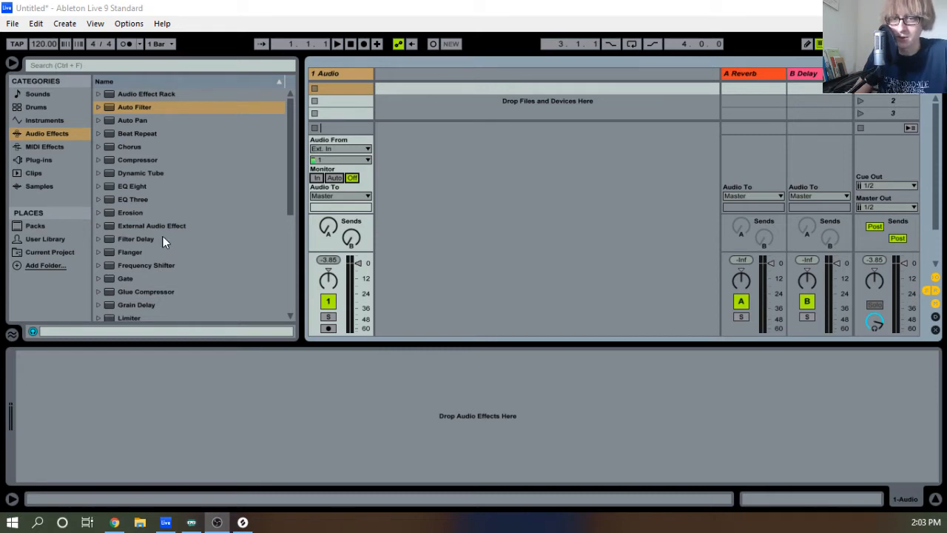
# Load the Lofi 5.1.adg drum rack from the User Library's kits folder onto a new MIDI track and show its kick pads
pyautogui.scroll(-5, 184, 213)
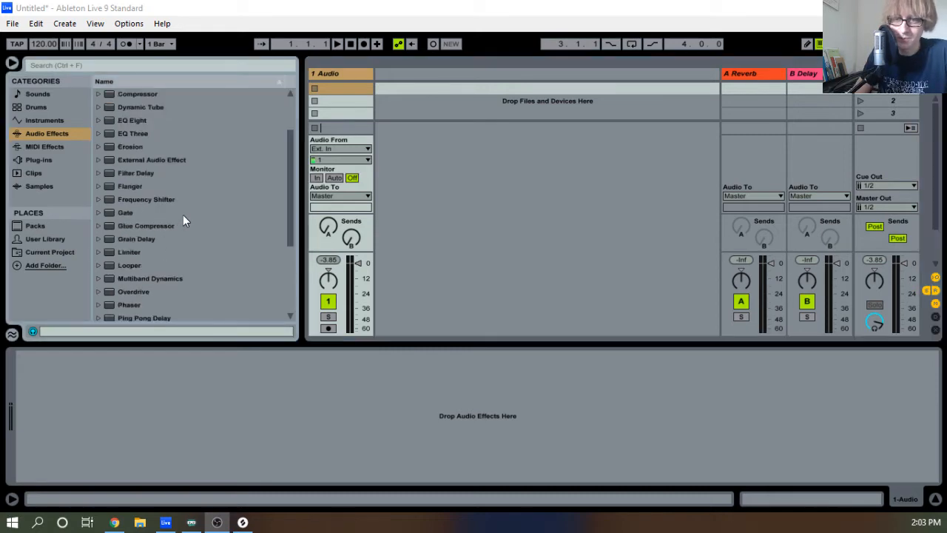
pyautogui.click(57, 236)
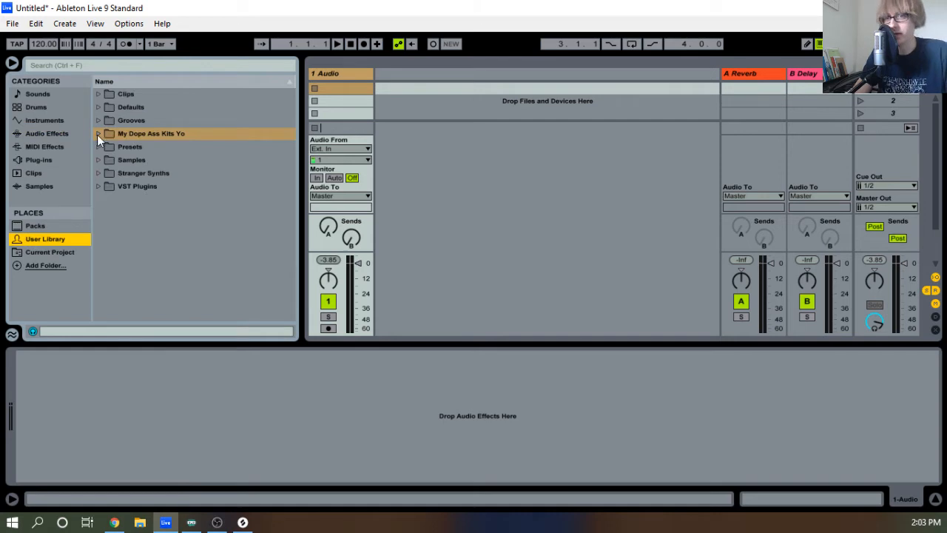
pyautogui.click(96, 135)
pyautogui.scroll(-5, 154, 201)
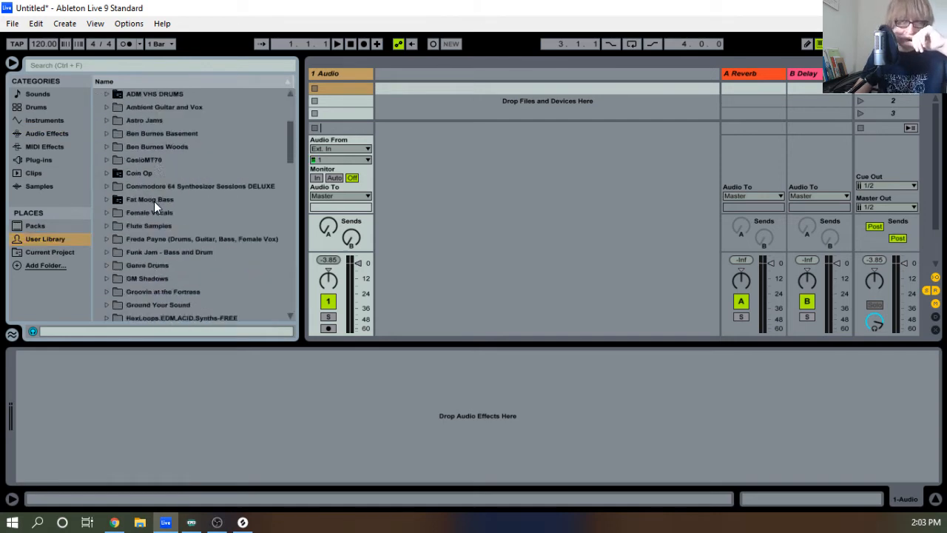
pyautogui.scroll(-12, 154, 201)
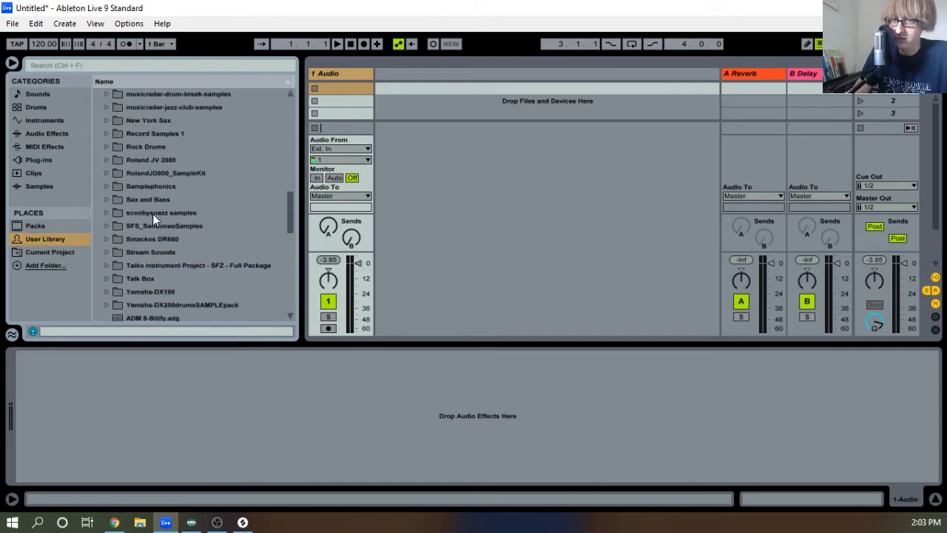
pyautogui.scroll(-12, 152, 214)
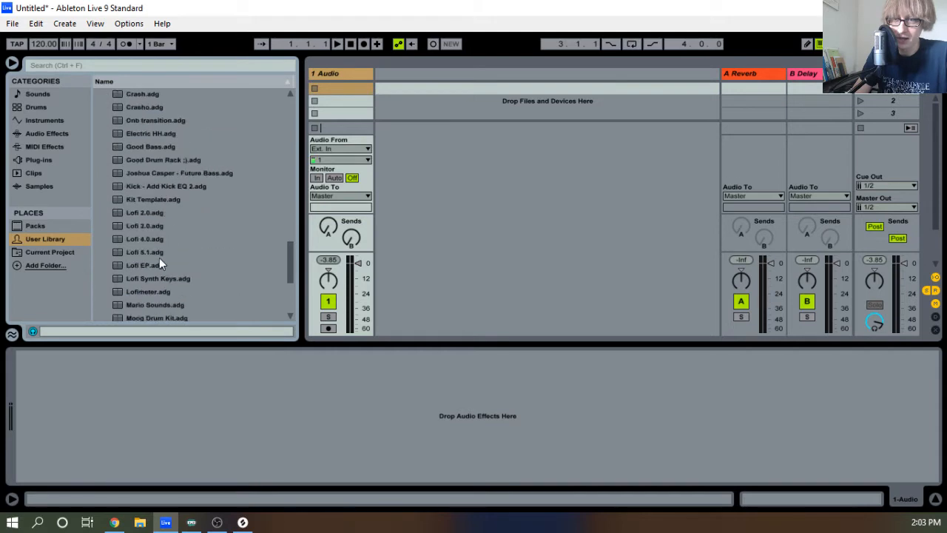
pyautogui.click(153, 256)
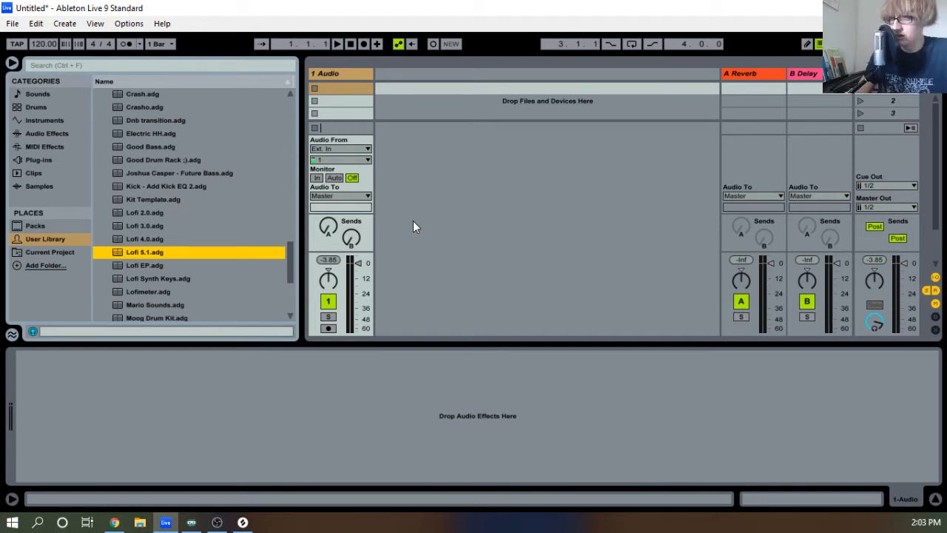
pyautogui.moveTo(122, 252); pyautogui.dragTo(402, 232)
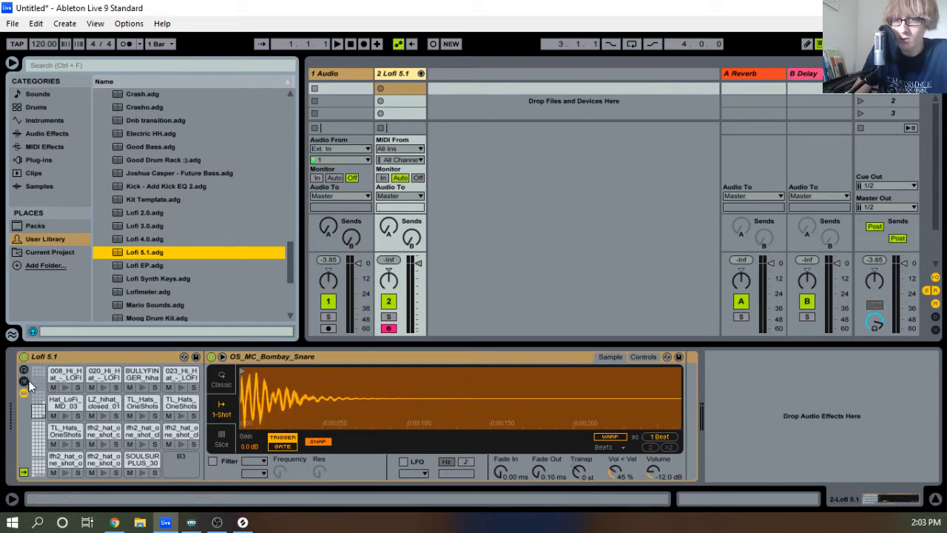
pyautogui.moveTo(33, 457); pyautogui.dragTo(31, 434)
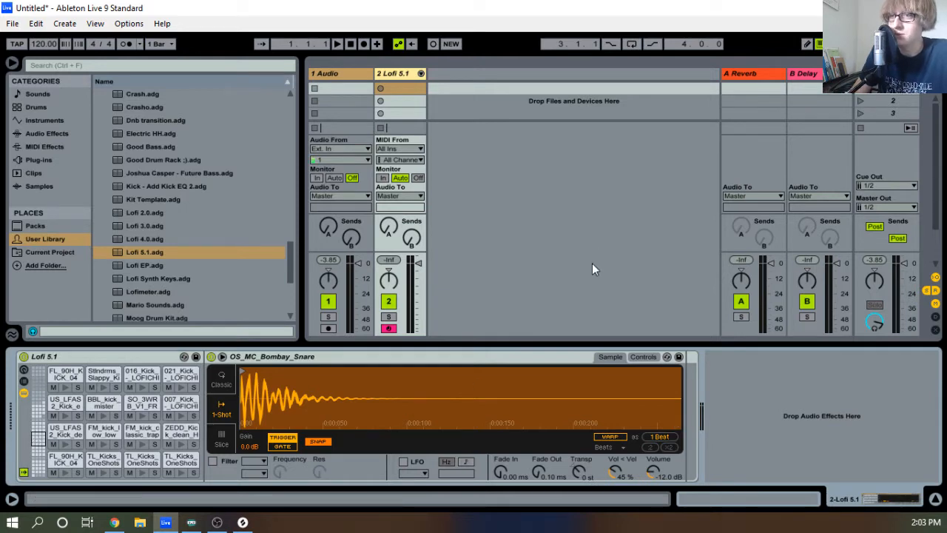
# Switch to the Arrangement View and delete the 1 Audio track
pyautogui.press('Tab')
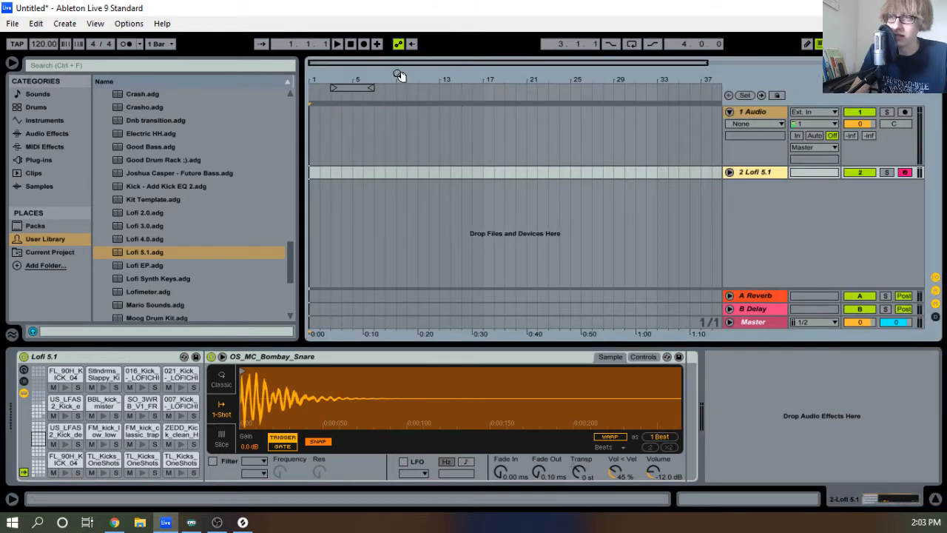
pyautogui.click(763, 116)
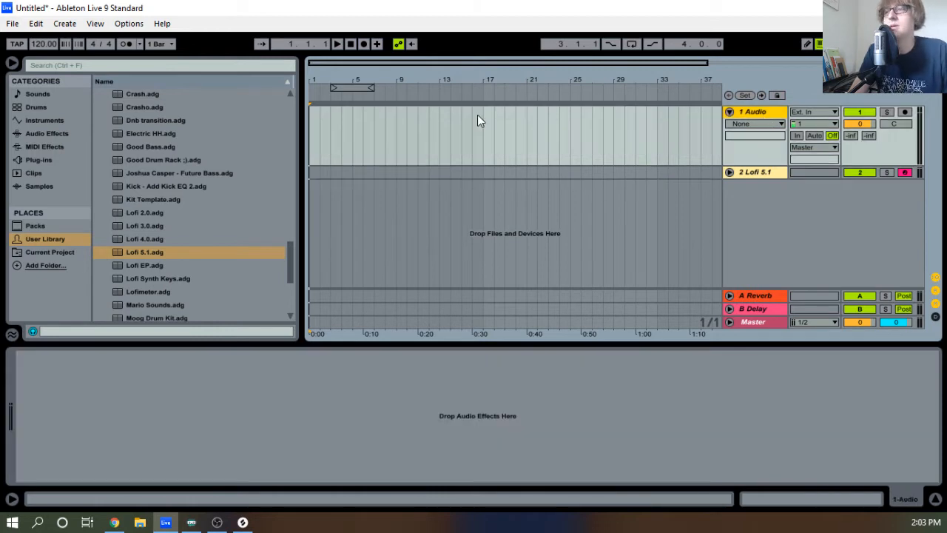
pyautogui.press('Delete')
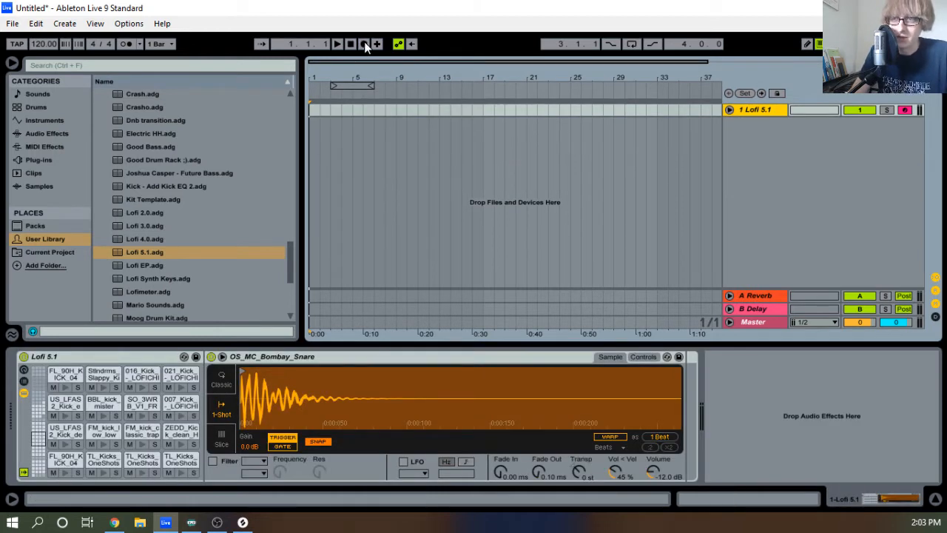
# Record a short empty MIDI clip at bar 1 of the Lofi 5.1 track and lengthen it to exactly one bar
pyautogui.click(363, 44)
pyautogui.click(352, 45)
pyautogui.moveTo(321, 77); pyautogui.dragTo(325, 129)
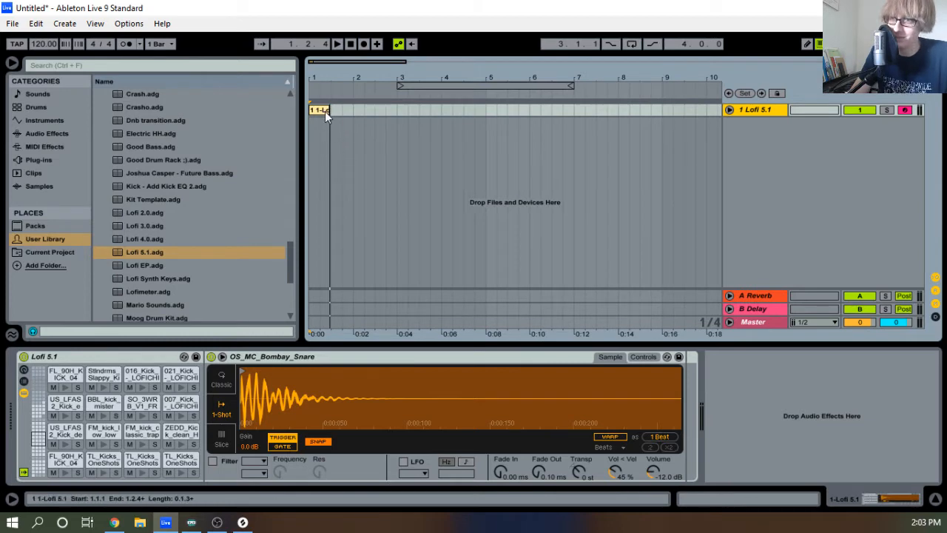
pyautogui.moveTo(330, 111); pyautogui.dragTo(355, 113)
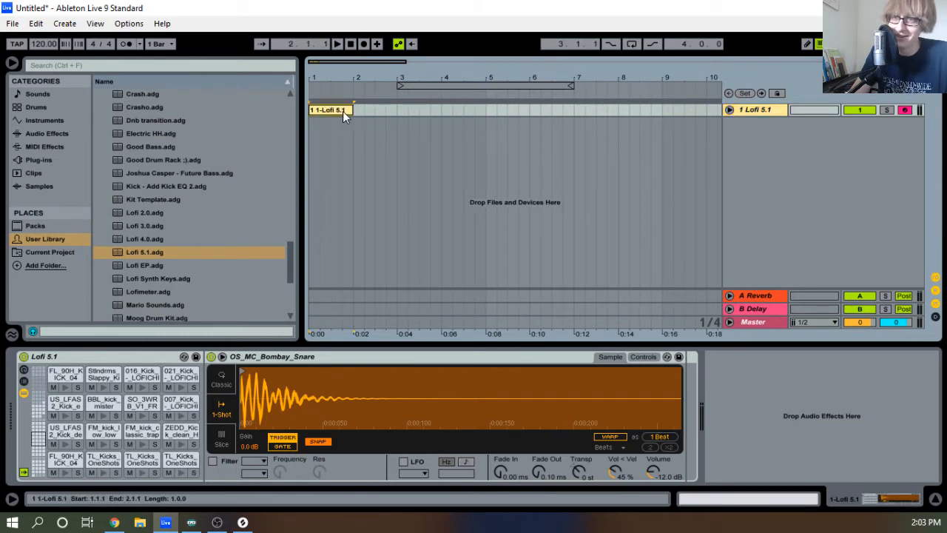
pyautogui.rightClick(343, 111)
pyautogui.click(374, 219)
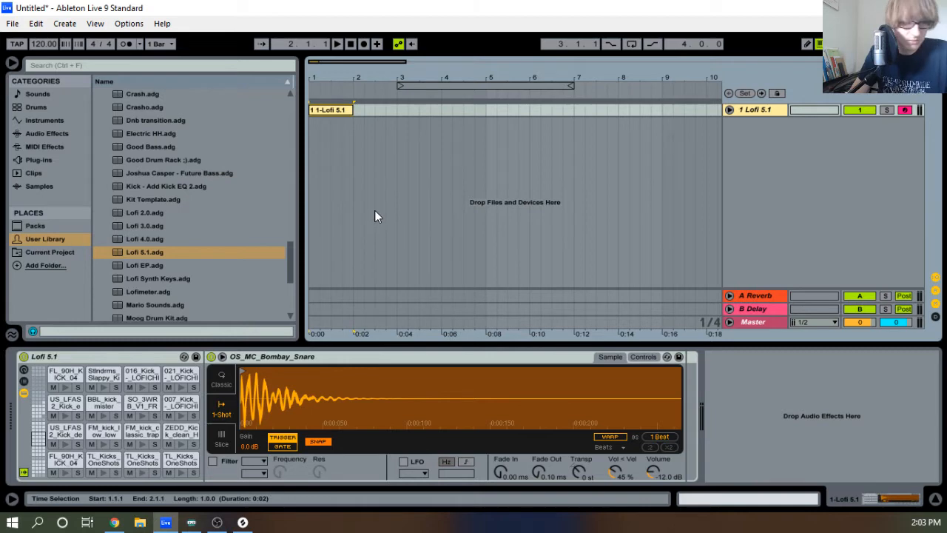
pyautogui.rightClick(330, 111)
pyautogui.click(362, 210)
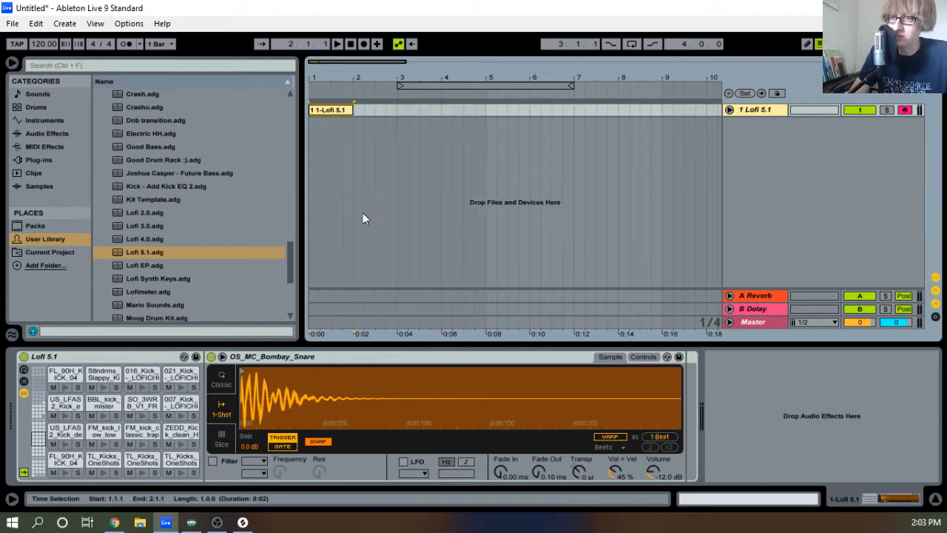
# Turn on looping for the one-bar Lofi 5.1 clip and extend it in the arrangement to bar 23
pyautogui.doubleClick(342, 111)
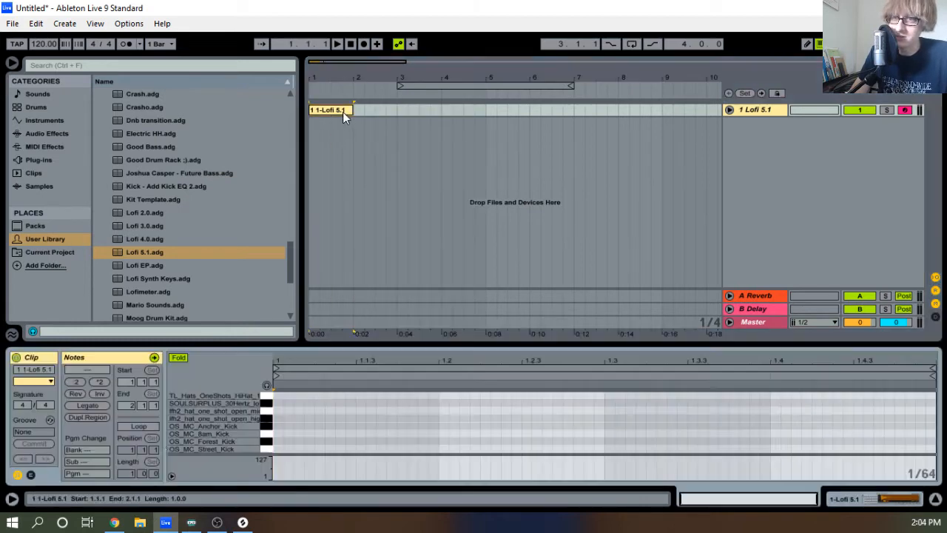
pyautogui.click(138, 426)
pyautogui.moveTo(354, 111); pyautogui.dragTo(651, 126)
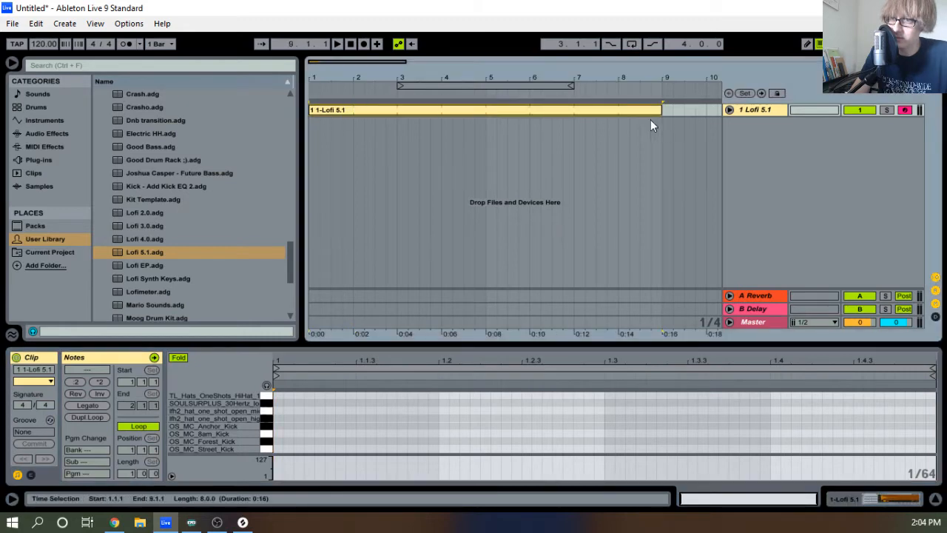
pyautogui.moveTo(656, 74)
pyautogui.mouseDown()
pyautogui.moveTo(651, 103)
pyautogui.moveTo(356, 45)
pyautogui.mouseUp()
pyautogui.moveTo(362, 113); pyautogui.dragTo(469, 106)
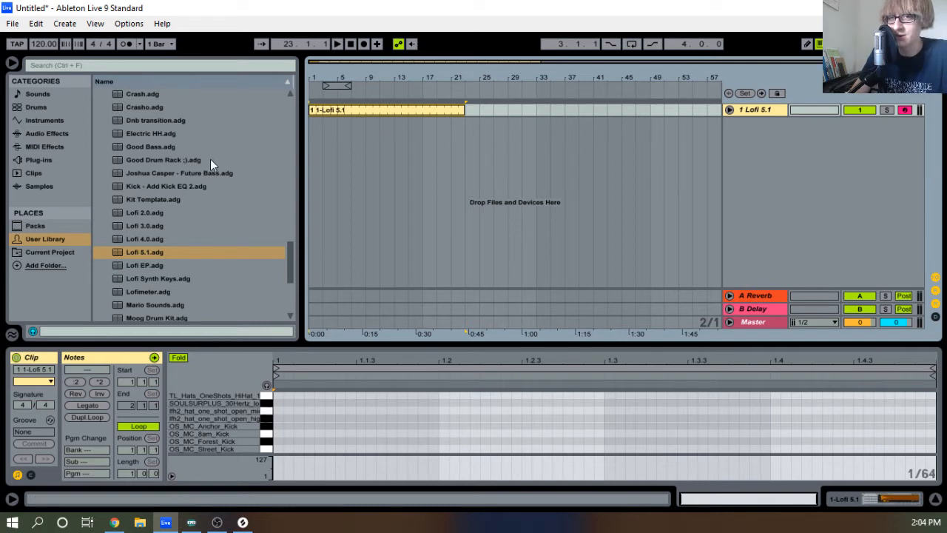
# Load the Lofi Synth Keys.adg rack from the User Library onto a new track and close the Graillon 2 plug-in window
pyautogui.scroll(-5, 196, 244)
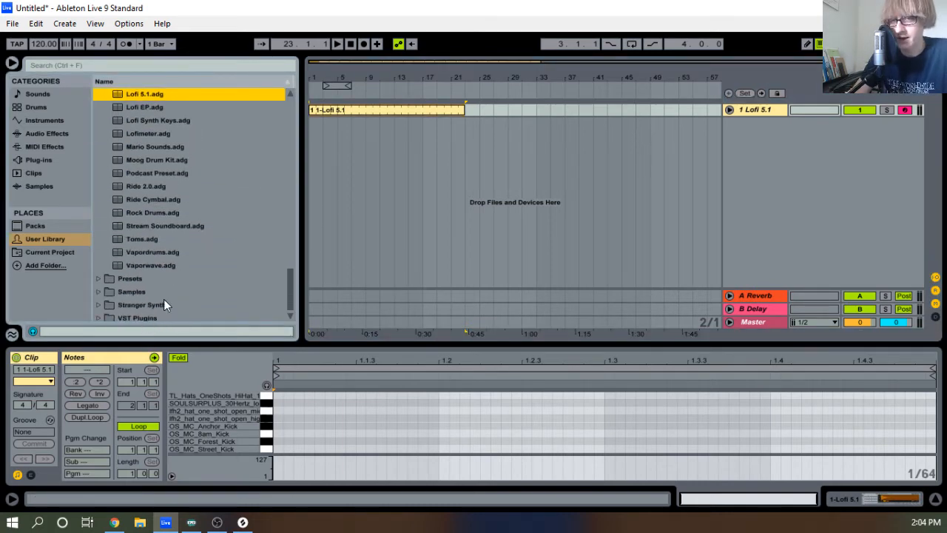
pyautogui.scroll(3, 178, 285)
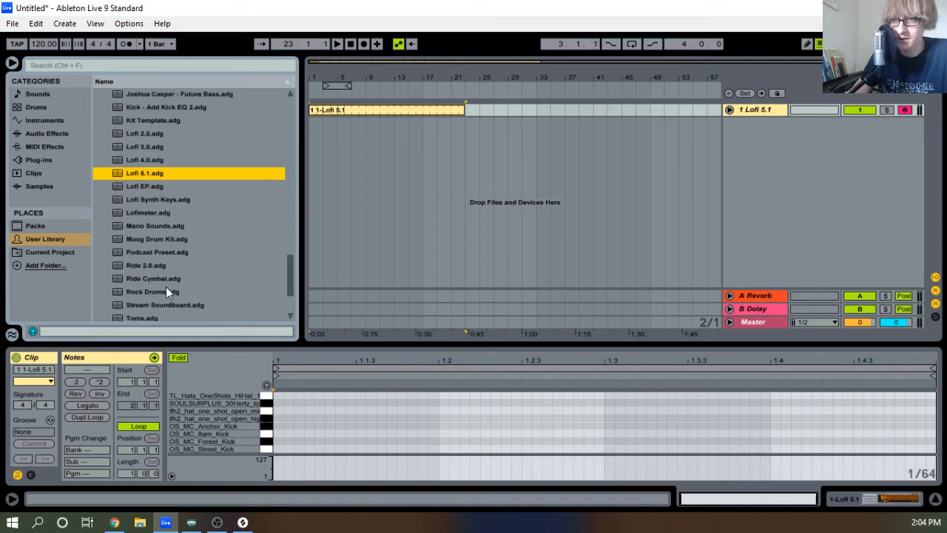
pyautogui.scroll(-1, 165, 292)
pyautogui.scroll(-2, 165, 291)
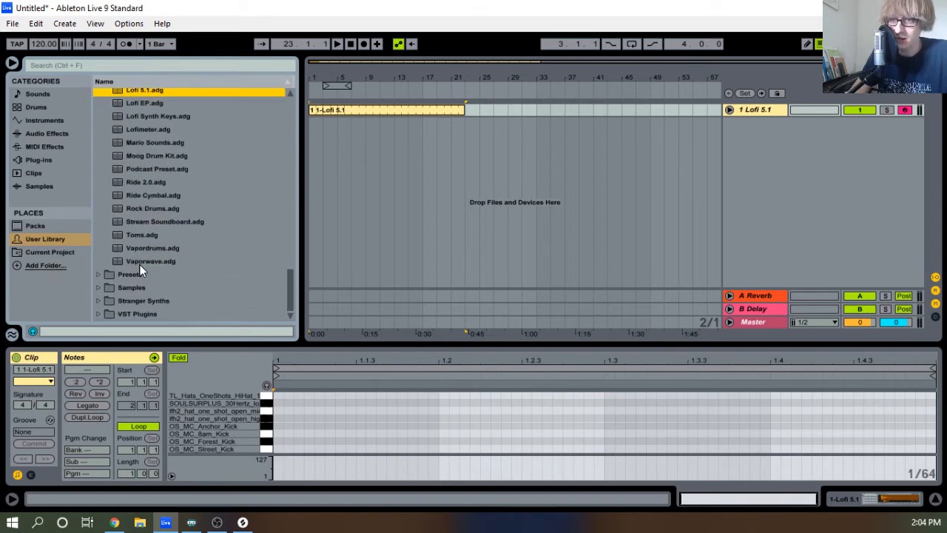
pyautogui.scroll(4, 139, 267)
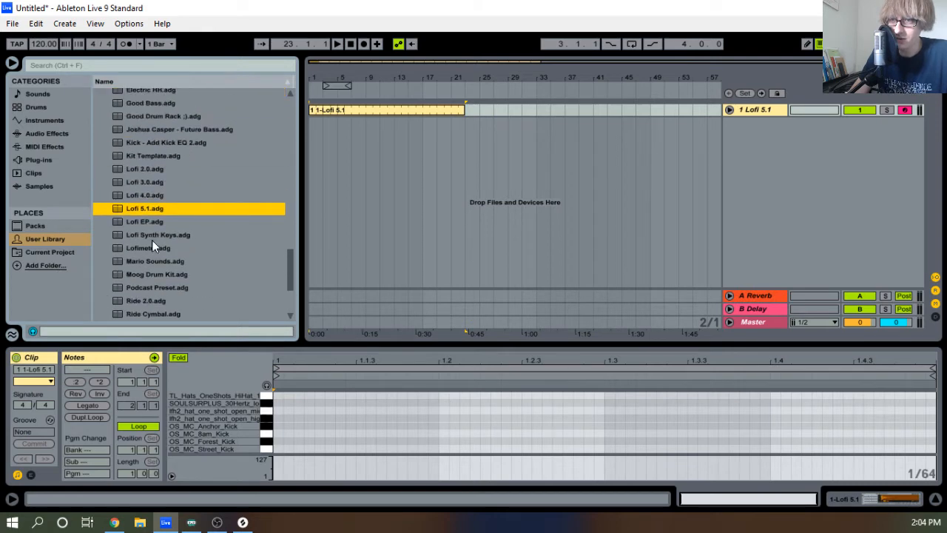
pyautogui.click(149, 221)
pyautogui.click(136, 245)
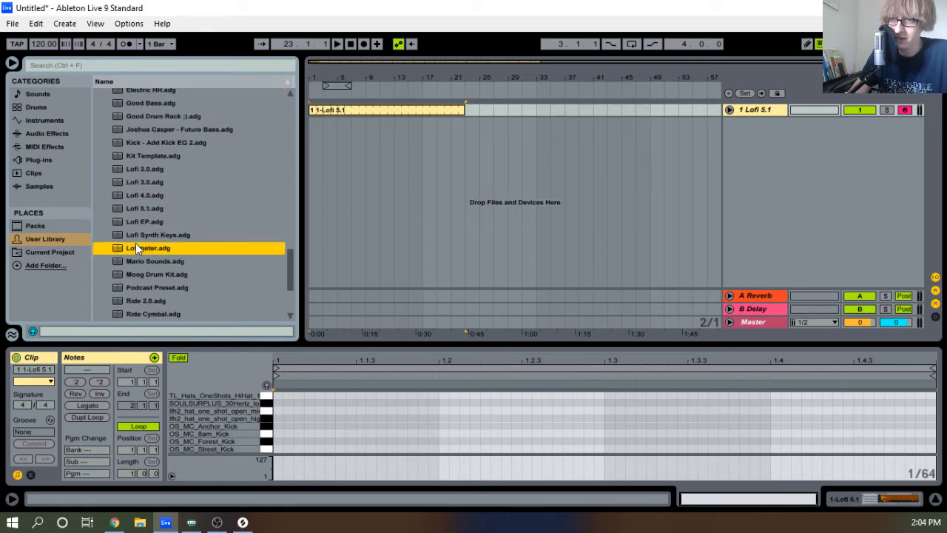
pyautogui.click(230, 235)
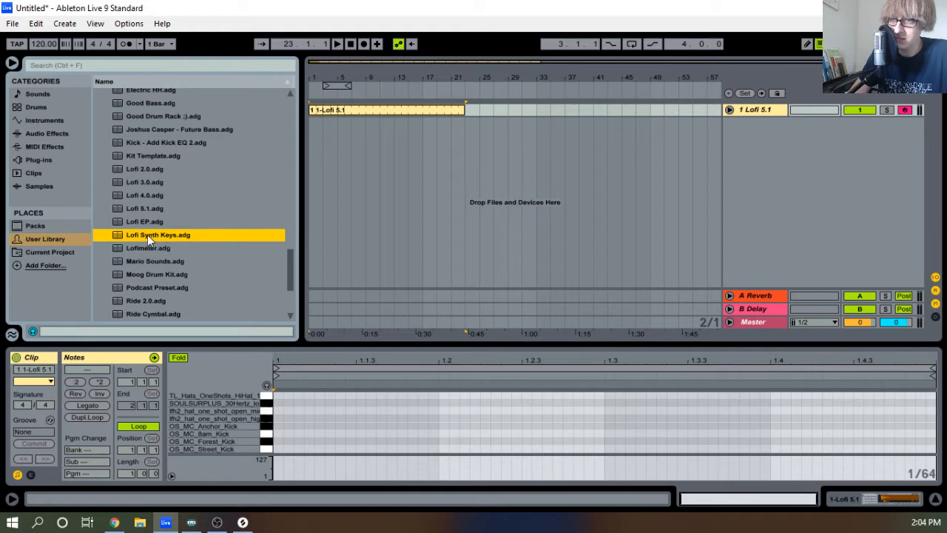
pyautogui.moveTo(147, 235); pyautogui.dragTo(244, 174)
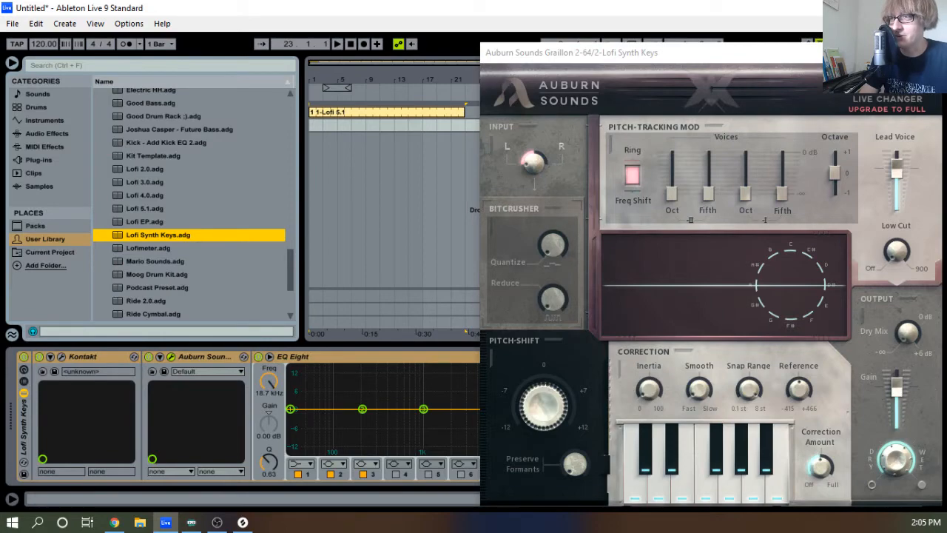
pyautogui.moveTo(842, 52); pyautogui.dragTo(620, 110)
pyautogui.click(716, 111)
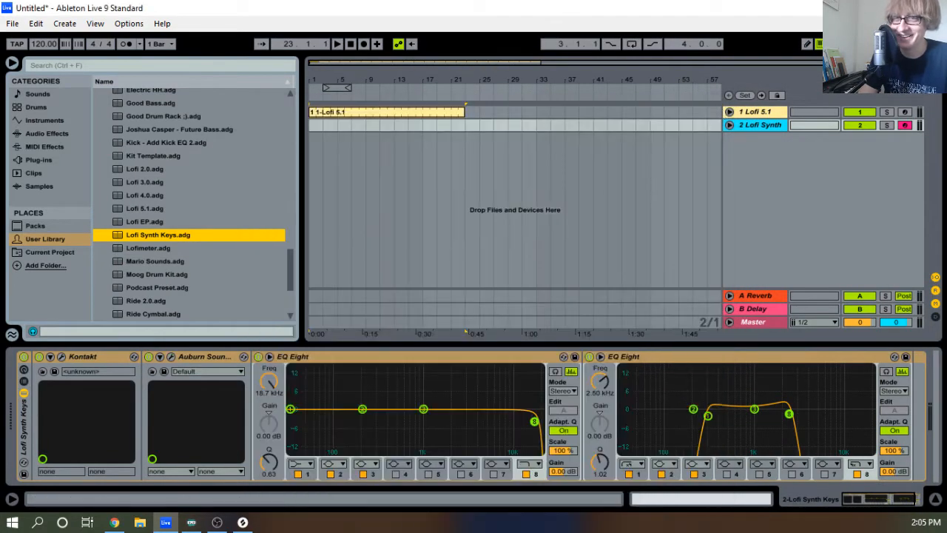
# Save the Live Set as "August 25th" in the August 19th Project folder
pyautogui.click(13, 23)
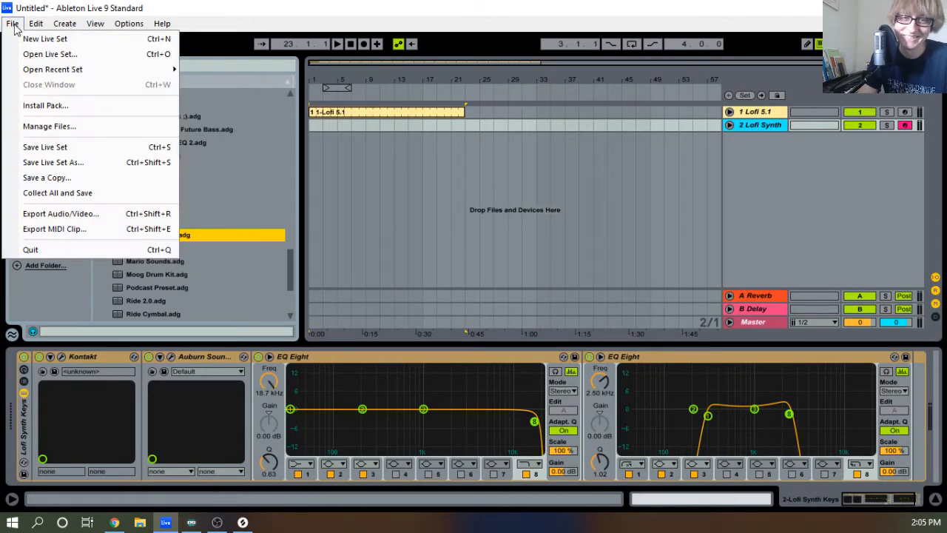
pyautogui.click(72, 151)
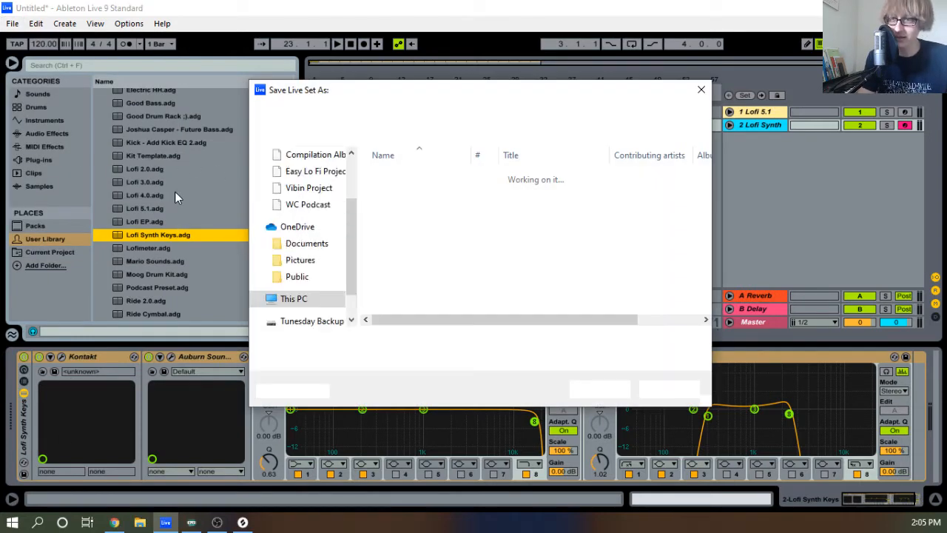
pyautogui.write('A')
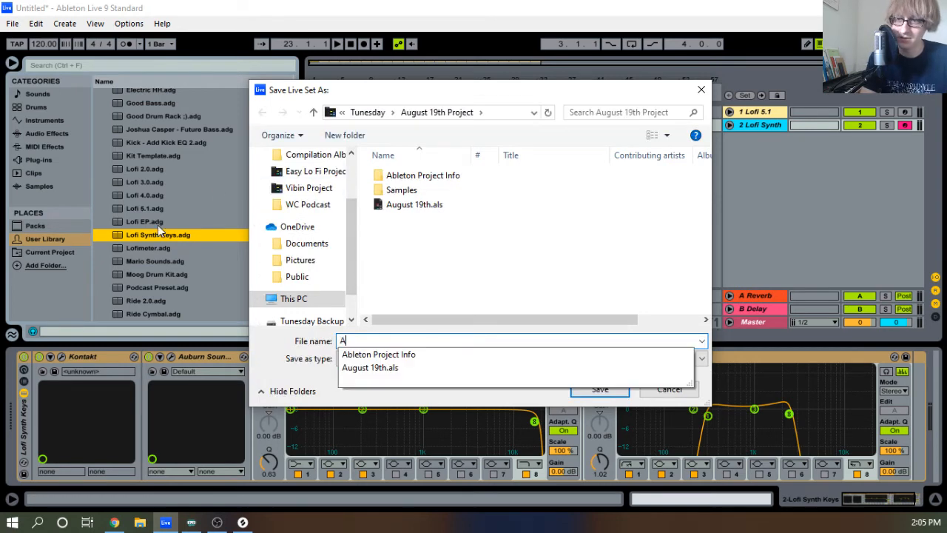
pyautogui.write('ugust 25th')
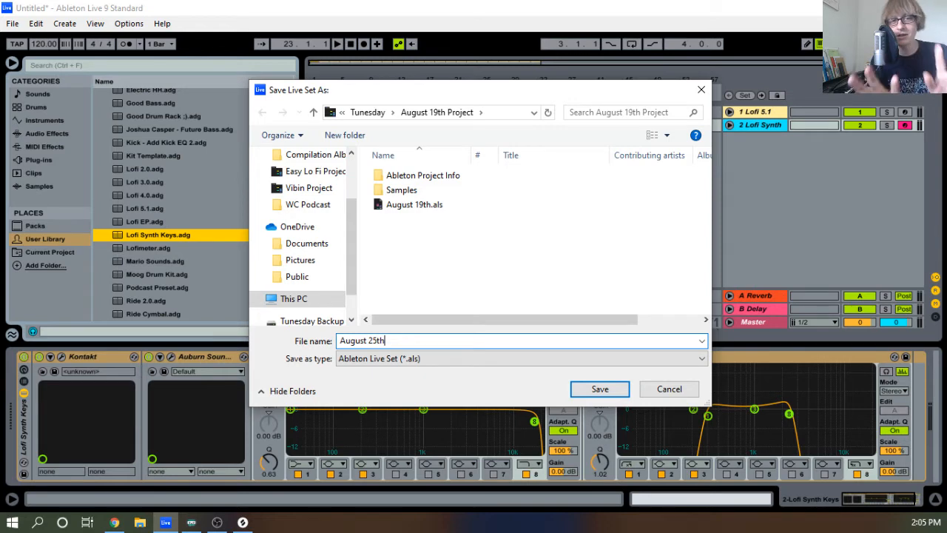
pyautogui.press('Return')
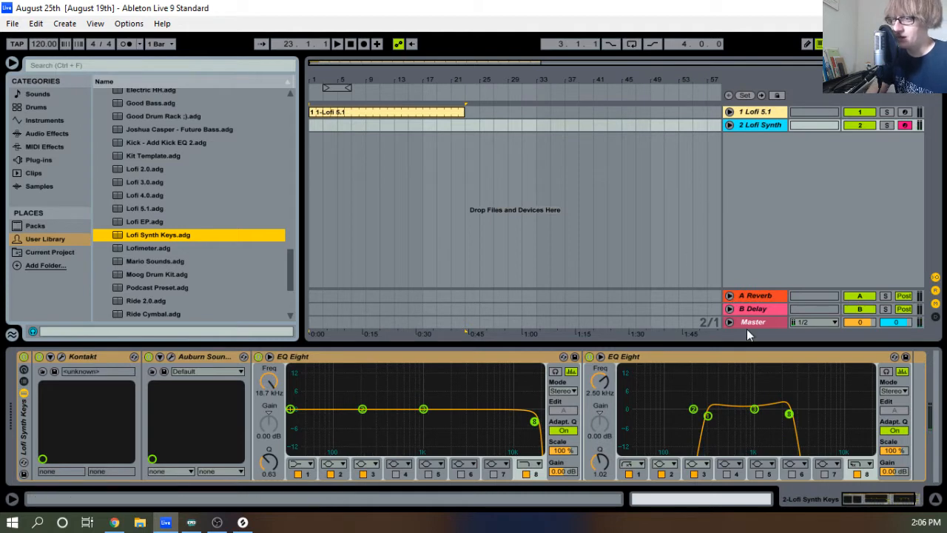
# Widen the pass band of the second EQ Eight by raising its high-cut frequency and lowering its low-cut to about 139 Hz
pyautogui.moveTo(787, 414); pyautogui.dragTo(819, 413)
pyautogui.moveTo(707, 416); pyautogui.dragTo(679, 416)
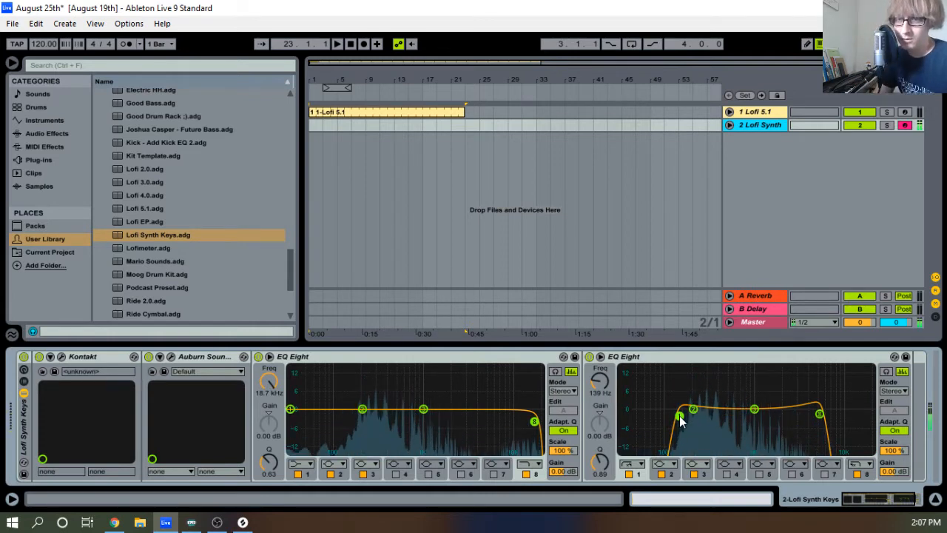
# Adjust the Correction Amount in the Auburn Sounds Graillon 2 plug-in and close its window
pyautogui.click(171, 357)
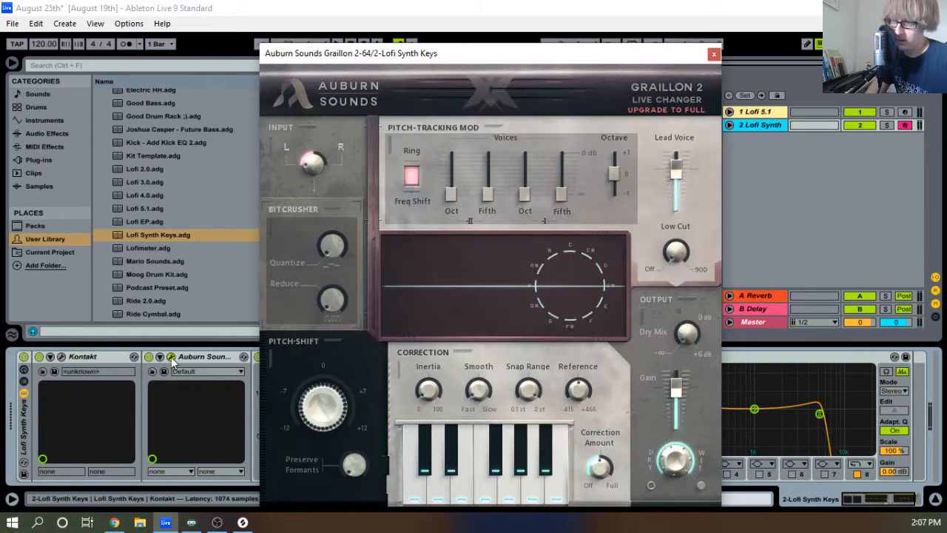
pyautogui.moveTo(603, 462); pyautogui.dragTo(605, 476)
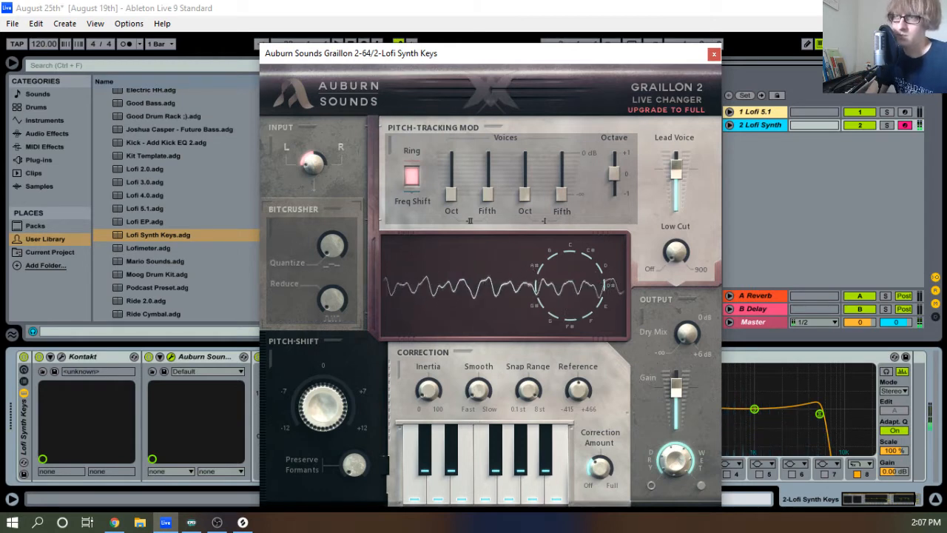
pyautogui.click(714, 54)
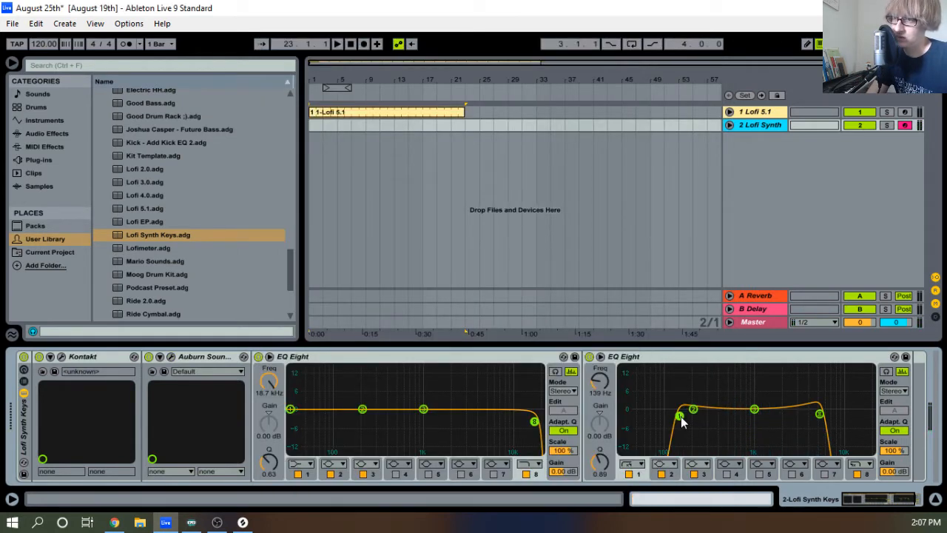
# Narrow the pass band of the second EQ Eight by setting its low-cut to 167 Hz and its high-cut to 2.41 kHz
pyautogui.moveTo(681, 418); pyautogui.dragTo(695, 421)
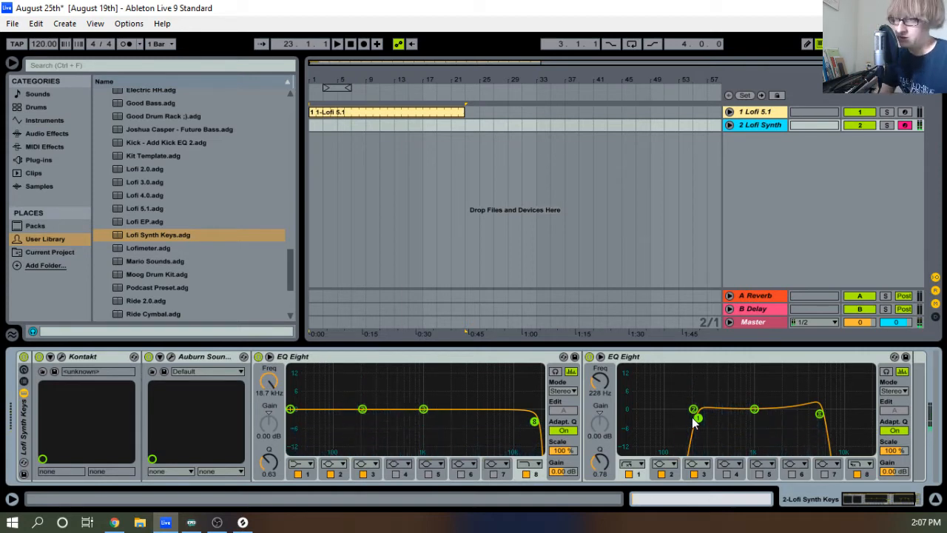
pyautogui.moveTo(699, 417); pyautogui.dragTo(686, 415)
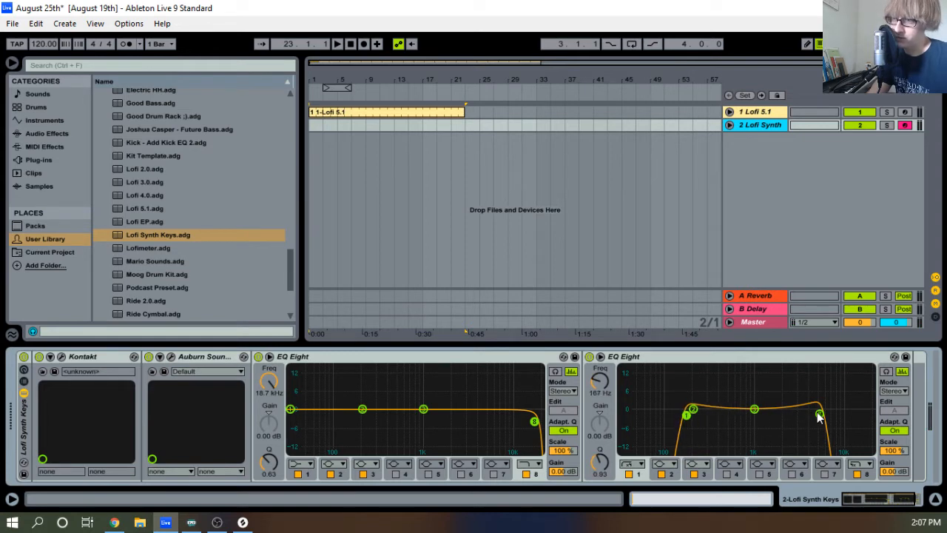
pyautogui.moveTo(819, 412); pyautogui.dragTo(787, 414)
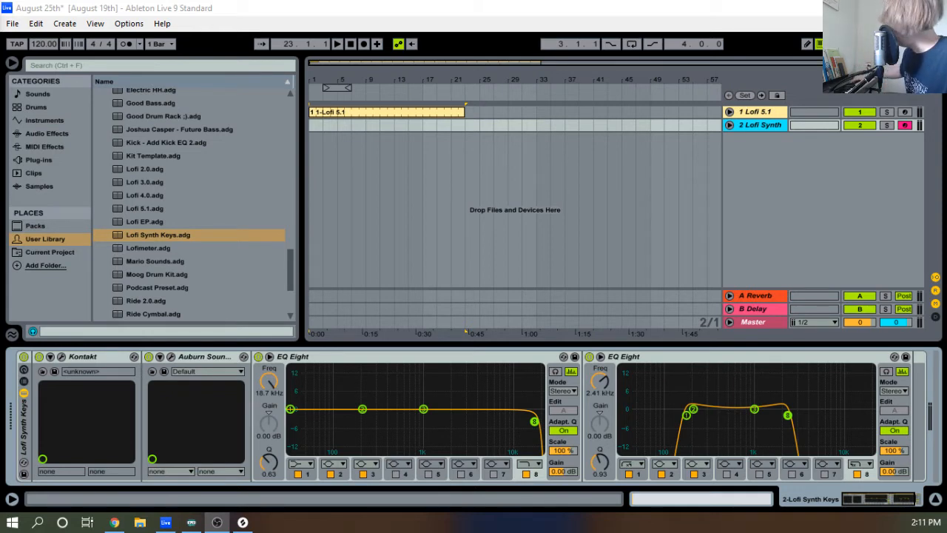
# View the Record Player Music Box instrument in the Kontakt plug-in window and close the window
pyautogui.click(62, 358)
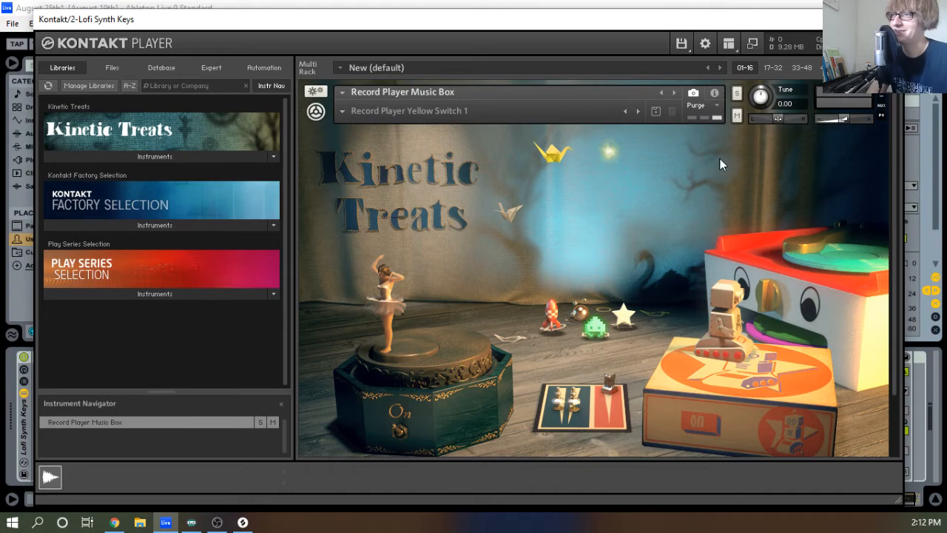
pyautogui.click(886, 19)
pyautogui.press('Tab')
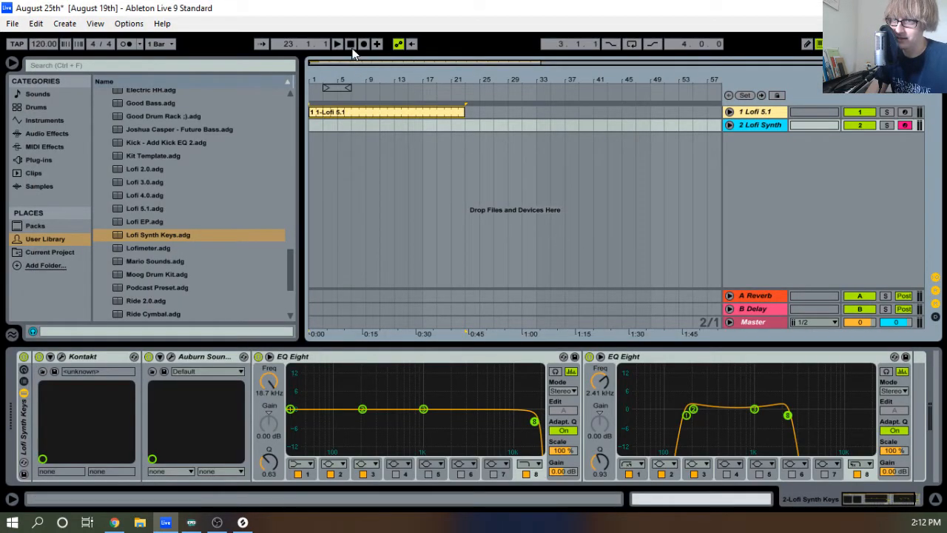
# Open the 1-Lofi 5.1 clip in an enlarged note editor, enable note preview and audition the 020_Hi_Hat sound
pyautogui.doubleClick(363, 113)
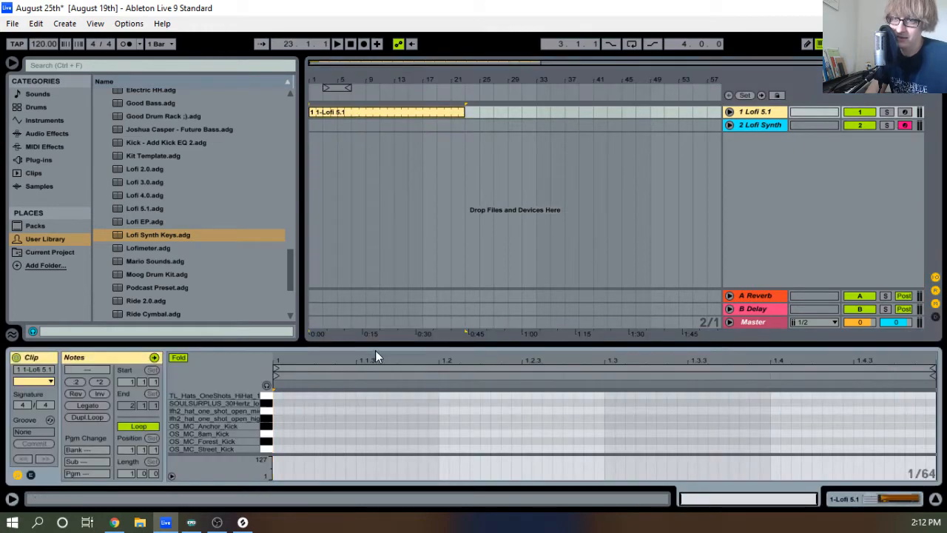
pyautogui.moveTo(399, 344); pyautogui.dragTo(399, 182)
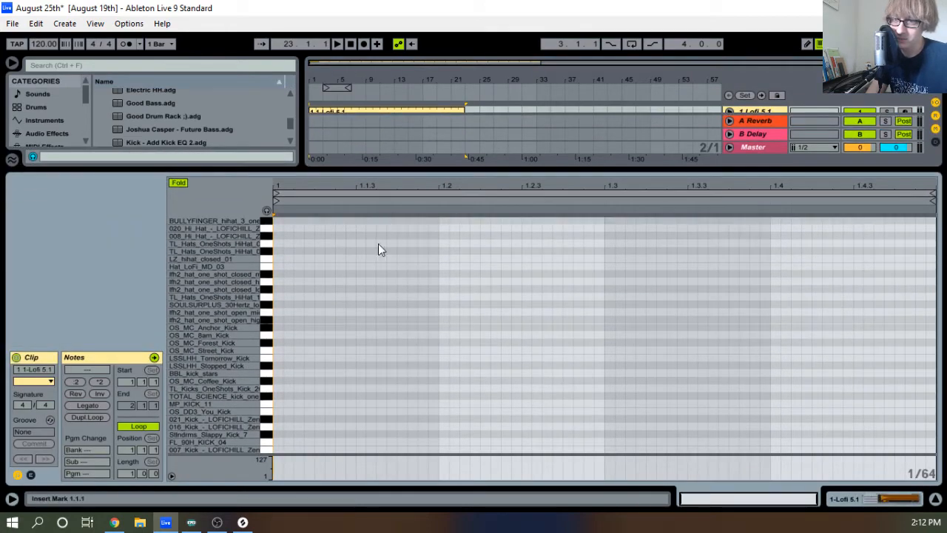
pyautogui.click(266, 219)
pyautogui.click(268, 232)
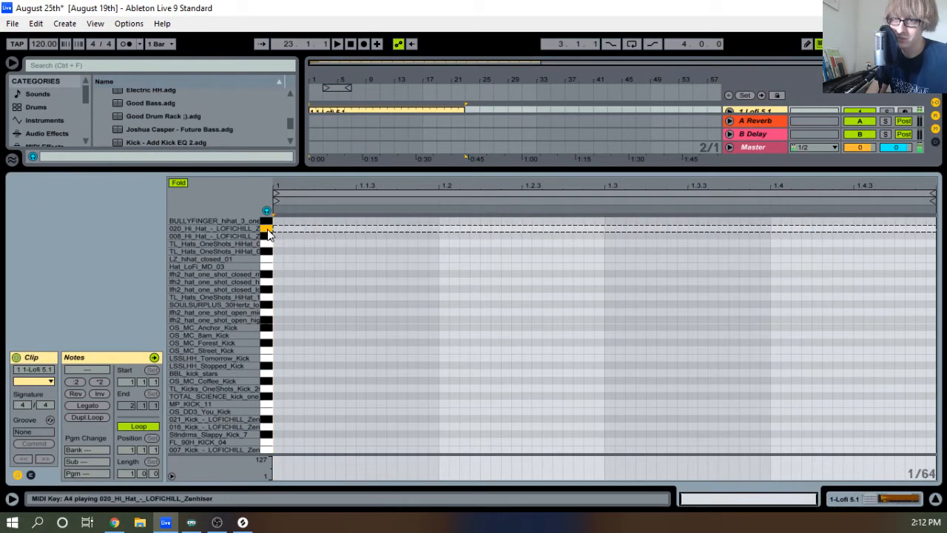
# Program BULLYFINGER hi-hat notes on every eighth note of the bar by placing four and duplicating them
pyautogui.doubleClick(278, 221)
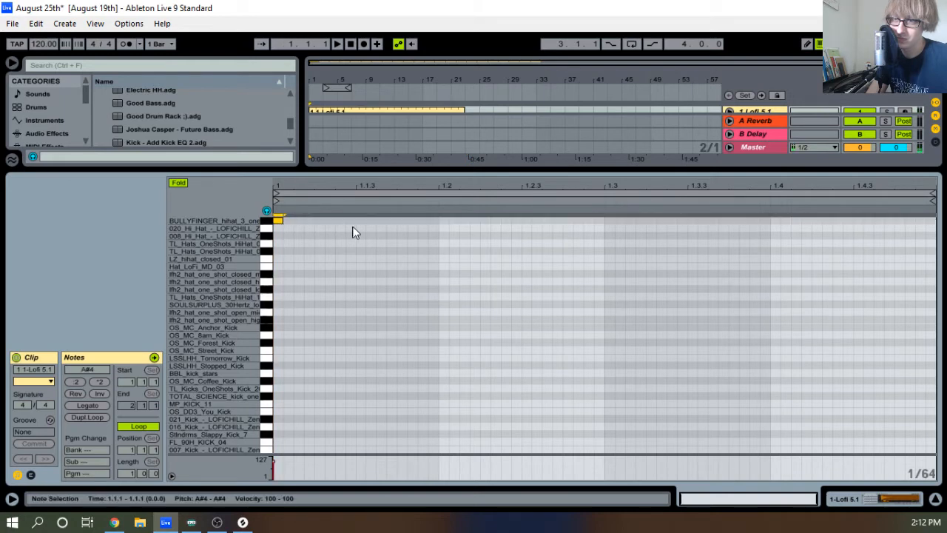
pyautogui.doubleClick(359, 222)
pyautogui.doubleClick(443, 227)
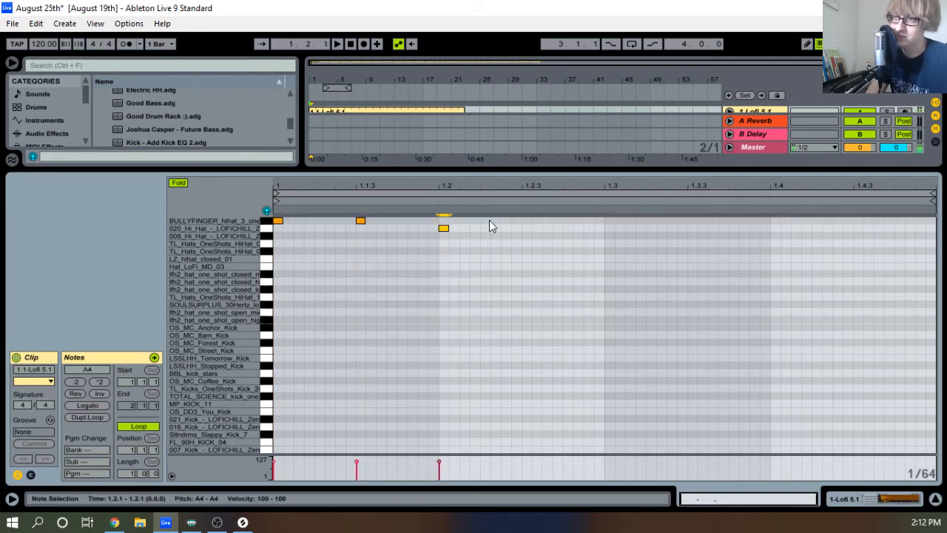
pyautogui.press('Up')
pyautogui.click(531, 221)
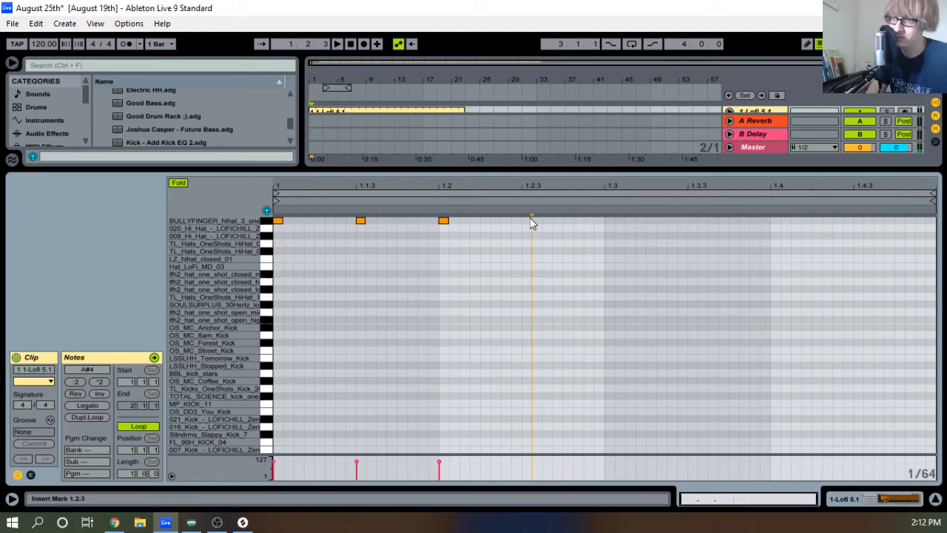
pyautogui.doubleClick(526, 222)
pyautogui.hotkey('ctrl', 'a')
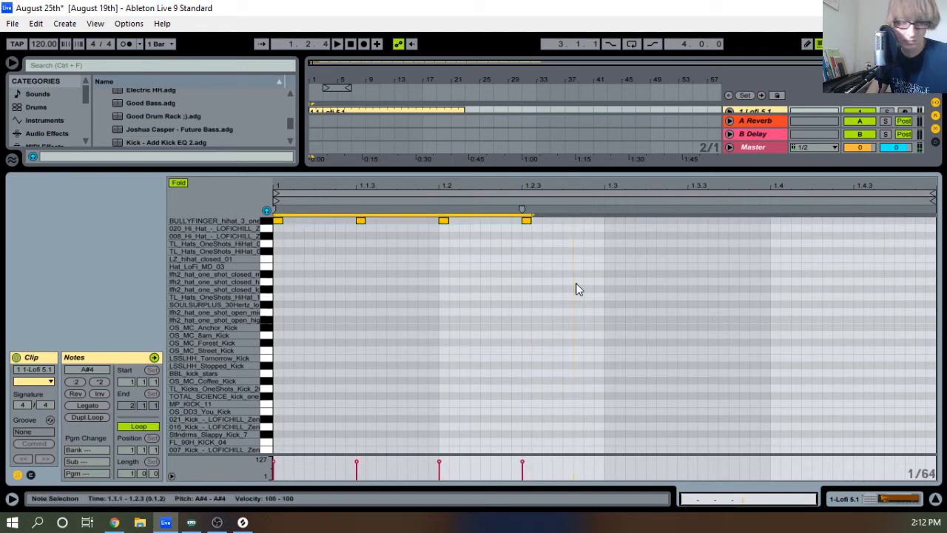
pyautogui.hotkey('ctrl', 'd')
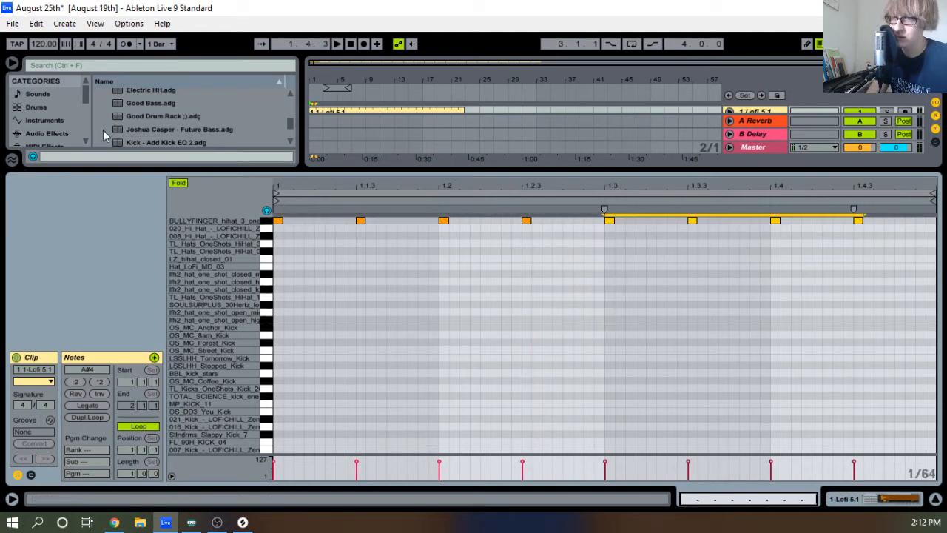
# Start playback of the hi-hat pattern and set the song tempo to 90 BPM
pyautogui.press('space')
pyautogui.moveTo(43, 44); pyautogui.dragTo(44, 67)
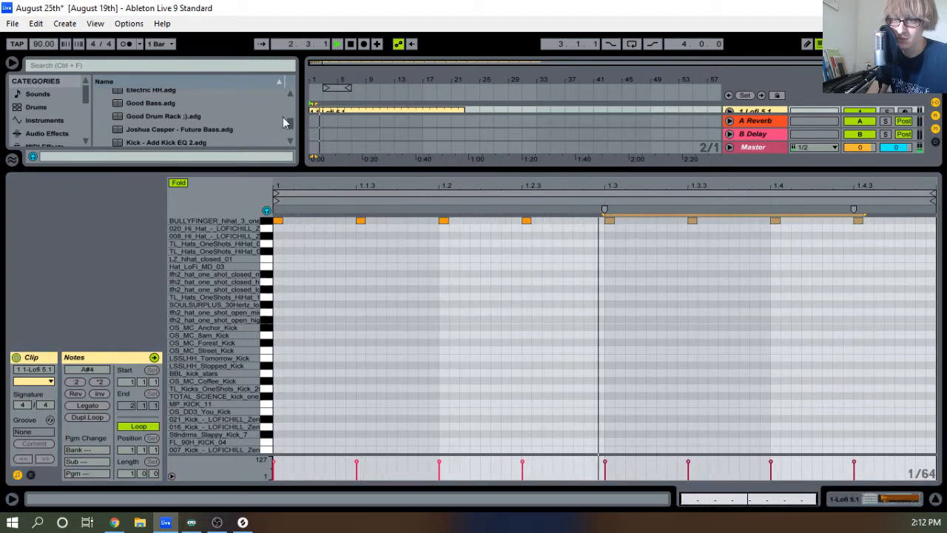
pyautogui.moveTo(461, 185); pyautogui.dragTo(461, 186)
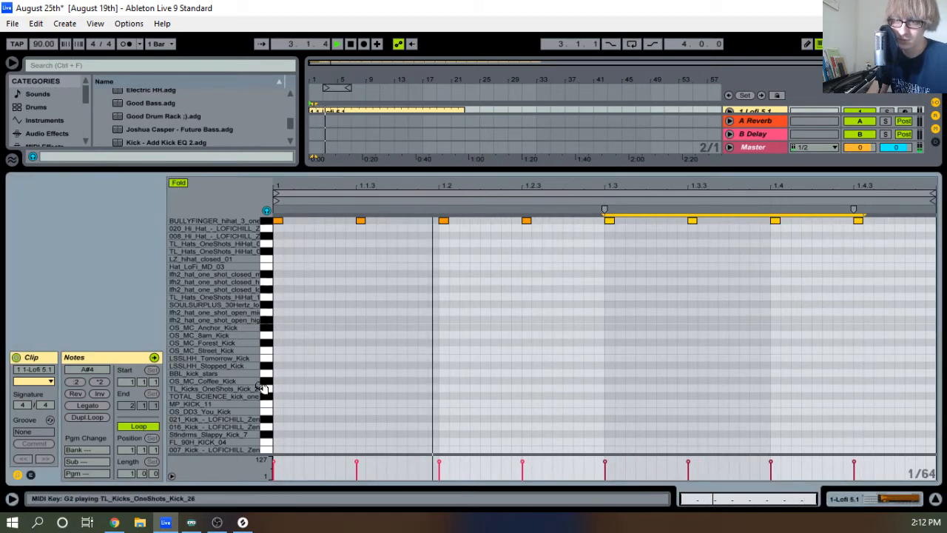
# Add jh_snare_one_shot_low_lofi_ufo notes on beats 1.2 and 1.4 of the drum clip
pyautogui.scroll(-8, 266, 389)
pyautogui.scroll(-5, 272, 439)
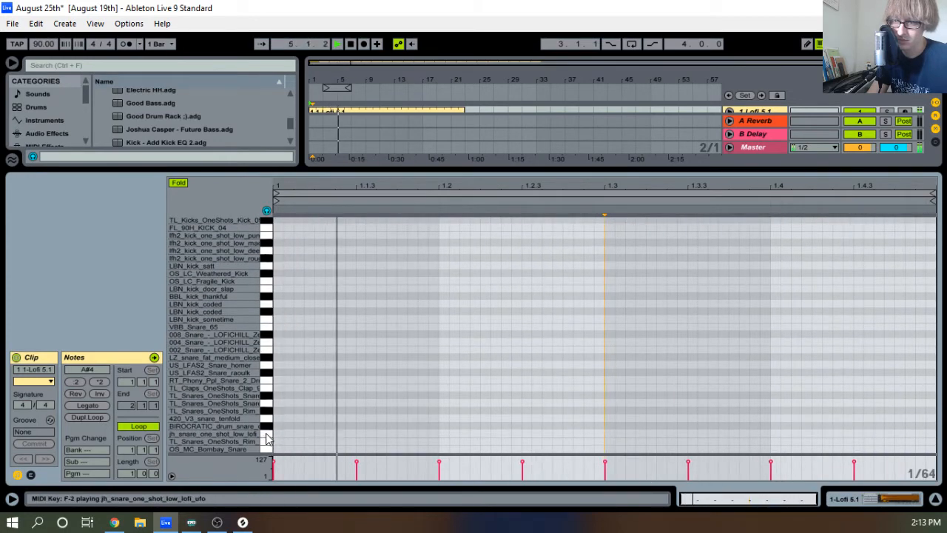
pyautogui.doubleClick(443, 435)
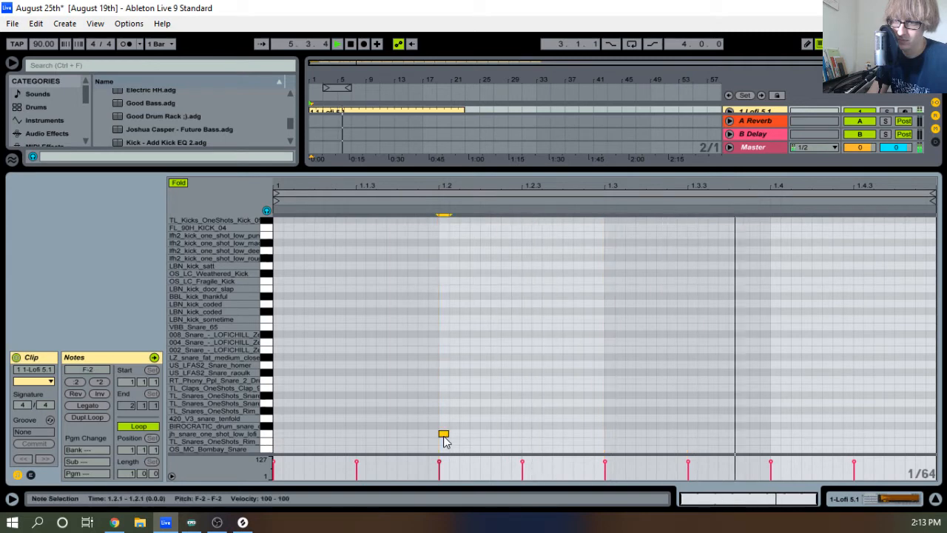
pyautogui.doubleClick(777, 435)
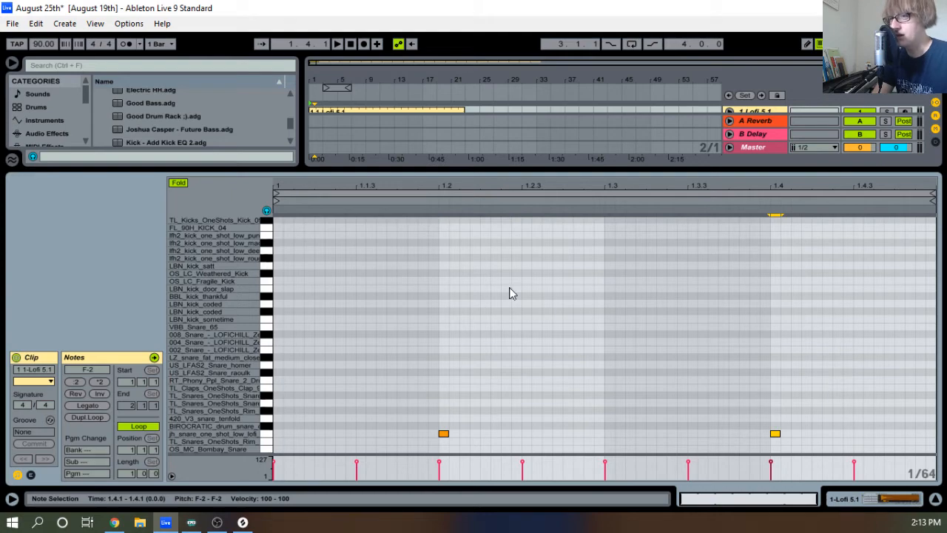
# Review the hi-hat notes of the drum clip, play the loop briefly, collapse the clip view and return playback to the start
pyautogui.moveTo(512, 170); pyautogui.dragTo(514, 488)
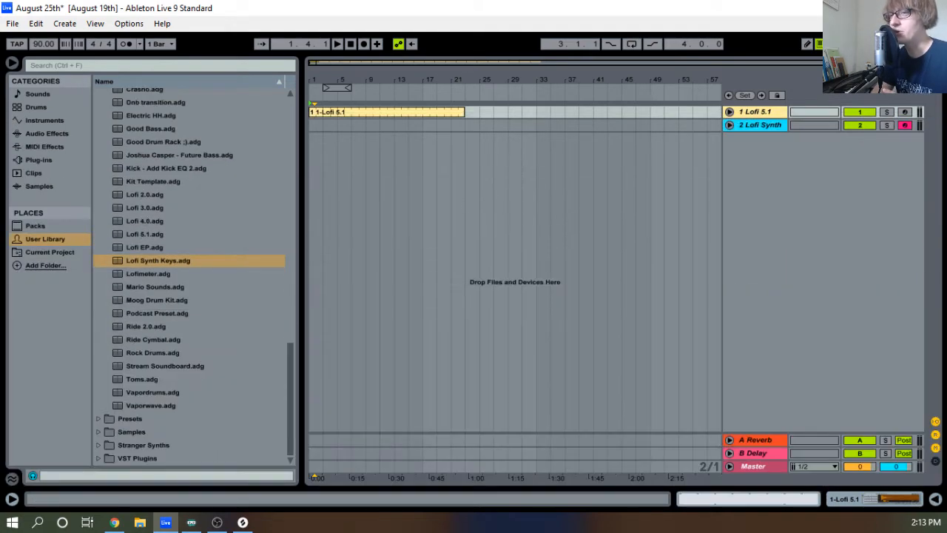
pyautogui.moveTo(626, 489); pyautogui.dragTo(617, 181)
pyautogui.scroll(5, 626, 284)
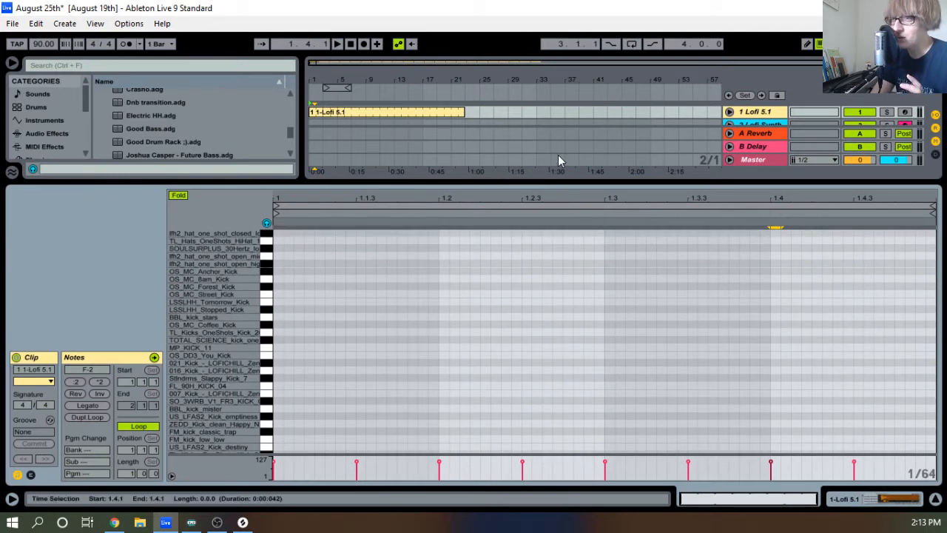
pyautogui.scroll(4, 614, 239)
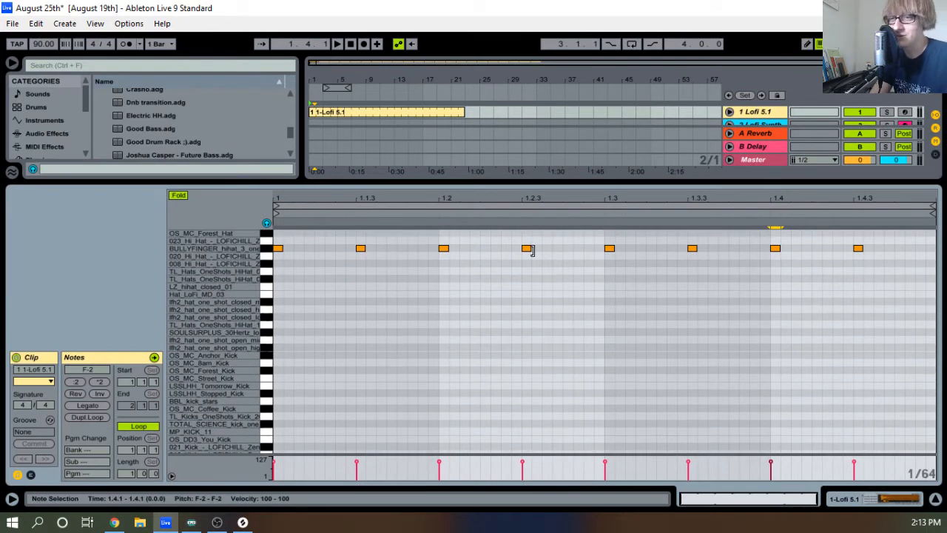
pyautogui.press('space')
pyautogui.moveTo(487, 180); pyautogui.dragTo(491, 522)
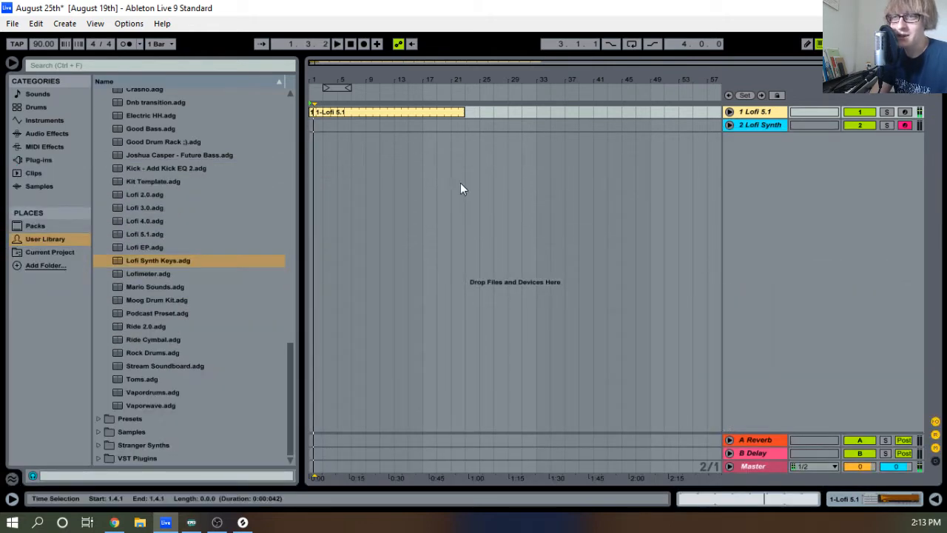
pyautogui.click(353, 44)
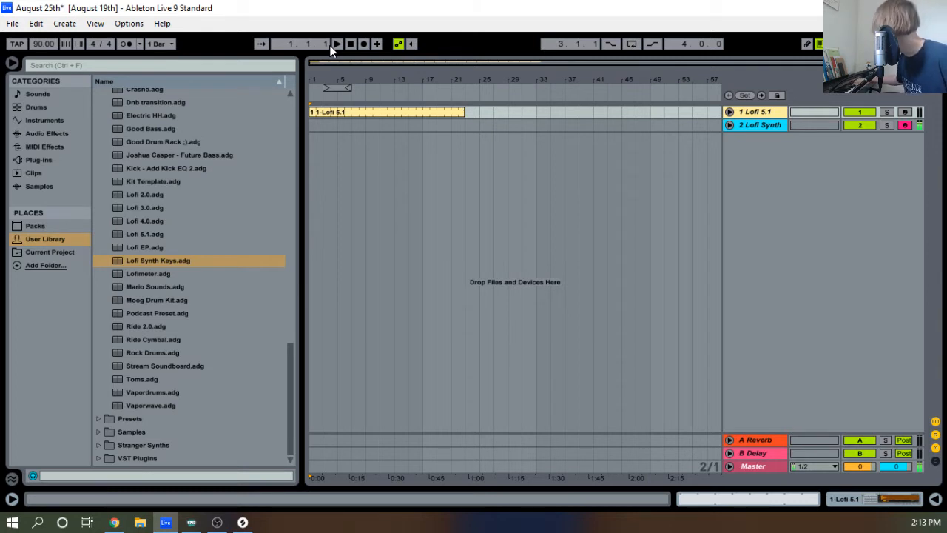
# Record a keys part on the Lofi Synth track over the drum loop, from bar 1 into bar 7
pyautogui.click(332, 46)
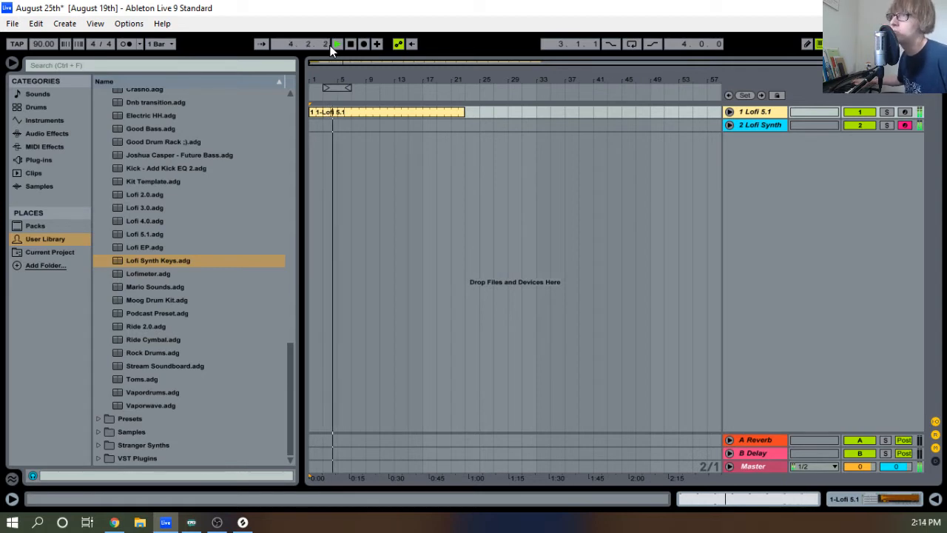
pyautogui.press('space')
pyautogui.press('F9')
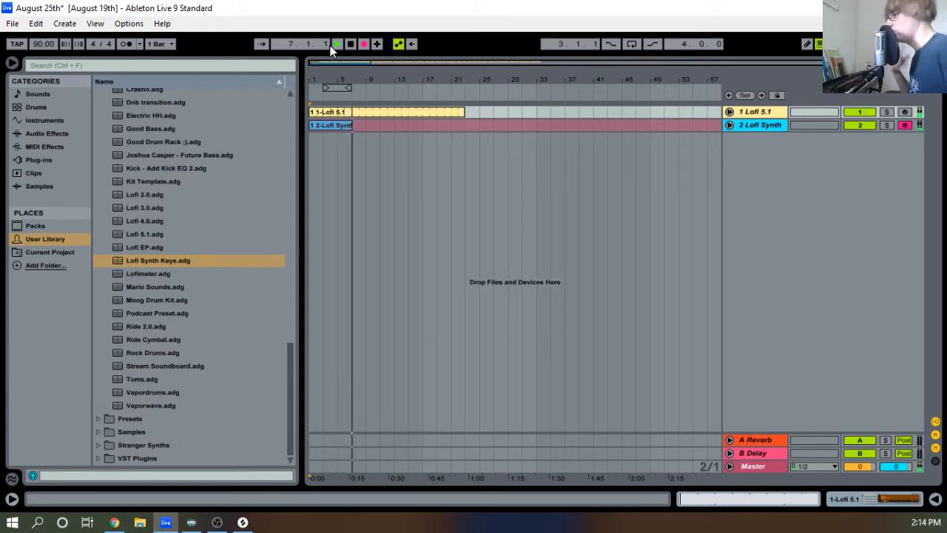
pyautogui.press('space')
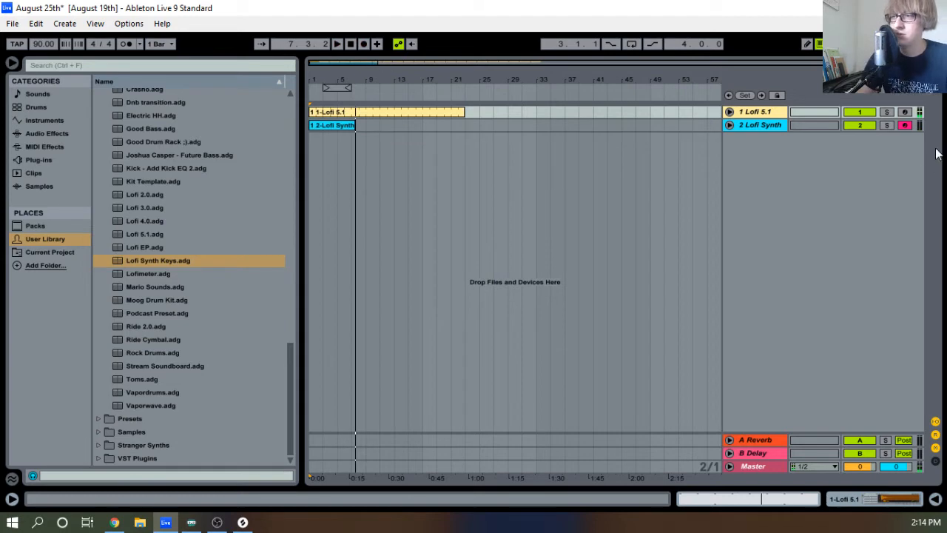
# Unfold the Lofi Synth track, trim the start of the recorded clip to bar 6 and open its notes
pyautogui.click(730, 126)
pyautogui.moveTo(311, 125); pyautogui.dragTo(339, 117)
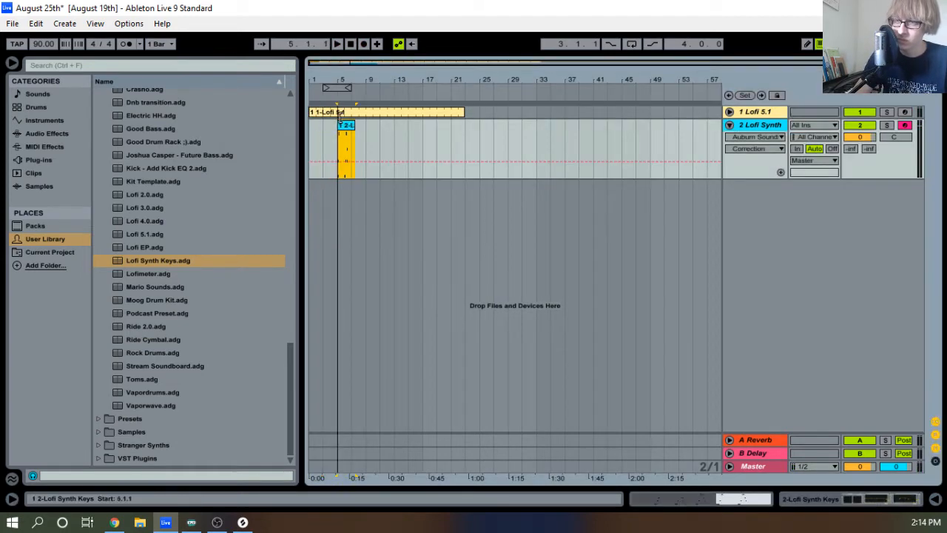
pyautogui.press('space')
pyautogui.moveTo(344, 79); pyautogui.dragTo(459, 128)
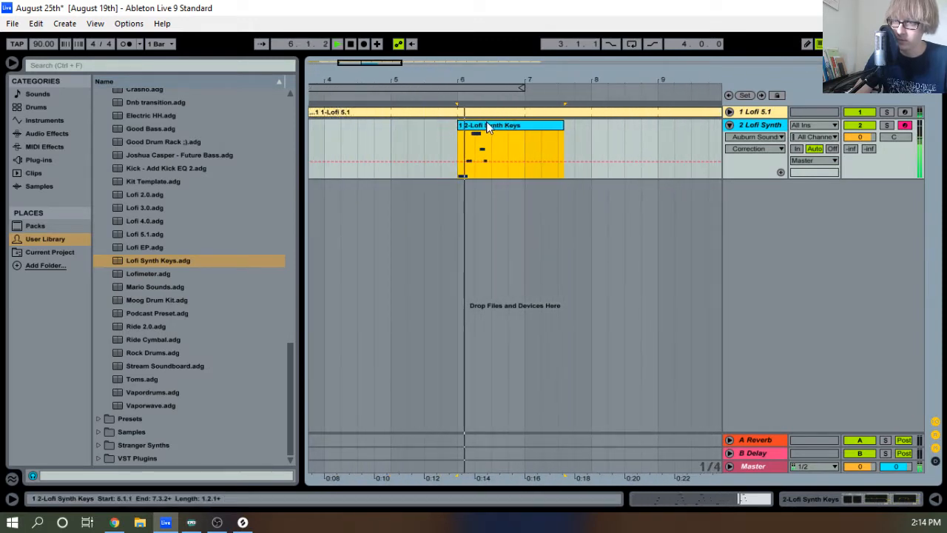
pyautogui.doubleClick(490, 145)
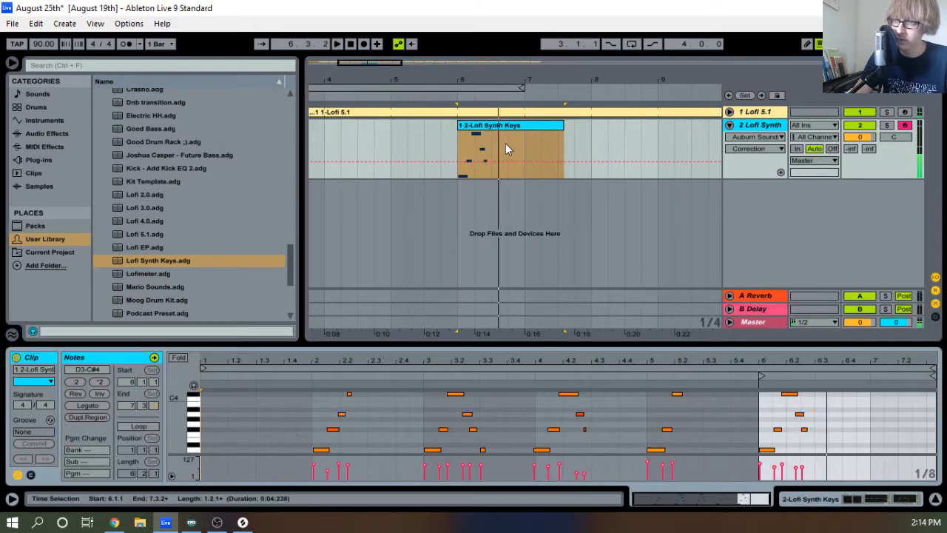
# Shorten the Lofi Synth Keys clip so it ends at 6.3.1 and consolidate it
pyautogui.moveTo(562, 130); pyautogui.dragTo(493, 128)
pyautogui.rightClick(479, 126)
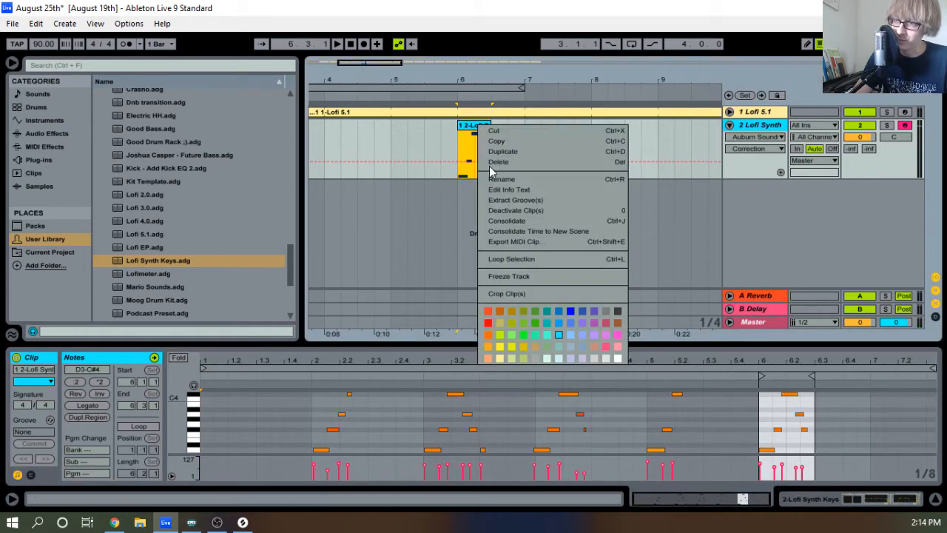
pyautogui.click(509, 221)
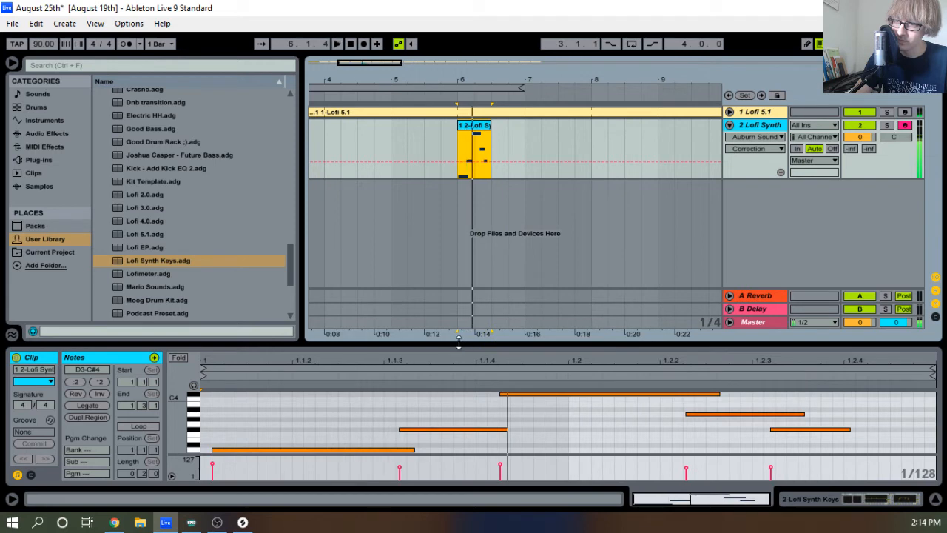
# Consolidate the range from 6.1.1 to 7.1.1 on the Lofi Synth track into a one-bar clip
pyautogui.moveTo(491, 141); pyautogui.dragTo(525, 142)
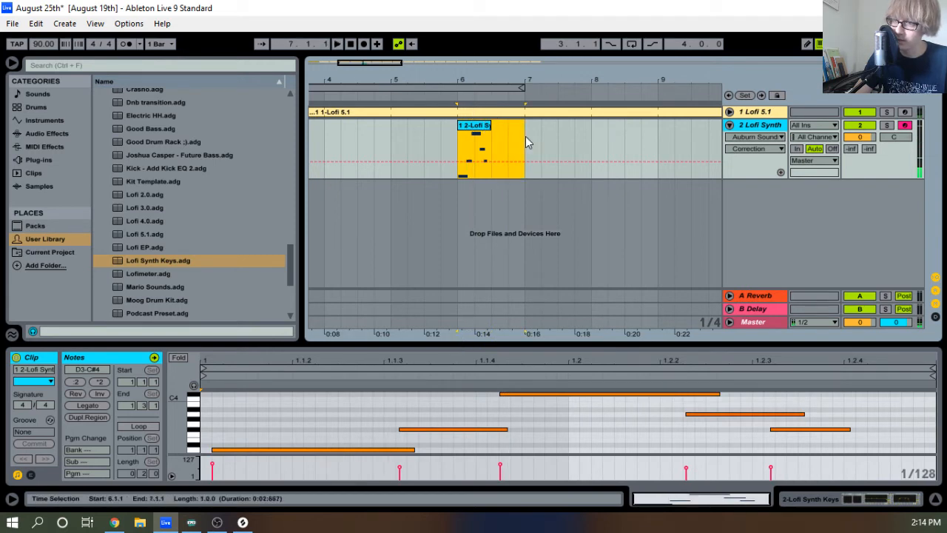
pyautogui.rightClick(484, 128)
pyautogui.click(511, 223)
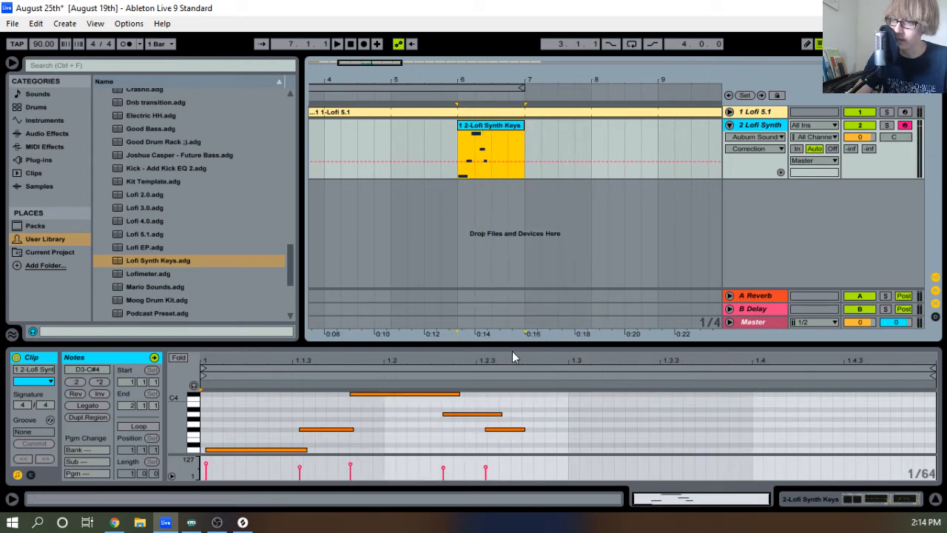
# Enlarge the note editor of the keys clip and quantize its first note, D3, to the start of the bar
pyautogui.press('space')
pyautogui.moveTo(517, 345); pyautogui.dragTo(480, 63)
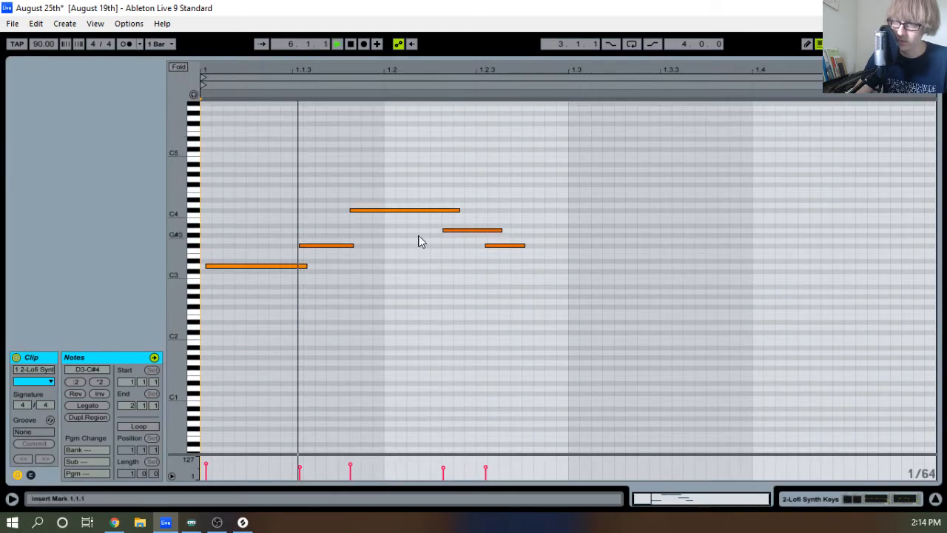
pyautogui.moveTo(267, 297); pyautogui.dragTo(254, 263)
pyautogui.hotkey('ctrl', 'u')
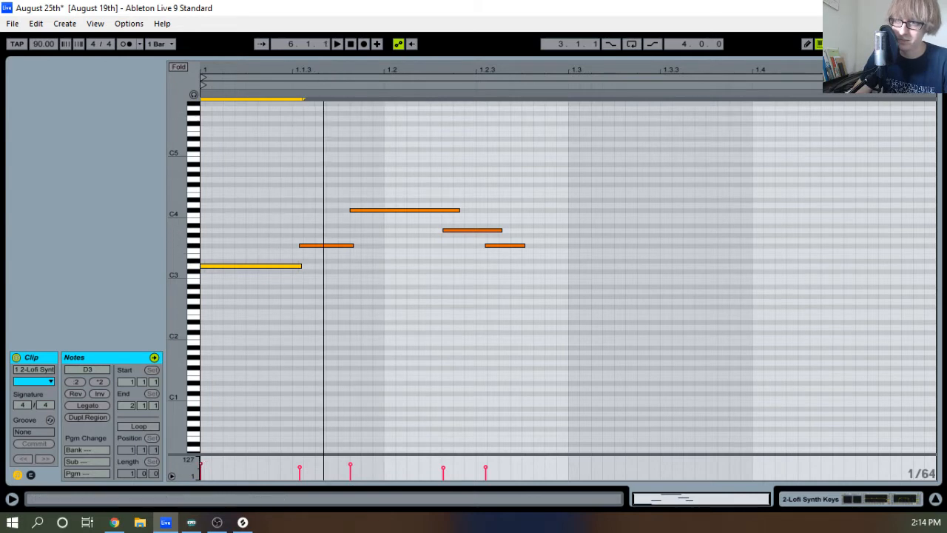
# Consolidate the range from 6.1.1 to 10.1.1 on the Lofi Synth track into a four-bar clip
pyautogui.hotkey('ctrl', '3')
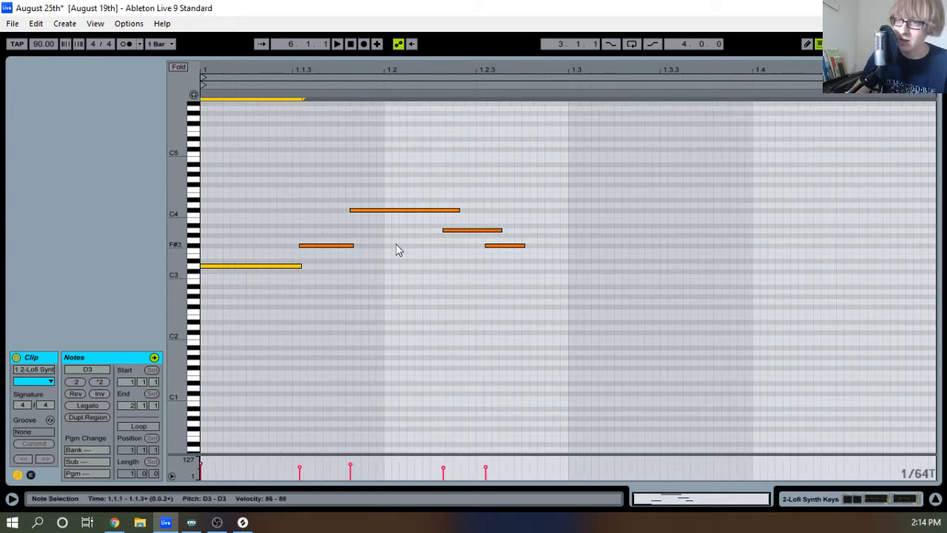
pyautogui.hotkey('ctrl', '3')
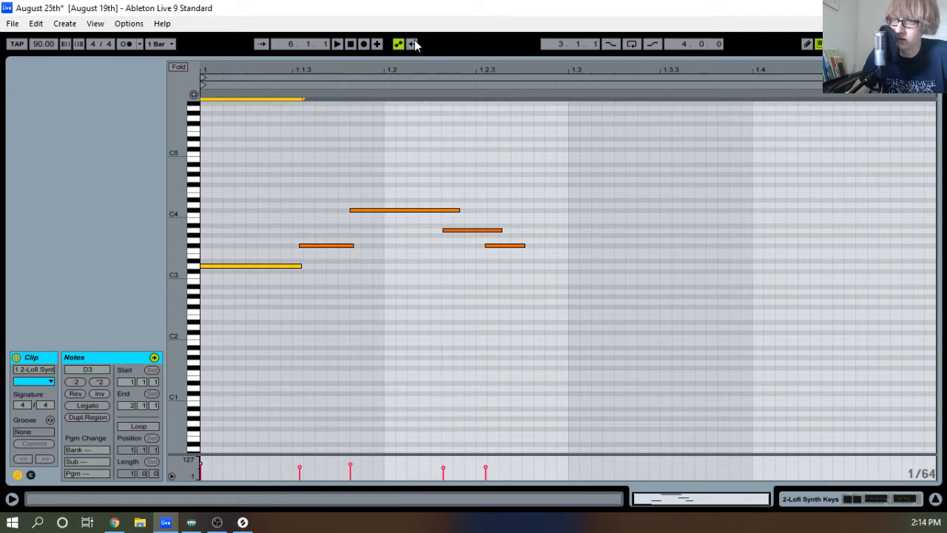
pyautogui.moveTo(418, 48); pyautogui.dragTo(392, 272)
pyautogui.click(485, 148)
pyautogui.click(501, 124)
pyautogui.moveTo(557, 80); pyautogui.dragTo(556, 68)
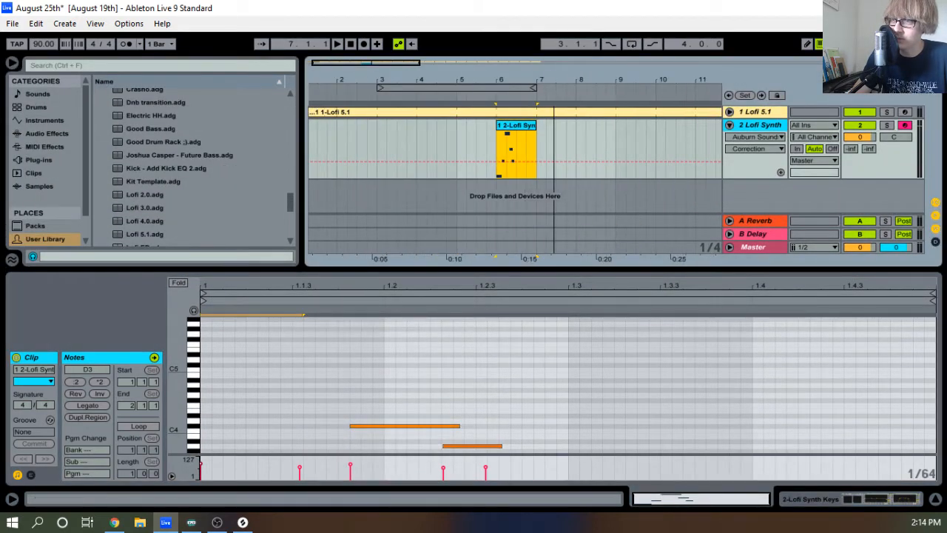
pyautogui.keyDown('shift'); pyautogui.click(651, 132); pyautogui.keyUp('shift')
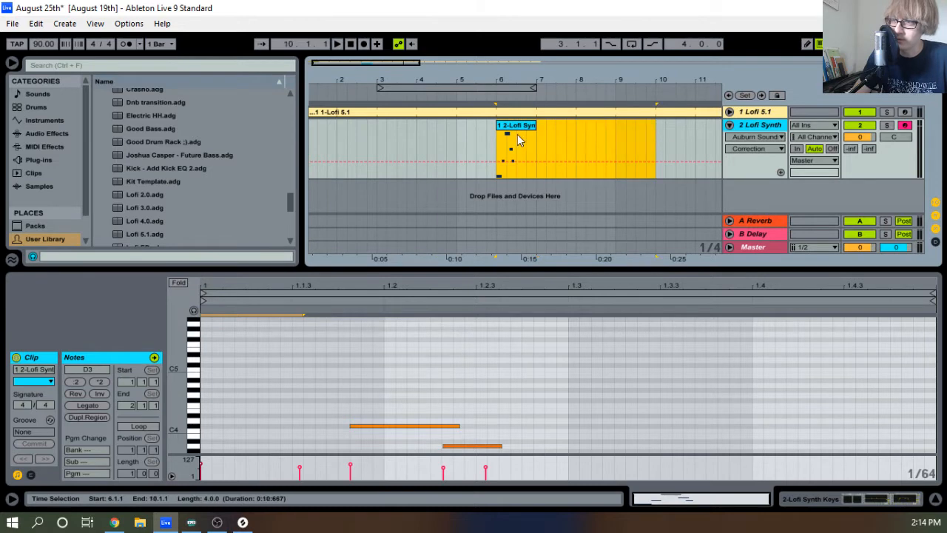
pyautogui.rightClick(521, 134)
pyautogui.click(560, 222)
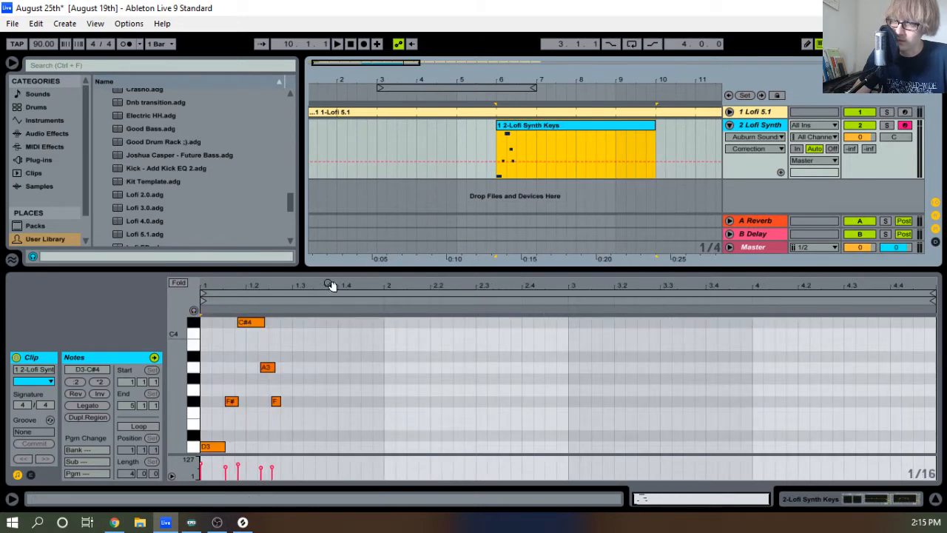
# Enlarge the note editor and play the four-bar keys clip from its start
pyautogui.moveTo(339, 267); pyautogui.dragTo(337, 124)
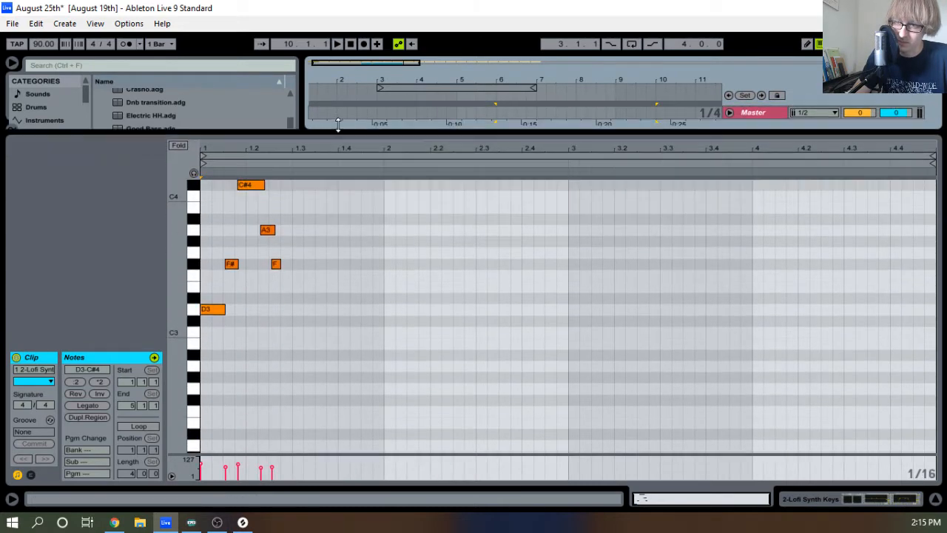
pyautogui.click(260, 145)
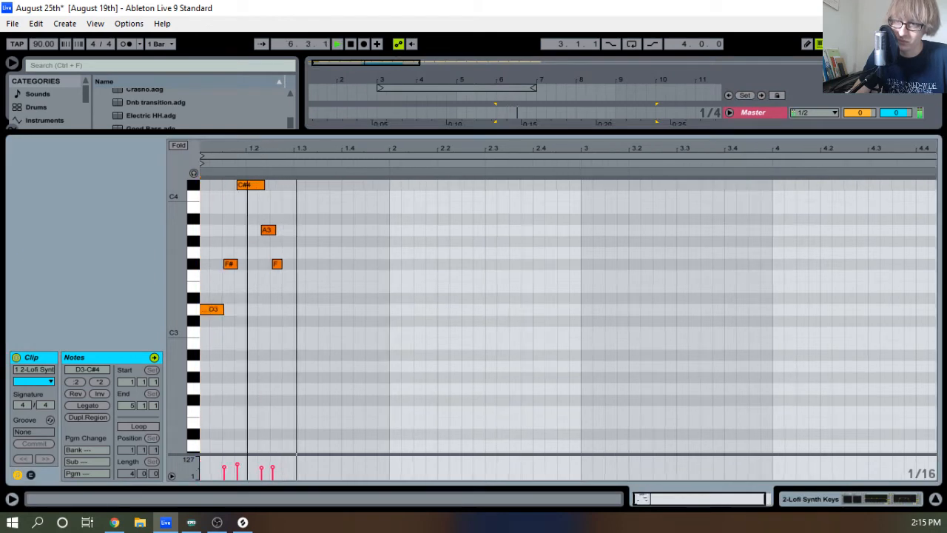
pyautogui.press('space')
pyautogui.moveTo(254, 146)
pyautogui.mouseDown()
pyautogui.moveTo(254, 156)
pyautogui.moveTo(252, 147)
pyautogui.mouseUp()
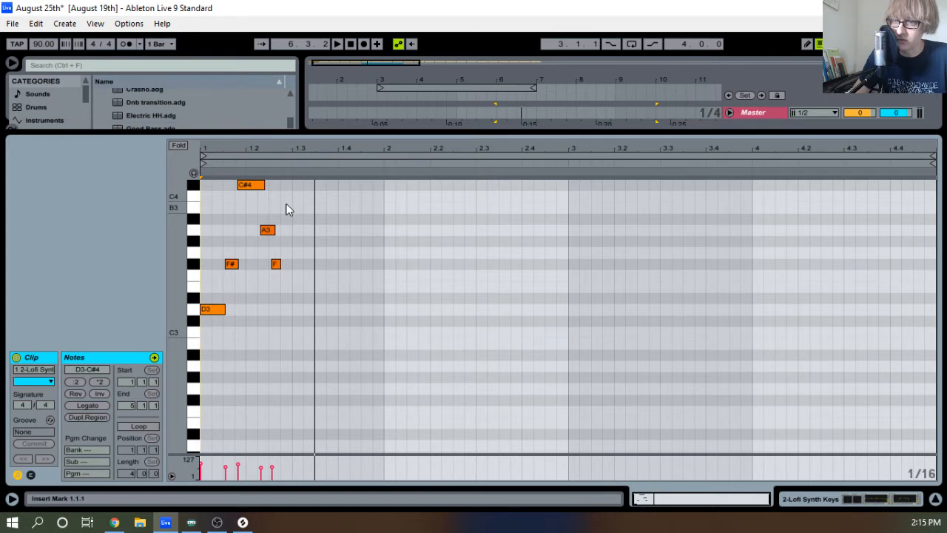
# Try moving the first F#3 and the C#4 later onto a triplet grid and listen to the timing
pyautogui.hotkey('ctrl', '3')
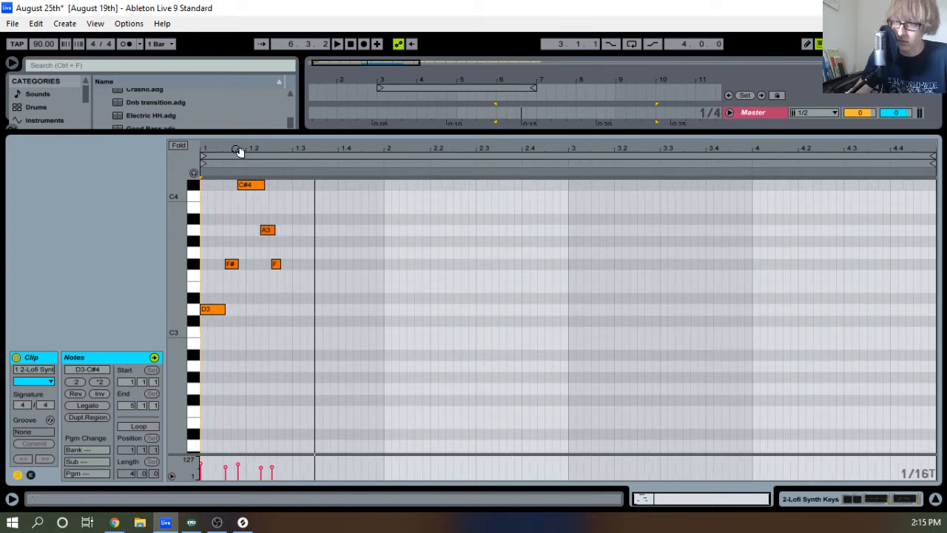
pyautogui.moveTo(238, 150); pyautogui.dragTo(237, 145)
pyautogui.moveTo(234, 264); pyautogui.dragTo(251, 264)
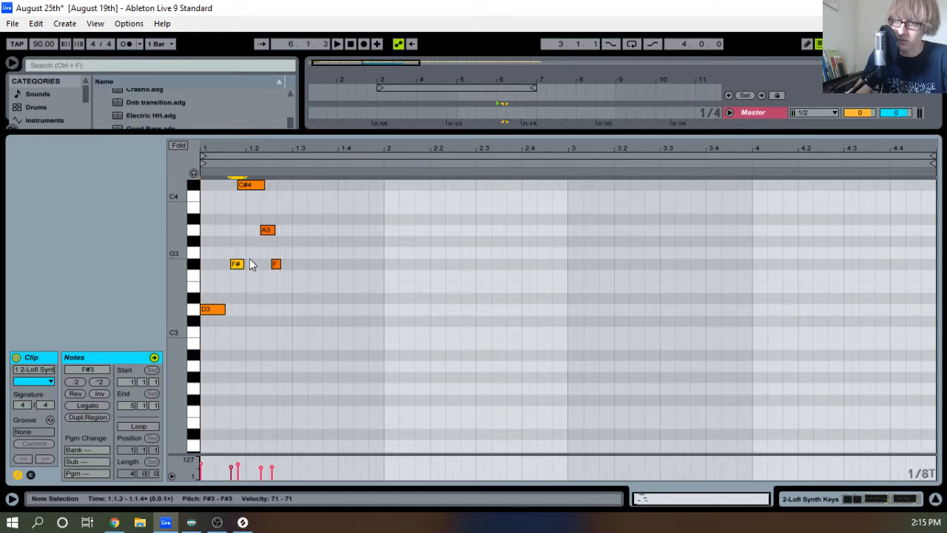
pyautogui.moveTo(249, 185); pyautogui.dragTo(258, 185)
pyautogui.click(266, 247)
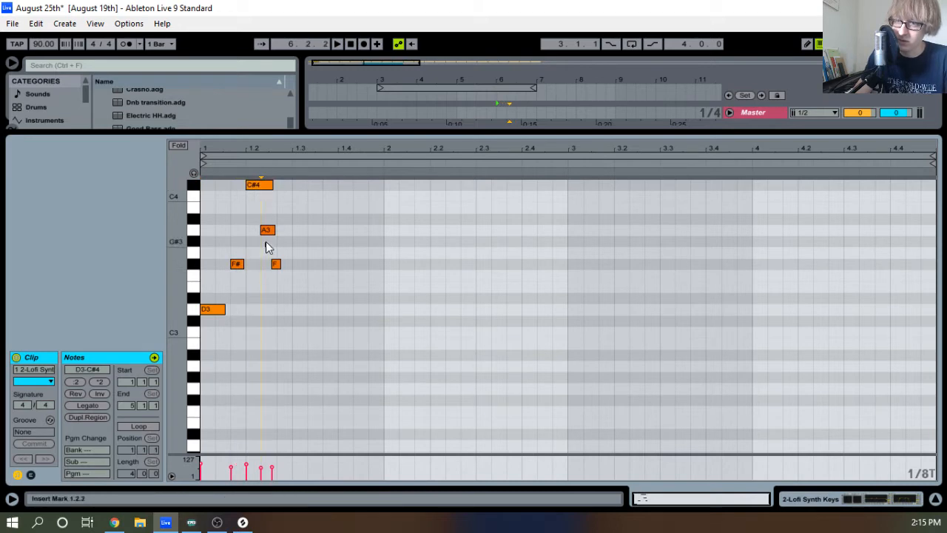
pyautogui.click(269, 230)
pyautogui.click(273, 284)
pyautogui.click(276, 264)
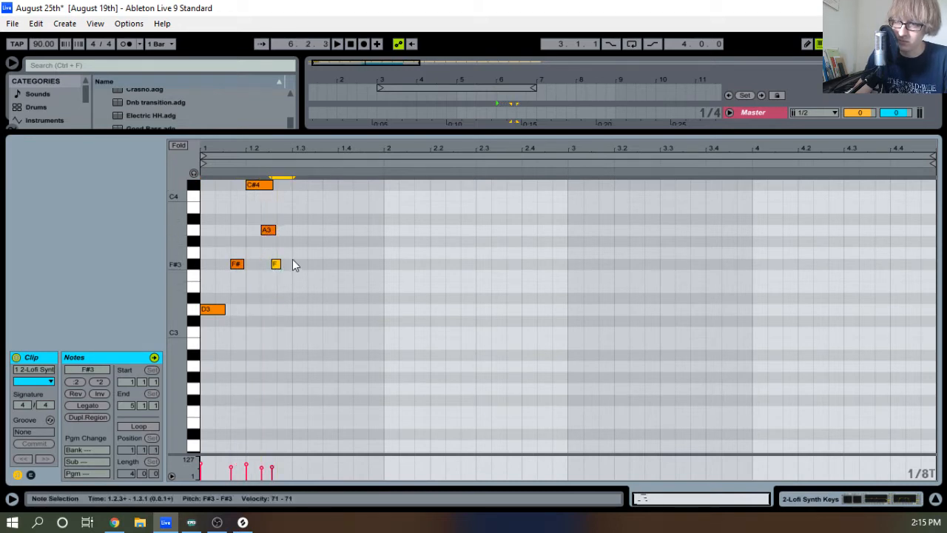
pyautogui.press('space')
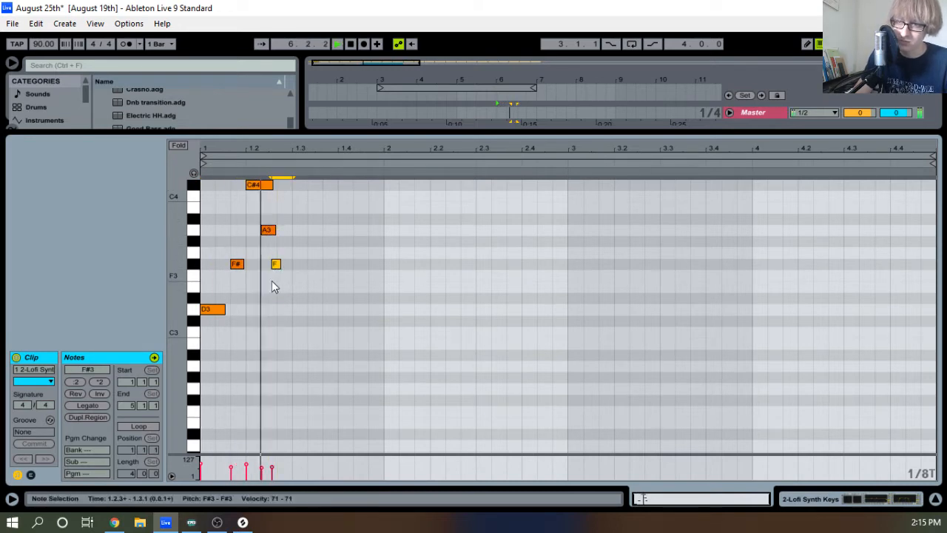
pyautogui.moveTo(215, 146); pyautogui.dragTo(217, 161)
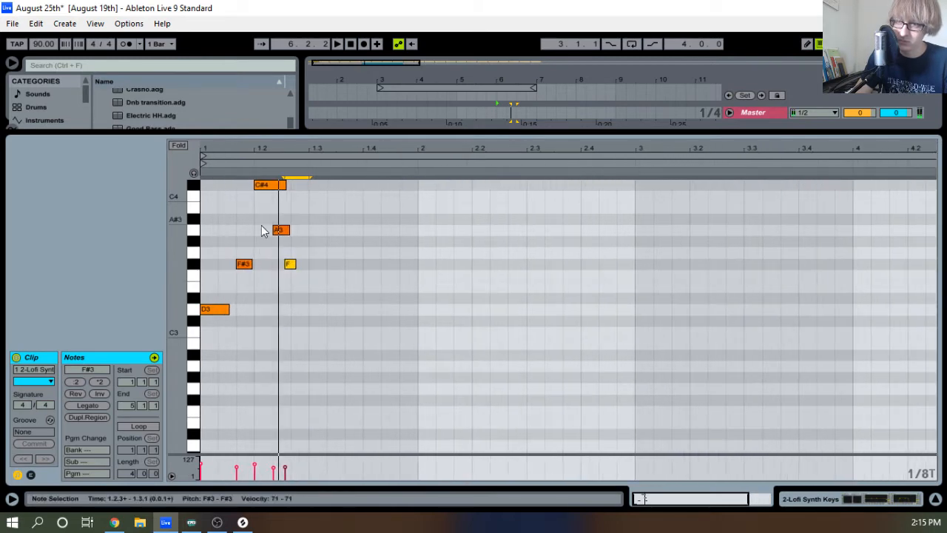
# Try nudging the first F#3 earlier on the triplet grid and play the phrase
pyautogui.click(246, 264)
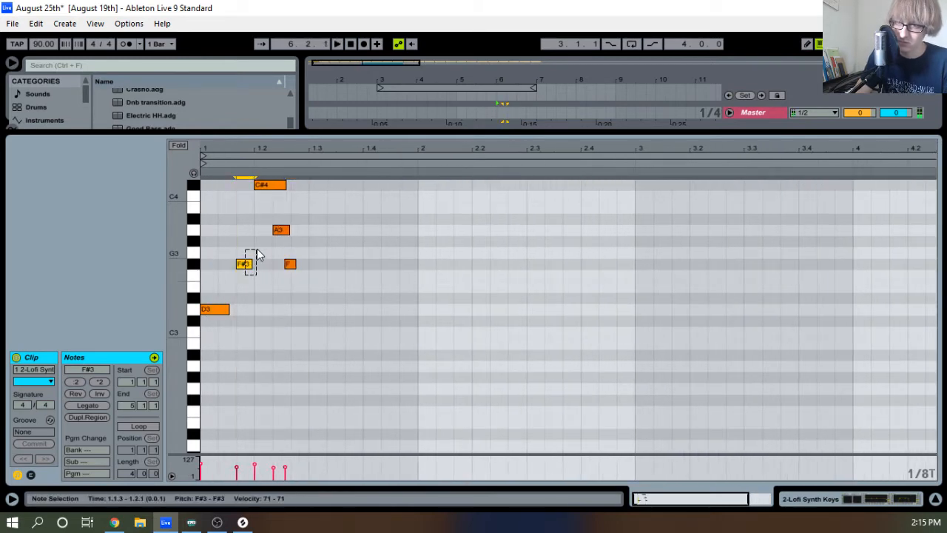
pyautogui.moveTo(230, 148); pyautogui.dragTo(237, 171)
pyautogui.press('Left')
pyautogui.press('Left')
pyautogui.press('Left')
pyautogui.press('space')
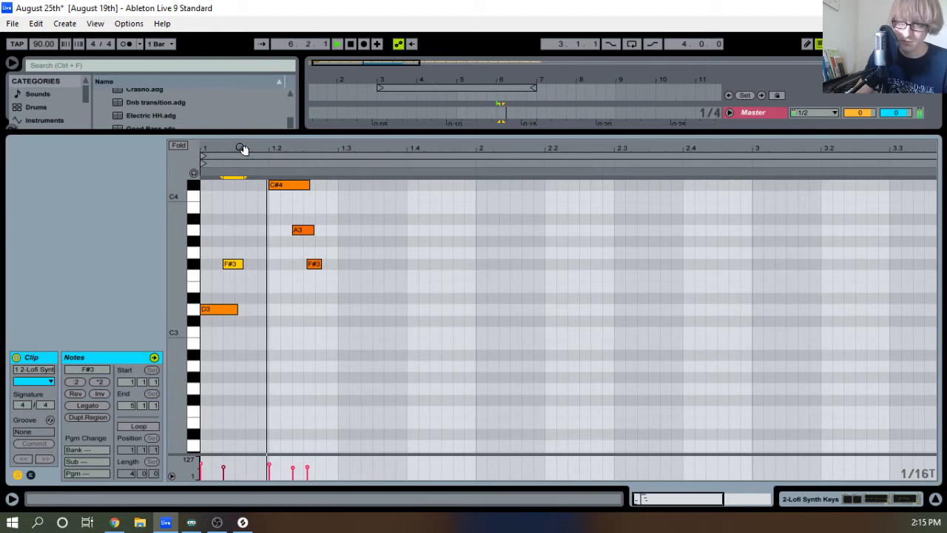
# Return the grid to straight 1/16 and move the first F#3 to 1.1.3
pyautogui.press('space')
pyautogui.hotkey('ctrl', '3')
pyautogui.press('space')
pyautogui.press('space')
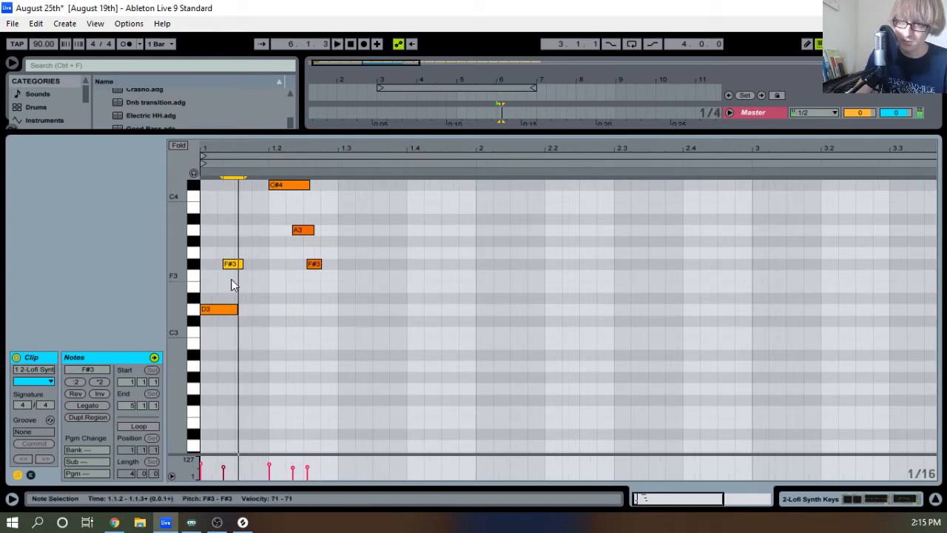
pyautogui.press('Right')
pyautogui.press('space')
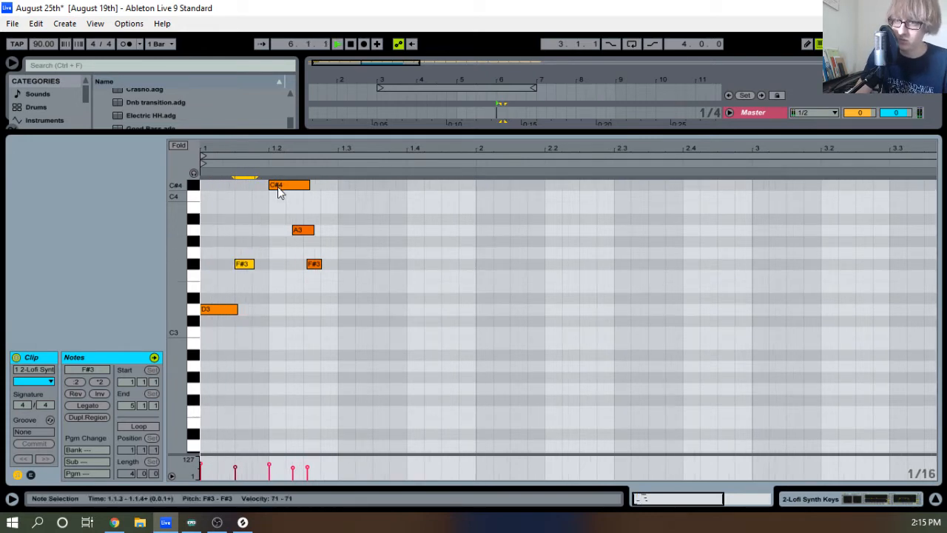
pyautogui.press('space')
# Move the C#4 note one grid step earlier to 1.1.4
pyautogui.moveTo(283, 145)
pyautogui.mouseDown()
pyautogui.moveTo(284, 128)
pyautogui.moveTo(279, 147)
pyautogui.mouseUp()
pyautogui.click(276, 196)
pyautogui.click(293, 186)
pyautogui.press('Left')
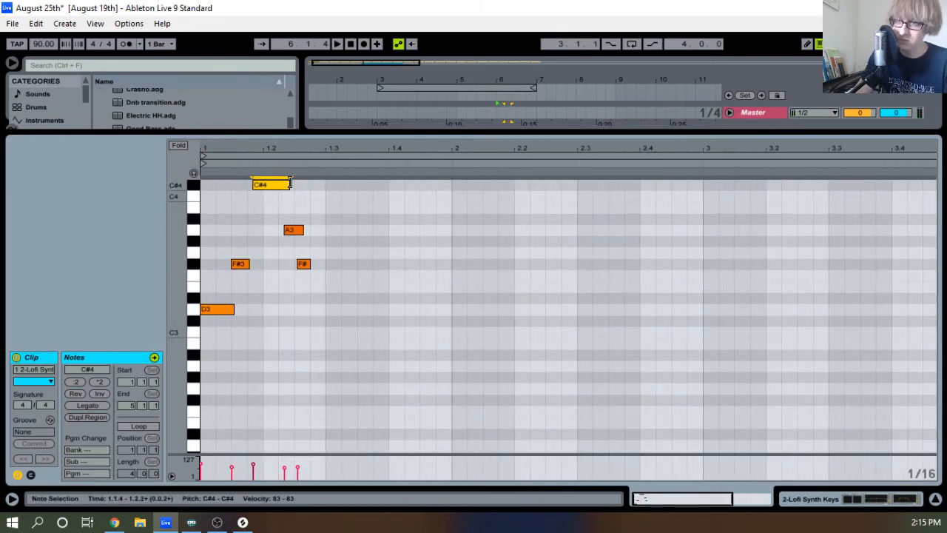
# Quantize all notes of the keys phrase to the 1/16 grid
pyautogui.scroll(3, 332, 222)
pyautogui.click(310, 238)
pyautogui.click(385, 248)
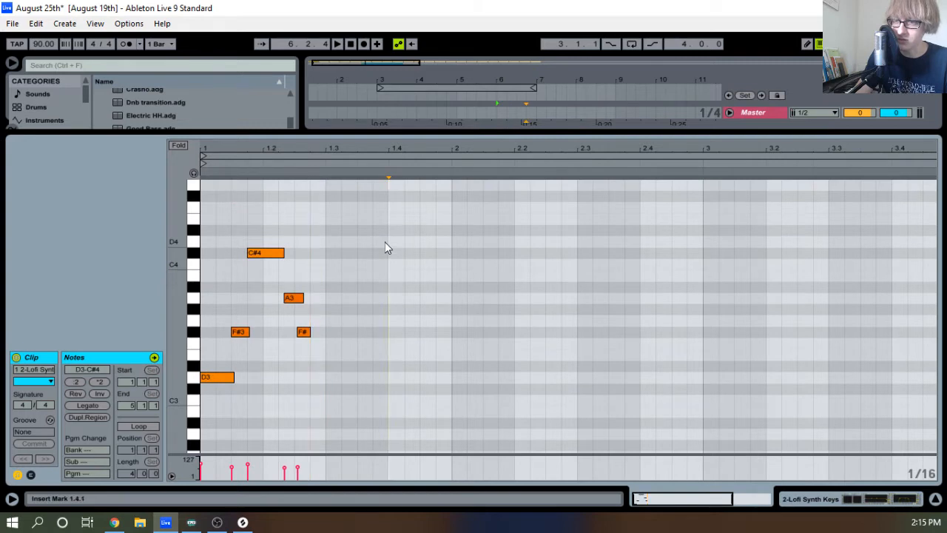
pyautogui.rightClick(384, 248)
pyautogui.click(452, 250)
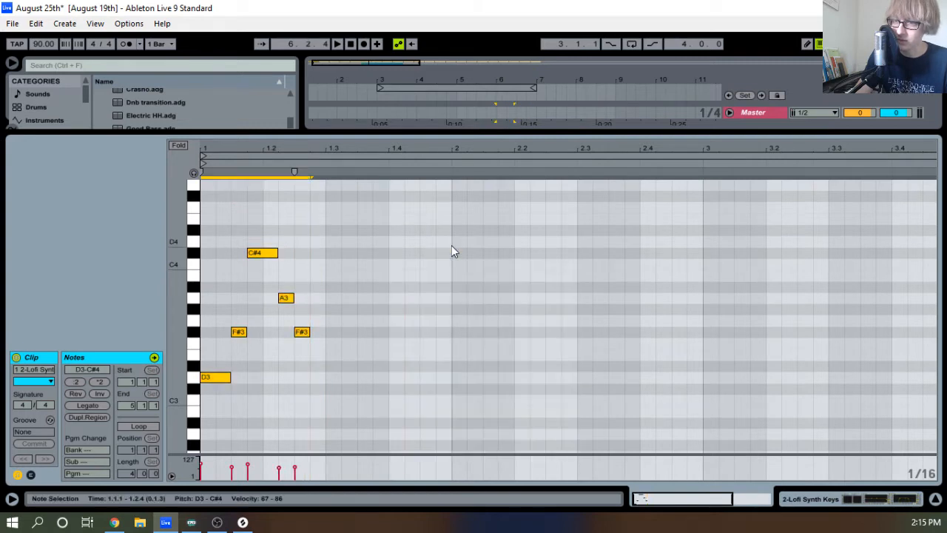
# Try shifting the C#4 note later along the 1/16 grid
pyautogui.click(269, 253)
pyautogui.press('Right')
pyautogui.press('Right')
pyautogui.press('Left')
pyautogui.press('Left')
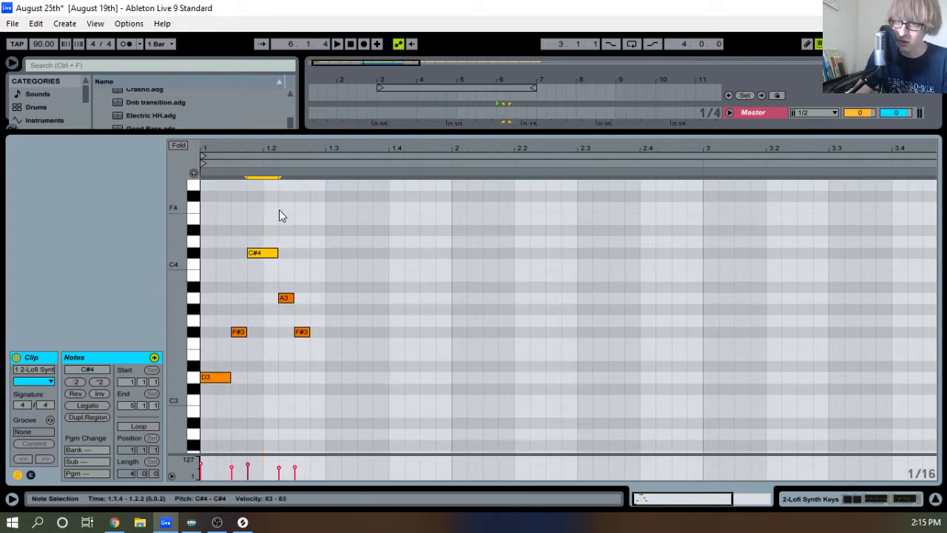
pyautogui.press('Right')
pyautogui.press('Left')
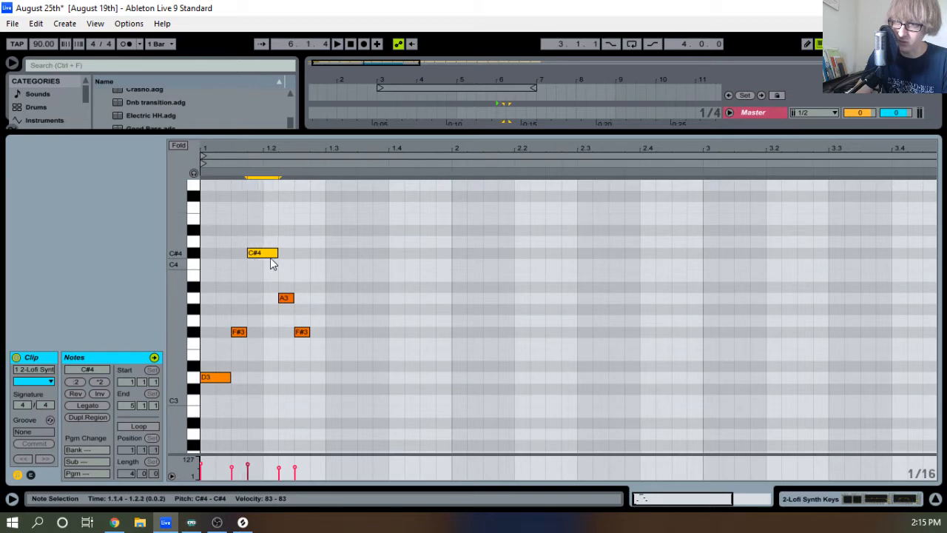
# Lengthen the last F#3 so it ends at 1.3, and play the phrase to check it
pyautogui.click(307, 239)
pyautogui.moveTo(302, 152); pyautogui.dragTo(301, 132)
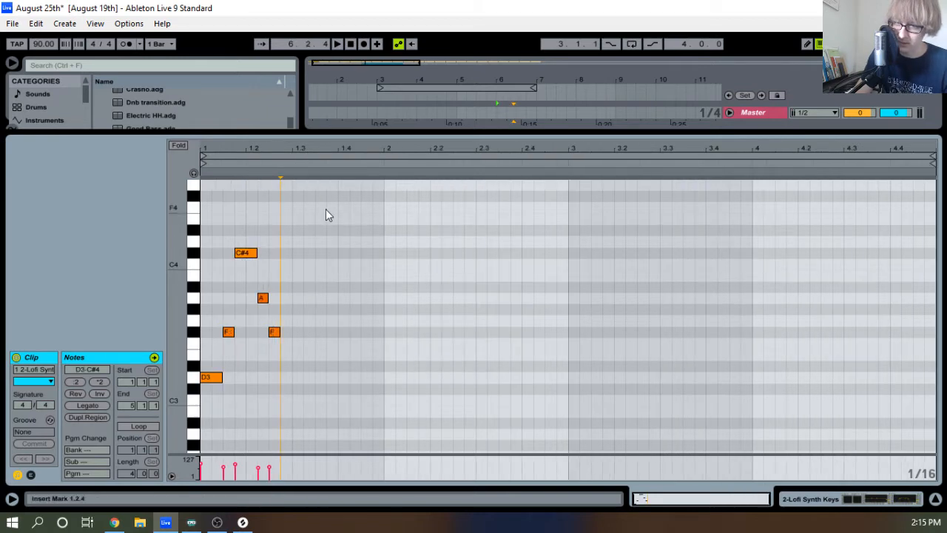
pyautogui.click(352, 242)
pyautogui.press('space')
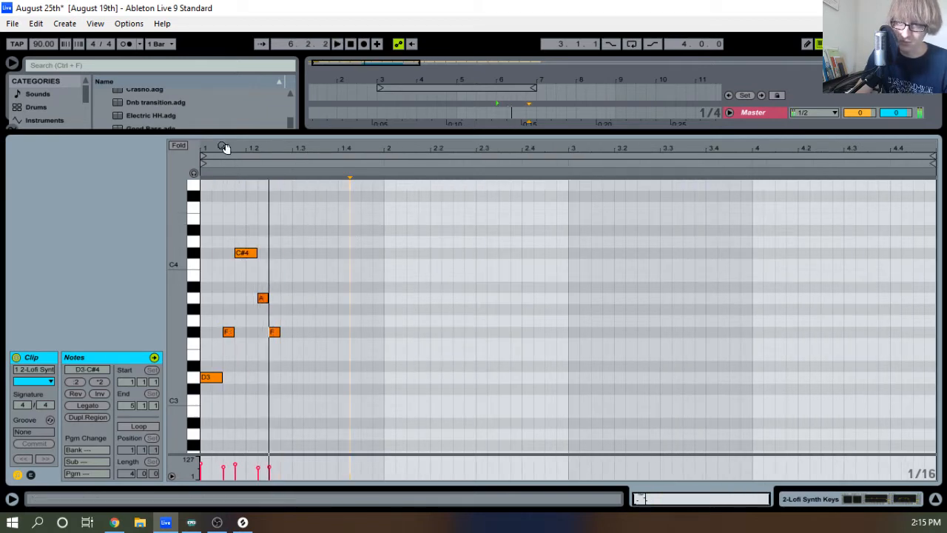
pyautogui.moveTo(226, 148); pyautogui.dragTo(226, 157)
pyautogui.click(297, 332)
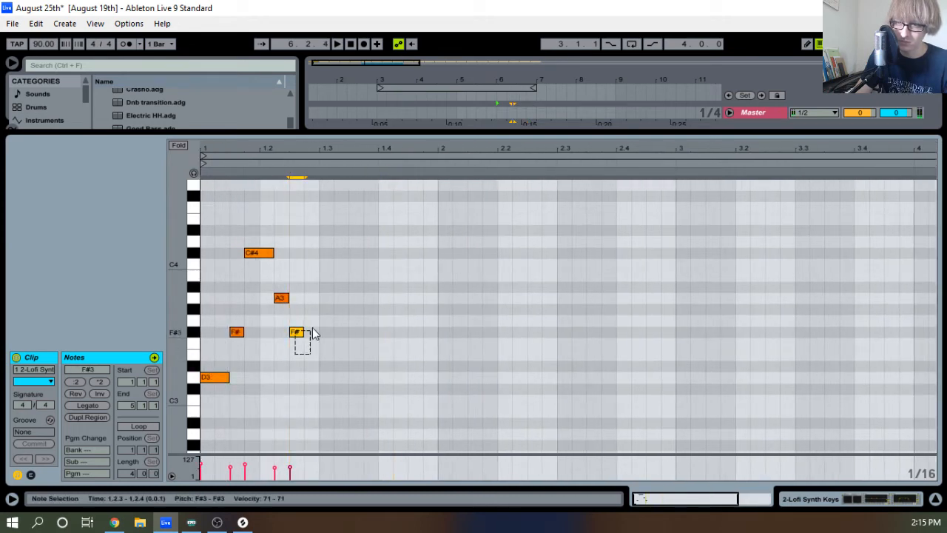
pyautogui.press('space')
pyautogui.click(372, 304)
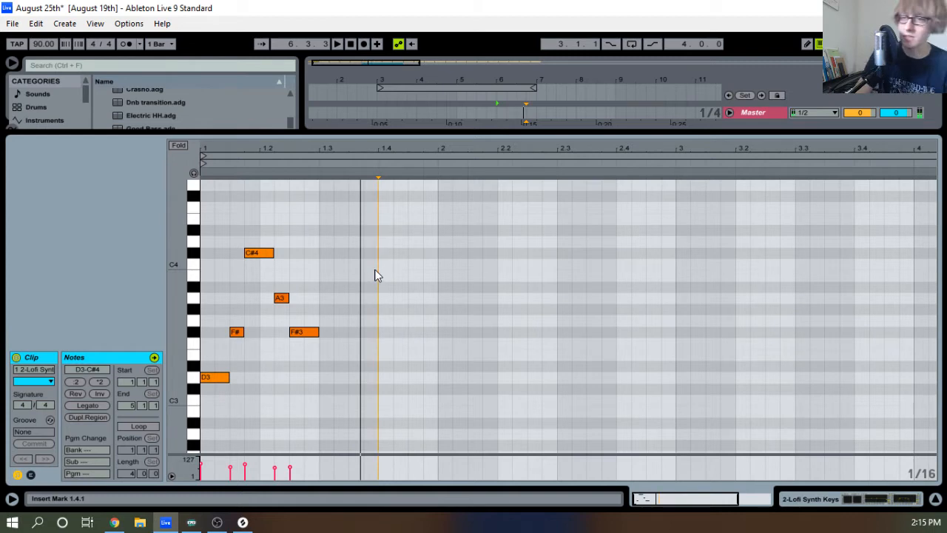
# Duplicate the whole half-bar phrase so the copy starts at 1.3.1, and play it
pyautogui.hotkey('ctrl', 'a')
pyautogui.hotkey('ctrl', 'd')
pyautogui.press('space')
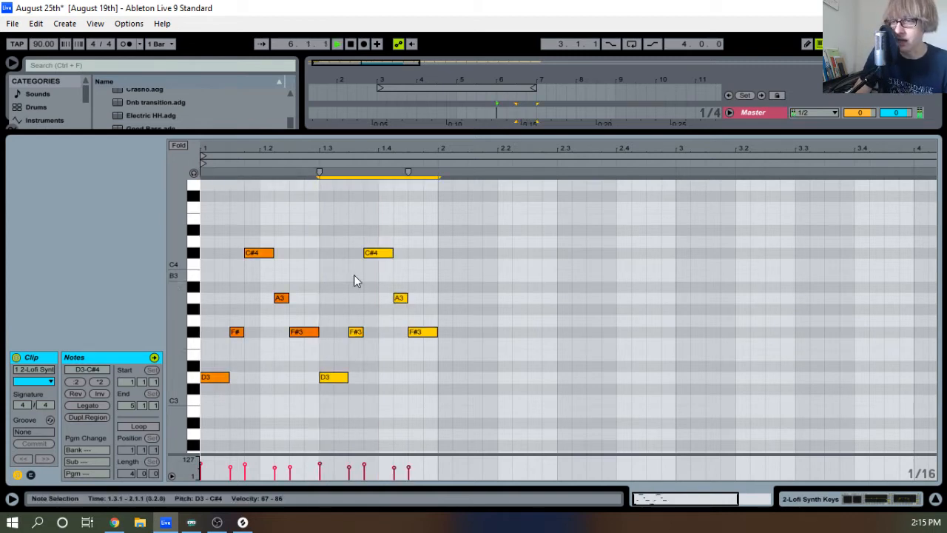
pyautogui.moveTo(430, 148); pyautogui.dragTo(379, 147)
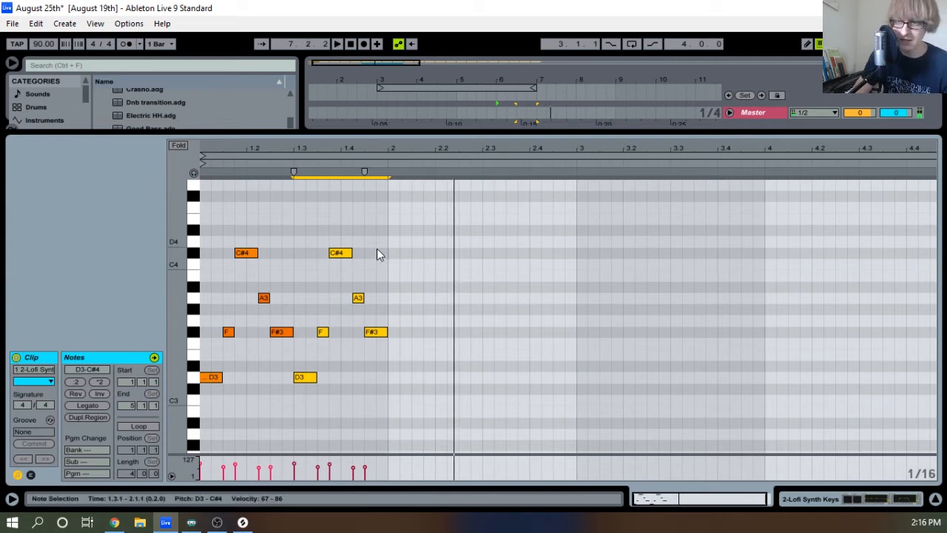
# Duplicate the phrase again so the third copy starts at 2.1.1, and listen to it
pyautogui.click(388, 270)
pyautogui.press('space')
pyautogui.hotkey('ctrl', 'd')
pyautogui.press('space')
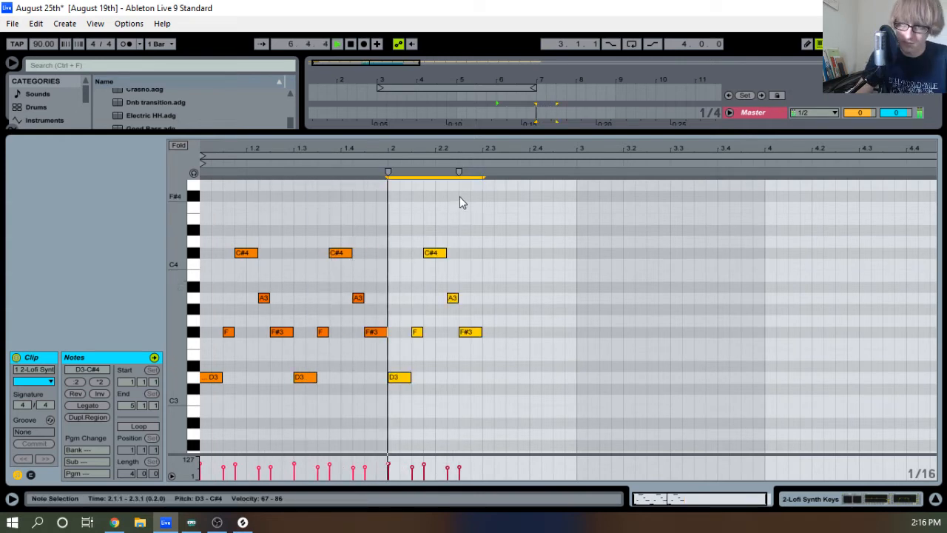
pyautogui.press('space')
# Turn on note preview in the editor and select the D3 at the start of bar 2
pyautogui.moveTo(500, 147); pyautogui.dragTo(429, 158)
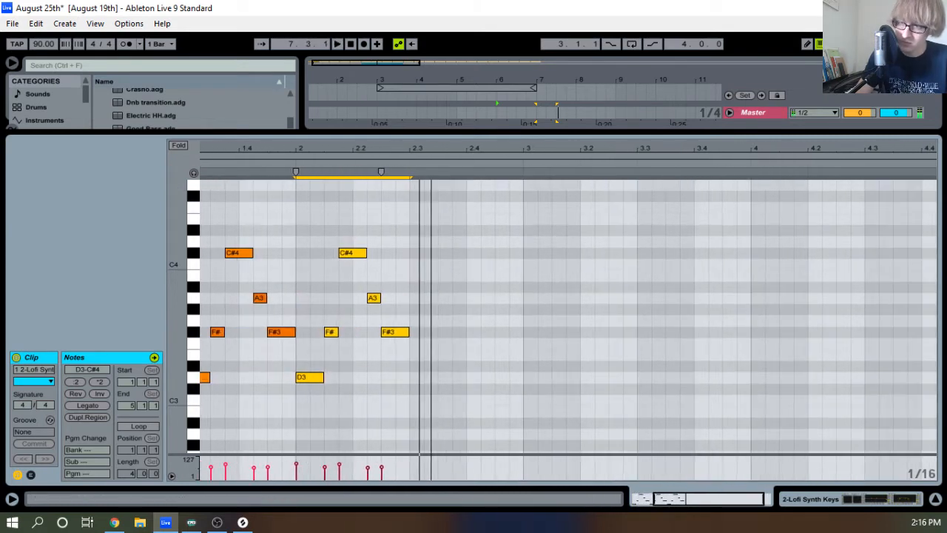
pyautogui.moveTo(285, 424); pyautogui.dragTo(336, 345)
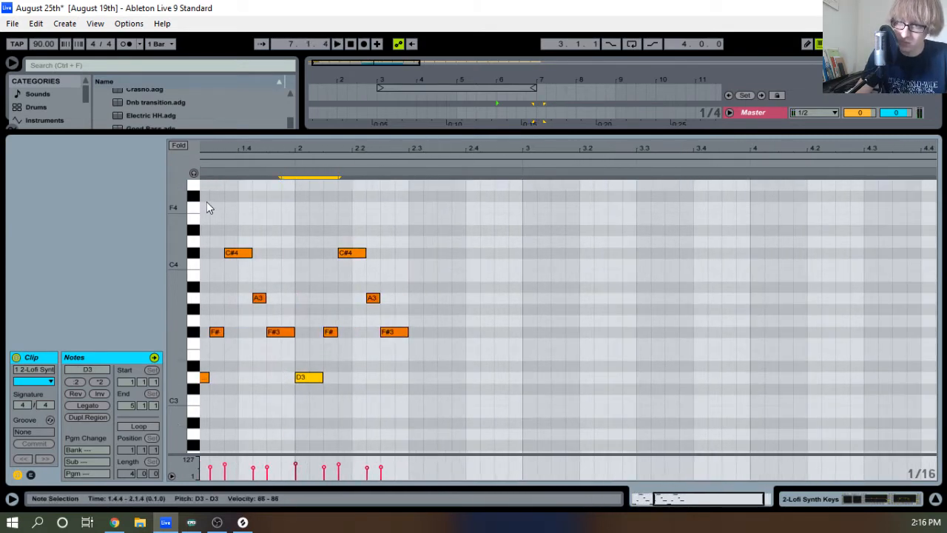
pyautogui.click(310, 377)
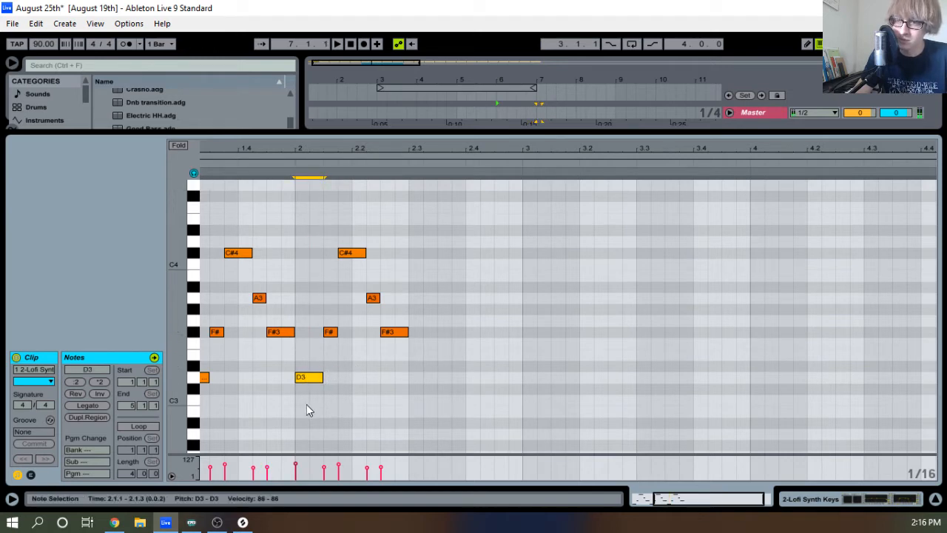
# Copy the D3 and F#3 that open bar 2, paste them at 2.3.1 and 2.4.1, and play the result
pyautogui.moveTo(304, 392); pyautogui.dragTo(339, 323)
pyautogui.hotkey('ctrl', 'c')
pyautogui.click(415, 361)
pyautogui.hotkey('ctrl', 'v')
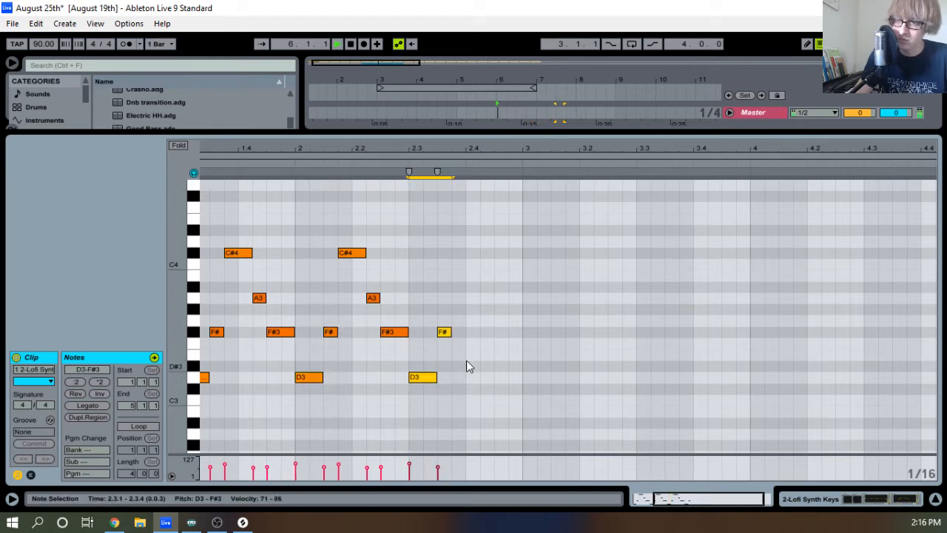
pyautogui.click(465, 363)
pyautogui.hotkey('ctrl', 'v')
pyautogui.press('space')
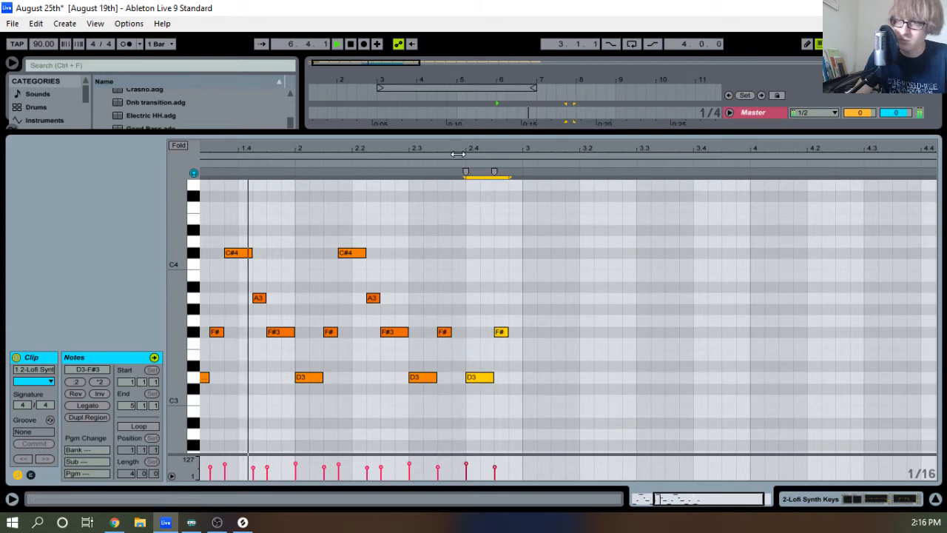
# Lengthen the first C#4 and the first A3 so both end at 1.3.1, and play the result
pyautogui.moveTo(467, 149); pyautogui.dragTo(528, 127)
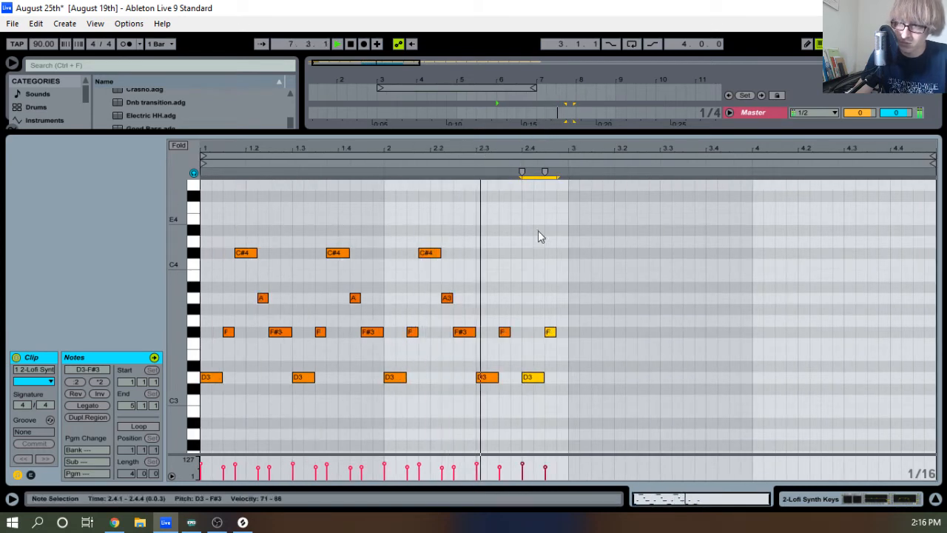
pyautogui.press('space')
pyautogui.click(490, 378)
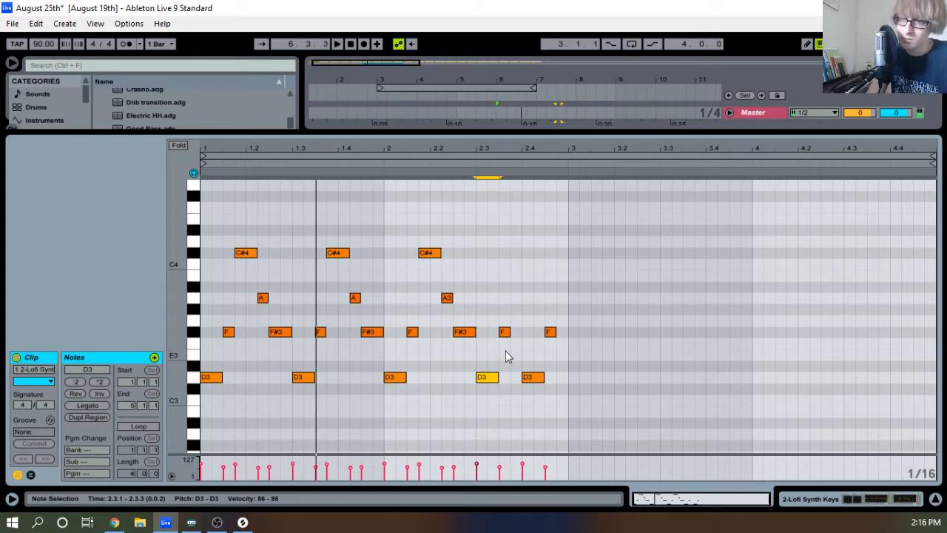
pyautogui.click(260, 200)
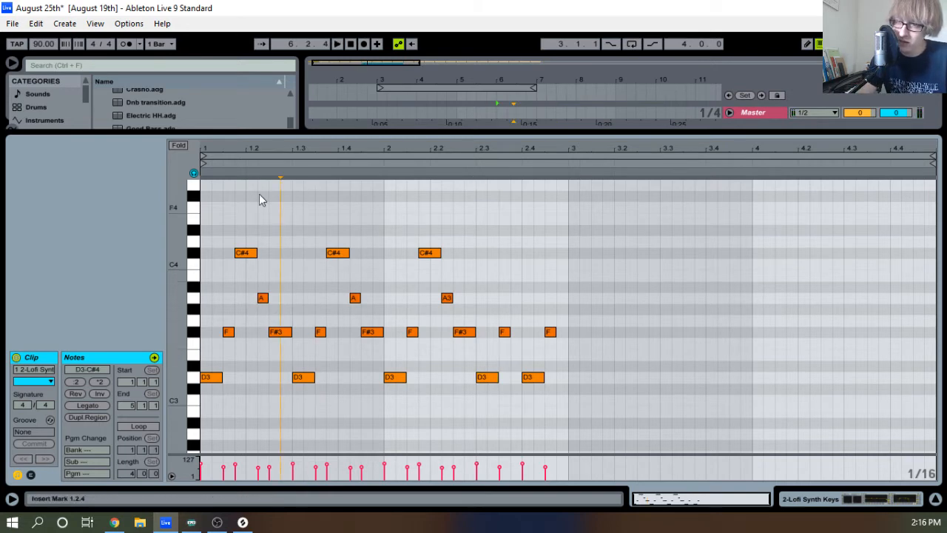
pyautogui.moveTo(277, 145); pyautogui.dragTo(277, 170)
pyautogui.click(303, 249)
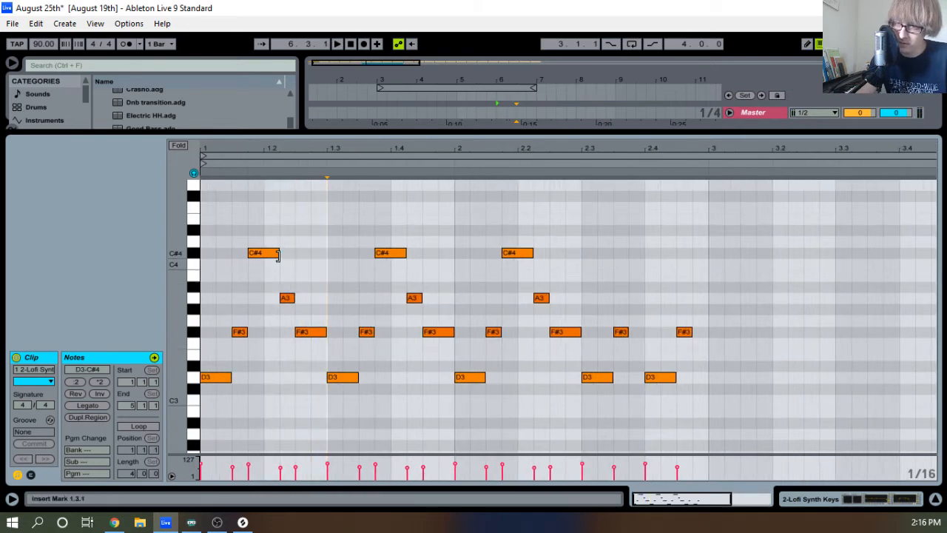
pyautogui.moveTo(278, 254); pyautogui.dragTo(326, 255)
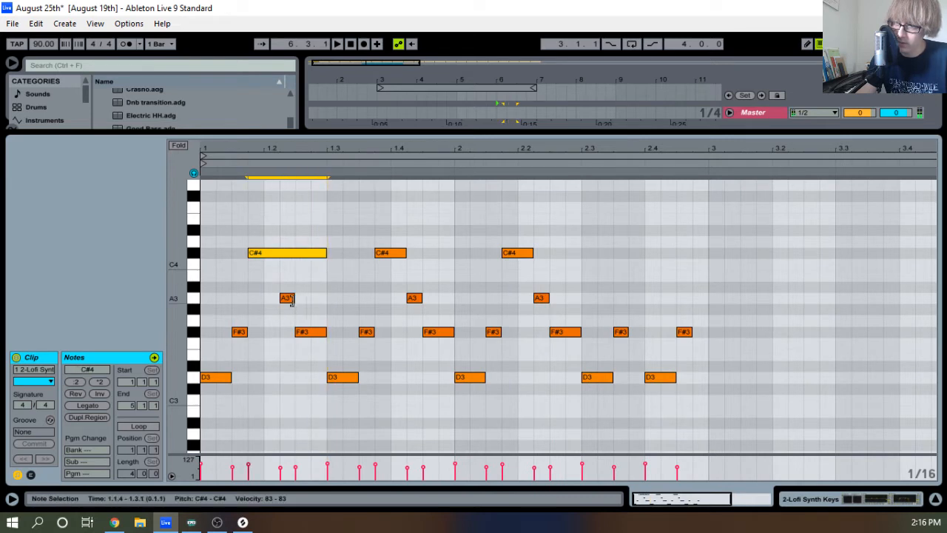
pyautogui.click(291, 299)
pyautogui.press('space')
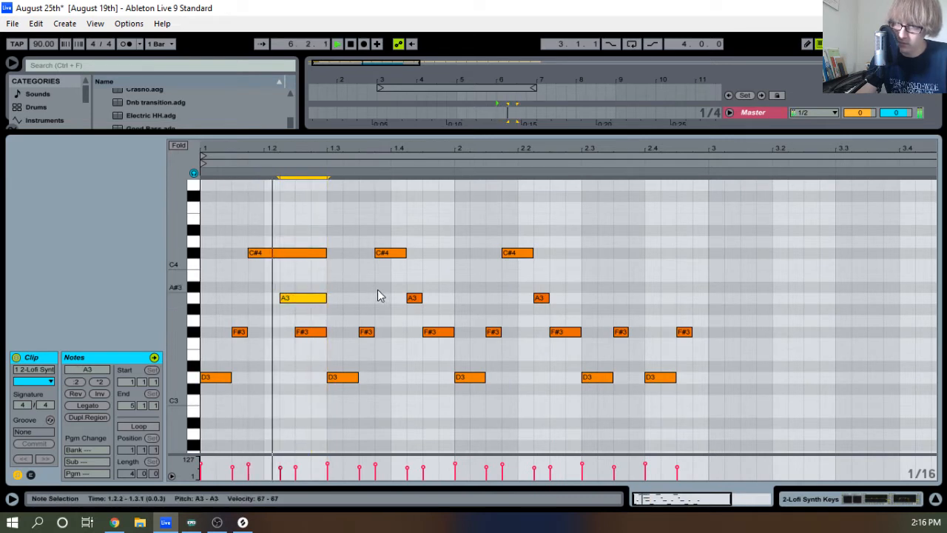
pyautogui.press('space')
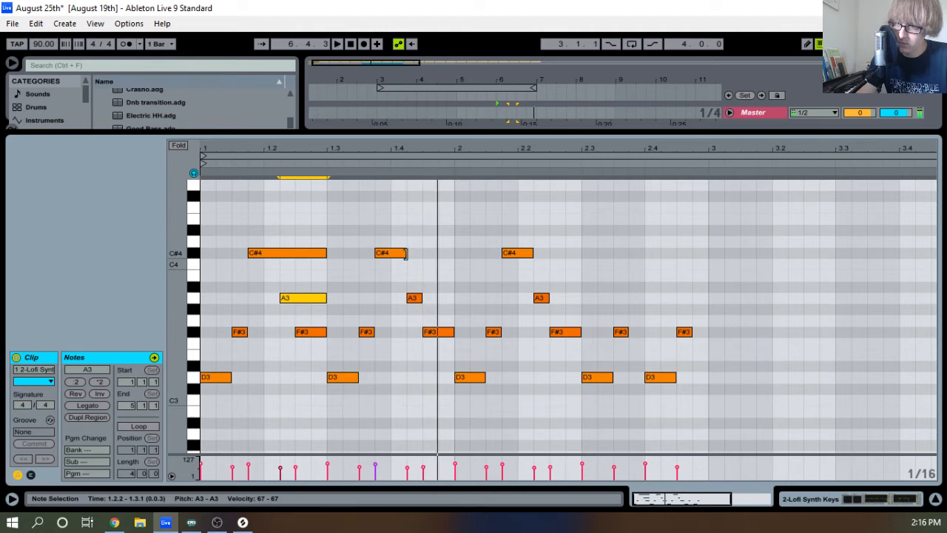
# Lengthen the C#4 and A3 of the second and third phrase copies to end at 2.1.1 and 2.3.1, and play them
pyautogui.moveTo(405, 253); pyautogui.dragTo(454, 253)
pyautogui.moveTo(421, 298); pyautogui.dragTo(454, 299)
pyautogui.moveTo(527, 254); pyautogui.dragTo(577, 256)
pyautogui.hotkey('ctrl', 'z')
pyautogui.press('space')
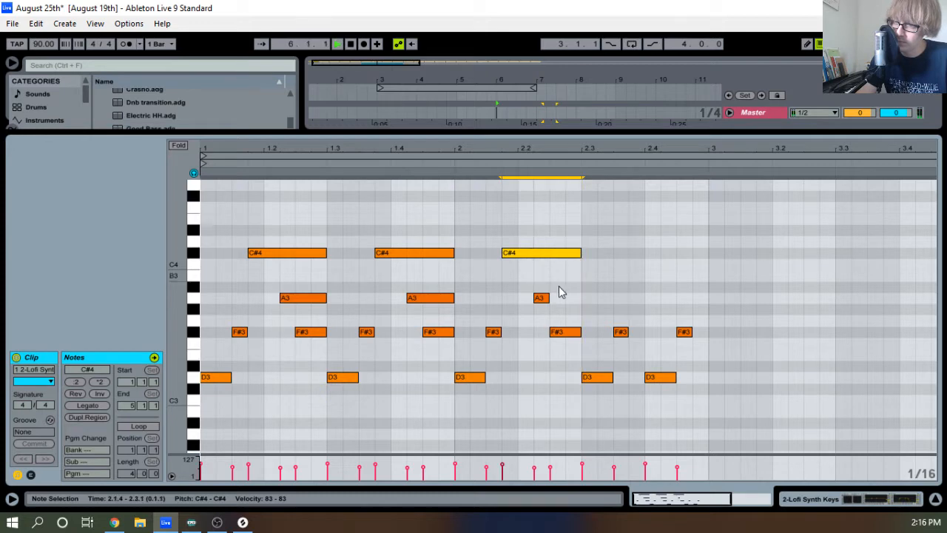
pyautogui.moveTo(545, 298); pyautogui.dragTo(582, 300)
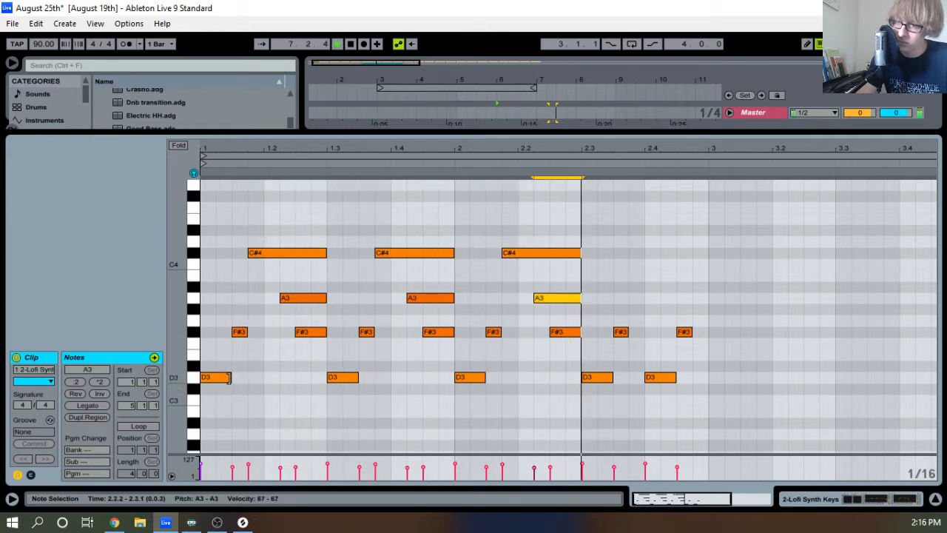
pyautogui.press('space')
# Lengthen the opening D3 and the first F#3 so both end at 1.2.1, and listen
pyautogui.moveTo(230, 377); pyautogui.dragTo(265, 378)
pyautogui.moveTo(249, 332); pyautogui.dragTo(264, 333)
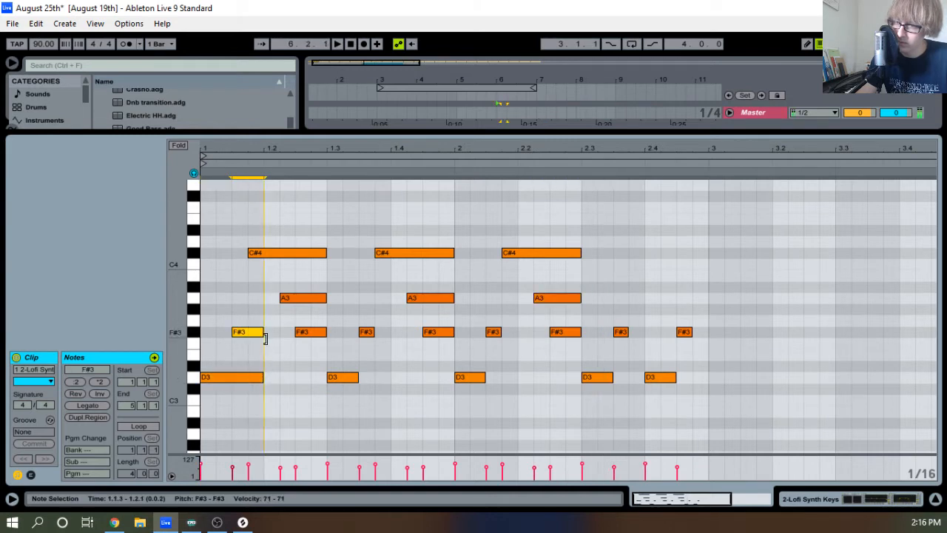
pyautogui.press('space')
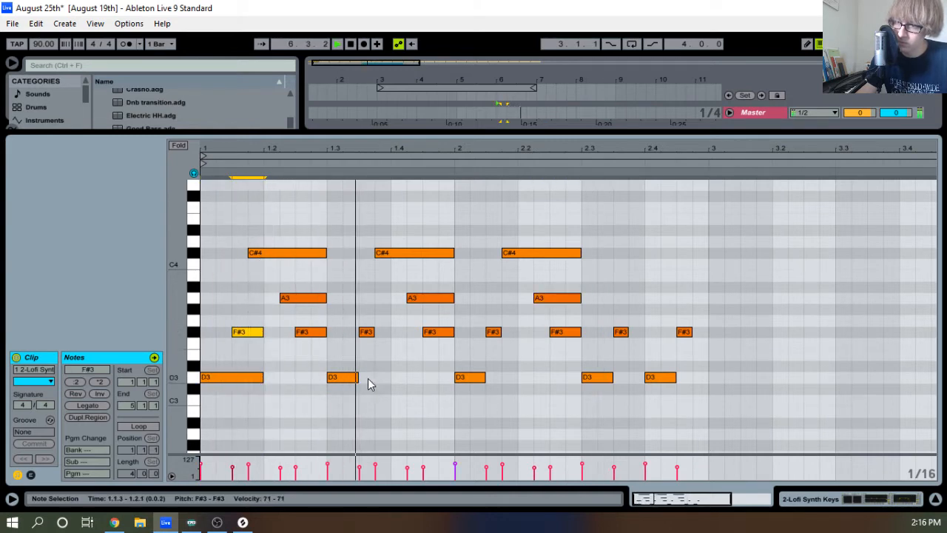
# Lengthen the D3 and first F#3 of the second copy to 1.4.1 and of the third copy to 2.2.1, and play the phrase
pyautogui.moveTo(359, 378); pyautogui.dragTo(390, 378)
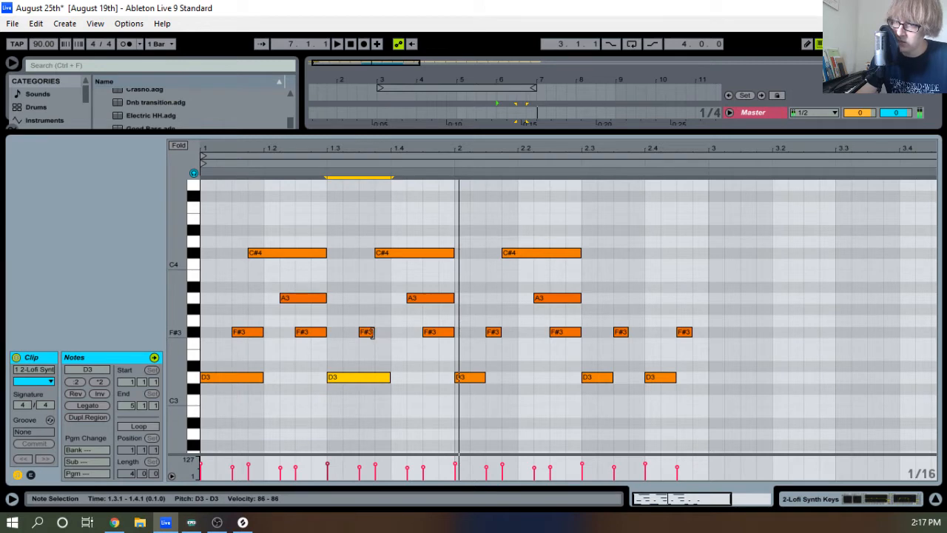
pyautogui.moveTo(372, 332); pyautogui.dragTo(387, 333)
pyautogui.moveTo(498, 332); pyautogui.dragTo(518, 333)
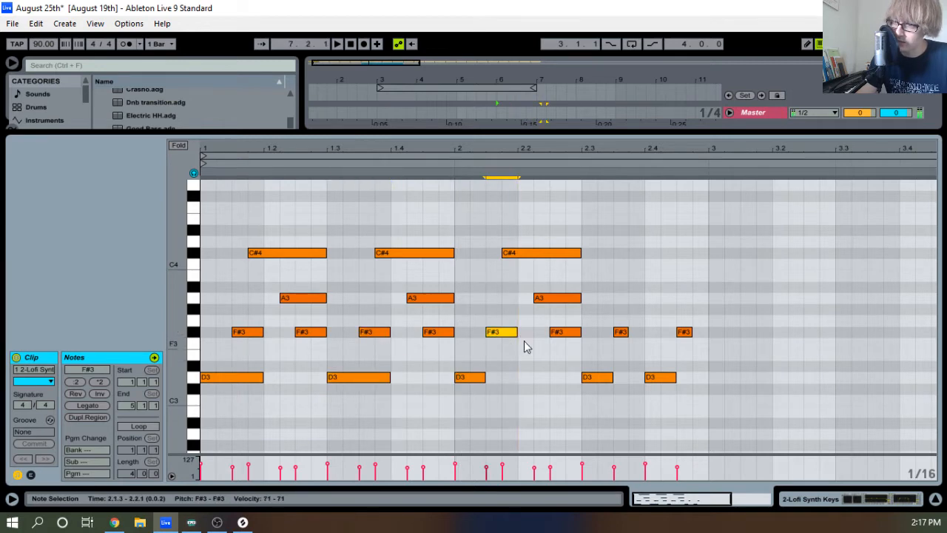
pyautogui.moveTo(488, 381); pyautogui.dragTo(517, 382)
pyautogui.press('space')
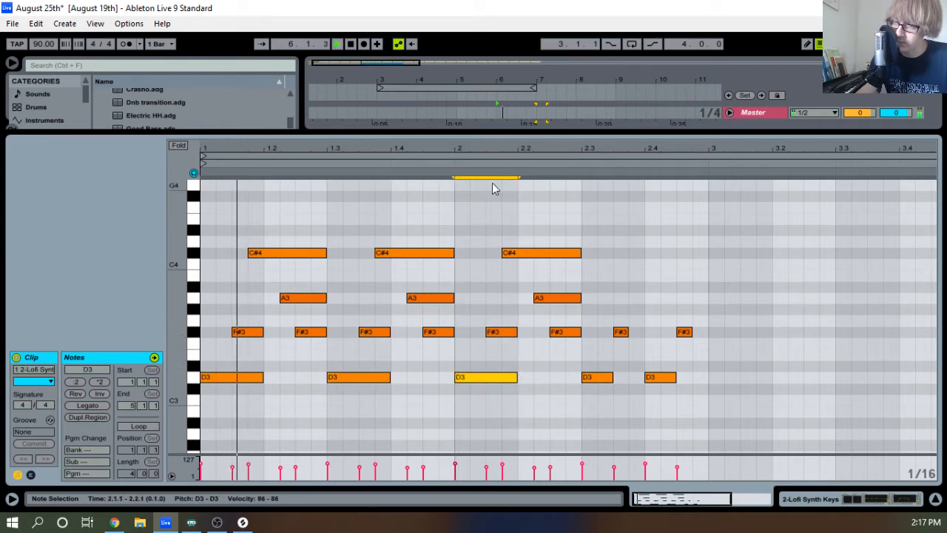
pyautogui.moveTo(464, 151); pyautogui.dragTo(377, 144)
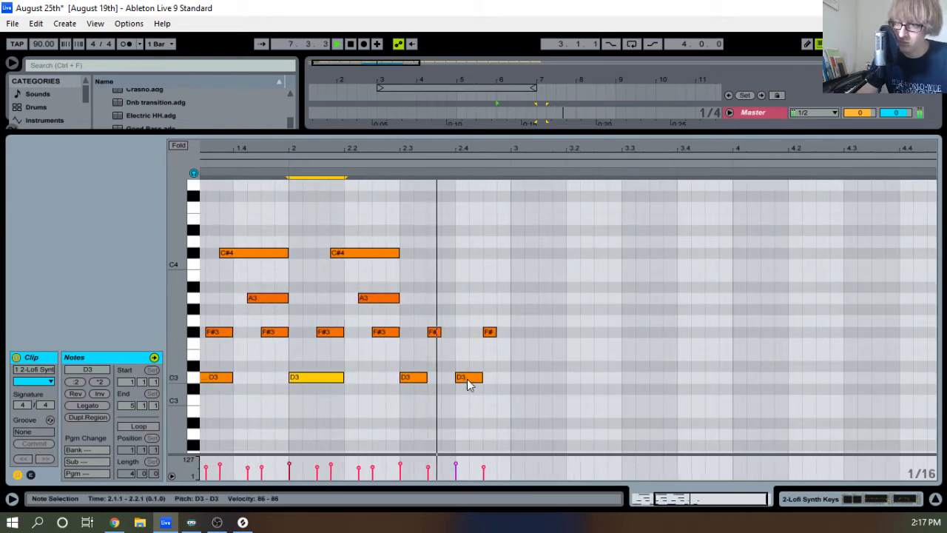
pyautogui.press('space')
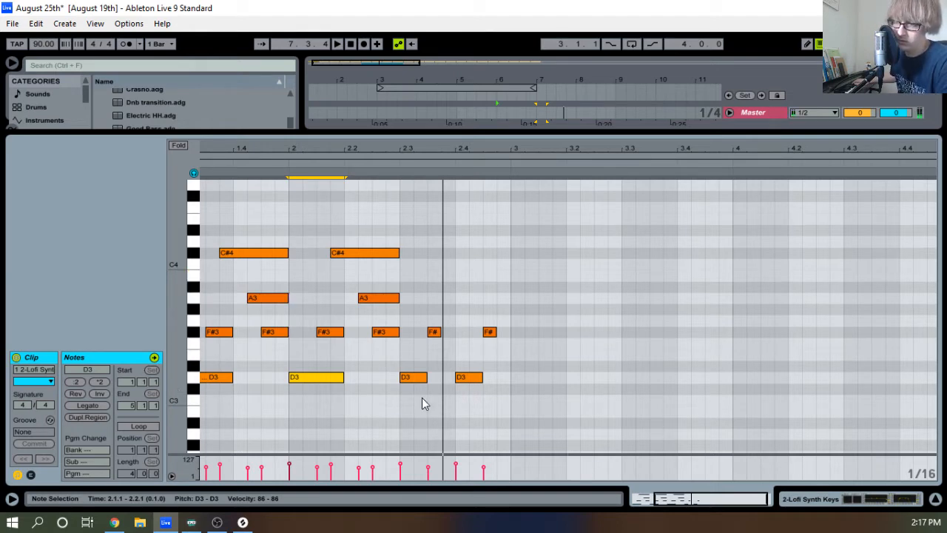
# Select the four notes from 2.3.1 onward and transpose them up seven semitones to A3 and C#4
pyautogui.moveTo(404, 406); pyautogui.dragTo(542, 320)
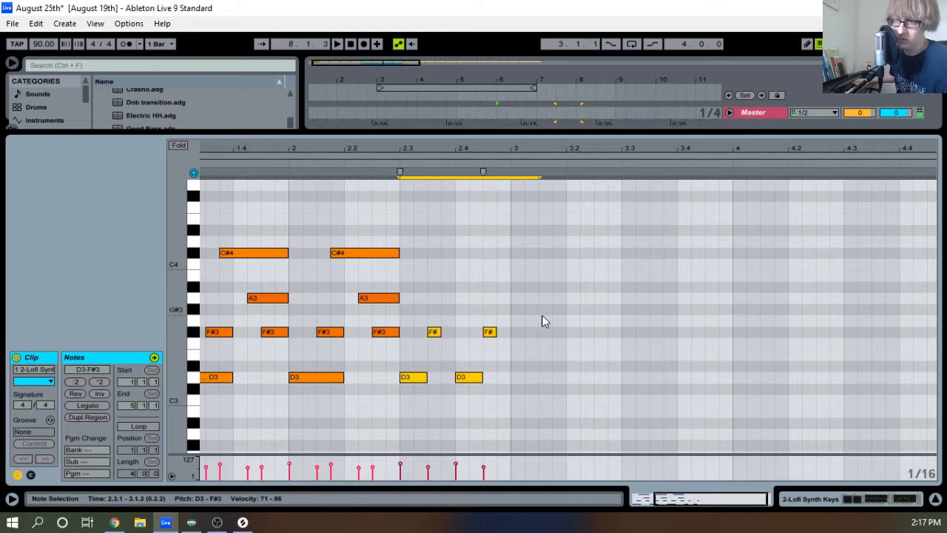
pyautogui.press('Up')
pyautogui.press('Up')
pyautogui.press('Up')
pyautogui.press('Up')
pyautogui.press('Up')
pyautogui.press('Up')
pyautogui.press('Up')
pyautogui.press('Up')
pyautogui.press('Up')
pyautogui.press('Down')
pyautogui.press('Down')
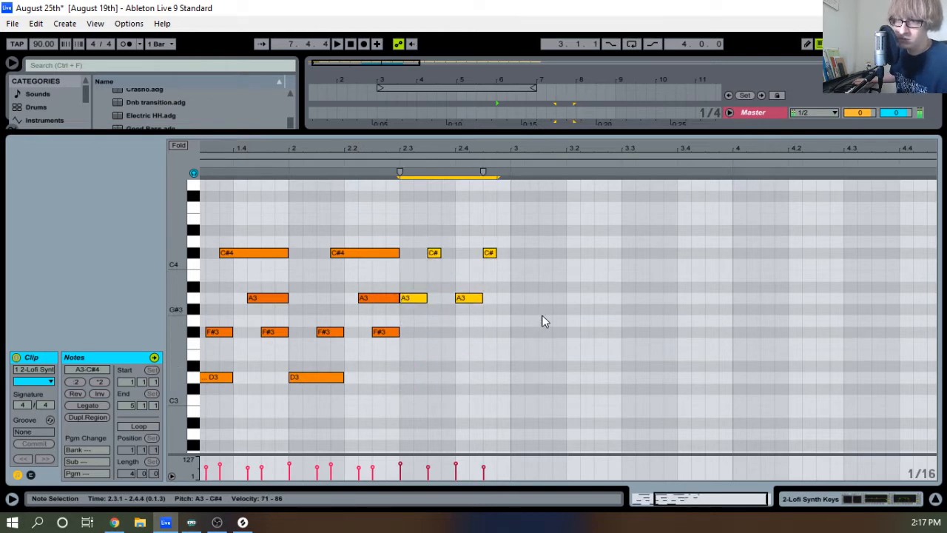
# Lower the last three notes of bar 2 by three semitones, to A#3, F#3 and A#3
pyautogui.click(420, 281)
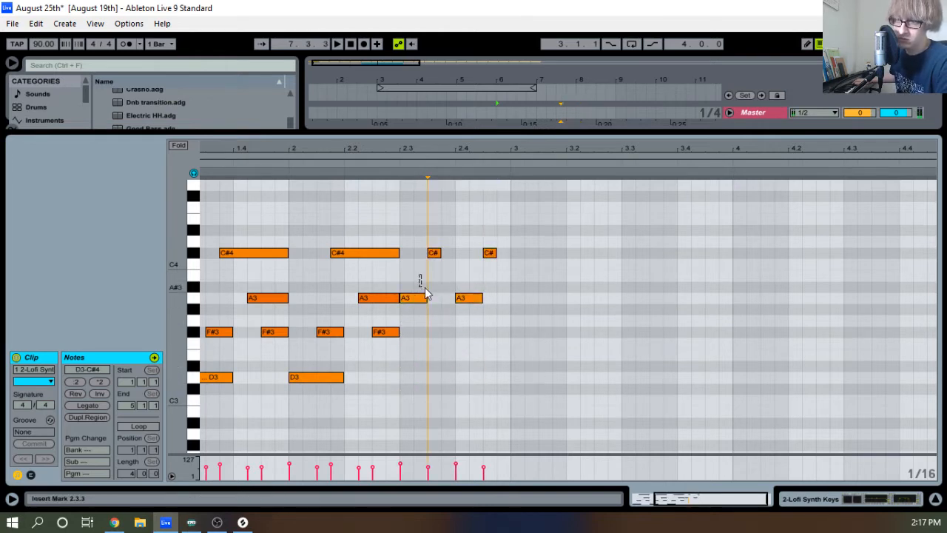
pyautogui.moveTo(432, 304); pyautogui.dragTo(496, 240)
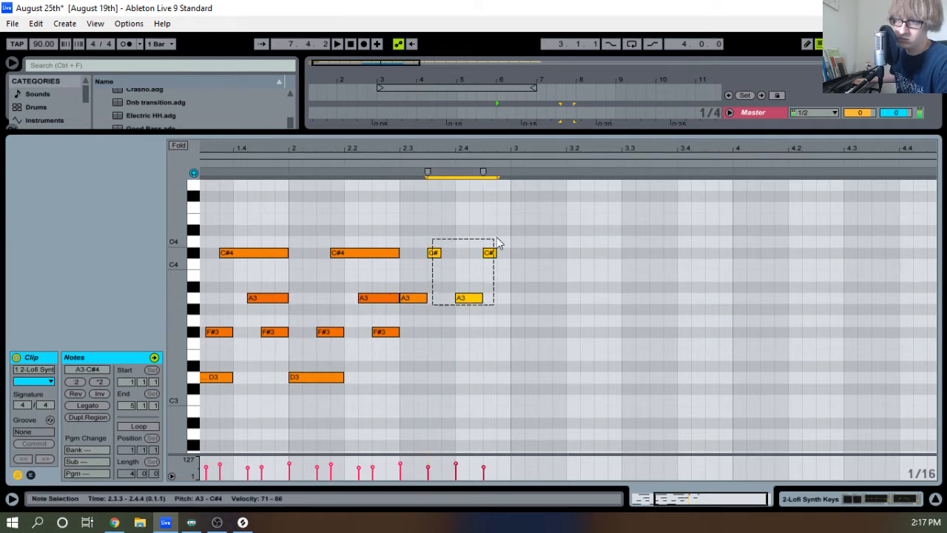
pyautogui.press('Down')
pyautogui.press('Down')
pyautogui.press('Down')
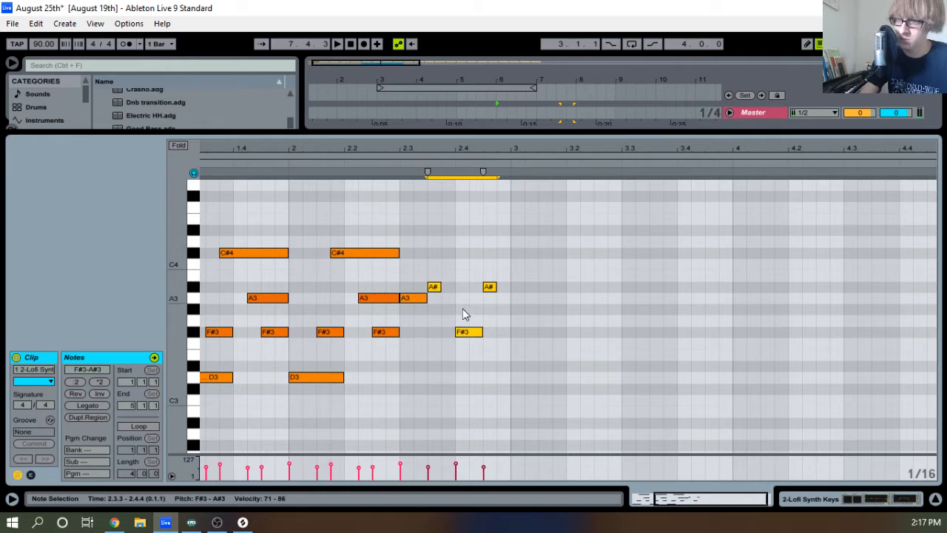
# Lower the note at 2.4.1 to E3 and the last note of bar 2 to F#3, and play the result
pyautogui.moveTo(456, 356); pyautogui.dragTo(503, 287)
pyautogui.press('Down')
pyautogui.press('Down')
pyautogui.moveTo(487, 325); pyautogui.dragTo(497, 302)
pyautogui.press('Down')
pyautogui.press('Down')
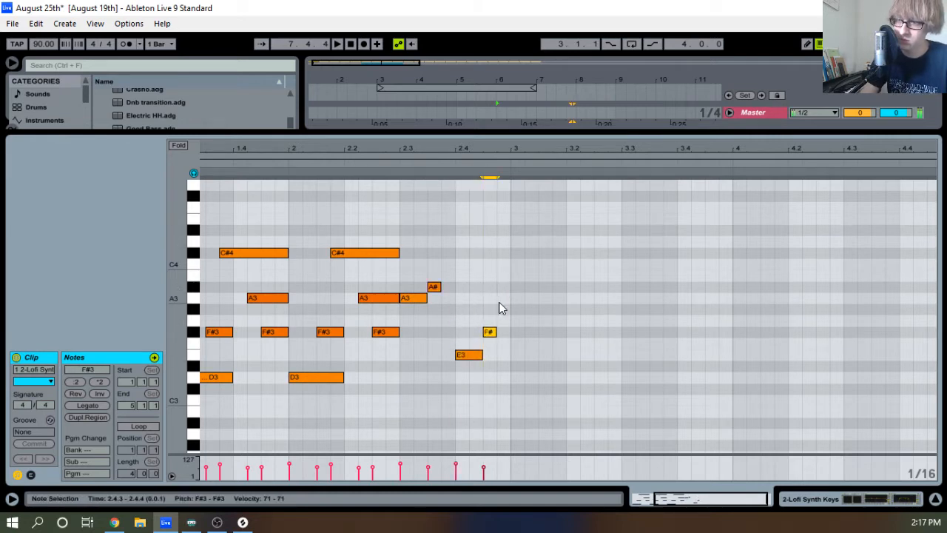
pyautogui.moveTo(495, 153); pyautogui.dragTo(535, 153)
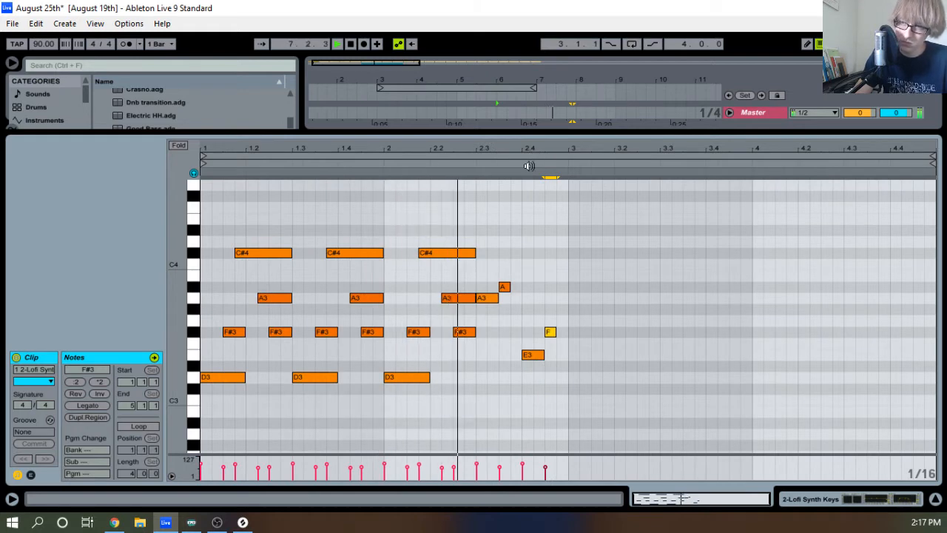
pyautogui.press('space')
# Raise the A#3 at 2.3.3 to B3 and listen to the two-bar phrase
pyautogui.click(485, 298)
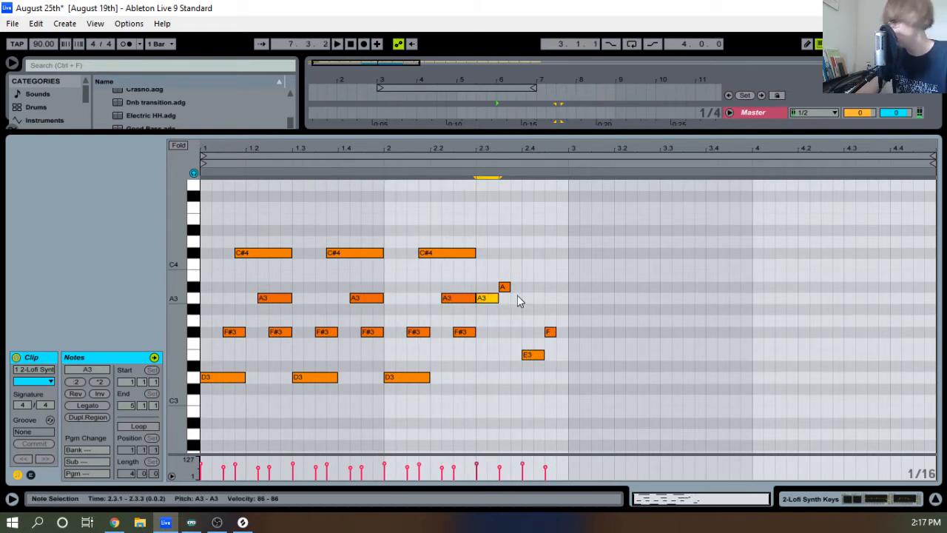
pyautogui.keyDown('shift'); pyautogui.click(503, 287); pyautogui.keyUp('shift')
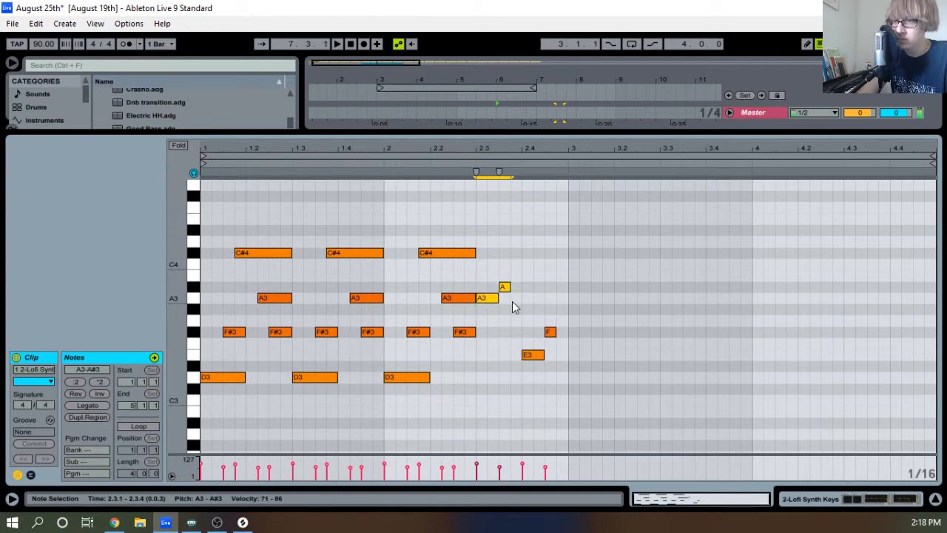
pyautogui.moveTo(504, 287); pyautogui.dragTo(505, 278)
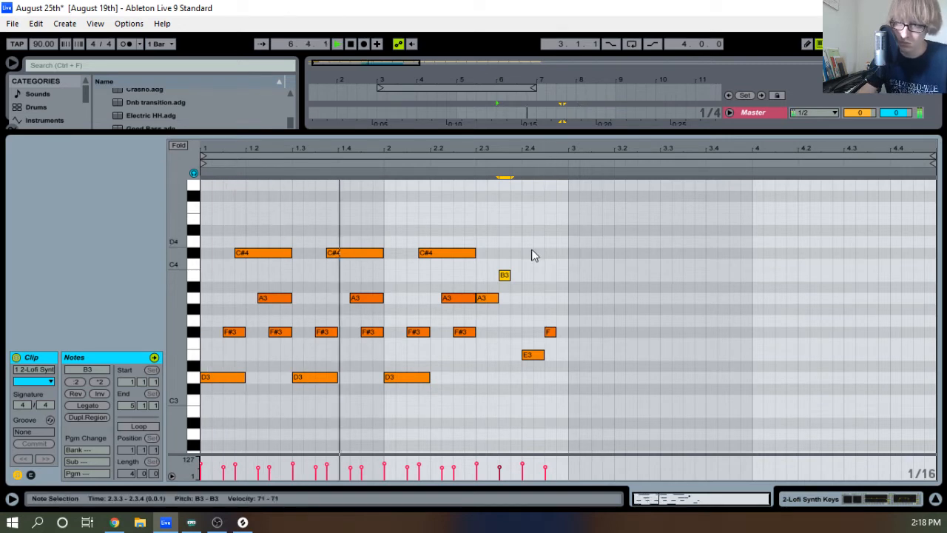
pyautogui.click(623, 295)
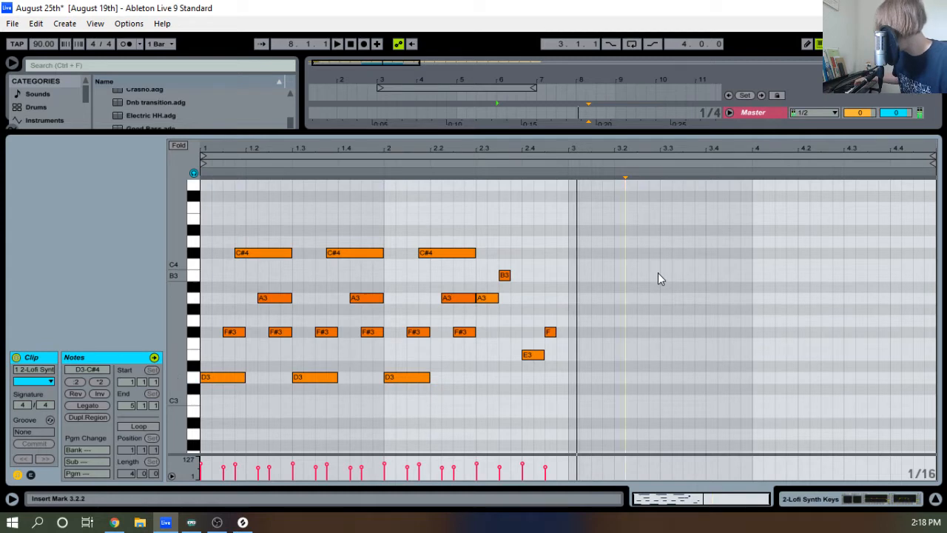
pyautogui.press('space')
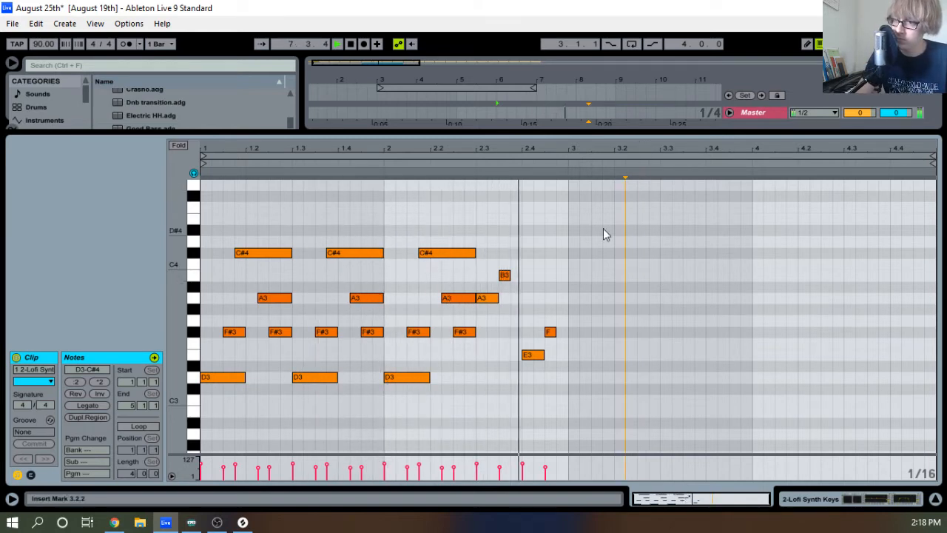
# Duplicate the four closing notes of bar 2 so the copy starts at 4.3.1
pyautogui.moveTo(494, 386); pyautogui.dragTo(606, 273)
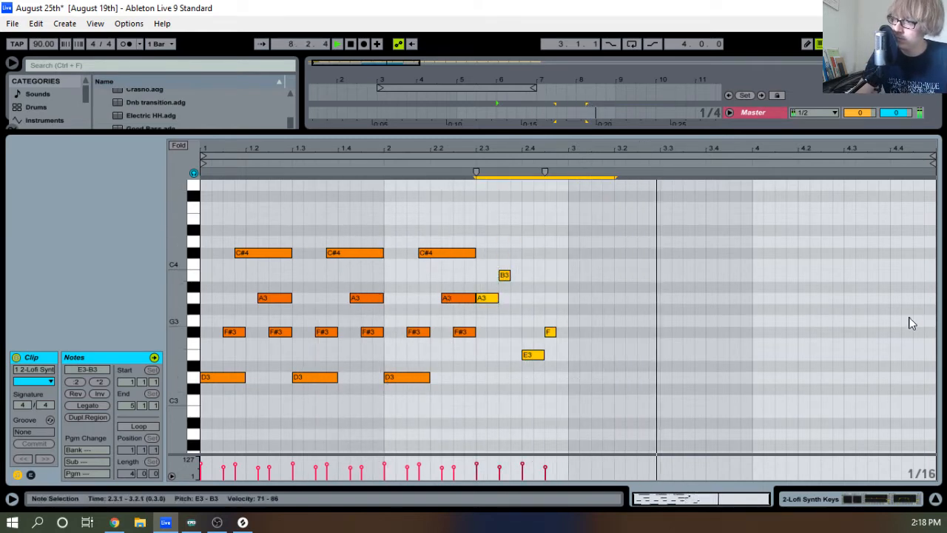
pyautogui.hotkey('ctrl', 'd')
# Return to the arrangement, stop playback and move the synth keys clip to the very start of the timeline
pyautogui.moveTo(729, 134); pyautogui.dragTo(729, 359)
pyautogui.moveTo(563, 80); pyautogui.dragTo(563, 29)
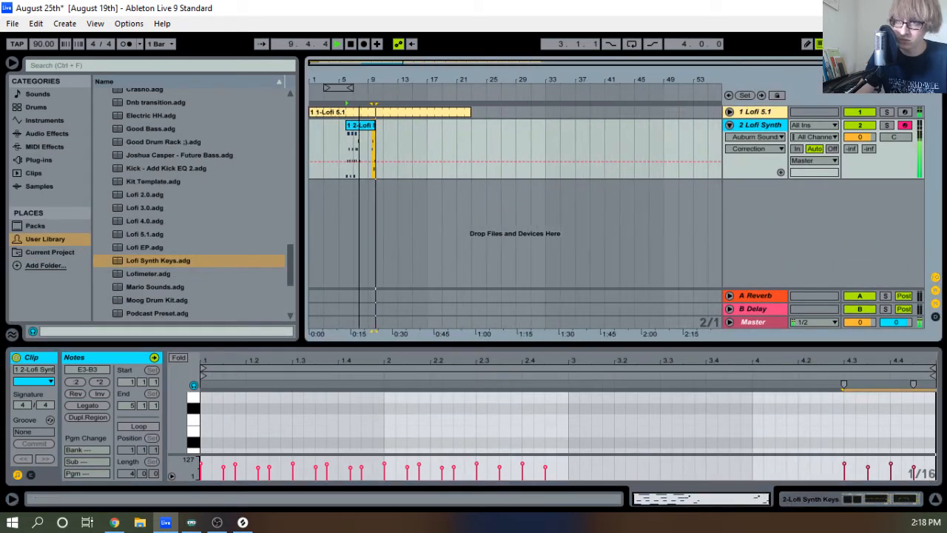
pyautogui.moveTo(358, 80); pyautogui.dragTo(361, 93)
pyautogui.press('space')
pyautogui.moveTo(375, 126); pyautogui.dragTo(325, 124)
# Extend the looped Lofi 5.1 drum clip so it ends at 67.1.1
pyautogui.click(530, 109)
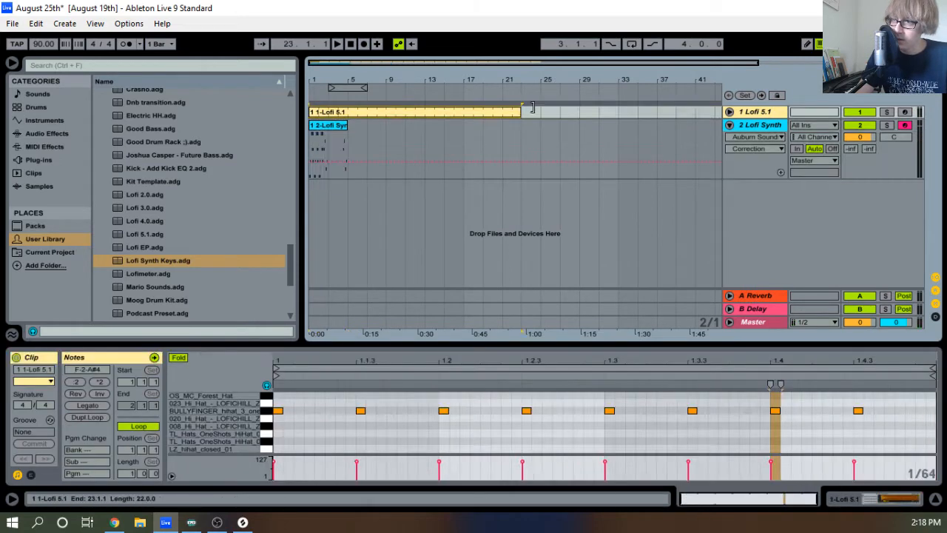
pyautogui.moveTo(532, 107); pyautogui.dragTo(944, 109)
pyautogui.click(336, 125)
# Open the drum clip in an enlarged note editor, go to the kick samples and play the arrangement
pyautogui.doubleClick(339, 113)
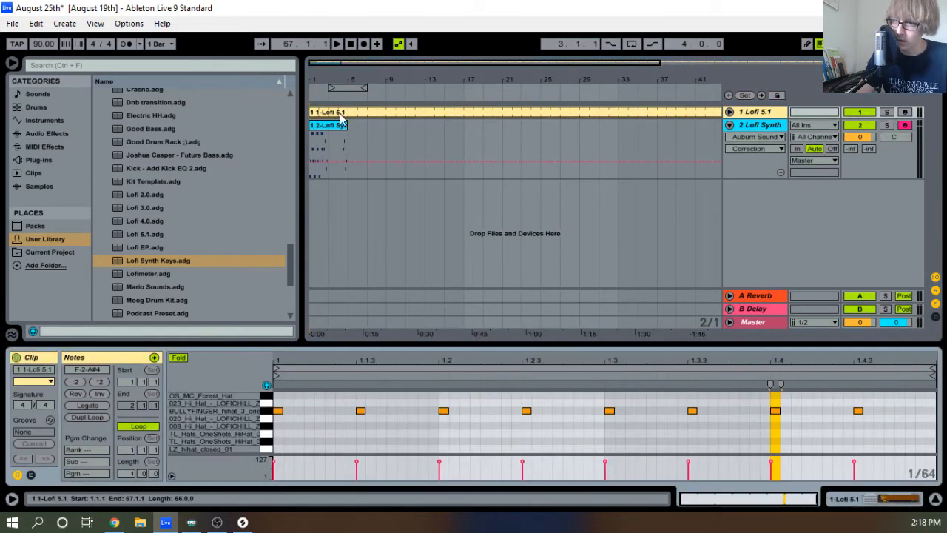
pyautogui.moveTo(390, 311); pyautogui.dragTo(386, 103)
pyautogui.scroll(-10, 222, 348)
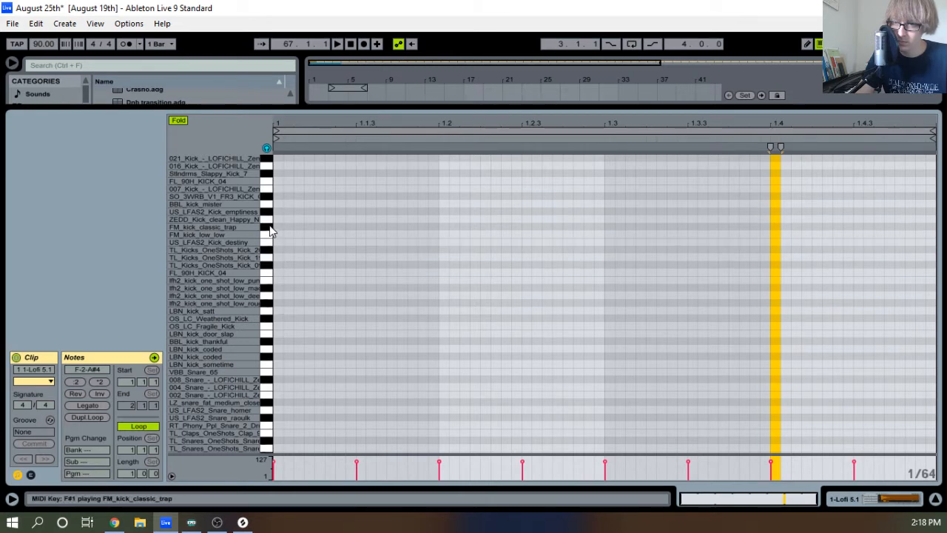
pyautogui.press('space')
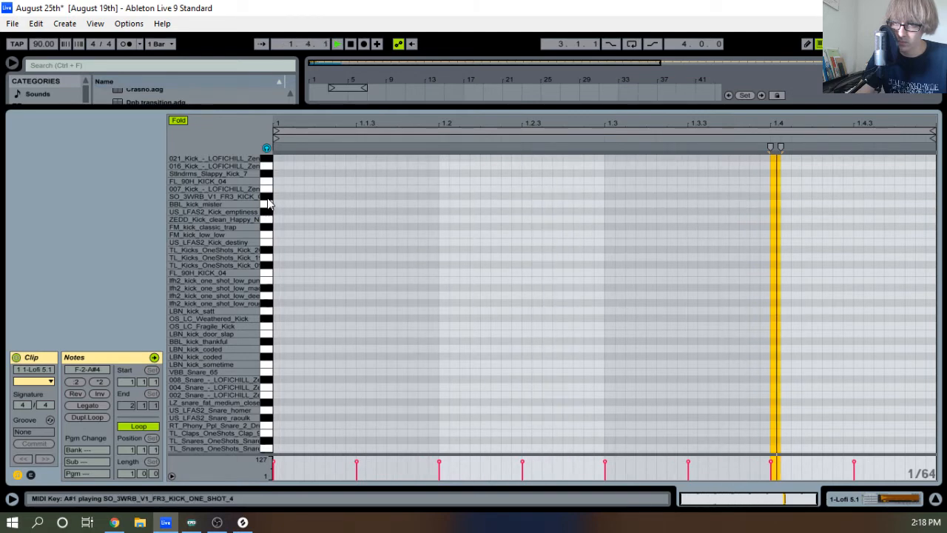
pyautogui.moveTo(325, 123); pyautogui.dragTo(327, 131)
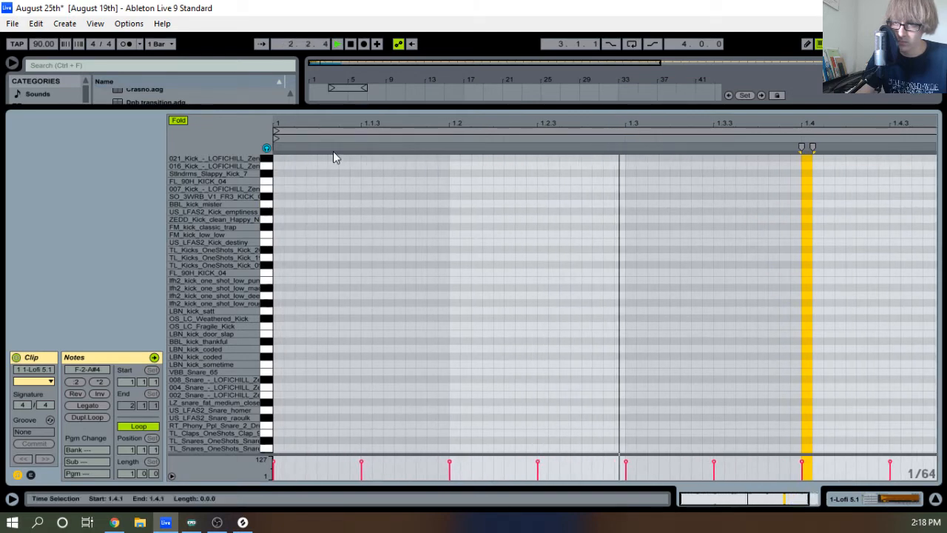
# Add a kick note at 1.1.1 of the drum clip and move it to the FM_kick_classic_trap sample during playback
pyautogui.click(279, 216)
pyautogui.doubleClick(279, 220)
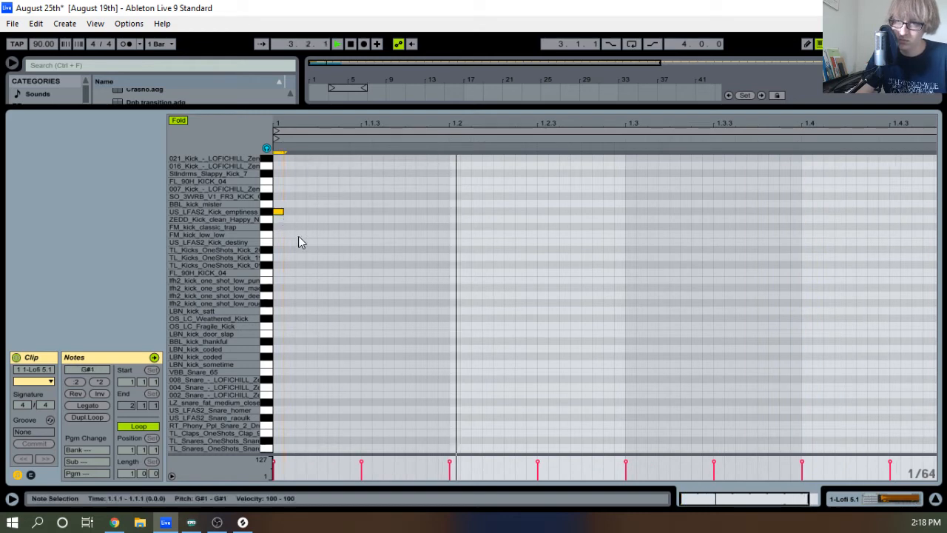
pyautogui.moveTo(305, 126); pyautogui.dragTo(298, 126)
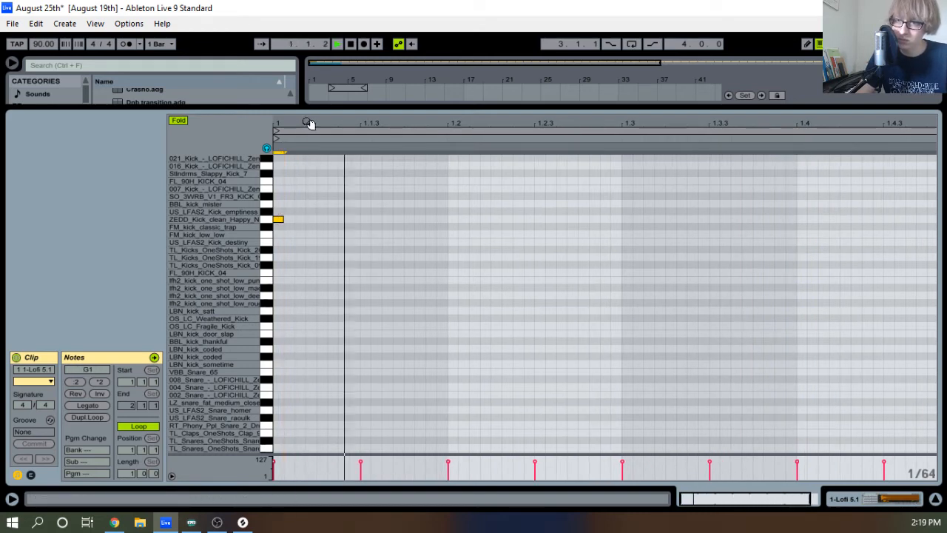
pyautogui.press('Down')
pyautogui.press('Down')
pyautogui.press('Up')
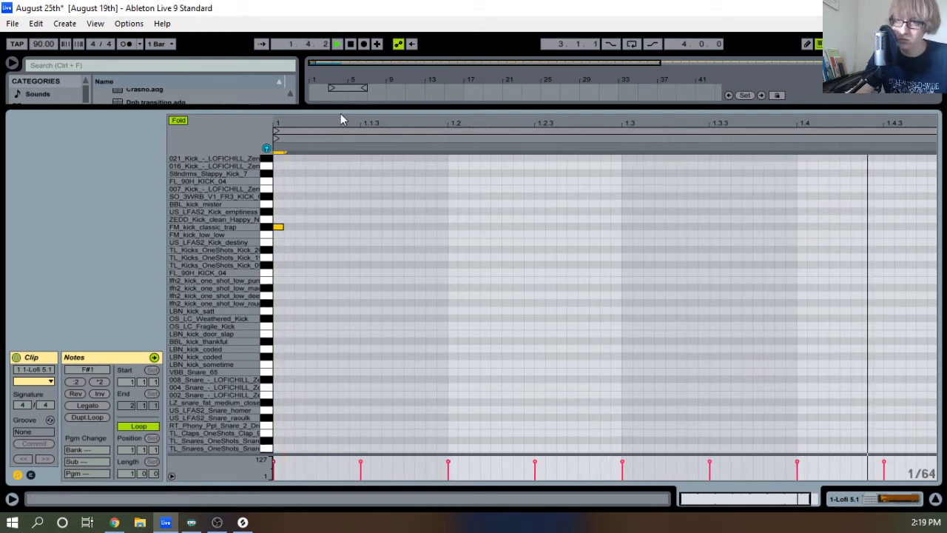
# Turn on looping for the synth keys clip in the arrangement and extend it to end at 31.1.1
pyautogui.moveTo(351, 109); pyautogui.dragTo(355, 474)
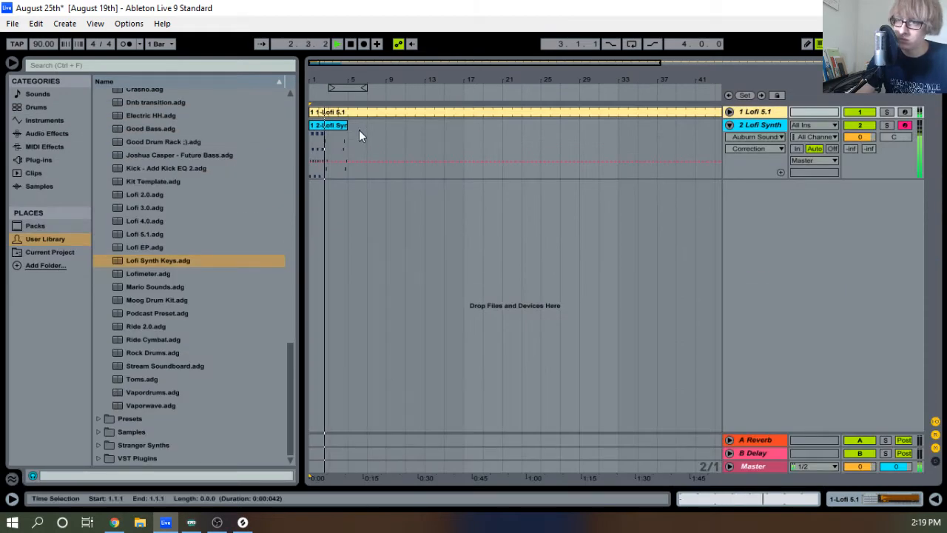
pyautogui.moveTo(344, 126); pyautogui.dragTo(512, 145)
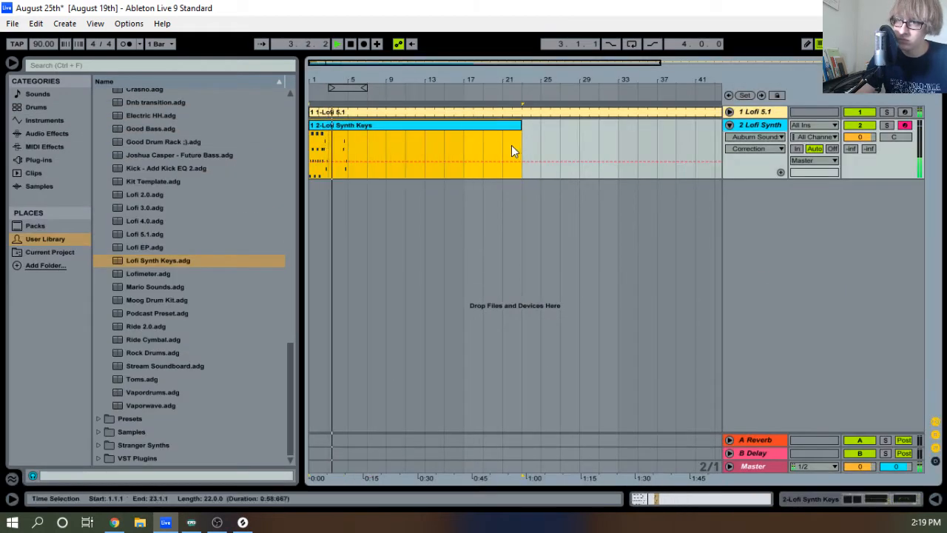
pyautogui.click(400, 131)
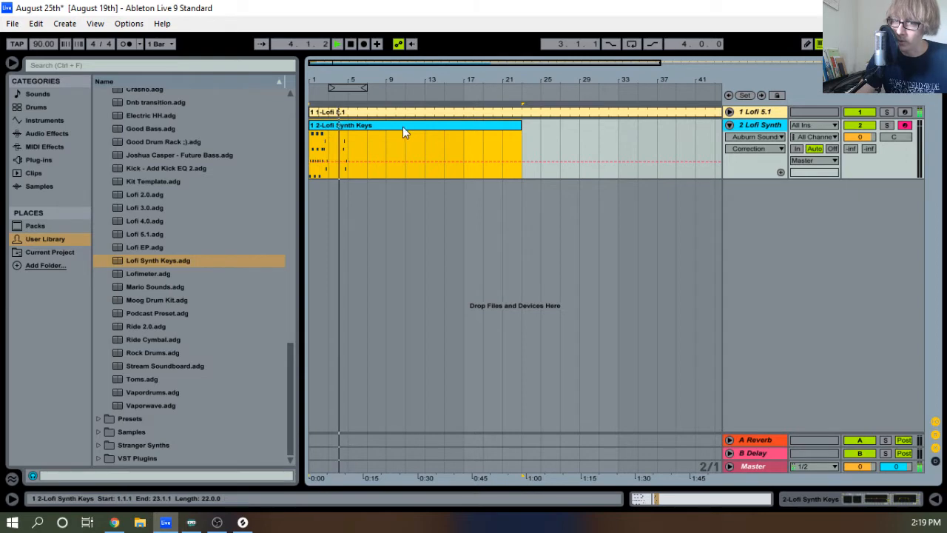
pyautogui.doubleClick(400, 129)
pyautogui.click(139, 426)
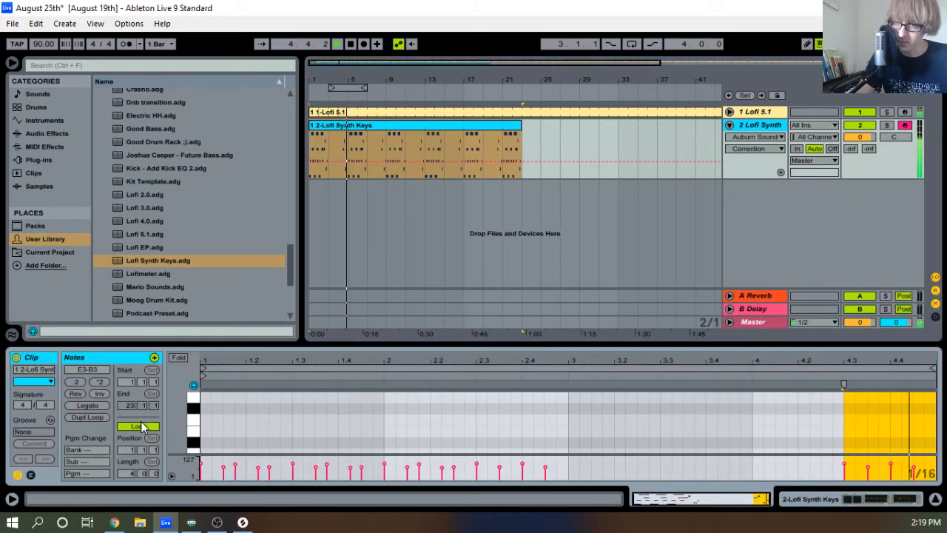
pyautogui.moveTo(521, 126); pyautogui.dragTo(597, 125)
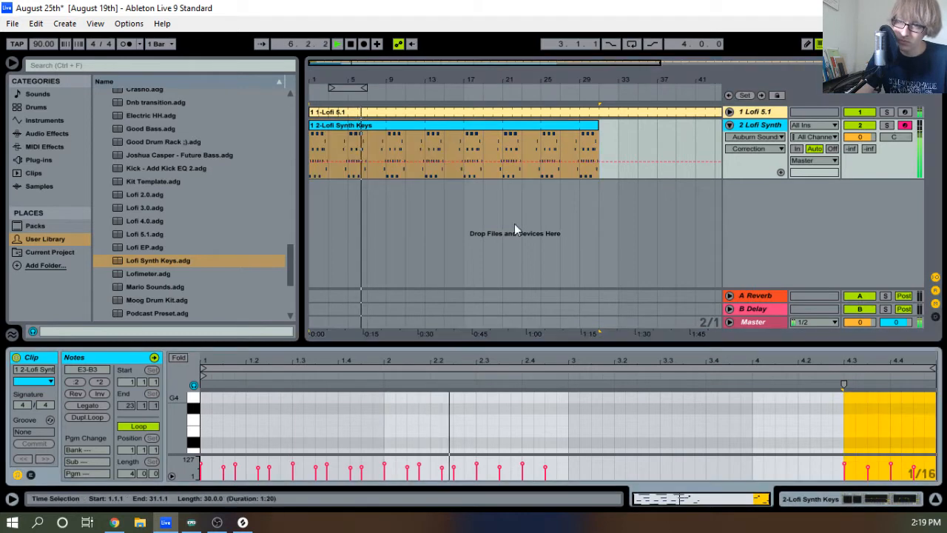
# Enlarge the synth keys note editor and listen to the melody, checking the four closing notes of bar 2
pyautogui.moveTo(592, 345); pyautogui.dragTo(592, 135)
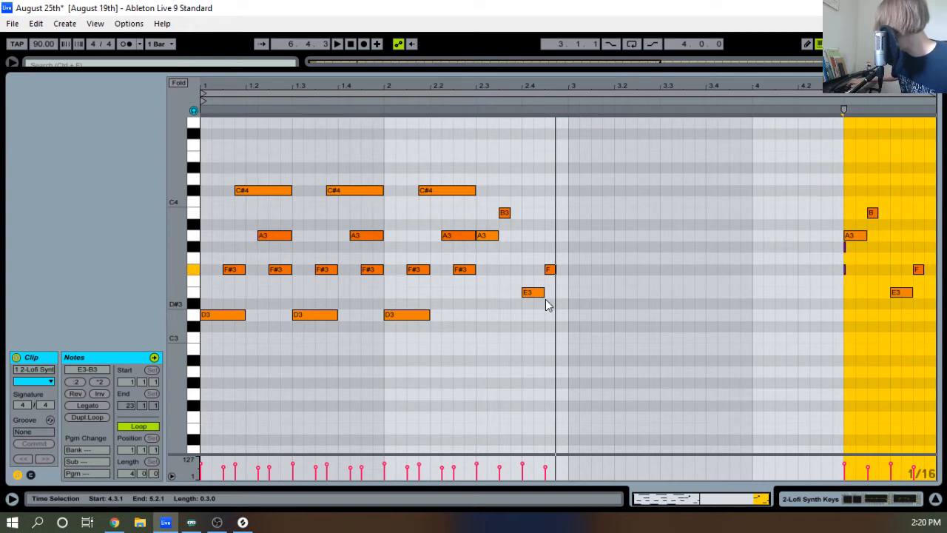
pyautogui.press('space')
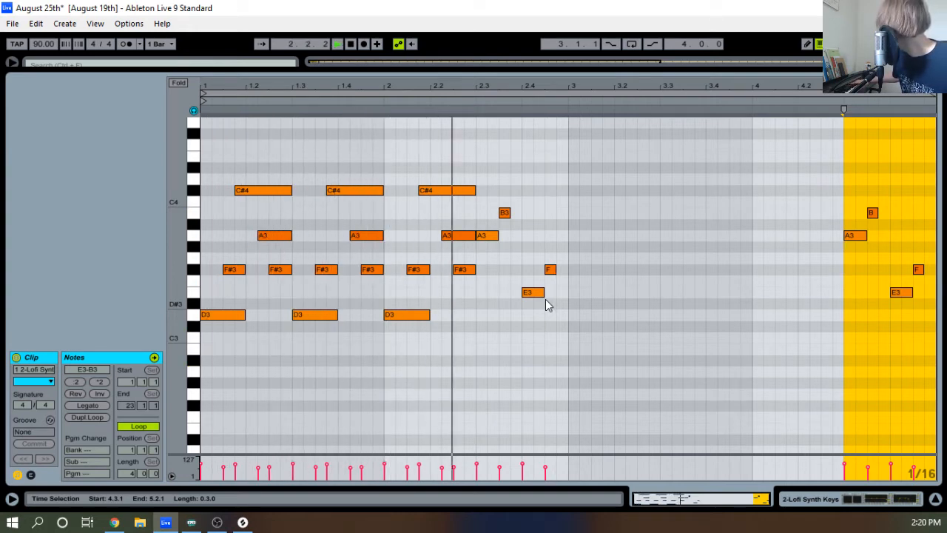
pyautogui.press('space')
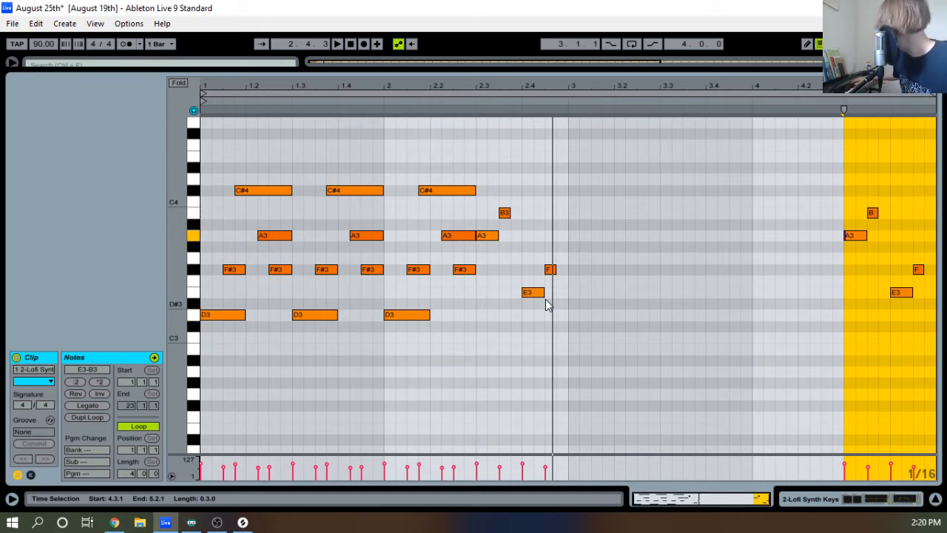
pyautogui.press('space')
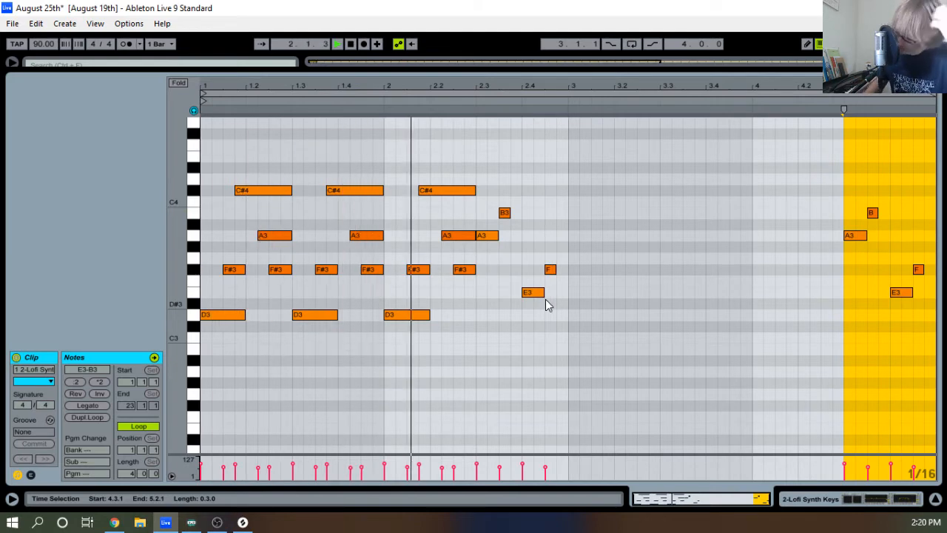
pyautogui.press('space')
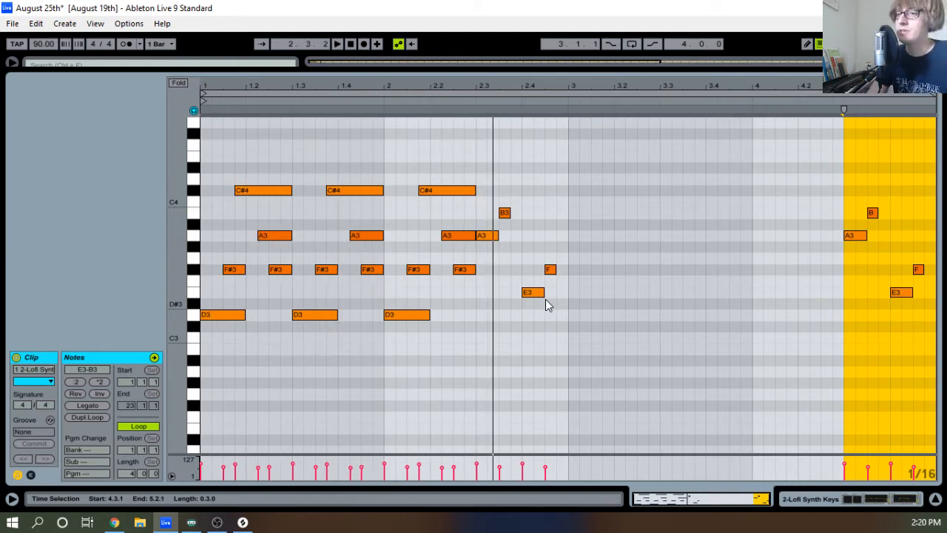
pyautogui.moveTo(484, 206); pyautogui.dragTo(555, 318)
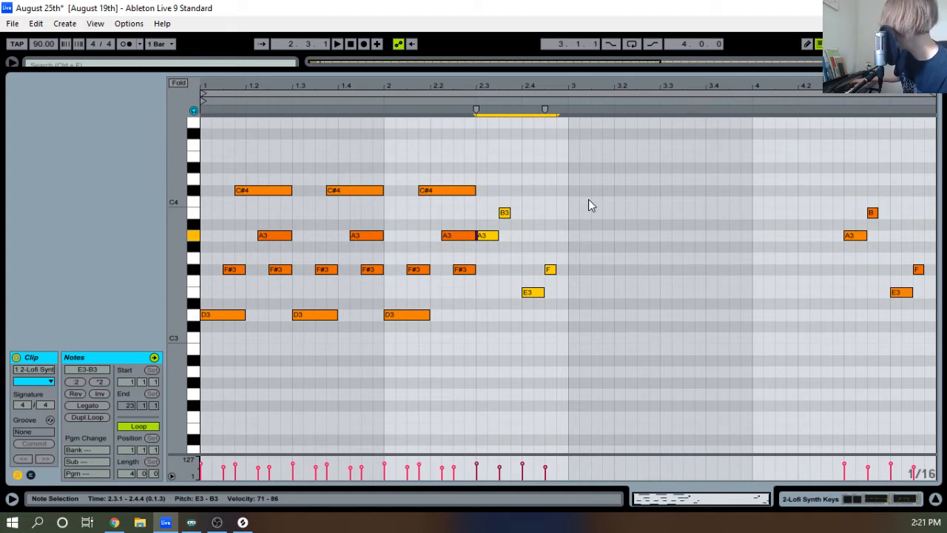
pyautogui.press('space')
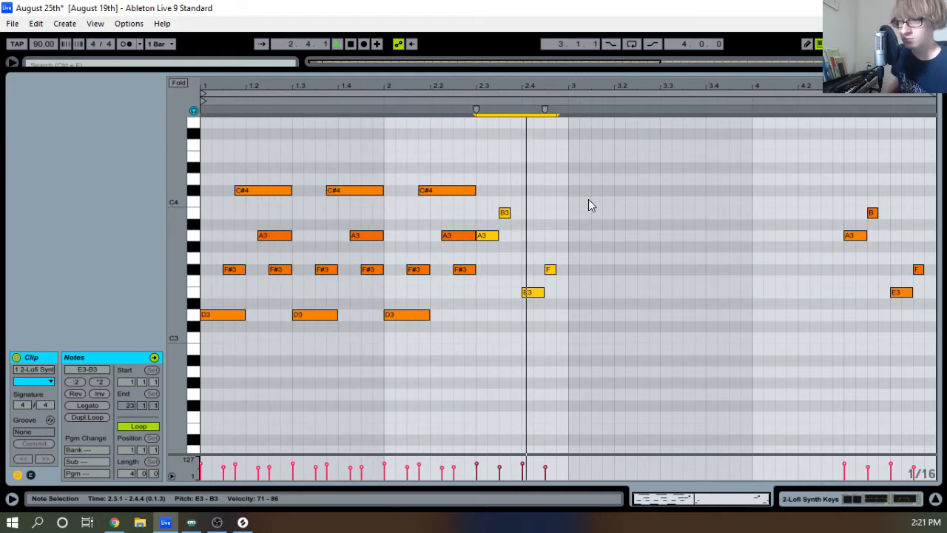
pyautogui.press('space')
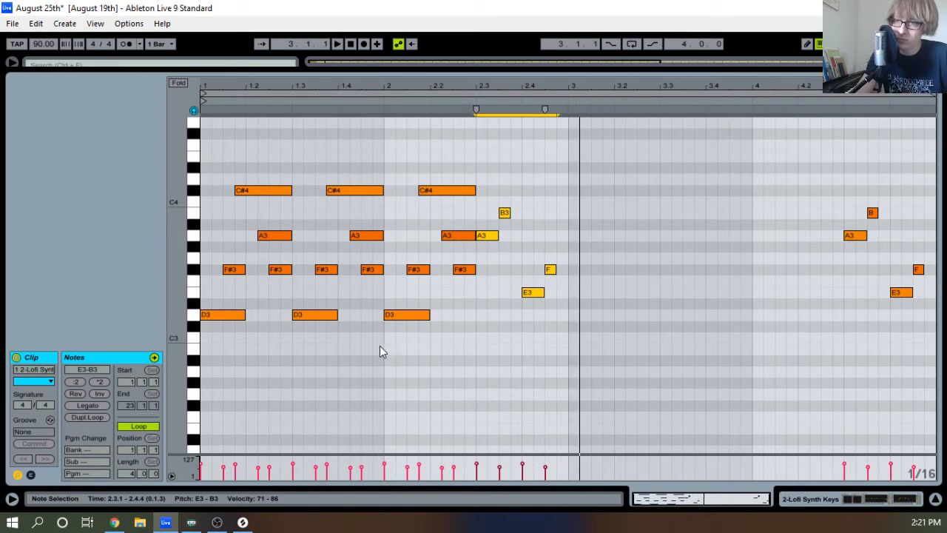
# Copy the D3–C#4 chord pattern from 2.1.1 to 3.1.1 and transpose the copy down five semitones to start on A2
pyautogui.moveTo(387, 346); pyautogui.dragTo(471, 172)
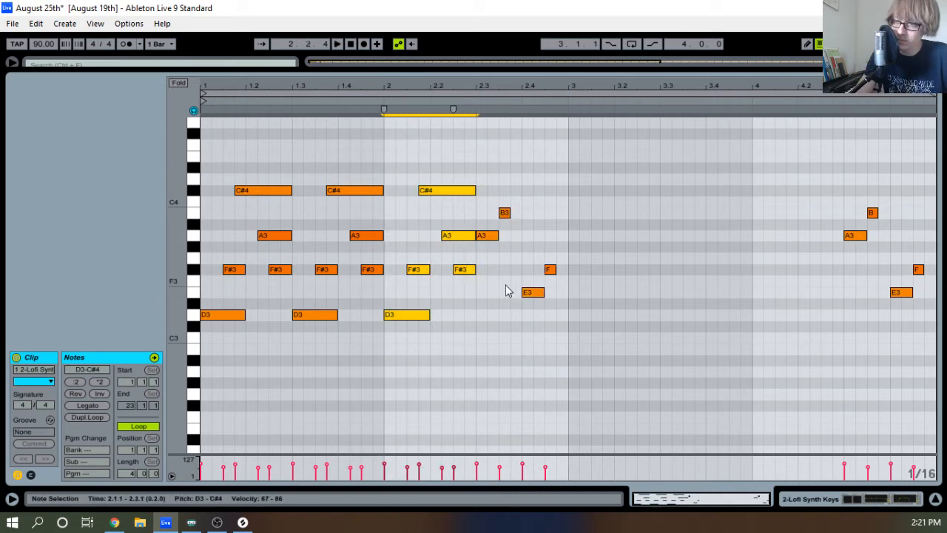
pyautogui.click(565, 320)
pyautogui.hotkey('ctrl', 'v')
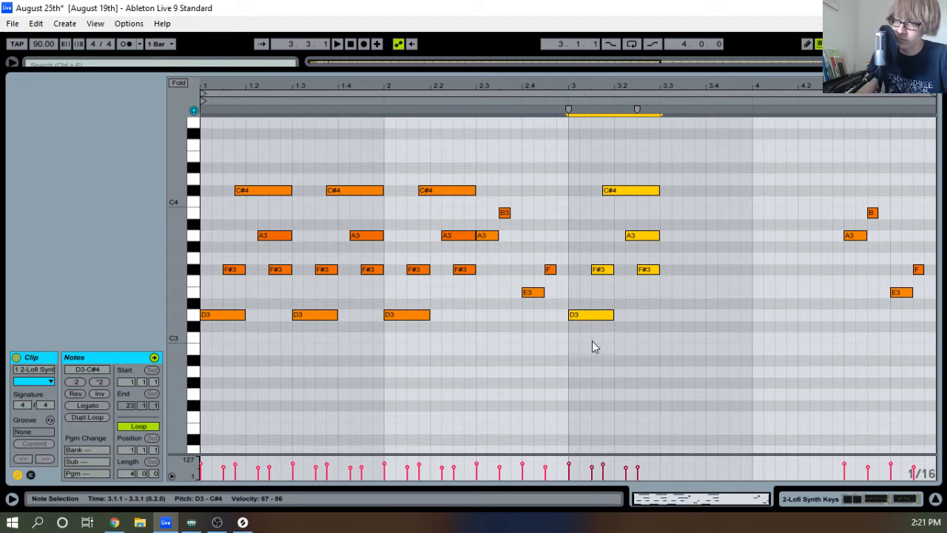
pyautogui.press('Down')
pyautogui.press('Down')
pyautogui.press('Down')
pyautogui.press('Down')
pyautogui.press('Down')
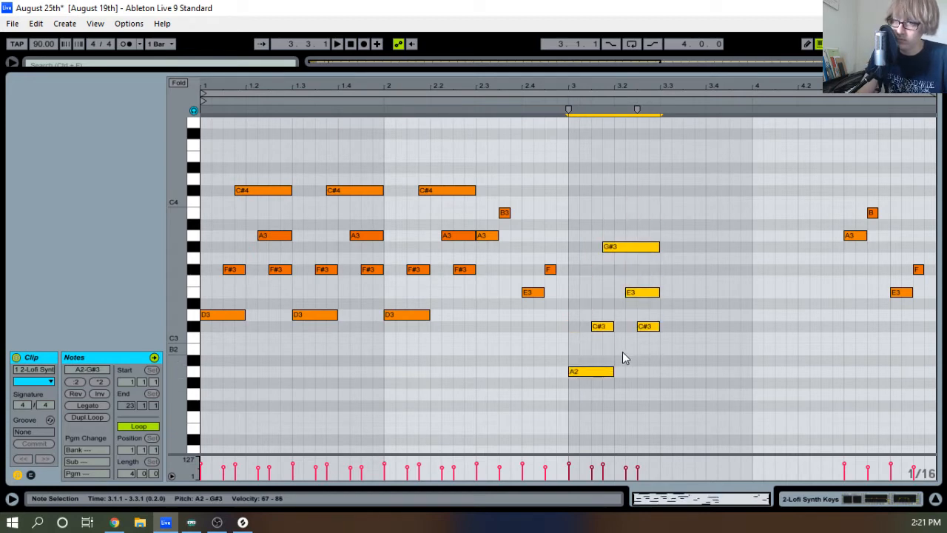
# Repeat the A2 chord pattern at 3.3.1 and 4.1.1 while the arrangement plays
pyautogui.press('space')
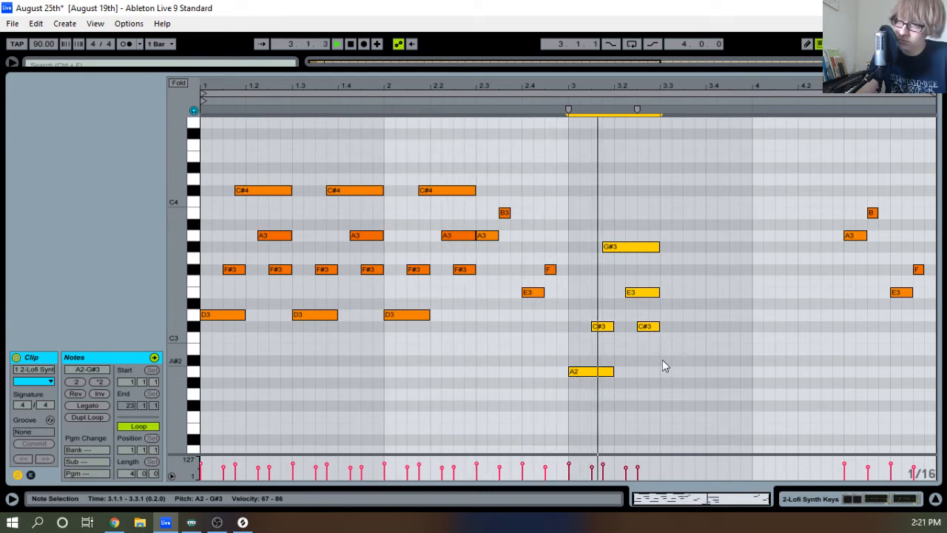
pyautogui.hotkey('ctrl', 'd')
pyautogui.click(756, 351)
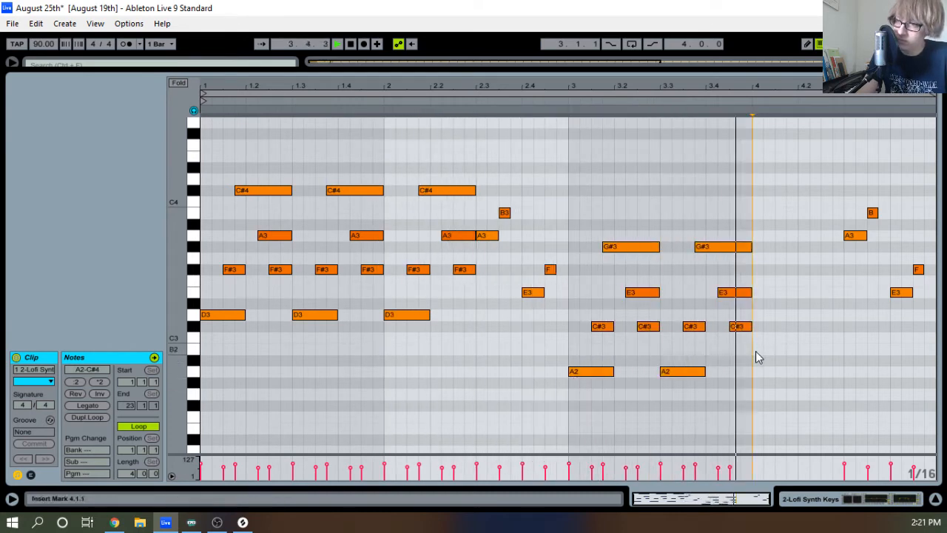
pyautogui.hotkey('ctrl', 'v')
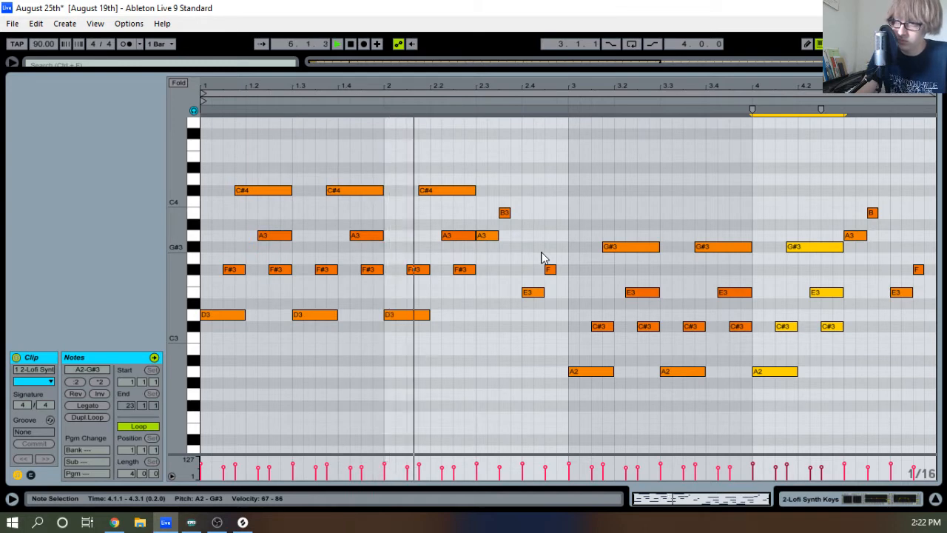
# Stop playback and transpose the last two notes of bar 2 down five semitones to B2 and C#3
pyautogui.press('space')
pyautogui.moveTo(518, 309); pyautogui.dragTo(567, 238)
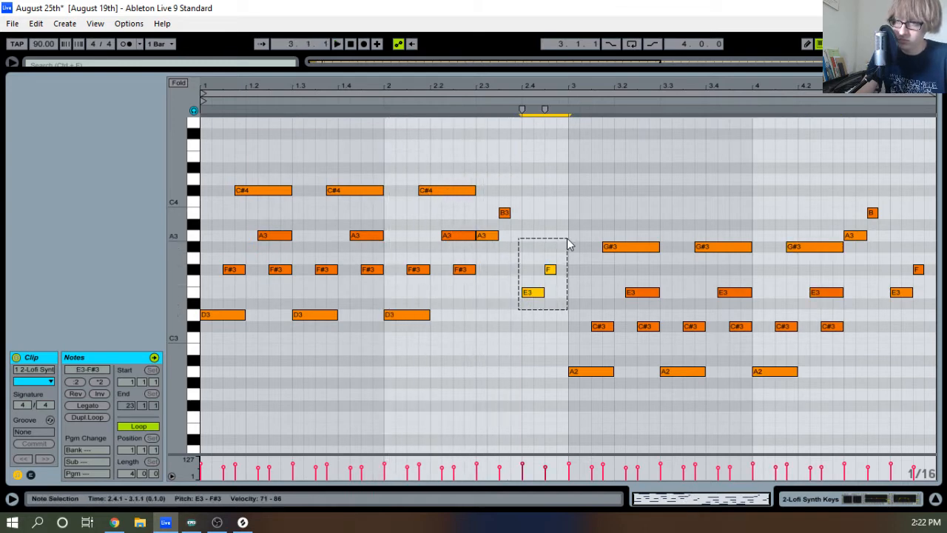
pyautogui.press('Down')
pyautogui.press('Down')
pyautogui.press('Down')
pyautogui.press('Down')
pyautogui.press('Down')
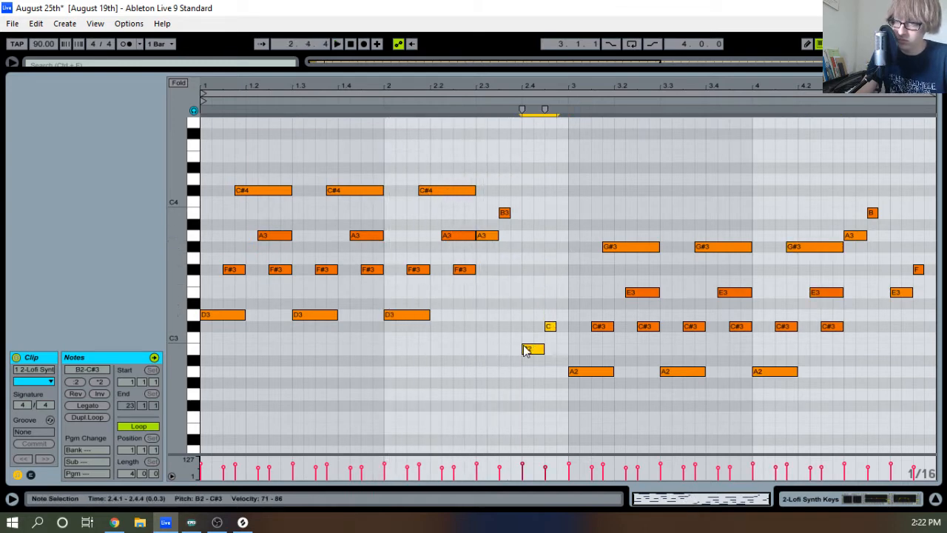
pyautogui.moveTo(503, 370); pyautogui.dragTo(556, 303)
pyautogui.click(588, 371)
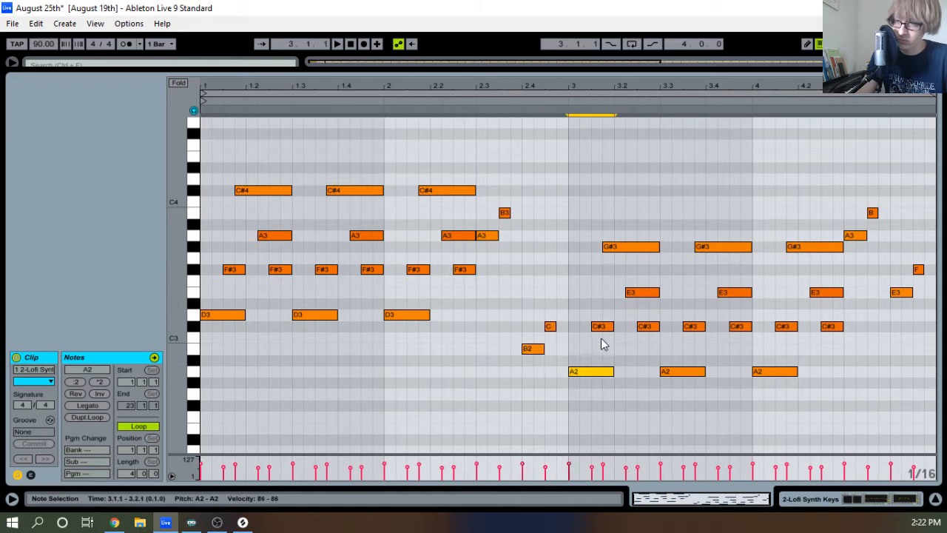
# Transpose the A3 and B3 notes at 2.3 down five semitones to E3 and F#3
pyautogui.moveTo(487, 247); pyautogui.dragTo(510, 199)
pyautogui.press('Down')
pyautogui.press('Down')
pyautogui.press('Down')
pyautogui.press('Down')
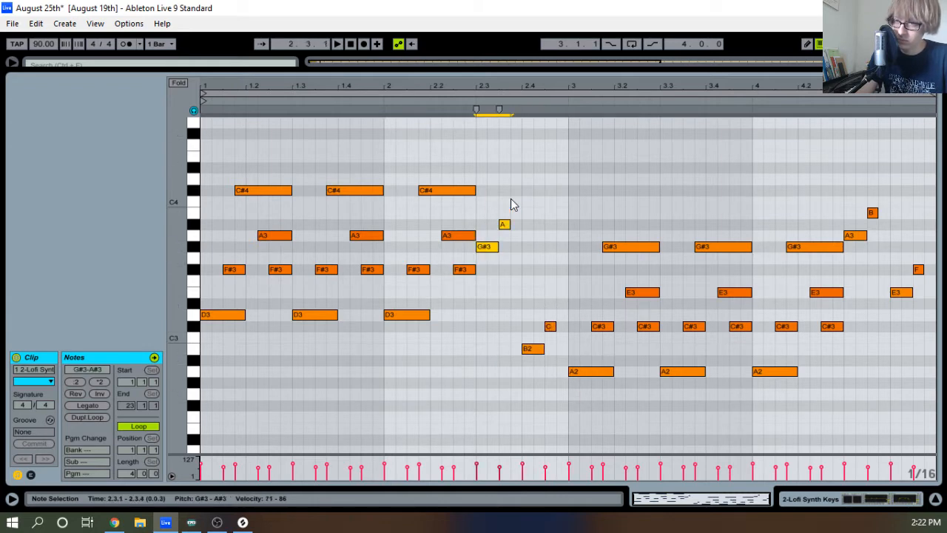
pyautogui.press('Down')
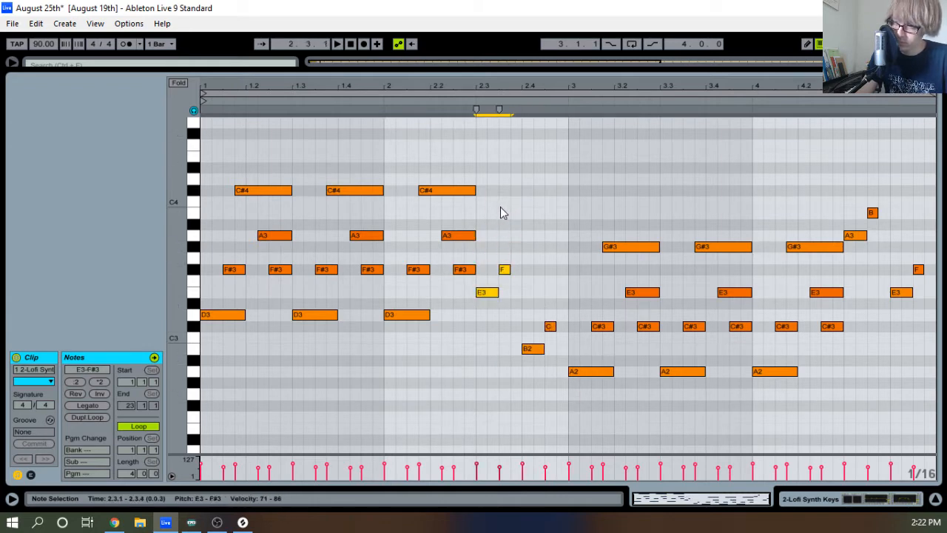
# Play back the four-bar synth keys melody over the drums to review the revised notes, then stop
pyautogui.press('space')
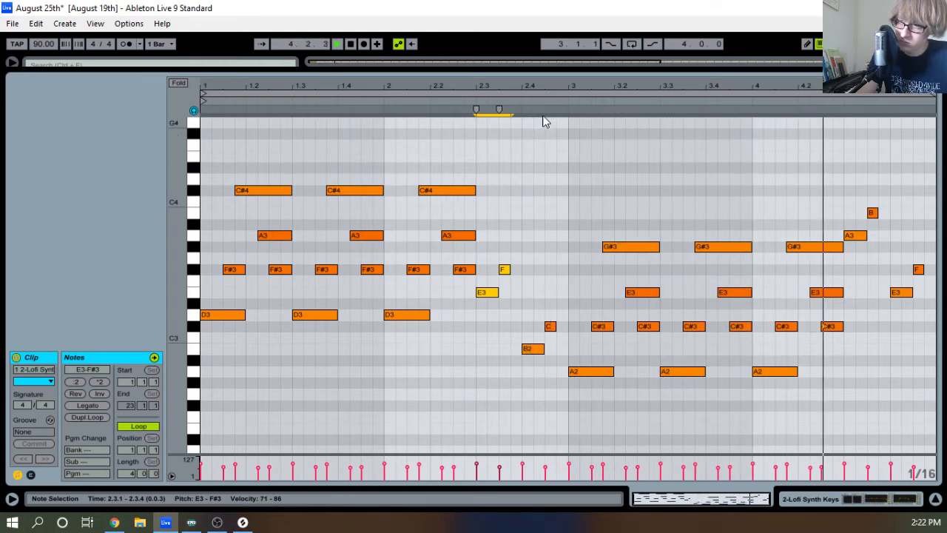
pyautogui.moveTo(565, 75)
pyautogui.mouseDown()
pyautogui.moveTo(548, 101)
pyautogui.moveTo(516, 237)
pyautogui.moveTo(529, 110)
pyautogui.moveTo(562, 86)
pyautogui.mouseUp()
pyautogui.press('space')
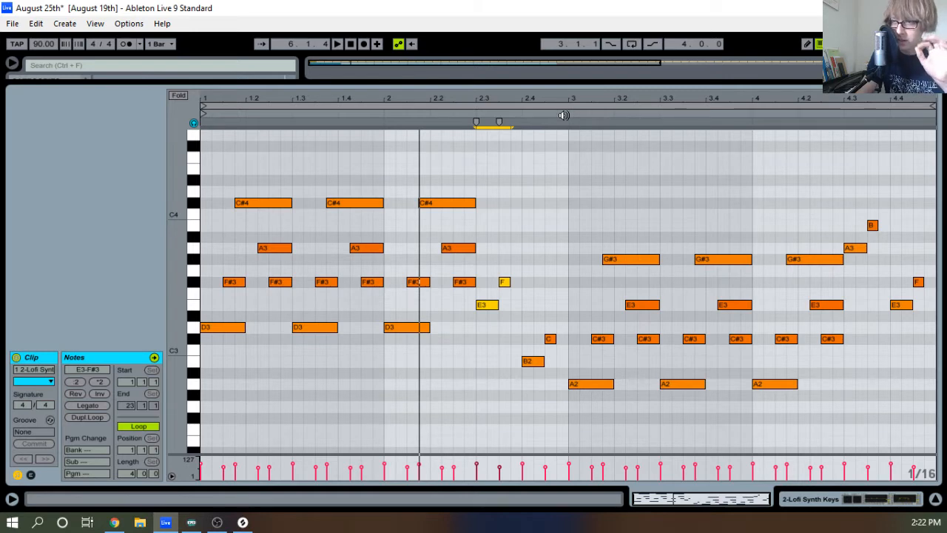
pyautogui.click(562, 115)
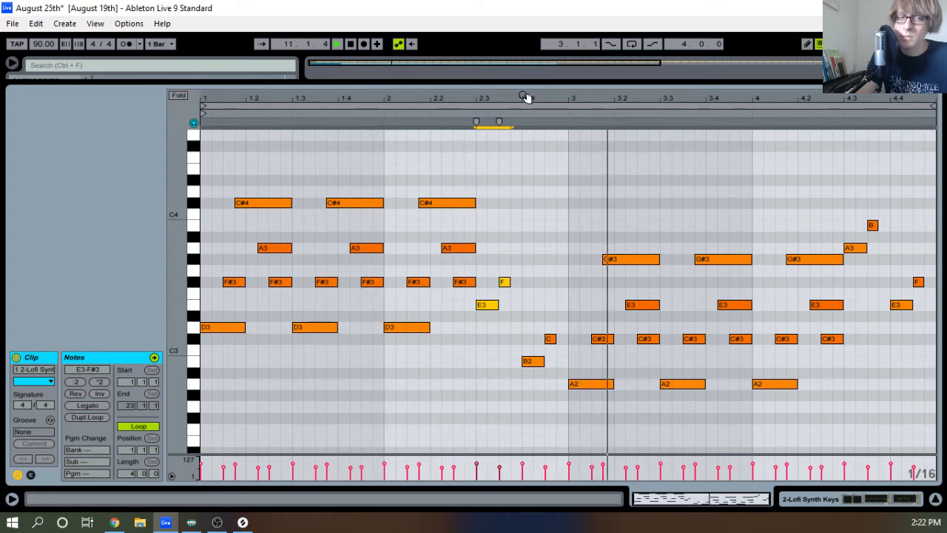
pyautogui.press('space')
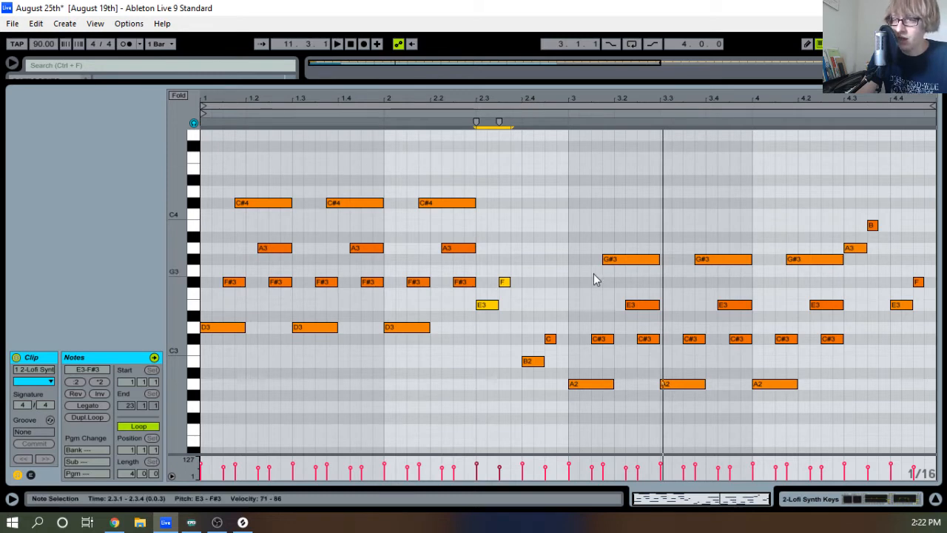
# Transpose the chord notes from 3.1.1 to 4.3.1 up nine semitones so the pattern starts on F#3
pyautogui.moveTo(592, 406); pyautogui.dragTo(833, 207)
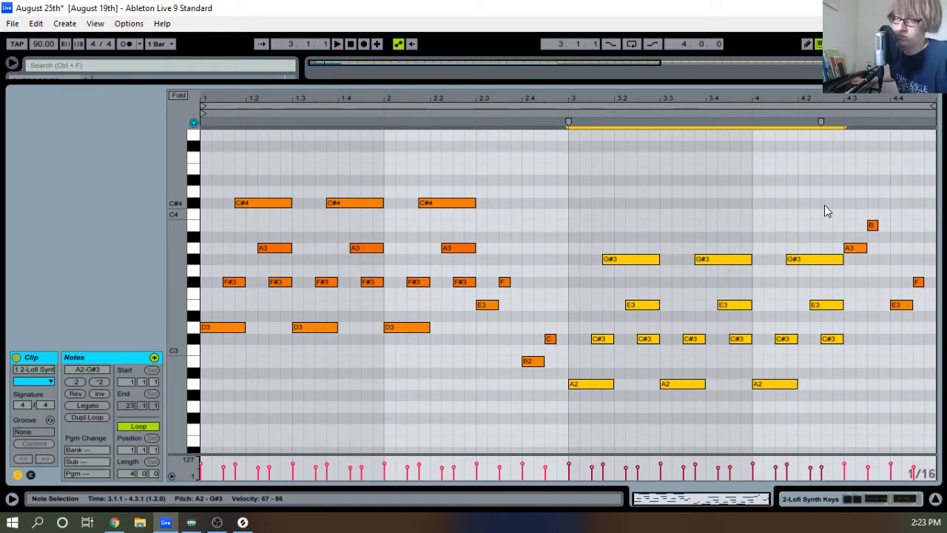
pyautogui.press('Up')
pyautogui.press('Up')
pyautogui.press('Up')
pyautogui.press('Up')
pyautogui.press('Up')
pyautogui.press('Up')
pyautogui.press('Up')
pyautogui.press('Up')
pyautogui.press('Up')
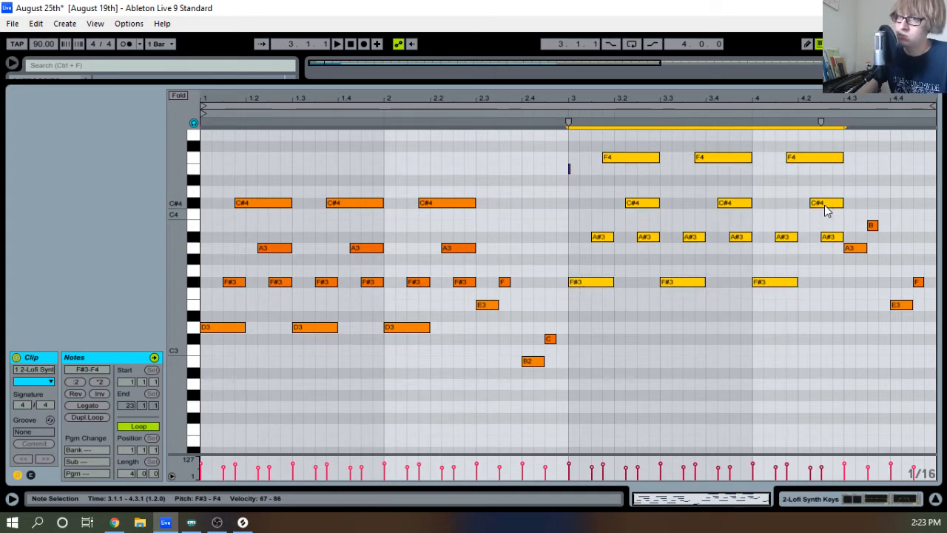
# Lower the three F4 top notes in bars 3 and 4 to E4 and play the melody
pyautogui.moveTo(621, 178); pyautogui.dragTo(812, 146)
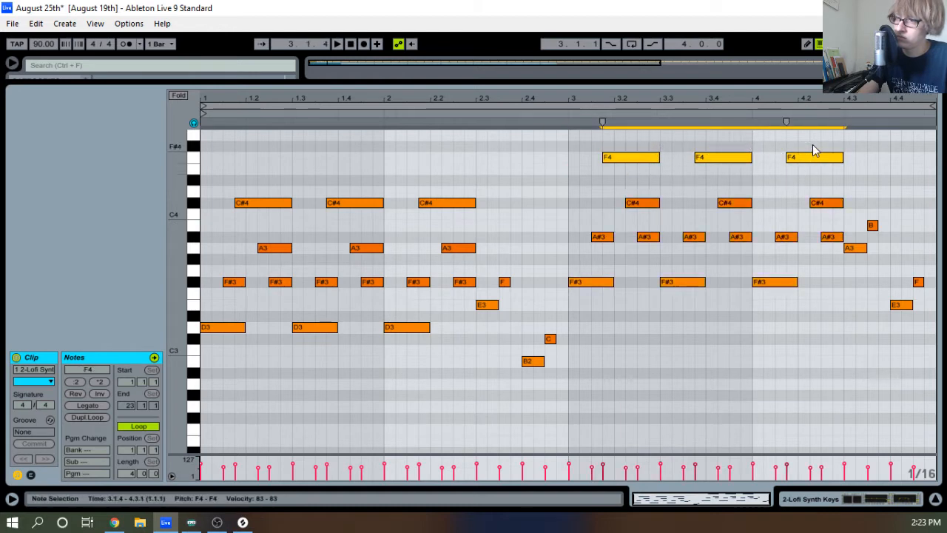
pyautogui.press('Down')
pyautogui.press('space')
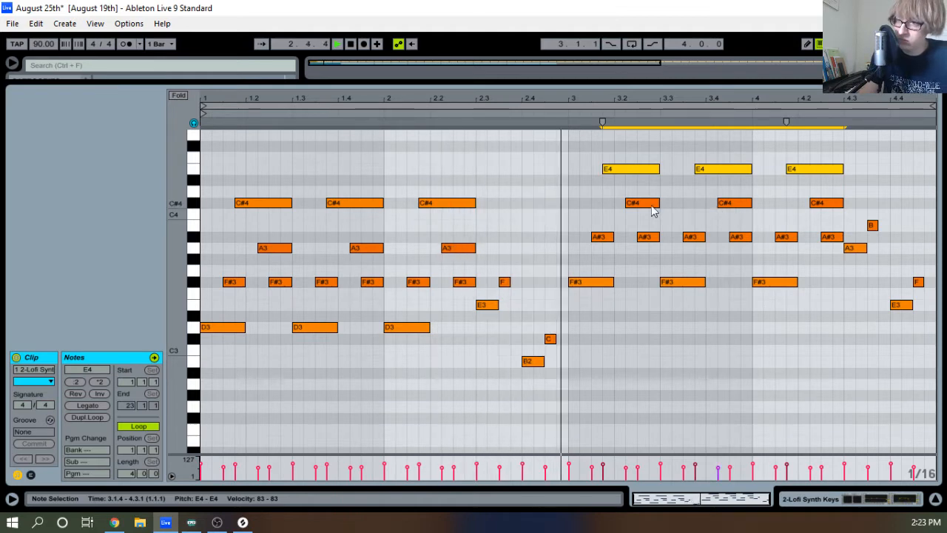
# Lower the six A#3 notes in bars 3 and 4 to A3 and play the melody back
pyautogui.press('space')
pyautogui.moveTo(583, 250); pyautogui.dragTo(835, 226)
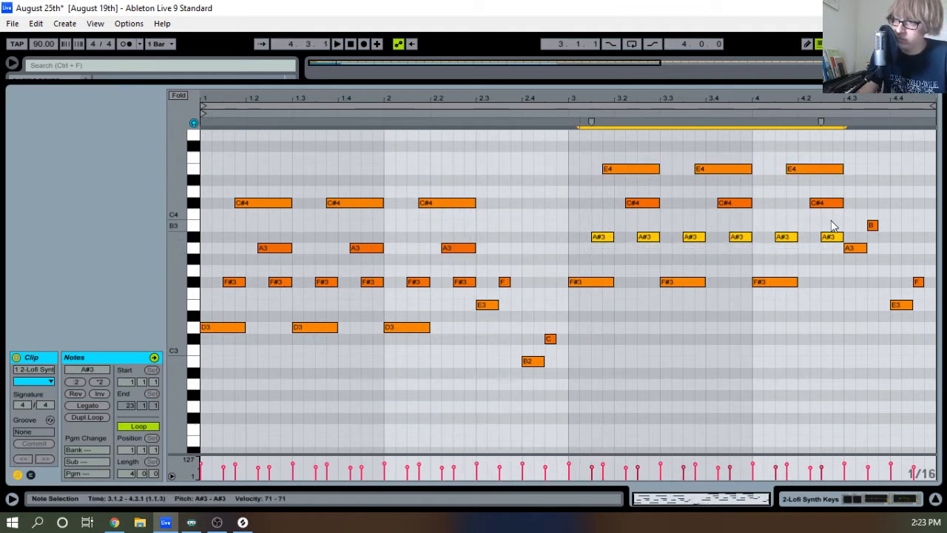
pyautogui.press('Down')
pyautogui.click(564, 308)
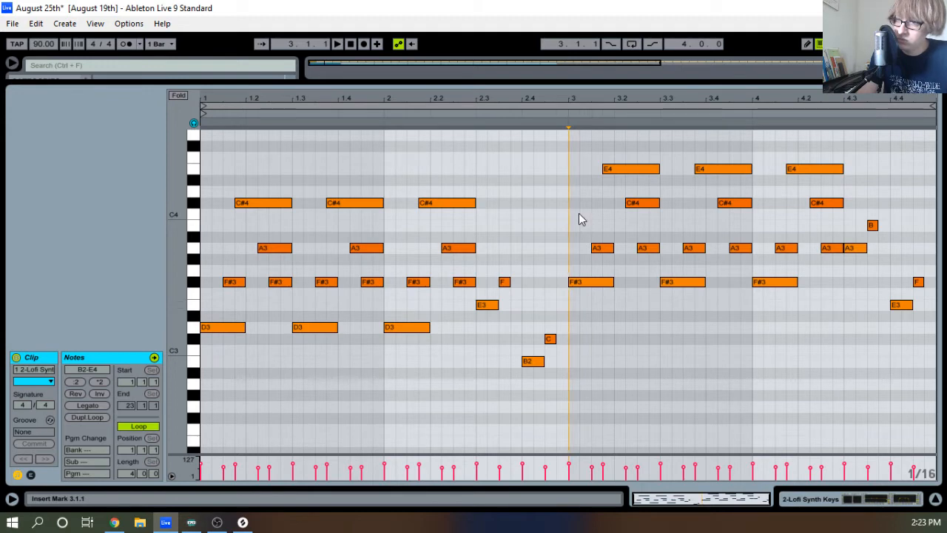
pyautogui.press('space')
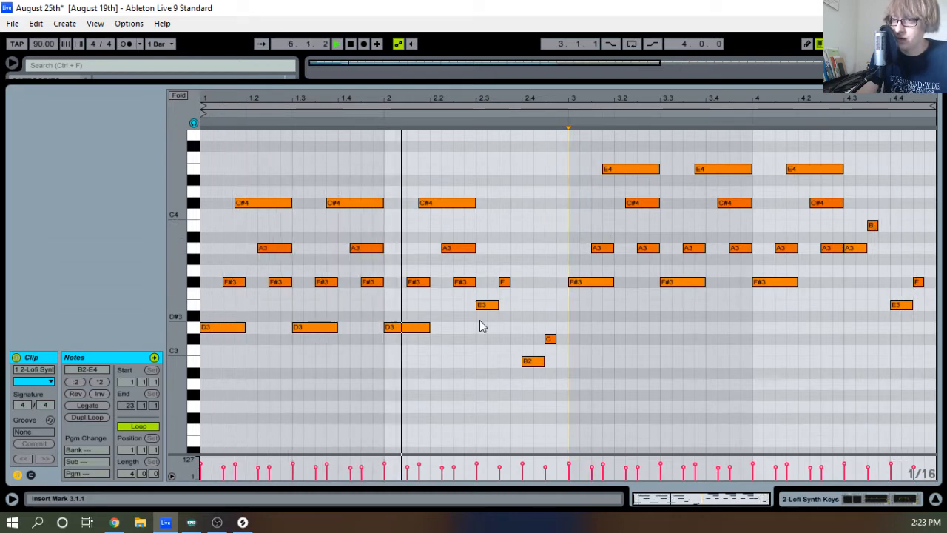
pyautogui.press('space')
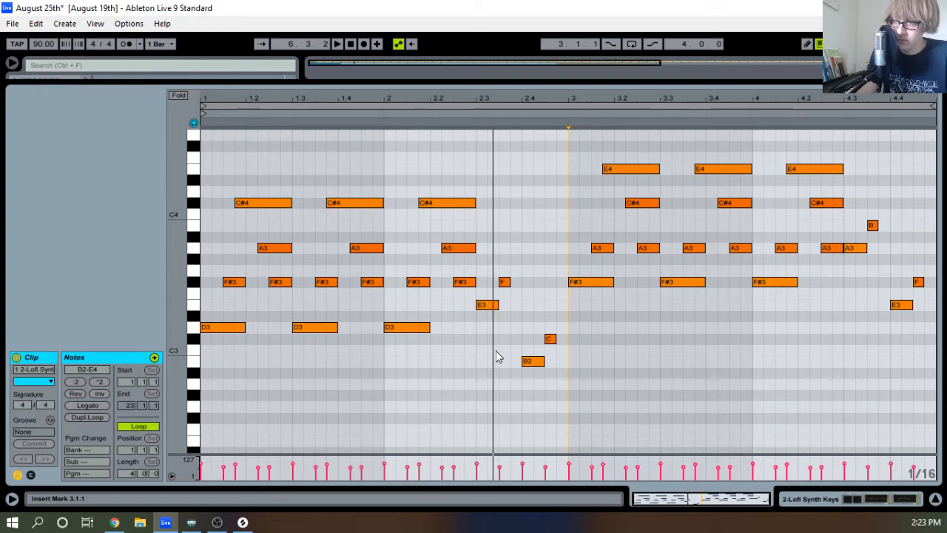
# Transpose the two notes at 2.4 up four semitones to D#3 and F3
pyautogui.moveTo(524, 388); pyautogui.dragTo(561, 338)
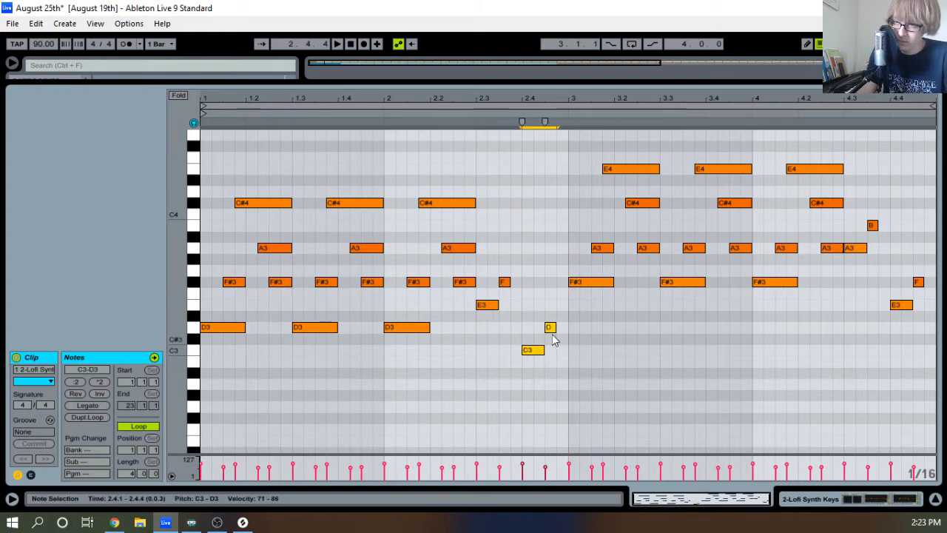
pyautogui.press('Up')
pyautogui.press('Up')
pyautogui.press('Up')
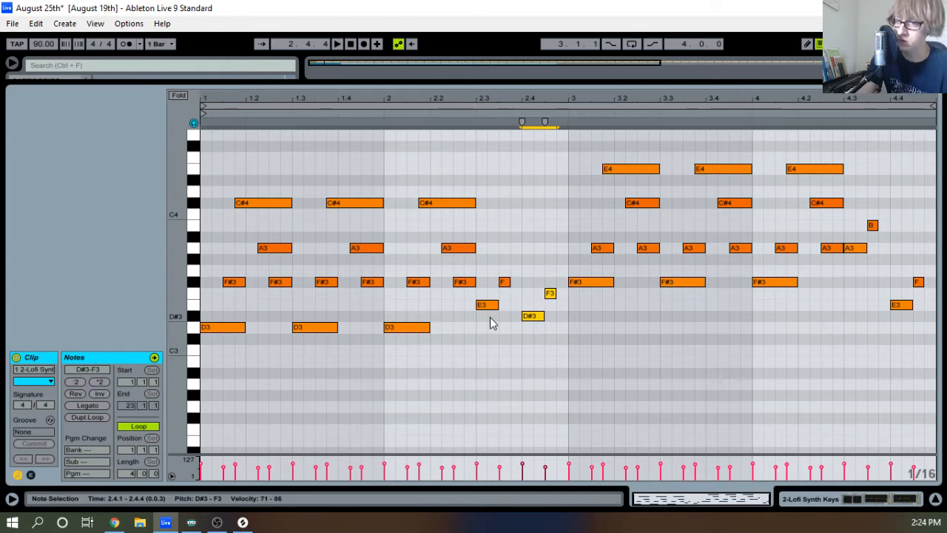
# Transpose the E3 and F#3 notes at 2.3 up one octave to E4 and F#4
pyautogui.moveTo(490, 316); pyautogui.dragTo(510, 277)
pyautogui.press('Up')
pyautogui.press('Up')
pyautogui.press('Up')
pyautogui.press('Up')
pyautogui.press('Up')
pyautogui.press('Up')
pyautogui.press('Up')
pyautogui.press('Up')
pyautogui.press('Up')
pyautogui.press('Up')
pyautogui.press('Up')
pyautogui.press('Up')
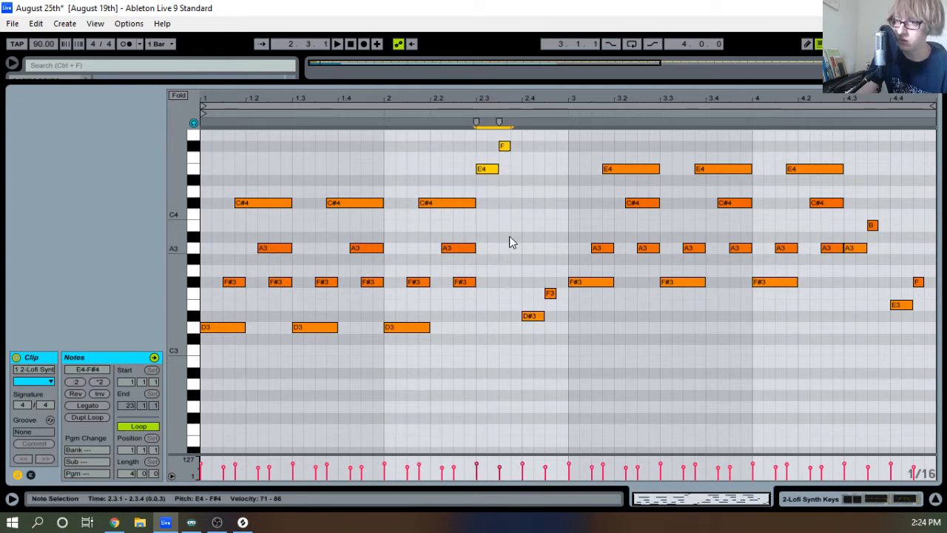
# Lower the short F#4 note at 2.3.3 to C#4 and play the melody
pyautogui.click(504, 146)
pyautogui.press('Down')
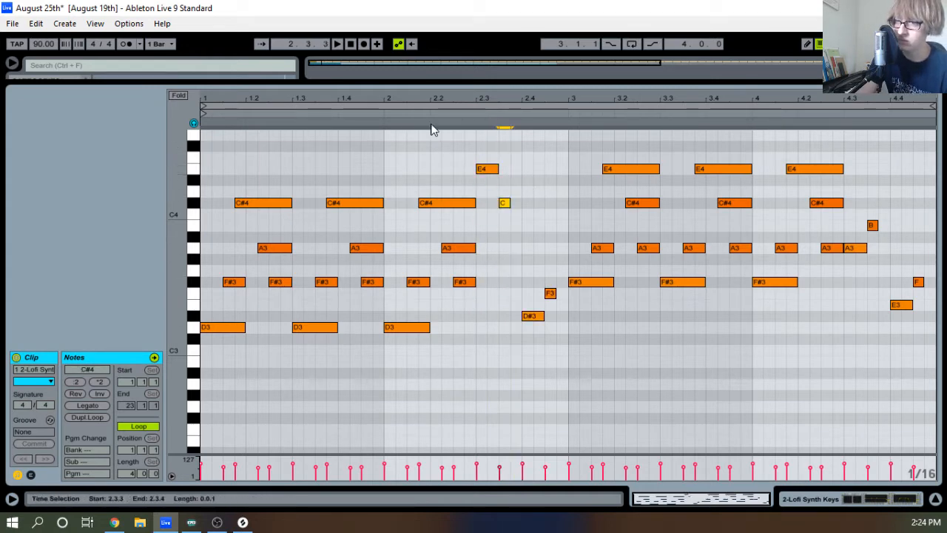
pyautogui.press('space')
# Raise the D#3 note at 2.4.1 five semitones to G#3
pyautogui.moveTo(520, 341); pyautogui.dragTo(529, 340)
pyautogui.click(540, 316)
pyautogui.press('Up')
pyautogui.press('Up')
pyautogui.press('Up')
pyautogui.press('Up')
pyautogui.press('Up')
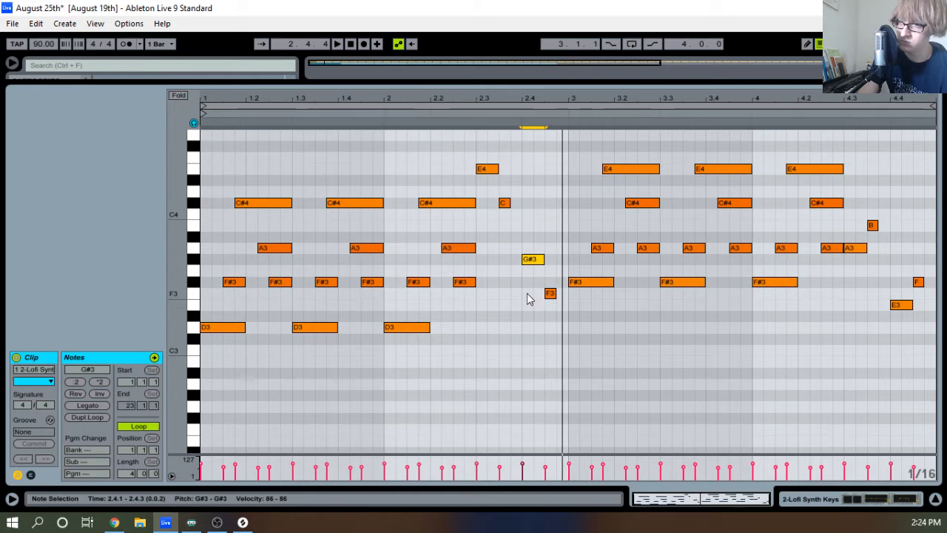
# Lower the short F3 note at 2.4.3 to E3 while playing the melody back
pyautogui.press('space')
pyautogui.moveTo(549, 293)
pyautogui.mouseDown()
pyautogui.moveTo(550, 307)
pyautogui.moveTo(560, 301)
pyautogui.mouseUp()
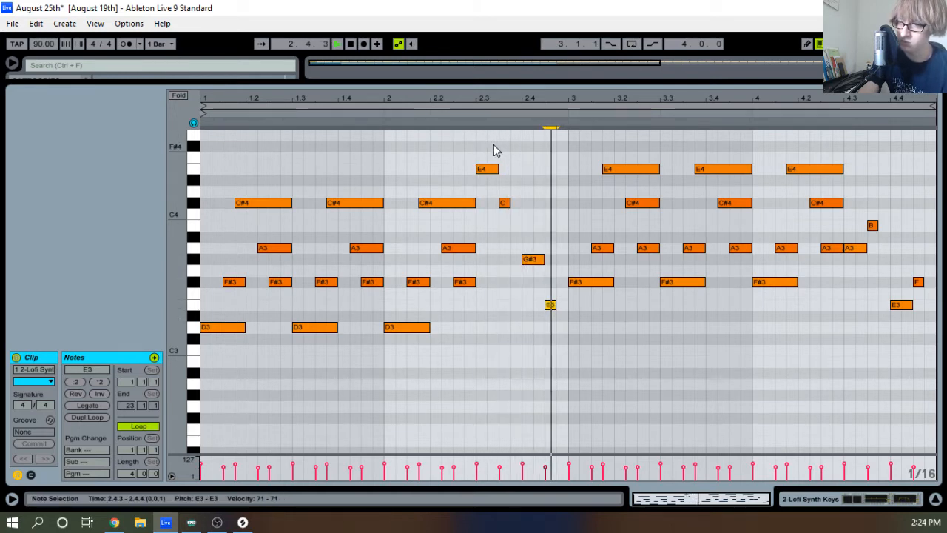
pyautogui.press('space')
# Audition the notes at the end of bar 2, raise the G#3 note at 2.4.1 to A3, and play the passage
pyautogui.click(531, 258)
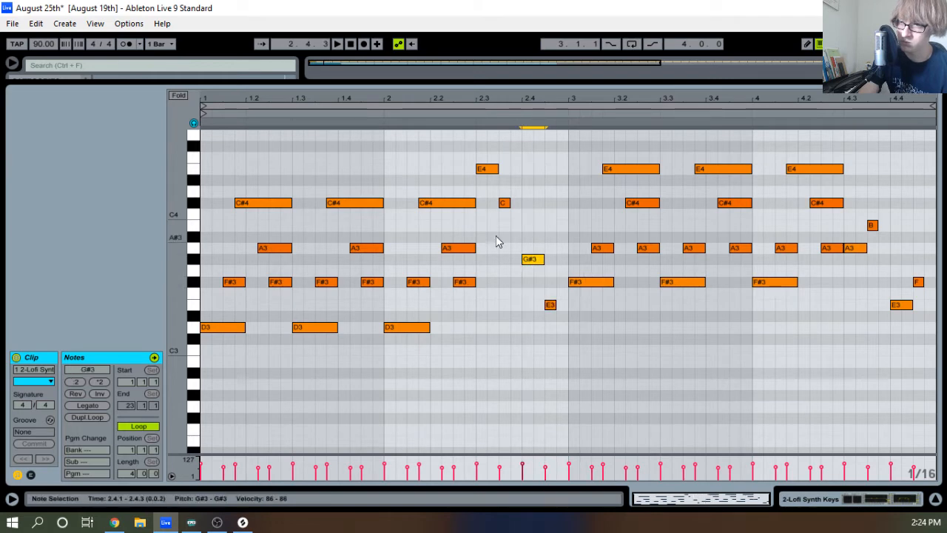
pyautogui.click(489, 167)
pyautogui.click(499, 221)
pyautogui.click(506, 202)
pyautogui.click(526, 275)
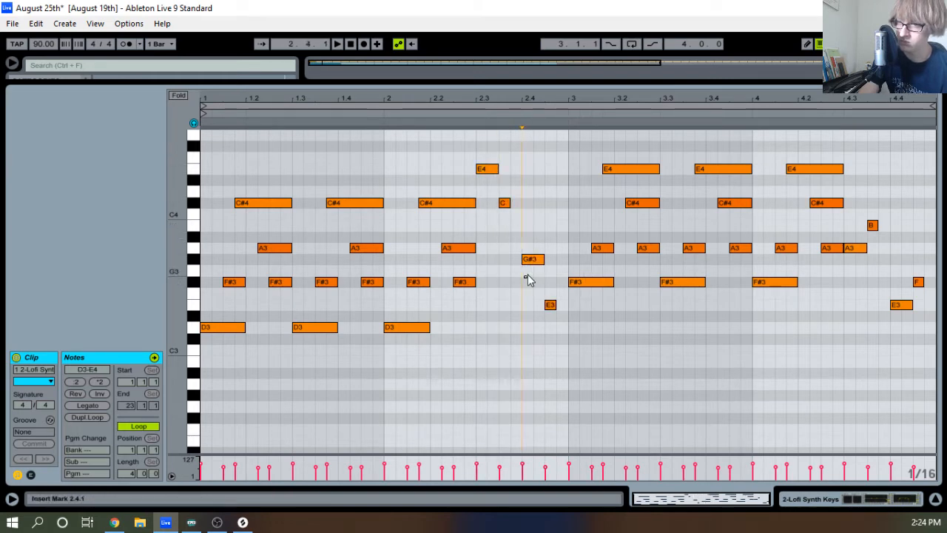
pyautogui.click(532, 260)
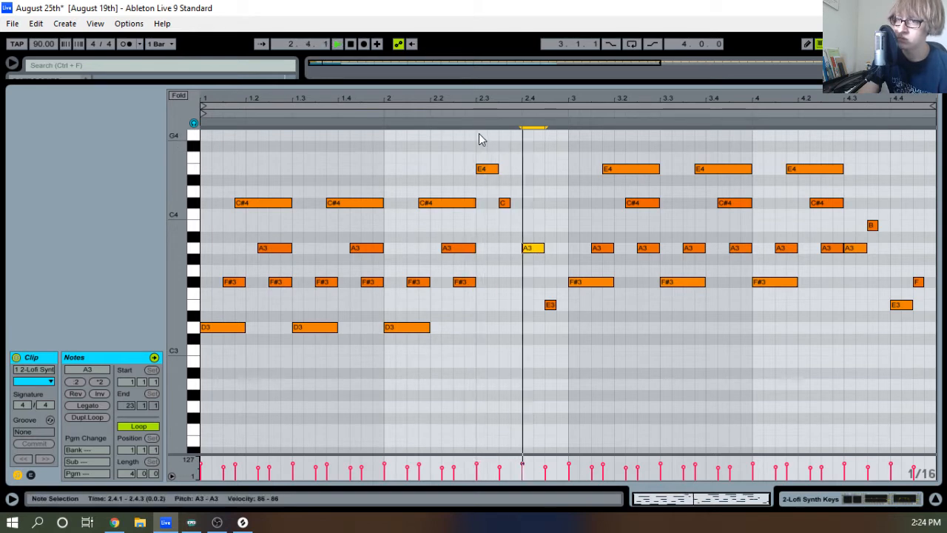
pyautogui.press('space')
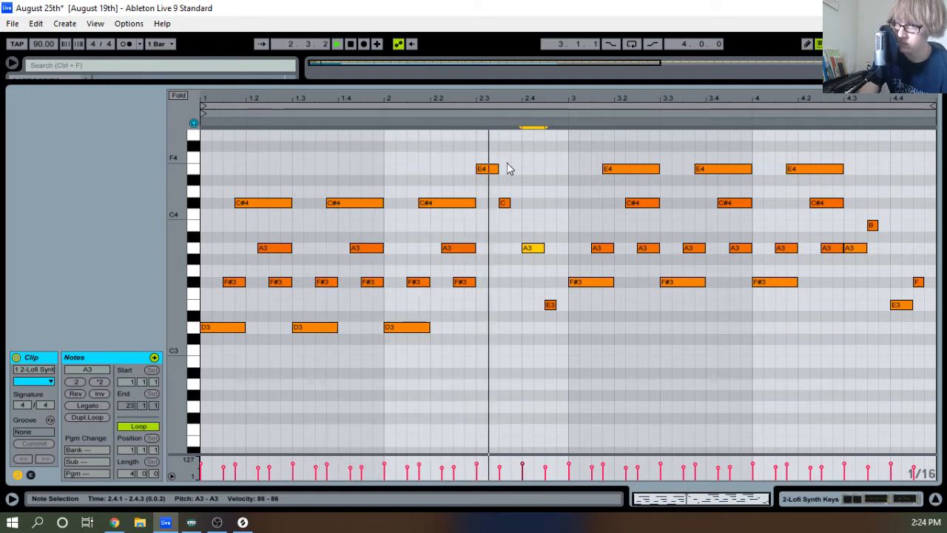
pyautogui.press('space')
# Play the melody from bar 3 through the loop to review the revised bar 2 ending, then stop
pyautogui.moveTo(550, 278); pyautogui.dragTo(551, 316)
pyautogui.click(577, 307)
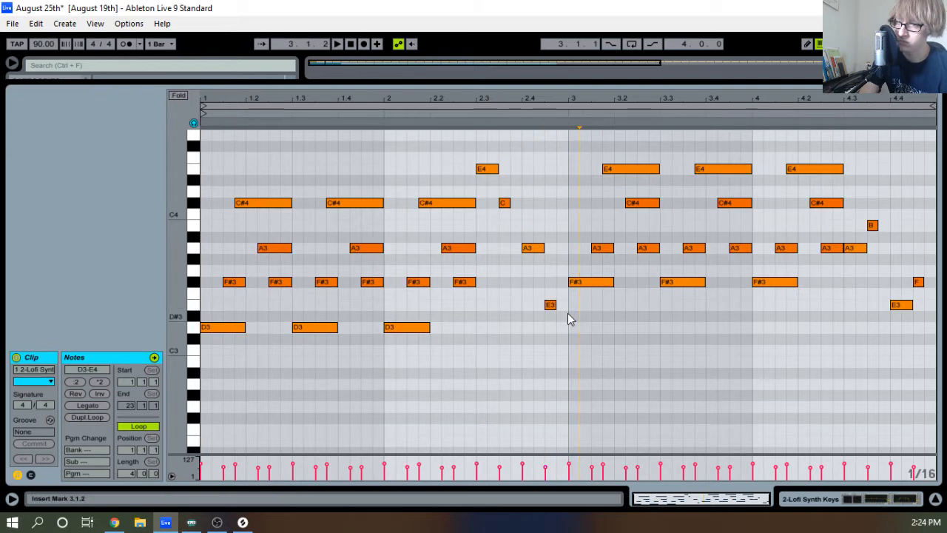
pyautogui.press('space')
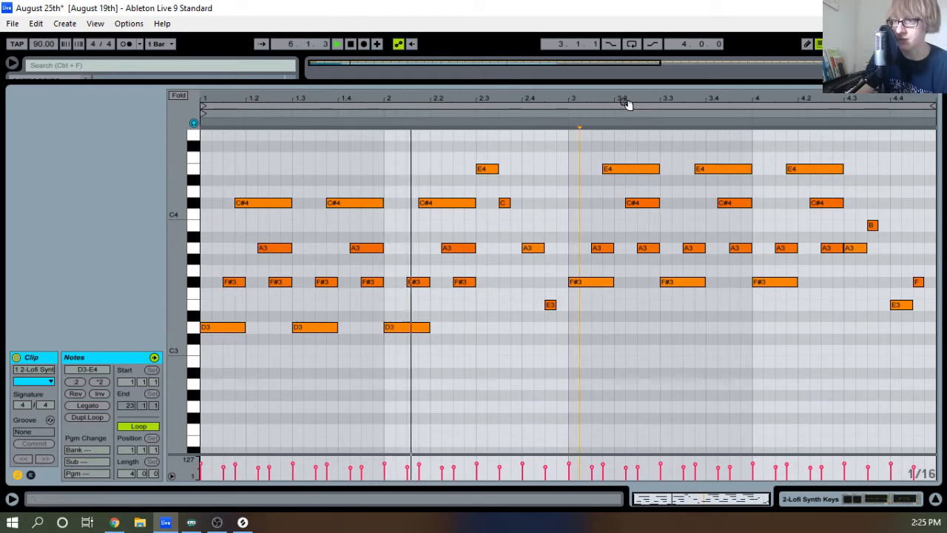
pyautogui.press('space')
pyautogui.moveTo(626, 102)
pyautogui.mouseDown()
pyautogui.moveTo(598, 108)
pyautogui.moveTo(627, 104)
pyautogui.mouseUp()
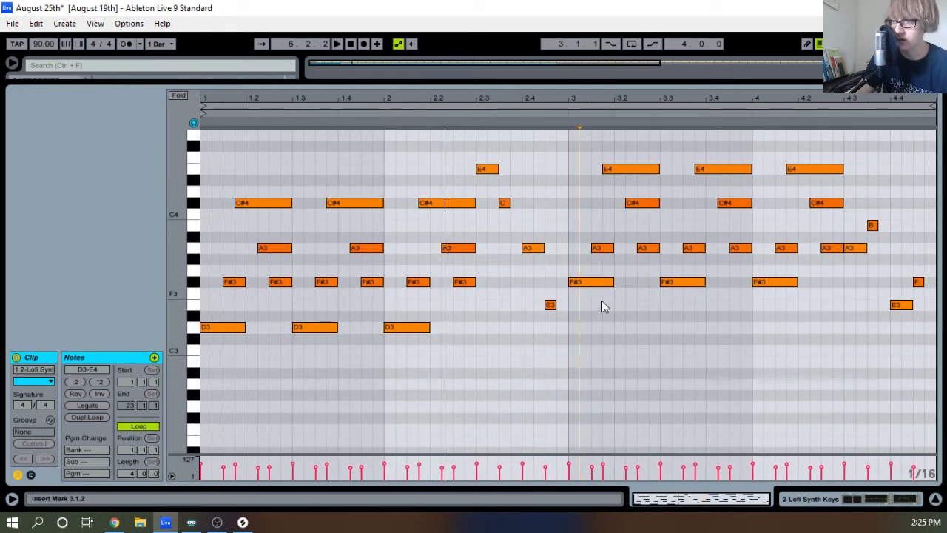
# Try lowering the three F#3 bass notes in bars 3 and 4 to E3 and raising the E4 top notes to F4
pyautogui.moveTo(599, 305); pyautogui.dragTo(804, 279)
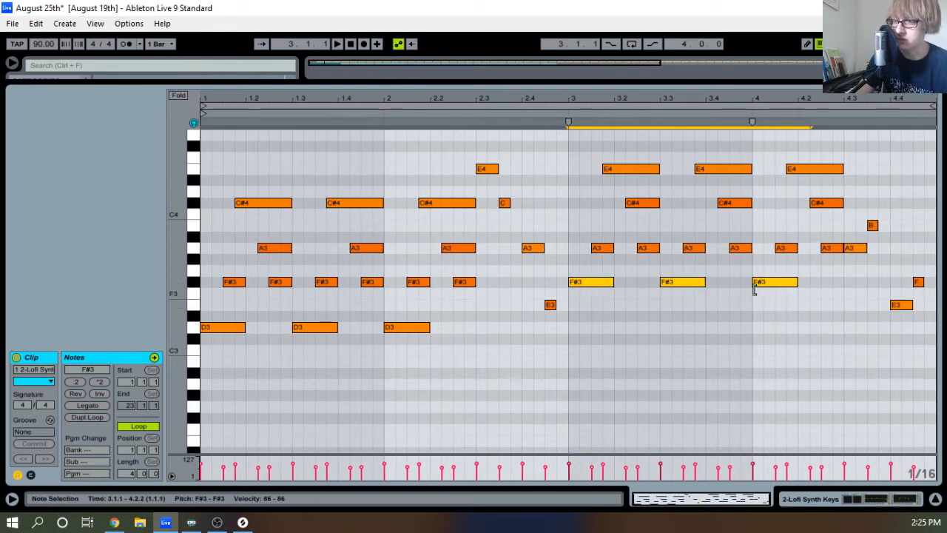
pyautogui.press('Down')
pyautogui.press('Down')
pyautogui.moveTo(621, 185); pyautogui.dragTo(827, 161)
pyautogui.press('Up')
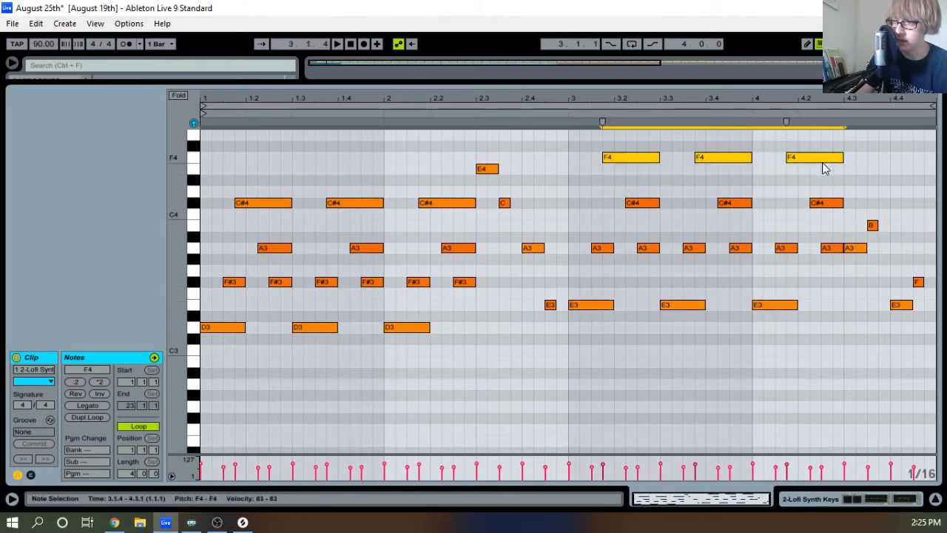
pyautogui.press('space')
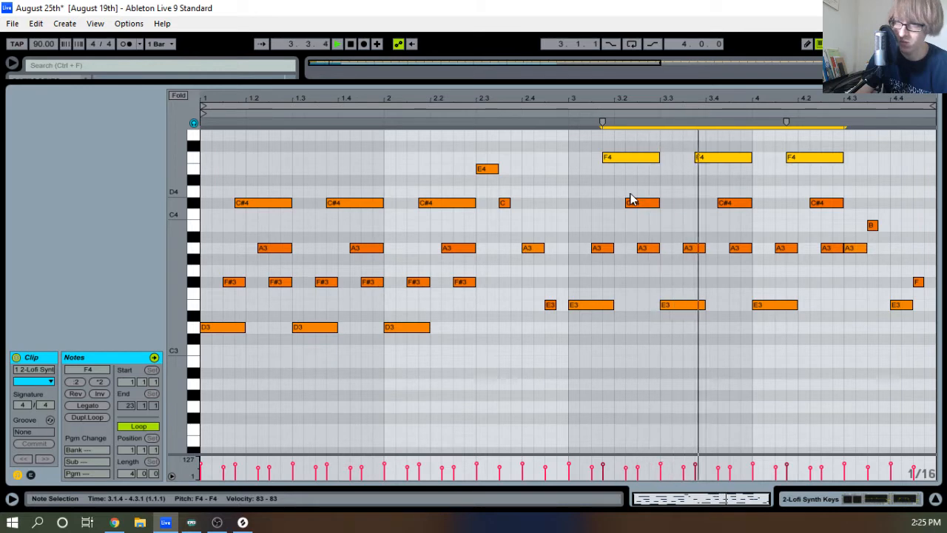
# Stop playback and return the top notes in bars 3 and 4 to E4 and the bass notes to F#3
pyautogui.press('space')
pyautogui.press('Down')
pyautogui.press('Down')
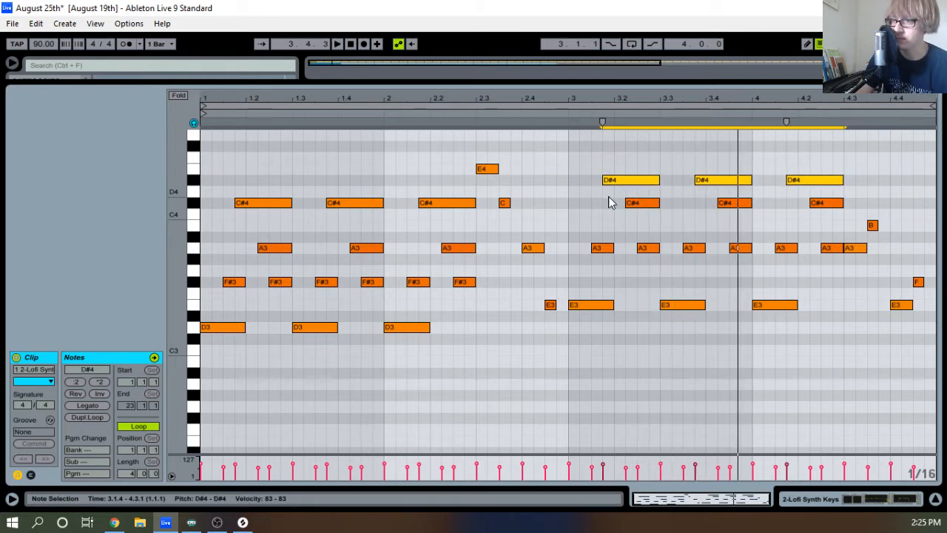
pyautogui.press('Up')
pyautogui.moveTo(598, 319); pyautogui.dragTo(821, 291)
pyautogui.press('Up')
pyautogui.press('Up')
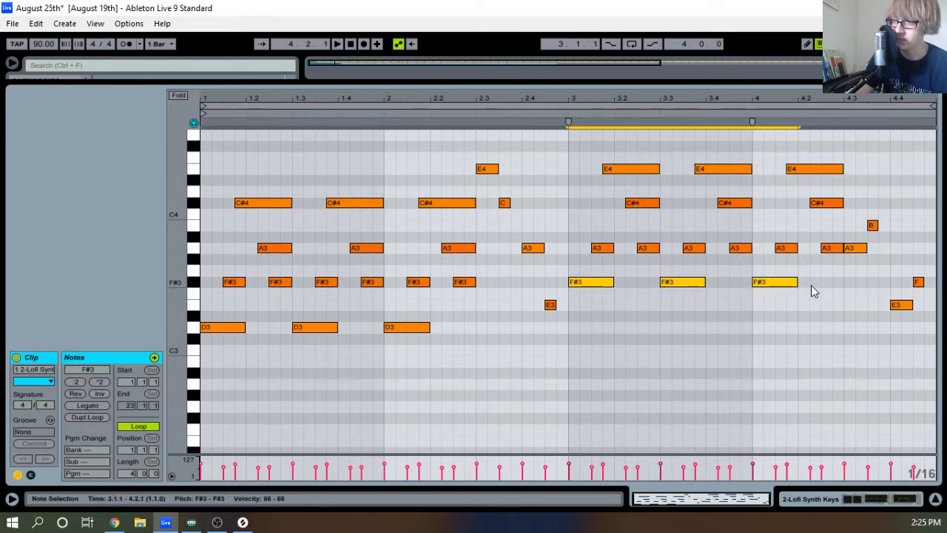
# Try E3 bass notes with F#4 top notes in bars 3 and 4, listening to the result
pyautogui.press('Down')
pyautogui.press('Down')
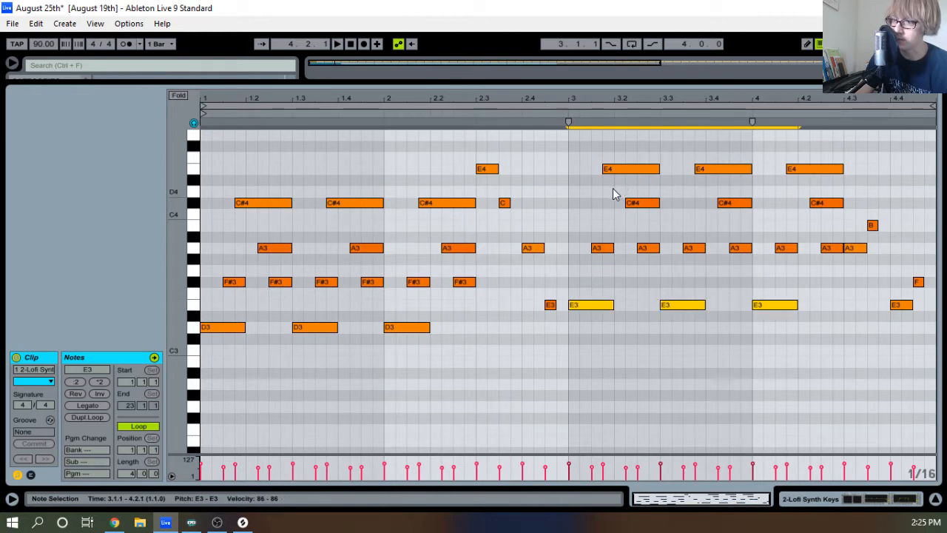
pyautogui.moveTo(612, 193); pyautogui.dragTo(818, 161)
pyautogui.press('Up')
pyautogui.press('Up')
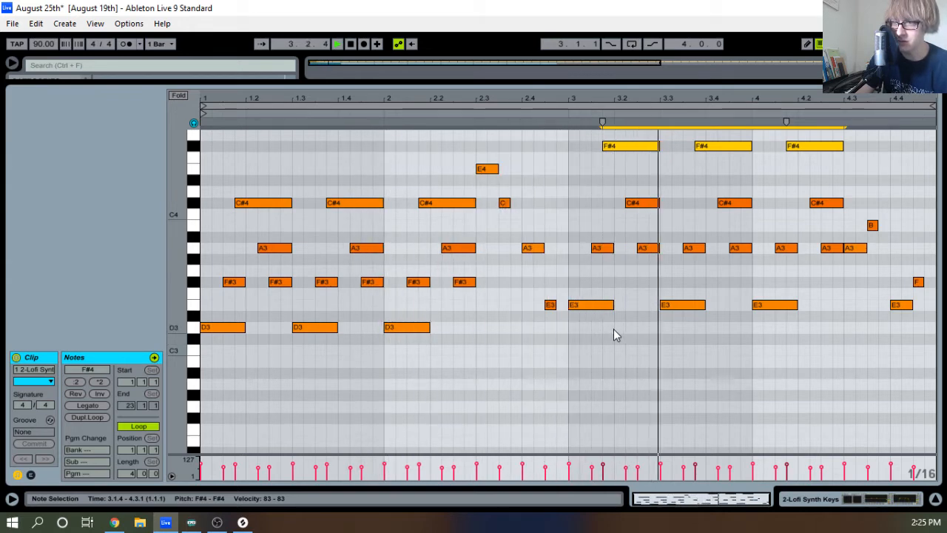
pyautogui.press('space')
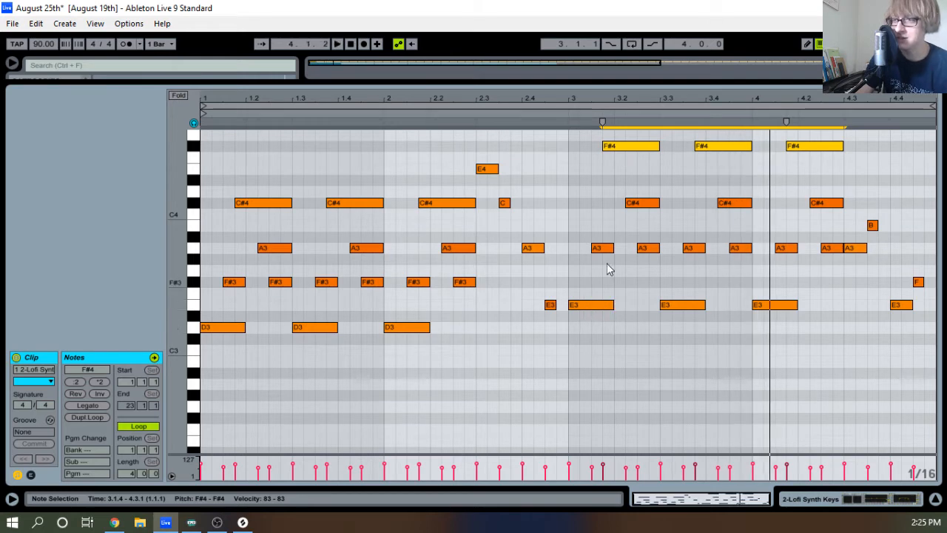
# Move the F#4 top notes in bars 3 and 4 back to E4 and the E3 bass notes to F#3, then play the melody
pyautogui.moveTo(674, 161); pyautogui.dragTo(799, 130)
pyautogui.moveTo(614, 177); pyautogui.dragTo(859, 149)
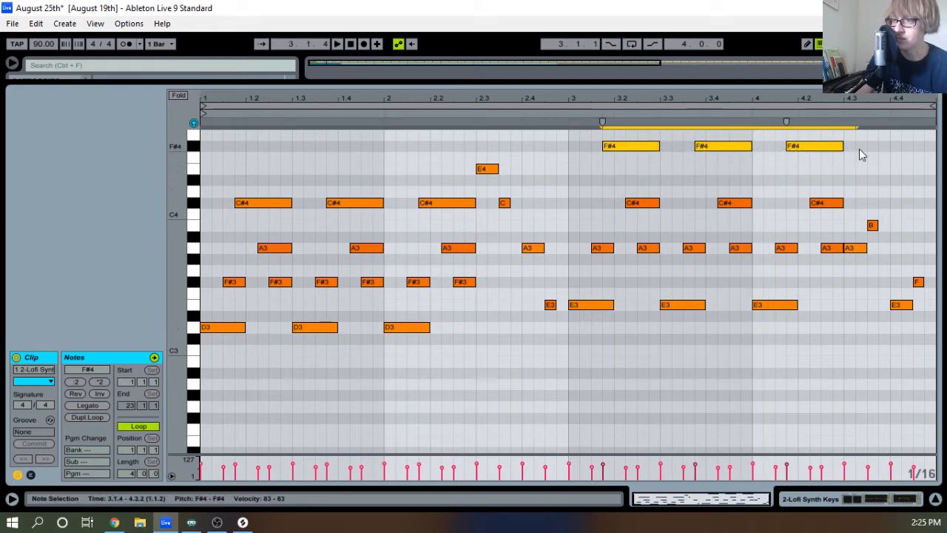
pyautogui.press('Down')
pyautogui.press('Down')
pyautogui.moveTo(585, 359); pyautogui.dragTo(802, 310)
pyautogui.press('Up')
pyautogui.press('Up')
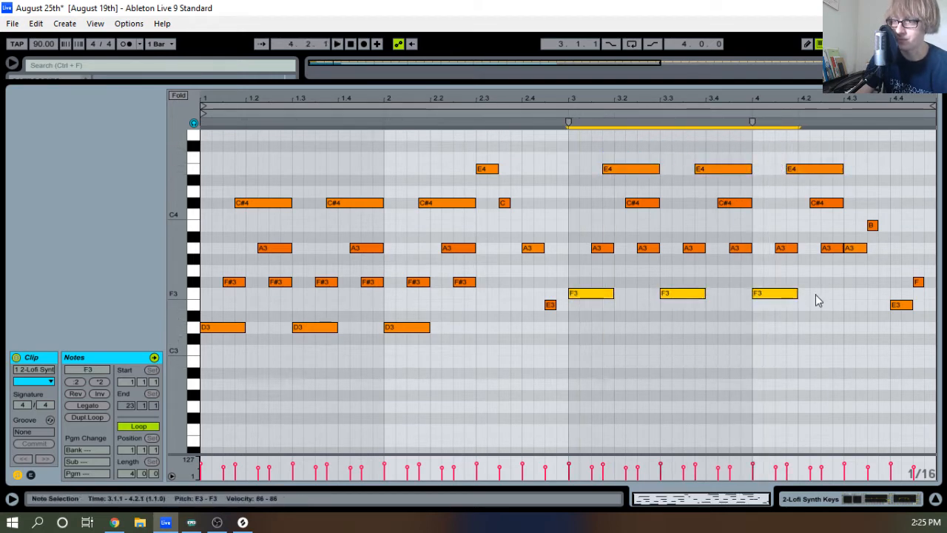
pyautogui.press('space')
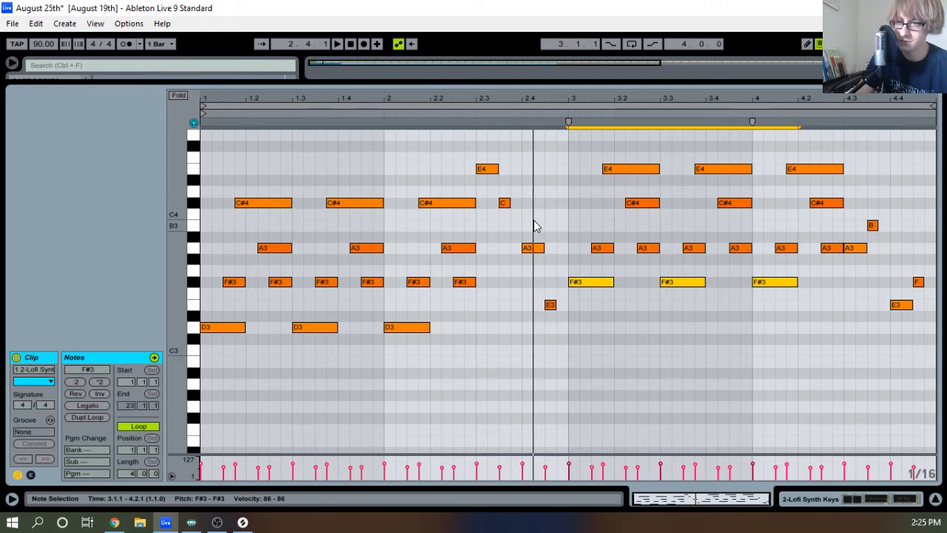
# Try the A3 note at 2.4.1 as B3 against the preceding notes, then move it back to A3
pyautogui.moveTo(532, 225); pyautogui.dragTo(517, 255)
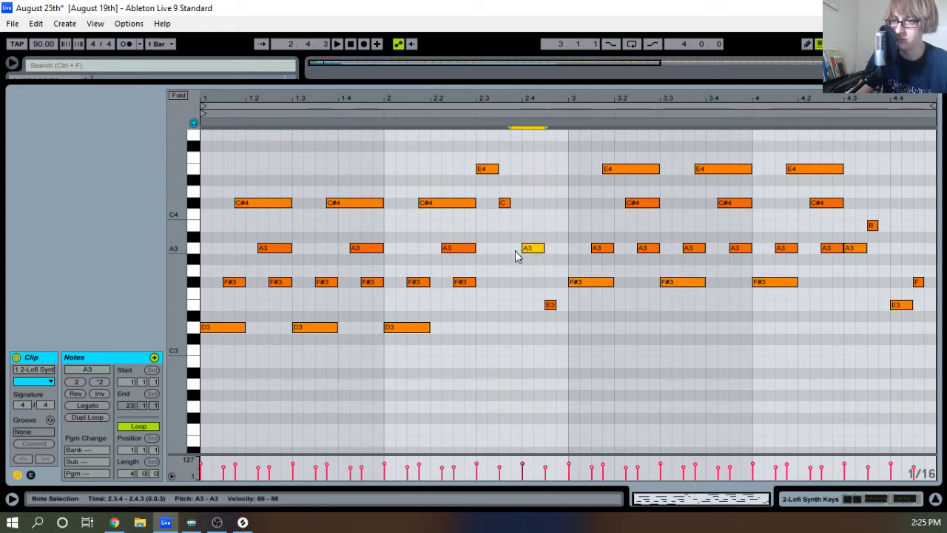
pyautogui.press('Up')
pyautogui.moveTo(475, 139); pyautogui.dragTo(506, 207)
pyautogui.moveTo(489, 146); pyautogui.dragTo(501, 209)
pyautogui.moveTo(532, 245); pyautogui.dragTo(532, 244)
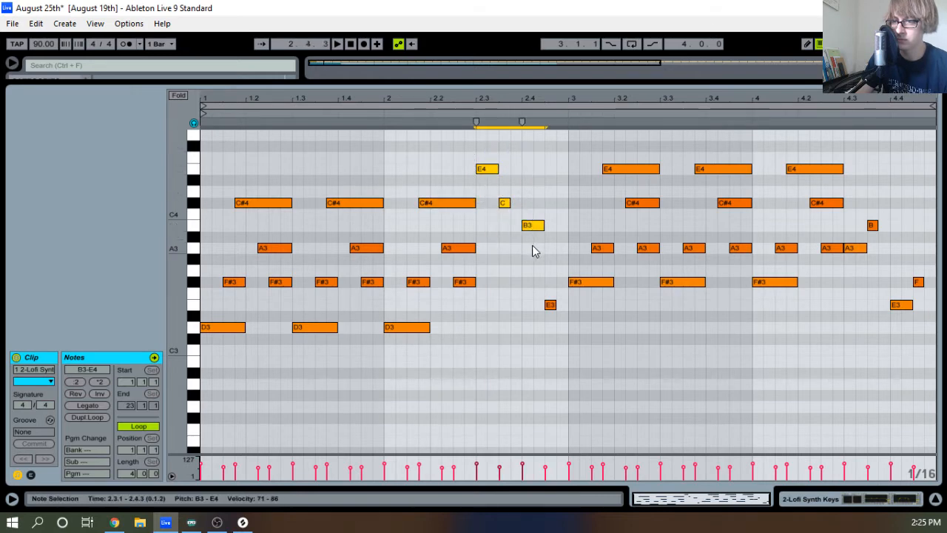
pyautogui.click(534, 226)
pyautogui.press('Down')
pyautogui.press('Down')
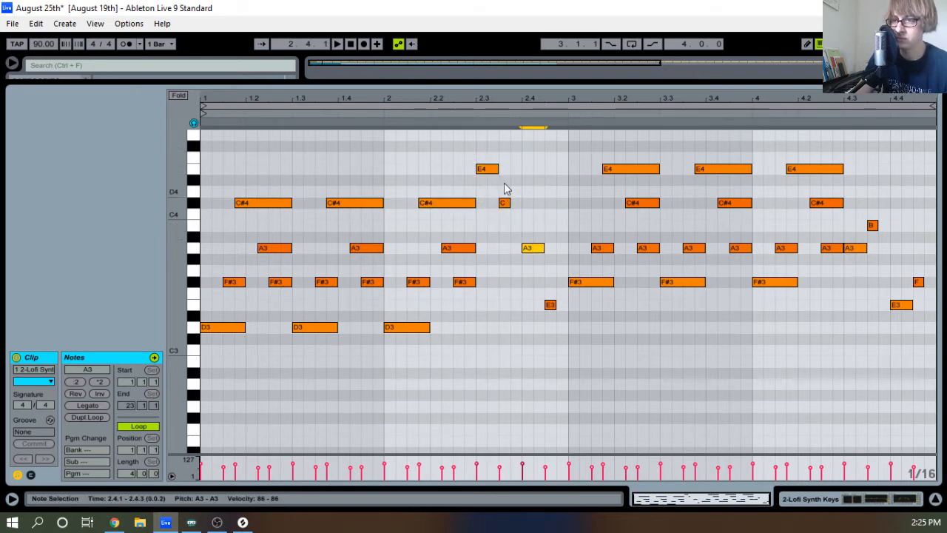
# Replace the short E3 note at 2.4.3 with a G#3 note and play the melody
pyautogui.moveTo(482, 138); pyautogui.dragTo(543, 322)
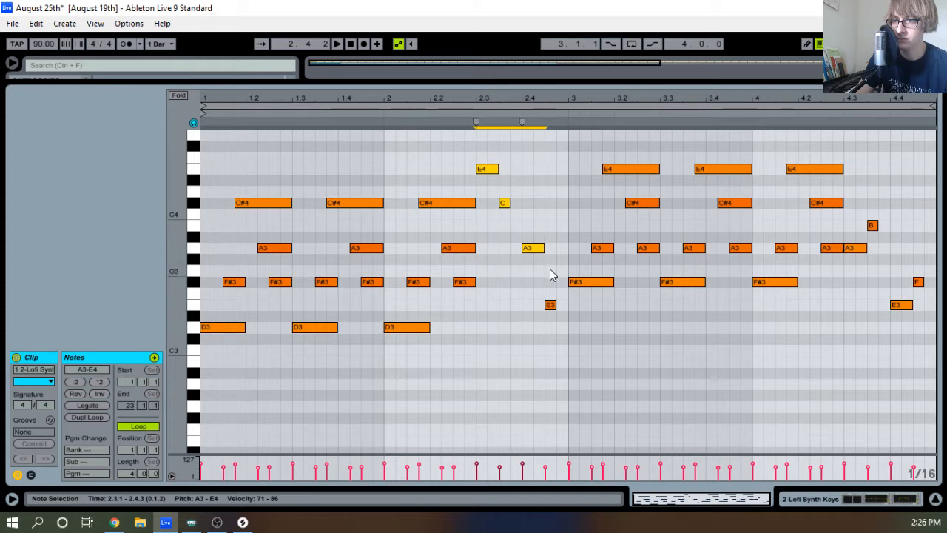
pyautogui.doubleClick(552, 260)
pyautogui.click(591, 284)
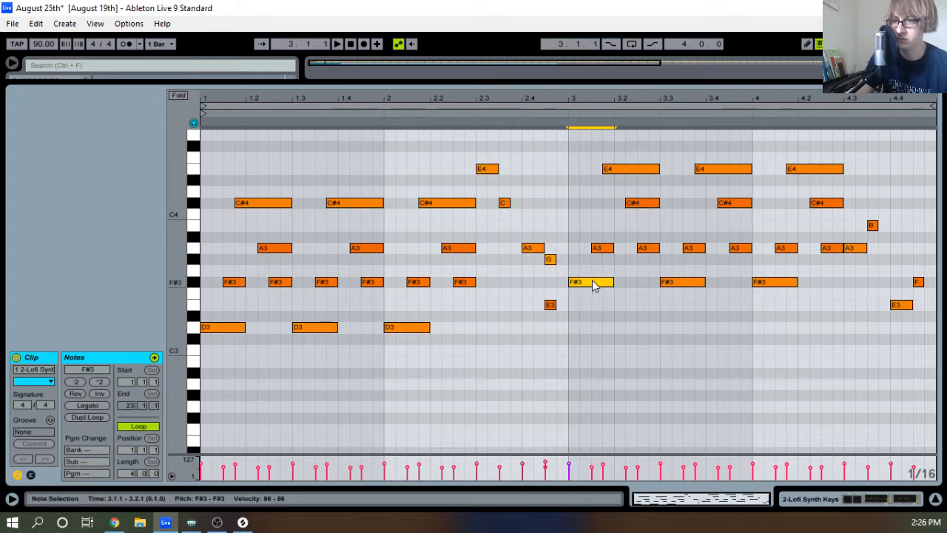
pyautogui.moveTo(550, 259); pyautogui.dragTo(550, 282)
pyautogui.doubleClick(550, 305)
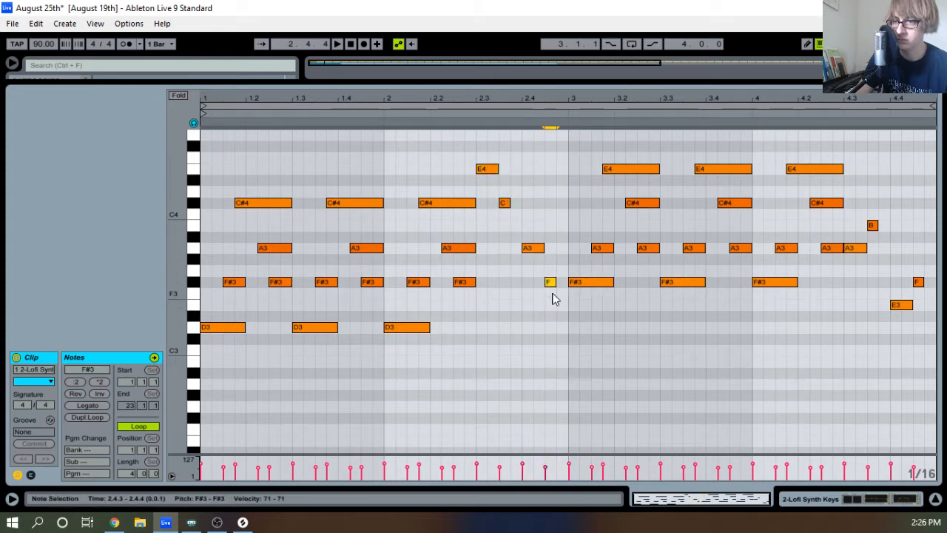
pyautogui.press('space')
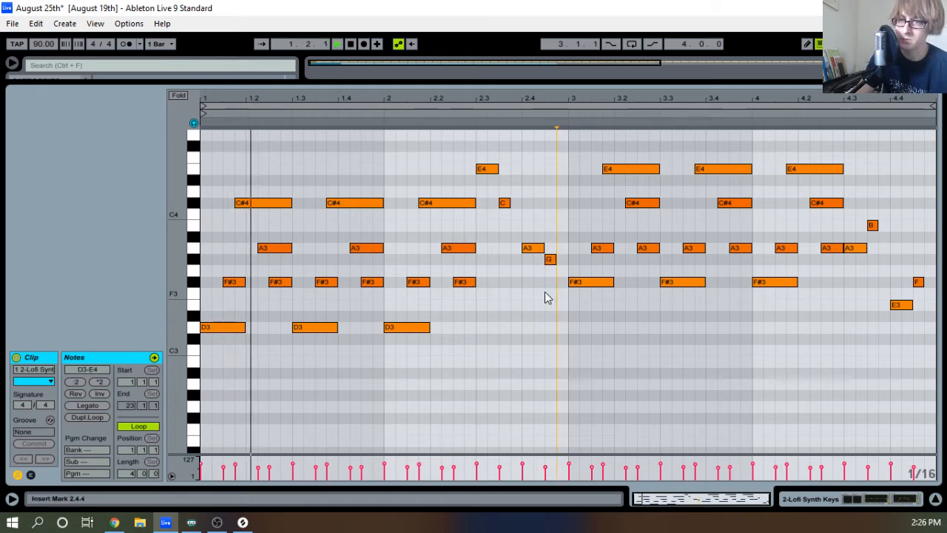
# Listen to the melody, and extend the looped synth keys clip in the arrangement to end at bar 33
pyautogui.click(551, 295)
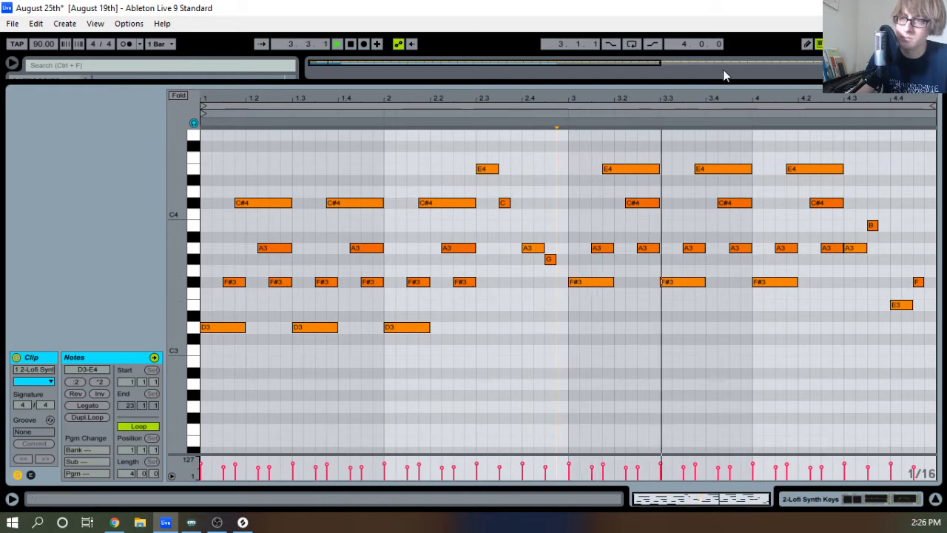
pyautogui.moveTo(705, 94); pyautogui.dragTo(706, 96)
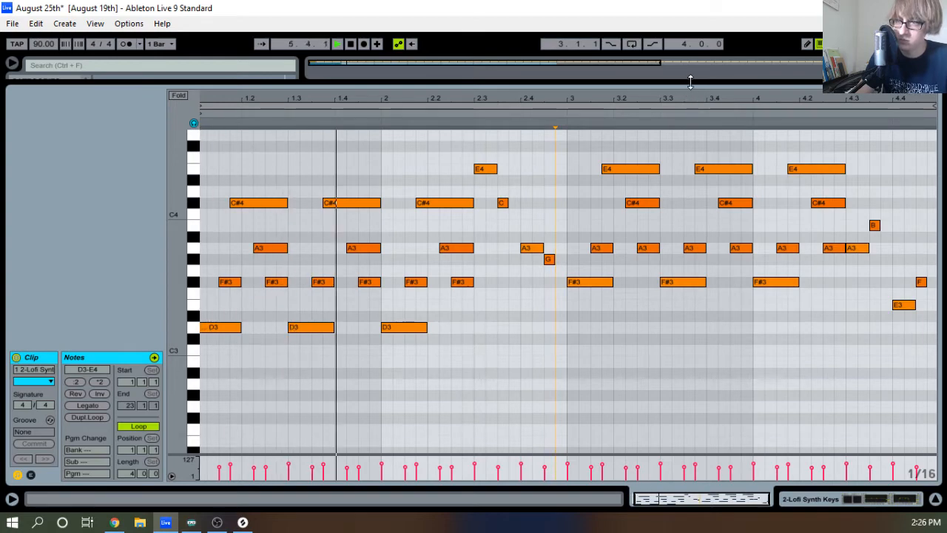
pyautogui.moveTo(687, 85); pyautogui.dragTo(593, 357)
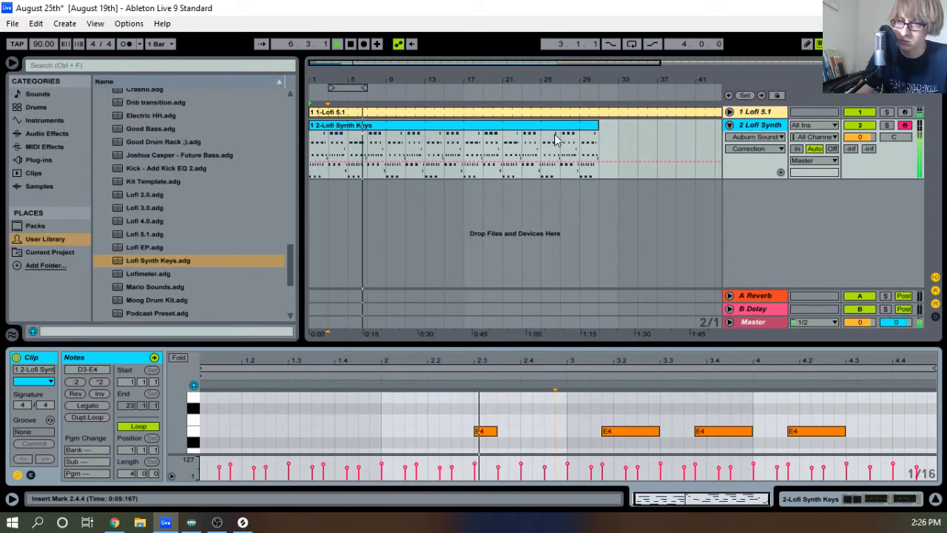
pyautogui.click(591, 125)
pyautogui.moveTo(592, 125); pyautogui.dragTo(387, 153)
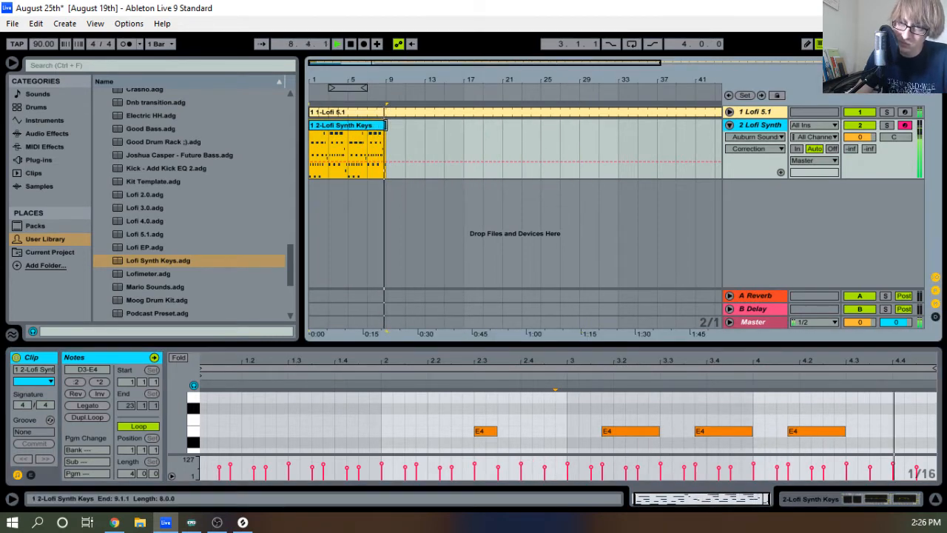
pyautogui.moveTo(384, 145); pyautogui.dragTo(625, 130)
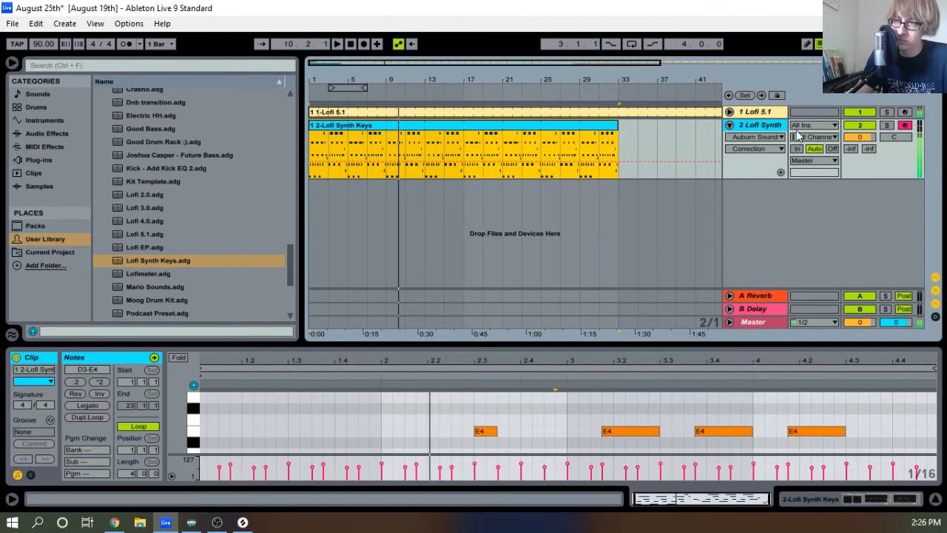
# Show the synth keys track's device chain and list the Compressor presets among the audio effects
pyautogui.click(762, 125)
pyautogui.hscroll(3, 636, 363)
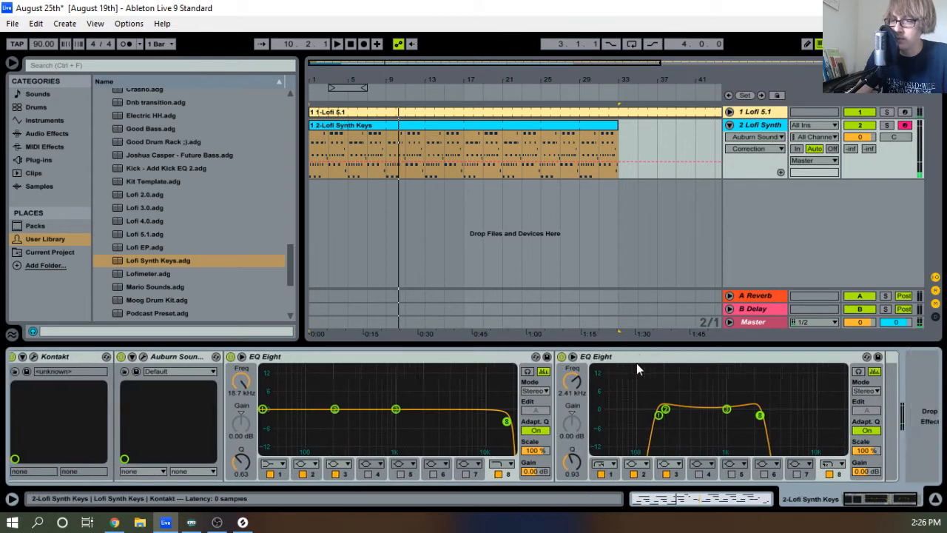
pyautogui.scroll(2, 259, 225)
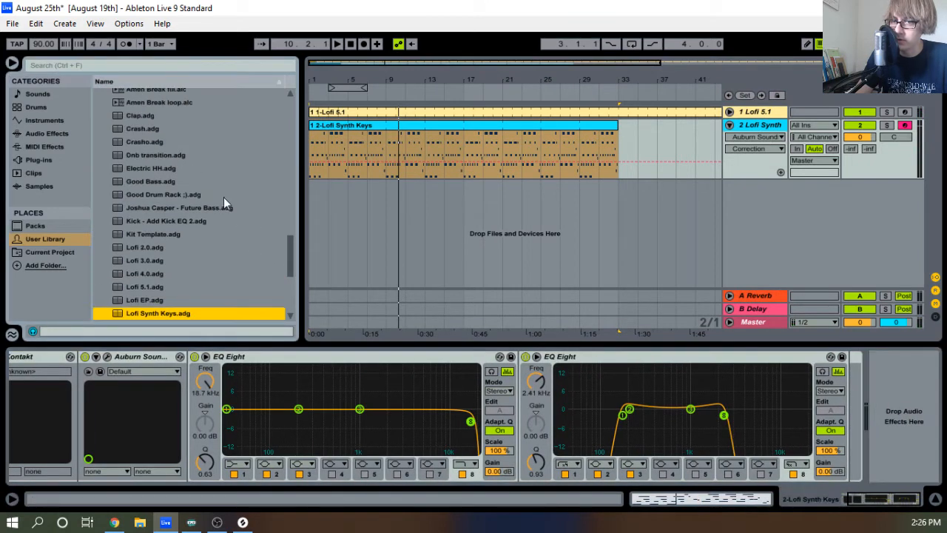
pyautogui.click(40, 134)
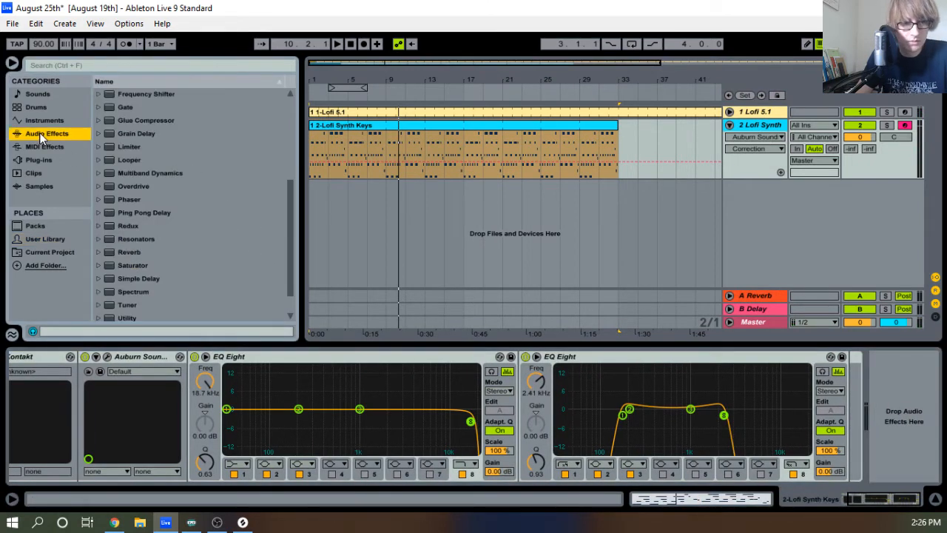
pyautogui.scroll(5, 125, 240)
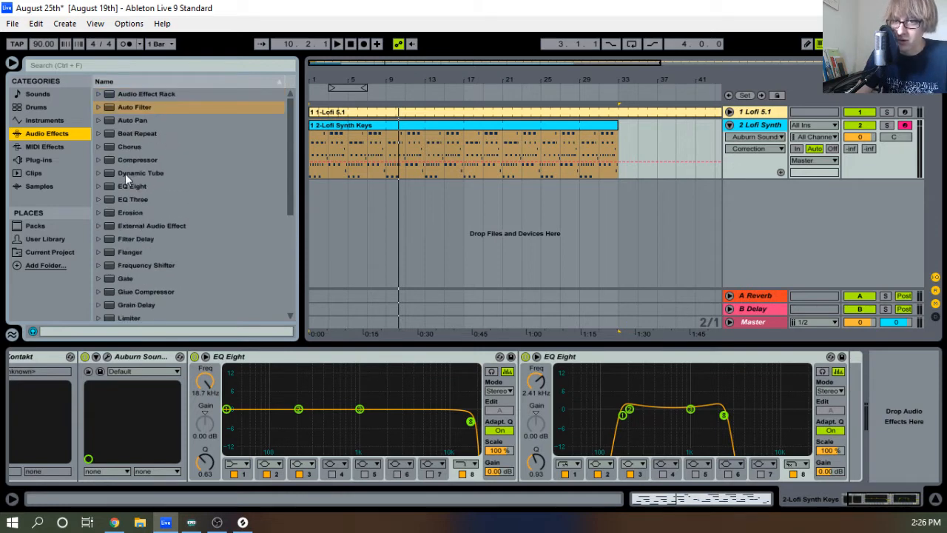
pyautogui.click(98, 159)
pyautogui.scroll(-5, 138, 197)
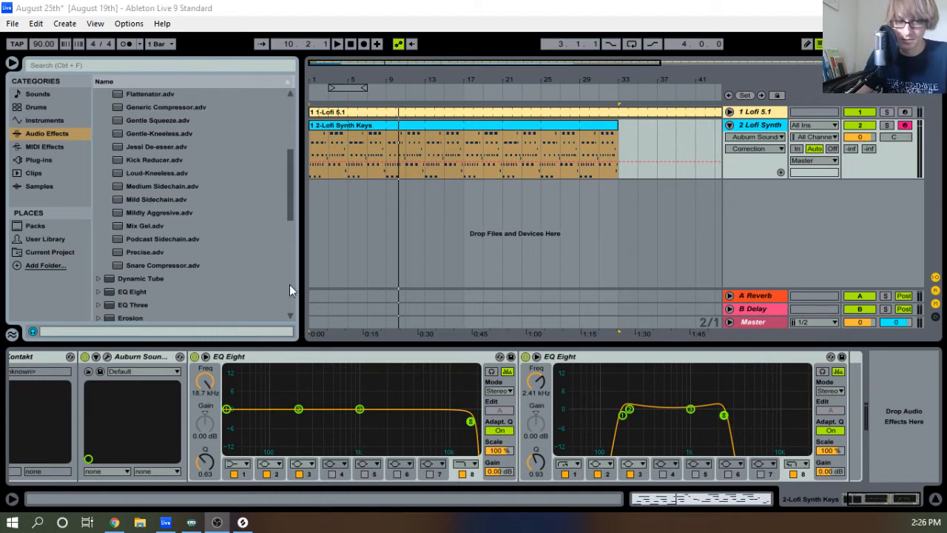
# Play the track from the start, then add the Mild Sidechain compressor preset after the synth keys' last EQ Eight
pyautogui.click(337, 43)
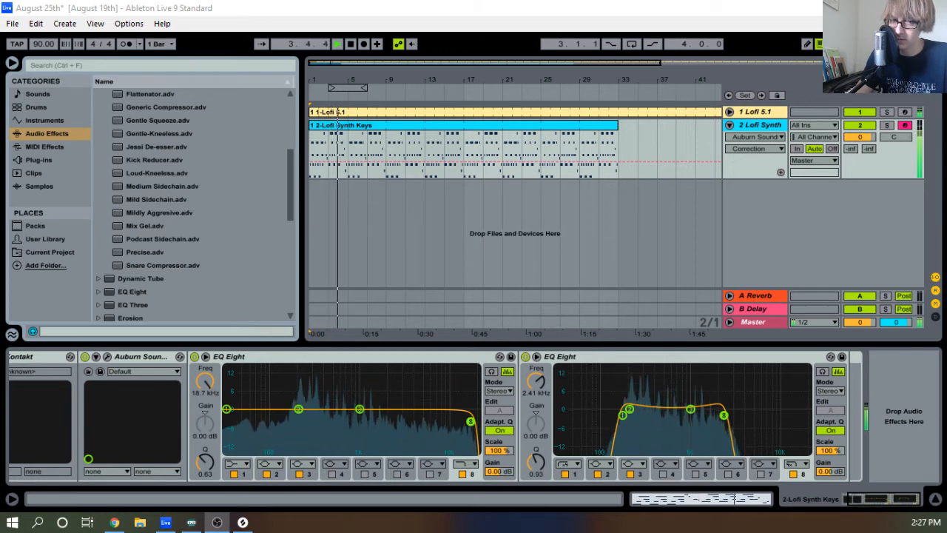
pyautogui.click(349, 46)
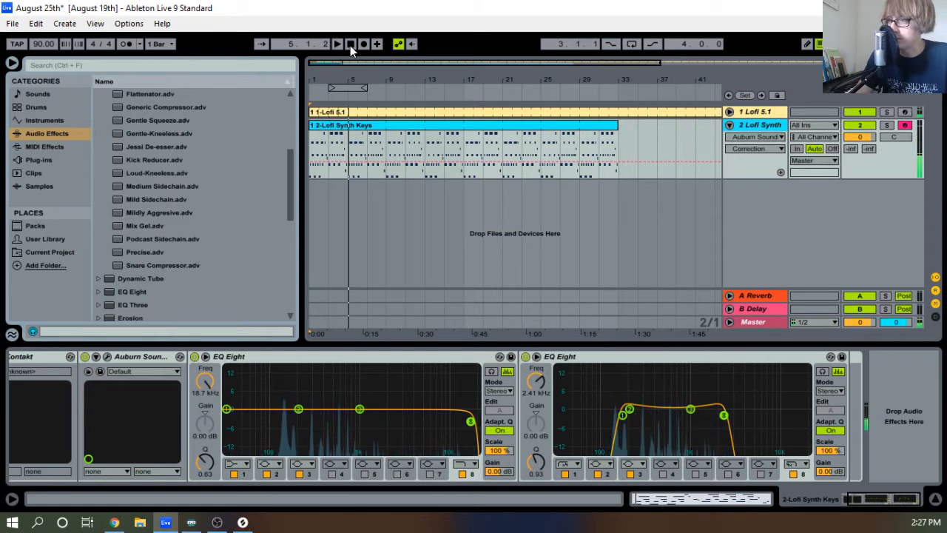
pyautogui.click(349, 45)
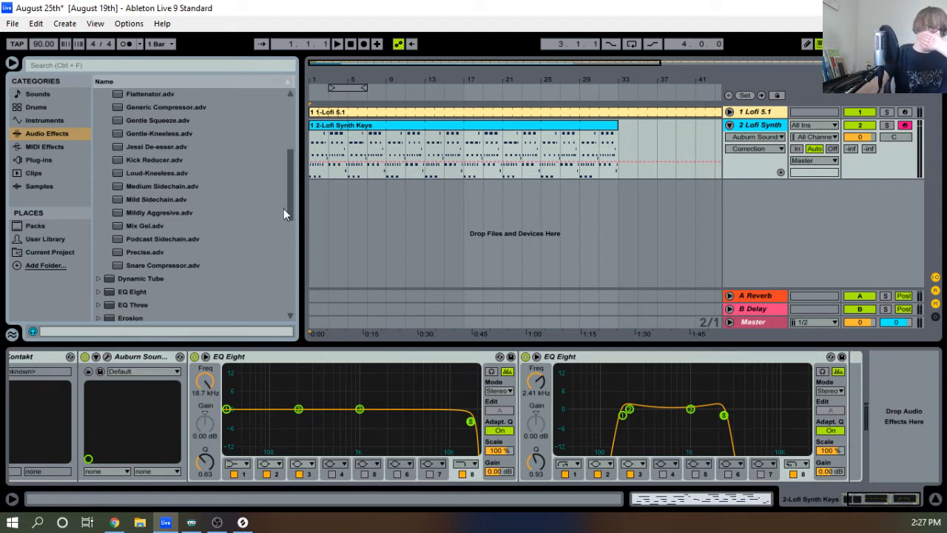
pyautogui.press('space')
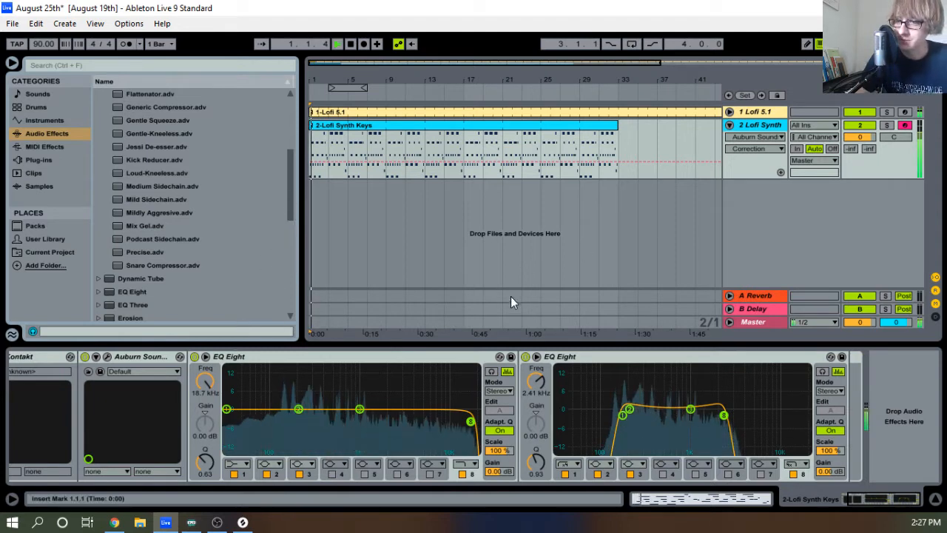
pyautogui.click(163, 201)
pyautogui.moveTo(932, 386); pyautogui.dragTo(886, 397)
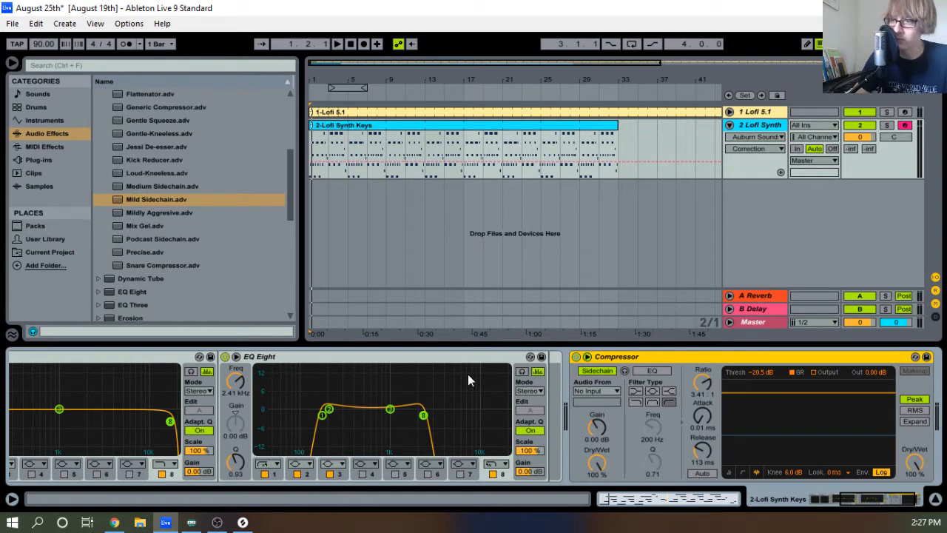
# Set the Compressor's sidechain audio source to the 1-Lofi 5.1 drum track and play the result
pyautogui.press('space')
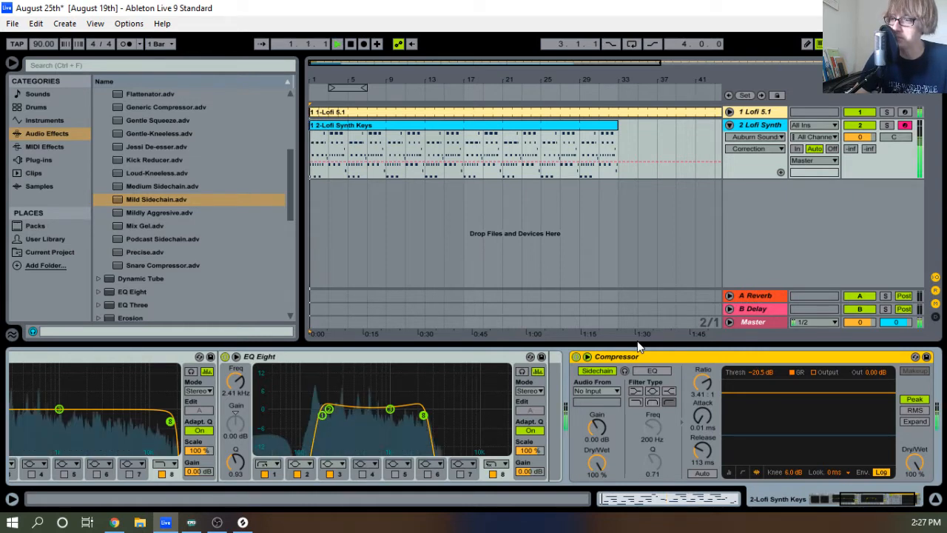
pyautogui.click(612, 393)
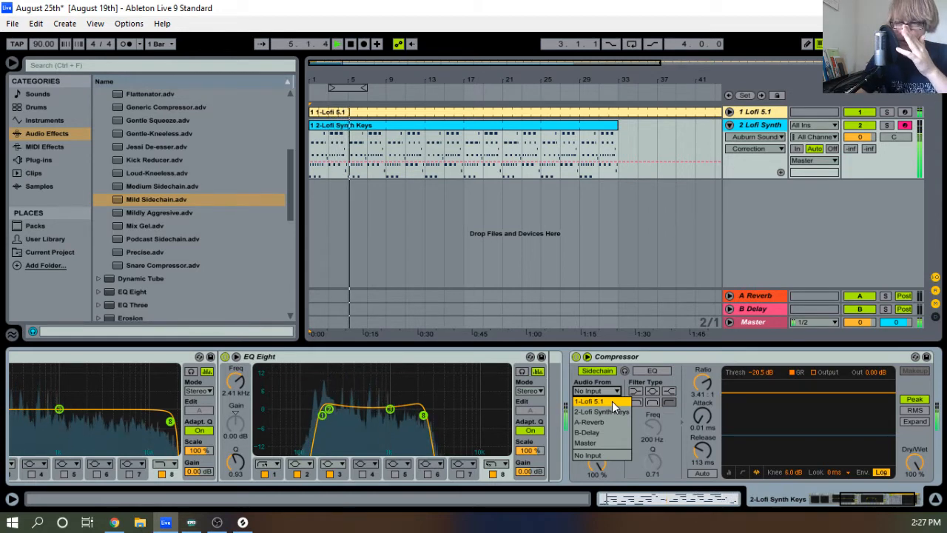
pyautogui.click(612, 401)
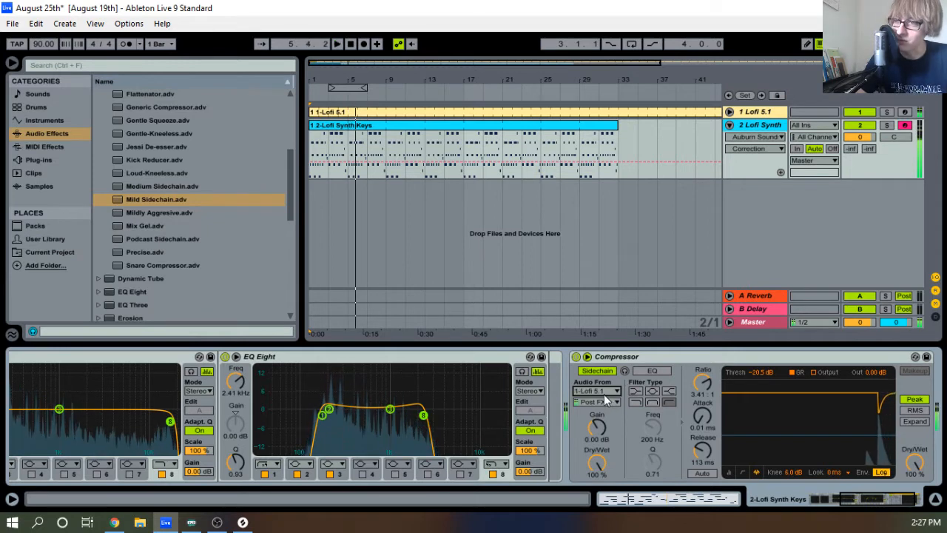
pyautogui.press('space')
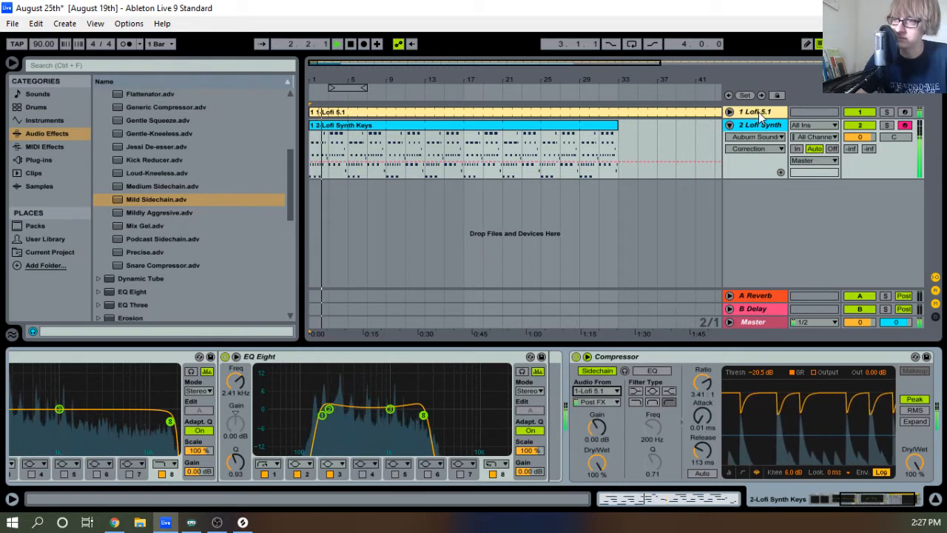
# Duplicate the Lofi 5.1 drum track twice to have three copies above the synth keys
pyautogui.click(760, 115)
pyautogui.rightClick(760, 111)
pyautogui.click(797, 138)
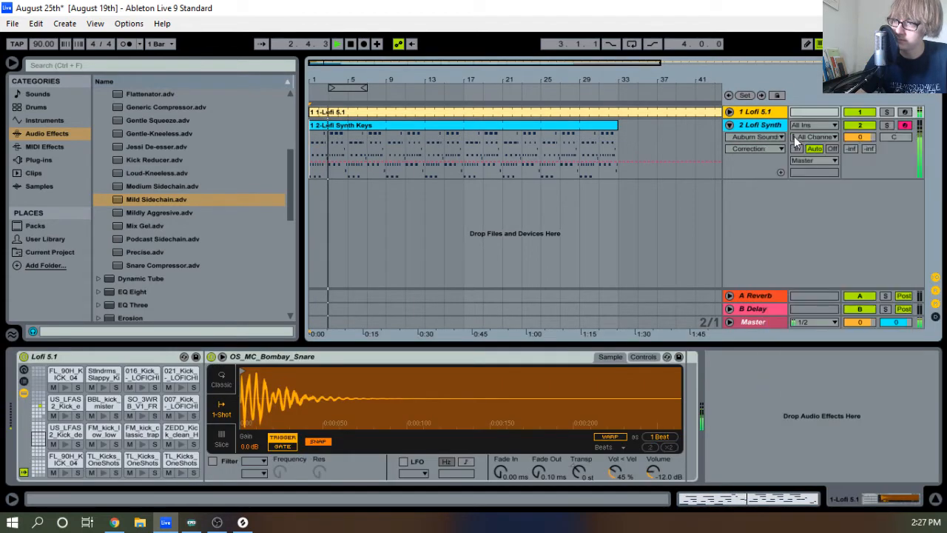
pyautogui.rightClick(754, 126)
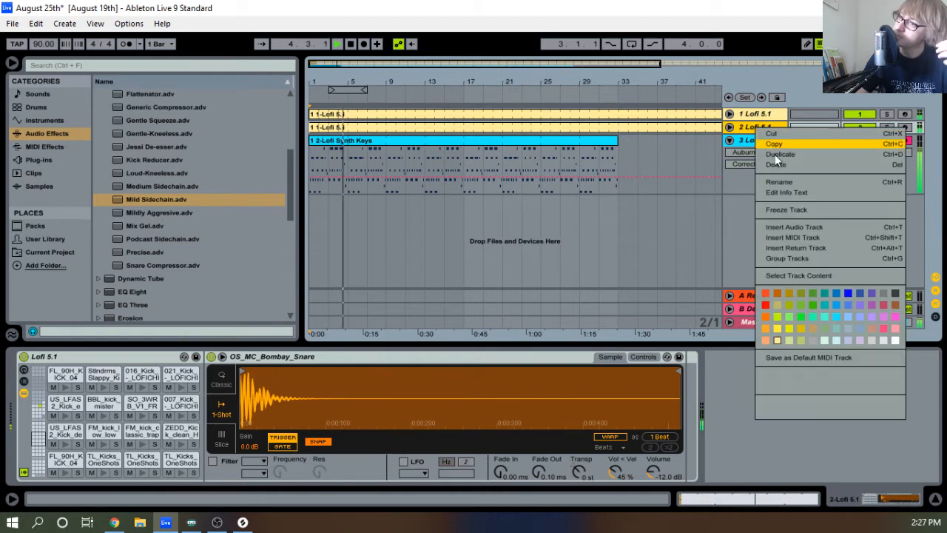
pyautogui.click(784, 156)
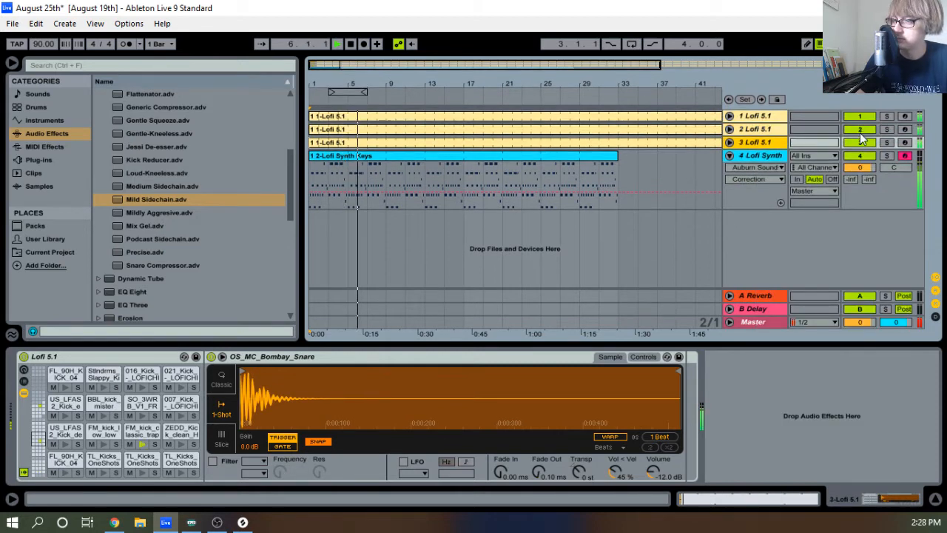
# Rename the three Lofi 5.1 drum tracks as Kick, Snare and Hat, and stop playback
pyautogui.doubleClick(628, 120)
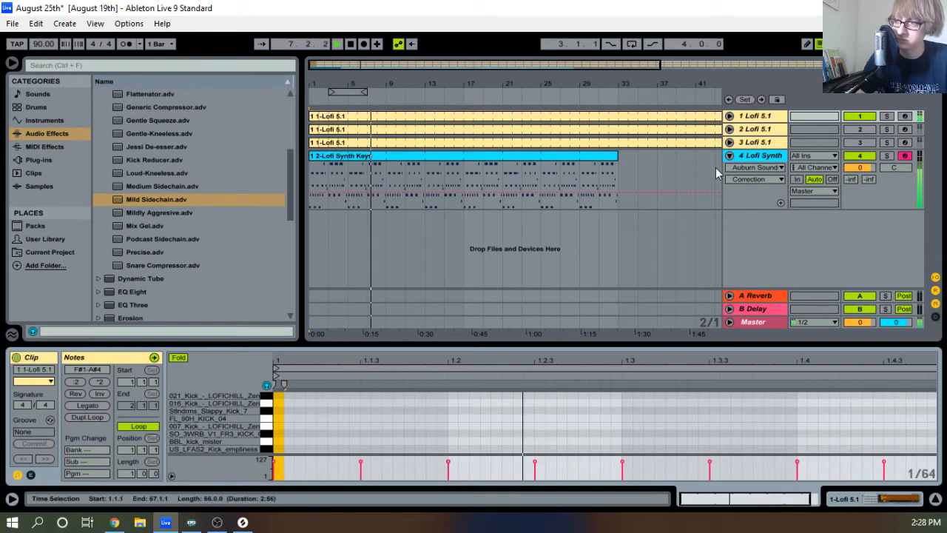
pyautogui.rightClick(757, 115)
pyautogui.click(784, 180)
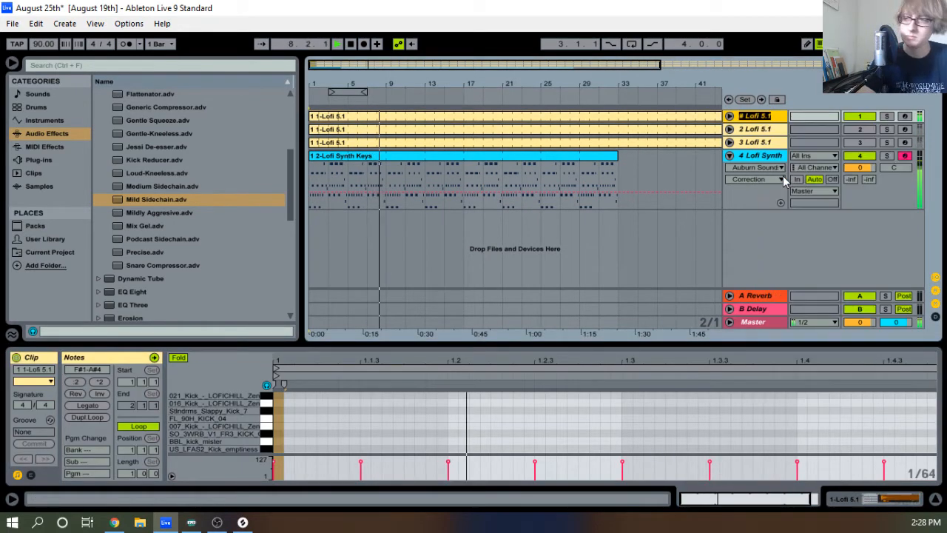
pyautogui.write('Kick')
pyautogui.press('Tab')
pyautogui.write('Snare')
pyautogui.press('Tab')
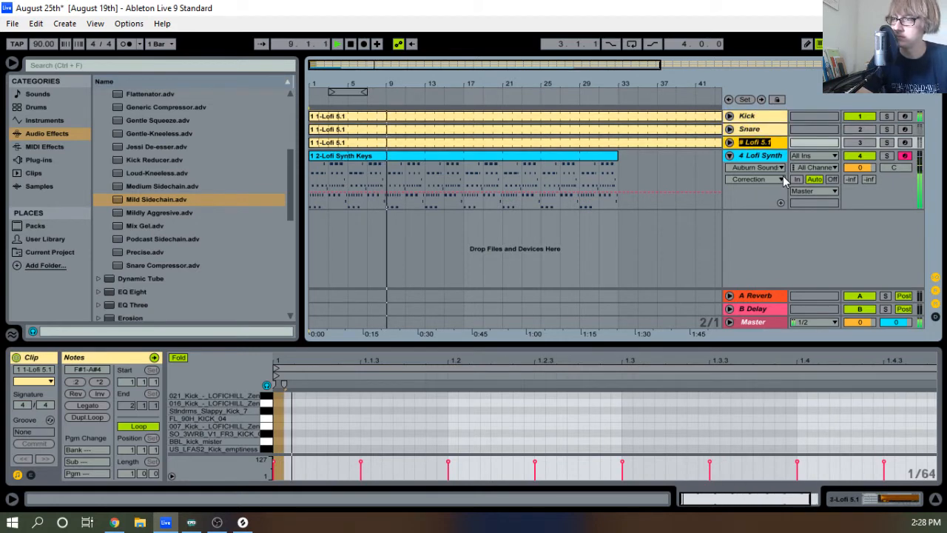
pyautogui.write('Hat')
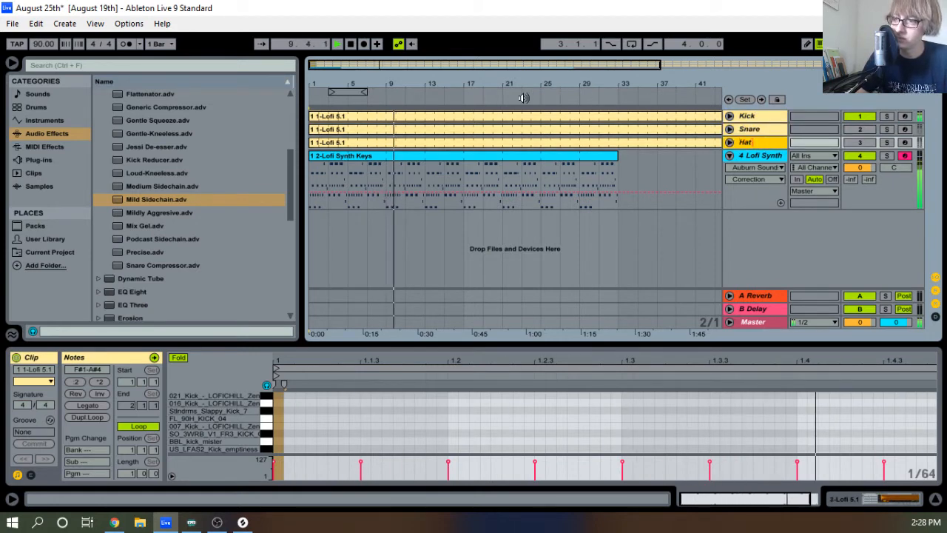
pyautogui.click(496, 135)
pyautogui.press('space')
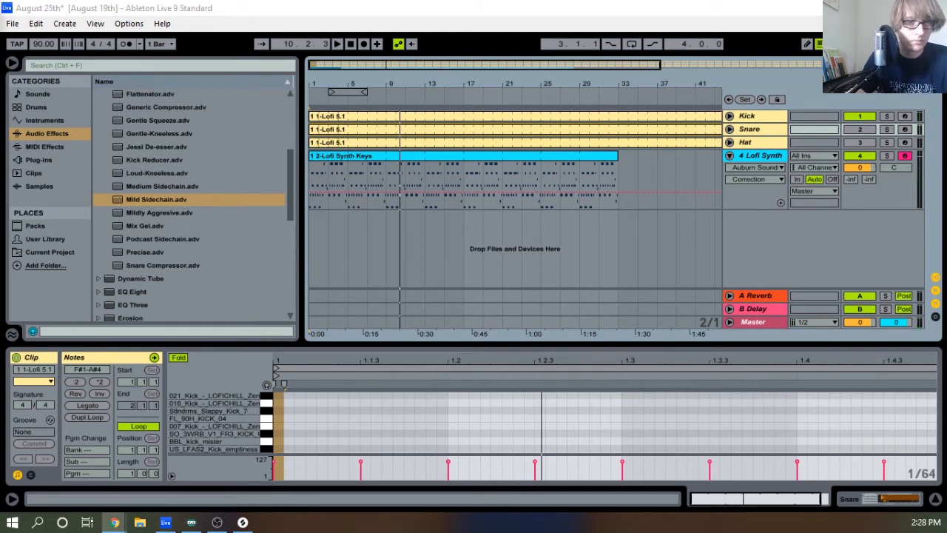
# Open the Kick track's clip in an enlarged note editor and delete all of its hi-hat notes
pyautogui.doubleClick(501, 119)
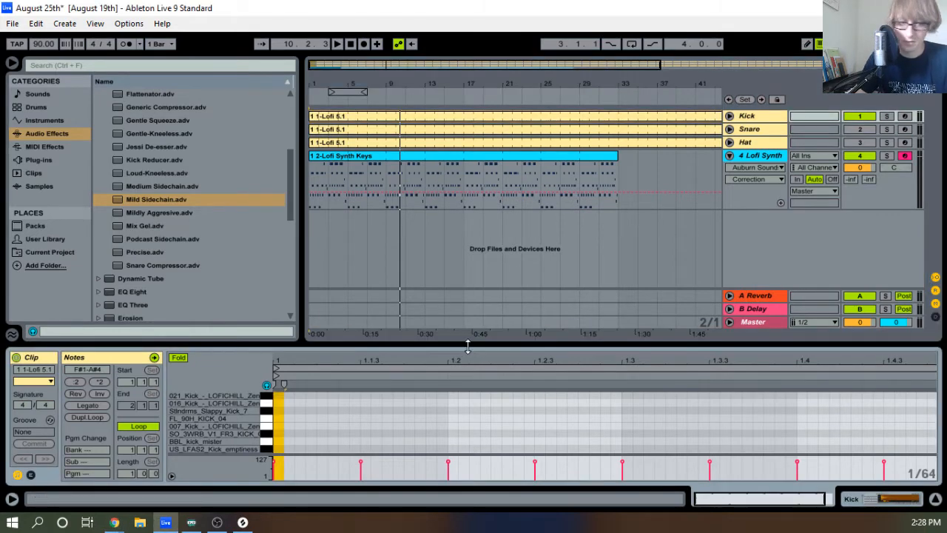
pyautogui.moveTo(467, 345); pyautogui.dragTo(501, 159)
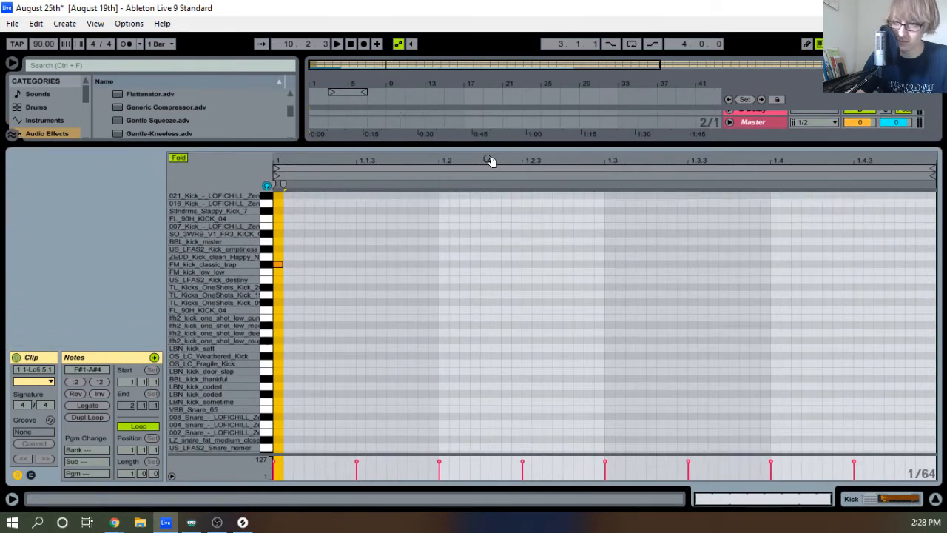
pyautogui.scroll(8, 484, 329)
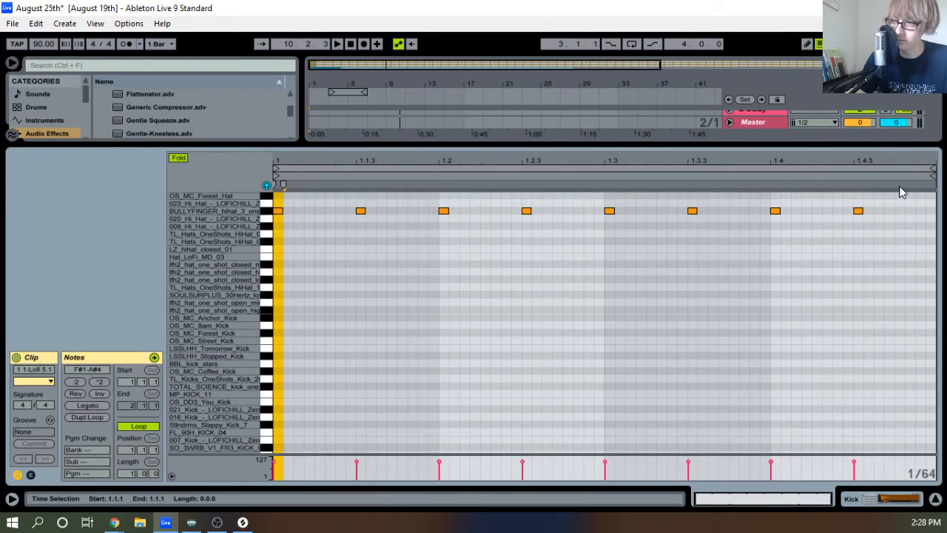
pyautogui.moveTo(894, 199); pyautogui.dragTo(244, 255)
pyautogui.press('Delete')
pyautogui.scroll(-3, 379, 278)
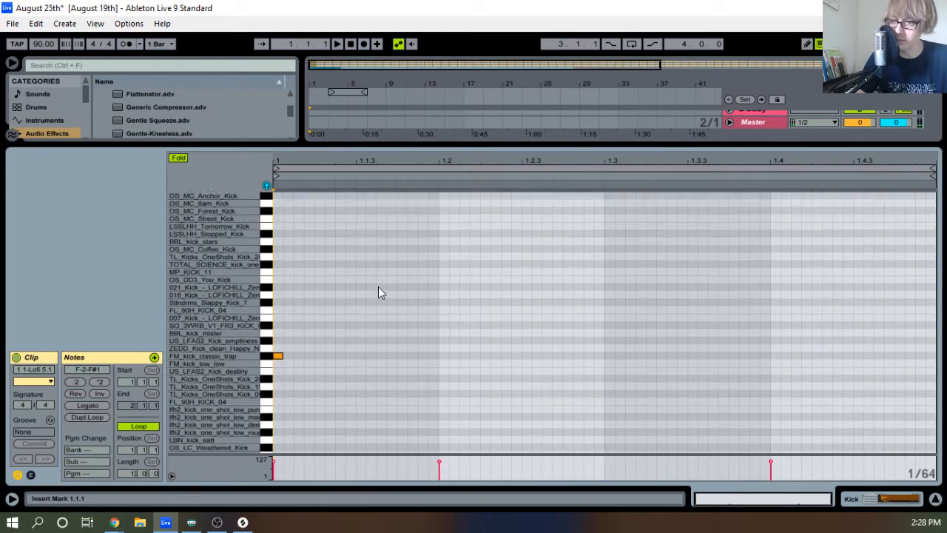
# Delete the two snare notes at beats 1.2 and 1.4 from the Kick clip, keeping only the kick
pyautogui.scroll(-4, 373, 311)
pyautogui.moveTo(902, 381); pyautogui.dragTo(417, 474)
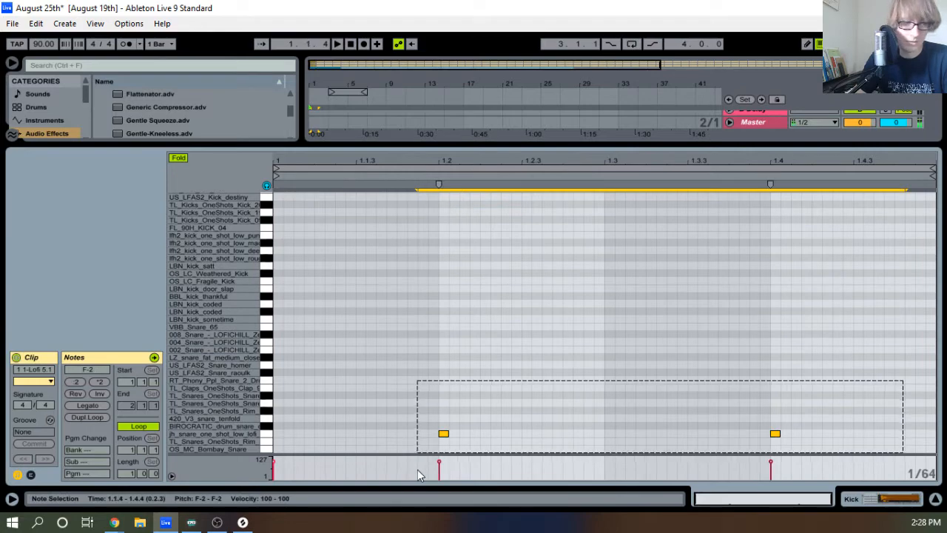
pyautogui.press('Delete')
pyautogui.scroll(8, 513, 296)
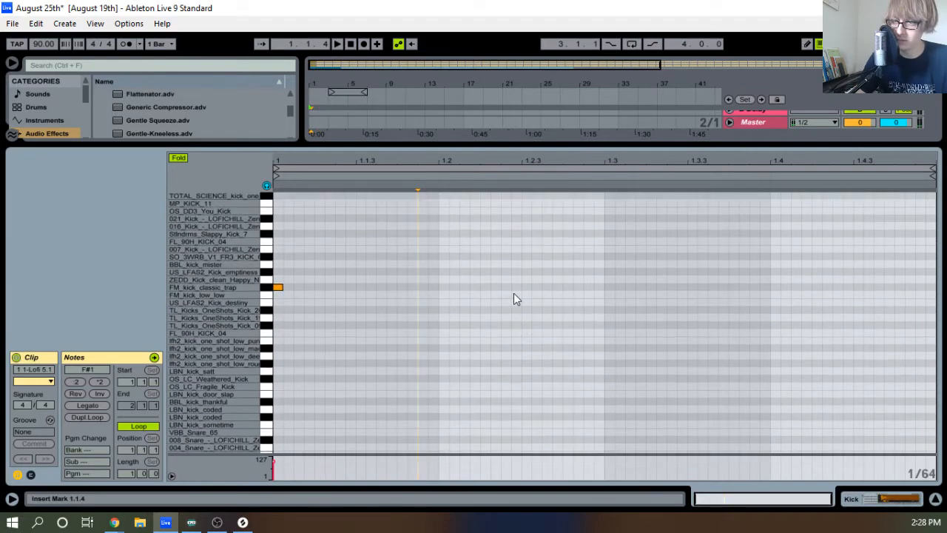
# Open the Snare track's clip in an enlarged note editor and delete its hi-hat and kick notes, keeping only the two snare hits
pyautogui.moveTo(514, 146); pyautogui.dragTo(446, 403)
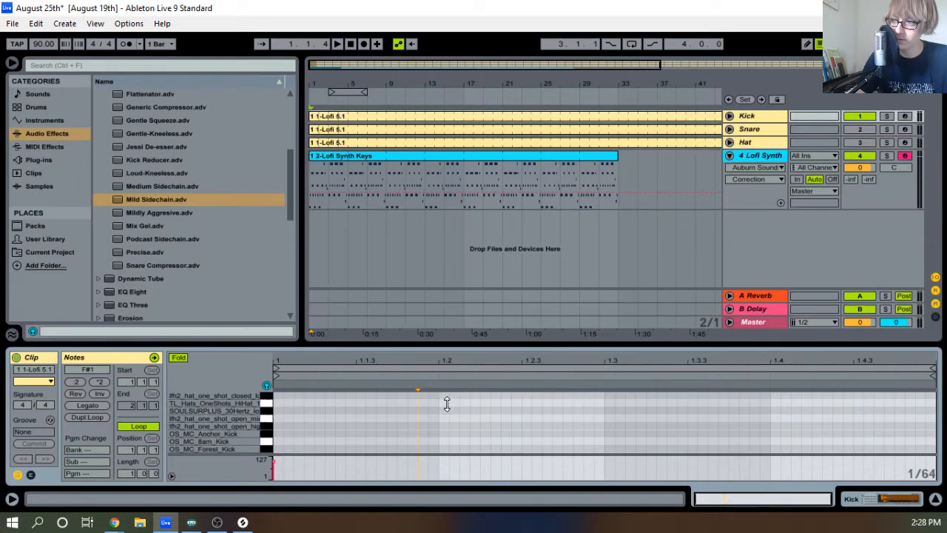
pyautogui.click(452, 129)
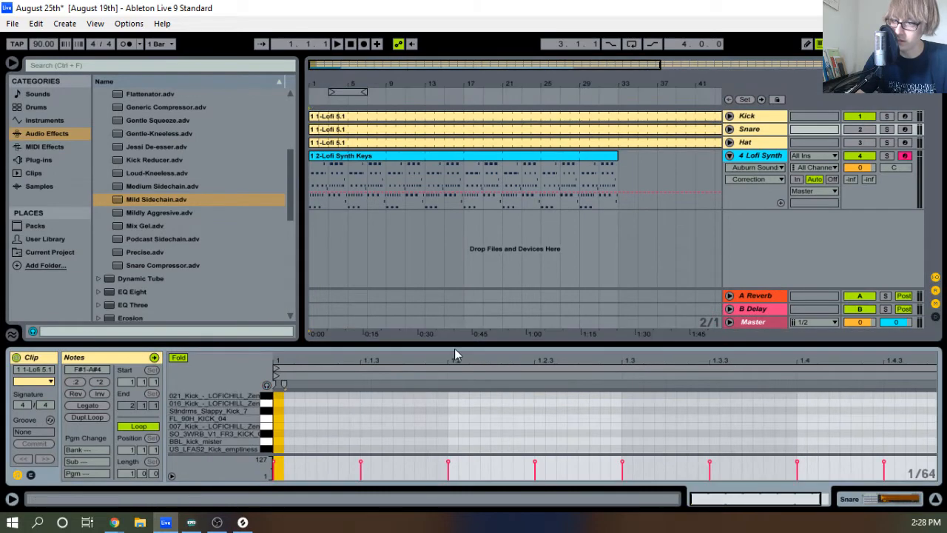
pyautogui.moveTo(458, 346); pyautogui.dragTo(526, 128)
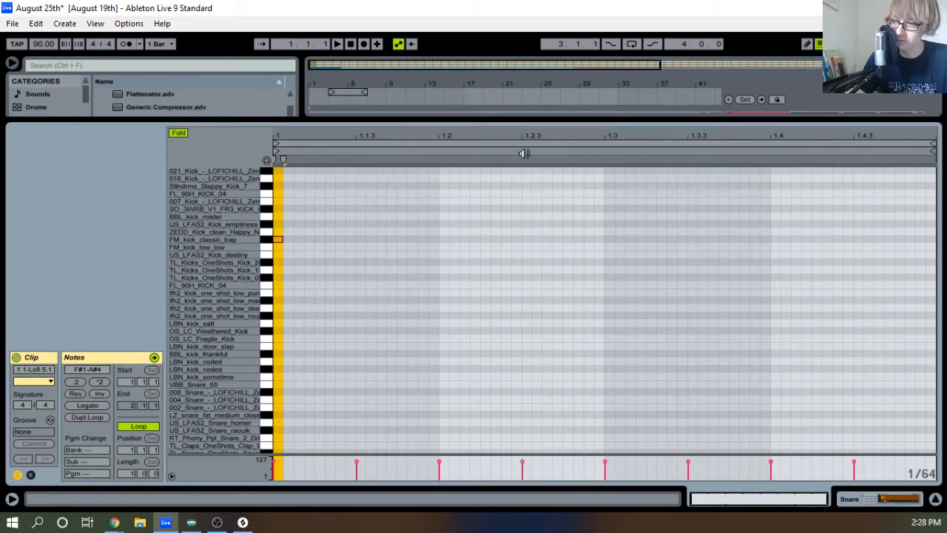
pyautogui.scroll(-2, 591, 295)
pyautogui.hotkey('ctrl', 'a')
pyautogui.moveTo(824, 358); pyautogui.dragTo(397, 525)
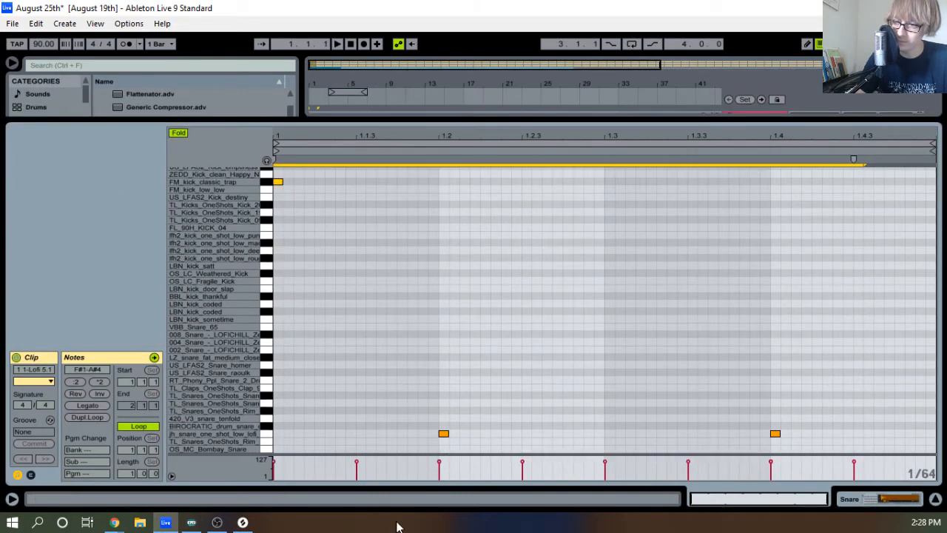
pyautogui.press('Delete')
pyautogui.press('space')
pyautogui.press('space')
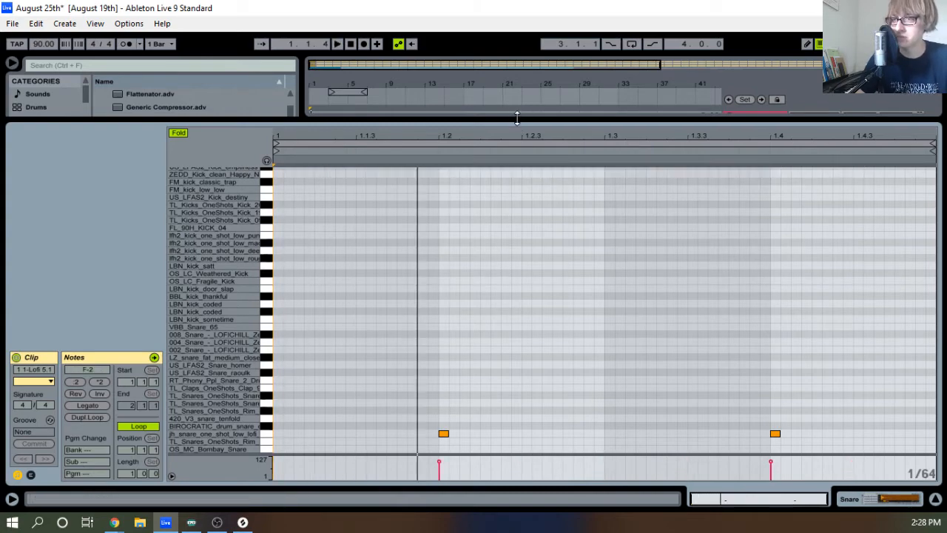
# Open the Hat track's clip in an enlarged note editor and delete its kick and snare notes, keeping only the hi-hats
pyautogui.moveTo(517, 118); pyautogui.dragTo(489, 296)
pyautogui.click(557, 143)
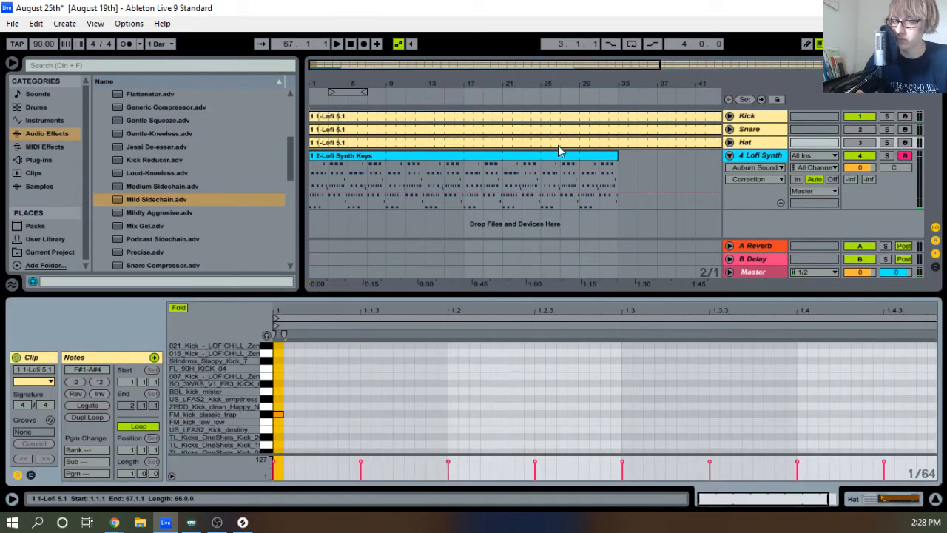
pyautogui.moveTo(585, 296); pyautogui.dragTo(589, 227)
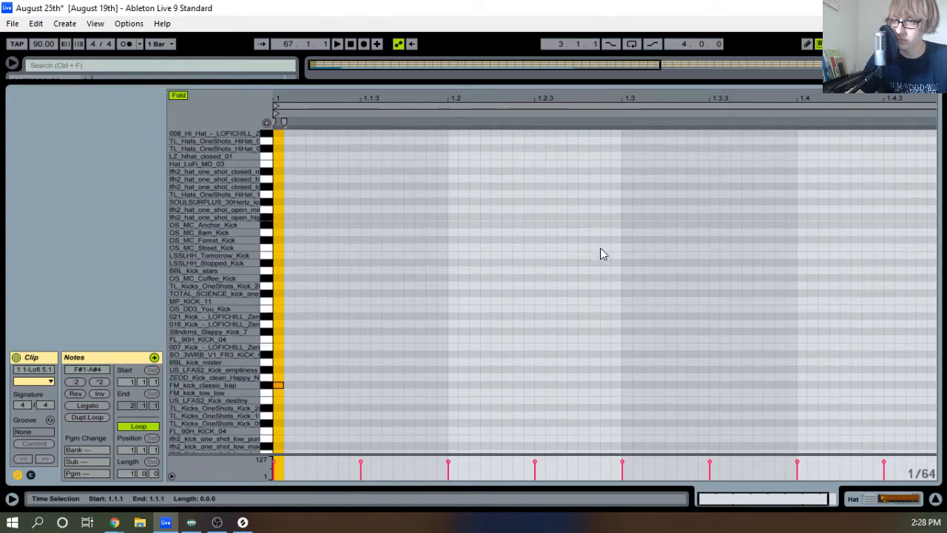
pyautogui.hotkey('ctrl', 'a')
pyautogui.moveTo(910, 136); pyautogui.dragTo(131, 193)
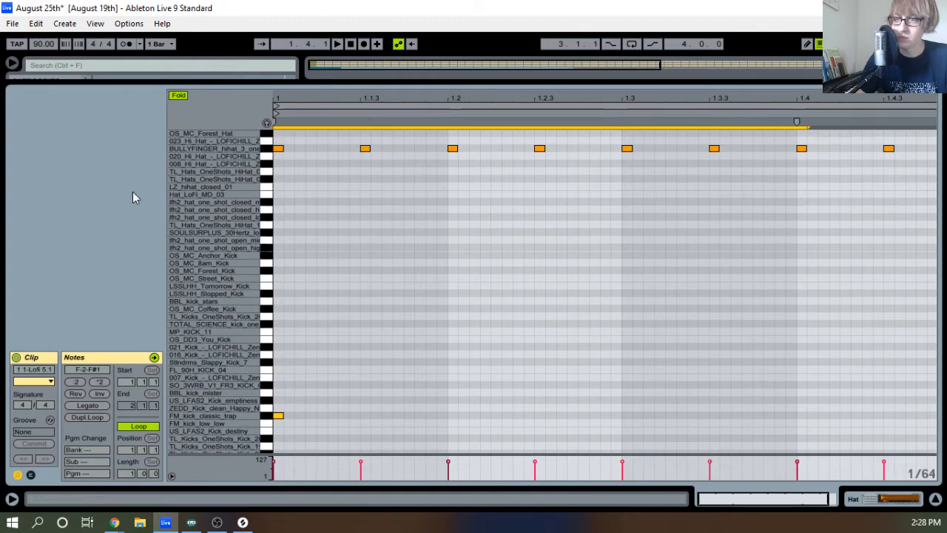
pyautogui.press('Delete')
# Play the song and slightly lower the Snare and Kick track volumes in the mixer
pyautogui.press('space')
pyautogui.moveTo(476, 84); pyautogui.dragTo(393, 481)
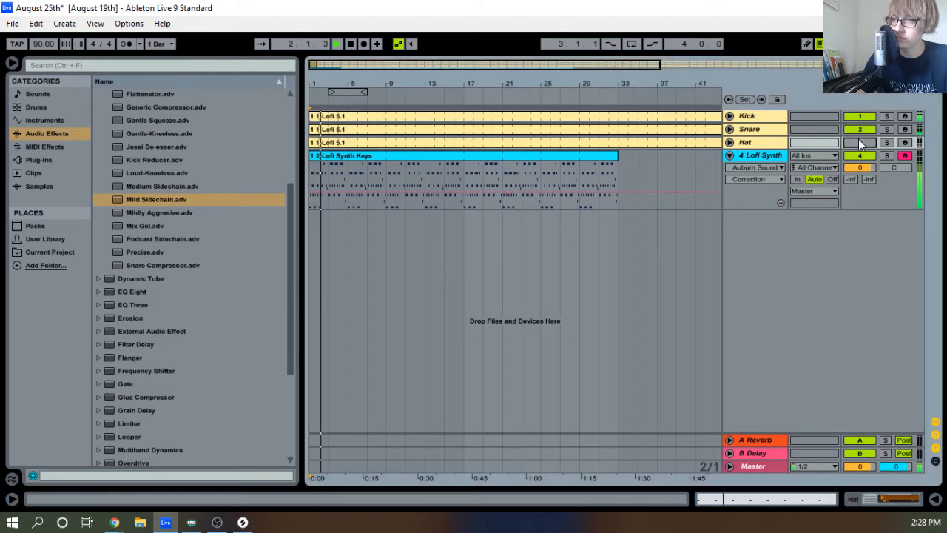
pyautogui.press('Tab')
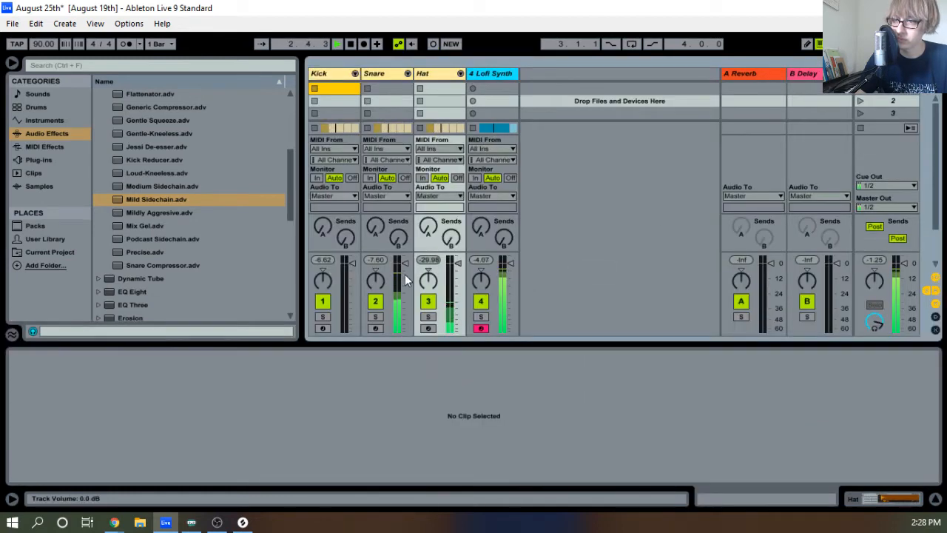
pyautogui.moveTo(403, 271); pyautogui.dragTo(352, 267)
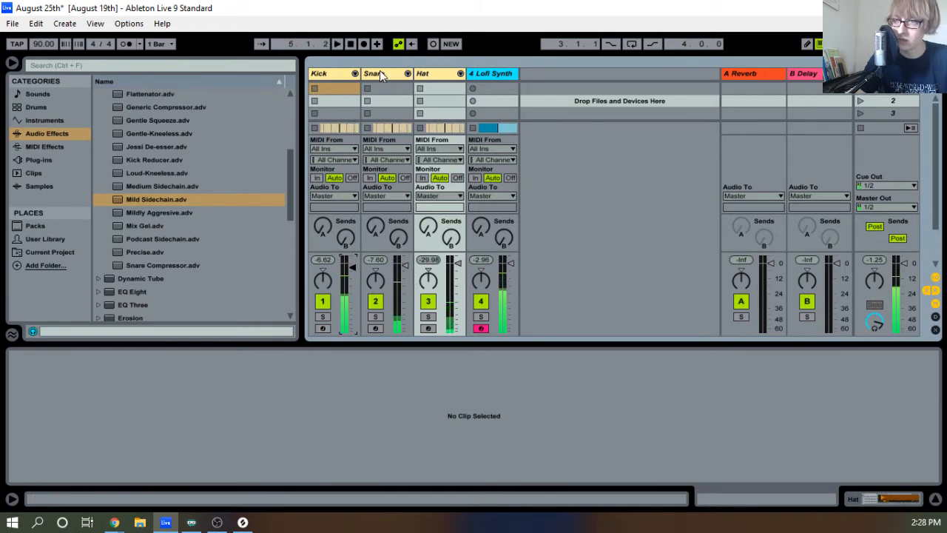
# Lower the volumes of all four tracks together, bringing the Lofi Synth track to -2.7 dB while checking the levels in playback
pyautogui.click(321, 76)
pyautogui.click(478, 78)
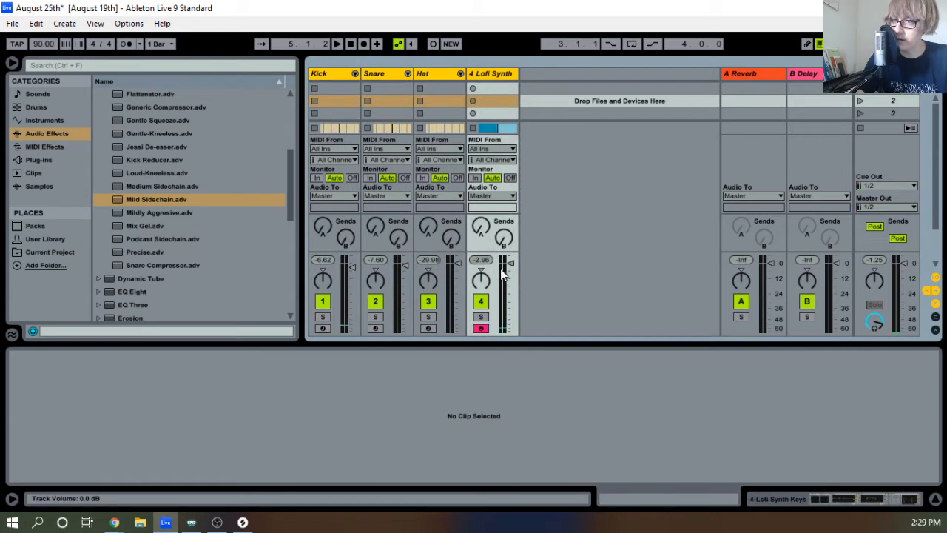
pyautogui.moveTo(513, 266); pyautogui.dragTo(513, 273)
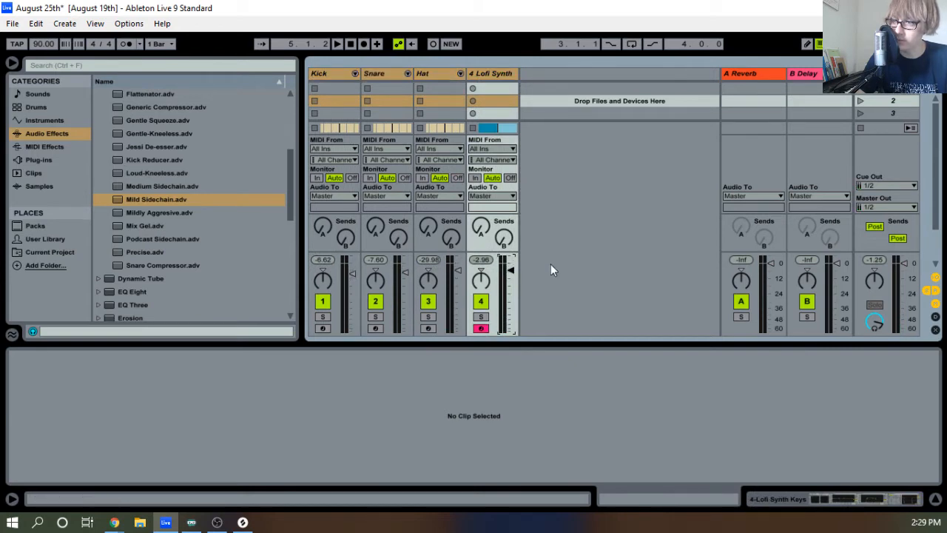
pyautogui.press('space')
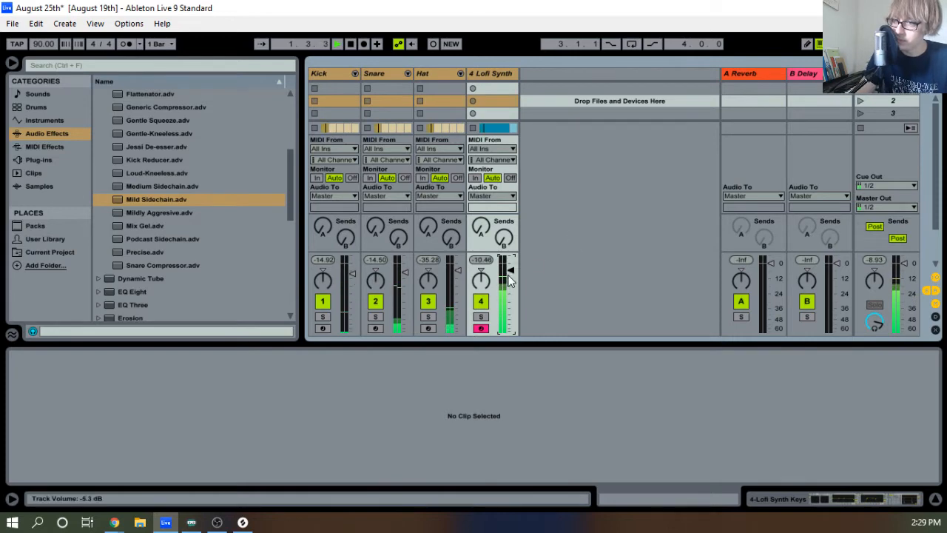
pyautogui.moveTo(508, 279); pyautogui.dragTo(508, 277)
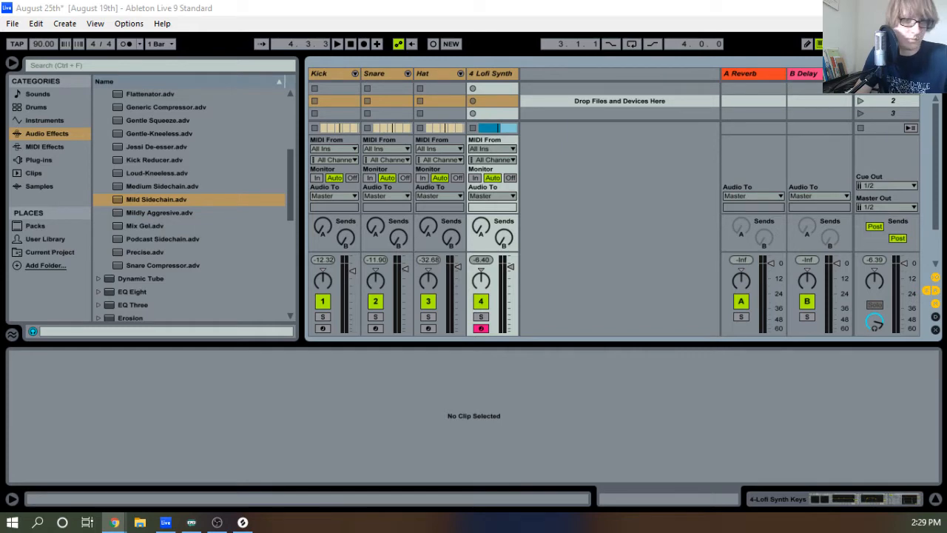
# Switch to the Chrome browser, play BARTHEZZ.wav on Dropbox and adjust its playback volume
pyautogui.click(115, 523)
pyautogui.moveTo(383, 140); pyautogui.dragTo(383, 6)
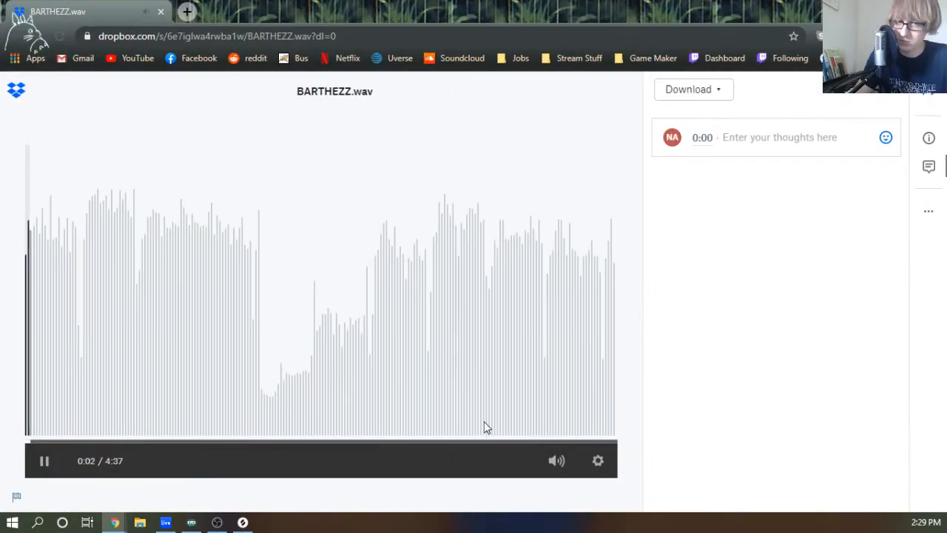
pyautogui.moveTo(518, 460)
pyautogui.moveTo(560, 463); pyautogui.dragTo(540, 466)
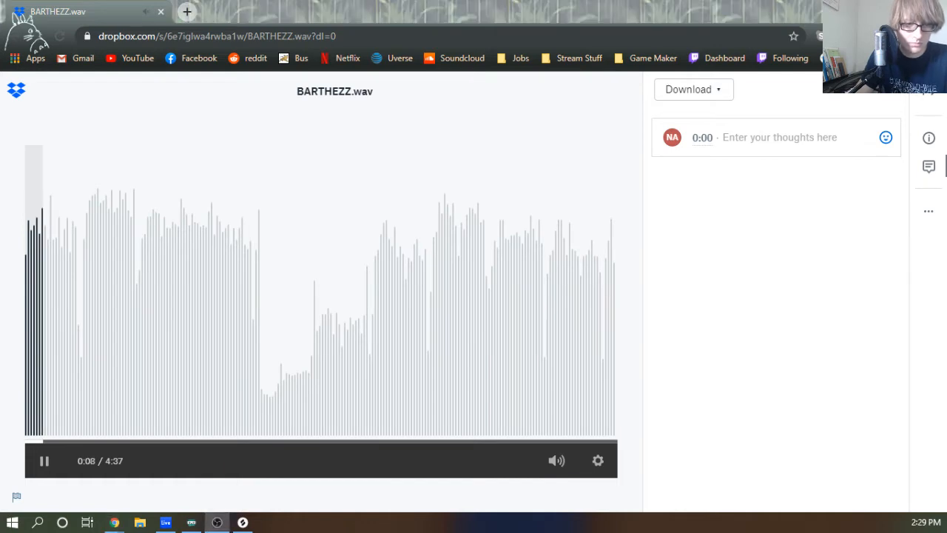
# Listen to BARTHEZZ.wav in skips from its opening section through the quiet breakdown to 2:40
pyautogui.click(89, 326)
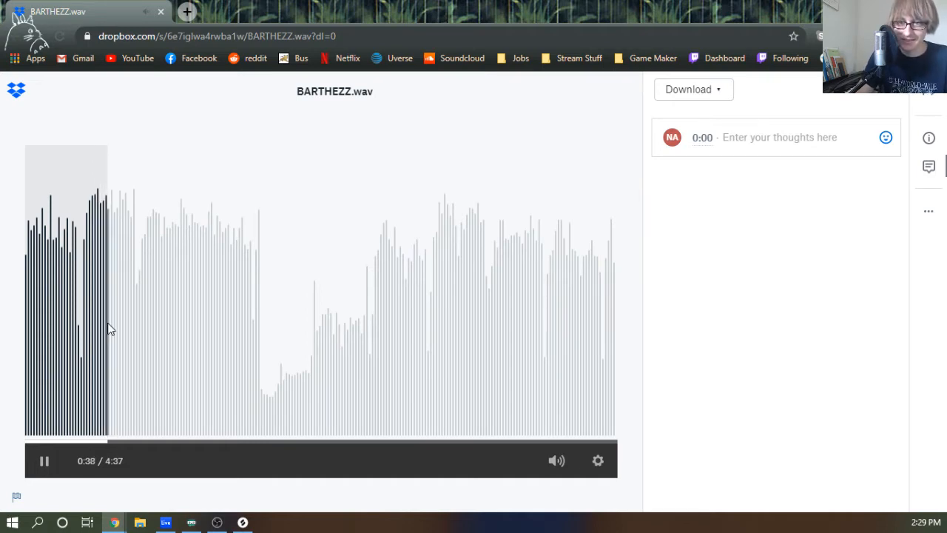
pyautogui.click(116, 318)
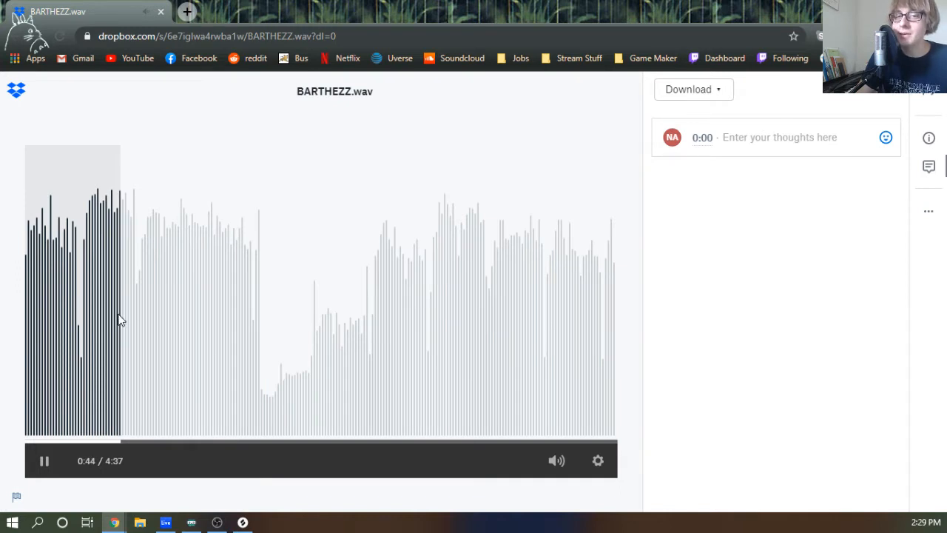
pyautogui.click(144, 313)
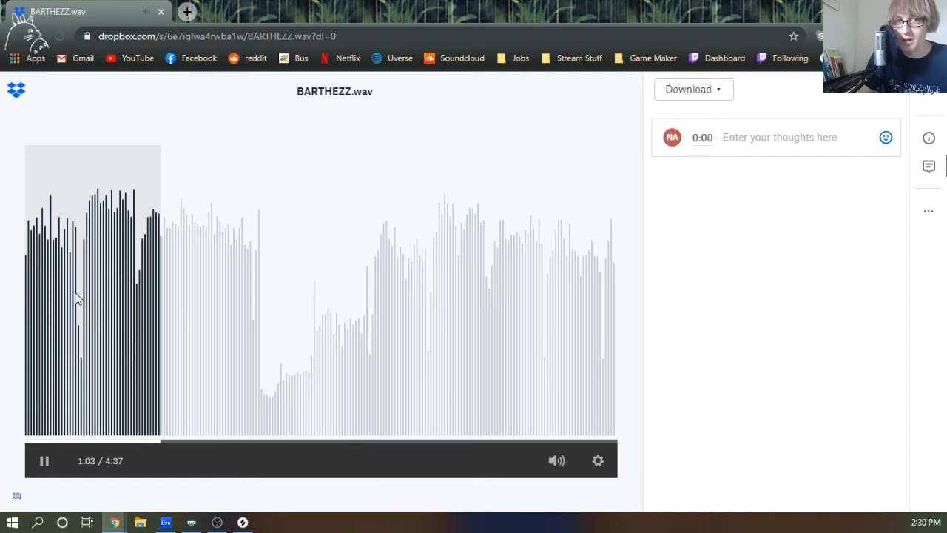
pyautogui.click(213, 284)
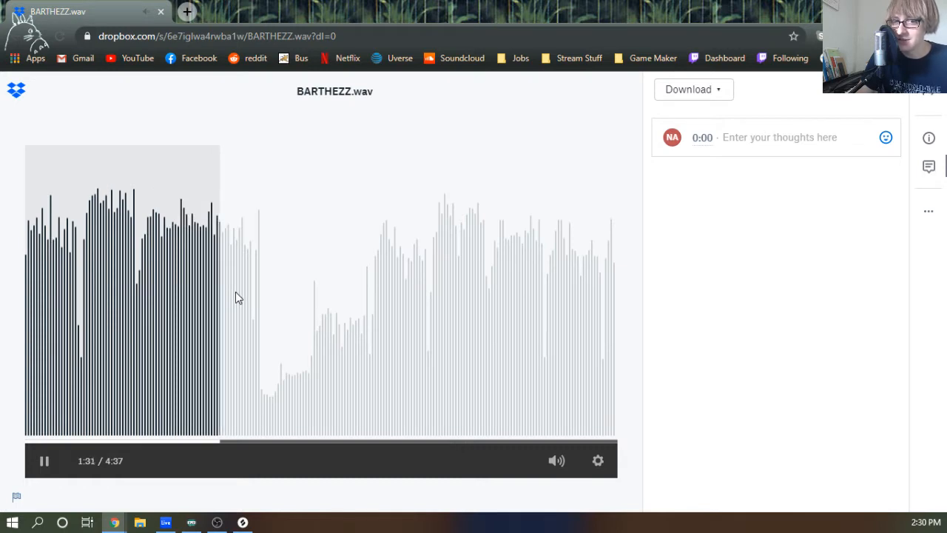
pyautogui.click(236, 292)
pyautogui.click(257, 312)
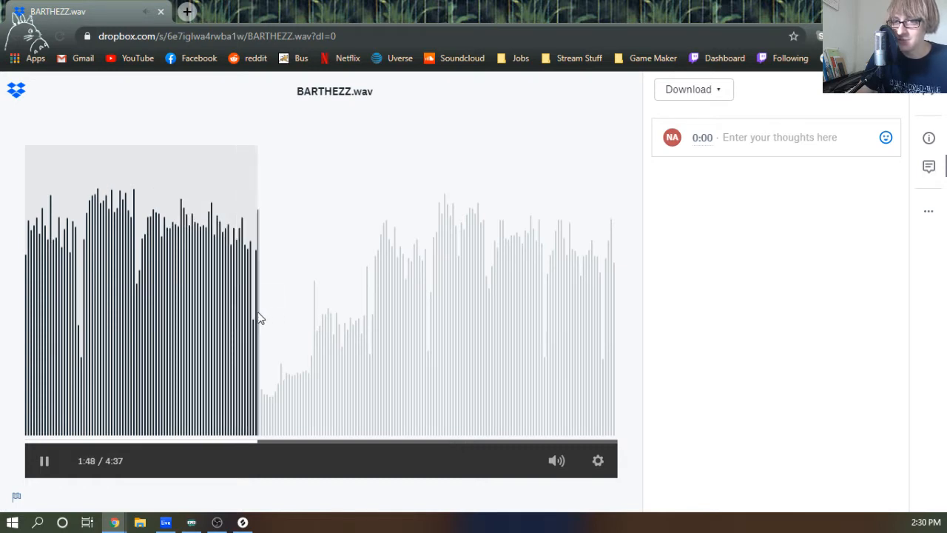
pyautogui.click(312, 379)
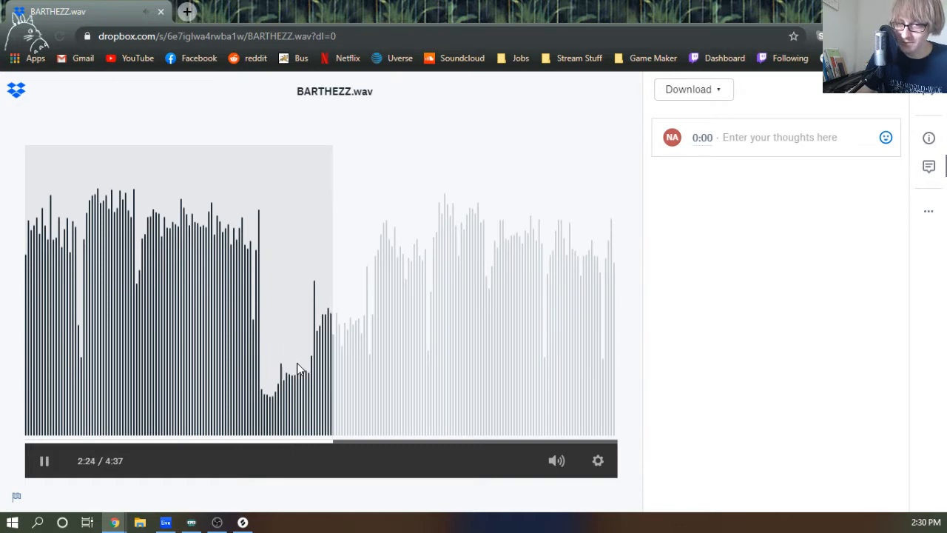
pyautogui.click(367, 363)
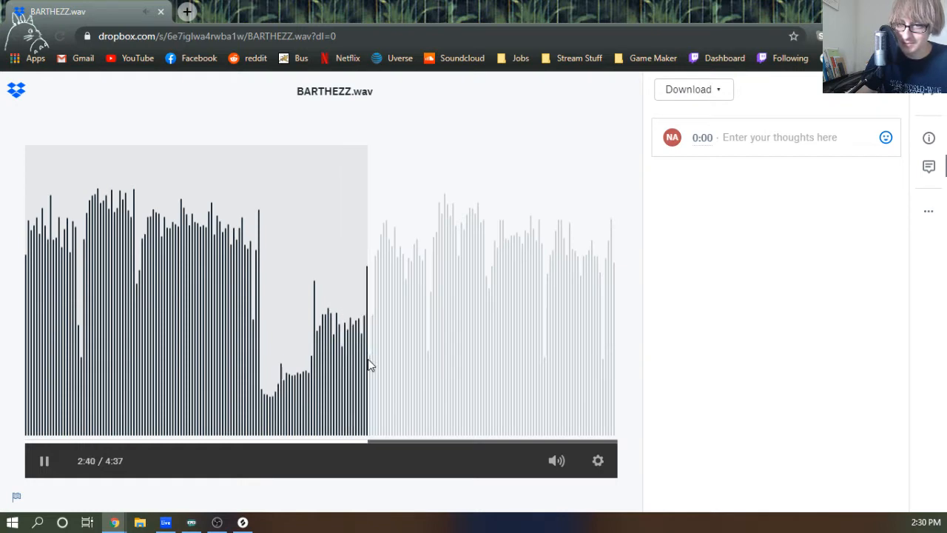
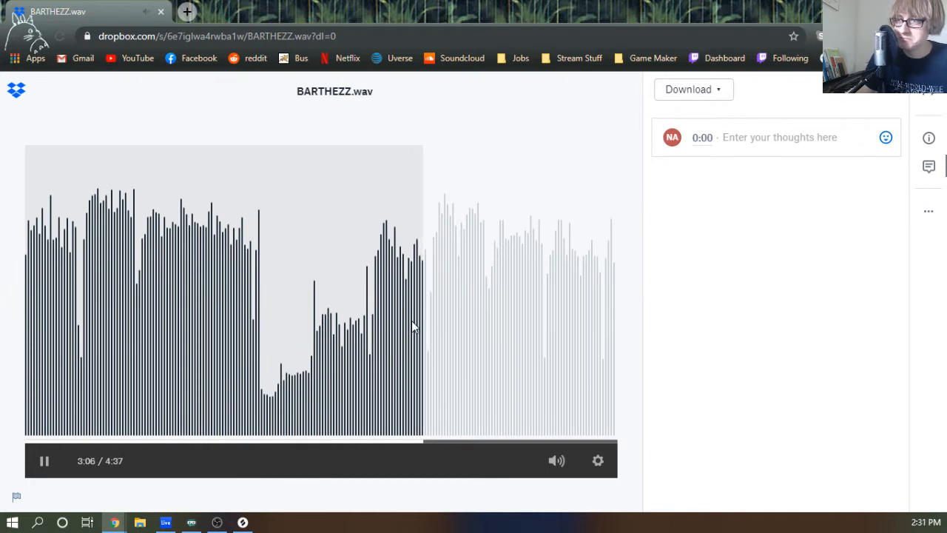
# Skip through the remaining sections of BARTHEZZ.wav to near the end and pause it
pyautogui.click(444, 306)
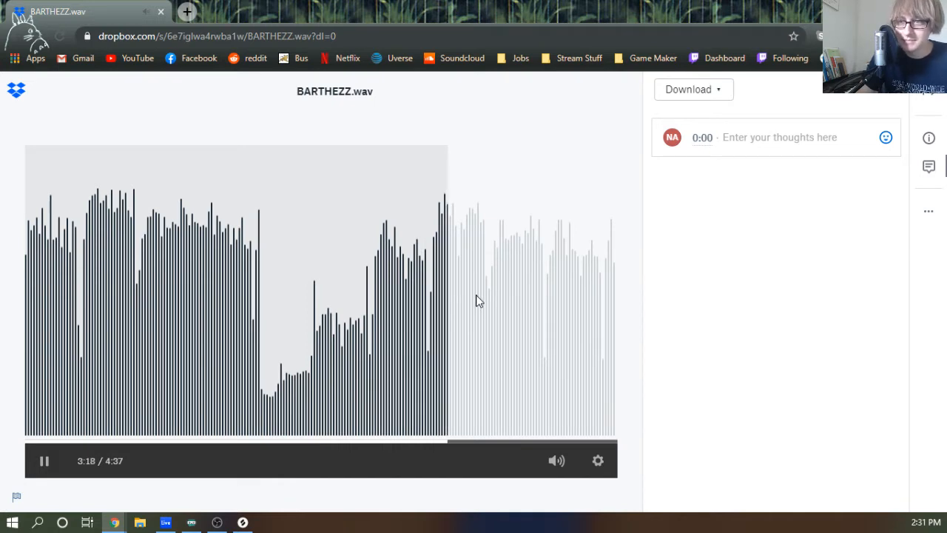
pyautogui.click(477, 302)
pyautogui.click(514, 299)
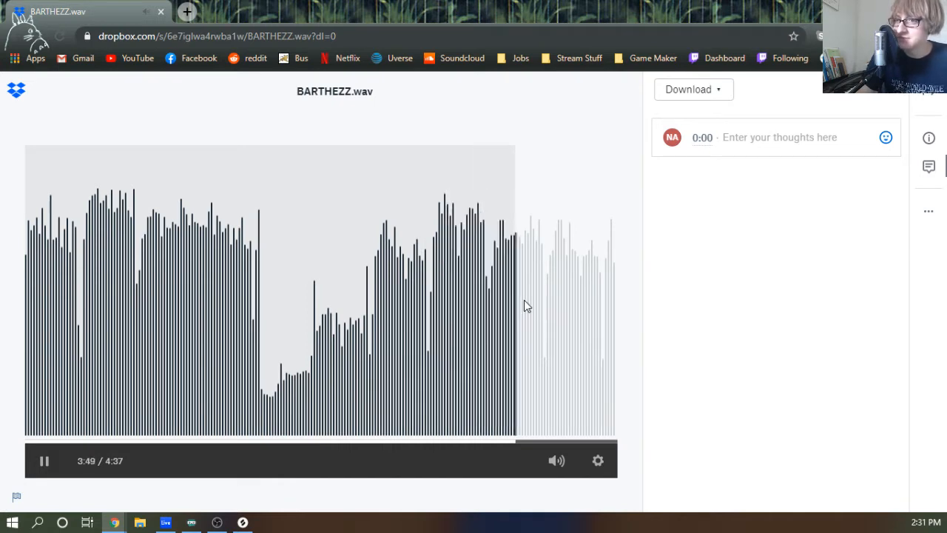
pyautogui.click(563, 312)
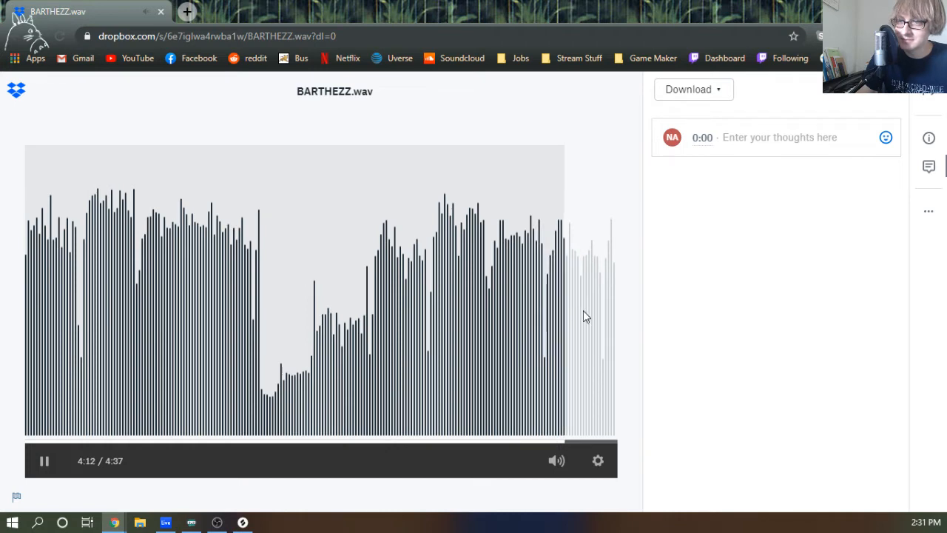
pyautogui.click(589, 307)
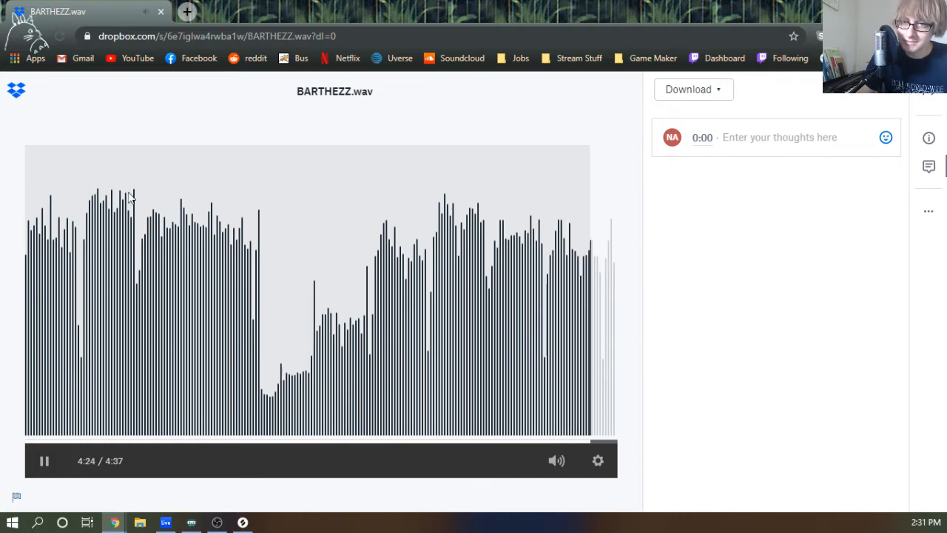
pyautogui.click(44, 461)
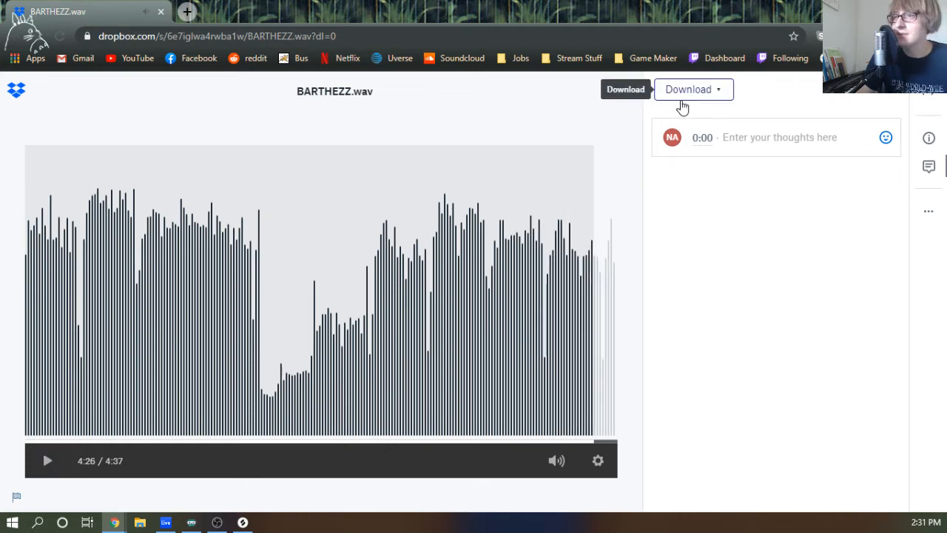
# Switch back to Ableton Live and fold the Lofi Synth track in the arrangement
pyautogui.hotkey('alt', 'Tab')
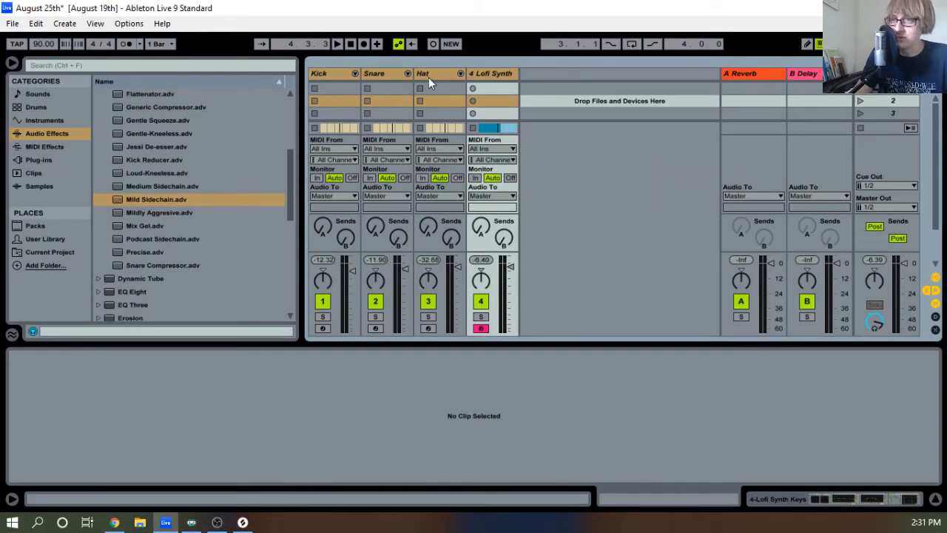
pyautogui.press('Tab')
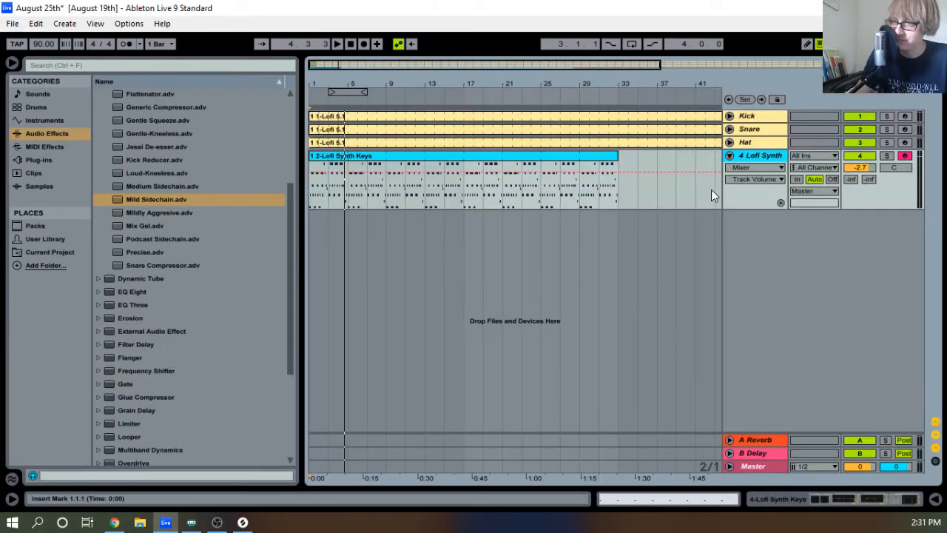
pyautogui.click(729, 155)
# Return the playback position to the start of the song and save the Live set
pyautogui.click(351, 44)
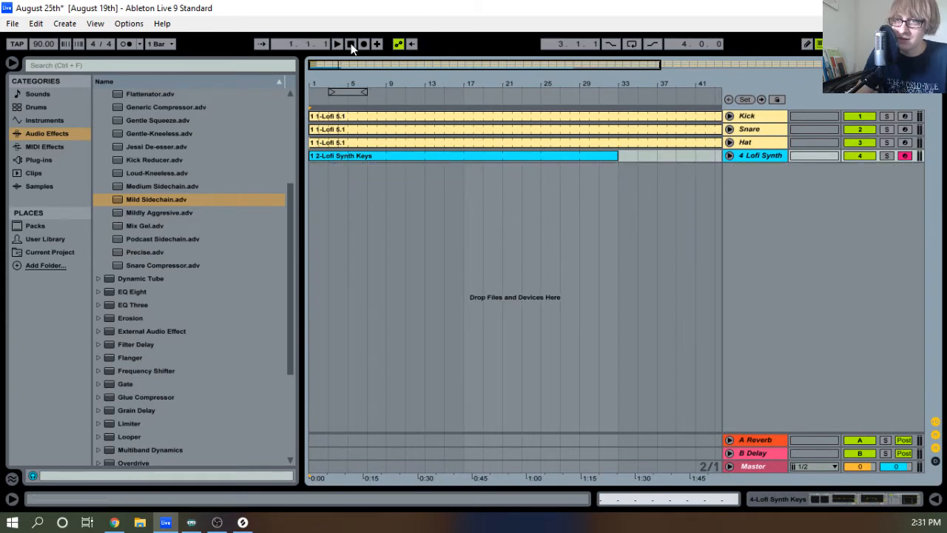
pyautogui.click(11, 23)
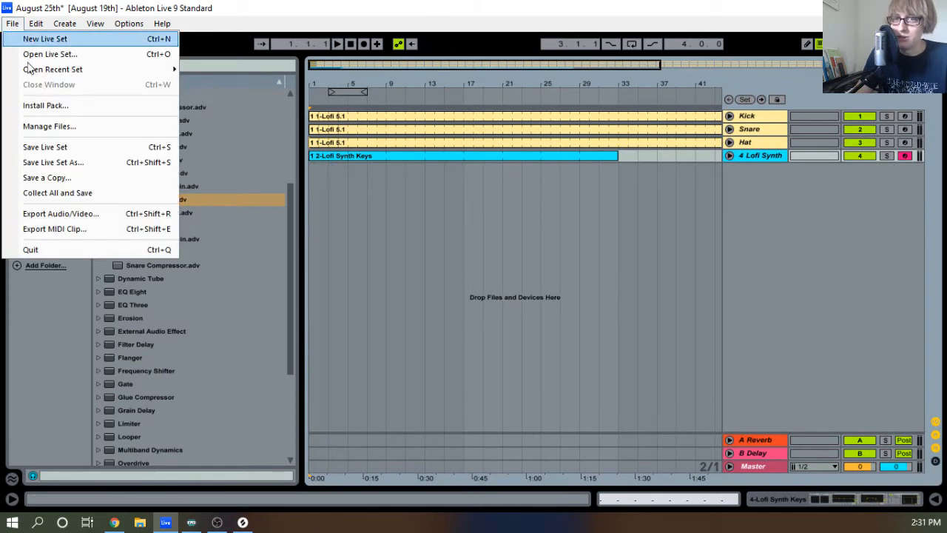
pyautogui.click(70, 148)
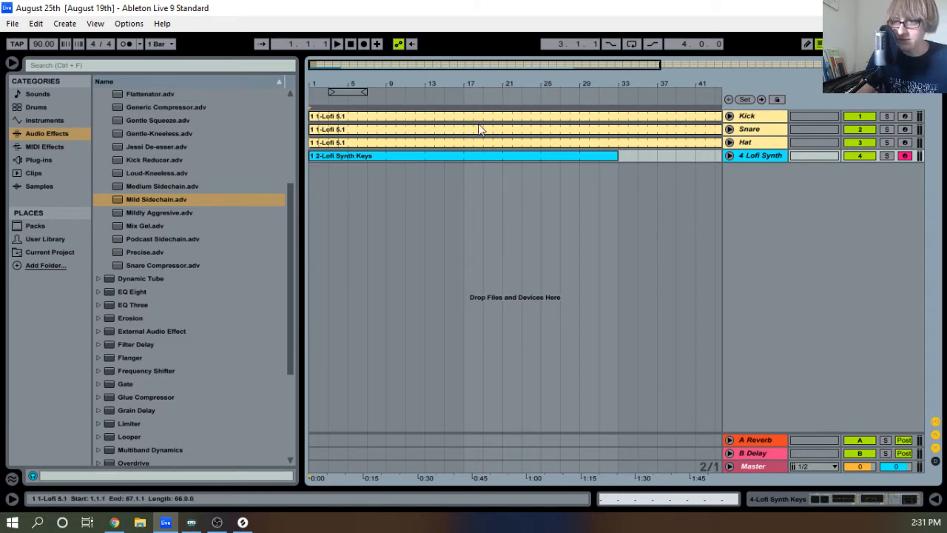
# Play the opening bars of the arrangement and pause to inspect them up close
pyautogui.click(337, 44)
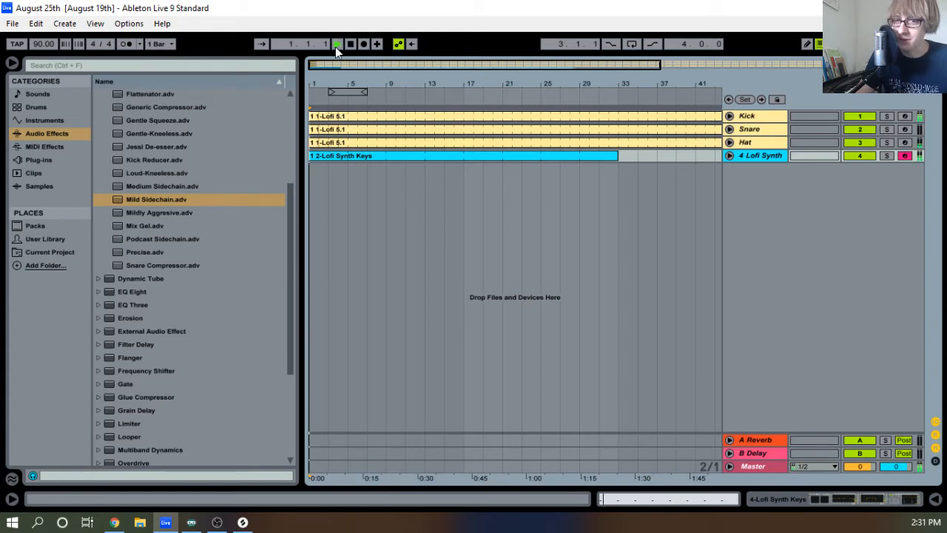
pyautogui.moveTo(340, 81); pyautogui.dragTo(370, 83)
pyautogui.press('space')
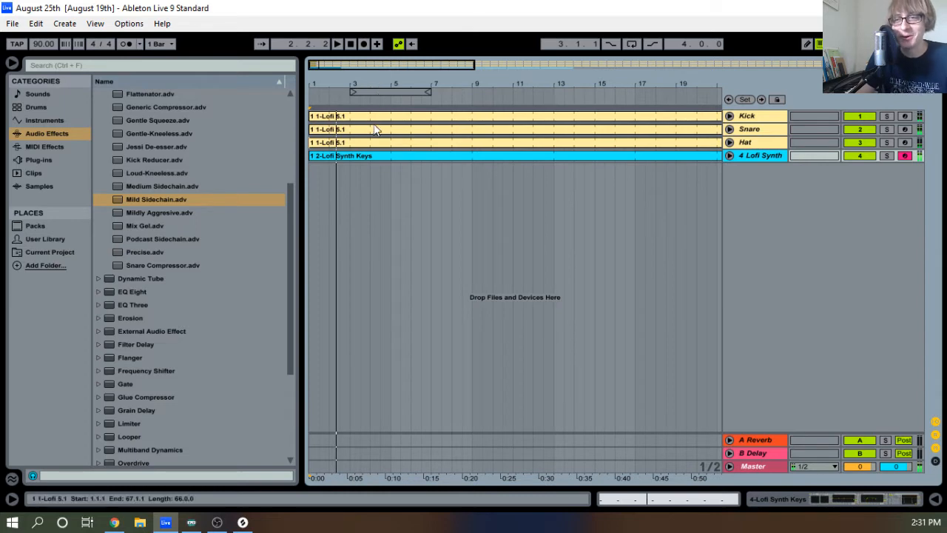
pyautogui.moveTo(330, 82)
pyautogui.mouseDown()
pyautogui.moveTo(330, 95)
pyautogui.moveTo(347, 79)
pyautogui.mouseUp()
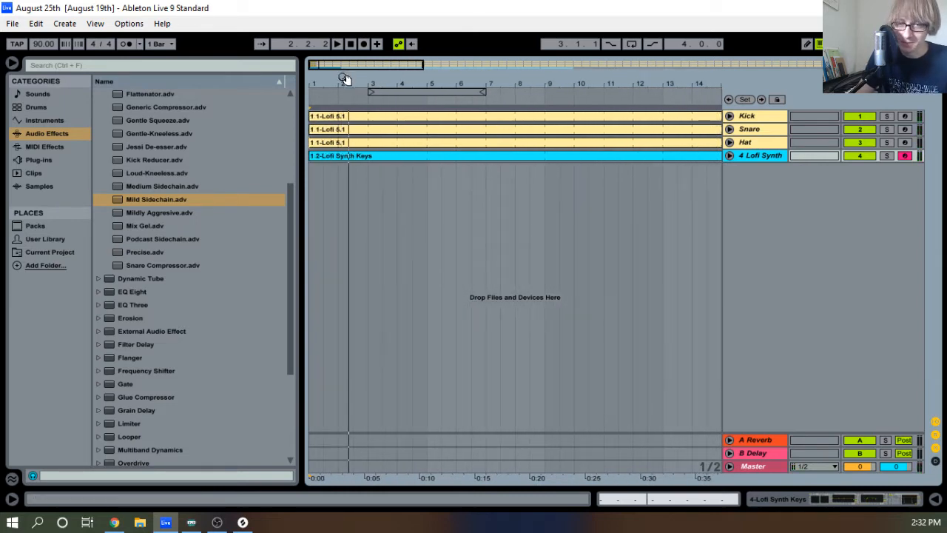
pyautogui.press('space')
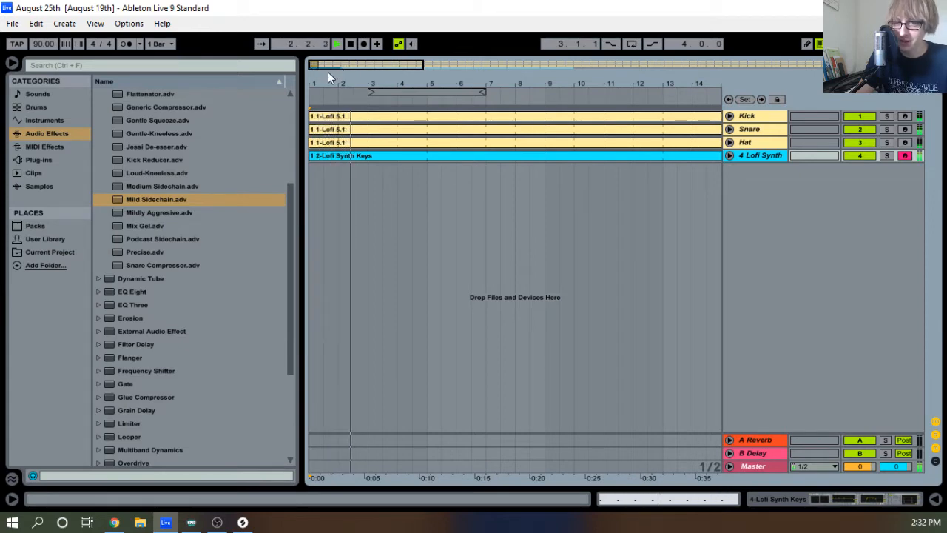
# Trim the kick, snare and hat clips to eight bars, ending at bar 9, and consolidate them
pyautogui.moveTo(362, 85); pyautogui.dragTo(359, 57)
pyautogui.moveTo(486, 85)
pyautogui.mouseDown()
pyautogui.moveTo(486, 66)
pyautogui.moveTo(473, 83)
pyautogui.mouseUp()
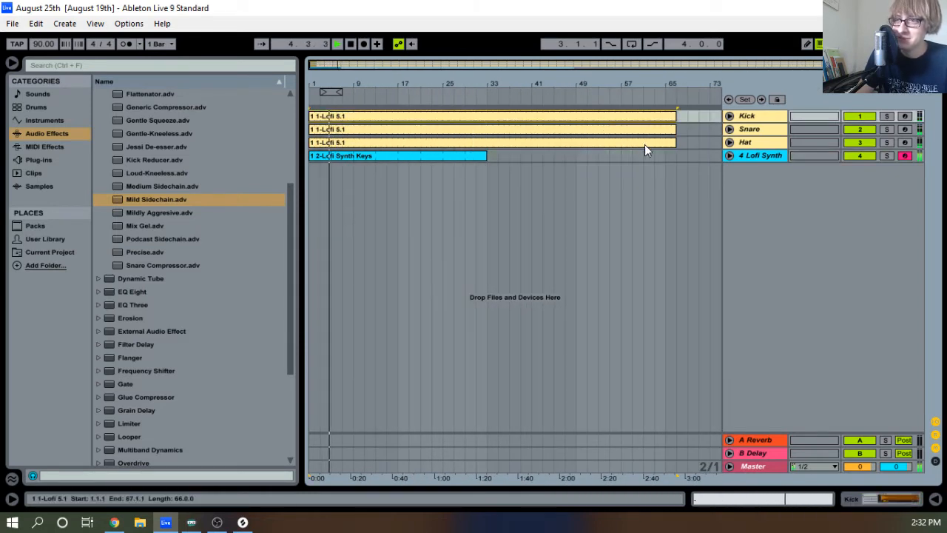
pyautogui.moveTo(674, 140); pyautogui.dragTo(362, 156)
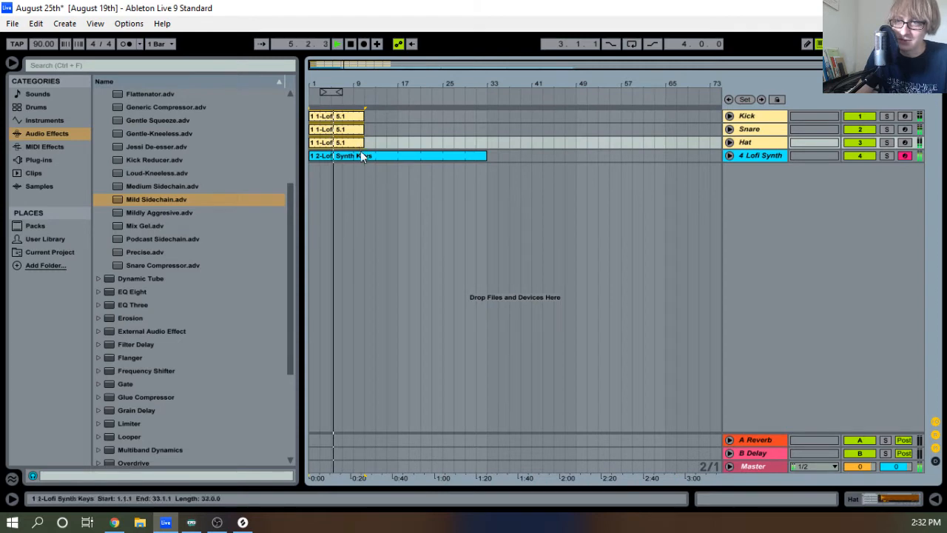
pyautogui.moveTo(356, 85); pyautogui.dragTo(472, 125)
pyautogui.rightClick(461, 116)
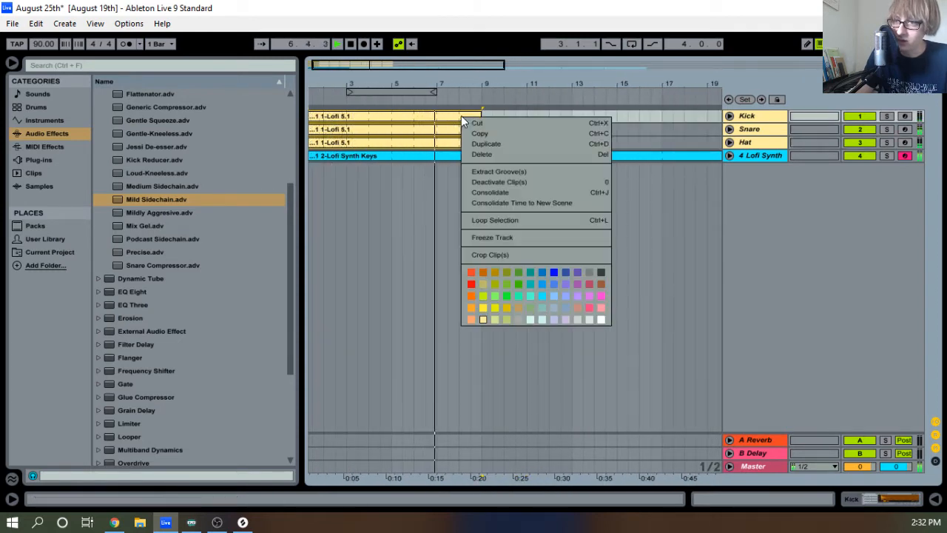
pyautogui.click(489, 191)
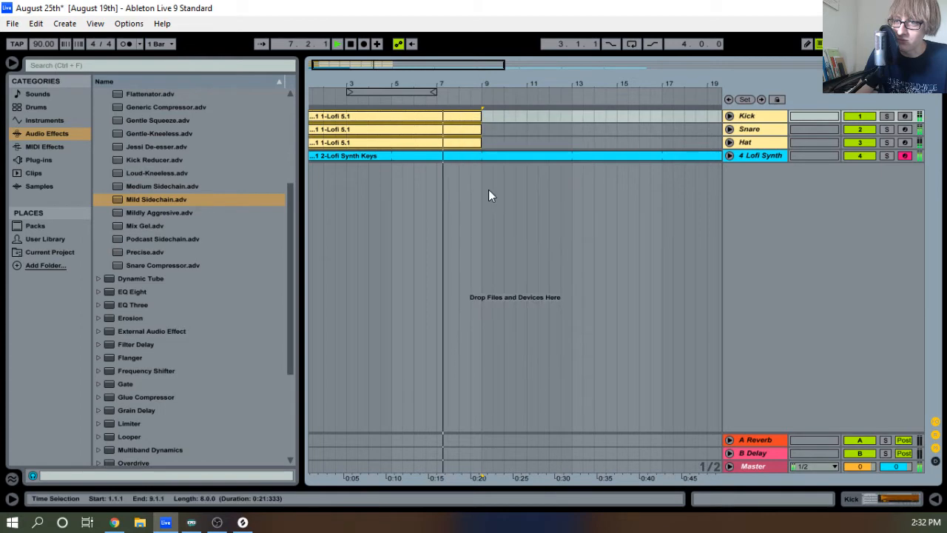
# Extend the three drum clips to 58.3.1 and the synth keys clip to bar 55
pyautogui.doubleClick(462, 145)
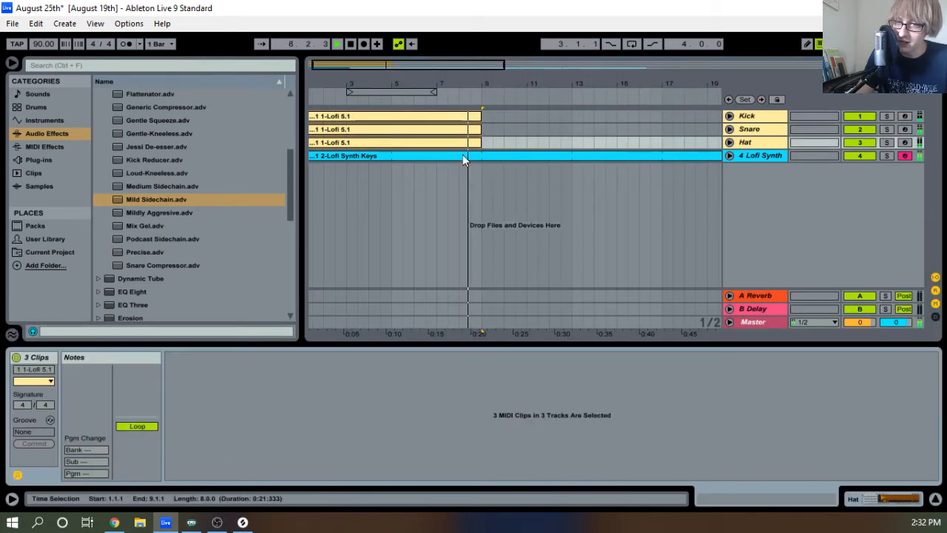
pyautogui.moveTo(479, 129); pyautogui.dragTo(700, 150)
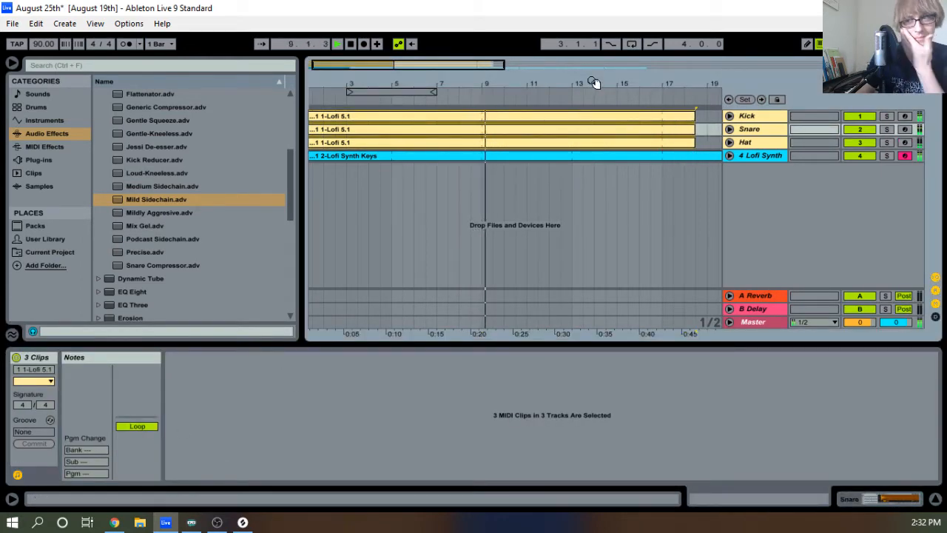
pyautogui.moveTo(593, 82); pyautogui.dragTo(594, 39)
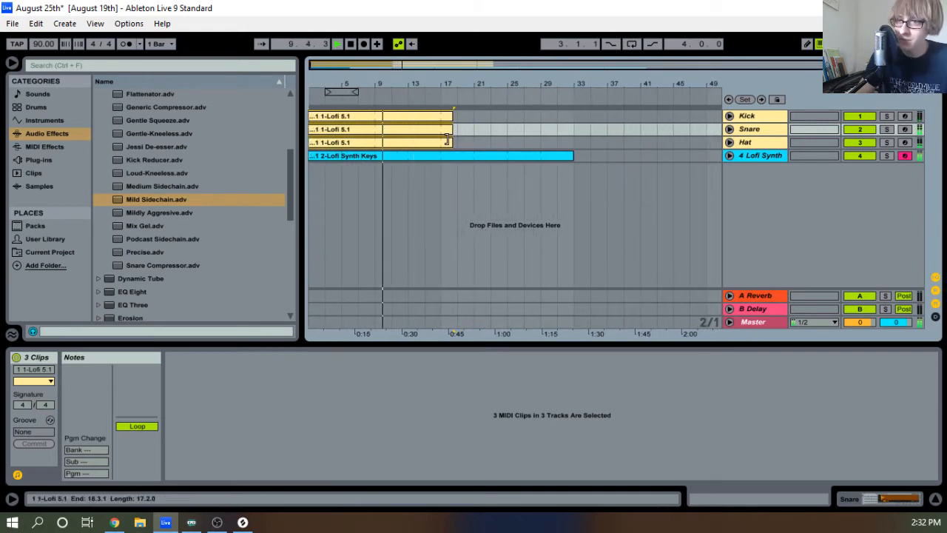
pyautogui.moveTo(447, 140); pyautogui.dragTo(719, 145)
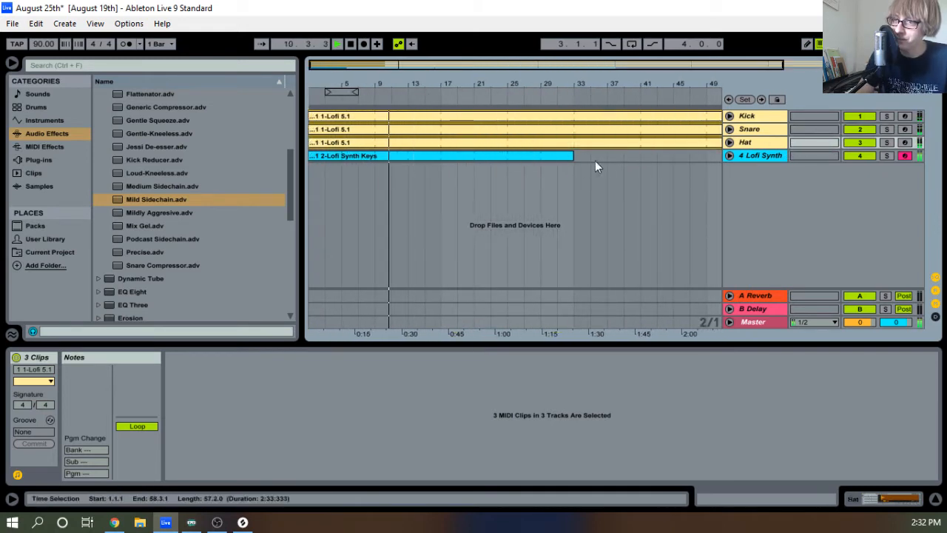
pyautogui.moveTo(571, 155); pyautogui.dragTo(779, 174)
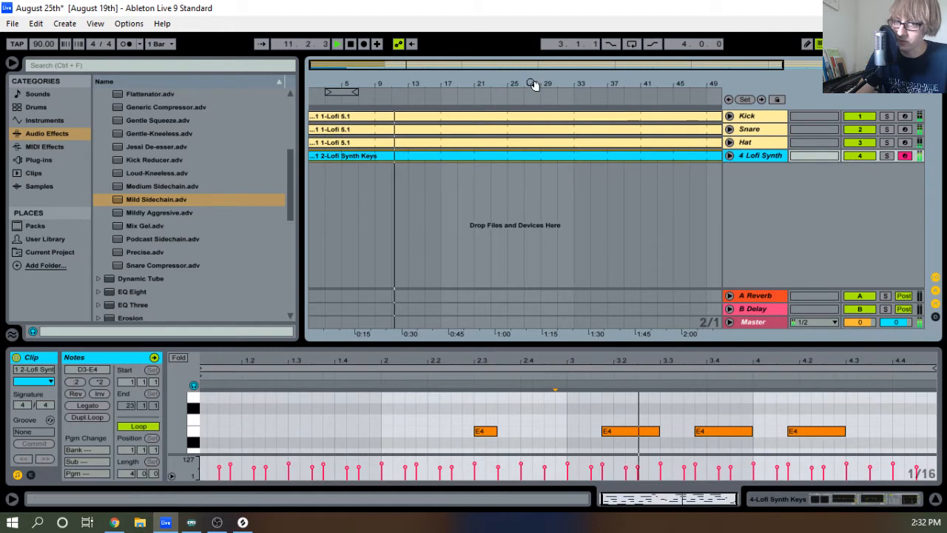
pyautogui.moveTo(532, 84); pyautogui.dragTo(529, 76)
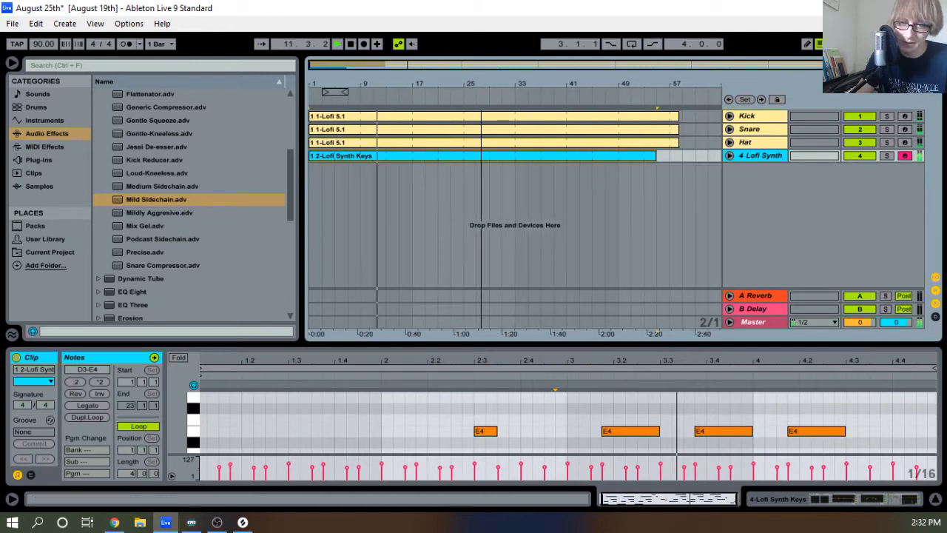
# Rename the Lofi Synth Keys track as Lofi Keys
pyautogui.click(747, 155)
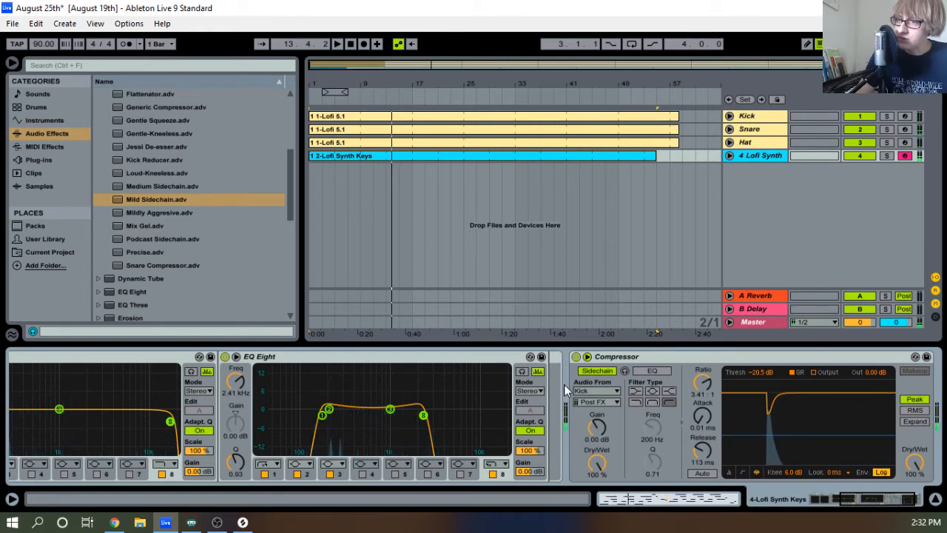
pyautogui.scroll(-3, 600, 367)
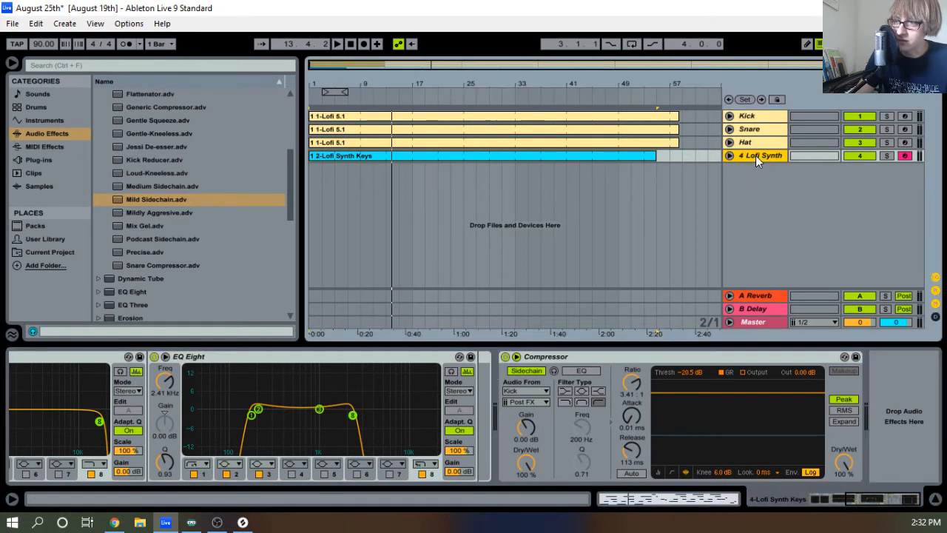
pyautogui.rightClick(755, 156)
pyautogui.click(784, 210)
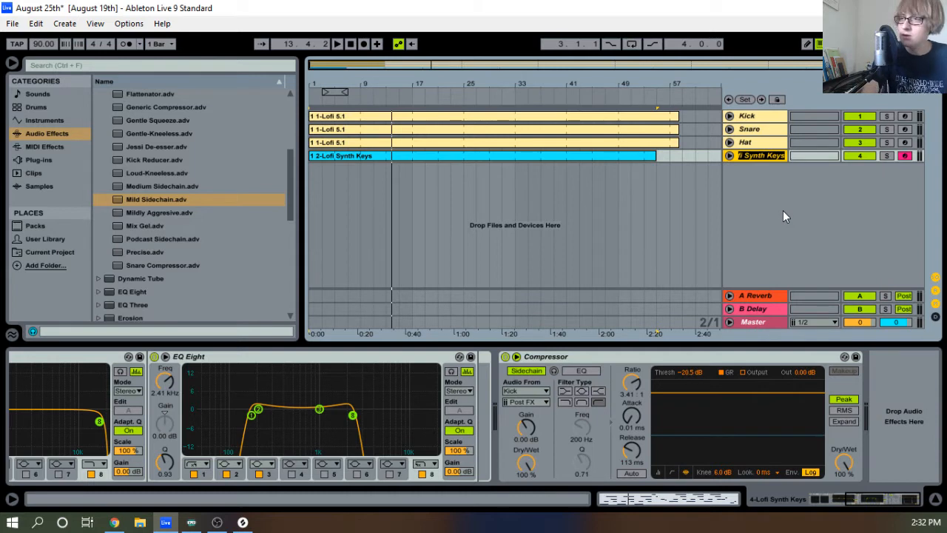
pyautogui.write('Lofi Keys')
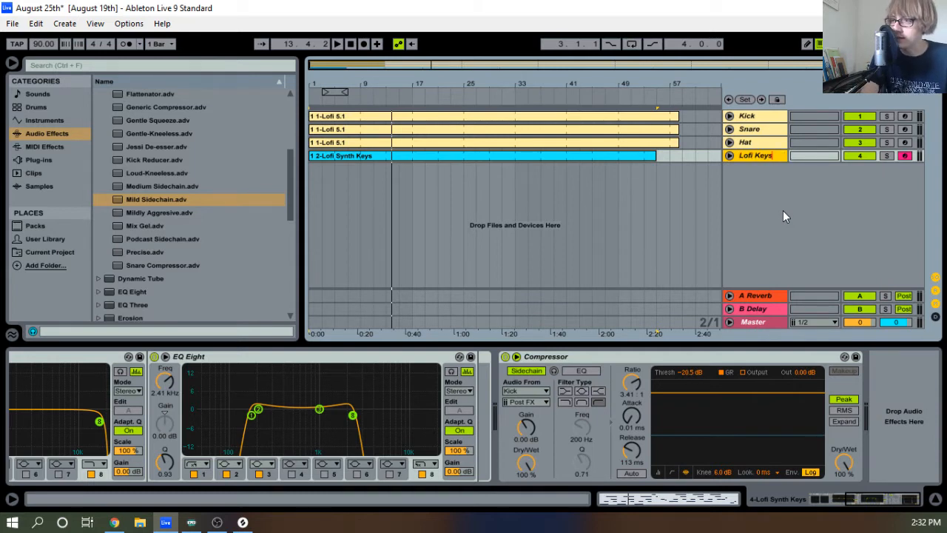
pyautogui.click(758, 139)
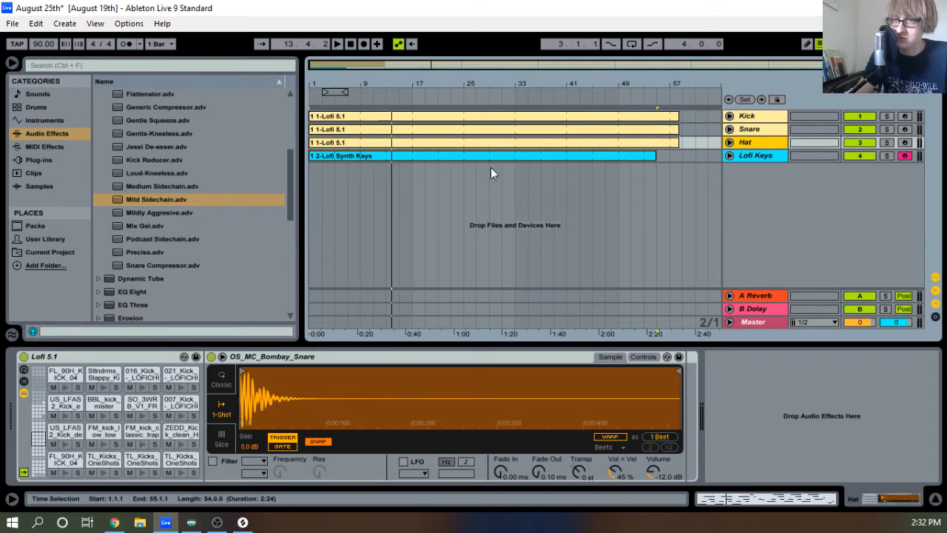
# Align the ends of the keys, hat, snare and kick clips at bar 57
pyautogui.moveTo(651, 155); pyautogui.dragTo(662, 158)
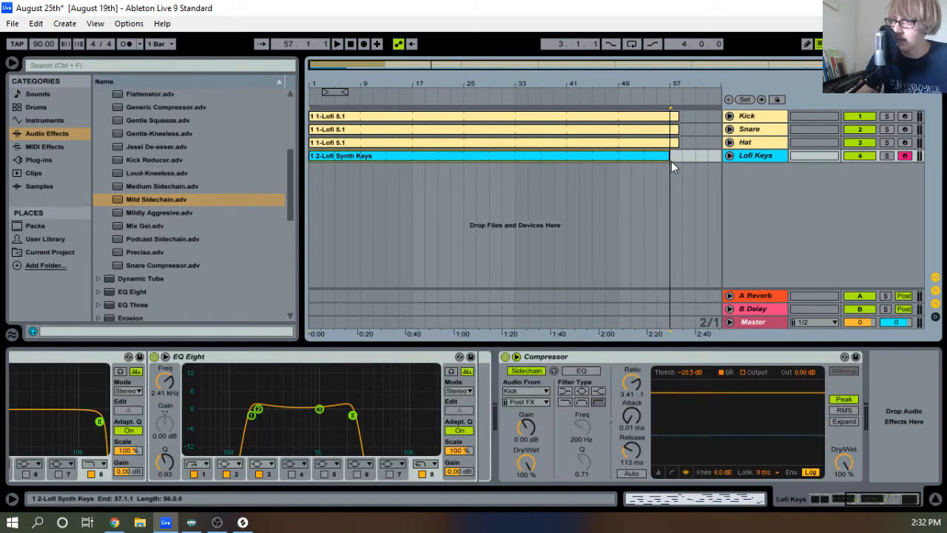
pyautogui.click(674, 130)
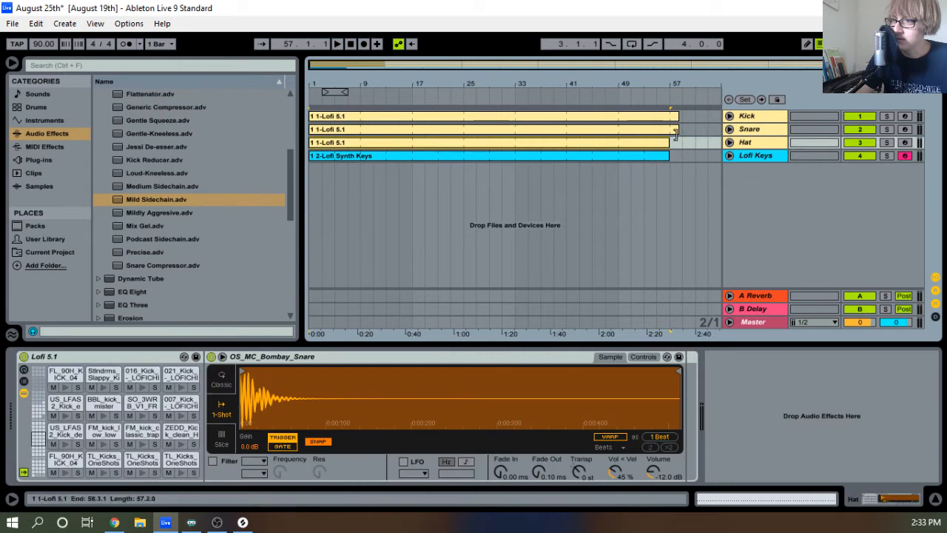
pyautogui.click(675, 130)
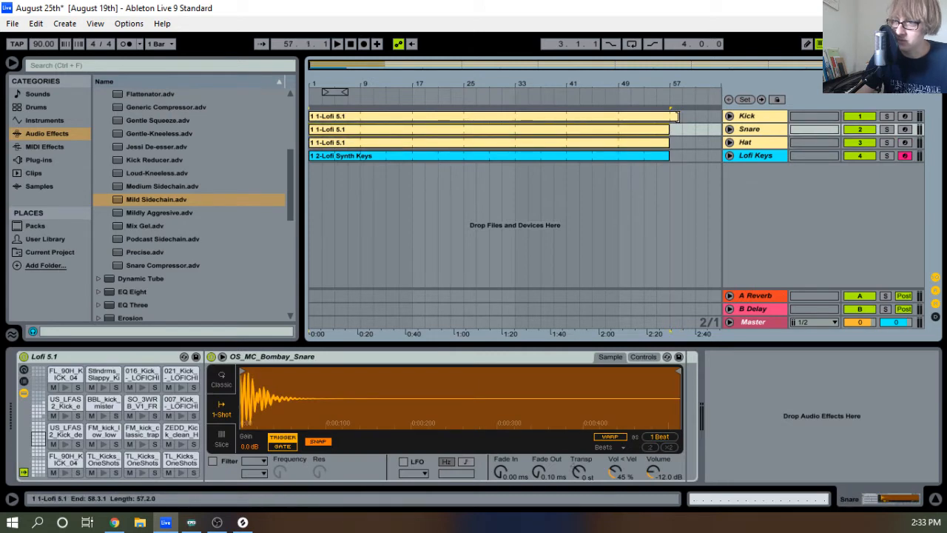
pyautogui.moveTo(677, 116); pyautogui.dragTo(670, 116)
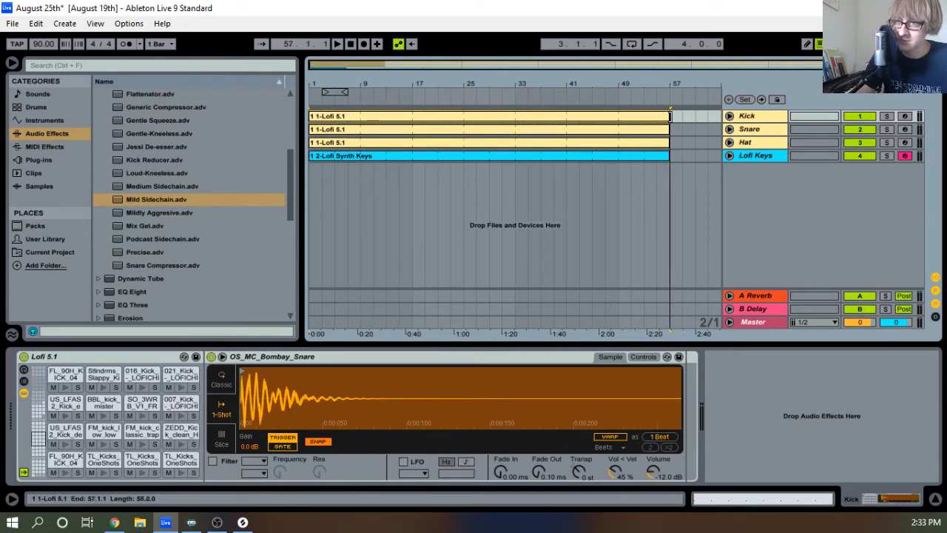
# Play the song from the start to hear the drums and keys together
pyautogui.click(336, 43)
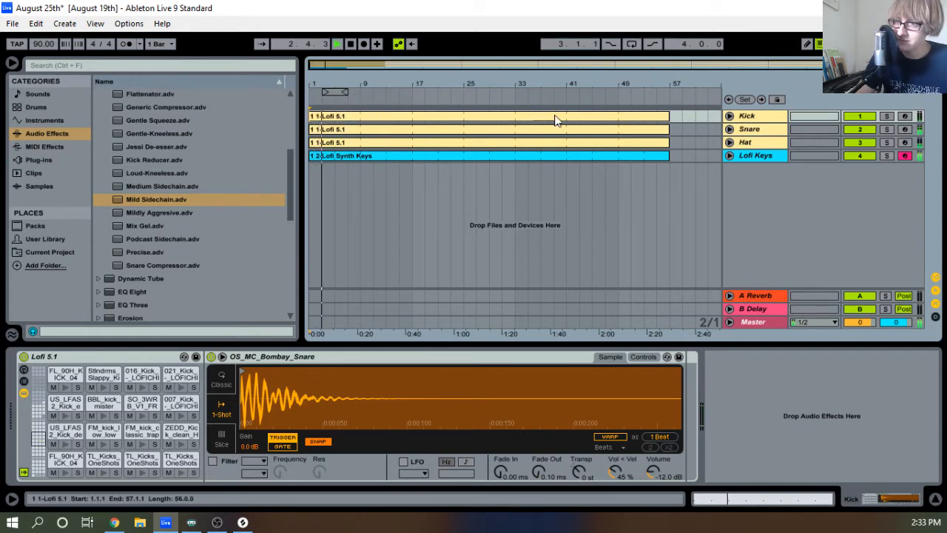
pyautogui.press('space')
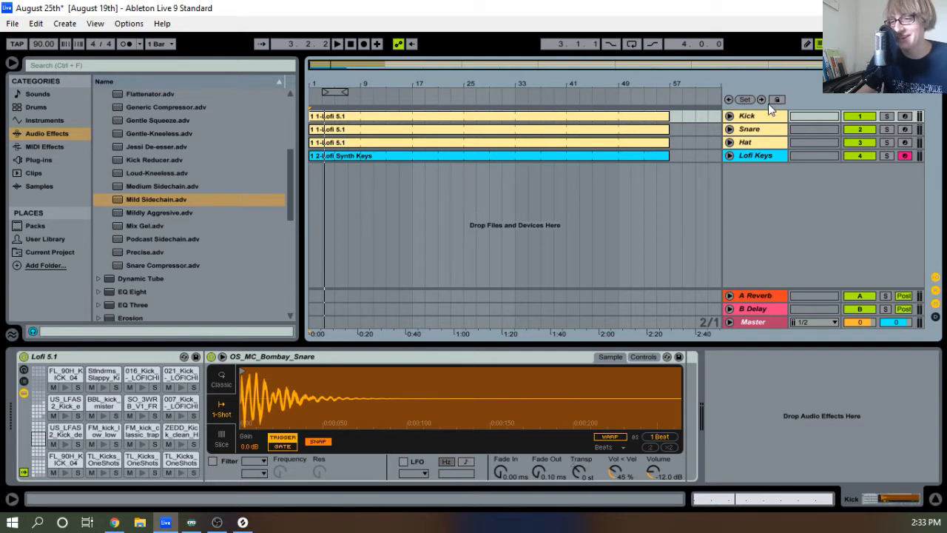
pyautogui.press('space')
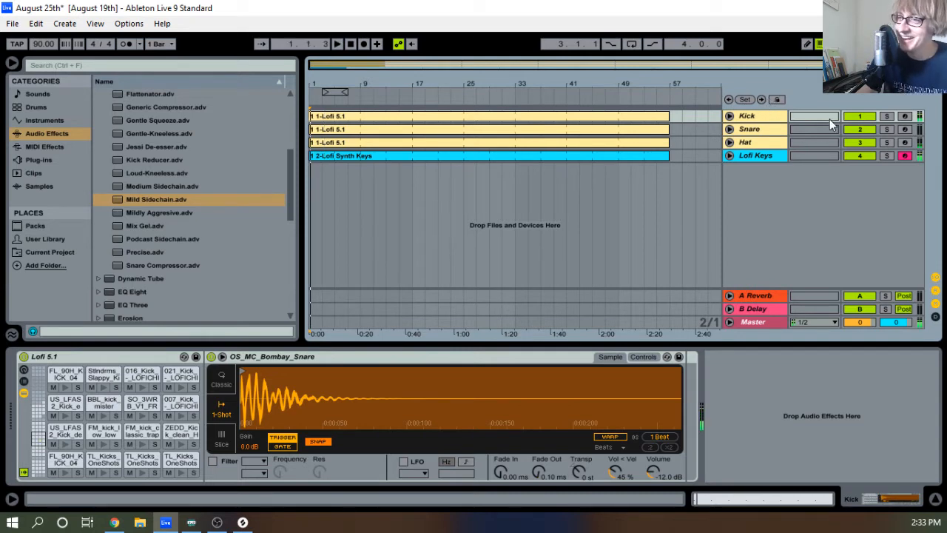
# Select the Lofi Keys track, fold the Compressor presets and browse the Auto Filter presets in the audio effects
pyautogui.click(759, 154)
pyautogui.scroll(5, 116, 125)
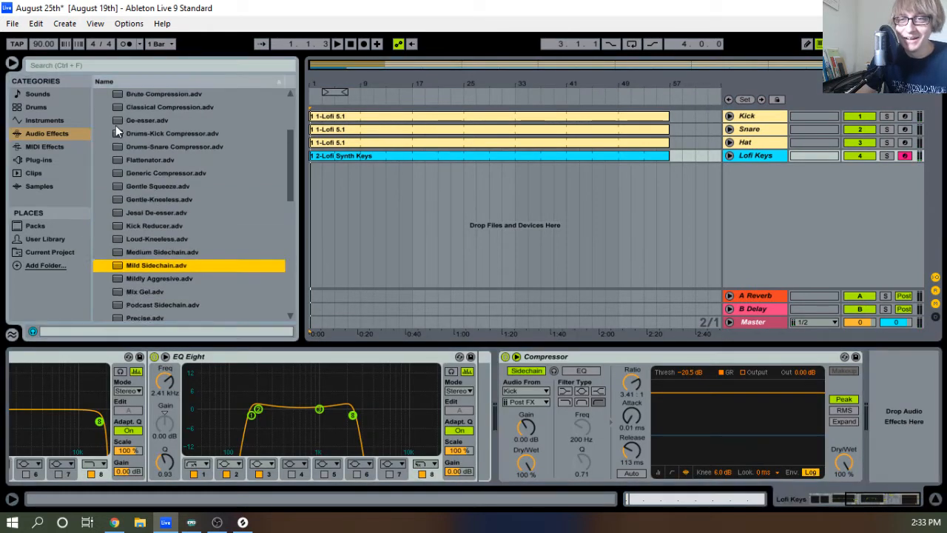
pyautogui.click(97, 159)
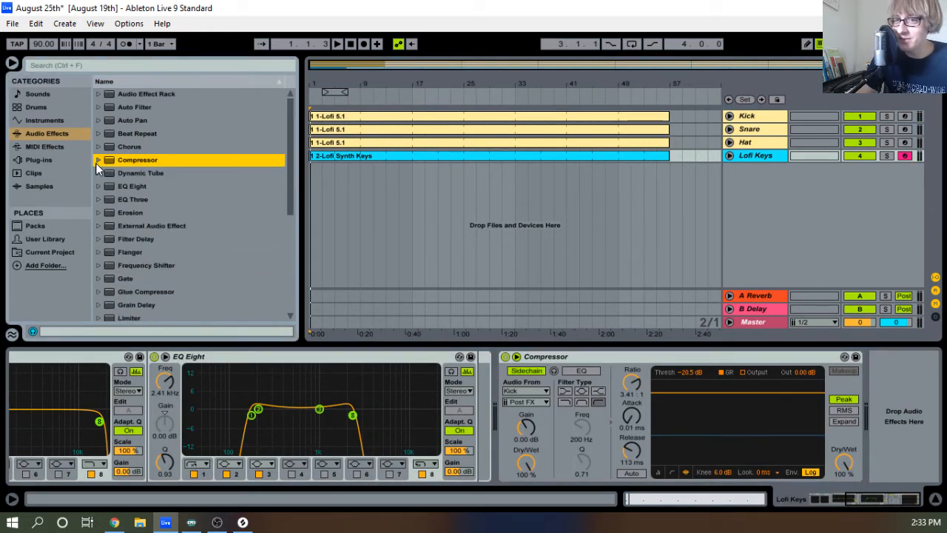
pyautogui.click(104, 108)
pyautogui.scroll(-3, 157, 190)
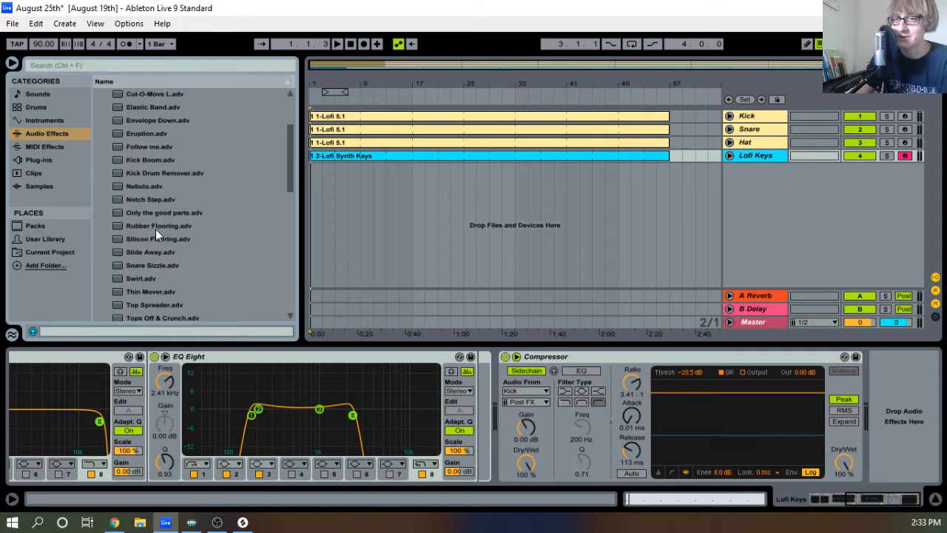
pyautogui.scroll(3, 156, 235)
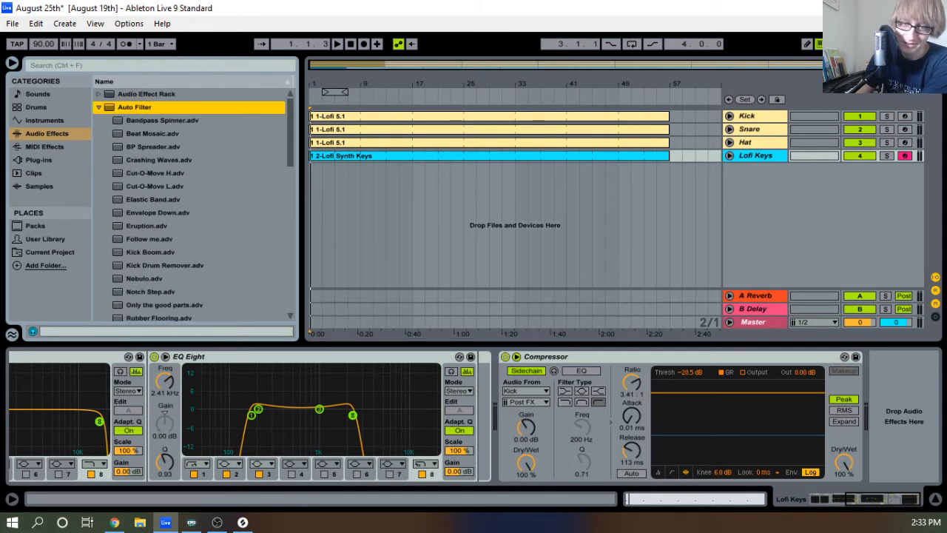
# Switch to Chrome and close the tab with the car image
pyautogui.hotkey('alt', 'Tab')
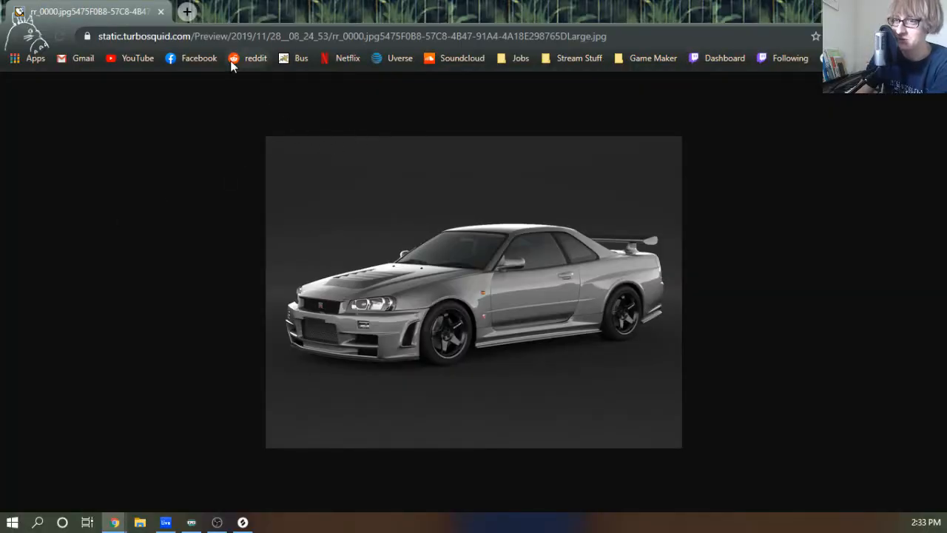
pyautogui.click(162, 10)
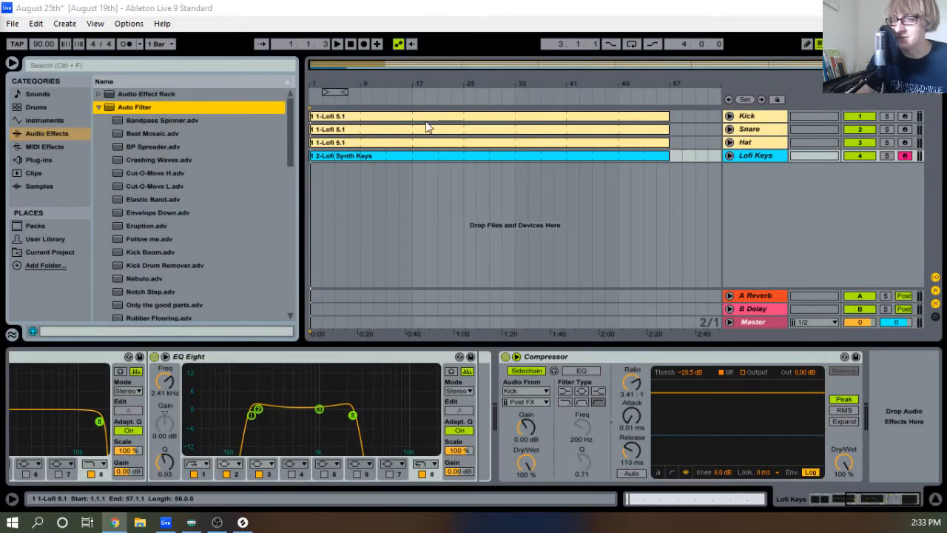
# Replay the song's opening in Ableton Live and add an Auto Filter after the Compressor on the Lofi Keys track
pyautogui.click(338, 43)
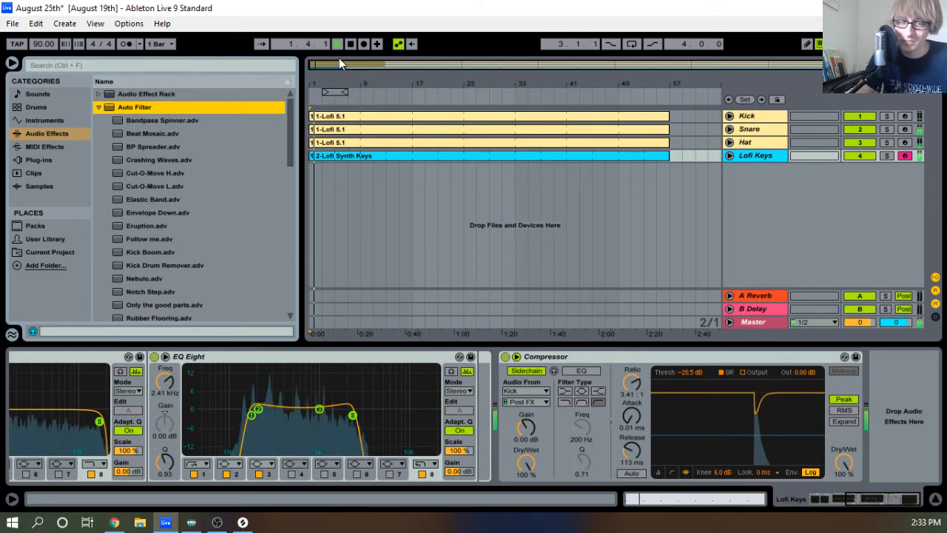
pyautogui.moveTo(357, 82); pyautogui.dragTo(362, 86)
pyautogui.press('space')
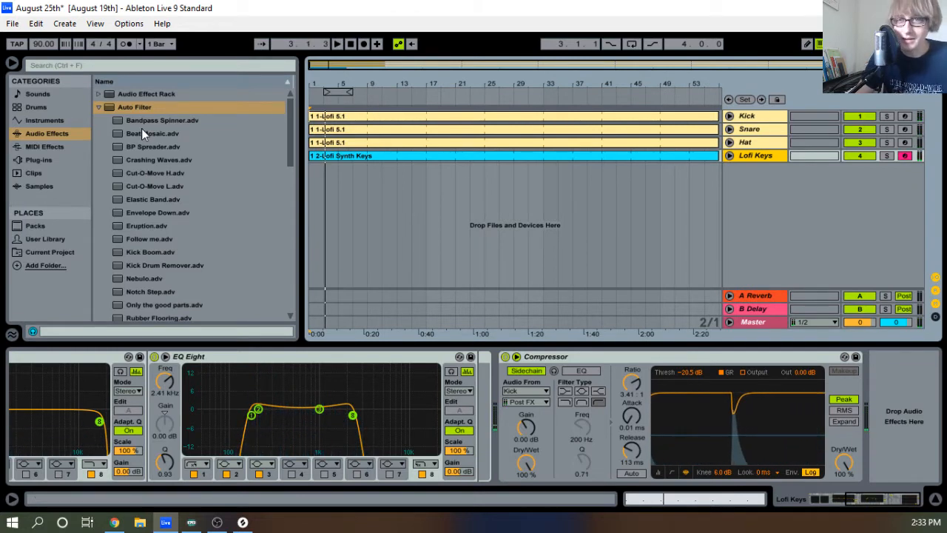
pyautogui.moveTo(140, 112); pyautogui.dragTo(901, 399)
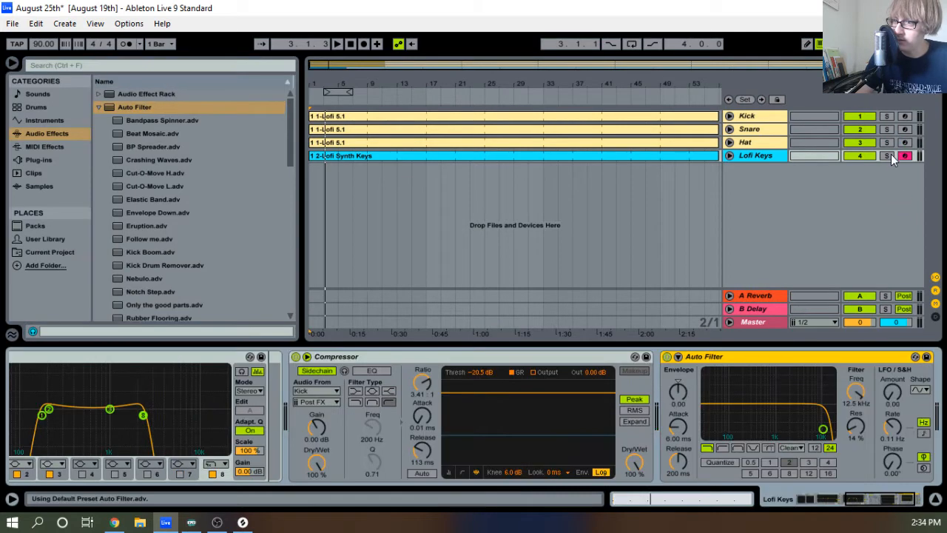
# Play the song with the Lofi Keys track soloed and lower the Auto Filter's cutoff to about 1.05 kHz with about 35% resonance
pyautogui.press('space')
pyautogui.click(886, 157)
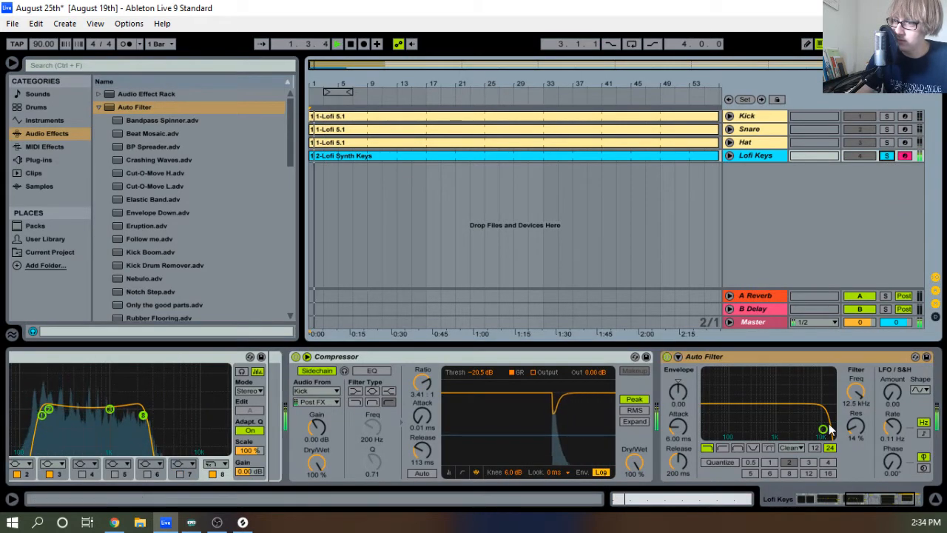
pyautogui.moveTo(826, 431); pyautogui.dragTo(775, 418)
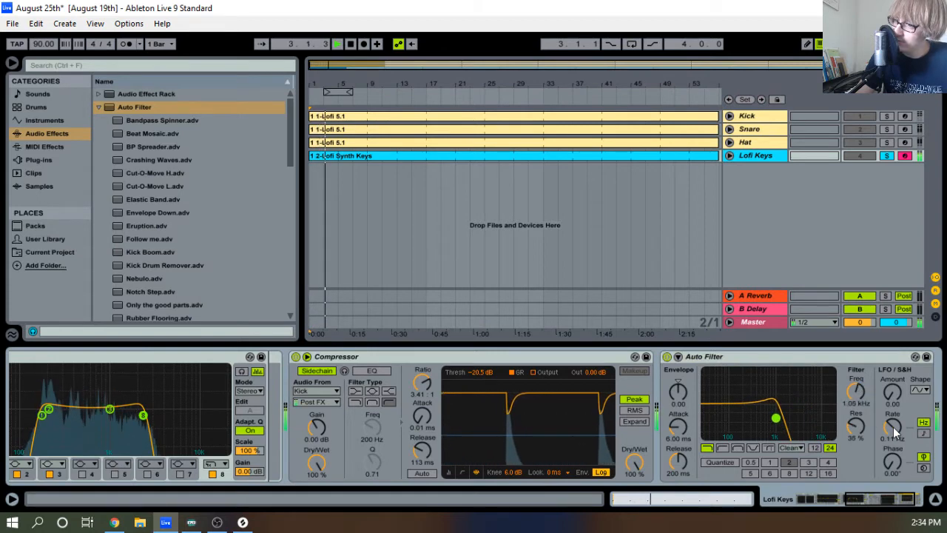
# Sync the Auto Filter's LFO rate to tempo at 1/4, with LFO amount 11.0, cutoff 1.75 kHz and resonance 37%
pyautogui.click(923, 433)
pyautogui.moveTo(892, 427); pyautogui.dragTo(892, 352)
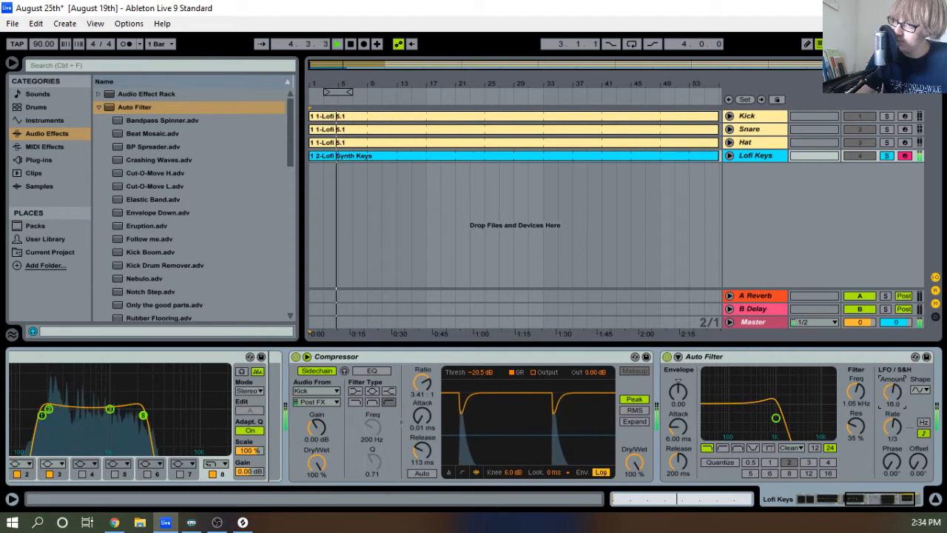
pyautogui.moveTo(892, 427); pyautogui.dragTo(892, 430)
pyautogui.moveTo(892, 395); pyautogui.dragTo(892, 383)
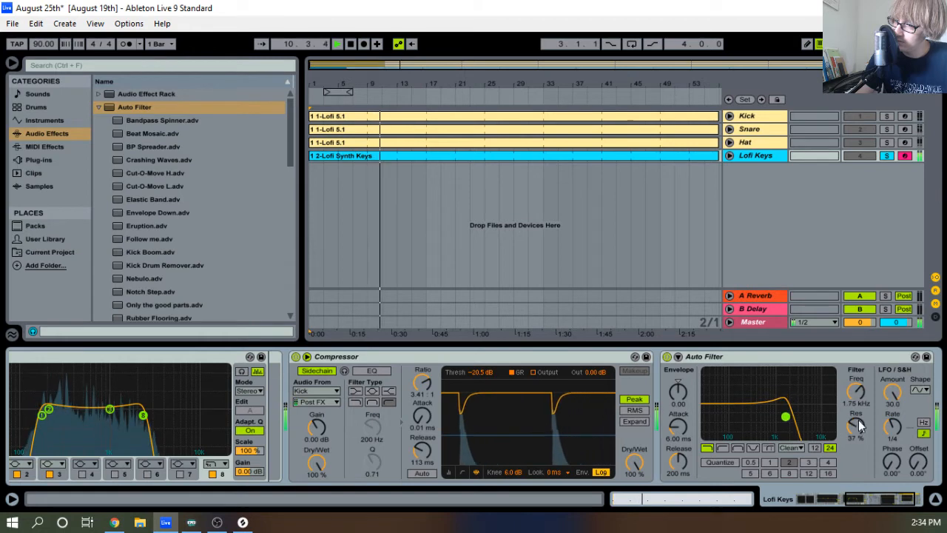
pyautogui.moveTo(893, 394); pyautogui.dragTo(893, 447)
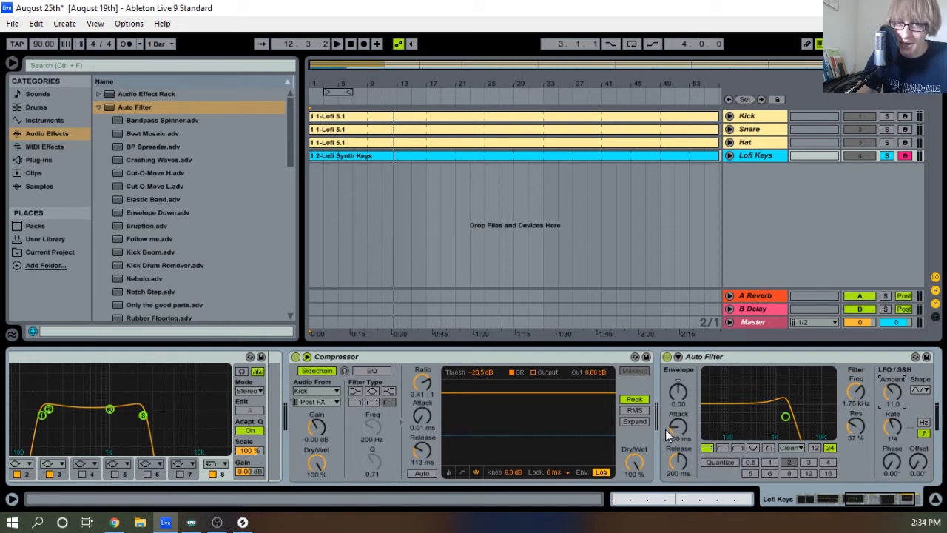
# Replay the soloed keys, trying the Auto Filter's LFO amount at 30.0 before reducing it to 10.2
pyautogui.press('space')
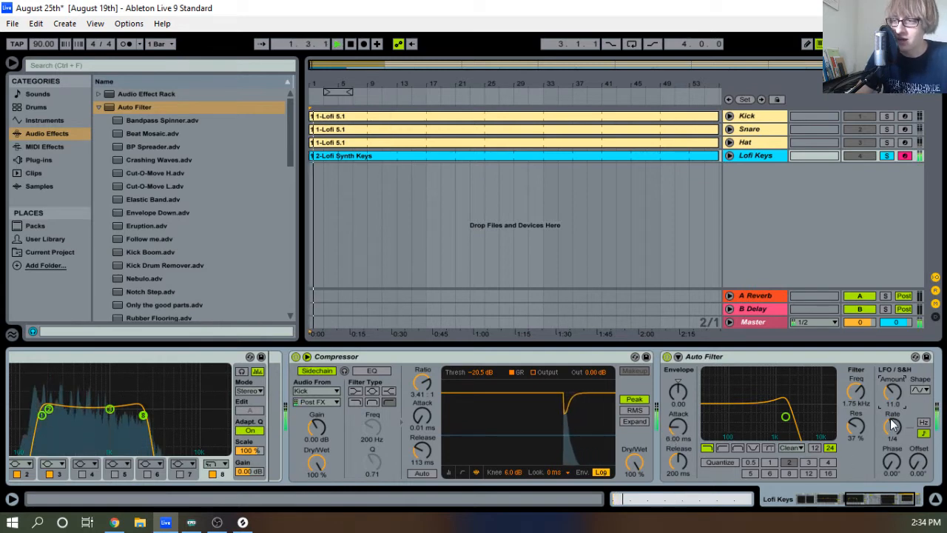
pyautogui.moveTo(896, 398); pyautogui.dragTo(895, 355)
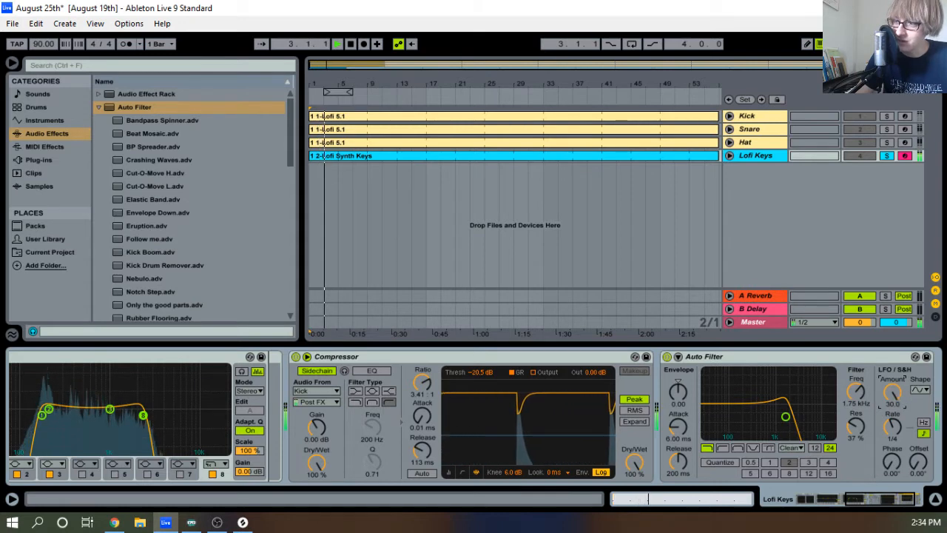
pyautogui.moveTo(892, 392); pyautogui.dragTo(893, 436)
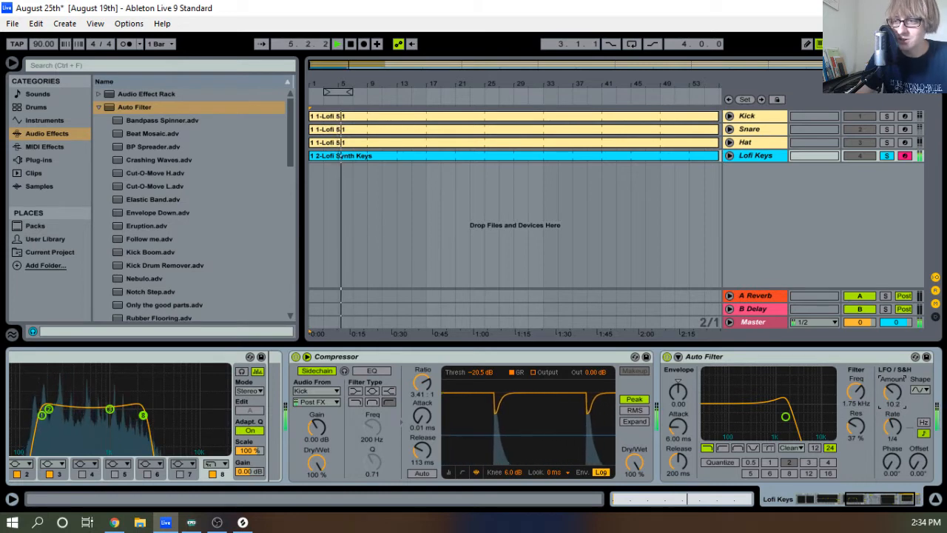
pyautogui.press('space')
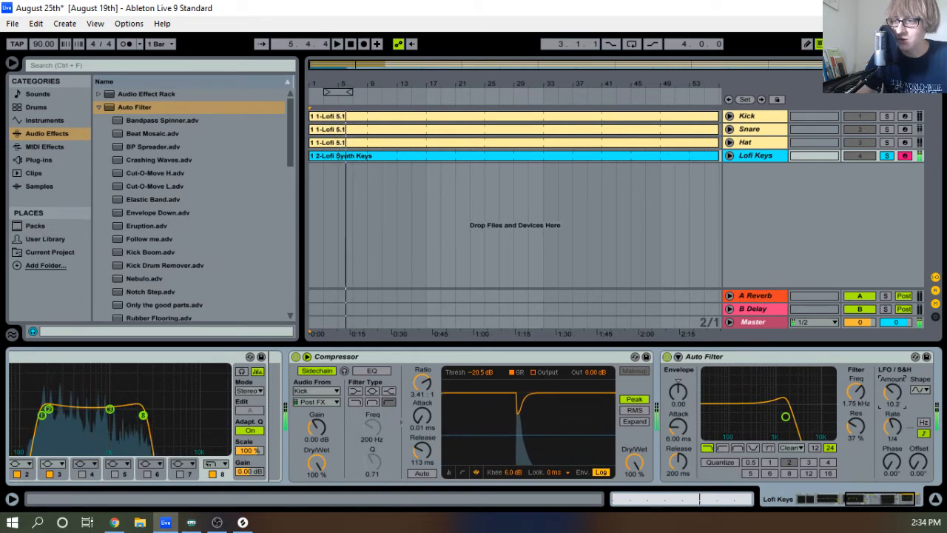
# Set the Auto Filter's LFO rate to 1/8 and its LFO amount to 11.4 while the keys play
pyautogui.press('space')
pyautogui.moveTo(895, 435)
pyautogui.mouseDown()
pyautogui.moveTo(895, 410)
pyautogui.moveTo(895, 448)
pyautogui.mouseUp()
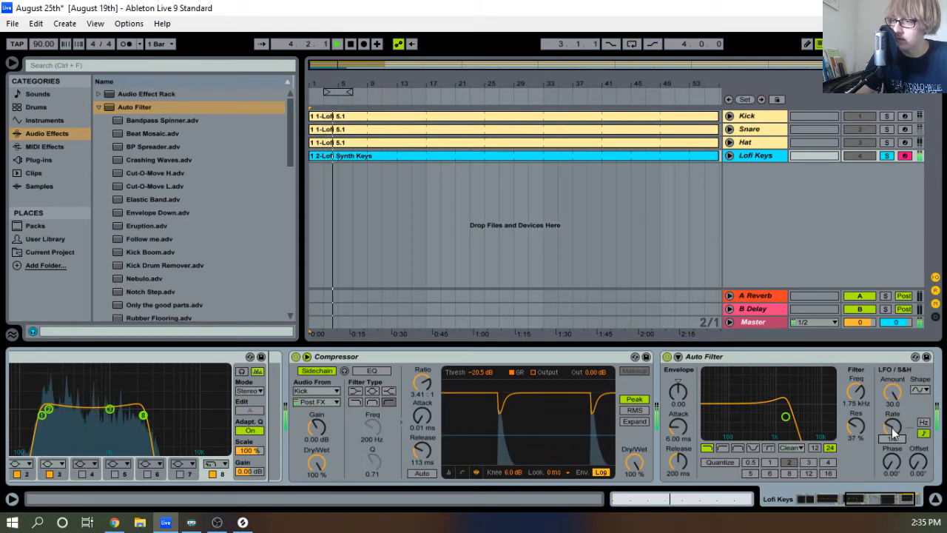
pyautogui.moveTo(892, 392); pyautogui.dragTo(892, 408)
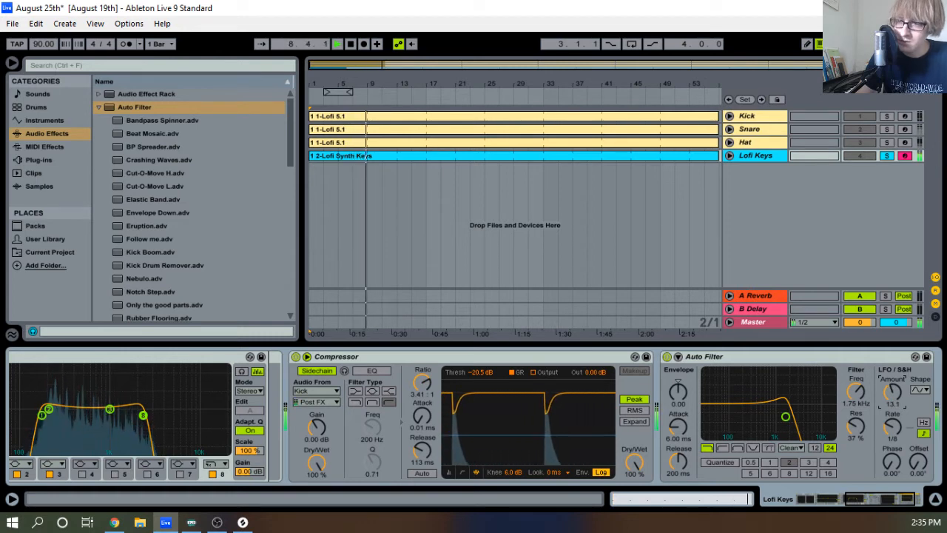
pyautogui.moveTo(893, 397); pyautogui.dragTo(893, 406)
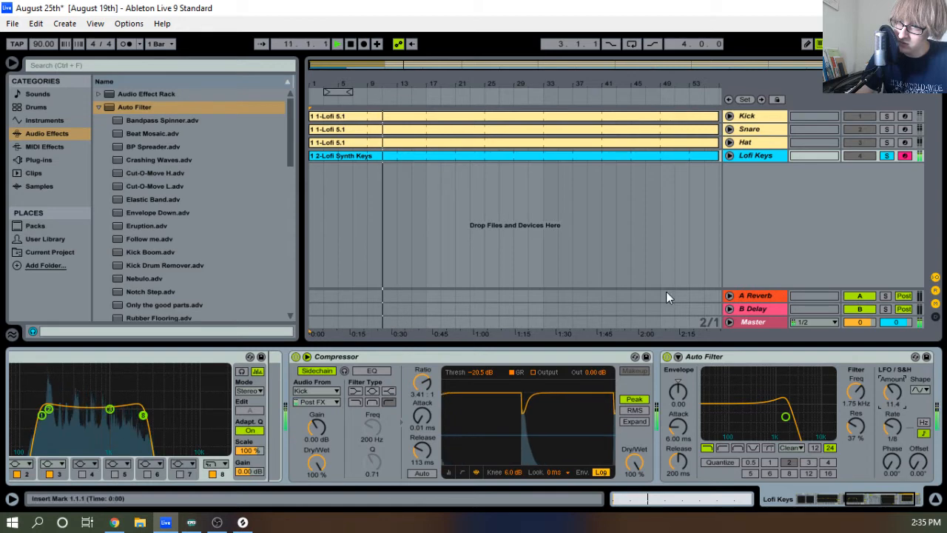
# Unsolo the Lofi Keys track and show the Hat track's devices in Session View
pyautogui.moveTo(509, 81); pyautogui.dragTo(509, 70)
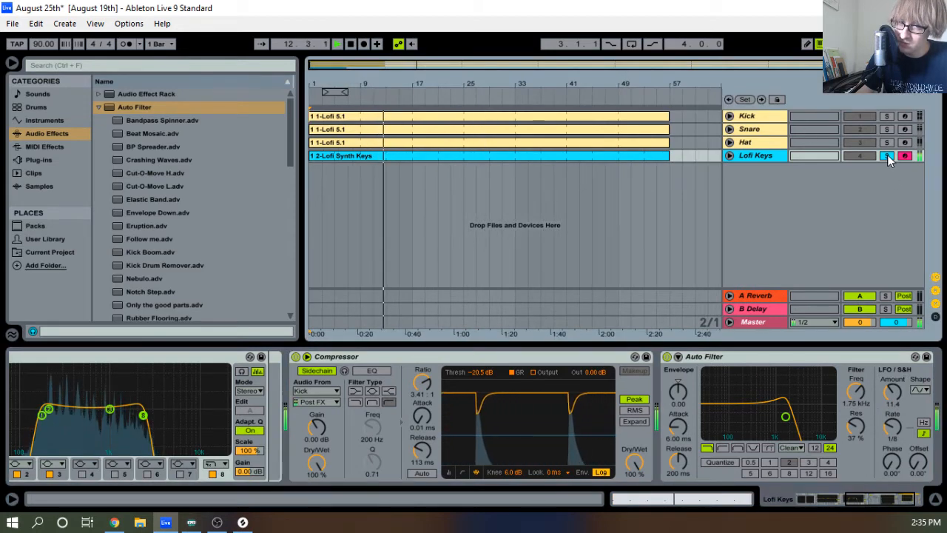
pyautogui.click(761, 145)
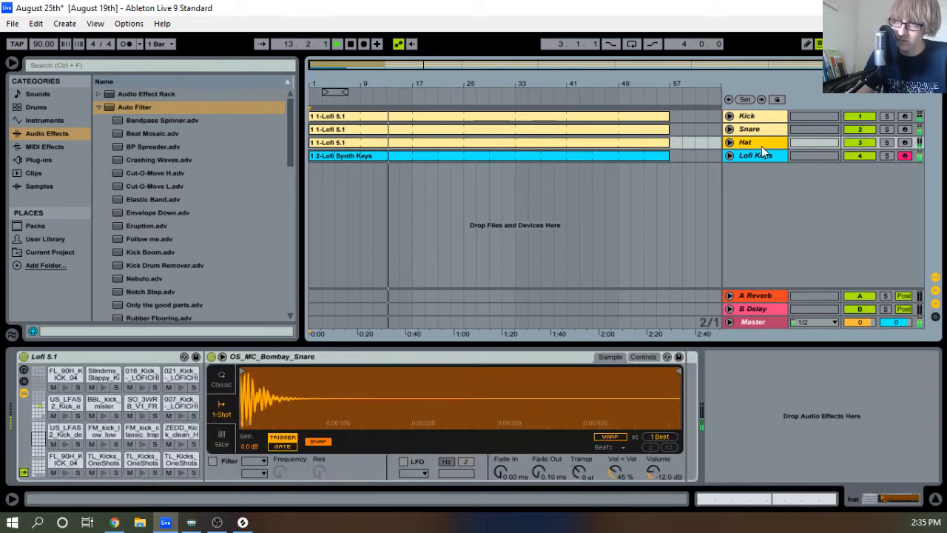
pyautogui.press('Tab')
pyautogui.moveTo(461, 411); pyautogui.dragTo(461, 406)
pyautogui.doubleClick(442, 74)
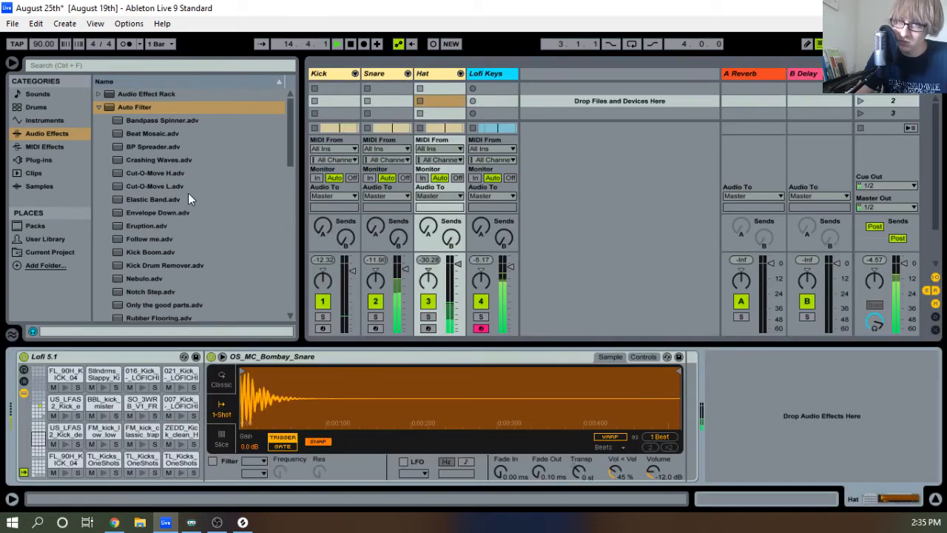
# Fold the Auto Filter presets and add the EQ Eight drum preset Hat EQ 1 to the Hat track
pyautogui.click(100, 108)
pyautogui.click(99, 187)
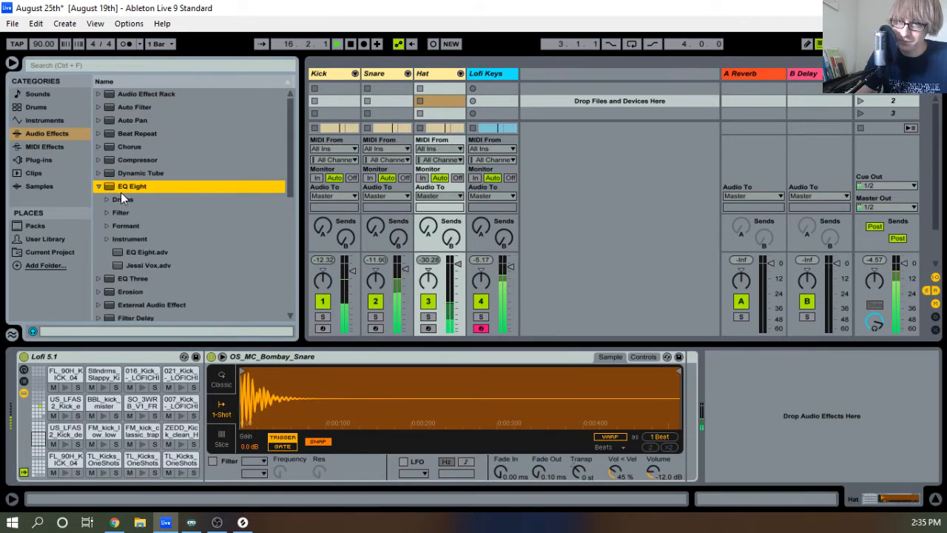
pyautogui.click(107, 200)
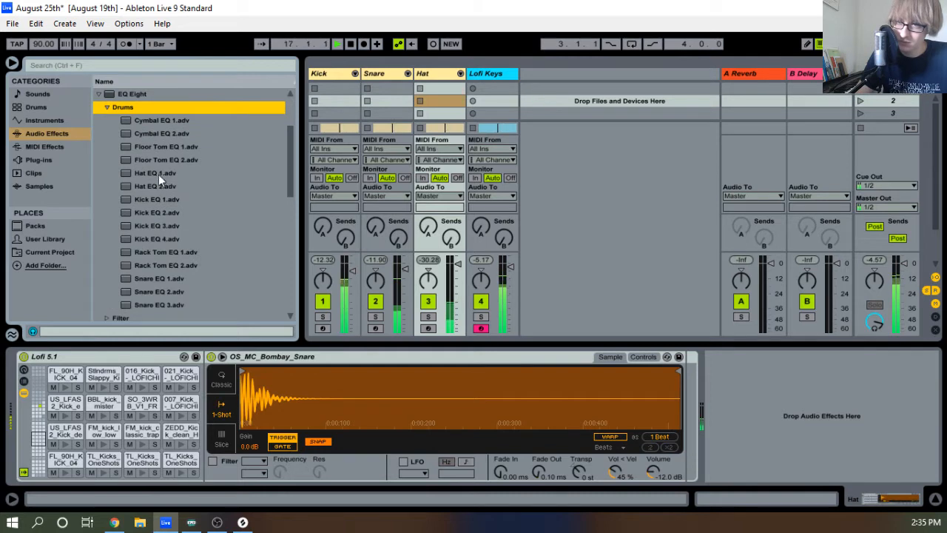
pyautogui.moveTo(159, 174); pyautogui.dragTo(781, 387)
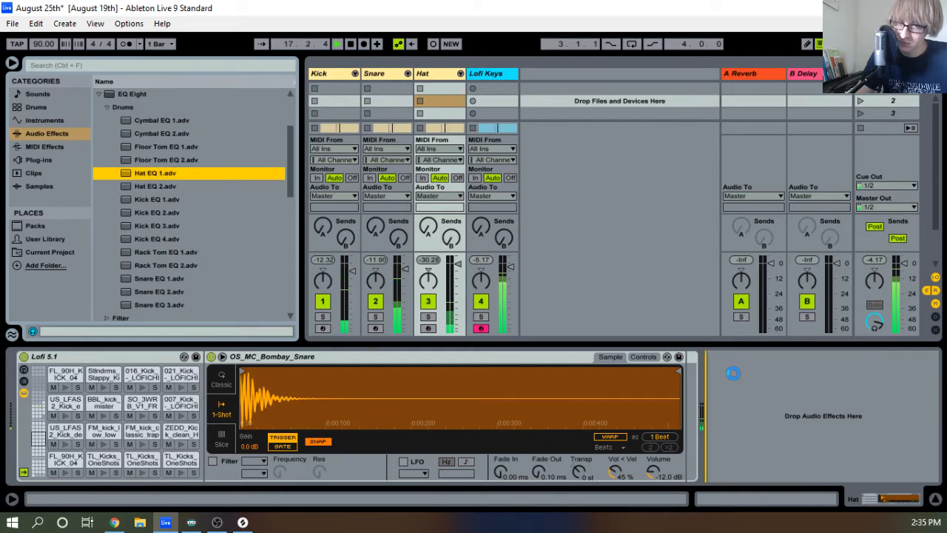
pyautogui.moveTo(729, 373); pyautogui.dragTo(729, 374)
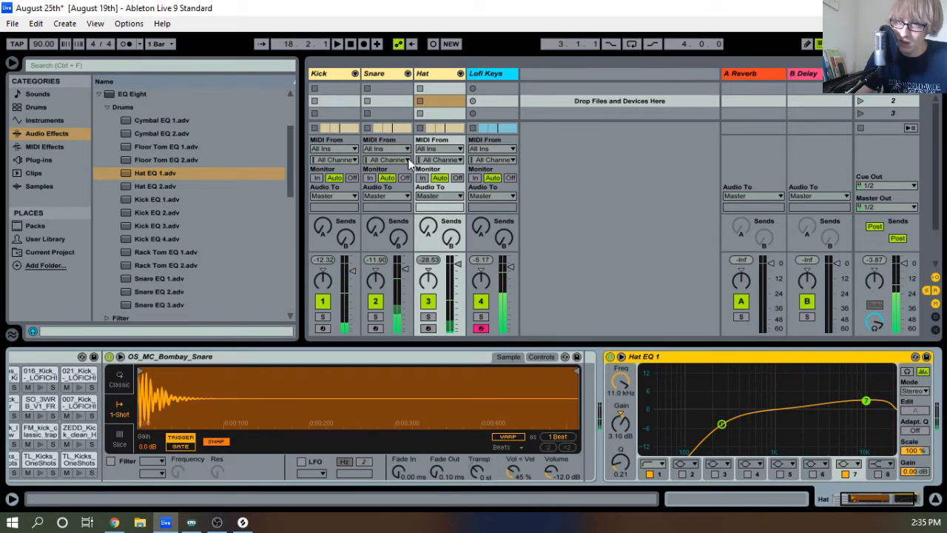
# Enable the sidechain of the Lofi Keys track's Auto Filter with Kick as its audio source
pyautogui.click(494, 78)
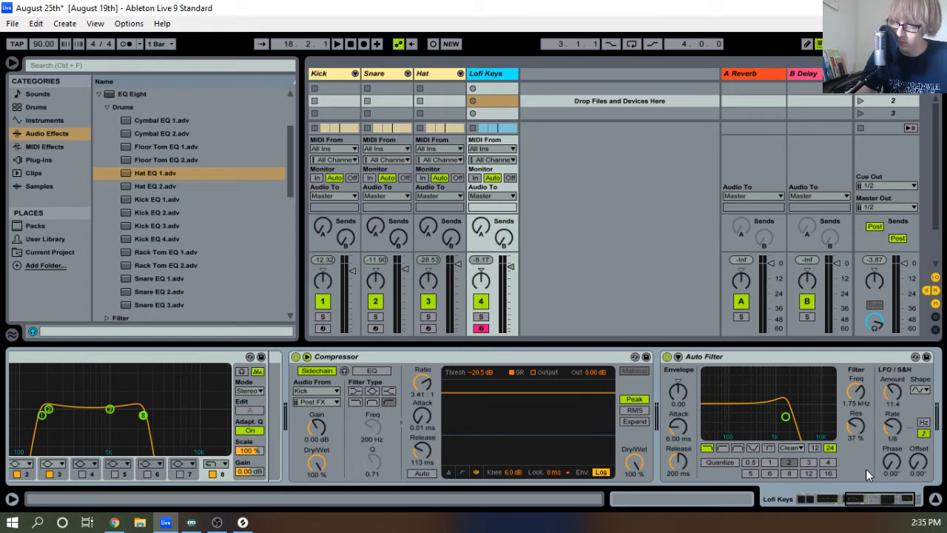
pyautogui.click(677, 357)
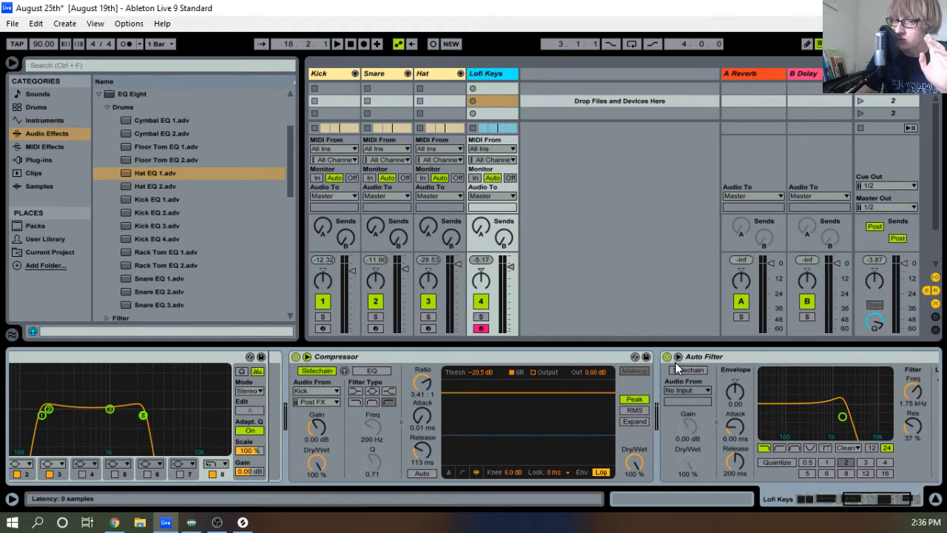
pyautogui.click(686, 390)
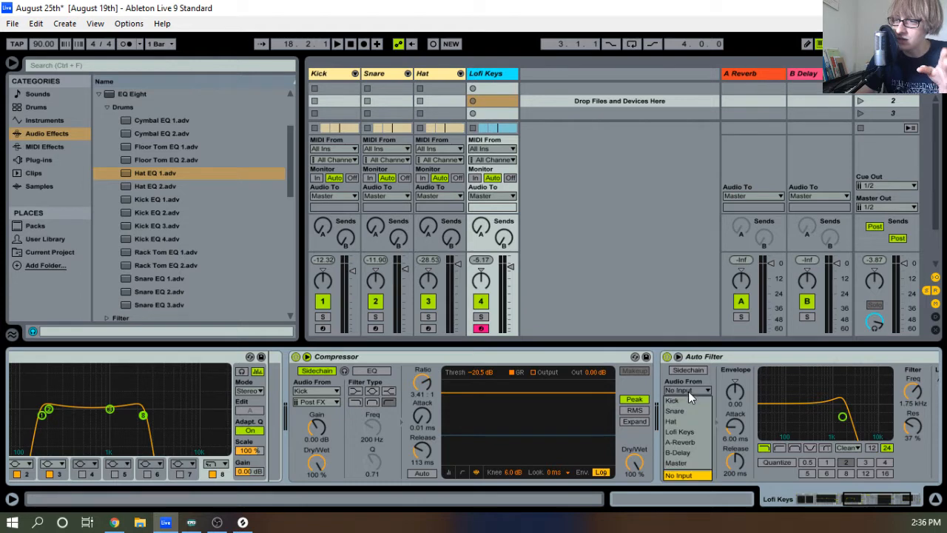
pyautogui.click(686, 404)
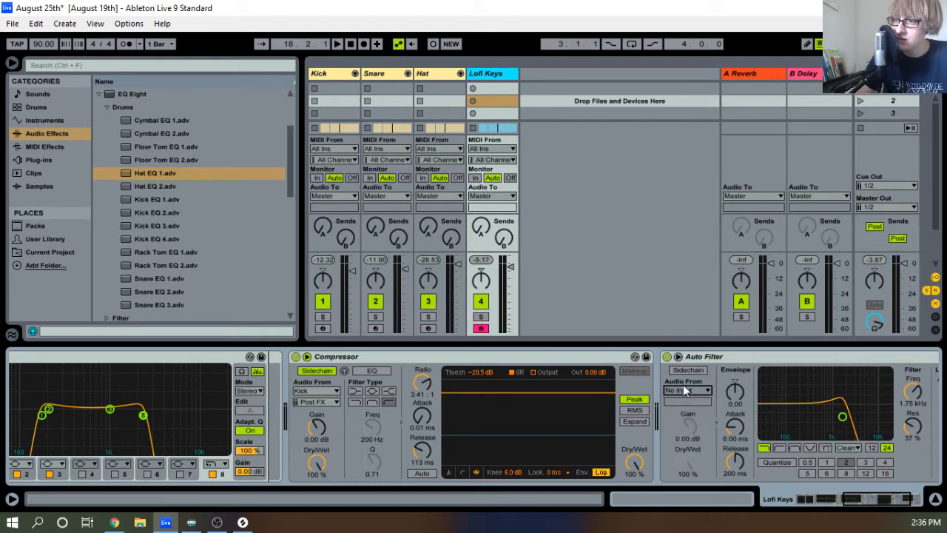
pyautogui.click(694, 370)
# Solo the Lofi Keys track and play the opening to hear the sidechained filter
pyautogui.press('space')
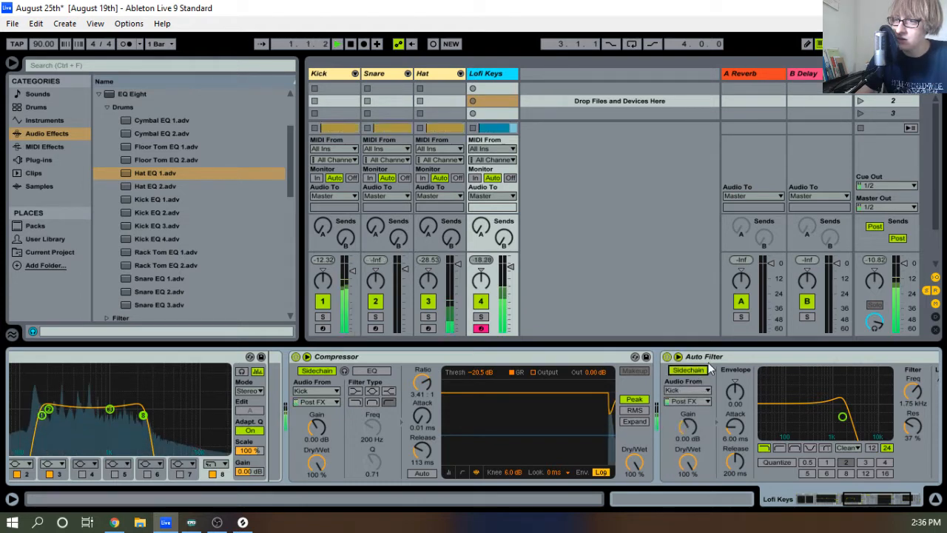
pyautogui.click(481, 316)
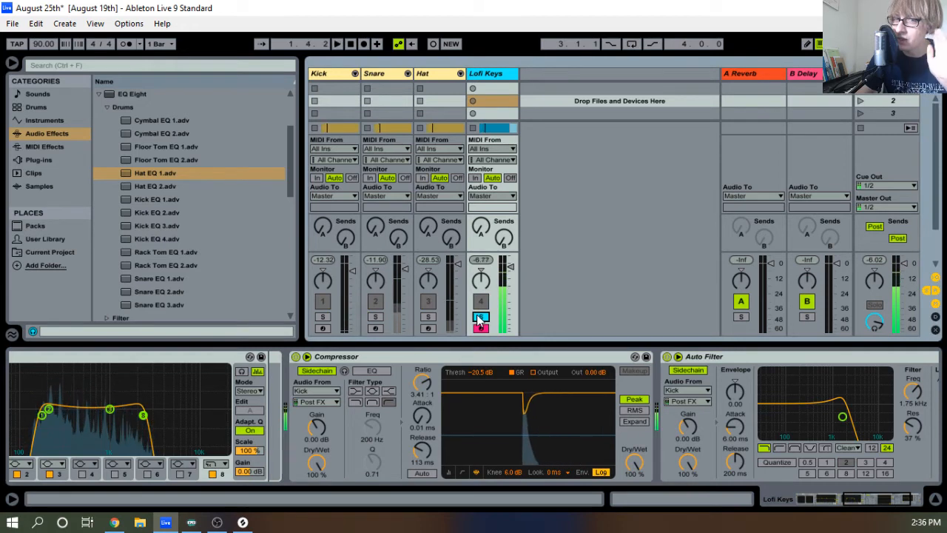
pyautogui.press('space')
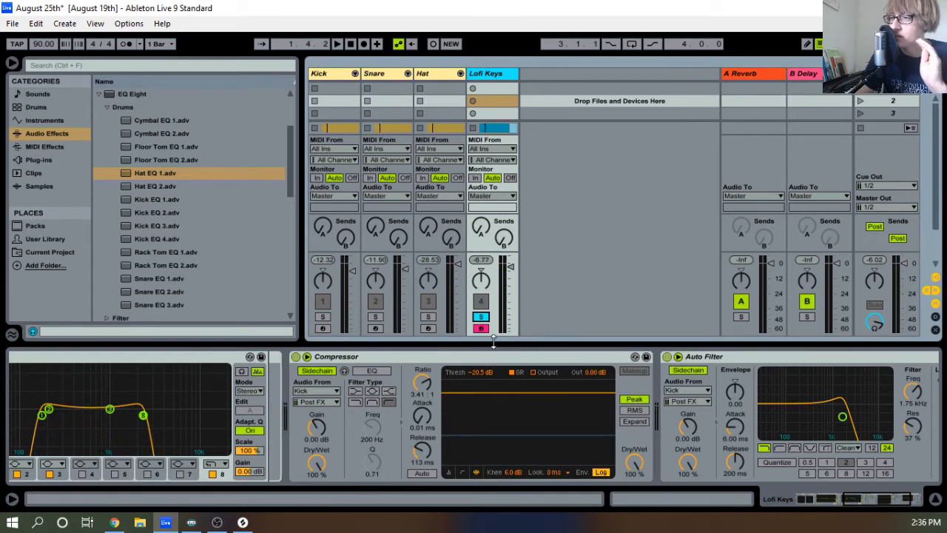
pyautogui.press('space')
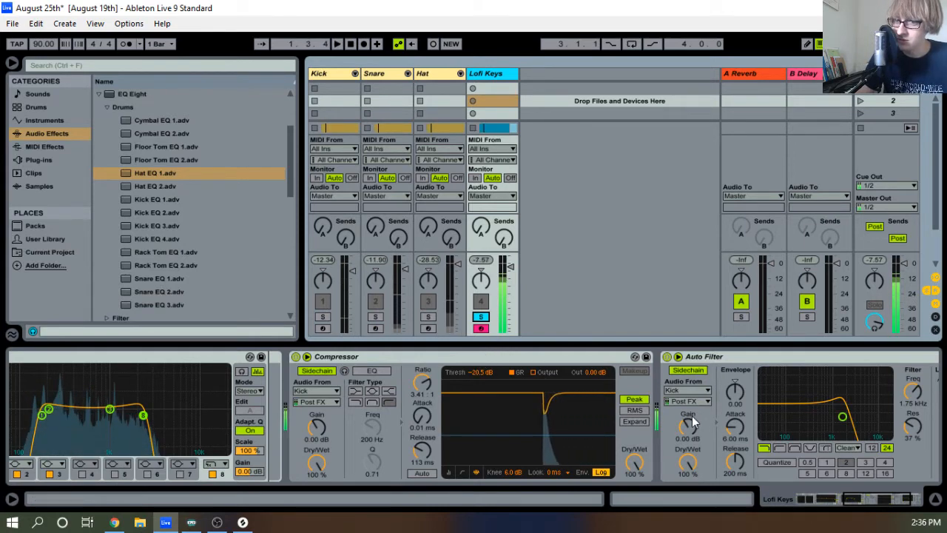
pyautogui.press('space')
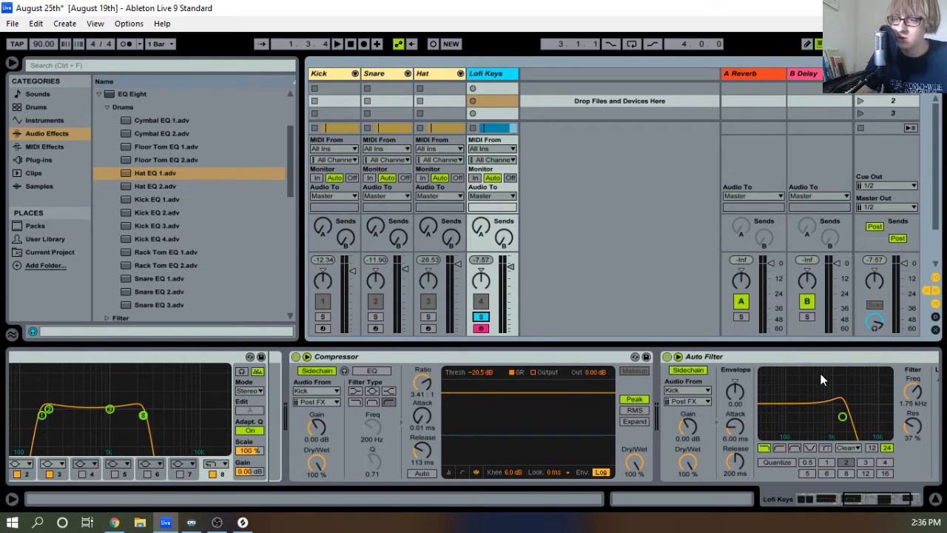
# Try an envelope amount of -127 on the Auto Filter during playback and reset it to 0.00
pyautogui.press('space')
pyautogui.scroll(-2, 791, 374)
pyautogui.scroll(-2, 795, 365)
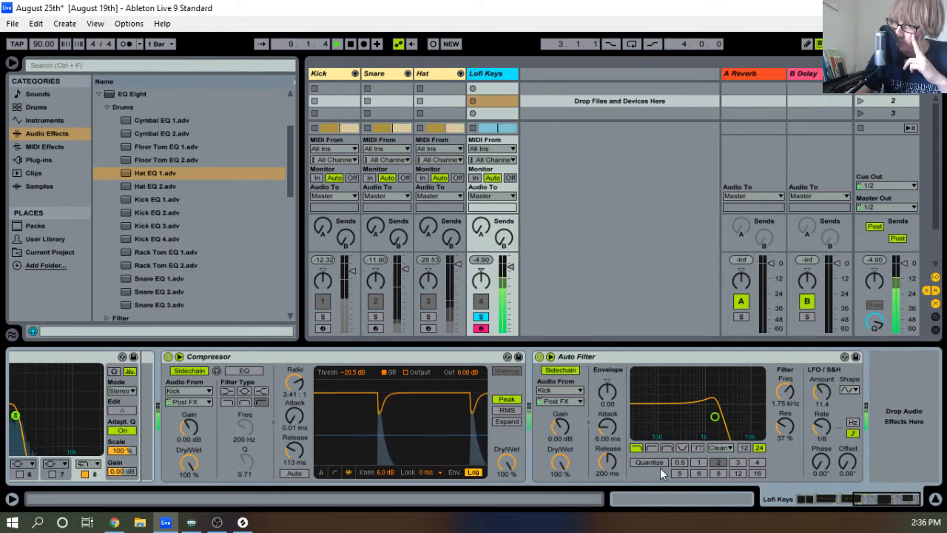
pyautogui.moveTo(607, 392)
pyautogui.mouseDown()
pyautogui.moveTo(606, 333)
pyautogui.moveTo(607, 466)
pyautogui.mouseUp()
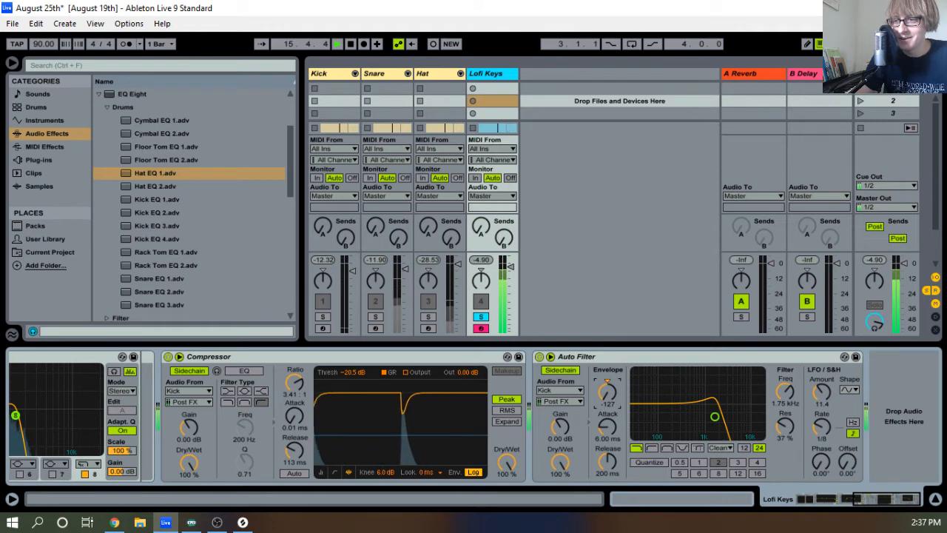
pyautogui.click(608, 381)
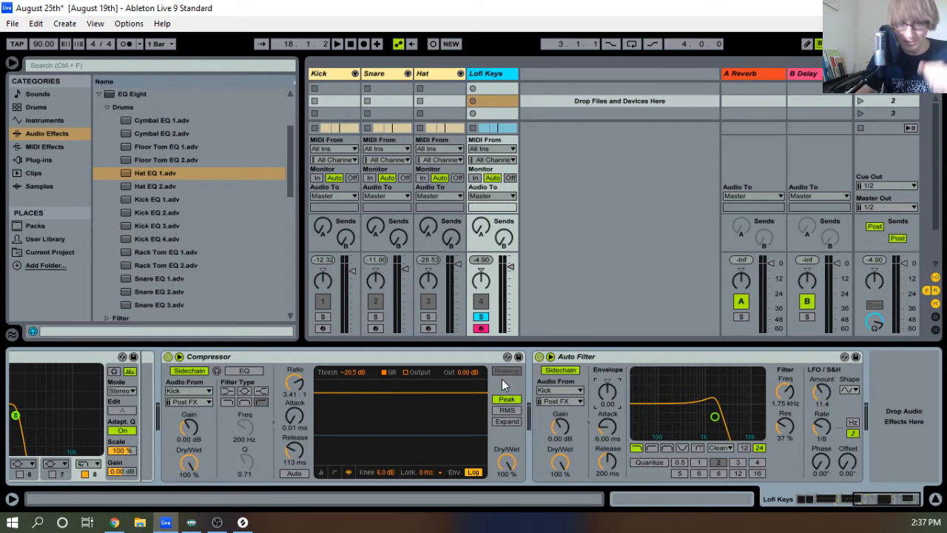
# Unsolo the Lofi Keys, play the full arrangement from the start in Arrangement View and open the keys clip
pyautogui.click(480, 316)
pyautogui.press('Tab')
pyautogui.press('space')
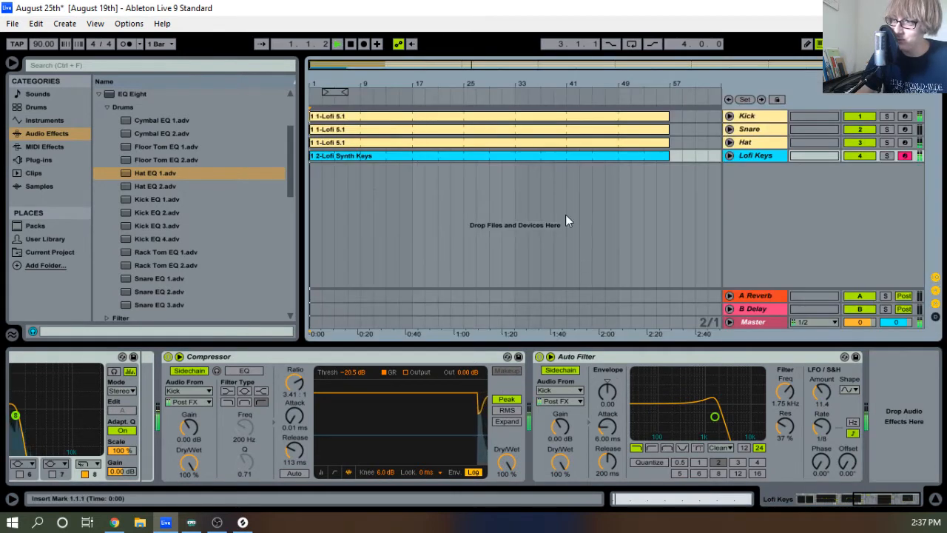
pyautogui.doubleClick(482, 156)
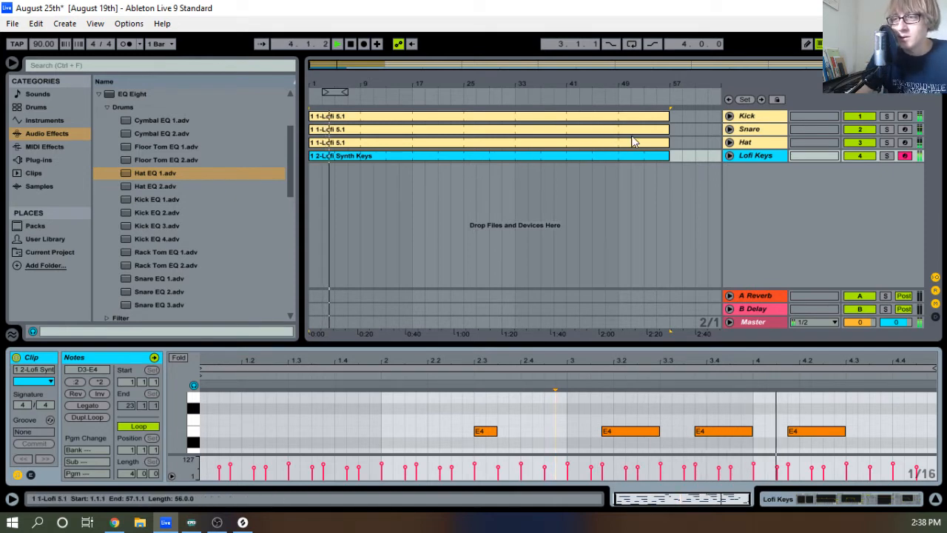
# Select the Snare track, return to Session View and show the Hat track's device chain
pyautogui.moveTo(668, 142)
pyautogui.mouseDown()
pyautogui.moveTo(562, 142)
pyautogui.moveTo(658, 135)
pyautogui.mouseUp()
pyautogui.click(747, 131)
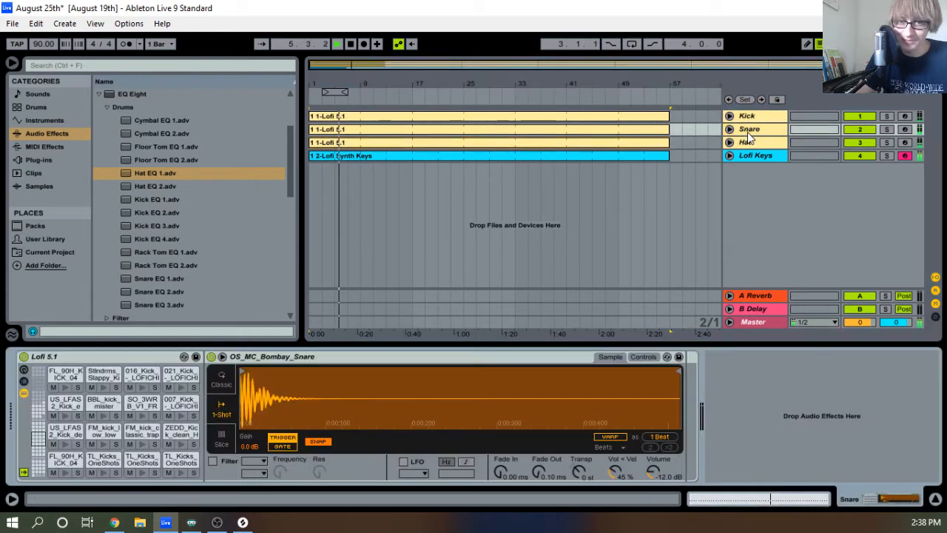
pyautogui.press('Tab')
pyautogui.click(432, 72)
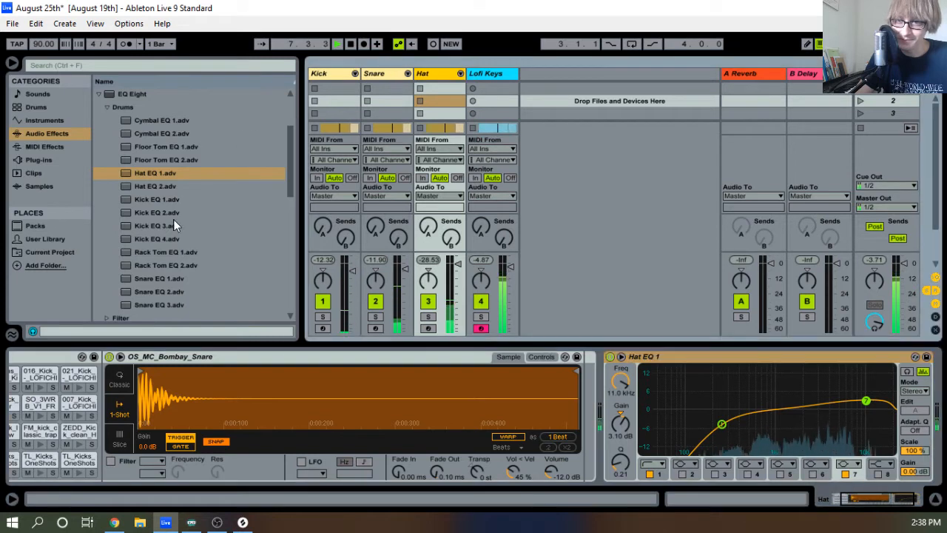
# Add the Snare EQ 1 preset to the Snare track and the Kick EQ 2 preset to the Kick track
pyautogui.click(381, 74)
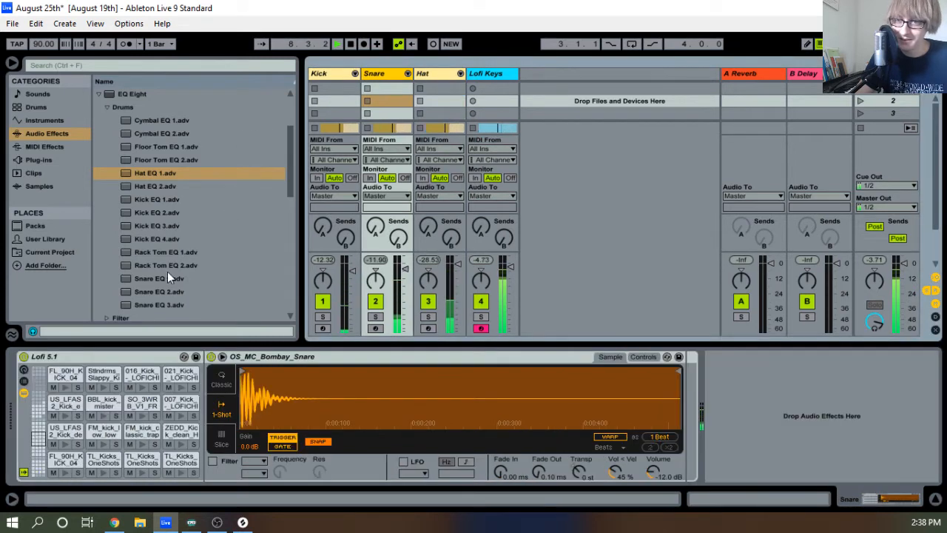
pyautogui.moveTo(167, 278); pyautogui.dragTo(745, 384)
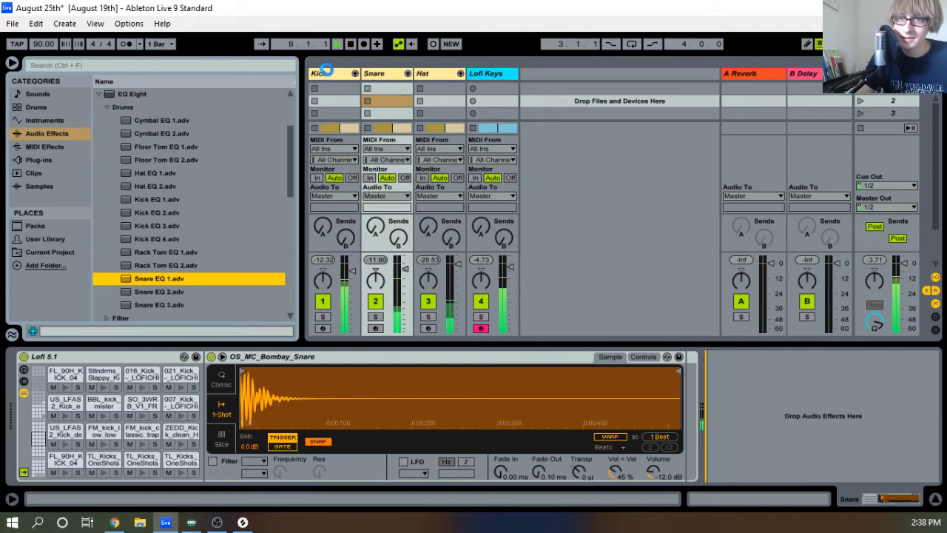
pyautogui.click(326, 73)
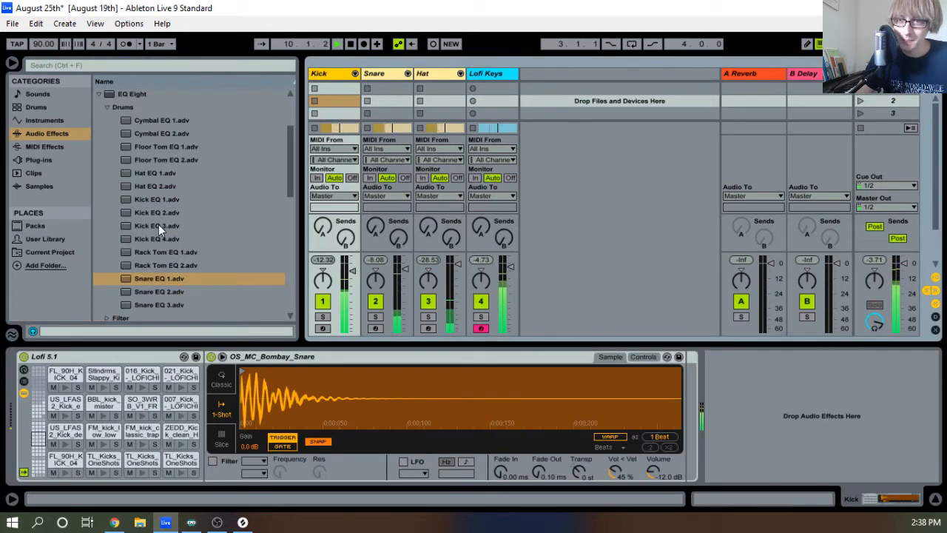
pyautogui.moveTo(158, 213); pyautogui.dragTo(739, 398)
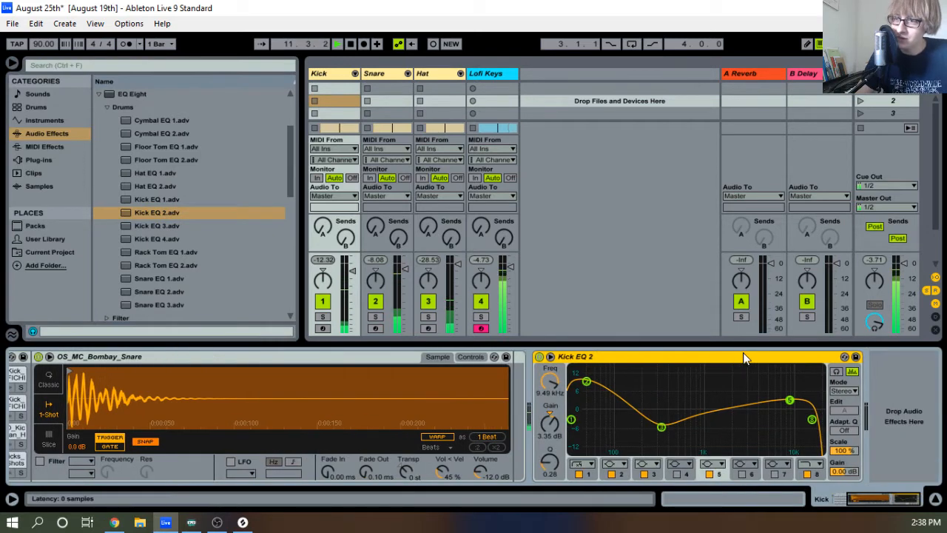
# Try a Tuner ahead of Kick EQ 2 on the Kick track and play the song from the start
pyautogui.scroll(-6, 173, 216)
pyautogui.scroll(8, 172, 219)
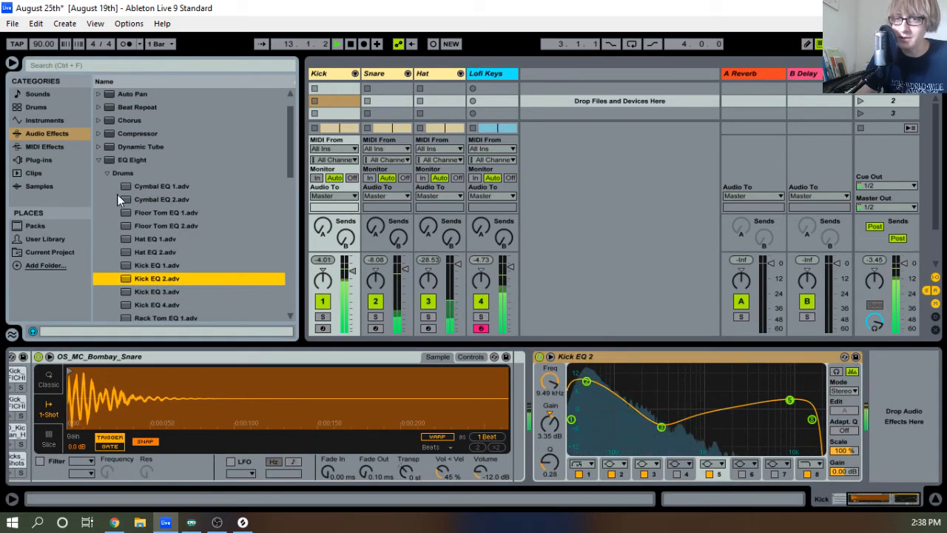
pyautogui.click(98, 161)
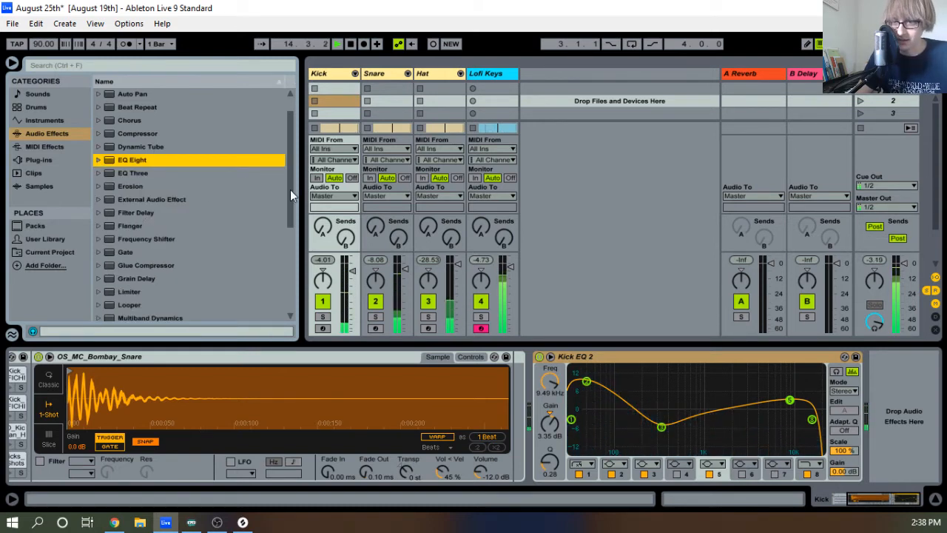
pyautogui.scroll(-5, 216, 244)
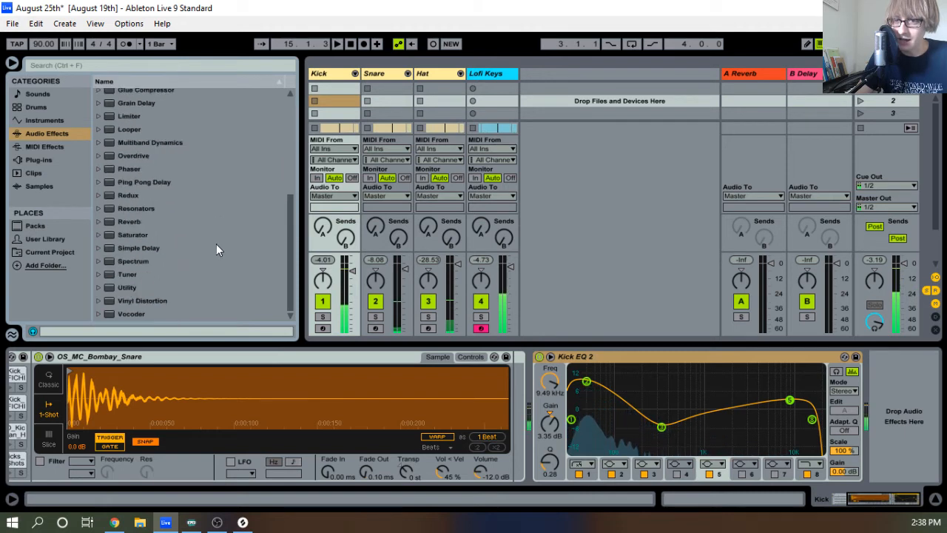
pyautogui.click(138, 274)
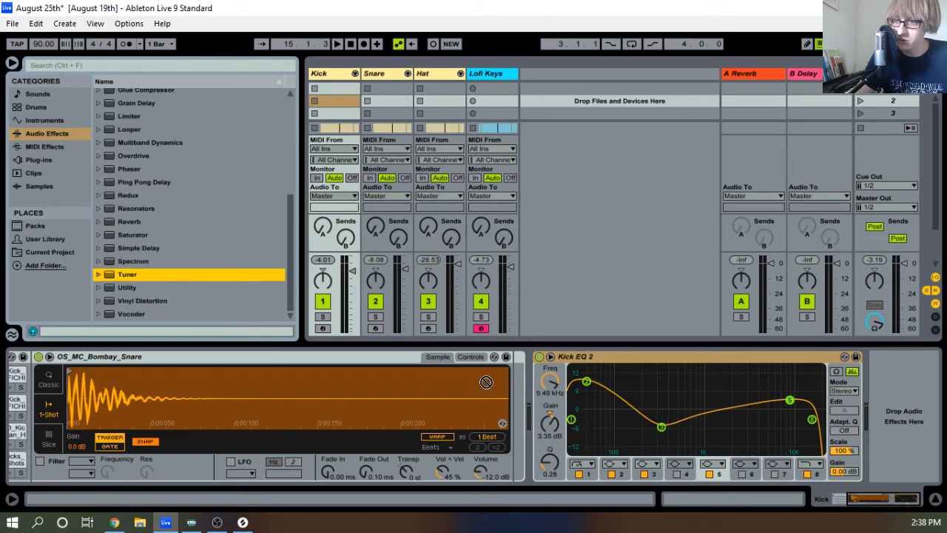
pyautogui.moveTo(486, 381); pyautogui.dragTo(527, 399)
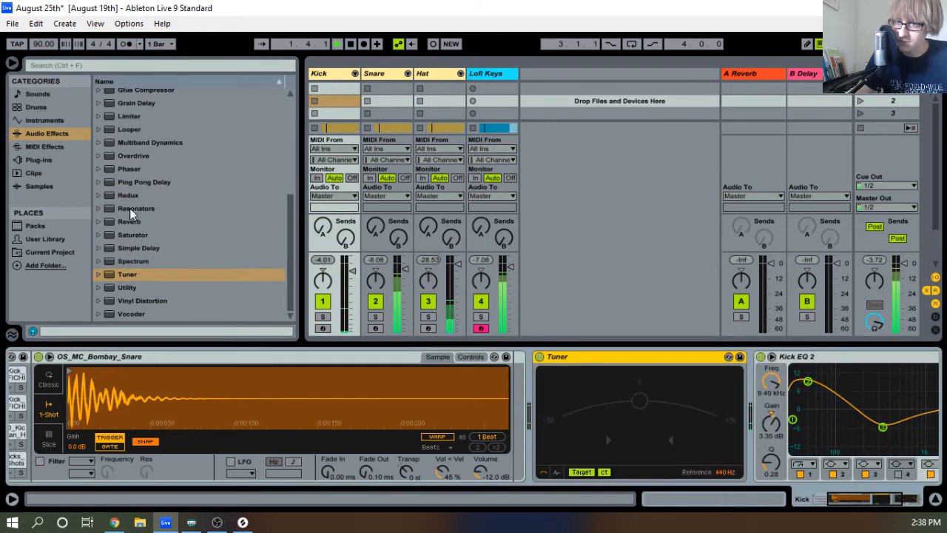
# Insert an EQ Eight after the Kick's drum rack and delete the Tuner behind it
pyautogui.scroll(5, 148, 240)
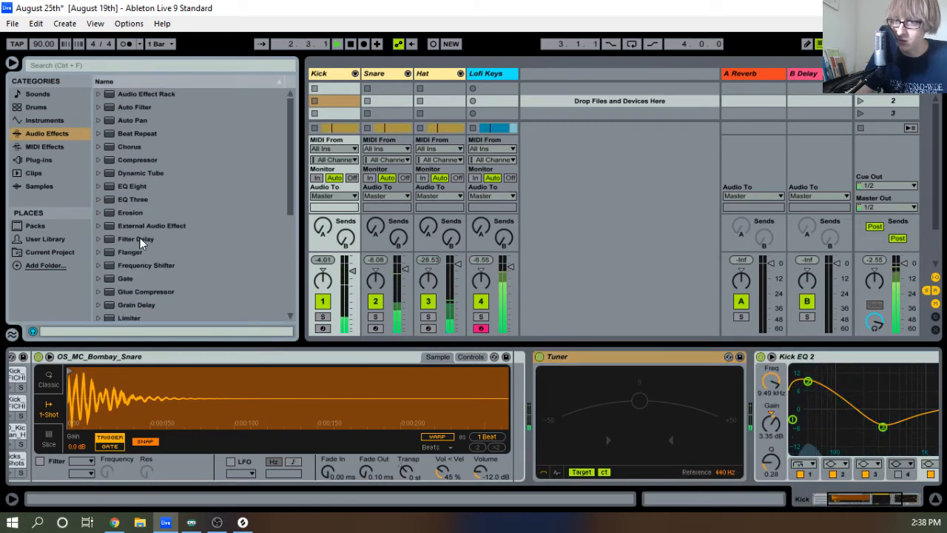
pyautogui.moveTo(135, 189)
pyautogui.mouseDown()
pyautogui.moveTo(180, 228)
pyautogui.moveTo(528, 409)
pyautogui.mouseUp()
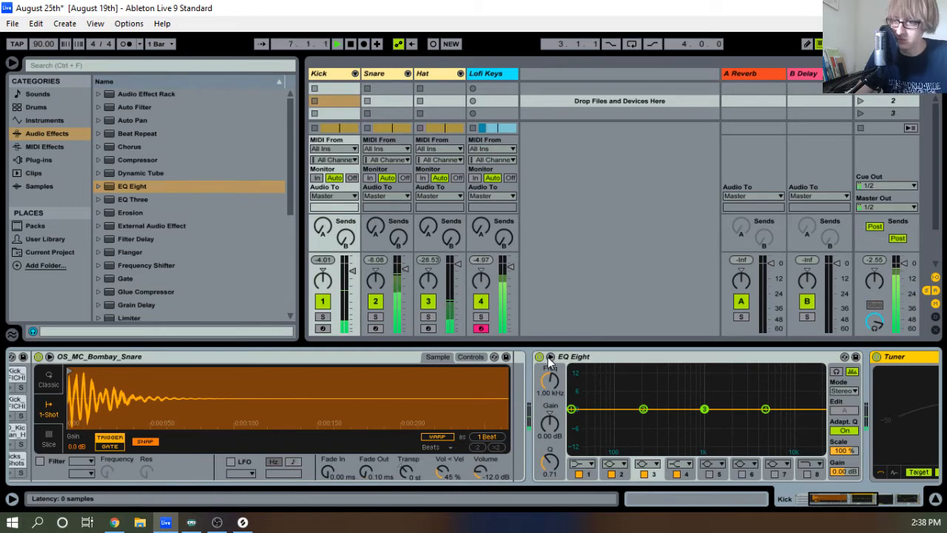
pyautogui.press('Delete')
# Examine the kick's frequency spectrum in the enlarged EQ Eight display during playback, restore the compact display and stop playback
pyautogui.click(285, 357)
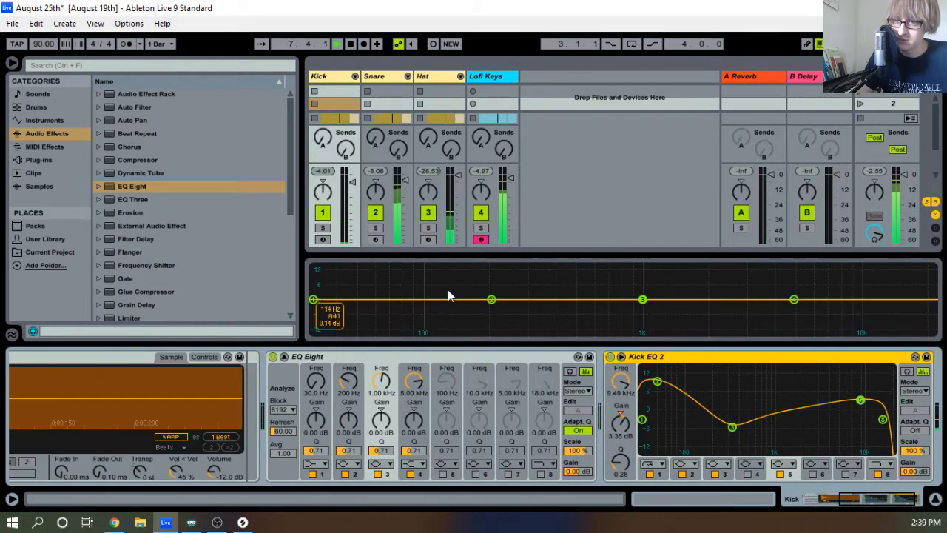
pyautogui.moveTo(461, 259); pyautogui.dragTo(449, 81)
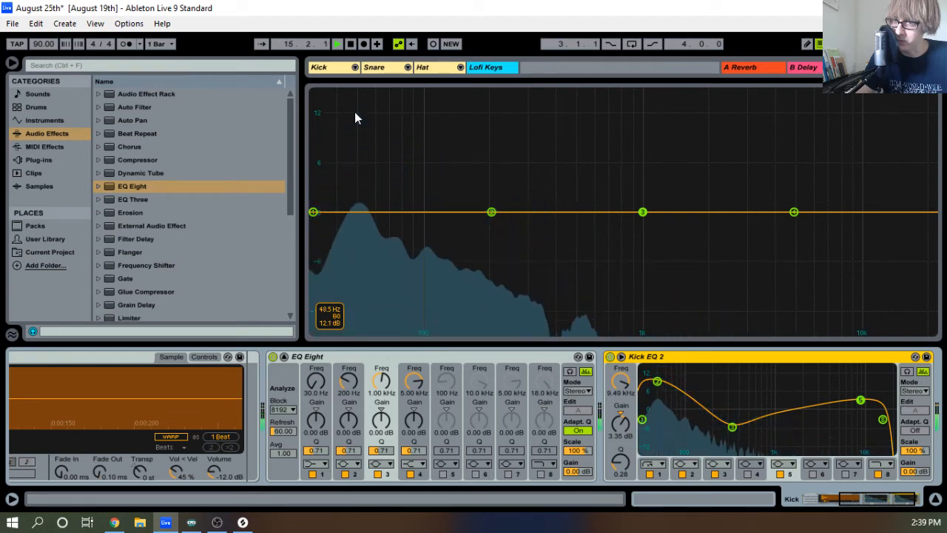
pyautogui.moveTo(435, 78); pyautogui.dragTo(464, 522)
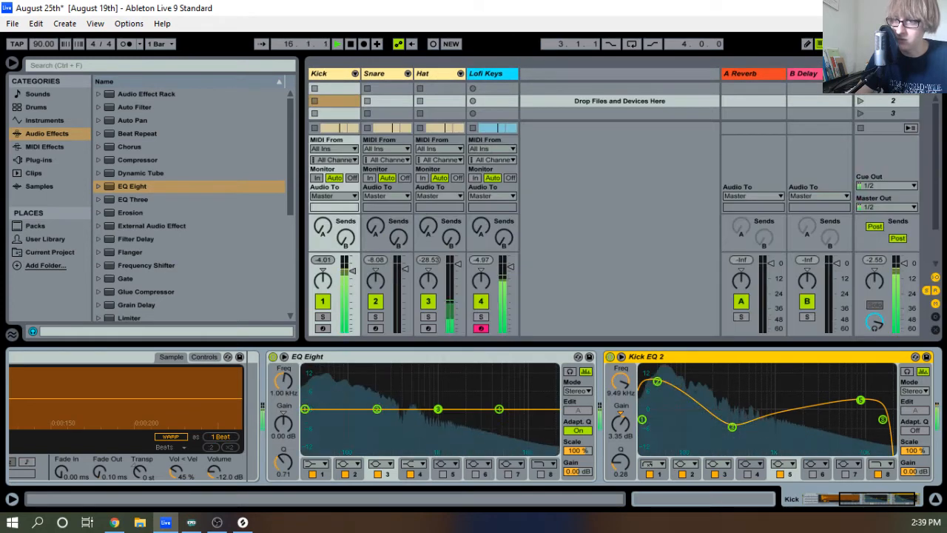
pyautogui.press('space')
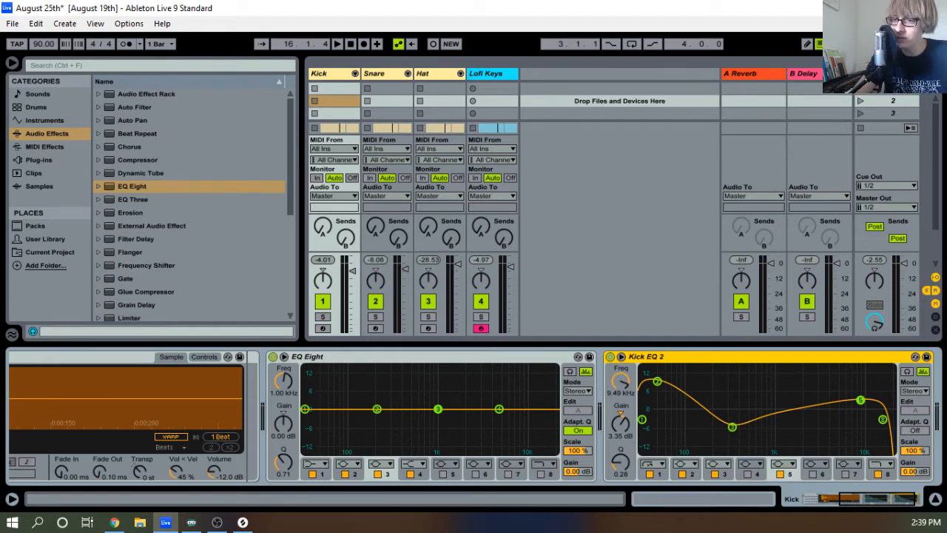
# Set the transposition of the FM_kick_classic_trap sample in the Kick's drum rack to -1 st while auditioning it in playback
pyautogui.hscroll(-6, 368, 378)
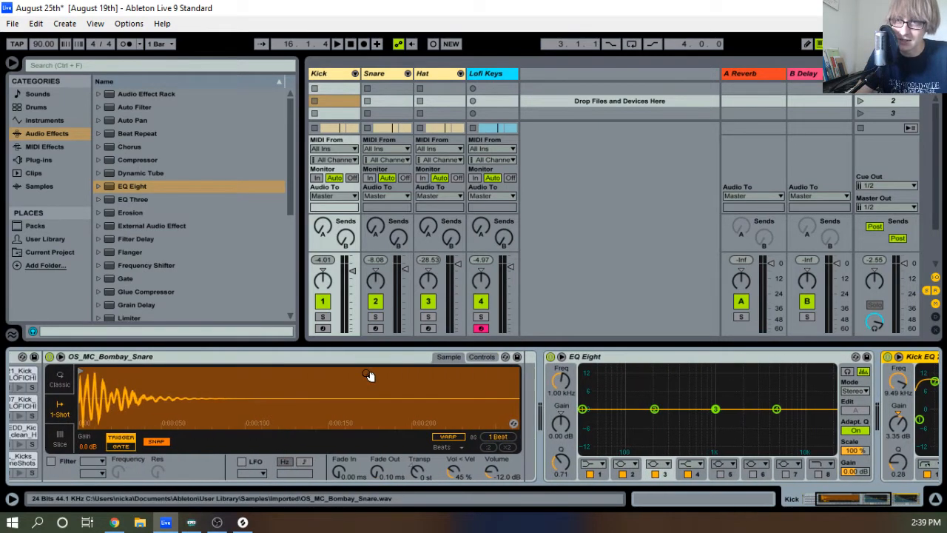
pyautogui.hscroll(-3, 368, 375)
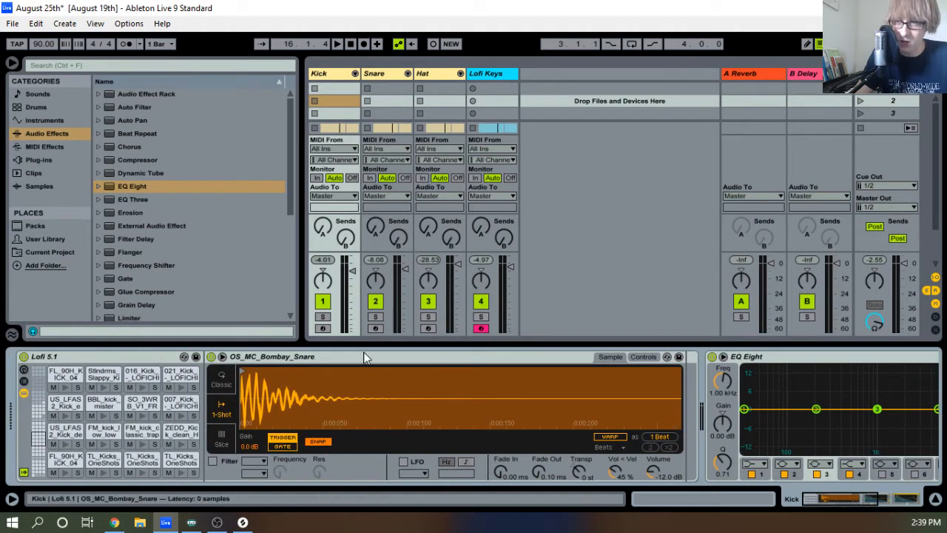
pyautogui.press('space')
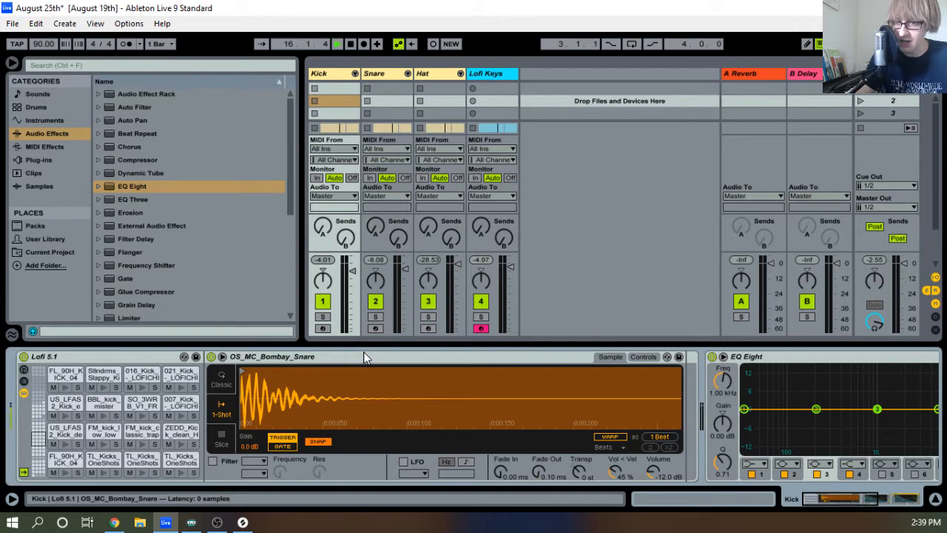
pyautogui.click(144, 432)
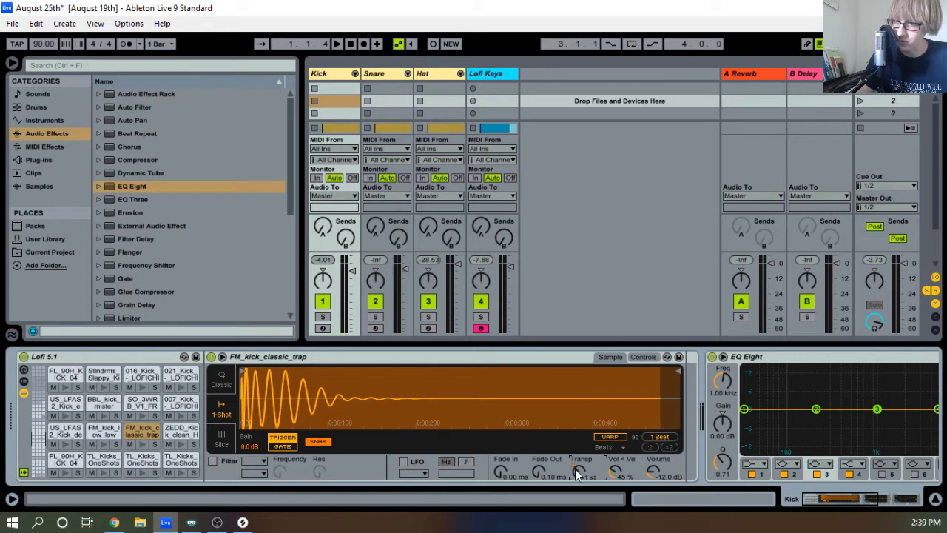
pyautogui.press('space')
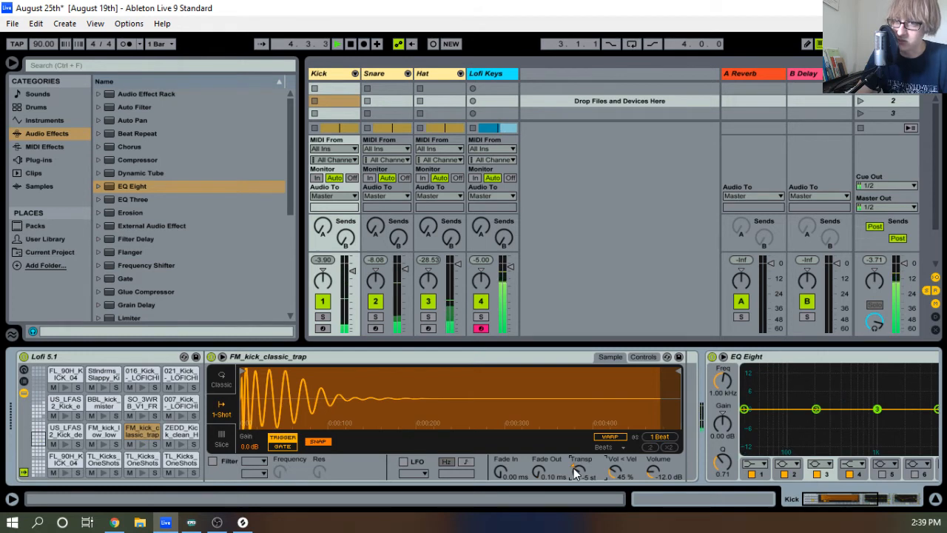
pyautogui.moveTo(573, 467)
pyautogui.mouseDown()
pyautogui.moveTo(573, 448)
pyautogui.moveTo(578, 467)
pyautogui.mouseUp()
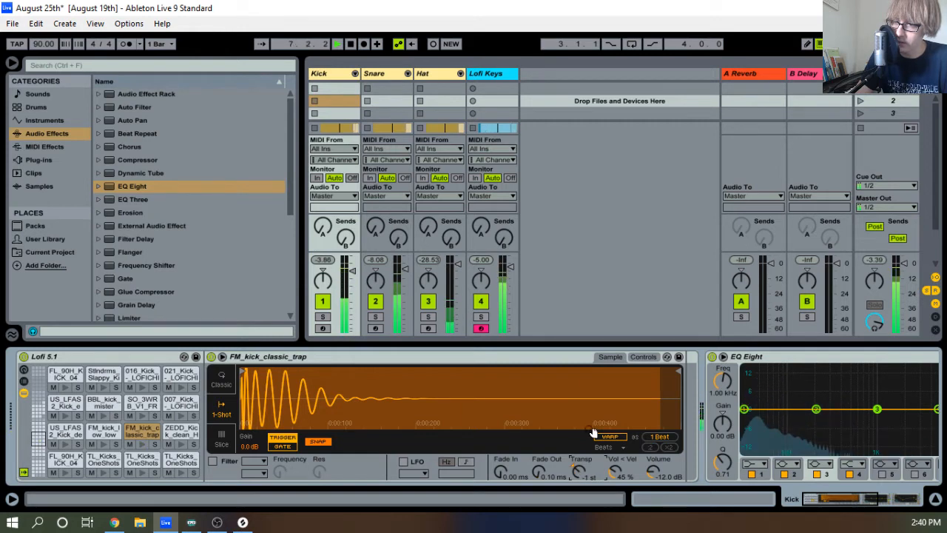
# Check the transposed kick's spectrum in the enlarged EQ Eight display, restore the compact display and return to Arrangement View
pyautogui.click(724, 357)
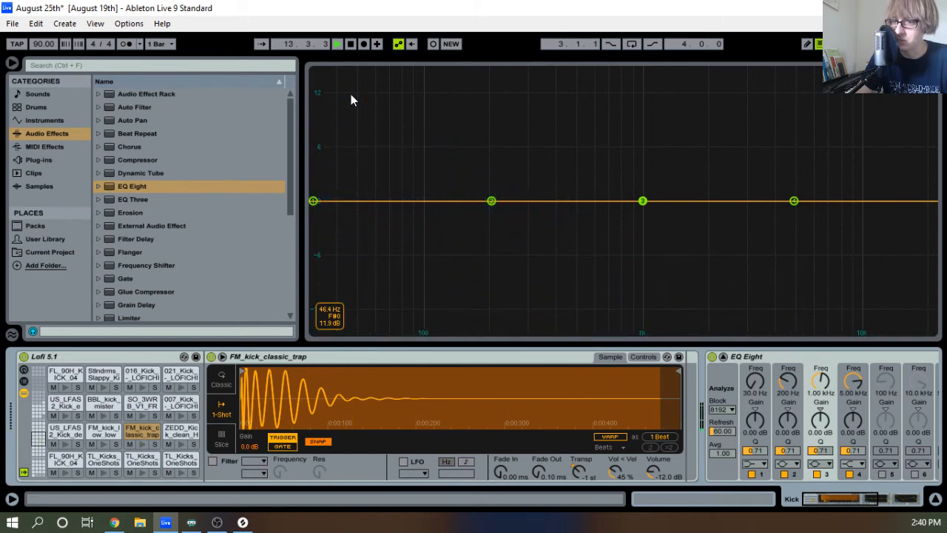
pyautogui.moveTo(397, 61); pyautogui.dragTo(465, 526)
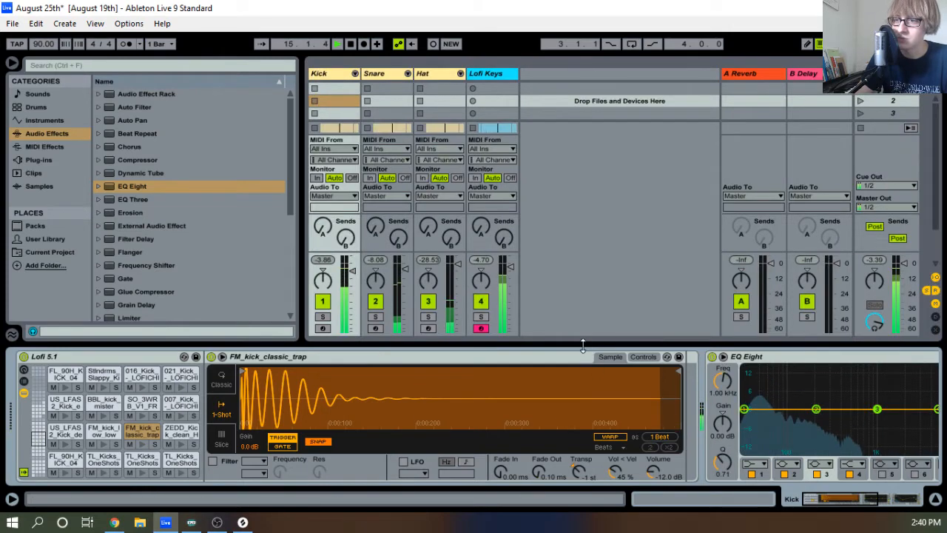
pyautogui.moveTo(583, 343); pyautogui.dragTo(527, 428)
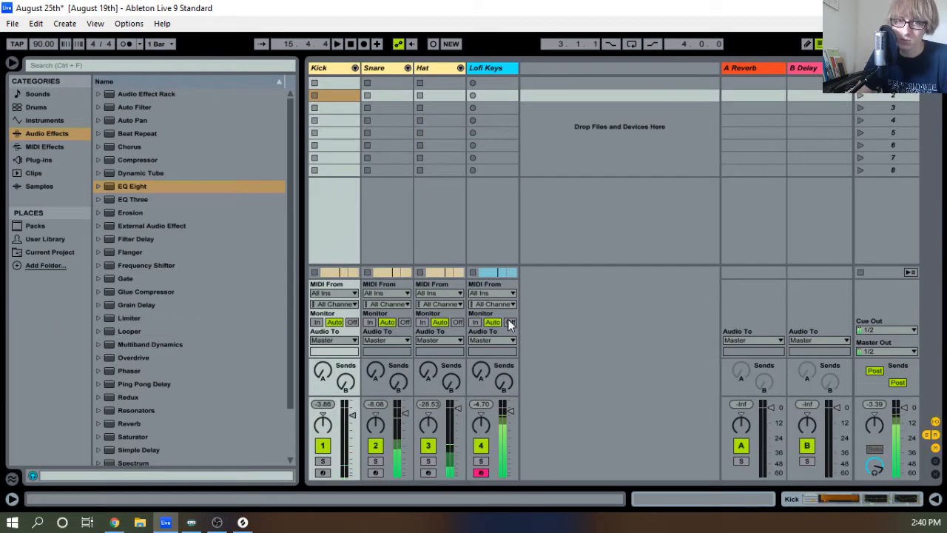
pyautogui.press('Tab')
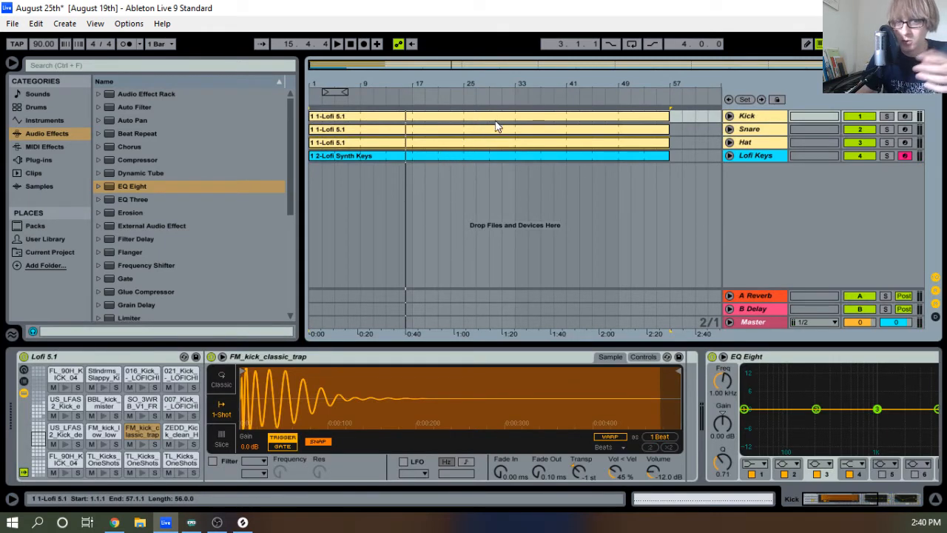
# Open the Lofi Keys clip in an enlarged note editor and select the notes in bar 3
pyautogui.click(441, 155)
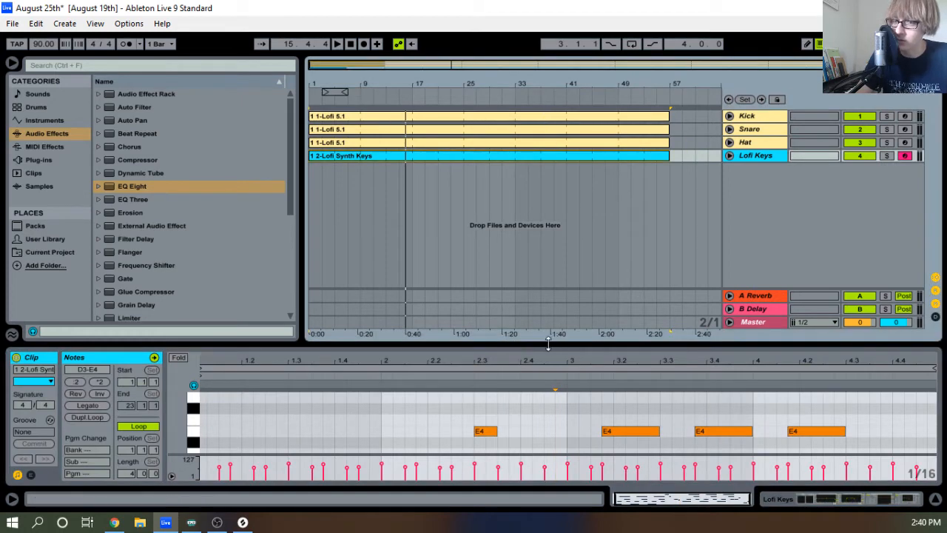
pyautogui.moveTo(548, 342); pyautogui.dragTo(631, 137)
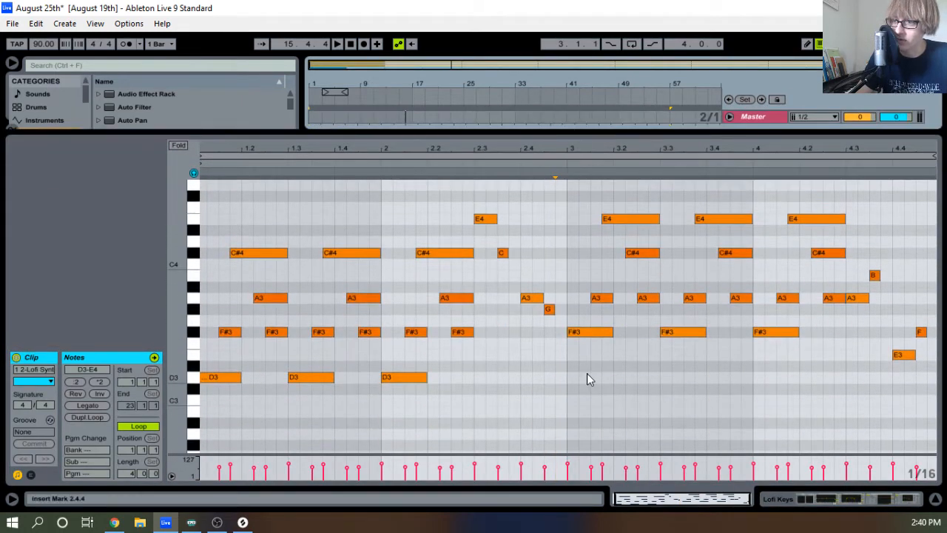
pyautogui.moveTo(587, 373); pyautogui.dragTo(574, 329)
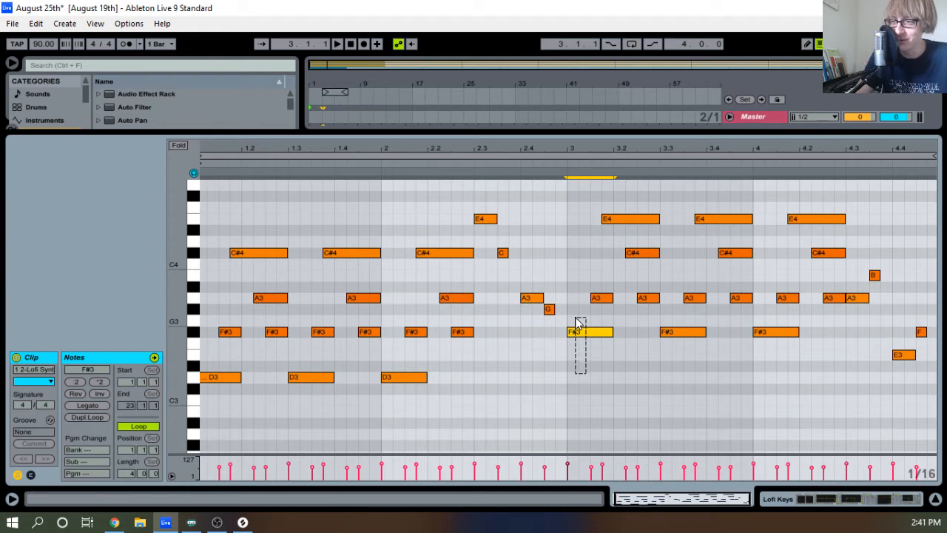
pyautogui.moveTo(591, 200); pyautogui.dragTo(769, 18)
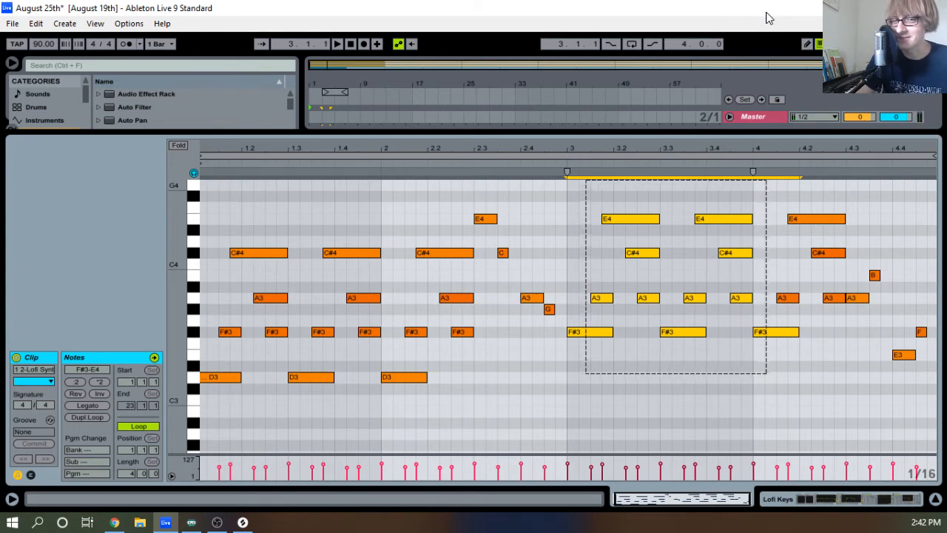
pyautogui.moveTo(769, 18)
pyautogui.mouseDown()
pyautogui.moveTo(810, 23)
pyautogui.moveTo(753, 27)
pyautogui.mouseUp()
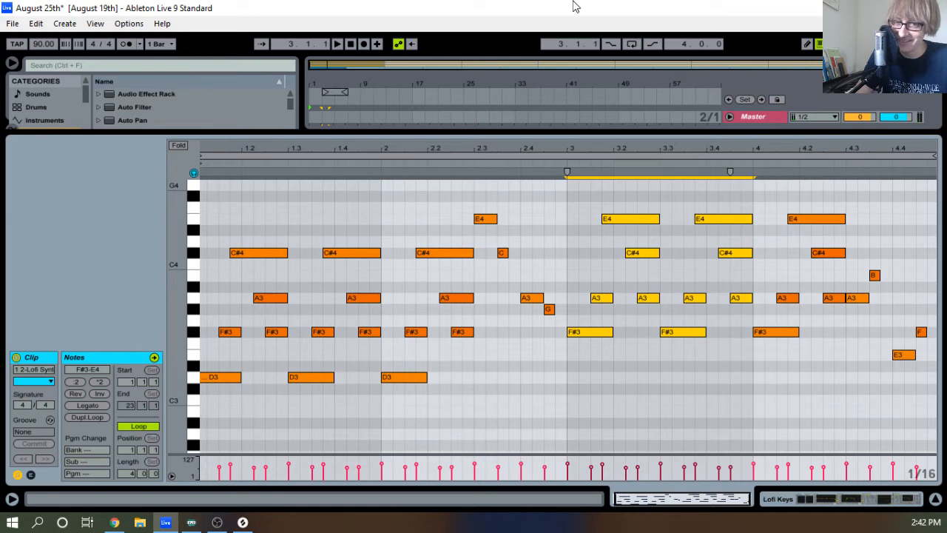
# Select the bar 3 notes of the Lofi Keys clip again for examination, and close the note editor
pyautogui.moveTo(577, 133); pyautogui.dragTo(508, 357)
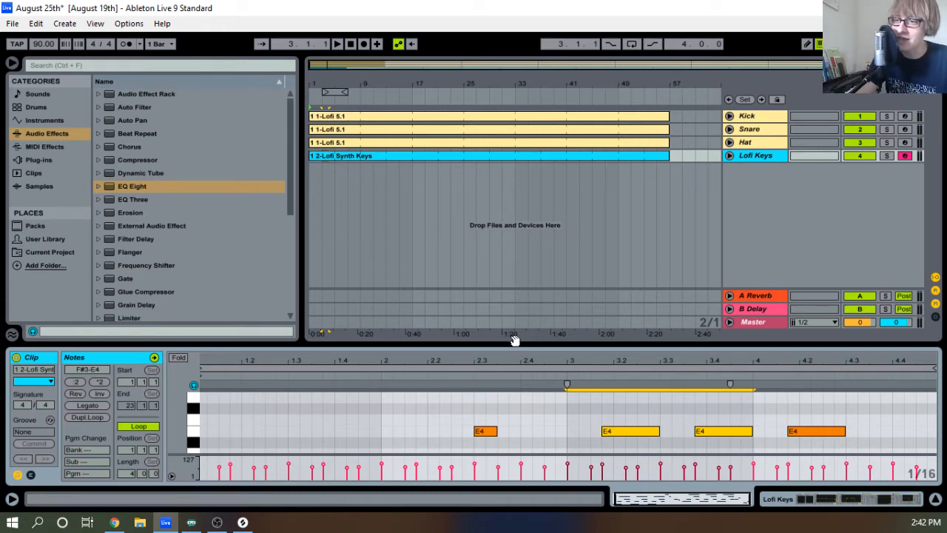
pyautogui.moveTo(510, 338); pyautogui.dragTo(563, 82)
pyautogui.moveTo(558, 163); pyautogui.dragTo(578, 360)
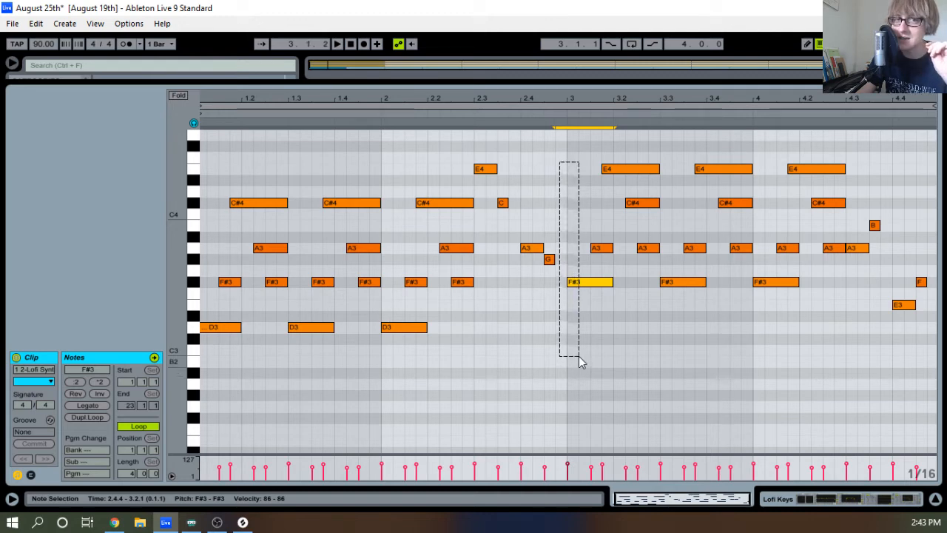
pyautogui.moveTo(568, 361); pyautogui.dragTo(732, 363)
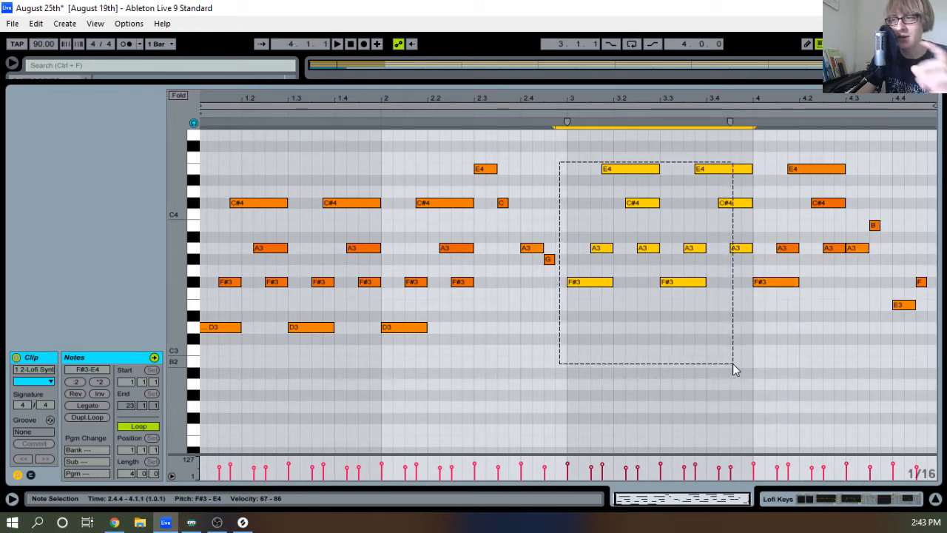
pyautogui.moveTo(732, 363); pyautogui.dragTo(699, 379)
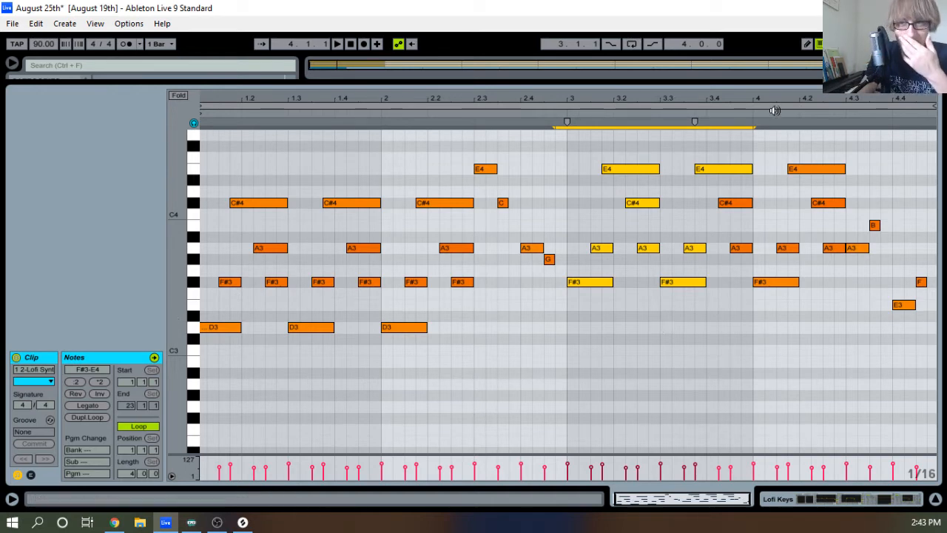
pyautogui.moveTo(450, 85); pyautogui.dragTo(500, 471)
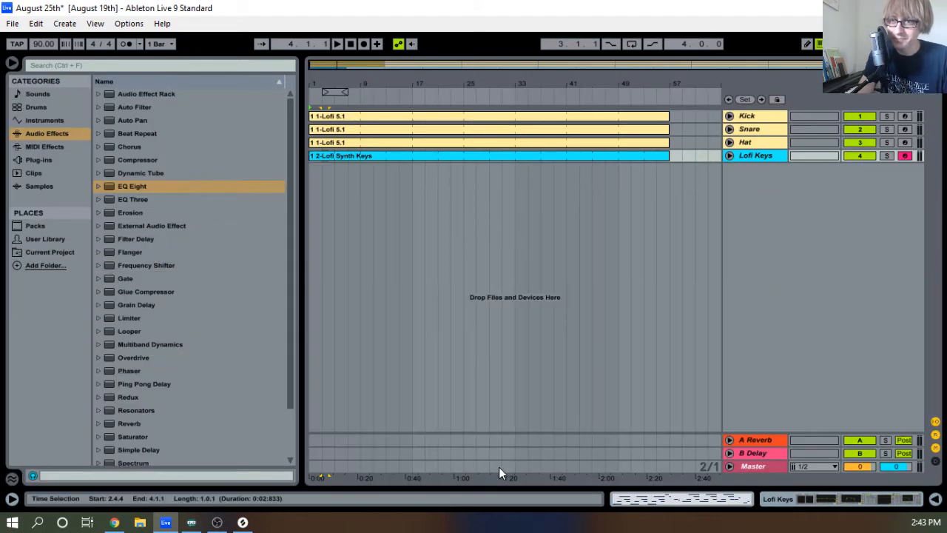
# Play the arrangement from the start to listen to the drums and keys together
pyautogui.click(341, 43)
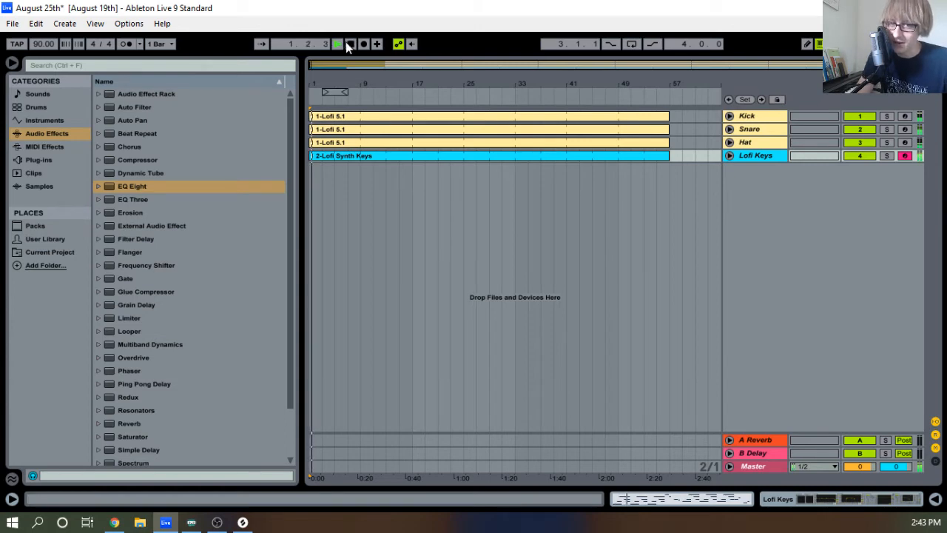
pyautogui.click(351, 44)
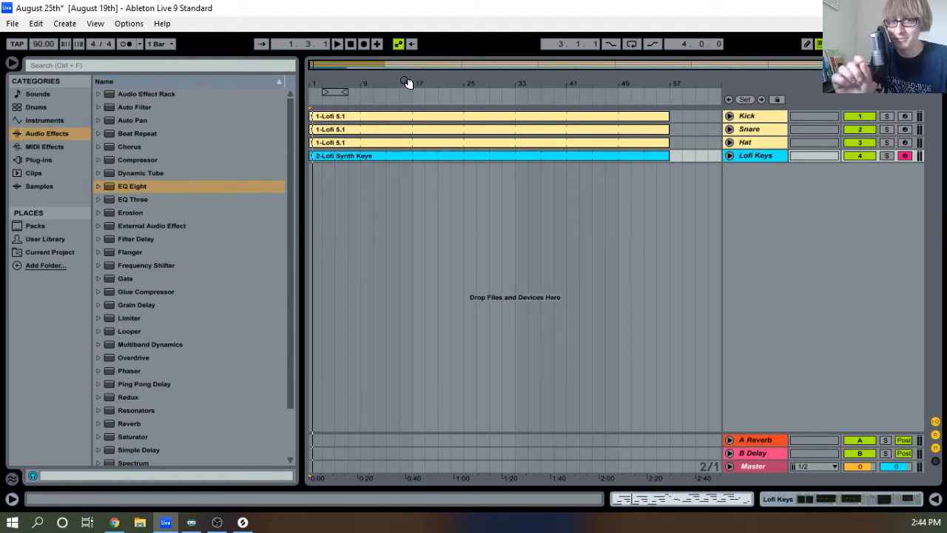
pyautogui.press('space')
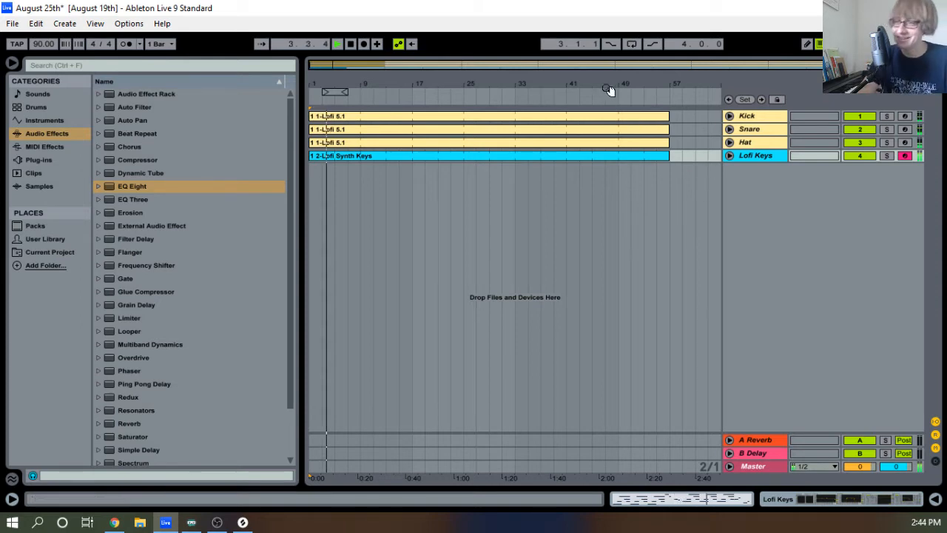
# Add the Glue Compressor preset "Drum - full parallel" to the end of the Kick track's effect chain
pyautogui.doubleClick(727, 135)
pyautogui.click(749, 119)
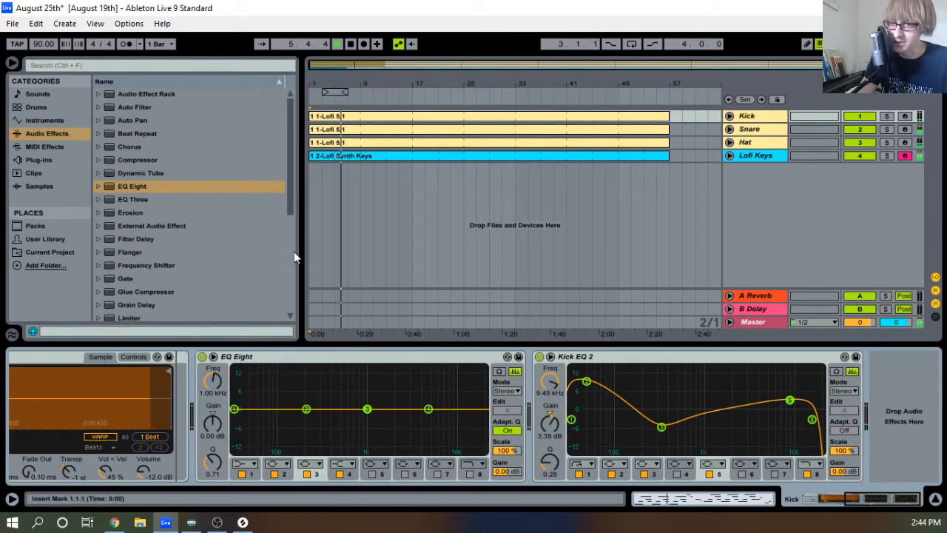
pyautogui.scroll(-3, 209, 230)
pyautogui.scroll(-1, 209, 230)
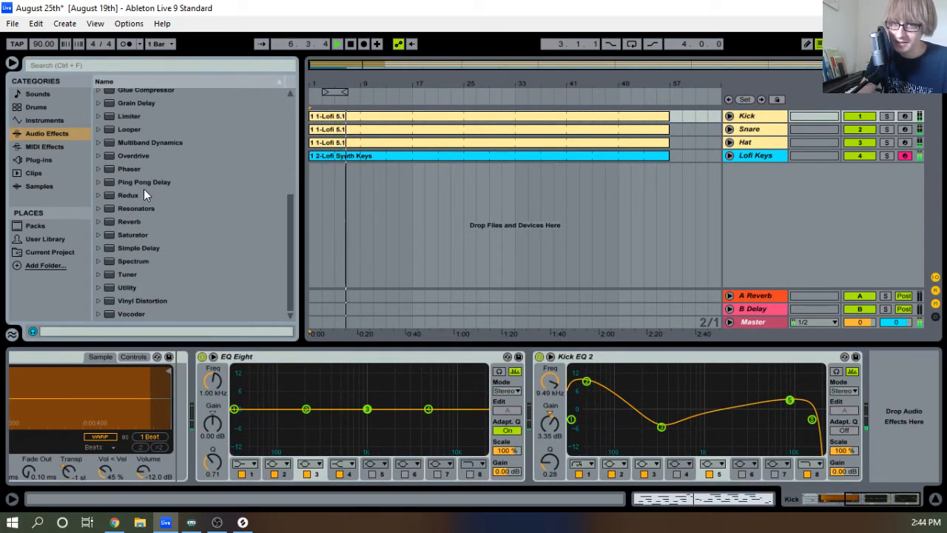
pyautogui.scroll(-1, 116, 194)
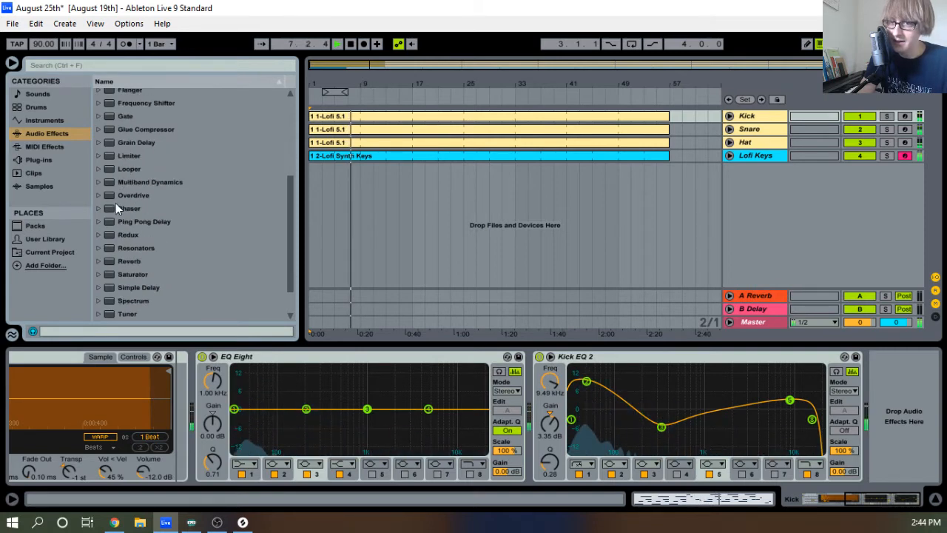
pyautogui.scroll(1, 103, 219)
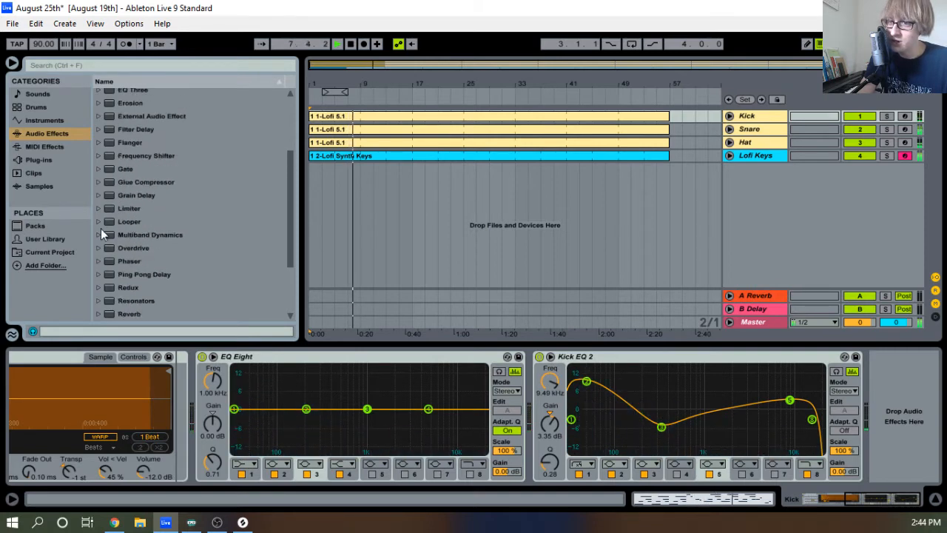
pyautogui.click(100, 182)
pyautogui.moveTo(138, 236); pyautogui.dragTo(880, 381)
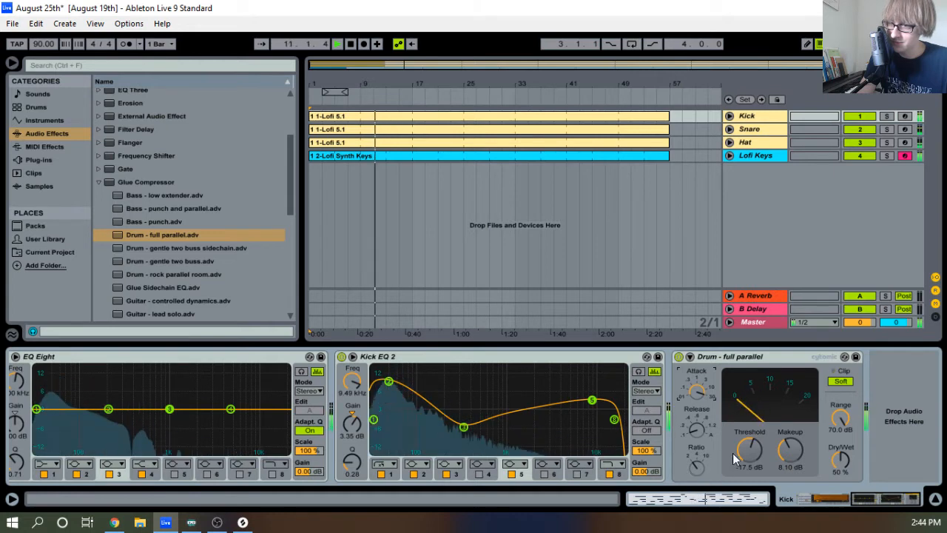
# Set the Kick compressor's threshold to -28.9 dB and makeup to 9.21 dB, and lower the Kick's mixer volume slightly
pyautogui.moveTo(748, 449); pyautogui.dragTo(749, 483)
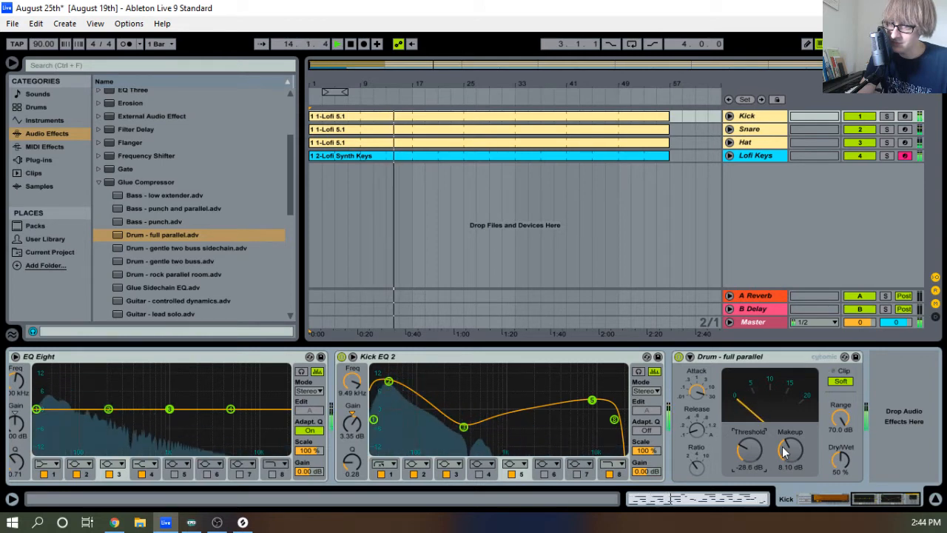
pyautogui.moveTo(785, 453); pyautogui.dragTo(751, 446)
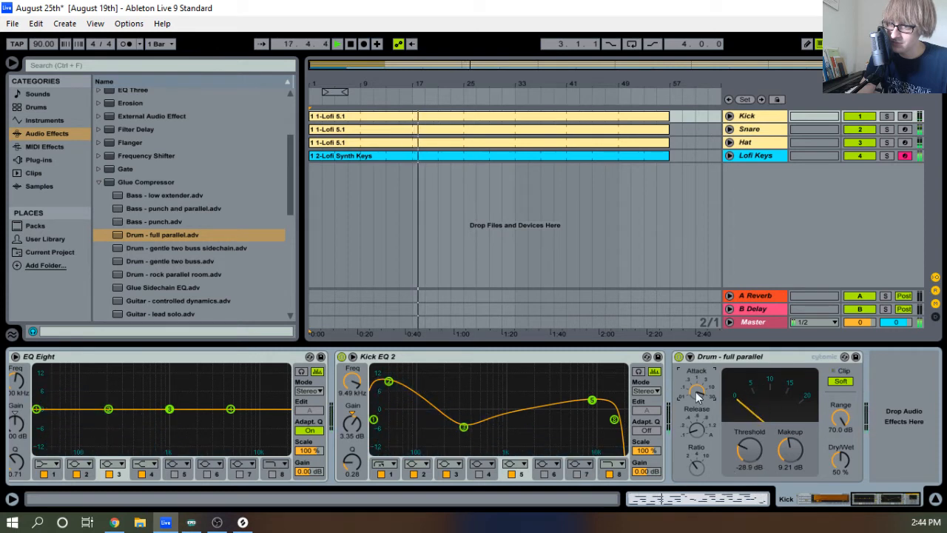
pyautogui.press('Tab')
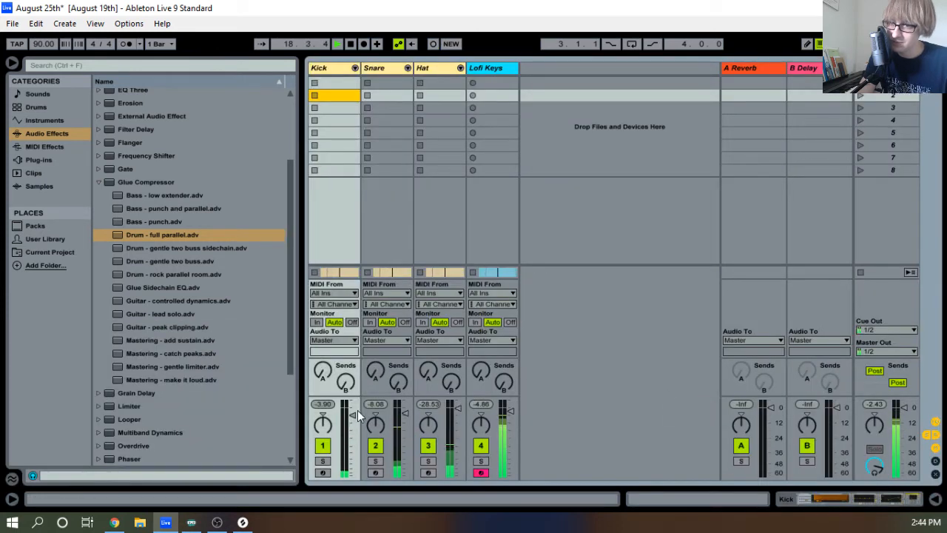
pyautogui.press('Tab')
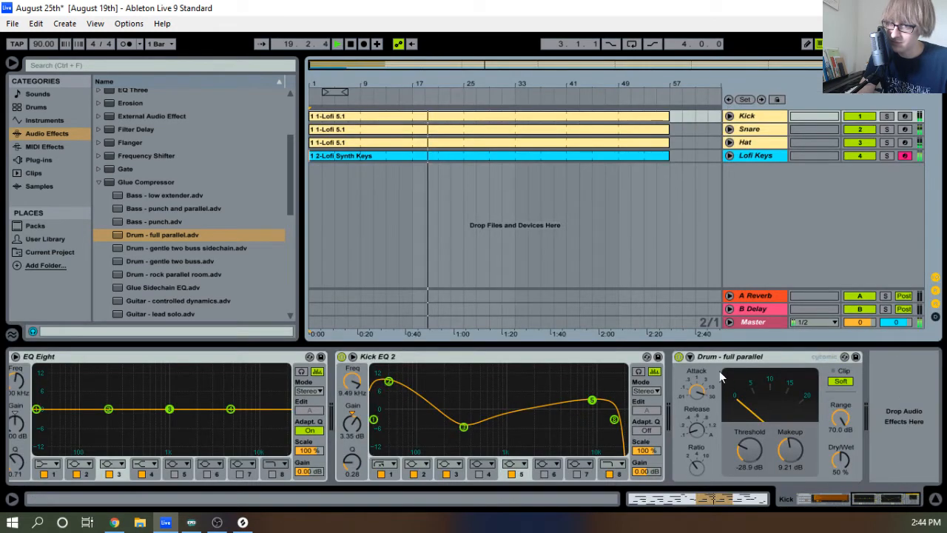
# Move the compressor between EQ Eight and Kick EQ 2 on the Kick track, and review the Kick's mixer volume
pyautogui.moveTo(743, 360); pyautogui.dragTo(440, 413)
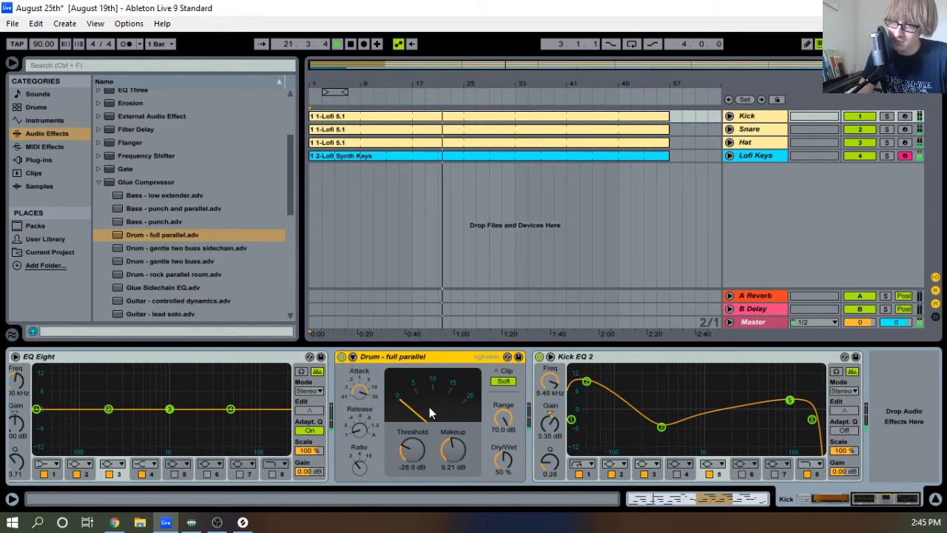
pyautogui.press('Tab')
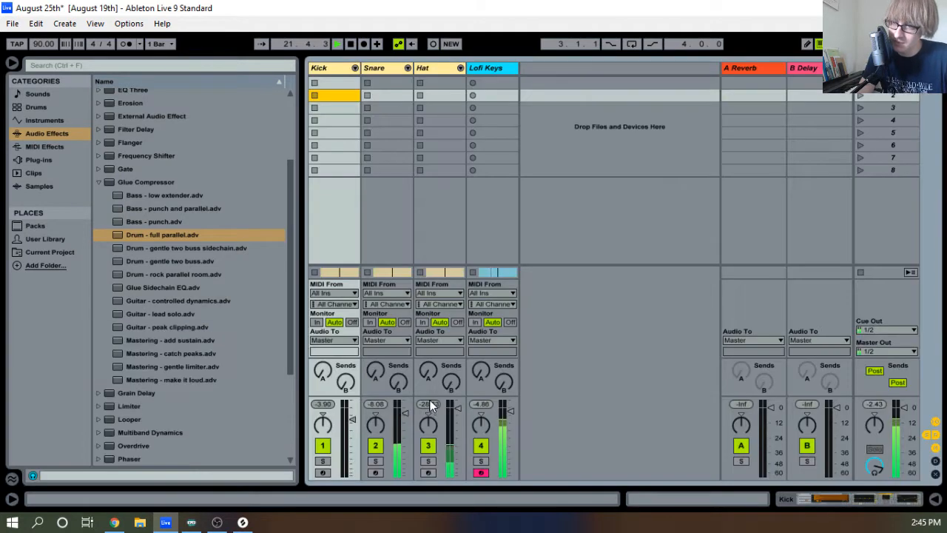
pyautogui.click(353, 419)
pyautogui.press('Tab')
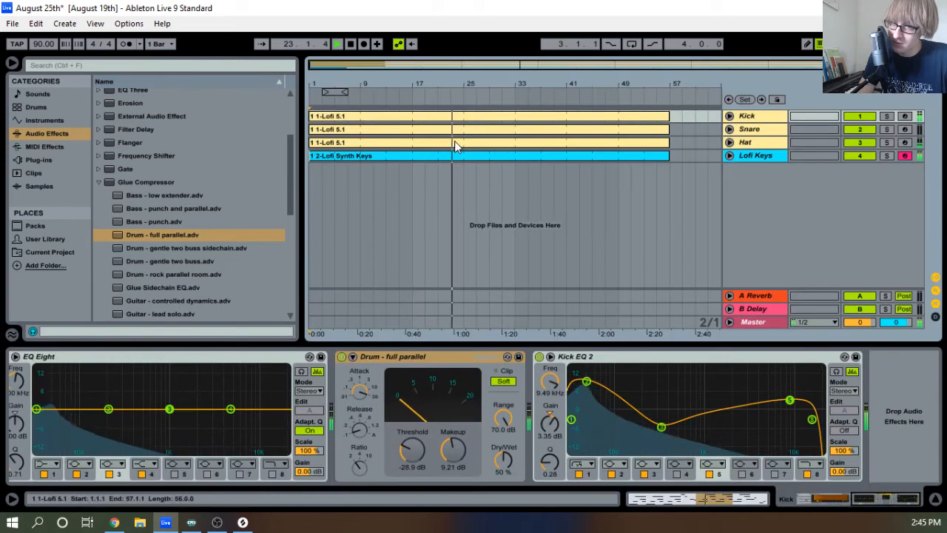
# Open the Kick clip in an enlarged note editor, stop playback, and bring the FM_kick_classic_trap notes into view
pyautogui.hotkey('shift', 'Tab')
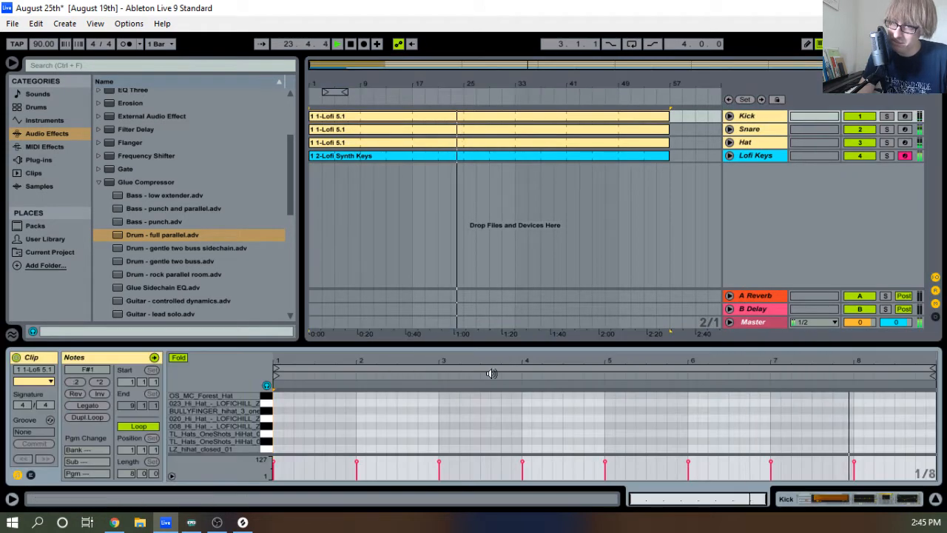
pyautogui.moveTo(478, 345); pyautogui.dragTo(468, 164)
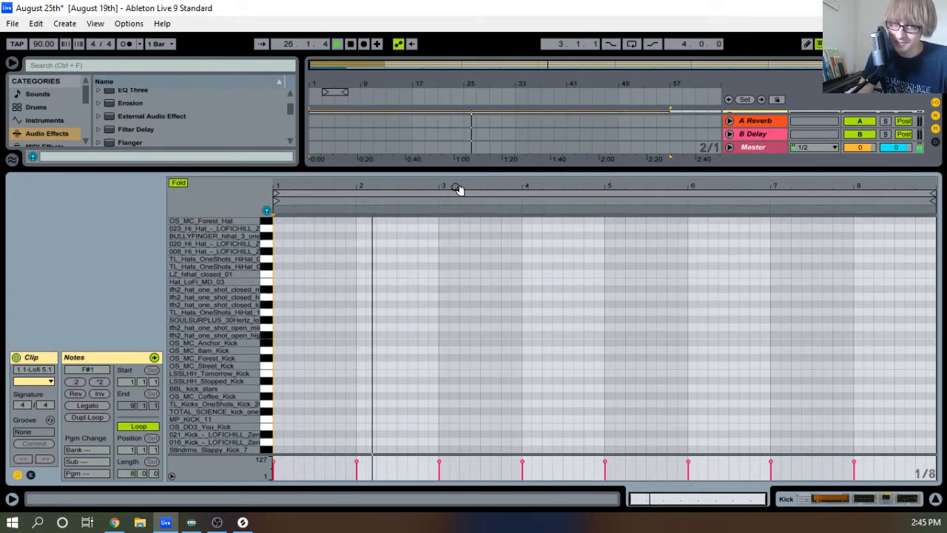
pyautogui.press('space')
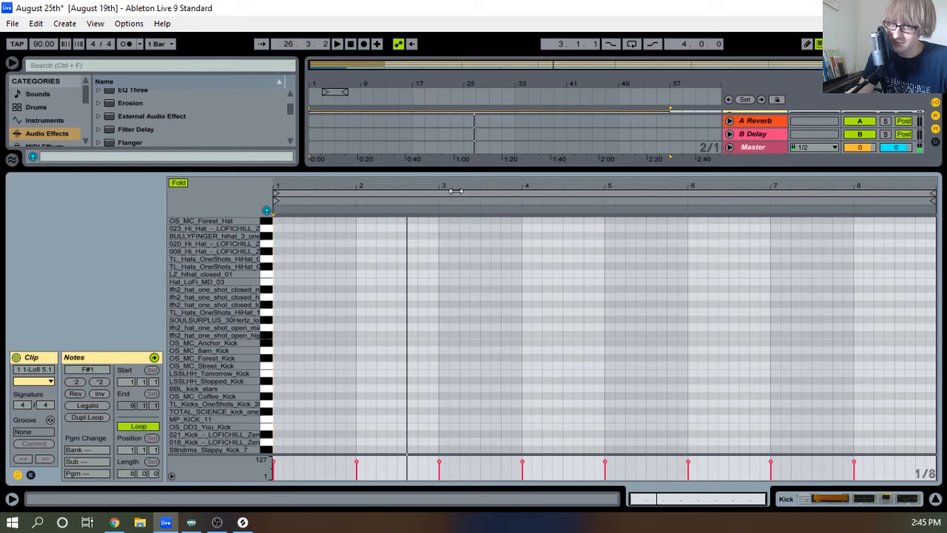
pyautogui.click(434, 290)
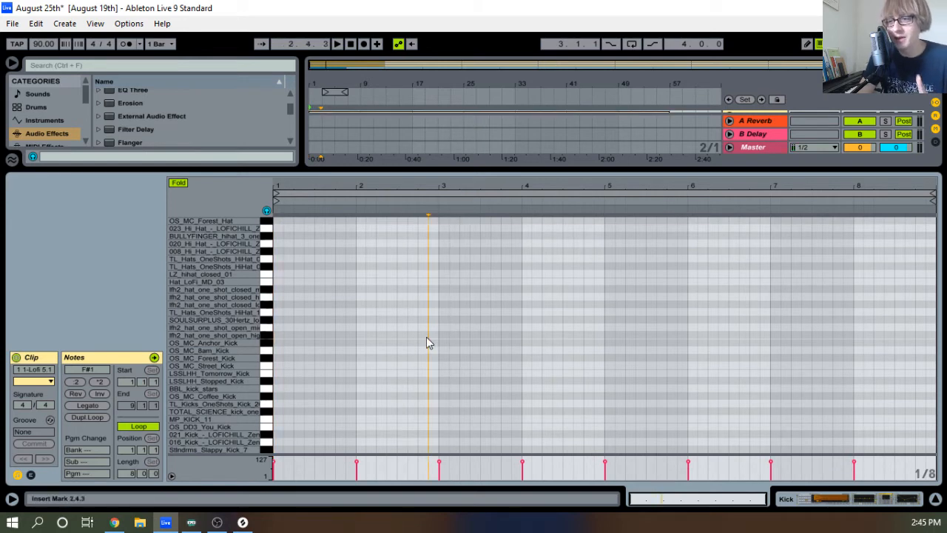
pyautogui.scroll(-5, 440, 332)
pyautogui.scroll(-2, 418, 332)
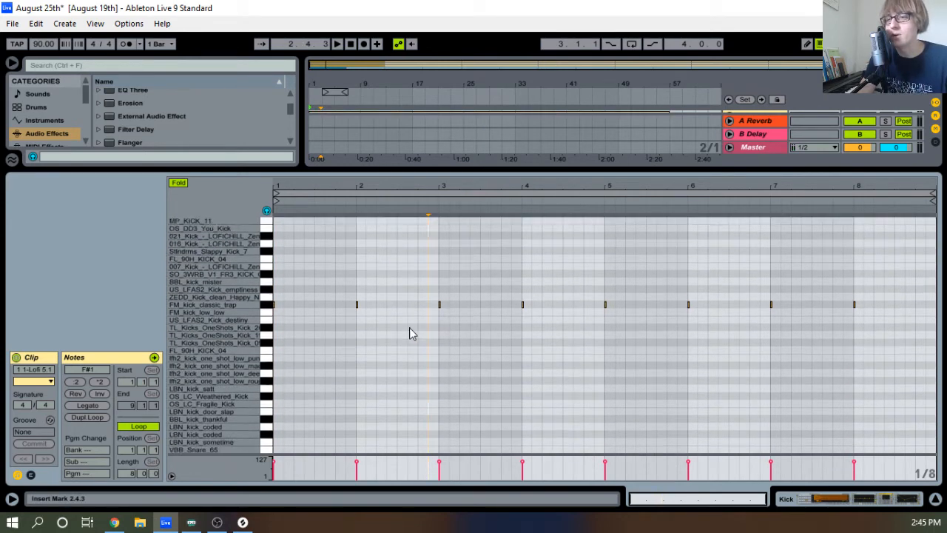
pyautogui.scroll(3, 409, 332)
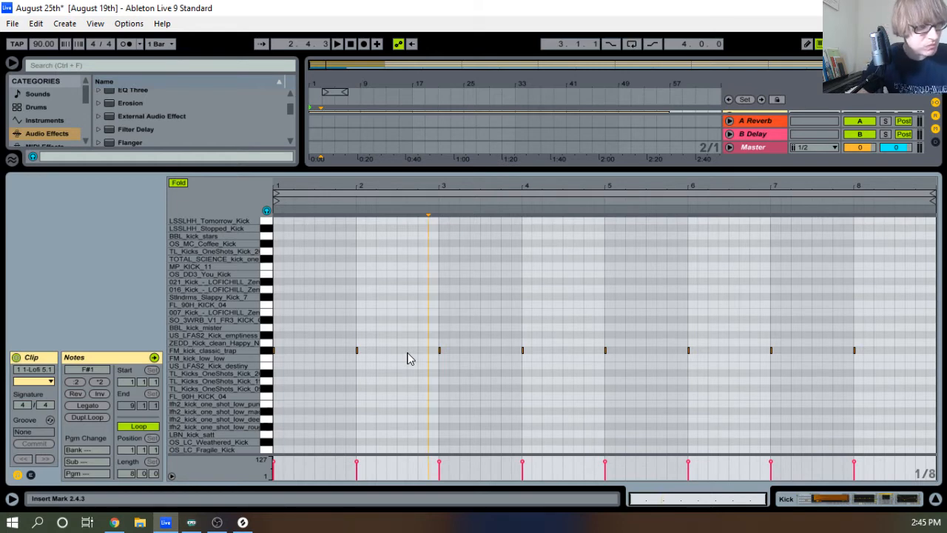
# Copy the FM_kick_classic_trap note at the start of bar 2 to position 2.4.2 in the Kick clip
pyautogui.press('space')
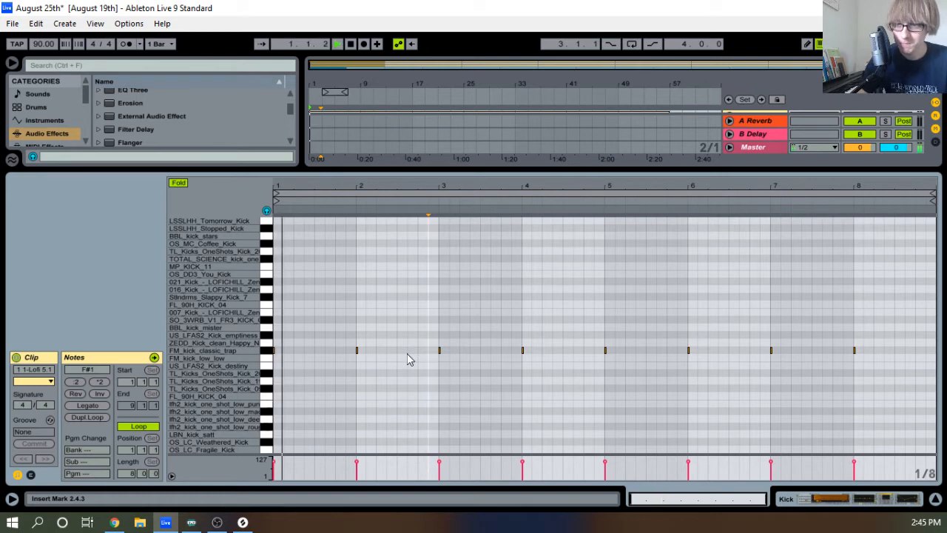
pyautogui.press('space')
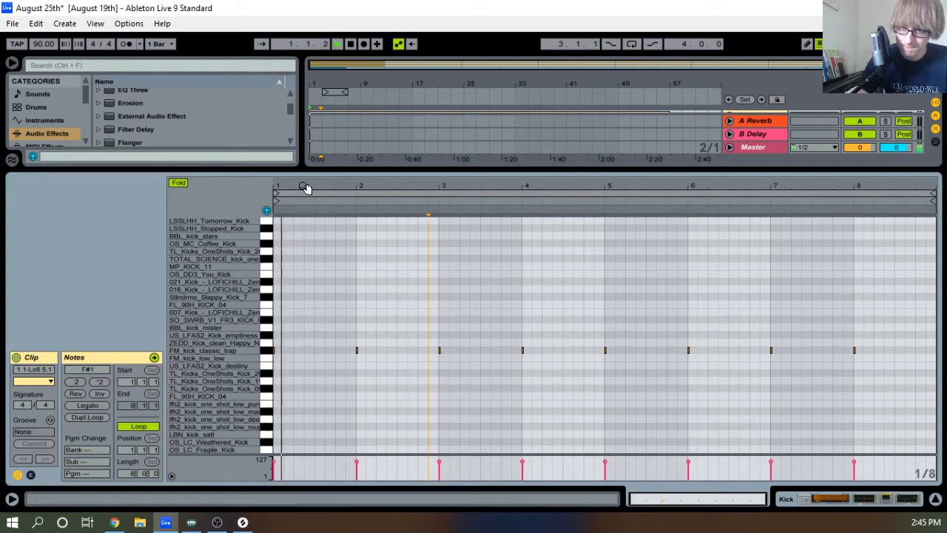
pyautogui.moveTo(307, 186); pyautogui.dragTo(307, 223)
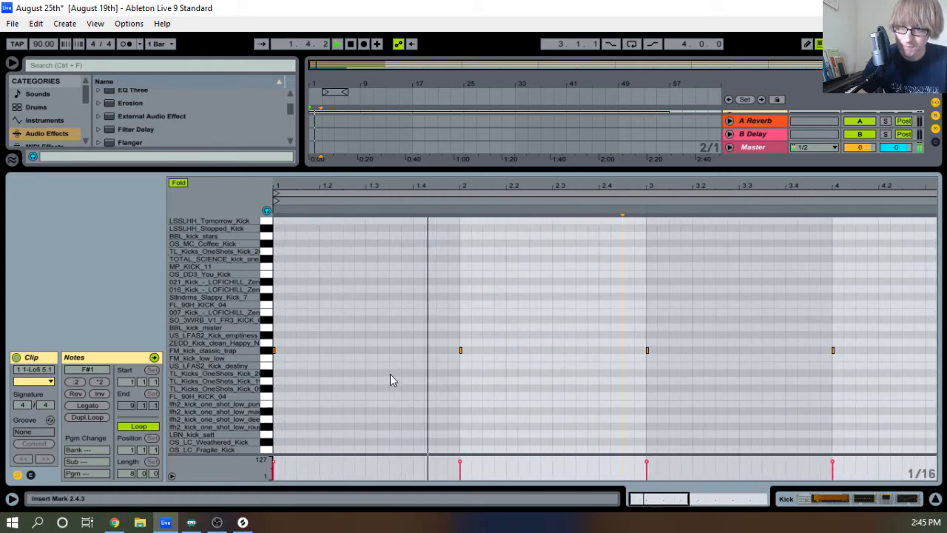
pyautogui.moveTo(478, 339); pyautogui.dragTo(459, 393)
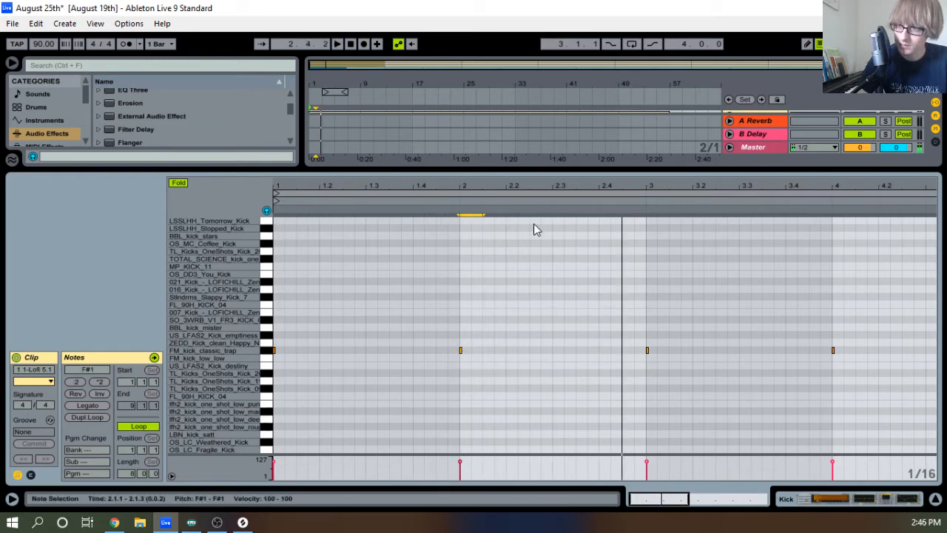
pyautogui.click(448, 203)
pyautogui.click(599, 359)
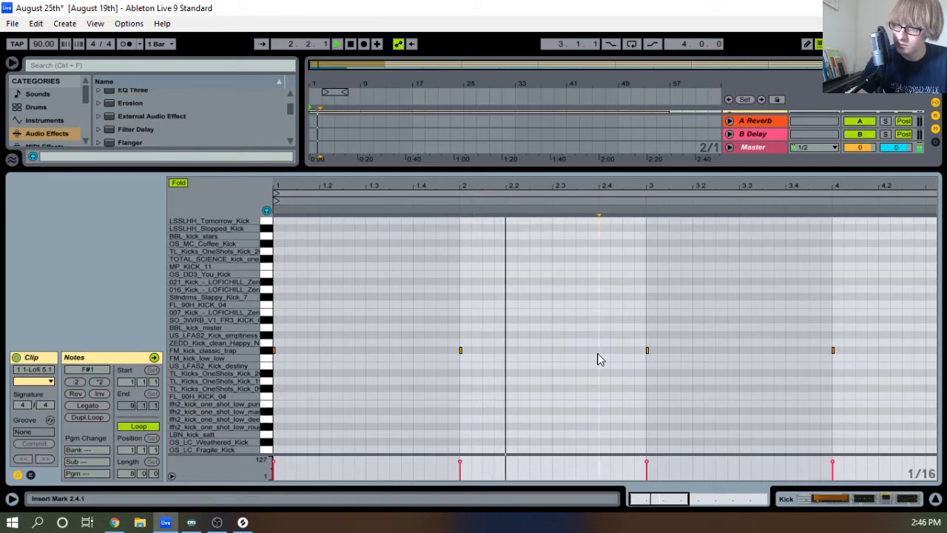
pyautogui.keyDown('ctrl'); pyautogui.scroll(3, 634, 305); pyautogui.keyUp('ctrl')
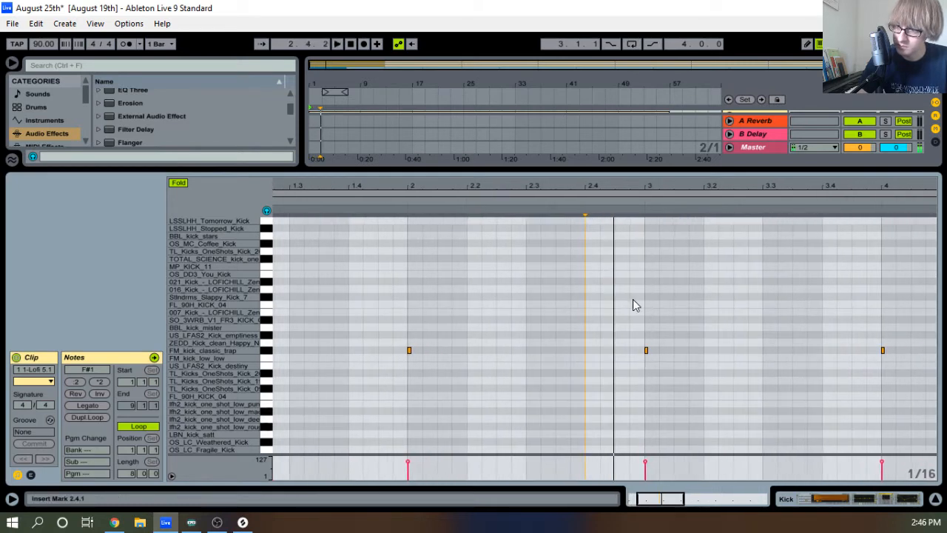
pyautogui.doubleClick(600, 349)
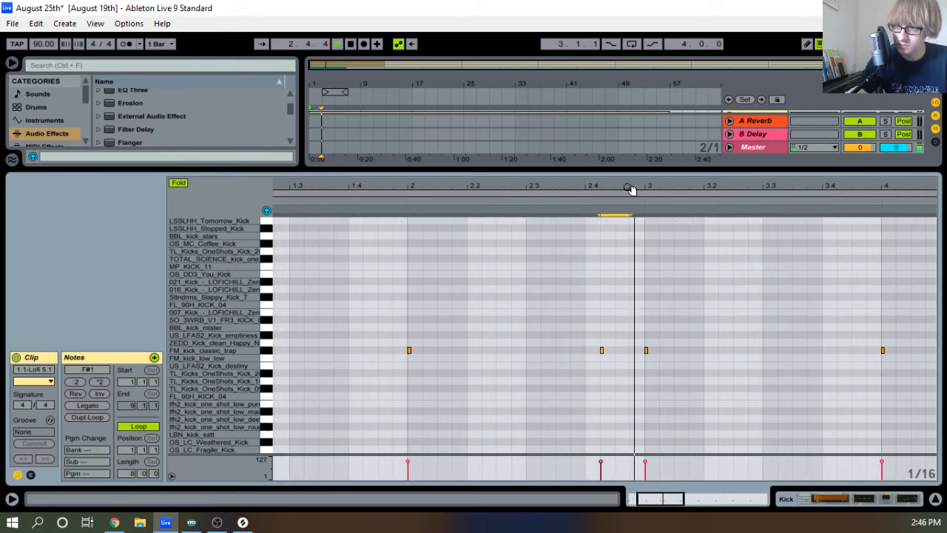
# Paste the copied kick note at positions 4.4.3 and 6.4.2
pyautogui.moveTo(628, 188); pyautogui.dragTo(321, 163)
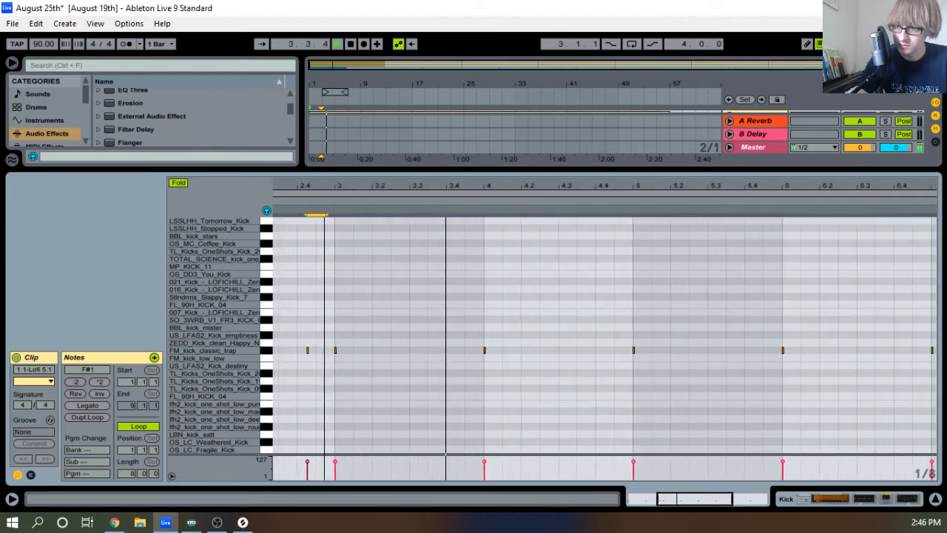
pyautogui.click(613, 303)
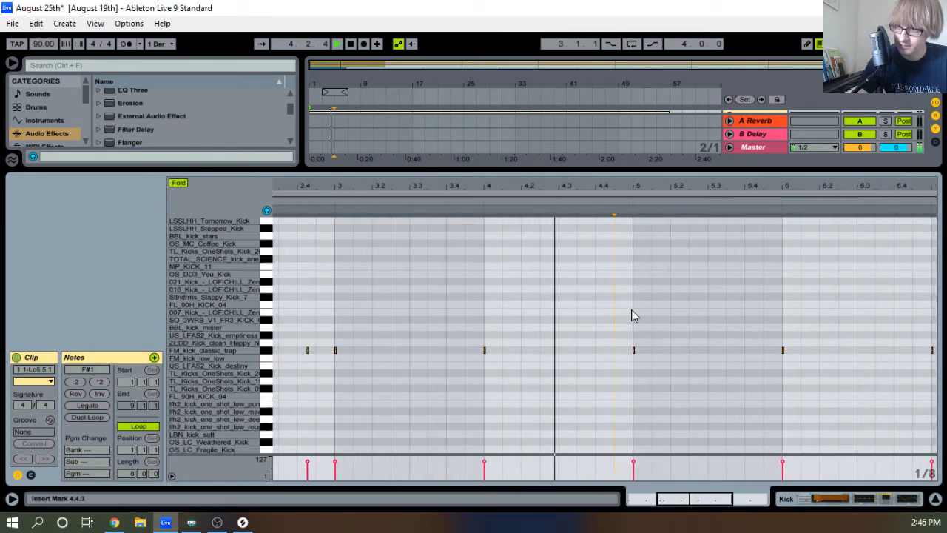
pyautogui.hotkey('ctrl', 'v')
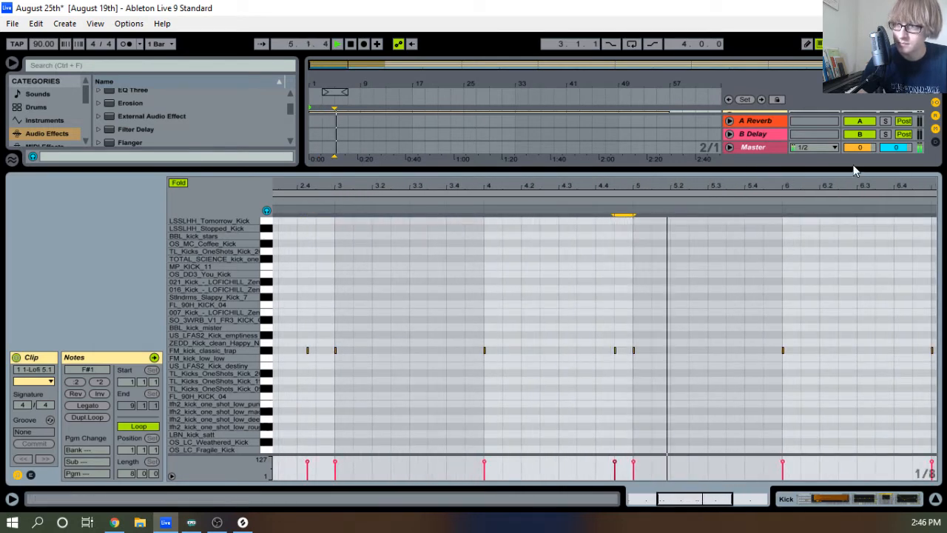
pyautogui.moveTo(856, 186); pyautogui.dragTo(574, 196)
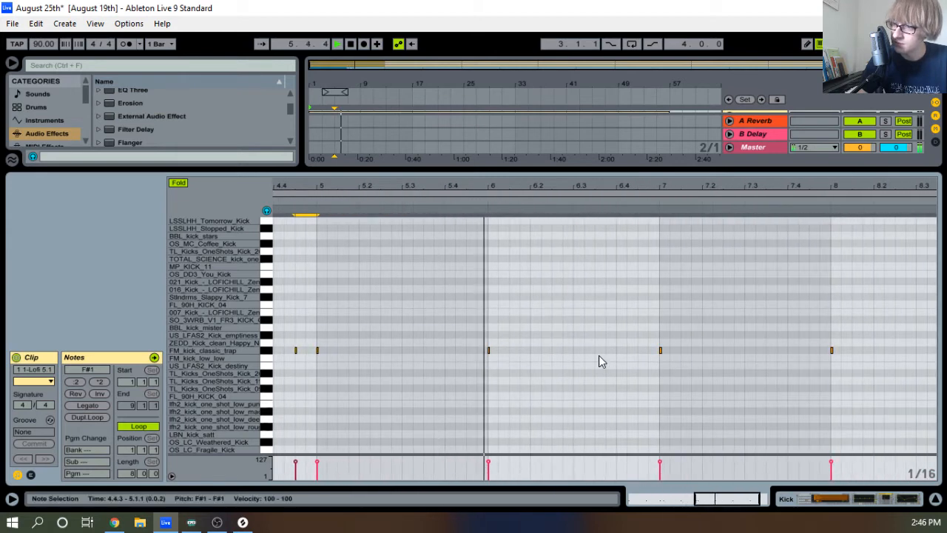
pyautogui.click(628, 355)
pyautogui.hotkey('ctrl', 'v')
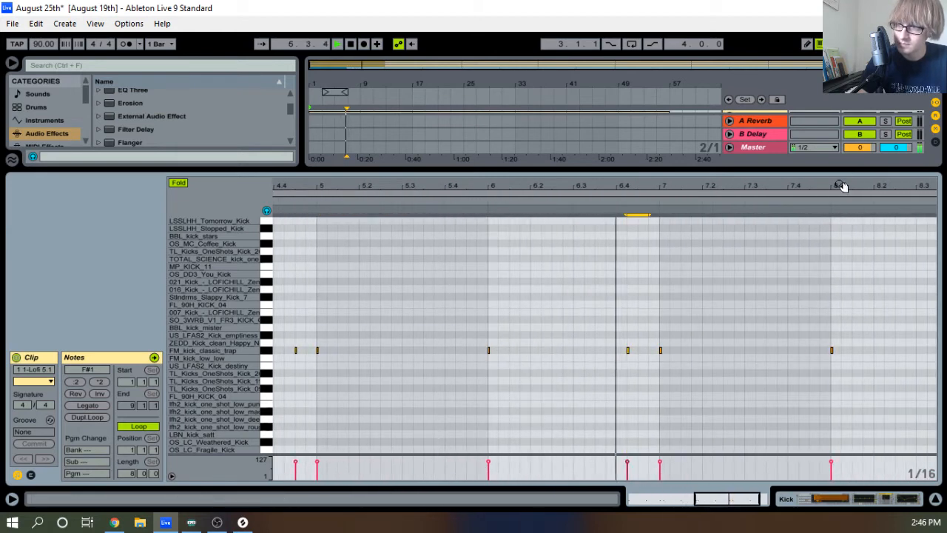
# Paste the copied kick note at position 8.3.4 and show the full eight-bar pattern
pyautogui.moveTo(851, 184); pyautogui.dragTo(787, 184)
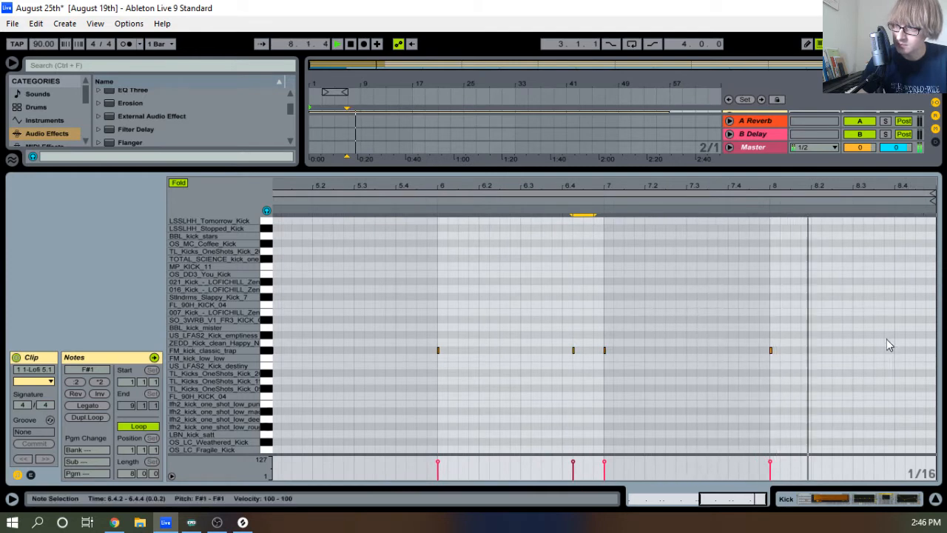
pyautogui.click(882, 318)
pyautogui.hotkey('ctrl', 'v')
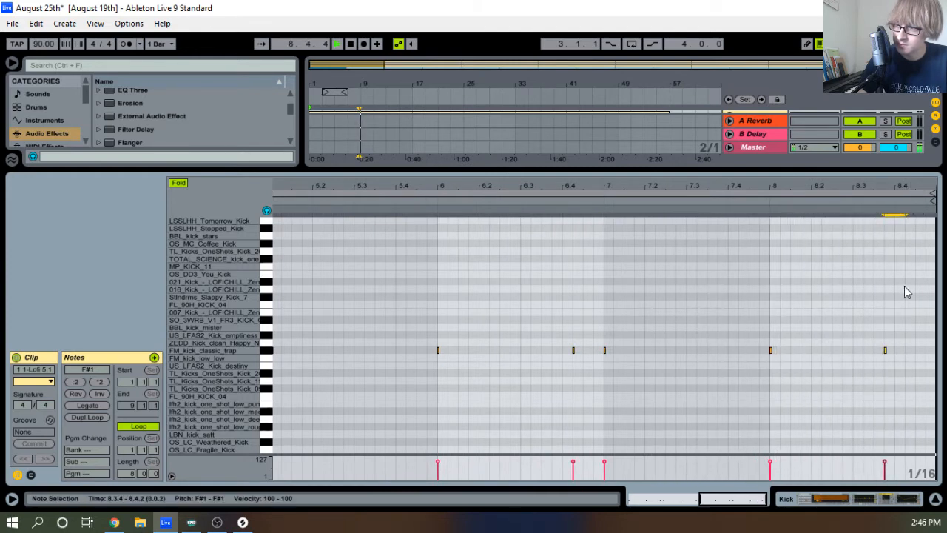
pyautogui.moveTo(903, 185); pyautogui.dragTo(858, 192)
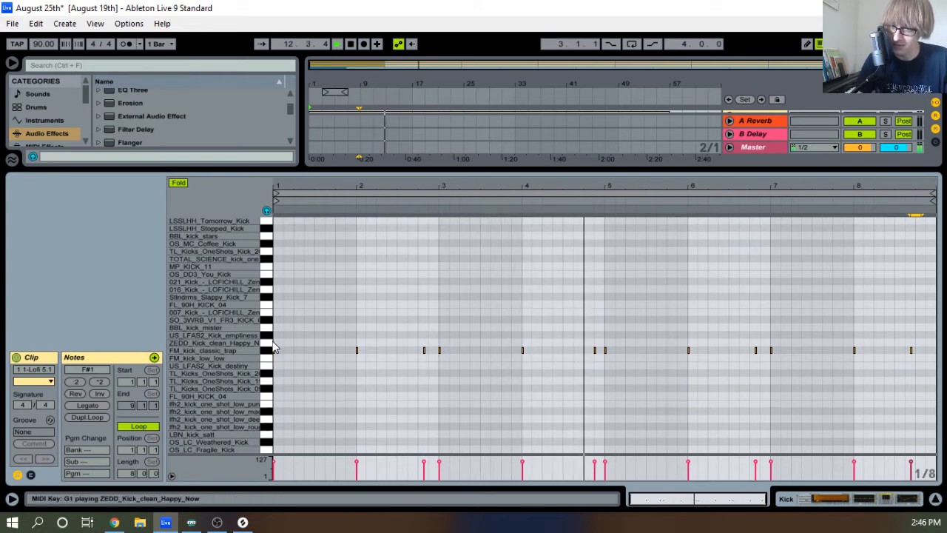
# Collapse the note editor to reveal the arrangement, and browse the MIDI Effects including the Arpeggiator presets
pyautogui.moveTo(380, 170); pyautogui.dragTo(365, 448)
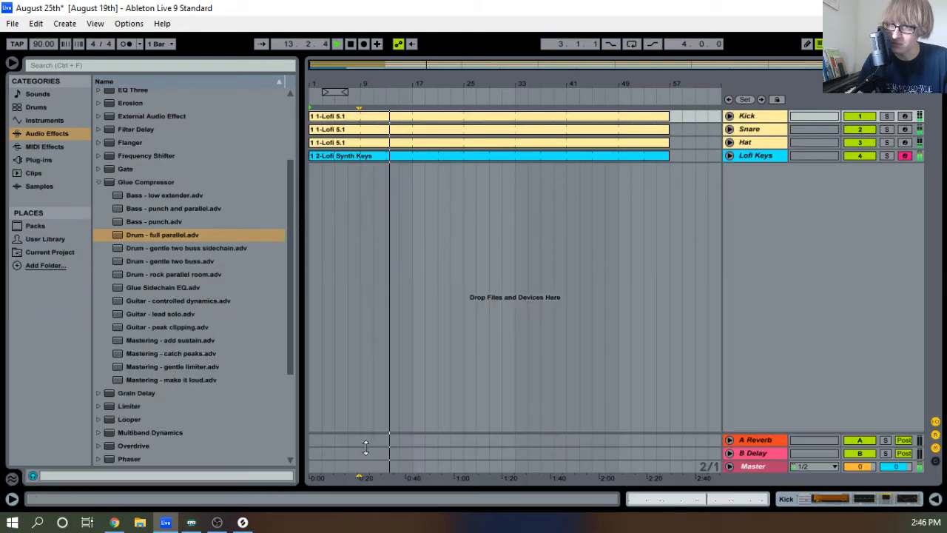
pyautogui.scroll(3, 220, 340)
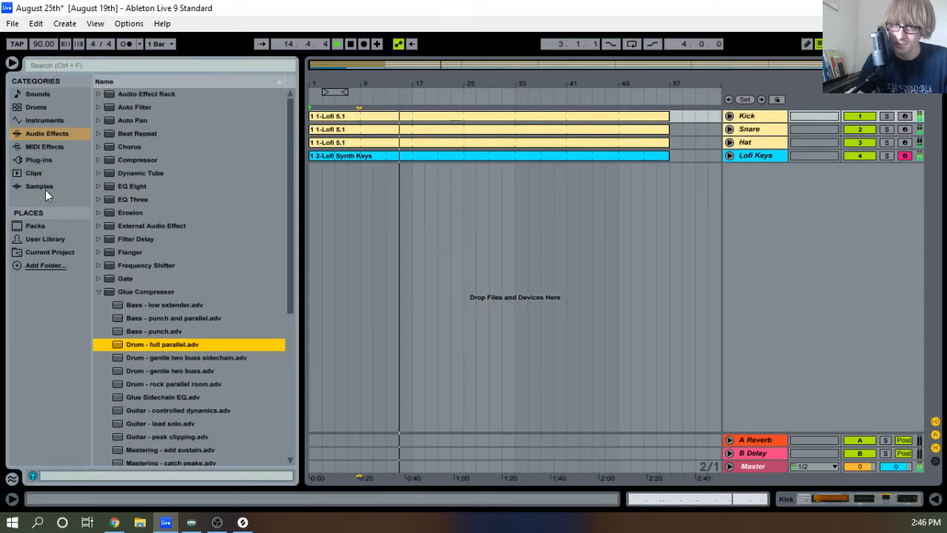
pyautogui.click(44, 146)
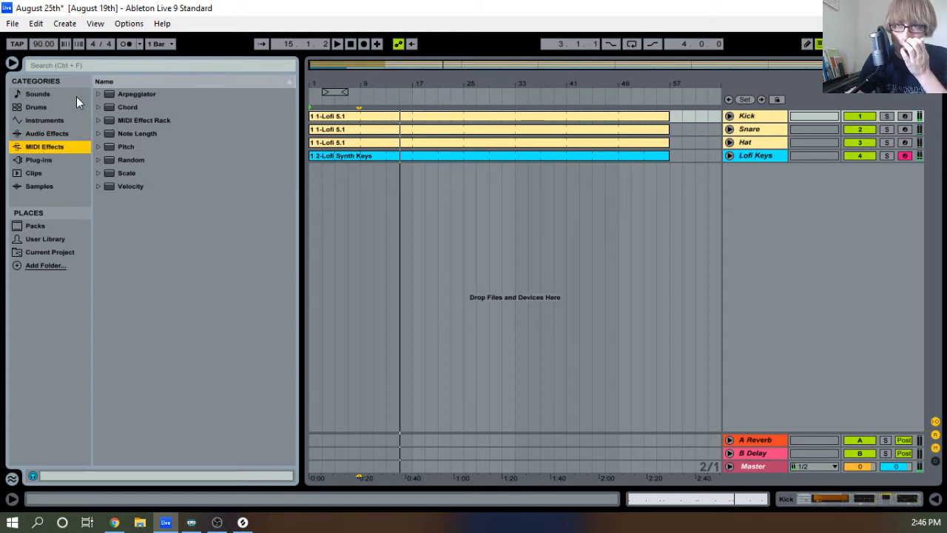
pyautogui.click(98, 94)
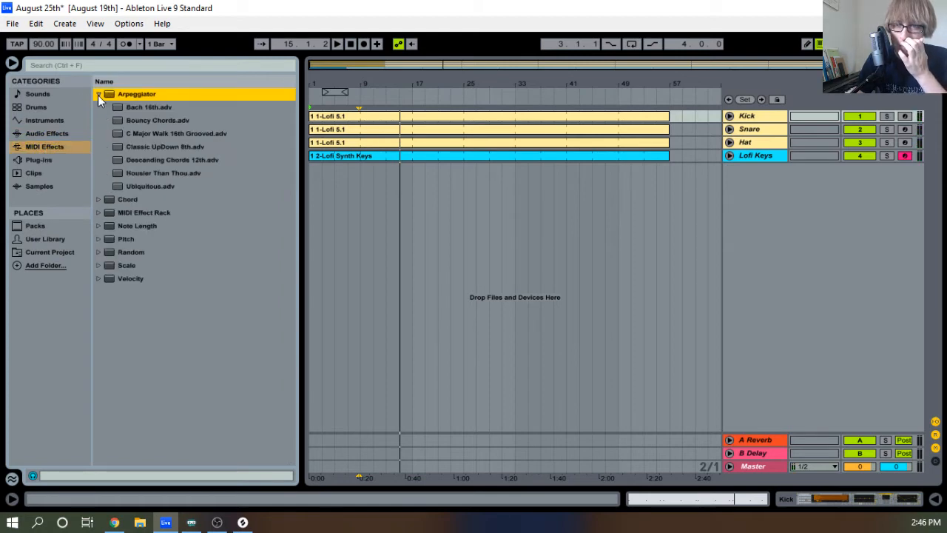
pyautogui.click(98, 94)
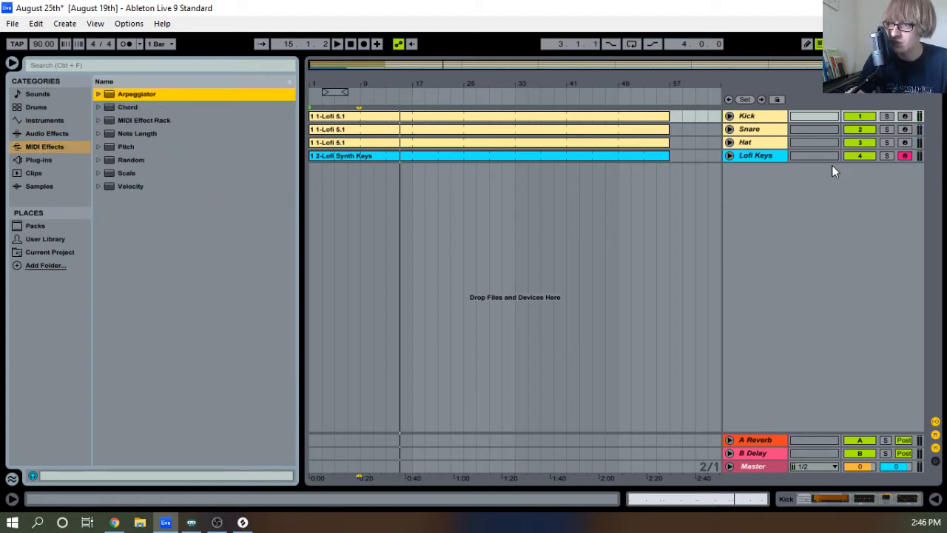
# Show the Lofi Keys device chain, try adding an Arpeggiator at its end, and place the effect on a new MIDI track instead
pyautogui.doubleClick(754, 153)
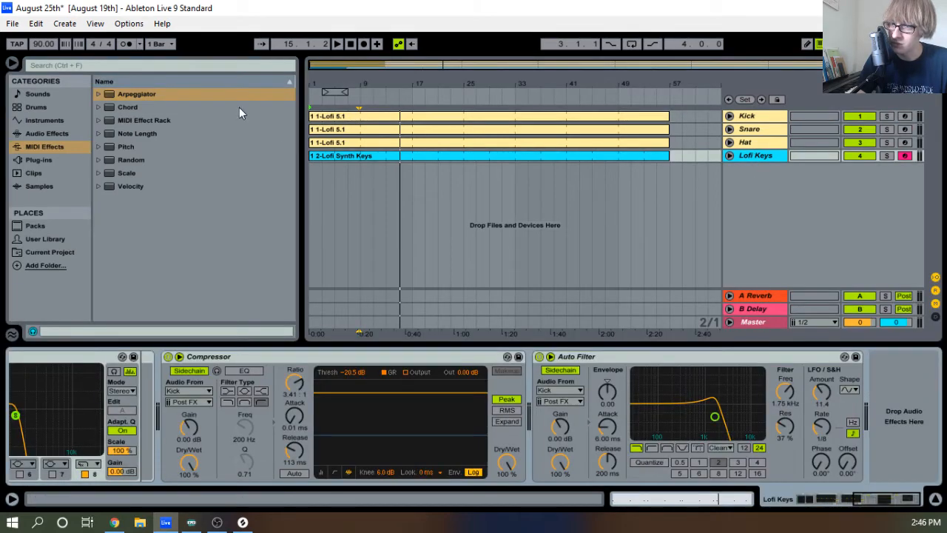
pyautogui.click(144, 94)
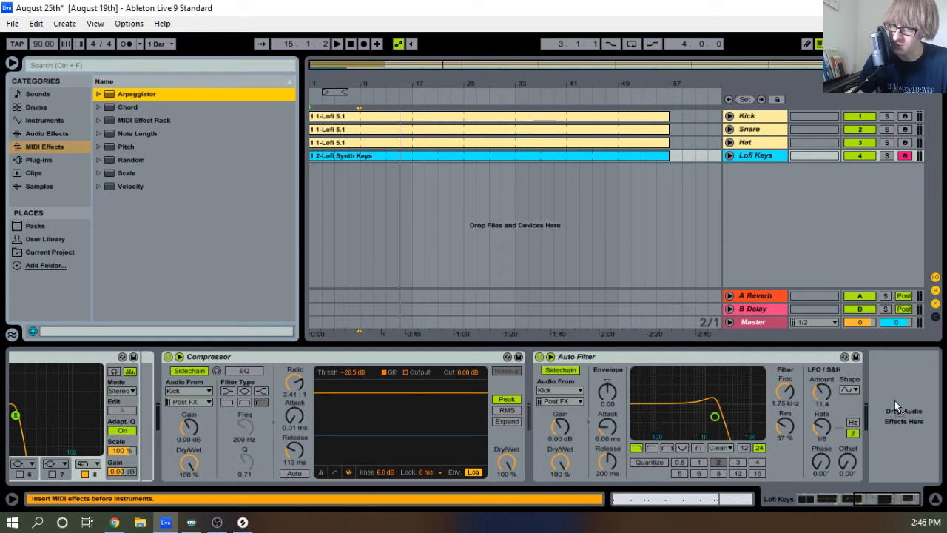
pyautogui.moveTo(894, 400); pyautogui.dragTo(215, 133)
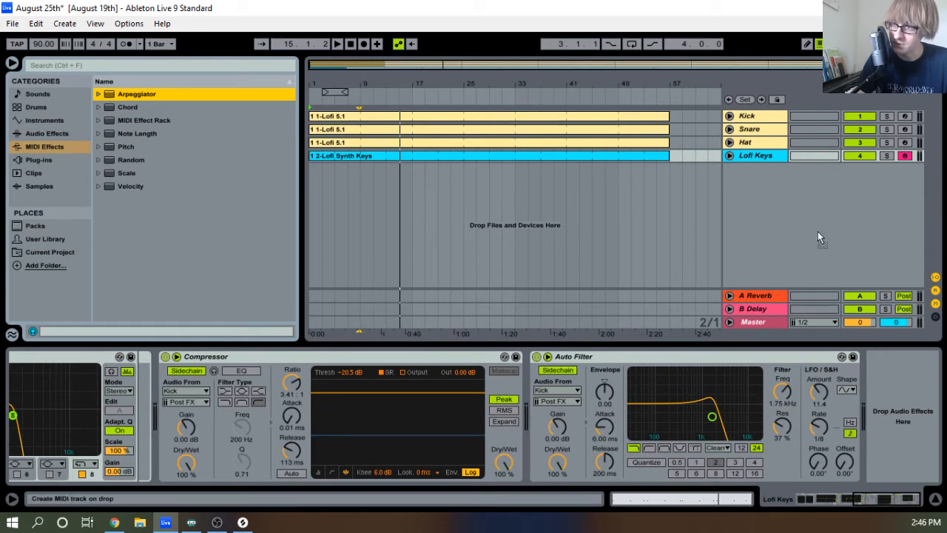
pyautogui.moveTo(802, 226); pyautogui.dragTo(803, 226)
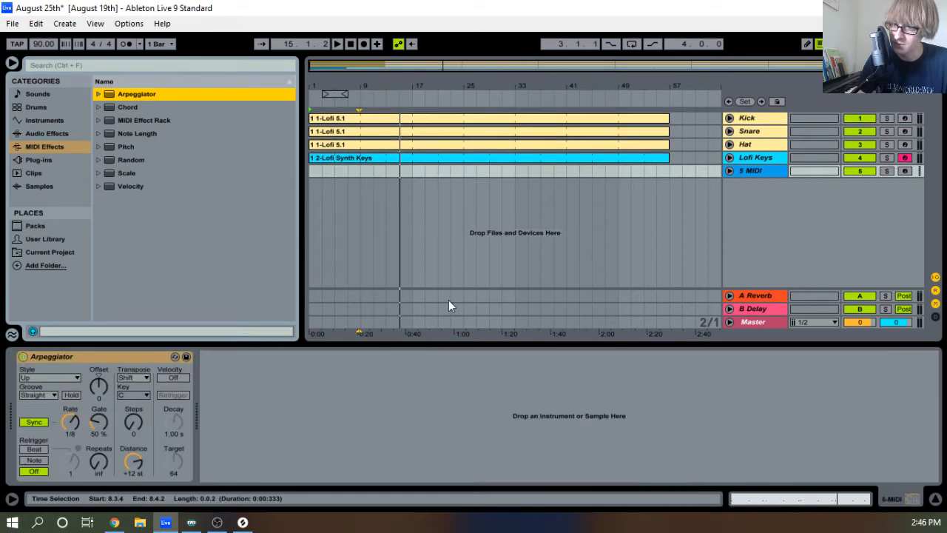
# Look through the Arpeggiator's style options and delete the new MIDI track holding it
pyautogui.click(59, 378)
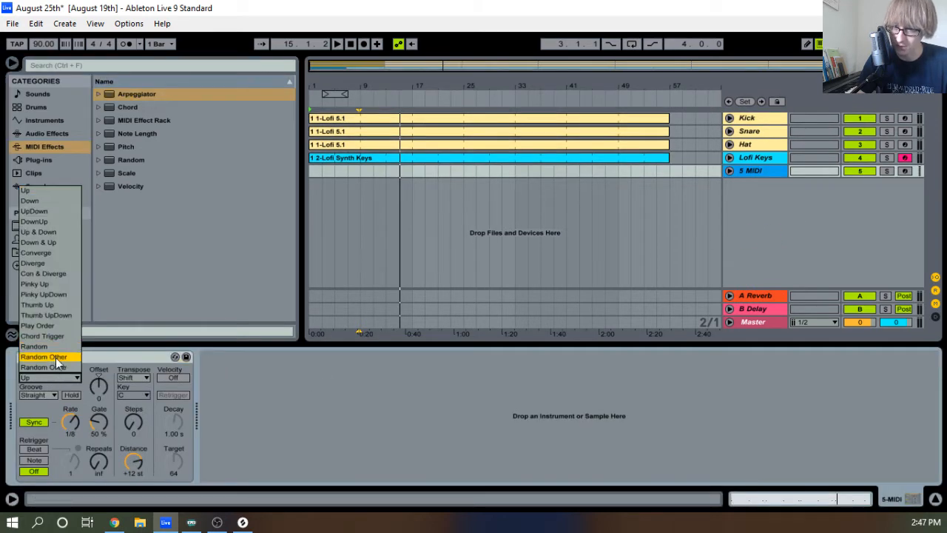
pyautogui.click(79, 382)
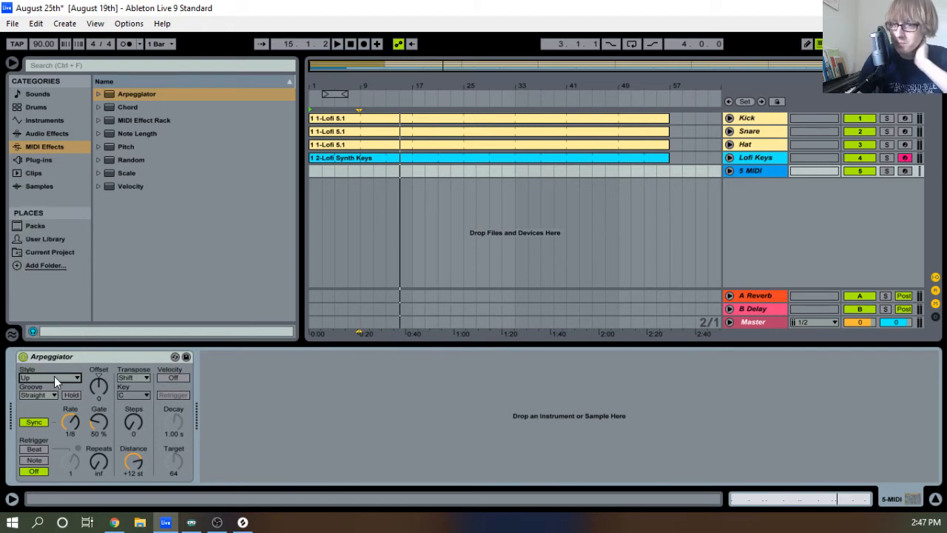
pyautogui.click(139, 352)
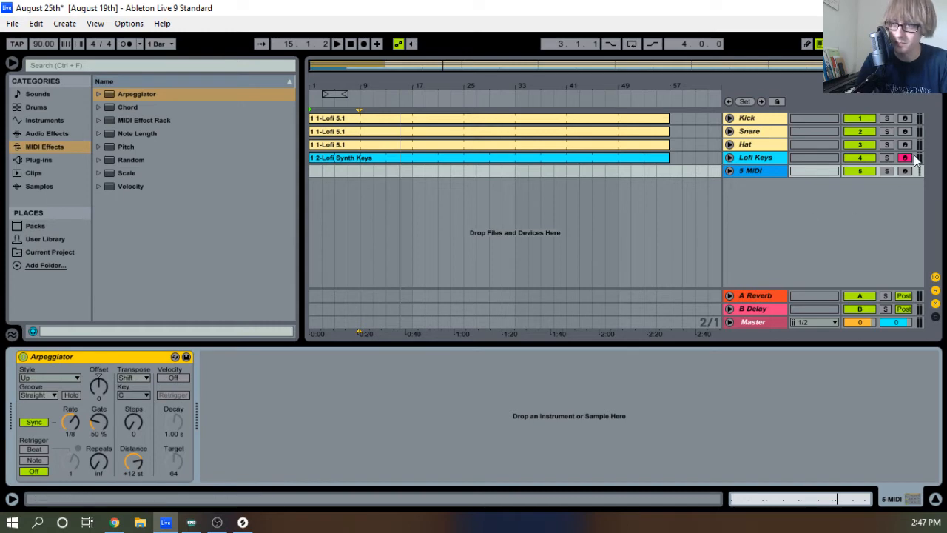
pyautogui.click(756, 171)
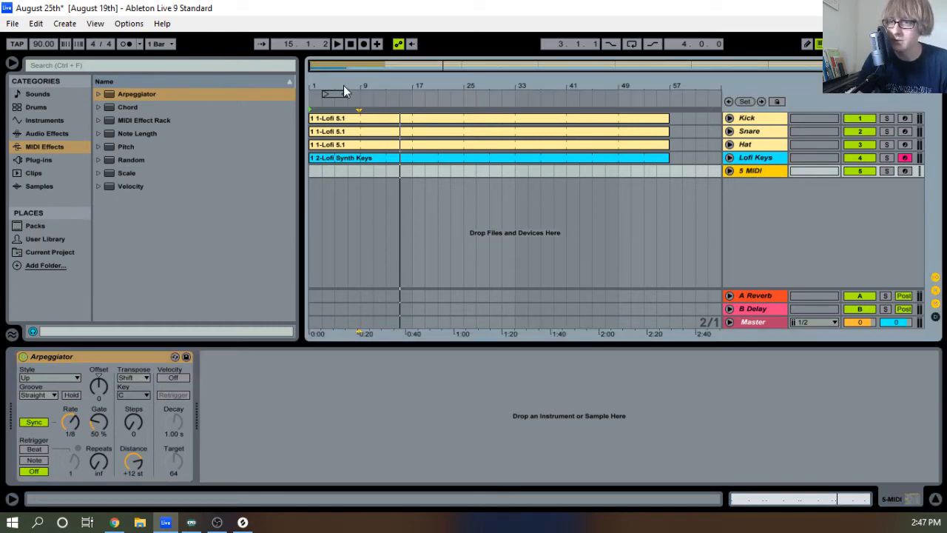
pyautogui.press('Delete')
# Play the beat from the start to hear the revised kick pattern, and stop playback
pyautogui.click(338, 44)
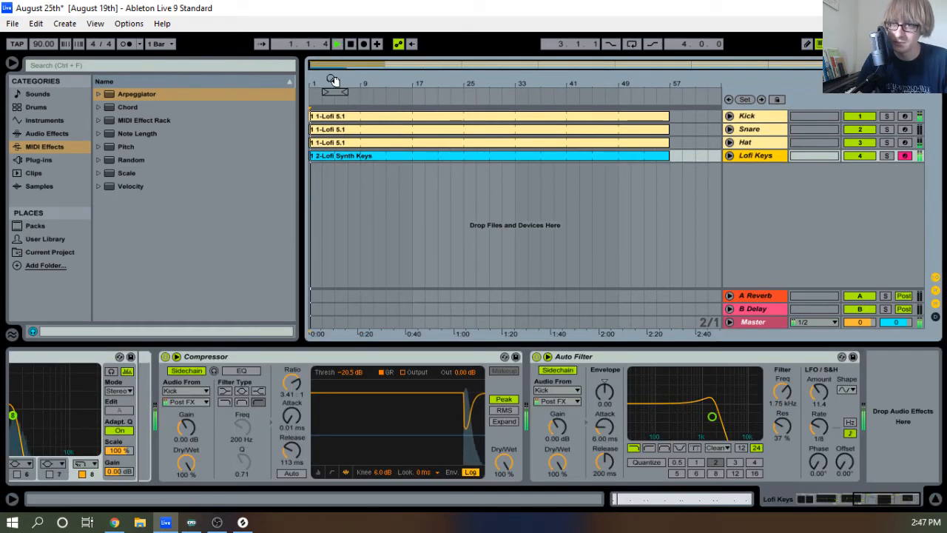
pyautogui.moveTo(331, 82)
pyautogui.mouseDown()
pyautogui.moveTo(326, 126)
pyautogui.moveTo(368, 107)
pyautogui.moveTo(327, 74)
pyautogui.mouseUp()
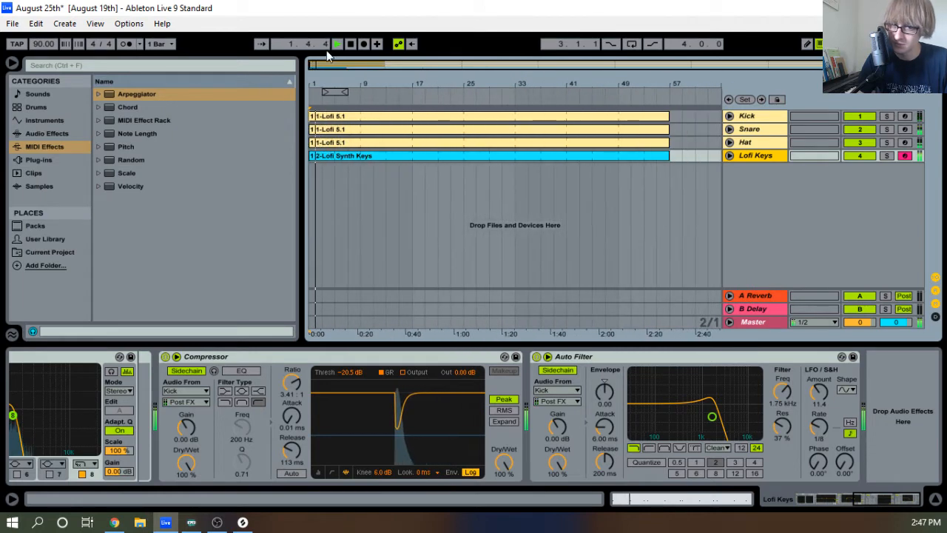
pyautogui.press('space')
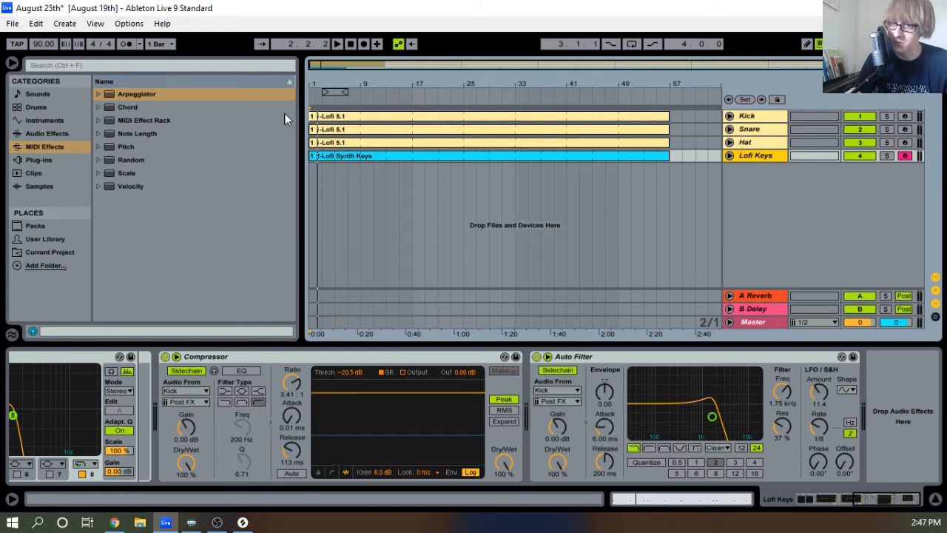
# Open the Kick clip in an enlarged note editor and play it with the FM_kick_classic_trap notes in view
pyautogui.doubleClick(374, 121)
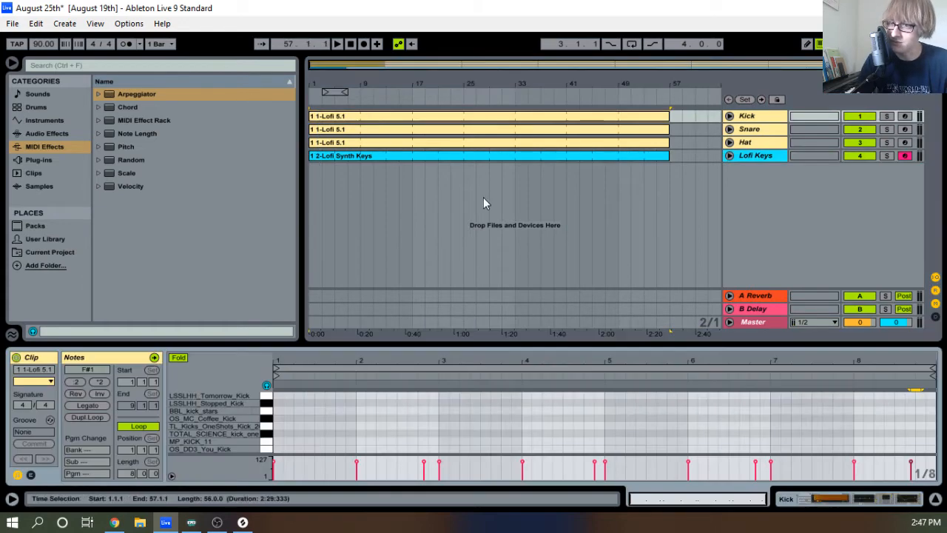
pyautogui.moveTo(408, 343); pyautogui.dragTo(435, 153)
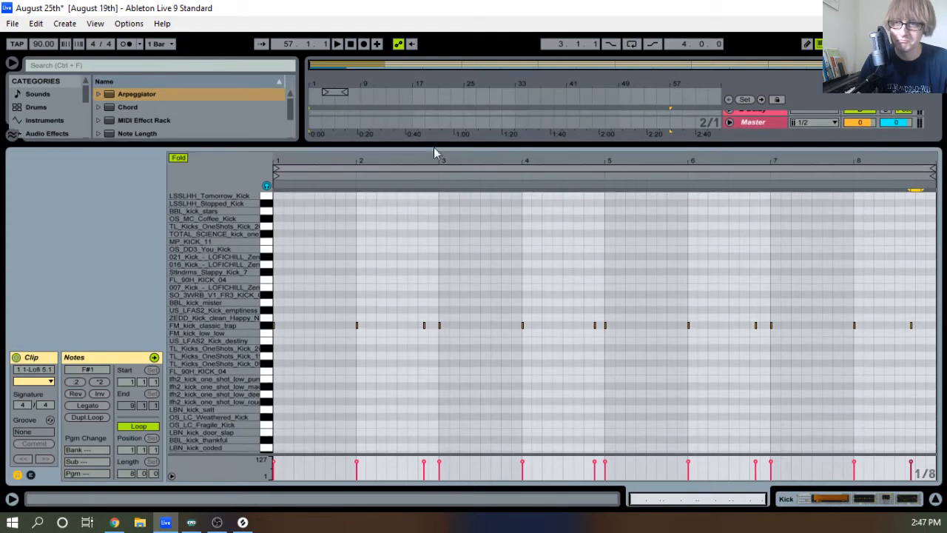
pyautogui.scroll(-3, 367, 306)
pyautogui.press('space')
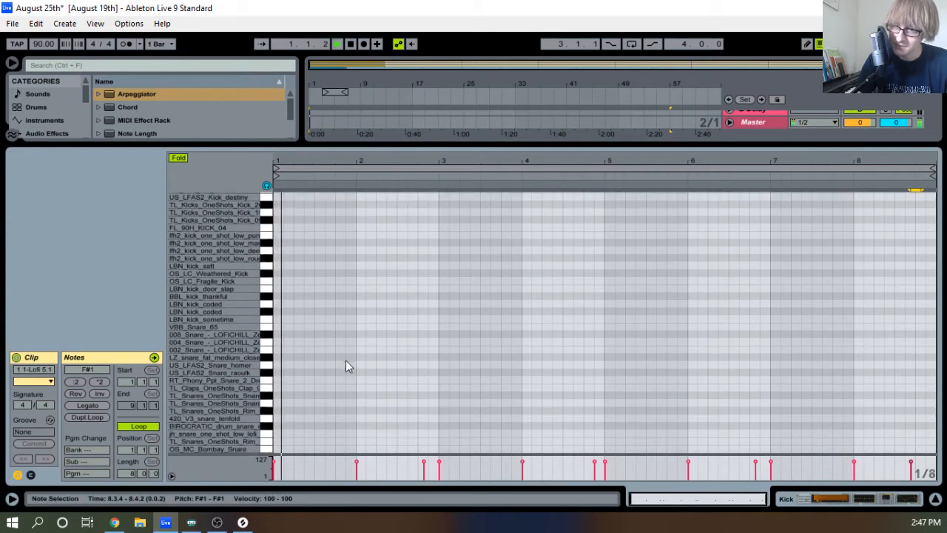
pyautogui.scroll(2, 345, 364)
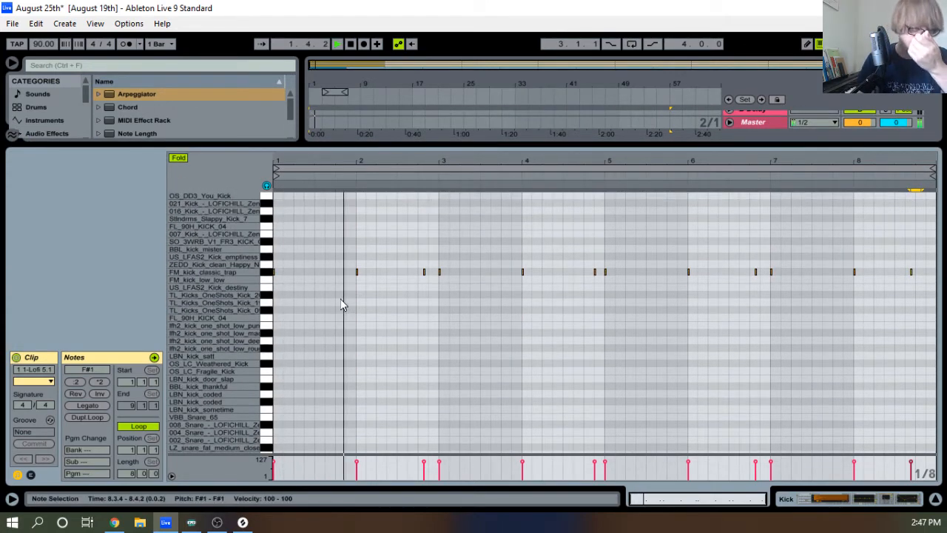
# Play the Kick clip repeatedly across its eight bars, listening to the FM_kick_classic_trap pattern, and stop playback
pyautogui.moveTo(420, 158); pyautogui.dragTo(470, 176)
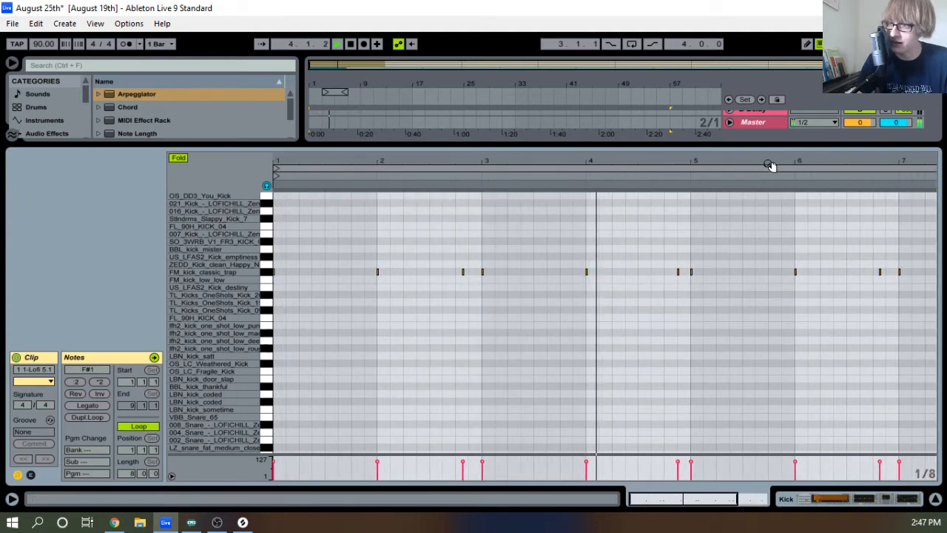
pyautogui.moveTo(767, 165); pyautogui.dragTo(933, 190)
pyautogui.press('space')
pyautogui.moveTo(538, 159); pyautogui.dragTo(423, 147)
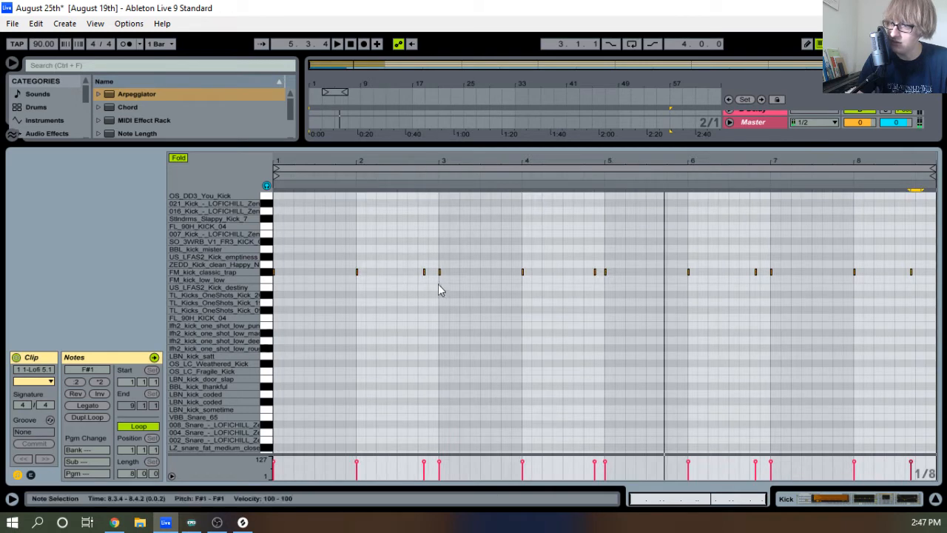
pyautogui.press('space')
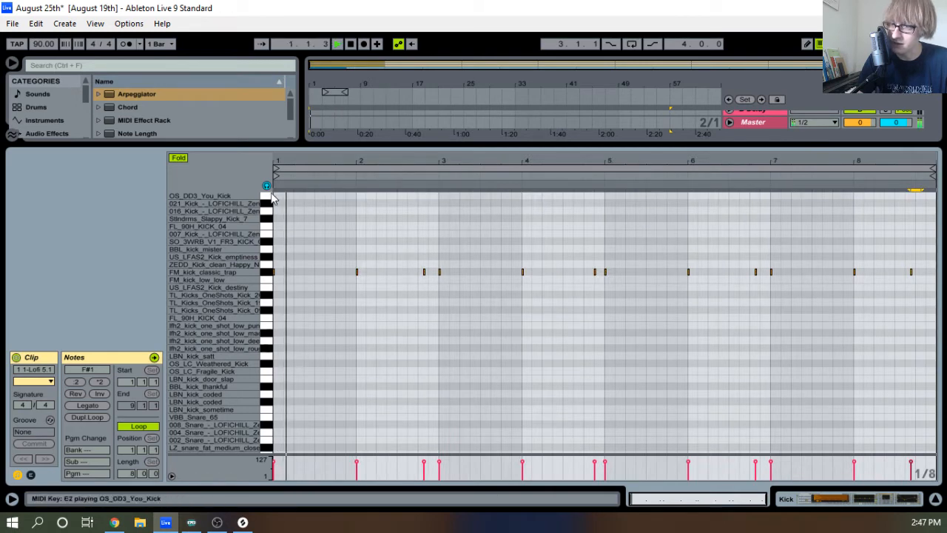
pyautogui.moveTo(297, 157)
pyautogui.mouseDown()
pyautogui.moveTo(307, 171)
pyautogui.moveTo(296, 148)
pyautogui.mouseUp()
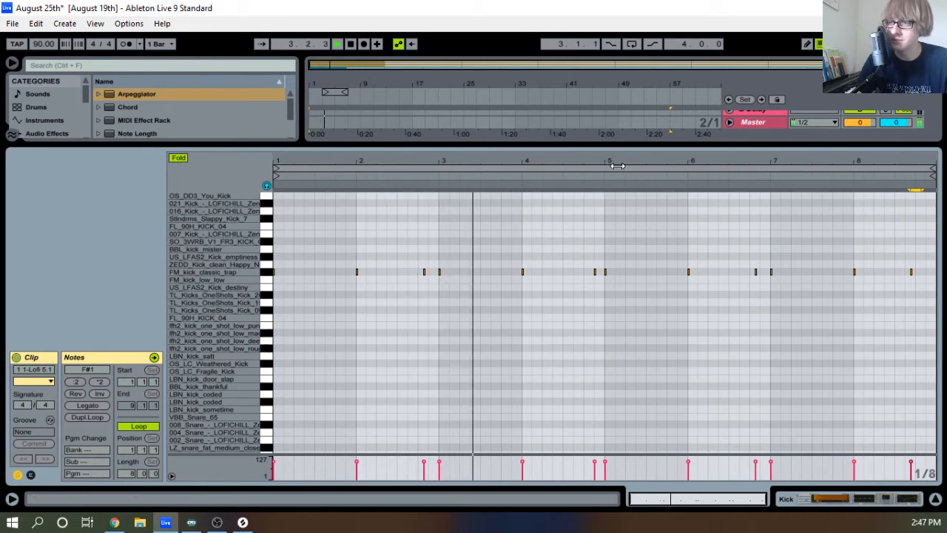
pyautogui.moveTo(613, 158); pyautogui.dragTo(384, 179)
pyautogui.press('space')
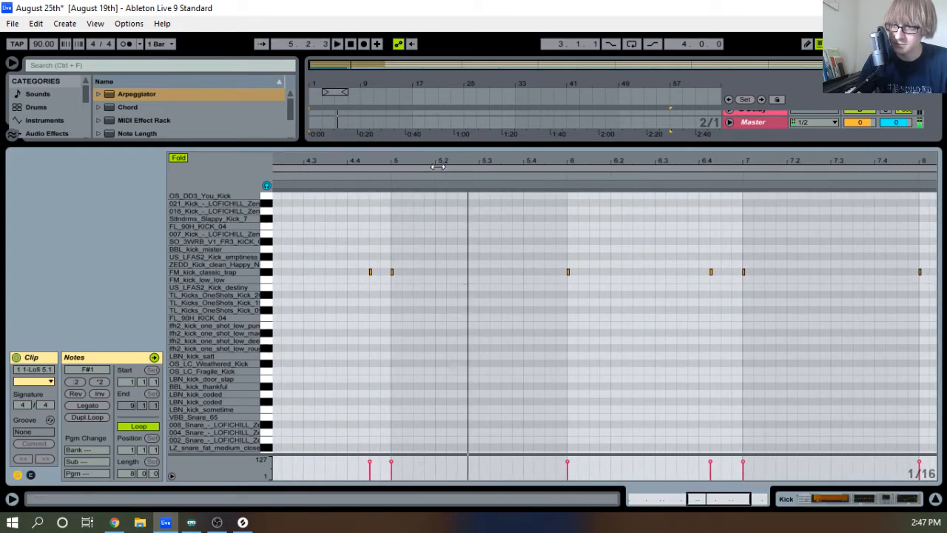
# Add an FM_kick_classic_trap note at 1.3.1, try it at 1.2.3 during playback, and return it to 1.3.1
pyautogui.moveTo(436, 160); pyautogui.dragTo(329, 166)
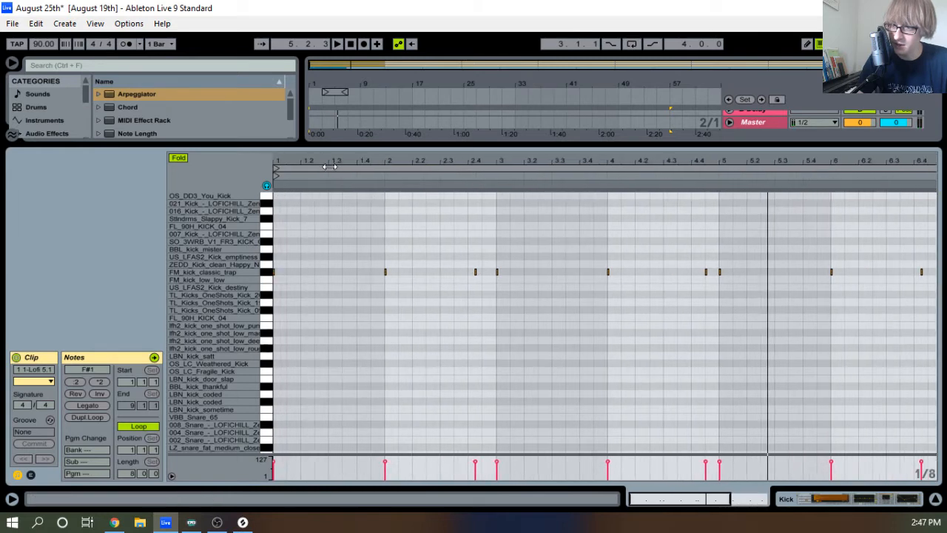
pyautogui.doubleClick(338, 272)
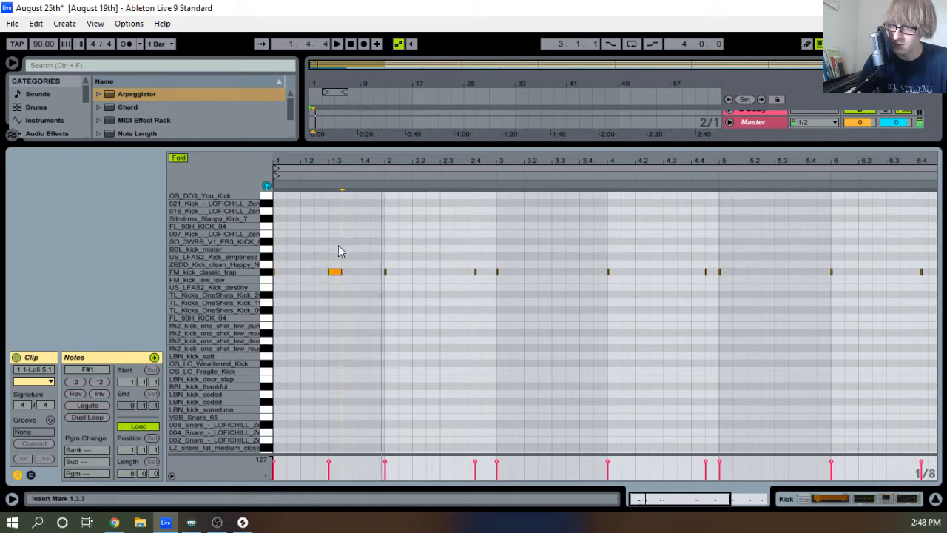
pyautogui.press('space')
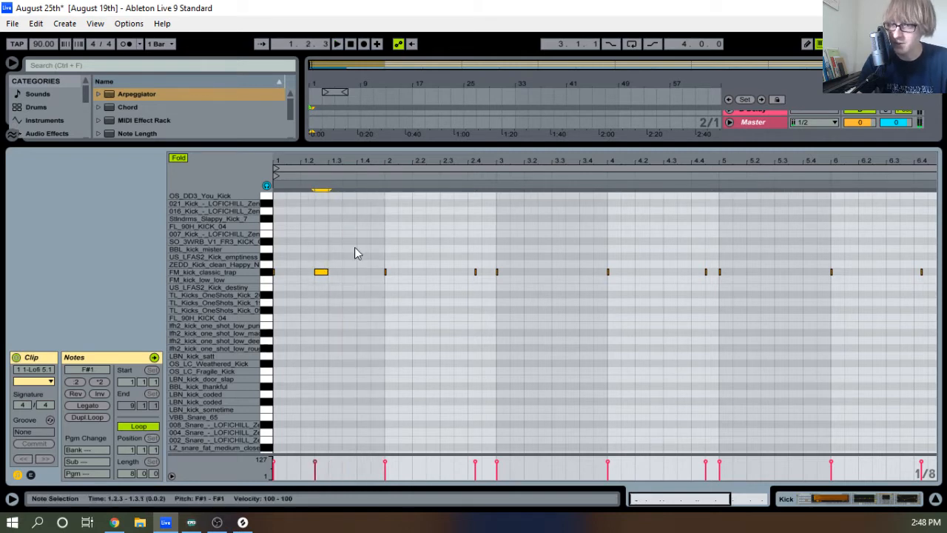
pyautogui.press('space')
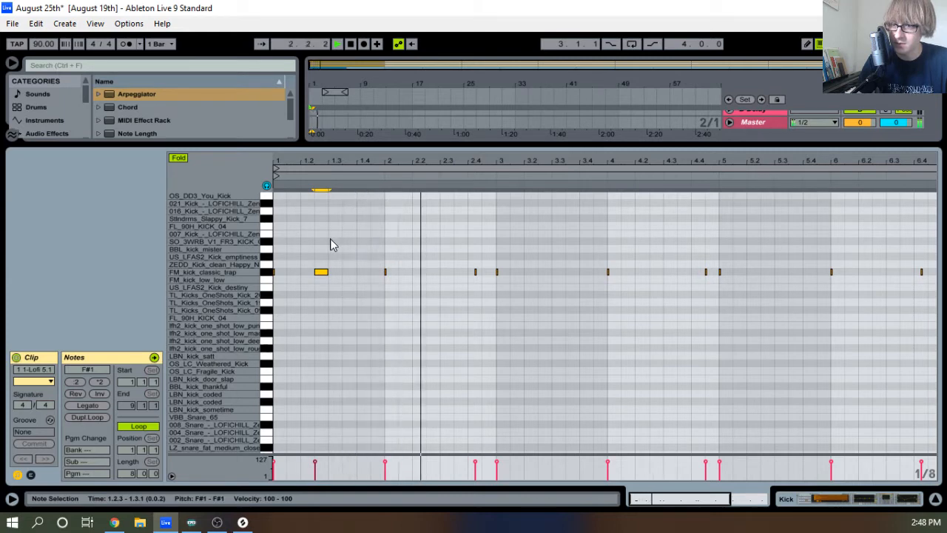
pyautogui.press('space')
pyautogui.press('space')
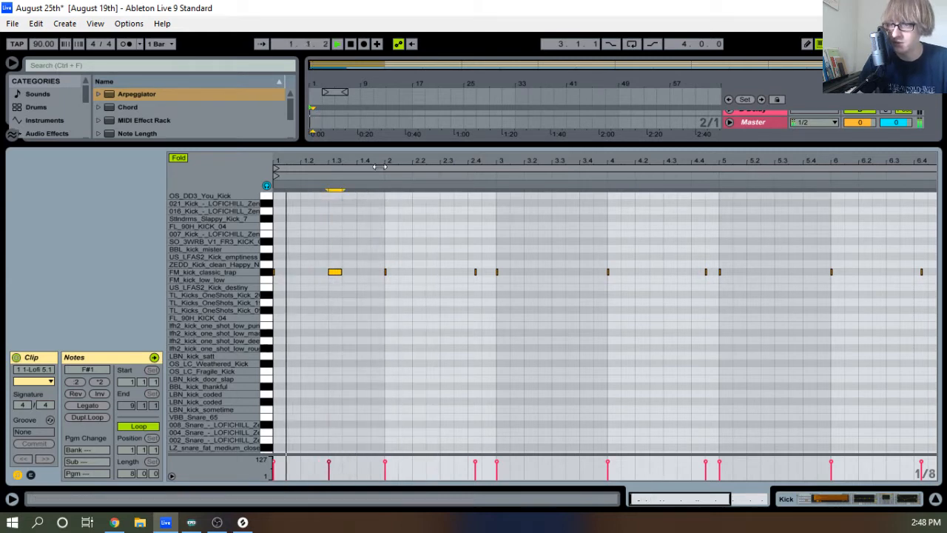
# Listen to the pattern and shift the added bar 1 kick note to 1.3.3
pyautogui.moveTo(378, 159); pyautogui.dragTo(448, 150)
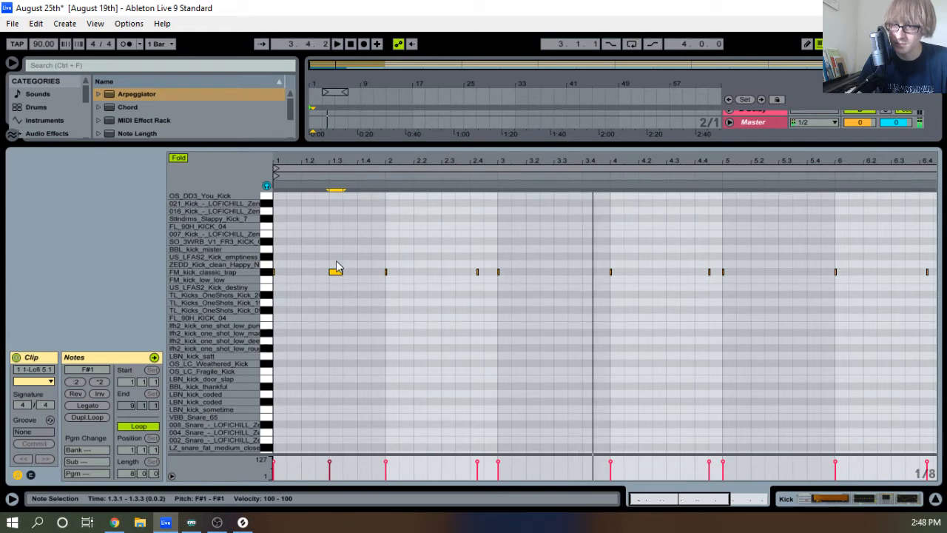
pyautogui.moveTo(342, 156); pyautogui.dragTo(414, 151)
pyautogui.press('space')
pyautogui.press('Right')
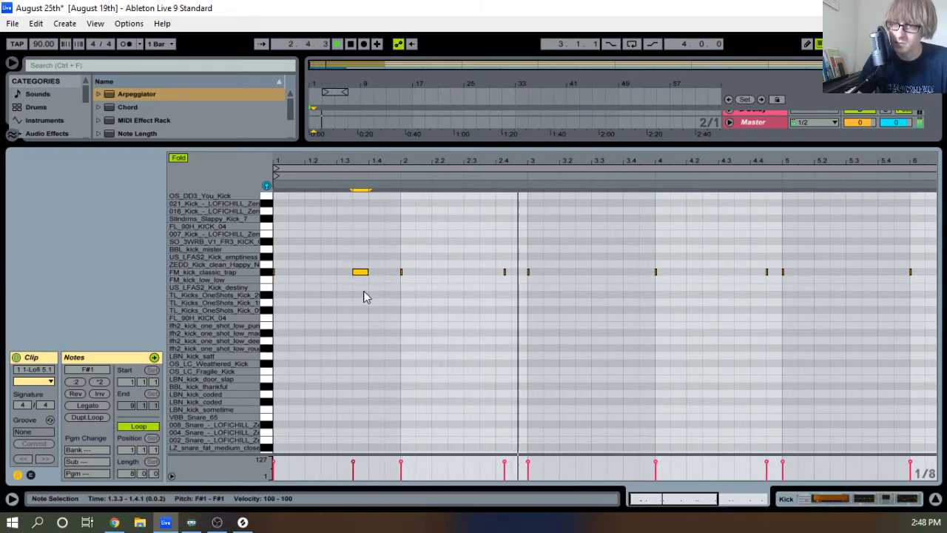
# Add a matching FM_kick_classic_trap note at 3.3.3 and play the pattern on into bar 5
pyautogui.doubleClick(617, 272)
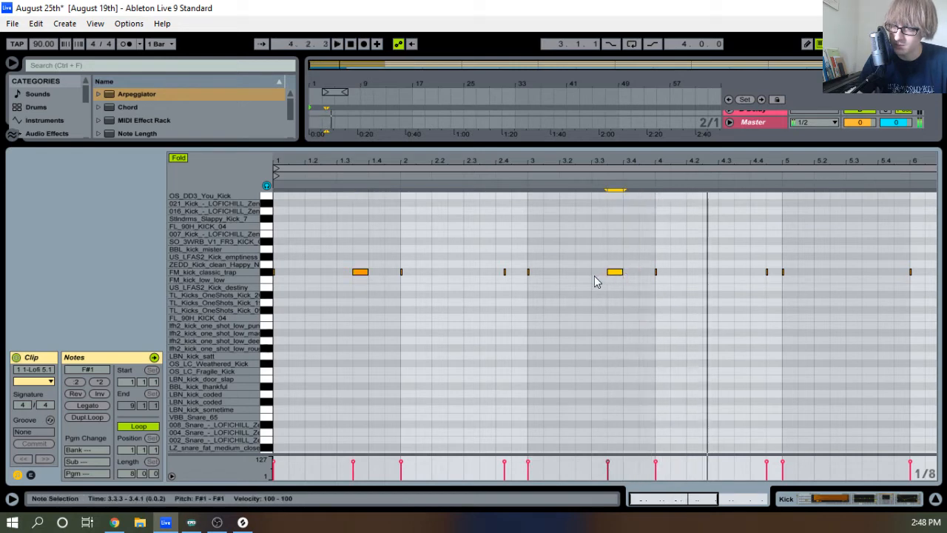
pyautogui.click(592, 281)
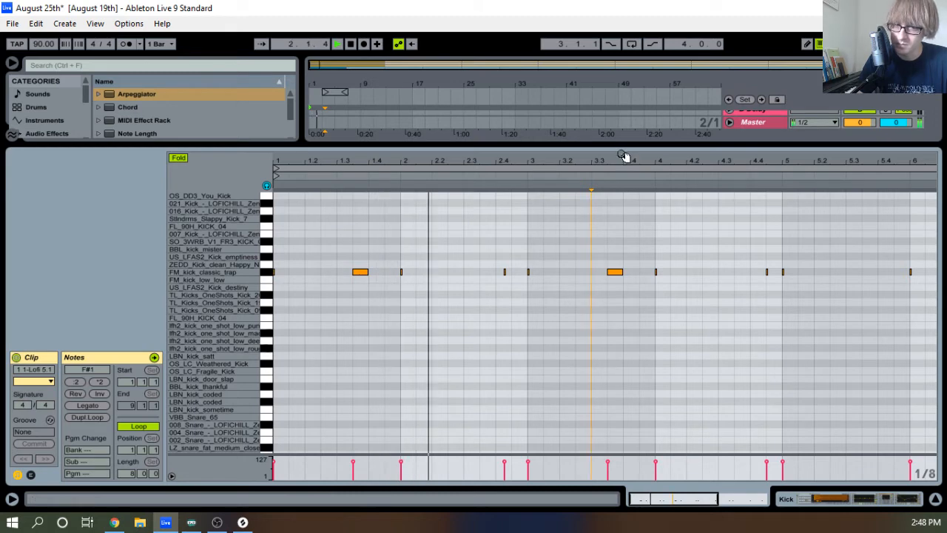
pyautogui.moveTo(622, 156); pyautogui.dragTo(309, 156)
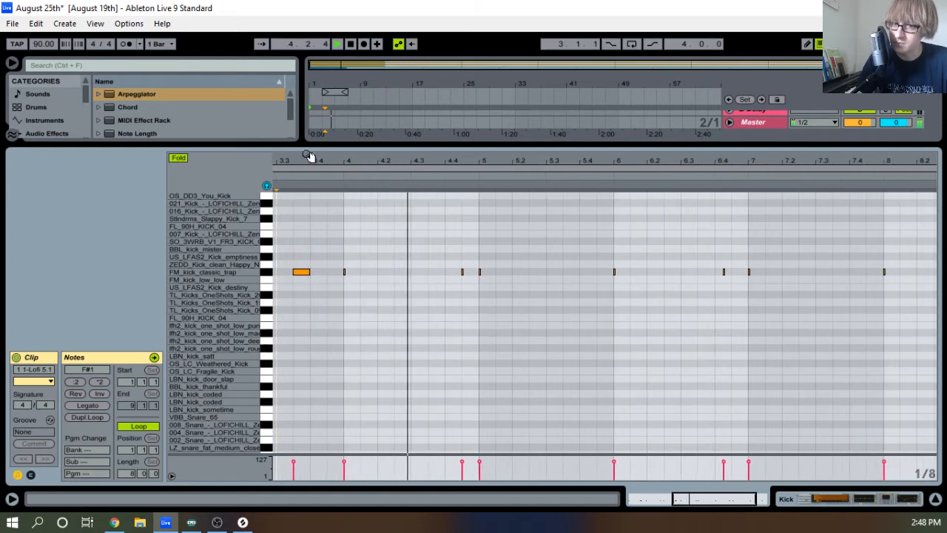
pyautogui.click(427, 169)
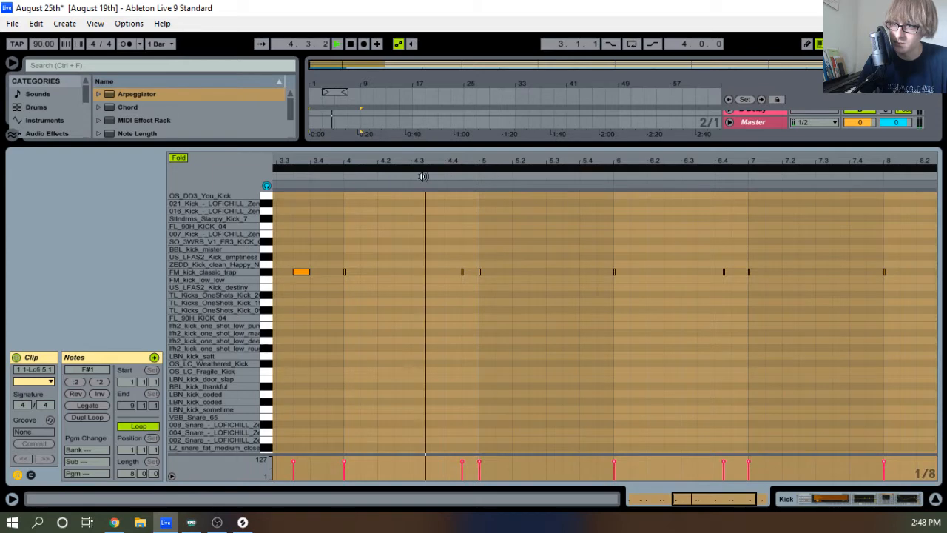
pyautogui.click(526, 242)
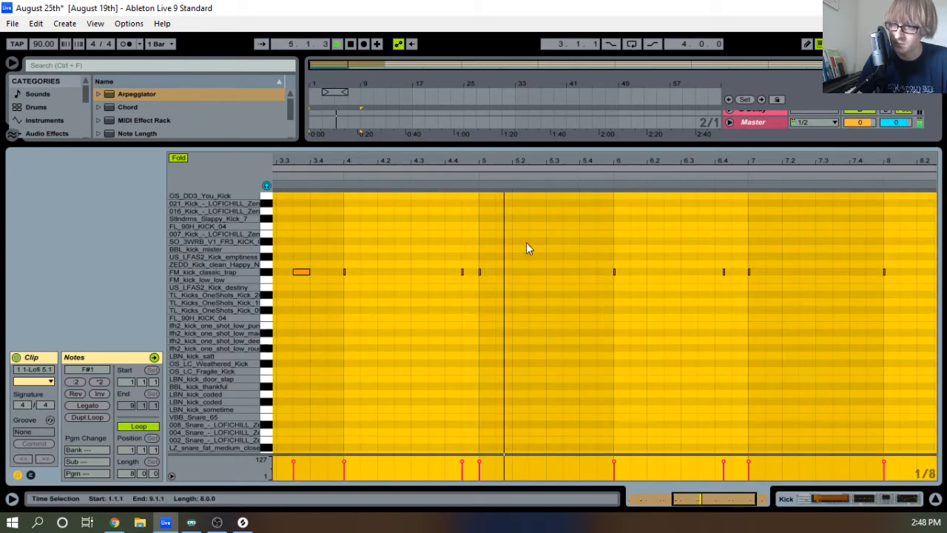
pyautogui.click(570, 192)
# Add two consecutive sixteenth-length FM_kick_classic_trap notes at 6.3.3 and 6.3.4 and play them from beat 6.3
pyautogui.moveTo(597, 161); pyautogui.dragTo(510, 166)
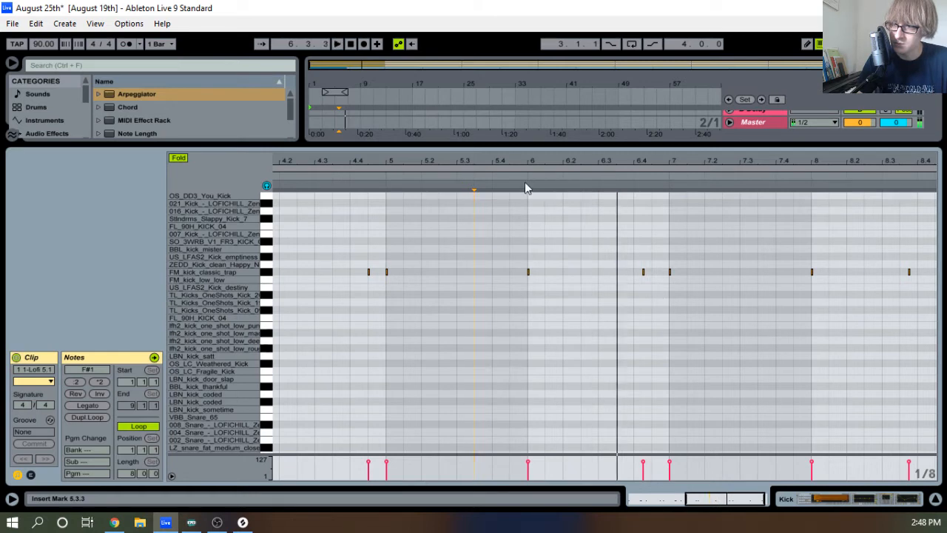
pyautogui.moveTo(643, 159); pyautogui.dragTo(640, 169)
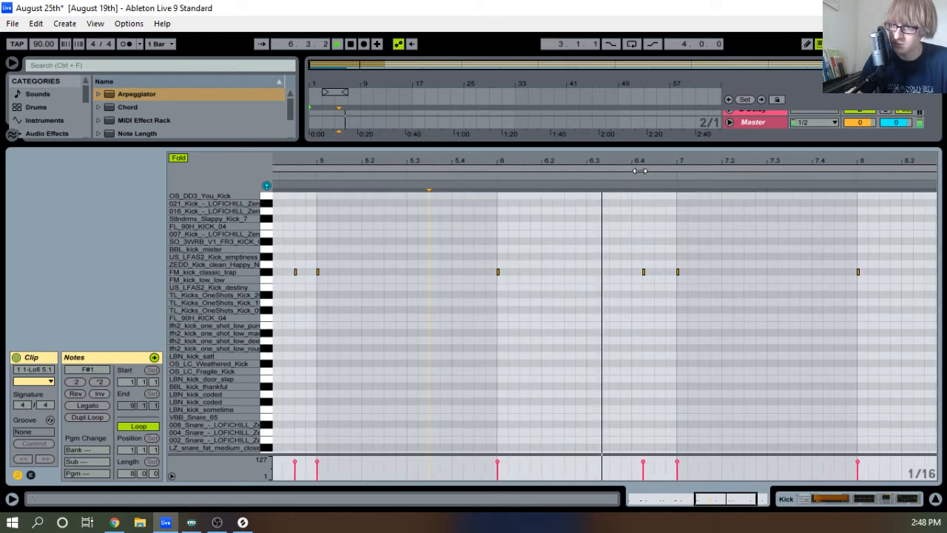
pyautogui.click(634, 204)
pyautogui.doubleClick(619, 279)
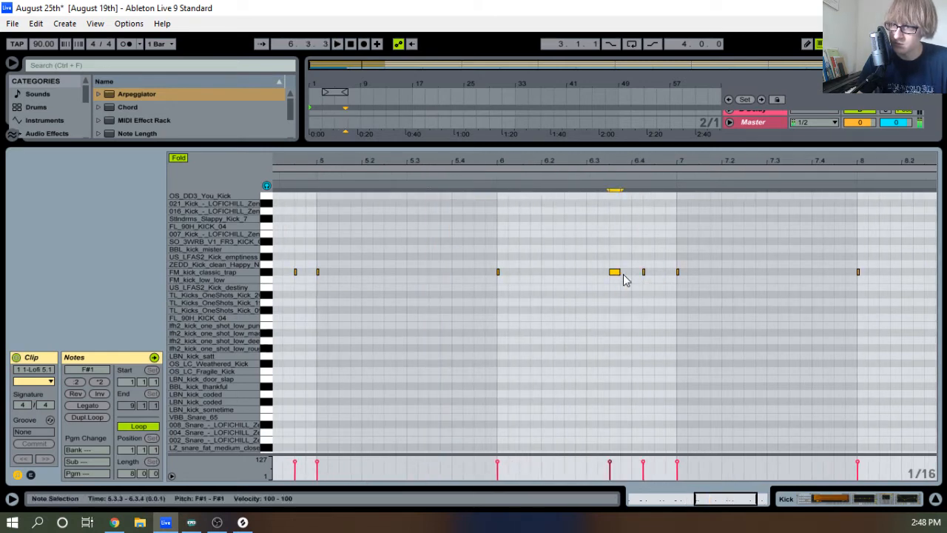
pyautogui.doubleClick(625, 277)
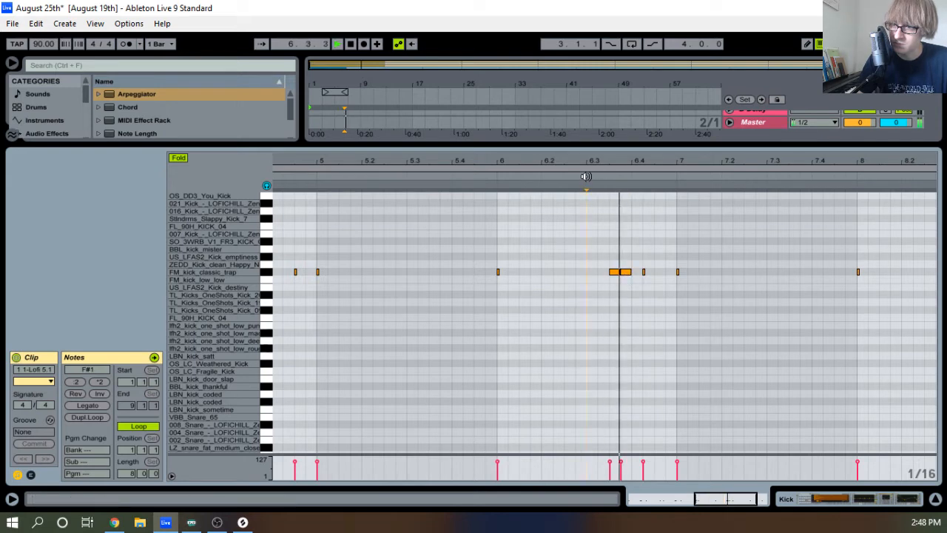
pyautogui.moveTo(656, 162); pyautogui.dragTo(602, 157)
pyautogui.press('space')
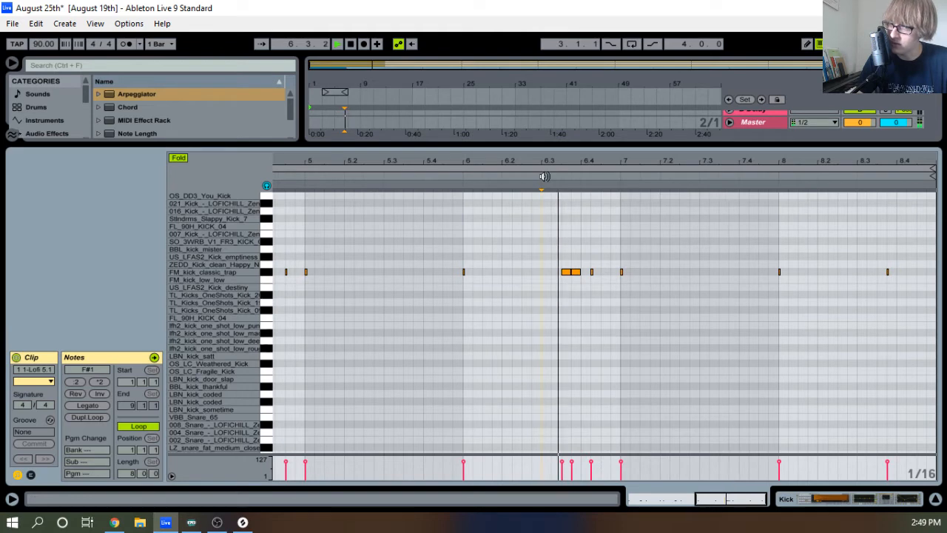
# Add a sixteenth-length FM_kick_classic_trap note at 7.3.3 and check the full eight-bar kick pattern
pyautogui.moveTo(696, 161); pyautogui.dragTo(656, 165)
pyautogui.click(687, 281)
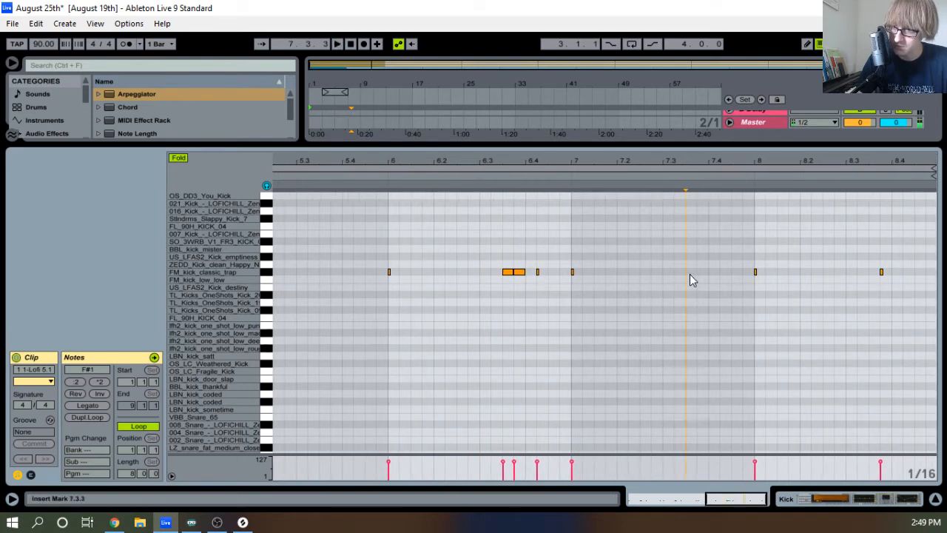
pyautogui.click(718, 244)
pyautogui.moveTo(724, 164); pyautogui.dragTo(724, 118)
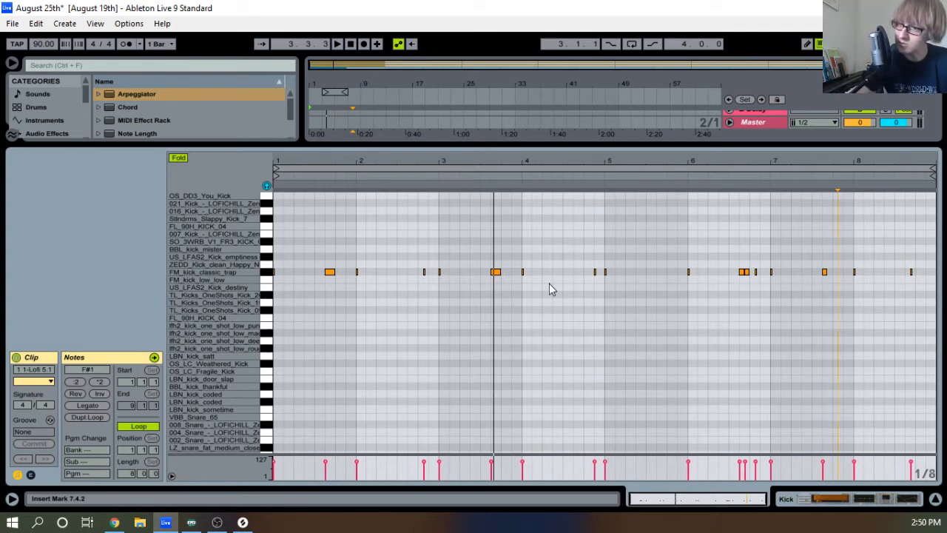
pyautogui.click(504, 333)
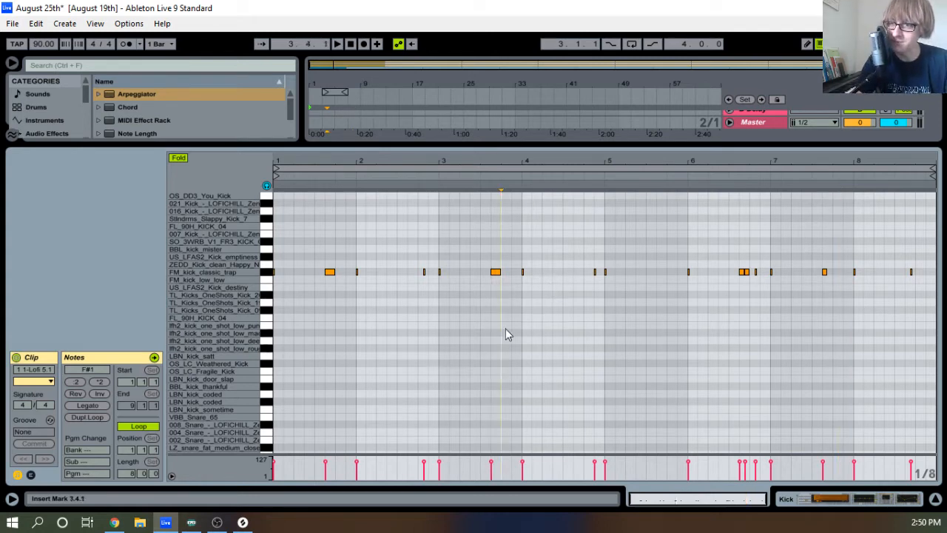
# Reduce the note editor to show the tracks, and play the beat with the Lofi Keys sidechain Compressor in view
pyautogui.moveTo(477, 147); pyautogui.dragTo(456, 344)
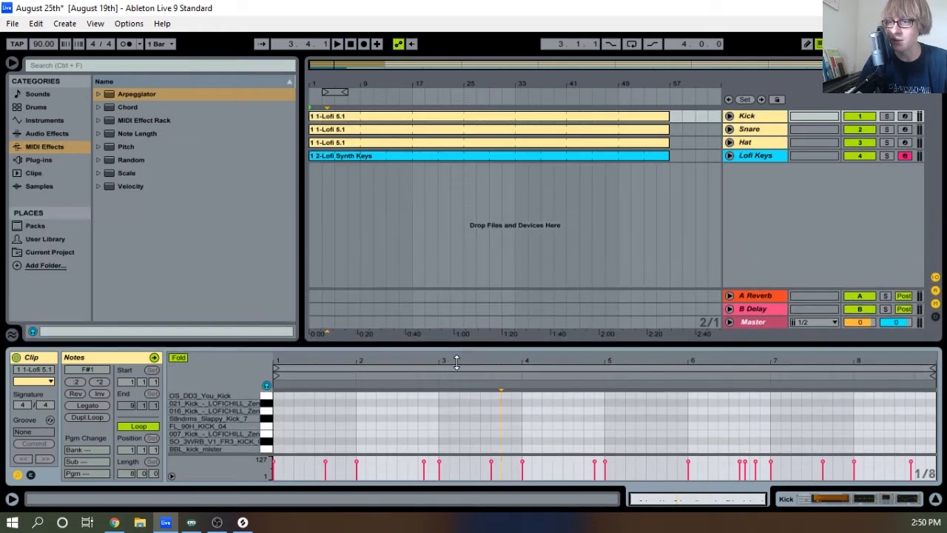
pyautogui.click(780, 156)
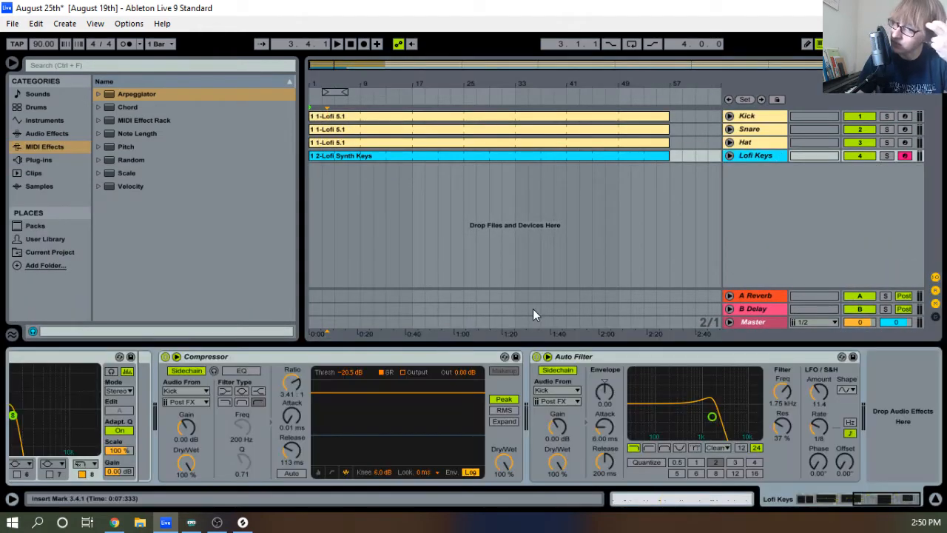
pyautogui.click(320, 359)
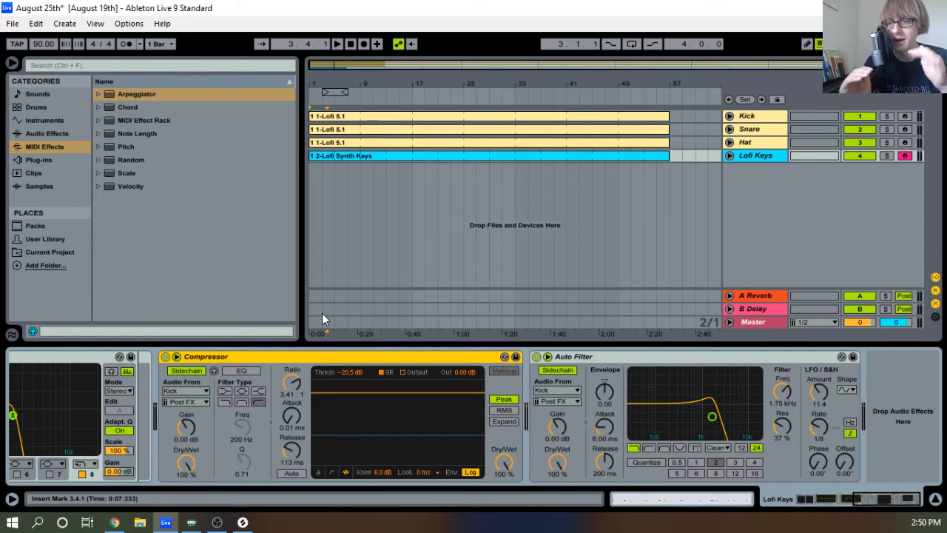
pyautogui.press('space')
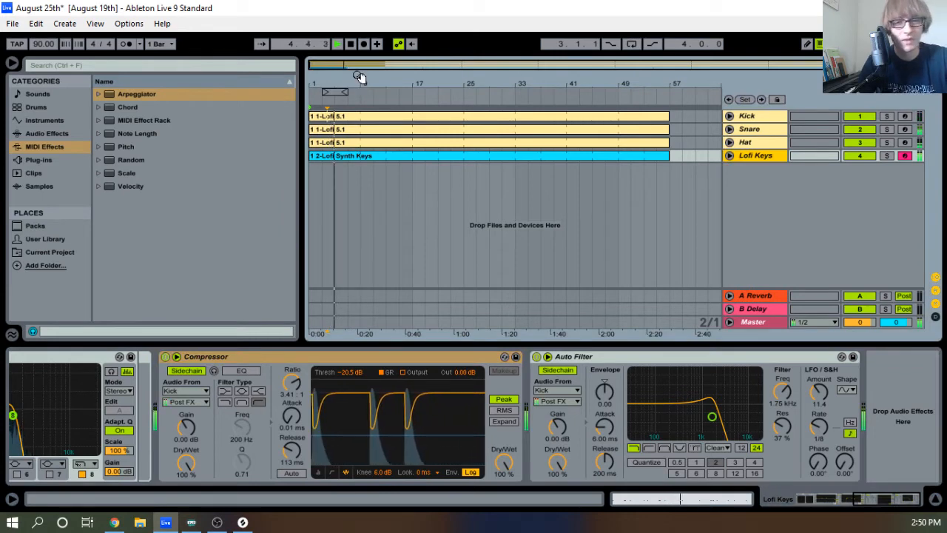
# Reopen the Kick clip in an enlarged note editor, stop playback in bar 8, and inspect the closing kick notes
pyautogui.doubleClick(395, 126)
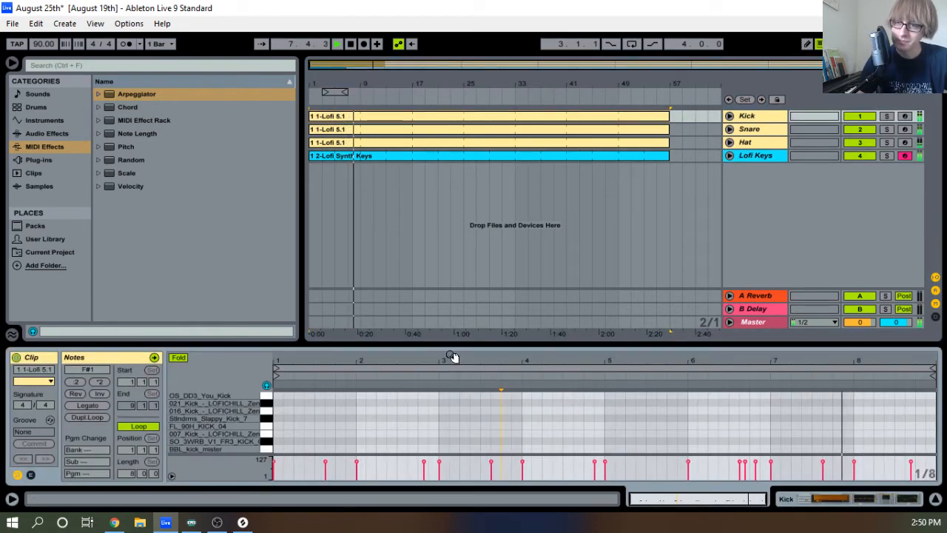
pyautogui.moveTo(452, 339); pyautogui.dragTo(522, 57)
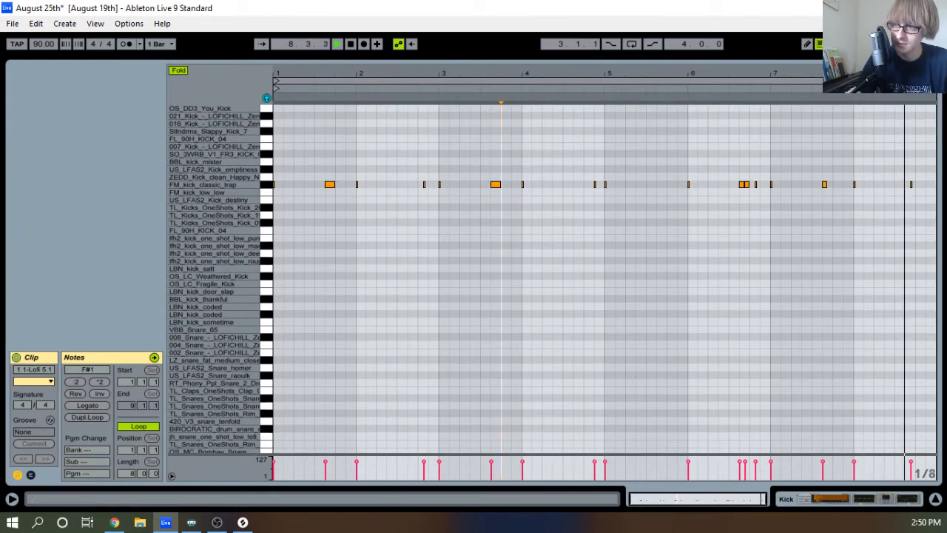
pyautogui.press('space')
pyautogui.moveTo(914, 74); pyautogui.dragTo(913, 111)
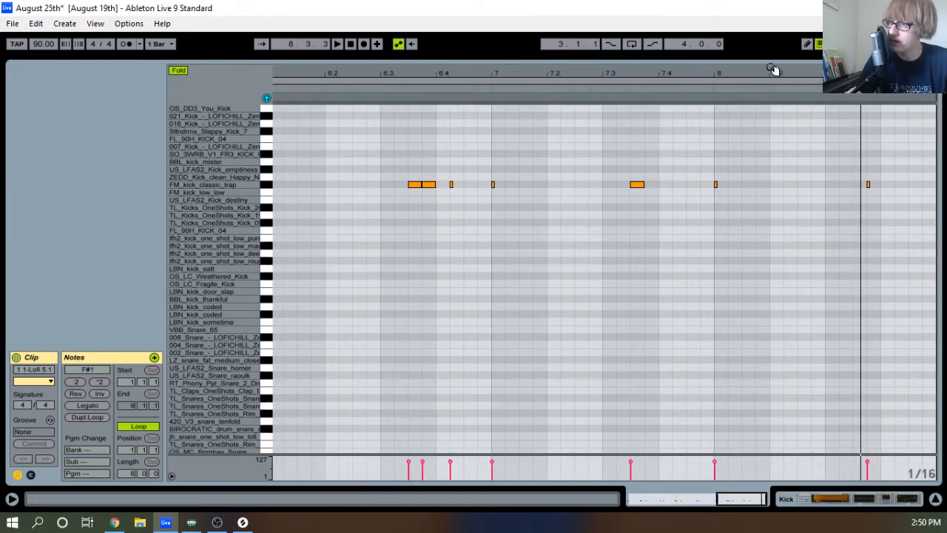
pyautogui.moveTo(770, 59); pyautogui.dragTo(728, 235)
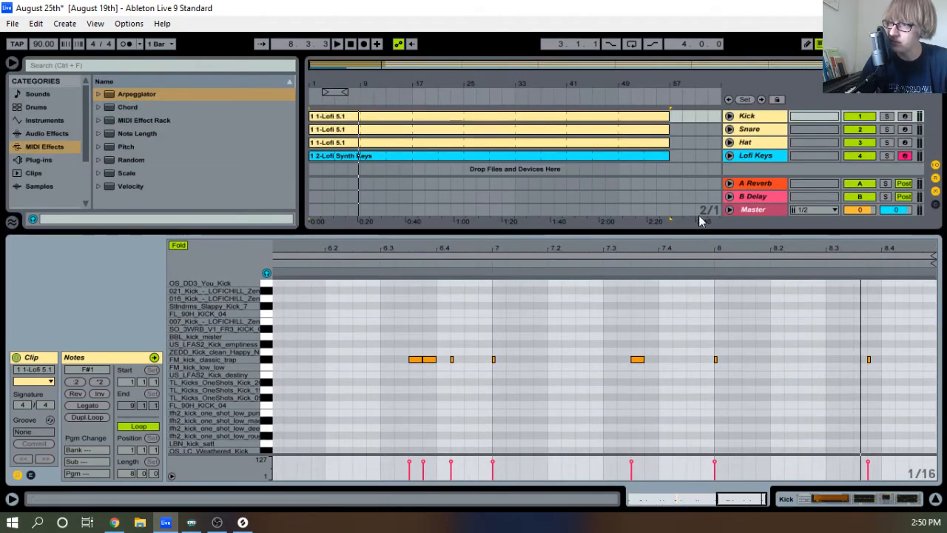
# Open the Snare clip in an enlarged note editor and play its closing pattern from around bar 8
pyautogui.click(589, 133)
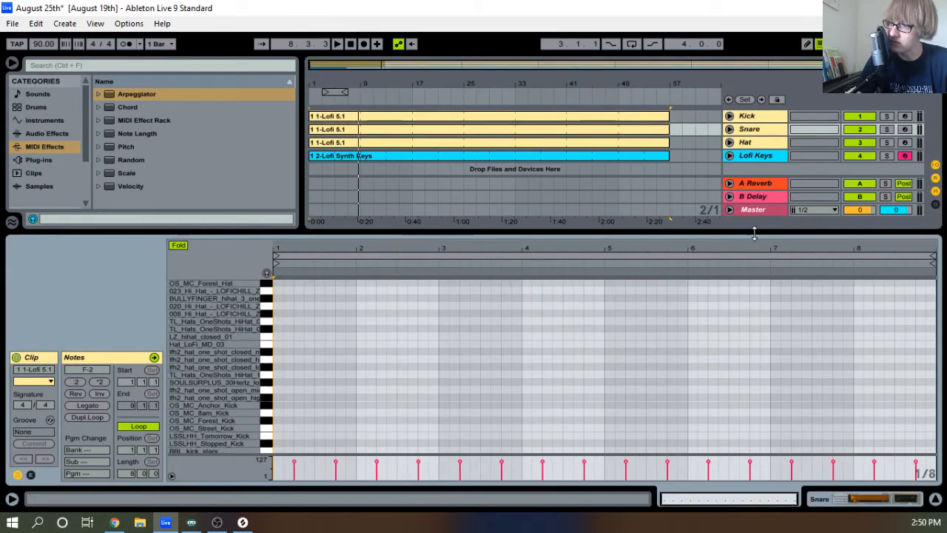
pyautogui.moveTo(756, 231); pyautogui.dragTo(784, 66)
pyautogui.scroll(-6, 864, 220)
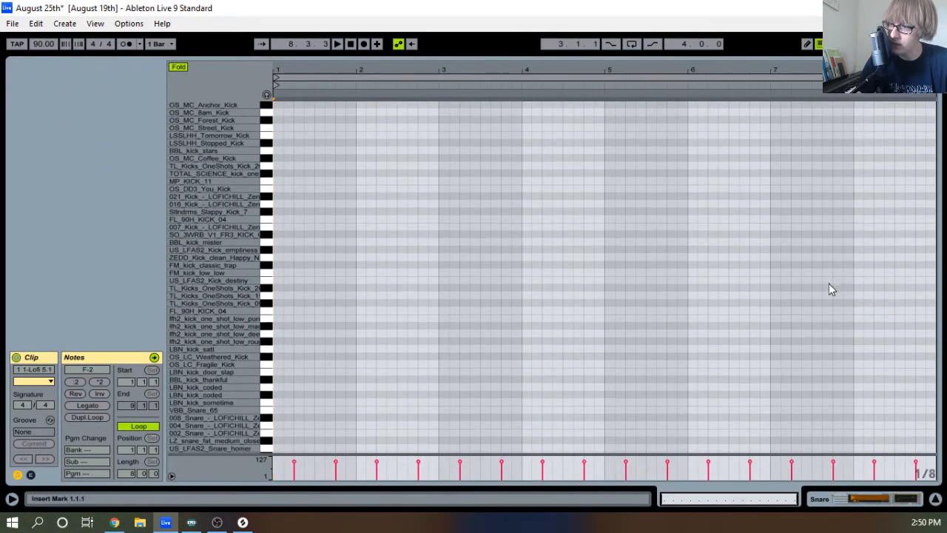
pyautogui.moveTo(888, 70); pyautogui.dragTo(797, 74)
pyautogui.click(340, 88)
pyautogui.press('space')
pyautogui.click(684, 86)
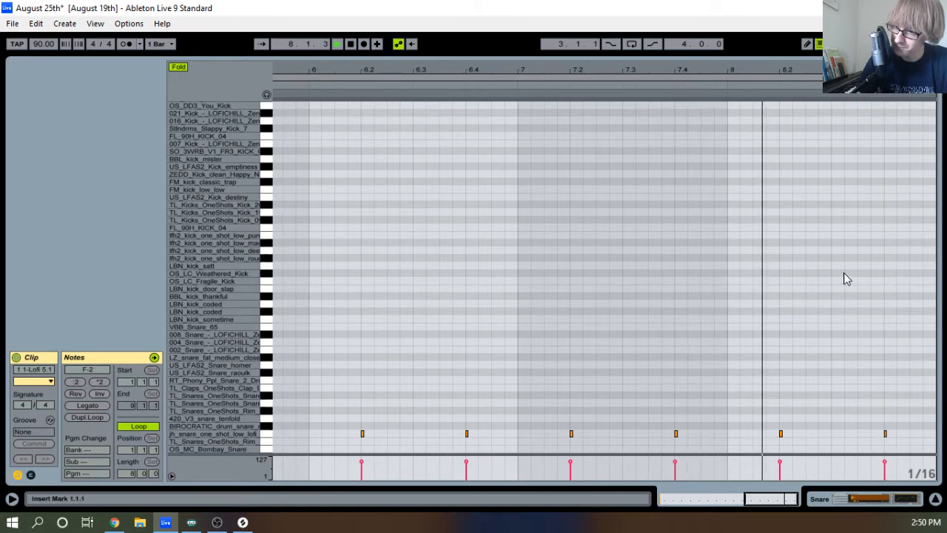
pyautogui.press('space')
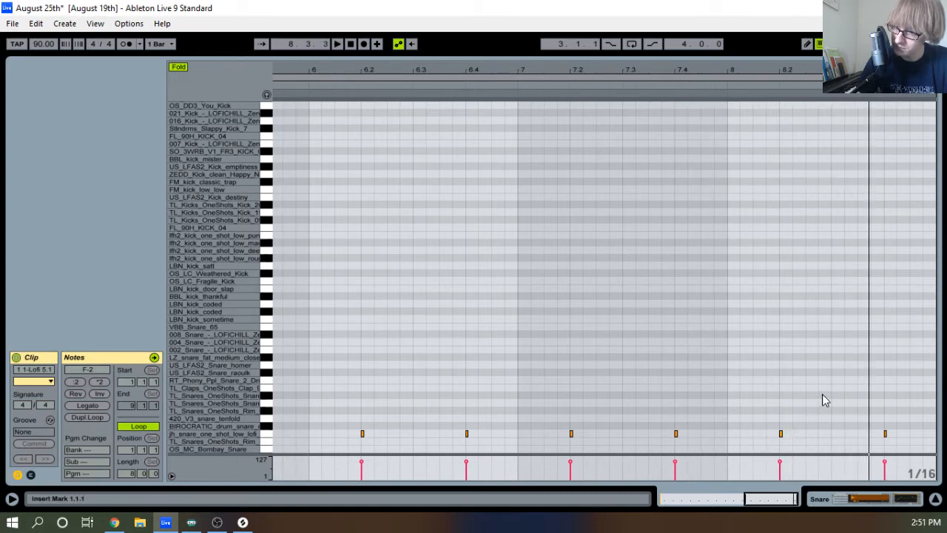
# Add sixteenth-length jh_snare_one_shot_low_lofi notes at 8.3.3 and 8.4.2, playing the end of bar 8 after each
pyautogui.doubleClick(863, 435)
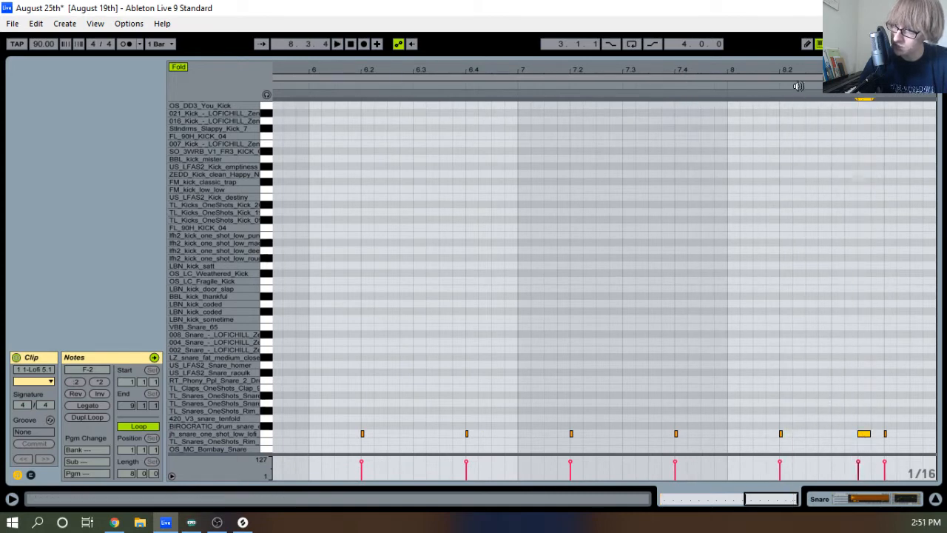
pyautogui.press('space')
pyautogui.press('space')
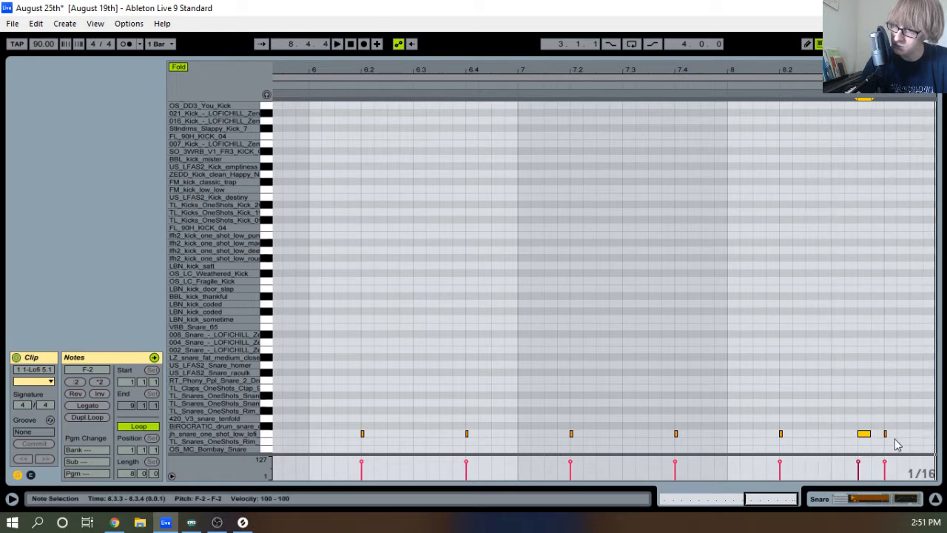
pyautogui.doubleClick(903, 435)
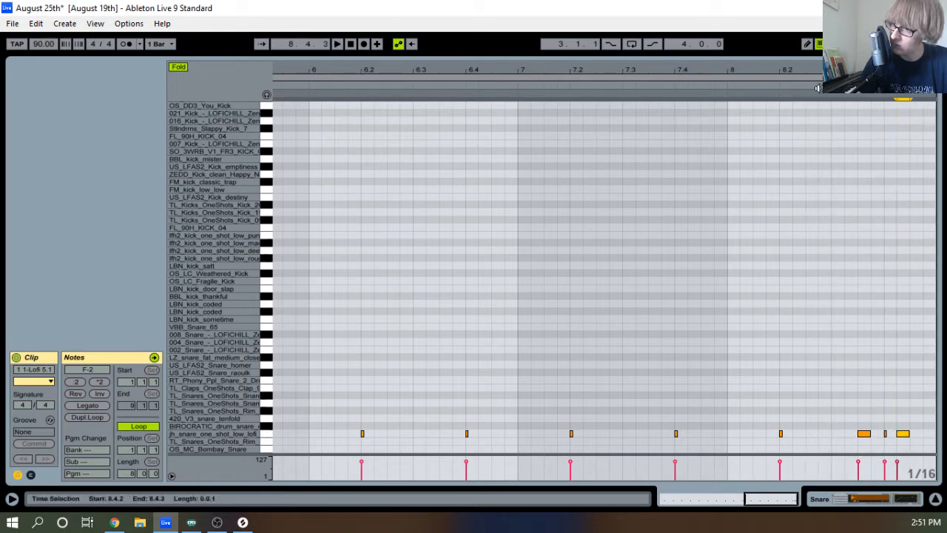
pyautogui.click(818, 85)
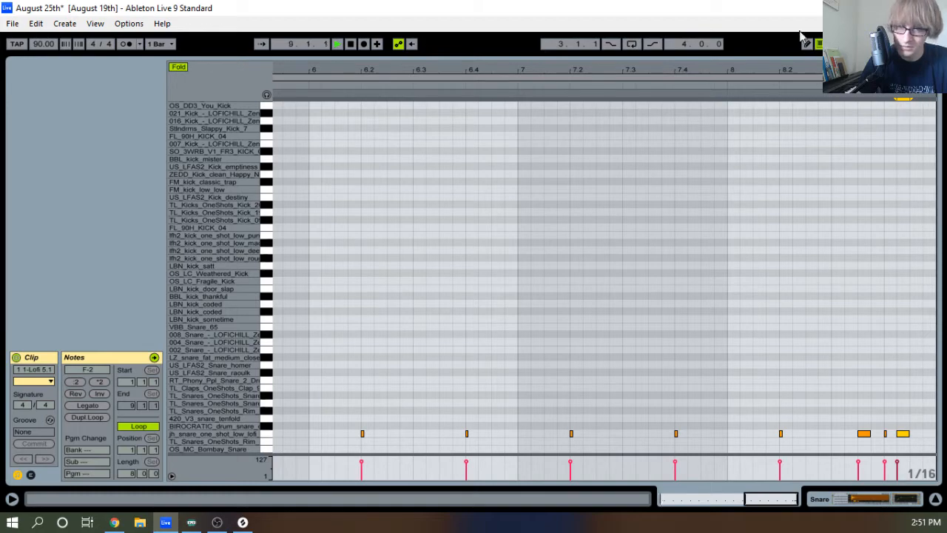
# Reopen the Kick clip in an enlarged note editor and add a sixteenth-length FM_kick_classic_trap note at 8.4.3
pyautogui.moveTo(655, 56); pyautogui.dragTo(642, 118)
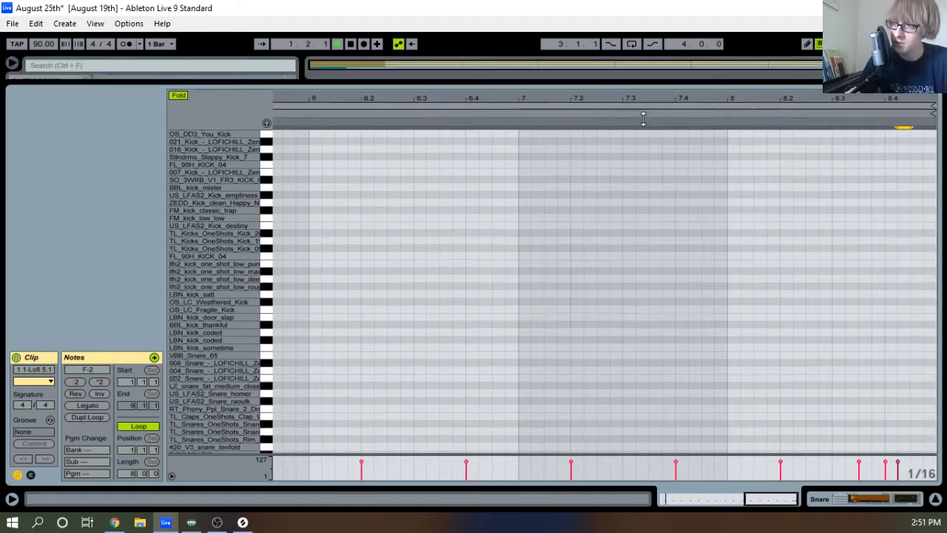
pyautogui.click(528, 121)
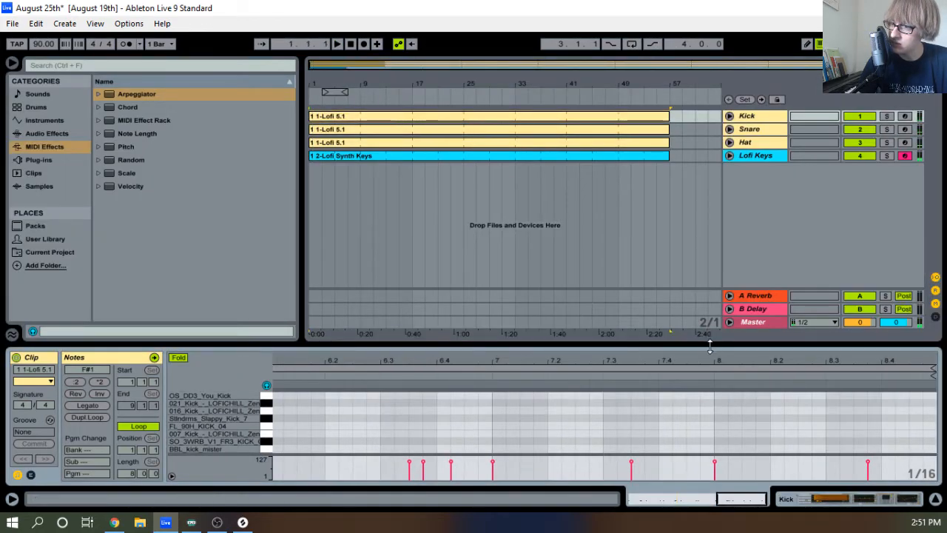
pyautogui.moveTo(708, 339); pyautogui.dragTo(827, 25)
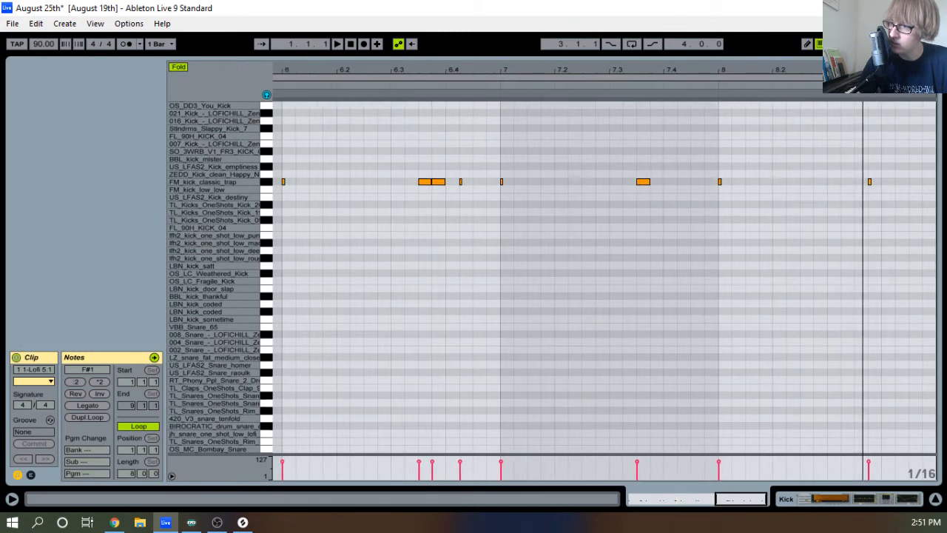
pyautogui.click(714, 91)
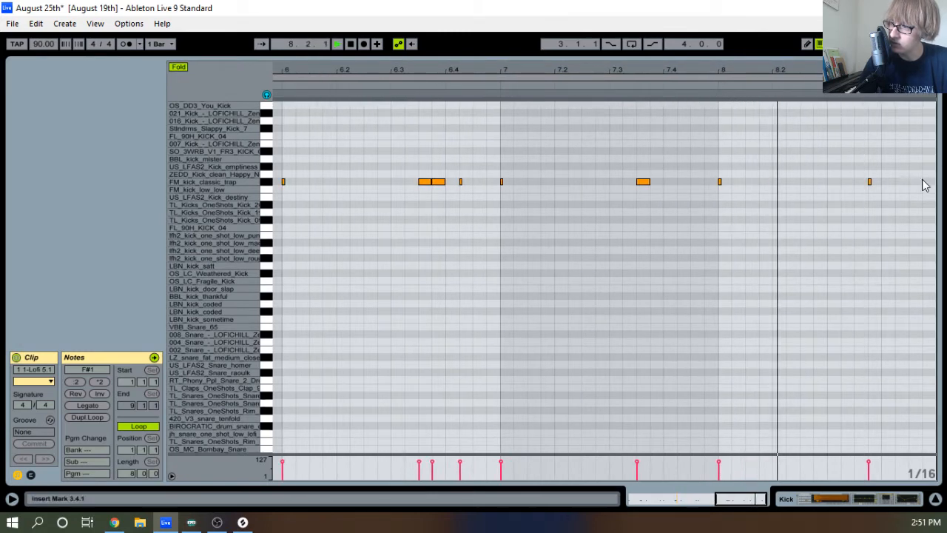
pyautogui.press('space')
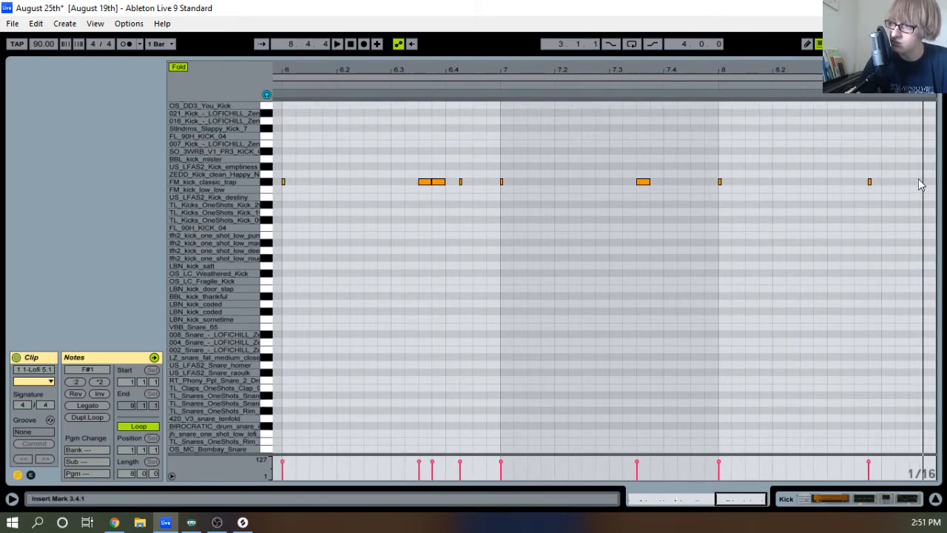
pyautogui.doubleClick(916, 175)
pyautogui.press('Down')
pyautogui.press('space')
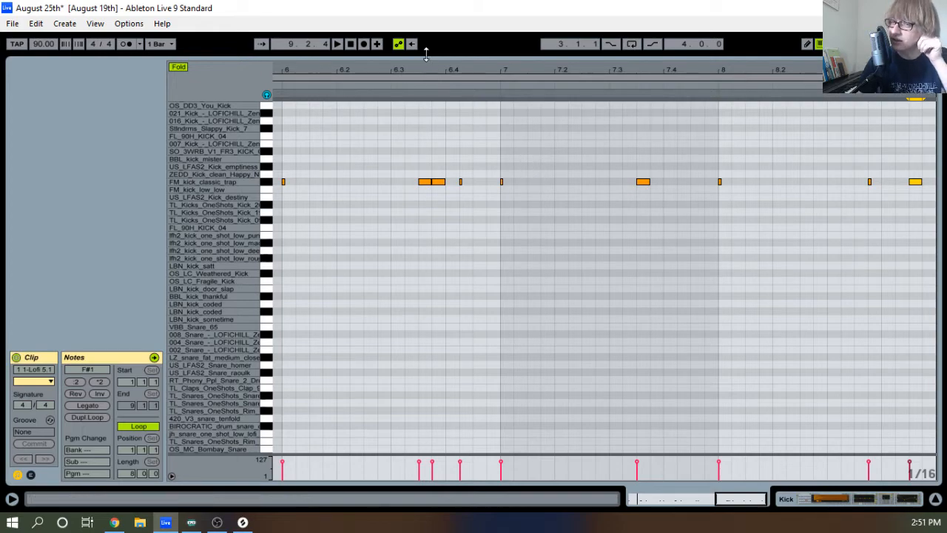
# Hide the note editor, unfold the Kick track and play the beat from the start of the arrangement
pyautogui.moveTo(426, 53); pyautogui.dragTo(423, 148)
pyautogui.moveTo(450, 83); pyautogui.dragTo(529, 516)
pyautogui.moveTo(507, 83); pyautogui.dragTo(507, 81)
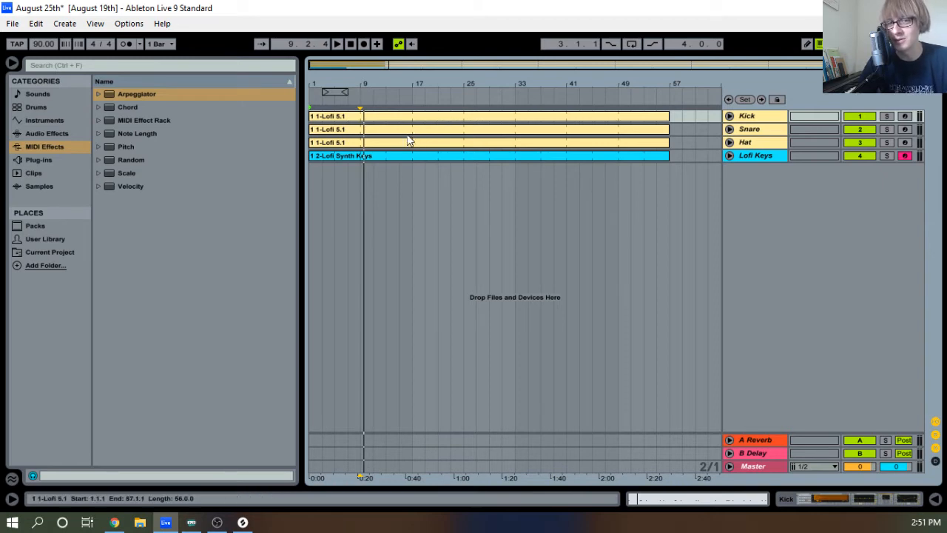
pyautogui.press('space')
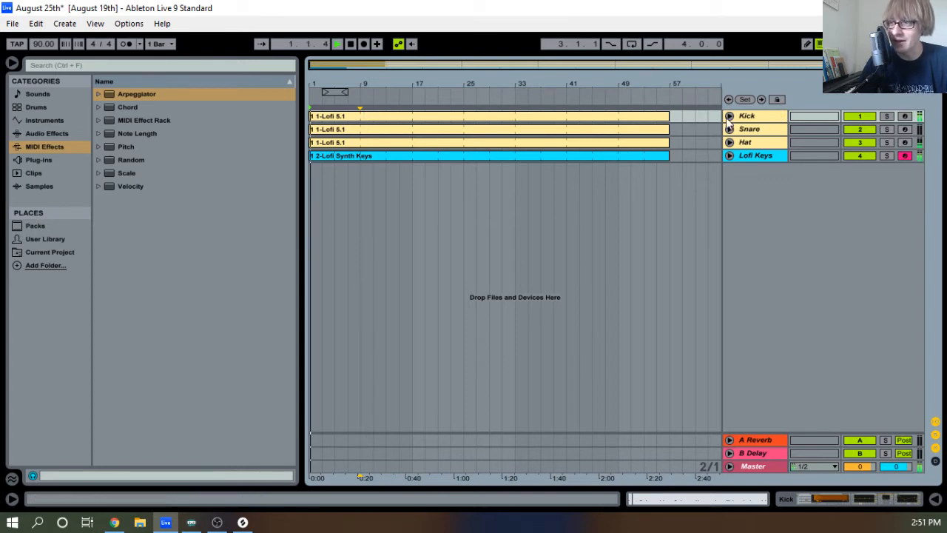
pyautogui.click(730, 116)
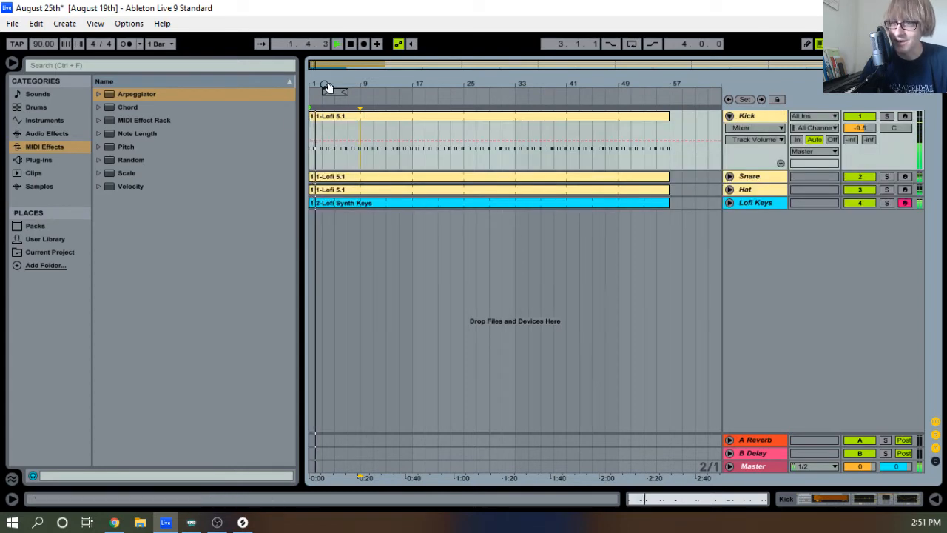
pyautogui.moveTo(326, 86)
pyautogui.mouseDown()
pyautogui.moveTo(327, 141)
pyautogui.moveTo(344, 80)
pyautogui.mouseUp()
pyautogui.press('space')
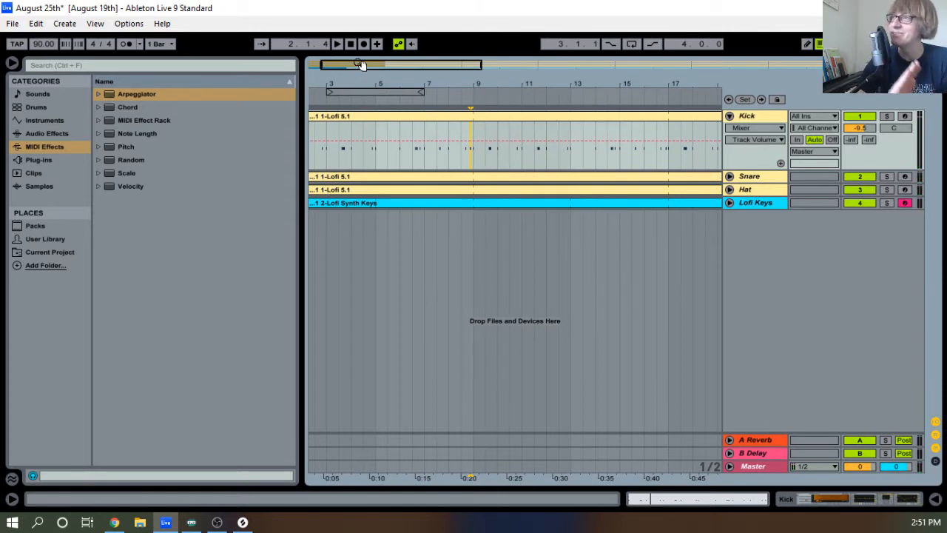
pyautogui.press('space')
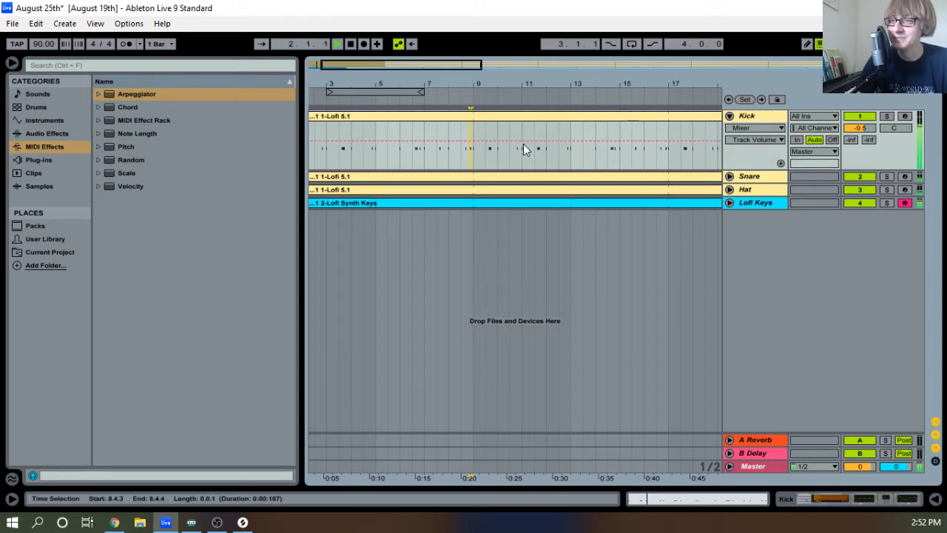
pyautogui.press('space')
# Play the full eight-bar kick pattern in the enlarged note editor and fold the Kick track again
pyautogui.doubleClick(495, 116)
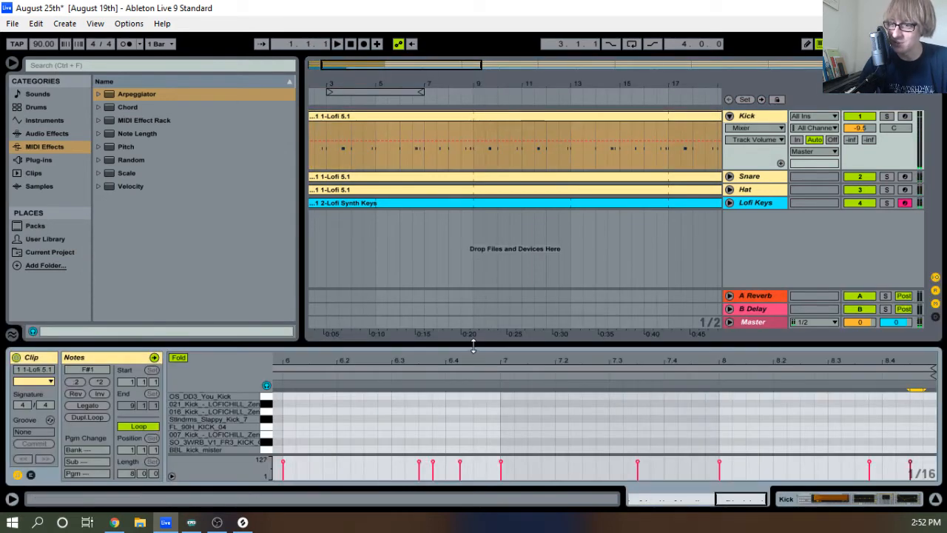
pyautogui.moveTo(474, 345); pyautogui.dragTo(730, 144)
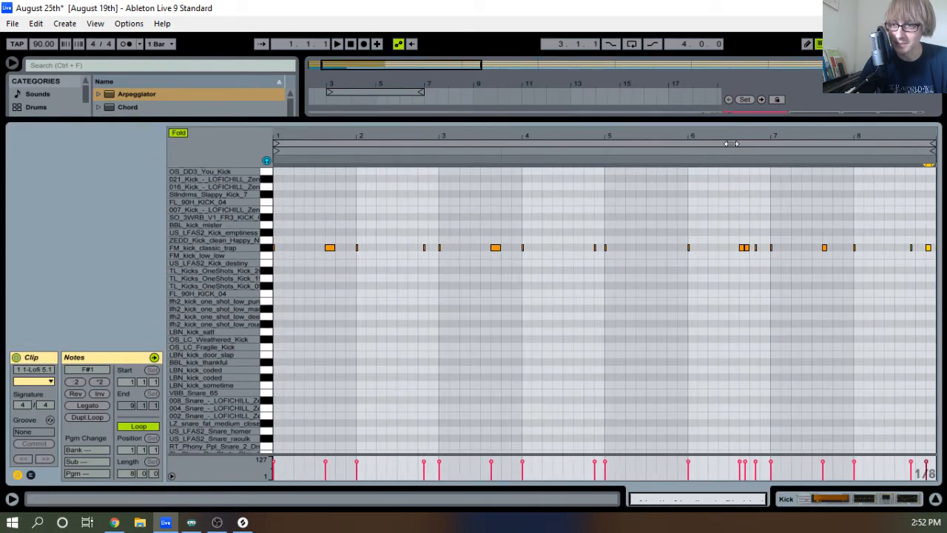
pyautogui.press('space')
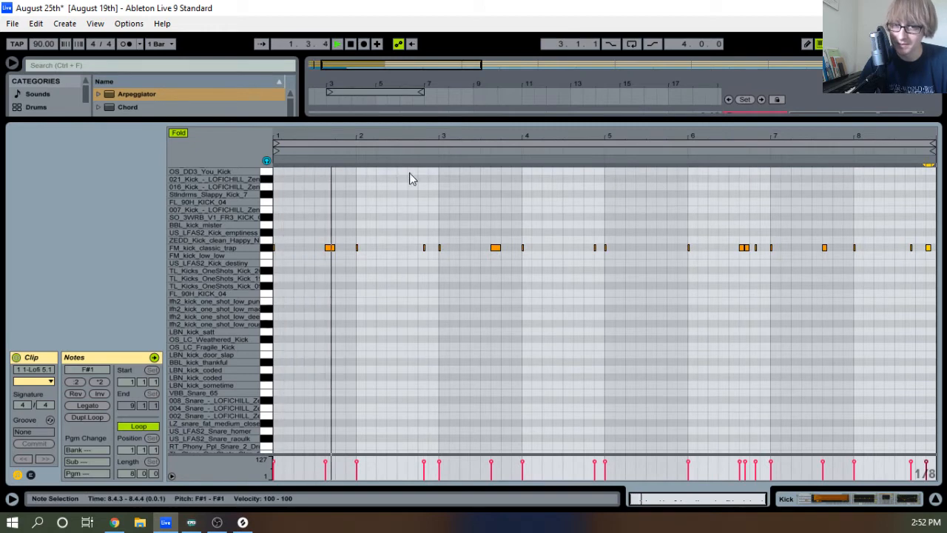
pyautogui.moveTo(394, 135)
pyautogui.mouseDown()
pyautogui.moveTo(394, 152)
pyautogui.moveTo(392, 135)
pyautogui.mouseUp()
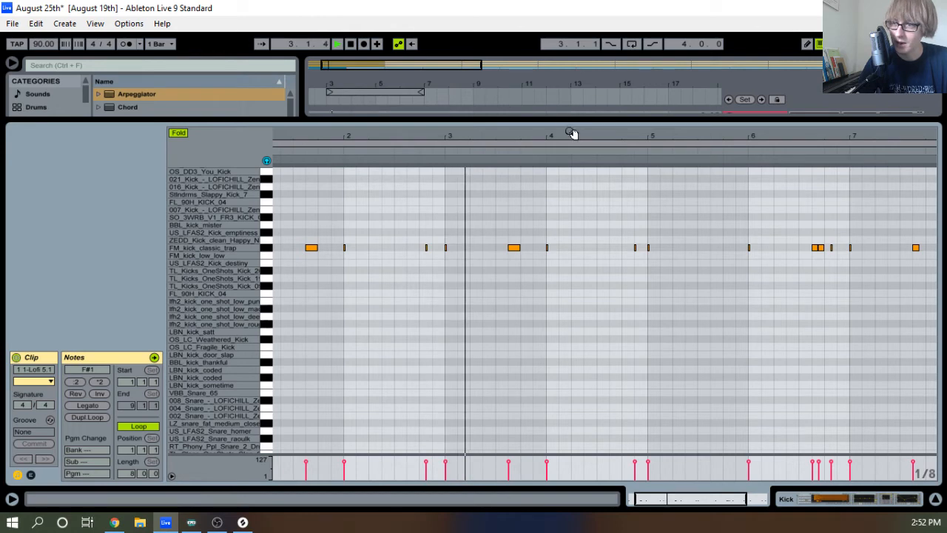
pyautogui.moveTo(566, 131); pyautogui.dragTo(536, 281)
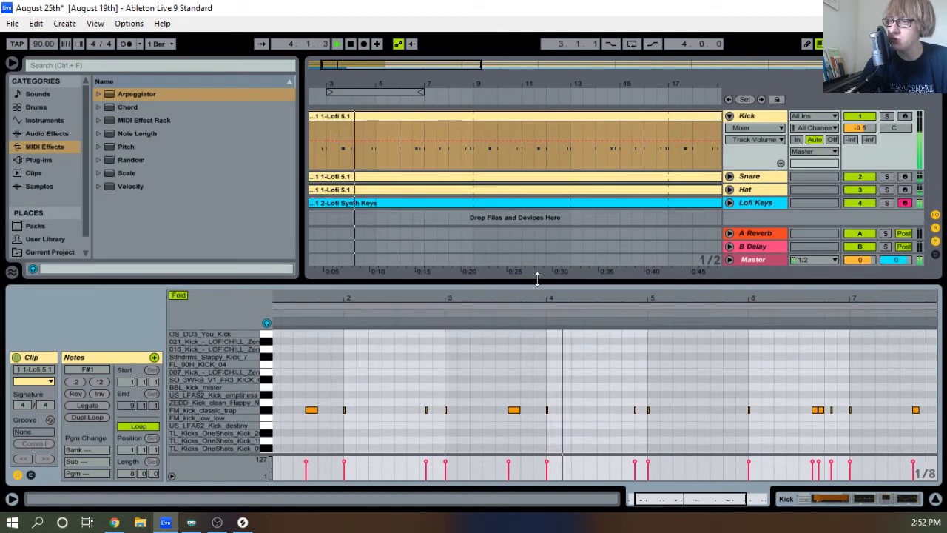
pyautogui.click(729, 117)
# Open the Snare clip enlarged and select all its notes while the beat plays
pyautogui.click(679, 142)
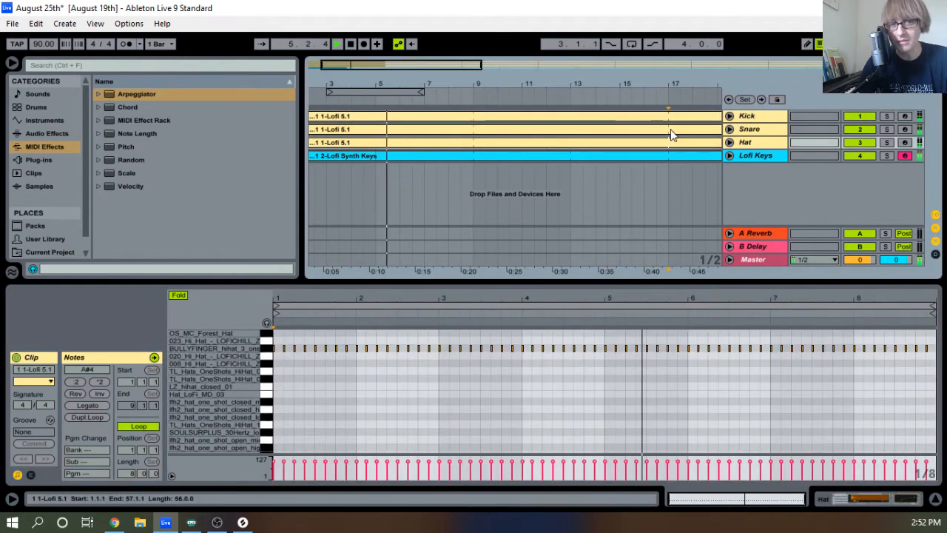
pyautogui.click(671, 130)
pyautogui.moveTo(684, 281); pyautogui.dragTo(704, 46)
pyautogui.scroll(-1, 777, 214)
pyautogui.hotkey('ctrl', 'a')
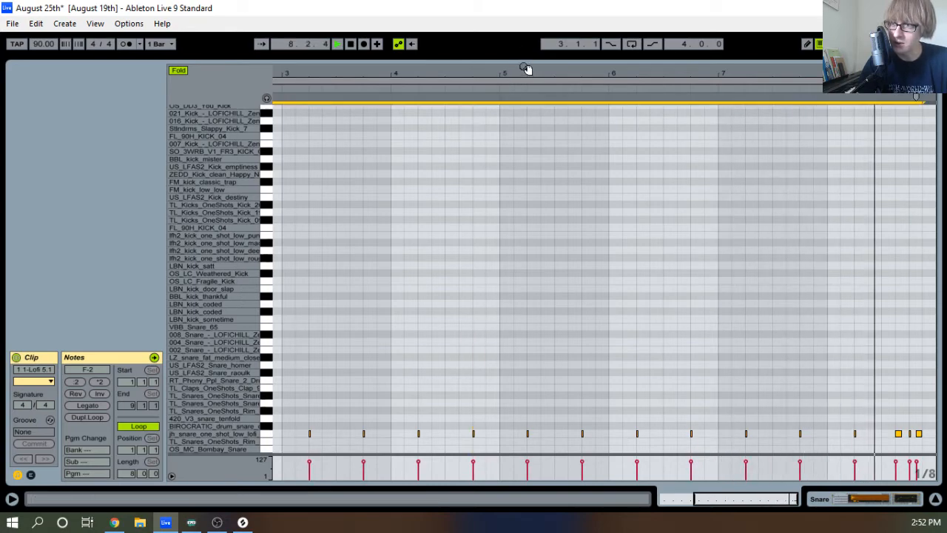
pyautogui.moveTo(525, 58); pyautogui.dragTo(534, 319)
pyautogui.moveTo(583, 85); pyautogui.dragTo(583, 49)
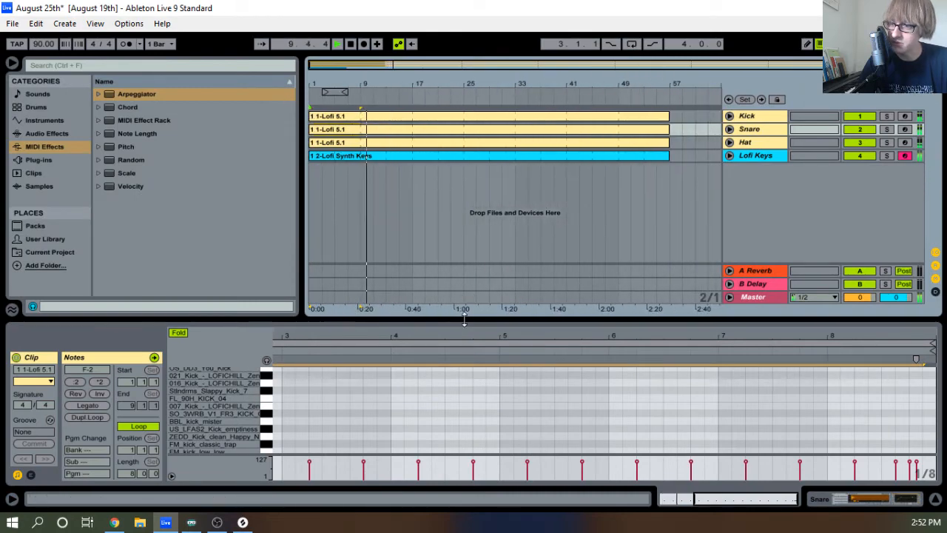
# Check the Lofi Keys melody clip in an enlarged note editor and bring the tracks back into view
pyautogui.moveTo(464, 319); pyautogui.dragTo(463, 29)
pyautogui.hotkey('ctrl', 'z')
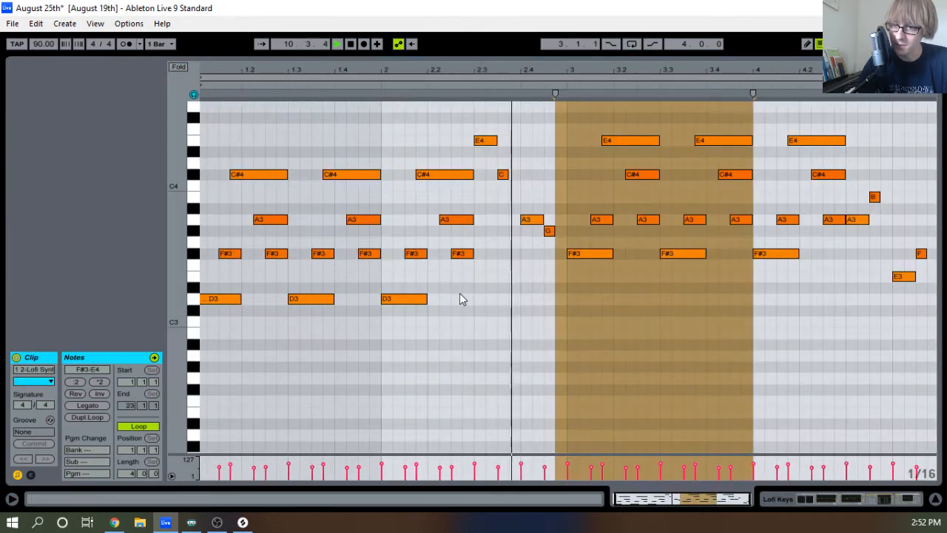
pyautogui.moveTo(470, 60); pyautogui.dragTo(458, 249)
# Reopen the Snare clip enlarged and audition all its notes on the lower rim sample at E-2 and OS_MC_Bombay_Snare at C-2
pyautogui.click(419, 133)
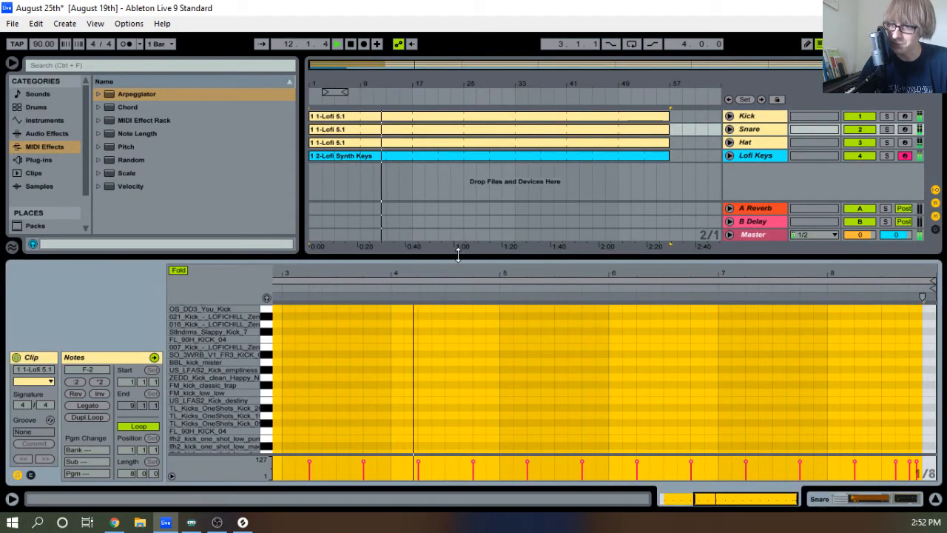
pyautogui.click(459, 255)
pyautogui.click(447, 305)
pyautogui.hotkey('ctrl', 'a')
pyautogui.press('Down')
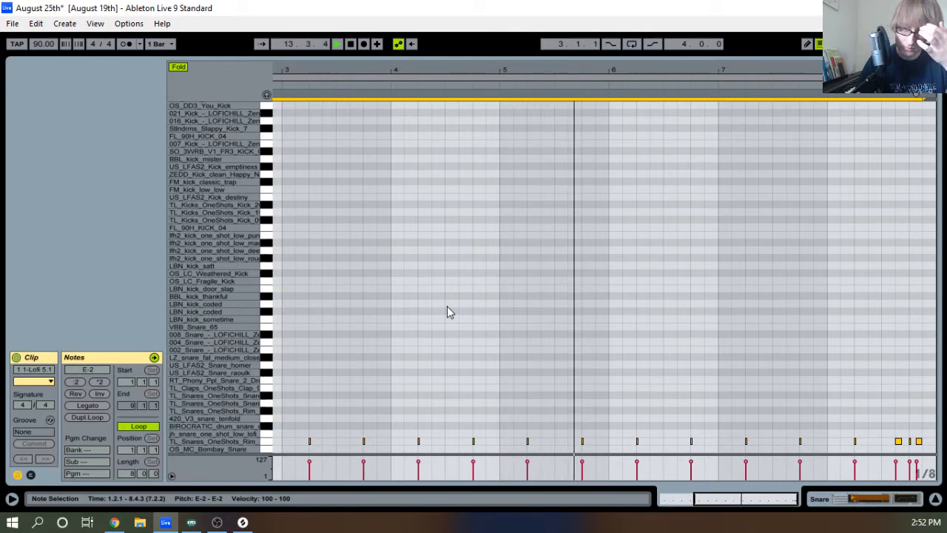
pyautogui.press('Down')
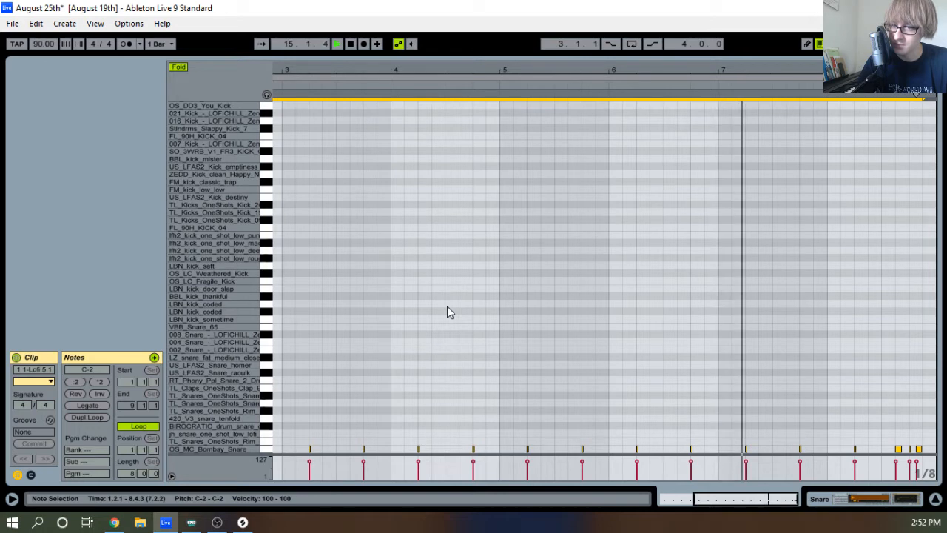
# Move all snare notes up through the BIROCRATIC, 420_V3_snare_tenfold and rim samples to the TL_Snares_OneShots snare at A-2, auditioning each
pyautogui.press('Up')
pyautogui.press('Up')
pyautogui.press('Up')
pyautogui.press('Up')
pyautogui.press('Up')
pyautogui.press('Up')
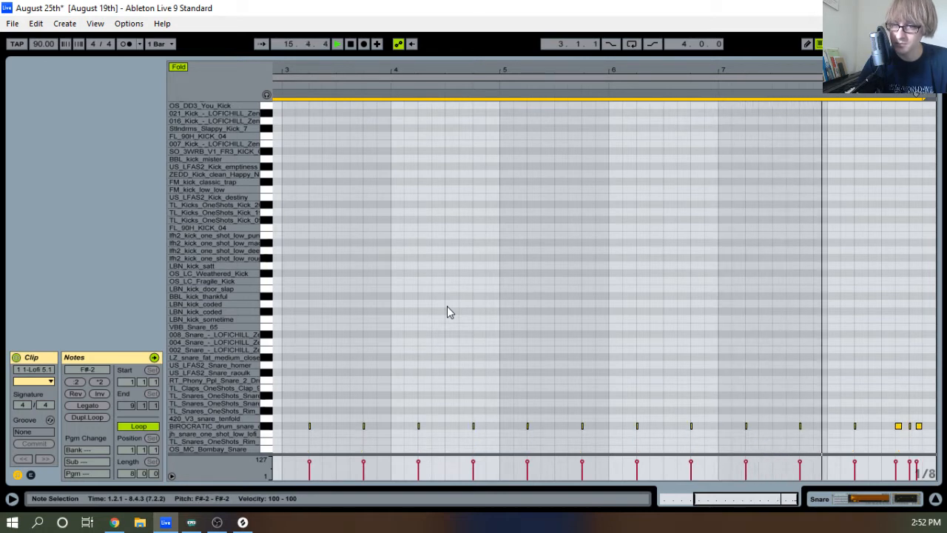
pyautogui.press('Up')
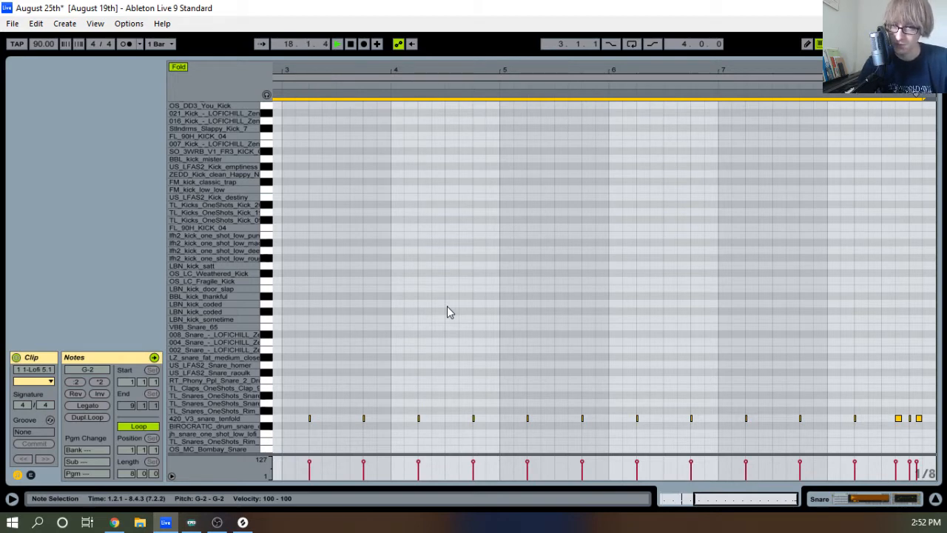
pyautogui.press('Up')
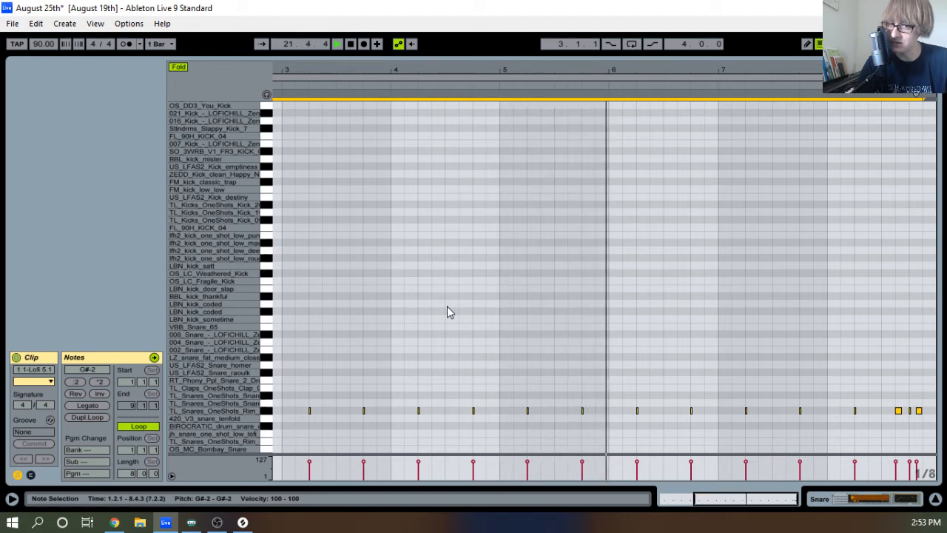
pyautogui.press('Up')
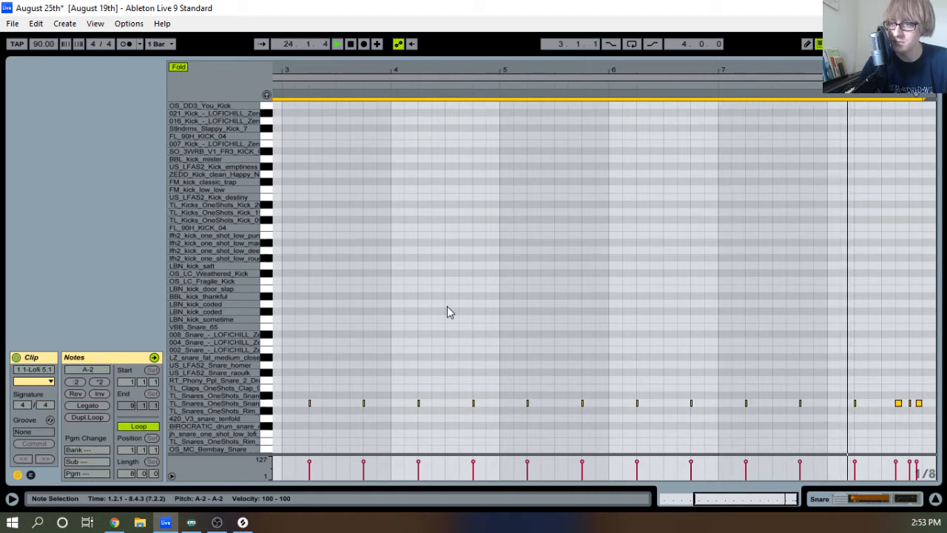
# Move all snare notes down to the TL_Snares_OneShots_Rim sample at G#-2 and play the beat with the whole clip in view
pyautogui.press('Down')
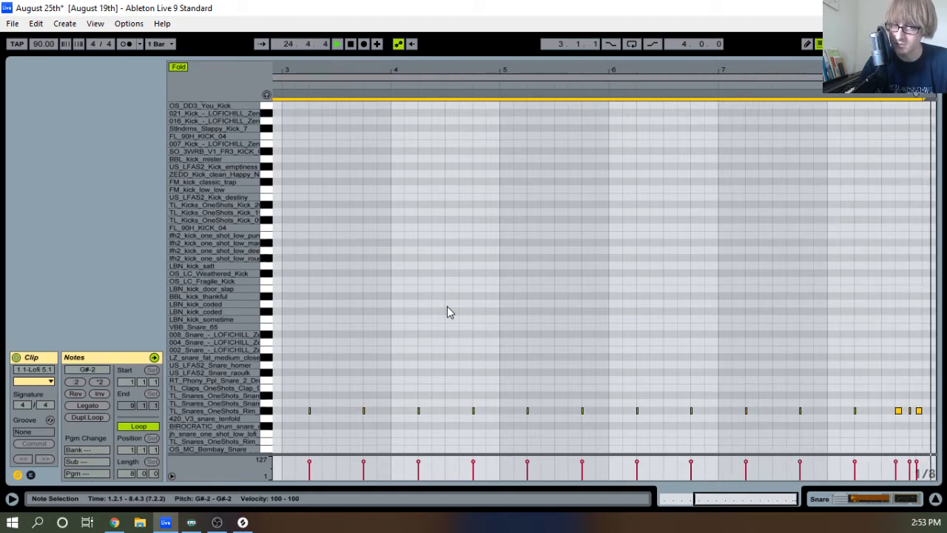
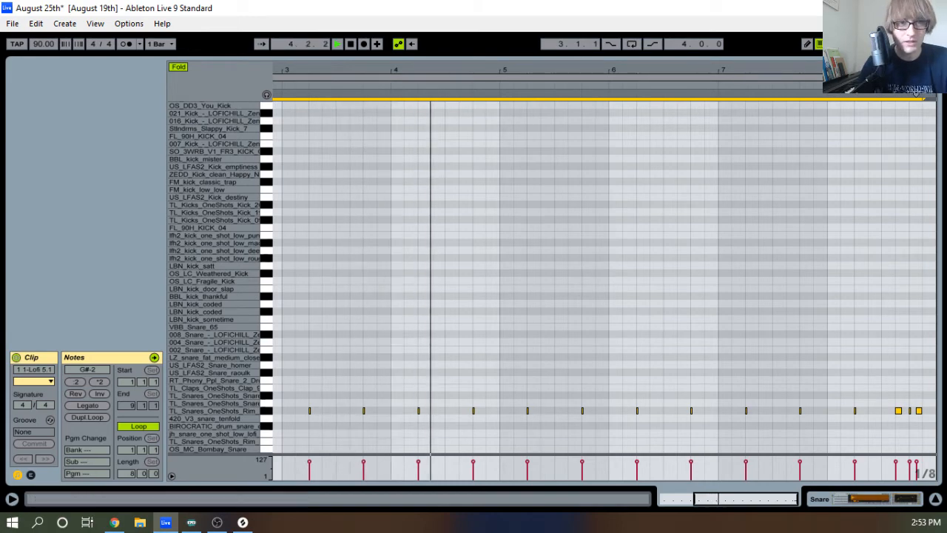
pyautogui.moveTo(531, 56)
pyautogui.mouseDown()
pyautogui.moveTo(526, 253)
pyautogui.moveTo(538, 58)
pyautogui.mouseUp()
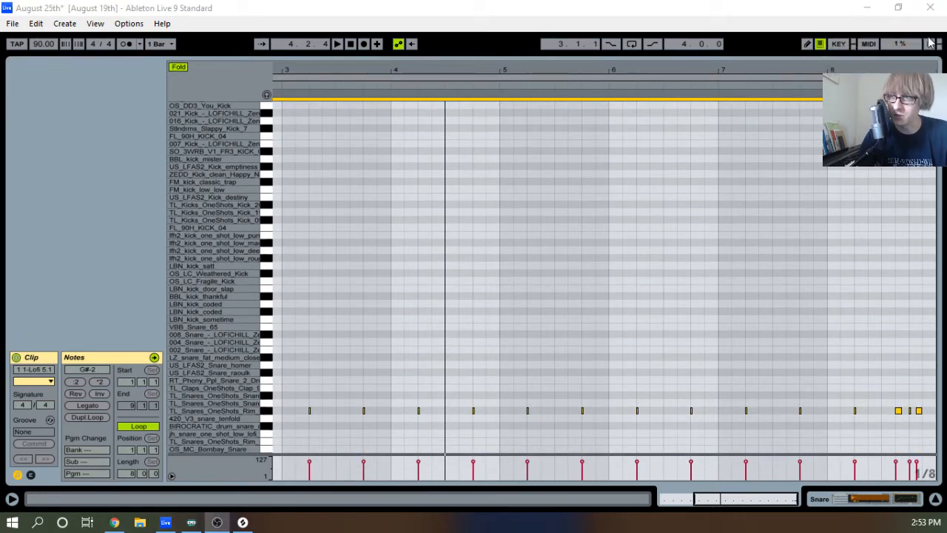
pyautogui.click(353, 46)
pyautogui.click(341, 46)
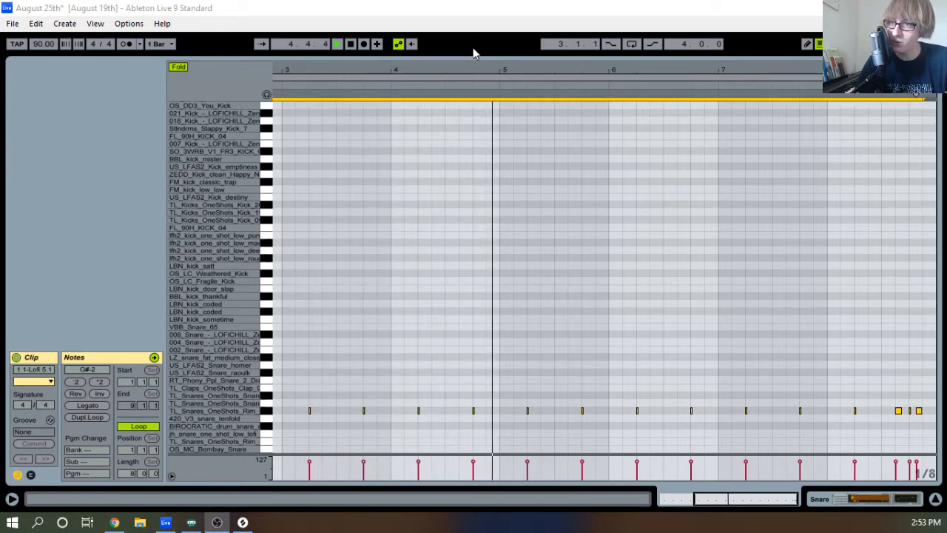
pyautogui.click(467, 265)
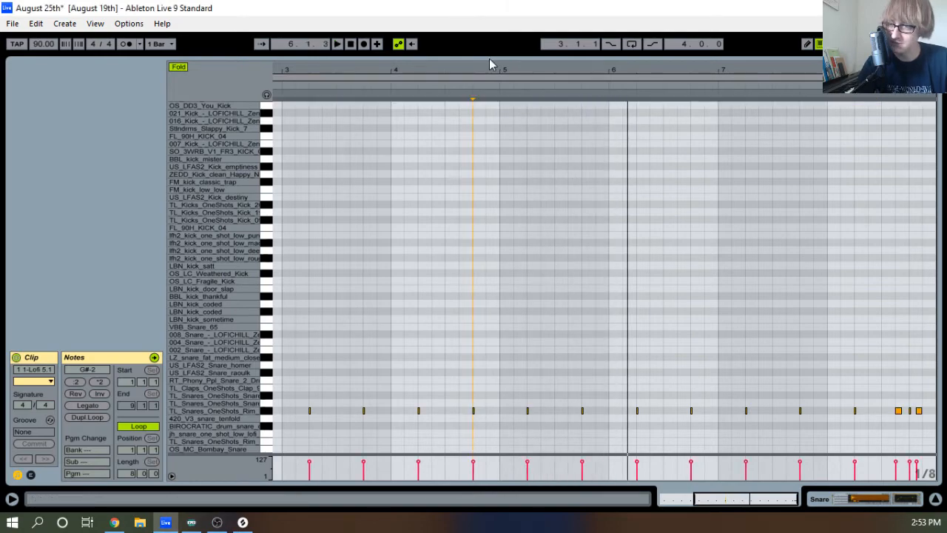
pyautogui.moveTo(482, 69); pyautogui.dragTo(483, 45)
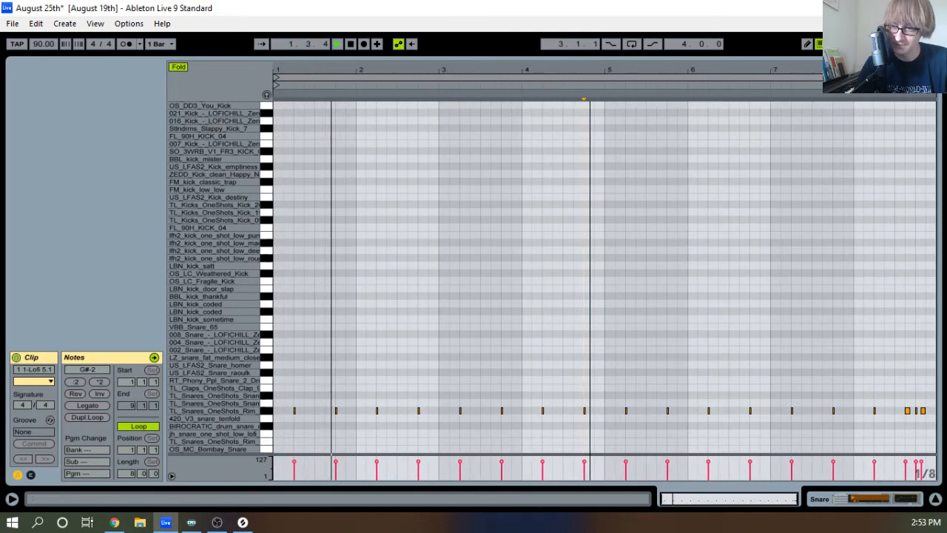
pyautogui.click(590, 338)
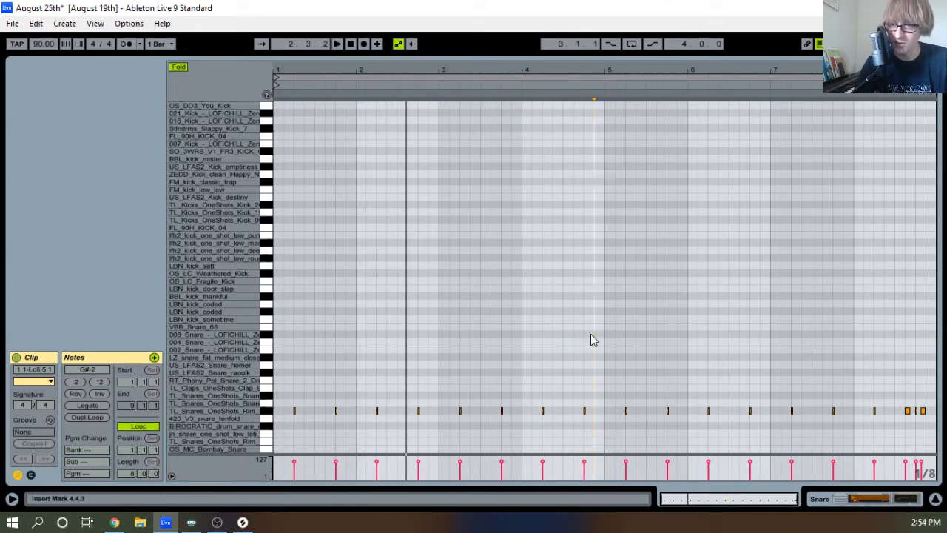
# Preview the rim sample at G#-2 and the neighbouring jh_snare_one_shot_low_lofi and 420_V3_snare_tenfold samples individually
pyautogui.hotkey('ctrl', 'a')
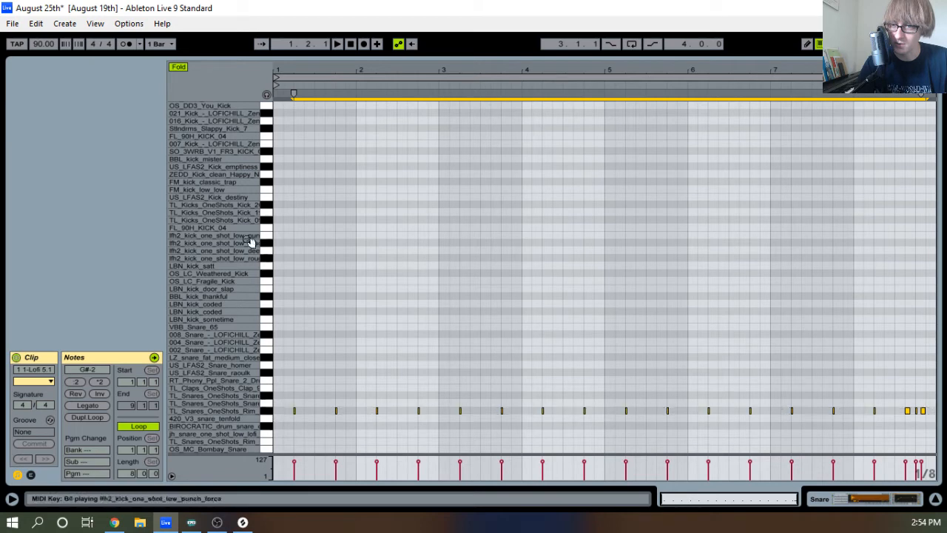
pyautogui.click(267, 411)
pyautogui.click(267, 434)
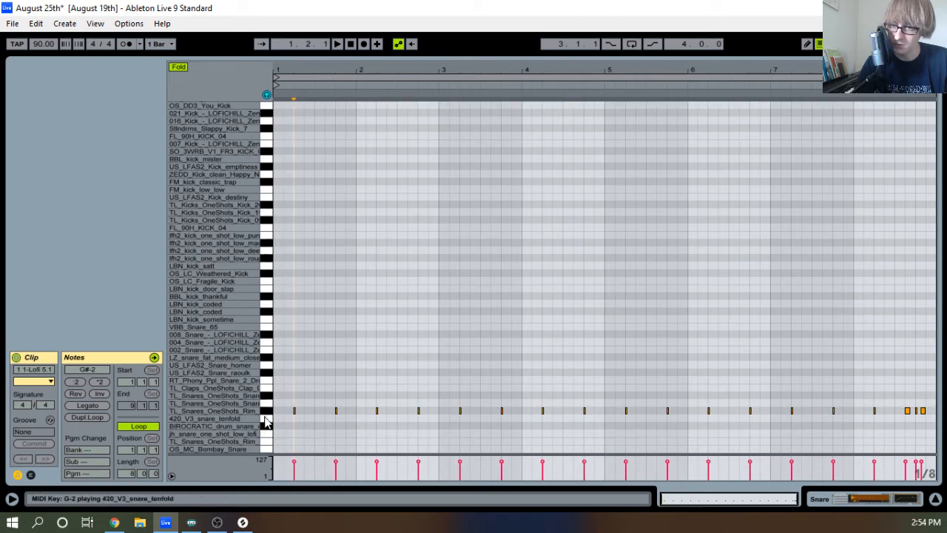
pyautogui.click(267, 410)
# Move all snare notes up through the TL_Snares_OneShots and clap samples to RT_Phony_Ppl_Snare_2 at C-1, auditioning along the way
pyautogui.click(379, 345)
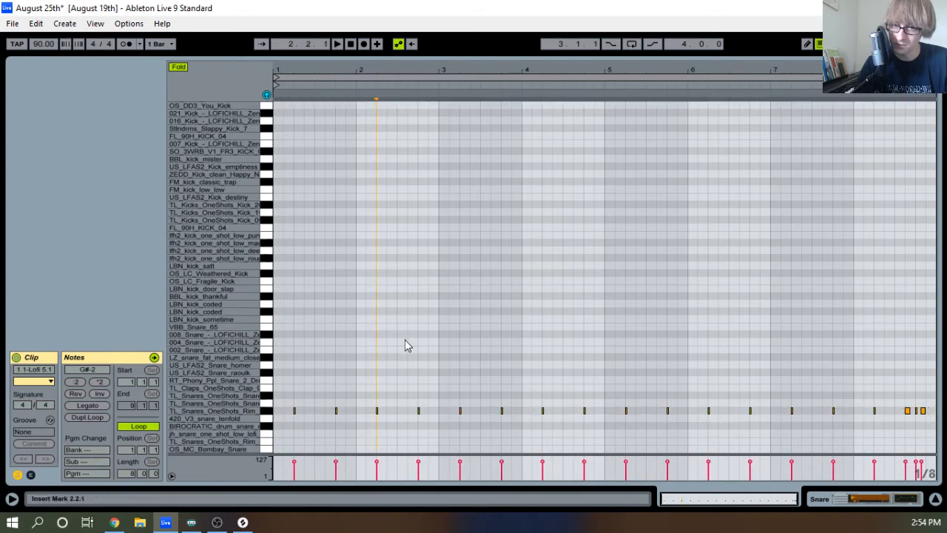
pyautogui.hotkey('ctrl', 'a')
pyautogui.press('Up')
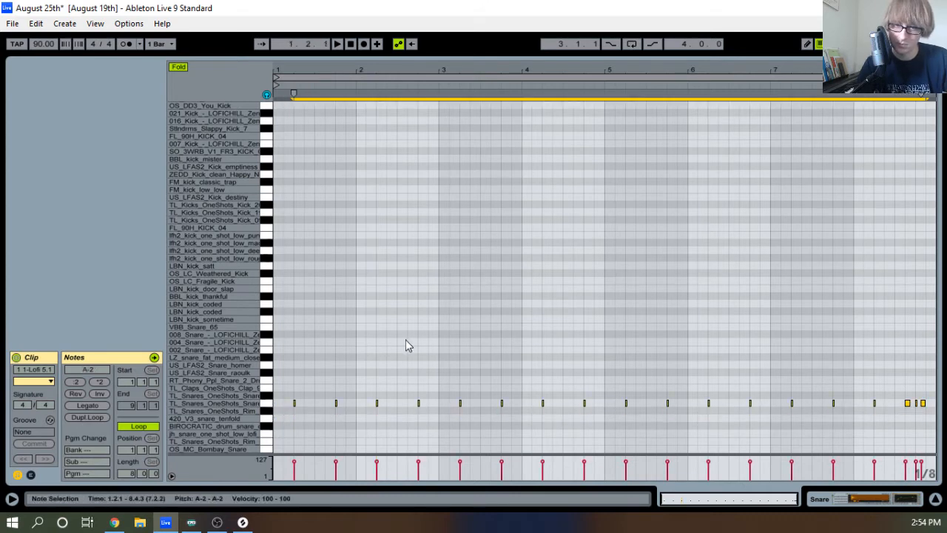
pyautogui.press('space')
pyautogui.press('Up')
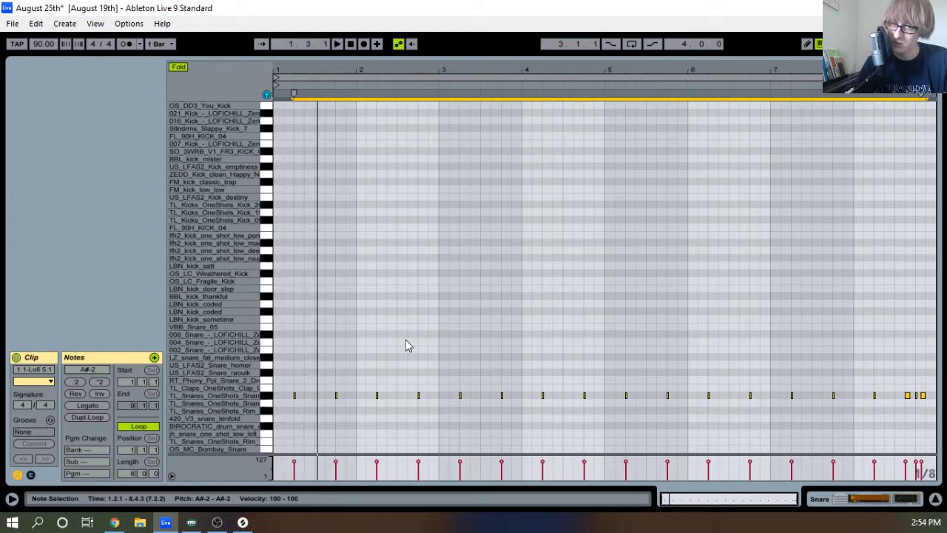
pyautogui.press('Up')
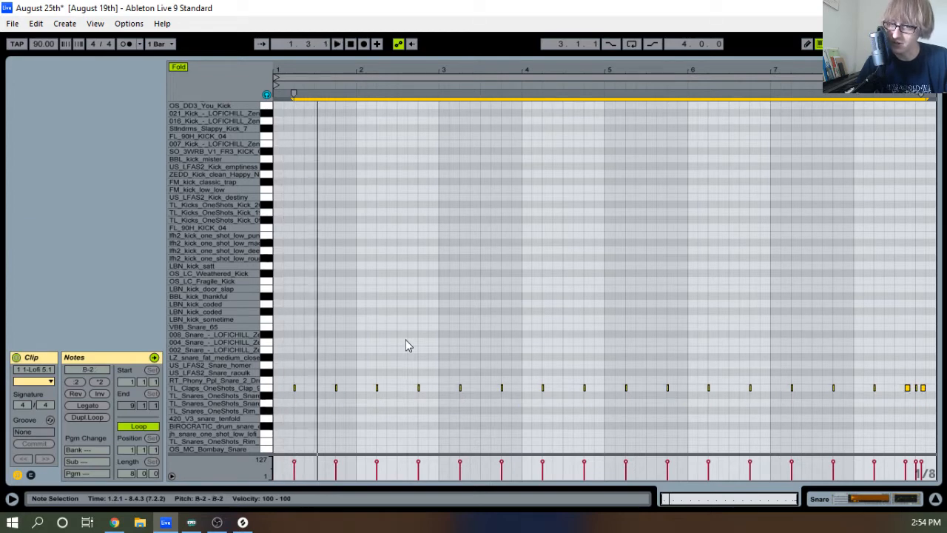
pyautogui.press('Up')
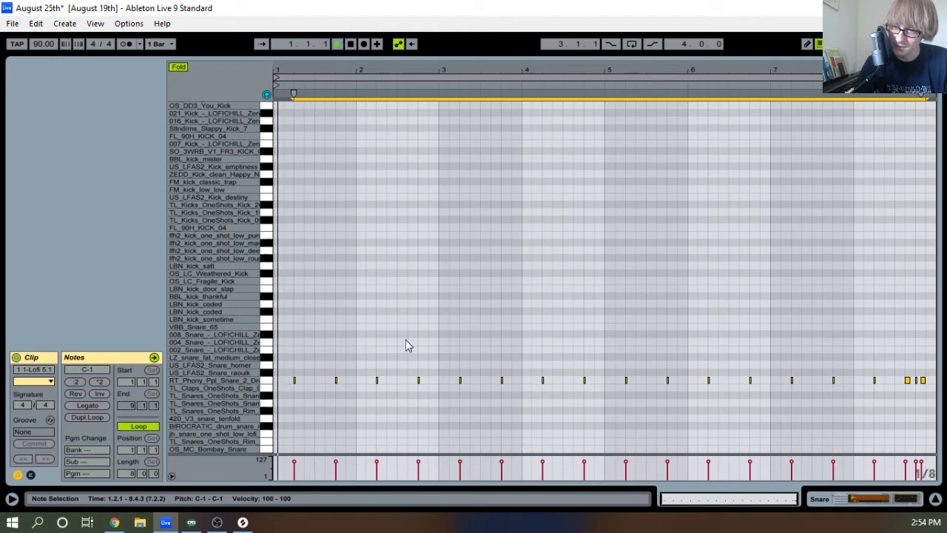
# Audition all snare notes on each higher sample from US_LFAS2_Snare_raoulk at C#-1 up to VBB_Snare_65 at G-1
pyautogui.press('Up')
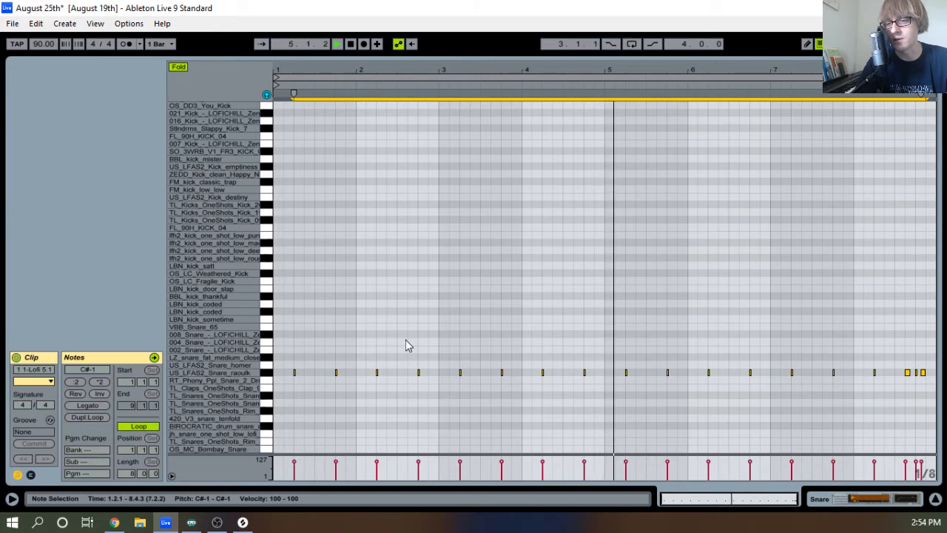
pyautogui.press('Up')
pyautogui.press('Up')
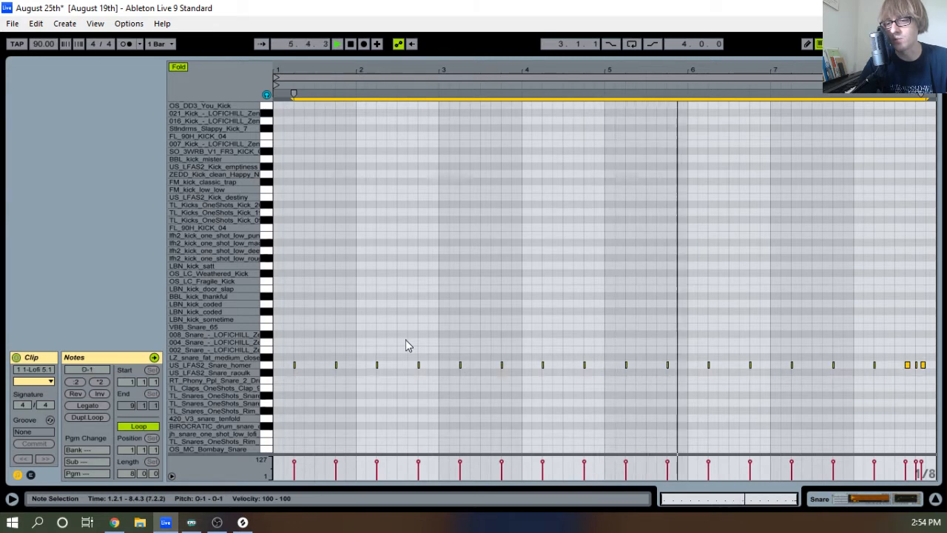
pyautogui.press('Up')
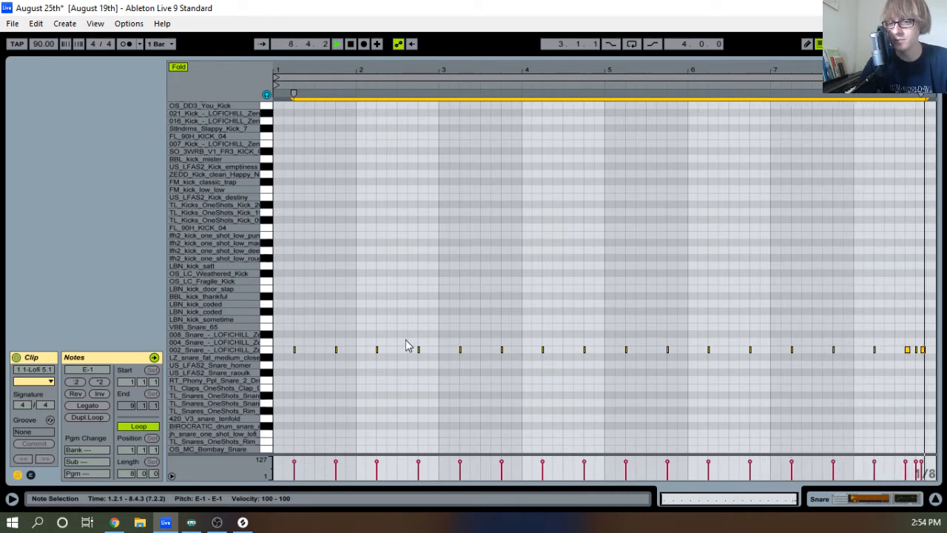
pyautogui.press('Up')
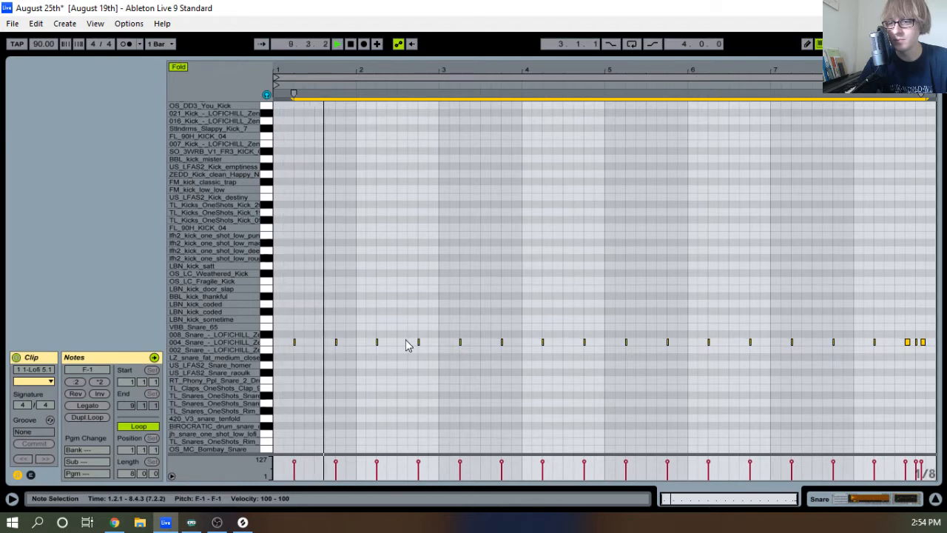
pyautogui.press('Up')
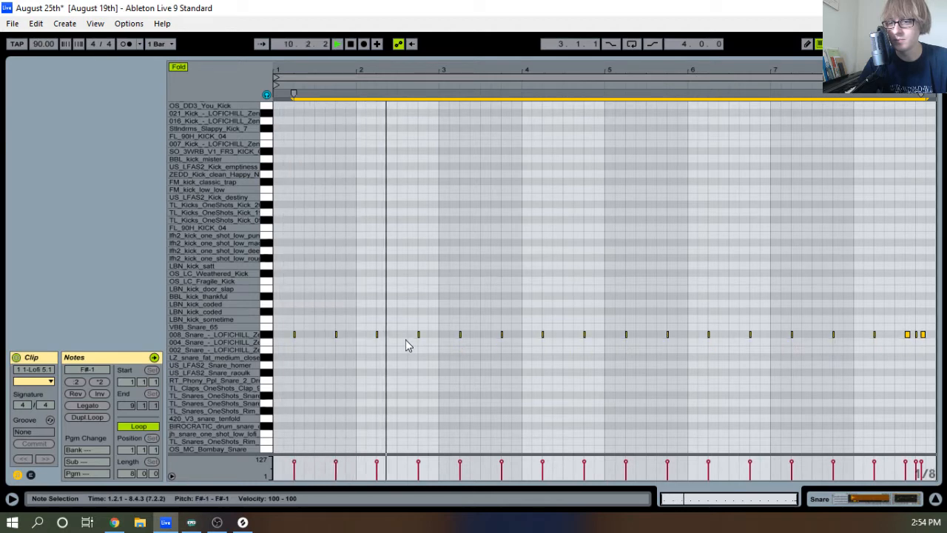
pyautogui.press('Up')
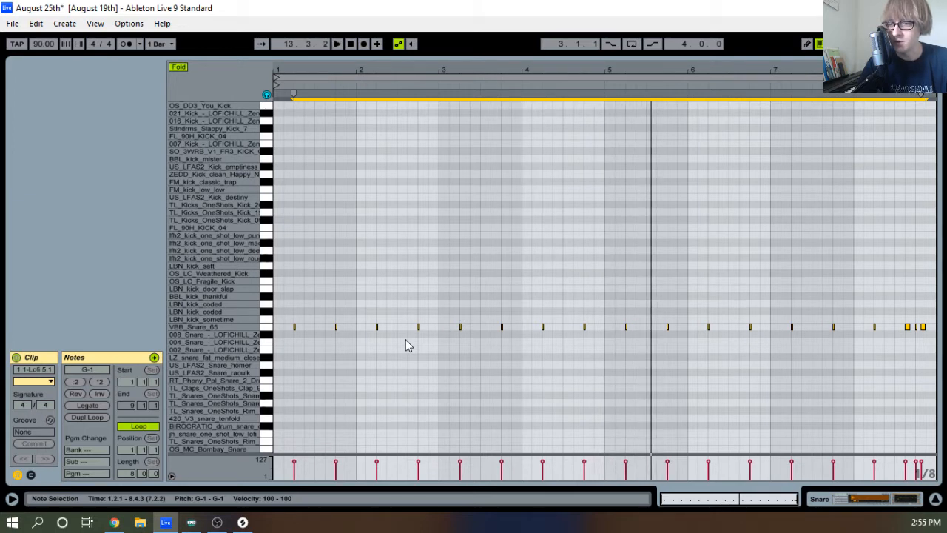
# Move all snare notes back down to the TL_Snares_OneShots_Rim sample at G#-2 and play the beat
pyautogui.press('Down')
pyautogui.press('Down')
pyautogui.press('Down')
pyautogui.press('Down')
pyautogui.press('Down')
pyautogui.press('Down')
pyautogui.press('Down')
pyautogui.press('Down')
pyautogui.press('Down')
pyautogui.press('Down')
pyautogui.press('Down')
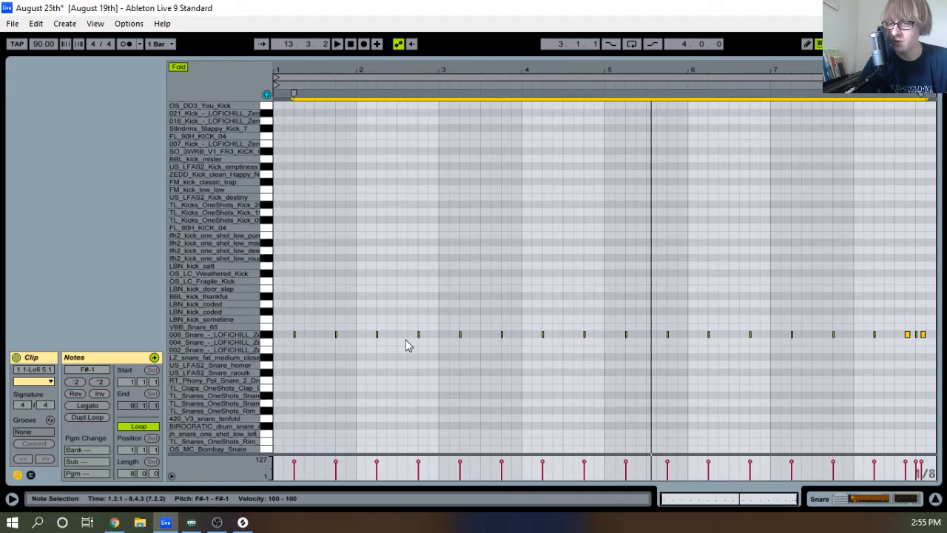
pyautogui.press('space')
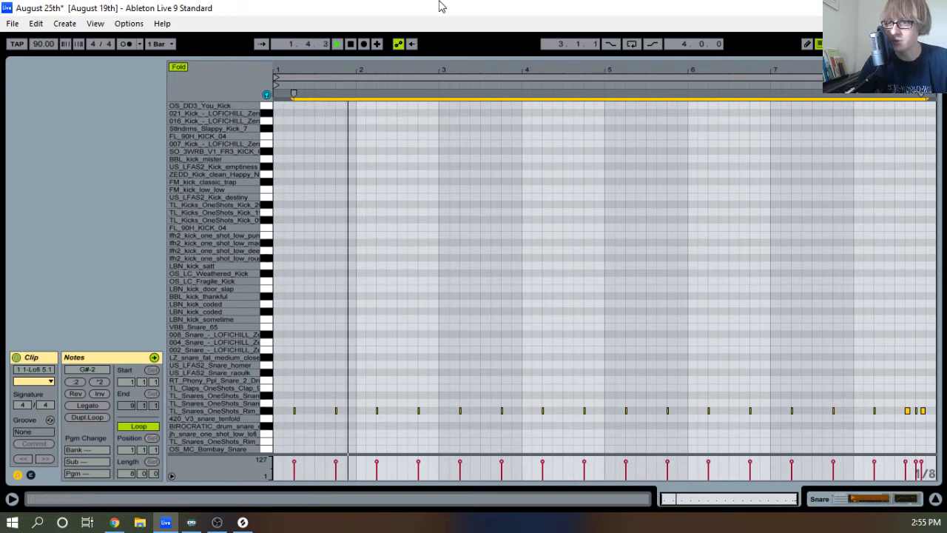
# Set the Snare track's volume to -0.5 dB in the mixer and bring the enlarged clip back into view
pyautogui.press('Tab')
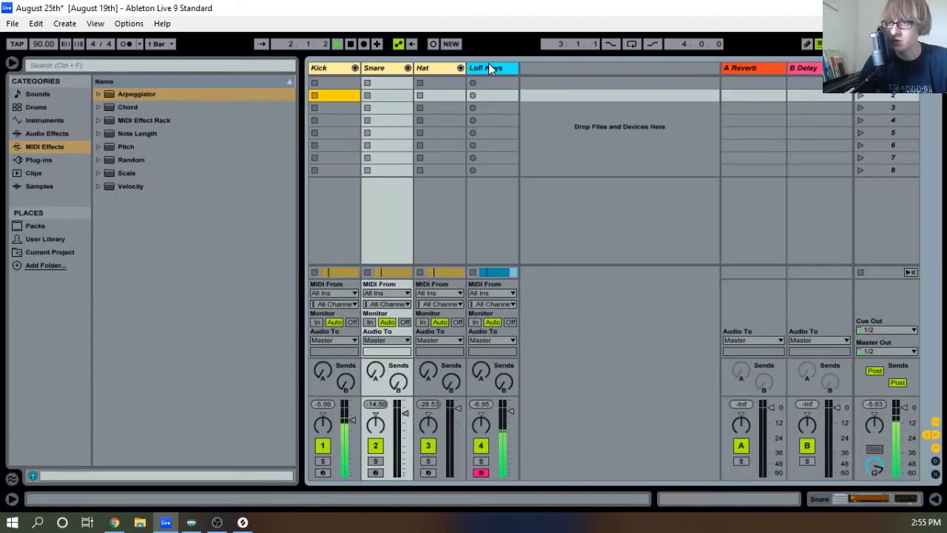
pyautogui.click(406, 416)
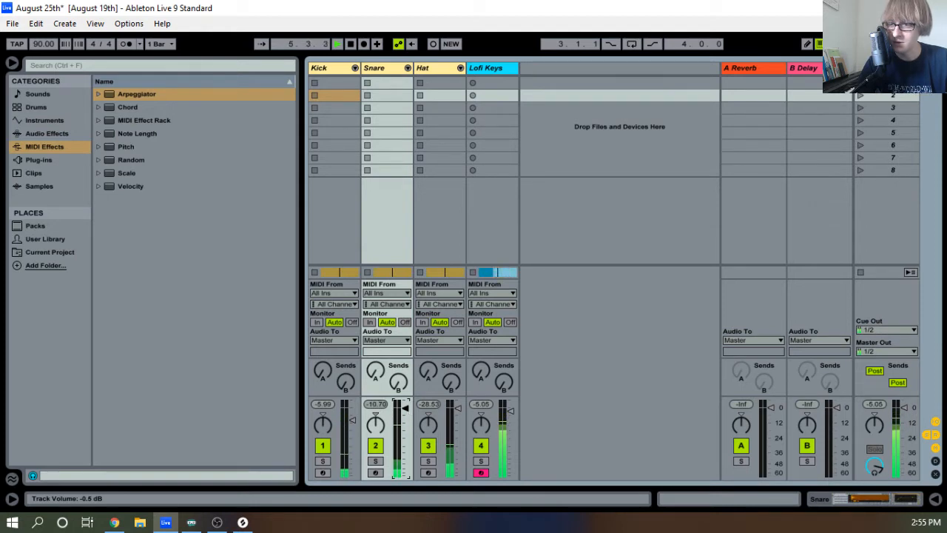
pyautogui.press('Tab')
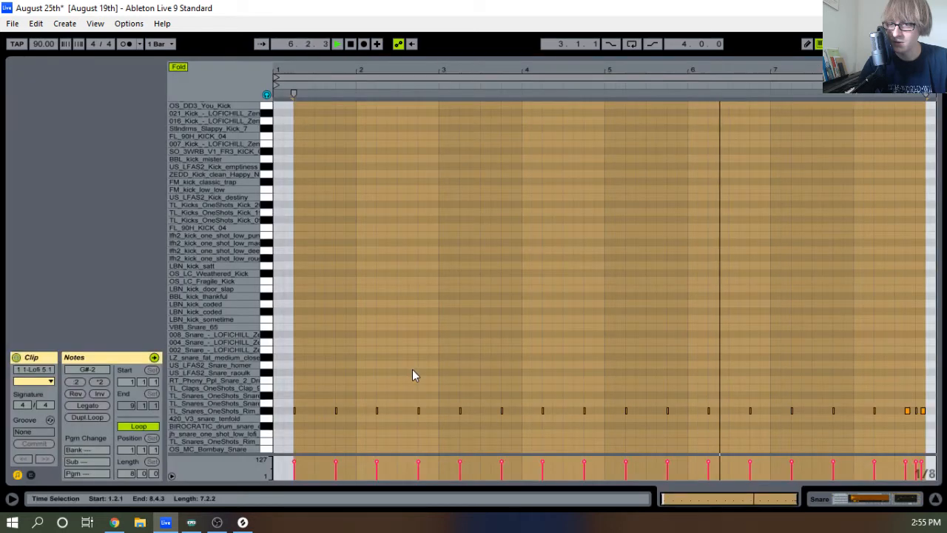
pyautogui.press('Tab')
pyautogui.click(406, 408)
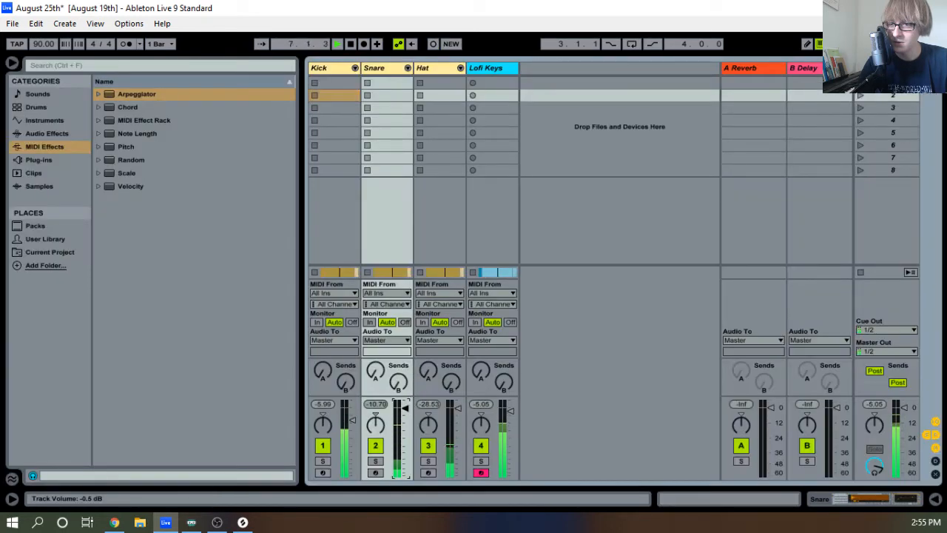
pyautogui.press('Tab')
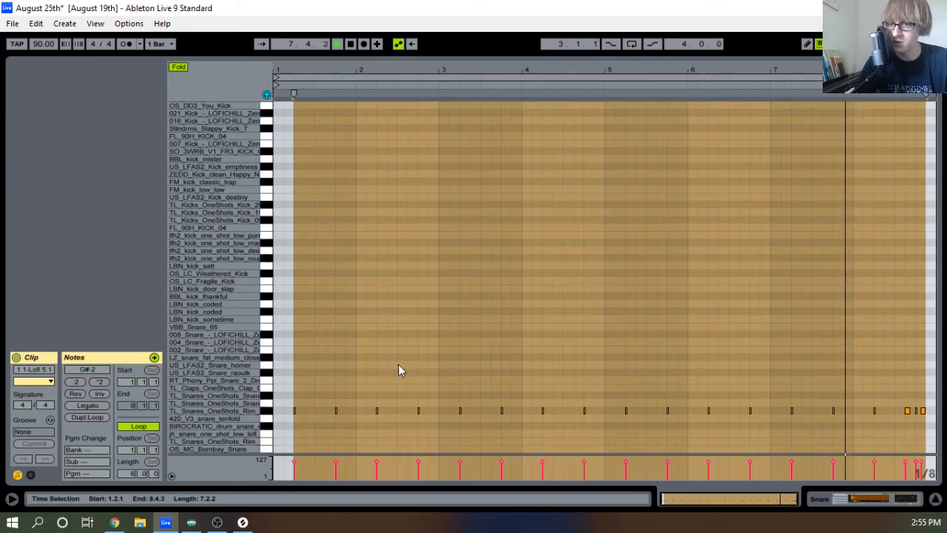
# Stop playback, move all snare notes to the 002_Snare LOFICHILL sample at E-1, and play the beat
pyautogui.press('space')
pyautogui.click(457, 339)
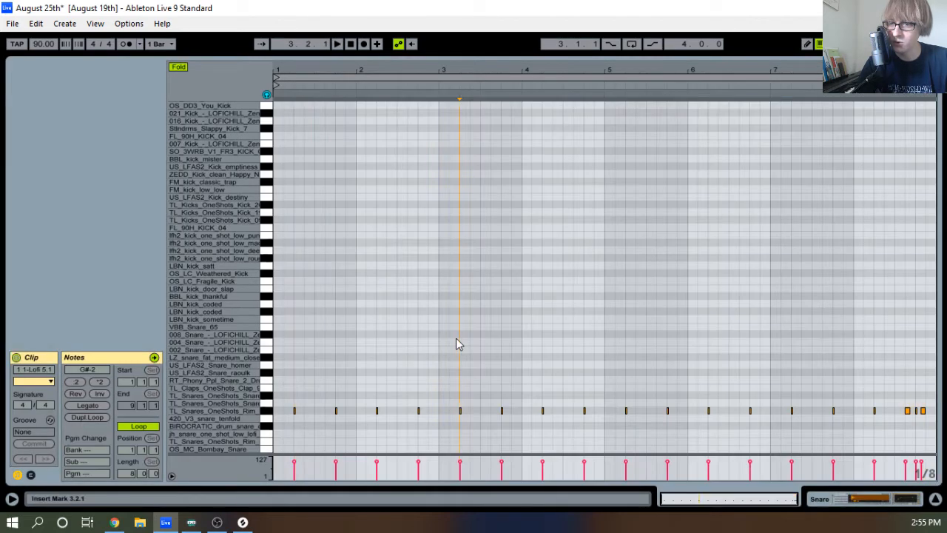
pyautogui.hotkey('ctrl', 'a')
pyautogui.press('Up')
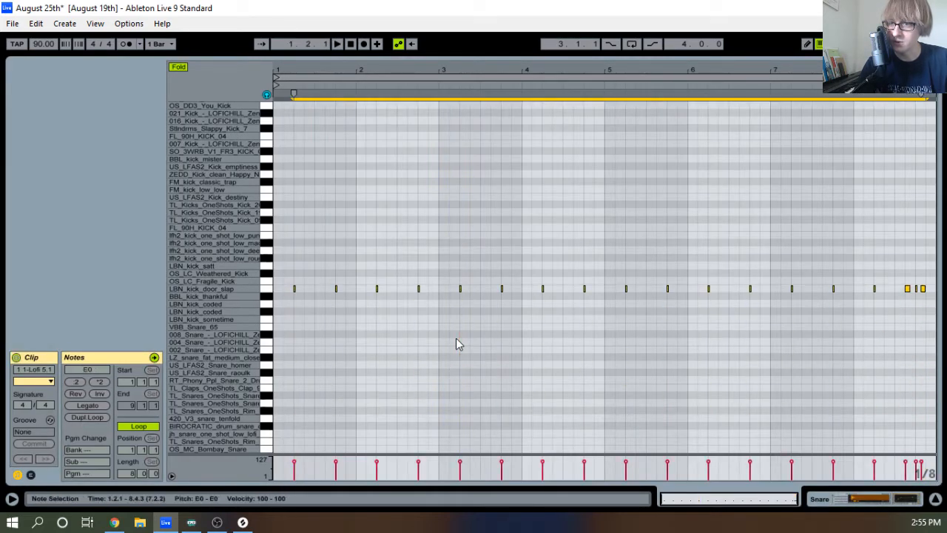
pyautogui.press('Up')
pyautogui.press('Up')
pyautogui.press('Up')
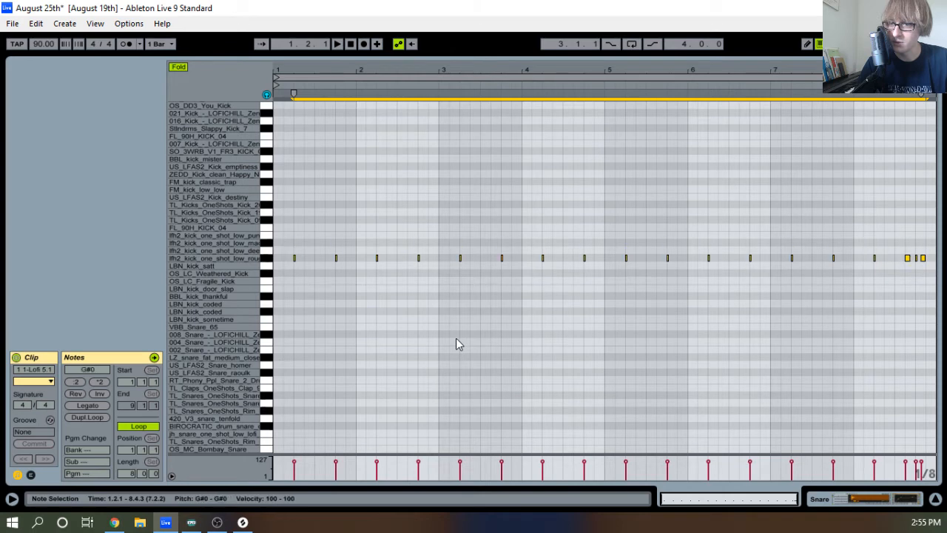
pyautogui.press('Down')
pyautogui.press('Down')
pyautogui.press('Down')
pyautogui.press('Down')
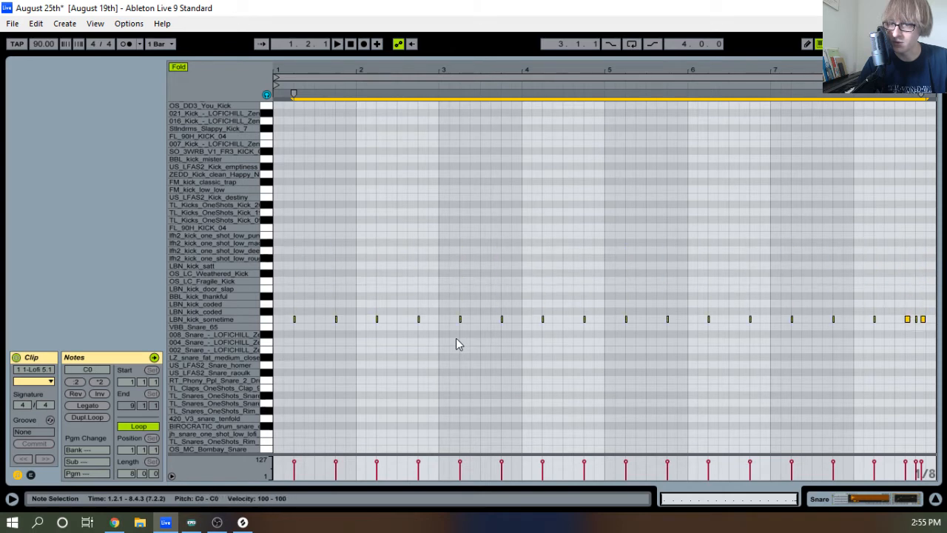
pyautogui.press('Down')
pyautogui.press('Down')
pyautogui.press('Down')
pyautogui.press('Down')
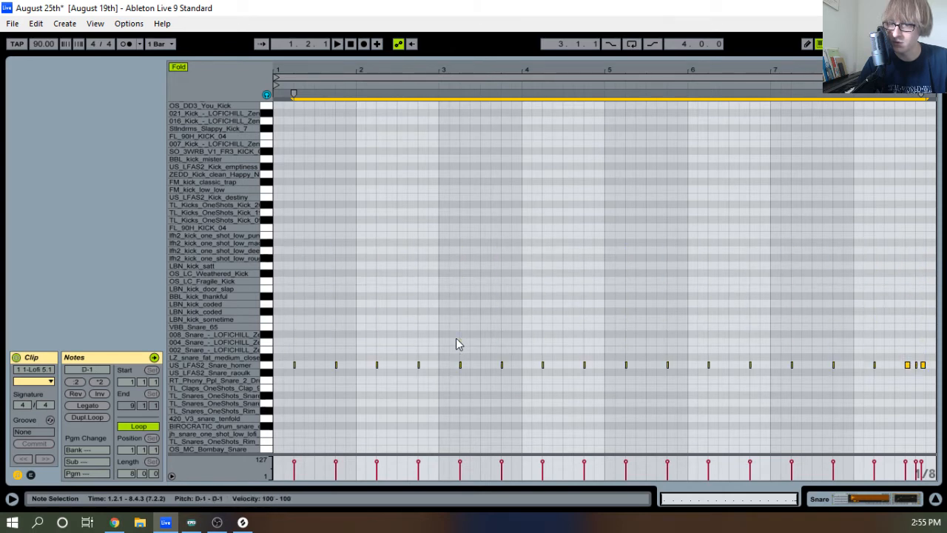
pyautogui.press('Up')
pyautogui.press('Up')
pyautogui.press('space')
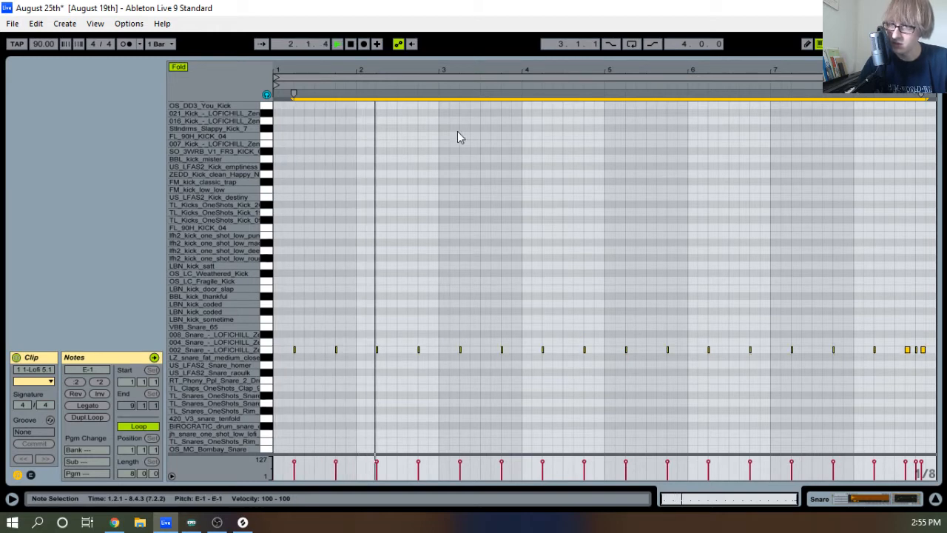
# Set the Snare track's volume to -4.0 dB in the mixer while the beat plays
pyautogui.moveTo(485, 56); pyautogui.dragTo(449, 259)
pyautogui.press('Tab')
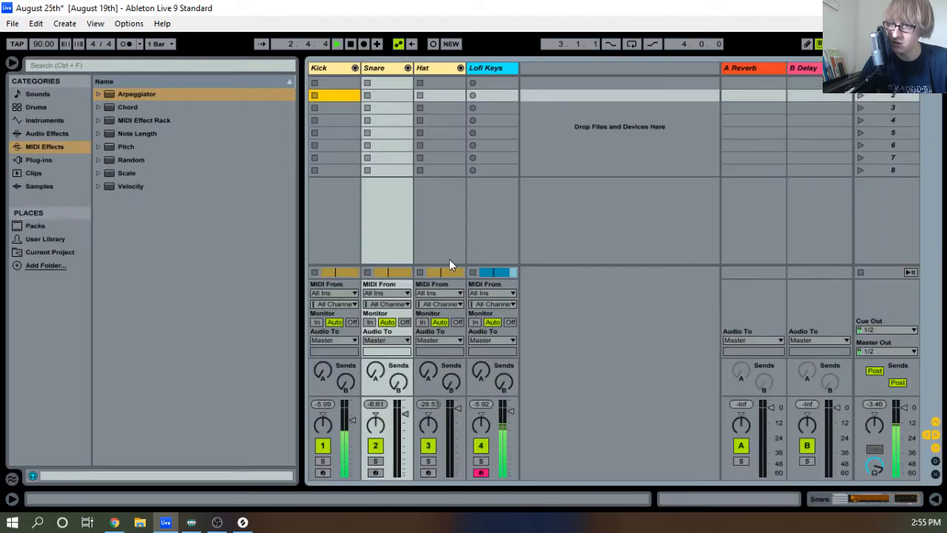
pyautogui.moveTo(408, 421); pyautogui.dragTo(408, 415)
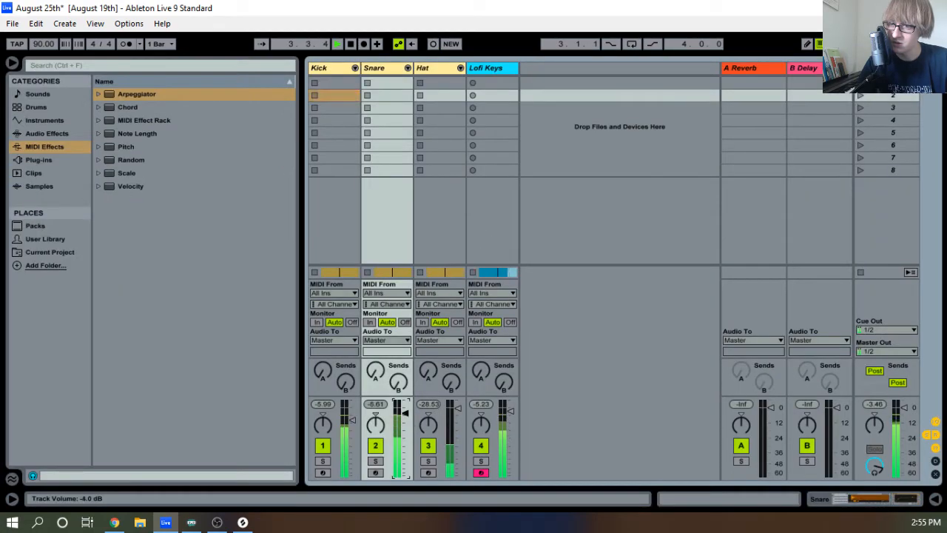
# Audition two snares by moving all snare notes up to the 008_Snare LOFICHILL sample at F#-1, then to VBB_Snare_65 at G-1
pyautogui.press('Tab')
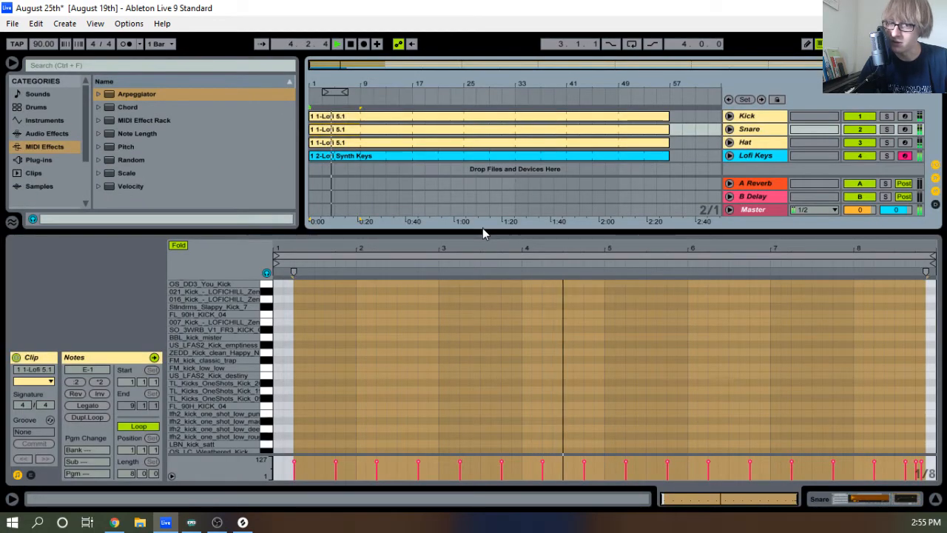
pyautogui.moveTo(480, 232); pyautogui.dragTo(491, 46)
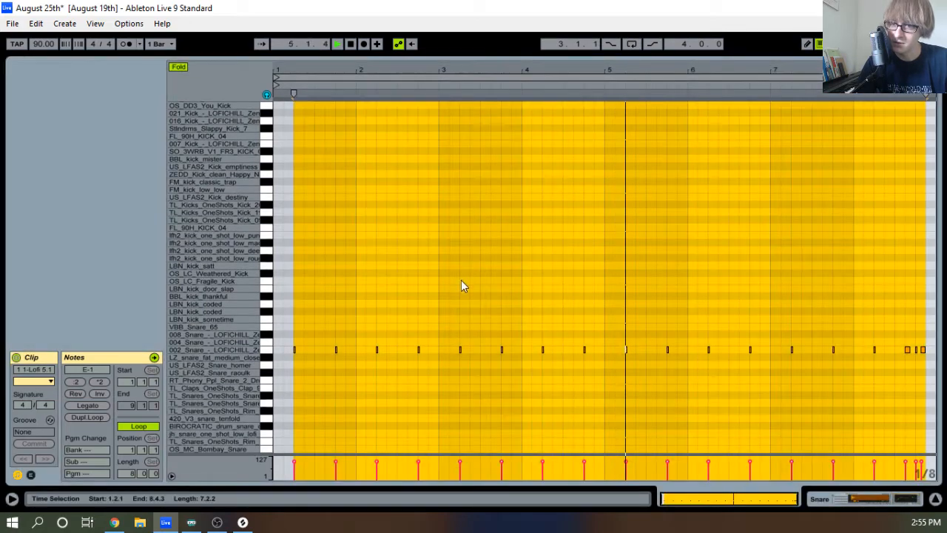
pyautogui.click(459, 281)
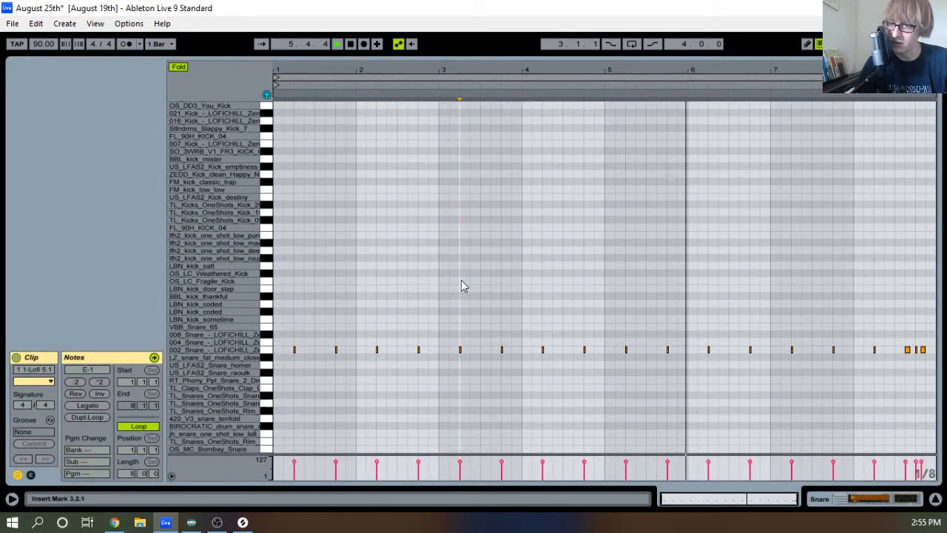
pyautogui.hotkey('ctrl', 'a')
pyautogui.press('space')
pyautogui.press('Up')
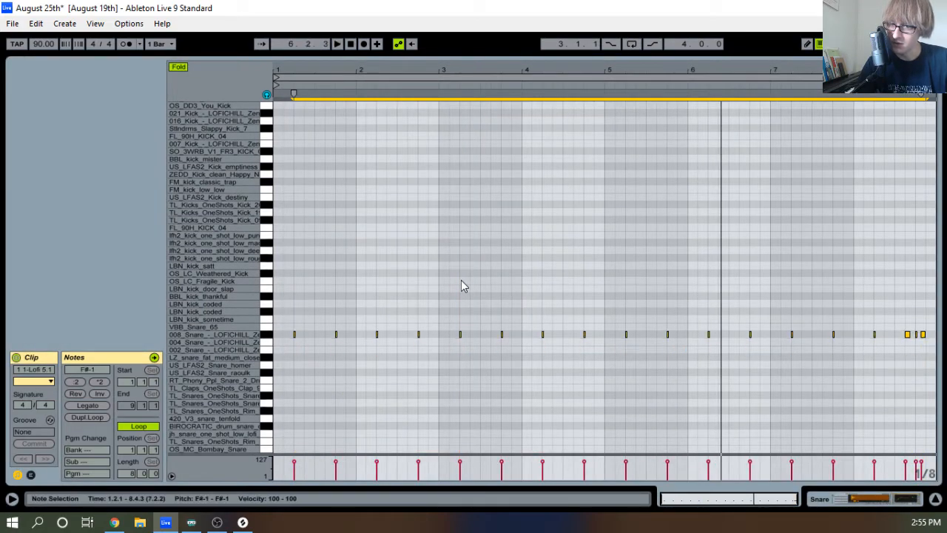
pyautogui.press('space')
pyautogui.press('Up')
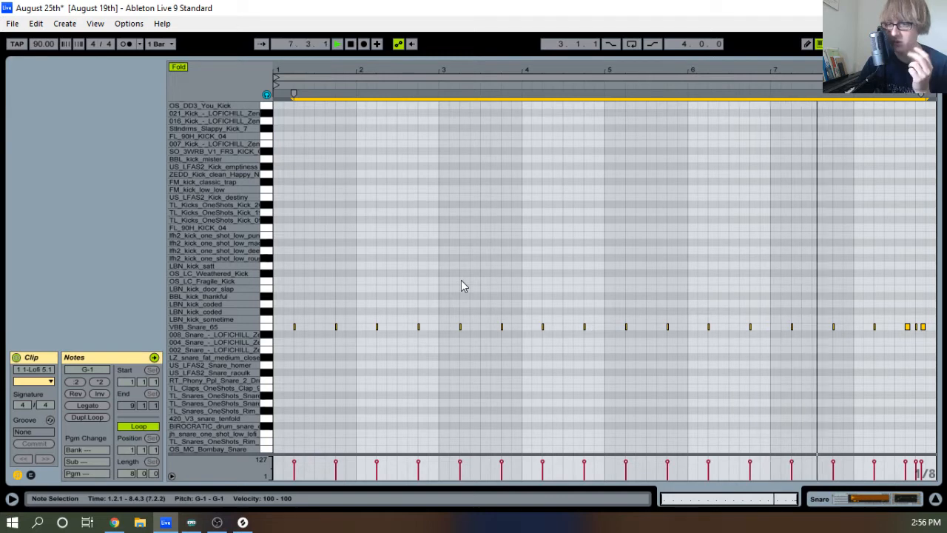
# Stop playback and move all snare notes back down to the 002_Snare LOFICHILL sample at E-1
pyautogui.press('space')
pyautogui.press('Down')
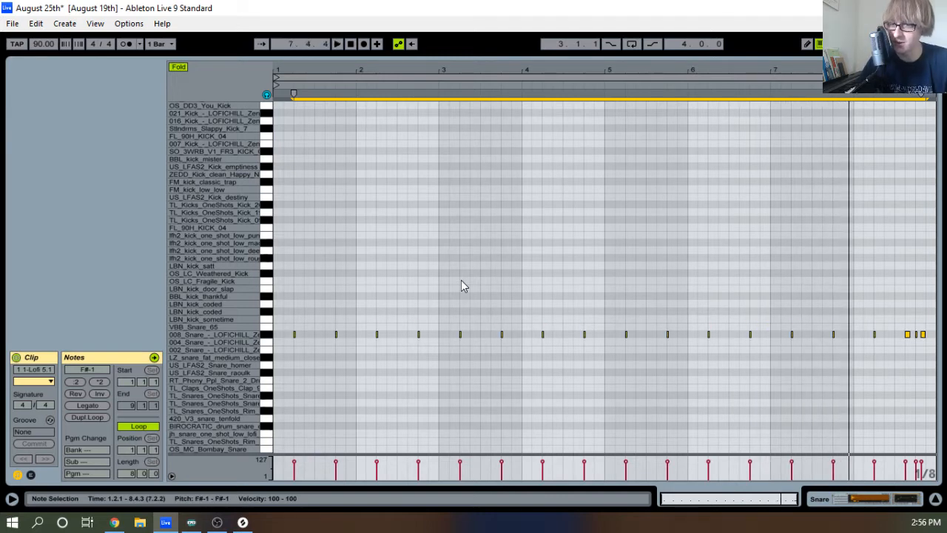
pyautogui.press('Down')
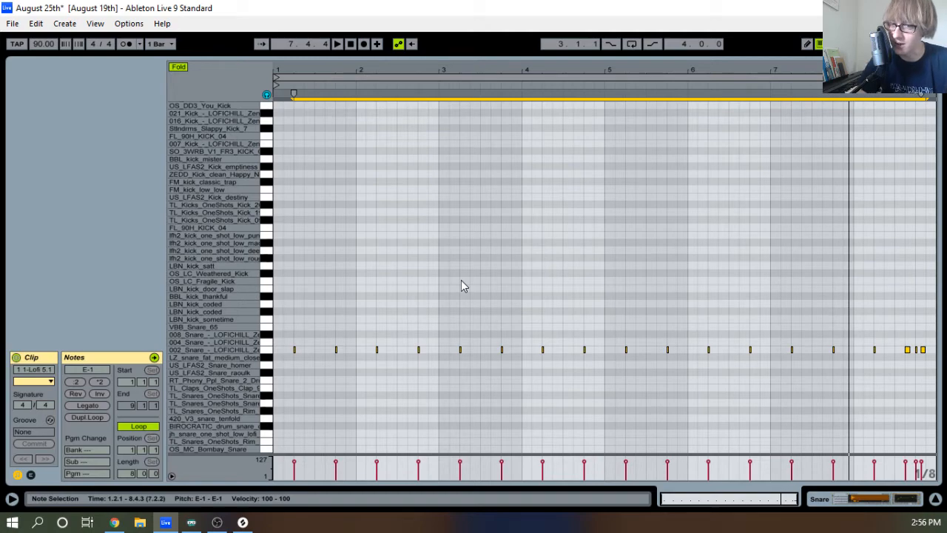
# Play the beat and set the Snare track's volume to -3.7 dB in the mixer
pyautogui.press('space')
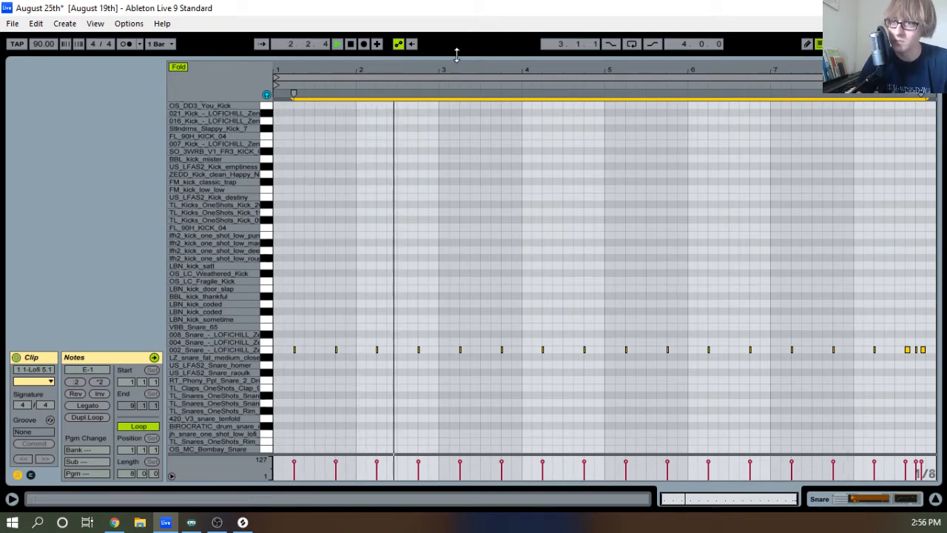
pyautogui.moveTo(457, 55); pyautogui.dragTo(440, 373)
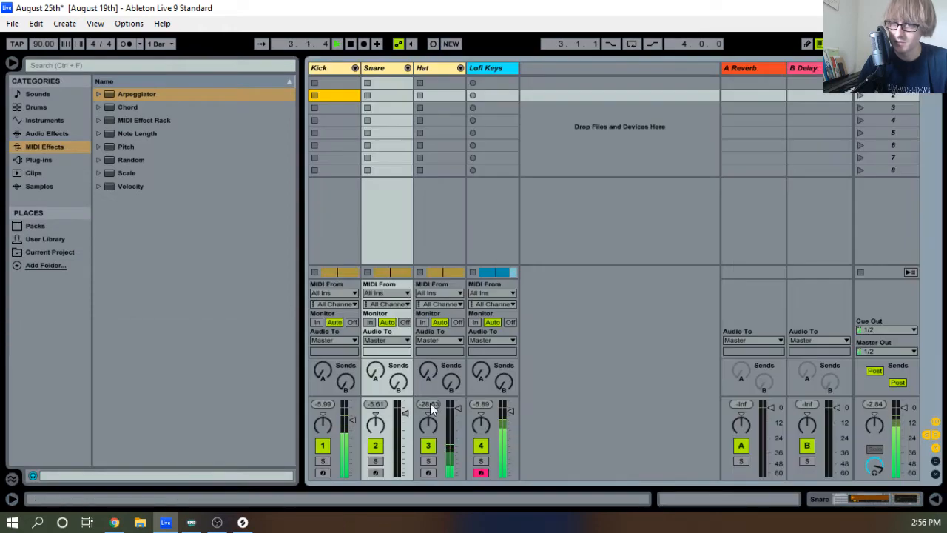
pyautogui.moveTo(406, 413); pyautogui.dragTo(405, 412)
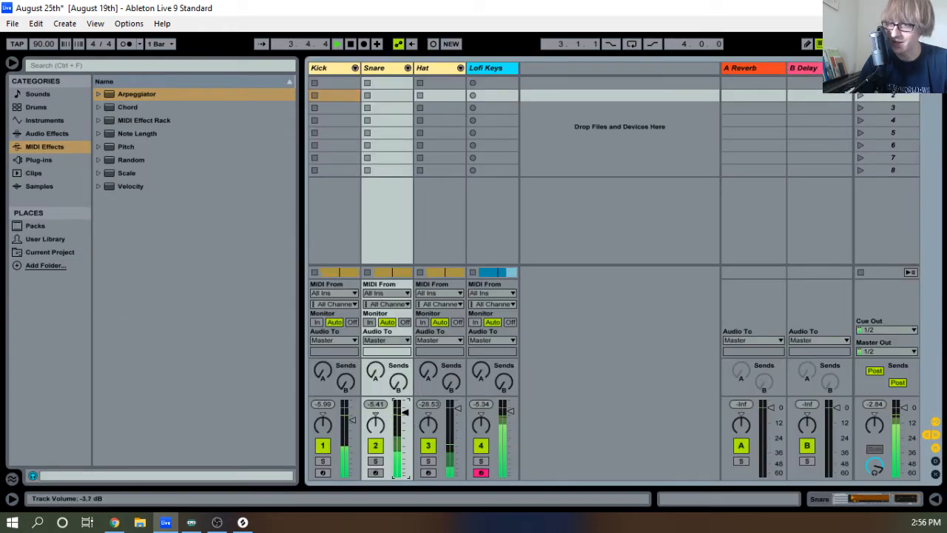
# Open the Hat clip enlarged and try all its notes on OS_MC_Forest_Hat at D#5, then on the 020_Hi_Hat LOFICHILL sample at A4
pyautogui.doubleClick(431, 68)
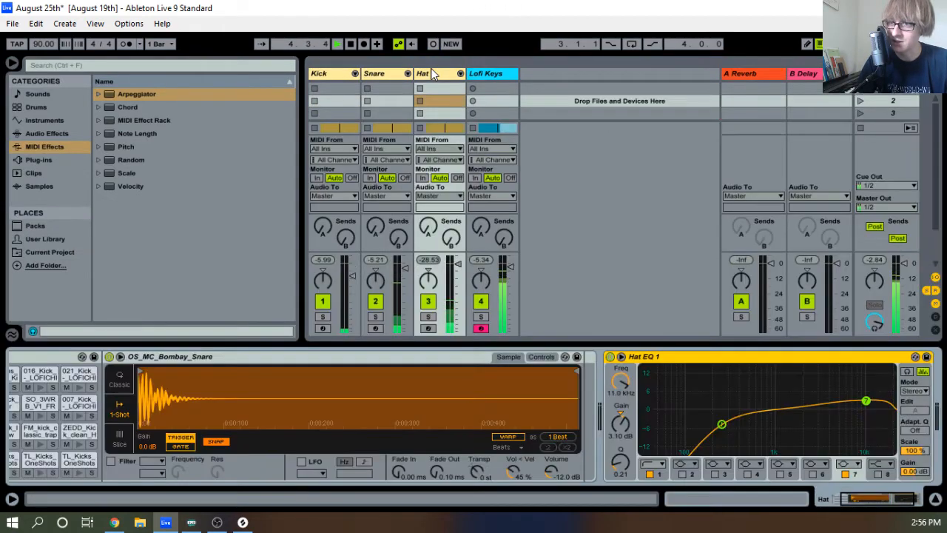
pyautogui.press('Tab')
pyautogui.doubleClick(455, 145)
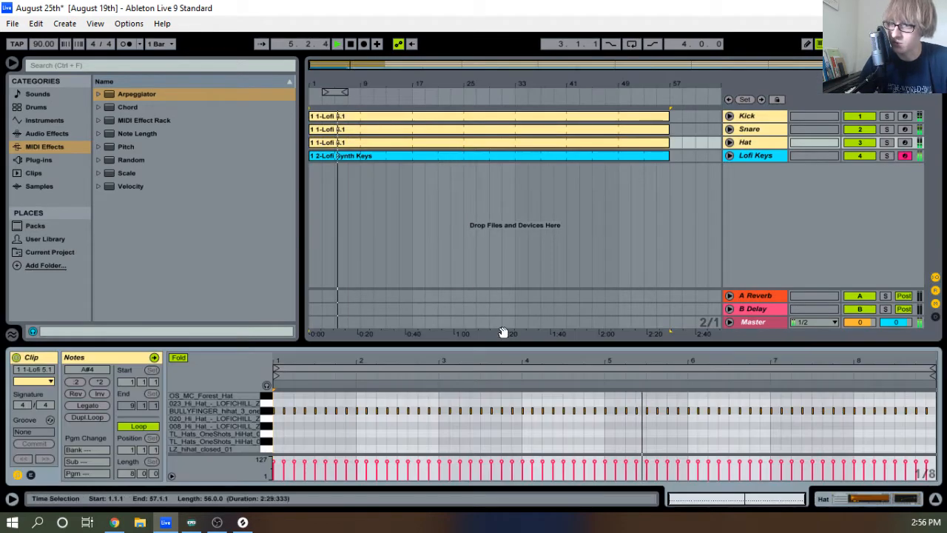
pyautogui.moveTo(500, 345); pyautogui.dragTo(490, 146)
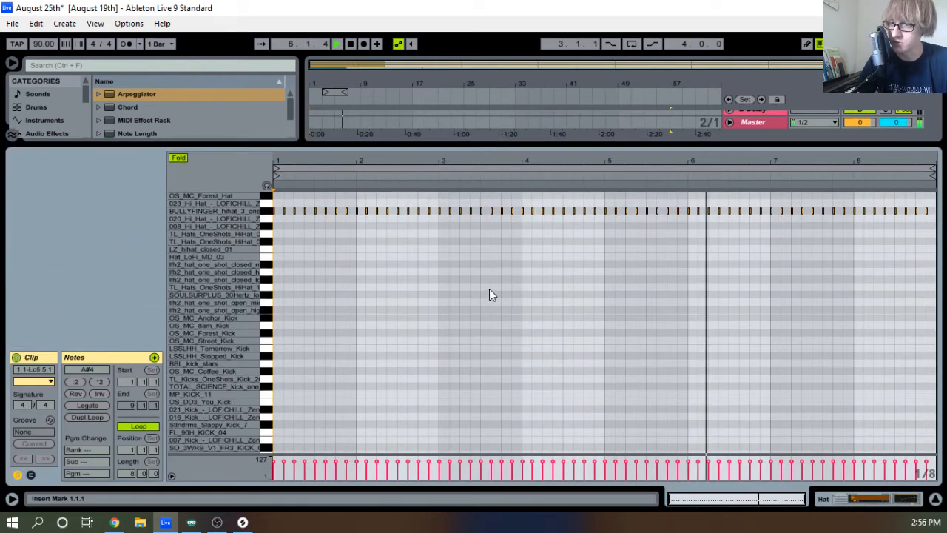
pyautogui.hotkey('ctrl', 'a')
pyautogui.press('Up')
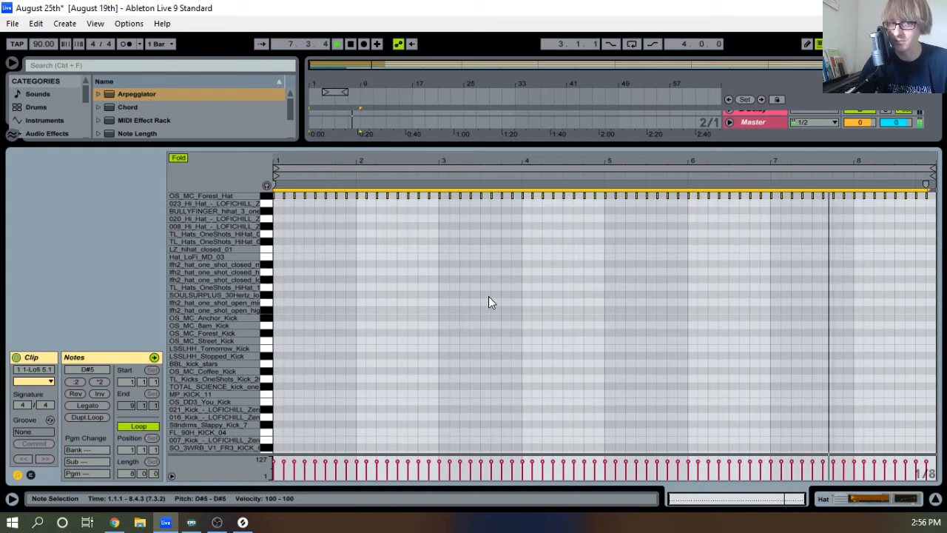
pyautogui.press('Down')
pyautogui.press('Down')
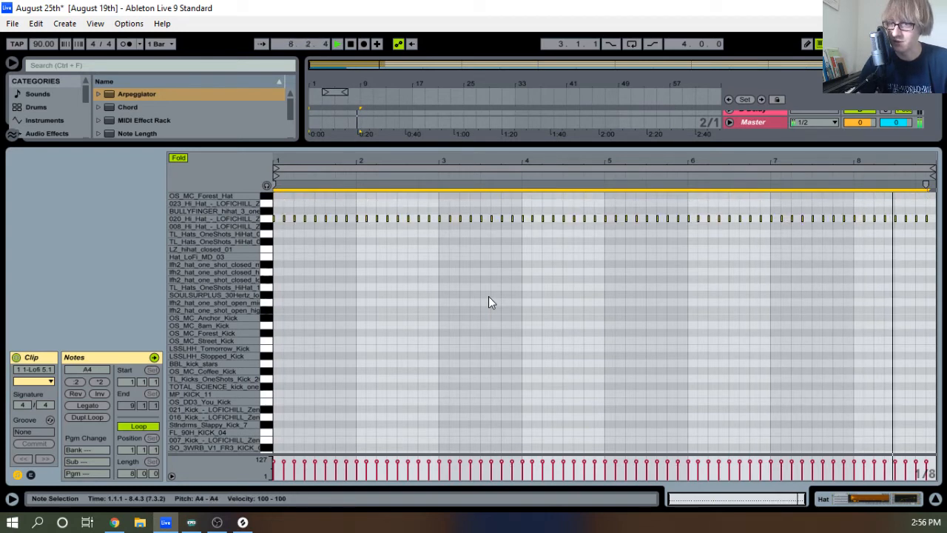
# Set the Hat track's volume to about -7.5 dB in the mixer and restart playback
pyautogui.press('space')
pyautogui.press('Tab')
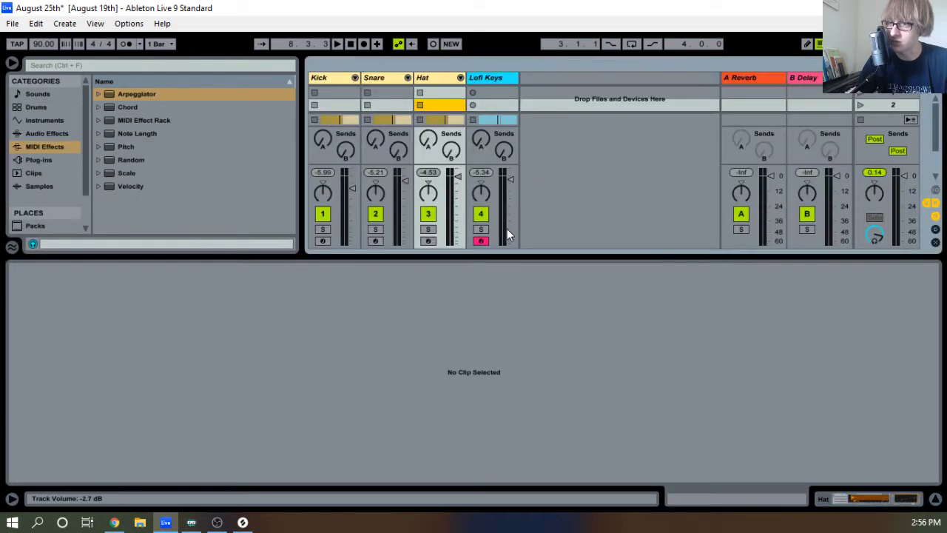
pyautogui.press('space')
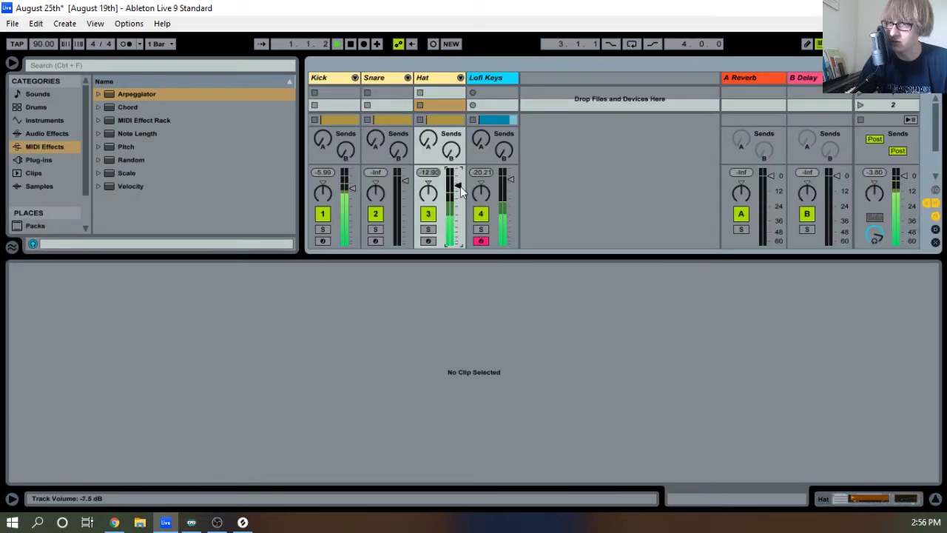
# Audition hat samples during playback by moving all hat notes down one sample at a time from G#4 to the TL_Hats_OneShots_HiHat sample at C4
pyautogui.press('Tab')
pyautogui.press('Down')
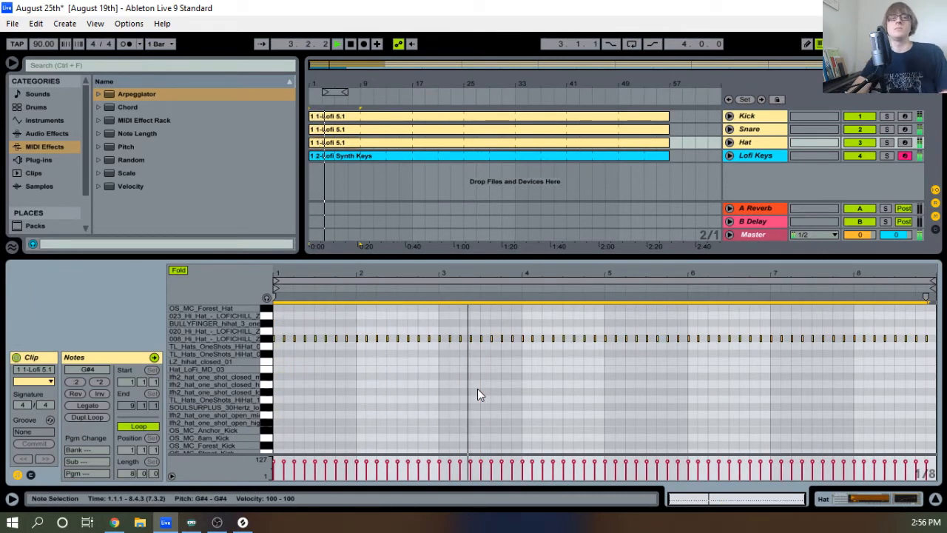
pyautogui.press('Down')
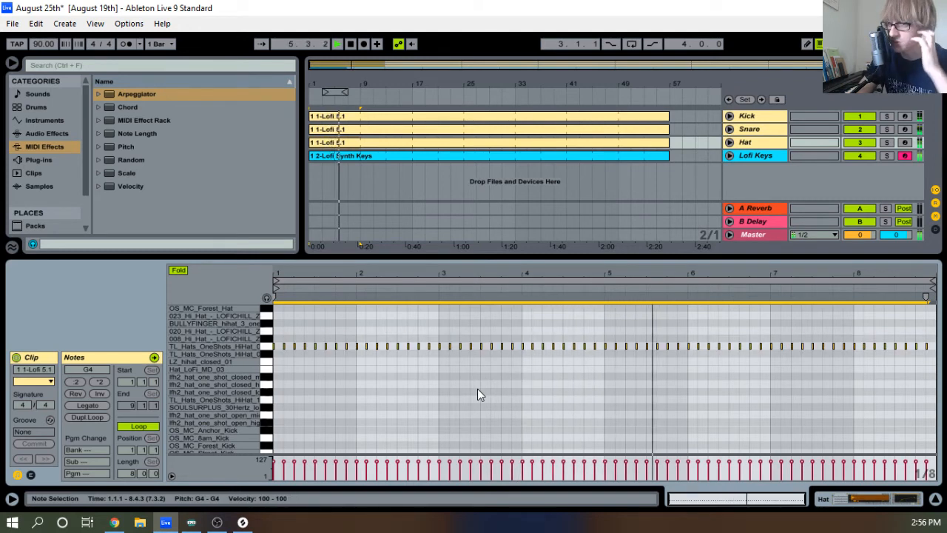
pyautogui.press('Down')
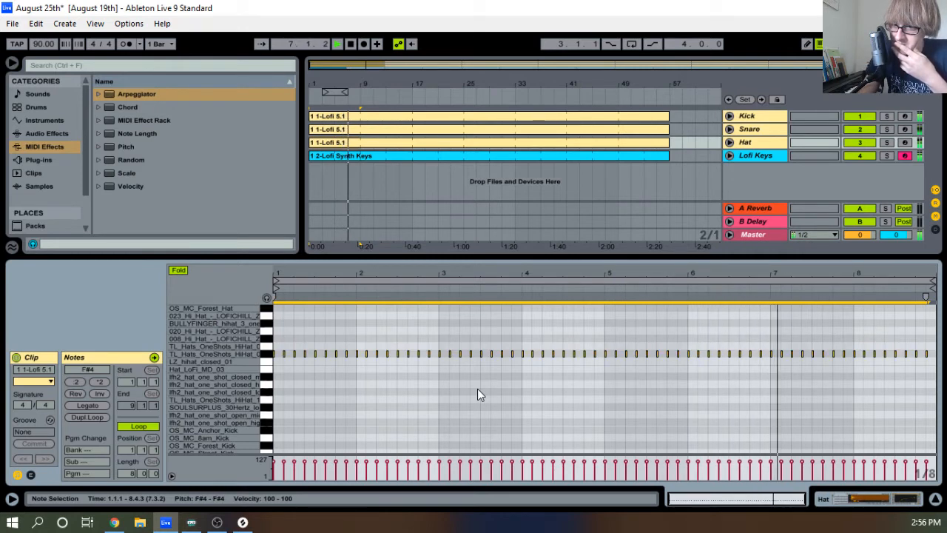
pyautogui.press('Down')
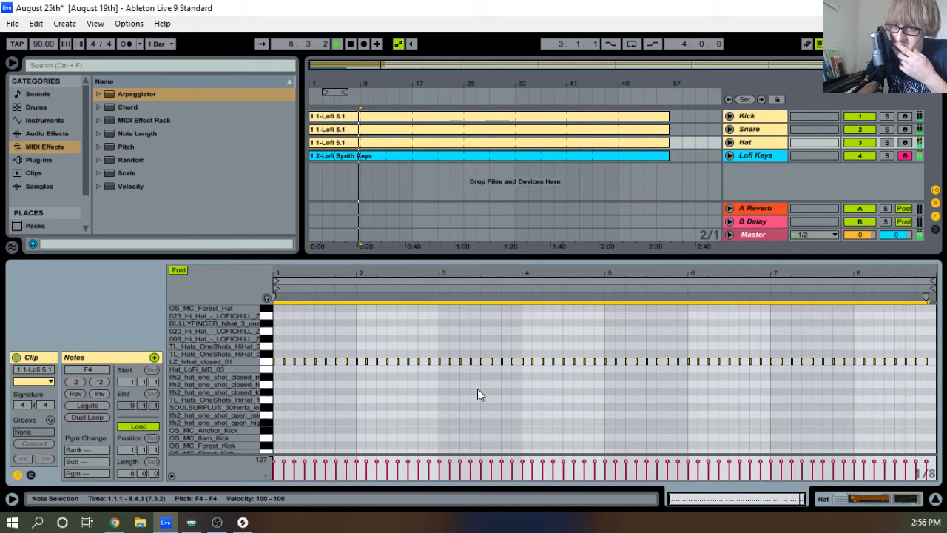
pyautogui.press('Down')
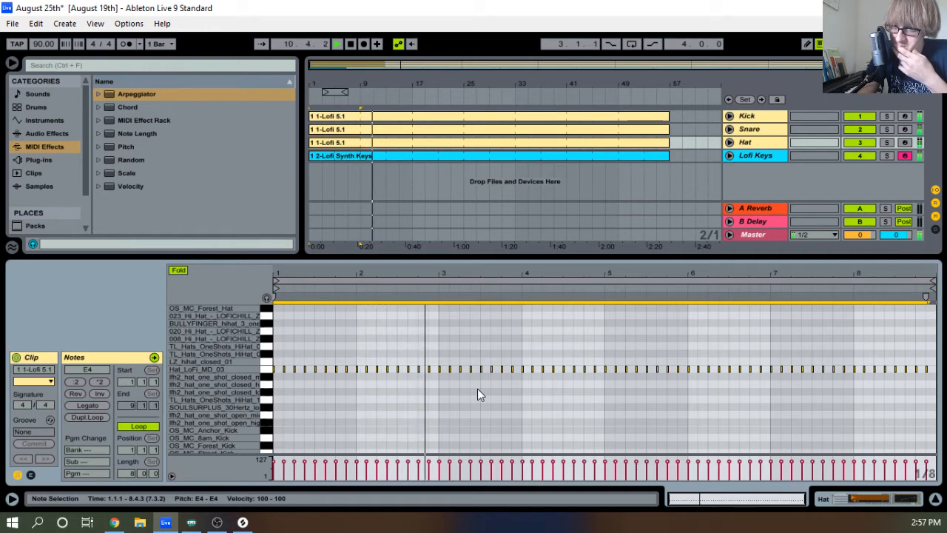
pyautogui.press('Down')
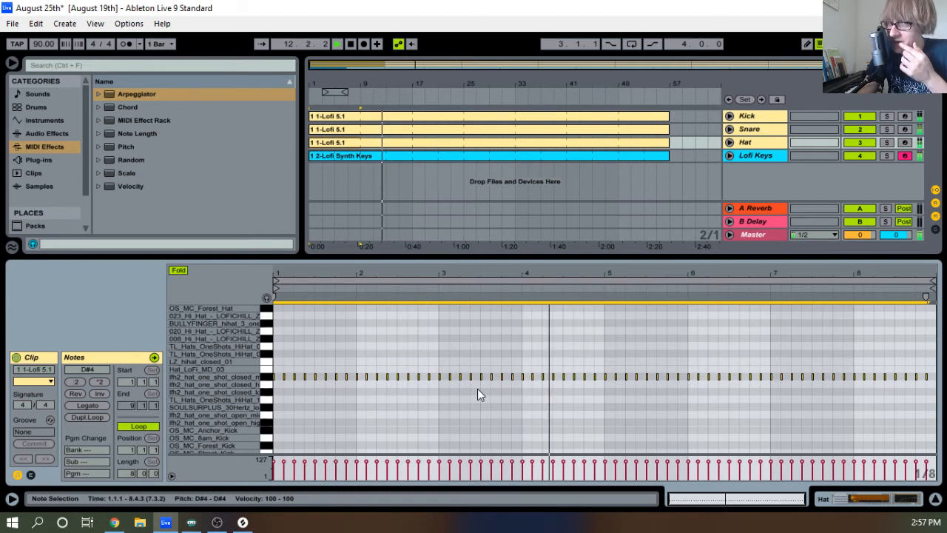
pyautogui.press('Down')
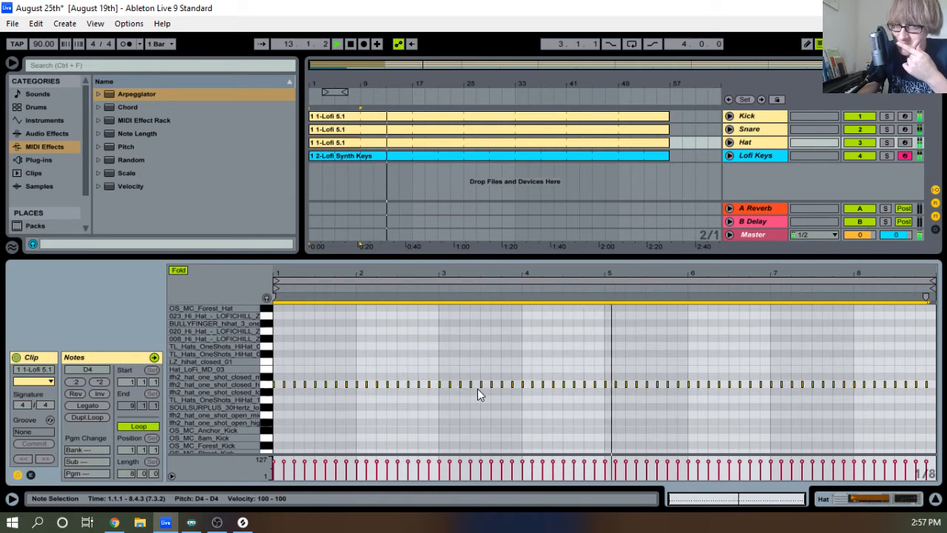
pyautogui.press('Down')
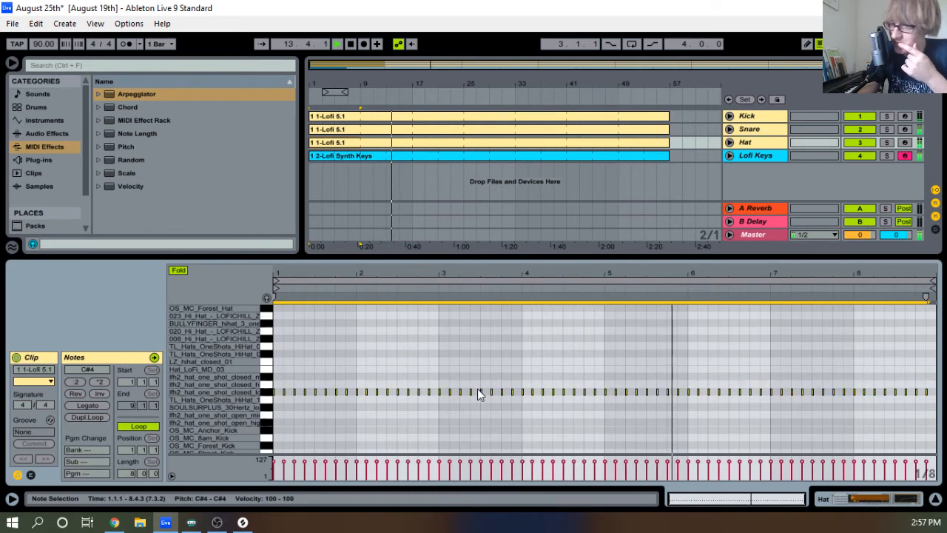
pyautogui.press('Down')
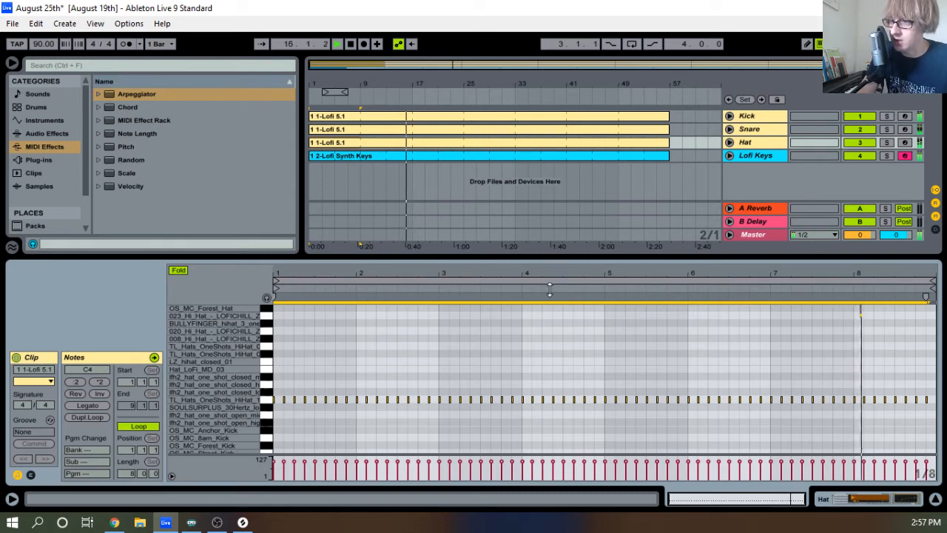
# Raise the Hat track's volume slightly in the mixer while the beat plays
pyautogui.press('Tab')
pyautogui.moveTo(459, 274); pyautogui.dragTo(459, 268)
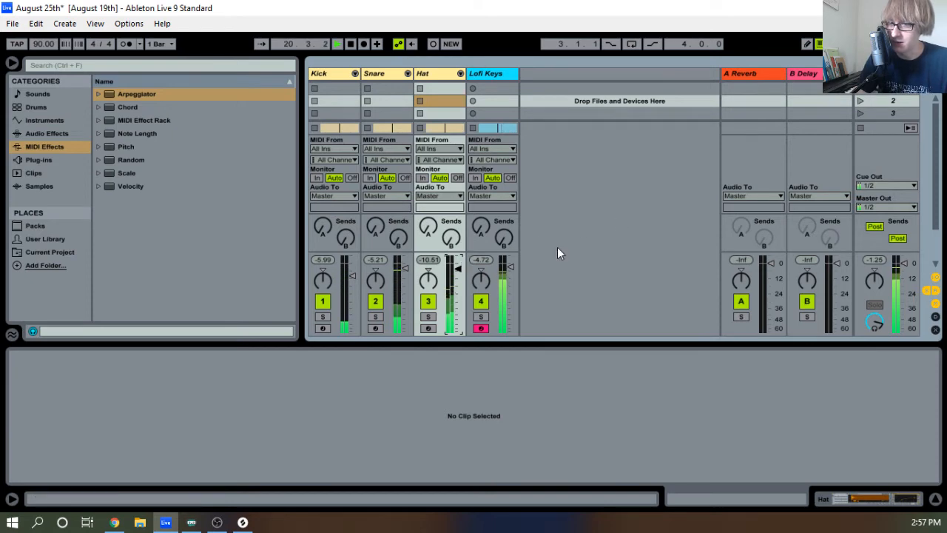
pyautogui.moveTo(460, 271); pyautogui.dragTo(458, 267)
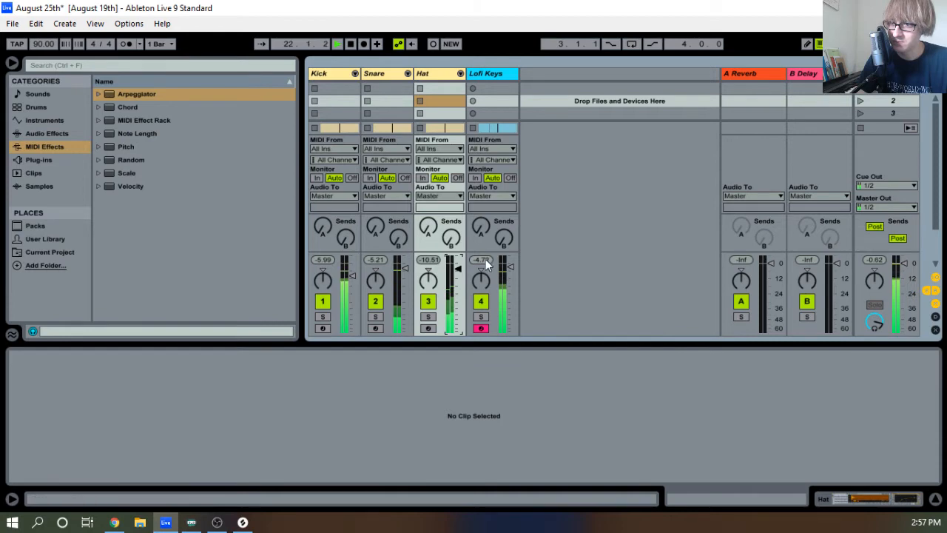
# Raise the Lofi Keys track's volume slightly in the mixer
pyautogui.press('Tab')
pyautogui.press('Tab')
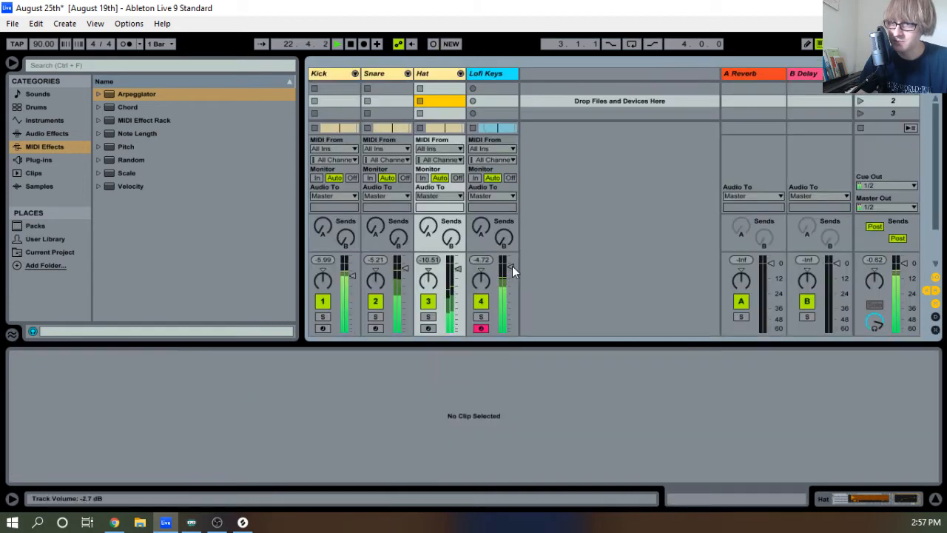
pyautogui.moveTo(512, 267); pyautogui.dragTo(511, 264)
# Shorten the Lofi Synth Keys clip in the arrangement so it ends at bar 25
pyautogui.press('Tab')
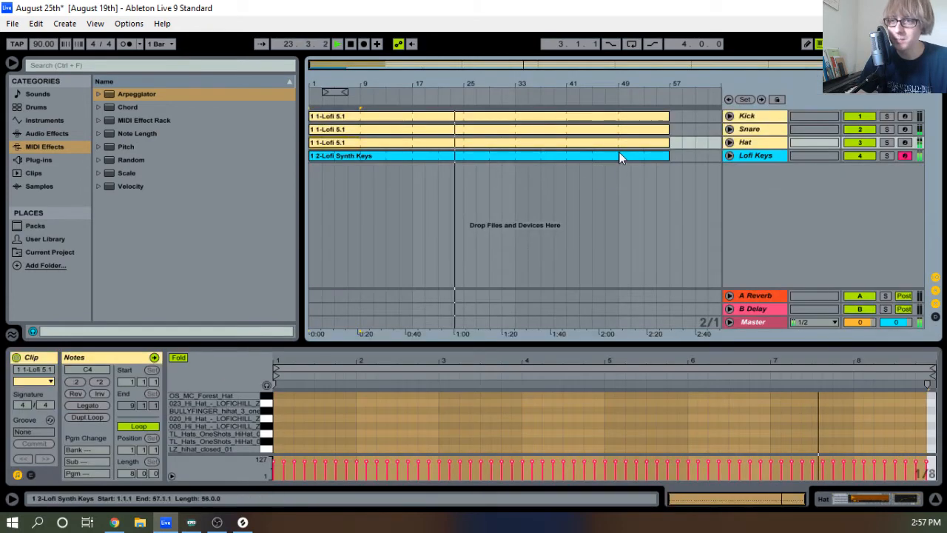
pyautogui.moveTo(666, 157); pyautogui.dragTo(453, 163)
pyautogui.doubleClick(451, 157)
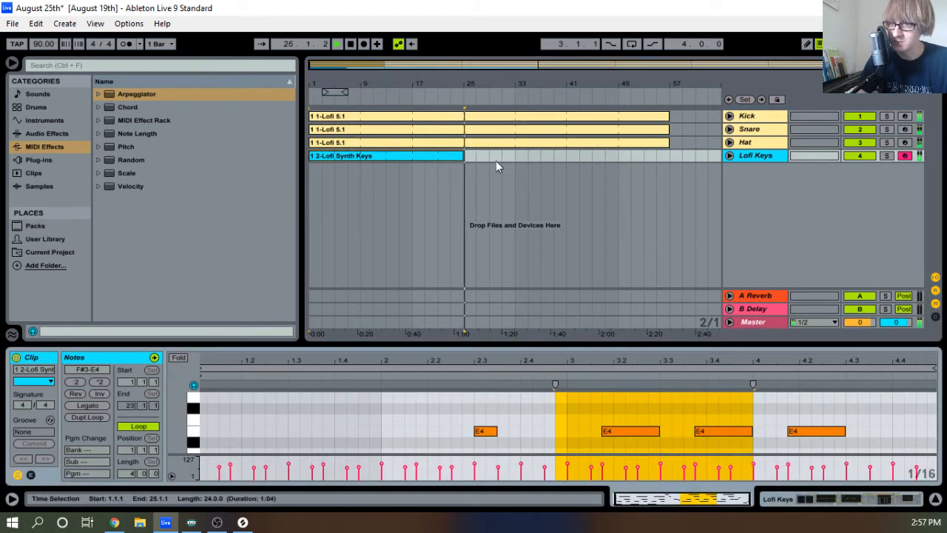
# Stop playback and save the Live Set
pyautogui.press('space')
pyautogui.moveTo(459, 70); pyautogui.dragTo(466, 79)
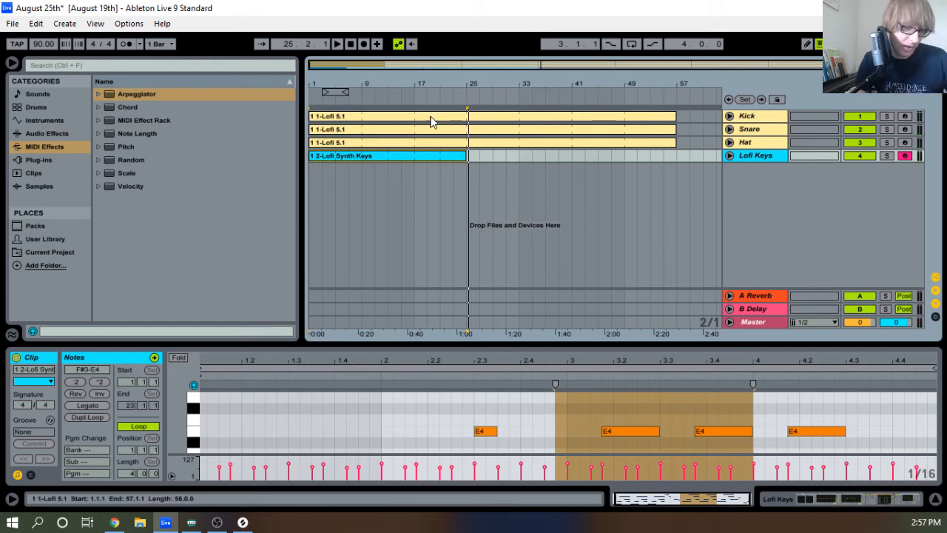
pyautogui.click(11, 25)
pyautogui.click(58, 147)
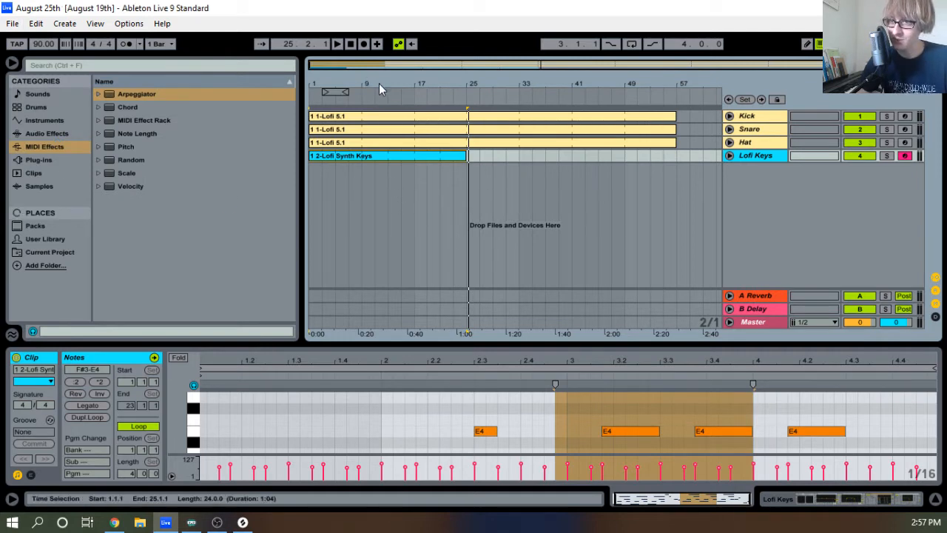
# Trim the start of the Kick, Snare and Hat clips together so they begin at bar 9
pyautogui.moveTo(366, 65); pyautogui.dragTo(421, 65)
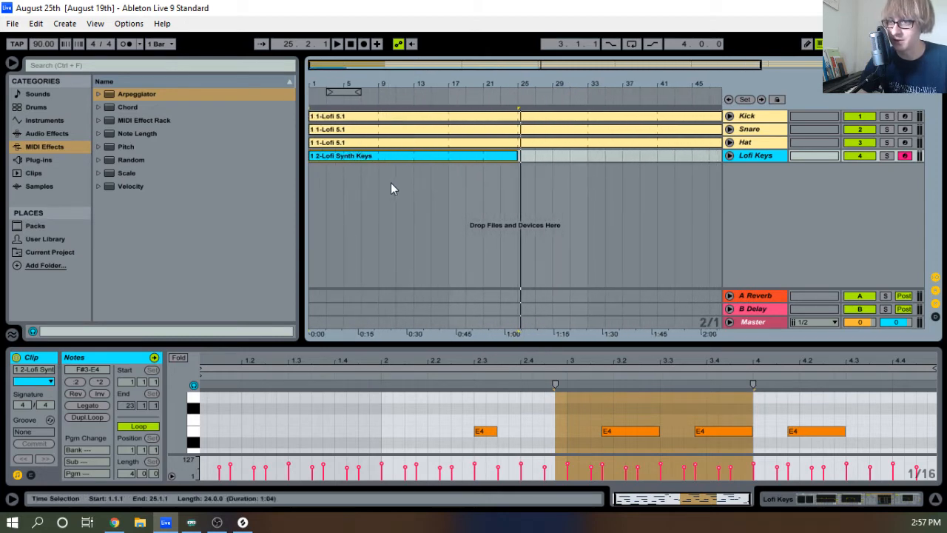
pyautogui.click(347, 46)
pyautogui.click(359, 117)
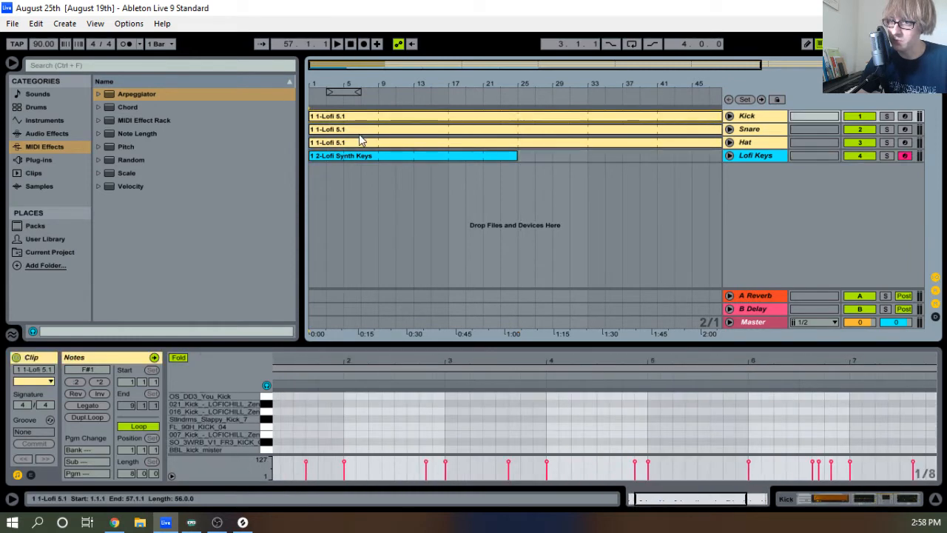
pyautogui.keyDown('shift'); pyautogui.click(361, 143); pyautogui.keyUp('shift')
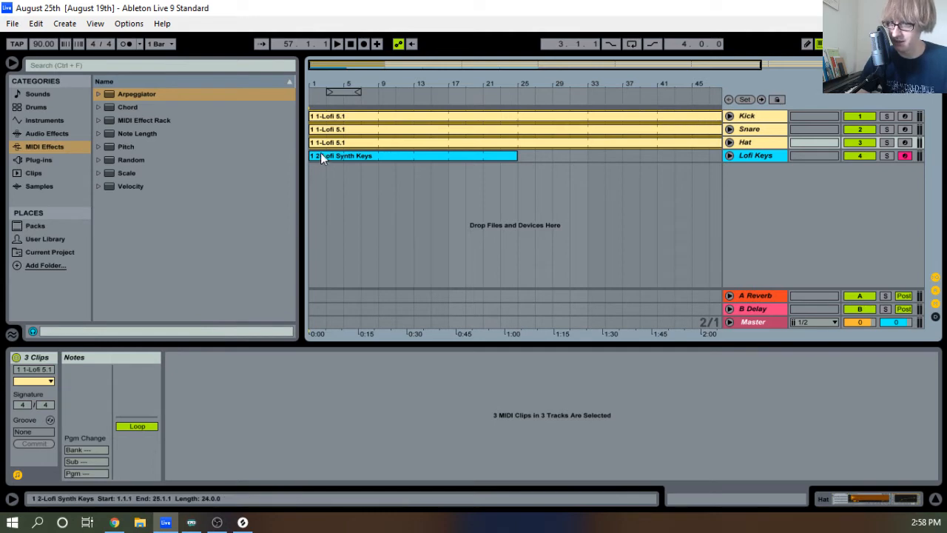
pyautogui.moveTo(310, 142); pyautogui.dragTo(381, 136)
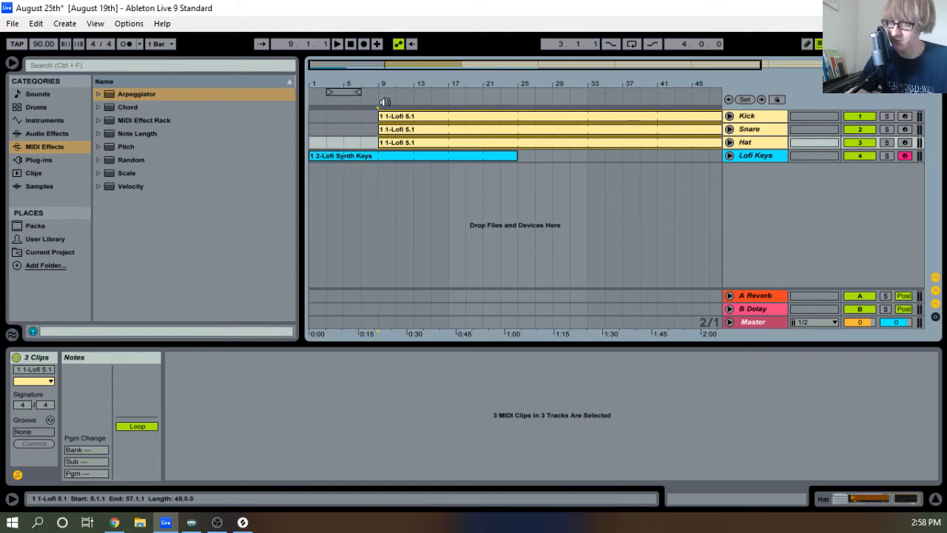
# Extend the Kick and Snare clips back so both start at bar 5
pyautogui.click(351, 44)
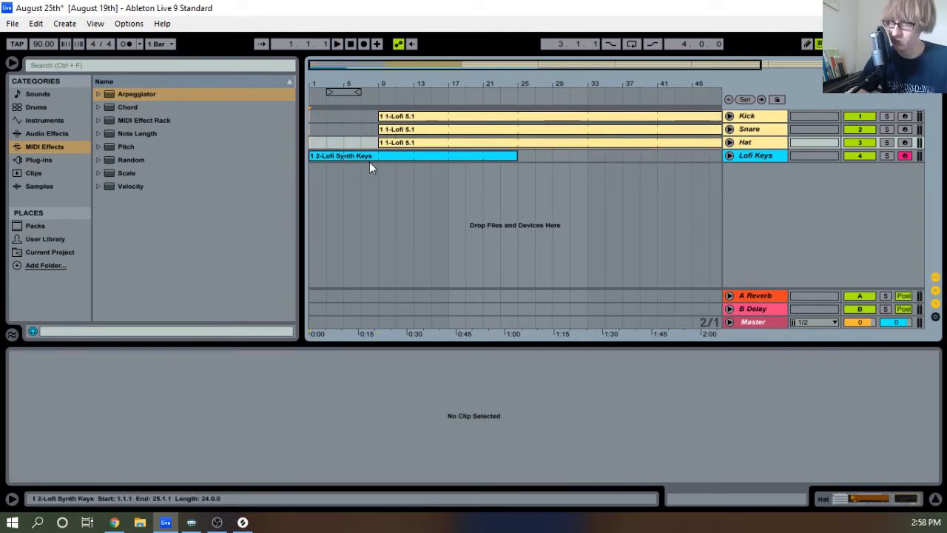
pyautogui.click(344, 129)
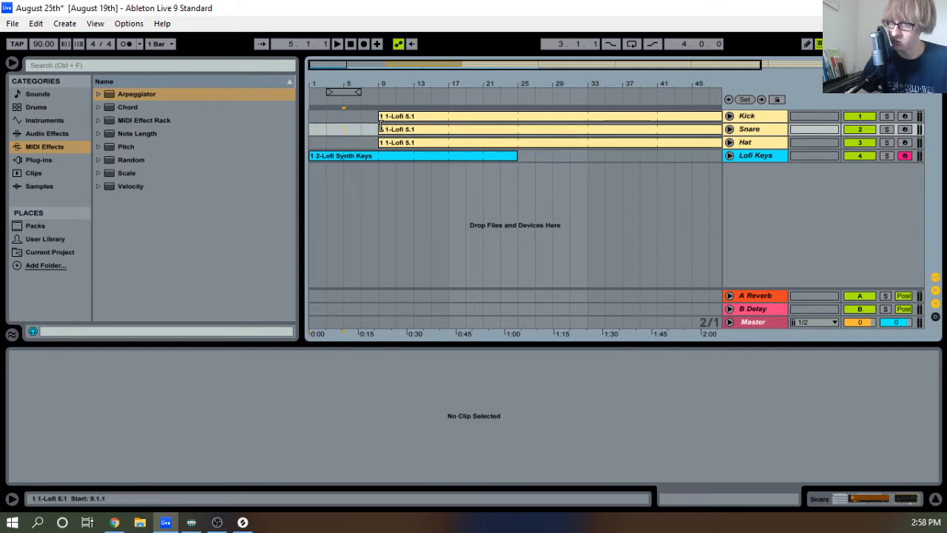
pyautogui.moveTo(381, 128); pyautogui.dragTo(345, 118)
# Review the arrangement's layout by highlighting bars 1 to 5, 5 to 9 and 9 to 25 across the tracks
pyautogui.click(313, 148)
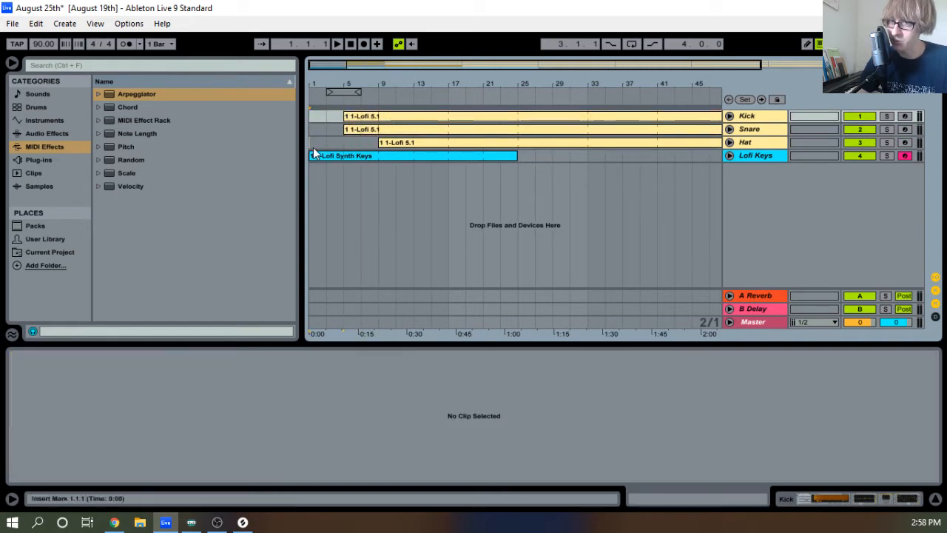
pyautogui.moveTo(313, 148); pyautogui.dragTo(344, 147)
pyautogui.click(352, 156)
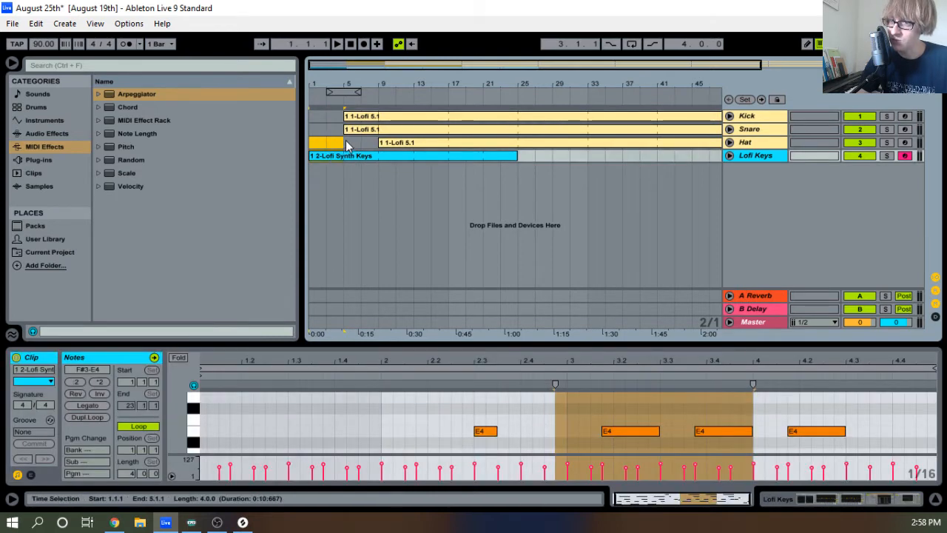
pyautogui.click(345, 125)
pyautogui.moveTo(346, 124); pyautogui.dragTo(377, 143)
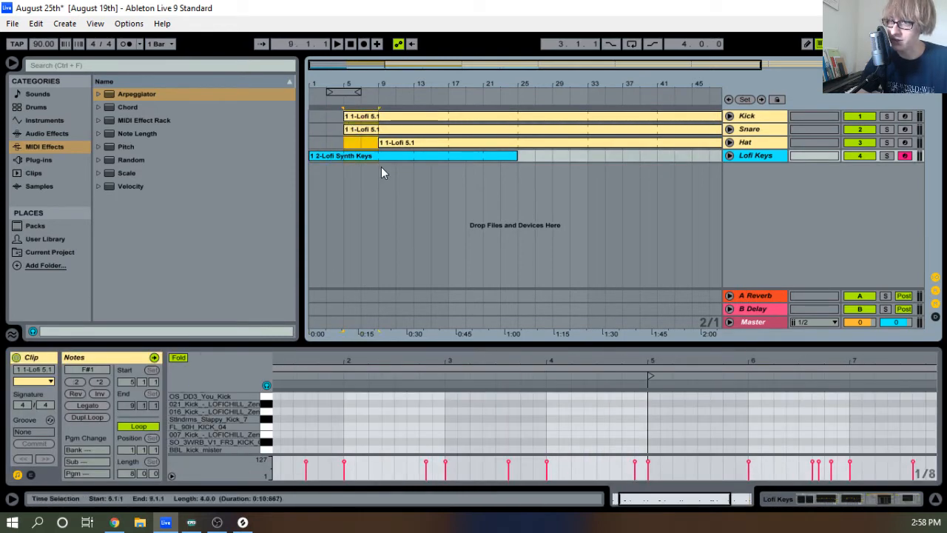
pyautogui.keyDown('shift'); pyautogui.click(381, 153); pyautogui.keyUp('shift')
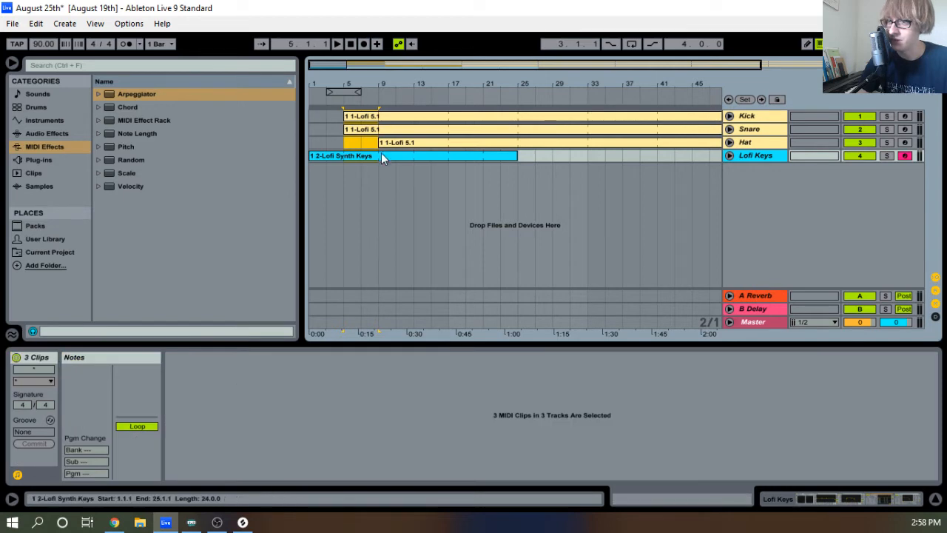
pyautogui.click(401, 143)
pyautogui.moveTo(381, 162); pyautogui.dragTo(518, 111)
pyautogui.moveTo(387, 209); pyautogui.dragTo(518, 201)
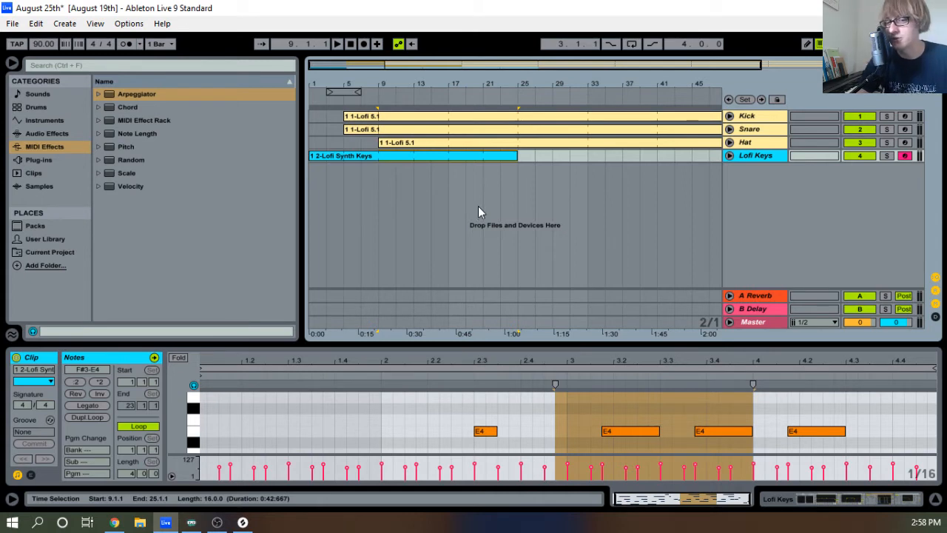
# Shorten the Kick, Snare and Hat clips together so they end at bar 25
pyautogui.moveTo(517, 81); pyautogui.dragTo(463, 78)
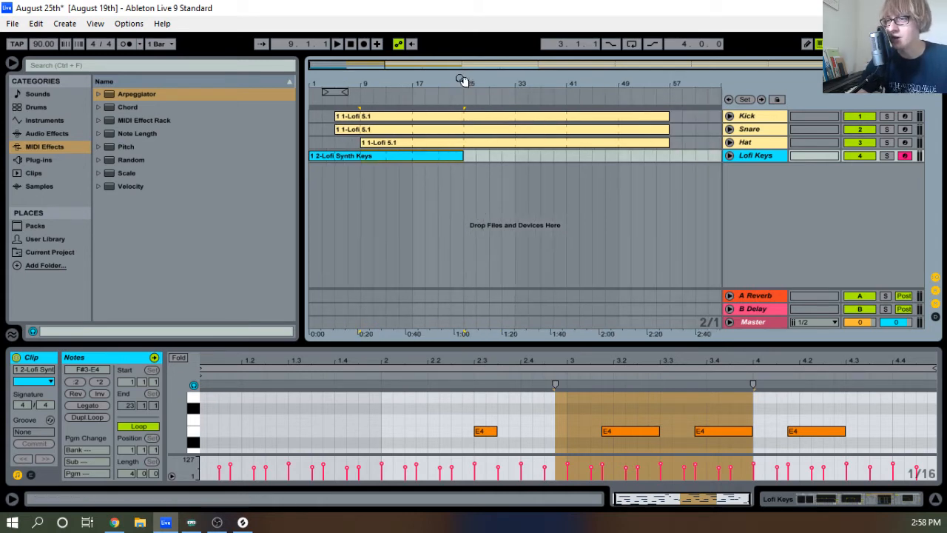
pyautogui.click(543, 117)
pyautogui.keyDown('shift'); pyautogui.click(558, 142); pyautogui.keyUp('shift')
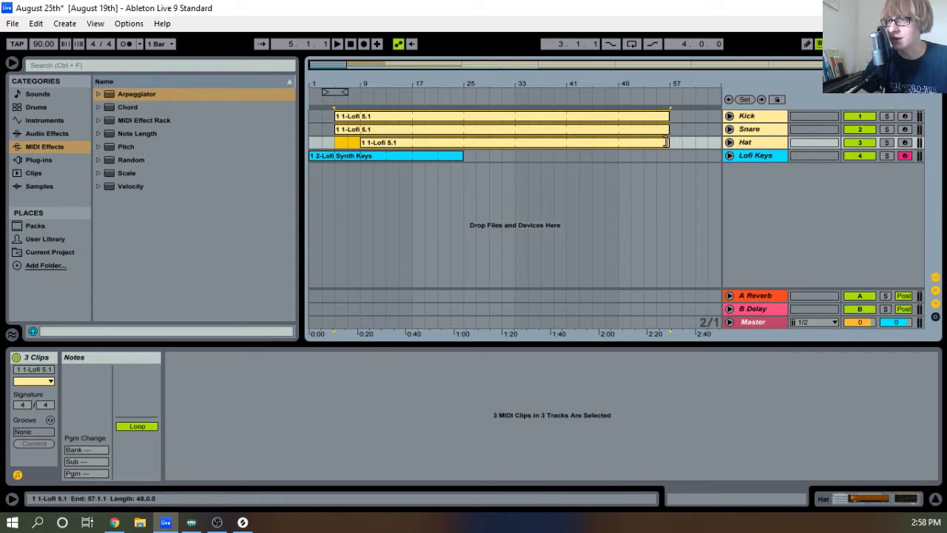
pyautogui.moveTo(668, 117); pyautogui.dragTo(412, 111)
# Duplicate bars 17 to 25 of the Kick, Snare and Hat clips after bar 25 and extend the copies to bar 57
pyautogui.click(413, 116)
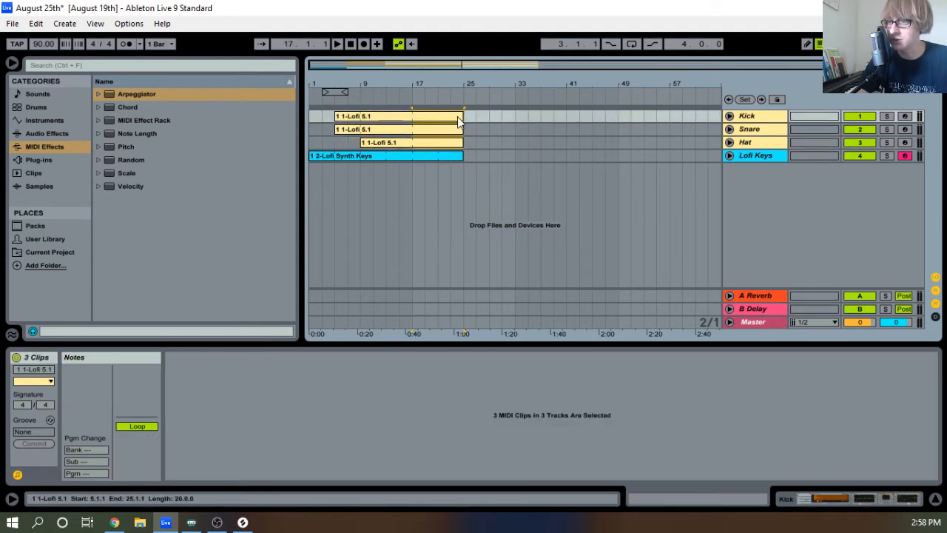
pyautogui.hotkey('ctrl', 'd')
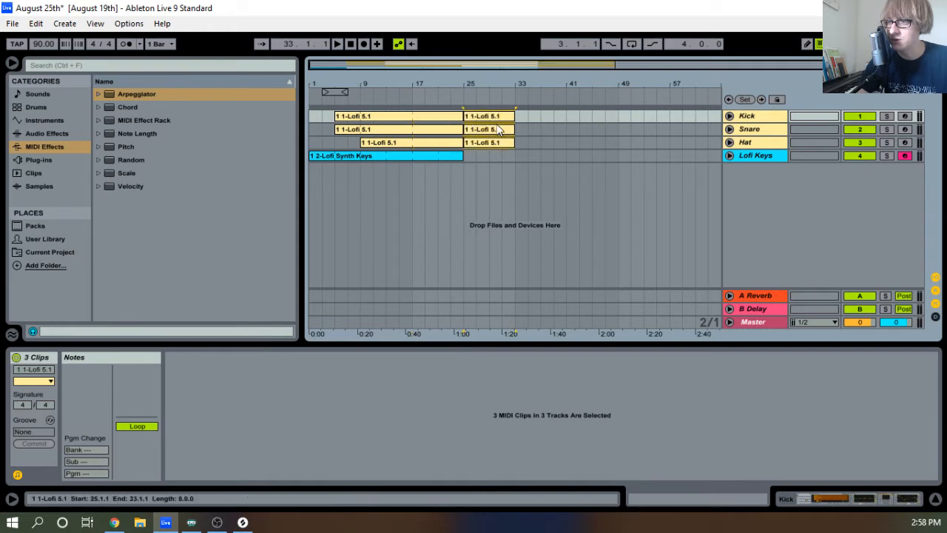
pyautogui.click(495, 121)
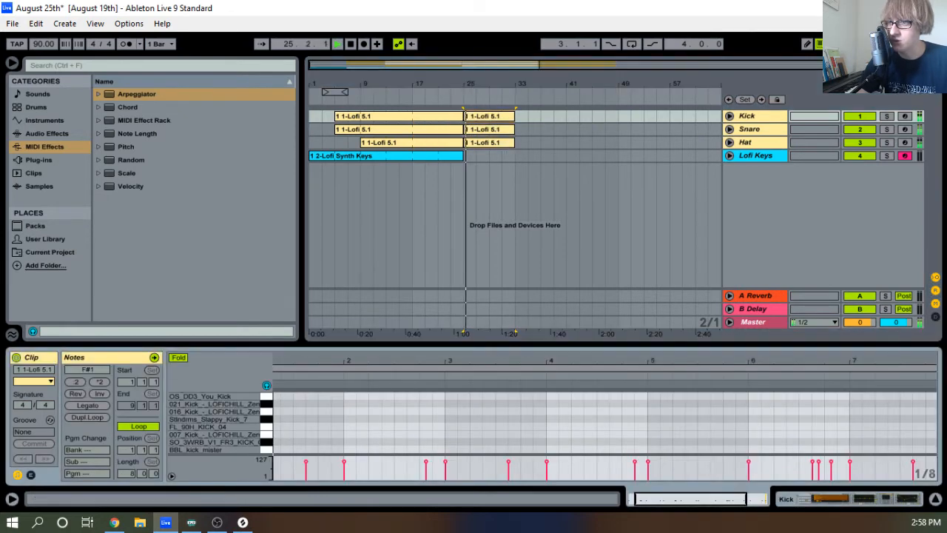
pyautogui.keyDown('shift'); pyautogui.click(508, 146); pyautogui.keyUp('shift')
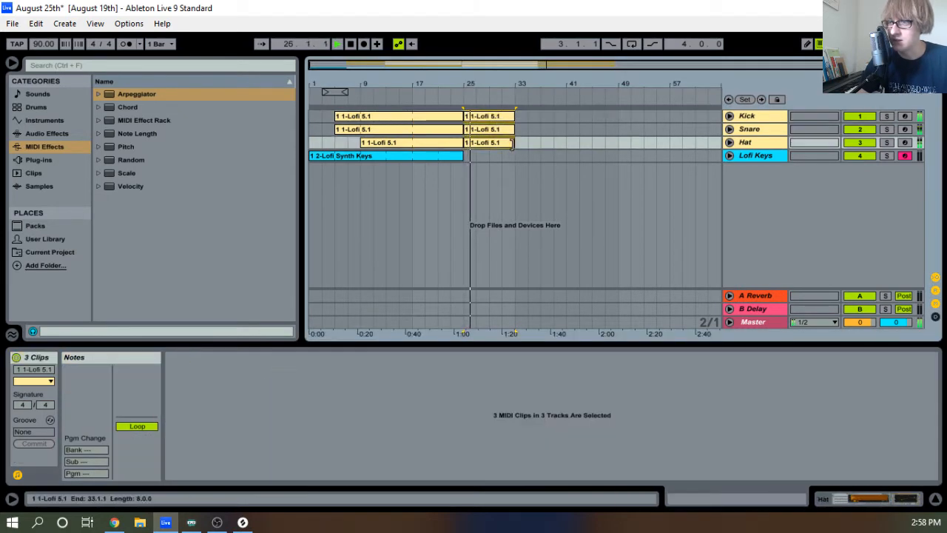
pyautogui.moveTo(513, 141)
pyautogui.mouseDown()
pyautogui.moveTo(699, 139)
pyautogui.moveTo(672, 144)
pyautogui.mouseUp()
# Duplicate the Lofi Synth Keys clip after bar 25 and shorten the copy so it ends at bar 33
pyautogui.click(579, 161)
pyautogui.press('space')
pyautogui.click(436, 159)
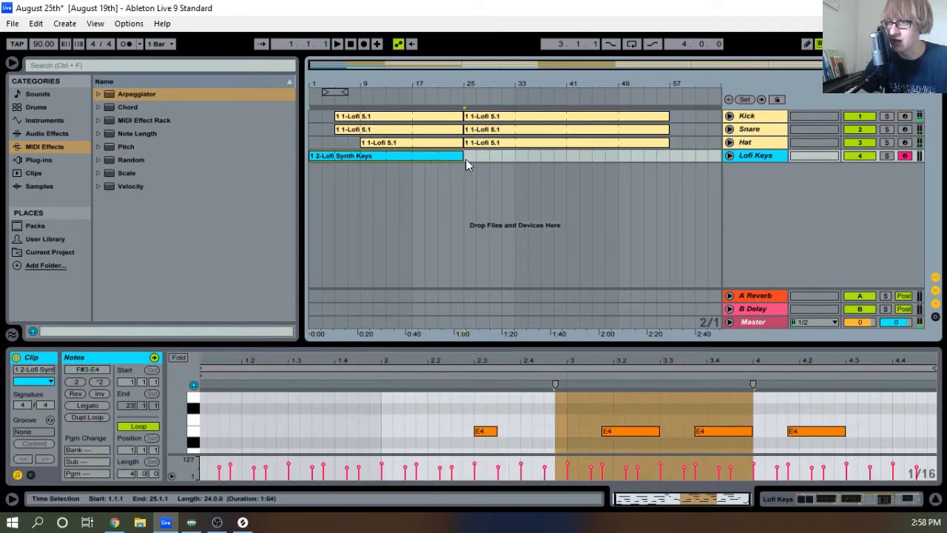
pyautogui.hotkey('ctrl', 'd')
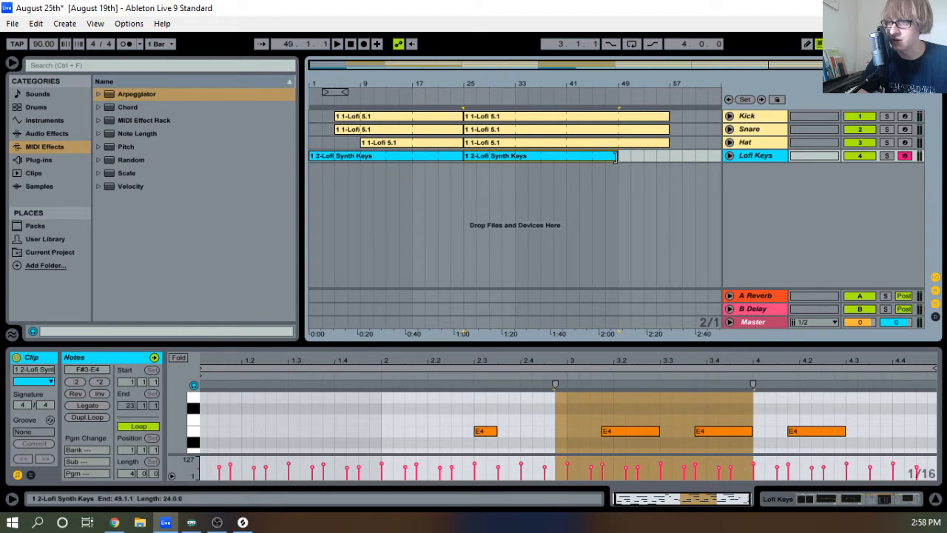
pyautogui.moveTo(620, 156); pyautogui.dragTo(490, 159)
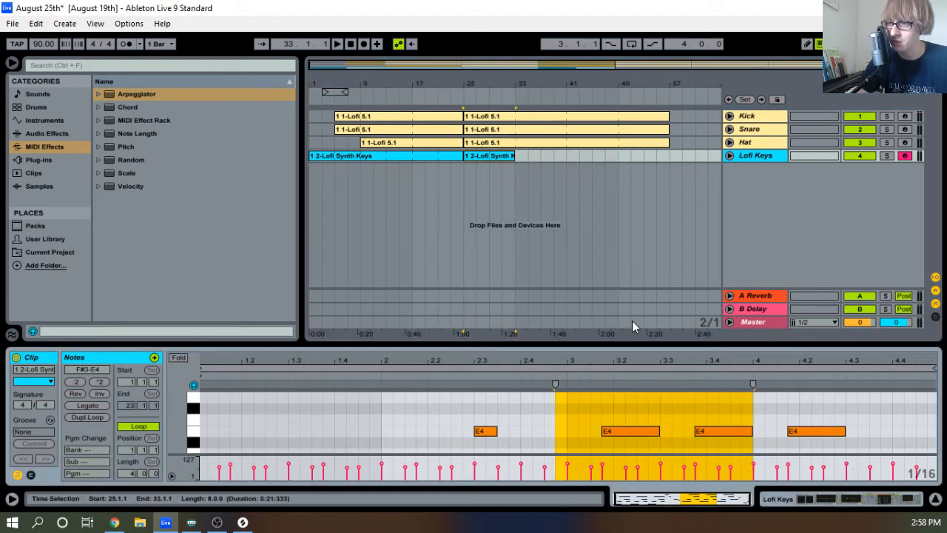
# Enlarge the note editor for the duplicated keys clip, audition it, and raise its first D3 note to E3
pyautogui.moveTo(626, 343); pyautogui.dragTo(594, 129)
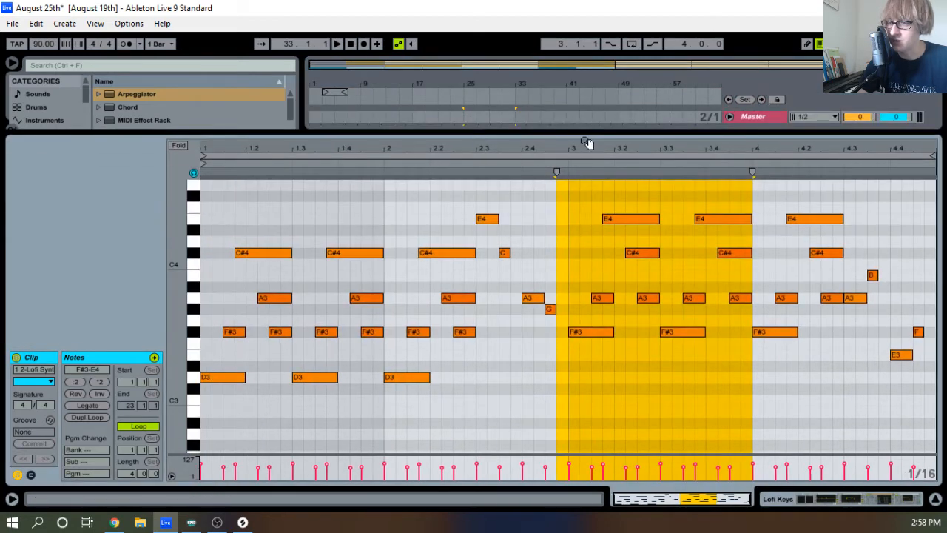
pyautogui.press('space')
pyautogui.moveTo(389, 133); pyautogui.dragTo(389, 304)
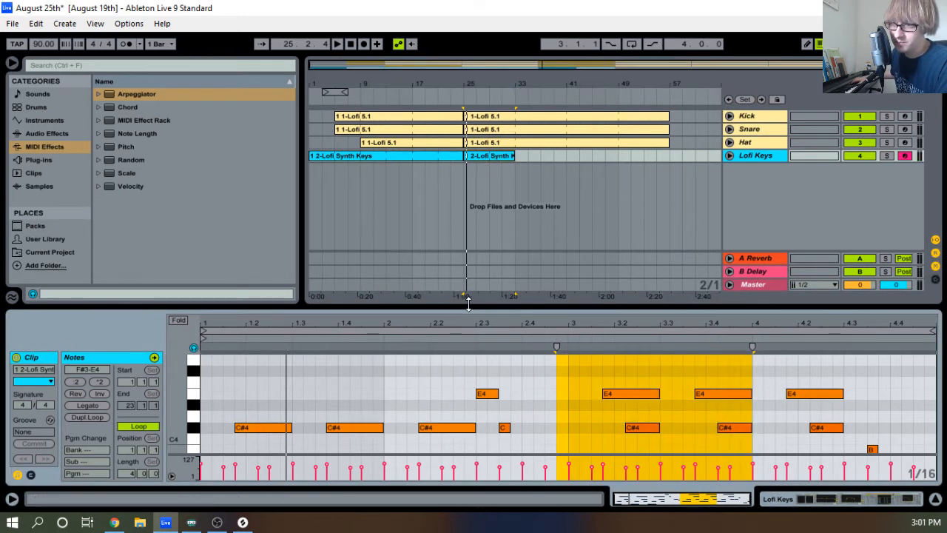
pyautogui.moveTo(472, 305); pyautogui.dragTo(580, 152)
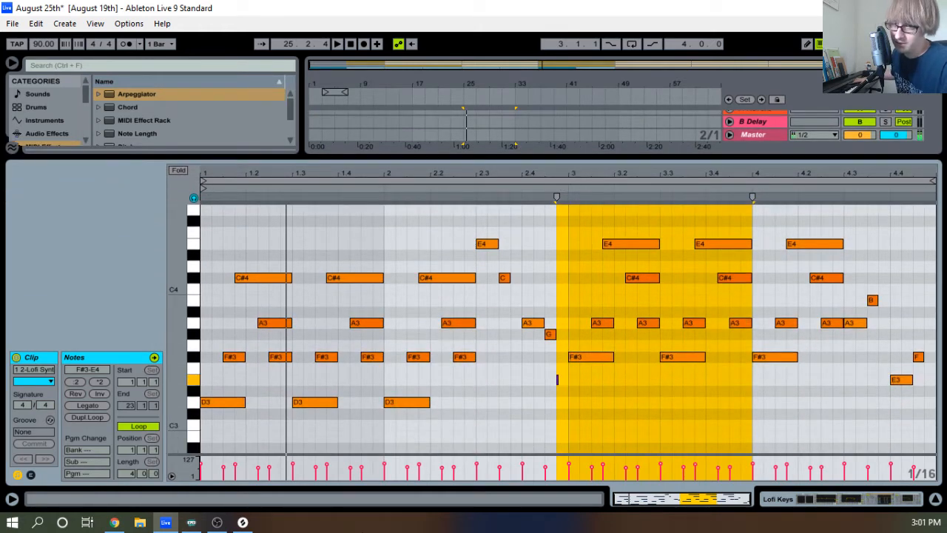
pyautogui.click(241, 422)
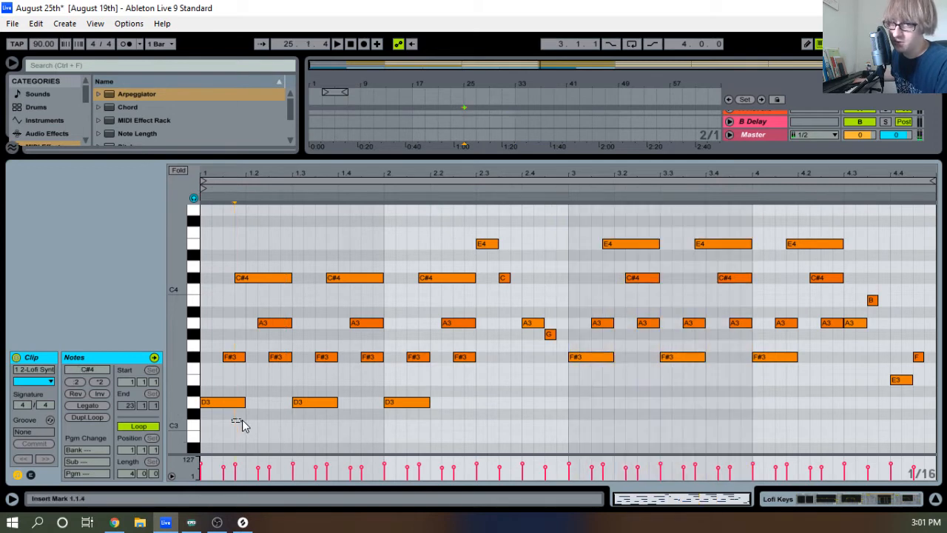
pyautogui.click(243, 403)
pyautogui.press('Up')
pyautogui.press('Up')
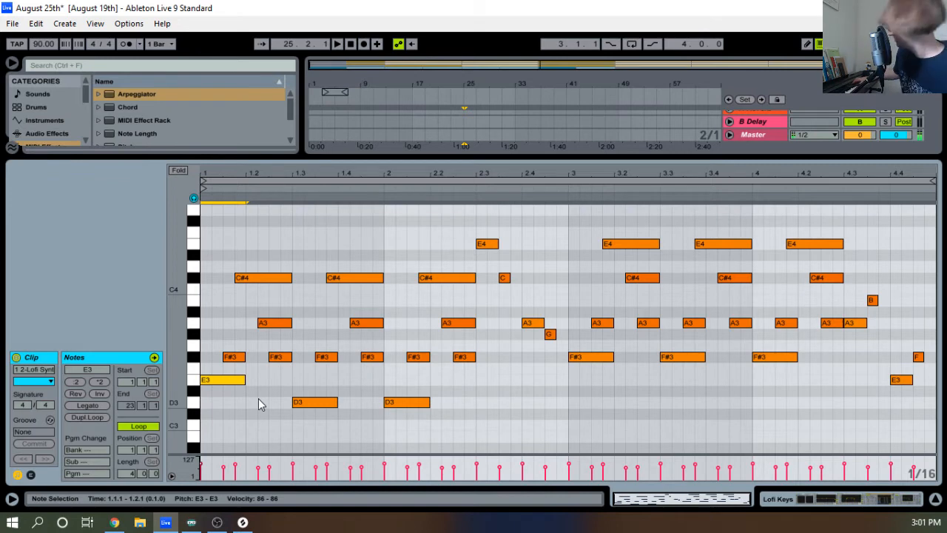
# Raise the clip's first F#3 note to G#3 and play the arrangement from around bar 20
pyautogui.click(238, 356)
pyautogui.press('Up')
pyautogui.press('Up')
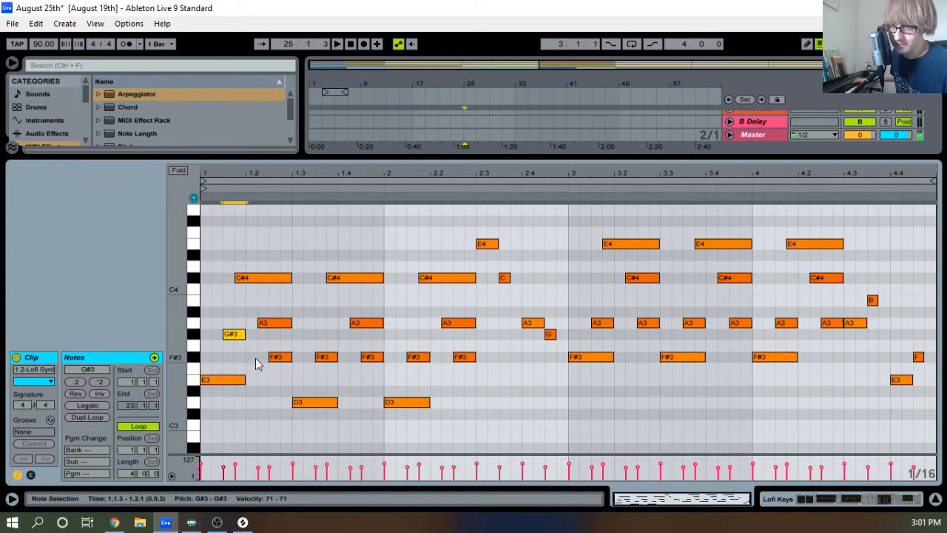
pyautogui.press('space')
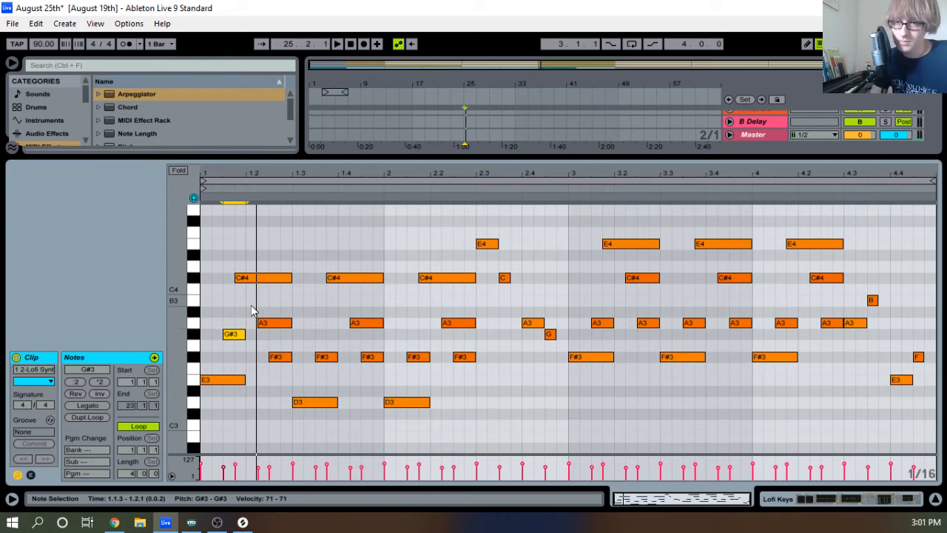
pyautogui.moveTo(330, 164); pyautogui.dragTo(341, 301)
pyautogui.click(432, 103)
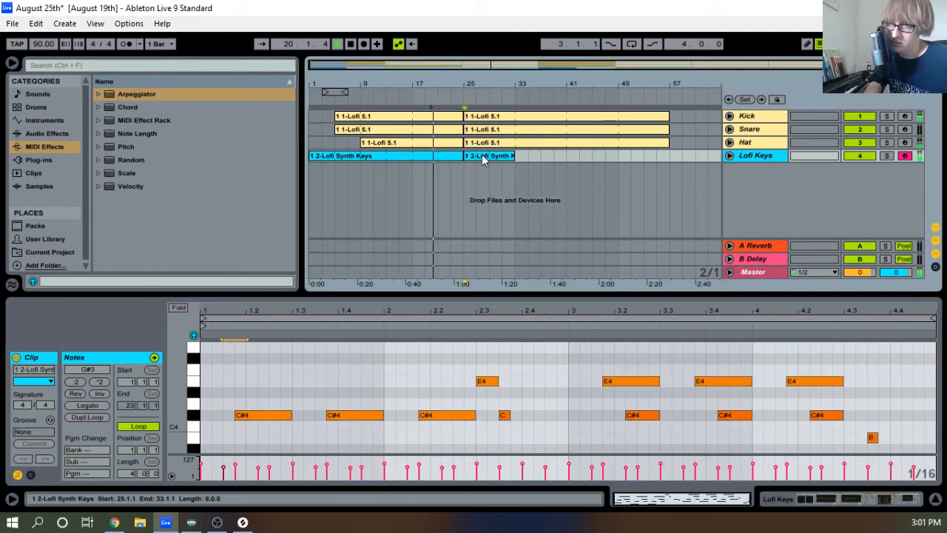
# Move the first C#4 note to 1.2.3, and shift the first A3 note to 1.2.1 and up to A#3
pyautogui.moveTo(374, 298); pyautogui.dragTo(364, 122)
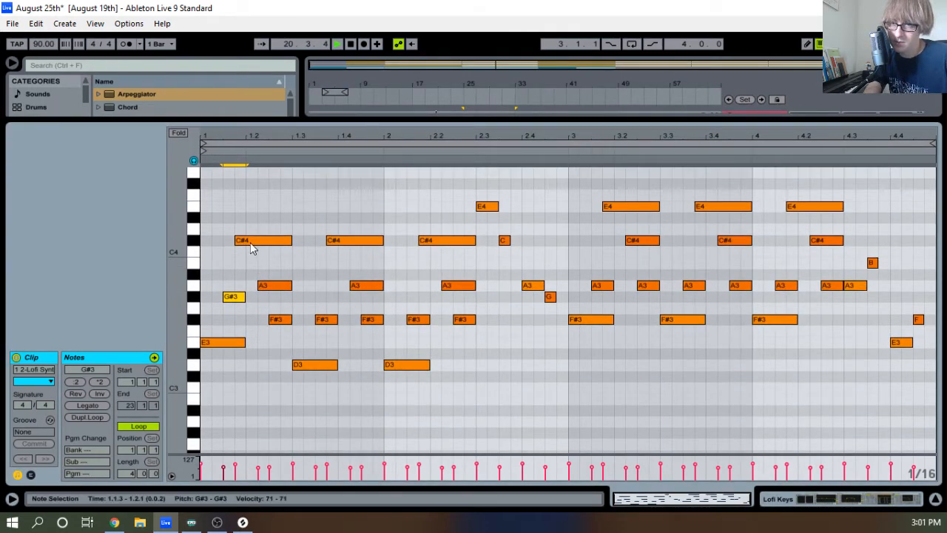
pyautogui.moveTo(251, 248); pyautogui.dragTo(292, 276)
pyautogui.click(277, 288)
pyautogui.press('Left')
pyautogui.press('Up')
# Shorten the C#4 note at 1.2.3 so it ends at beat 1.3 and delete the F#3 note below it
pyautogui.click(323, 242)
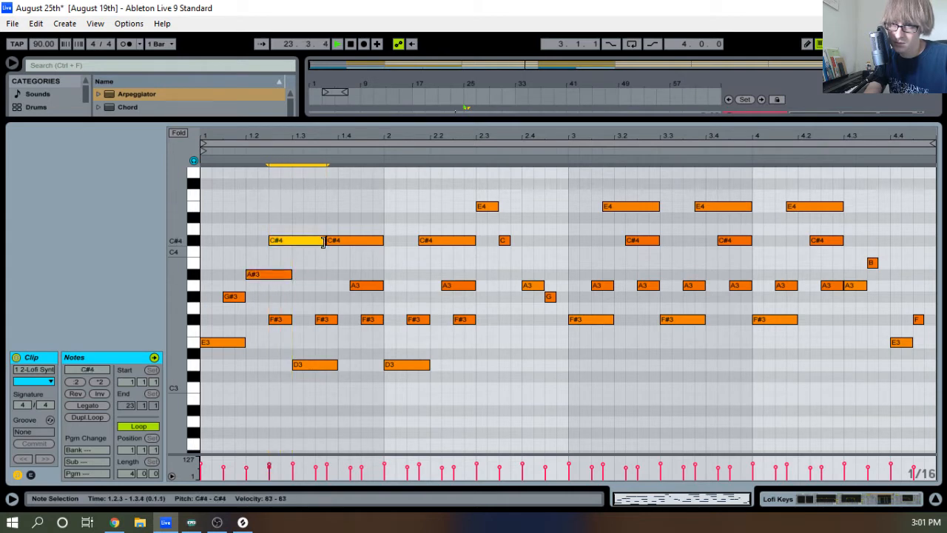
pyautogui.moveTo(323, 242); pyautogui.dragTo(292, 244)
pyautogui.click(274, 332)
pyautogui.click(280, 319)
pyautogui.press('Delete')
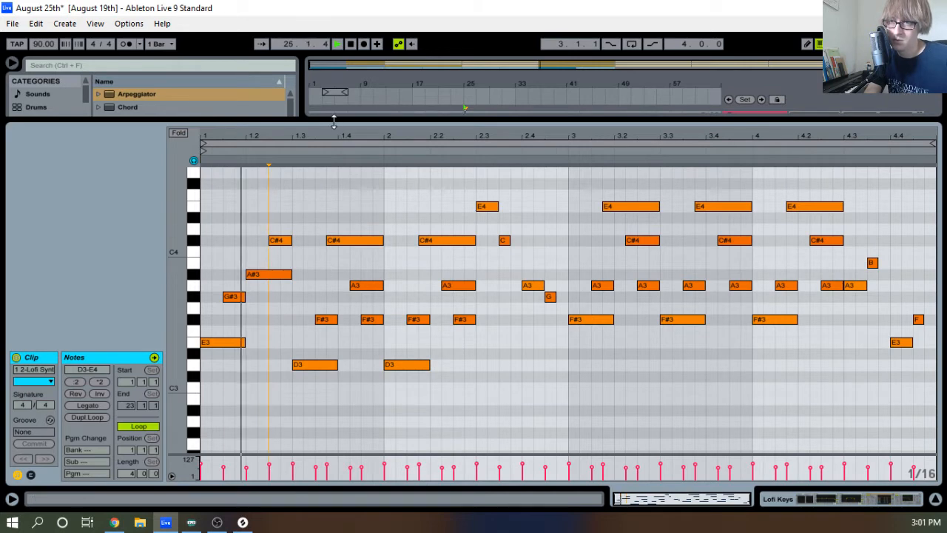
# Raise the A#3 note at 1.2.1 to B3 and audition the edited melody
pyautogui.moveTo(334, 120); pyautogui.dragTo(412, 132)
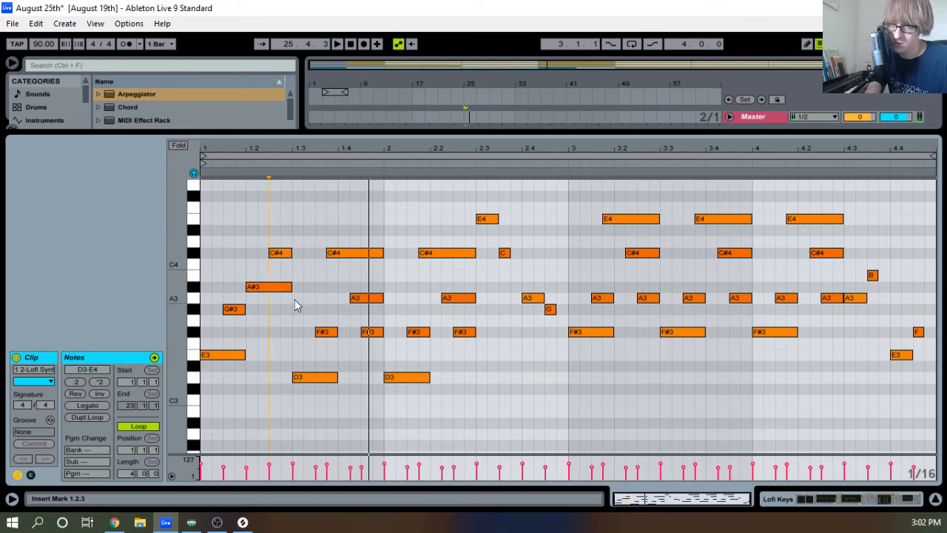
pyautogui.moveTo(281, 287); pyautogui.dragTo(291, 273)
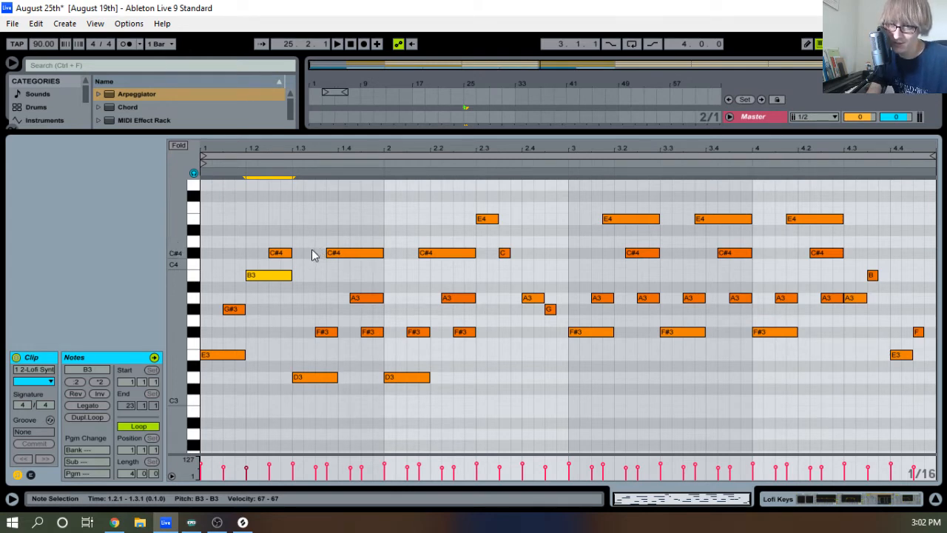
pyautogui.click(333, 211)
pyautogui.press('space')
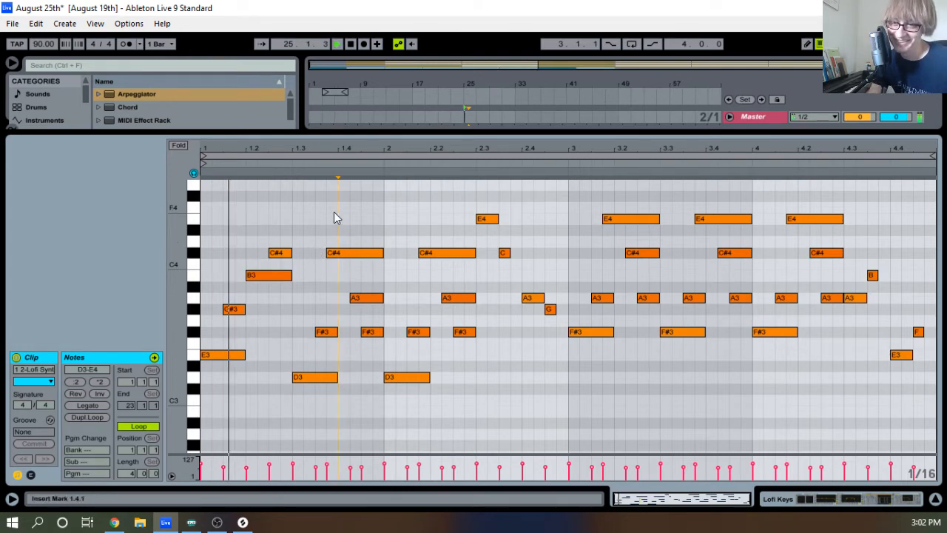
pyautogui.press('space')
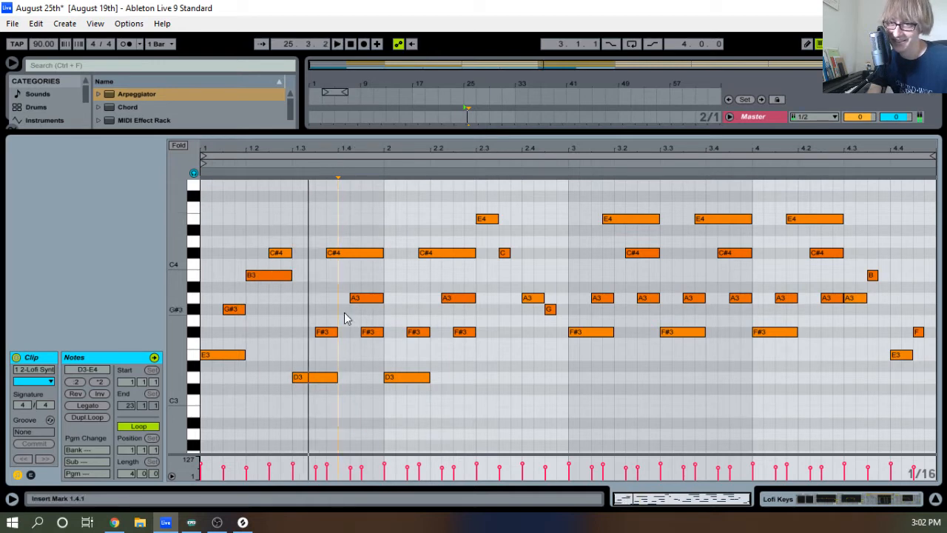
# Replace the notes in the second half of bar 1 with a duplicate of the opening four-note phrase
pyautogui.moveTo(322, 393); pyautogui.dragTo(376, 210)
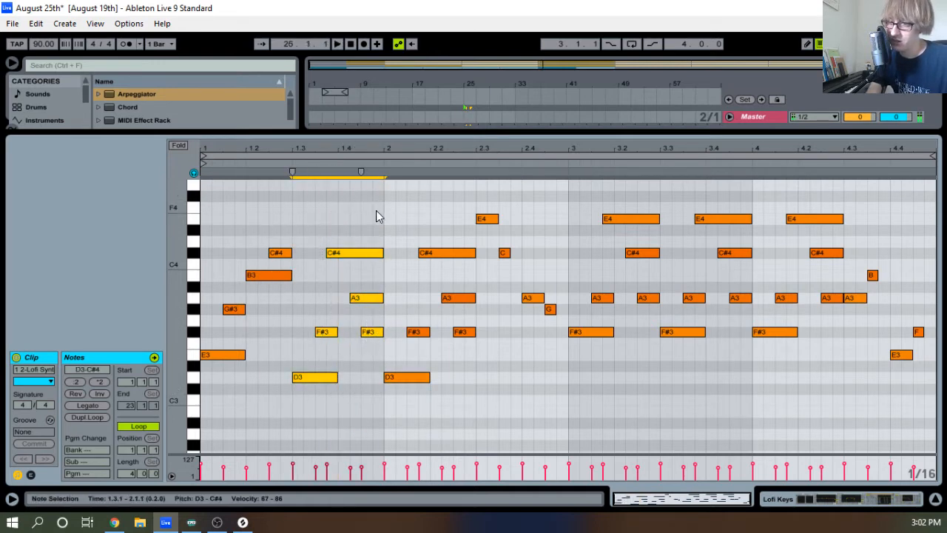
pyautogui.press('Delete')
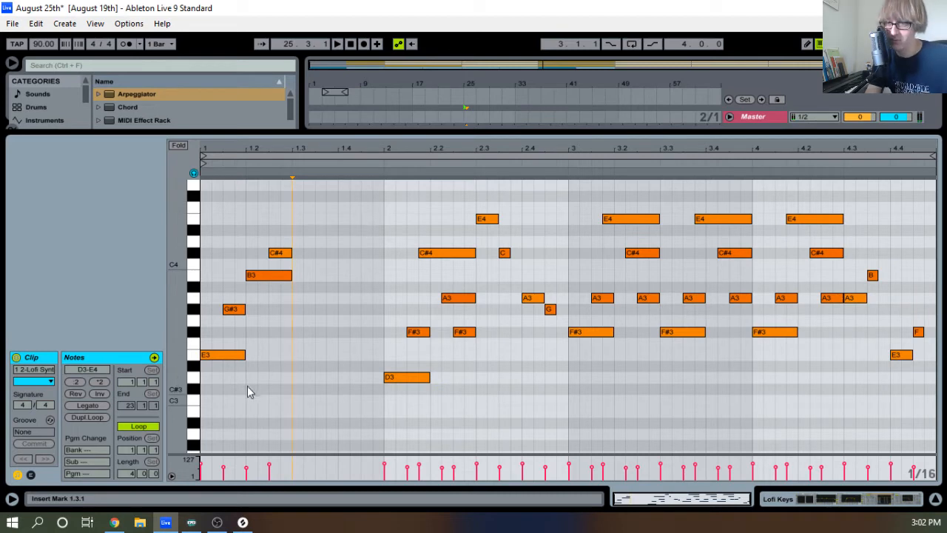
pyautogui.moveTo(226, 384); pyautogui.dragTo(306, 220)
pyautogui.hotkey('ctrl', 'd')
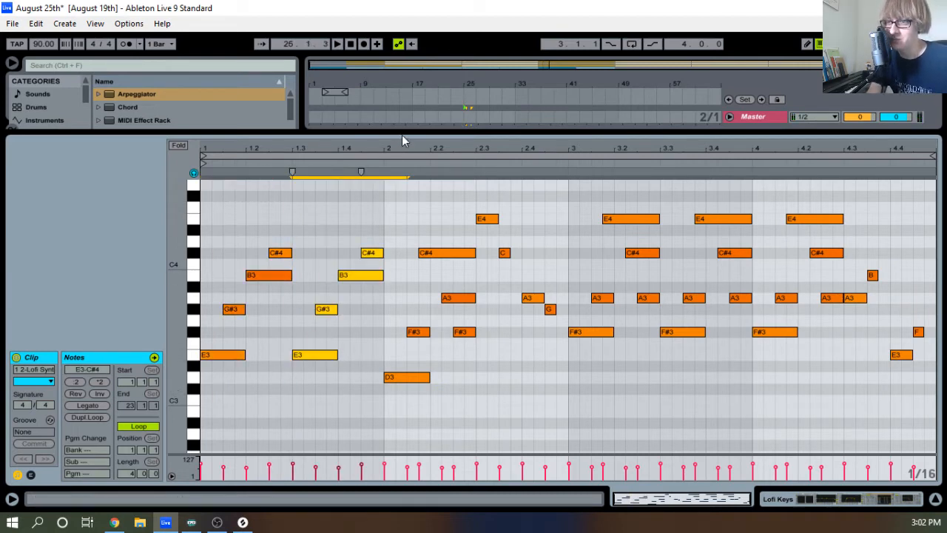
# Play the arrangement from bar 17 and select the second section's Lofi Synth Keys clip
pyautogui.moveTo(405, 134); pyautogui.dragTo(411, 308)
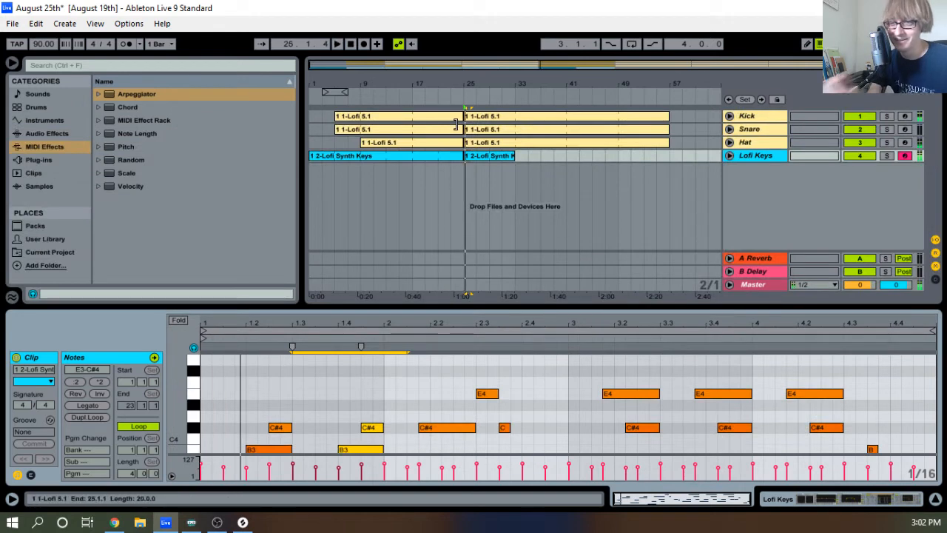
pyautogui.click(457, 124)
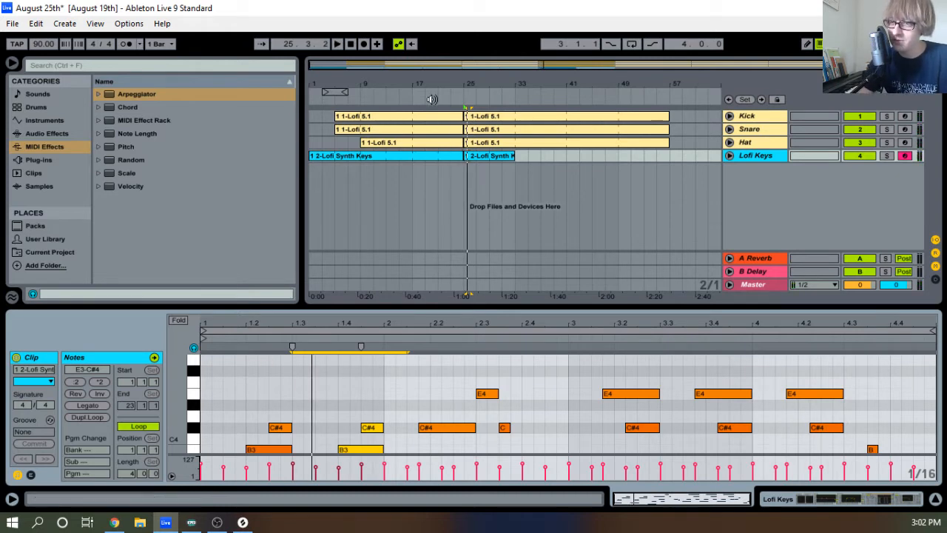
pyautogui.click(410, 103)
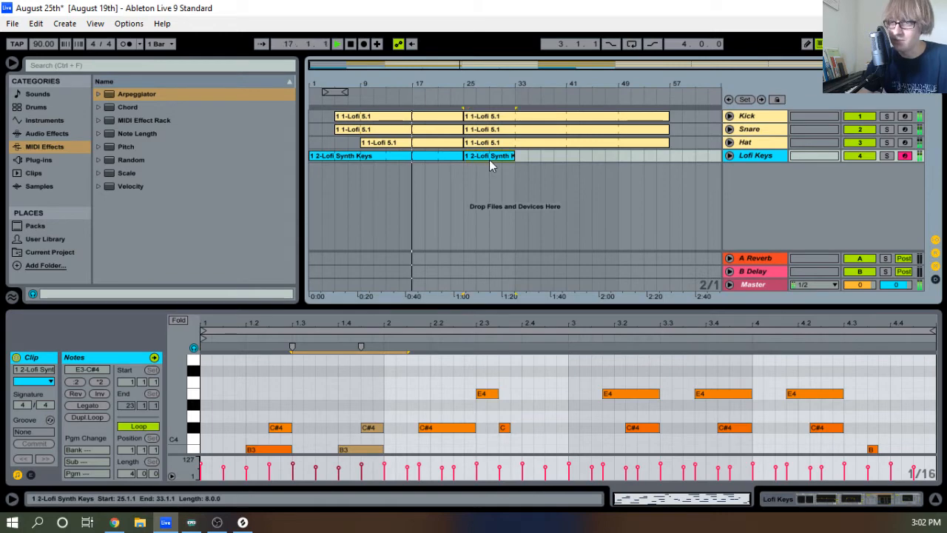
pyautogui.click(489, 160)
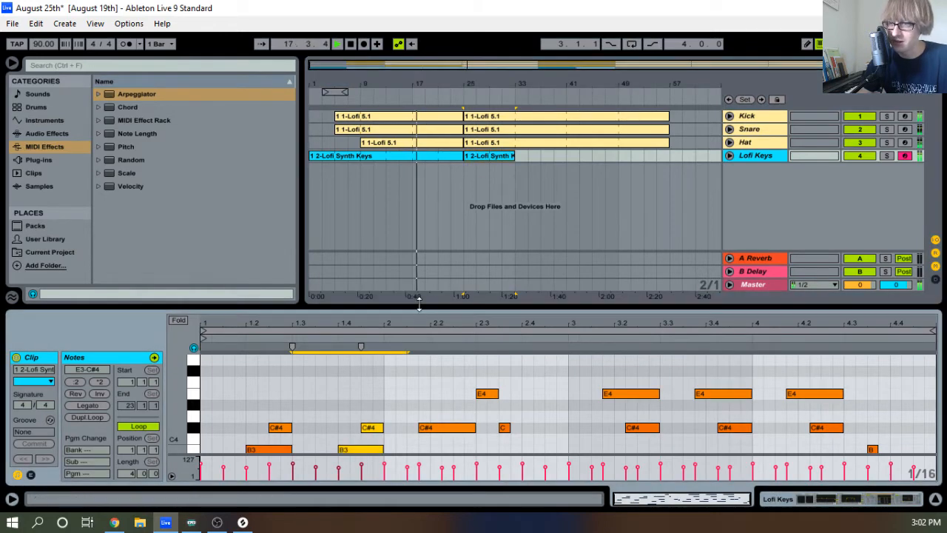
# Shift the B3 note at 1.2.1 earlier to 1.1.4 and play up to the second section
pyautogui.moveTo(415, 310); pyautogui.dragTo(415, 155)
pyautogui.click(254, 302)
pyautogui.click(283, 287)
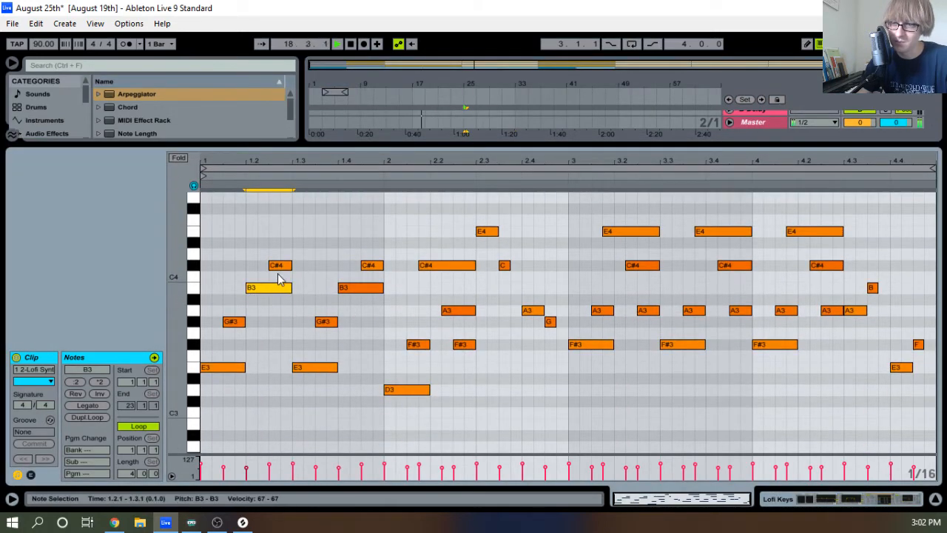
pyautogui.moveTo(283, 287); pyautogui.dragTo(273, 286)
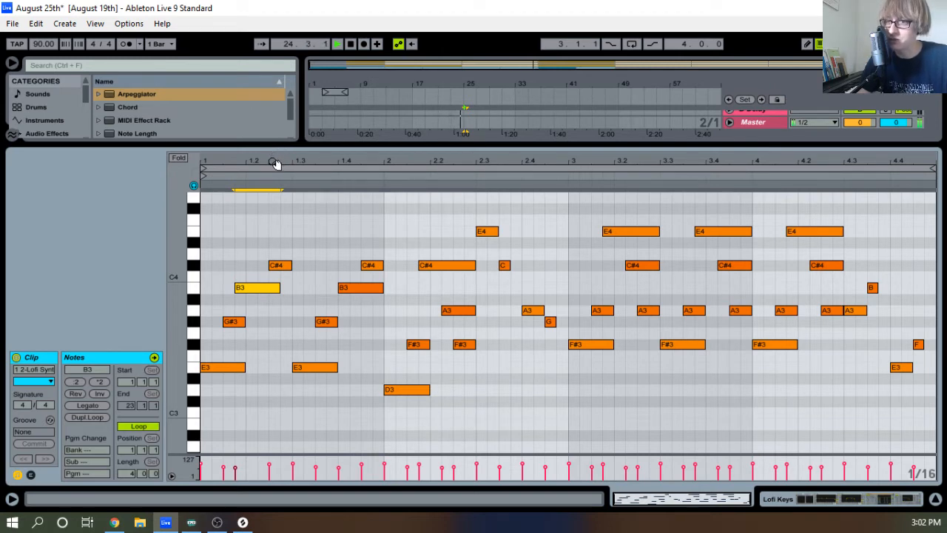
pyautogui.moveTo(274, 163); pyautogui.dragTo(349, 195)
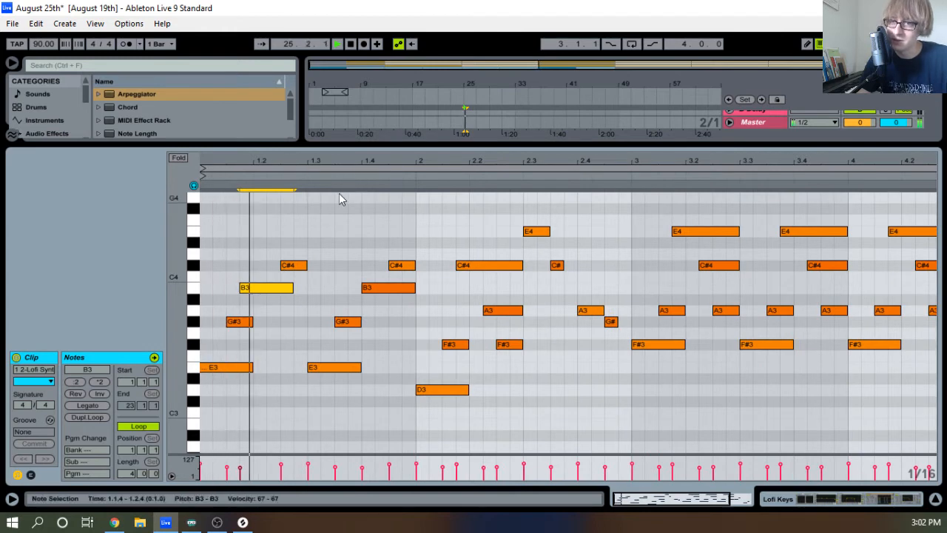
pyautogui.press('space')
# Shift the C#4 note at 1.2.3 earlier to 1.2.2 and audition the opening phrase
pyautogui.click(297, 267)
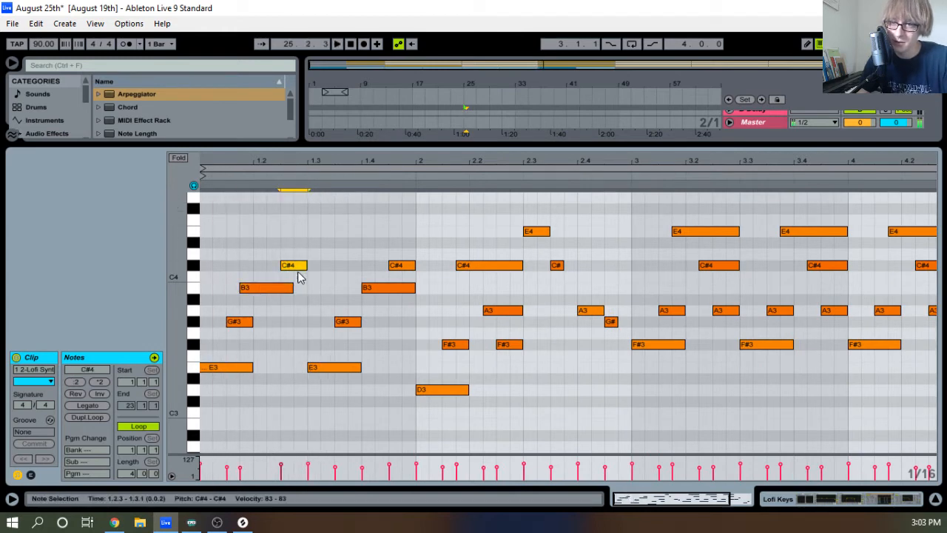
pyautogui.press('Left')
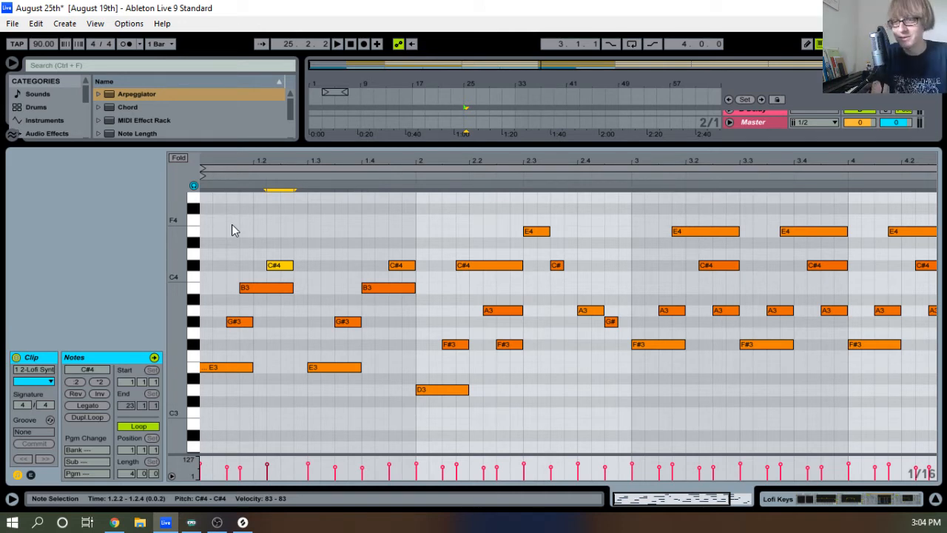
pyautogui.press('space')
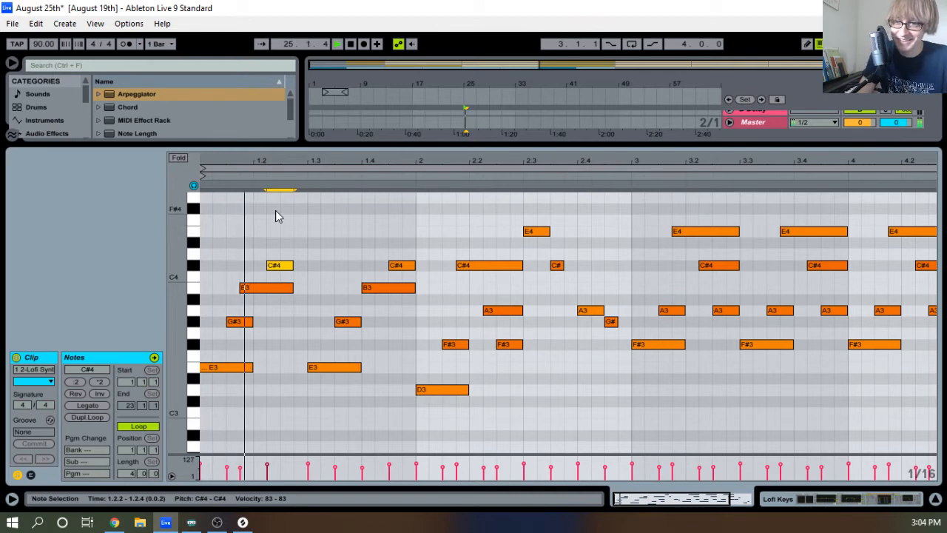
pyautogui.press('space')
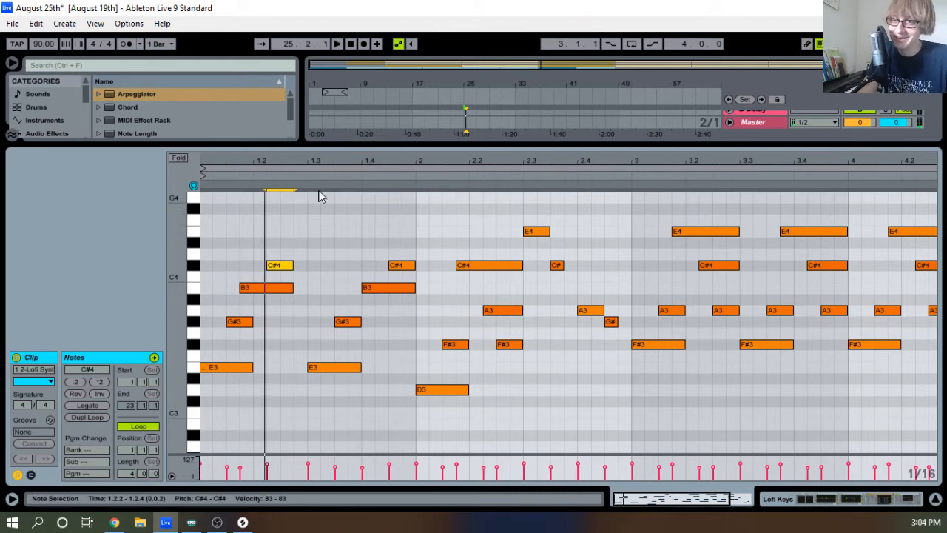
# Lower the C#4 note at 1.2.2 to A#3, raise the B3 note at 1.1.4 to C#4, and audition the change
pyautogui.moveTo(272, 265); pyautogui.dragTo(276, 291)
pyautogui.press('Down')
pyautogui.click(250, 287)
pyautogui.press('Up')
pyautogui.press('Up')
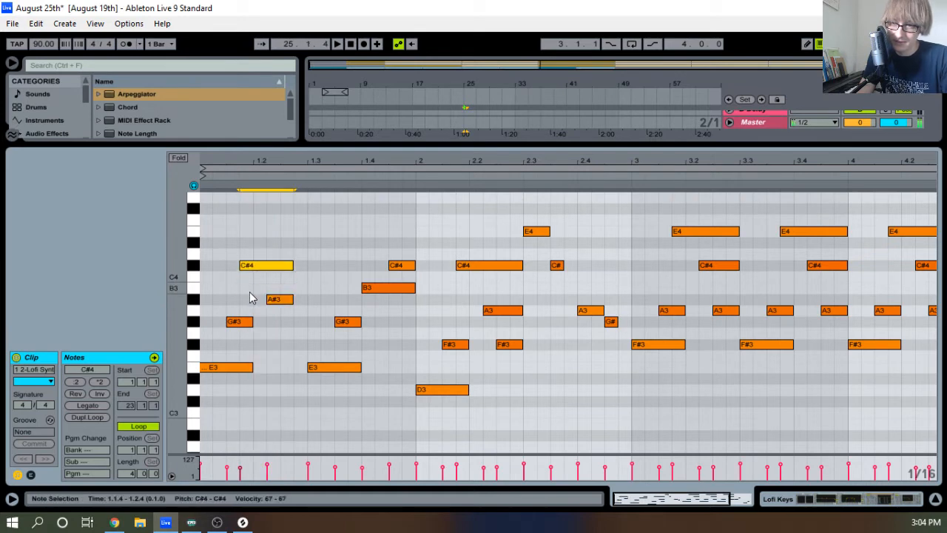
pyautogui.press('space')
pyautogui.press('space')
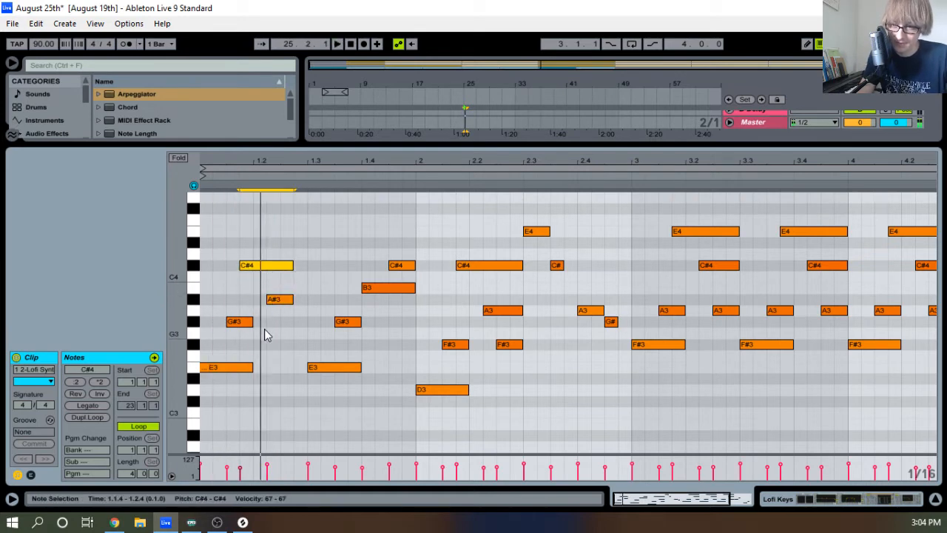
# Raise the A#3 note at 1.2.2 to B3 and audition the phrase
pyautogui.moveTo(271, 322); pyautogui.dragTo(291, 288)
pyautogui.press('Up')
pyautogui.press('space')
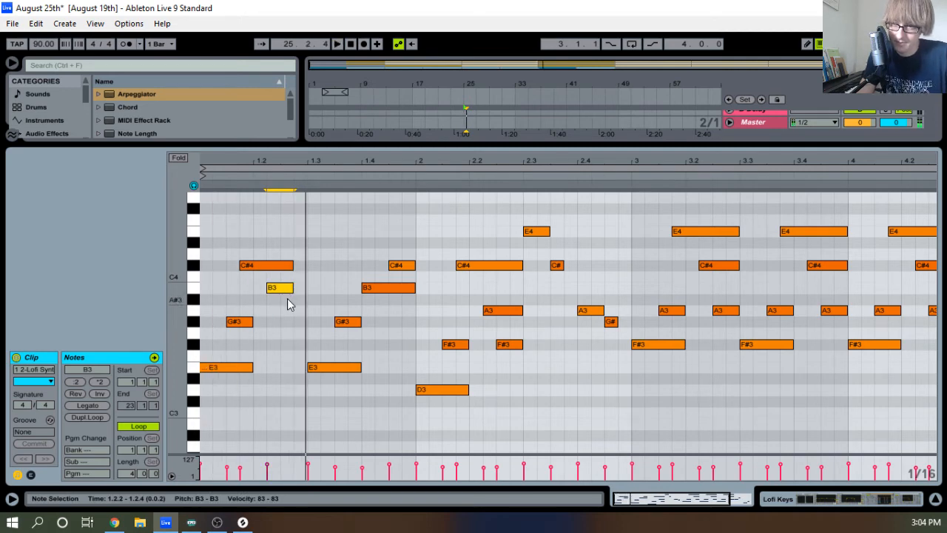
pyautogui.press('space')
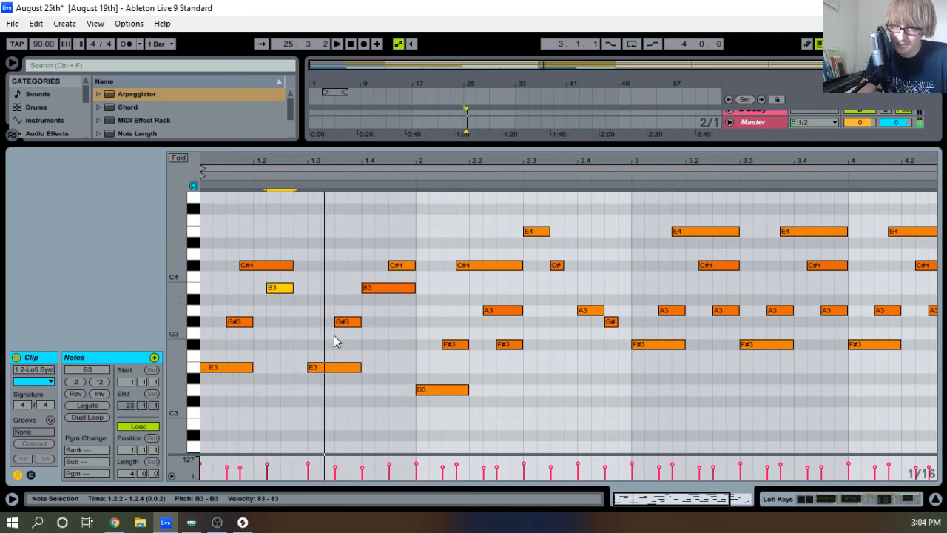
# Delete the notes in the second half of bar 1 and audition the first four-note phrase
pyautogui.moveTo(327, 383); pyautogui.dragTo(392, 263)
pyautogui.press('Delete')
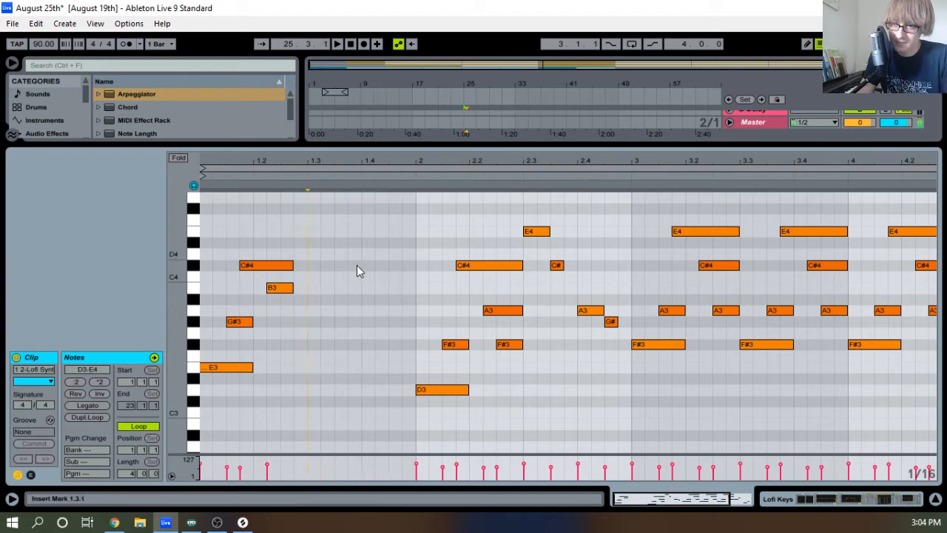
pyautogui.moveTo(205, 387); pyautogui.dragTo(286, 206)
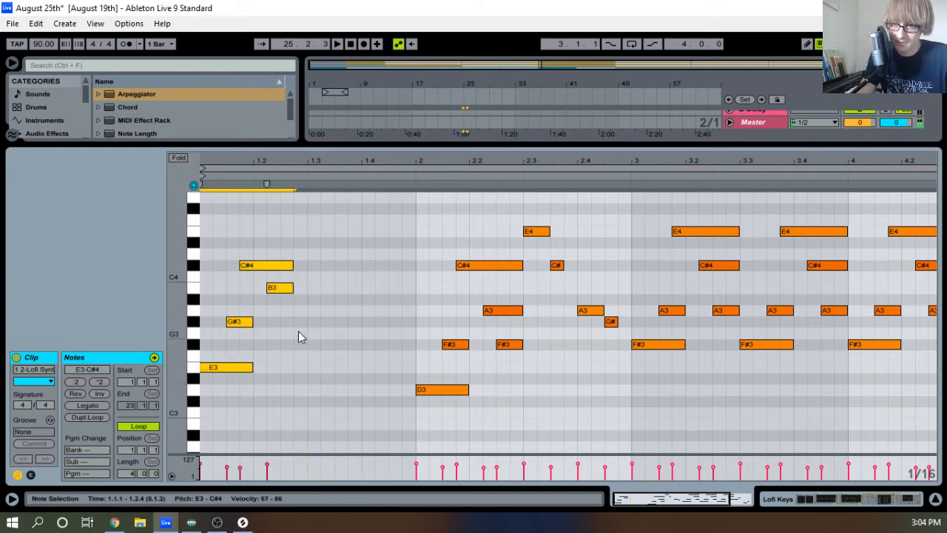
pyautogui.press('space')
pyautogui.press('space')
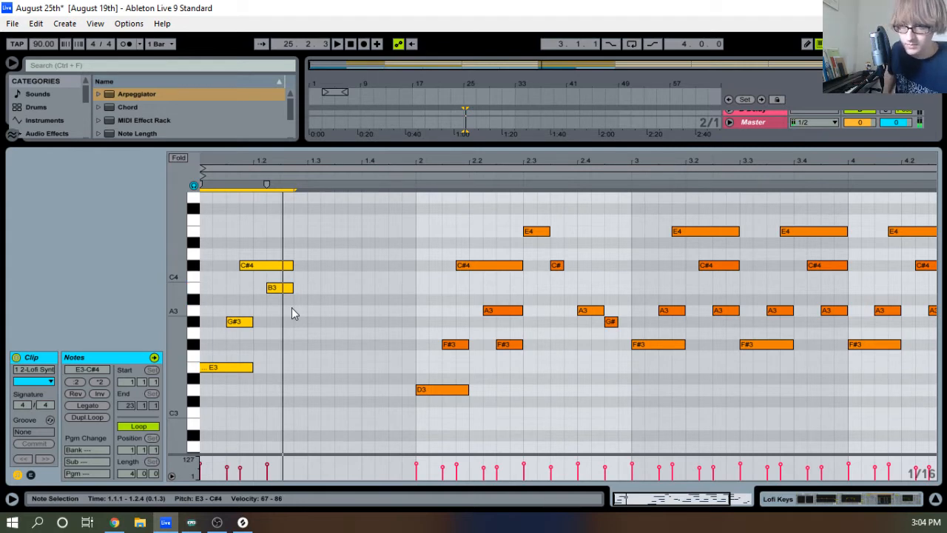
pyautogui.press('space')
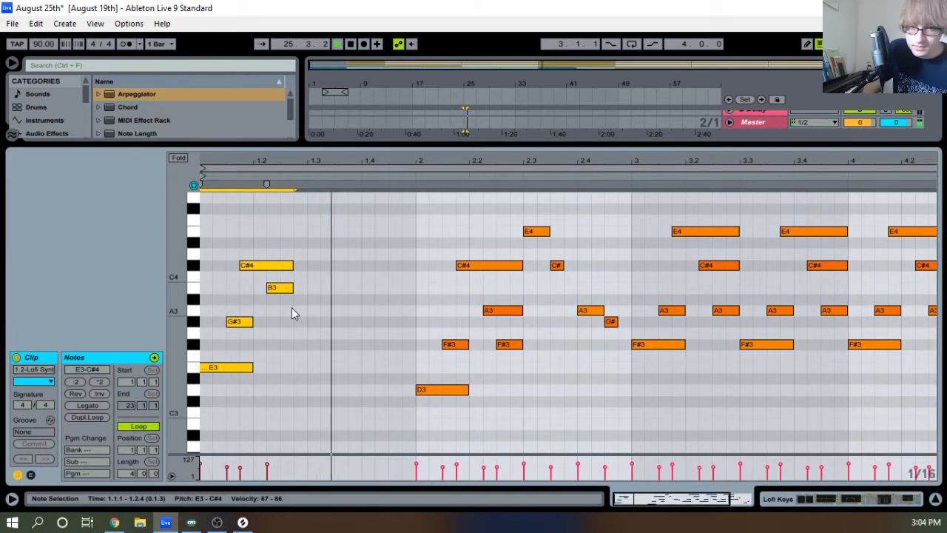
pyautogui.press('space')
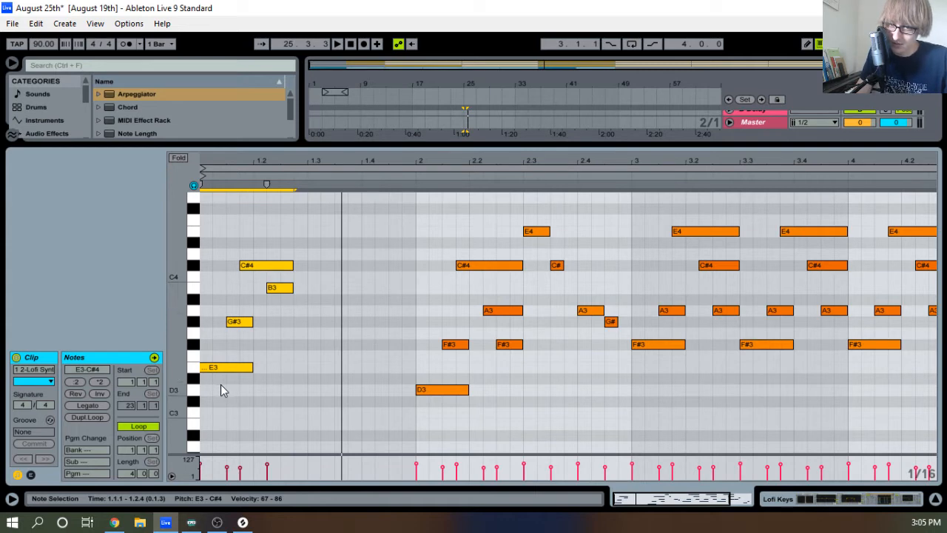
# Copy the opening four-note phrase to 1.3.1 and play bar 1
pyautogui.moveTo(222, 388); pyautogui.dragTo(327, 221)
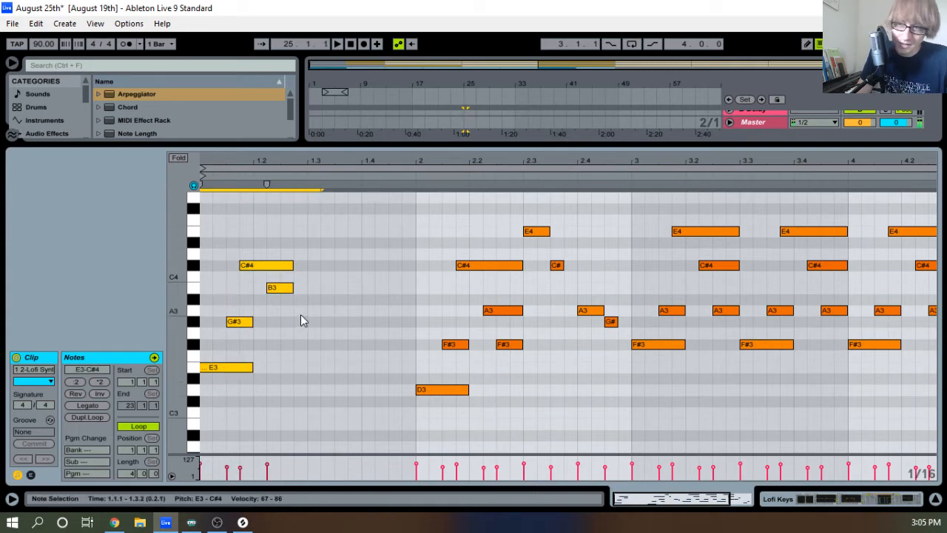
pyautogui.click(299, 314)
pyautogui.click(313, 306)
pyautogui.hotkey('ctrl', 'v')
pyautogui.press('space')
pyautogui.moveTo(375, 160); pyautogui.dragTo(349, 130)
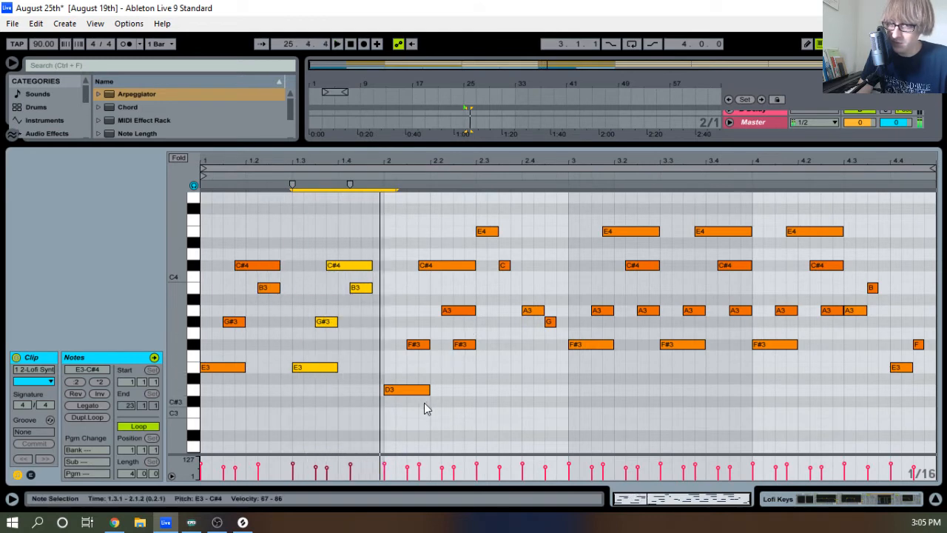
# Replace the notes in the first half of bar 2 with the copied four-note phrase at 2.1.1 and audition it
pyautogui.press('space')
pyautogui.moveTo(412, 414); pyautogui.dragTo(473, 203)
pyautogui.press('Delete')
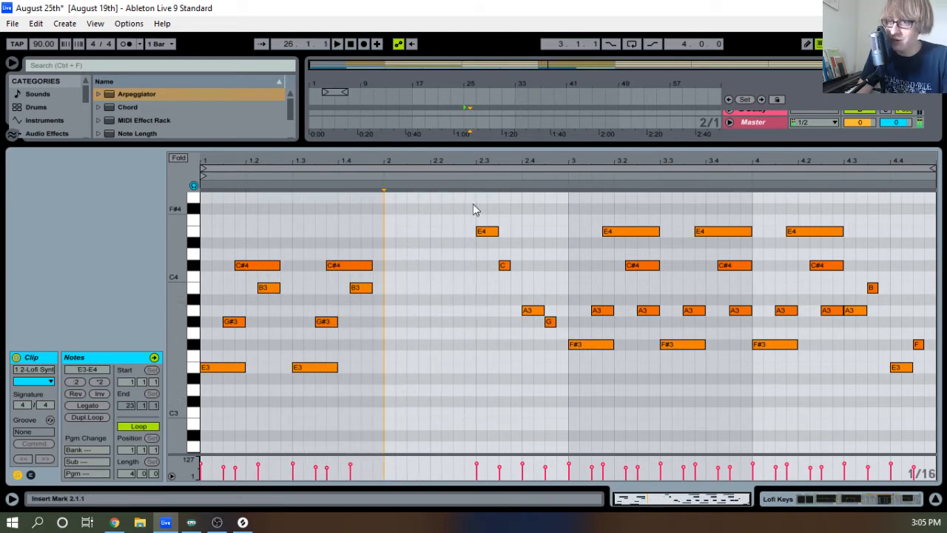
pyautogui.hotkey('ctrl', 'v')
pyautogui.press('space')
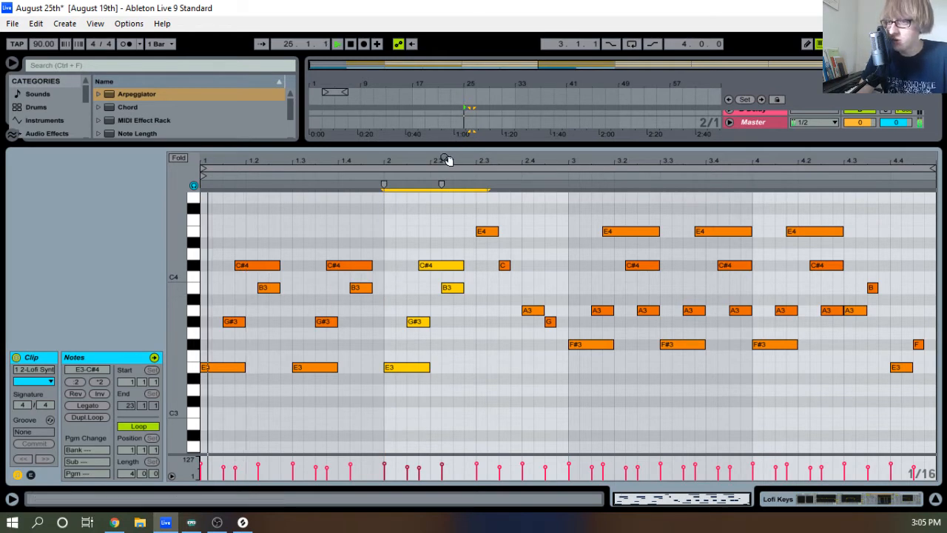
pyautogui.moveTo(439, 159)
pyautogui.mouseDown()
pyautogui.moveTo(439, 178)
pyautogui.moveTo(585, 177)
pyautogui.moveTo(442, 160)
pyautogui.mouseUp()
pyautogui.press('space')
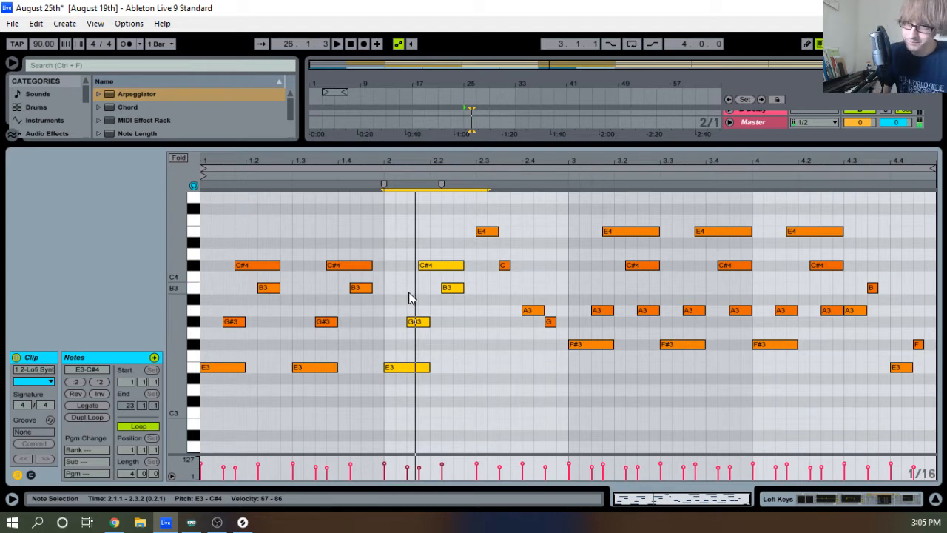
# In bar 2, lower the E3 note to D3 and the G#3 note to F#3, and play the clip
pyautogui.click(415, 367)
pyautogui.press('Down')
pyautogui.press('Down')
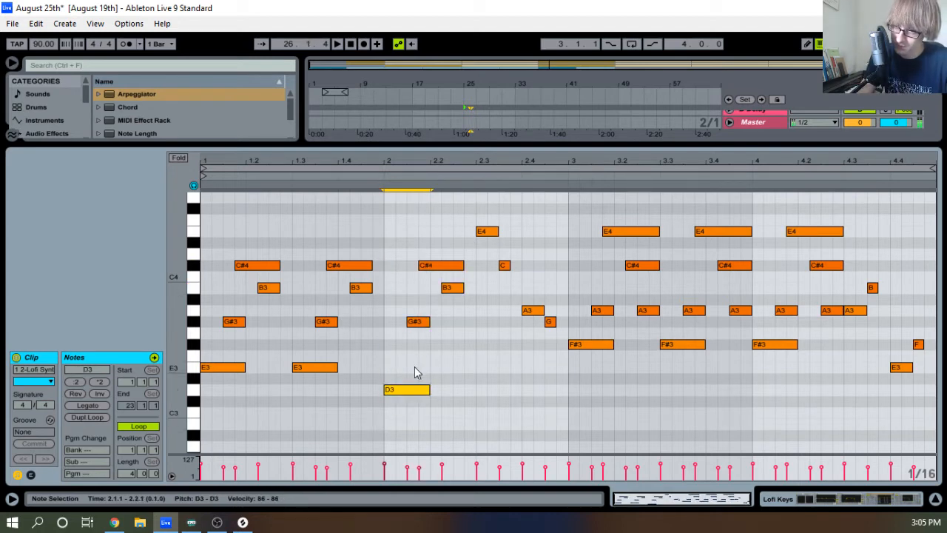
pyautogui.click(426, 321)
pyautogui.press('Down')
pyautogui.press('Down')
pyautogui.press('space')
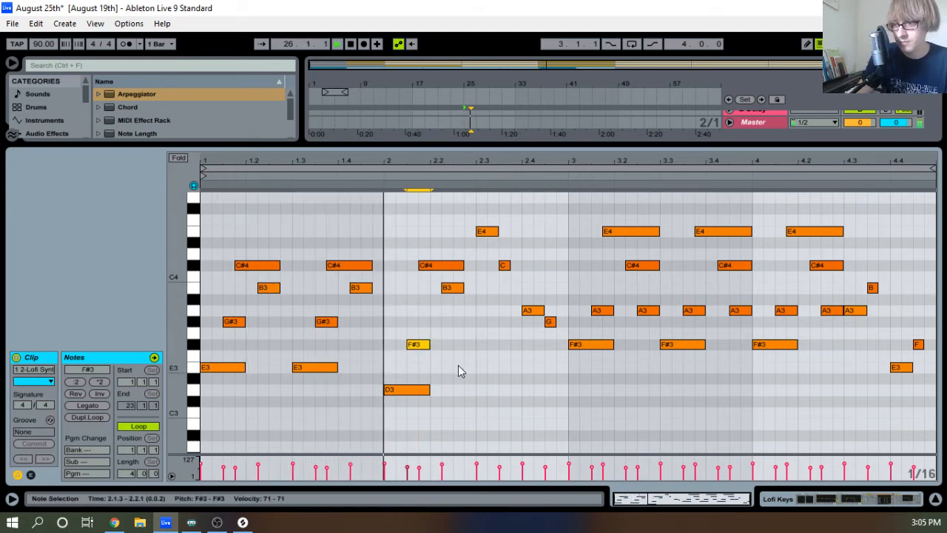
# Delete all old melody notes from 2.3.1 to the end of the clip and stop playback
pyautogui.moveTo(492, 421); pyautogui.dragTo(925, 222)
pyautogui.press('Delete')
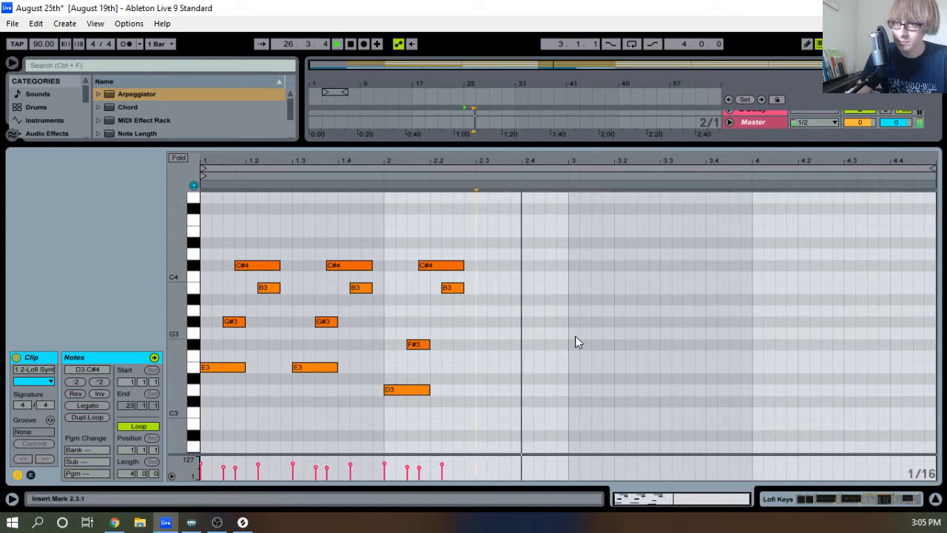
pyautogui.press('space')
# Copy the D3, F#3, C#4 and B3 phrase in bar 2 to 2.3.1 and play the section
pyautogui.hotkey('ctrl', 'a')
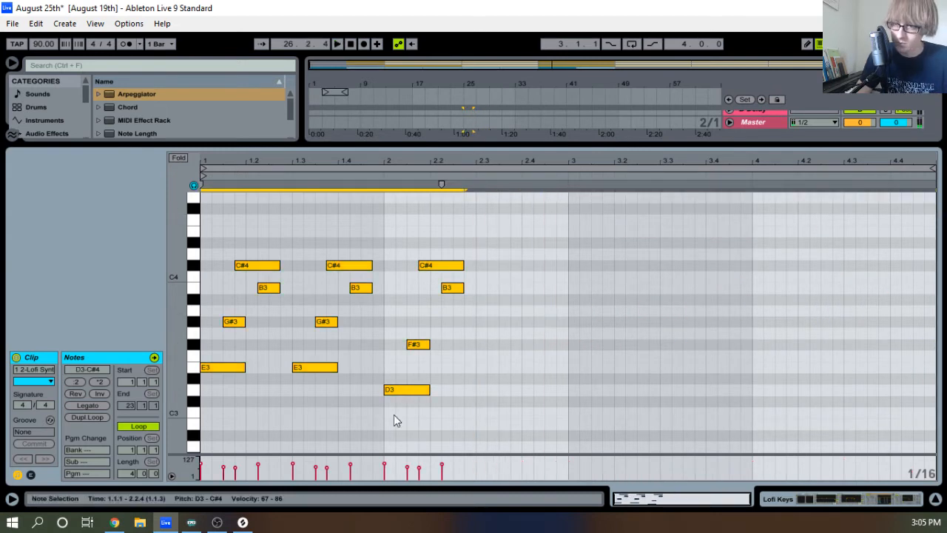
pyautogui.moveTo(394, 421); pyautogui.dragTo(514, 205)
pyautogui.hotkey('ctrl', 'c')
pyautogui.click(474, 317)
pyautogui.hotkey('ctrl', 'v')
pyautogui.press('space')
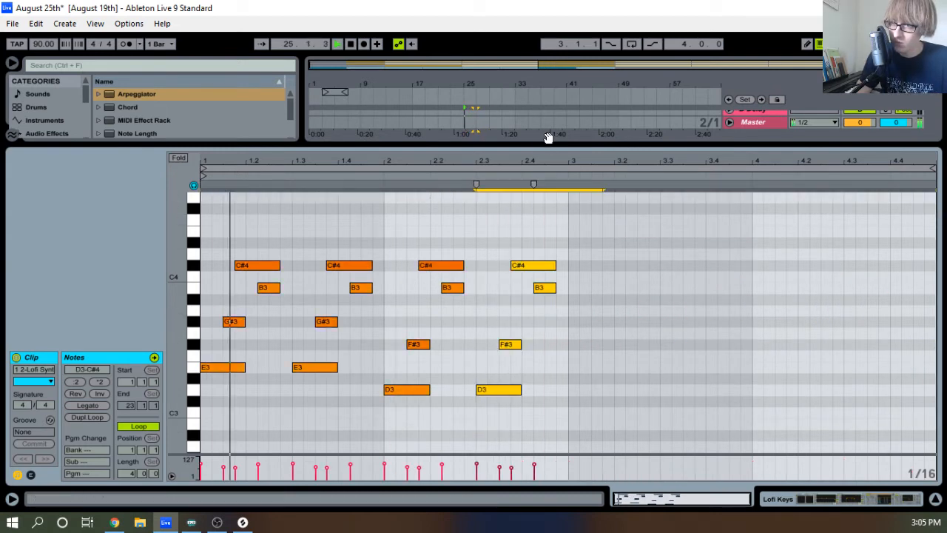
# Duplicate the whole two-bar melody into bars 3 and 4 of the clip
pyautogui.moveTo(547, 138); pyautogui.dragTo(517, 127)
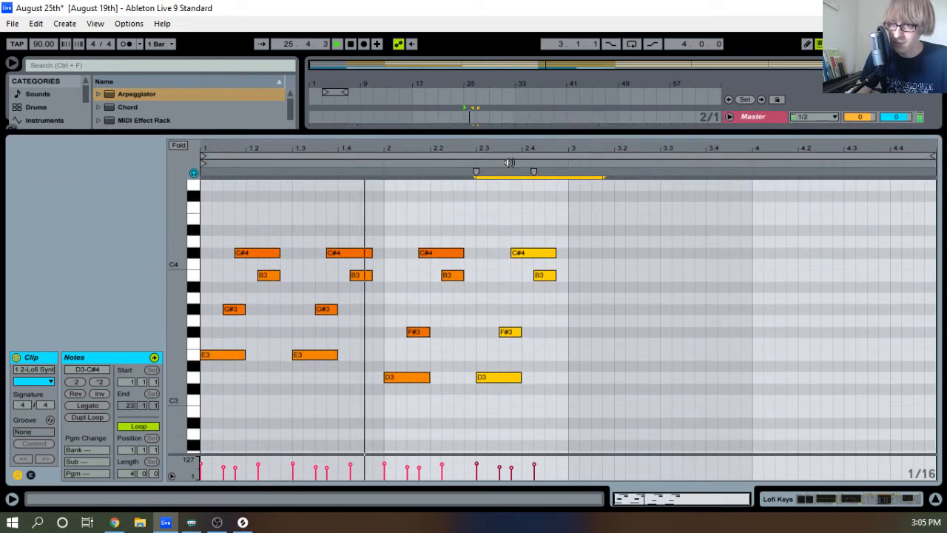
pyautogui.click(607, 290)
pyautogui.hotkey('ctrl', 'a')
pyautogui.hotkey('ctrl', 'd')
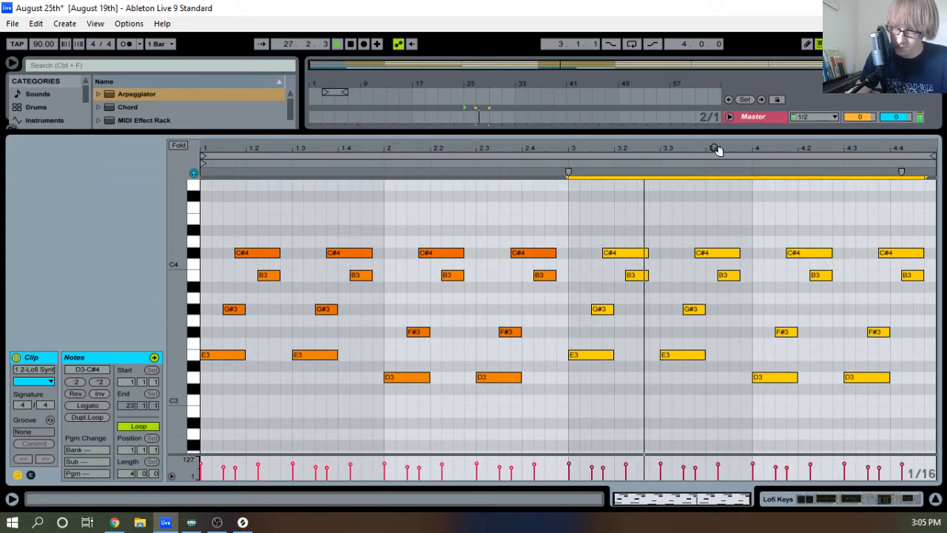
# Audition bar 4 and add a 1/32-note run of C#4, D4, C#4 and B3 starting at 4.3.1
pyautogui.moveTo(718, 150); pyautogui.dragTo(629, 150)
pyautogui.press('space')
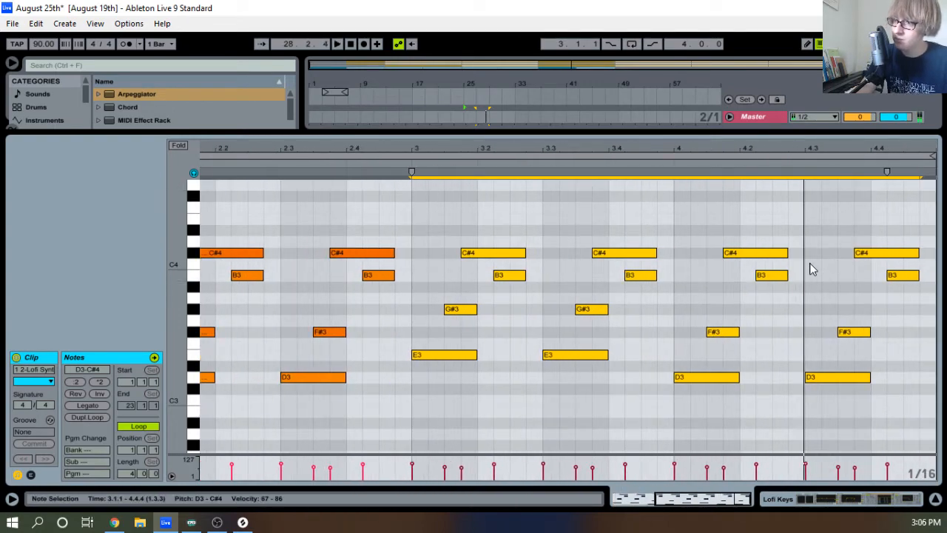
pyautogui.click(744, 253)
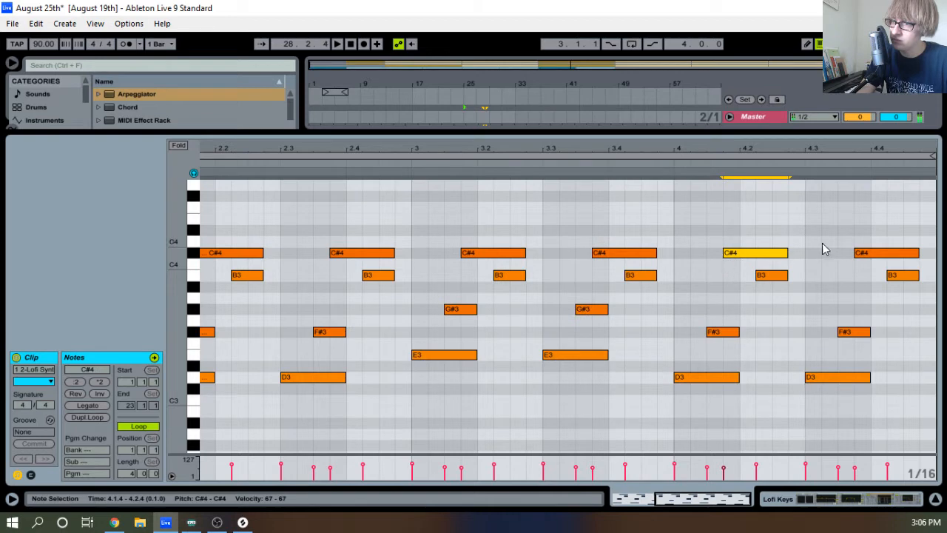
pyautogui.click(688, 165)
pyautogui.moveTo(871, 146); pyautogui.dragTo(797, 153)
pyautogui.press('space')
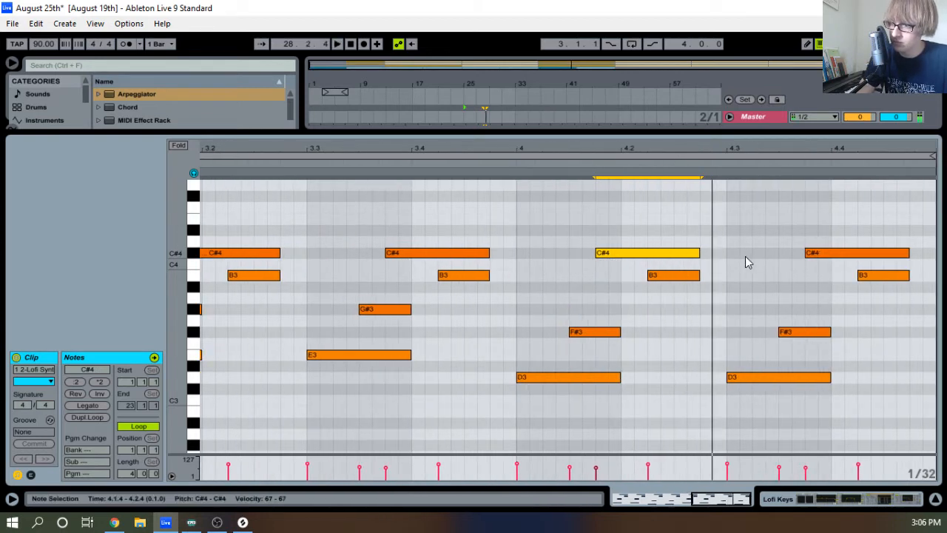
pyautogui.doubleClick(737, 255)
pyautogui.doubleClick(746, 241)
pyautogui.doubleClick(759, 253)
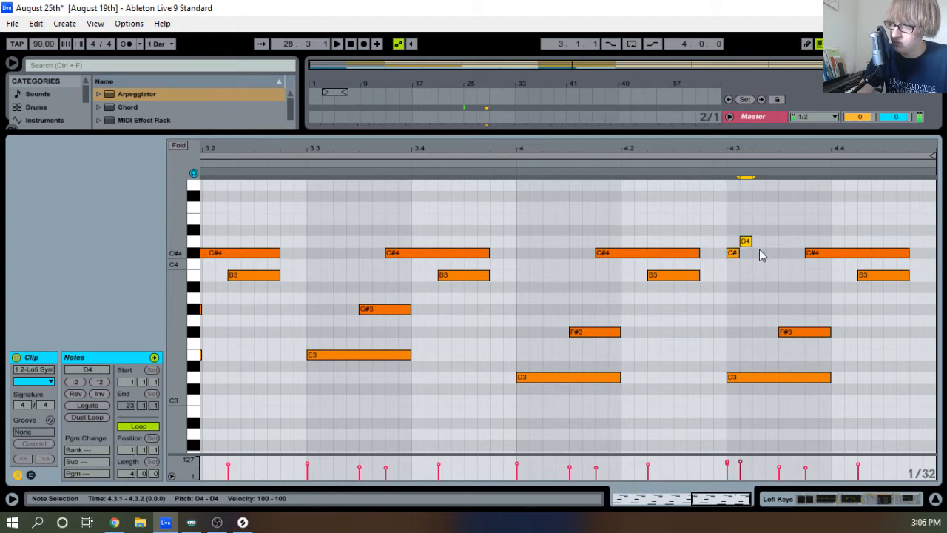
pyautogui.doubleClick(772, 276)
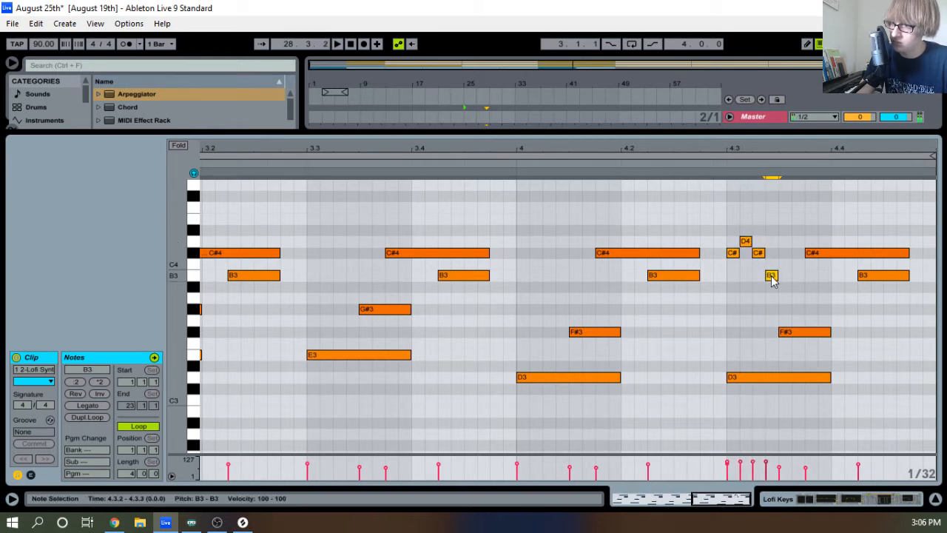
# Delete the D3 and F#3 notes of the phrase at 4.3.1 and play bar 4
pyautogui.moveTo(782, 393); pyautogui.dragTo(845, 309)
pyautogui.press('Delete')
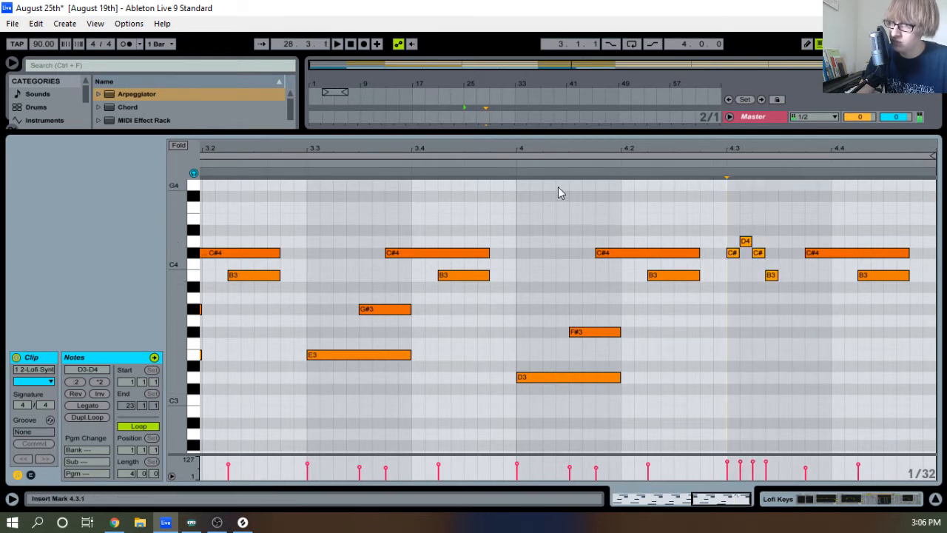
pyautogui.click(509, 175)
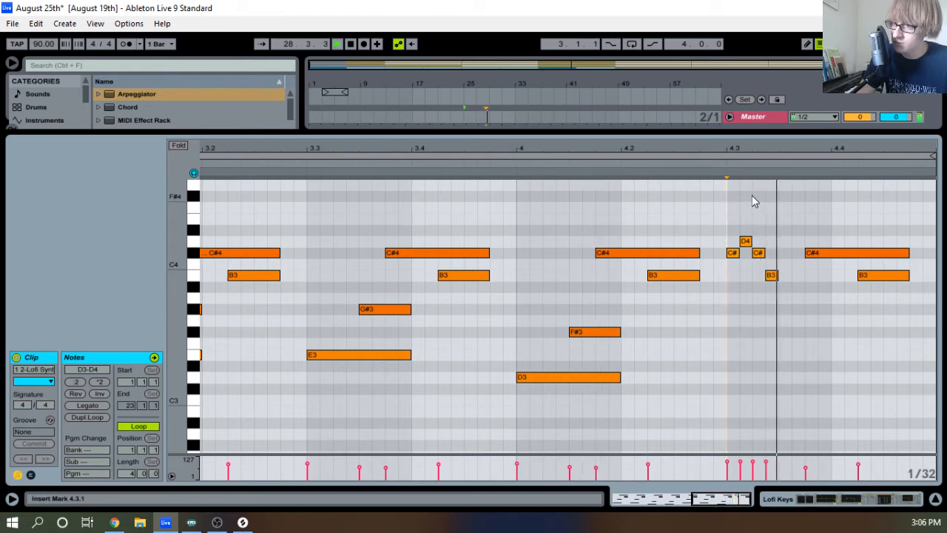
pyautogui.press('space')
# Delete the four 1/32 notes of the run that starts at 4.3.1
pyautogui.moveTo(813, 154); pyautogui.dragTo(813, 139)
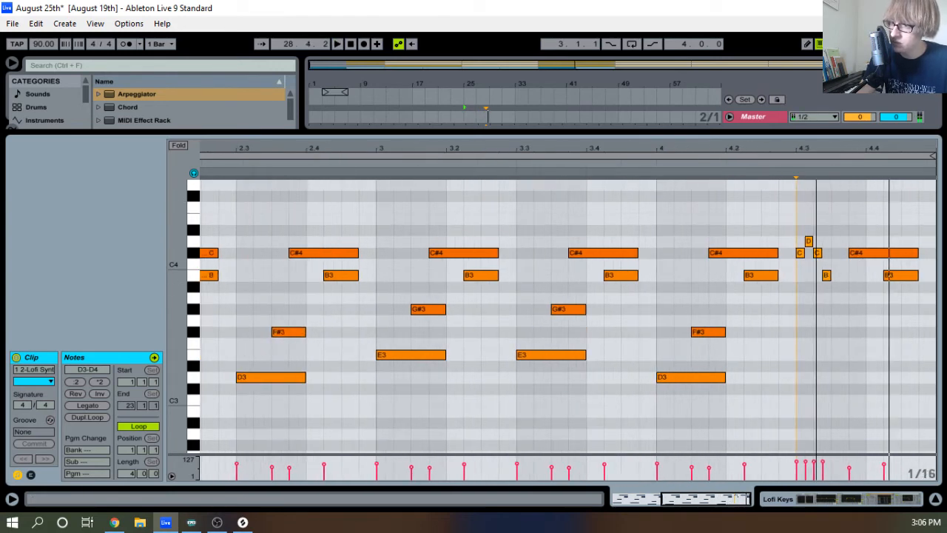
pyautogui.moveTo(806, 286); pyautogui.dragTo(831, 237)
pyautogui.press('Delete')
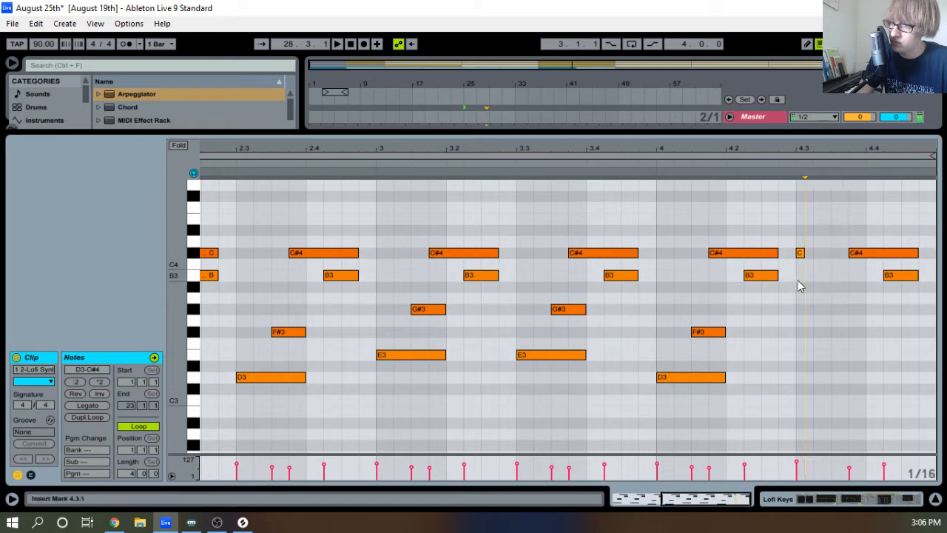
pyautogui.moveTo(799, 285); pyautogui.dragTo(812, 244)
pyautogui.press('Delete')
# Add a 1/16-note run of C#4, D4, C#4 and B3 from 4.3.1 and play bar 4
pyautogui.doubleClick(804, 255)
pyautogui.doubleClick(821, 242)
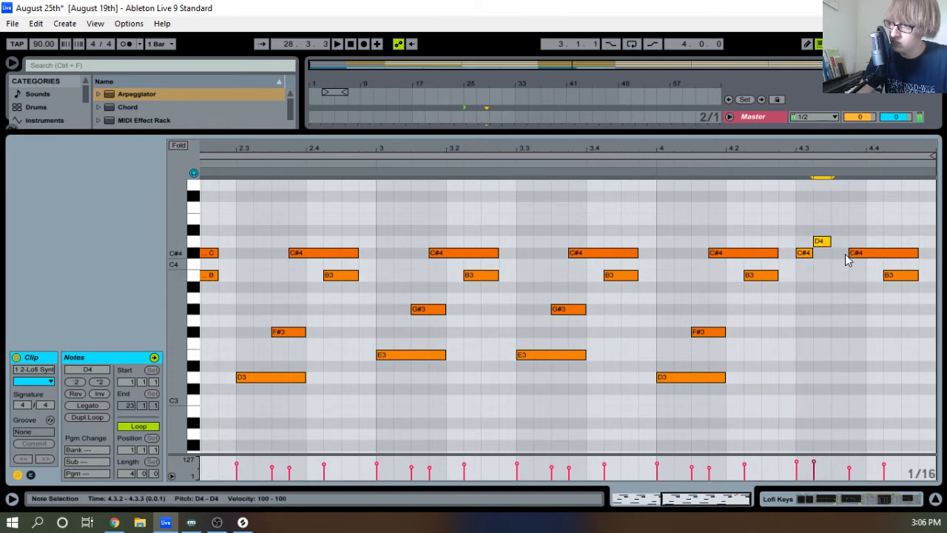
pyautogui.doubleClick(839, 253)
pyautogui.doubleClick(856, 276)
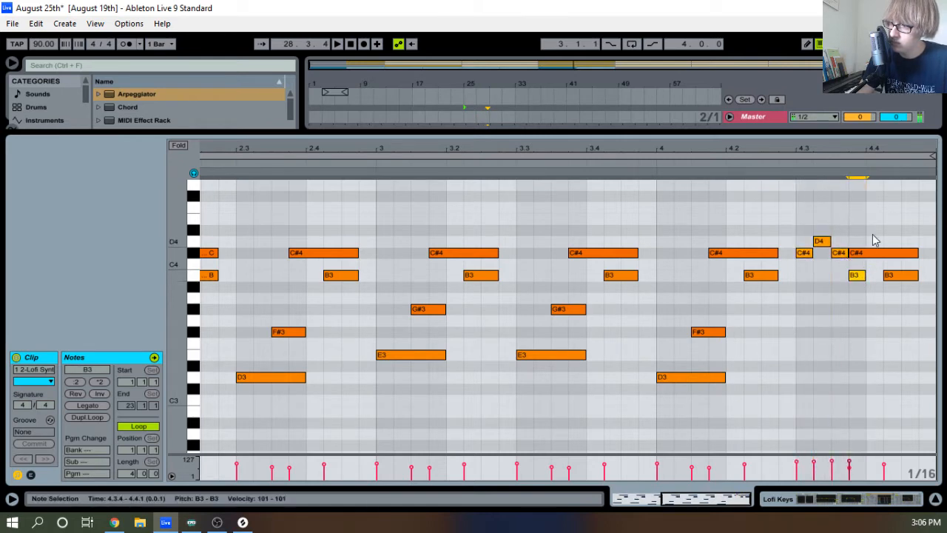
pyautogui.click(647, 166)
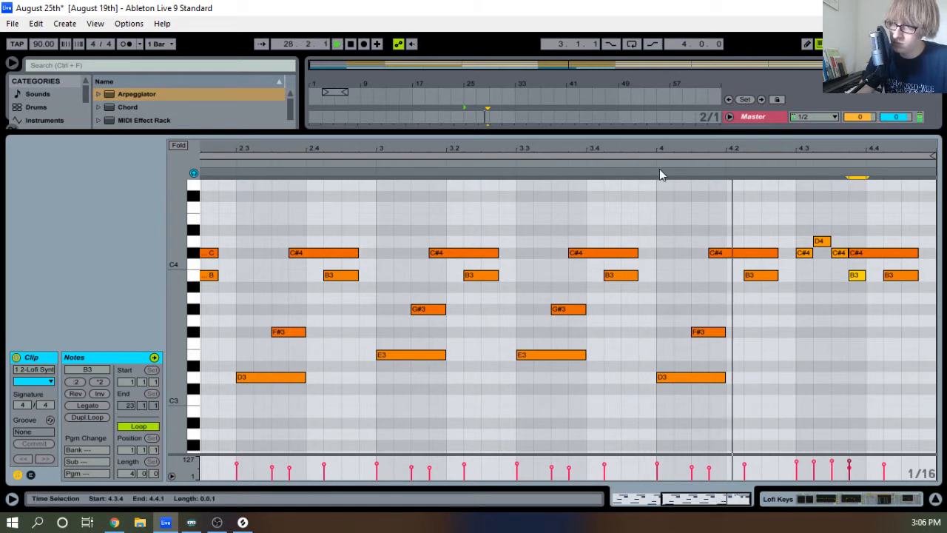
pyautogui.press('space')
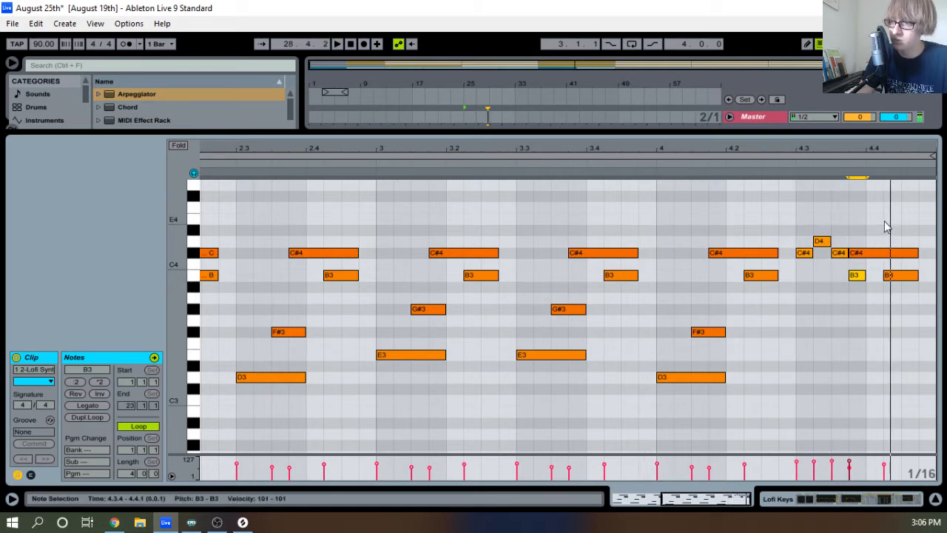
# Lower the velocity of the four 1/16 notes starting at 4.3.1 to about 85 and play the clip
pyautogui.click(795, 296)
pyautogui.moveTo(795, 296); pyautogui.dragTo(835, 231)
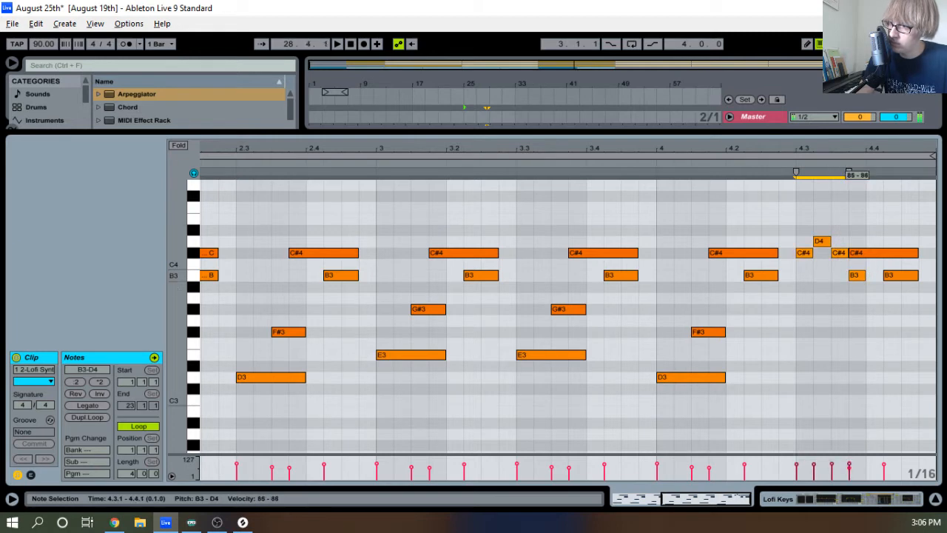
pyautogui.click(849, 304)
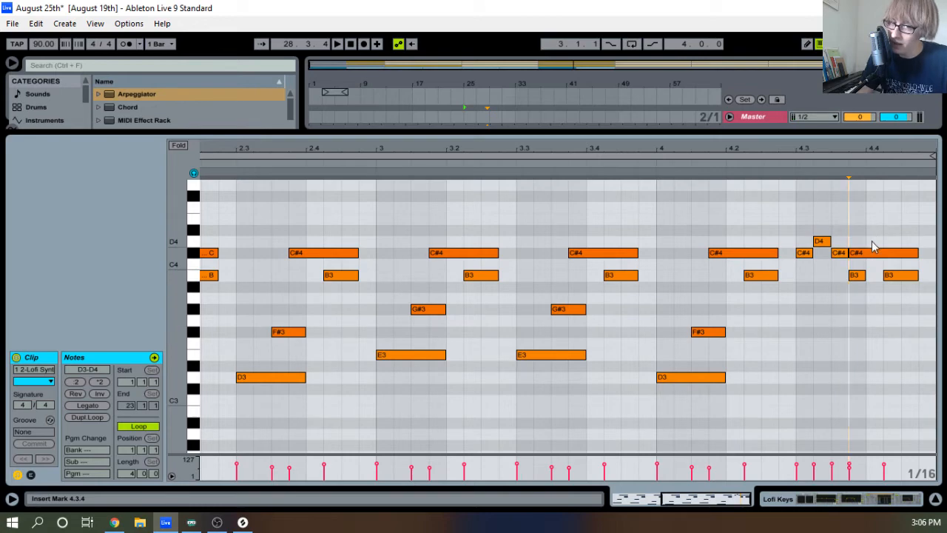
pyautogui.press('space')
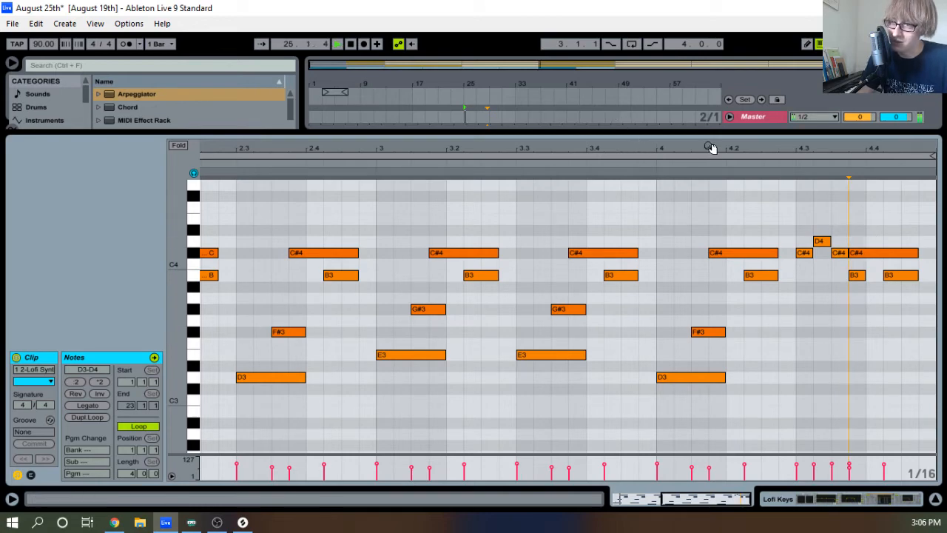
# Shorten the last C#4 note so it starts at 4.4.1, and play the clip through bar 4
pyautogui.moveTo(710, 148); pyautogui.dragTo(904, 155)
pyautogui.press('space')
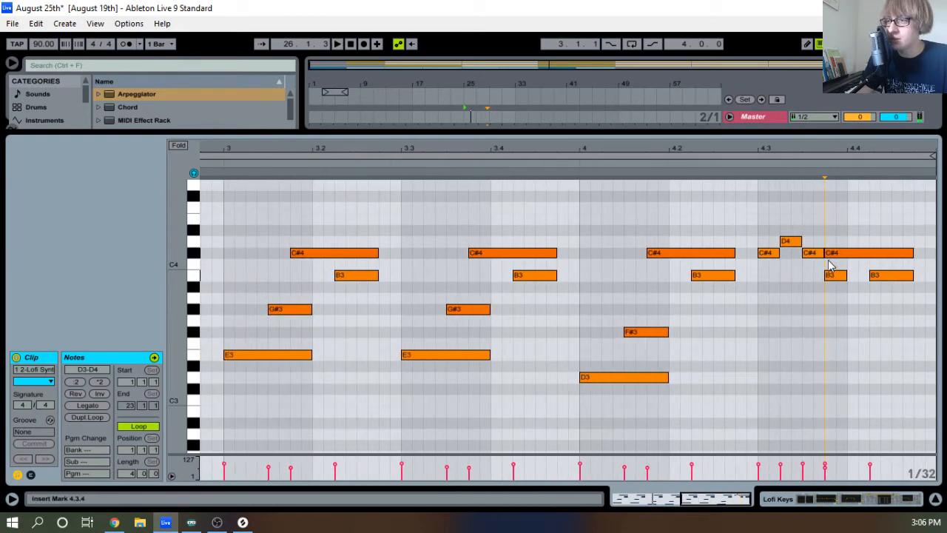
pyautogui.moveTo(825, 253); pyautogui.dragTo(847, 253)
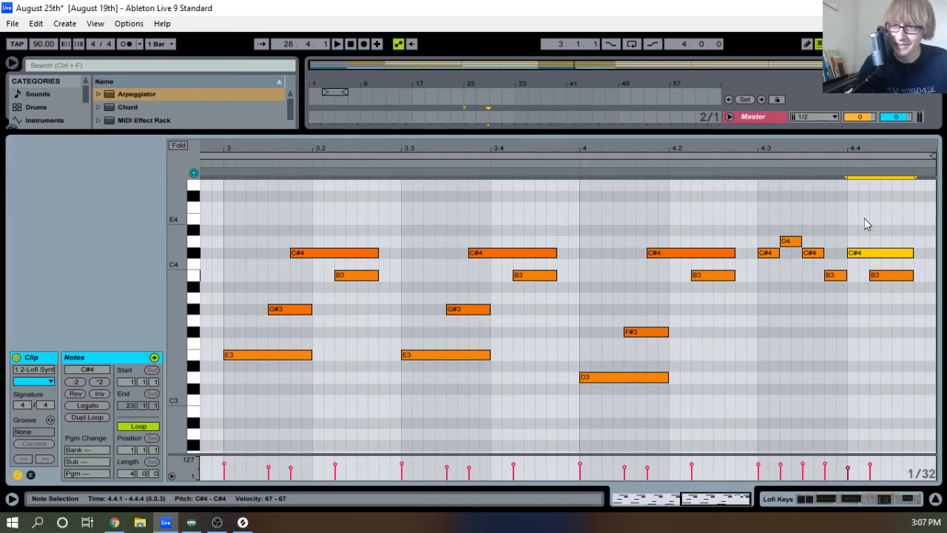
pyautogui.press('space')
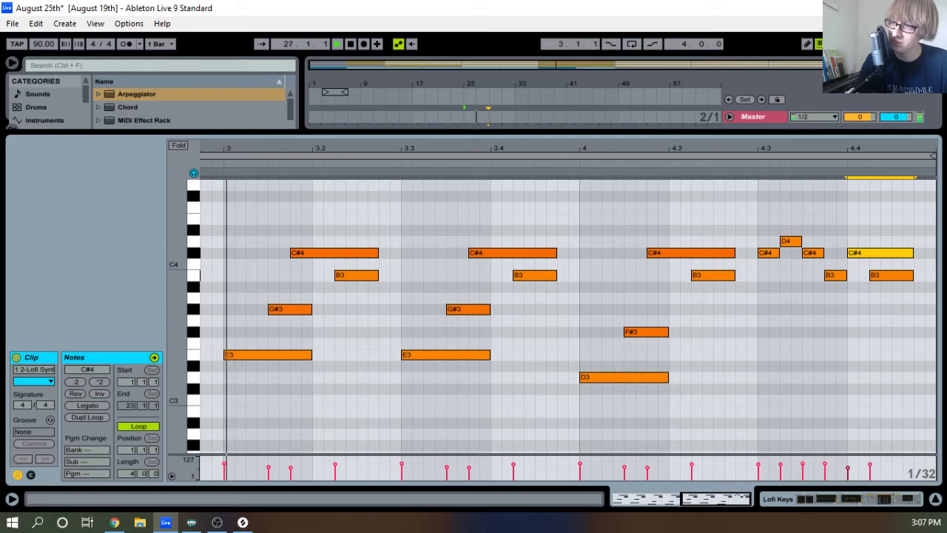
pyautogui.moveTo(732, 151); pyautogui.dragTo(732, 116)
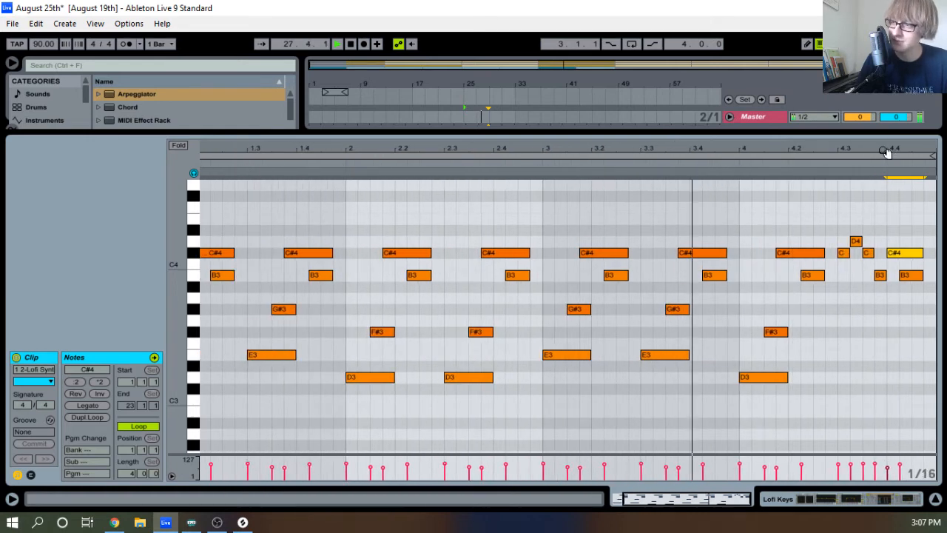
pyautogui.moveTo(885, 151); pyautogui.dragTo(880, 175)
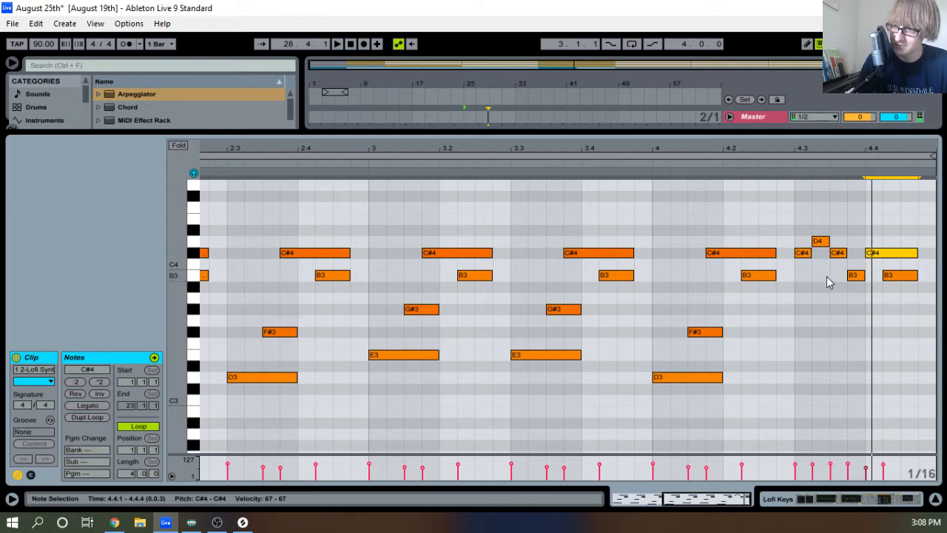
# Replace the C#4 and B3 notes in beat 4.4 with four 1/16 notes: F#3, G3, F#3 and E3
pyautogui.moveTo(797, 274); pyautogui.dragTo(843, 222)
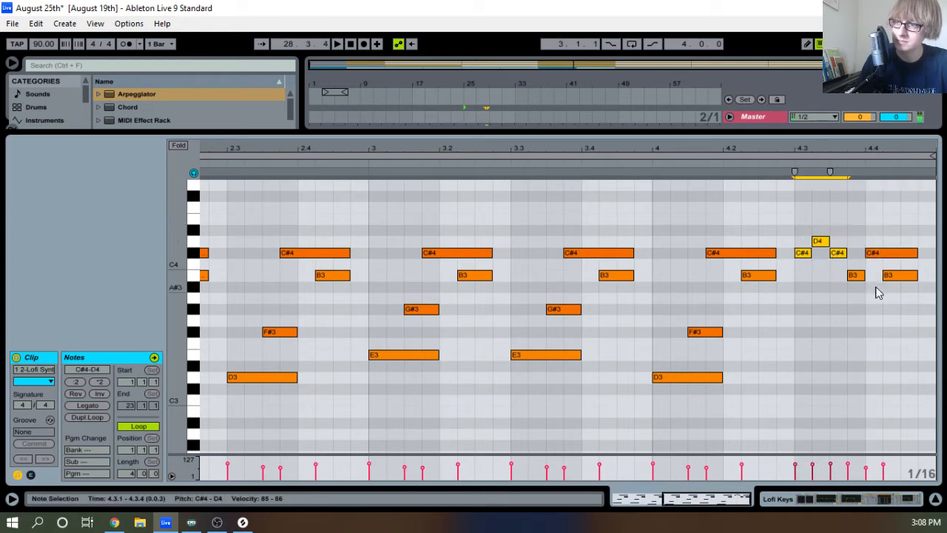
pyautogui.moveTo(864, 291); pyautogui.dragTo(859, 265)
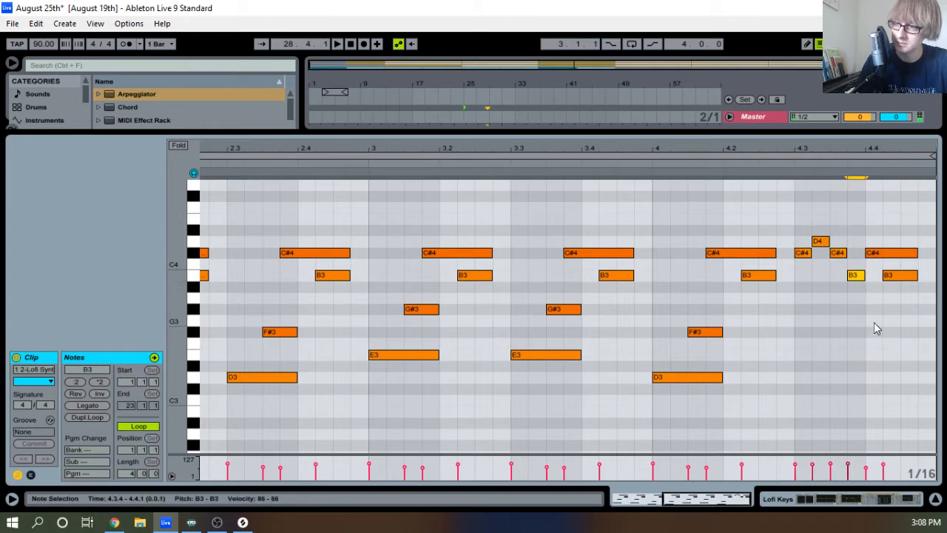
pyautogui.doubleClick(874, 329)
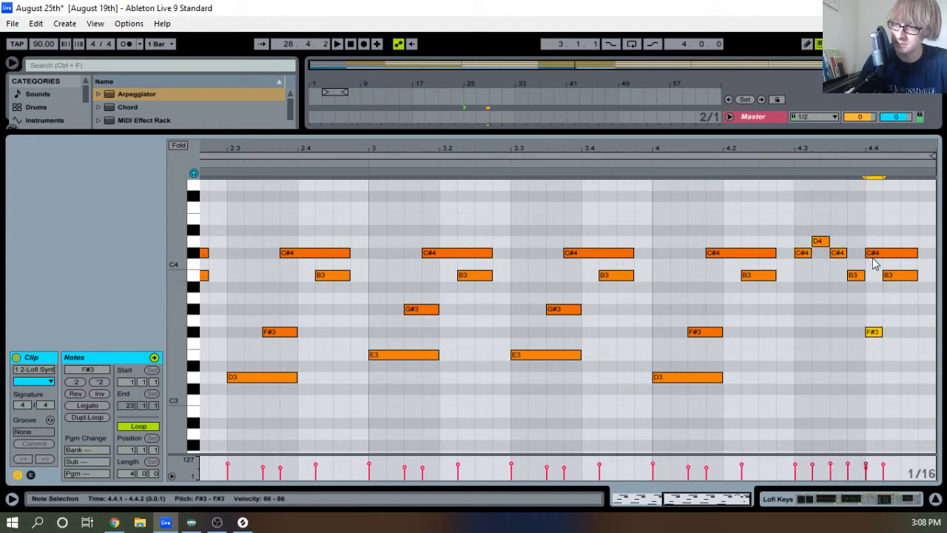
pyautogui.click(874, 260)
pyautogui.press('Delete')
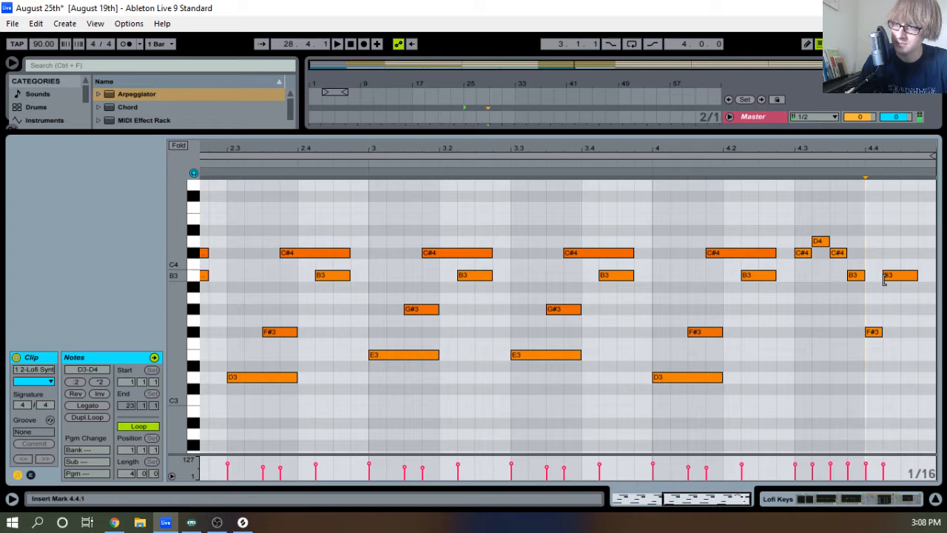
pyautogui.click(892, 317)
pyautogui.doubleClick(891, 316)
pyautogui.moveTo(891, 317); pyautogui.dragTo(895, 323)
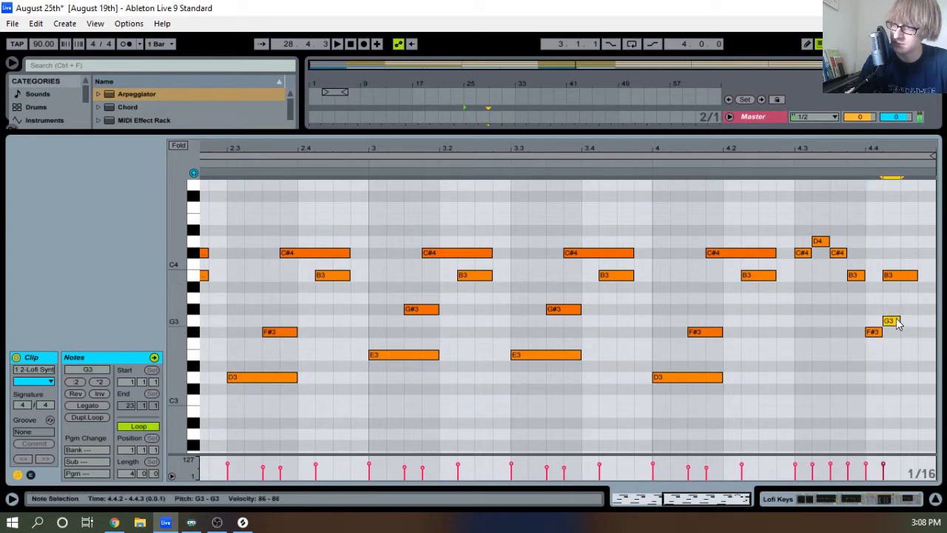
pyautogui.click(892, 276)
pyautogui.press('Delete')
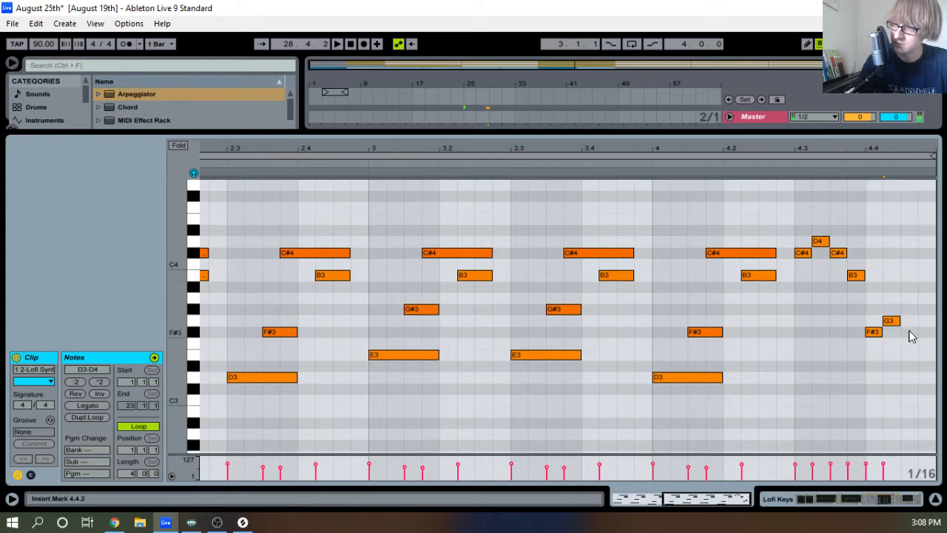
pyautogui.doubleClick(911, 334)
pyautogui.doubleClick(926, 356)
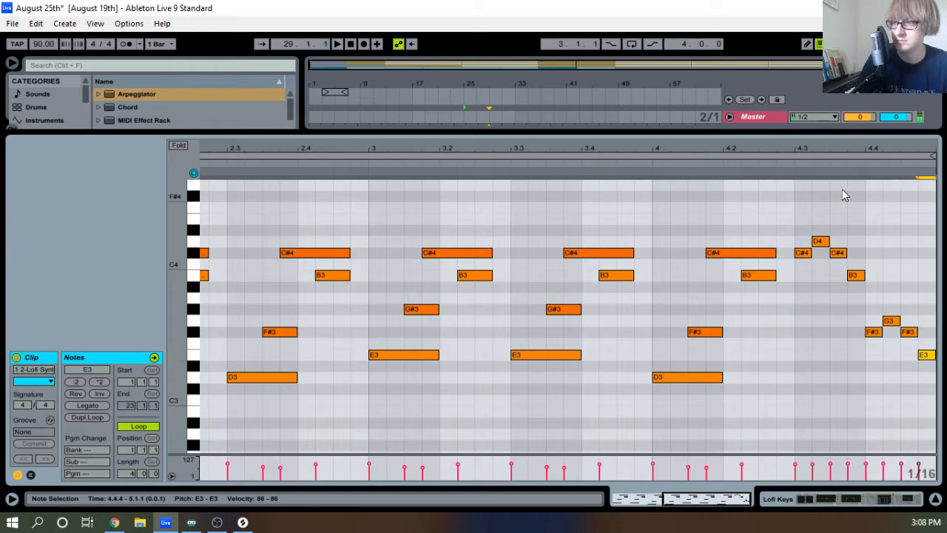
# Play the whole four-bar clip from the start to hear the new ending fill
pyautogui.press('space')
pyautogui.moveTo(819, 154); pyautogui.dragTo(819, 111)
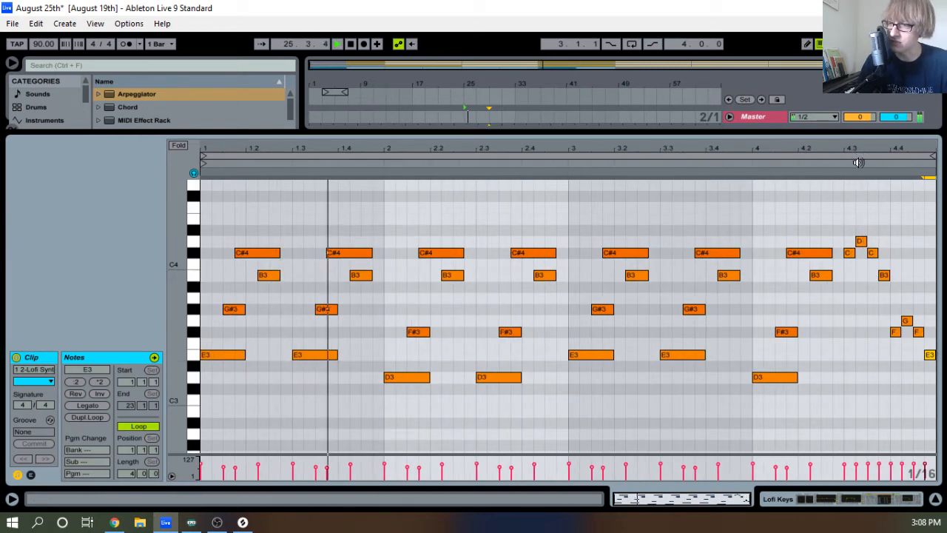
pyautogui.click(889, 375)
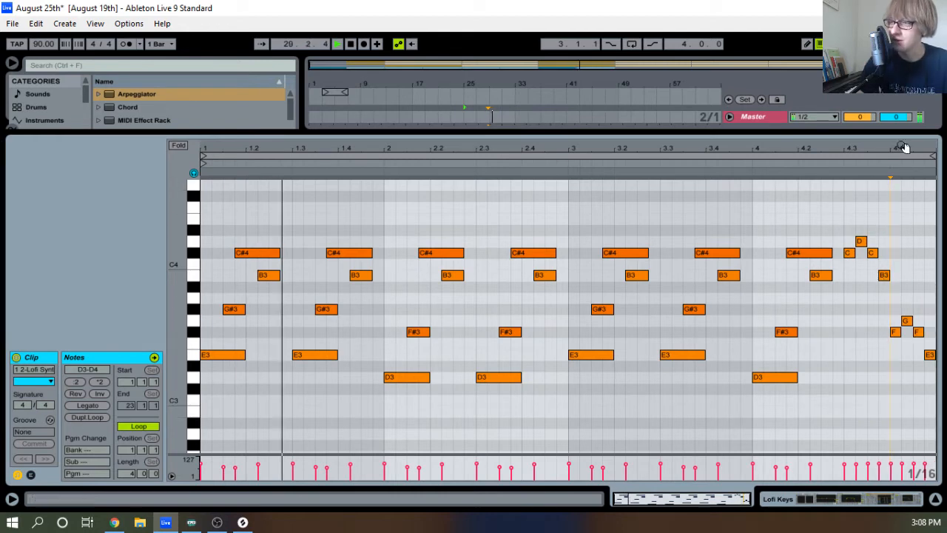
pyautogui.moveTo(876, 146); pyautogui.dragTo(876, 150)
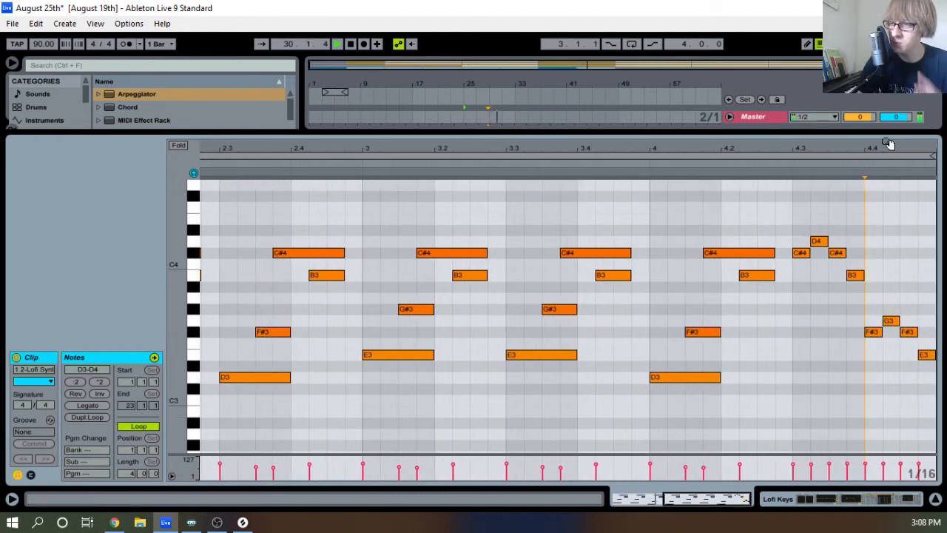
# Replace all fill notes from 4.3.1 onward with a copy of the D3, F#3, C#4 and B3 phrase from 4.1.1
pyautogui.moveTo(789, 387); pyautogui.dragTo(933, 178)
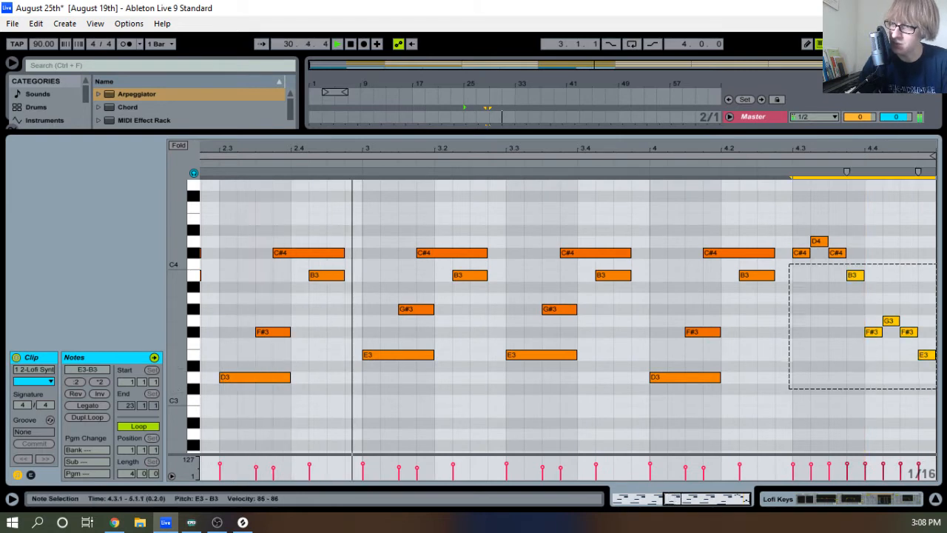
pyautogui.press('Delete')
pyautogui.moveTo(777, 219); pyautogui.dragTo(706, 388)
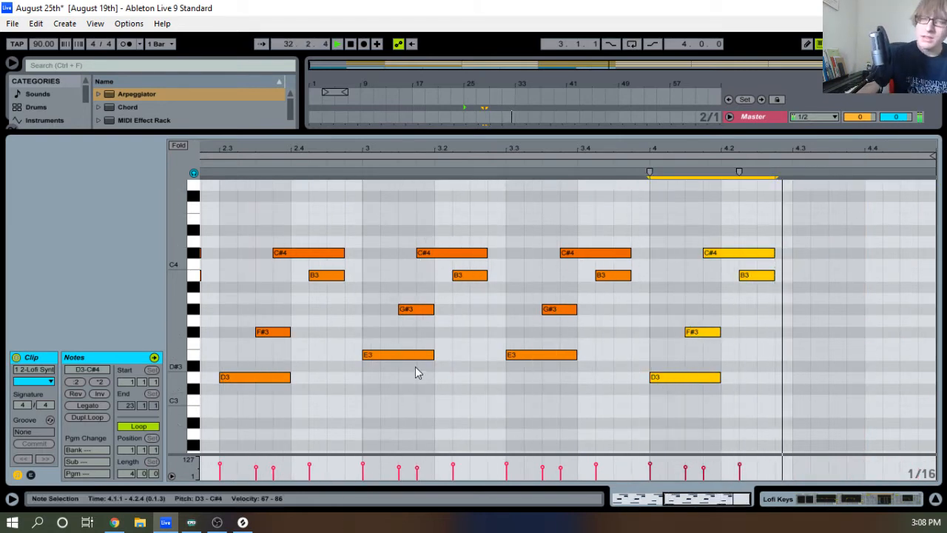
pyautogui.press('space')
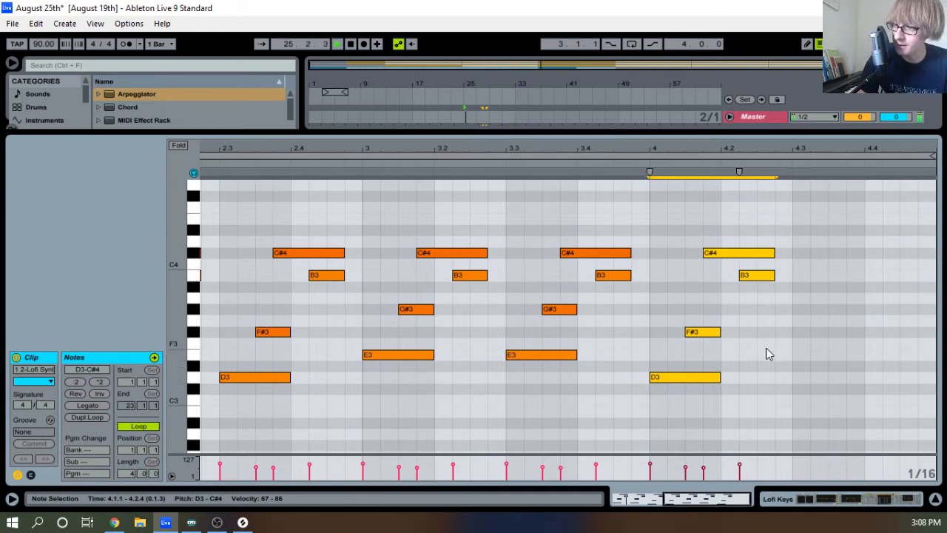
pyautogui.click(789, 345)
pyautogui.hotkey('ctrl', 'v')
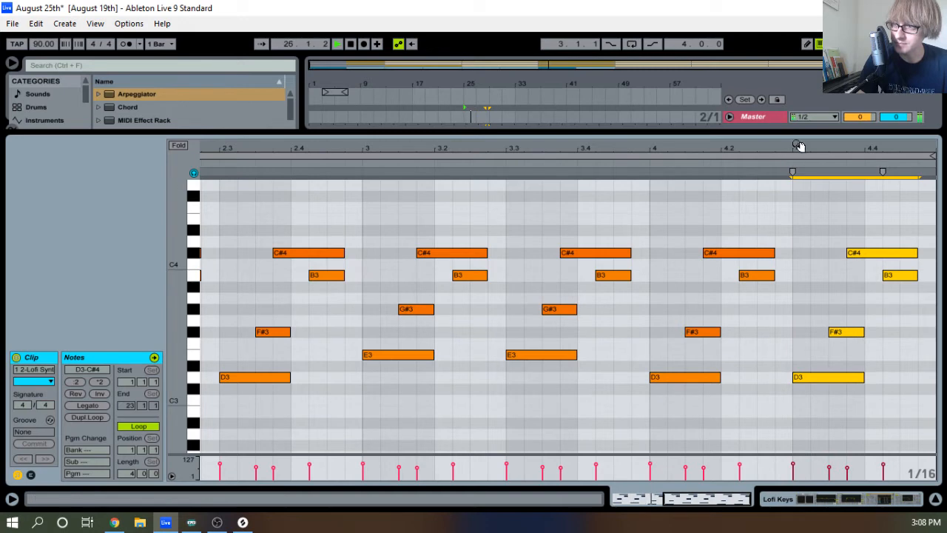
# Stop playback and move the last phrase's D3 note at 4.3.1 up to C#4
pyautogui.moveTo(799, 146); pyautogui.dragTo(850, 151)
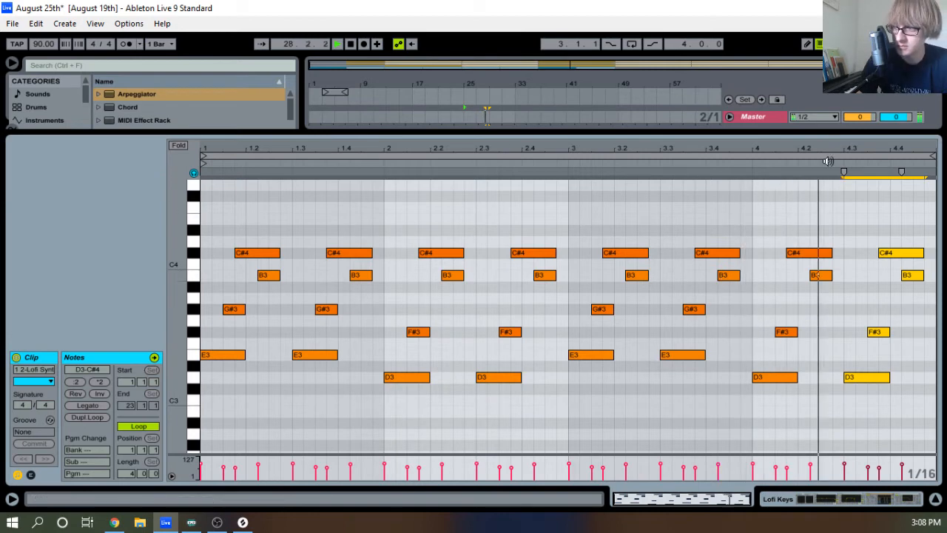
pyautogui.press('space')
pyautogui.moveTo(885, 150); pyautogui.dragTo(874, 167)
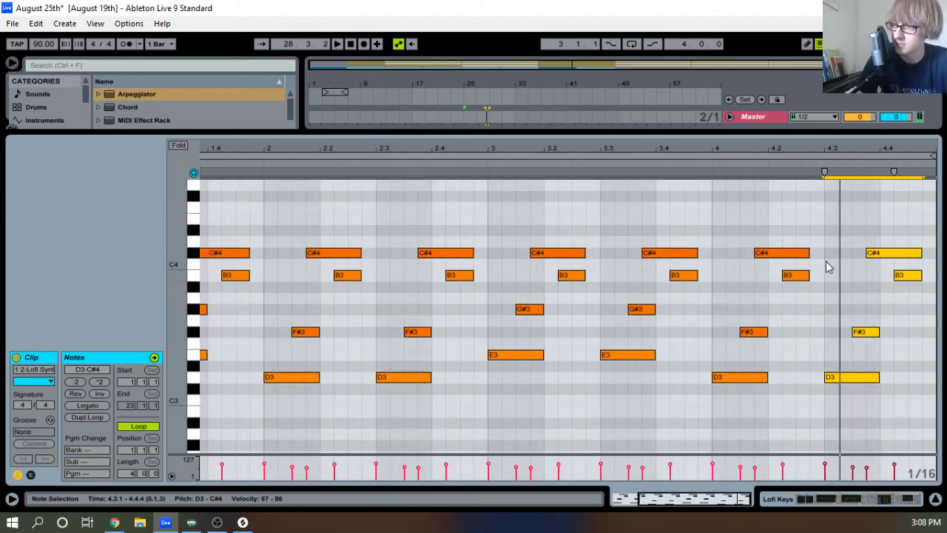
pyautogui.moveTo(844, 301); pyautogui.dragTo(848, 387)
pyautogui.moveTo(793, 219); pyautogui.dragTo(766, 267)
pyautogui.moveTo(821, 355); pyautogui.dragTo(864, 267)
pyautogui.press('Up')
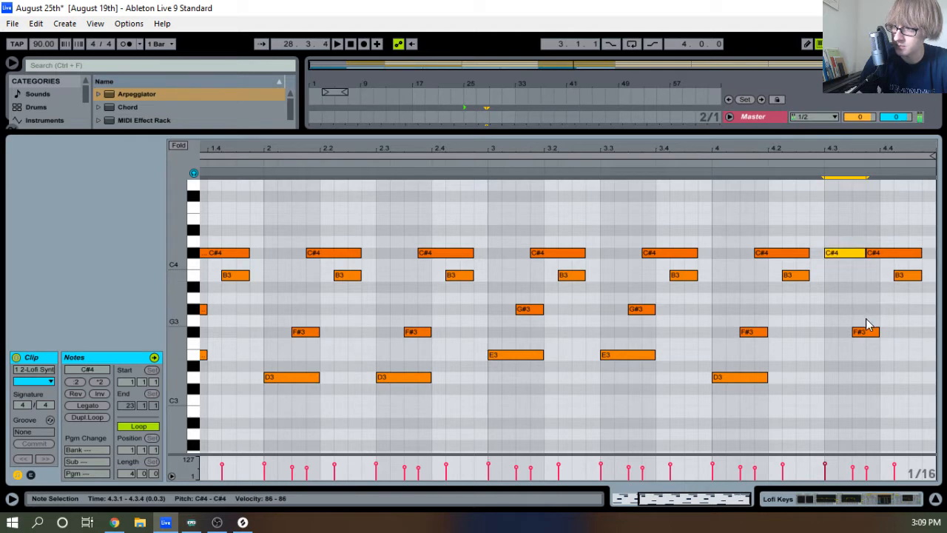
# Raise the F#3 note at 4.3.3 to D4
pyautogui.moveTo(868, 308); pyautogui.dragTo(866, 340)
pyautogui.hotkey('shift', 'Up')
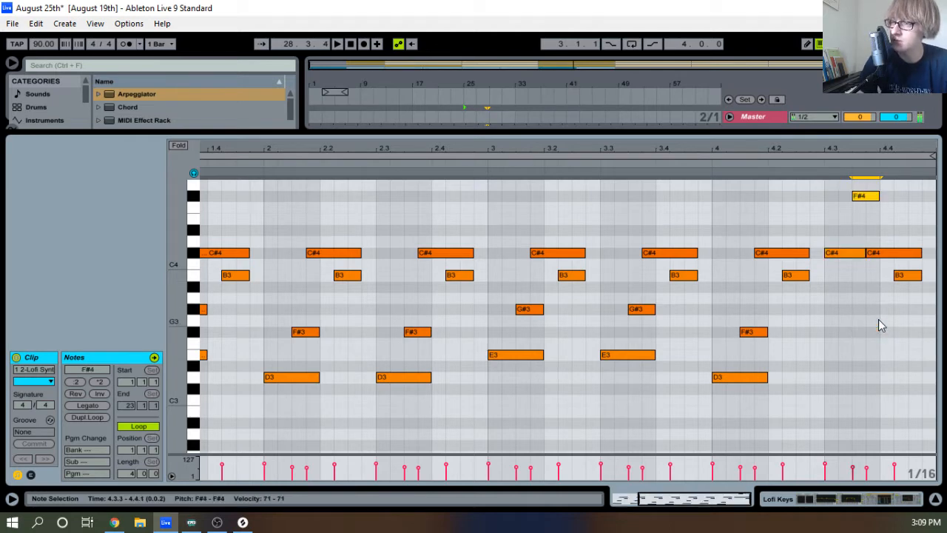
pyautogui.press('Down')
pyautogui.press('Down')
pyautogui.press('Down')
pyautogui.press('Down')
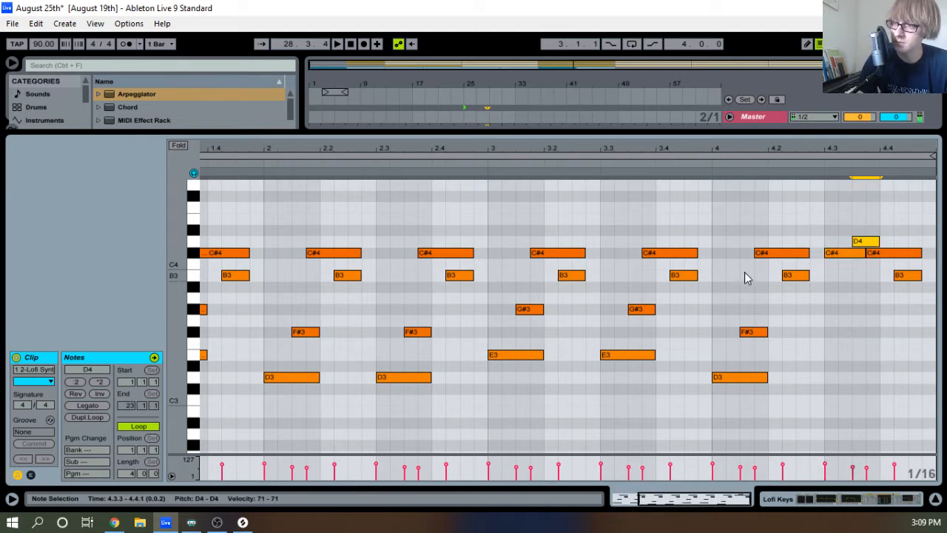
# Play the keys clip from 3.4.4 to hear the revised ending, and shrink the note editor to reveal the arrangement
pyautogui.click(700, 167)
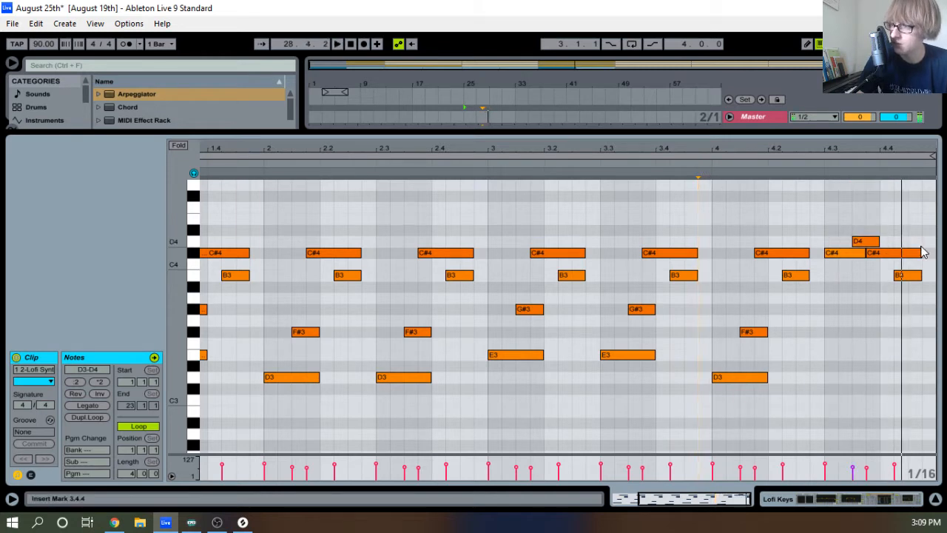
pyautogui.moveTo(890, 144); pyautogui.dragTo(897, 89)
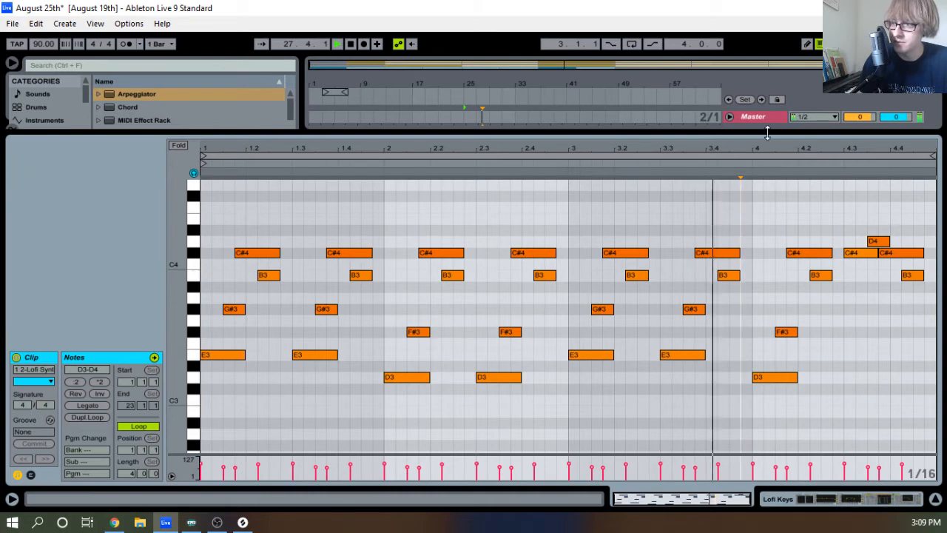
pyautogui.moveTo(805, 132); pyautogui.dragTo(770, 294)
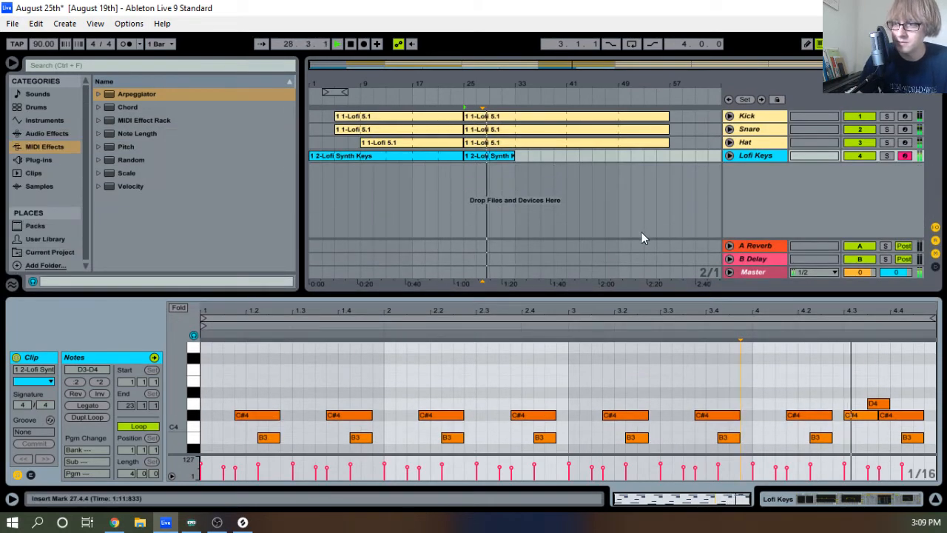
# Copy bars 17 to 25 of the Kick, Snare, Hat and Lofi Keys tracks to bar 33
pyautogui.click(503, 156)
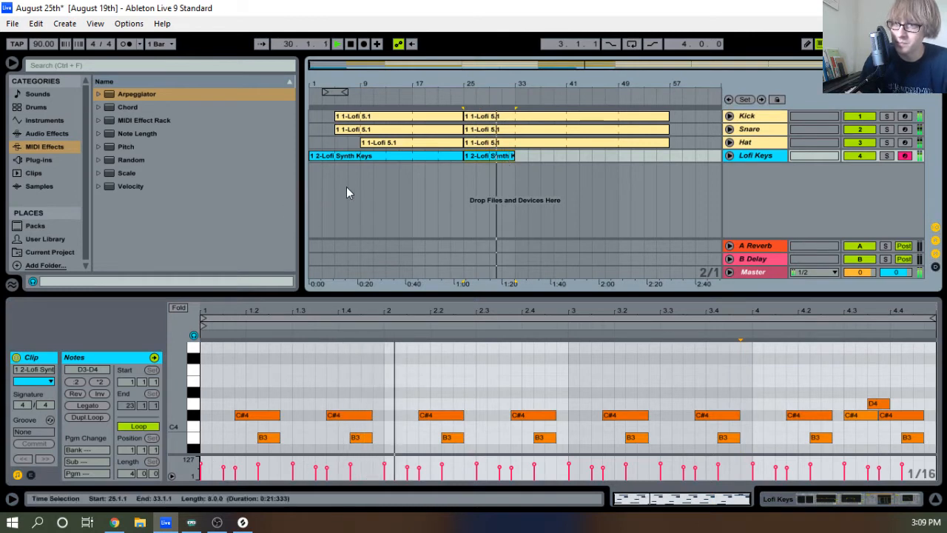
pyautogui.click(729, 156)
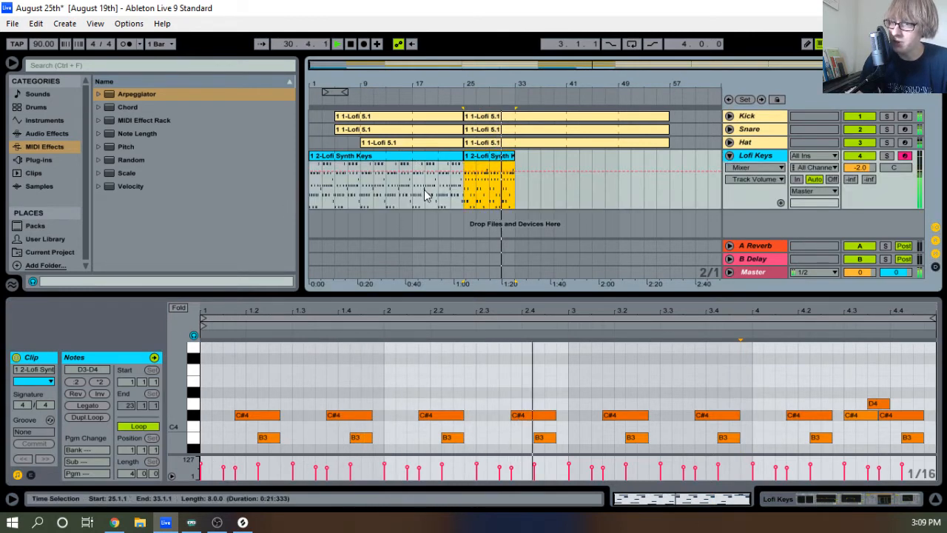
pyautogui.moveTo(414, 192); pyautogui.dragTo(465, 117)
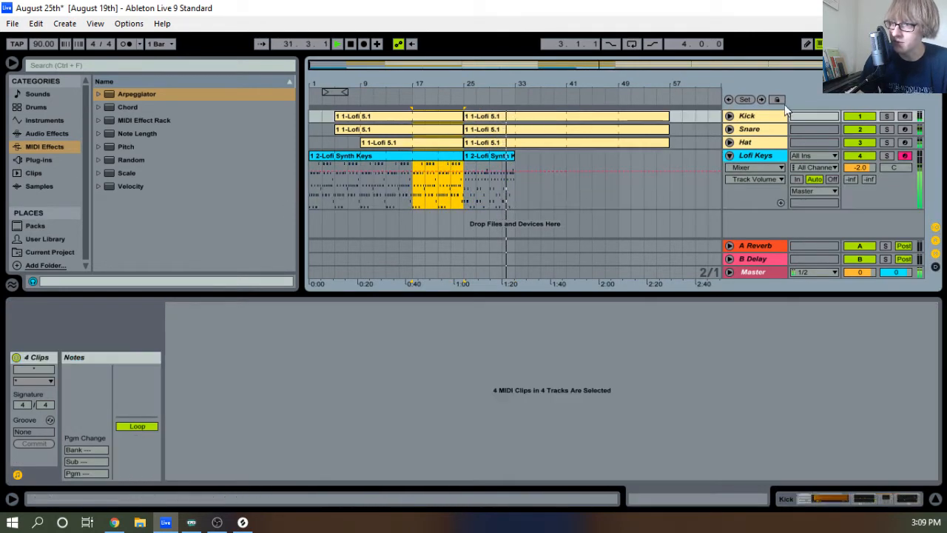
pyautogui.click(730, 116)
pyautogui.hotkey('ctrl', 'd')
pyautogui.hotkey('ctrl', 'd')
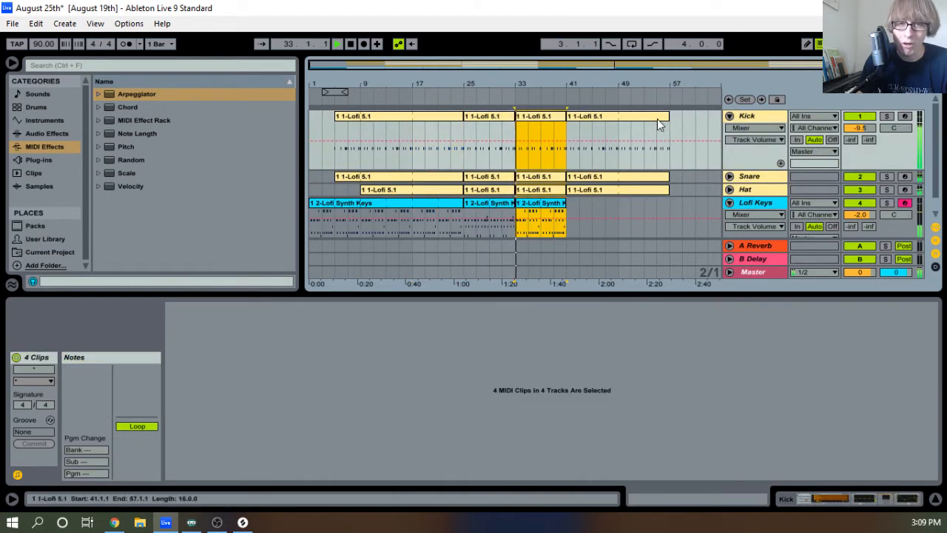
pyautogui.click(730, 116)
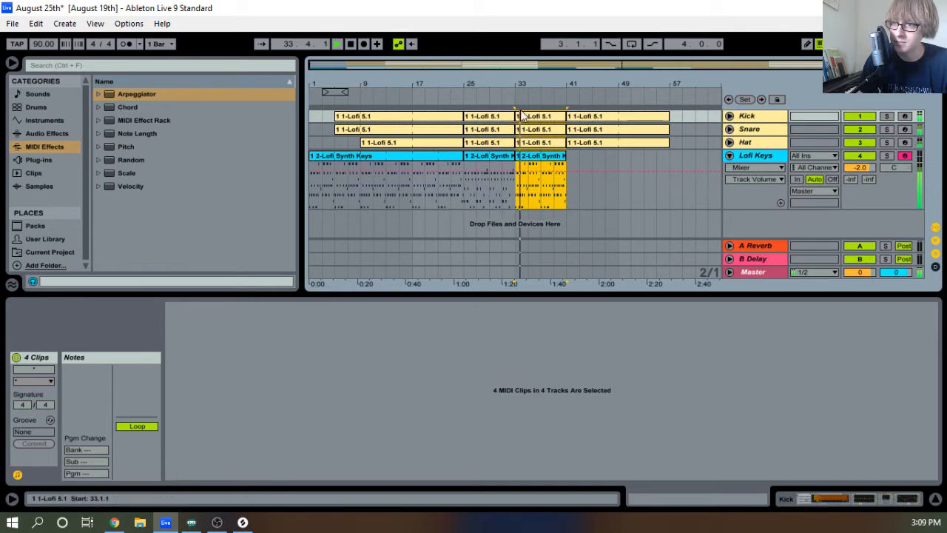
# Extend the four clips starting at bar 33 to bar 49, and delete the leftover Kick, Snare and Hat clips from bar 49 to 57
pyautogui.moveTo(513, 84); pyautogui.dragTo(473, 85)
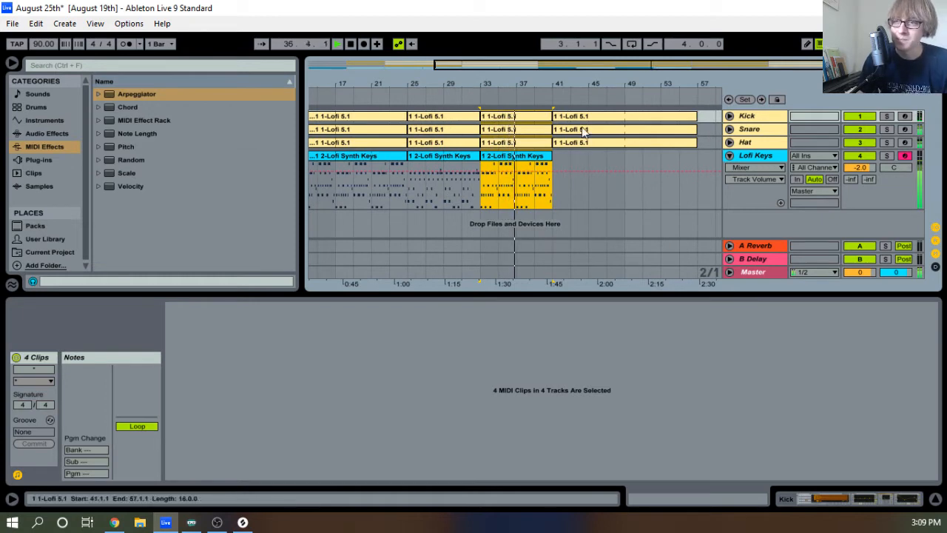
pyautogui.moveTo(552, 123); pyautogui.dragTo(626, 118)
pyautogui.click(661, 121)
pyautogui.press('Delete')
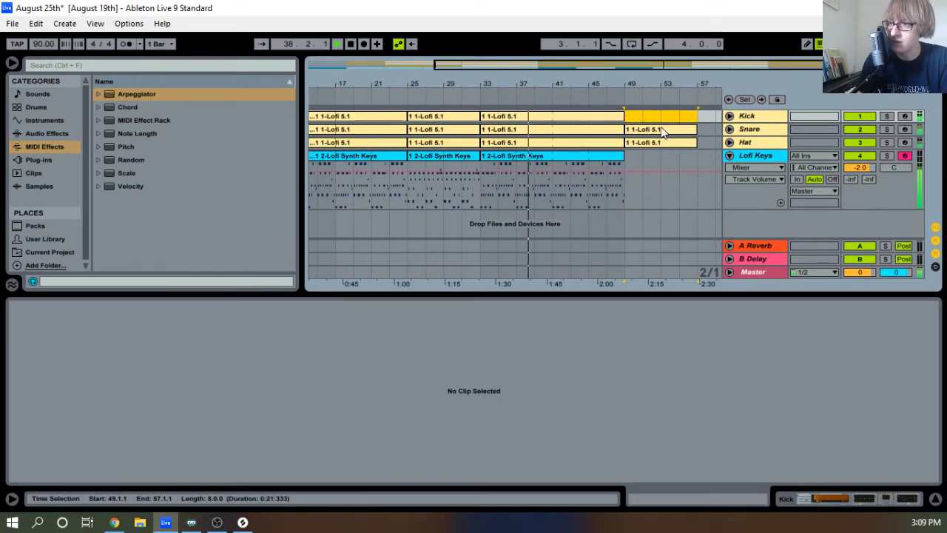
pyautogui.click(661, 131)
pyautogui.press('Delete')
pyautogui.click(659, 141)
pyautogui.press('Delete')
# Copy the bar 25 to 33 clips of all four tracks and paste them at bar 49
pyautogui.click(457, 120)
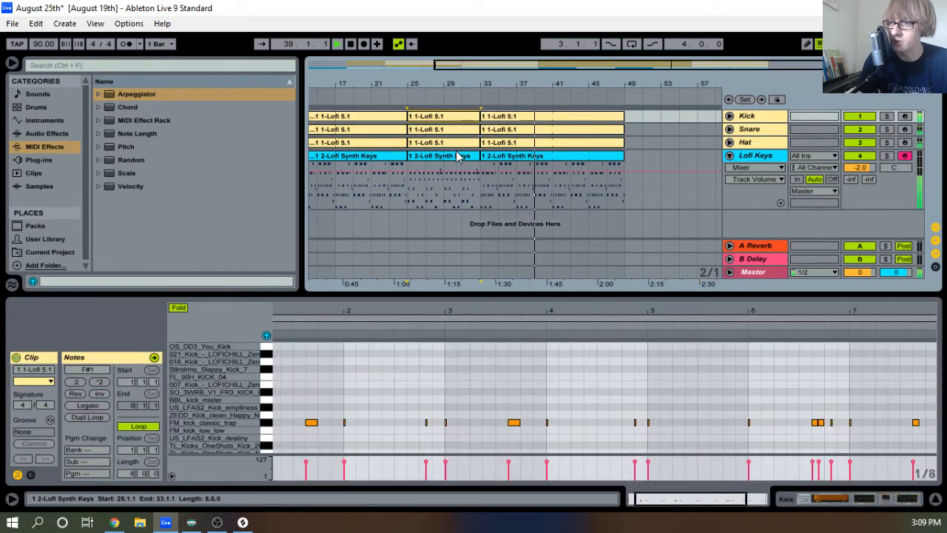
pyautogui.keyDown('shift'); pyautogui.click(461, 156); pyautogui.keyUp('shift')
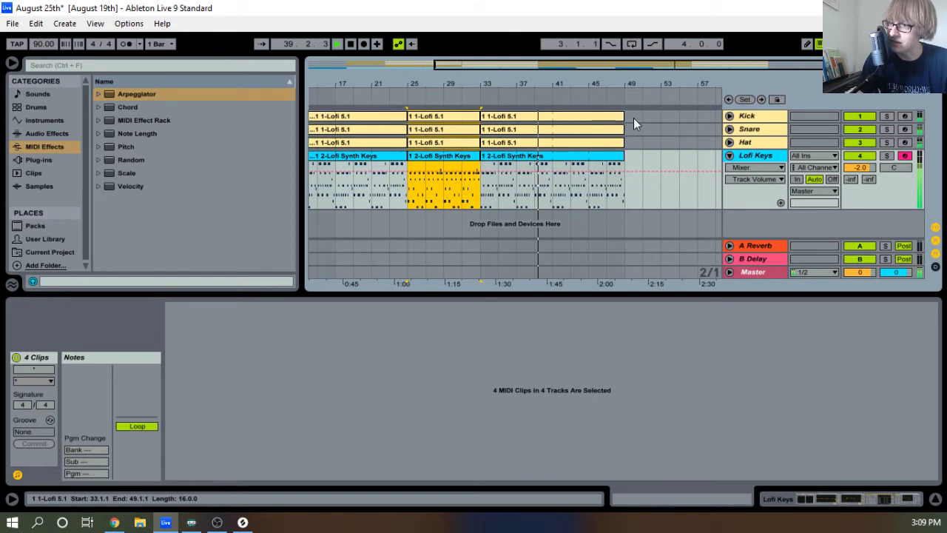
pyautogui.click(625, 120)
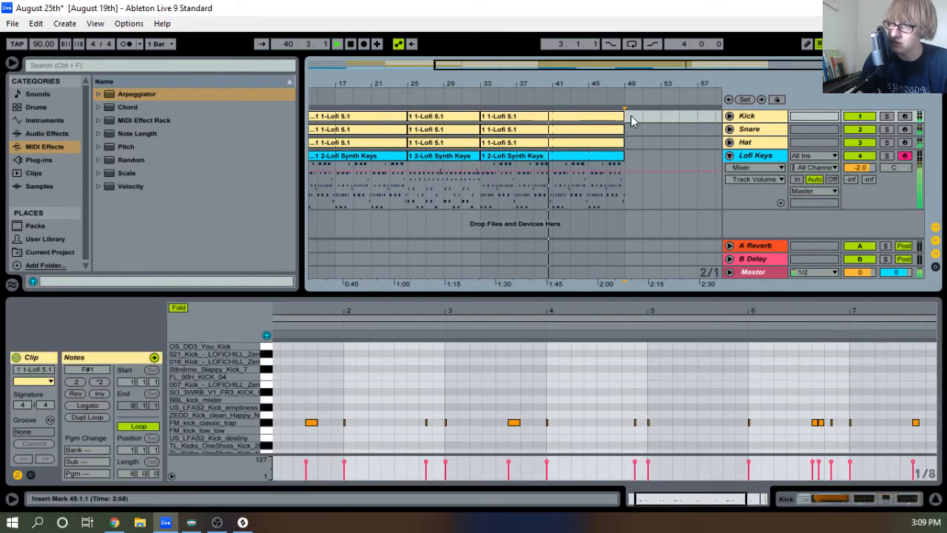
pyautogui.hotkey('ctrl', 'v')
pyautogui.moveTo(645, 83); pyautogui.dragTo(693, 64)
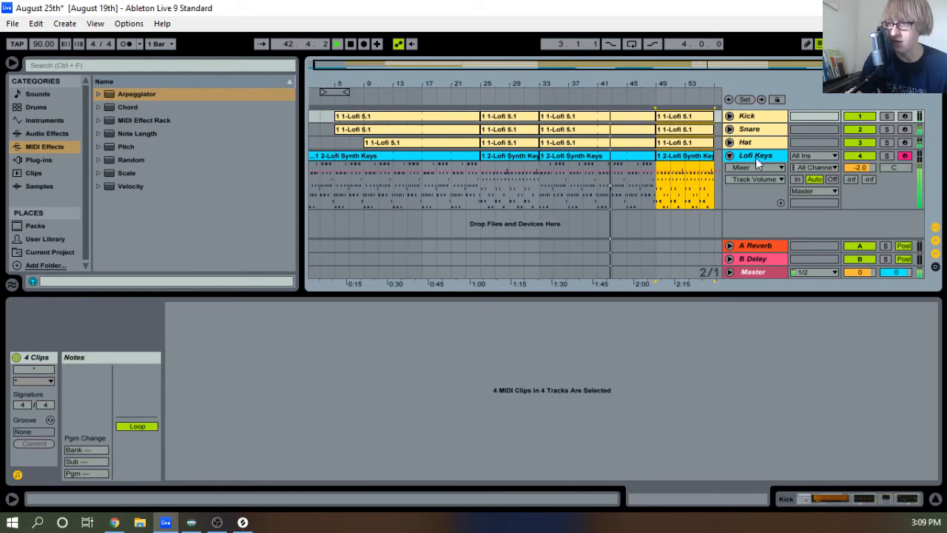
# Collapse the Lofi Keys track and trim the start of its bar 33 clip to bar 41, leaving bars 33 to 41 drums only
pyautogui.click(737, 156)
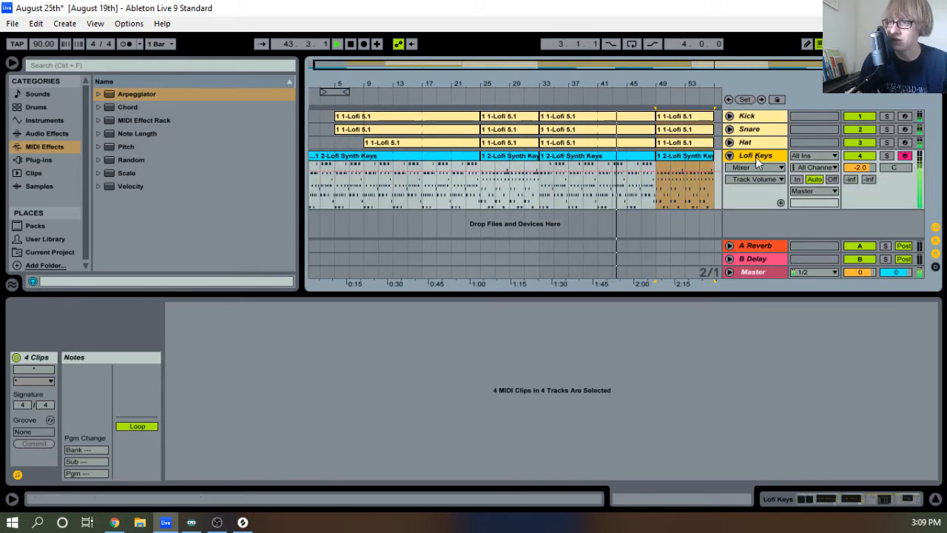
pyautogui.click(728, 155)
pyautogui.click(565, 157)
pyautogui.moveTo(541, 156); pyautogui.dragTo(597, 157)
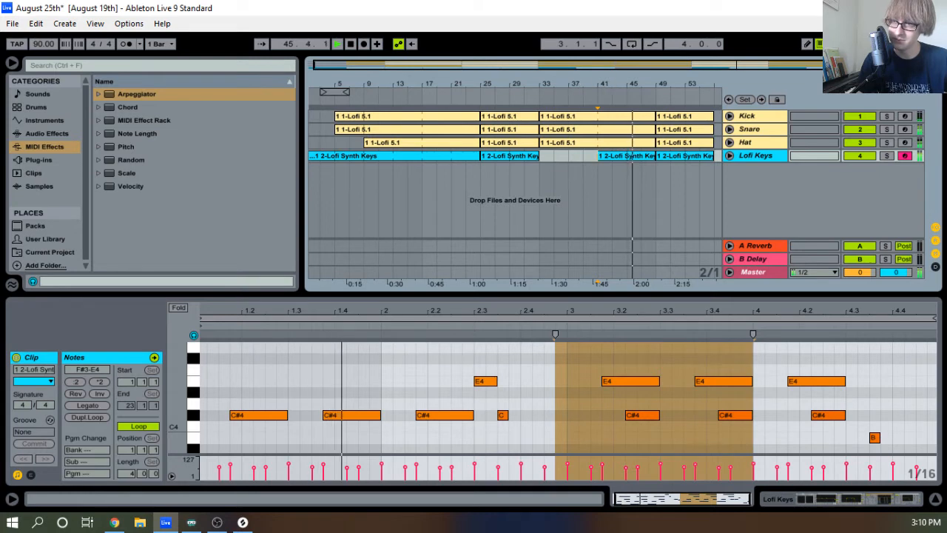
pyautogui.moveTo(565, 85)
pyautogui.mouseDown()
pyautogui.moveTo(473, 78)
pyautogui.moveTo(604, 80)
pyautogui.moveTo(560, 71)
pyautogui.mouseUp()
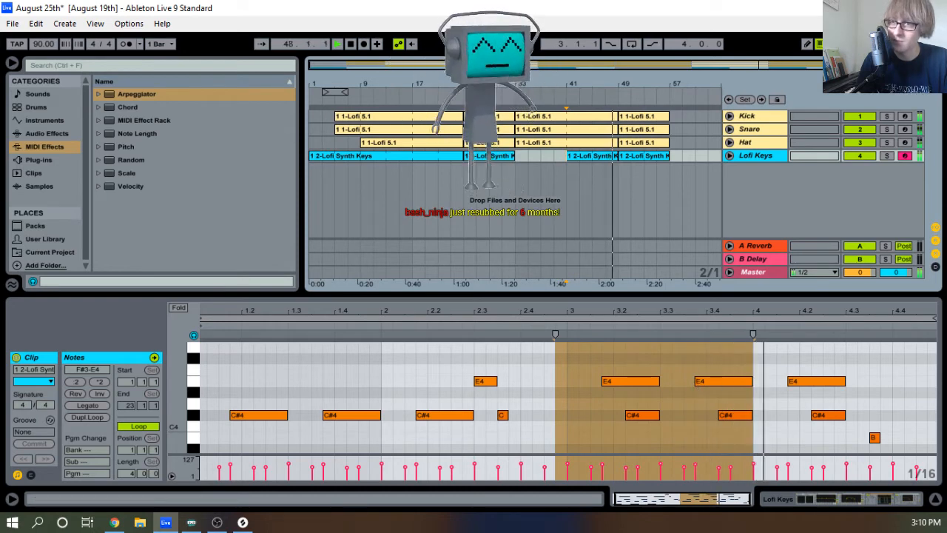
# Return to the start of the song and play the arrangement from bar 1 to about bar 13
pyautogui.click(351, 45)
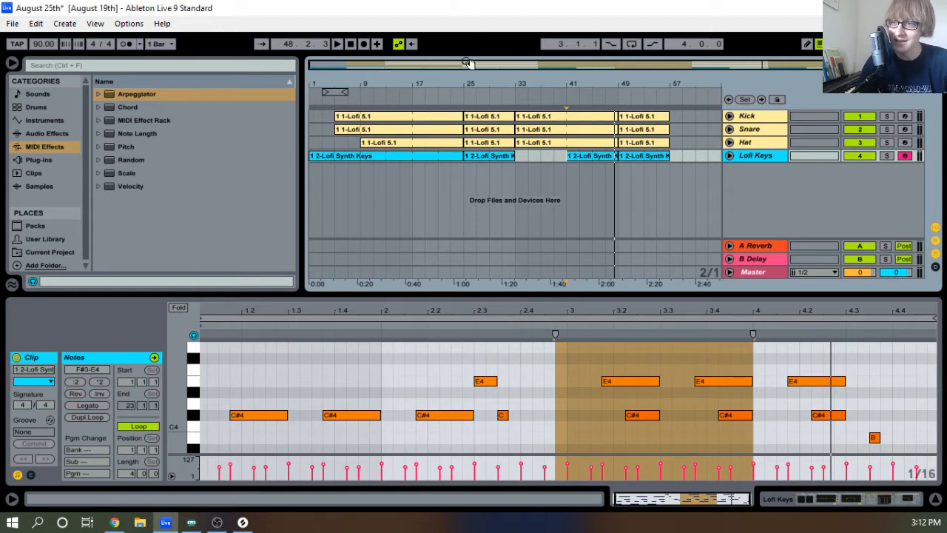
pyautogui.click(350, 44)
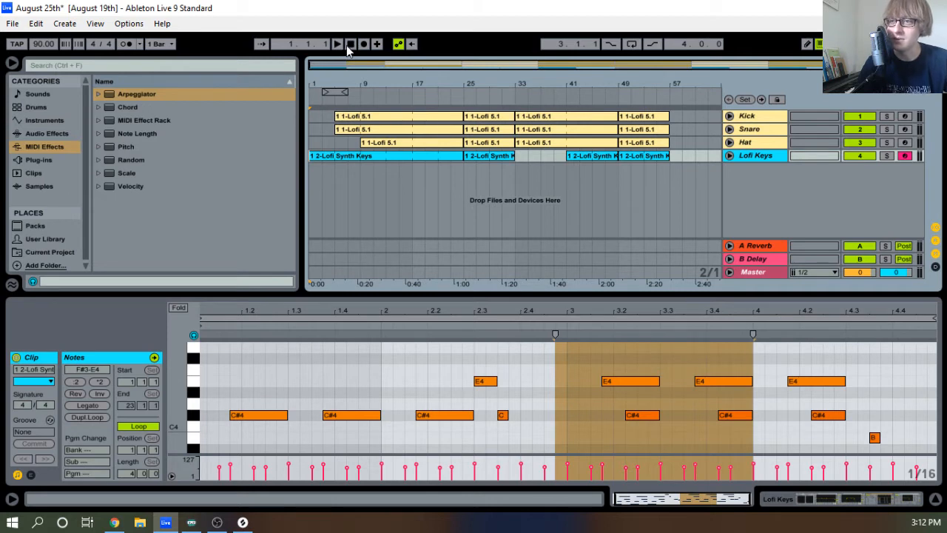
pyautogui.press('space')
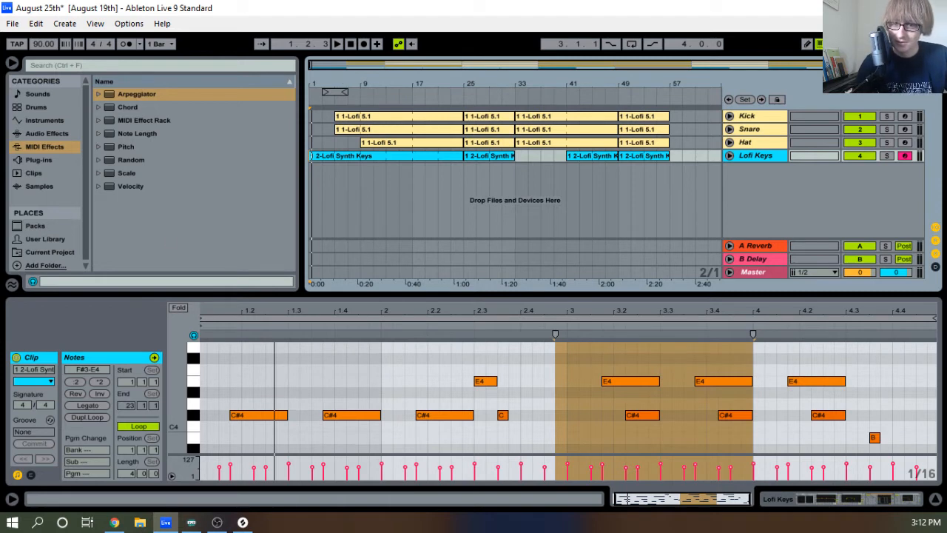
pyautogui.click(337, 43)
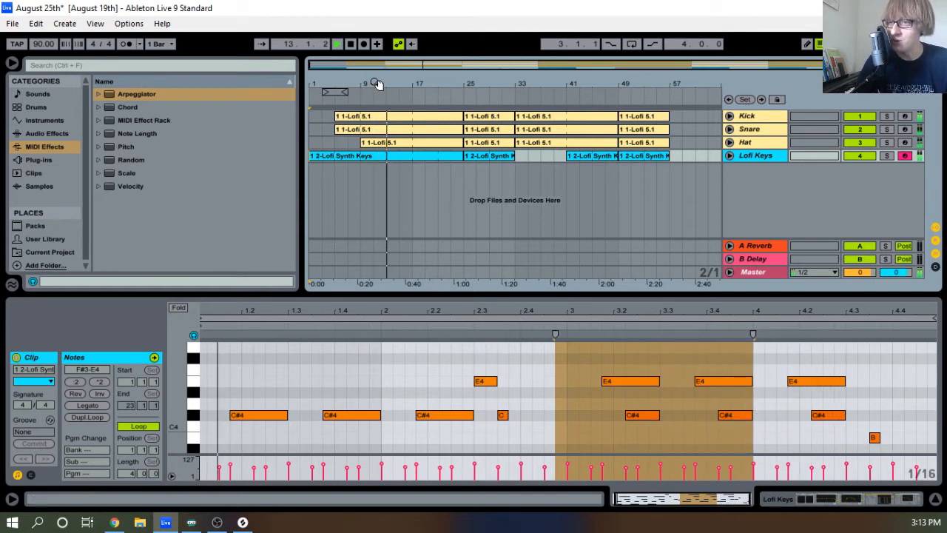
pyautogui.moveTo(375, 83); pyautogui.dragTo(415, 67)
pyautogui.press('space')
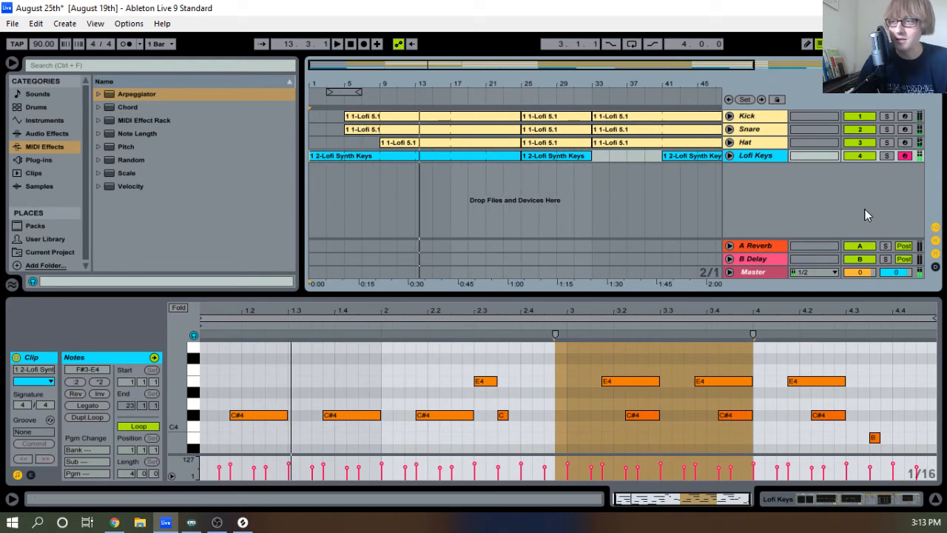
# Add the helm64 plug-in on a new MIDI track below Lofi Keys
pyautogui.click(59, 135)
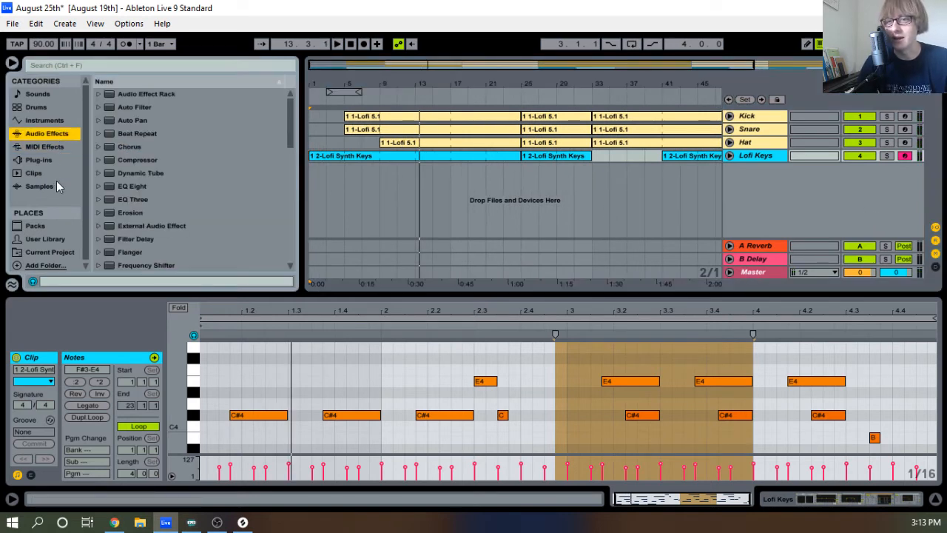
pyautogui.click(48, 162)
pyautogui.scroll(-5, 138, 155)
pyautogui.scroll(1, 137, 157)
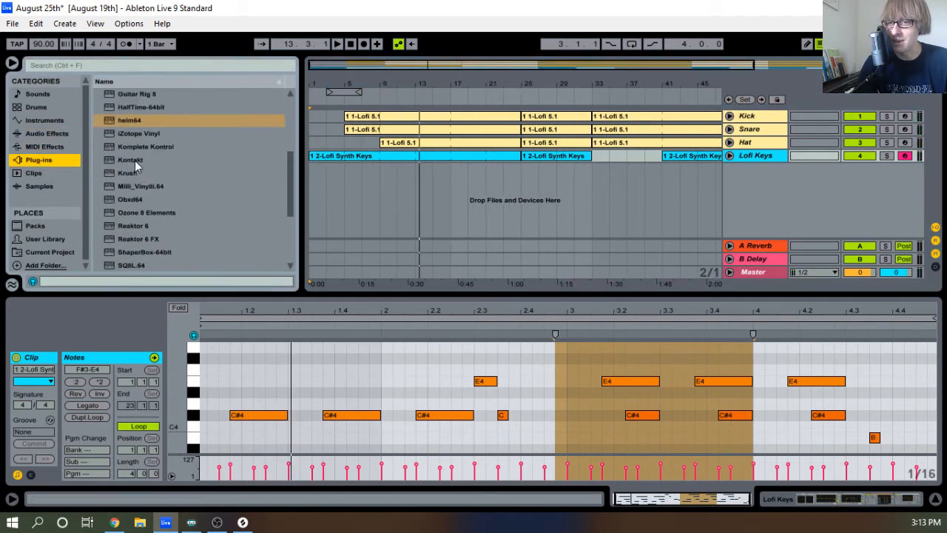
pyautogui.moveTo(129, 124); pyautogui.dragTo(684, 208)
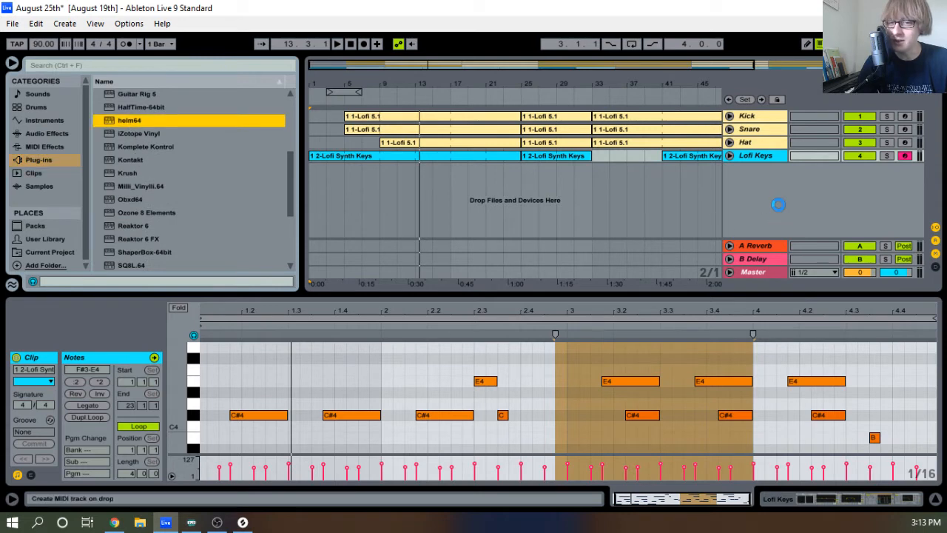
pyautogui.moveTo(778, 205); pyautogui.dragTo(523, 256)
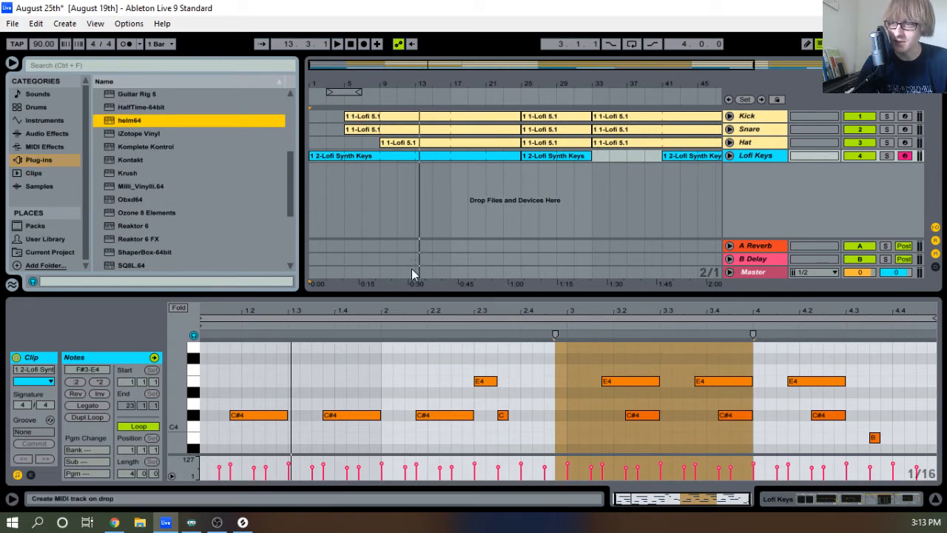
pyautogui.moveTo(411, 269); pyautogui.dragTo(404, 270)
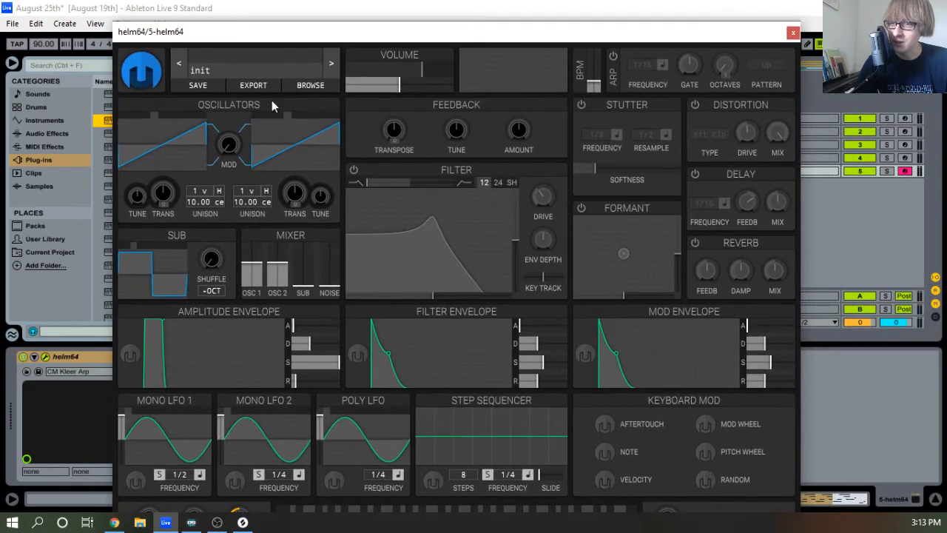
# Load the CM Subsine patch from helm64's Bass presets and close the plug-in window
pyautogui.click(249, 61)
pyautogui.click(304, 121)
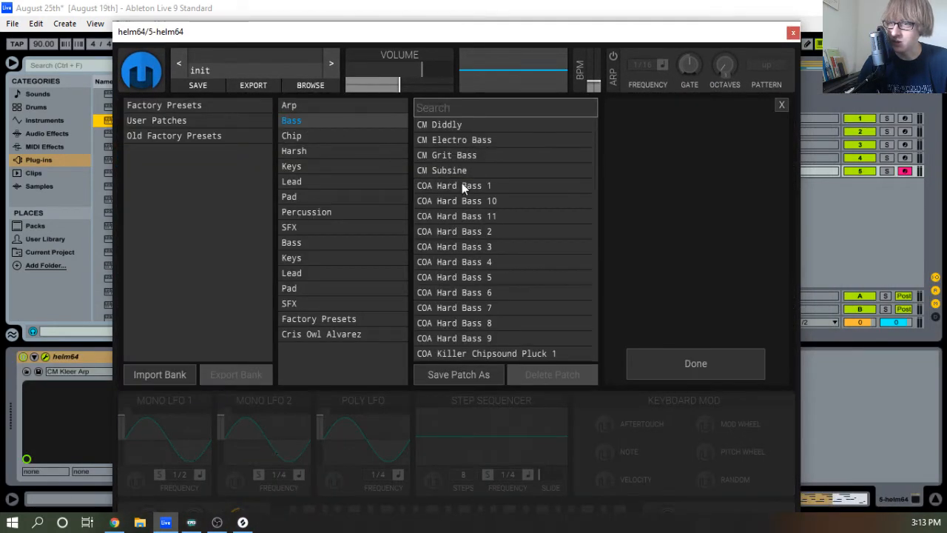
pyautogui.click(459, 170)
pyautogui.click(700, 357)
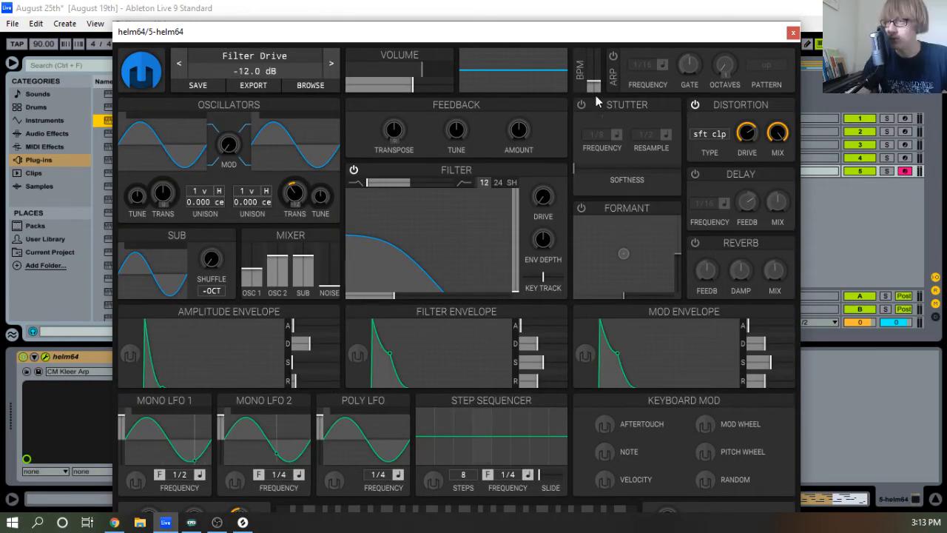
pyautogui.click(792, 32)
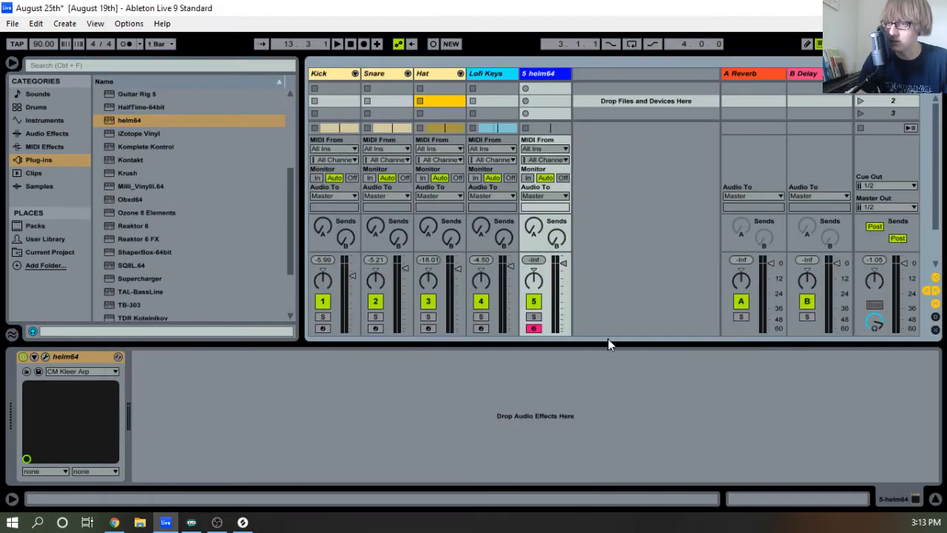
# Lower the helm64 track's volume to about -7.5 dB and nudge it slightly lower
pyautogui.moveTo(562, 263); pyautogui.dragTo(562, 267)
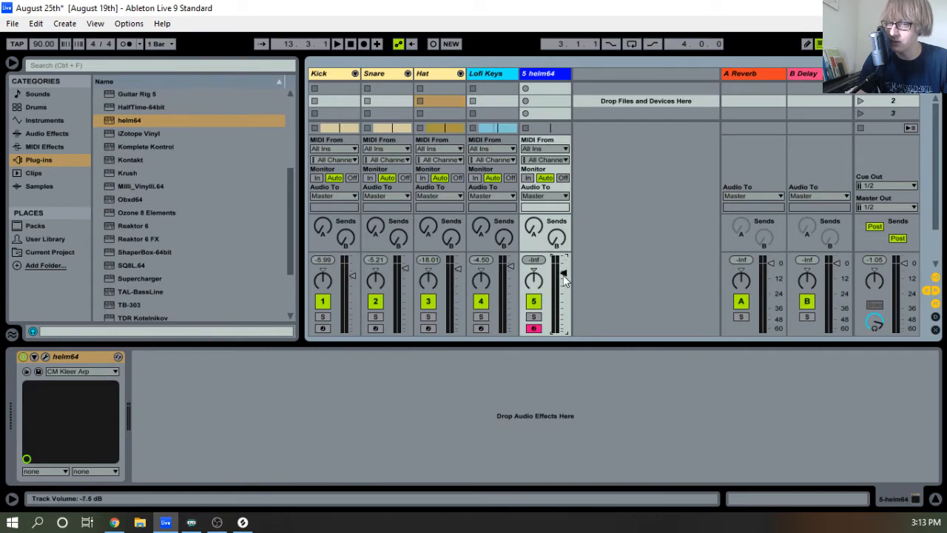
pyautogui.press('Tab')
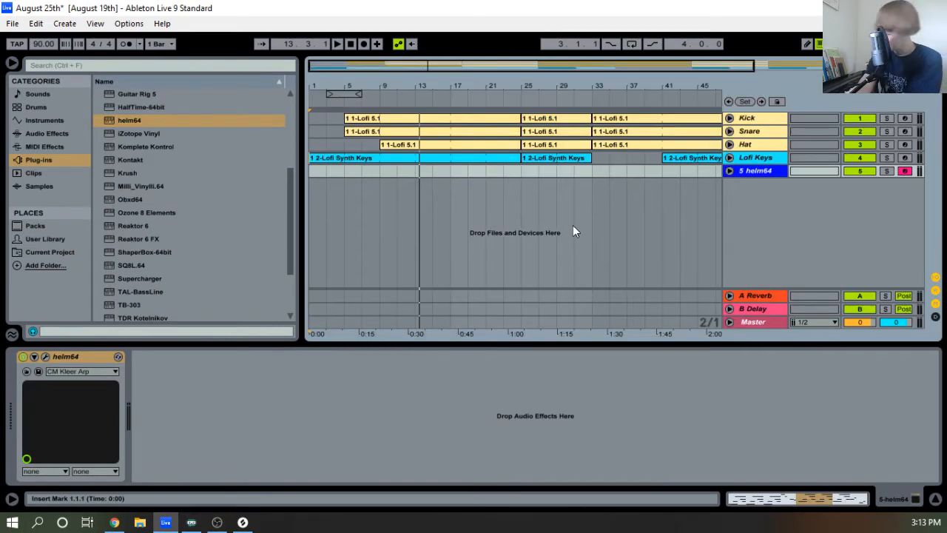
pyautogui.press('Tab')
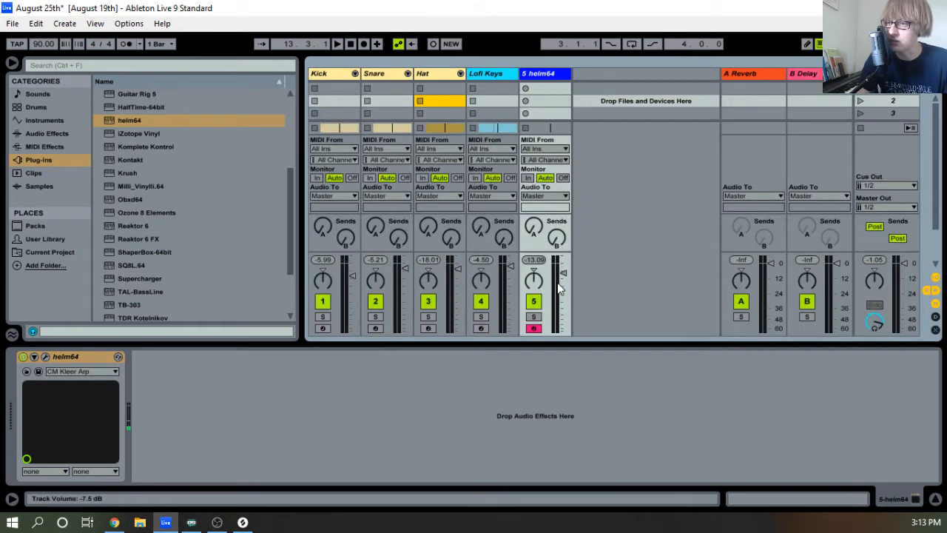
pyautogui.moveTo(561, 274); pyautogui.dragTo(562, 278)
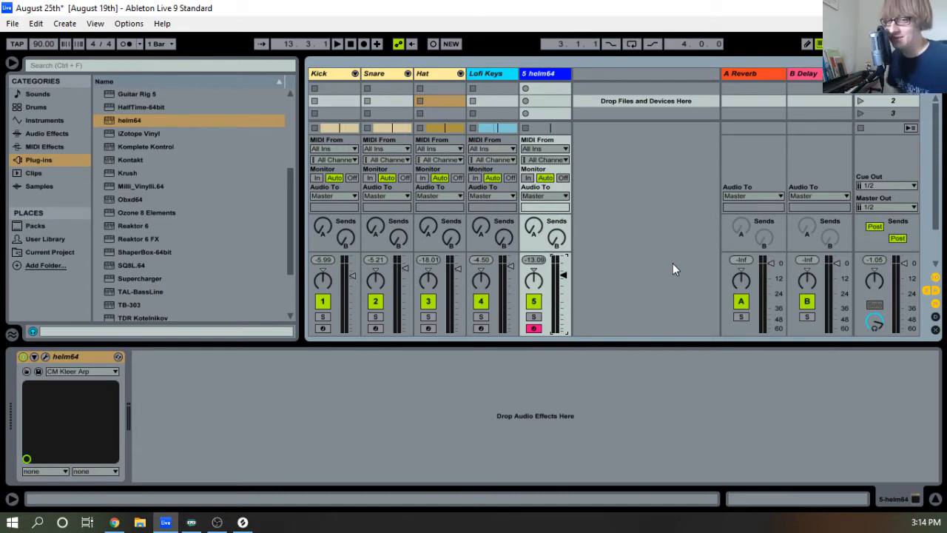
# With the song playing from the start, set helm64's amplitude envelope decay to 4 seconds and close the plug-in window
pyautogui.press('space')
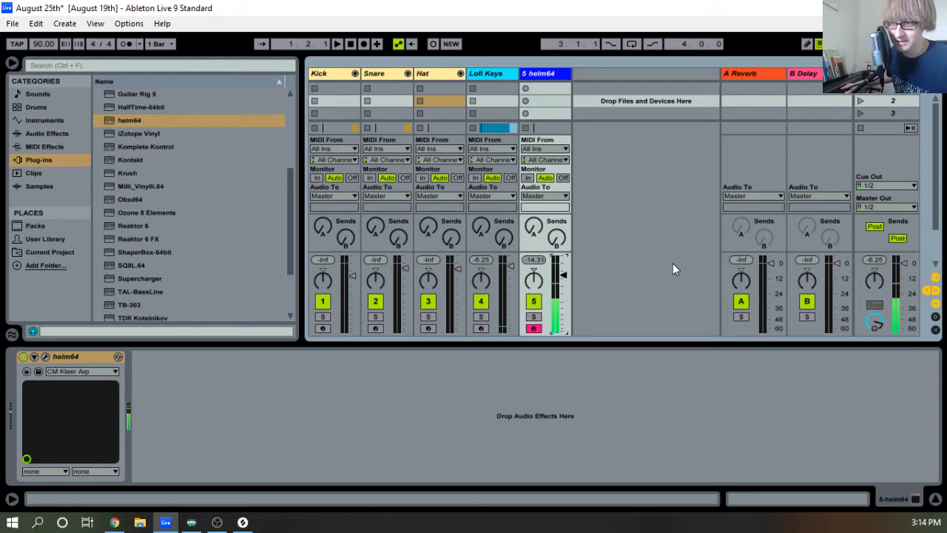
pyautogui.press('space')
pyautogui.press('Tab')
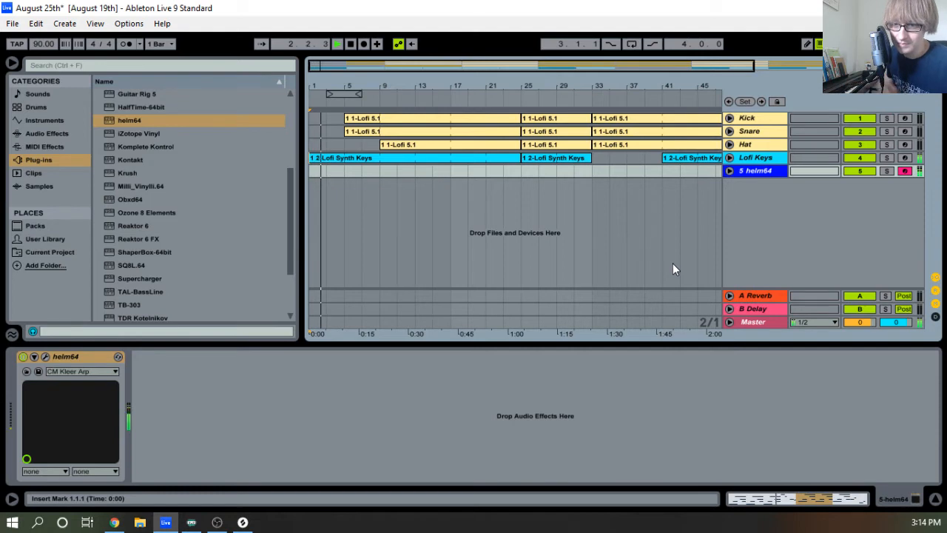
pyautogui.click(46, 356)
pyautogui.moveTo(312, 326); pyautogui.dragTo(319, 331)
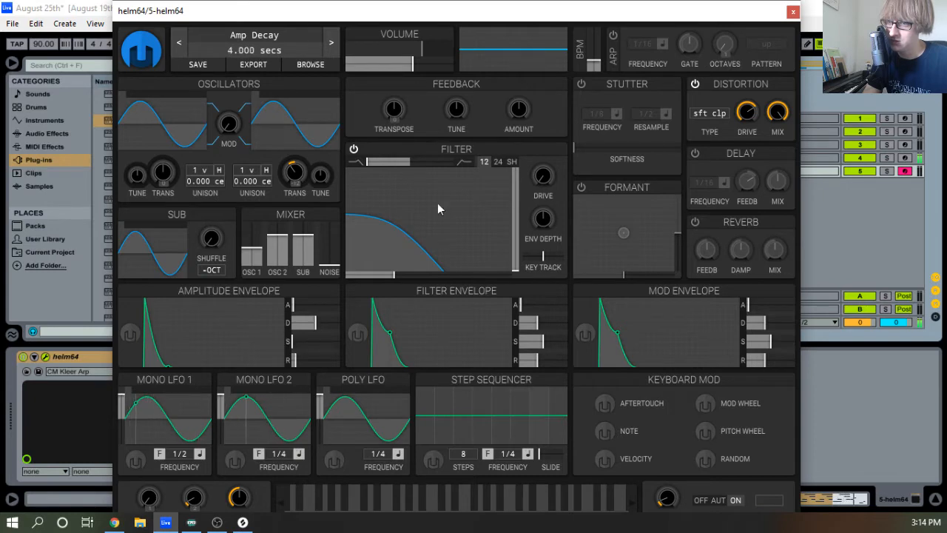
pyautogui.click(792, 11)
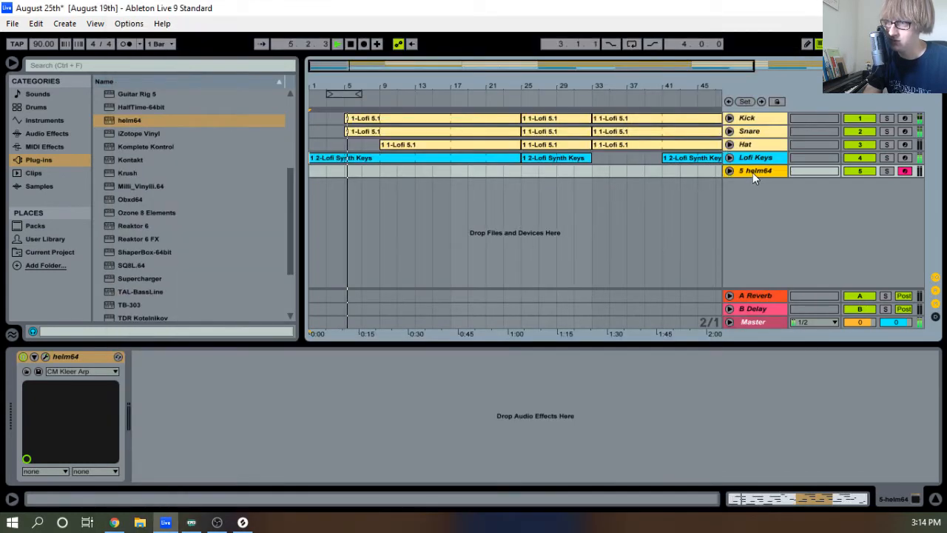
# Rename the helm64 track as Bass
pyautogui.rightClick(752, 172)
pyautogui.click(789, 224)
pyautogui.write('Bass')
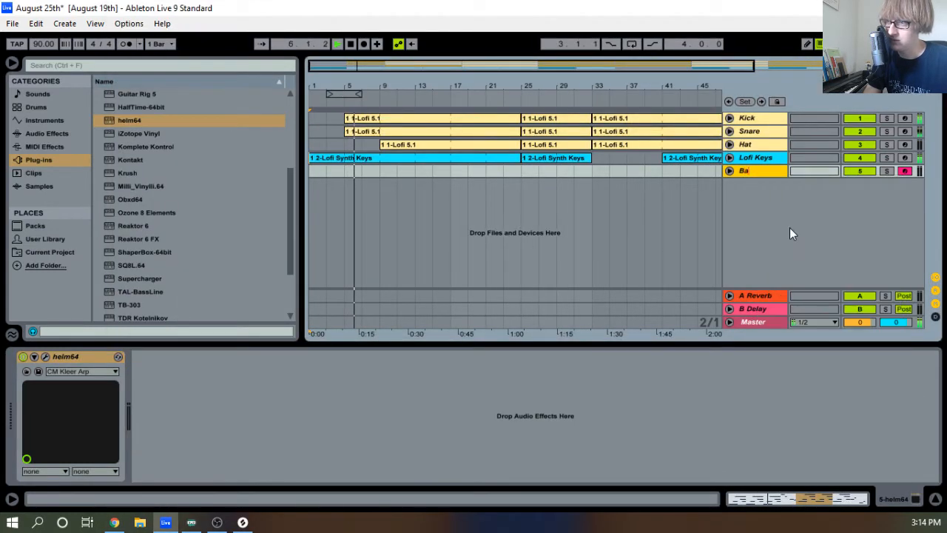
pyautogui.press('Return')
# Copy the kick-sidechained Compressor from the Lofi Keys track to the Bass track after helm64, and save the Live set
pyautogui.click(762, 158)
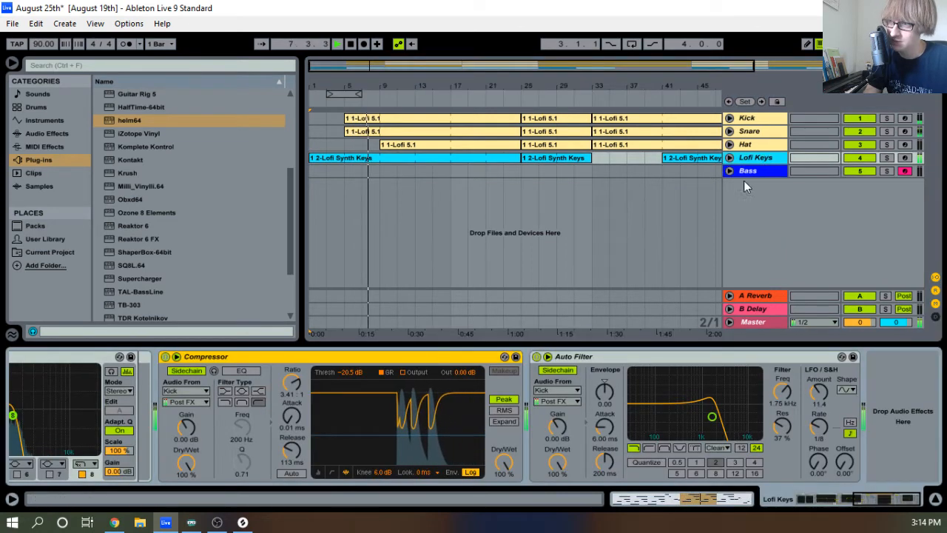
pyautogui.click(748, 170)
pyautogui.rightClick(412, 415)
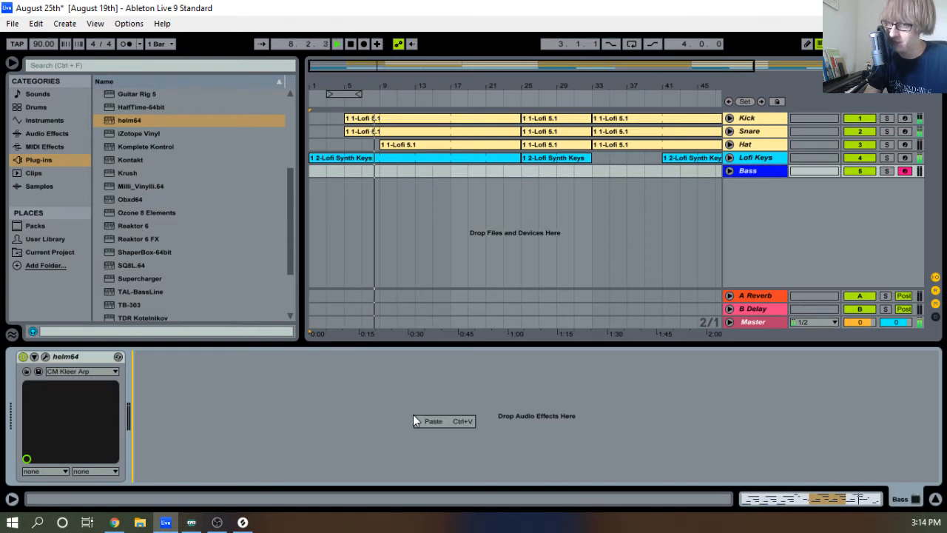
pyautogui.click(454, 420)
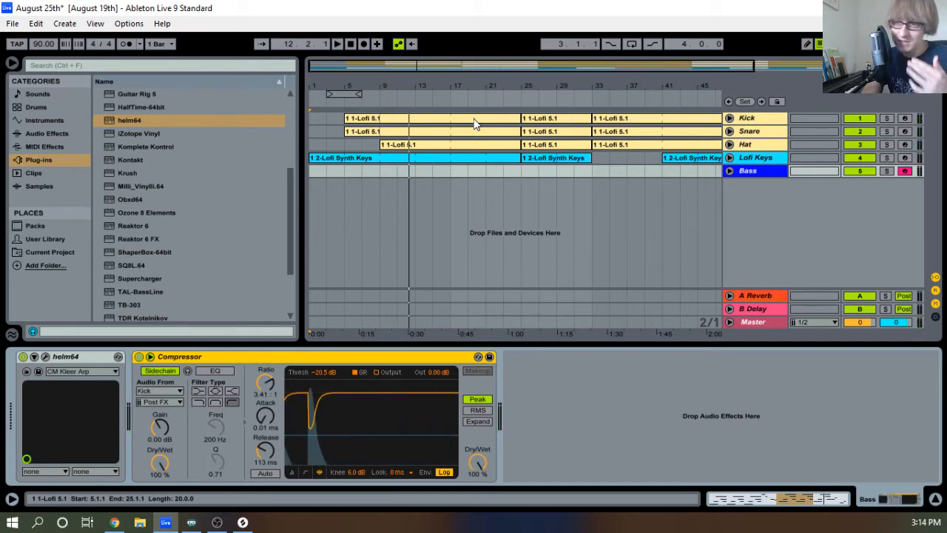
pyautogui.click(15, 25)
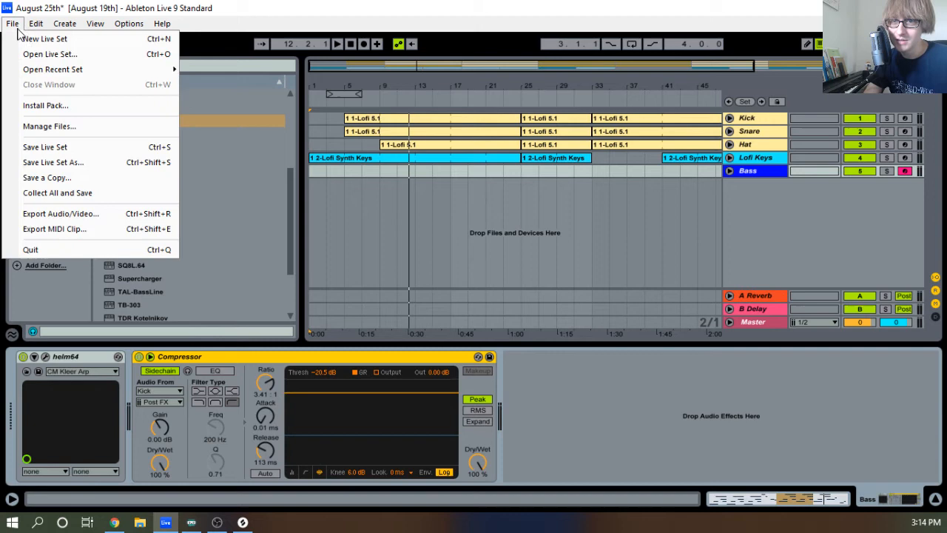
pyautogui.click(44, 147)
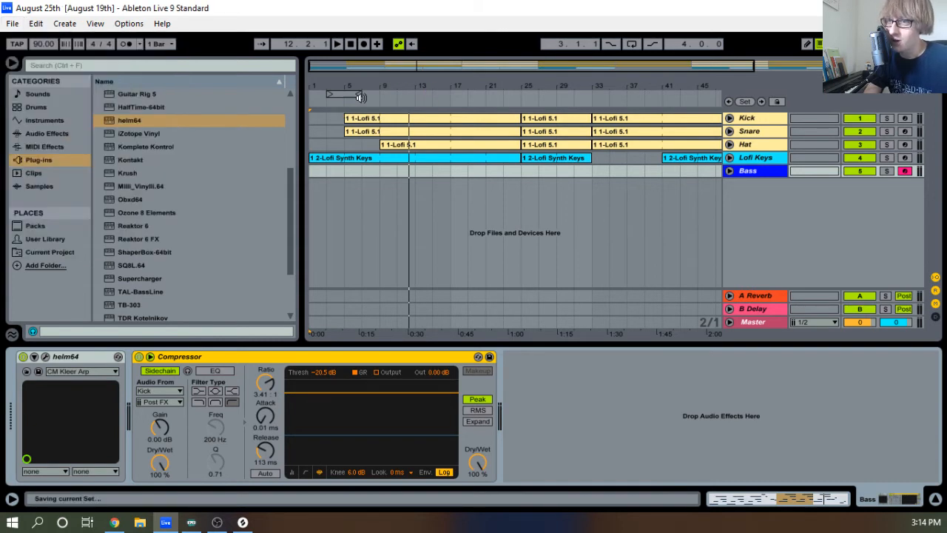
# Review the arrangement's sections from bar 1 to bar 57 and the empty bars after them
pyautogui.moveTo(352, 87)
pyautogui.mouseDown()
pyautogui.moveTo(352, 96)
pyautogui.moveTo(342, 73)
pyautogui.mouseUp()
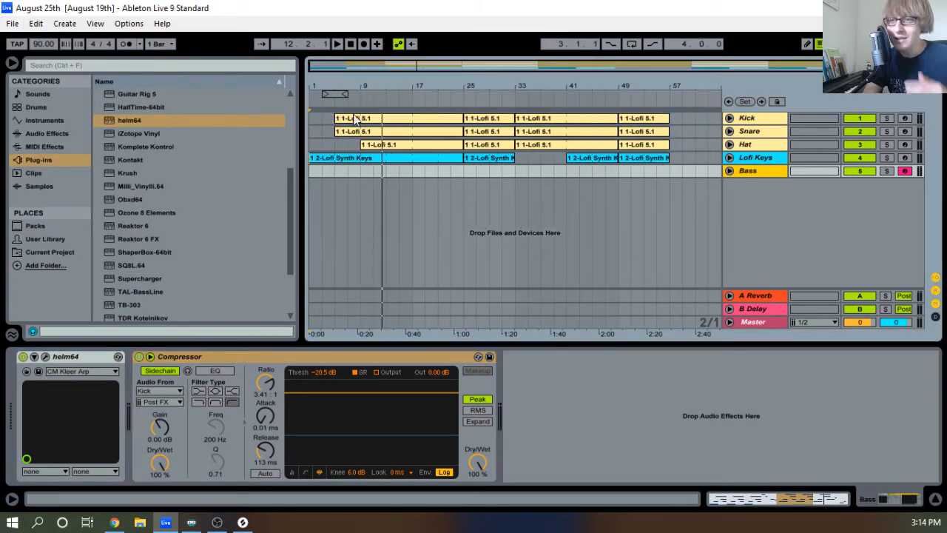
pyautogui.moveTo(466, 172); pyautogui.dragTo(516, 115)
pyautogui.click(592, 173)
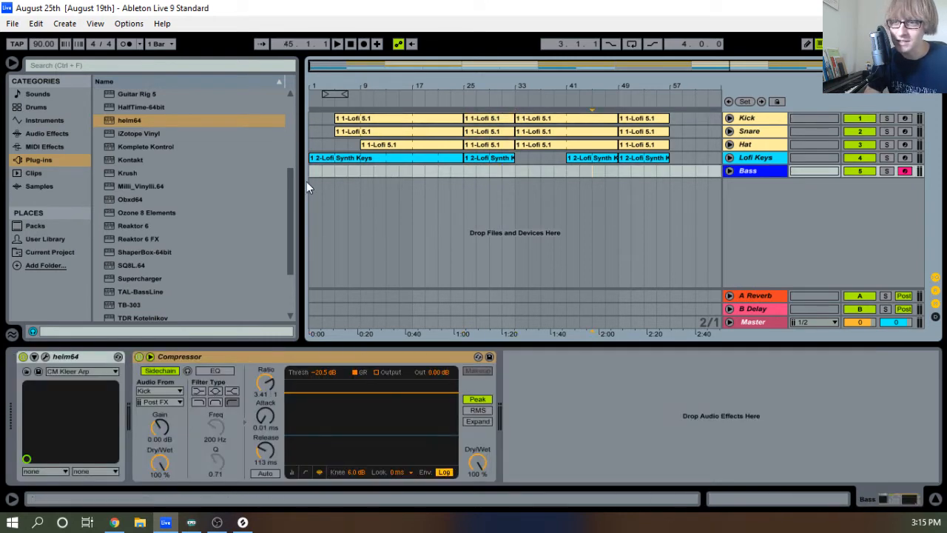
pyautogui.moveTo(311, 175); pyautogui.dragTo(668, 119)
pyautogui.moveTo(672, 85)
pyautogui.mouseDown()
pyautogui.moveTo(672, 122)
pyautogui.moveTo(587, 168)
pyautogui.moveTo(673, 86)
pyautogui.mouseUp()
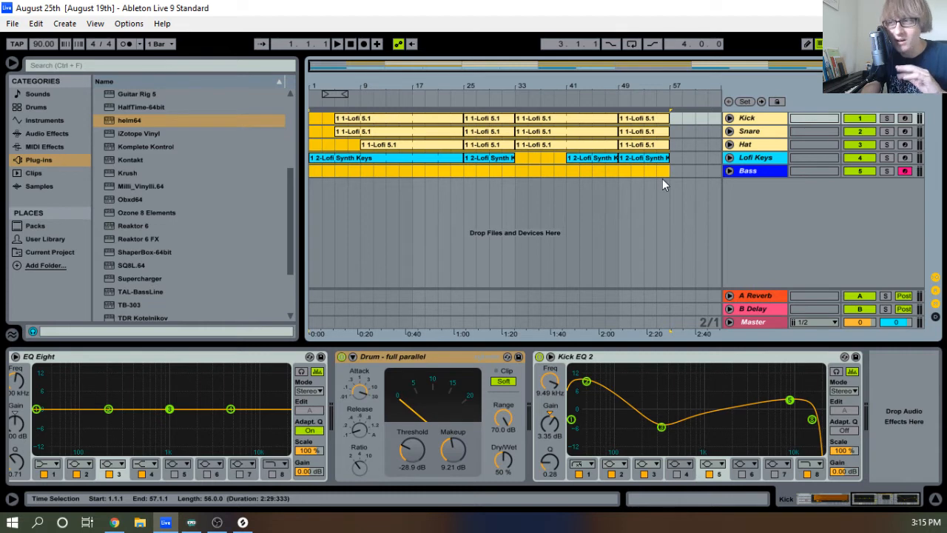
pyautogui.moveTo(670, 169); pyautogui.dragTo(726, 157)
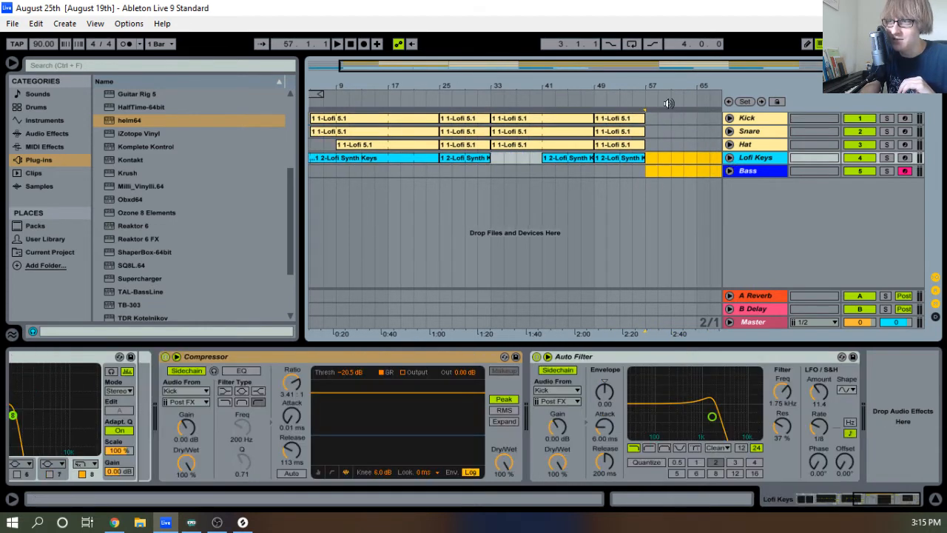
pyautogui.moveTo(676, 90); pyautogui.dragTo(619, 125)
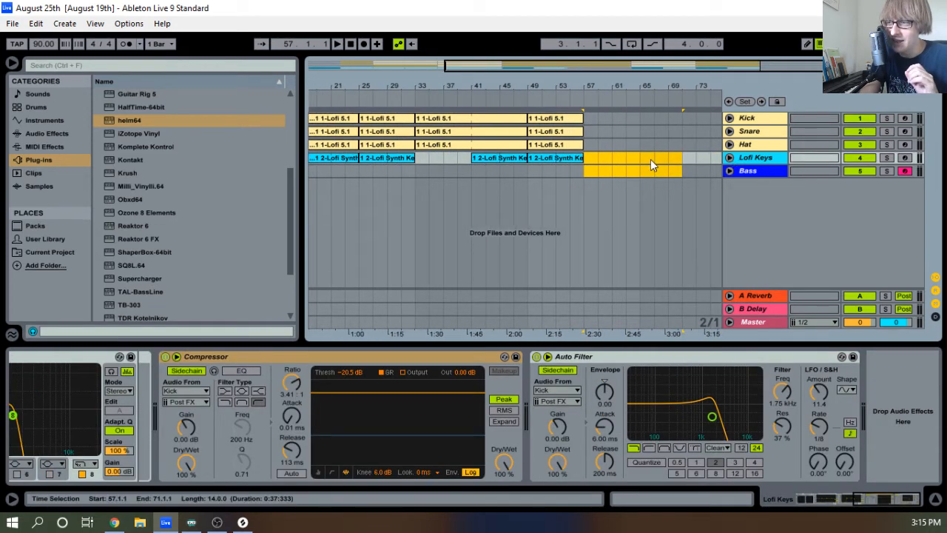
pyautogui.click(662, 131)
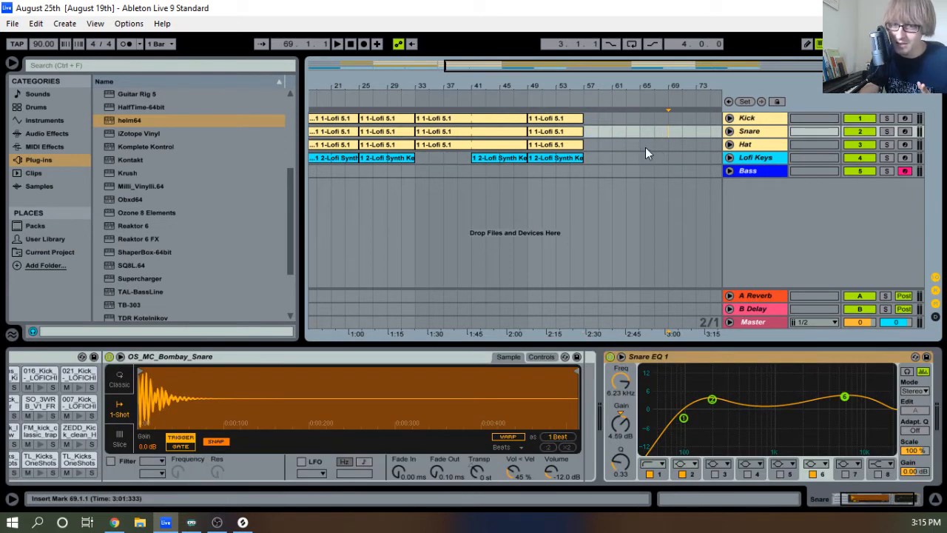
# Return to the start of the song, fit the sections in view and play briefly to about bar 3
pyautogui.click(348, 45)
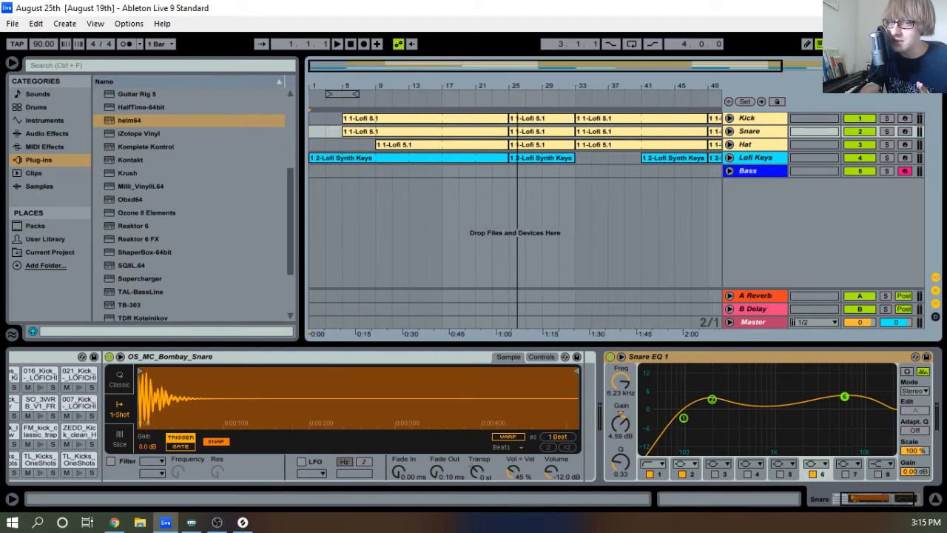
pyautogui.moveTo(355, 66); pyautogui.dragTo(355, 58)
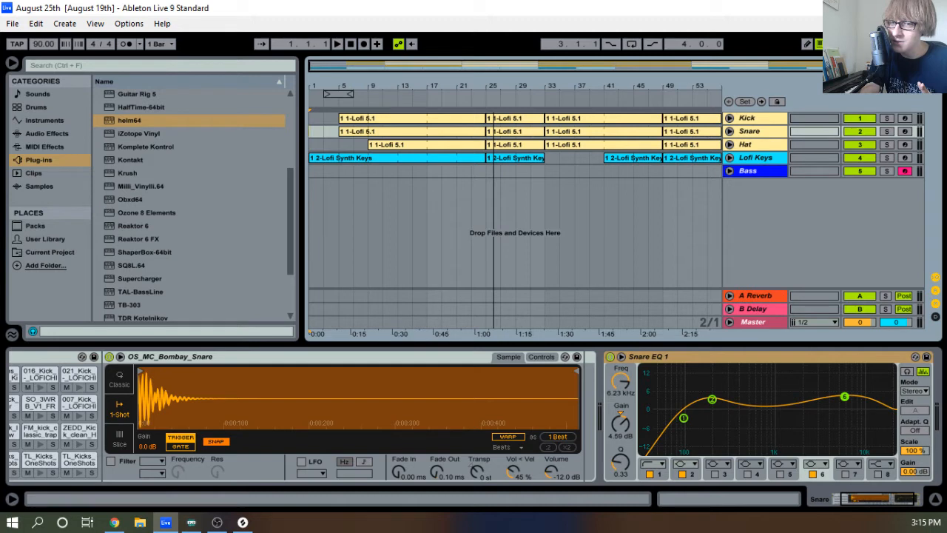
pyautogui.moveTo(503, 78); pyautogui.dragTo(503, 79)
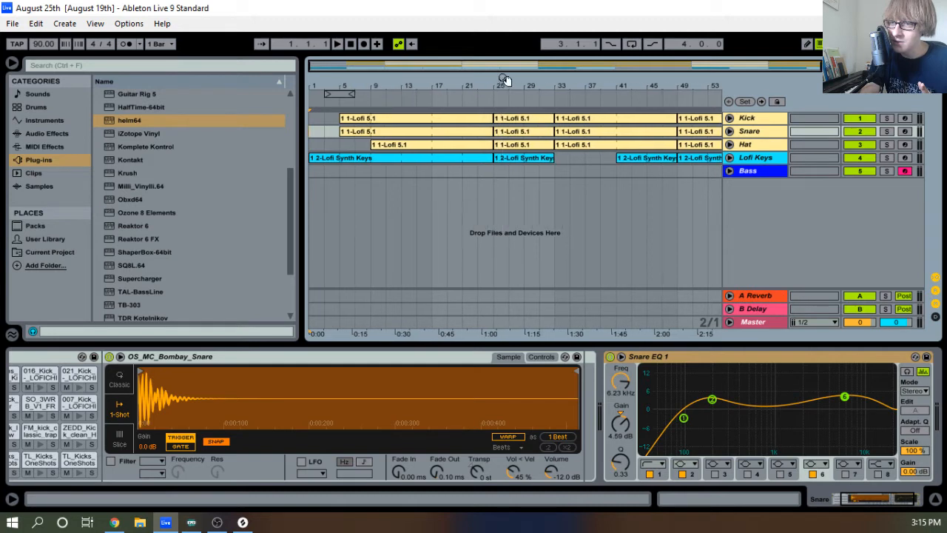
pyautogui.click(338, 45)
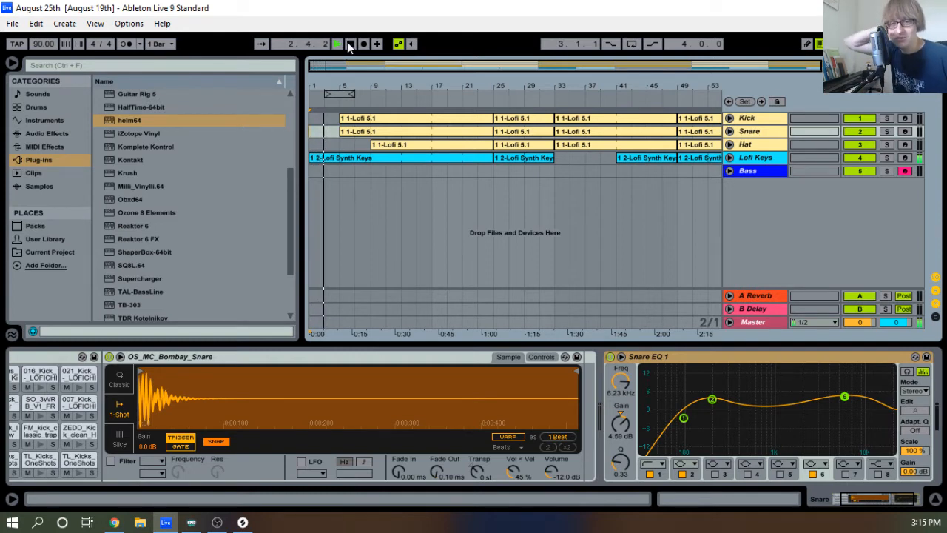
pyautogui.click(349, 44)
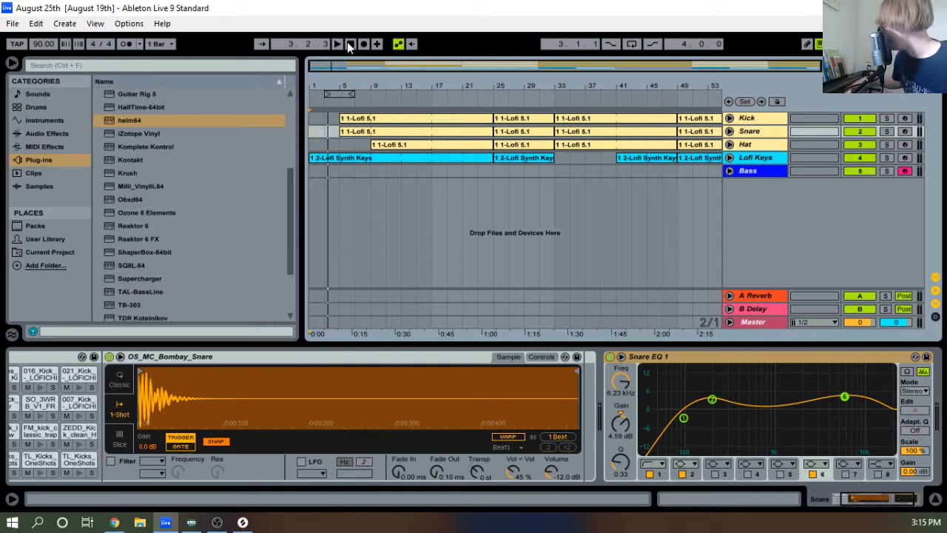
# Play the arrangement from bar 1 to about bar 15, and briefly replay the opening from the start
pyautogui.press('space')
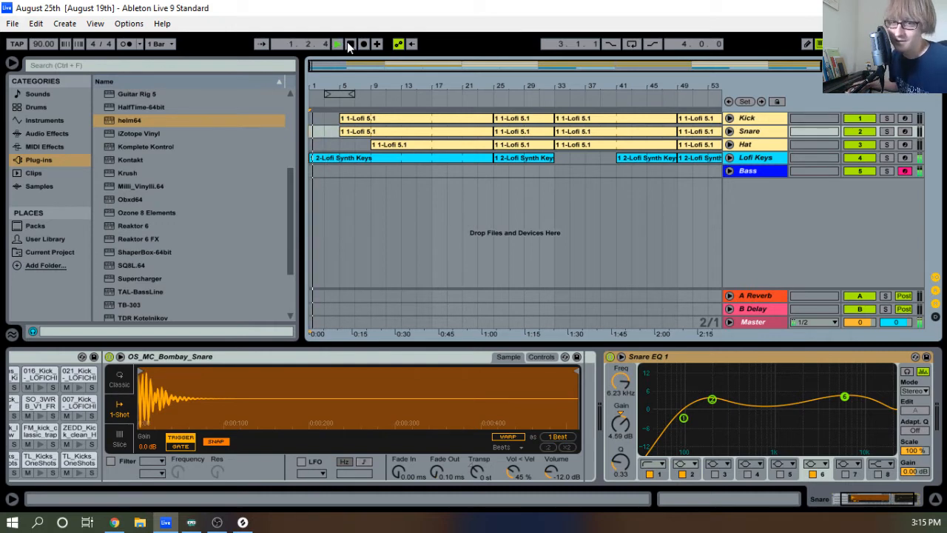
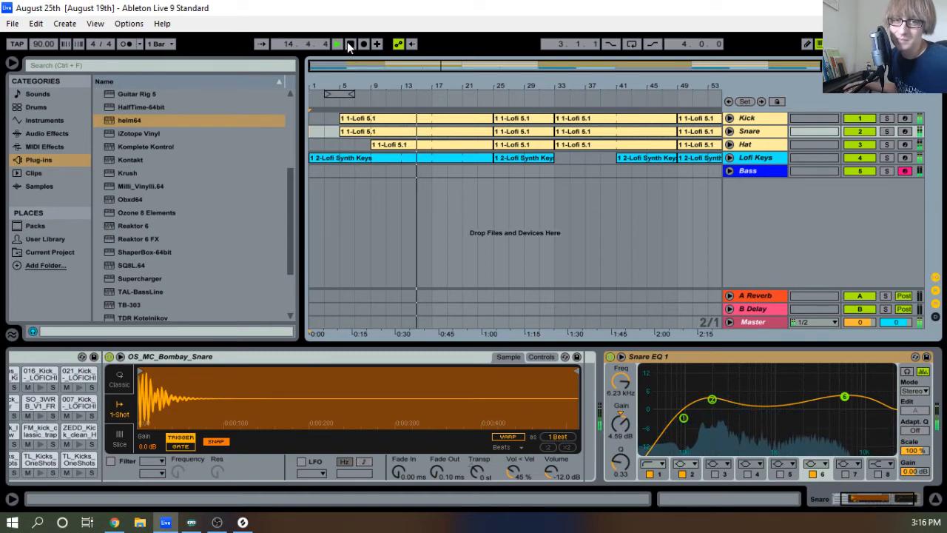
pyautogui.click(347, 42)
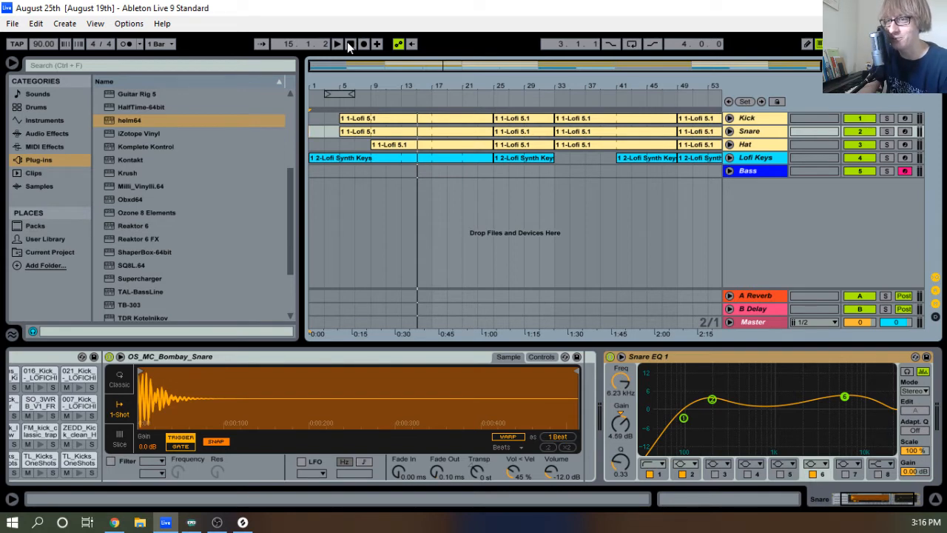
pyautogui.click(349, 43)
pyautogui.press('space')
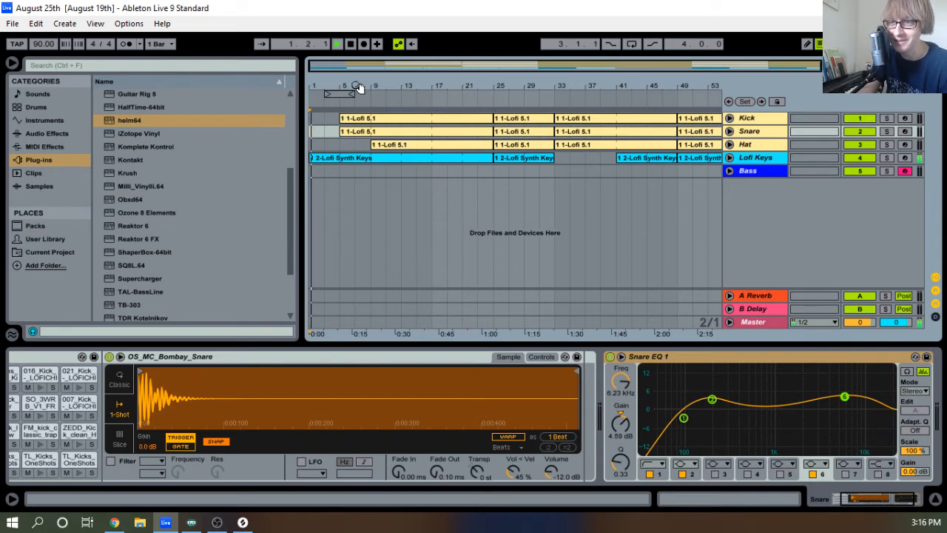
pyautogui.click(352, 44)
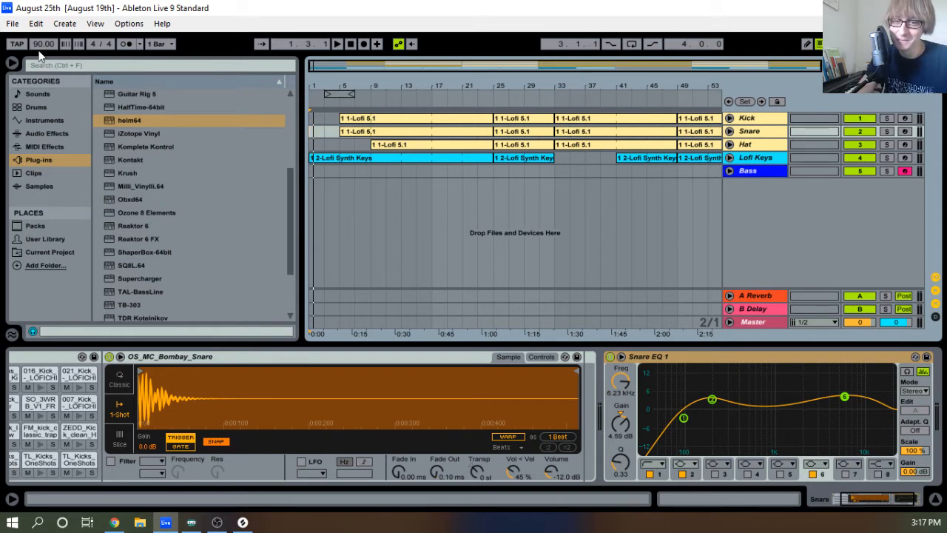
# Record a short MIDI clip at the start of the Bass track
pyautogui.press('F9')
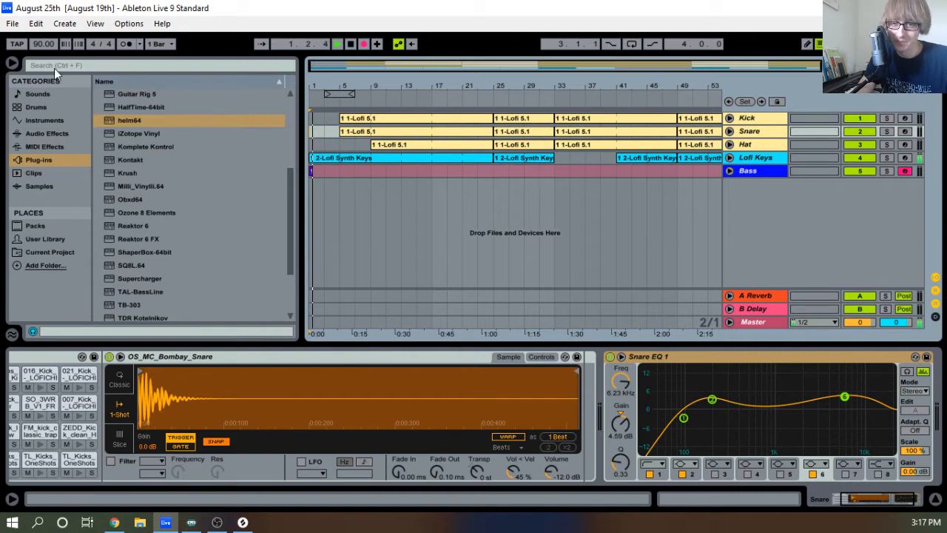
pyautogui.press('space')
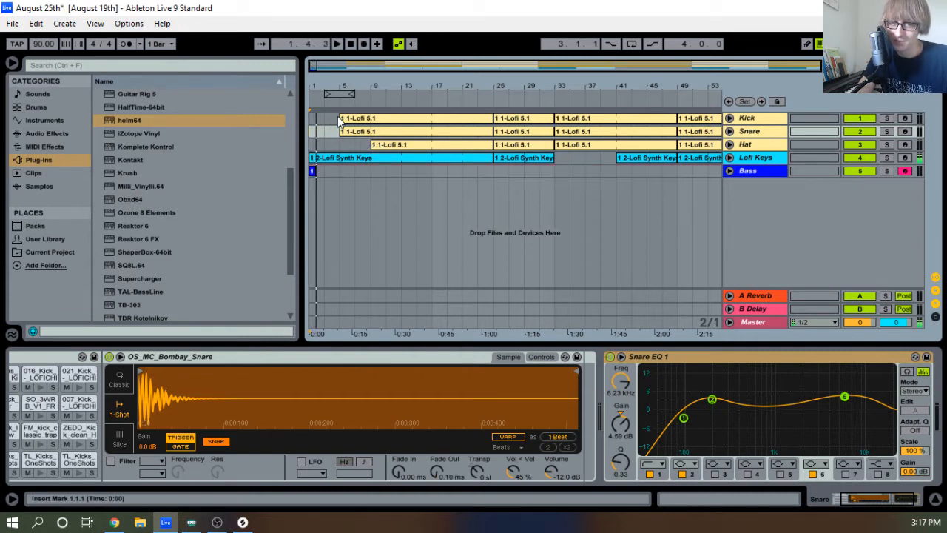
pyautogui.moveTo(332, 85); pyautogui.dragTo(329, 118)
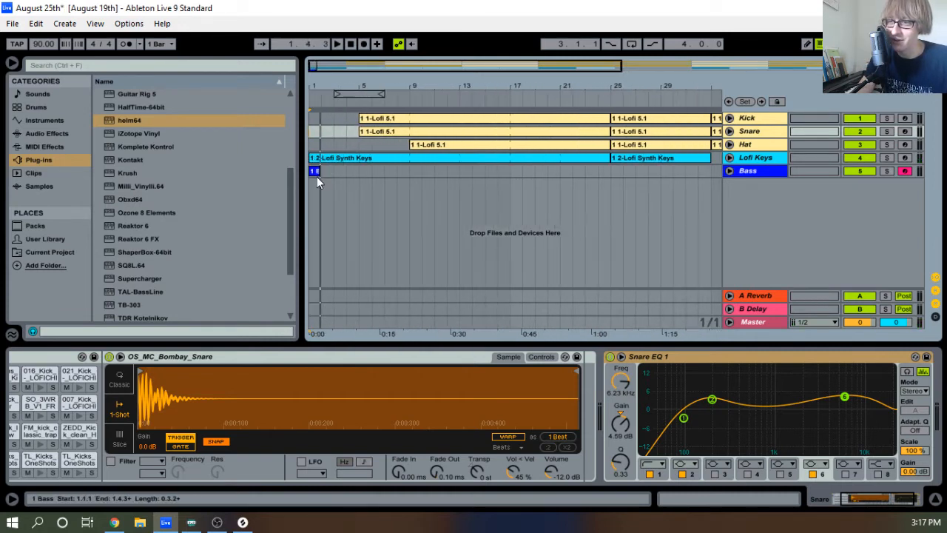
# Recolor the Bass track and its recorded clip green
pyautogui.rightClick(753, 178)
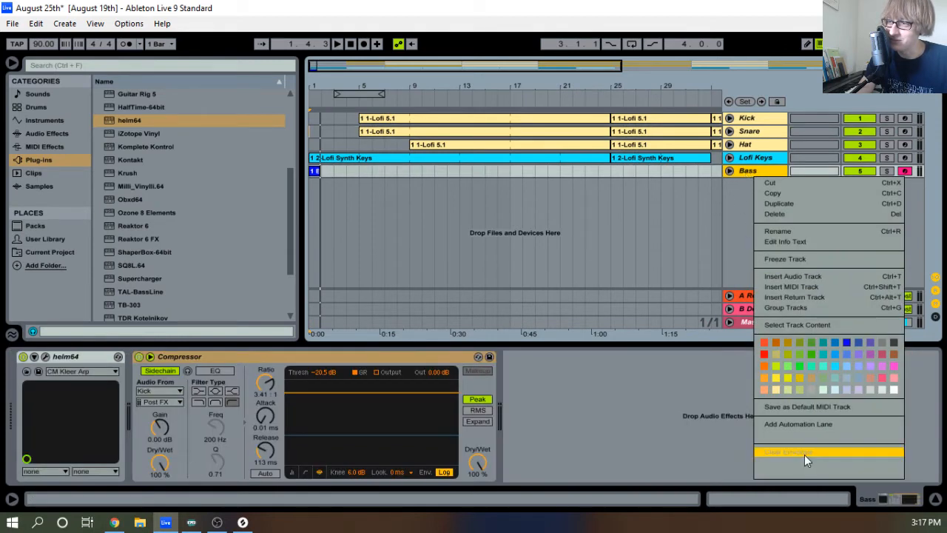
pyautogui.click(786, 361)
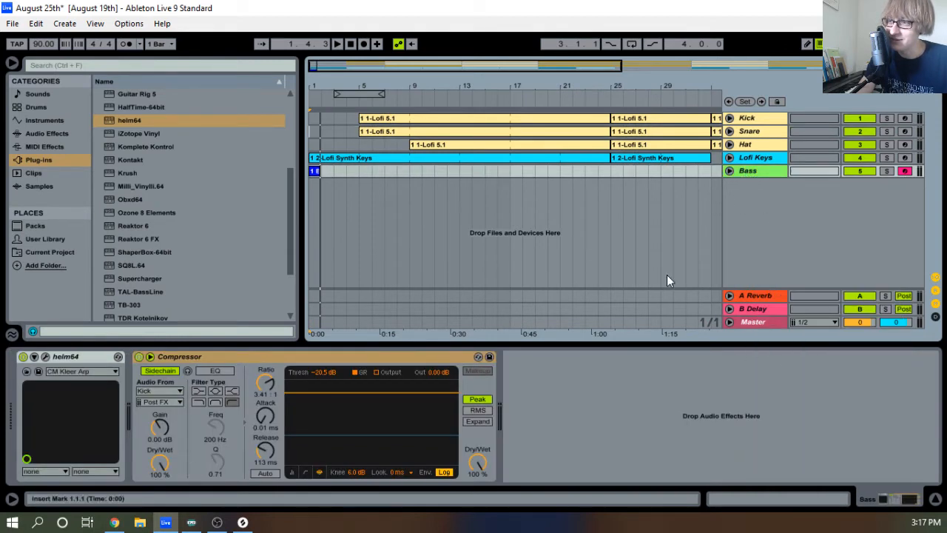
pyautogui.rightClick(315, 171)
pyautogui.click(351, 371)
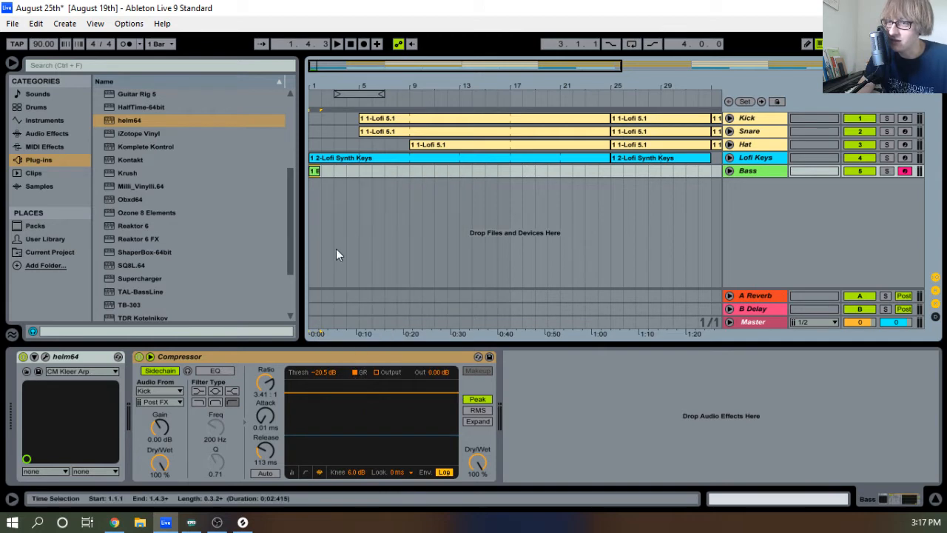
# Make the Bass clip eight bars long, spanning 9.1.1 to 17.1.1 in the arrangement
pyautogui.moveTo(318, 172); pyautogui.dragTo(508, 174)
pyautogui.moveTo(514, 91); pyautogui.dragTo(512, 126)
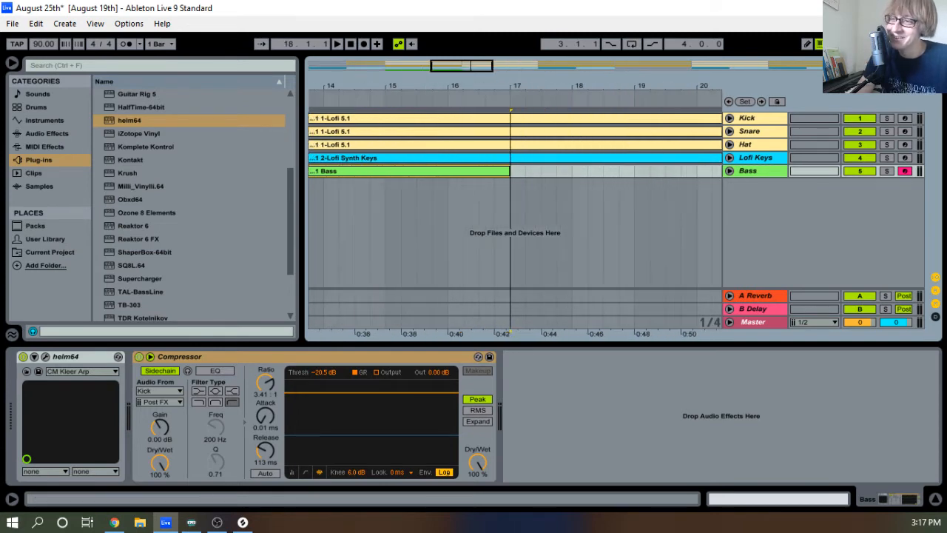
pyautogui.rightClick(494, 171)
pyautogui.click(532, 269)
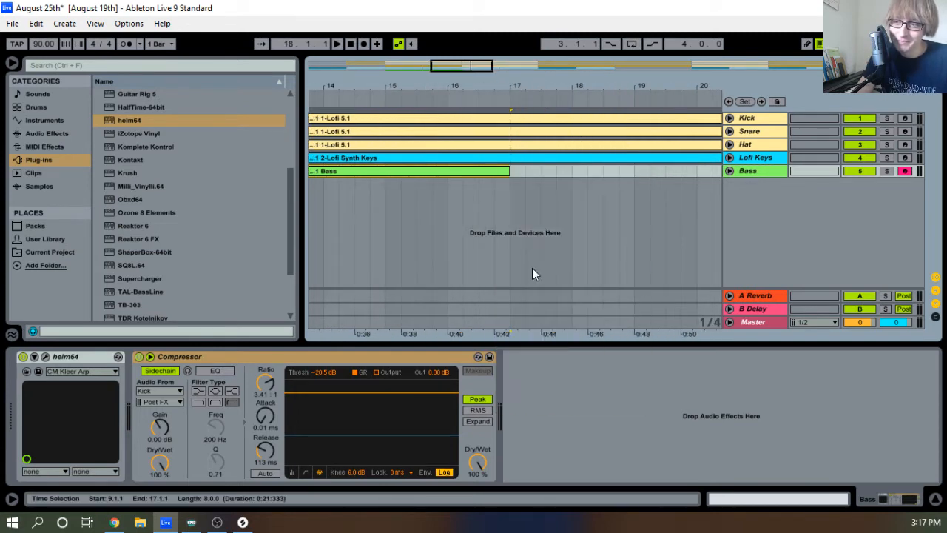
# Open the Bass clip's notes and add a D2 note from 1.1.1 to 1.3.3
pyautogui.doubleClick(477, 170)
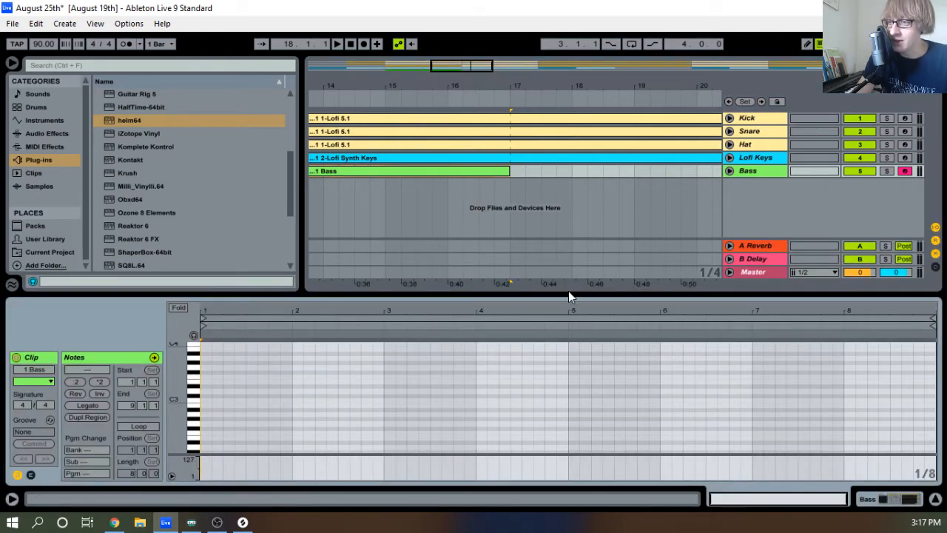
pyautogui.moveTo(564, 292); pyautogui.dragTo(586, 267)
pyautogui.press('space')
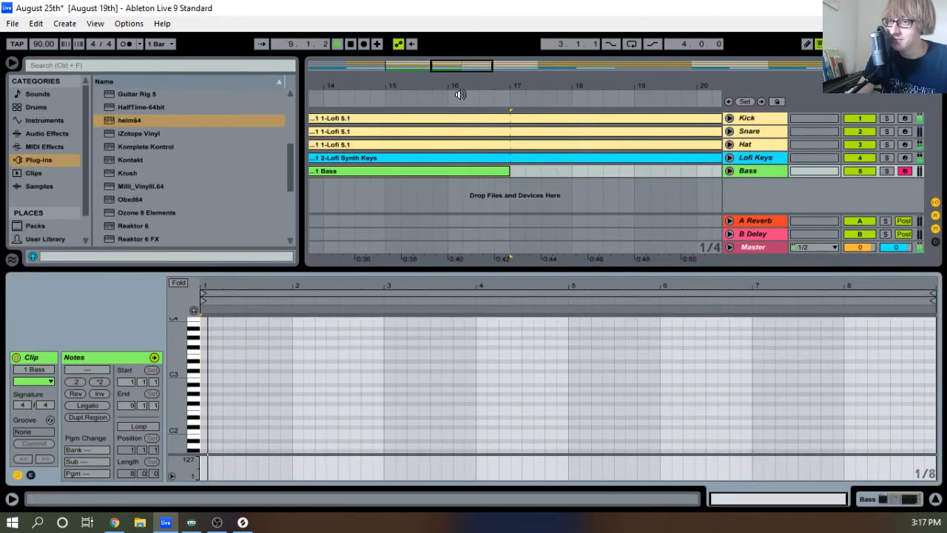
pyautogui.moveTo(458, 92); pyautogui.dragTo(410, 113)
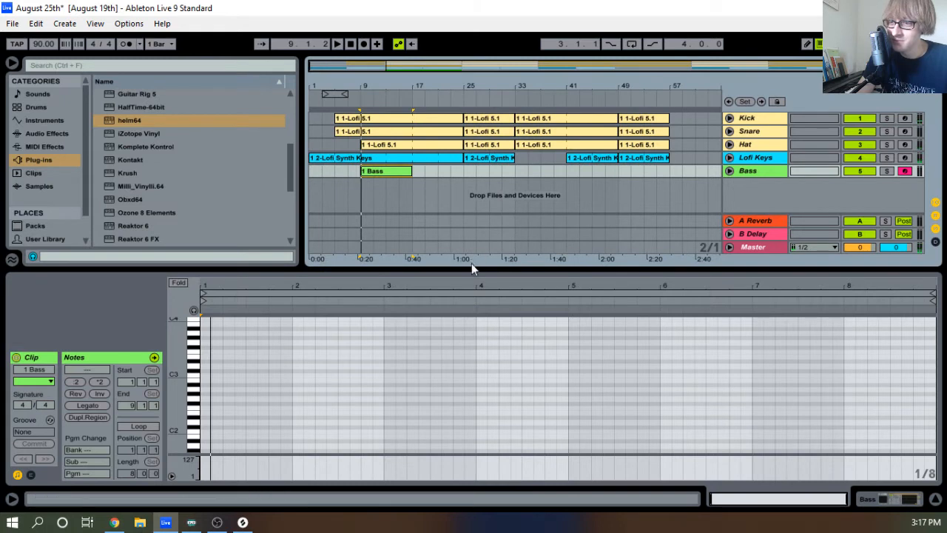
pyautogui.moveTo(468, 272); pyautogui.dragTo(490, 195)
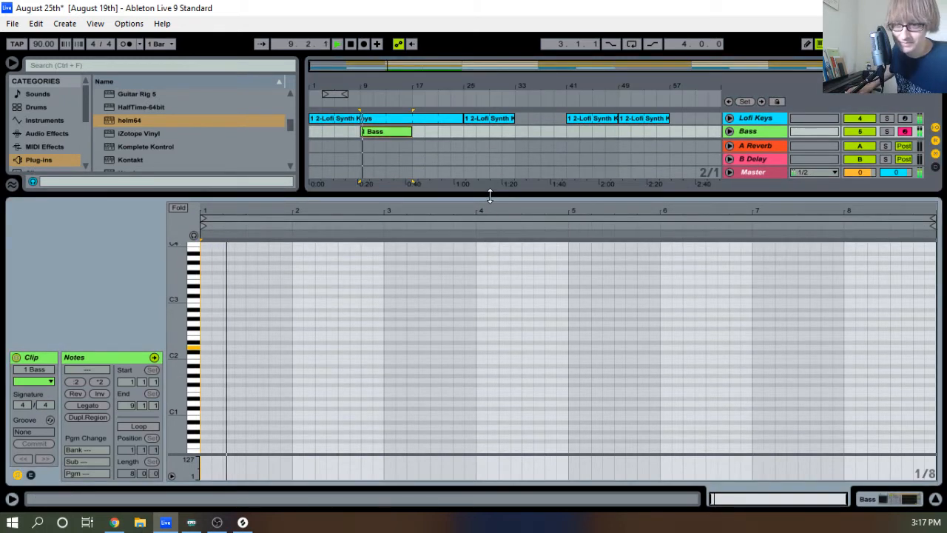
pyautogui.press('space')
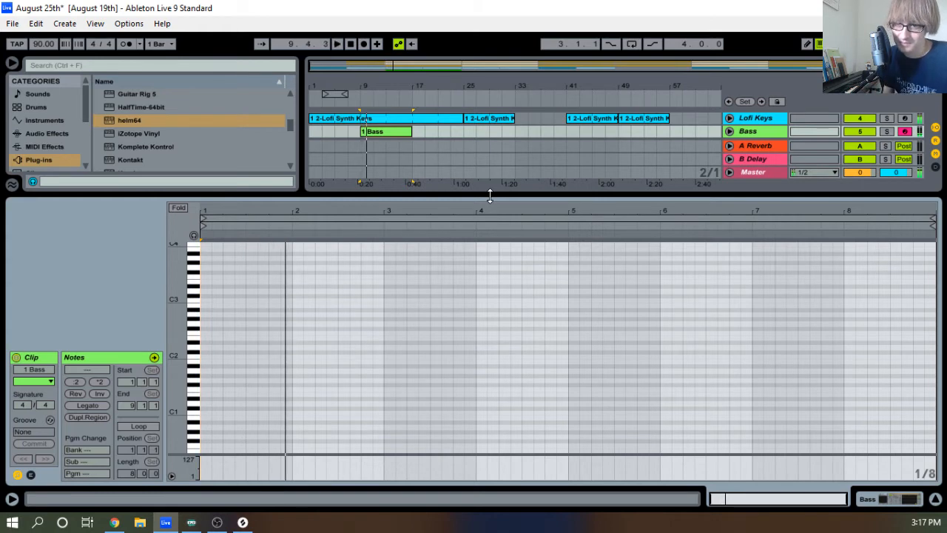
pyautogui.doubleClick(208, 348)
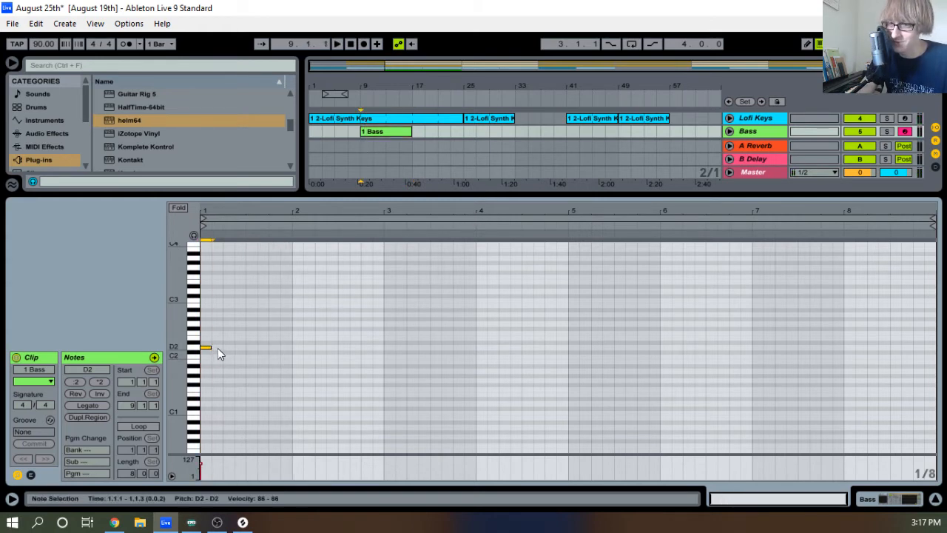
pyautogui.moveTo(218, 348); pyautogui.dragTo(260, 358)
pyautogui.press('space')
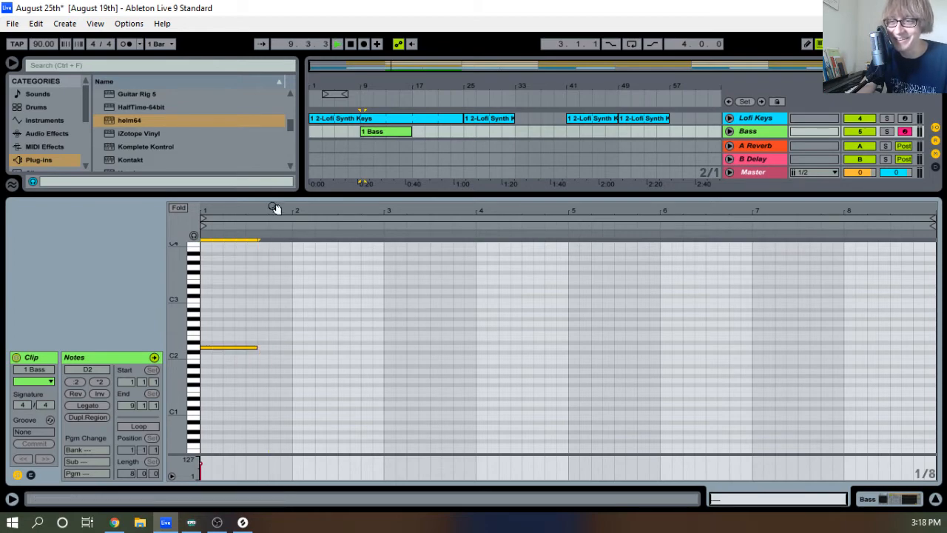
# Raise the Bass track's volume to -3.0 dB in the mixer, and return to the arrangement
pyautogui.moveTo(262, 207); pyautogui.dragTo(308, 202)
pyautogui.press('Tab')
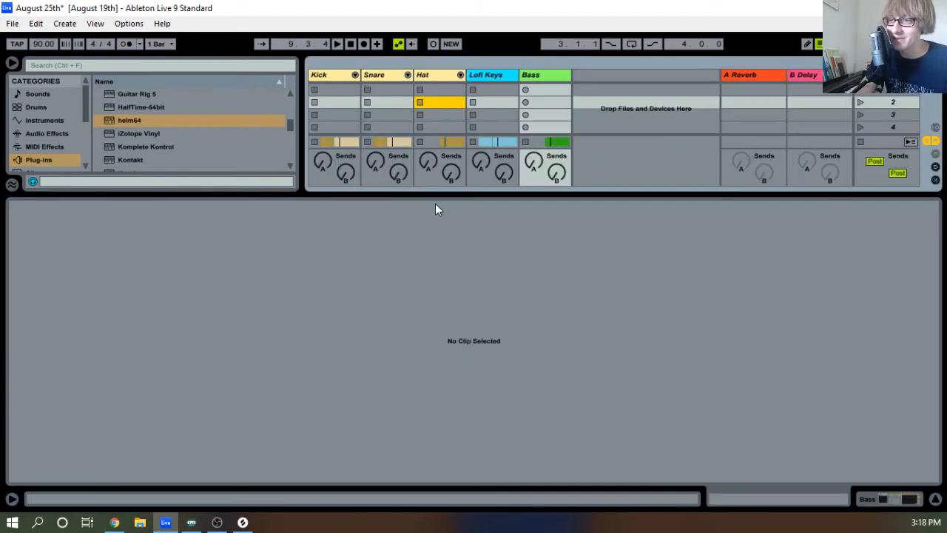
pyautogui.moveTo(471, 193); pyautogui.dragTo(470, 341)
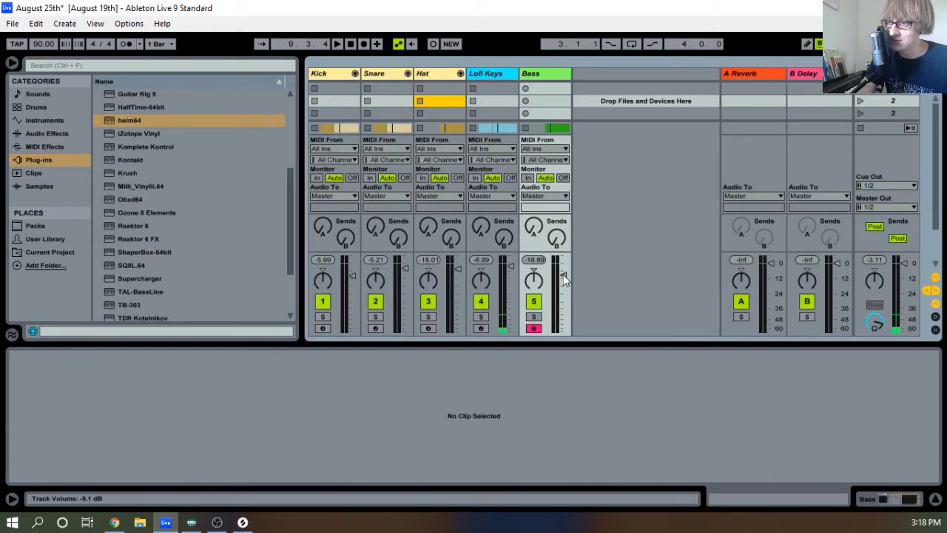
pyautogui.moveTo(562, 271); pyautogui.dragTo(563, 265)
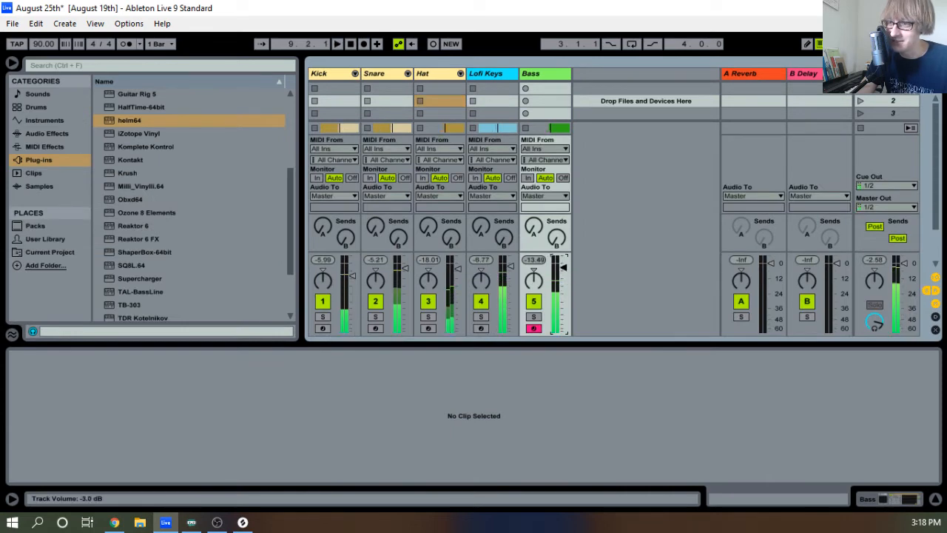
pyautogui.press('Tab')
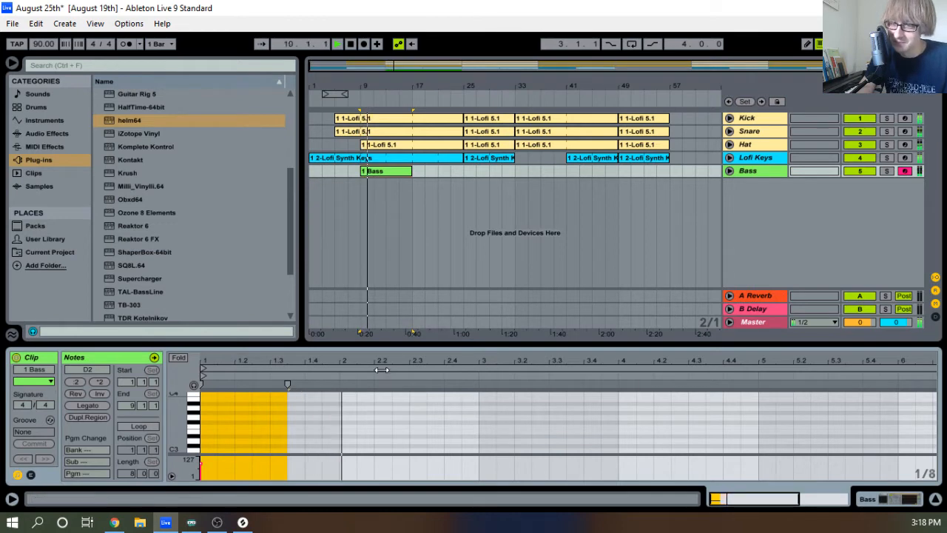
# Select the D2 note in an enlarged note editor and audition it against the beat
pyautogui.moveTo(396, 344); pyautogui.dragTo(431, 94)
pyautogui.moveTo(296, 281); pyautogui.dragTo(269, 231)
pyautogui.press('space')
pyautogui.press('space')
pyautogui.moveTo(272, 284); pyautogui.dragTo(268, 227)
pyautogui.press('space')
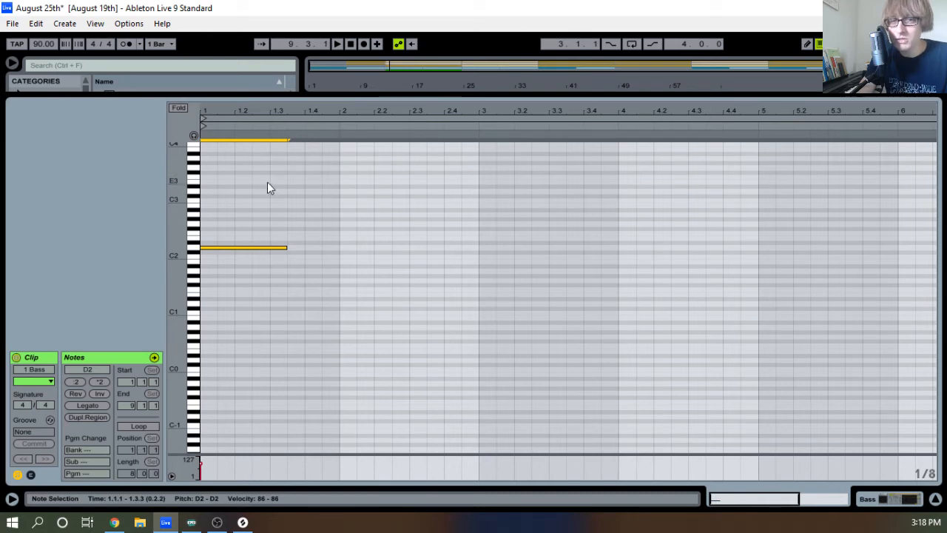
pyautogui.press('space')
# Paste a copy of the D2 note at 1.3.3 and shorten it to end at 2.1.1
pyautogui.click(286, 256)
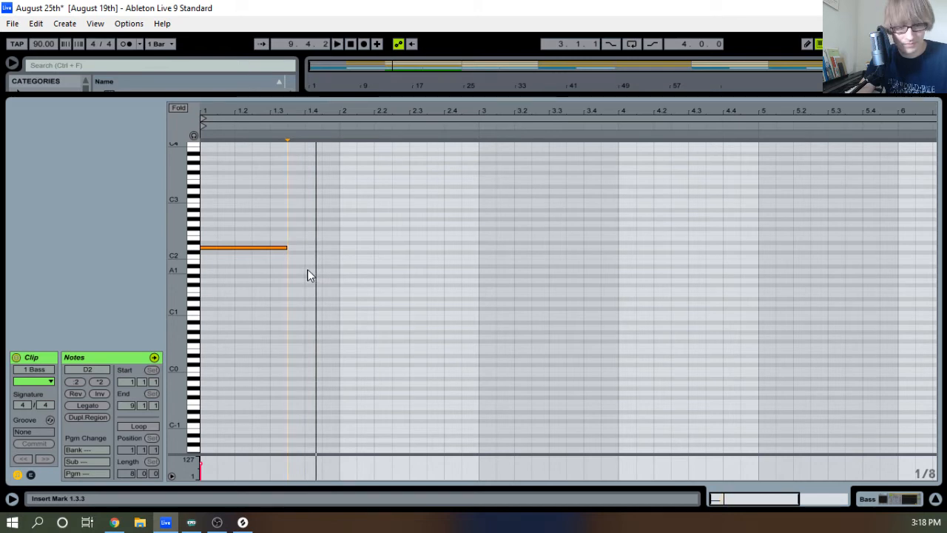
pyautogui.press('space')
pyautogui.hotkey('ctrl', 'v')
pyautogui.press('space')
pyautogui.moveTo(372, 248); pyautogui.dragTo(339, 253)
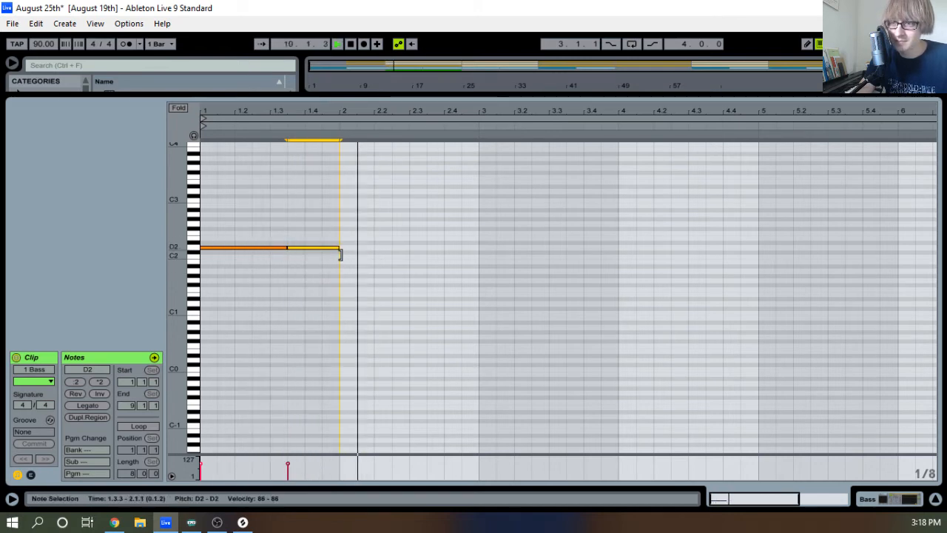
pyautogui.press('space')
# Copy the first D2 note to the start of bar 2 and play the result
pyautogui.click(262, 248)
pyautogui.hotkey('ctrl', 'c')
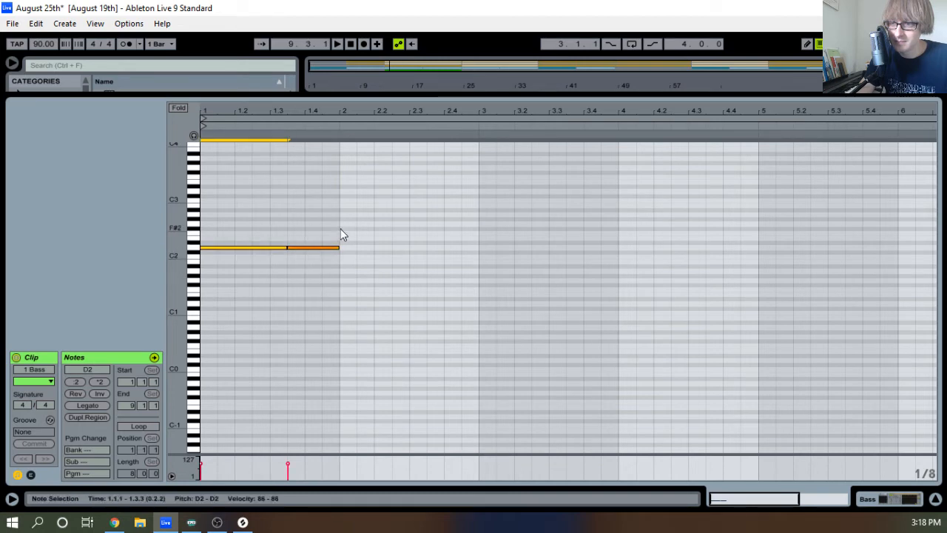
pyautogui.click(340, 230)
pyautogui.hotkey('ctrl', 'v')
pyautogui.press('space')
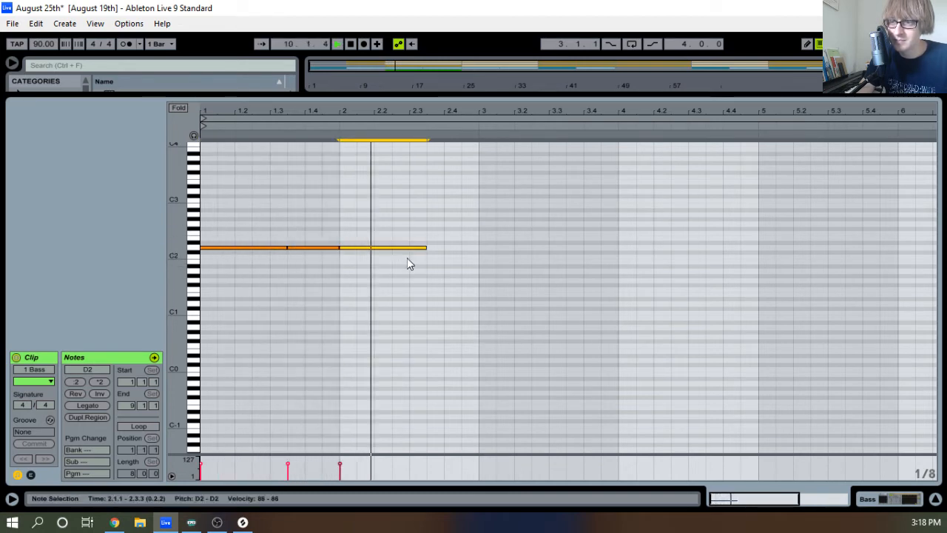
pyautogui.press('space')
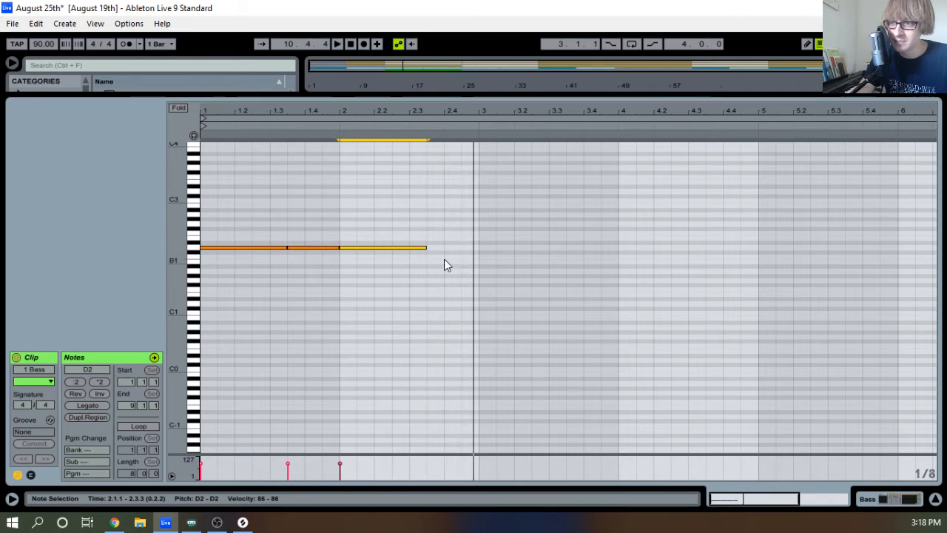
# Add a short D2 note at the end of bar 2, spanning 2.4.2 to 3.1.1
pyautogui.doubleClick(463, 248)
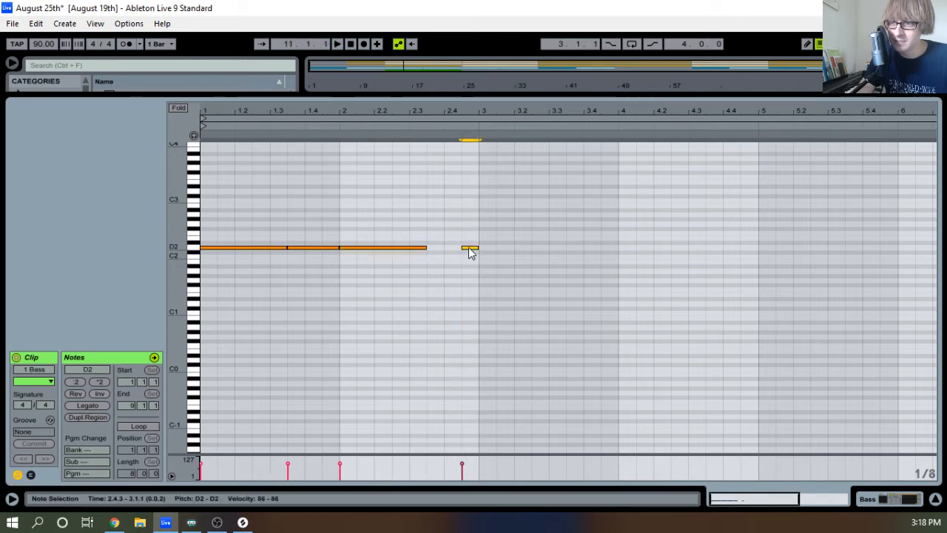
pyautogui.click(414, 127)
pyautogui.press('space')
pyautogui.moveTo(448, 119); pyautogui.dragTo(482, 207)
pyautogui.press('Left')
pyautogui.click(426, 121)
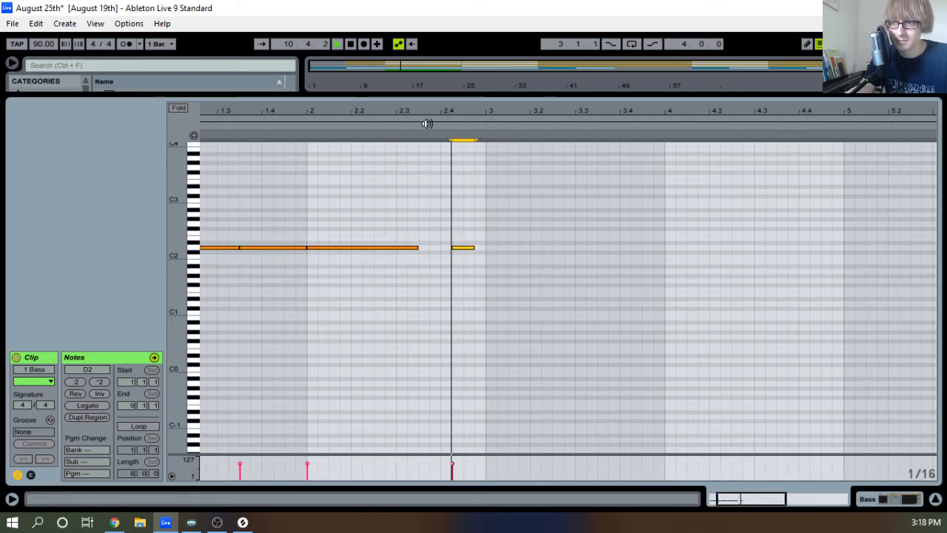
pyautogui.moveTo(474, 248); pyautogui.dragTo(484, 245)
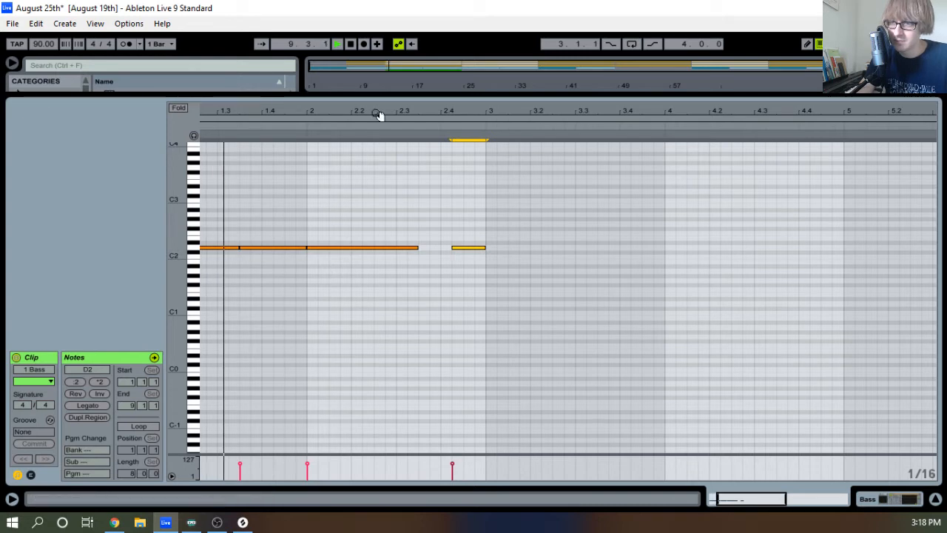
# Delete the D2 note at 1.3.3, lengthen the first note to 2.1.1, and play the pattern
pyautogui.moveTo(380, 114); pyautogui.dragTo(382, 90)
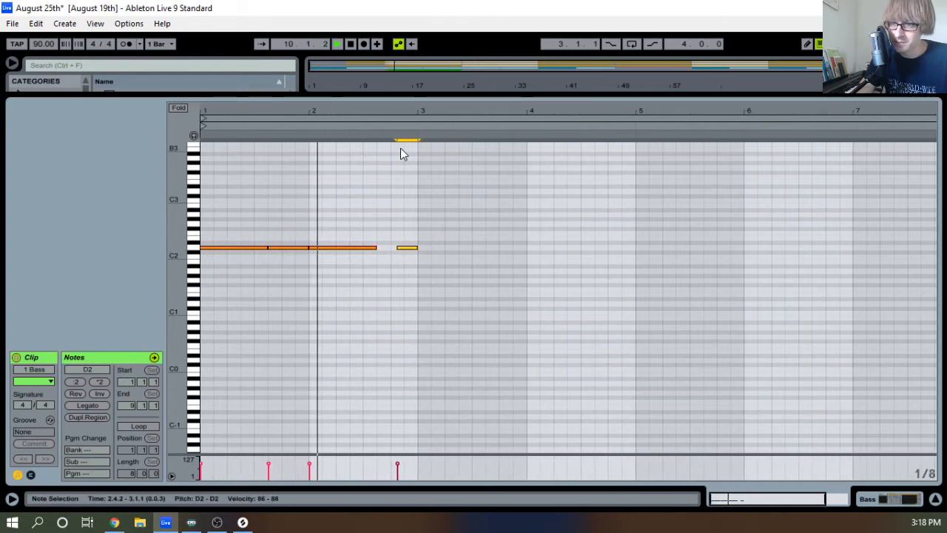
pyautogui.press('space')
pyautogui.click(285, 248)
pyautogui.press('Delete')
pyautogui.press('space')
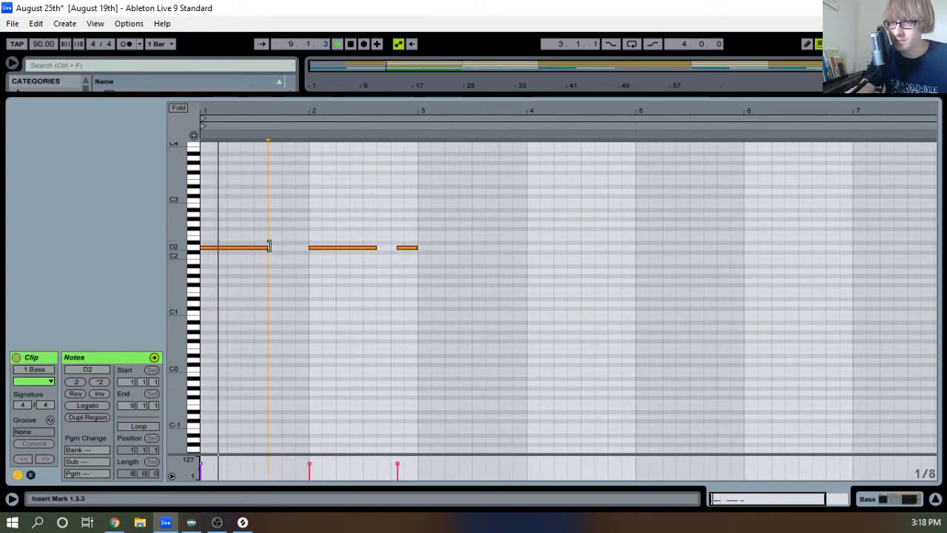
pyautogui.moveTo(269, 248); pyautogui.dragTo(308, 254)
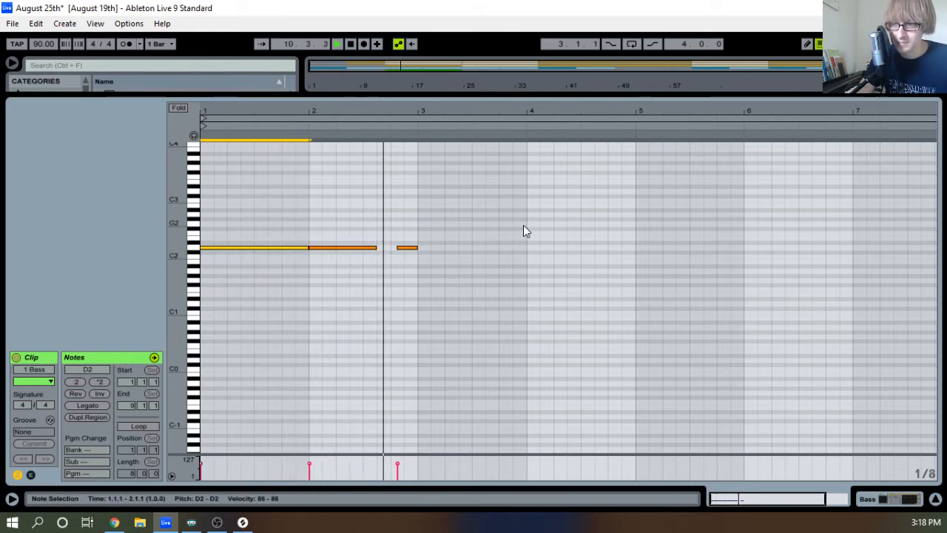
pyautogui.press('space')
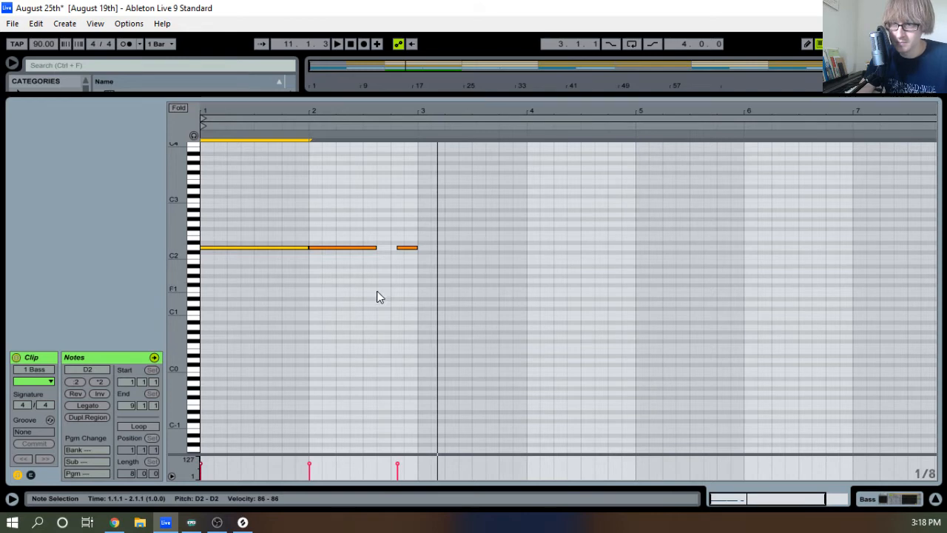
# Duplicate the two-bar D2 pattern to 3.1.1 and transpose the copy up to D#2
pyautogui.moveTo(377, 291); pyautogui.dragTo(432, 228)
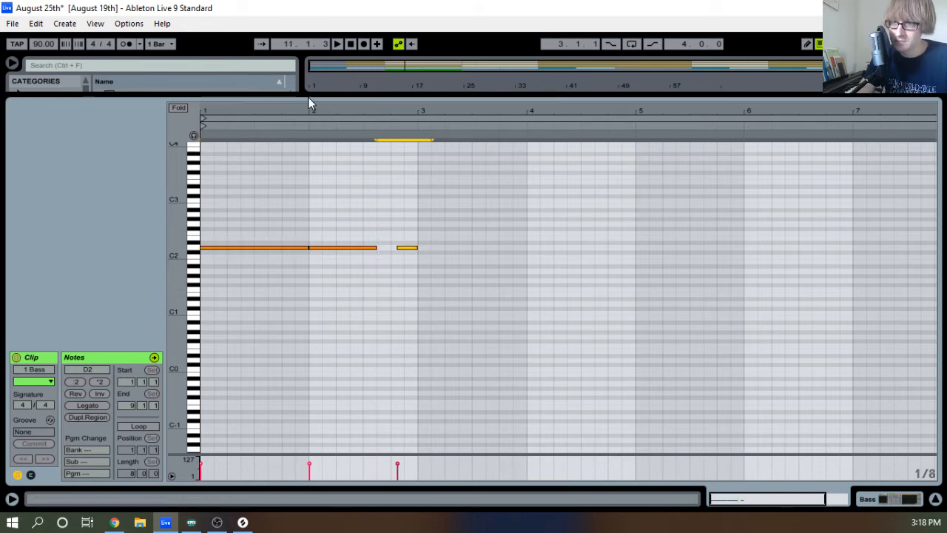
pyautogui.moveTo(311, 100); pyautogui.dragTo(311, 150)
pyautogui.moveTo(276, 263); pyautogui.dragTo(443, 317)
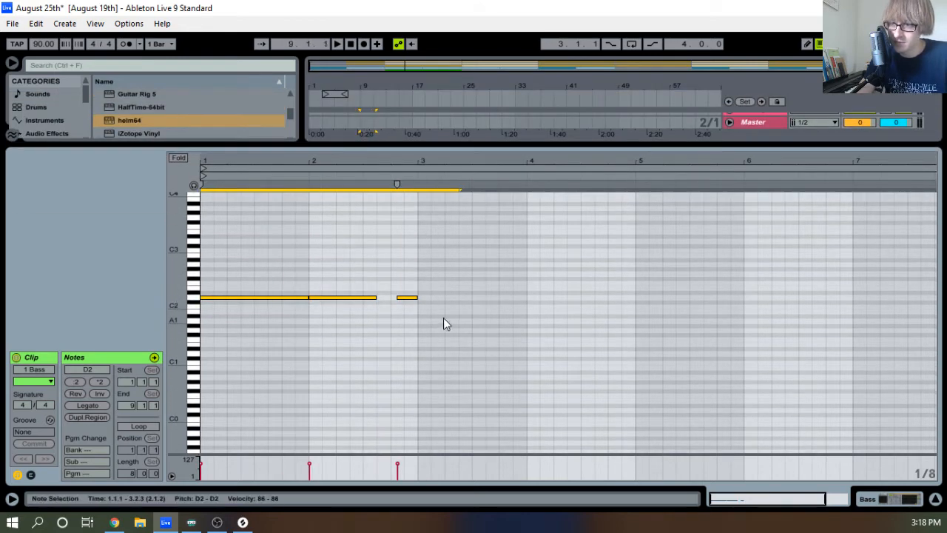
pyautogui.hotkey('ctrl', 'd')
pyautogui.press('Up')
pyautogui.press('Up')
pyautogui.press('Up')
pyautogui.press('Up')
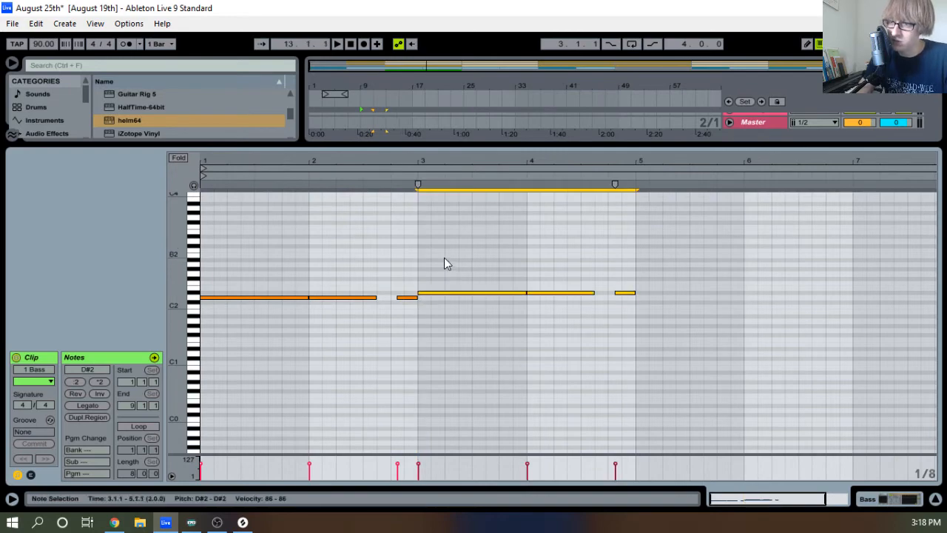
# Transpose the copied notes in bars 3 and 4 up to F#2 and play the pattern
pyautogui.press('space')
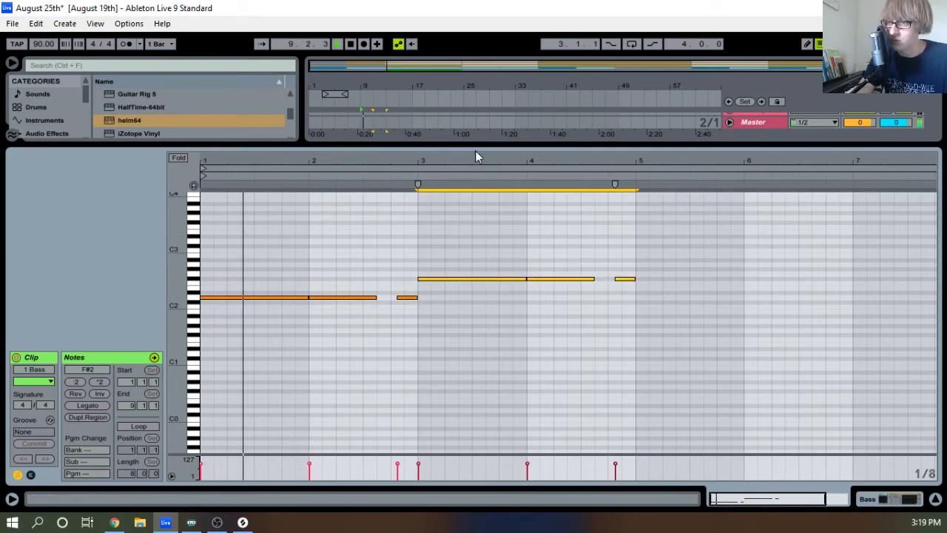
pyautogui.moveTo(475, 150); pyautogui.dragTo(498, 255)
pyautogui.press('Tab')
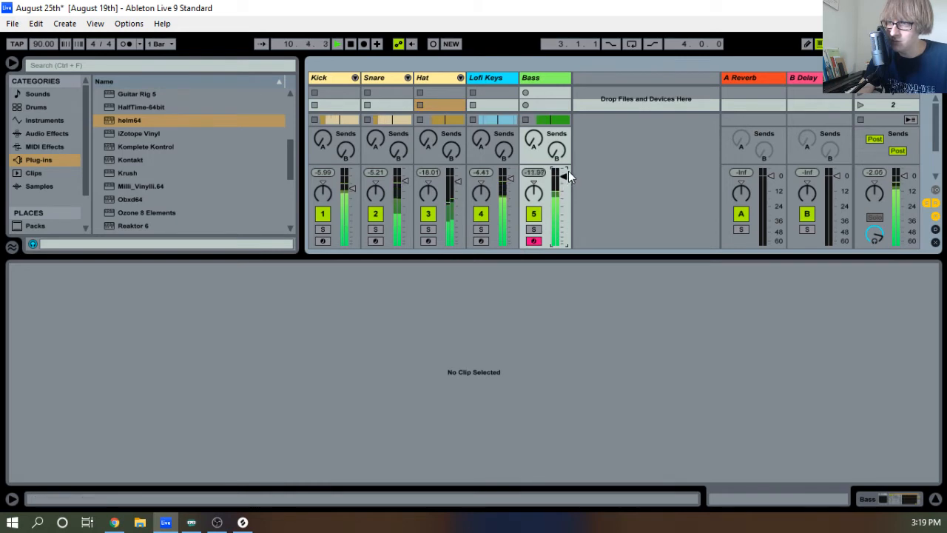
pyautogui.press('Tab')
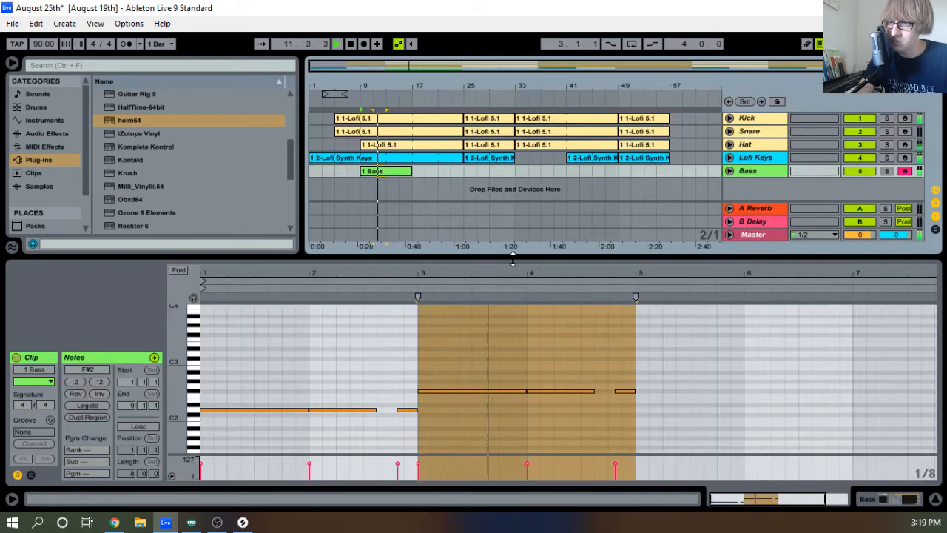
pyautogui.moveTo(508, 256); pyautogui.dragTo(507, 123)
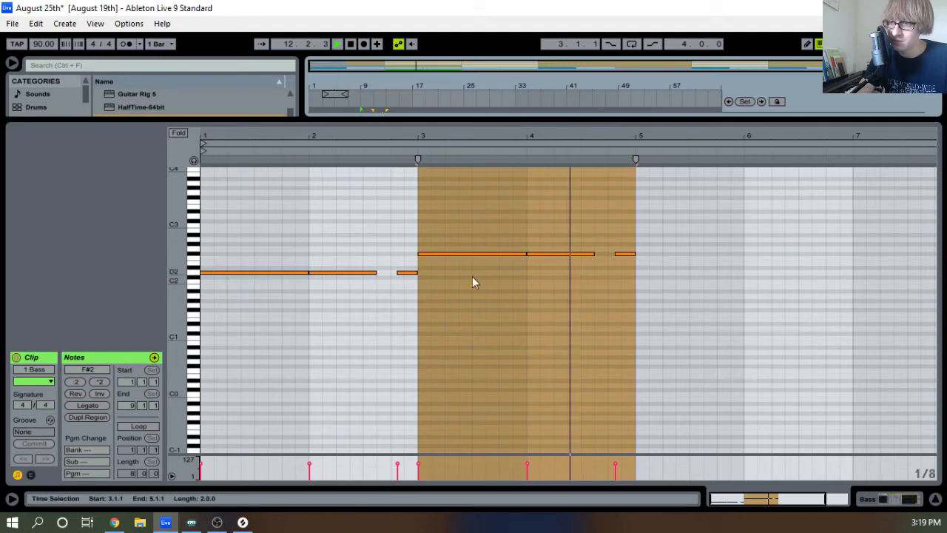
# Duplicate the whole four-bar pattern into bars 5 to 8 and play the result
pyautogui.moveTo(466, 285); pyautogui.dragTo(639, 239)
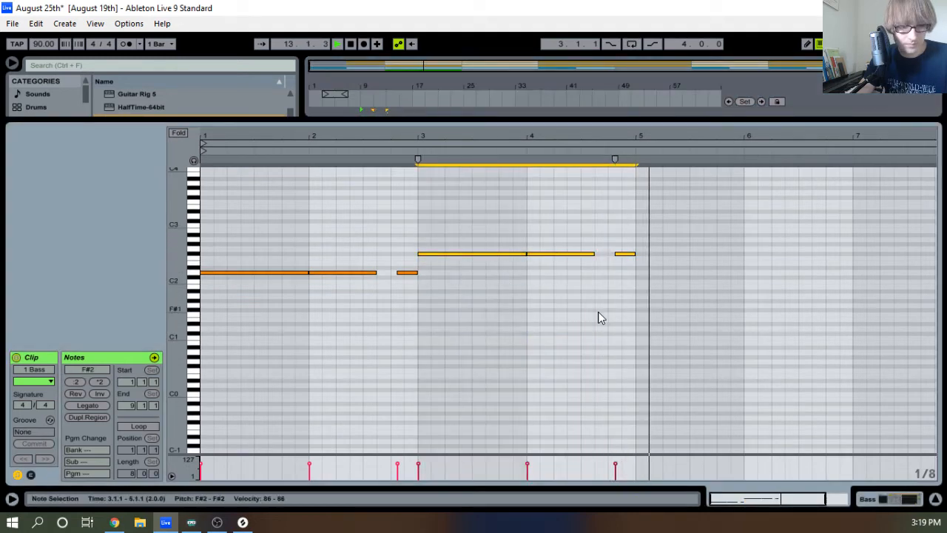
pyautogui.hotkey('ctrl', 'a')
pyautogui.hotkey('ctrl', 'd')
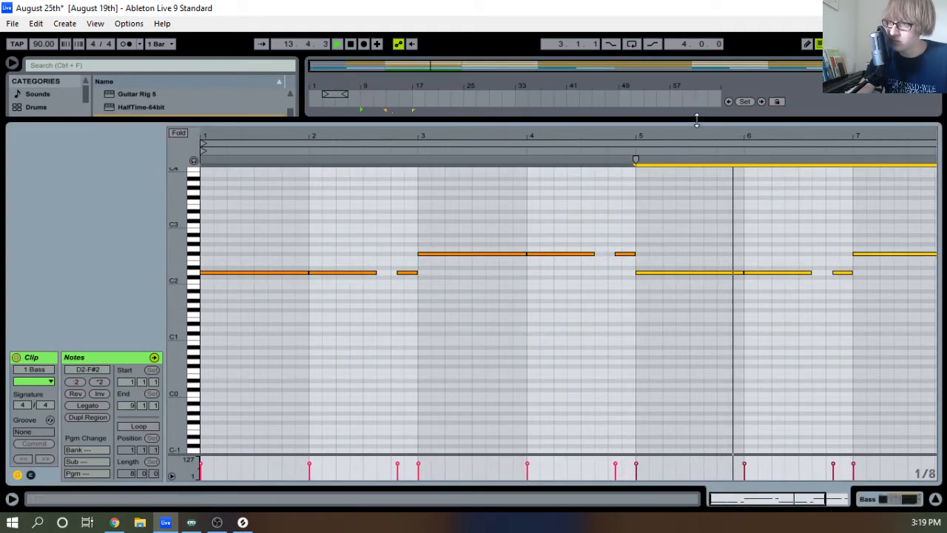
pyautogui.moveTo(697, 136); pyautogui.dragTo(623, 132)
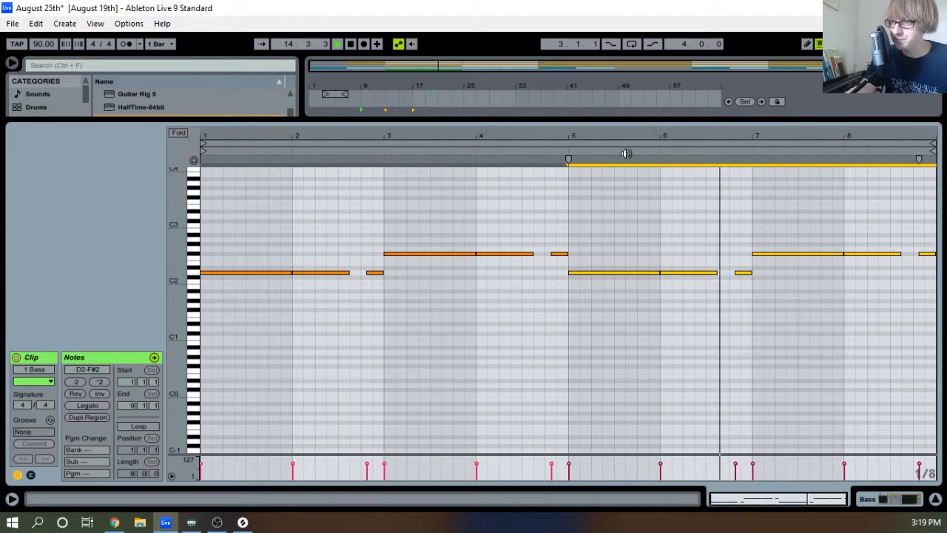
pyautogui.click(625, 160)
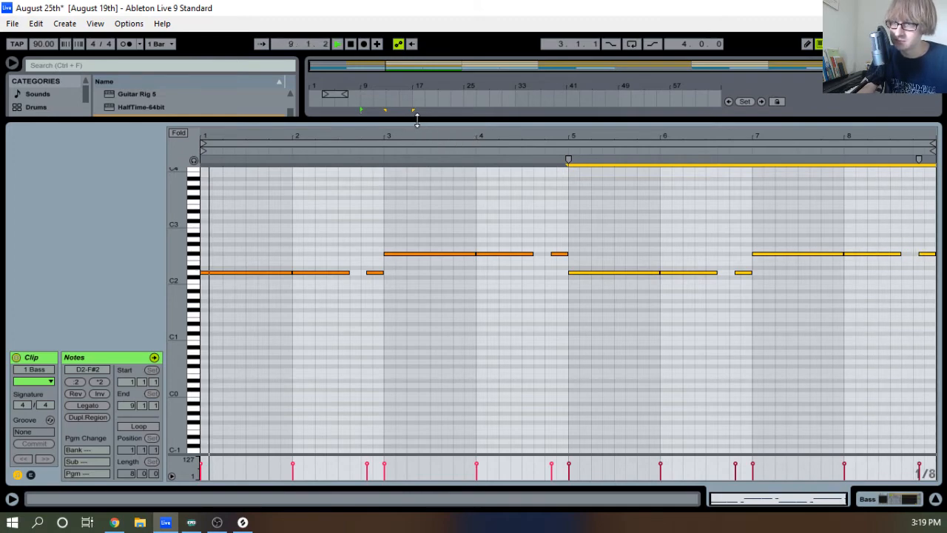
# Turn on looping for the Bass clip and extend it in the arrangement to bar 25
pyautogui.moveTo(416, 118); pyautogui.dragTo(436, 263)
pyautogui.moveTo(410, 170); pyautogui.dragTo(463, 175)
pyautogui.click(143, 427)
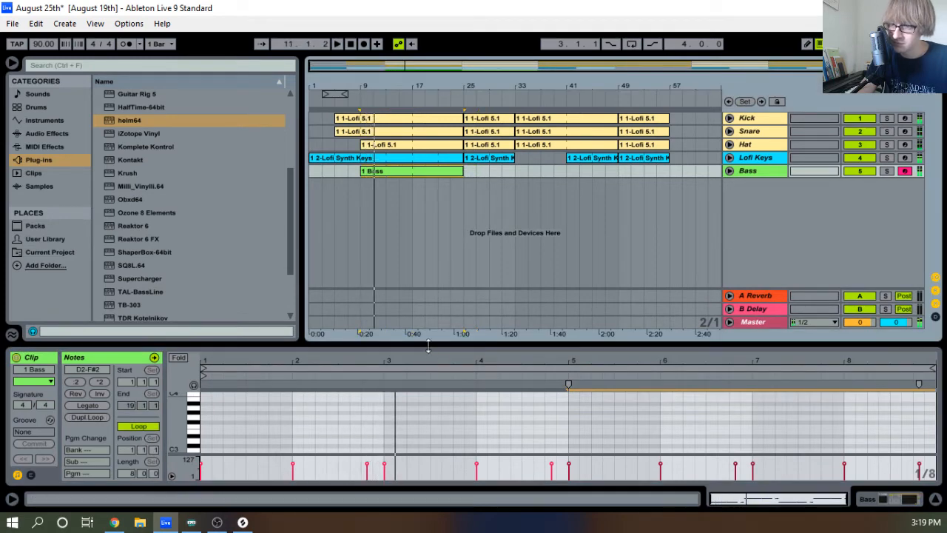
# Lower the short note at 2.4.2 to C#2 with note preview on, and play the change
pyautogui.moveTo(428, 345); pyautogui.dragTo(397, 116)
pyautogui.moveTo(388, 305); pyautogui.dragTo(400, 242)
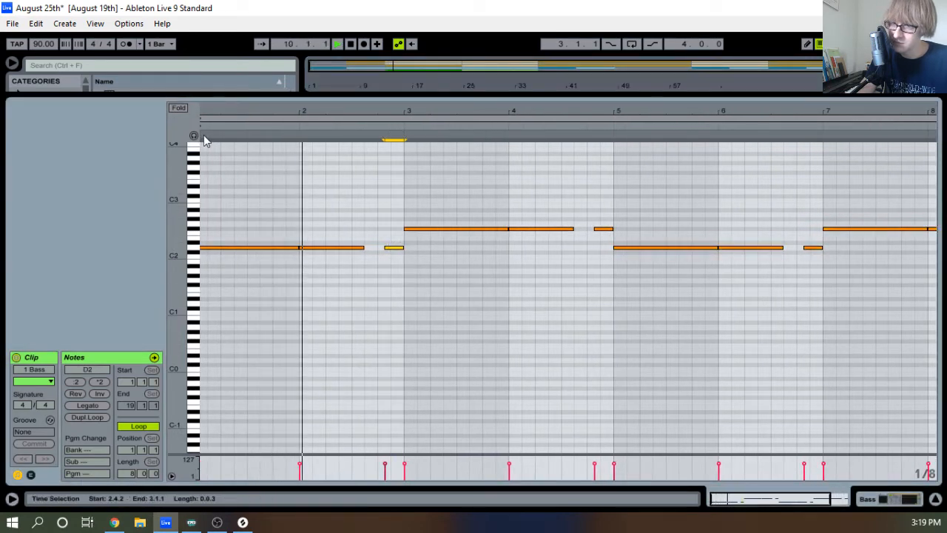
pyautogui.moveTo(362, 276); pyautogui.dragTo(364, 236)
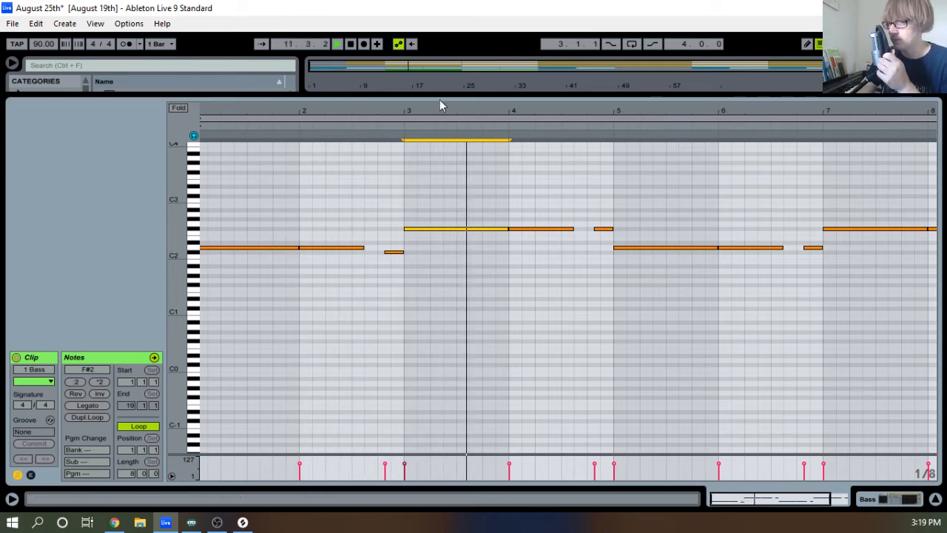
# Lower the two long F#2 notes in bars 3 and 4 by an octave to F#1 and play them
pyautogui.press('space')
pyautogui.moveTo(481, 271); pyautogui.dragTo(537, 198)
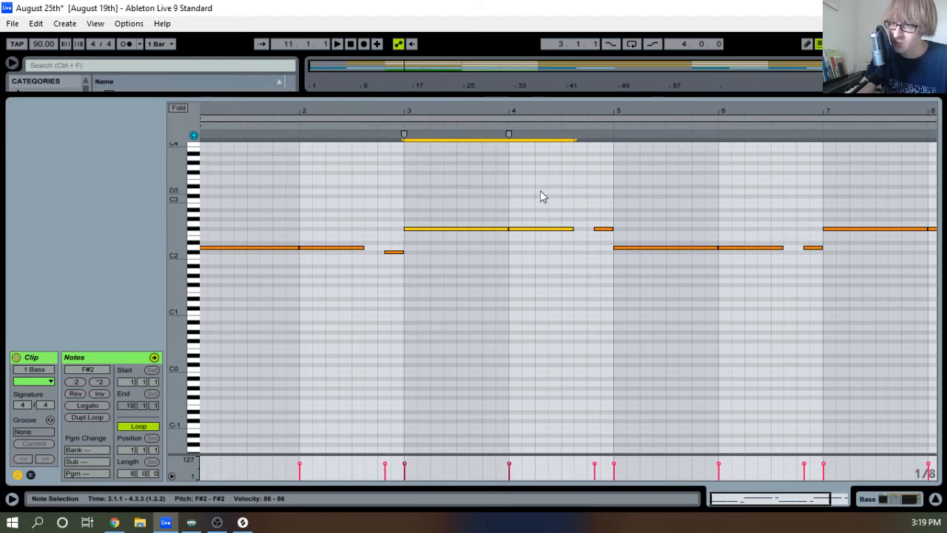
pyautogui.hotkey('shift', 'Down')
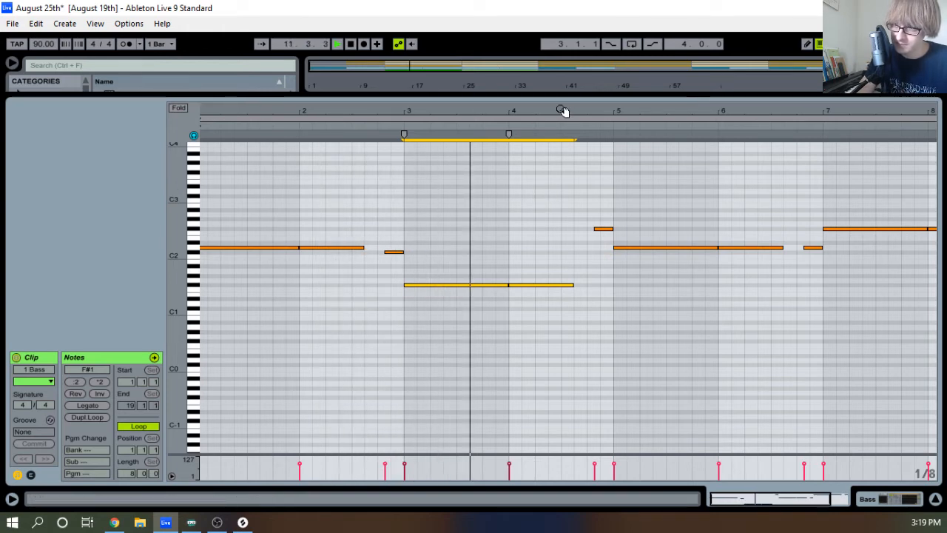
# Shorten the short note at the end of bar 4 to start at 4.4.3, move it to C#2, and play the line
pyautogui.moveTo(560, 110); pyautogui.dragTo(560, 130)
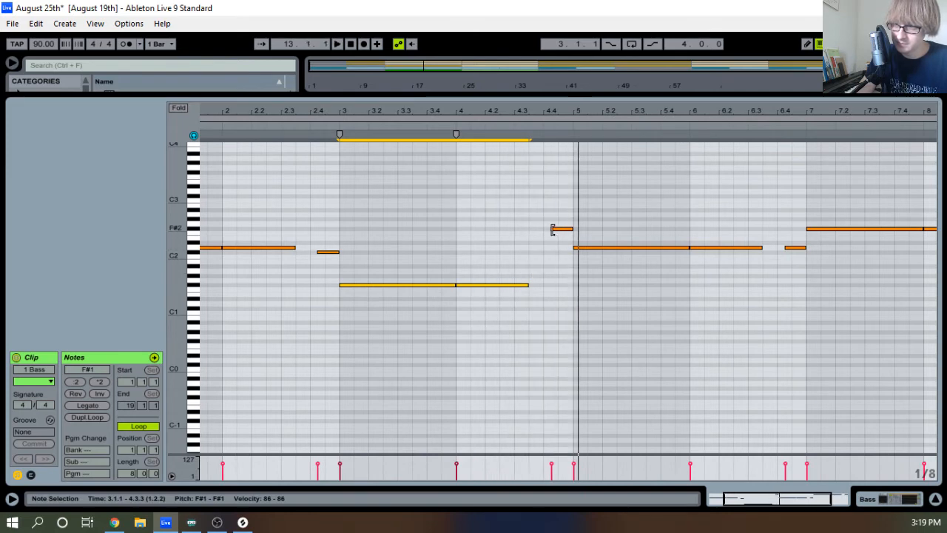
pyautogui.moveTo(552, 230); pyautogui.dragTo(560, 231)
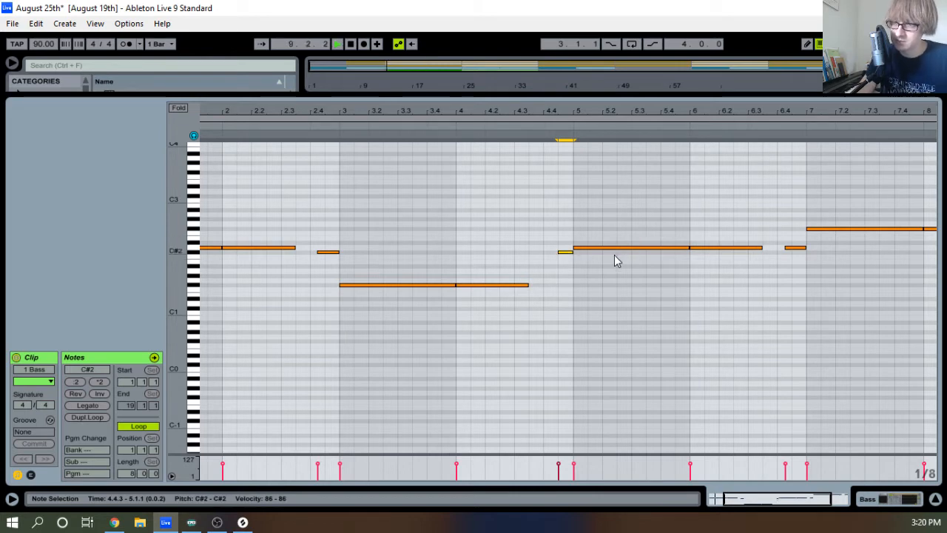
pyautogui.moveTo(608, 110); pyautogui.dragTo(608, 85)
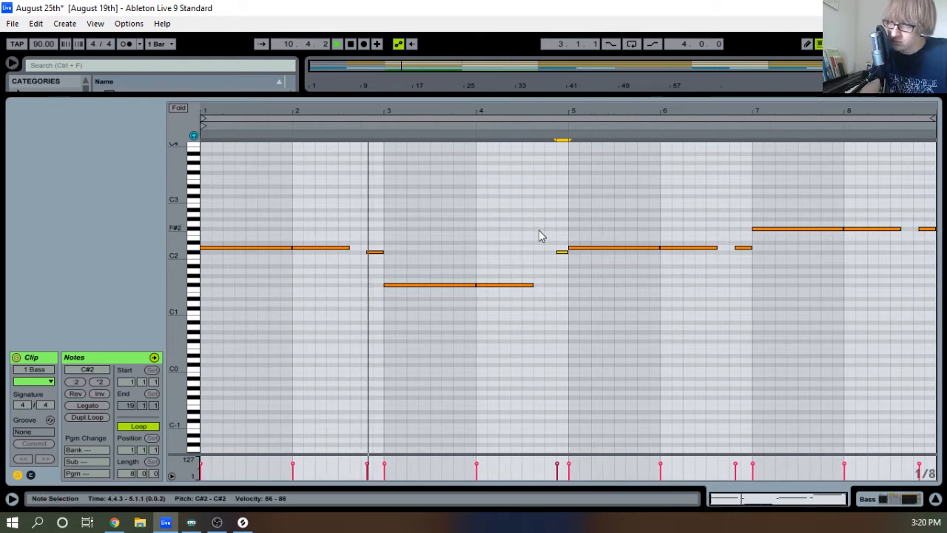
# Lower the short D2 note at the end of bar 6 to C#2 and play the transition into bar 7
pyautogui.moveTo(579, 109); pyautogui.dragTo(567, 111)
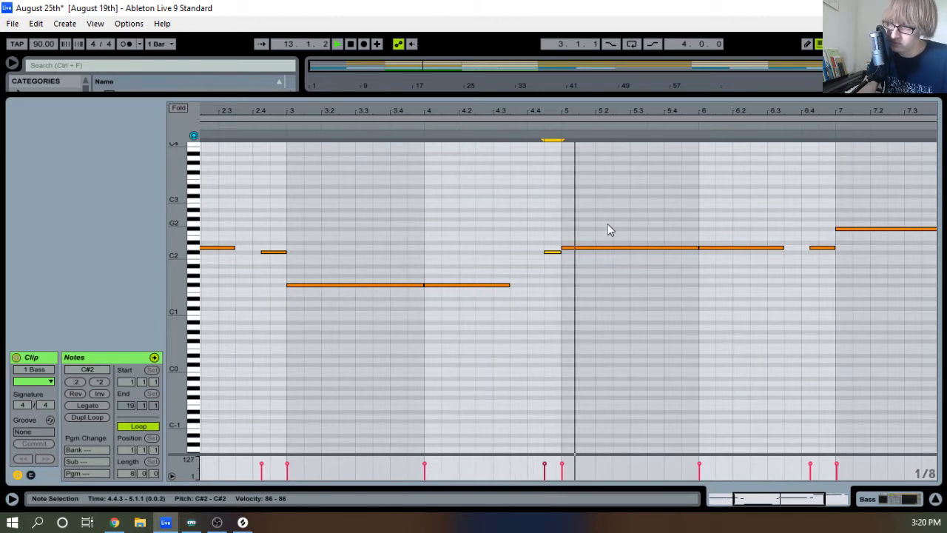
pyautogui.moveTo(673, 111); pyautogui.dragTo(504, 113)
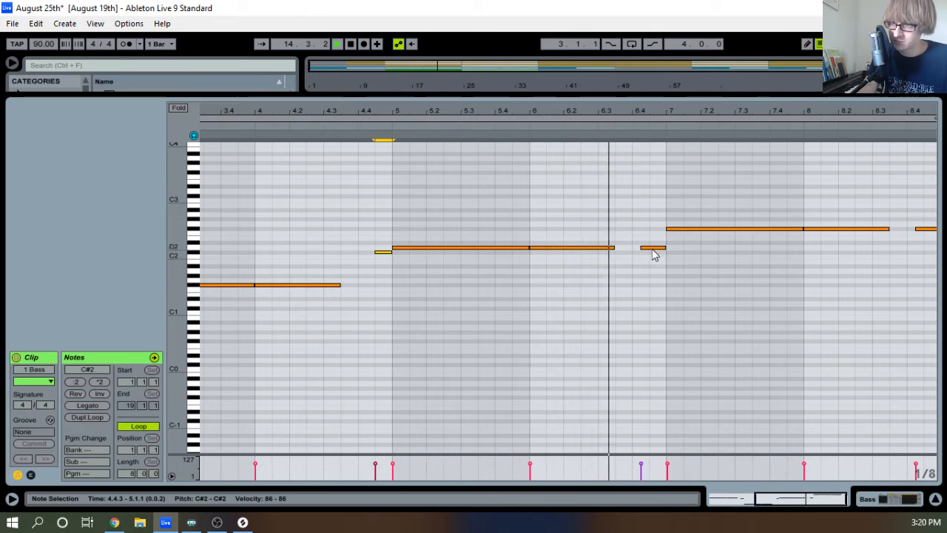
pyautogui.moveTo(644, 112); pyautogui.dragTo(598, 139)
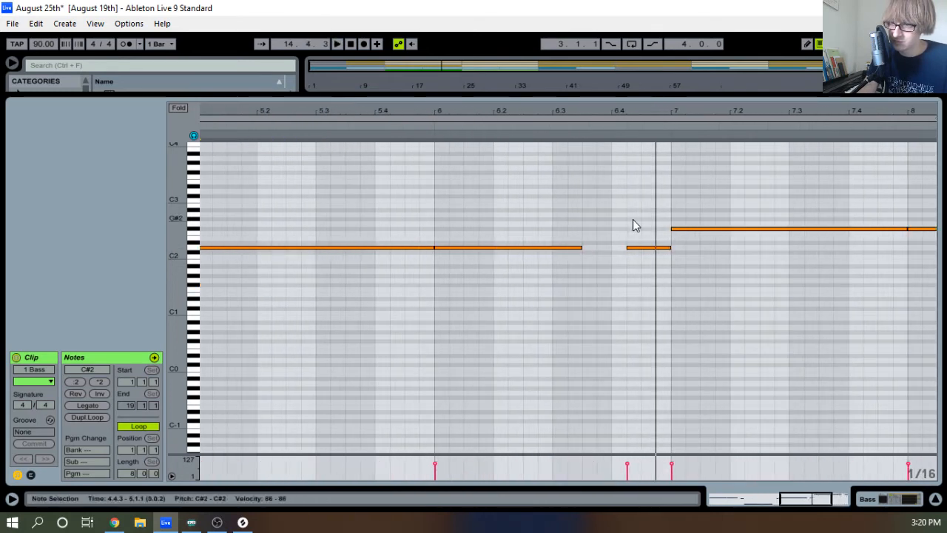
pyautogui.press('space')
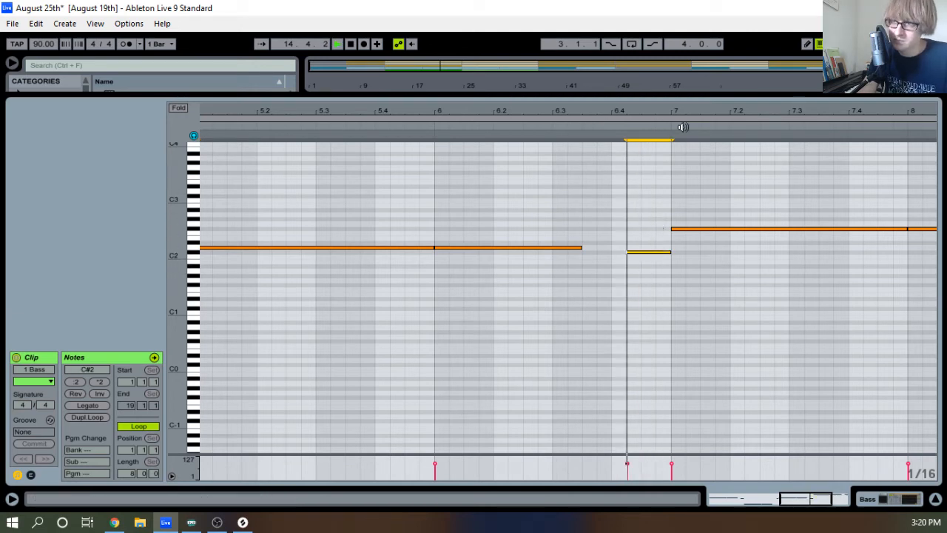
# Shorten the last note of bar 8 to start at 8.4.3, lower it to C#2, and play the ending
pyautogui.moveTo(703, 111); pyautogui.dragTo(743, 113)
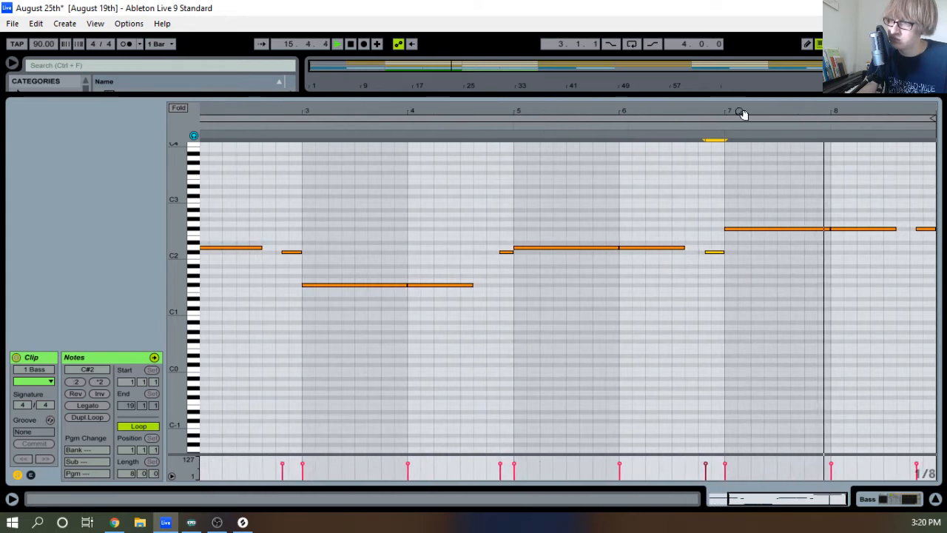
pyautogui.click(929, 254)
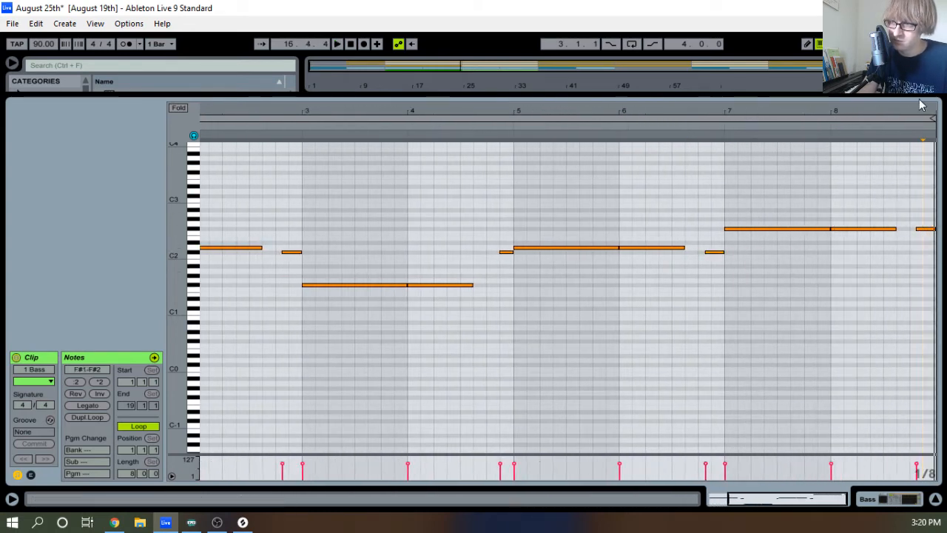
pyautogui.moveTo(914, 111); pyautogui.dragTo(911, 136)
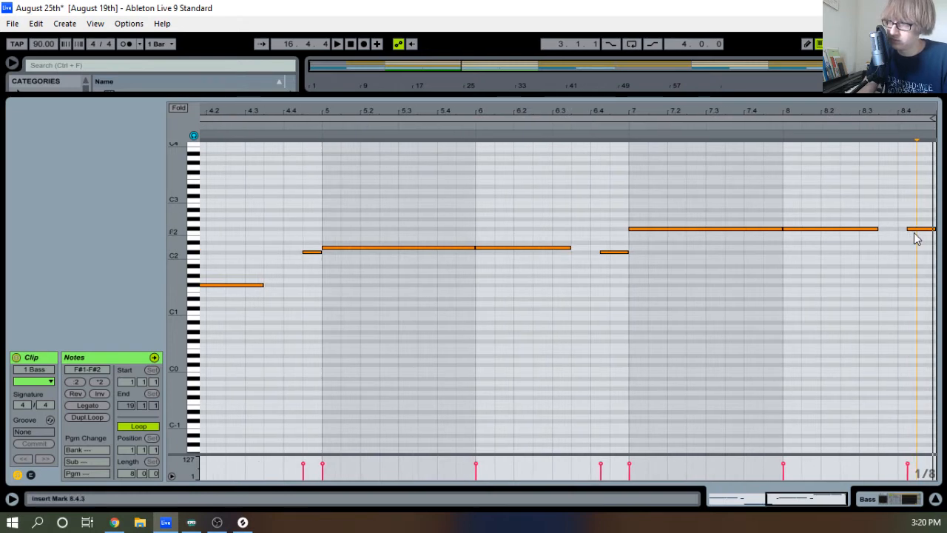
pyautogui.moveTo(909, 230); pyautogui.dragTo(922, 230)
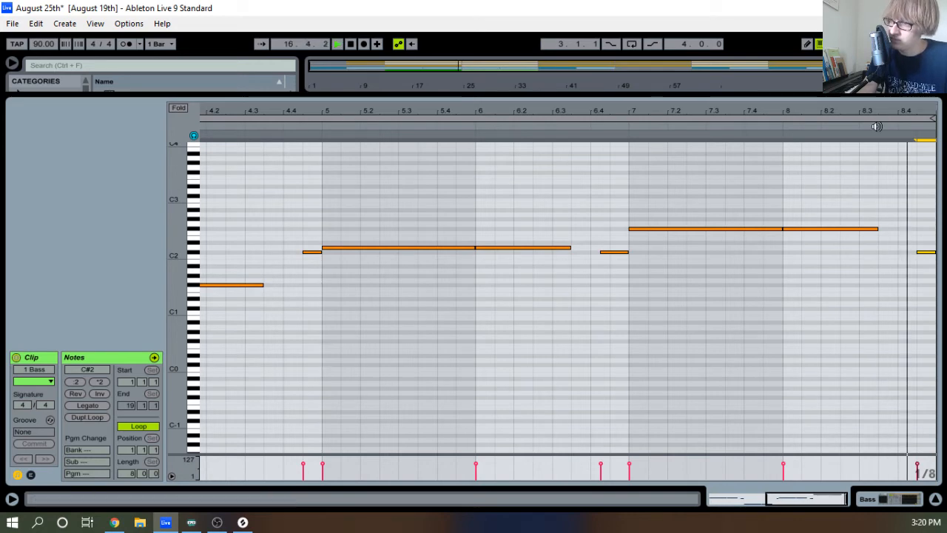
pyautogui.moveTo(892, 113); pyautogui.dragTo(858, 86)
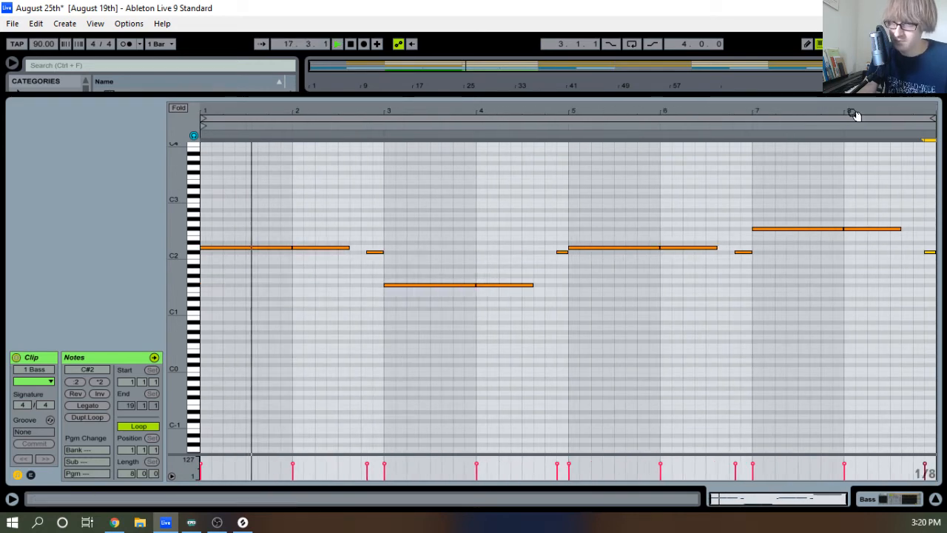
# Raise the two long F#1 notes in bars 3 and 4 by an octave to F#2 and play the line
pyautogui.moveTo(473, 94); pyautogui.dragTo(411, 349)
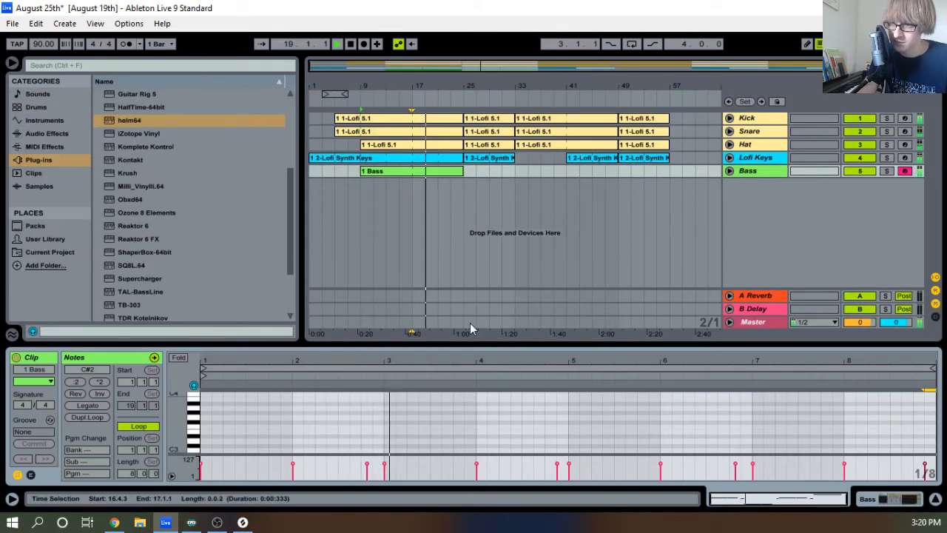
pyautogui.moveTo(460, 342); pyautogui.dragTo(542, 75)
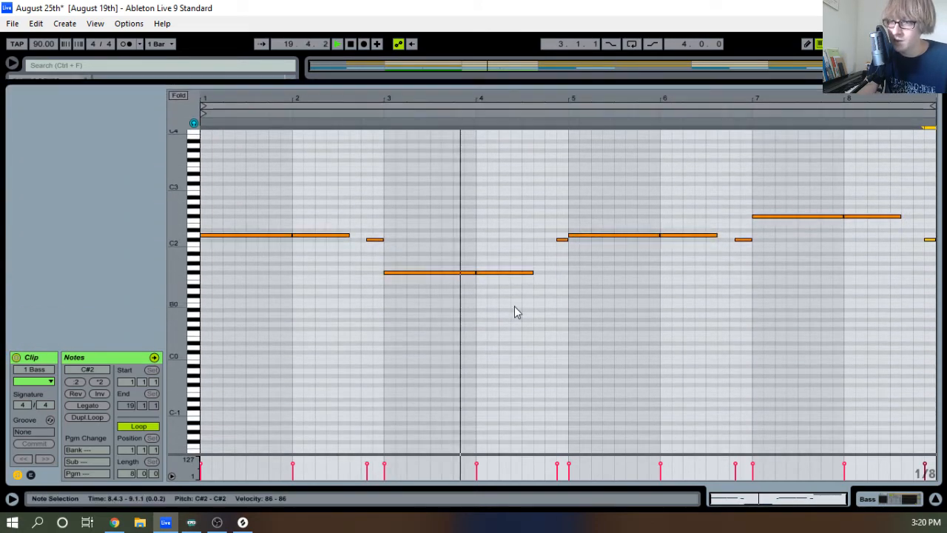
pyautogui.press('space')
pyautogui.moveTo(453, 299); pyautogui.dragTo(523, 265)
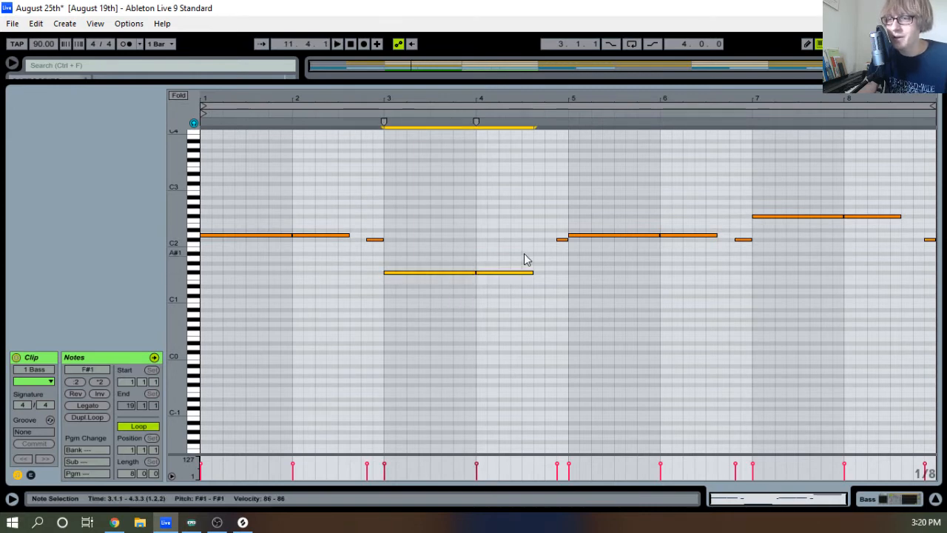
pyautogui.hotkey('shift', 'Up')
pyautogui.press('space')
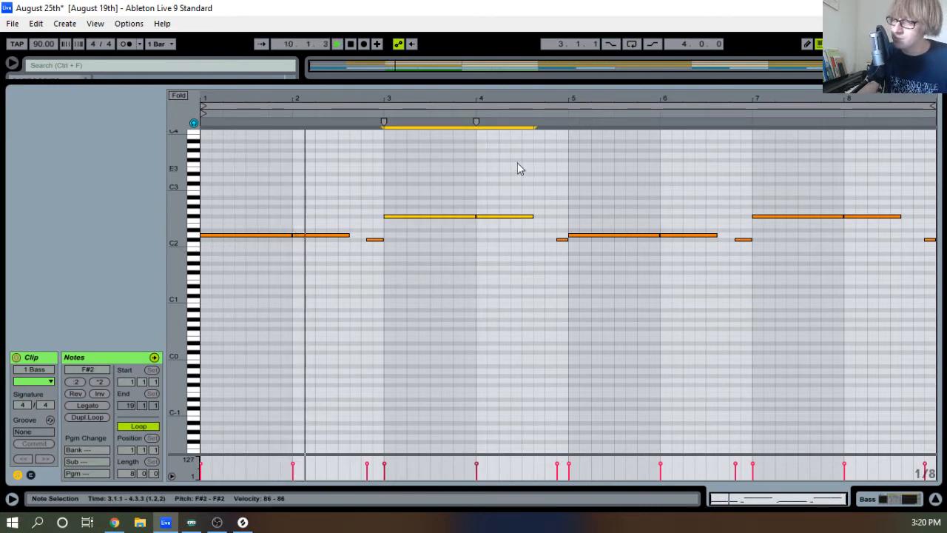
# Insert an EQ Eight audio effect on the Bass track between helm64 and the Compressor
pyautogui.moveTo(505, 85); pyautogui.dragTo(458, 308)
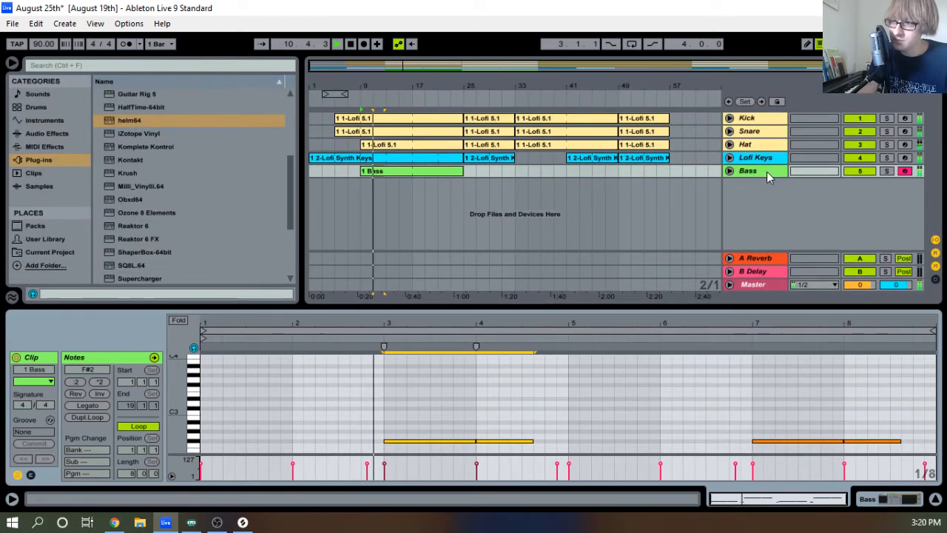
pyautogui.click(766, 170)
pyautogui.scroll(5, 118, 226)
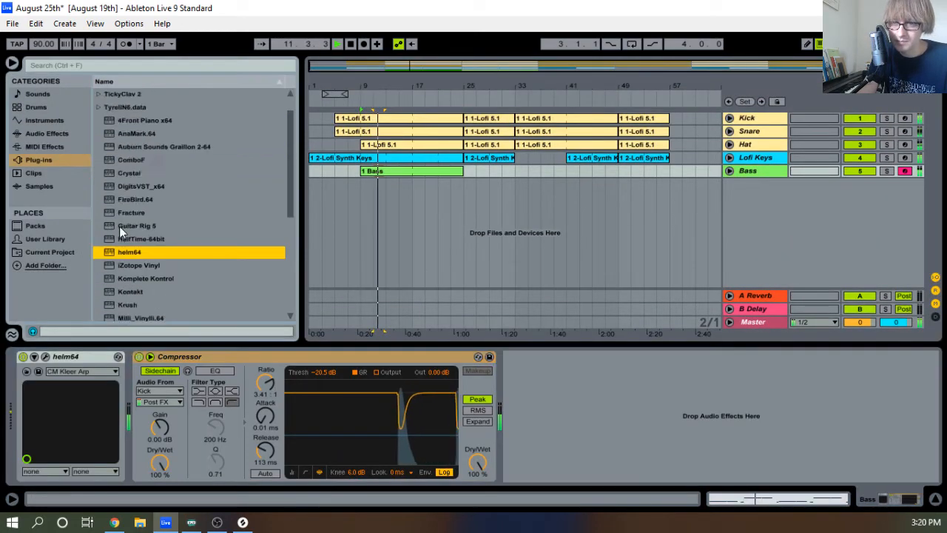
pyautogui.click(54, 134)
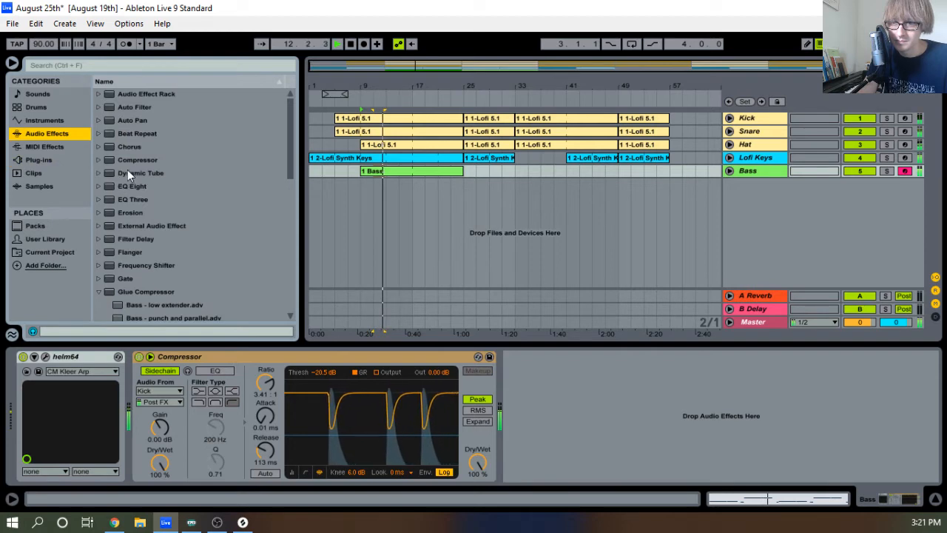
pyautogui.moveTo(132, 160)
pyautogui.mouseDown()
pyautogui.moveTo(121, 384)
pyautogui.moveTo(134, 166)
pyautogui.mouseUp()
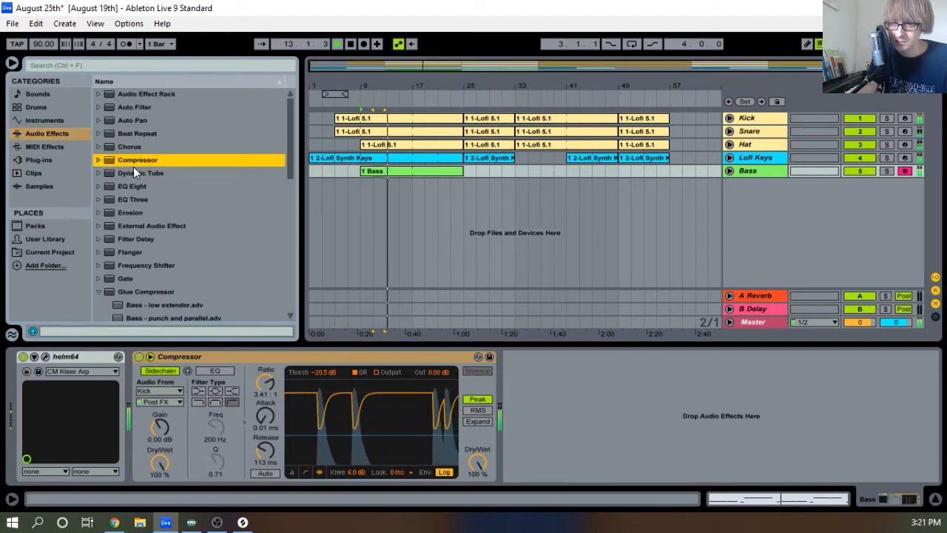
pyautogui.scroll(-1, 162, 205)
pyautogui.click(97, 252)
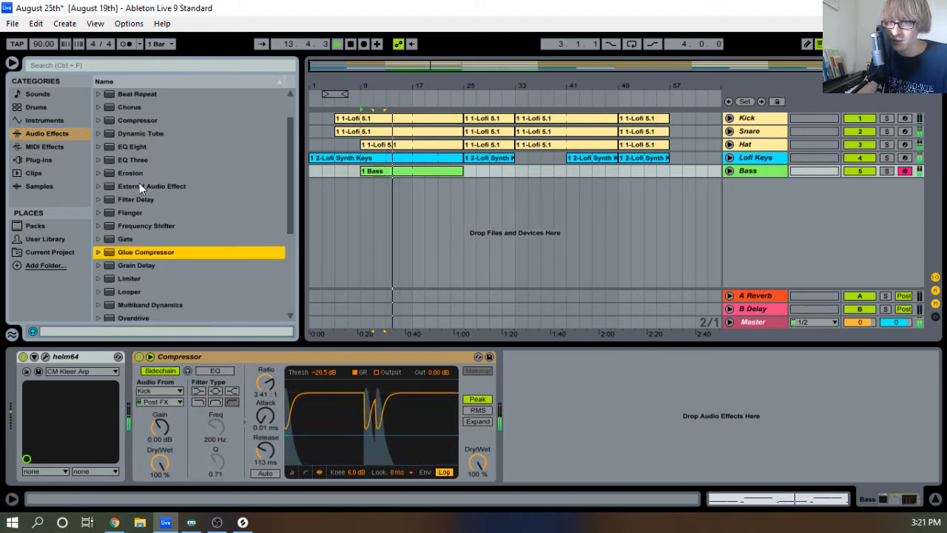
pyautogui.moveTo(145, 148); pyautogui.dragTo(124, 378)
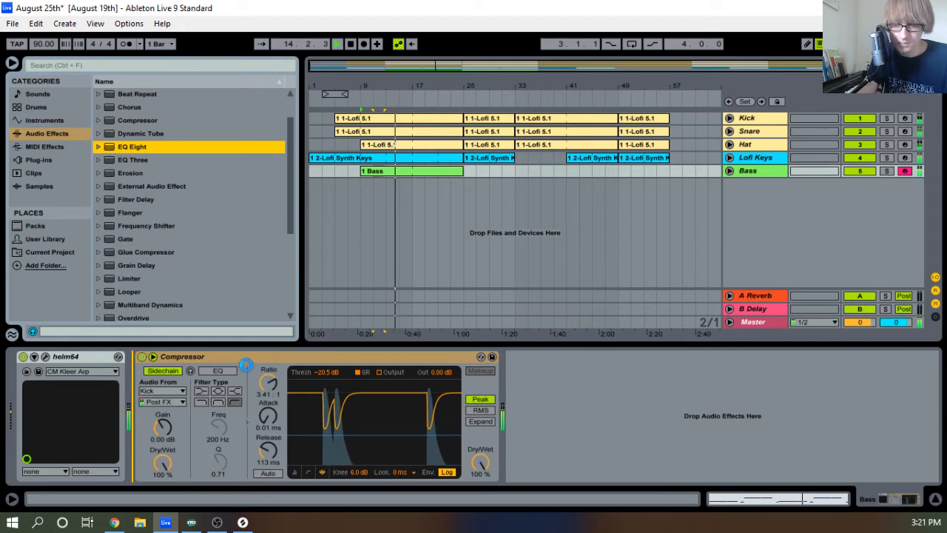
# Try the low-pass filter type in the sidechain EQ of the Bass track's Compressor during playback
pyautogui.moveTo(279, 394); pyautogui.dragTo(307, 422)
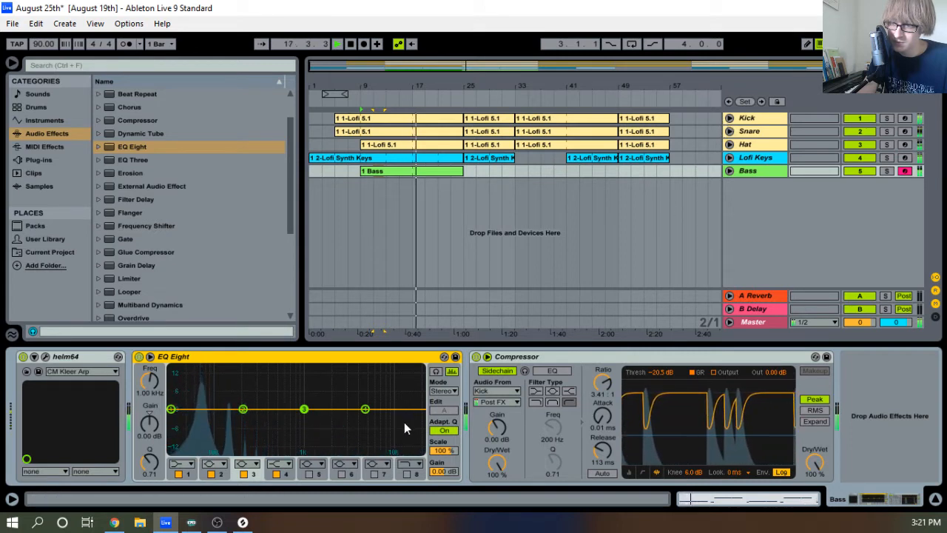
pyautogui.click(548, 372)
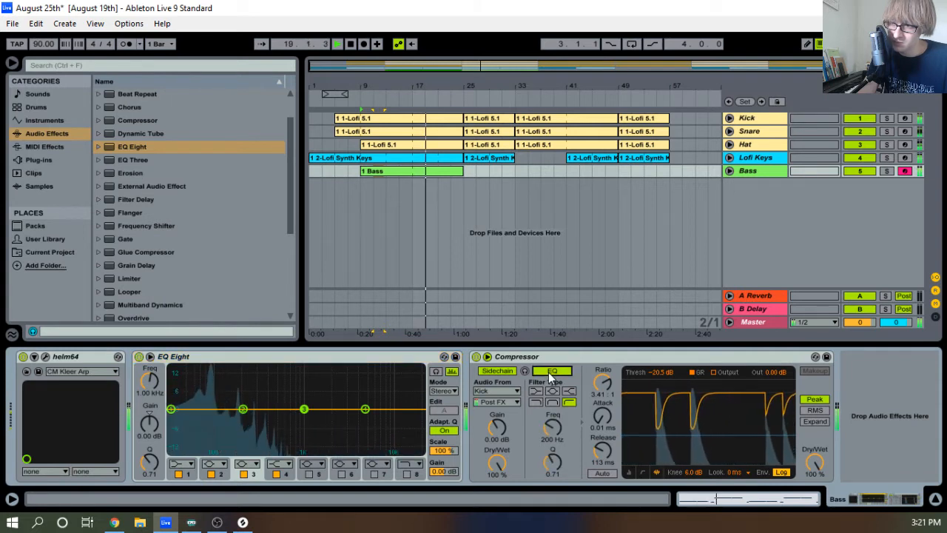
pyautogui.click(535, 403)
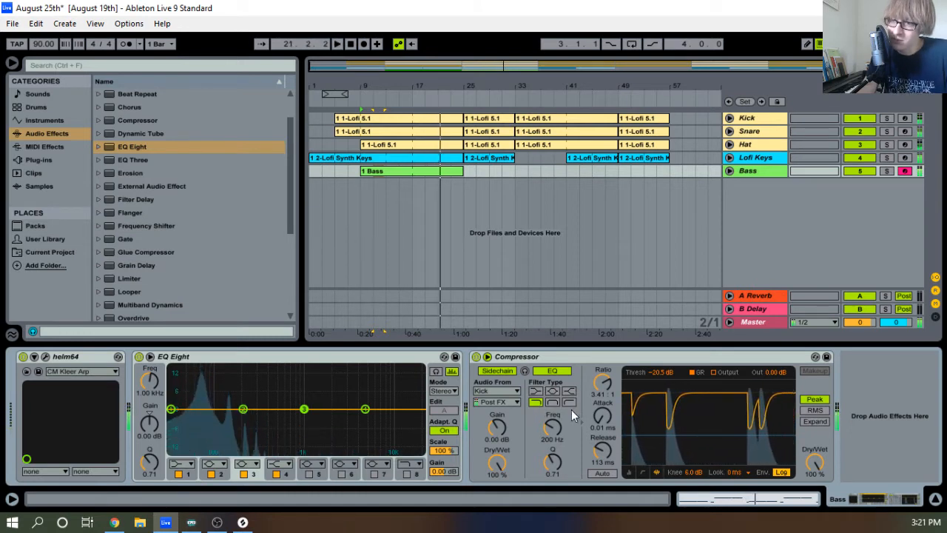
pyautogui.click(556, 371)
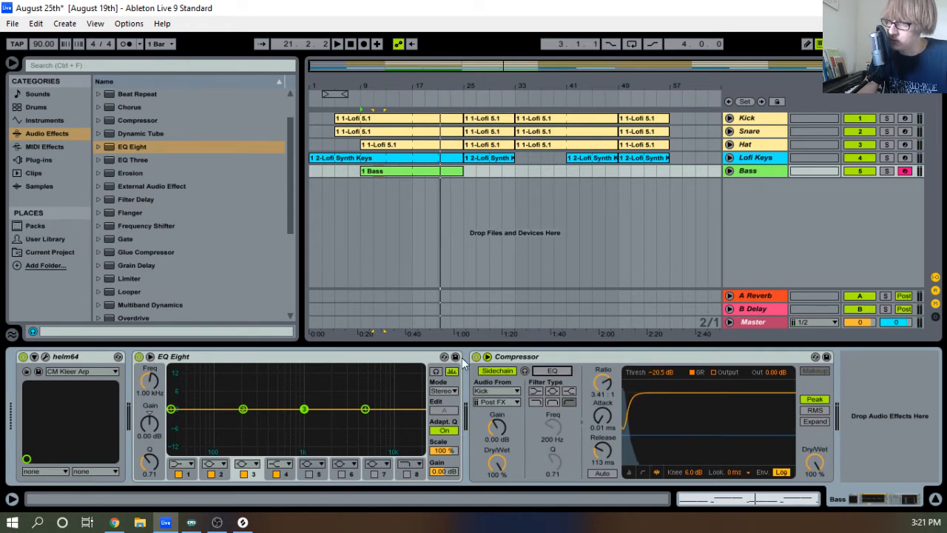
pyautogui.click(488, 356)
pyautogui.click(487, 356)
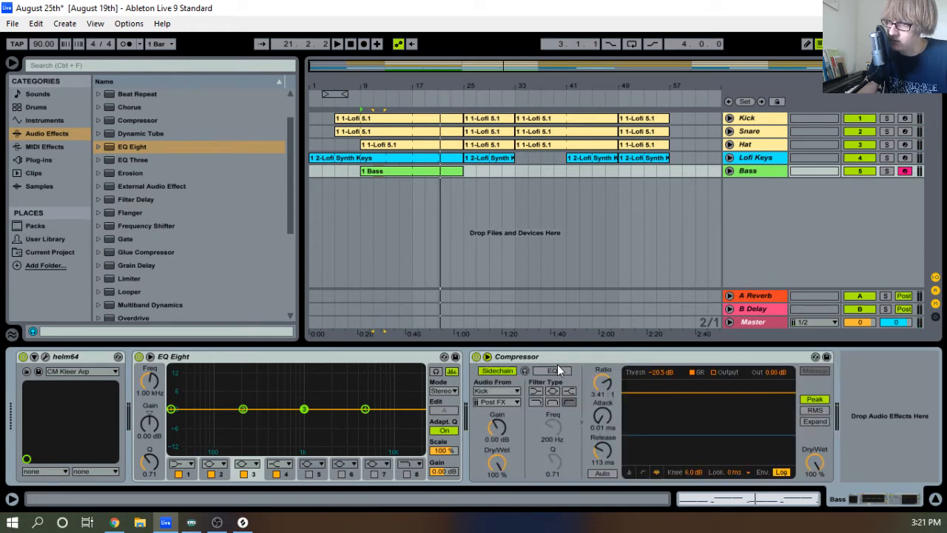
# Play the beat with the Bass Compressor's sidechain EQ off and on, and leave the EQ enabled with the high-pass filter
pyautogui.press('space')
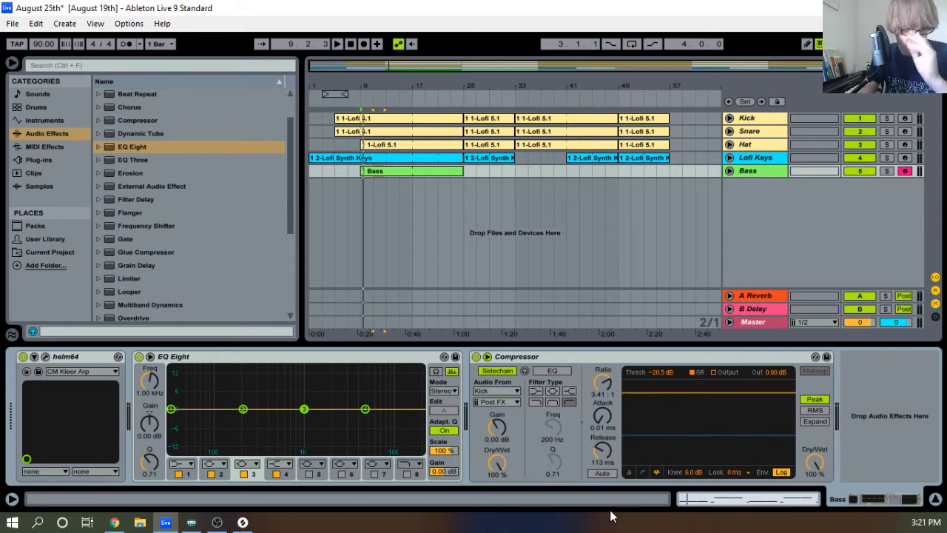
pyautogui.press('space')
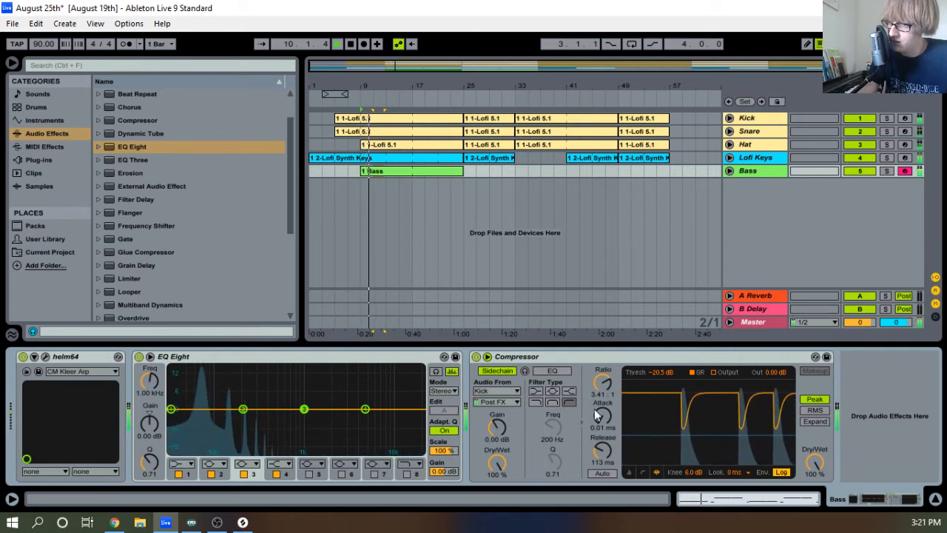
pyautogui.click(557, 372)
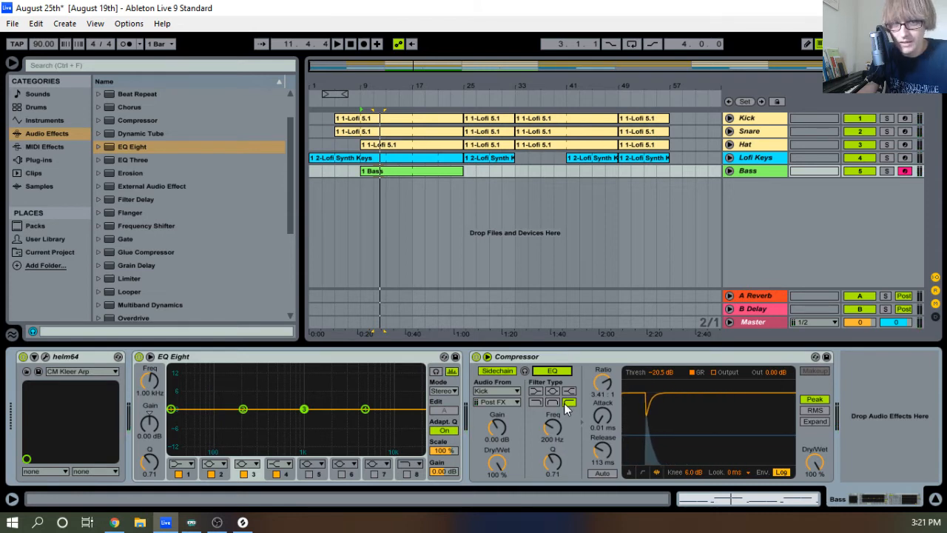
pyautogui.press('space')
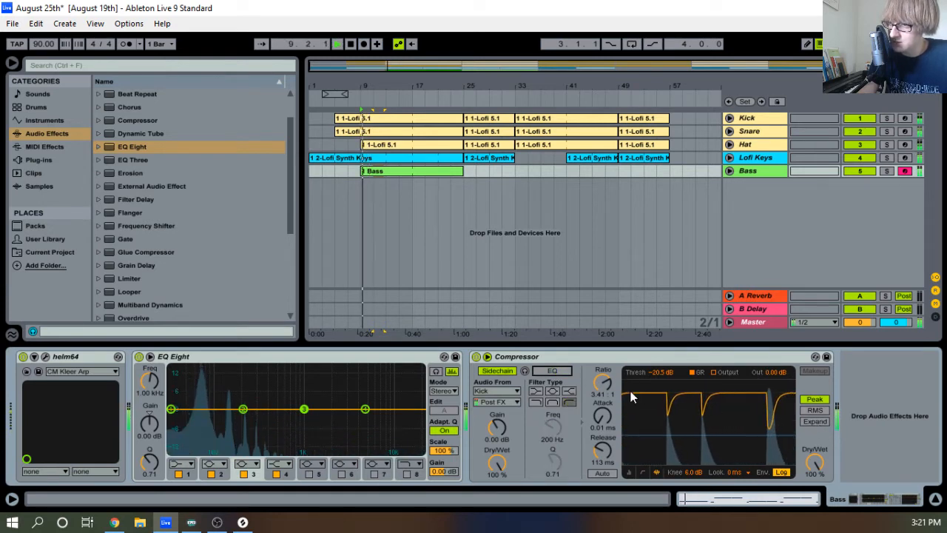
pyautogui.click(551, 370)
pyautogui.click(551, 370)
# Set the Bass Compressor's threshold to -28.0 dB while auditioning the bass soloed and in the full mix
pyautogui.moveTo(655, 371); pyautogui.dragTo(655, 400)
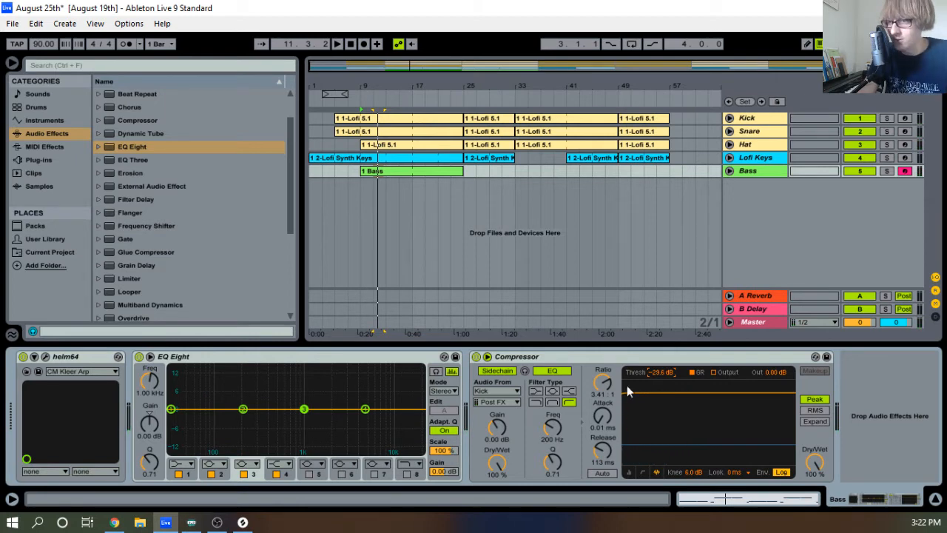
pyautogui.press('space')
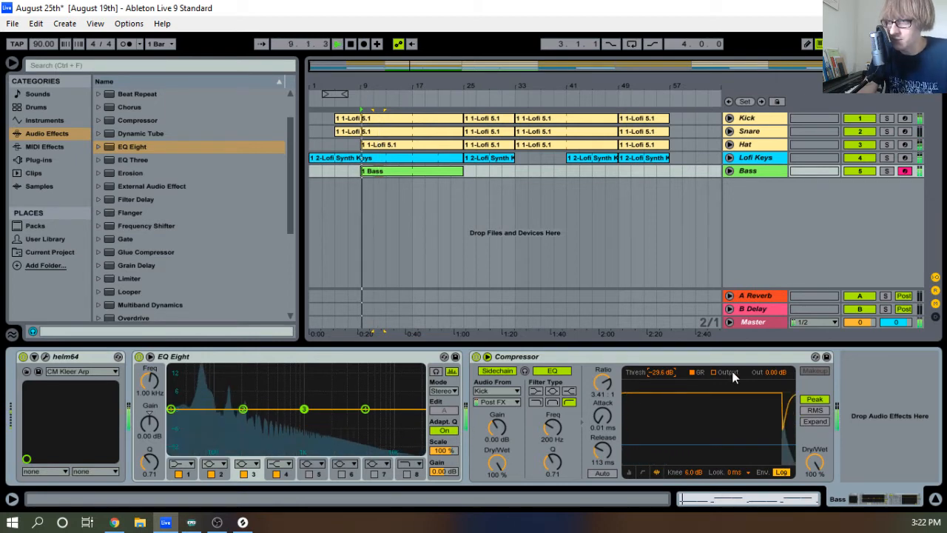
pyautogui.click(888, 171)
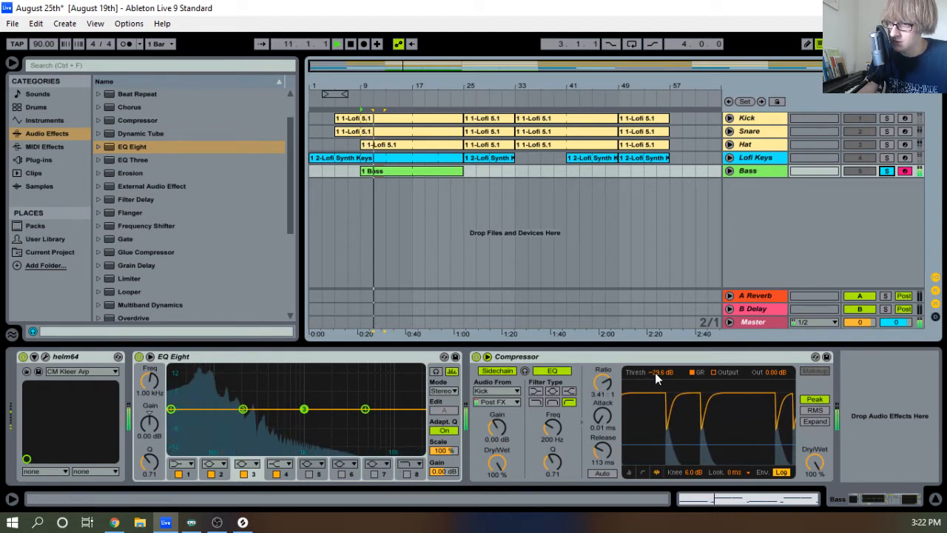
pyautogui.moveTo(655, 372); pyautogui.dragTo(655, 387)
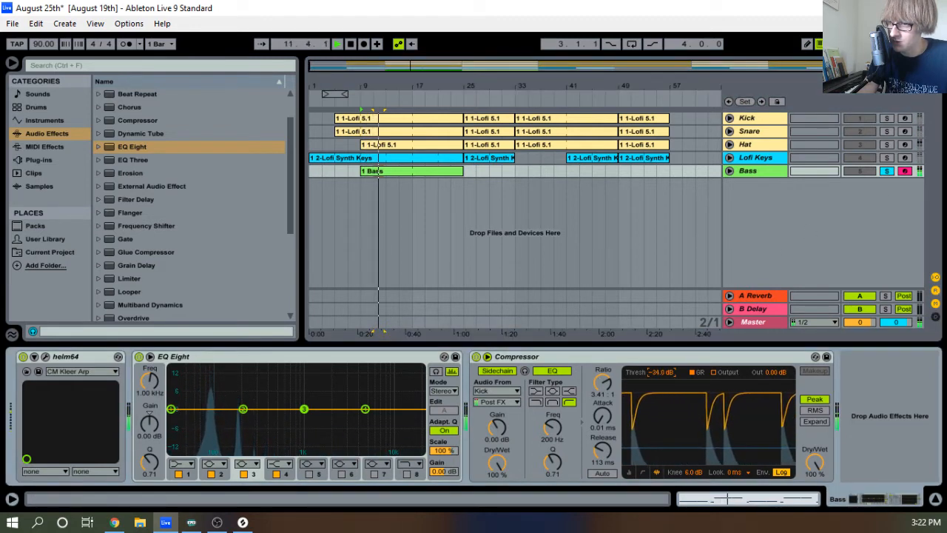
pyautogui.click(886, 170)
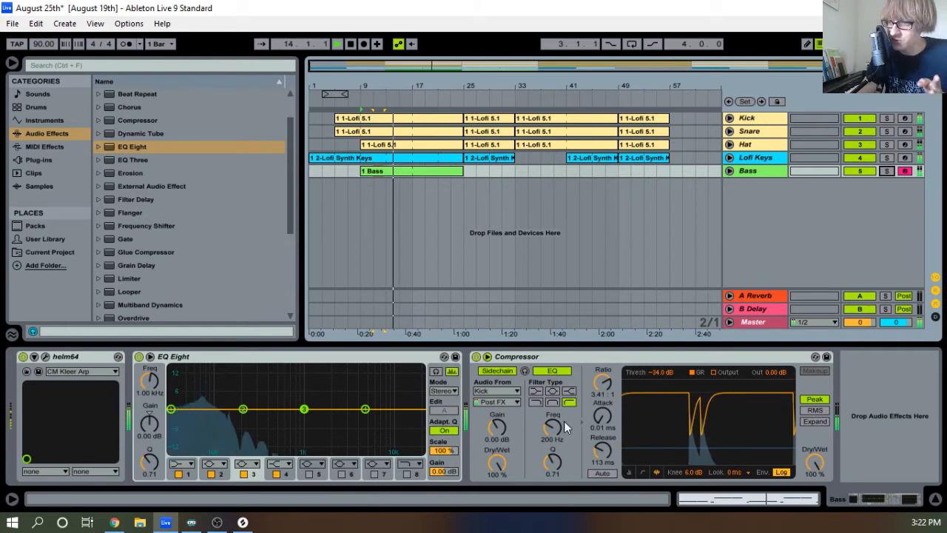
pyautogui.moveTo(665, 375); pyautogui.dragTo(665, 362)
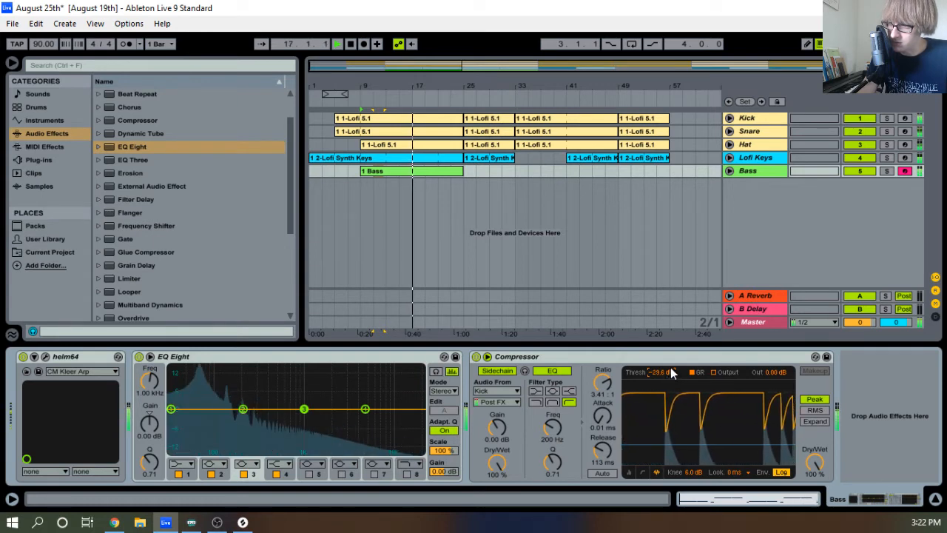
pyautogui.moveTo(667, 374); pyautogui.dragTo(667, 367)
pyautogui.click(667, 358)
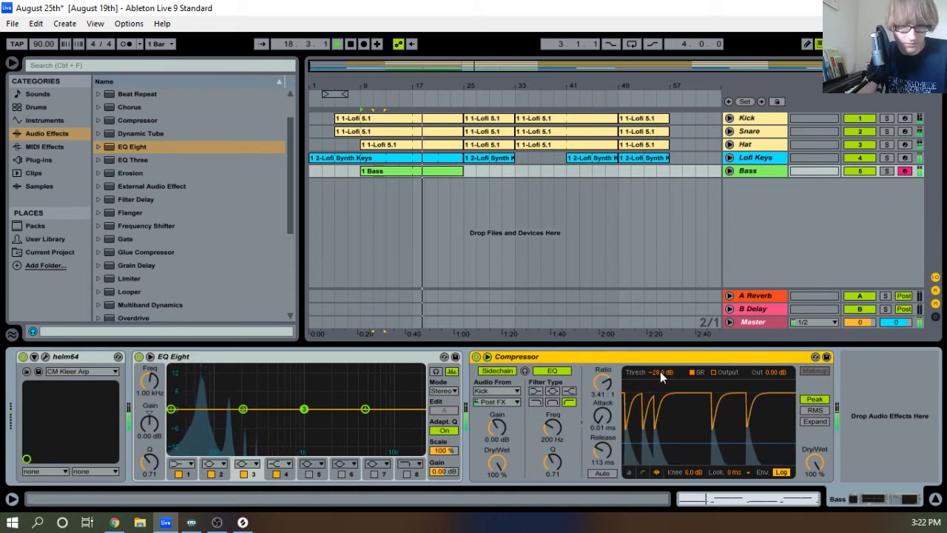
# Try to remove the old Compressor from the Lofi Keys track
pyautogui.click(749, 158)
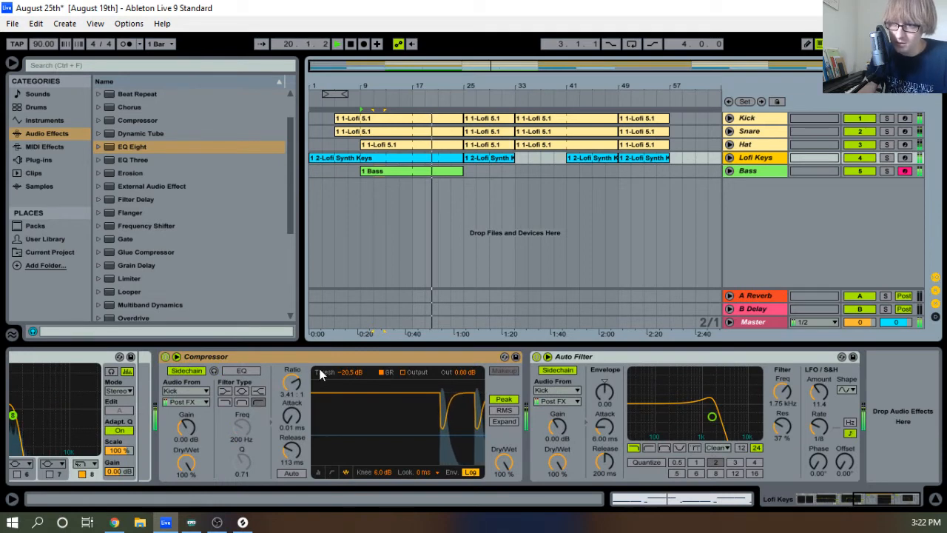
pyautogui.press('space')
pyautogui.press('Delete')
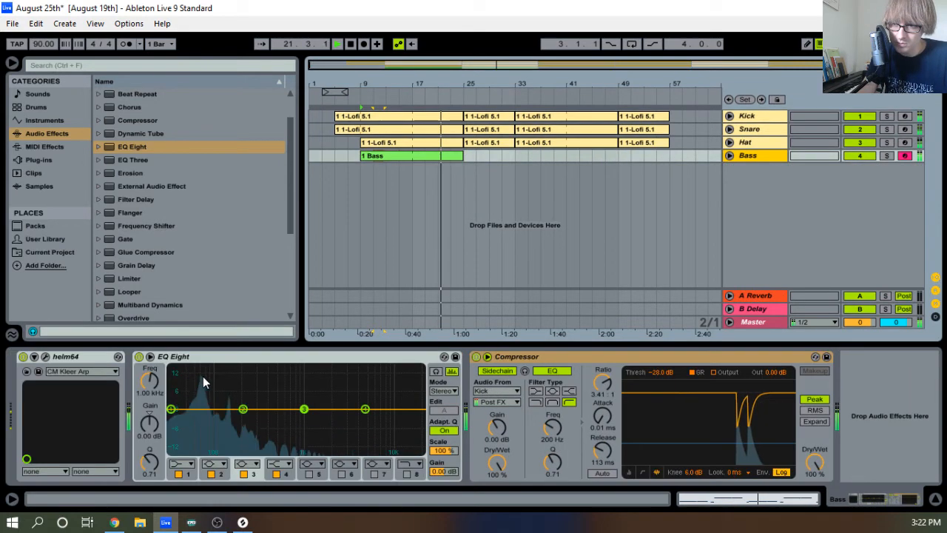
# Copy the Compressor on the Bass track and undo the deletion of the Lofi Keys track
pyautogui.click(524, 357)
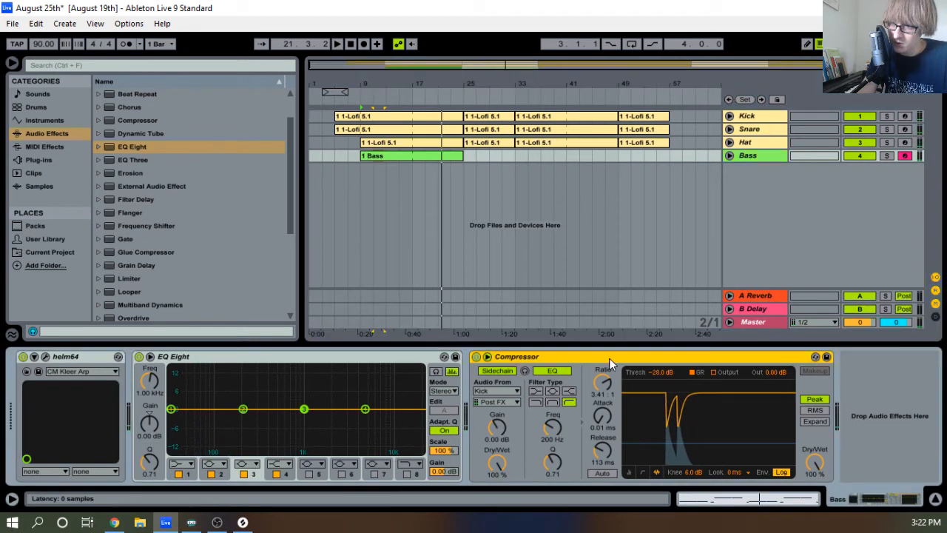
pyautogui.rightClick(503, 358)
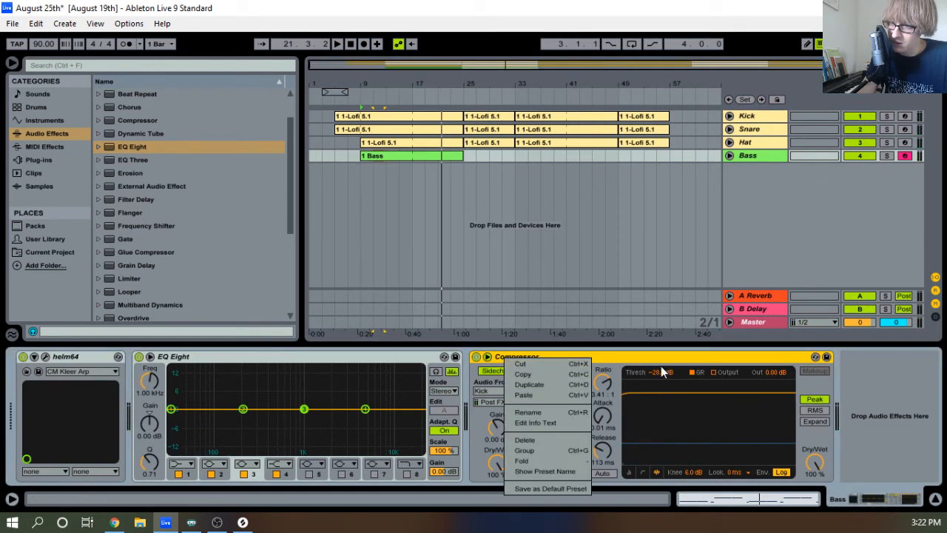
pyautogui.click(693, 358)
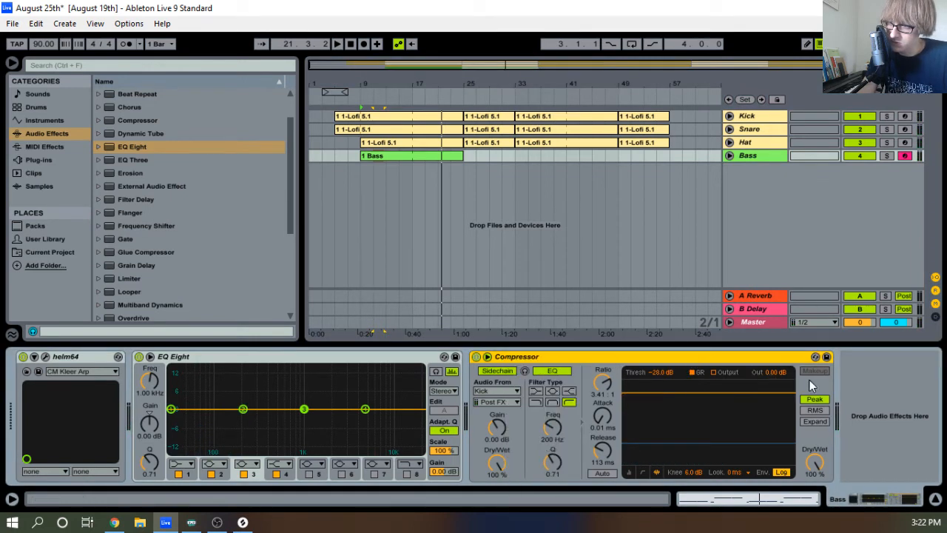
pyautogui.moveTo(809, 380); pyautogui.dragTo(889, 390)
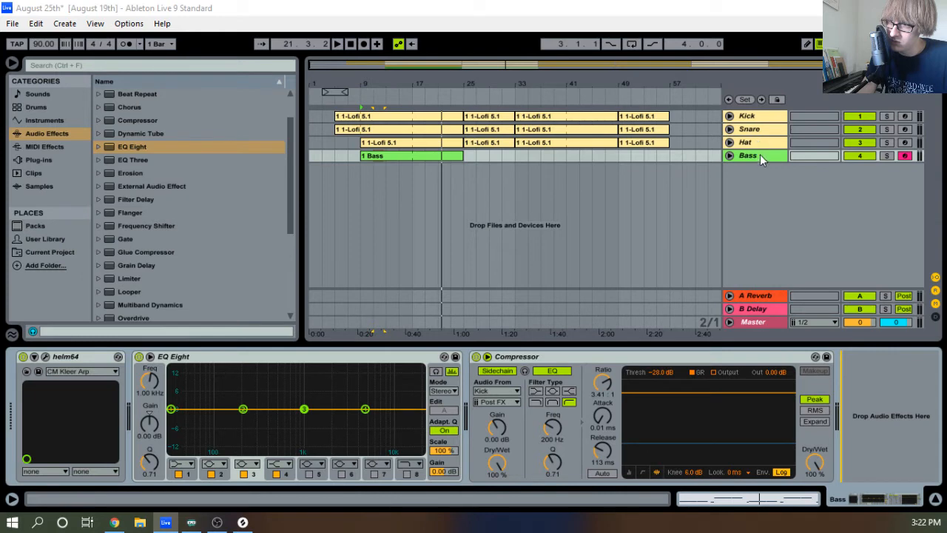
pyautogui.hotkey('ctrl', 'z')
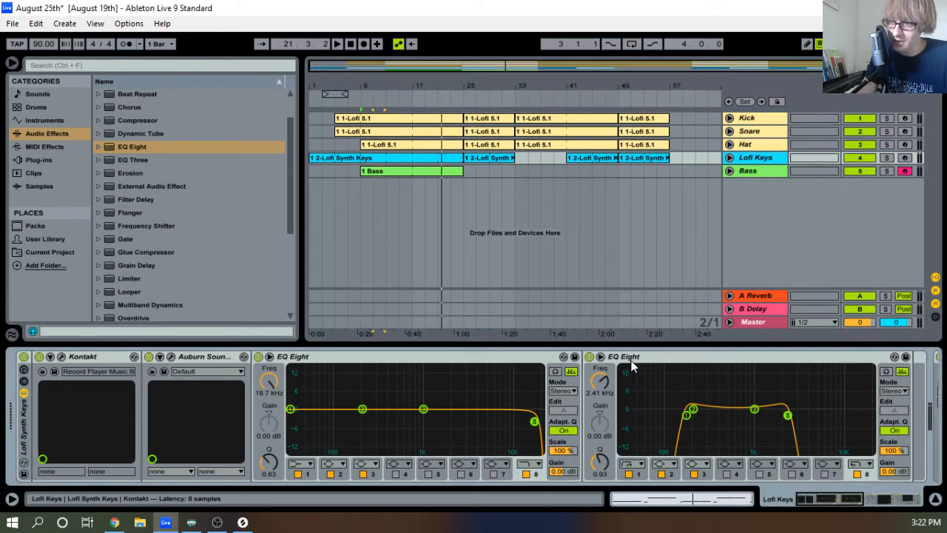
# Replace the Lofi Keys track's Compressor with the copied Bass Compressor before the Auto Filter, and play the beat
pyautogui.hscroll(10, 632, 364)
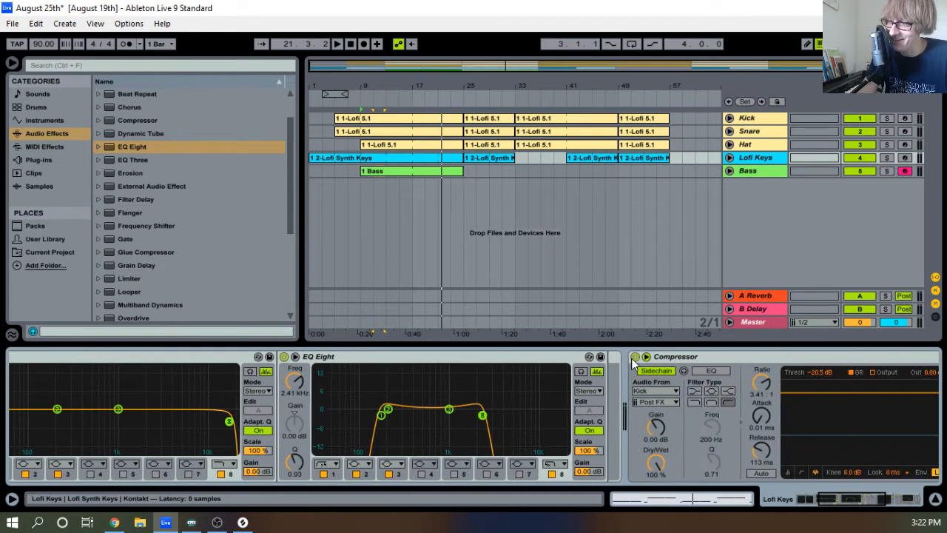
pyautogui.hscroll(10, 632, 362)
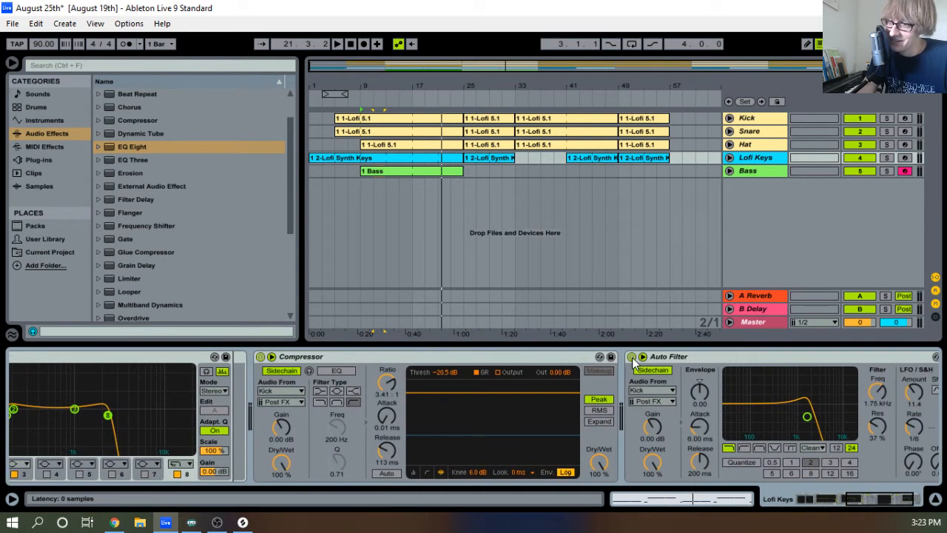
pyautogui.hscroll(5, 632, 357)
pyautogui.click(433, 359)
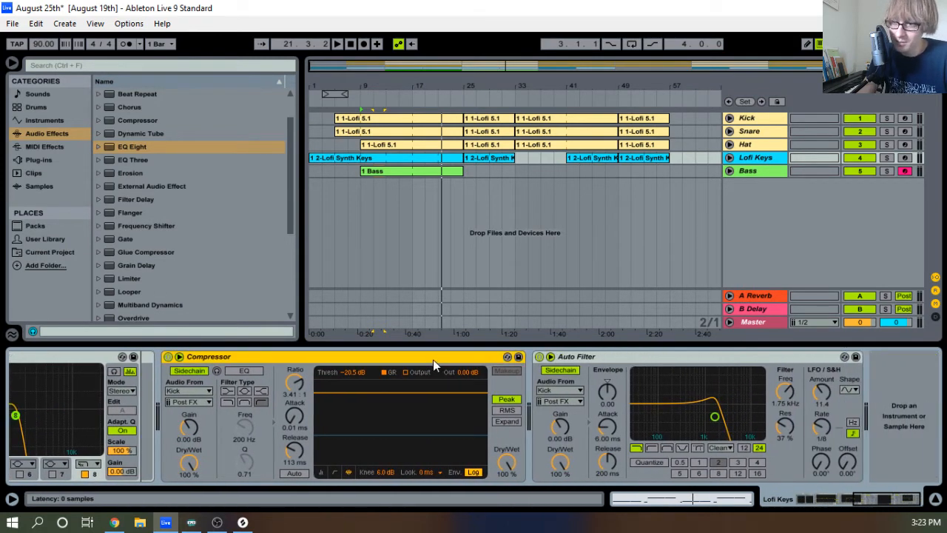
pyautogui.press('Delete')
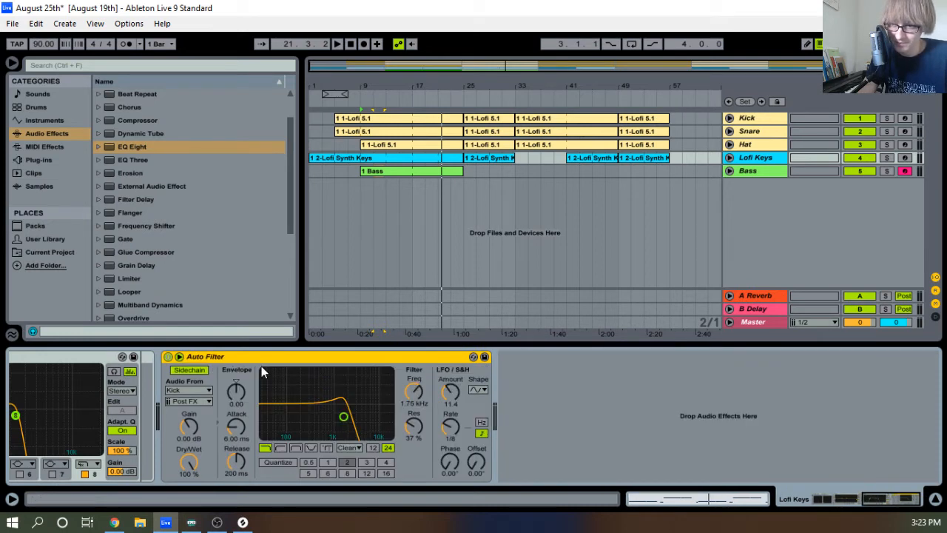
pyautogui.rightClick(212, 359)
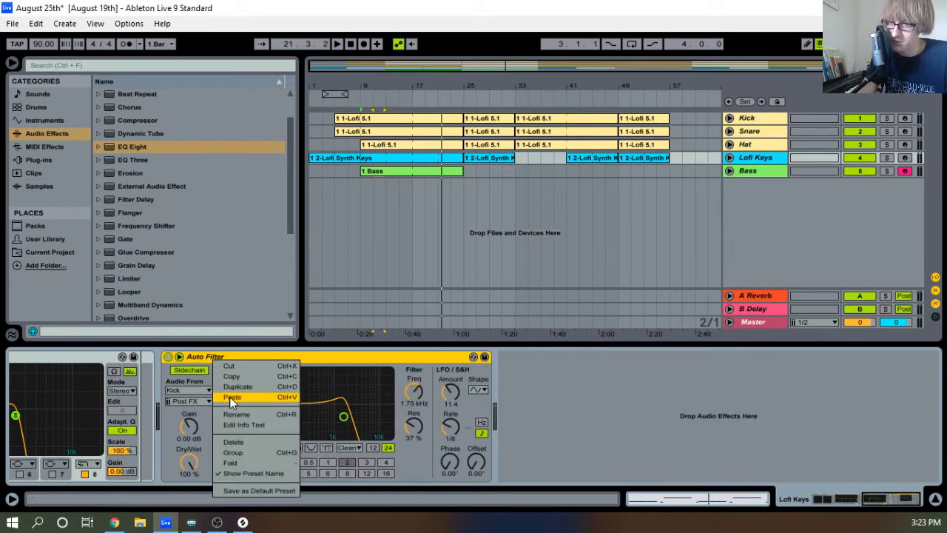
pyautogui.click(231, 397)
pyautogui.press('space')
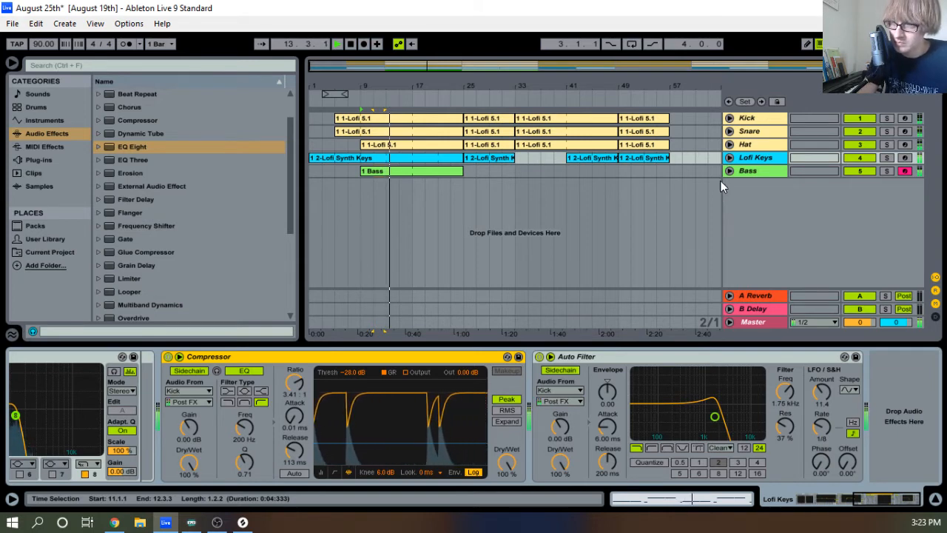
# Copy the 16-bar Bass clip at bar 9 and paste it at bar 33
pyautogui.click(455, 172)
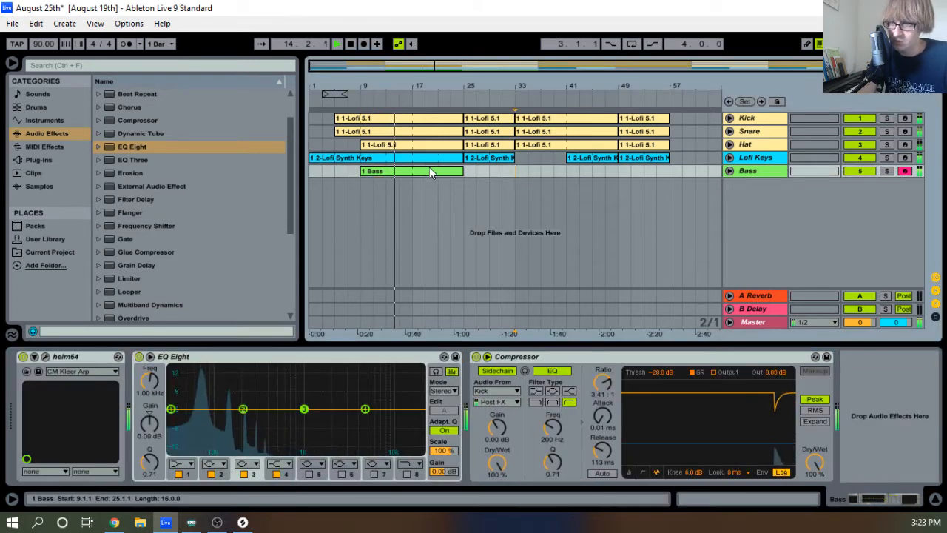
pyautogui.click(524, 174)
pyautogui.hotkey('ctrl', 'v')
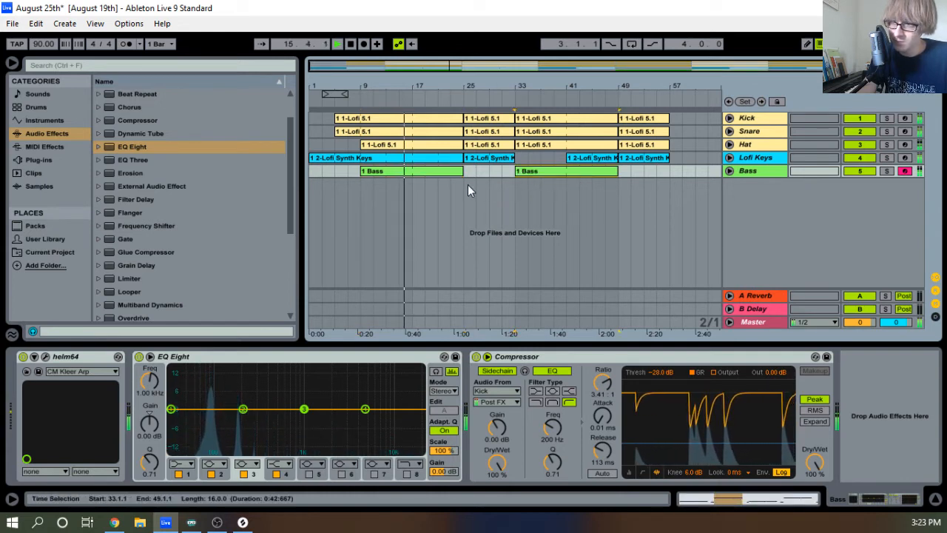
# Unfold the Bass track, copy its section from bar 9 to 17, and paste it at bar 25
pyautogui.click(729, 171)
pyautogui.moveTo(367, 194); pyautogui.dragTo(414, 198)
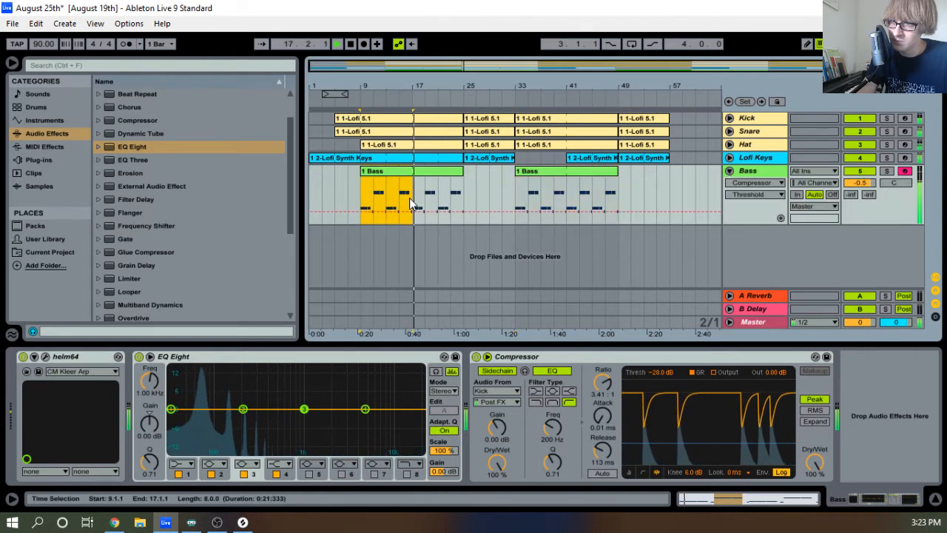
pyautogui.hotkey('ctrl', 'c')
pyautogui.click(465, 195)
pyautogui.hotkey('ctrl', 'v')
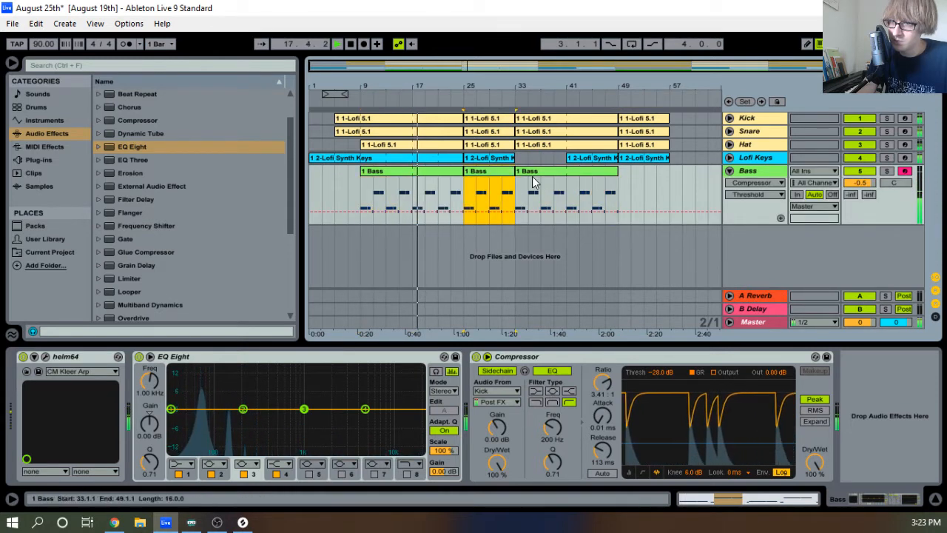
# Open the Bass clip at bar 25, raise both notes in its first two bars to E2, and play the change
pyautogui.doubleClick(486, 175)
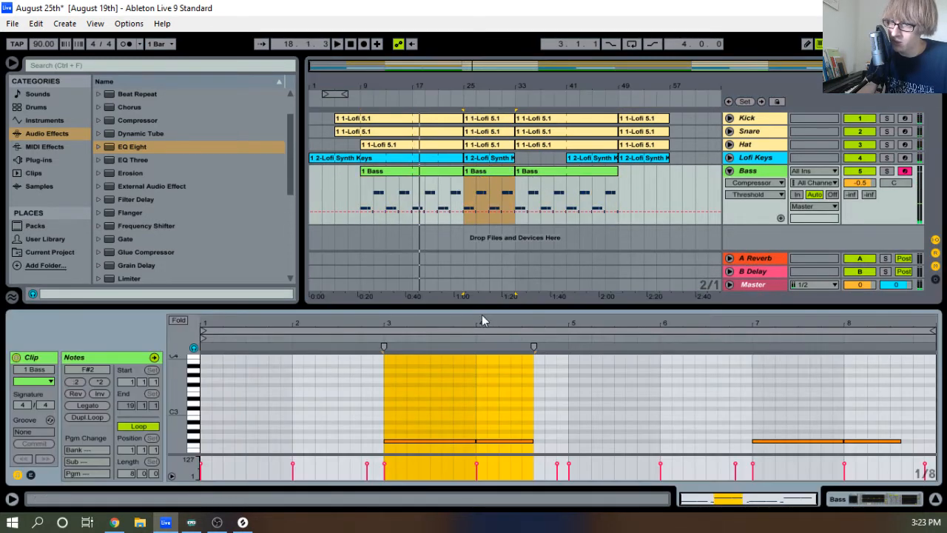
pyautogui.moveTo(475, 311); pyautogui.dragTo(463, 150)
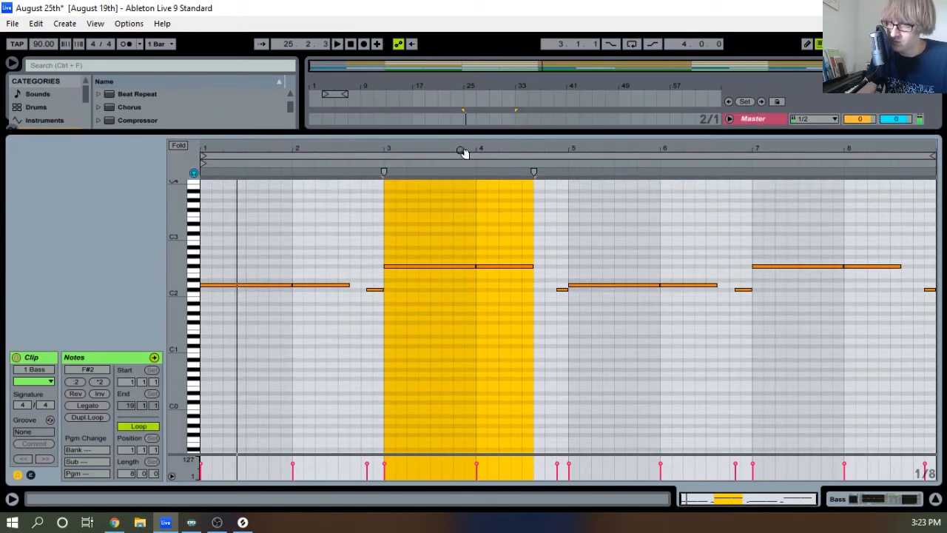
pyautogui.moveTo(229, 304); pyautogui.dragTo(323, 264)
pyautogui.press('Up')
pyautogui.press('Up')
pyautogui.press('space')
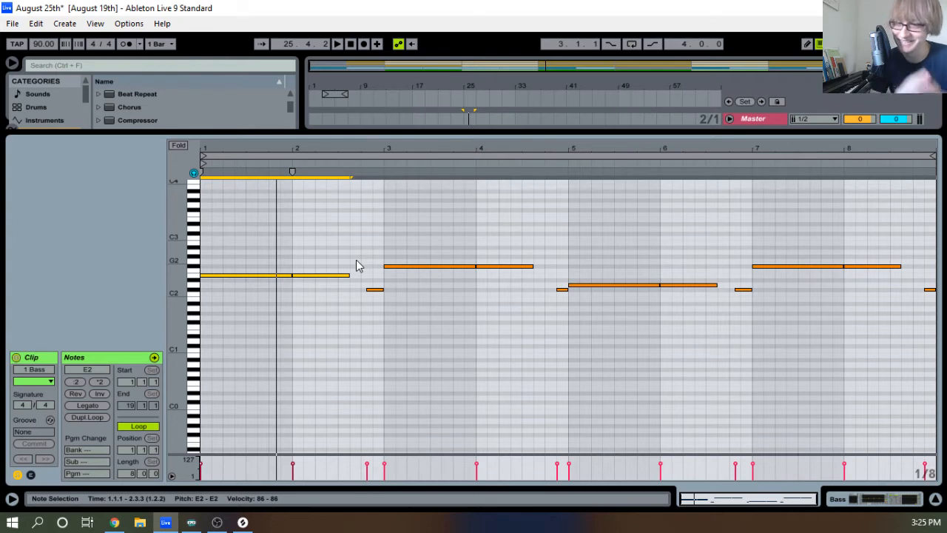
pyautogui.press('space')
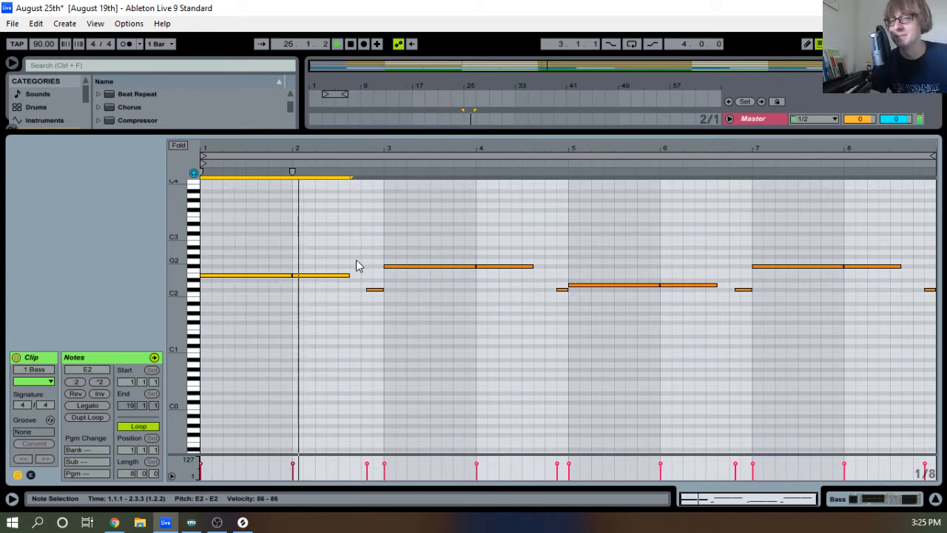
pyautogui.press('space')
# Lower the clip's second note to D2, remove the short C#2 note after it, and lengthen the D2 note to bar 3
pyautogui.click(318, 275)
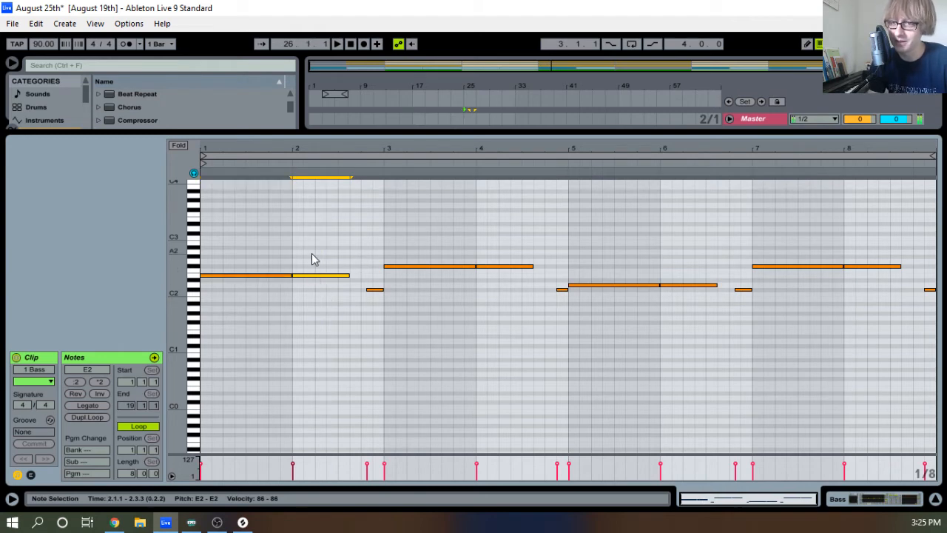
pyautogui.press('Down')
pyautogui.press('Down')
pyautogui.press('Down')
pyautogui.click(349, 313)
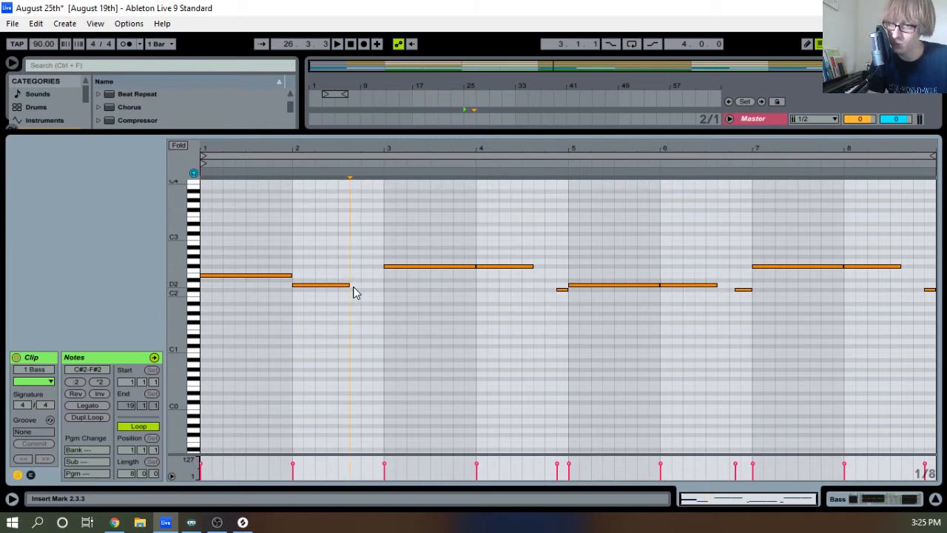
pyautogui.moveTo(350, 285); pyautogui.dragTo(384, 288)
pyautogui.click(373, 309)
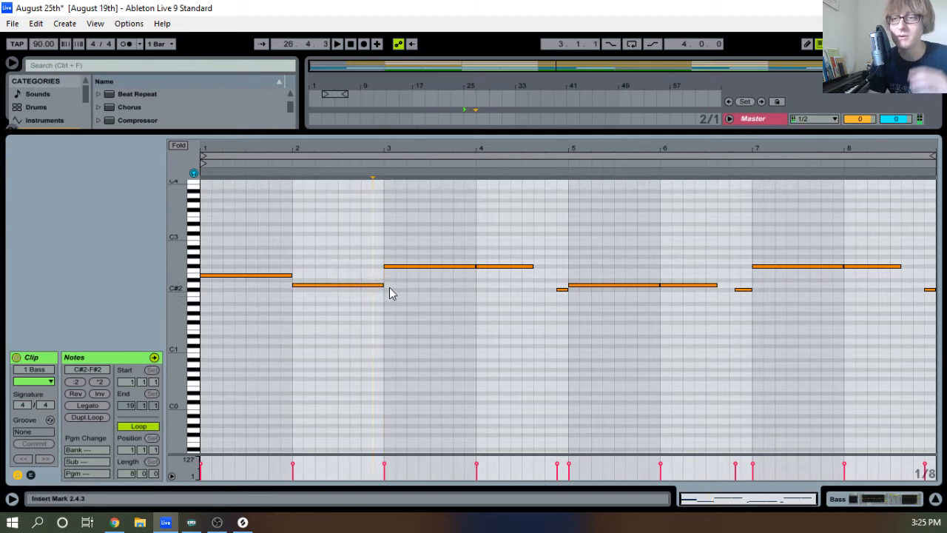
# Lower the bar 3 note to E2 and delete all notes from bar 4 onward
pyautogui.click(444, 265)
pyautogui.press('Down')
pyautogui.press('Down')
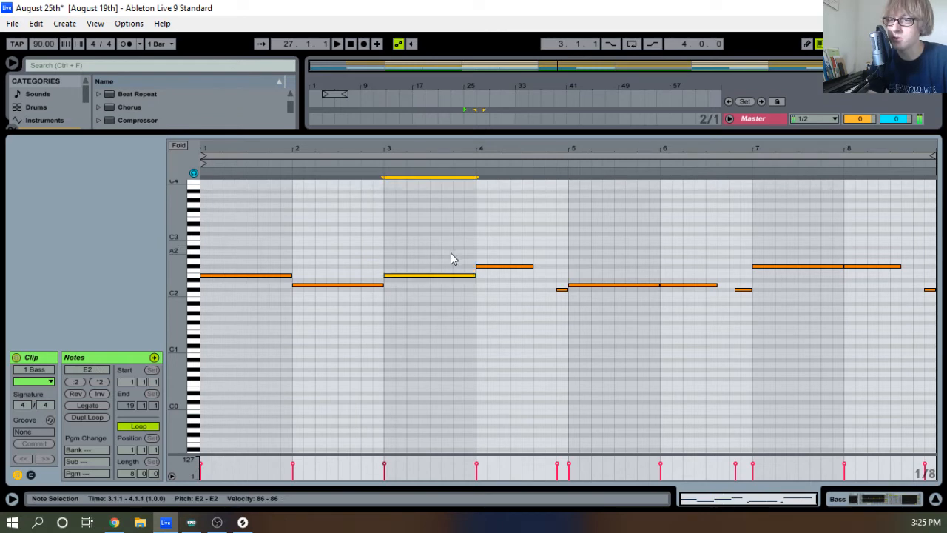
pyautogui.moveTo(493, 313); pyautogui.dragTo(932, 222)
pyautogui.press('Delete')
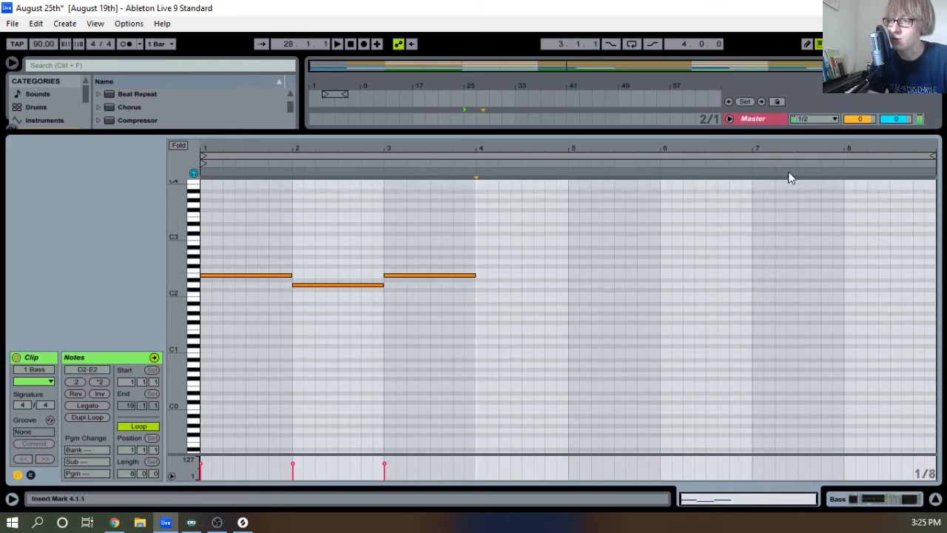
# Copy the D2 note from bar 2 and paste it at bar 4 of the clip
pyautogui.click(355, 285)
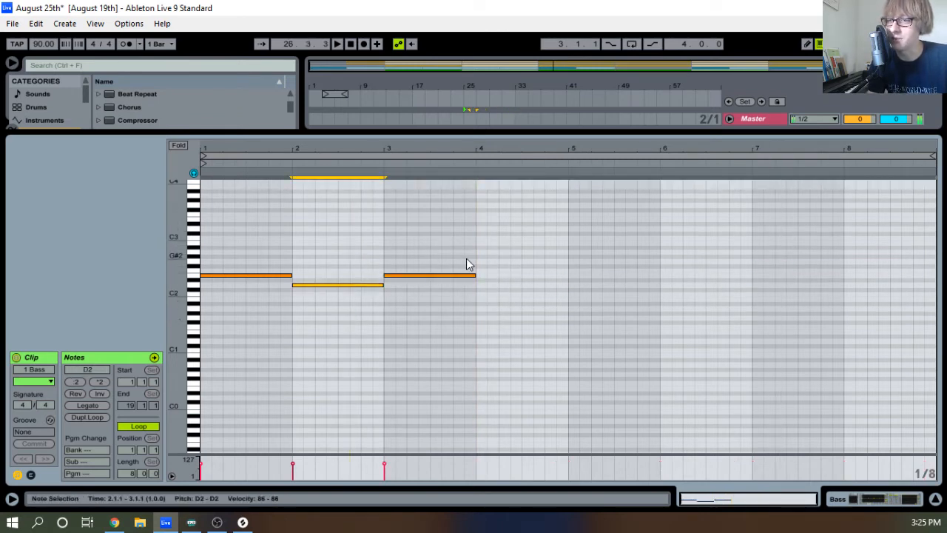
pyautogui.hotkey('ctrl', 'c')
pyautogui.click(475, 257)
pyautogui.hotkey('ctrl', 'v')
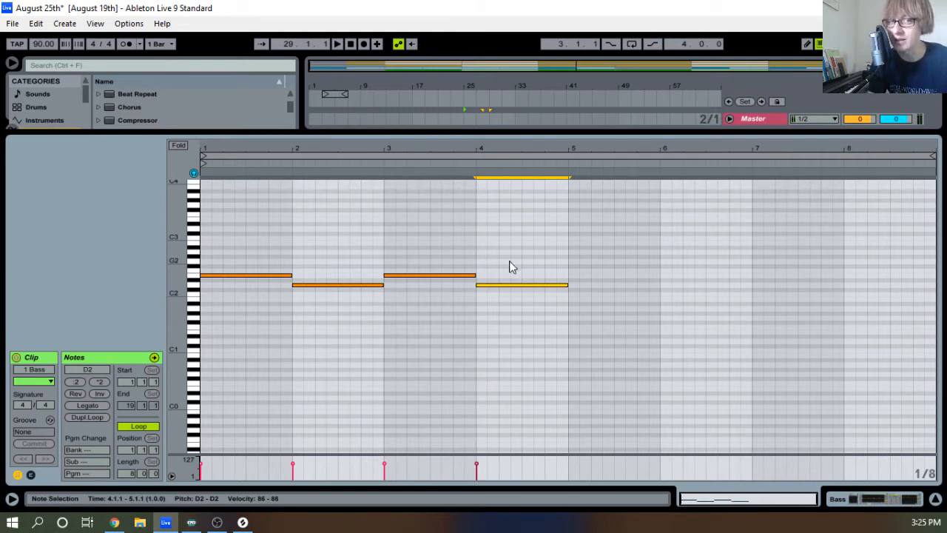
# Copy the four-bar pattern of E2 and D2 notes and paste it at bar 5 to fill the clip
pyautogui.moveTo(503, 238); pyautogui.dragTo(203, 332)
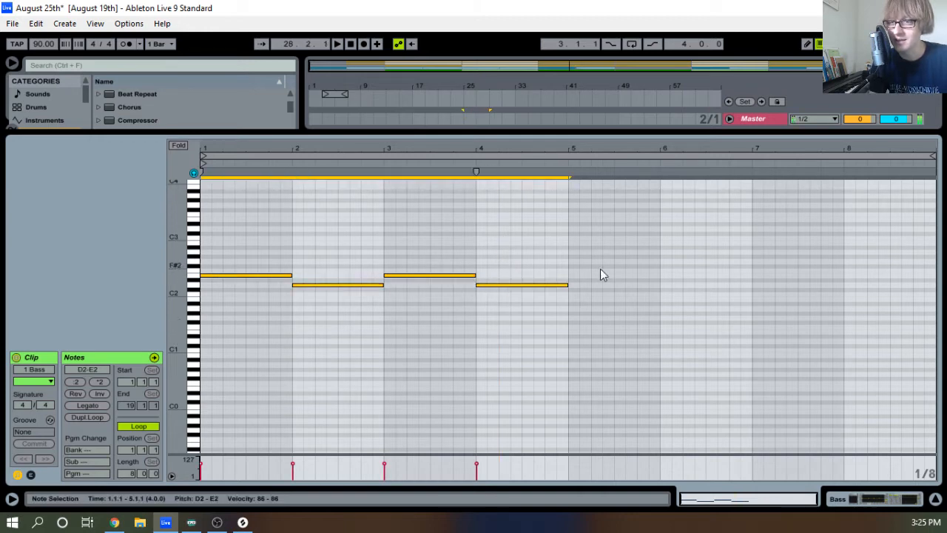
pyautogui.hotkey('ctrl', 'c')
pyautogui.click(569, 253)
pyautogui.hotkey('ctrl', 'v')
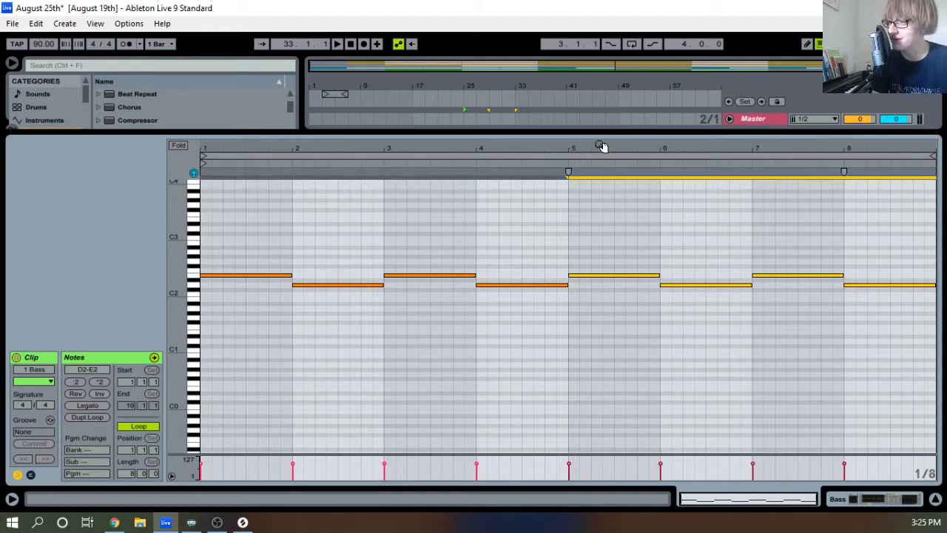
# Play the Bass clip at bar 25 to hear the alternating E2 and D2 pattern
pyautogui.press('space')
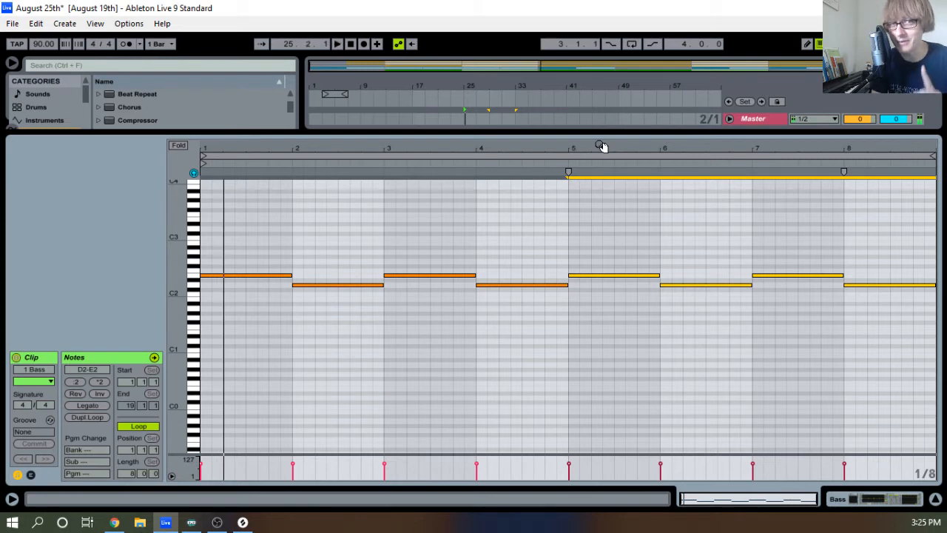
pyautogui.press('space')
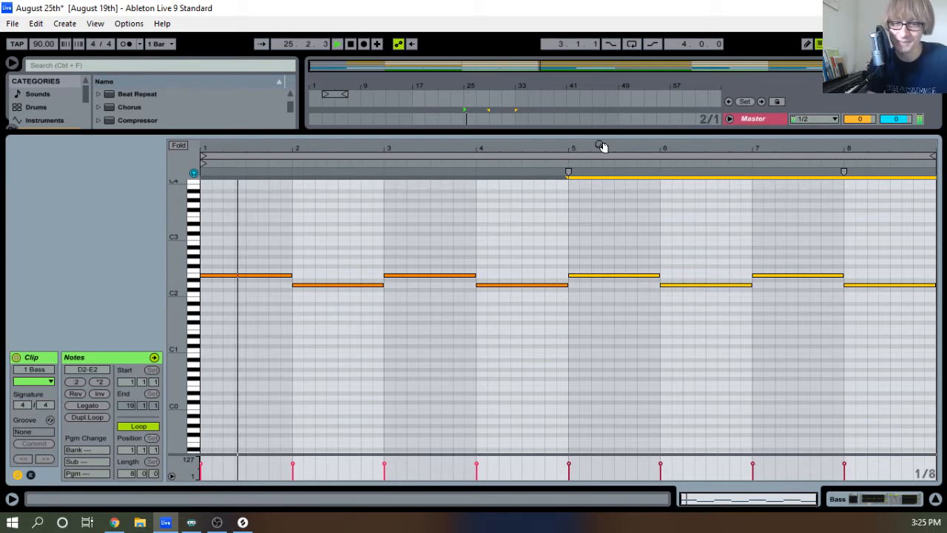
pyautogui.moveTo(598, 144); pyautogui.dragTo(592, 153)
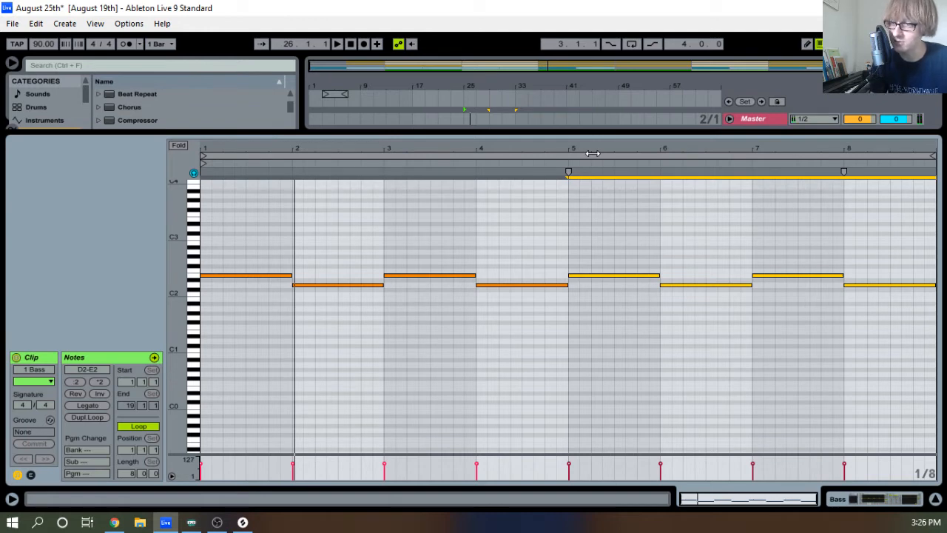
pyautogui.click(598, 152)
pyautogui.press('space')
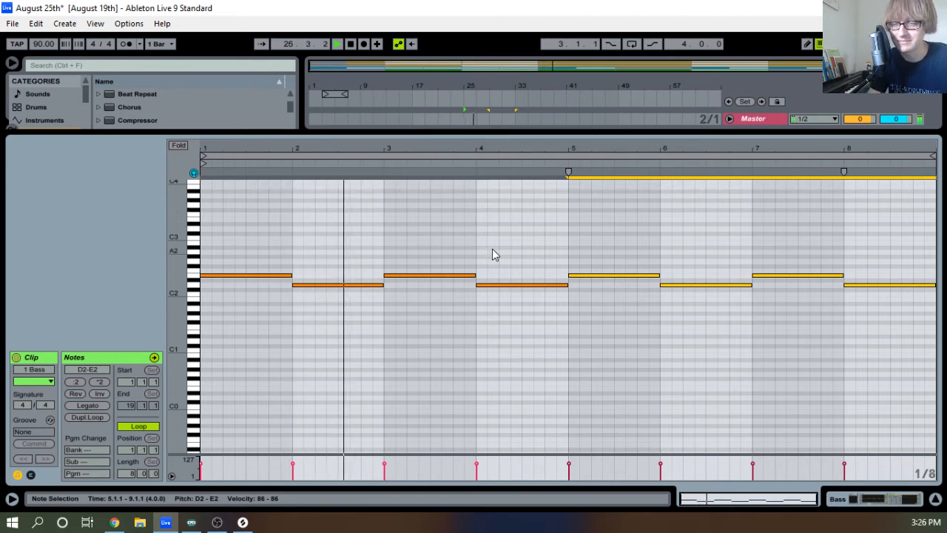
pyautogui.click(416, 149)
pyautogui.click(622, 333)
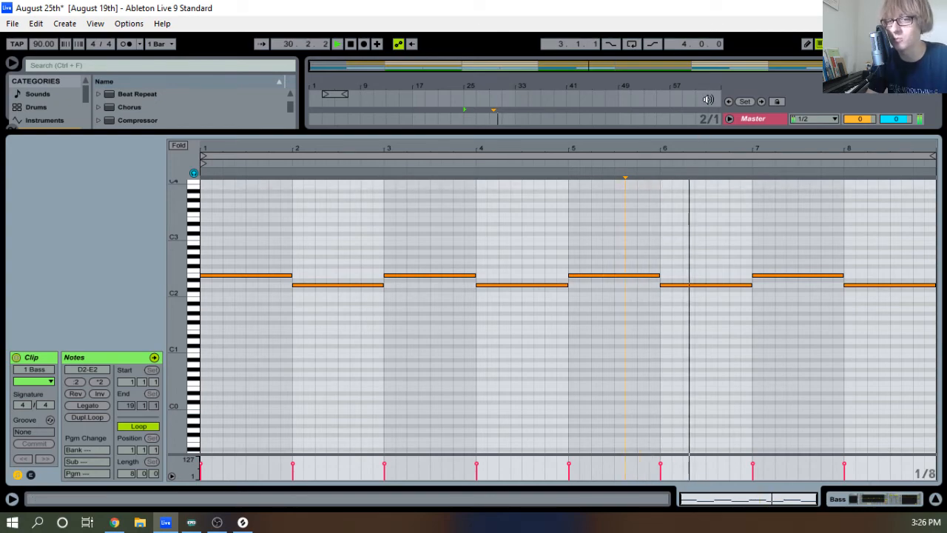
# Trim the start of the Bass clip at bar 33 to bar 37, play the transition, and fold the Bass track
pyautogui.moveTo(641, 132); pyautogui.dragTo(592, 344)
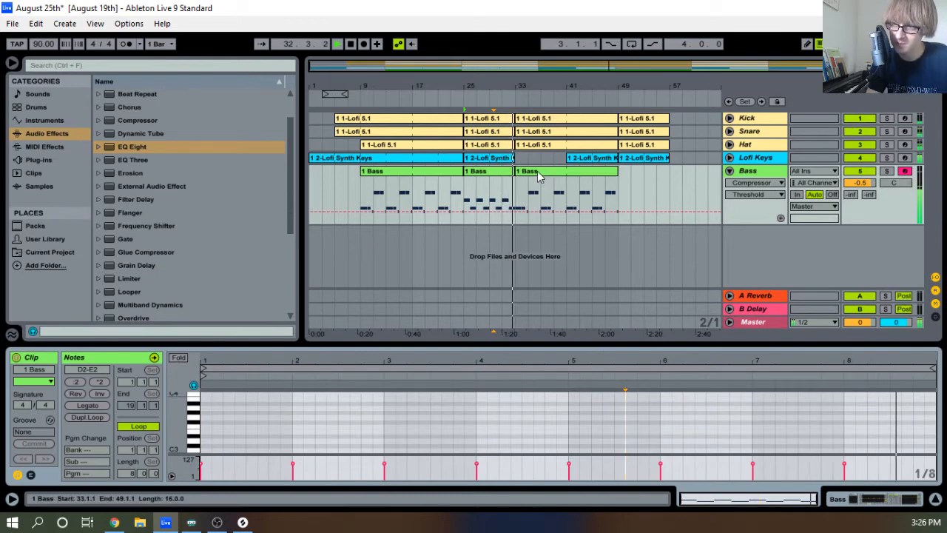
pyautogui.click(543, 171)
pyautogui.moveTo(465, 345)
pyautogui.mouseDown()
pyautogui.moveTo(526, 148)
pyautogui.moveTo(467, 330)
pyautogui.mouseUp()
pyautogui.click(499, 99)
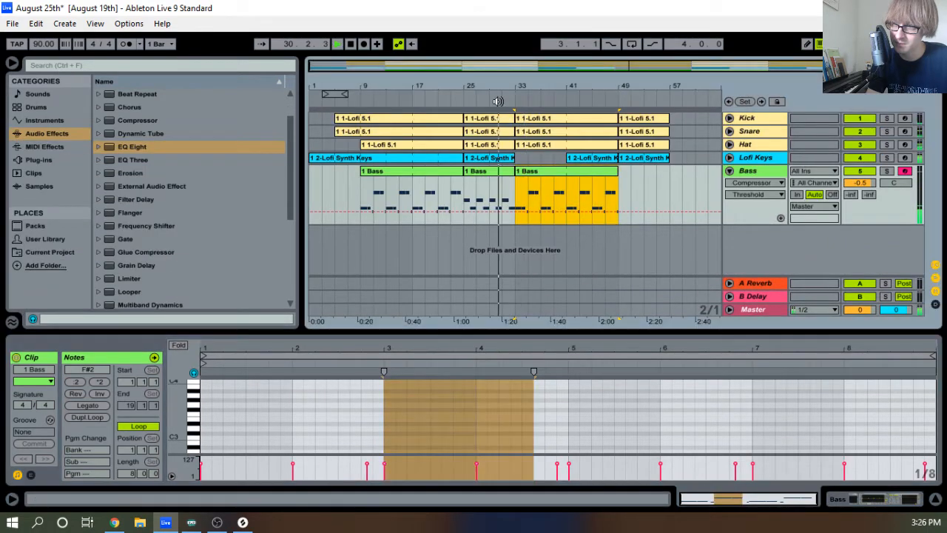
pyautogui.moveTo(517, 171); pyautogui.dragTo(540, 178)
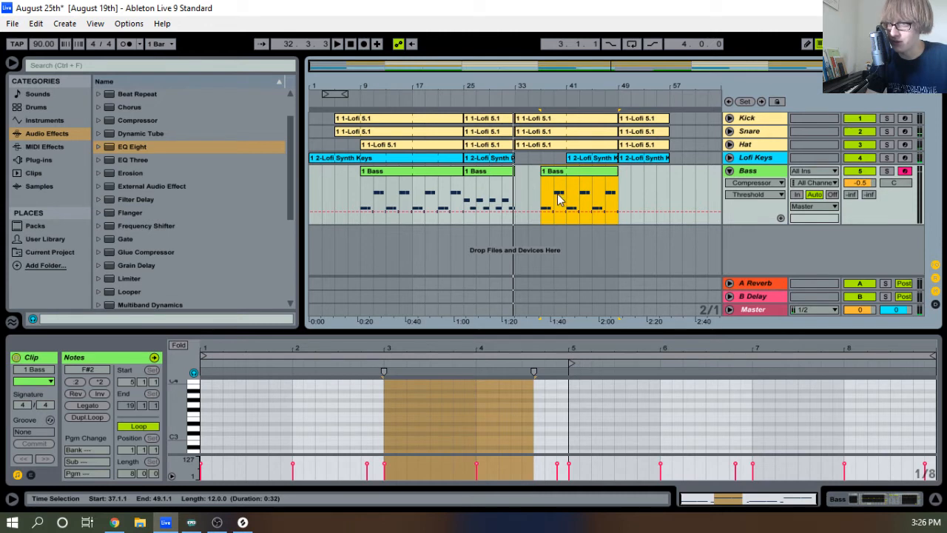
pyautogui.moveTo(525, 90); pyautogui.dragTo(508, 71)
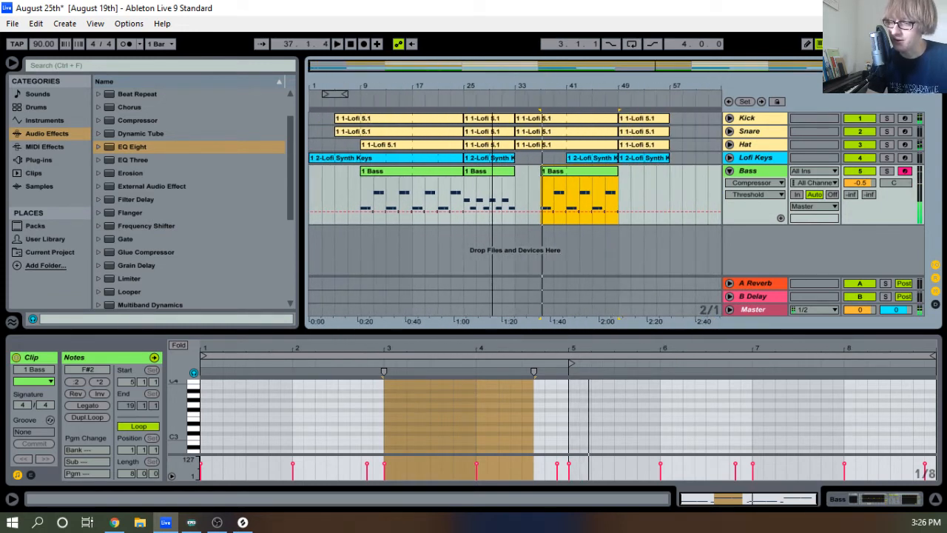
pyautogui.click(729, 171)
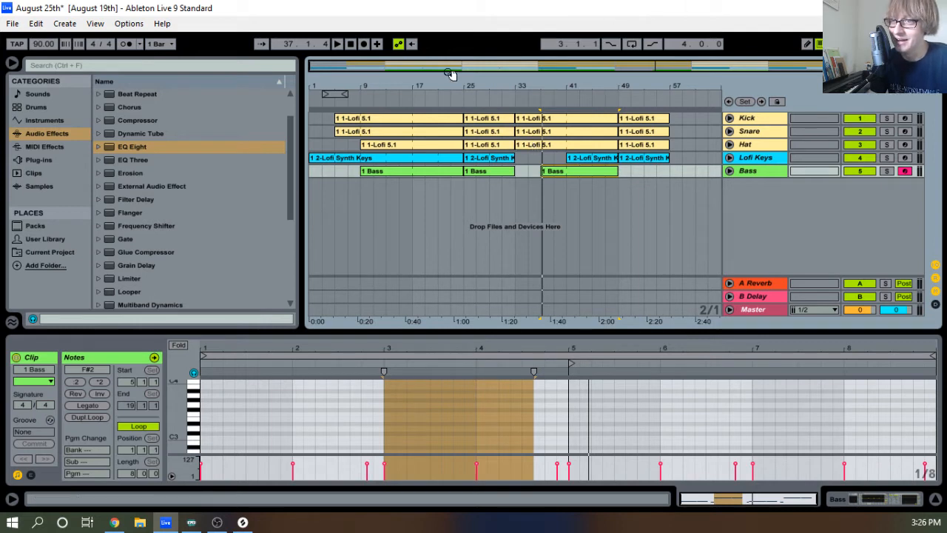
# Return playback to the start of the arrangement and save the Live set
pyautogui.click(349, 45)
pyautogui.click(338, 45)
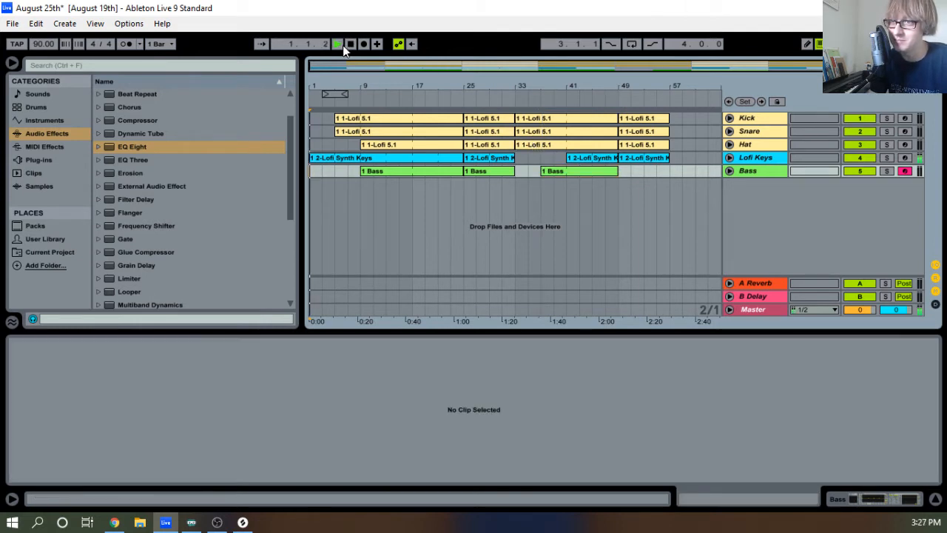
pyautogui.doubleClick(350, 46)
pyautogui.moveTo(355, 84)
pyautogui.mouseDown()
pyautogui.moveTo(355, 115)
pyautogui.moveTo(436, 124)
pyautogui.moveTo(355, 83)
pyautogui.mouseUp()
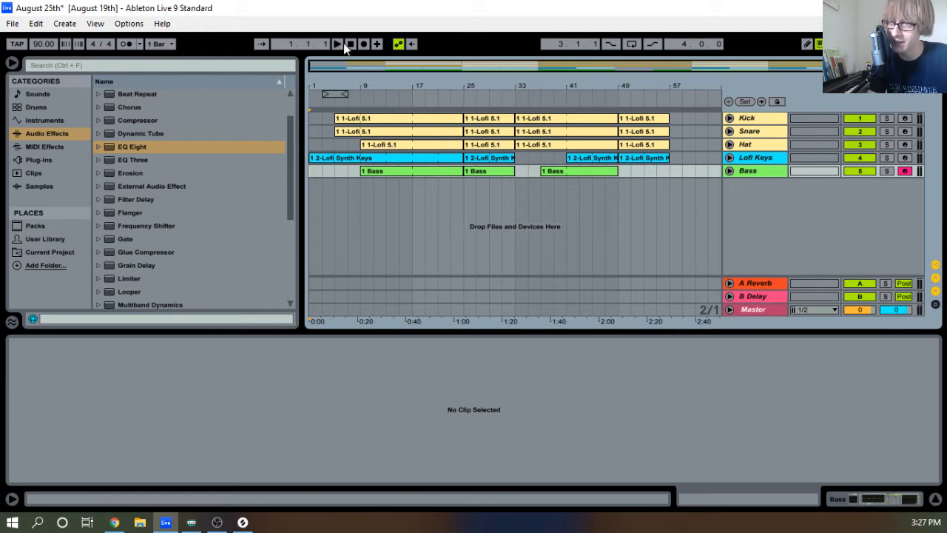
pyautogui.click(343, 43)
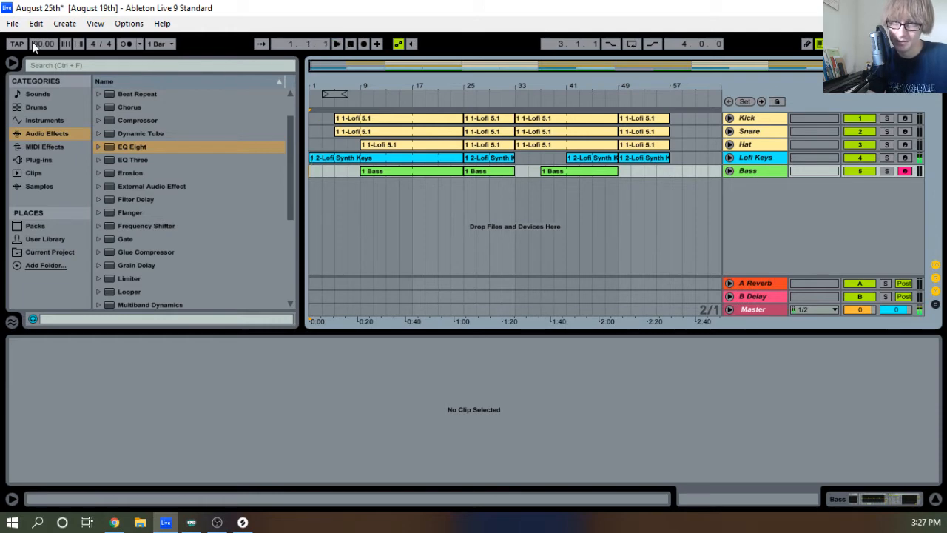
pyautogui.click(13, 24)
pyautogui.click(66, 147)
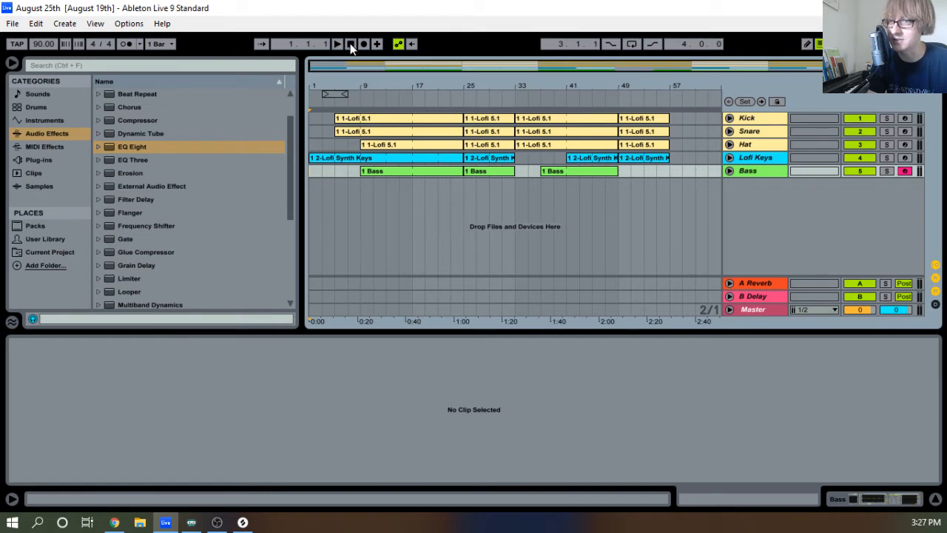
# Play the arrangement's opening bars and look through the list of audio effects
pyautogui.press('space')
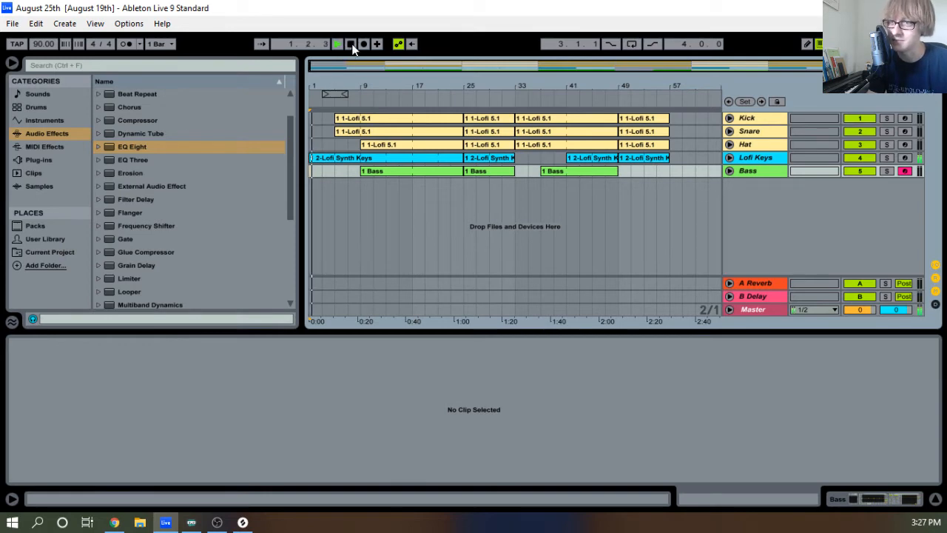
pyautogui.moveTo(323, 90); pyautogui.dragTo(321, 88)
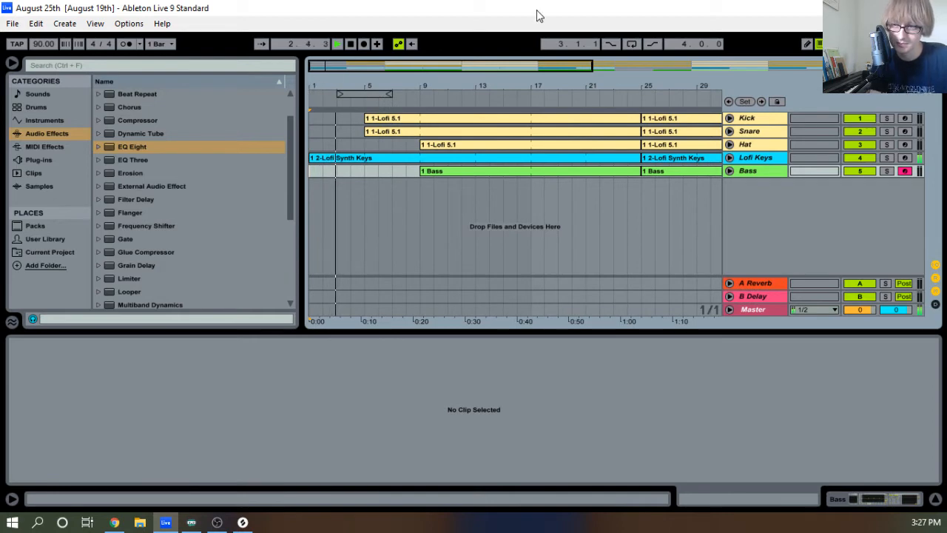
pyautogui.moveTo(393, 87); pyautogui.dragTo(362, 90)
pyautogui.press('space')
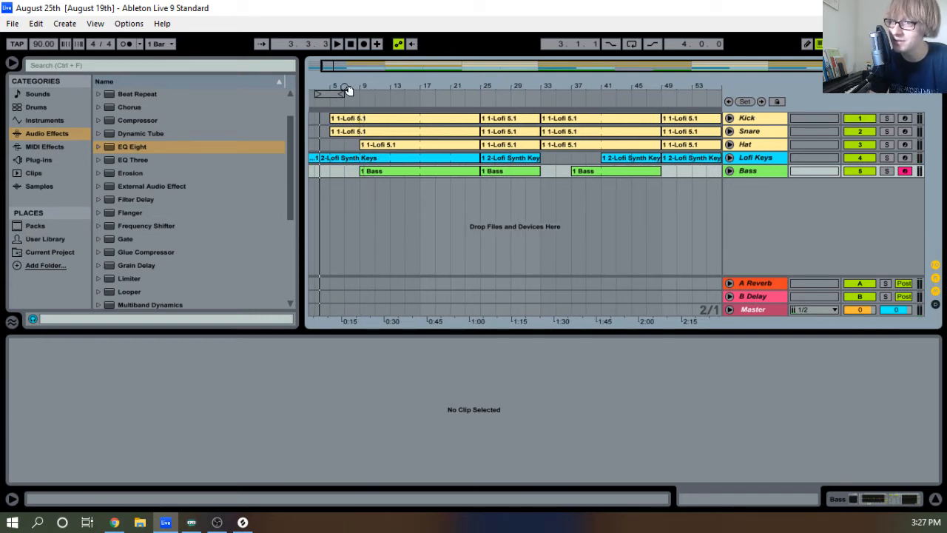
pyautogui.moveTo(346, 89); pyautogui.dragTo(375, 90)
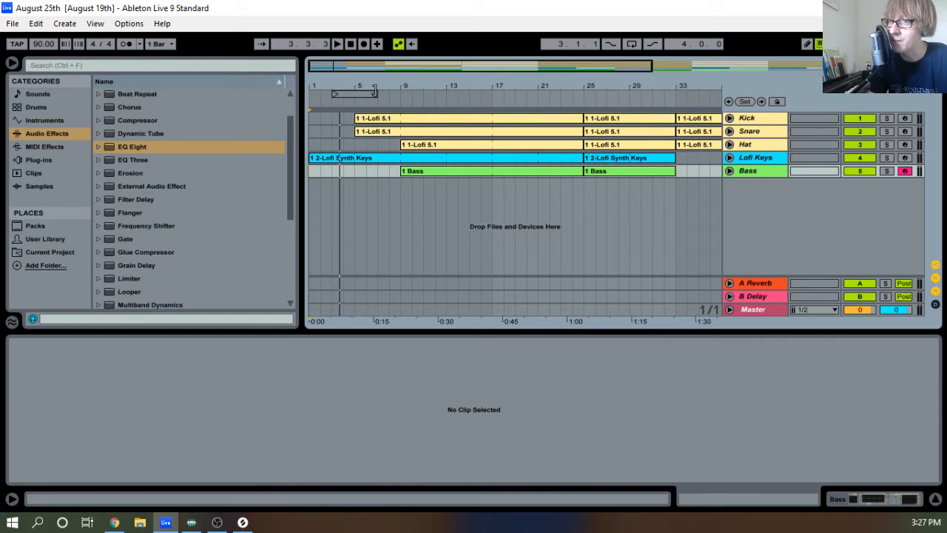
pyautogui.moveTo(375, 90); pyautogui.dragTo(369, 101)
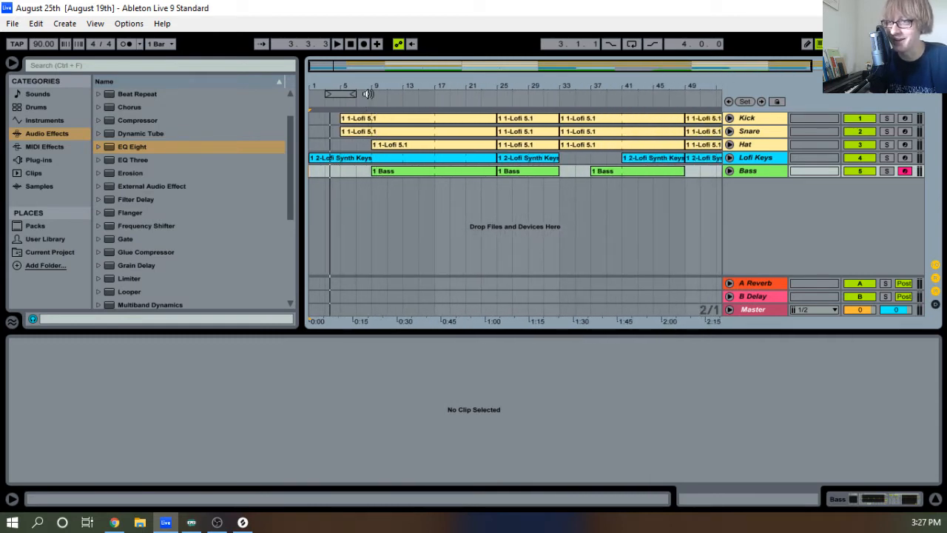
pyautogui.press('space')
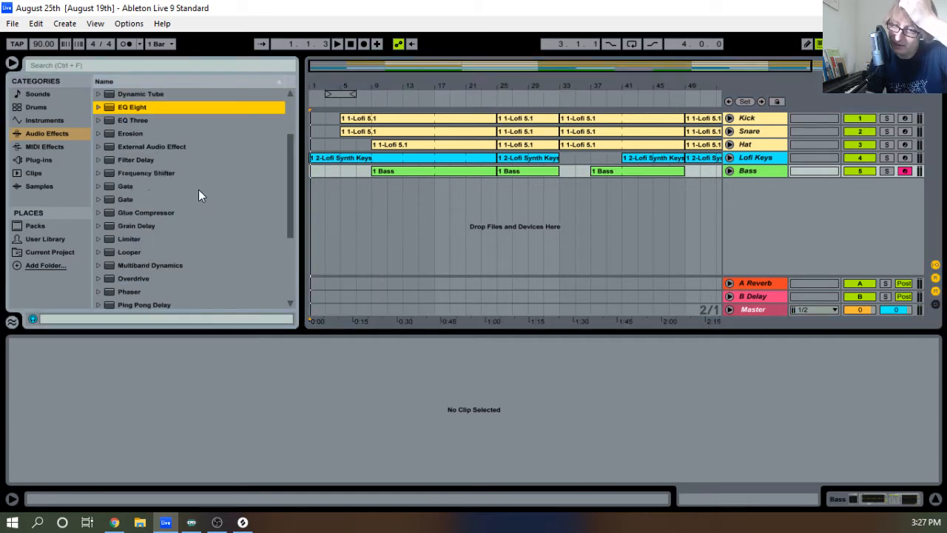
pyautogui.scroll(-4, 198, 194)
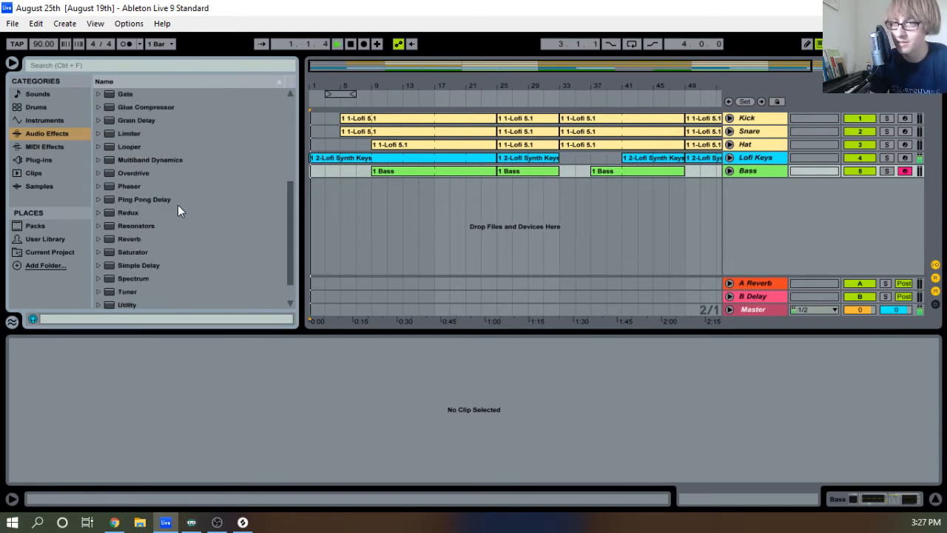
pyautogui.scroll(-2, 147, 236)
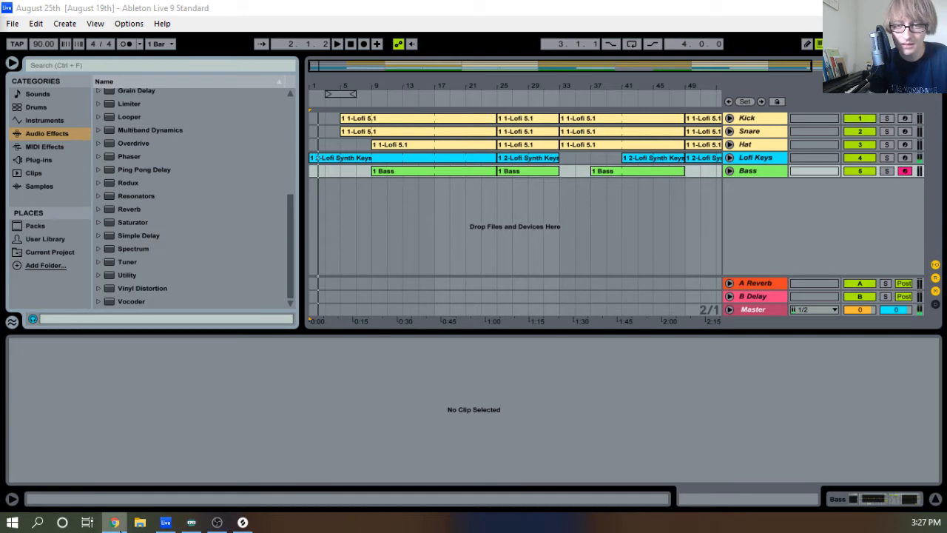
# Play the arrangement's opening bars from the start through to bar 9
pyautogui.rightClick(121, 524)
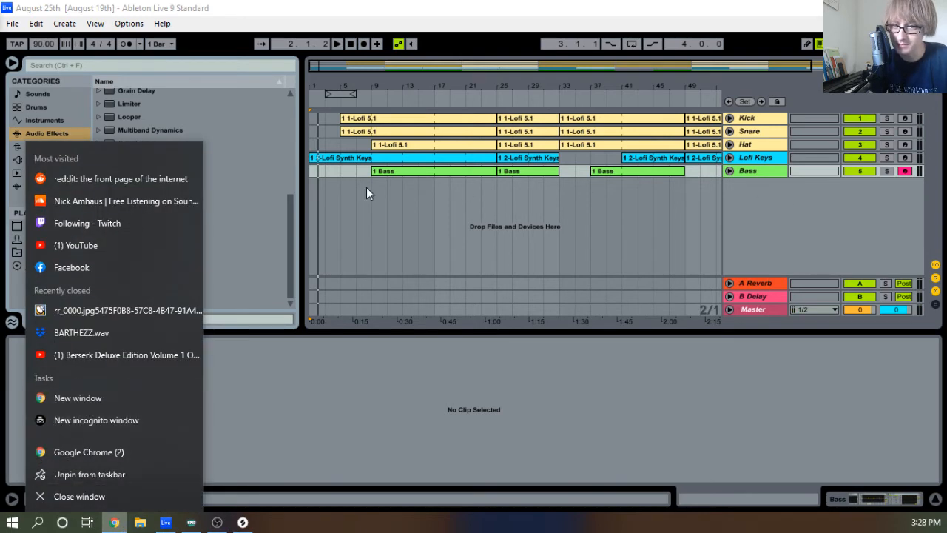
pyautogui.click(458, 20)
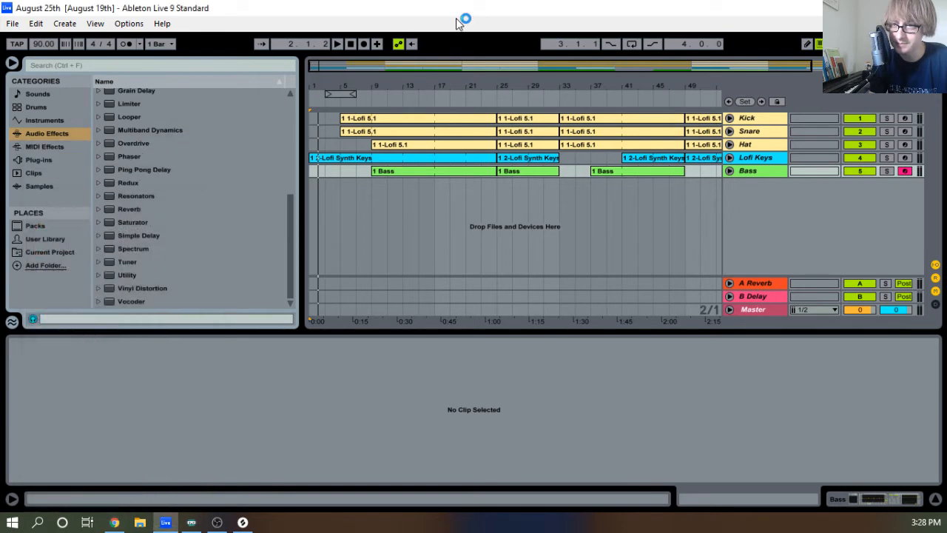
pyautogui.click(337, 44)
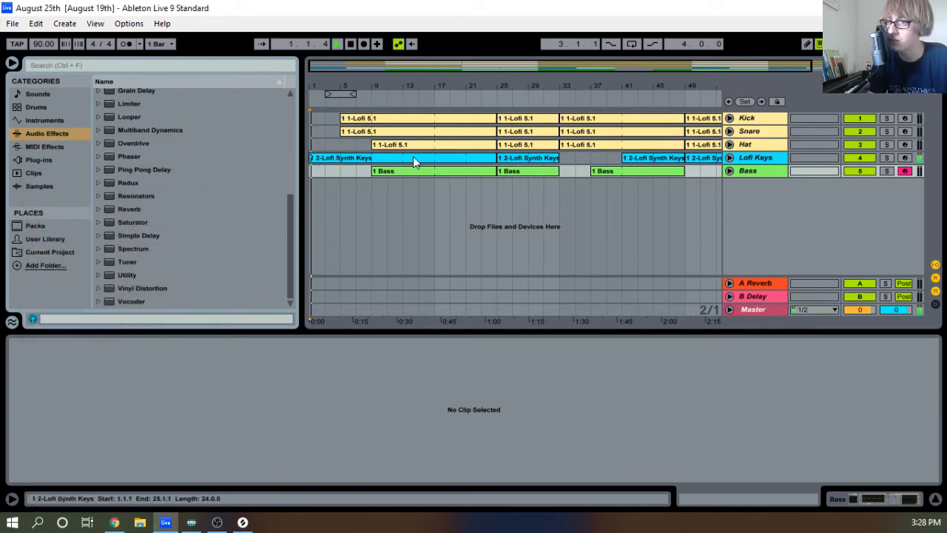
pyautogui.moveTo(520, 87); pyautogui.dragTo(486, 83)
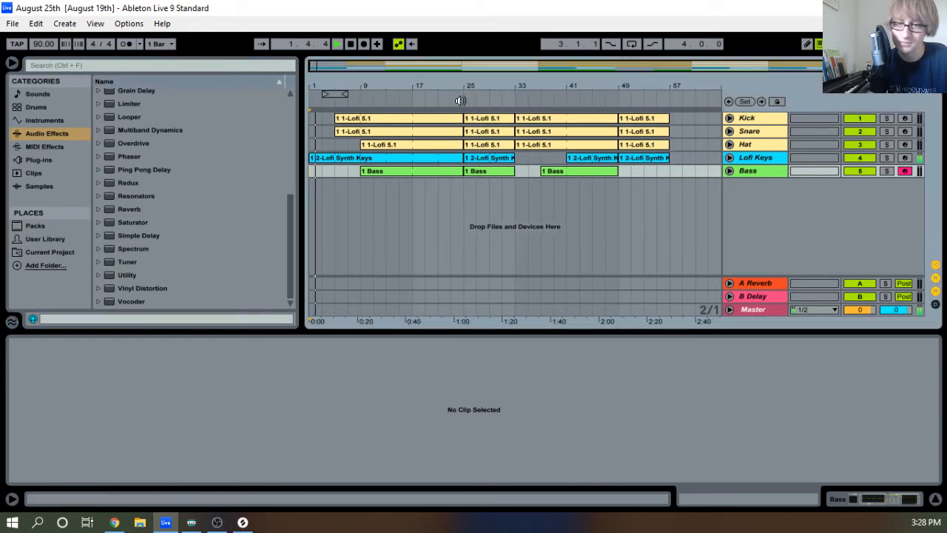
pyautogui.hotkey('alt', 'Tab')
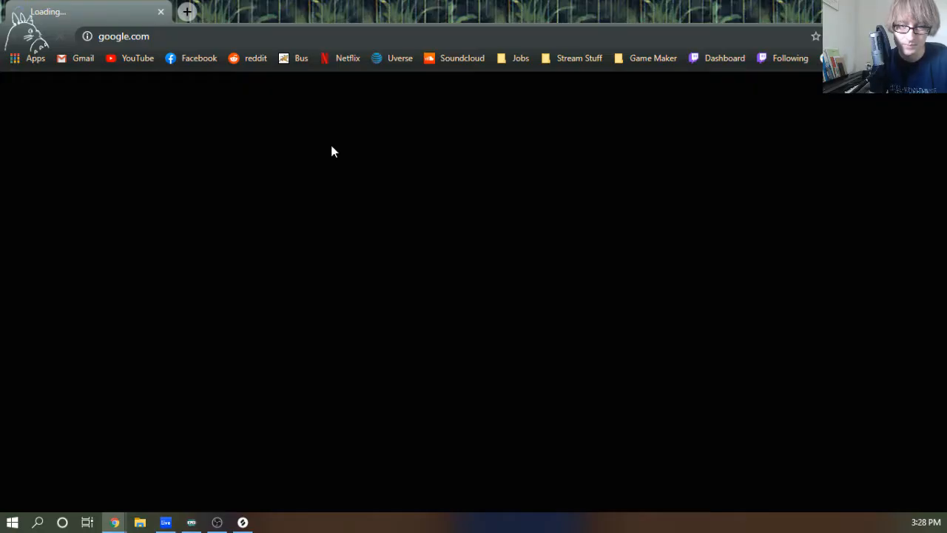
pyautogui.hotkey('alt', 'Tab')
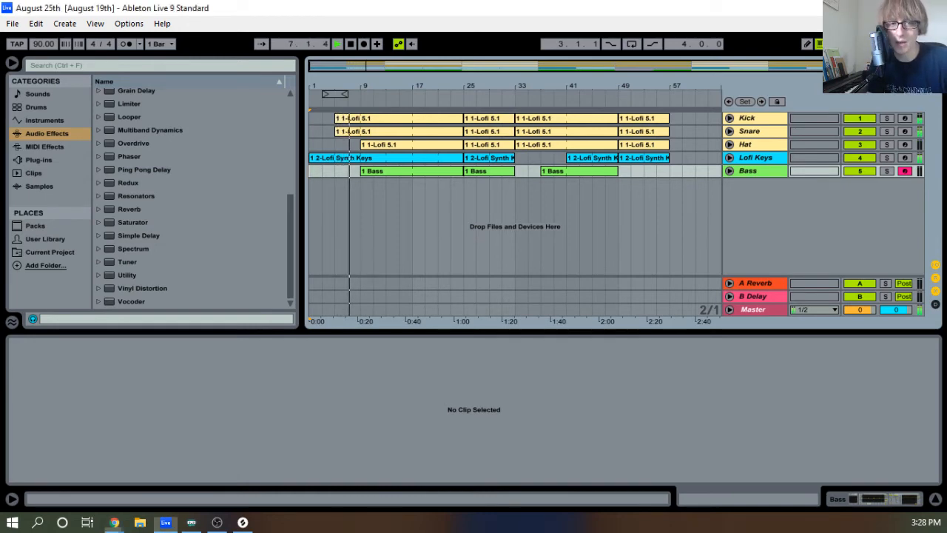
pyautogui.click(351, 45)
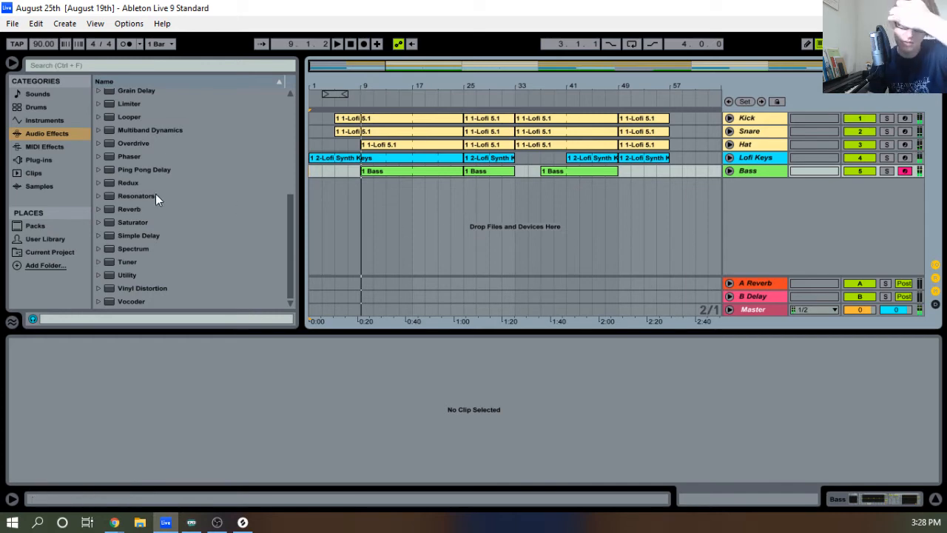
# Load the helm64 synth onto a new track, lower its amplitude envelope's sustain to minimum, and adjust the decay
pyautogui.click(38, 160)
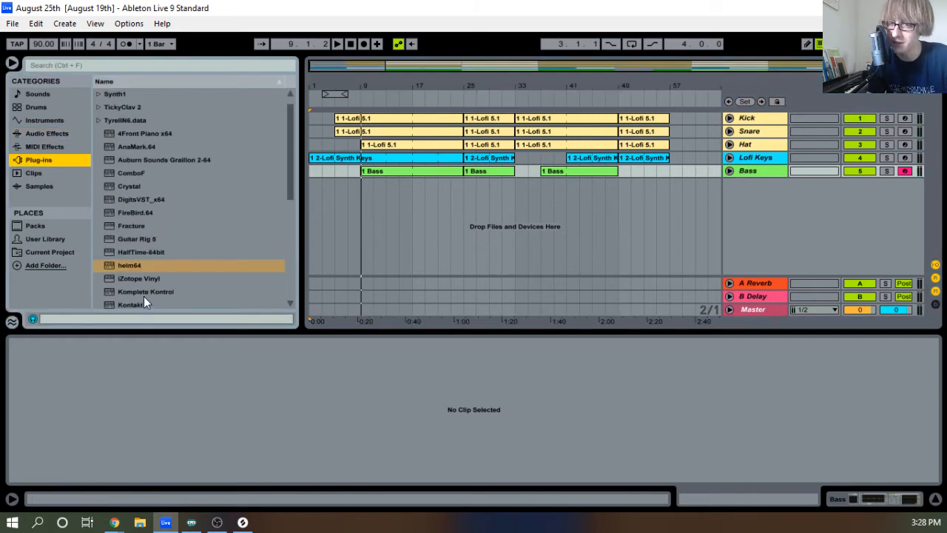
pyautogui.moveTo(130, 267); pyautogui.dragTo(830, 211)
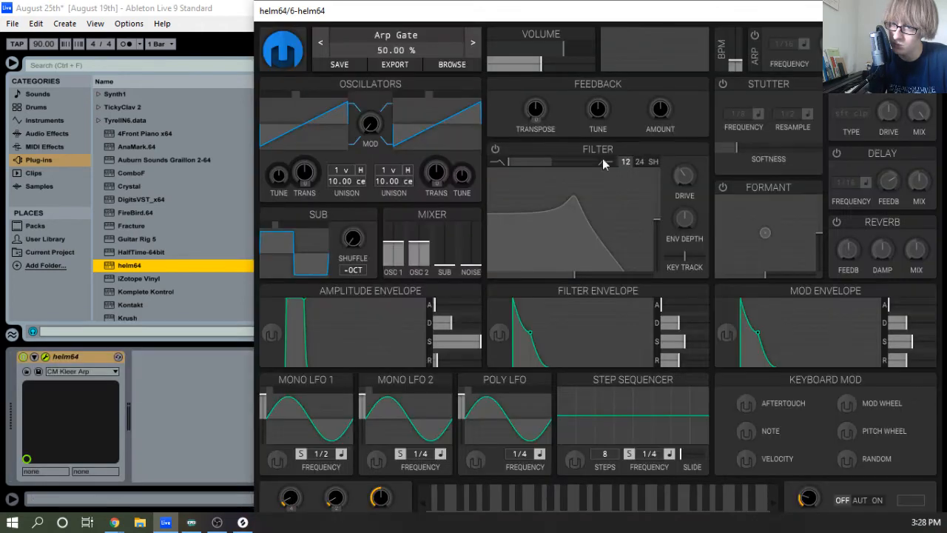
pyautogui.moveTo(473, 346); pyautogui.dragTo(382, 338)
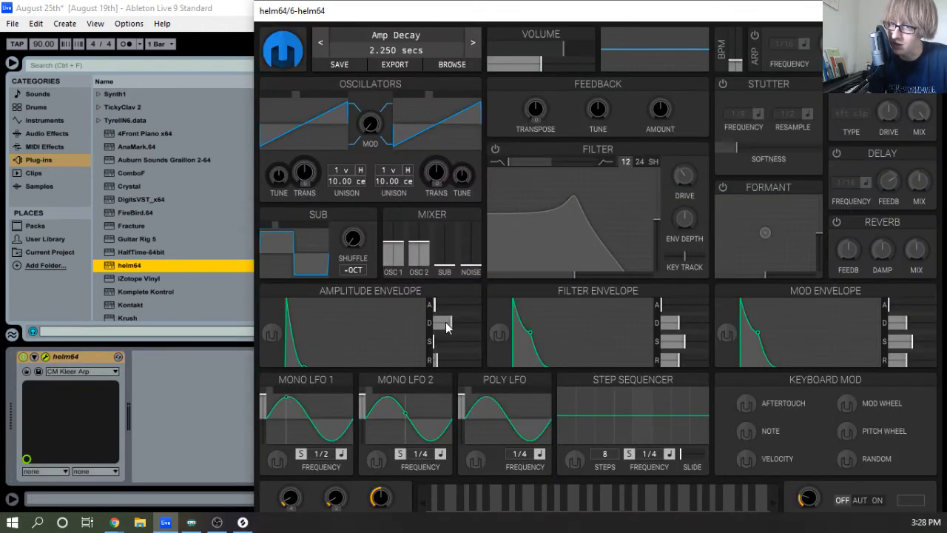
pyautogui.moveTo(442, 321); pyautogui.dragTo(444, 335)
# Close the helm64 window and set the new track's volume to -15.0 dB
pyautogui.click(929, 10)
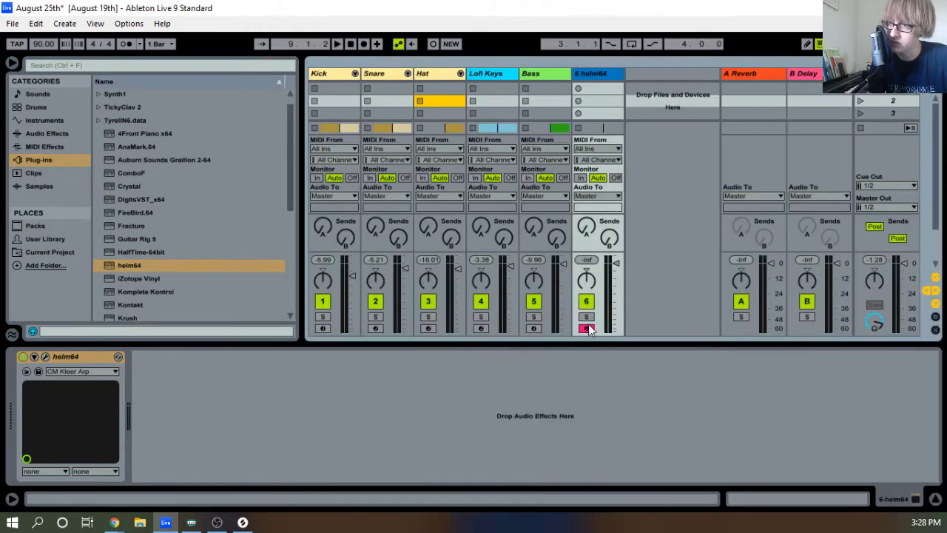
pyautogui.moveTo(618, 264); pyautogui.dragTo(616, 283)
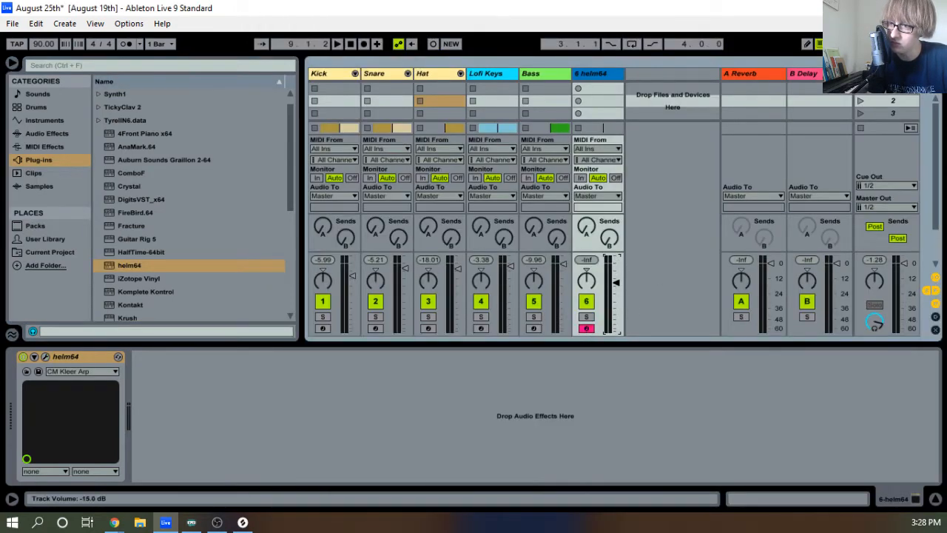
pyautogui.press('Tab')
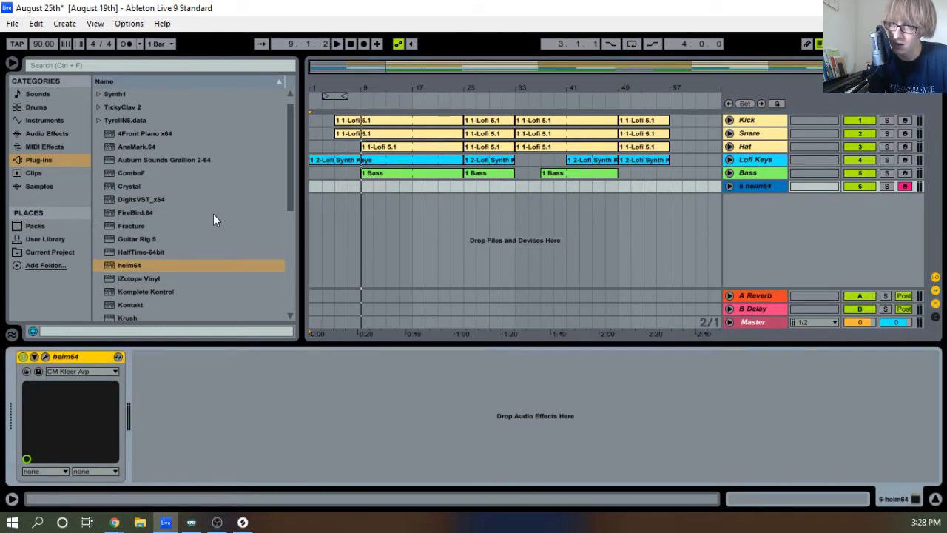
# Copy the Kick-sidechained Compressor from the Lofi Keys track to the helm64 track
pyautogui.click(777, 175)
pyautogui.click(764, 165)
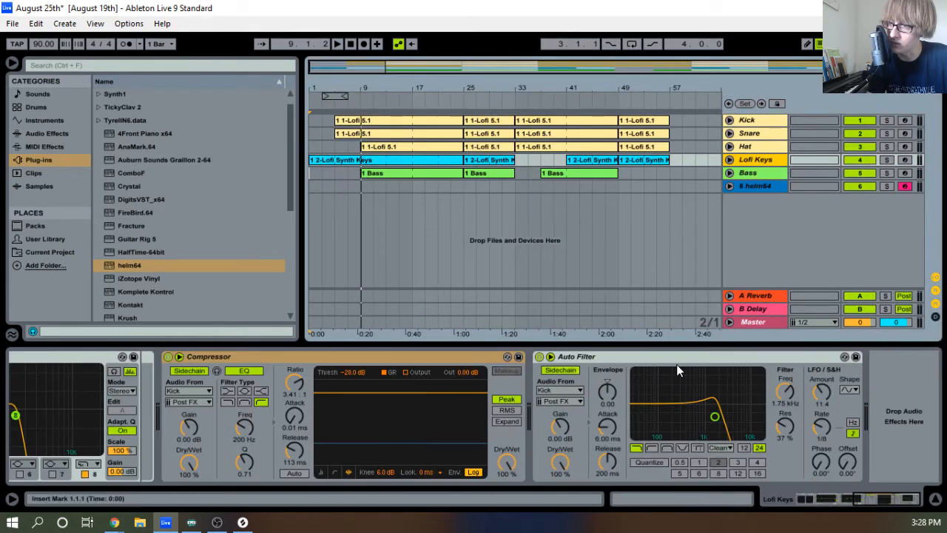
pyautogui.click(395, 370)
pyautogui.click(742, 184)
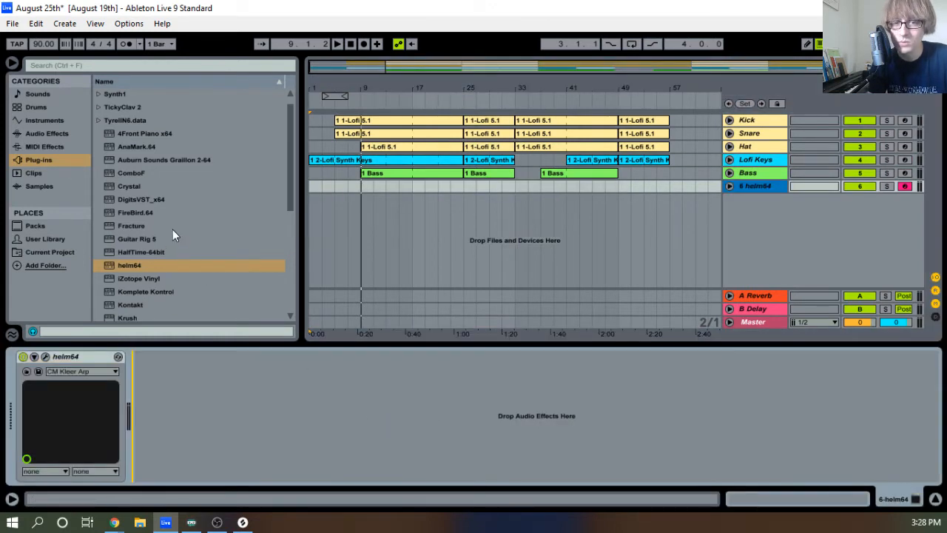
pyautogui.hotkey('ctrl', 'v')
pyautogui.scroll(-6, 172, 230)
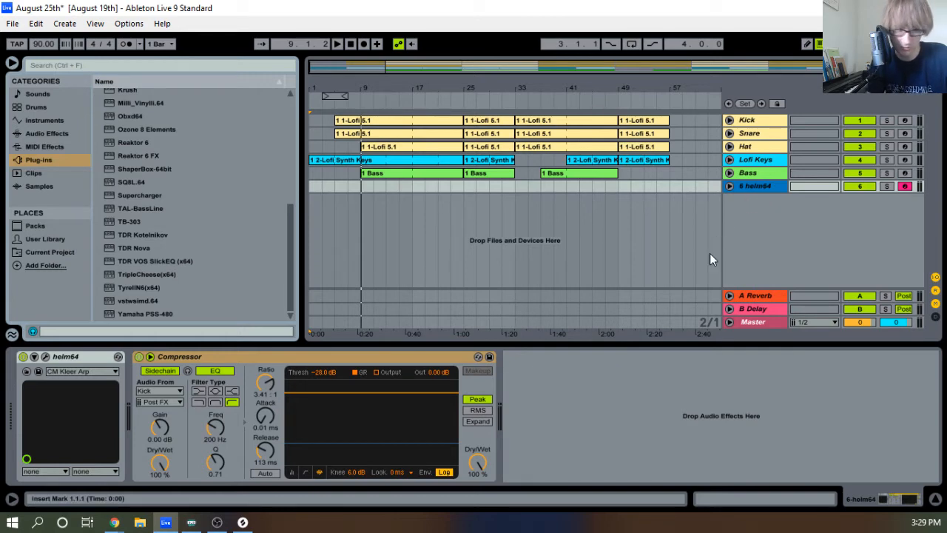
# Rename the helm64 track to Pulse Vibe
pyautogui.rightClick(761, 186)
pyautogui.click(791, 250)
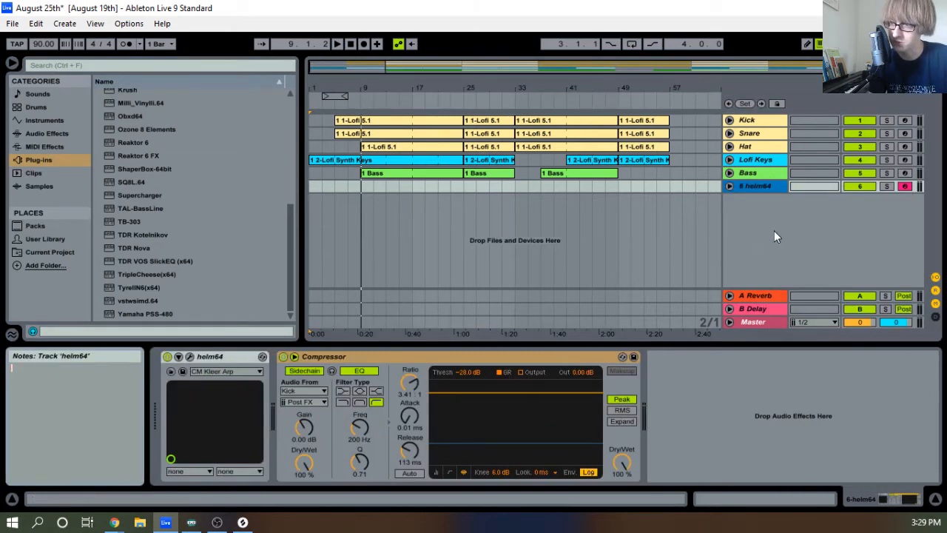
pyautogui.click(771, 232)
pyautogui.rightClick(759, 187)
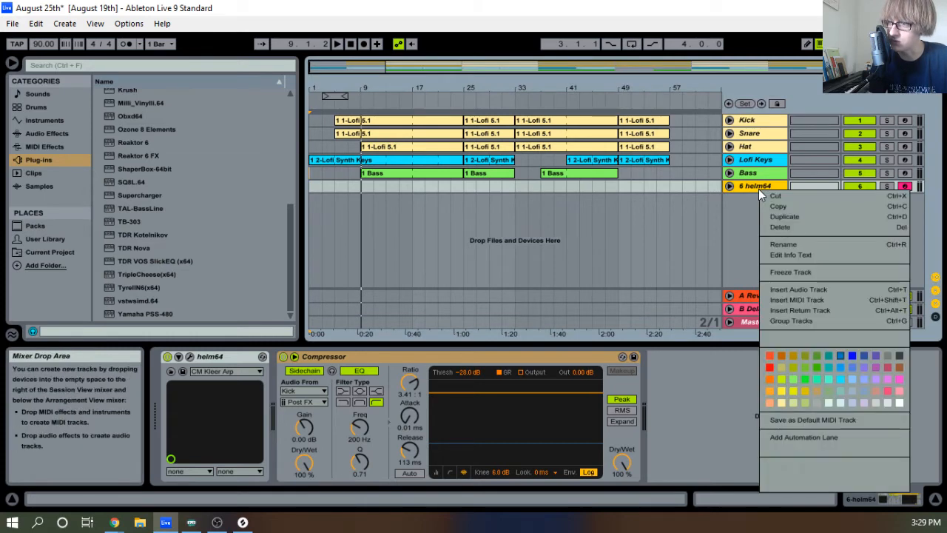
pyautogui.click(779, 245)
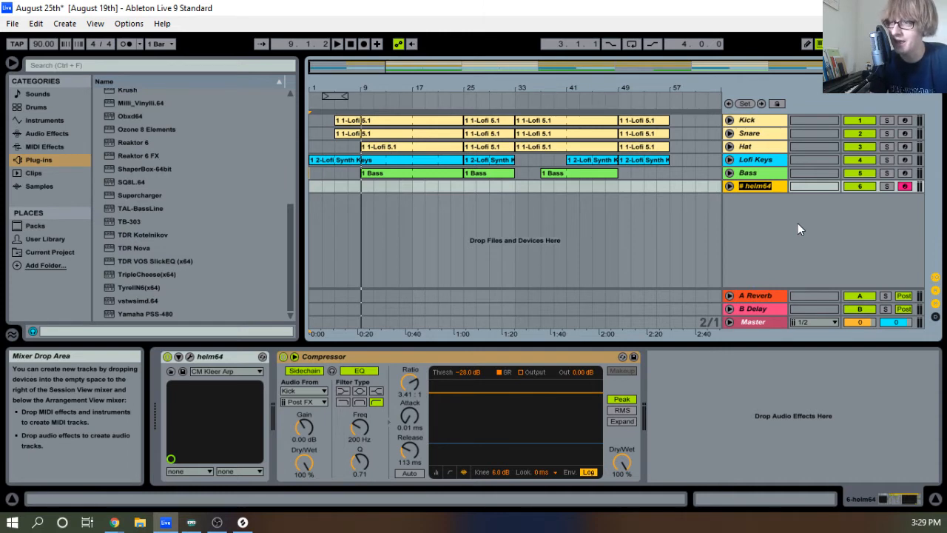
pyautogui.write('Pulse')
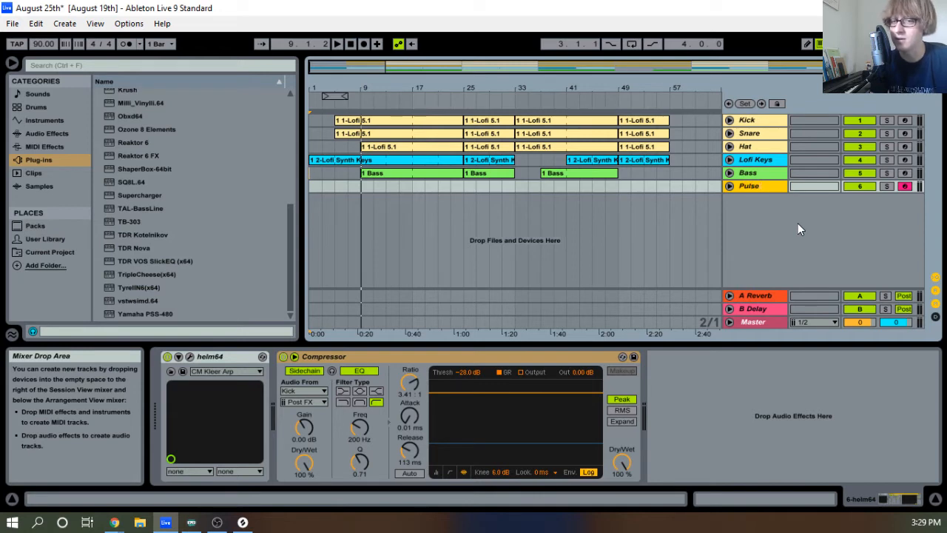
pyautogui.write(' Vibe')
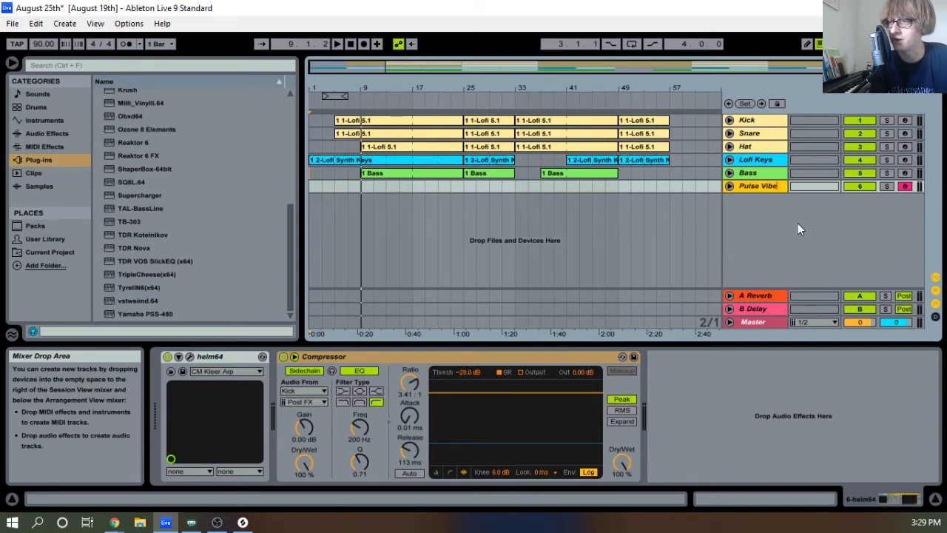
pyautogui.click(777, 172)
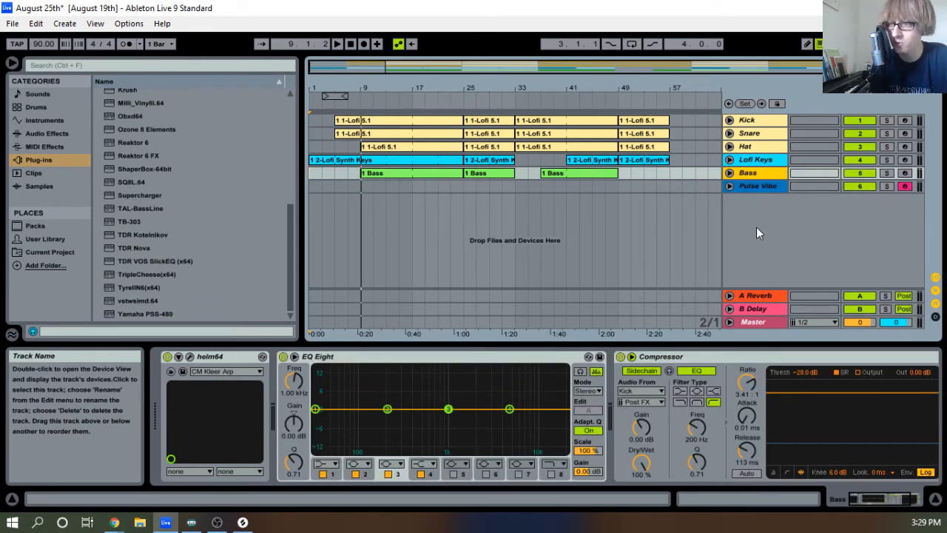
# Change the Pulse Vibe track's color to pink
pyautogui.click(770, 183)
pyautogui.rightClick(764, 190)
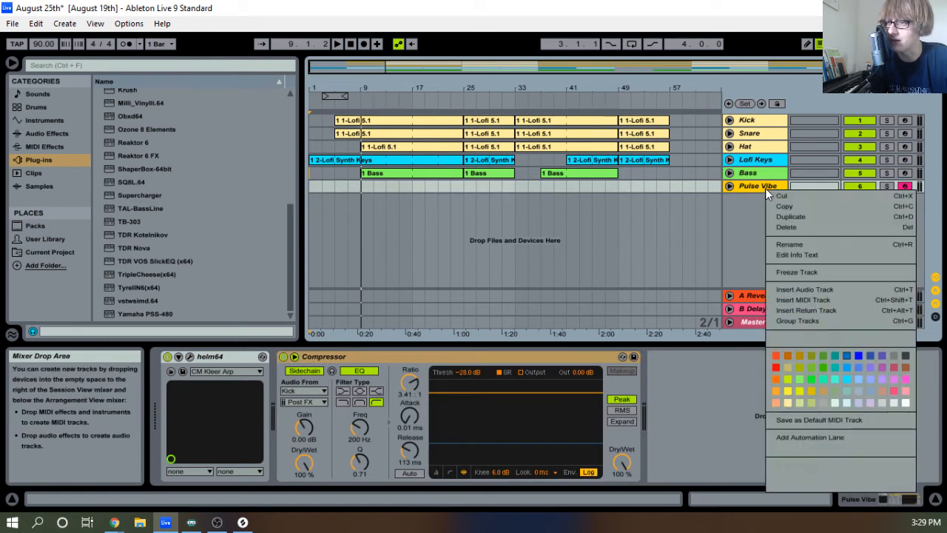
pyautogui.click(837, 379)
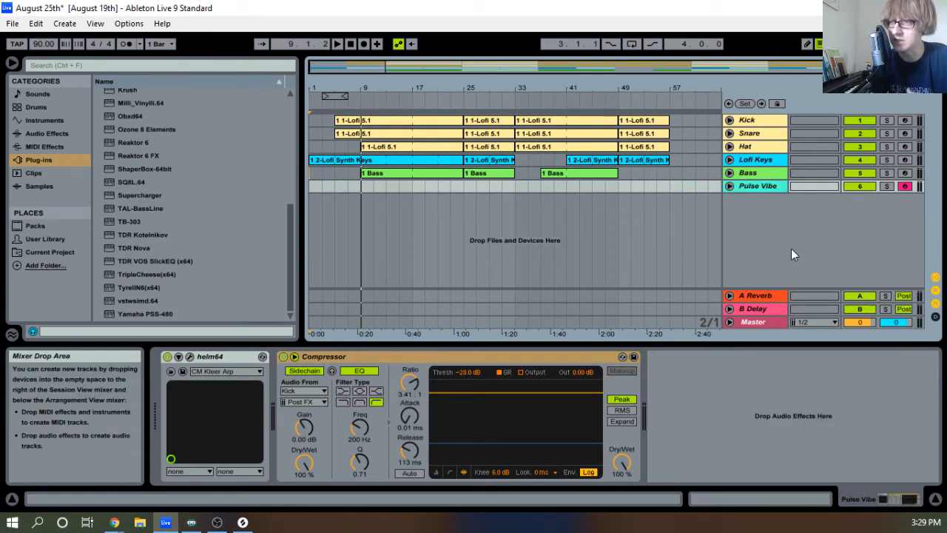
pyautogui.rightClick(767, 185)
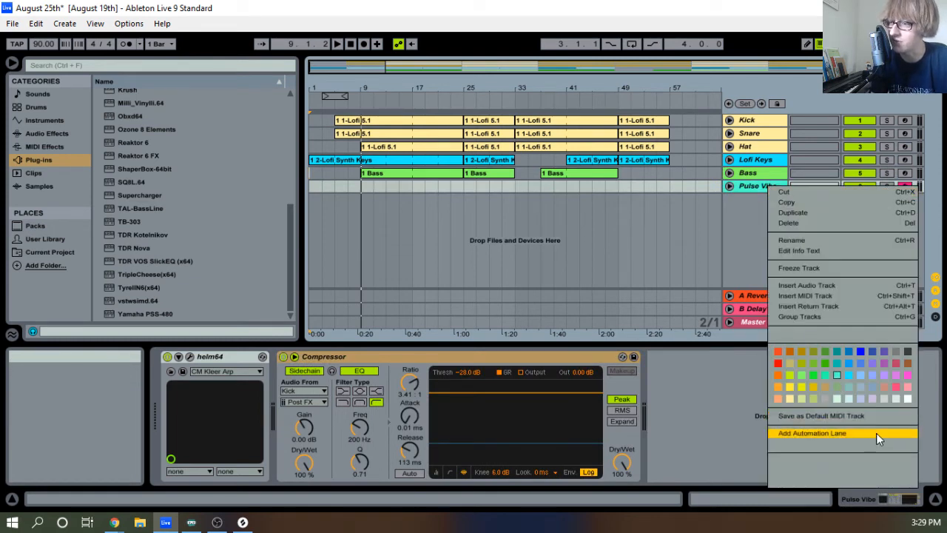
pyautogui.click(897, 383)
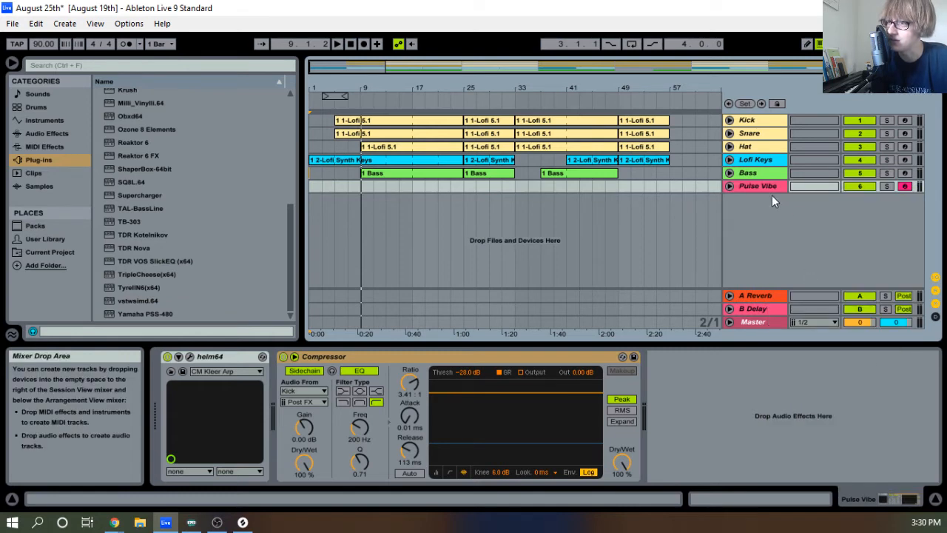
pyautogui.click(760, 173)
pyautogui.click(754, 185)
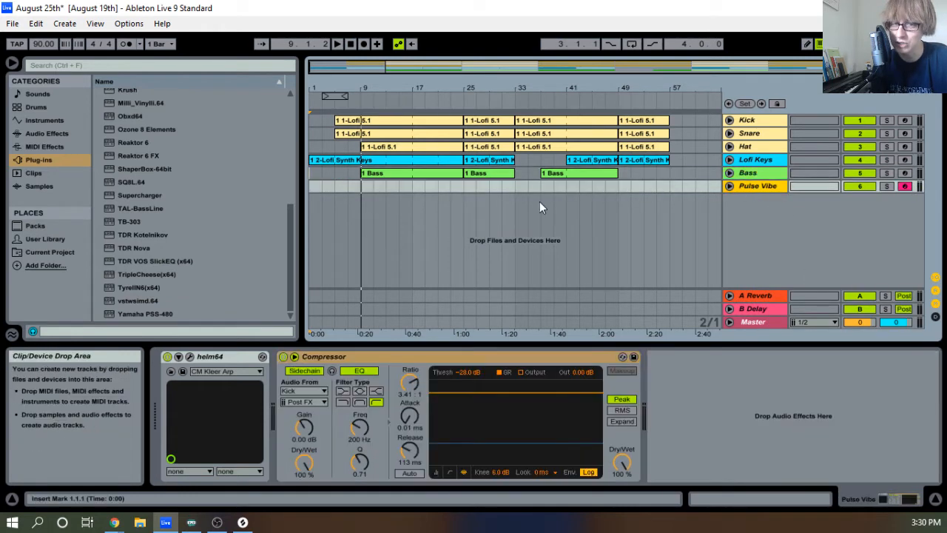
# Record a short clip on the Pulse Vibe track at bar 9 and extend it to four bars, ending at bar 13
pyautogui.click(366, 190)
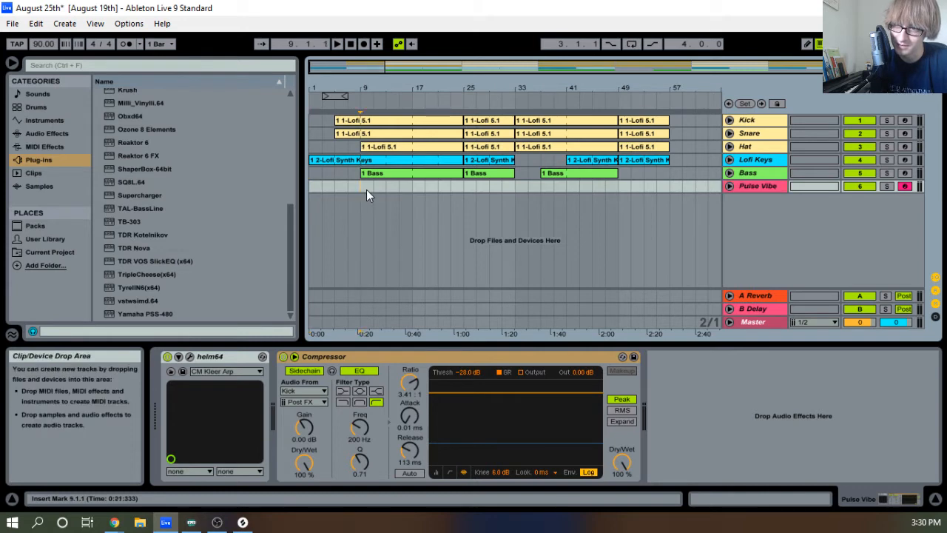
pyautogui.press('space')
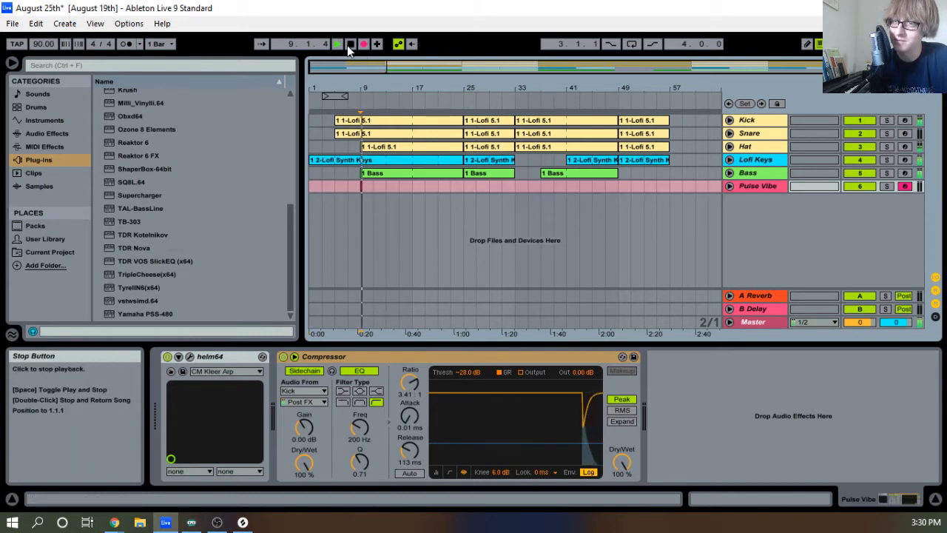
pyautogui.moveTo(376, 87); pyautogui.dragTo(382, 148)
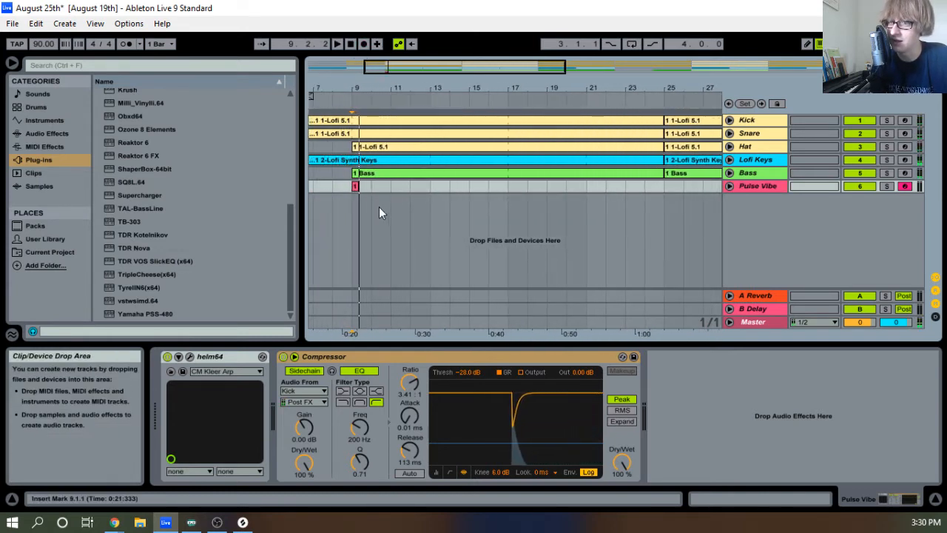
pyautogui.moveTo(358, 190); pyautogui.dragTo(432, 196)
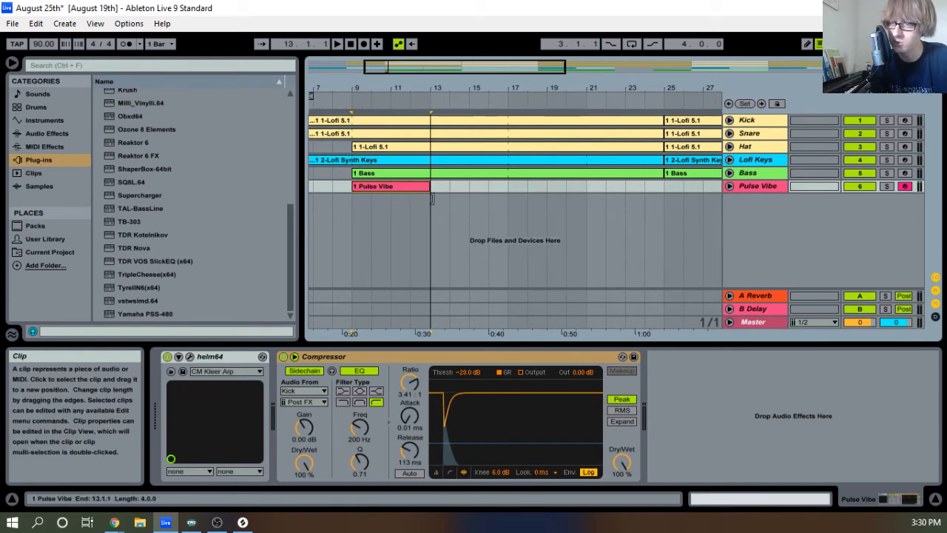
# Play the arrangement from the start into bar 9 and open the Pulse Vibe clip for note editing
pyautogui.moveTo(468, 87); pyautogui.dragTo(349, 69)
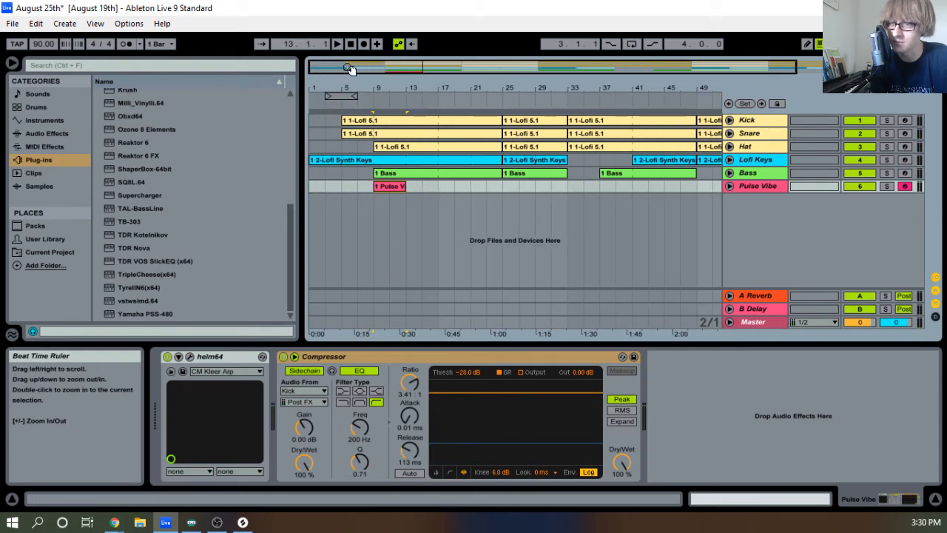
pyautogui.click(348, 48)
pyautogui.click(333, 42)
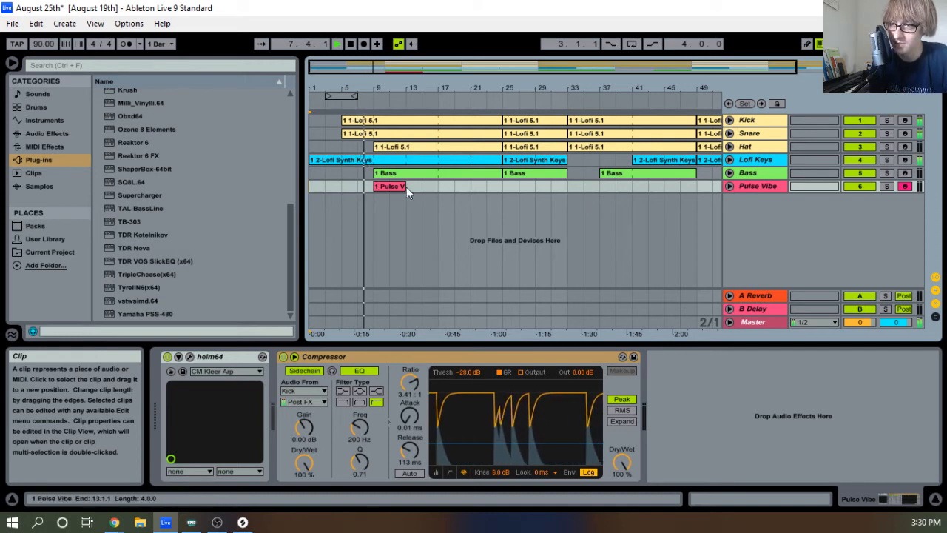
pyautogui.moveTo(399, 87); pyautogui.dragTo(410, 116)
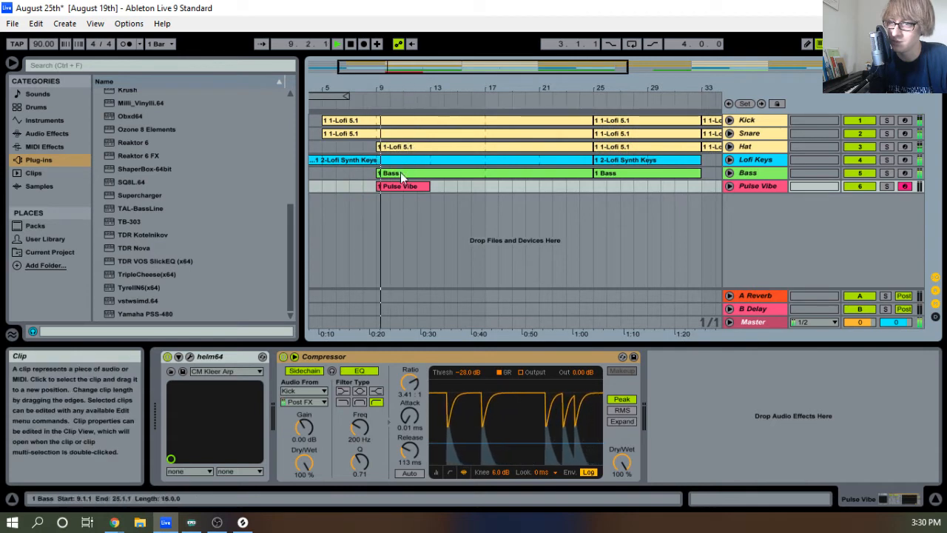
pyautogui.press('space')
pyautogui.doubleClick(399, 185)
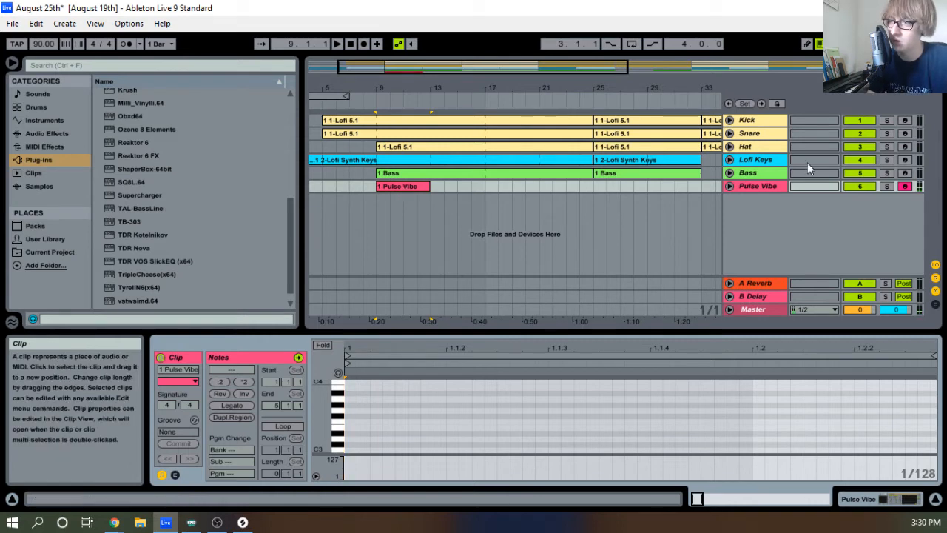
# Add a Ping Pong Delay after the Compressor on the Pulse Vibe track, with feedback at 79% and dry/wet at 40%
pyautogui.click(764, 185)
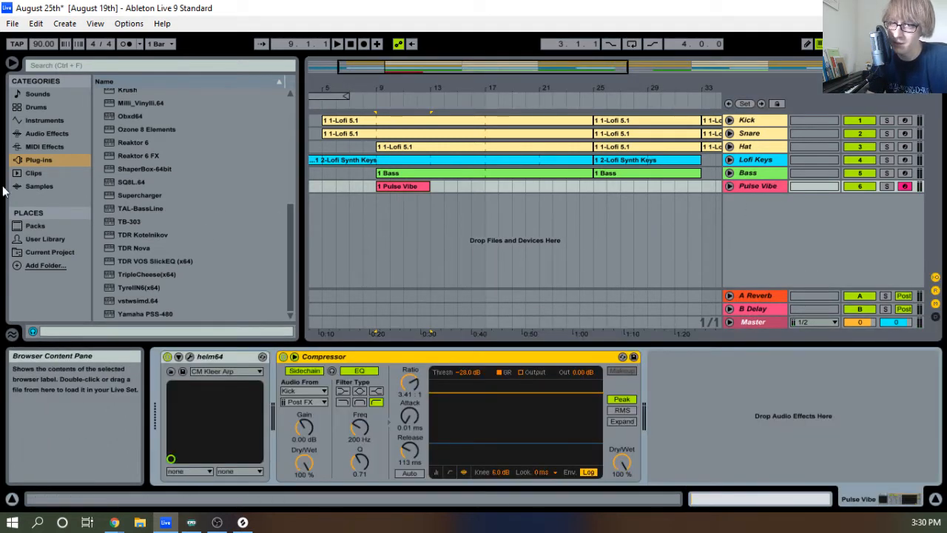
pyautogui.click(40, 133)
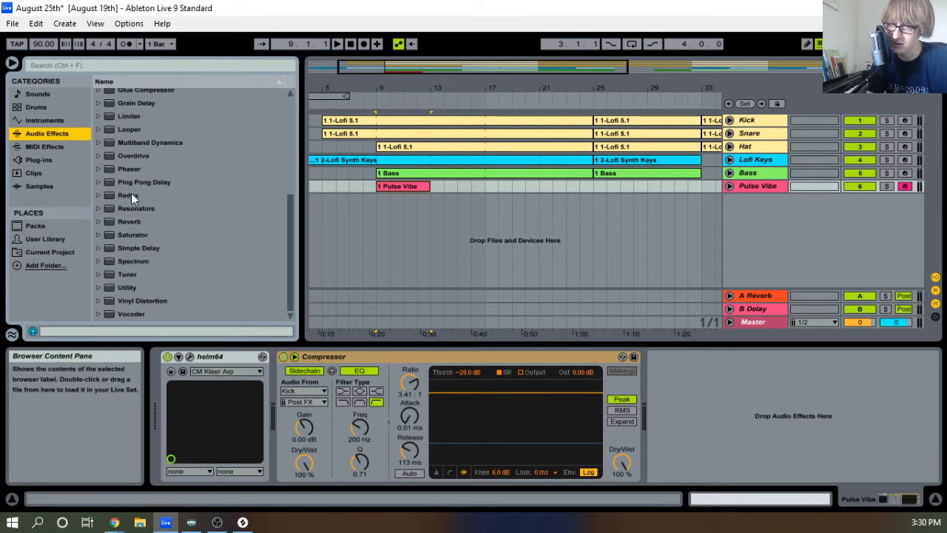
pyautogui.moveTo(134, 182); pyautogui.dragTo(737, 424)
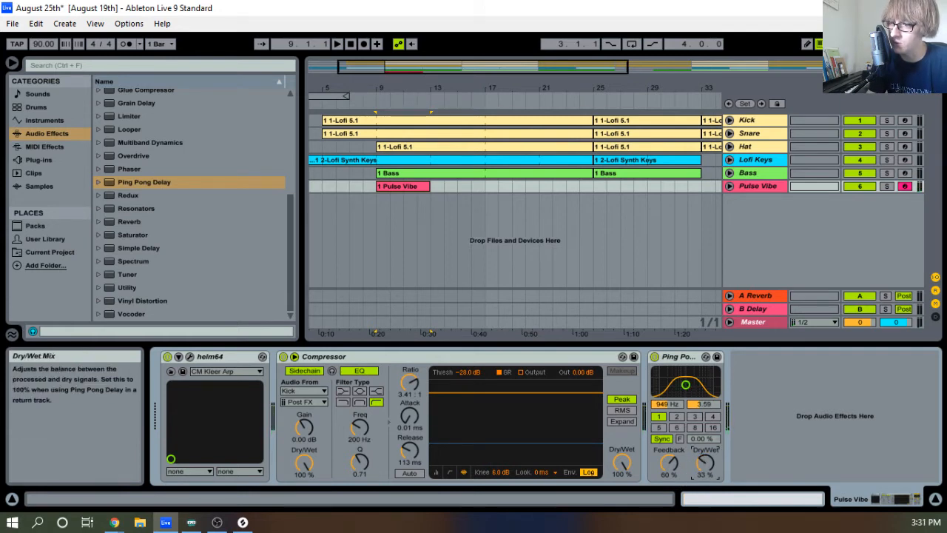
pyautogui.click(668, 463)
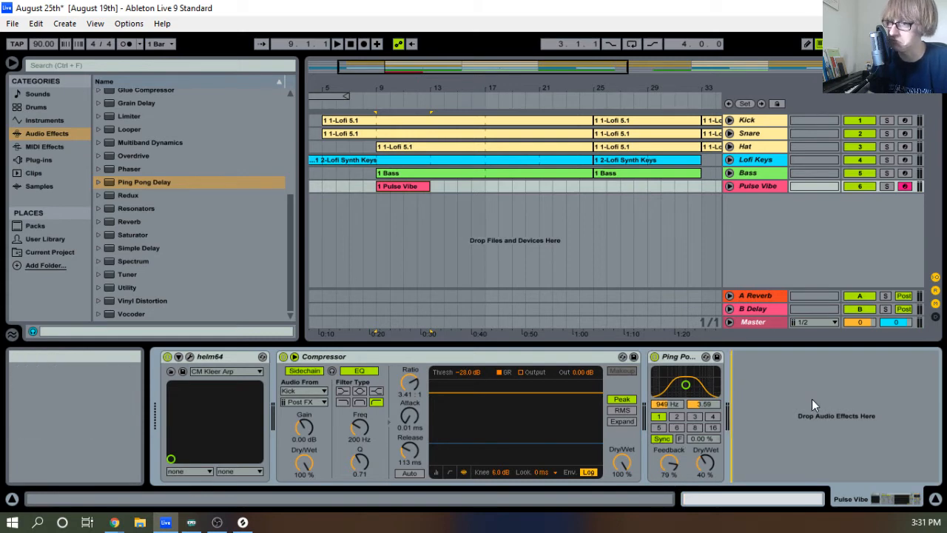
pyautogui.press('Tab')
pyautogui.press('Tab')
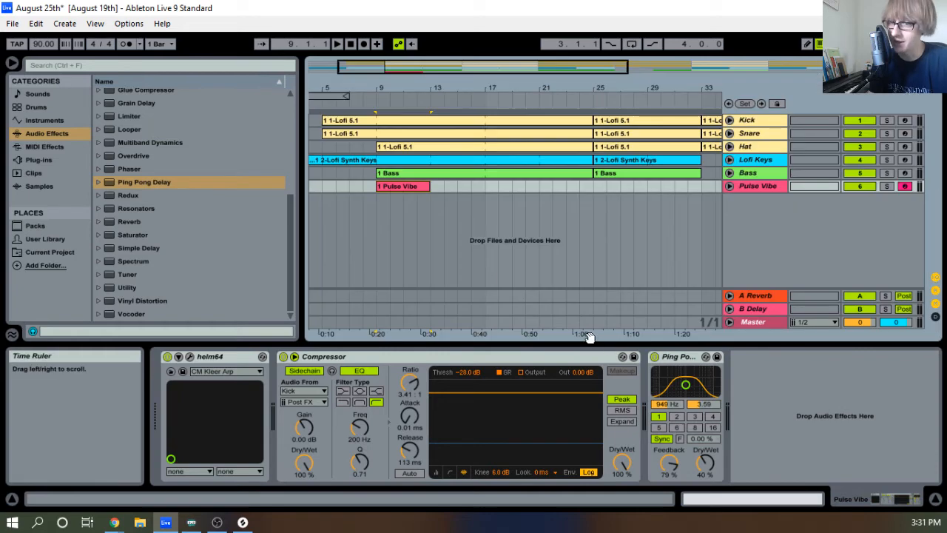
# Enable helm64's filter on Pulse Vibe and shape a low-pass curve with a slightly lower cutoff and a taller resonance peak
pyautogui.click(189, 357)
pyautogui.click(496, 151)
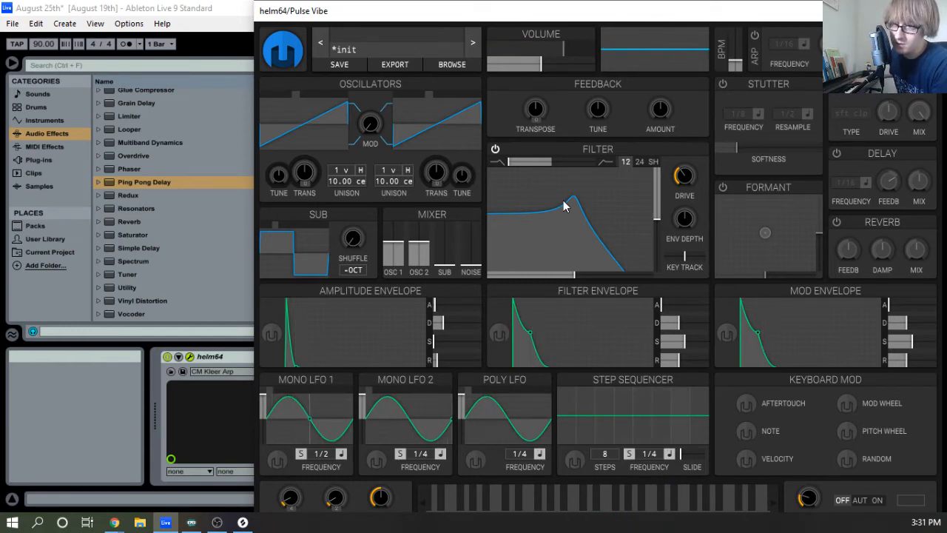
pyautogui.moveTo(575, 212); pyautogui.dragTo(580, 214)
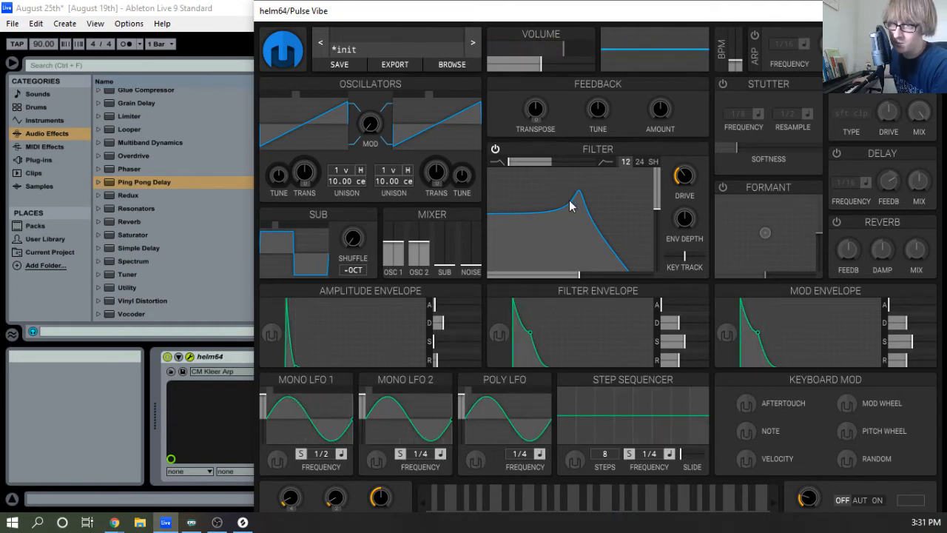
pyautogui.moveTo(570, 205); pyautogui.dragTo(569, 185)
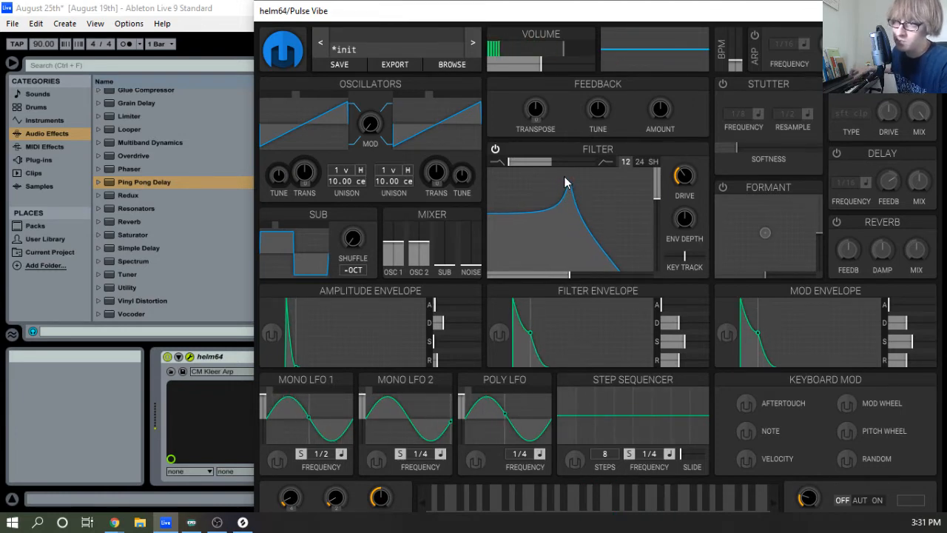
# Enable helm64's delay and stutter, setting the stutter frequency and resample to 1/16 and its softness to maximum
pyautogui.moveTo(707, 17); pyautogui.dragTo(526, 89)
pyautogui.click(654, 225)
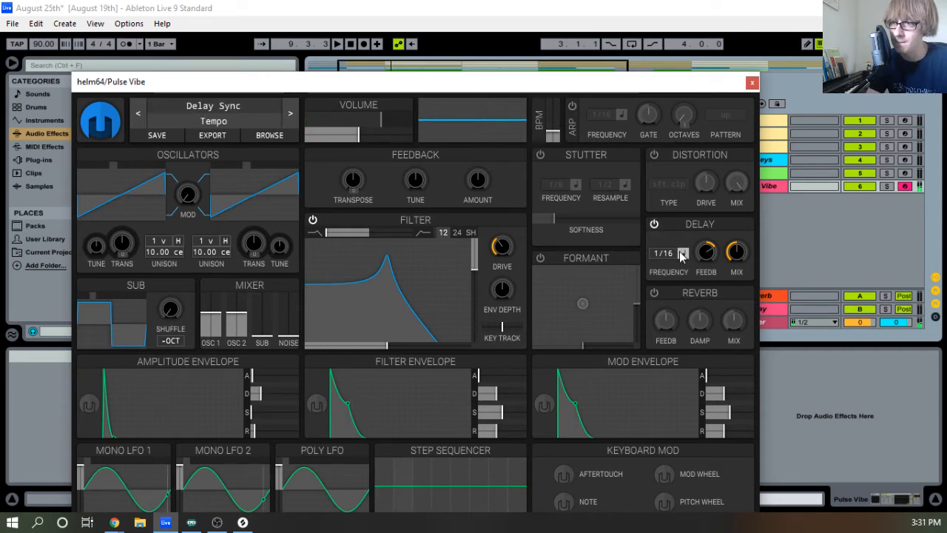
pyautogui.click(540, 154)
pyautogui.moveTo(558, 185); pyautogui.dragTo(602, 151)
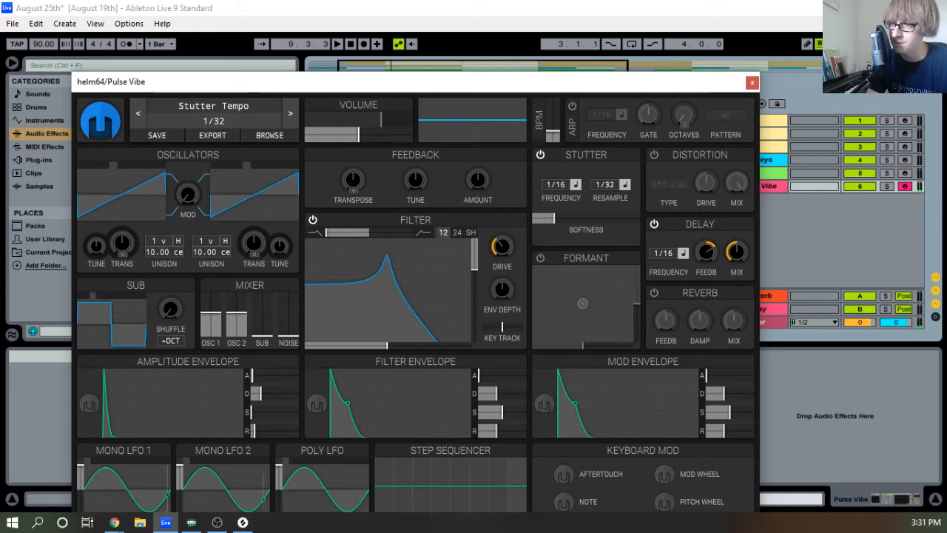
pyautogui.moveTo(605, 184); pyautogui.dragTo(605, 194)
pyautogui.moveTo(547, 218); pyautogui.dragTo(724, 225)
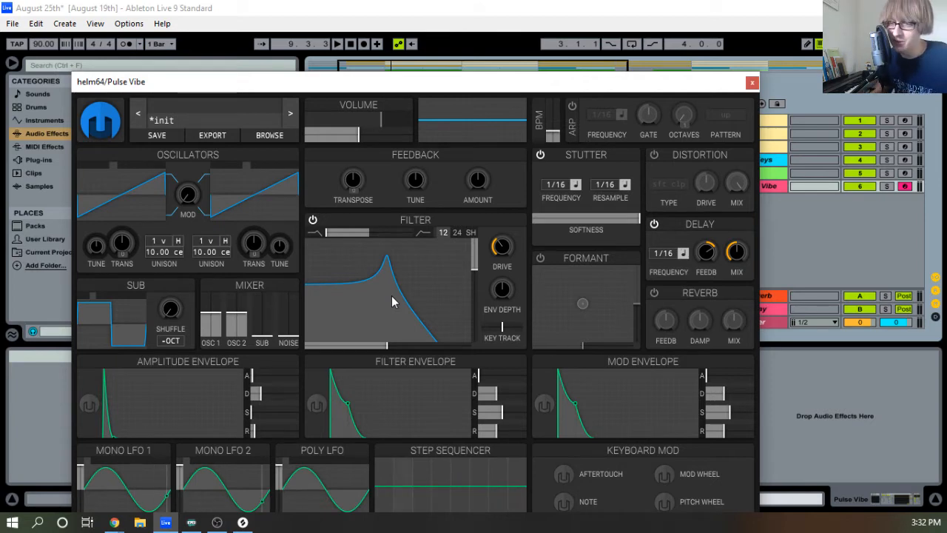
# Play the arrangement from bar 9 to audition the modified Pulse Vibe sound against the other tracks
pyautogui.press('space')
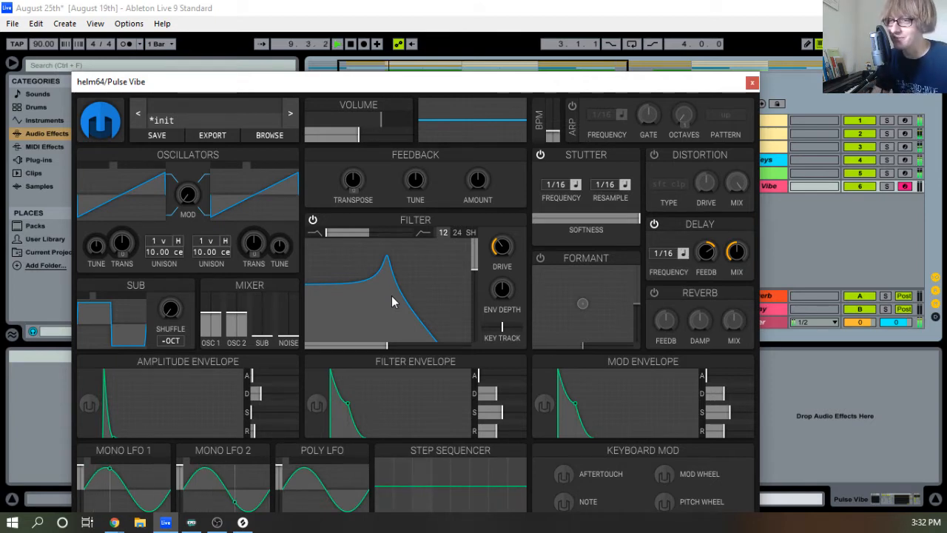
pyautogui.moveTo(740, 81); pyautogui.dragTo(742, 293)
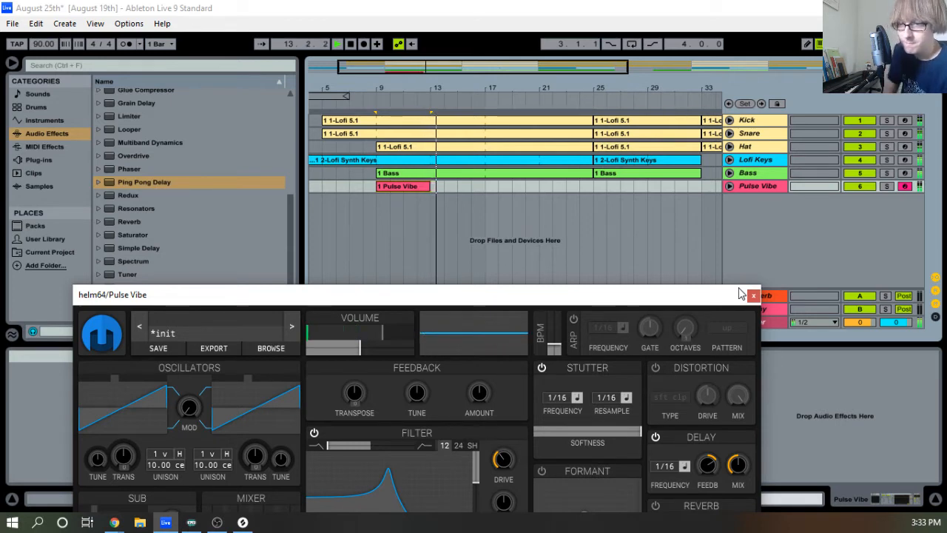
pyautogui.press('space')
pyautogui.moveTo(444, 187); pyautogui.dragTo(512, 122)
# Switch off helm64's filter on the Pulse Vibe track and close the synth's window
pyautogui.click(766, 186)
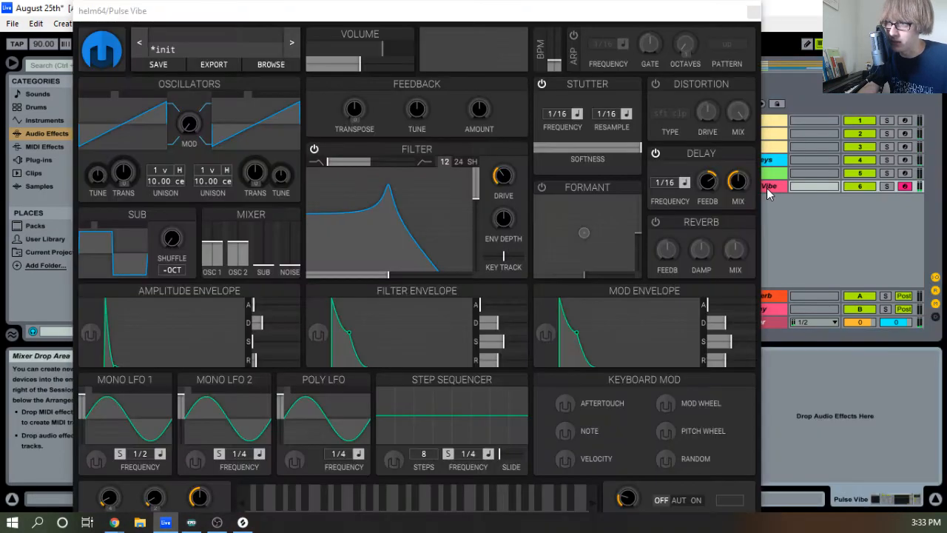
pyautogui.moveTo(490, 16)
pyautogui.mouseDown()
pyautogui.moveTo(463, 353)
pyautogui.moveTo(498, 438)
pyautogui.moveTo(471, 185)
pyautogui.moveTo(506, 16)
pyautogui.mouseUp()
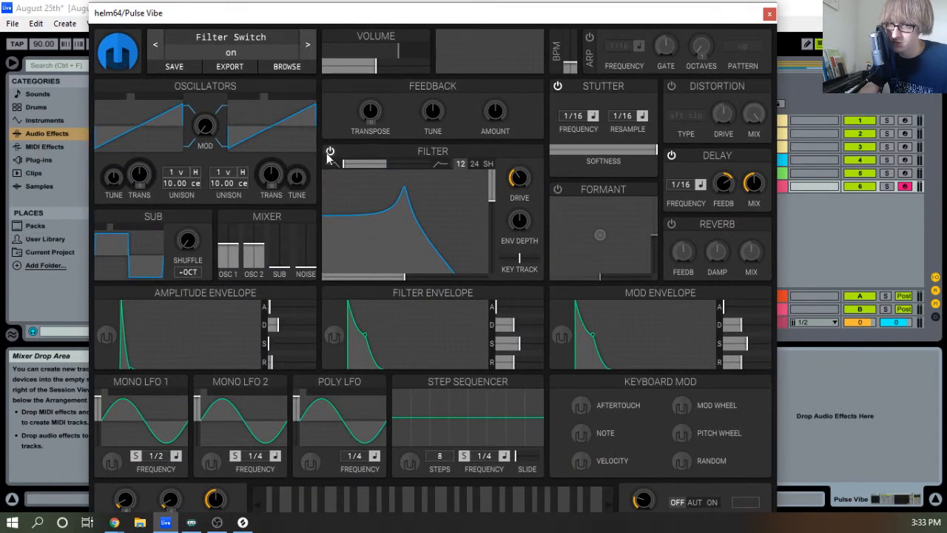
pyautogui.click(330, 151)
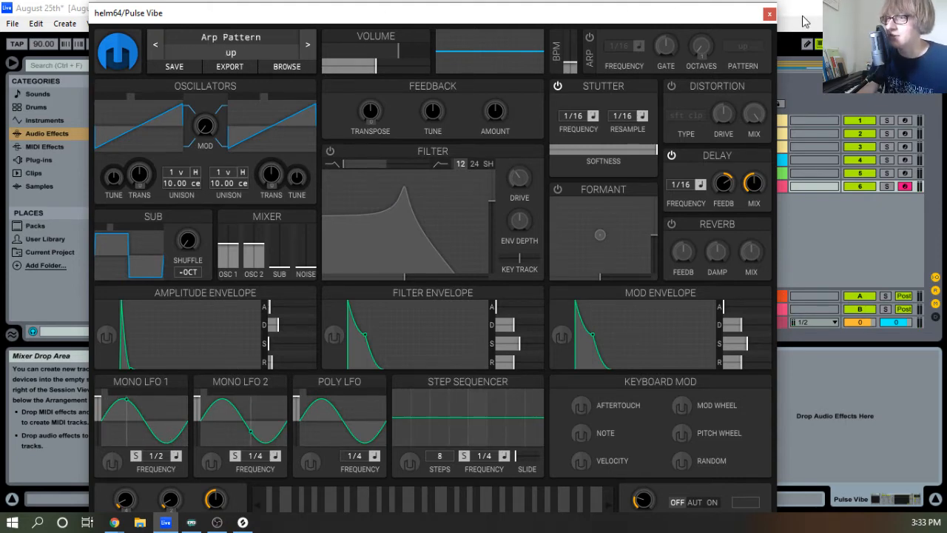
pyautogui.click(770, 13)
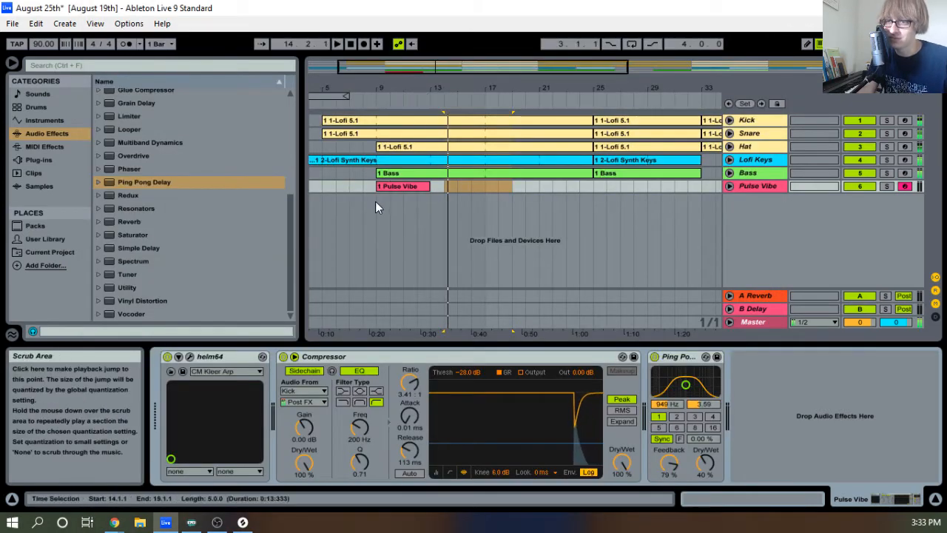
pyautogui.press('space')
# Open the empty Pulse Vibe clip in an enlarged note editor and play the arrangement from bar 9 for reference
pyautogui.doubleClick(392, 187)
pyautogui.moveTo(393, 334); pyautogui.dragTo(439, 74)
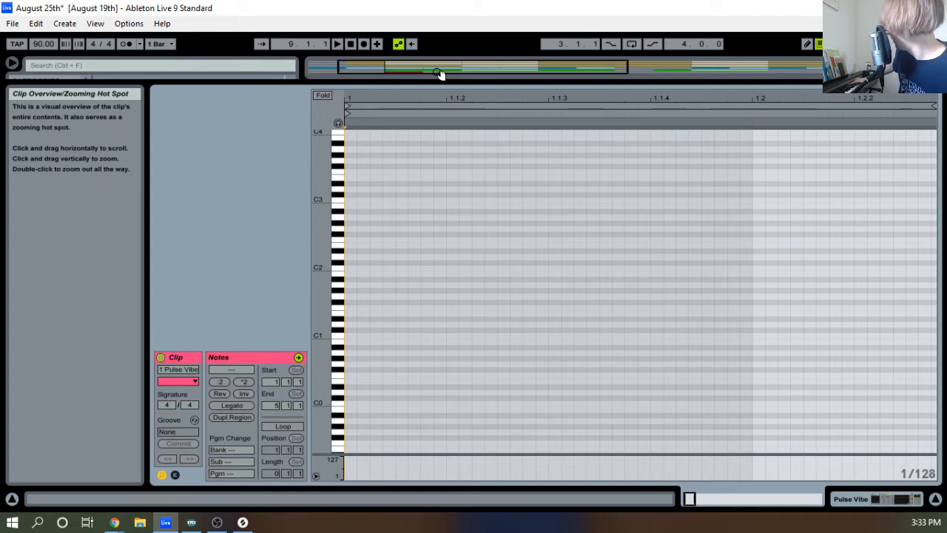
pyautogui.press('space')
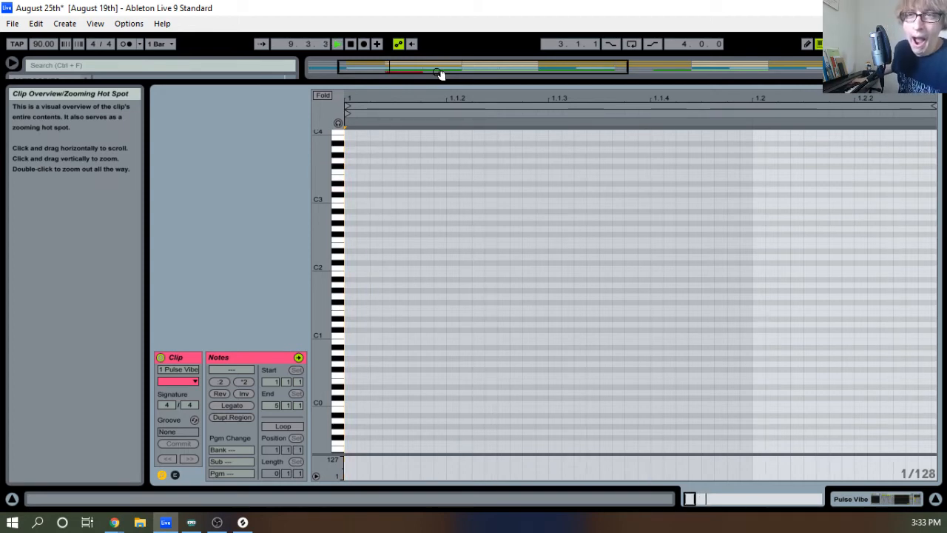
pyautogui.scroll(1, 686, 318)
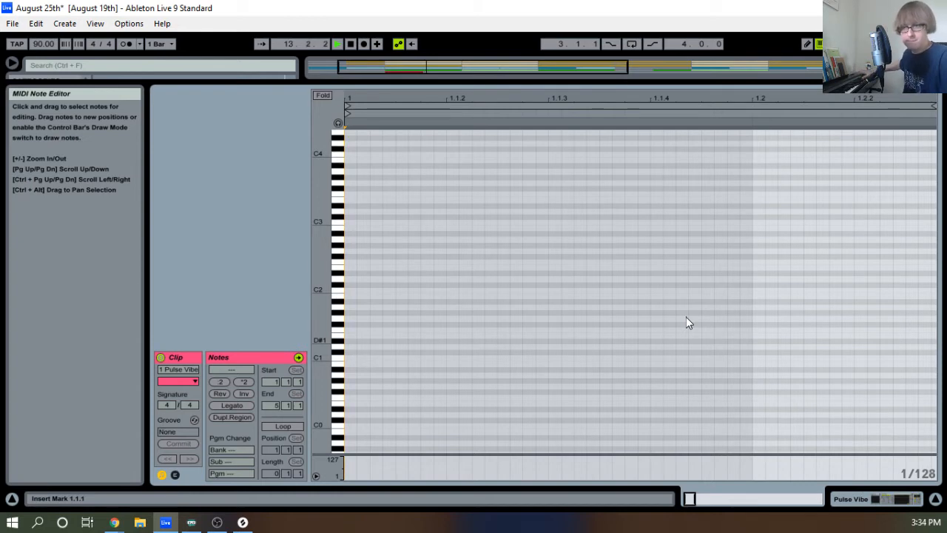
pyautogui.press('space')
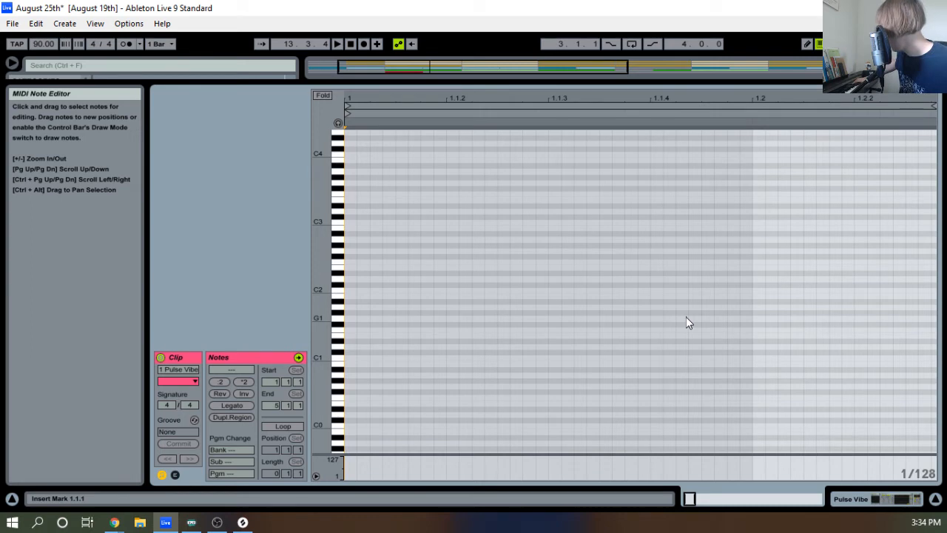
# Record two chords on the Pulse Vibe track from bar 9 and open the recorded clip in an enlarged note editor
pyautogui.press('F9')
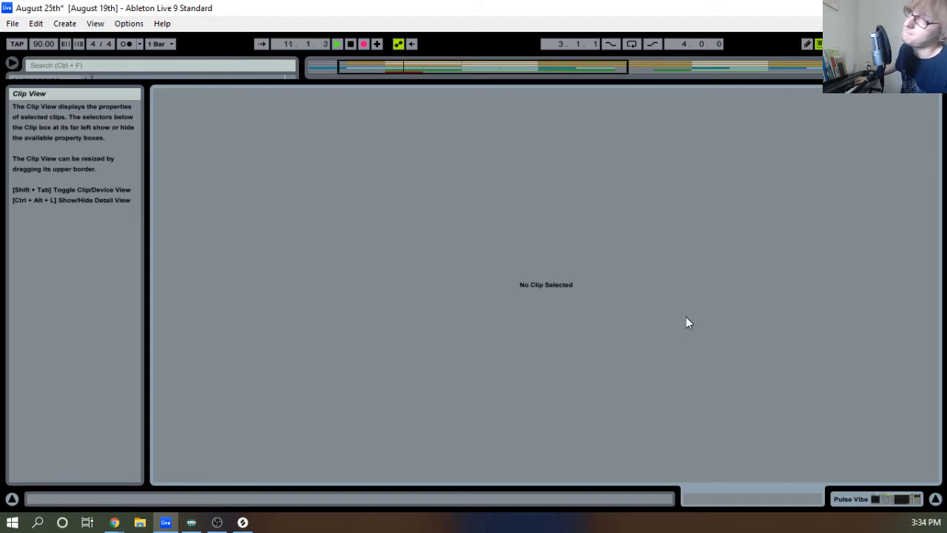
pyautogui.press('Tab')
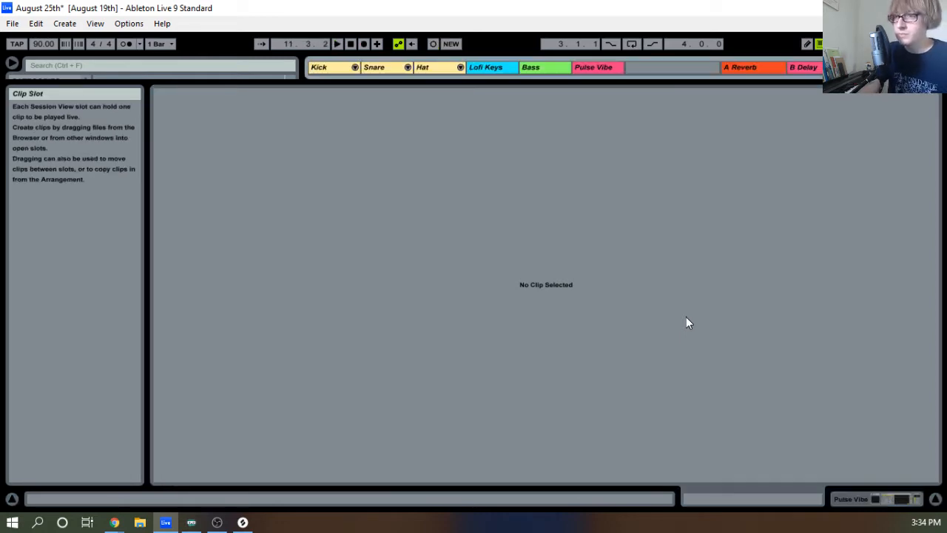
pyautogui.moveTo(508, 87); pyautogui.dragTo(477, 396)
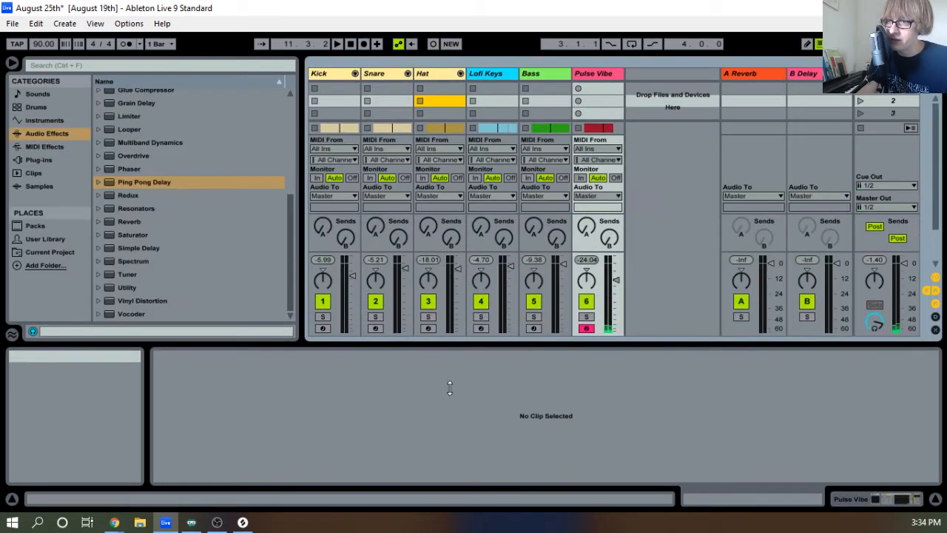
pyautogui.press('Tab')
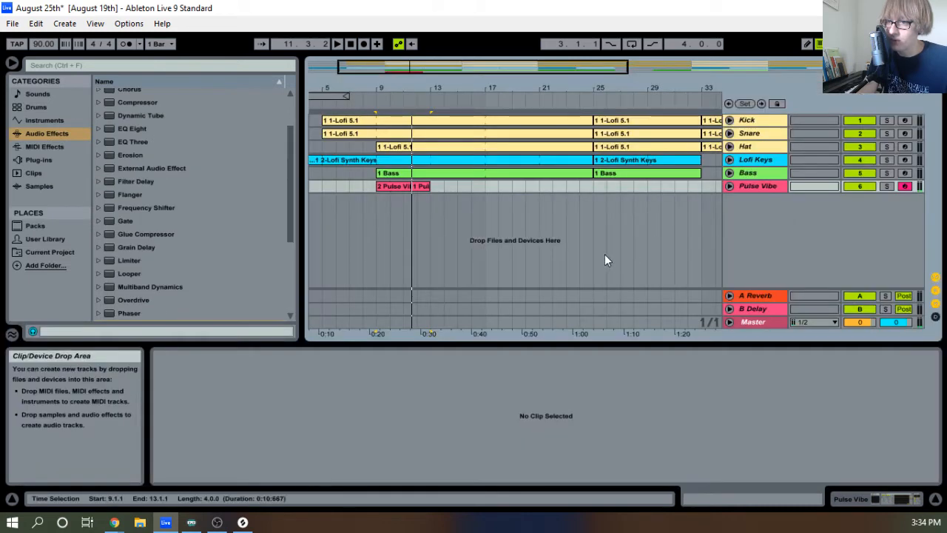
pyautogui.doubleClick(392, 185)
pyautogui.moveTo(456, 343); pyautogui.dragTo(458, 157)
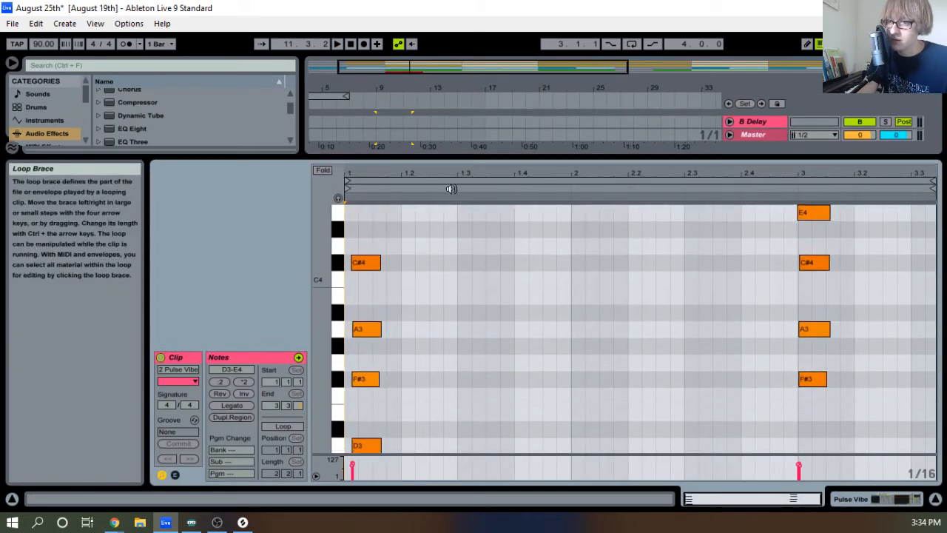
# Quantize the recorded chords, move the first chord's D3, F#3 and A3 back to the clip start, and play the result
pyautogui.rightClick(527, 274)
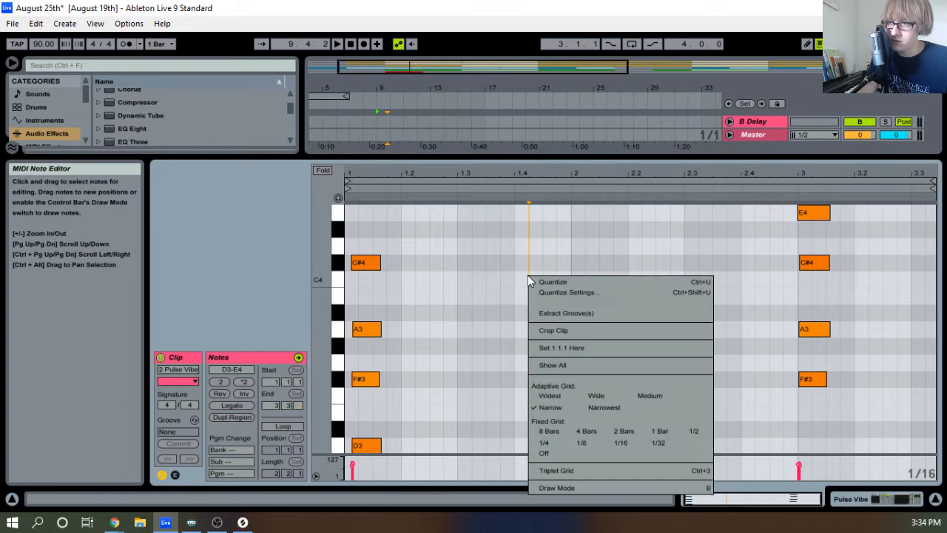
pyautogui.click(570, 283)
pyautogui.moveTo(360, 307); pyautogui.dragTo(413, 464)
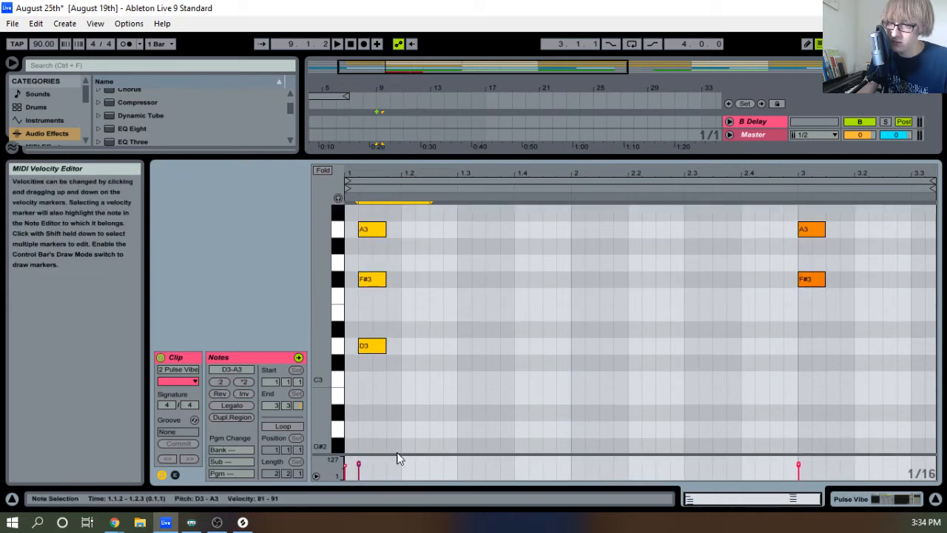
pyautogui.press('Down')
pyautogui.press('Up')
pyautogui.press('Left')
pyautogui.press('space')
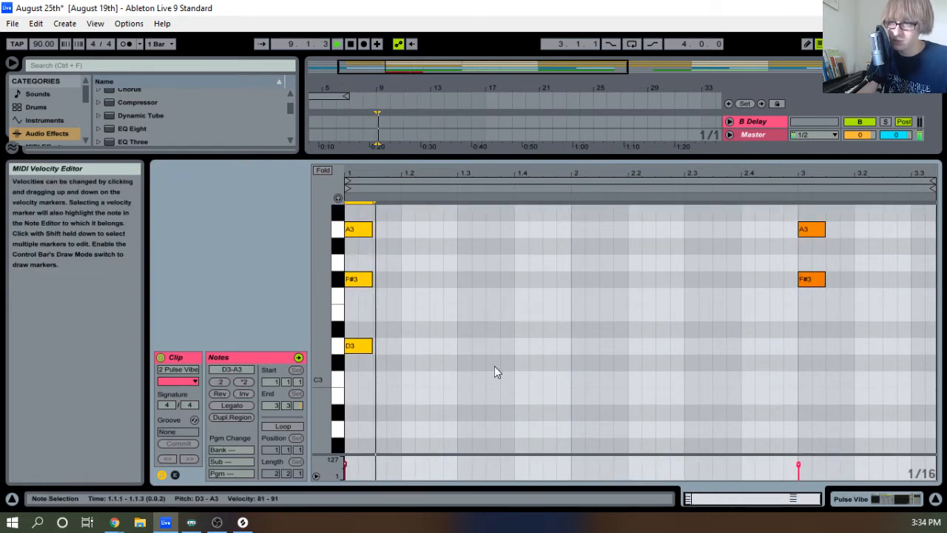
pyautogui.scroll(2, 491, 355)
pyautogui.scroll(2, 486, 330)
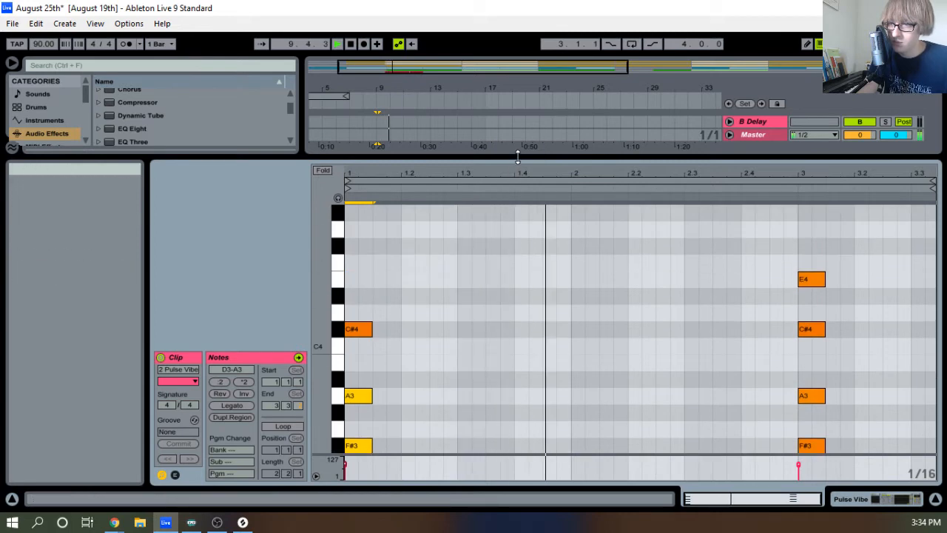
# Delete the leftover empty Pulse Vibe clip and consolidate bars 9 to 13 into one four-bar clip
pyautogui.moveTo(516, 153); pyautogui.dragTo(500, 290)
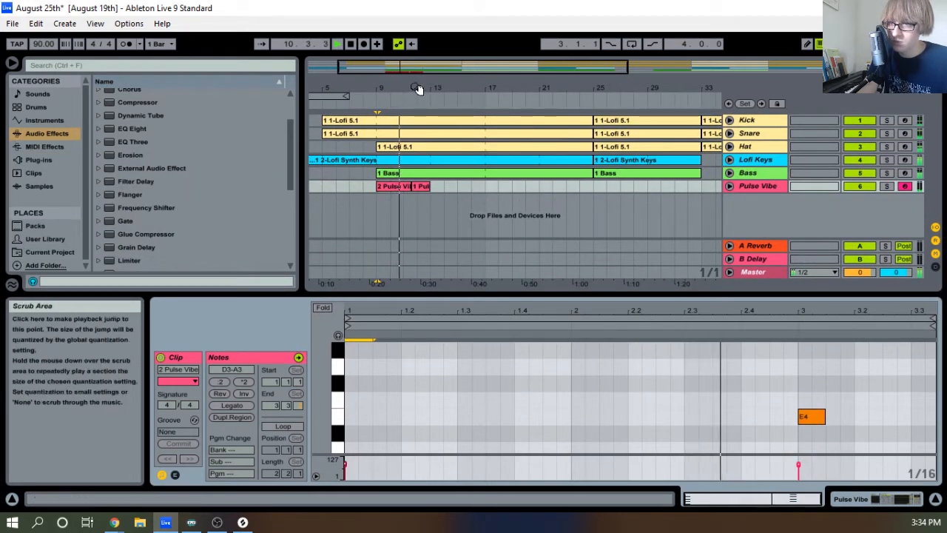
pyautogui.moveTo(419, 89); pyautogui.dragTo(487, 211)
pyautogui.click(504, 184)
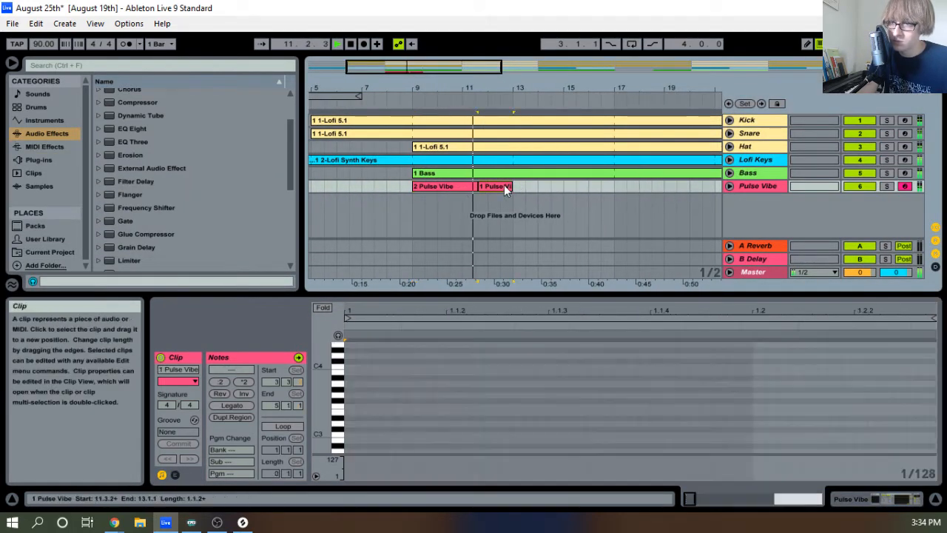
pyautogui.press('Delete')
pyautogui.click(464, 187)
pyautogui.rightClick(512, 188)
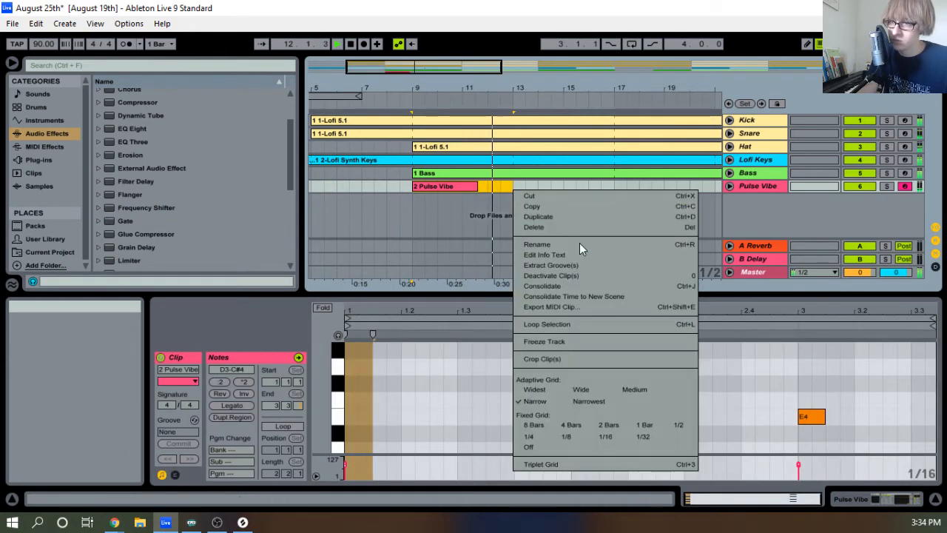
pyautogui.click(556, 287)
# Turn on looping for the four-bar Pulse Vibe clip and extend it past bar 20 in the arrangement
pyautogui.click(277, 426)
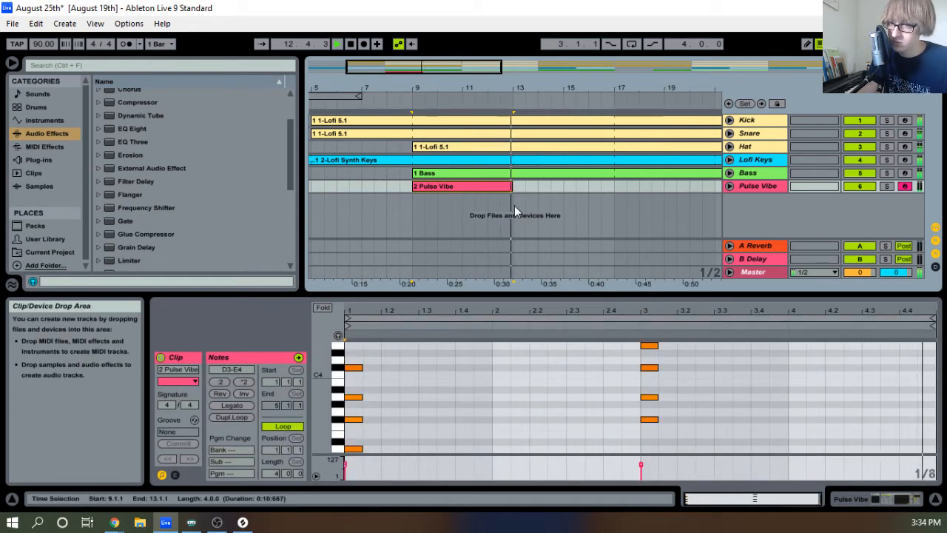
pyautogui.moveTo(512, 188); pyautogui.dragTo(871, 188)
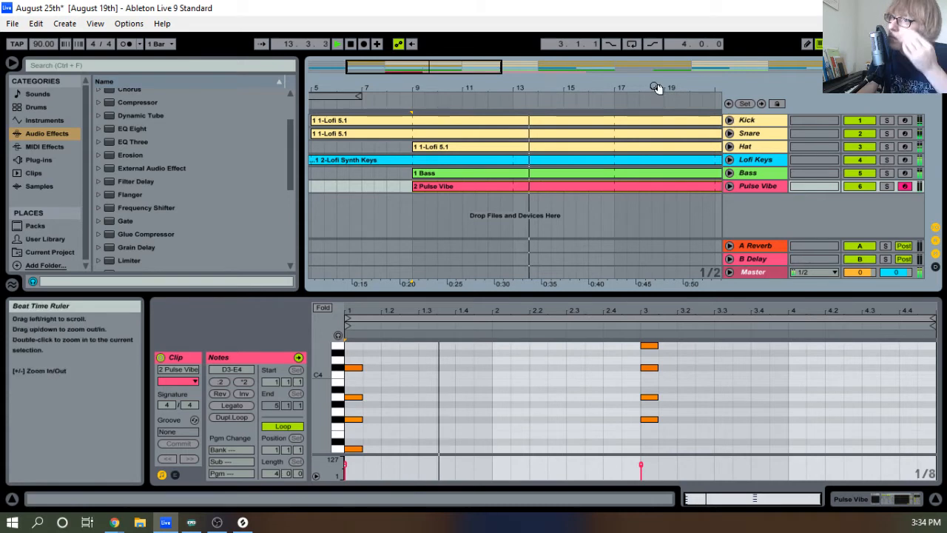
# Shorten the looped Pulse Vibe clip in the arrangement so that it ends at bar 25
pyautogui.moveTo(654, 87); pyautogui.dragTo(488, 58)
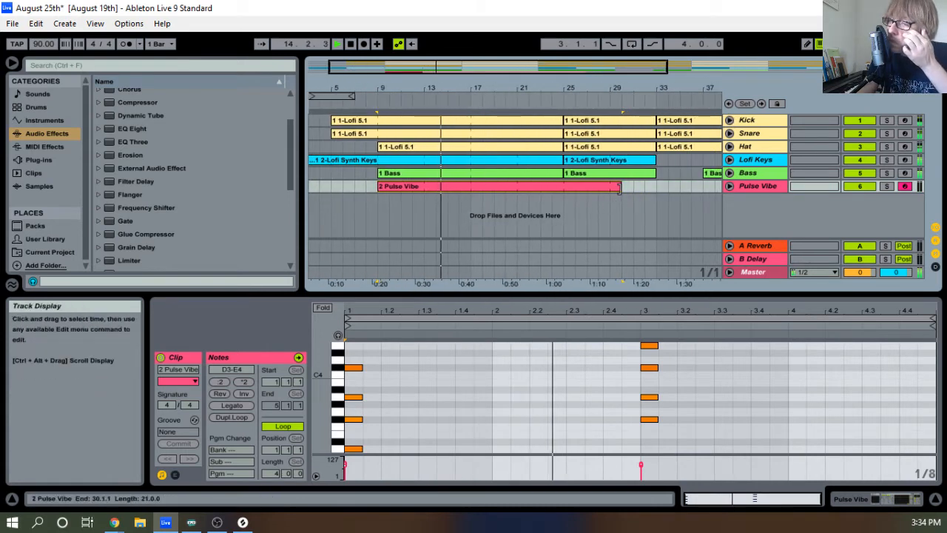
pyautogui.moveTo(620, 189); pyautogui.dragTo(565, 195)
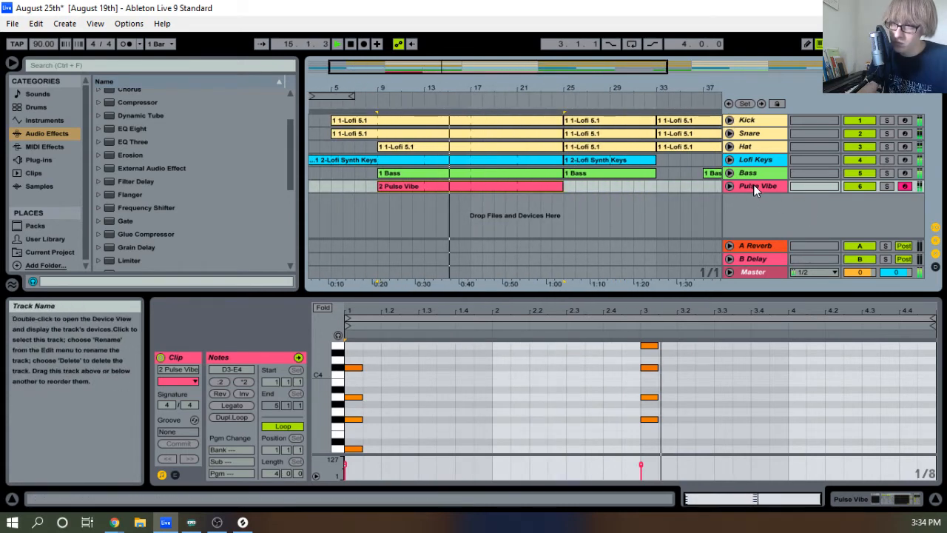
# Raise the Pulse Vibe track's volume and set its Ping Pong Delay dry/wet to 42%
pyautogui.click(753, 186)
pyautogui.press('Tab')
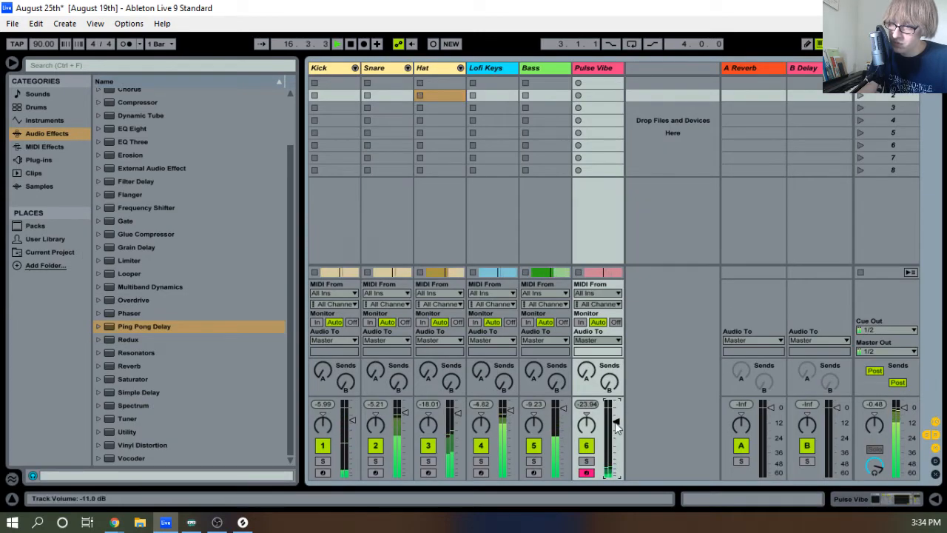
pyautogui.press('Tab')
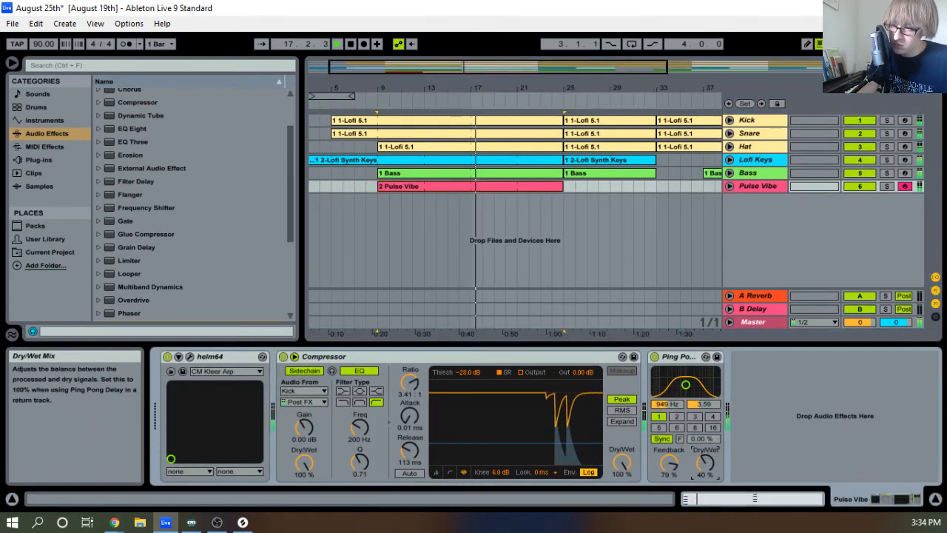
pyautogui.press('Tab')
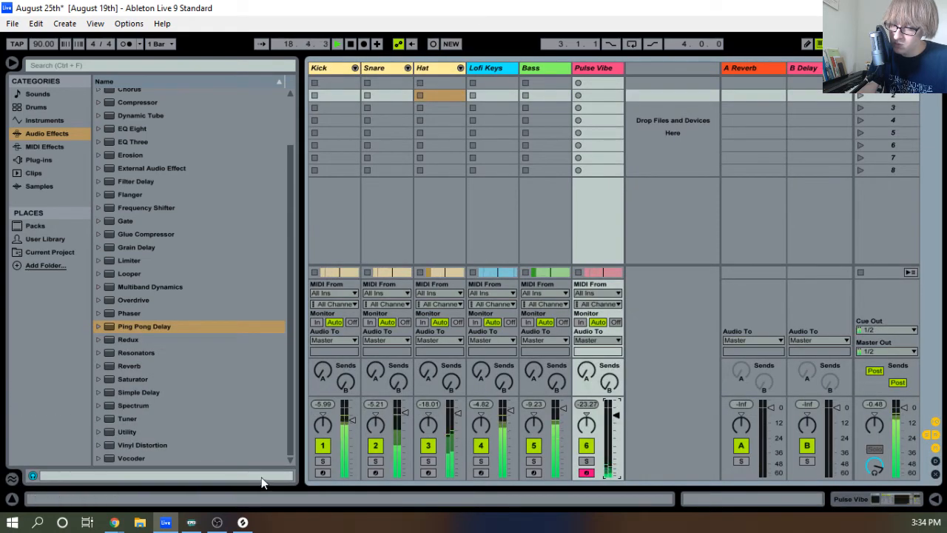
# Turn on the filter in Pulse Vibe's helm64 synth, raise its cutoff and slightly lower its resonance peak
pyautogui.press('Tab')
pyautogui.click(190, 355)
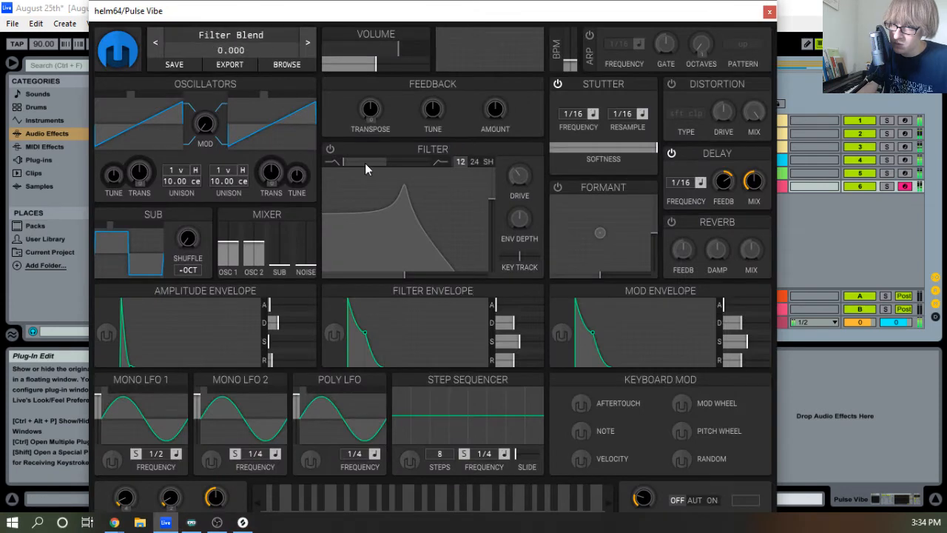
pyautogui.click(332, 150)
pyautogui.moveTo(385, 194); pyautogui.dragTo(429, 225)
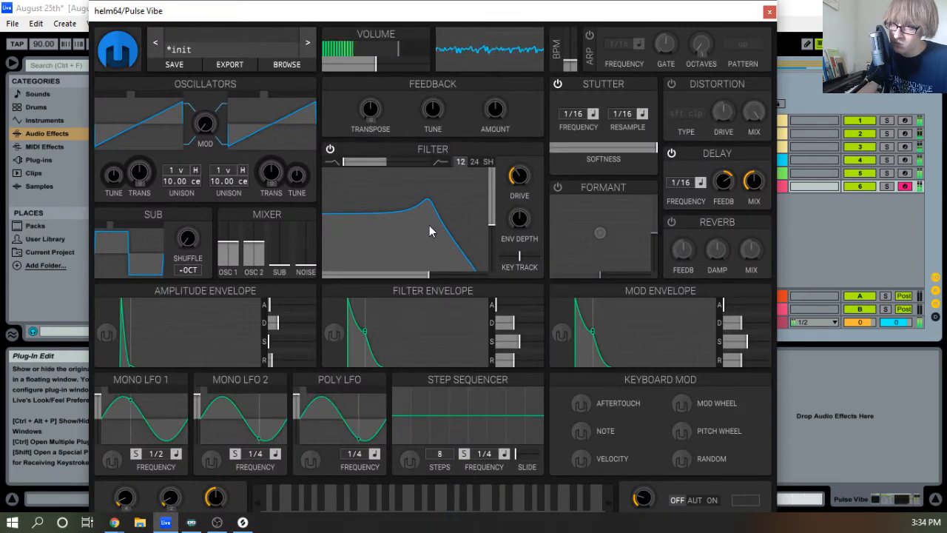
pyautogui.moveTo(429, 225); pyautogui.dragTo(432, 228)
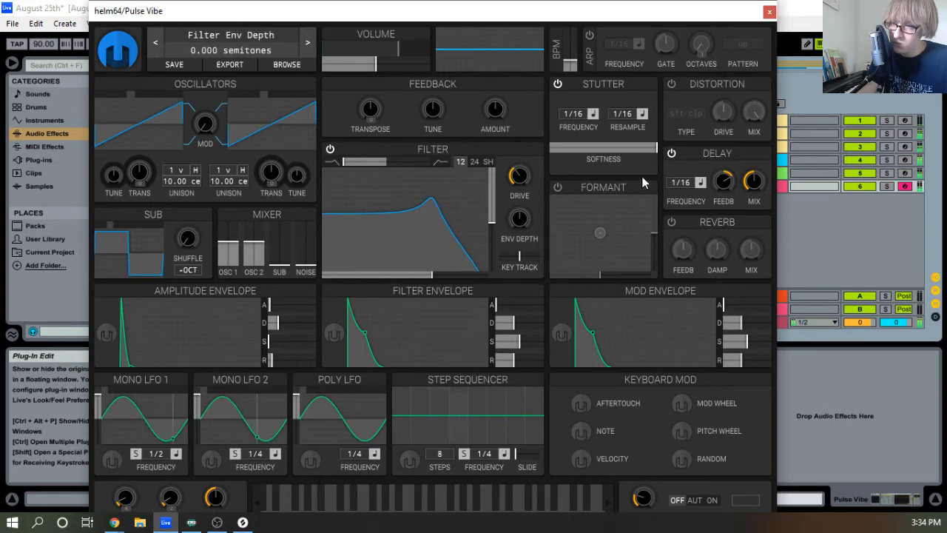
pyautogui.click(770, 12)
# Set the Pulse Vibe track's volume to -2.2 dB and its A-Reverb send to 0.0 dB
pyautogui.press('Tab')
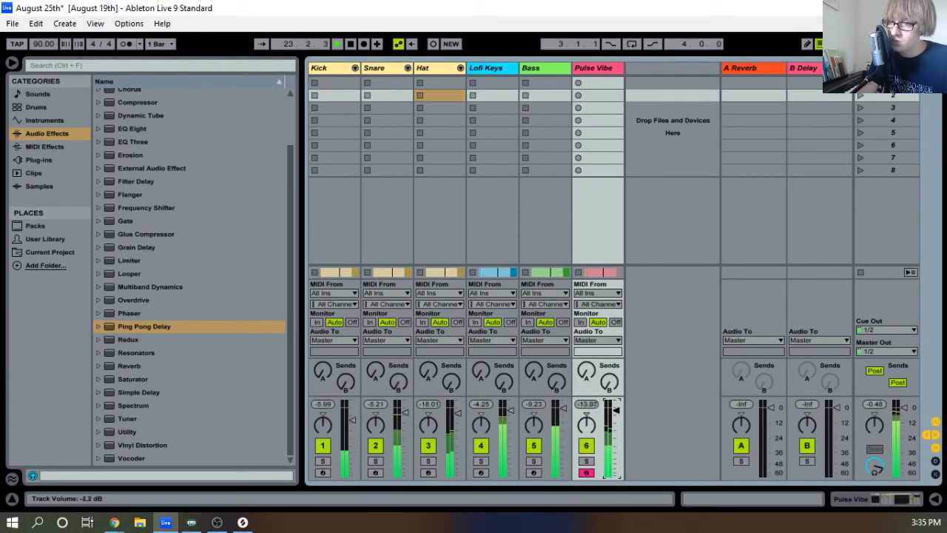
pyautogui.moveTo(586, 372); pyautogui.dragTo(586, 333)
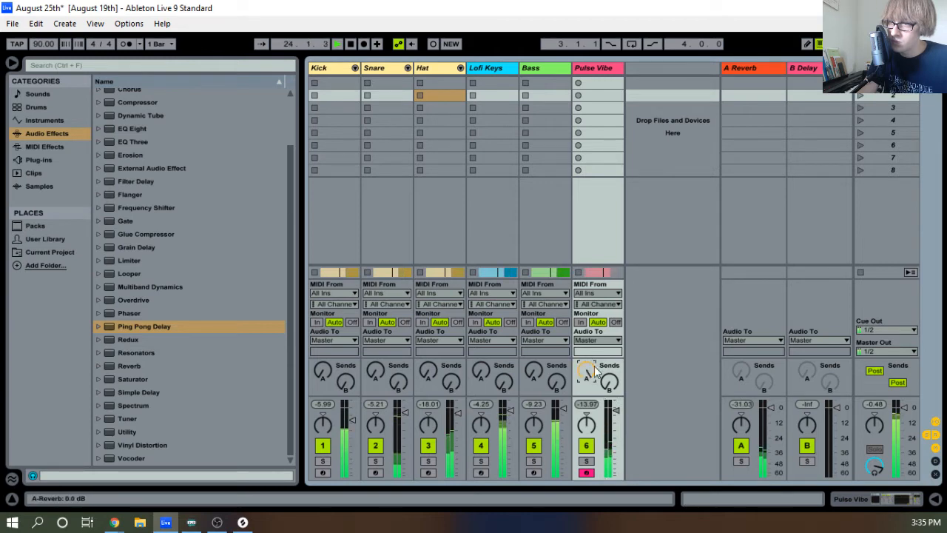
# Show the Reverb device on the A return track and delete it
pyautogui.doubleClick(751, 66)
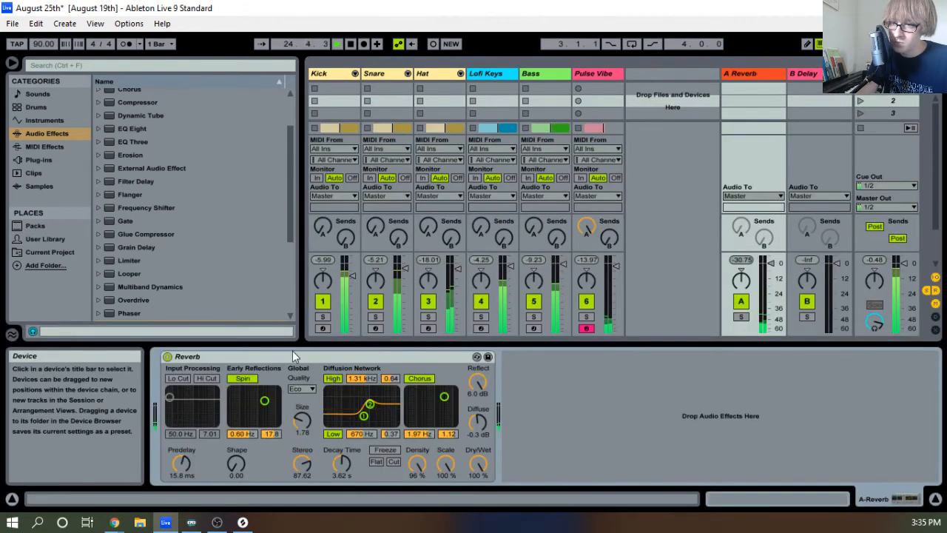
pyautogui.scroll(-3, 211, 250)
pyautogui.click(212, 248)
pyautogui.scroll(-3, 200, 255)
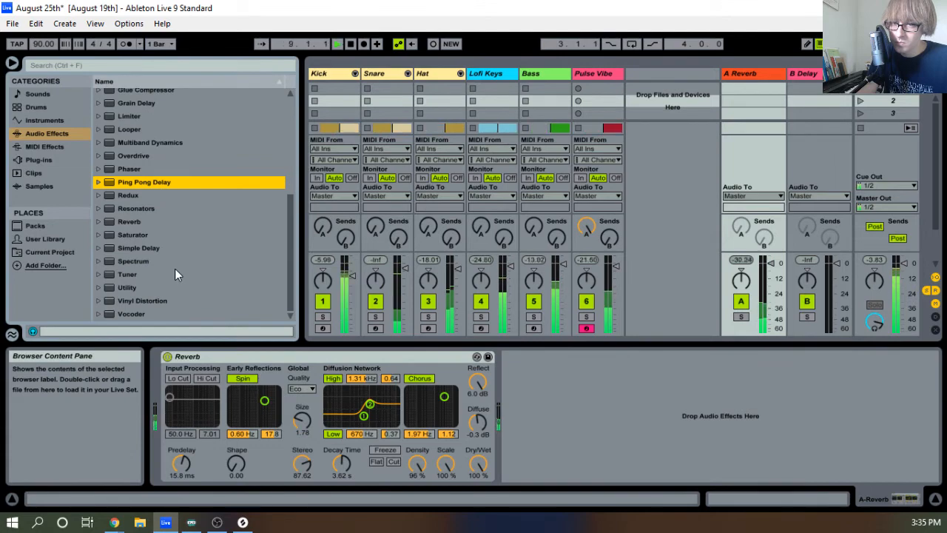
pyautogui.press('Tab')
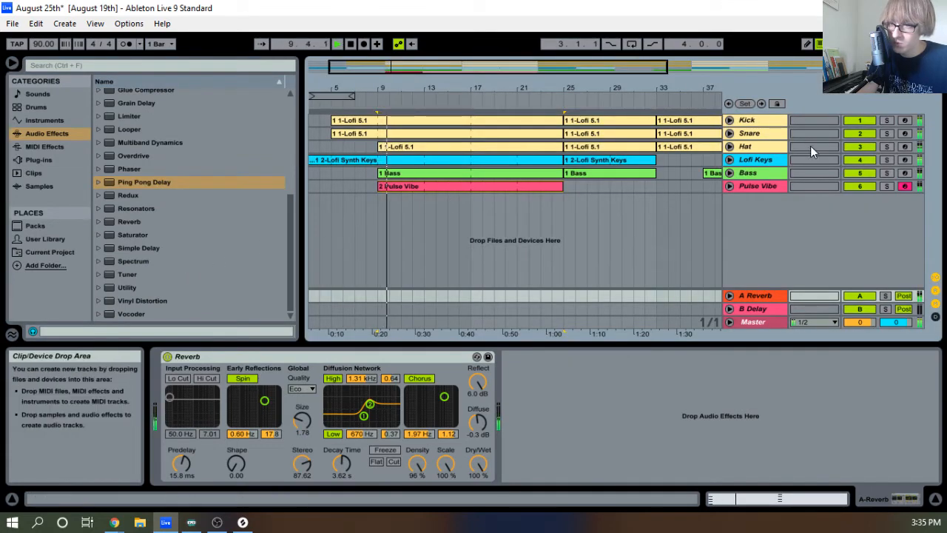
pyautogui.press('Tab')
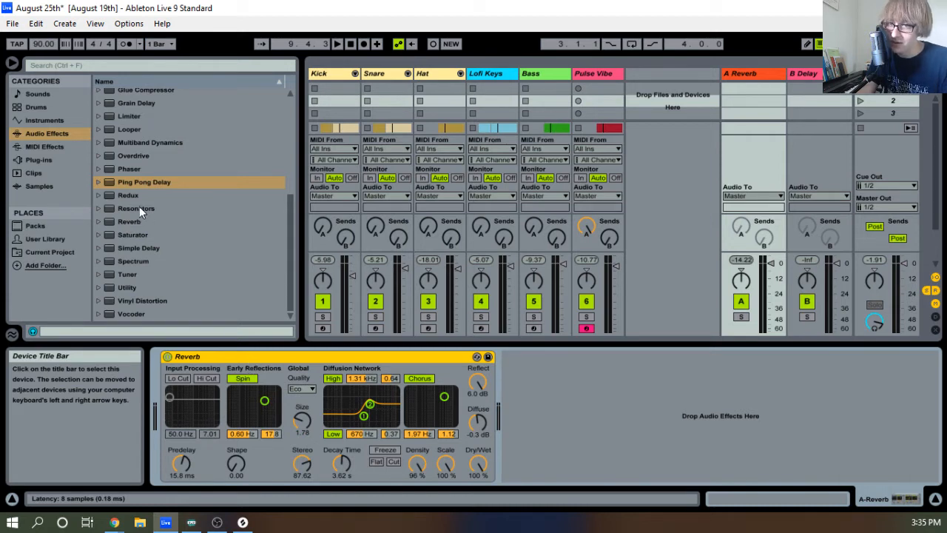
pyautogui.press('Delete')
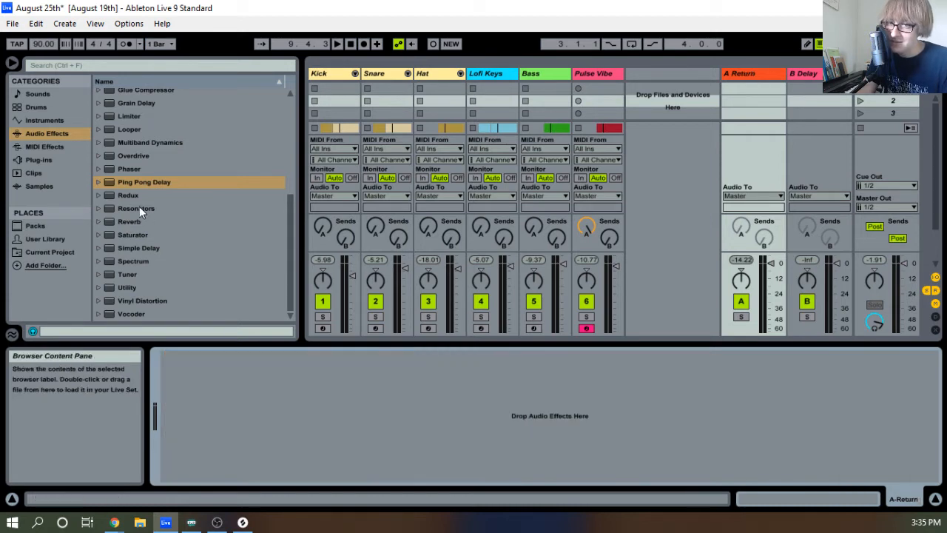
# Load the Cathedral hall reverb preset onto the A return track and play the beat
pyautogui.click(101, 222)
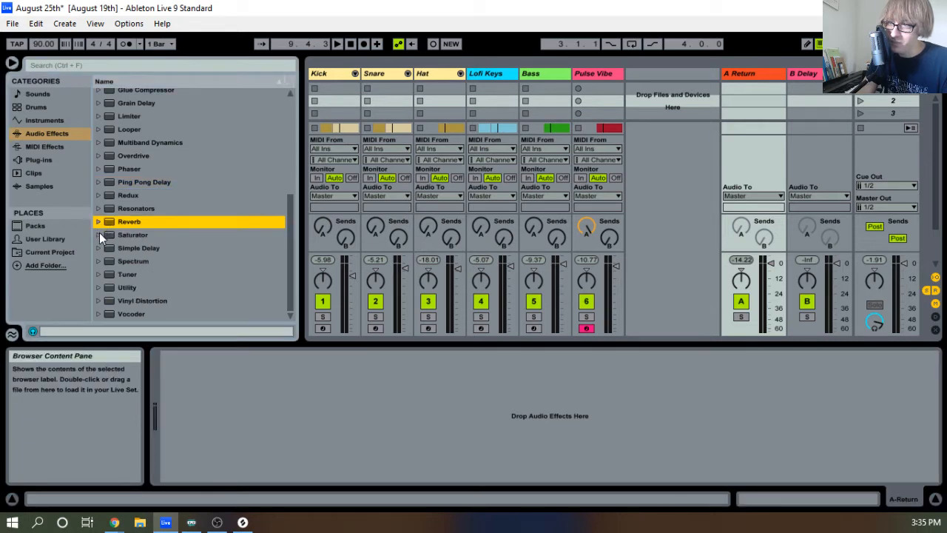
pyautogui.click(97, 222)
pyautogui.click(108, 235)
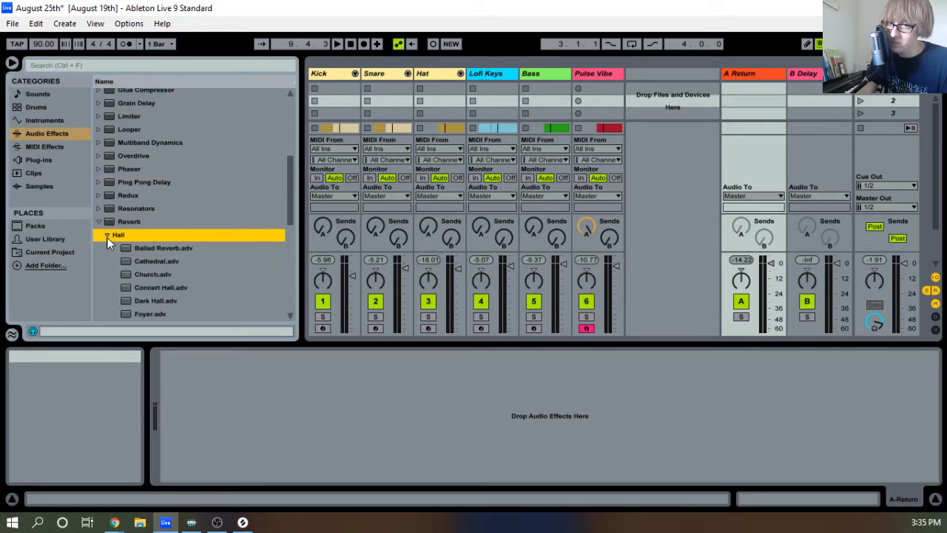
pyautogui.moveTo(141, 265); pyautogui.dragTo(269, 398)
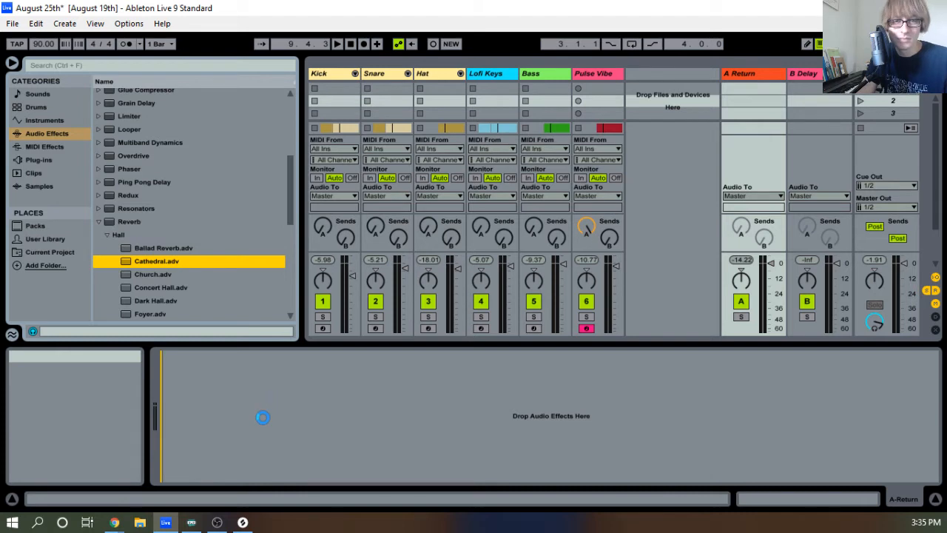
pyautogui.moveTo(242, 449); pyautogui.dragTo(244, 448)
pyautogui.press('space')
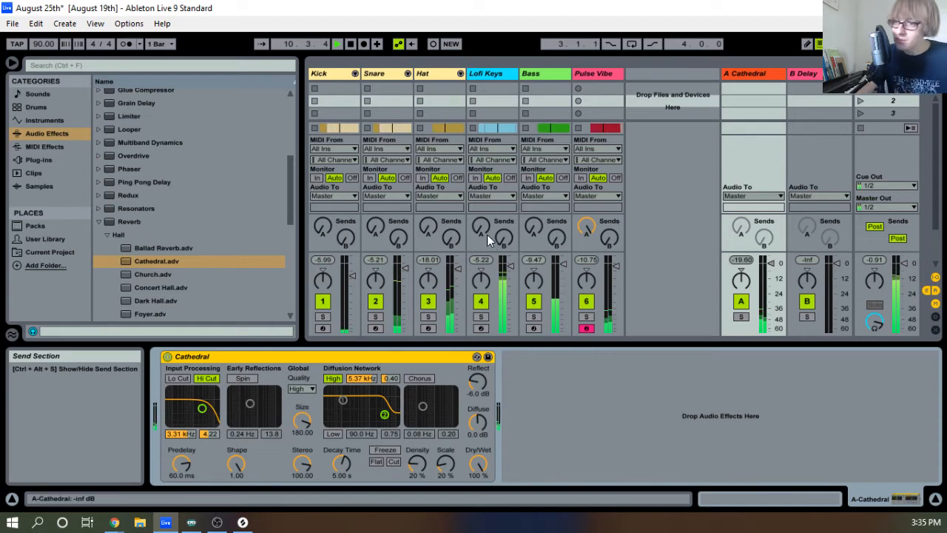
# Turn the Lofi Keys track's Cathedral send up to about halfway and set its volume to -3.2 dB
pyautogui.moveTo(482, 228)
pyautogui.mouseDown()
pyautogui.moveTo(482, 200)
pyautogui.moveTo(482, 213)
pyautogui.mouseUp()
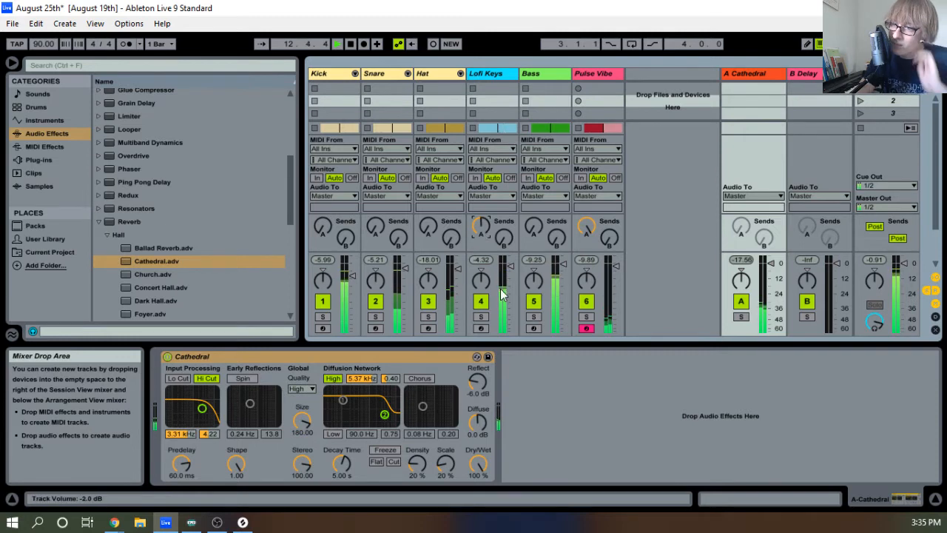
pyautogui.moveTo(514, 264); pyautogui.dragTo(510, 267)
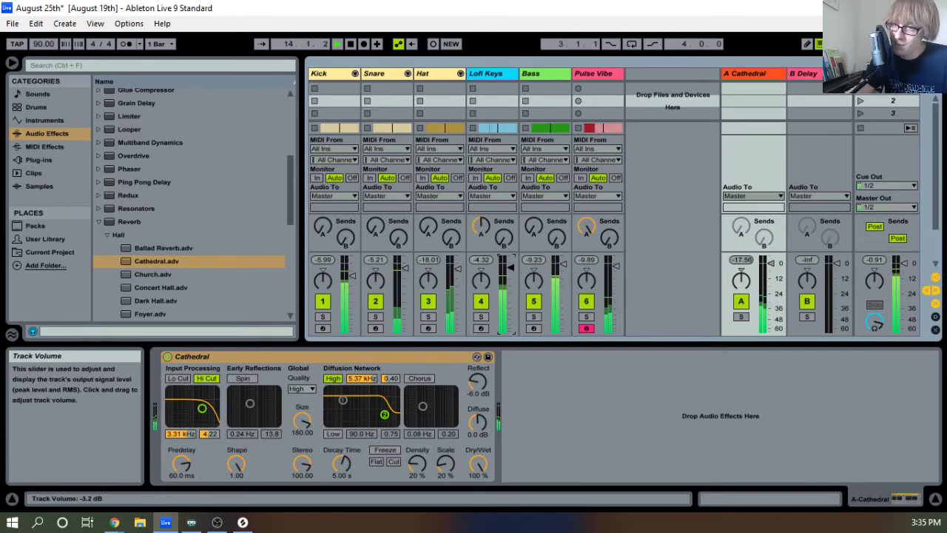
pyautogui.click(538, 73)
pyautogui.click(534, 102)
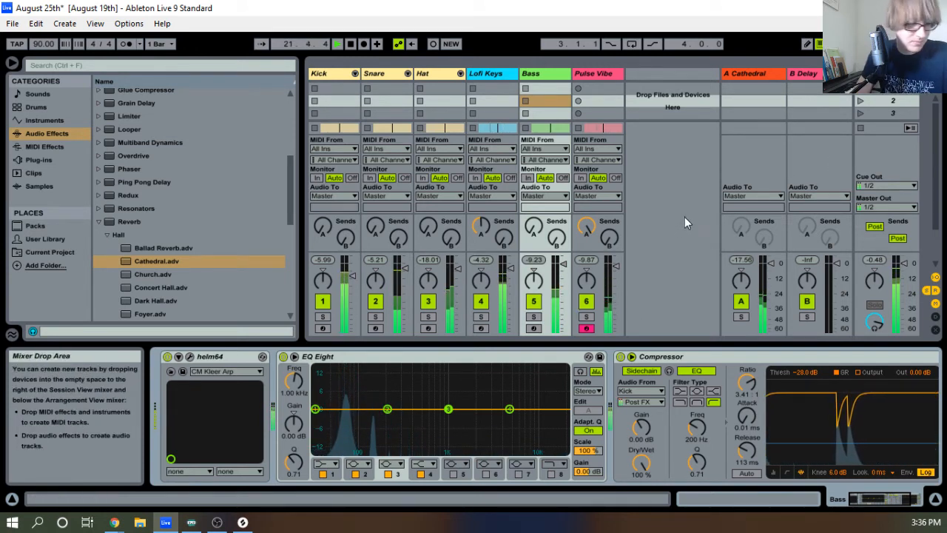
# Paste copies of the Pulse Vibe clip at bars 25 and 33, with the bar 25 copy ending at bar 33
pyautogui.press('Tab')
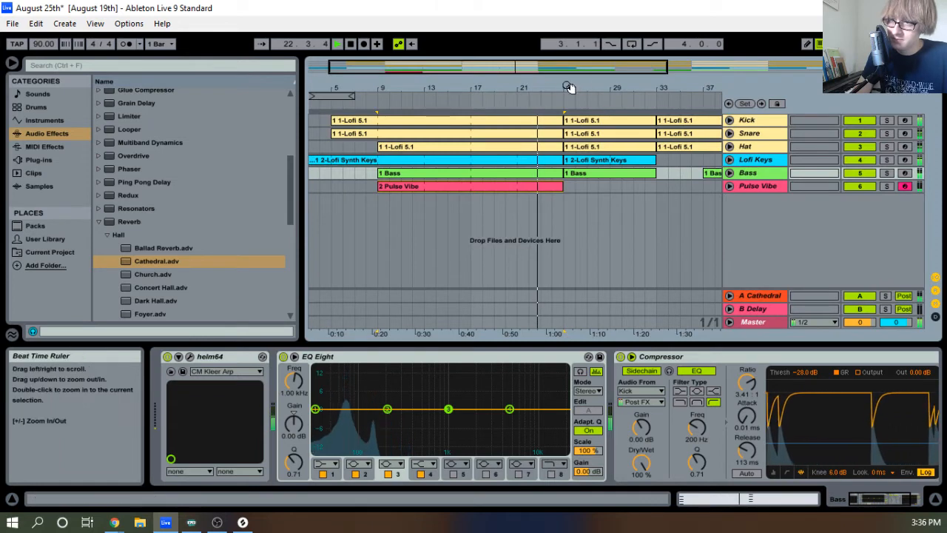
pyautogui.moveTo(568, 87); pyautogui.dragTo(509, 84)
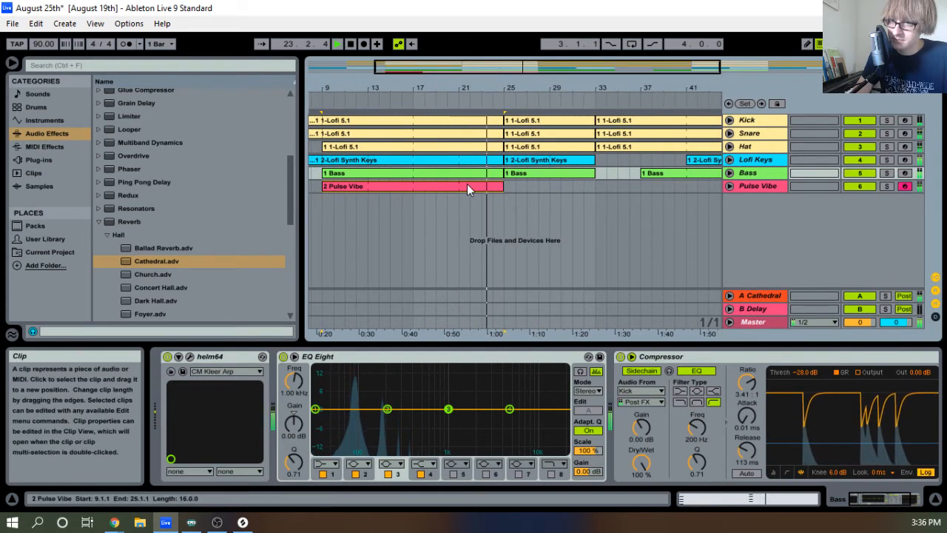
pyautogui.click(653, 186)
pyautogui.click(595, 190)
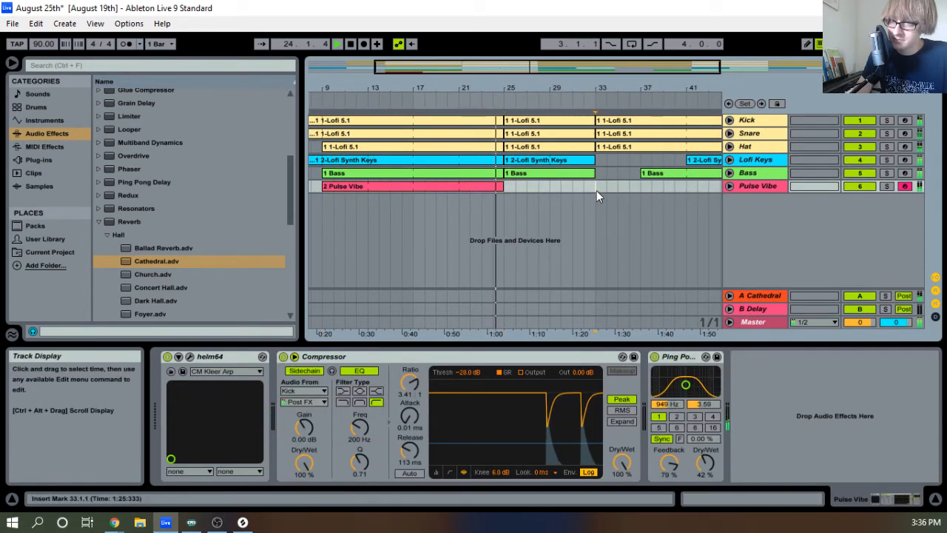
pyautogui.hotkey('ctrl', 'v')
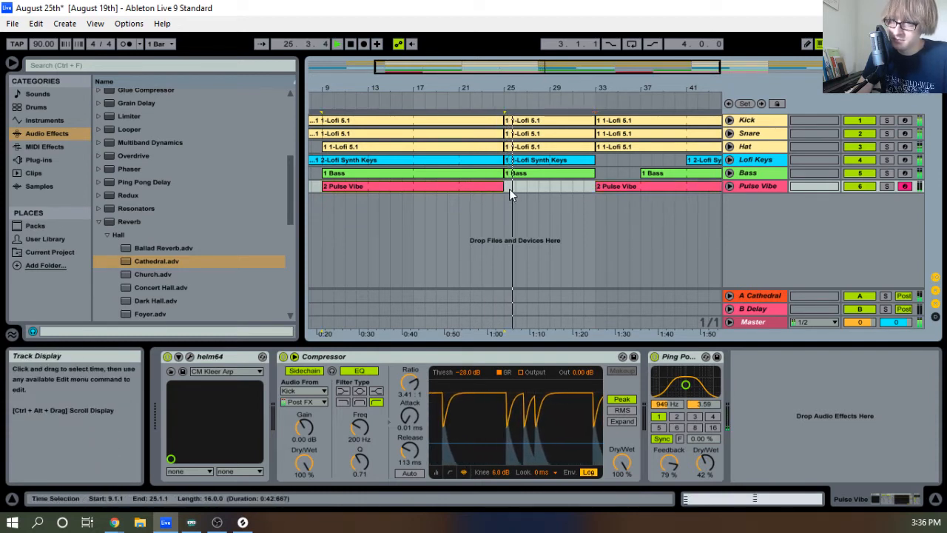
pyautogui.click(511, 187)
pyautogui.hotkey('ctrl', 'v')
pyautogui.click(596, 187)
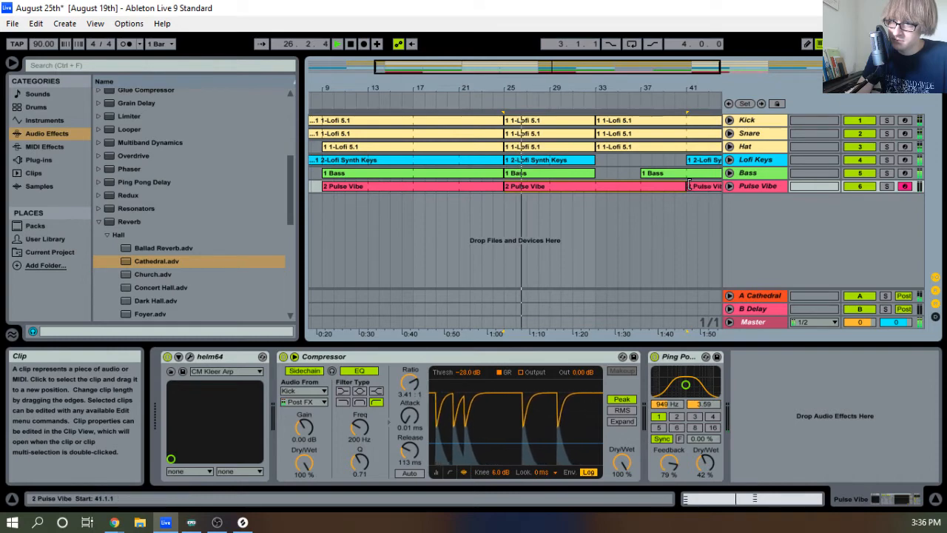
pyautogui.hotkey('ctrl', 'v')
# Open the Pulse Vibe clip at bar 25 in an enlarged note editor and delete its first chord
pyautogui.doubleClick(561, 186)
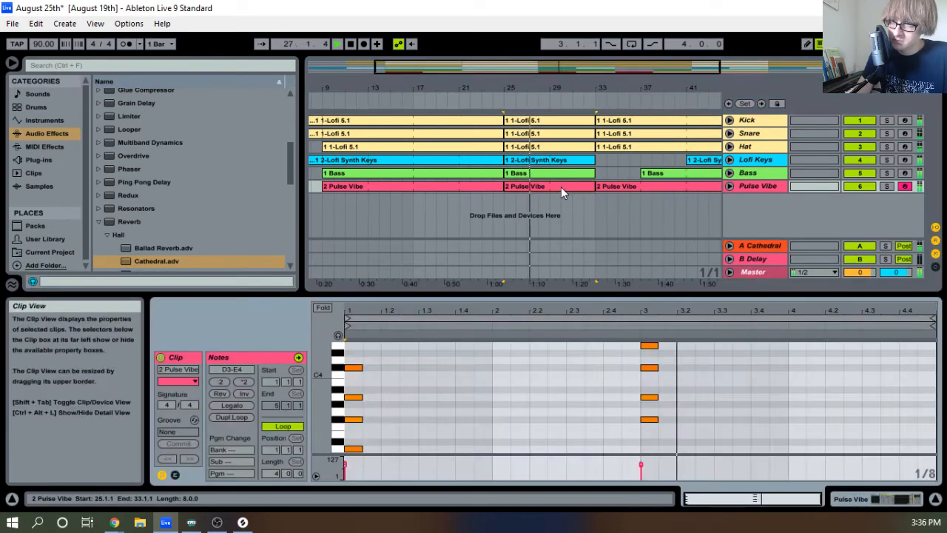
pyautogui.moveTo(546, 301); pyautogui.dragTo(572, 172)
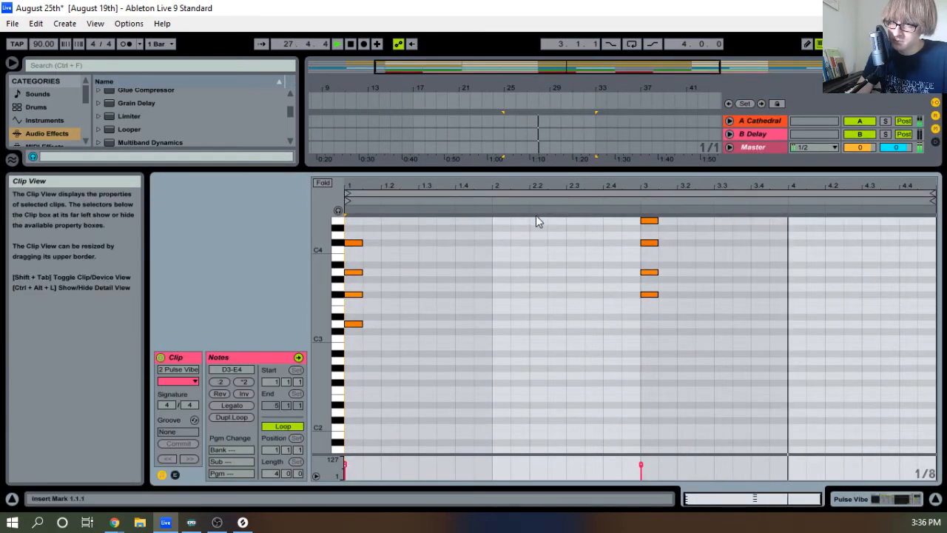
pyautogui.scroll(2, 522, 308)
pyautogui.scroll(1, 522, 303)
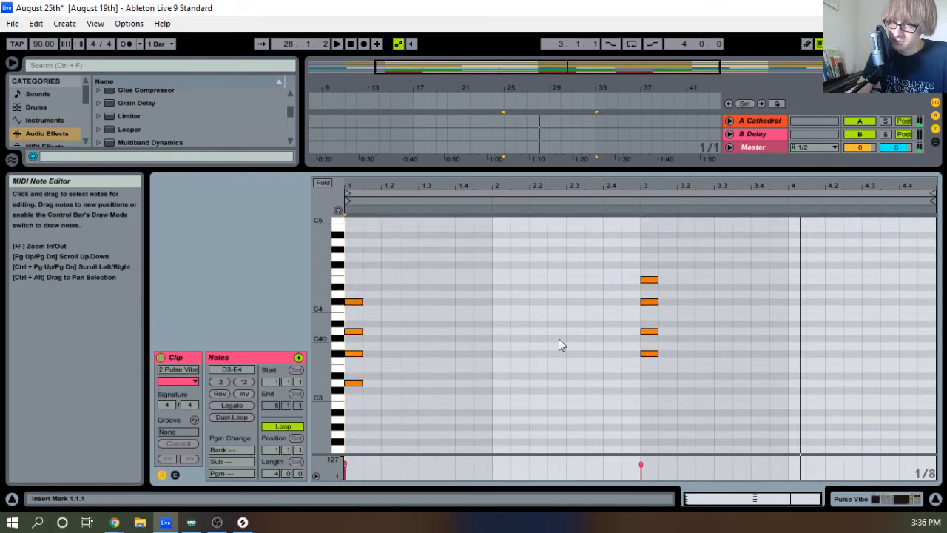
pyautogui.press('space')
pyautogui.press('space')
pyautogui.moveTo(346, 413); pyautogui.dragTo(400, 268)
pyautogui.press('Delete')
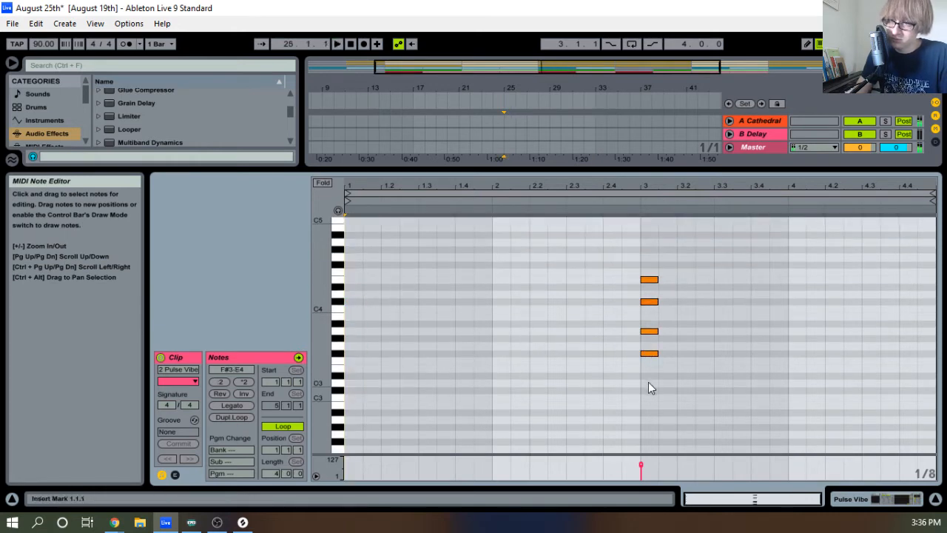
# Move the remaining F#3 to E4 chord from bar 3 to the start of the clip
pyautogui.moveTo(648, 382); pyautogui.dragTo(690, 245)
pyautogui.press('Left')
pyautogui.press('Left')
pyautogui.press('Left')
pyautogui.press('Left')
pyautogui.press('Left')
pyautogui.press('Left')
pyautogui.press('Left')
pyautogui.press('Left')
pyautogui.press('Left')
pyautogui.press('Left')
pyautogui.press('Left')
pyautogui.press('Left')
pyautogui.press('Left')
pyautogui.press('Left')
pyautogui.press('Left')
pyautogui.press('Left')
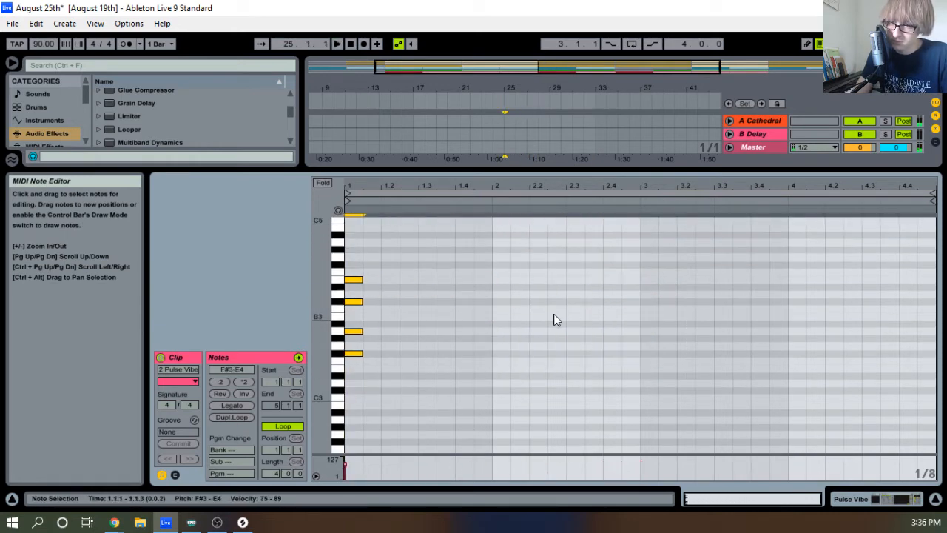
# Transpose the bar 1 chord down one semitone, then lower its bottom note to E3 and its C4 to B3
pyautogui.press('Down')
pyautogui.click(348, 376)
pyautogui.click(355, 361)
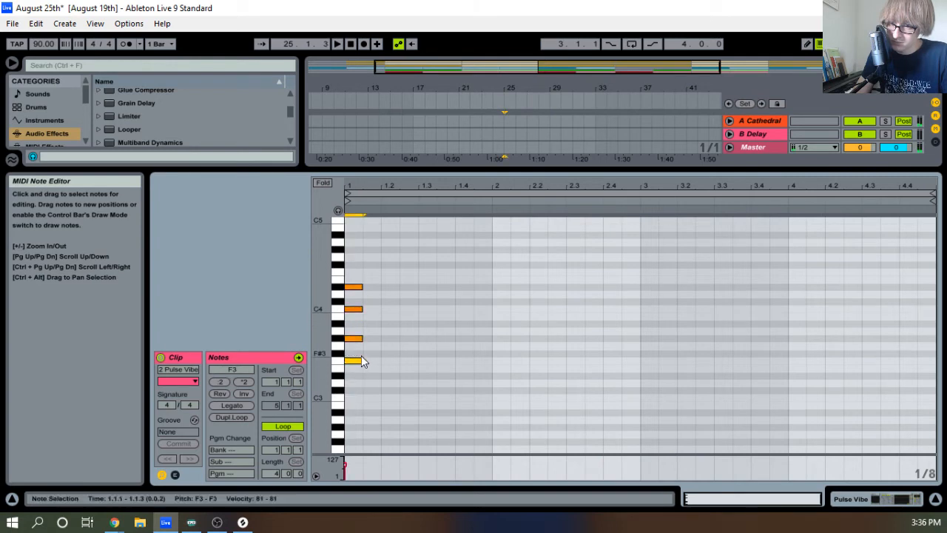
pyautogui.press('Down')
pyautogui.click(359, 349)
pyautogui.click(358, 309)
pyautogui.press('Down')
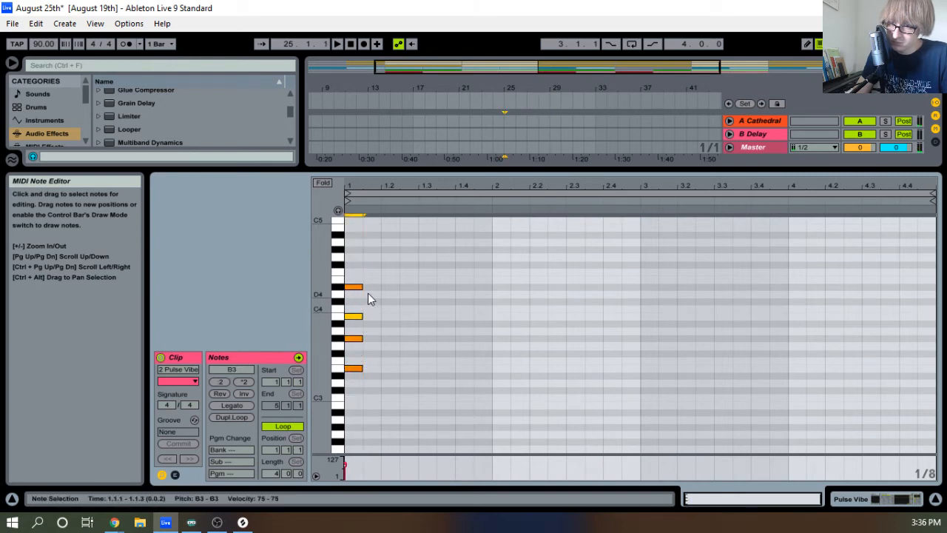
pyautogui.press('space')
pyautogui.press('space')
# Lower the top note of the bar 1 chord to C#4, playing the chord back to check it
pyautogui.click(356, 287)
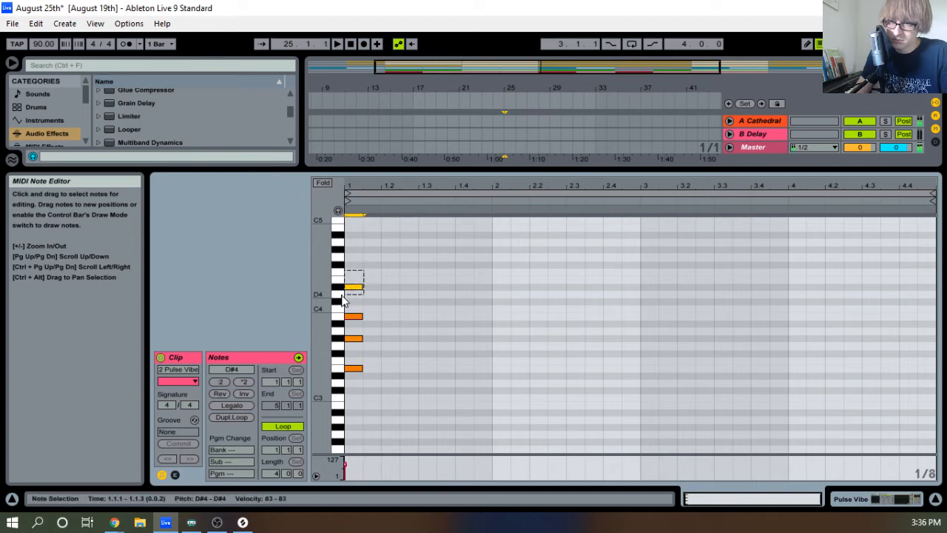
pyautogui.press('Down')
pyautogui.press('space')
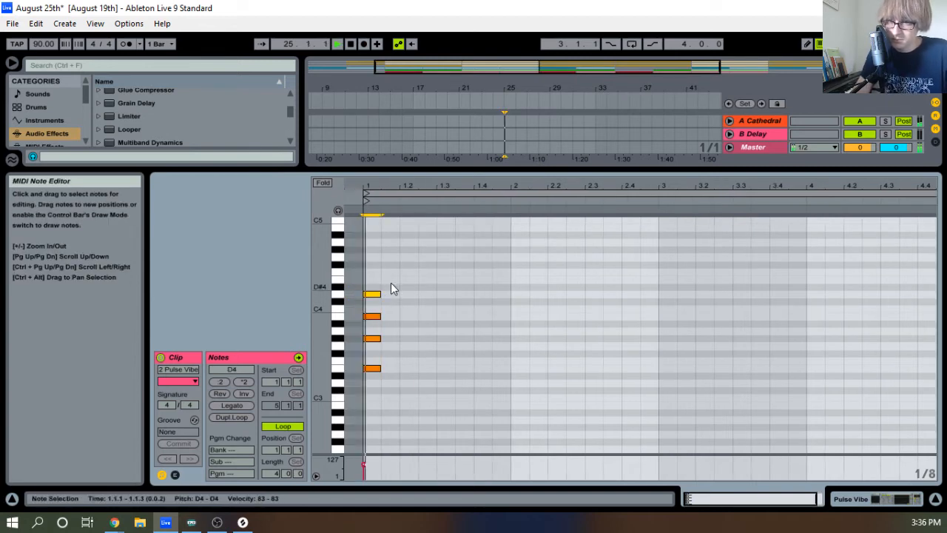
pyautogui.press('Down')
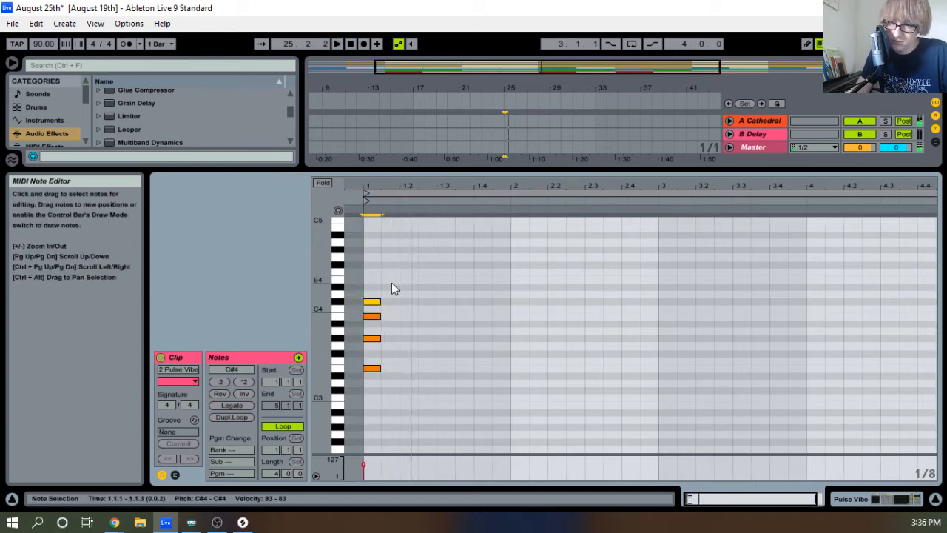
pyautogui.press('space')
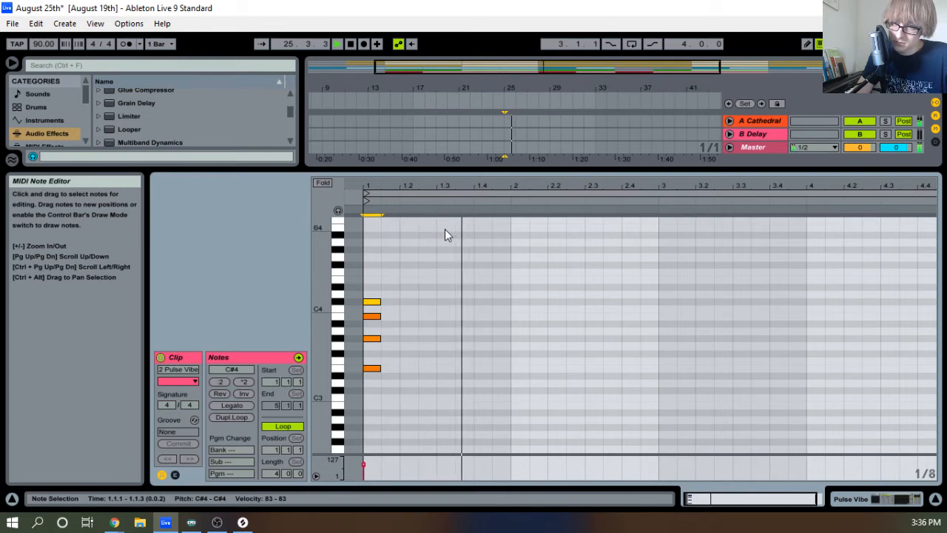
# Copy the bar 1 chord to bar 2 and lower the copy's two bottom notes to D3 and F#3
pyautogui.moveTo(372, 397); pyautogui.dragTo(407, 259)
pyautogui.hotkey('ctrl', 'c')
pyautogui.click(512, 331)
pyautogui.hotkey('ctrl', 'v')
pyautogui.moveTo(514, 382); pyautogui.dragTo(548, 329)
pyautogui.press('Down')
pyautogui.press('Down')
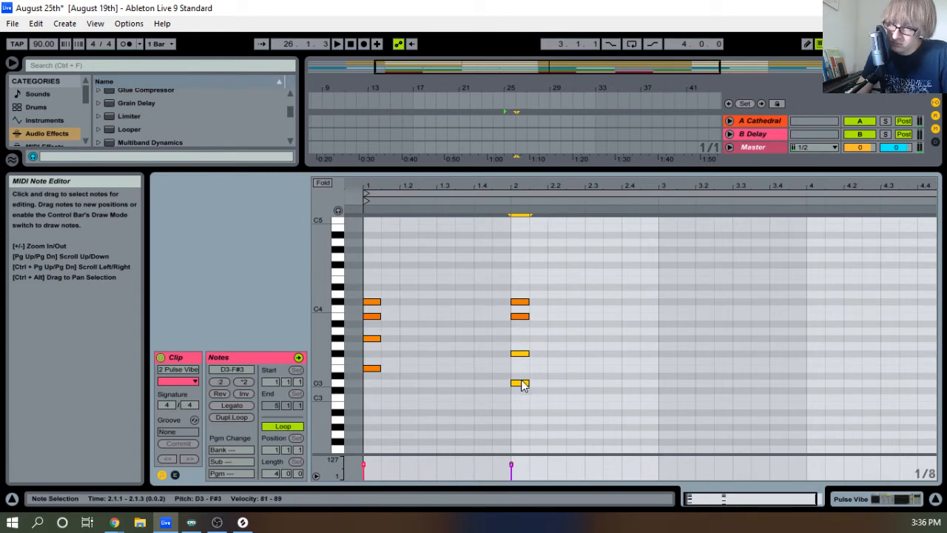
# Play back the two chords and duplicate them into bars 3 and 4 of the clip
pyautogui.press('space')
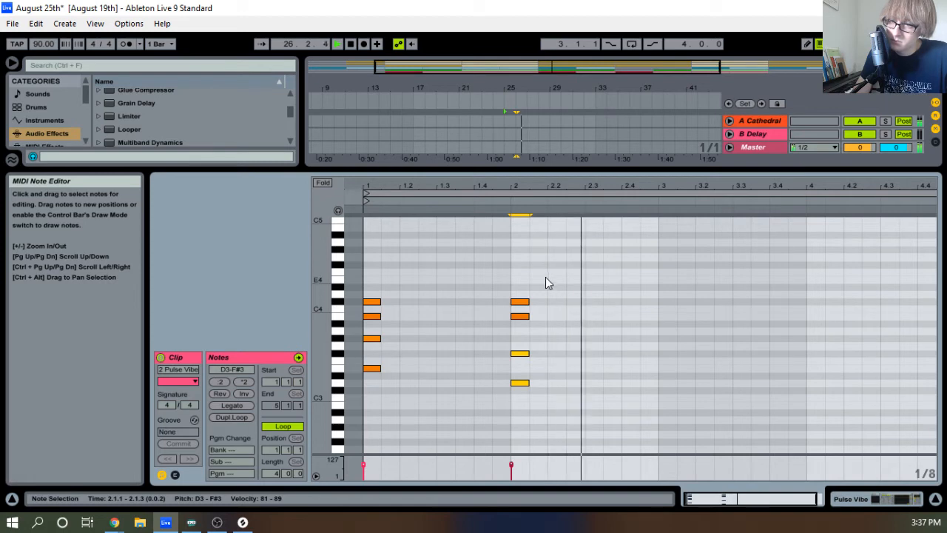
pyautogui.moveTo(568, 272); pyautogui.dragTo(348, 414)
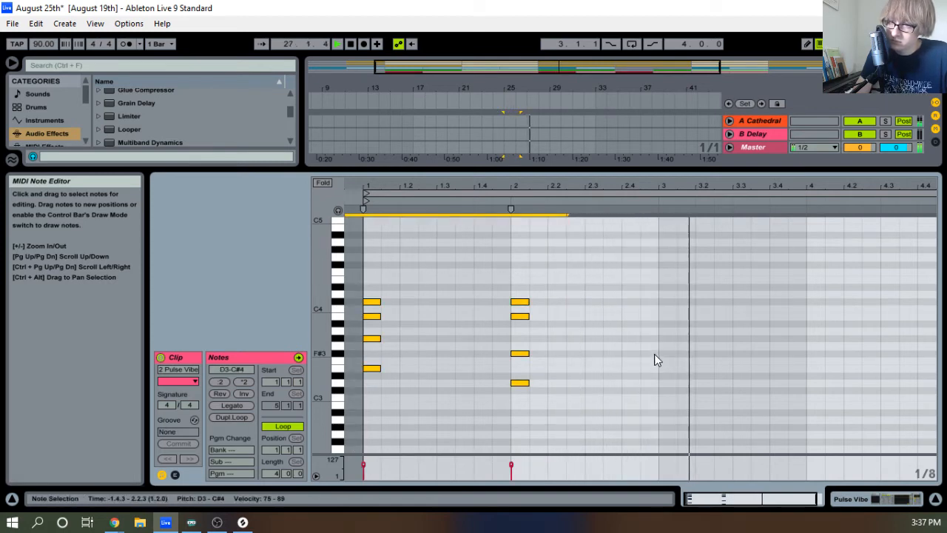
pyautogui.hotkey('ctrl', 'd')
pyautogui.press('Left')
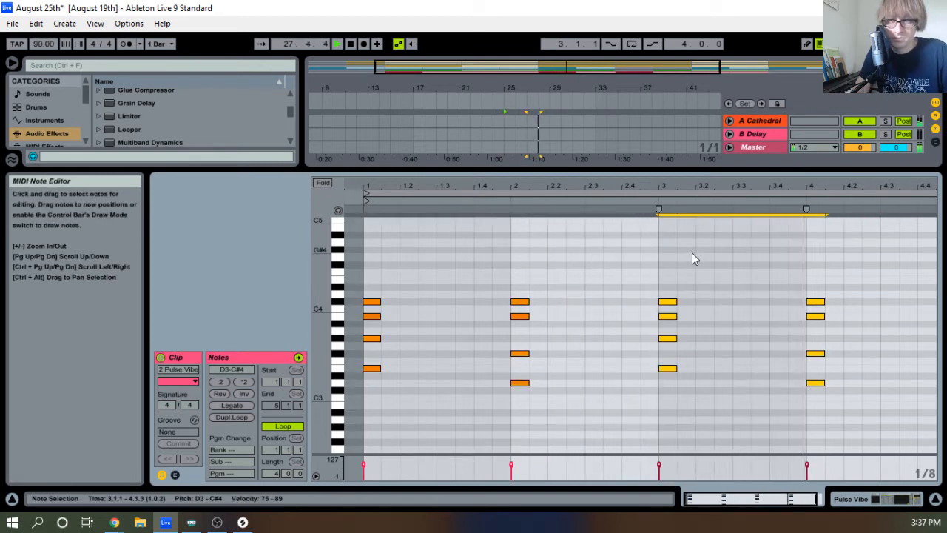
pyautogui.click(670, 240)
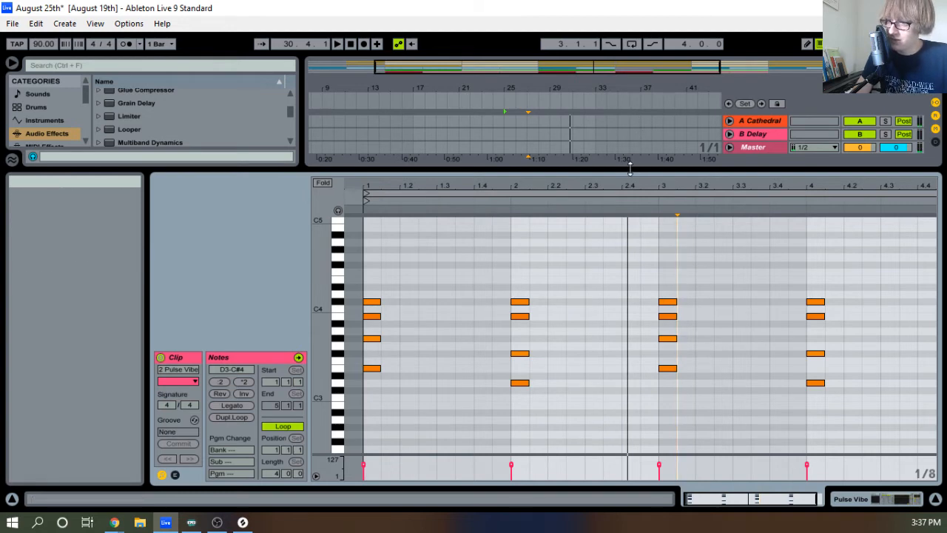
# Open the Pulse Vibe clip at bar 9 and play the arrangement from there to hear its original chords
pyautogui.moveTo(628, 166); pyautogui.dragTo(566, 508)
pyautogui.doubleClick(546, 187)
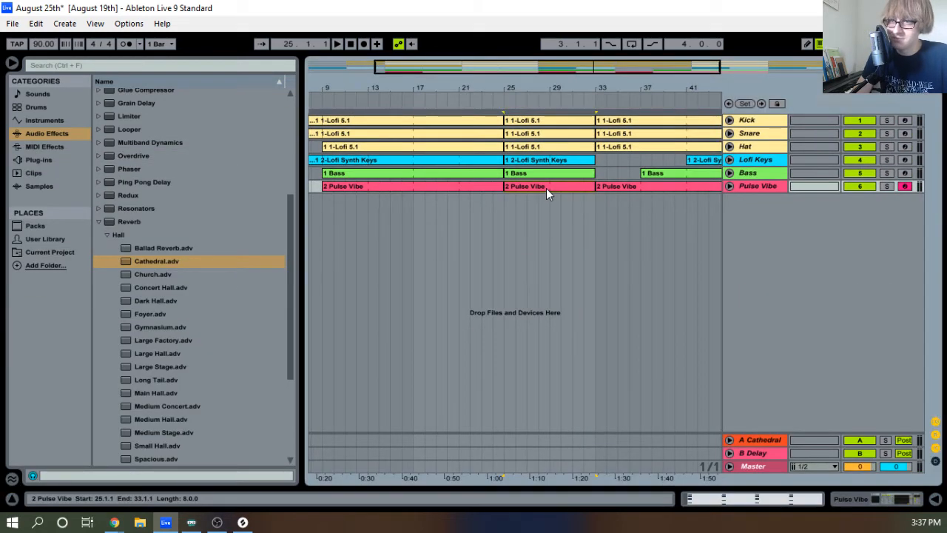
pyautogui.click(417, 185)
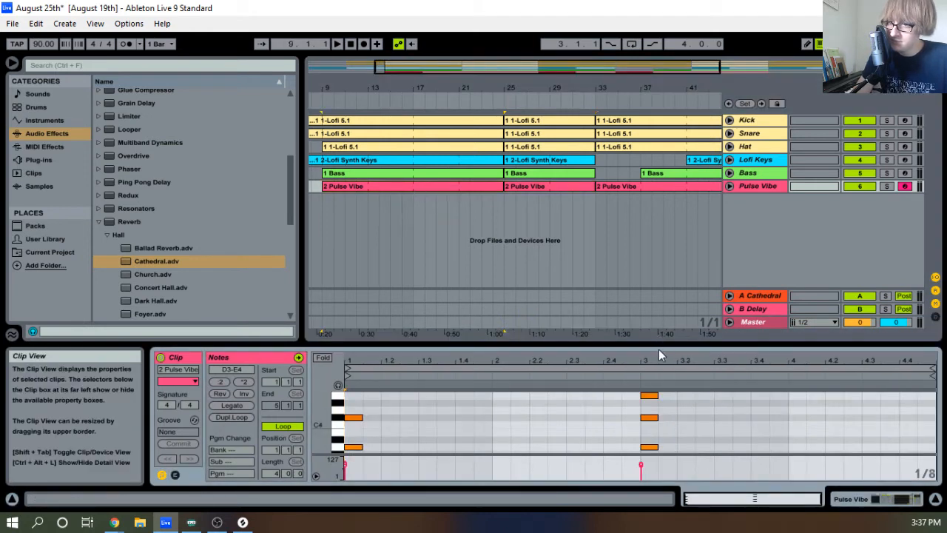
pyautogui.moveTo(659, 344); pyautogui.dragTo(711, 178)
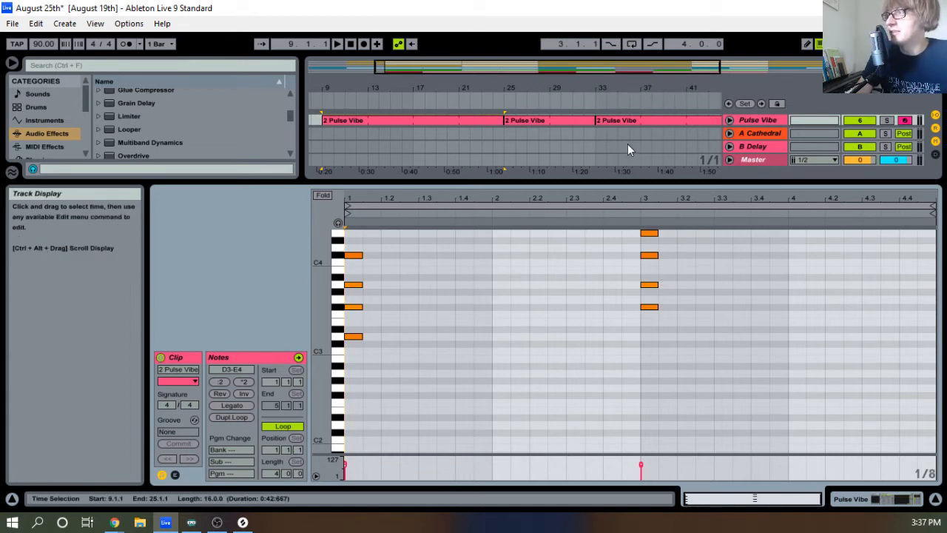
pyautogui.press('space')
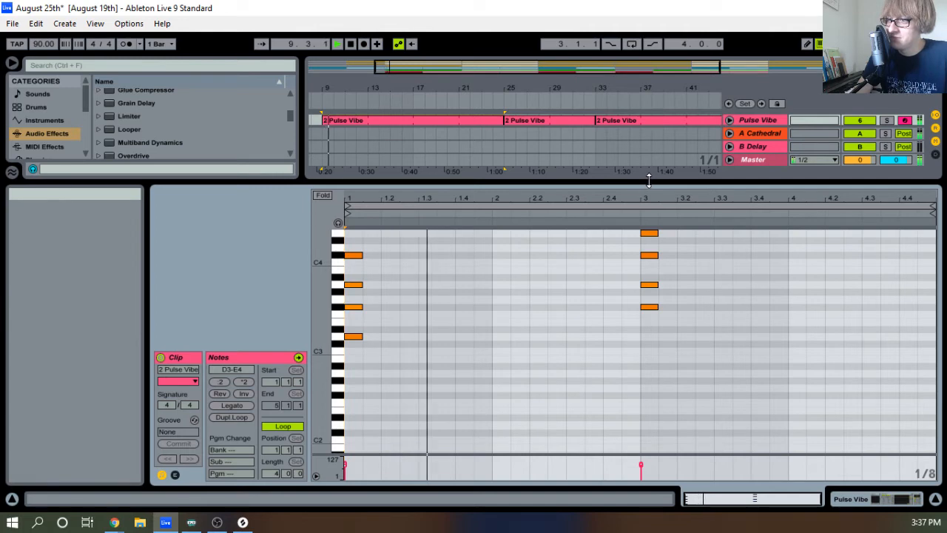
pyautogui.moveTo(648, 181); pyautogui.dragTo(651, 341)
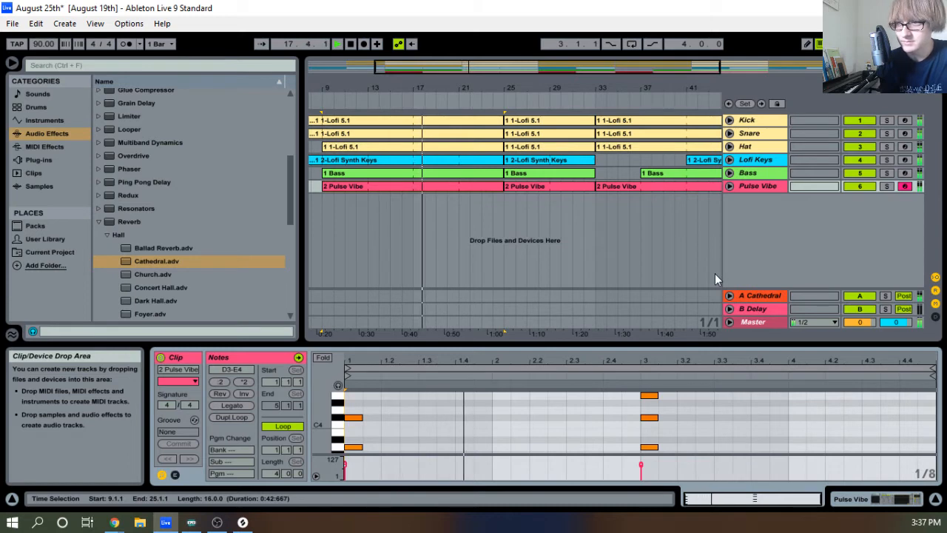
# Stop playback, show the Pulse Vibe clip at bar 25 again and save the Live set
pyautogui.hotkey('alt', 'space')
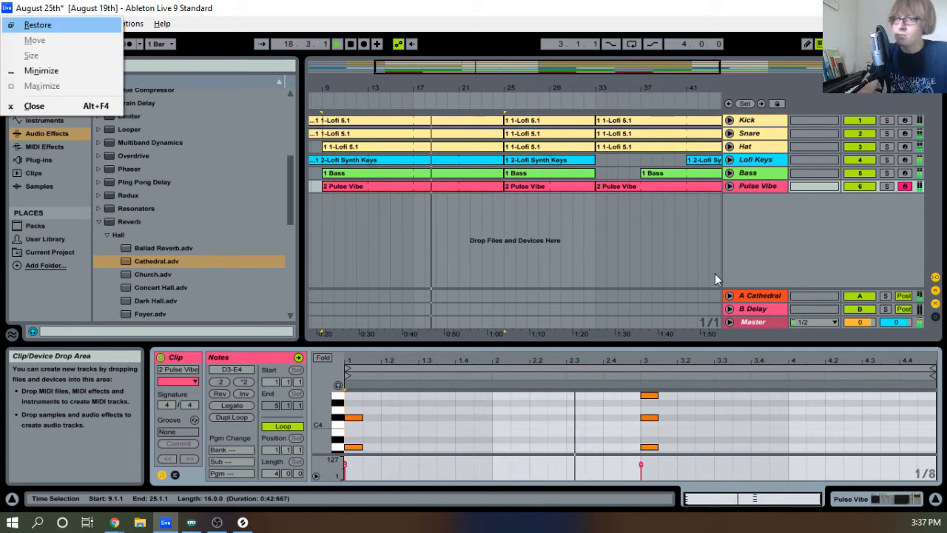
pyautogui.click(520, 189)
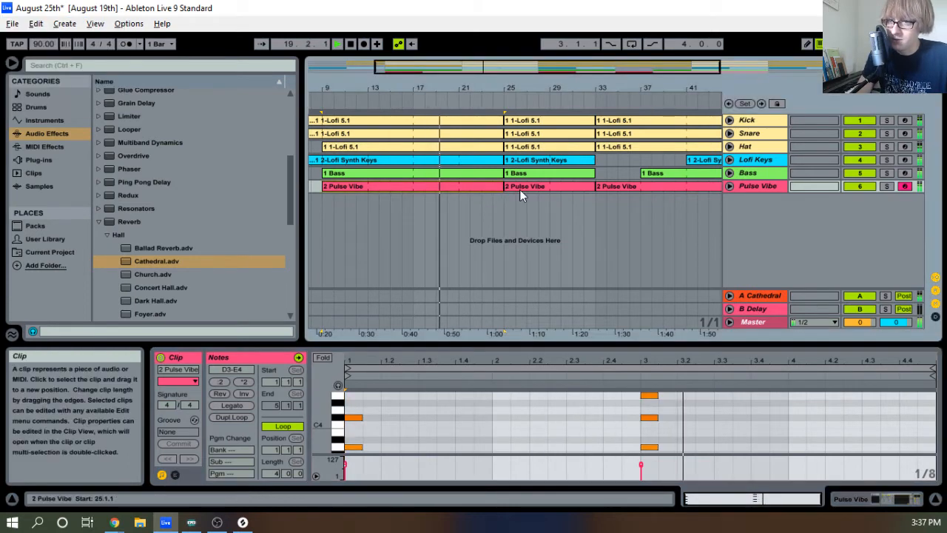
pyautogui.click(525, 189)
pyautogui.press('space')
pyautogui.hotkey('ctrl', 's')
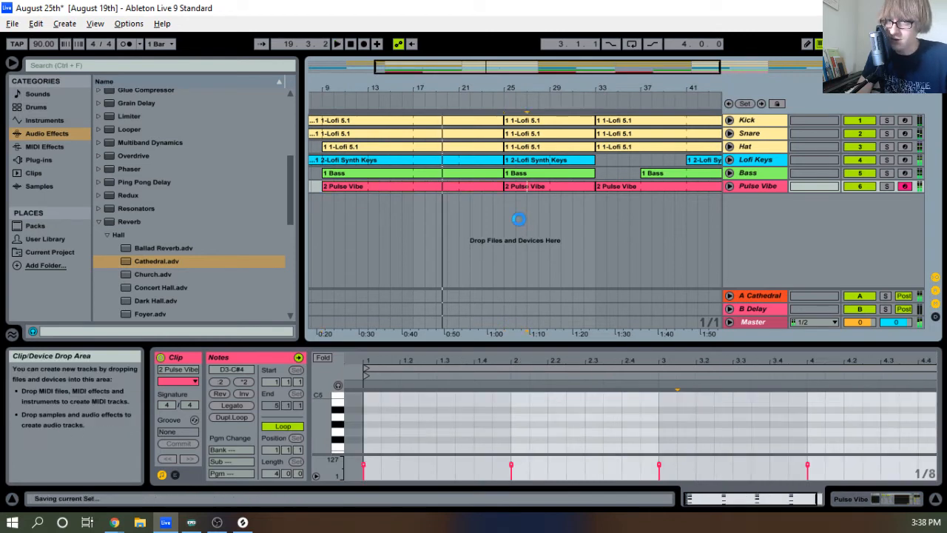
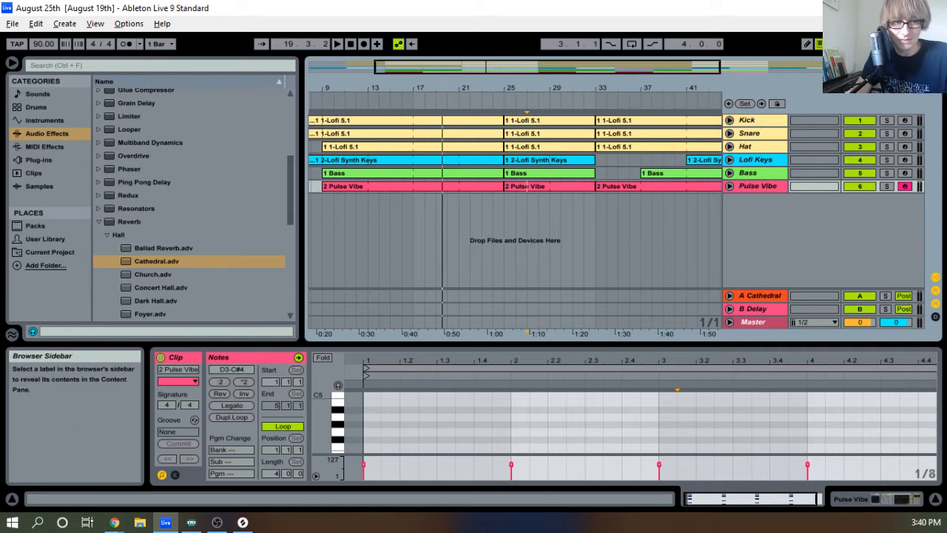
pyautogui.hotkey('alt', 'Tab')
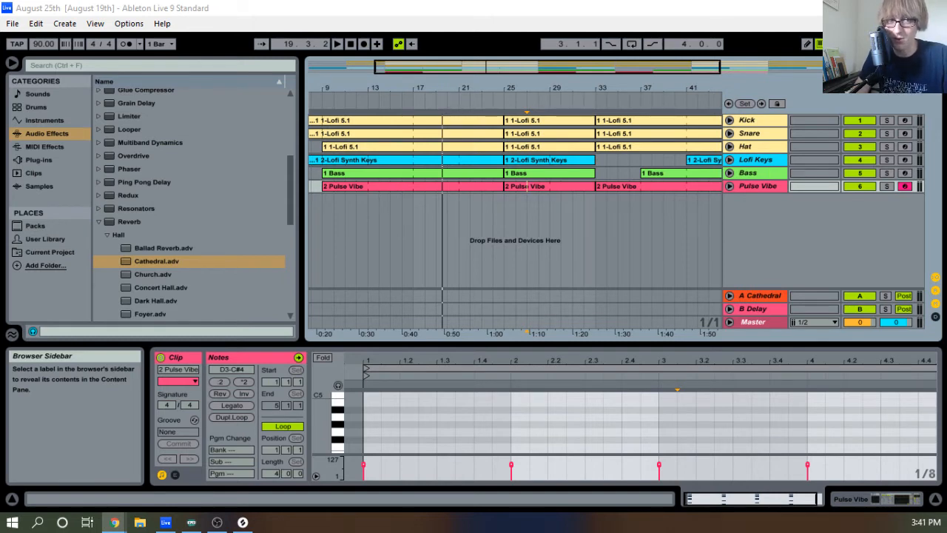
pyautogui.hotkey('alt', 'Tab')
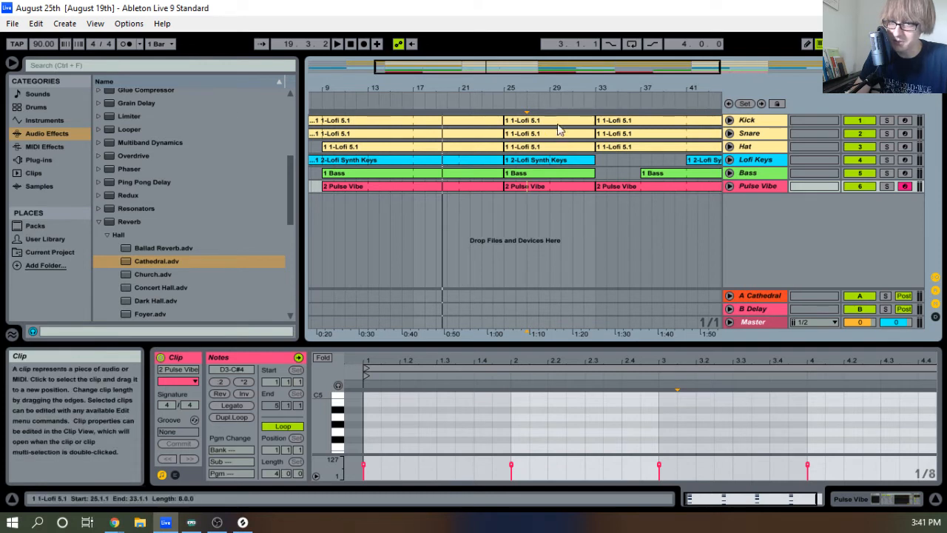
# Play the arrangement from bar 1 and open the Lofi Keys clip while listening
pyautogui.click(350, 45)
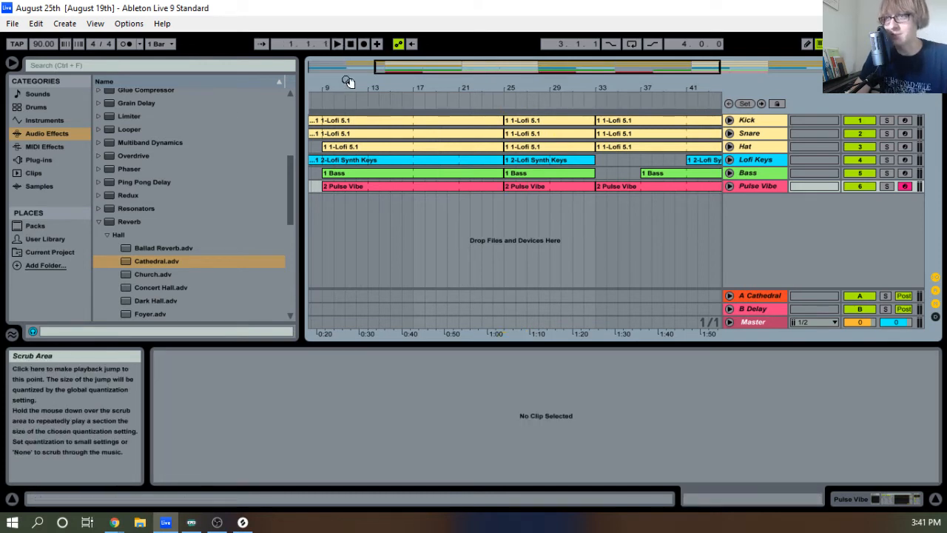
pyautogui.moveTo(347, 82); pyautogui.dragTo(361, 68)
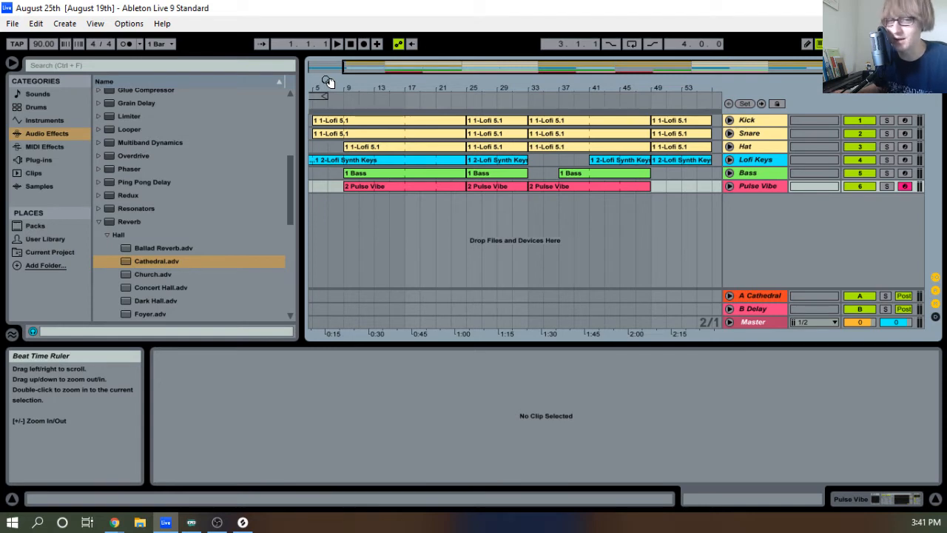
pyautogui.press('space')
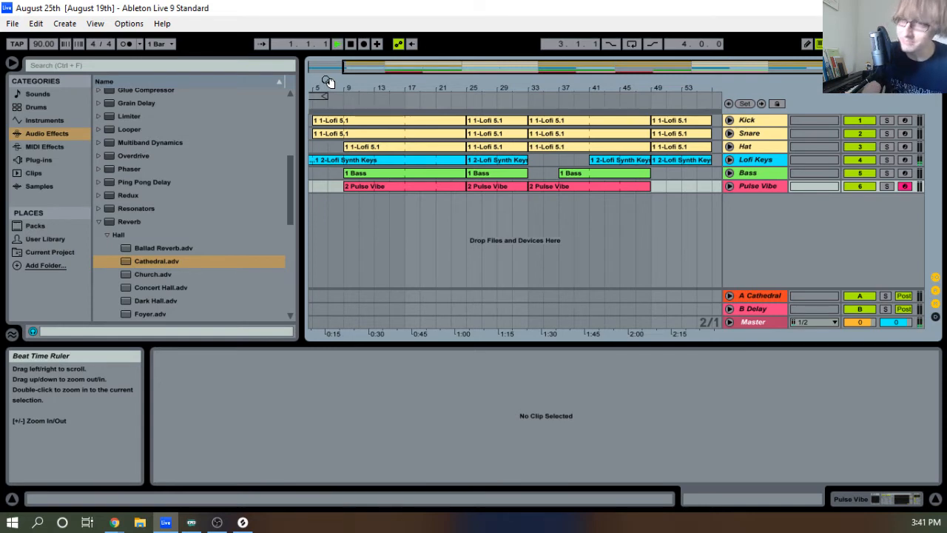
pyautogui.doubleClick(379, 161)
pyautogui.moveTo(360, 88); pyautogui.dragTo(380, 110)
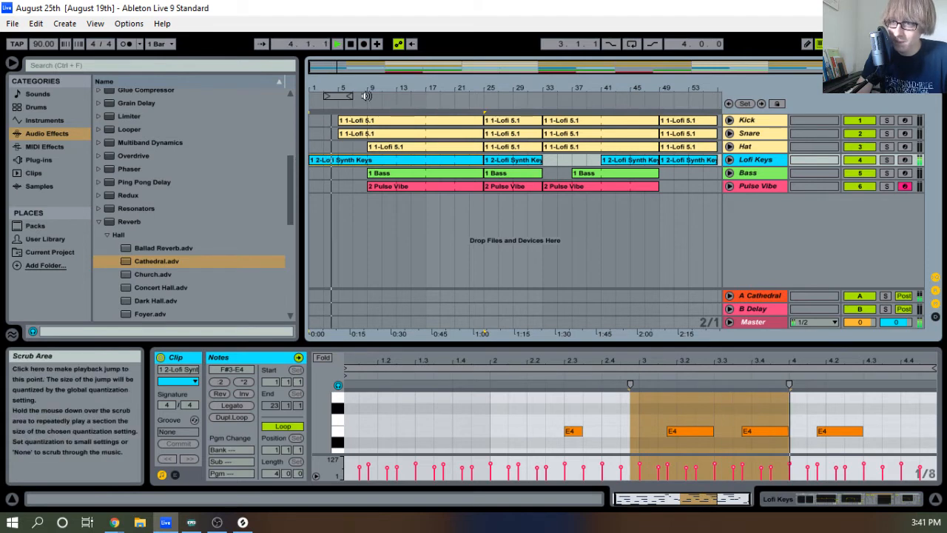
pyautogui.moveTo(362, 88); pyautogui.dragTo(429, 132)
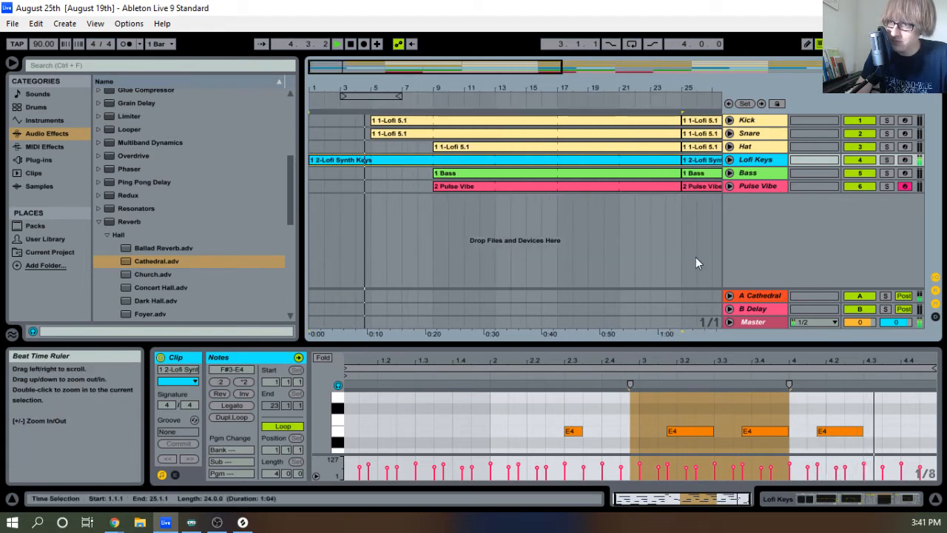
# Load the ShaperBox-64bit plug-in on the Master track and add its Volume shaper
pyautogui.click(756, 323)
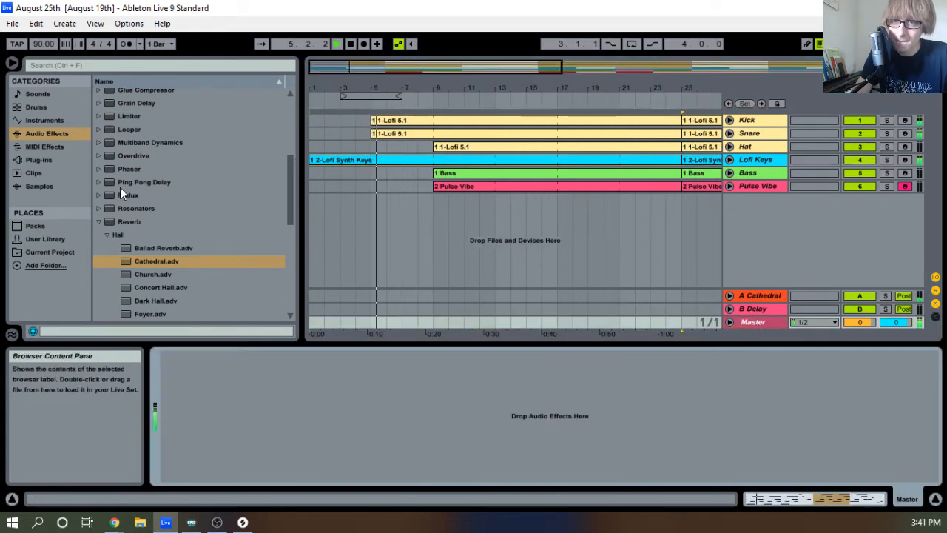
pyautogui.click(38, 158)
pyautogui.moveTo(151, 170); pyautogui.dragTo(318, 380)
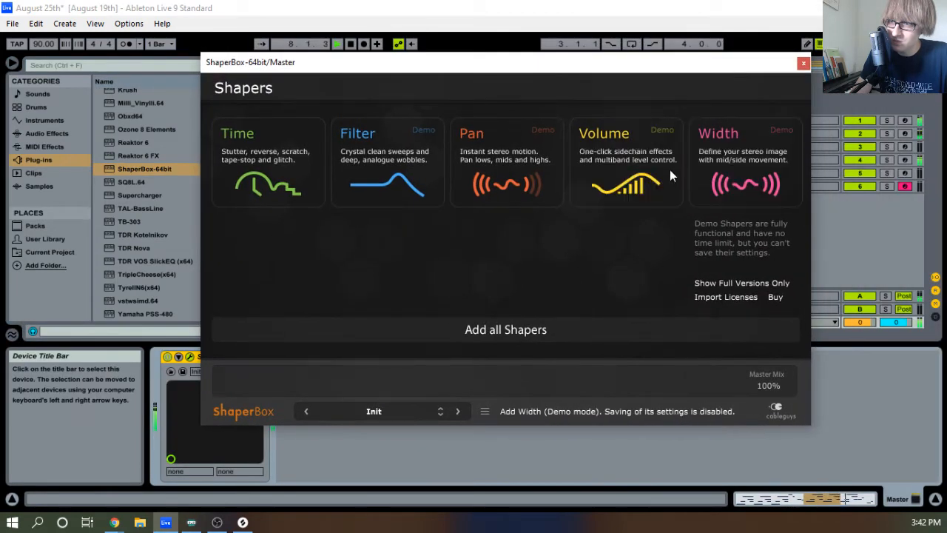
pyautogui.click(670, 169)
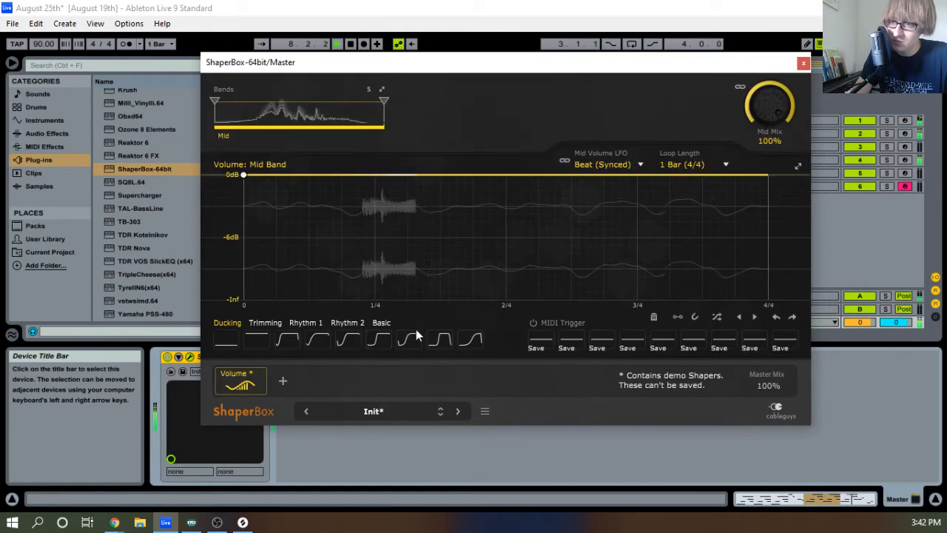
# Browse the volume shape presets and try two Rhythm 2 shapes on the Mid band while playing from bar 1
pyautogui.click(266, 324)
pyautogui.click(303, 323)
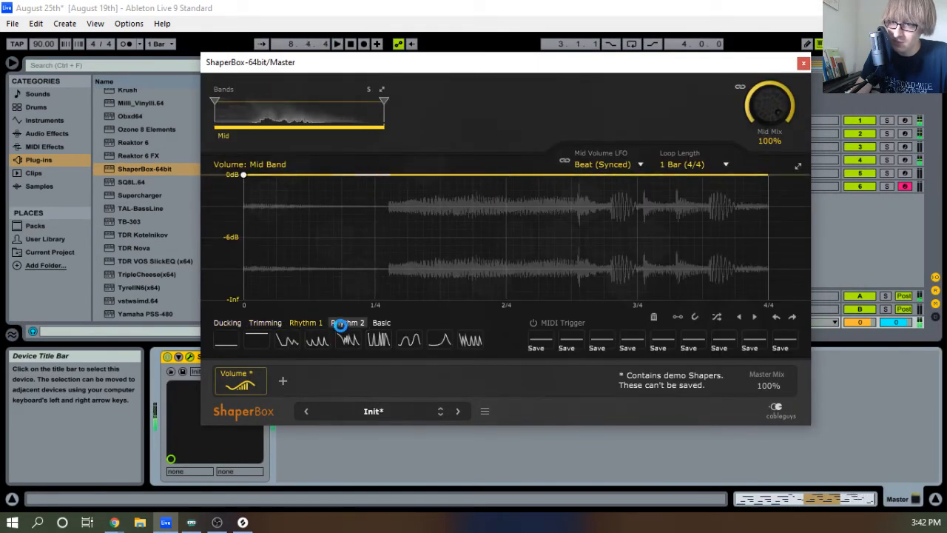
pyautogui.click(342, 323)
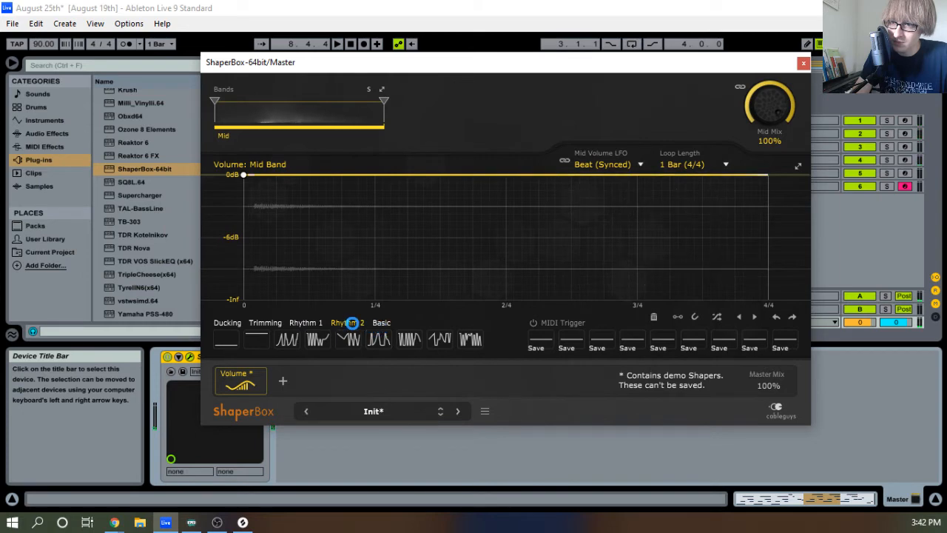
pyautogui.click(469, 340)
pyautogui.press('space')
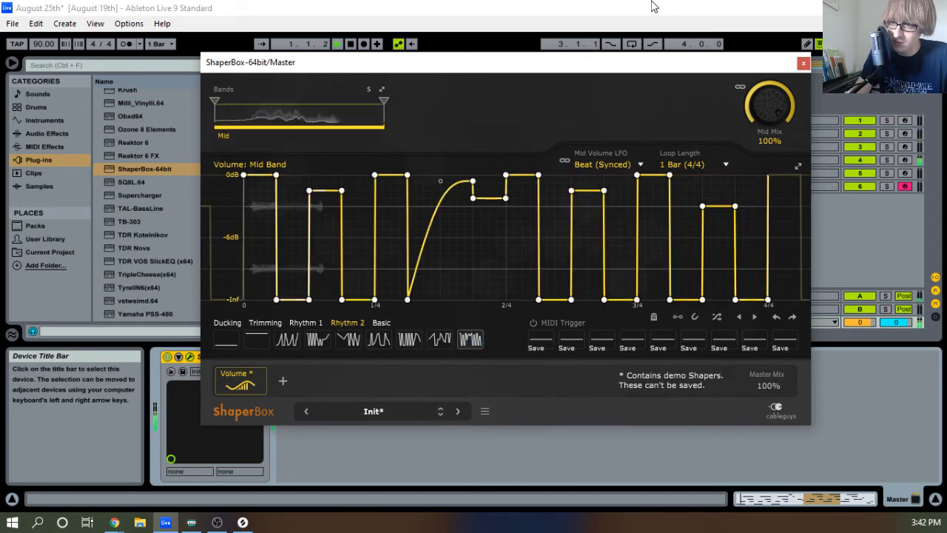
pyautogui.click(318, 345)
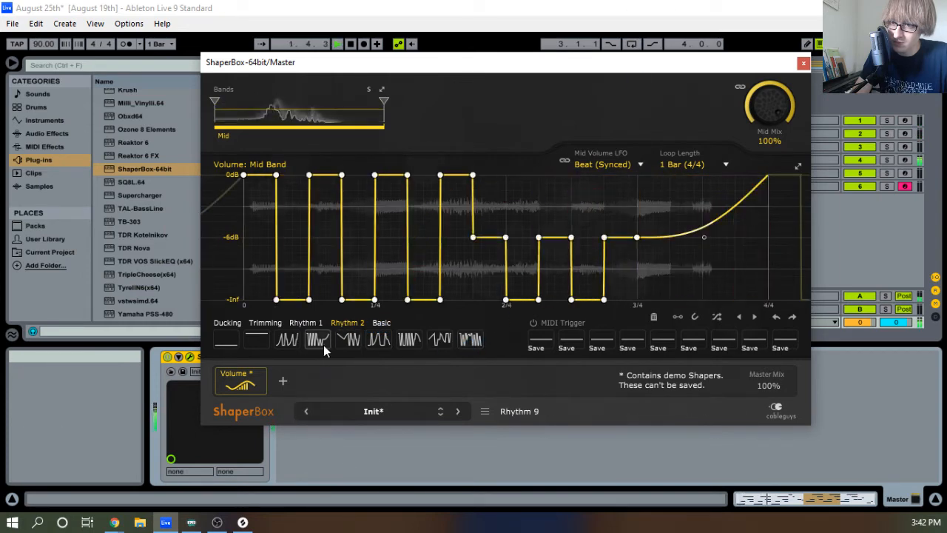
# Reset the Mid band volume curve to the flat 0 dB shape and close the ShaperBox window
pyautogui.click(283, 324)
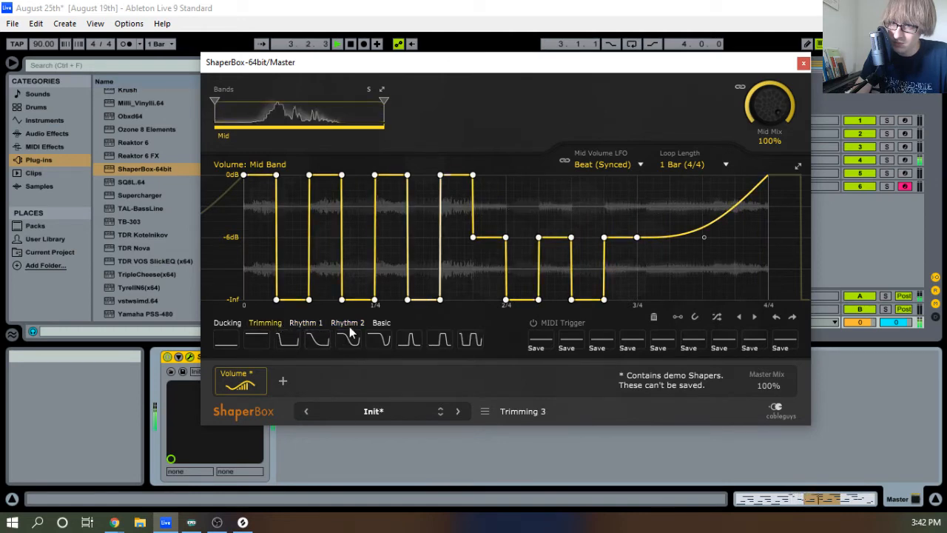
pyautogui.click(234, 323)
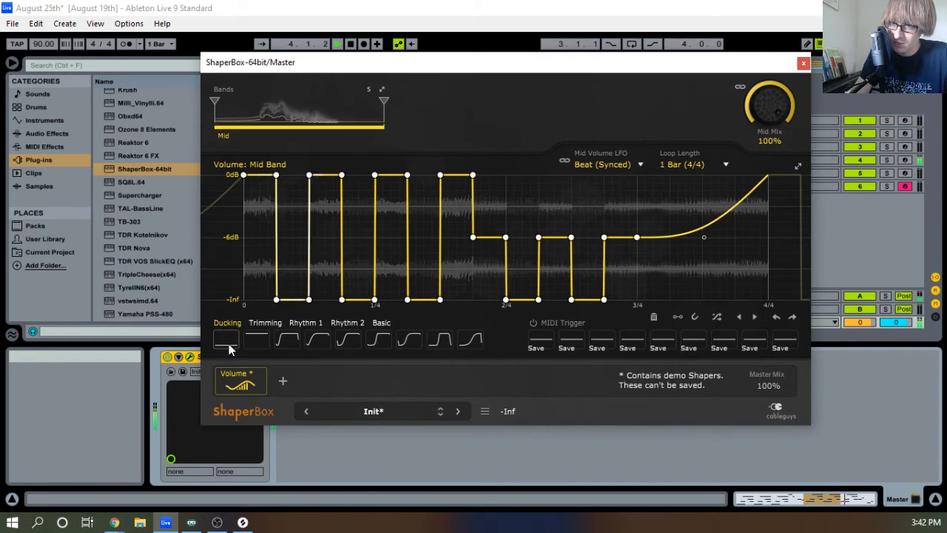
pyautogui.click(254, 338)
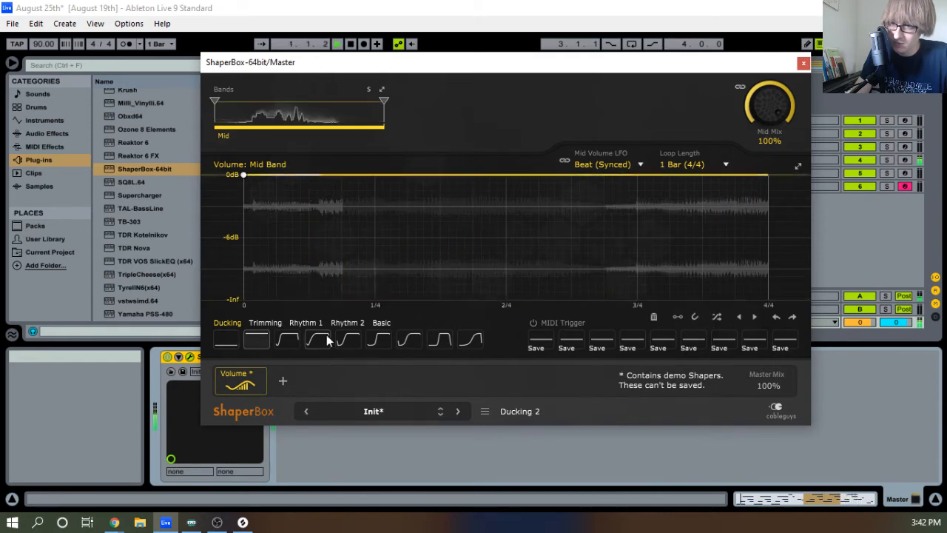
pyautogui.moveTo(510, 70); pyautogui.dragTo(453, 96)
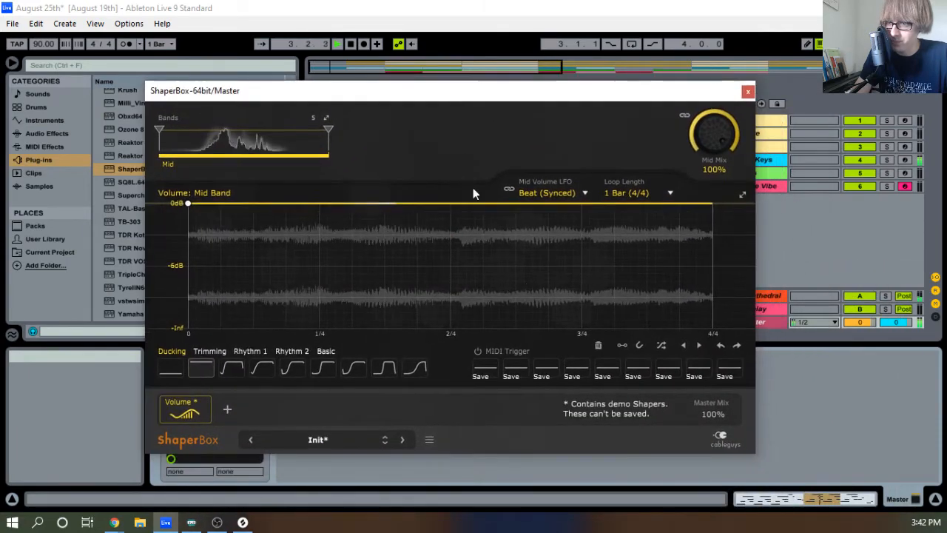
pyautogui.click(747, 94)
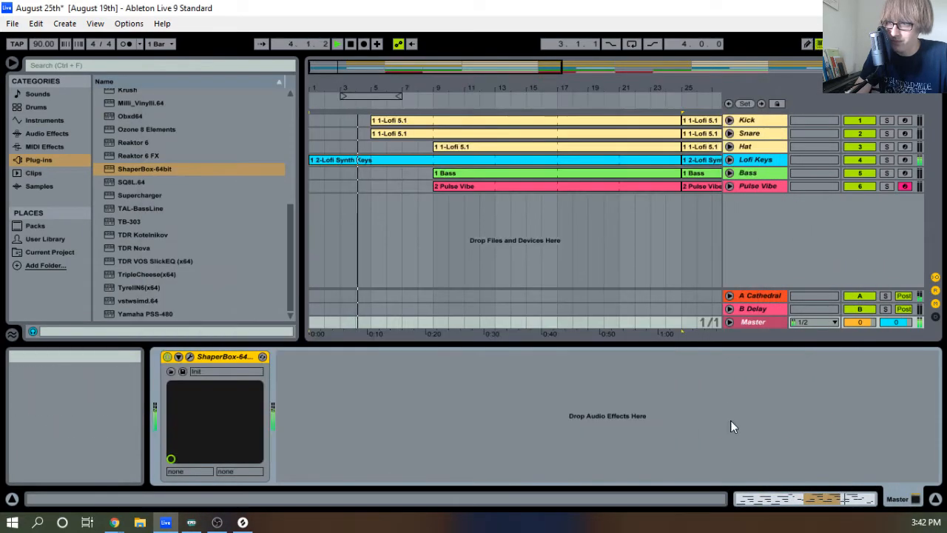
# Switch ShaperBox off on the Master and draw a one-bar Device On automation block at bar 8
pyautogui.click(728, 322)
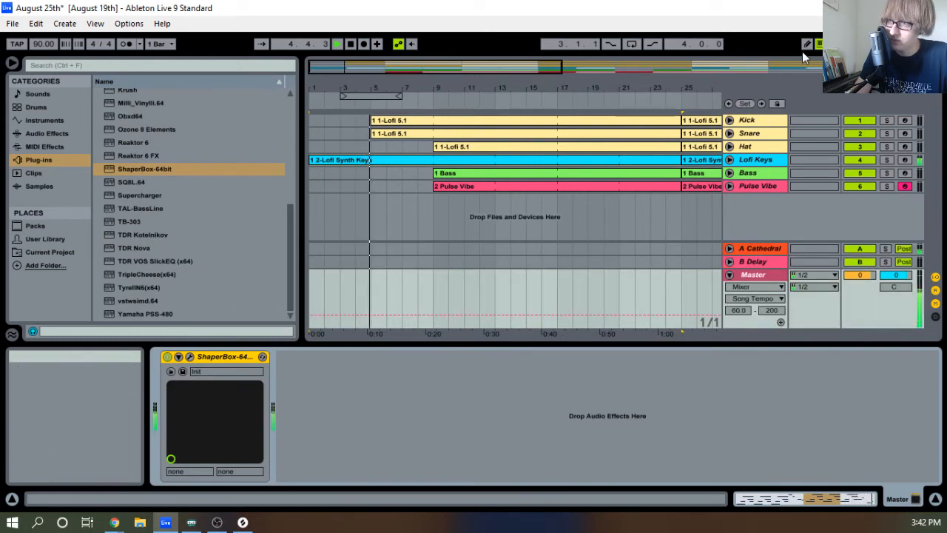
pyautogui.click(168, 356)
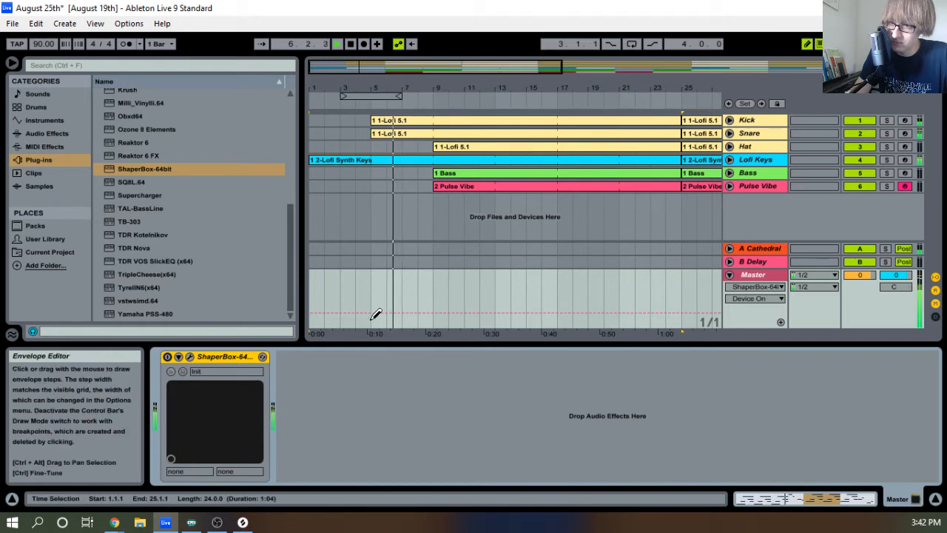
pyautogui.click(425, 285)
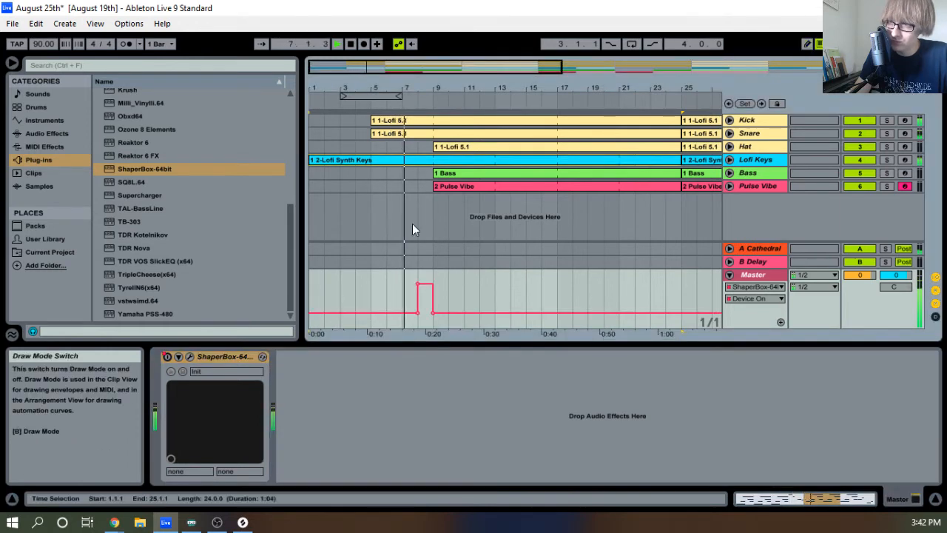
# Reopen the ShaperBox window, turn on step drawing for the volume curve and uncover the arrangement
pyautogui.click(190, 357)
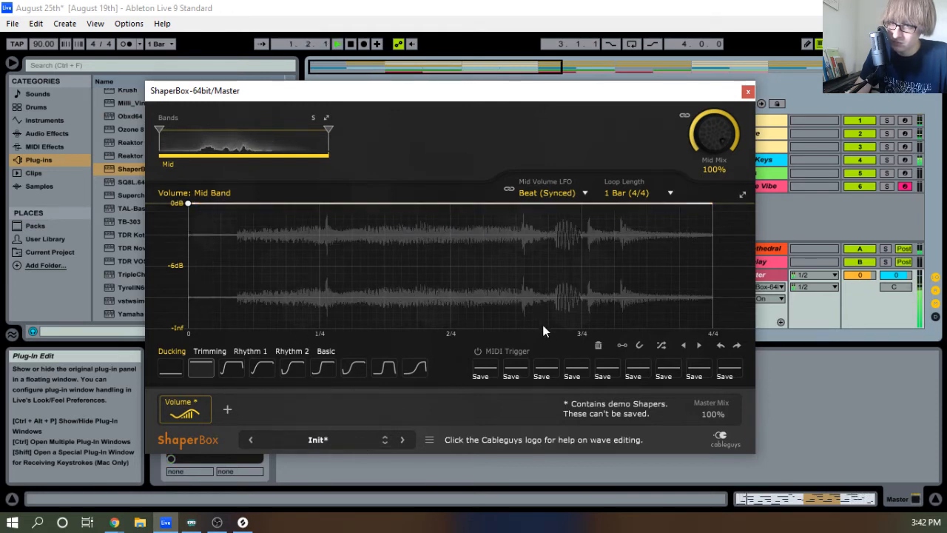
pyautogui.click(626, 346)
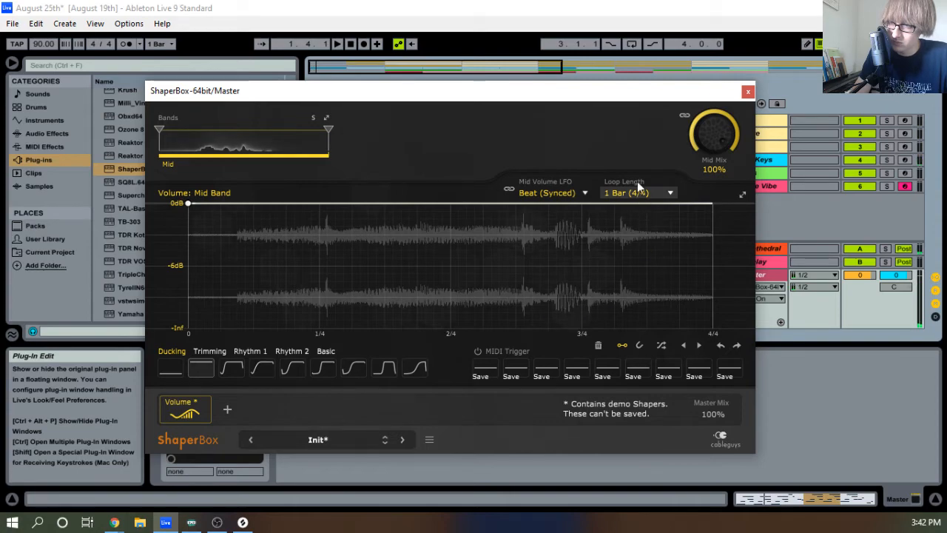
pyautogui.moveTo(622, 96); pyautogui.dragTo(562, 348)
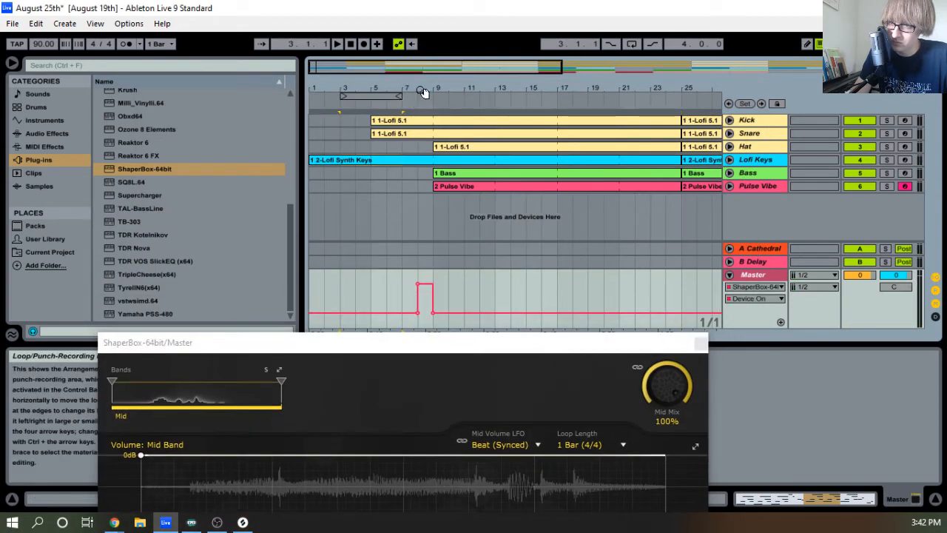
# Shorten the Master's ShaperBox Device On automation block to the second half of bar 8
pyautogui.click(413, 105)
pyautogui.moveTo(438, 89); pyautogui.dragTo(489, 137)
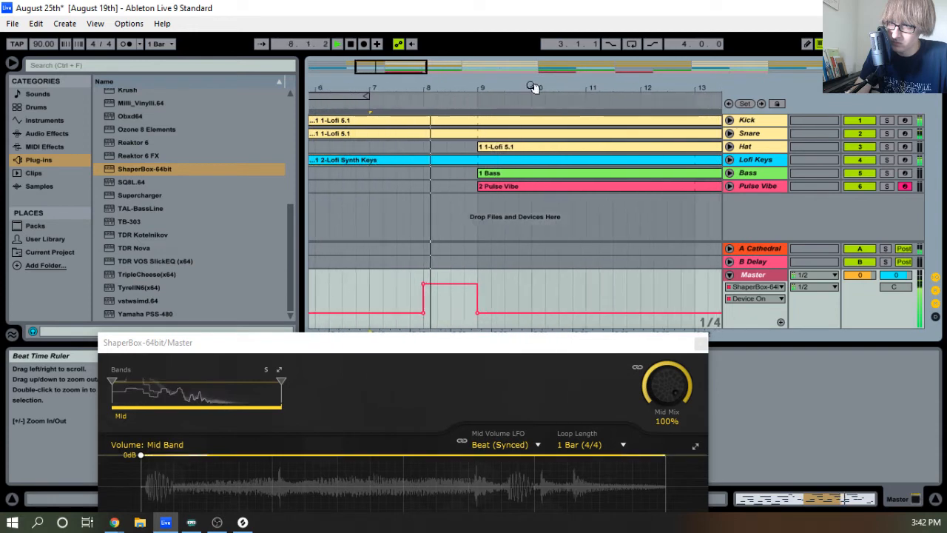
pyautogui.click(807, 44)
pyautogui.press('space')
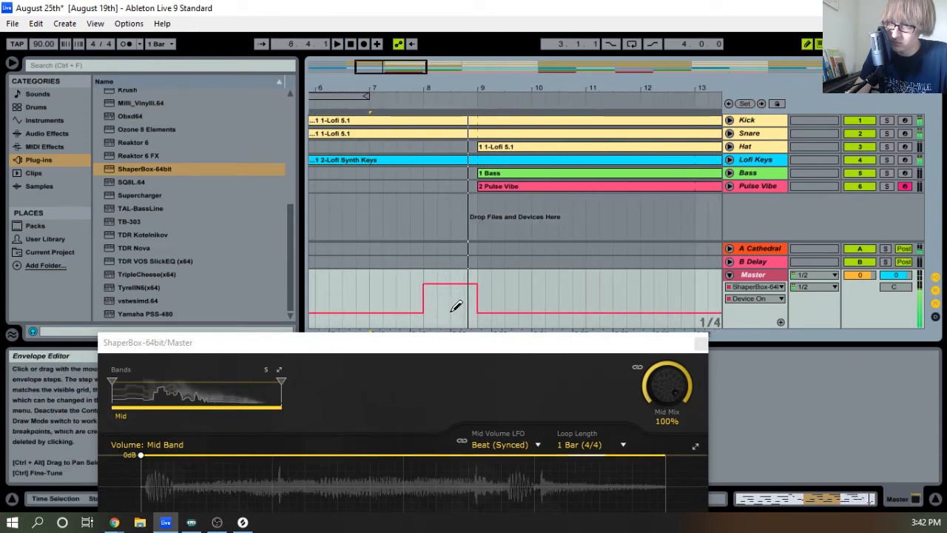
pyautogui.moveTo(444, 308); pyautogui.dragTo(431, 309)
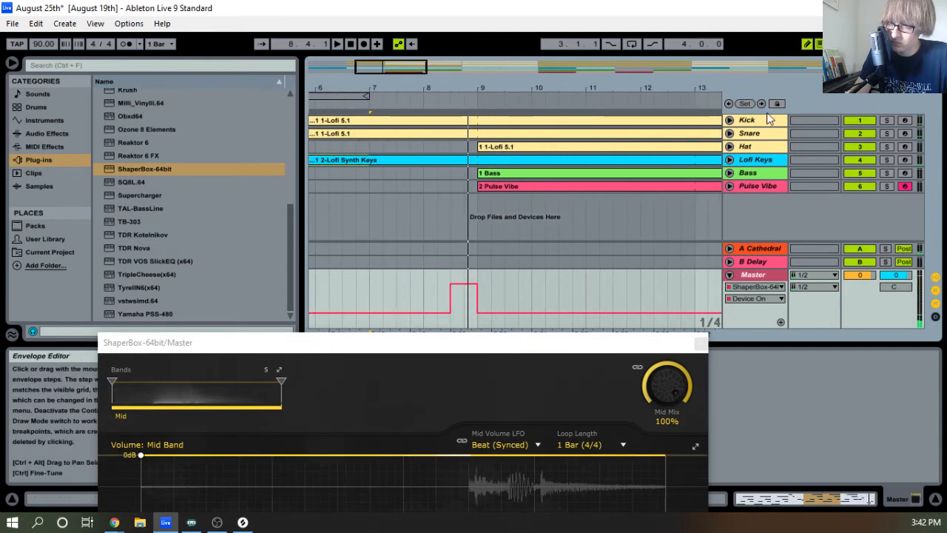
# Set the ShaperBox volume Loop Length to 1/2
pyautogui.moveTo(559, 348); pyautogui.dragTo(562, 162)
pyautogui.click(596, 256)
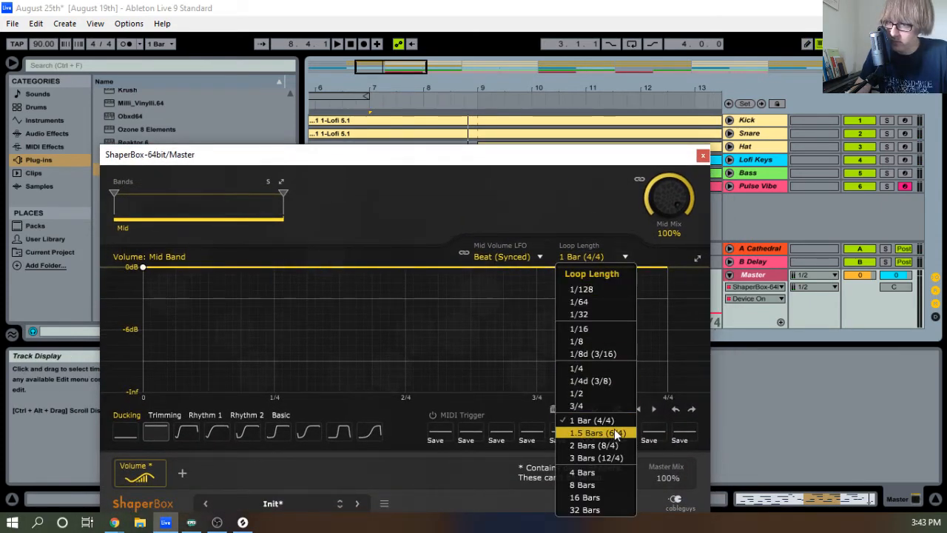
pyautogui.click(601, 393)
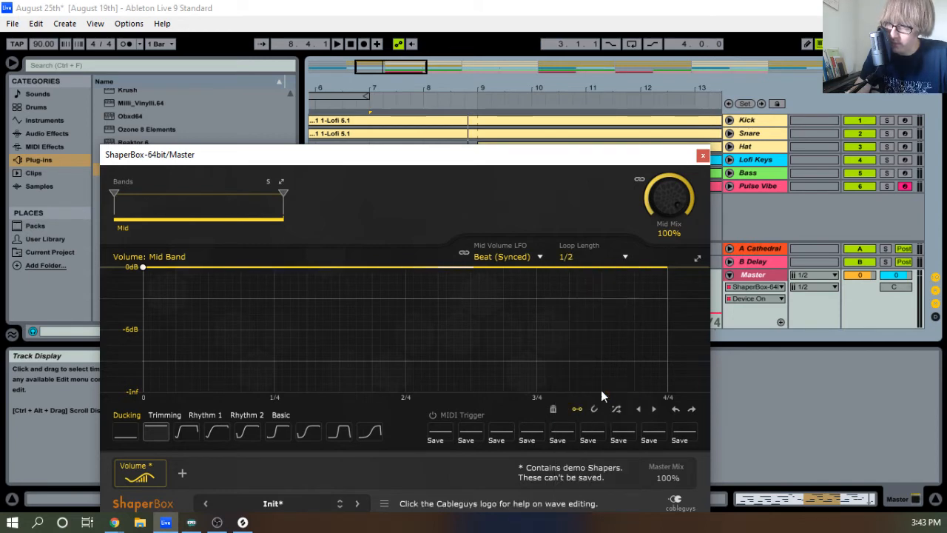
# Set the arrangement loop range to bars 7 to 11 and play it to feed the ShaperBox waveform display
pyautogui.moveTo(568, 155); pyautogui.dragTo(645, 347)
pyautogui.moveTo(330, 95); pyautogui.dragTo(535, 96)
pyautogui.moveTo(461, 98); pyautogui.dragTo(474, 97)
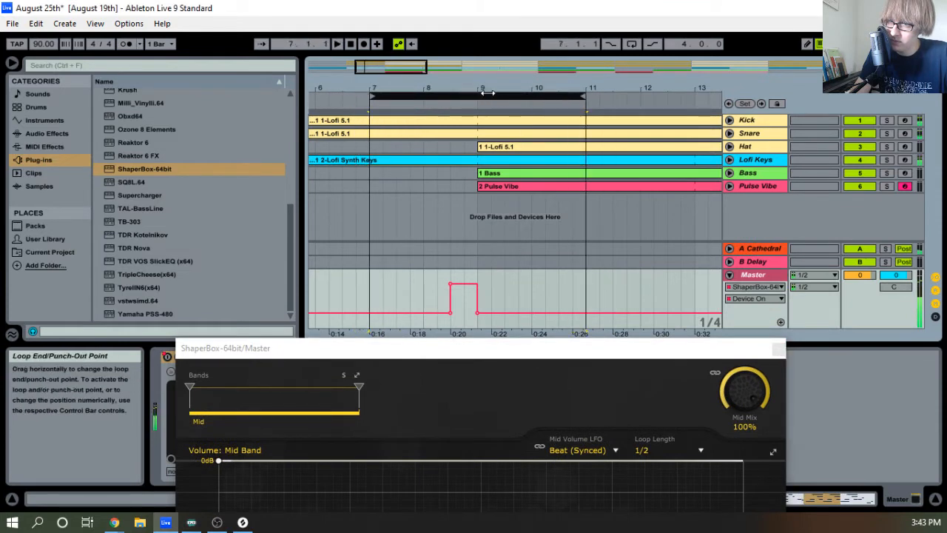
pyautogui.press('space')
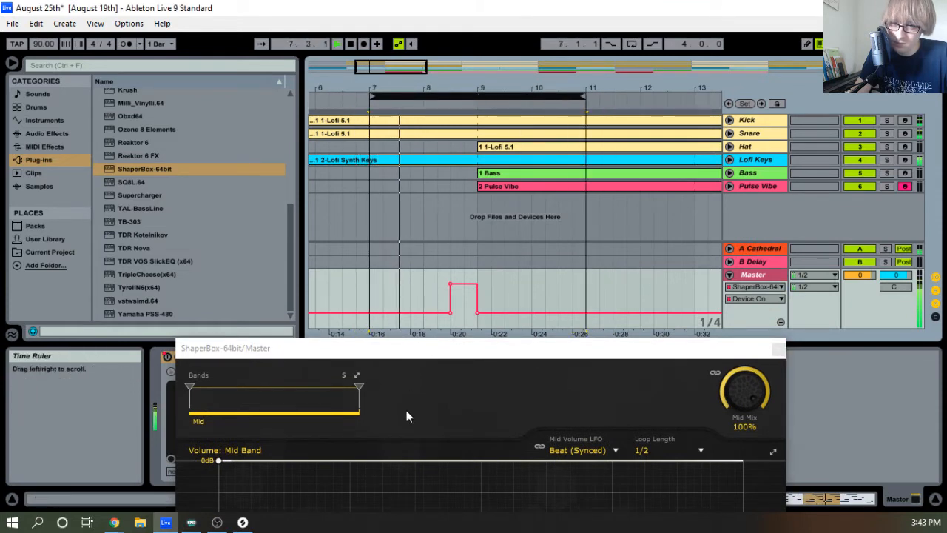
pyautogui.moveTo(427, 349)
pyautogui.mouseDown()
pyautogui.moveTo(495, 227)
pyautogui.moveTo(439, 96)
pyautogui.mouseUp()
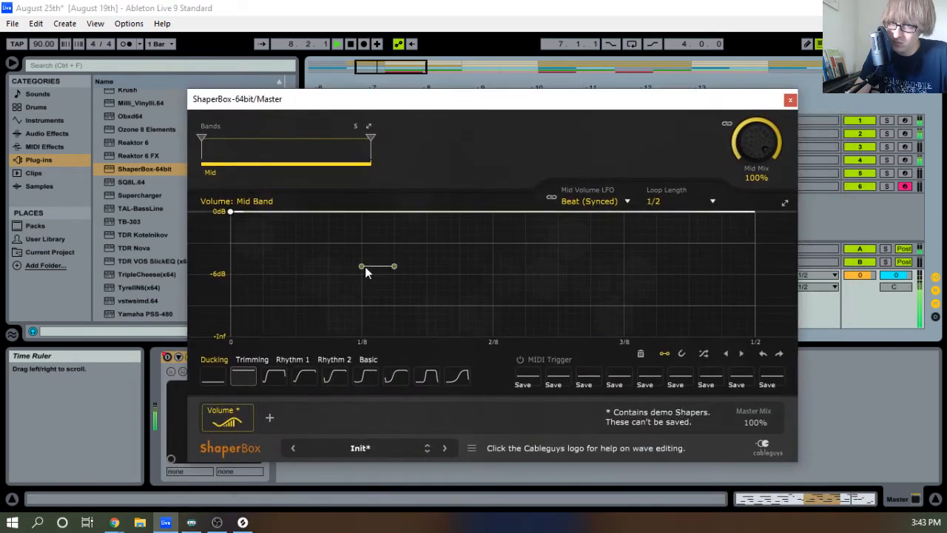
pyautogui.press('space')
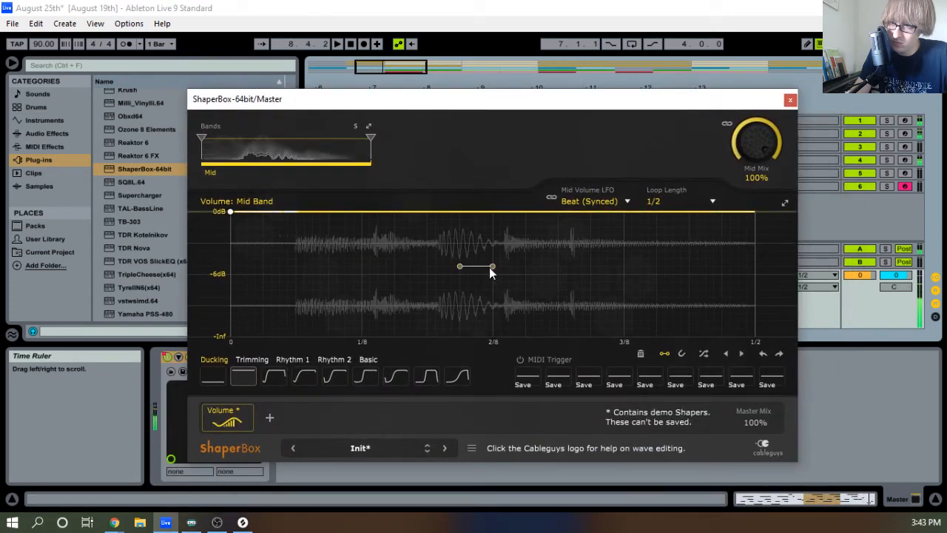
# Draw four one-step drops to -Inf, alternating with 0 dB, in the second half of the volume curve
pyautogui.click(542, 338)
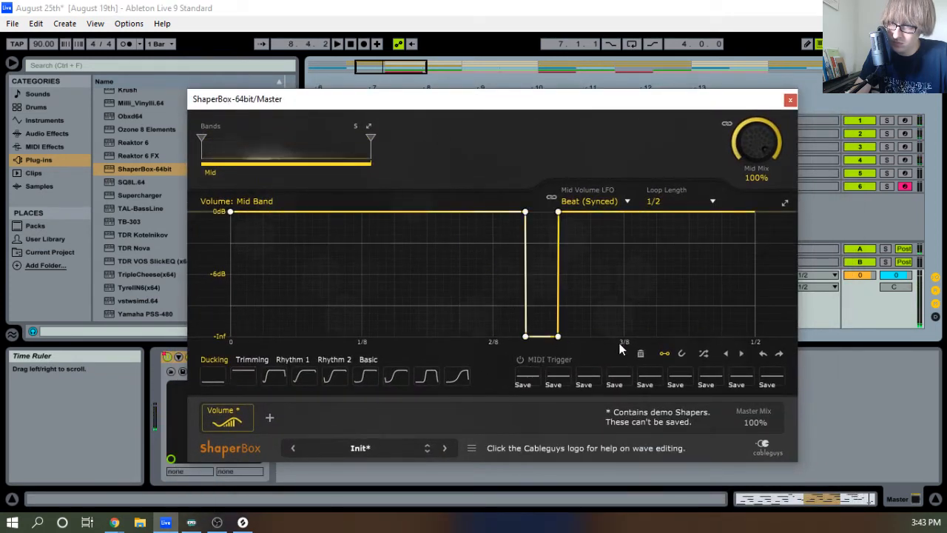
pyautogui.click(607, 338)
pyautogui.click(674, 340)
pyautogui.press('space')
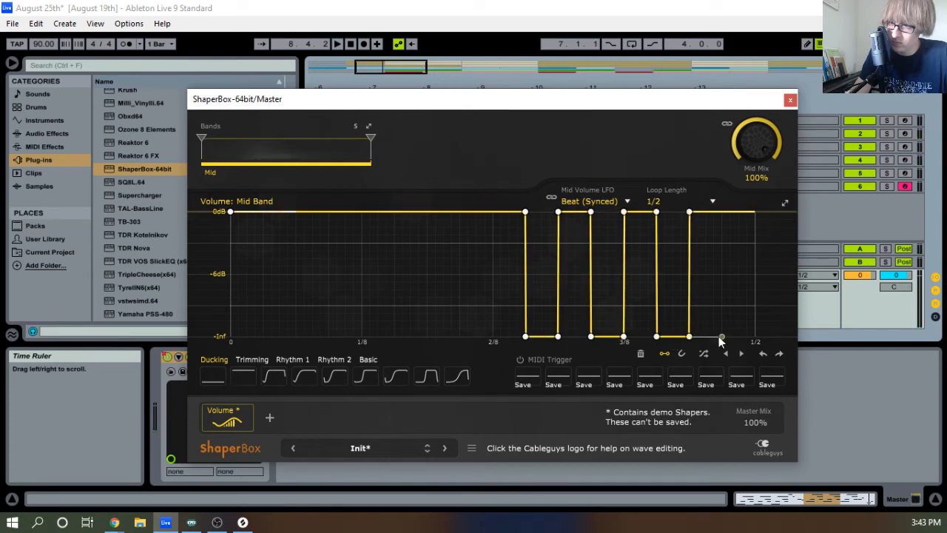
pyautogui.click(737, 338)
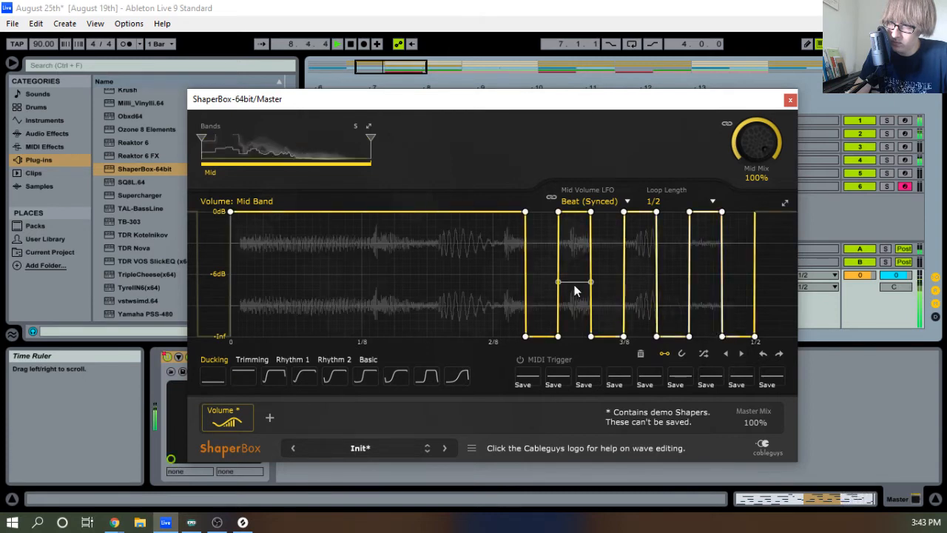
# Shift the four -Inf drops one grid step earlier so they start at 2/8, and play the transition
pyautogui.click(510, 340)
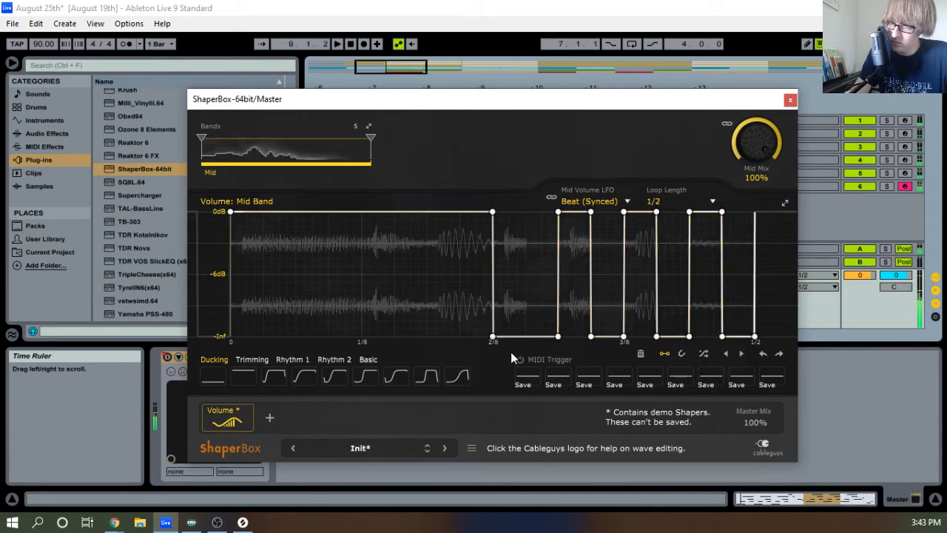
pyautogui.click(544, 219)
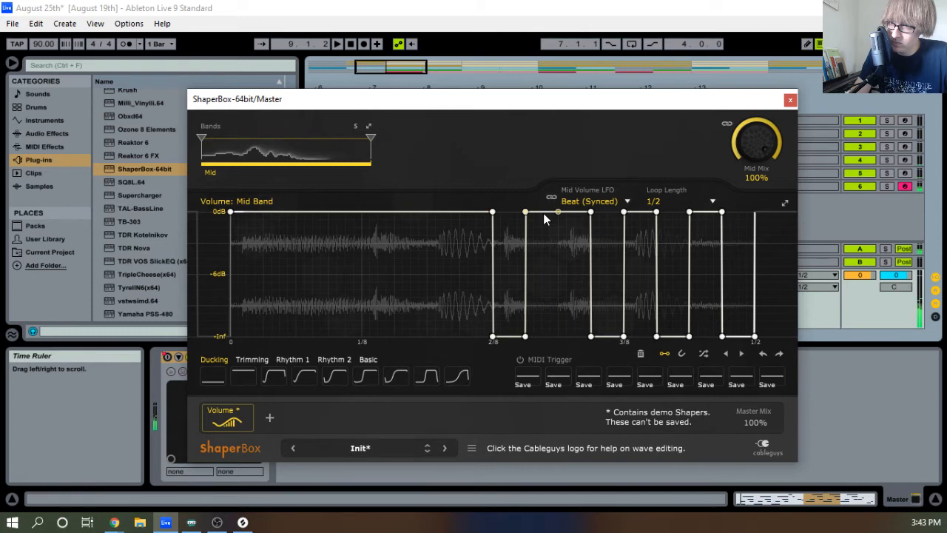
pyautogui.click(584, 339)
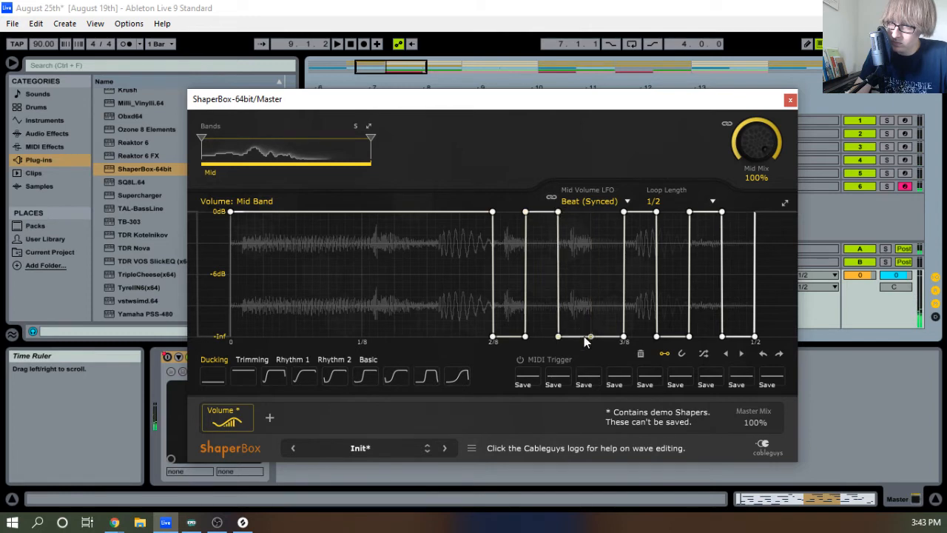
pyautogui.click(603, 212)
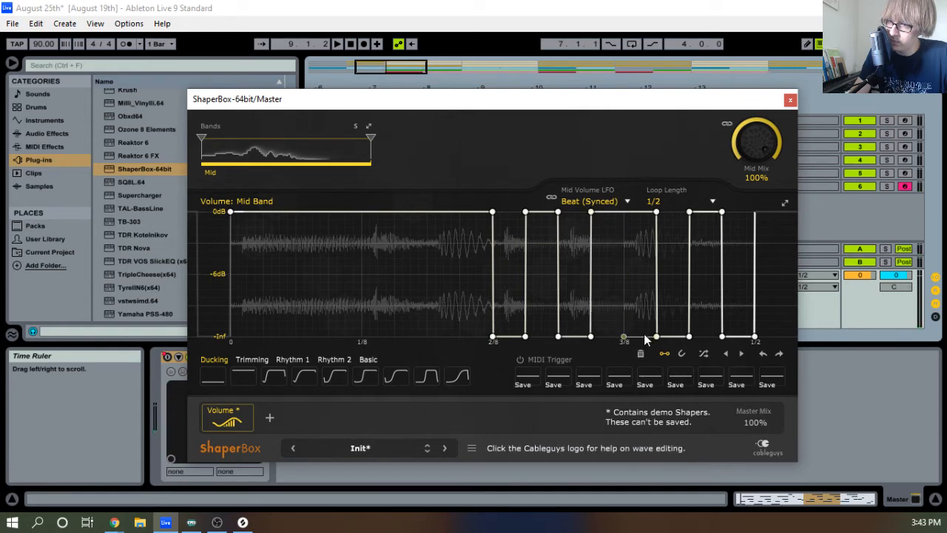
pyautogui.click(632, 335)
pyautogui.click(687, 213)
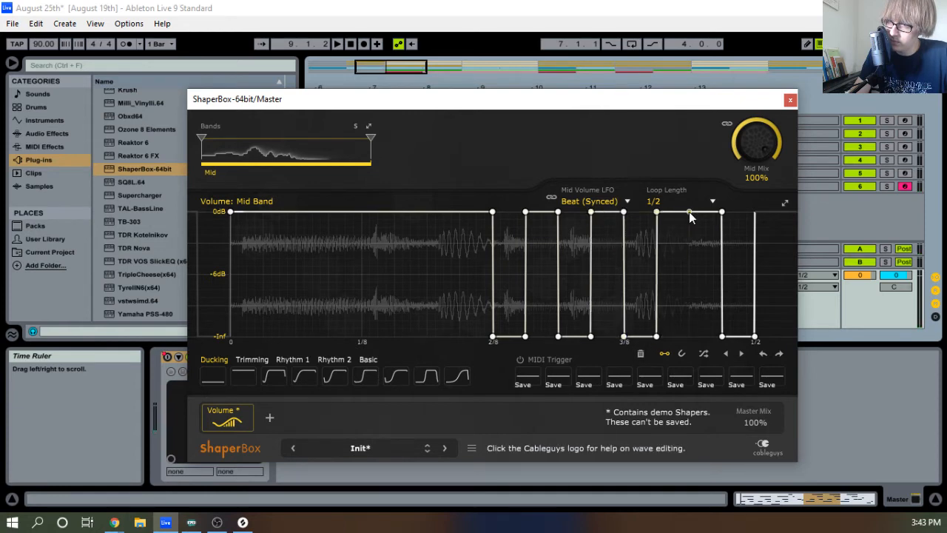
pyautogui.click(709, 339)
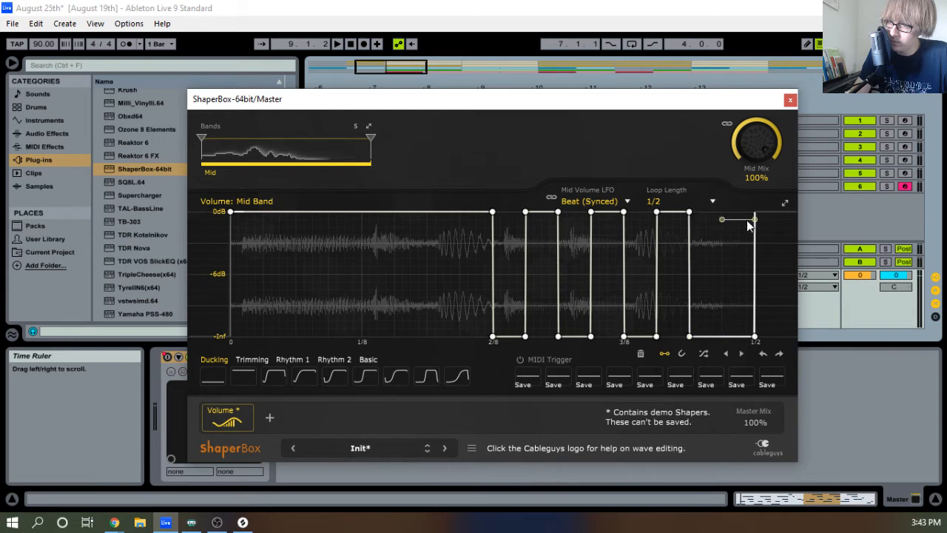
pyautogui.click(745, 220)
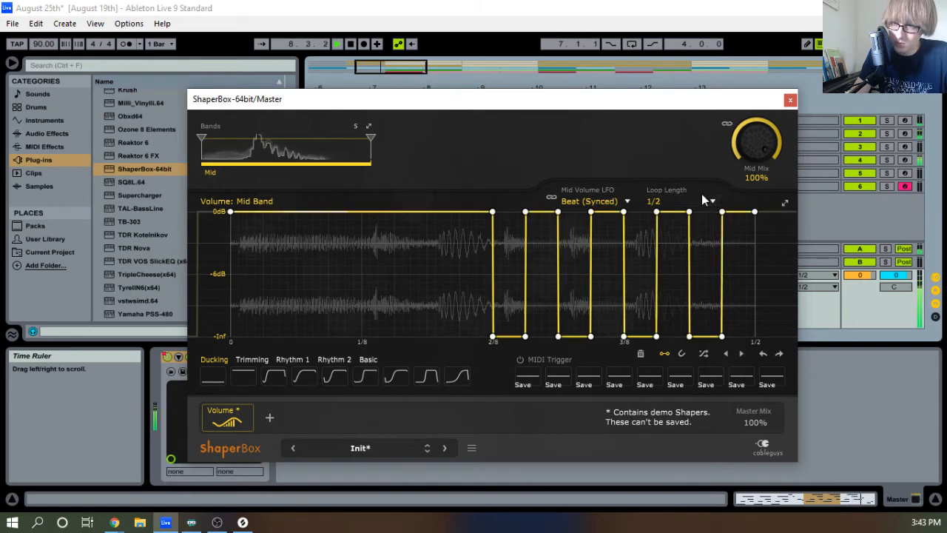
pyautogui.press('space')
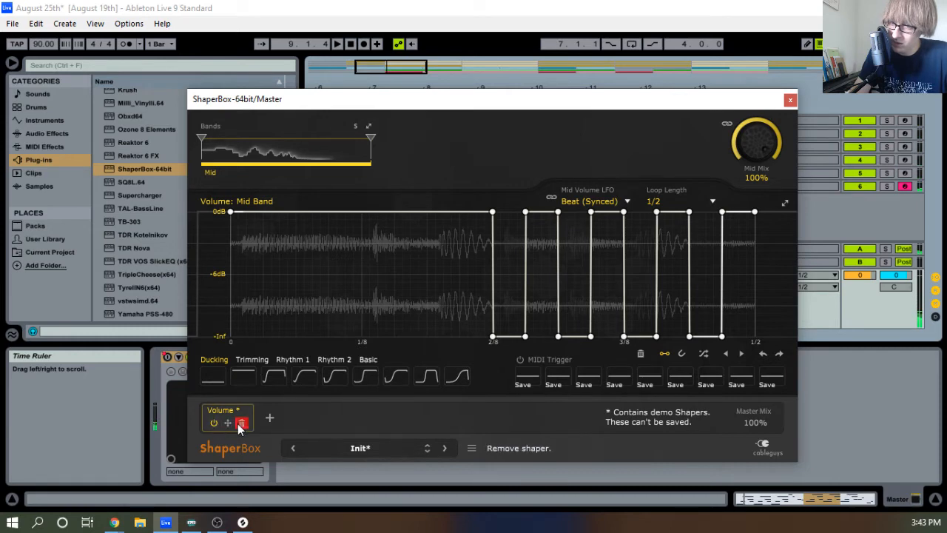
# Replace ShaperBox's Volume shaper with a Time shaper and start playing the looped section
pyautogui.click(238, 422)
pyautogui.click(277, 187)
pyautogui.press('space')
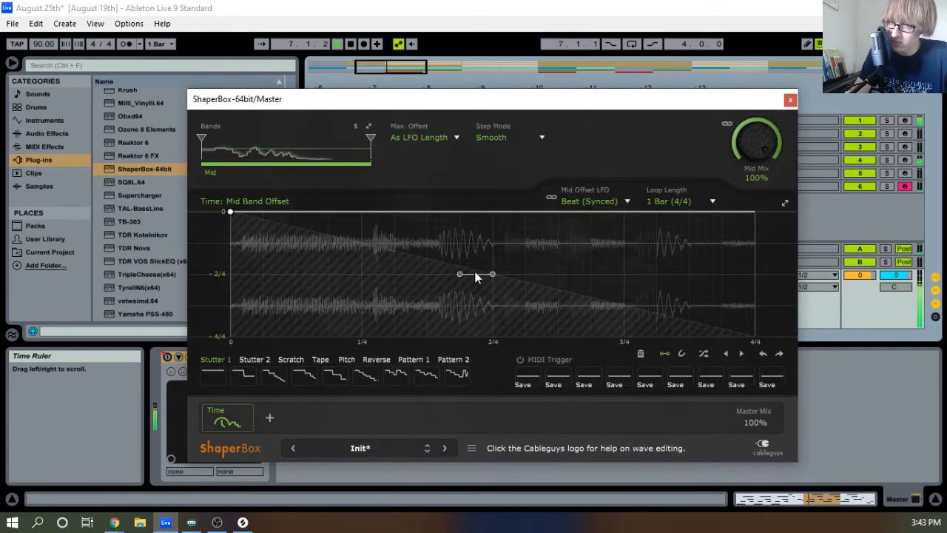
# Extend the Master's ShaperBox Device On automation so it covers all of bar 8, and restart playback
pyautogui.moveTo(624, 110)
pyautogui.mouseDown()
pyautogui.moveTo(619, 340)
pyautogui.moveTo(628, 365)
pyautogui.mouseUp()
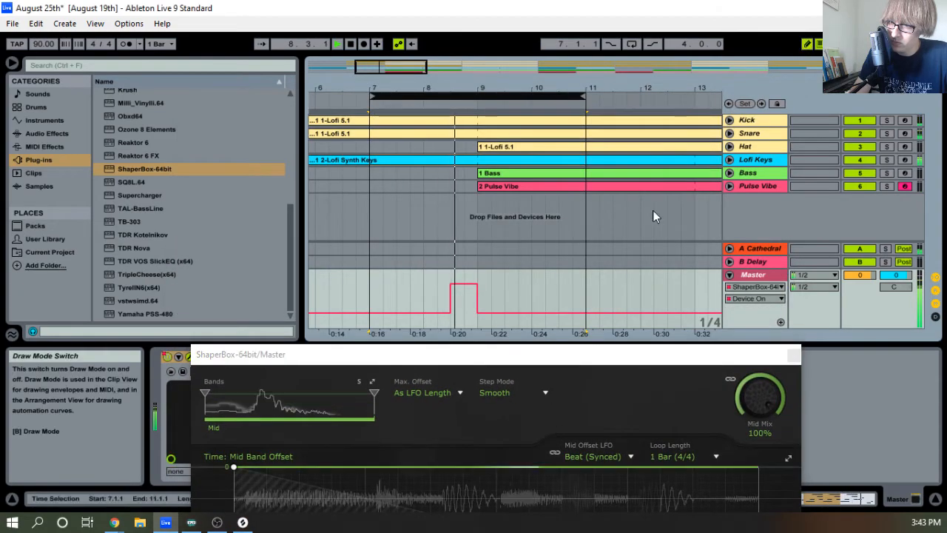
pyautogui.press('space')
pyautogui.click(440, 285)
pyautogui.click(429, 285)
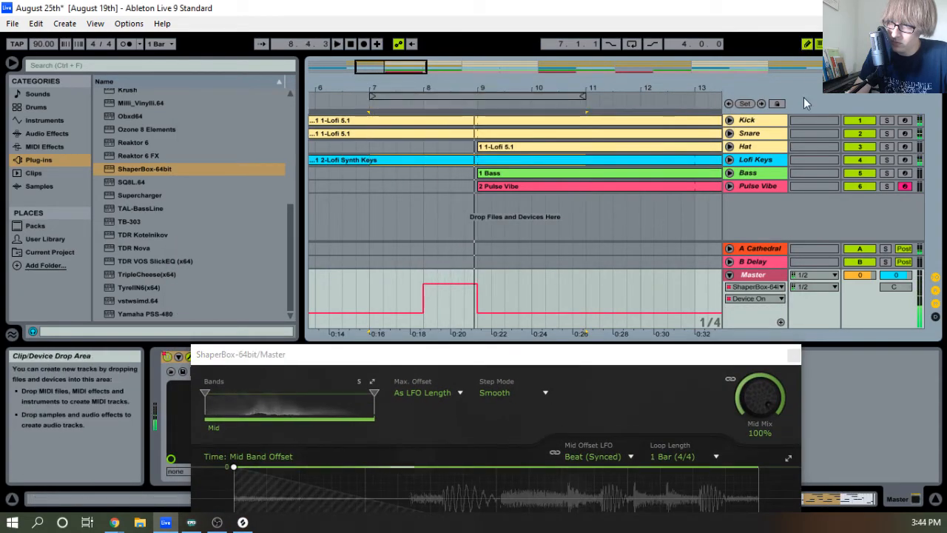
pyautogui.press('space')
# Try the Syncopes 8 shape on the Time shaper's offset curve, and replace it with the fourth Stutter 1 preset
pyautogui.moveTo(628, 358); pyautogui.dragTo(672, 7)
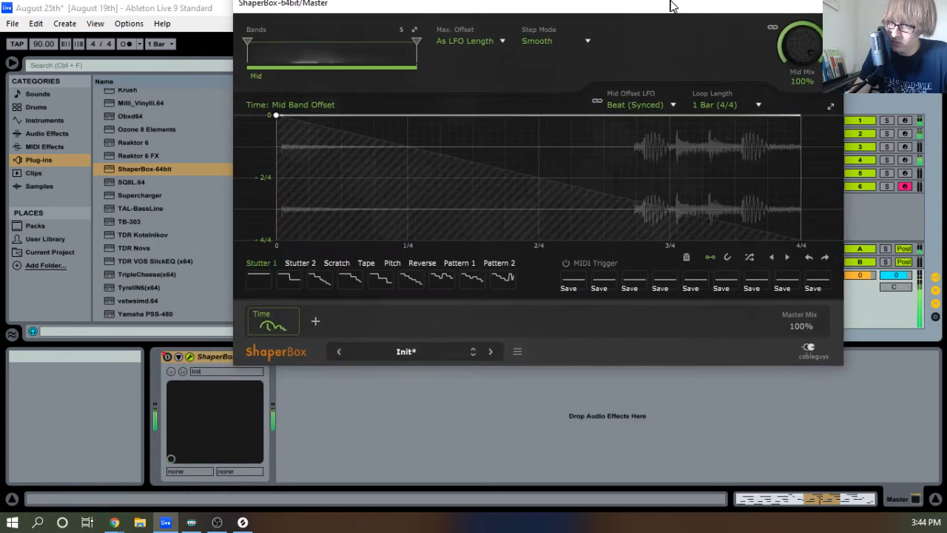
pyautogui.click(412, 281)
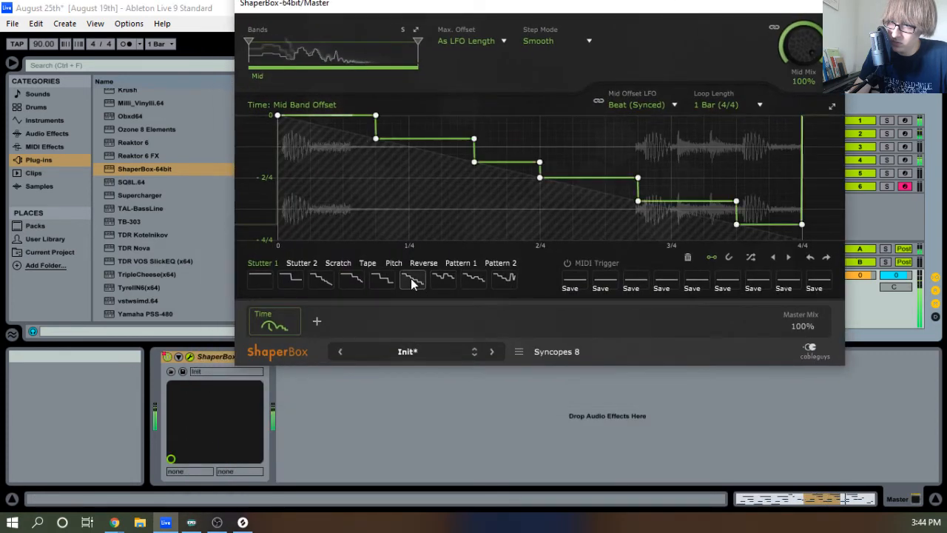
pyautogui.click(351, 279)
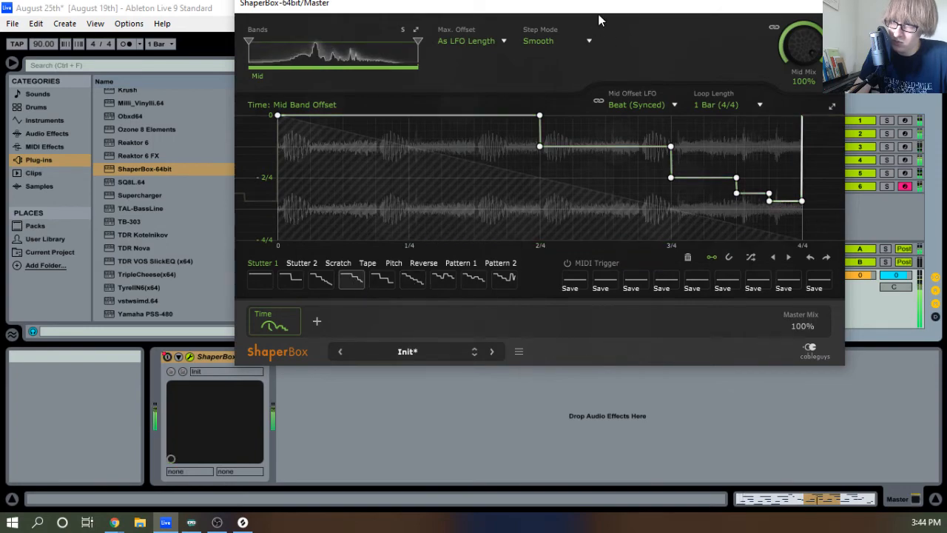
pyautogui.moveTo(604, 11); pyautogui.dragTo(583, 104)
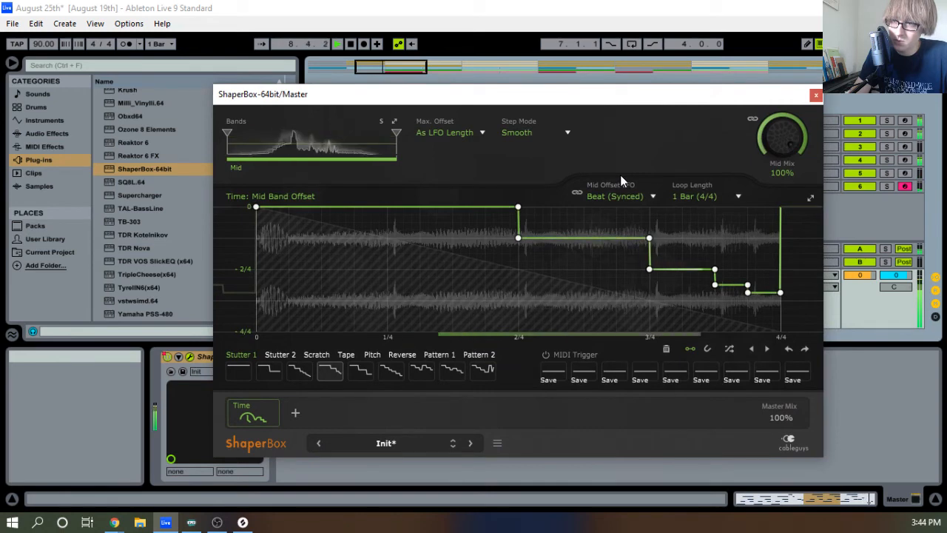
# Flatten the time offset curve to 0 from its start up to 3/4, and play the transition into bar 9
pyautogui.keyDown('alt'); pyautogui.click(532, 210); pyautogui.keyUp('alt')
pyautogui.keyDown('alt'); pyautogui.click(576, 210); pyautogui.keyUp('alt')
pyautogui.moveTo(613, 213); pyautogui.dragTo(628, 207)
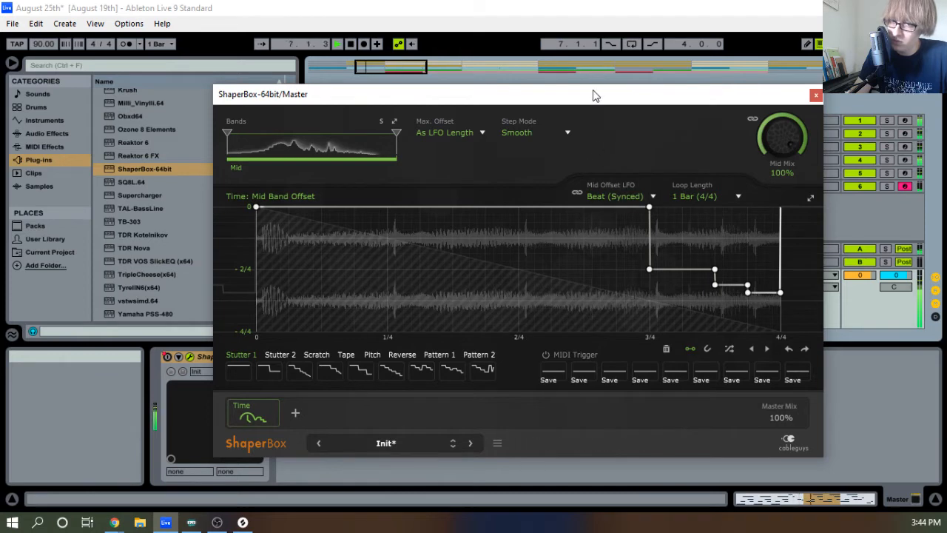
pyautogui.moveTo(593, 90); pyautogui.dragTo(579, 111)
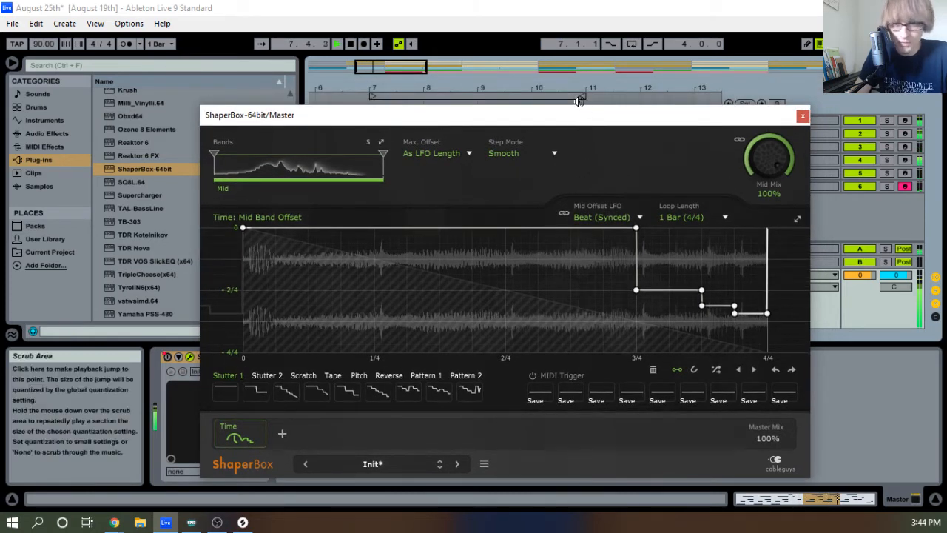
pyautogui.moveTo(593, 118); pyautogui.dragTo(597, 113)
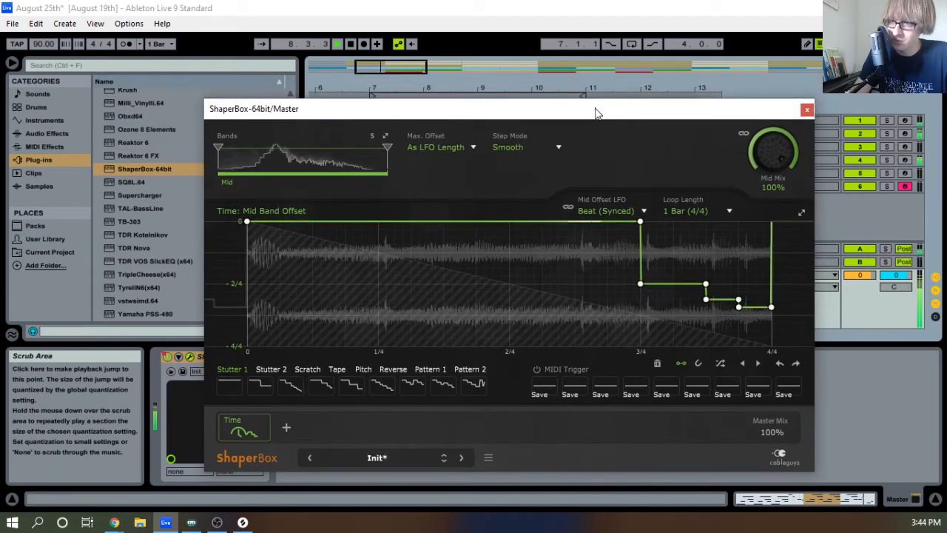
pyautogui.press('space')
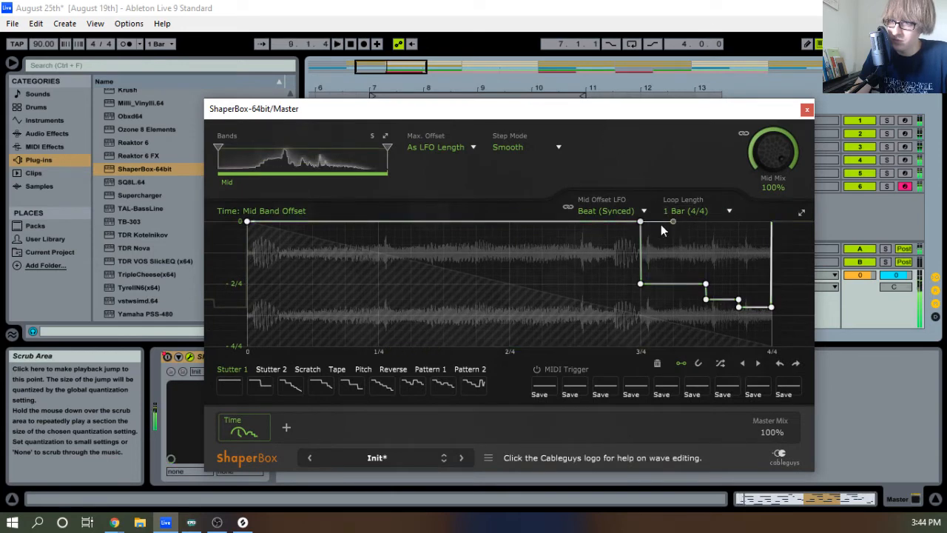
# Redraw the offset curve from 3/4 as two short steps at -1/4 and about -3/8, auditioning the loop
pyautogui.moveTo(662, 251); pyautogui.dragTo(687, 258)
pyautogui.press('space')
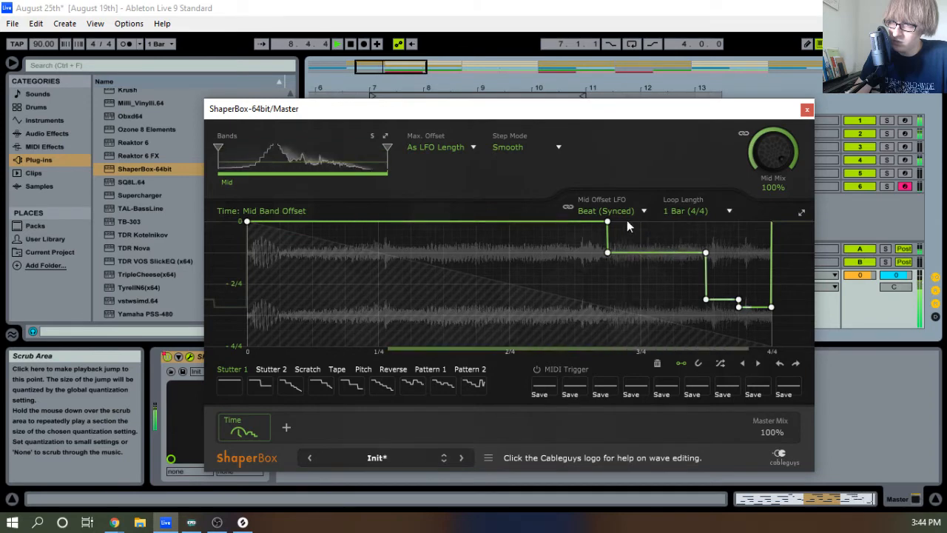
pyautogui.keyDown('alt'); pyautogui.click(627, 223); pyautogui.keyUp('alt')
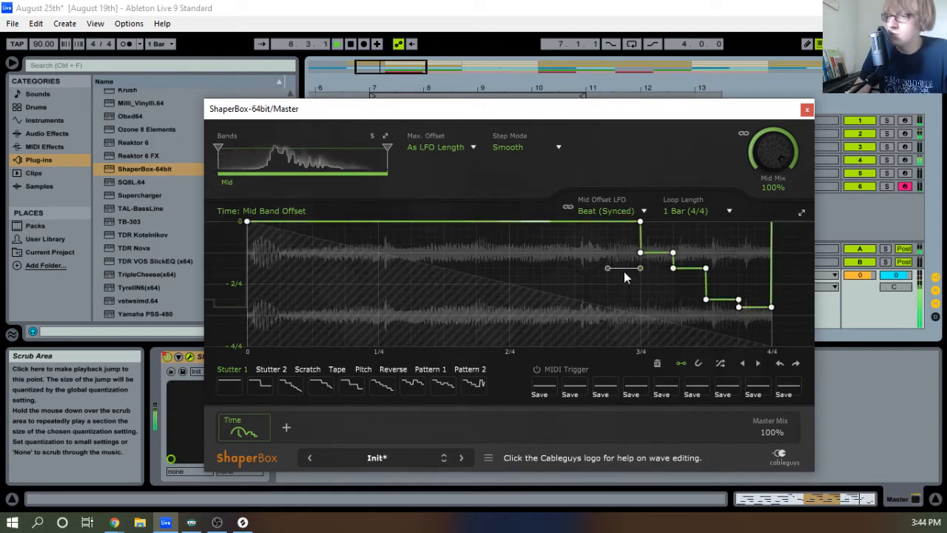
pyautogui.moveTo(689, 267); pyautogui.dragTo(691, 289)
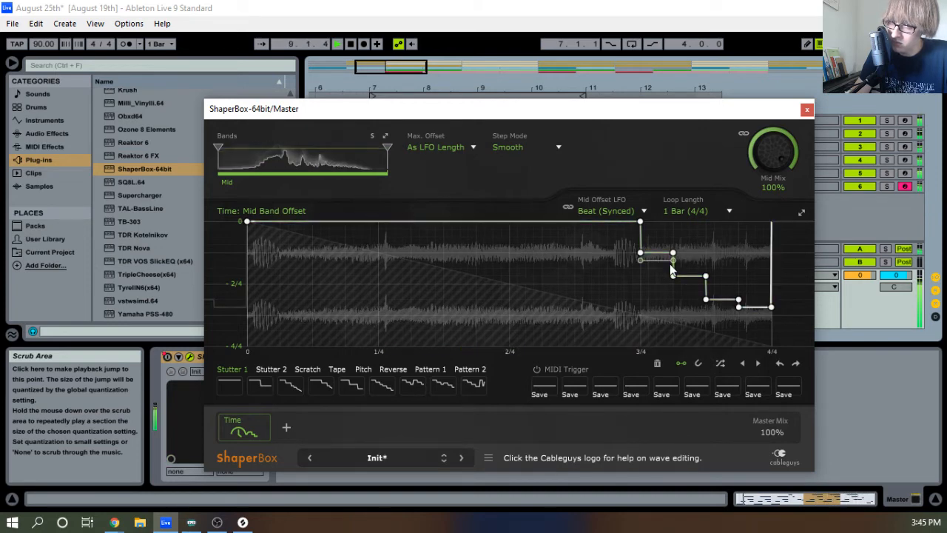
pyautogui.moveTo(684, 275); pyautogui.dragTo(685, 269)
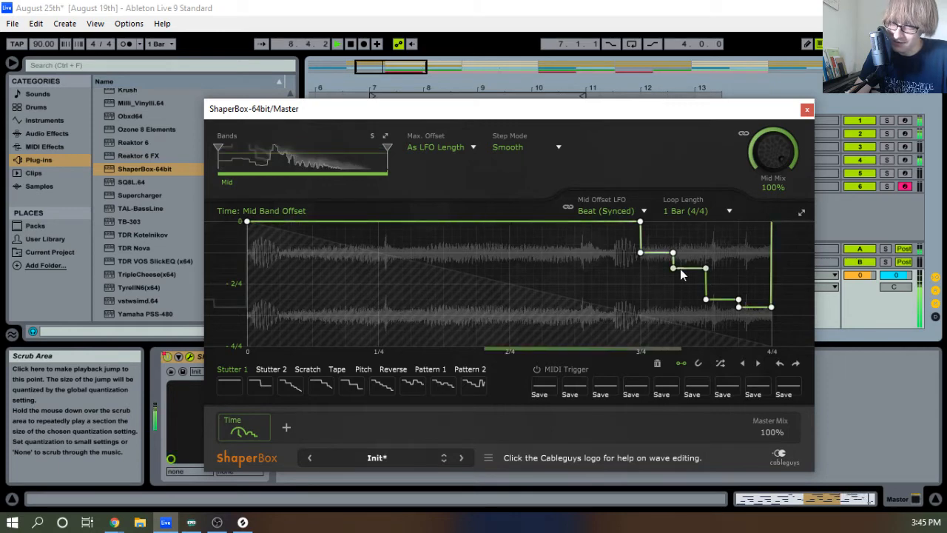
pyautogui.press('space')
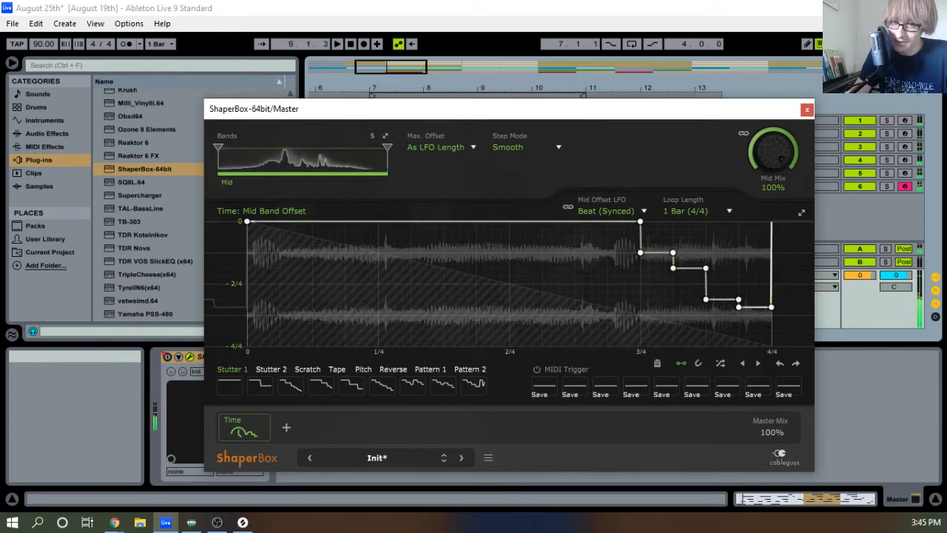
# Level the first two steps after 3/4 into one at about -1/8 offset, and play the transition
pyautogui.hotkey('alt', 'Tab')
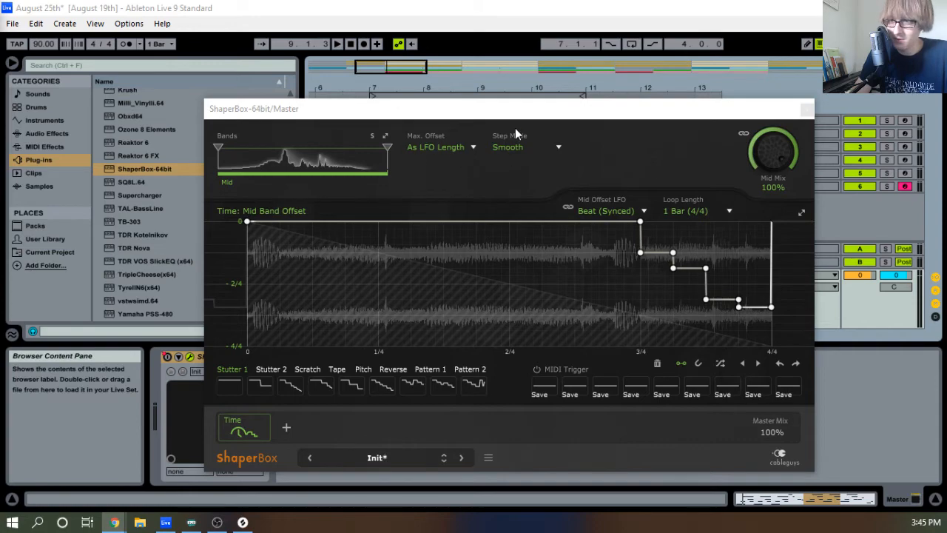
pyautogui.moveTo(518, 114); pyautogui.dragTo(506, 88)
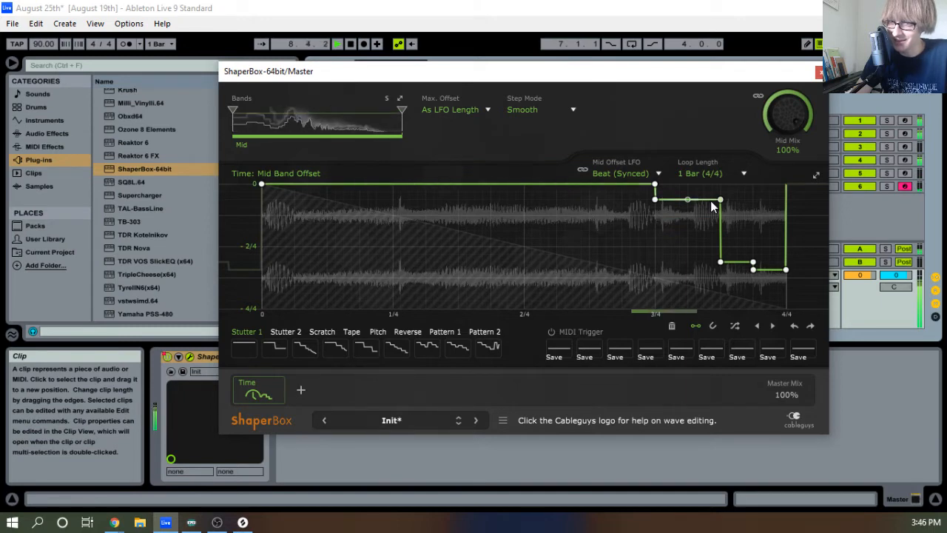
pyautogui.press('space')
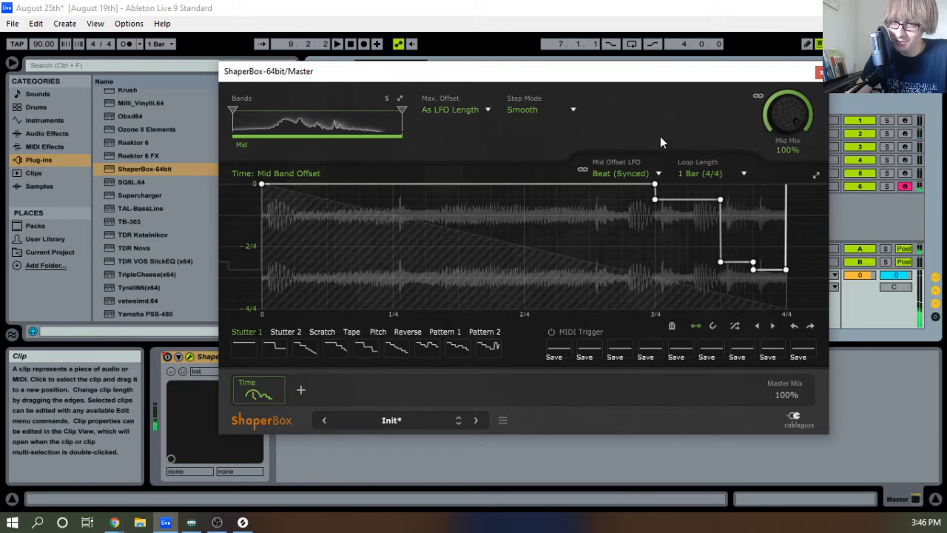
pyautogui.press('space')
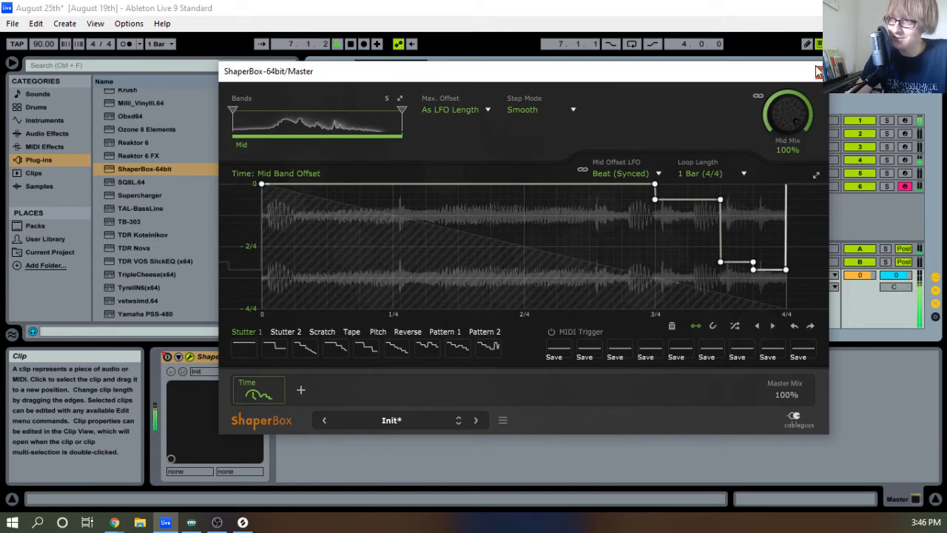
# Close the ShaperBox window and fold the Master track to hide its automation lane
pyautogui.click(818, 74)
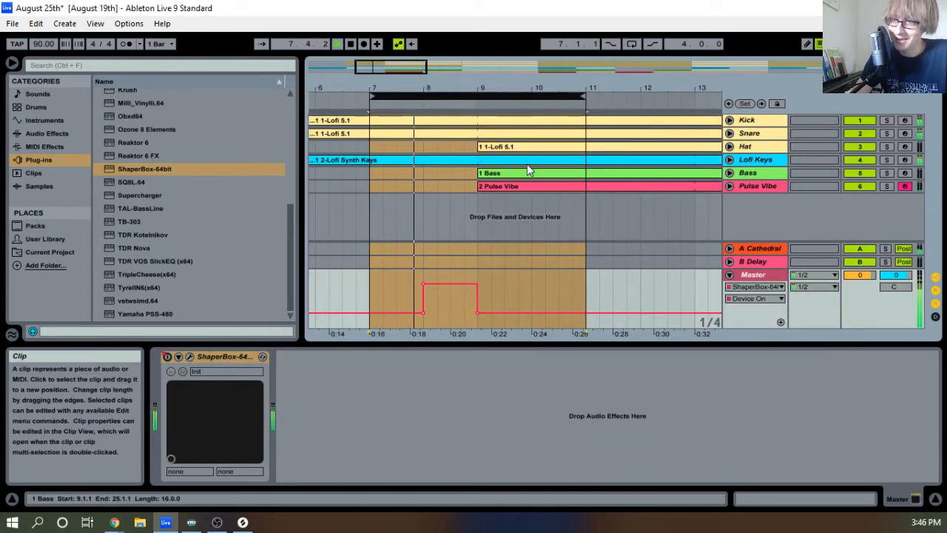
pyautogui.moveTo(506, 88); pyautogui.dragTo(506, 30)
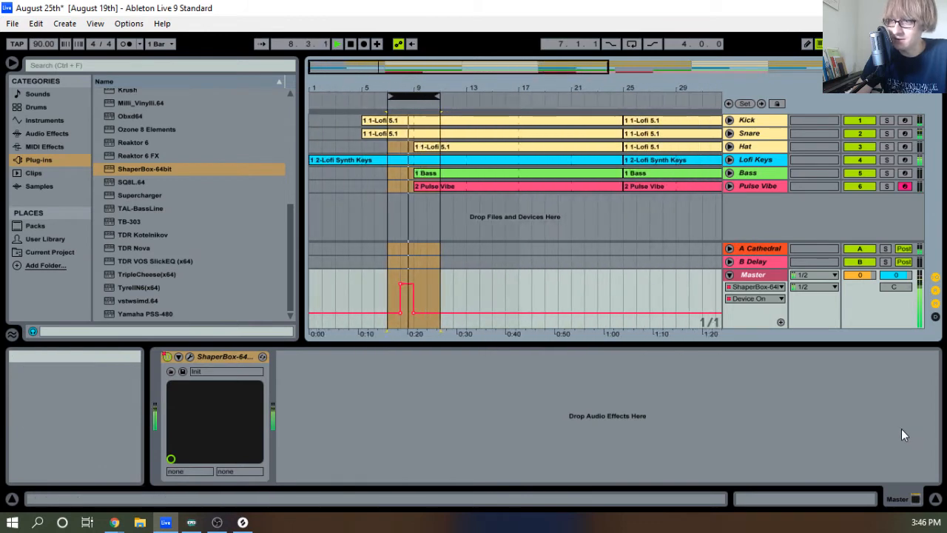
pyautogui.click(729, 274)
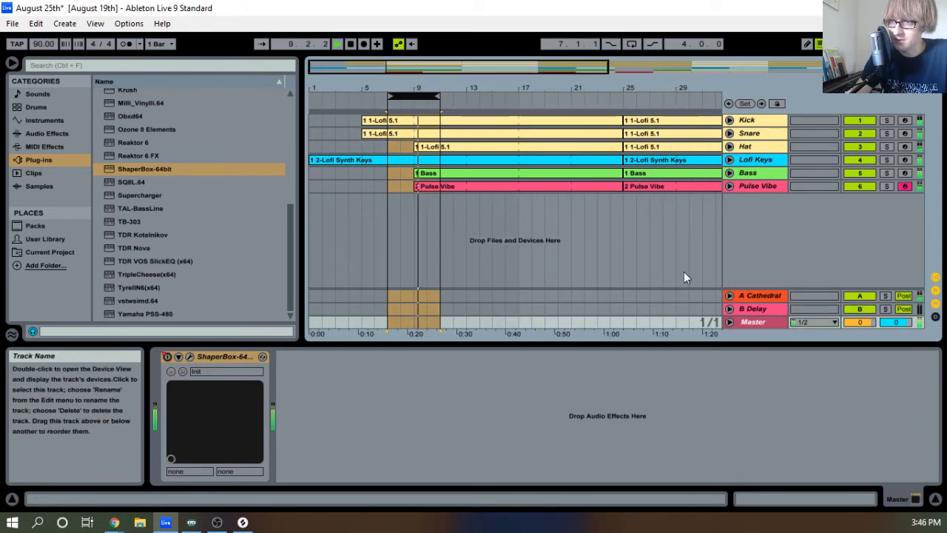
# Unfold the Kick and Hat tracks to inspect their patterns around bars 14 and 15 during playback
pyautogui.moveTo(416, 88)
pyautogui.mouseDown()
pyautogui.moveTo(418, 118)
pyautogui.moveTo(418, 82)
pyautogui.mouseUp()
pyautogui.click(474, 186)
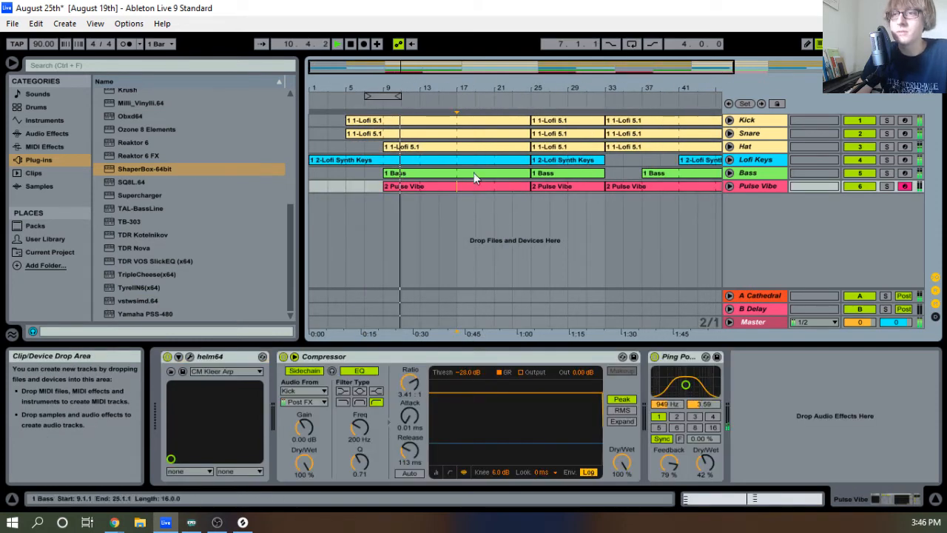
pyautogui.click(728, 120)
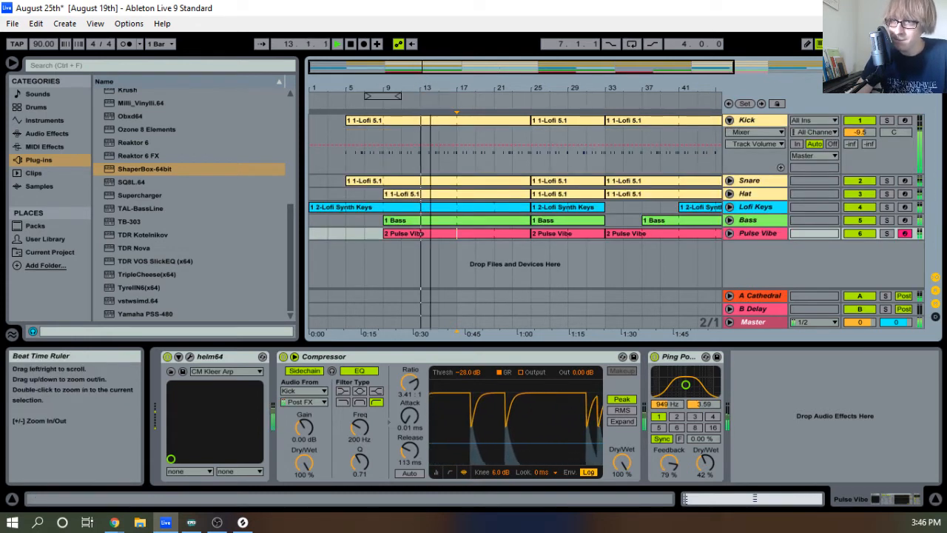
pyautogui.moveTo(433, 90); pyautogui.dragTo(434, 129)
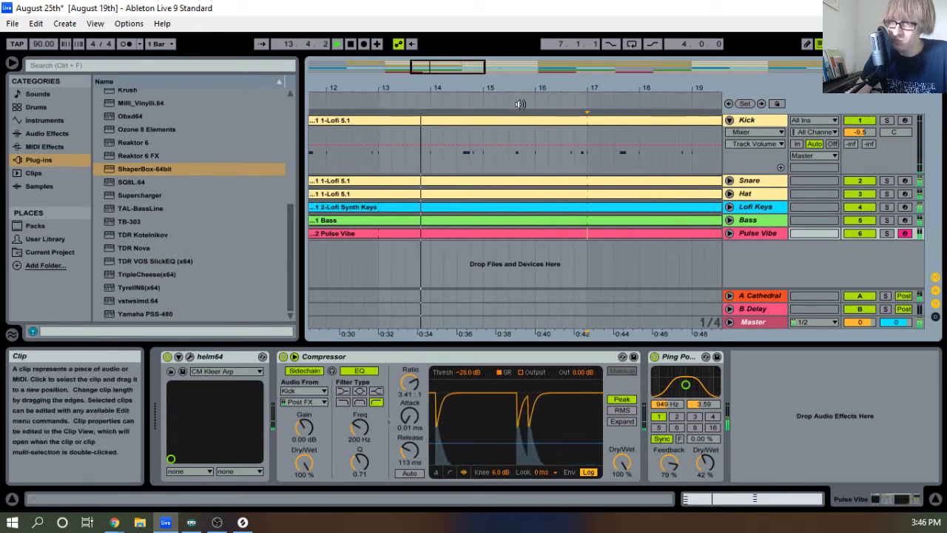
pyautogui.moveTo(487, 90); pyautogui.dragTo(487, 105)
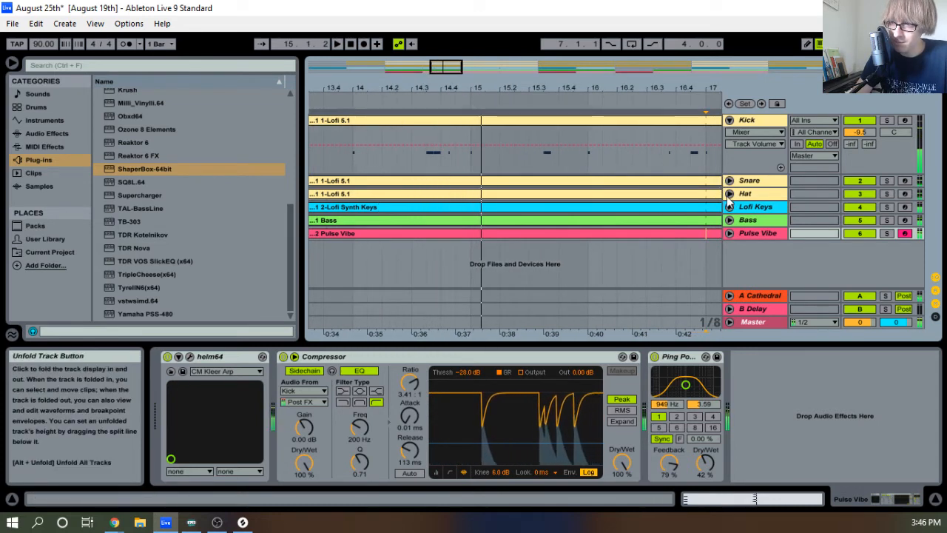
pyautogui.click(728, 194)
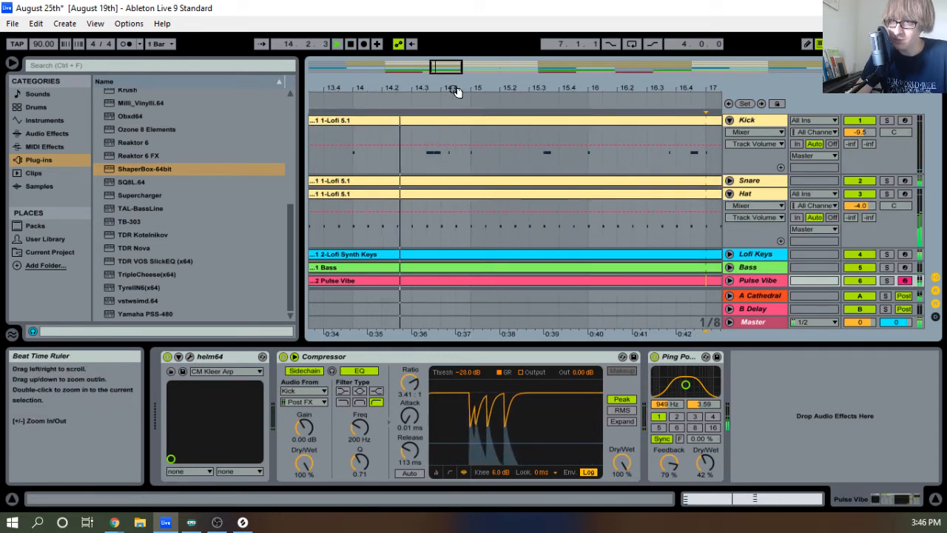
pyautogui.moveTo(449, 89); pyautogui.dragTo(469, 88)
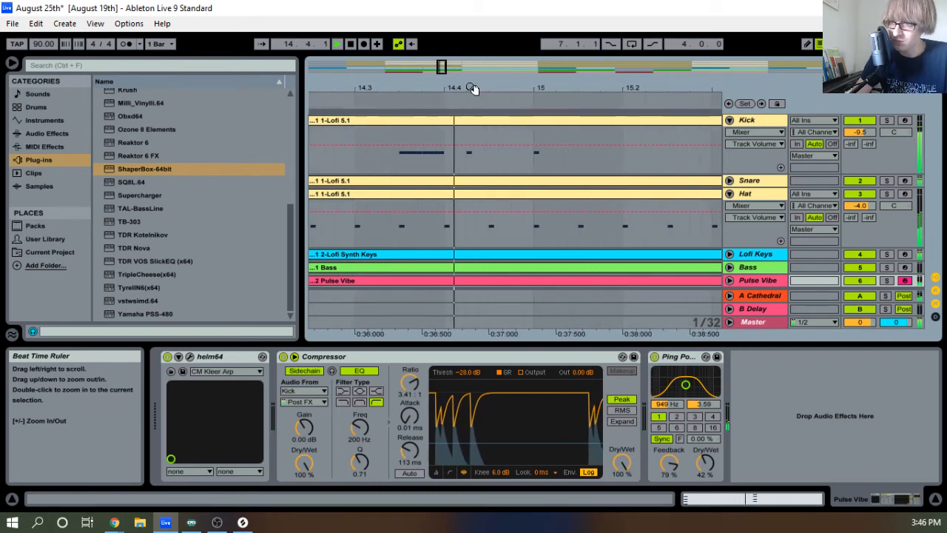
# Unfold the Snare track and delete the Snare and Hat clip content from 14.4.2 to 15.1.1
pyautogui.click(728, 180)
pyautogui.scroll(-2, 554, 219)
pyautogui.moveTo(481, 239); pyautogui.dragTo(537, 155)
pyautogui.press('Delete')
# Play the arrangement from bar 14 to check the Snare and Hat gap leading into bar 15
pyautogui.click(403, 101)
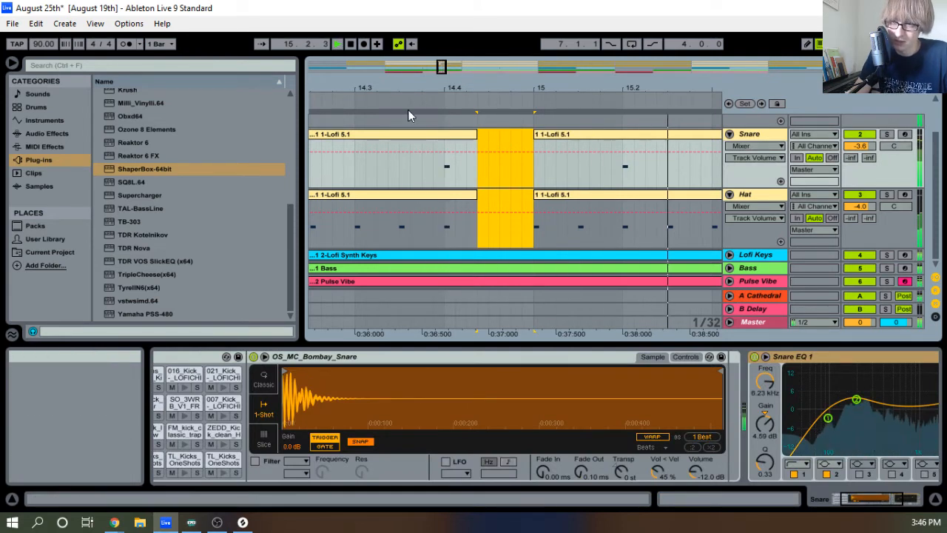
pyautogui.click(394, 102)
pyautogui.moveTo(509, 88); pyautogui.dragTo(504, 80)
pyautogui.scroll(2, 470, 223)
pyautogui.press('space')
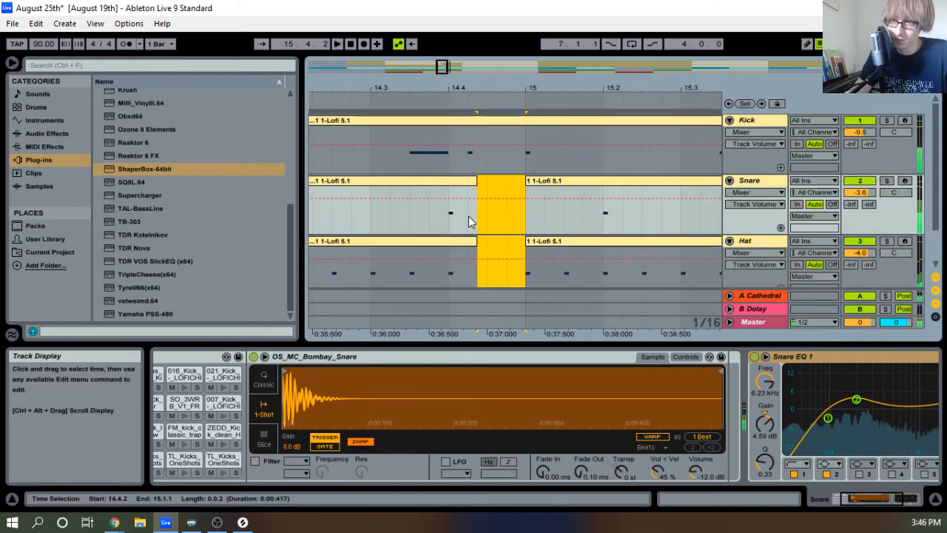
pyautogui.click(369, 102)
pyautogui.press('space')
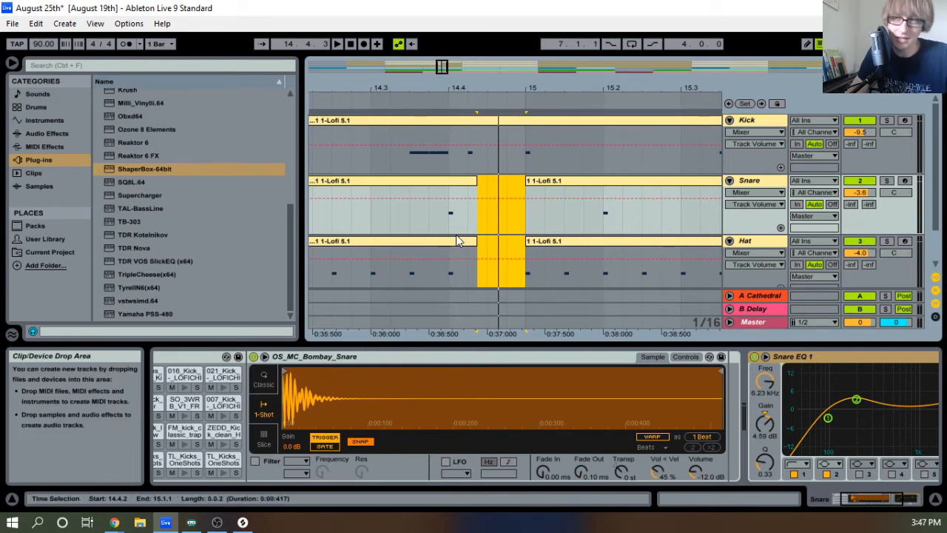
pyautogui.press('-')
pyautogui.press('-')
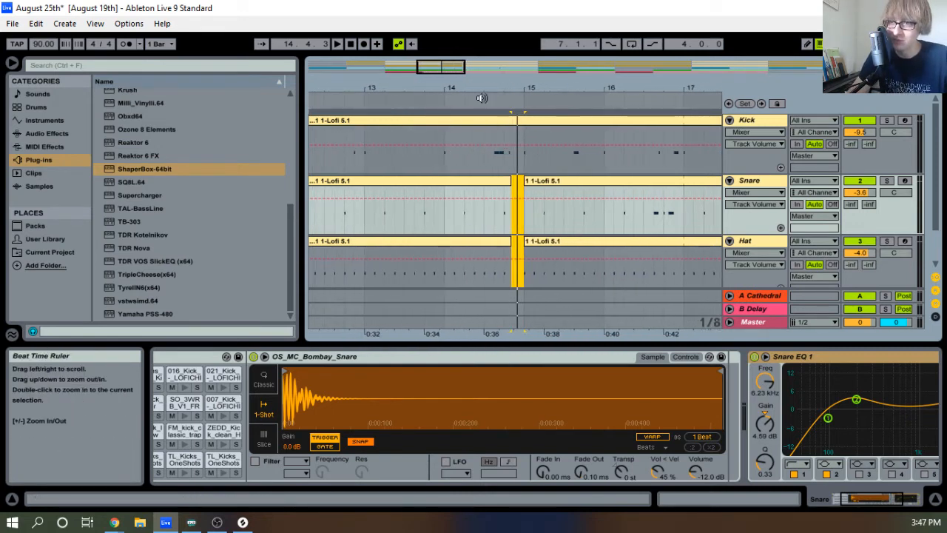
pyautogui.click(437, 100)
pyautogui.press('space')
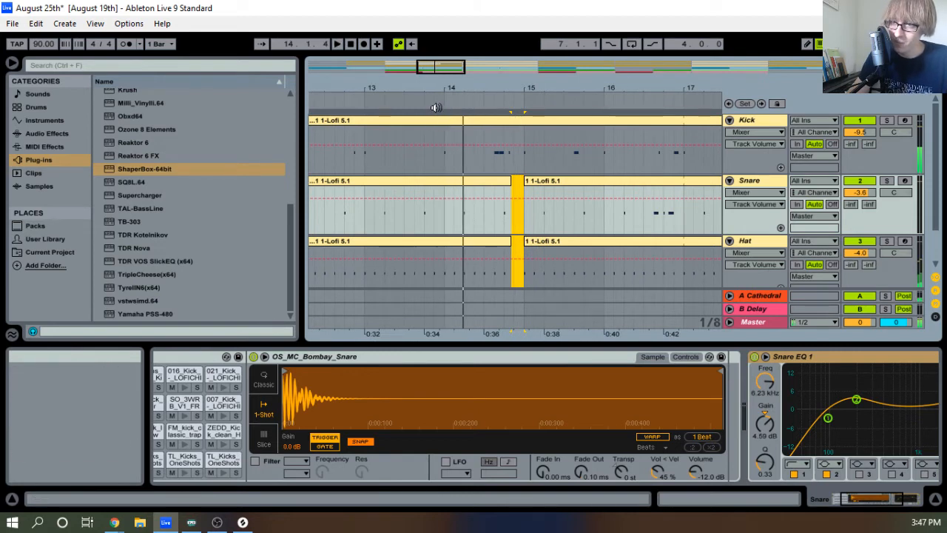
pyautogui.click(436, 103)
pyautogui.press('space')
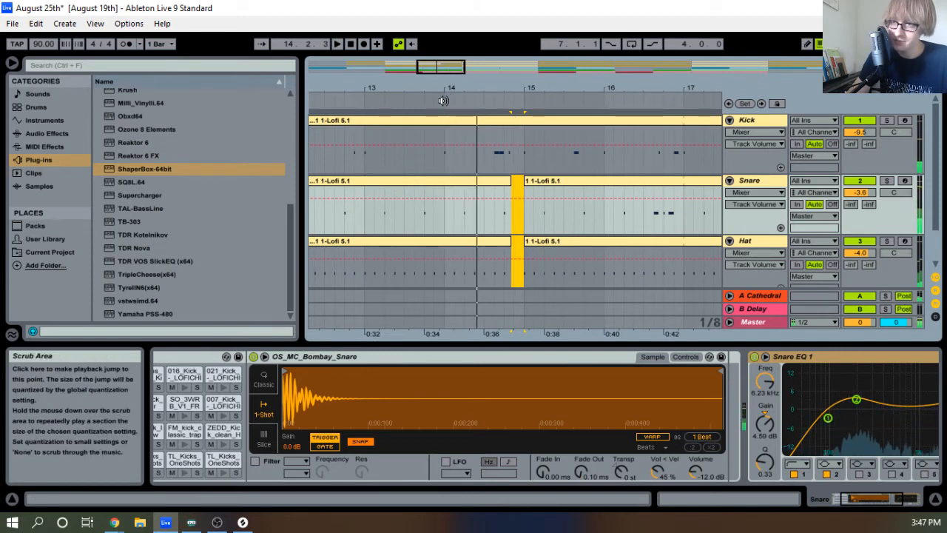
# Play the Snare and Hat gap from bar 14 once more, stop playback and save the Live Set
pyautogui.click(442, 100)
pyautogui.moveTo(486, 88); pyautogui.dragTo(474, 117)
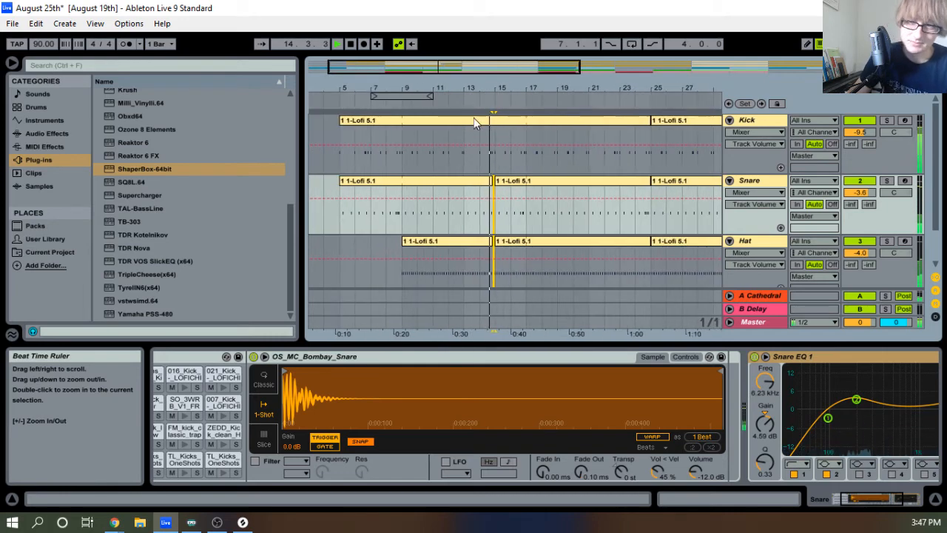
pyautogui.click(15, 24)
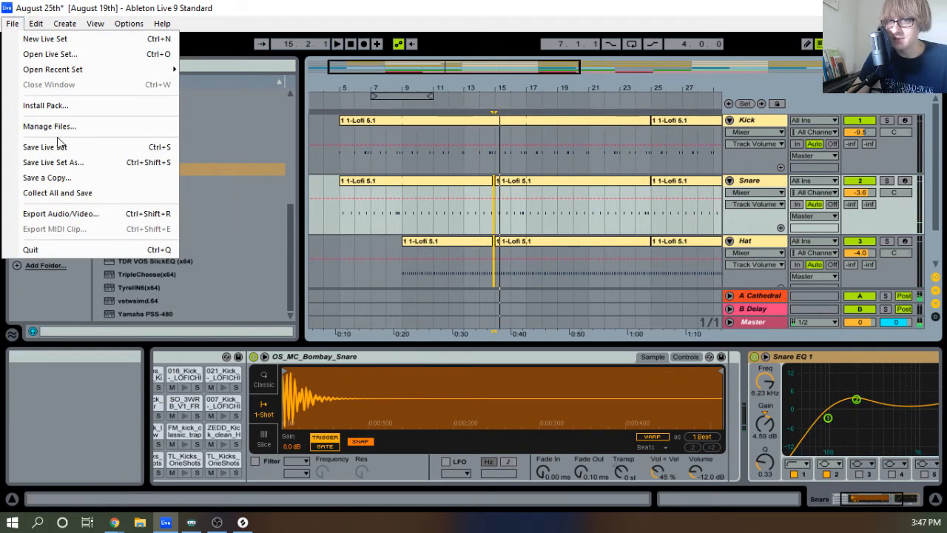
pyautogui.click(55, 145)
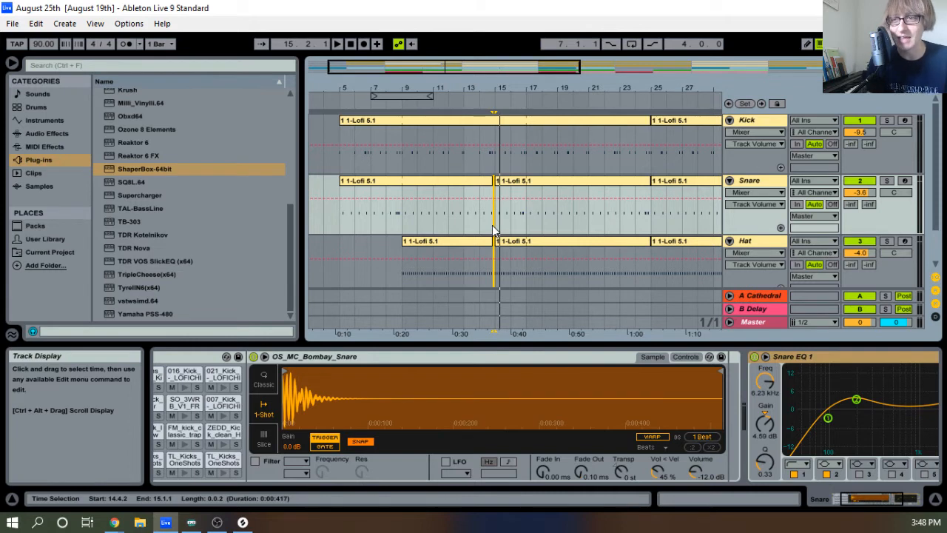
# Fold the Kick and Snare tracks in the arrangement
pyautogui.moveTo(510, 89); pyautogui.dragTo(426, 92)
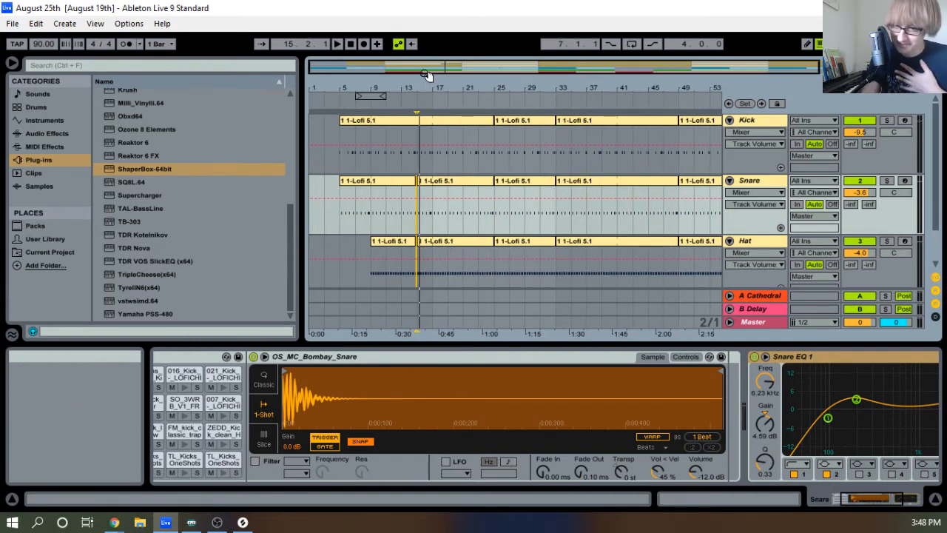
pyautogui.click(729, 120)
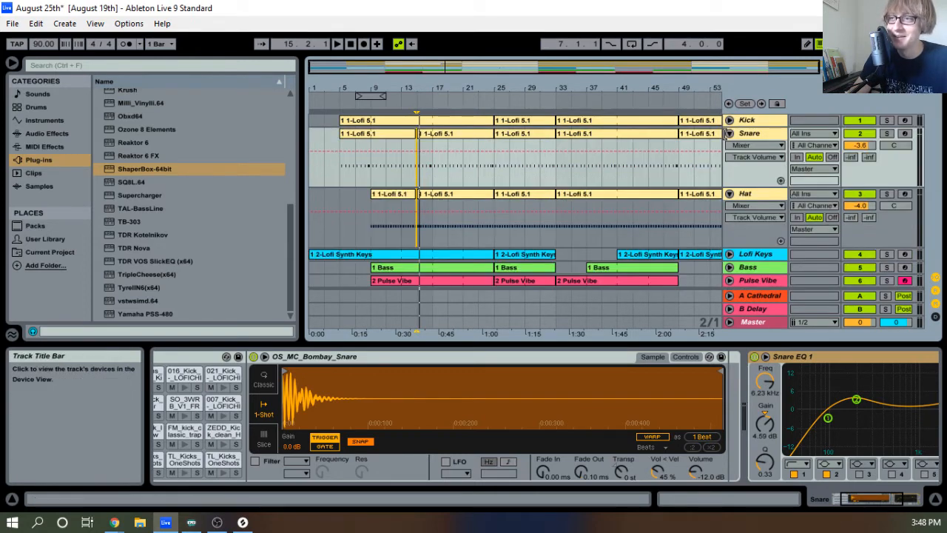
pyautogui.click(728, 134)
# Play the arrangement around bar 17 and from just before bar 15 to listen to the drum break in context
pyautogui.click(436, 92)
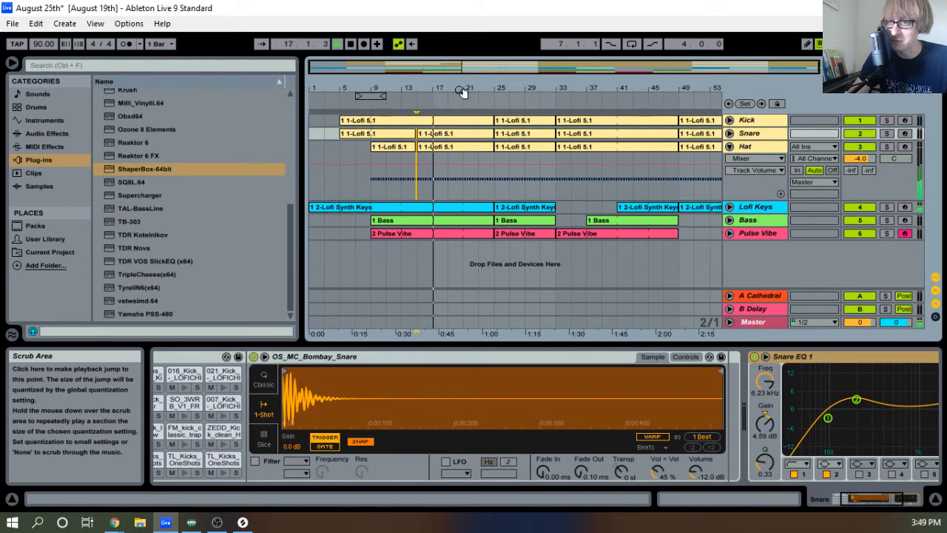
pyautogui.moveTo(462, 91); pyautogui.dragTo(413, 102)
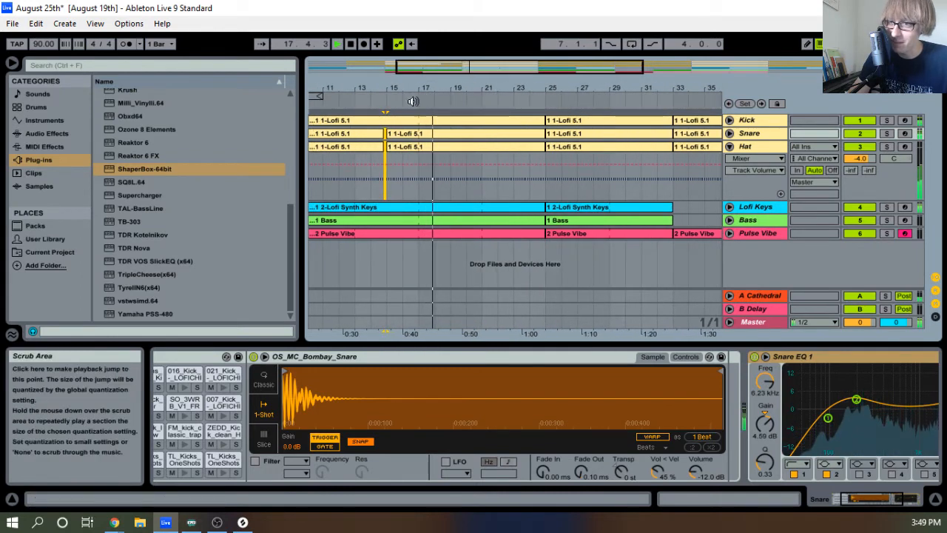
pyautogui.click(380, 100)
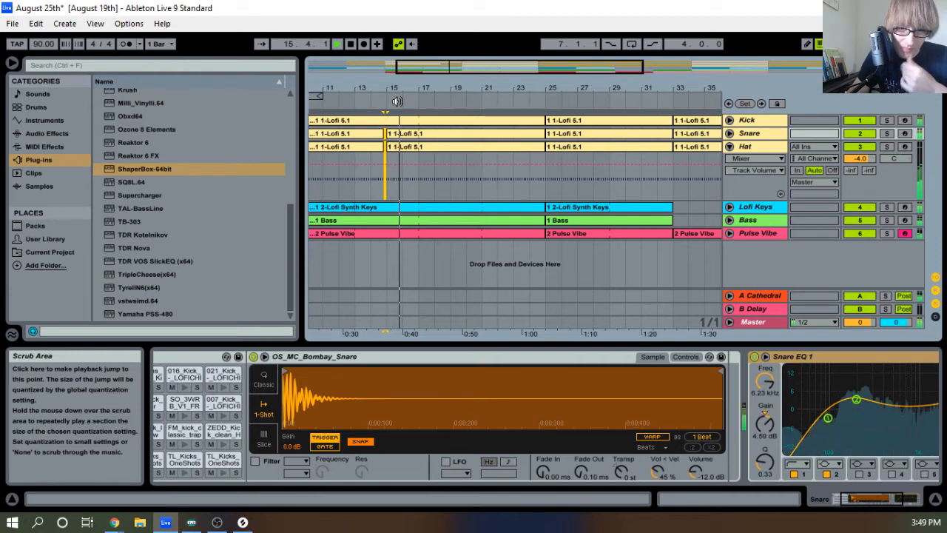
pyautogui.press('space')
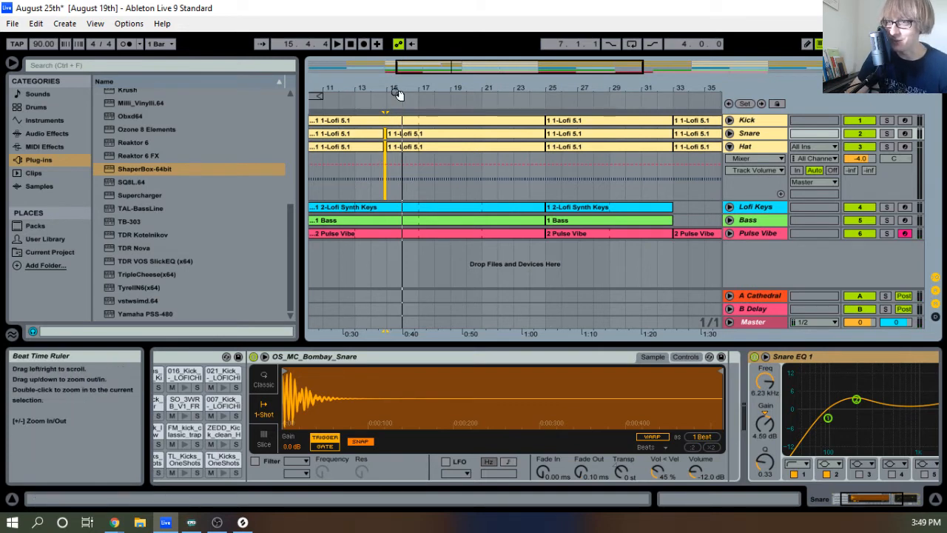
# Examine the Snare and Hat gap before bar 15 up close and replay the passage from bar 14
pyautogui.moveTo(399, 91); pyautogui.dragTo(400, 132)
pyautogui.moveTo(400, 88); pyautogui.dragTo(375, 87)
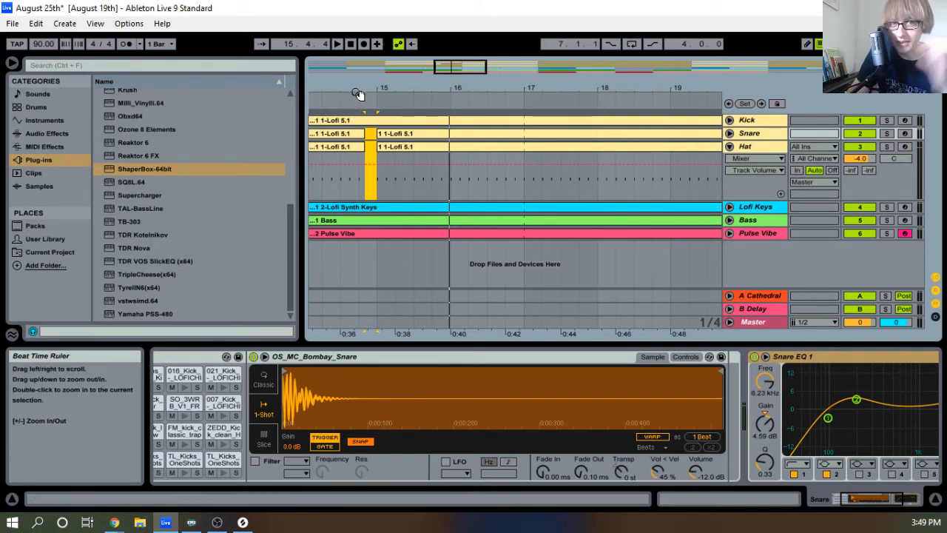
pyautogui.moveTo(378, 92); pyautogui.dragTo(378, 94)
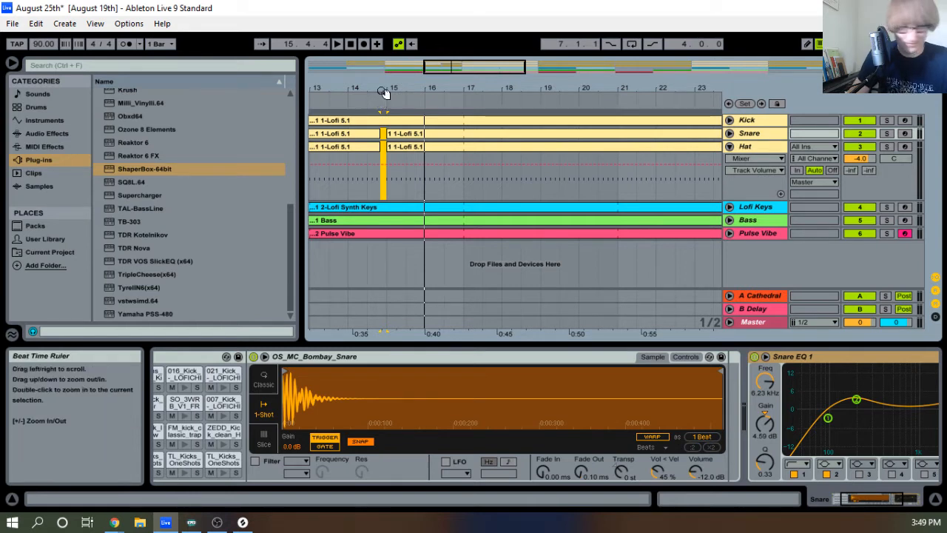
pyautogui.click(379, 100)
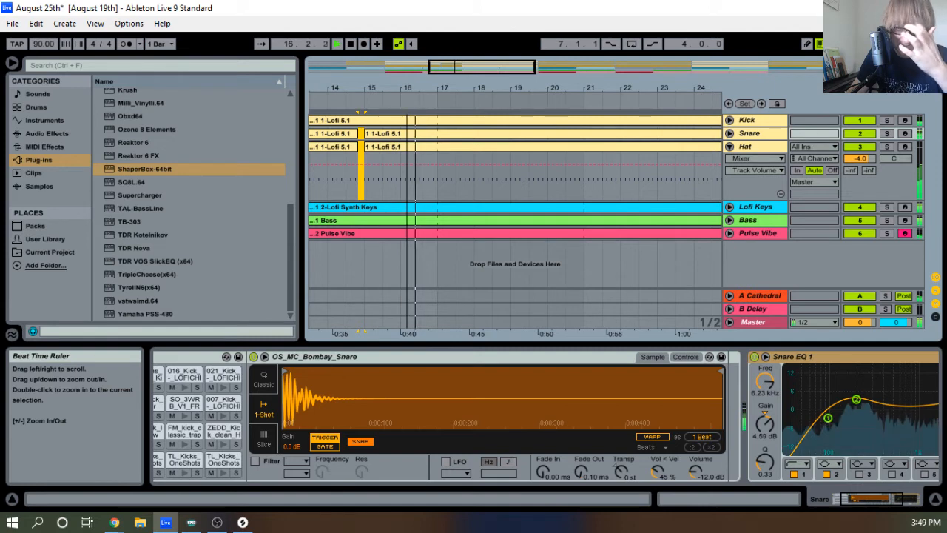
pyautogui.moveTo(423, 87); pyautogui.dragTo(573, 108)
pyautogui.press('space')
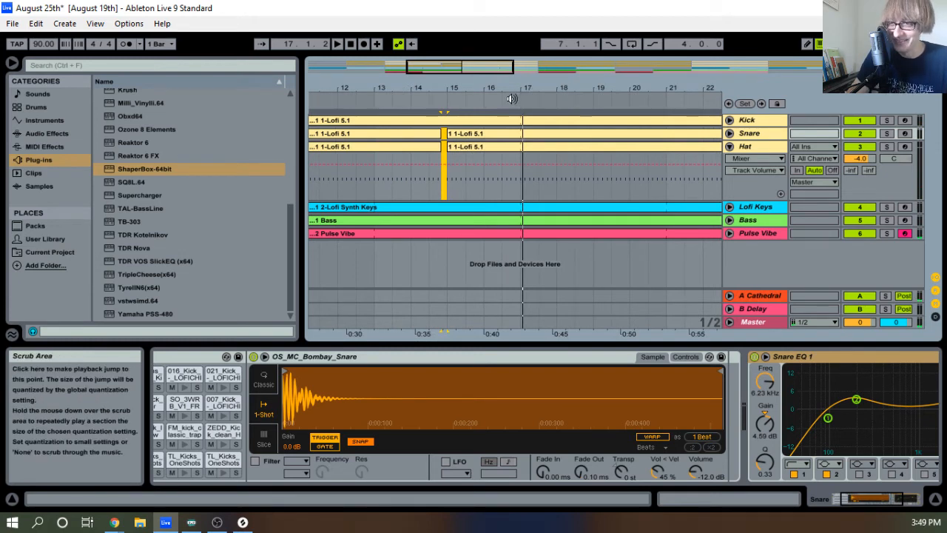
pyautogui.click(412, 108)
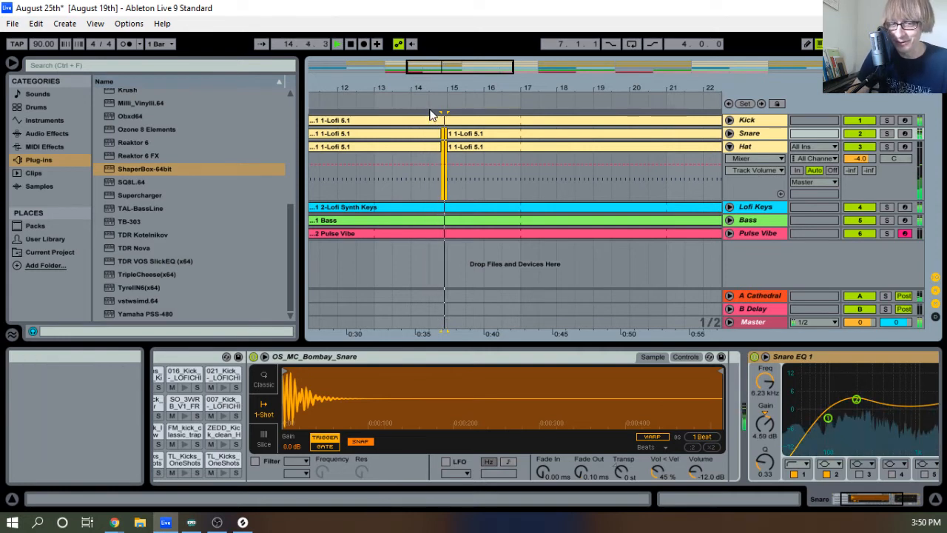
pyautogui.moveTo(463, 90); pyautogui.dragTo(412, 88)
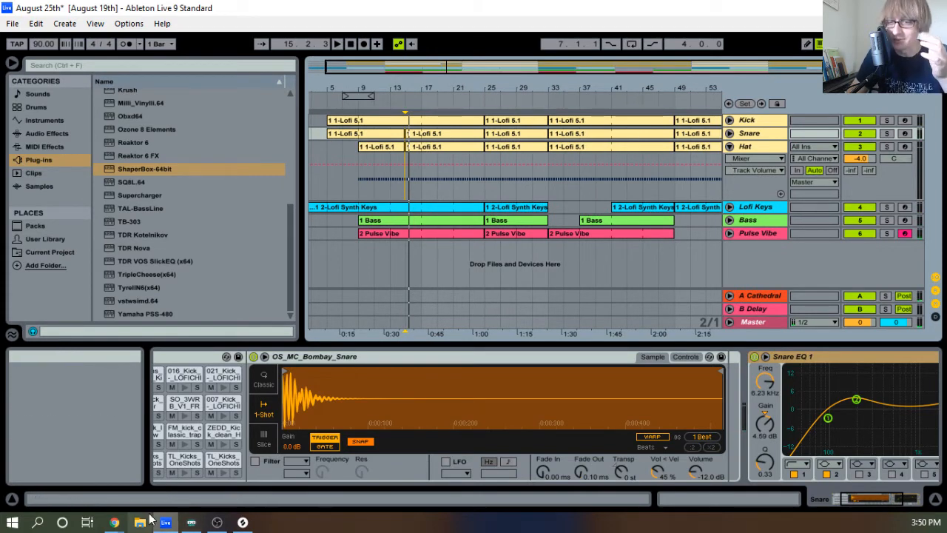
# Switch to Splice Sounds in the browser and open the Dana Salah Vocal Pack in a new tab
pyautogui.moveTo(114, 522)
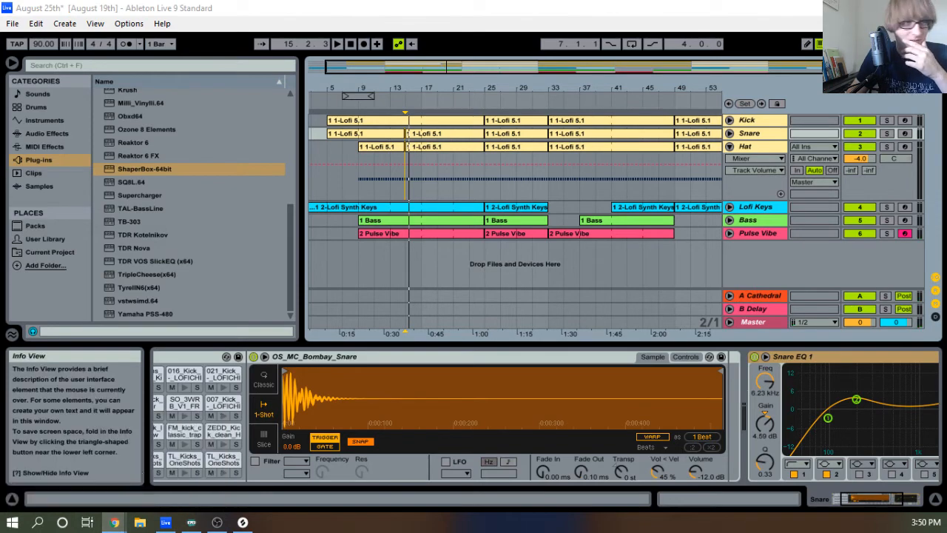
pyautogui.moveTo(946, 81); pyautogui.dragTo(739, 1)
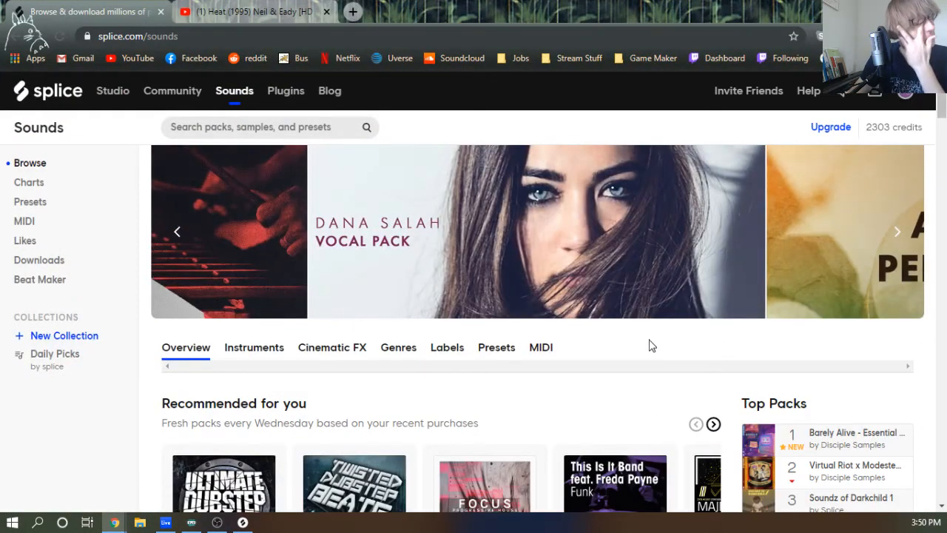
pyautogui.scroll(-2, 570, 398)
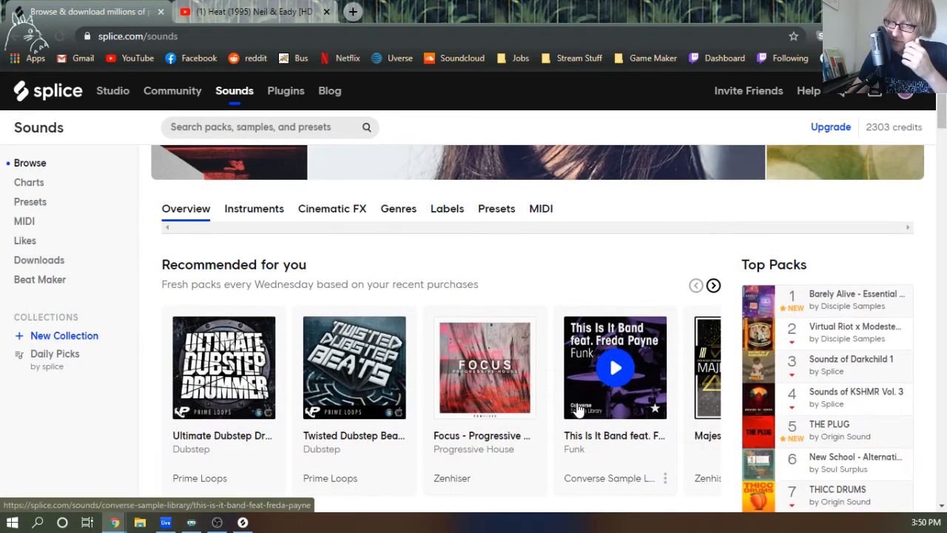
pyautogui.scroll(2, 577, 408)
pyautogui.middleClick(601, 261)
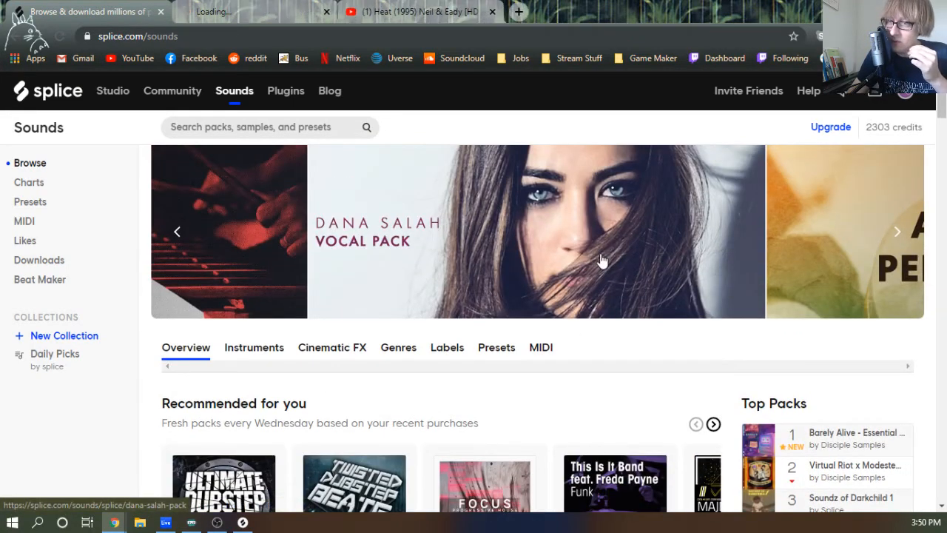
pyautogui.click(275, 9)
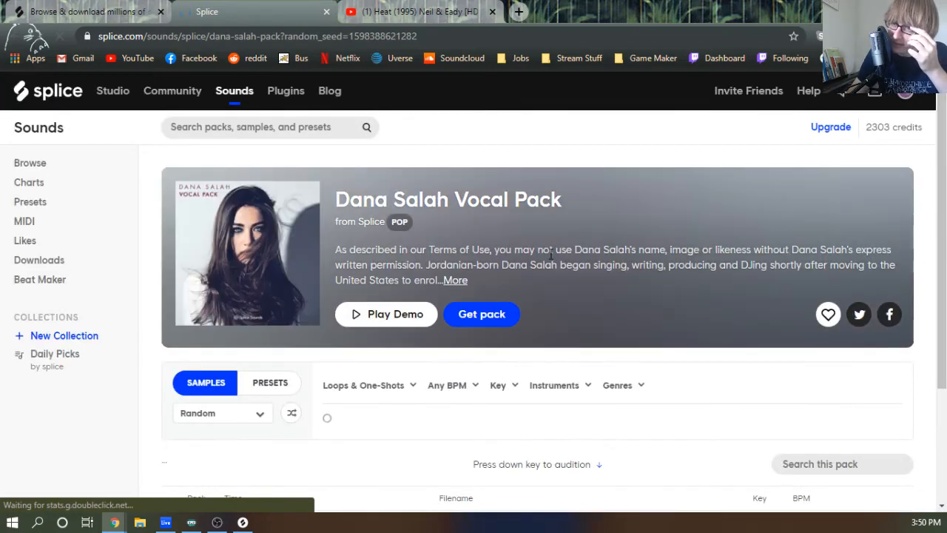
# Audition the show_me_sign_Amaj and stay_01_Dmin vocal phrases in the Dana Salah Vocal Pack
pyautogui.scroll(-2, 568, 227)
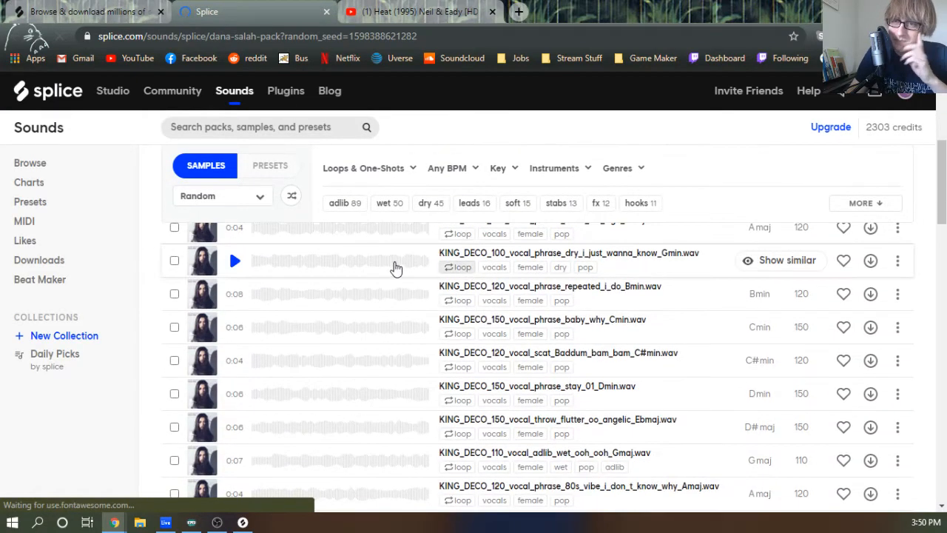
pyautogui.scroll(-1, 326, 270)
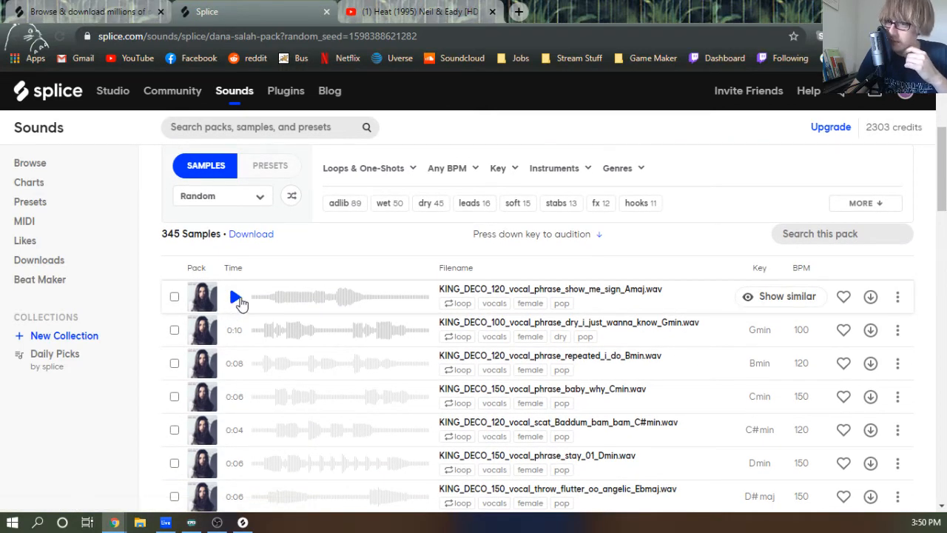
pyautogui.click(236, 298)
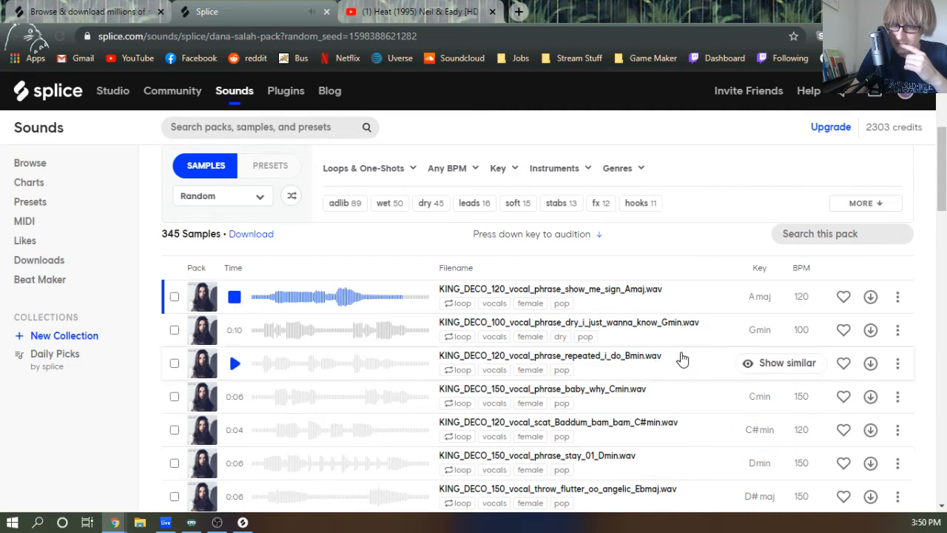
pyautogui.scroll(-2, 692, 354)
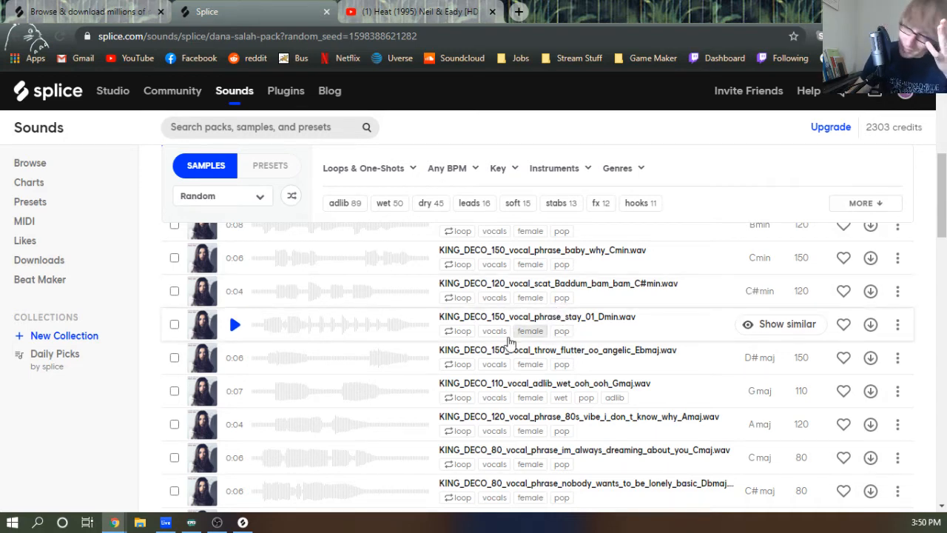
pyautogui.click(234, 324)
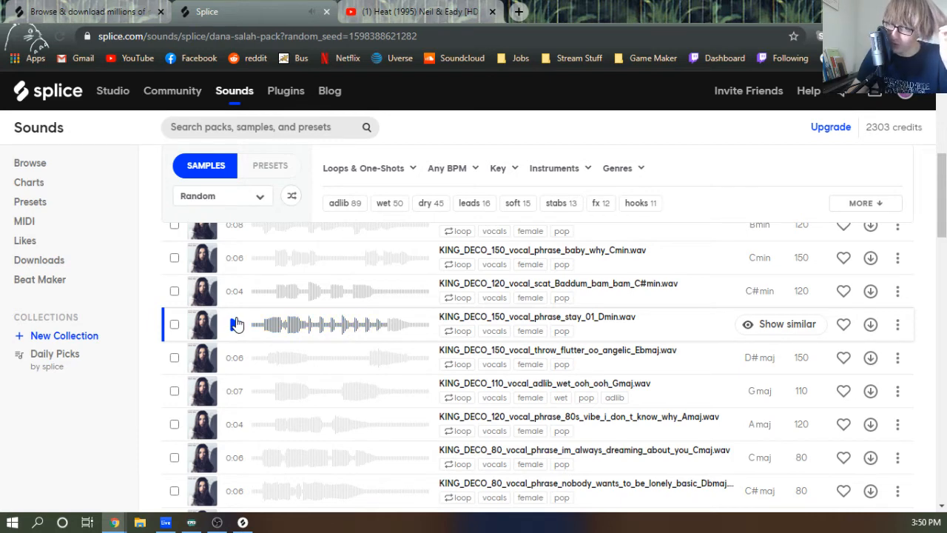
pyautogui.click(234, 323)
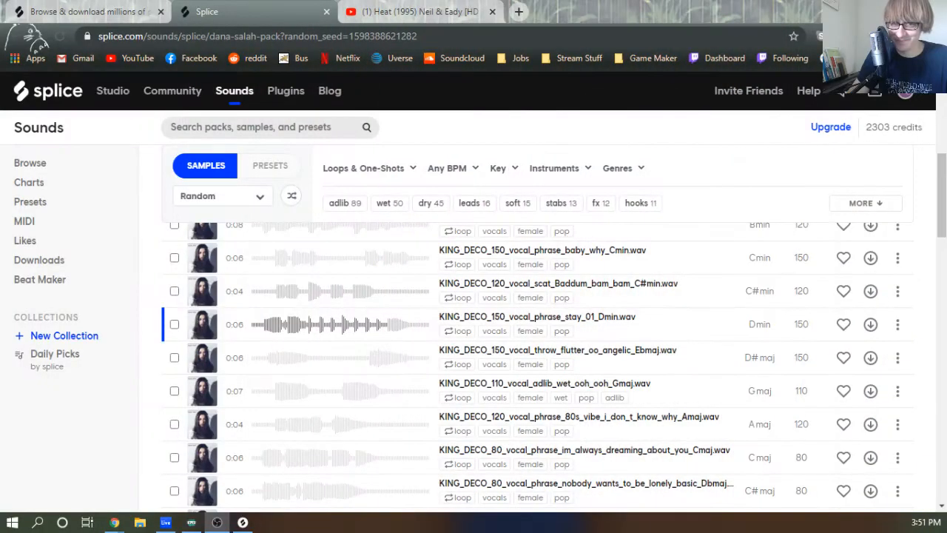
# Return to Ableton Live, show the whole arrangement and reset the song position to 1.1.1
pyautogui.moveTo(604, 7); pyautogui.dragTo(2, 318)
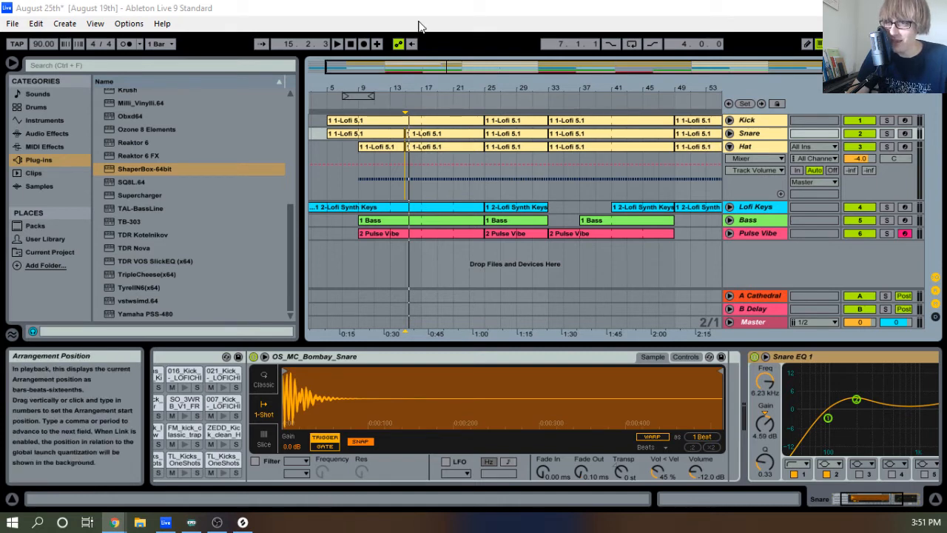
pyautogui.click(457, 263)
pyautogui.press('-')
pyautogui.press('-')
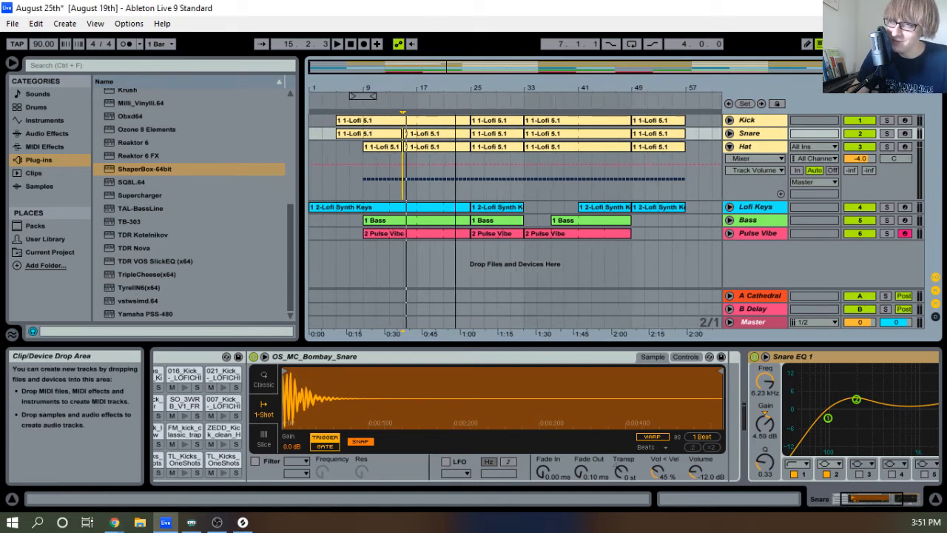
pyautogui.click(350, 44)
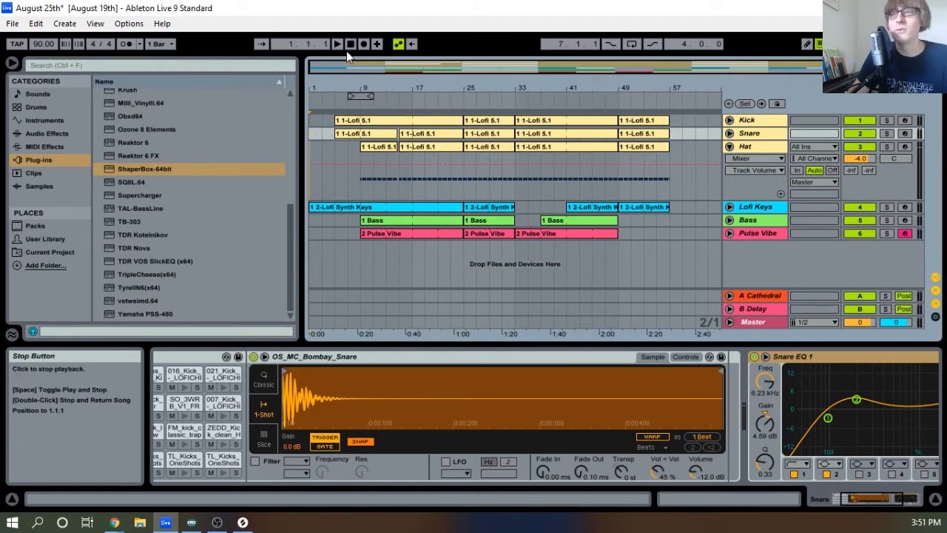
pyautogui.click(350, 43)
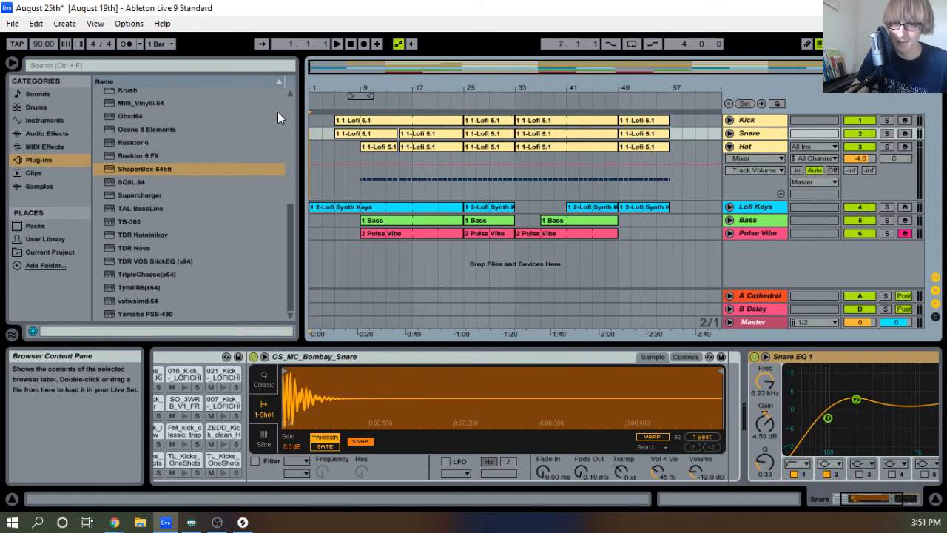
# Start the arrangement playing from the beginning and switch back to the Splice vocal pack in the browser
pyautogui.click(336, 46)
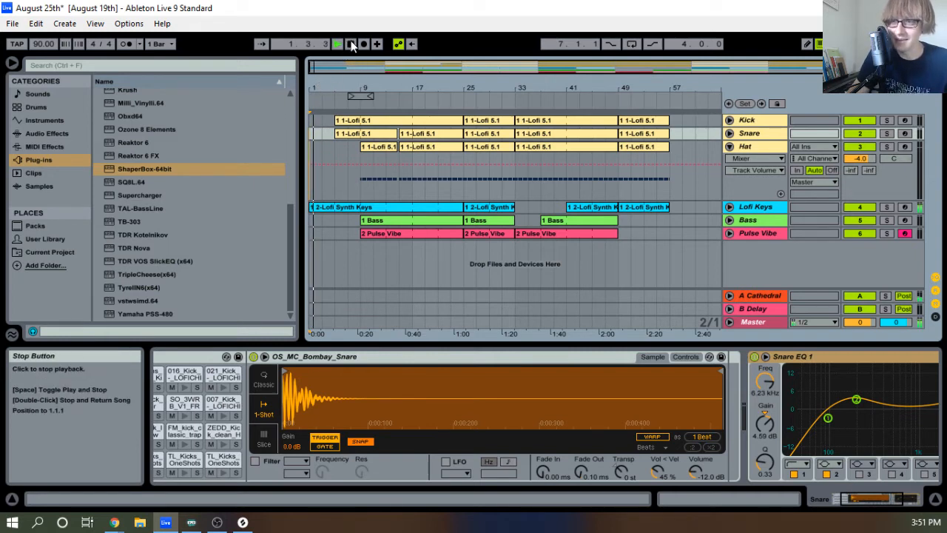
pyautogui.click(351, 45)
pyautogui.click(336, 45)
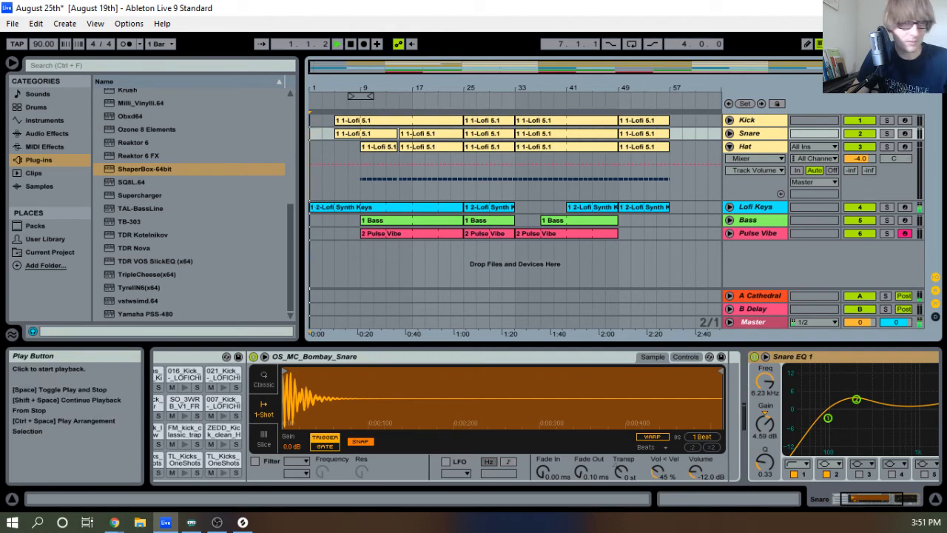
pyautogui.click(114, 522)
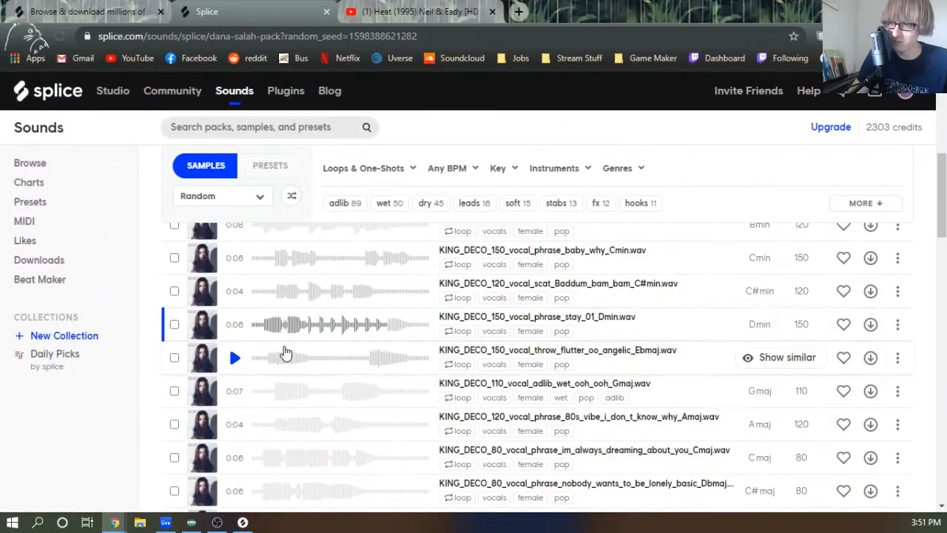
# Audition the pack's vocal phrases, sort them by ascending BPM, and download KING_DECO_80_vocal_phrase_hoping_youll_come_around_Amaj.wav
pyautogui.click(233, 327)
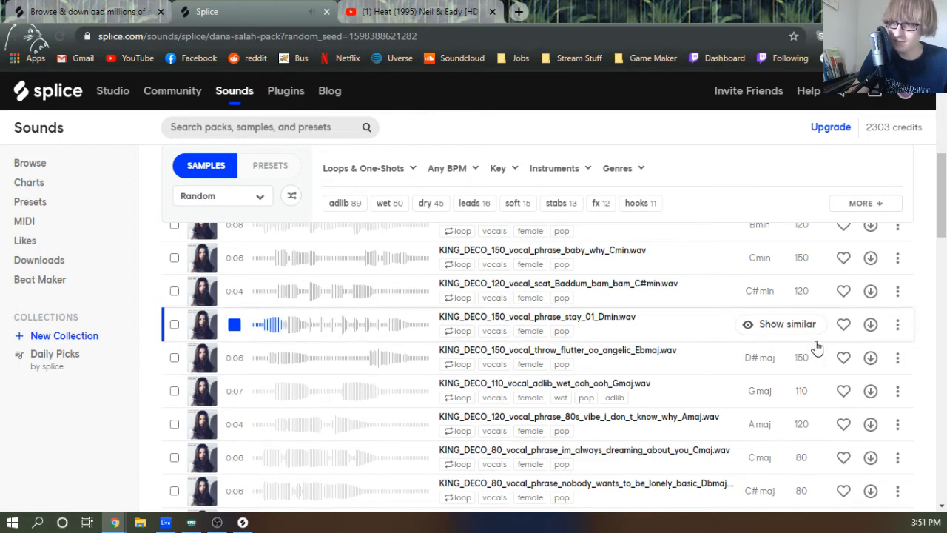
pyautogui.click(235, 329)
pyautogui.scroll(3, 710, 325)
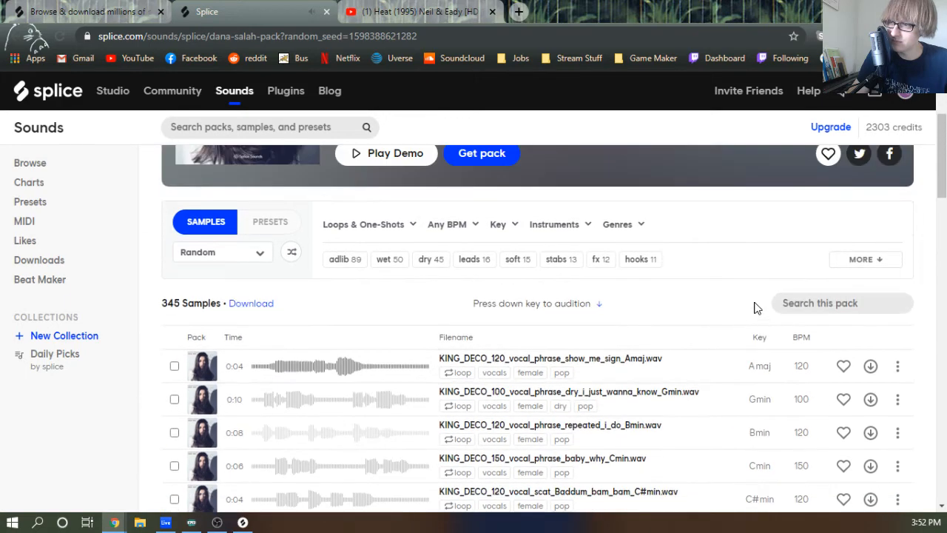
pyautogui.click(796, 337)
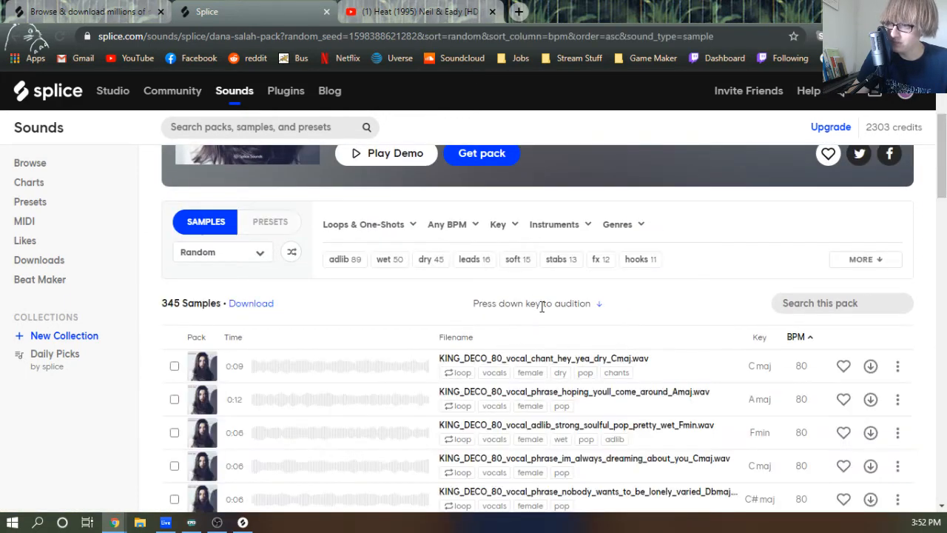
pyautogui.scroll(-1, 481, 306)
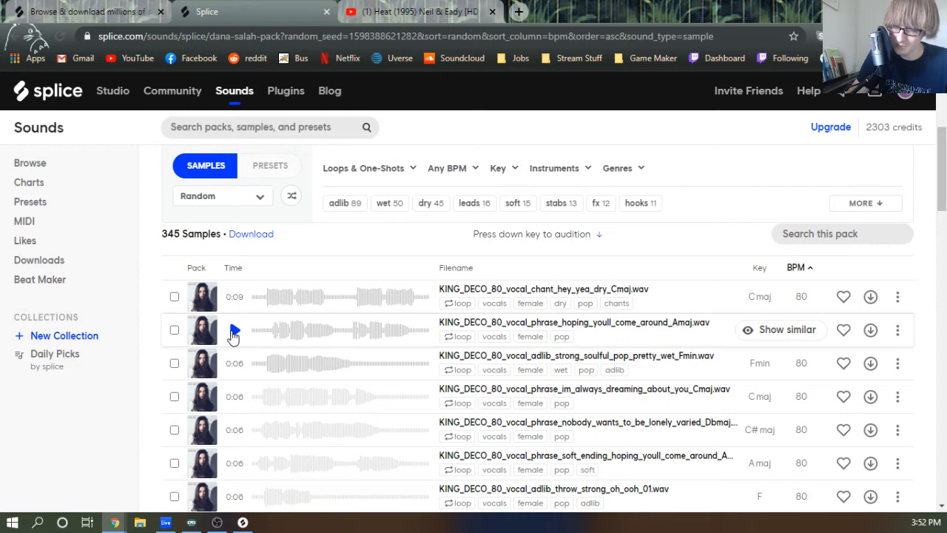
pyautogui.click(234, 332)
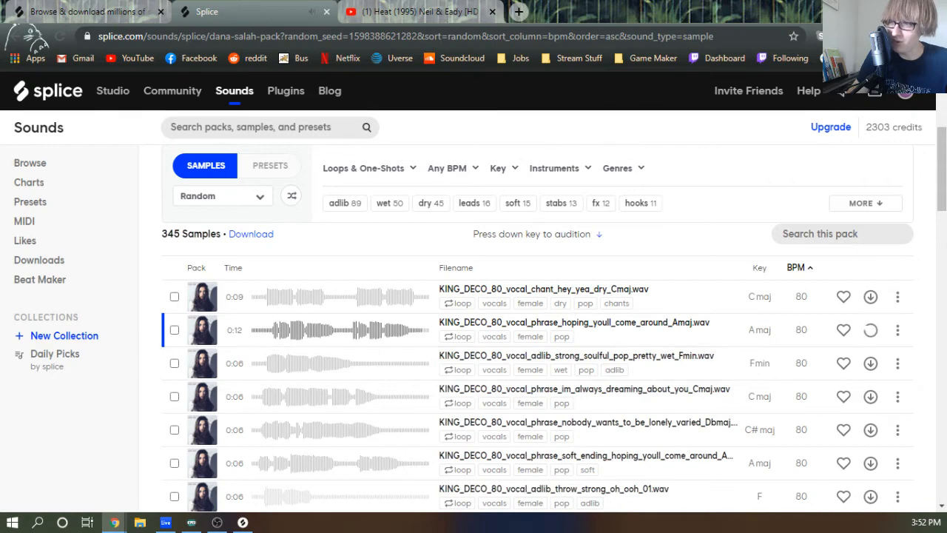
# Switch to Ableton Live, stop playback, and add the downloaded vocal sample from the Splice app to a new audio track at bar 17
pyautogui.hotkey('alt', 'Tab')
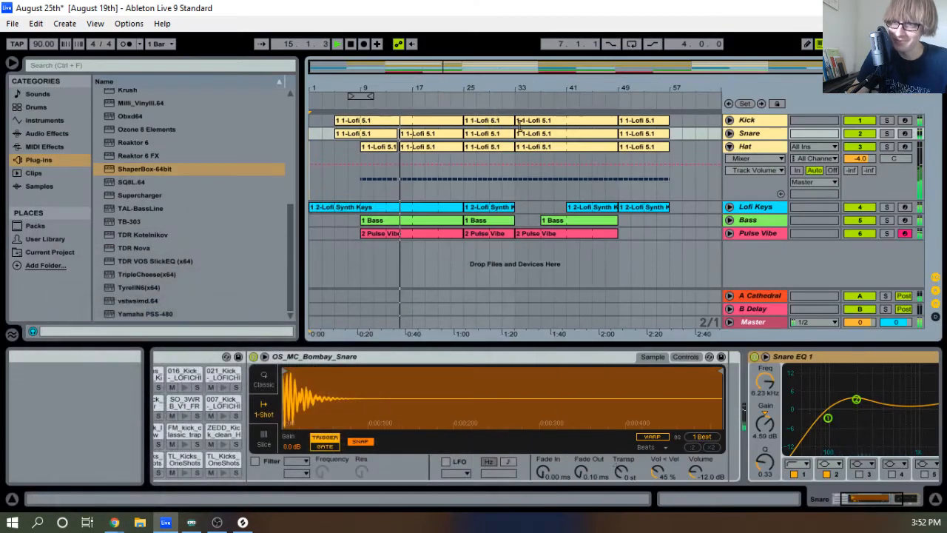
pyautogui.click(351, 46)
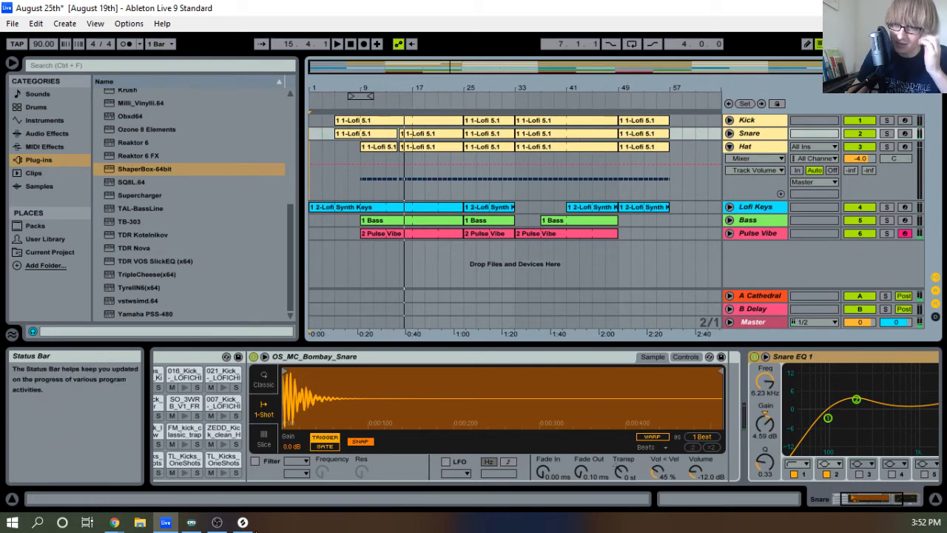
pyautogui.click(243, 522)
pyautogui.moveTo(668, 84); pyautogui.dragTo(0, 125)
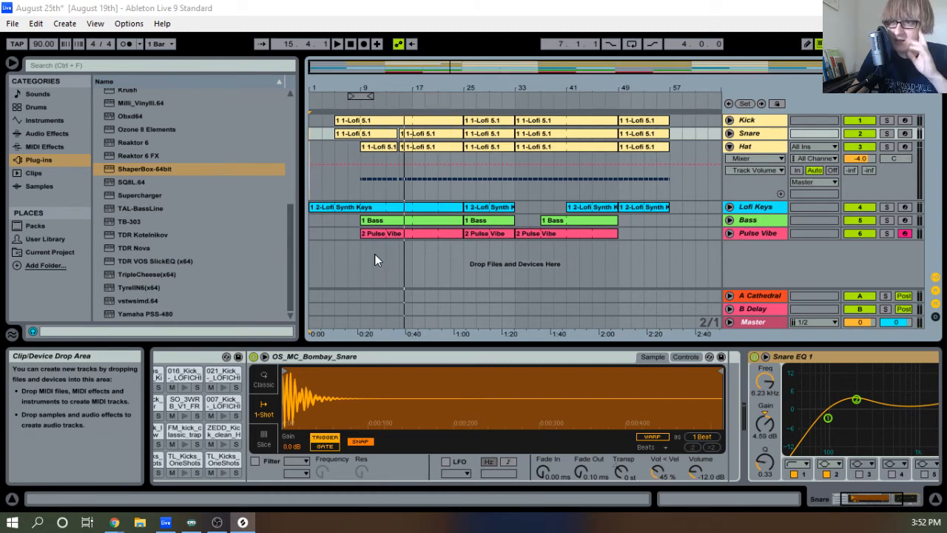
pyautogui.click(418, 257)
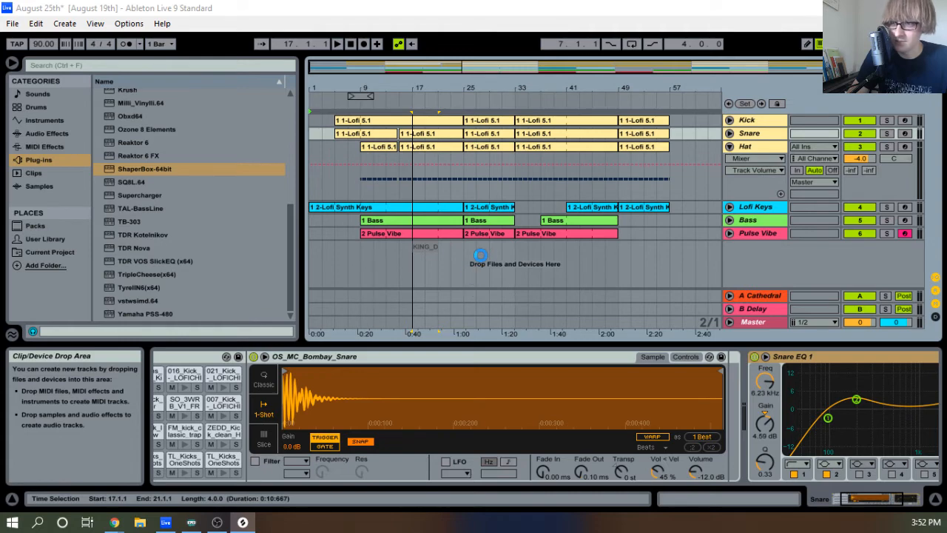
pyautogui.moveTo(480, 255); pyautogui.dragTo(481, 260)
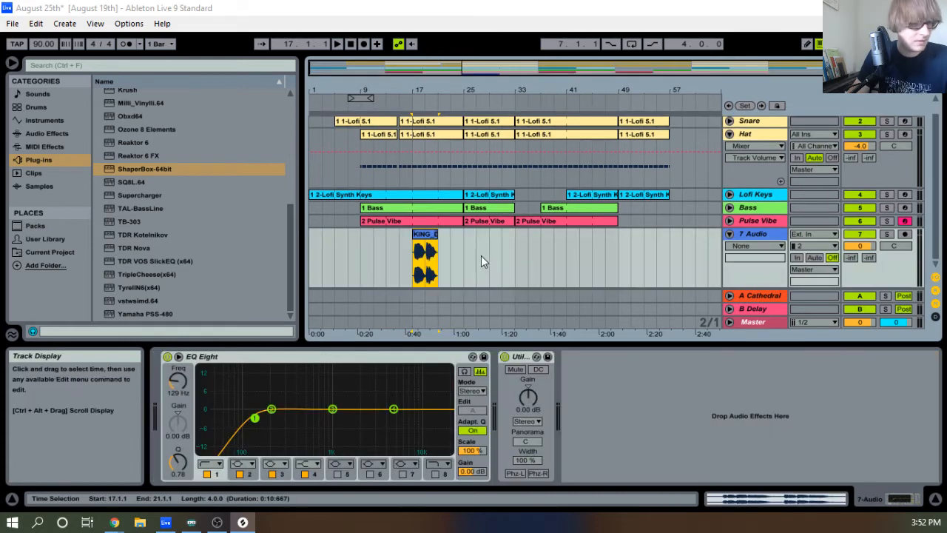
# Lower the 7 Audio track's volume to -13.0 dB and raise its send to the Cathedral return to 0.0 dB
pyautogui.click(430, 241)
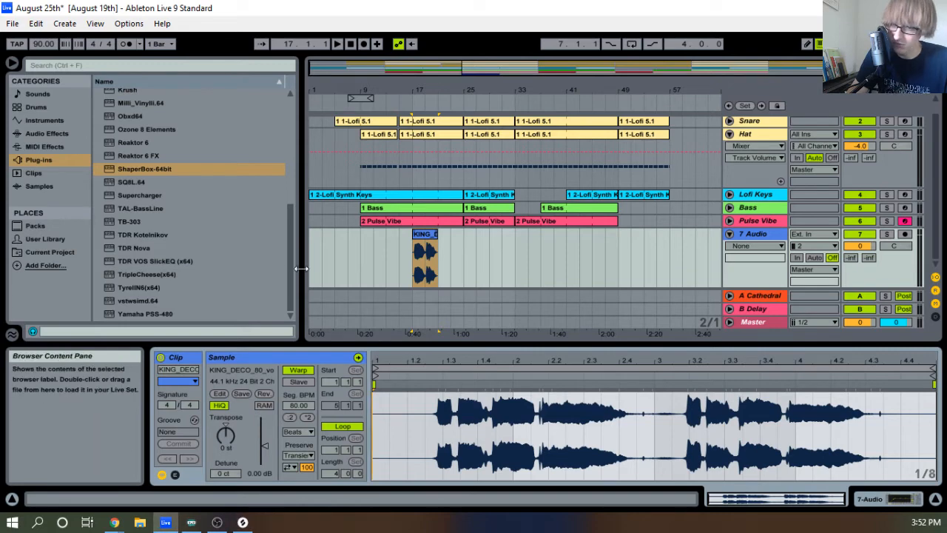
pyautogui.press('Tab')
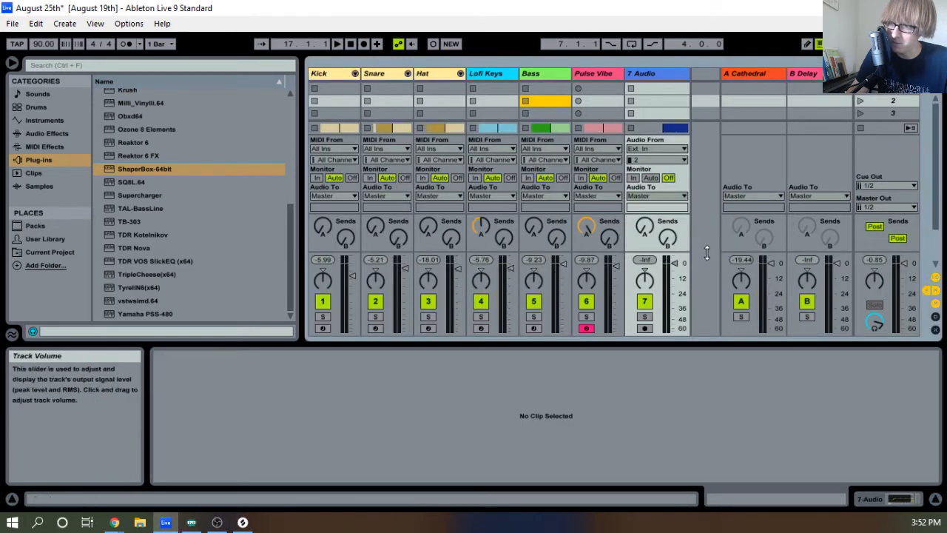
pyautogui.moveTo(674, 264); pyautogui.dragTo(674, 280)
pyautogui.moveTo(645, 226); pyautogui.dragTo(645, 214)
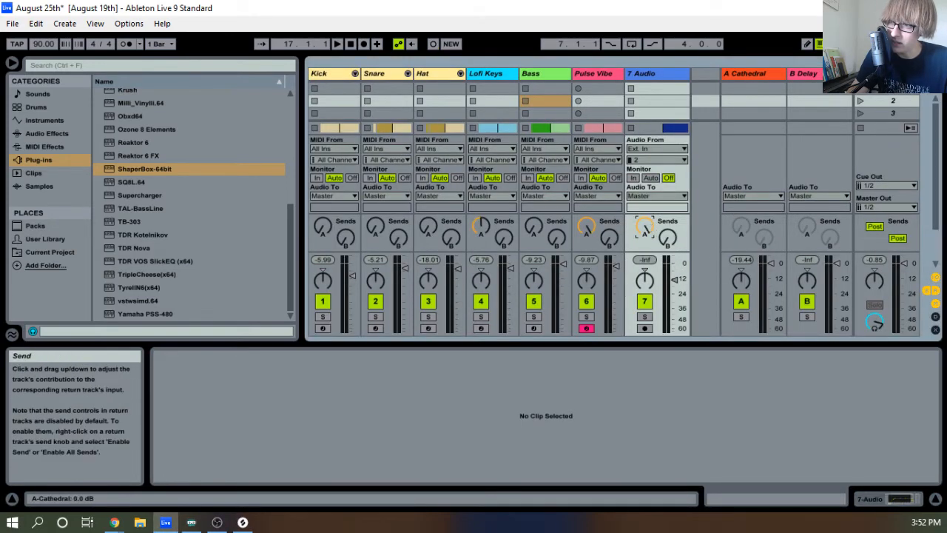
# Copy the sidechained Compressor from the Pulse Vibe track and paste it between EQ Eight and Utility on 7 Audio
pyautogui.doubleClick(597, 68)
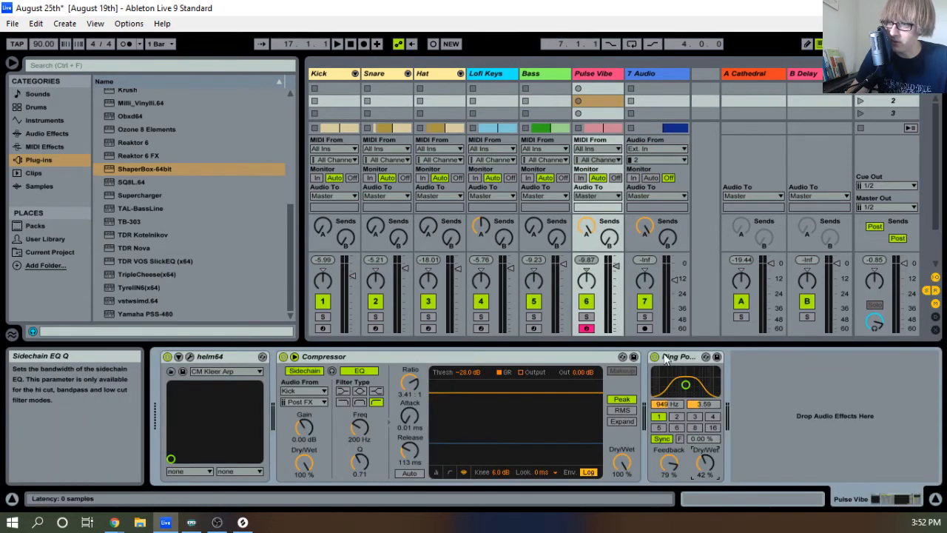
pyautogui.click(650, 67)
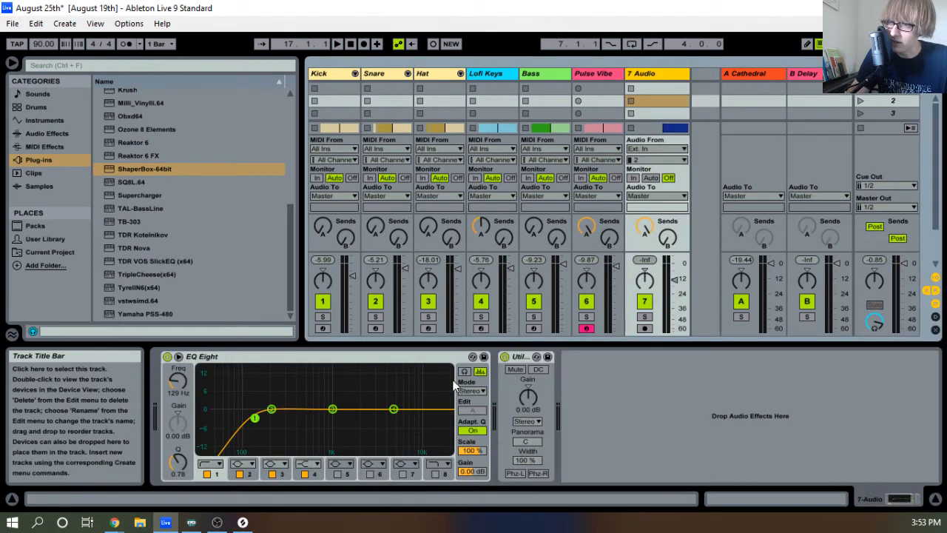
pyautogui.rightClick(530, 359)
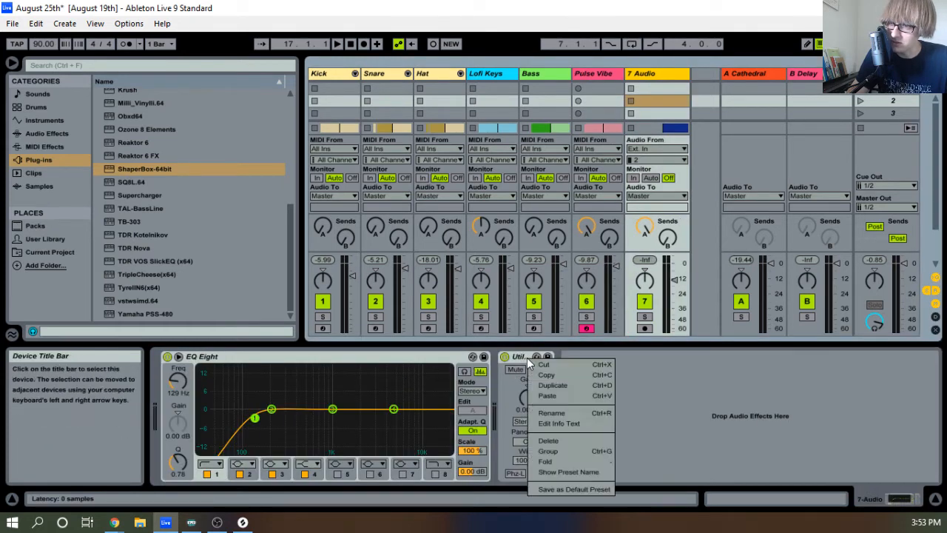
pyautogui.click(562, 396)
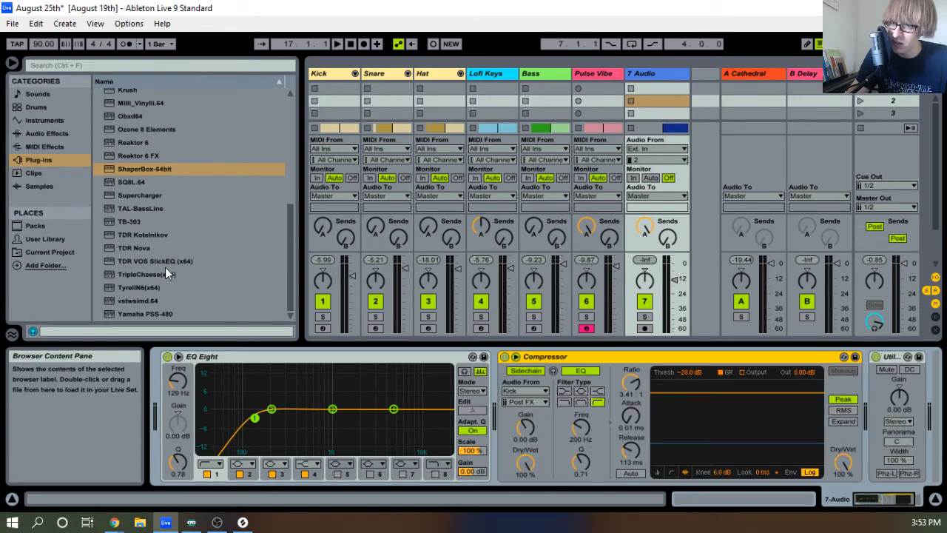
# Add a Simple Delay after the Compressor on 7 Audio with 35% feedback and 29% dry/wet, checking the vocal in solo and in the mix
pyautogui.click(47, 133)
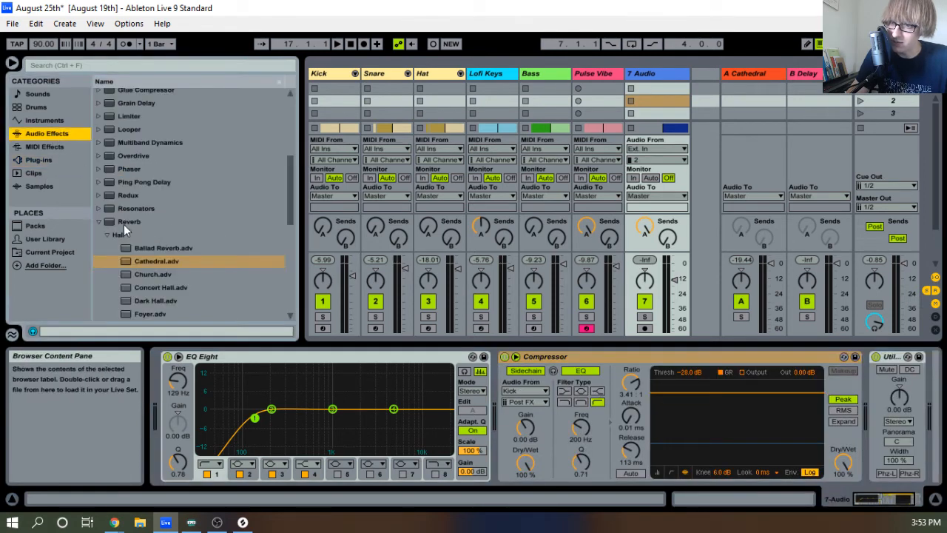
pyautogui.click(99, 222)
pyautogui.moveTo(139, 250); pyautogui.dragTo(851, 388)
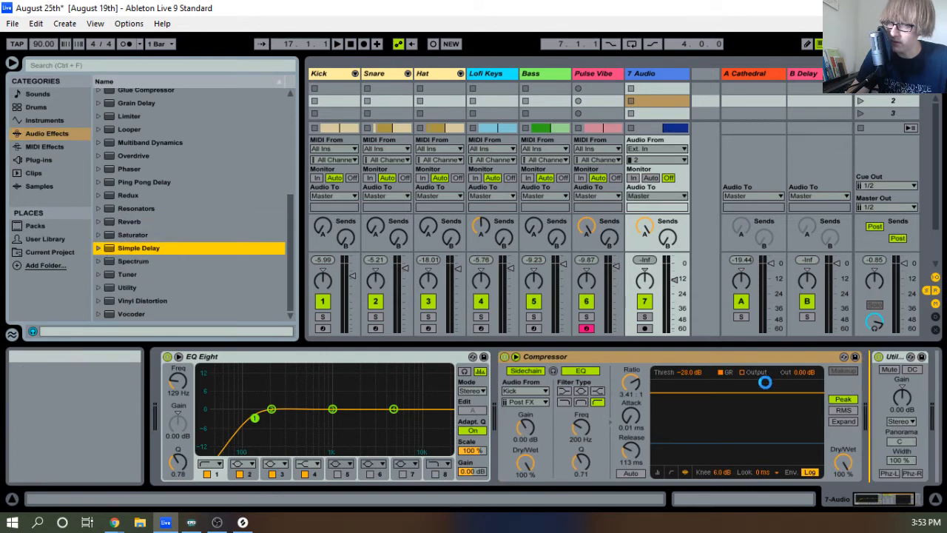
pyautogui.moveTo(765, 382); pyautogui.dragTo(767, 390)
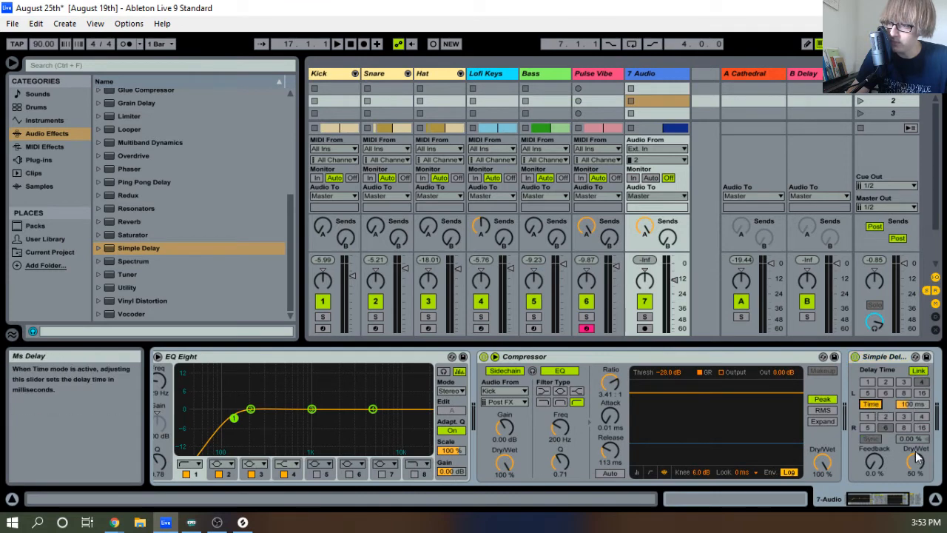
pyautogui.moveTo(874, 462); pyautogui.dragTo(916, 468)
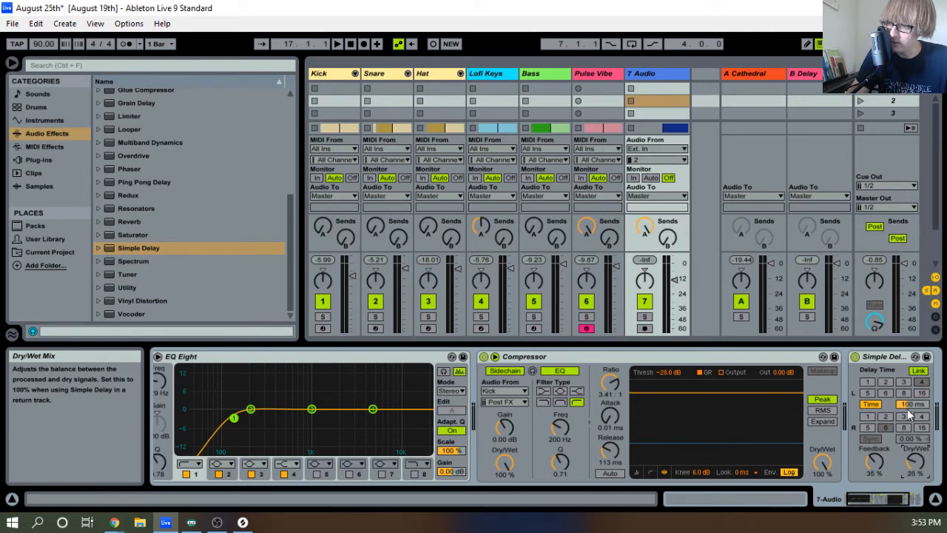
pyautogui.click(645, 317)
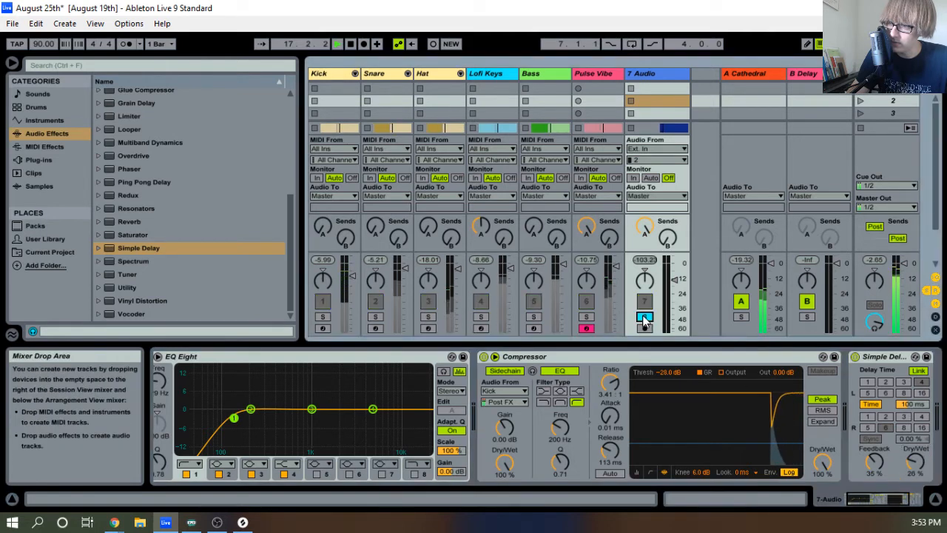
pyautogui.click(645, 317)
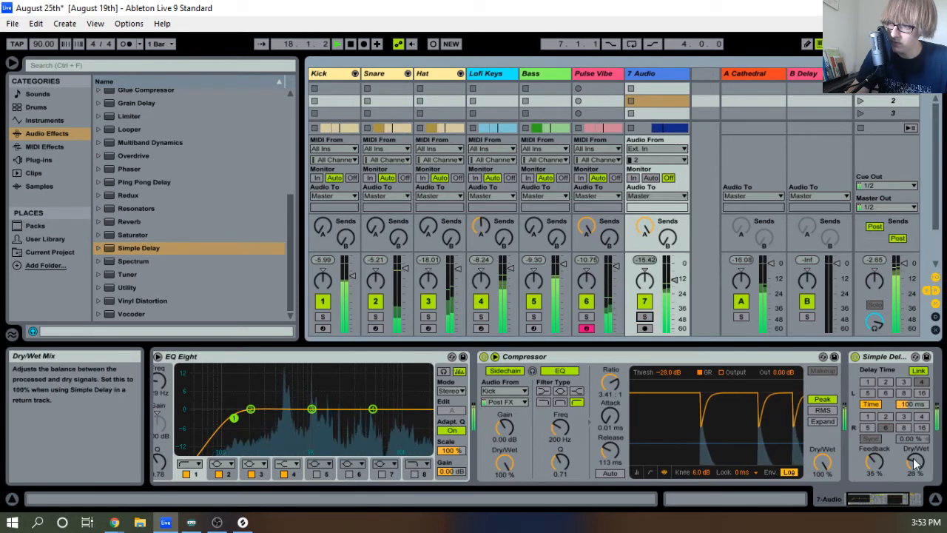
# Play the vocal clip in the arrangement and move it earlier to start at about 16.3.3
pyautogui.press('Tab')
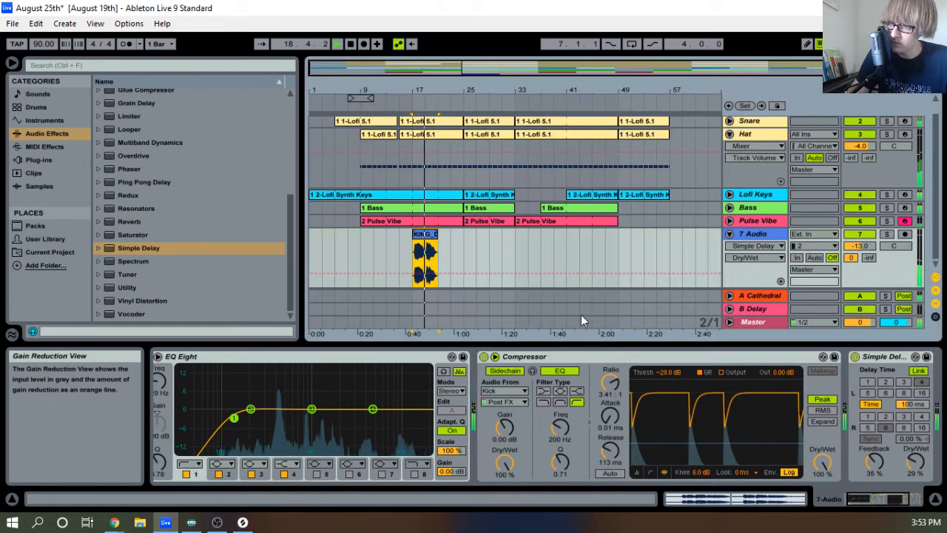
pyautogui.doubleClick(427, 333)
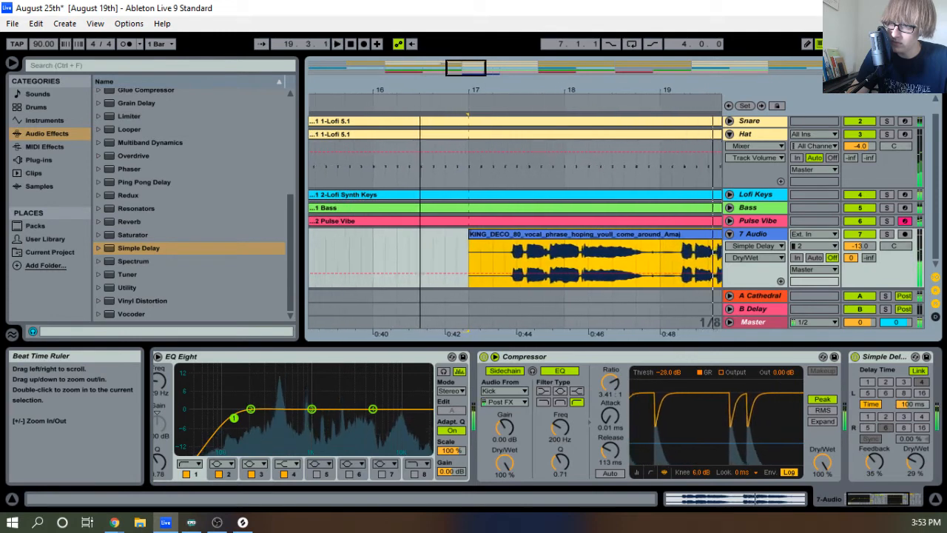
pyautogui.press('space')
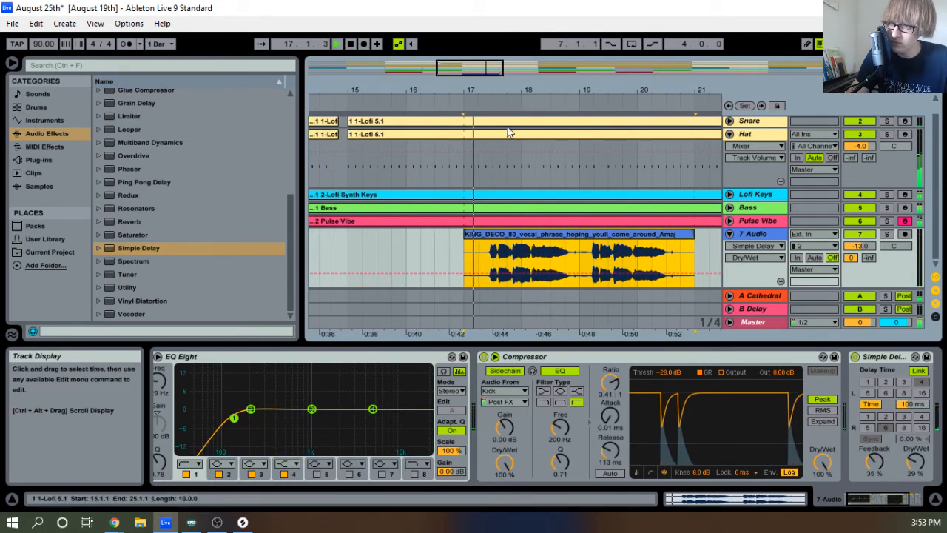
pyautogui.moveTo(476, 87); pyautogui.dragTo(548, 104)
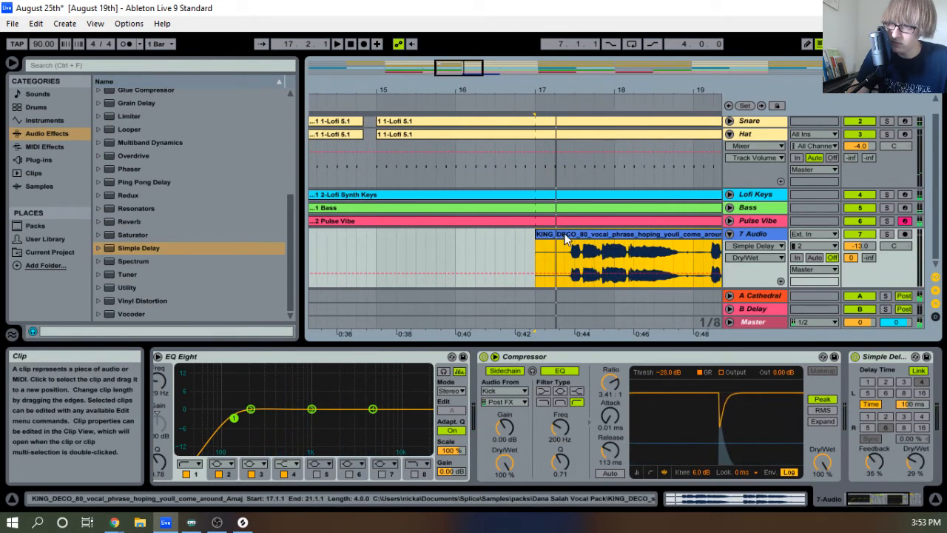
pyautogui.moveTo(568, 233); pyautogui.dragTo(531, 237)
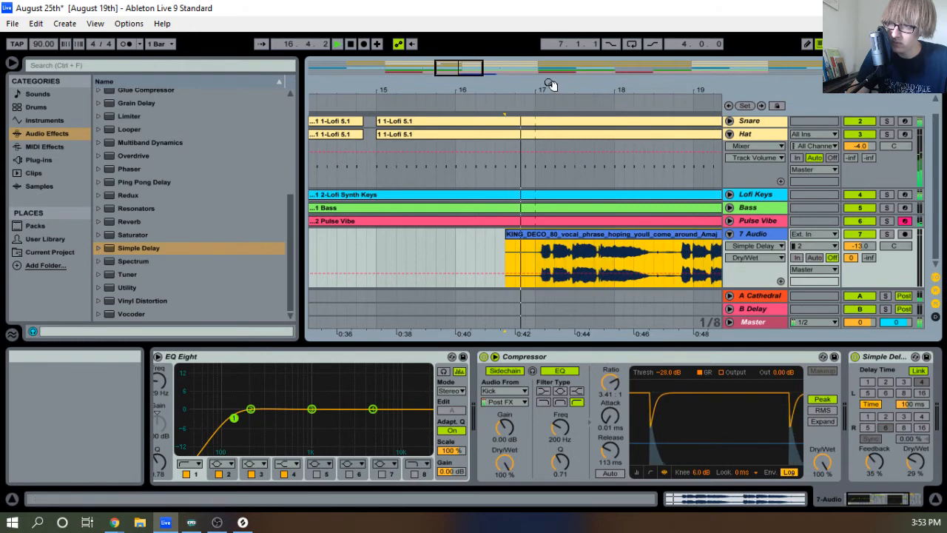
# Nudge the vocal clip slightly earlier to start at 16.3.2 and play it back against the beat
pyautogui.moveTo(549, 86); pyautogui.dragTo(551, 167)
pyautogui.press('space')
pyautogui.moveTo(526, 236); pyautogui.dragTo(512, 236)
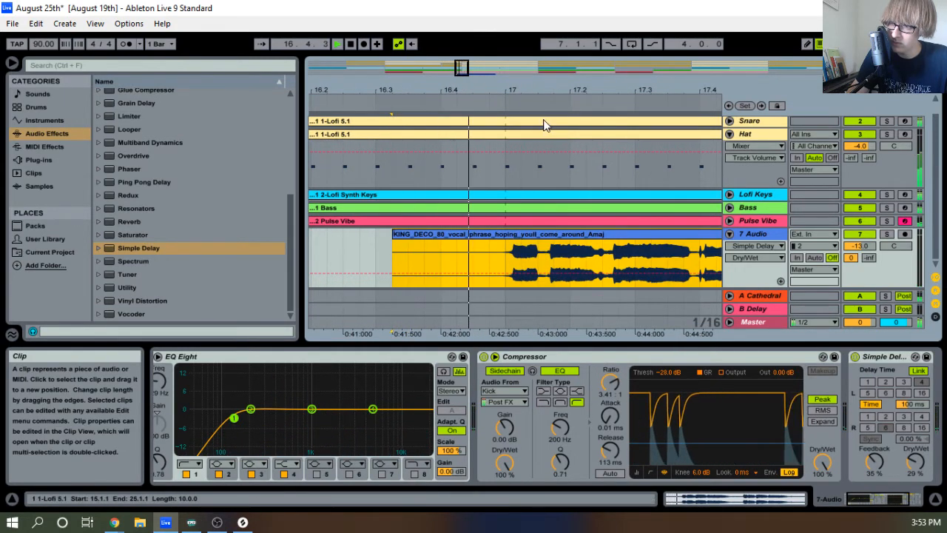
pyautogui.press('space')
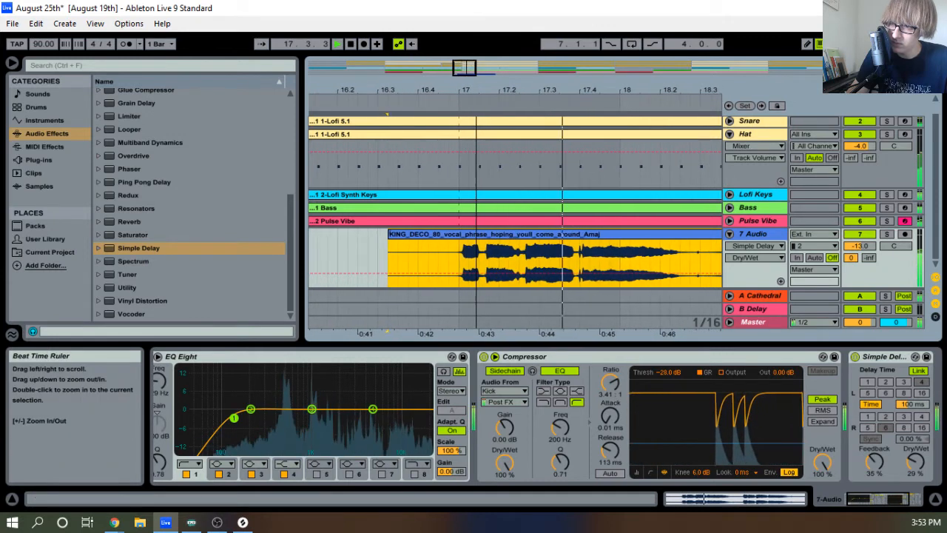
pyautogui.moveTo(536, 82); pyautogui.dragTo(527, 46)
pyautogui.press('space')
# Turn off Warp for the vocal clip and play it back at its original timing
pyautogui.click(476, 232)
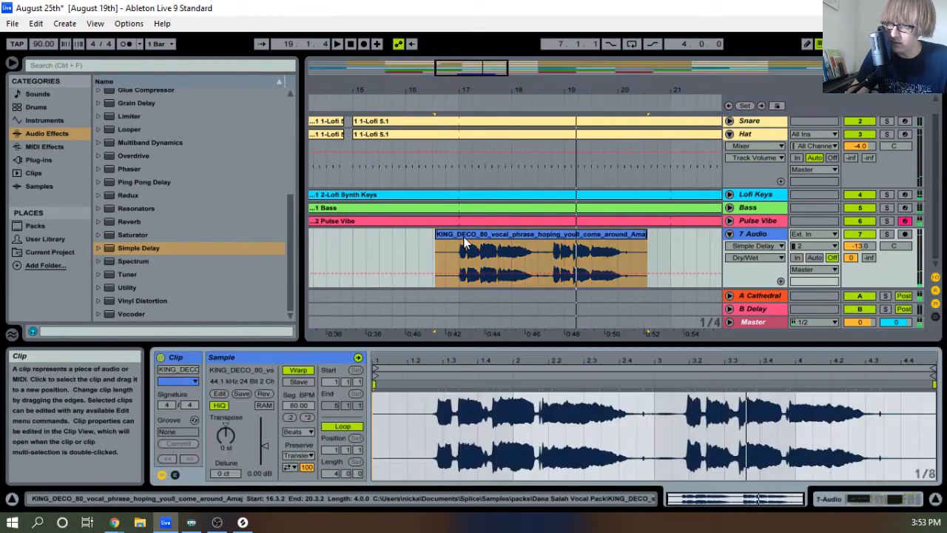
pyautogui.click(303, 371)
pyautogui.press('space')
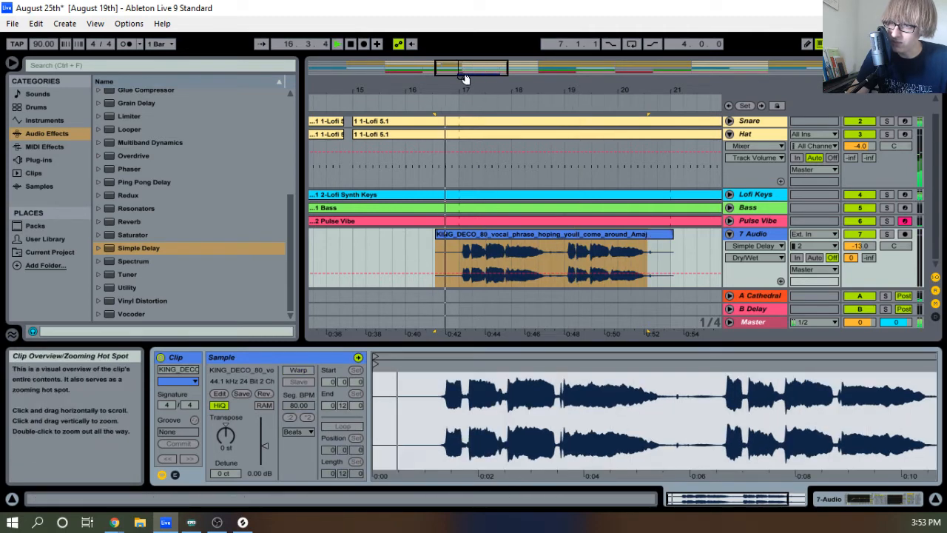
# Nudge the unwarped vocal clip earlier to start at 16.2.4 and trim its silent beginning to 17.1.1
pyautogui.moveTo(464, 77); pyautogui.dragTo(470, 245)
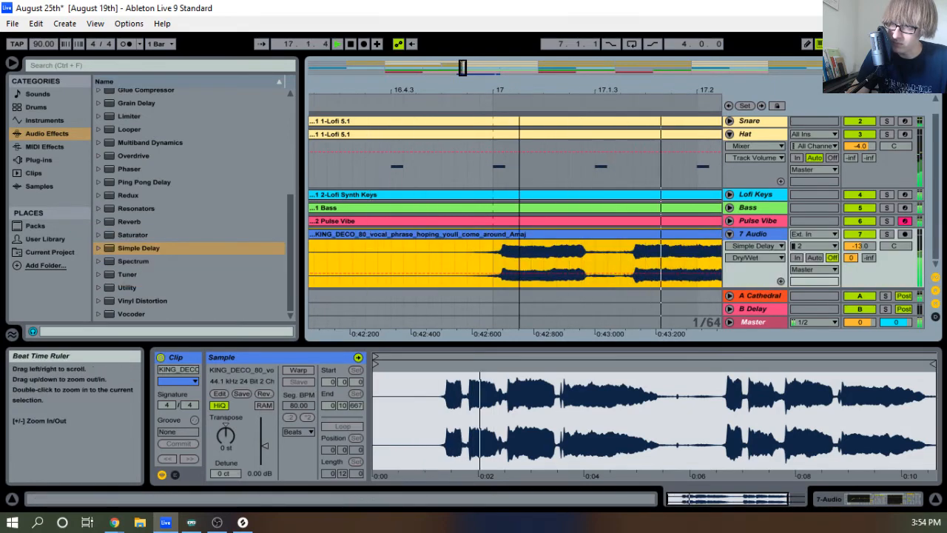
pyautogui.moveTo(520, 88); pyautogui.dragTo(453, 47)
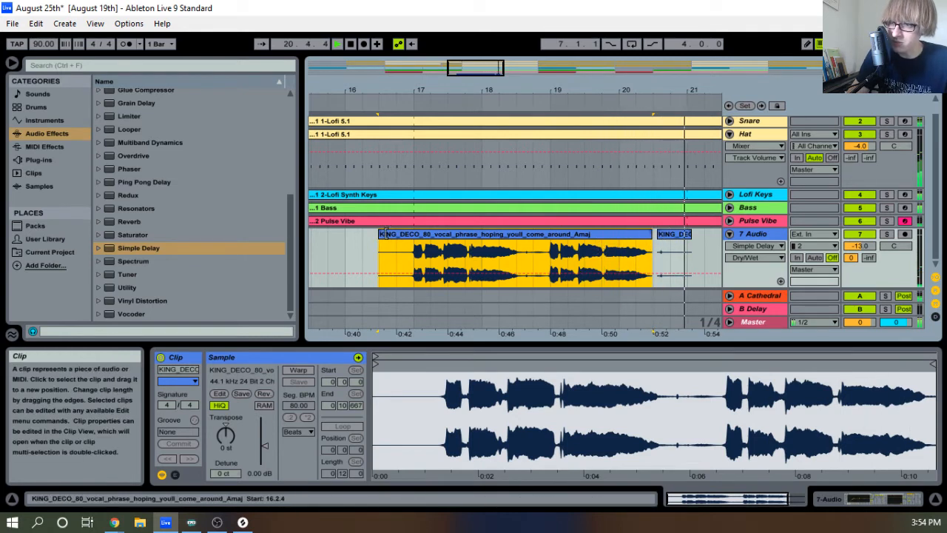
pyautogui.moveTo(381, 235); pyautogui.dragTo(416, 236)
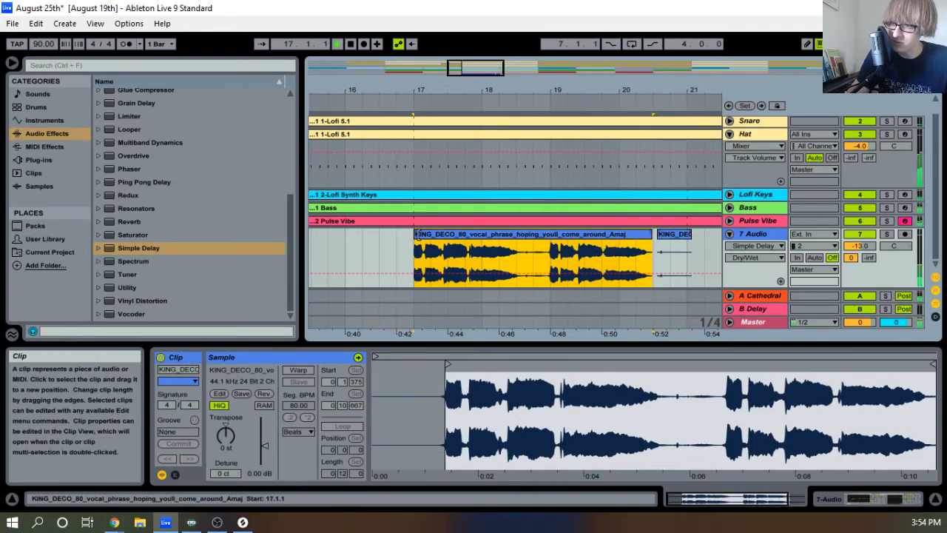
# Play the trimmed vocal clip from 17.1.1 and check its start and phrases against the beat
pyautogui.press('space')
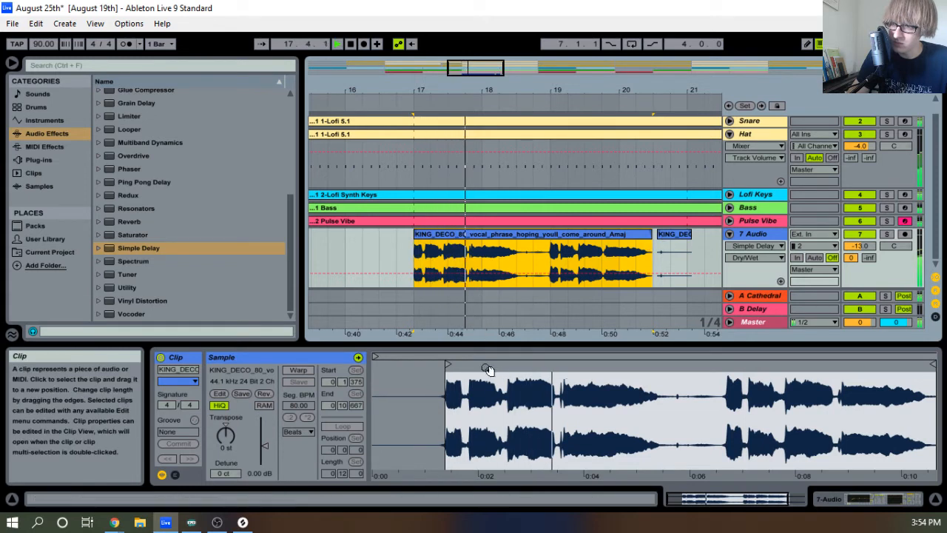
pyautogui.moveTo(412, 89); pyautogui.dragTo(419, 118)
pyautogui.press('space')
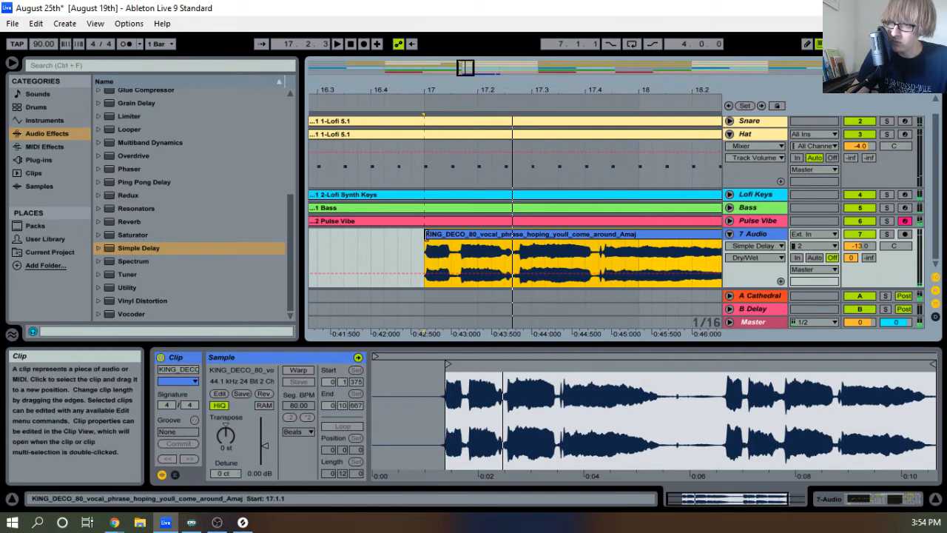
pyautogui.moveTo(425, 234); pyautogui.dragTo(421, 234)
pyautogui.press('space')
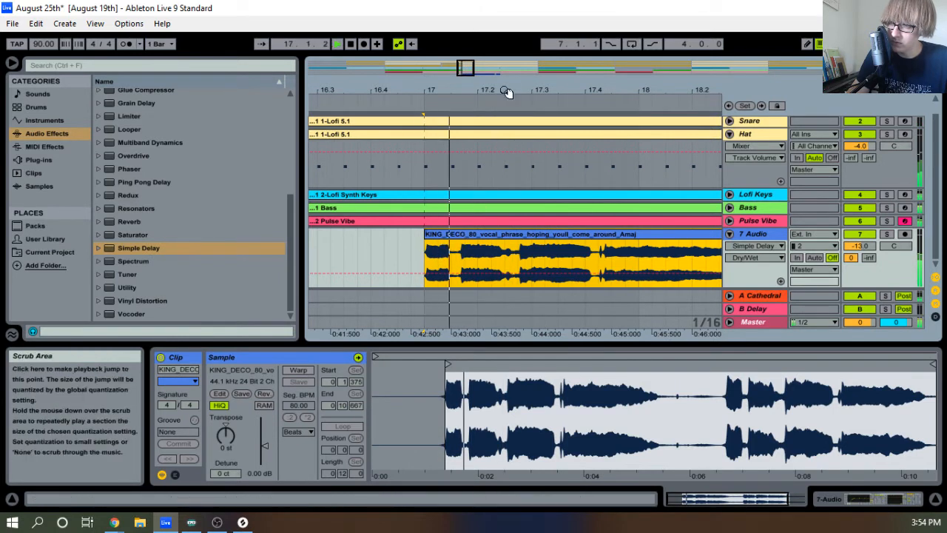
pyautogui.moveTo(498, 67); pyautogui.dragTo(692, 70)
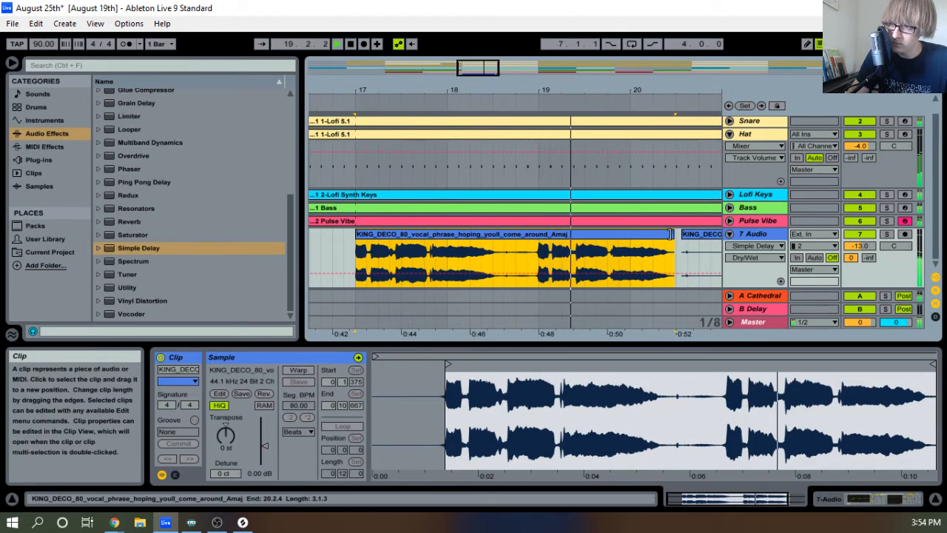
# Trim the vocal clip to its first phrase, ending at about bar 19, consolidate it, and enlarge its sample display during playback
pyautogui.moveTo(671, 234); pyautogui.dragTo(530, 239)
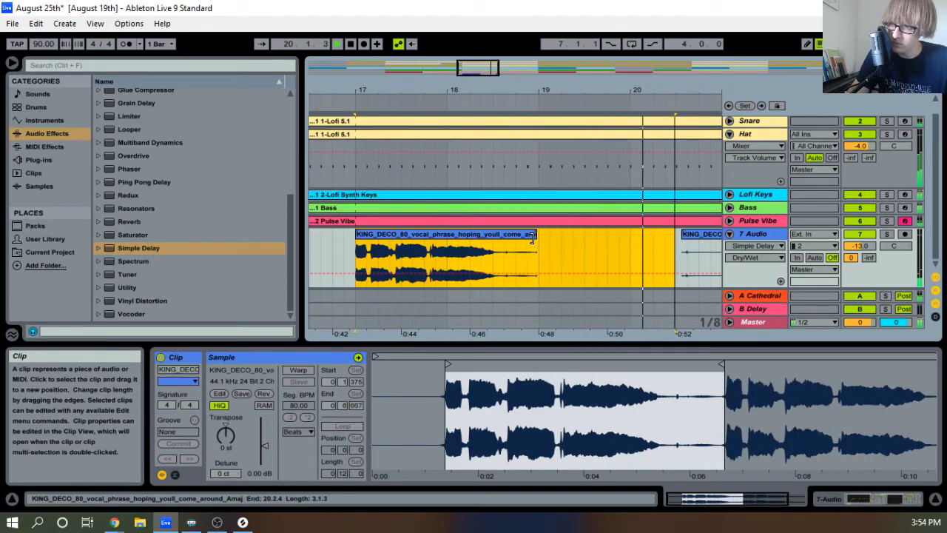
pyautogui.press('space')
pyautogui.moveTo(536, 87); pyautogui.dragTo(680, 88)
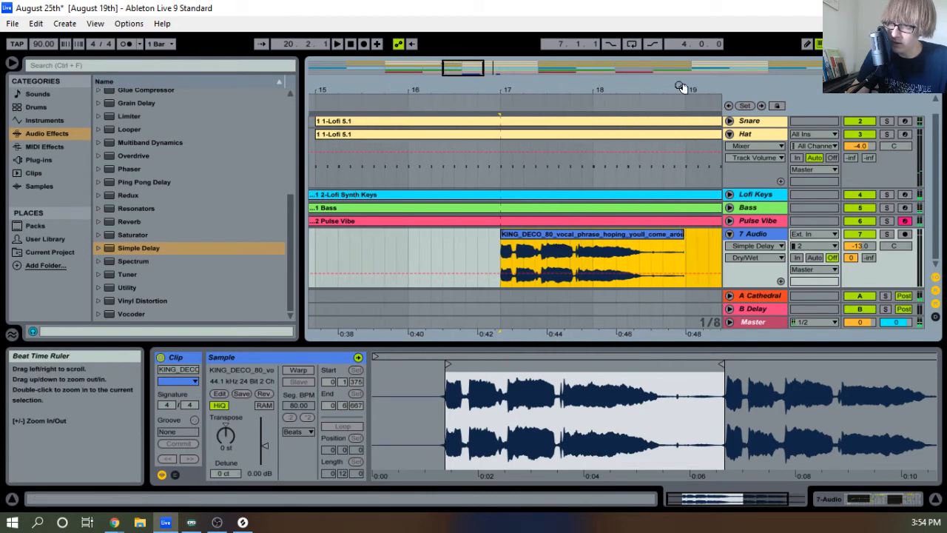
pyautogui.rightClick(529, 234)
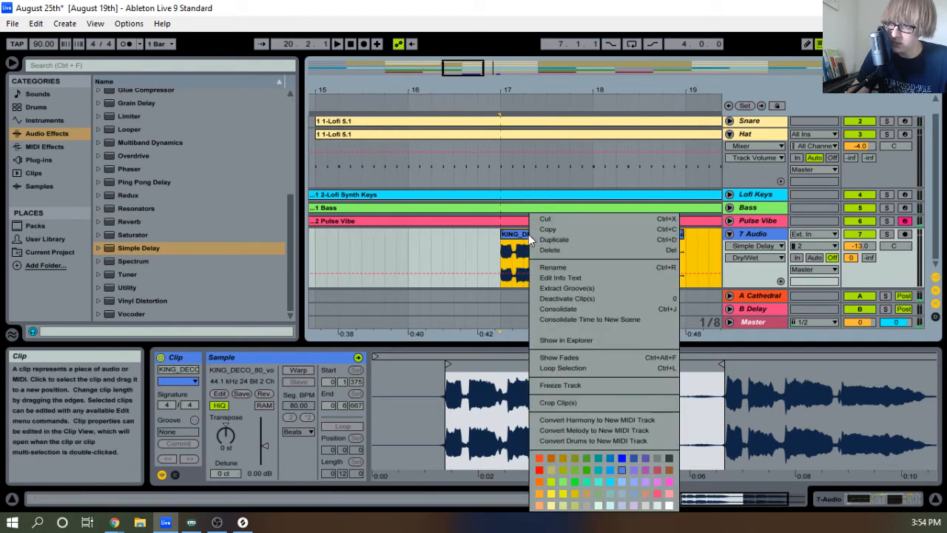
pyautogui.click(567, 308)
pyautogui.press('space')
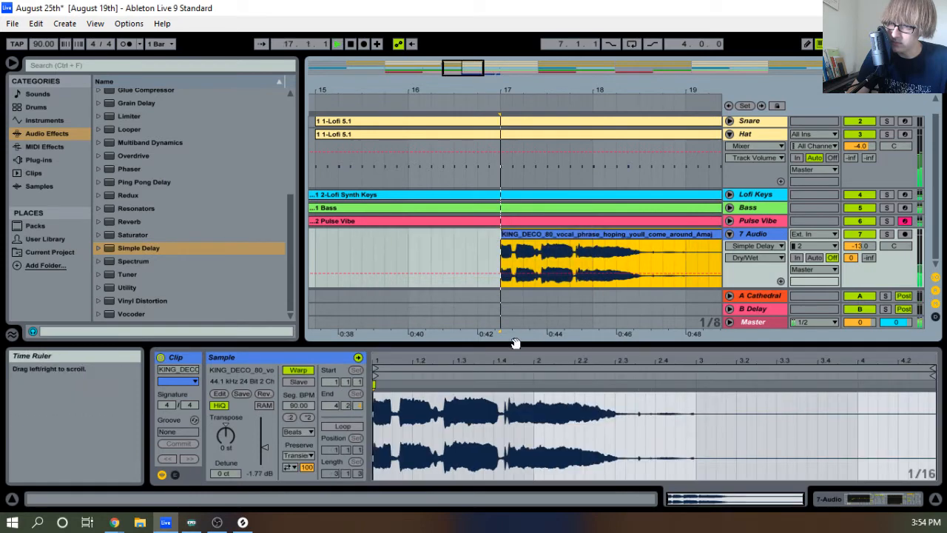
pyautogui.moveTo(469, 344)
pyautogui.mouseDown()
pyautogui.moveTo(468, 194)
pyautogui.moveTo(473, 222)
pyautogui.moveTo(526, 216)
pyautogui.mouseUp()
pyautogui.press('space')
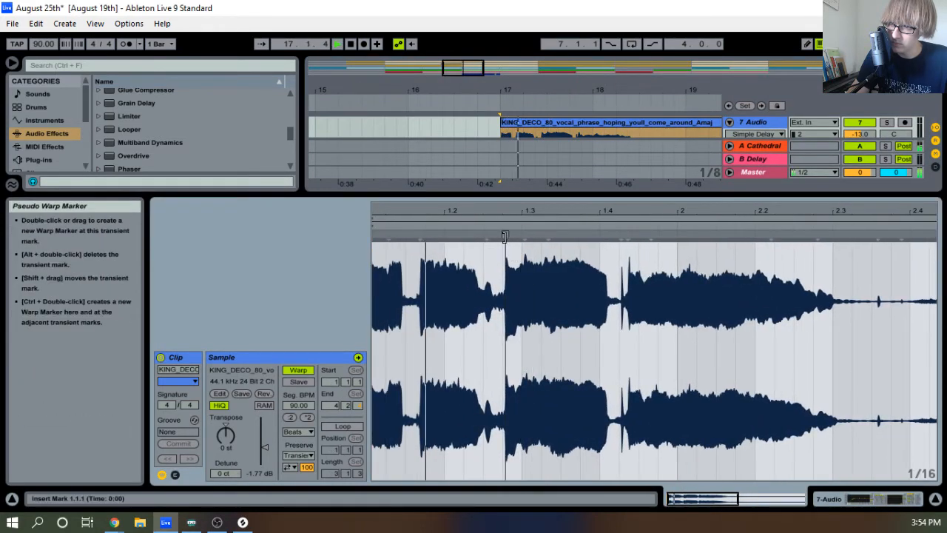
# Try adding warp markers at the vocal's second onset and at the transients near 1.2.3 and 1.2.4, and play it
pyautogui.doubleClick(505, 235)
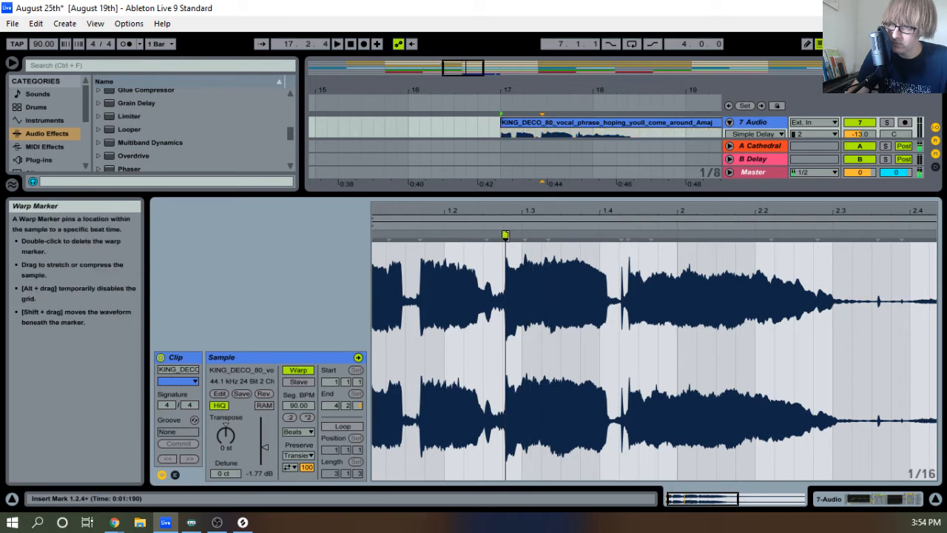
pyautogui.doubleClick(420, 235)
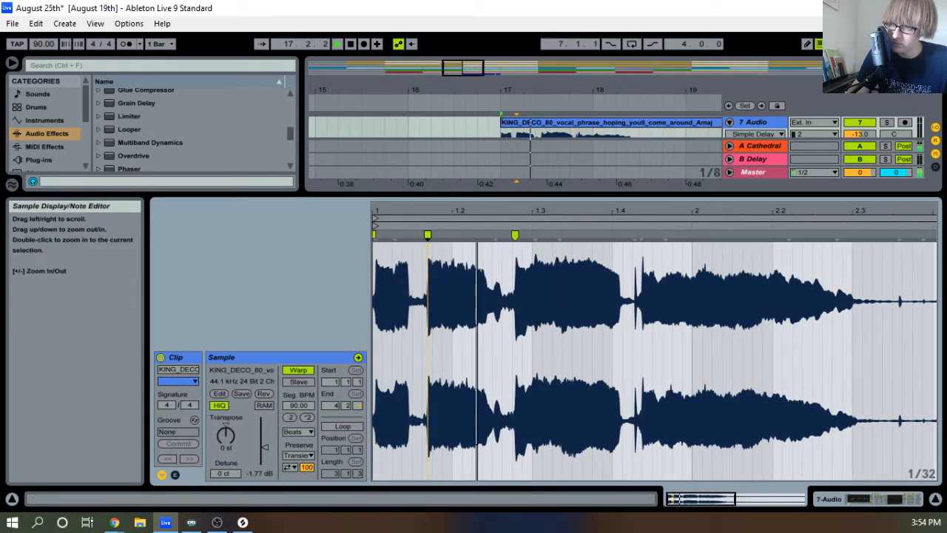
pyautogui.moveTo(469, 213); pyautogui.dragTo(469, 218)
pyautogui.doubleClick(495, 236)
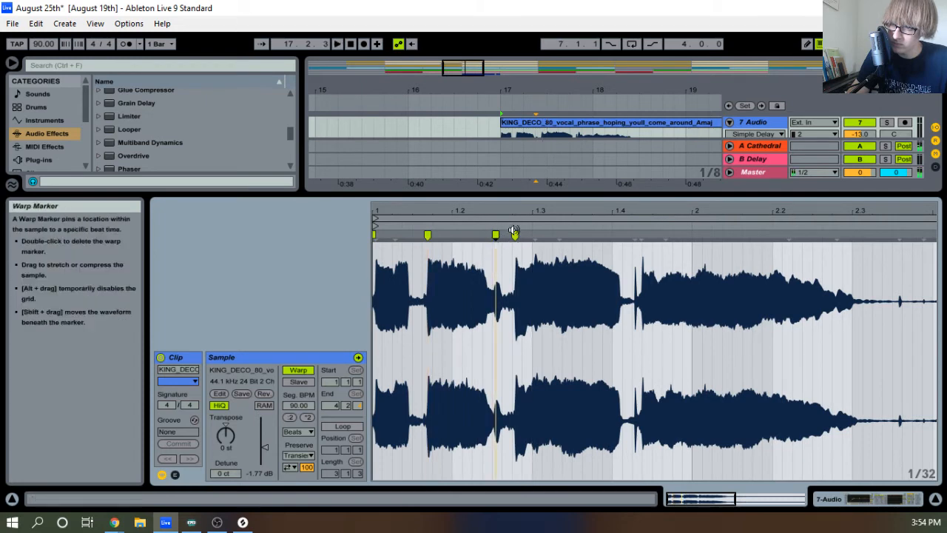
pyautogui.press('space')
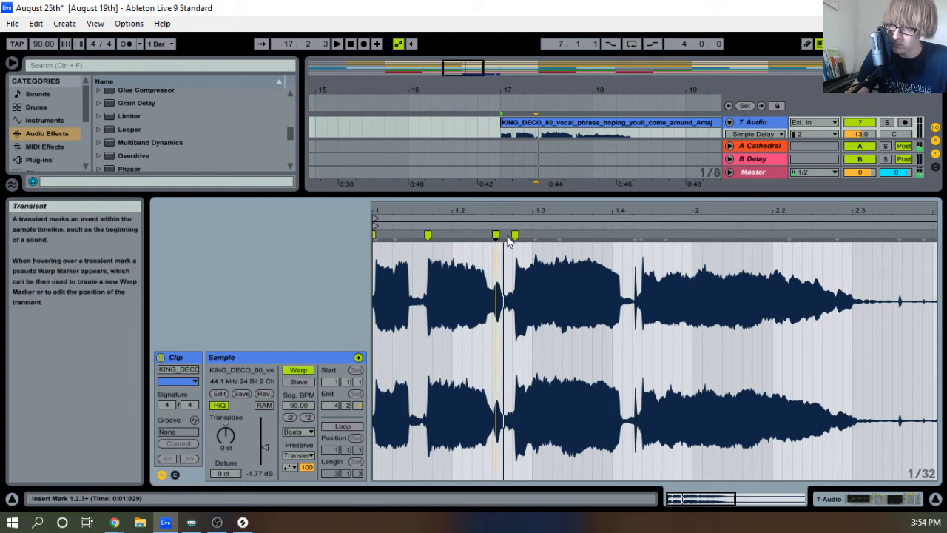
pyautogui.press('space')
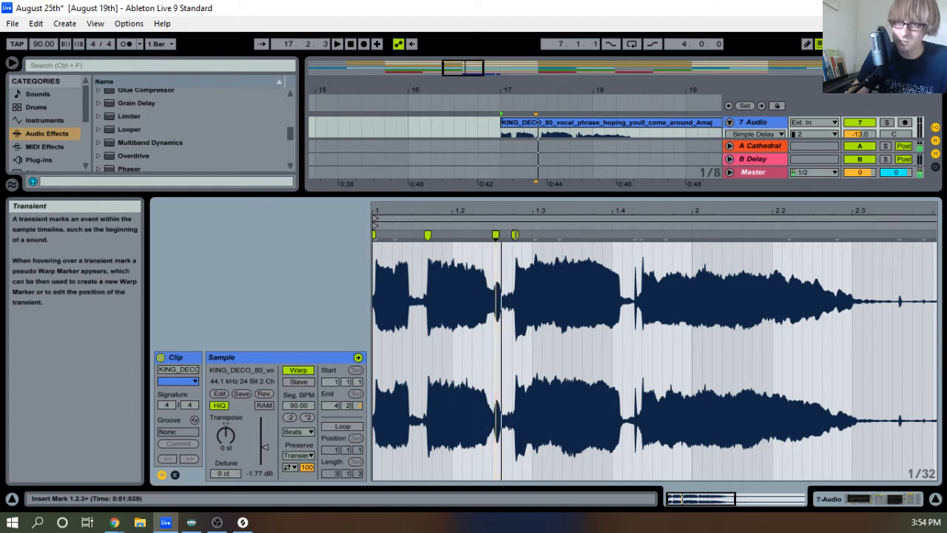
# Try stretching the vocal by moving the last warp marker to 1.3.1 and the preceding one to 1.2.4
pyautogui.moveTo(516, 235); pyautogui.dragTo(532, 235)
pyautogui.press('space')
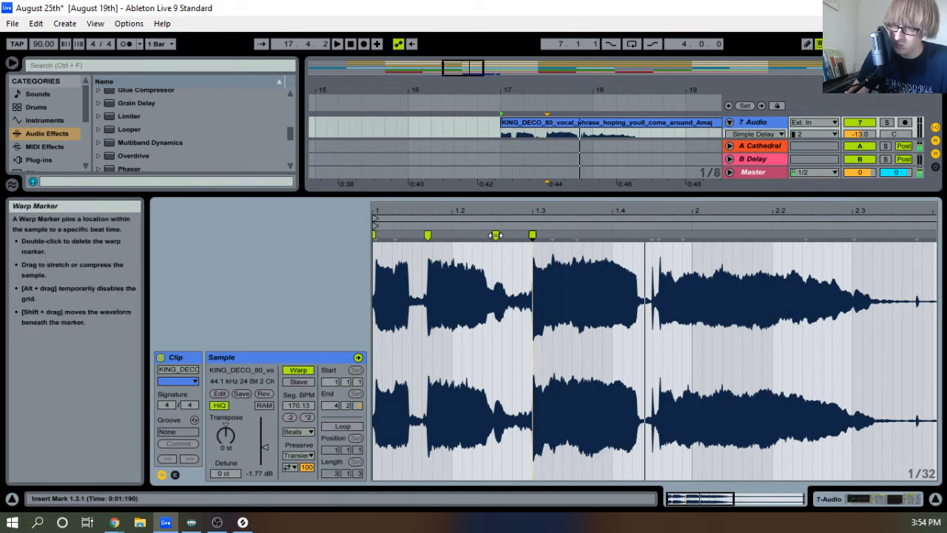
pyautogui.press('space')
pyautogui.moveTo(495, 235); pyautogui.dragTo(511, 236)
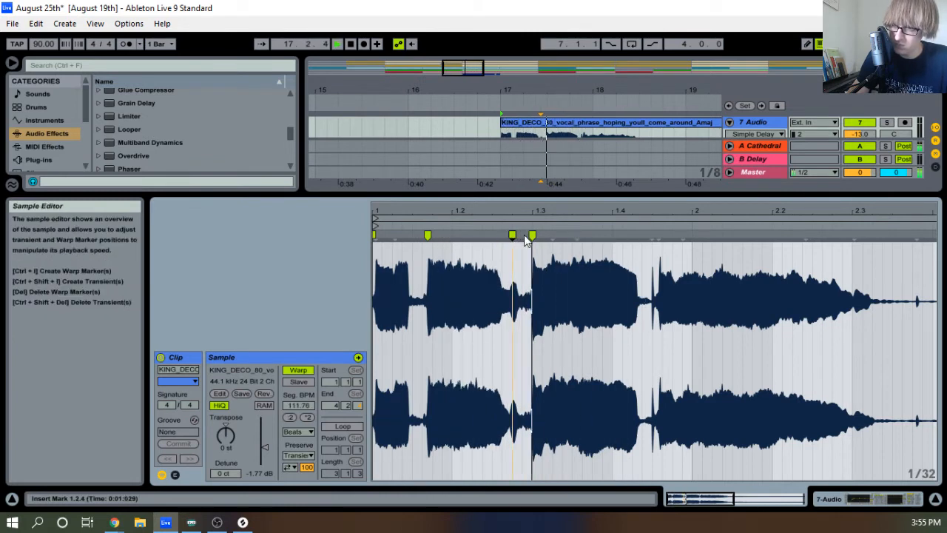
pyautogui.moveTo(509, 234)
pyautogui.mouseDown()
pyautogui.moveTo(499, 235)
pyautogui.moveTo(531, 205)
pyautogui.mouseUp()
pyautogui.press('space')
# Try pulling the last two warp markers back to 1.2.3 and 1.2.4 and play the vocal
pyautogui.press('space')
pyautogui.moveTo(493, 235)
pyautogui.mouseDown()
pyautogui.moveTo(485, 234)
pyautogui.moveTo(502, 235)
pyautogui.mouseUp()
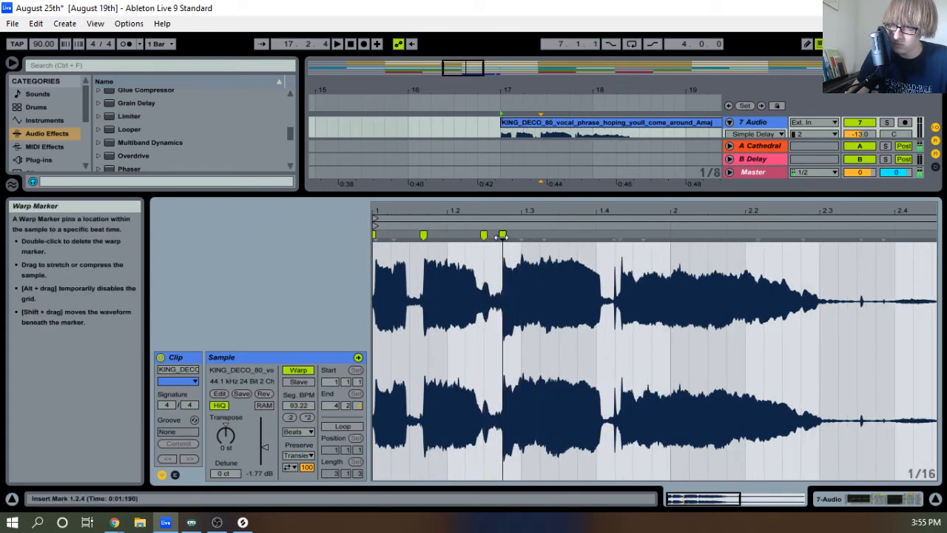
pyautogui.press('space')
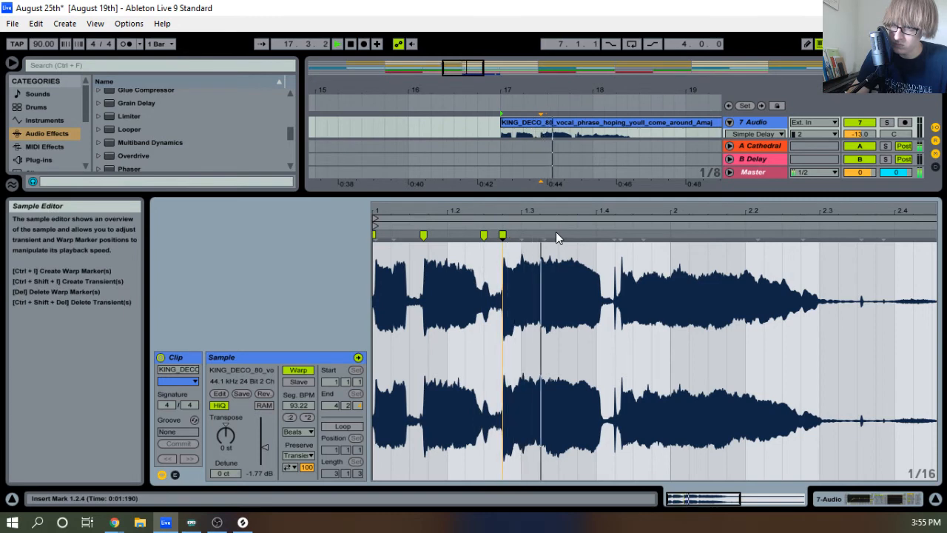
pyautogui.press('space')
# Undo the warp marker moves and the markers added to the consolidated vocal clip
pyautogui.hotkey('ctrl', 'z')
pyautogui.hotkey('ctrl', 'z')
pyautogui.hotkey('ctrl', 'z')
pyautogui.hotkey('ctrl', 'z')
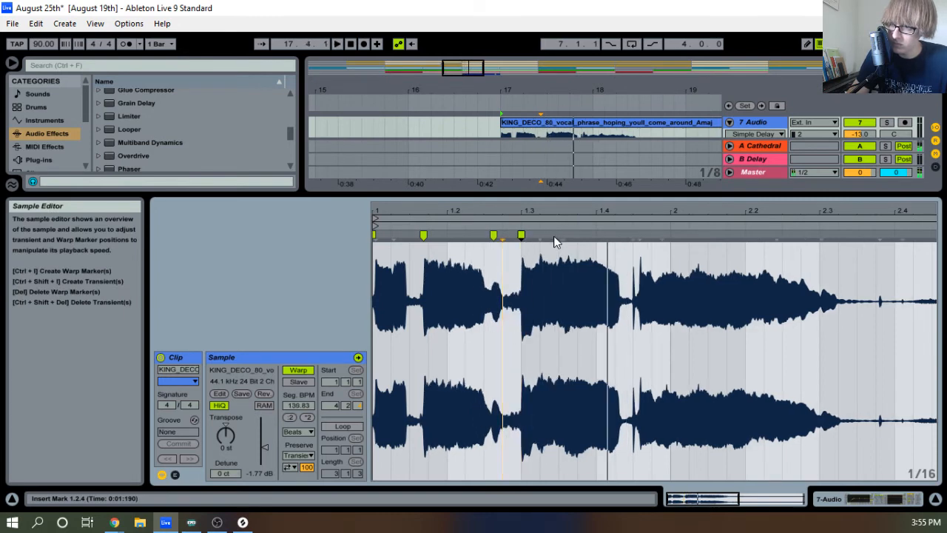
pyautogui.hotkey('ctrl', 'z')
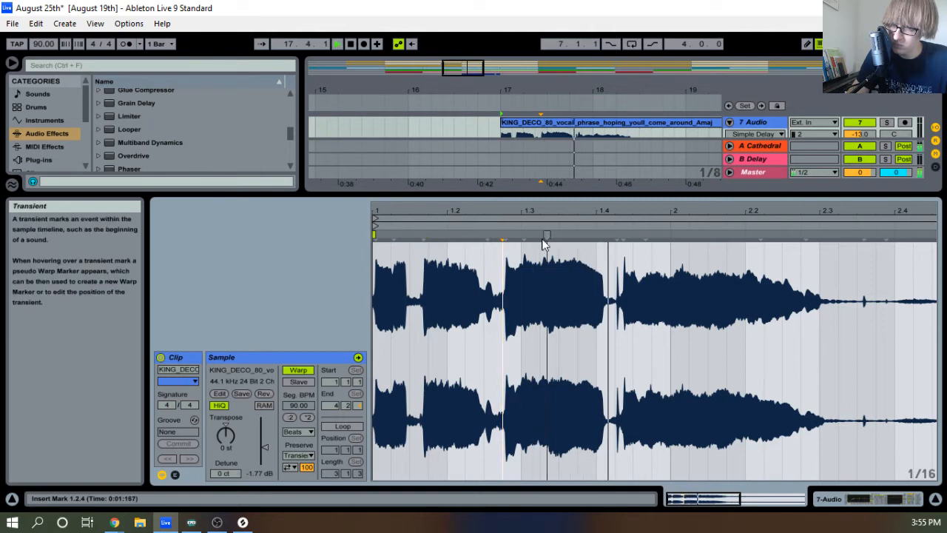
# Play the vocal, shift its second onset slightly later to 1.1.4 with a warp marker, and check the timing
pyautogui.press('space')
pyautogui.press('space')
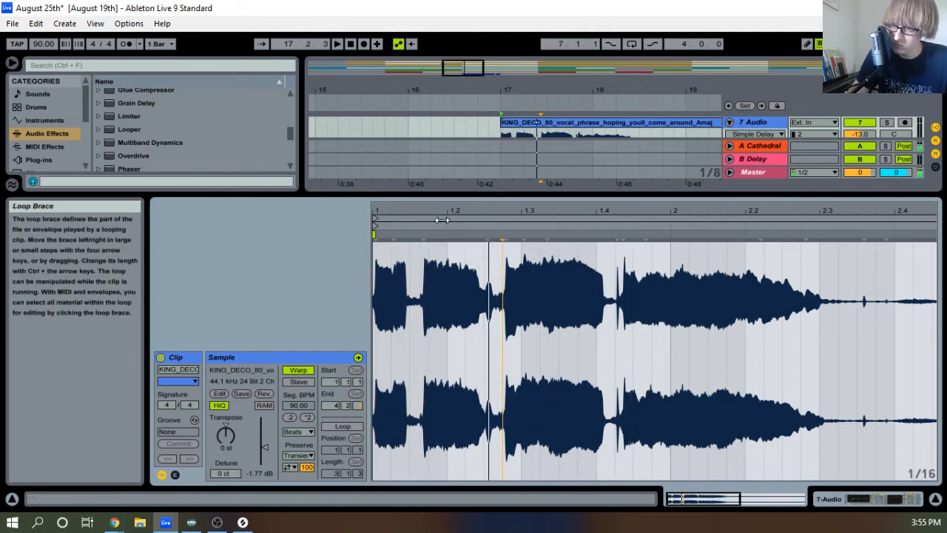
pyautogui.moveTo(423, 234); pyautogui.dragTo(429, 235)
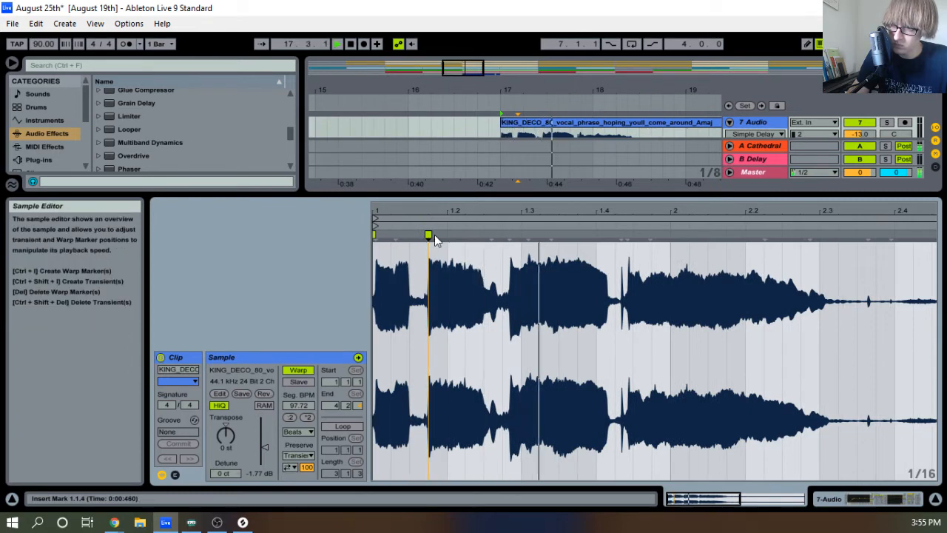
pyautogui.press('space')
# Try warping the small transient before the third onset to 1.2.4, play it, and delete that warp marker
pyautogui.moveTo(489, 236); pyautogui.dragTo(501, 235)
pyautogui.press('space')
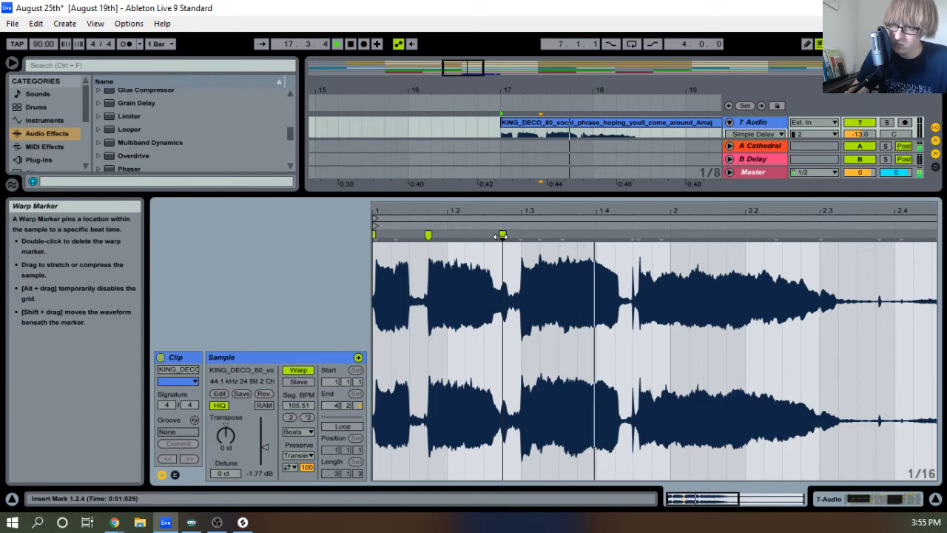
pyautogui.doubleClick(501, 235)
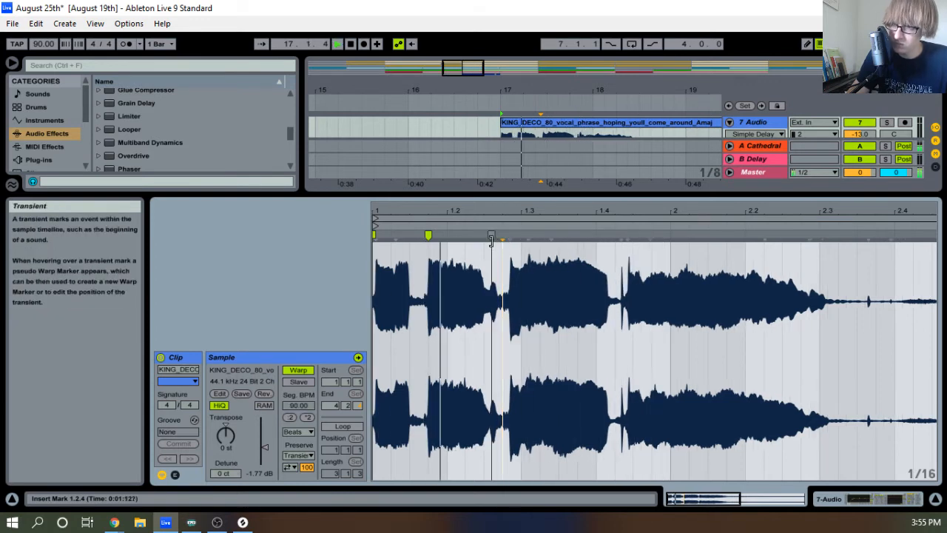
# Warp the small transient before the third onset to 1.2.3, add warp markers at 1.2.4 and 1.3.1, and play the vocal
pyautogui.press('space')
pyautogui.moveTo(490, 236); pyautogui.dragTo(485, 236)
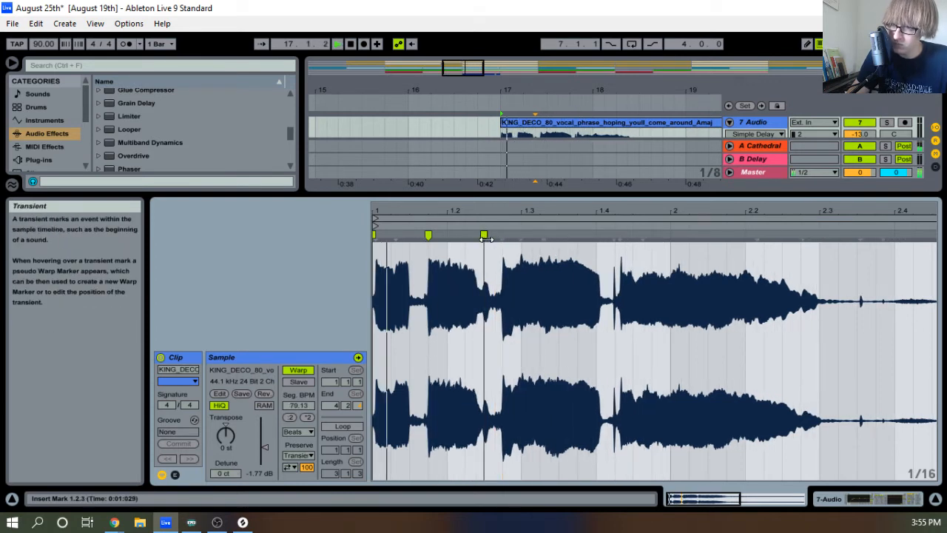
pyautogui.press('space')
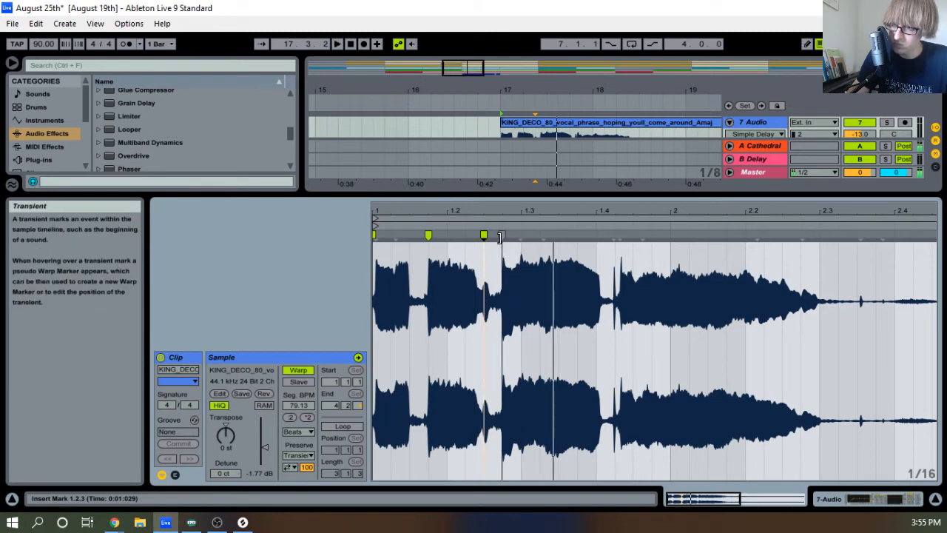
pyautogui.doubleClick(501, 236)
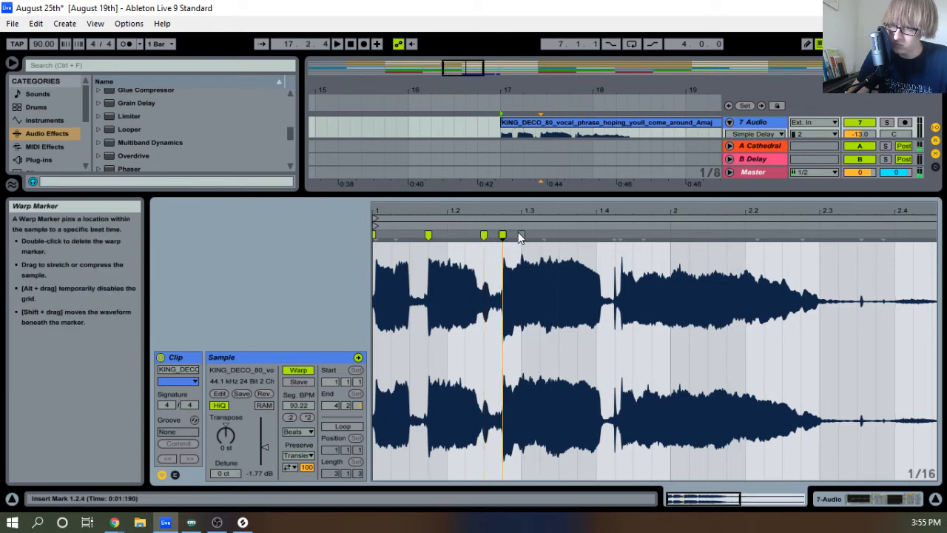
pyautogui.doubleClick(522, 235)
pyautogui.press('space')
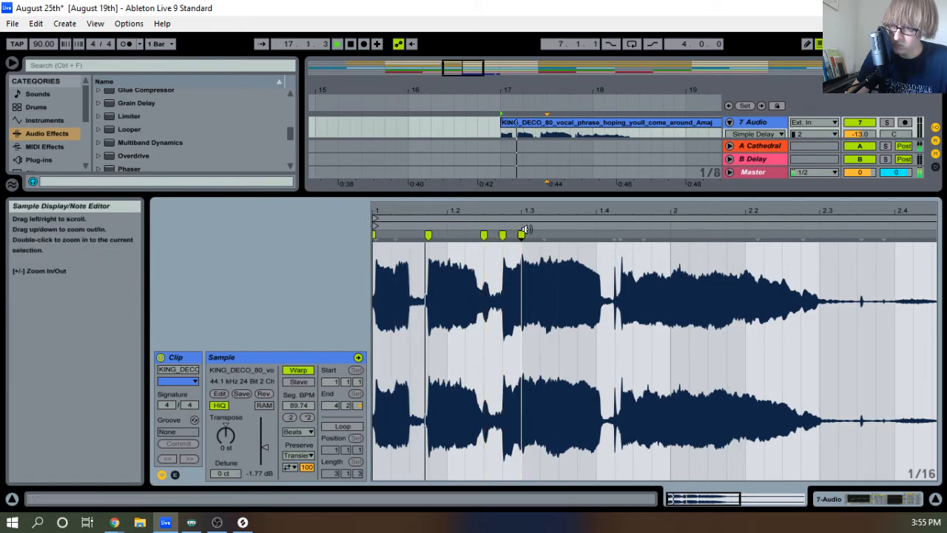
pyautogui.press('space')
# Add a warp marker at the vocal's last word, move it to 1.4.3, and play the phrase against the beat
pyautogui.doubleClick(613, 235)
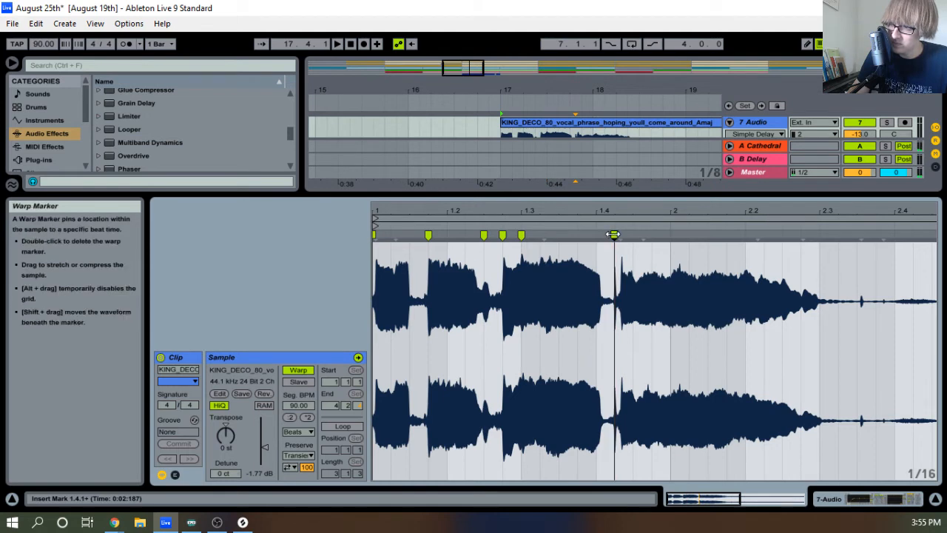
pyautogui.moveTo(614, 235); pyautogui.dragTo(633, 233)
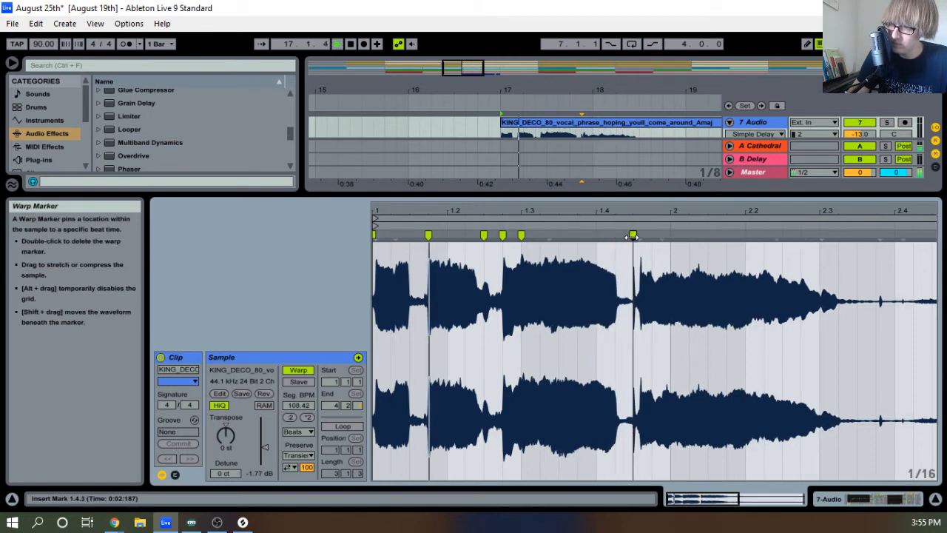
pyautogui.press('space')
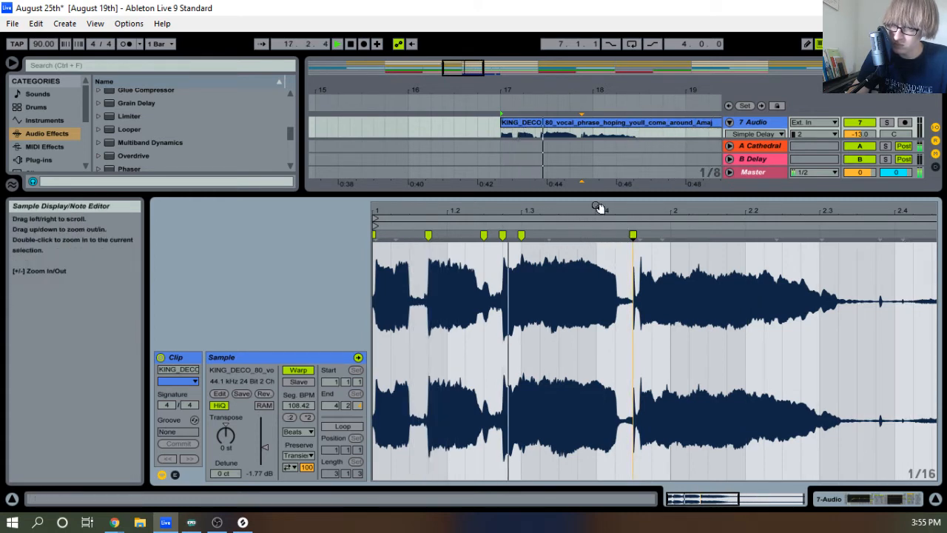
pyautogui.press('space')
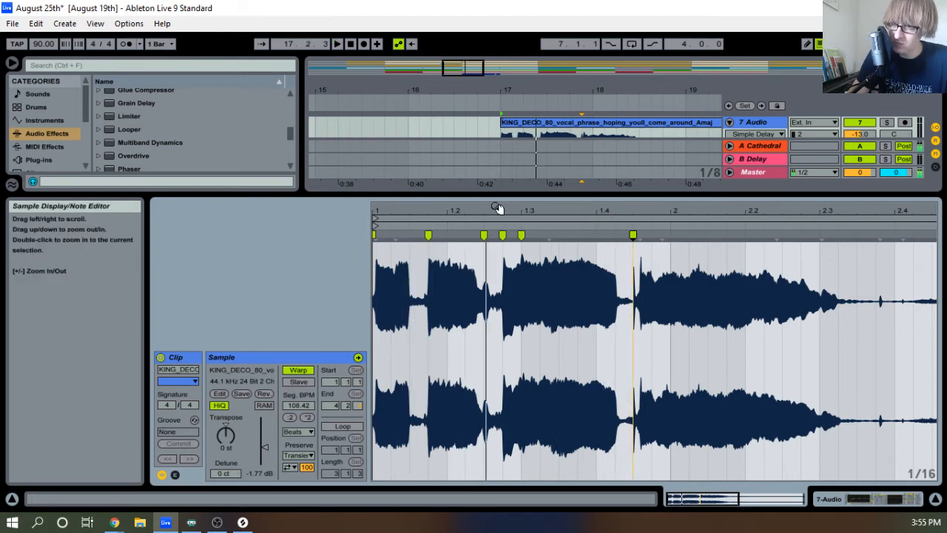
pyautogui.moveTo(471, 214); pyautogui.dragTo(471, 211)
pyautogui.press('space')
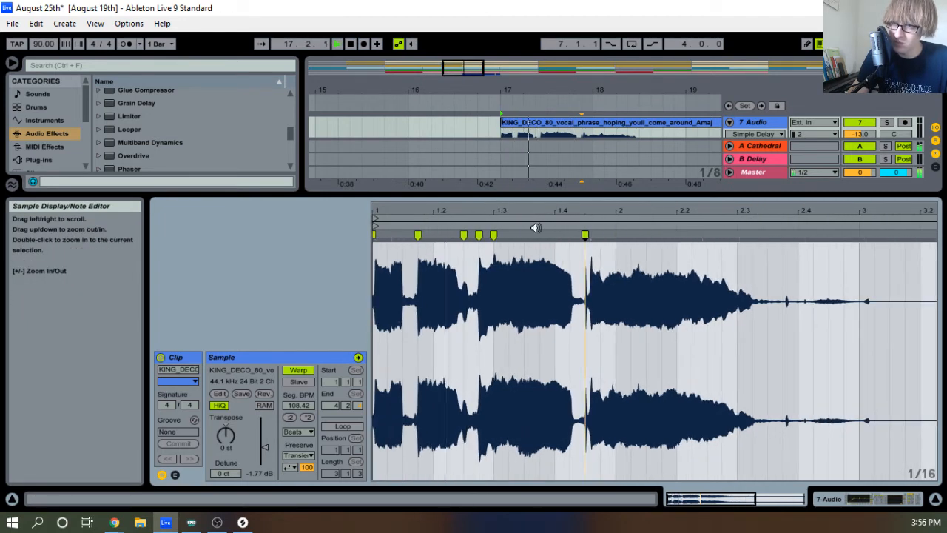
# Enlarge the arrangement area, select the warped vocal clip, set its transposition to 5 st, and stop playback
pyautogui.moveTo(560, 196); pyautogui.dragTo(560, 287)
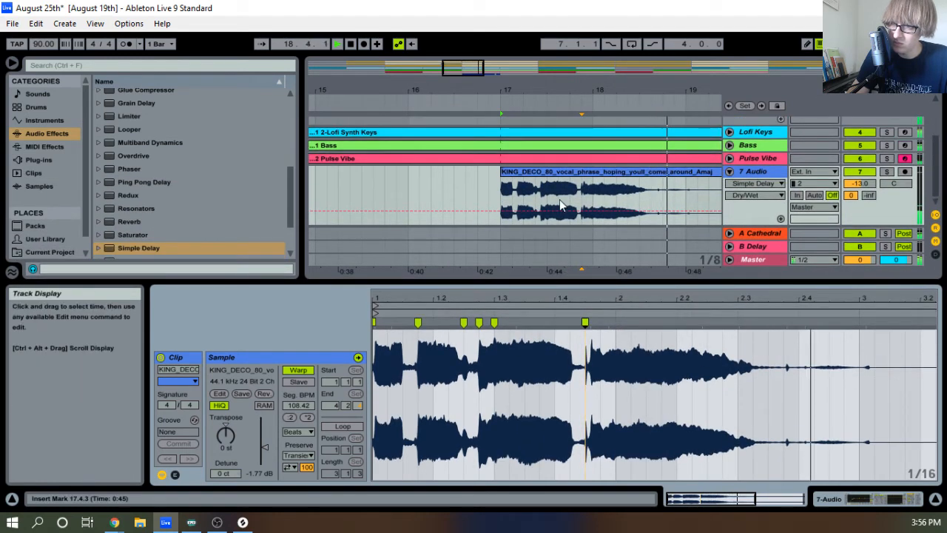
pyautogui.click(549, 171)
pyautogui.doubleClick(548, 171)
pyautogui.press('space')
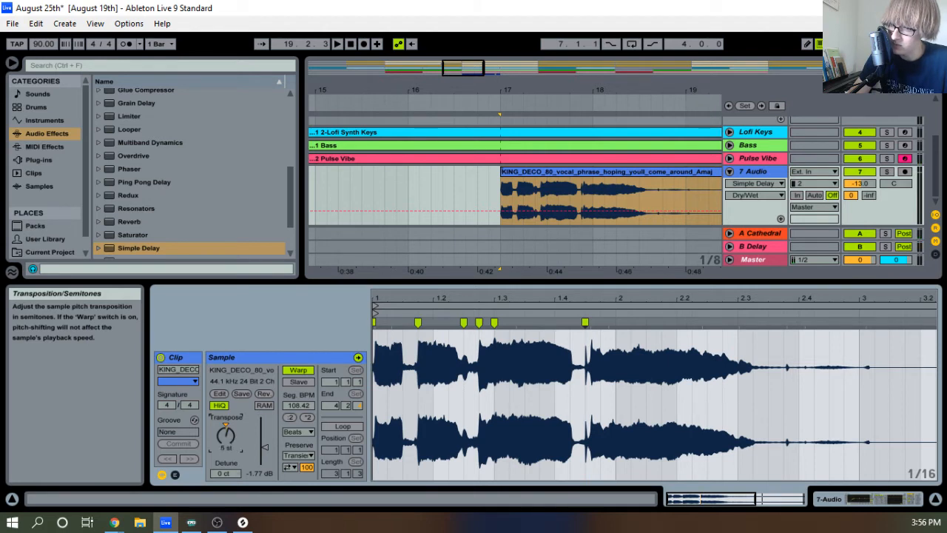
# Play the vocal phrase and set the clip's warp mode to Complex after trying Complex Pro
pyautogui.press('space')
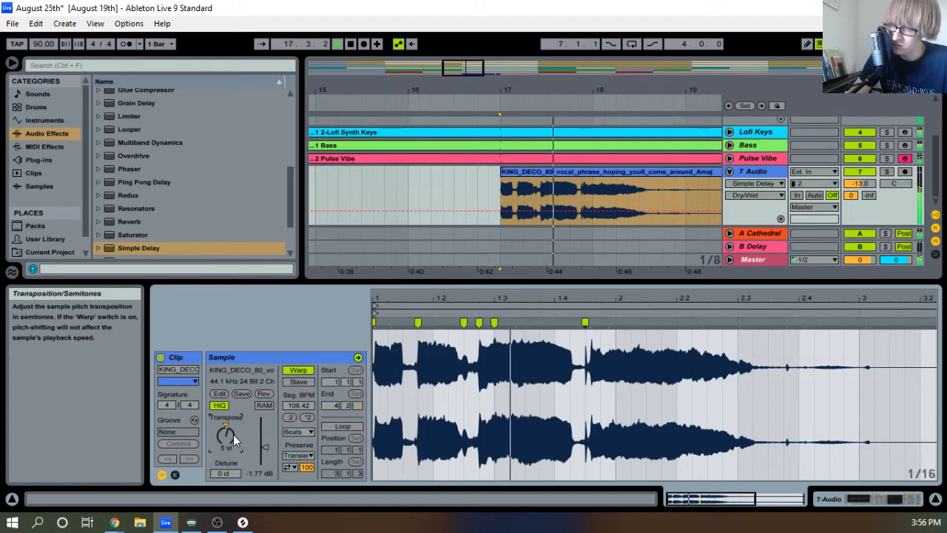
pyautogui.click(299, 432)
pyautogui.click(304, 492)
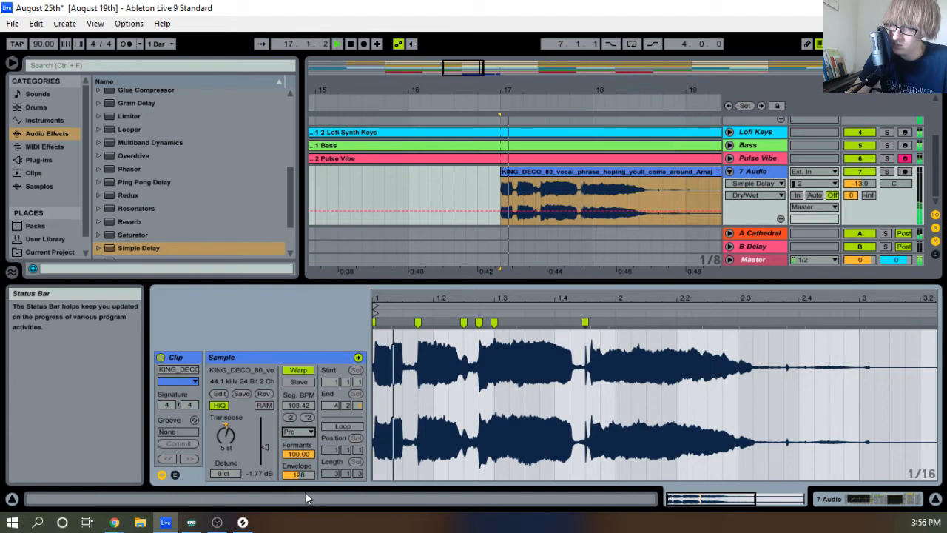
pyautogui.click(309, 431)
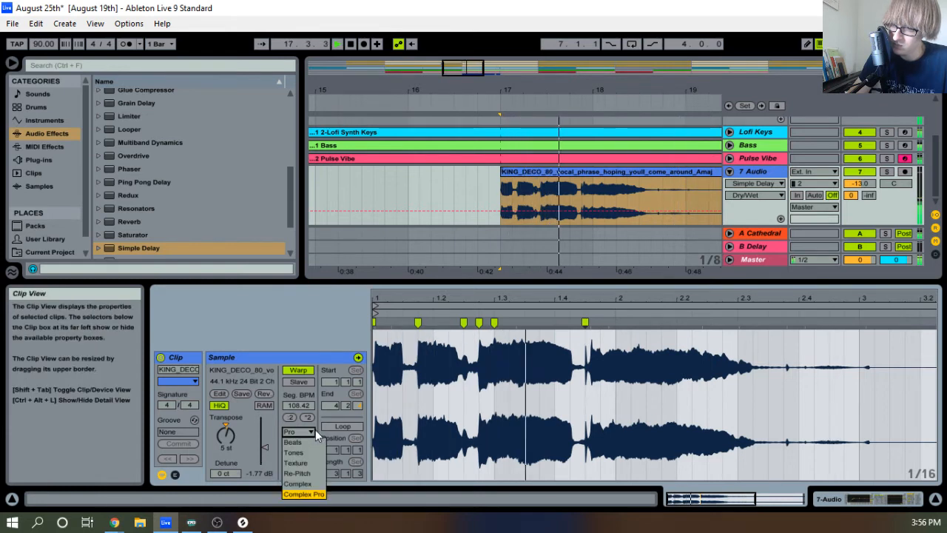
pyautogui.click(309, 483)
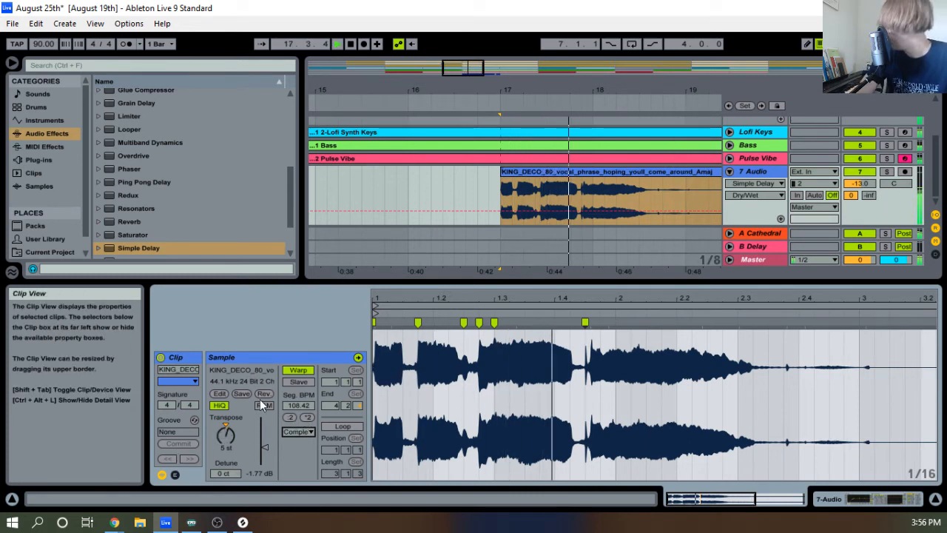
# Reset the vocal clip's transposition to 0 st and replay the phrase against the beat
pyautogui.click(225, 429)
pyautogui.press('Delete')
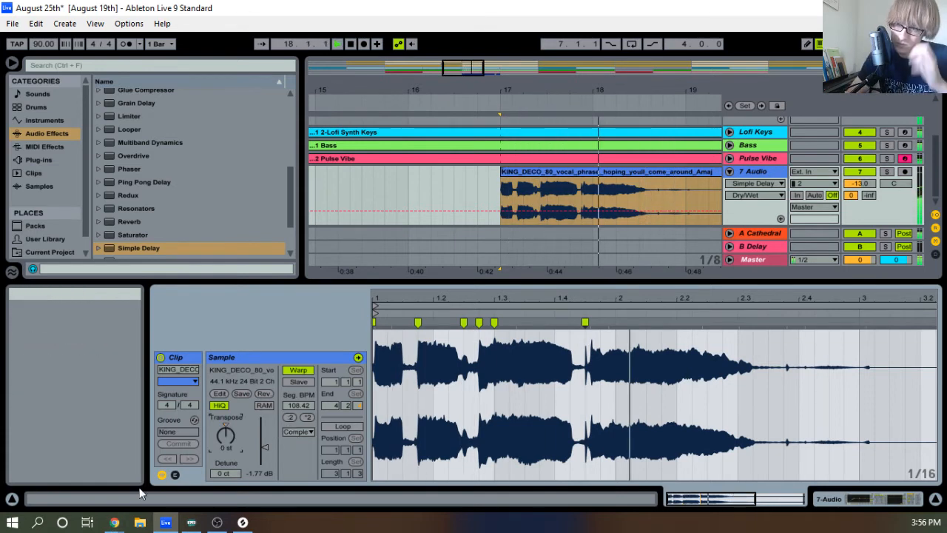
pyautogui.press('space')
pyautogui.press('space')
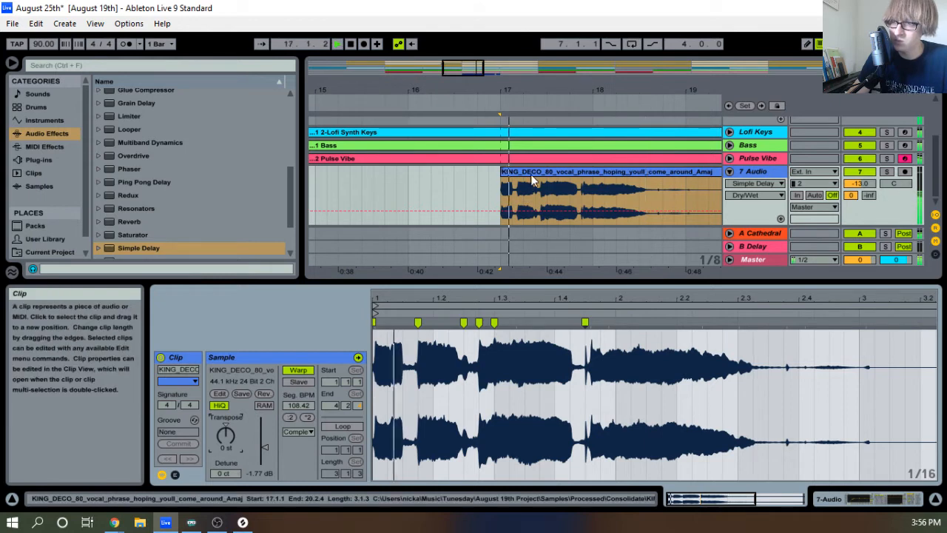
pyautogui.press('space')
pyautogui.moveTo(540, 91); pyautogui.dragTo(542, 115)
pyautogui.press('space')
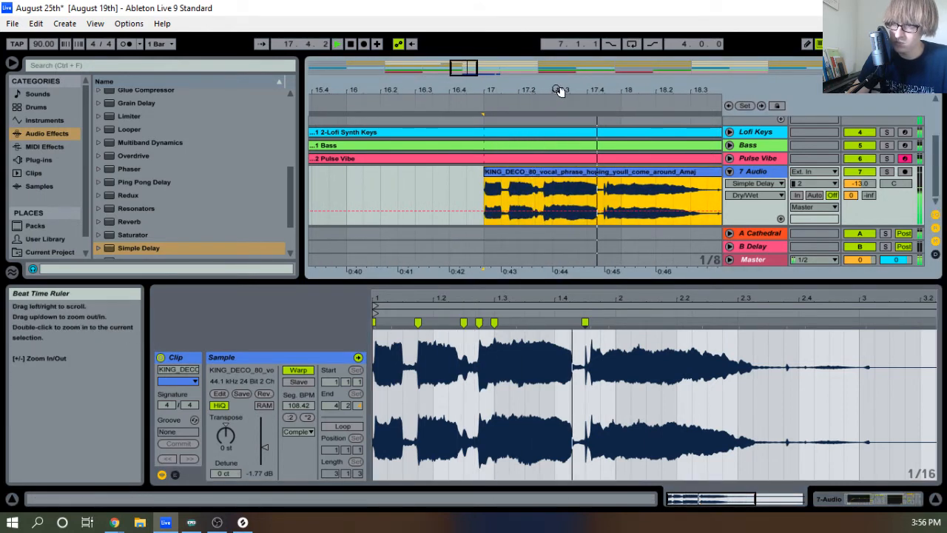
pyautogui.press('space')
pyautogui.press('space')
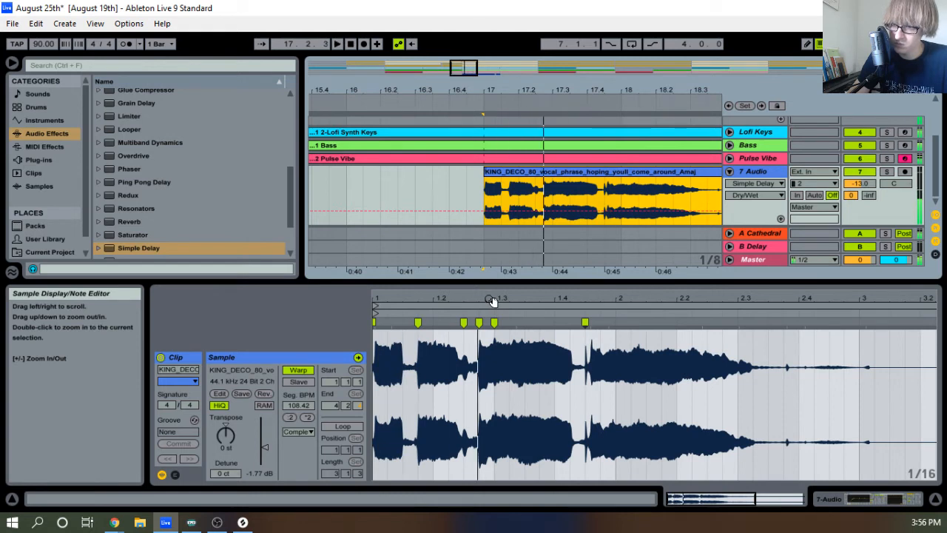
# Listen around the vocal's third onset and move its warp marker from 1.2.4 back to halfway between 1.2.3 and 1.2.4
pyautogui.moveTo(481, 297); pyautogui.dragTo(476, 397)
pyautogui.click(484, 398)
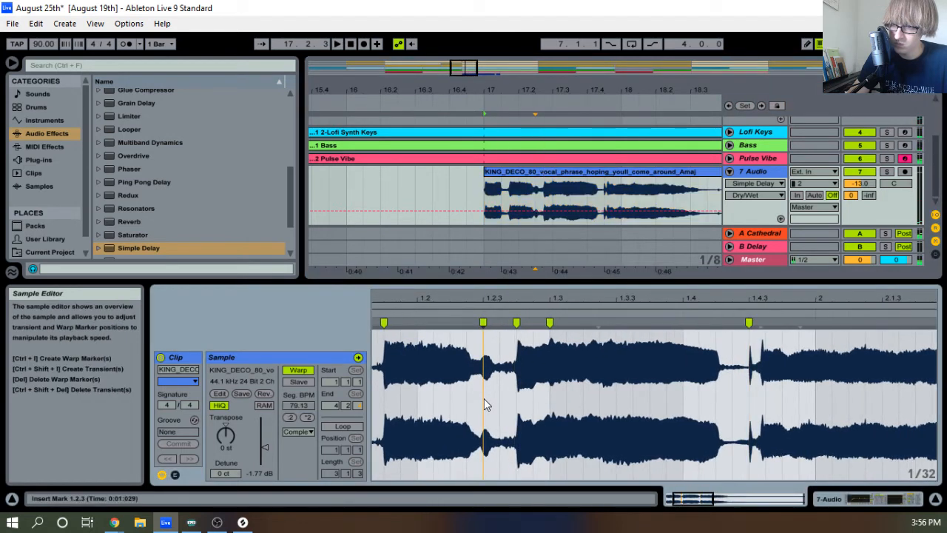
pyautogui.press('space')
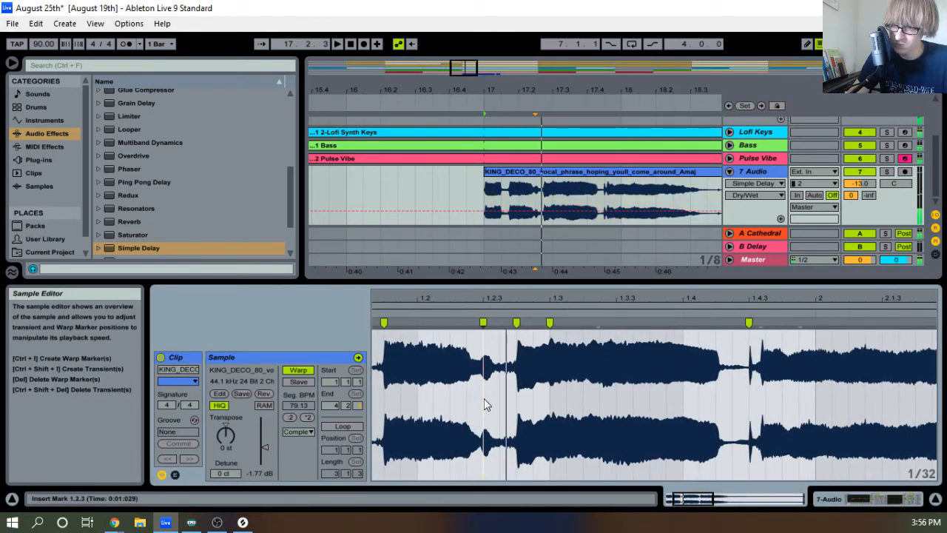
pyautogui.press('space')
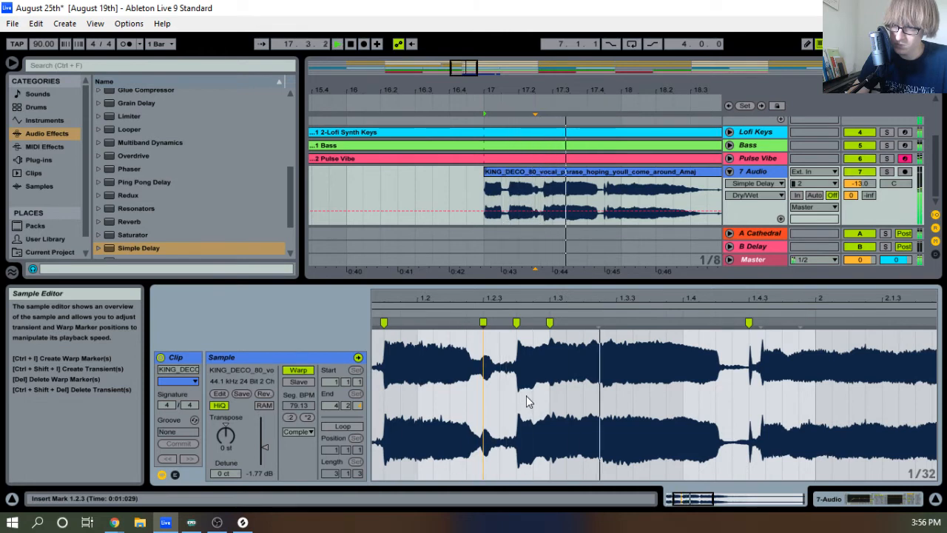
pyautogui.press('space')
pyautogui.click(502, 391)
pyautogui.press('space')
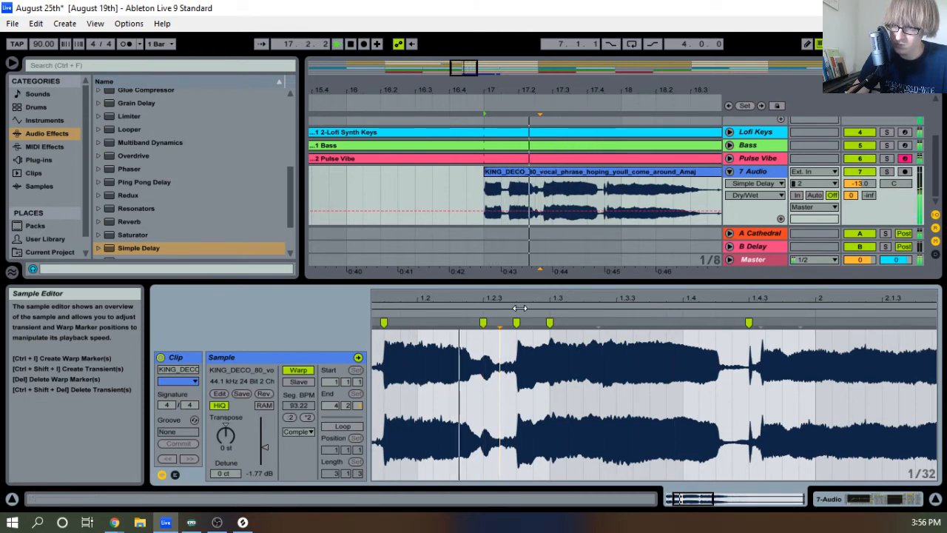
pyautogui.press('space')
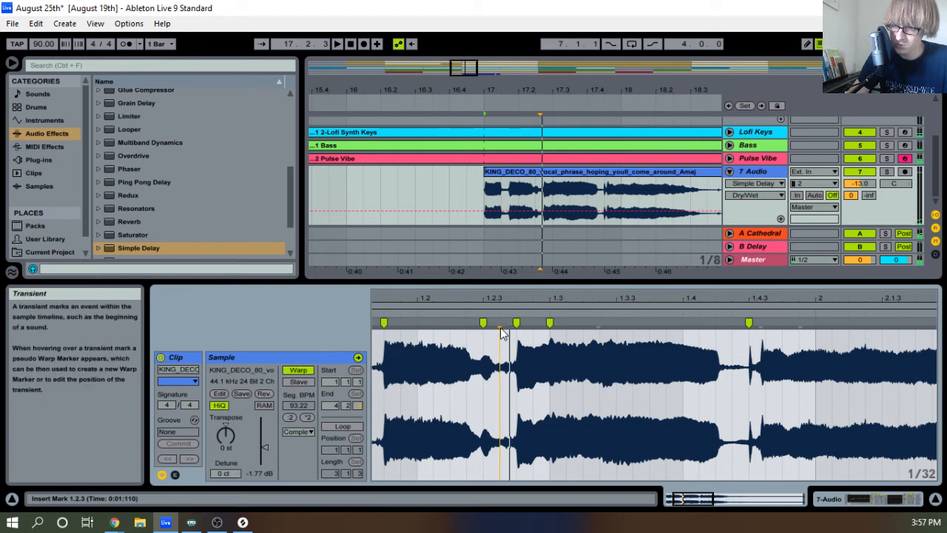
pyautogui.press('space')
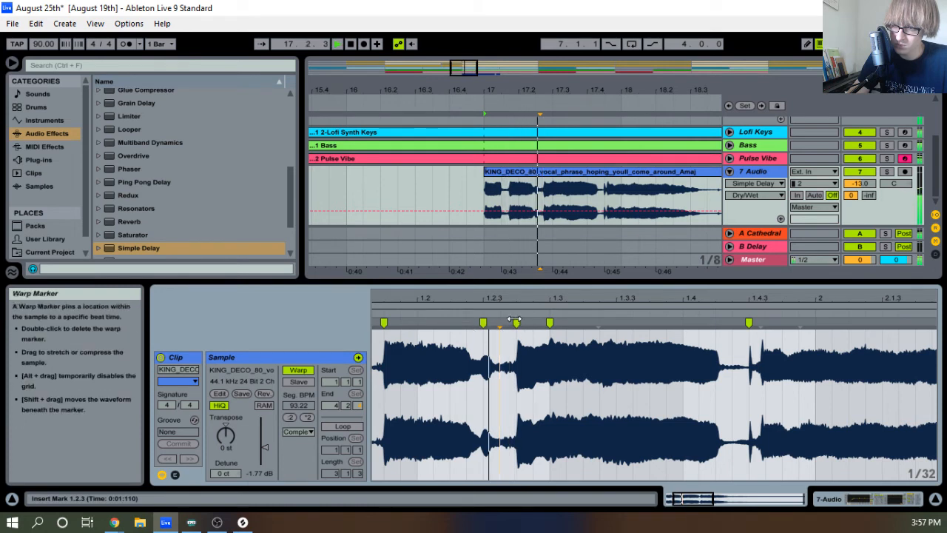
pyautogui.moveTo(515, 321); pyautogui.dragTo(500, 321)
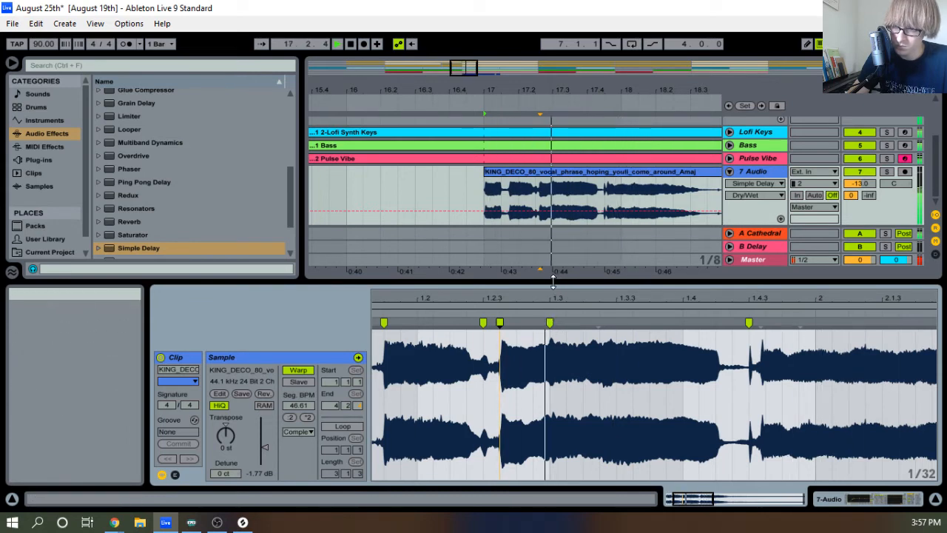
# Shorten the vocal clip to end at 19.1.1 and consolidate it, then delete the leftover fragment before bar 21
pyautogui.moveTo(608, 90); pyautogui.dragTo(596, 43)
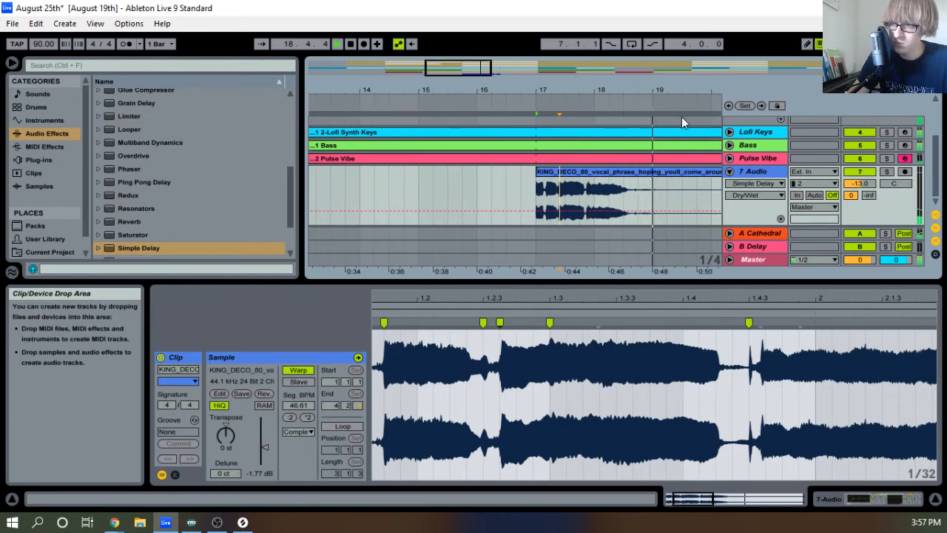
pyautogui.press('space')
pyautogui.moveTo(664, 92); pyautogui.dragTo(516, 91)
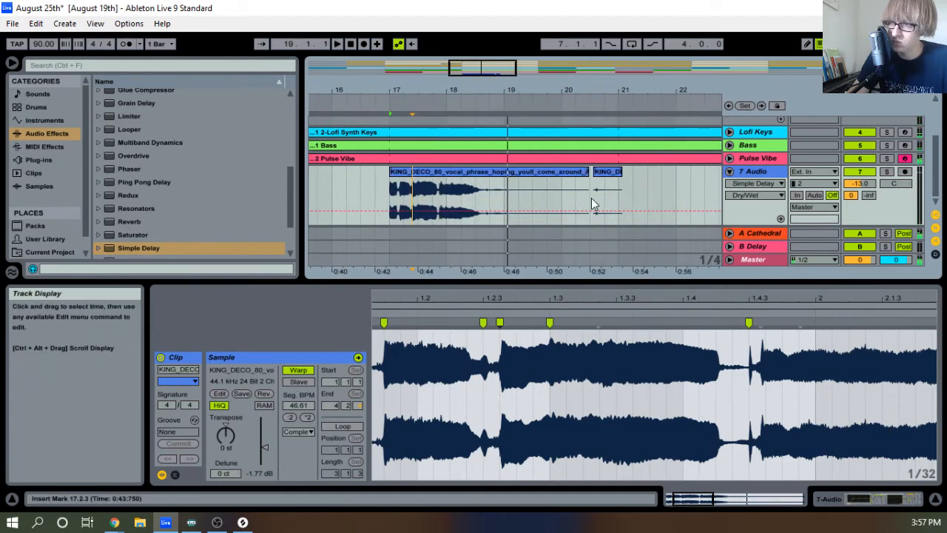
pyautogui.moveTo(590, 171); pyautogui.dragTo(583, 172)
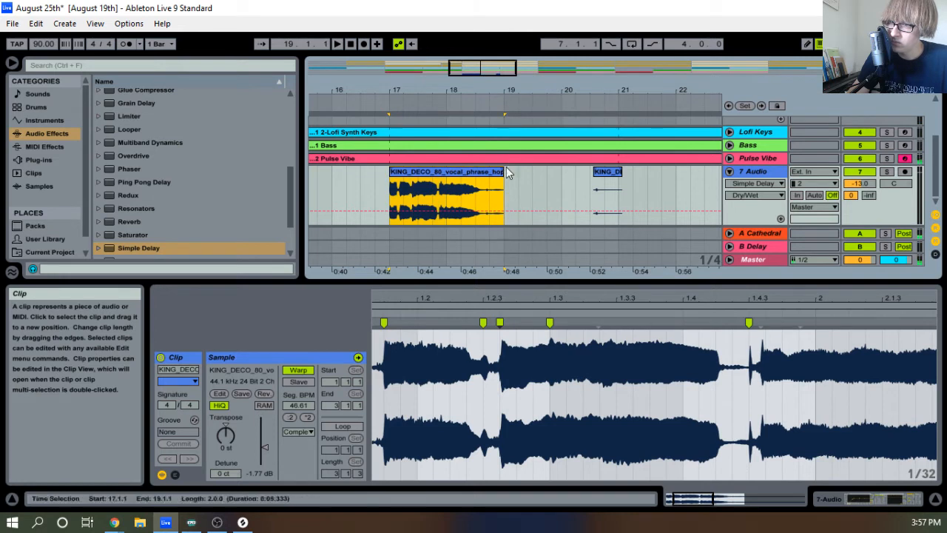
pyautogui.rightClick(483, 175)
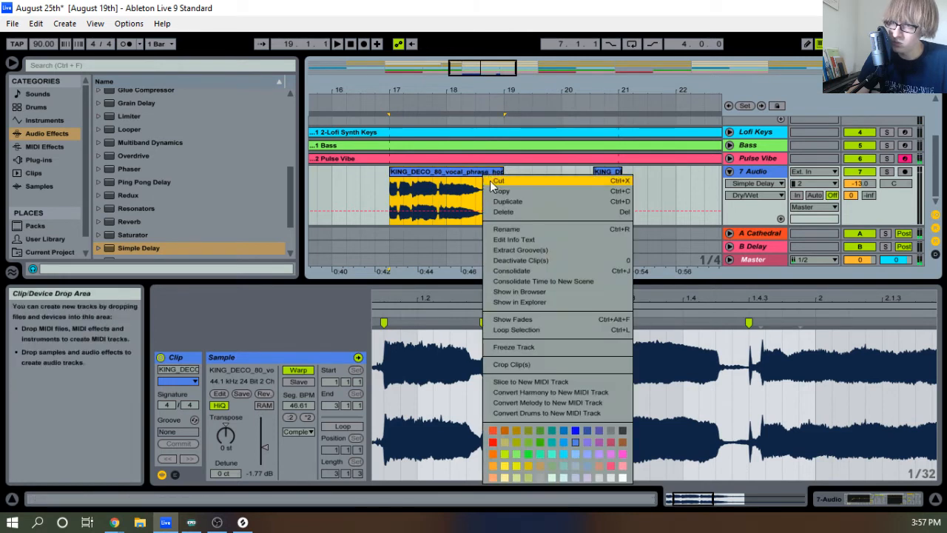
pyautogui.click(510, 270)
pyautogui.press('space')
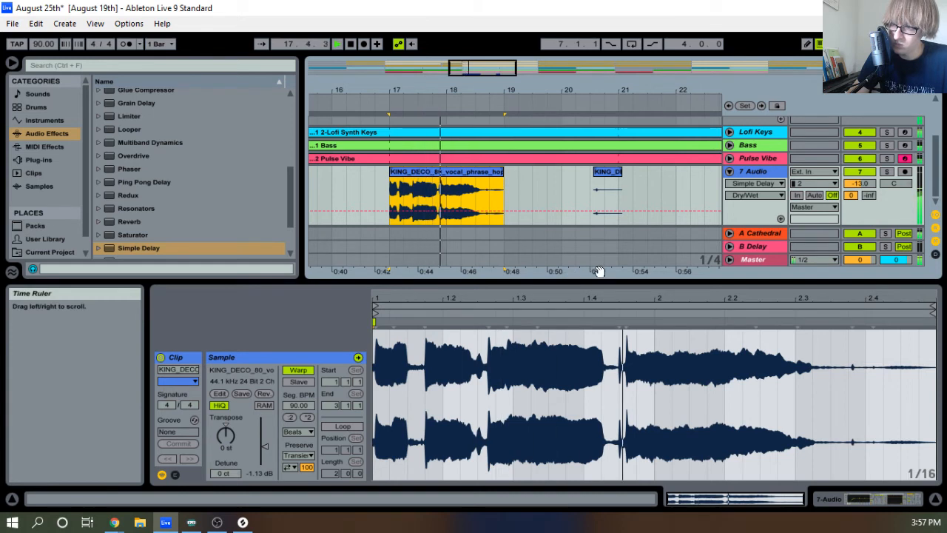
pyautogui.click(606, 171)
pyautogui.press('Delete')
# Duplicate the consolidated vocal clip three times to fill the track up to bar 25
pyautogui.click(476, 172)
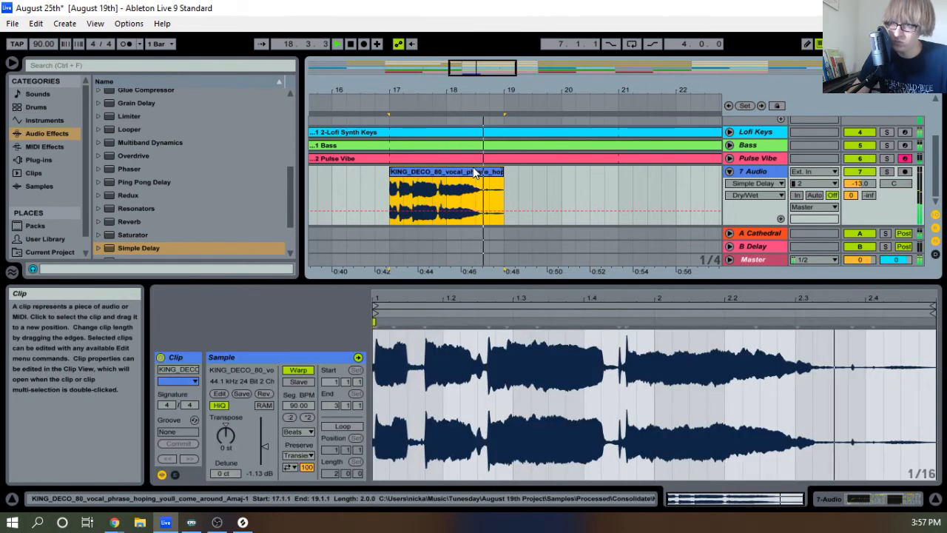
pyautogui.hotkey('ctrl', 'd')
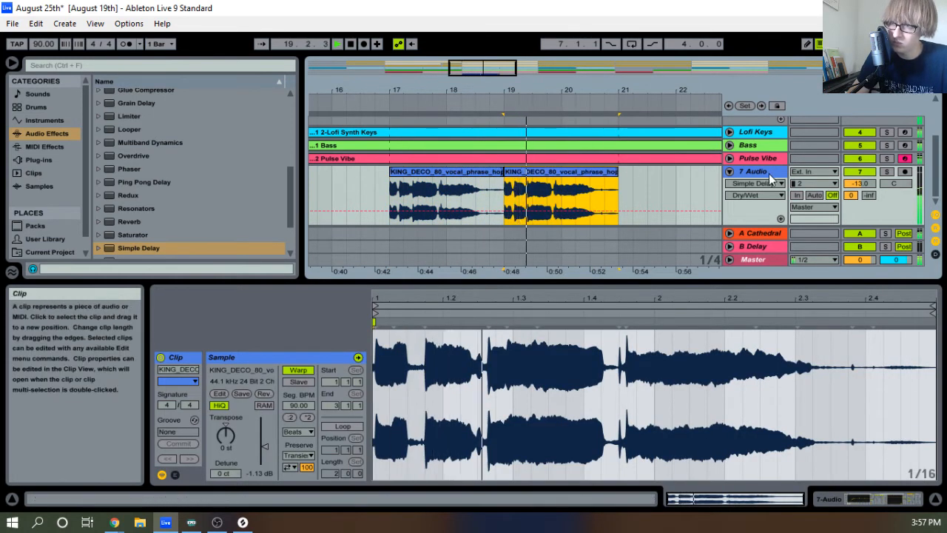
pyautogui.moveTo(613, 90); pyautogui.dragTo(510, 62)
pyautogui.hotkey('ctrl', 'd')
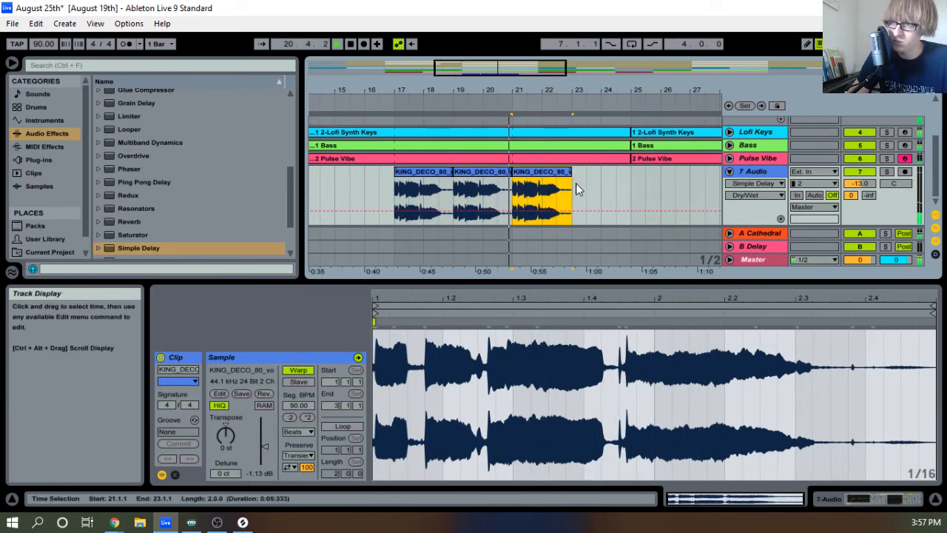
pyautogui.hotkey('ctrl', 'd')
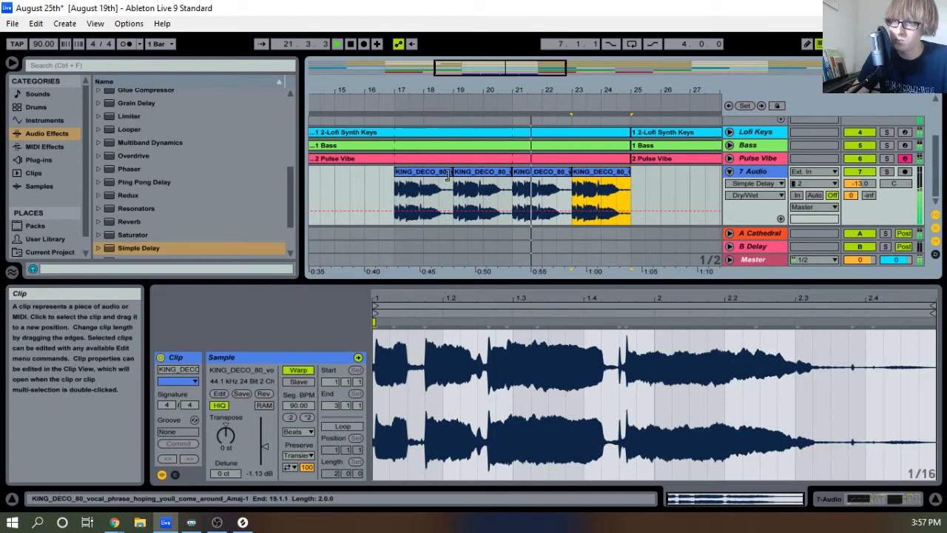
# Turn on looping for the vocal clip at bar 17 and extend it to bar 25
pyautogui.click(343, 426)
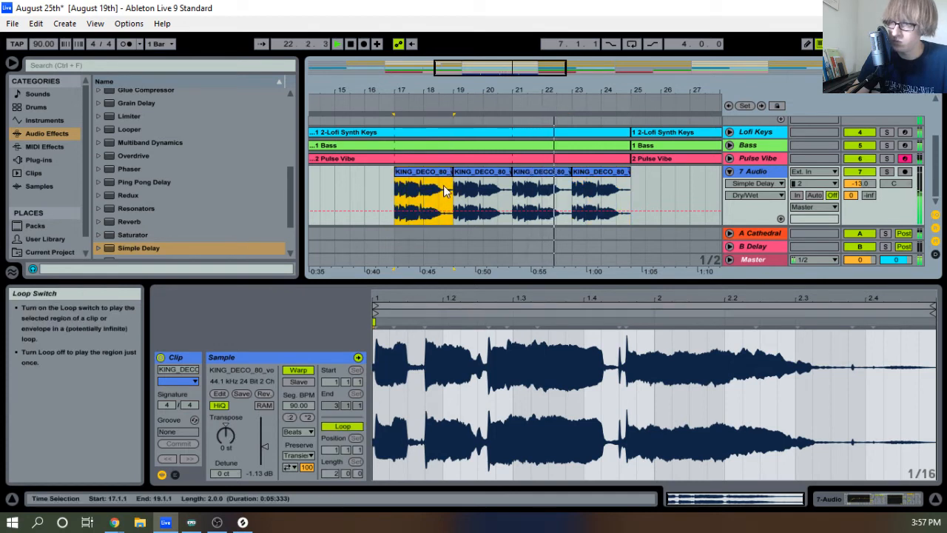
pyautogui.moveTo(445, 191); pyautogui.dragTo(565, 185)
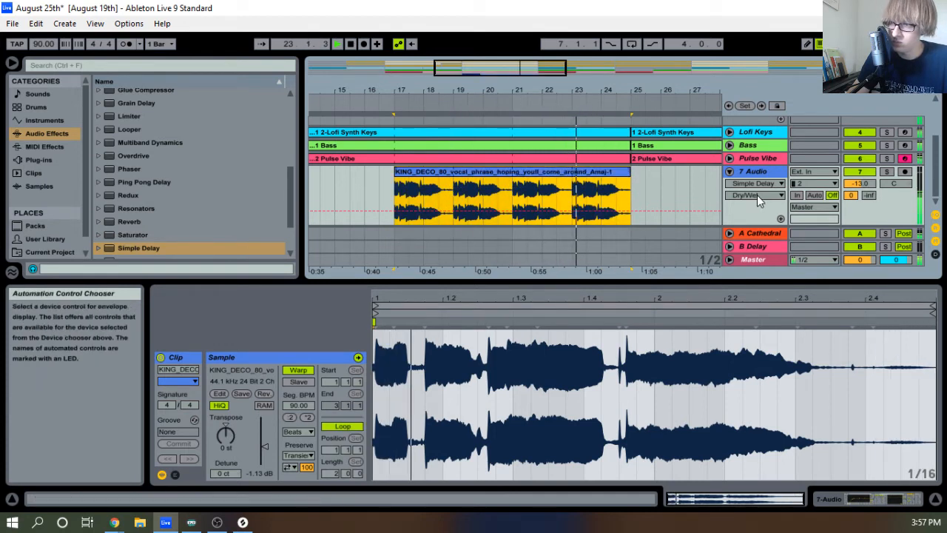
# Rename the vocal audio track to Vox
pyautogui.rightClick(762, 173)
pyautogui.click(782, 228)
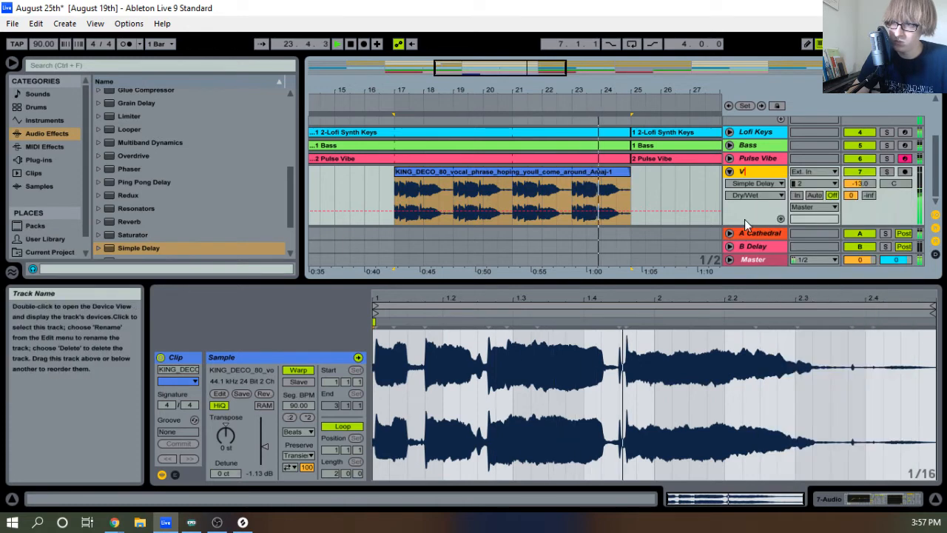
pyautogui.write('Vox')
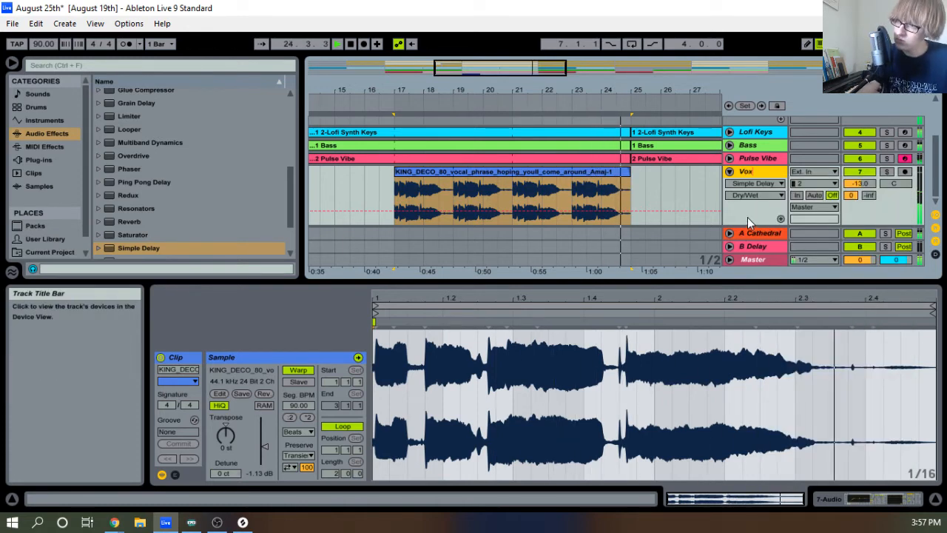
pyautogui.click(699, 185)
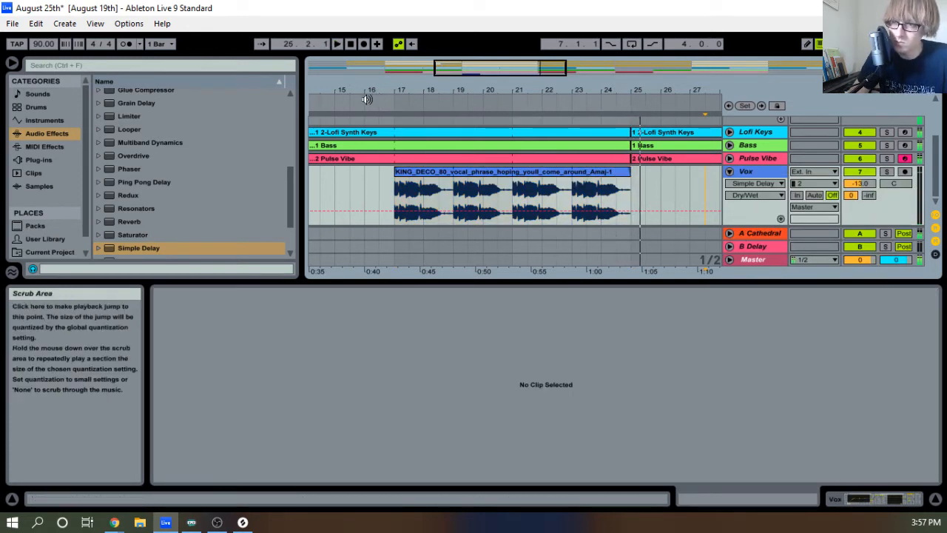
# Play from before the vocal entry, collapse the Vox track, and show its device chain
pyautogui.moveTo(380, 89); pyautogui.dragTo(414, 66)
pyautogui.scroll(2, 545, 209)
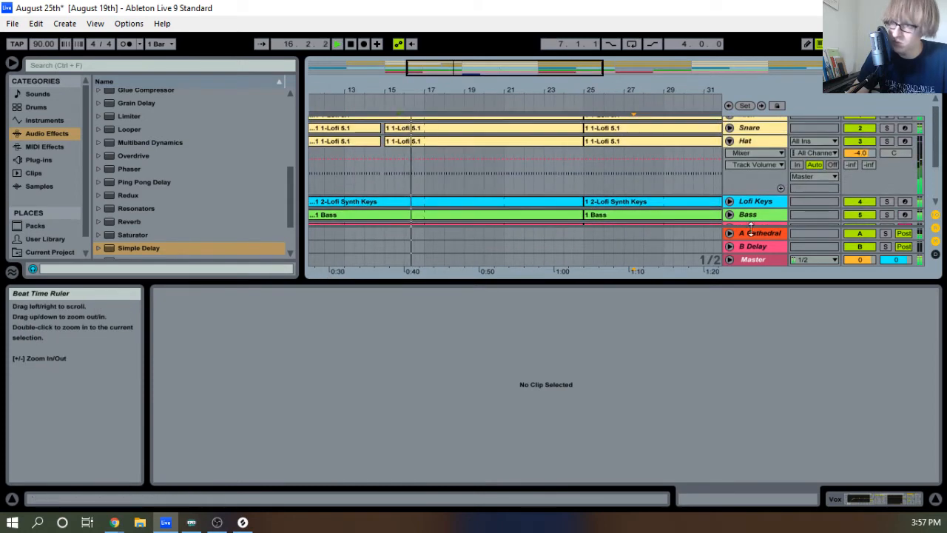
pyautogui.scroll(-2, 547, 209)
pyautogui.click(730, 172)
pyautogui.click(756, 172)
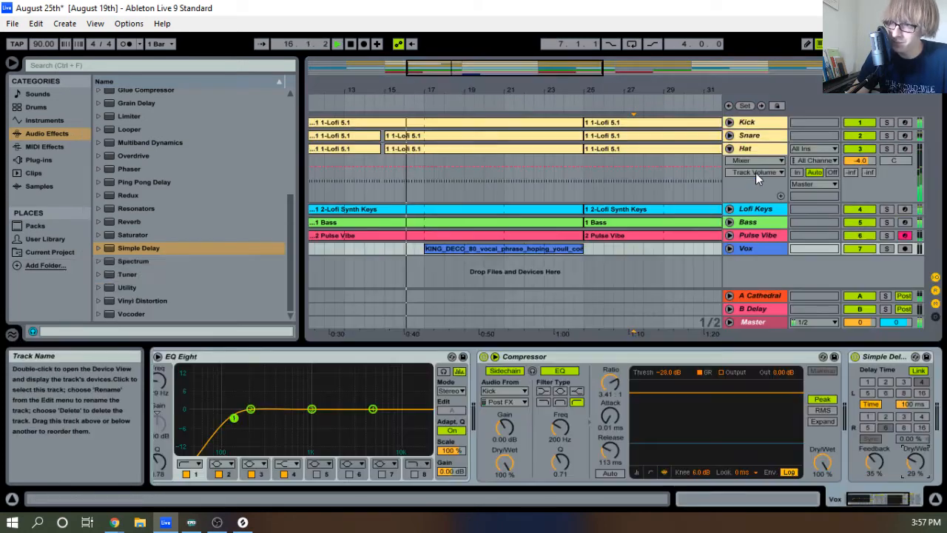
# Insert a second EQ Eight before the Compressor on the Vox track and enable its high-cut band 8
pyautogui.scroll(-4, 545, 358)
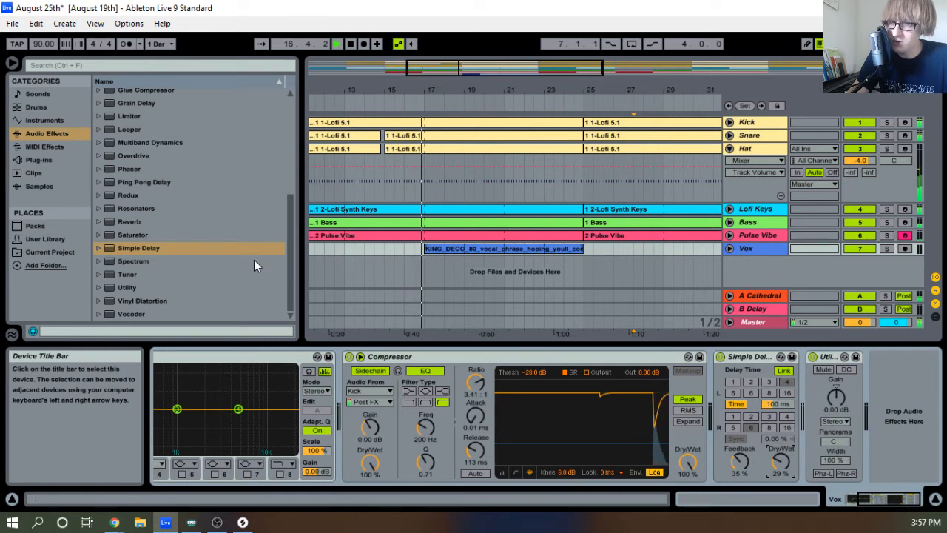
pyautogui.scroll(2, 242, 247)
pyautogui.scroll(3, 229, 253)
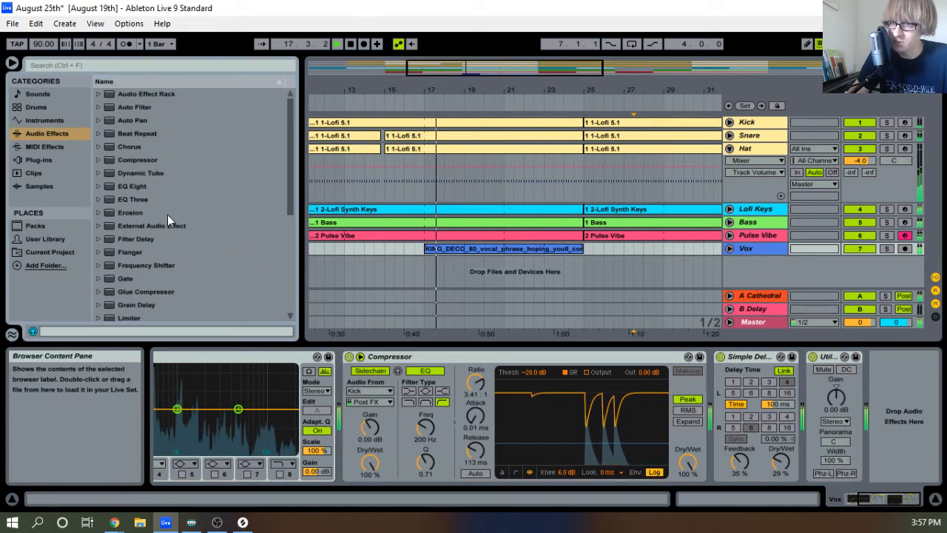
pyautogui.moveTo(140, 187)
pyautogui.mouseDown()
pyautogui.moveTo(212, 236)
pyautogui.moveTo(326, 363)
pyautogui.moveTo(349, 369)
pyautogui.moveTo(343, 362)
pyautogui.mouseUp()
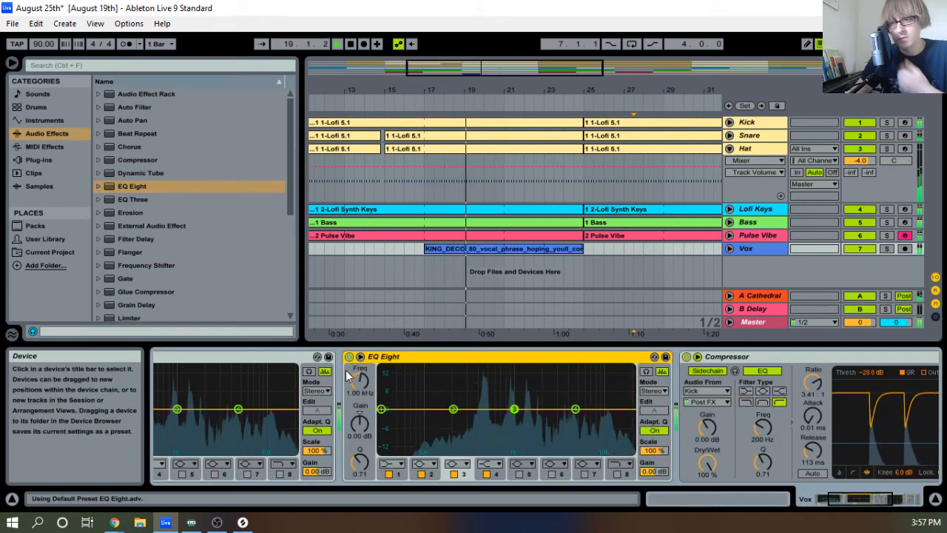
pyautogui.click(621, 479)
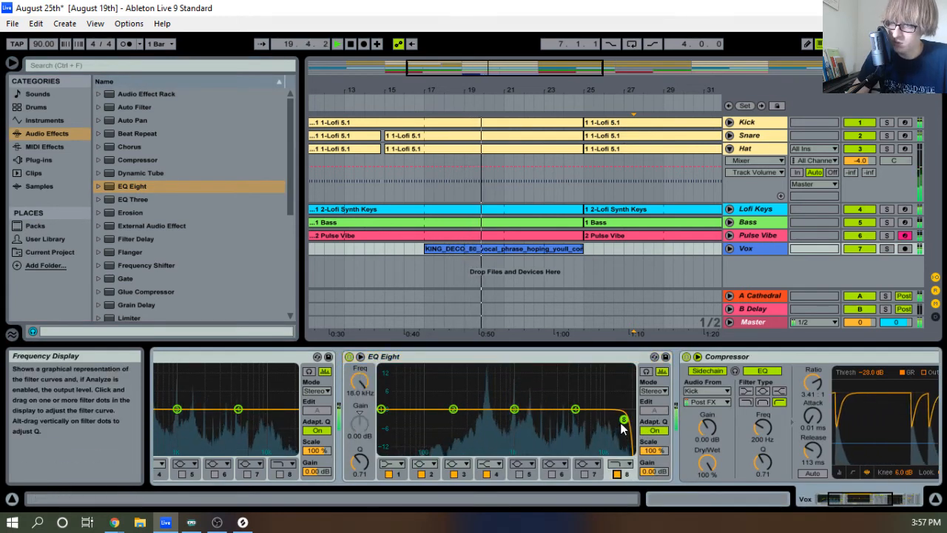
# Lower the second EQ Eight's band 8 high cut to about 3.7 kHz and make band 1 a resonant low cut at about 232 Hz
pyautogui.moveTo(623, 421); pyautogui.dragTo(564, 403)
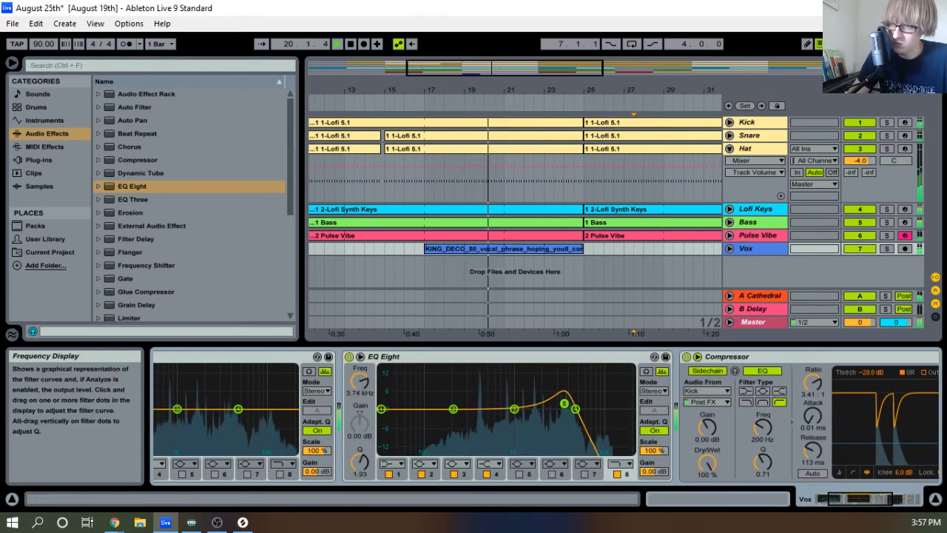
pyautogui.click(391, 464)
pyautogui.click(383, 401)
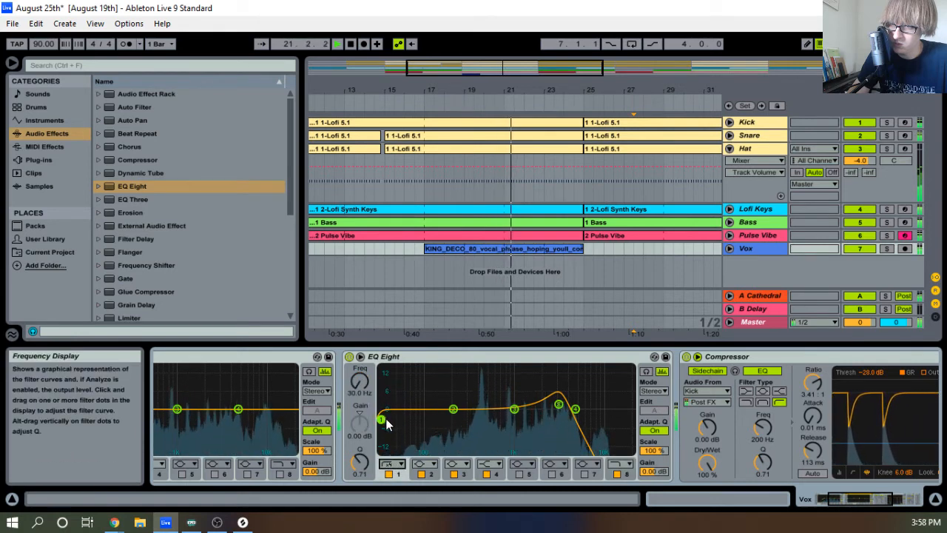
pyautogui.moveTo(384, 420); pyautogui.dragTo(458, 407)
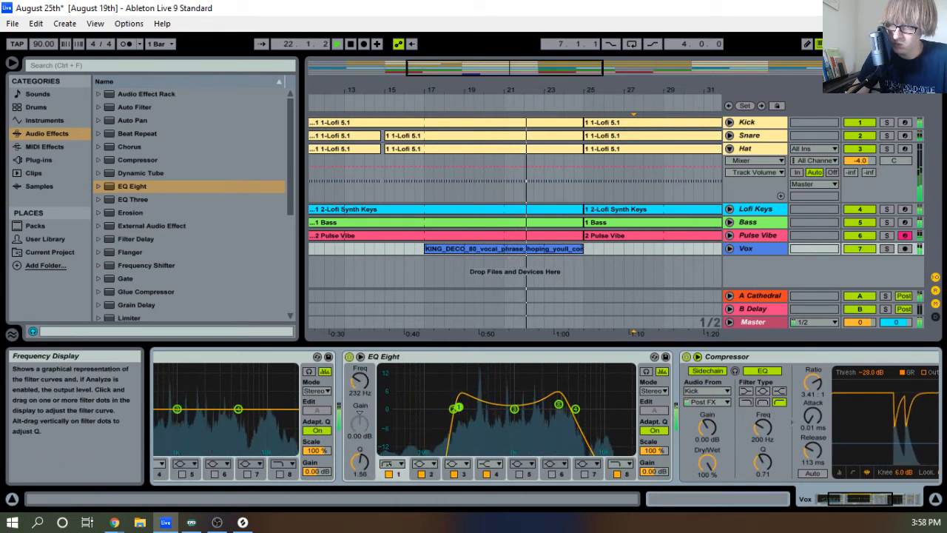
# Disable the second EQ Eight's unused middle bands and raise the band 1 low cut to about 483 Hz
pyautogui.click(487, 474)
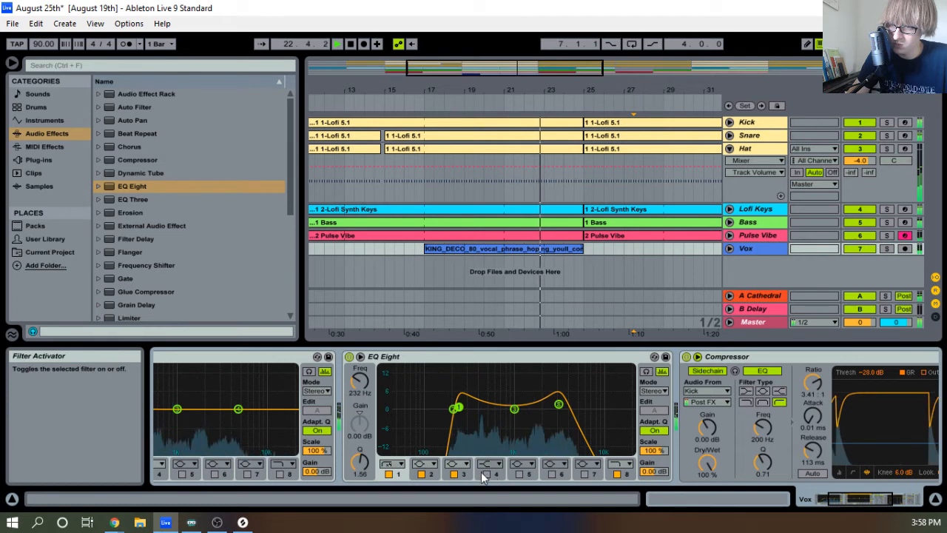
pyautogui.click(454, 474)
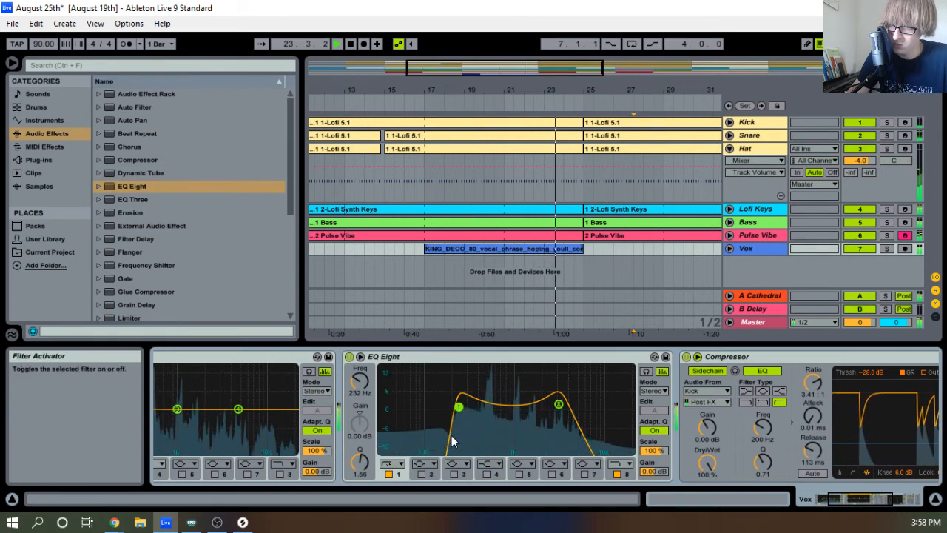
pyautogui.moveTo(458, 407); pyautogui.dragTo(487, 405)
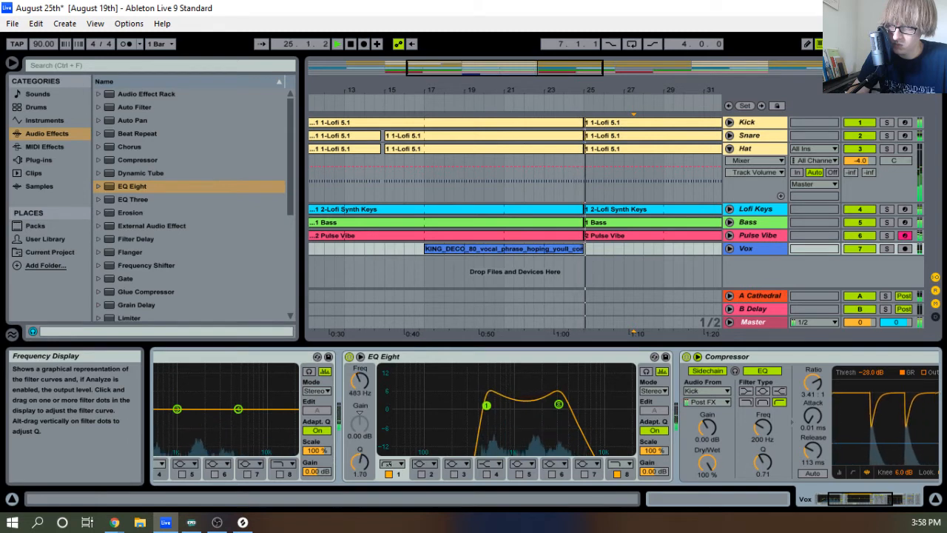
# Replay the vocal from bar 17 while setting the high cut to about 2.54 kHz and the low cut to about 395 Hz
pyautogui.click(437, 249)
pyautogui.press('space')
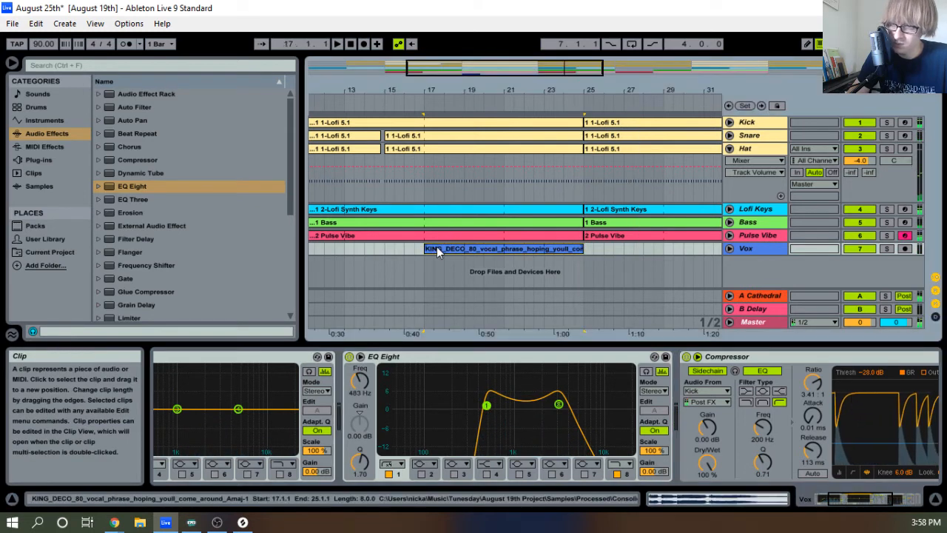
pyautogui.press('space')
pyautogui.moveTo(558, 409); pyautogui.dragTo(550, 405)
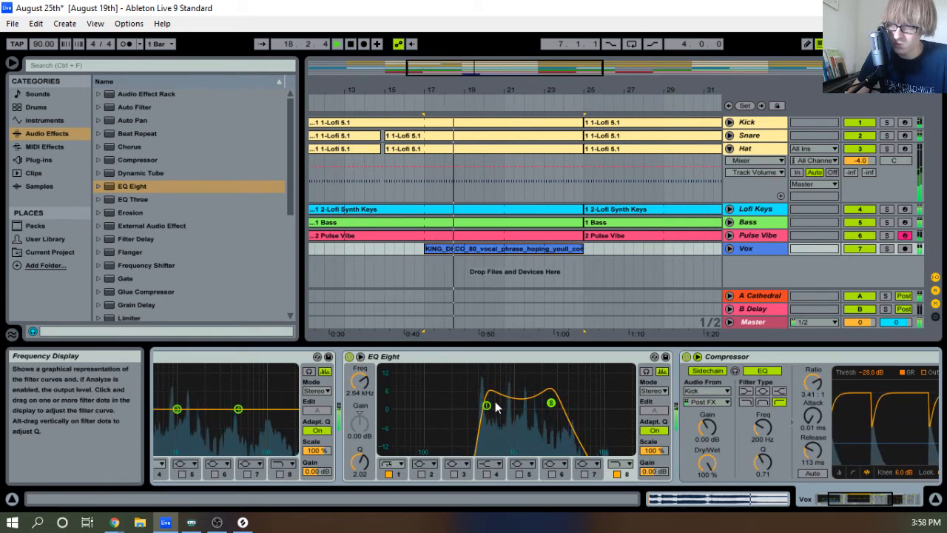
pyautogui.moveTo(486, 406); pyautogui.dragTo(479, 407)
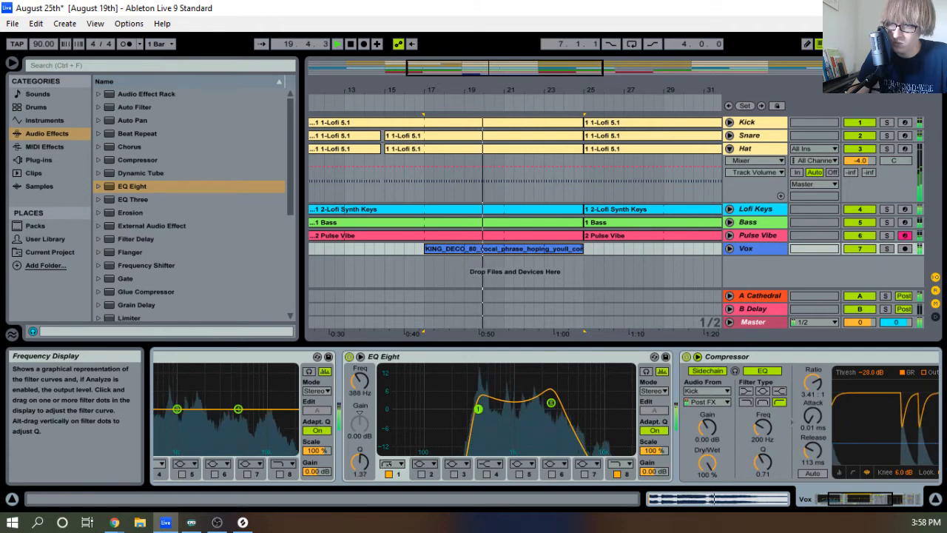
# Check the Vox channel in the session mixer and lower the EQ's band 1 low cut to about 284 Hz with Q 1.31
pyautogui.press('Tab')
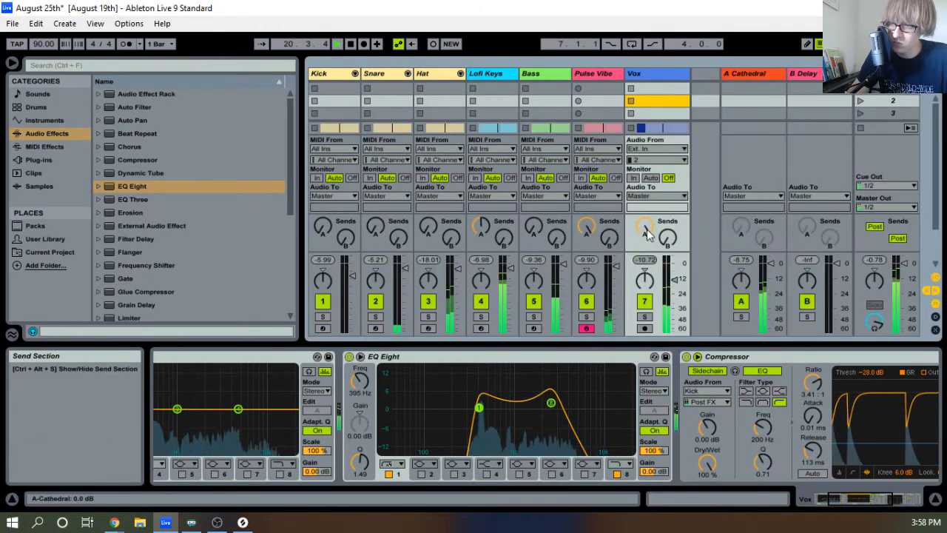
pyautogui.click(673, 281)
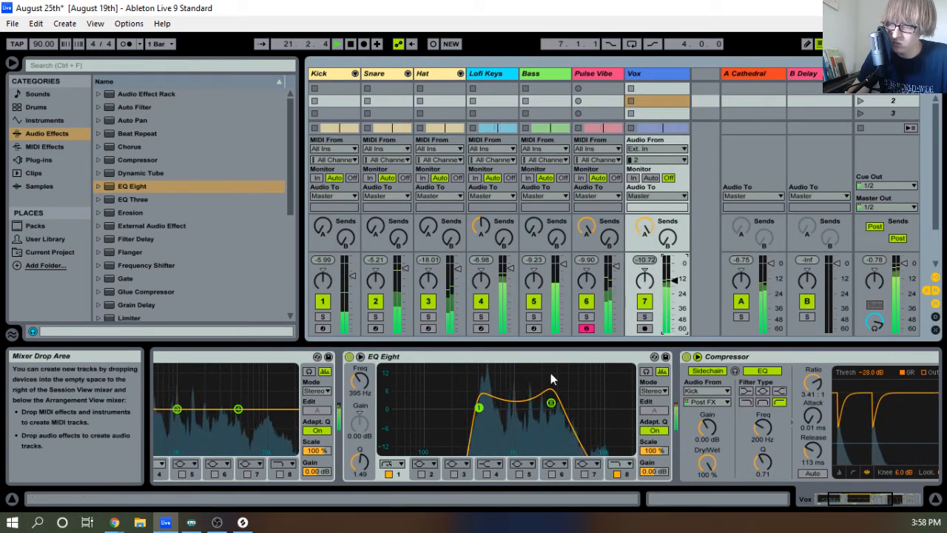
pyautogui.moveTo(478, 409)
pyautogui.mouseDown()
pyautogui.moveTo(490, 407)
pyautogui.moveTo(463, 406)
pyautogui.mouseUp()
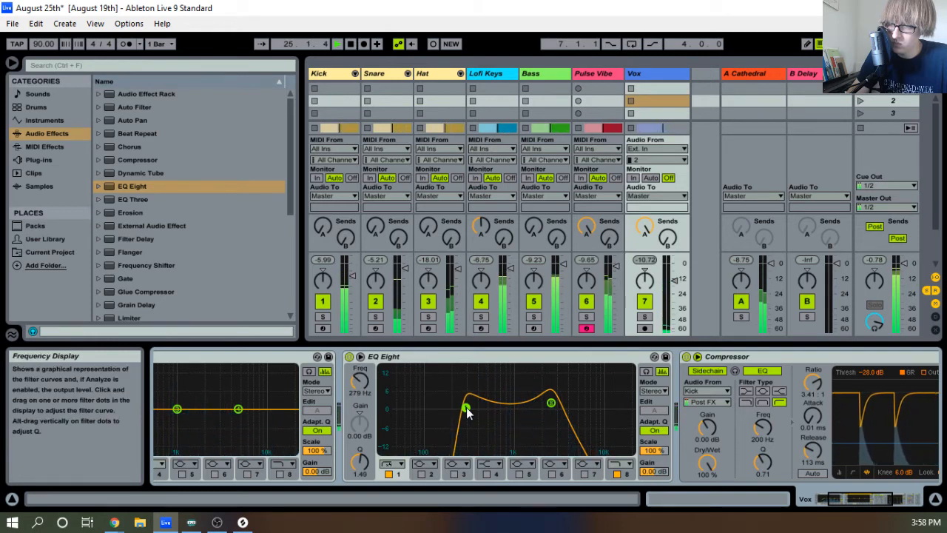
pyautogui.press('space')
pyautogui.press('space')
pyautogui.moveTo(466, 408); pyautogui.dragTo(467, 409)
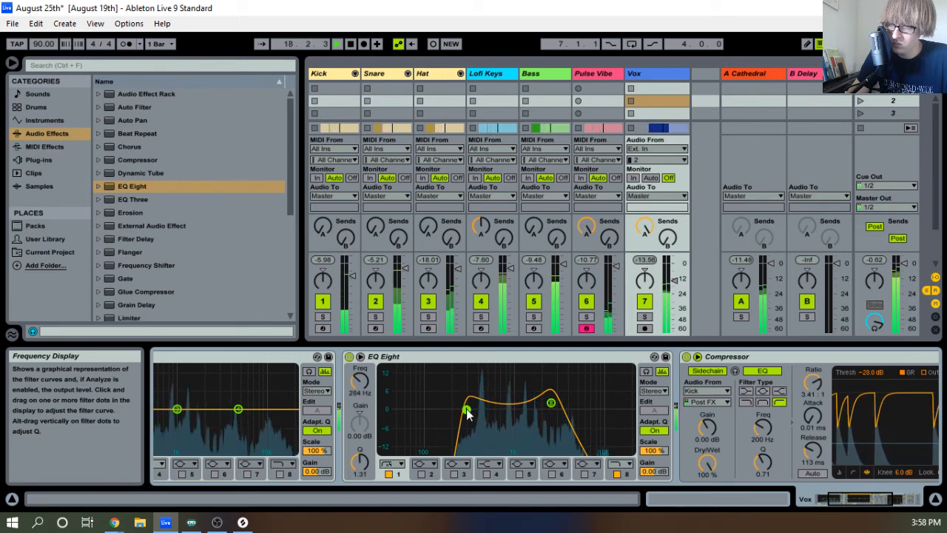
# Go back to the arrangement, reset playback to the start of the song, and save the Live Set
pyautogui.moveTo(549, 343); pyautogui.dragTo(498, 518)
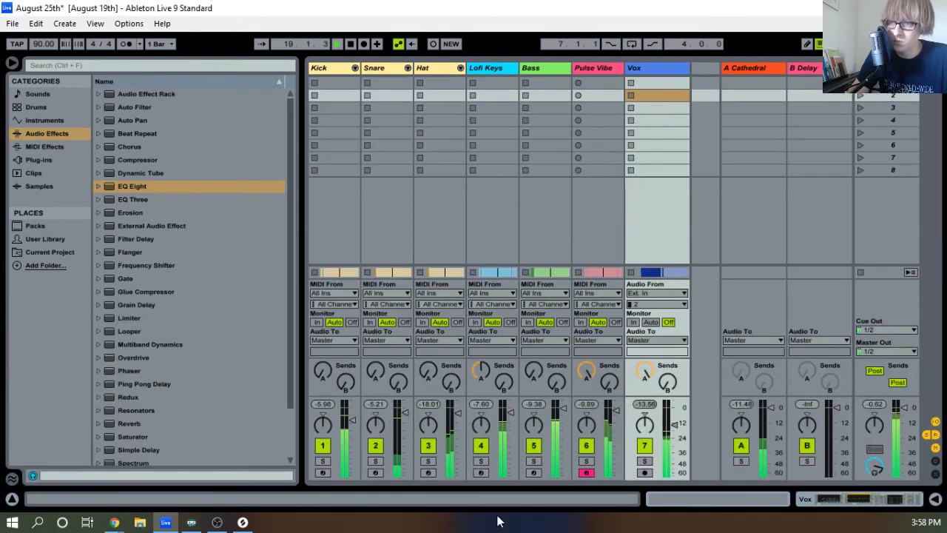
pyautogui.press('Tab')
pyautogui.doubleClick(350, 46)
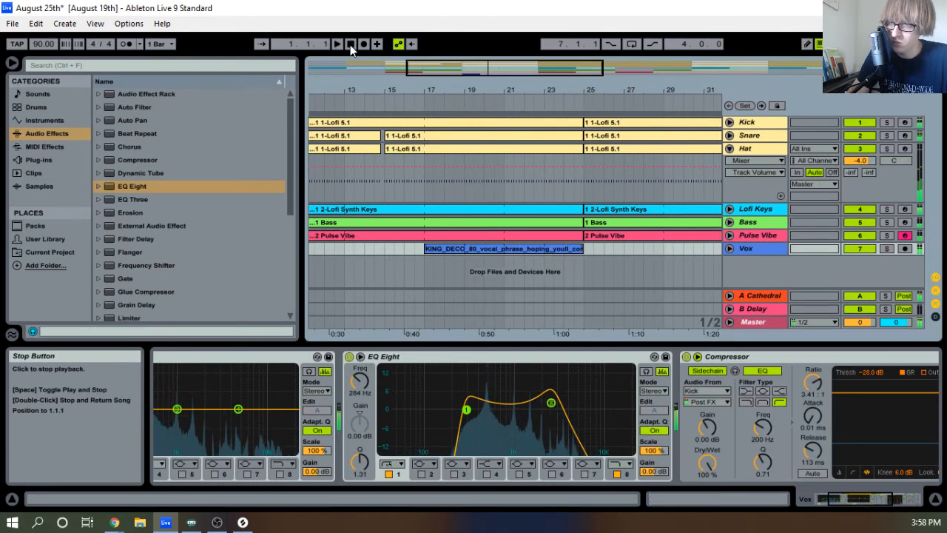
pyautogui.press('space')
pyautogui.moveTo(419, 88)
pyautogui.mouseDown()
pyautogui.moveTo(463, 85)
pyautogui.moveTo(415, 88)
pyautogui.mouseUp()
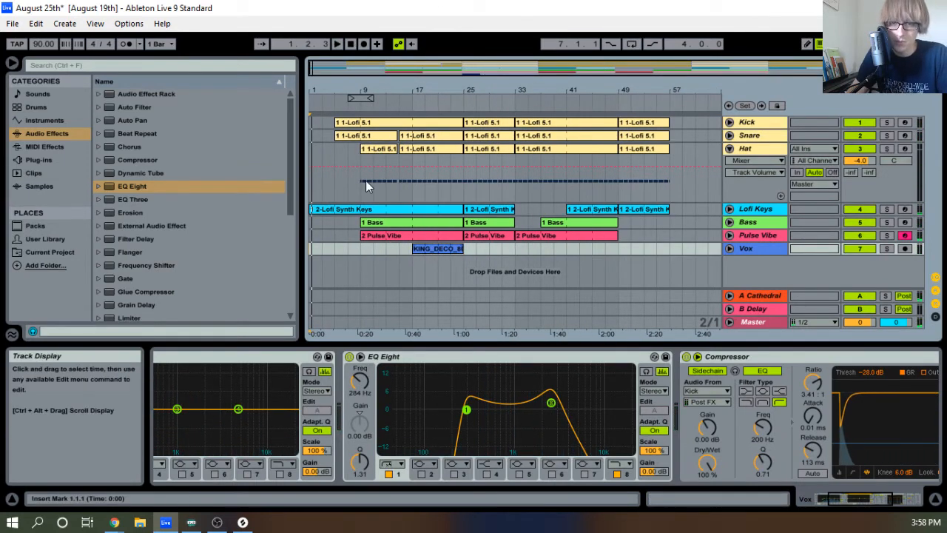
pyautogui.doubleClick(347, 47)
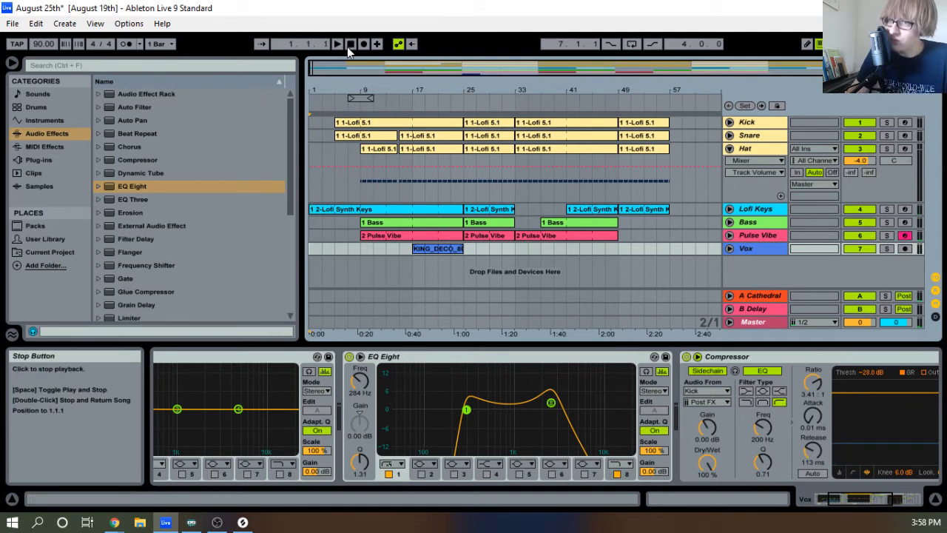
pyautogui.click(13, 24)
pyautogui.click(67, 147)
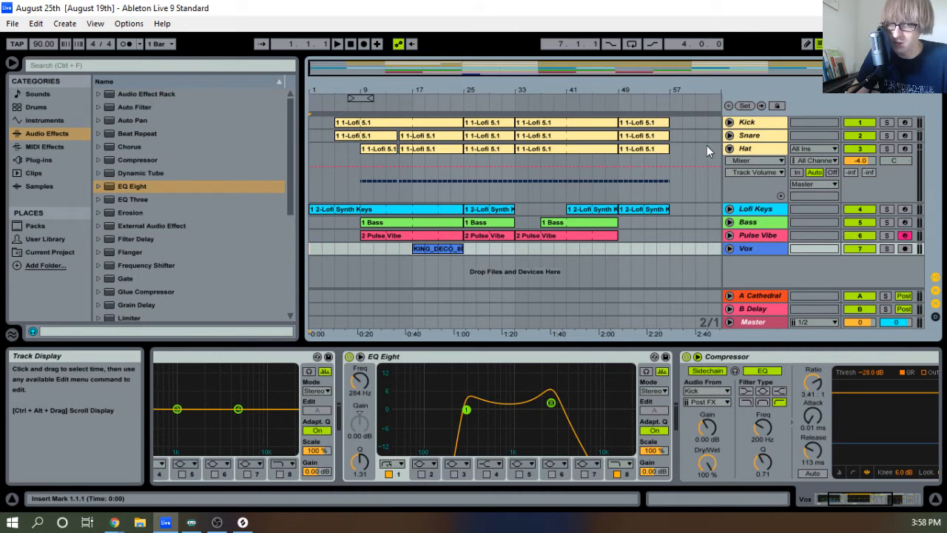
# Collapse the Hat track and play the arrangement from the start to listen to the build-up towards the vocal
pyautogui.click(730, 149)
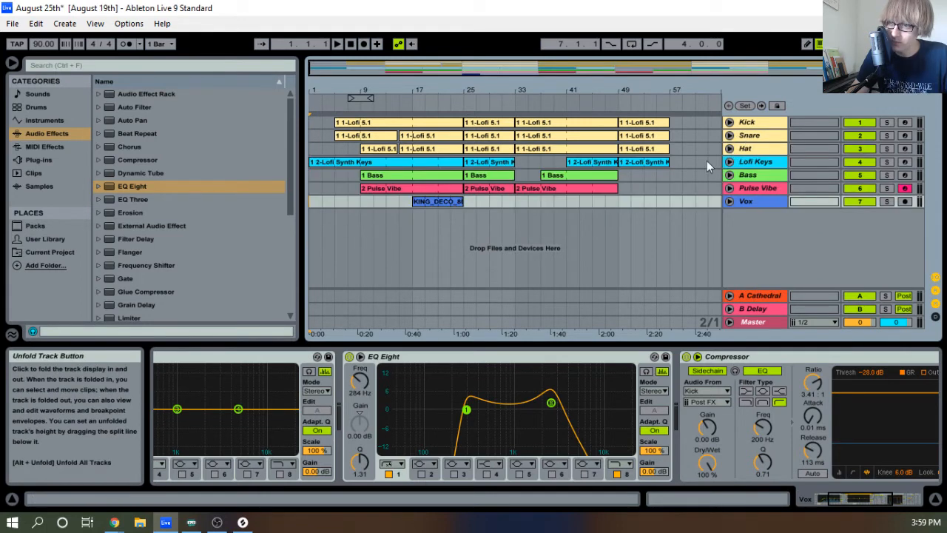
pyautogui.click(338, 44)
pyautogui.moveTo(348, 91); pyautogui.dragTo(347, 103)
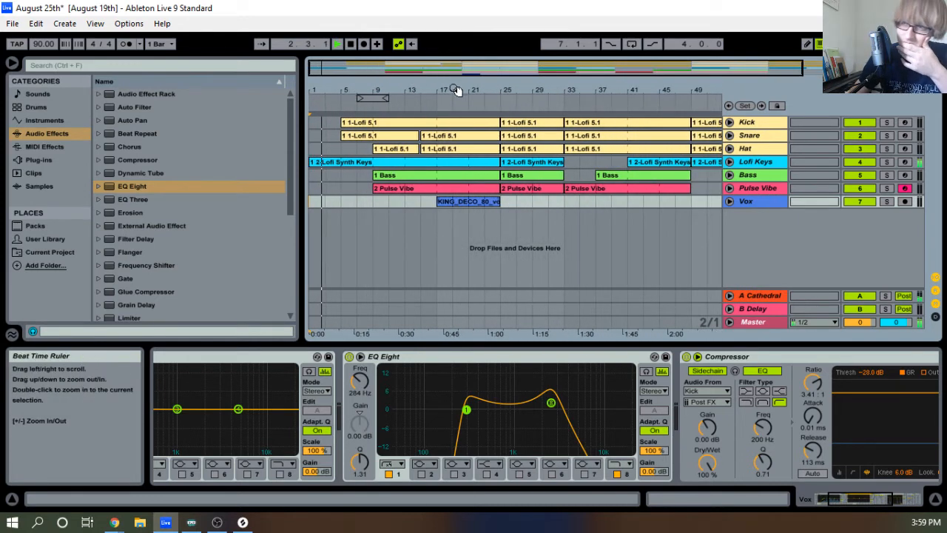
pyautogui.moveTo(453, 92); pyautogui.dragTo(427, 83)
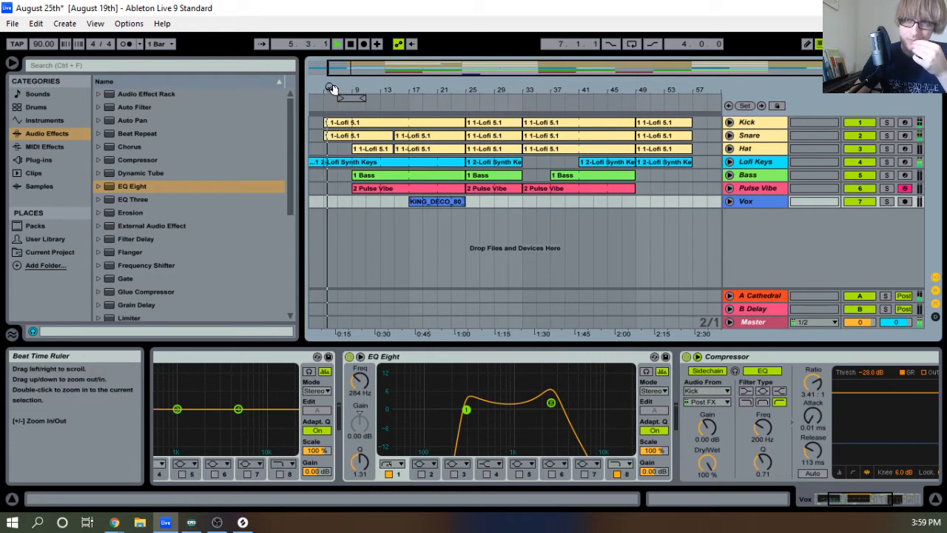
pyautogui.moveTo(336, 87); pyautogui.dragTo(337, 101)
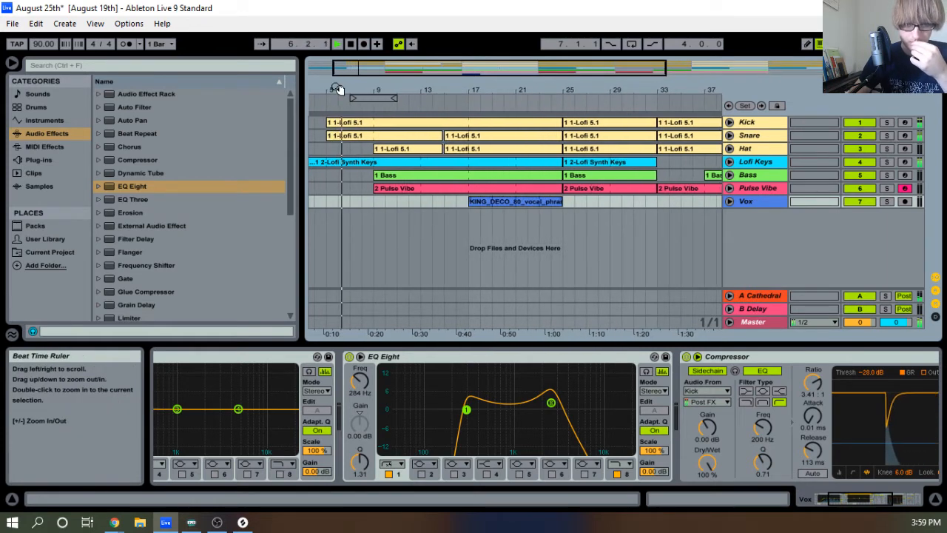
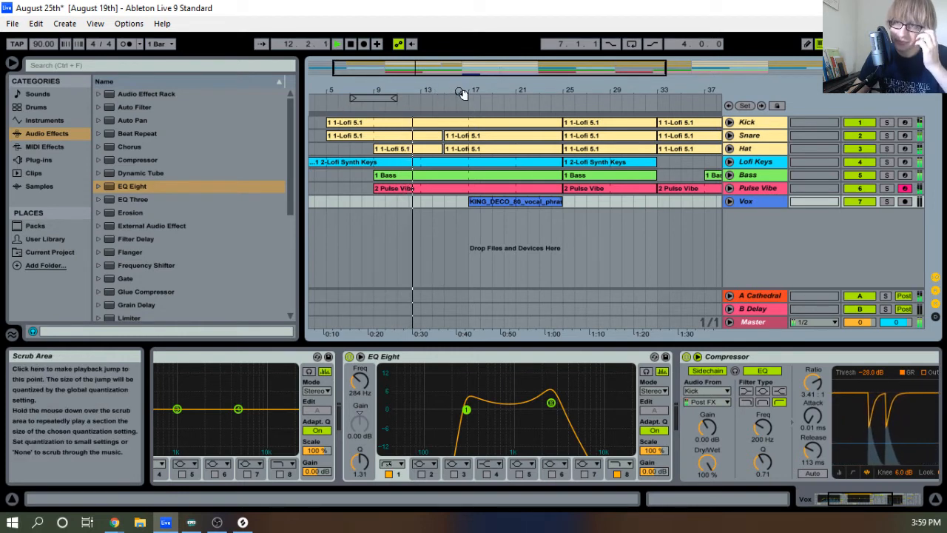
pyautogui.moveTo(462, 91); pyautogui.dragTo(431, 87)
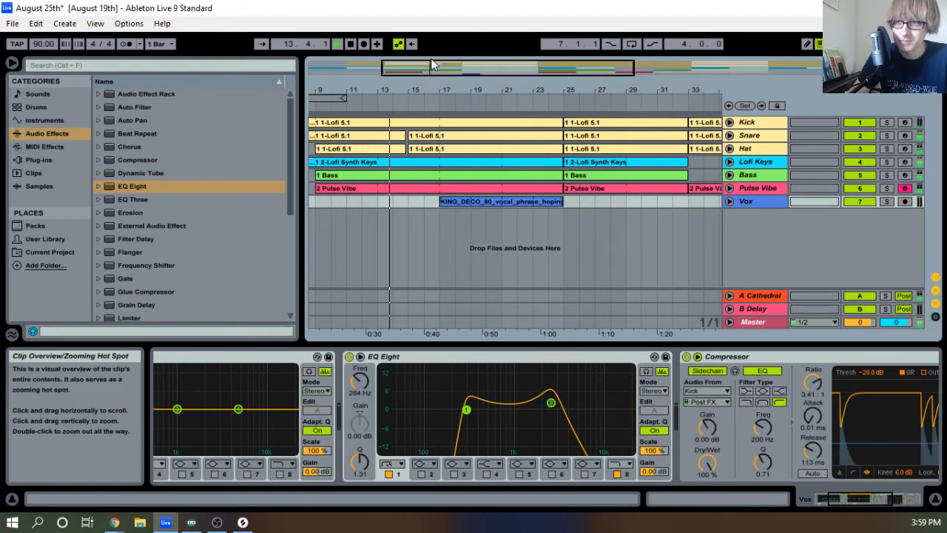
# Inspect the Pulse Vibe track's devices, and expand the Vox track to play its clip from bar 19
pyautogui.click(758, 189)
pyautogui.doubleClick(752, 187)
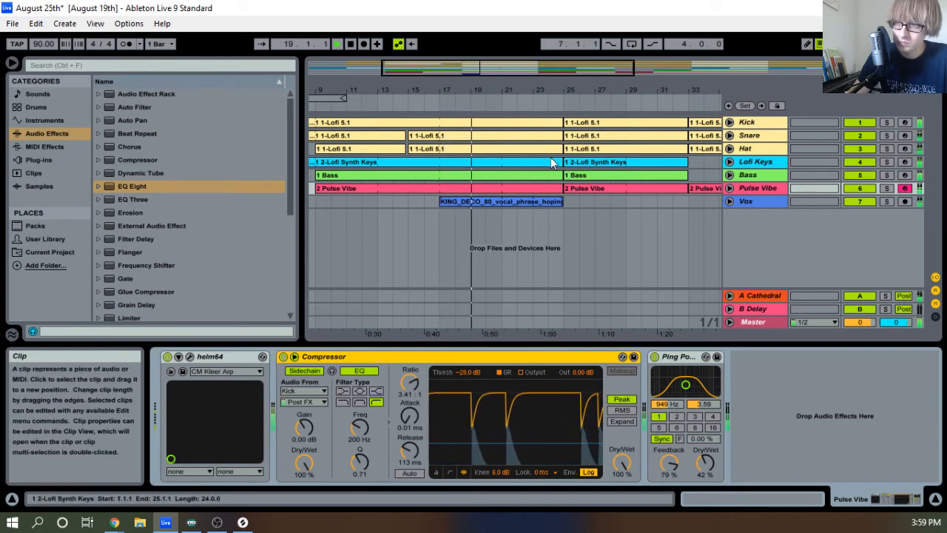
pyautogui.click(730, 201)
pyautogui.moveTo(503, 94); pyautogui.dragTo(488, 144)
pyautogui.click(387, 229)
pyautogui.press('space')
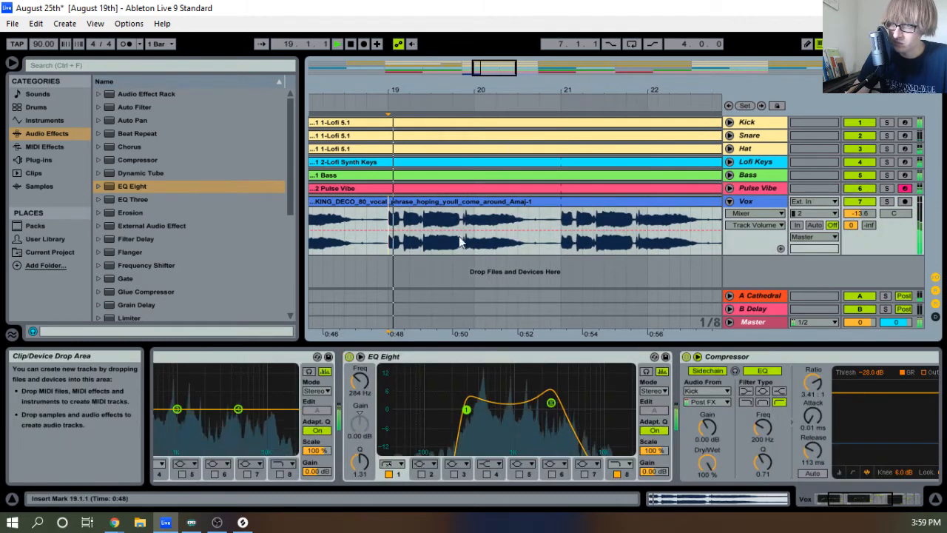
pyautogui.moveTo(477, 90); pyautogui.dragTo(477, 52)
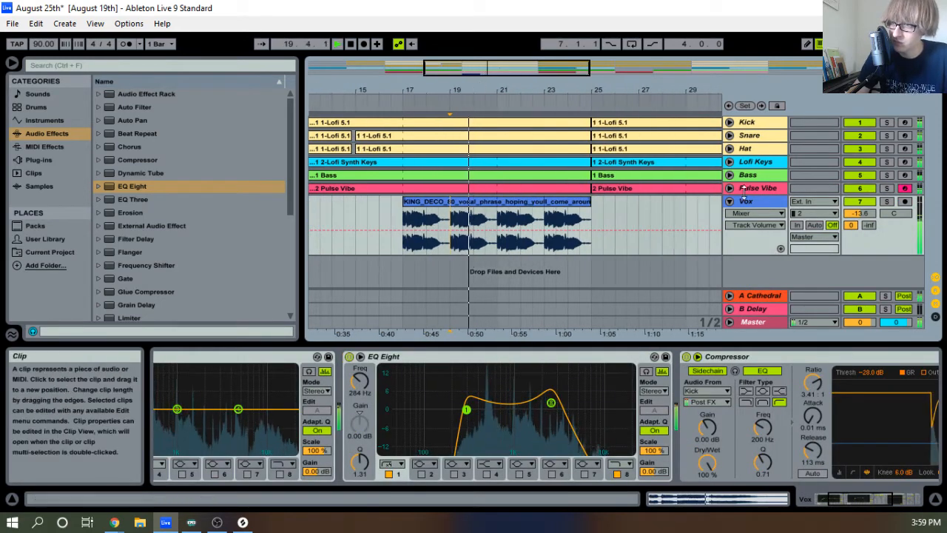
# Stop playback and add the ShaperBox-64bit plug-in after the Utility at the end of the Vox device chain
pyautogui.press('space')
pyautogui.doubleClick(759, 206)
pyautogui.click(758, 205)
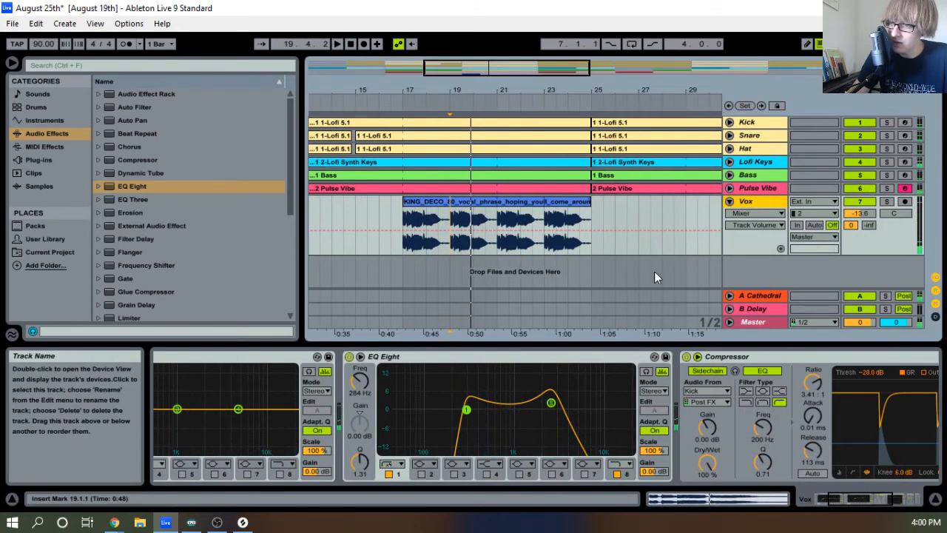
pyautogui.click(620, 358)
pyautogui.hscroll(5, 609, 358)
pyautogui.hscroll(1, 608, 360)
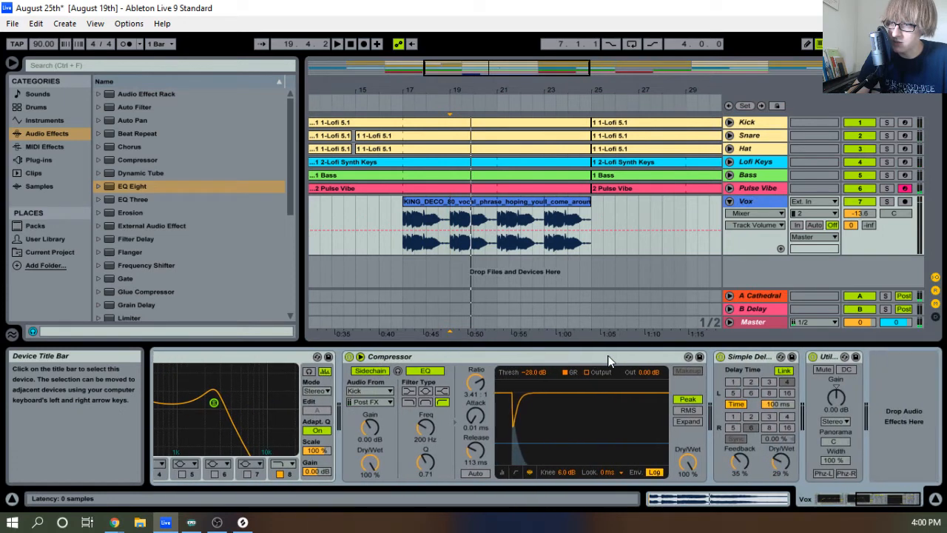
pyautogui.scroll(-3, 185, 211)
pyautogui.click(43, 161)
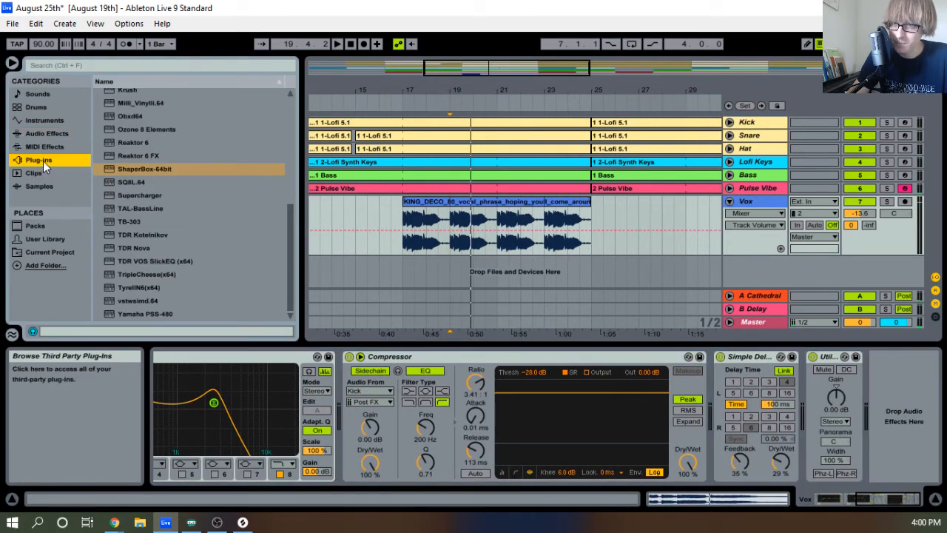
pyautogui.moveTo(145, 173); pyautogui.dragTo(914, 409)
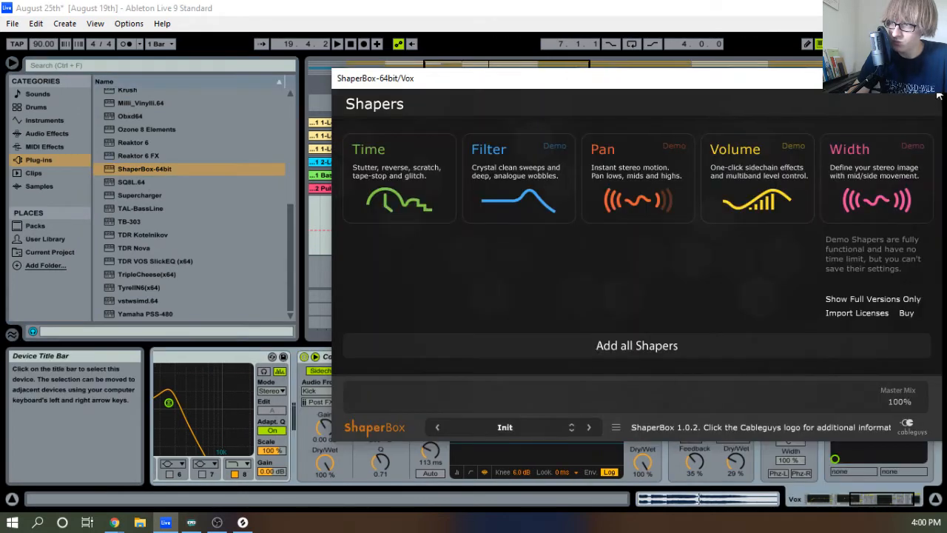
# Add the Time shaper in ShaperBox, play the vocal from bar 17, and switch the ShaperBox device off
pyautogui.click(400, 177)
pyautogui.moveTo(593, 86); pyautogui.dragTo(541, 368)
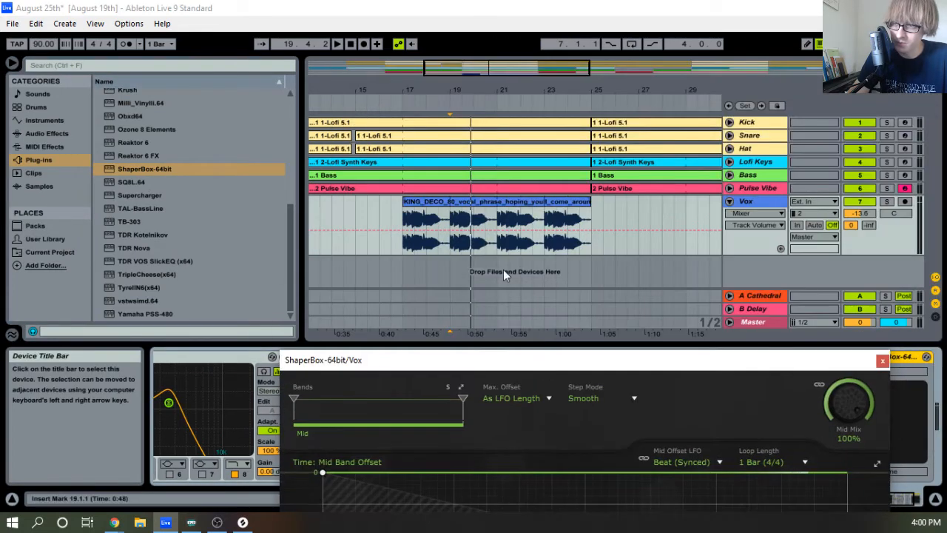
pyautogui.click(389, 102)
pyautogui.moveTo(473, 93); pyautogui.dragTo(456, 105)
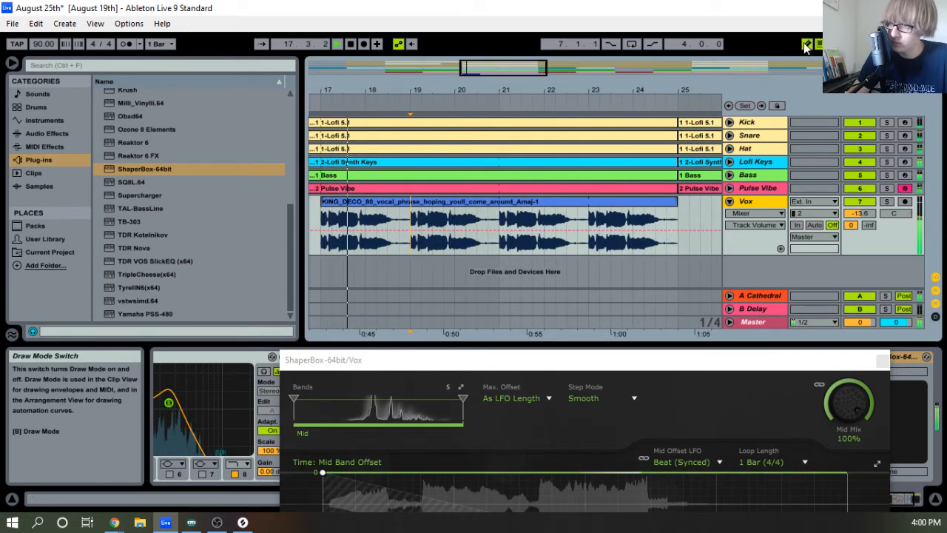
pyautogui.moveTo(692, 366); pyautogui.dragTo(692, 398)
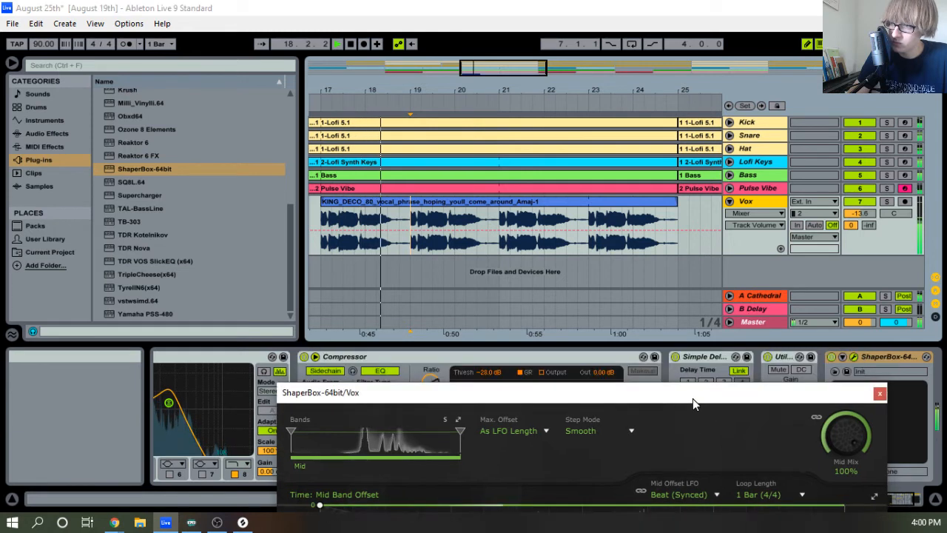
pyautogui.click(832, 357)
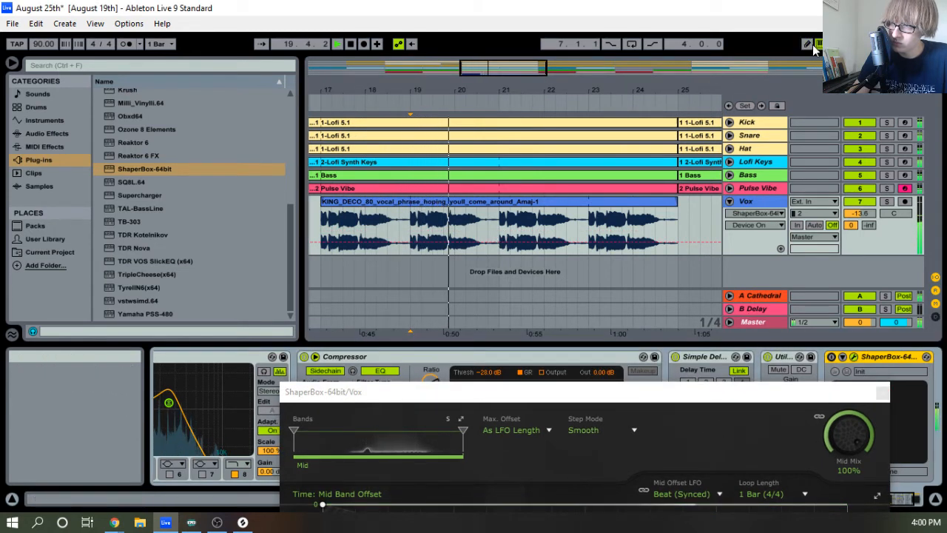
# Draw Device On automation on the Vox track that switches ShaperBox on from bar 20 to 21, and play from bar 17
pyautogui.press('b')
pyautogui.moveTo(458, 216); pyautogui.dragTo(495, 217)
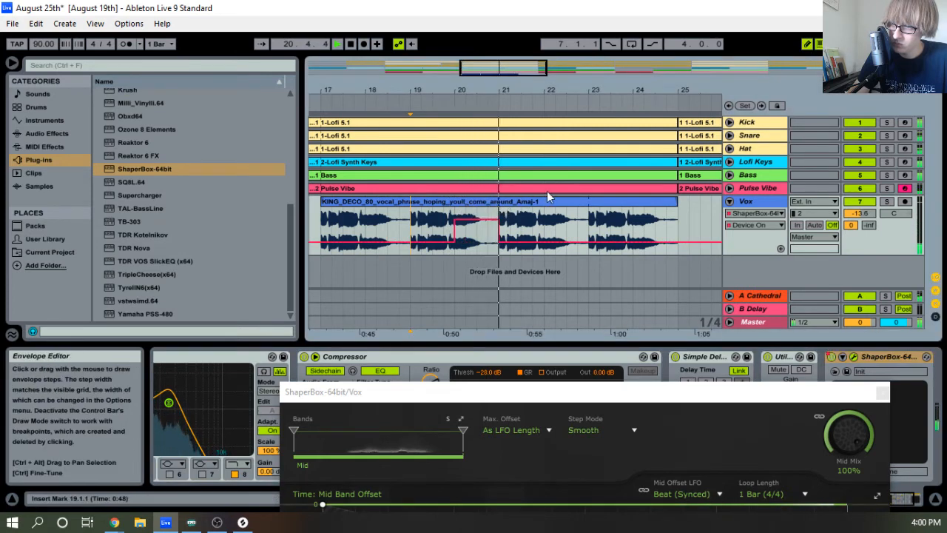
pyautogui.click(809, 45)
pyautogui.press('space')
pyautogui.press('space')
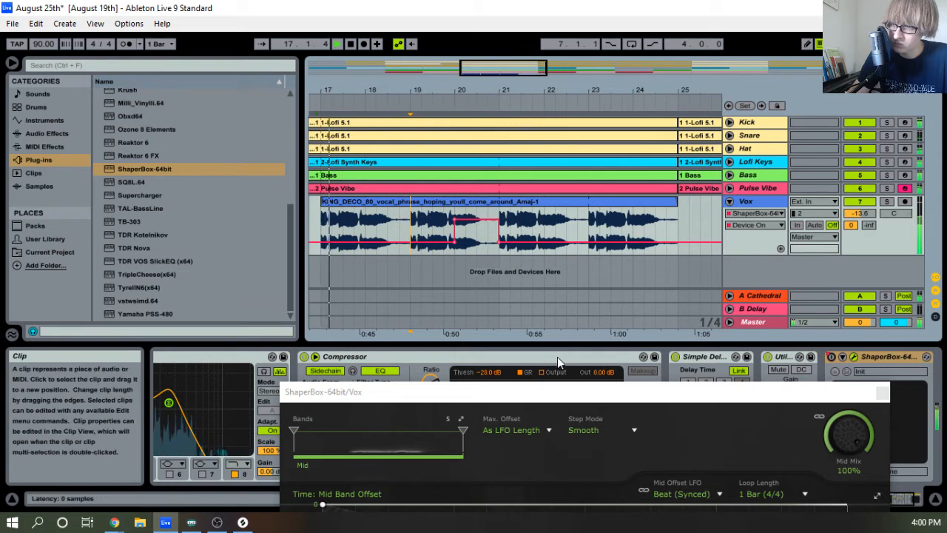
# Reposition the ShaperBox window, move the loop brace over bars 19 to 23, and play that section of the arrangement
pyautogui.moveTo(566, 398); pyautogui.dragTo(551, 293)
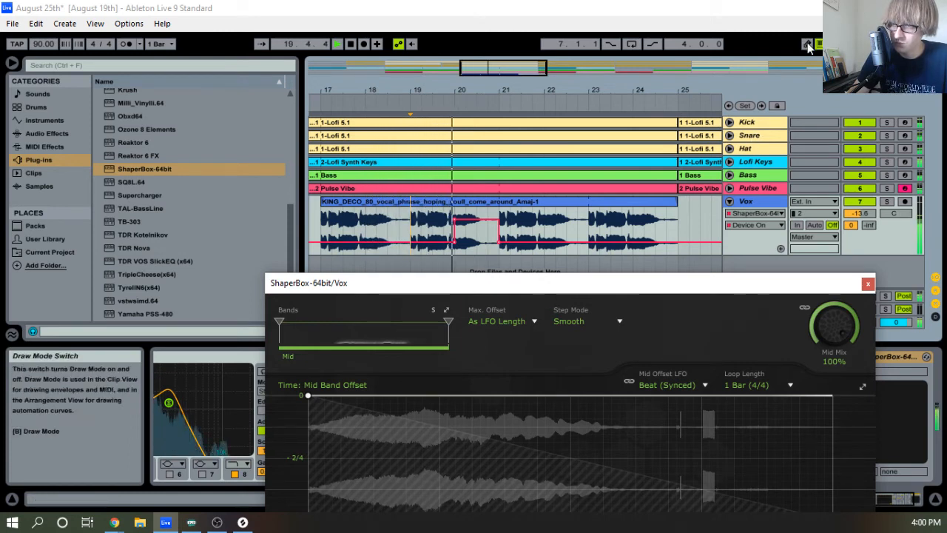
pyautogui.moveTo(630, 287); pyautogui.dragTo(623, 115)
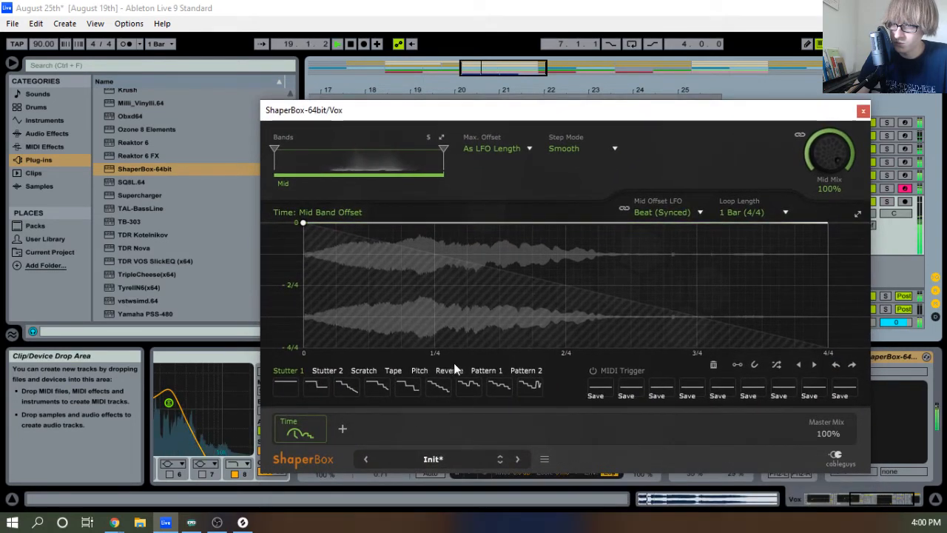
pyautogui.moveTo(513, 111); pyautogui.dragTo(502, 232)
pyautogui.moveTo(477, 90)
pyautogui.mouseDown()
pyautogui.moveTo(485, 47)
pyautogui.moveTo(474, 43)
pyautogui.moveTo(468, 96)
pyautogui.mouseUp()
pyautogui.press('space')
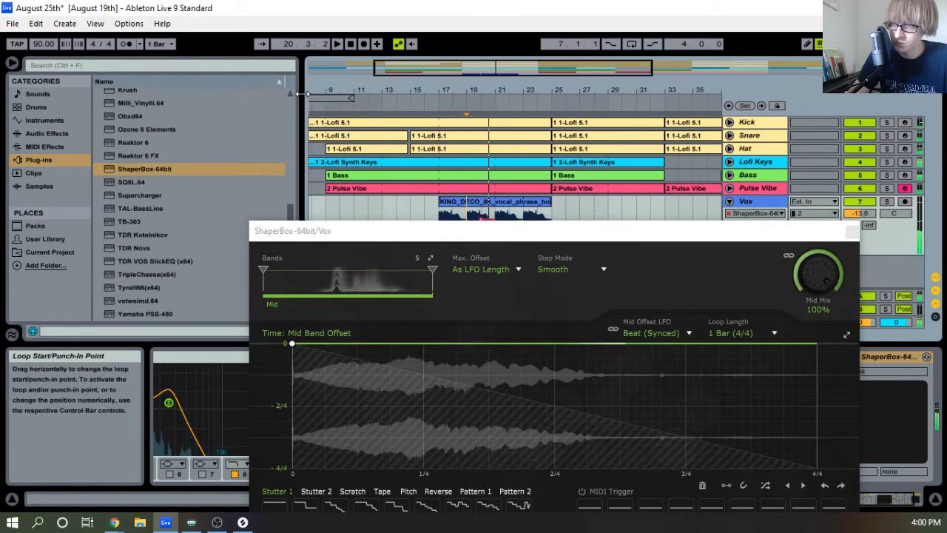
pyautogui.moveTo(300, 93); pyautogui.dragTo(496, 99)
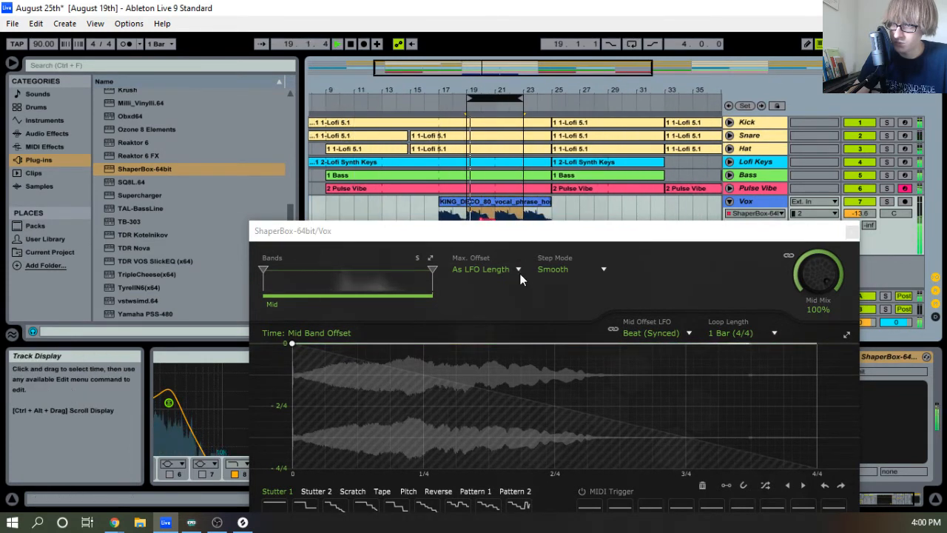
# Try several Stutter 1 time presets, including Syncopes 4 and Repeat 2 4 8, on the looped vocal
pyautogui.moveTo(526, 238); pyautogui.dragTo(508, 122)
pyautogui.click(378, 393)
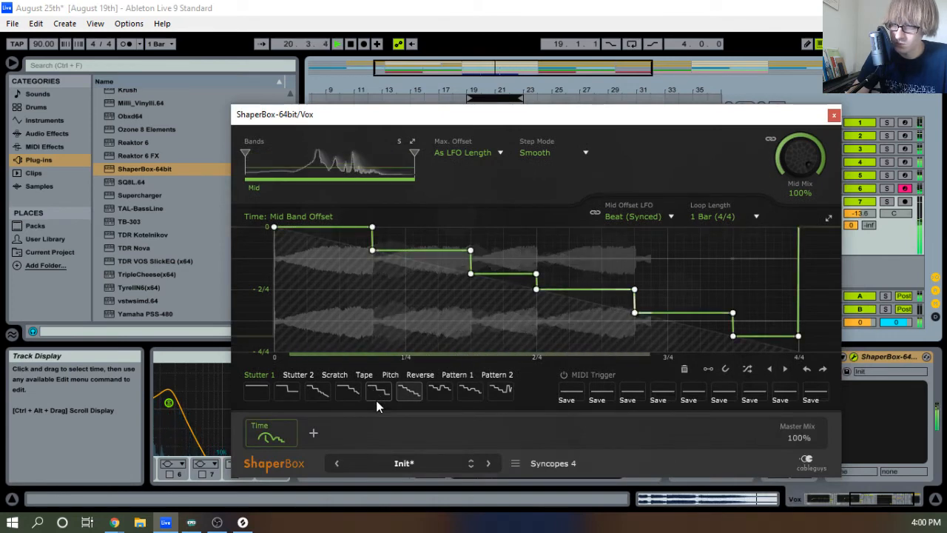
pyautogui.click(379, 393)
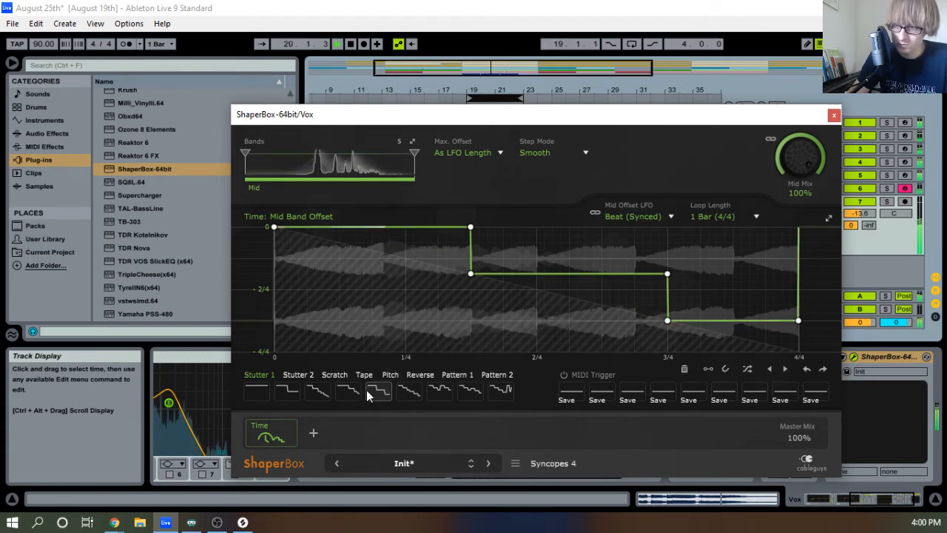
pyautogui.click(359, 397)
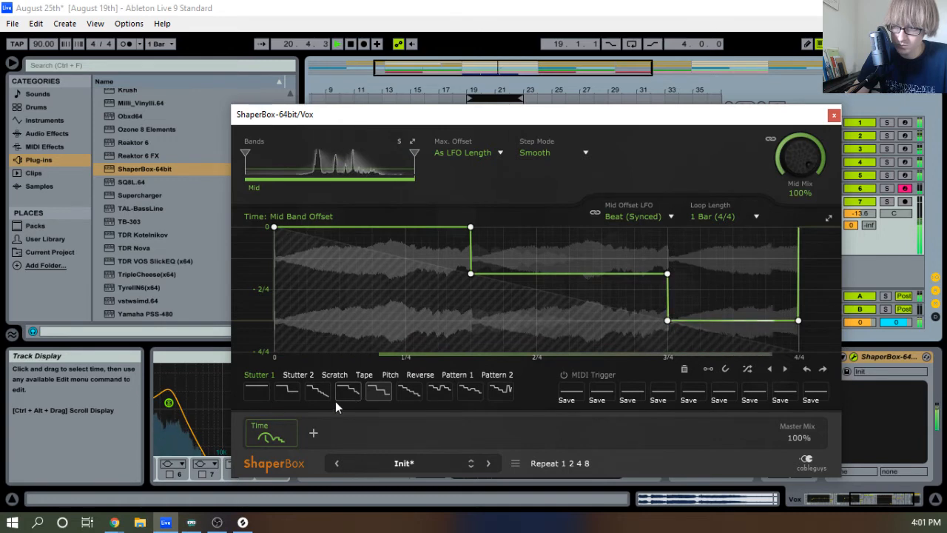
pyautogui.click(324, 398)
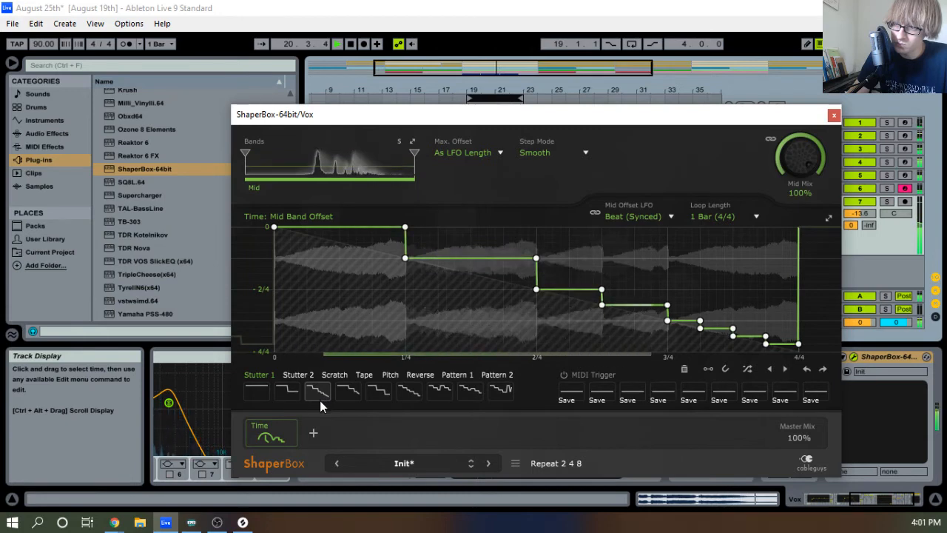
pyautogui.click(505, 396)
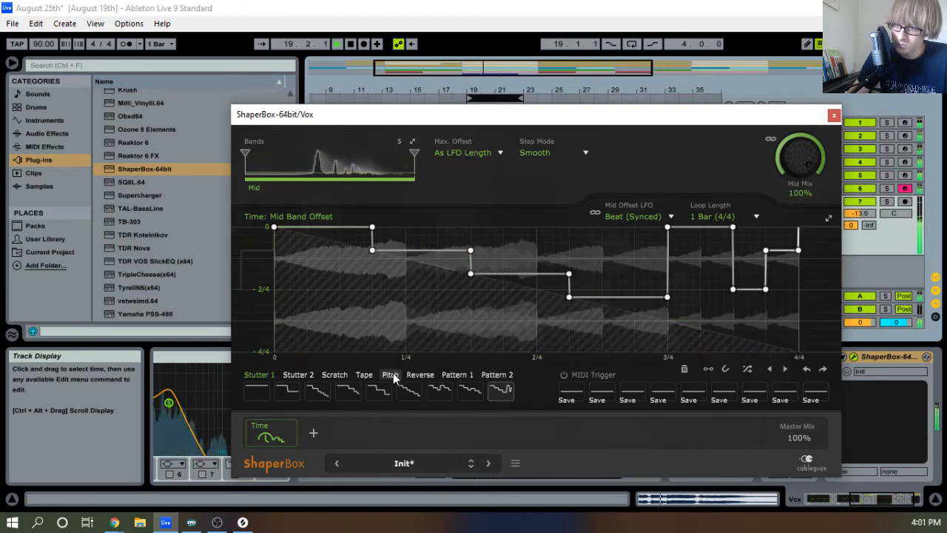
pyautogui.click(477, 394)
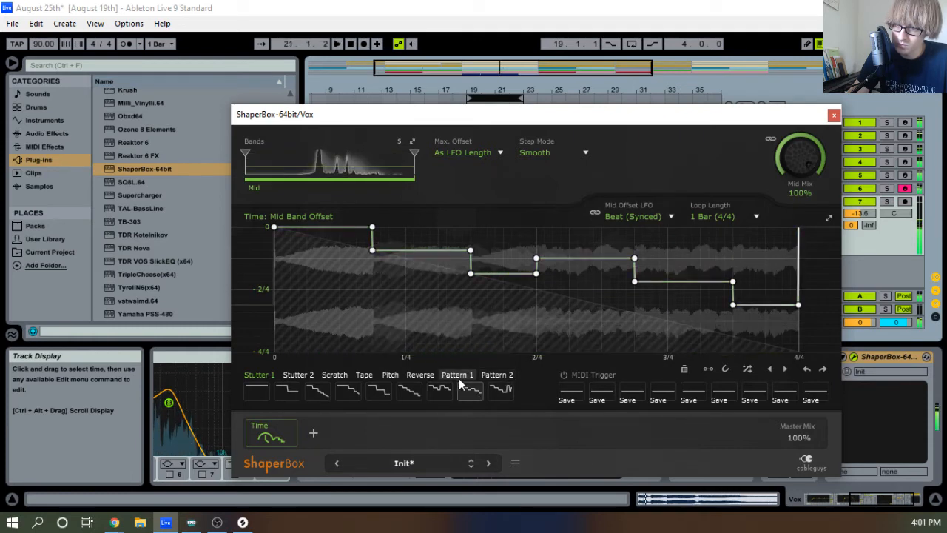
# Try the Pattern 7, Pattern 3 and first curved presets of the Pattern 1 set on the looped vocal
pyautogui.click(458, 376)
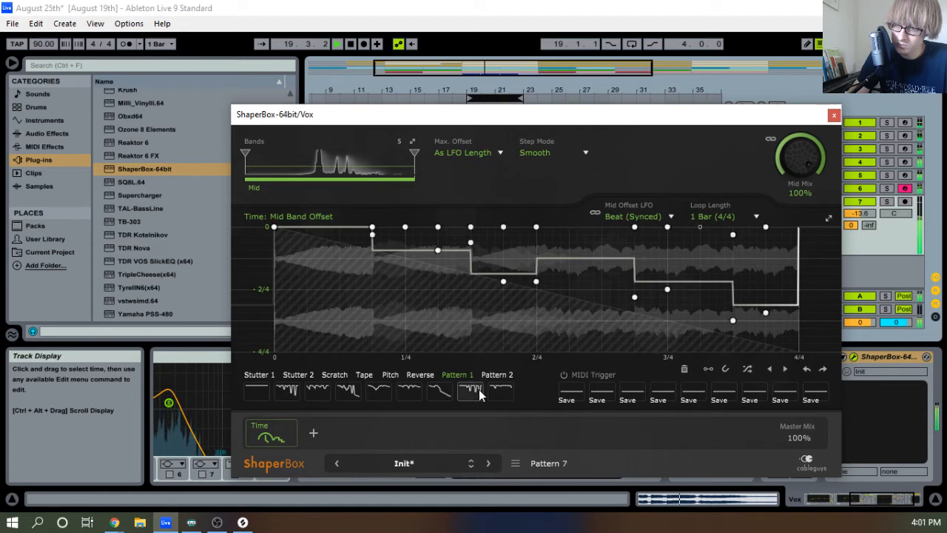
pyautogui.click(479, 389)
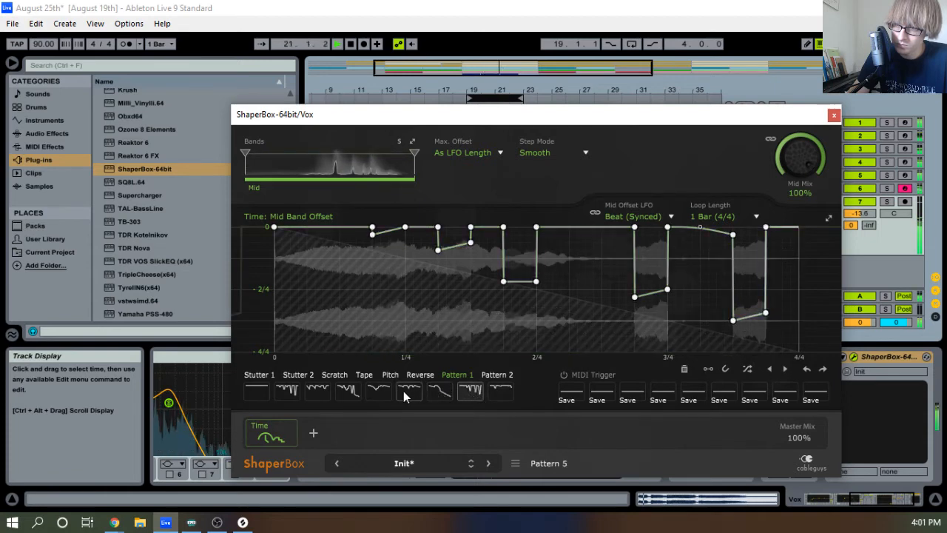
pyautogui.click(353, 400)
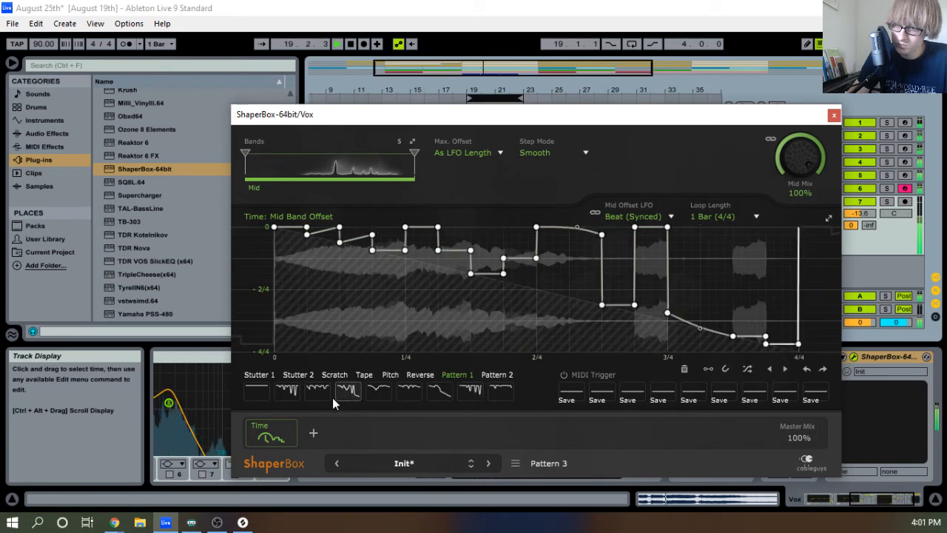
pyautogui.click(290, 393)
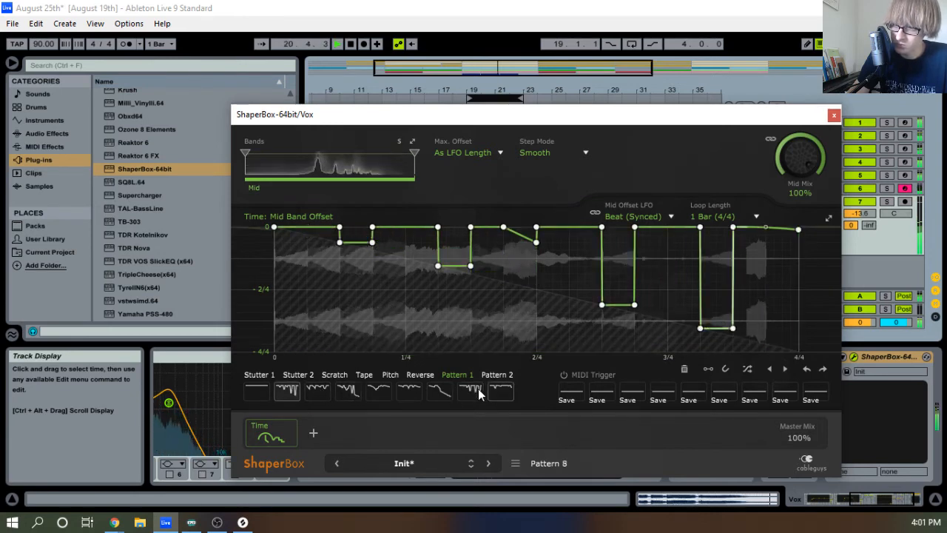
# Try the last two presets of the Pattern 2 set in the Time shaper
pyautogui.moveTo(608, 114); pyautogui.dragTo(565, 179)
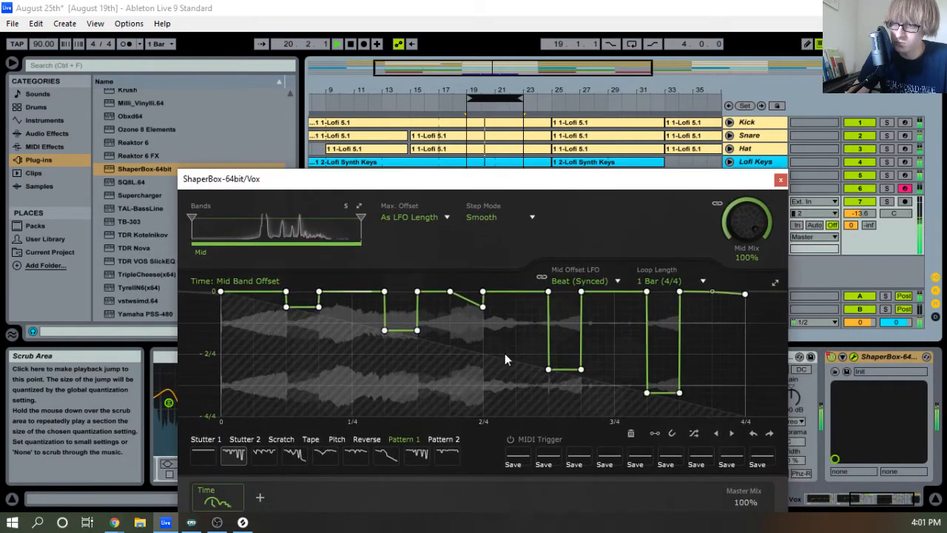
pyautogui.click(444, 439)
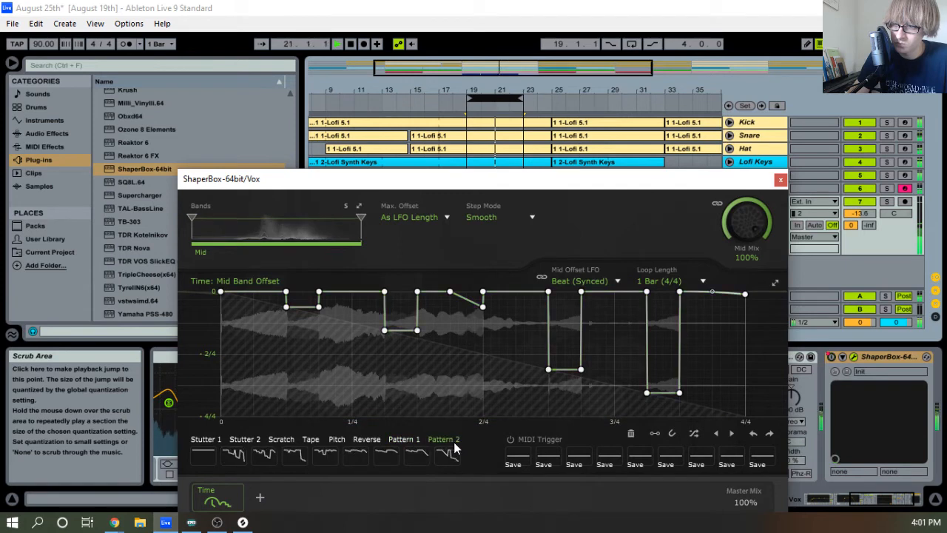
pyautogui.click(414, 458)
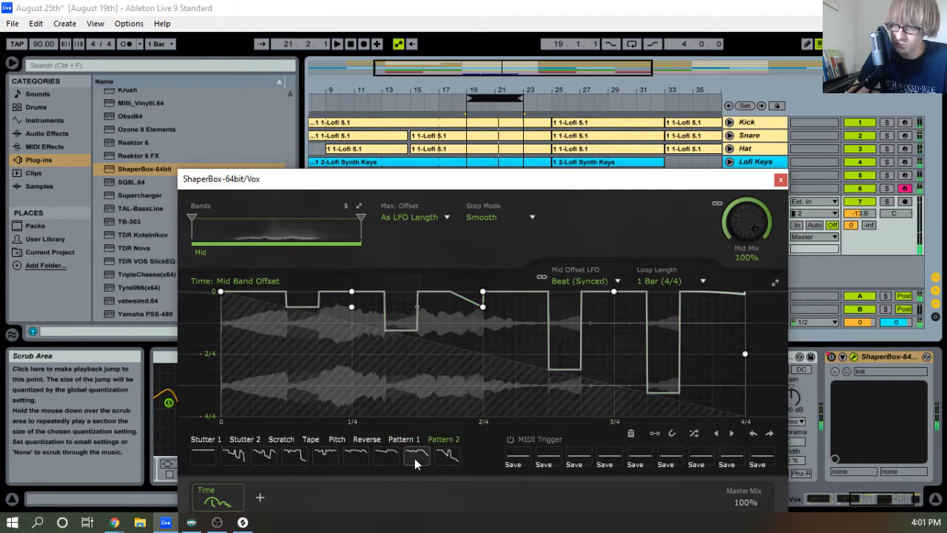
pyautogui.click(446, 457)
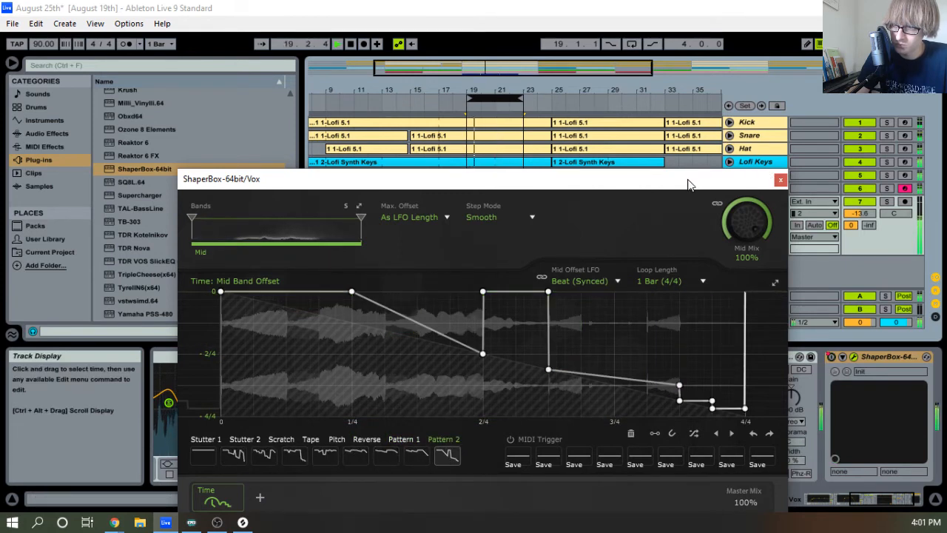
# Solo the Vox track and play it with the next-to-last Pattern 2 preset
pyautogui.moveTo(687, 182); pyautogui.dragTo(638, 288)
pyautogui.click(887, 201)
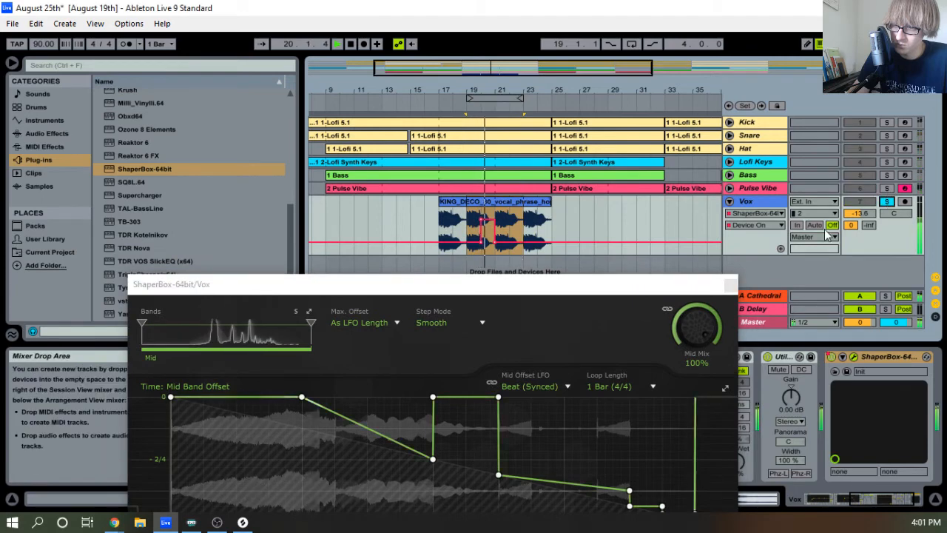
pyautogui.moveTo(542, 289); pyautogui.dragTo(583, 60)
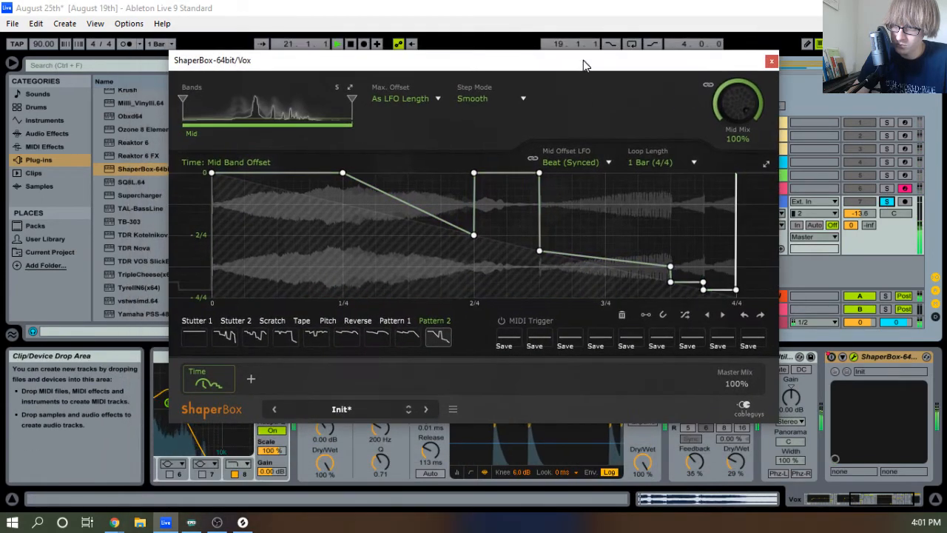
pyautogui.click(418, 335)
pyautogui.press('space')
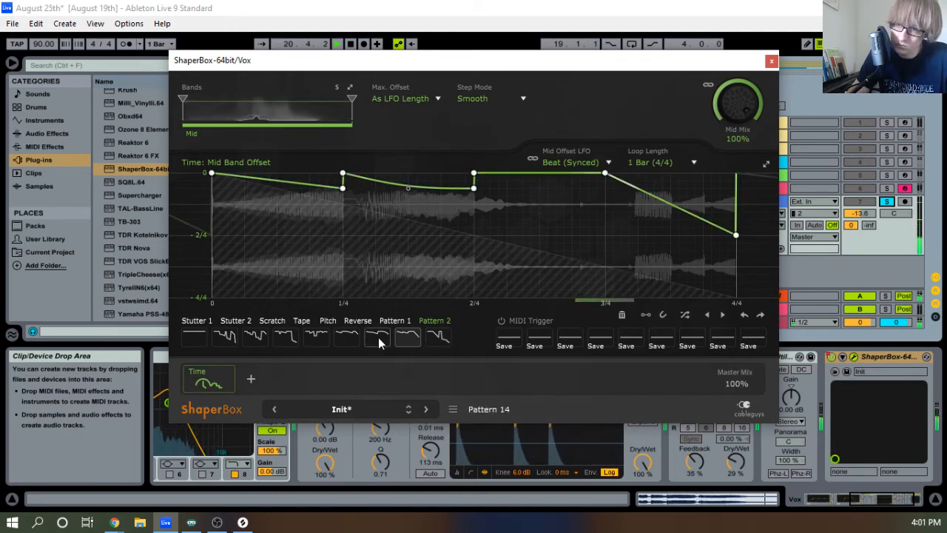
# Try the first non-flat Pattern 2 preset and Pattern 10 on the soloed vocal
pyautogui.press('space')
pyautogui.click(234, 336)
pyautogui.press('space')
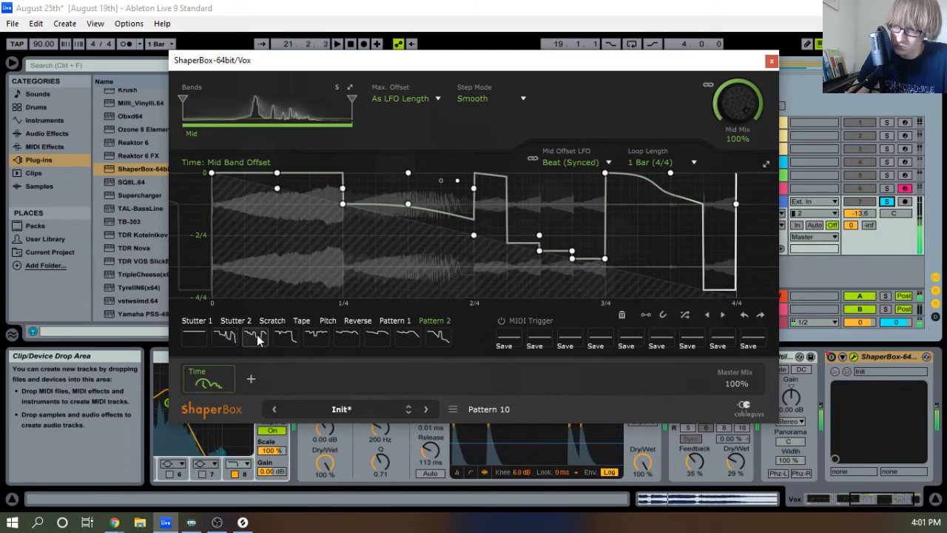
pyautogui.click(256, 337)
pyautogui.press('space')
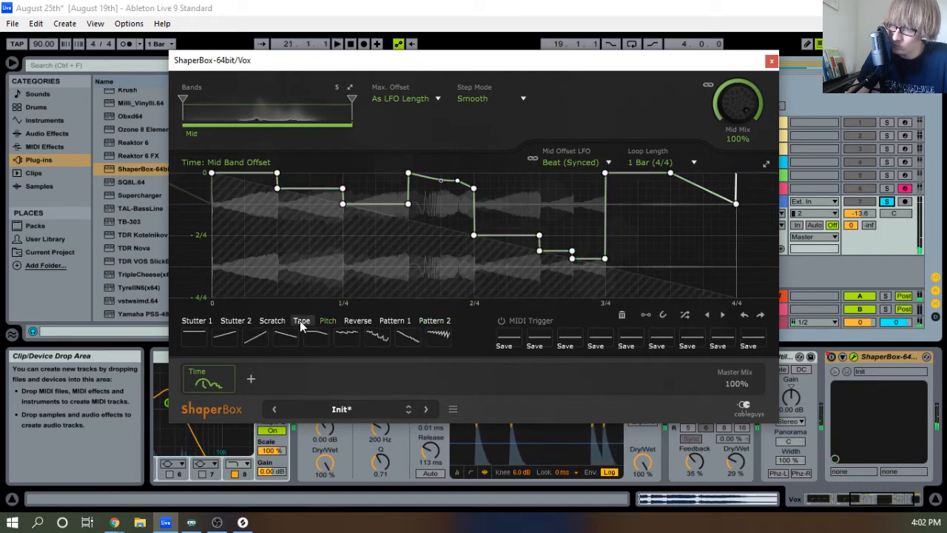
# Try a sawtooth-shaped Pitch preset and Pattern 5 from the Pattern 1 set on the vocal
pyautogui.click(340, 338)
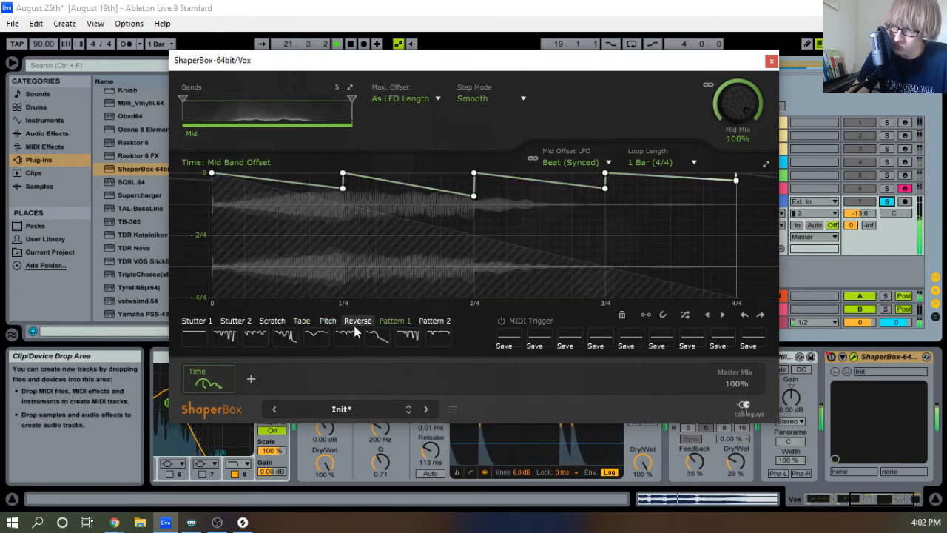
pyautogui.click(347, 337)
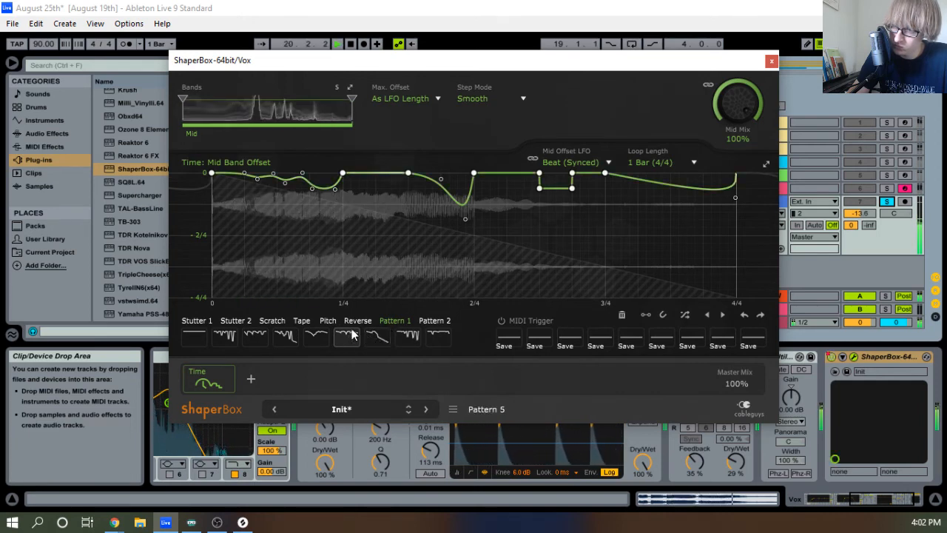
pyautogui.press('space')
# Try Half down and the stepped descending presets of the Pitch set on the soloed vocal
pyautogui.click(336, 323)
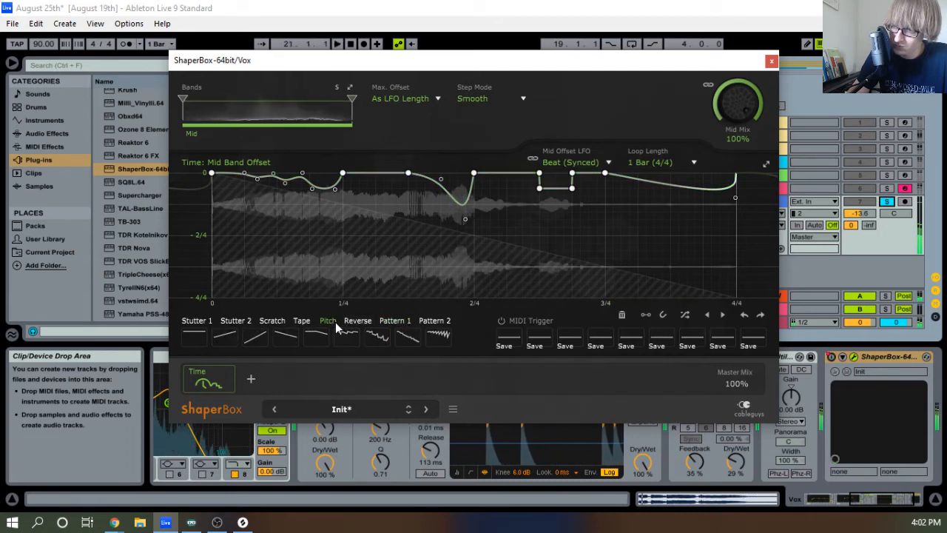
pyautogui.click(324, 339)
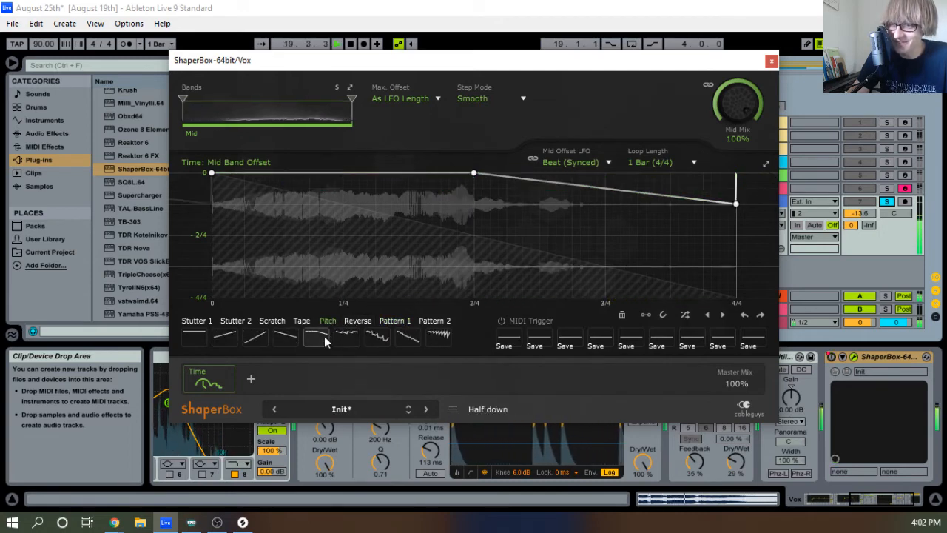
pyautogui.press('space')
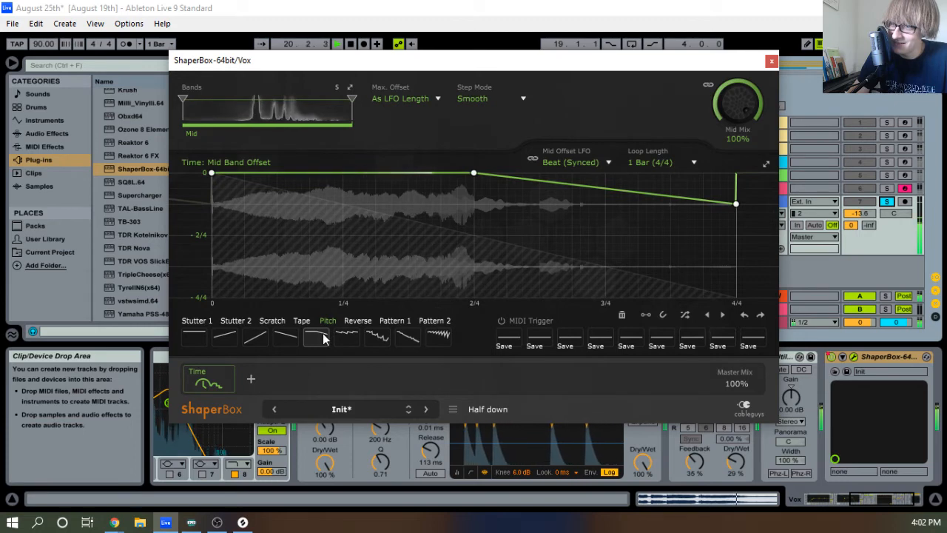
pyautogui.click(377, 337)
pyautogui.click(408, 337)
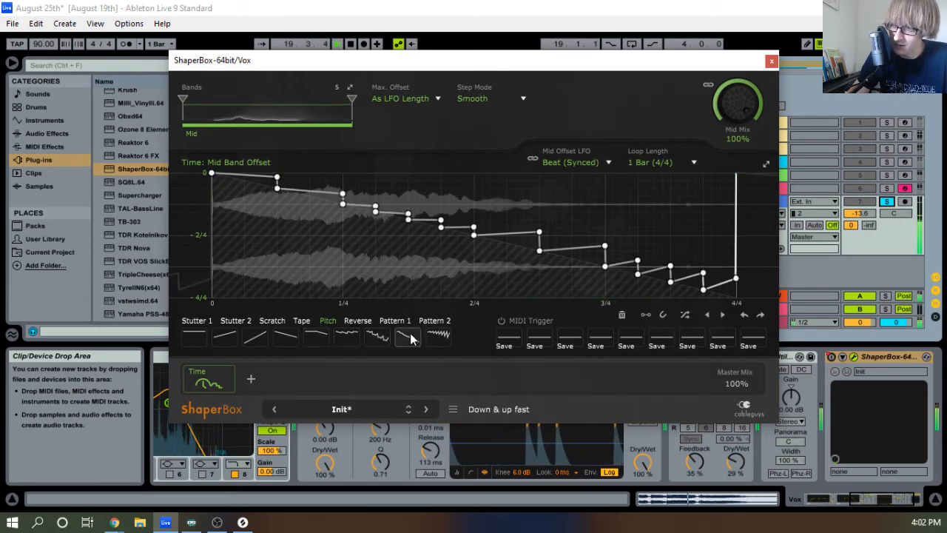
pyautogui.press('space')
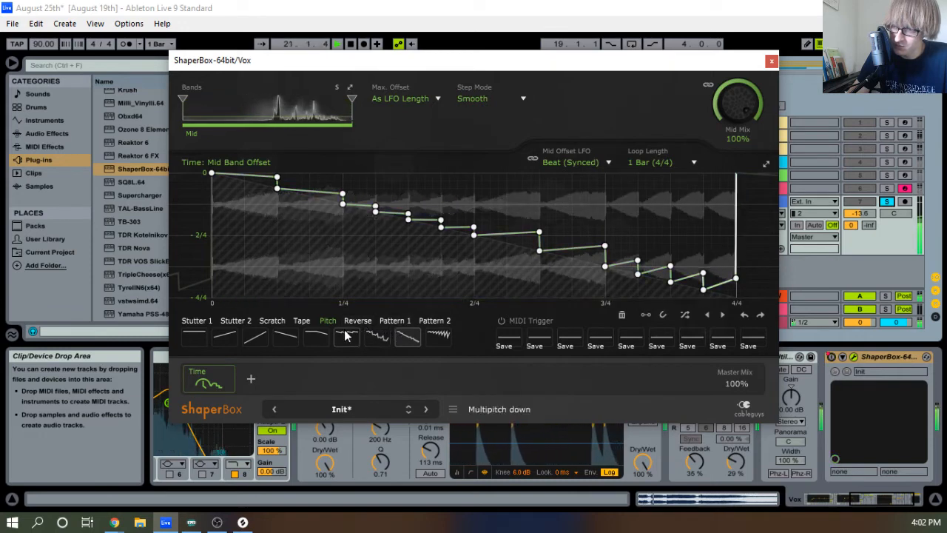
# Try the first curved Scratch preset on the vocal, and apply the next-to-last Scratch preset that dips only on the final beat
pyautogui.click(271, 323)
pyautogui.click(219, 338)
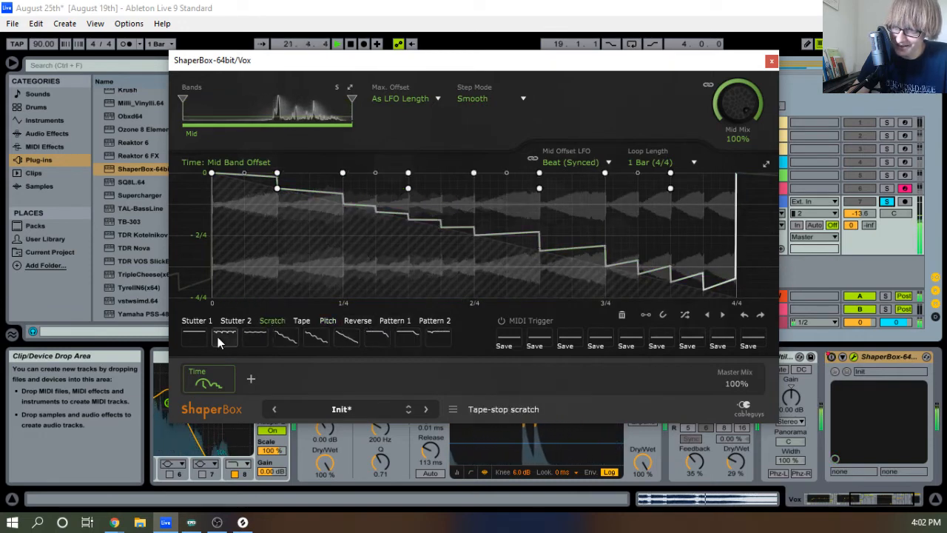
pyautogui.press('space')
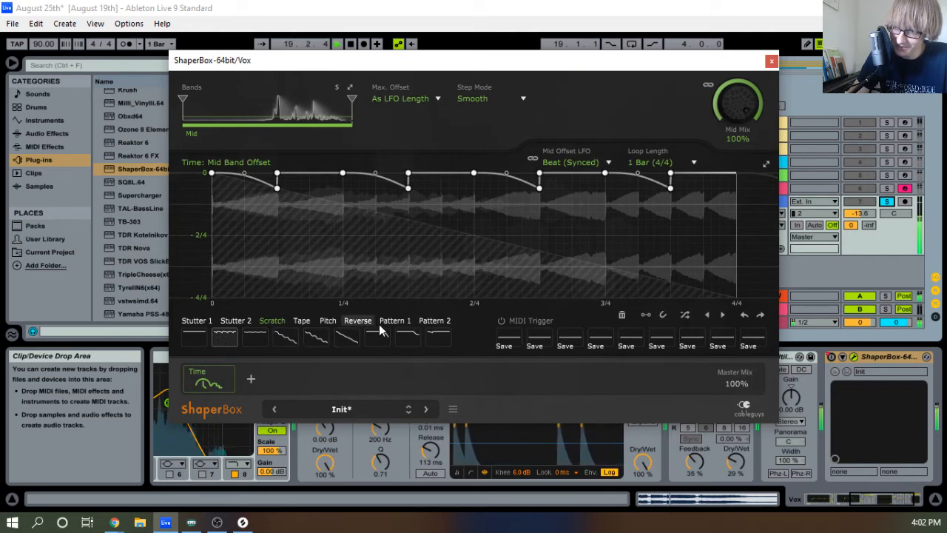
pyautogui.click(397, 339)
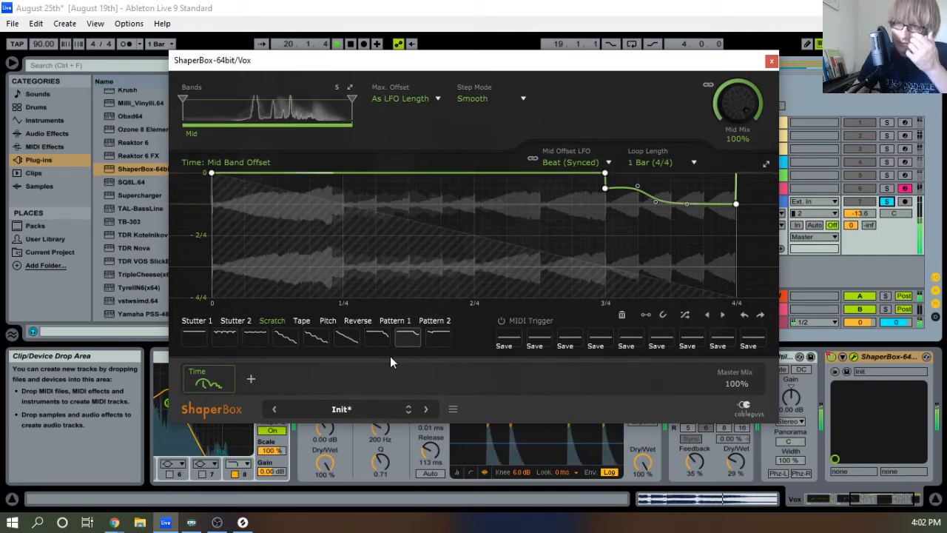
# Try the Repeat 1 2 3 and Repeat fill presets of the Stutter 2 set on the soloed vocal
pyautogui.press('space')
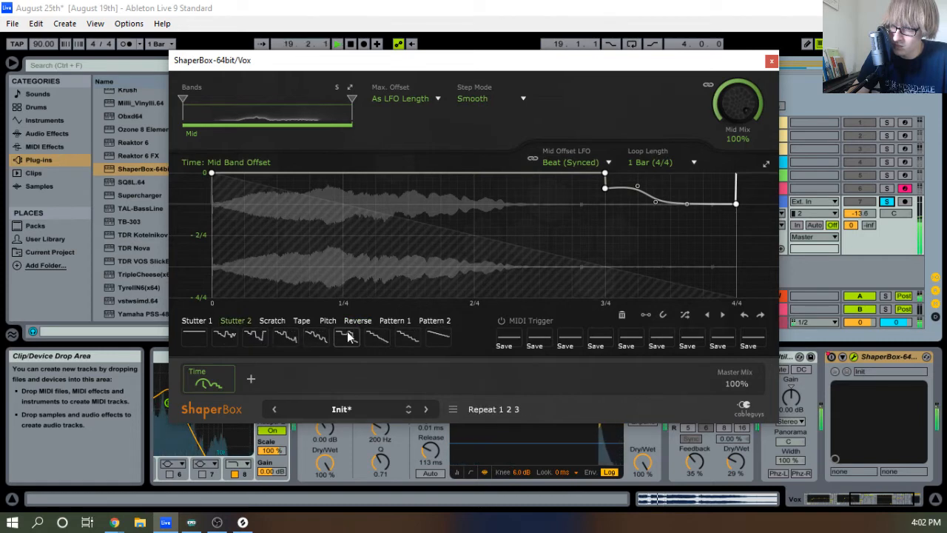
pyautogui.click(348, 337)
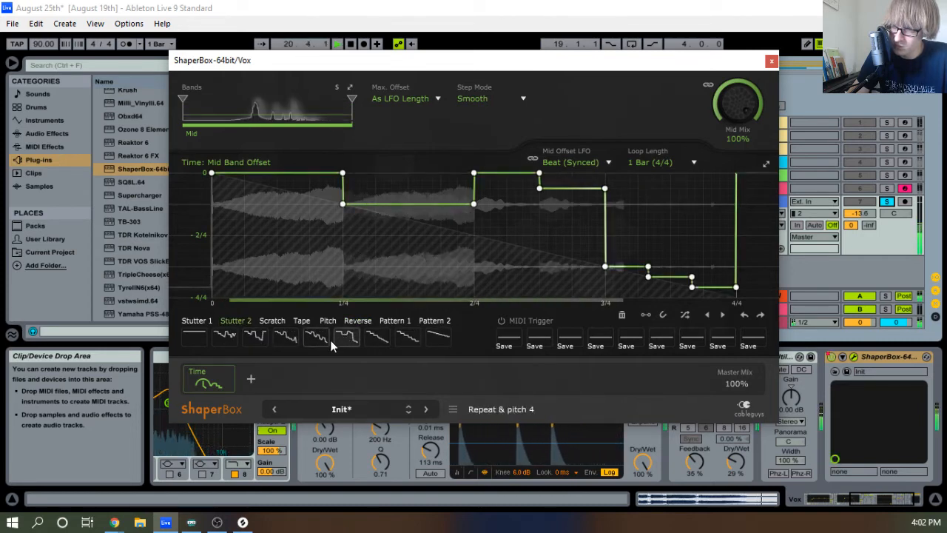
pyautogui.click(229, 341)
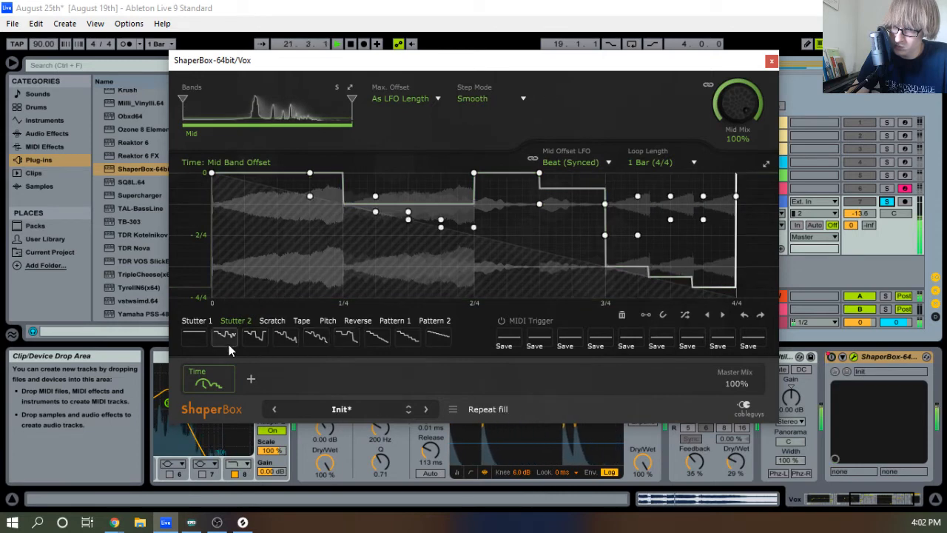
# Load the Slam - 1 and Slam - 2 presets from the last page of the ShaperBox library, and audition Slam - 2
pyautogui.click(375, 418)
pyautogui.click(525, 337)
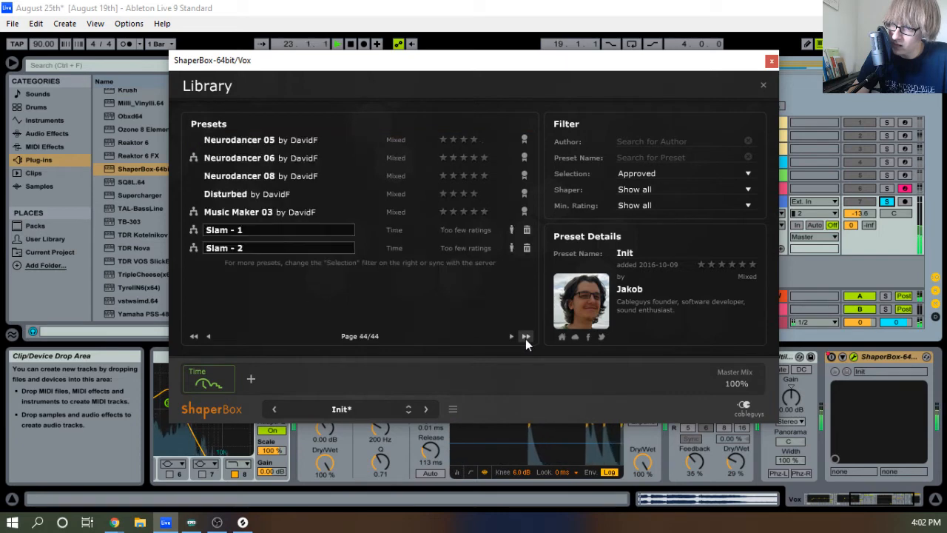
pyautogui.click(397, 231)
pyautogui.click(398, 250)
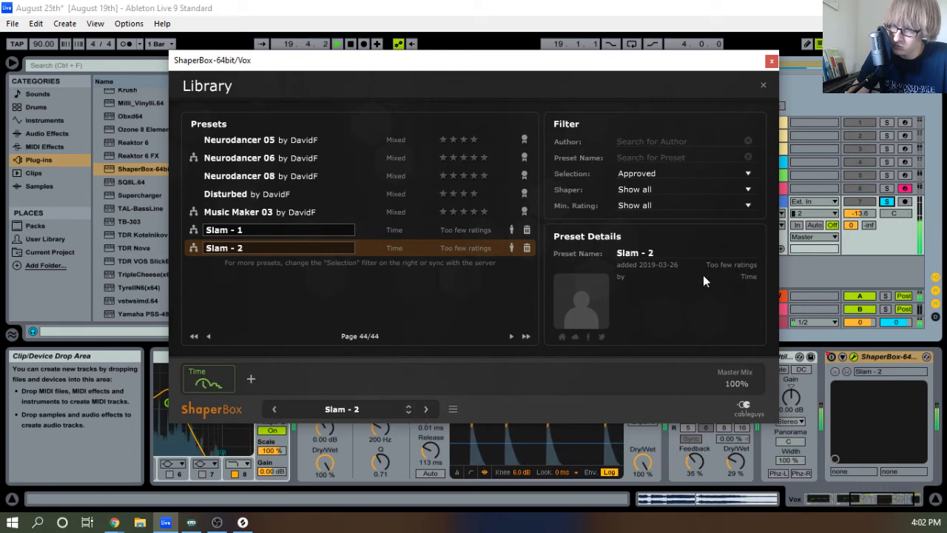
pyautogui.click(762, 86)
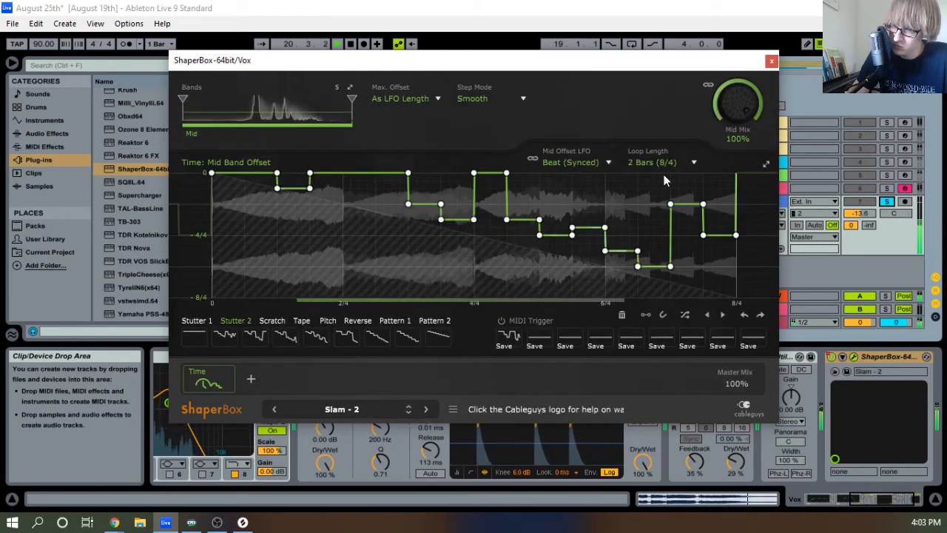
# Load the Slam - 1 preset from the library and audition it on the soloed vocal
pyautogui.click(346, 412)
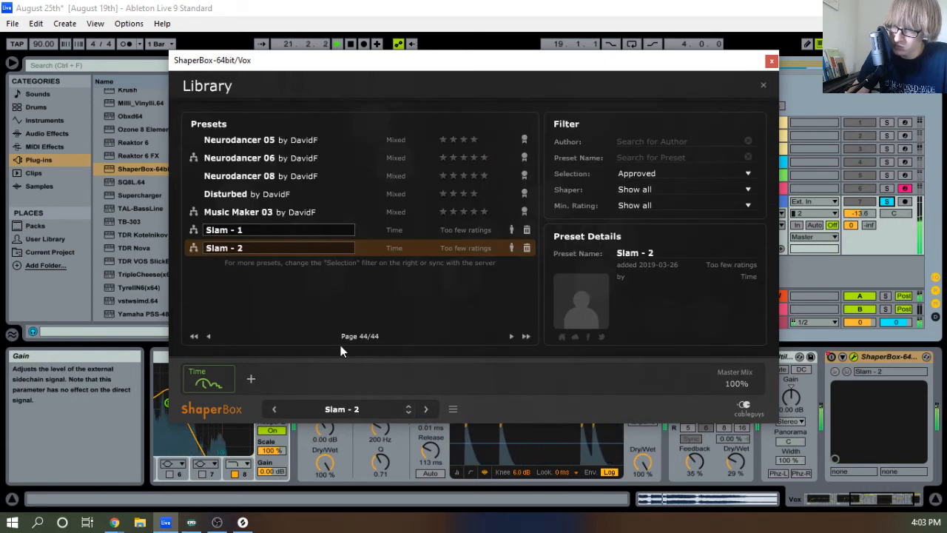
pyautogui.click(407, 229)
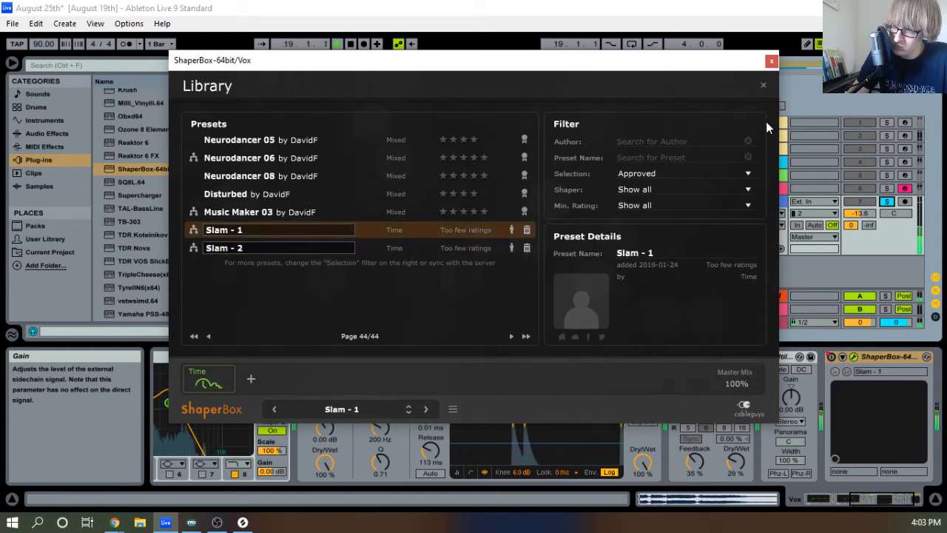
pyautogui.click(762, 85)
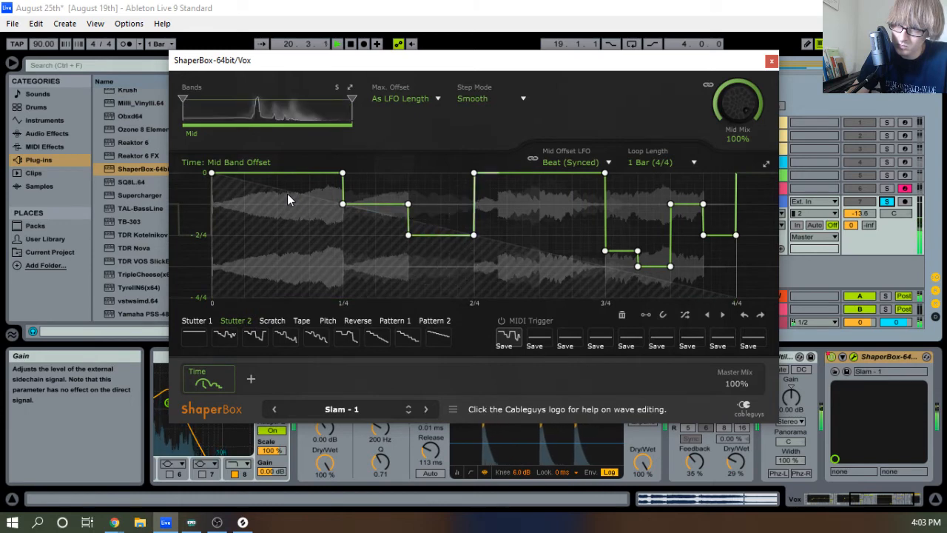
pyautogui.press('space')
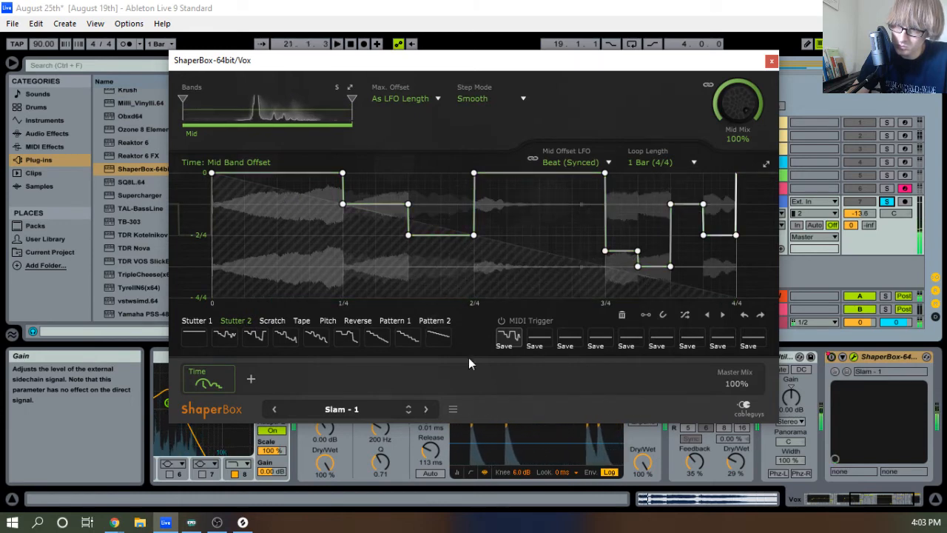
# Try the fourth Stutter 2 preset on the vocal, both soloed and with the full mix
pyautogui.click(284, 338)
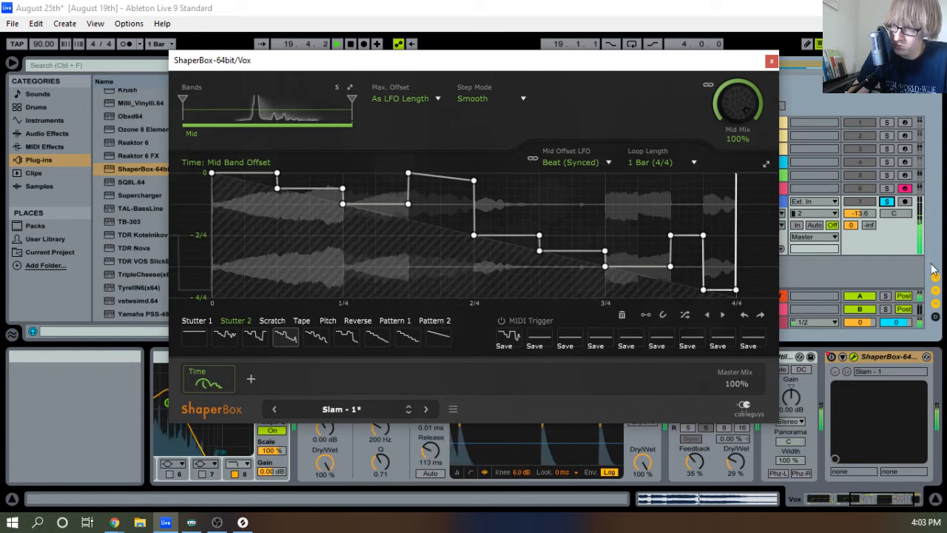
pyautogui.click(887, 203)
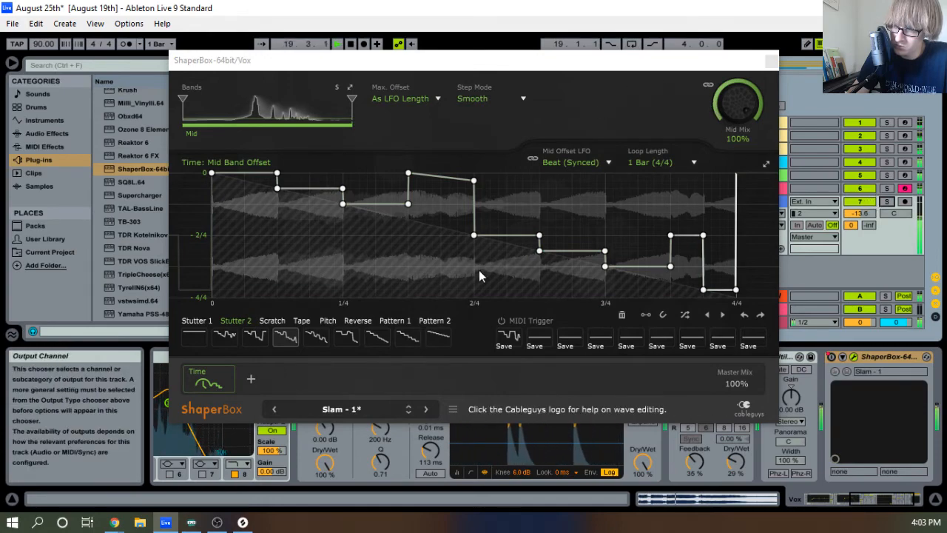
pyautogui.moveTo(555, 65); pyautogui.dragTo(543, 94)
pyautogui.press('space')
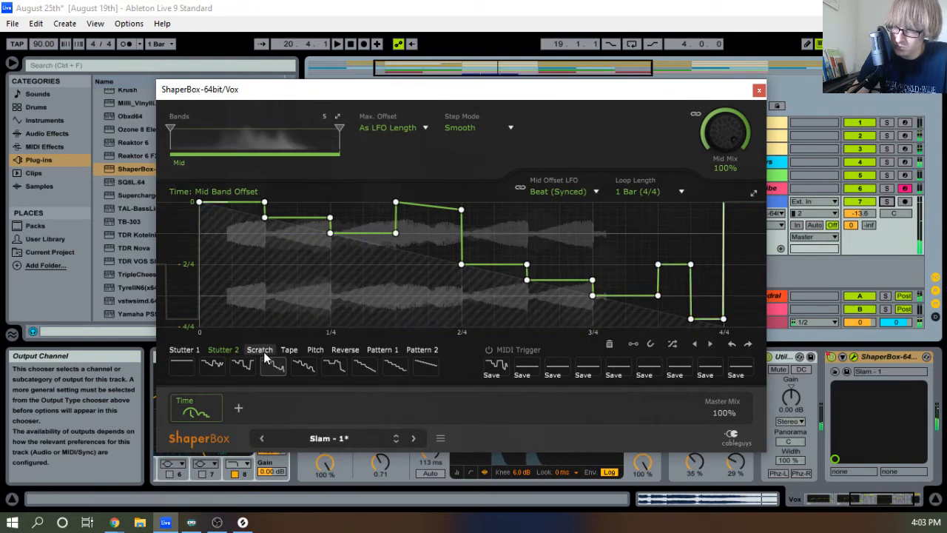
# Try the Syncopes 4 preset of the Stutter 1 set on the soloed vocal
pyautogui.click(221, 351)
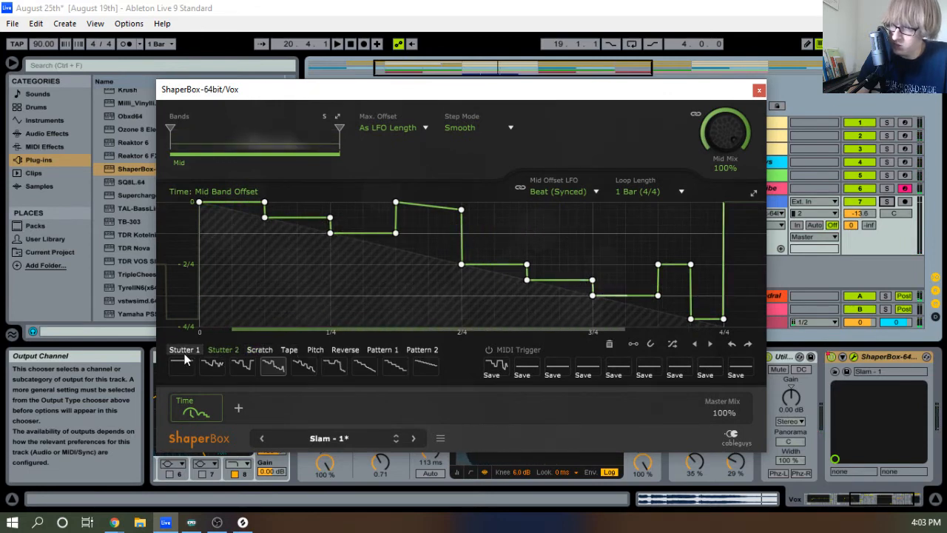
pyautogui.click(304, 364)
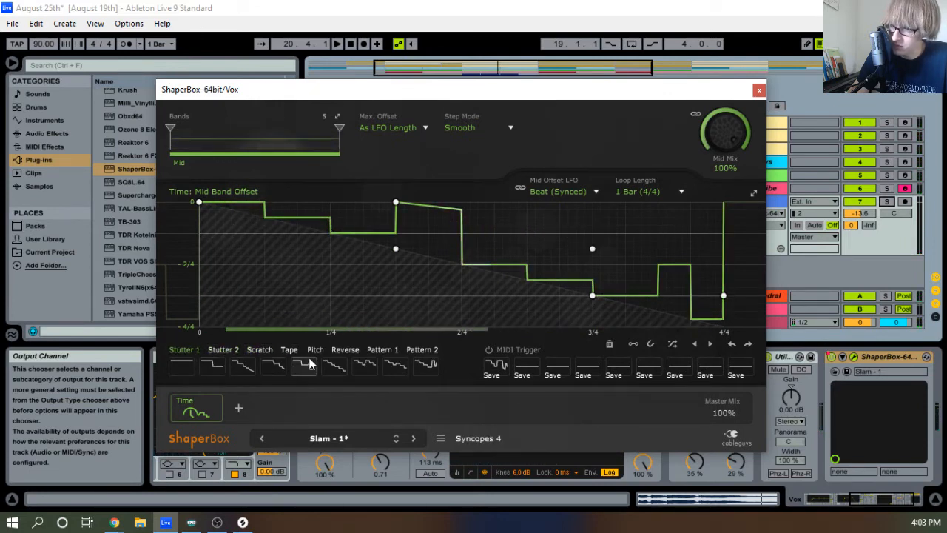
pyautogui.click(887, 202)
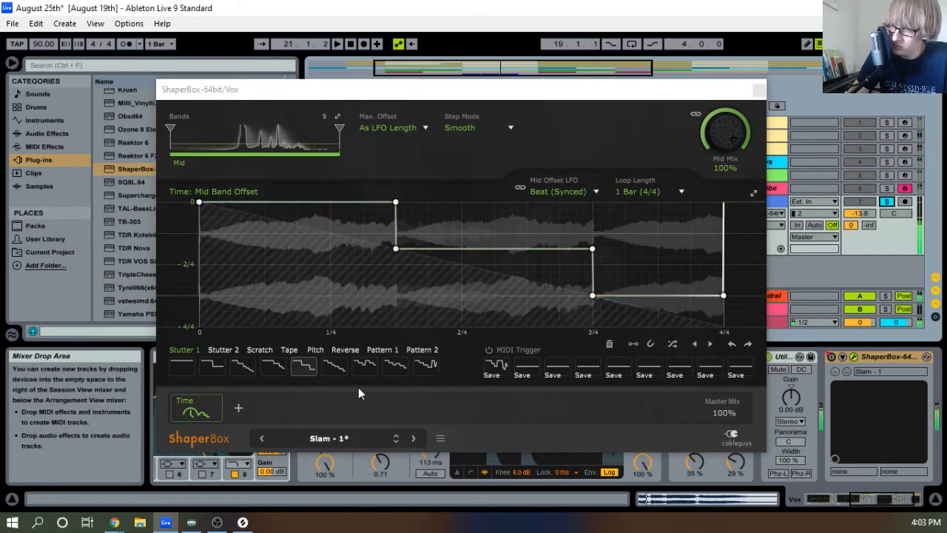
# Apply the descending staircase preset next to Syncopes 4 in the Stutter 1 set, and audition it in the full mix and soloed
pyautogui.click(364, 364)
pyautogui.click(333, 373)
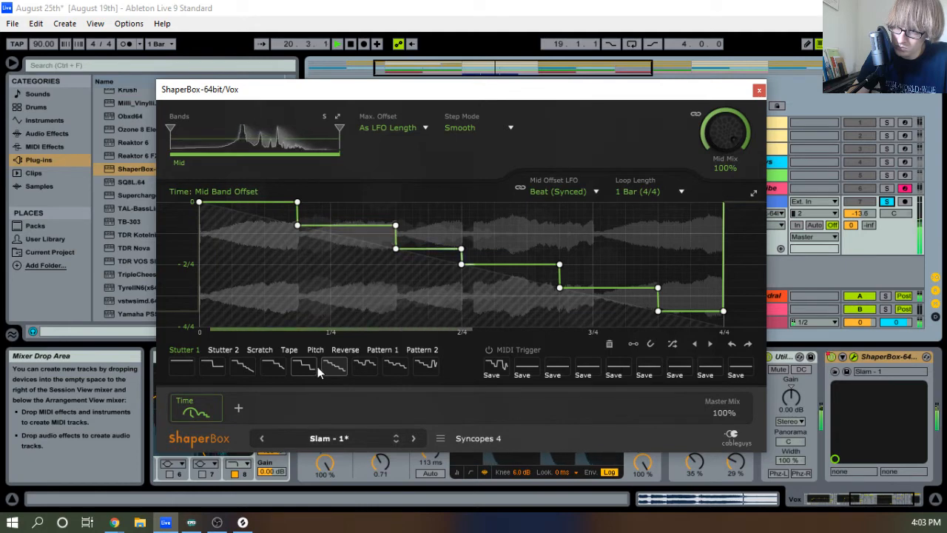
pyautogui.click(888, 202)
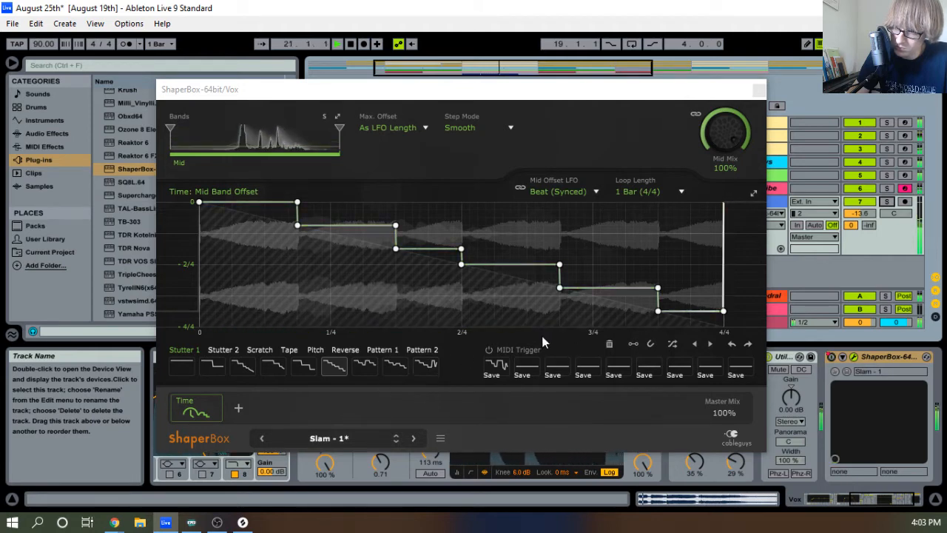
pyautogui.click(886, 201)
pyautogui.press('space')
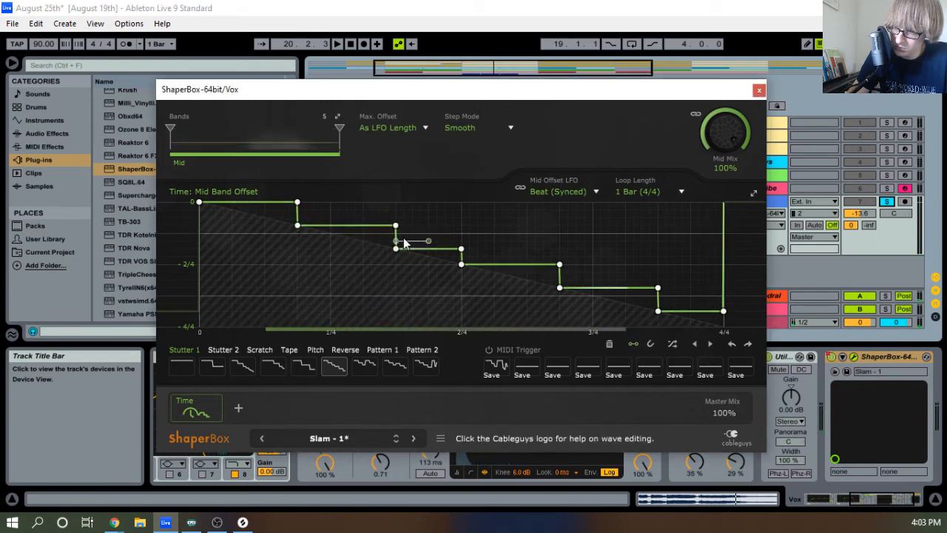
# Try splitting the offset curve's third level into two smaller steps just before 2/4, and audition the edited curve
pyautogui.press('space')
pyautogui.click(428, 241)
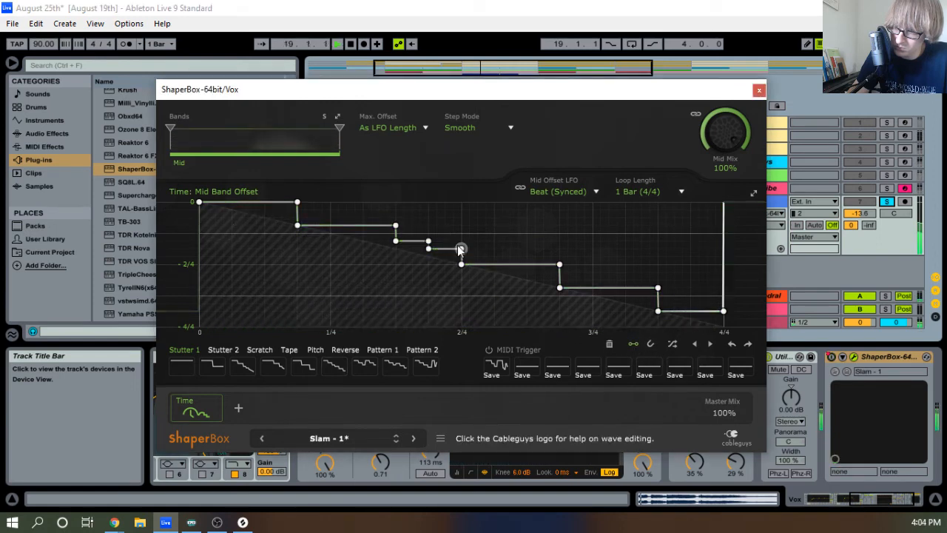
pyautogui.click(416, 234)
pyautogui.press('space')
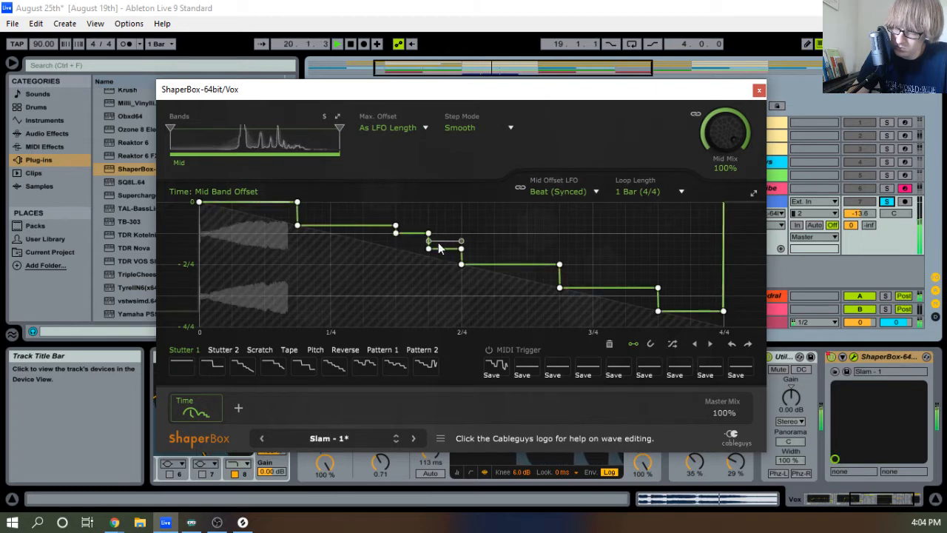
pyautogui.click(411, 242)
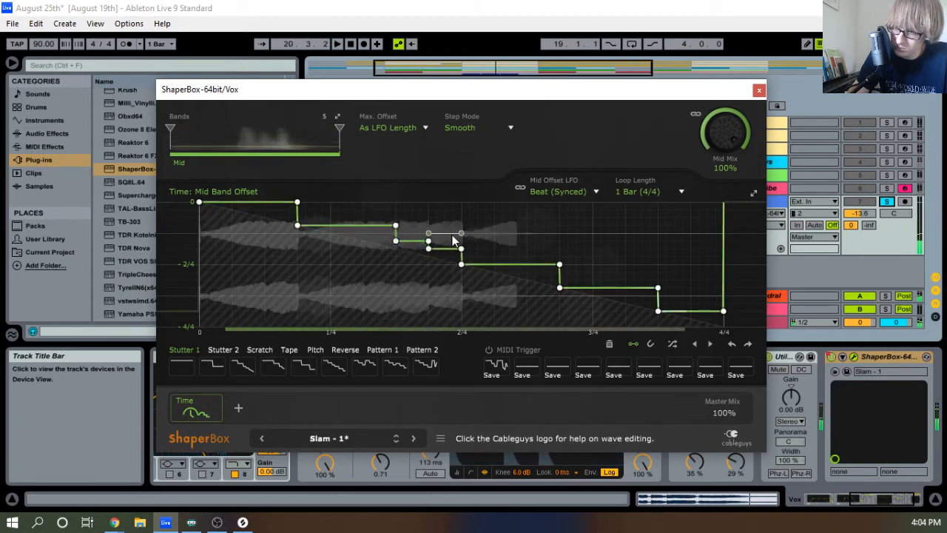
pyautogui.press('space')
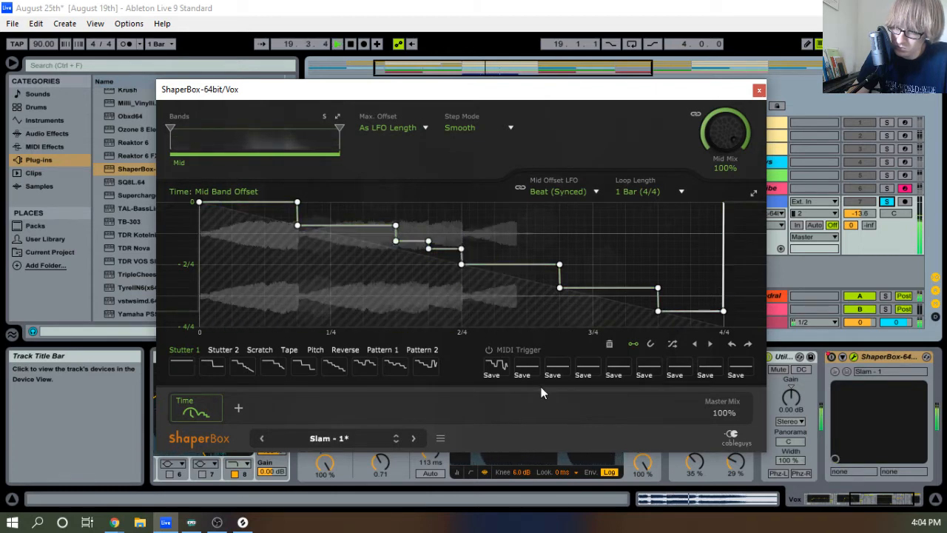
pyautogui.press('space')
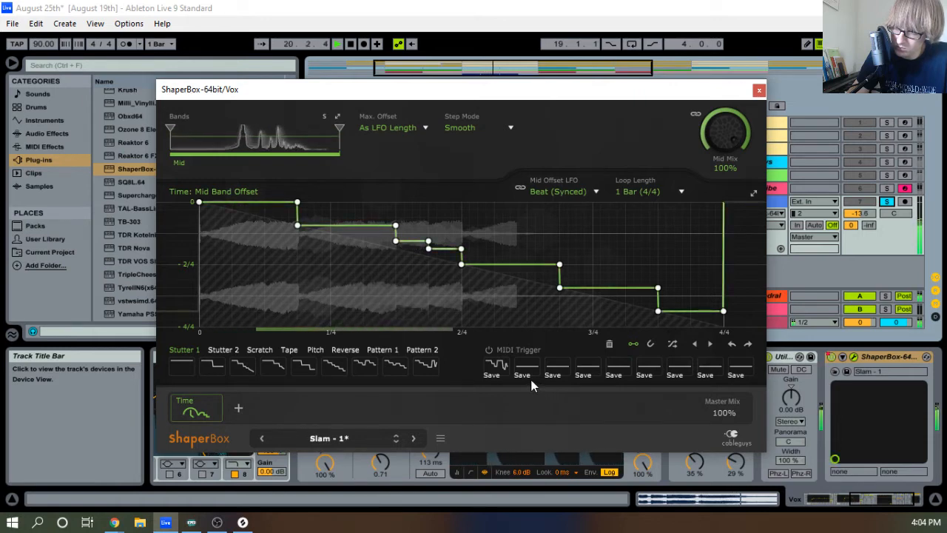
pyautogui.press('space')
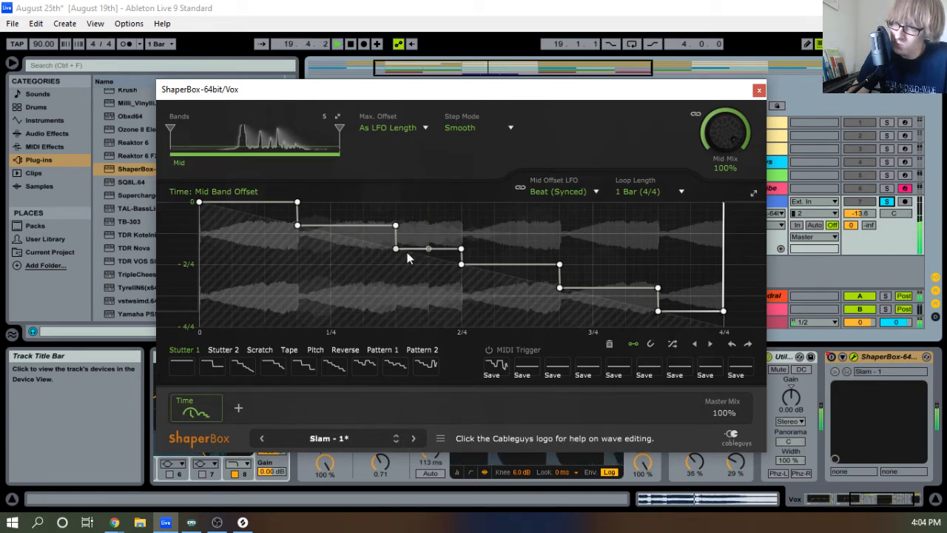
# Audition the staircase pattern, close the ShaperBox window, and unsolo the Vox track for playback from the start of the song
pyautogui.press('space')
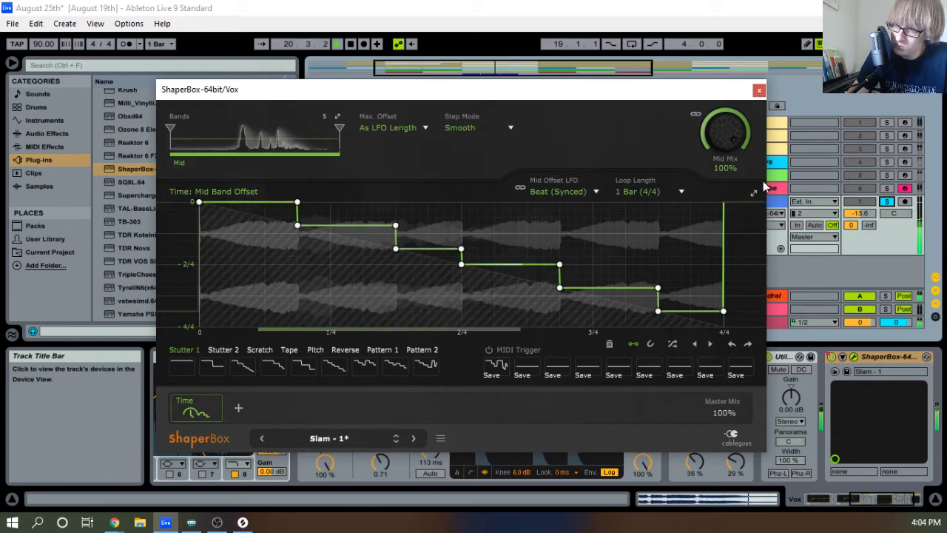
pyautogui.press('space')
pyautogui.click(758, 92)
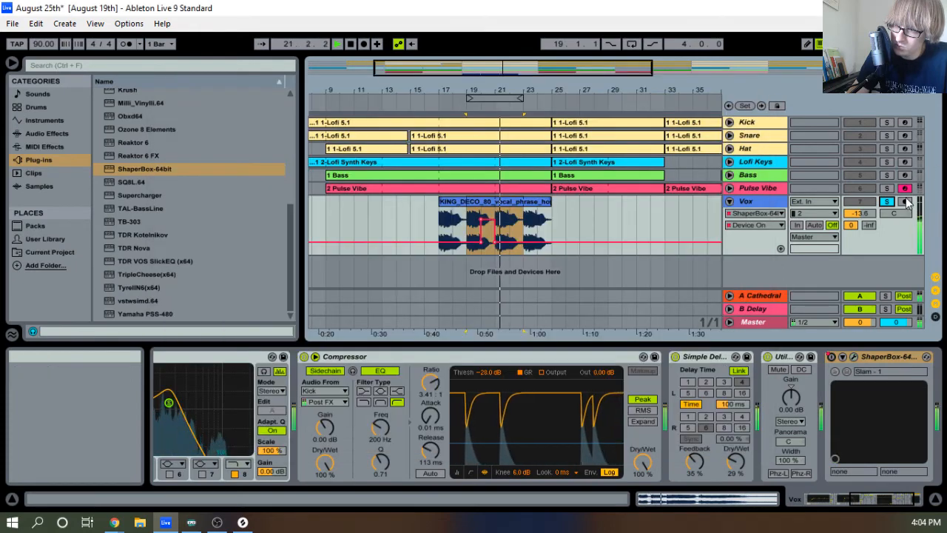
pyautogui.click(351, 43)
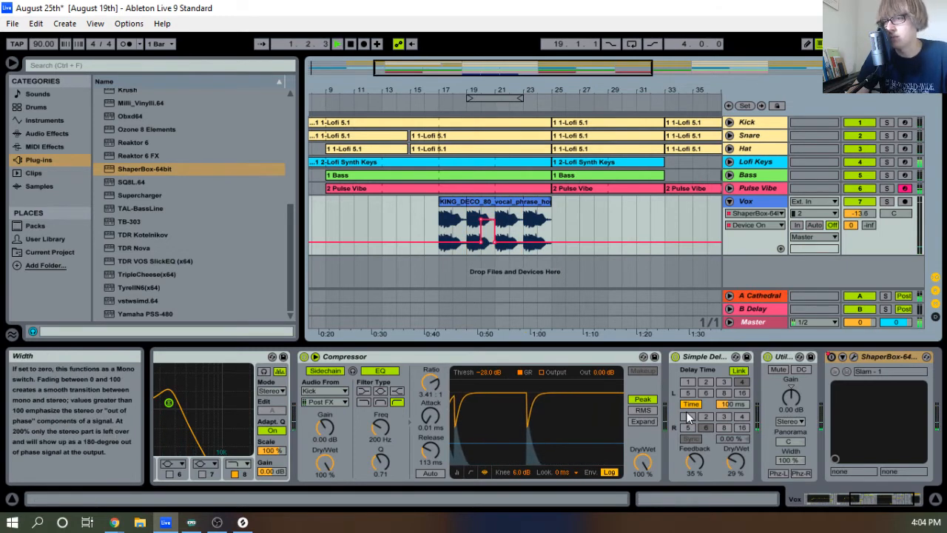
# Hide the device view and unfold the Kick, Snare and Hat tracks to show their notes around bar 20
pyautogui.moveTo(592, 342); pyautogui.dragTo(546, 508)
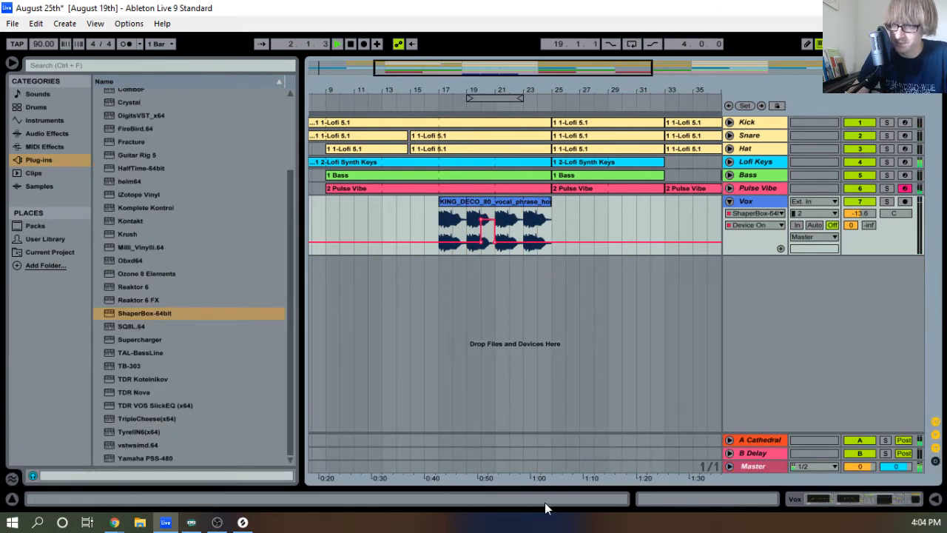
pyautogui.moveTo(477, 87); pyautogui.dragTo(562, 136)
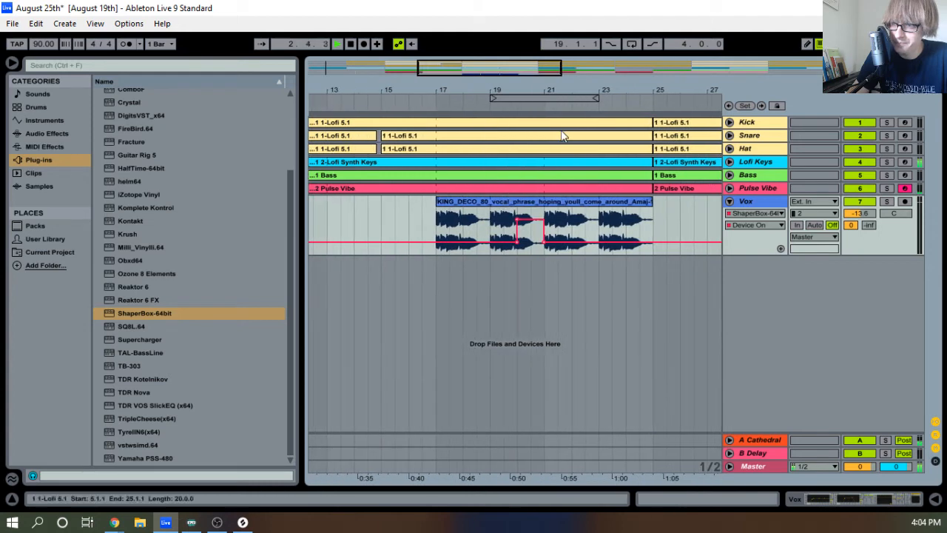
pyautogui.click(729, 124)
pyautogui.moveTo(509, 91); pyautogui.dragTo(447, 138)
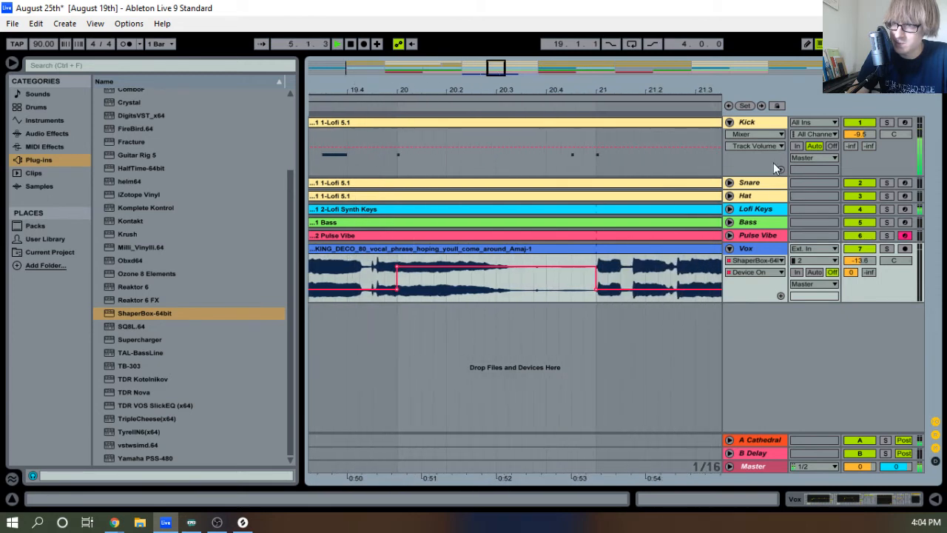
pyautogui.click(729, 183)
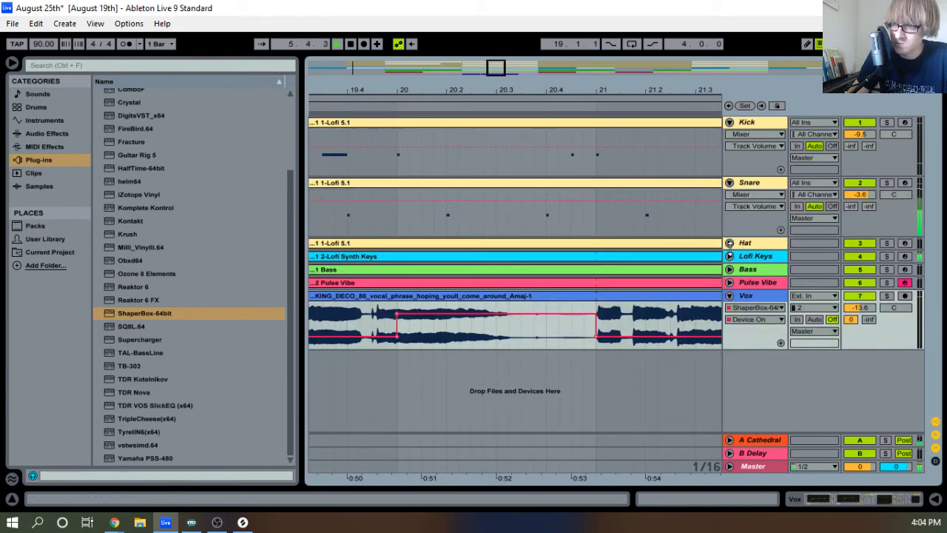
pyautogui.click(730, 244)
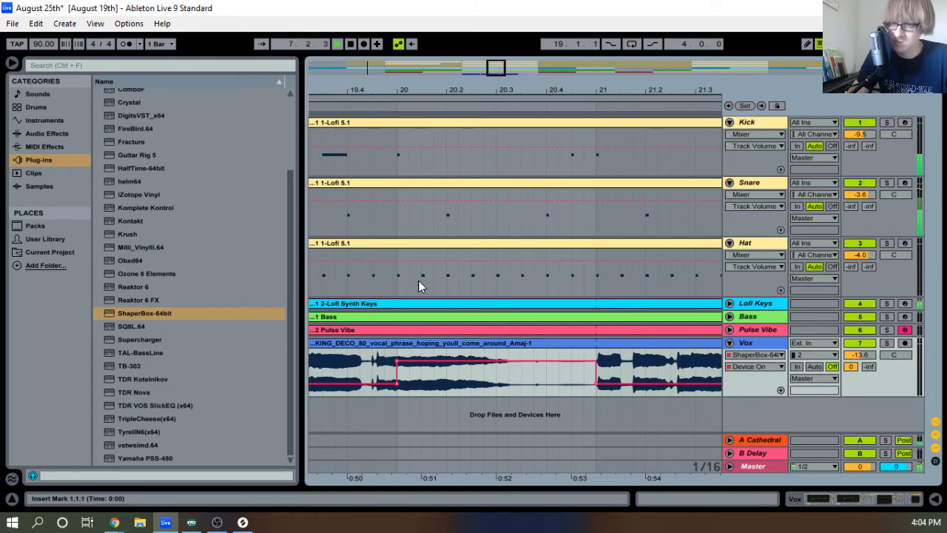
# Delete the Snare and Hat clip content between 20.1.2 and 20.4.4
pyautogui.moveTo(414, 287); pyautogui.dragTo(584, 201)
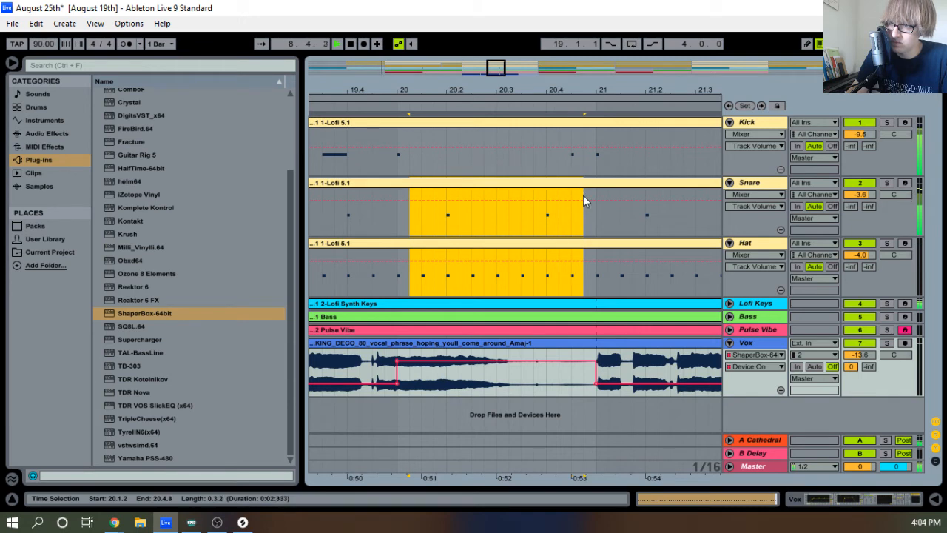
pyautogui.press('Delete')
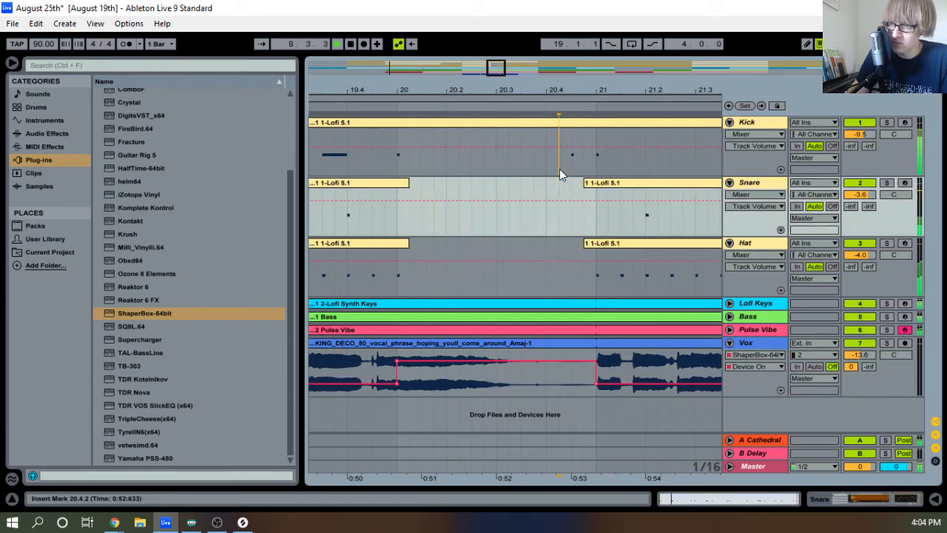
# Delete the Kick clip content between 20.4.2 and 20.4.4, and play the arrangement from bar 19
pyautogui.moveTo(559, 169); pyautogui.dragTo(581, 161)
pyautogui.press('Delete')
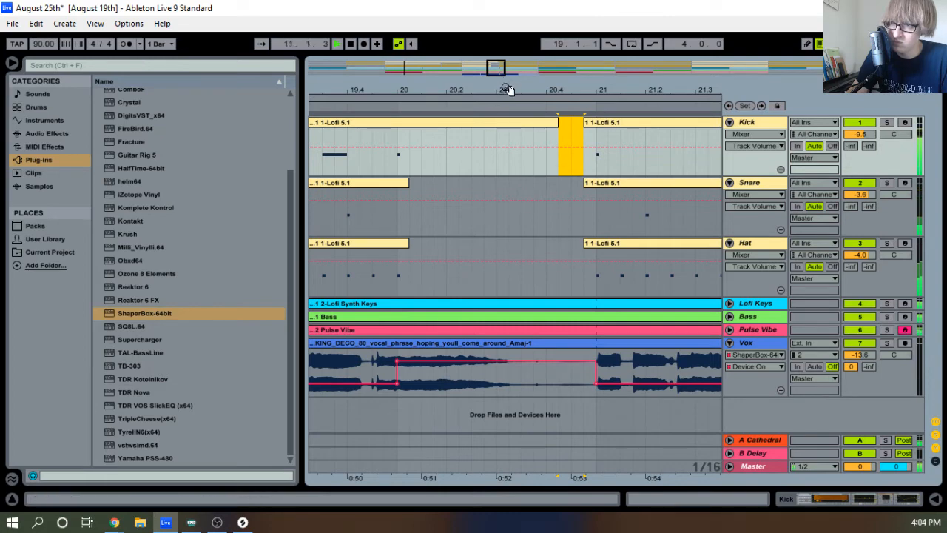
pyautogui.moveTo(507, 89); pyautogui.dragTo(512, 44)
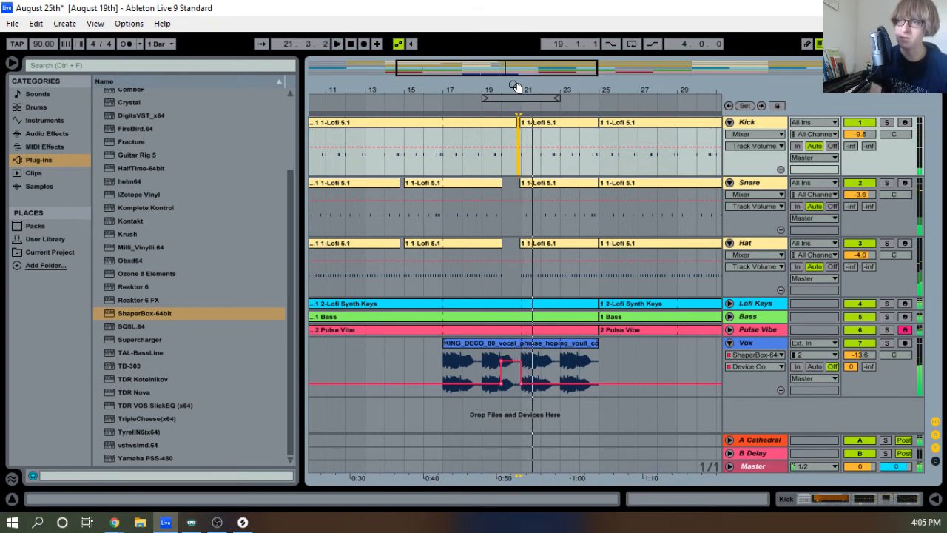
pyautogui.click(515, 86)
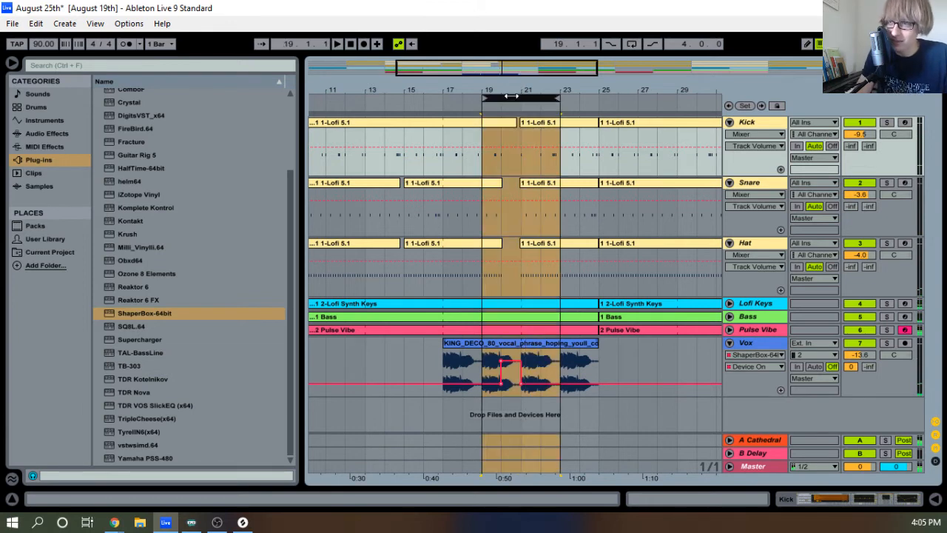
pyautogui.click(516, 95)
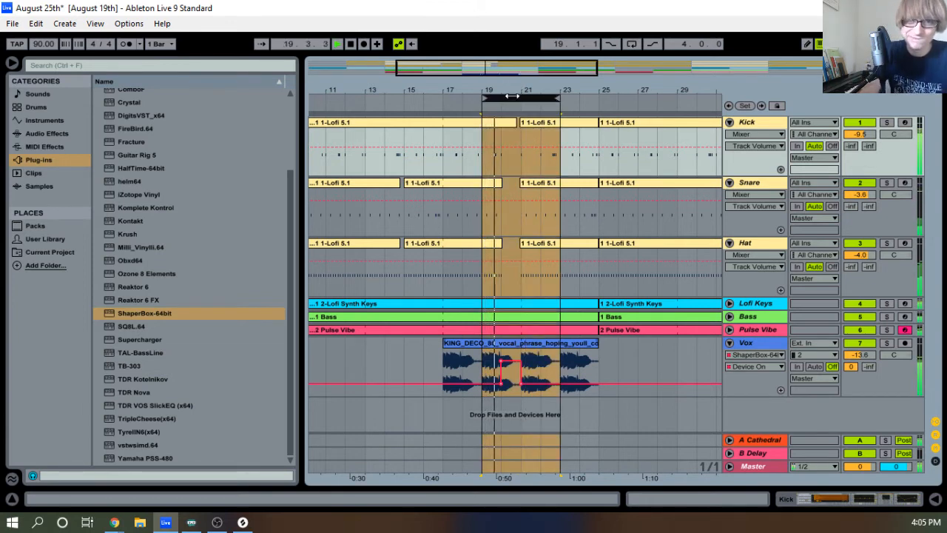
# Stop playback and move ShaperBox from the end of the Vox device chain to between the two EQ Eight devices
pyautogui.doubleClick(752, 342)
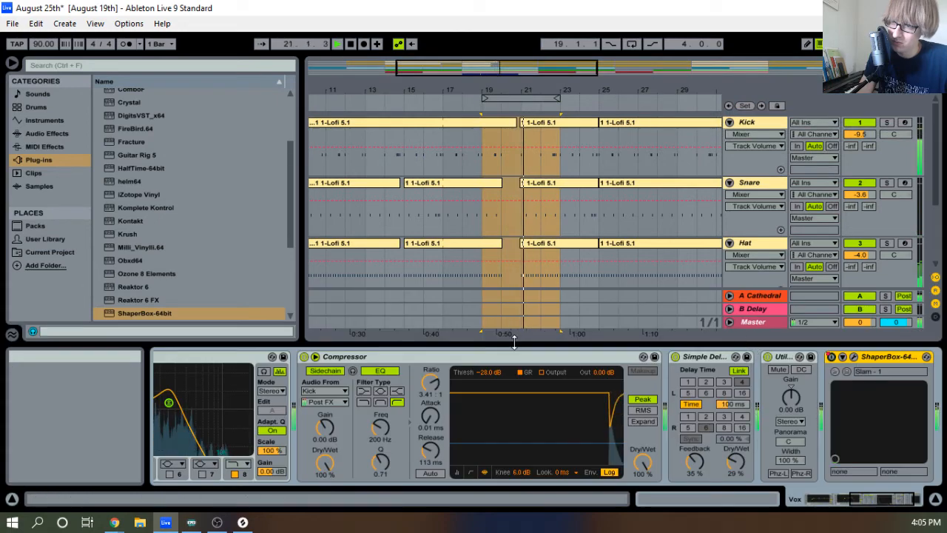
pyautogui.press('space')
pyautogui.scroll(2, 514, 360)
pyautogui.scroll(12, 512, 355)
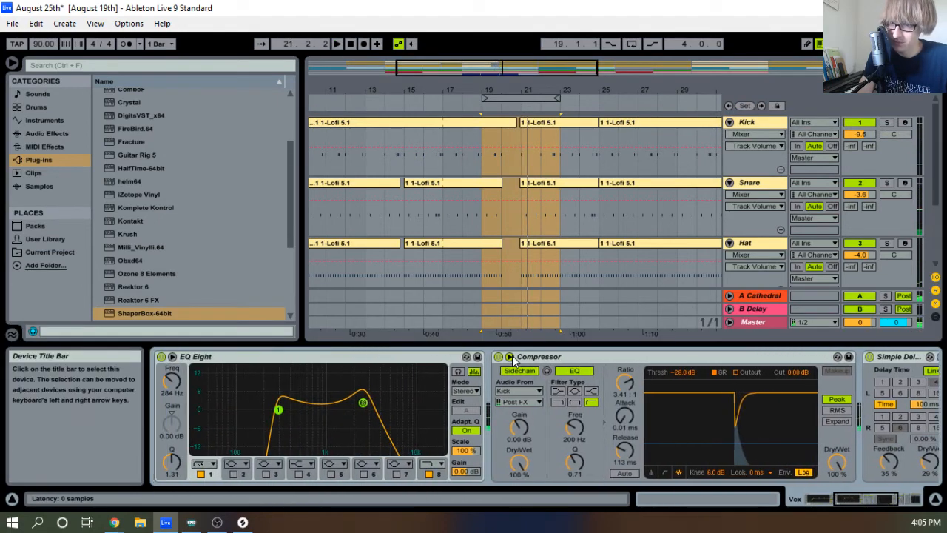
pyautogui.scroll(-14, 516, 360)
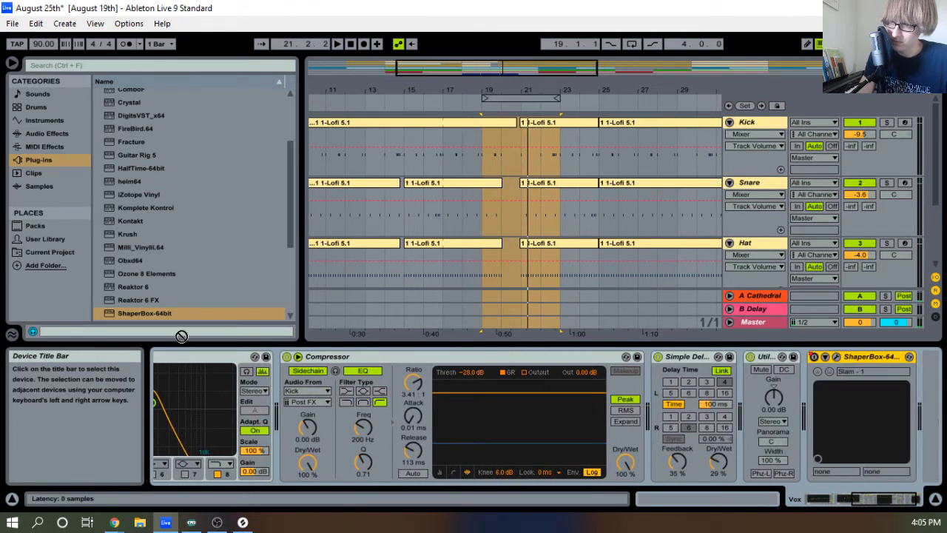
pyautogui.scroll(8, 168, 357)
pyautogui.scroll(5, 160, 362)
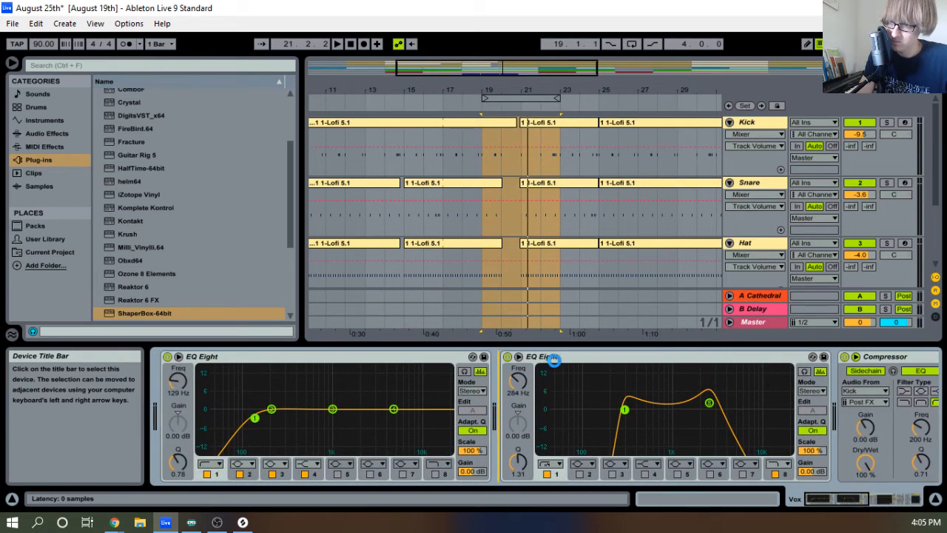
pyautogui.scroll(-8, 567, 361)
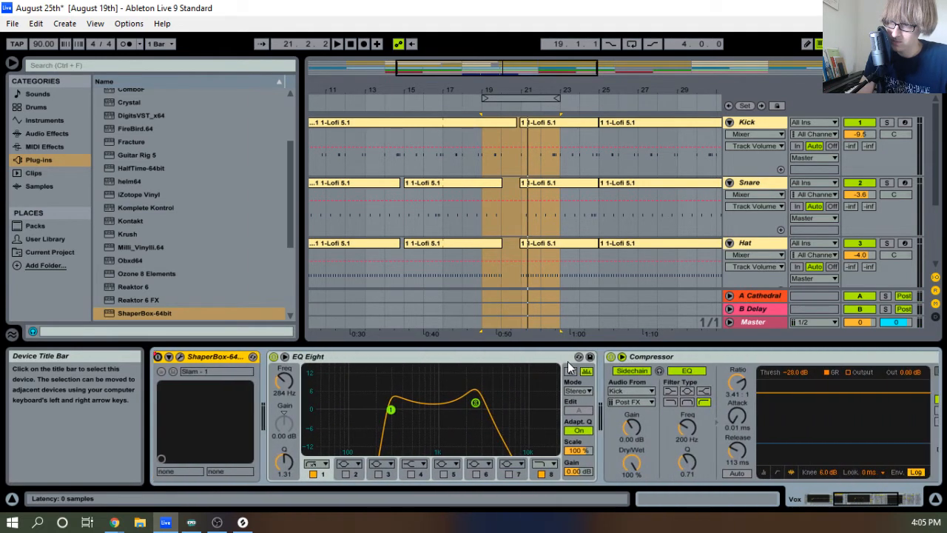
# Play the passage from bar 19 to hear ShaperBox's new place in the Vox chain, and hide the device view
pyautogui.press('space')
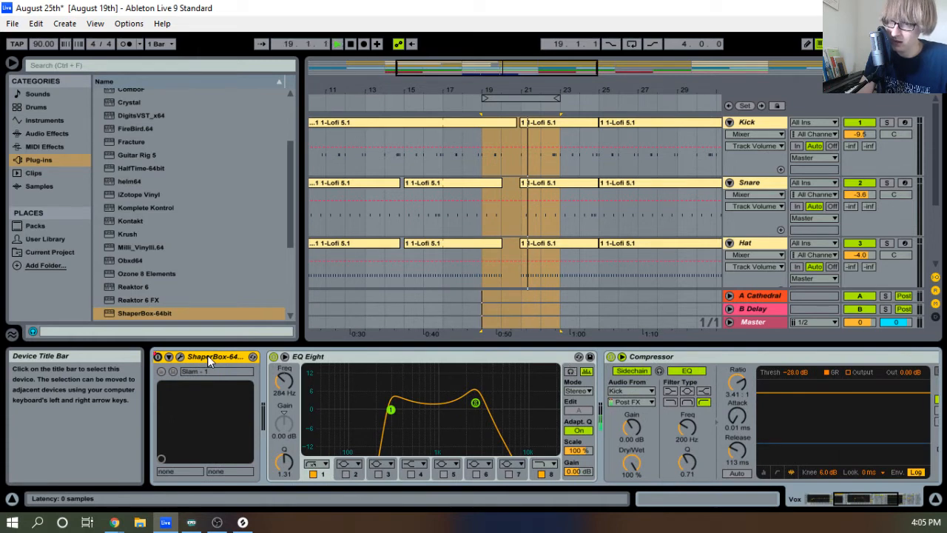
pyautogui.scroll(-5, 939, 378)
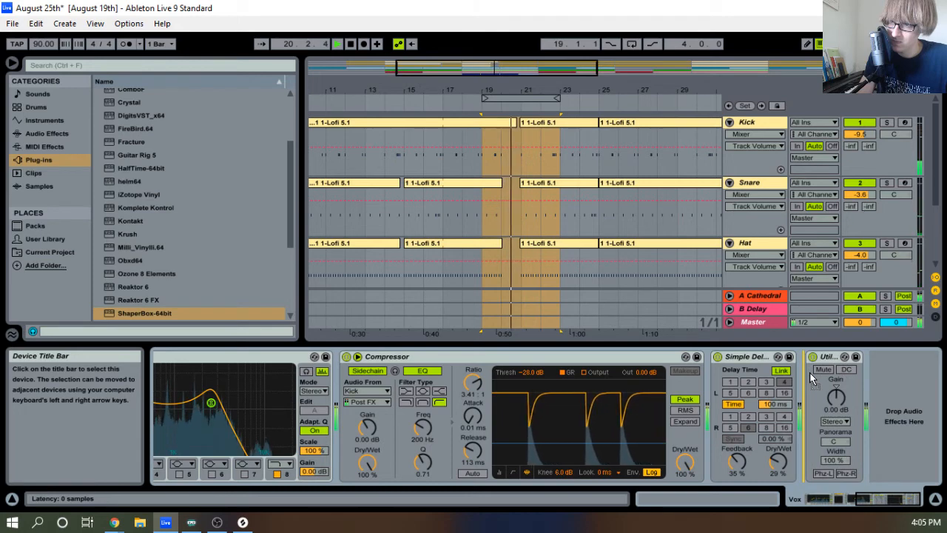
pyautogui.scroll(5, 221, 358)
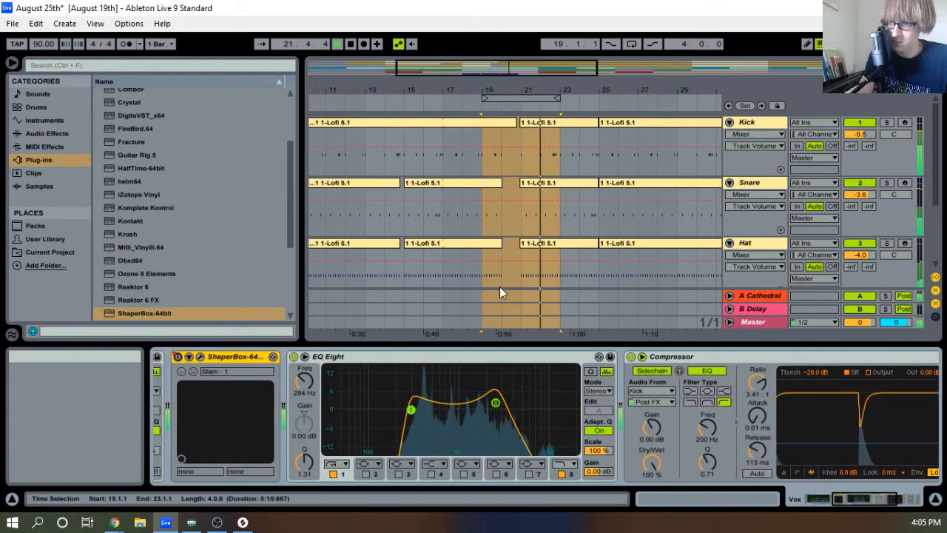
pyautogui.scroll(-5, 499, 286)
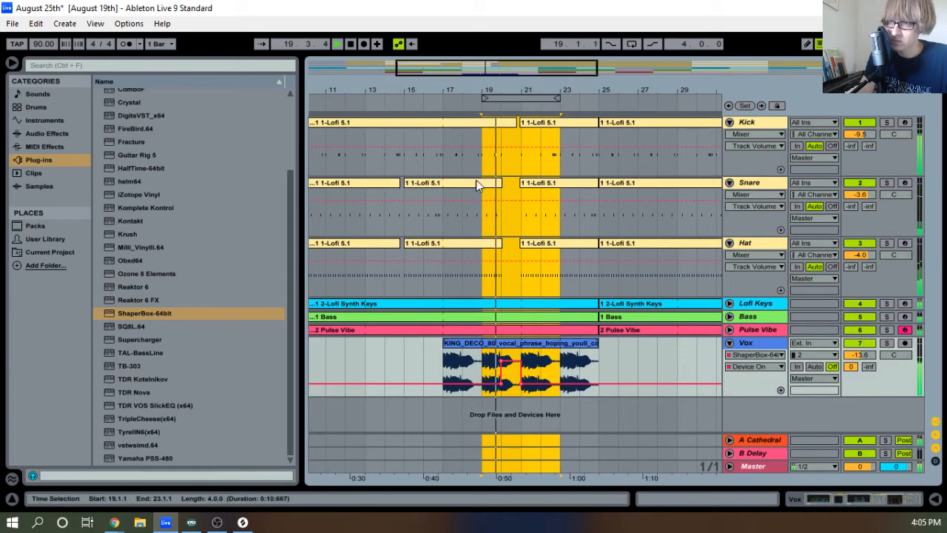
# Show the Vox track's devices and fold the Vox, Kick, Snare and Hat tracks in the arrangement
pyautogui.moveTo(520, 88); pyautogui.dragTo(528, 91)
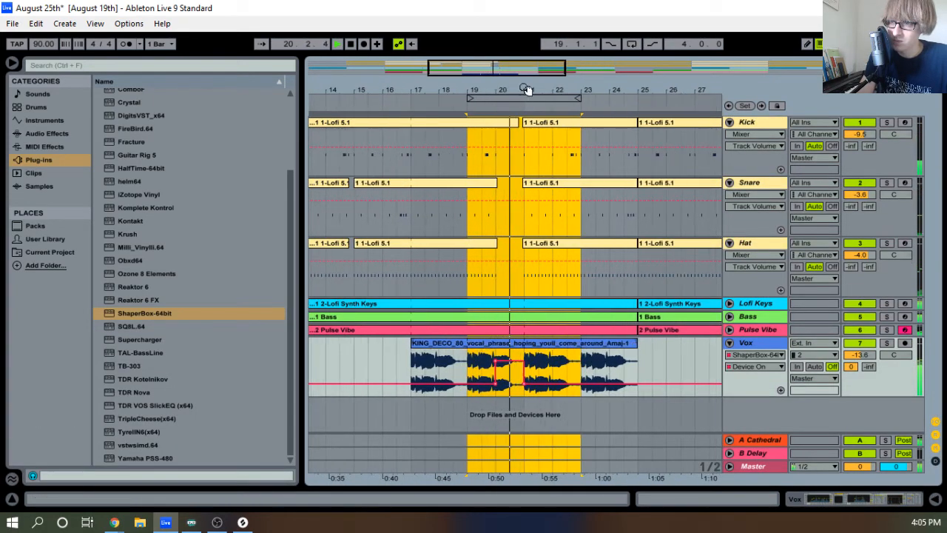
pyautogui.doubleClick(754, 344)
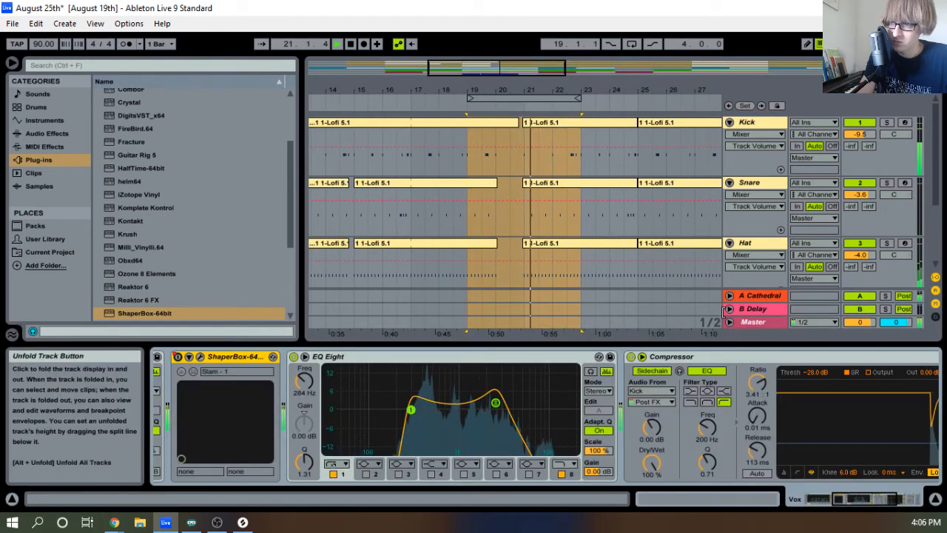
pyautogui.scroll(-3, 728, 281)
pyautogui.click(728, 247)
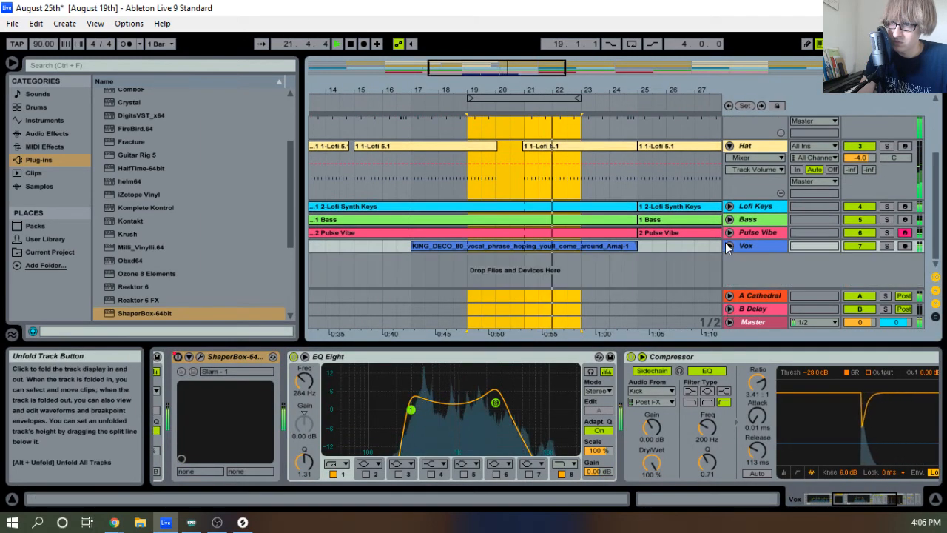
pyautogui.scroll(2, 728, 250)
pyautogui.scroll(2, 729, 249)
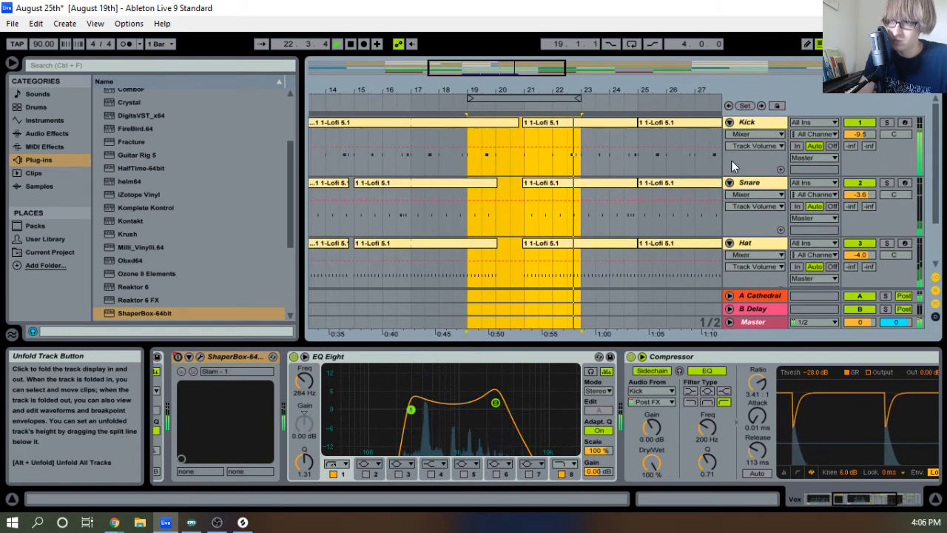
pyautogui.click(728, 123)
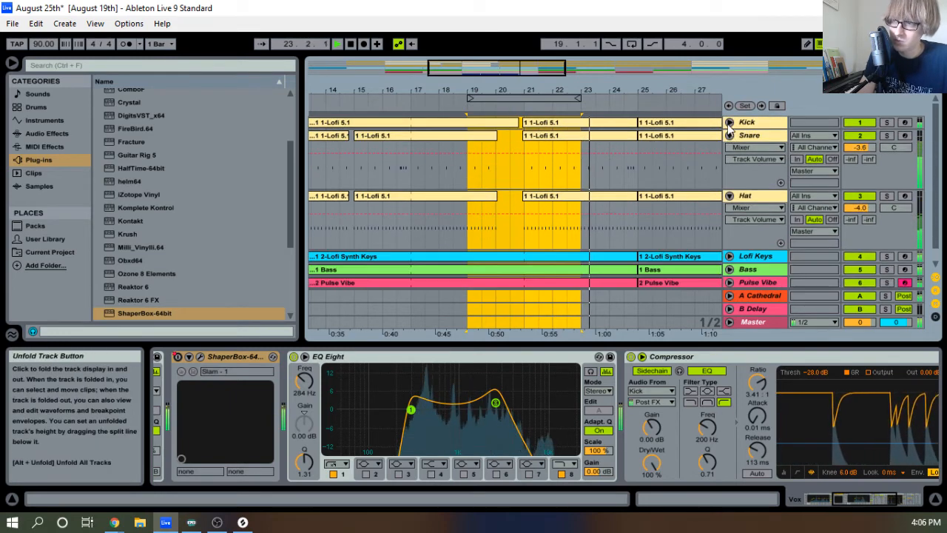
pyautogui.click(728, 135)
pyautogui.click(734, 151)
pyautogui.click(729, 149)
# Set the Kick track's volume to -7.6 dB in the Session mixer and return to the arrangement
pyautogui.click(746, 122)
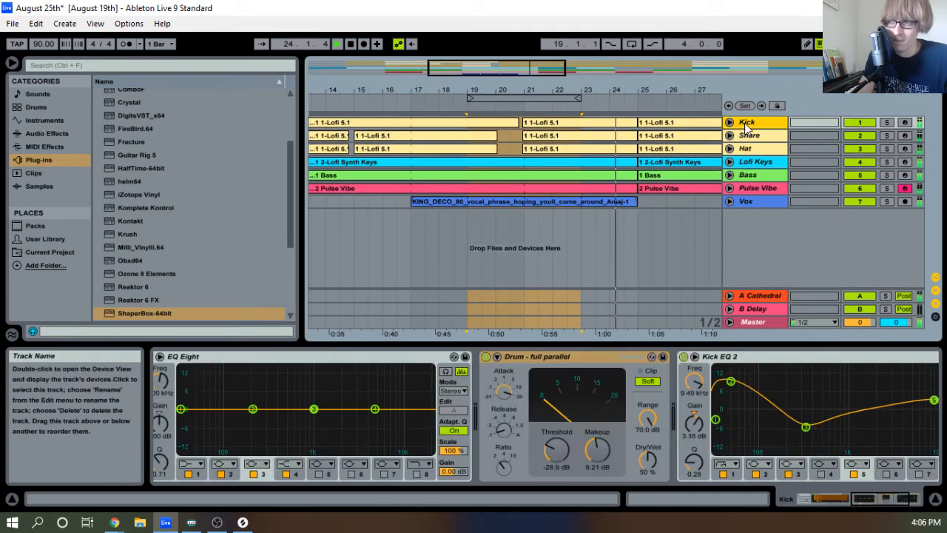
pyautogui.press('Tab')
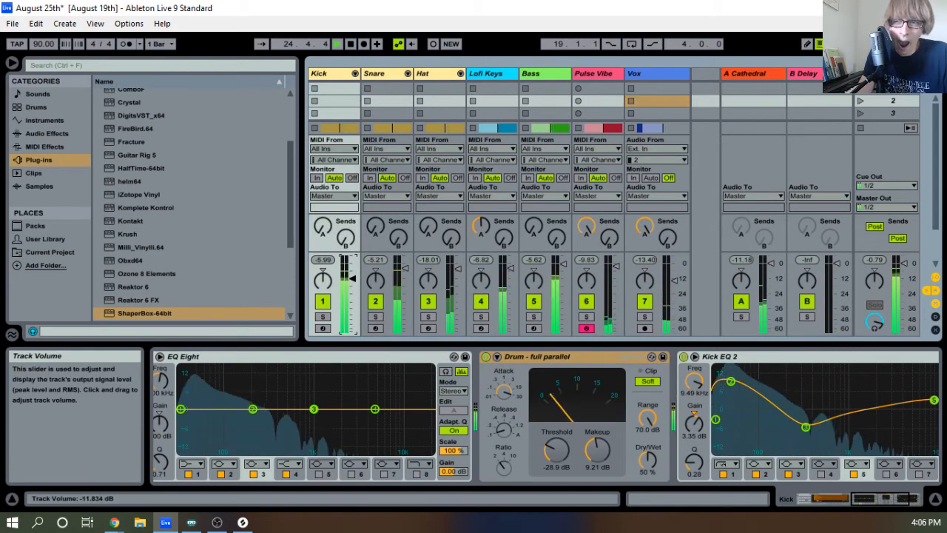
pyautogui.moveTo(353, 282); pyautogui.dragTo(354, 279)
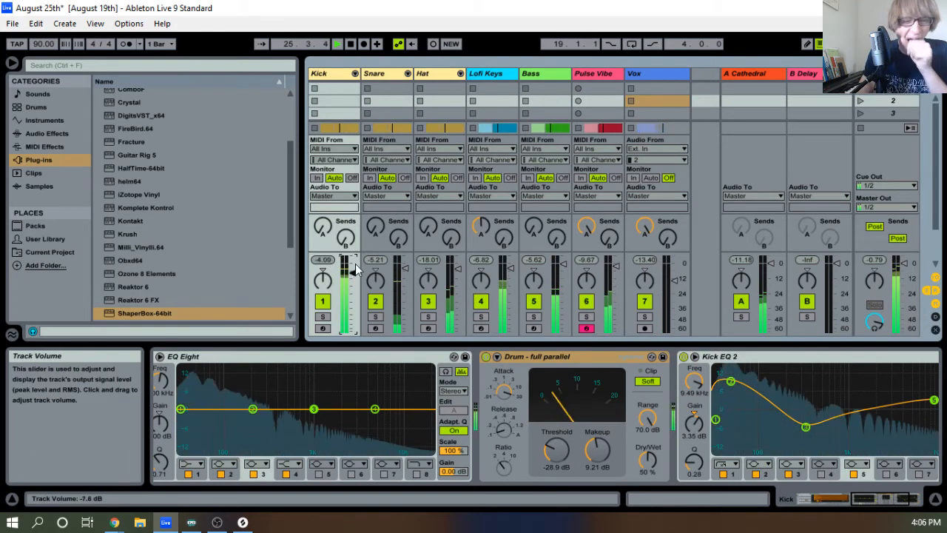
pyautogui.press('Tab')
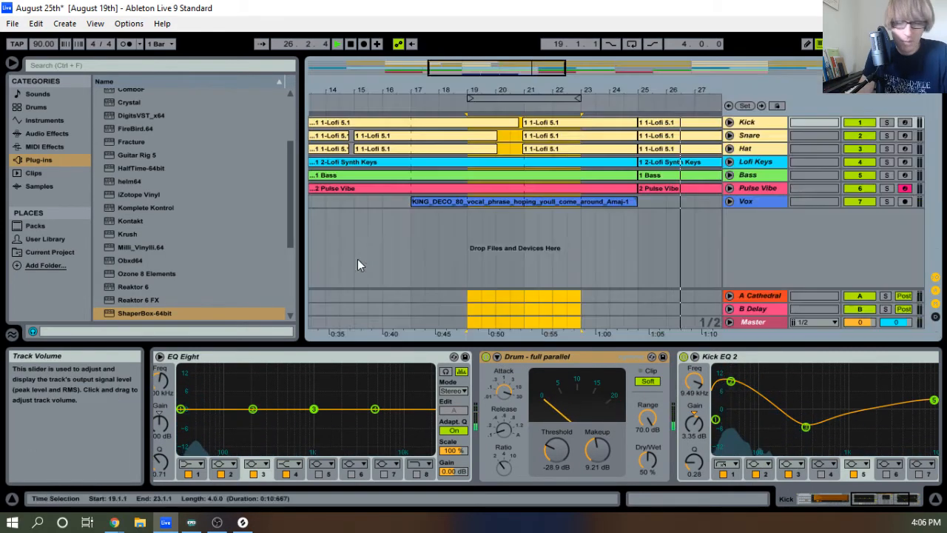
# Place the insert marker at 25.1.1 on the Vox track and switch to the Splice sample list in Chrome
pyautogui.moveTo(566, 90); pyautogui.dragTo(476, 66)
pyautogui.click(542, 216)
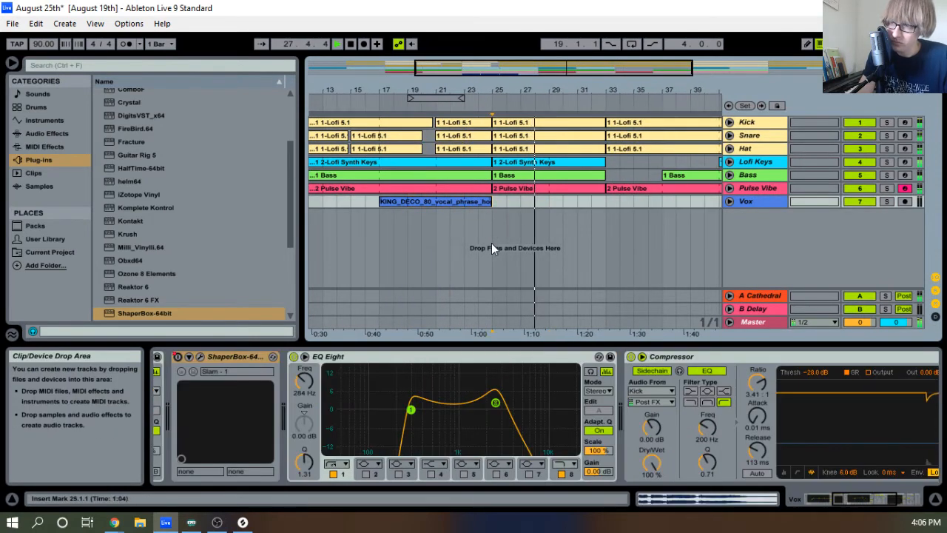
pyautogui.moveTo(116, 522)
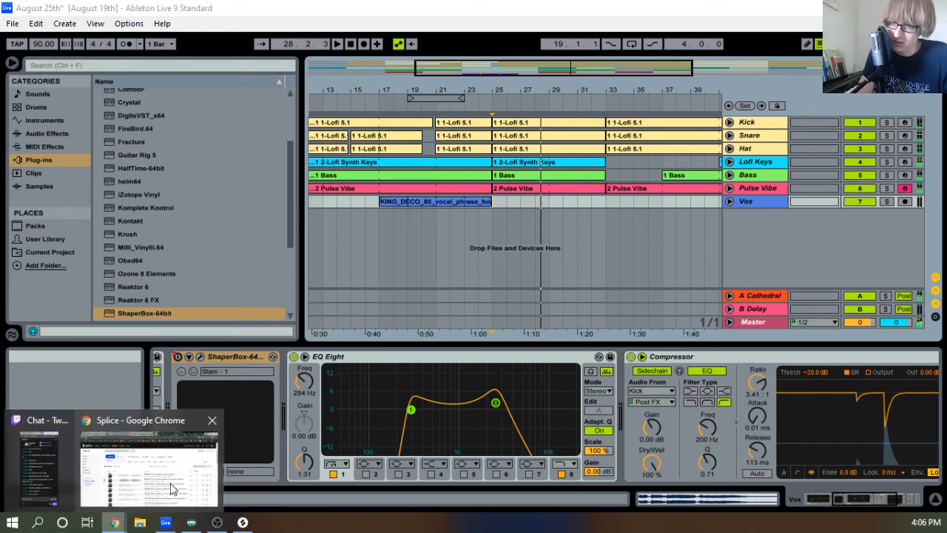
pyautogui.click(148, 466)
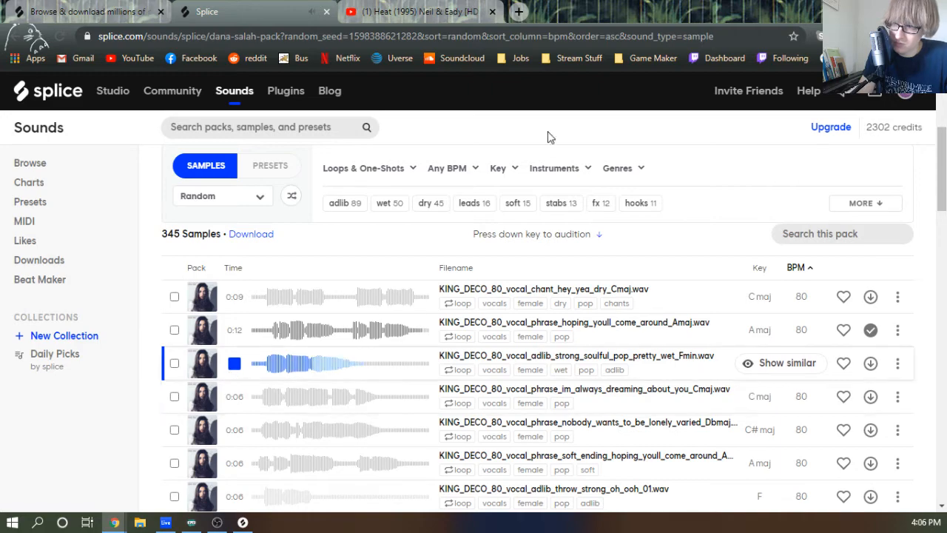
# Set the browser window aside to play the arrangement from around bar 25, stop playback, and return to Splice
pyautogui.moveTo(678, 9); pyautogui.dragTo(0, 49)
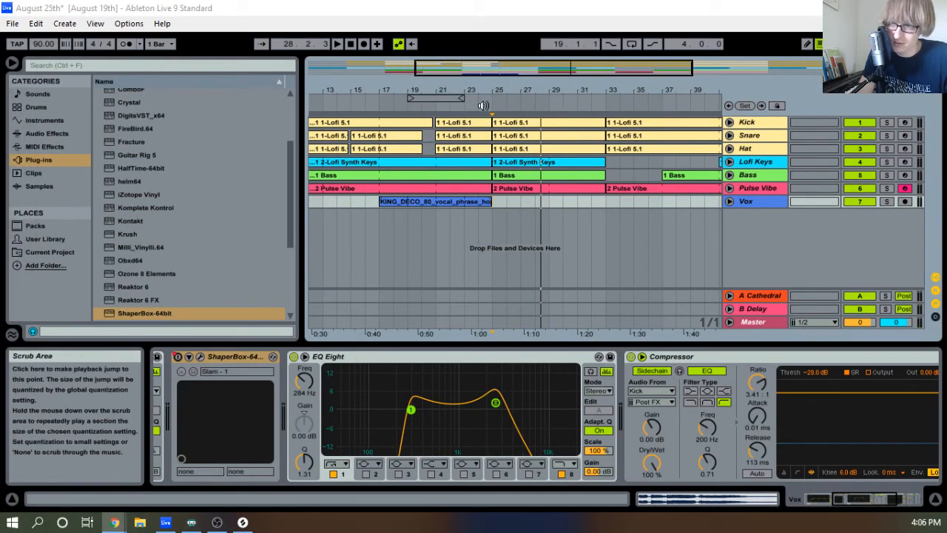
pyautogui.click(483, 105)
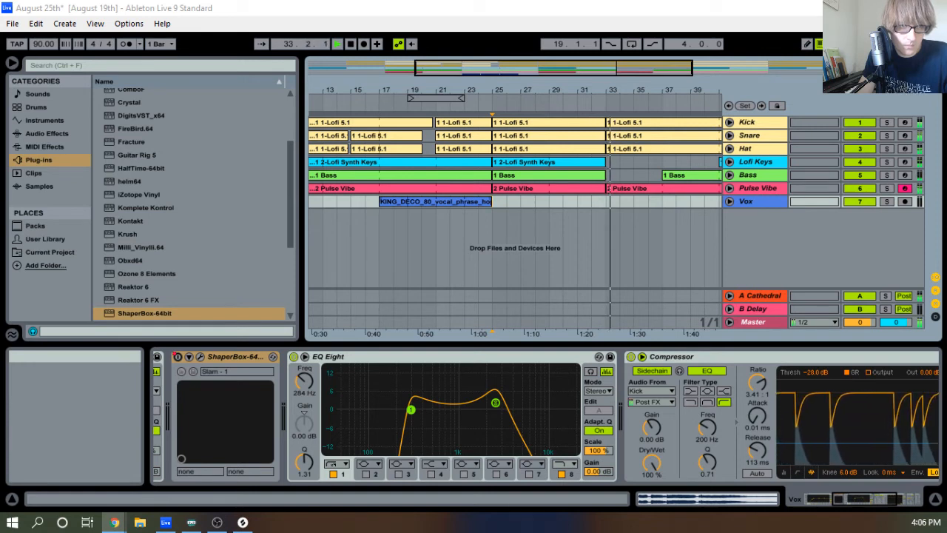
pyautogui.click(351, 45)
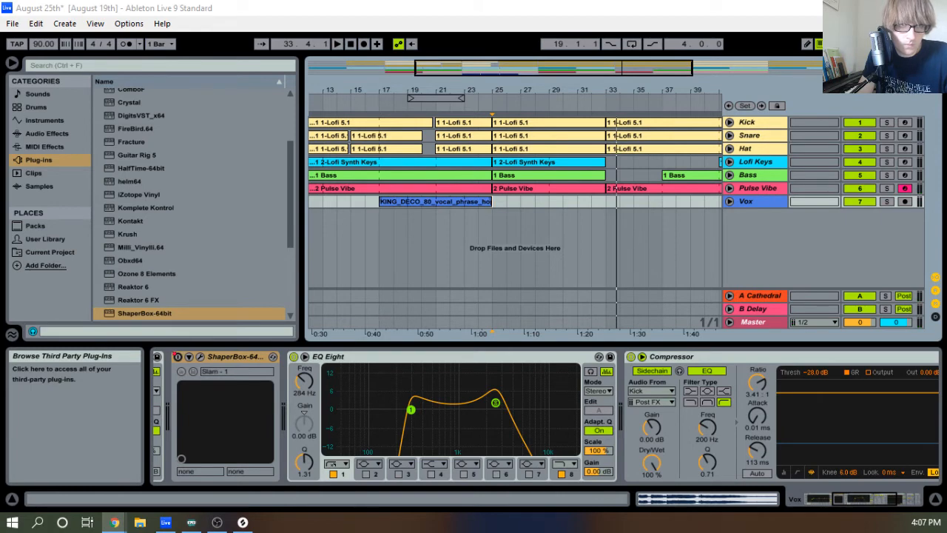
pyautogui.hotkey('alt', 'Tab')
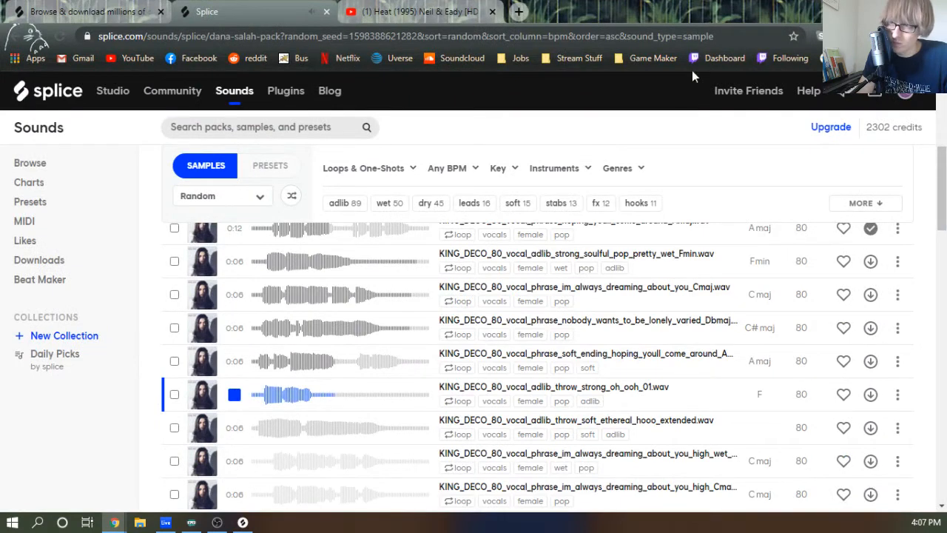
# Audition the Splice vocals from throw_soft_ethereal_hooo_extended through the always_dreaming_about_you_high versions to nobody_knows_what_we_do_wet
pyautogui.click(236, 427)
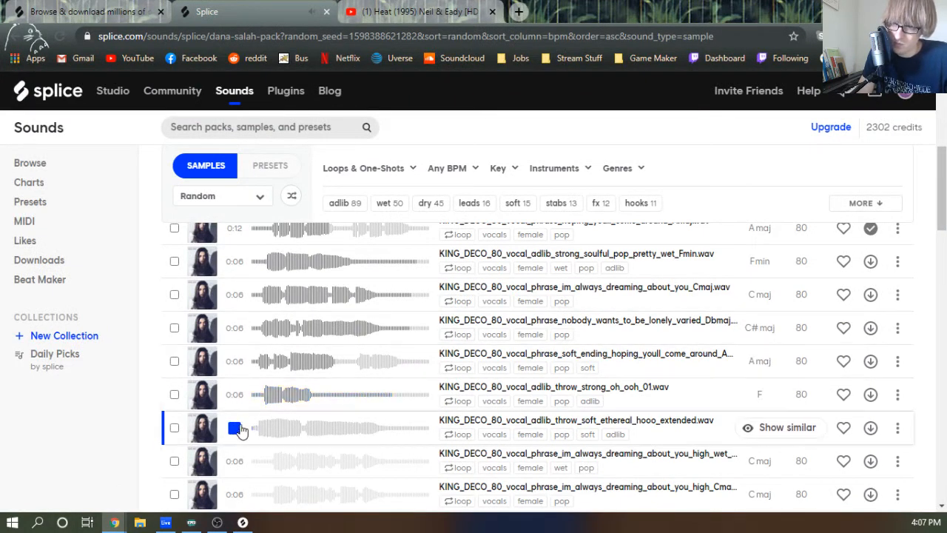
pyautogui.scroll(-3, 239, 433)
pyautogui.scroll(1, 237, 429)
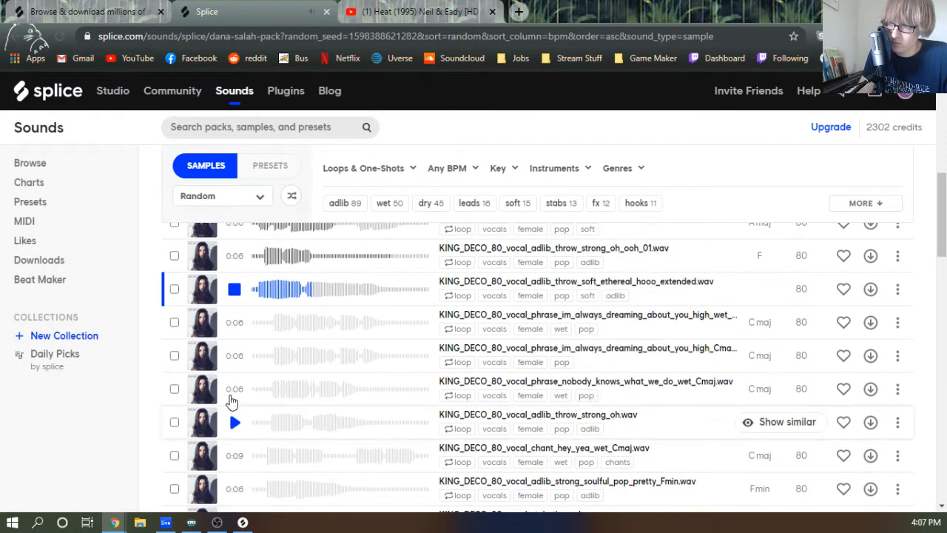
pyautogui.click(234, 322)
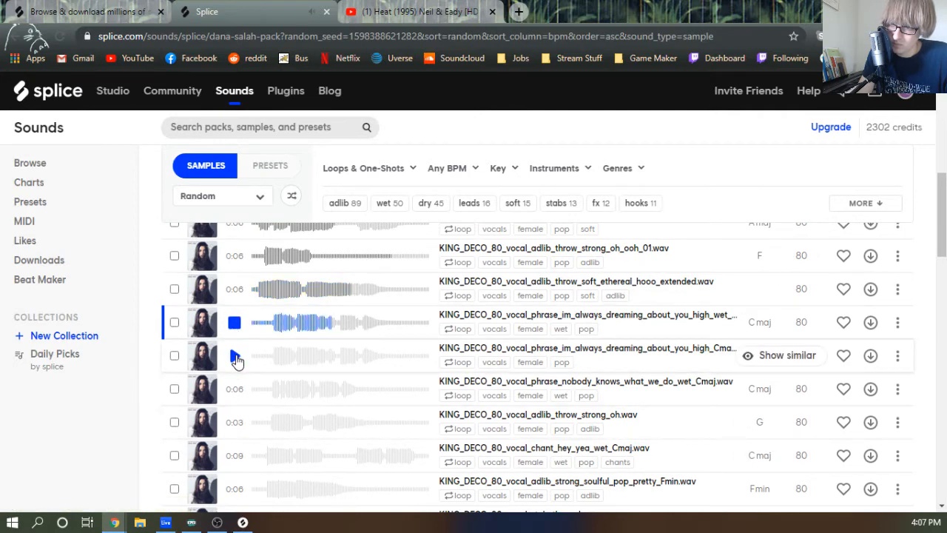
pyautogui.click(236, 358)
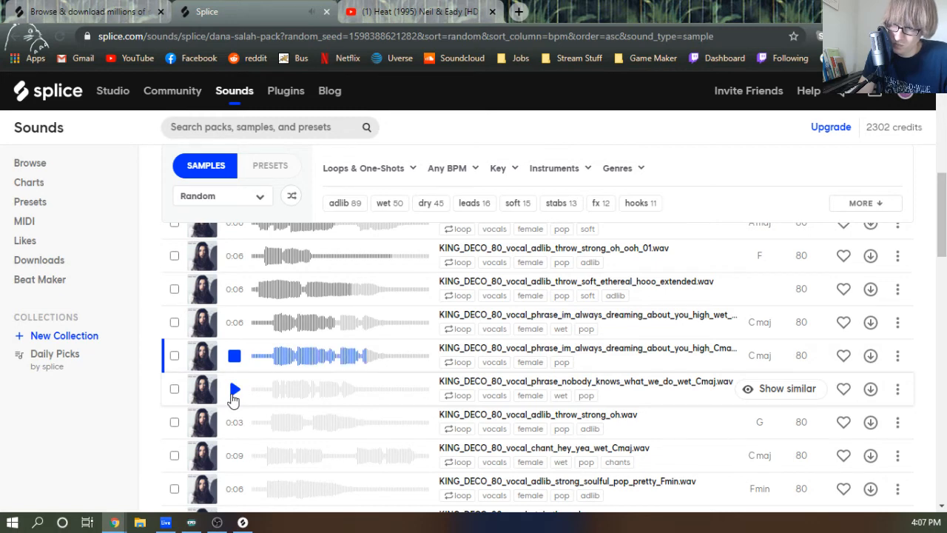
pyautogui.click(235, 389)
# Recheck the start of the sample list, replay the im_always_dreaming_about_you_high_Cmaj phrase and stop it
pyautogui.scroll(5, 234, 392)
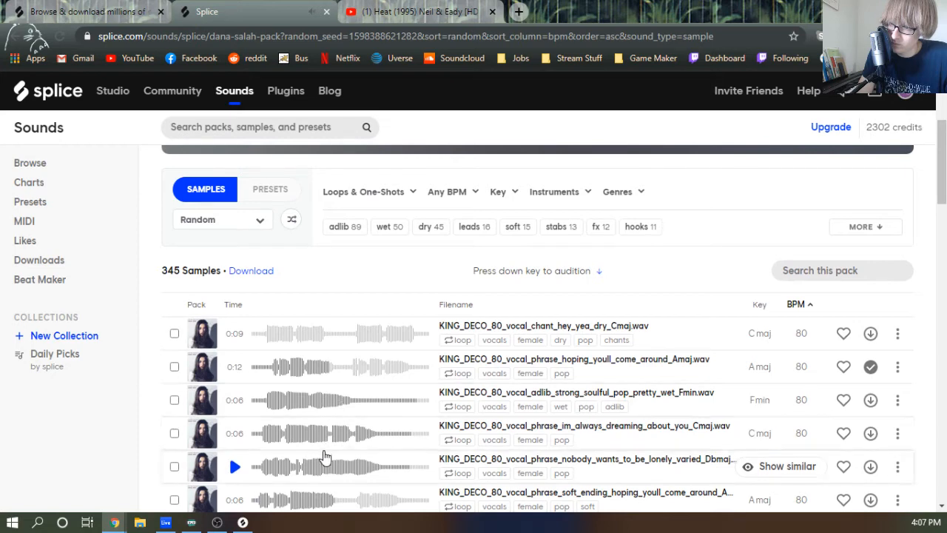
pyautogui.scroll(-3, 333, 381)
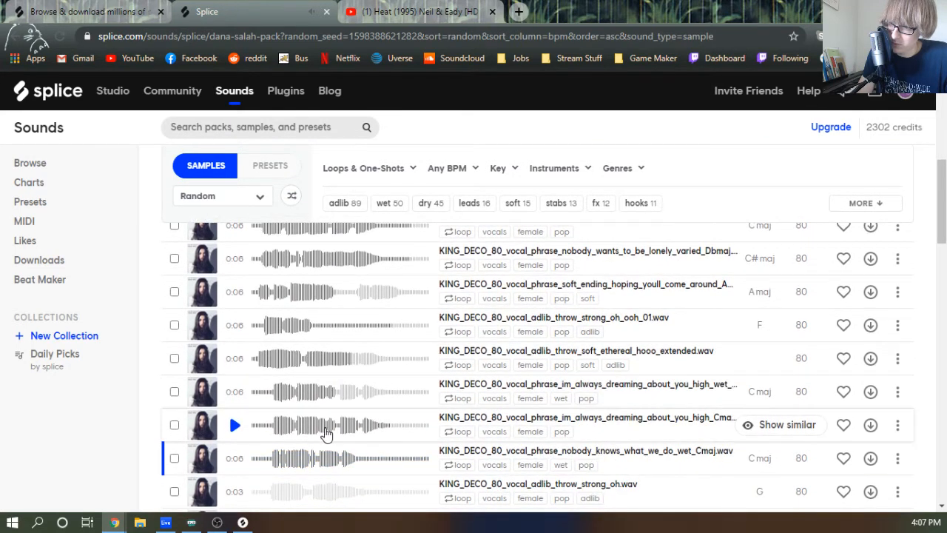
pyautogui.scroll(-1, 327, 407)
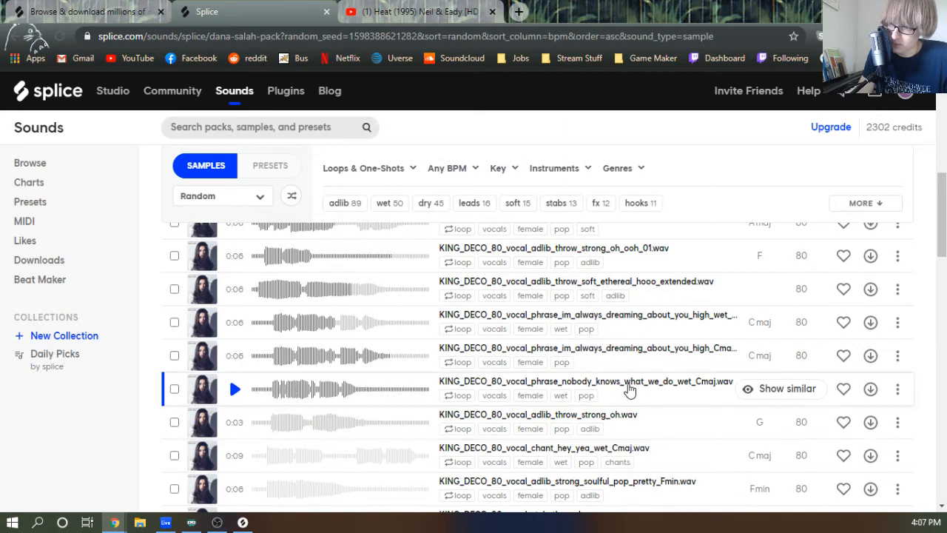
pyautogui.click(235, 357)
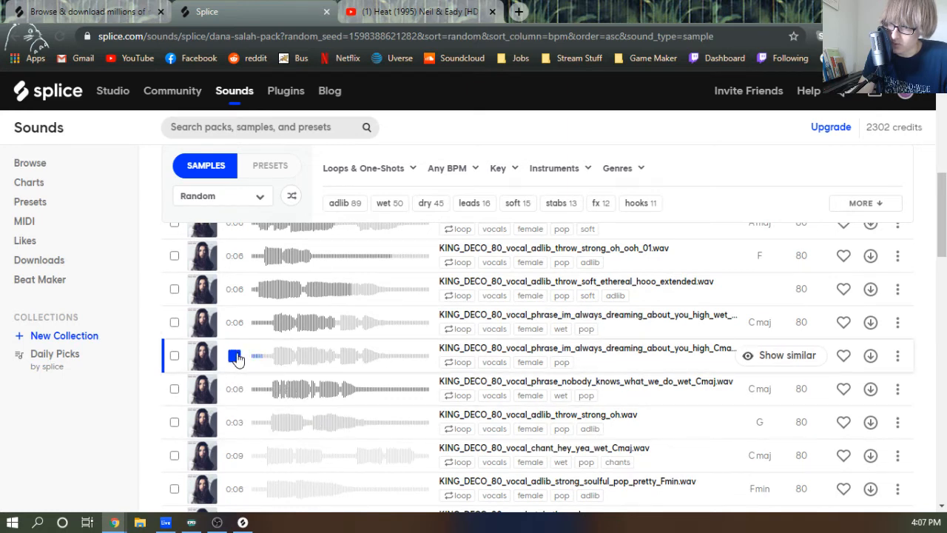
pyautogui.click(235, 358)
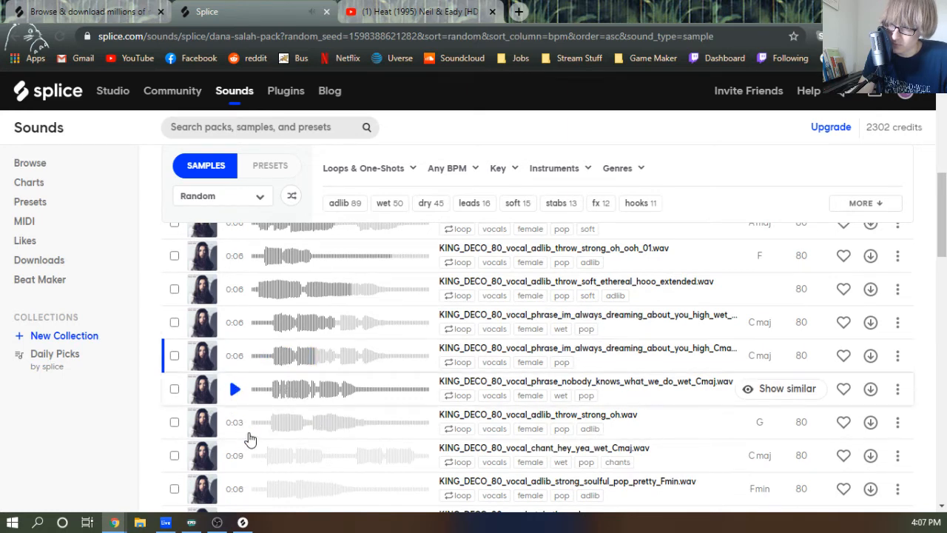
# Audition the throw_strong_oh, chant_hey_yea_wet, strong_soulful_pop_pretty_Fmin and stab_throw_hey vocals
pyautogui.scroll(-2, 237, 420)
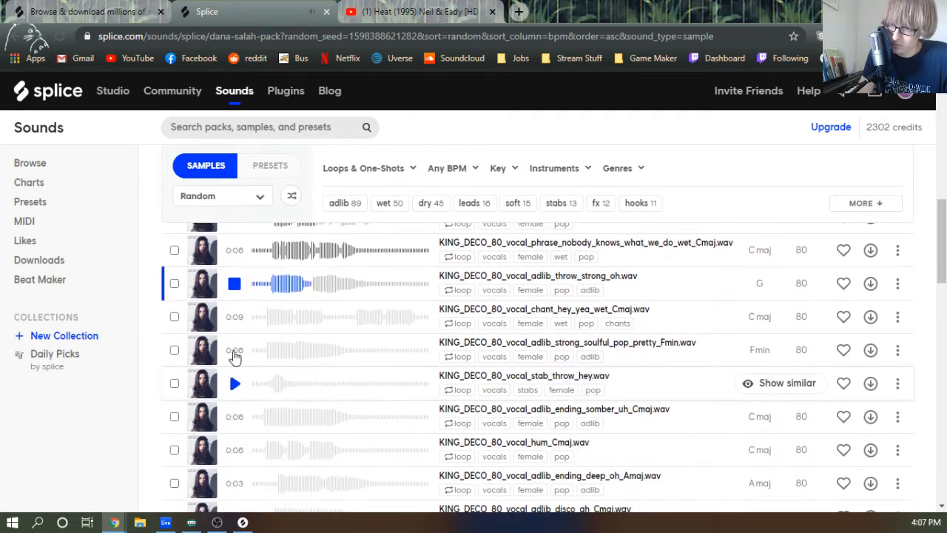
pyautogui.click(235, 320)
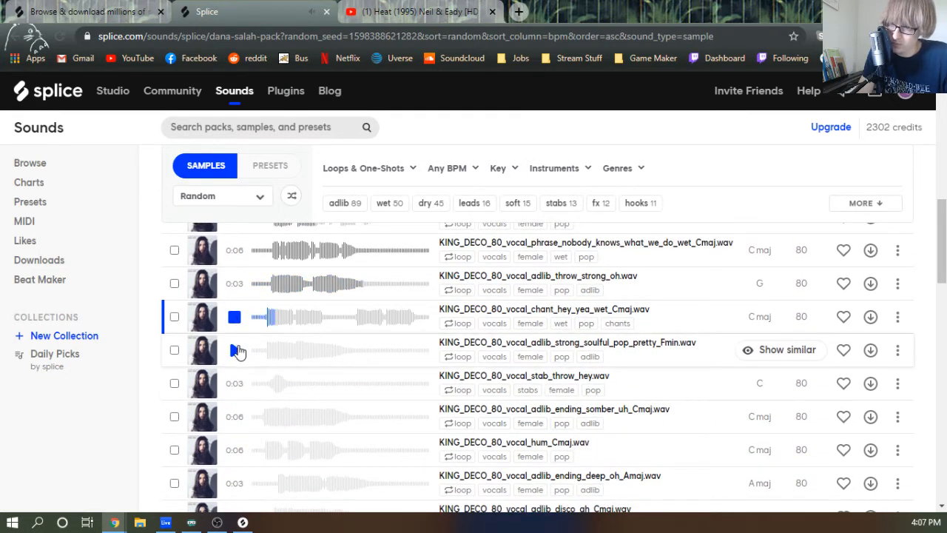
pyautogui.click(235, 357)
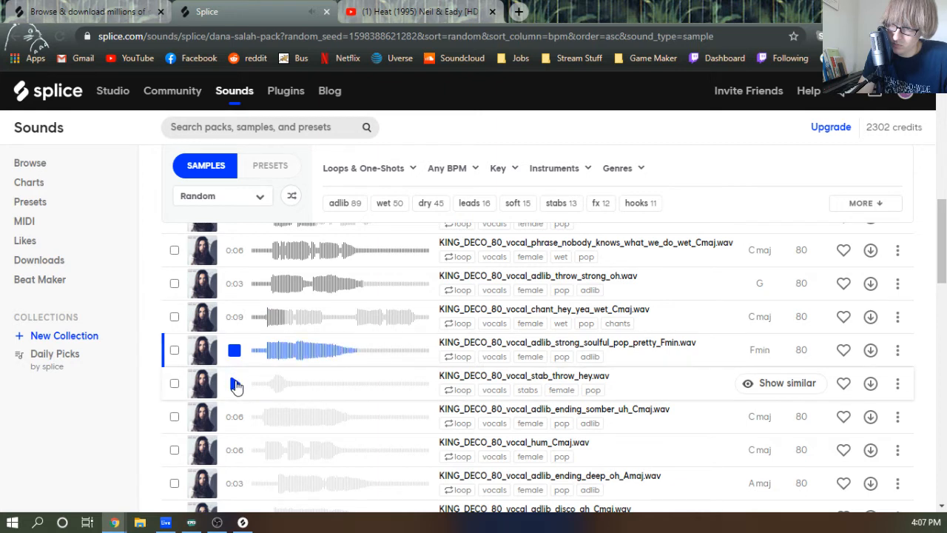
pyautogui.click(235, 385)
pyautogui.scroll(-3, 480, 396)
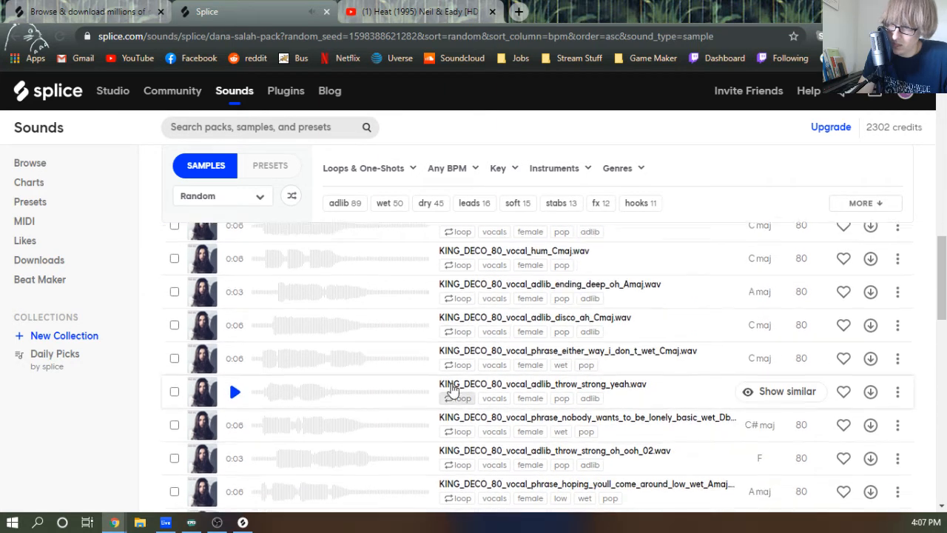
# Audition the adlib_ending_somber_uh, vocal_hum and adlib_ending_deep_oh samples
pyautogui.scroll(1, 303, 313)
pyautogui.scroll(1, 245, 288)
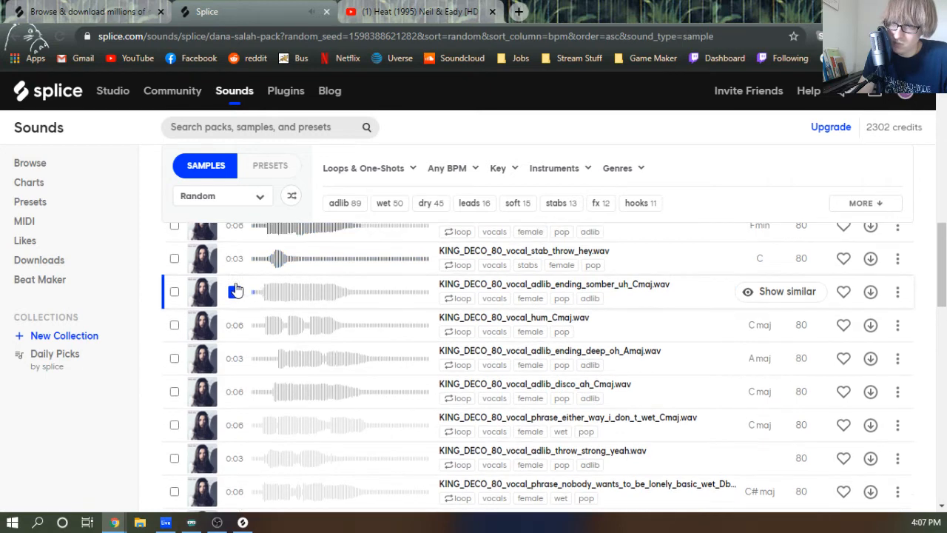
pyautogui.click(237, 291)
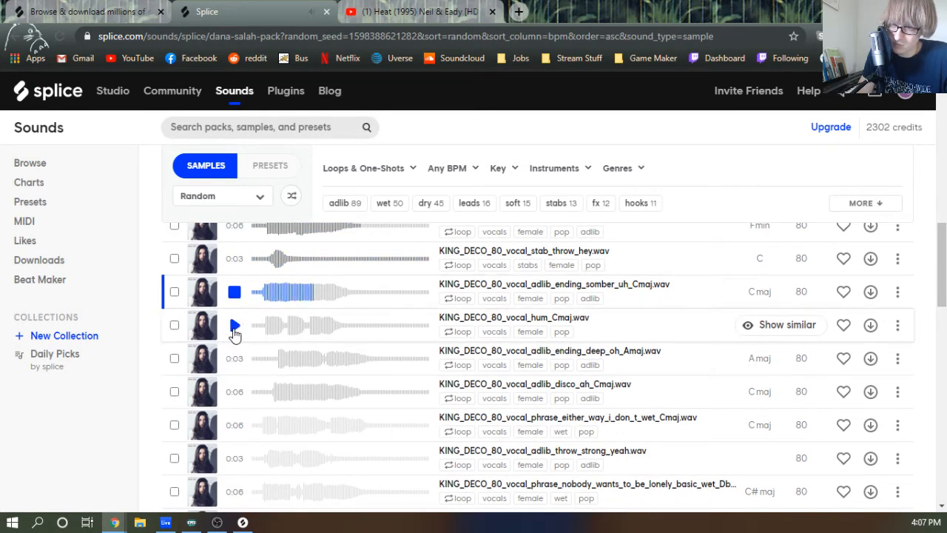
pyautogui.click(233, 325)
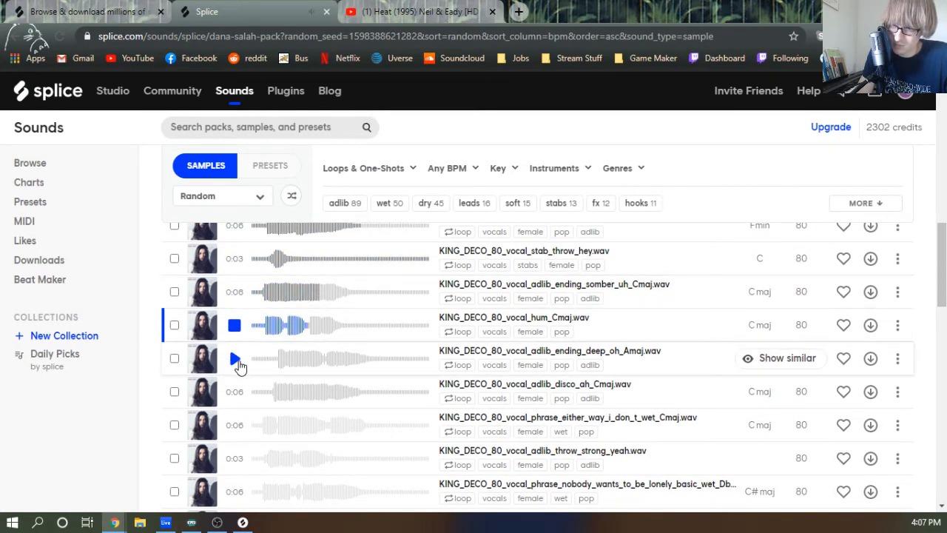
pyautogui.click(235, 359)
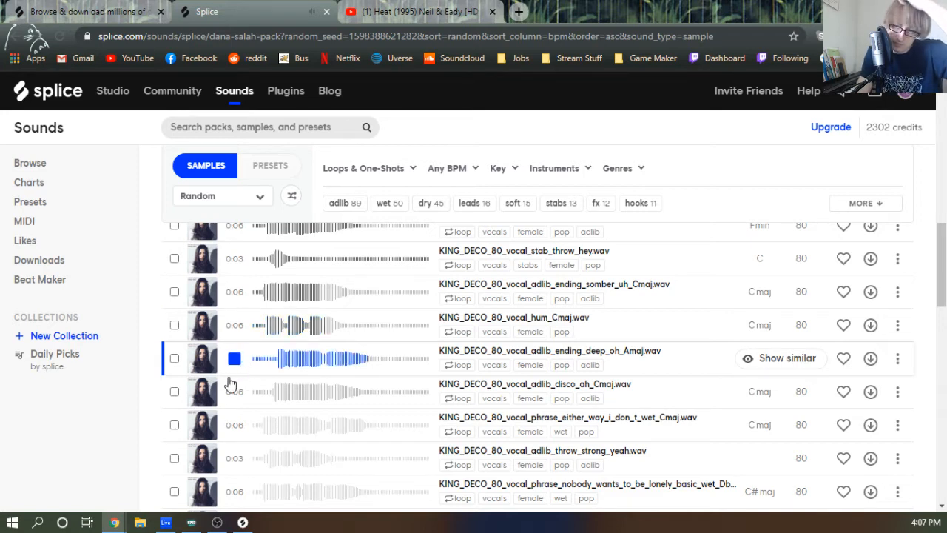
pyautogui.click(234, 327)
# Switch to Ableton Live and play the arrangement from bar 17, around bar 24 and around bar 16
pyautogui.moveTo(629, 10); pyautogui.dragTo(0, 11)
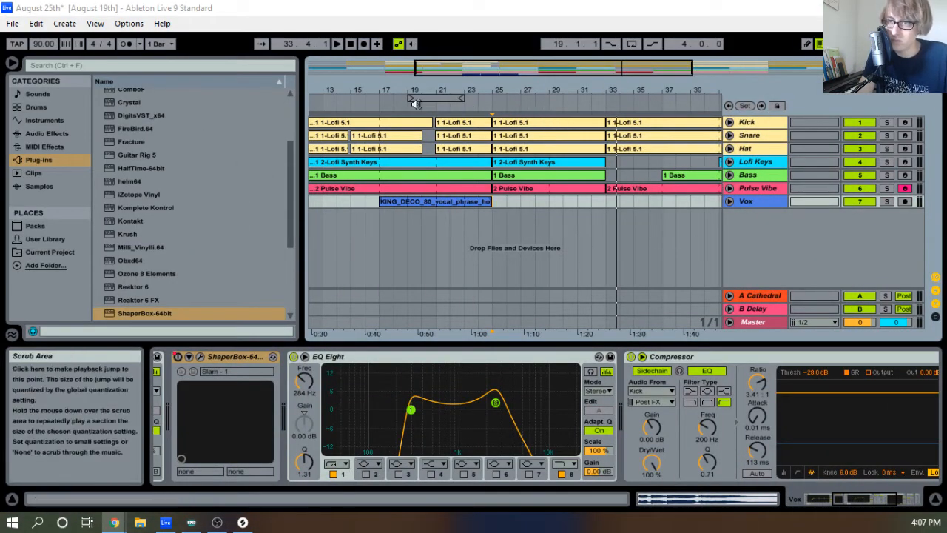
pyautogui.click(377, 105)
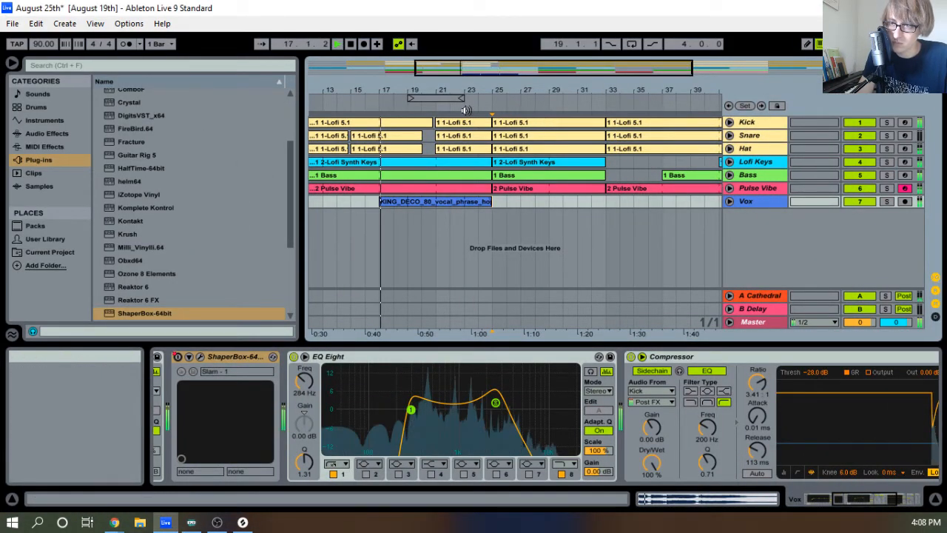
pyautogui.click(485, 105)
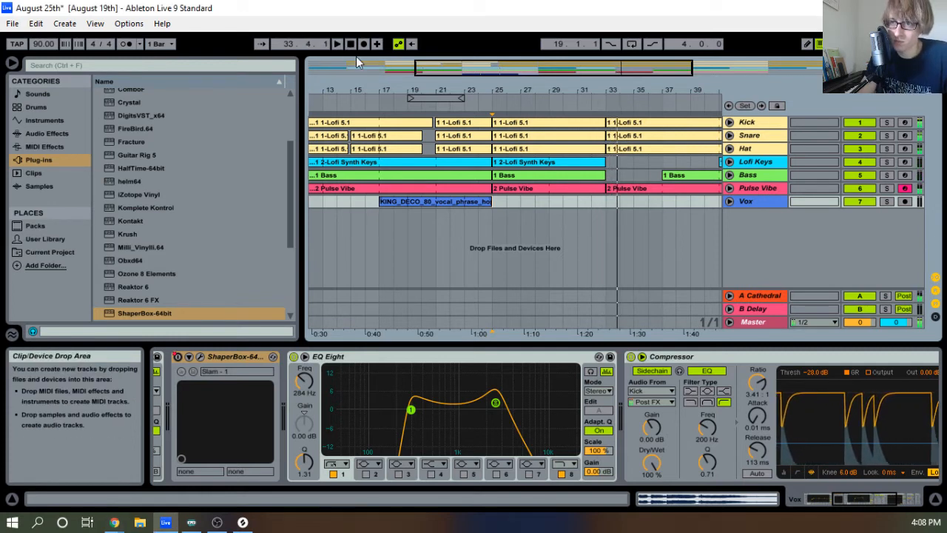
pyautogui.click(363, 104)
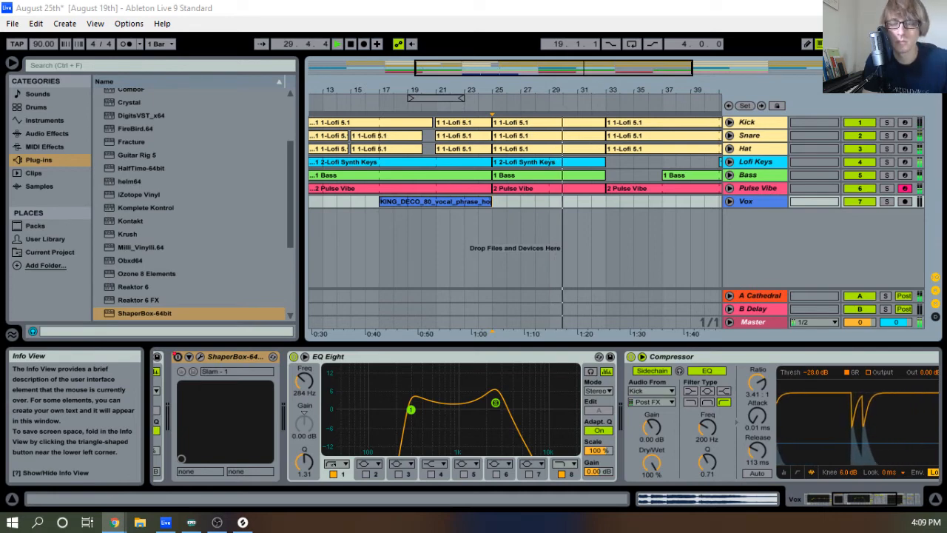
# Return to Splice in Chrome and audition the phrase_hoping_youll_come_around_low_Amaj vocal
pyautogui.hotkey('alt', 'Tab')
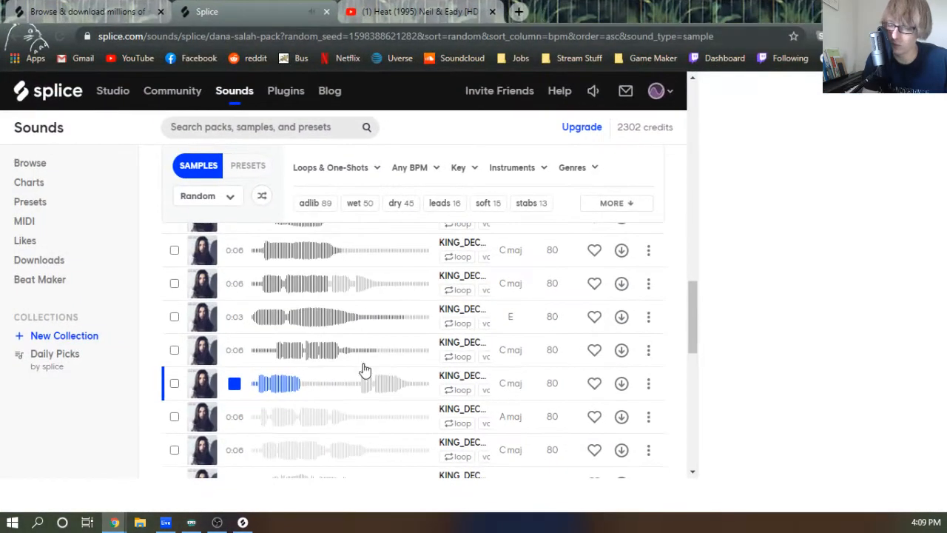
pyautogui.click(235, 418)
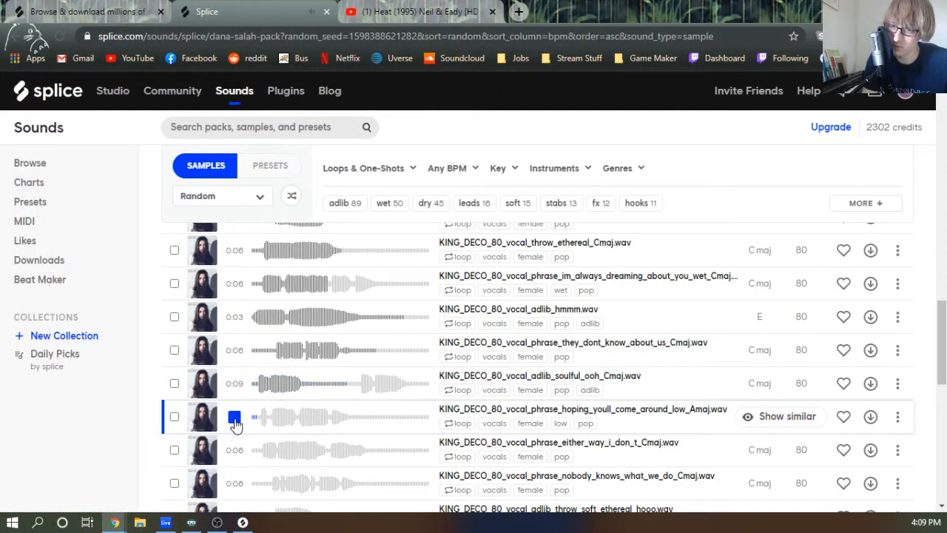
pyautogui.scroll(-2, 289, 397)
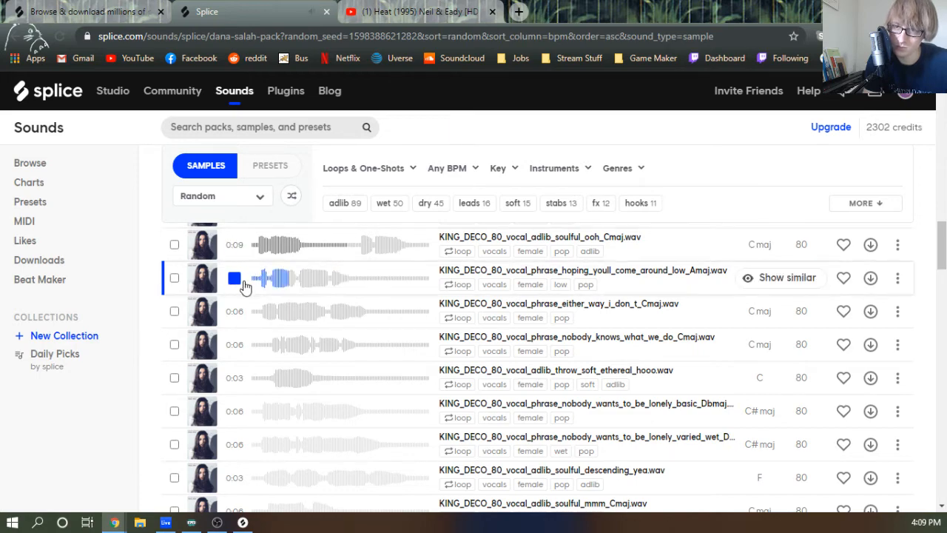
# Set the browser window aside, play the arrangement from around bar 24, stop playback and bring Splice back
pyautogui.moveTo(577, 11); pyautogui.dragTo(1, 332)
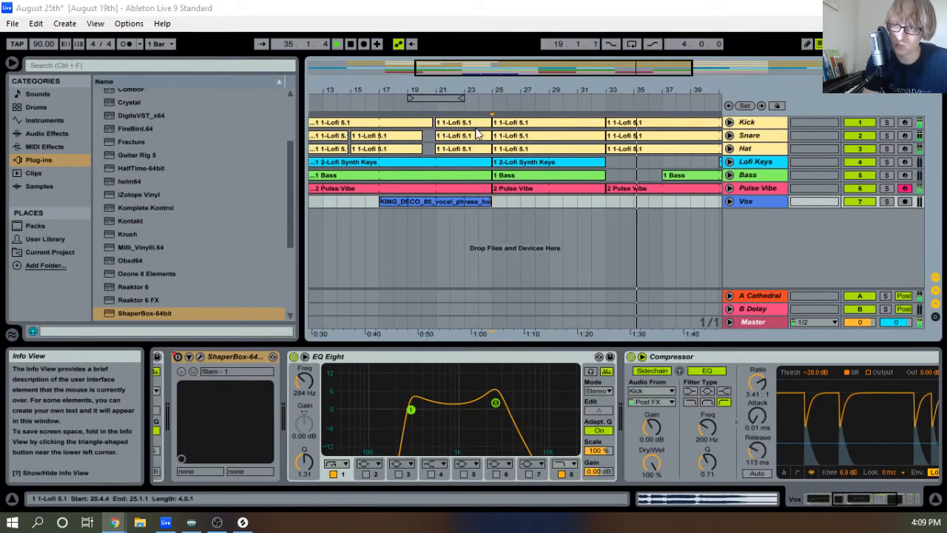
pyautogui.click(475, 106)
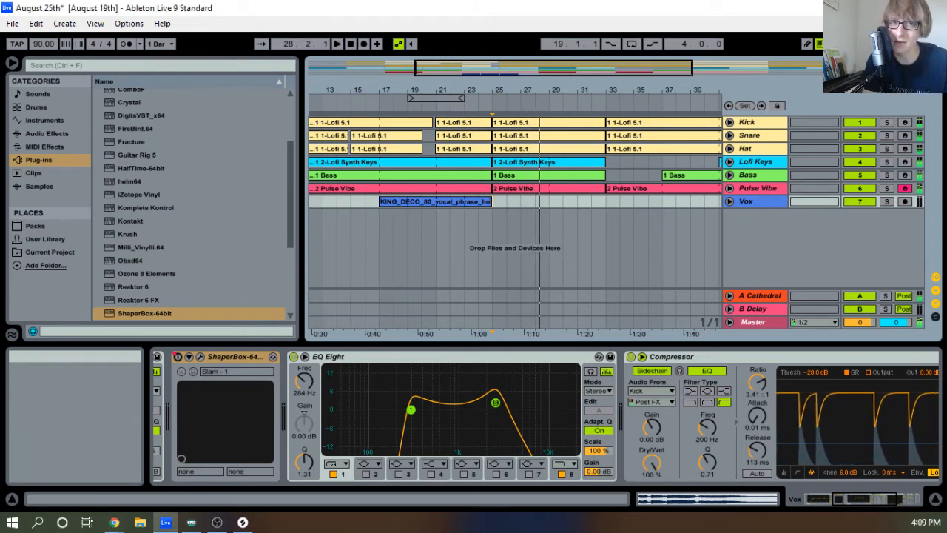
pyautogui.moveTo(0, 148); pyautogui.dragTo(716, 0)
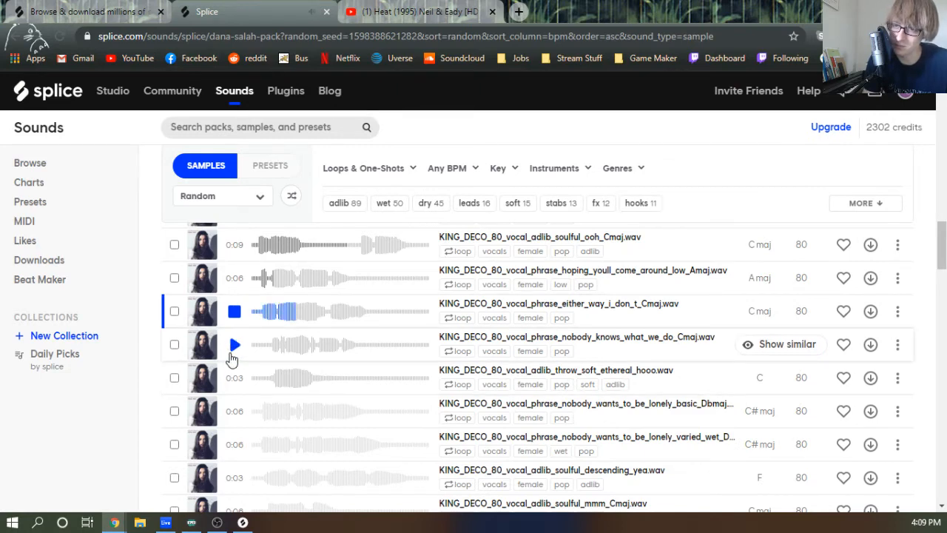
# Audition the nobody_knows_what_we_do, throw_soft_ethereal_hooo and two nobody_wants_to_be_lonely vocals
pyautogui.click(230, 355)
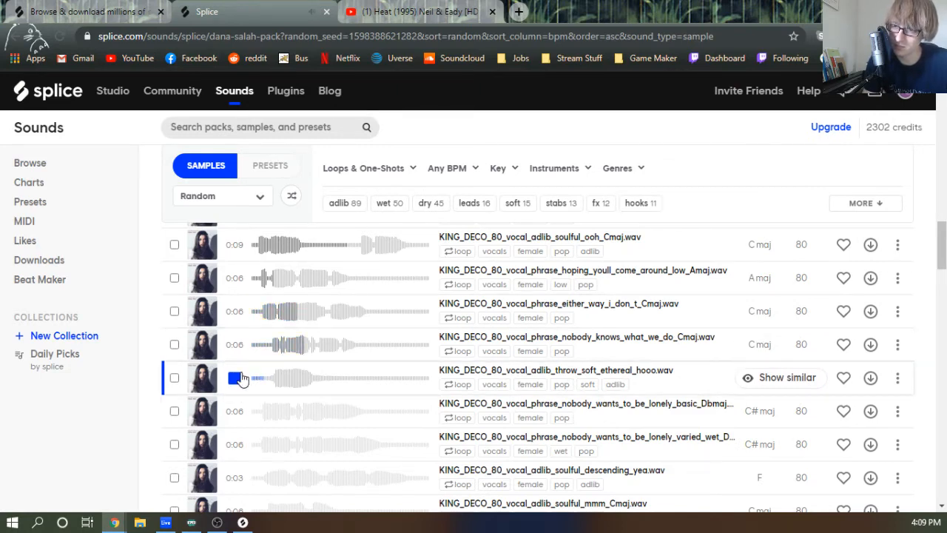
pyautogui.click(233, 420)
pyautogui.scroll(-2, 232, 422)
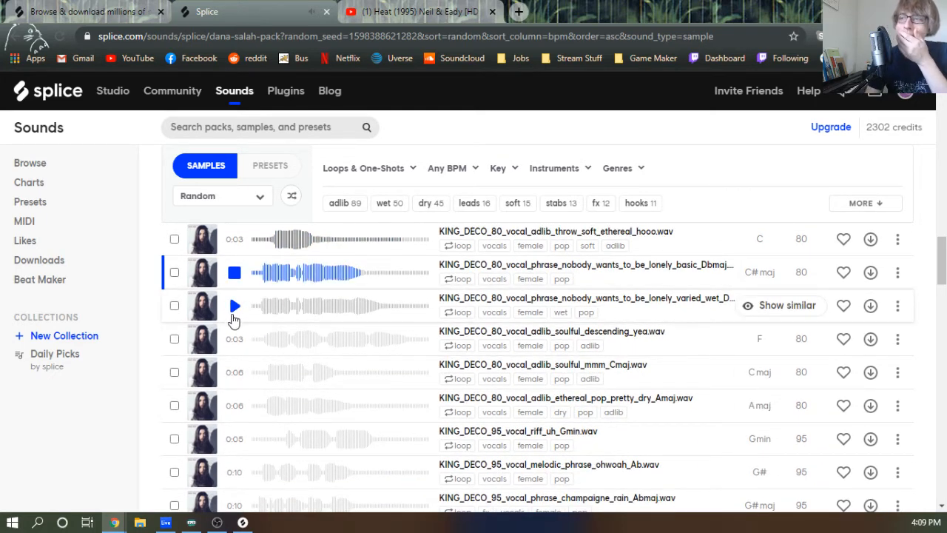
pyautogui.scroll(-1, 233, 318)
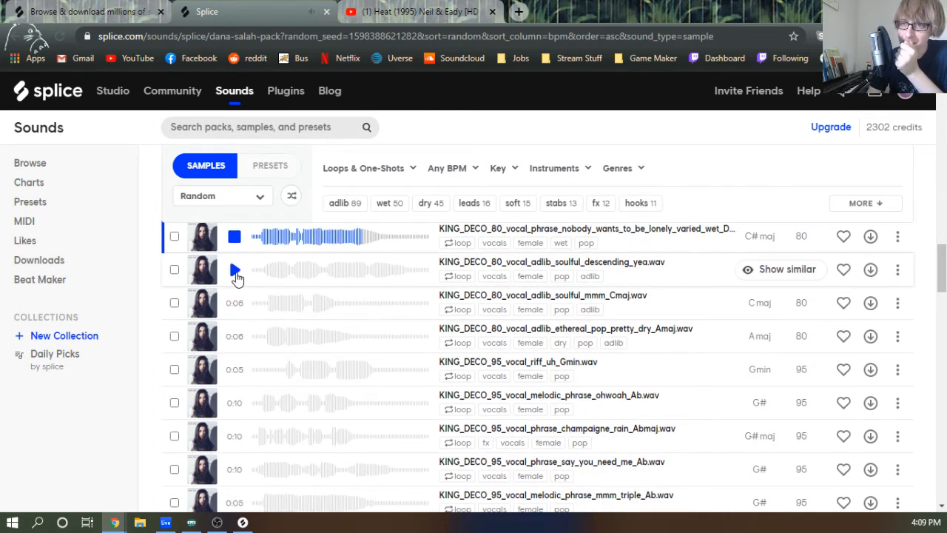
# Audition the soulful_descending_yea, soulful_mmm and ethereal_pop_pretty_dry adlibs
pyautogui.click(236, 275)
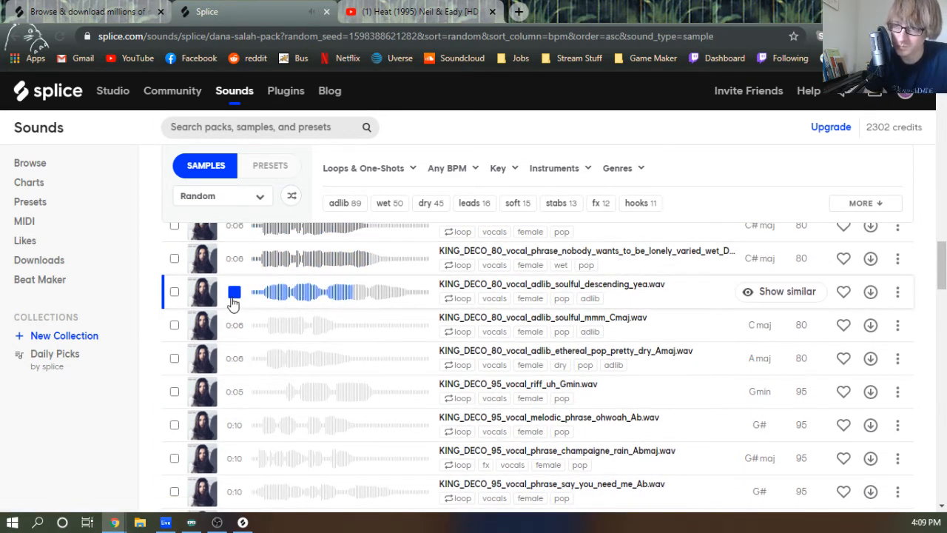
pyautogui.click(234, 327)
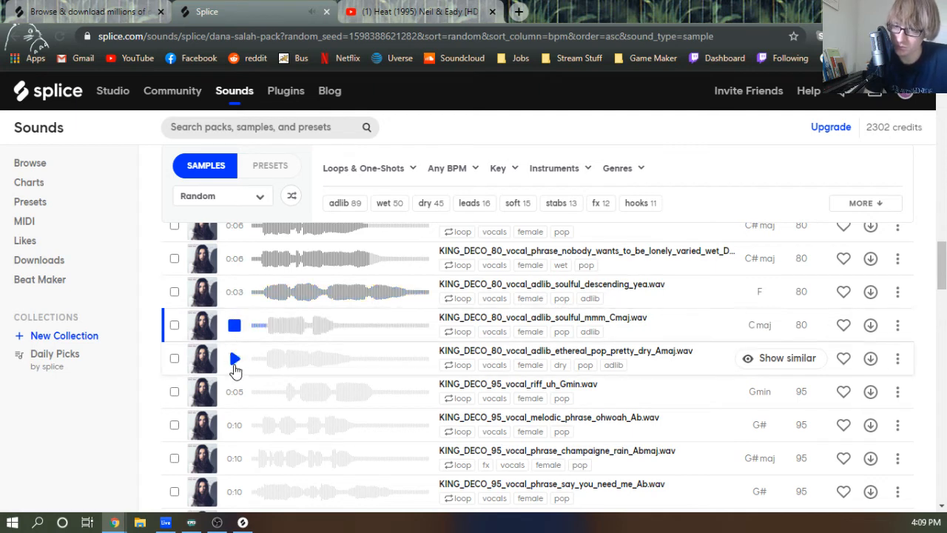
pyautogui.click(235, 360)
# Audition the 95 BPM vocals riff_uh_Gmin, melodic_phrase_ohwoah_Ab and phrase_champaigne_rain_Abmaj
pyautogui.scroll(-1, 234, 370)
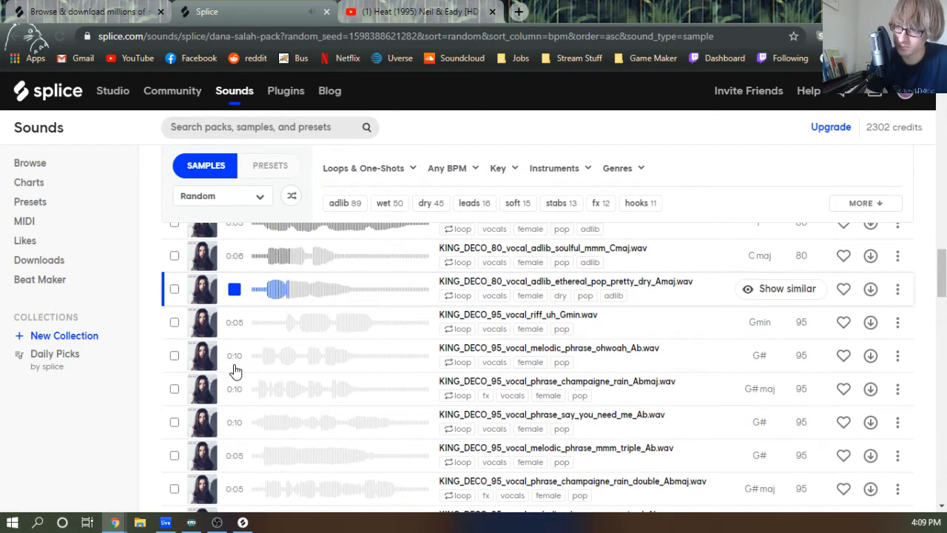
pyautogui.click(234, 326)
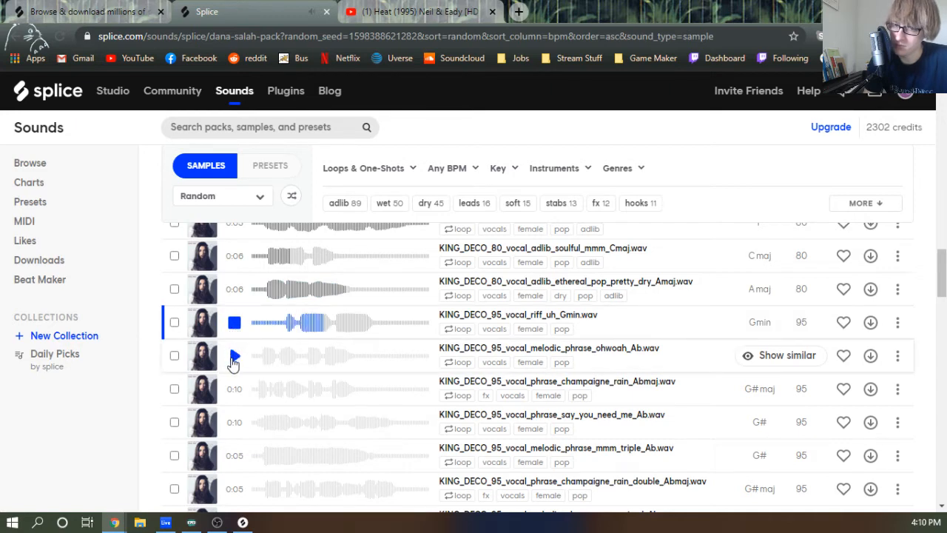
pyautogui.click(234, 358)
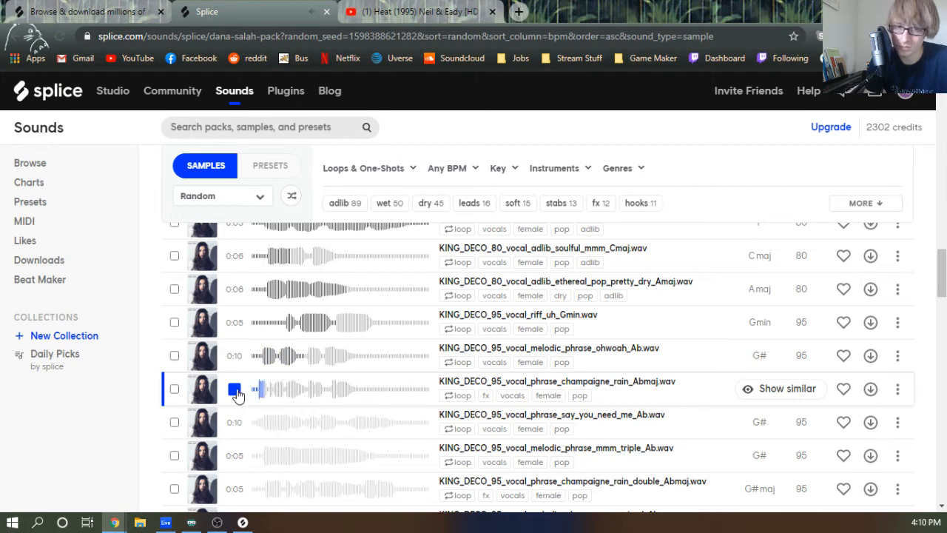
# Audition the 95 BPM vocals phrase_say_you_need_me_Ab, melodic_phrase_mmm_triple_Ab and phrase_champaigne_rain_double_Abmaj, then replay mmm_triple
pyautogui.scroll(-2, 236, 394)
pyautogui.scroll(-2, 237, 395)
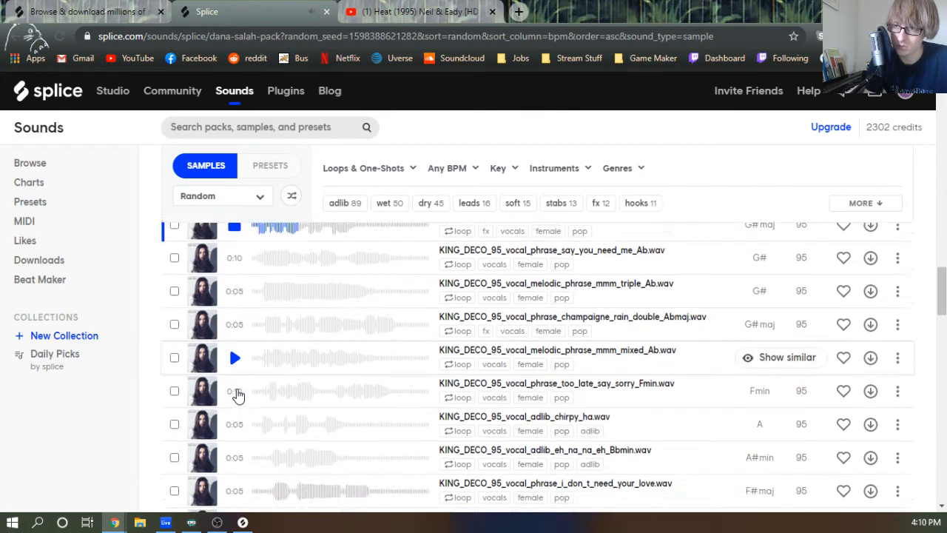
pyautogui.scroll(3, 237, 395)
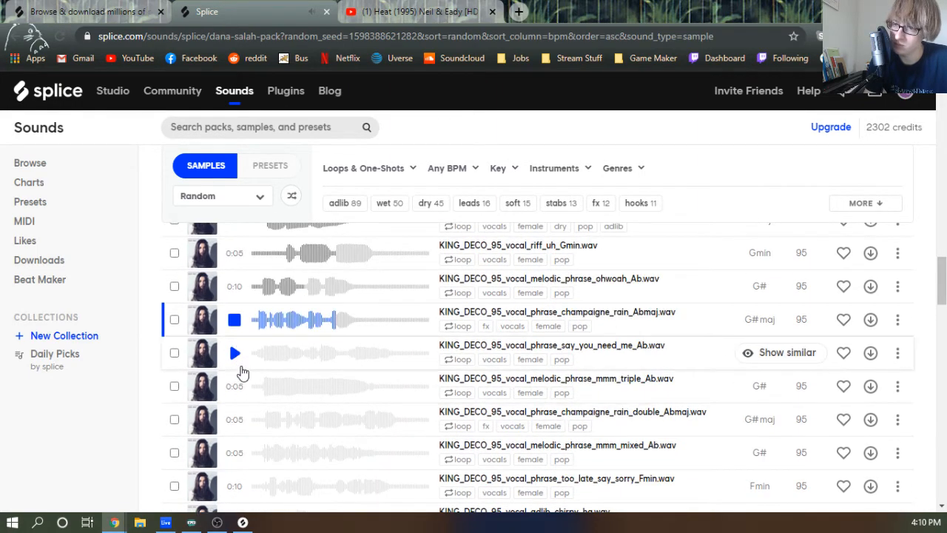
pyautogui.click(233, 355)
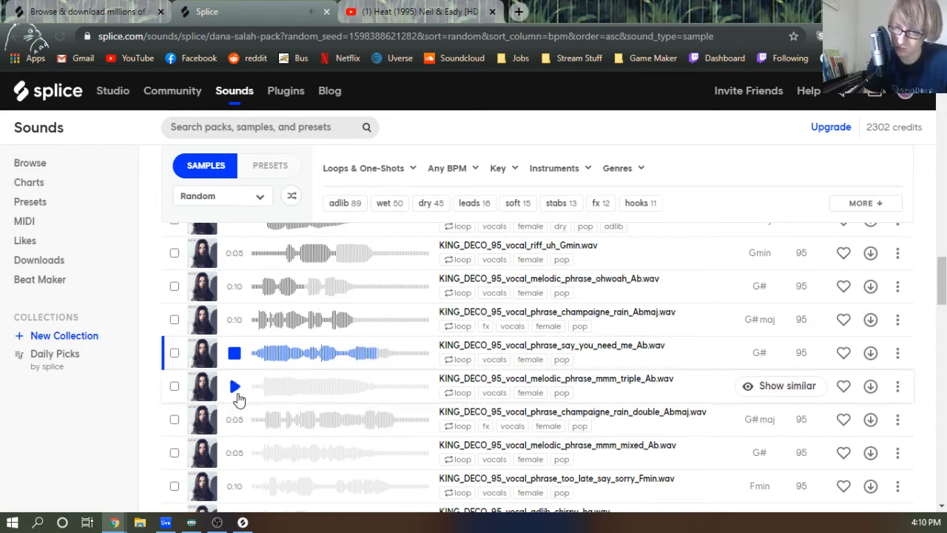
pyautogui.click(234, 387)
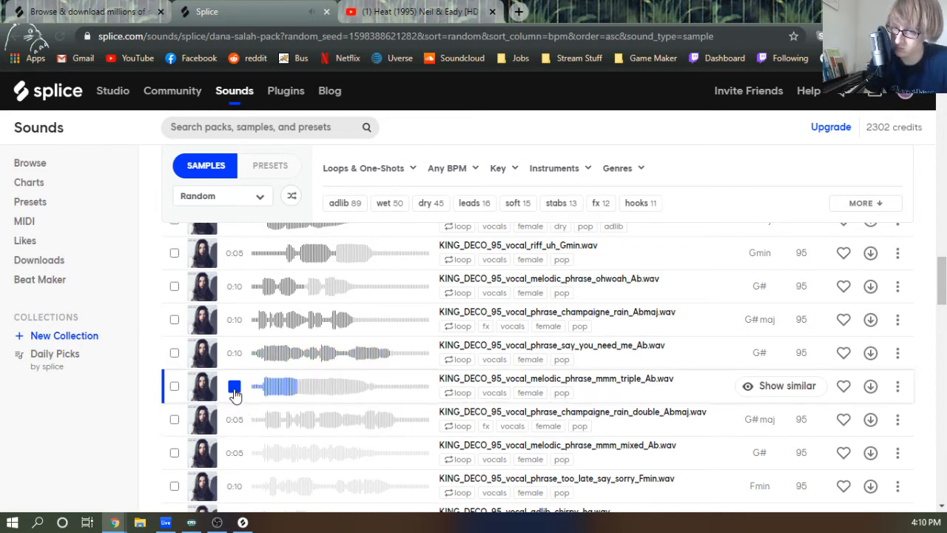
pyautogui.scroll(-2, 235, 392)
pyautogui.click(237, 290)
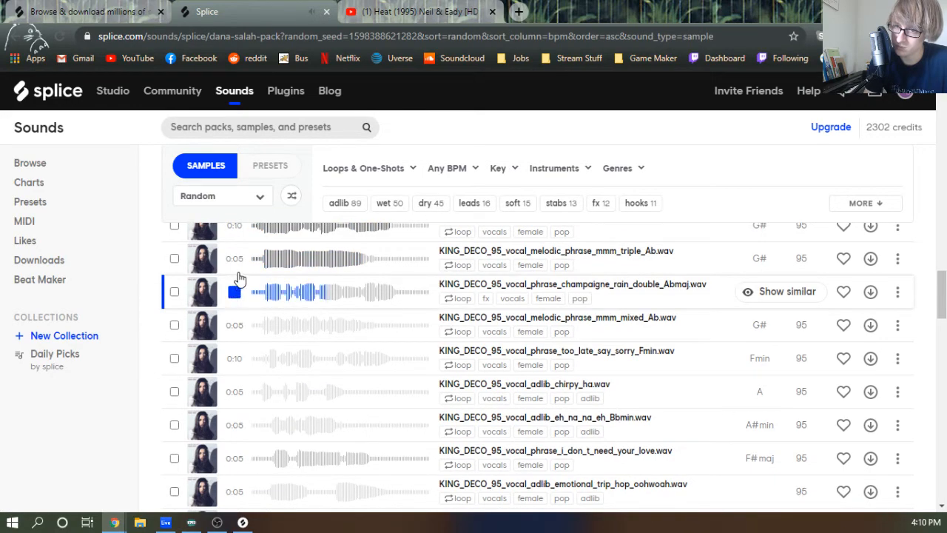
pyautogui.click(237, 266)
# Switch to Ableton Live, play the arrangement from bar 25, and place Splice's mmm_triple_Ab vocal at bar 25 on a new audio track
pyautogui.moveTo(765, 7); pyautogui.dragTo(0, 422)
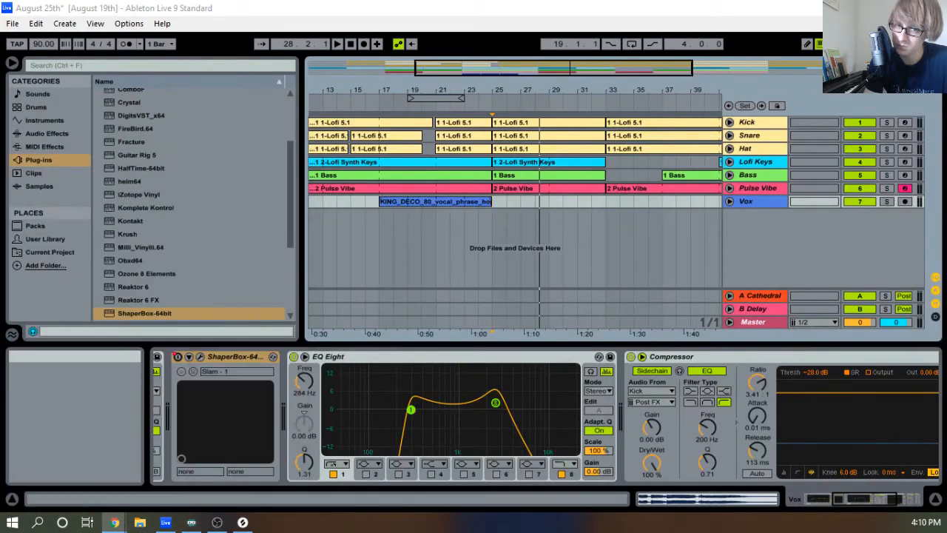
pyautogui.click(490, 109)
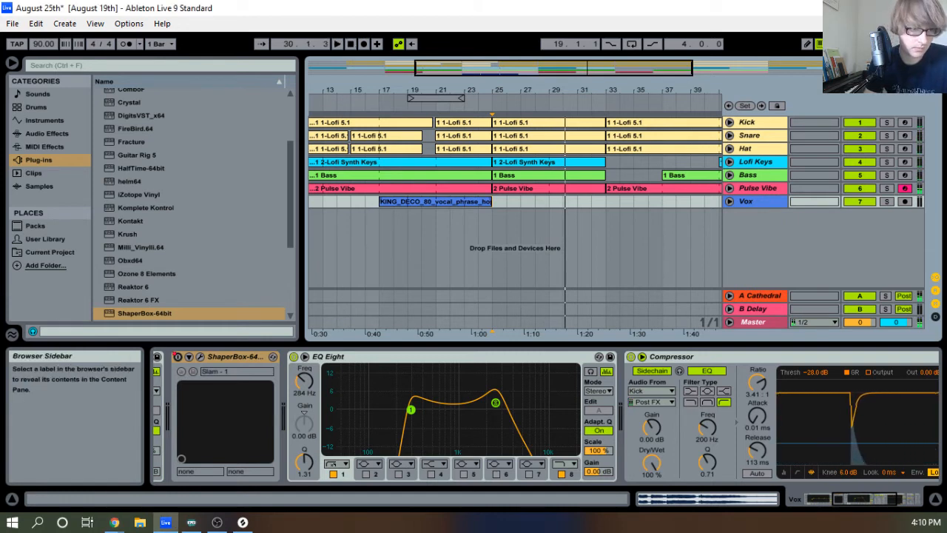
pyautogui.click(217, 358)
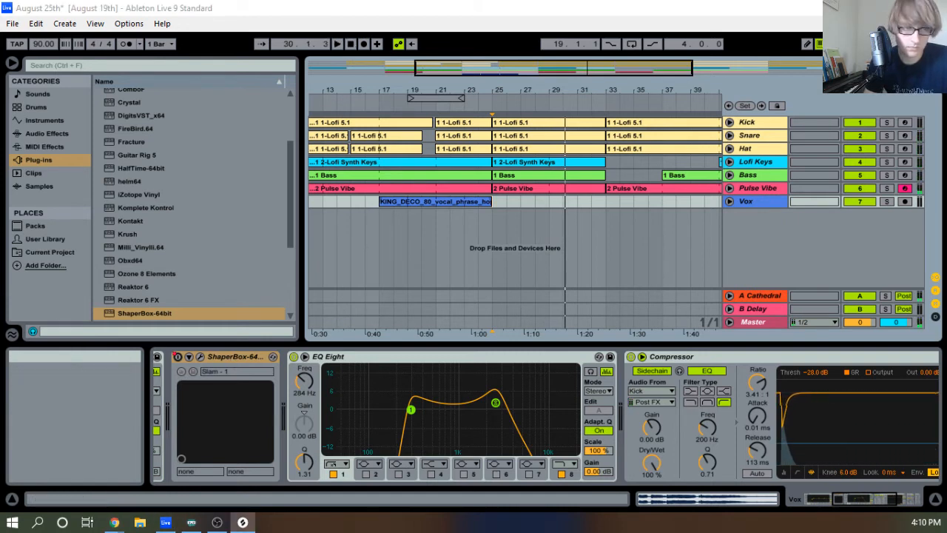
pyautogui.moveTo(946, 222); pyautogui.dragTo(668, 218)
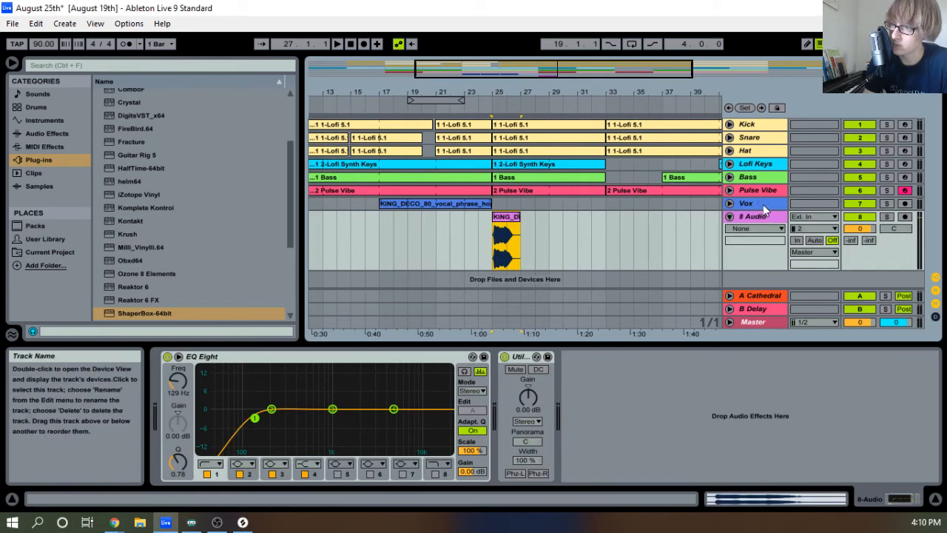
# Duplicate the Vox track, delete the copied clip, and move the mmm_triple vocal onto the duplicate at bar 25
pyautogui.rightClick(764, 209)
pyautogui.click(799, 232)
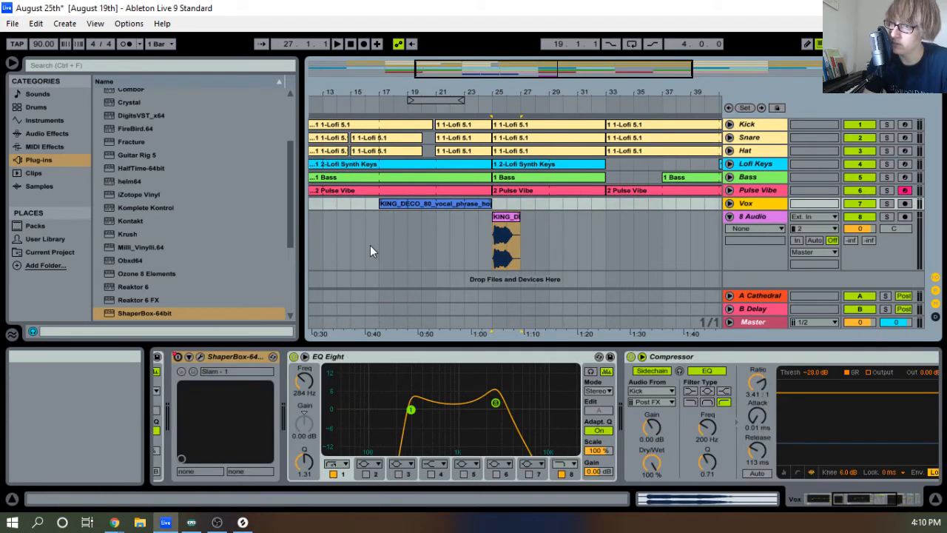
pyautogui.click(434, 221)
pyautogui.press('Delete')
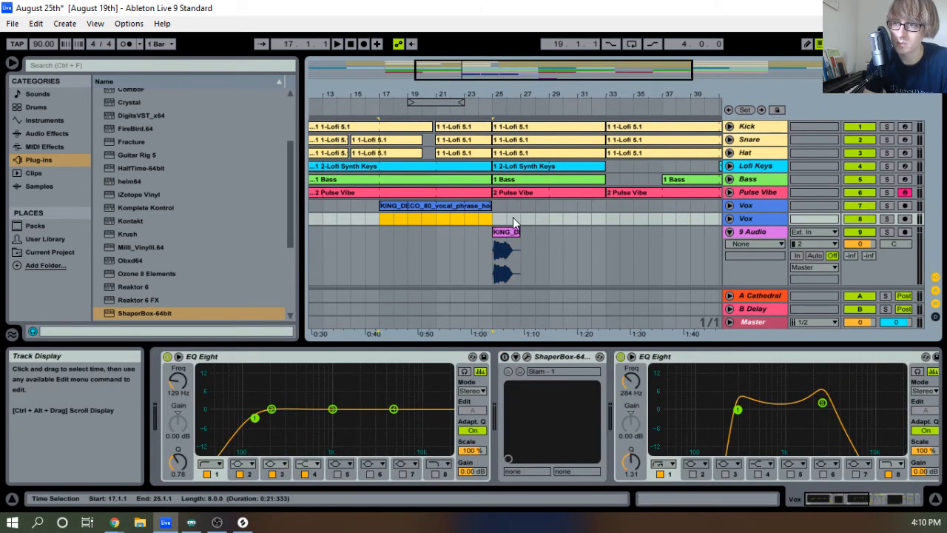
pyautogui.moveTo(506, 232); pyautogui.dragTo(507, 222)
# Play from bar 25, expand the second Vox track to show its waveform, and solo it
pyautogui.press('space')
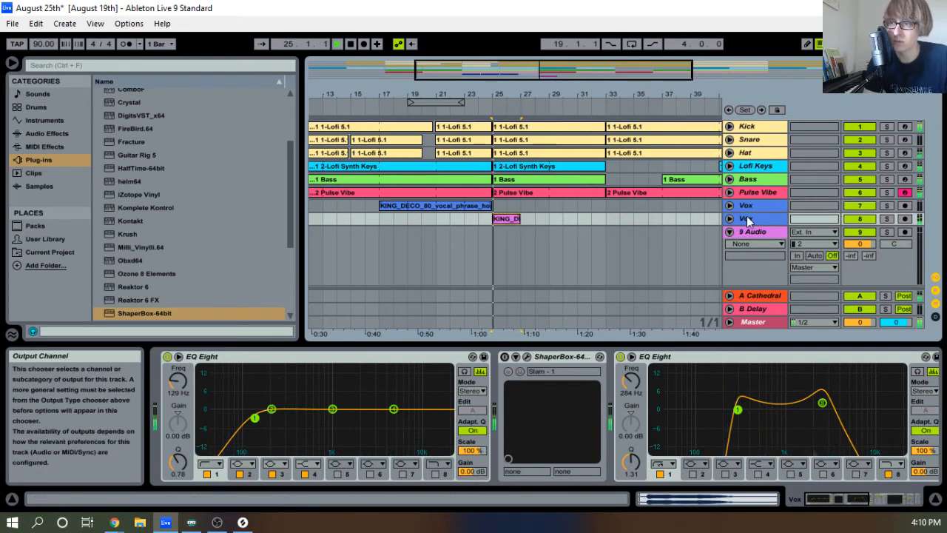
pyautogui.moveTo(509, 95); pyautogui.dragTo(542, 97)
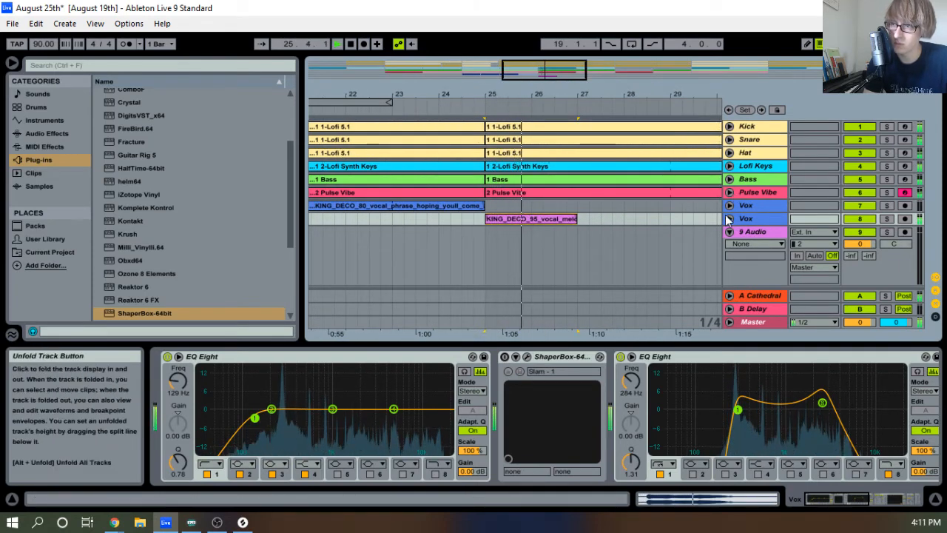
pyautogui.click(729, 219)
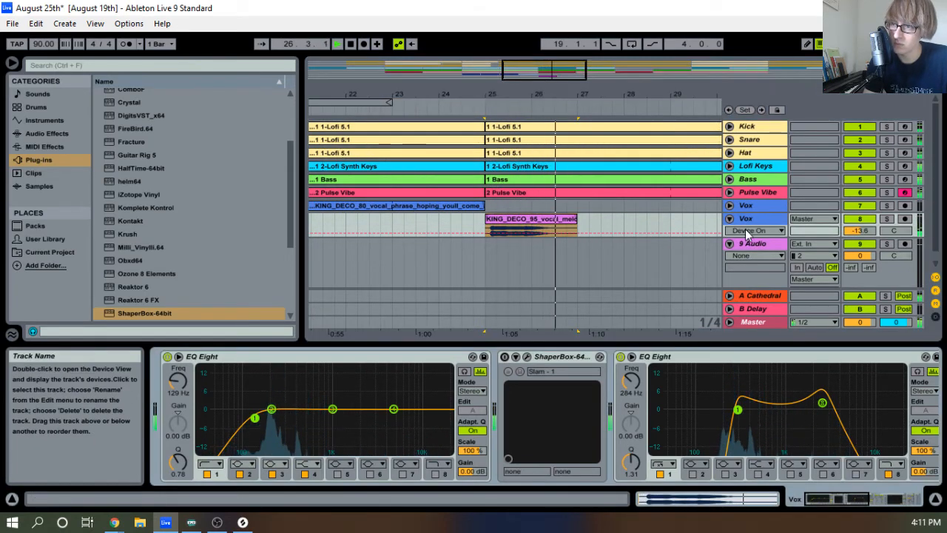
pyautogui.moveTo(755, 238); pyautogui.dragTo(755, 261)
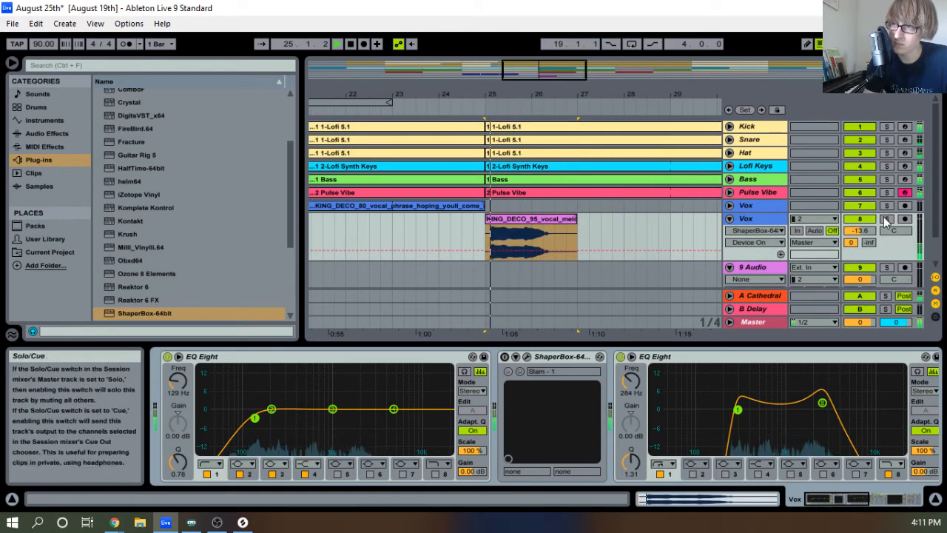
pyautogui.click(887, 219)
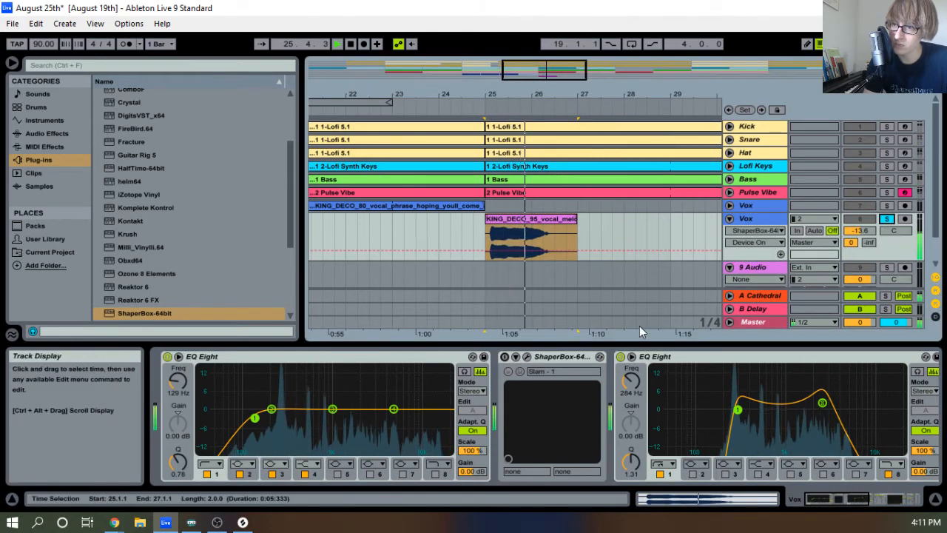
pyautogui.press('Tab')
pyautogui.press('Tab')
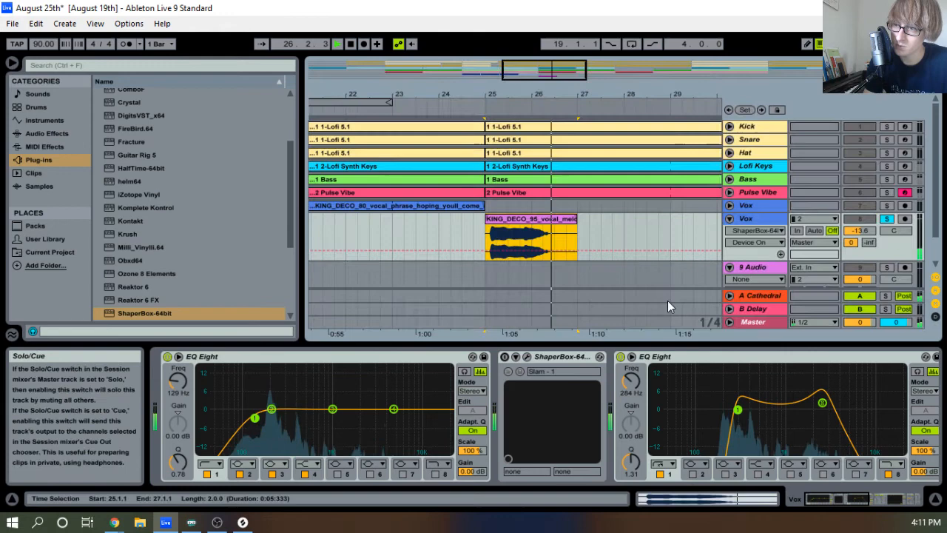
# Shift the mmm_triple vocal clip earlier to start at 24.4.3, unsolo its track and replay it with the full arrangement
pyautogui.doubleClick(554, 230)
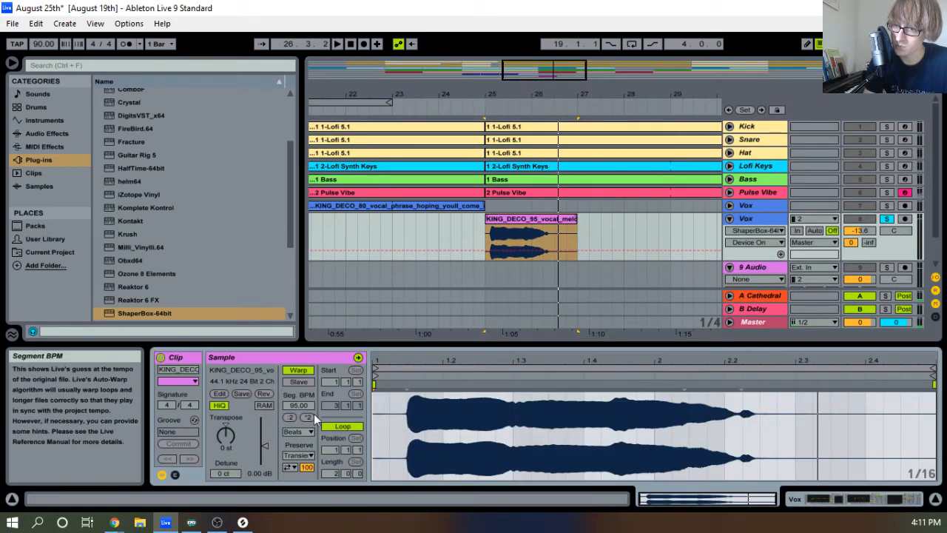
pyautogui.press('space')
pyautogui.press('space')
pyautogui.moveTo(497, 94); pyautogui.dragTo(479, 224)
pyautogui.press('space')
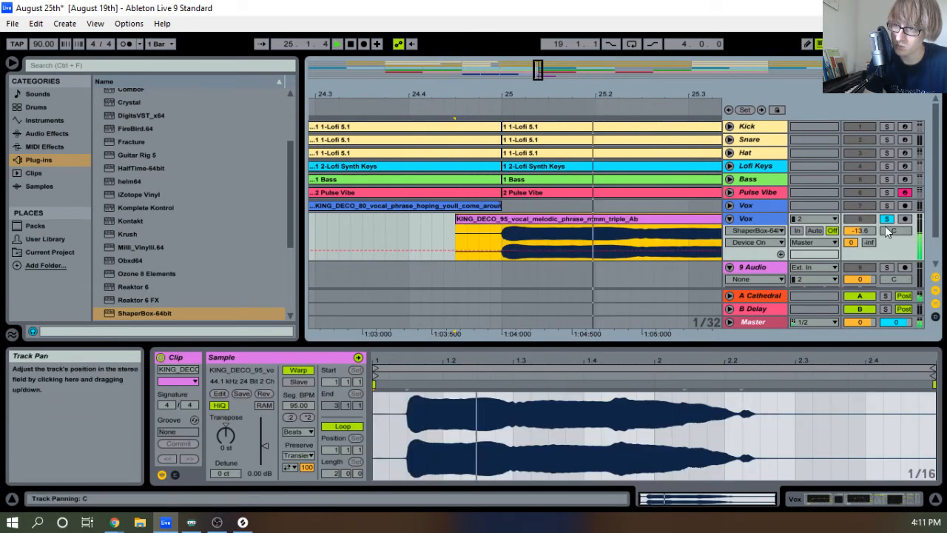
pyautogui.click(887, 219)
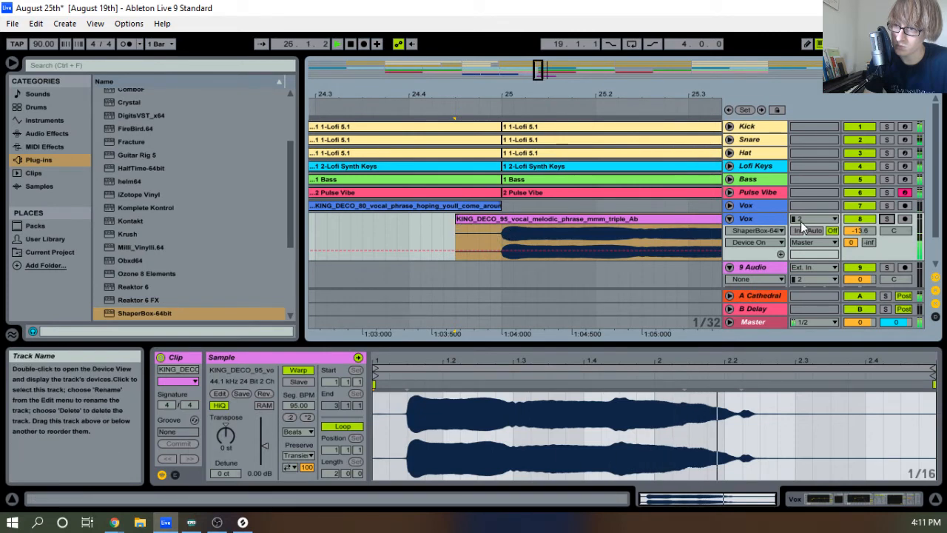
pyautogui.press('space')
pyautogui.press('space')
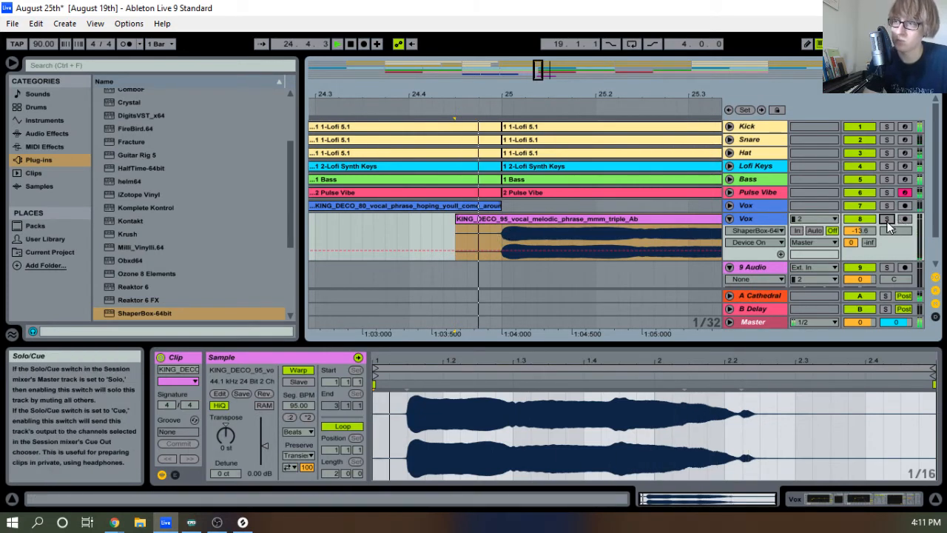
# Solo the second Vox track, set the mmm_triple clip's warp mode to Complex, and raise the track volume to -5.3 dB
pyautogui.click(887, 220)
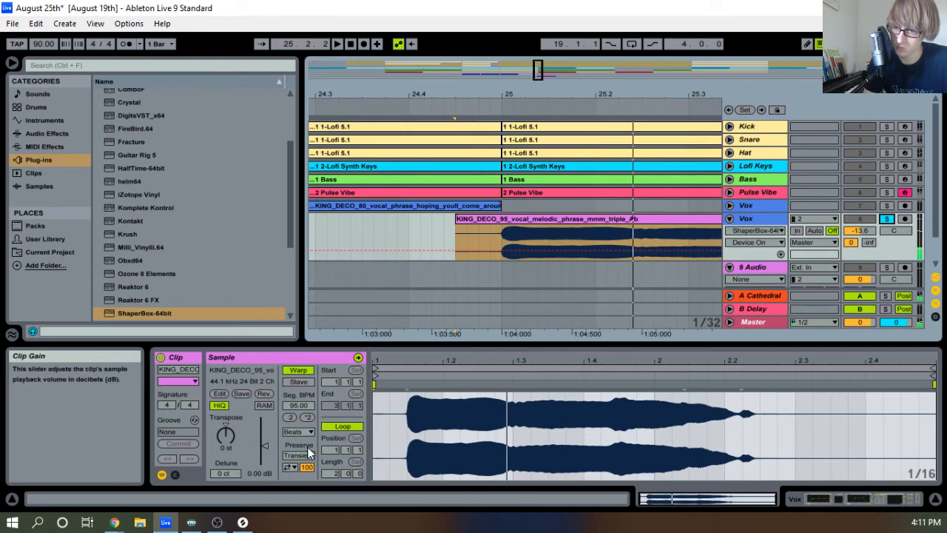
pyautogui.click(309, 452)
pyautogui.click(301, 488)
pyautogui.press('Tab')
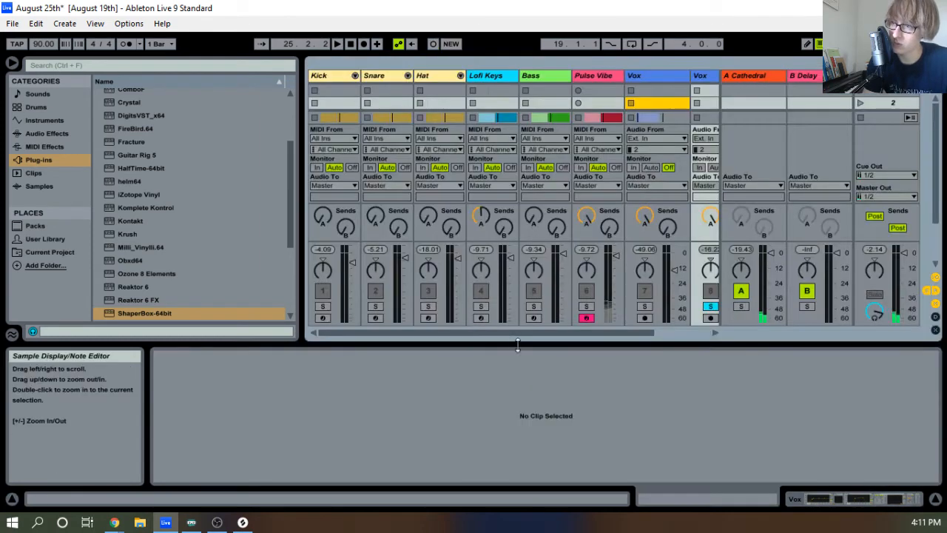
pyautogui.moveTo(577, 332); pyautogui.dragTo(641, 332)
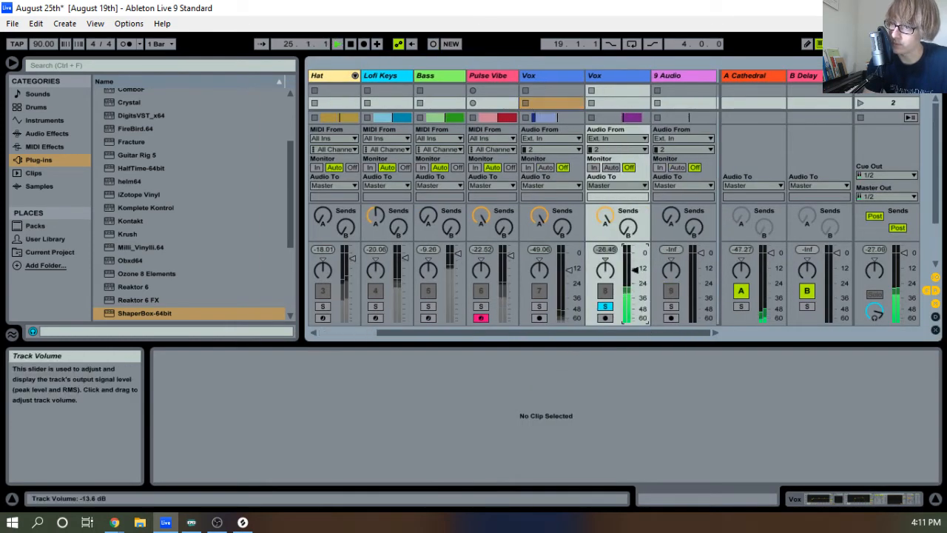
pyautogui.moveTo(634, 270); pyautogui.dragTo(634, 259)
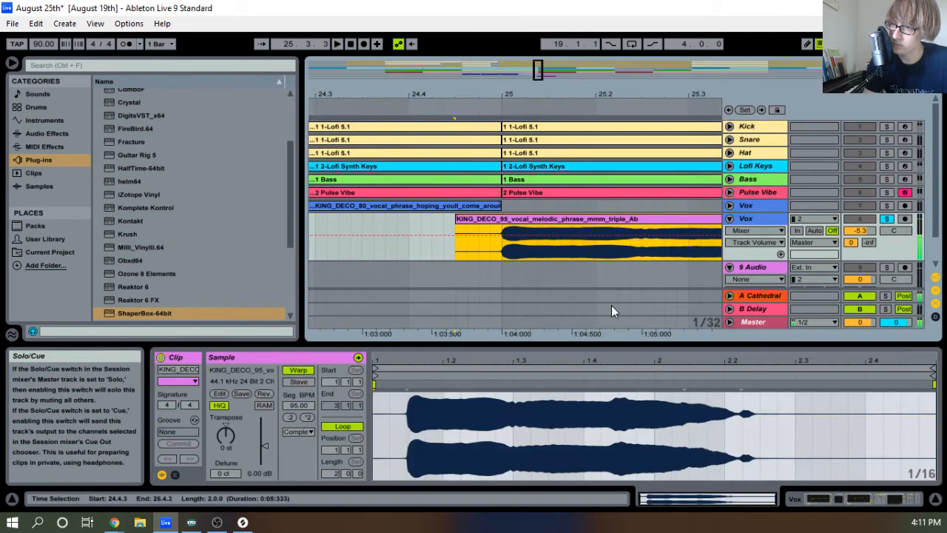
pyautogui.press('Tab')
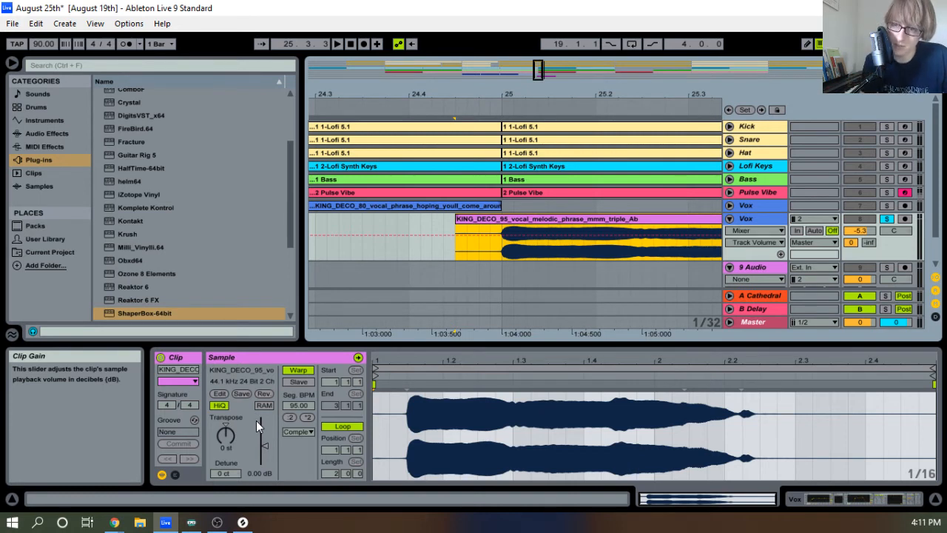
# Transpose the mmm_triple clip to -4 st and set its warp mode to Complex Pro
pyautogui.moveTo(225, 435); pyautogui.dragTo(225, 445)
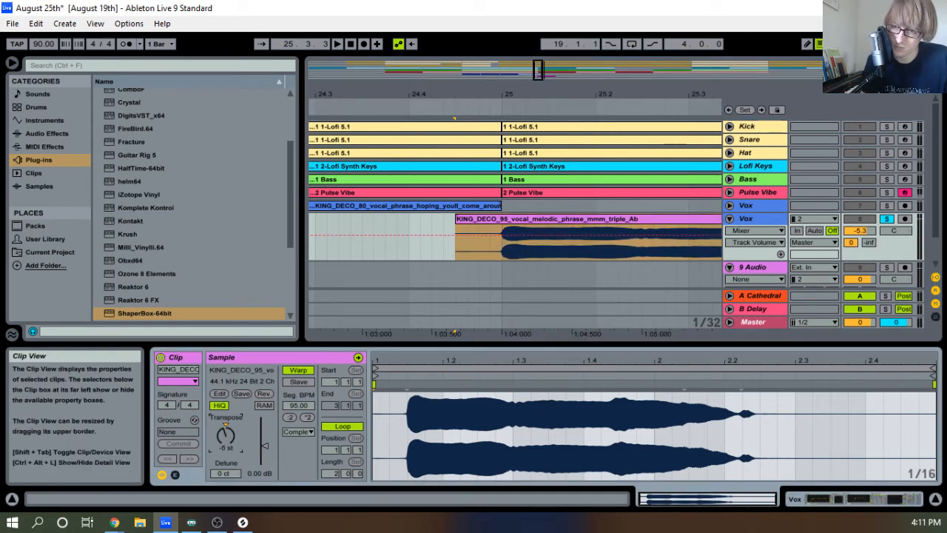
pyautogui.click(298, 431)
pyautogui.click(301, 491)
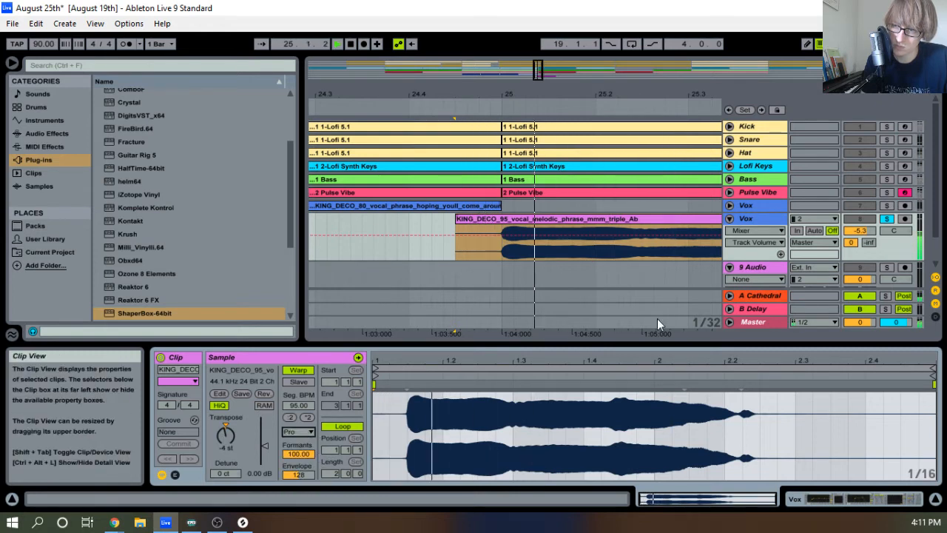
# Unsolo the second Vox track and play the transposed vocal against the full arrangement
pyautogui.click(887, 219)
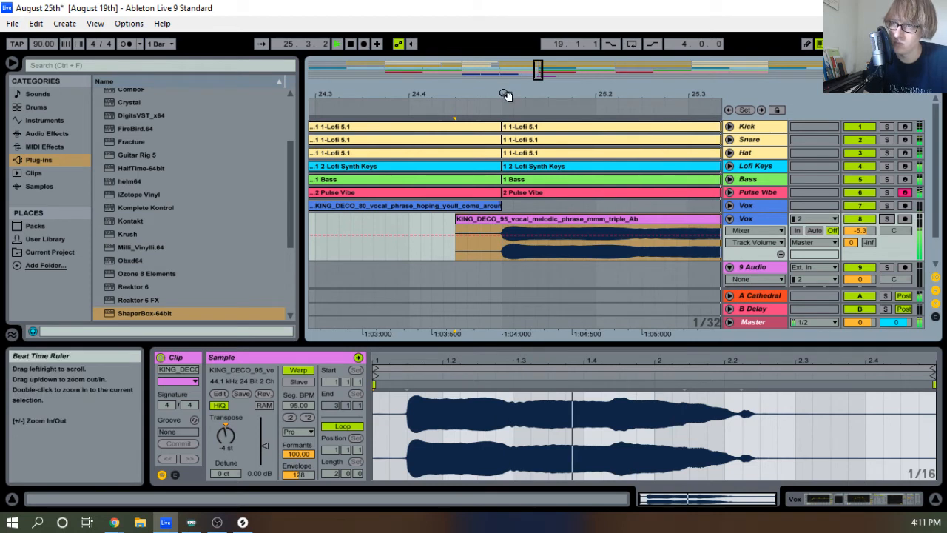
pyautogui.moveTo(505, 95); pyautogui.dragTo(431, 108)
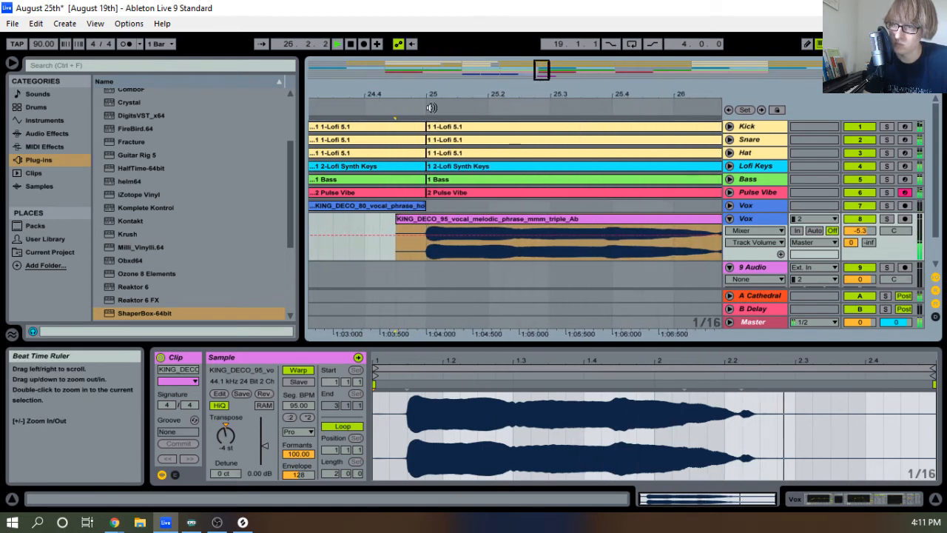
pyautogui.press('space')
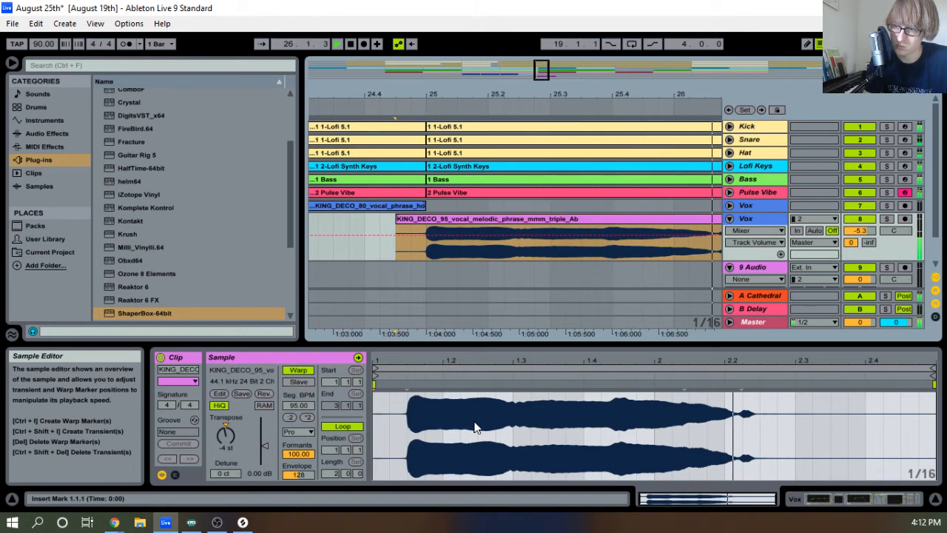
pyautogui.press('space')
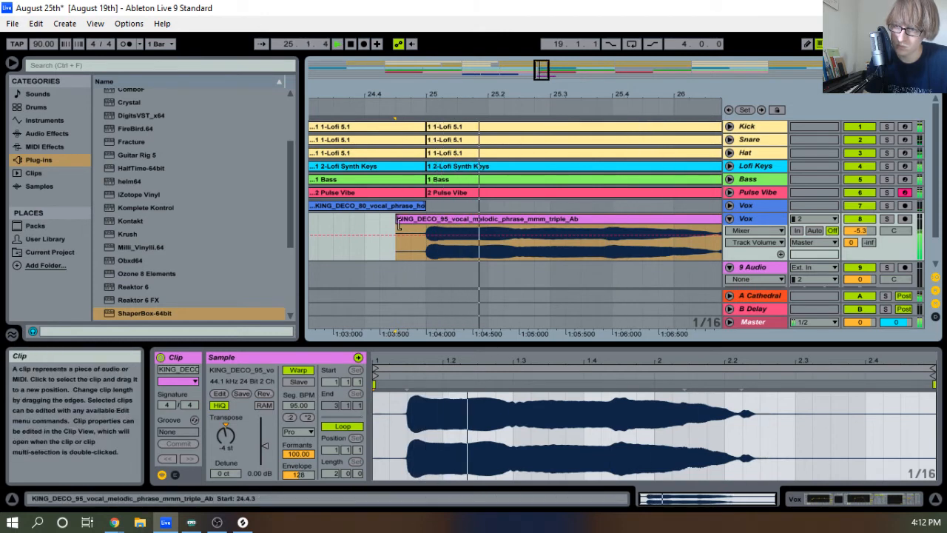
# Trim the silent start of the mmm_triple clip so it begins at 25.1.1, and replay it from there
pyautogui.moveTo(397, 221); pyautogui.dragTo(420, 224)
pyautogui.press('space')
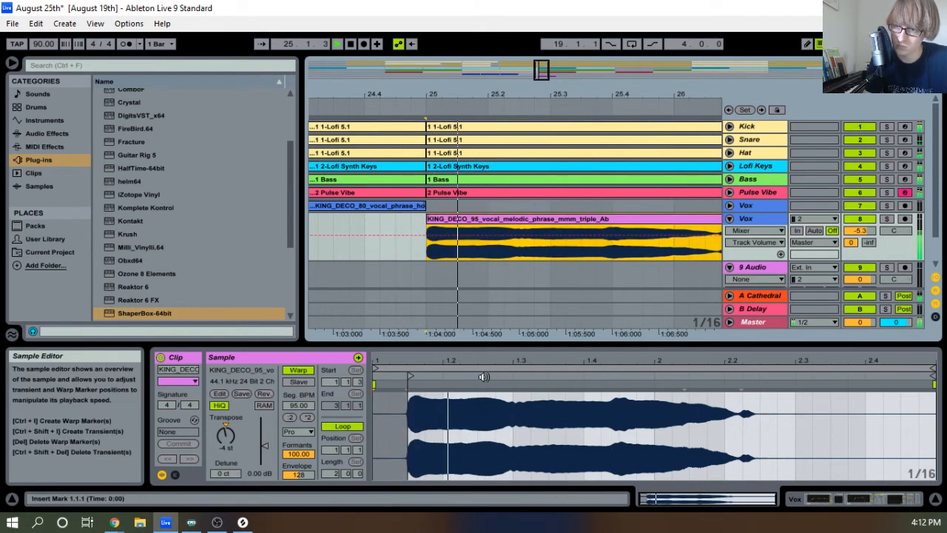
pyautogui.press('space')
pyautogui.press('space')
pyautogui.press('space')
pyautogui.press('space')
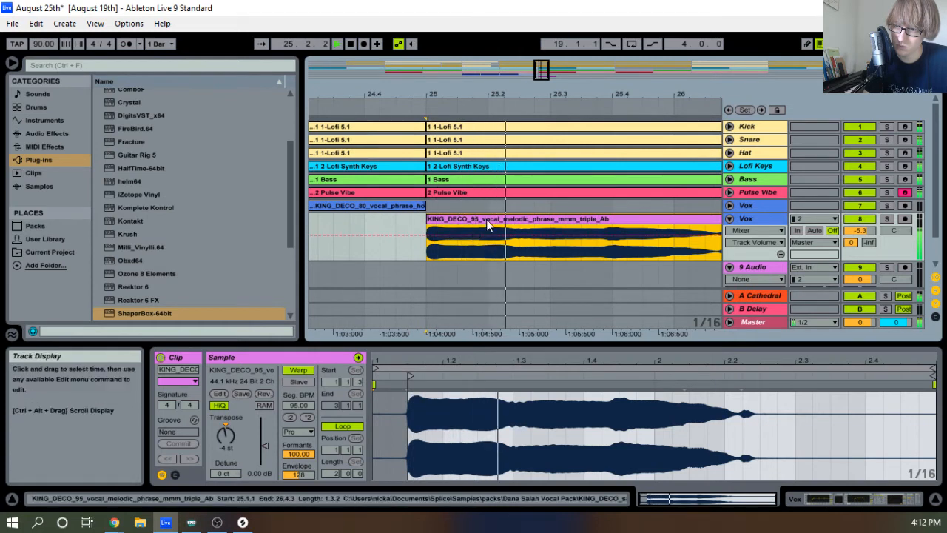
pyautogui.press('space')
pyautogui.moveTo(604, 94); pyautogui.dragTo(461, 80)
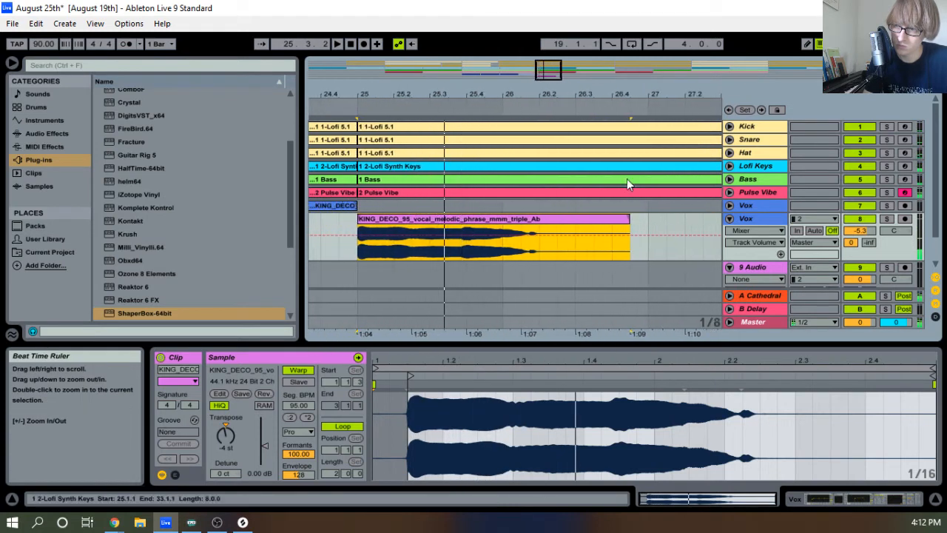
# Extend the end of the mmm_triple clip to 27.1.1 and consolidate it into a two-bar clip starting at bar 25
pyautogui.moveTo(627, 219)
pyautogui.mouseDown()
pyautogui.moveTo(682, 217)
pyautogui.moveTo(633, 218)
pyautogui.mouseUp()
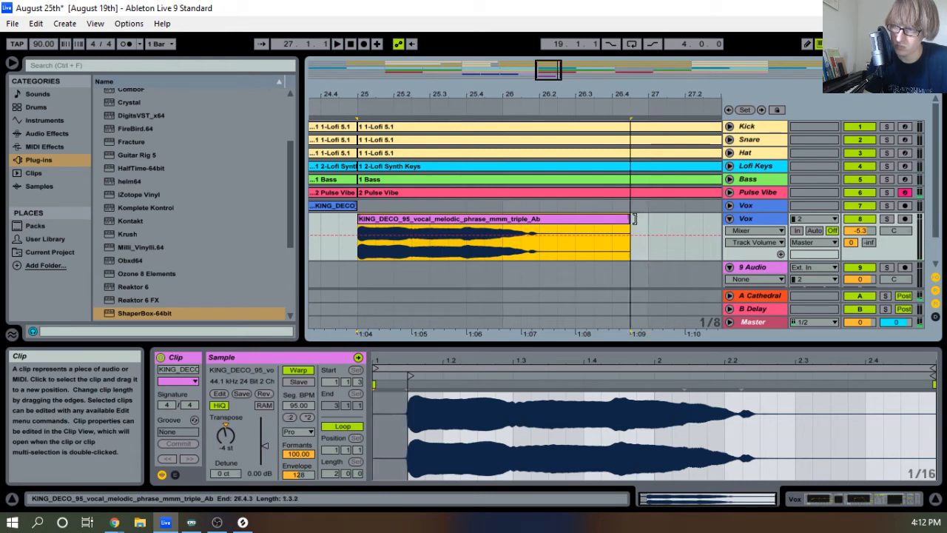
pyautogui.rightClick(614, 235)
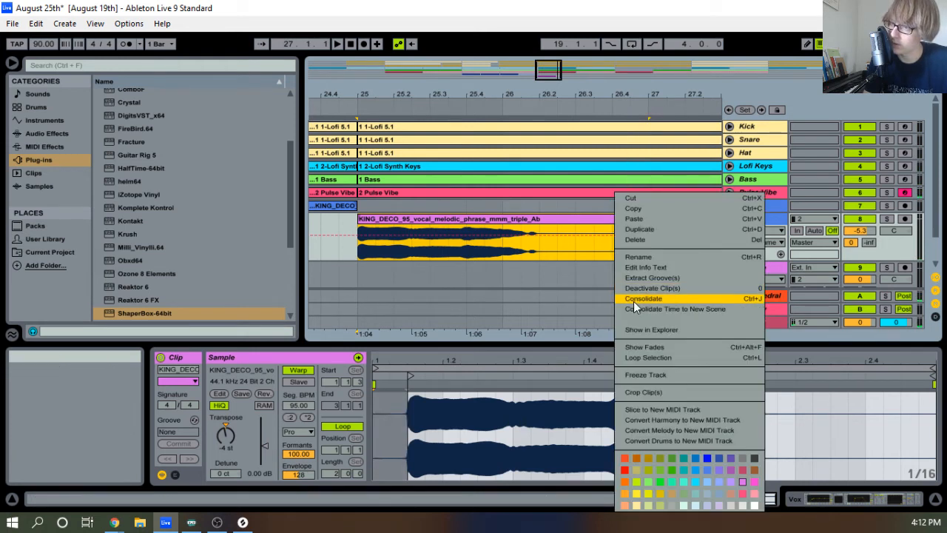
pyautogui.click(640, 301)
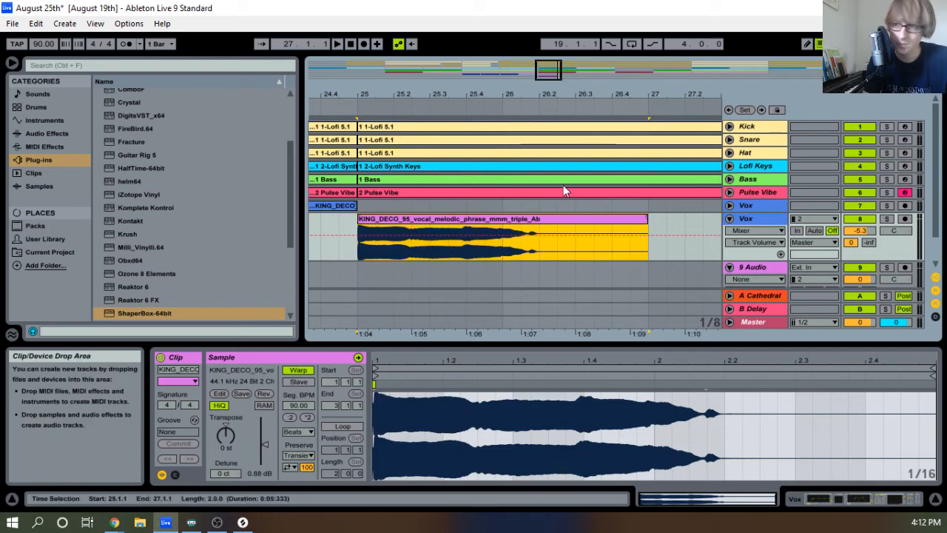
pyautogui.doubleClick(372, 219)
pyautogui.press('space')
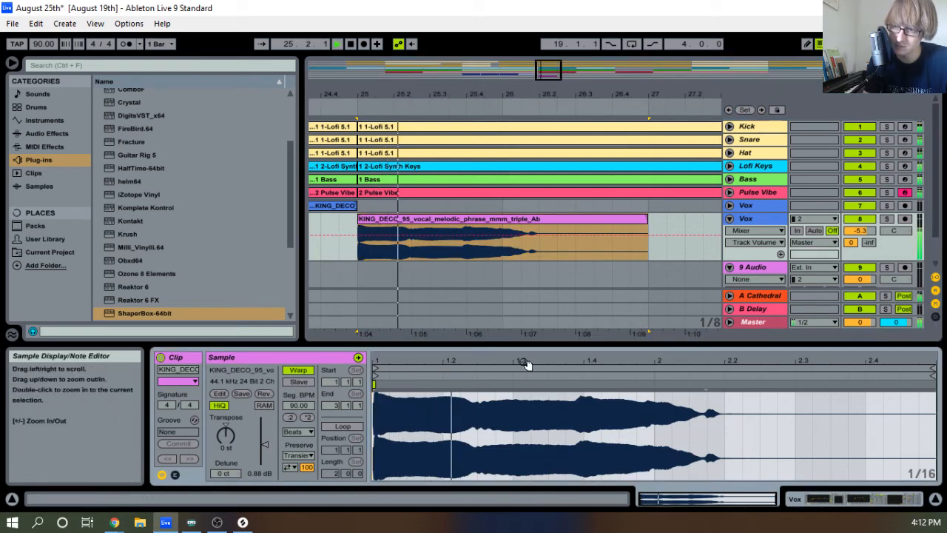
# Enlarge the sample editor, add a warp marker at 1.2.3 where the second vocal note begins, and replay the phrase
pyautogui.moveTo(499, 342); pyautogui.dragTo(496, 230)
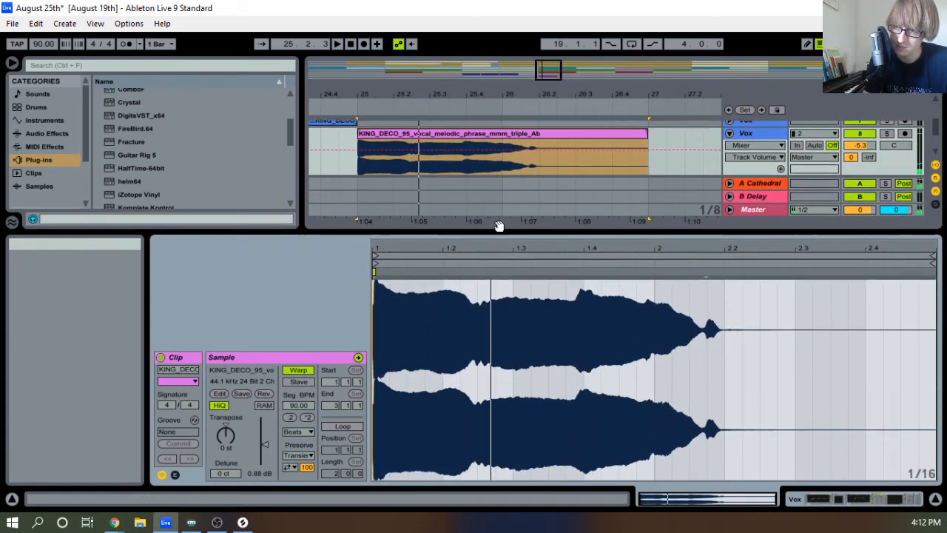
pyautogui.click(477, 272)
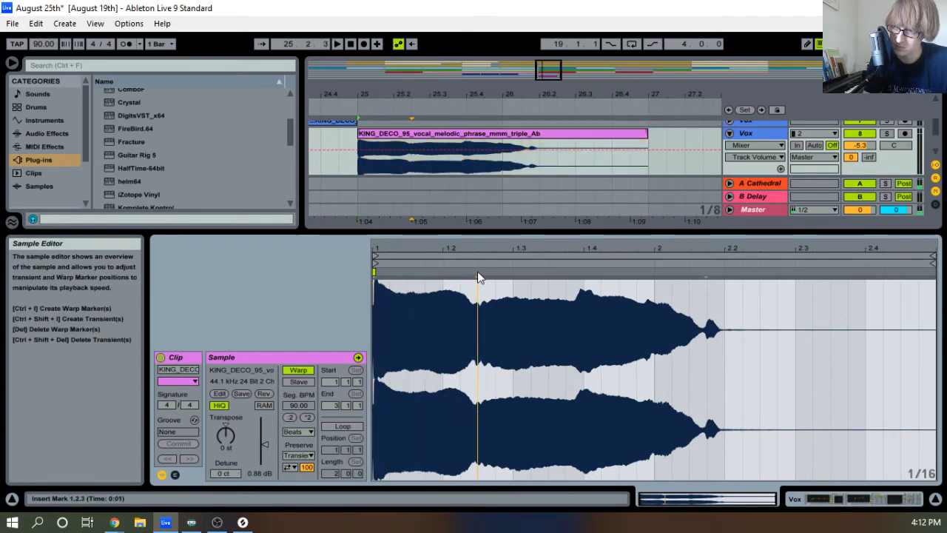
pyautogui.press('space')
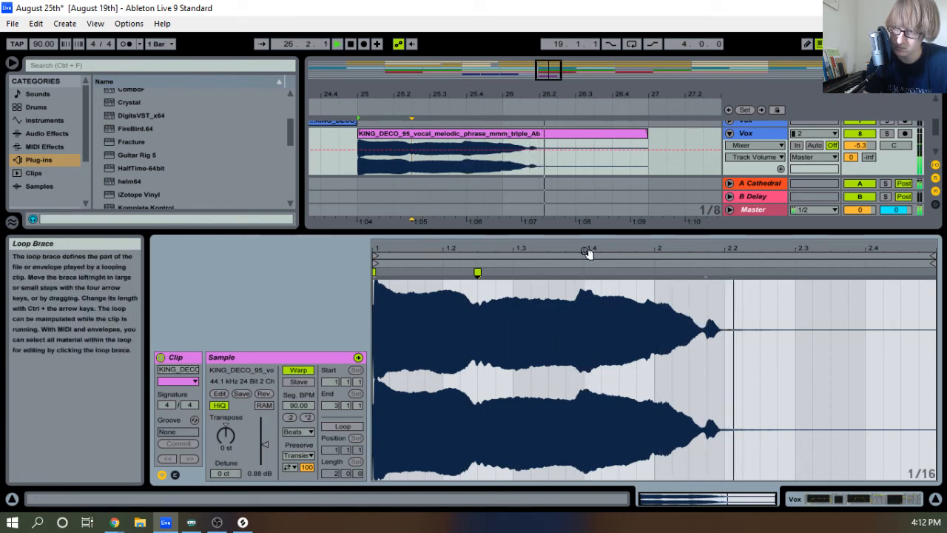
pyautogui.moveTo(587, 251)
pyautogui.mouseDown()
pyautogui.moveTo(589, 270)
pyautogui.moveTo(578, 245)
pyautogui.mouseUp()
pyautogui.press('space')
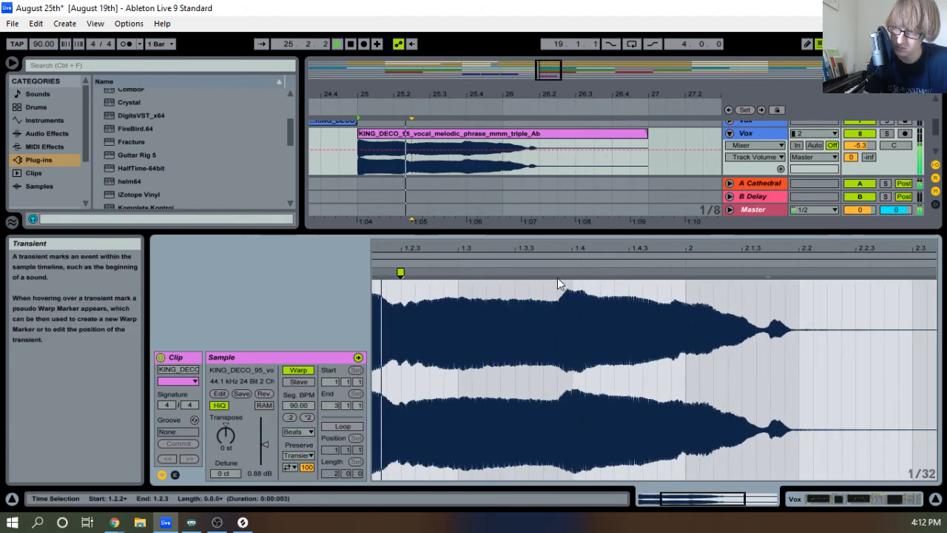
pyautogui.press('space')
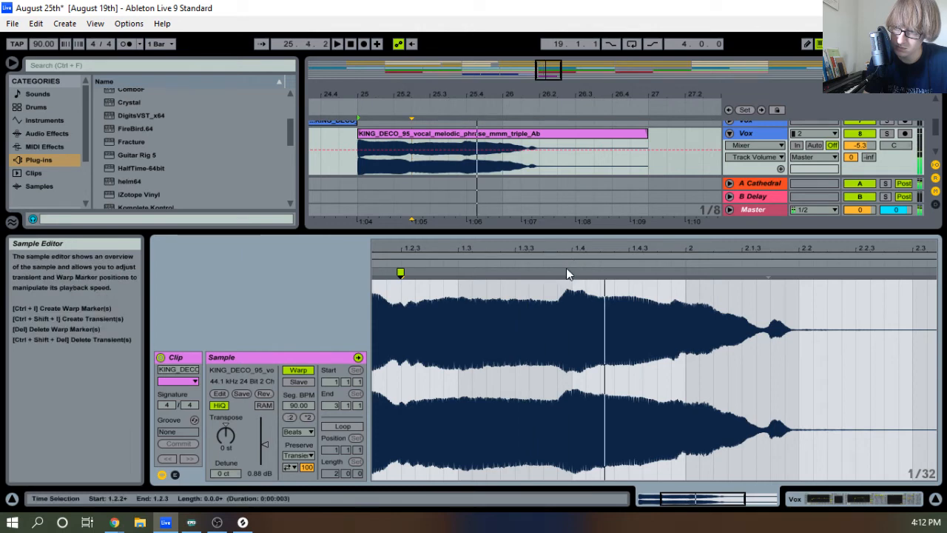
# Add warp markers at the swell near 1.4 and the onset just before 2, and snap them to 1.4 and 2
pyautogui.click(566, 269)
pyautogui.moveTo(565, 272); pyautogui.dragTo(571, 272)
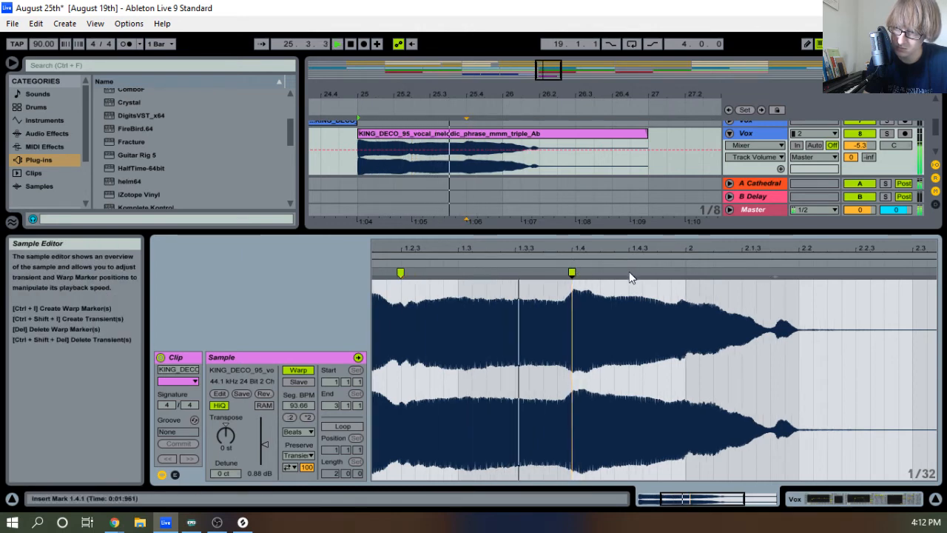
pyautogui.doubleClick(677, 272)
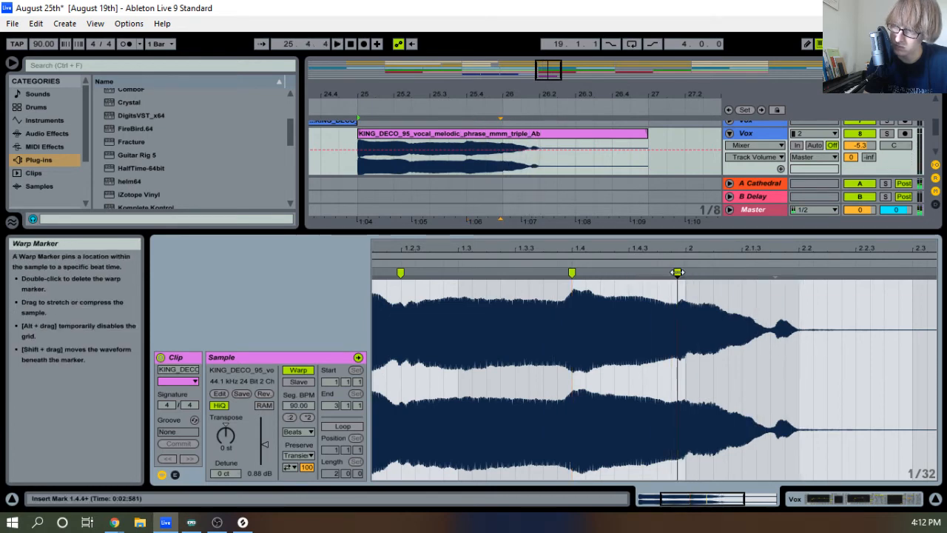
pyautogui.moveTo(677, 272); pyautogui.dragTo(679, 272)
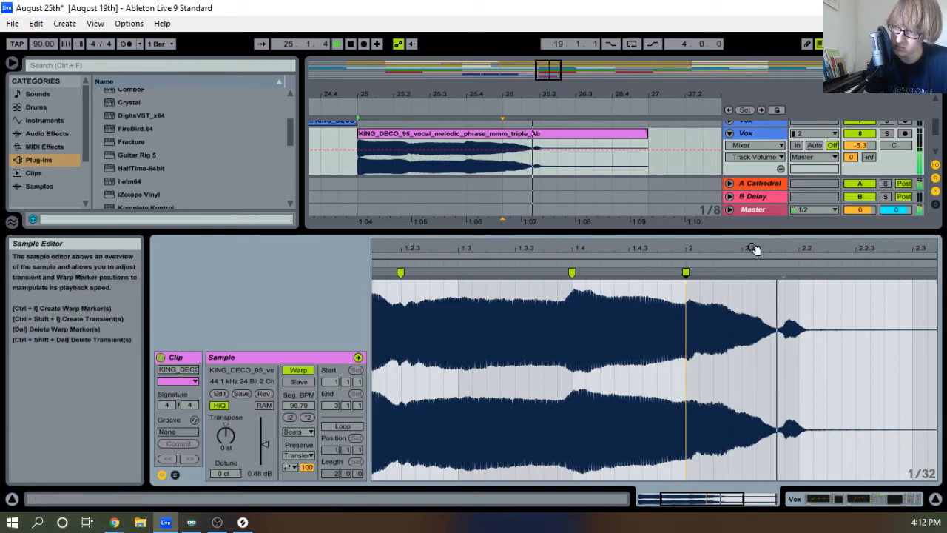
# Restore the arrangement view size, consolidate the warped mmm_triple clip from 25.1.1 to 27.1.1, and replay it
pyautogui.moveTo(752, 250); pyautogui.dragTo(676, 458)
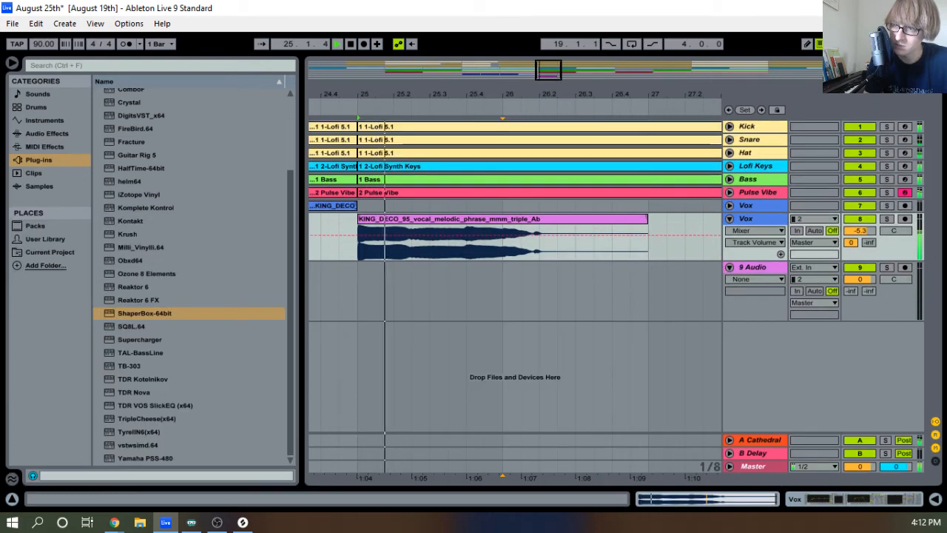
pyautogui.doubleClick(579, 221)
pyautogui.moveTo(594, 95); pyautogui.dragTo(467, 91)
pyautogui.click(499, 221)
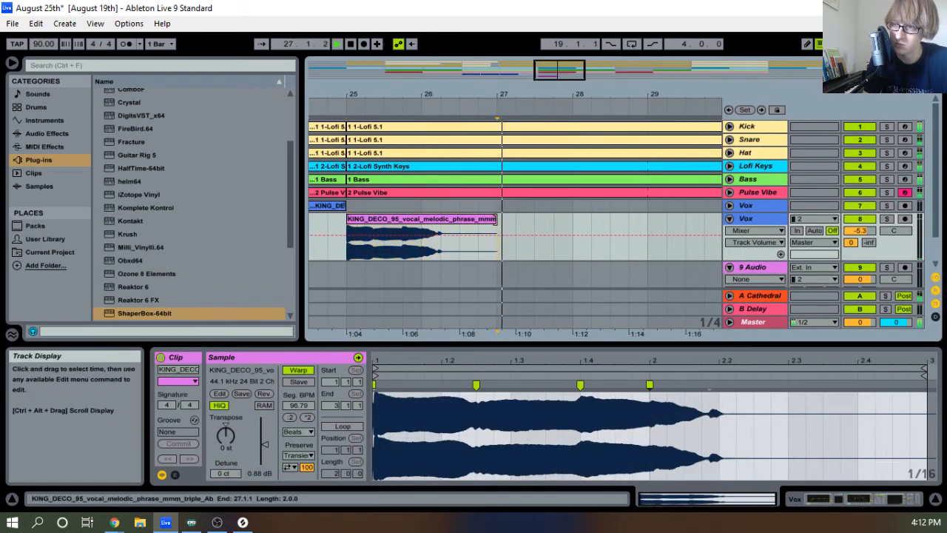
pyautogui.moveTo(496, 220); pyautogui.dragTo(696, 223)
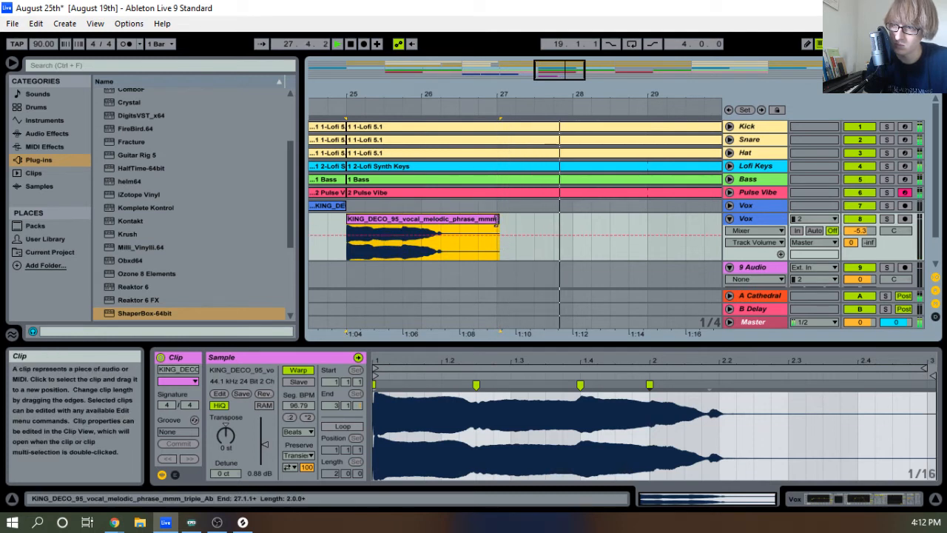
pyautogui.moveTo(499, 220); pyautogui.dragTo(496, 220)
pyautogui.click(527, 220)
pyautogui.rightClick(472, 236)
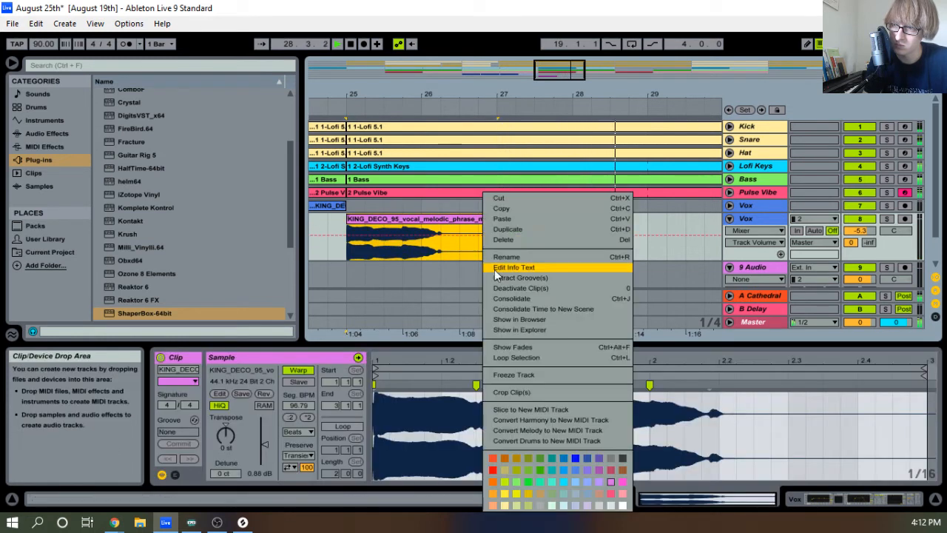
pyautogui.click(519, 303)
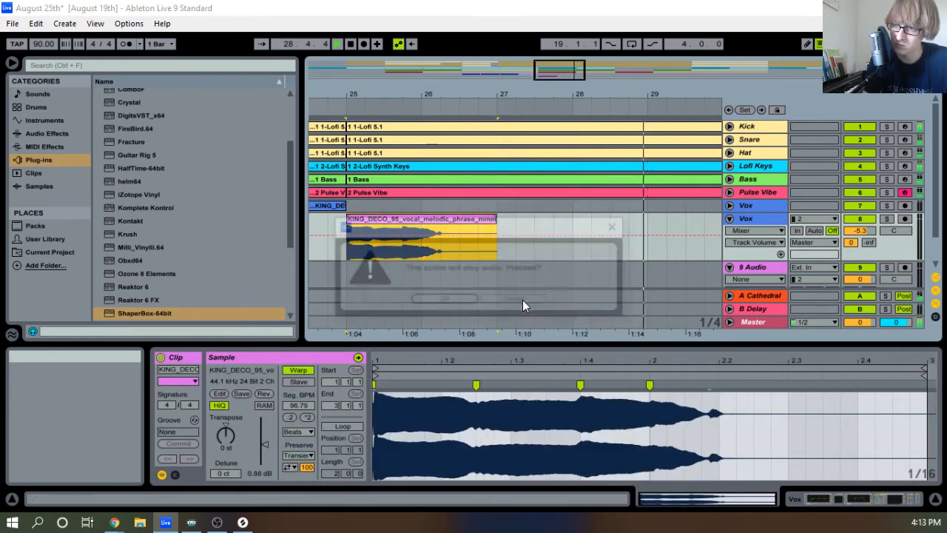
pyautogui.click(469, 300)
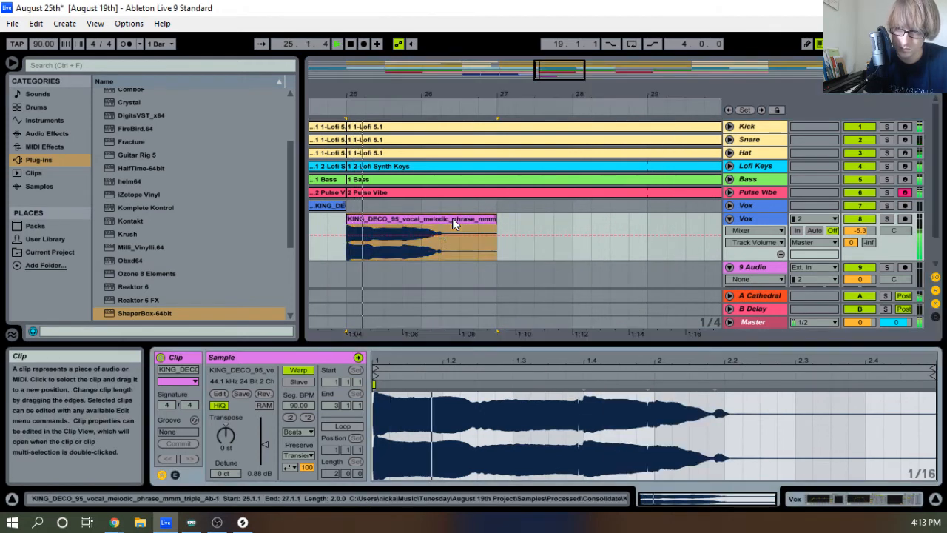
pyautogui.press('space')
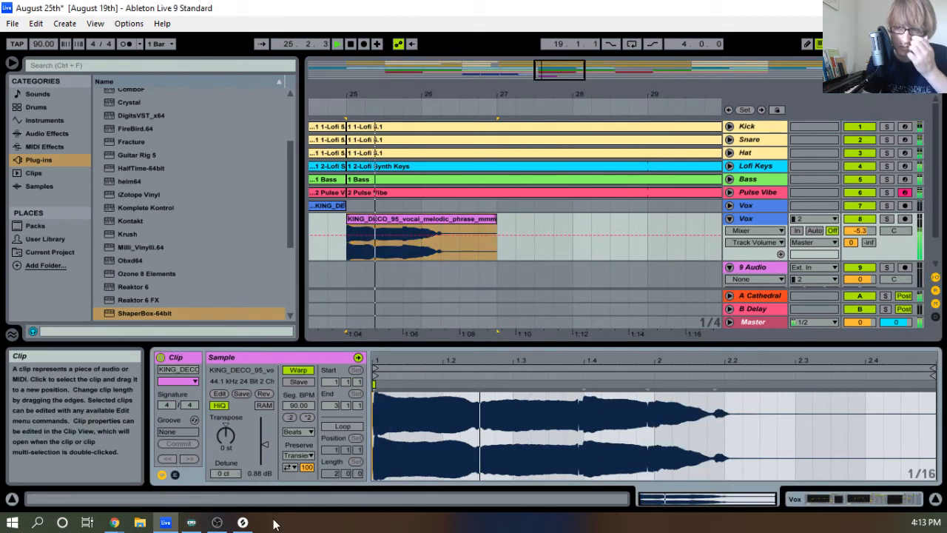
# Turn on looping for the consolidated mmm_triple clip and extend it to 33.1.1
pyautogui.click(339, 425)
pyautogui.moveTo(494, 222); pyautogui.dragTo(754, 219)
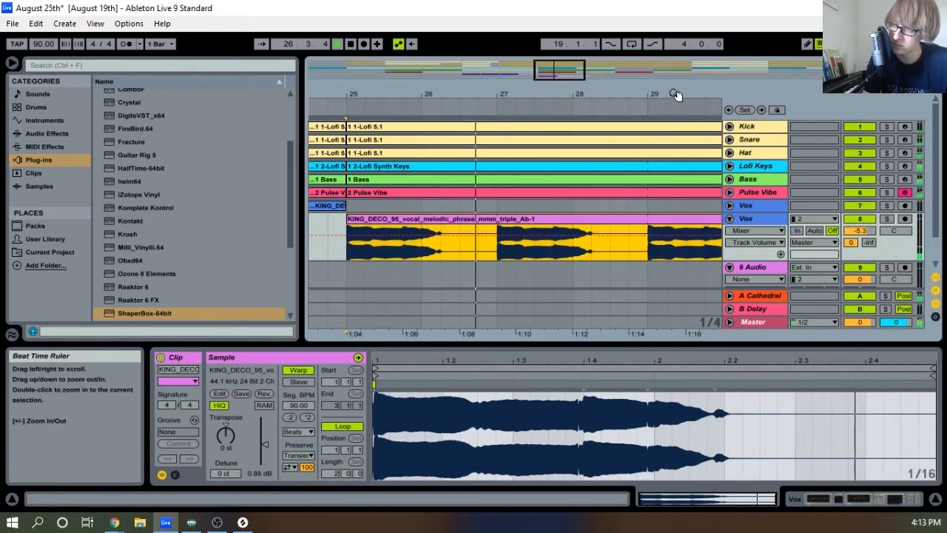
pyautogui.moveTo(666, 95); pyautogui.dragTo(470, 61)
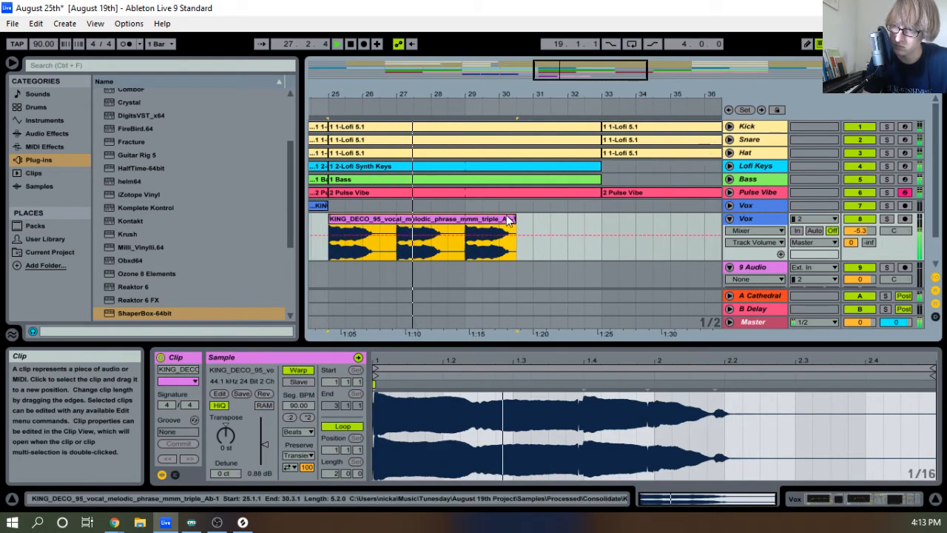
pyautogui.moveTo(516, 222); pyautogui.dragTo(605, 230)
# Lower the second Vox track's volume to -7.9 dB in the mixer and return to the arrangement
pyautogui.click(746, 218)
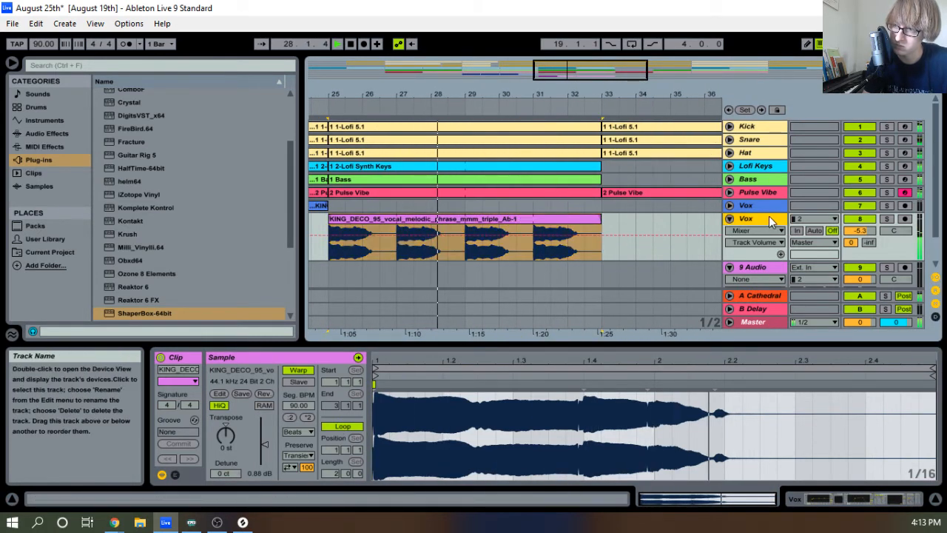
pyautogui.press('Tab')
pyautogui.moveTo(636, 260); pyautogui.dragTo(636, 263)
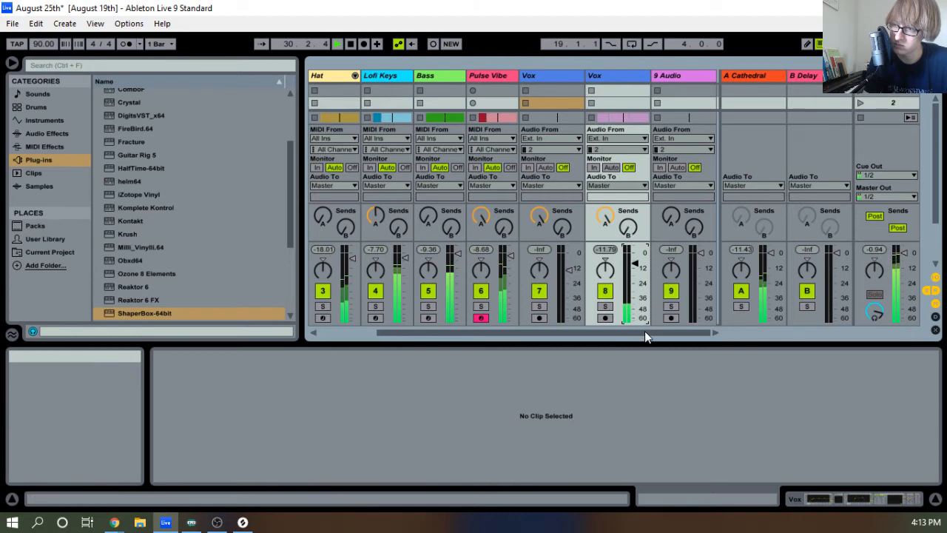
pyautogui.press('Tab')
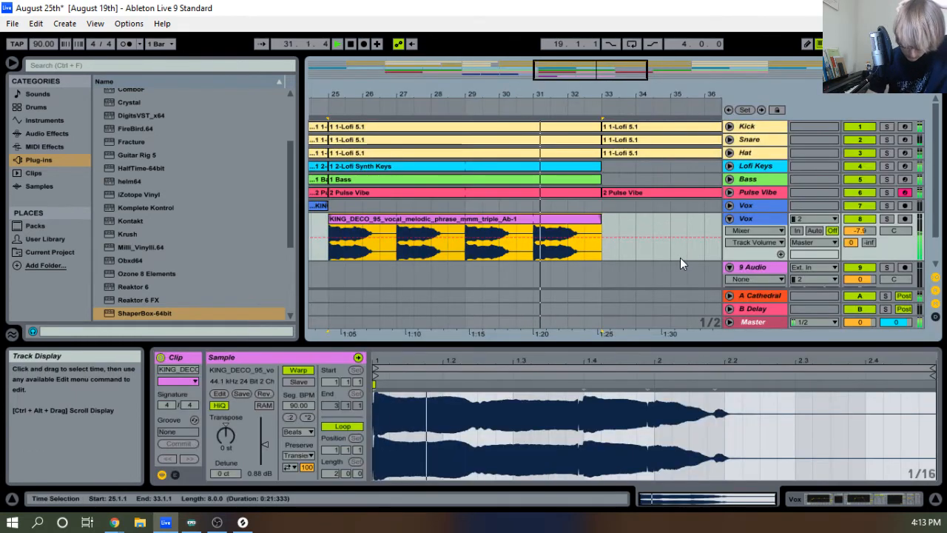
# Collapse the second Vox and 9 Audio tracks, and paste a copy of the first Vox track's vocal clip at 33.1.1
pyautogui.click(729, 219)
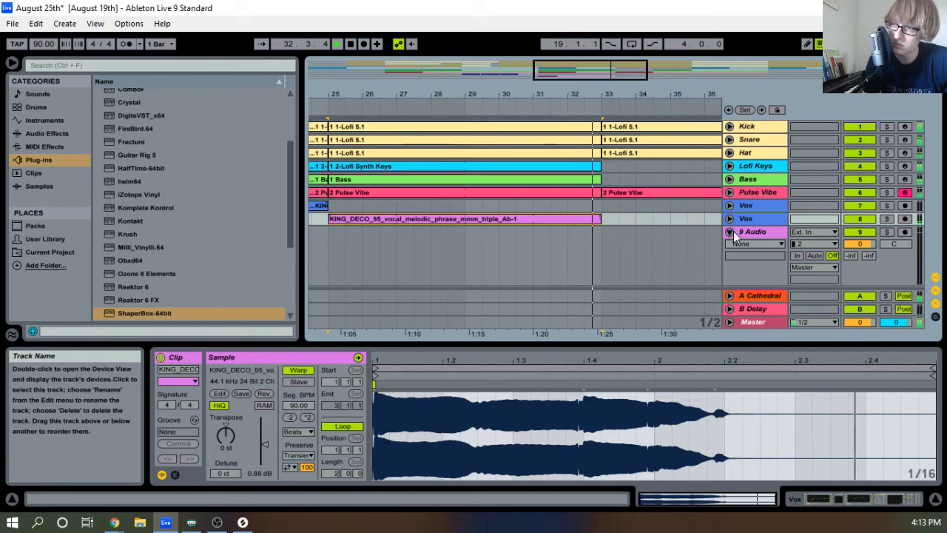
pyautogui.click(730, 233)
pyautogui.moveTo(566, 96); pyautogui.dragTo(550, 68)
pyautogui.click(389, 203)
pyautogui.click(564, 205)
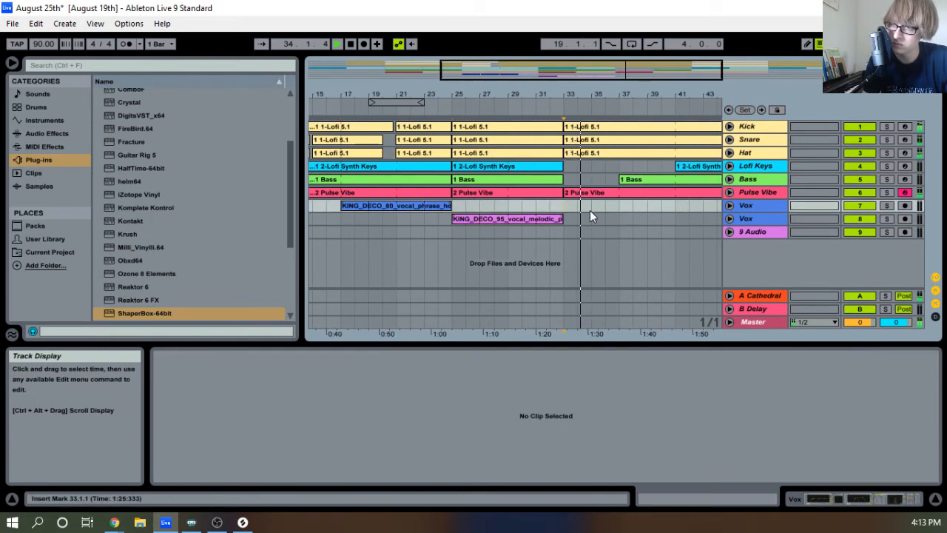
pyautogui.hotkey('ctrl', 'v')
# Trim the start of the Bass clip at bar 37 to 41.1.1, and duplicate the first Vox track's clip from bar 41 to 49
pyautogui.moveTo(637, 92); pyautogui.dragTo(482, 152)
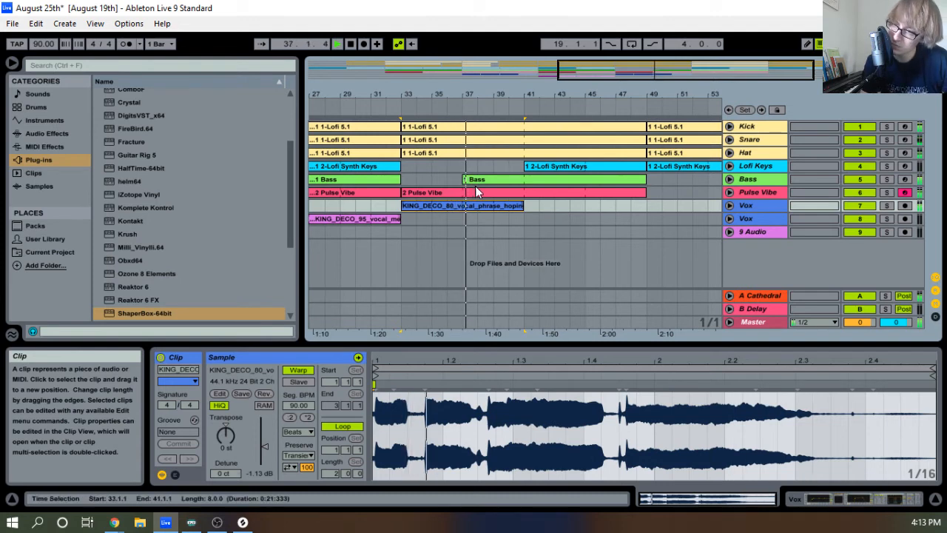
pyautogui.moveTo(466, 179); pyautogui.dragTo(524, 179)
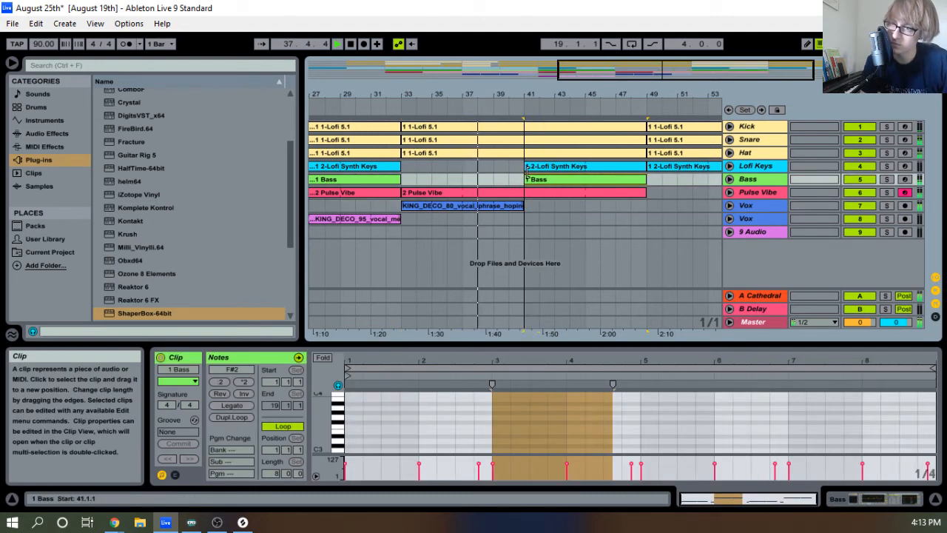
pyautogui.click(518, 205)
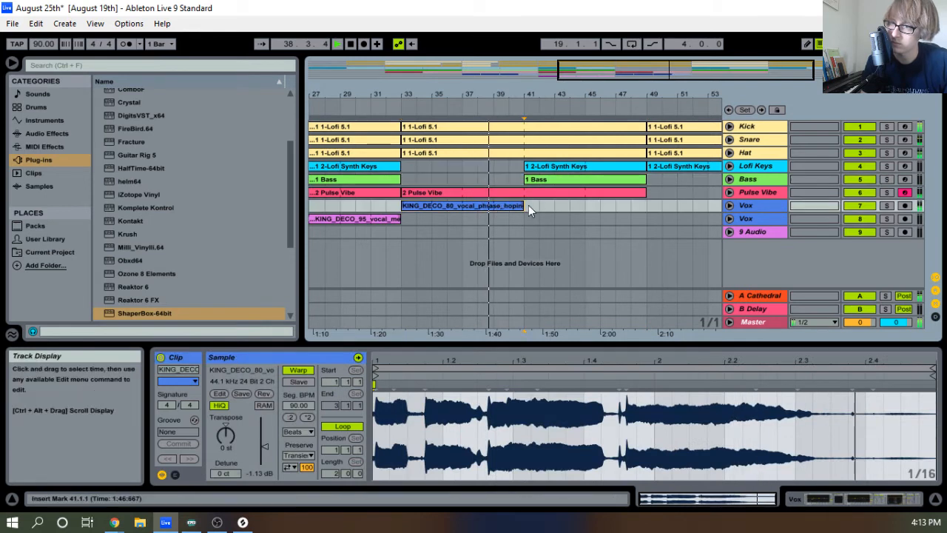
pyautogui.hotkey('ctrl', 'd')
# Copy the Bass, Pulse Vibe and second Vox clips from bars 25 to 33 and paste them at bar 49
pyautogui.moveTo(485, 94); pyautogui.dragTo(487, 78)
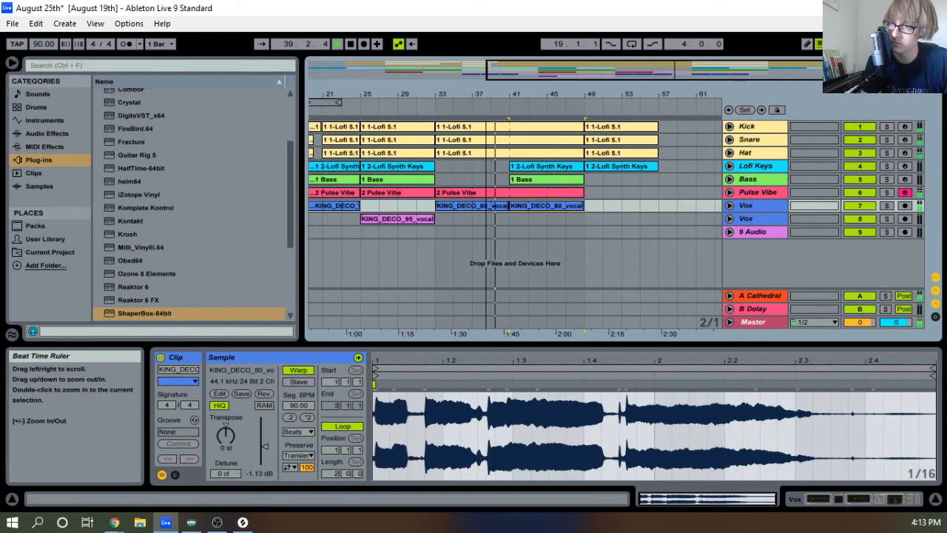
pyautogui.click(427, 180)
pyautogui.keyDown('shift'); pyautogui.click(417, 219); pyautogui.keyUp('shift')
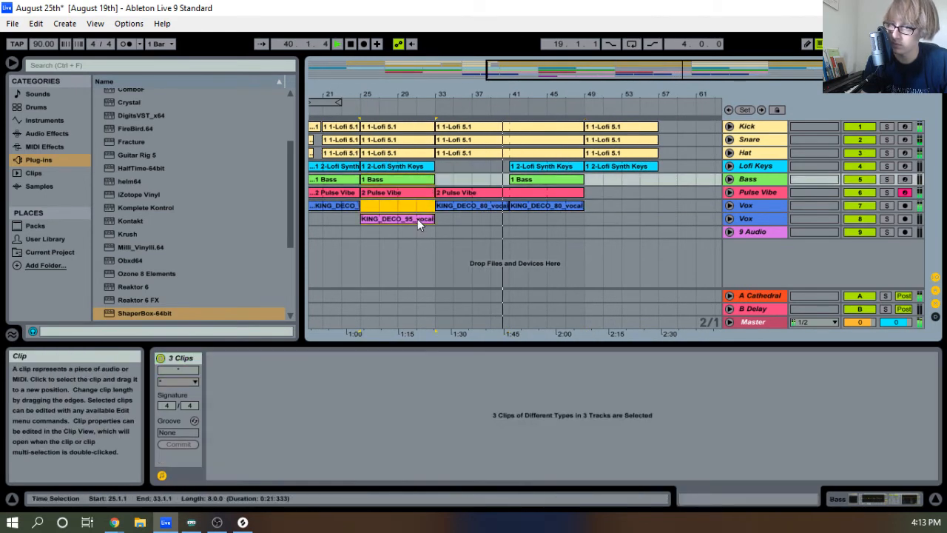
pyautogui.hotkey('ctrl', 'c')
pyautogui.click(589, 179)
pyautogui.hotkey('ctrl', 'v')
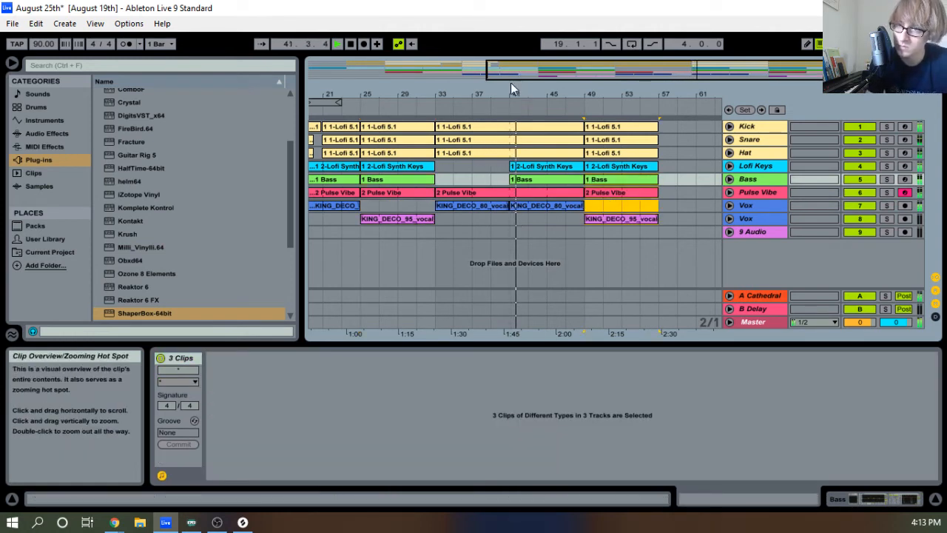
# Play the arrangement from bar 49, and replay the mmm_triple clip from bar 25 with the second Vox track soloed
pyautogui.moveTo(511, 95); pyautogui.dragTo(437, 101)
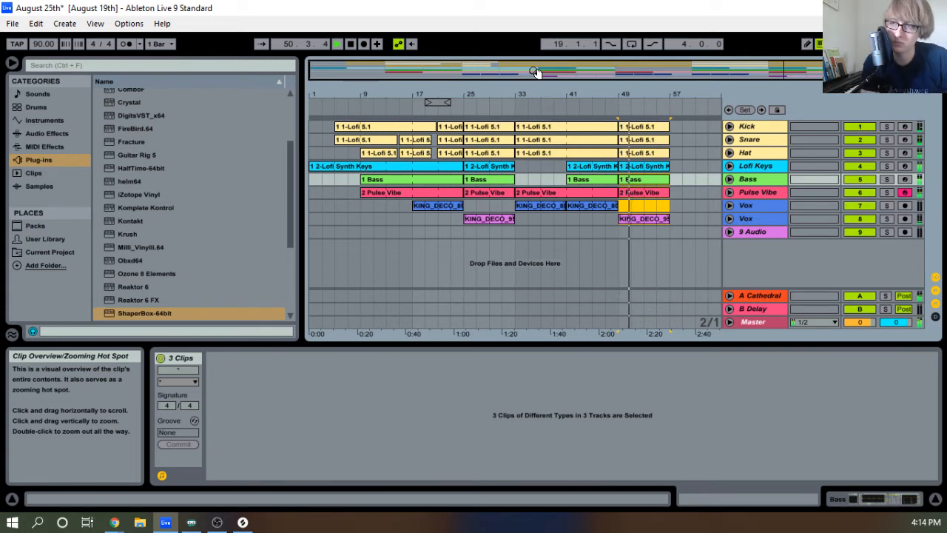
pyautogui.moveTo(485, 93)
pyautogui.mouseDown()
pyautogui.moveTo(484, 159)
pyautogui.moveTo(416, 124)
pyautogui.moveTo(522, 117)
pyautogui.moveTo(422, 125)
pyautogui.moveTo(485, 100)
pyautogui.mouseUp()
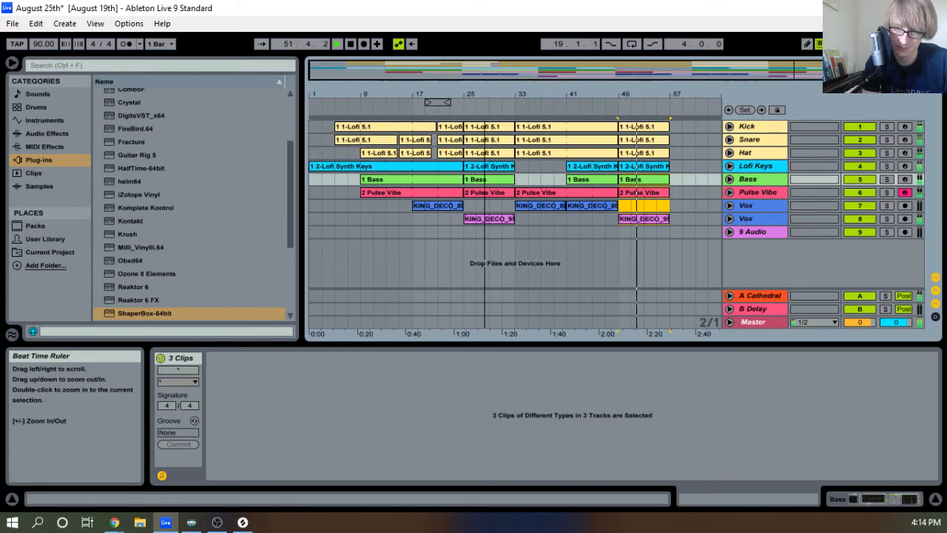
pyautogui.click(484, 220)
pyautogui.click(885, 219)
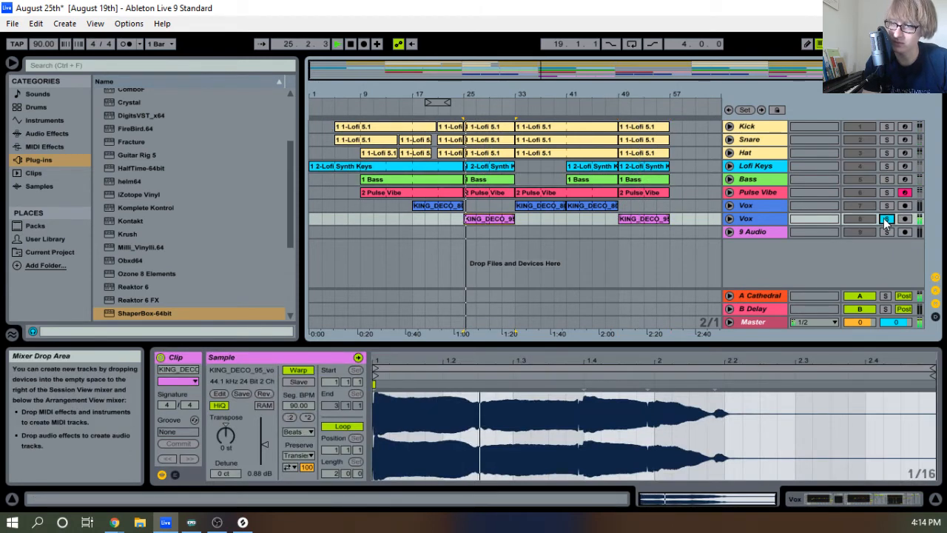
# Unsolo the second Vox track and set the warp mode of its mmm_triple clip at bar 25 to Complex Pro
pyautogui.click(886, 219)
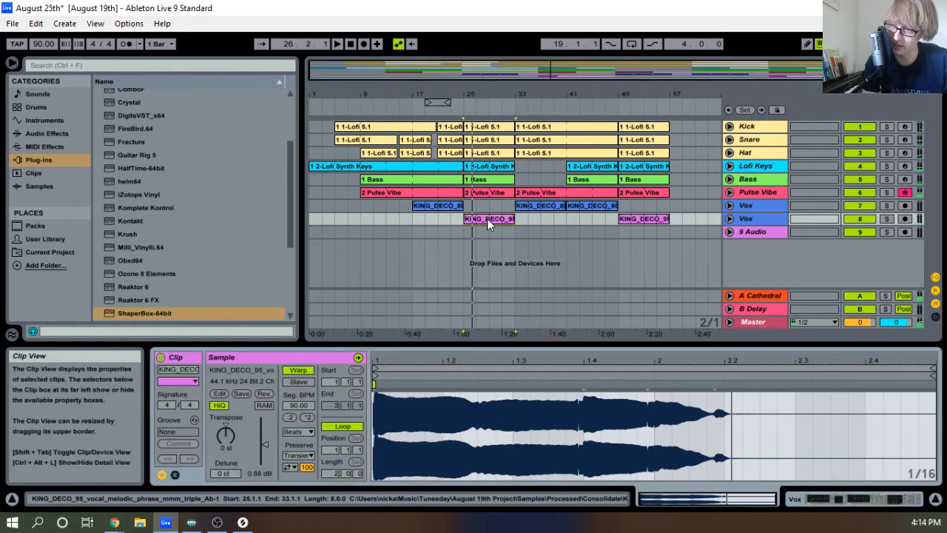
pyautogui.click(299, 431)
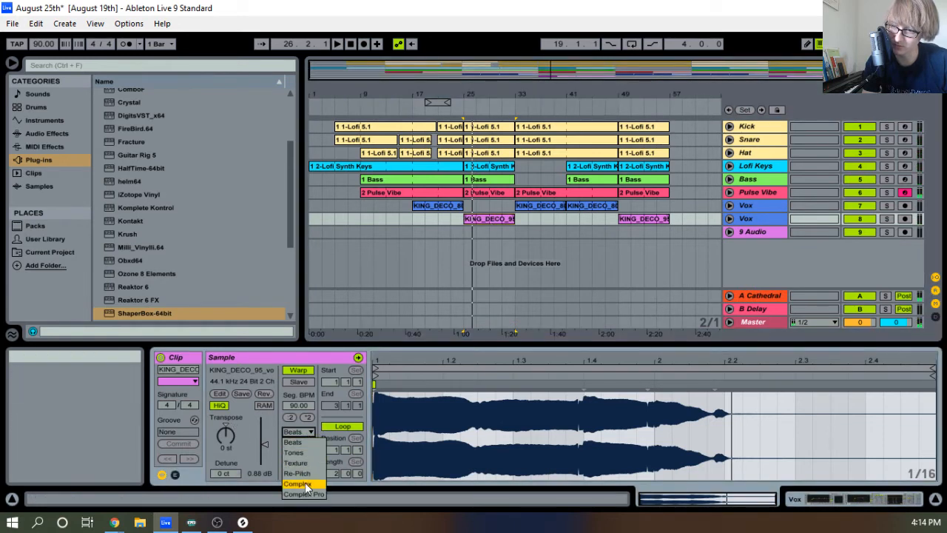
pyautogui.click(305, 482)
pyautogui.press('space')
pyautogui.click(289, 432)
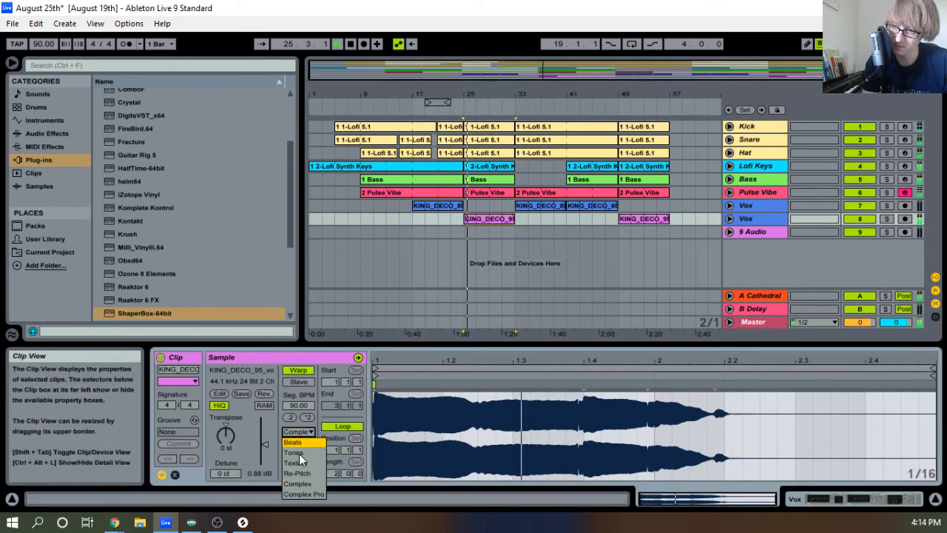
pyautogui.click(303, 494)
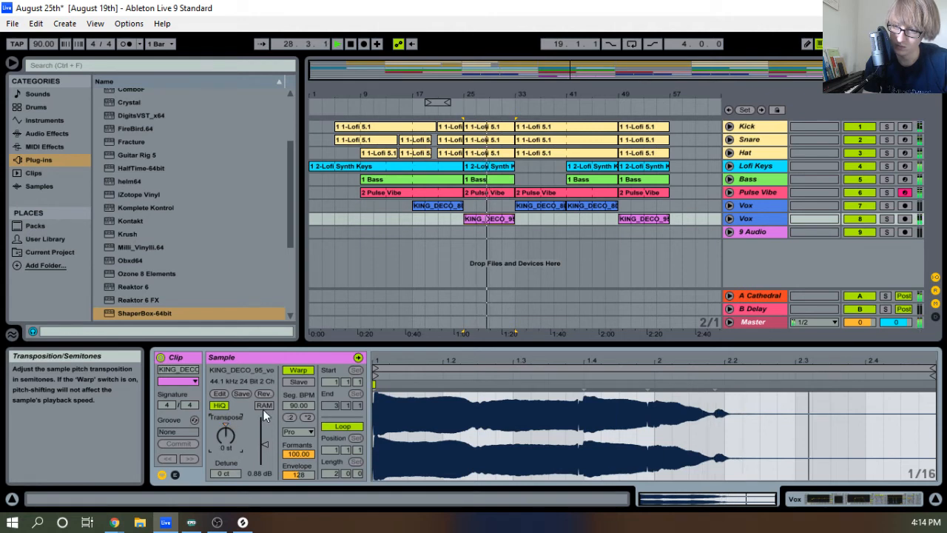
# Compare the second Vox track with its last EQ Eight off and on while playing from bar 25
pyautogui.click(763, 220)
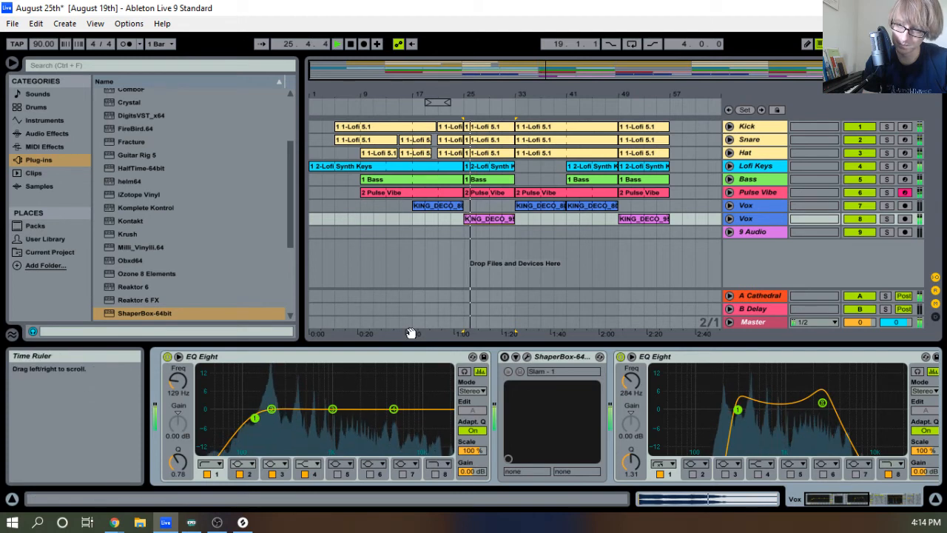
pyautogui.click(620, 357)
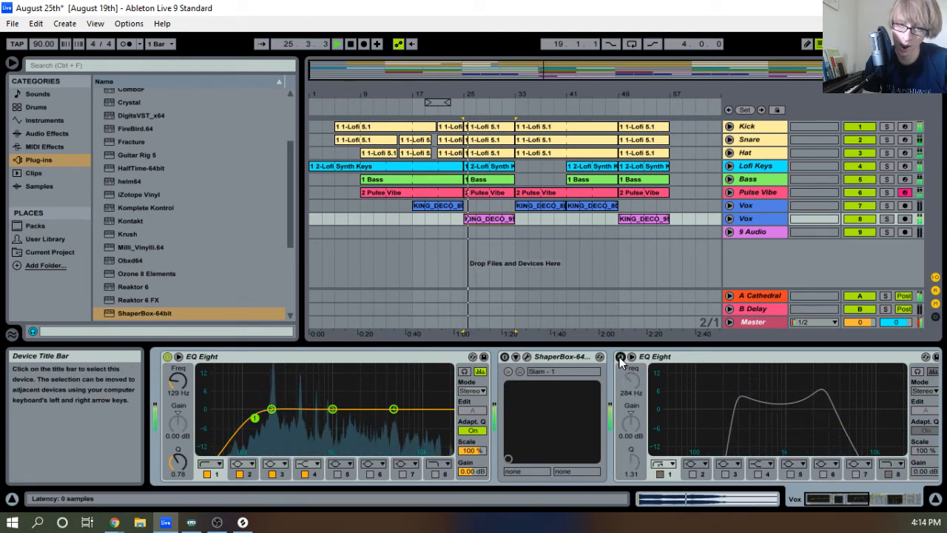
pyautogui.click(620, 357)
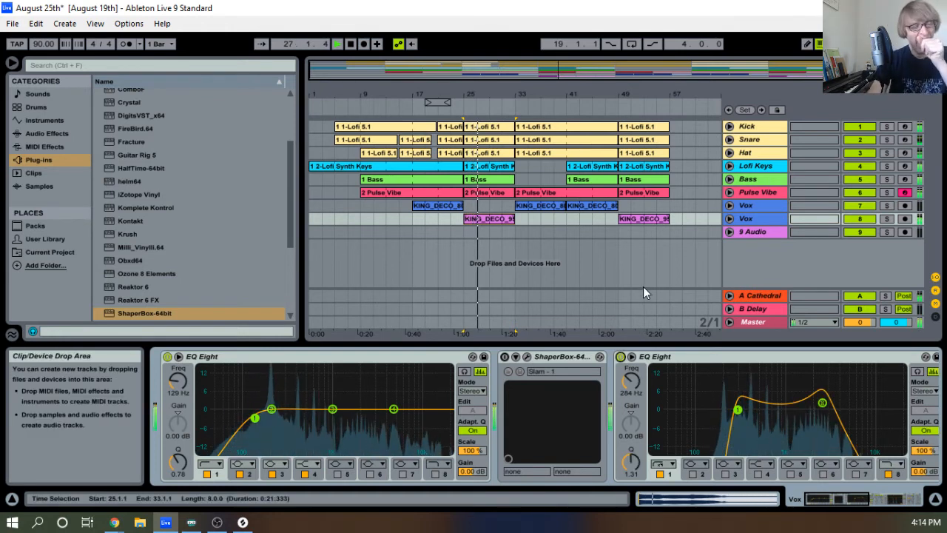
pyautogui.press('space')
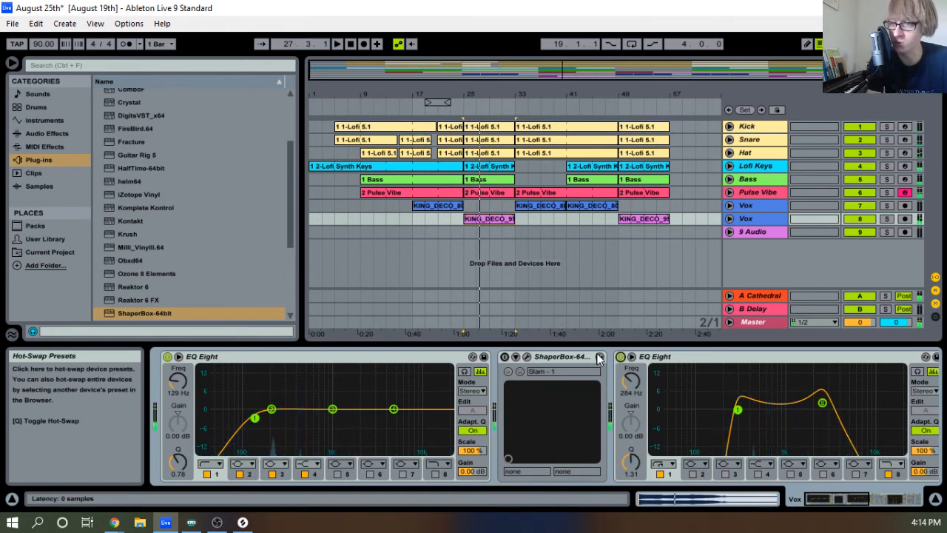
pyautogui.press('space')
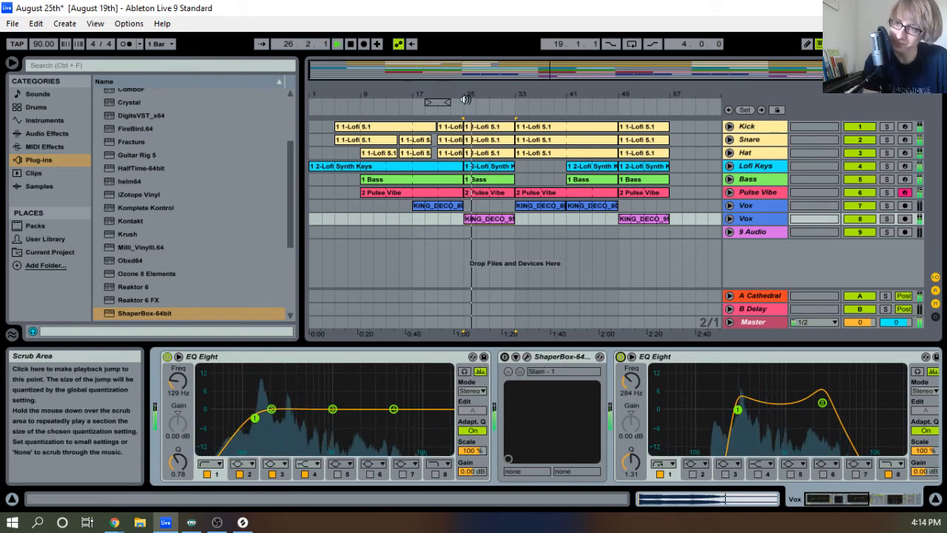
# Duplicate the second Vox track, transpose the copied clip at bar 25 by 3 st, and play it
pyautogui.moveTo(474, 94); pyautogui.dragTo(533, 94)
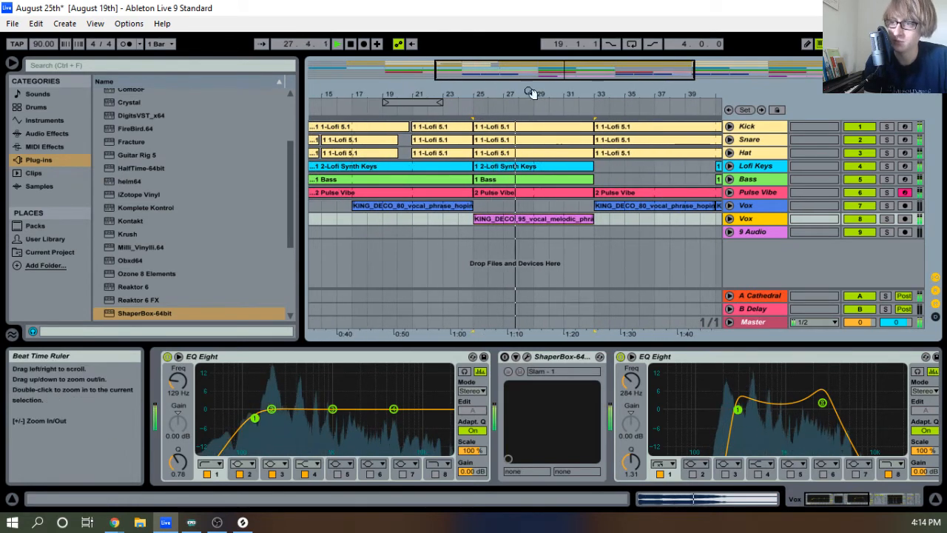
pyautogui.rightClick(752, 216)
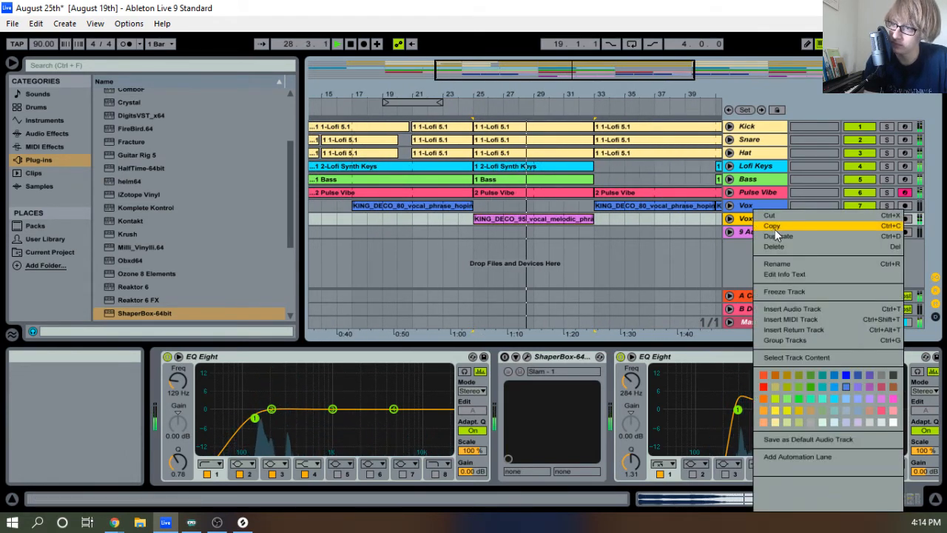
pyautogui.click(771, 235)
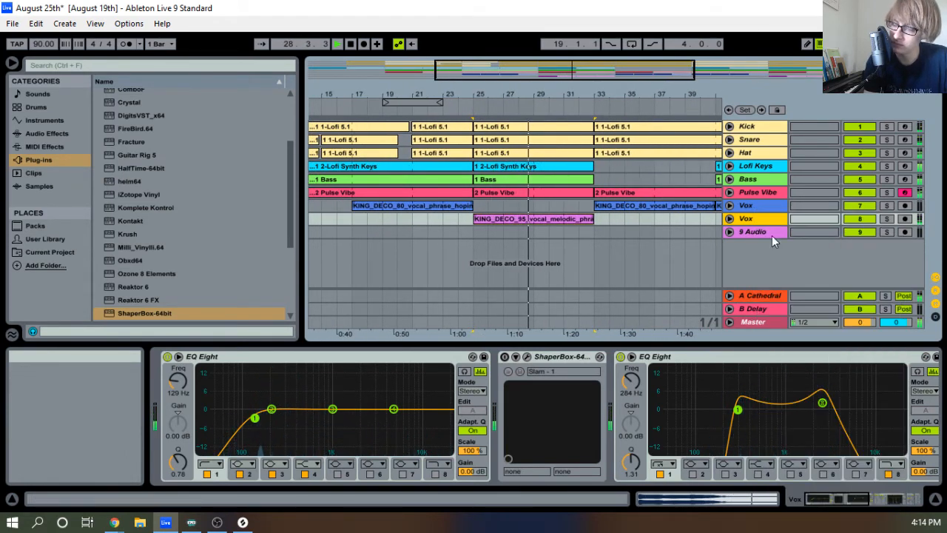
pyautogui.click(535, 233)
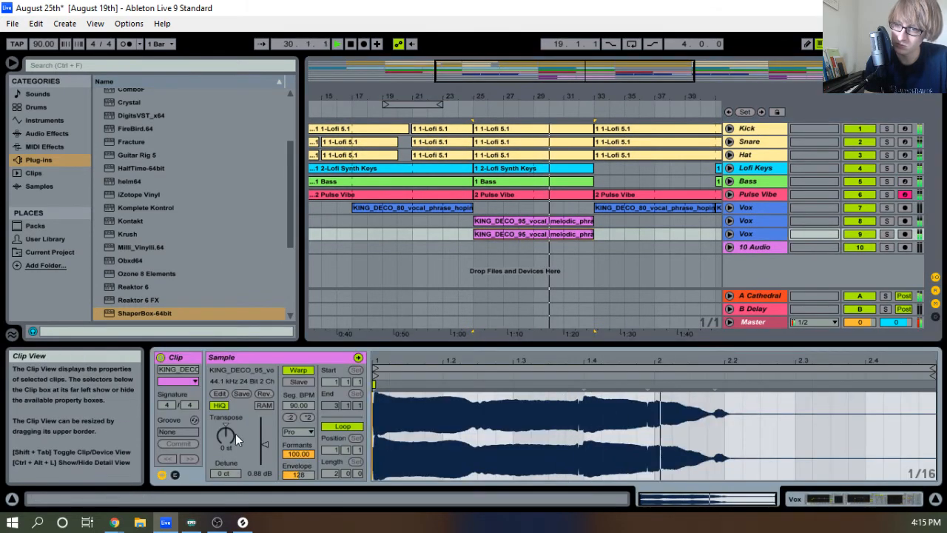
pyautogui.press('space')
pyautogui.press('space')
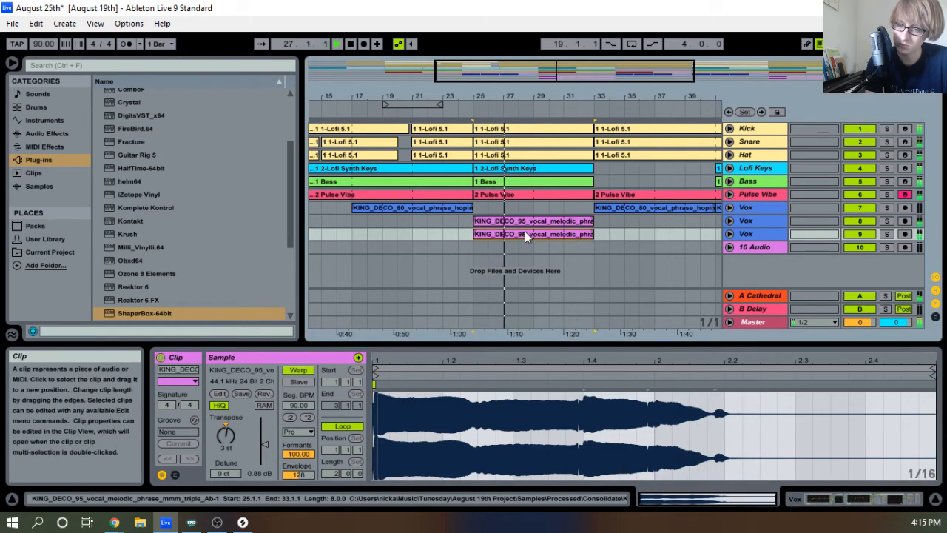
# Delete the transposed mmm_triple clip between bars 25 and 33 in the duplicated Vox track
pyautogui.press('Delete')
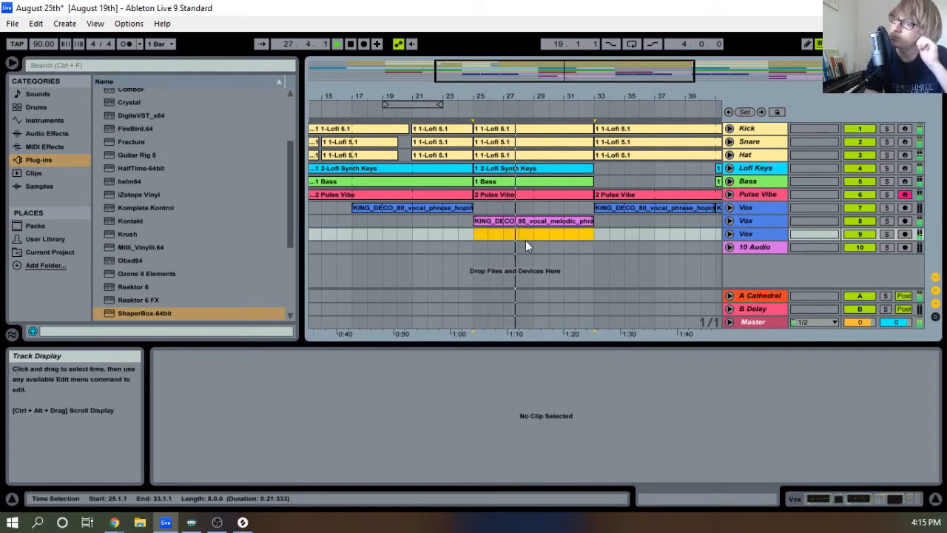
pyautogui.click(627, 222)
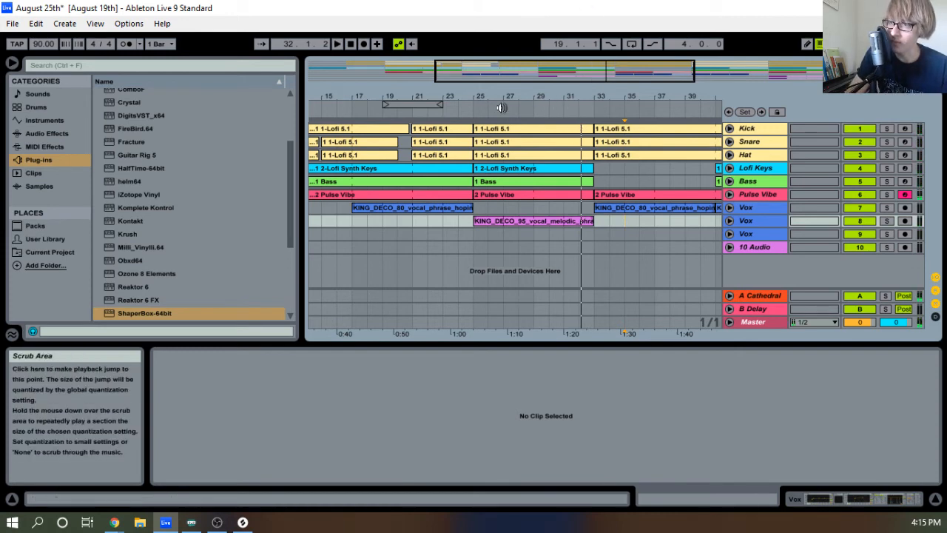
# Open the Kick clip at bar 25 in an enlarged note editor and add an FM_kick_classic_trap note at 1.3.1
pyautogui.click(500, 133)
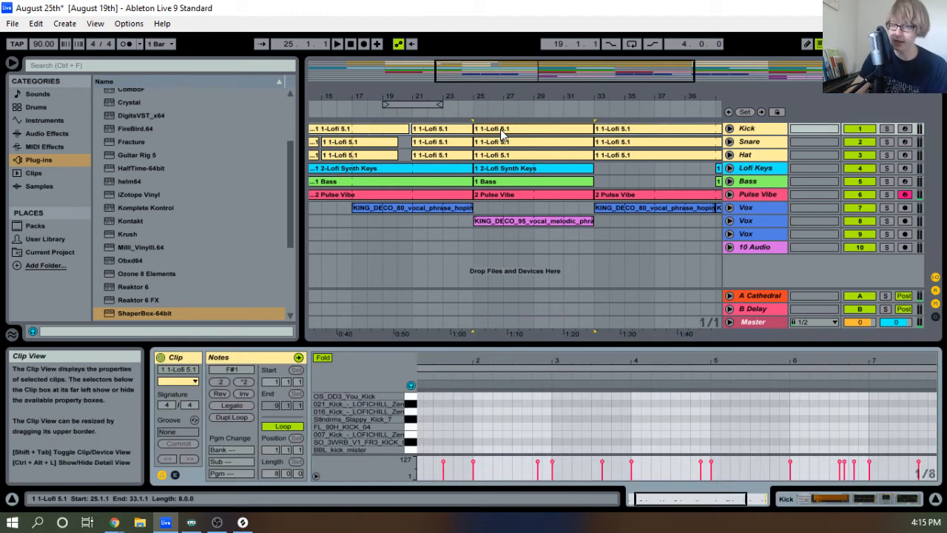
pyautogui.press('space')
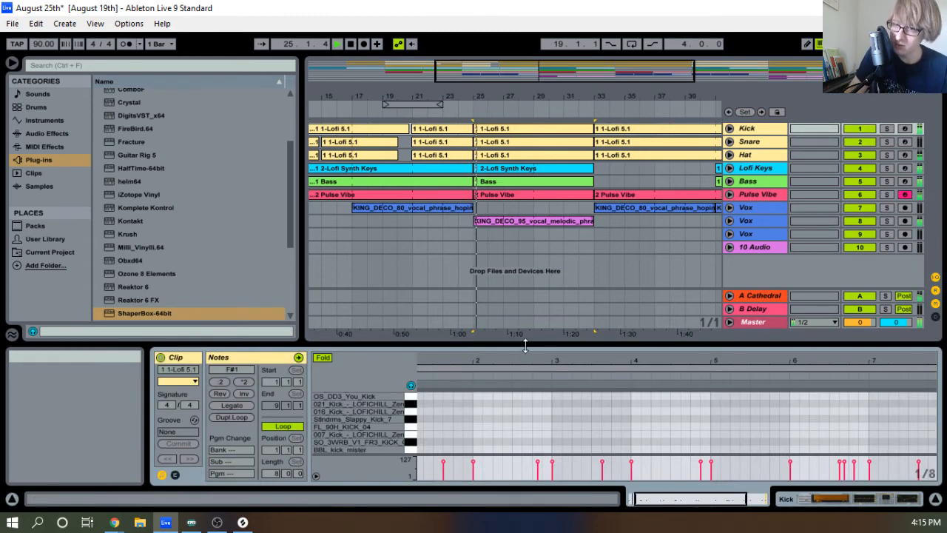
pyautogui.moveTo(517, 348); pyautogui.dragTo(611, 63)
pyautogui.moveTo(453, 73); pyautogui.dragTo(494, 81)
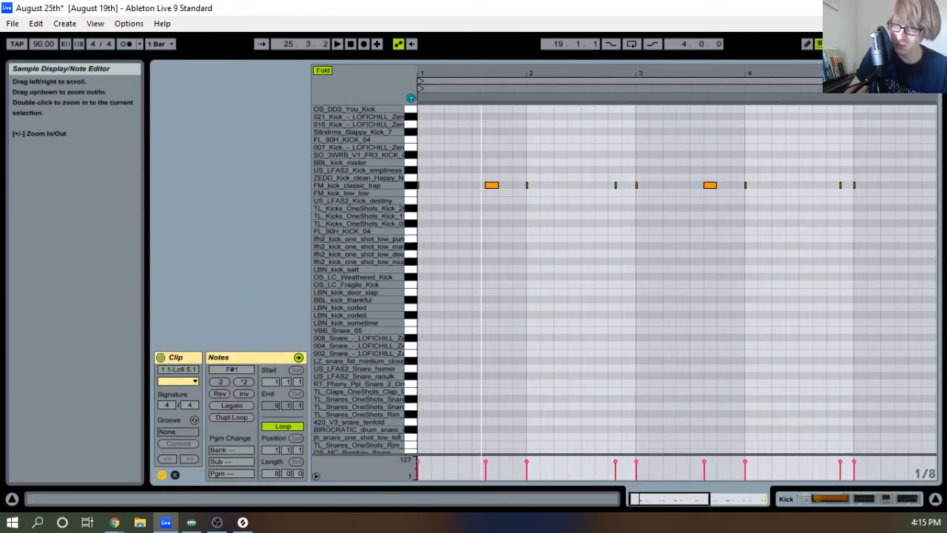
pyautogui.scroll(4, 499, 194)
pyautogui.scroll(-3, 503, 200)
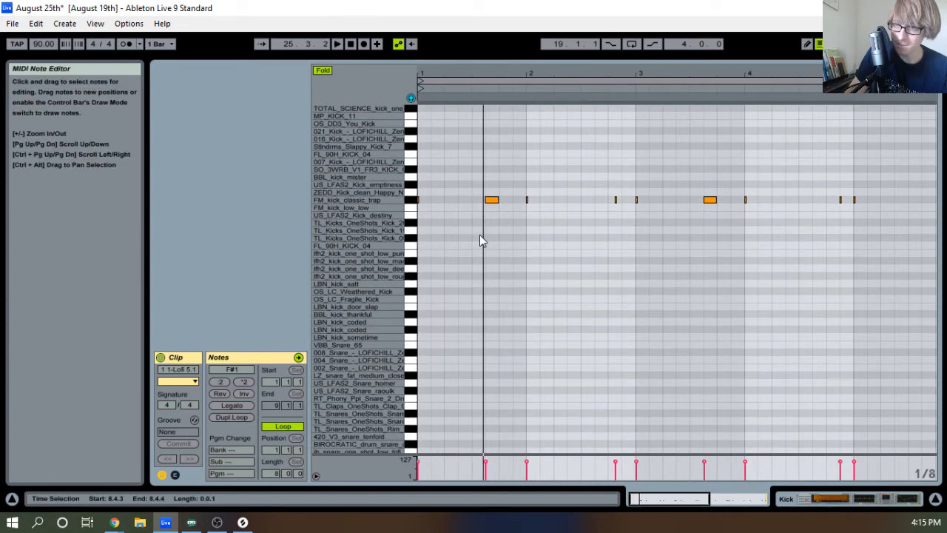
pyautogui.doubleClick(476, 199)
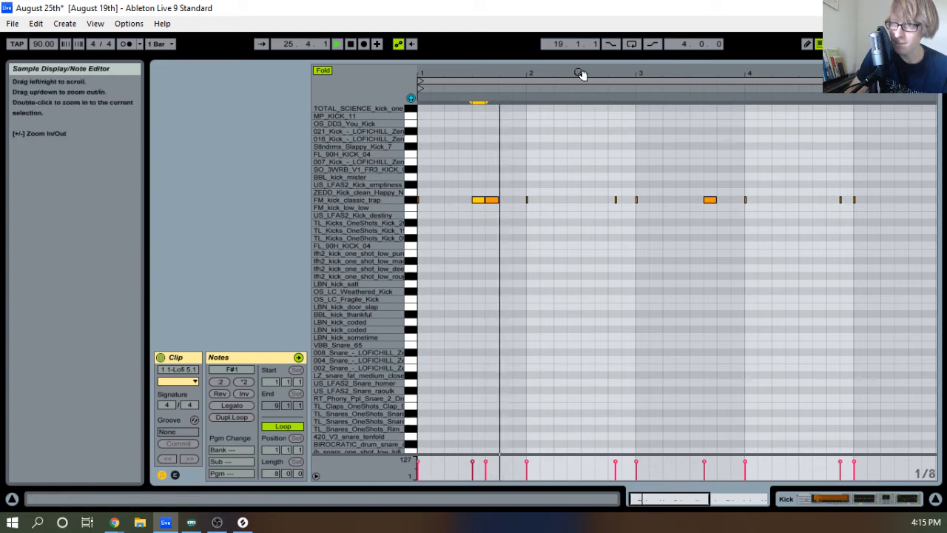
# Paste the pair of FM_kick_classic_trap notes from 1.3.1 and 1.3.3 to 2.3.1 in the Kick clip
pyautogui.moveTo(577, 74); pyautogui.dragTo(592, 81)
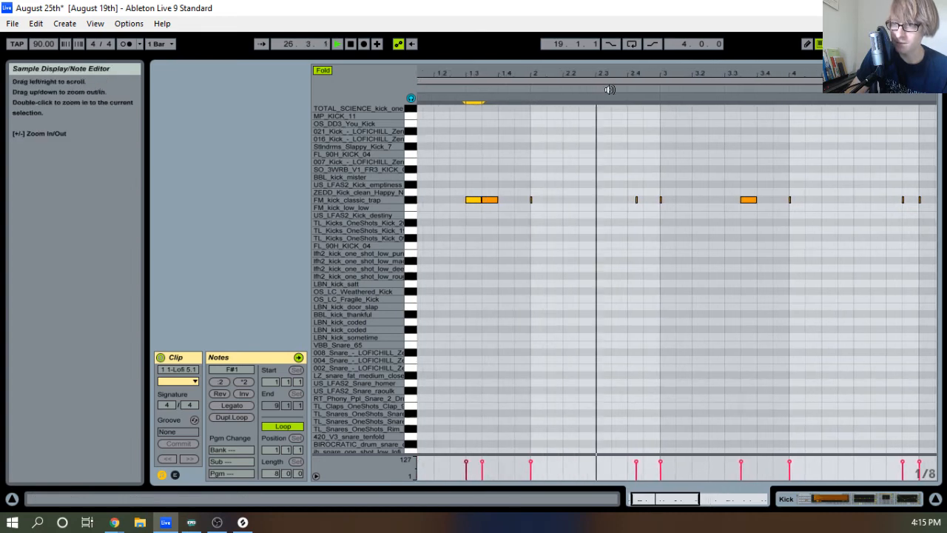
pyautogui.click(595, 187)
pyautogui.hotkey('ctrl', 'v')
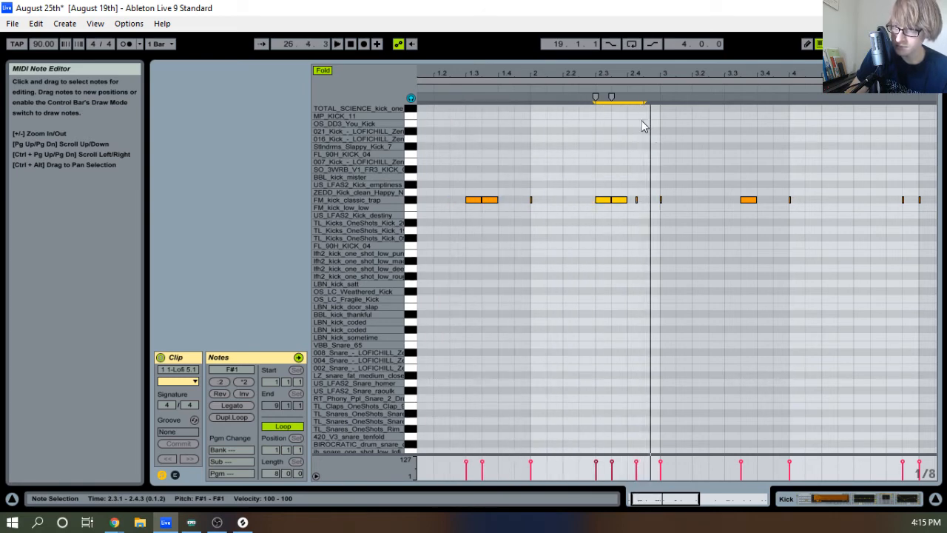
# Delete the FM_kick_classic_trap note at 1.3.1 and play the Kick clip's first two bars
pyautogui.moveTo(597, 70); pyautogui.dragTo(630, 76)
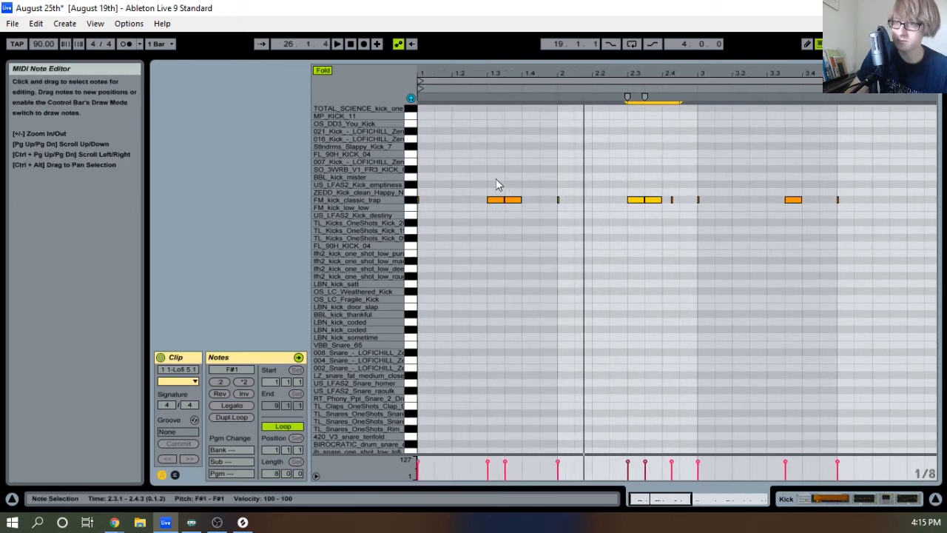
pyautogui.moveTo(493, 180); pyautogui.dragTo(497, 216)
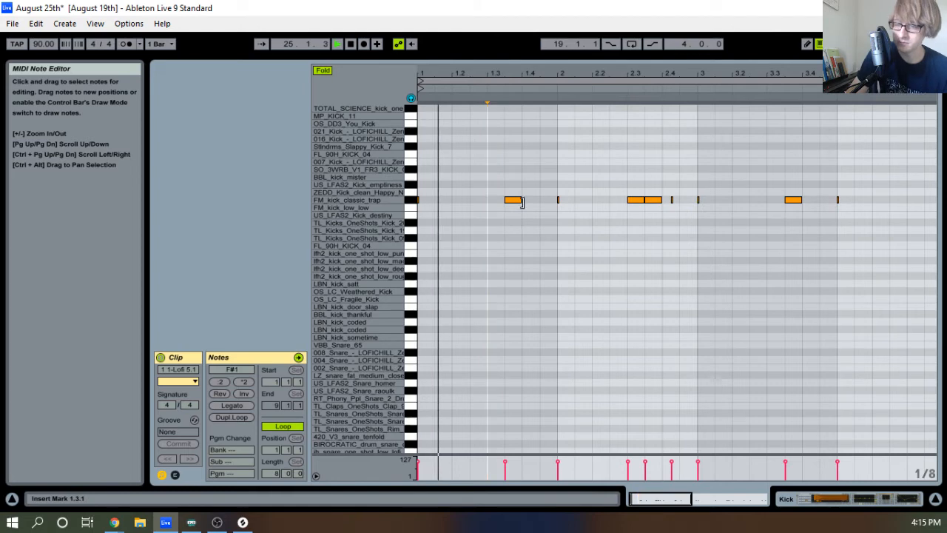
pyautogui.moveTo(549, 79); pyautogui.dragTo(517, 76)
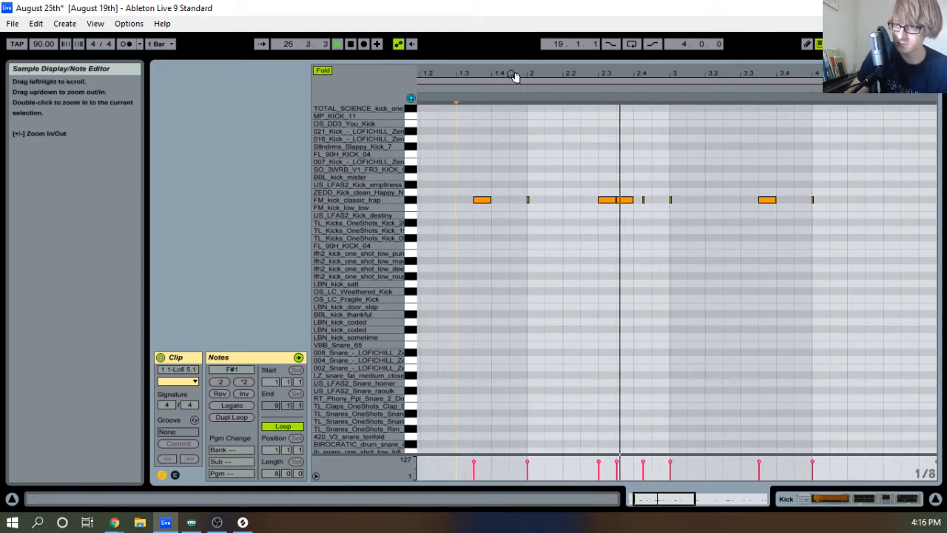
pyautogui.press('space')
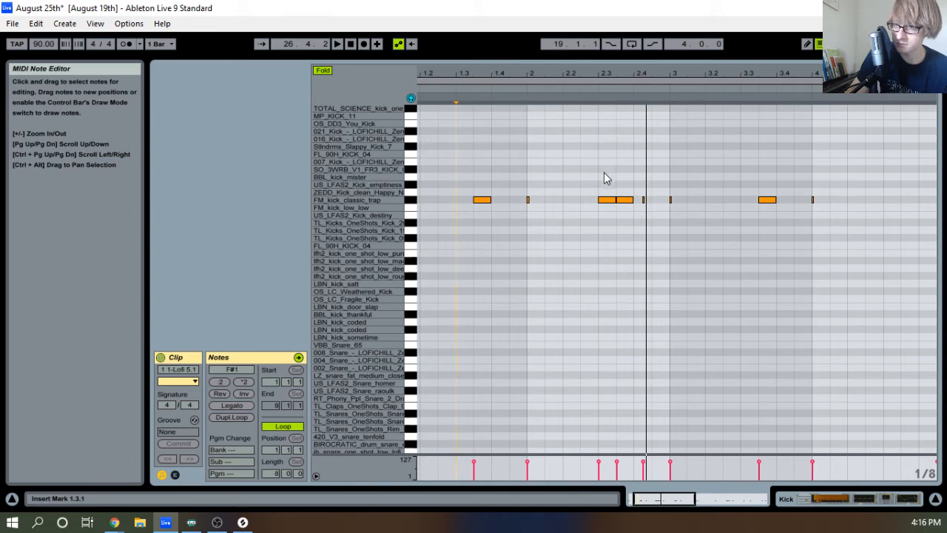
# Select the FM_kick_classic_trap note at 2.3.1 and then only the one at 2.3.3 in the Kick clip
pyautogui.click(605, 199)
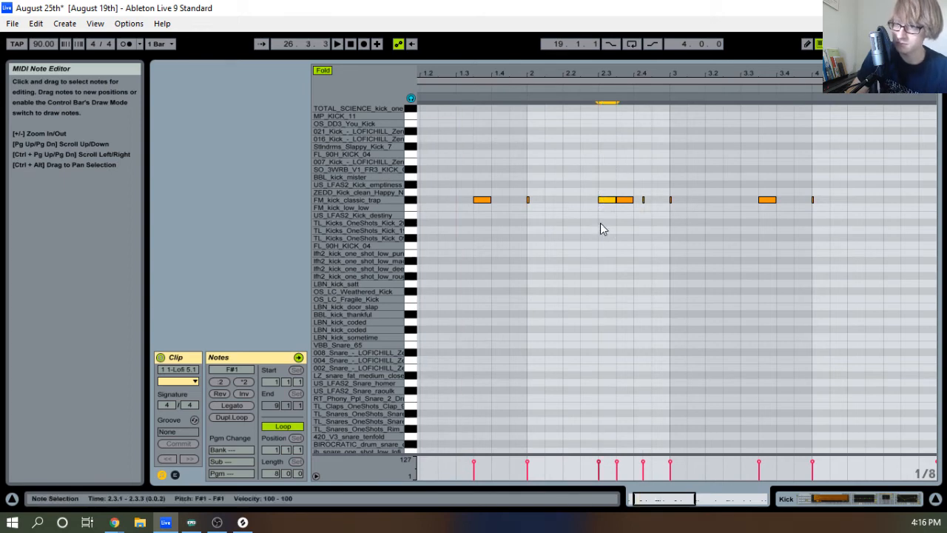
pyautogui.click(624, 182)
pyautogui.click(624, 199)
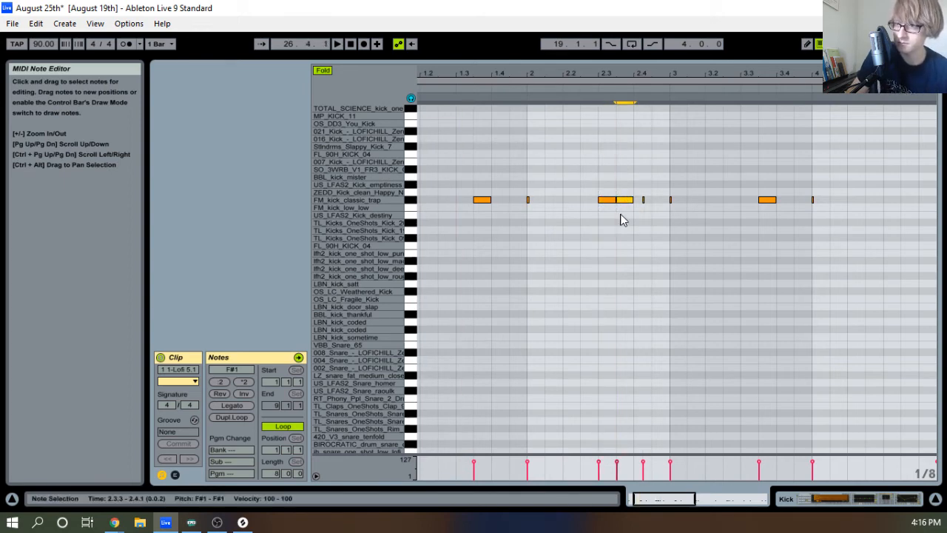
# Remove the kick note at 2.3.1, keep a note at 2.3.3 in the same row, and play back the pattern
pyautogui.press('Delete')
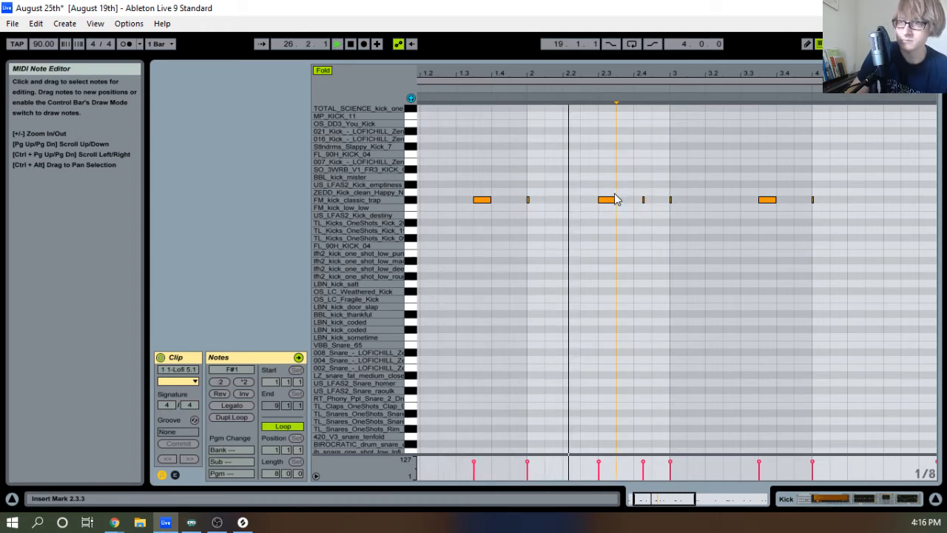
pyautogui.press('space')
pyautogui.doubleClick(620, 199)
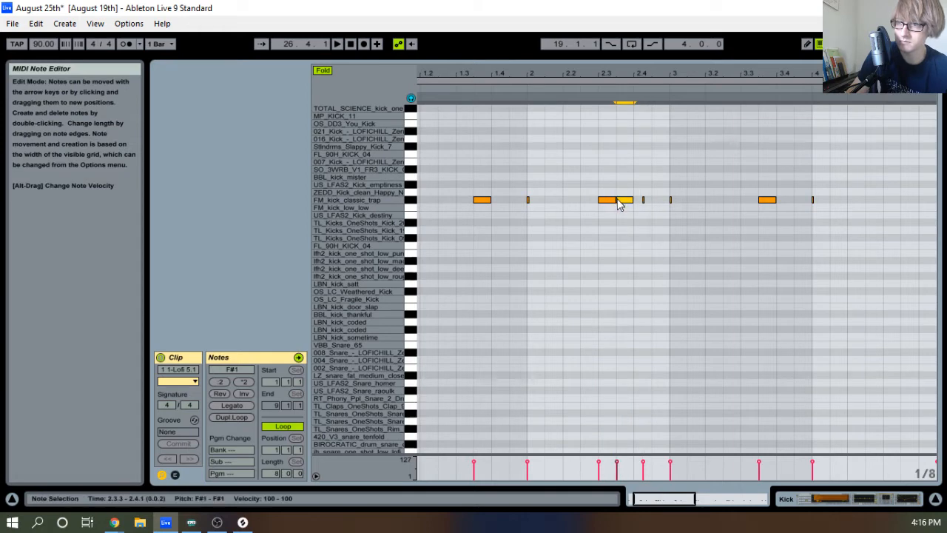
pyautogui.doubleClick(607, 202)
pyautogui.press('space')
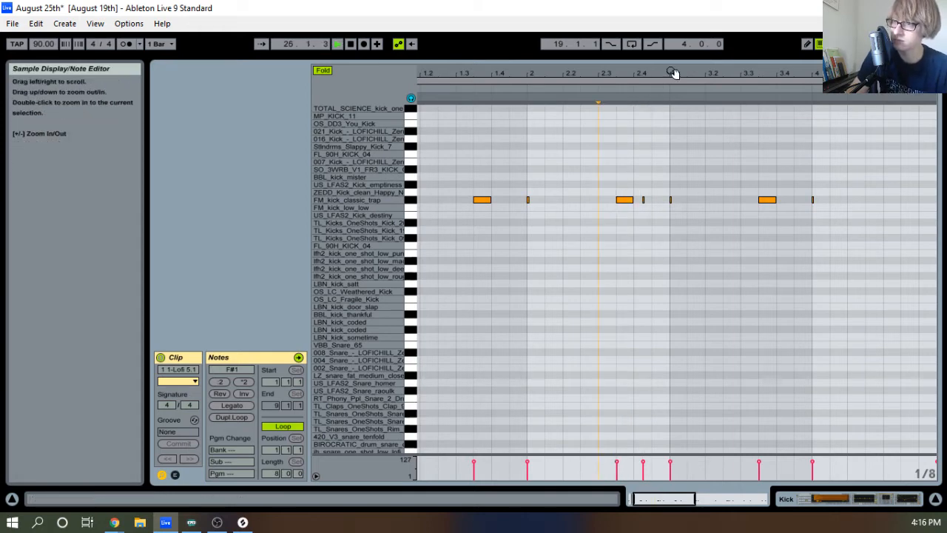
# Play the Kick clip that starts at bar 33 and examine its note pattern
pyautogui.moveTo(675, 73); pyautogui.dragTo(675, 37)
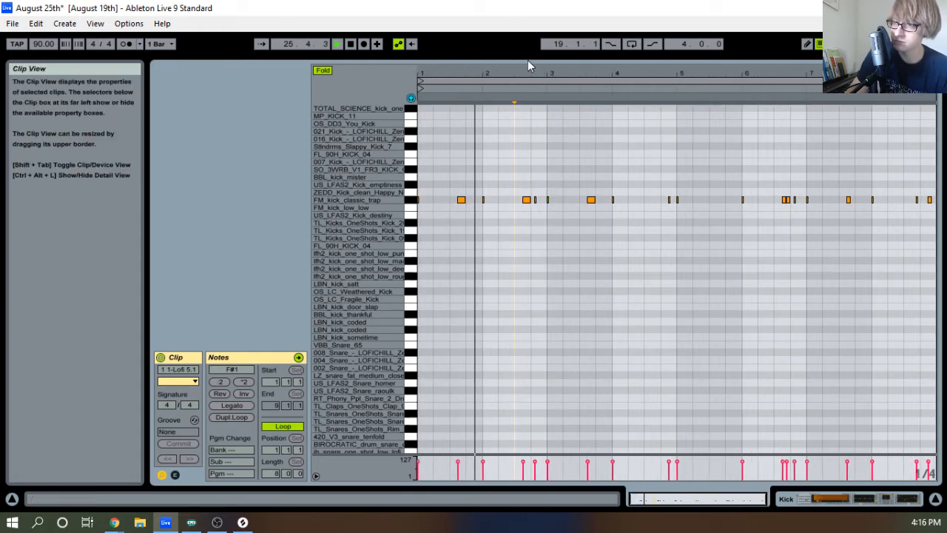
pyautogui.moveTo(528, 60); pyautogui.dragTo(503, 258)
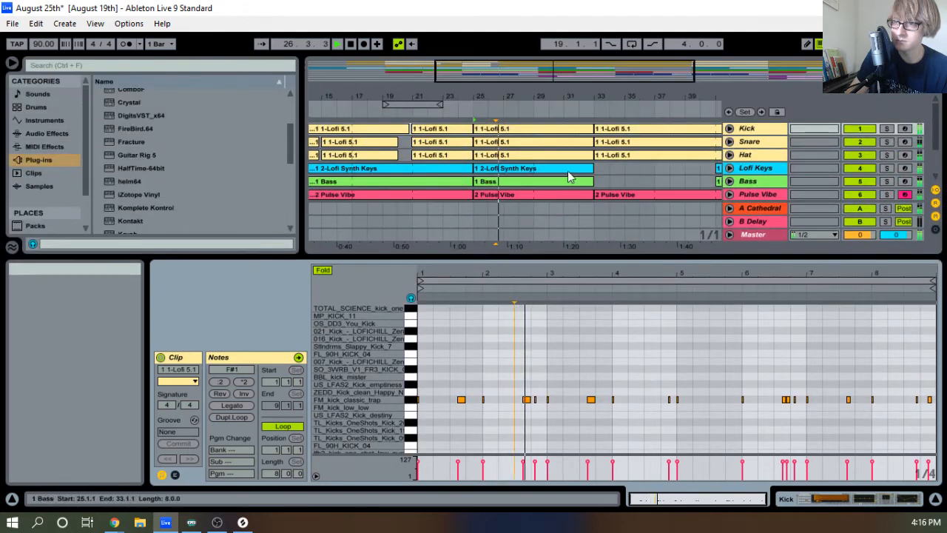
pyautogui.click(618, 130)
pyautogui.press('space')
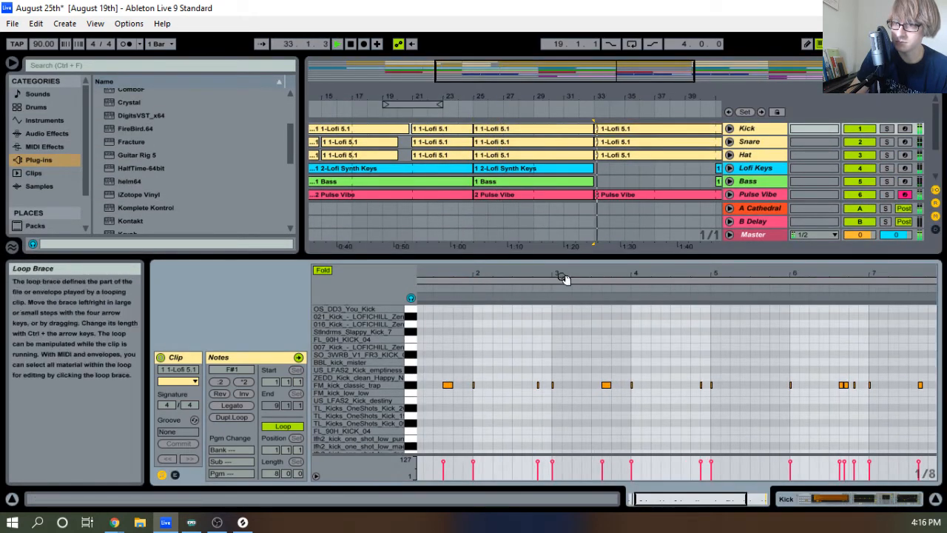
pyautogui.moveTo(556, 274); pyautogui.dragTo(557, 237)
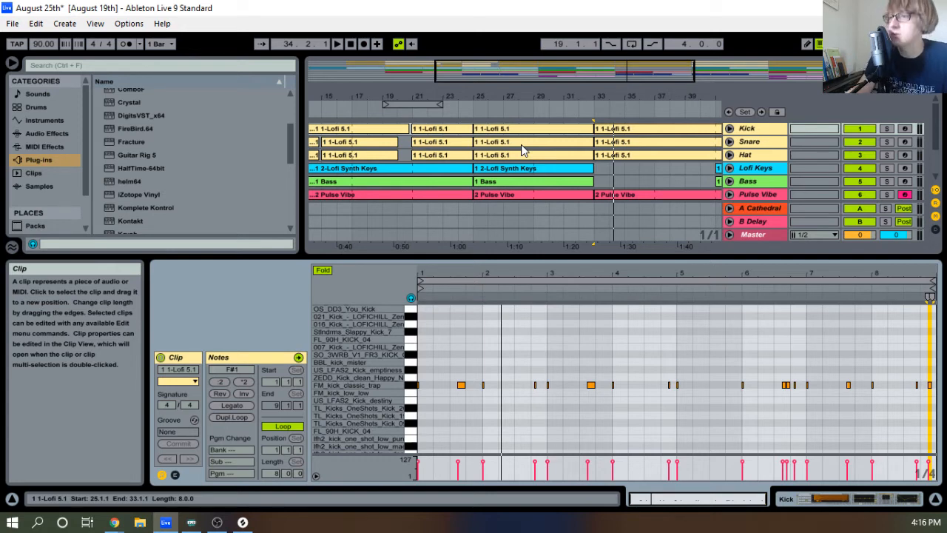
# Collapse the clip view to show all tracks of the arrangement and save the current Live Set
pyautogui.moveTo(535, 256); pyautogui.dragTo(486, 491)
pyautogui.moveTo(522, 95); pyautogui.dragTo(426, 54)
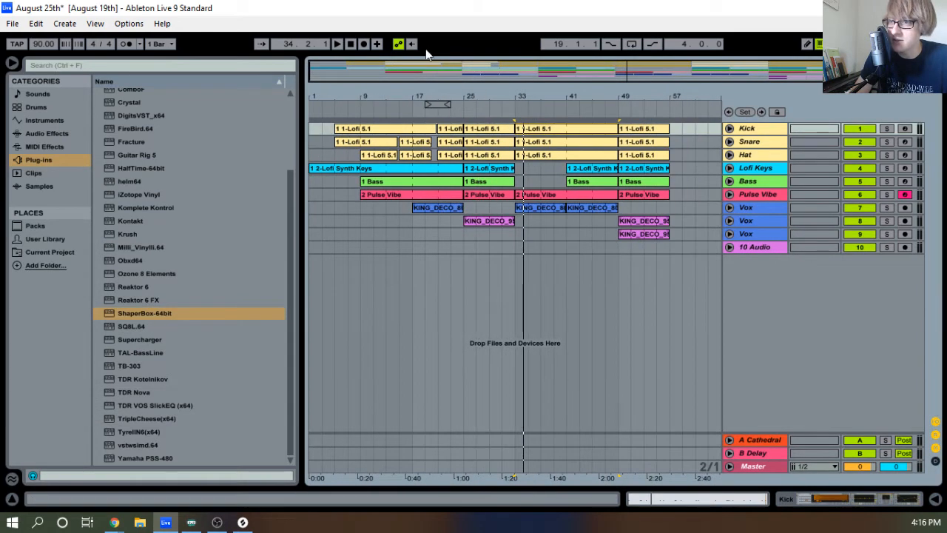
pyautogui.click(14, 23)
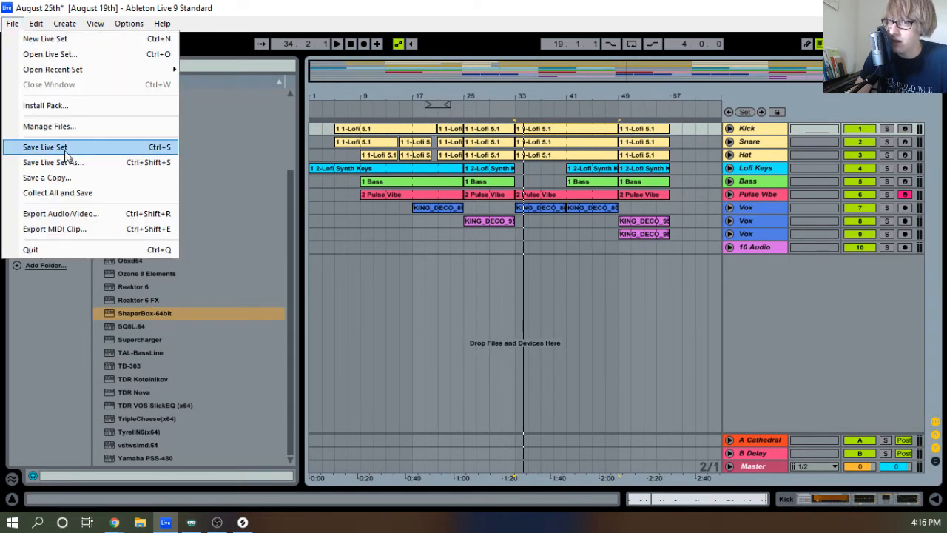
pyautogui.click(71, 145)
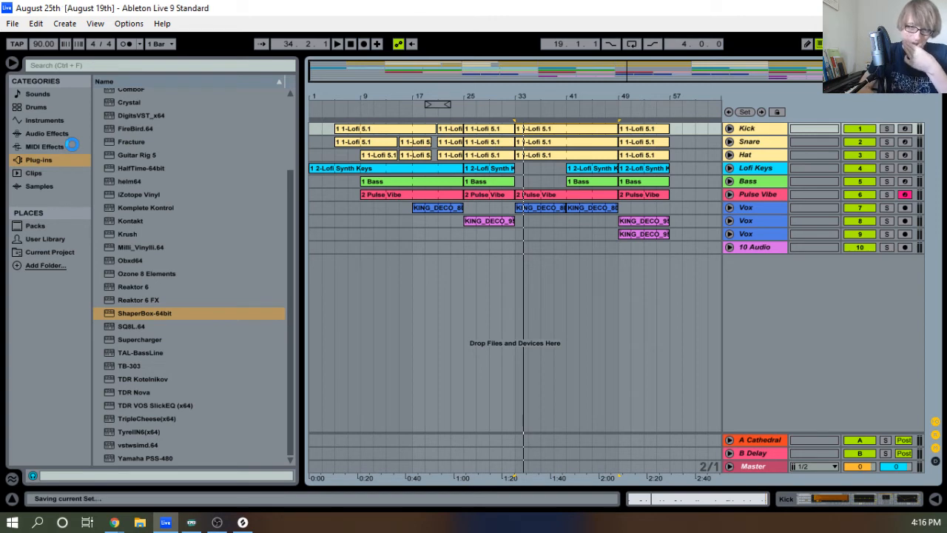
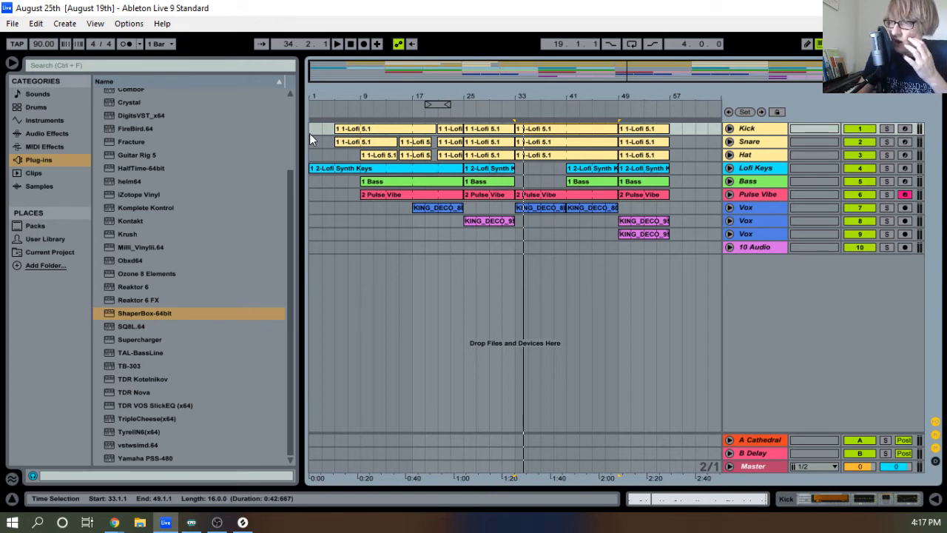
# Delete the third Vox track, number 9, and play the arrangement from the beginning
pyautogui.click(756, 231)
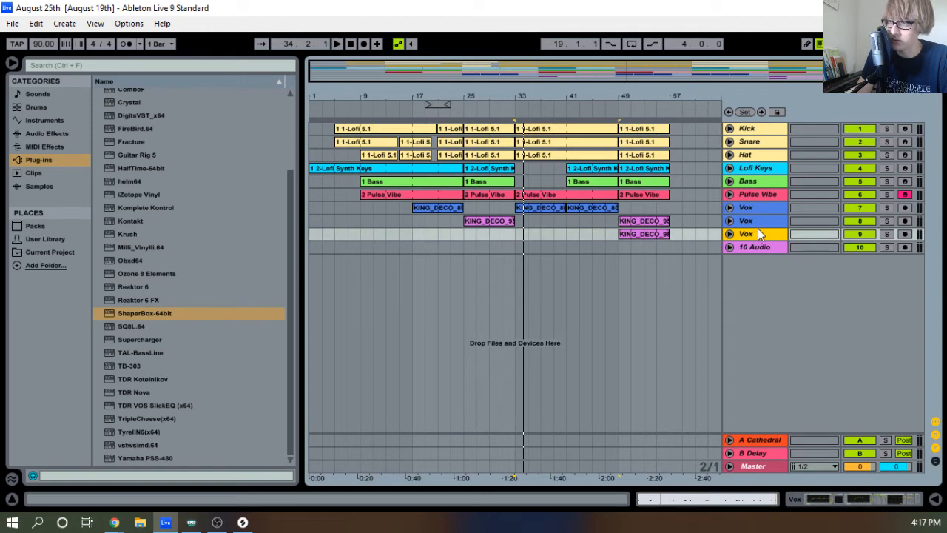
pyautogui.press('Delete')
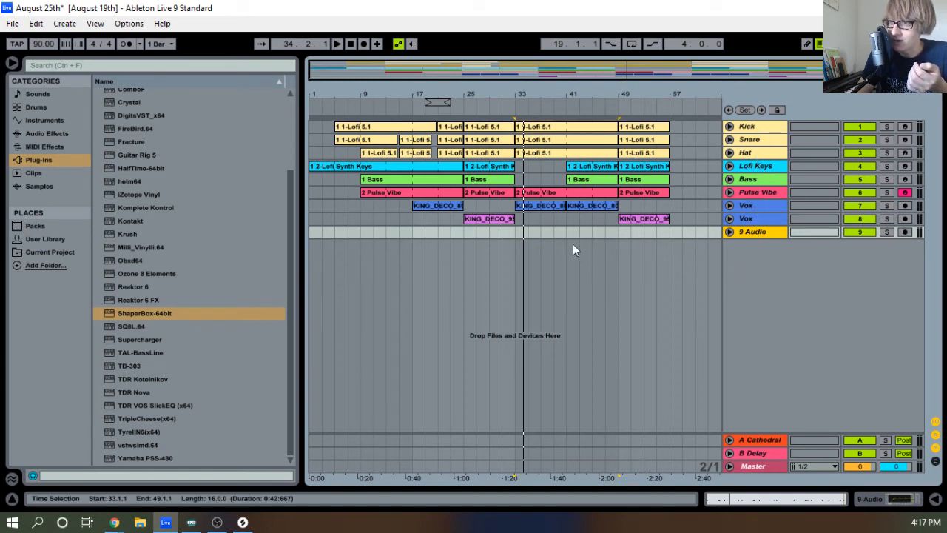
pyautogui.click(315, 217)
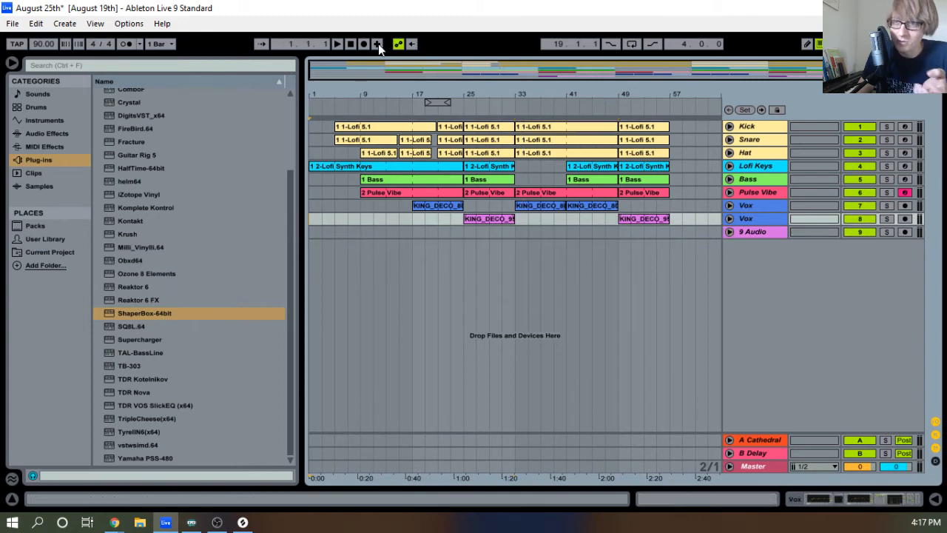
pyautogui.click(337, 44)
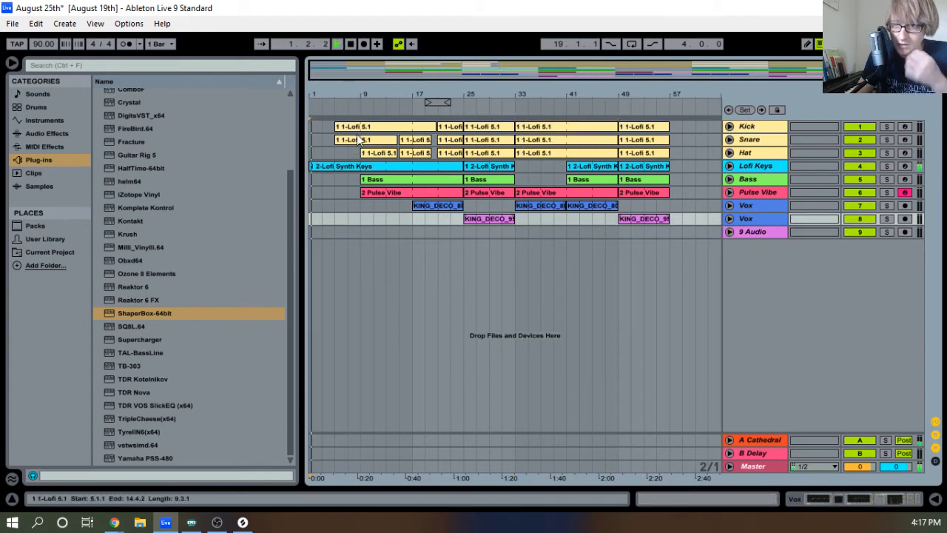
pyautogui.moveTo(369, 95); pyautogui.dragTo(387, 85)
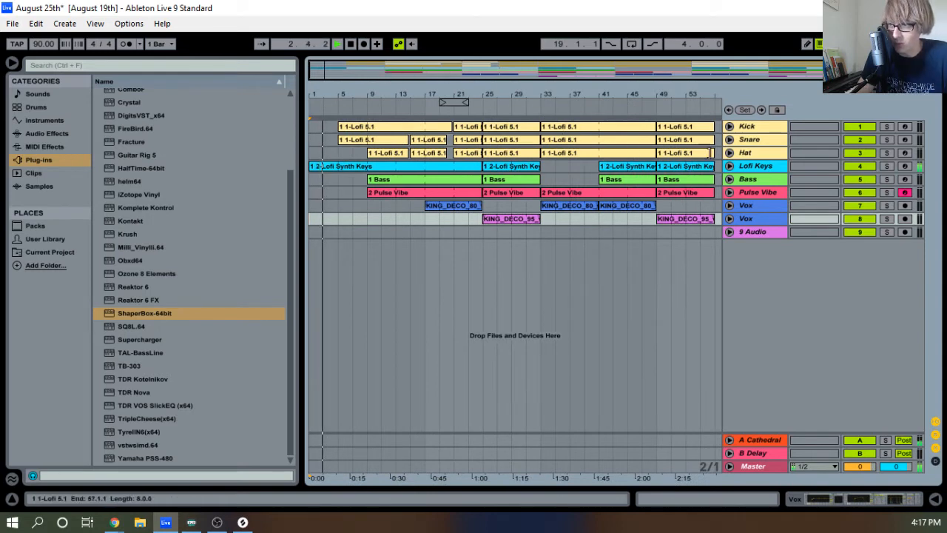
# Look through the Kick, Snare and Hat tracks and display the Kick track's device chain
pyautogui.keyDown('shift'); pyautogui.click(761, 127); pyautogui.keyUp('shift')
pyautogui.click(755, 140)
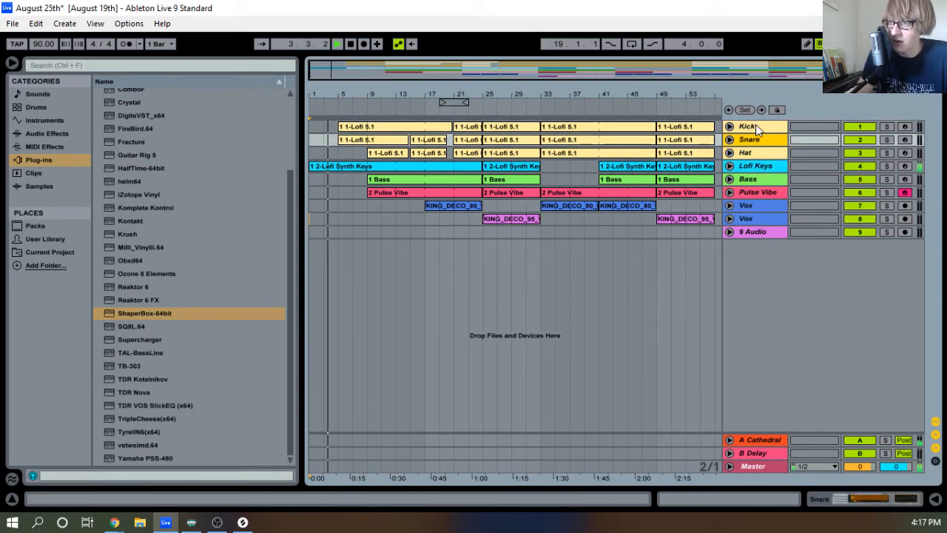
pyautogui.click(755, 126)
pyautogui.click(754, 140)
pyautogui.click(755, 153)
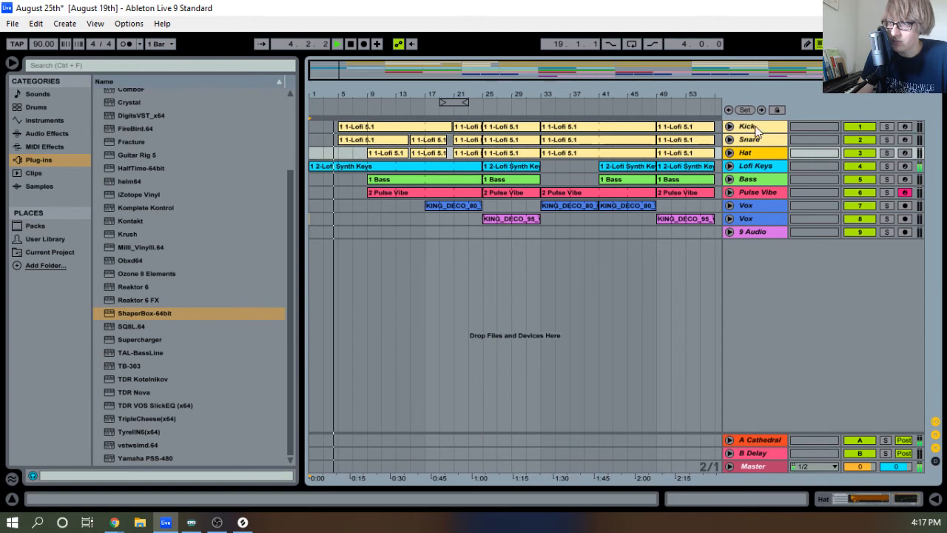
pyautogui.doubleClick(756, 128)
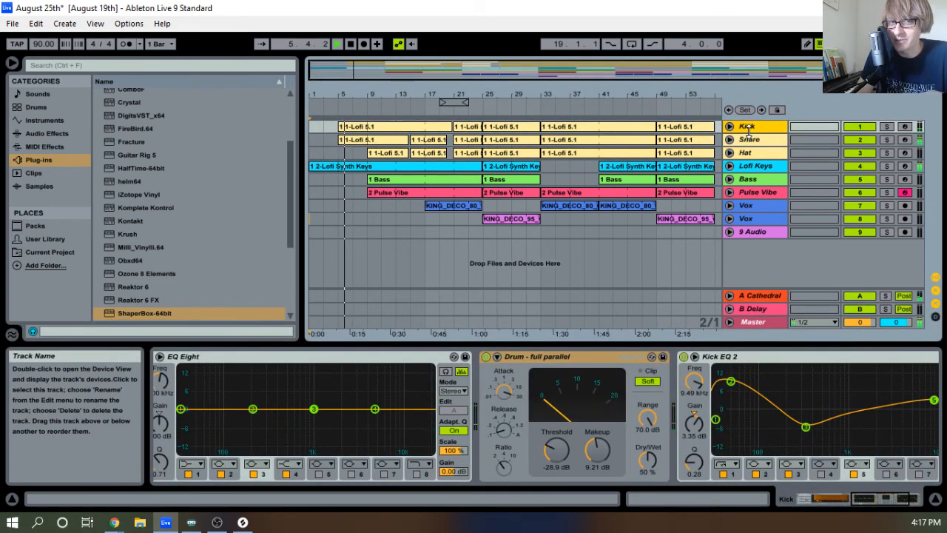
# Check the drum tracks' levels in the Session View mixer, returning to the arrangement with the Kick's devices shown
pyautogui.press('Tab')
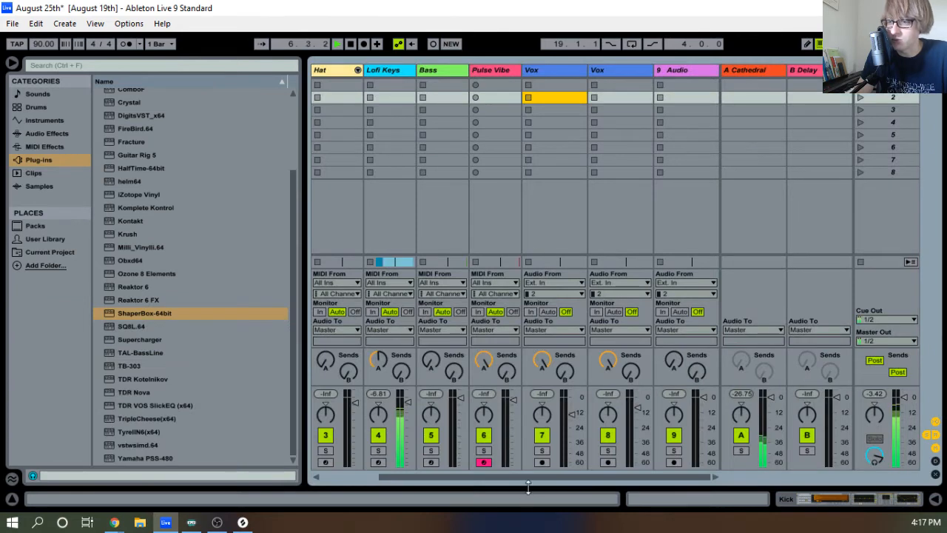
pyautogui.moveTo(536, 477); pyautogui.dragTo(447, 489)
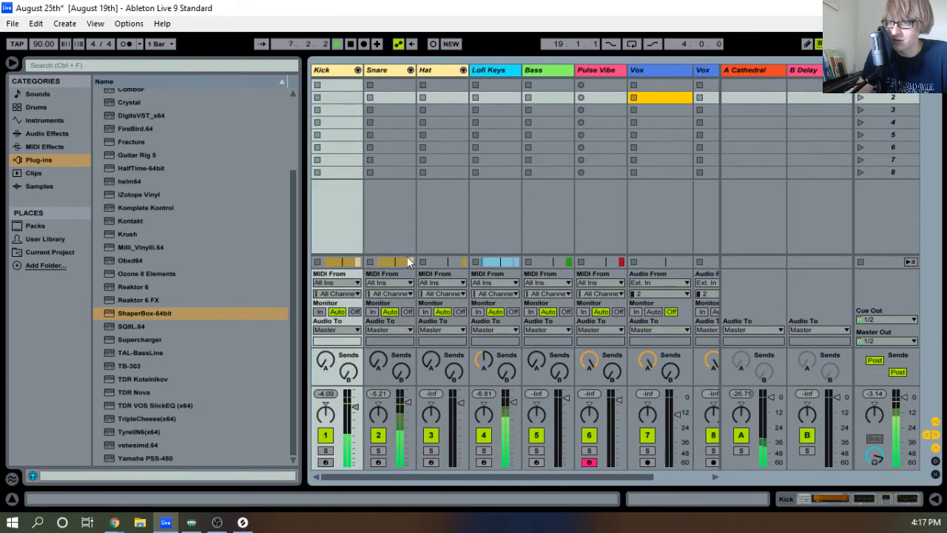
pyautogui.click(436, 210)
pyautogui.press('Tab')
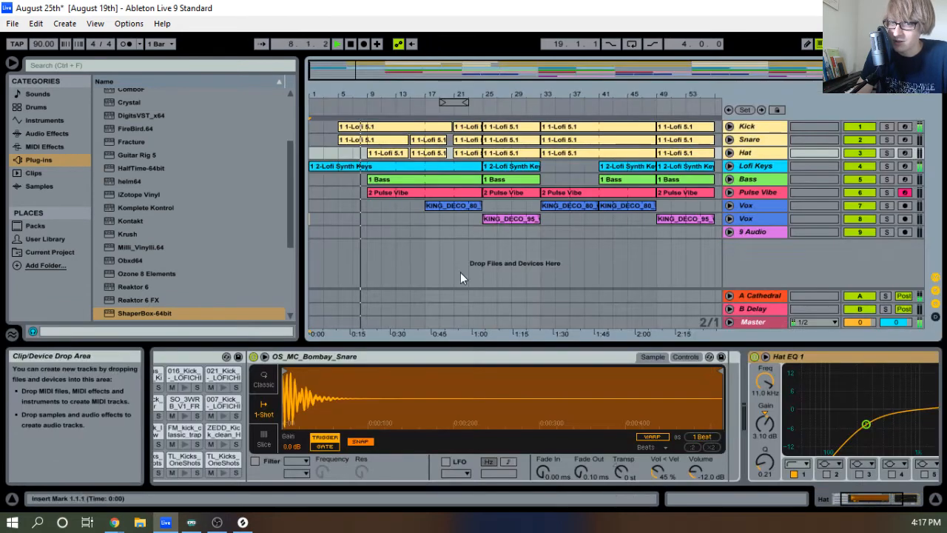
pyautogui.click(762, 128)
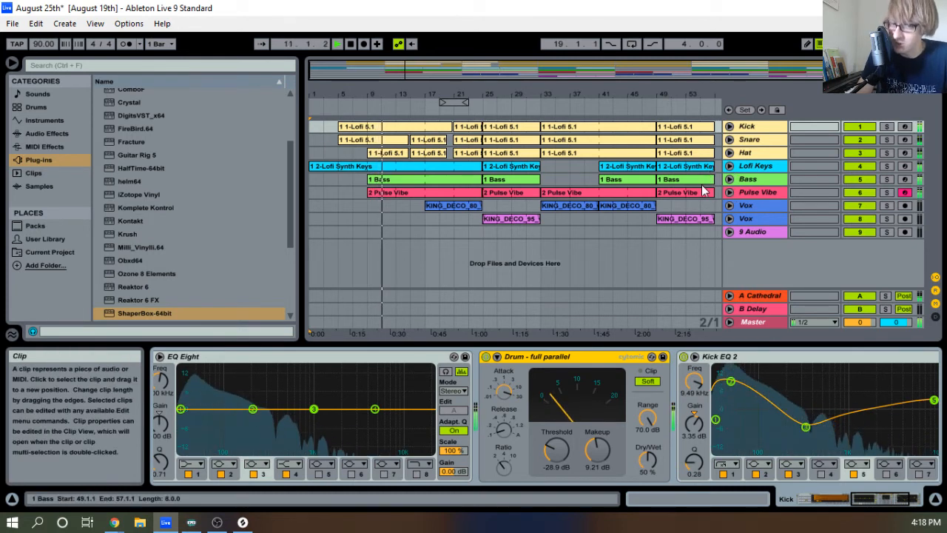
# Listen through the arrangement and focus on the section that starts at bar 25
pyautogui.moveTo(412, 93); pyautogui.dragTo(403, 247)
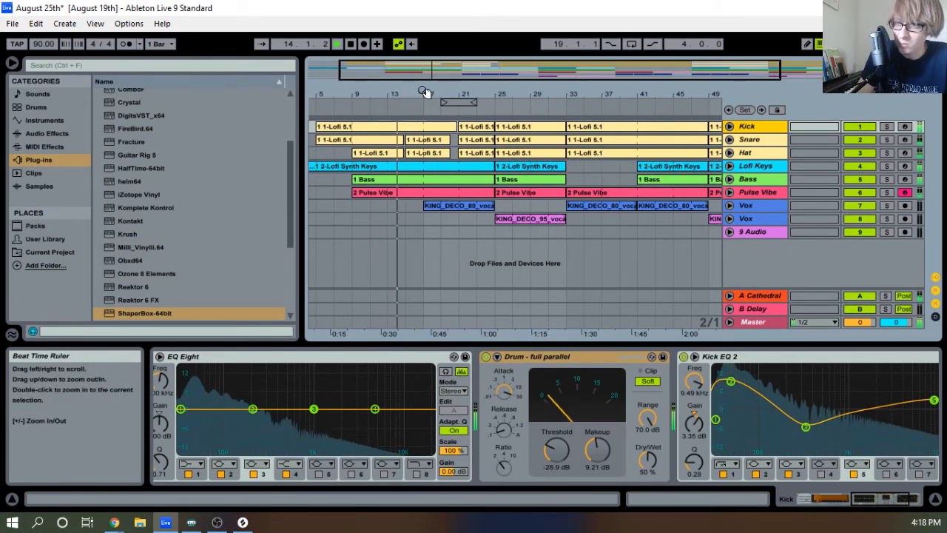
pyautogui.moveTo(408, 99); pyautogui.dragTo(409, 136)
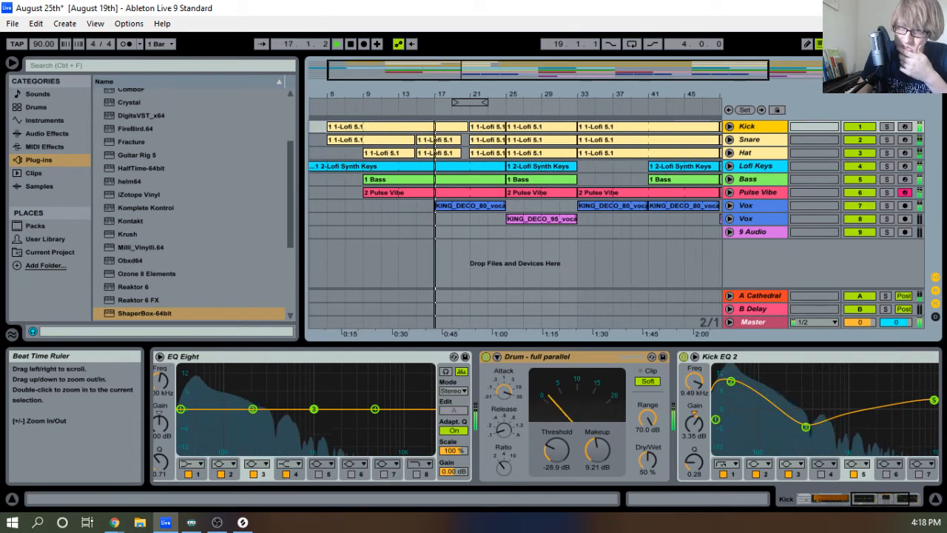
pyautogui.moveTo(437, 87); pyautogui.dragTo(437, 88)
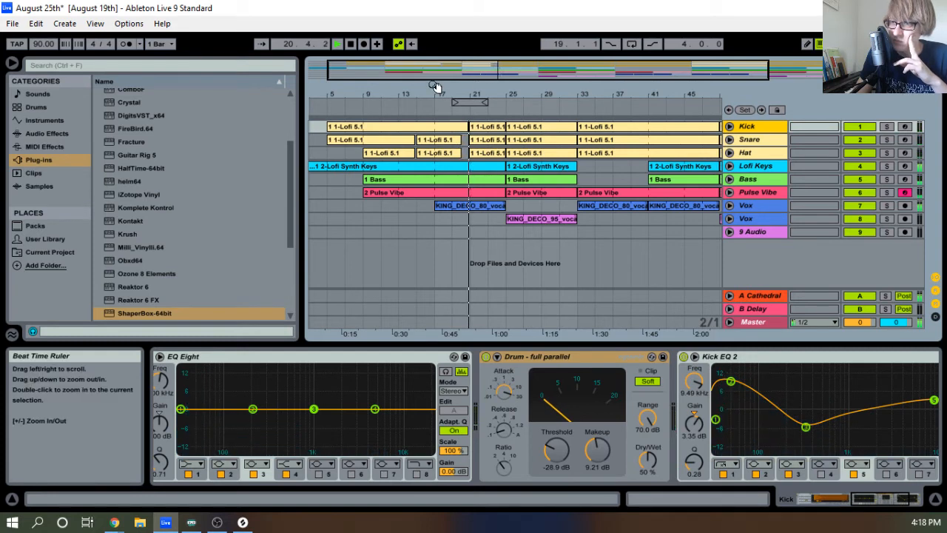
pyautogui.moveTo(503, 97)
pyautogui.mouseDown()
pyautogui.moveTo(506, 122)
pyautogui.moveTo(494, 97)
pyautogui.mouseUp()
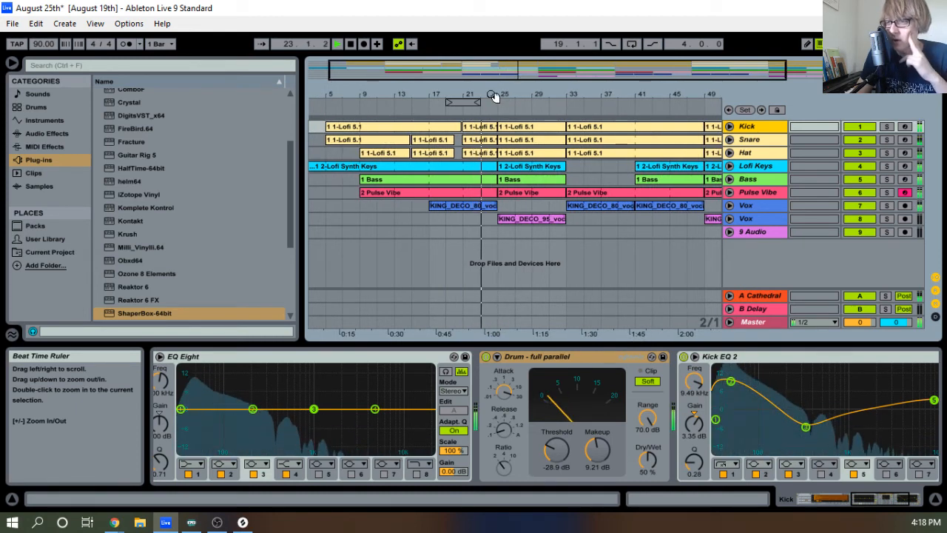
pyautogui.moveTo(565, 95); pyautogui.dragTo(642, 124)
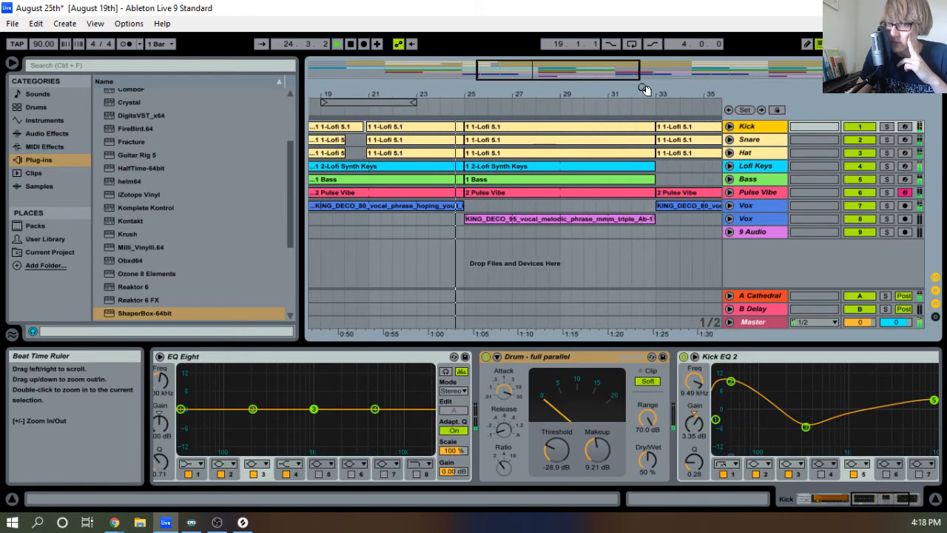
# In the Kick clip starting at bar 25, move the first bar's long kick note to 1.2.3 and audition the pattern
pyautogui.click(729, 126)
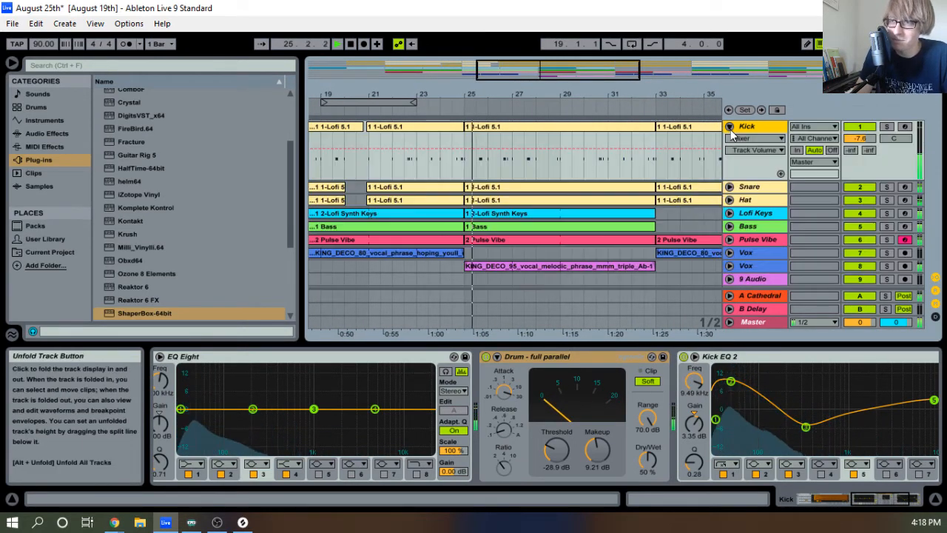
pyautogui.press('space')
pyautogui.click(574, 130)
pyautogui.press('space')
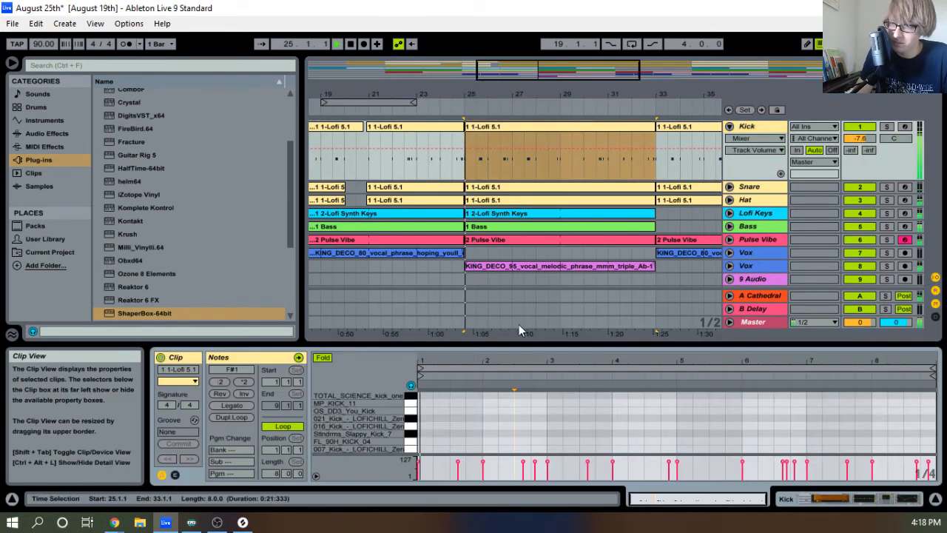
pyautogui.moveTo(512, 346); pyautogui.dragTo(567, 133)
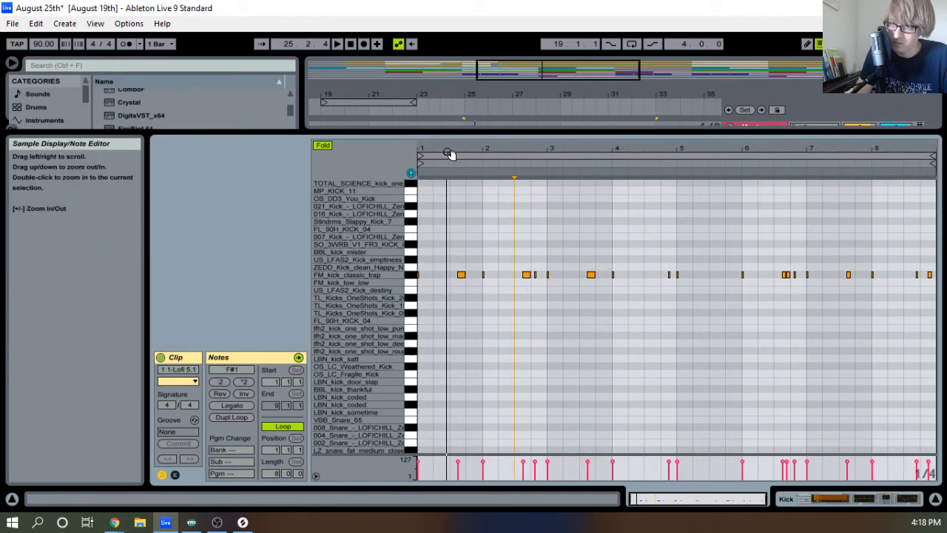
pyautogui.moveTo(451, 152); pyautogui.dragTo(453, 177)
pyautogui.moveTo(482, 290); pyautogui.dragTo(492, 262)
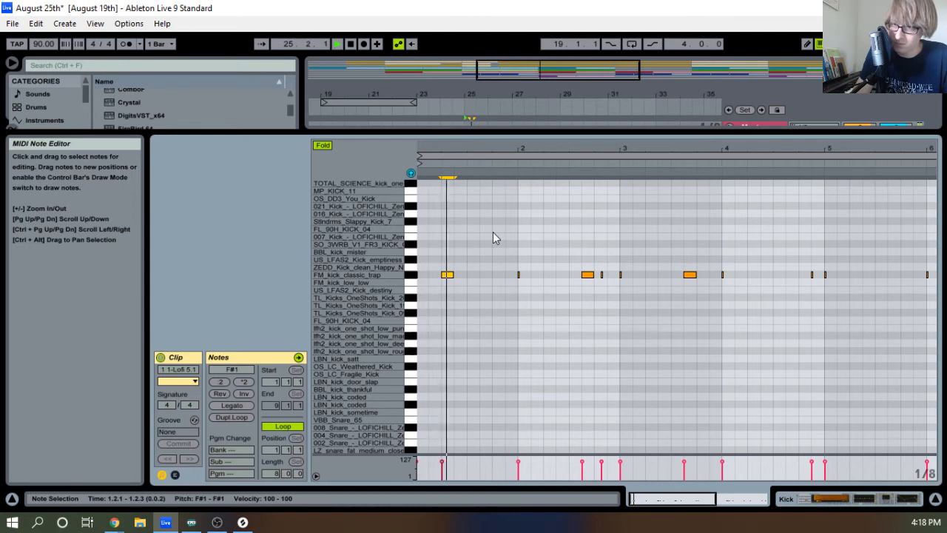
pyautogui.press('Right')
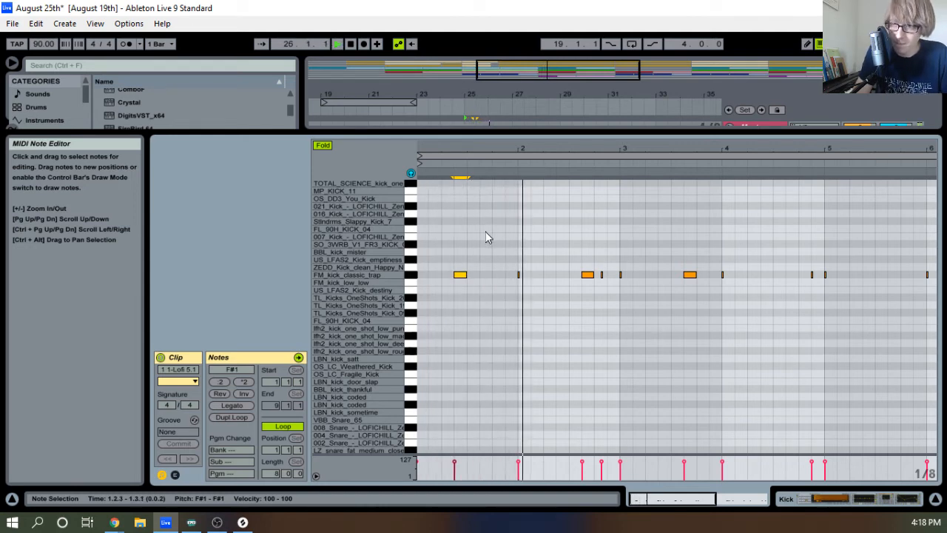
pyautogui.press('space')
# Paste a copy of the kick note at 1.4.1 and play back the edited pattern
pyautogui.click(494, 293)
pyautogui.hotkey('ctrl', 'v')
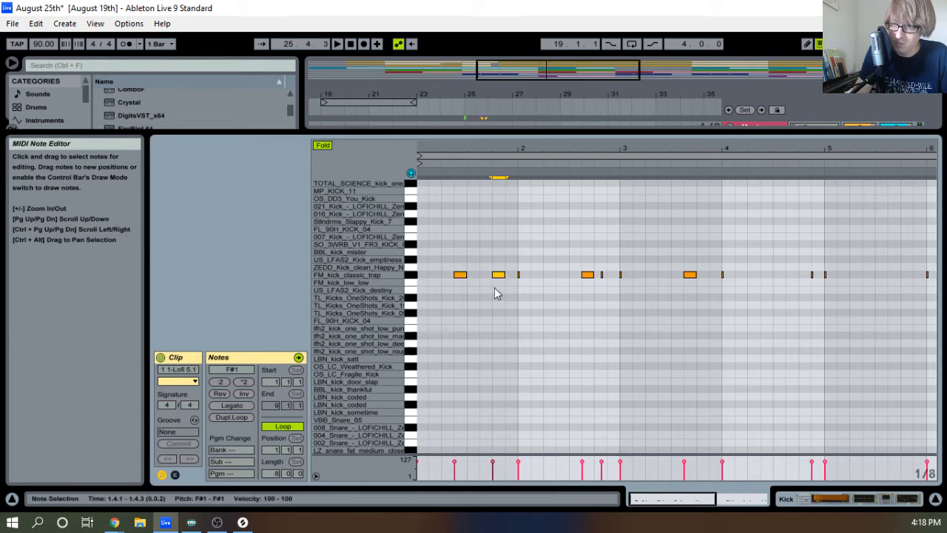
pyautogui.press('space')
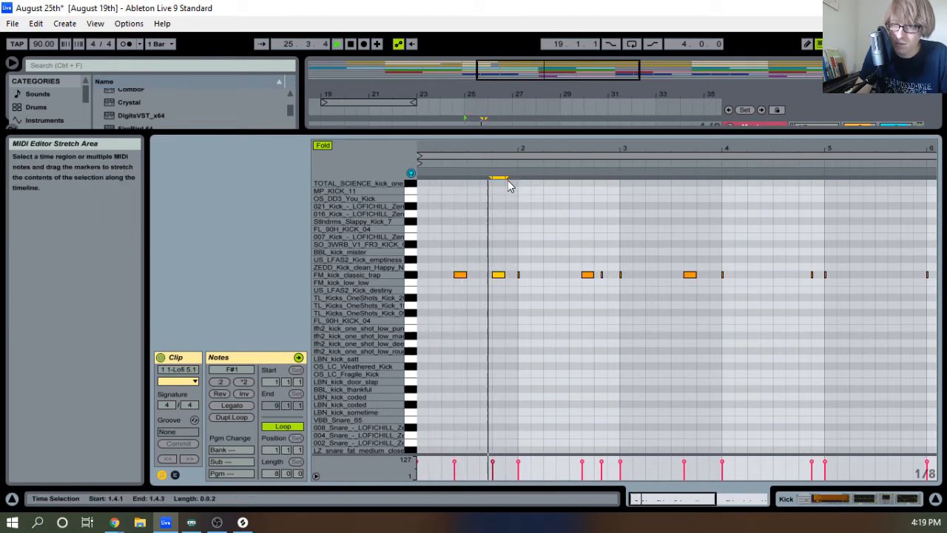
# Nudge the pasted kick note from 1.4.1 to 1.4.3, shorten it to a sixteenth, and audition the pattern
pyautogui.press('space')
pyautogui.moveTo(504, 149); pyautogui.dragTo(536, 163)
pyautogui.press('Right')
pyautogui.press('Right')
pyautogui.press('space')
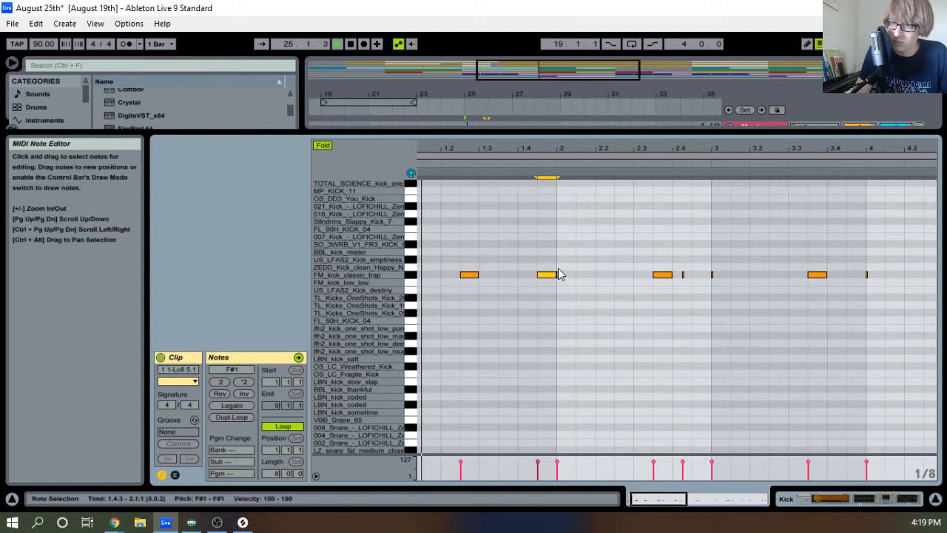
pyautogui.moveTo(555, 275); pyautogui.dragTo(548, 274)
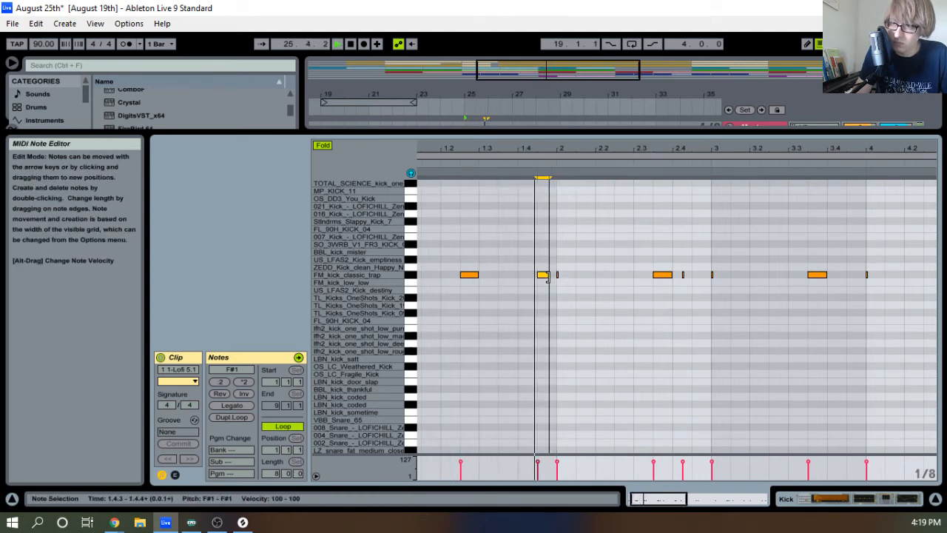
pyautogui.moveTo(585, 147); pyautogui.dragTo(597, 120)
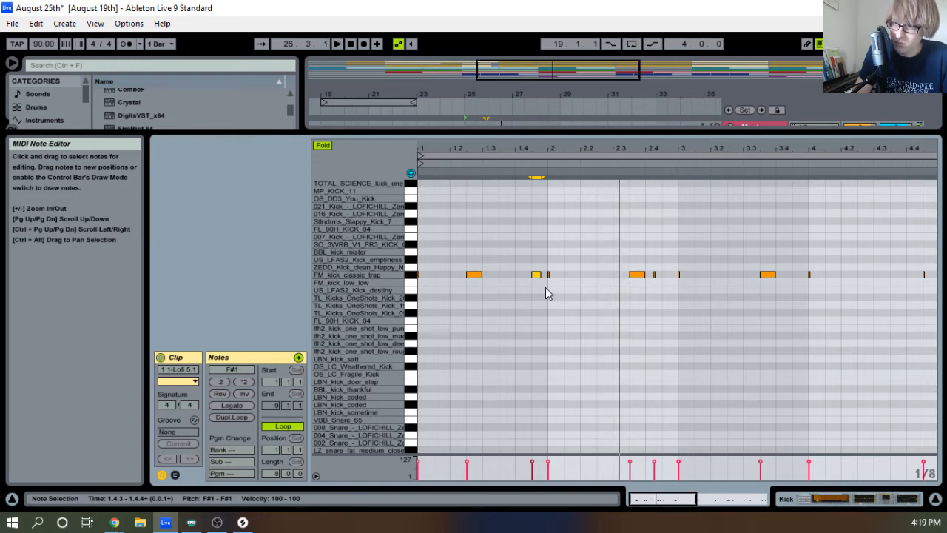
pyautogui.press('space')
# Paste a copy of the kick note at 1.2.3 to 2.2.3 and audition the pattern
pyautogui.click(473, 275)
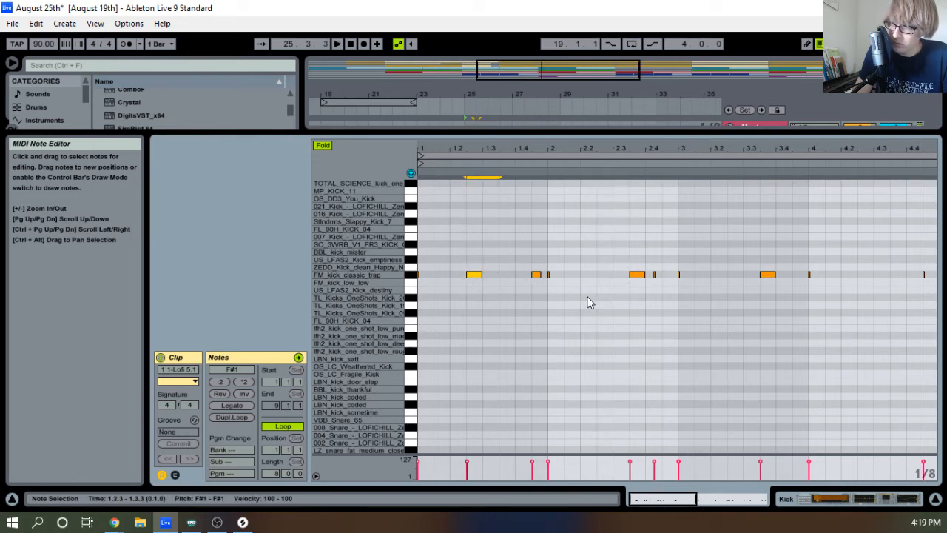
pyautogui.click(640, 274)
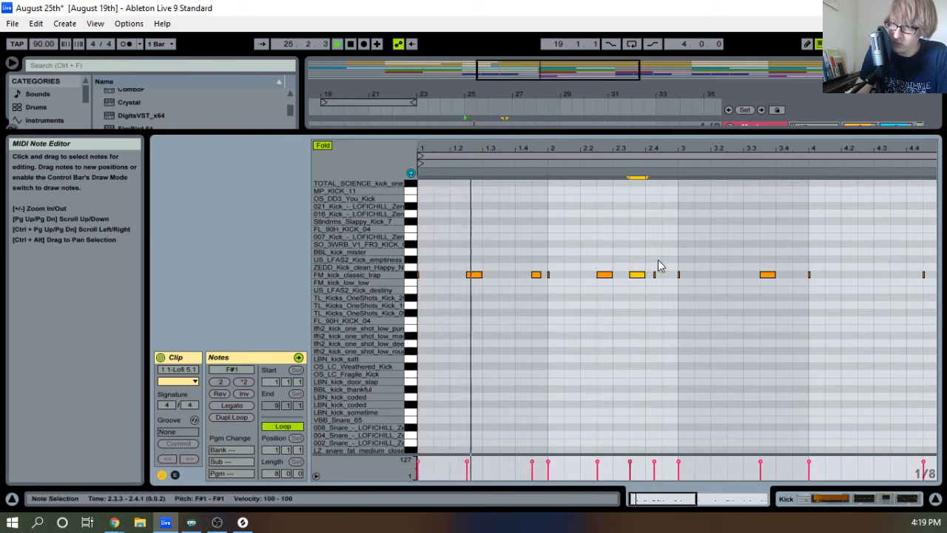
pyautogui.press('Delete')
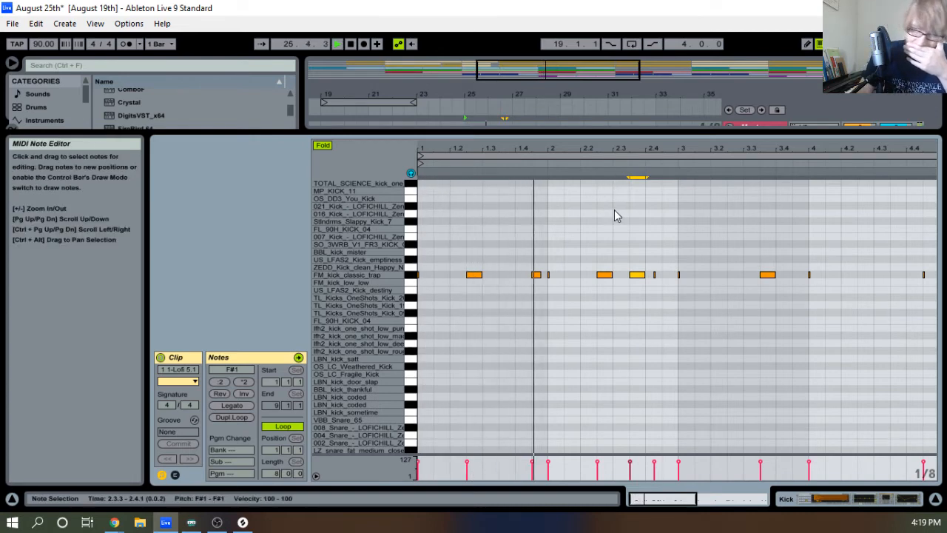
# Add long kick notes at 3.2.3 and 4.2.3 while auditioning the third and fourth bars
pyautogui.moveTo(674, 149); pyautogui.dragTo(607, 153)
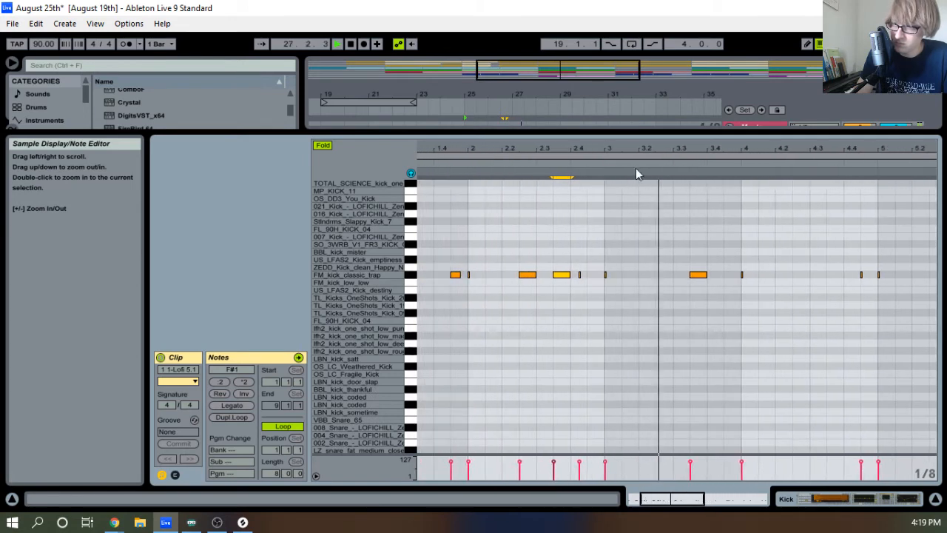
pyautogui.press('space')
pyautogui.doubleClick(664, 274)
pyautogui.press('space')
pyautogui.moveTo(683, 149); pyautogui.dragTo(631, 179)
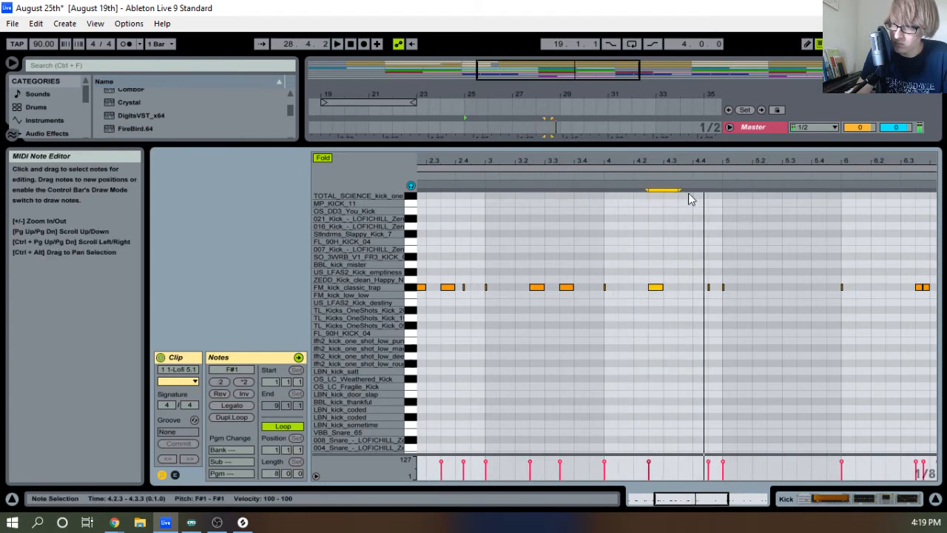
# Add a short kick note at 4.4.2 and play back the first four bars of the clip
pyautogui.click(635, 173)
pyautogui.moveTo(707, 157); pyautogui.dragTo(686, 160)
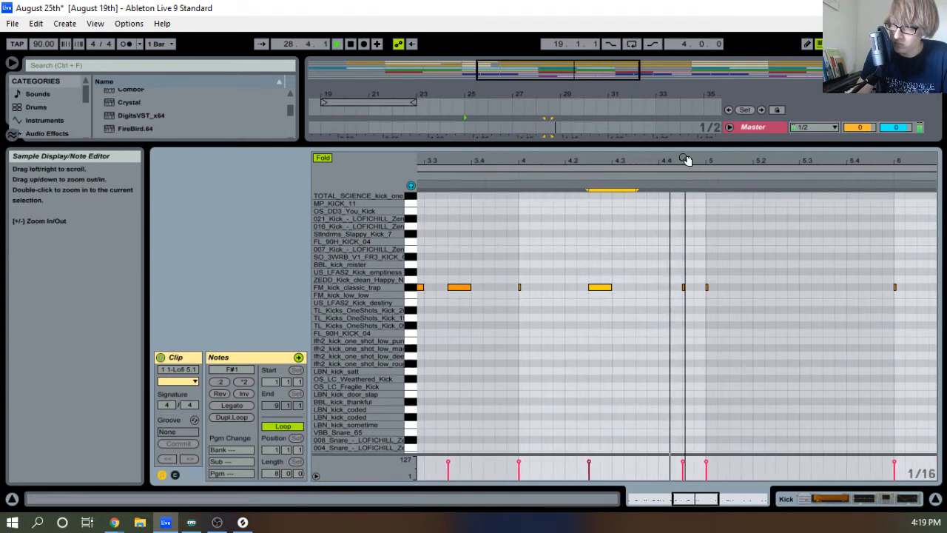
pyautogui.press('space')
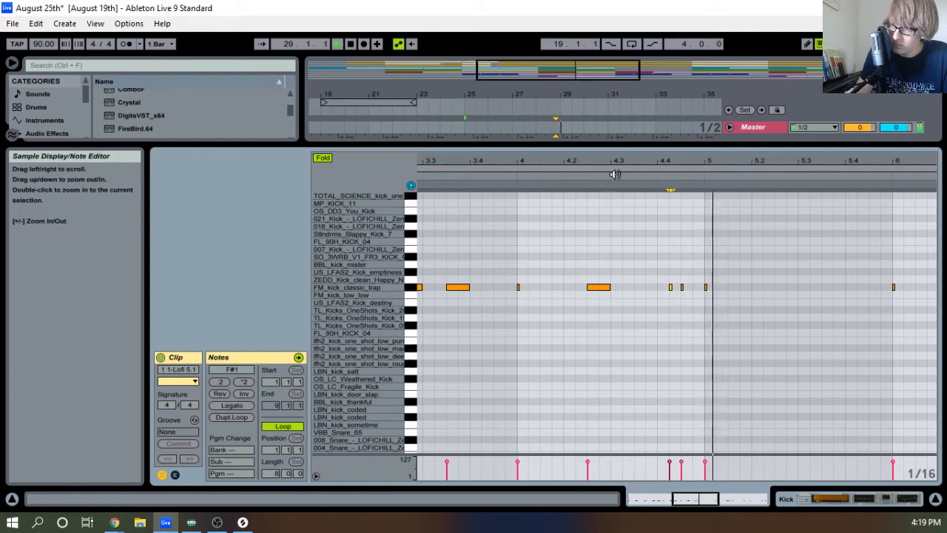
pyautogui.moveTo(626, 160); pyautogui.dragTo(628, 89)
pyautogui.press('space')
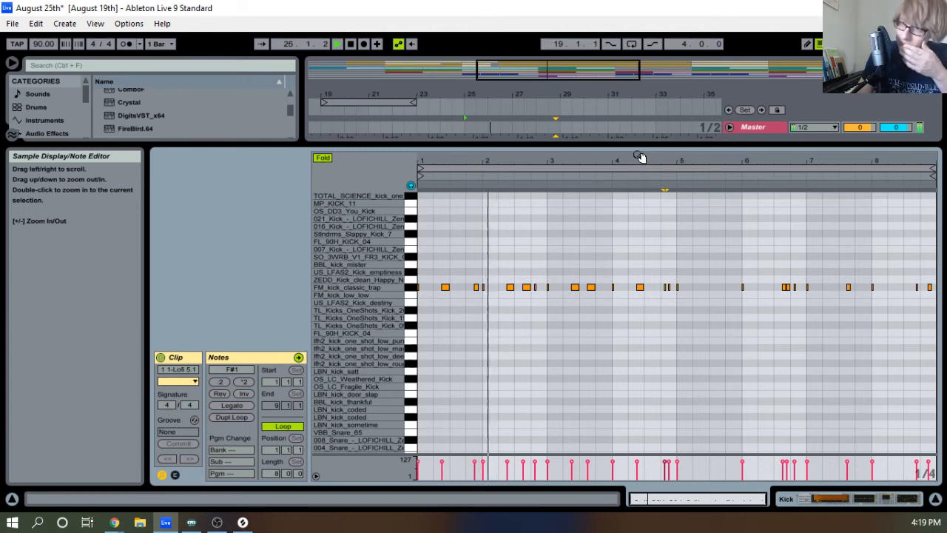
pyautogui.moveTo(634, 160); pyautogui.dragTo(628, 174)
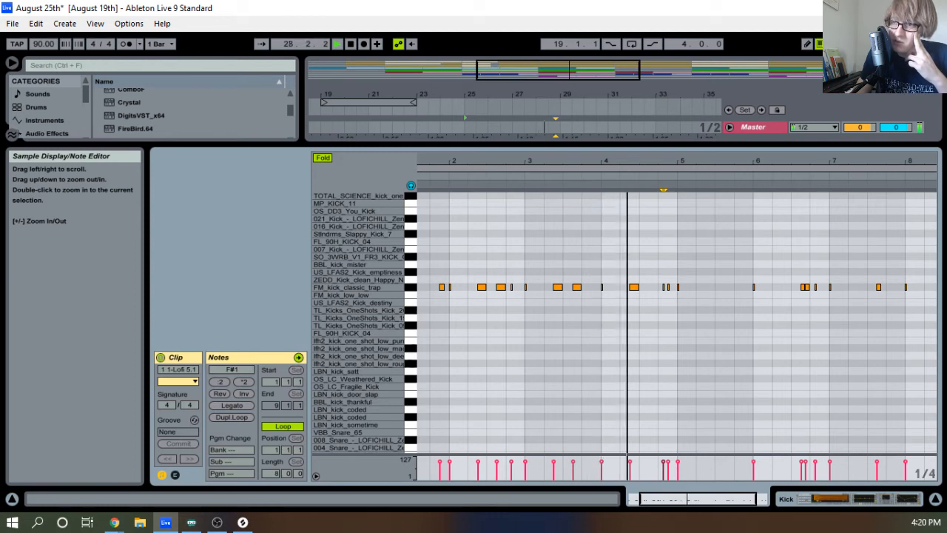
pyautogui.moveTo(627, 174); pyautogui.dragTo(566, 199)
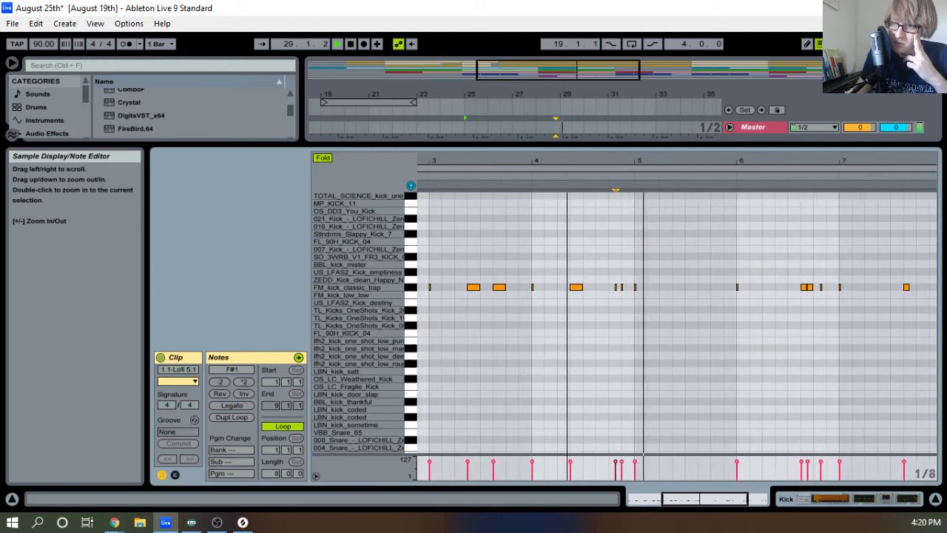
pyautogui.press('space')
# Delete the kick notes in bars 5 to 8 and duplicate the first four bars' pattern into their place
pyautogui.moveTo(683, 162); pyautogui.dragTo(708, 140)
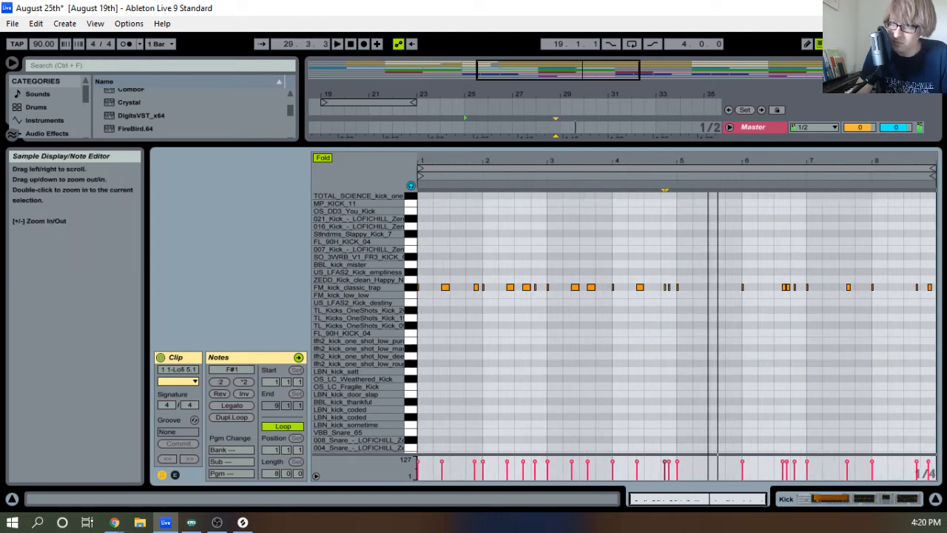
pyautogui.moveTo(678, 269); pyautogui.dragTo(933, 326)
pyautogui.press('Delete')
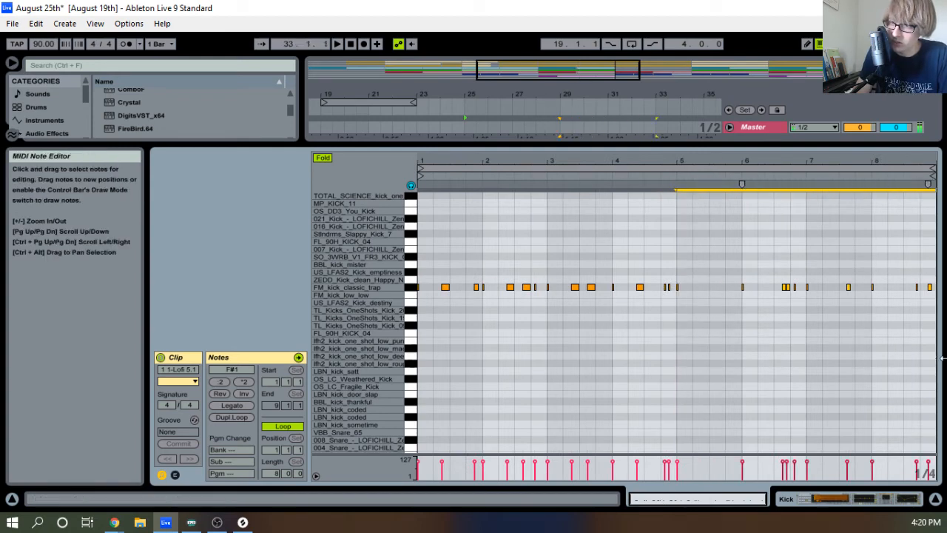
pyautogui.click(709, 273)
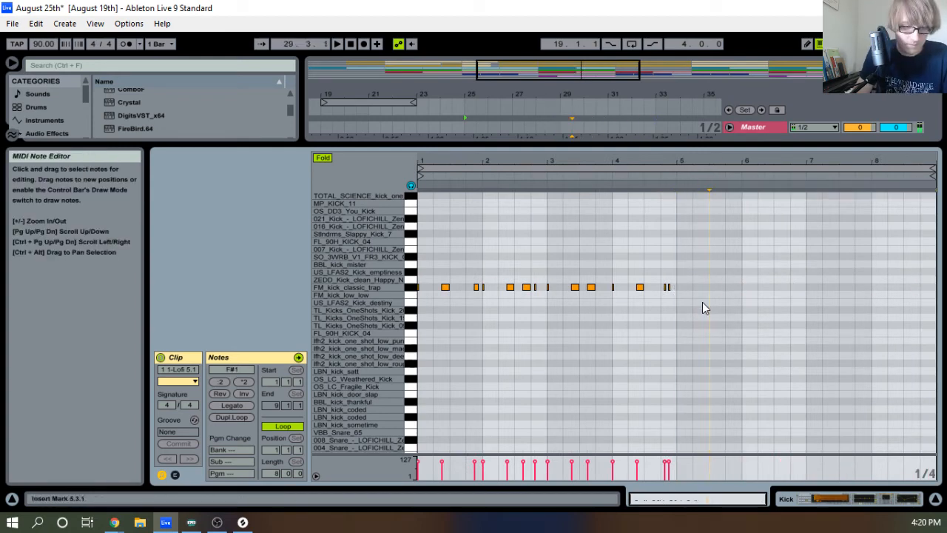
pyautogui.hotkey('ctrl', 'a')
pyautogui.hotkey('ctrl', 'd')
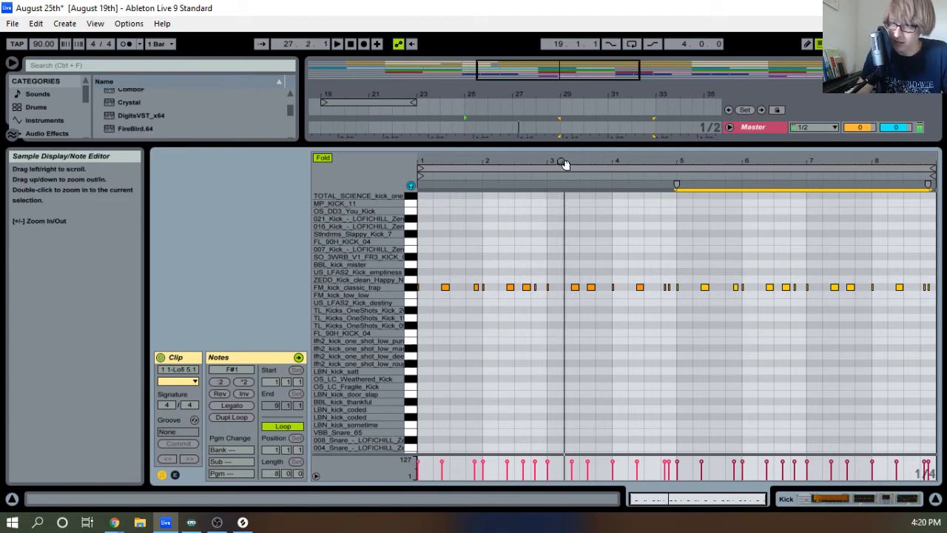
# Audition the second bar and delete the long kick note at 2.3.3
pyautogui.moveTo(564, 162); pyautogui.dragTo(551, 194)
pyautogui.click(517, 248)
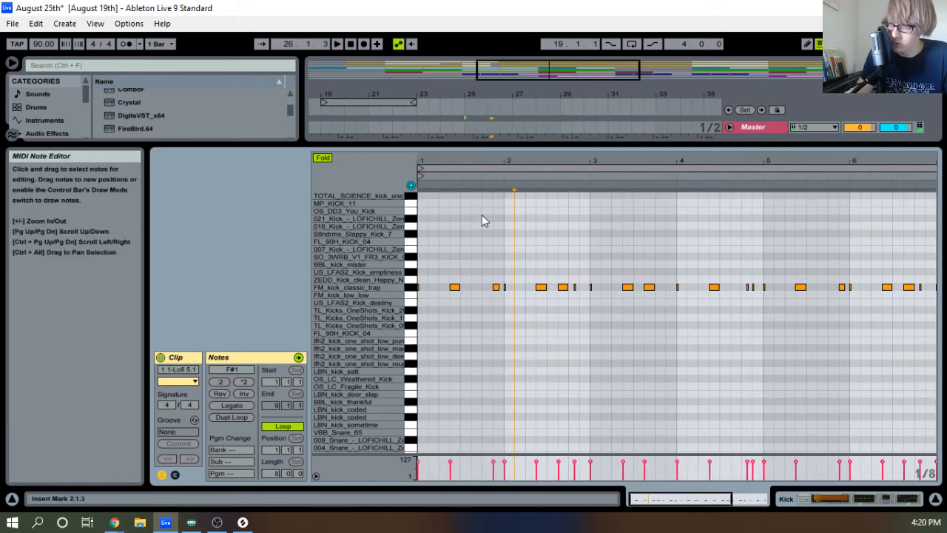
pyautogui.press('space')
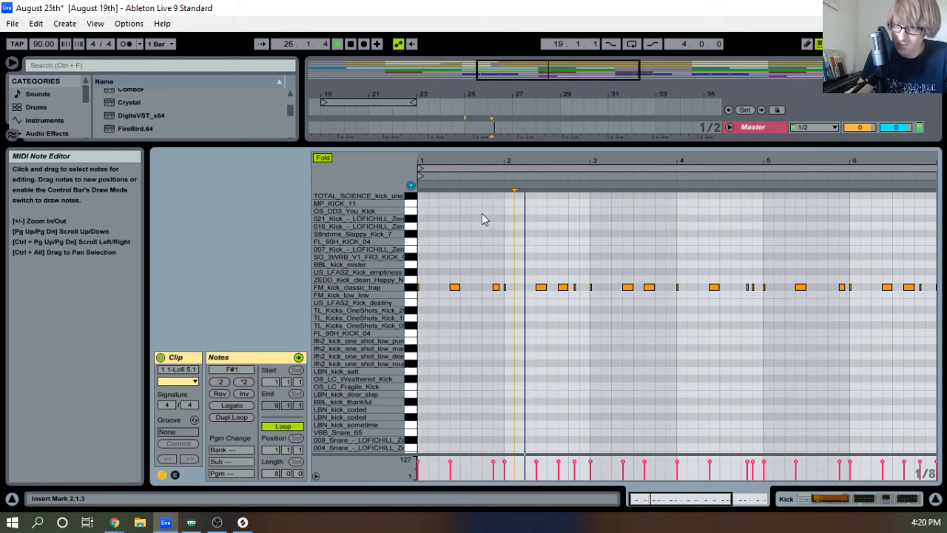
pyautogui.press('space')
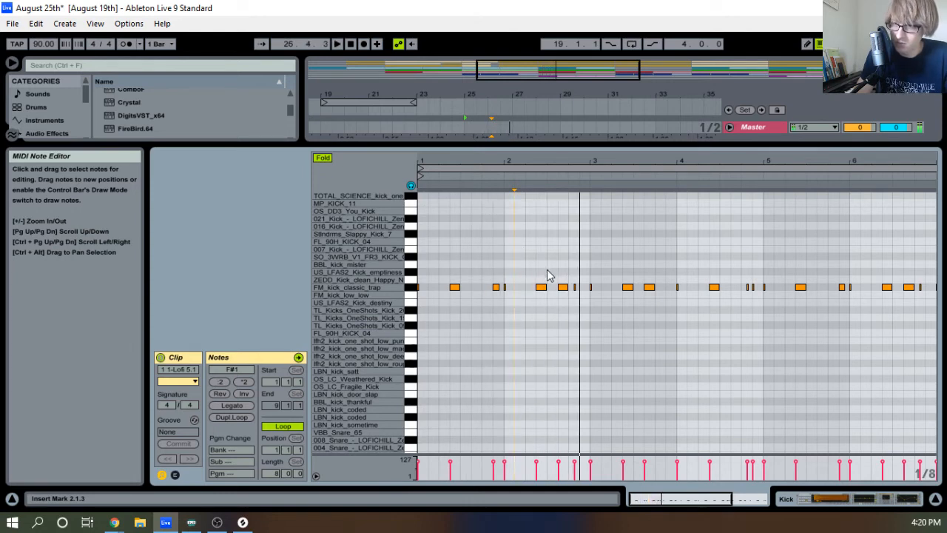
pyautogui.click(562, 288)
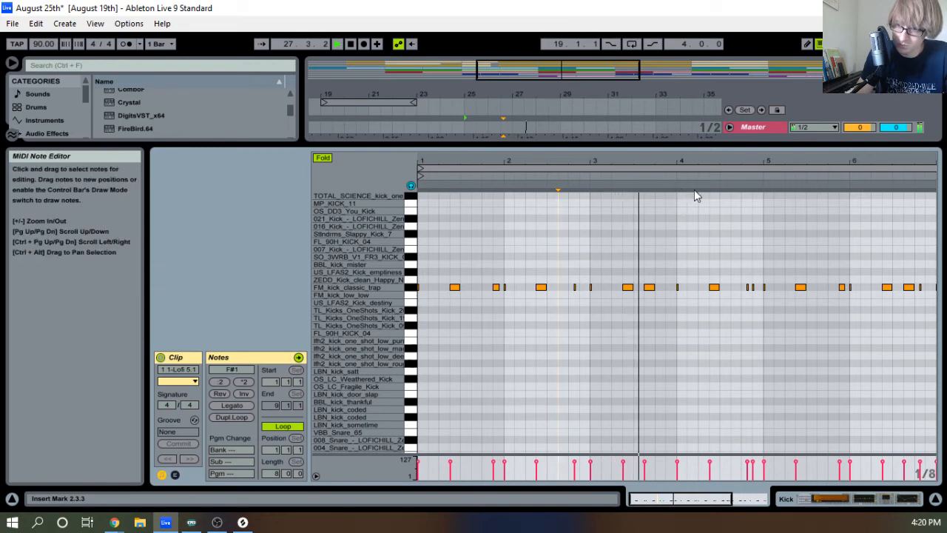
# Delete the matching long kick note at 6.3.3 and audition the rest of the clip
pyautogui.moveTo(715, 160); pyautogui.dragTo(676, 160)
pyautogui.moveTo(760, 162); pyautogui.dragTo(762, 141)
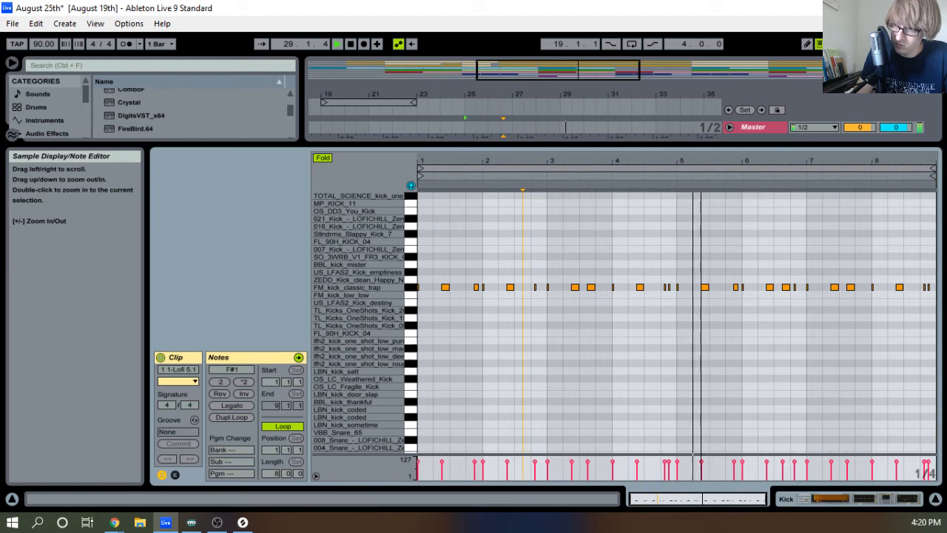
pyautogui.doubleClick(786, 287)
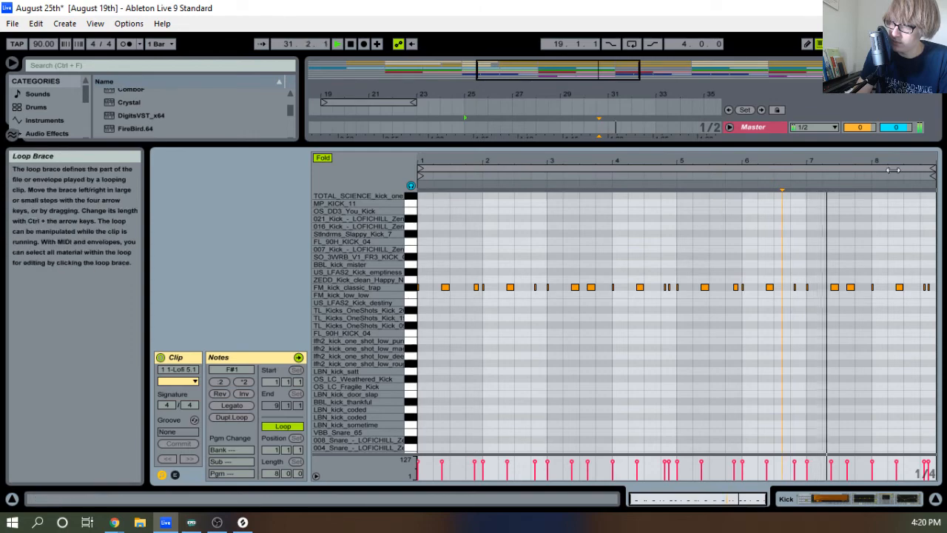
pyautogui.moveTo(911, 161); pyautogui.dragTo(882, 205)
pyautogui.press('space')
# Return to the arrangement and trim the Kick clip to end at 32.1.3
pyautogui.moveTo(815, 143); pyautogui.dragTo(795, 318)
pyautogui.click(585, 110)
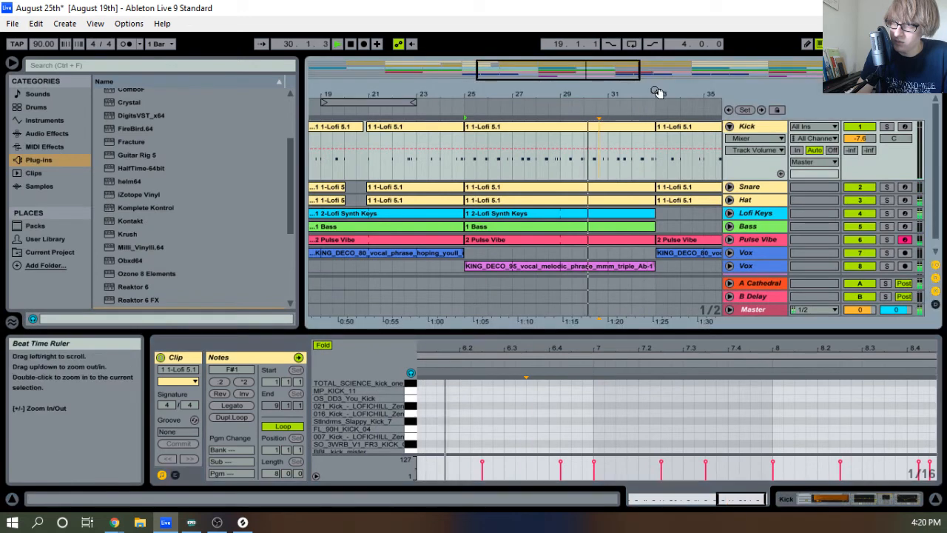
pyautogui.moveTo(656, 91); pyautogui.dragTo(567, 142)
pyautogui.scroll(-1, 651, 187)
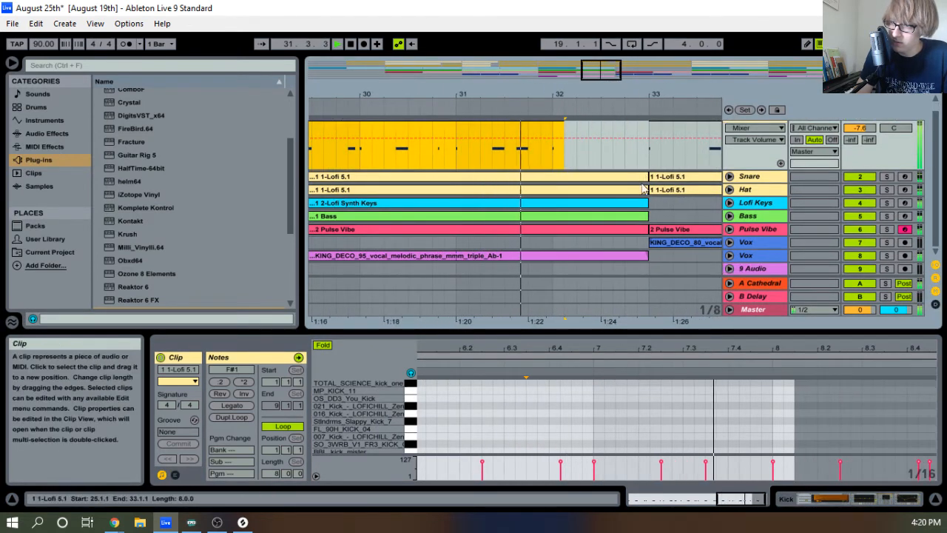
pyautogui.press('Delete')
# Trim the Snare and Hat clips to end at 32.1.3 as well, and play back the drum break
pyautogui.moveTo(643, 178); pyautogui.dragTo(567, 171)
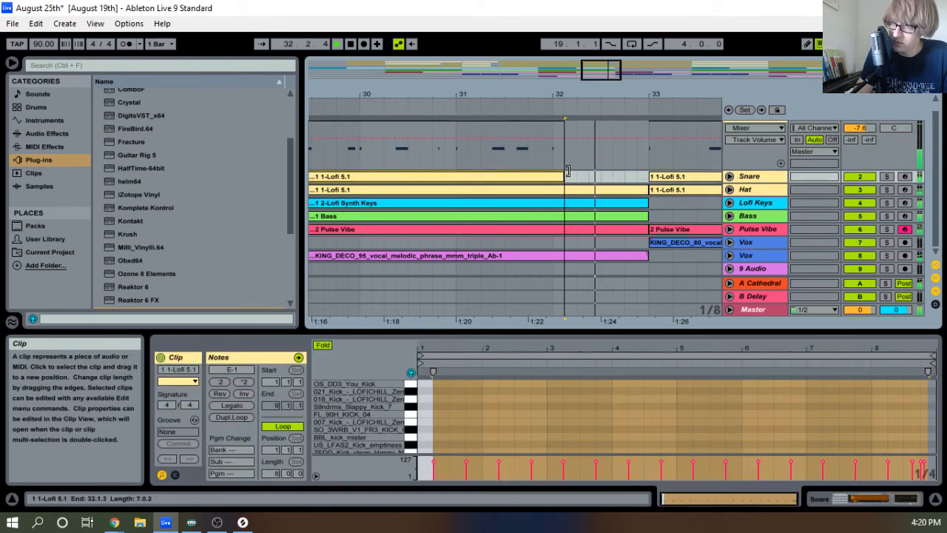
pyautogui.click(728, 189)
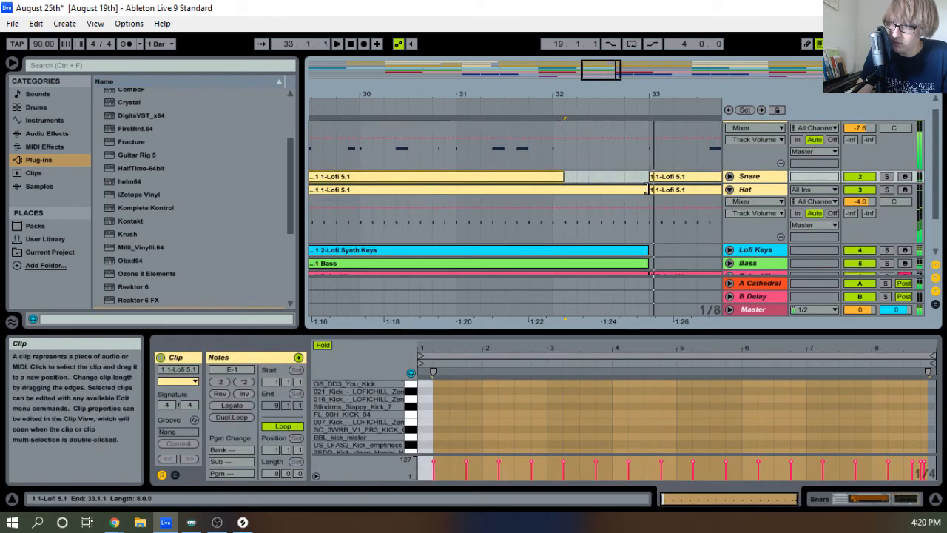
pyautogui.moveTo(647, 189); pyautogui.dragTo(579, 190)
pyautogui.click(520, 109)
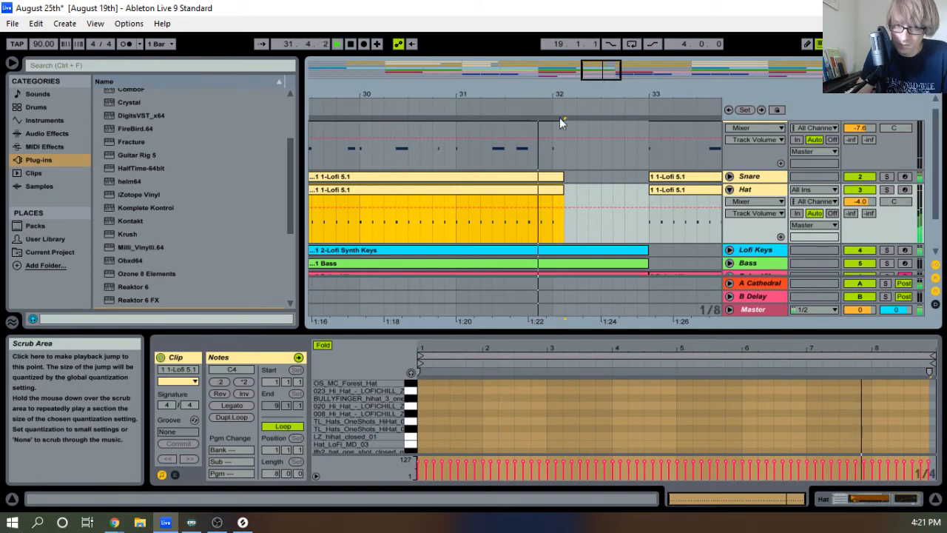
pyautogui.scroll(-2, 665, 282)
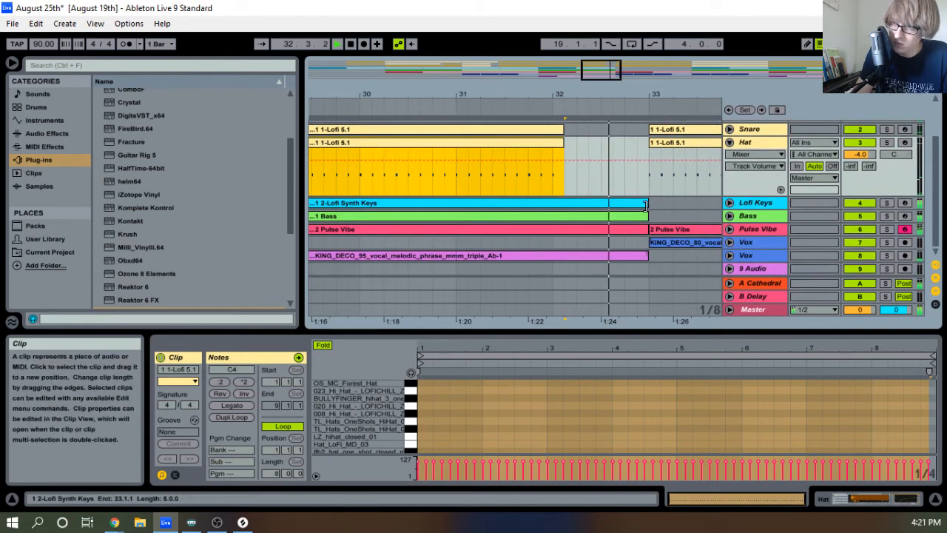
pyautogui.press('space')
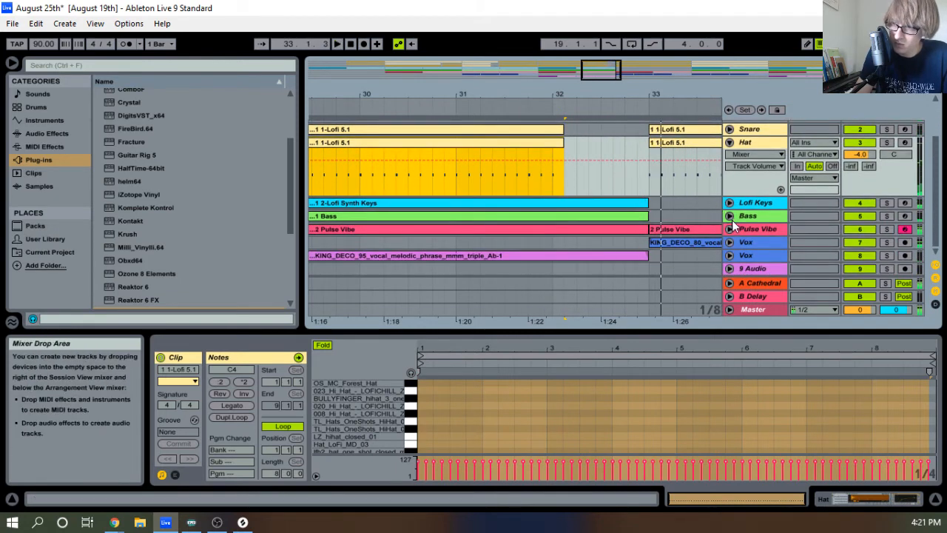
# Check the Bass, Pulse Vibe and lower Vox tracks' contents around the drum break before bar 33
pyautogui.click(729, 215)
pyautogui.scroll(-2, 646, 198)
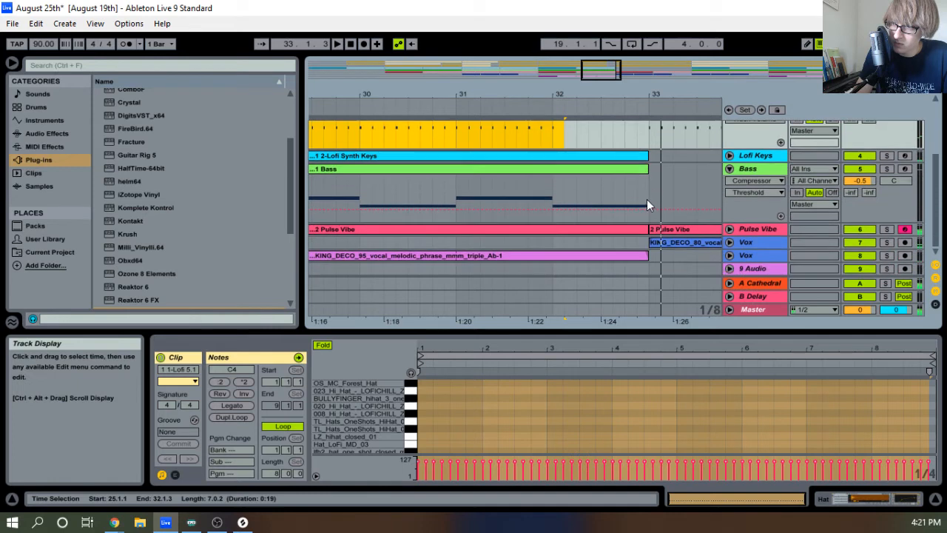
pyautogui.click(728, 169)
pyautogui.click(732, 181)
pyautogui.click(732, 182)
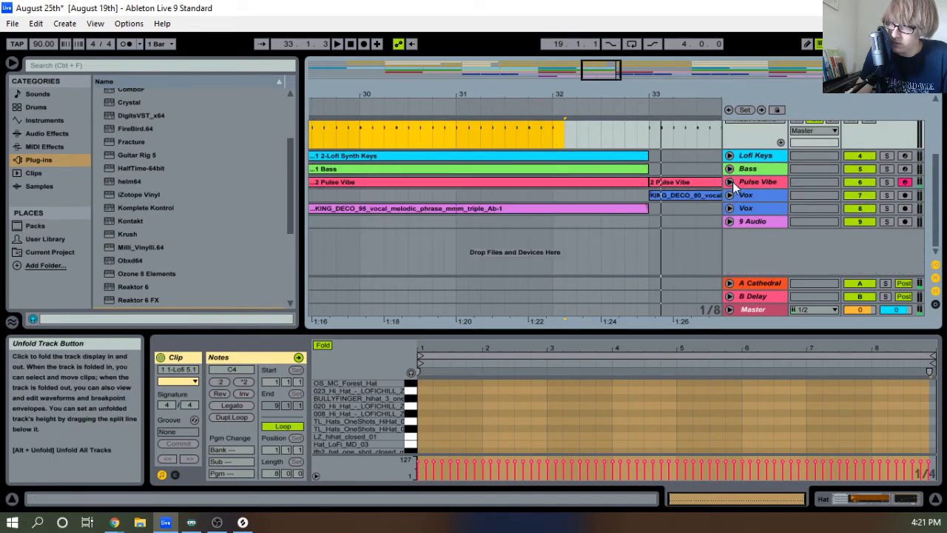
pyautogui.click(730, 210)
pyautogui.click(729, 210)
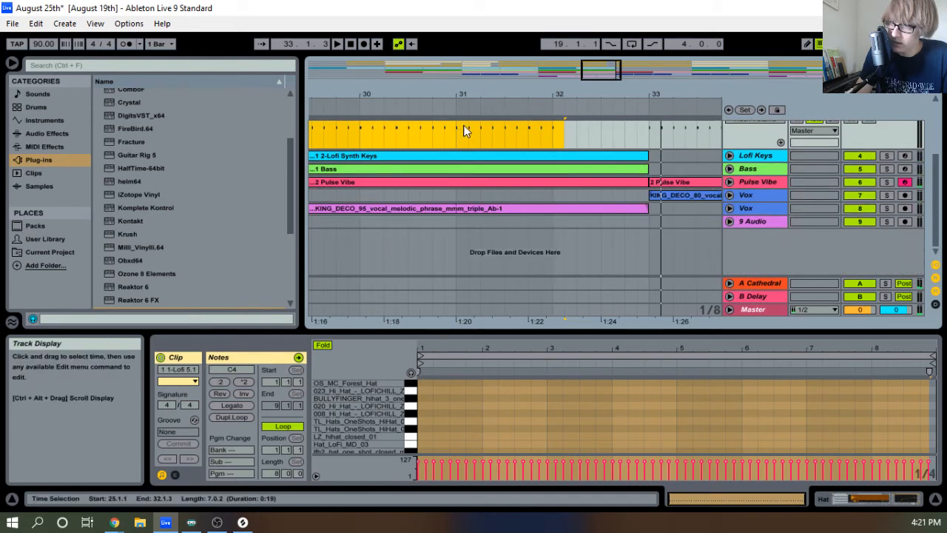
# Play back the drum break from bar 31 and unfold the Lofi Keys track to show its notes
pyautogui.click(454, 104)
pyautogui.moveTo(565, 96); pyautogui.dragTo(530, 91)
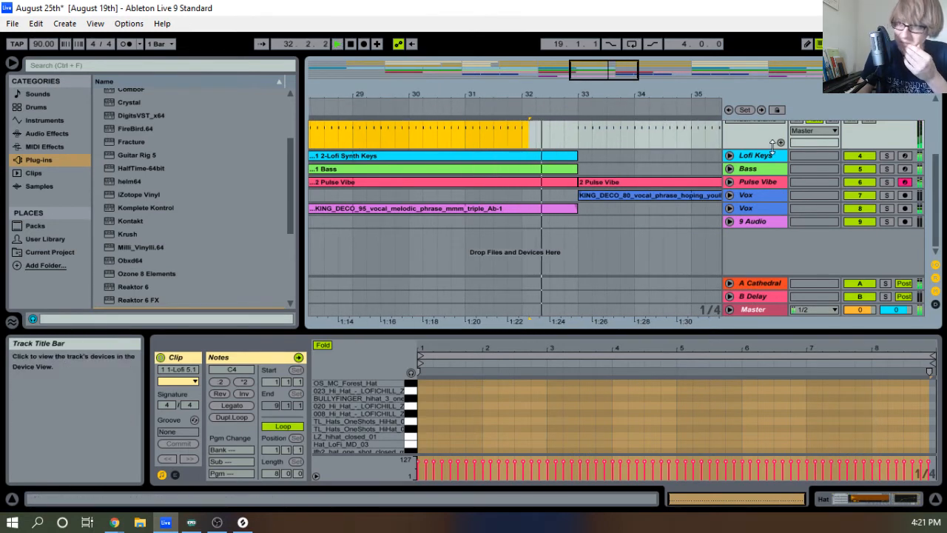
pyautogui.click(728, 156)
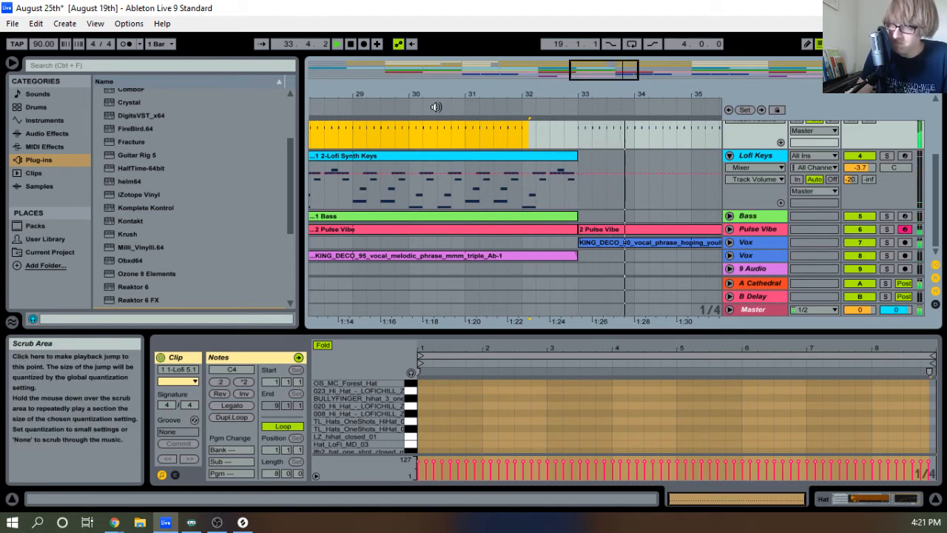
# Fold the Hat, Kick and Lofi Keys tracks in the arrangement
pyautogui.moveTo(519, 195); pyautogui.dragTo(551, 194)
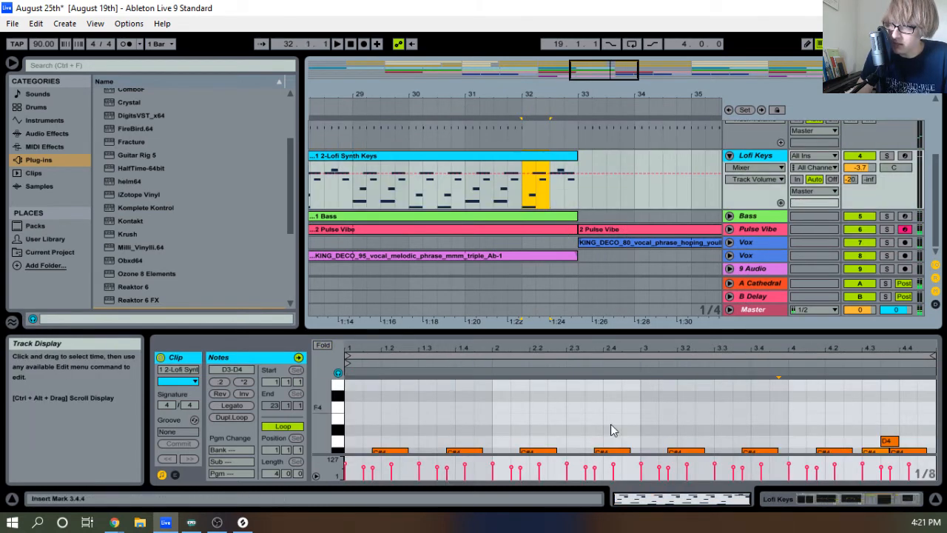
pyautogui.scroll(5, 605, 174)
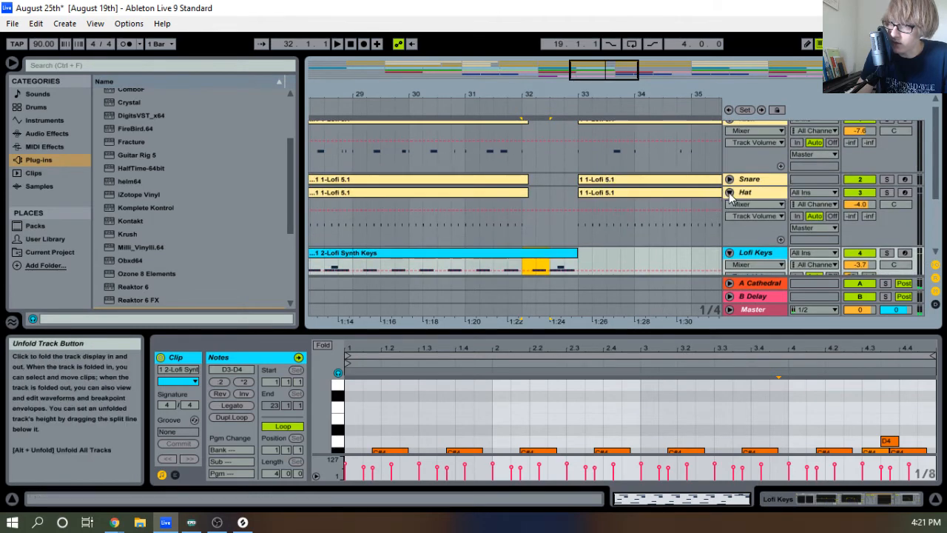
pyautogui.click(729, 193)
pyautogui.scroll(1, 729, 194)
pyautogui.click(729, 126)
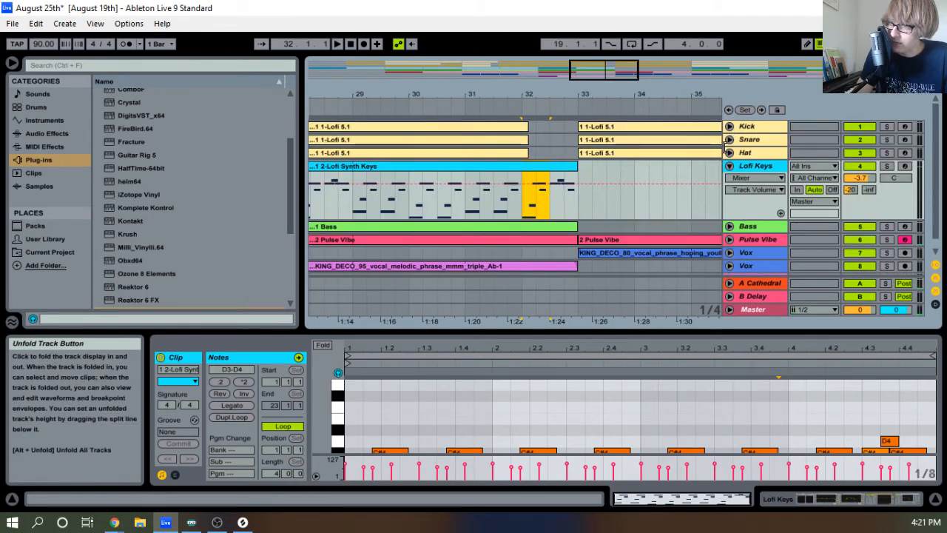
pyautogui.click(727, 167)
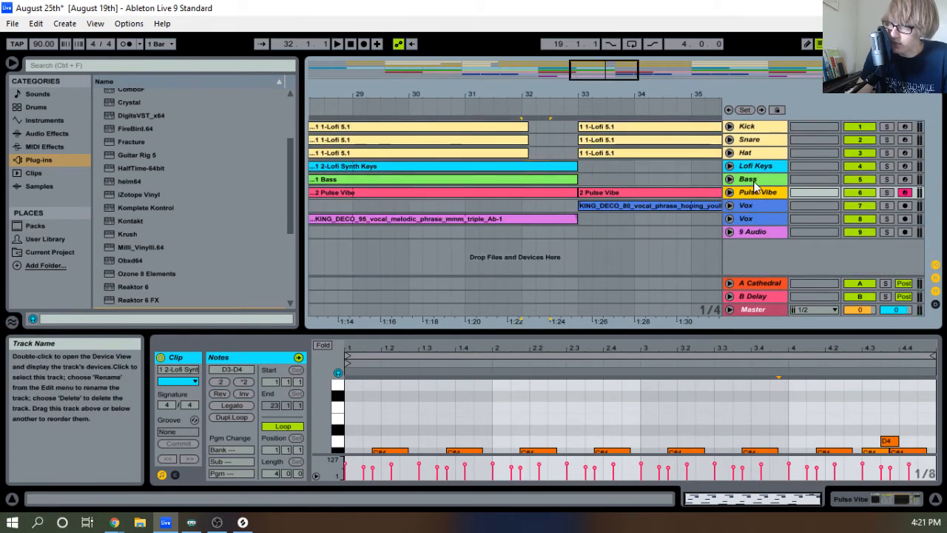
# Copy the kick-sidechained Compressor from the Lofi Keys track and paste it after Hat EQ 1 on the Hat track
pyautogui.click(758, 174)
pyautogui.click(759, 169)
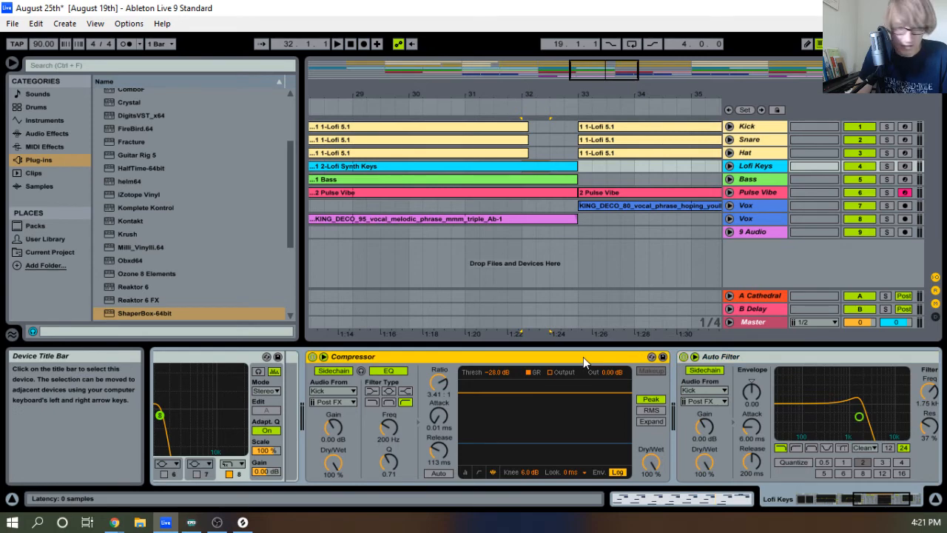
pyautogui.click(745, 152)
pyautogui.scroll(-3, 601, 378)
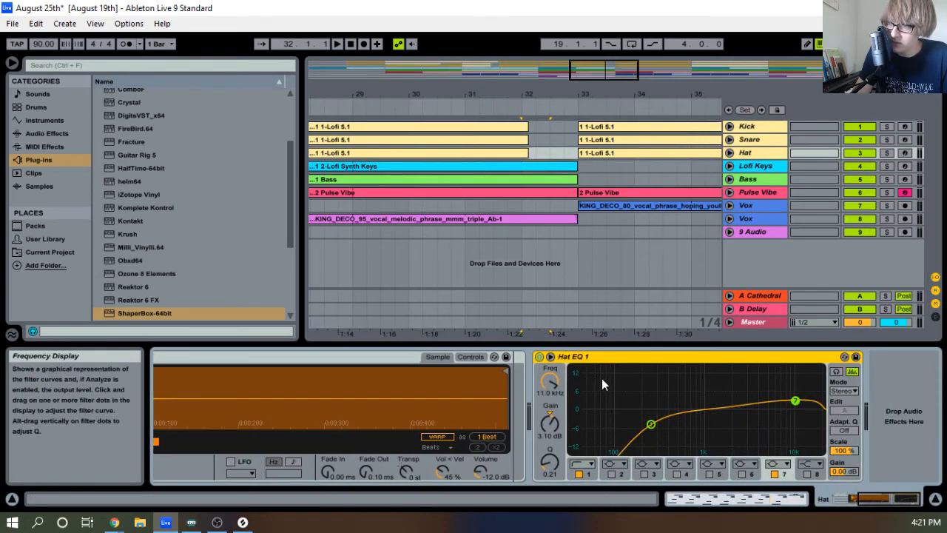
pyautogui.rightClick(897, 383)
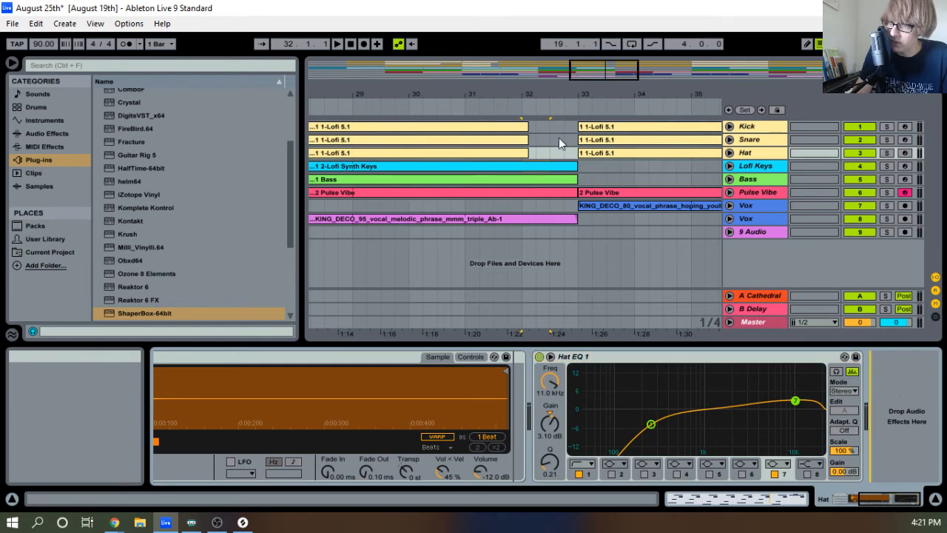
# Play from bar 9, briefly soloing the Hat track, and set its Compressor threshold to -16.0 dB
pyautogui.moveTo(377, 96); pyautogui.dragTo(642, 52)
pyautogui.press('space')
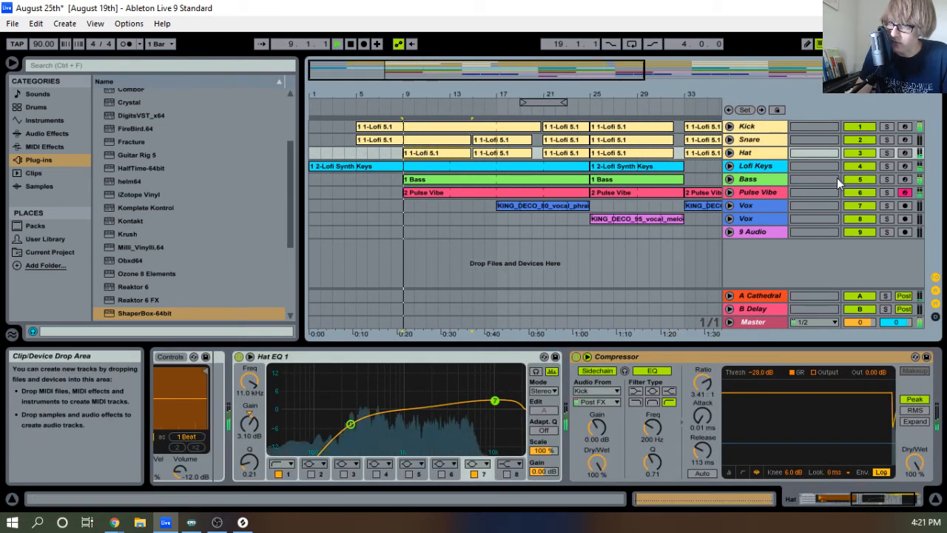
pyautogui.click(886, 153)
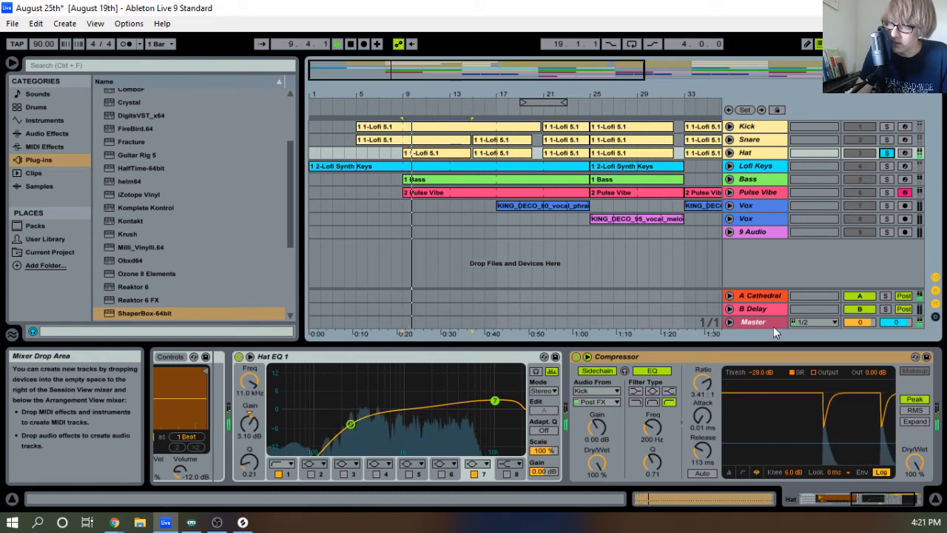
pyautogui.moveTo(762, 372); pyautogui.dragTo(761, 344)
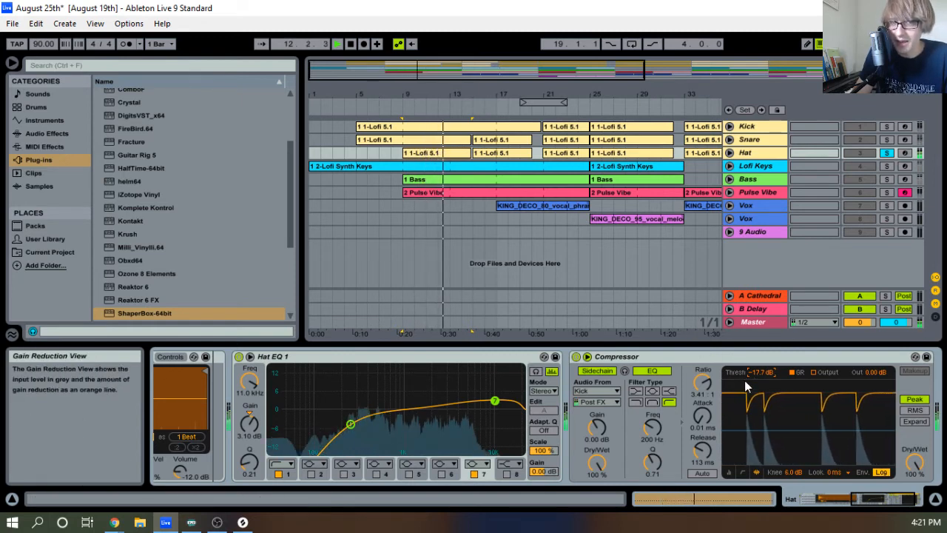
pyautogui.click(887, 152)
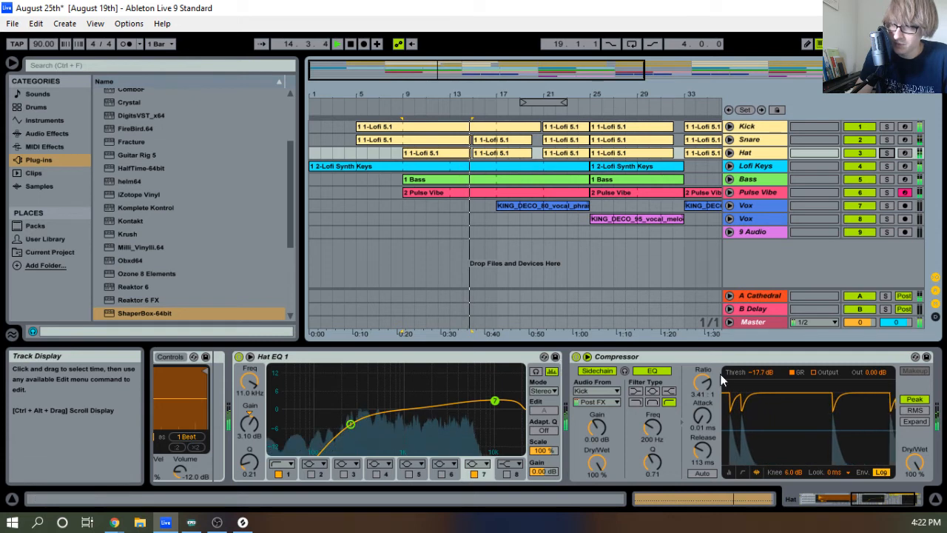
pyautogui.moveTo(765, 373); pyautogui.dragTo(766, 365)
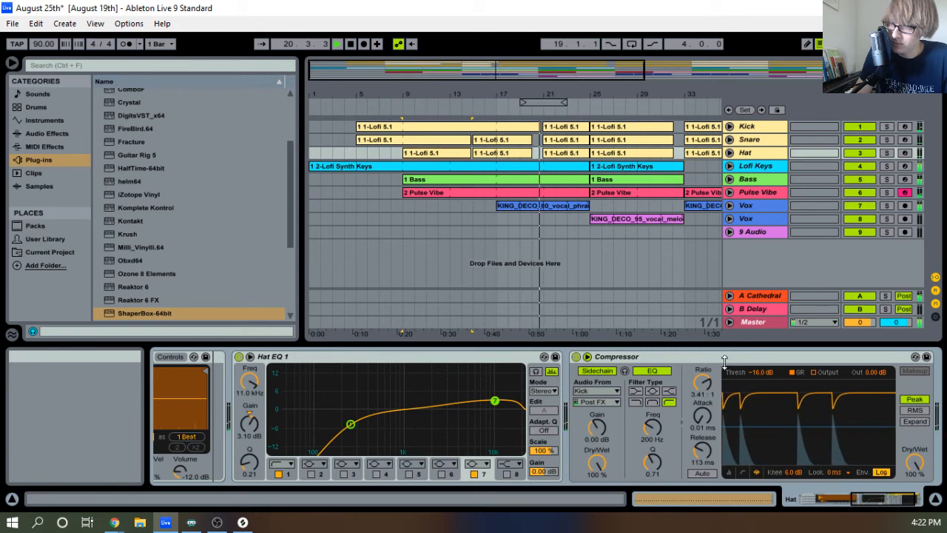
# Collapse the device view, mark bars 25 to 33 on the empty 9 Audio track and look through the plug-in list
pyautogui.moveTo(736, 341); pyautogui.dragTo(588, 461)
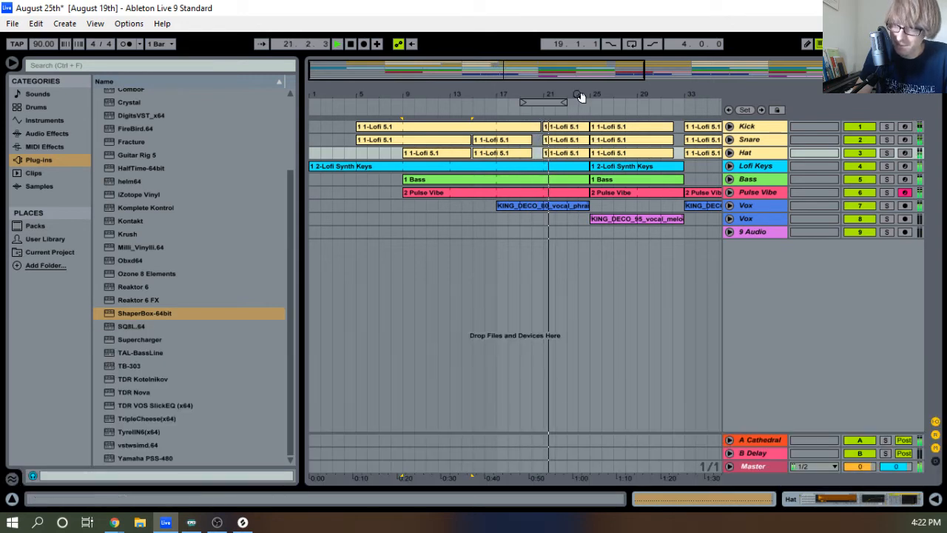
pyautogui.moveTo(579, 97); pyautogui.dragTo(440, 95)
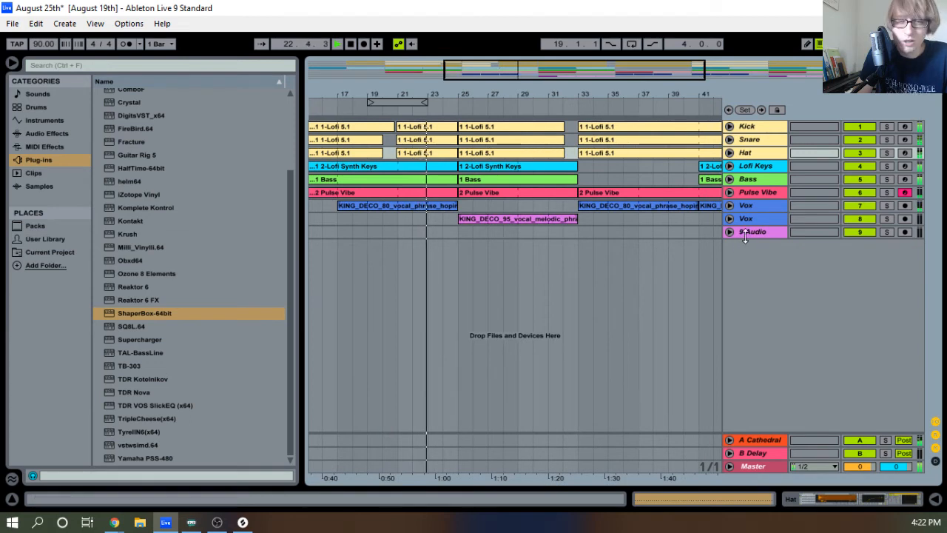
pyautogui.scroll(4, 200, 218)
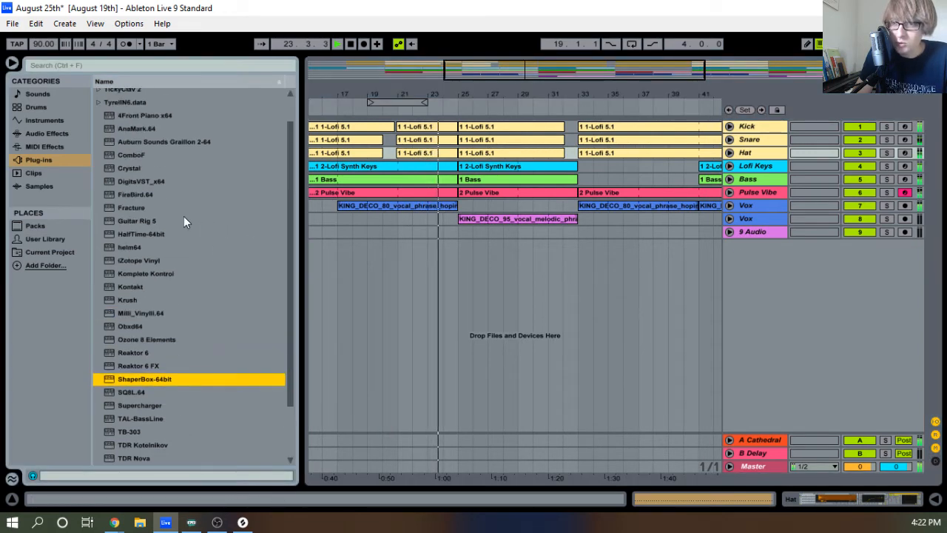
pyautogui.moveTo(459, 232); pyautogui.dragTo(578, 262)
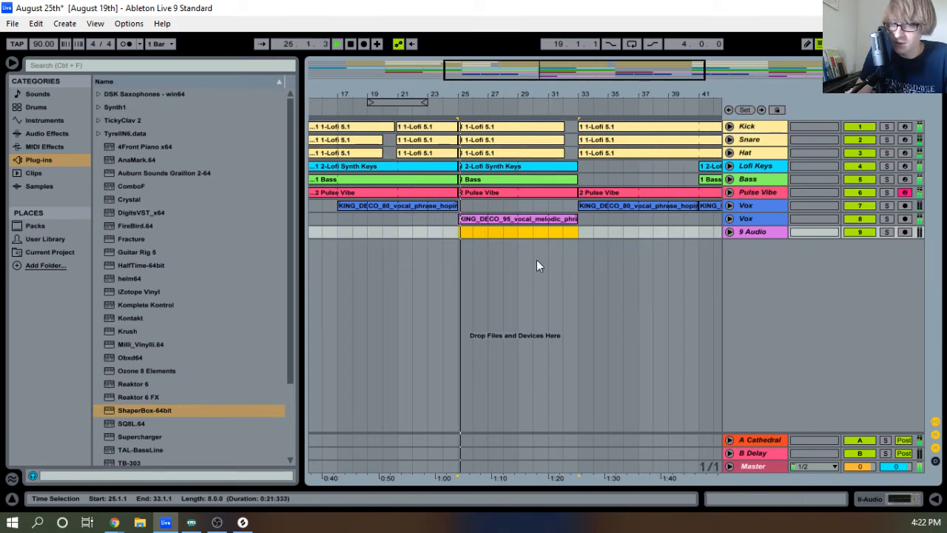
pyautogui.scroll(-3, 148, 178)
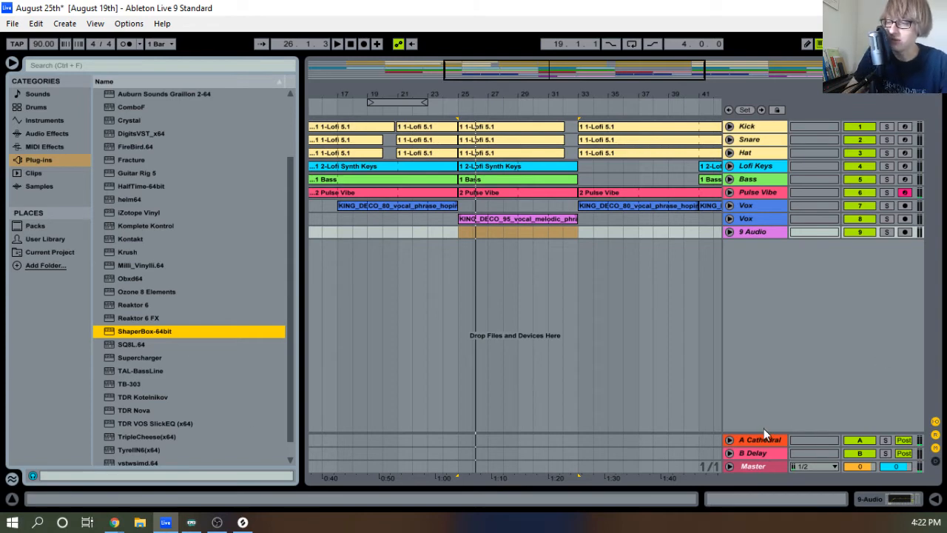
# Delete the empty 9 Audio track and save the Live Set
pyautogui.click(752, 230)
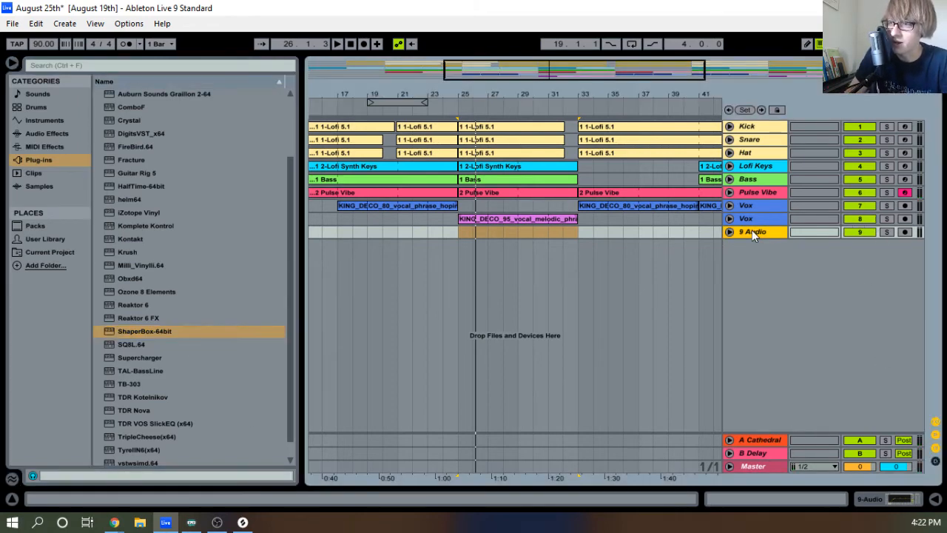
pyautogui.press('Delete')
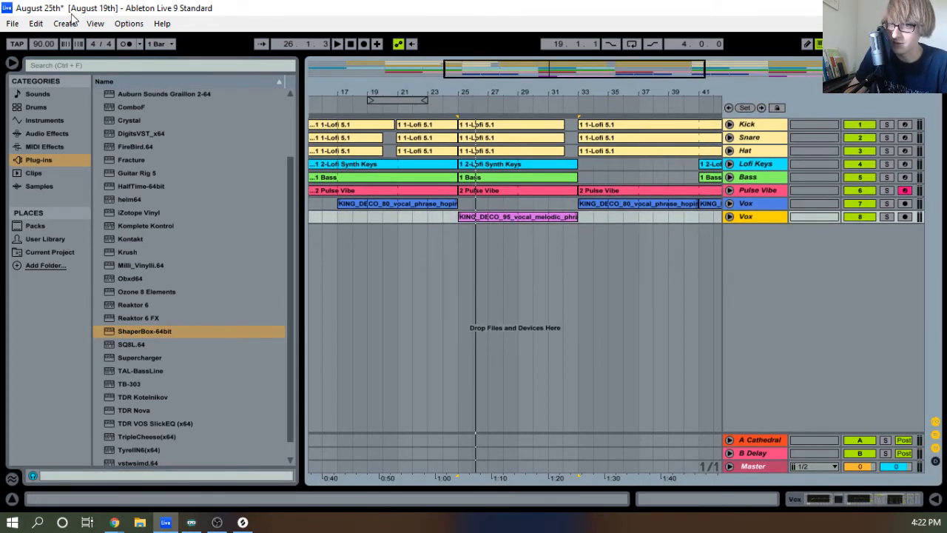
pyautogui.click(11, 22)
pyautogui.click(58, 147)
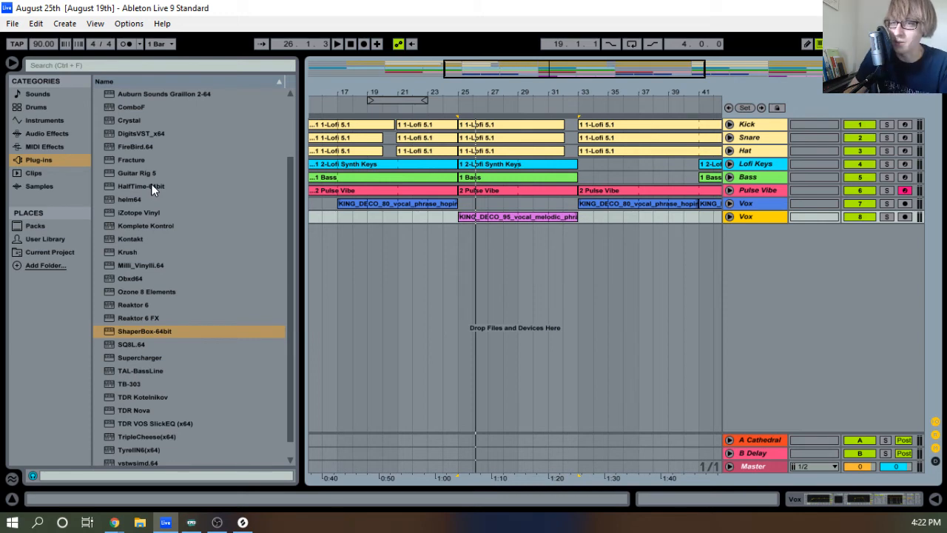
pyautogui.moveTo(472, 93); pyautogui.dragTo(468, 46)
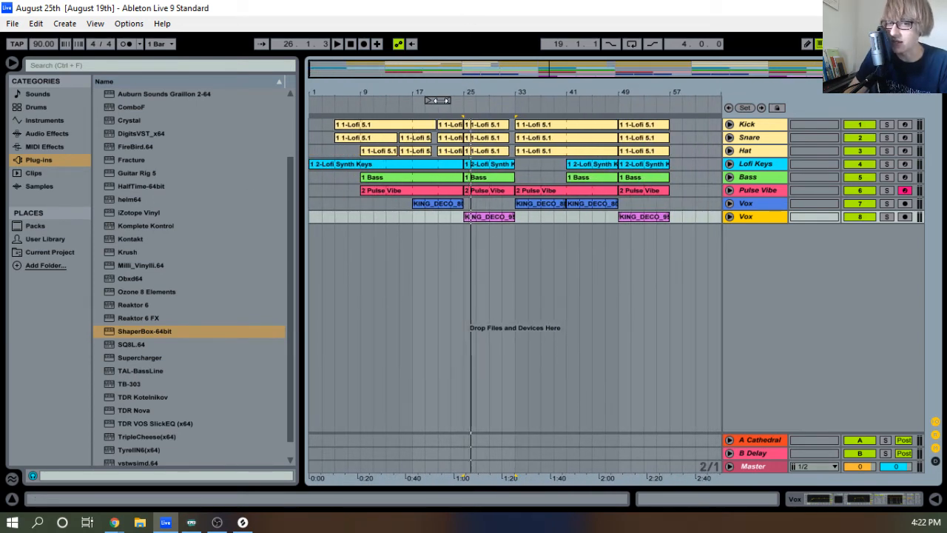
pyautogui.click(14, 23)
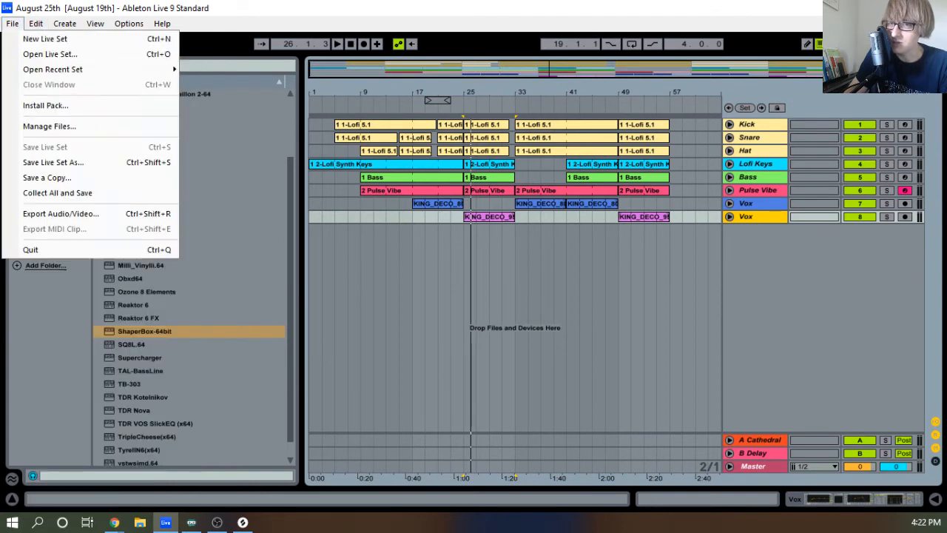
pyautogui.click(9, 25)
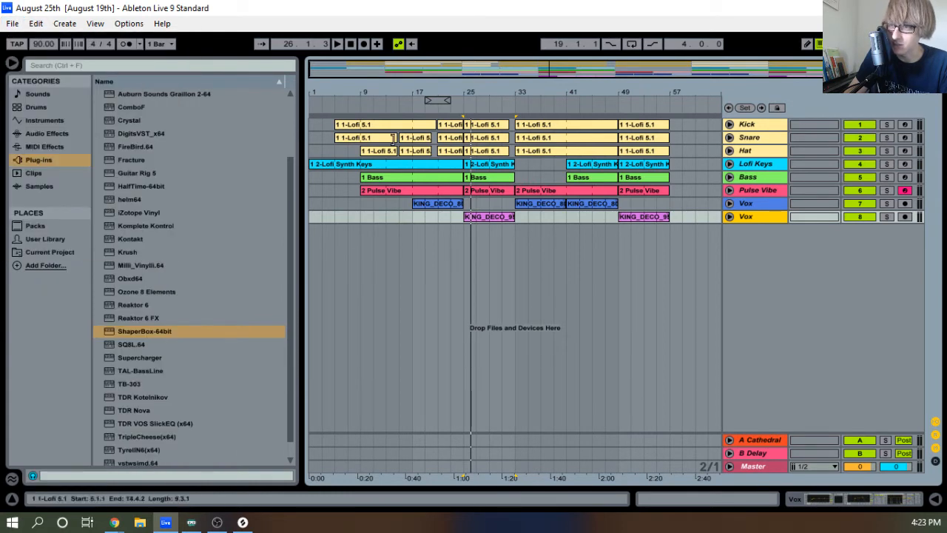
pyautogui.click(450, 217)
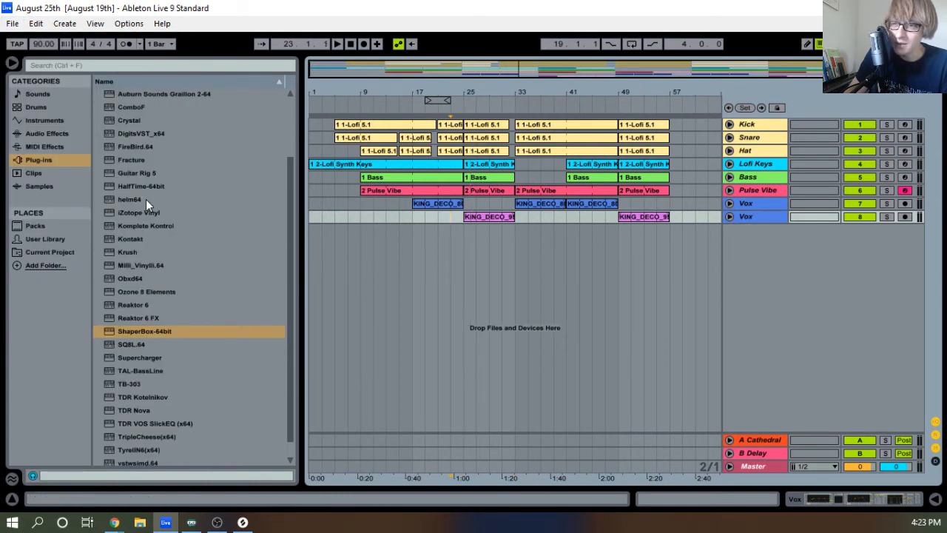
# Load the Ride 2.0 drum rack from the User Library onto a new track below the Vox tracks
pyautogui.click(30, 240)
pyautogui.scroll(-4, 130, 334)
pyautogui.scroll(12, 131, 334)
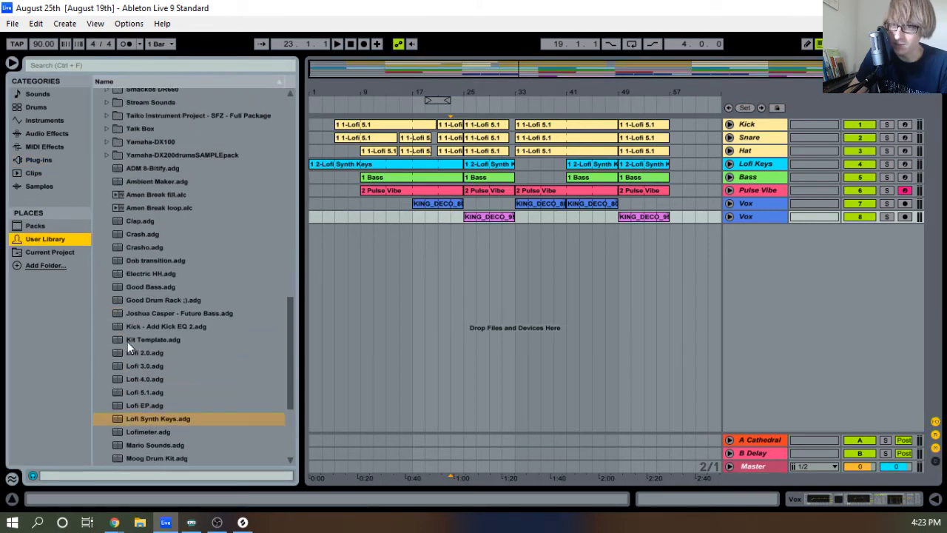
pyautogui.scroll(-5, 124, 348)
pyautogui.scroll(-3, 122, 349)
pyautogui.moveTo(140, 355); pyautogui.dragTo(812, 258)
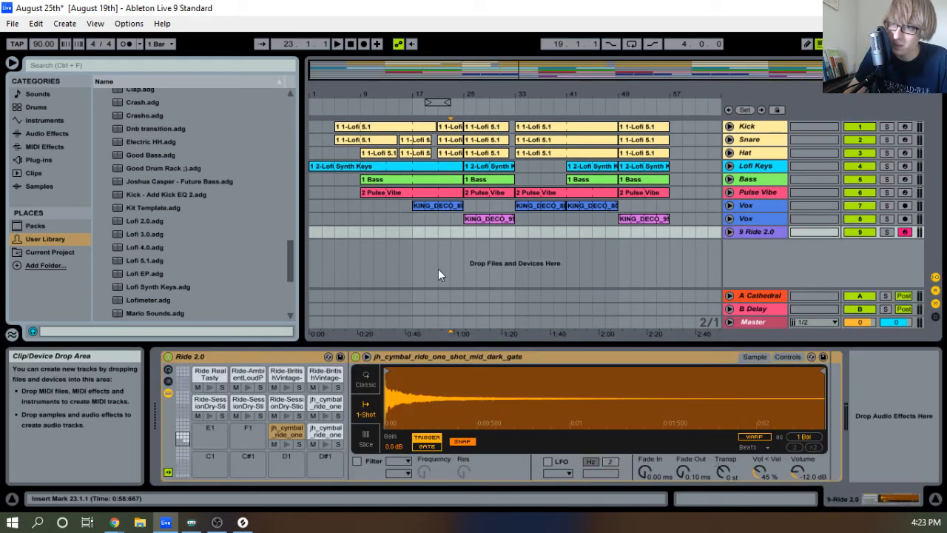
# Record a short empty clip on the Ride 2.0 track starting at bar 21
pyautogui.click(439, 234)
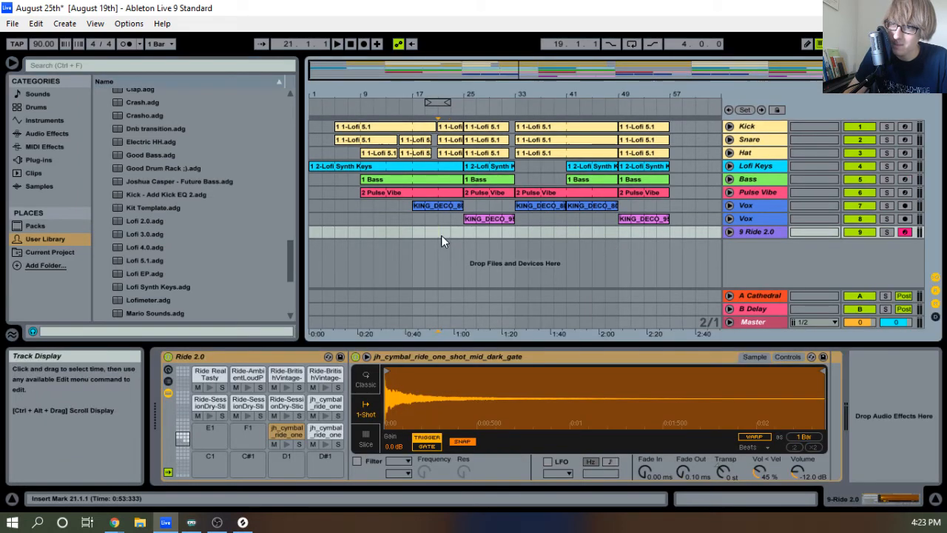
pyautogui.click(360, 46)
pyautogui.click(349, 46)
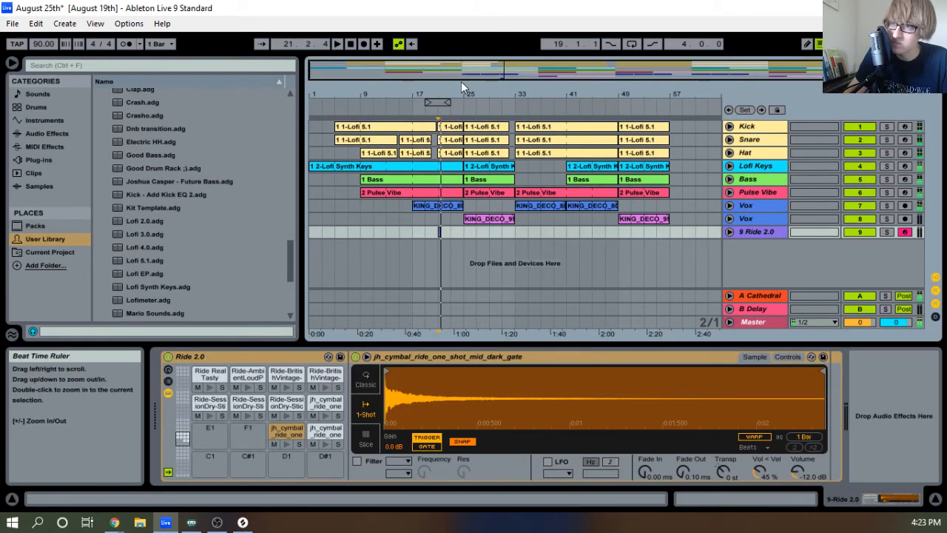
# Move the Ride clip to bar 25, size it to two bars ending at 27.1.1, and consolidate it
pyautogui.moveTo(461, 81); pyautogui.dragTo(410, 270)
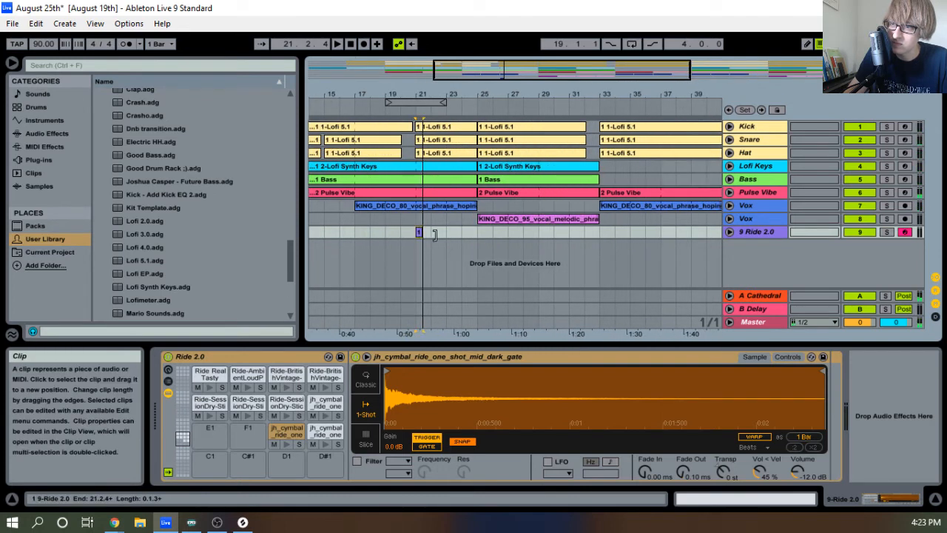
pyautogui.moveTo(436, 234); pyautogui.dragTo(520, 232)
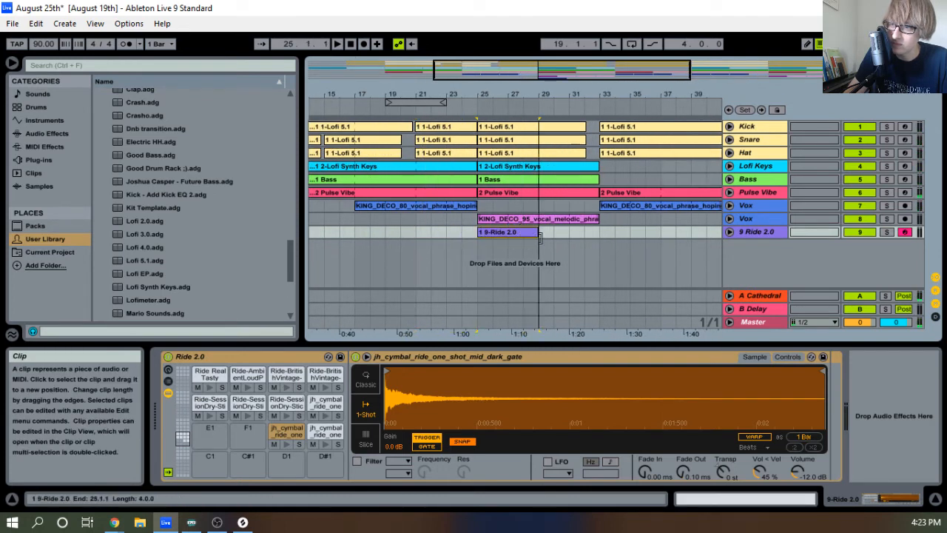
pyautogui.rightClick(497, 230)
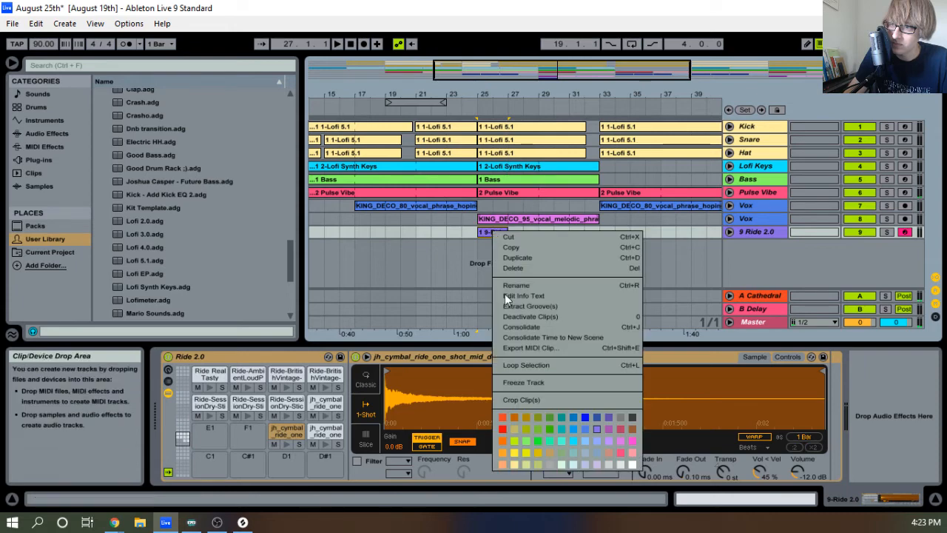
pyautogui.click(515, 330)
# Open the Ride clip, turn on its loop and extend it in the arrangement to bar 33 during playback
pyautogui.doubleClick(491, 234)
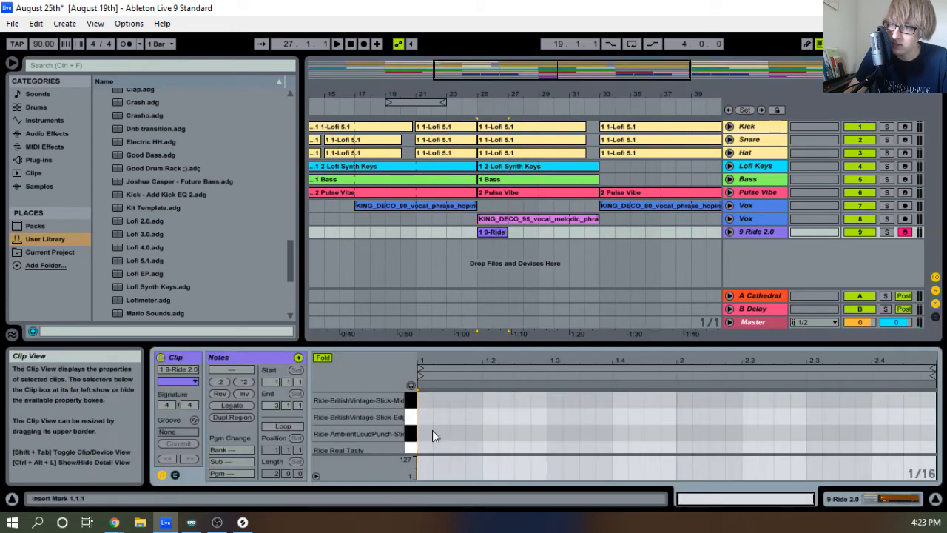
pyautogui.press('space')
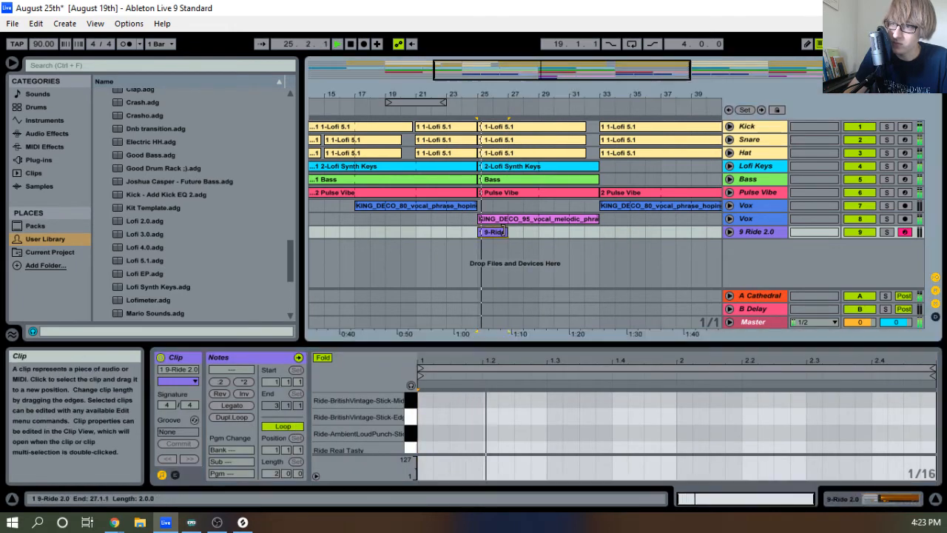
pyautogui.moveTo(509, 232); pyautogui.dragTo(599, 232)
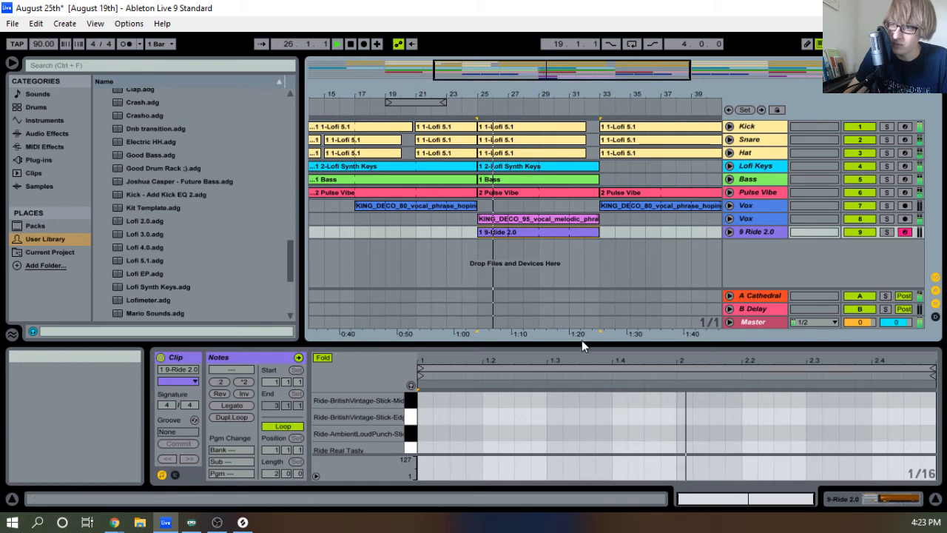
# Enlarge the Ride clip's note editor, turn on note preview and audition the first few ride sounds
pyautogui.moveTo(582, 343); pyautogui.dragTo(581, 208)
pyautogui.click(412, 248)
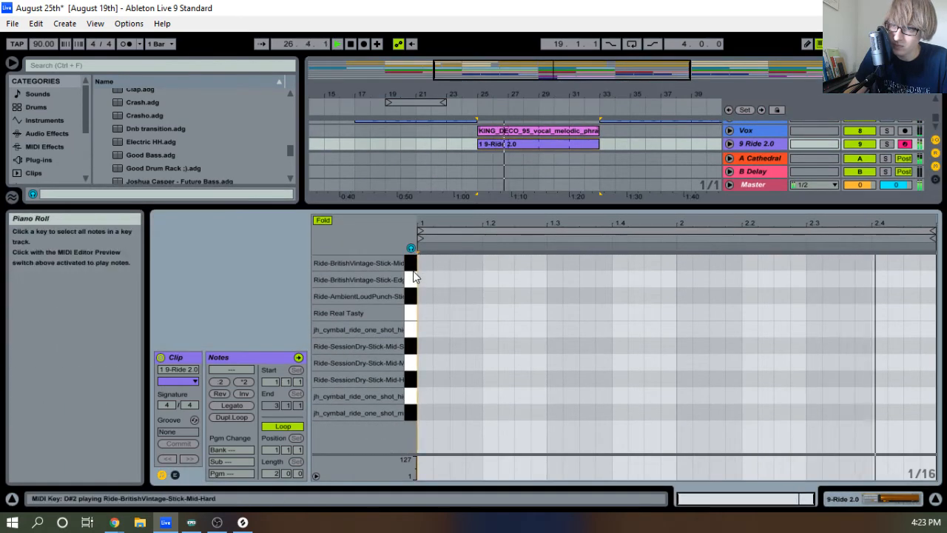
pyautogui.click(411, 279)
pyautogui.click(413, 296)
pyautogui.click(412, 286)
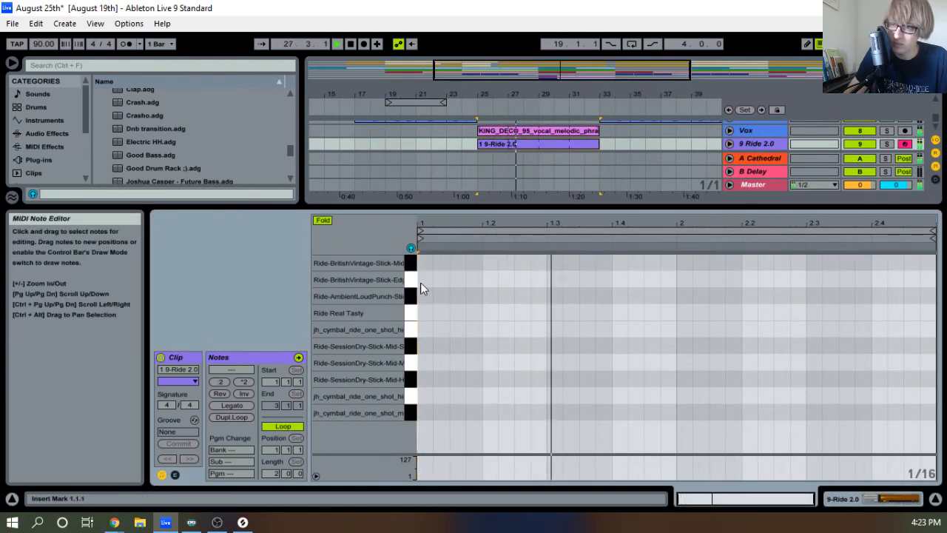
# Fill both bars of the Ride clip with eighth-note hits on the Ride-BritishVintage-Stick-Edge sound (D2)
pyautogui.doubleClick(420, 281)
pyautogui.doubleClick(487, 281)
pyautogui.hotkey('ctrl', 'a')
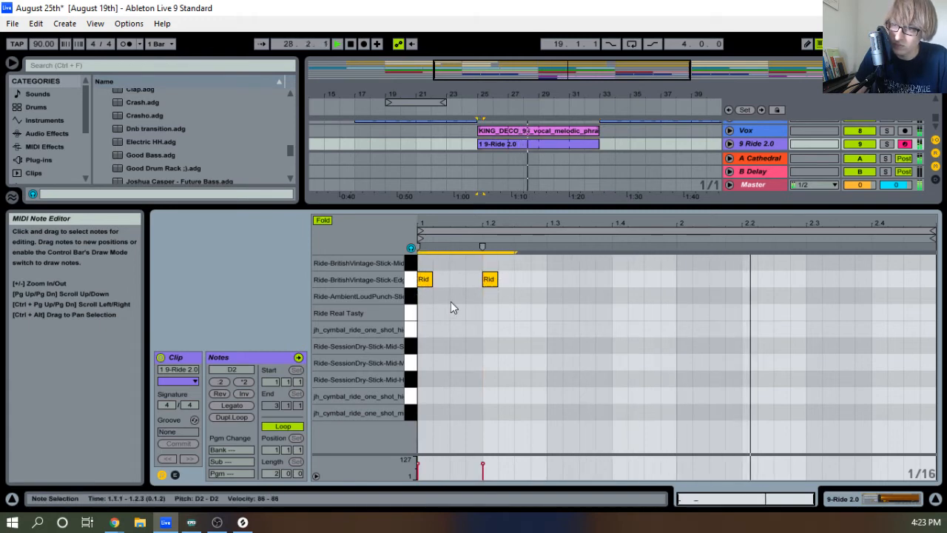
pyautogui.click(453, 293)
pyautogui.hotkey('ctrl', 'v')
pyautogui.moveTo(572, 272); pyautogui.dragTo(398, 319)
pyautogui.hotkey('ctrl', 'd')
pyautogui.hotkey('ctrl', 'd')
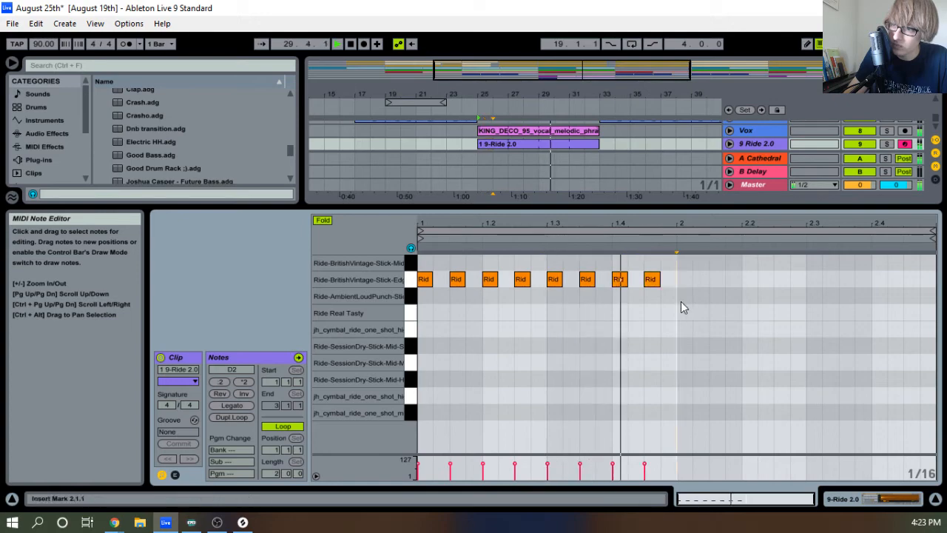
pyautogui.hotkey('ctrl', 'd')
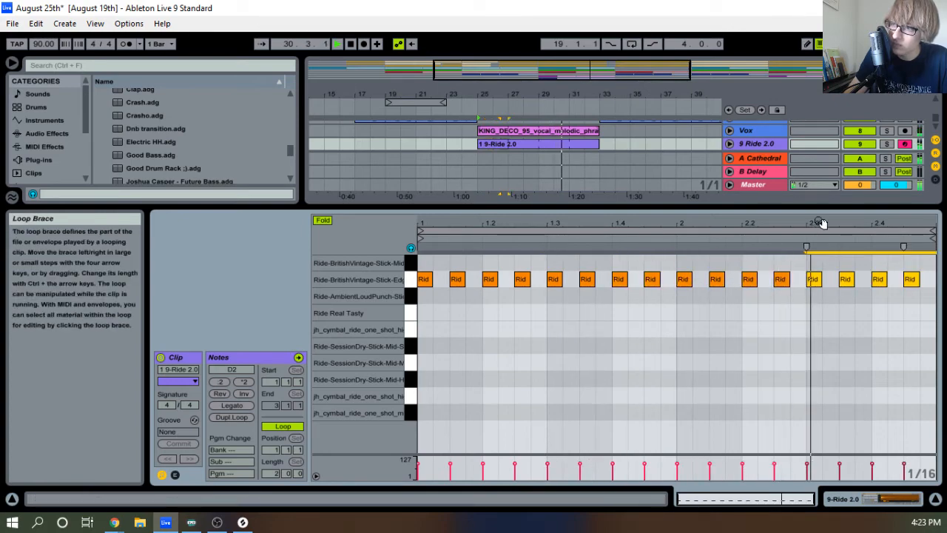
# Lower the Ride 2.0 track's volume to -6.4 dB in the mixer
pyautogui.press('Tab')
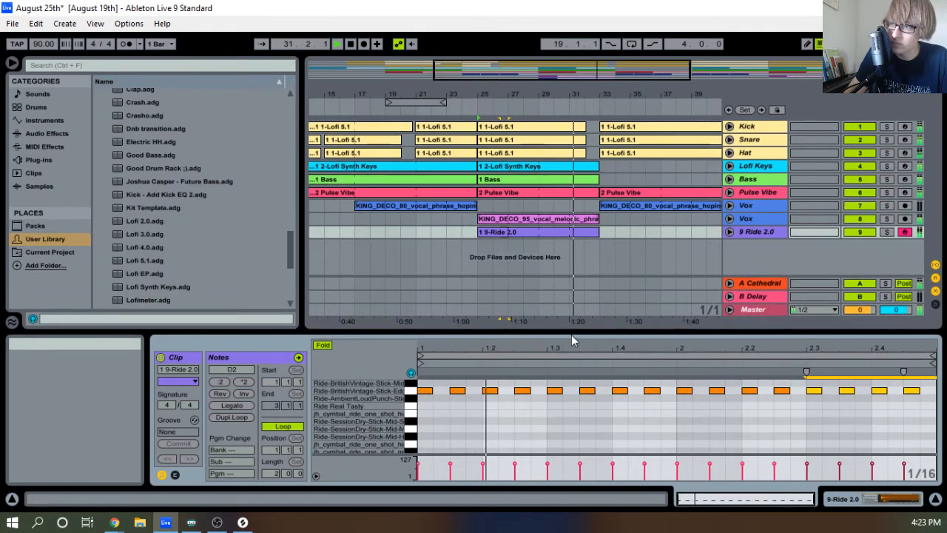
pyautogui.moveTo(643, 477); pyautogui.dragTo(770, 453)
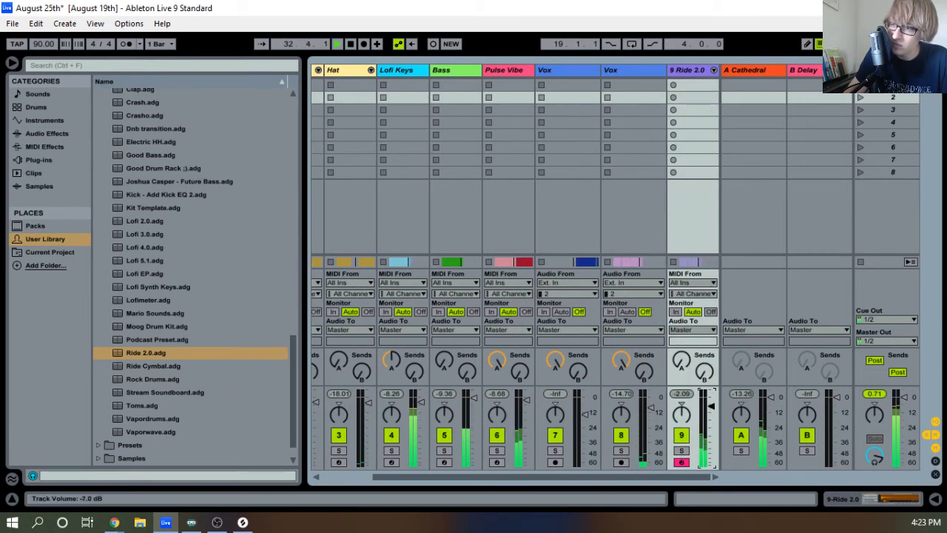
pyautogui.press('Tab')
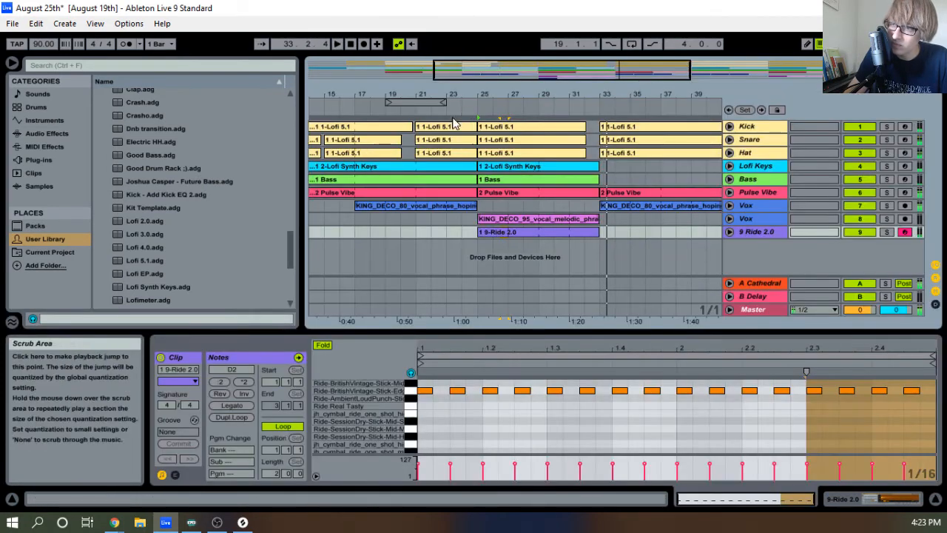
# Shorten the Ride clip in the arrangement to end at 32.1.3, matching the Snare and Hat clips
pyautogui.moveTo(594, 91); pyautogui.dragTo(594, 130)
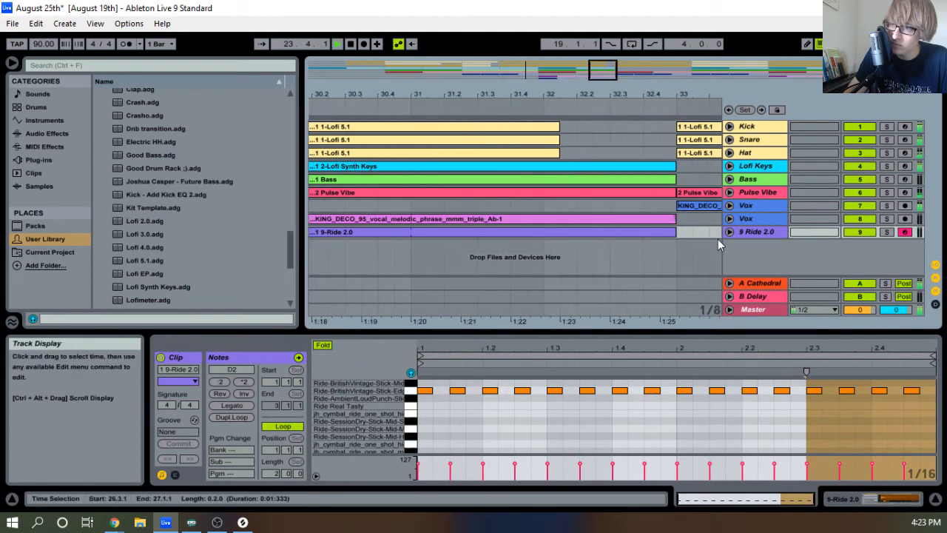
pyautogui.click(729, 231)
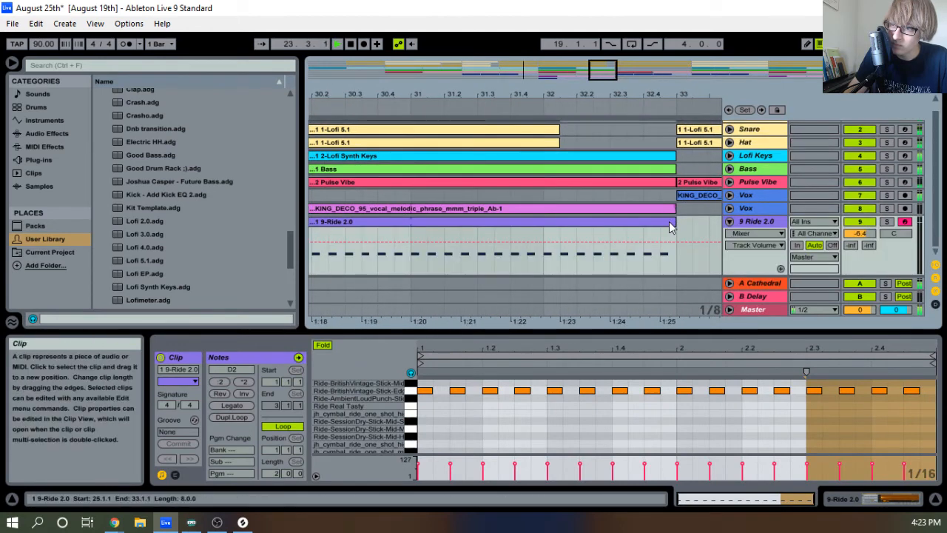
pyautogui.moveTo(673, 221); pyautogui.dragTo(561, 221)
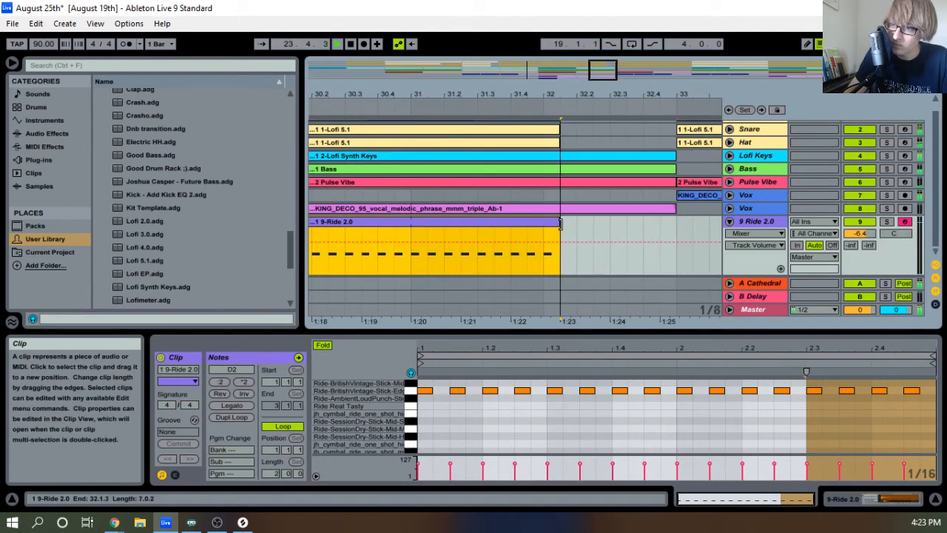
pyautogui.click(729, 222)
# Rename the 9 Ride 2.0 track as Ride
pyautogui.rightClick(764, 232)
pyautogui.click(851, 202)
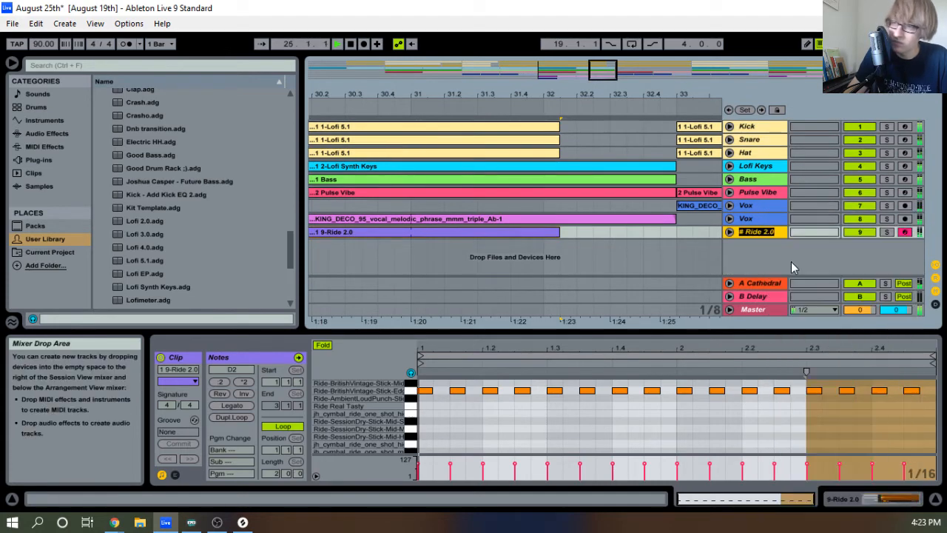
pyautogui.write('Ride')
pyautogui.press('Return')
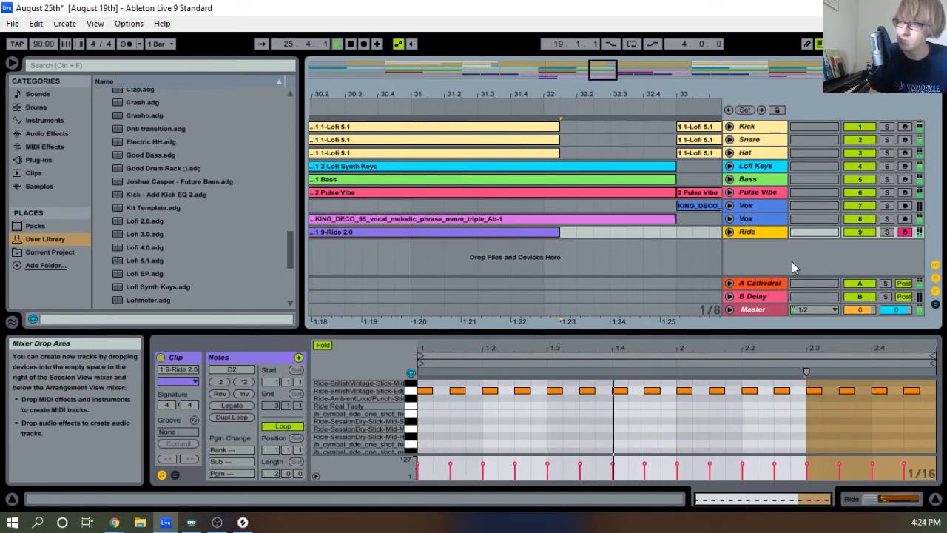
# Move the Ride track directly after the Hat track so it sits with the other drums
pyautogui.press('Tab')
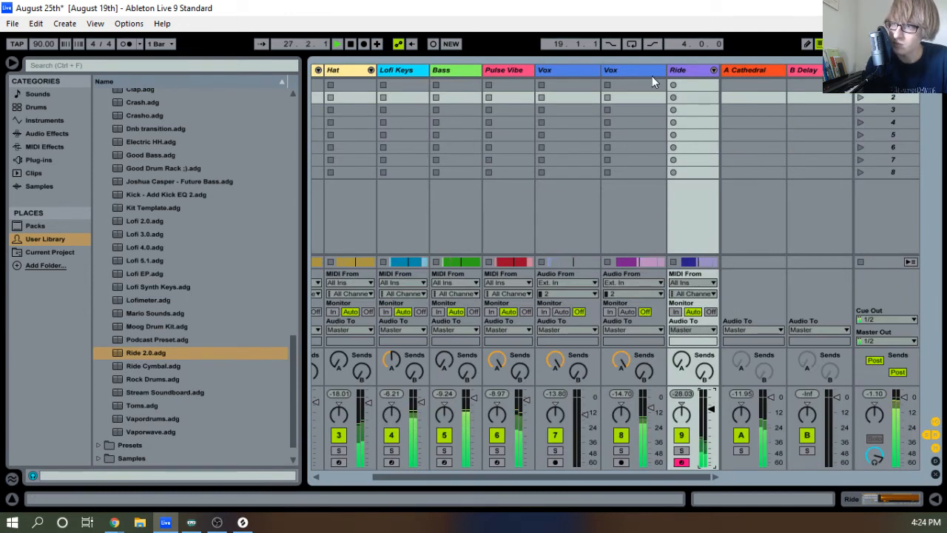
pyautogui.moveTo(691, 70); pyautogui.dragTo(345, 70)
pyautogui.press('Tab')
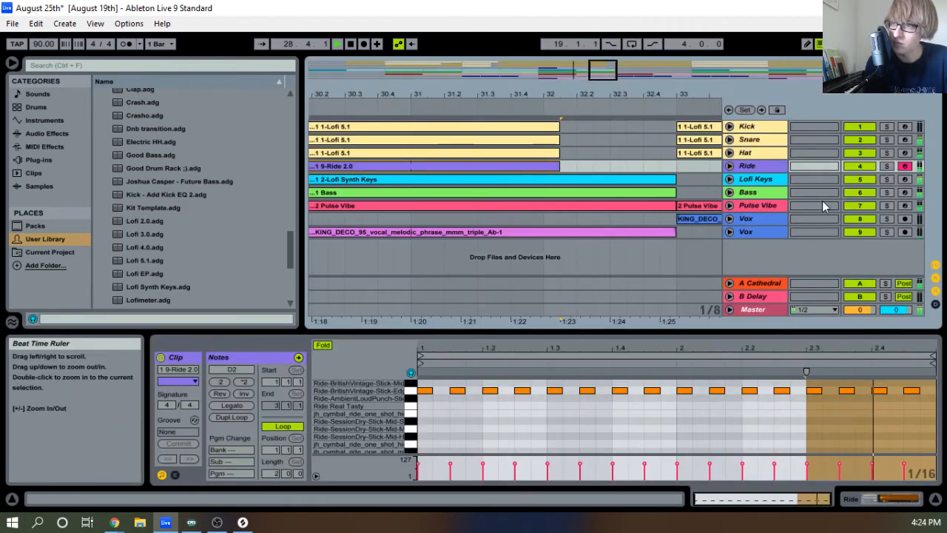
# Recolor the Ride track and its clip a dark yellow close to the other drum tracks
pyautogui.click(753, 153)
pyautogui.click(755, 167)
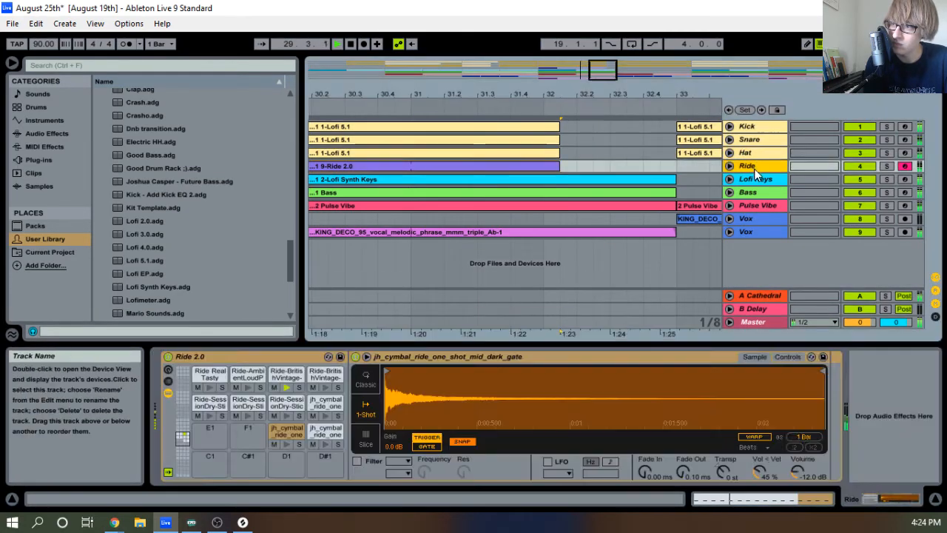
pyautogui.rightClick(755, 168)
pyautogui.click(778, 357)
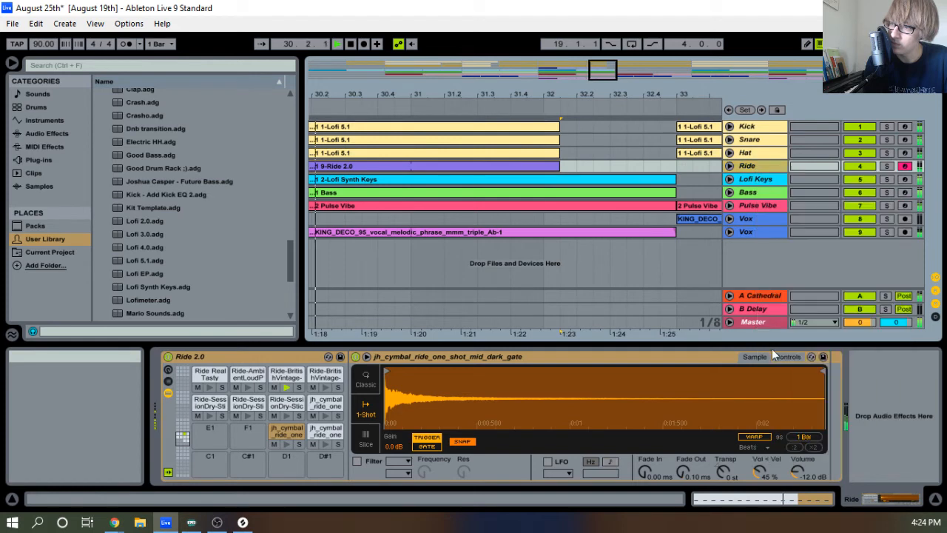
pyautogui.rightClick(524, 169)
pyautogui.click(546, 366)
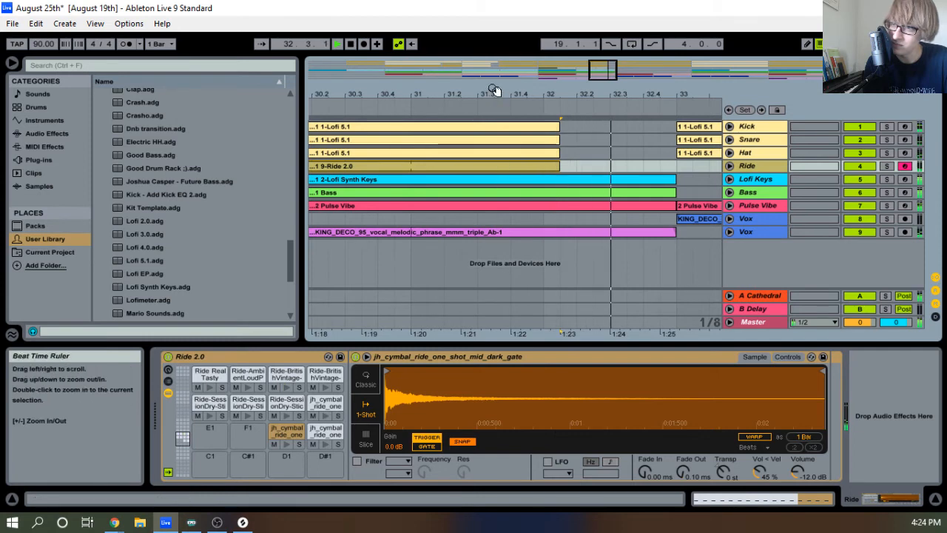
# Copy the kick-sidechained Compressor from the Hat track to the end of the Ride track's device chain
pyautogui.moveTo(495, 90); pyautogui.dragTo(563, 31)
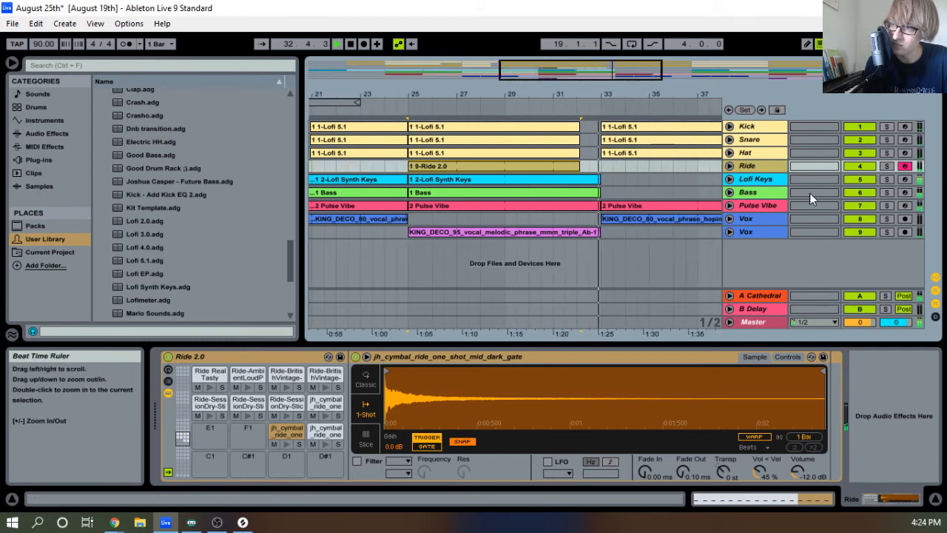
pyautogui.click(746, 152)
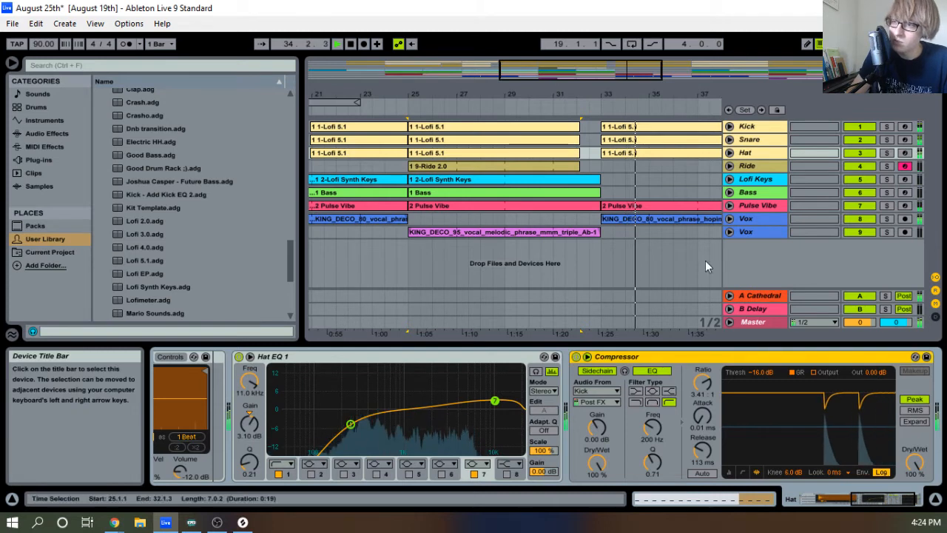
pyautogui.click(747, 165)
pyautogui.rightClick(898, 408)
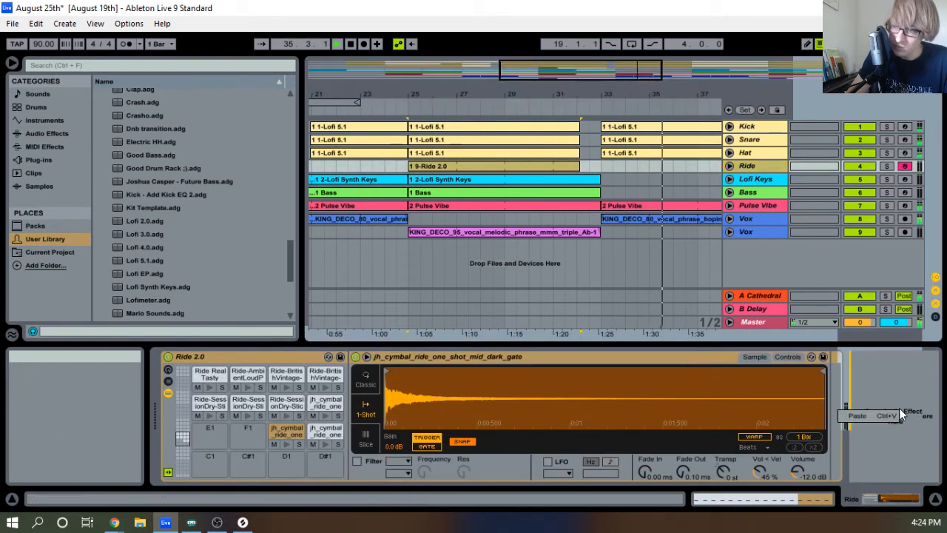
pyautogui.click(893, 412)
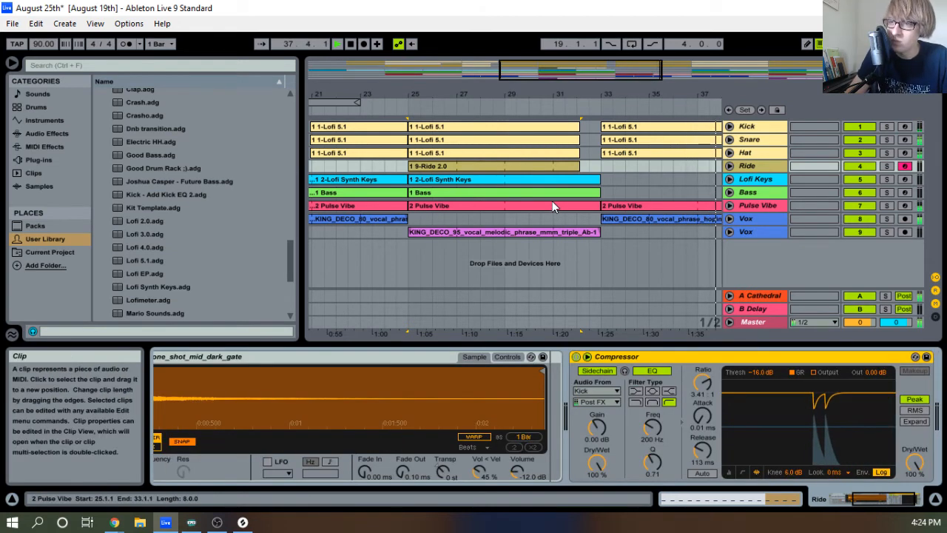
# Replay the section from just before bar 25 and insert EQ Eight's Cymbal EQ 1 preset before the Ride track's Compressor
pyautogui.click(388, 102)
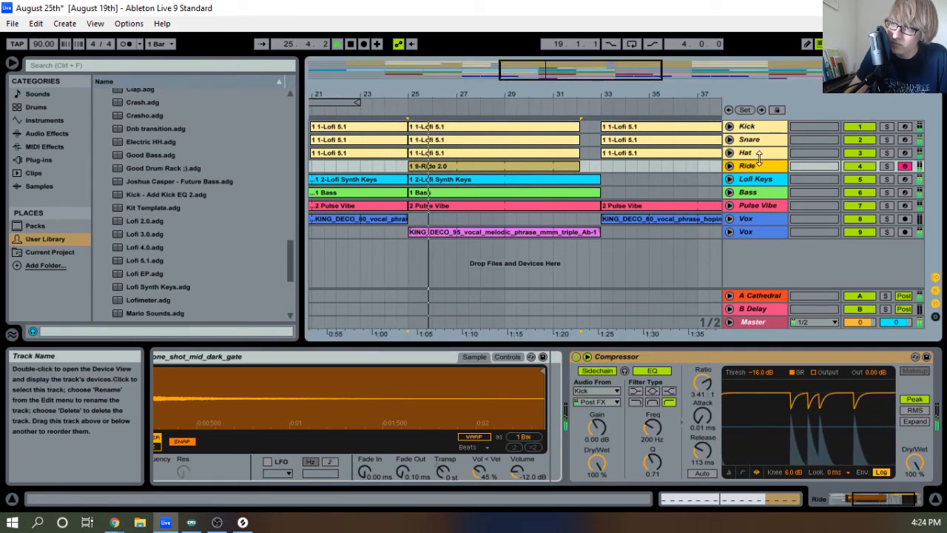
pyautogui.press('Tab')
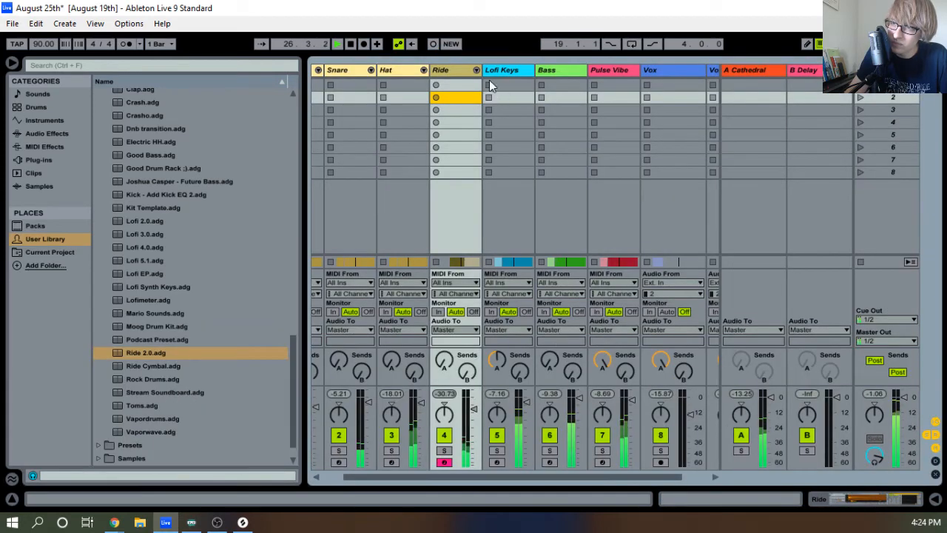
pyautogui.doubleClick(453, 74)
pyautogui.click(52, 132)
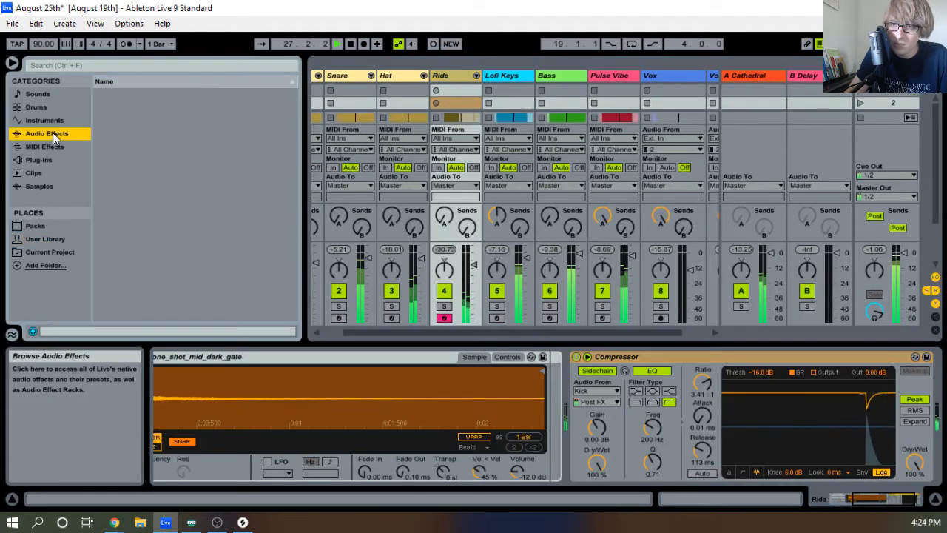
pyautogui.scroll(3, 180, 186)
pyautogui.click(99, 186)
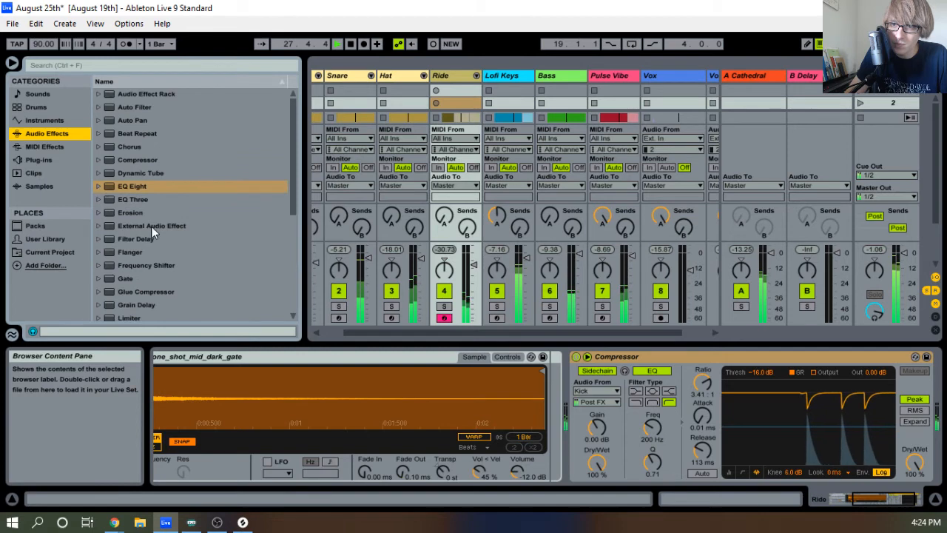
pyautogui.scroll(-2, 149, 230)
pyautogui.moveTo(162, 159); pyautogui.dragTo(580, 399)
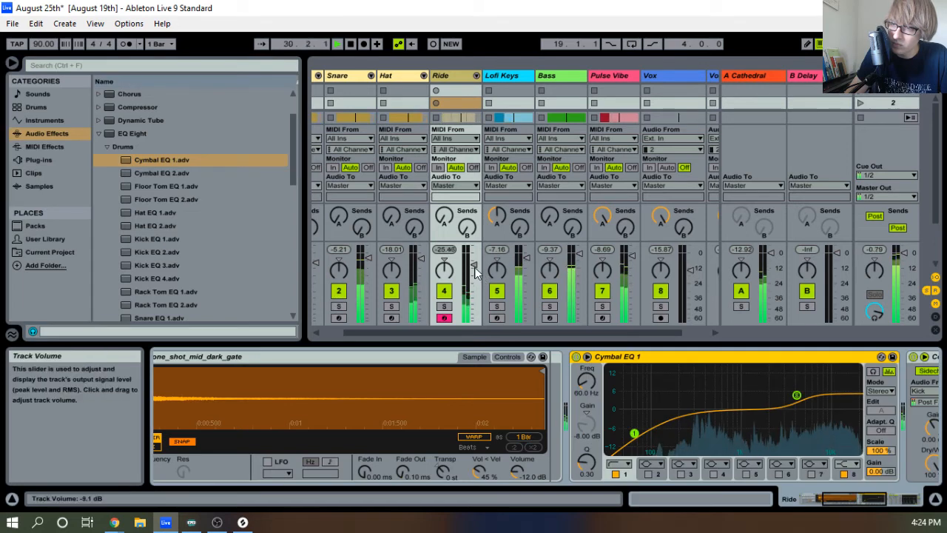
# Lower the Ride track's volume to about -13 dB and raise its A-Cathedral send to about -21 dB
pyautogui.moveTo(476, 271); pyautogui.dragTo(475, 273)
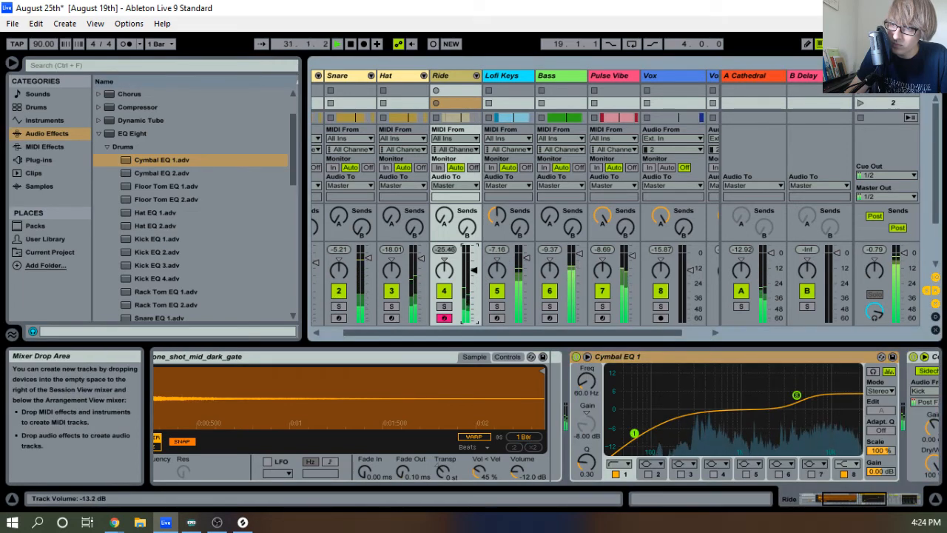
pyautogui.click(443, 217)
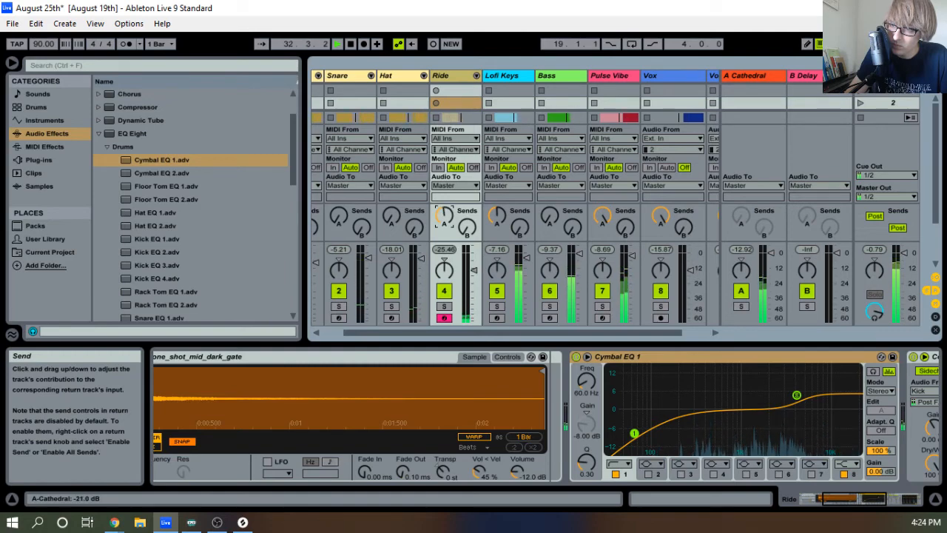
pyautogui.press('Tab')
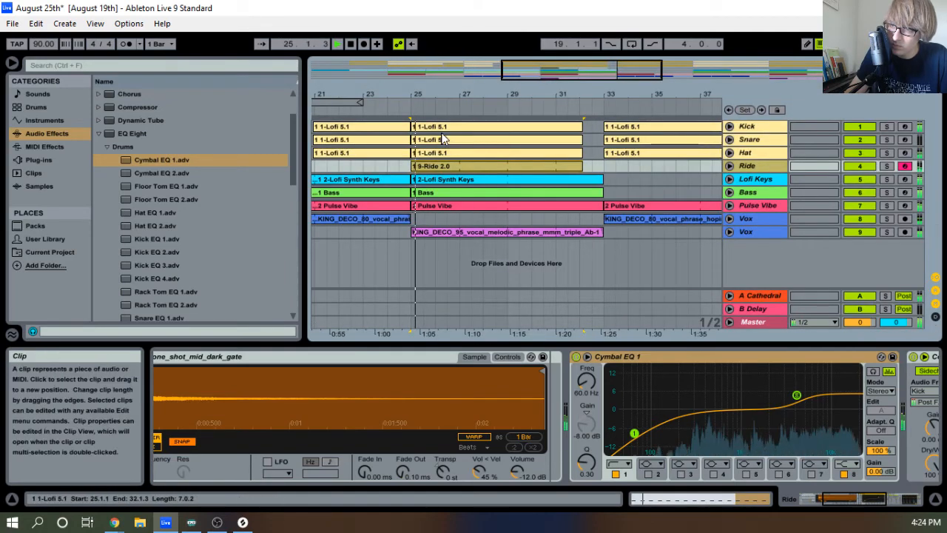
pyautogui.press('Tab')
pyautogui.press('Tab')
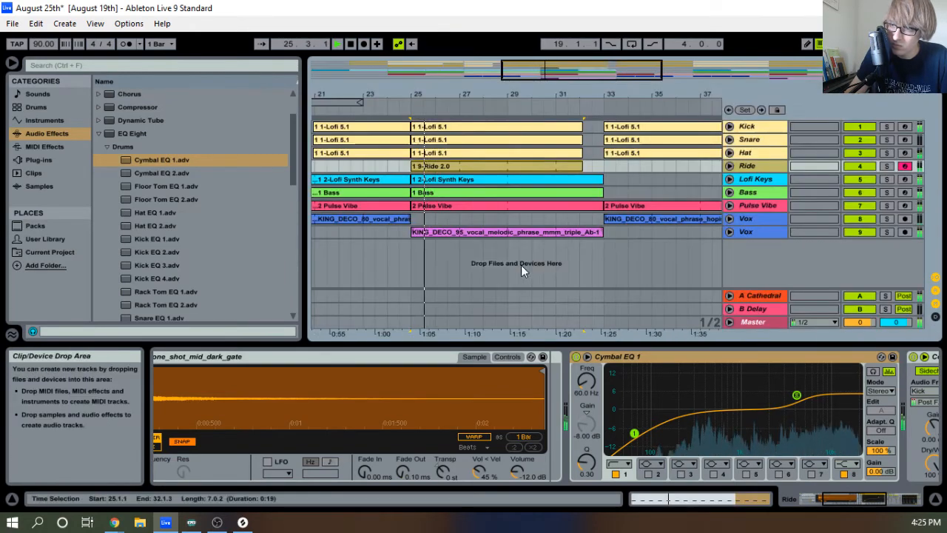
# Open the Ride clip's notes and move all of them down to A#1, the Ride-SessionDry-Stick-Mid sound
pyautogui.doubleClick(485, 165)
pyautogui.moveTo(568, 333); pyautogui.dragTo(559, 158)
pyautogui.click(534, 370)
pyautogui.hotkey('ctrl', 'a')
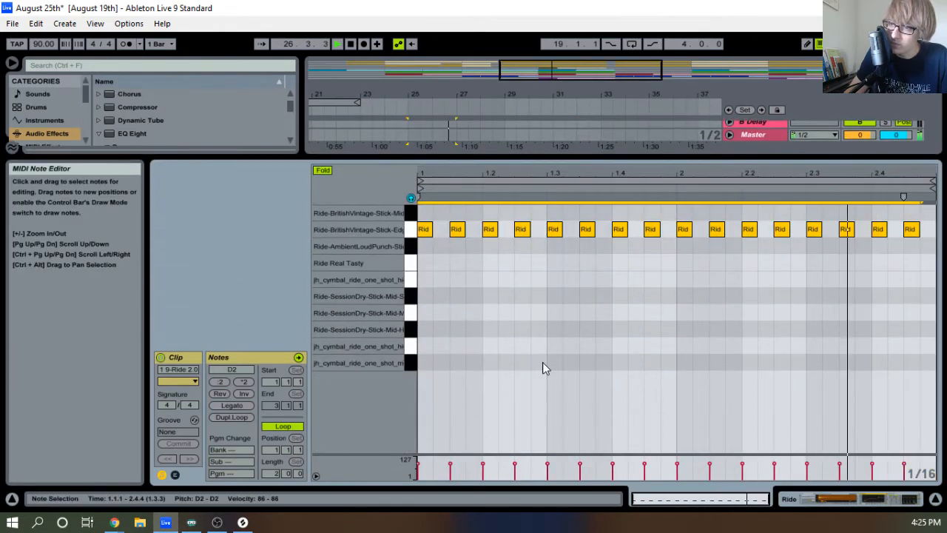
pyautogui.press('Down')
pyautogui.press('Down')
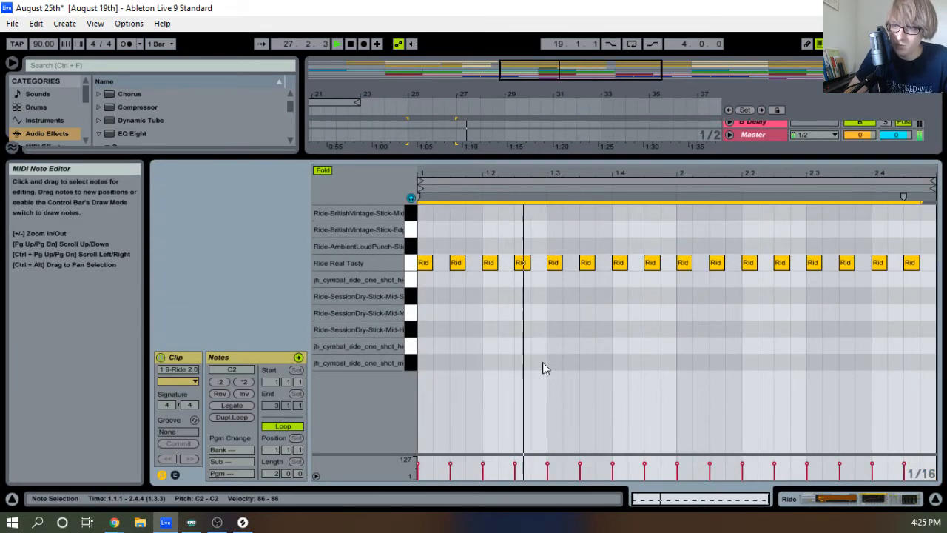
pyautogui.press('Down')
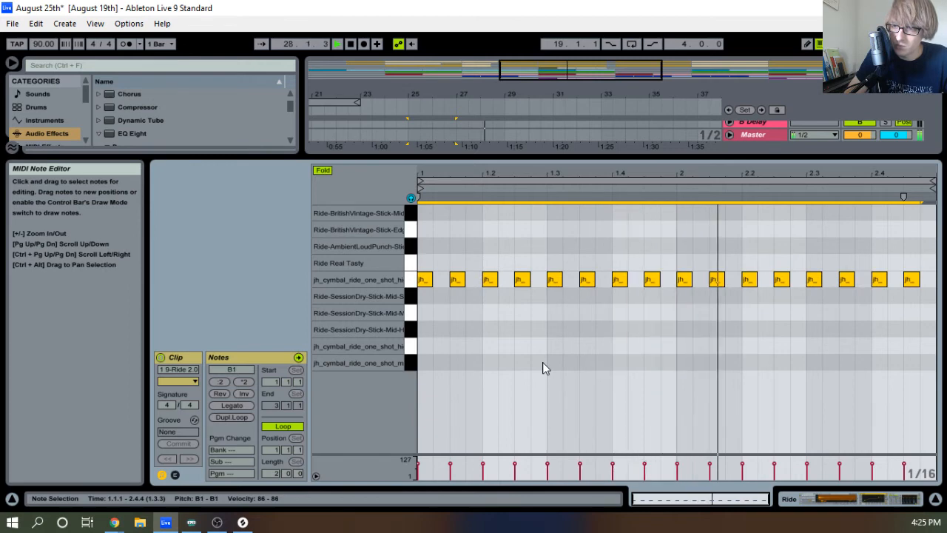
pyautogui.press('Down')
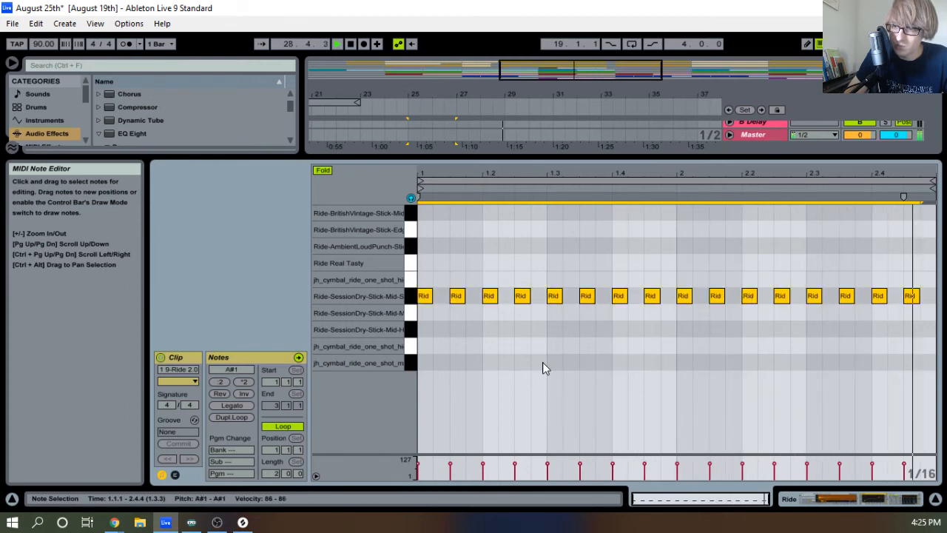
# Audition other ride sounds for the Ride clip's notes and settle all of them on D2, the Ride-BritishVintage-Stick-Edge sound
pyautogui.press('Down')
pyautogui.press('Down')
pyautogui.press('Down')
pyautogui.press('Down')
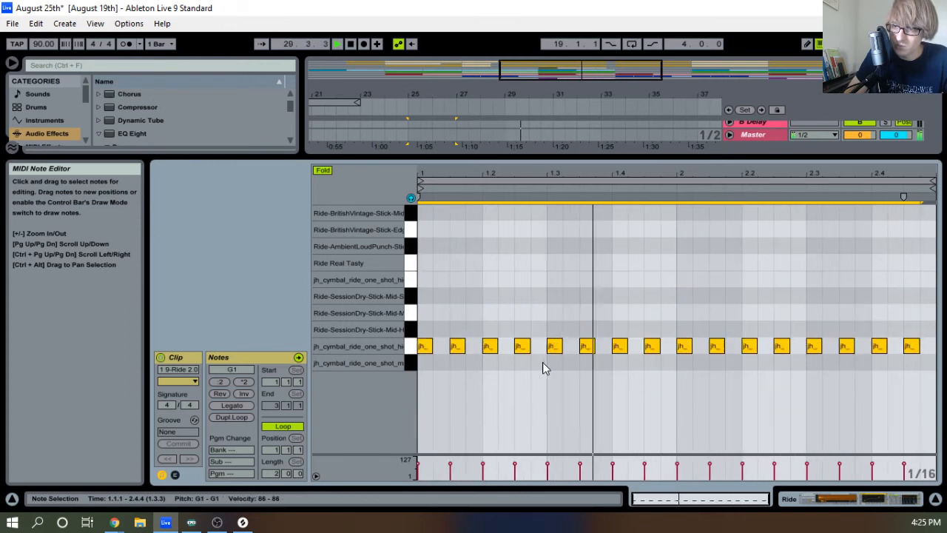
pyautogui.press('Up')
pyautogui.press('Up')
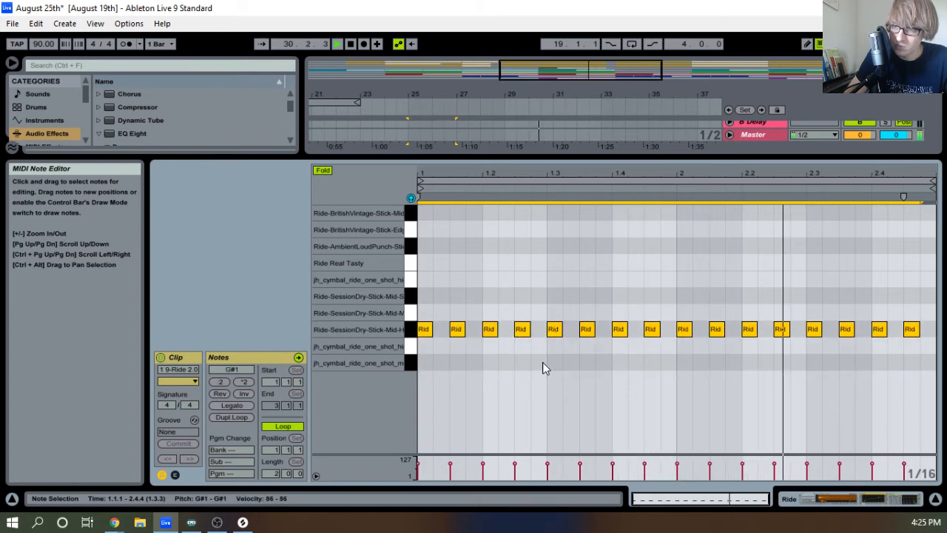
pyautogui.press('Up')
pyautogui.press('Up')
pyautogui.press('Up')
pyautogui.press('Up')
pyautogui.press('Up')
pyautogui.press('Up')
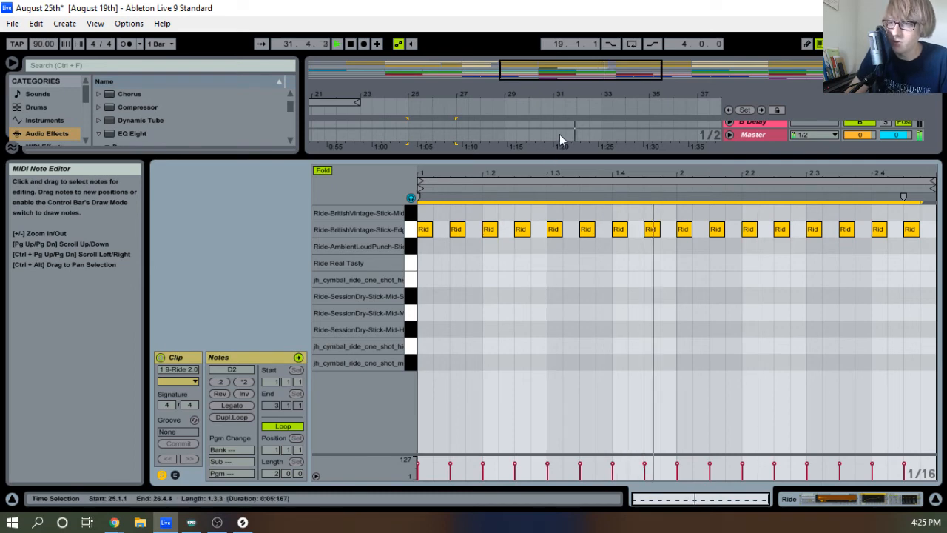
# Return to the arrangement and copy the Ride clip from bar 25 to bar 49 on the Ride track
pyautogui.moveTo(577, 159); pyautogui.dragTo(596, 452)
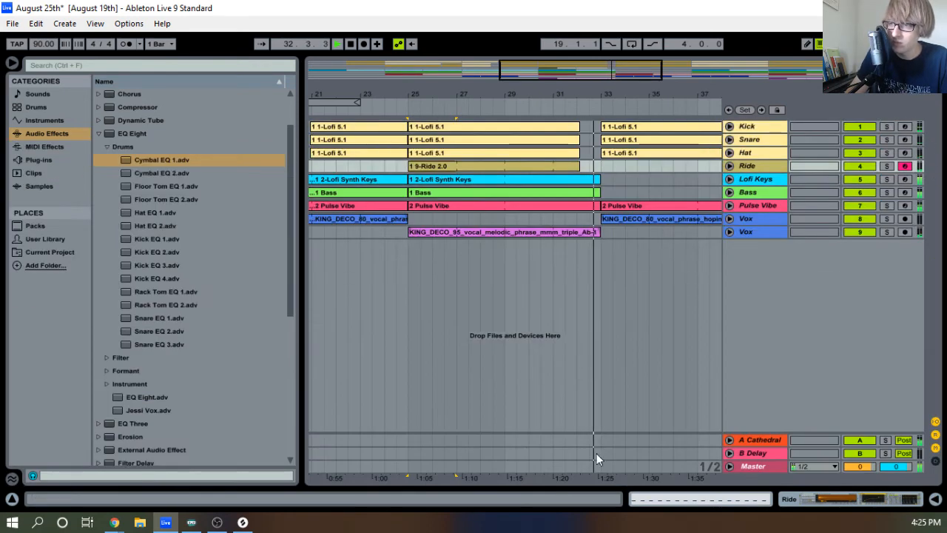
pyautogui.moveTo(568, 97); pyautogui.dragTo(430, 56)
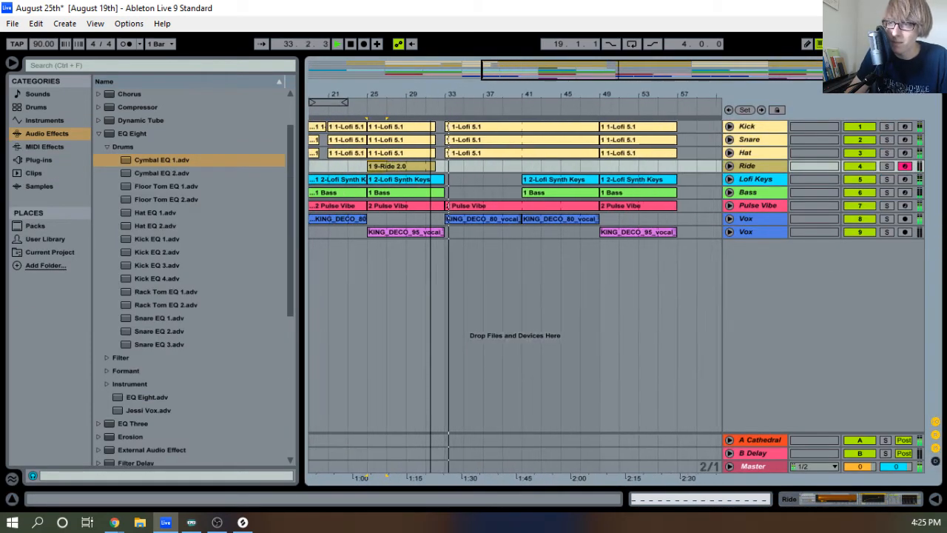
pyautogui.hotkey('ctrl', 'c')
pyautogui.click(600, 168)
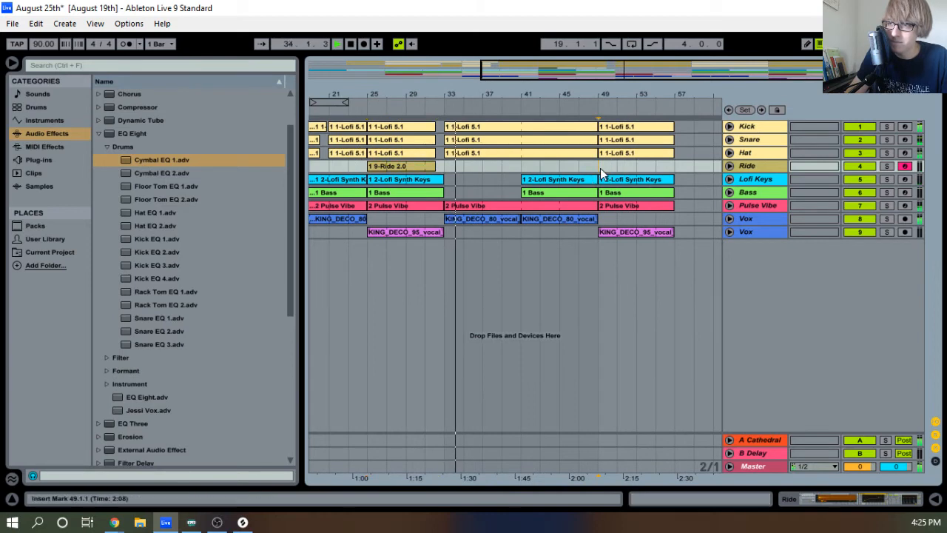
pyautogui.hotkey('ctrl', 'v')
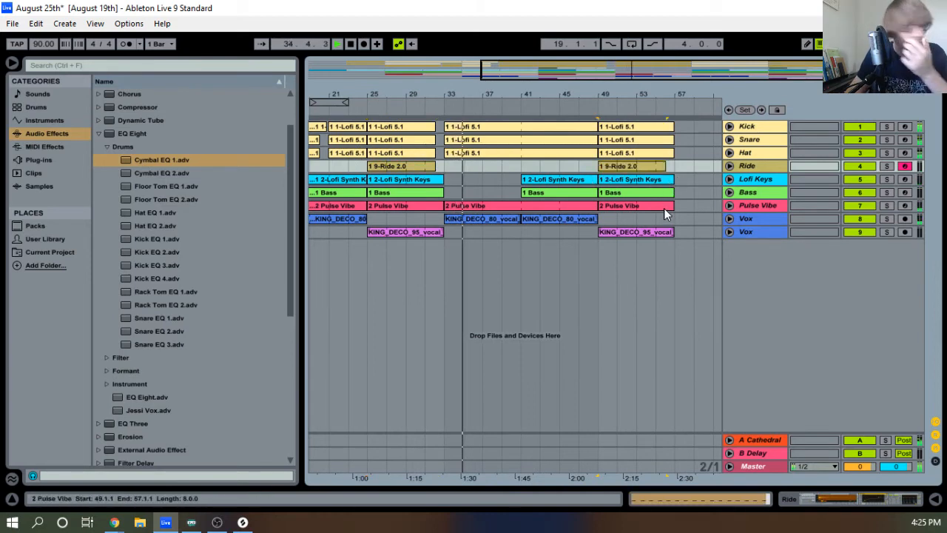
# Open the Kick clip at bar 33 and add an FM_kick_classic_trap note at 2.3.3
pyautogui.moveTo(497, 87); pyautogui.dragTo(591, 87)
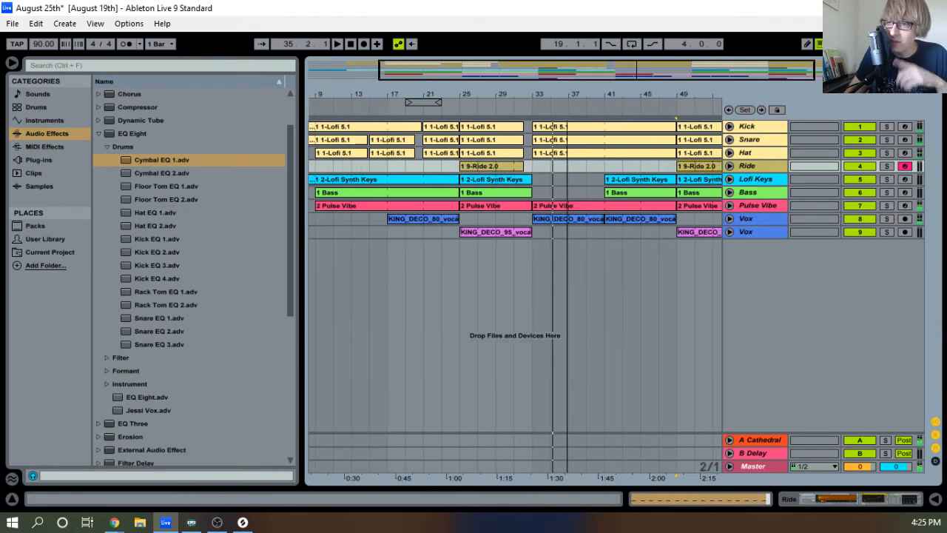
pyautogui.doubleClick(560, 131)
pyautogui.moveTo(548, 351); pyautogui.dragTo(602, 77)
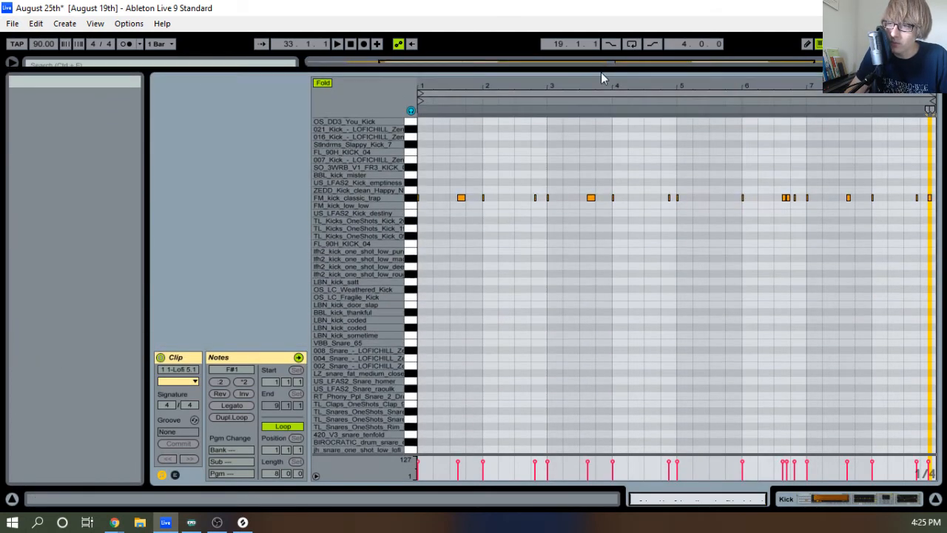
pyautogui.click(497, 223)
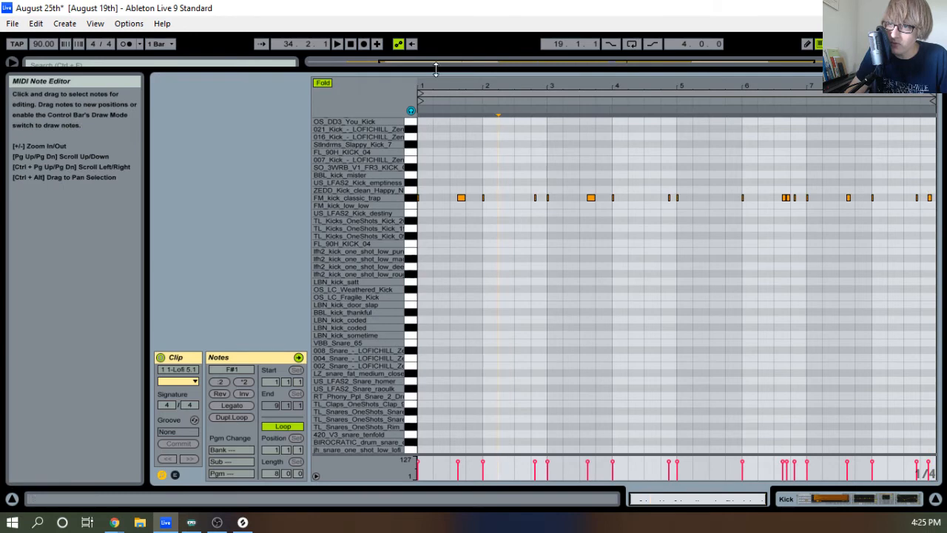
pyautogui.moveTo(430, 84); pyautogui.dragTo(445, 124)
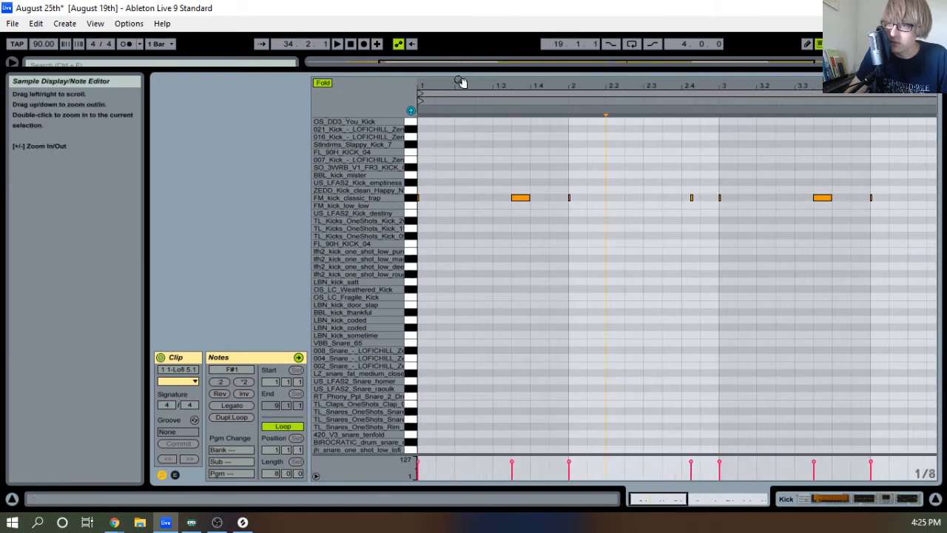
pyautogui.moveTo(550, 87); pyautogui.dragTo(549, 75)
pyautogui.moveTo(634, 82); pyautogui.dragTo(671, 92)
pyautogui.press('space')
pyautogui.click(527, 196)
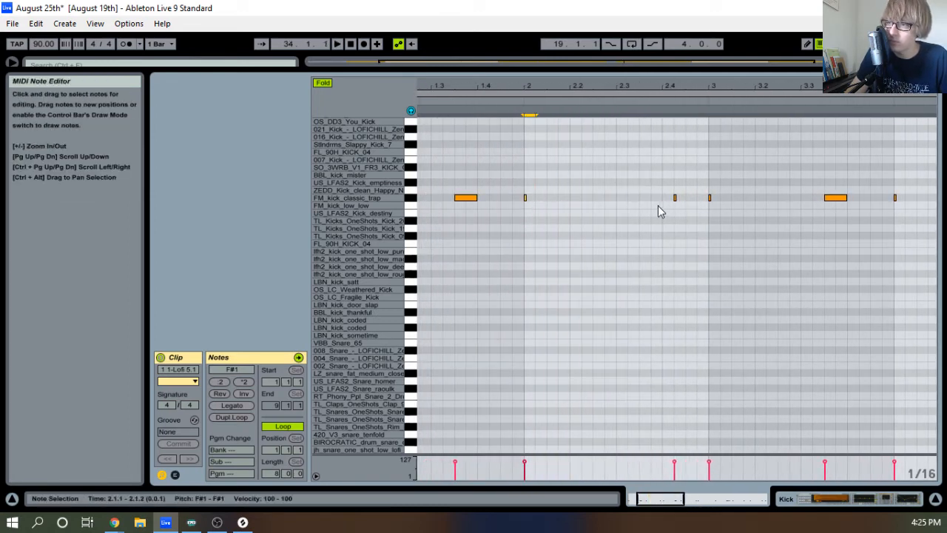
pyautogui.doubleClick(652, 198)
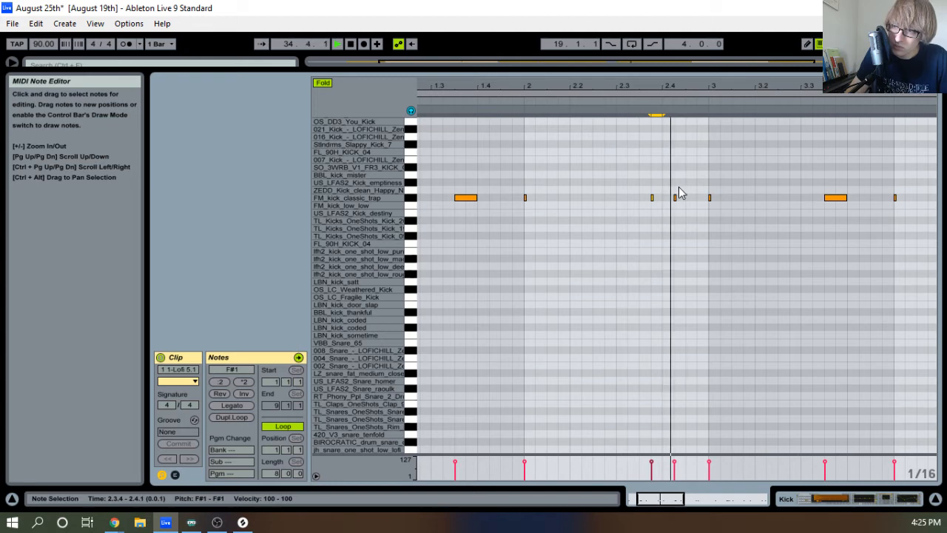
pyautogui.press('Left')
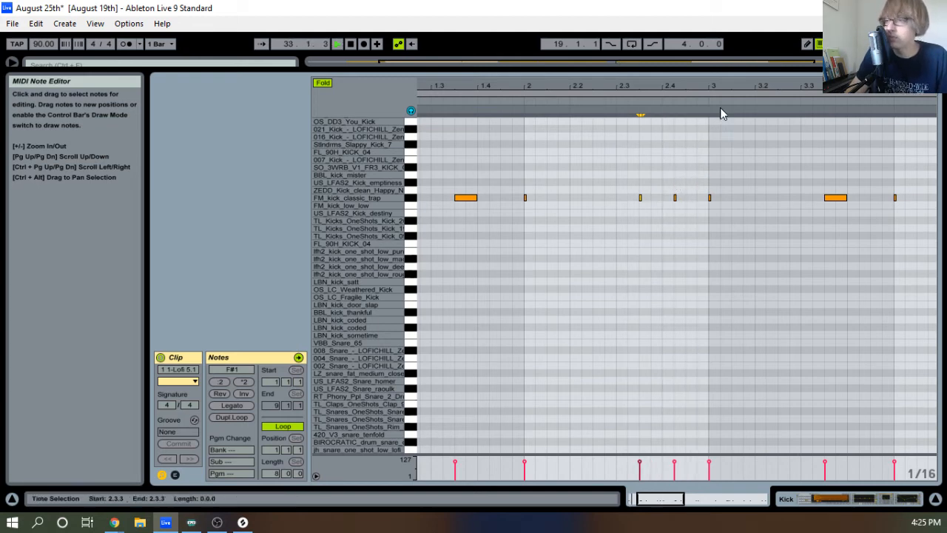
# Add two extra FM_kick_classic_trap notes at 4.1.2 and 4.1.4 in the Kick clip
pyautogui.moveTo(722, 87); pyautogui.dragTo(693, 75)
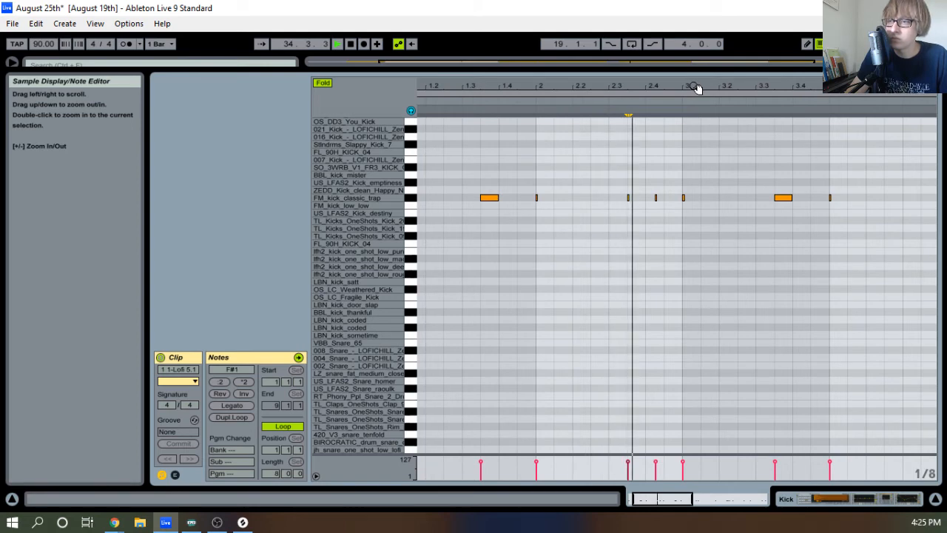
pyautogui.moveTo(695, 89); pyautogui.dragTo(614, 89)
pyautogui.moveTo(465, 87); pyautogui.dragTo(456, 90)
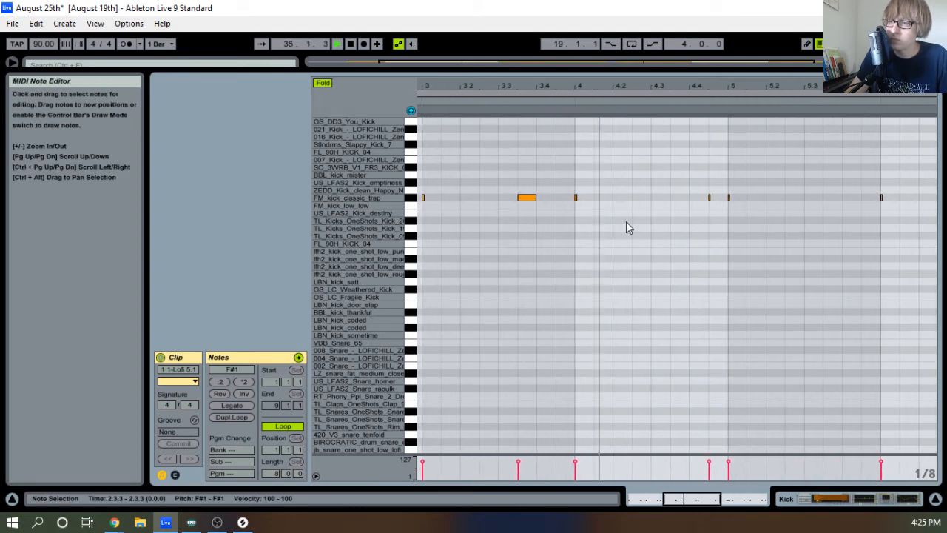
pyautogui.moveTo(592, 91); pyautogui.dragTo(613, 135)
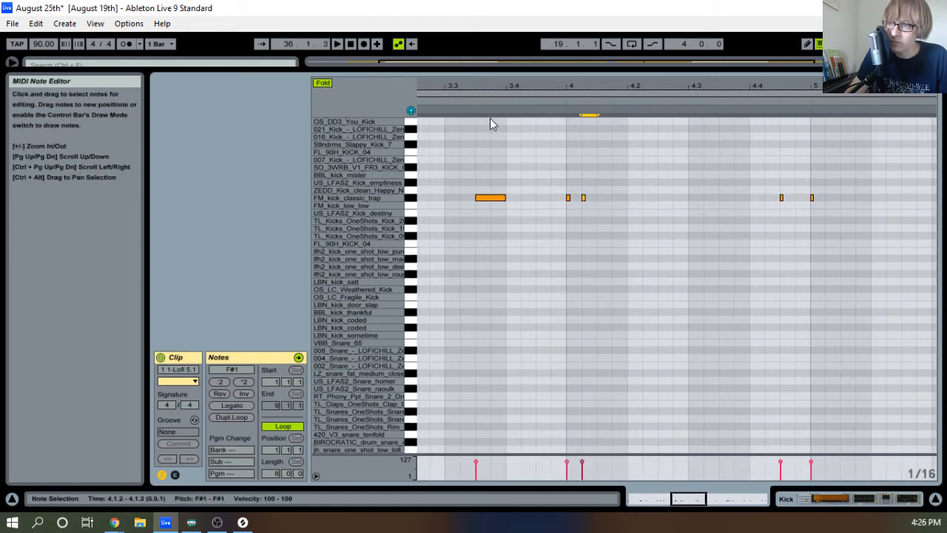
pyautogui.press('space')
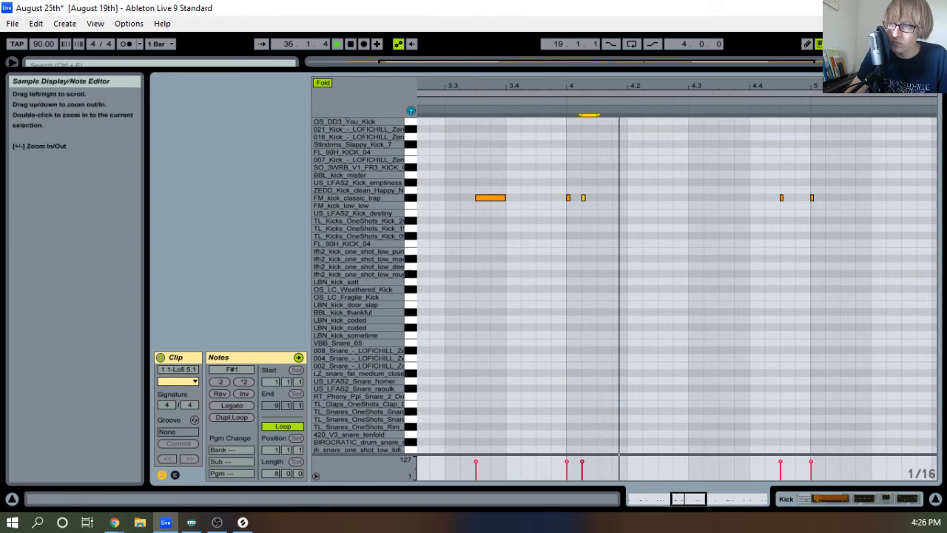
pyautogui.press('space')
pyautogui.moveTo(639, 87); pyautogui.dragTo(639, 127)
pyautogui.click(631, 208)
pyautogui.hotkey('ctrl', 'v')
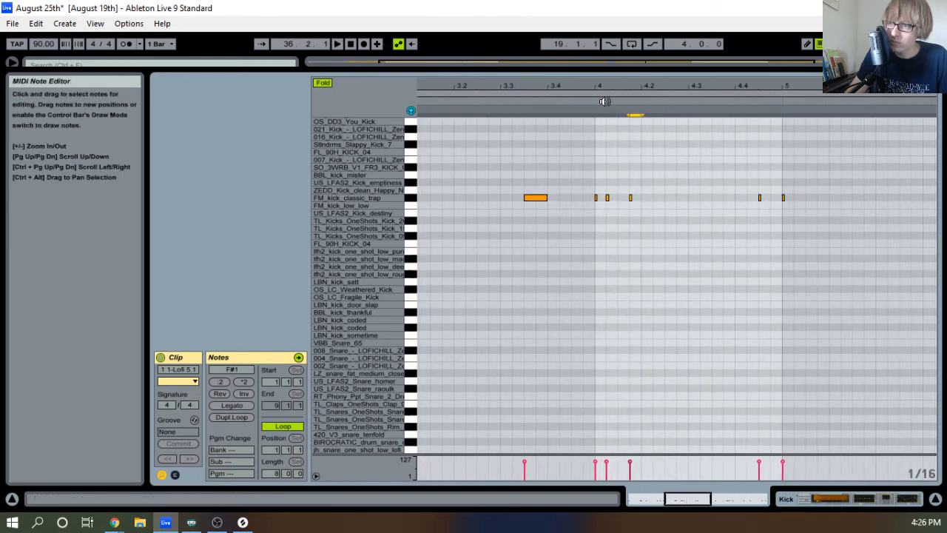
# Play back the edited Kick clip around bars 4 and 5 to judge the added kicks
pyautogui.press('space')
pyautogui.moveTo(708, 87); pyautogui.dragTo(679, 82)
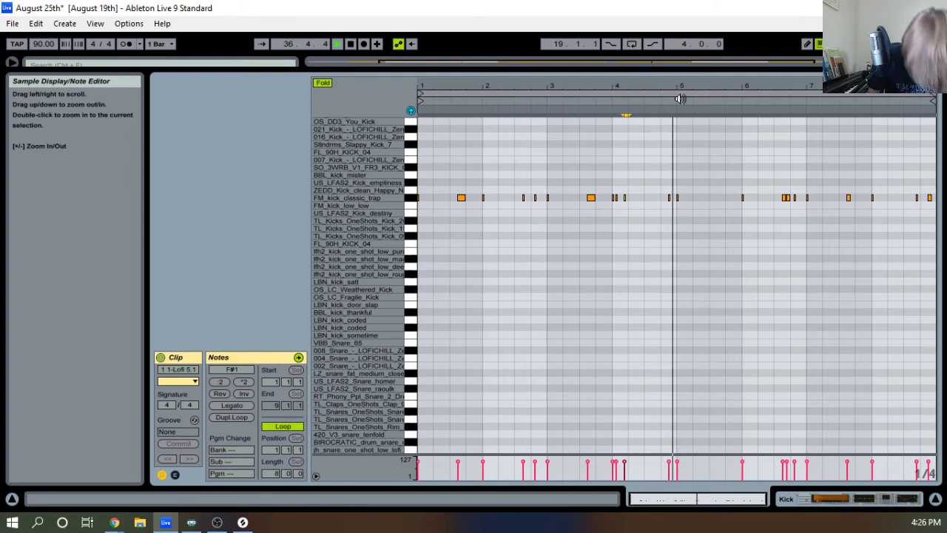
pyautogui.press('space')
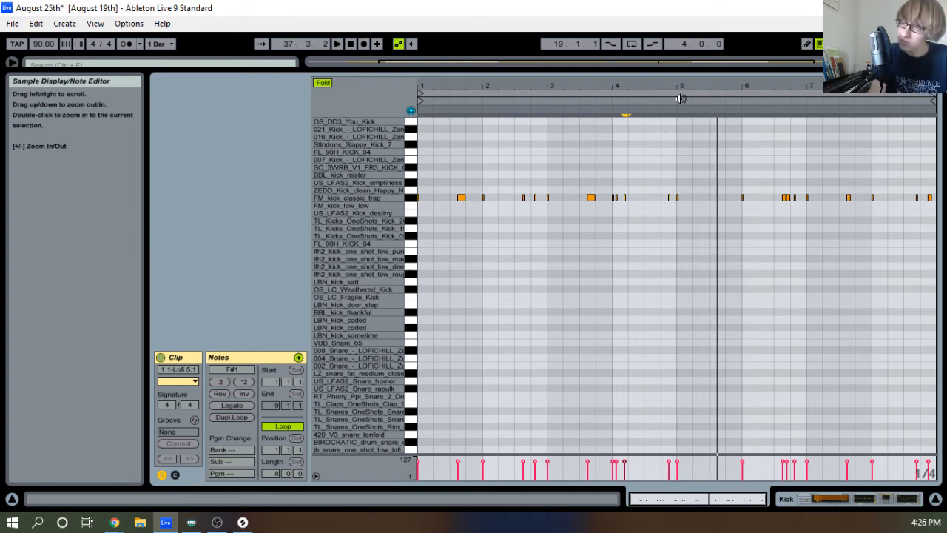
pyautogui.press('space')
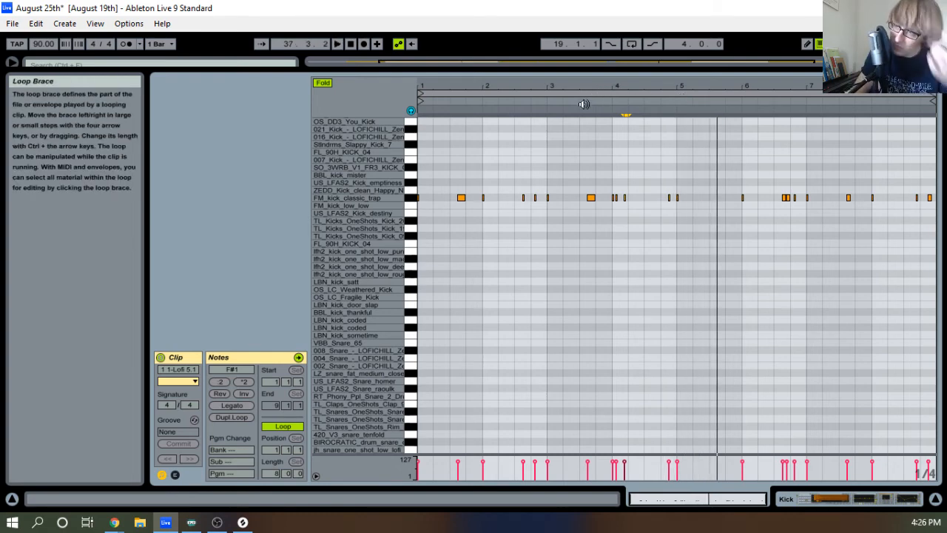
pyautogui.click(665, 99)
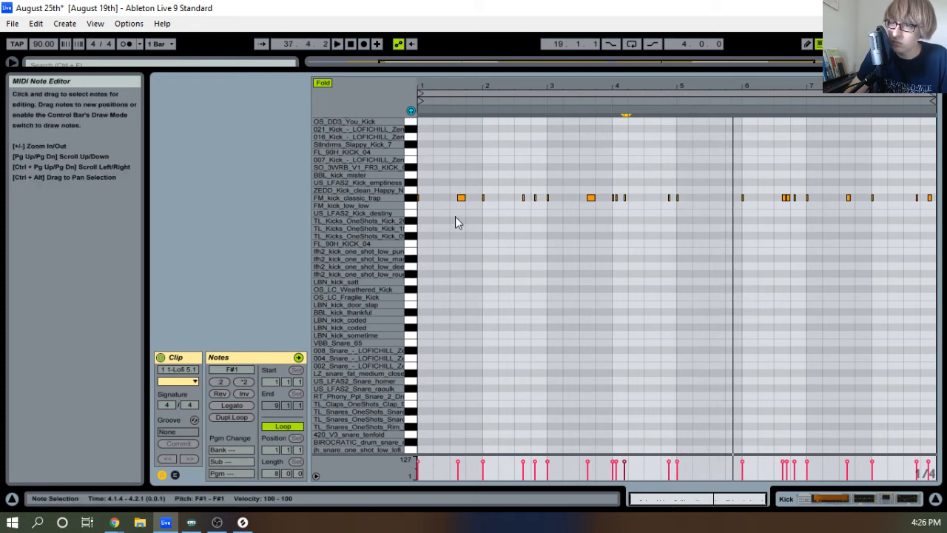
# Add an eighth-note-long FM_kick_classic_trap note at 5.3.3 in the Kick clip and listen to it in context
pyautogui.press('space')
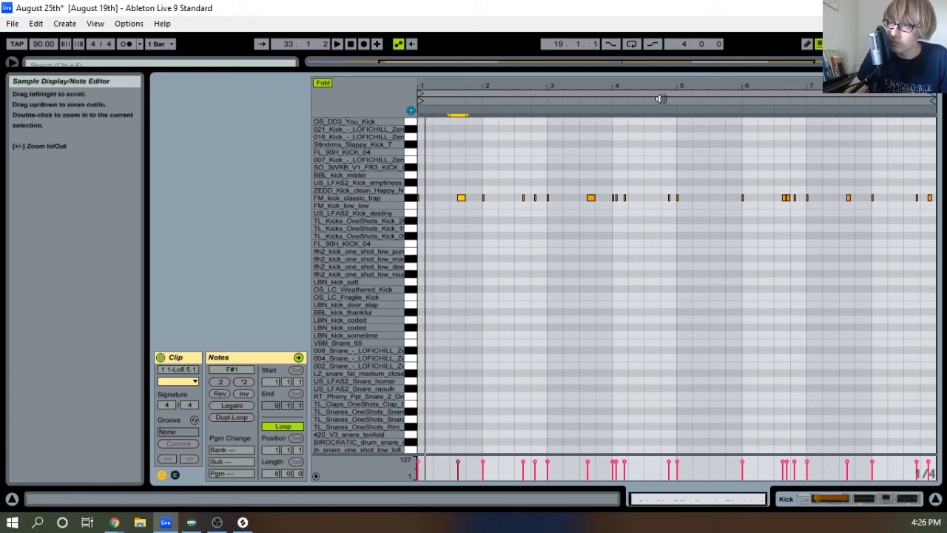
pyautogui.click(661, 97)
pyautogui.moveTo(705, 90); pyautogui.dragTo(709, 201)
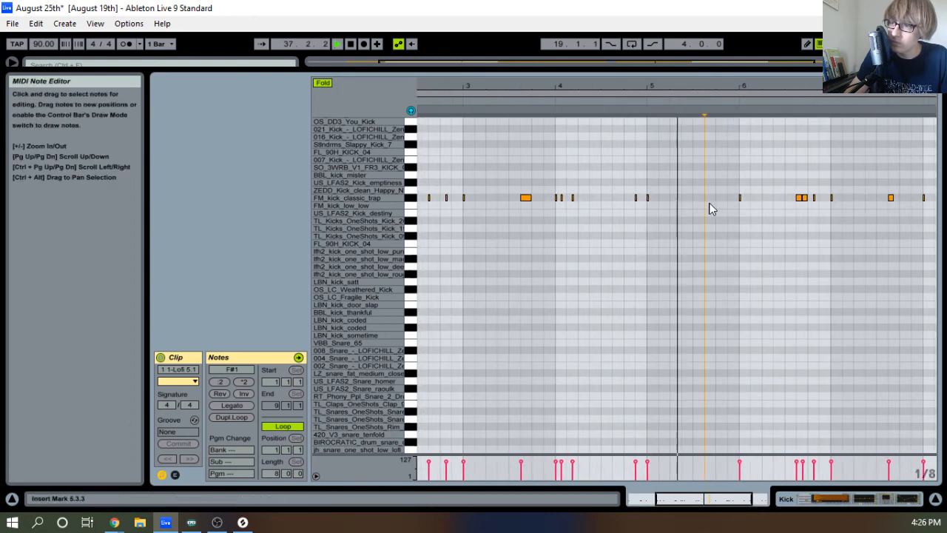
pyautogui.doubleClick(719, 198)
pyautogui.press('Left')
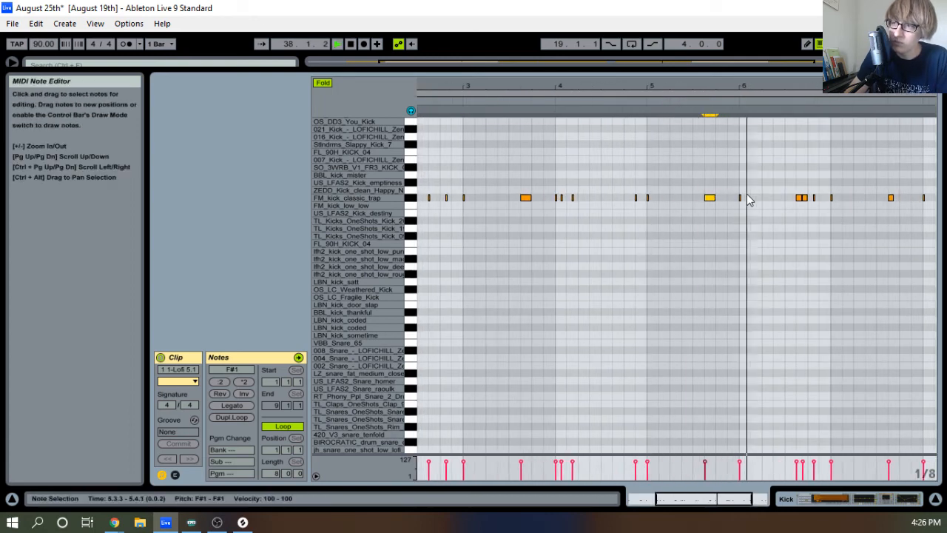
pyautogui.click(625, 102)
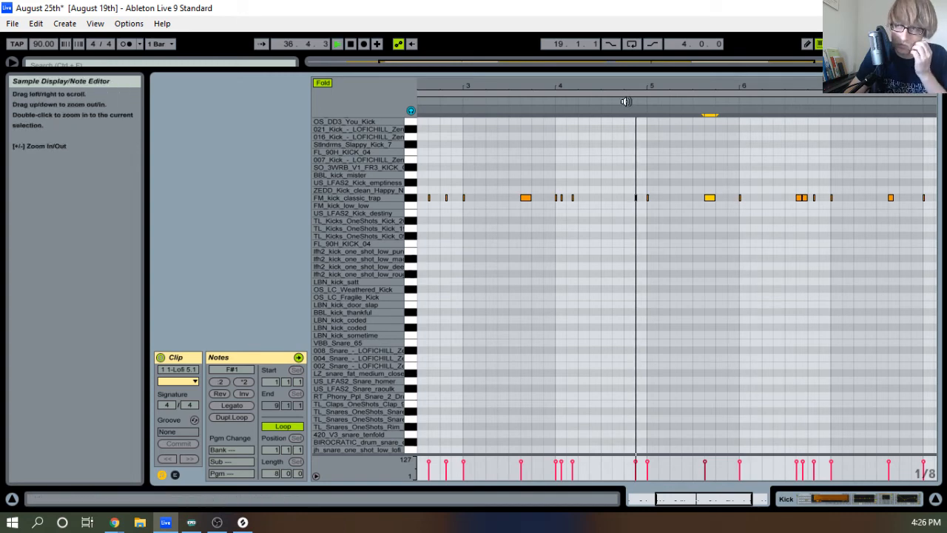
pyautogui.moveTo(734, 80); pyautogui.dragTo(663, 83)
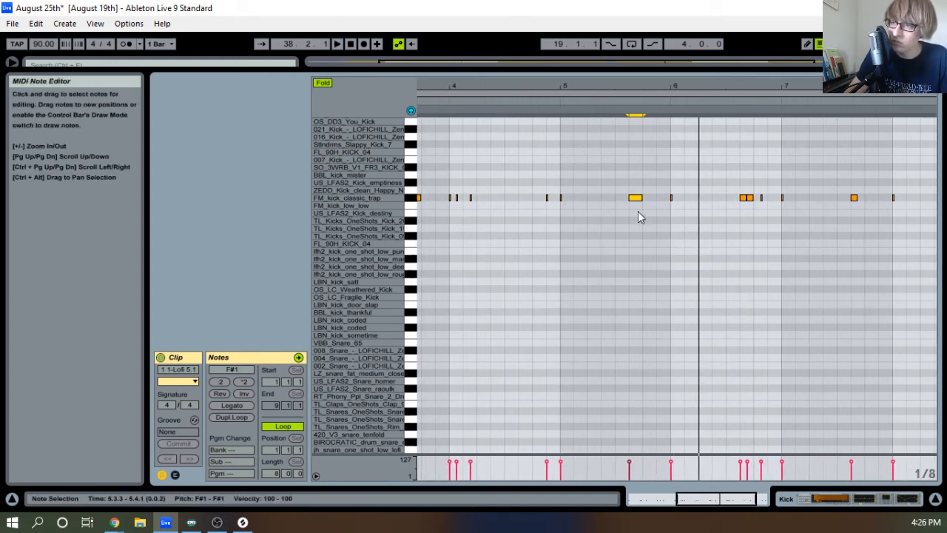
pyautogui.press('space')
# Try the added bar 5 kick earlier, at 5.2.2, and play the passage back
pyautogui.click(551, 99)
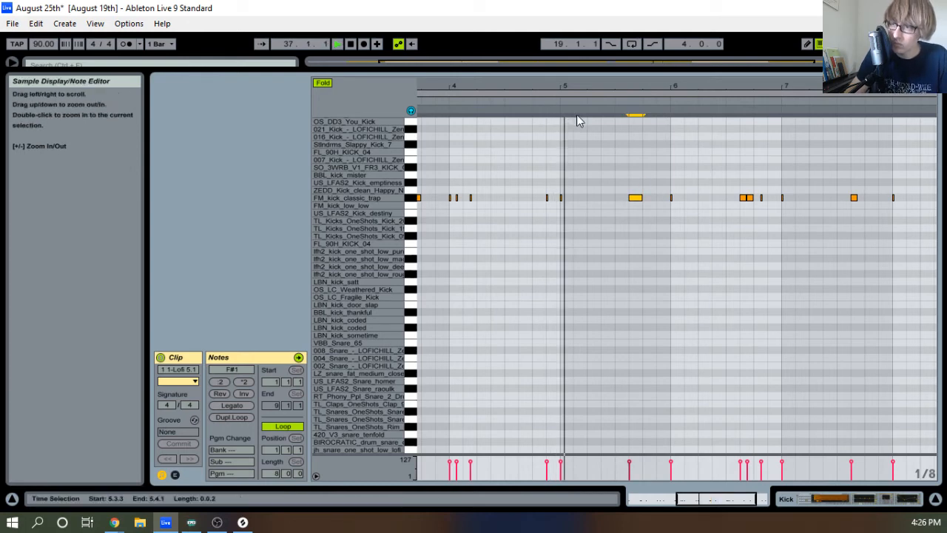
pyautogui.moveTo(598, 83); pyautogui.dragTo(608, 91)
pyautogui.moveTo(658, 230); pyautogui.dragTo(671, 184)
pyautogui.press('Left')
pyautogui.press('Left')
pyautogui.press('Left')
pyautogui.press('Left')
pyautogui.press('Left')
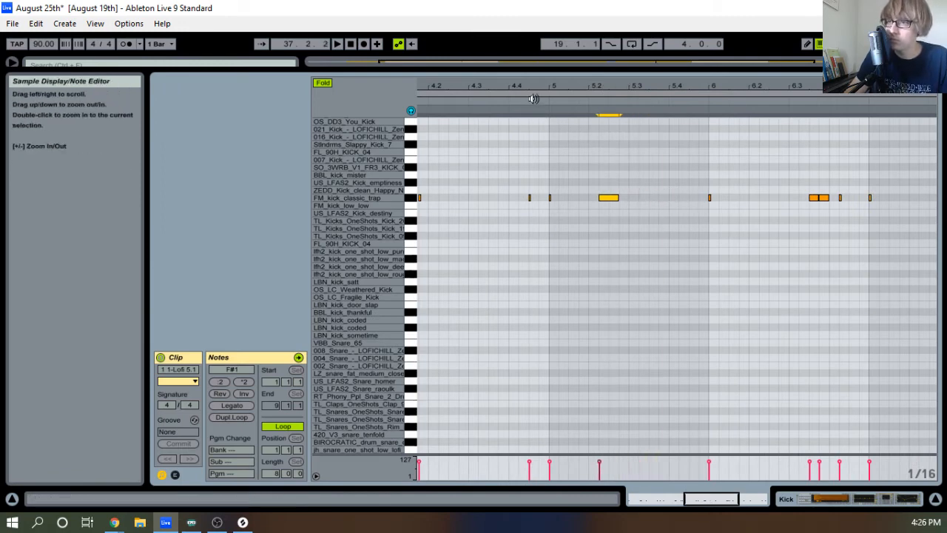
pyautogui.click(544, 113)
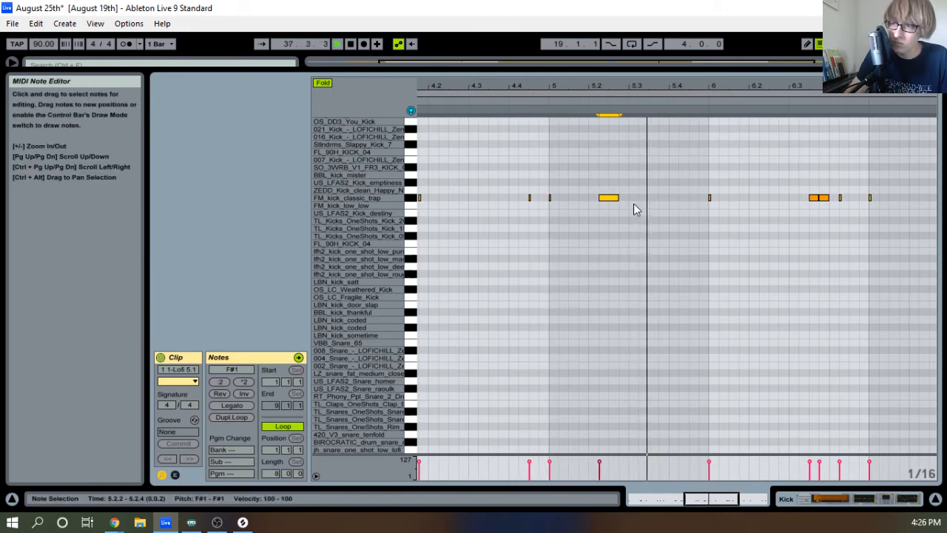
# Shorten the added bar 5 kick to one sixteenth, place it at 5.3.3 and replay the clip
pyautogui.moveTo(619, 198); pyautogui.dragTo(608, 198)
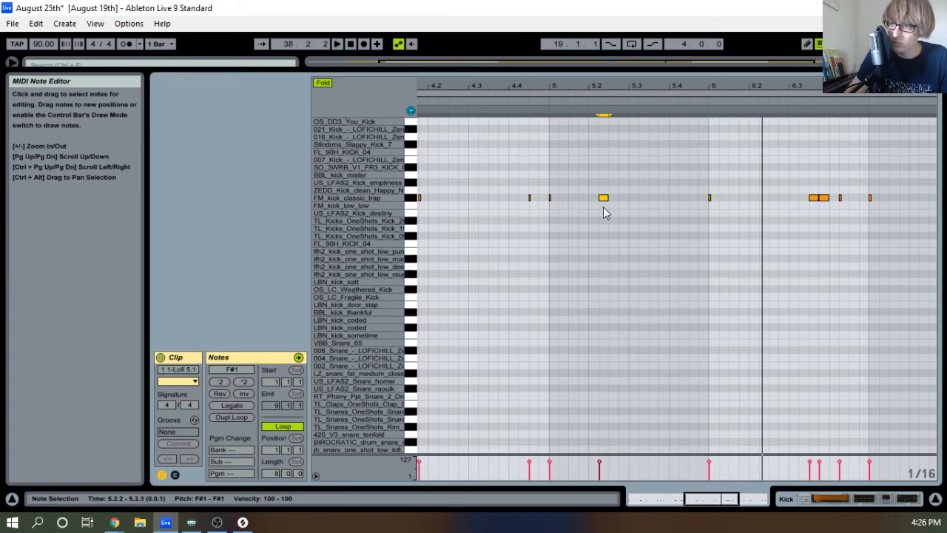
pyautogui.press('space')
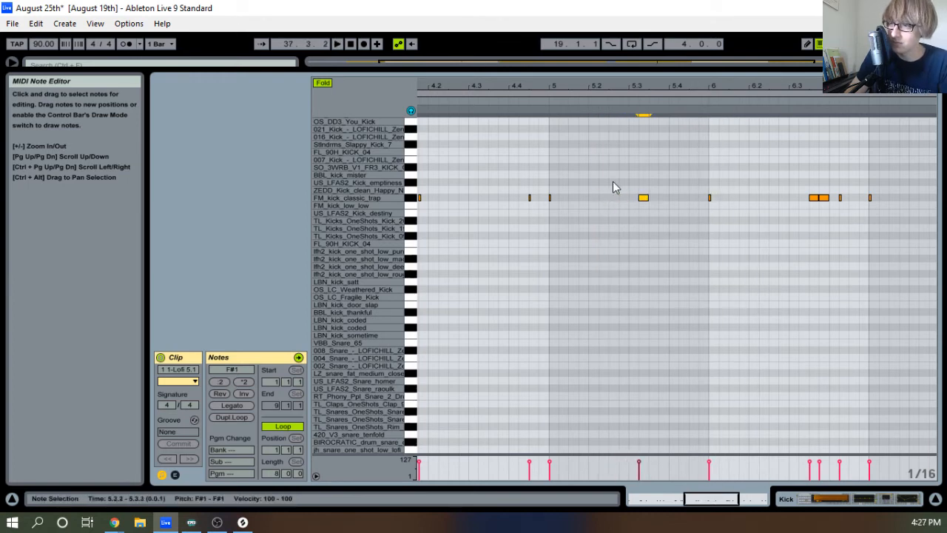
pyautogui.press('Right')
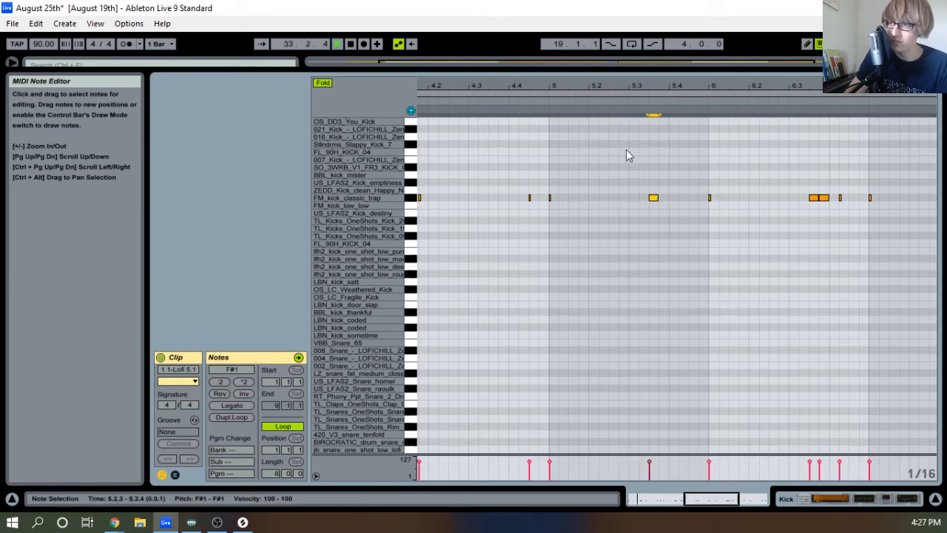
pyautogui.moveTo(649, 86); pyautogui.dragTo(699, 61)
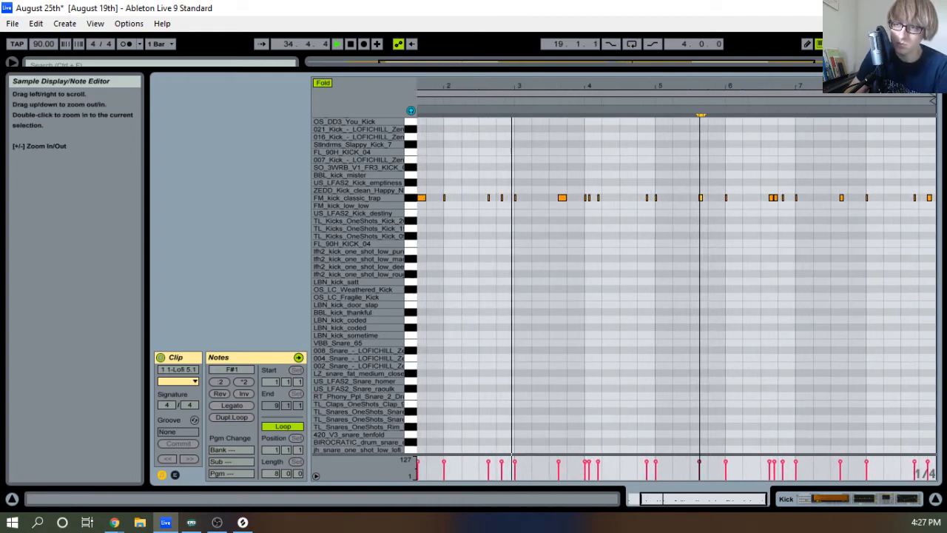
# Play back the Kick clip from around bar 5 to bar 7 to judge the added bar 5 kick
pyautogui.moveTo(699, 61); pyautogui.dragTo(648, 86)
pyautogui.moveTo(794, 86); pyautogui.dragTo(644, 112)
pyautogui.click(671, 97)
pyautogui.moveTo(751, 85); pyautogui.dragTo(749, 89)
pyautogui.press('space')
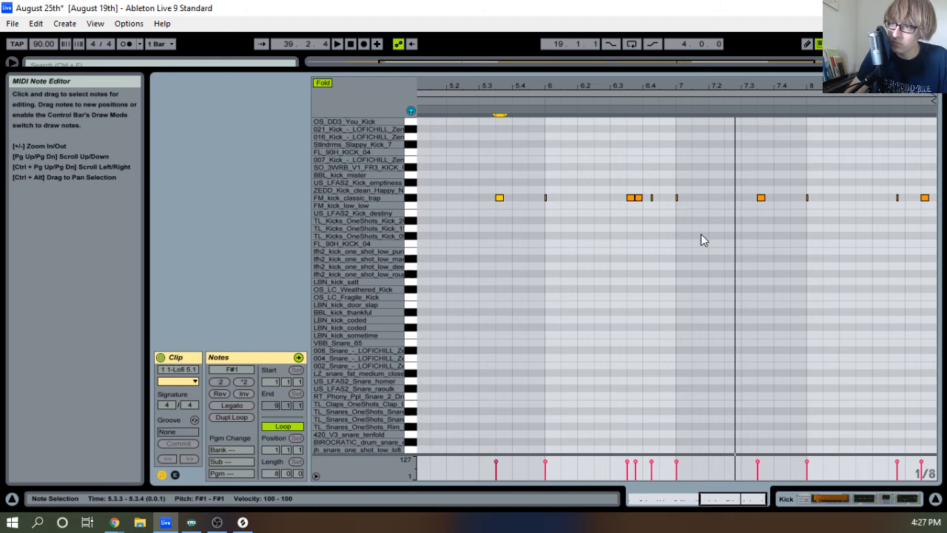
# Add a one-sixteenth FM_kick_classic_trap note at 7.2.3 in the Kick clip and play the passage back
pyautogui.click(676, 199)
pyautogui.doubleClick(727, 199)
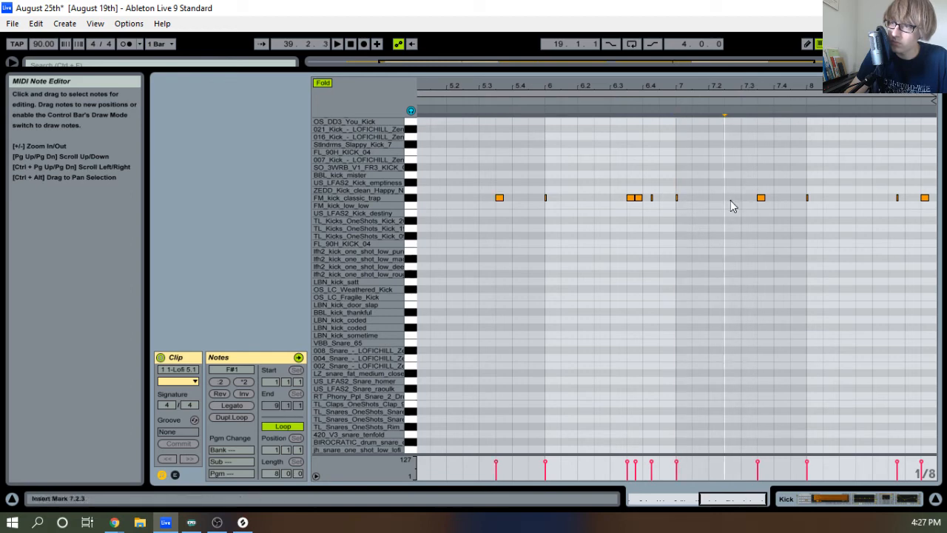
pyautogui.click(672, 100)
pyautogui.moveTo(790, 87); pyautogui.dragTo(790, 54)
pyautogui.press('space')
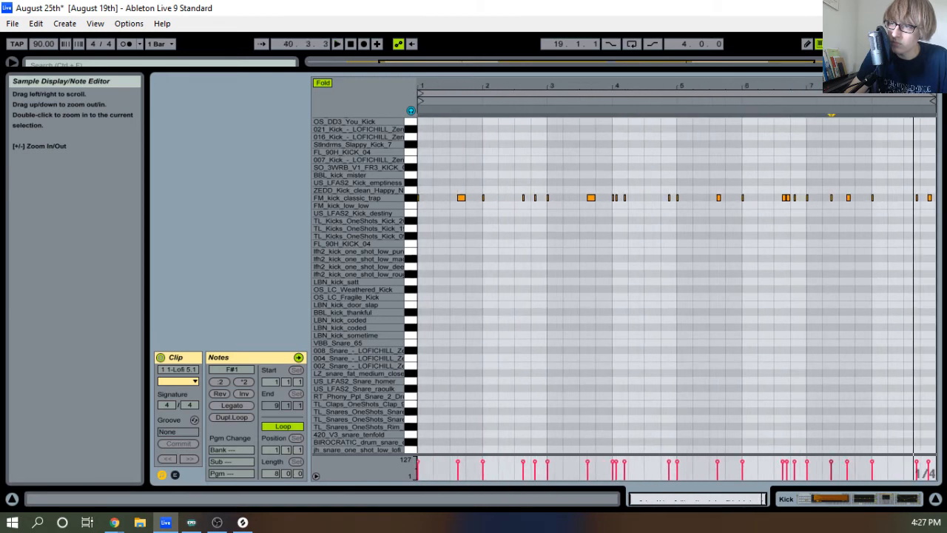
# Replay the Kick clip from bars 5 and 7 to judge the added bar 7 kick, and return to the full arrangement
pyautogui.click(671, 103)
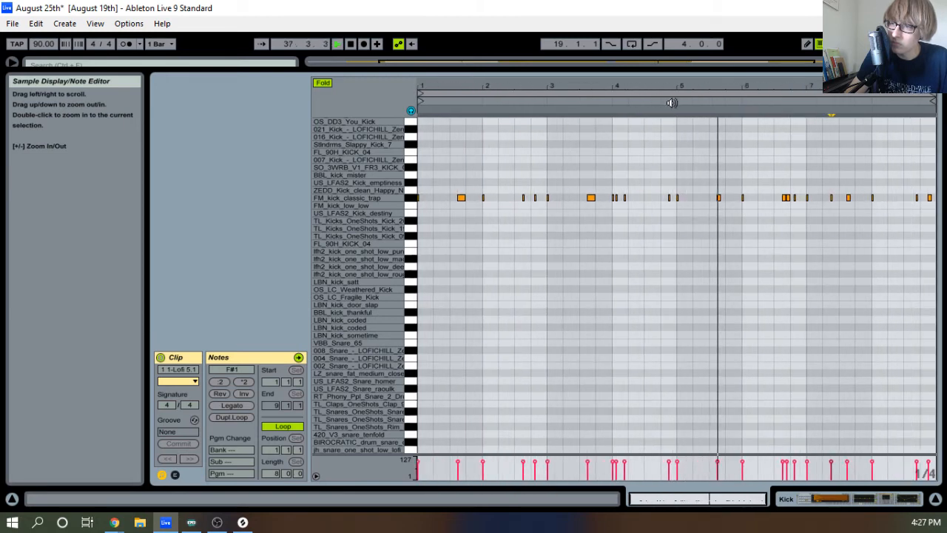
pyautogui.click(671, 102)
pyautogui.click(800, 103)
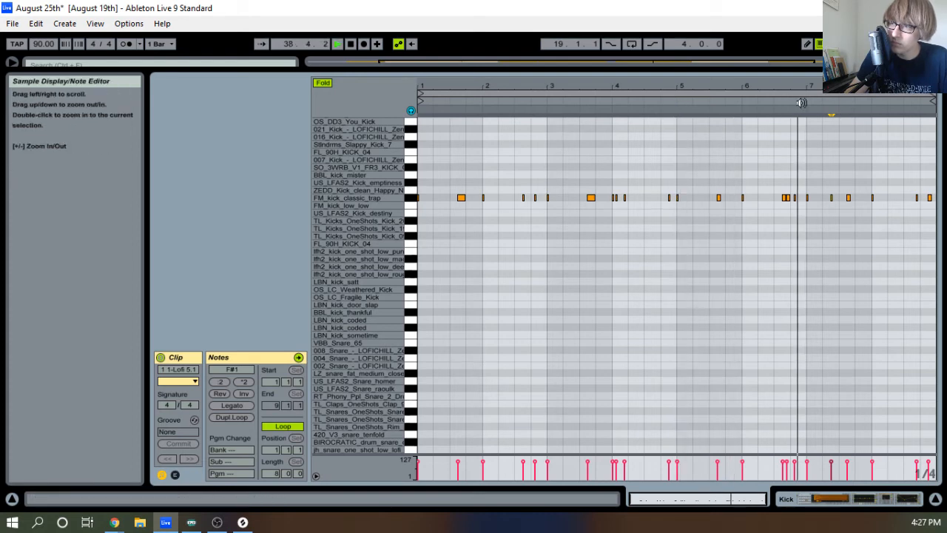
pyautogui.moveTo(863, 85); pyautogui.dragTo(781, 124)
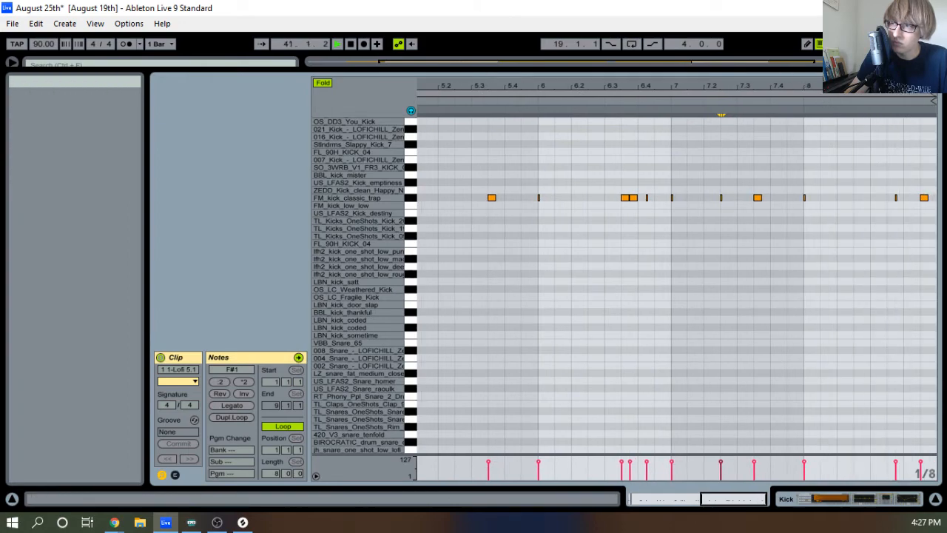
pyautogui.click(935, 499)
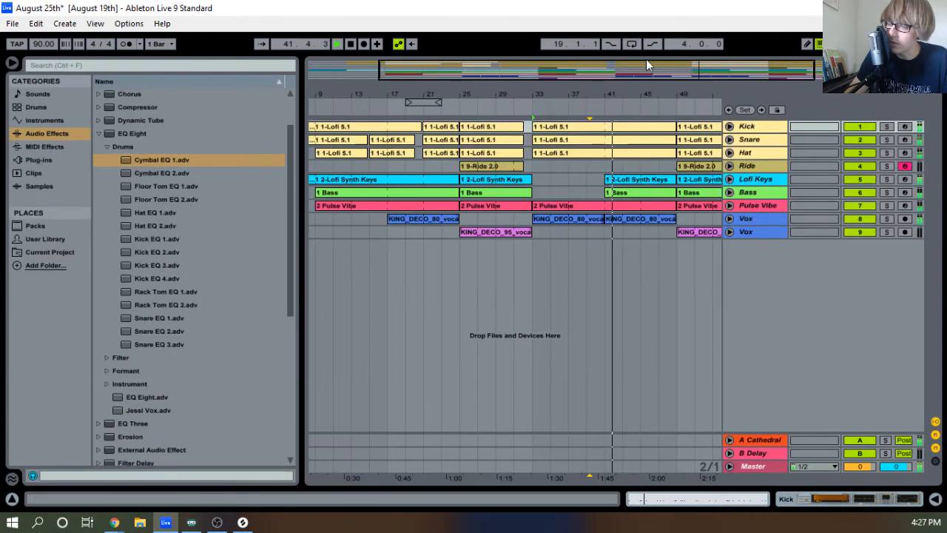
# Copy the Kick, Snare, Hat and Ride section from 25.1.1 to 33.1.1 and paste it at bar 49
pyautogui.moveTo(647, 94); pyautogui.dragTo(589, 93)
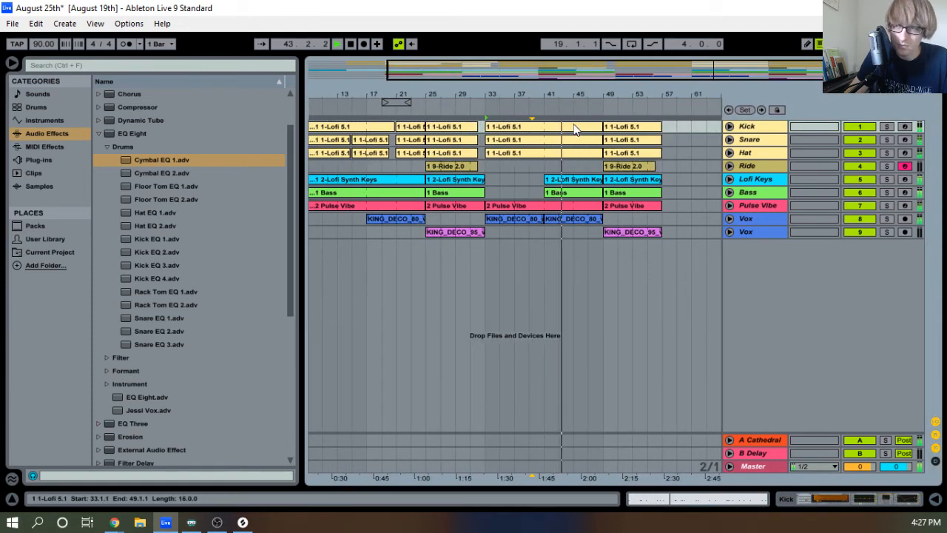
pyautogui.moveTo(431, 126); pyautogui.dragTo(484, 176)
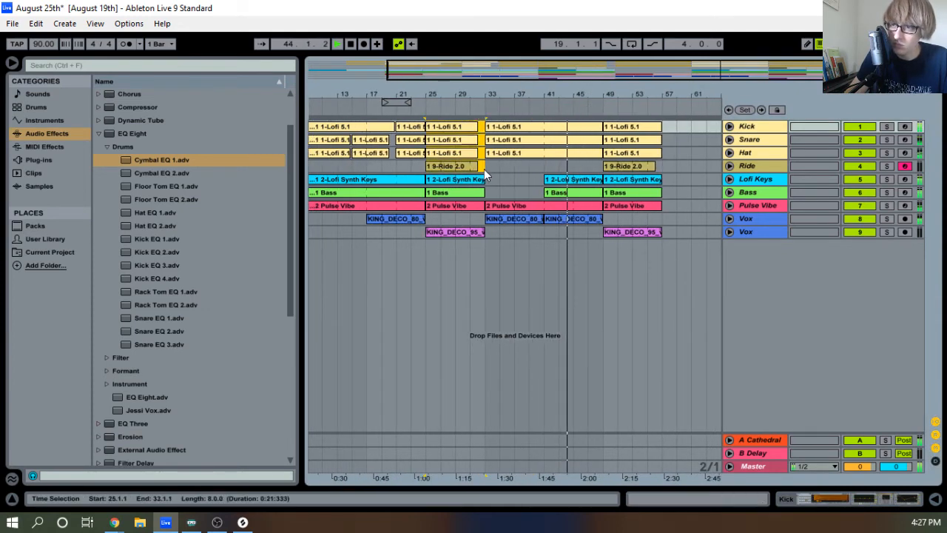
pyautogui.click(642, 140)
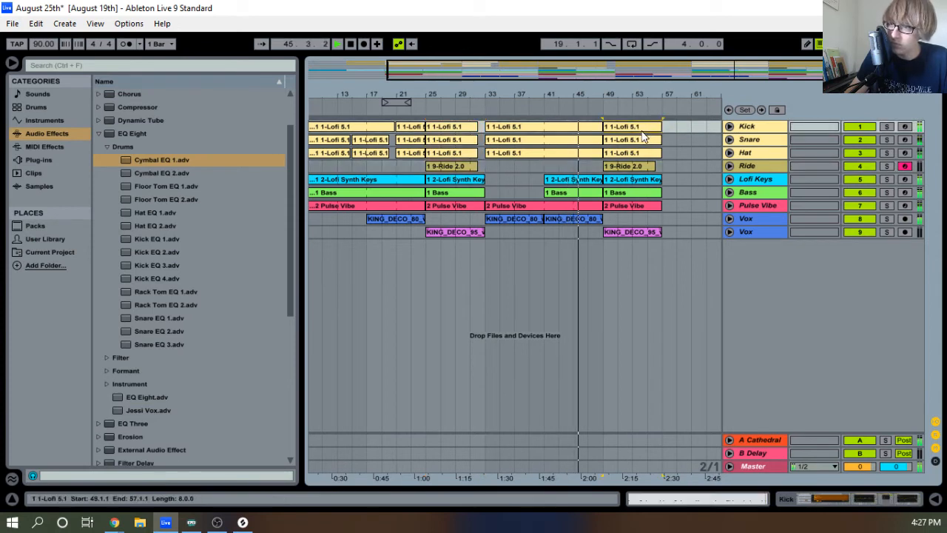
pyautogui.hotkey('ctrl', 'v')
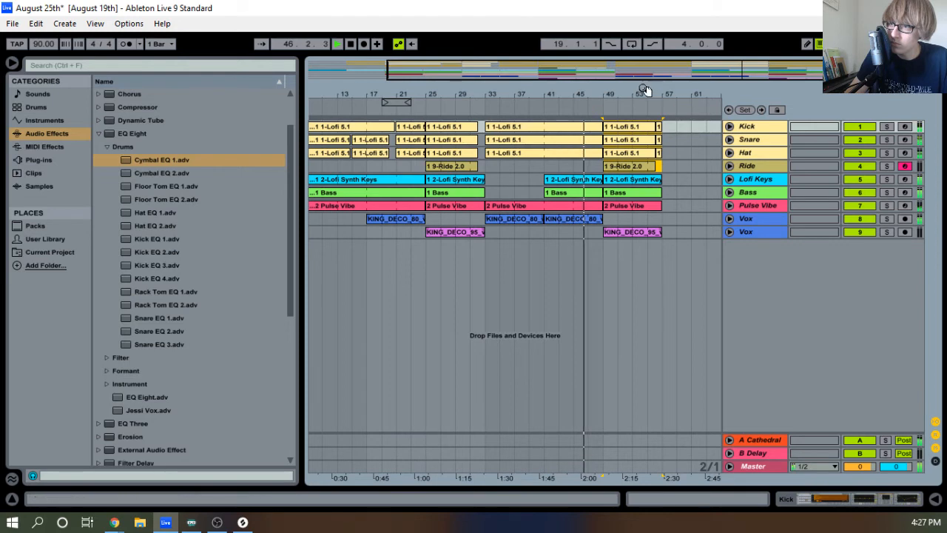
# Extend the pasted Kick, Snare and Hat clips at bar 49 so they end at 57.1.1
pyautogui.moveTo(648, 91); pyautogui.dragTo(586, 154)
pyautogui.click(607, 111)
pyautogui.click(558, 127)
pyautogui.click(559, 153)
pyautogui.press('space')
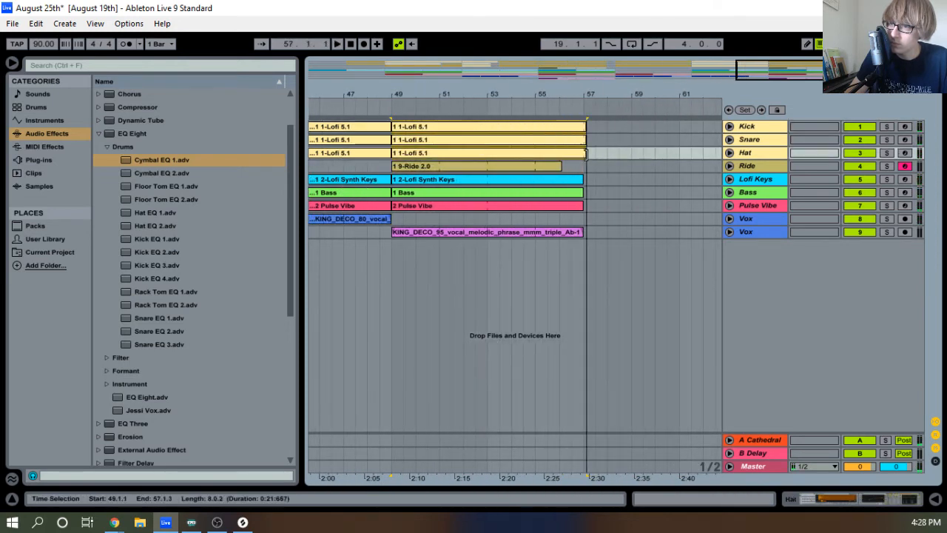
pyautogui.press('space')
pyautogui.click(588, 140)
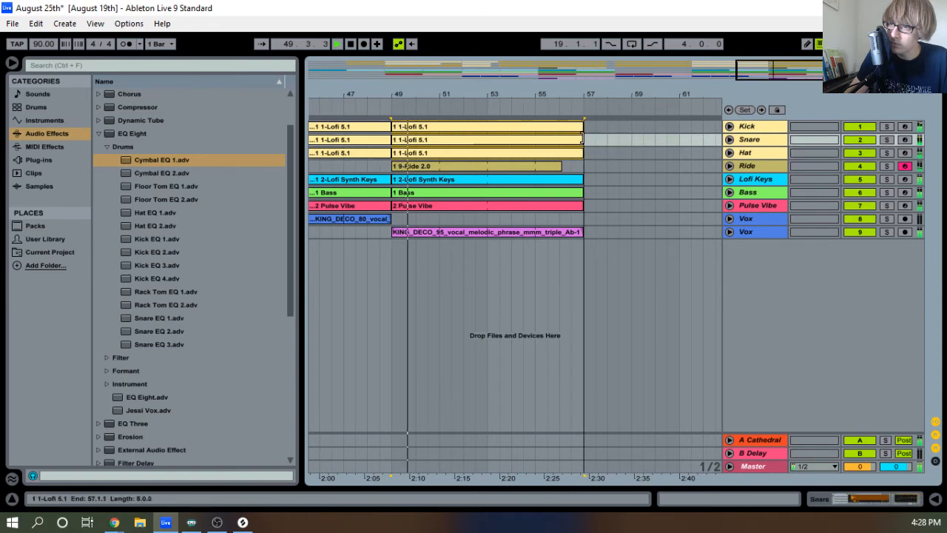
# Stop playback and save the August 25th Live Set
pyautogui.moveTo(533, 96); pyautogui.dragTo(657, 96)
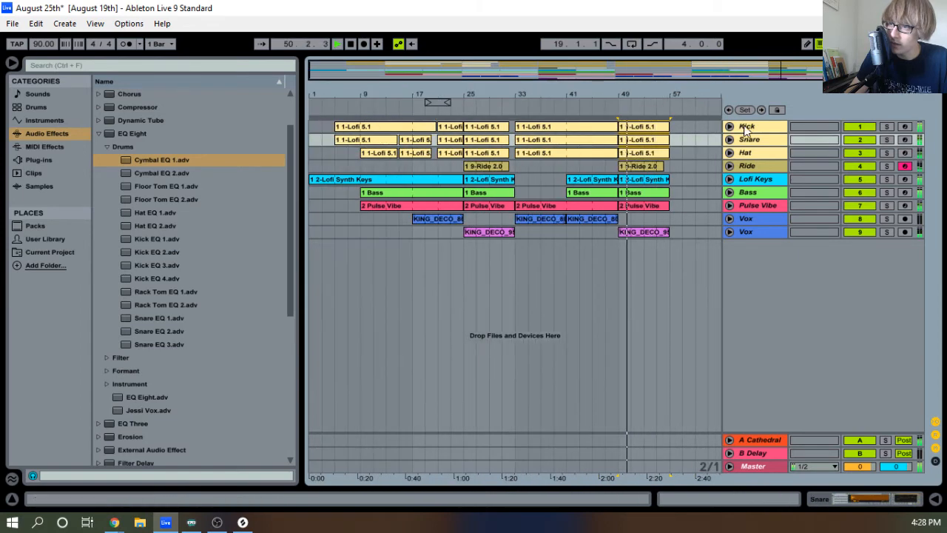
pyautogui.press('space')
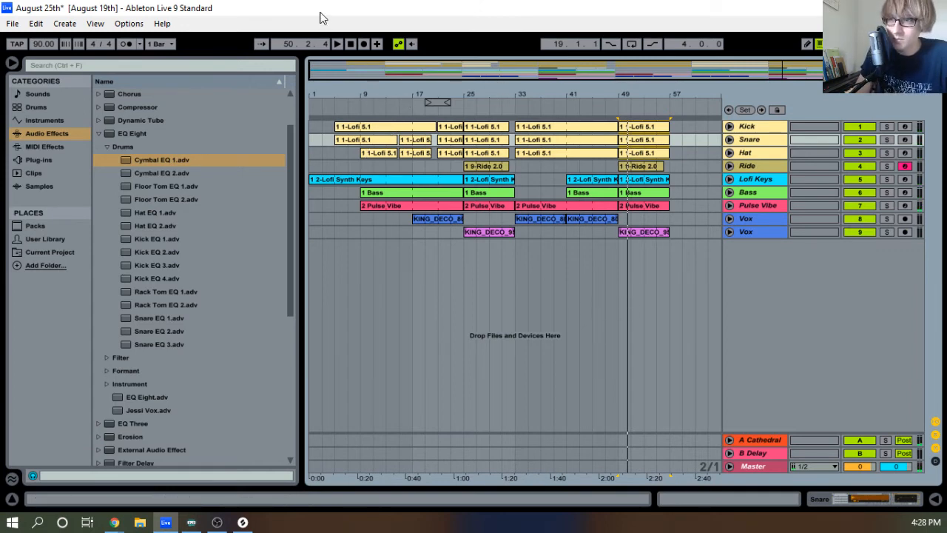
pyautogui.click(12, 23)
pyautogui.click(87, 145)
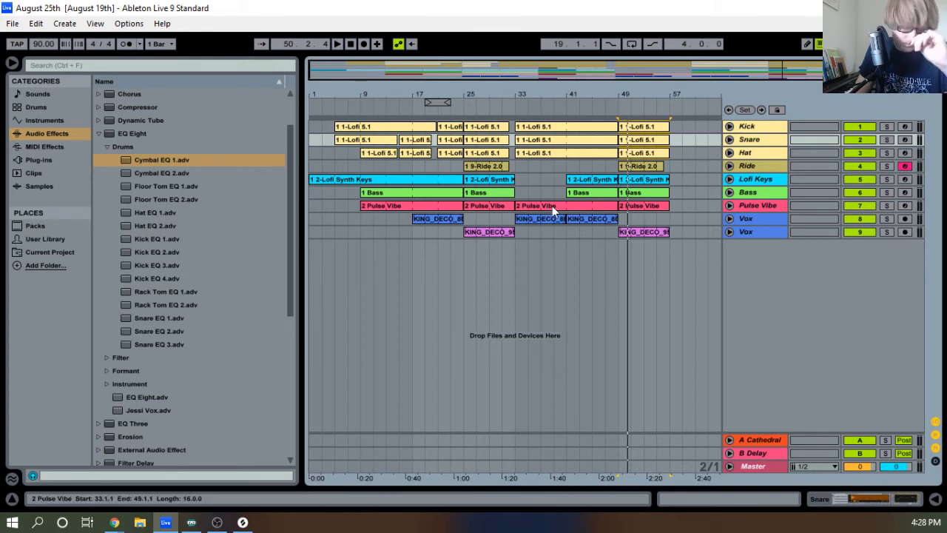
# Play the arrangement from the start and load the helm64 plug-in onto a new MIDI track
pyautogui.click(351, 45)
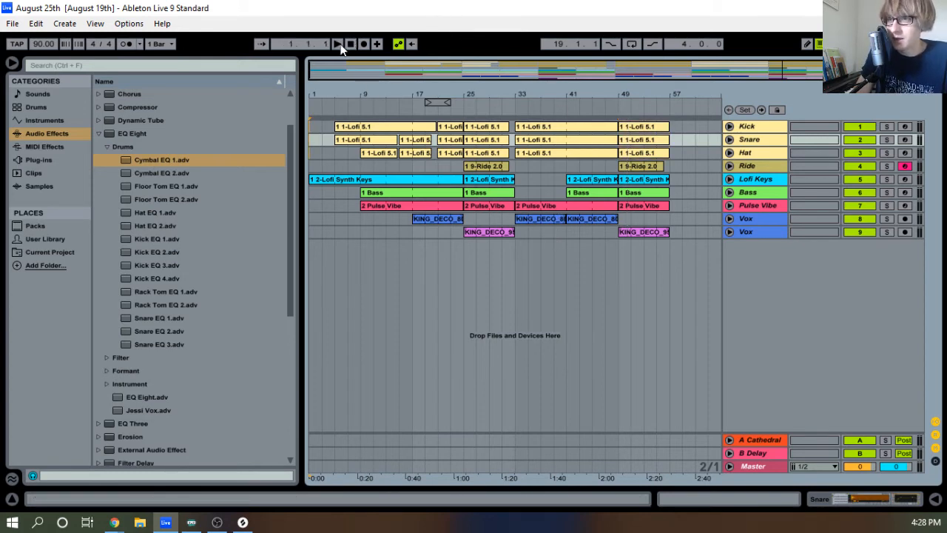
pyautogui.click(338, 44)
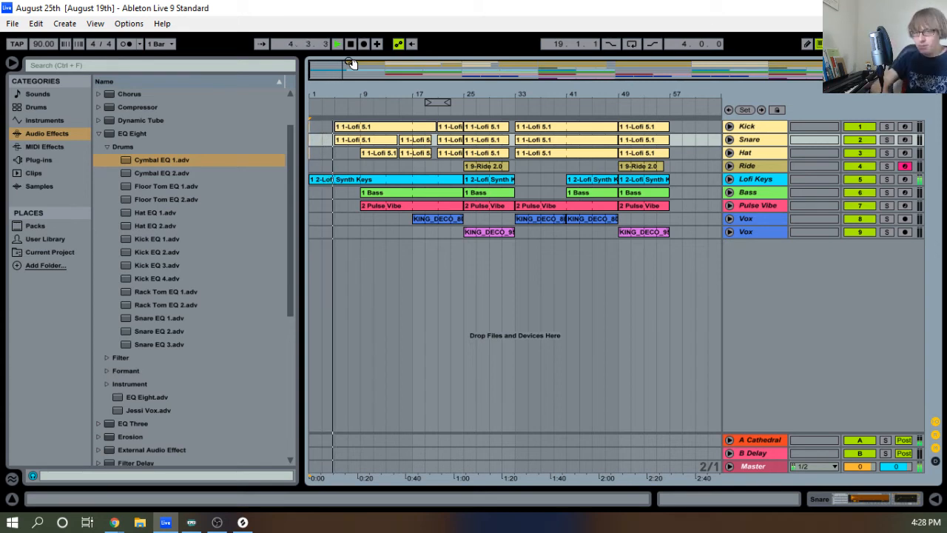
pyautogui.click(43, 161)
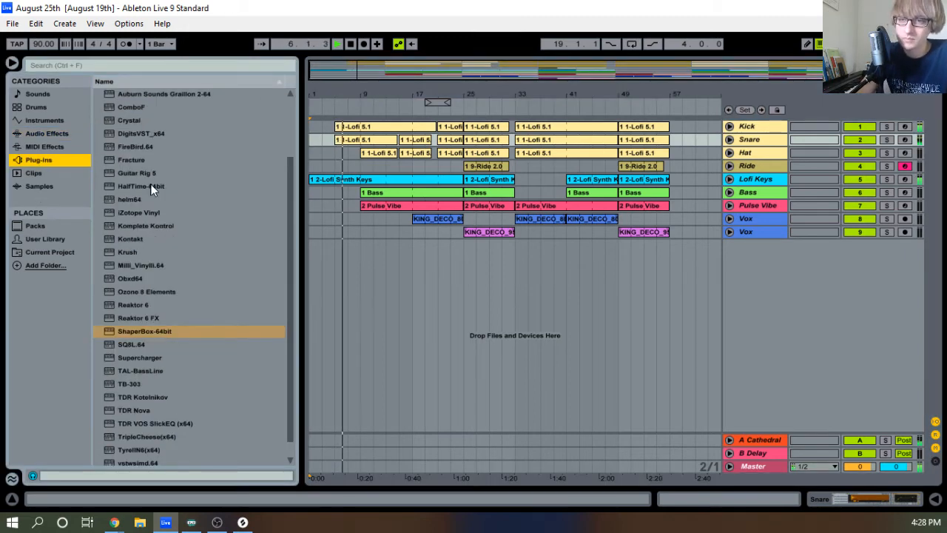
pyautogui.scroll(2, 162, 276)
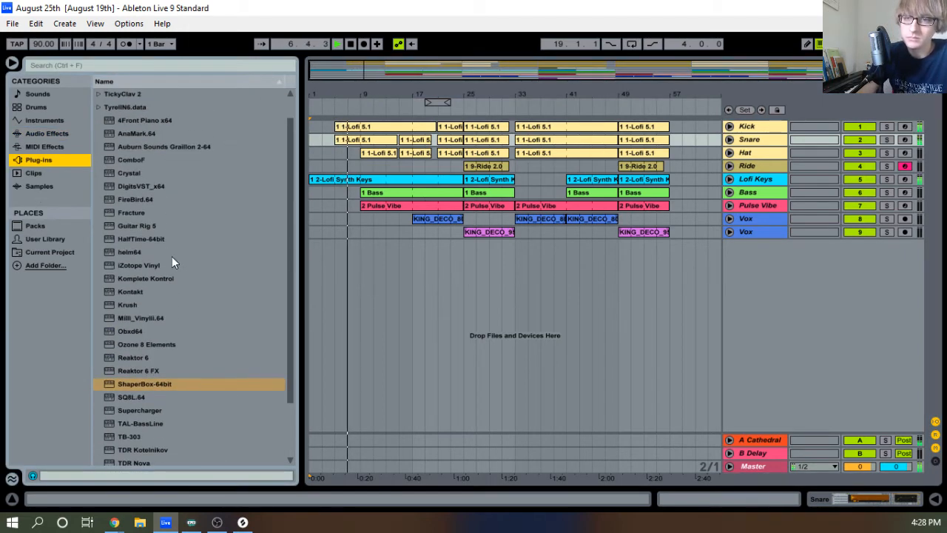
pyautogui.scroll(-3, 172, 256)
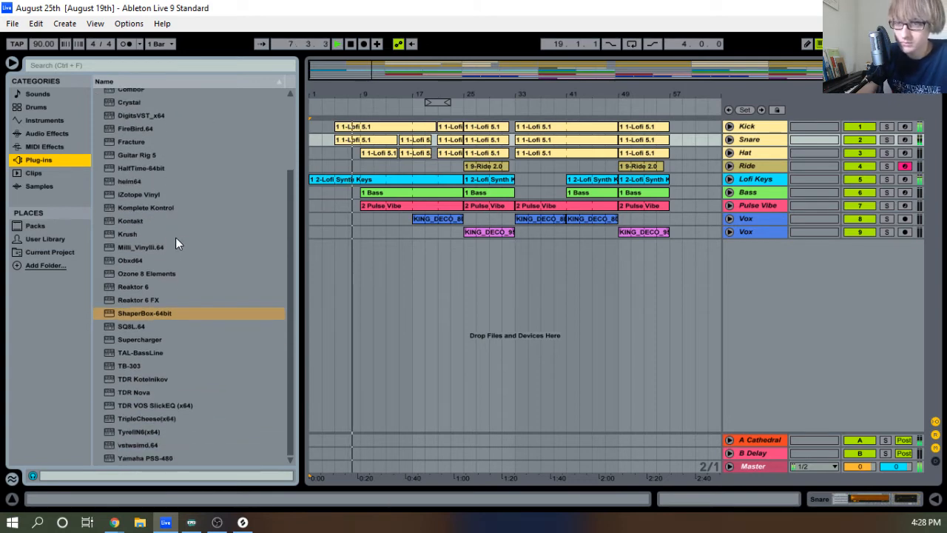
pyautogui.click(148, 181)
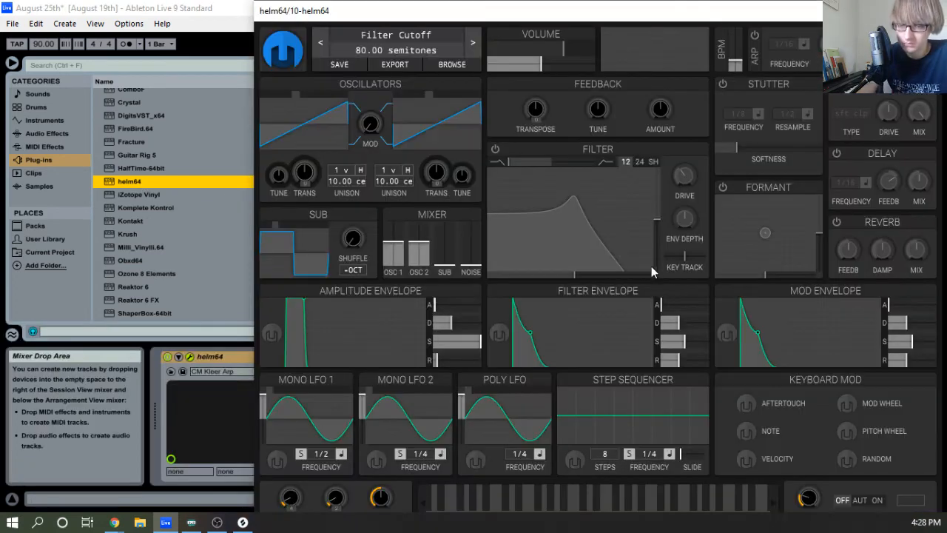
# Load the COA Lofi Soft Pad 1 patch from helm's Pad presets and close the plug-in window
pyautogui.click(431, 40)
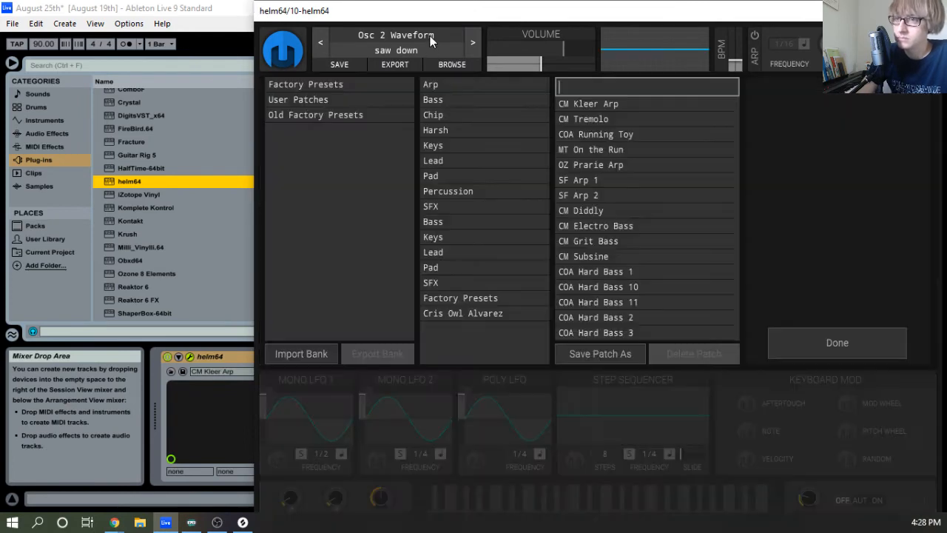
pyautogui.click(430, 176)
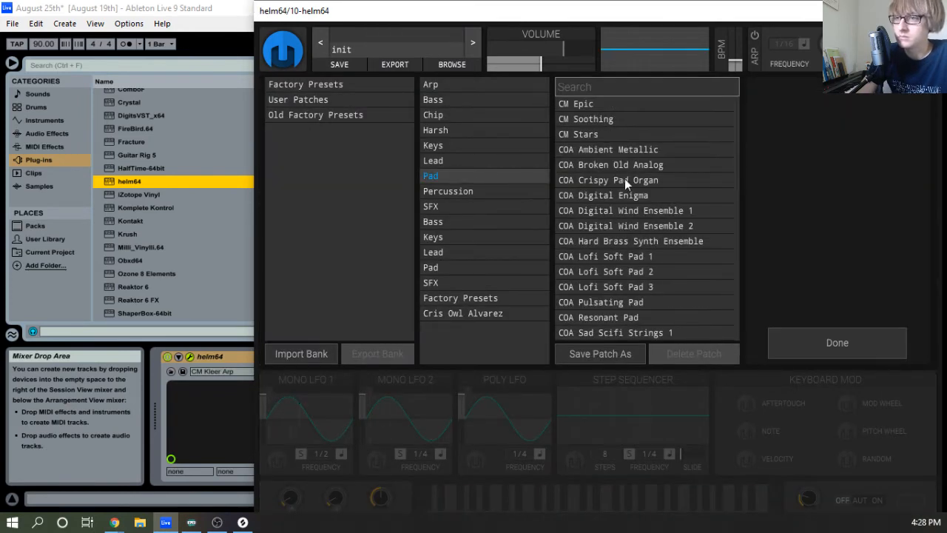
pyautogui.click(647, 256)
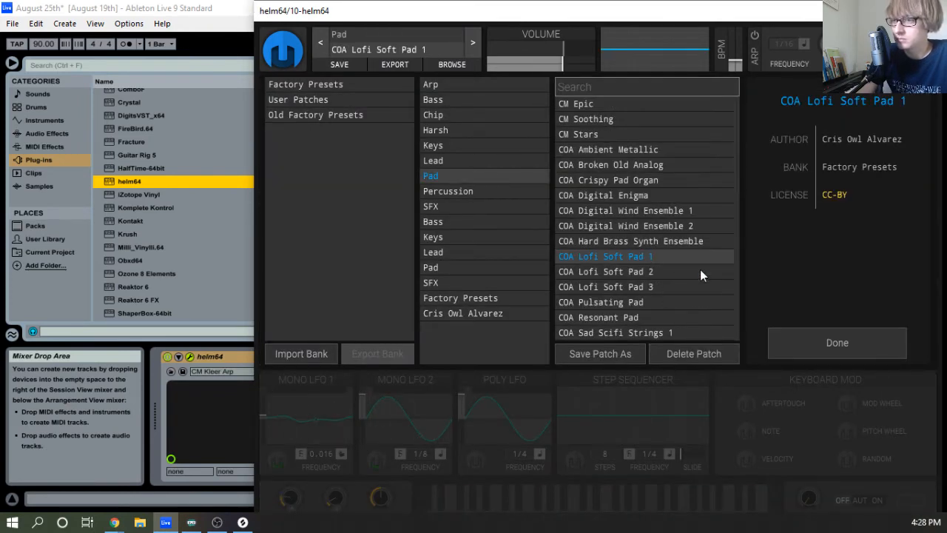
pyautogui.click(807, 341)
pyautogui.click(929, 10)
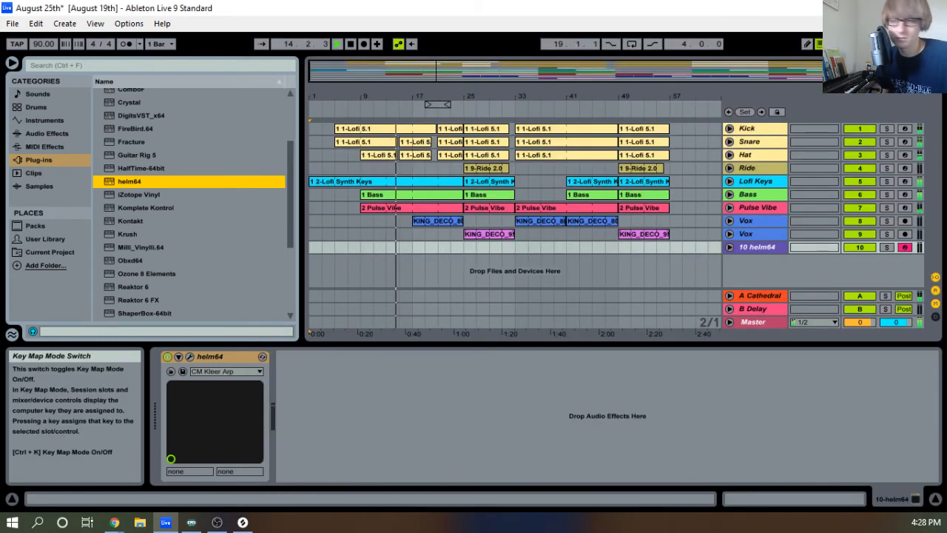
# Copy the Kick-sidechained Compressor from the first Vox track onto the helm64 track
pyautogui.click(768, 220)
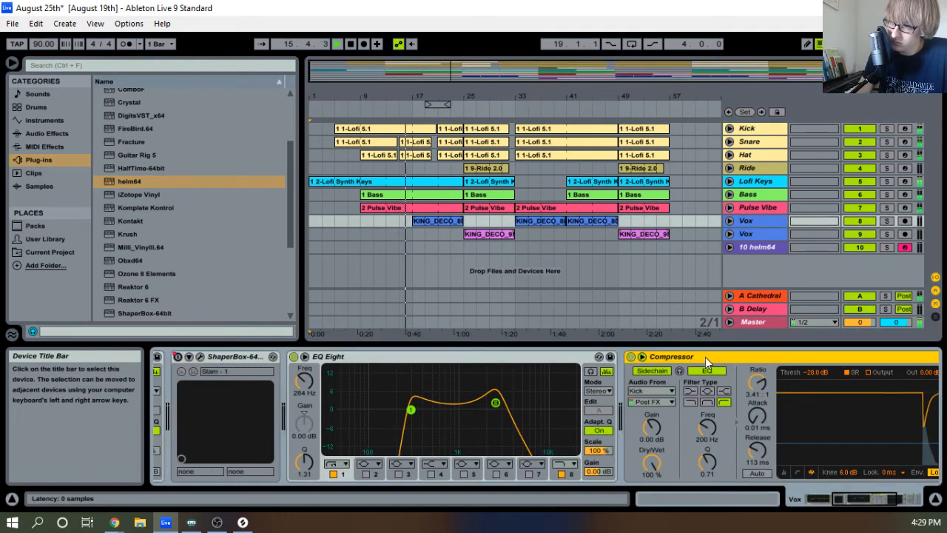
pyautogui.click(746, 247)
pyautogui.click(585, 399)
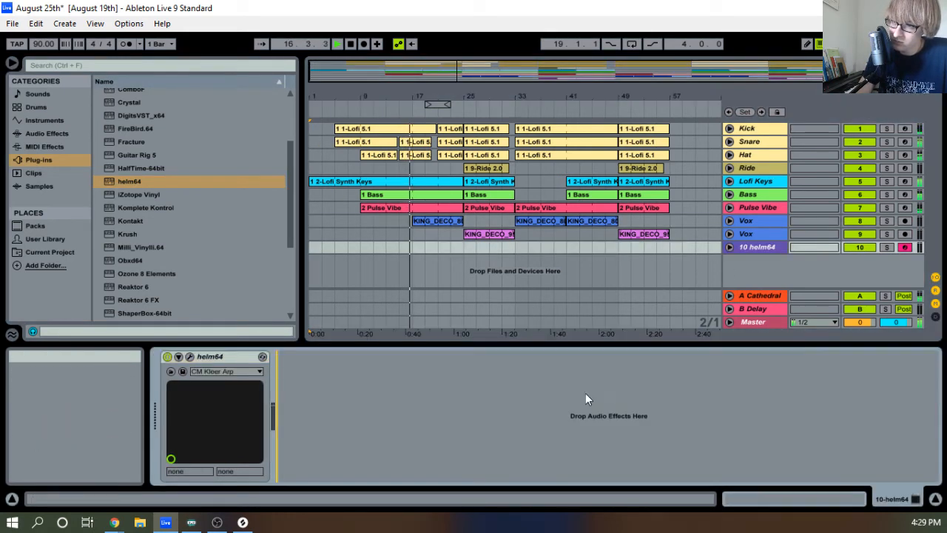
# Lower the helm64 track's volume in the mixer and turn its A Cathedral send fully up
pyautogui.press('Tab')
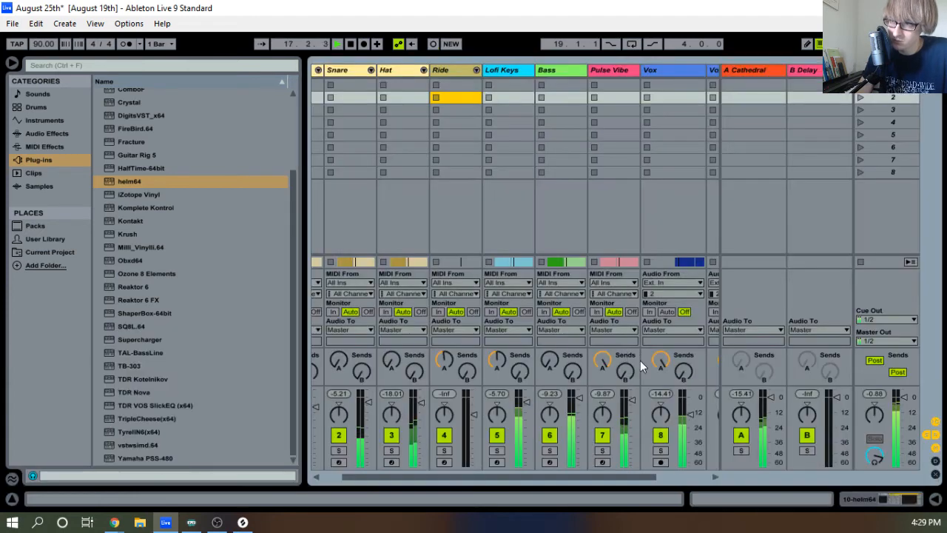
pyautogui.moveTo(598, 474); pyautogui.dragTo(809, 456)
pyautogui.click(712, 406)
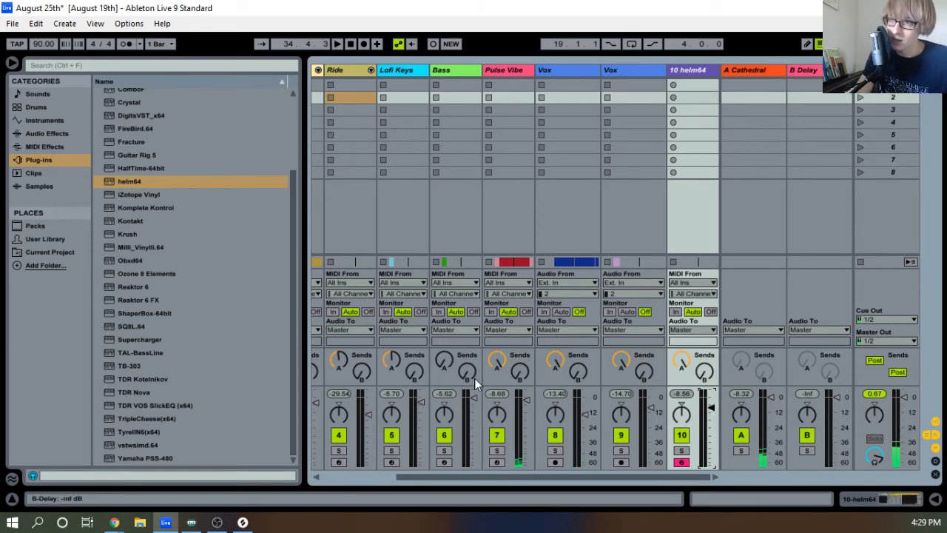
pyautogui.press('Tab')
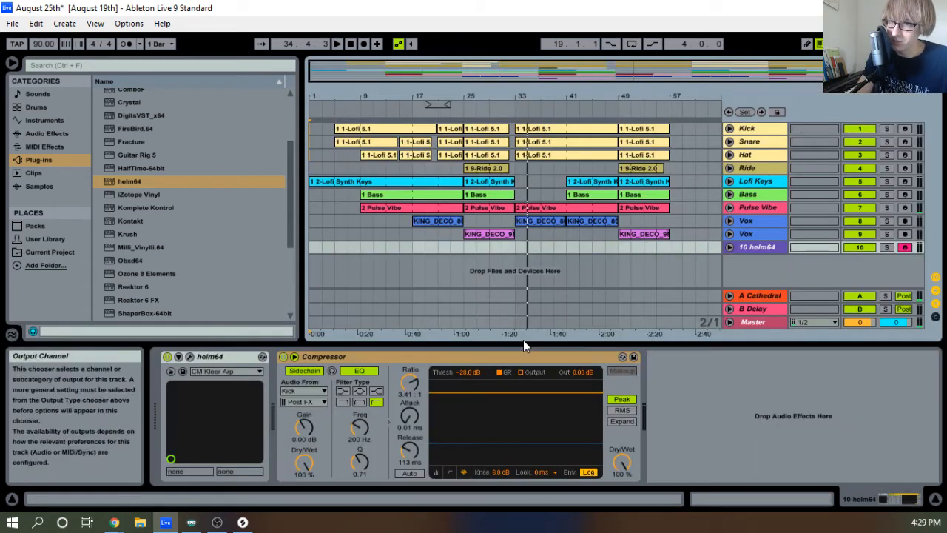
# Adjust the soft-clip distortion drive of helm's Lofi Soft Pad patch, trying about -12.2 dB while playing chords
pyautogui.click(189, 357)
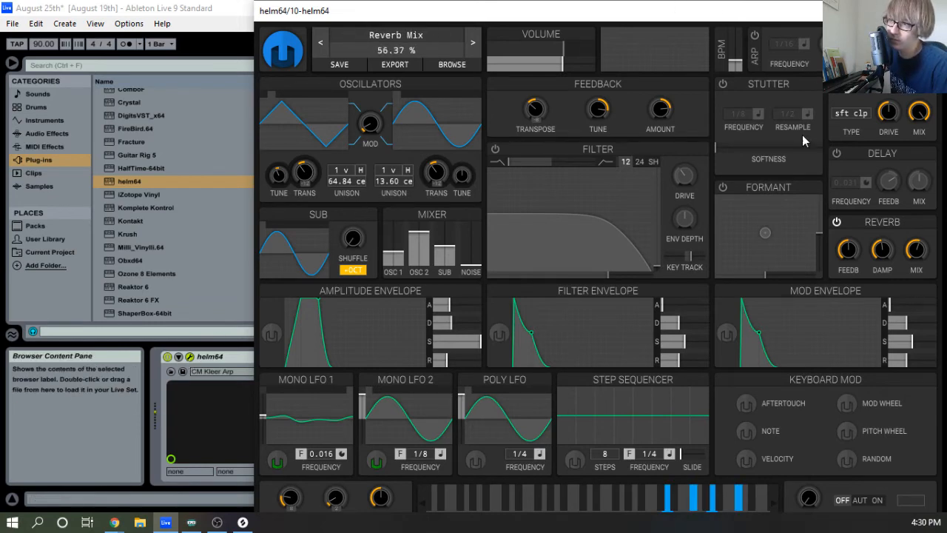
pyautogui.moveTo(893, 113); pyautogui.dragTo(892, 133)
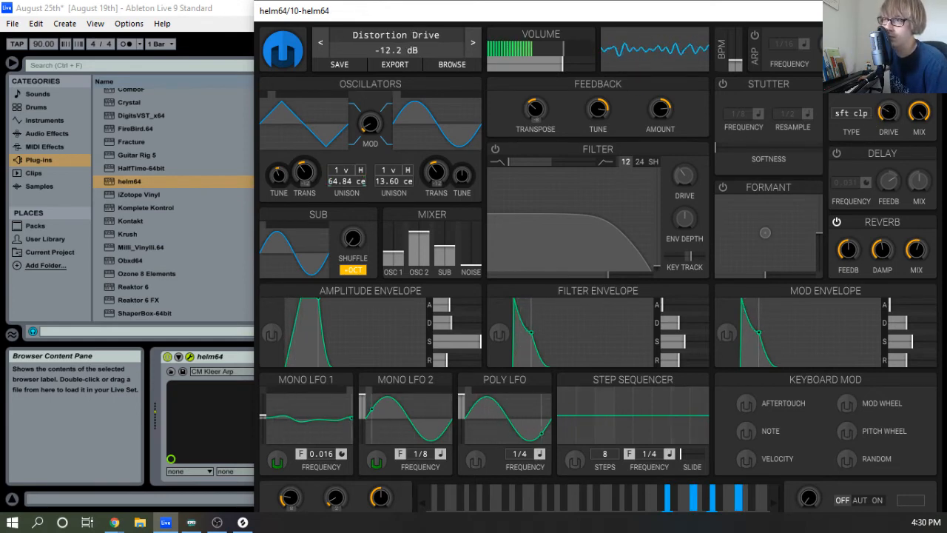
pyautogui.moveTo(888, 112); pyautogui.dragTo(888, 119)
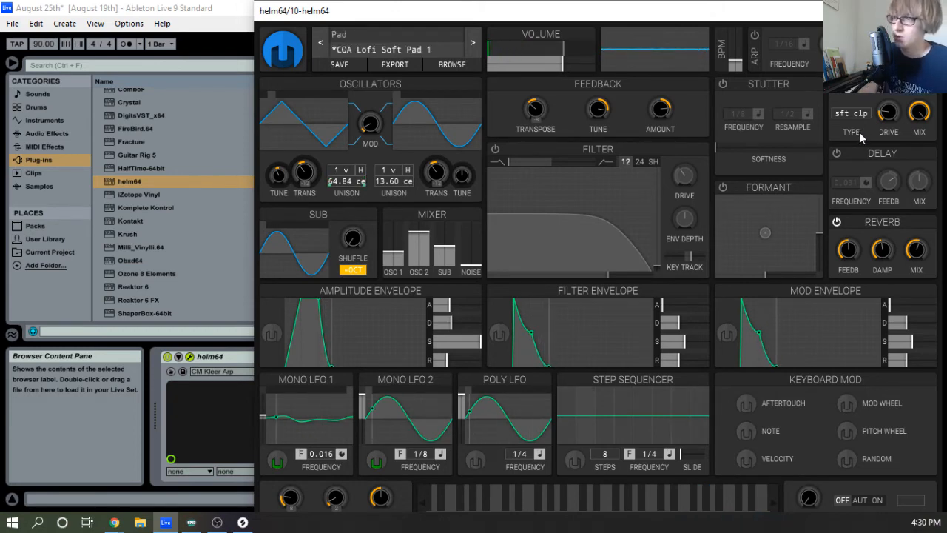
pyautogui.moveTo(888, 112); pyautogui.dragTo(888, 114)
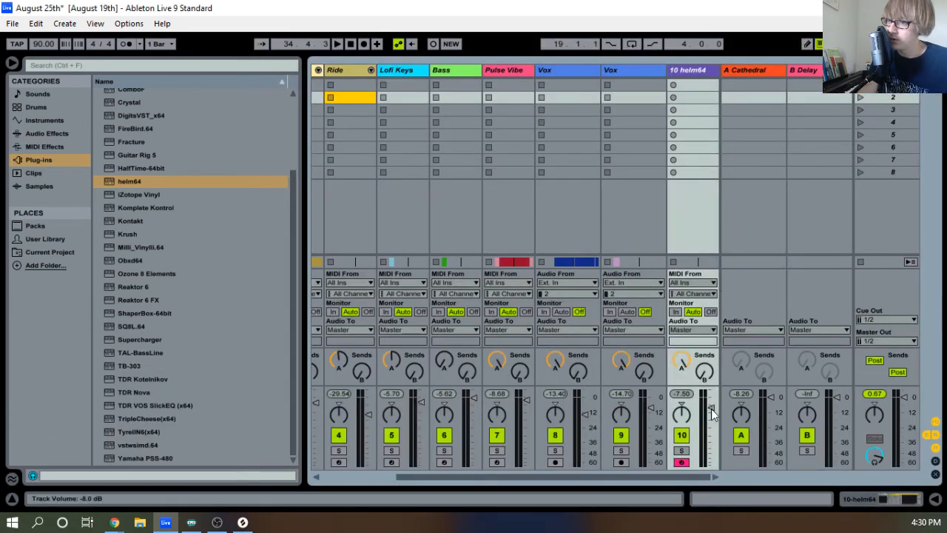
# Raise the helm64 track's volume to about 0.6 dB while playing the arrangement from the start
pyautogui.moveTo(712, 414); pyautogui.dragTo(712, 403)
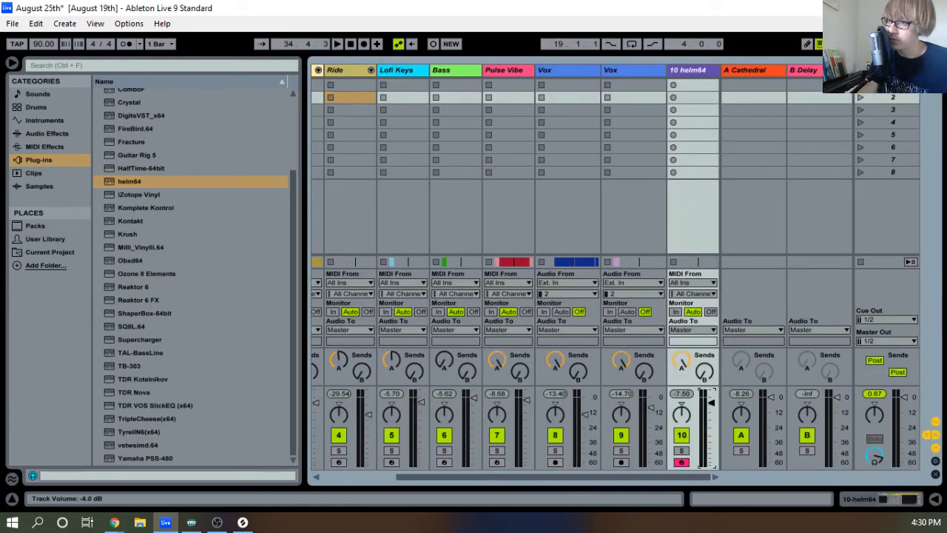
pyautogui.press('Tab')
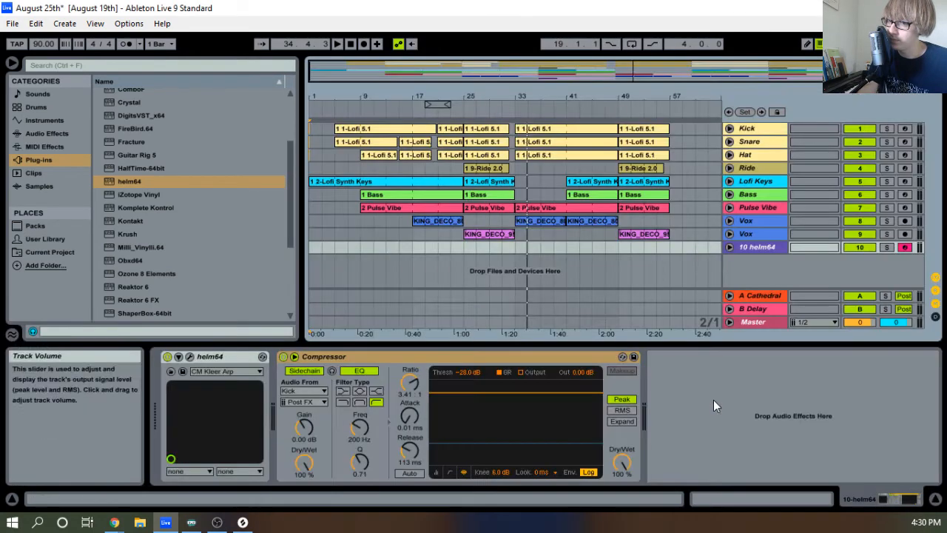
pyautogui.press('space')
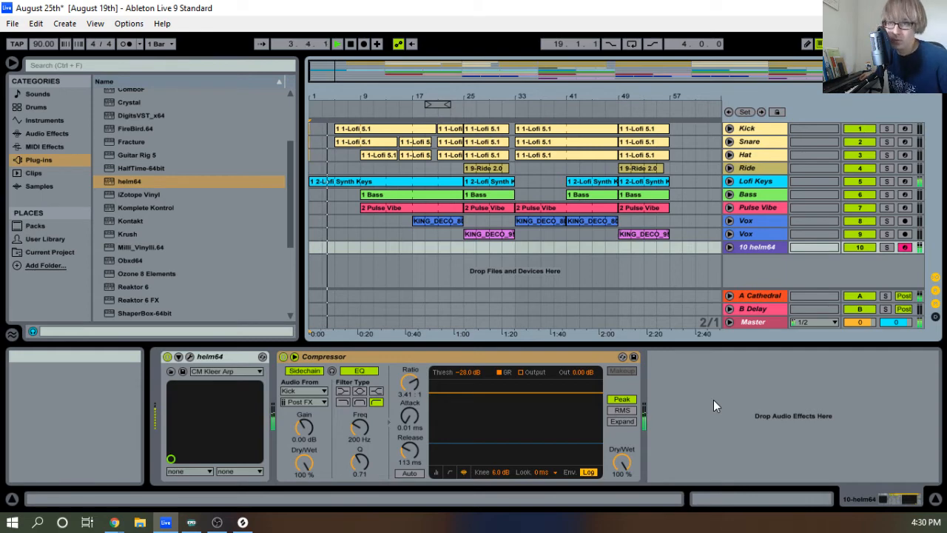
pyautogui.press('Tab')
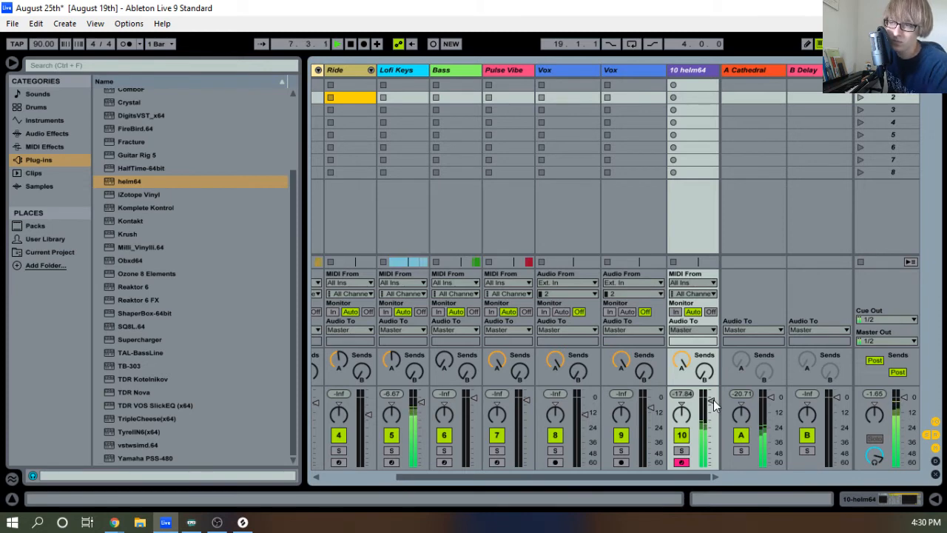
pyautogui.moveTo(713, 399); pyautogui.dragTo(713, 395)
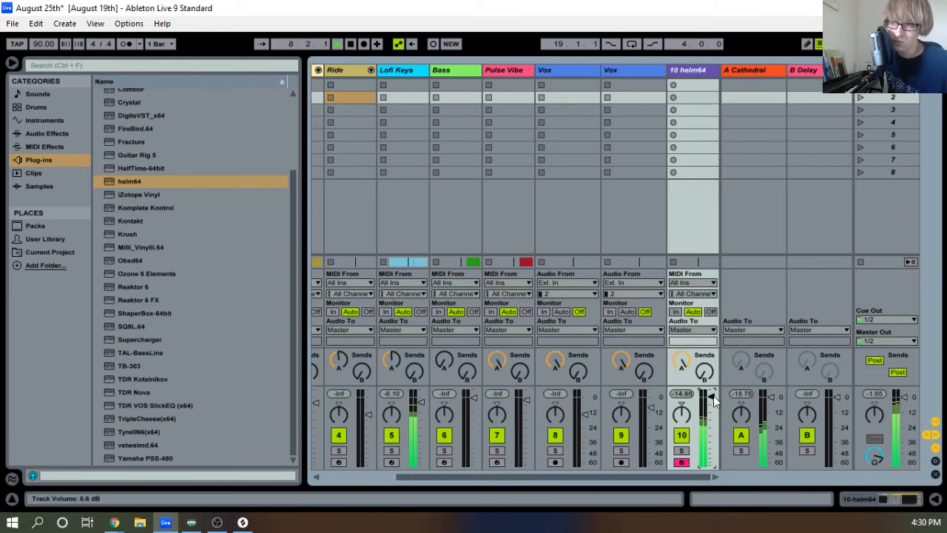
pyautogui.press('Tab')
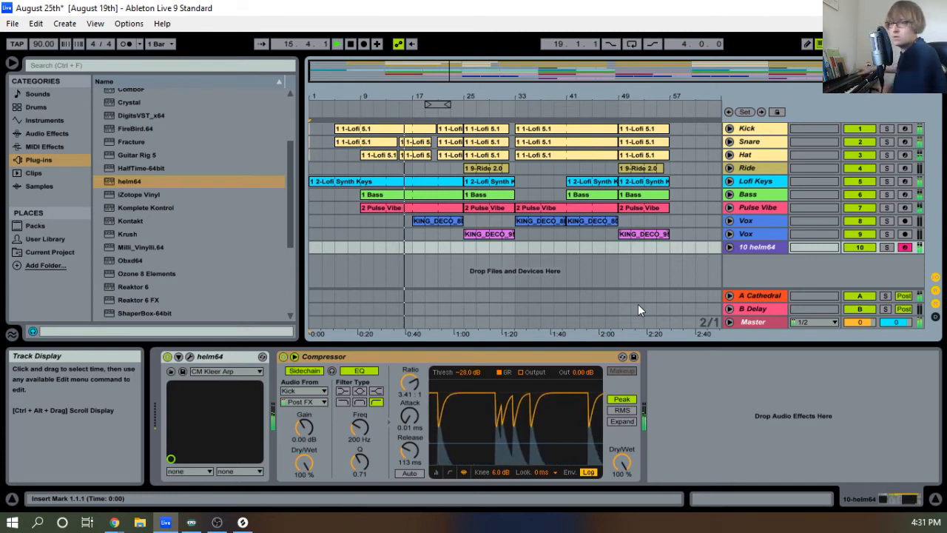
pyautogui.press('space')
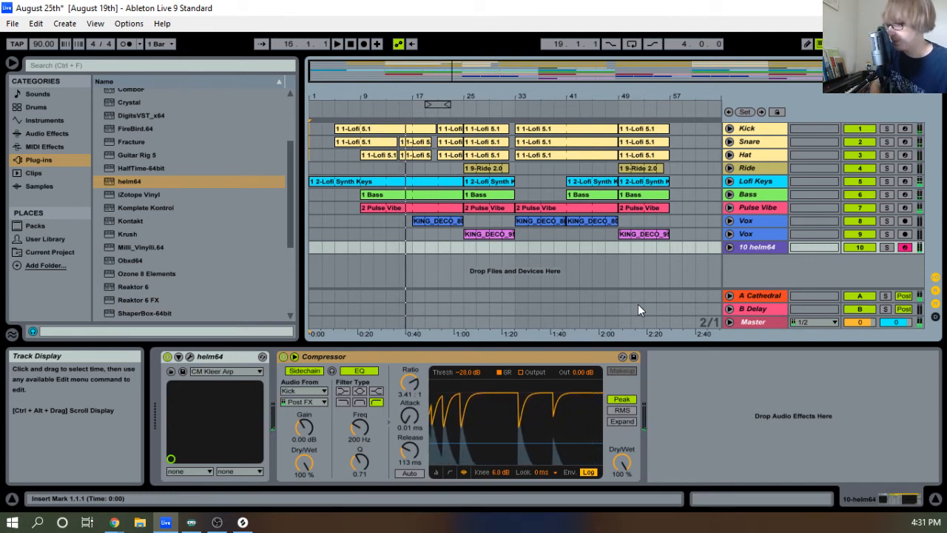
# Create an eight-bar MIDI clip on the helm64 track spanning bars 33 to 41
pyautogui.click(516, 247)
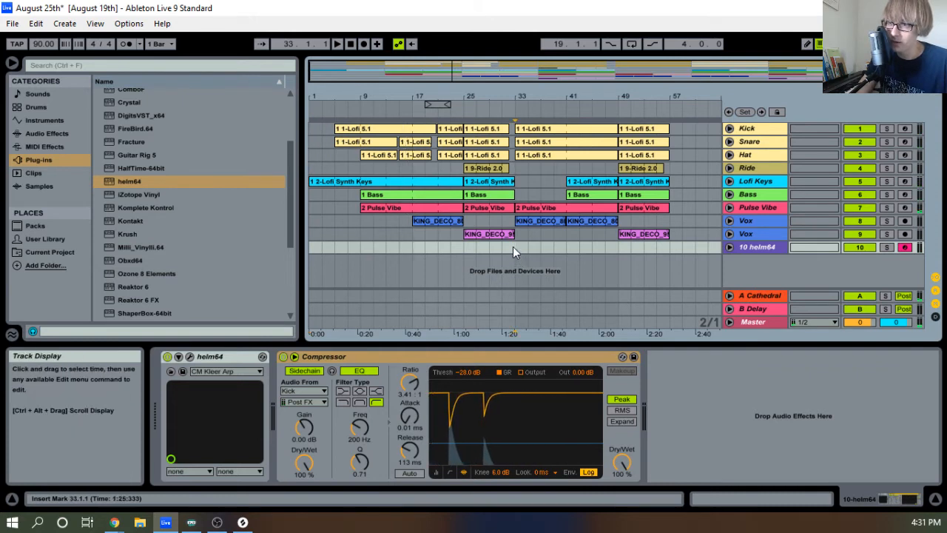
pyautogui.press('F9')
pyautogui.press('space')
pyautogui.moveTo(546, 95); pyautogui.dragTo(496, 132)
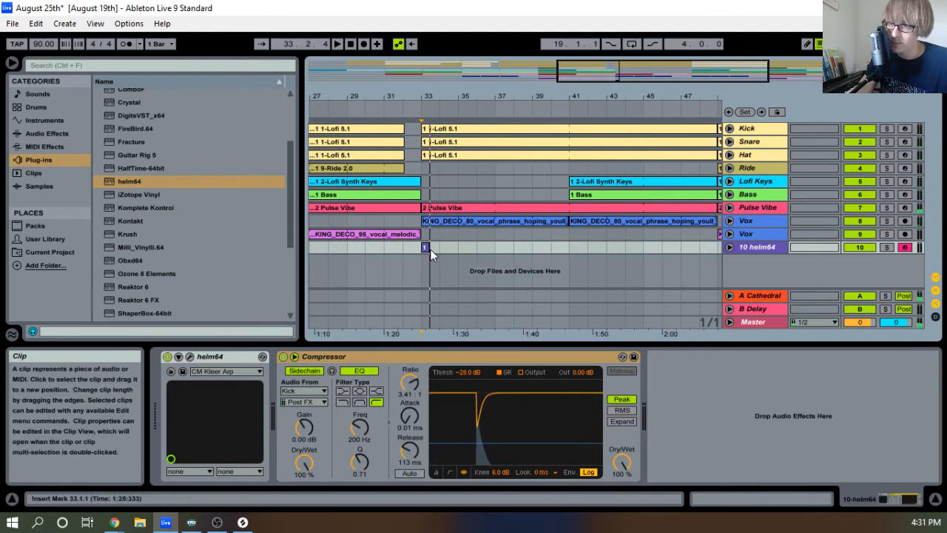
pyautogui.moveTo(427, 247); pyautogui.dragTo(571, 251)
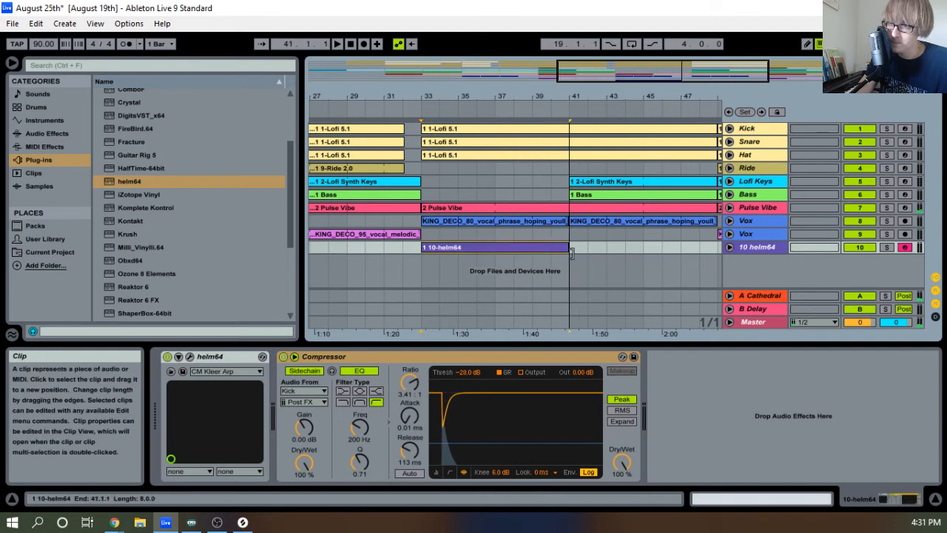
pyautogui.rightClick(522, 245)
pyautogui.click(560, 343)
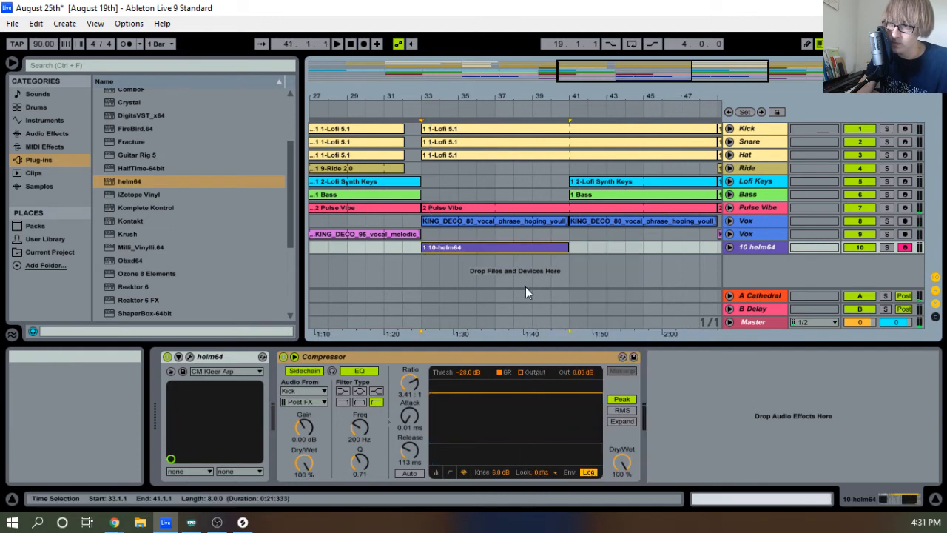
# Add one-beat D4, F#4, A4, C#5 and E5 notes as a chord at the start of the helm64 clip
pyautogui.doubleClick(500, 245)
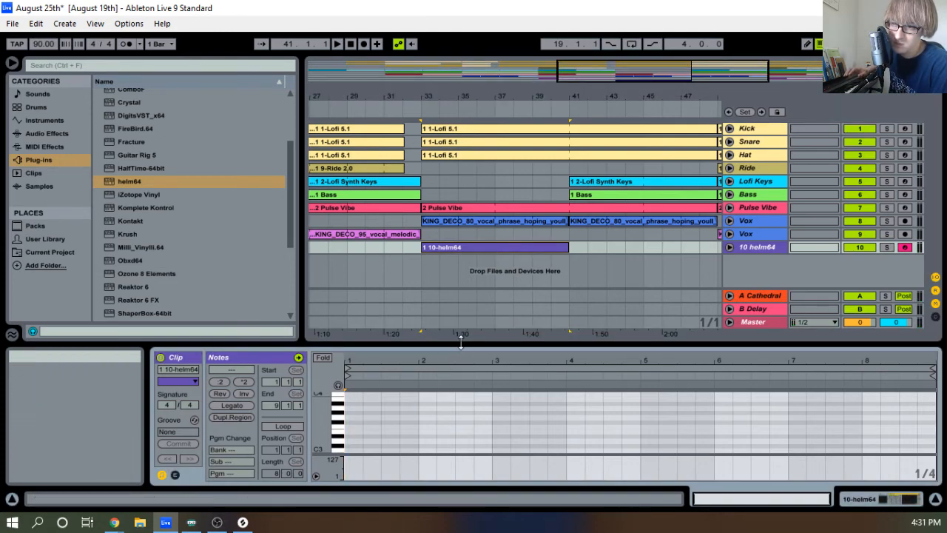
pyautogui.moveTo(460, 340); pyautogui.dragTo(533, 185)
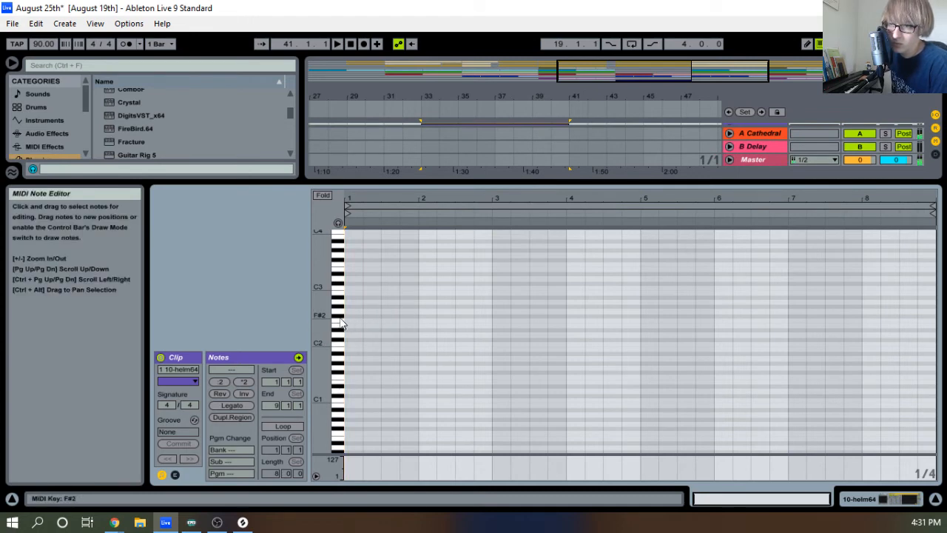
pyautogui.moveTo(324, 302); pyautogui.dragTo(324, 429)
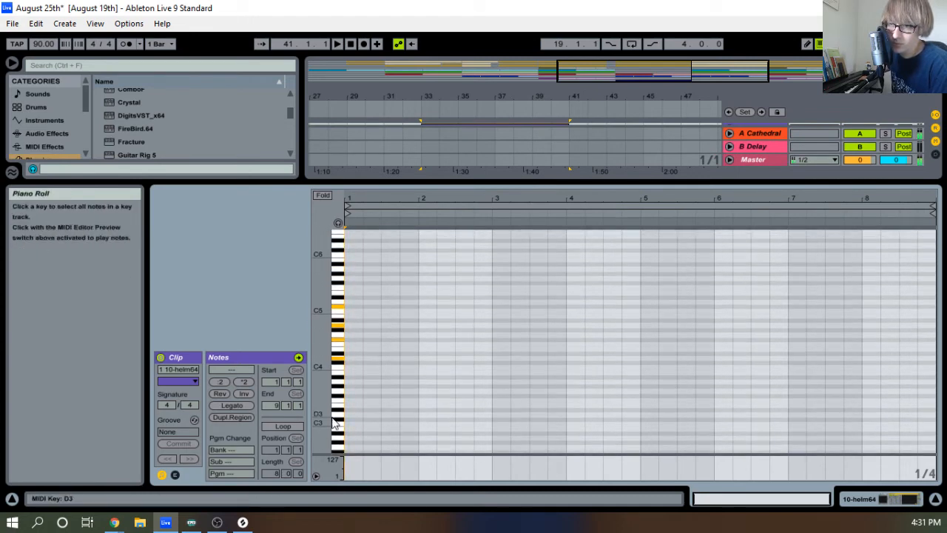
pyautogui.click(354, 358)
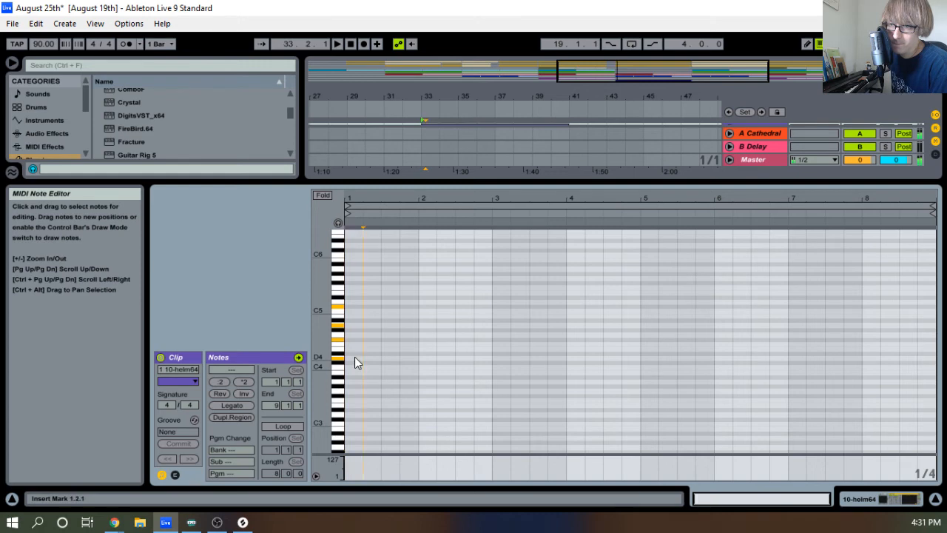
pyautogui.doubleClick(354, 356)
pyautogui.doubleClick(354, 339)
pyautogui.doubleClick(356, 326)
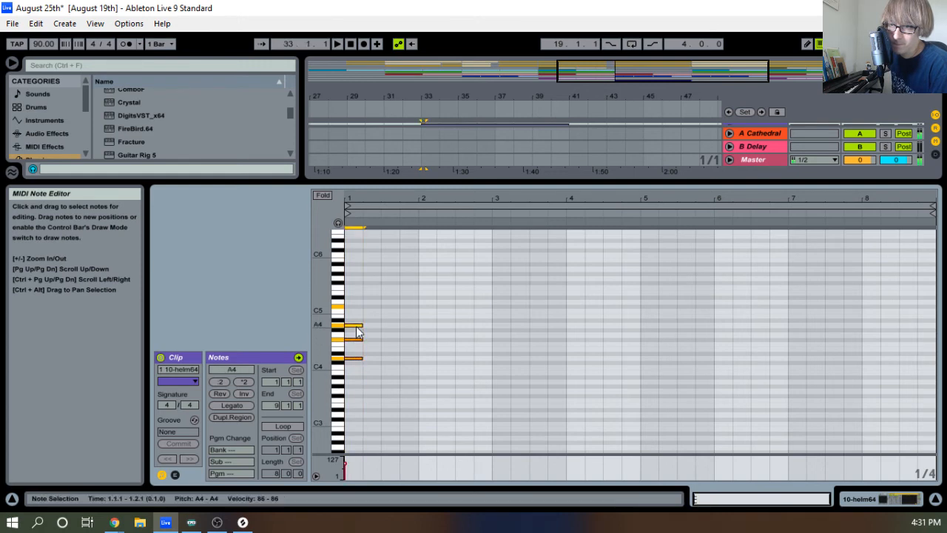
pyautogui.doubleClick(356, 306)
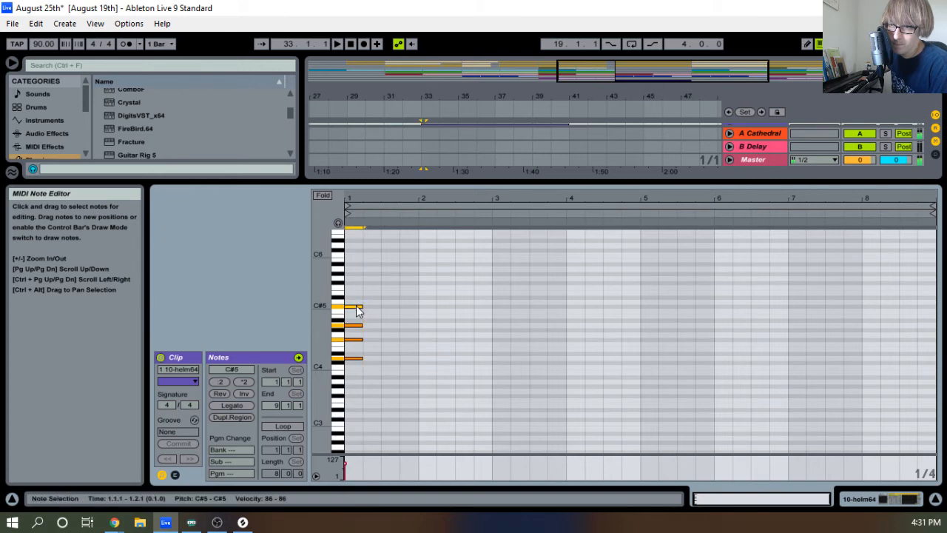
pyautogui.doubleClick(356, 296)
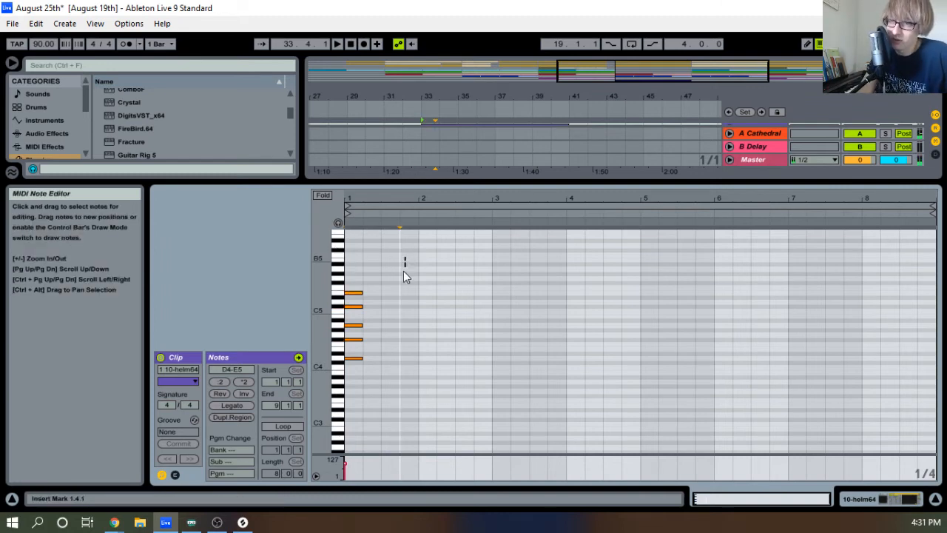
# Lengthen all five chord notes to four bars so they end at the clip's bar 5
pyautogui.moveTo(403, 270); pyautogui.dragTo(879, 318)
pyautogui.press('space')
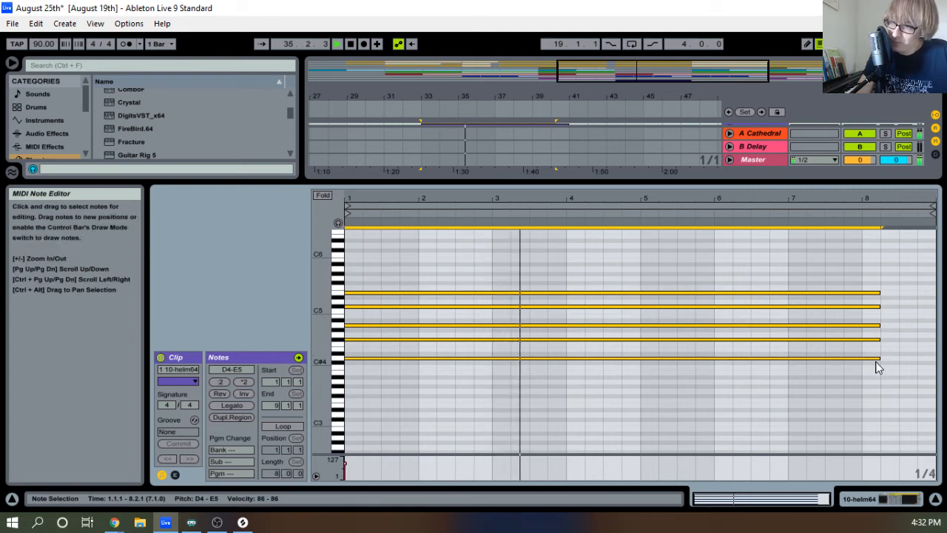
pyautogui.moveTo(856, 356); pyautogui.dragTo(494, 373)
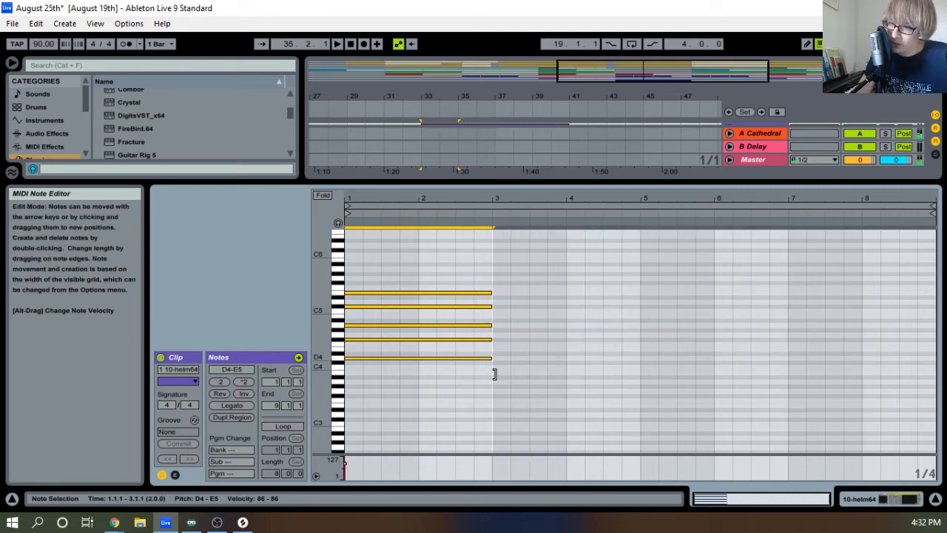
pyautogui.click(507, 359)
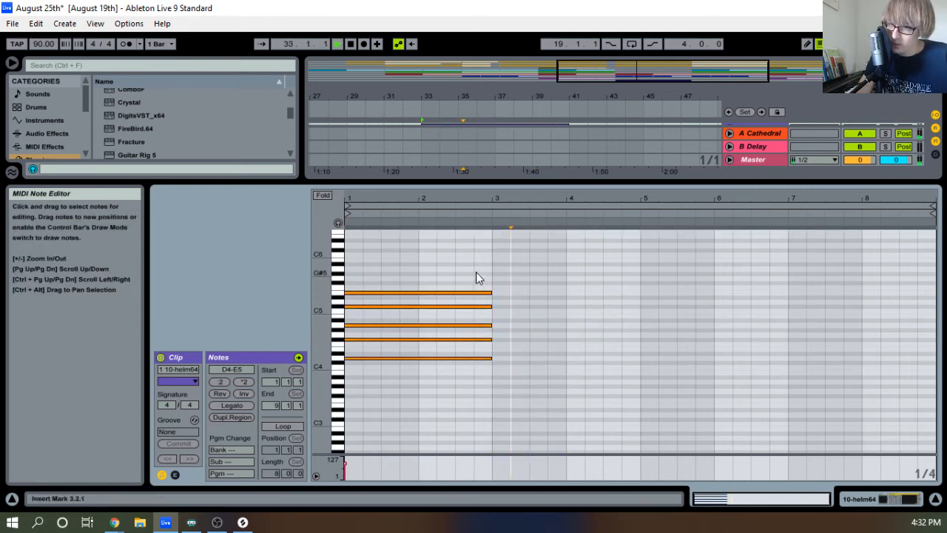
pyautogui.moveTo(491, 293); pyautogui.dragTo(641, 292)
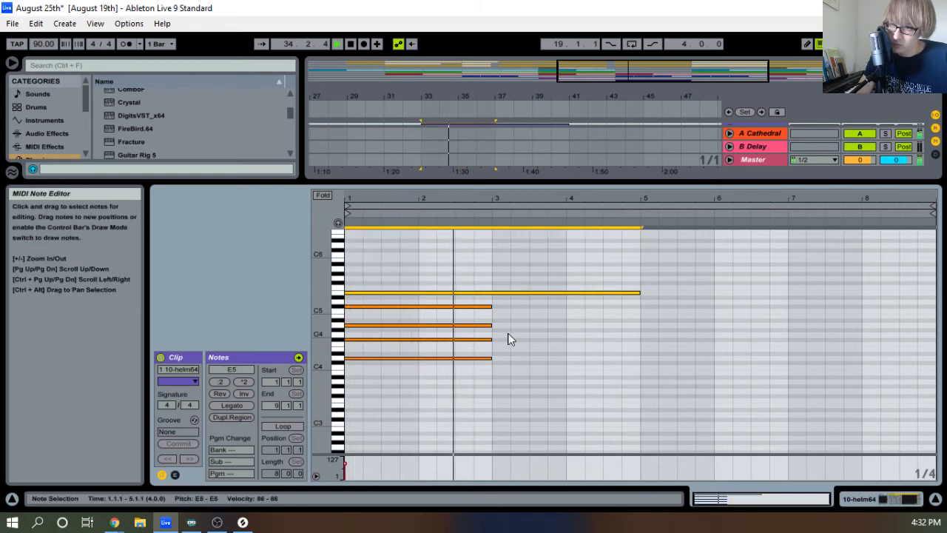
pyautogui.moveTo(518, 303); pyautogui.dragTo(462, 376)
pyautogui.press('space')
pyautogui.moveTo(491, 326); pyautogui.dragTo(640, 325)
pyautogui.click(675, 307)
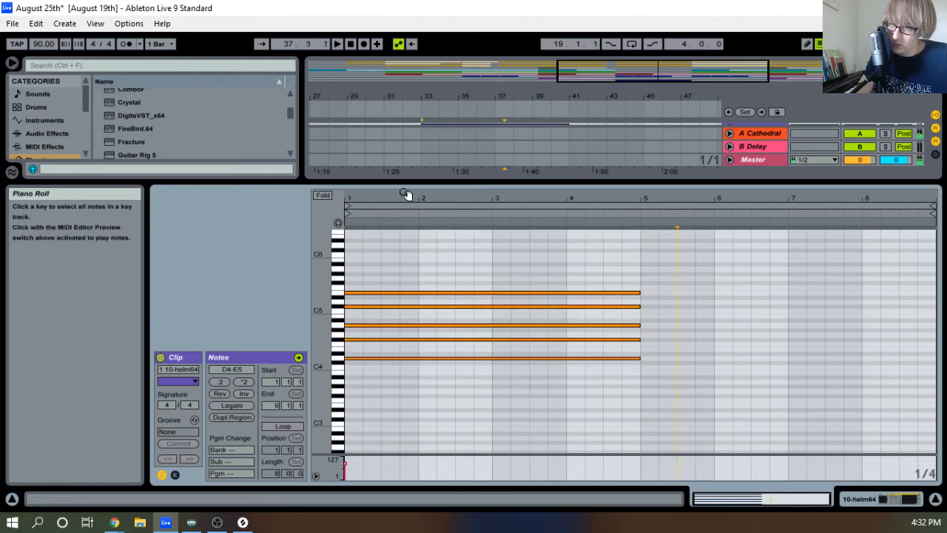
# Make the E5 note start at bar 3 and the D4 note end at bar 3, then play the clip
pyautogui.moveTo(346, 292); pyautogui.dragTo(490, 283)
pyautogui.click(637, 363)
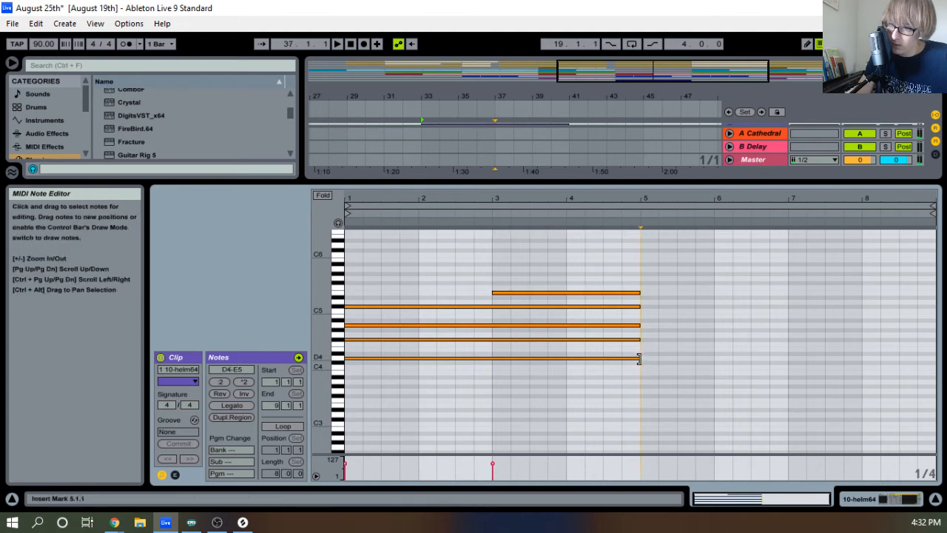
pyautogui.moveTo(639, 358); pyautogui.dragTo(556, 266)
pyautogui.click(449, 381)
pyautogui.press('space')
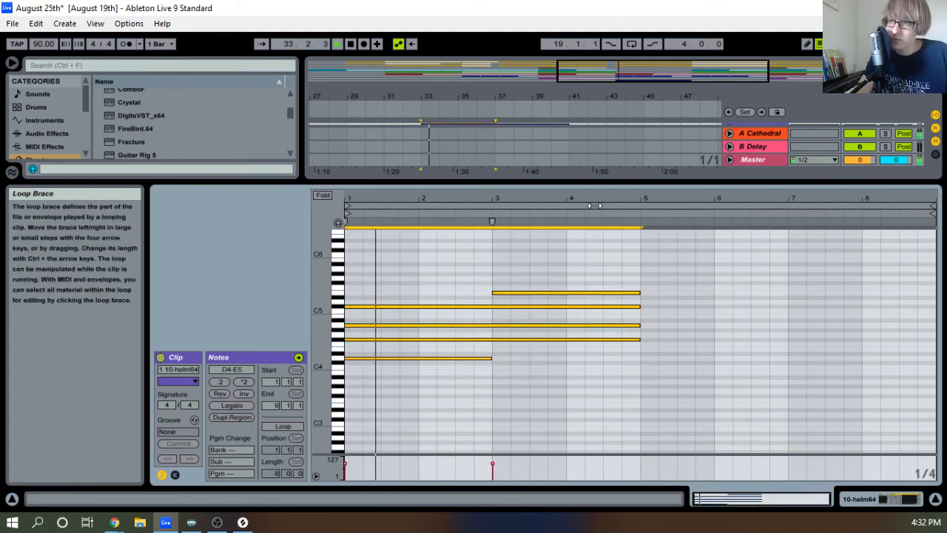
# Extend the F#4, A4 and C#5 notes to the end of the eight-bar clip and copy the D4 note to bar 5
pyautogui.moveTo(667, 276); pyautogui.dragTo(674, 317)
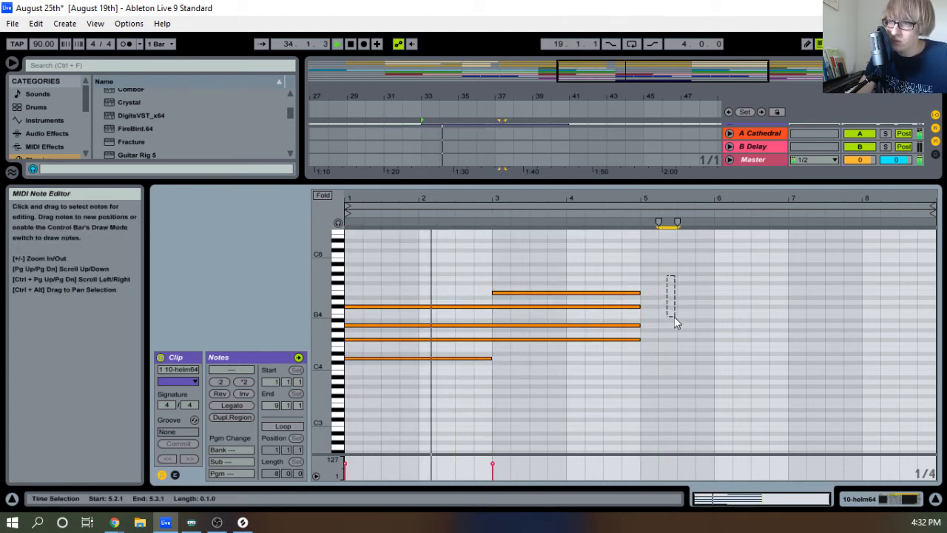
pyautogui.moveTo(638, 373); pyautogui.dragTo(938, 303)
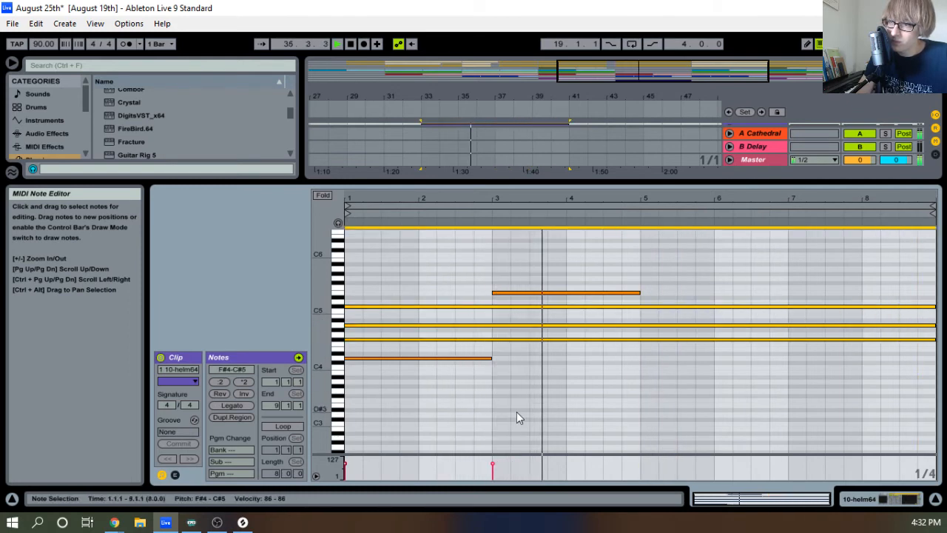
pyautogui.moveTo(418, 412); pyautogui.dragTo(474, 358)
pyautogui.click(639, 365)
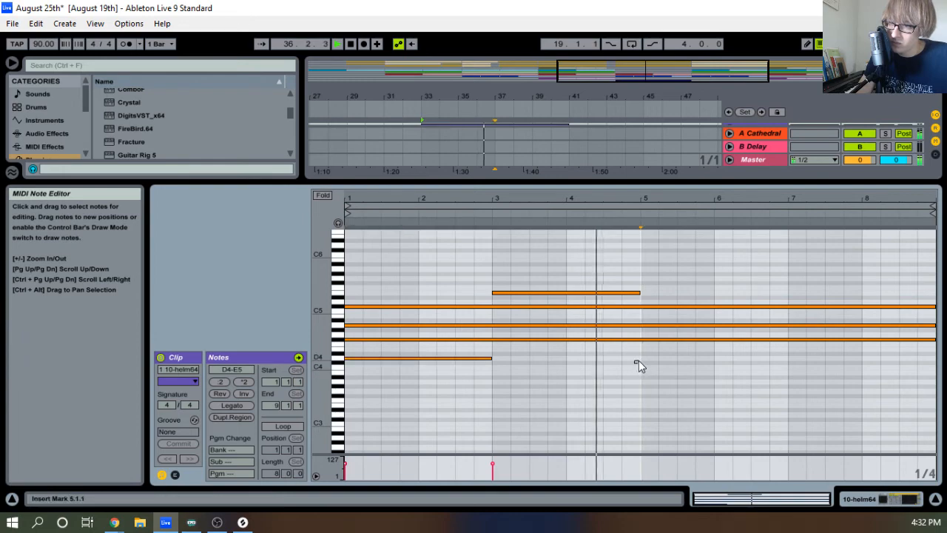
pyautogui.hotkey('ctrl', 'v')
# Copy the two-bar E5 note to bar 7 of the clip
pyautogui.click(606, 292)
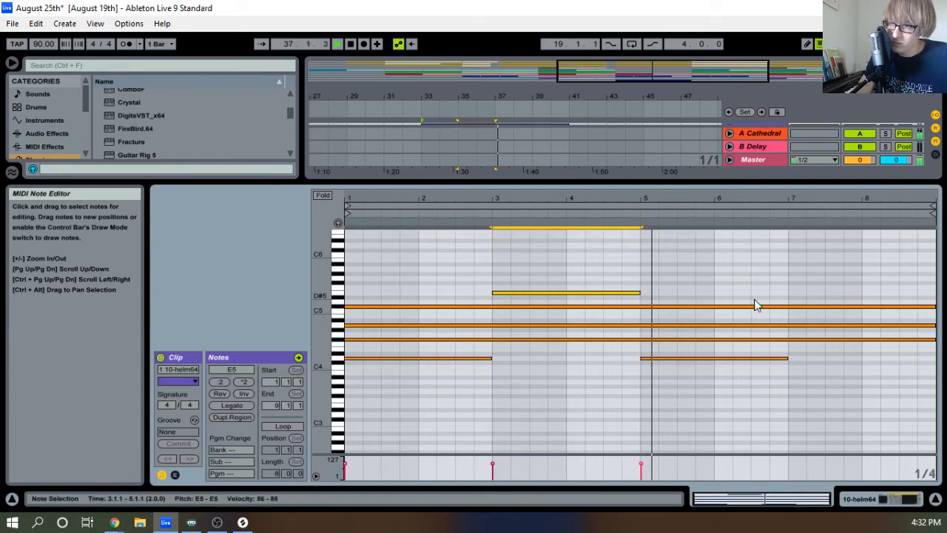
pyautogui.hotkey('ctrl', 'c')
pyautogui.click(786, 290)
pyautogui.hotkey('ctrl', 'v')
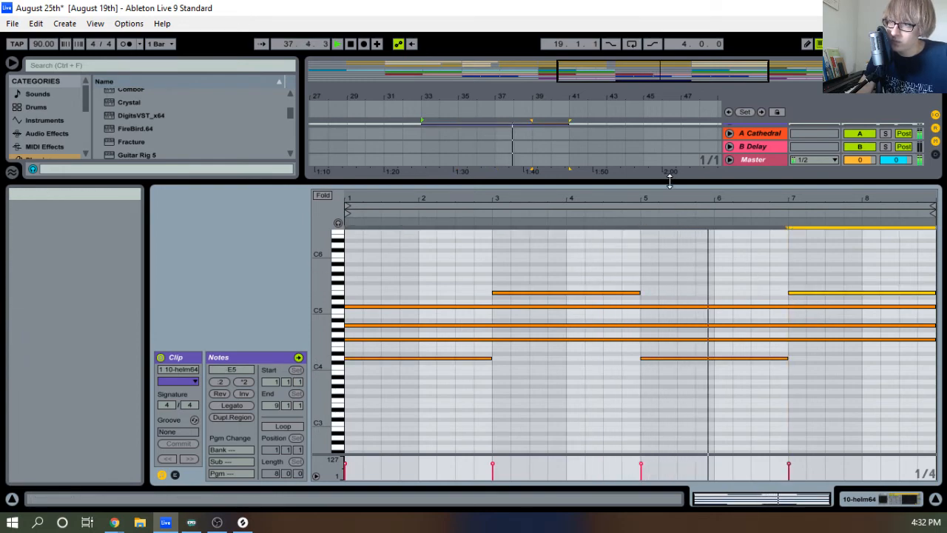
# Extend the helm64 clip in the arrangement so it ends at bar 49
pyautogui.moveTo(669, 181); pyautogui.dragTo(618, 347)
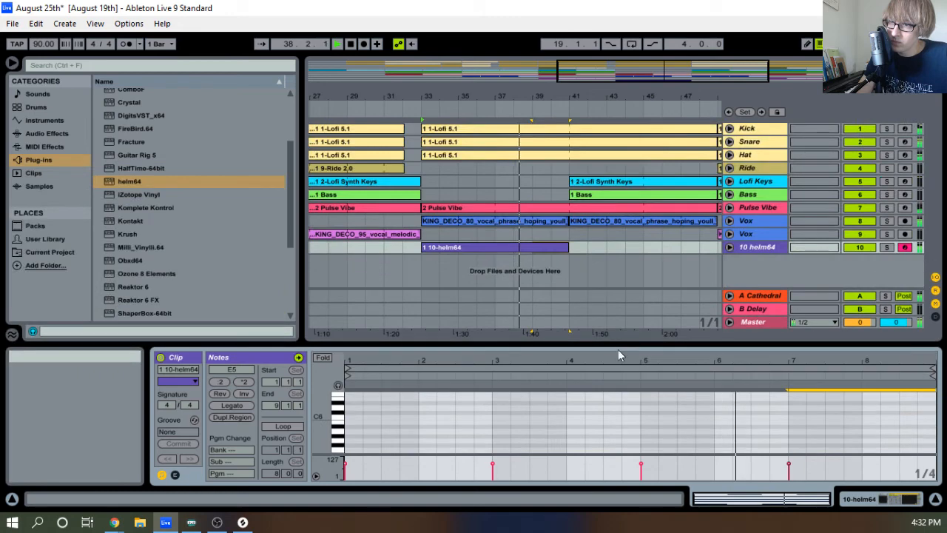
pyautogui.click(566, 248)
pyautogui.hscroll(4, 688, 267)
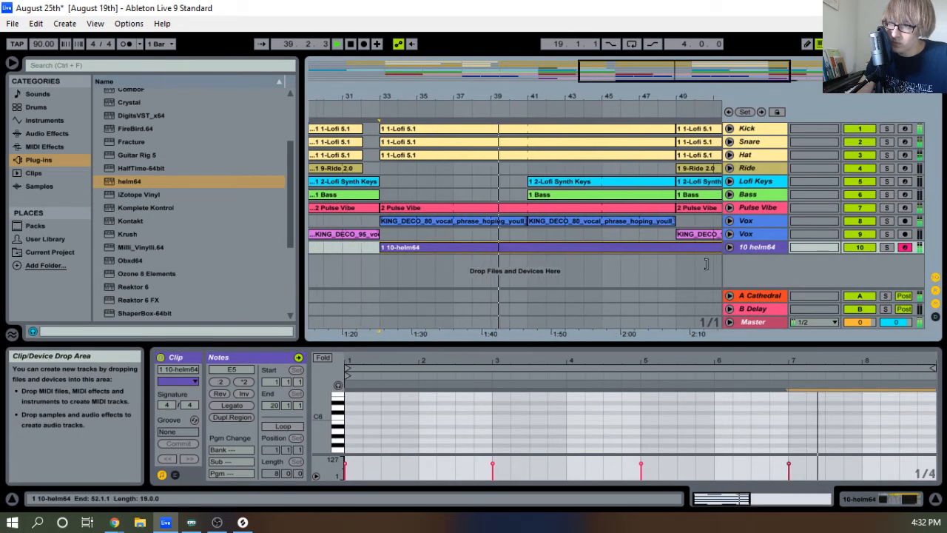
# Duplicate all the clip's notes from bar 9 to bar 17 and join the F#4, A4 and C#5 notes into continuous 16-bar notes
pyautogui.moveTo(693, 343); pyautogui.dragTo(703, 215)
pyautogui.moveTo(681, 315); pyautogui.dragTo(392, 443)
pyautogui.hotkey('ctrl', 'd')
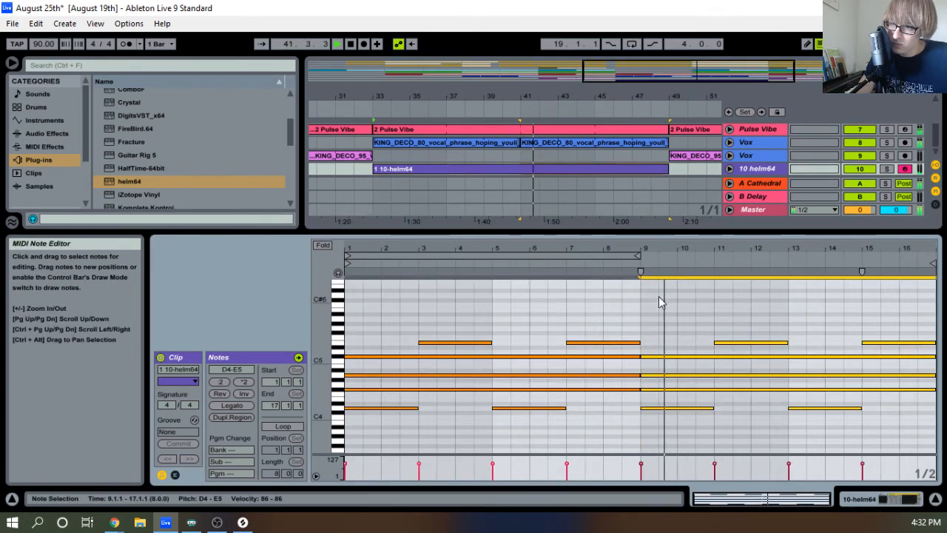
pyautogui.moveTo(547, 348); pyautogui.dragTo(918, 382)
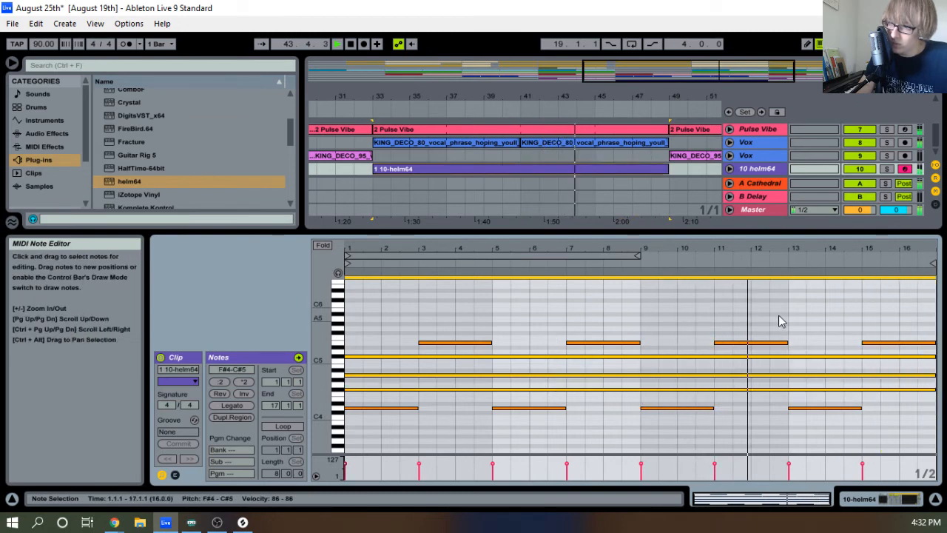
pyautogui.click(761, 302)
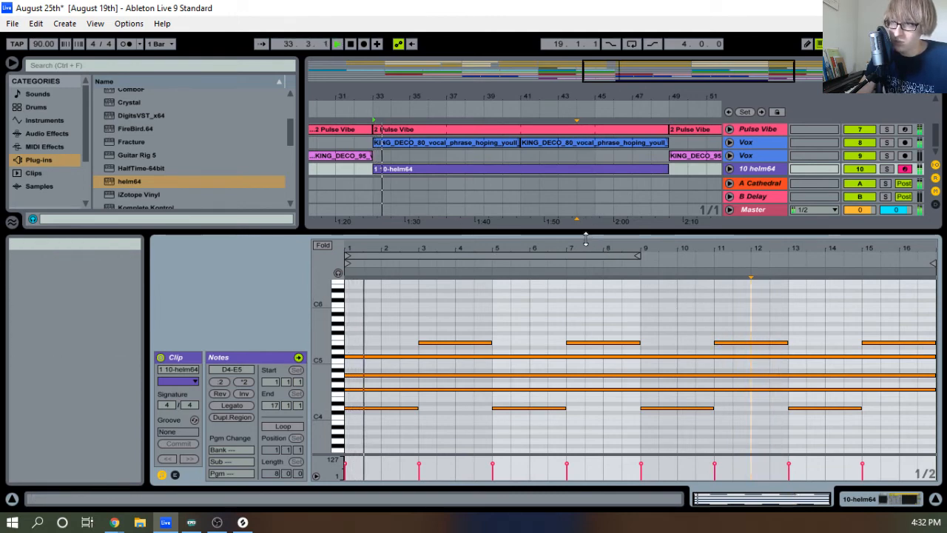
# Enlarge the arrangement view and examine the pad's amplitude envelope in the helm64 plugin window
pyautogui.moveTo(584, 239); pyautogui.dragTo(584, 342)
pyautogui.click(756, 247)
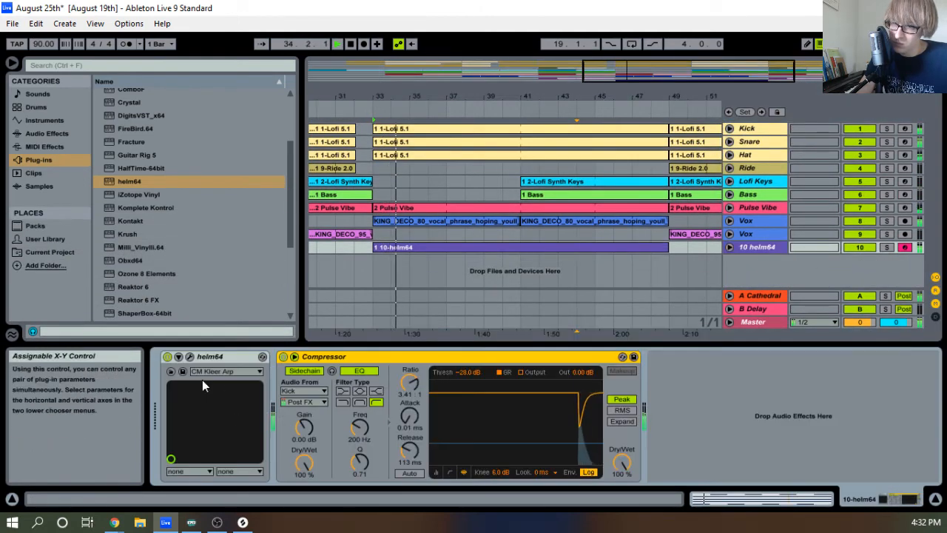
pyautogui.click(189, 356)
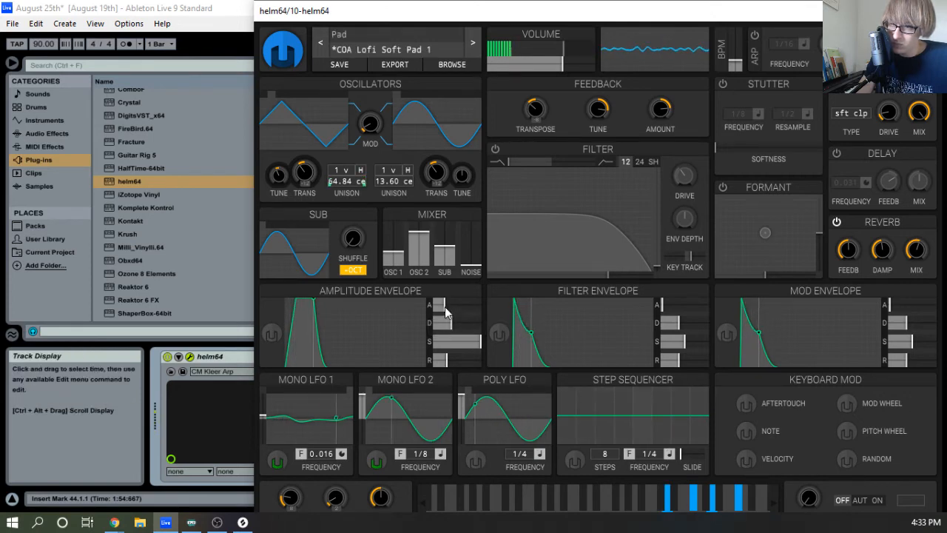
pyautogui.click(930, 11)
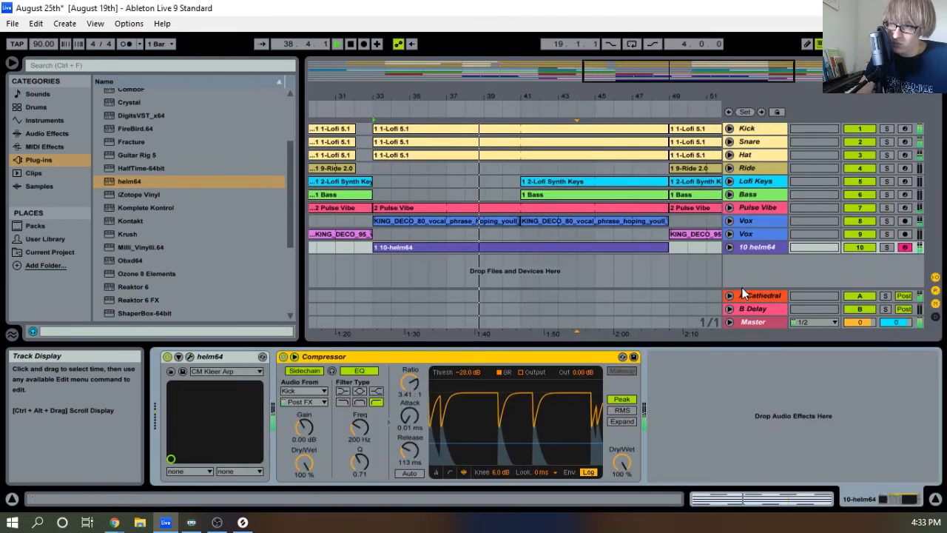
# Rename the helm64 track to Pad
pyautogui.doubleClick(770, 247)
pyautogui.rightClick(760, 246)
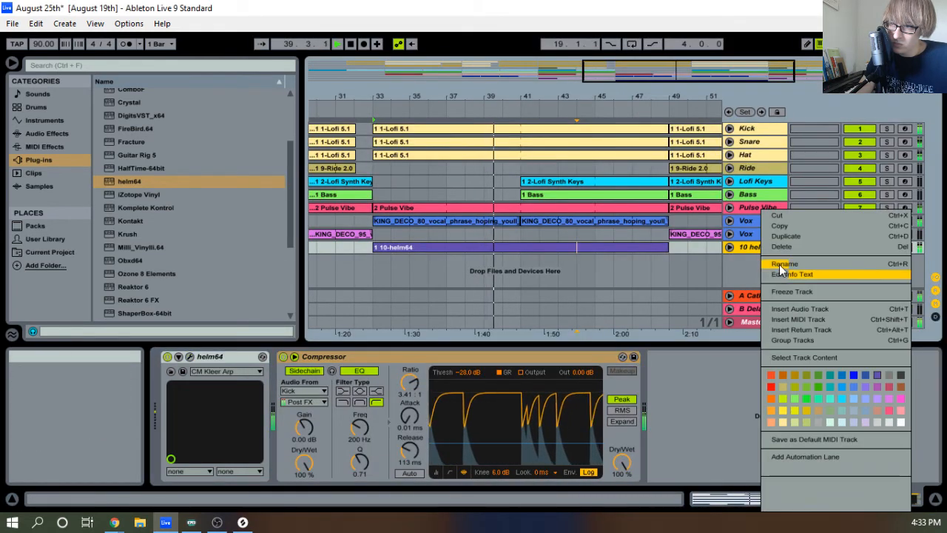
pyautogui.click(781, 262)
pyautogui.write('pA')
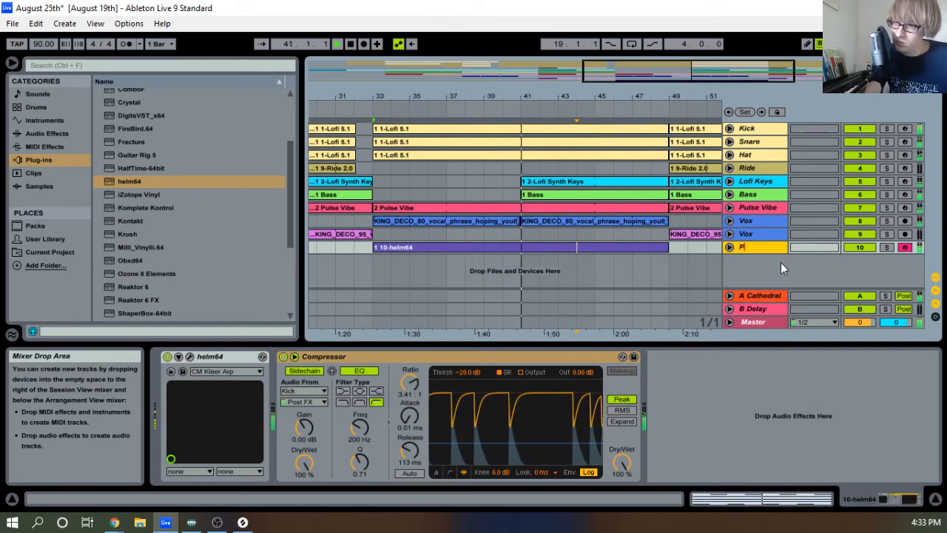
pyautogui.press('BackSpace')
pyautogui.press('BackSpace')
pyautogui.write('Pad')
pyautogui.press('Return')
pyautogui.press('Tab')
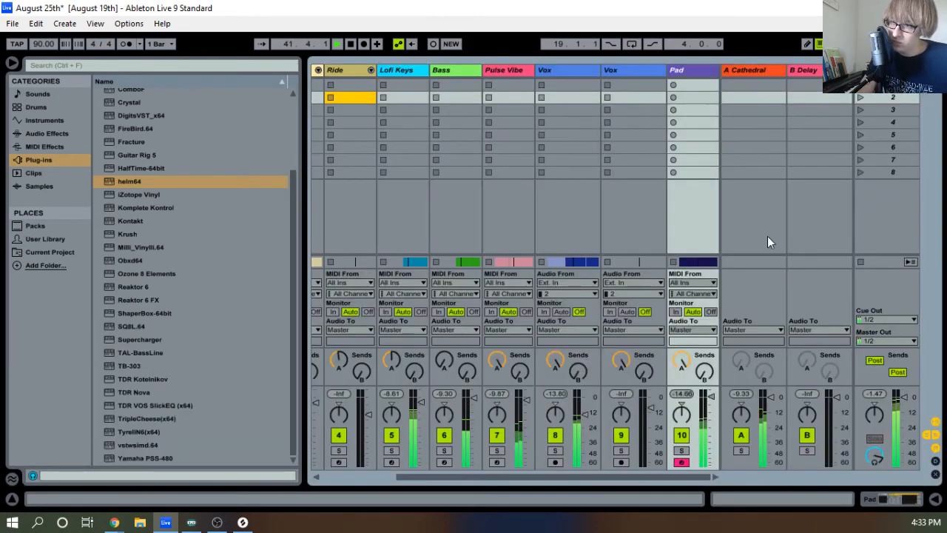
pyautogui.press('Tab')
# Insert an EQ Eight between helm64 and the Compressor on the Pad track, with band 1 as a low cut at 125 Hz
pyautogui.scroll(2, 178, 232)
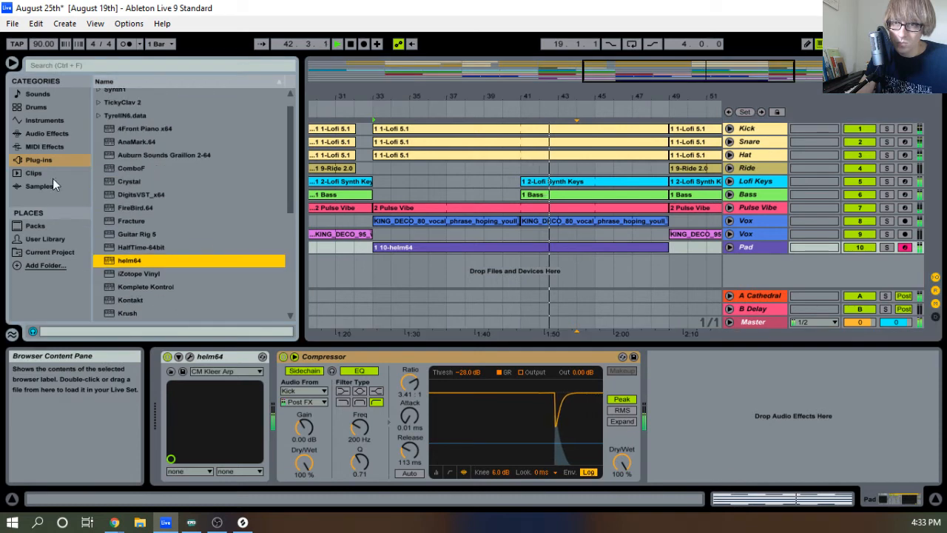
pyautogui.click(47, 133)
pyautogui.scroll(2, 131, 142)
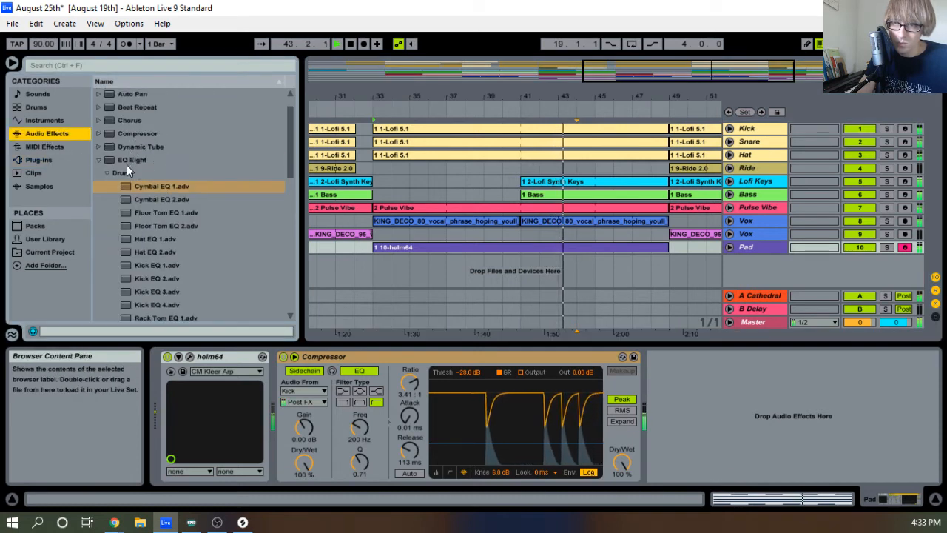
pyautogui.moveTo(126, 164)
pyautogui.mouseDown()
pyautogui.moveTo(237, 247)
pyautogui.moveTo(276, 394)
pyautogui.mouseUp()
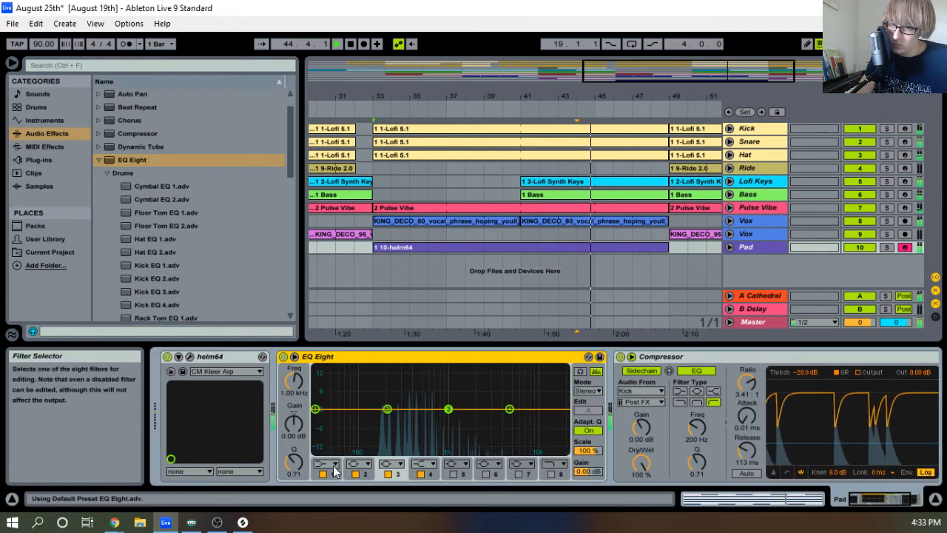
pyautogui.click(325, 463)
pyautogui.click(322, 383)
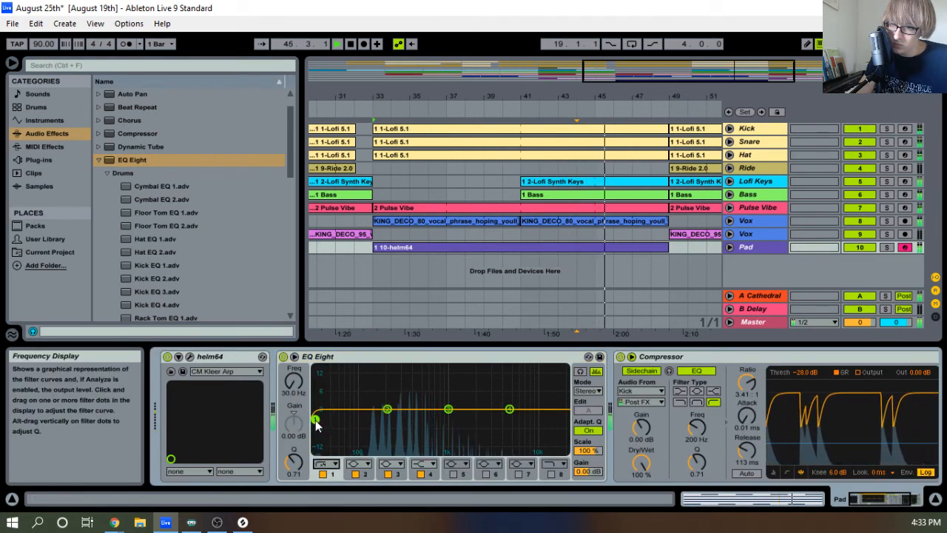
pyautogui.moveTo(317, 420); pyautogui.dragTo(369, 417)
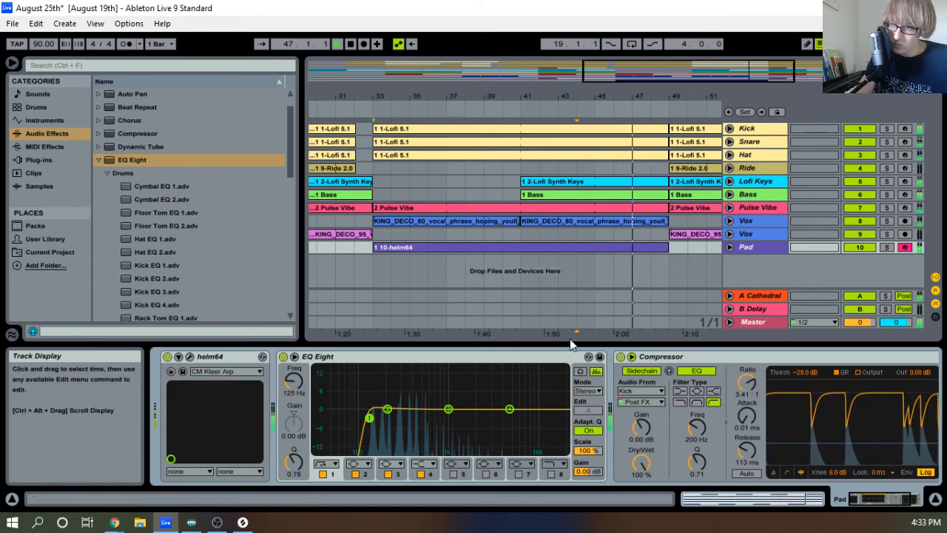
# Transpose all the Pad clip's notes up one octave and lower the Pad track's volume slightly during playback
pyautogui.doubleClick(540, 251)
pyautogui.press('space')
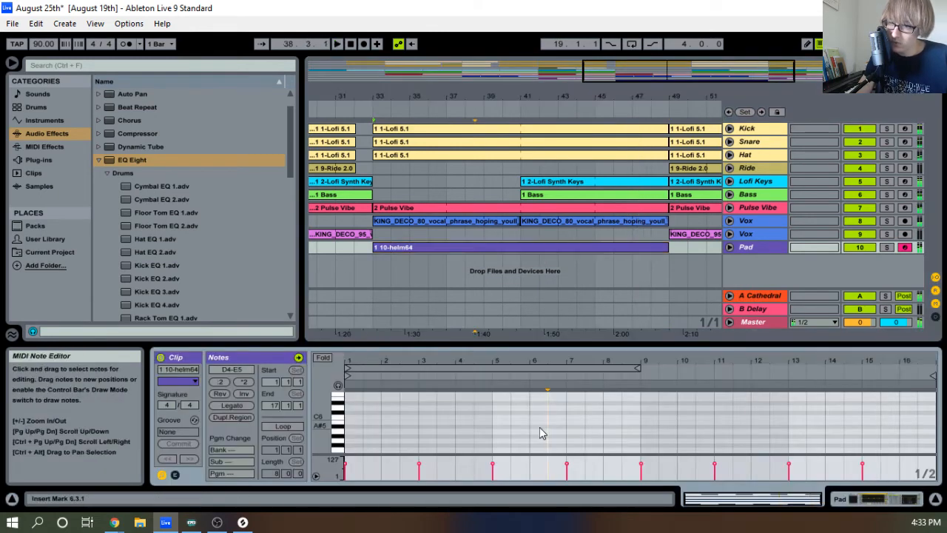
pyautogui.press('space')
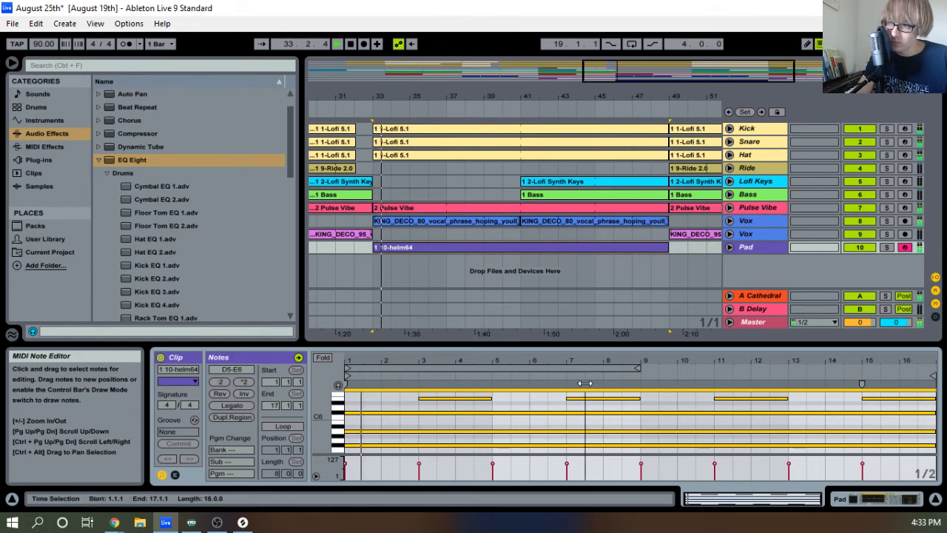
pyautogui.press('Tab')
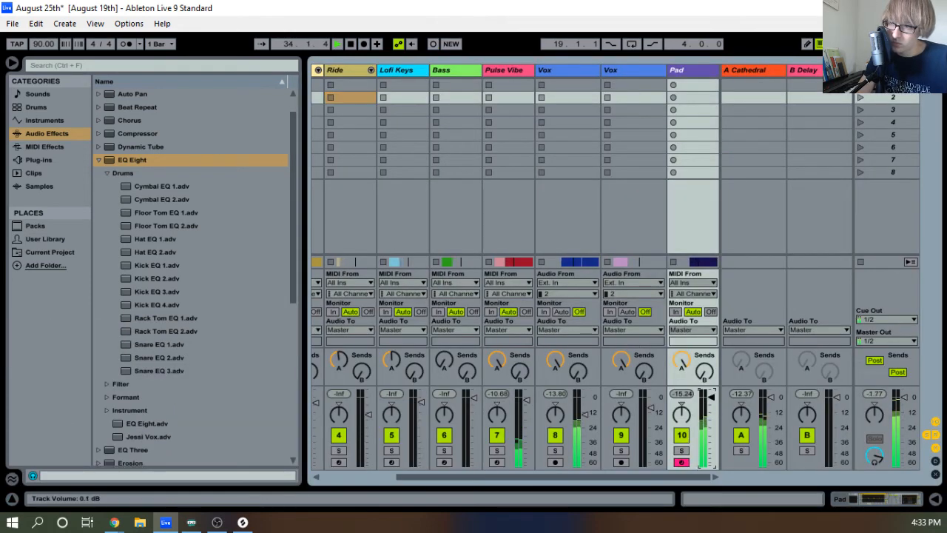
# Try toggling the filter in the Pad's helm64 plugin while the track plays
pyautogui.doubleClick(688, 69)
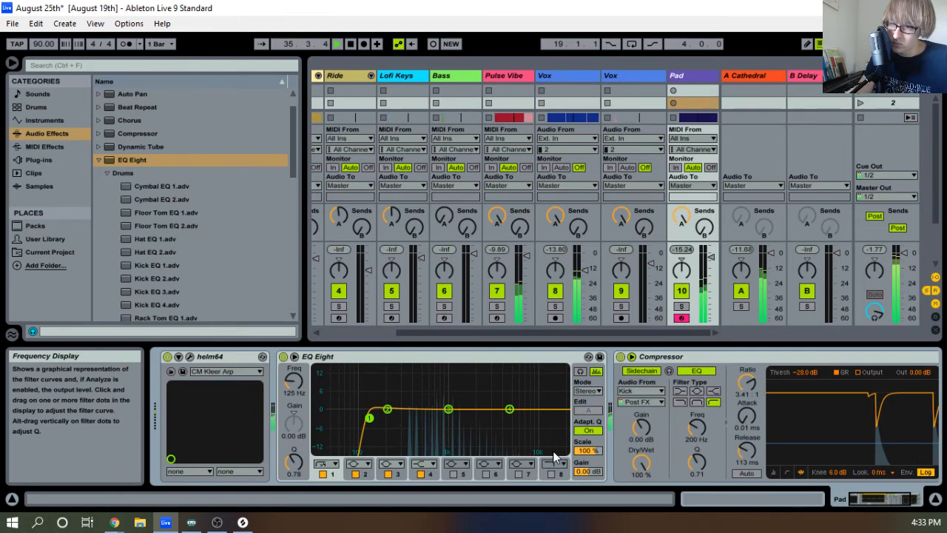
pyautogui.click(190, 355)
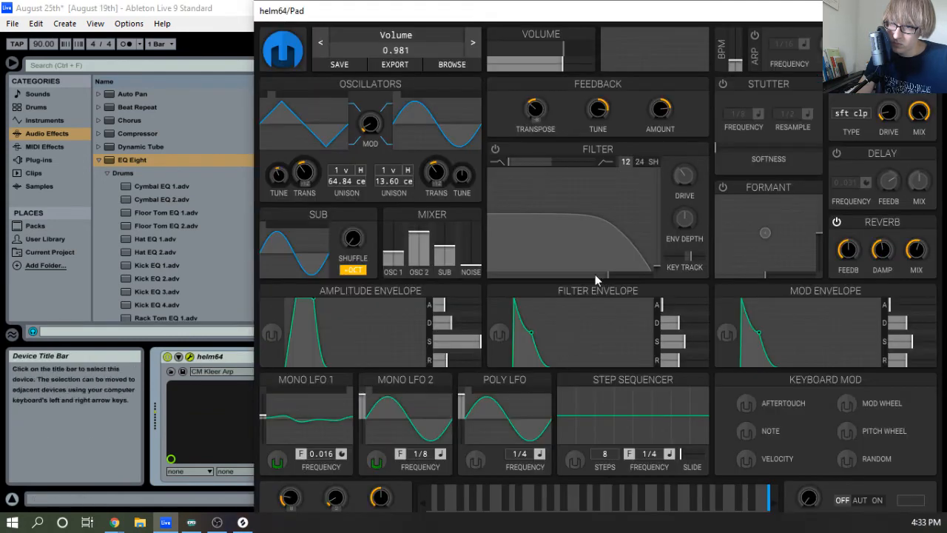
pyautogui.click(496, 149)
pyautogui.click(495, 150)
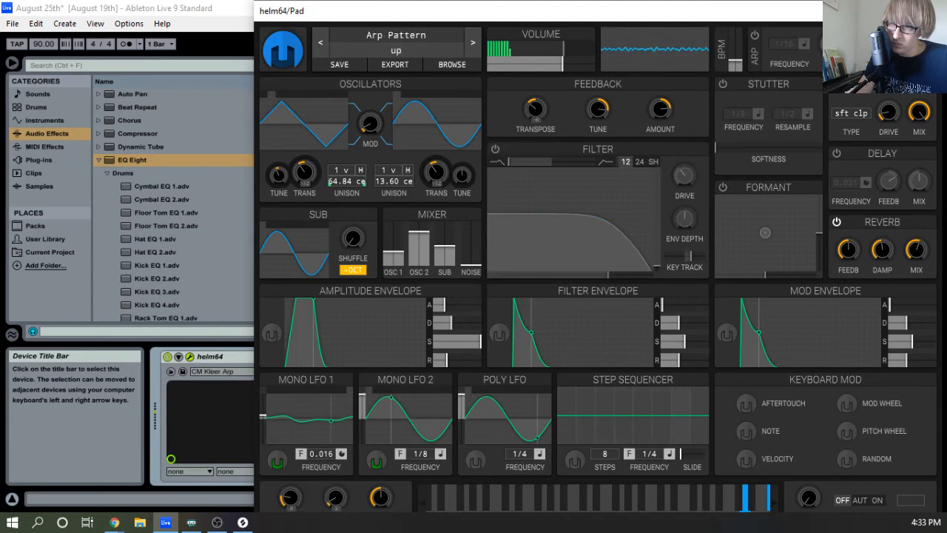
pyautogui.click(929, 11)
# Duplicate the Pad track in the arrangement and trim the copy's clip to eight bars, from bar 41 to bar 49
pyautogui.press('Tab')
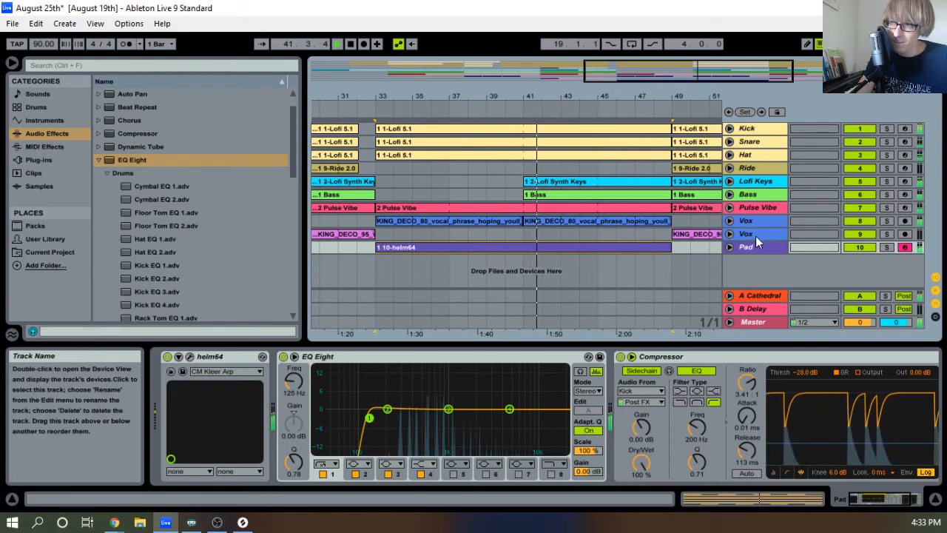
pyautogui.moveTo(542, 97); pyautogui.dragTo(542, 74)
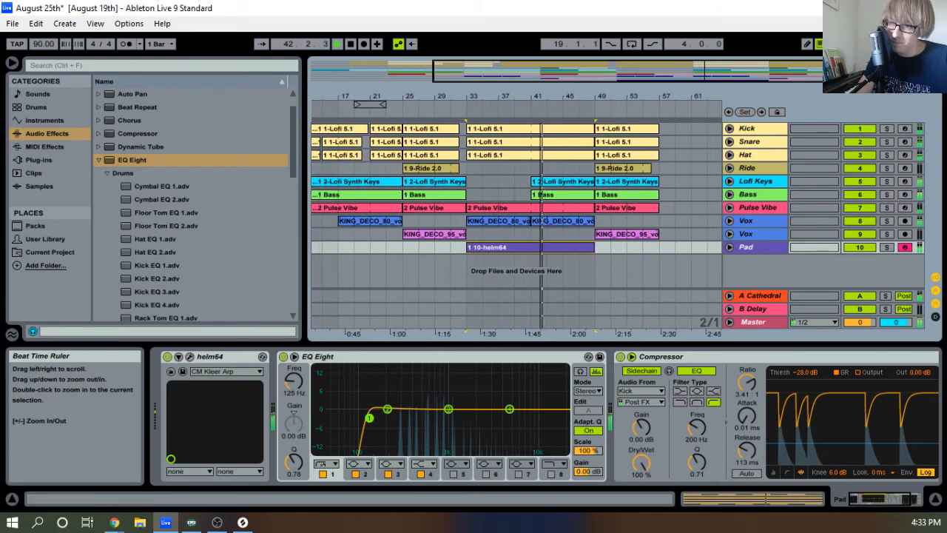
pyautogui.press('Tab')
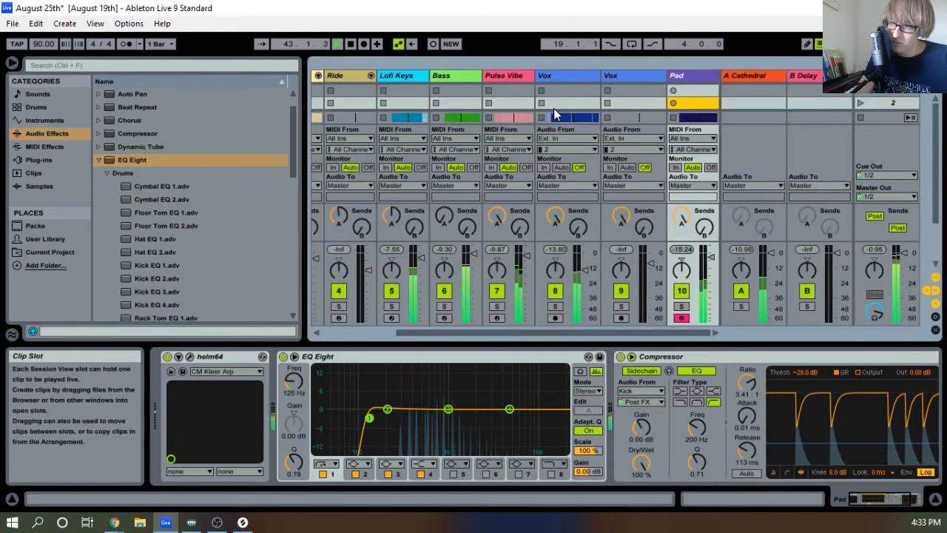
pyautogui.press('Tab')
pyautogui.rightClick(768, 245)
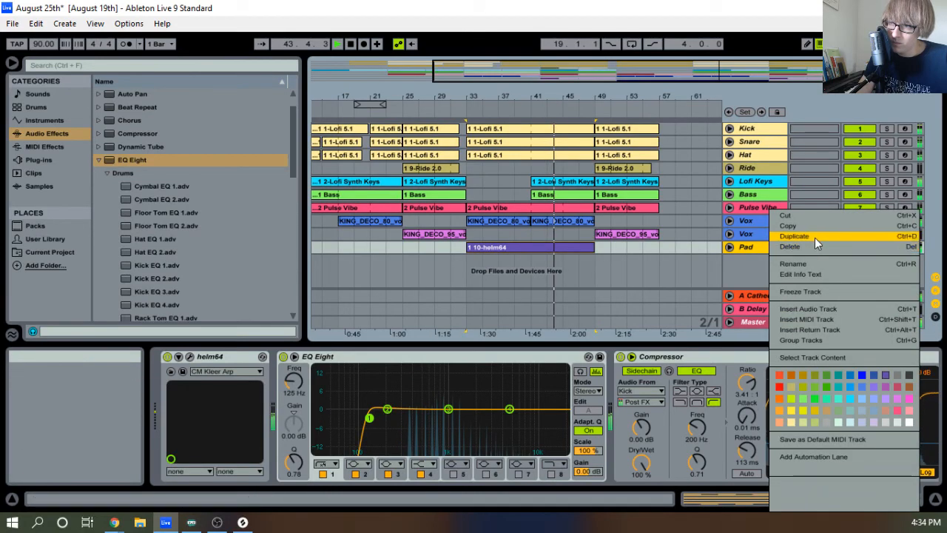
pyautogui.click(816, 237)
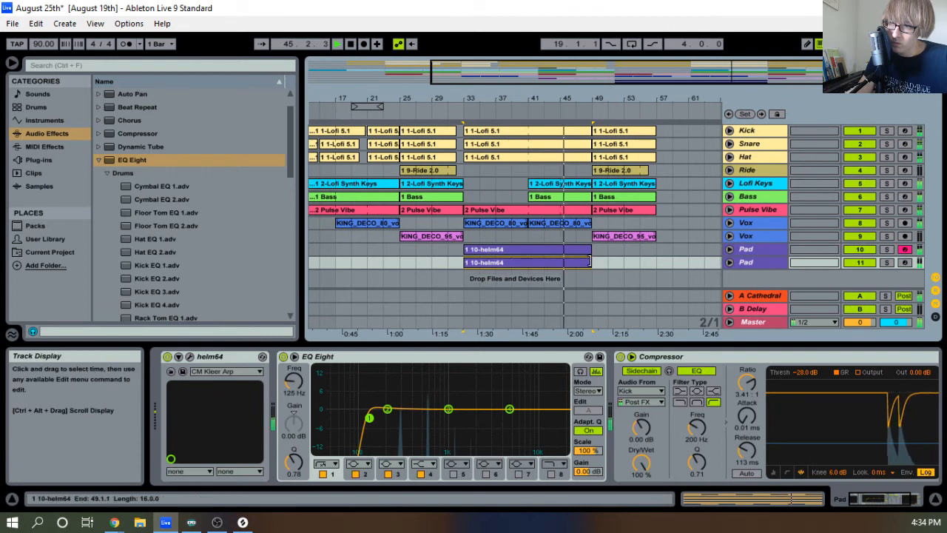
pyautogui.moveTo(590, 262)
pyautogui.mouseDown()
pyautogui.moveTo(528, 264)
pyautogui.moveTo(577, 265)
pyautogui.mouseUp()
# Transpose all notes in the duplicate Pad track's clip down one octave
pyautogui.doubleClick(566, 261)
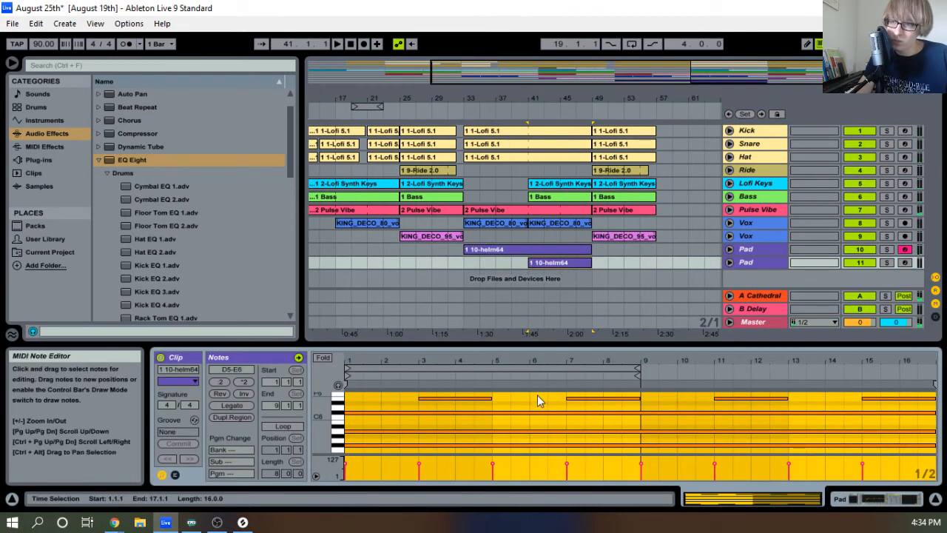
pyautogui.click(540, 398)
pyautogui.hotkey('ctrl', 'a')
pyautogui.hotkey('shift', 'Down')
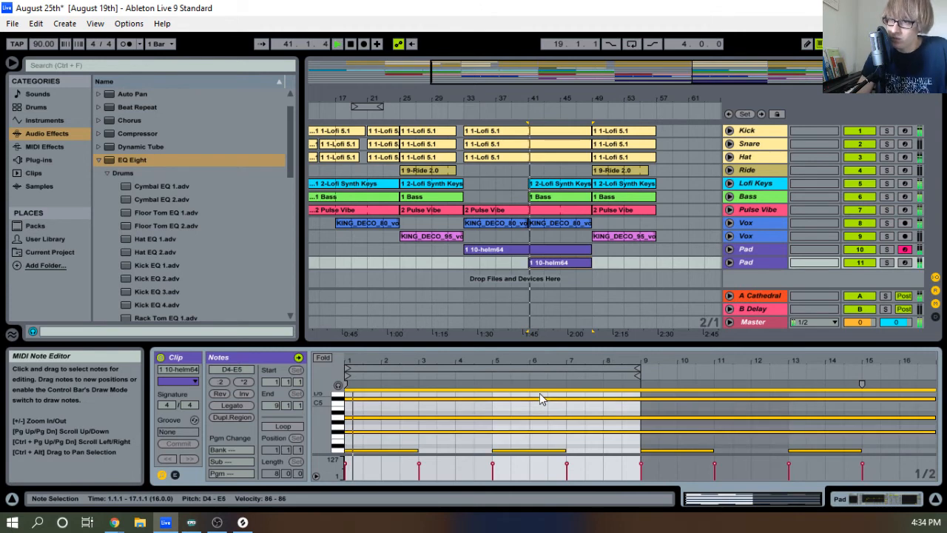
# Solo the original Pad track and listen to it from bar 33
pyautogui.click(548, 263)
pyautogui.click(488, 250)
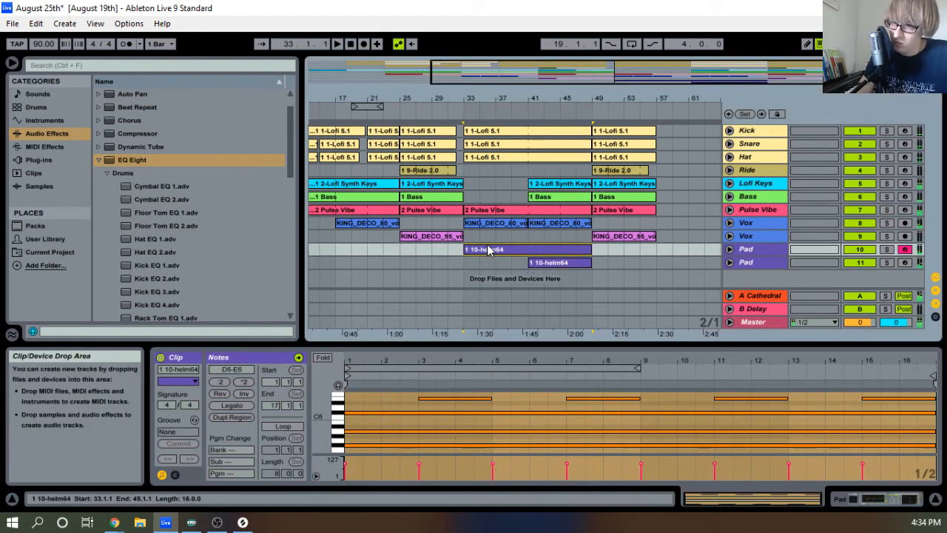
pyautogui.press('space')
pyautogui.click(888, 251)
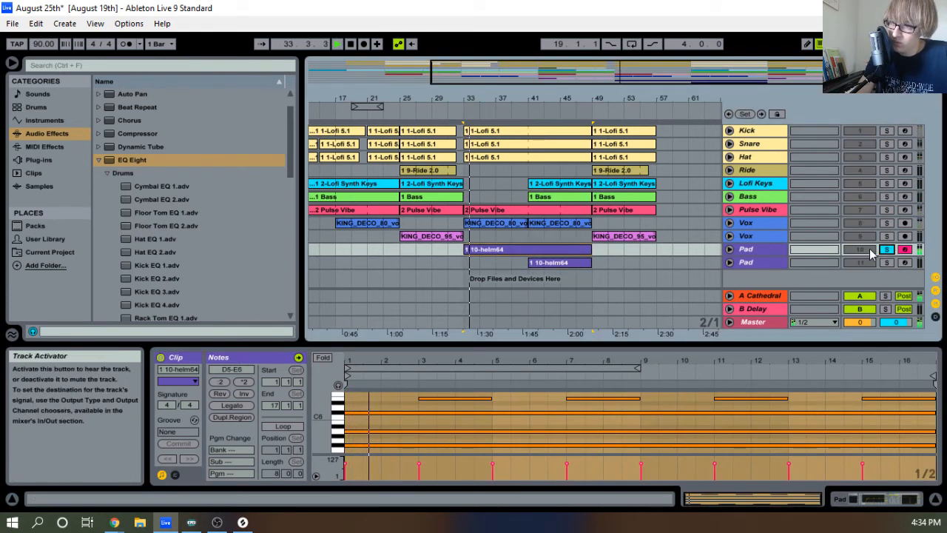
# Add an Auto Filter after the Compressor on the original Pad track
pyautogui.click(758, 249)
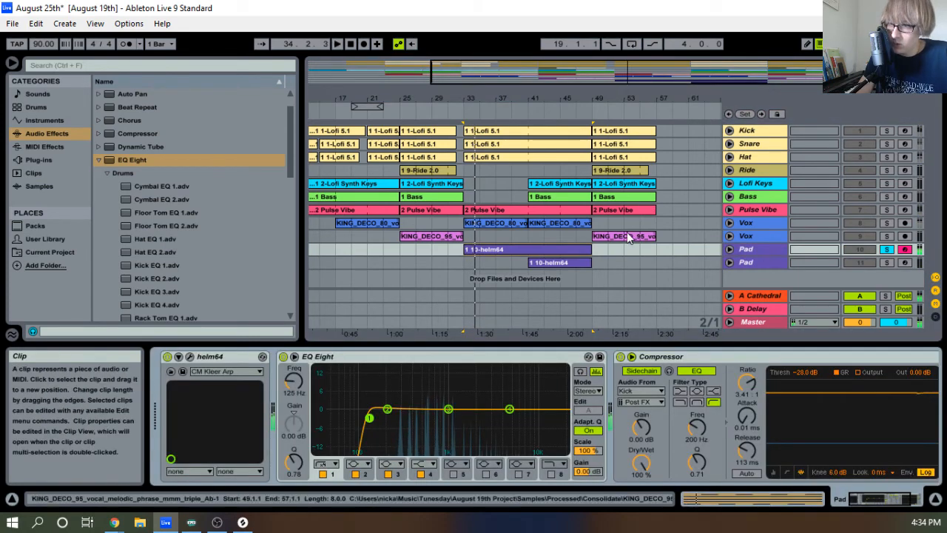
pyautogui.scroll(-3, 727, 351)
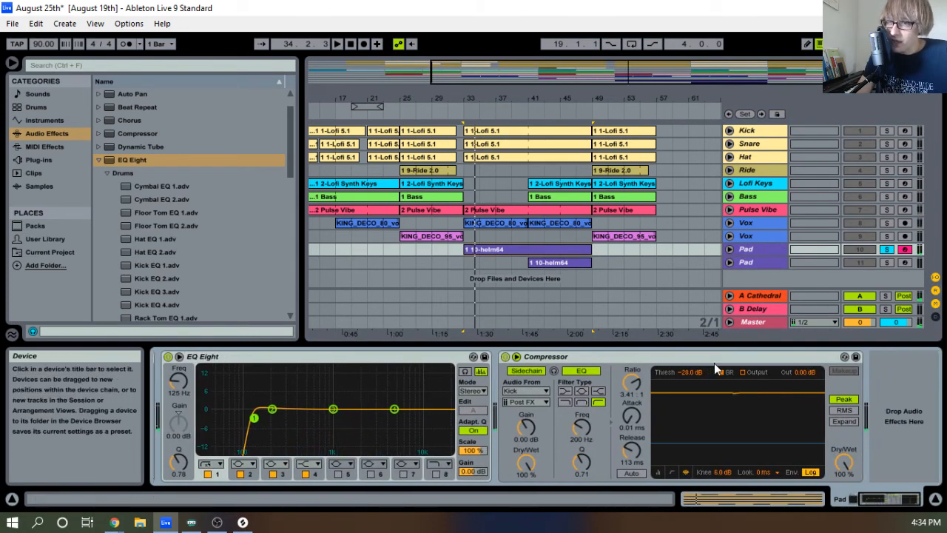
pyautogui.scroll(2, 134, 139)
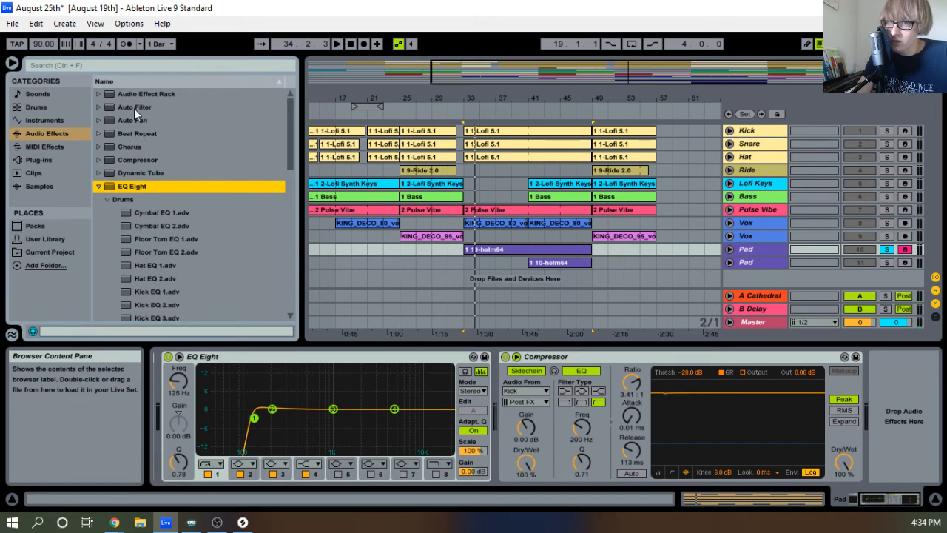
pyautogui.moveTo(134, 108); pyautogui.dragTo(900, 400)
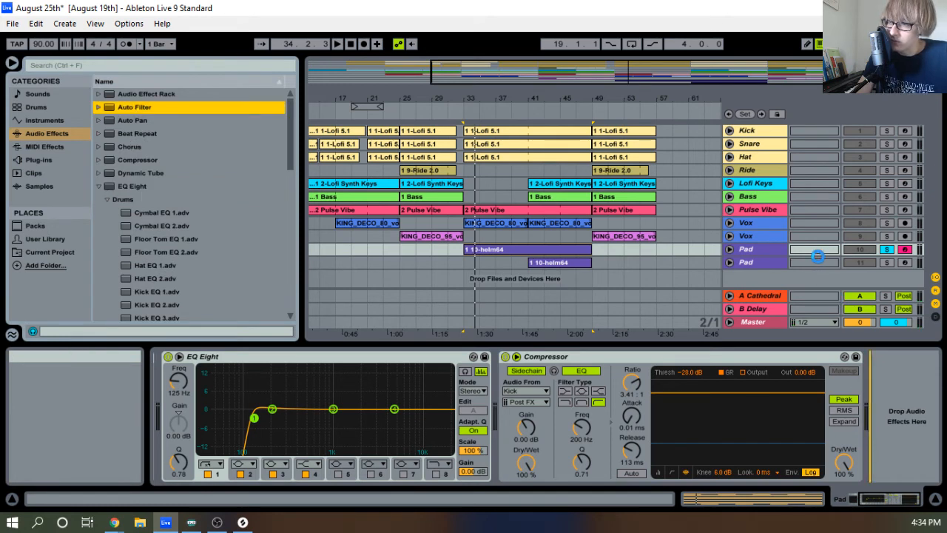
# Set the Auto Filter's LFO amount to 16.2 with a synced 1/4 rate, cutoff 878 Hz and resonance 37%, and play the full mix
pyautogui.press('space')
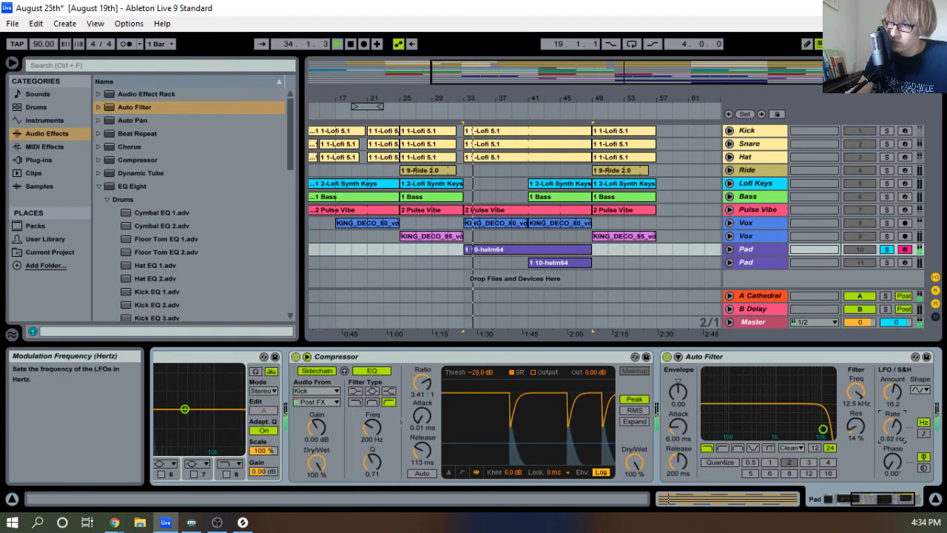
pyautogui.click(923, 433)
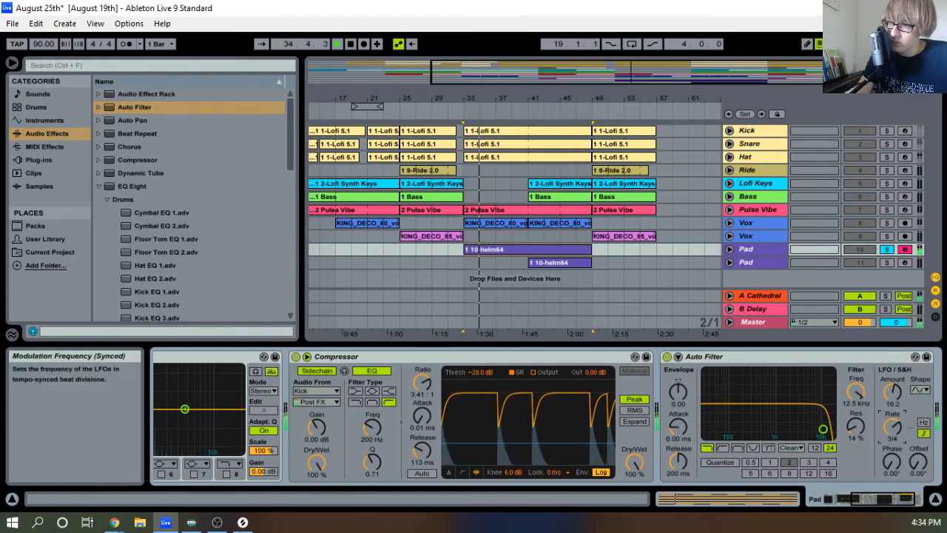
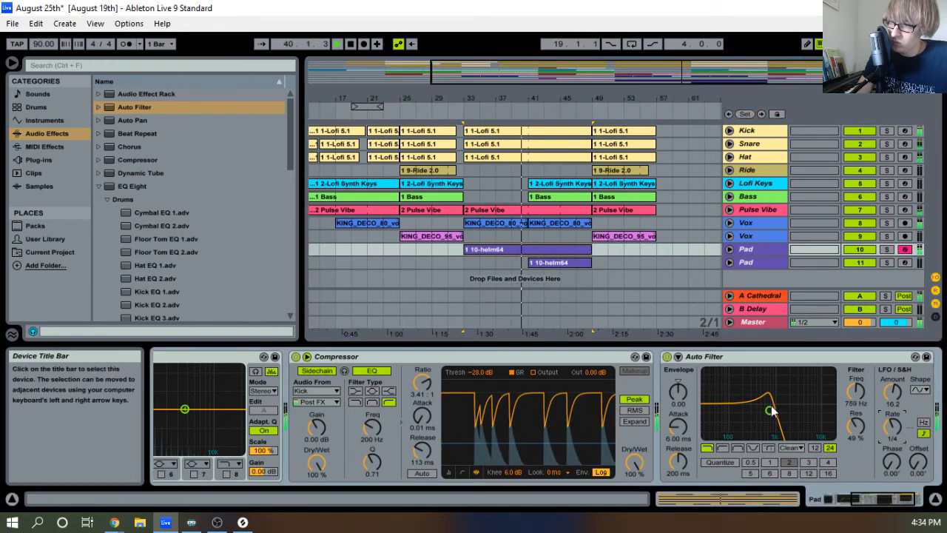
pyautogui.moveTo(769, 413); pyautogui.dragTo(772, 416)
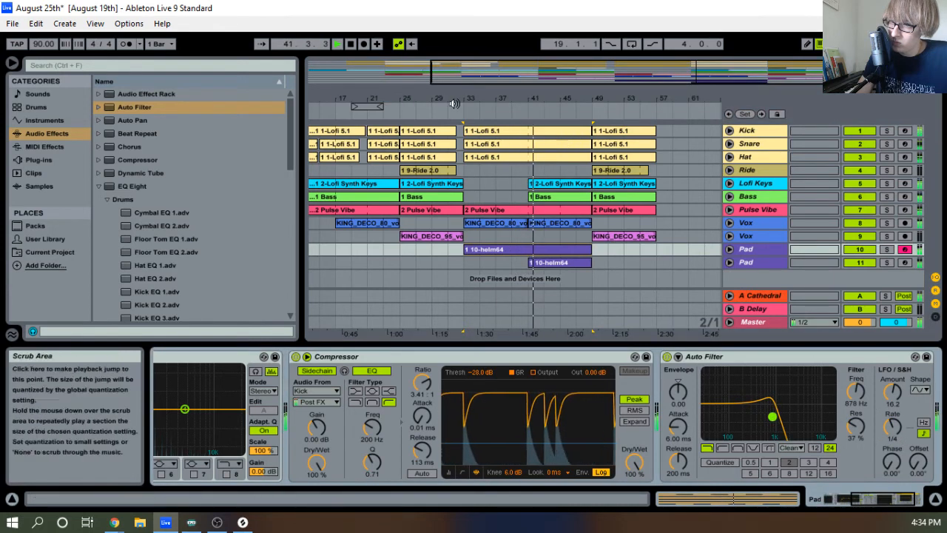
pyautogui.click(437, 116)
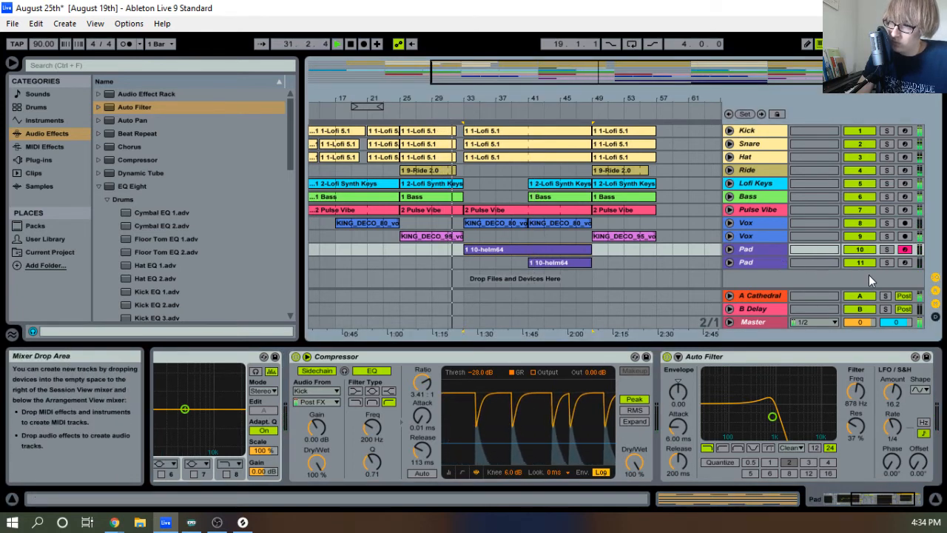
# Audition the highpass type on the original Pad's Auto Filter, restore lowpass, and set the cutoff to 491 Hz with resonance at 43%
pyautogui.click(559, 247)
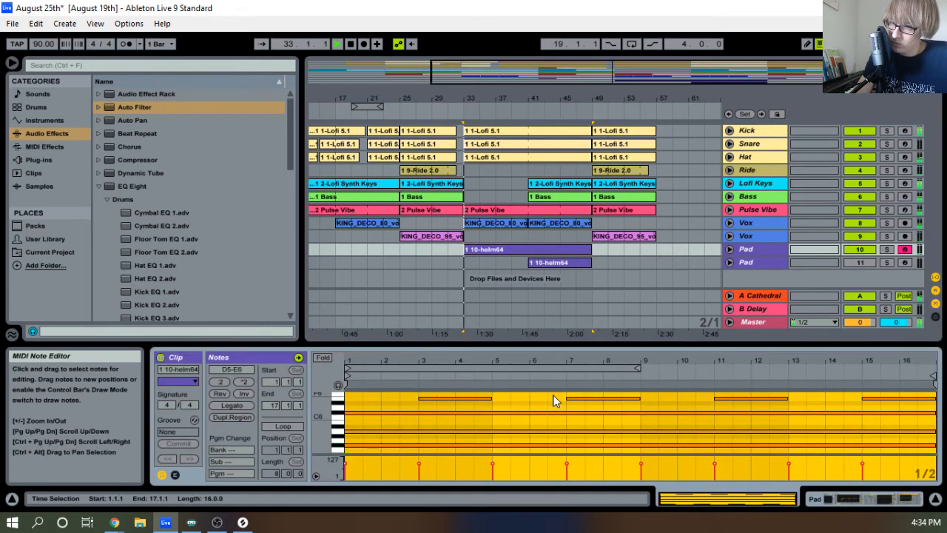
pyautogui.click(761, 250)
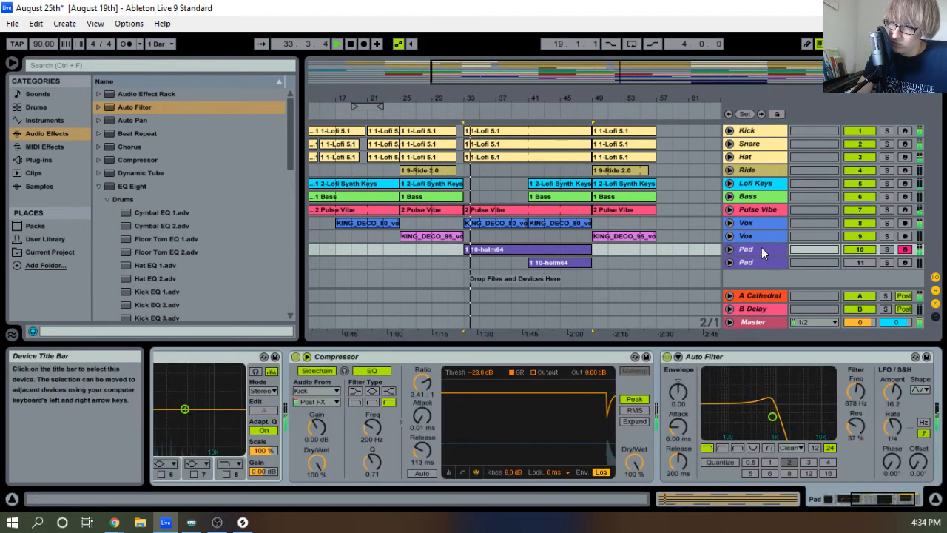
pyautogui.click(722, 449)
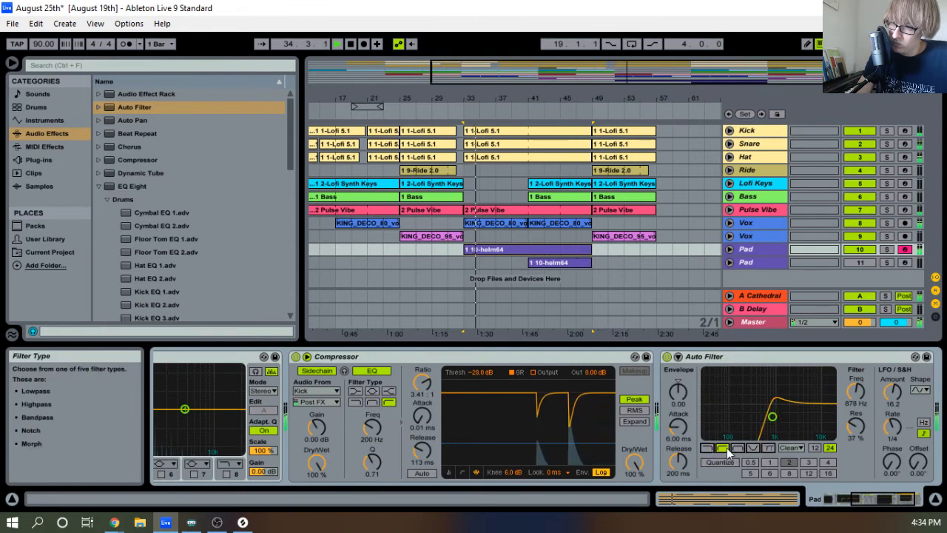
pyautogui.click(706, 448)
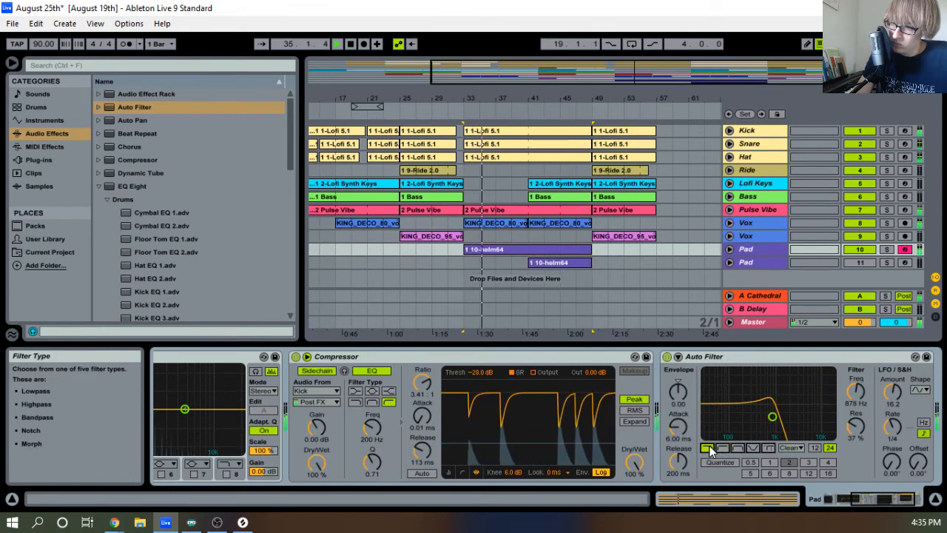
pyautogui.moveTo(772, 417)
pyautogui.mouseDown()
pyautogui.moveTo(750, 422)
pyautogui.moveTo(762, 416)
pyautogui.mouseUp()
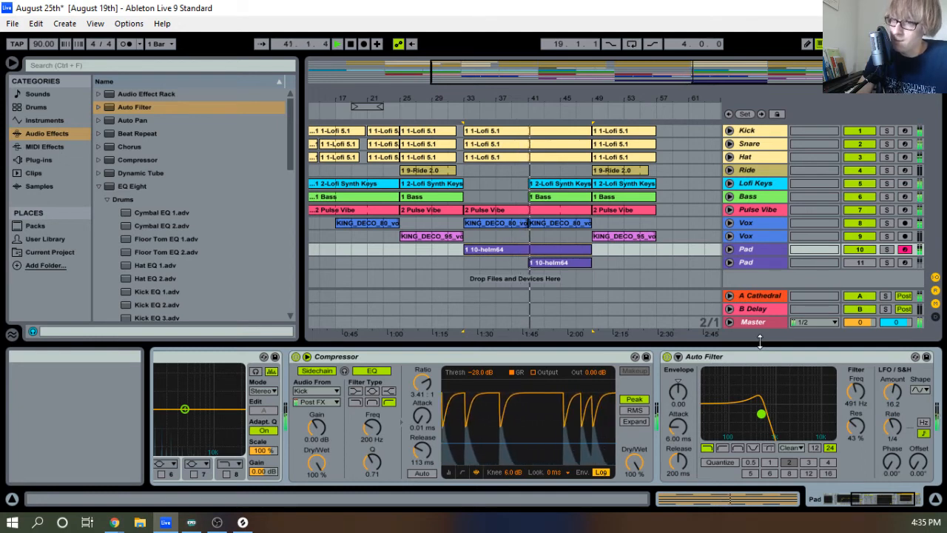
# Reactivate the duplicate Pad track and add a copy of the original Pad's Auto Filter after its Compressor
pyautogui.click(886, 262)
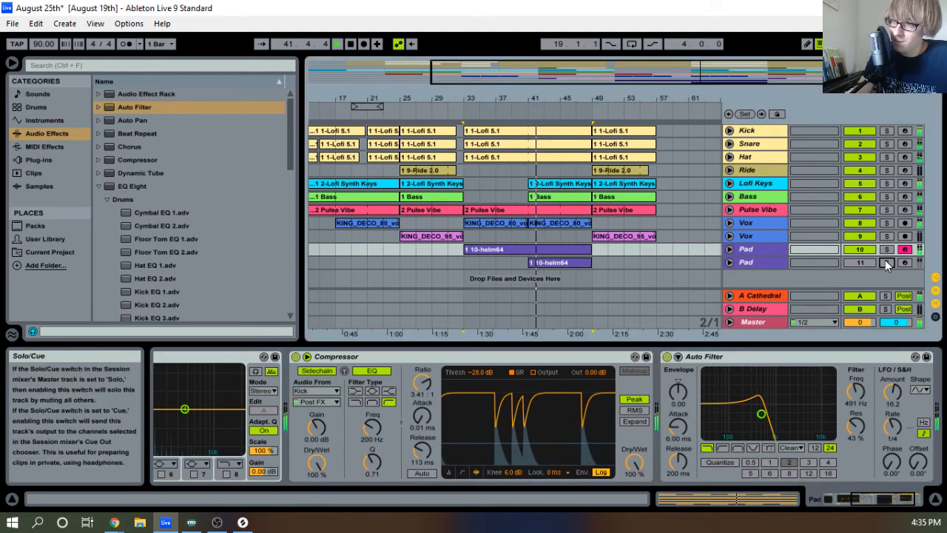
pyautogui.click(886, 262)
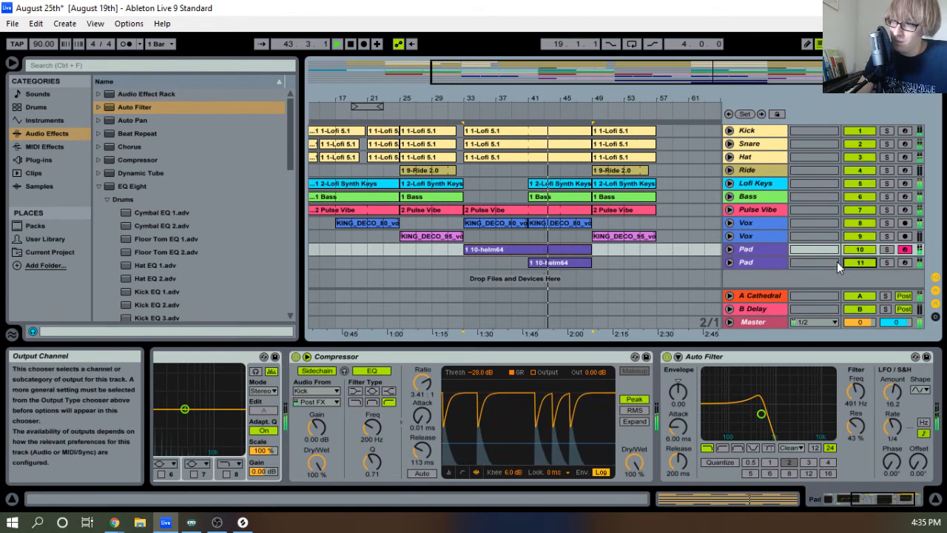
pyautogui.click(773, 250)
pyautogui.doubleClick(774, 251)
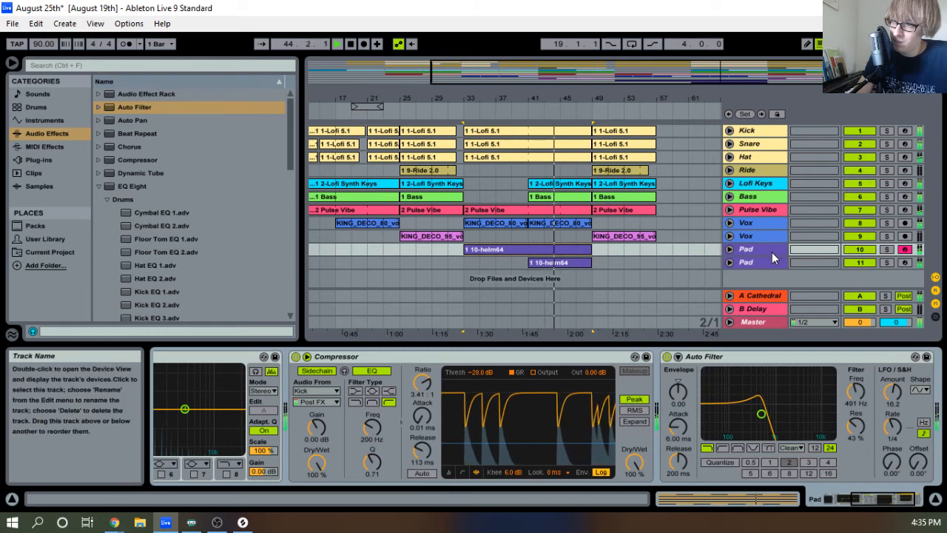
pyautogui.click(774, 359)
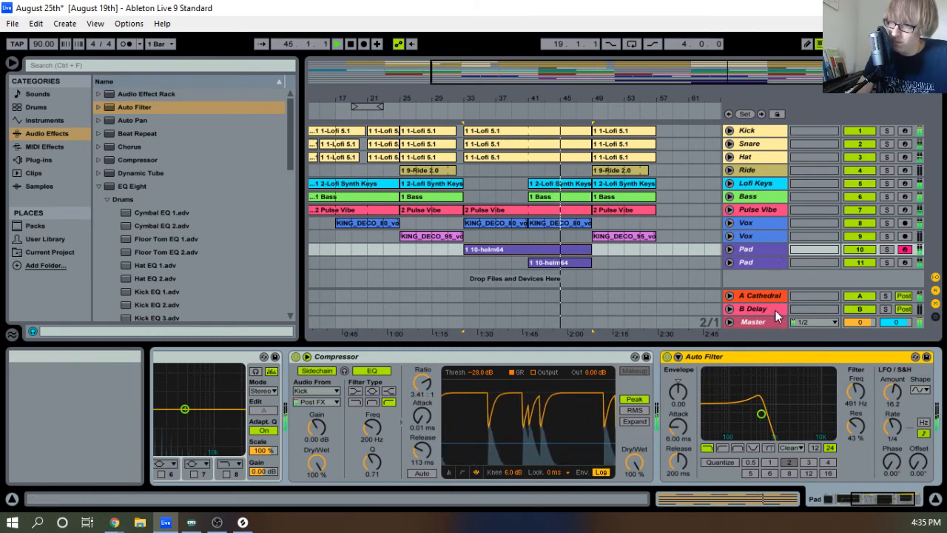
pyautogui.click(761, 263)
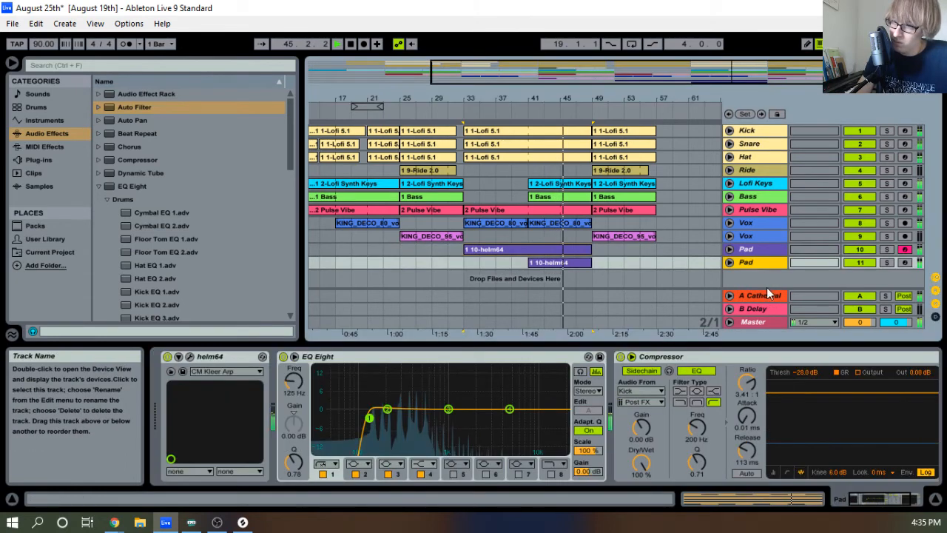
pyautogui.click(810, 366)
pyautogui.rightClick(908, 400)
pyautogui.click(898, 407)
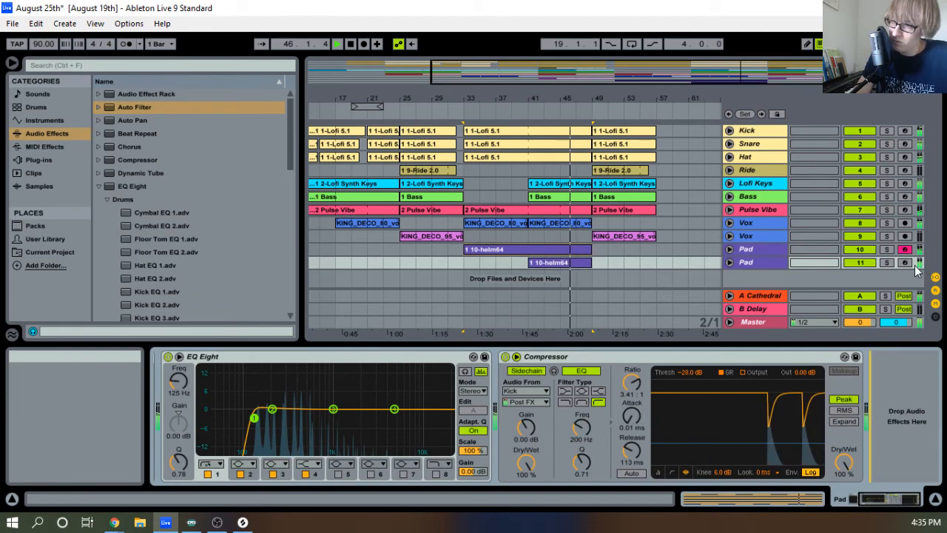
pyautogui.hotkey('ctrl', 'v')
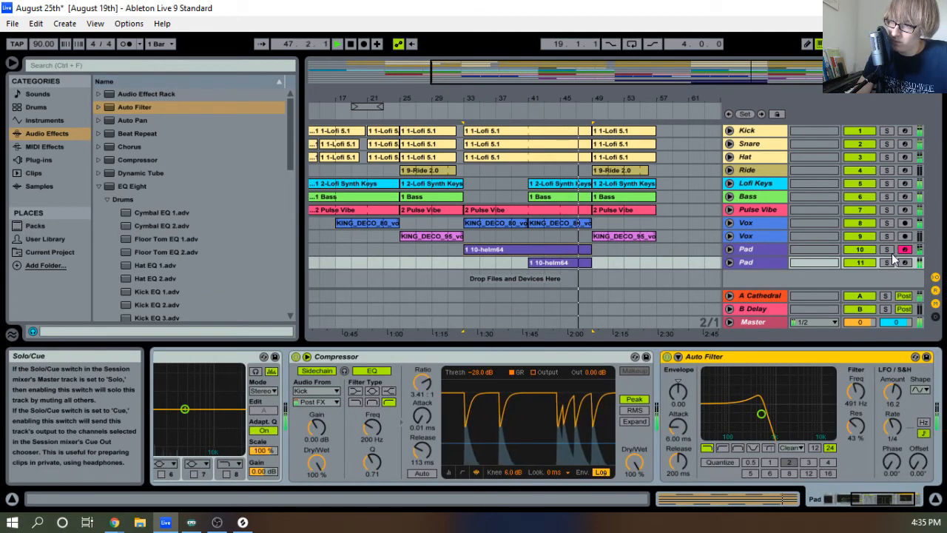
# Listen to both Pad tracks soloed from bar 41, and compare them unsoloed within the full mix from bar 33
pyautogui.click(886, 250)
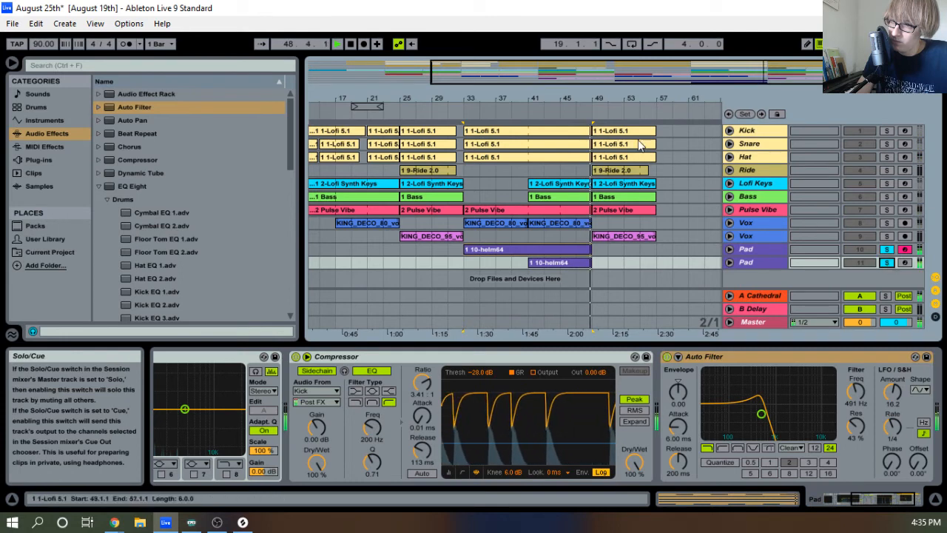
pyautogui.press('space')
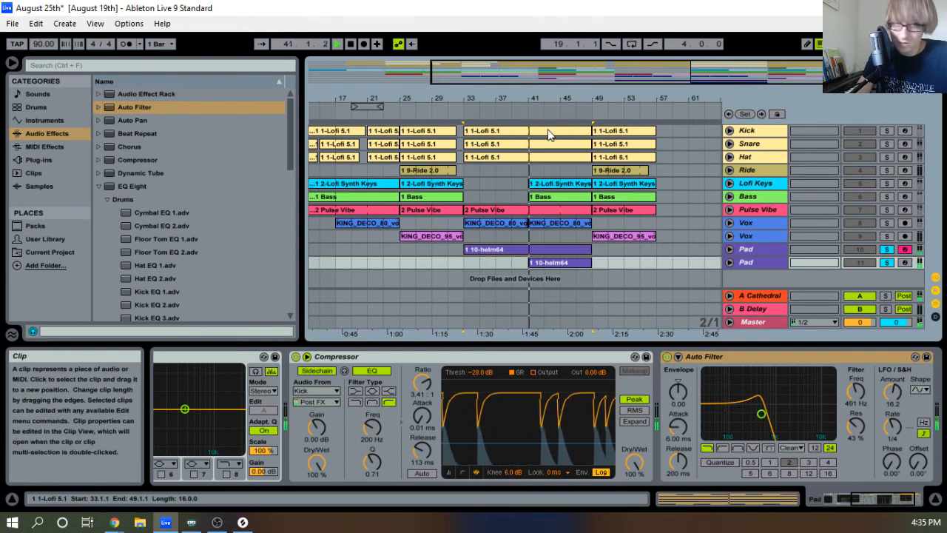
pyautogui.click(887, 250)
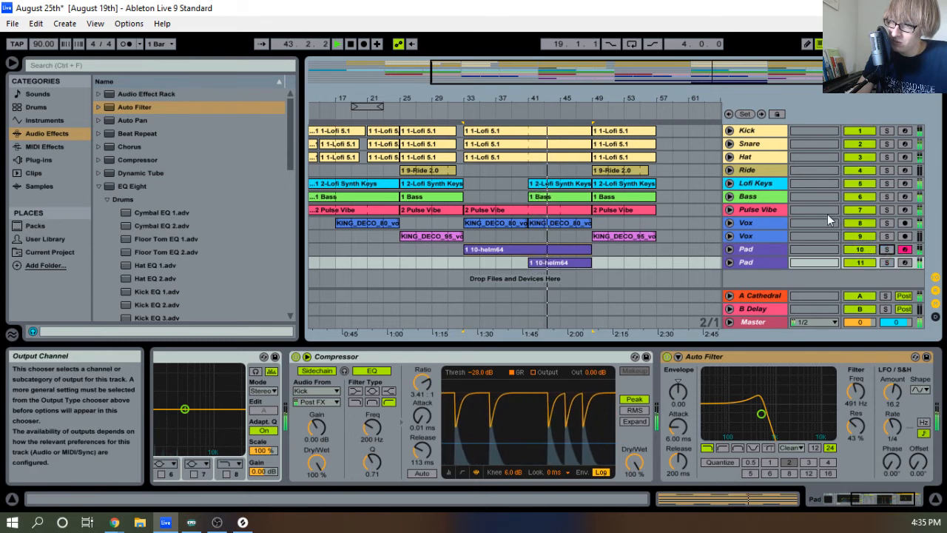
pyautogui.press('space')
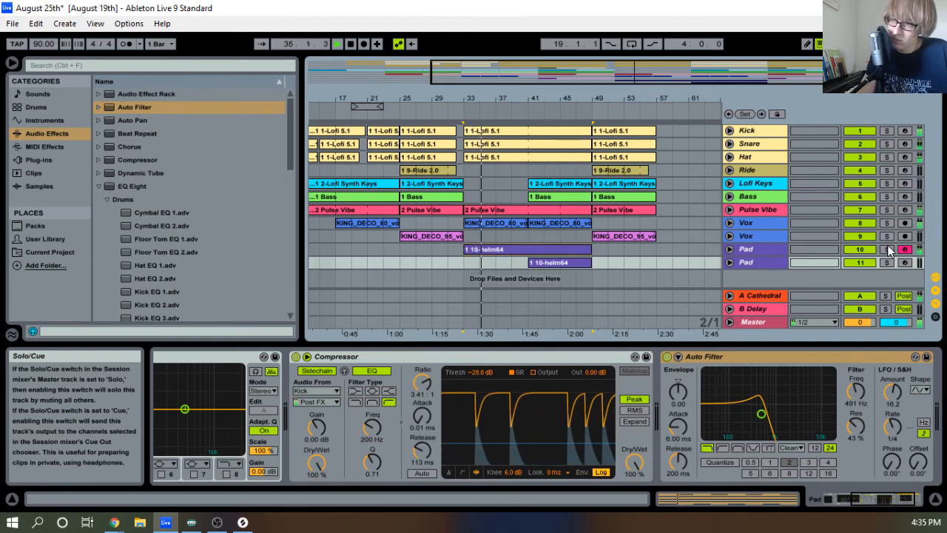
# Lower the volume of both Pad tracks together to -7.1 dB in the mixer and return to the arrangement
pyautogui.press('Tab')
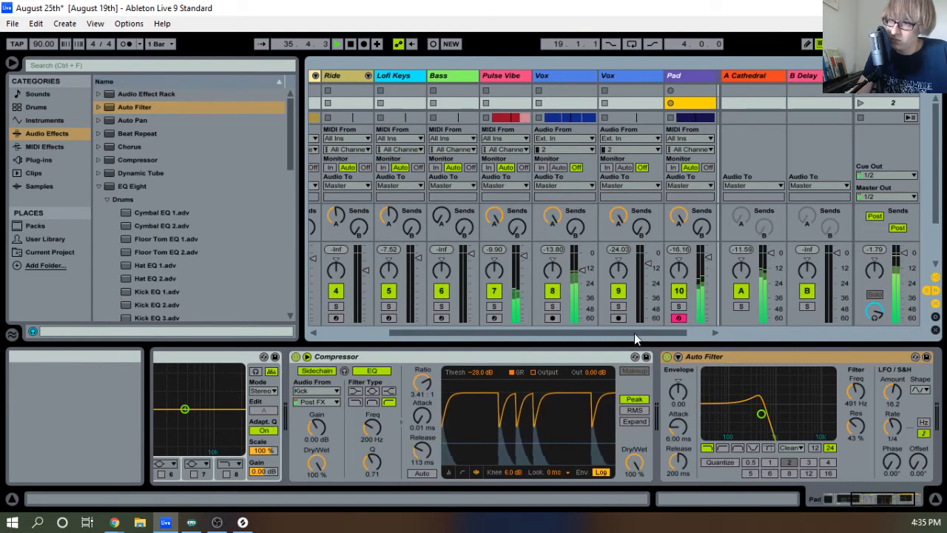
pyautogui.moveTo(634, 333); pyautogui.dragTo(661, 332)
pyautogui.click(662, 75)
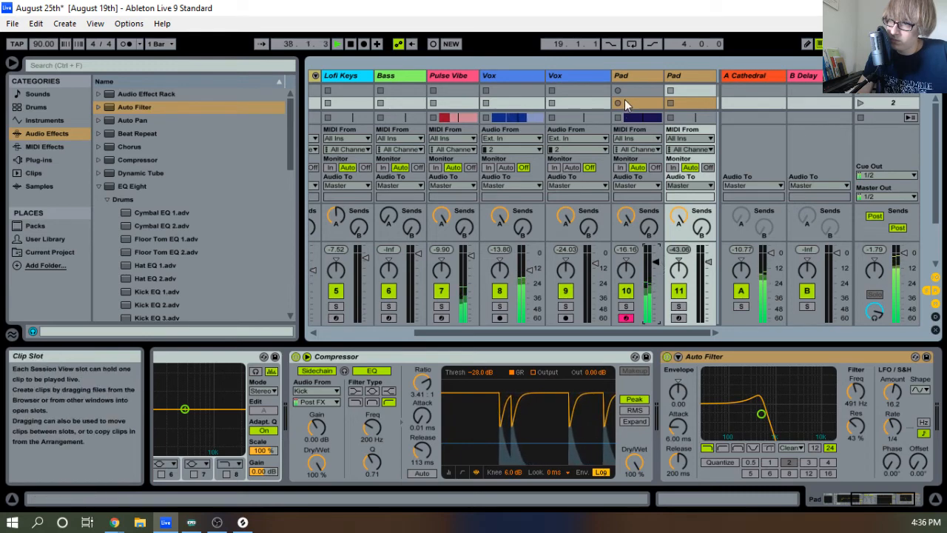
pyautogui.click(590, 79)
pyautogui.click(638, 76)
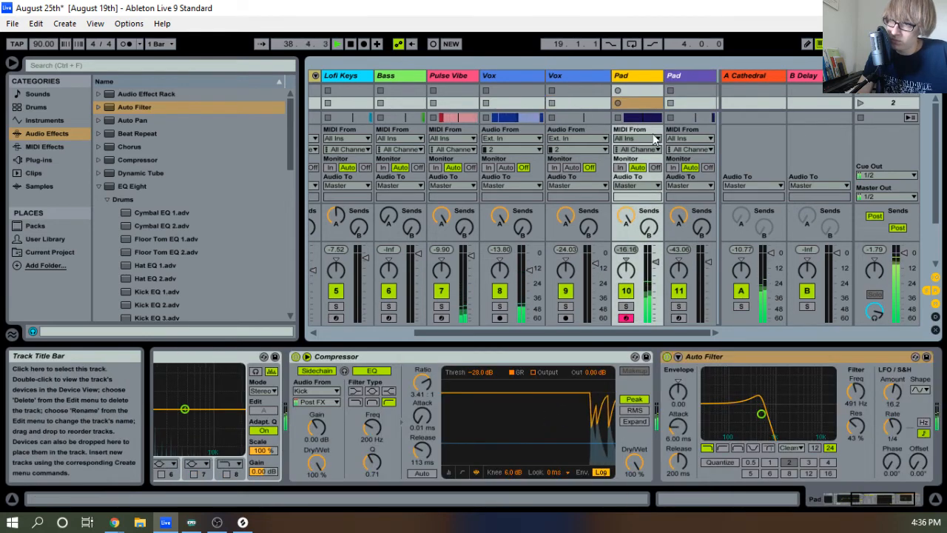
pyautogui.click(691, 78)
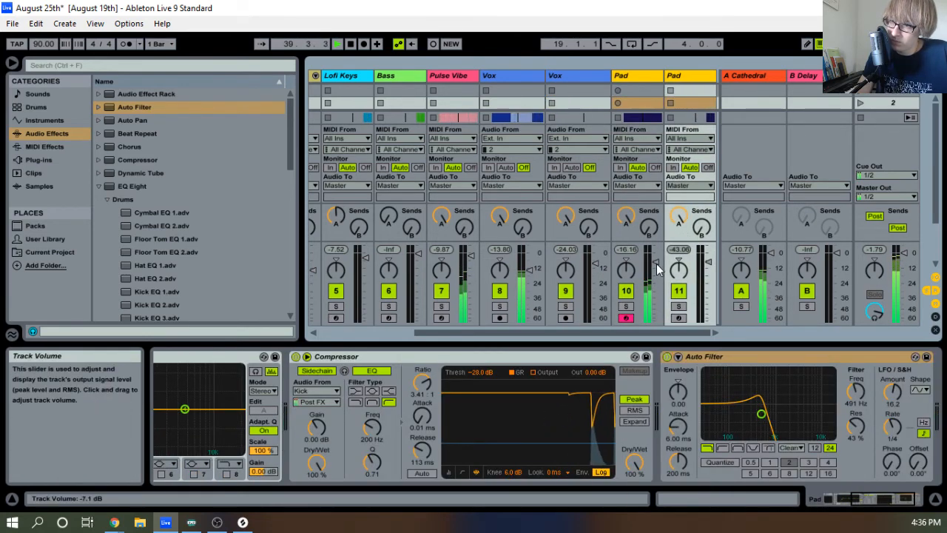
pyautogui.press('Tab')
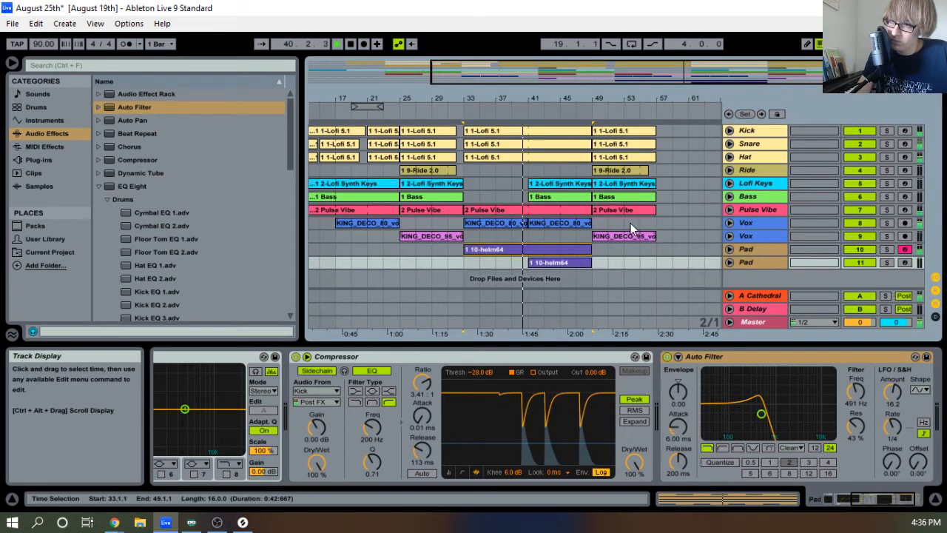
# Replay the mix from bar 33 and show the device chain of the first Vox track
pyautogui.click(636, 254)
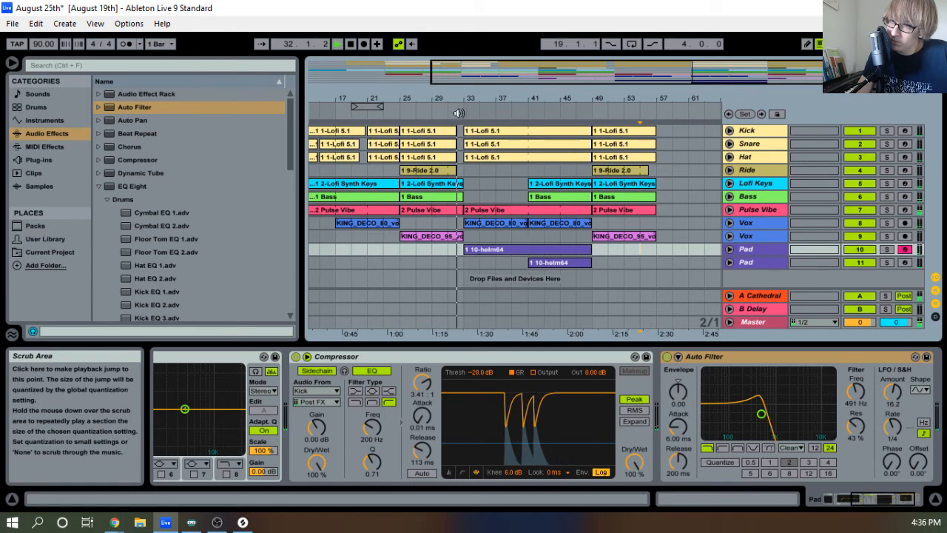
pyautogui.moveTo(484, 103); pyautogui.dragTo(487, 123)
pyautogui.click(751, 224)
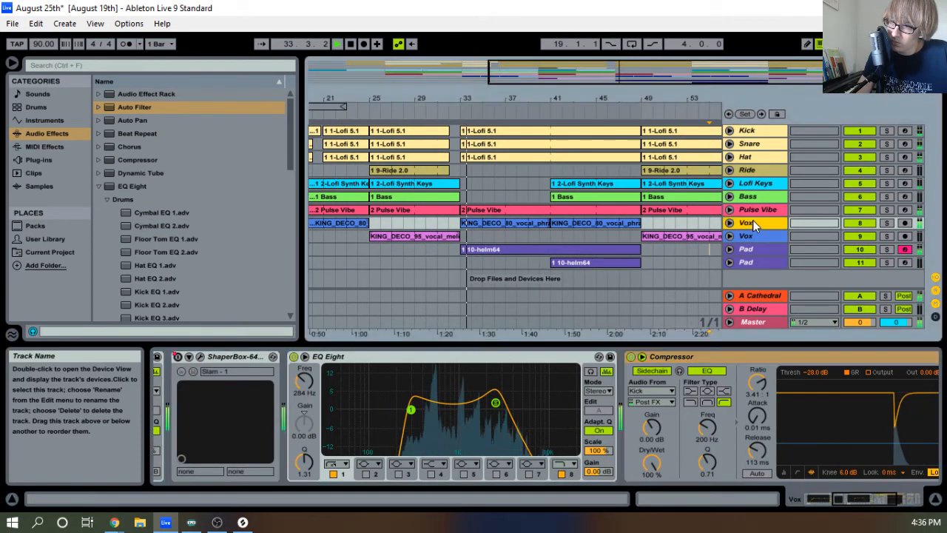
pyautogui.doubleClick(753, 225)
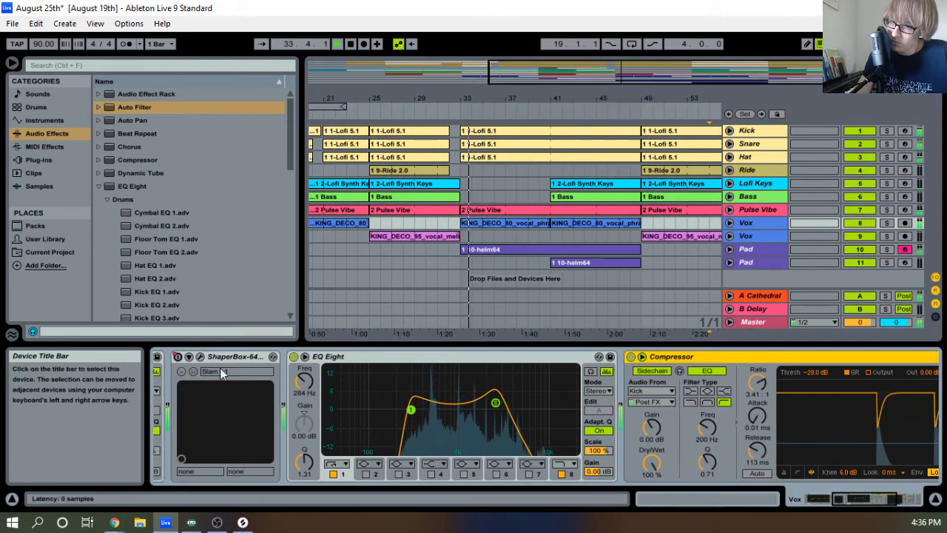
pyautogui.click(730, 225)
pyautogui.click(729, 224)
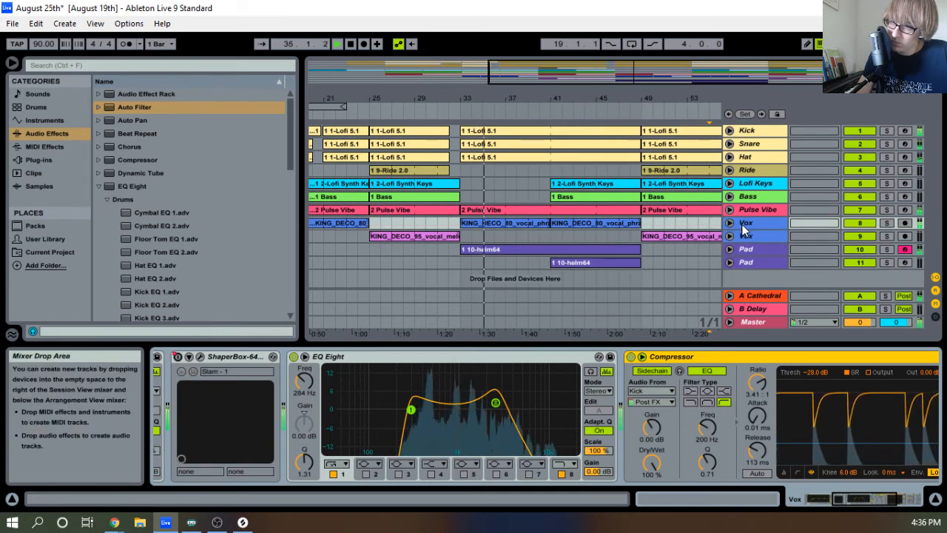
# Insert a second ShaperBox-64bit plug-in on the first Vox track between the existing ShaperBox and the EQ Eight
pyautogui.click(45, 147)
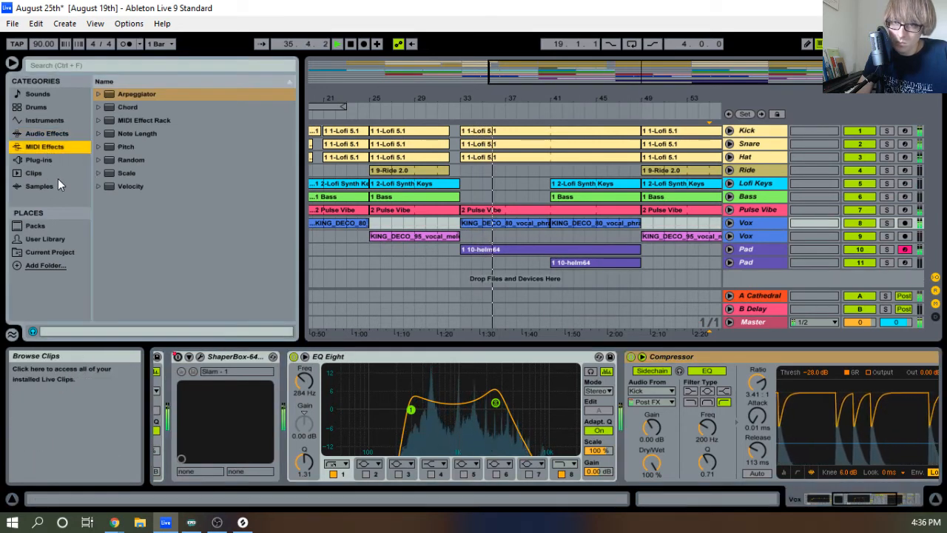
pyautogui.click(63, 160)
pyautogui.scroll(-2, 171, 260)
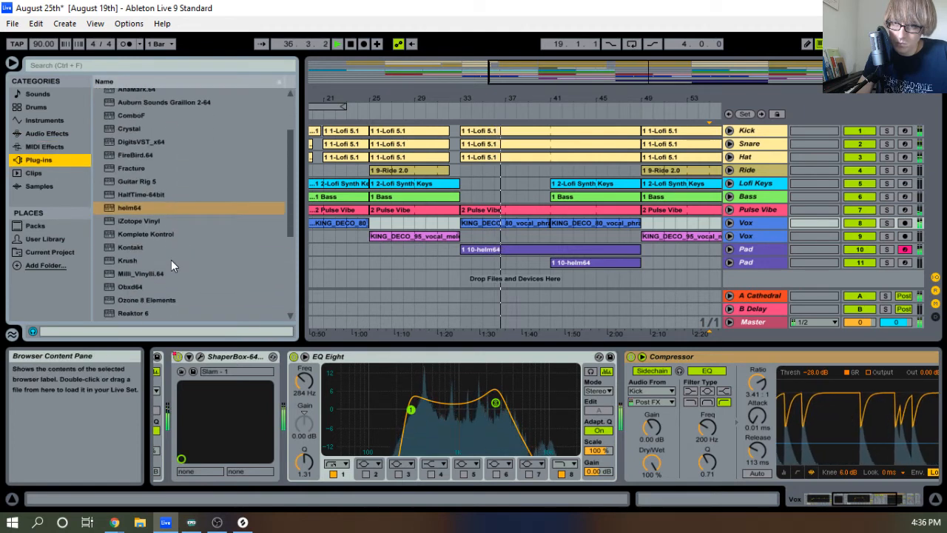
pyautogui.scroll(-4, 170, 263)
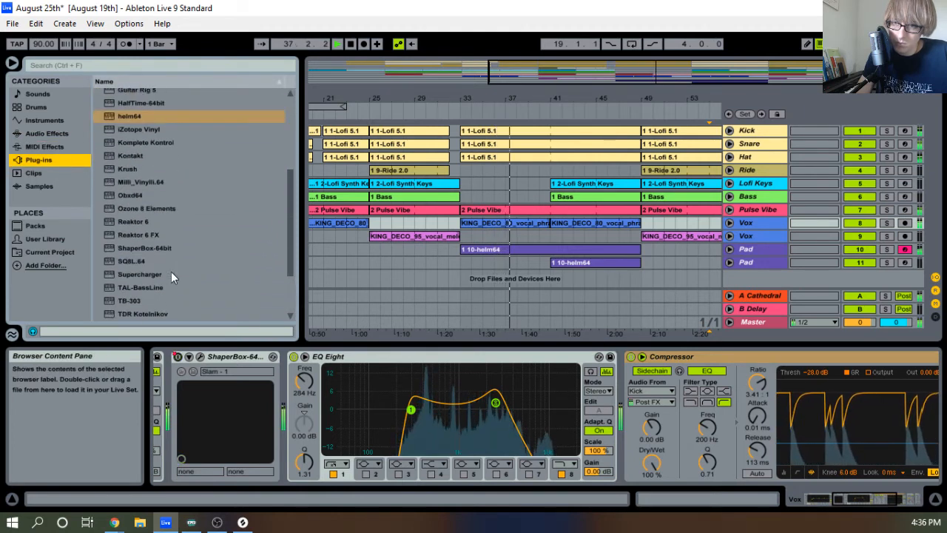
pyautogui.scroll(4, 171, 271)
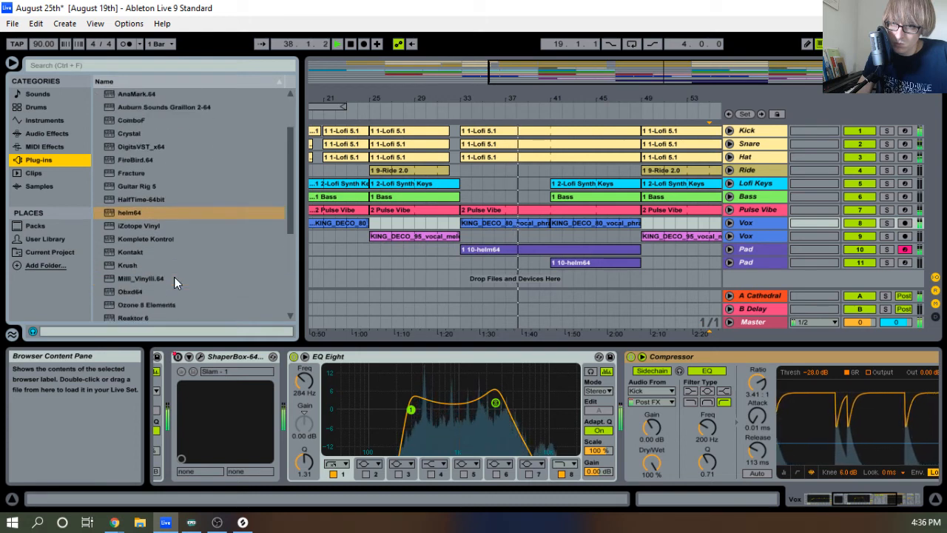
pyautogui.scroll(-6, 174, 277)
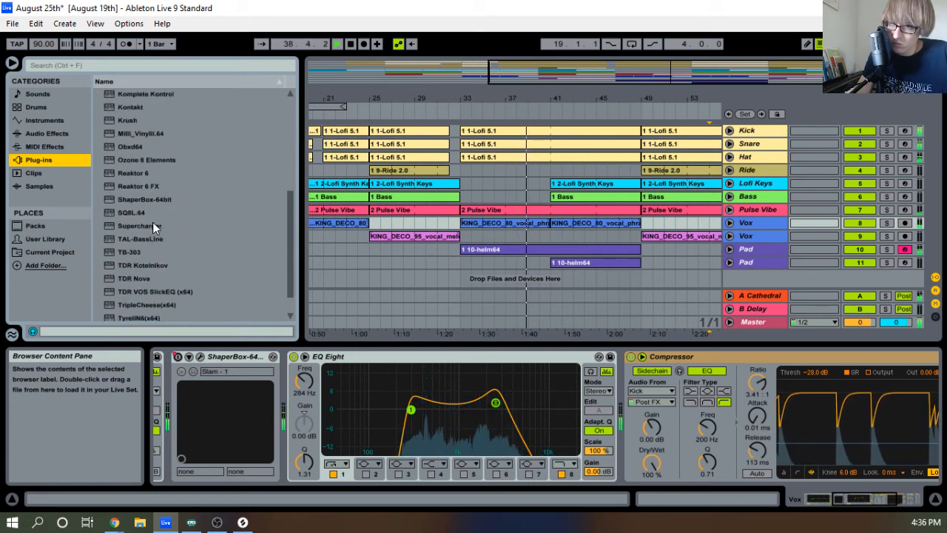
pyautogui.moveTo(155, 201); pyautogui.dragTo(294, 378)
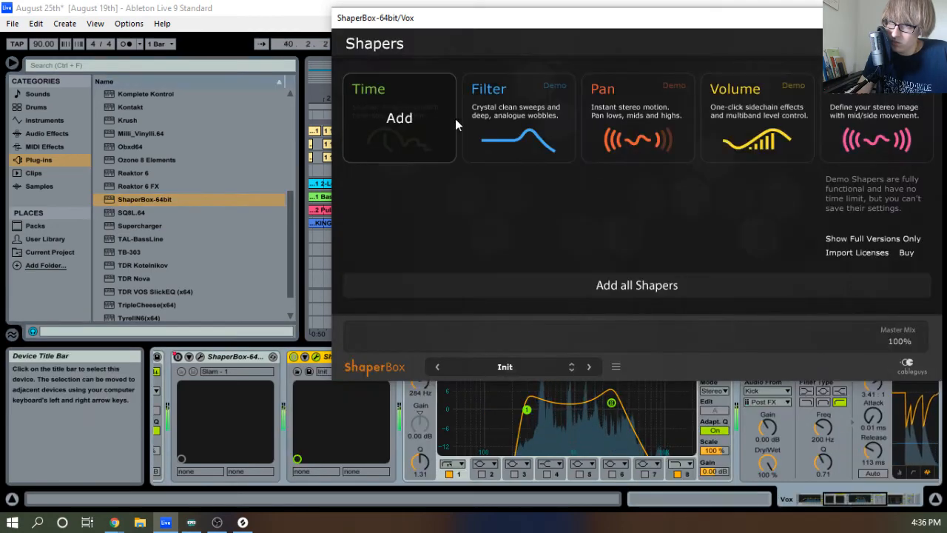
# Add the Time shaper to the new ShaperBox, listen to it from bar 33, and close the plug-in window
pyautogui.click(455, 118)
pyautogui.moveTo(760, 27); pyautogui.dragTo(579, 434)
pyautogui.click(484, 123)
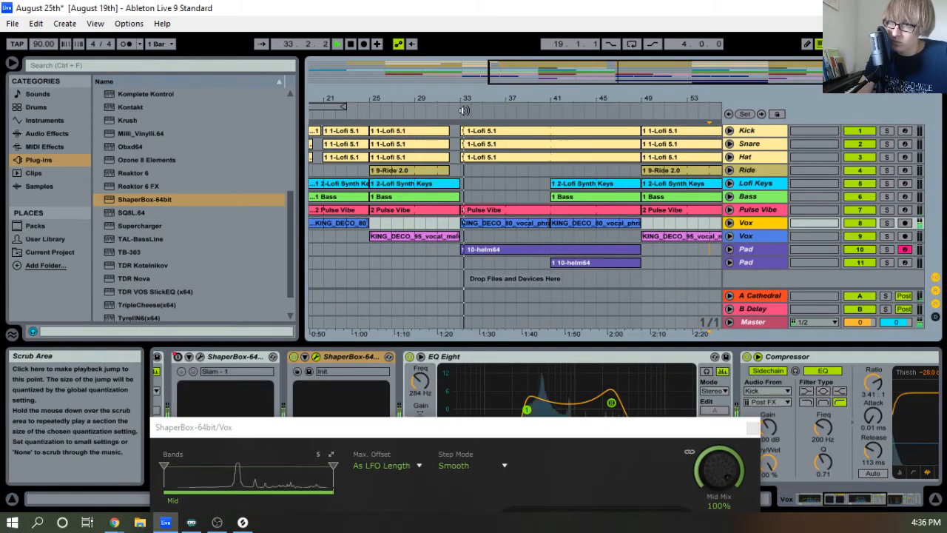
pyautogui.click(752, 430)
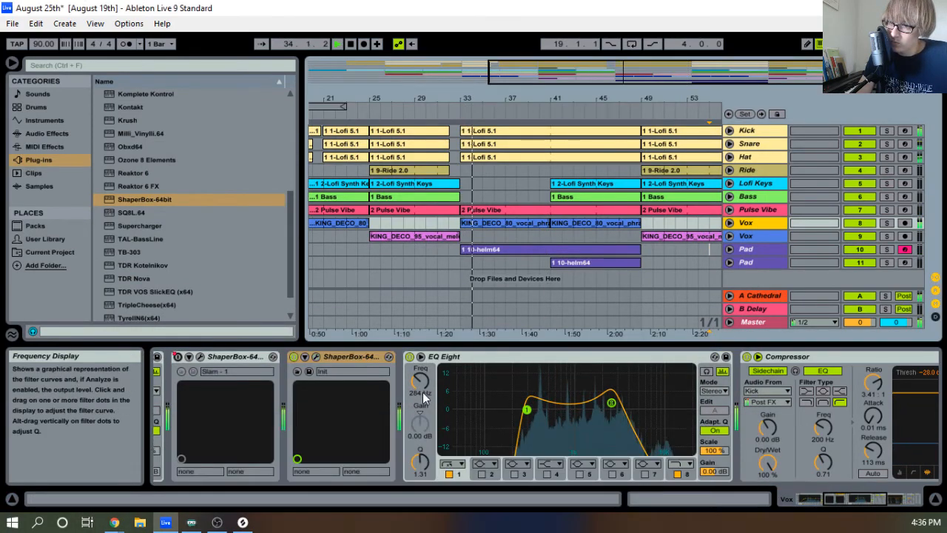
# Switch the second ShaperBox off on the first Vox track and draw its Device On automation active only from bar 40 to bar 41
pyautogui.click(729, 223)
pyautogui.click(299, 360)
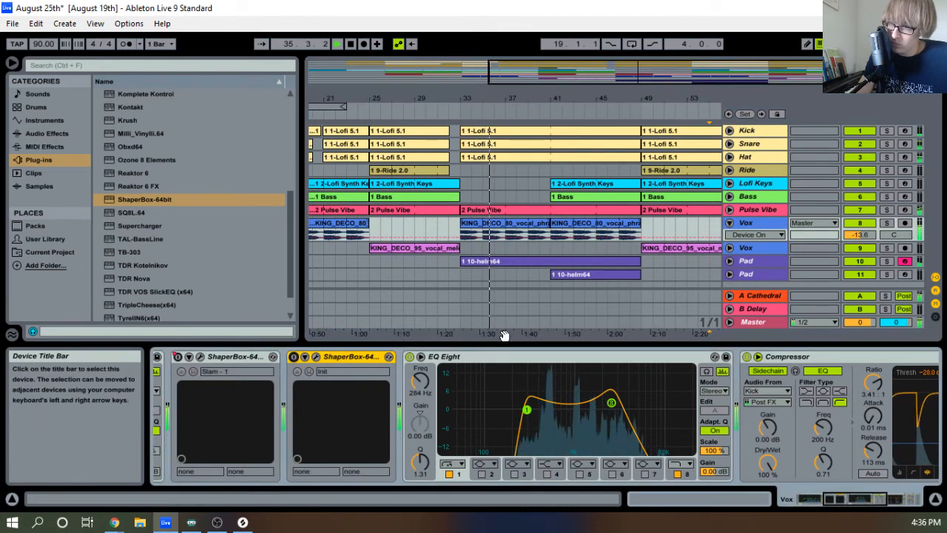
pyautogui.moveTo(740, 241); pyautogui.dragTo(741, 270)
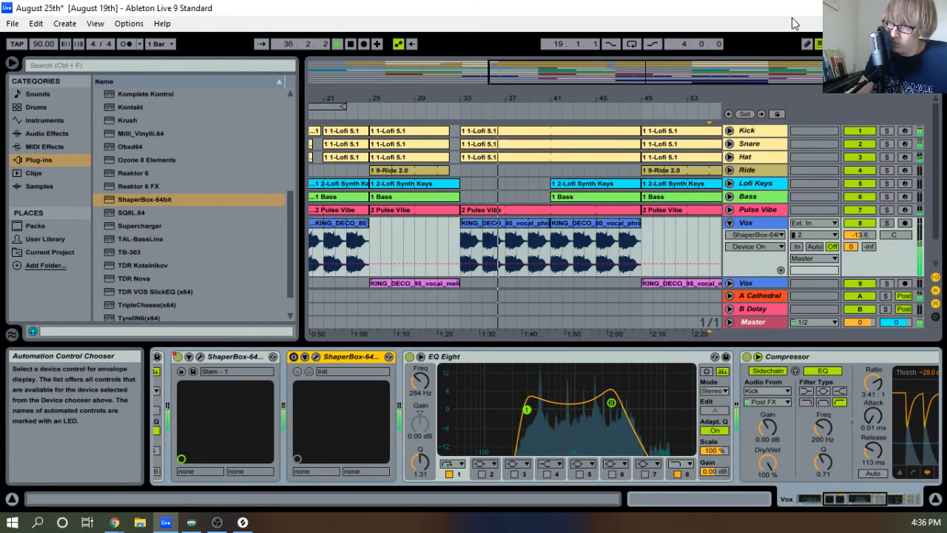
pyautogui.moveTo(538, 95); pyautogui.dragTo(538, 116)
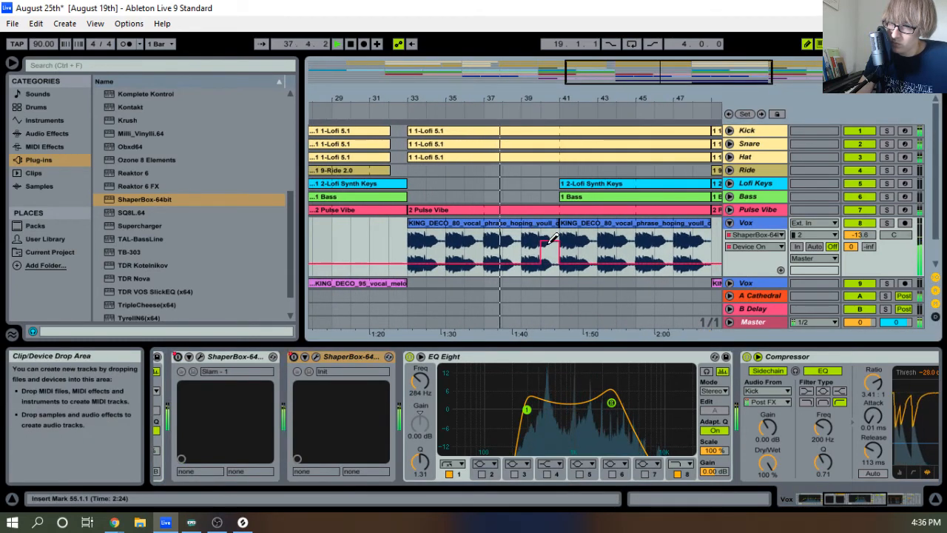
pyautogui.click(542, 241)
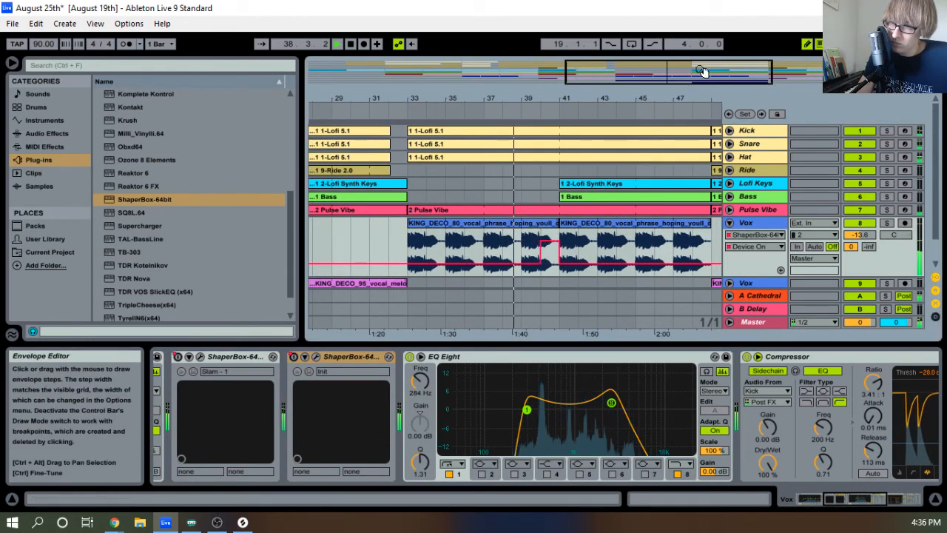
# Reopen the second ShaperBox's editor and move the four-bar loop to start at bar 39
pyautogui.click(315, 356)
pyautogui.moveTo(597, 146); pyautogui.dragTo(632, 47)
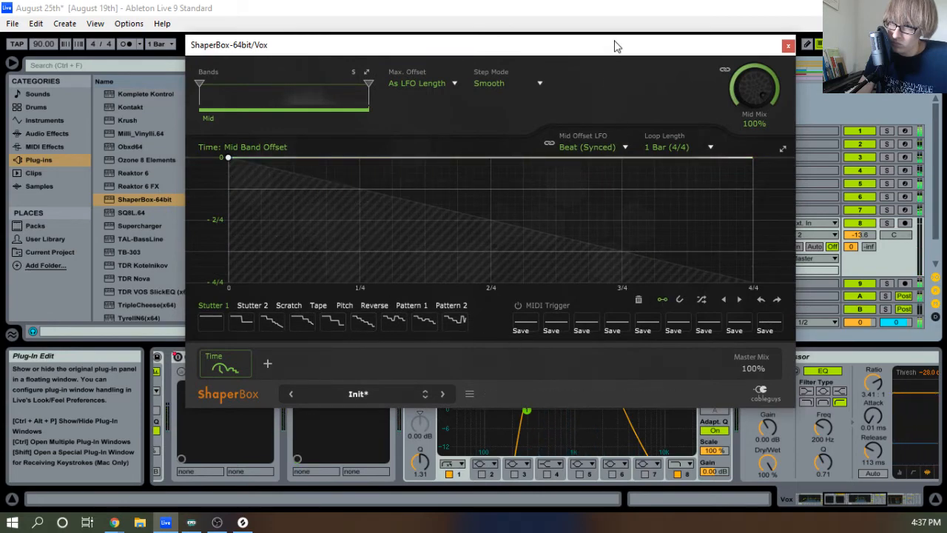
pyautogui.moveTo(614, 47); pyautogui.dragTo(599, 263)
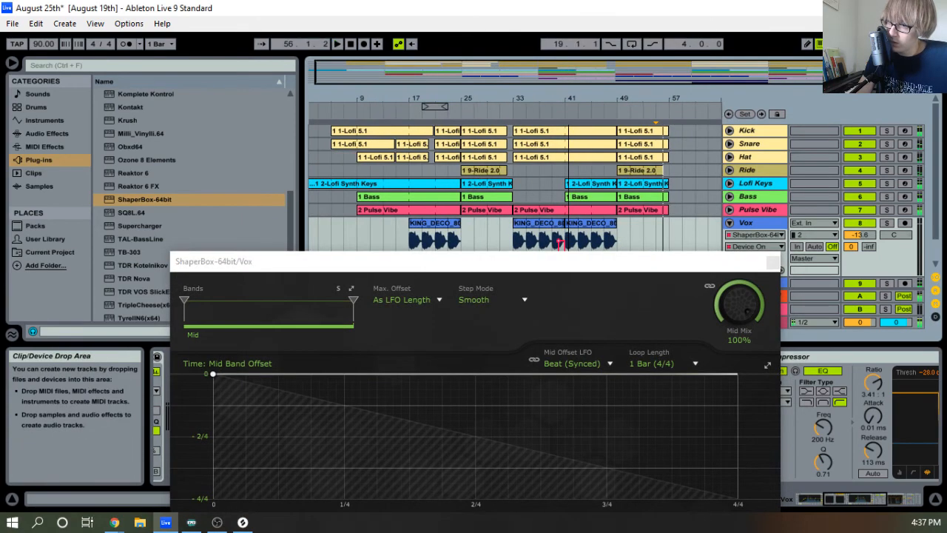
pyautogui.moveTo(441, 107); pyautogui.dragTo(578, 149)
pyautogui.moveTo(561, 264); pyautogui.dragTo(563, 21)
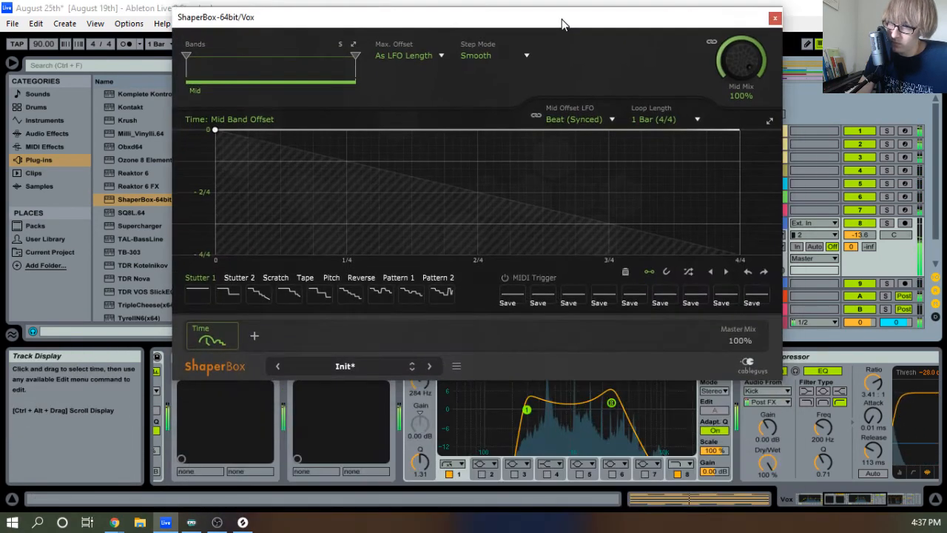
# Draw the Time wave as a step at -2/4 offset from 2/4 to 4/4, and try out the preset waves
pyautogui.click(485, 191)
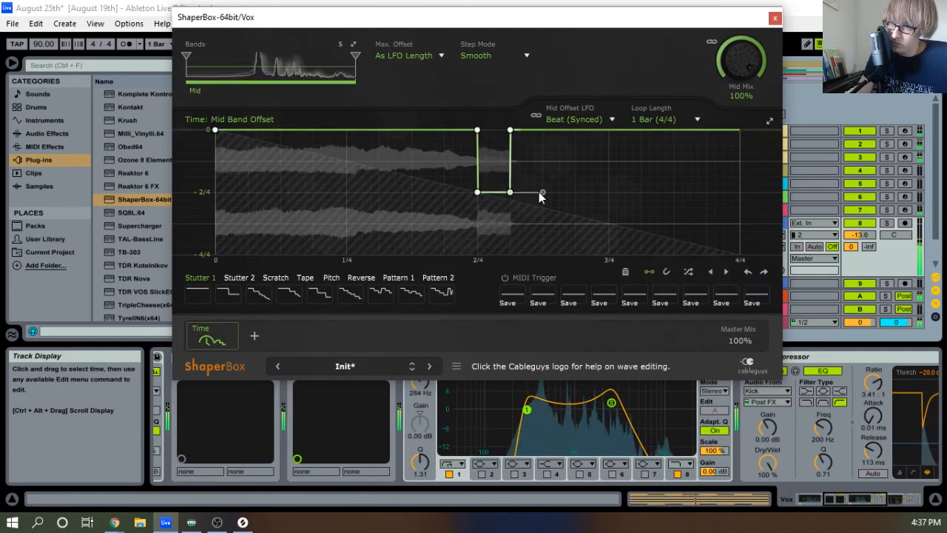
pyautogui.moveTo(540, 198)
pyautogui.mouseDown()
pyautogui.moveTo(701, 199)
pyautogui.moveTo(659, 197)
pyautogui.mouseUp()
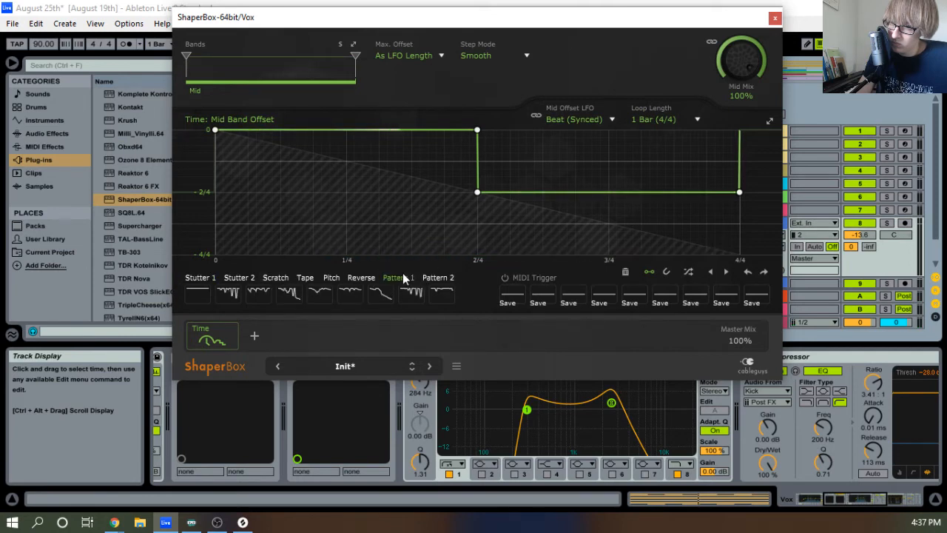
pyautogui.click(437, 279)
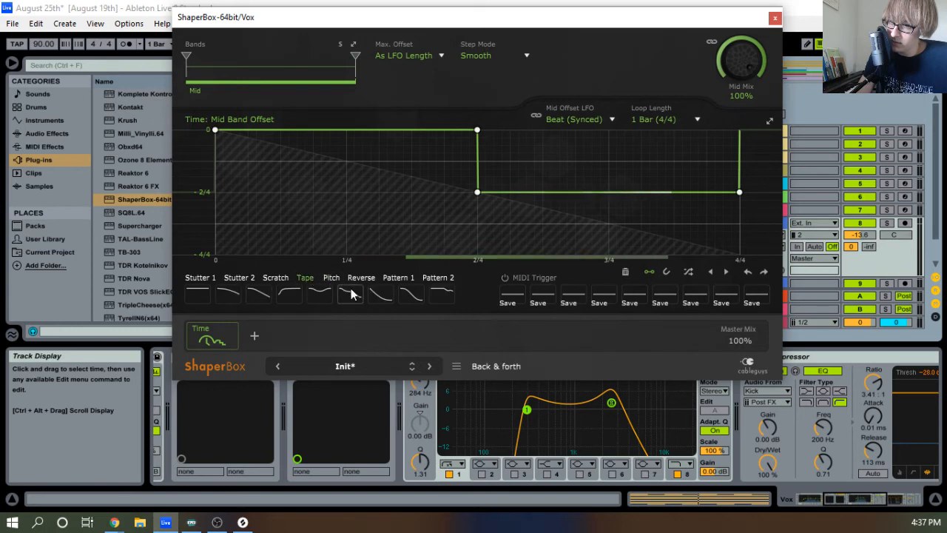
pyautogui.click(436, 296)
pyautogui.click(408, 294)
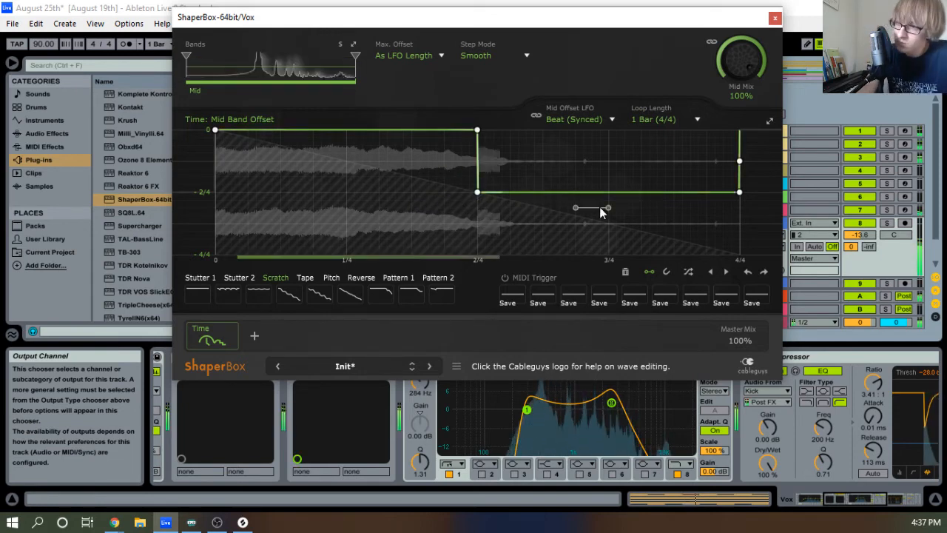
# Reshape the Time wave's last quarter with a small drop at 3/4 and a smooth curve descending to -3/4 at 4/4
pyautogui.click(632, 208)
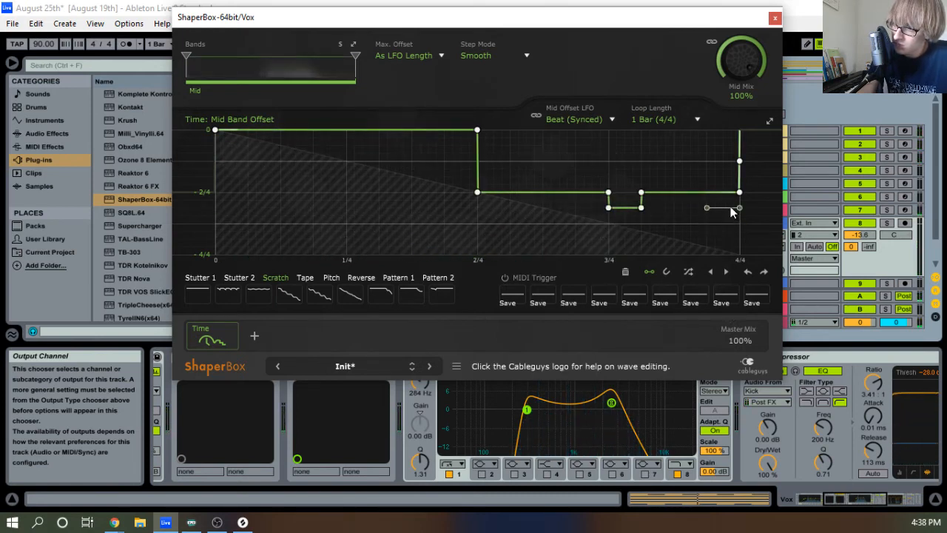
pyautogui.click(725, 230)
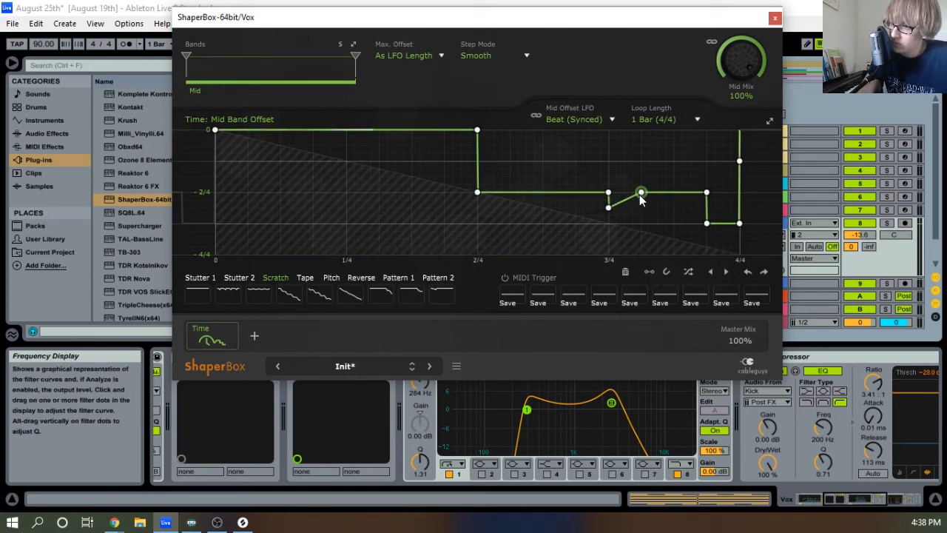
pyautogui.moveTo(717, 221); pyautogui.dragTo(698, 195)
pyautogui.doubleClick(723, 223)
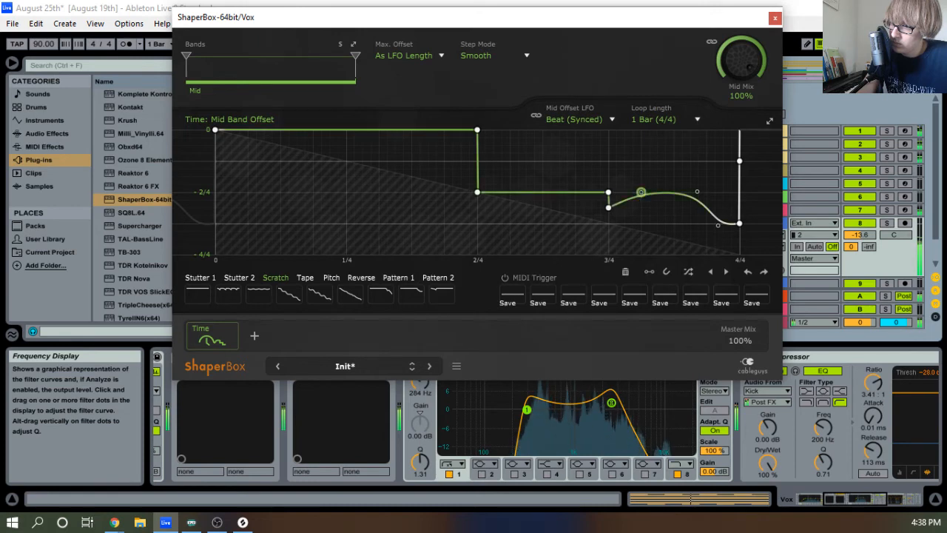
pyautogui.moveTo(640, 193); pyautogui.dragTo(694, 208)
# Replay the loop while simplifying the wave's final descent, placing its last curve handle at about x 0.923, Time -0.70
pyautogui.press('space')
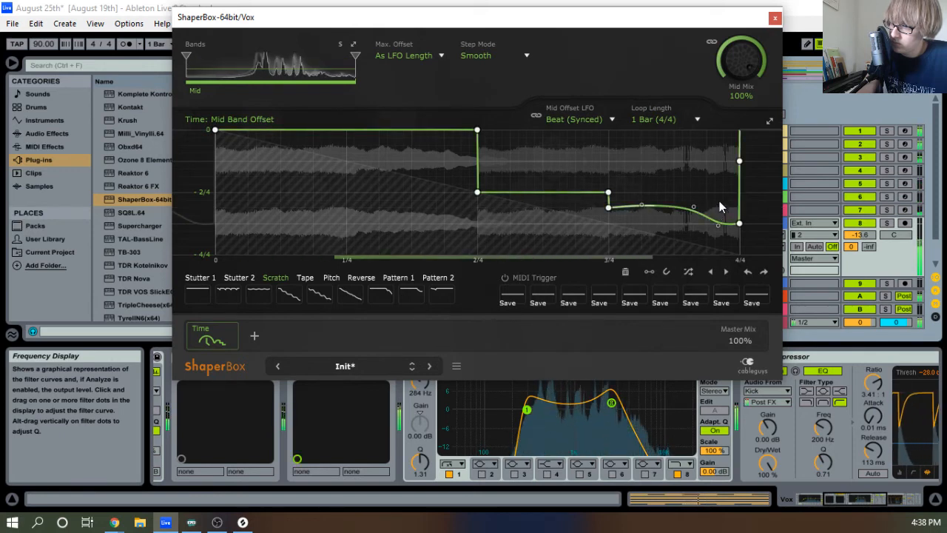
pyautogui.press('space')
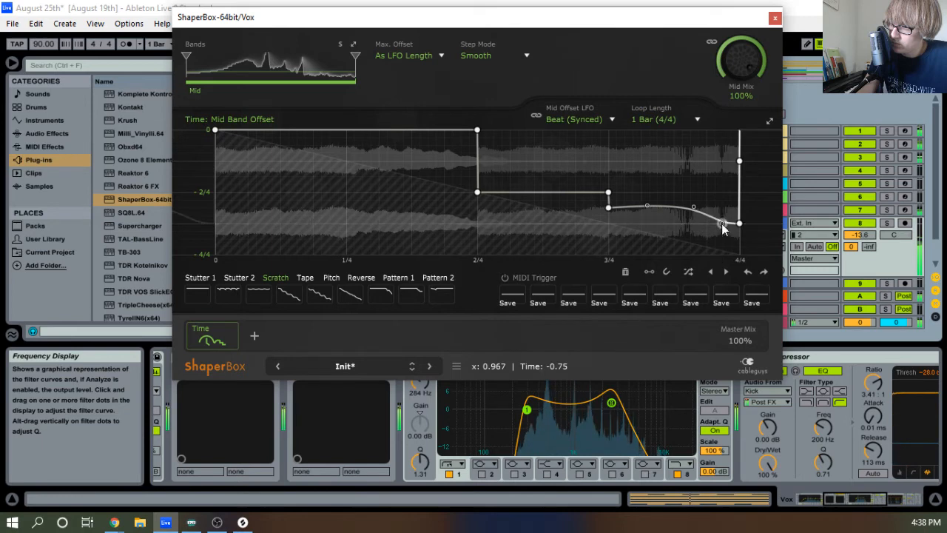
pyautogui.press('space')
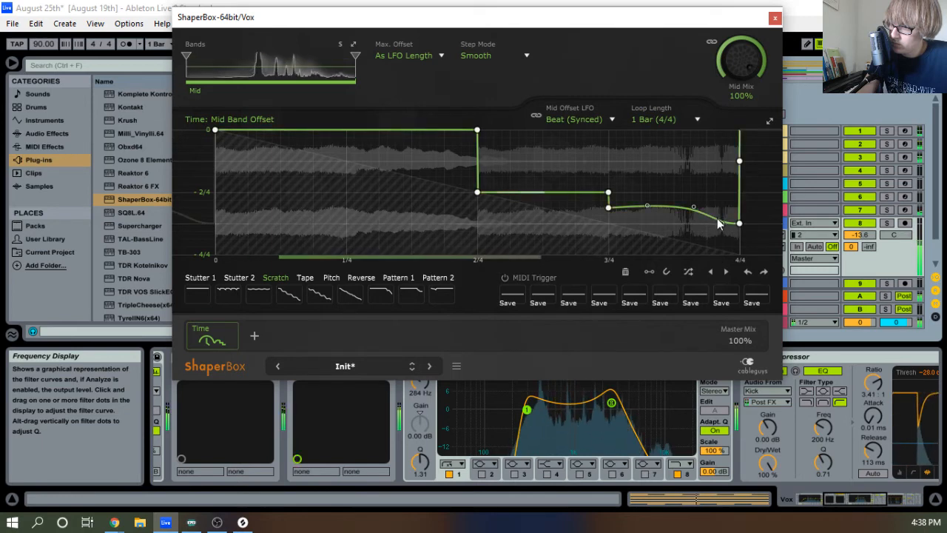
pyautogui.press('space')
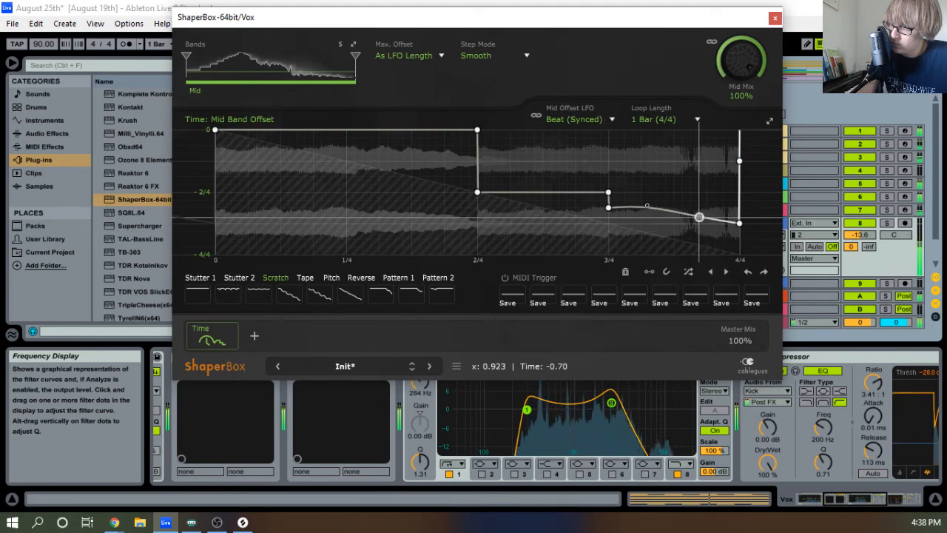
# Solo the first Vox track, nudge the curve handle just after 3/4 slightly later and lower, and unsolo the track
pyautogui.moveTo(690, 20); pyautogui.dragTo(681, 93)
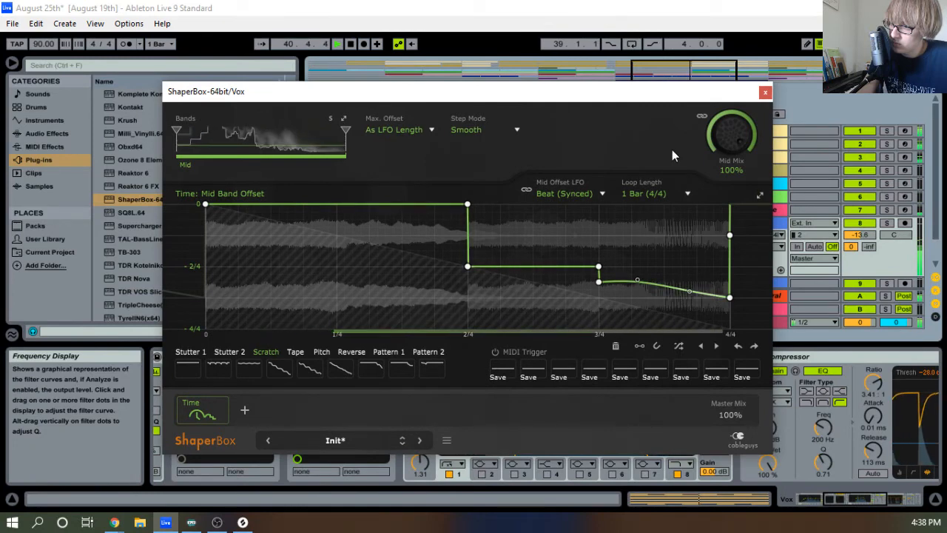
pyautogui.moveTo(672, 92); pyautogui.dragTo(612, 102)
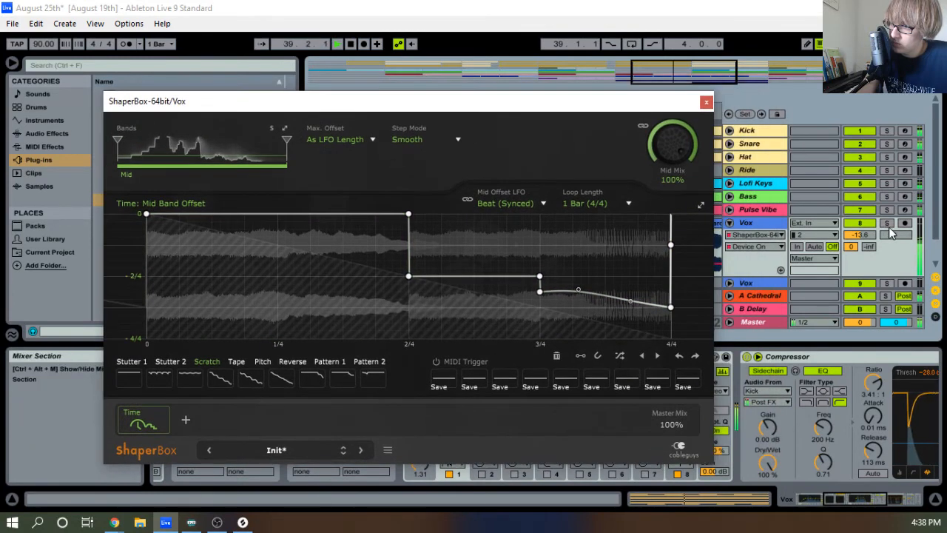
pyautogui.click(887, 224)
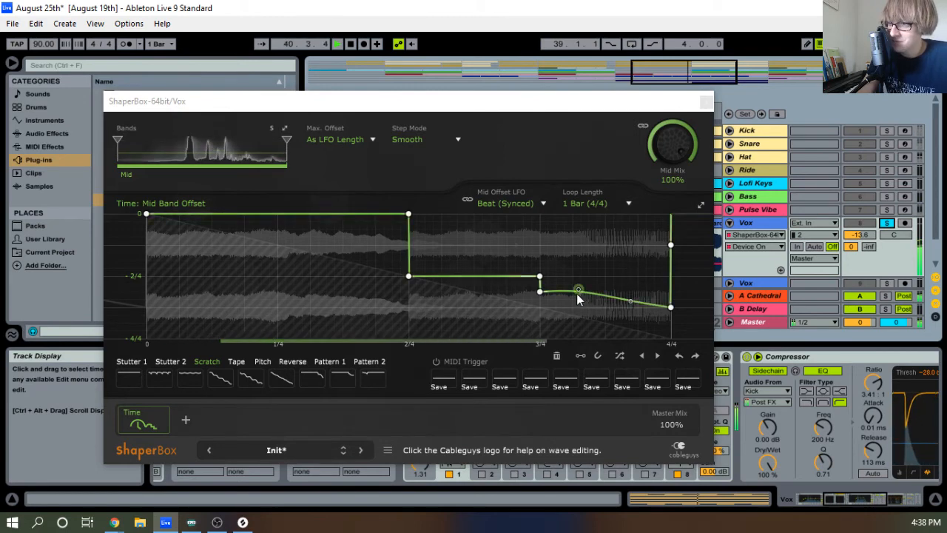
pyautogui.moveTo(577, 293); pyautogui.dragTo(581, 296)
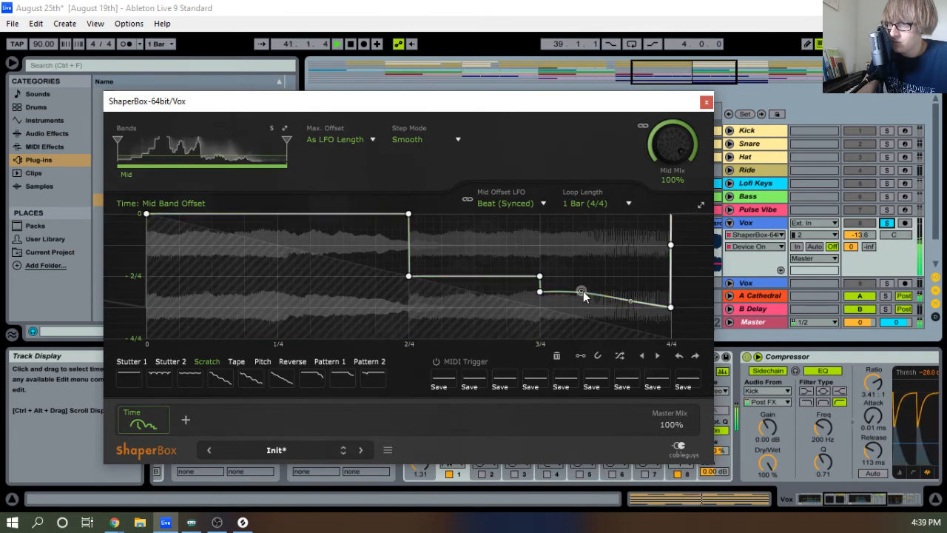
pyautogui.click(887, 223)
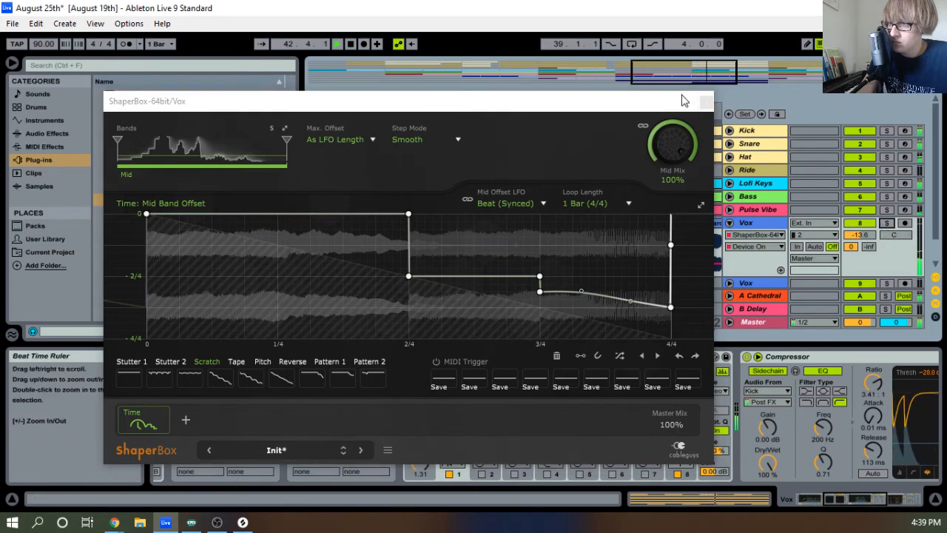
# Try lowering the Time wave's last curve handle slightly, listen to the loop, and undo the adjustment
pyautogui.moveTo(683, 101); pyautogui.dragTo(678, 266)
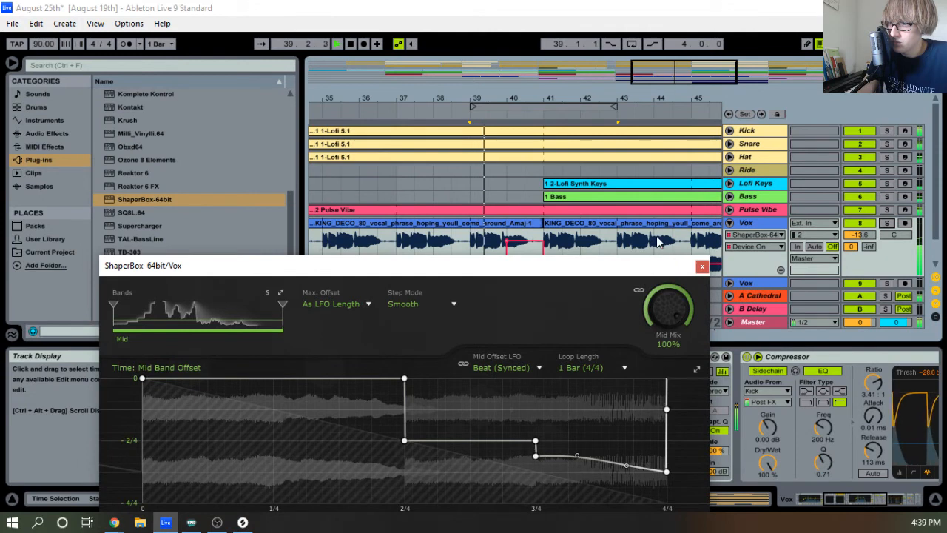
pyautogui.moveTo(625, 265); pyautogui.dragTo(622, 183)
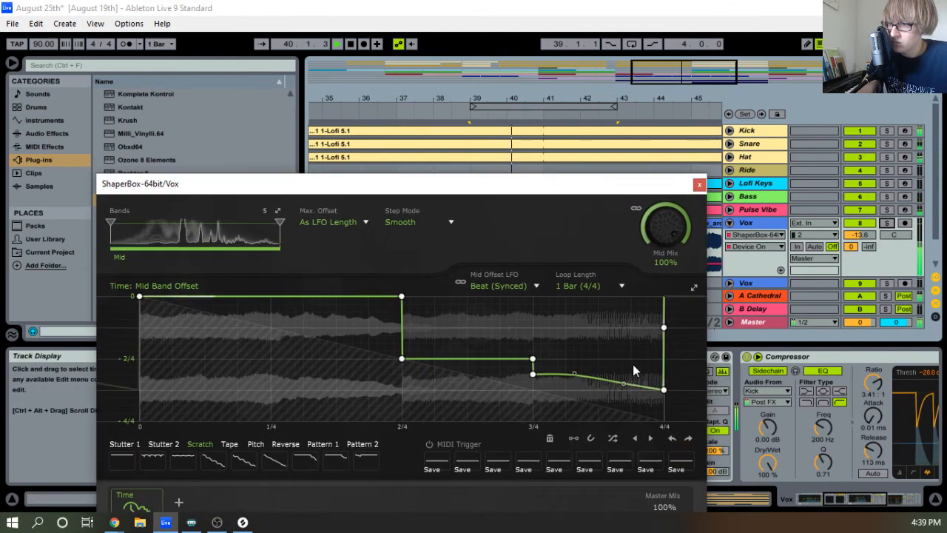
pyautogui.moveTo(623, 383); pyautogui.dragTo(627, 387)
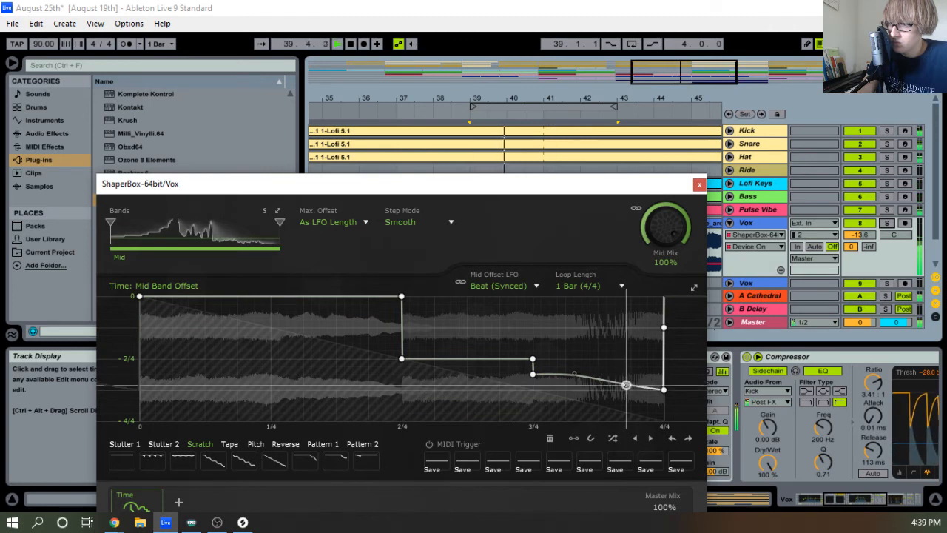
pyautogui.moveTo(626, 384); pyautogui.dragTo(626, 387)
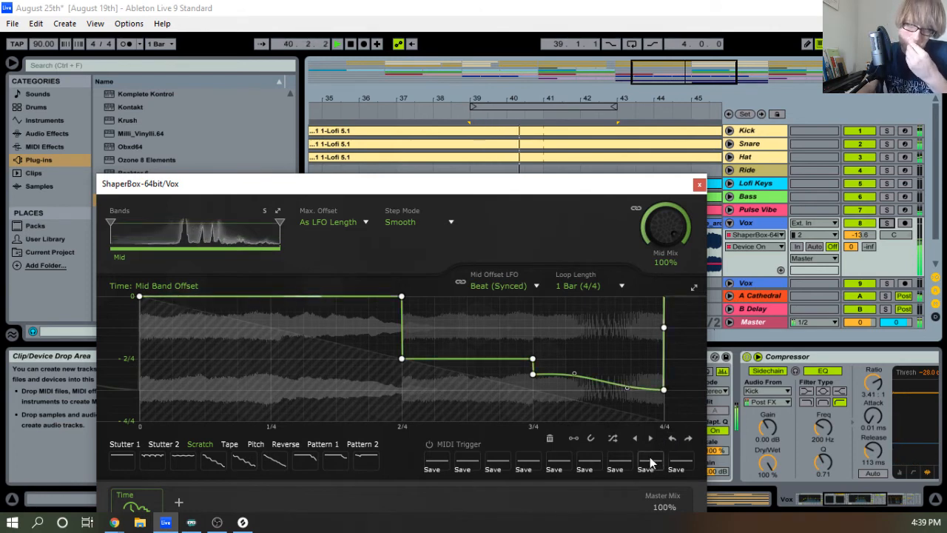
pyautogui.press('space')
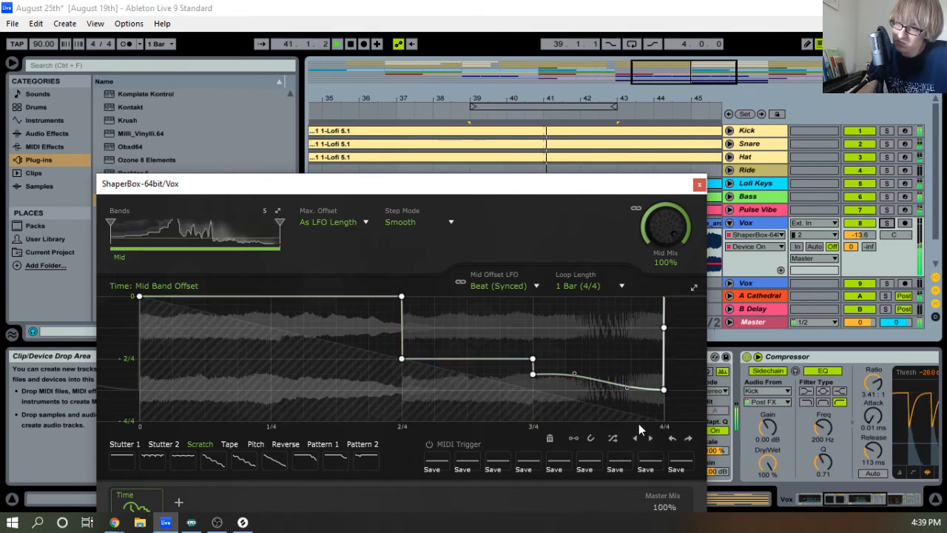
pyautogui.click(671, 439)
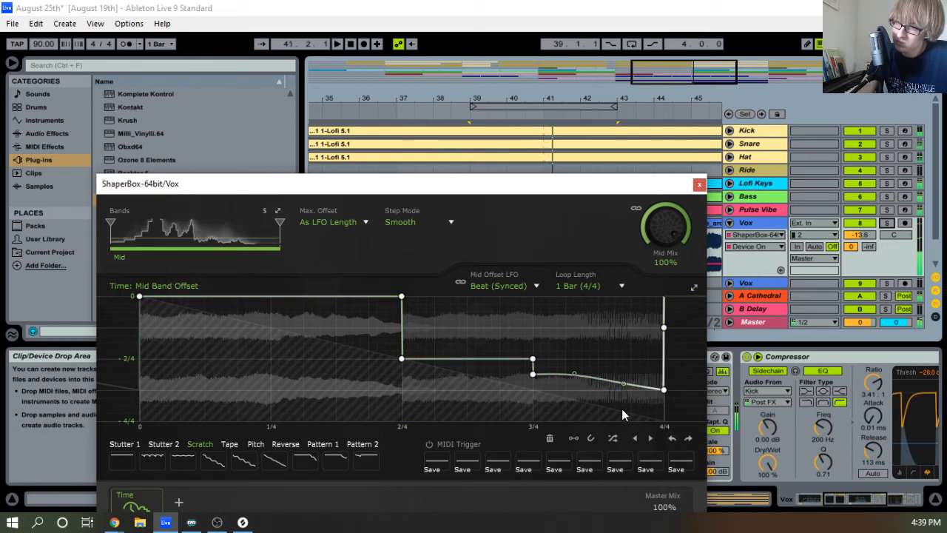
# Lower the Time wave's last curve handle to about -3/4, shift it slightly earlier, and close the ShaperBox editor
pyautogui.moveTo(623, 384); pyautogui.dragTo(628, 388)
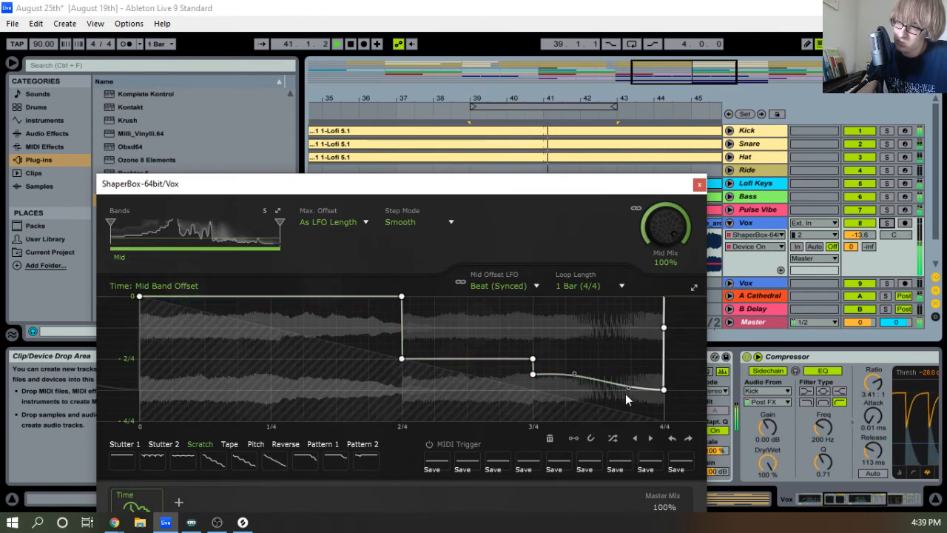
pyautogui.moveTo(626, 389); pyautogui.dragTo(616, 390)
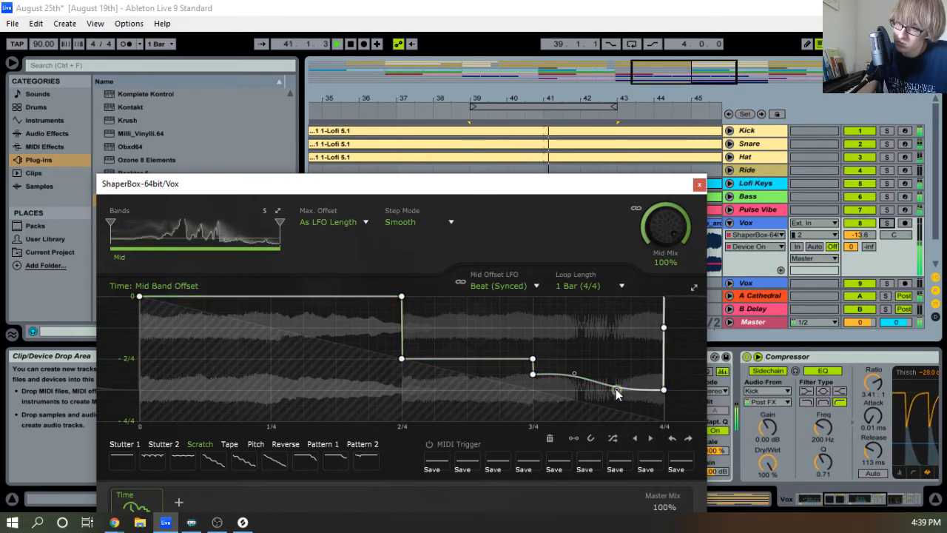
pyautogui.click(698, 186)
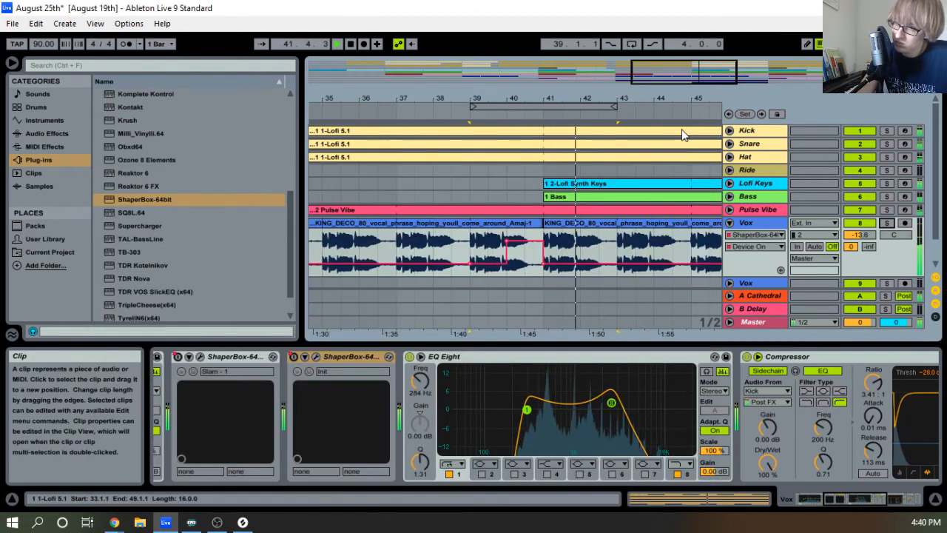
# Fold the first Vox track back up and solo the lower Pad track during playback
pyautogui.doubleClick(599, 94)
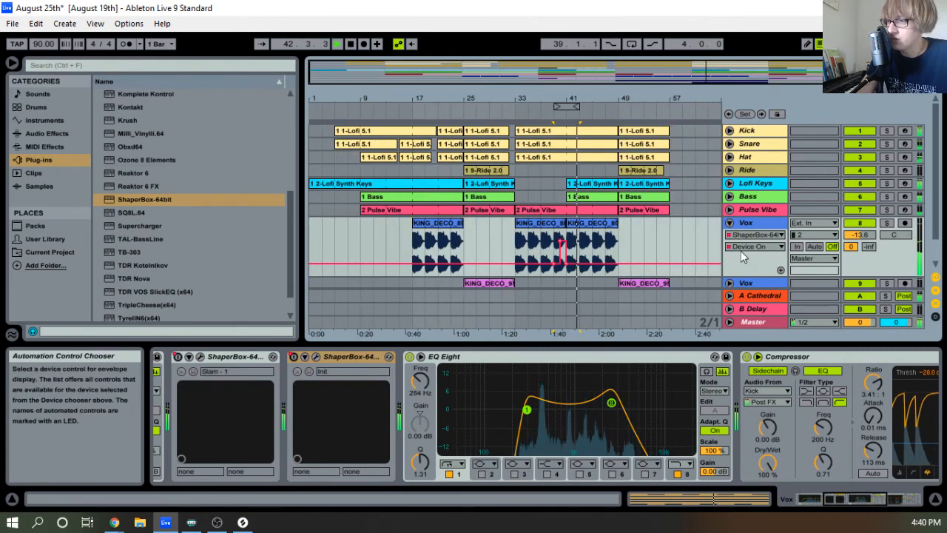
pyautogui.click(730, 222)
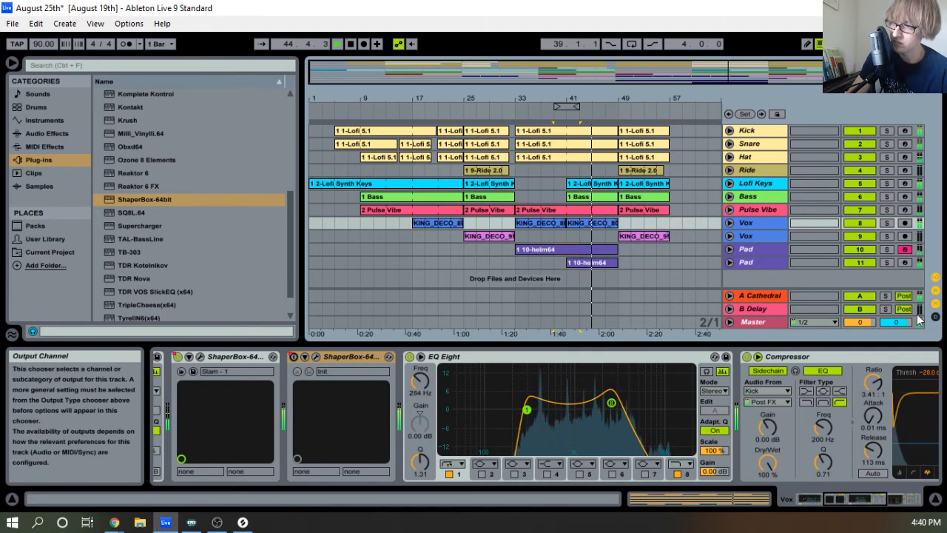
pyautogui.click(885, 262)
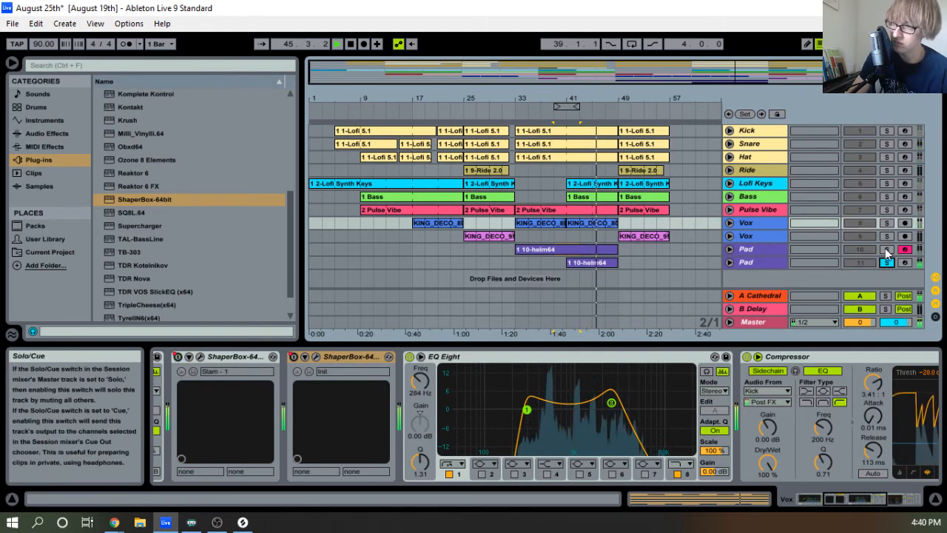
# Solo the upper Pad track alongside the lower one, clear the solos, and delete the lower Pad track
pyautogui.keyDown('ctrl'); pyautogui.click(885, 249); pyautogui.keyUp('ctrl')
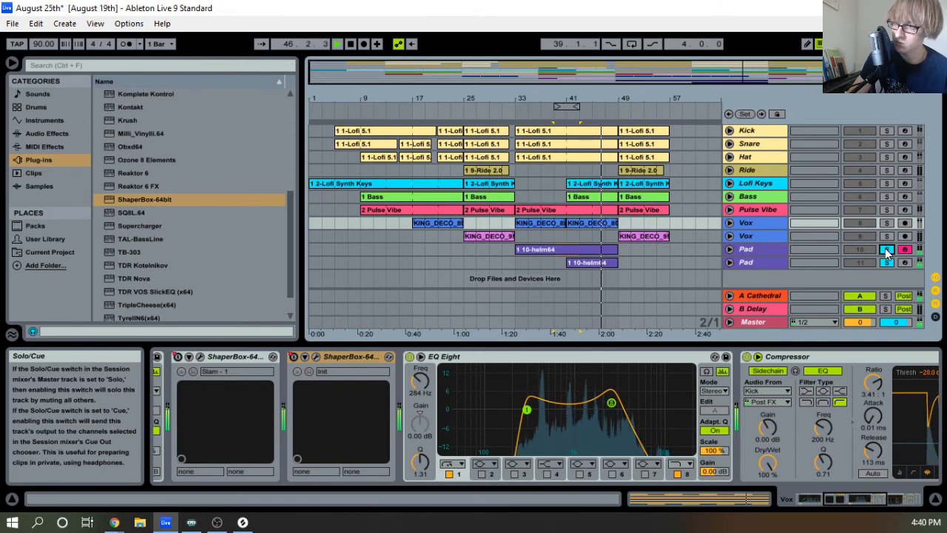
pyautogui.click(884, 262)
pyautogui.click(752, 264)
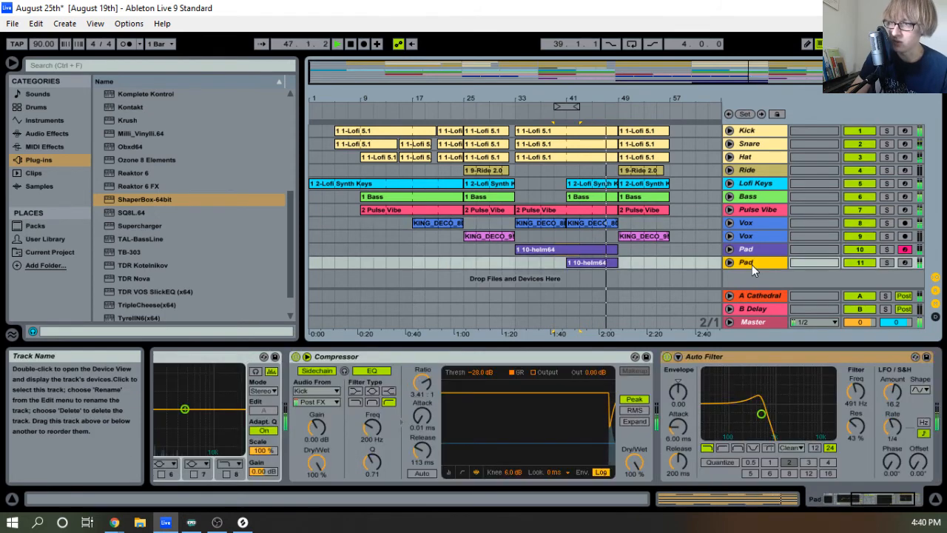
pyautogui.press('Delete')
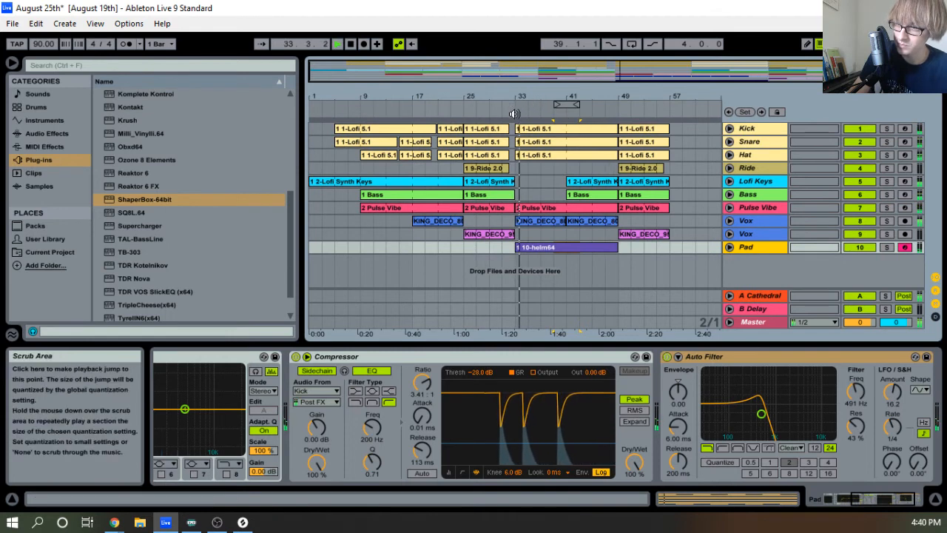
# Copy the remaining Pad track's helm64 clip to bar 49 and trim the copy to end at bar 57
pyautogui.click(625, 249)
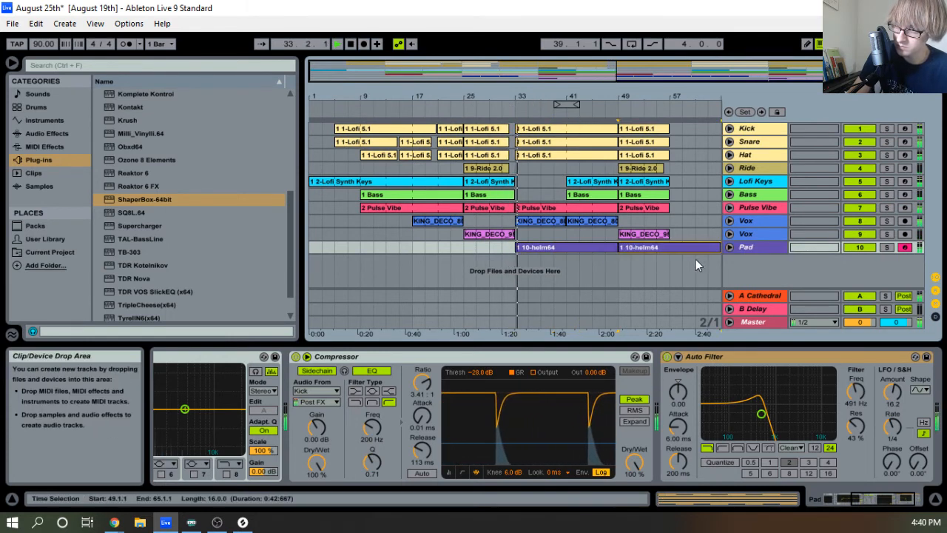
pyautogui.hotkey('ctrl', 'v')
pyautogui.moveTo(649, 97); pyautogui.dragTo(649, 80)
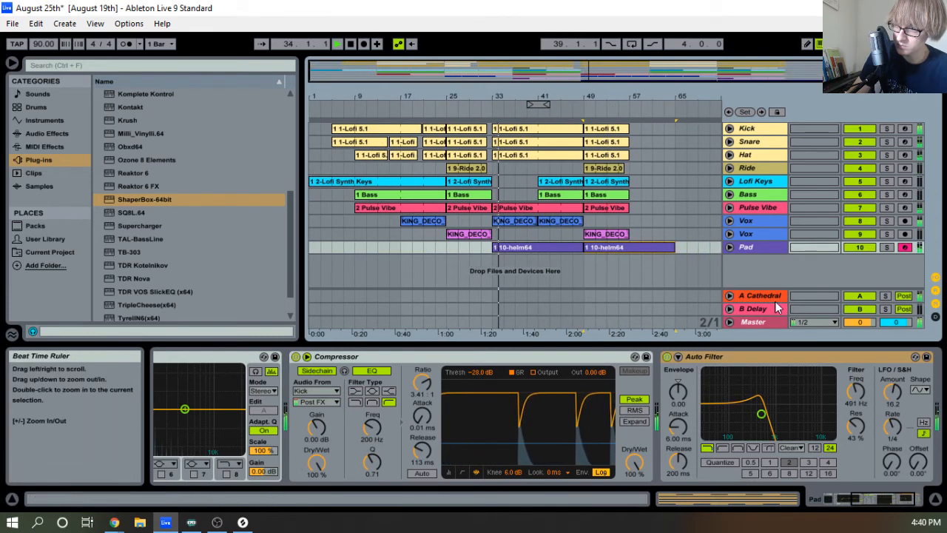
pyautogui.click(730, 247)
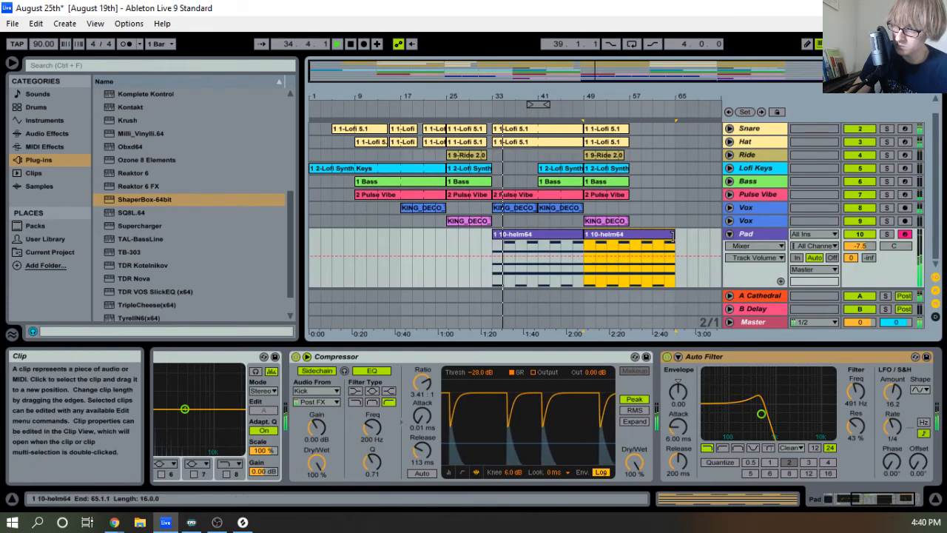
pyautogui.moveTo(674, 236); pyautogui.dragTo(630, 237)
# Open the copied helm64 clip in an enlarged note editor and transpose all its notes down ten semitones
pyautogui.doubleClick(614, 248)
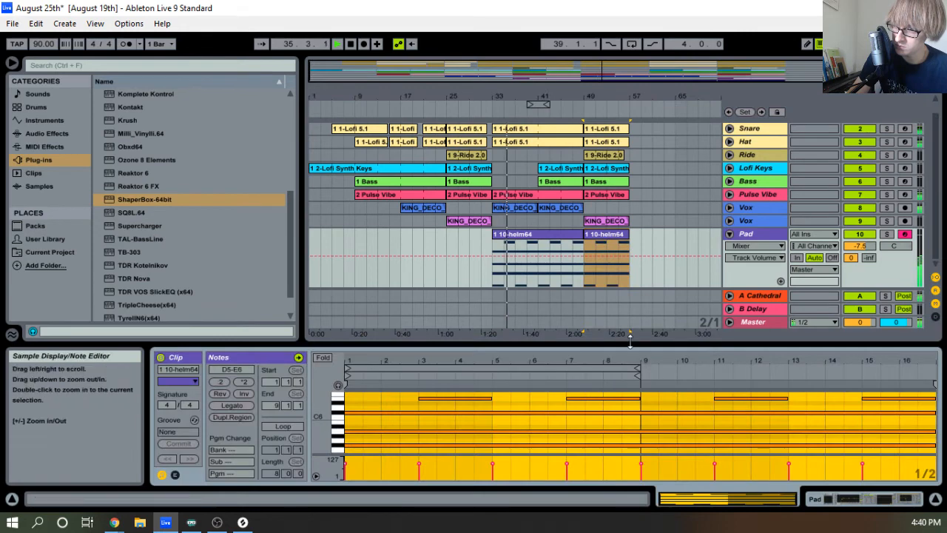
pyautogui.moveTo(629, 343); pyautogui.dragTo(627, 119)
pyautogui.scroll(3, 473, 293)
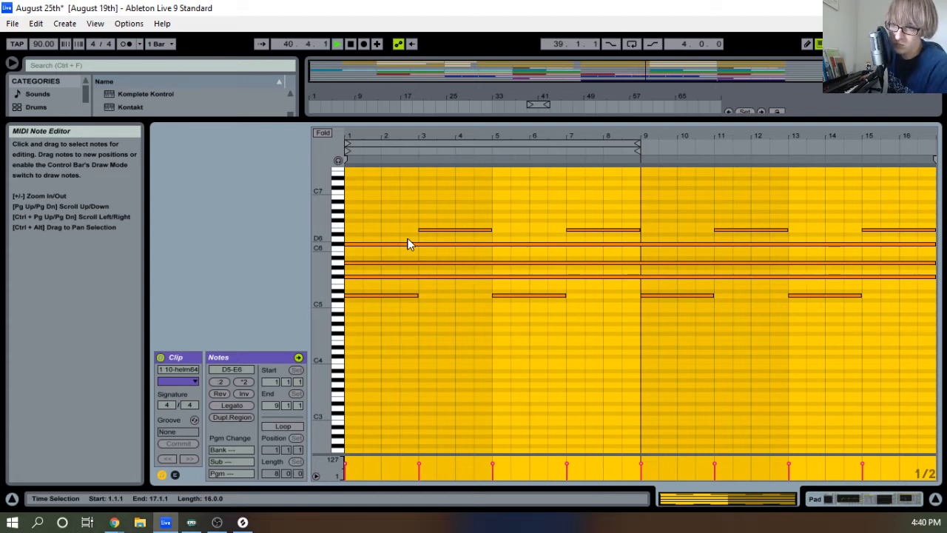
pyautogui.moveTo(375, 334); pyautogui.dragTo(921, 161)
pyautogui.press('Down')
pyautogui.press('Down')
pyautogui.press('Down')
pyautogui.press('Down')
pyautogui.press('Down')
pyautogui.press('Down')
pyautogui.press('Down')
pyautogui.press('Down')
pyautogui.press('Down')
pyautogui.press('Down')
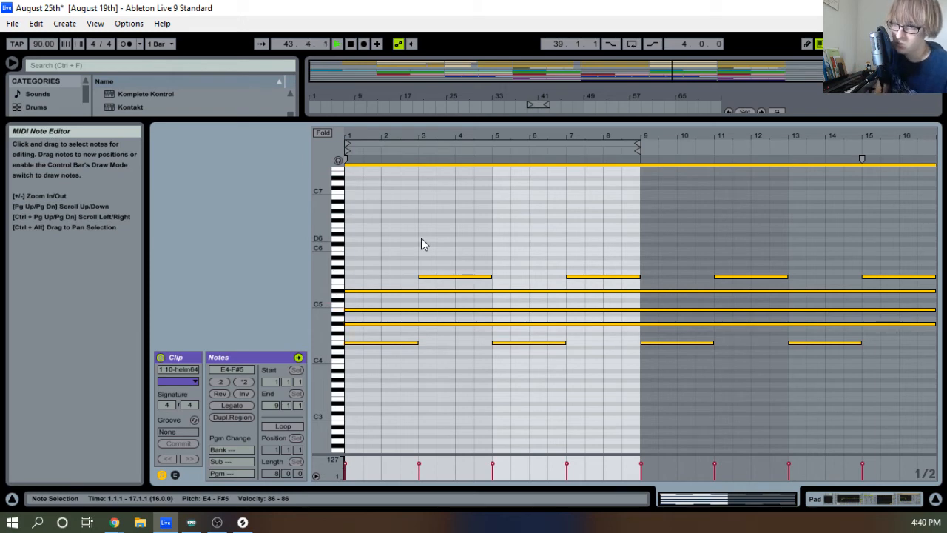
# Lower the highest sustained note to C#5, and delete the F#5 notes and every E4 note after the first
pyautogui.moveTo(395, 291); pyautogui.dragTo(395, 304)
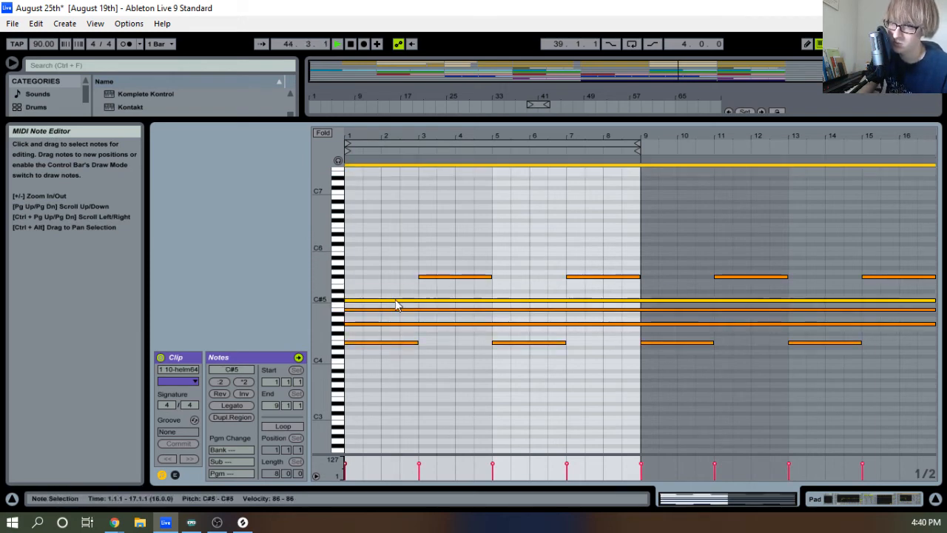
pyautogui.moveTo(440, 248); pyautogui.dragTo(936, 285)
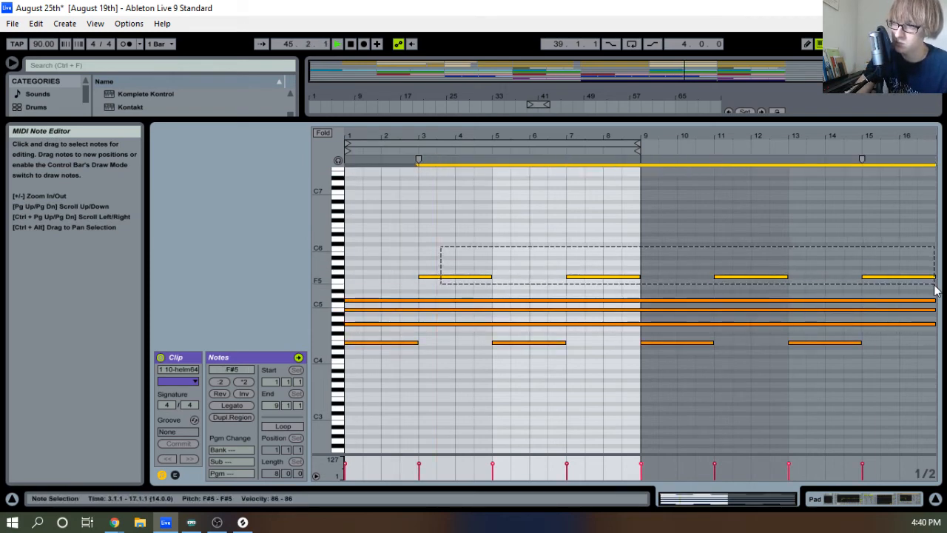
pyautogui.press('Delete')
pyautogui.moveTo(503, 384); pyautogui.dragTo(837, 334)
pyautogui.press('Delete')
# Shorten the G#4 and E4 notes to one bar and trim the sustained B4 and C#5 notes to end at bar 9
pyautogui.moveTo(932, 323); pyautogui.dragTo(380, 344)
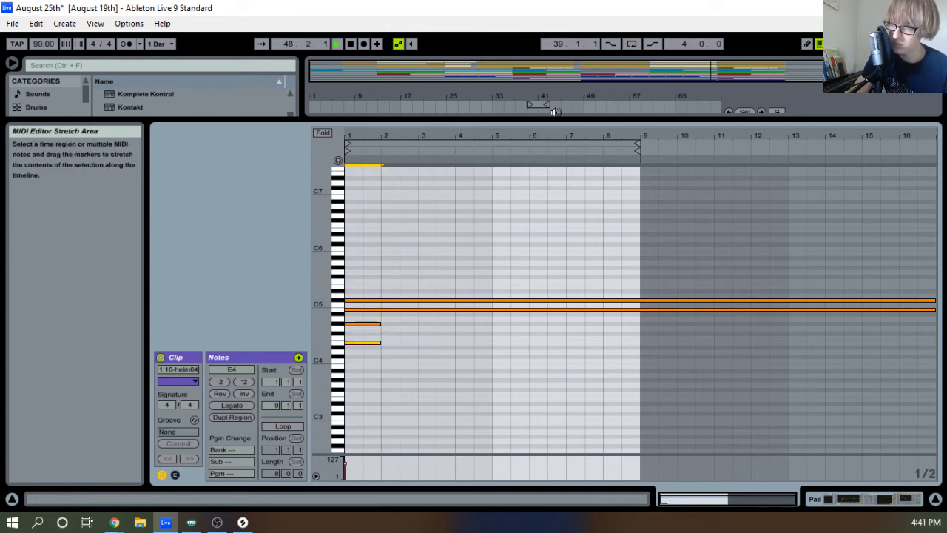
pyautogui.moveTo(814, 278); pyautogui.dragTo(862, 361)
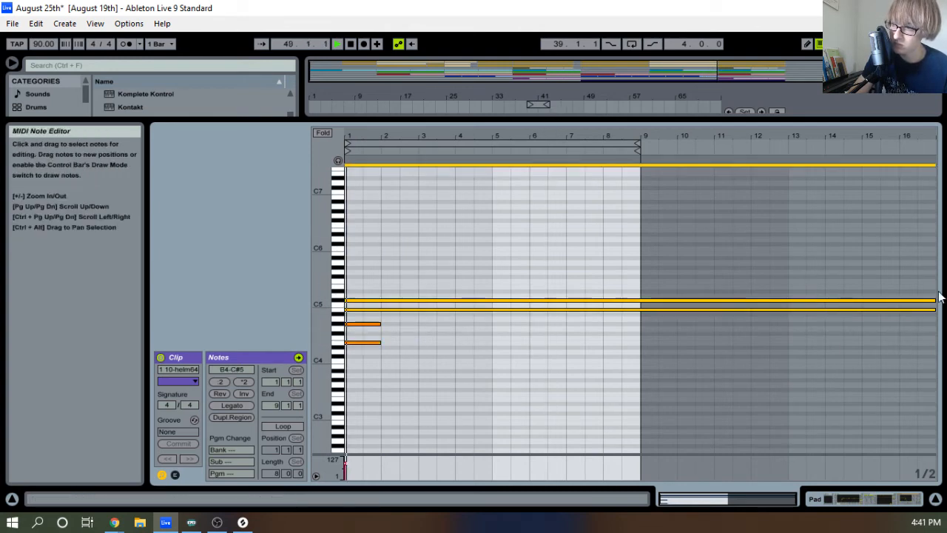
pyautogui.moveTo(934, 299); pyautogui.dragTo(639, 292)
# Duplicate the one-bar E4 and G#4 notes into bar 2 and lower the copies to D4 and F#4
pyautogui.moveTo(380, 355); pyautogui.dragTo(370, 314)
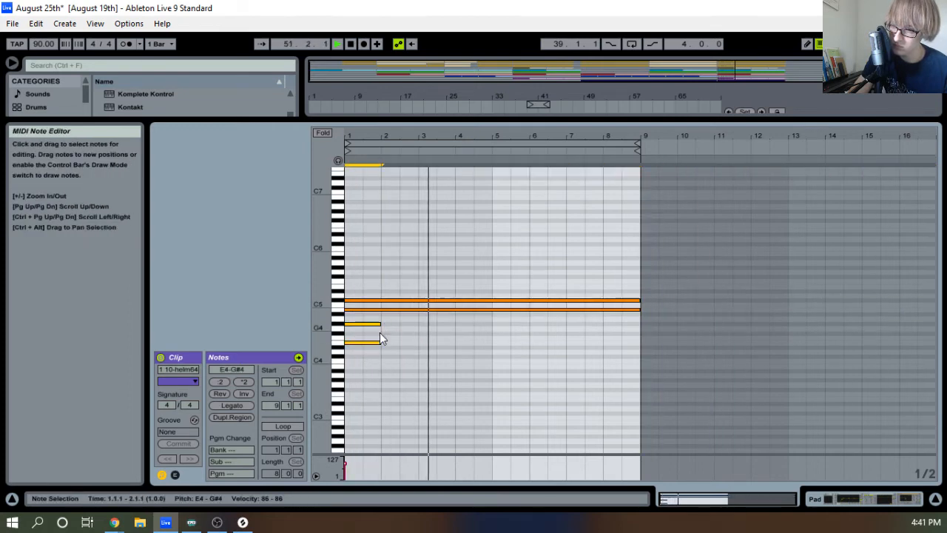
pyautogui.hotkey('ctrl', 'd')
pyautogui.press('Down')
pyautogui.press('Down')
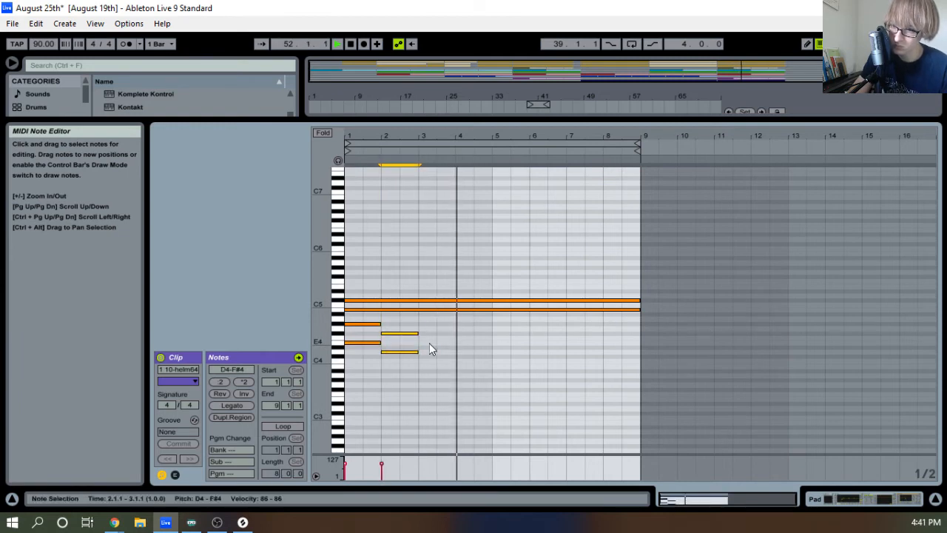
# Duplicate the two-bar pattern of lower notes three times so it fills the clip up to bar 9
pyautogui.moveTo(360, 371); pyautogui.dragTo(417, 319)
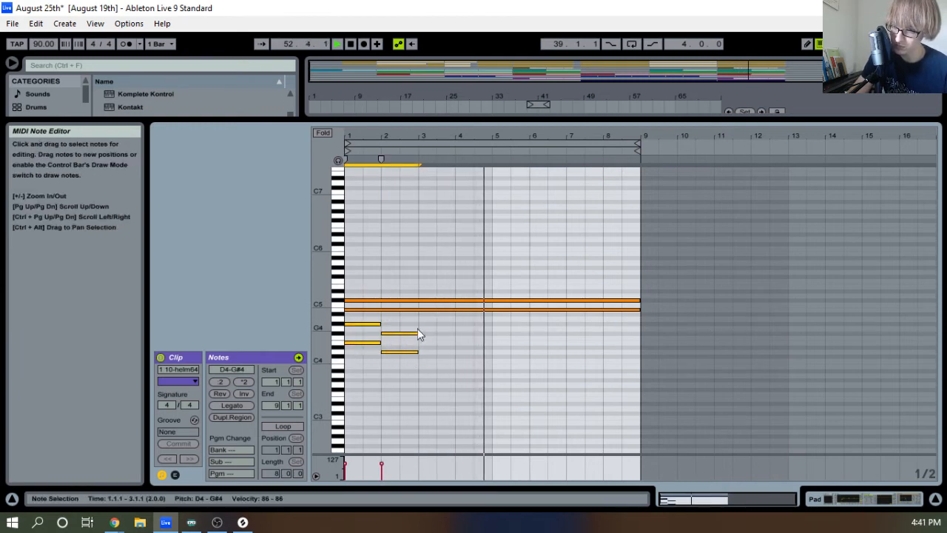
pyautogui.hotkey('ctrl', 'd')
pyautogui.hotkey('ctrl', 'd')
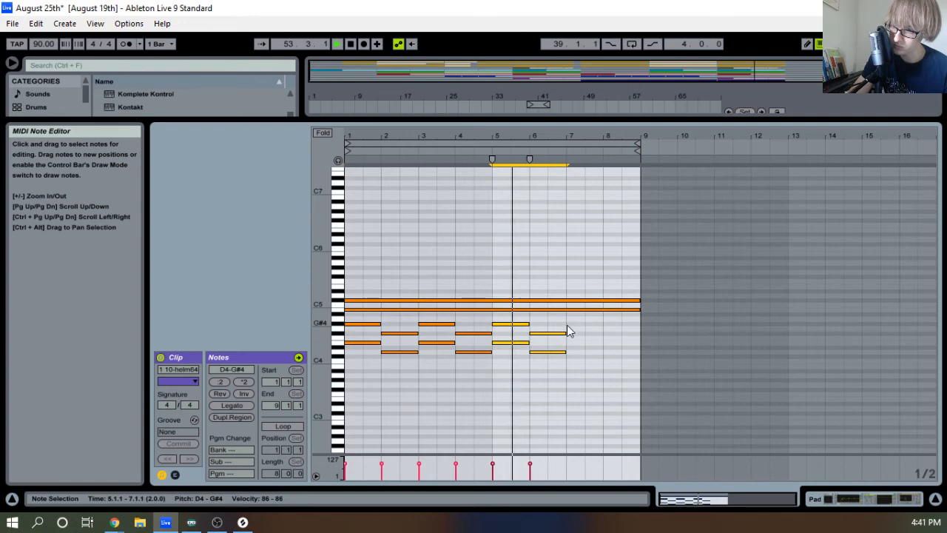
pyautogui.hotkey('ctrl', 'd')
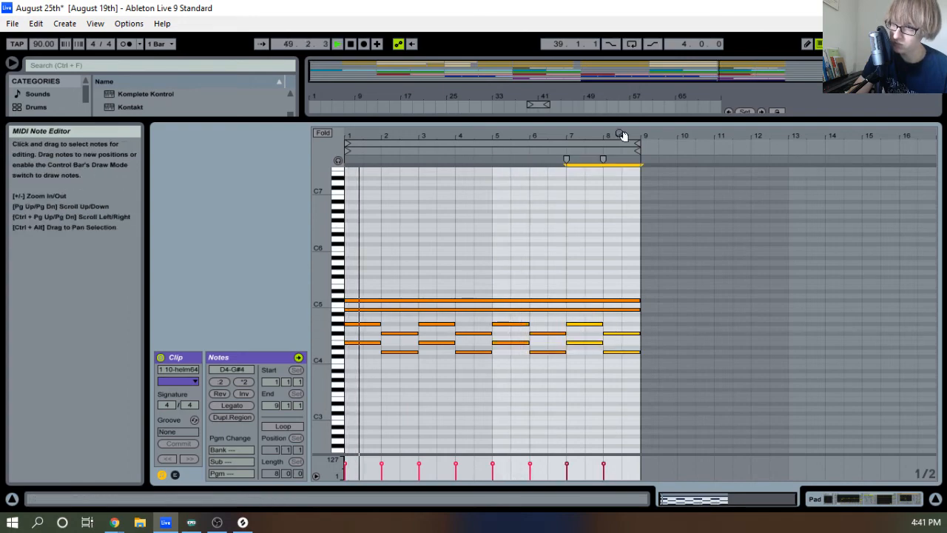
# Shrink the note editor, solo the Pad track, and compare the notes of its two helm64 clips
pyautogui.moveTo(620, 120); pyautogui.dragTo(620, 307)
pyautogui.click(886, 196)
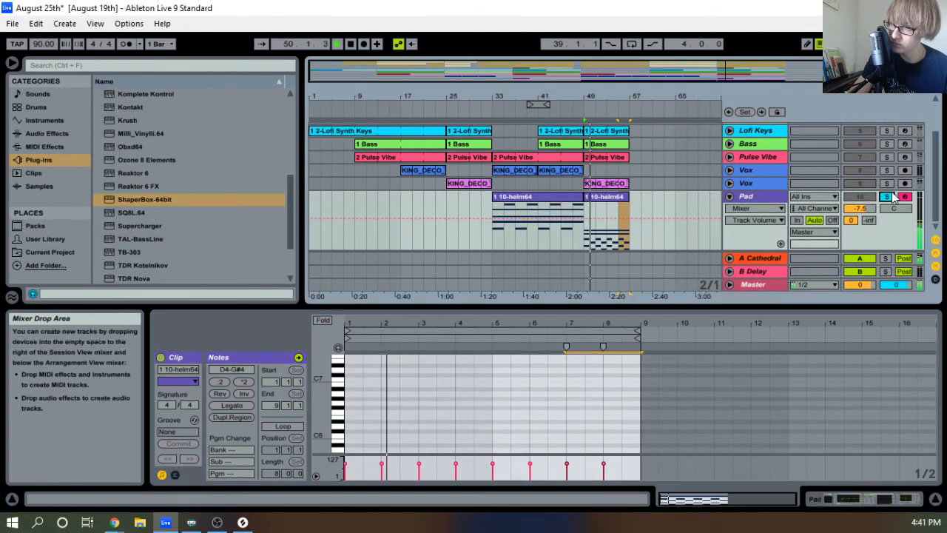
pyautogui.click(544, 191)
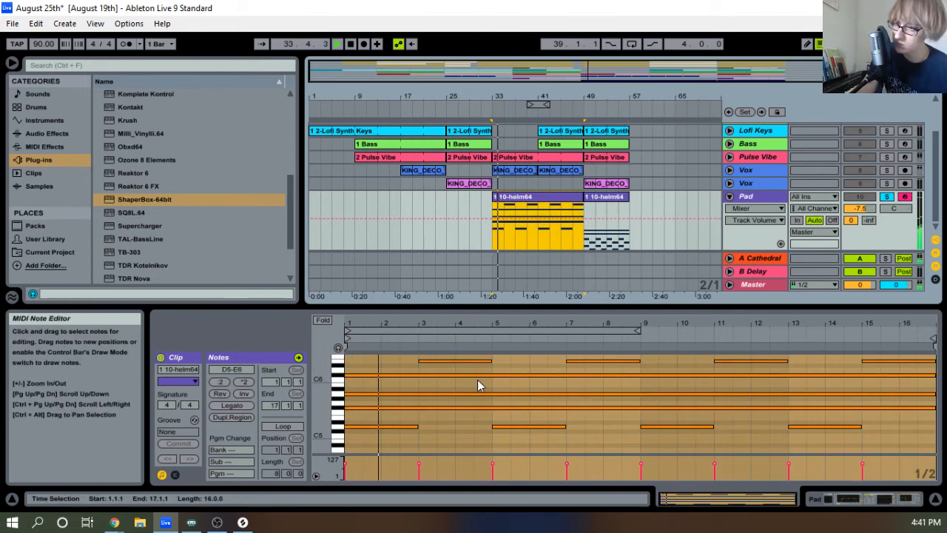
pyautogui.click(619, 205)
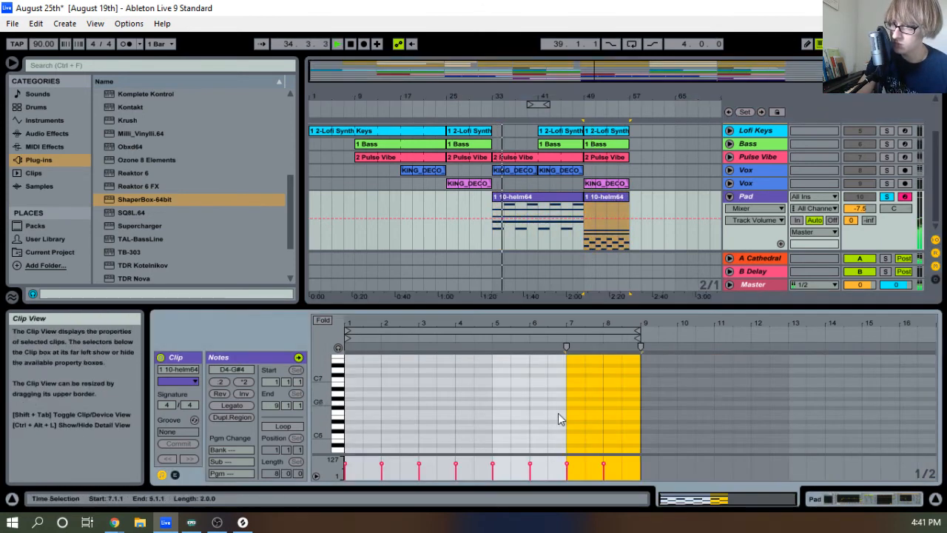
# Raise all notes of the helm64 clip at bar 49 by one octave and unsolo the Pad track
pyautogui.click(548, 415)
pyautogui.hotkey('ctrl', 'a')
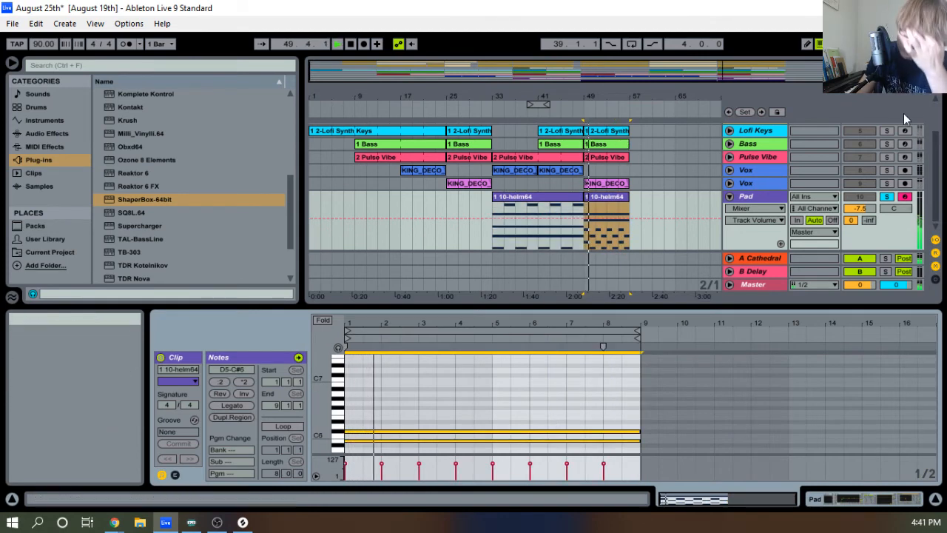
pyautogui.click(887, 197)
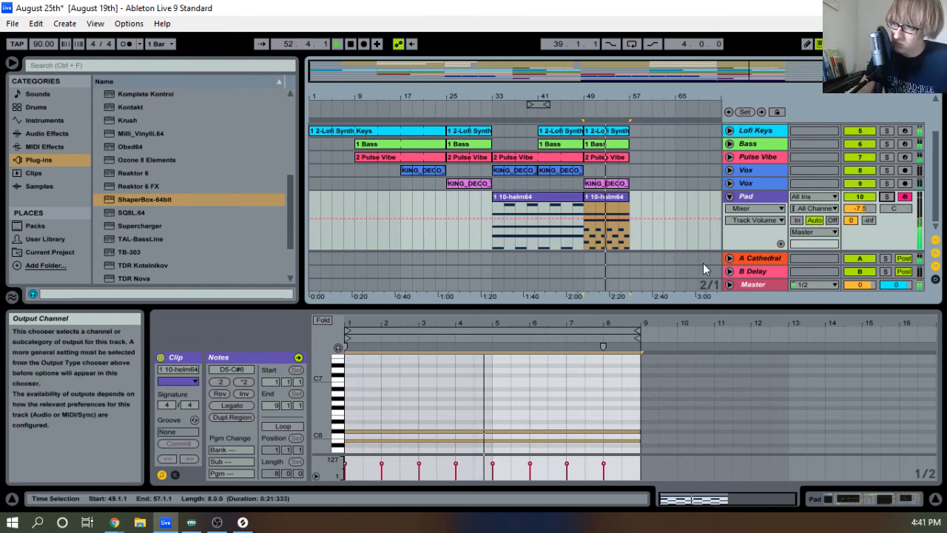
# Hide the note editor and fold the Pad track back up
pyautogui.moveTo(662, 307); pyautogui.dragTo(664, 506)
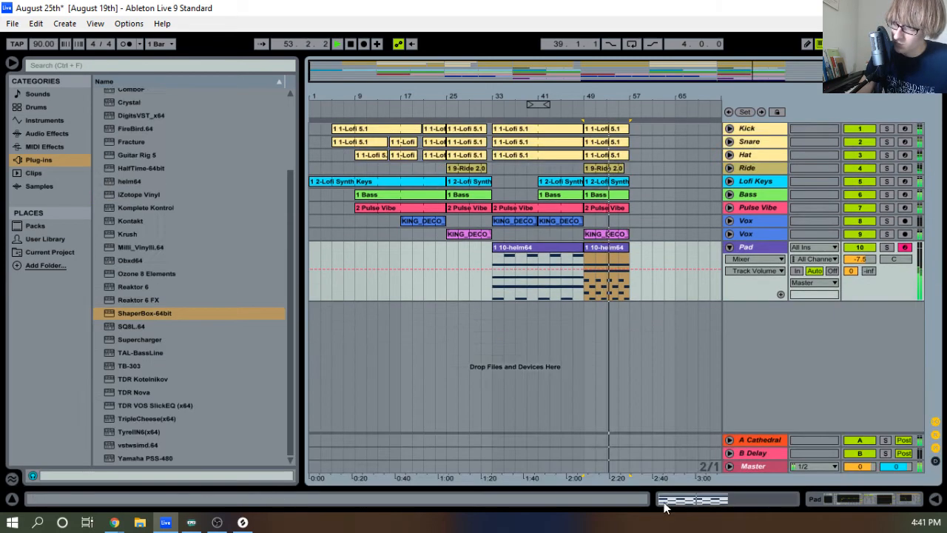
pyautogui.click(730, 247)
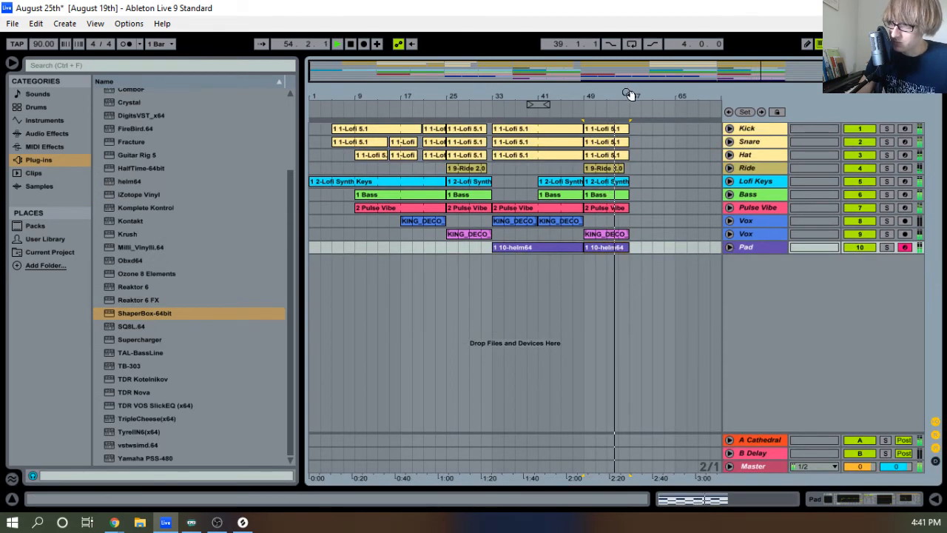
pyautogui.scroll(4, 627, 95)
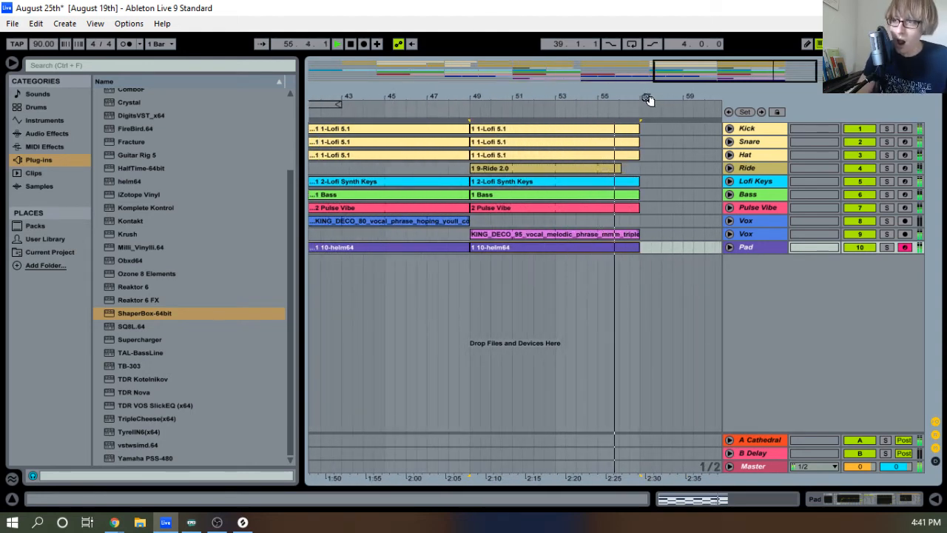
# Play back the arrangement's final section from about bar 54
pyautogui.scroll(2, 649, 97)
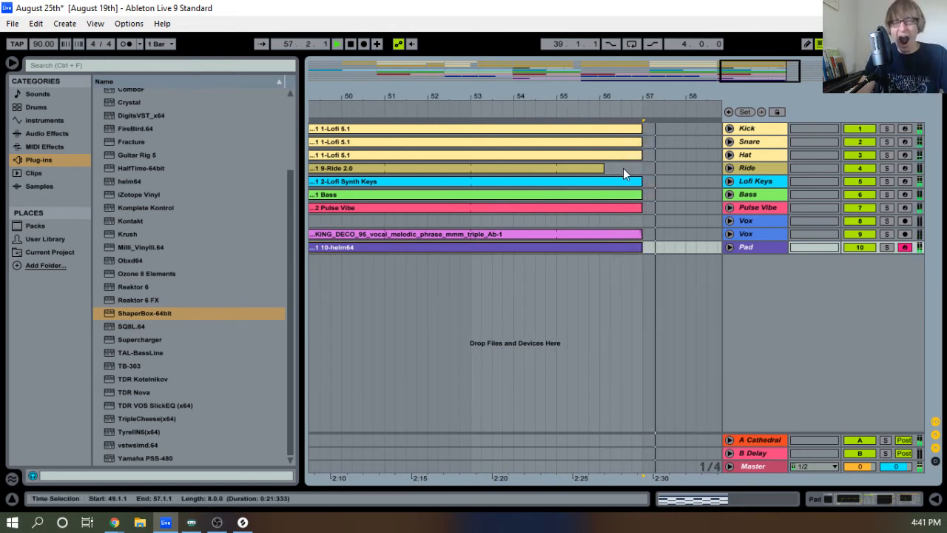
pyautogui.press('space')
pyautogui.moveTo(469, 93); pyautogui.dragTo(416, 92)
pyautogui.click(457, 112)
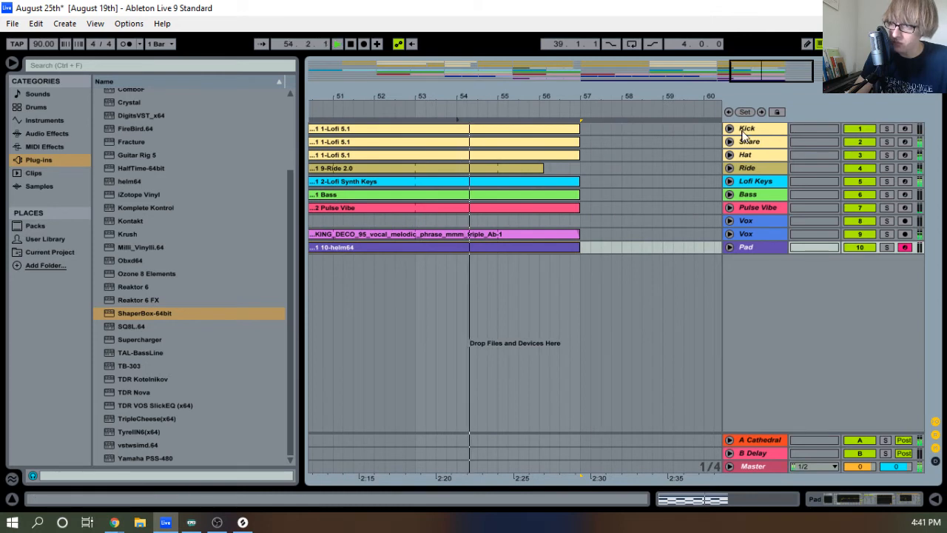
# Unfold the Kick track and extend the last Ride clip to end at bar 57 with the other drum clips
pyautogui.click(728, 128)
pyautogui.moveTo(541, 96); pyautogui.dragTo(541, 119)
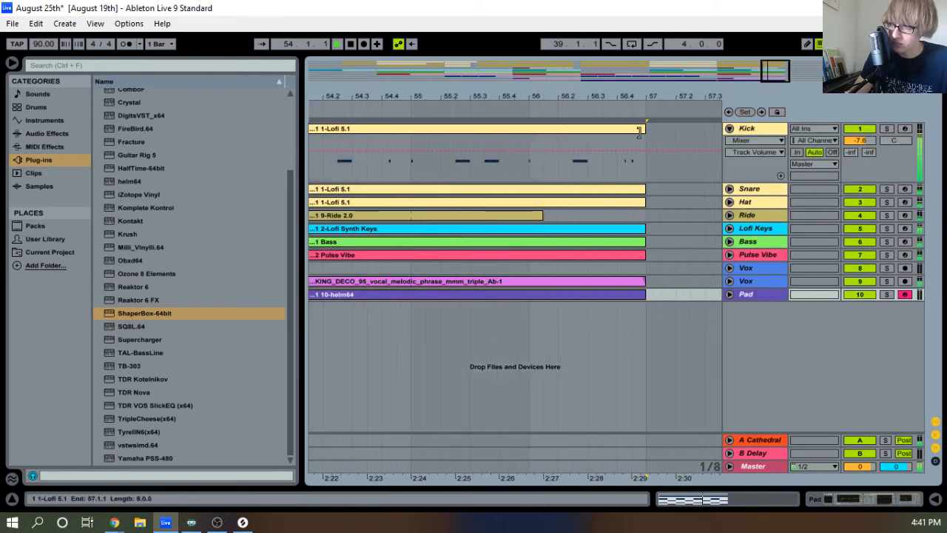
pyautogui.moveTo(640, 137)
pyautogui.mouseDown()
pyautogui.moveTo(558, 137)
pyautogui.moveTo(661, 139)
pyautogui.moveTo(647, 141)
pyautogui.mouseUp()
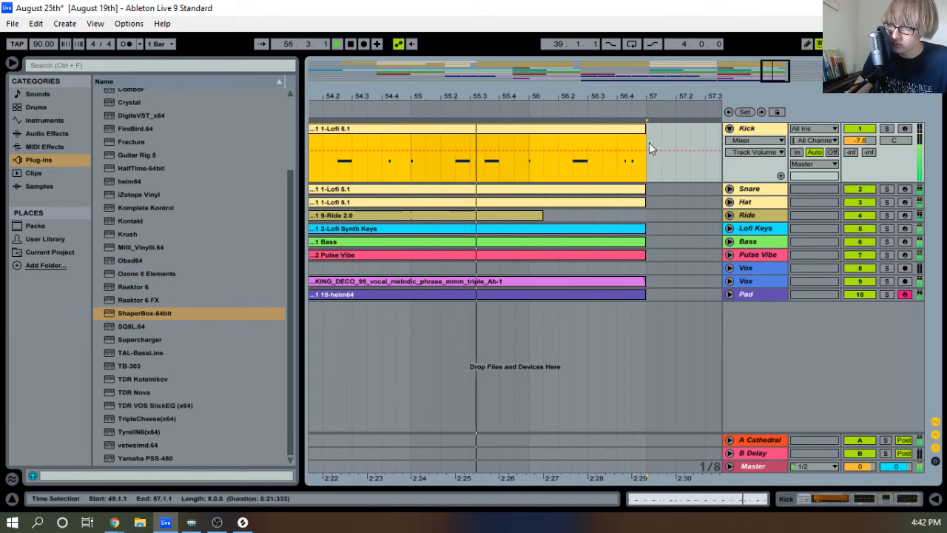
pyautogui.moveTo(543, 215); pyautogui.dragTo(647, 220)
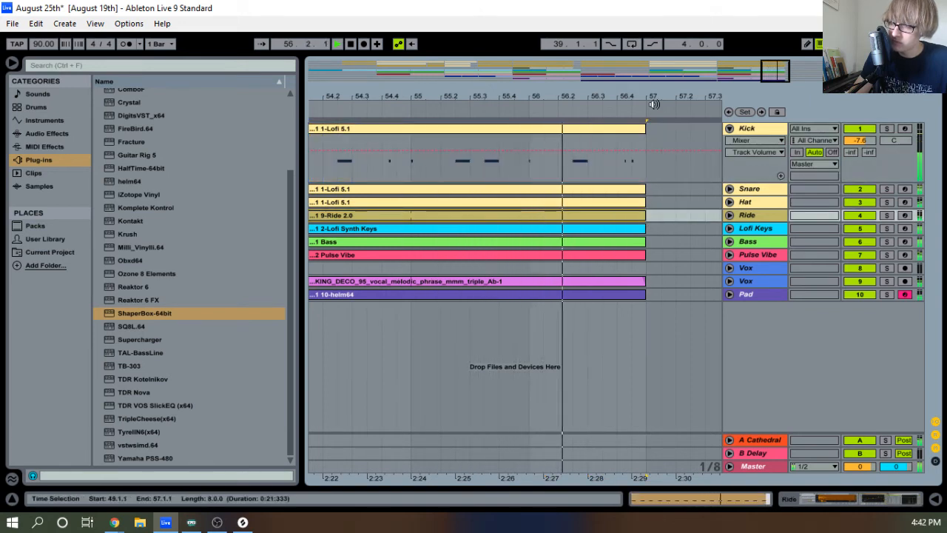
# Paste a copy of the Lofi Keys clip from bars 41–49 at bar 57, and open the copy's notes
pyautogui.moveTo(652, 102); pyautogui.dragTo(647, 139)
pyautogui.moveTo(613, 94); pyautogui.dragTo(438, 116)
pyautogui.click(442, 106)
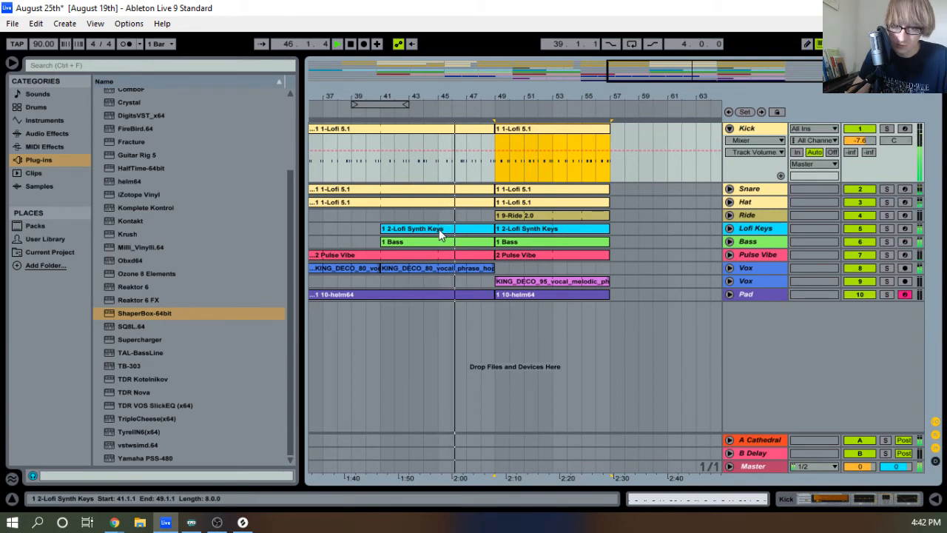
pyautogui.click(440, 241)
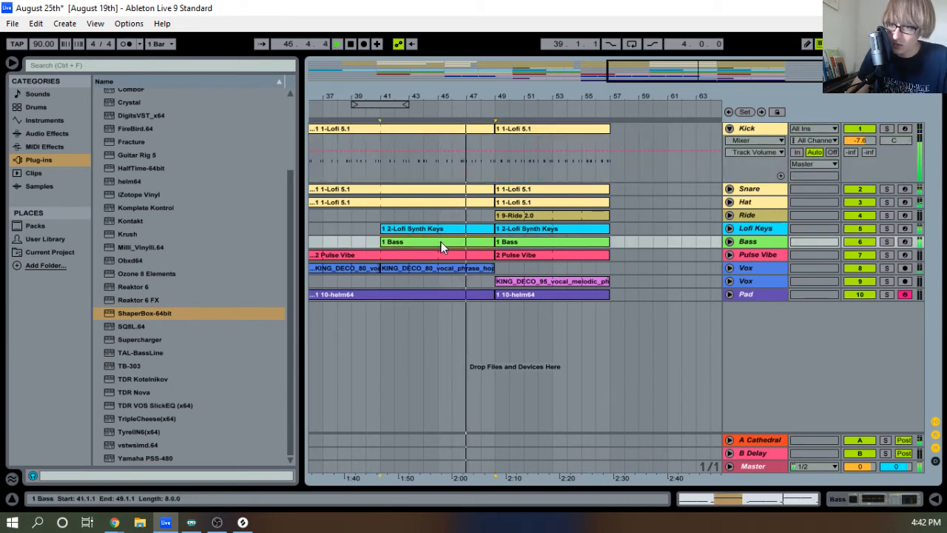
pyautogui.click(449, 229)
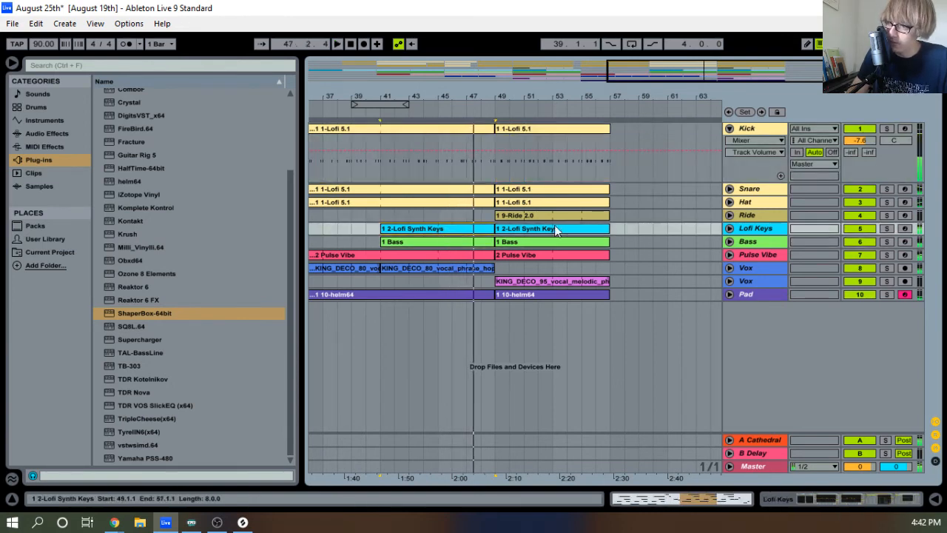
pyautogui.click(624, 228)
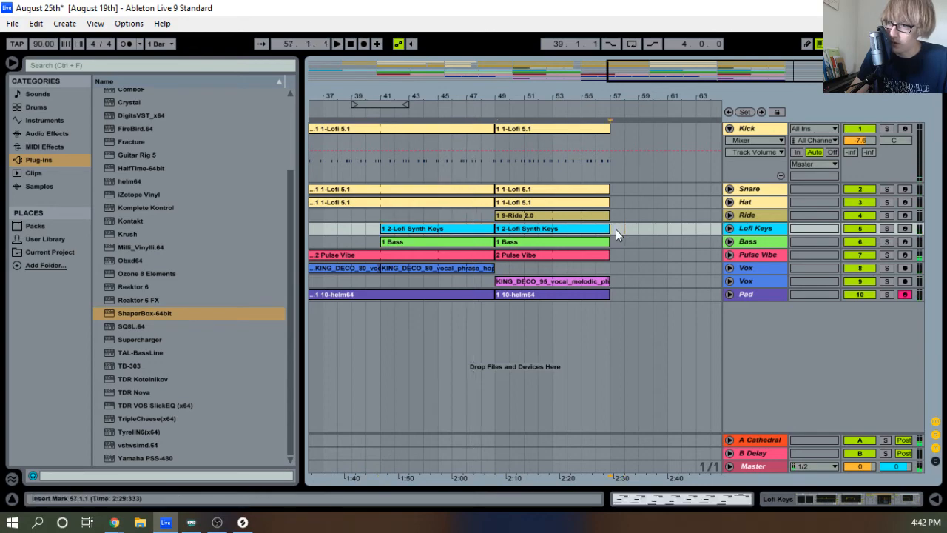
pyautogui.hotkey('ctrl', 'v')
pyautogui.doubleClick(650, 231)
pyautogui.press('space')
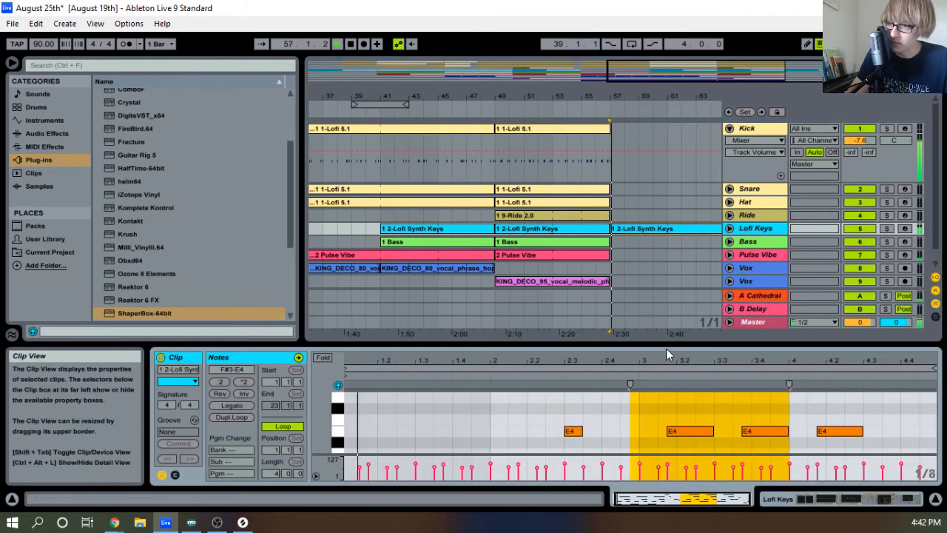
# Audition the section from about bar 53, stop playback at the song start and save the Live Set
pyautogui.moveTo(667, 346); pyautogui.dragTo(742, 346)
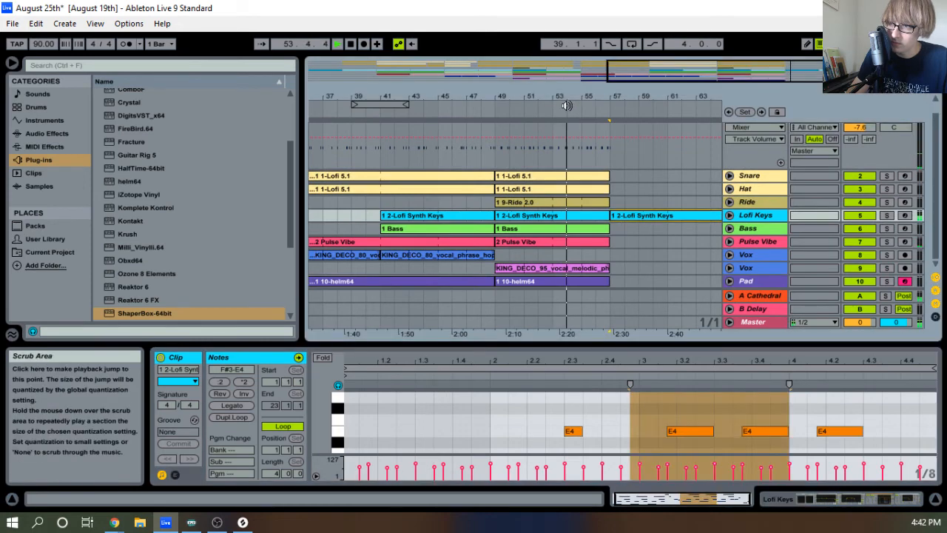
pyautogui.moveTo(548, 96); pyautogui.dragTo(632, 157)
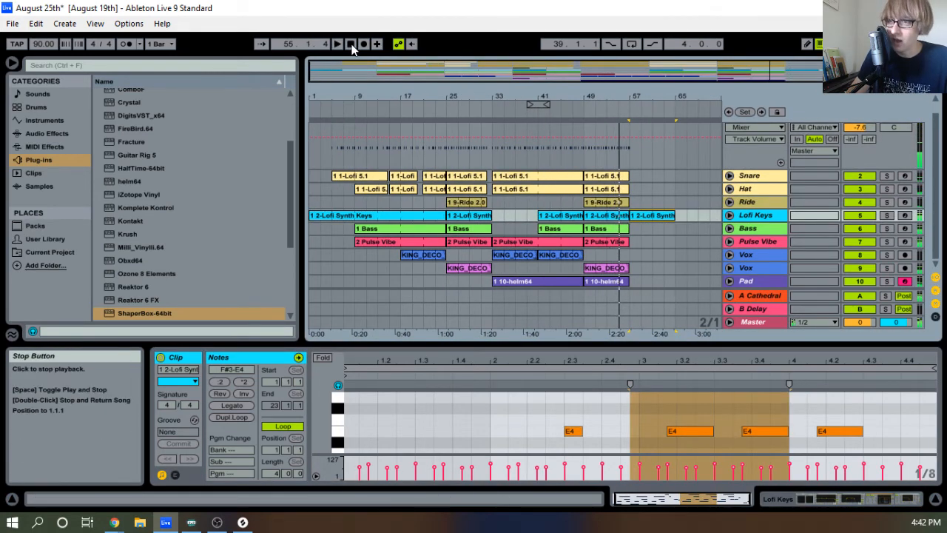
pyautogui.click(12, 23)
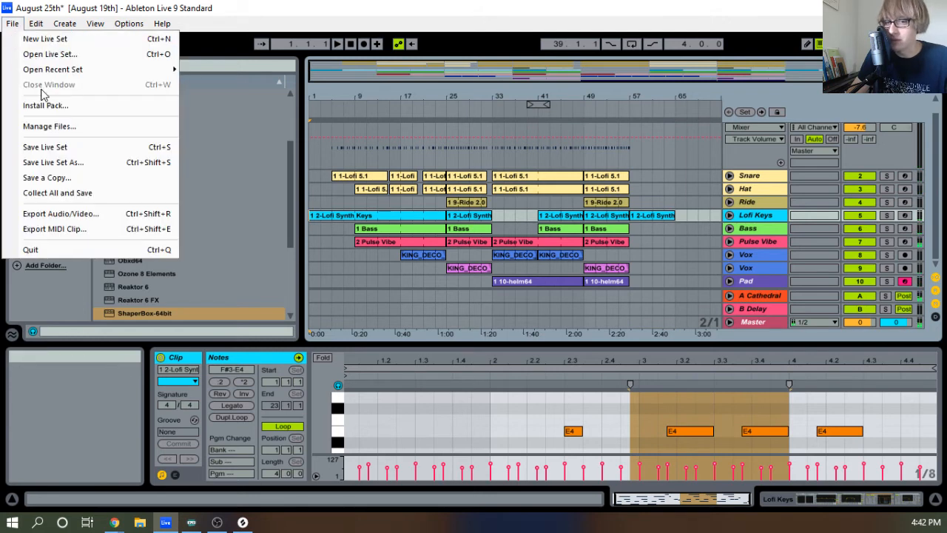
pyautogui.click(69, 150)
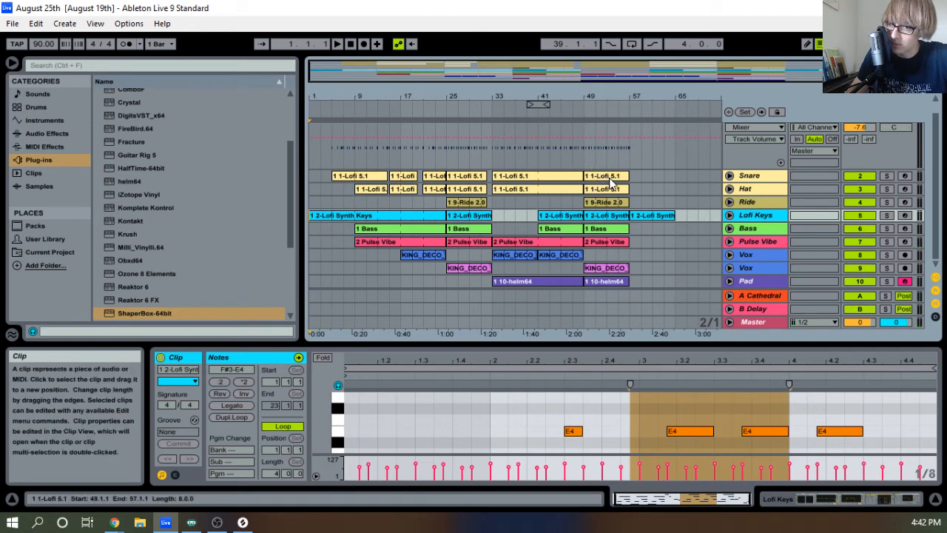
# Fold the Kick track and play the whole arrangement from the beginning to review it
pyautogui.scroll(2, 602, 182)
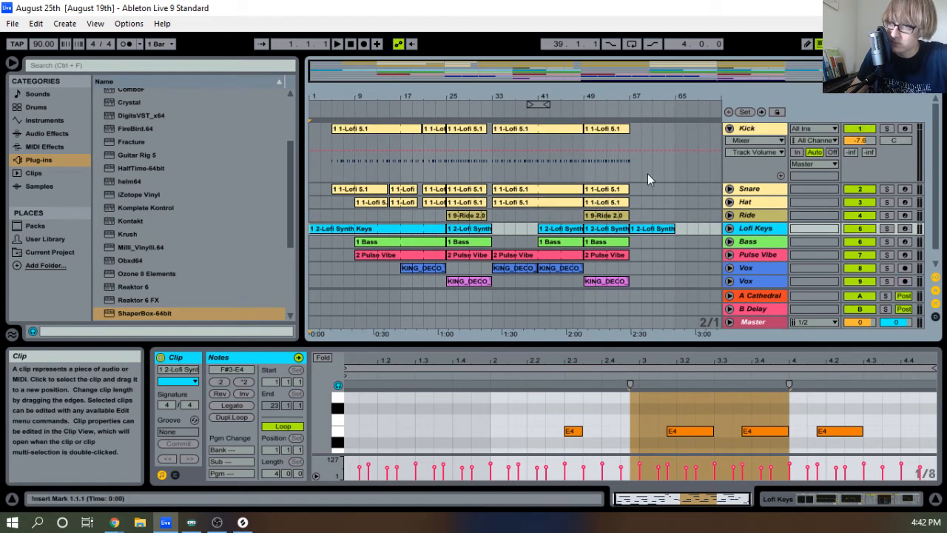
pyautogui.click(729, 128)
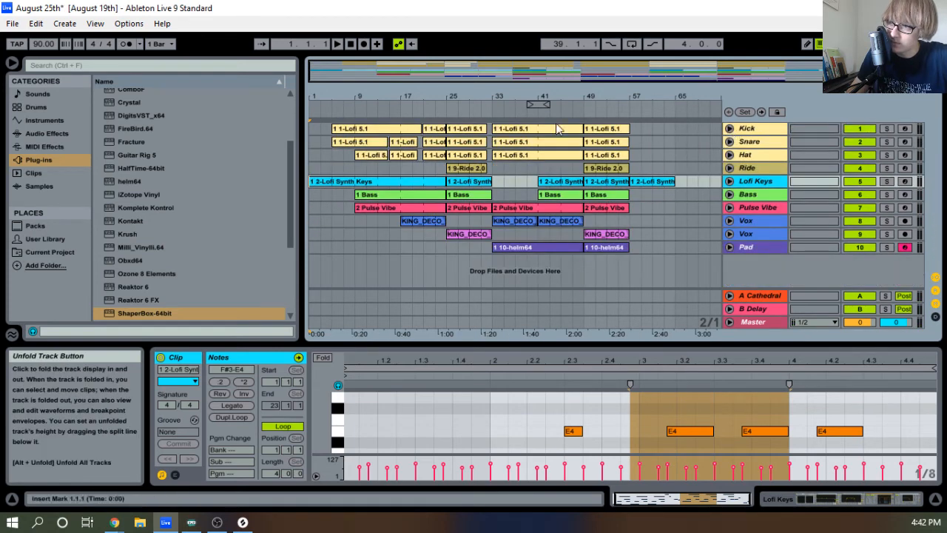
pyautogui.click(336, 44)
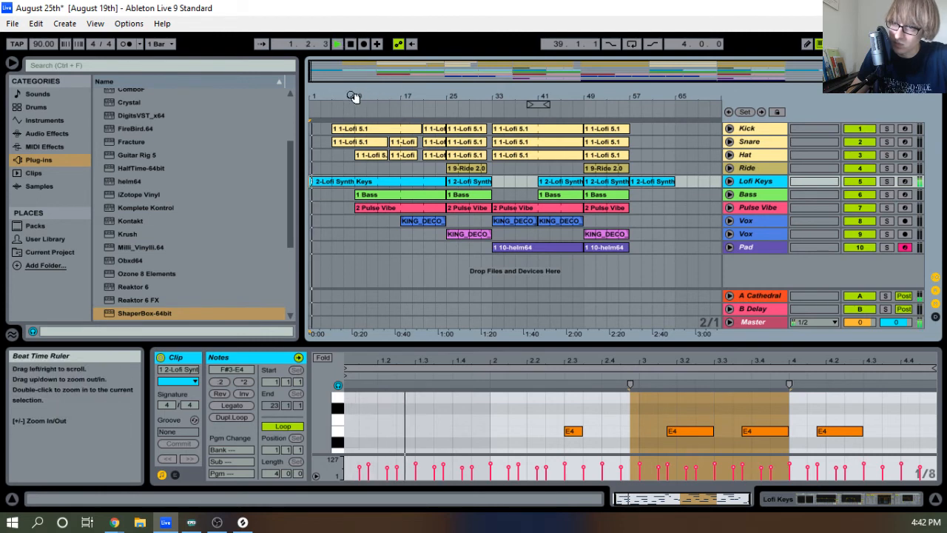
pyautogui.moveTo(353, 96); pyautogui.dragTo(391, 94)
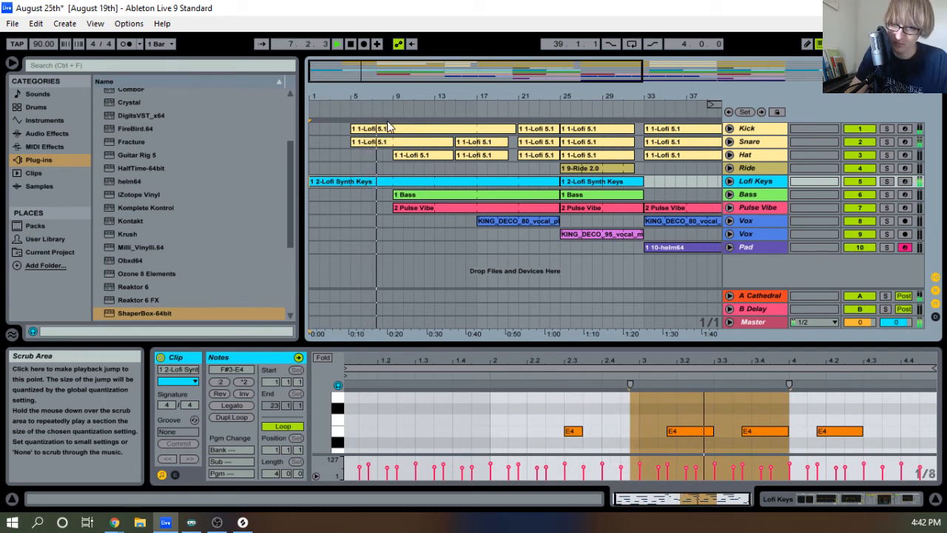
pyautogui.moveTo(378, 105); pyautogui.dragTo(377, 100)
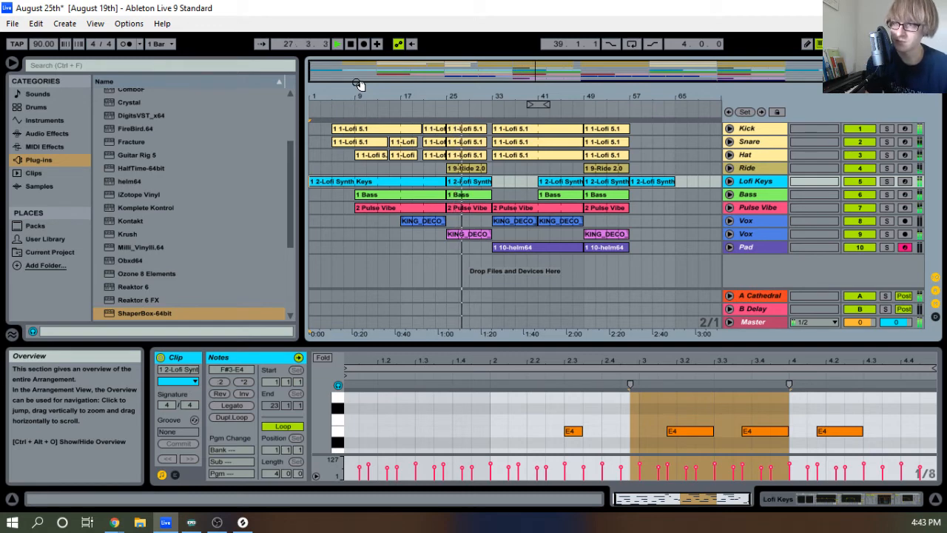
pyautogui.press('Tab')
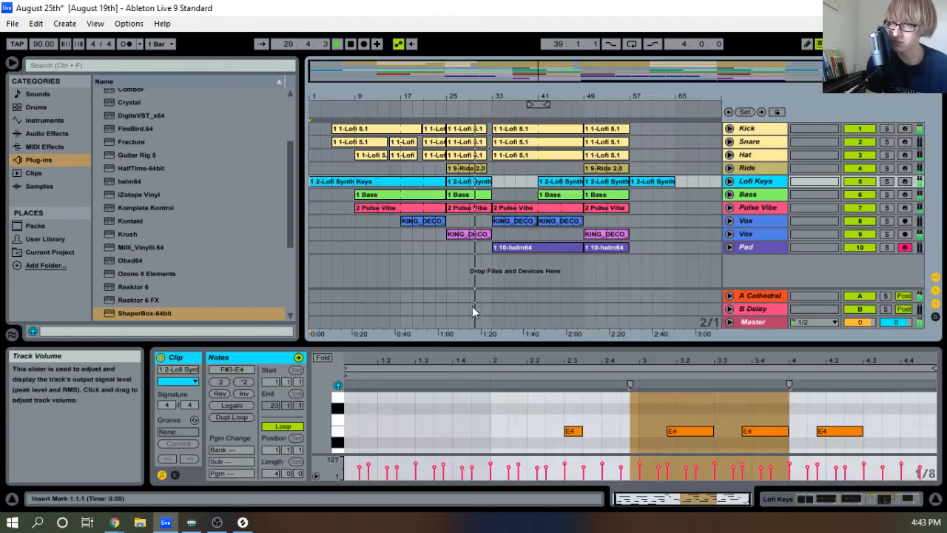
pyautogui.press('Tab')
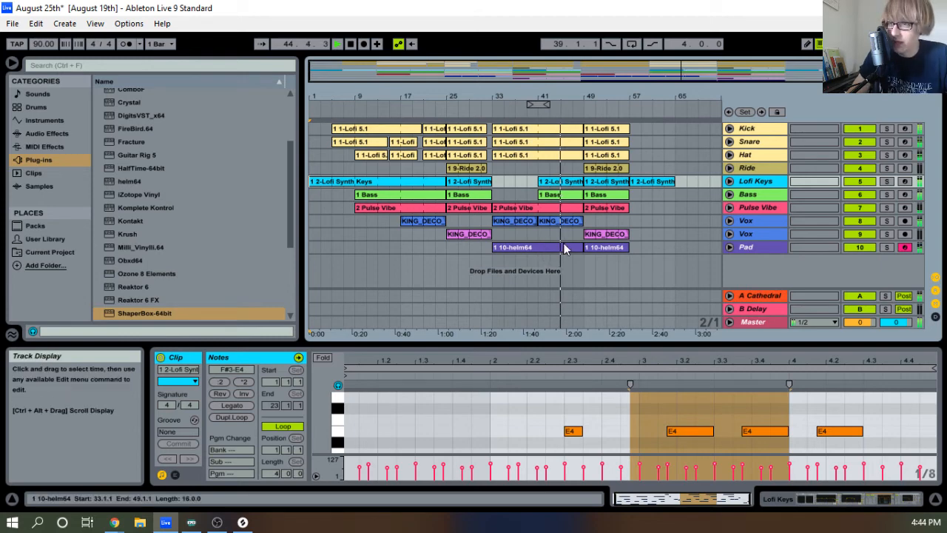
# Save the Live Set while the arrangement keeps playing
pyautogui.moveTo(562, 94); pyautogui.dragTo(526, 146)
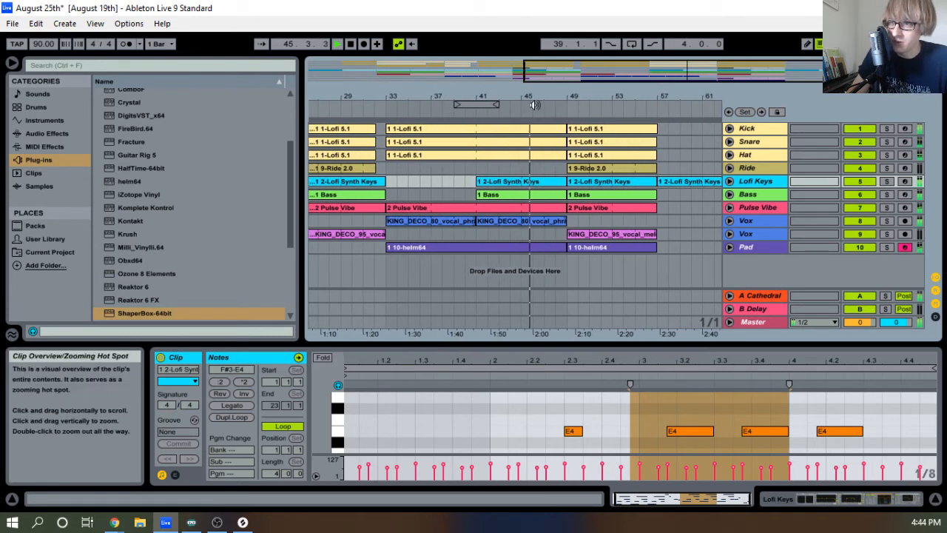
pyautogui.click(13, 22)
pyautogui.click(32, 146)
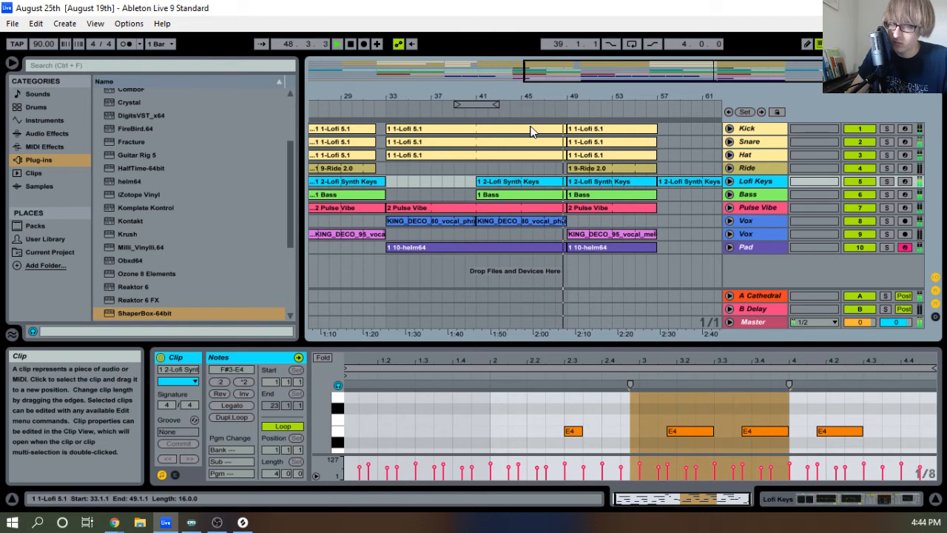
# Solo the Pad track briefly during the section at bar 49, unsolo it and stop playback
pyautogui.moveTo(567, 93); pyautogui.dragTo(568, 68)
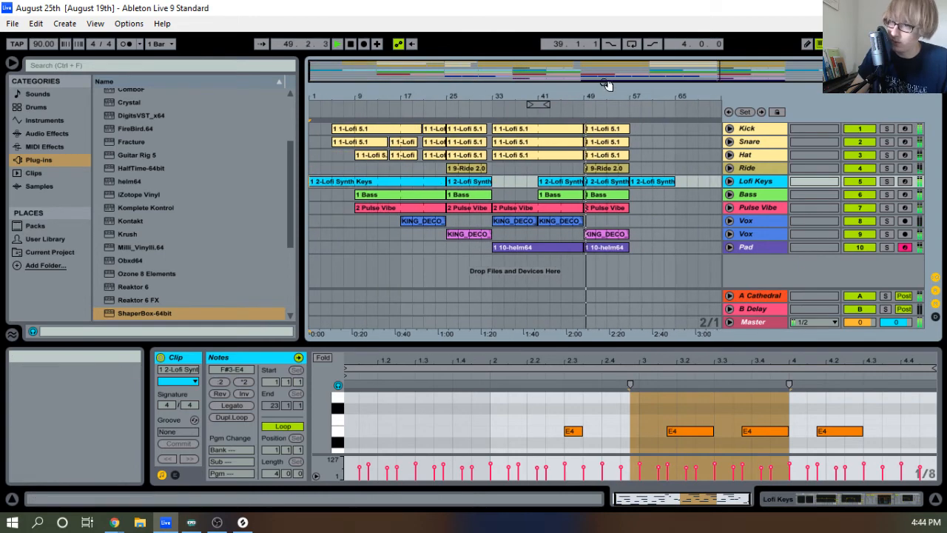
pyautogui.moveTo(603, 93); pyautogui.dragTo(580, 97)
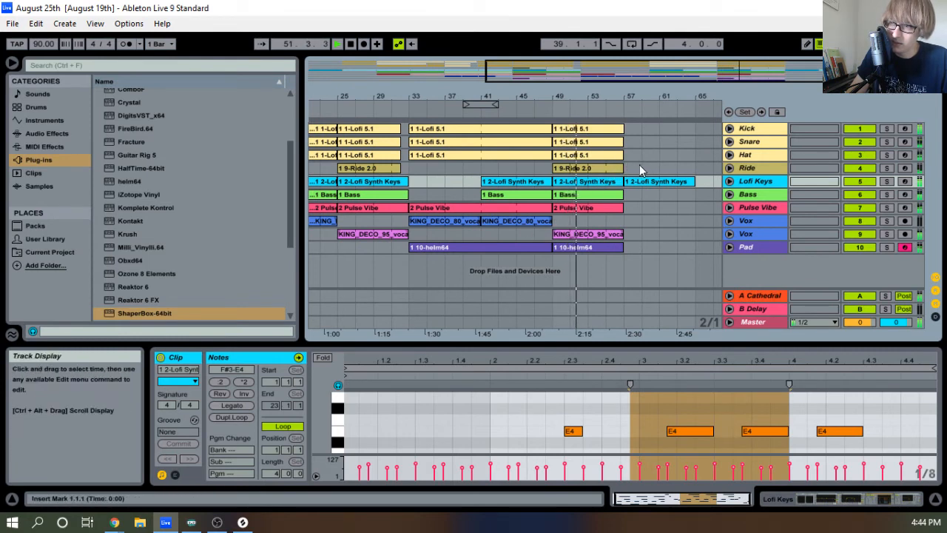
pyautogui.click(887, 247)
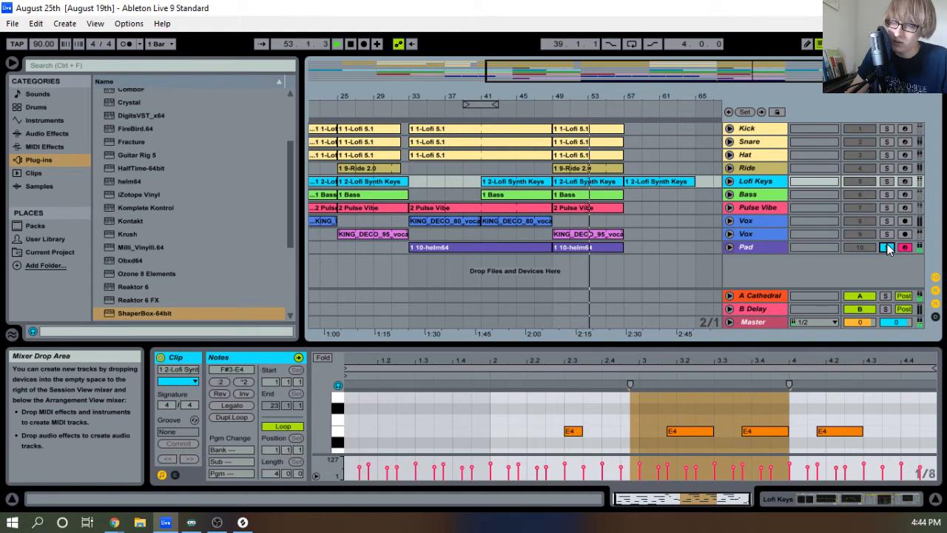
pyautogui.click(887, 247)
pyautogui.press('space')
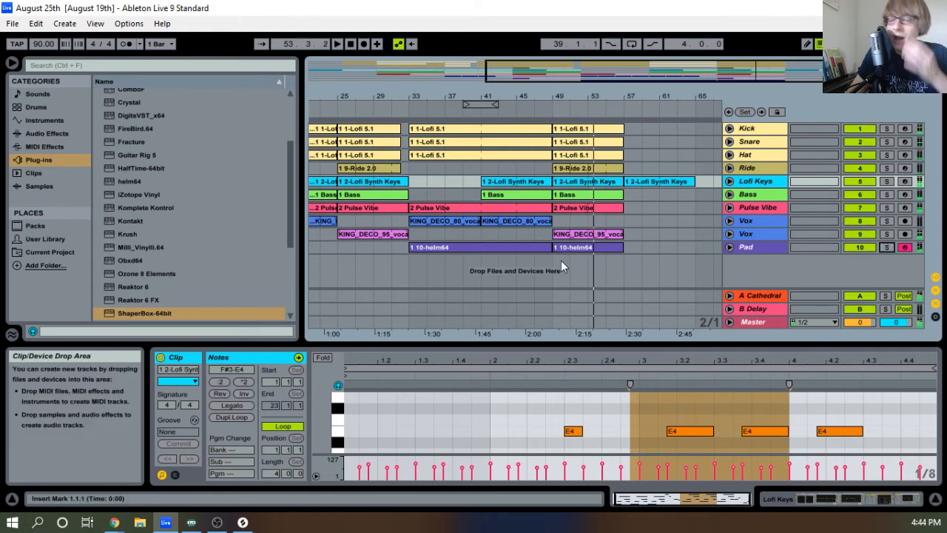
# Select bars 49–57 across all tracks and compare that section with the one at bars 25–33
pyautogui.moveTo(561, 261); pyautogui.dragTo(644, 104)
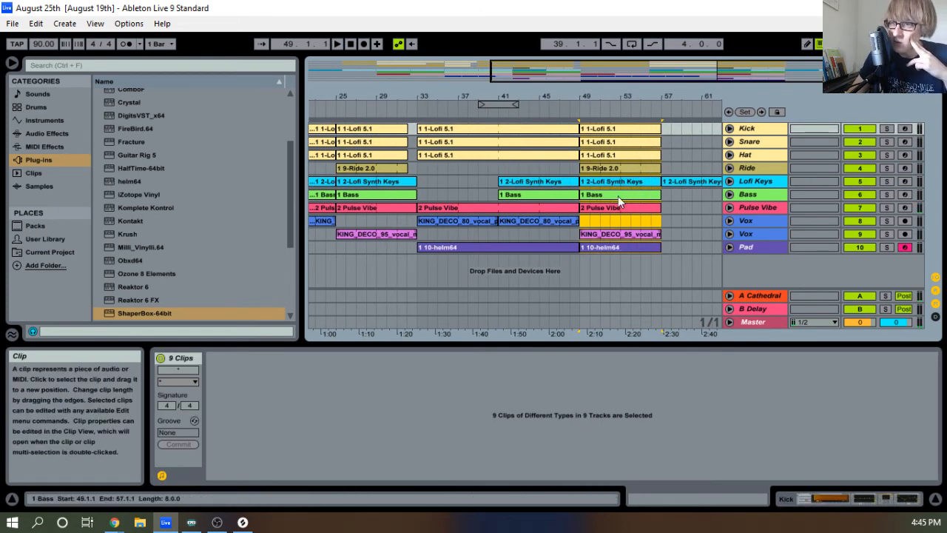
pyautogui.moveTo(361, 89); pyautogui.dragTo(391, 255)
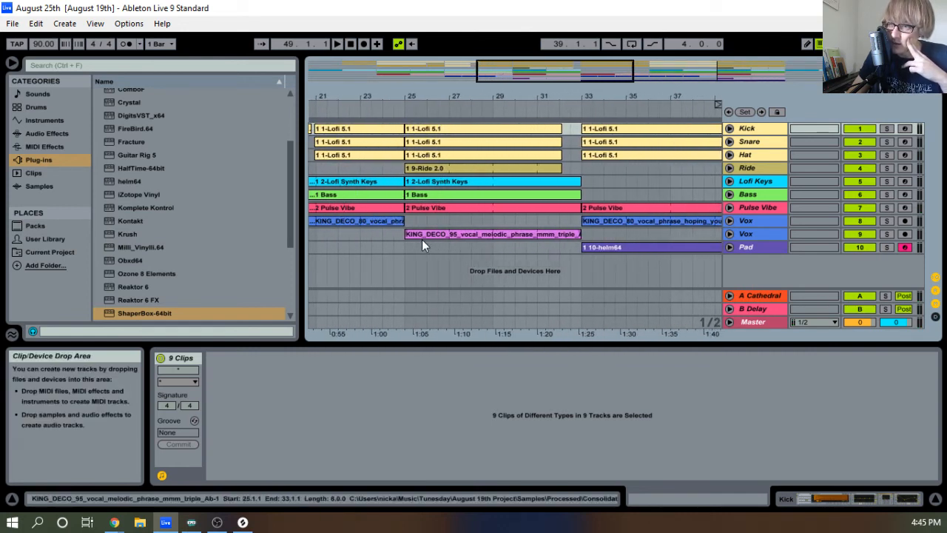
pyautogui.moveTo(642, 92); pyautogui.dragTo(387, 50)
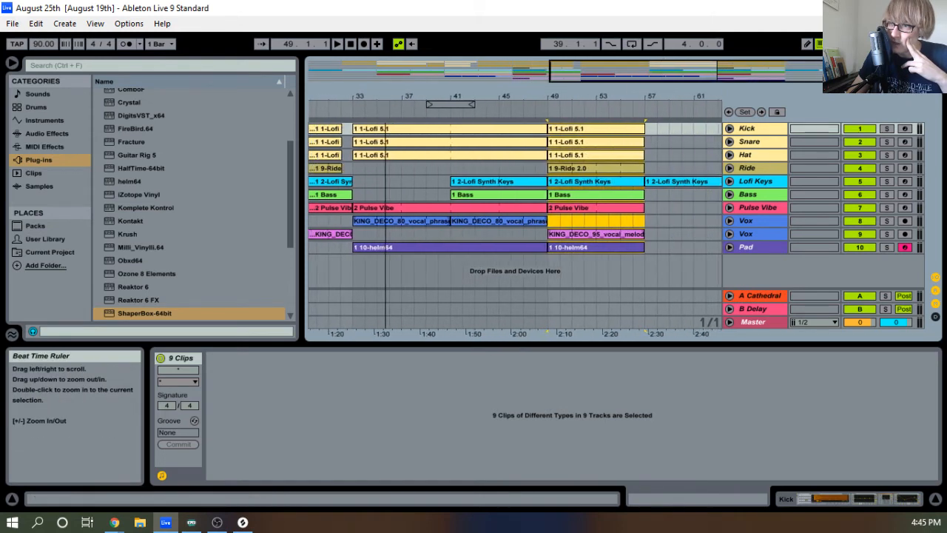
pyautogui.moveTo(445, 96); pyautogui.dragTo(418, 105)
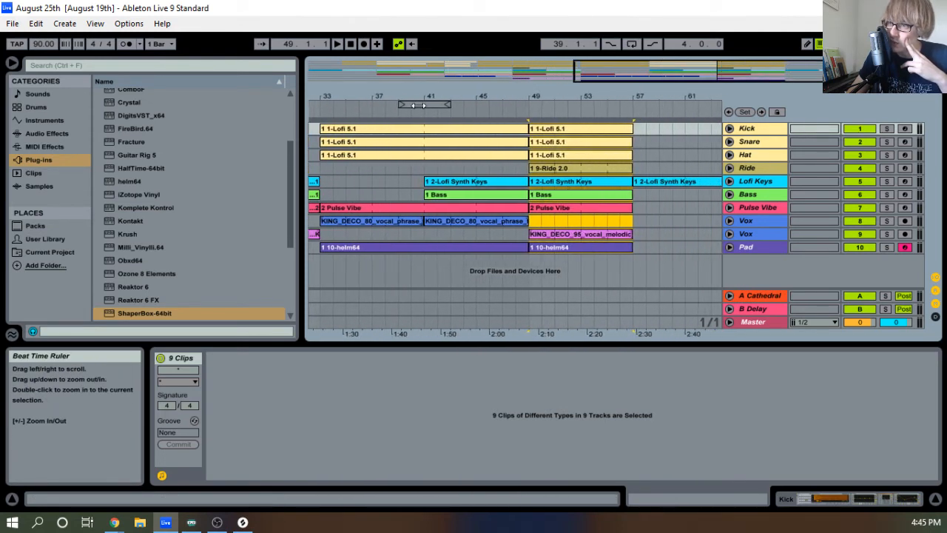
# Place the insert marker at bar 57 on the Pad track and play the arrangement from about bar 46
pyautogui.click(636, 246)
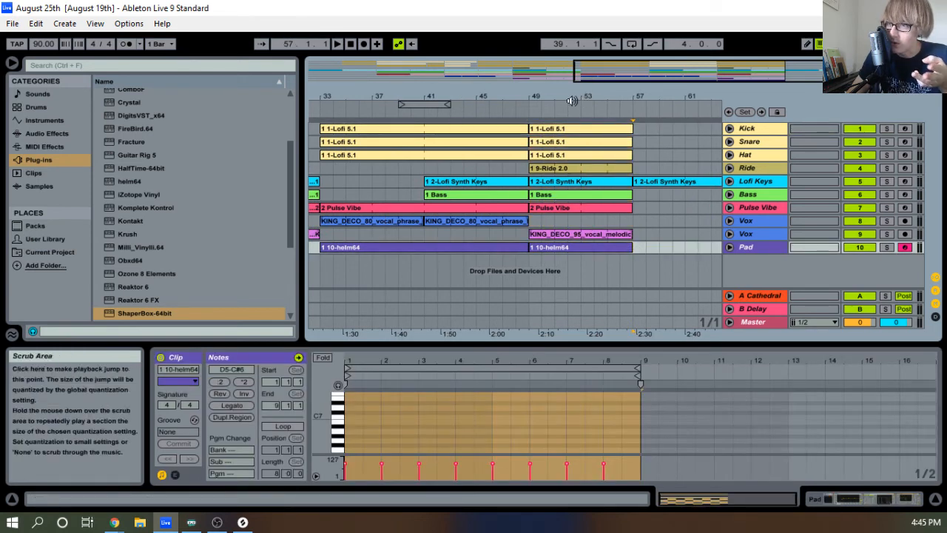
pyautogui.moveTo(572, 97); pyautogui.dragTo(640, 89)
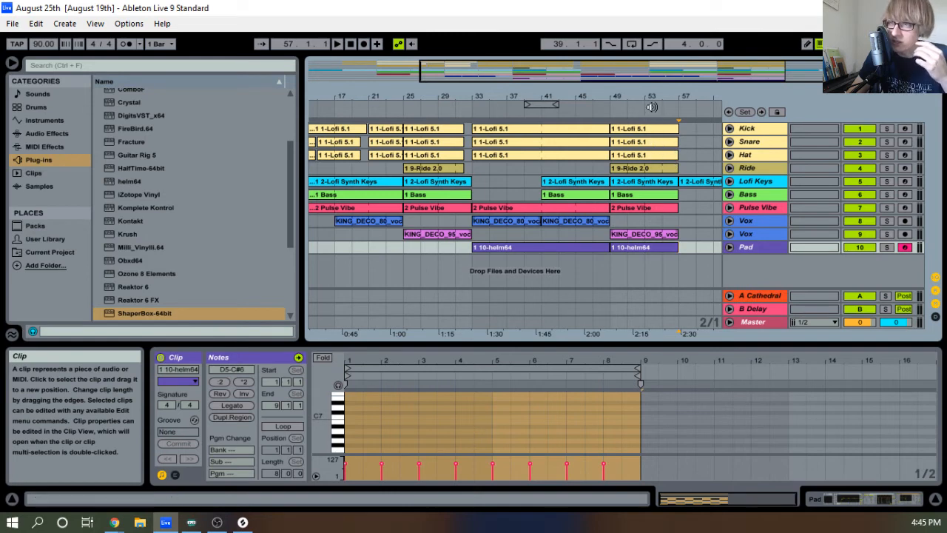
pyautogui.moveTo(655, 96); pyautogui.dragTo(579, 95)
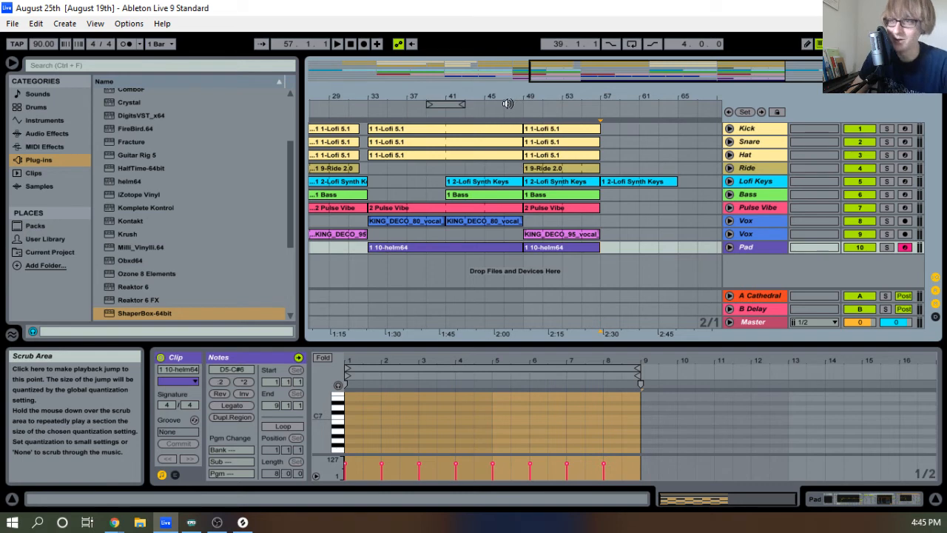
pyautogui.click(504, 106)
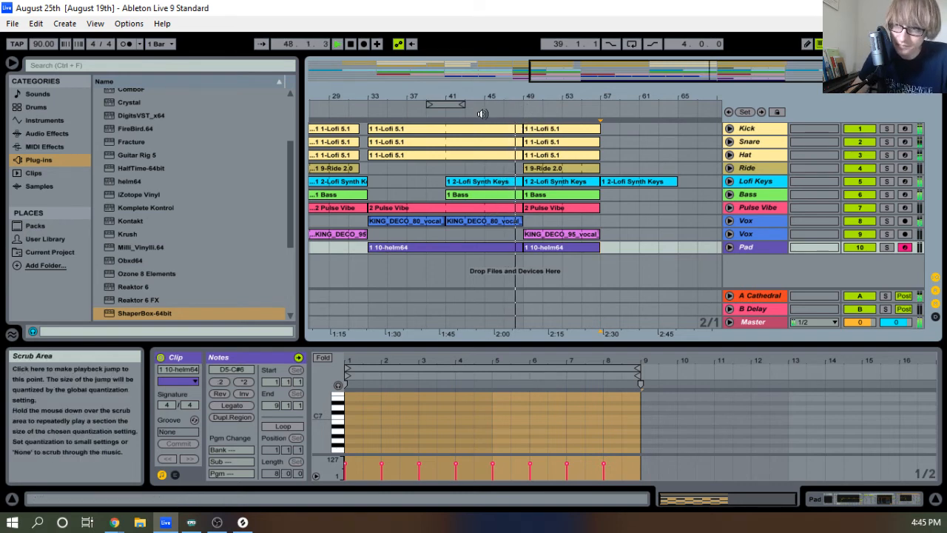
# Play the arrangement from about bar 47 and follow the section that starts at bar 49
pyautogui.moveTo(535, 92); pyautogui.dragTo(535, 119)
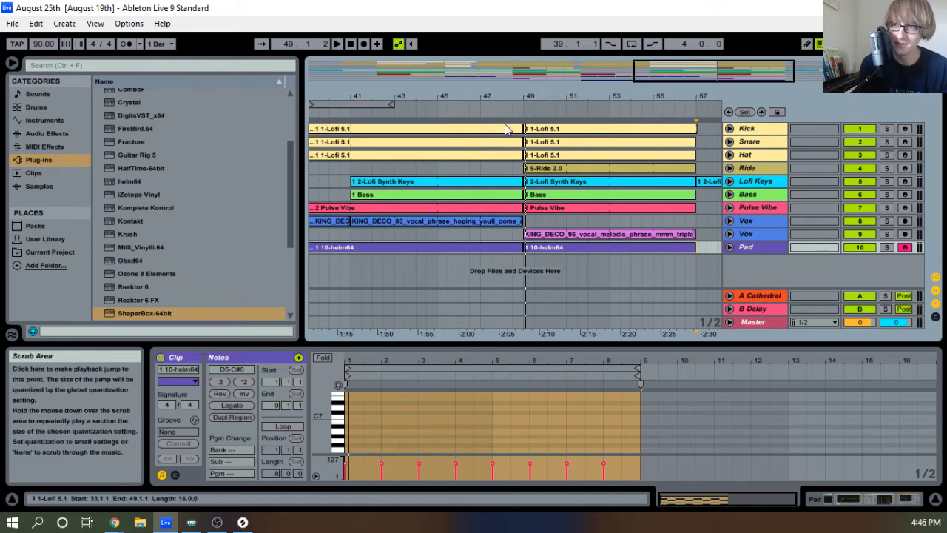
pyautogui.click(482, 104)
pyautogui.moveTo(545, 90); pyautogui.dragTo(474, 91)
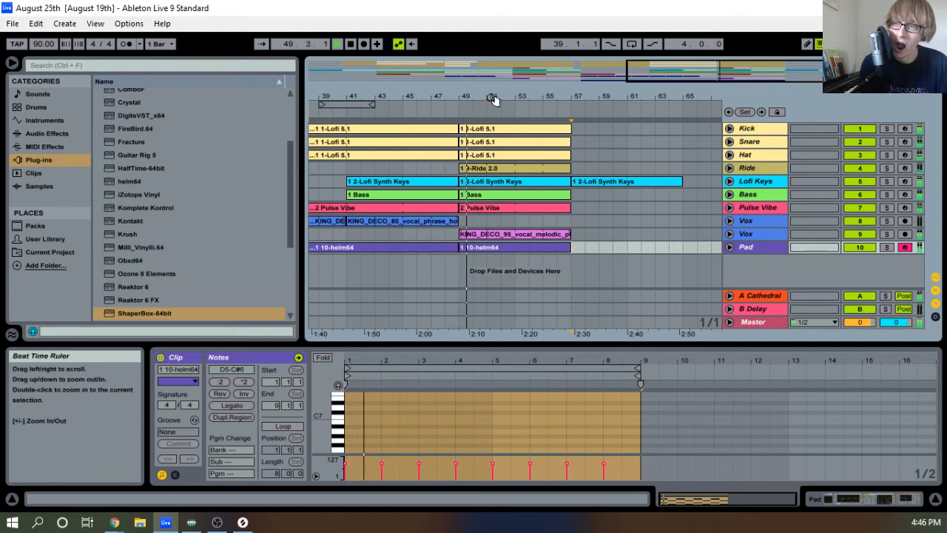
pyautogui.moveTo(495, 99); pyautogui.dragTo(494, 106)
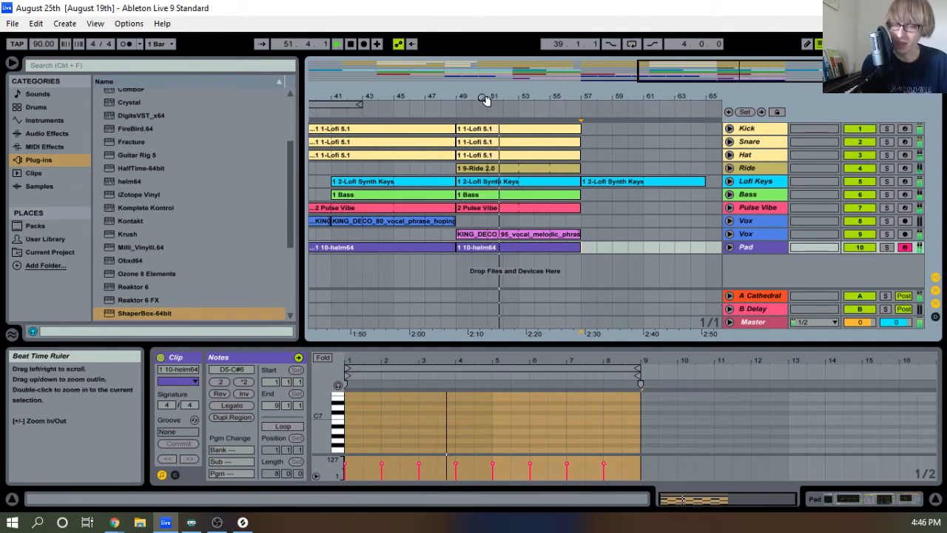
pyautogui.moveTo(496, 89); pyautogui.dragTo(423, 90)
# Open the Lofi Keys clip at bar 57 in an enlarged note editor and select all notes in its first two bars
pyautogui.click(540, 180)
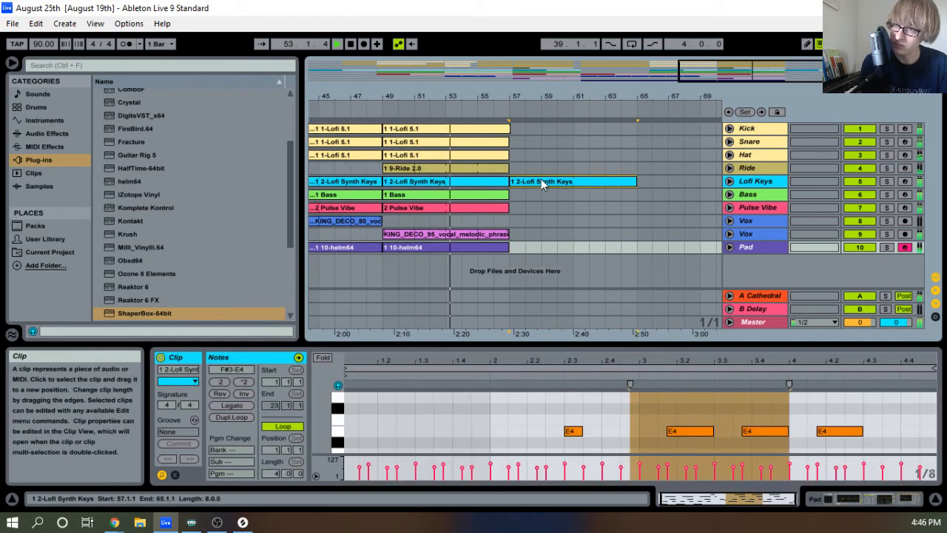
pyautogui.moveTo(545, 340); pyautogui.dragTo(608, 102)
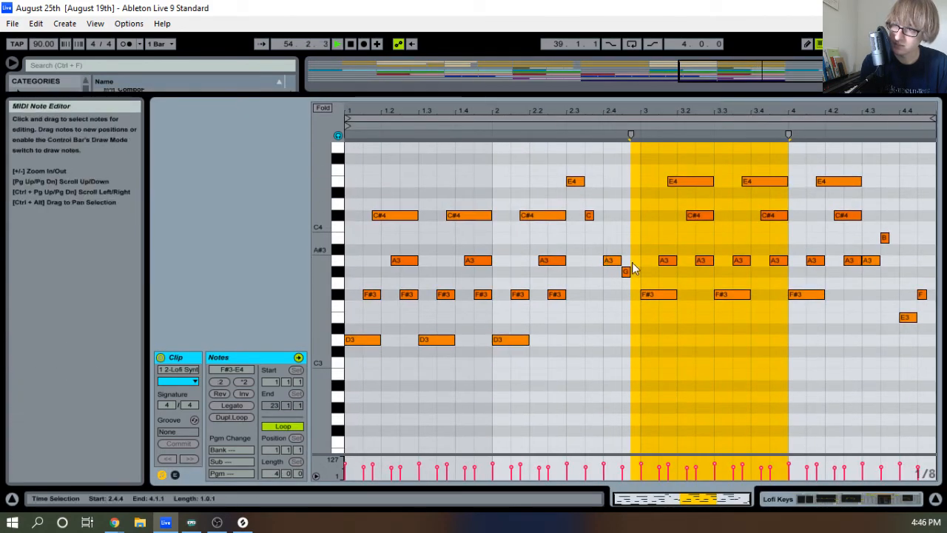
pyautogui.click(640, 304)
pyautogui.moveTo(639, 303); pyautogui.dragTo(488, 127)
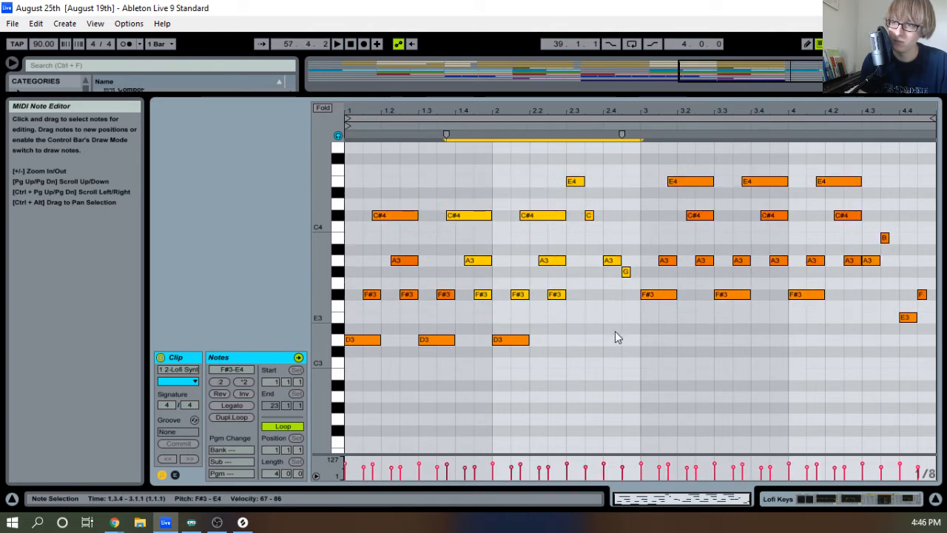
pyautogui.moveTo(637, 363)
pyautogui.mouseDown()
pyautogui.moveTo(623, 214)
pyautogui.moveTo(255, 214)
pyautogui.moveTo(485, 156)
pyautogui.moveTo(426, 158)
pyautogui.moveTo(350, 177)
pyautogui.moveTo(407, 136)
pyautogui.moveTo(356, 167)
pyautogui.moveTo(454, 186)
pyautogui.moveTo(400, 201)
pyautogui.moveTo(416, 168)
pyautogui.moveTo(443, 187)
pyautogui.moveTo(937, 129)
pyautogui.moveTo(747, 153)
pyautogui.moveTo(885, 165)
pyautogui.moveTo(814, 166)
pyautogui.moveTo(766, 189)
pyautogui.moveTo(789, 184)
pyautogui.moveTo(676, 148)
pyautogui.moveTo(697, 178)
pyautogui.moveTo(672, 176)
pyautogui.moveTo(739, 169)
pyautogui.moveTo(361, 158)
pyautogui.moveTo(411, 149)
pyautogui.moveTo(347, 157)
pyautogui.moveTo(408, 159)
pyautogui.moveTo(362, 142)
pyautogui.mouseUp()
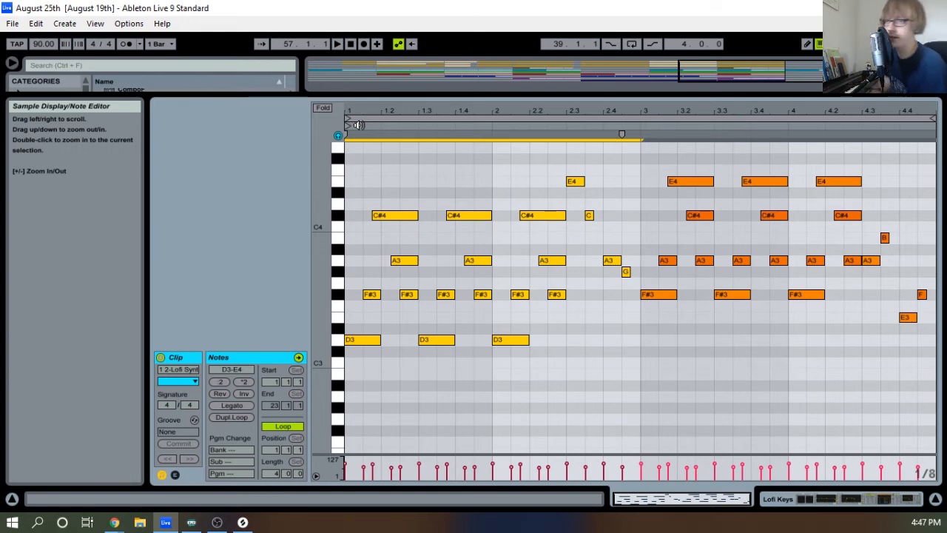
# Shrink the note editor, arm the Lofi Keys track for recording and play the arrangement from about bar 49
pyautogui.moveTo(443, 95); pyautogui.dragTo(414, 244)
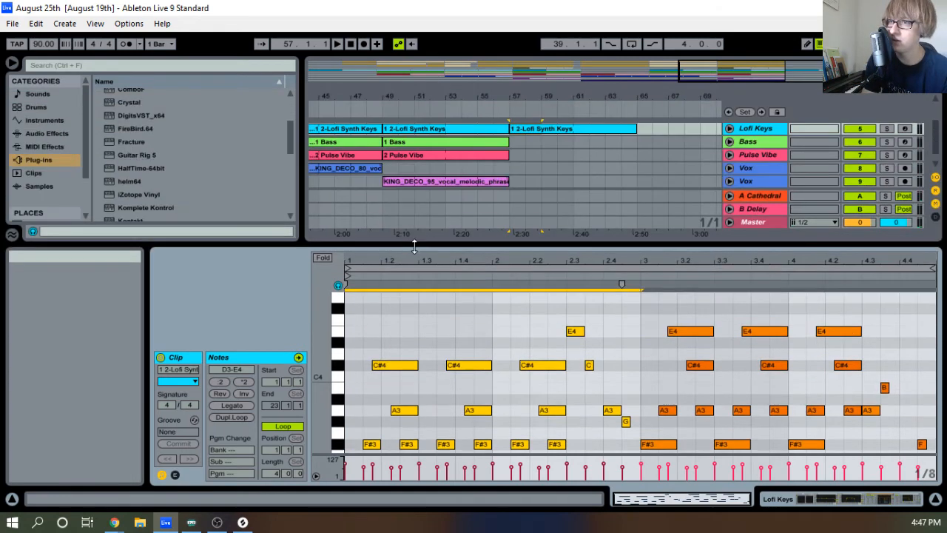
pyautogui.click(903, 129)
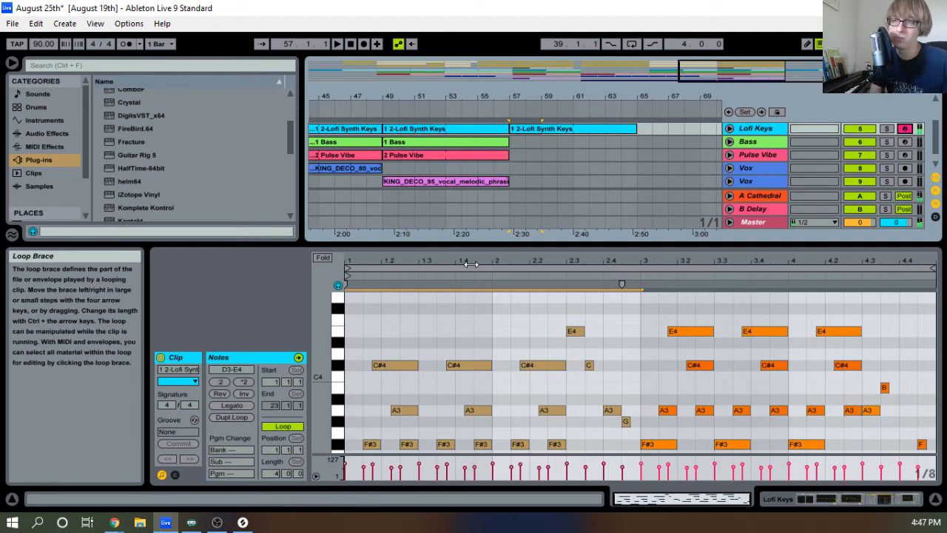
pyautogui.click(378, 105)
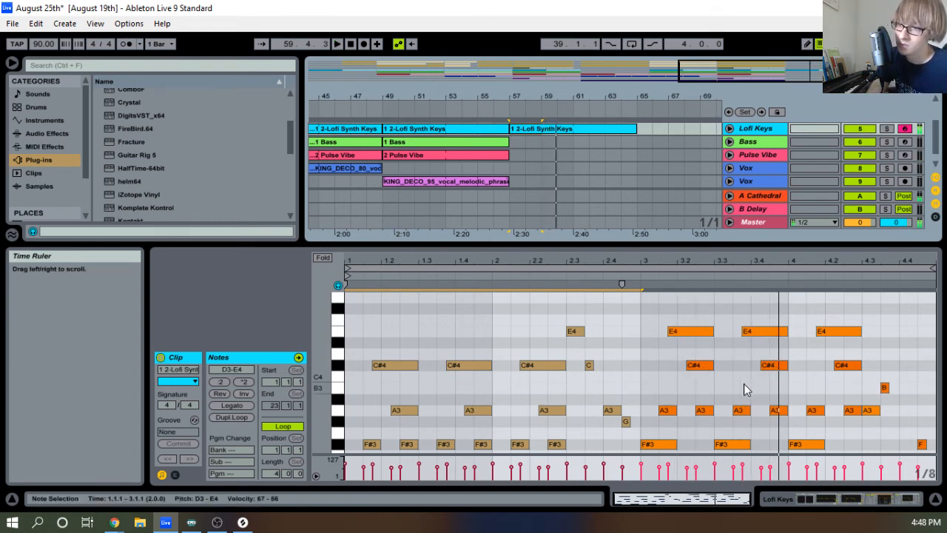
# Stop playback and delete all notes in the Lofi Keys clip at bar 57
pyautogui.hotkey('ctrl', 'a')
pyautogui.press('space')
pyautogui.press('Delete')
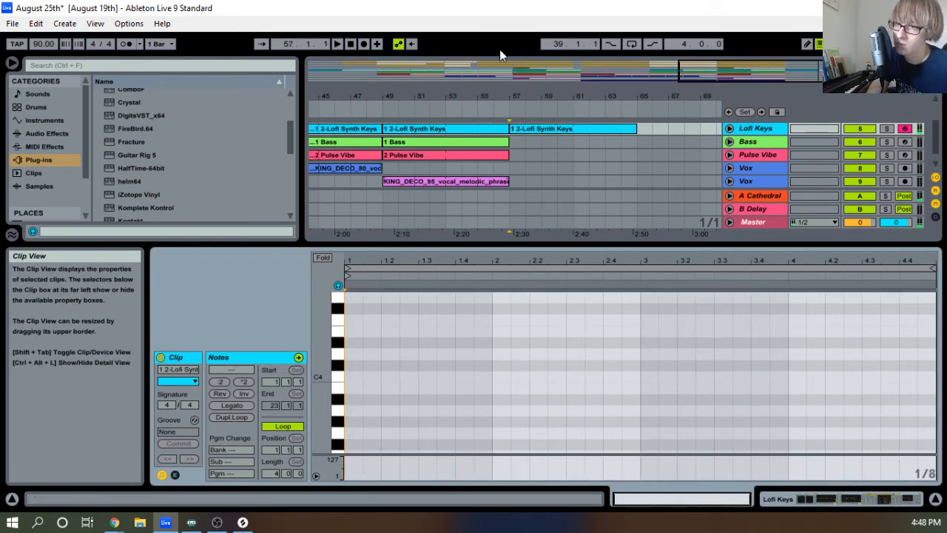
# Audition the transition into the empty Lofi Keys clip at bar 57, replaying from about bars 54, 49 and 52
pyautogui.click(471, 106)
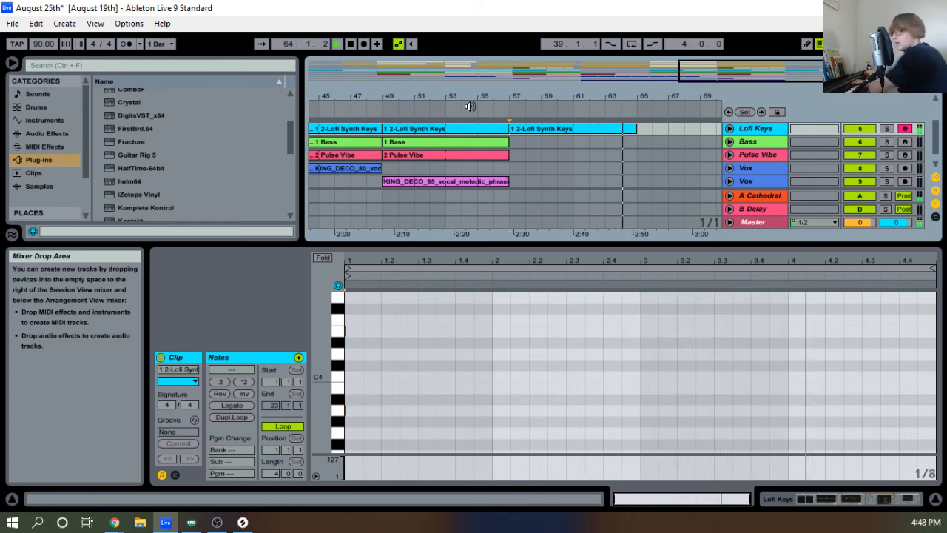
pyautogui.press('space')
pyautogui.press('space')
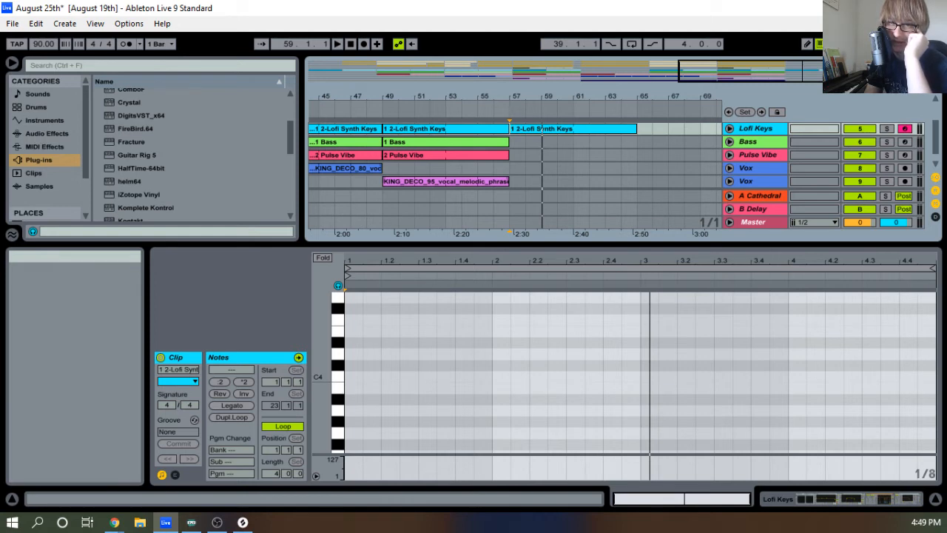
pyautogui.hotkey('alt', 'Tab')
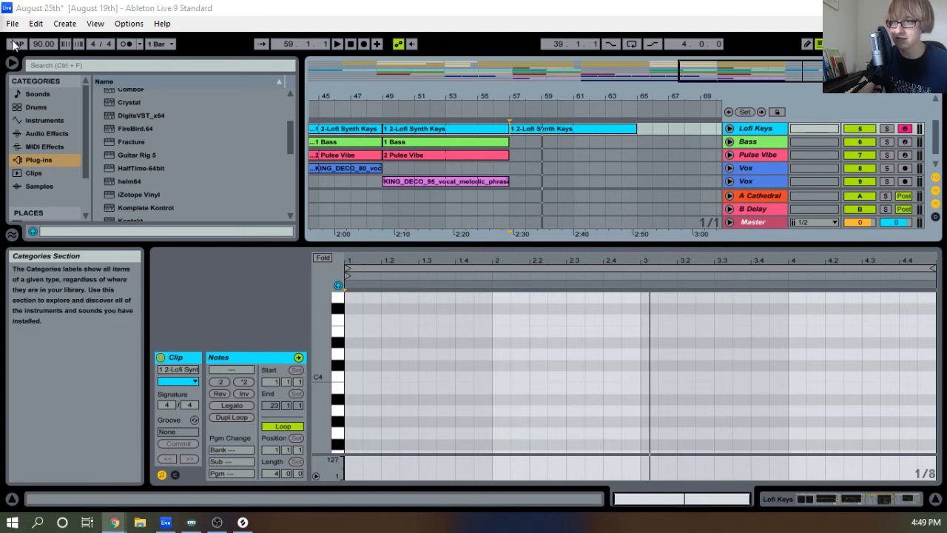
pyautogui.click(380, 111)
pyautogui.click(380, 111)
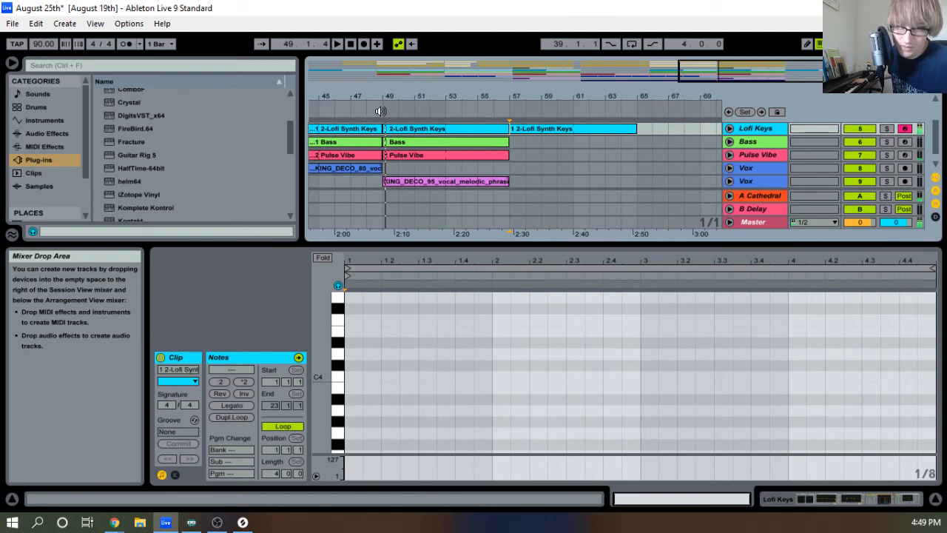
pyautogui.press('space')
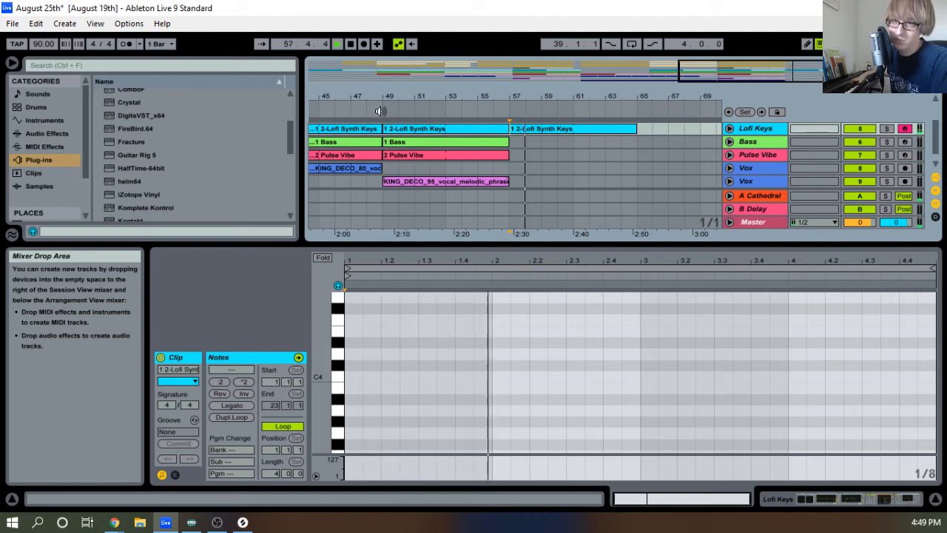
pyautogui.click(438, 112)
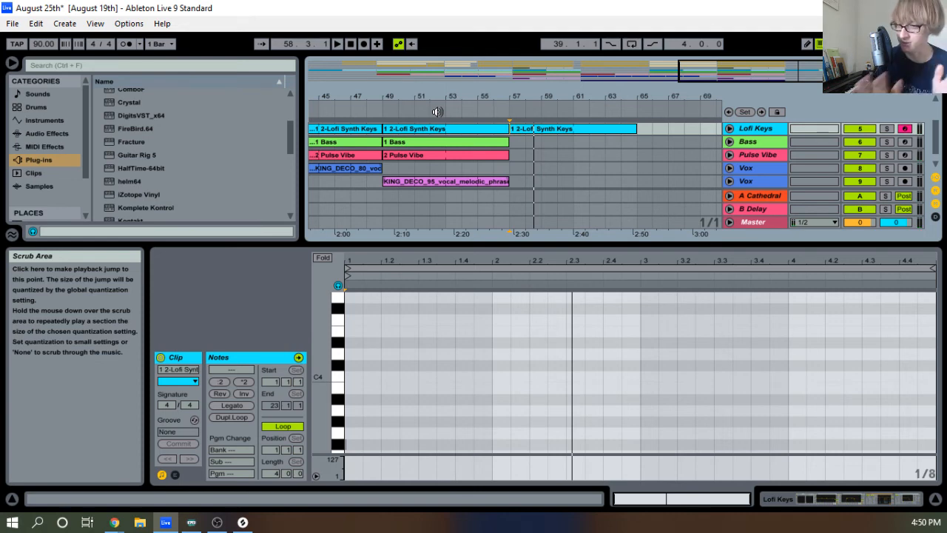
# Replay the section from about bar 49 and enlarge the arrangement view to show all tracks
pyautogui.moveTo(448, 93); pyautogui.dragTo(532, 95)
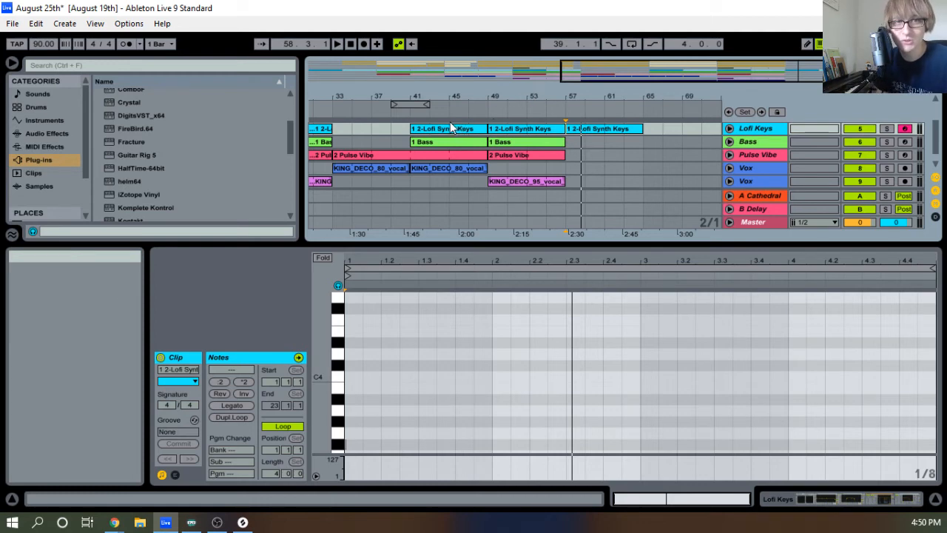
pyautogui.press('space')
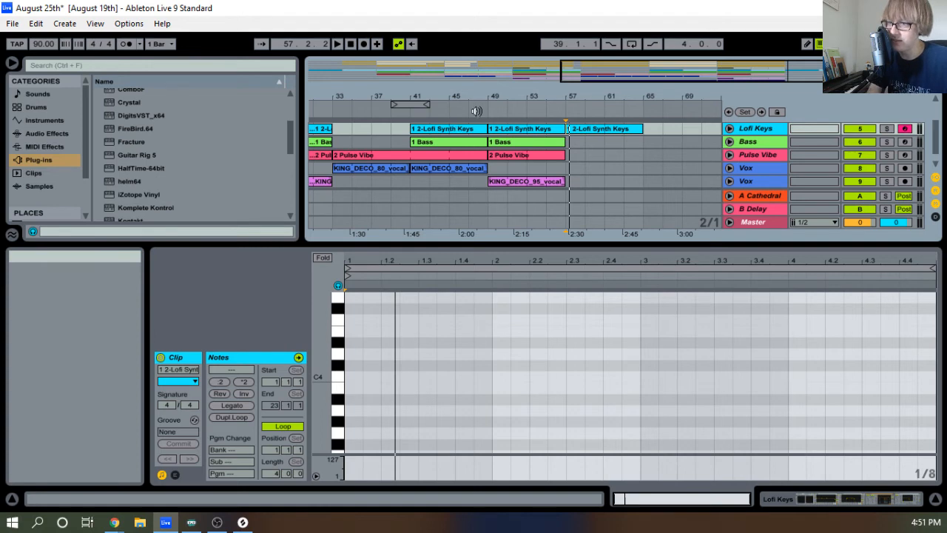
pyautogui.click(486, 116)
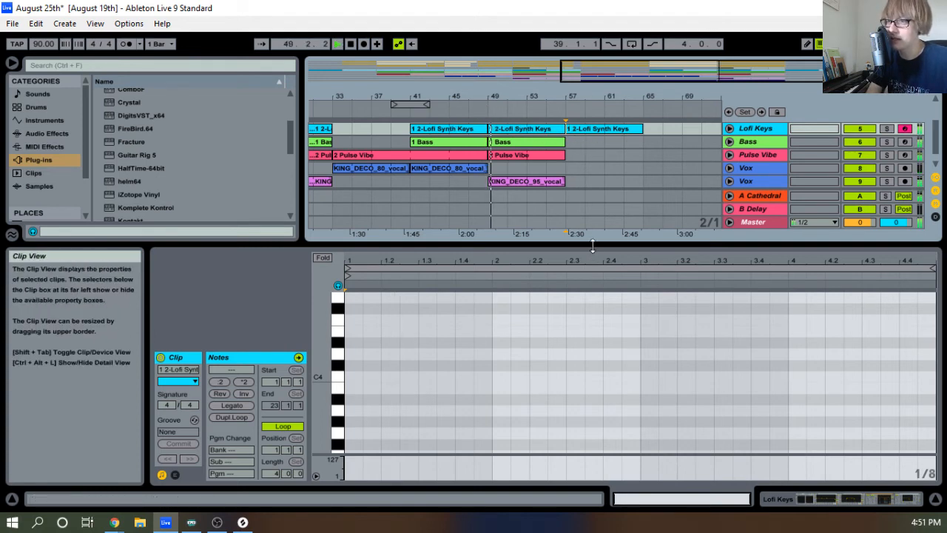
pyautogui.moveTo(593, 244); pyautogui.dragTo(576, 400)
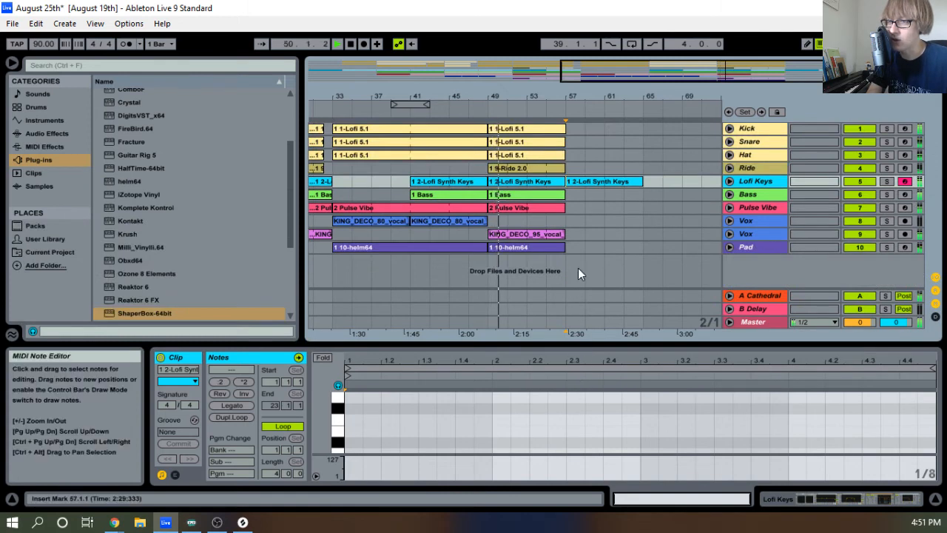
# Draw rising eighth notes D3, F#3, A3, C#4 and E4 at the start of the bar 57 Lofi Keys clip and audition them
pyautogui.click(583, 181)
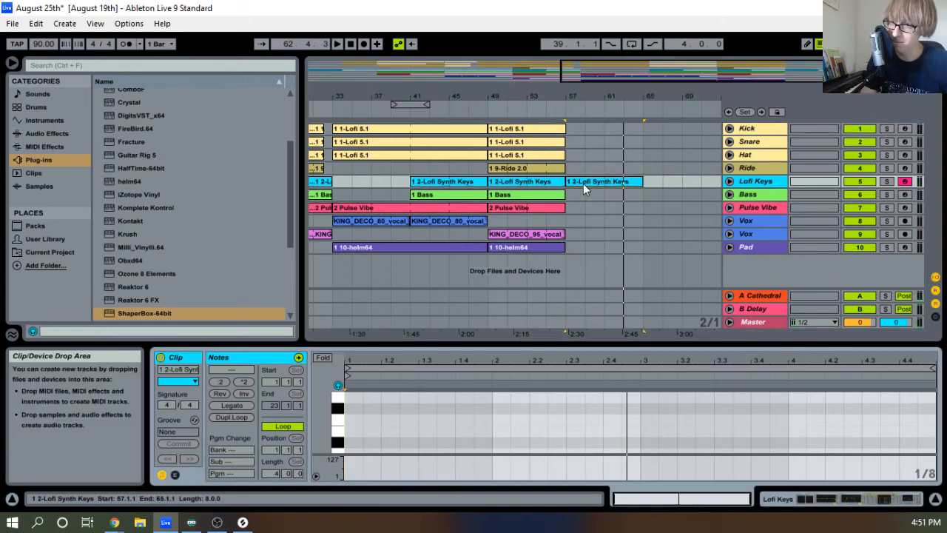
pyautogui.moveTo(515, 344); pyautogui.dragTo(515, 112)
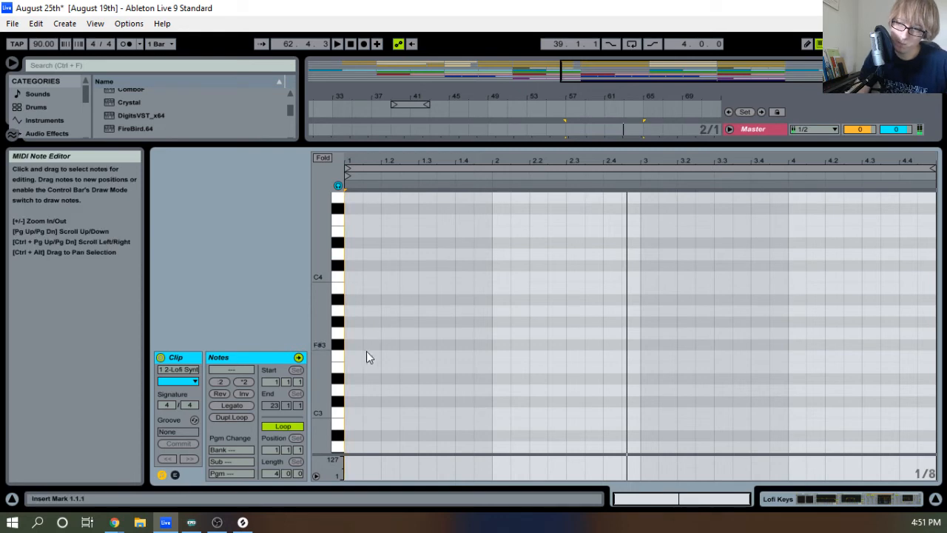
pyautogui.doubleClick(355, 385)
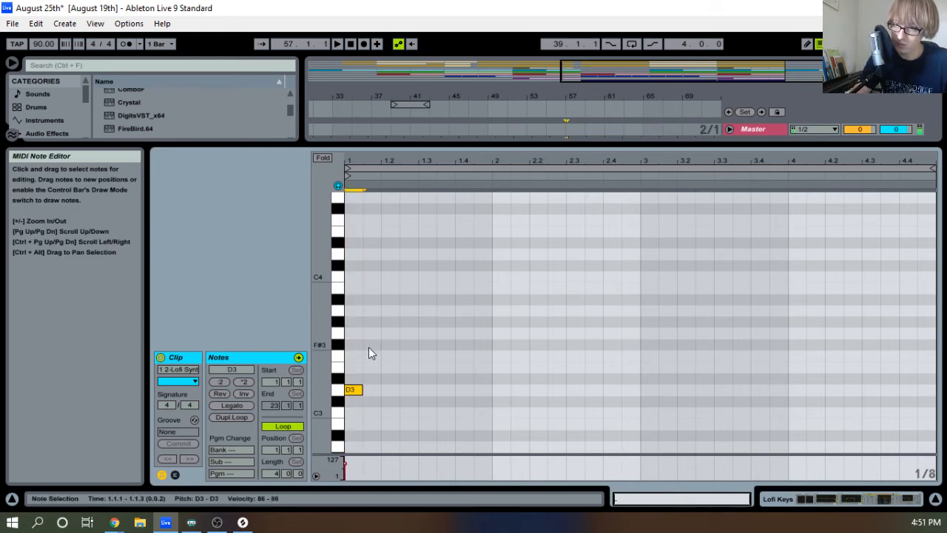
pyautogui.doubleClick(369, 345)
pyautogui.doubleClick(391, 310)
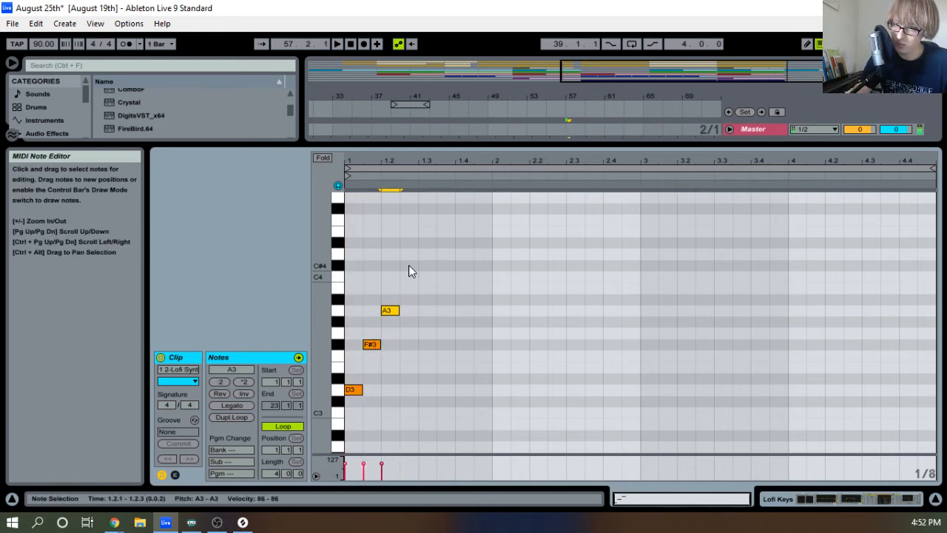
pyautogui.doubleClick(408, 265)
pyautogui.doubleClick(427, 231)
pyautogui.press('space')
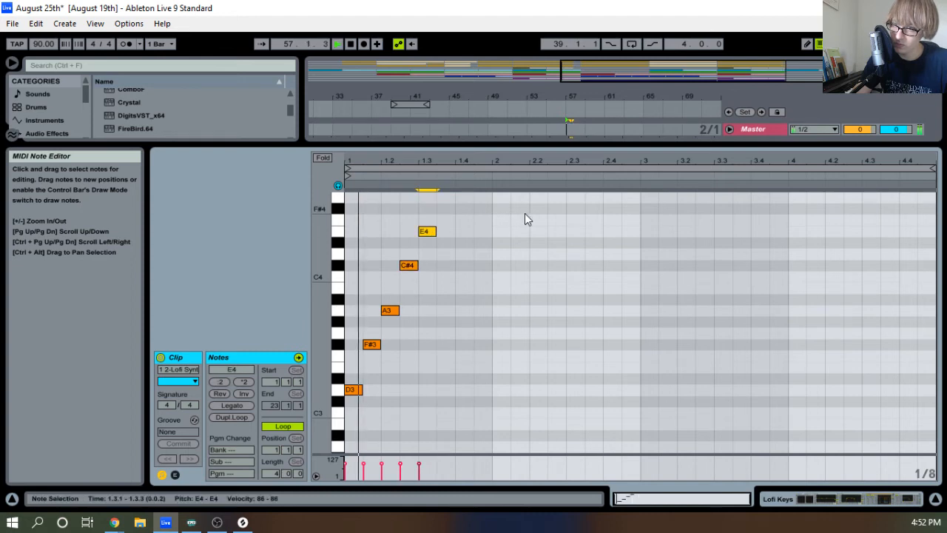
pyautogui.press('space')
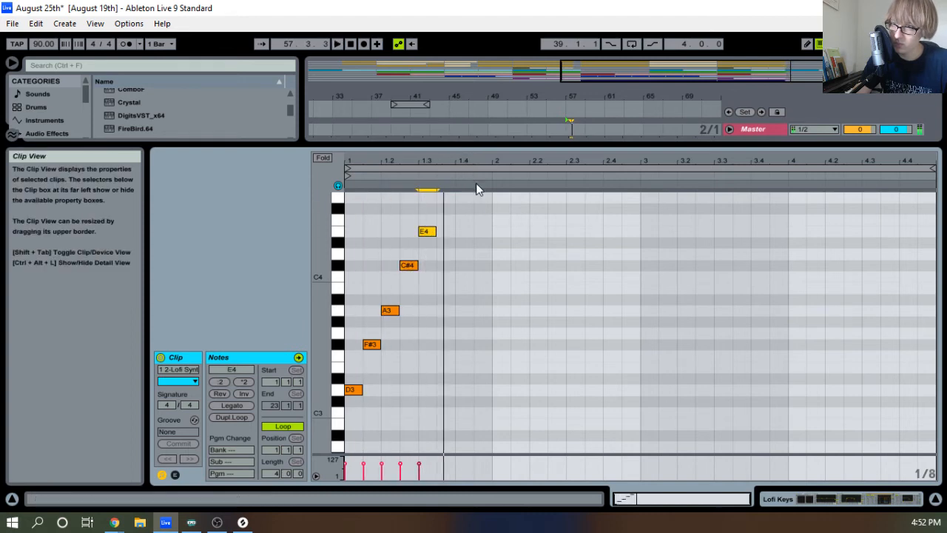
# Remove the eighth-note D3 and draw rising sixteenth notes D3, F#3, A3, C#4 and E4 from the clip's start on a 1/16 grid
pyautogui.moveTo(360, 160); pyautogui.dragTo(361, 180)
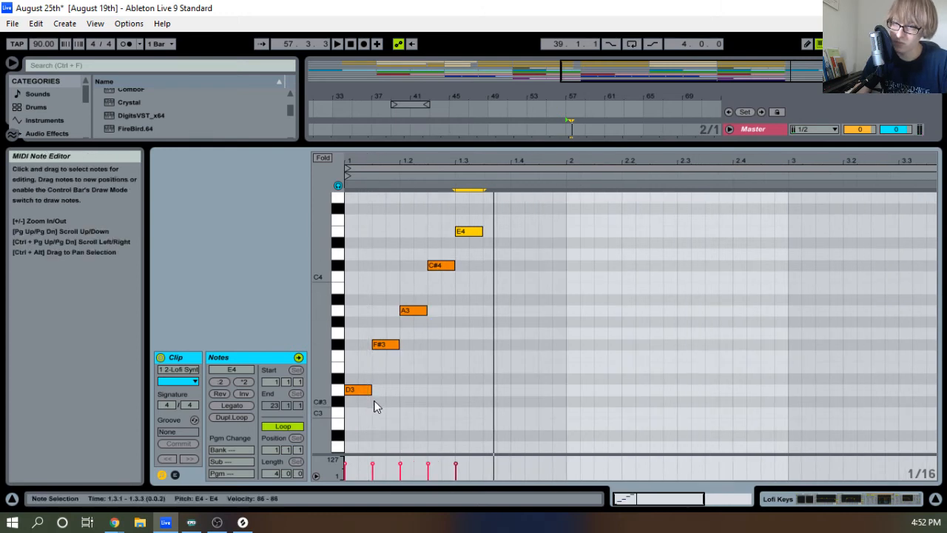
pyautogui.click(352, 388)
pyautogui.doubleClick(352, 388)
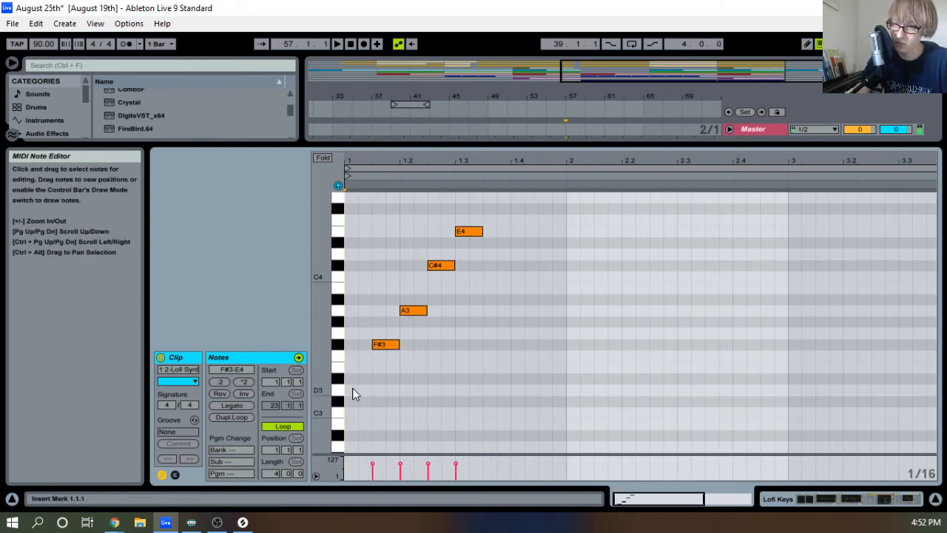
pyautogui.doubleClick(352, 389)
pyautogui.doubleClick(363, 344)
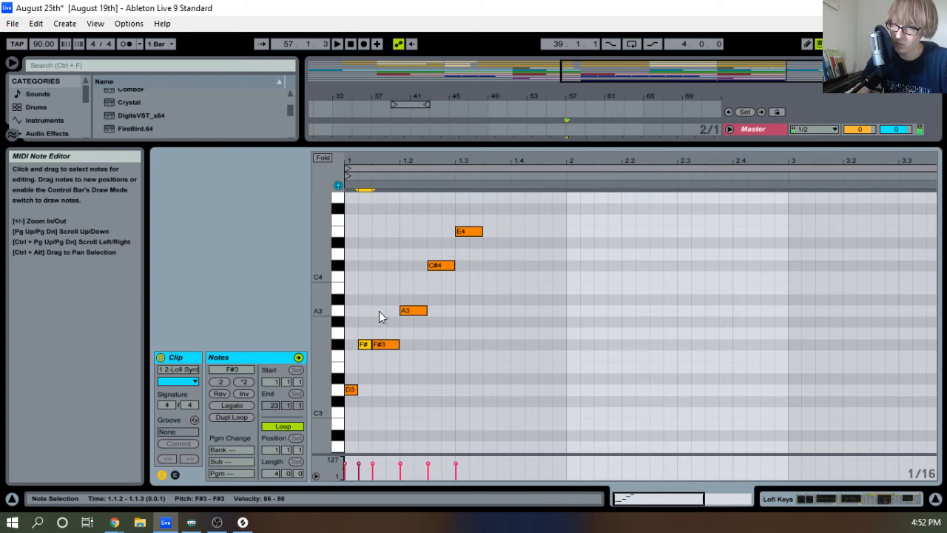
pyautogui.doubleClick(378, 310)
pyautogui.doubleClick(395, 266)
pyautogui.doubleClick(405, 231)
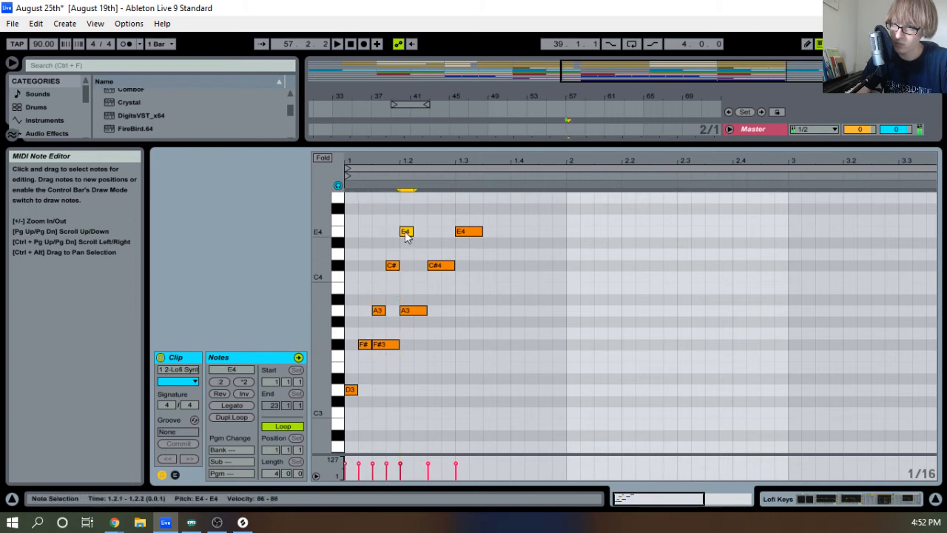
# Delete the leftover eighth notes F#3, A3, C#4 and E4 from the clip and audition the sixteenth-note arpeggio
pyautogui.moveTo(395, 362); pyautogui.dragTo(485, 308)
pyautogui.press('Delete')
pyautogui.moveTo(440, 287); pyautogui.dragTo(486, 202)
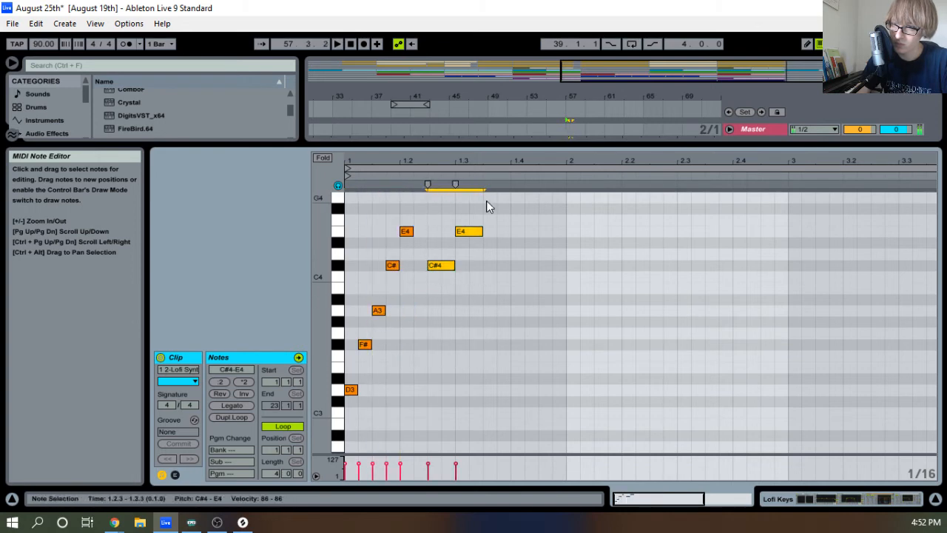
pyautogui.press('Delete')
pyautogui.press('space')
pyautogui.press('space')
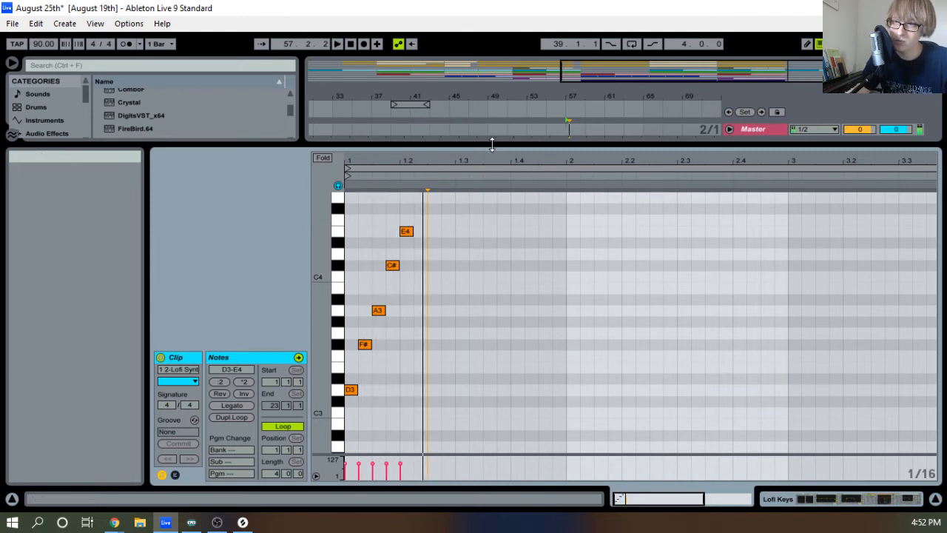
# Duplicate the sixteenth-note arpeggio D3 to E4 once per beat until it fills bars 1 and 2 of the clip, auditioning it
pyautogui.moveTo(509, 144)
pyautogui.mouseDown()
pyautogui.moveTo(509, 232)
pyautogui.moveTo(503, 131)
pyautogui.mouseUp()
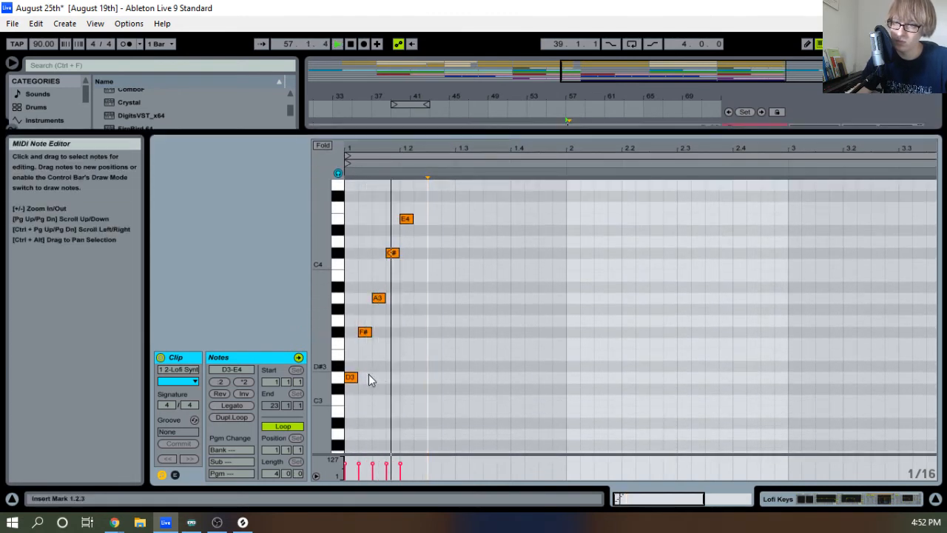
pyautogui.moveTo(368, 377); pyautogui.dragTo(415, 223)
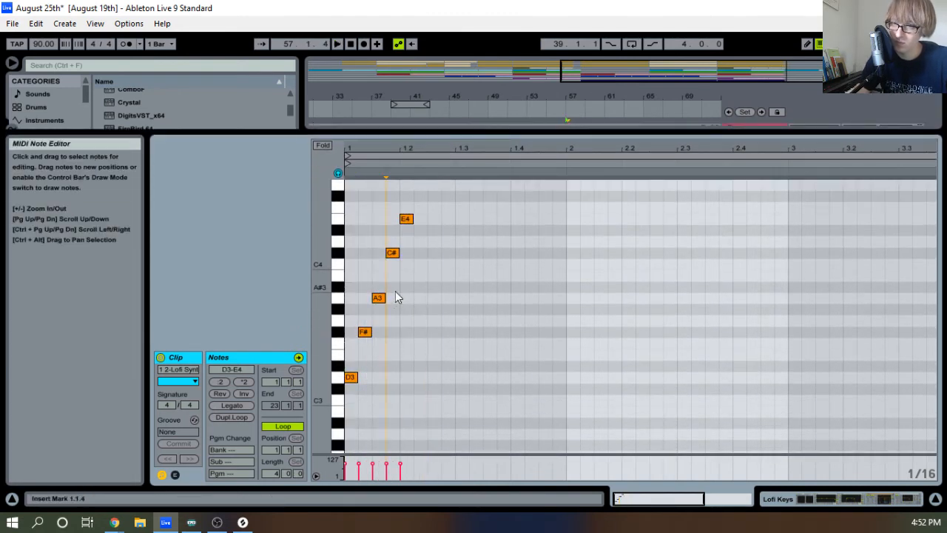
pyautogui.hotkey('ctrl', 'd')
pyautogui.press('space')
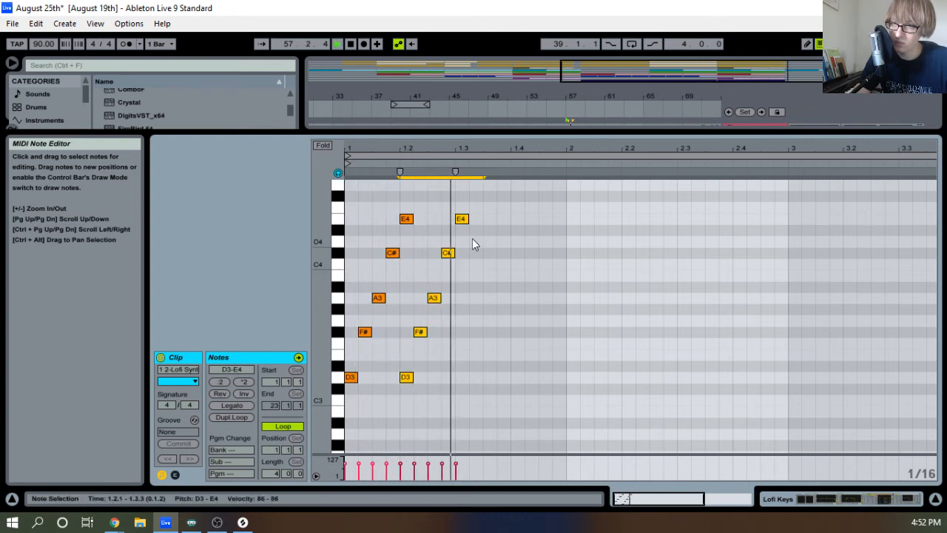
pyautogui.press('space')
pyautogui.hotkey('ctrl', 'd')
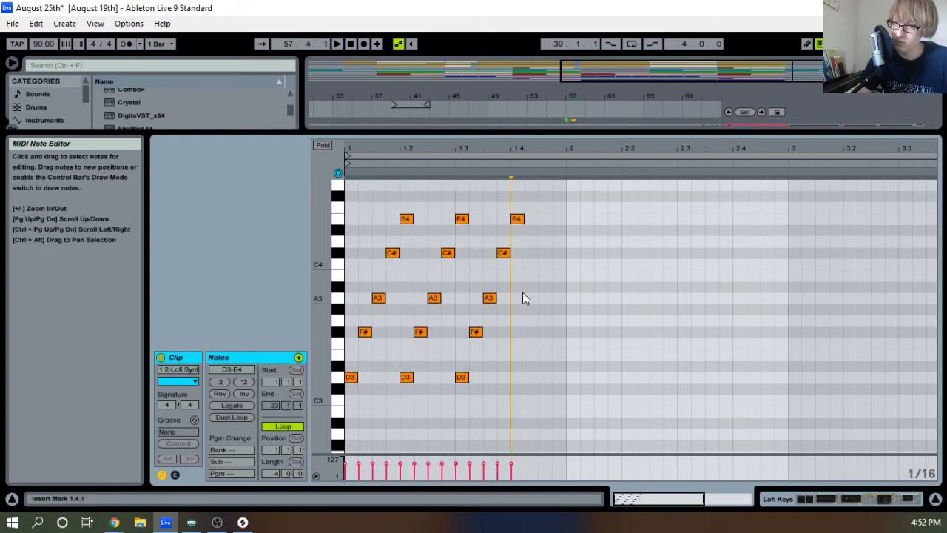
pyautogui.hotkey('ctrl', 'd')
pyautogui.press('space')
pyautogui.hotkey('ctrl', 'd')
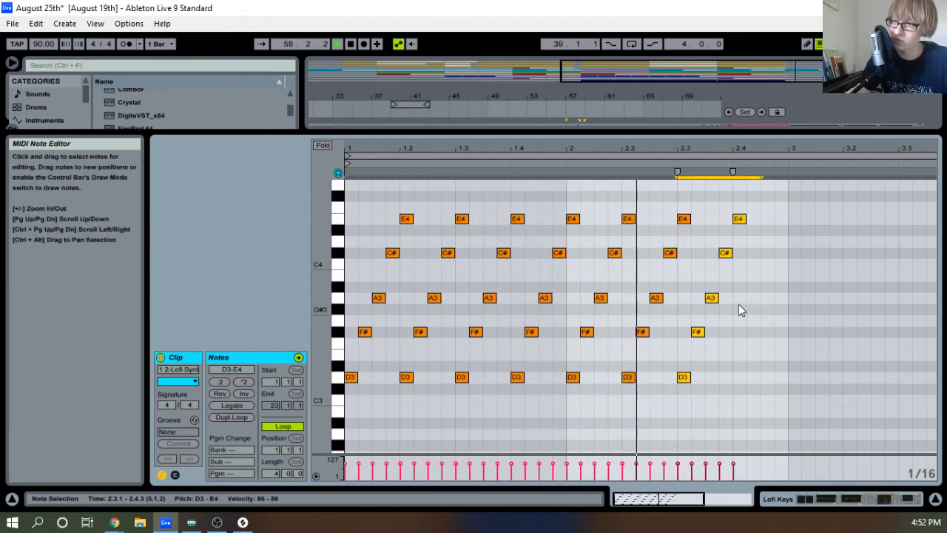
pyautogui.hotkey('ctrl', 'd')
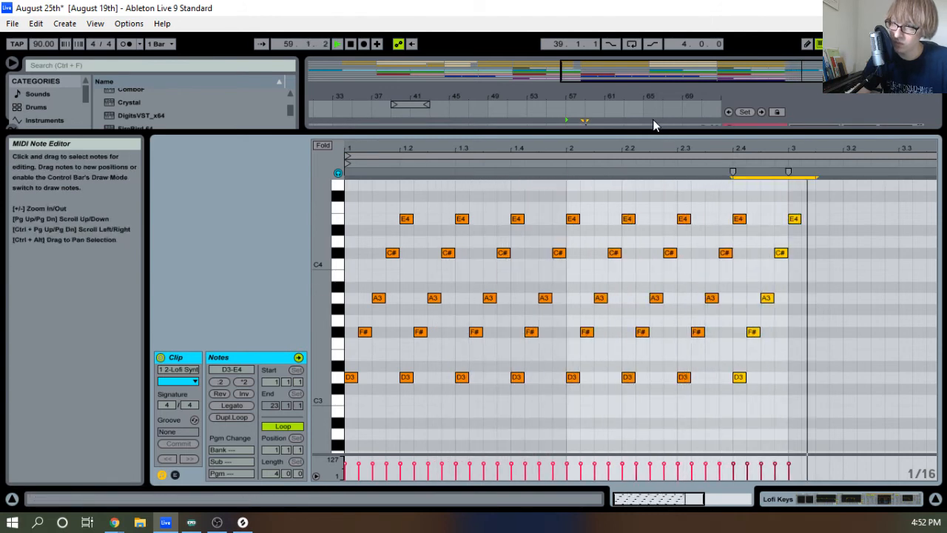
pyautogui.press('space')
# Return to the full arrangement and replay the section from bar 49 leading into the outro
pyautogui.moveTo(639, 133); pyautogui.dragTo(632, 452)
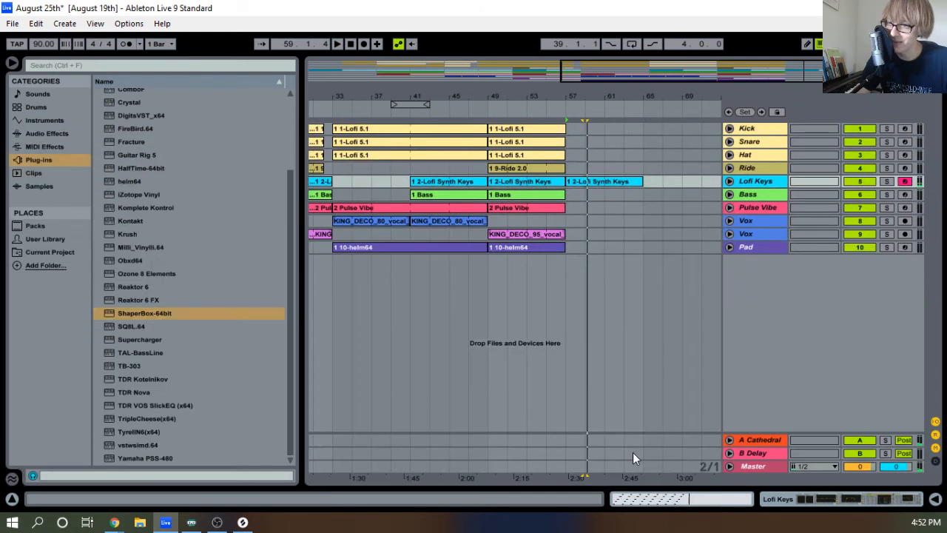
pyautogui.press('space')
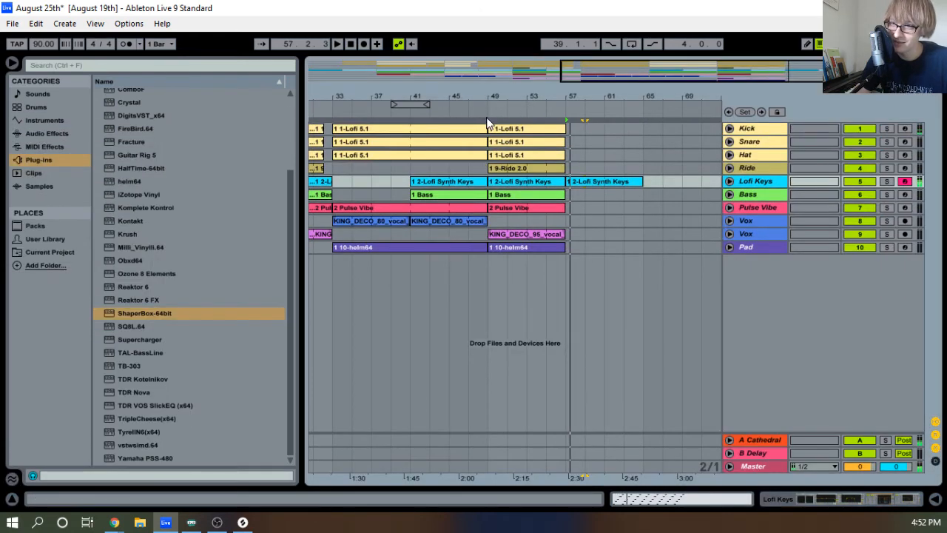
pyautogui.moveTo(568, 91); pyautogui.dragTo(567, 94)
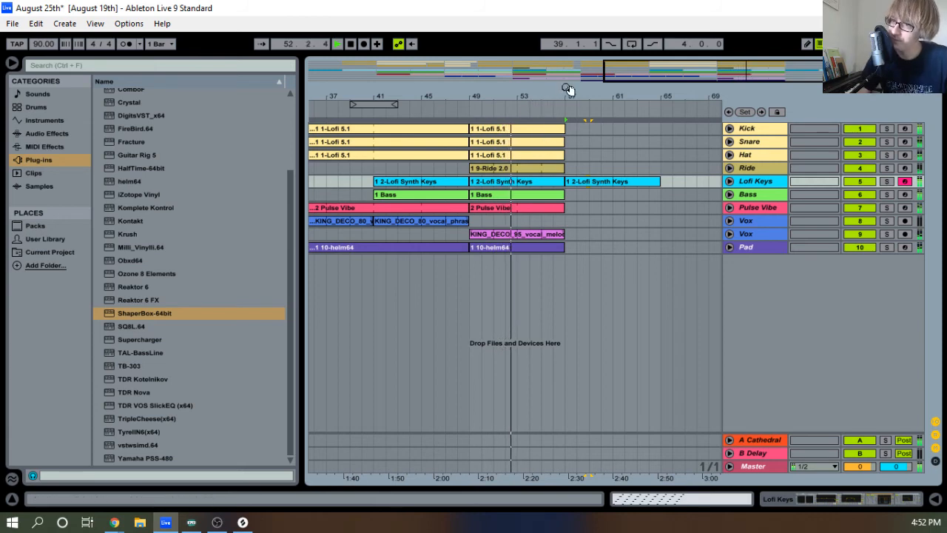
pyautogui.moveTo(567, 89); pyautogui.dragTo(449, 105)
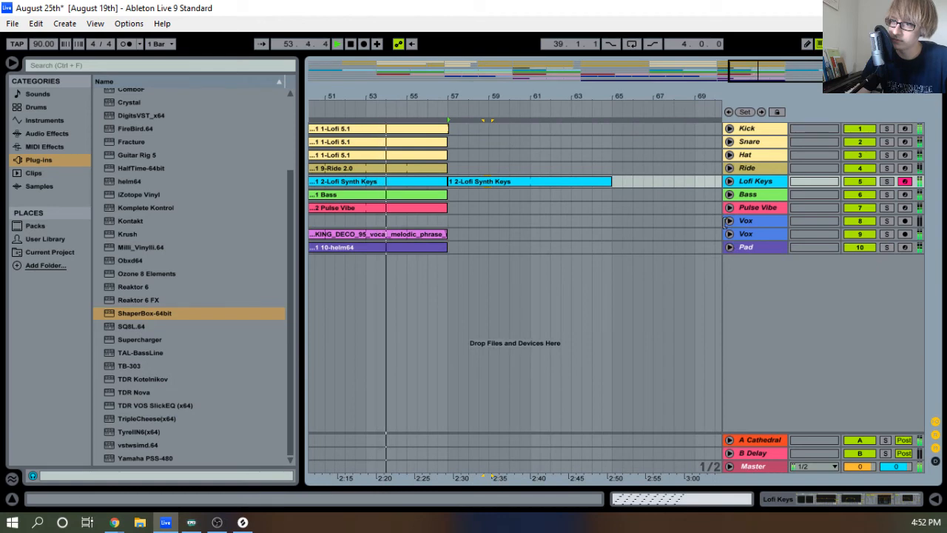
# Unfold the Bass track and copy its bar 41 clip to bar 57
pyautogui.click(729, 194)
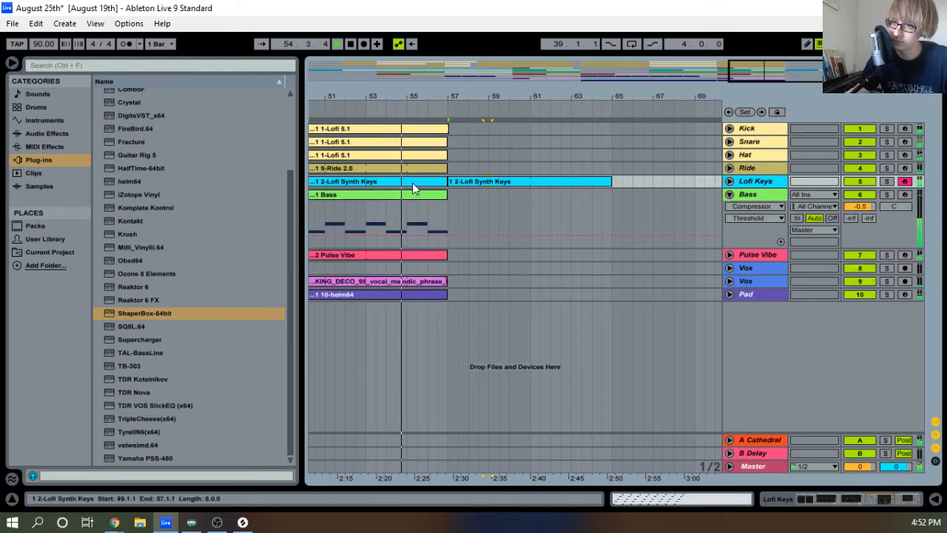
pyautogui.moveTo(429, 92); pyautogui.dragTo(551, 74)
pyautogui.click(455, 195)
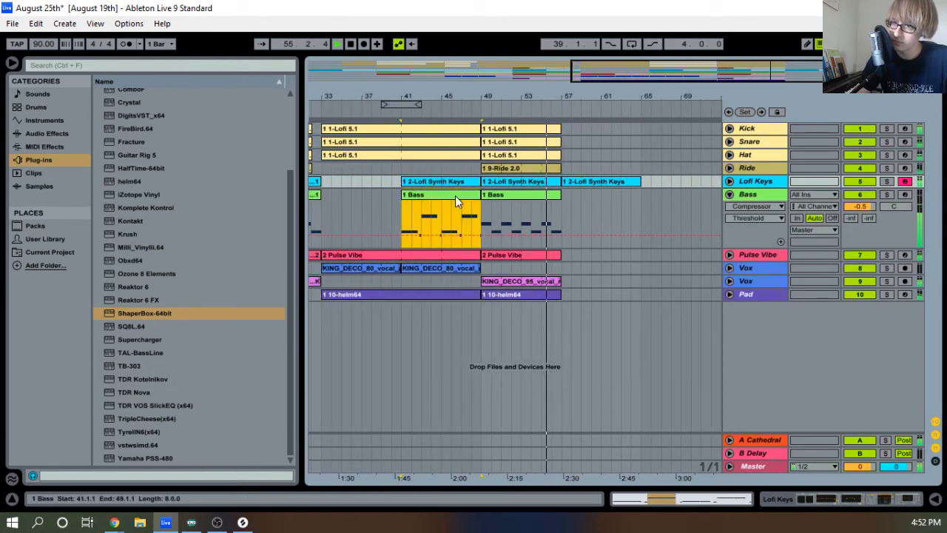
pyautogui.click(565, 206)
pyautogui.hotkey('ctrl', 'v')
# Trim the pasted Bass clip to one bar by deleting everything from bar 58 onward
pyautogui.moveTo(581, 96); pyautogui.dragTo(580, 158)
pyautogui.moveTo(537, 221); pyautogui.dragTo(556, 220)
pyautogui.press('Delete')
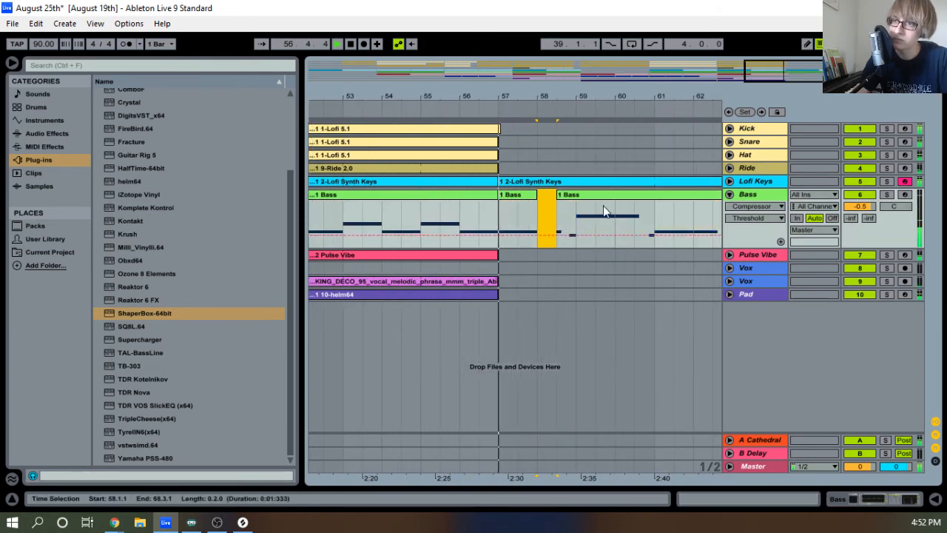
pyautogui.click(610, 197)
pyautogui.press('Delete')
pyautogui.click(536, 194)
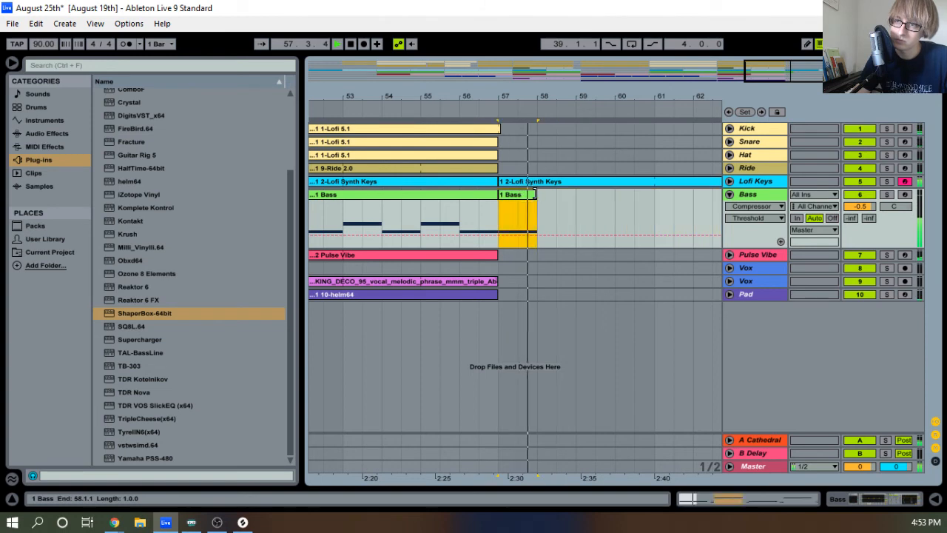
# Open the bar 57 Lofi Keys clip in an enlarged note editor covering all four bars and review the arpeggio's top notes
pyautogui.click(549, 182)
pyautogui.doubleClick(550, 182)
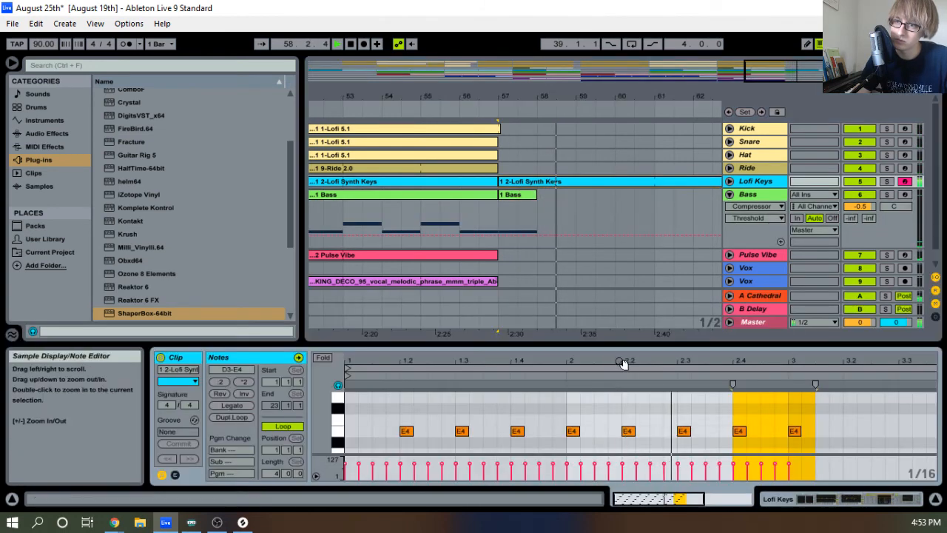
pyautogui.moveTo(628, 340); pyautogui.dragTo(598, 89)
pyautogui.moveTo(672, 112); pyautogui.dragTo(560, 119)
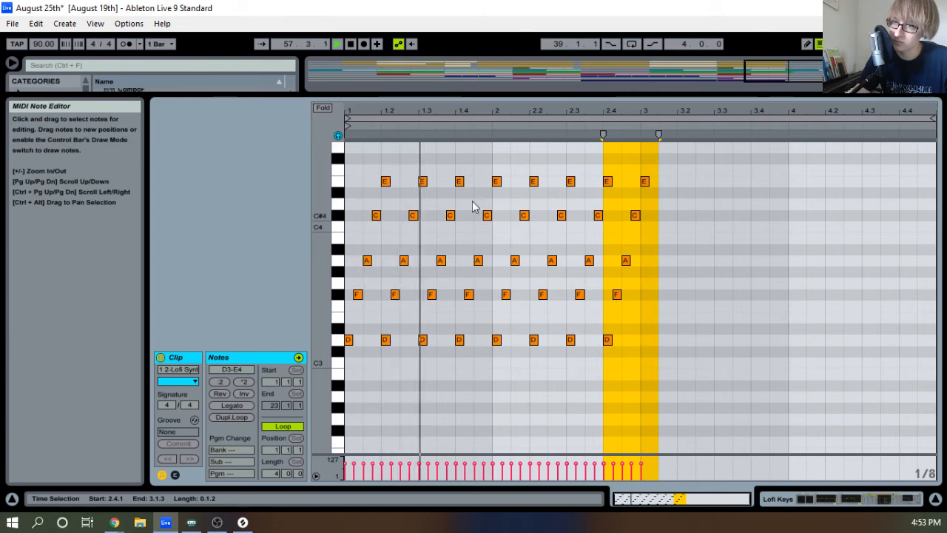
pyautogui.click(491, 157)
pyautogui.press('space')
pyautogui.click(496, 181)
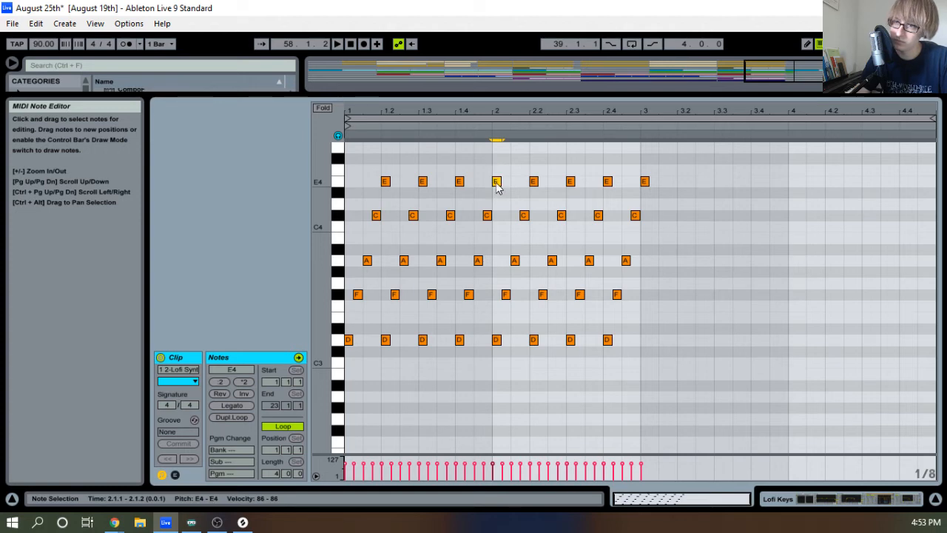
pyautogui.scroll(2, 377, 177)
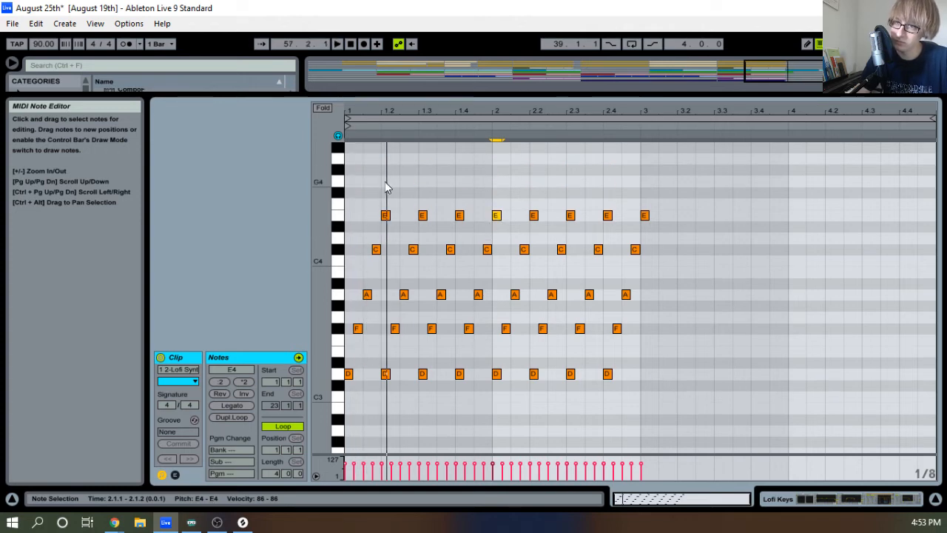
# Raise the E4 at beat 1.2 to G#4 and audition the change
pyautogui.click(385, 215)
pyautogui.press('Up')
pyautogui.press('Up')
pyautogui.press('Up')
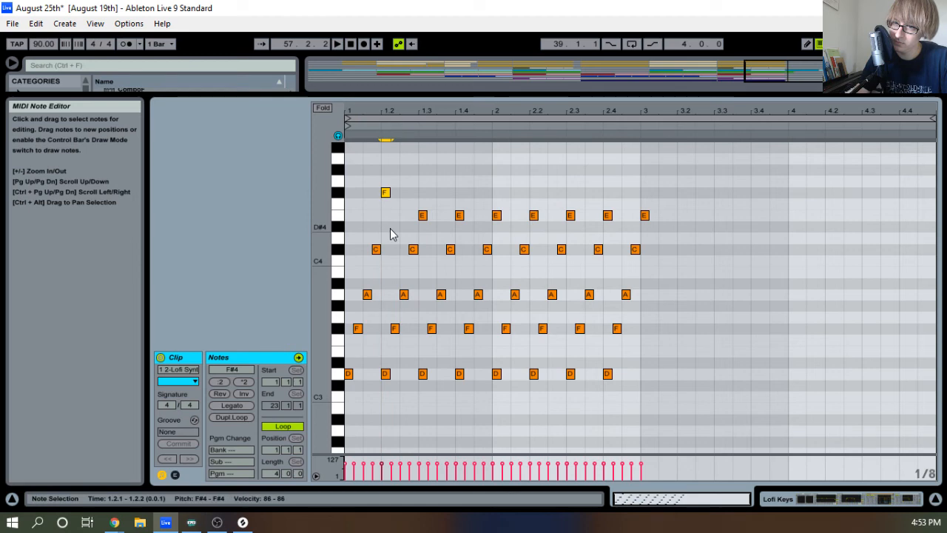
pyautogui.press('Up')
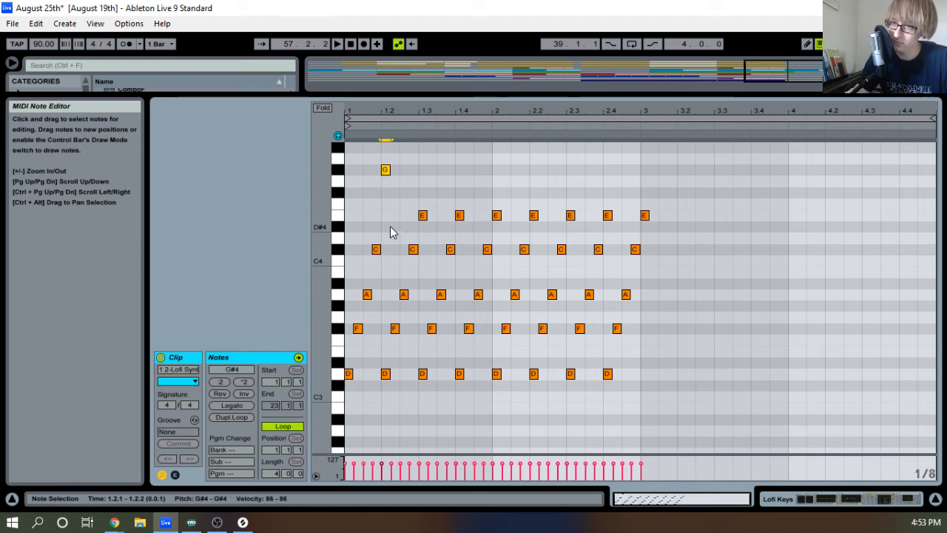
pyautogui.press('space')
pyautogui.press('space')
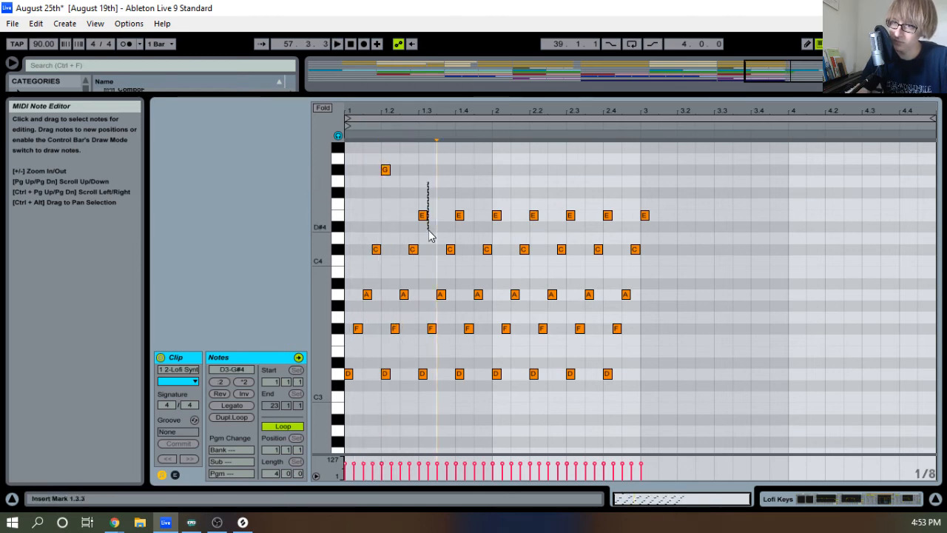
# Raise the E4 at beat 1.3 to F#4 and audition the descending top line
pyautogui.click(424, 215)
pyautogui.press('Up')
pyautogui.press('Up')
pyautogui.press('space')
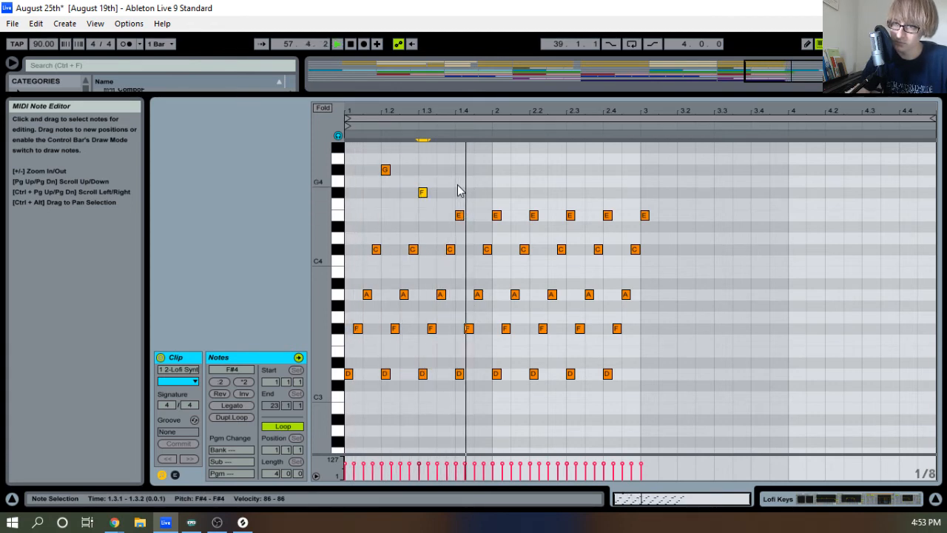
pyautogui.press('space')
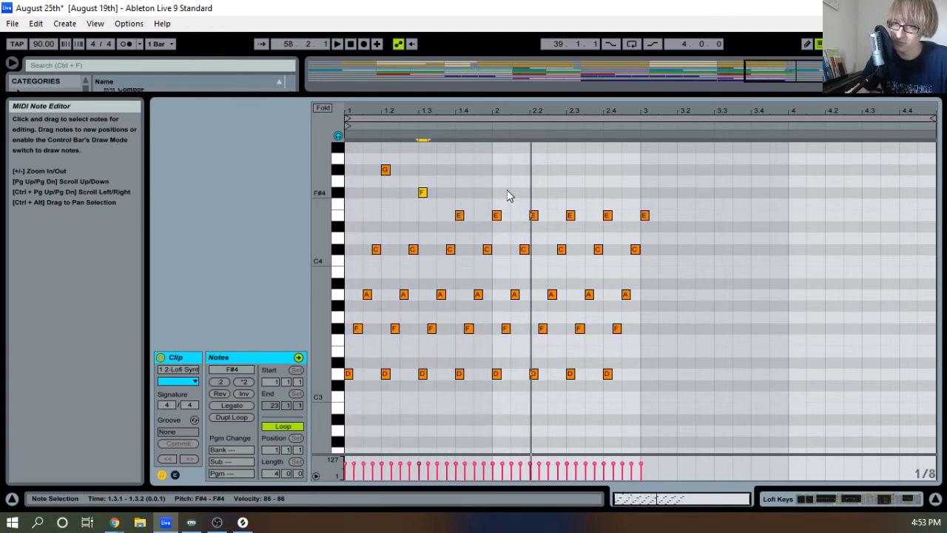
pyautogui.press('space')
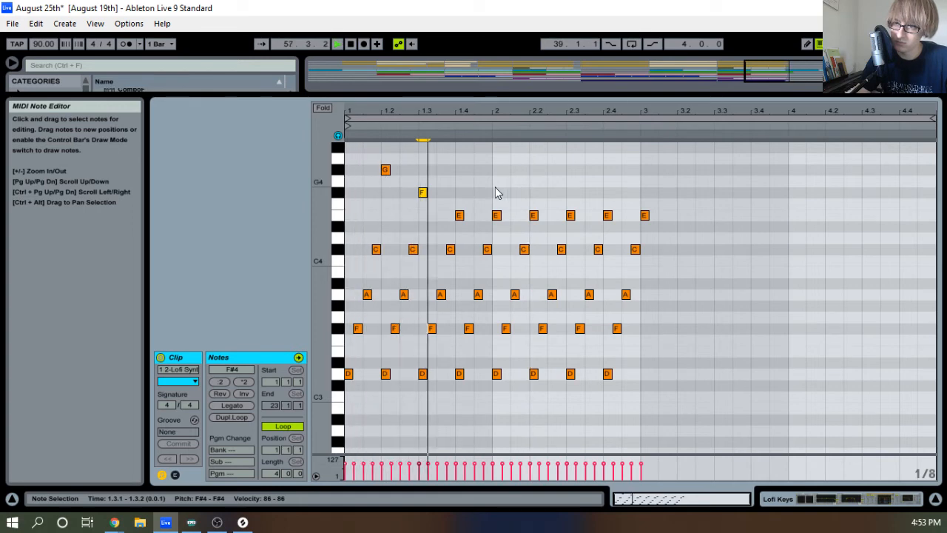
pyautogui.press('space')
# Repeat the G#4, F#4, E4 top line in bar 2 and delete the E4 notes at 2.1 and 3.1
pyautogui.moveTo(494, 186); pyautogui.dragTo(488, 219)
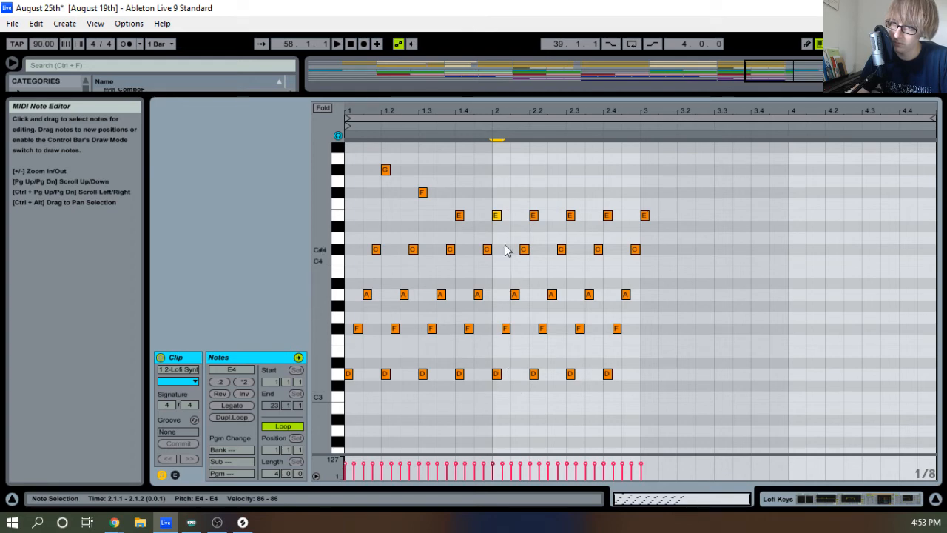
pyautogui.doubleClick(495, 216)
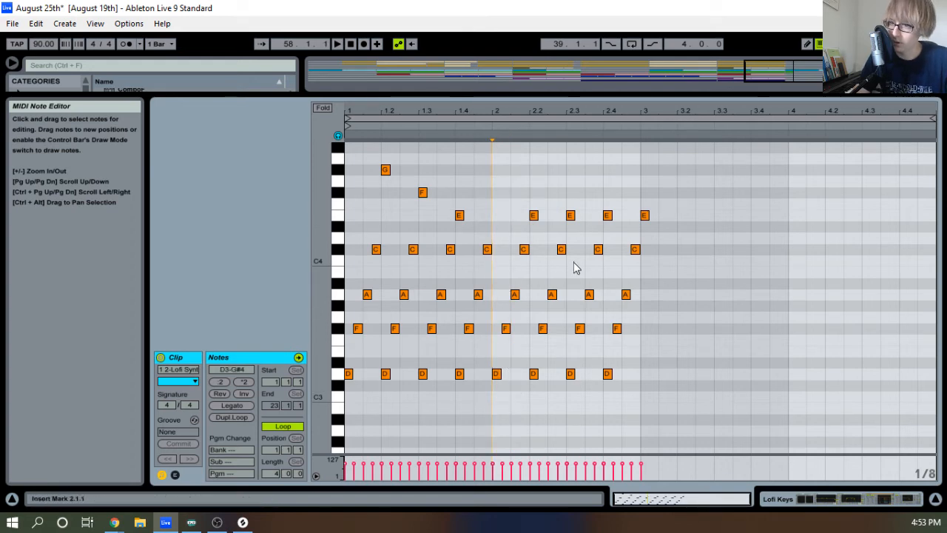
pyautogui.click(532, 216)
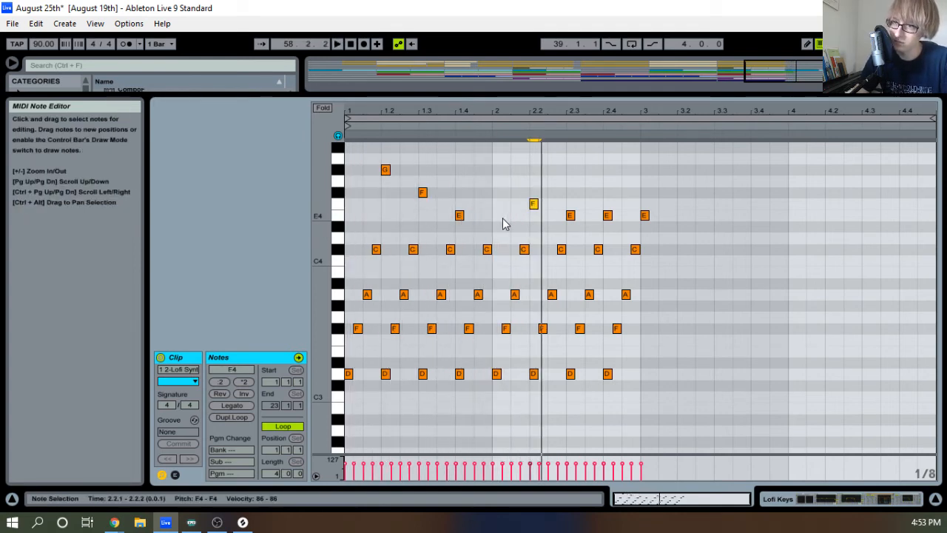
pyautogui.click(569, 216)
pyautogui.press('Up')
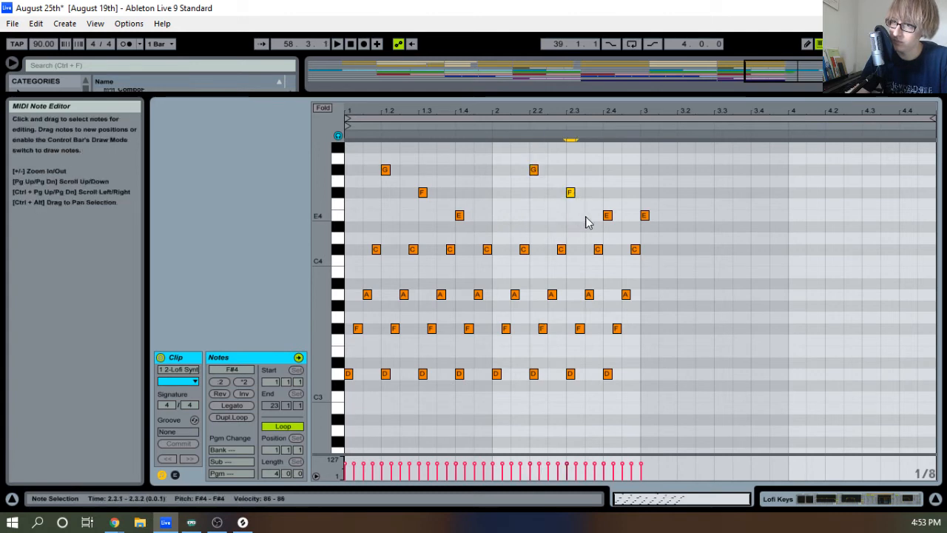
pyautogui.click(605, 216)
pyautogui.moveTo(639, 226); pyautogui.dragTo(659, 214)
pyautogui.press('Delete')
# Audition the two-bar arpeggio and duplicate all of its notes into bars 3 and 4
pyautogui.press('space')
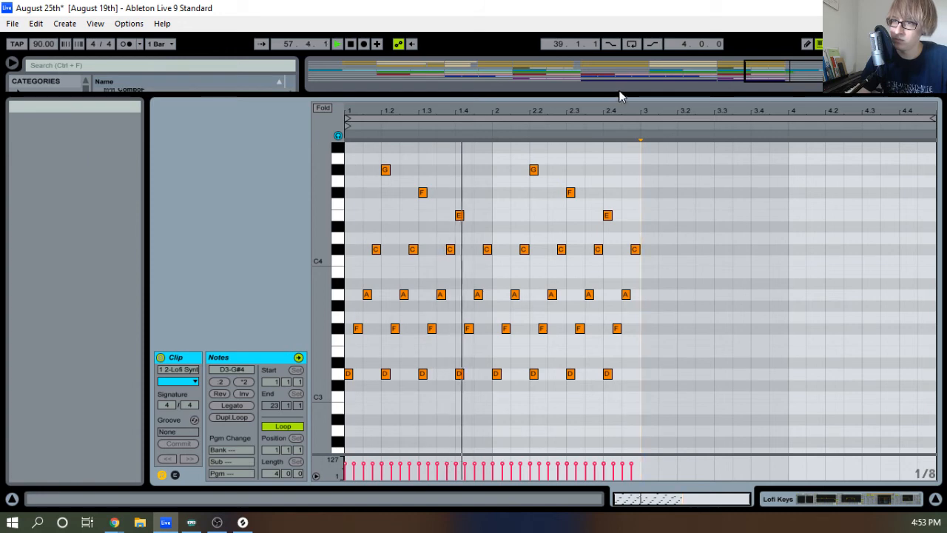
pyautogui.click(709, 319)
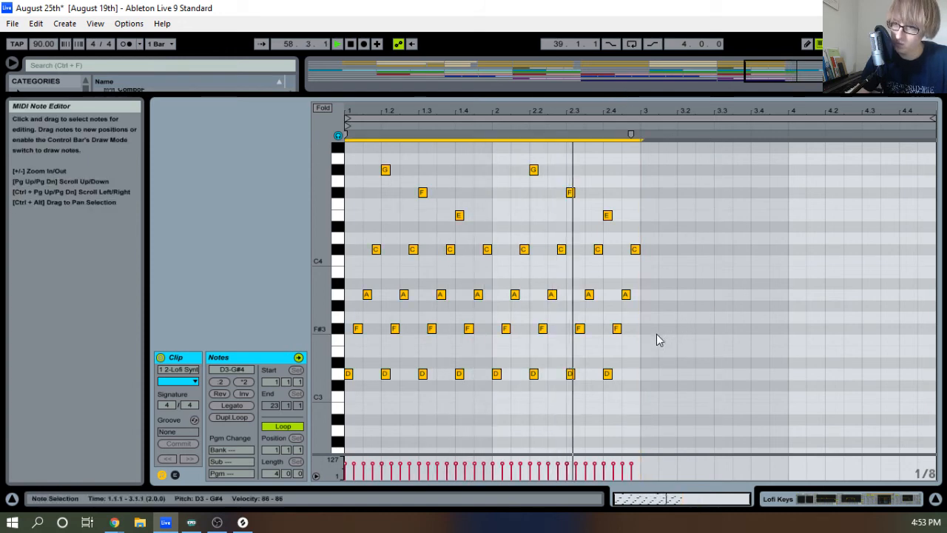
pyautogui.hotkey('ctrl', 'a')
pyautogui.hotkey('ctrl', 'd')
pyautogui.press('space')
# Lower all the D3 notes in bars 3 and 4 to F#2
pyautogui.moveTo(646, 395)
pyautogui.mouseDown()
pyautogui.moveTo(945, 363)
pyautogui.moveTo(943, 372)
pyautogui.mouseUp()
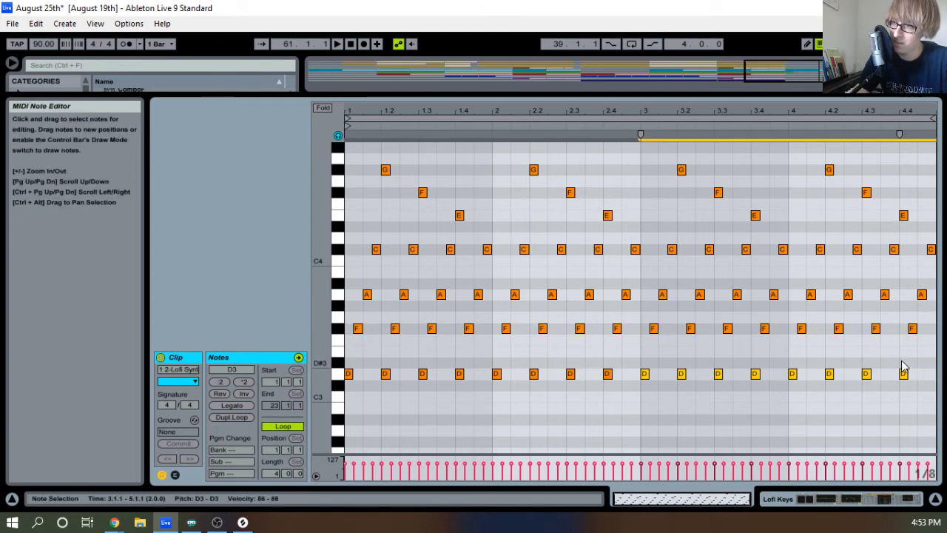
pyautogui.press('Down')
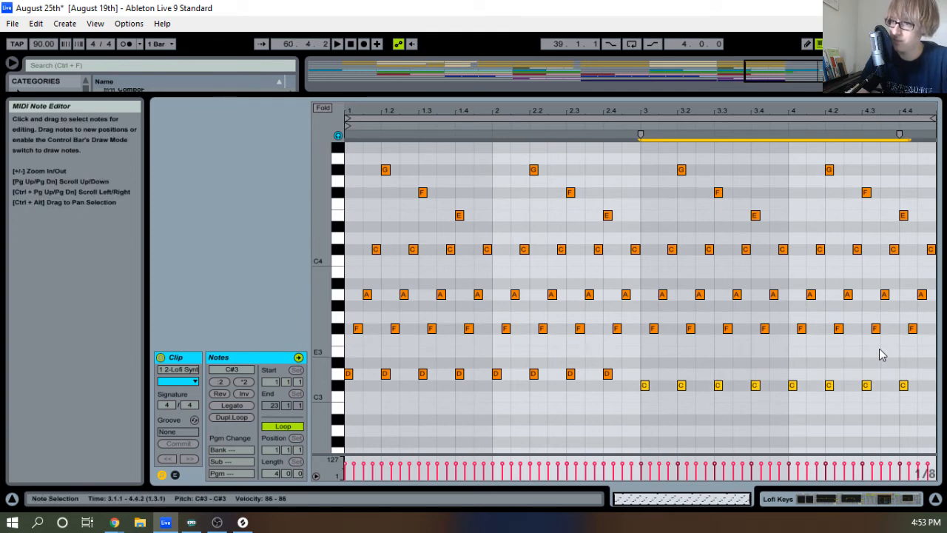
pyautogui.press('Up')
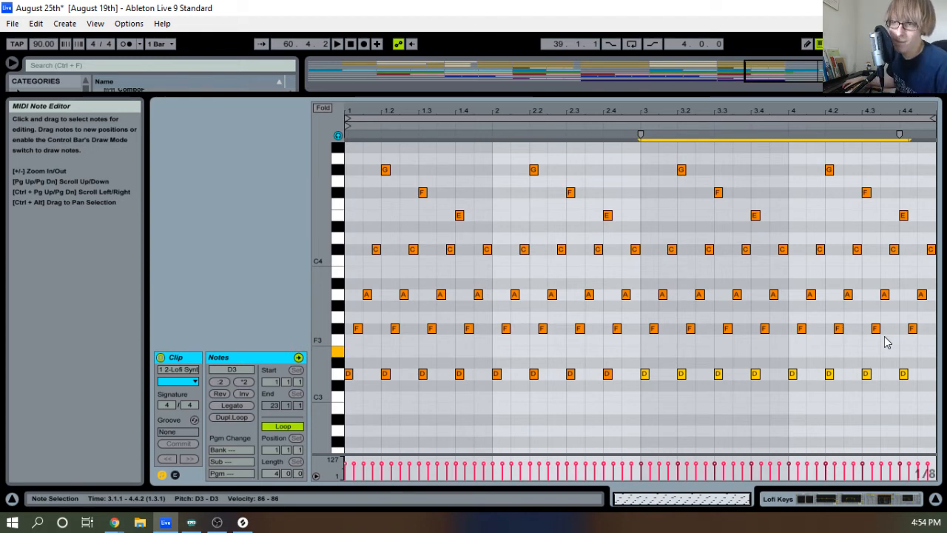
pyautogui.press('Down')
pyautogui.press('Down')
pyautogui.press('Down')
pyautogui.press('Down')
pyautogui.press('Down')
pyautogui.press('Down')
pyautogui.press('Down')
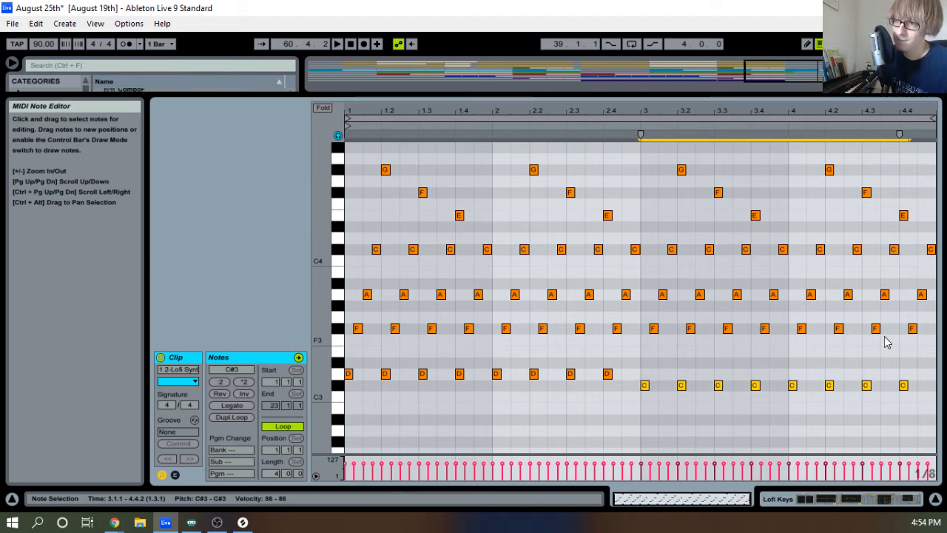
pyautogui.press('Down')
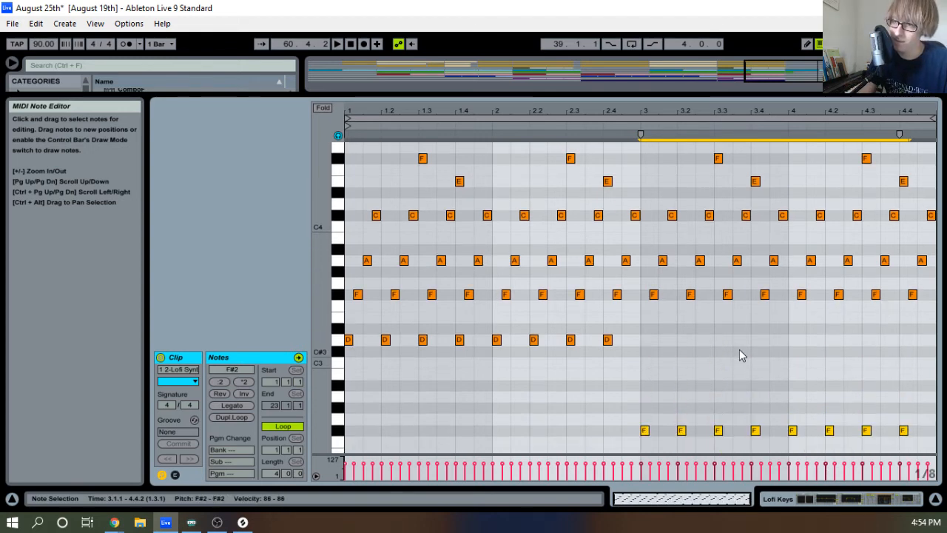
# Lower all the F#3 notes in bars 3 and 4 of the Lofi Keys arpeggio to A2
pyautogui.moveTo(642, 321); pyautogui.dragTo(943, 291)
pyautogui.press('Down')
pyautogui.press('Down')
pyautogui.press('Down')
pyautogui.press('Down')
pyautogui.press('Down')
pyautogui.press('Down')
pyautogui.press('Down')
pyautogui.press('Down')
pyautogui.press('Down')
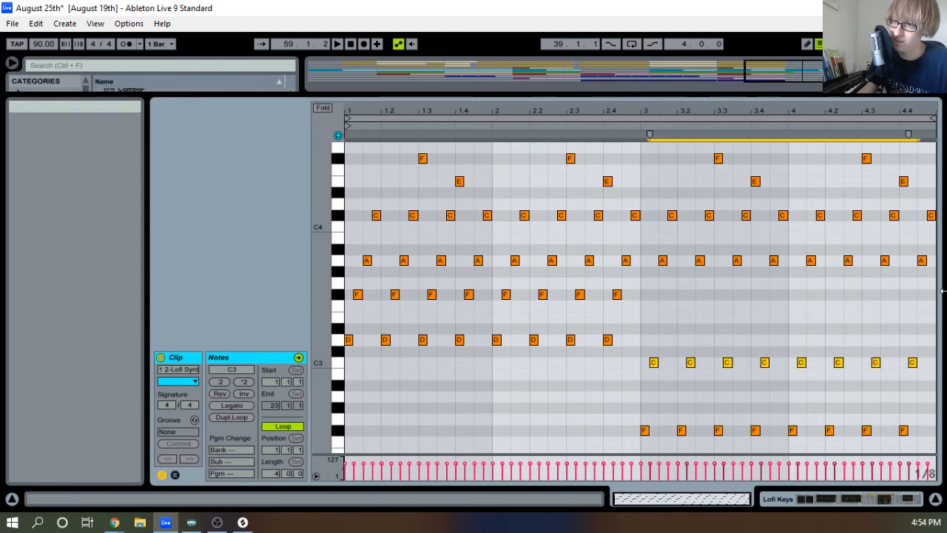
# Lower all the A3 notes in bars 3 and 4 of the arpeggio to C#3
pyautogui.moveTo(660, 291); pyautogui.dragTo(938, 235)
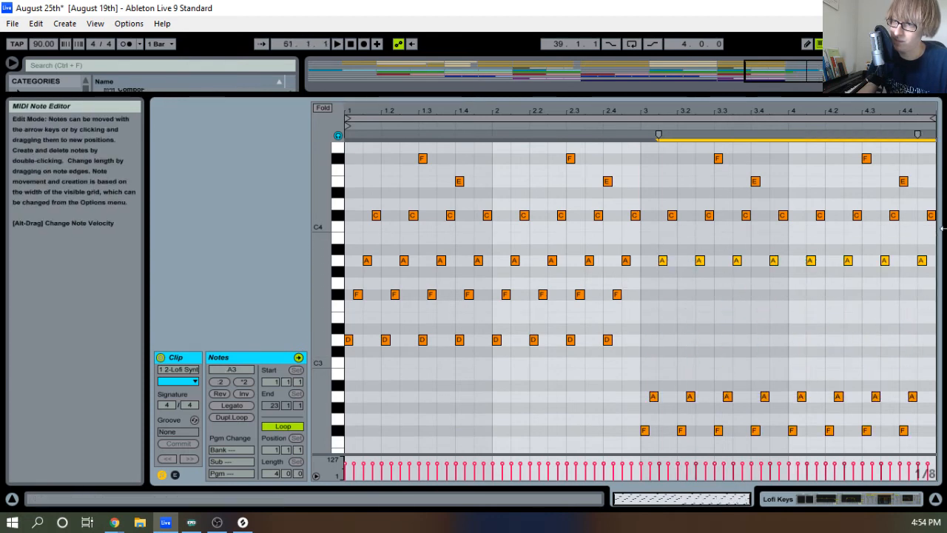
pyautogui.press('Down')
pyautogui.press('Down')
pyautogui.press('Down')
pyautogui.press('Down')
pyautogui.press('Down')
pyautogui.press('Down')
pyautogui.press('Down')
pyautogui.press('Down')
pyautogui.press('Down')
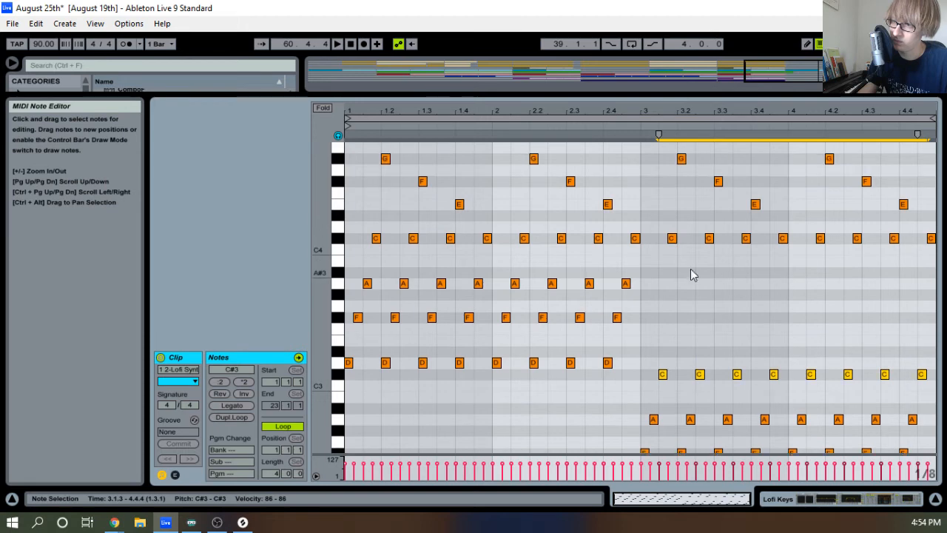
# Lower all the C#4 notes in bars 3 and 4 of the arpeggio to E3
pyautogui.scroll(1, 668, 275)
pyautogui.moveTo(669, 287); pyautogui.dragTo(941, 261)
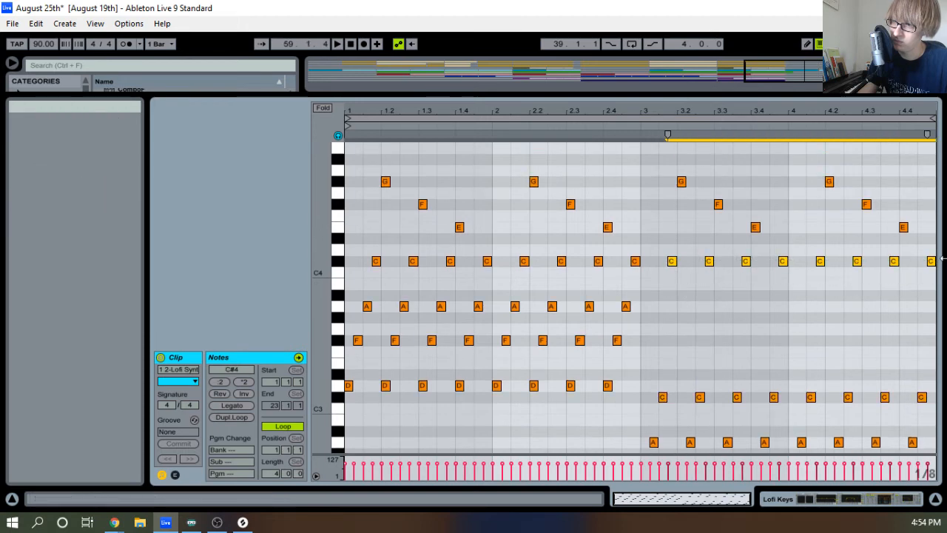
pyautogui.press('Down')
pyautogui.press('Down')
pyautogui.press('Down')
pyautogui.press('Down')
pyautogui.press('Down')
pyautogui.press('Down')
pyautogui.press('Down')
pyautogui.press('Down')
pyautogui.press('Down')
# Audition the arpeggio outro and the transition into it at bar 57, collapsing the Bass track's lane and the clip view
pyautogui.press('space')
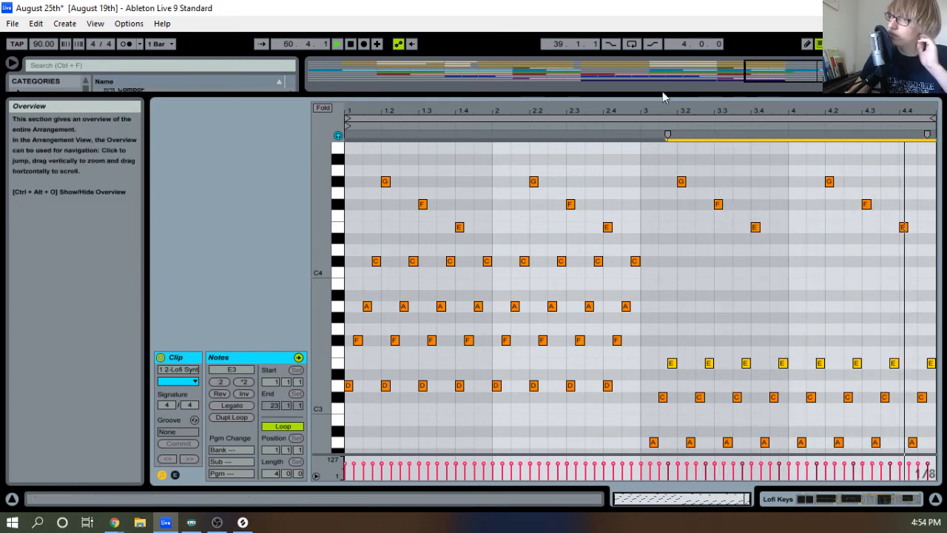
pyautogui.moveTo(660, 103); pyautogui.dragTo(554, 345)
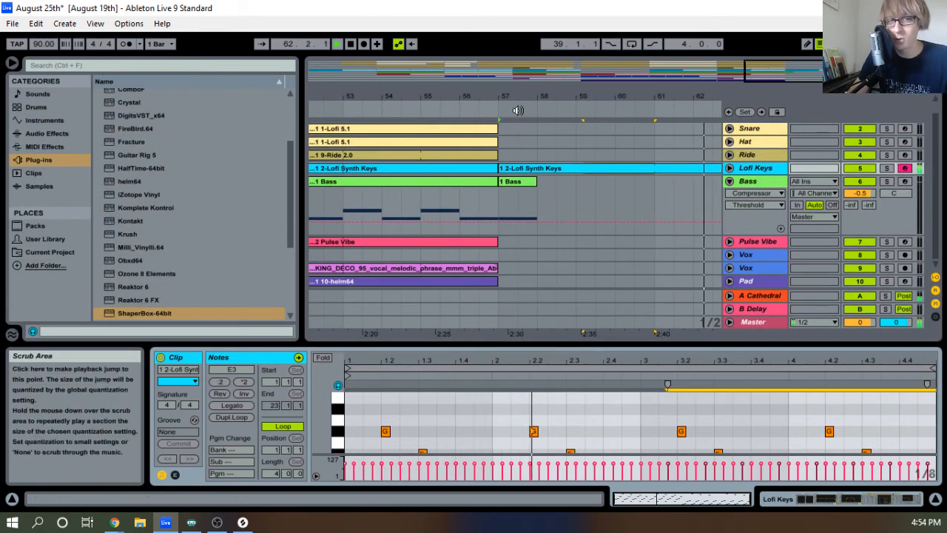
pyautogui.moveTo(545, 83); pyautogui.dragTo(673, 184)
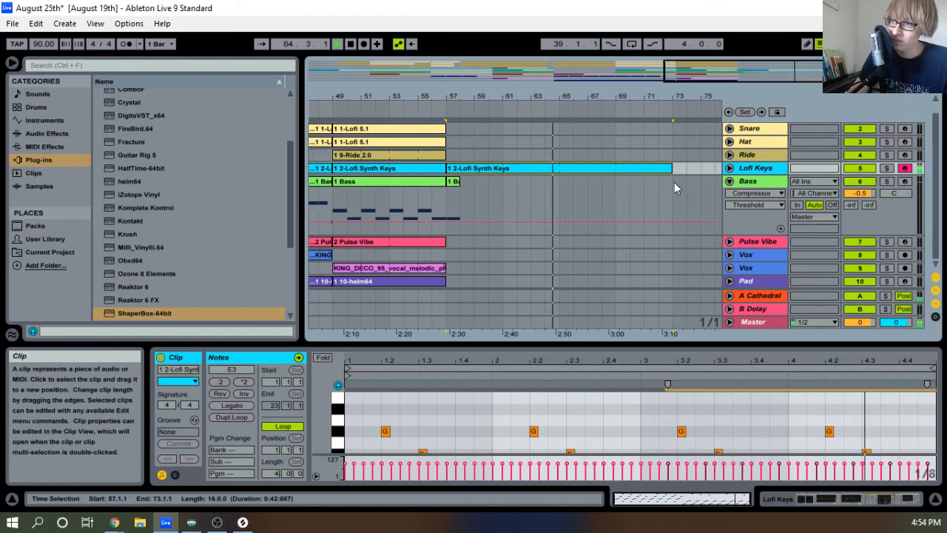
pyautogui.moveTo(551, 97); pyautogui.dragTo(623, 99)
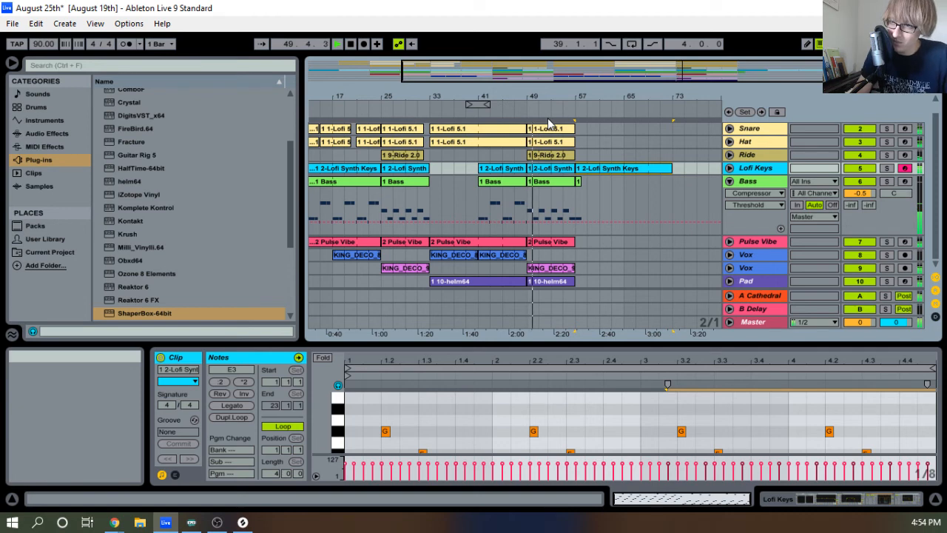
pyautogui.moveTo(576, 94); pyautogui.dragTo(477, 105)
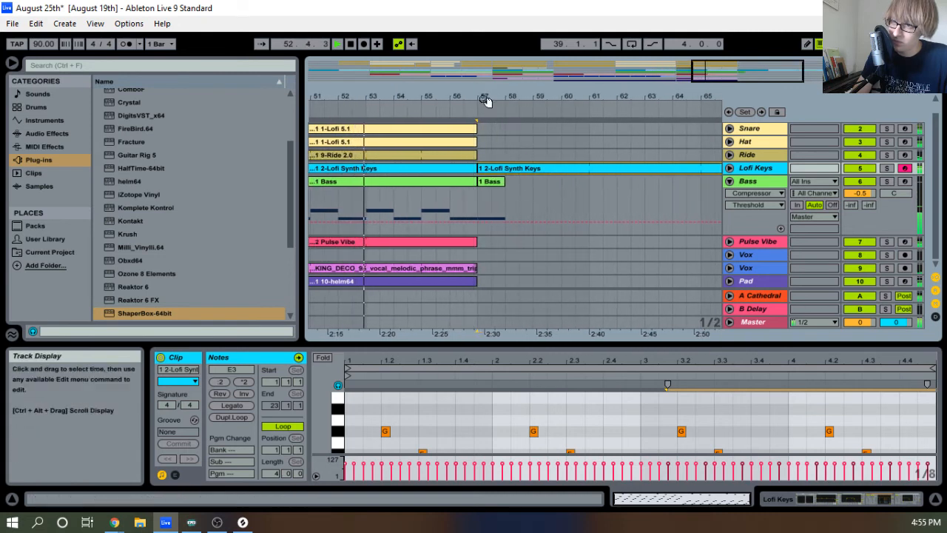
pyautogui.scroll(1, 510, 194)
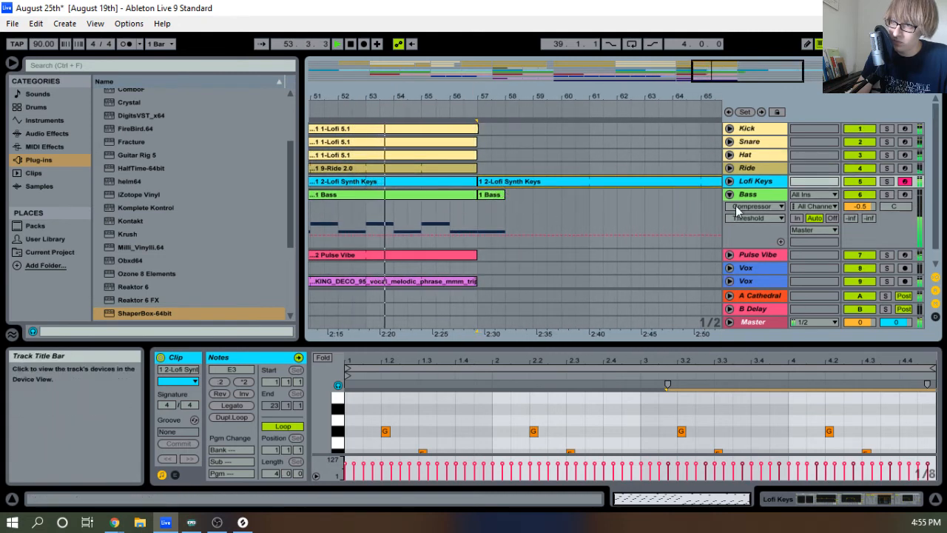
pyautogui.click(729, 195)
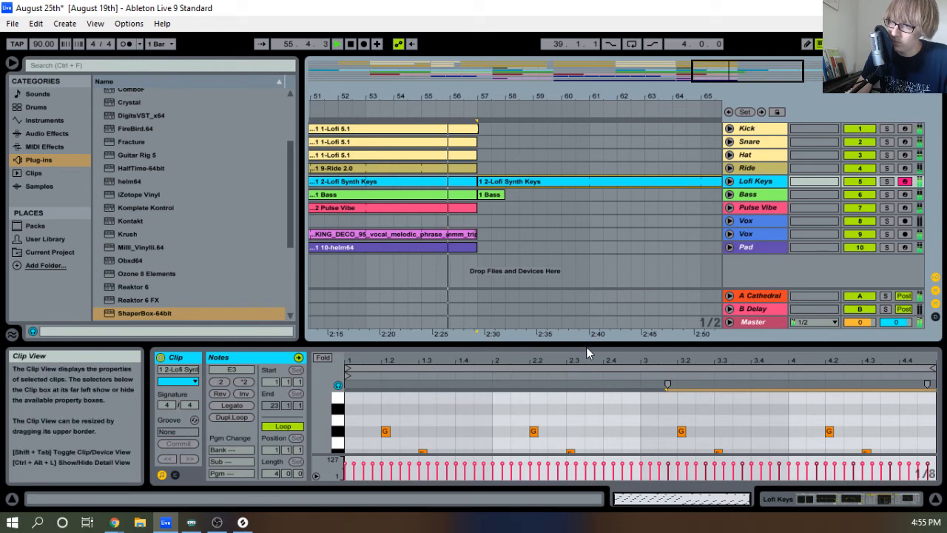
pyautogui.moveTo(568, 419); pyautogui.dragTo(567, 444)
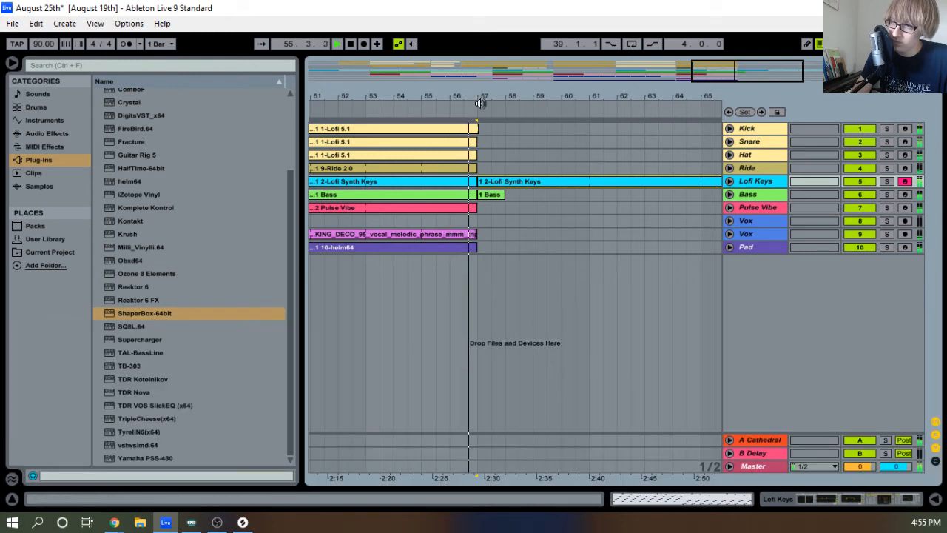
pyautogui.moveTo(479, 99); pyautogui.dragTo(594, 118)
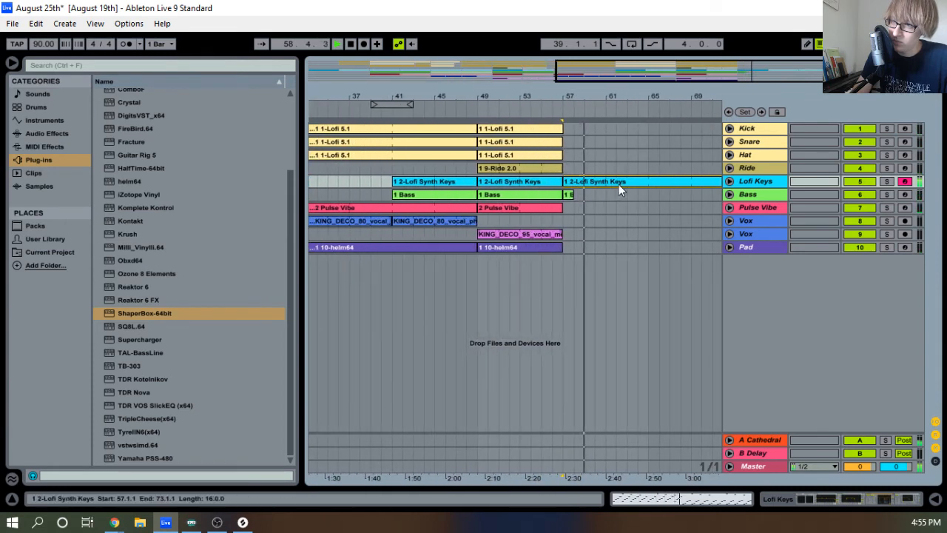
# Copy the Kick, Snare and Hat clips from bars 49 to 53 and paste them at bar 65
pyautogui.doubleClick(621, 182)
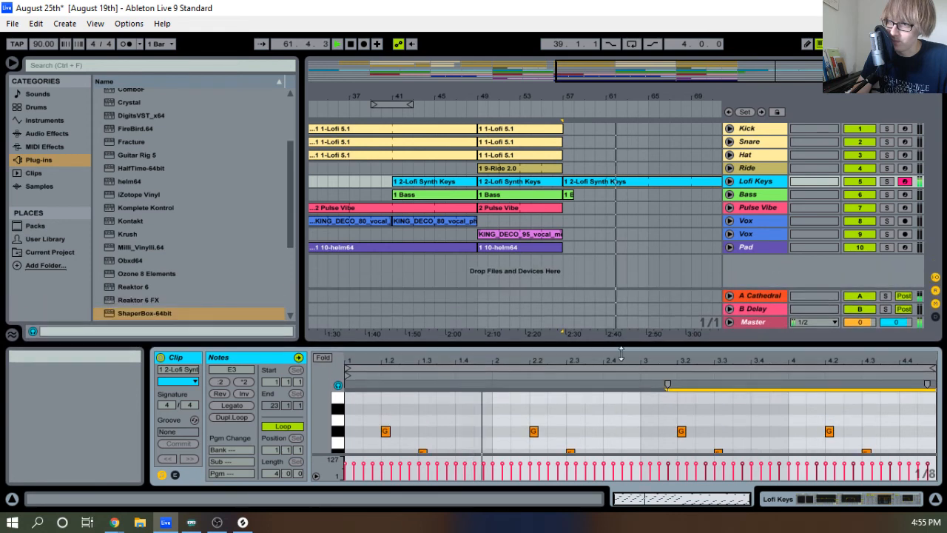
pyautogui.click(729, 129)
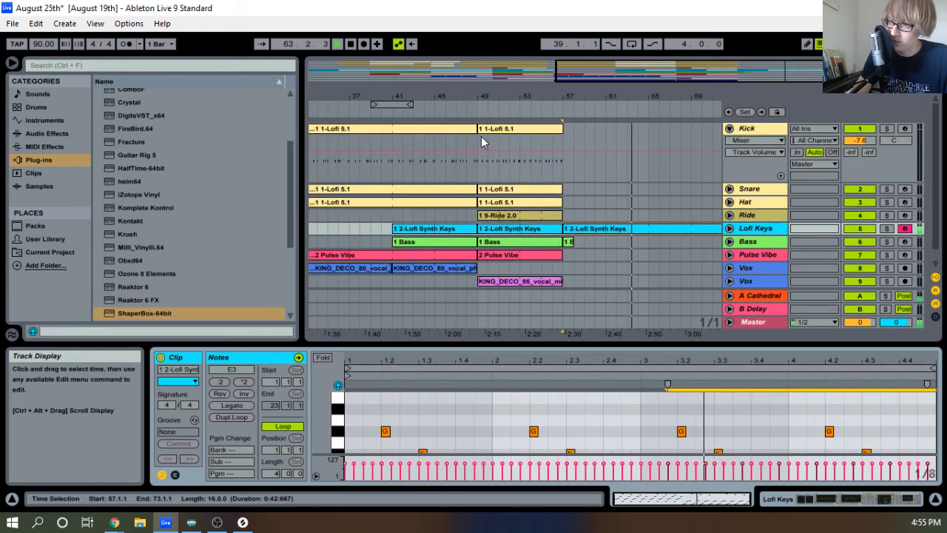
pyautogui.moveTo(481, 136); pyautogui.dragTo(520, 174)
pyautogui.keyDown('shift'); pyautogui.click(517, 201); pyautogui.keyUp('shift')
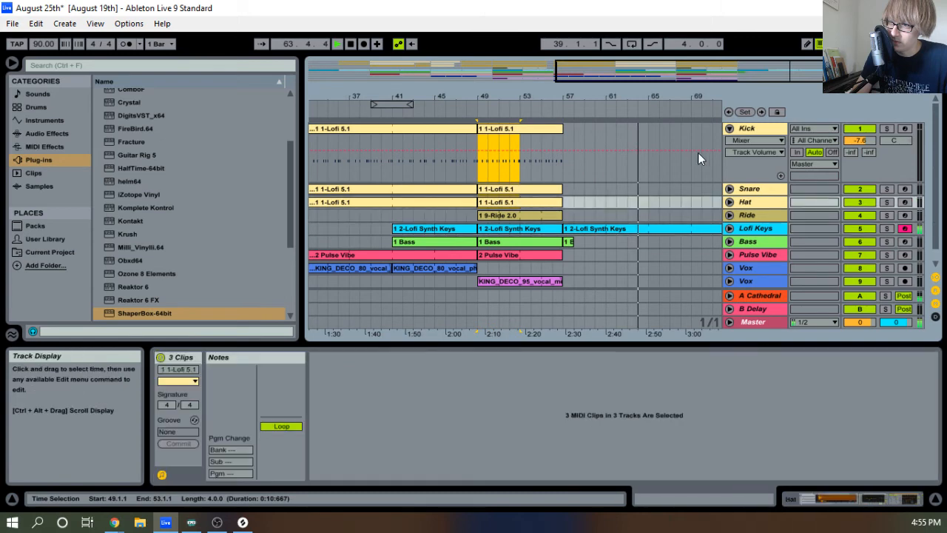
pyautogui.click(651, 135)
pyautogui.hotkey('ctrl', 'v')
# Extend the Lofi Keys outro clip to bar 81
pyautogui.moveTo(656, 94)
pyautogui.mouseDown()
pyautogui.moveTo(570, 137)
pyautogui.moveTo(518, 141)
pyautogui.moveTo(526, 95)
pyautogui.moveTo(553, 77)
pyautogui.mouseUp()
pyautogui.moveTo(635, 229); pyautogui.dragTo(693, 235)
pyautogui.moveTo(698, 97); pyautogui.dragTo(637, 120)
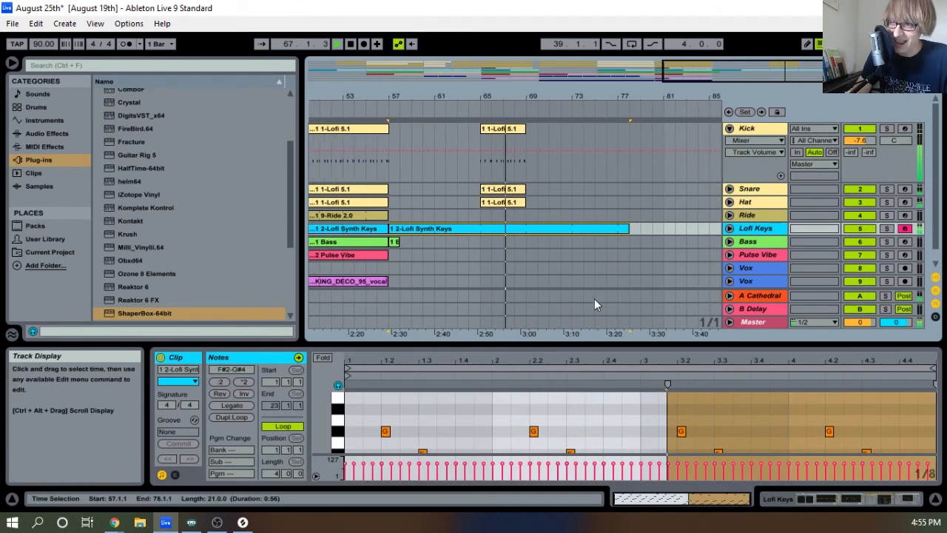
pyautogui.moveTo(628, 231); pyautogui.dragTo(660, 233)
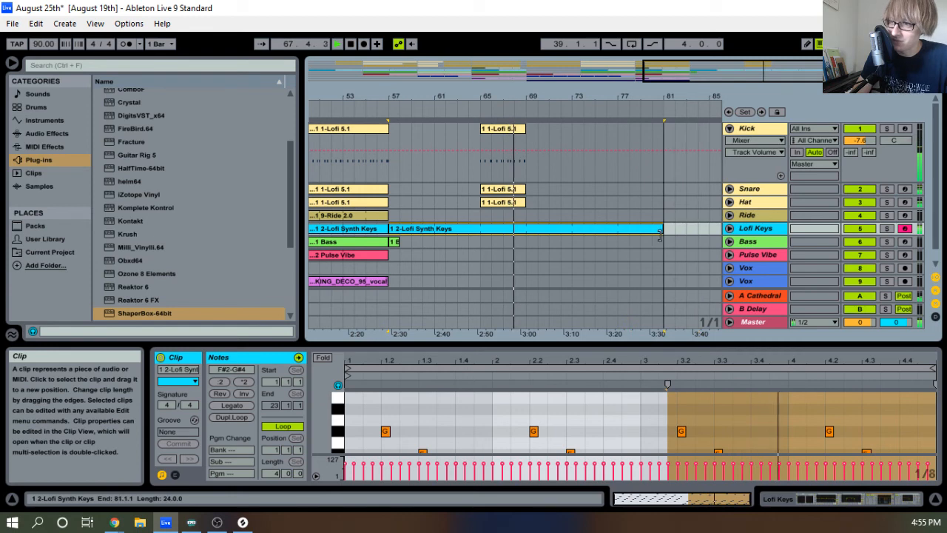
# Trim the Lofi Keys outro clip to end at bar 65 and consolidate it into a single eight-bar clip
pyautogui.click(729, 228)
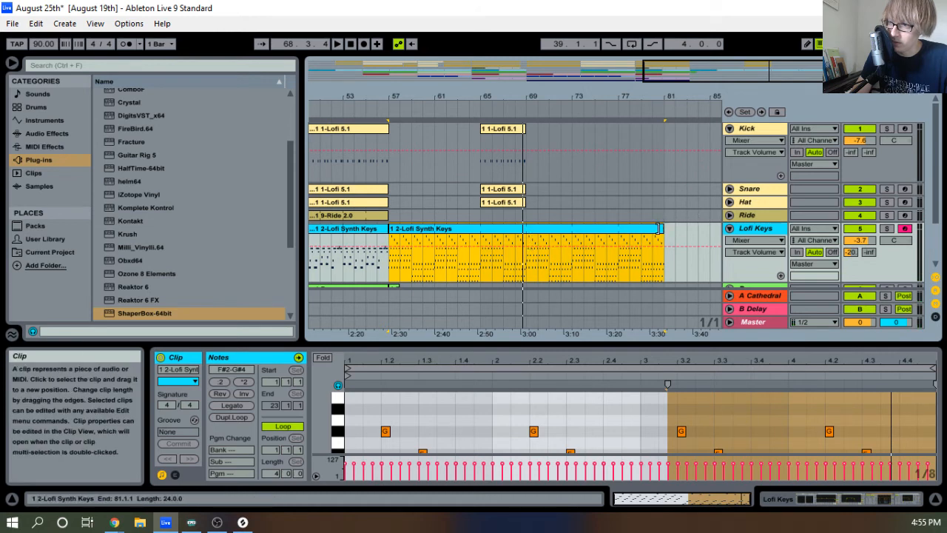
pyautogui.moveTo(663, 244); pyautogui.dragTo(488, 251)
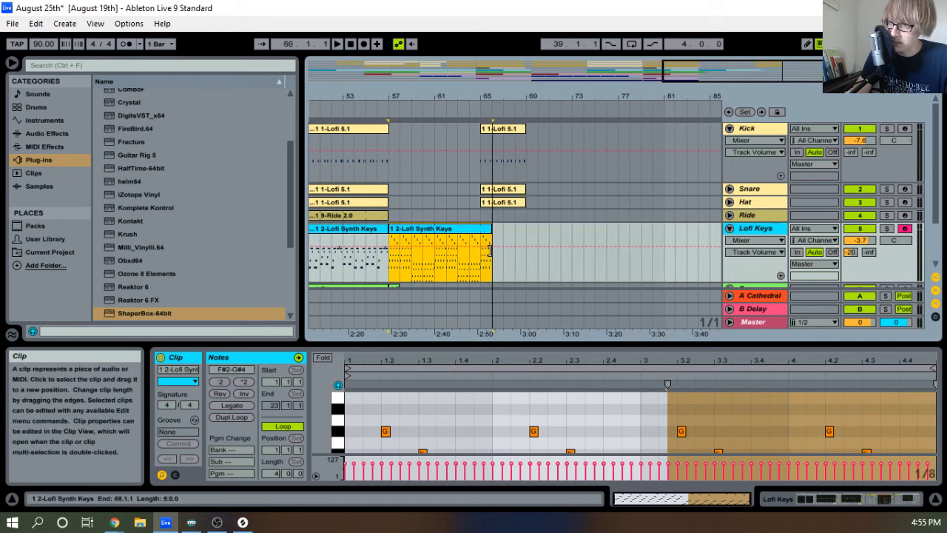
pyautogui.rightClick(469, 251)
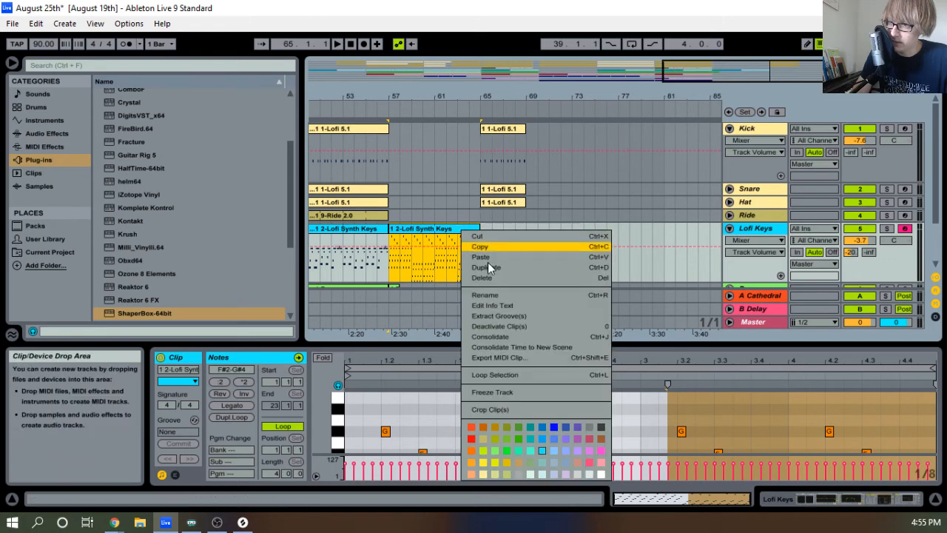
pyautogui.click(510, 339)
# Turn on looping for the consolidated Lofi Keys clip and extend it to bar 88
pyautogui.doubleClick(457, 229)
pyautogui.press('space')
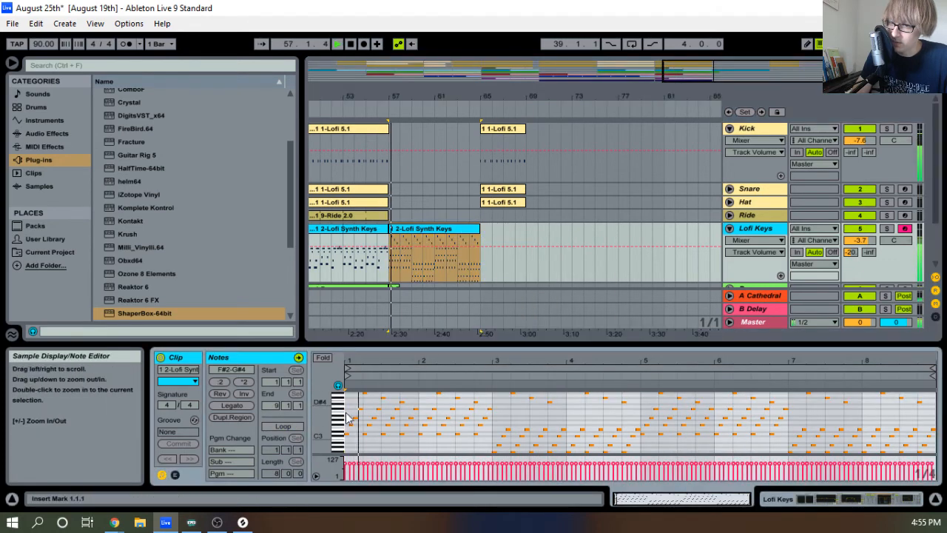
pyautogui.click(293, 429)
pyautogui.moveTo(473, 241); pyautogui.dragTo(685, 249)
# Extend the Kick, Snare and Hat clips that start at bar 65 together to bar 73
pyautogui.click(432, 131)
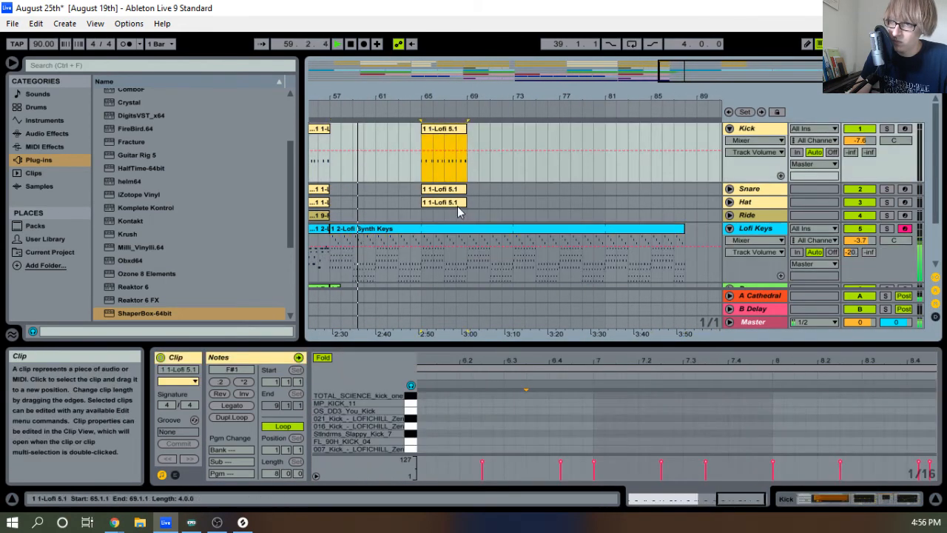
pyautogui.keyDown('shift'); pyautogui.click(444, 202); pyautogui.keyUp('shift')
pyautogui.moveTo(465, 201); pyautogui.dragTo(511, 198)
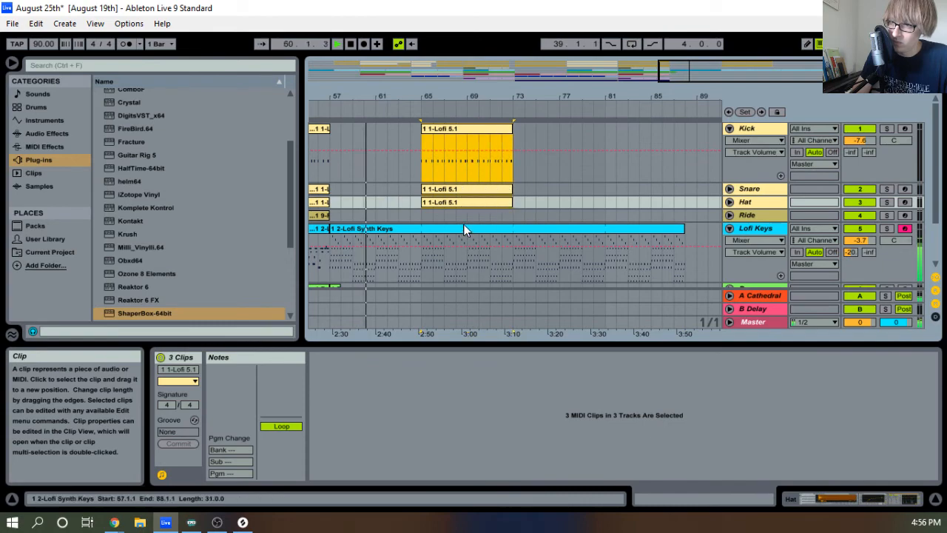
# Raise the F#4 at beat 8.3 of the Lofi Keys outro clip to A4 and audition the ending of the phrase
pyautogui.click(456, 230)
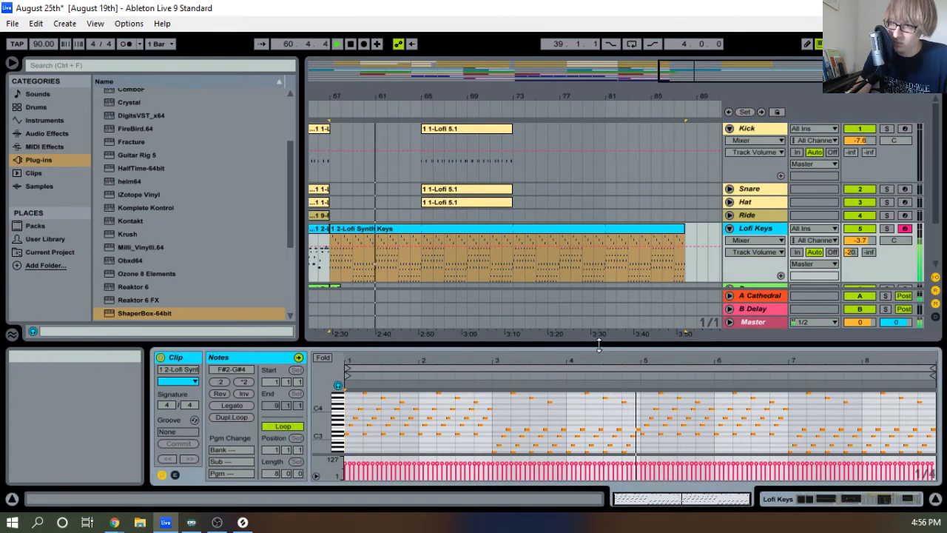
pyautogui.moveTo(595, 350); pyautogui.dragTo(606, 137)
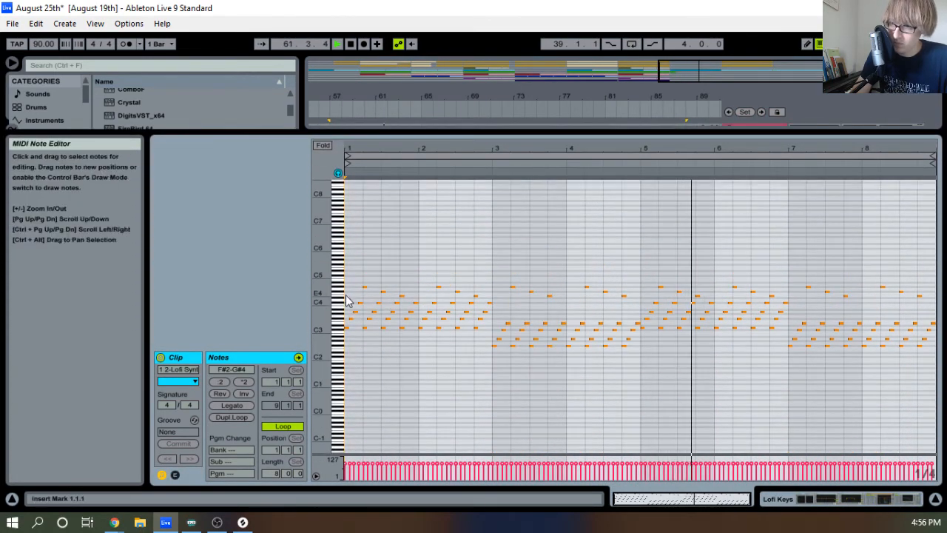
pyautogui.moveTo(321, 293); pyautogui.dragTo(866, 178)
pyautogui.moveTo(829, 148); pyautogui.dragTo(771, 148)
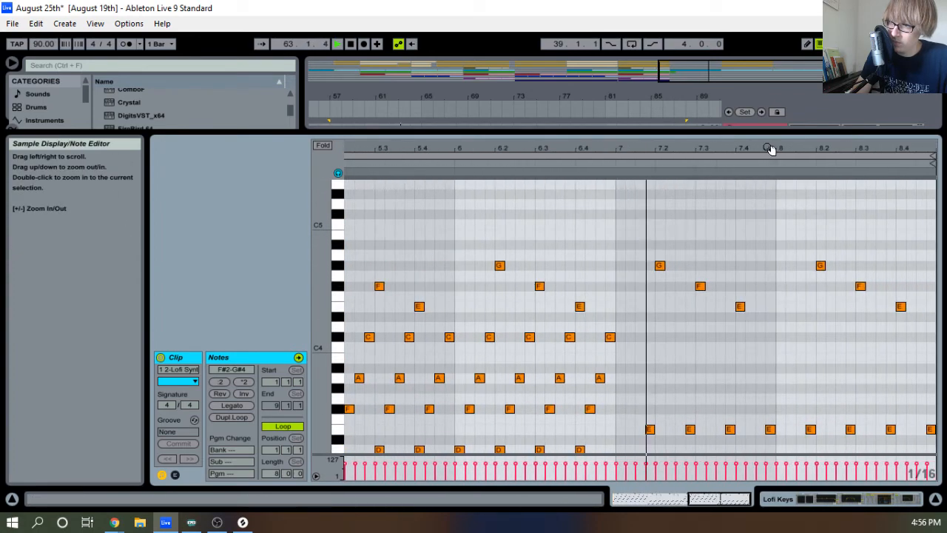
pyautogui.scroll(-4, 778, 207)
pyautogui.scroll(6, 778, 208)
pyautogui.scroll(3, 858, 287)
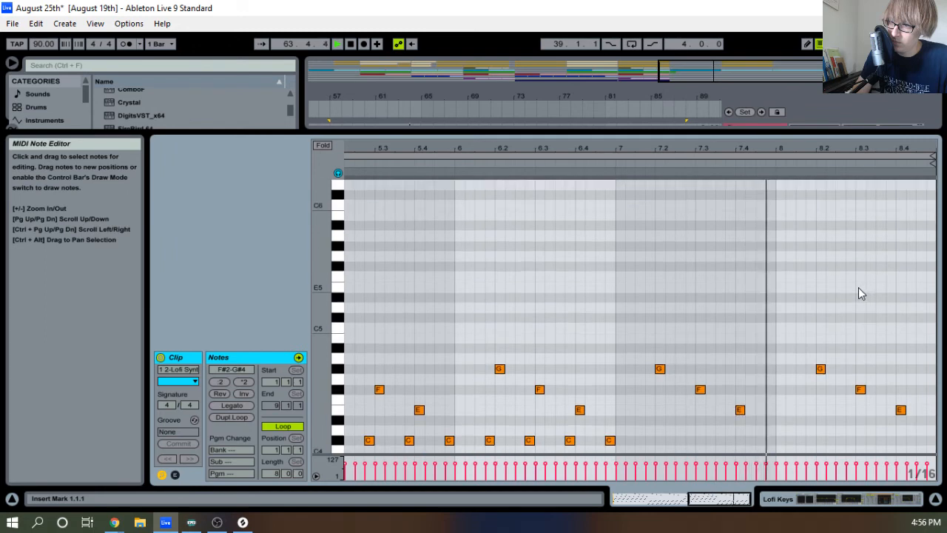
pyautogui.scroll(-5, 855, 289)
pyautogui.click(821, 266)
pyautogui.press('space')
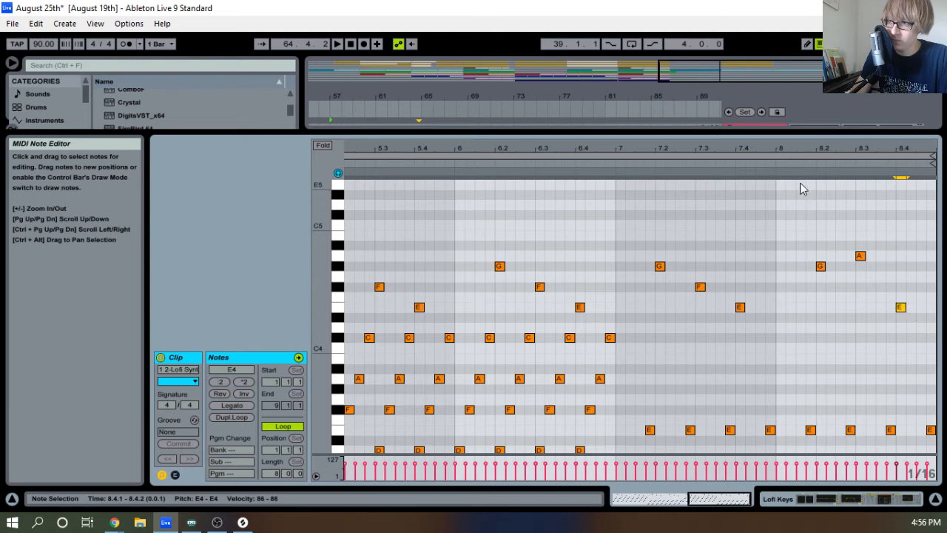
pyautogui.click(791, 162)
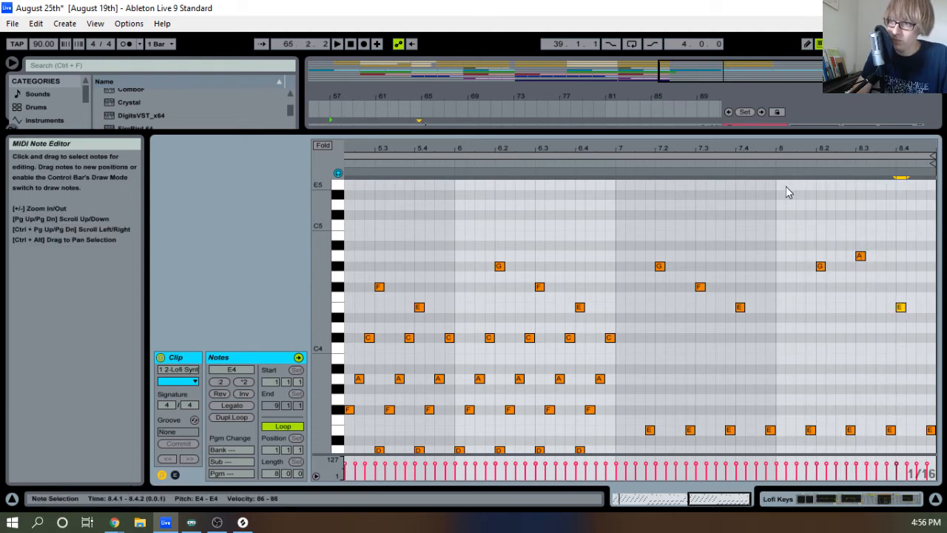
pyautogui.press('space')
pyautogui.moveTo(714, 148); pyautogui.dragTo(715, 74)
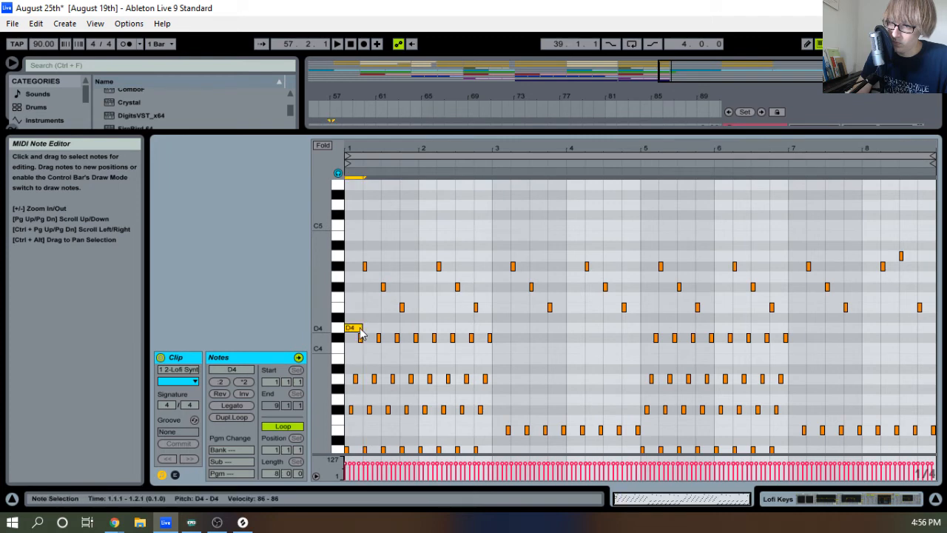
pyautogui.moveTo(348, 332); pyautogui.dragTo(349, 333)
pyautogui.press('Delete')
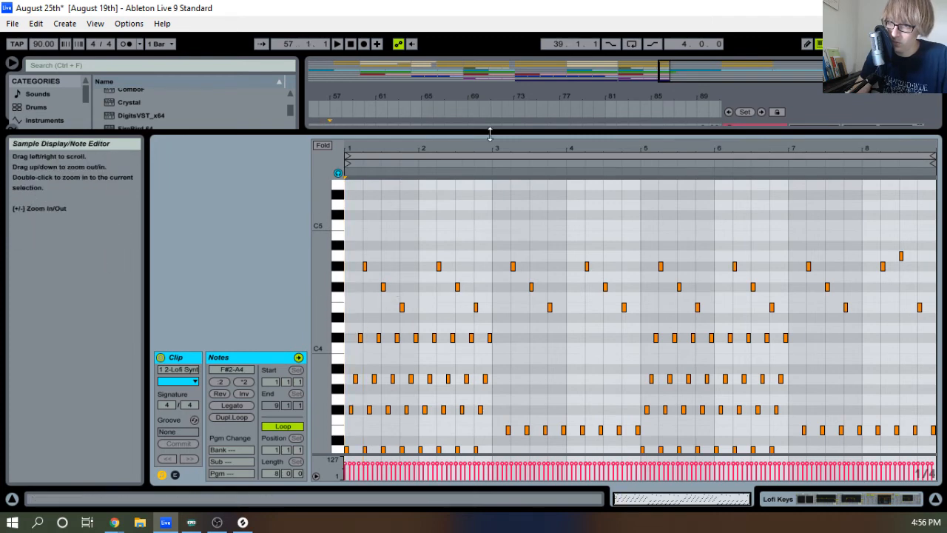
# Add a short D4 note at 1.1.1 of the Lofi Keys outro clip and audition the loop from bar 57
pyautogui.press('space')
pyautogui.moveTo(540, 144)
pyautogui.mouseDown()
pyautogui.moveTo(511, 302)
pyautogui.moveTo(489, 318)
pyautogui.moveTo(531, 167)
pyautogui.moveTo(527, 143)
pyautogui.mouseUp()
pyautogui.press('space')
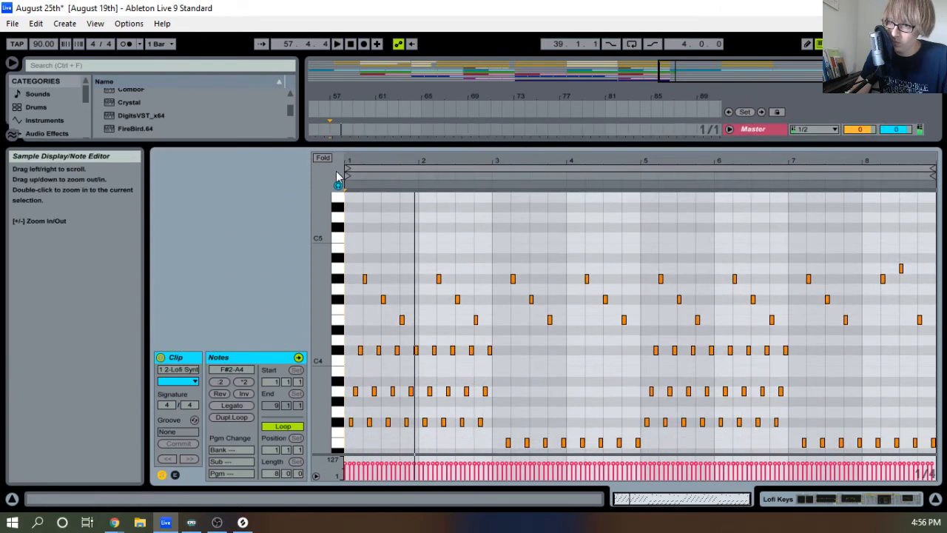
pyautogui.click(918, 320)
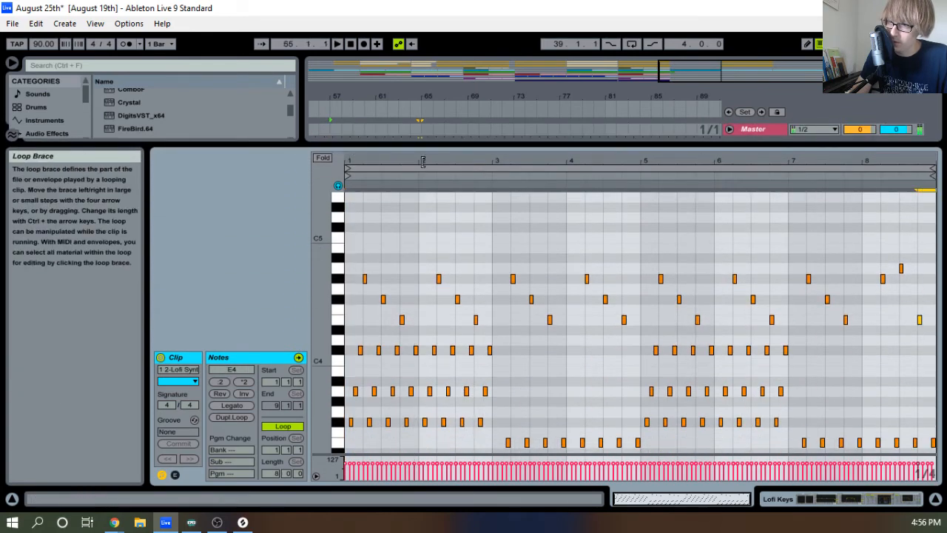
pyautogui.moveTo(419, 160); pyautogui.dragTo(444, 159)
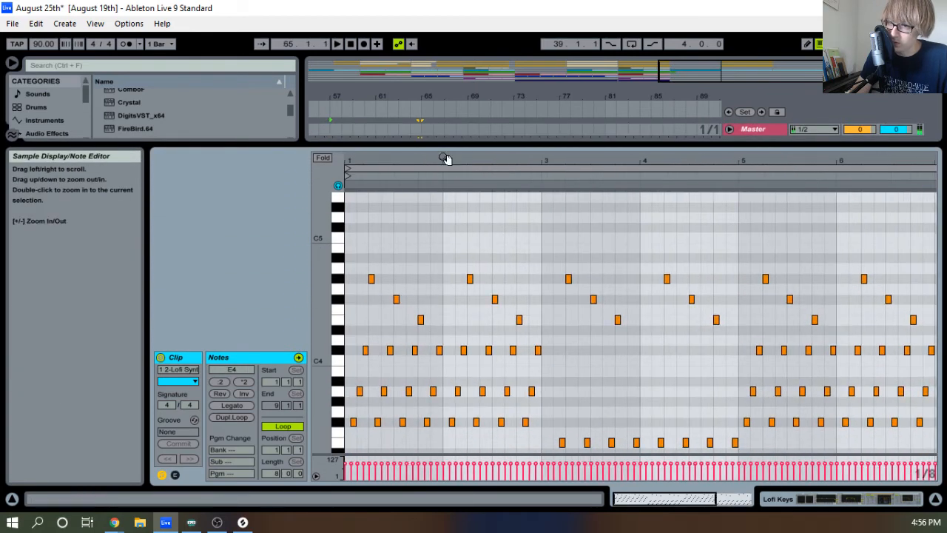
pyautogui.doubleClick(350, 320)
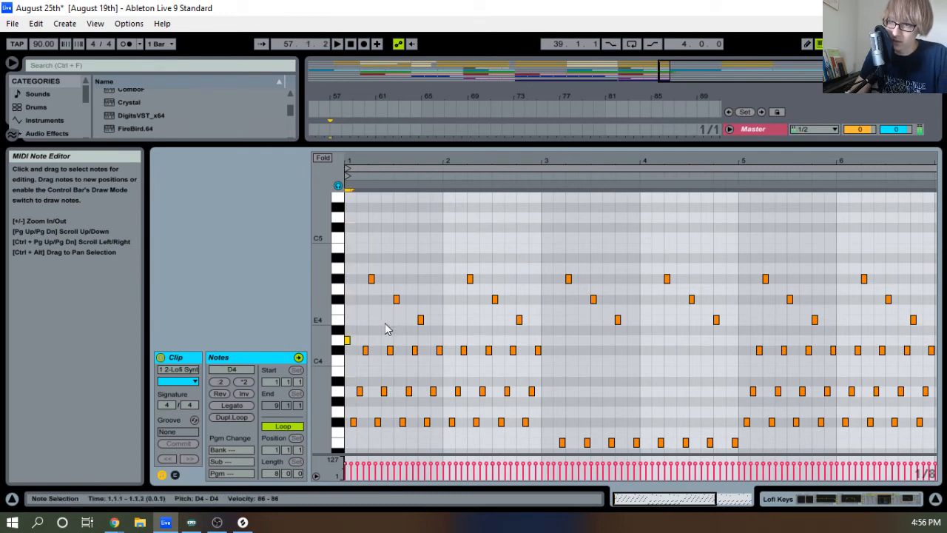
pyautogui.press('space')
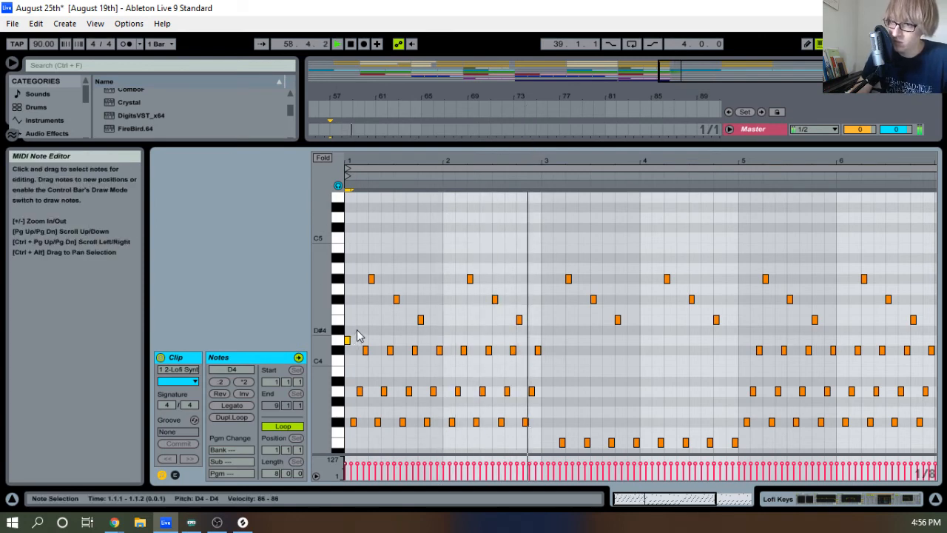
# Split the Lofi Keys outro clip at bar 65
pyautogui.moveTo(426, 147); pyautogui.dragTo(426, 316)
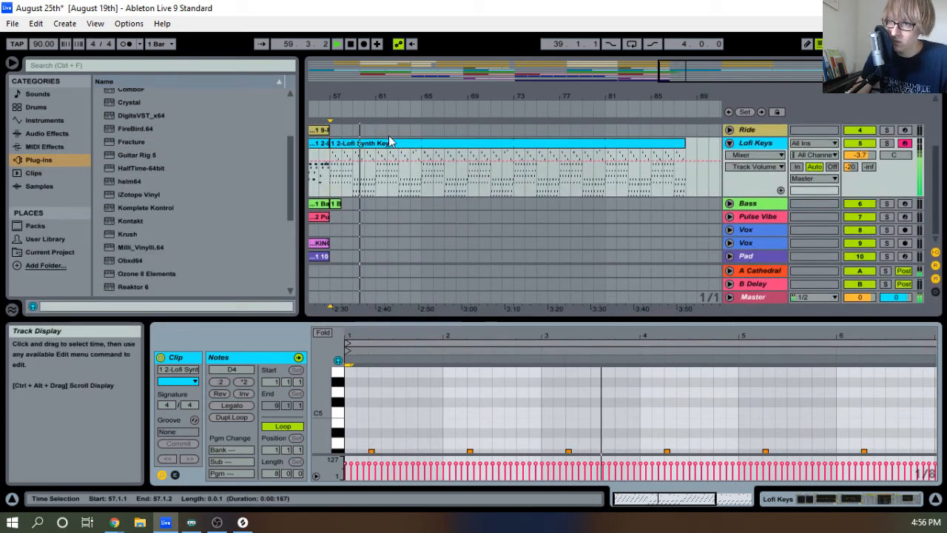
pyautogui.moveTo(421, 181); pyautogui.dragTo(397, 189)
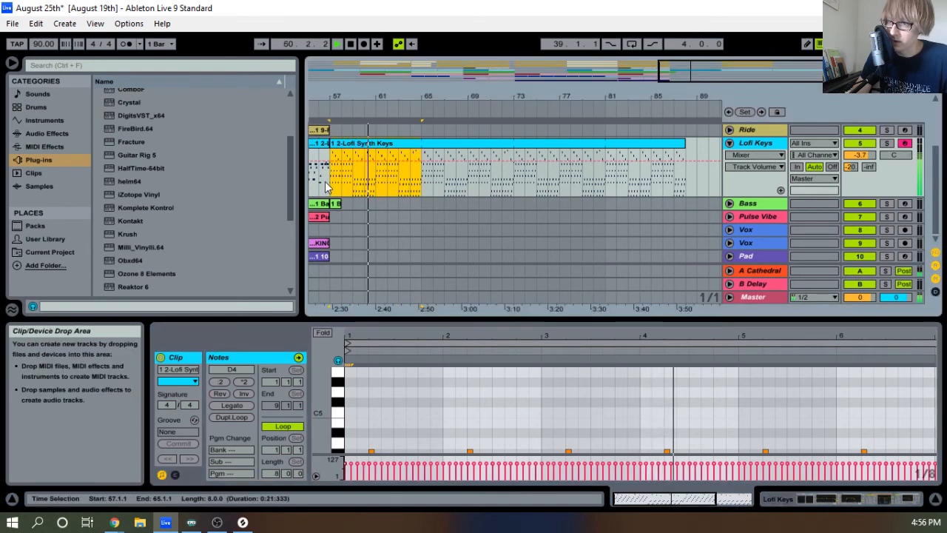
pyautogui.hotkey('ctrl', 'e')
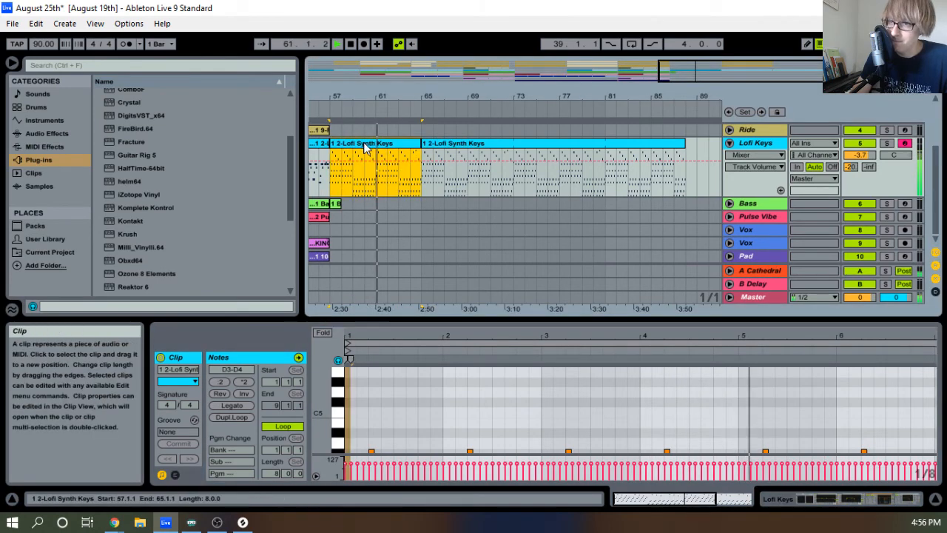
# Delete the D4 note at 1.1.1 from the Lofi Keys clip covering bars 57 to 65
pyautogui.doubleClick(363, 148)
pyautogui.moveTo(511, 317); pyautogui.dragTo(518, 155)
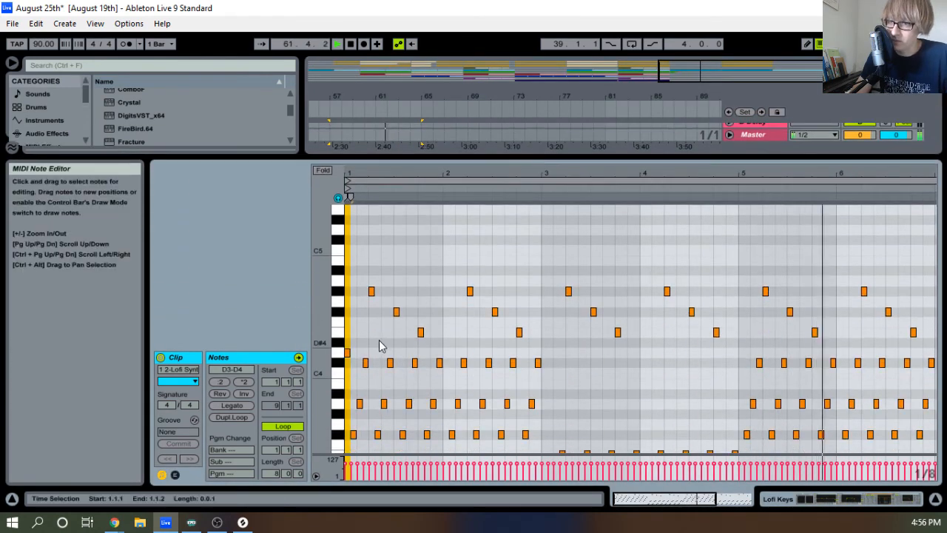
pyautogui.moveTo(357, 343); pyautogui.dragTo(345, 356)
pyautogui.press('Delete')
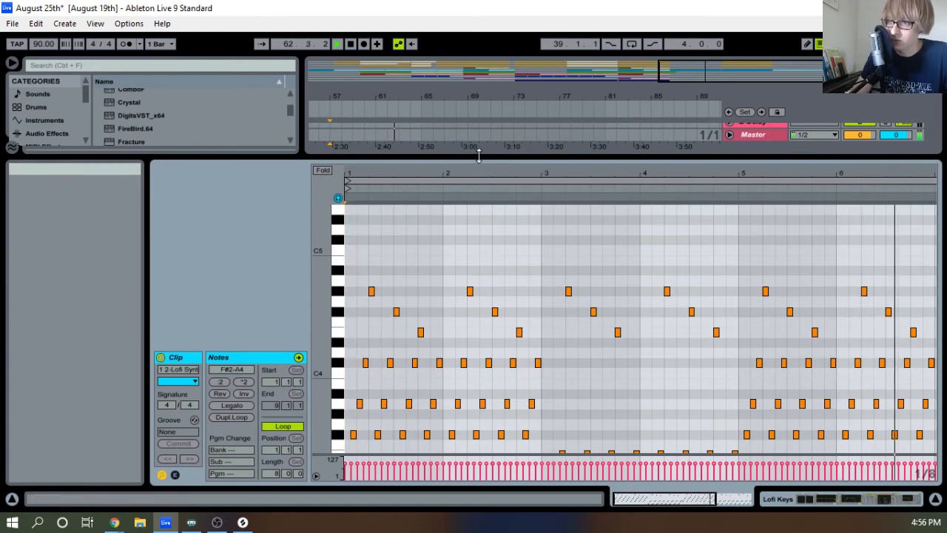
# Extend the Kick, Snare and Hat clips that start at bar 65 to bar 81, and trim the Lofi Keys clip to the same end
pyautogui.moveTo(479, 155); pyautogui.dragTo(426, 402)
pyautogui.moveTo(417, 95); pyautogui.dragTo(416, 171)
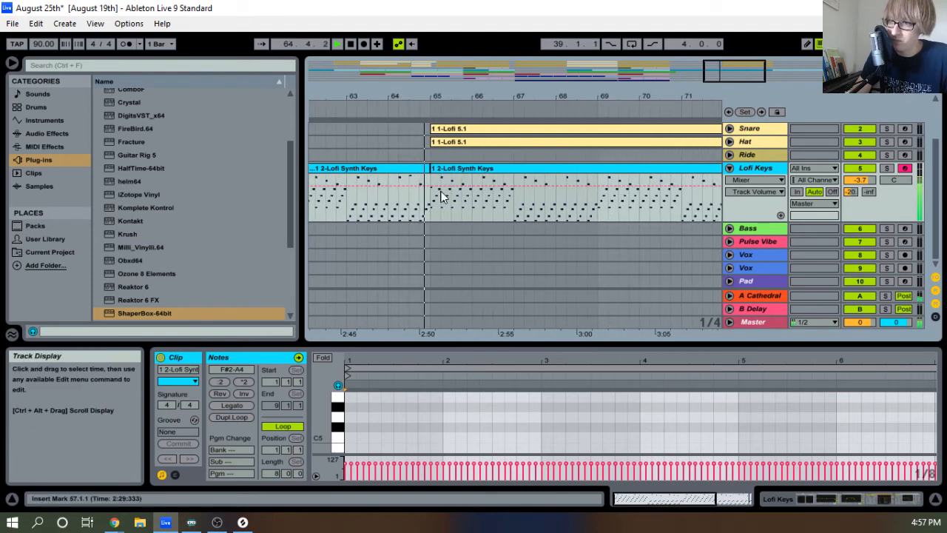
pyautogui.moveTo(476, 97); pyautogui.dragTo(476, 52)
pyautogui.scroll(1, 532, 178)
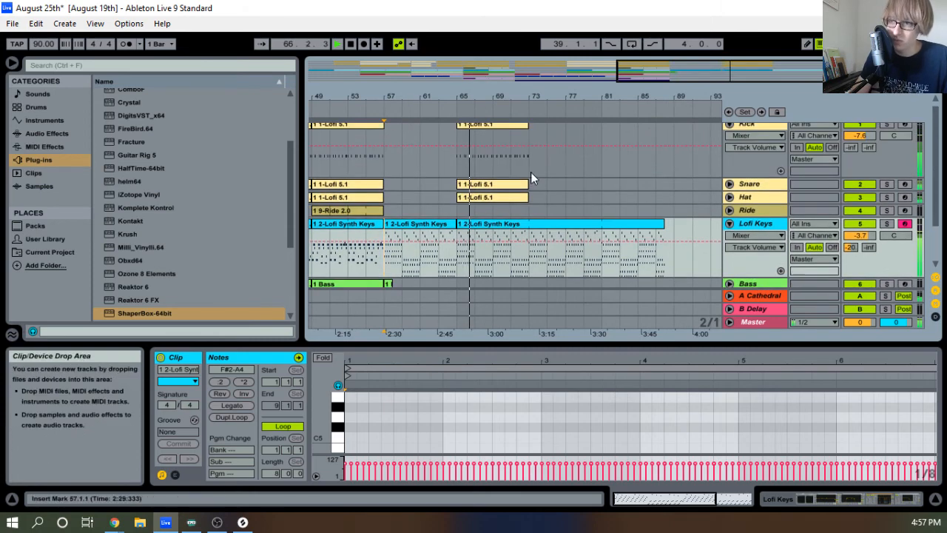
pyautogui.scroll(1, 530, 172)
pyautogui.click(518, 128)
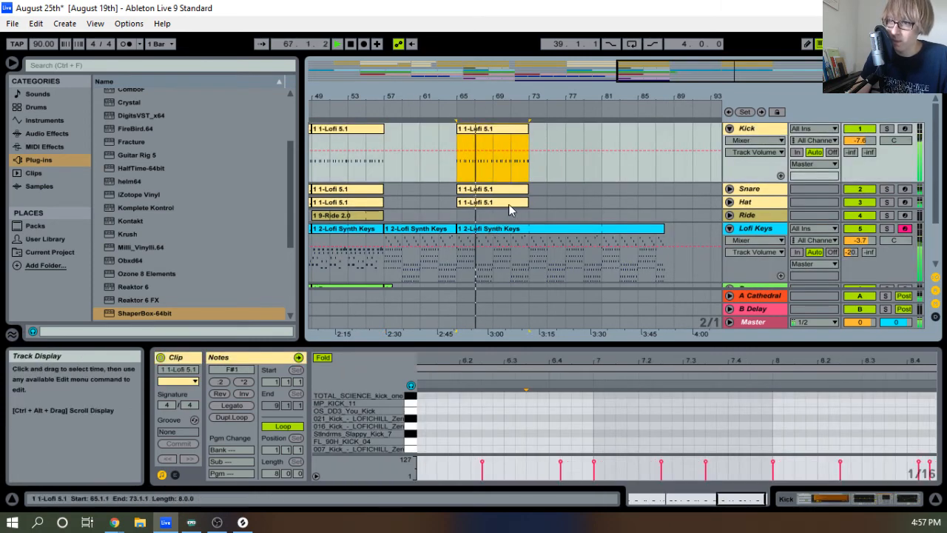
pyautogui.keyDown('shift'); pyautogui.click(519, 202); pyautogui.keyUp('shift')
pyautogui.moveTo(522, 198); pyautogui.dragTo(601, 200)
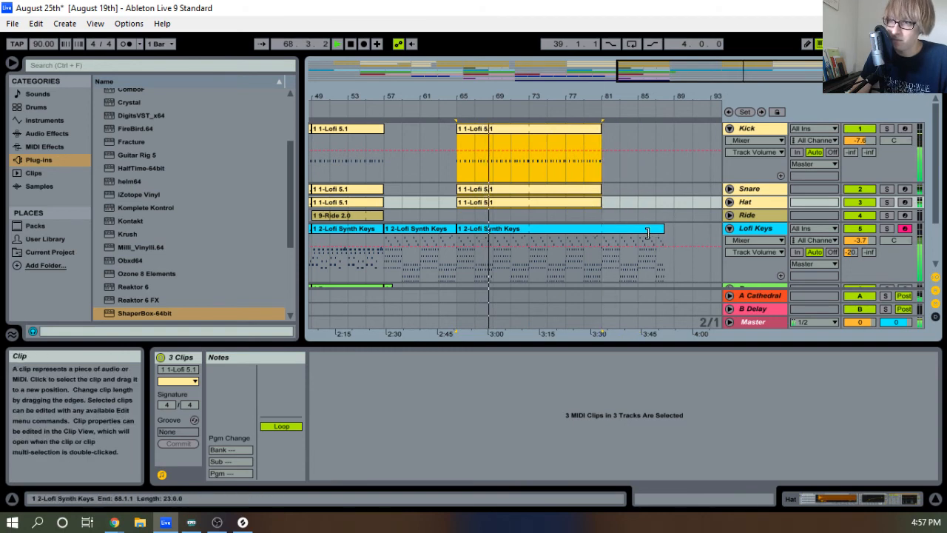
pyautogui.moveTo(656, 231); pyautogui.dragTo(601, 230)
# Try a copy of the bar 49 Bass clip at bar 65, extended to bar 81, check its notes and remove it
pyautogui.scroll(-2, 586, 221)
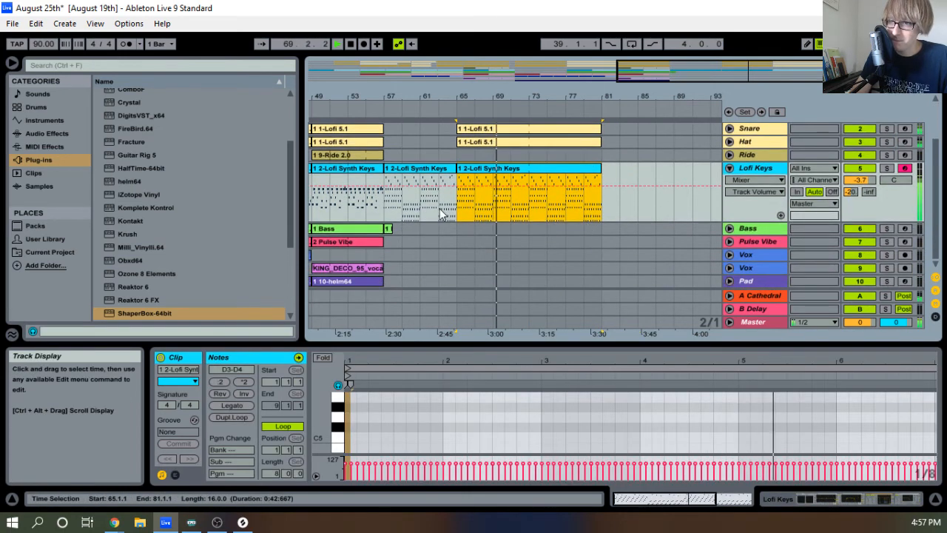
pyautogui.click(329, 228)
pyautogui.click(466, 235)
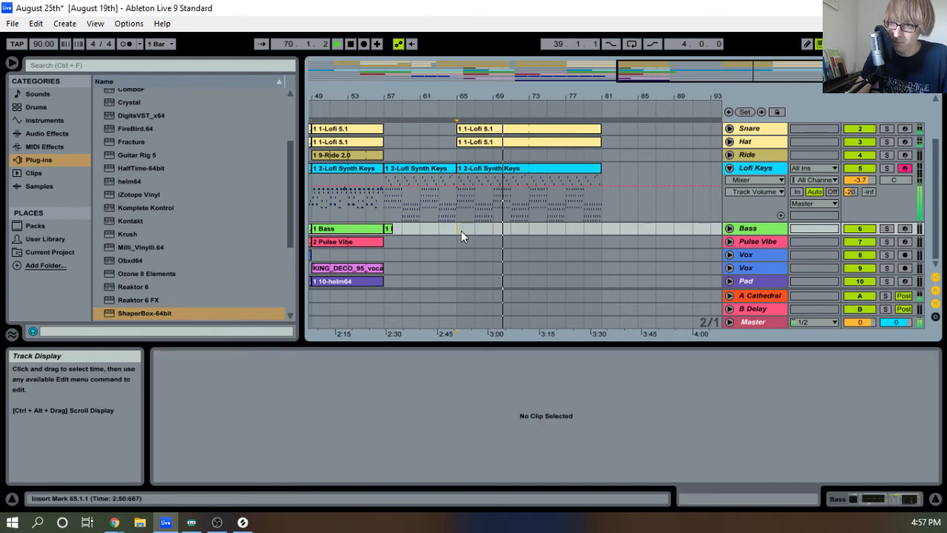
pyautogui.hotkey('ctrl', 'v')
pyautogui.moveTo(529, 229); pyautogui.dragTo(600, 231)
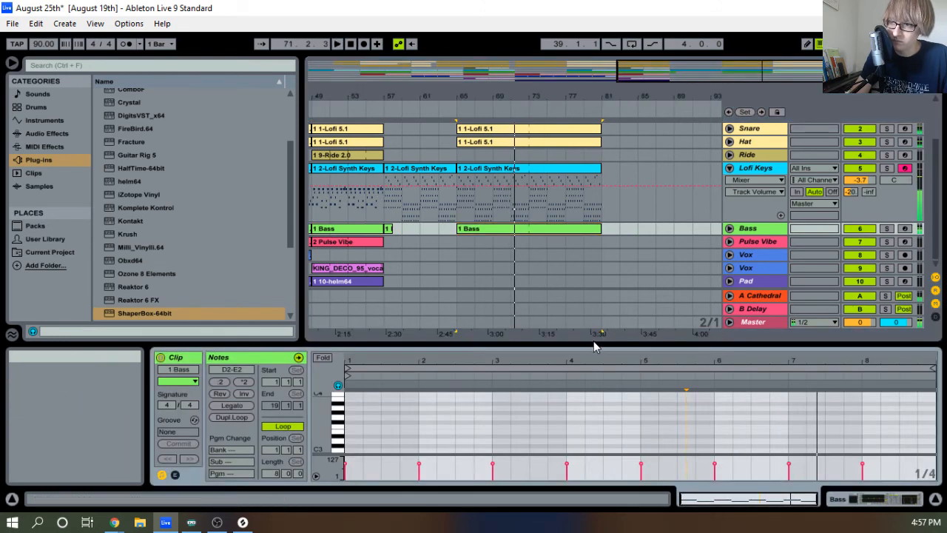
pyautogui.moveTo(594, 340); pyautogui.dragTo(642, 184)
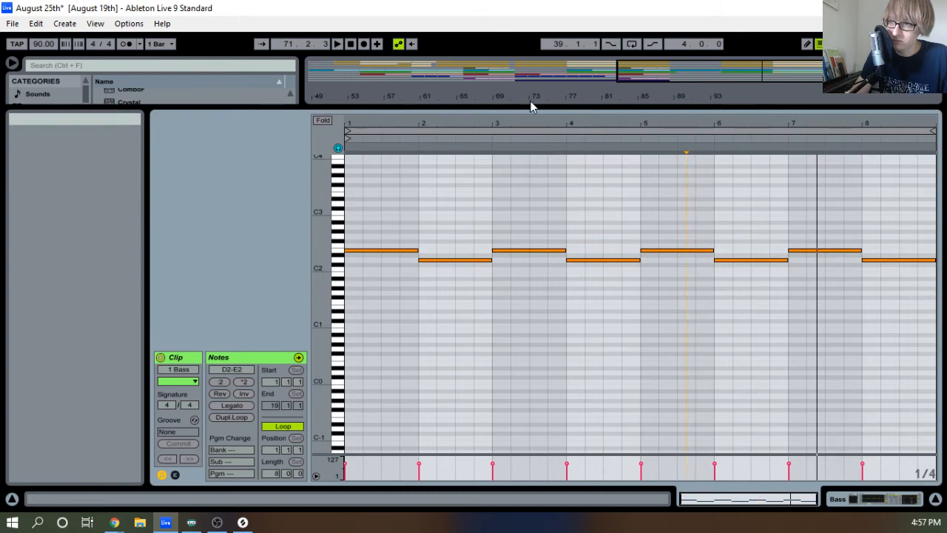
pyautogui.moveTo(529, 115); pyautogui.dragTo(518, 344)
pyautogui.click(491, 229)
pyautogui.press('Delete')
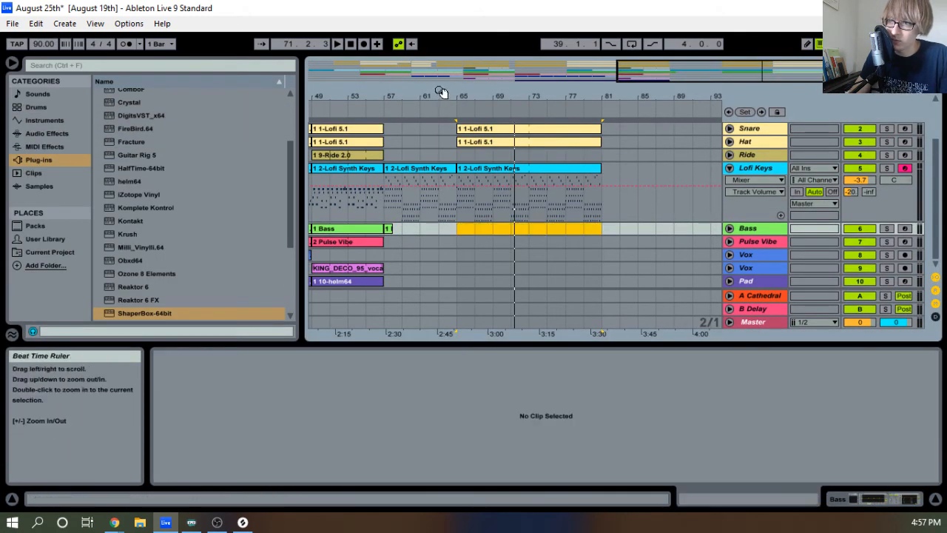
# Try a copy of the bar 41 Bass clip at bar 65, audition it, check its notes and remove it
pyautogui.moveTo(441, 93); pyautogui.dragTo(562, 87)
pyautogui.click(419, 229)
pyautogui.hotkey('ctrl', 'c')
pyautogui.click(578, 228)
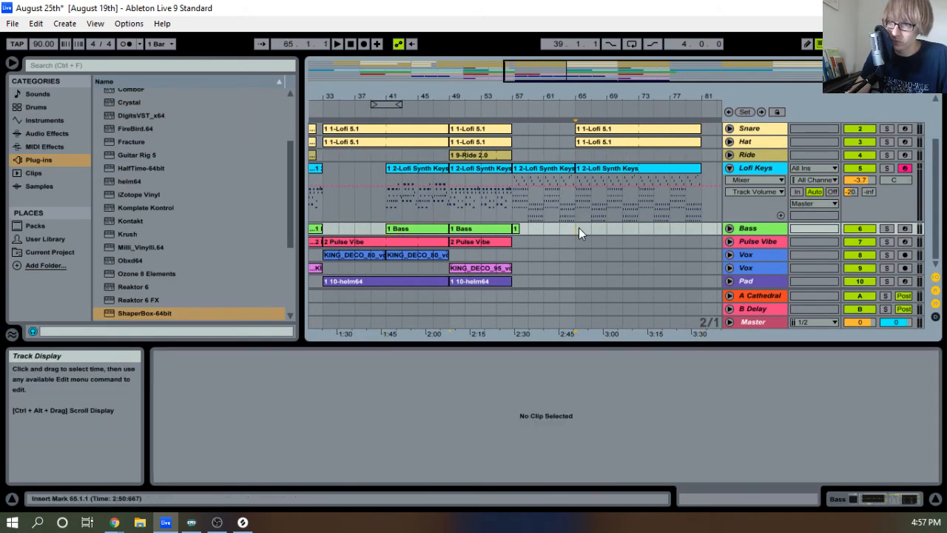
pyautogui.hotkey('ctrl', 'v')
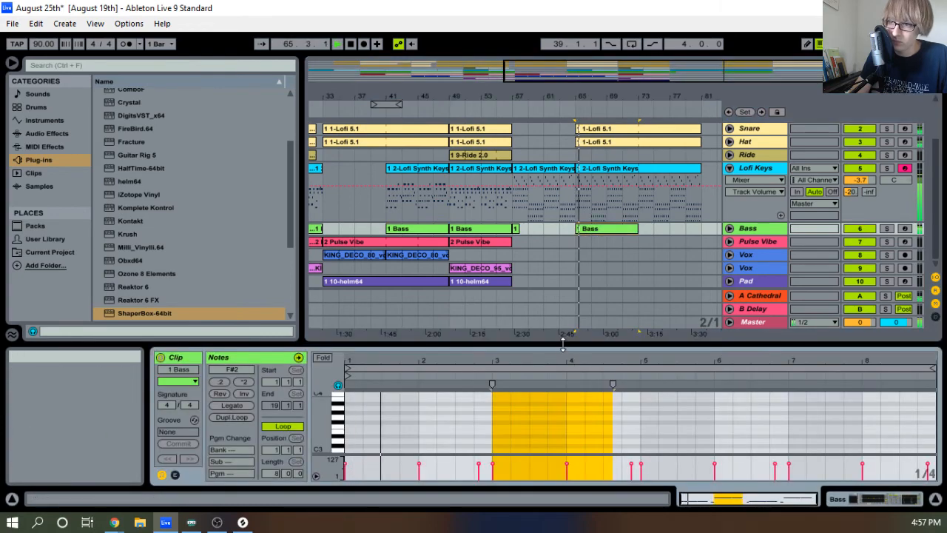
pyautogui.moveTo(562, 343); pyautogui.dragTo(520, 52)
pyautogui.press('space')
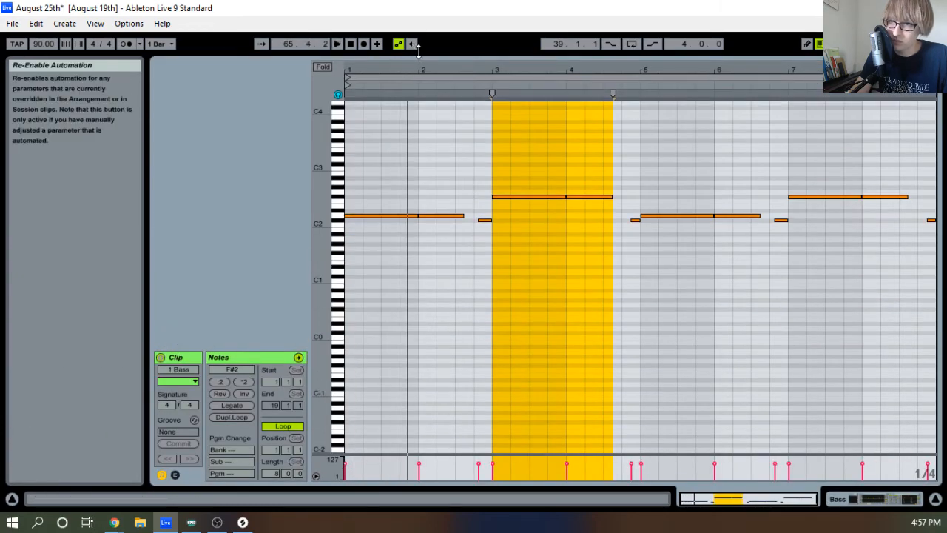
pyautogui.moveTo(420, 53); pyautogui.dragTo(360, 347)
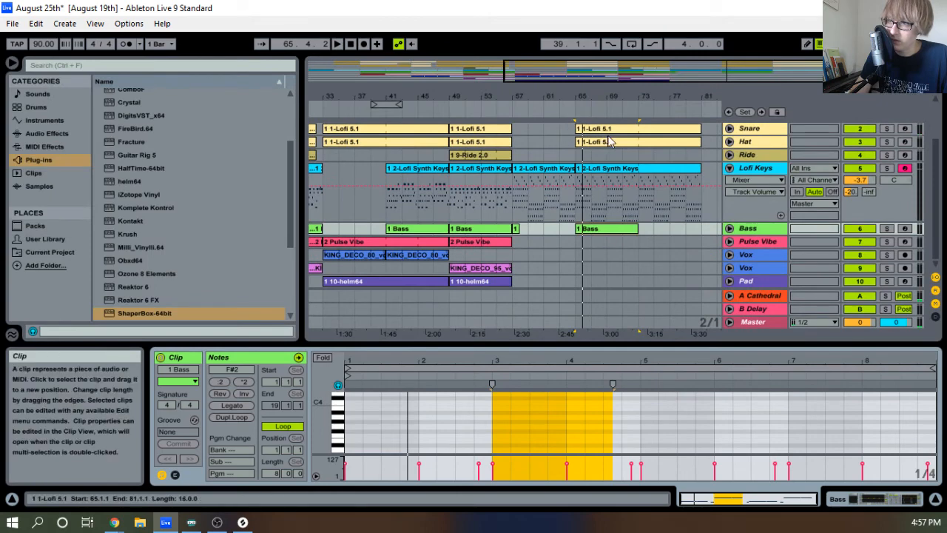
pyautogui.scroll(2, 597, 192)
pyautogui.scroll(-2, 598, 205)
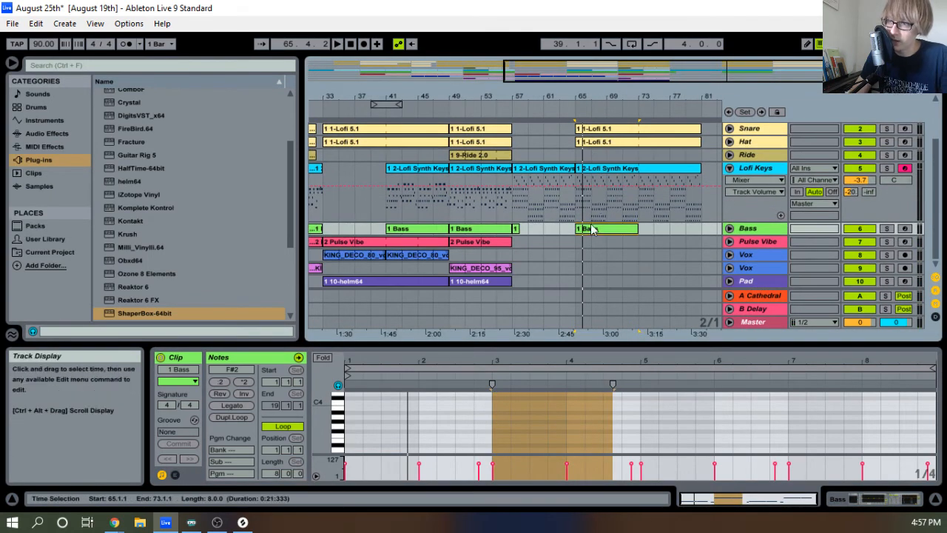
pyautogui.press('Delete')
# In the Kick clip at bar 65, remove the FM_kick_classic_trap hit at 1.2.3 and add hits at 1.3.1 and 1.3.3
pyautogui.scroll(2, 591, 234)
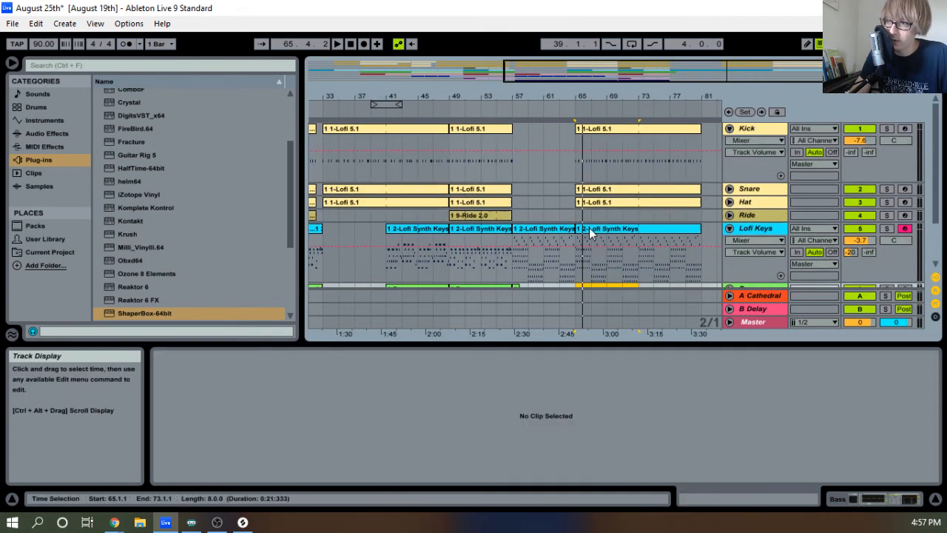
pyautogui.click(593, 128)
pyautogui.moveTo(468, 342)
pyautogui.mouseDown()
pyautogui.moveTo(442, 43)
pyautogui.moveTo(426, 37)
pyautogui.moveTo(437, 37)
pyautogui.moveTo(453, 74)
pyautogui.moveTo(482, 71)
pyautogui.moveTo(482, 62)
pyautogui.mouseUp()
pyautogui.doubleClick(484, 196)
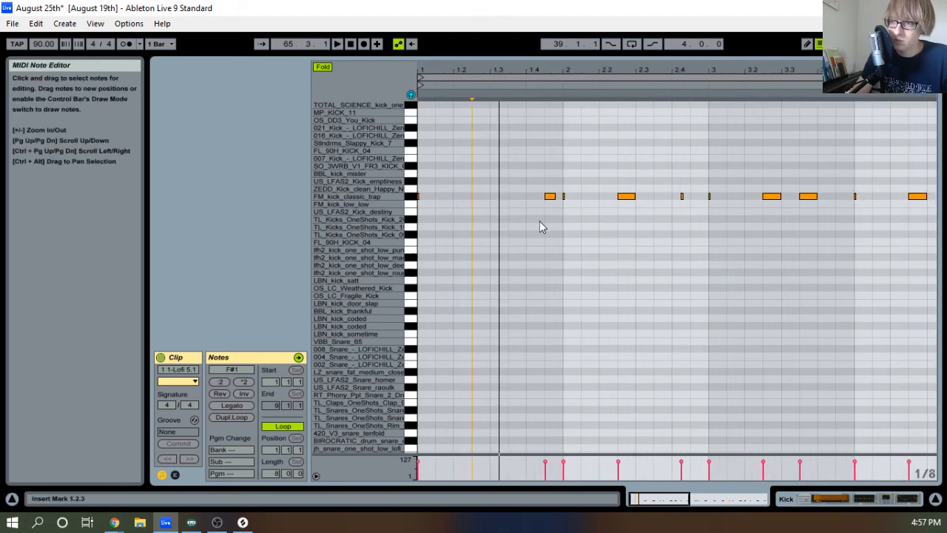
pyautogui.doubleClick(494, 196)
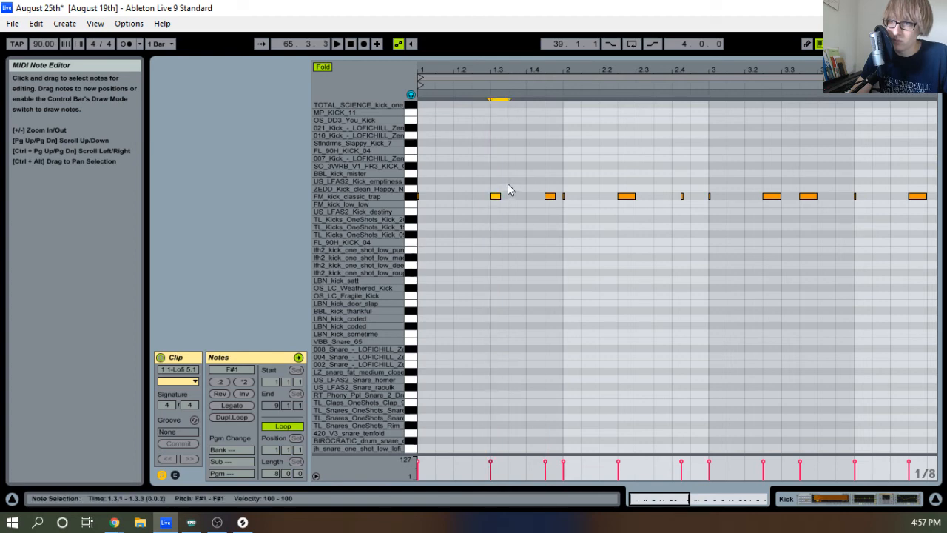
pyautogui.doubleClick(513, 196)
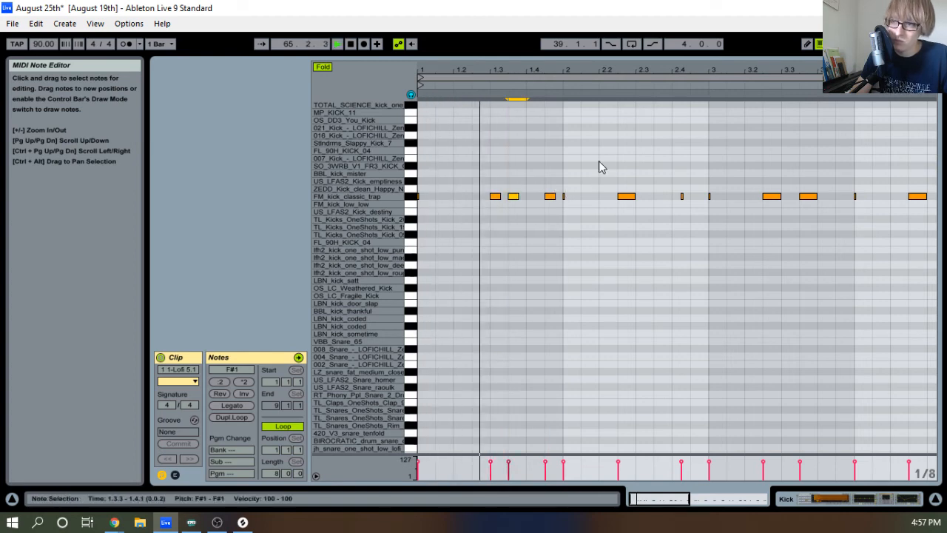
# Move the kick hit at 1.4.3 to 1.4.2, delete the hit at 1.3.1 and audition the pattern
pyautogui.moveTo(568, 70); pyautogui.dragTo(571, 87)
pyautogui.press('space')
pyautogui.click(554, 196)
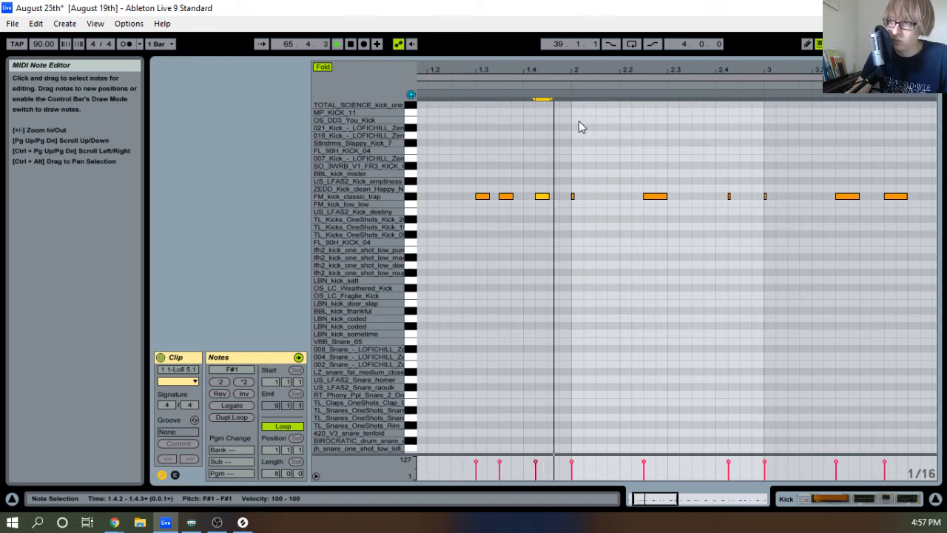
pyautogui.doubleClick(486, 197)
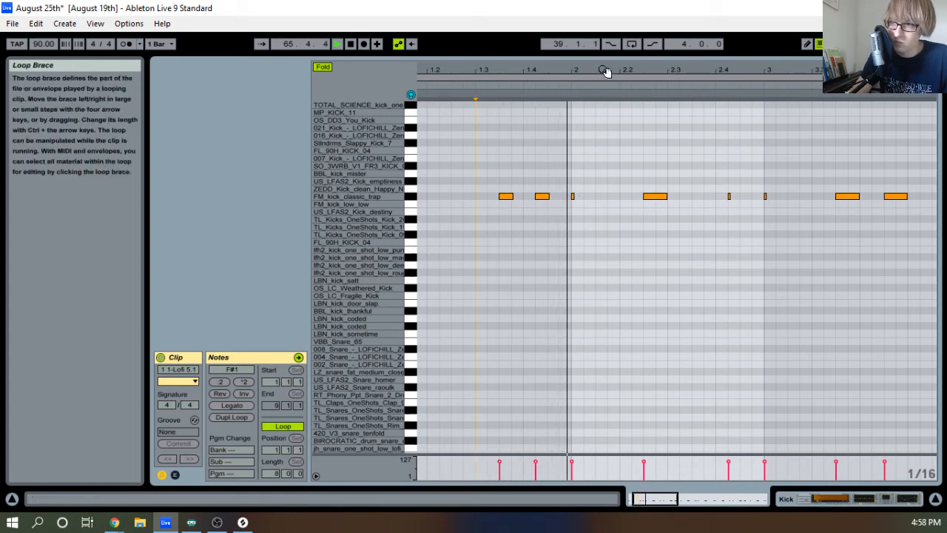
pyautogui.moveTo(607, 71); pyautogui.dragTo(627, 62)
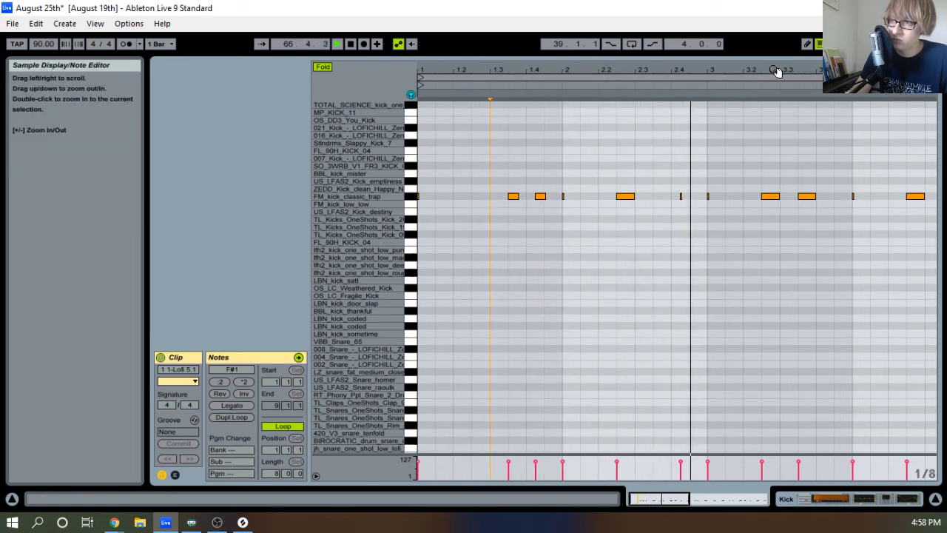
# Replace the kick hits in bars 3 and 4 of the clip with a duplicate of bars 1 and 2, and audition the result
pyautogui.moveTo(776, 71); pyautogui.dragTo(570, 92)
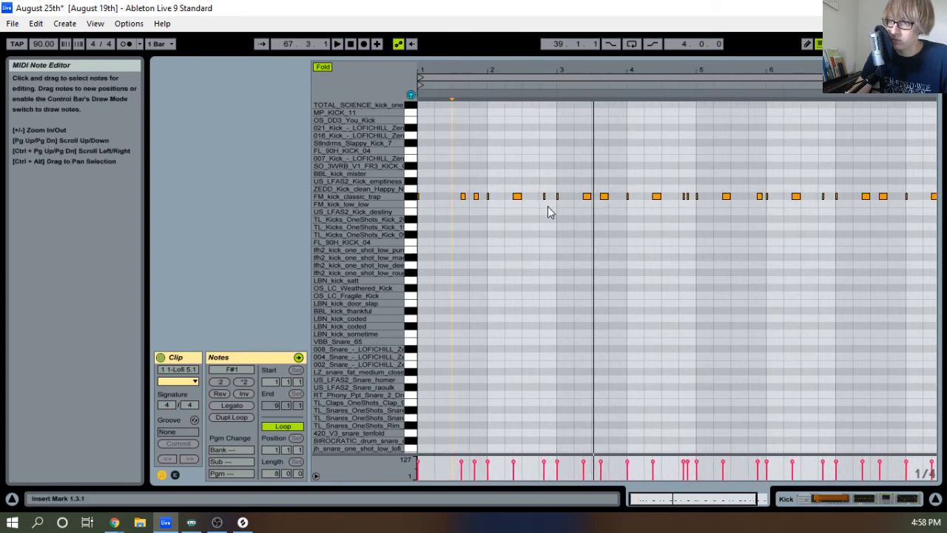
pyautogui.moveTo(557, 210); pyautogui.dragTo(692, 176)
pyautogui.press('Delete')
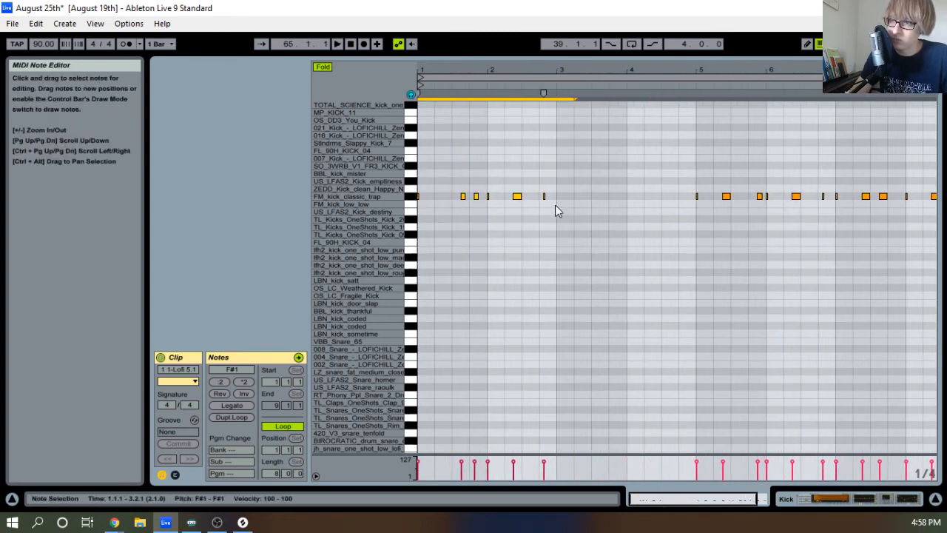
pyautogui.hotkey('ctrl', 'z')
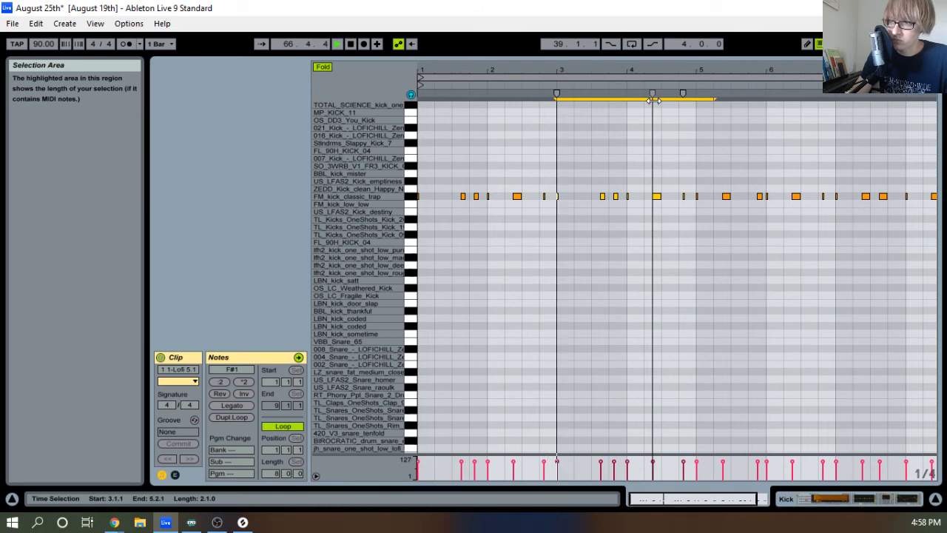
pyautogui.moveTo(676, 69); pyautogui.dragTo(614, 92)
pyautogui.press('space')
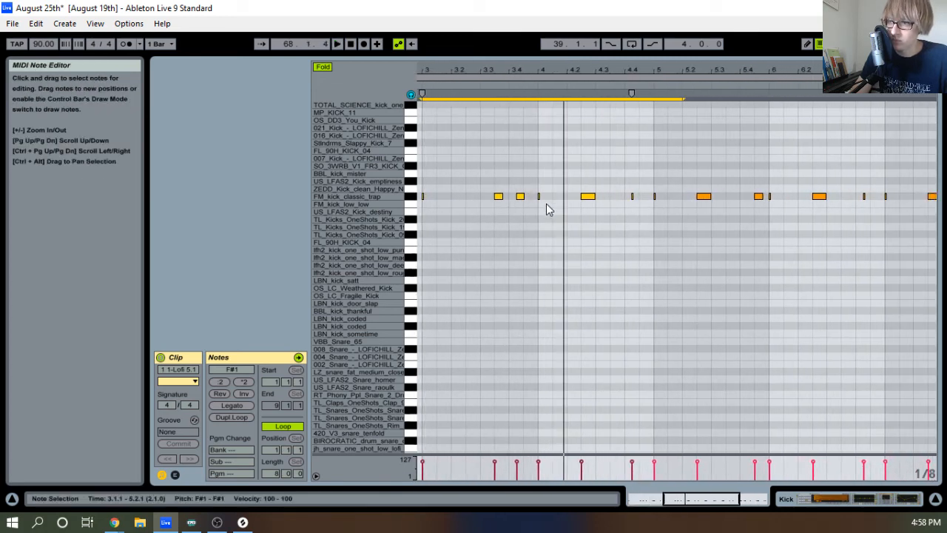
# Add an FM_kick_classic_trap hit at 4.1.3 in the Kick clip and audition bar 4
pyautogui.click(545, 206)
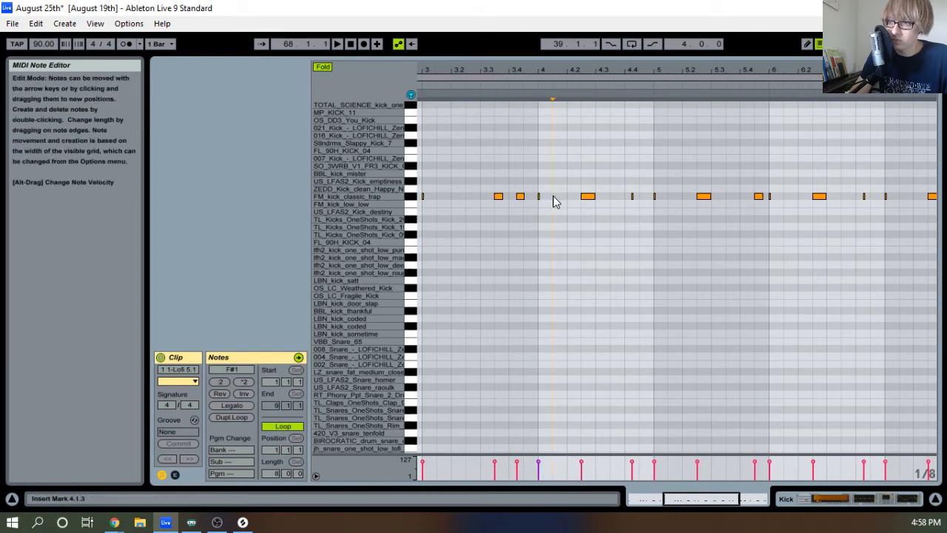
pyautogui.doubleClick(552, 196)
pyautogui.press('space')
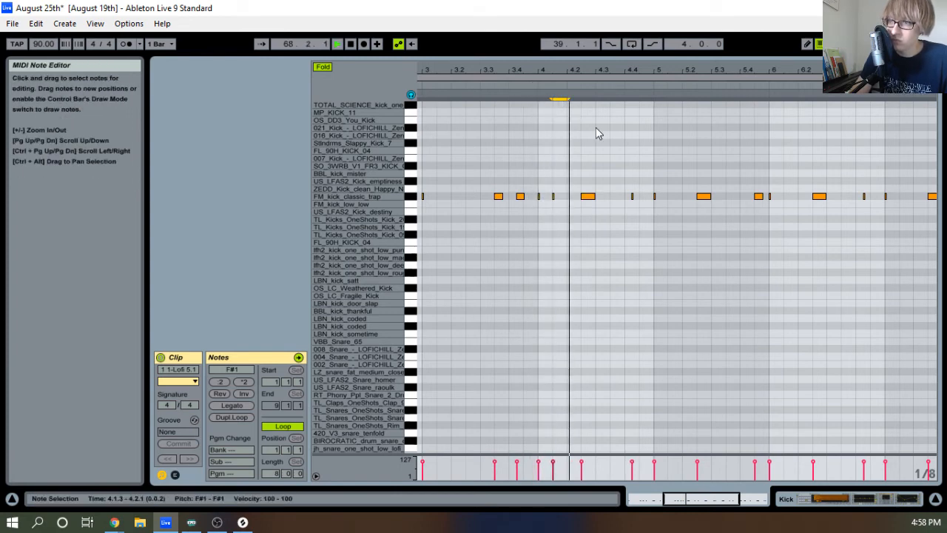
pyautogui.press('space')
pyautogui.moveTo(596, 182); pyautogui.dragTo(590, 232)
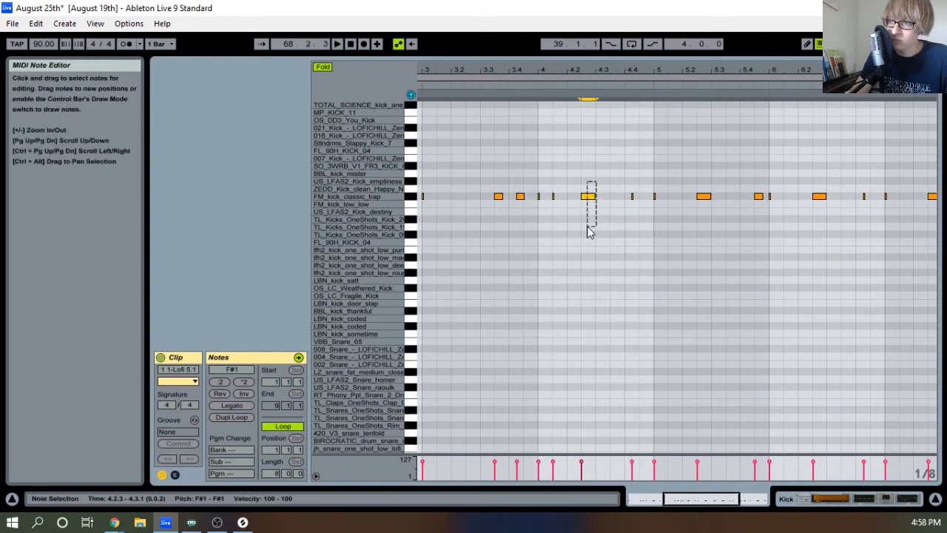
pyautogui.click(540, 95)
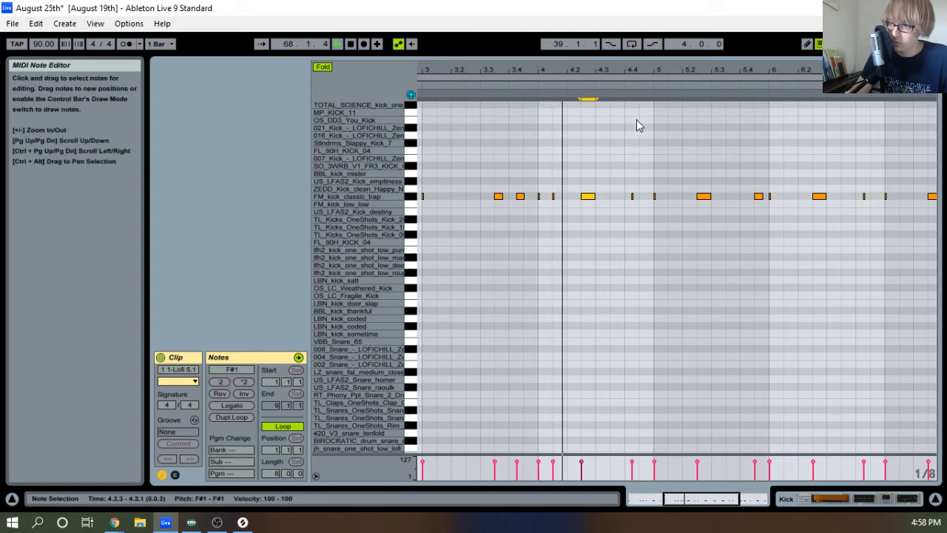
# Add another FM_kick_classic_trap hit at 4.4.4 and audition the lead-in to bar 5
pyautogui.moveTo(660, 66); pyautogui.dragTo(633, 156)
pyautogui.press('space')
pyautogui.click(604, 198)
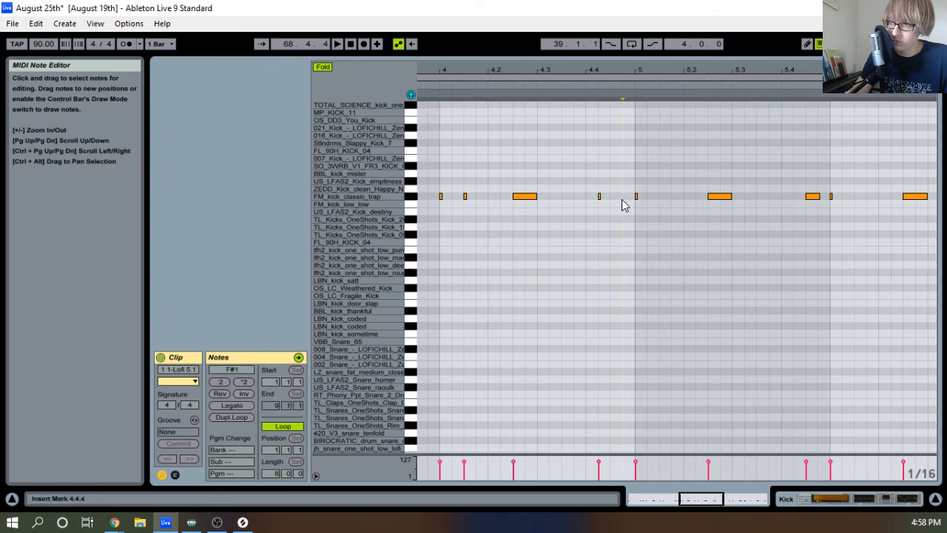
pyautogui.click(584, 95)
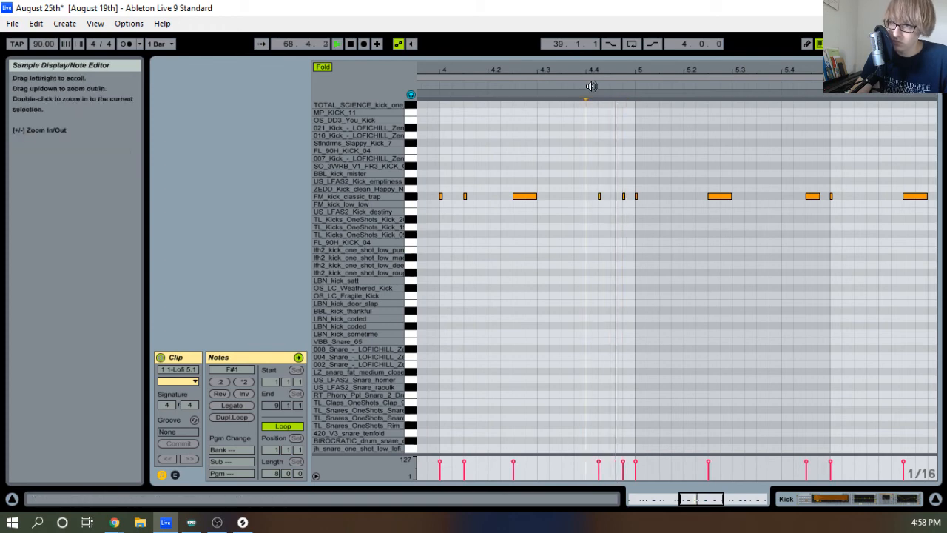
pyautogui.moveTo(641, 74); pyautogui.dragTo(658, 9)
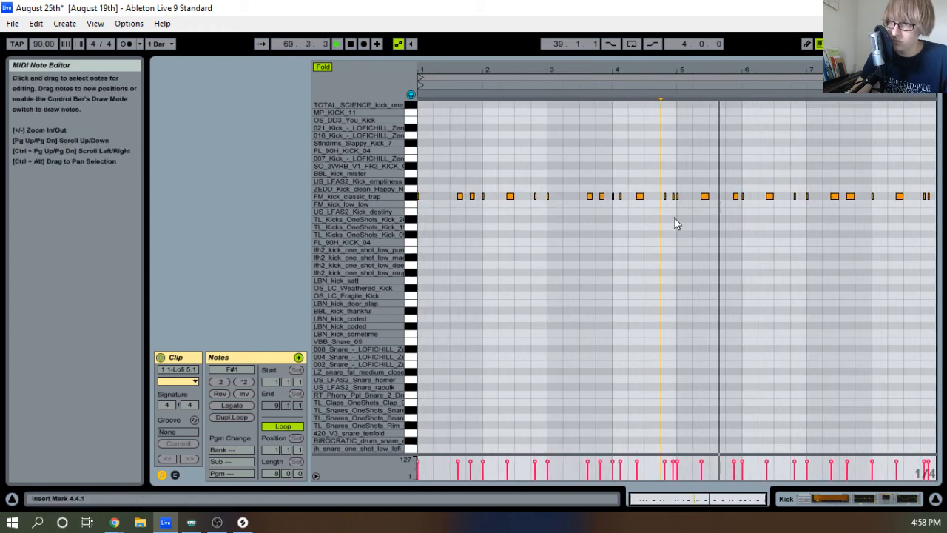
# Replace the kick hits in bars 5 to 8 of the clip with a duplicate of bars 1 to 4 and audition it
pyautogui.press('space')
pyautogui.moveTo(675, 217); pyautogui.dragTo(939, 131)
pyautogui.press('Delete')
pyautogui.click(758, 182)
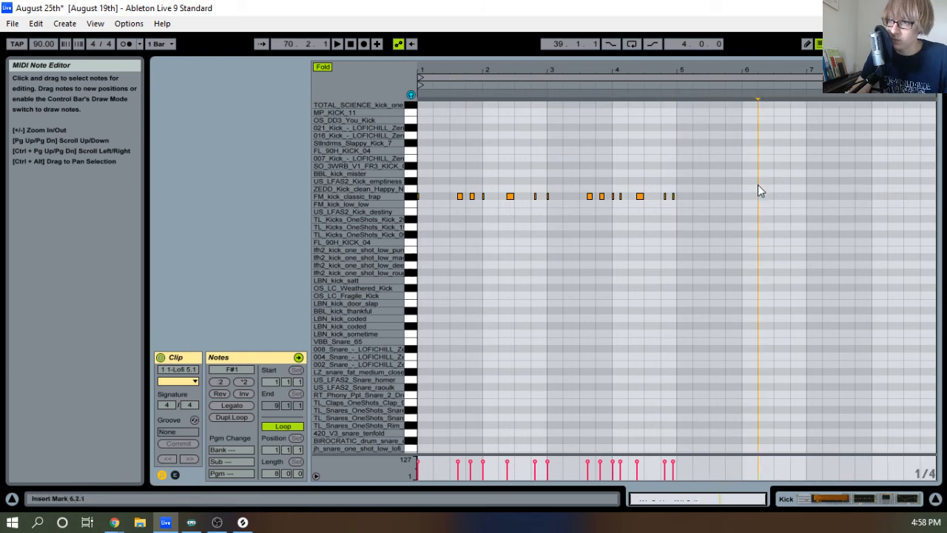
pyautogui.hotkey('ctrl', 'a')
pyautogui.hotkey('ctrl', 'd')
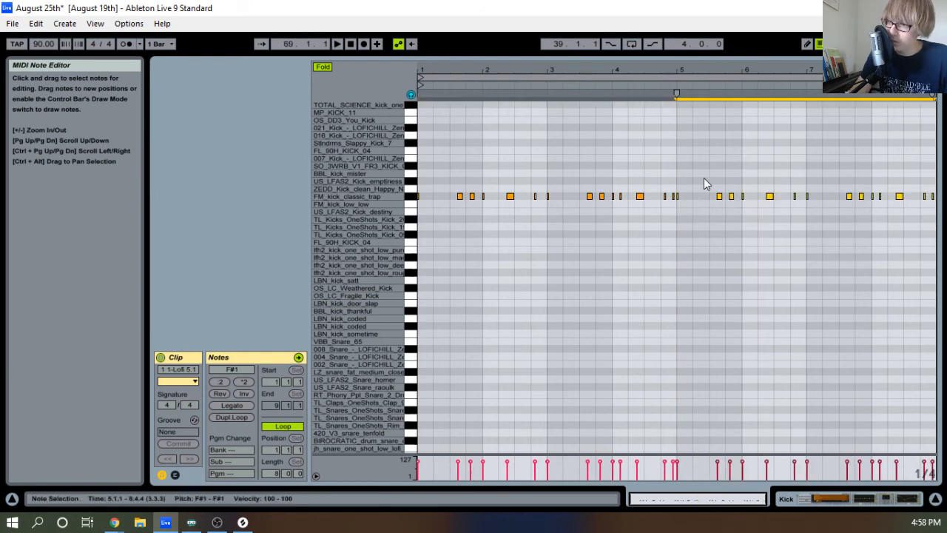
pyautogui.press('space')
pyautogui.moveTo(704, 55)
pyautogui.mouseDown()
pyautogui.moveTo(677, 268)
pyautogui.moveTo(688, 53)
pyautogui.mouseUp()
# Open the Snare clip at bar 65 and audition its hits through the end of bar 2
pyautogui.click(654, 190)
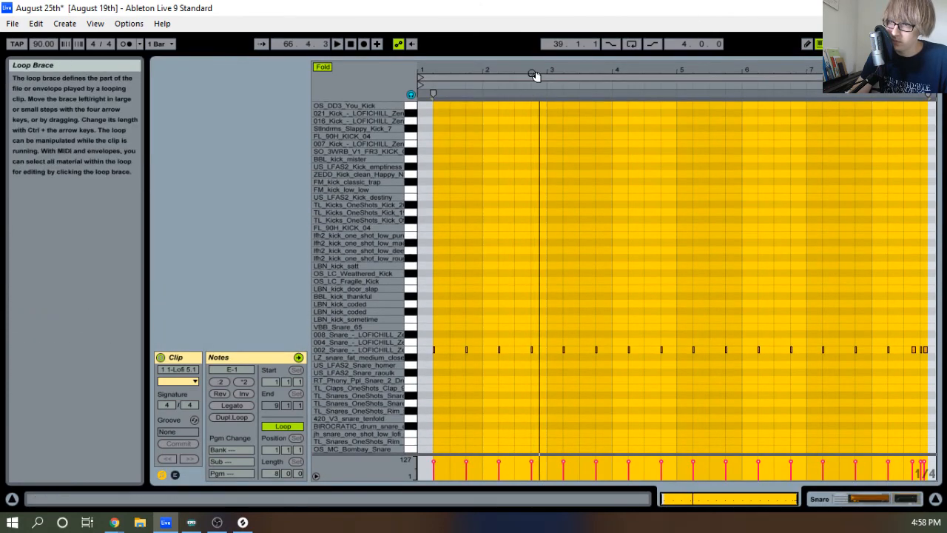
pyautogui.moveTo(535, 71); pyautogui.dragTo(554, 109)
pyautogui.click(616, 322)
pyautogui.press('space')
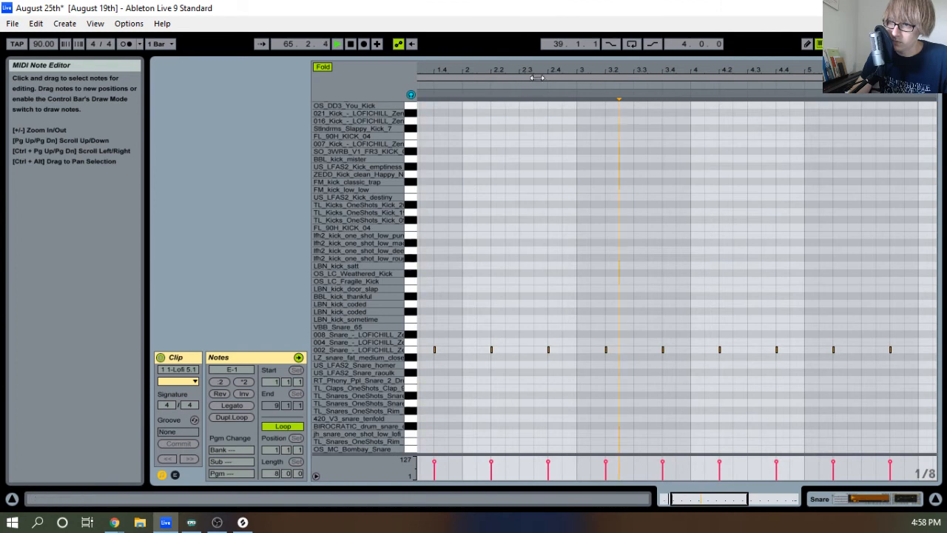
pyautogui.moveTo(537, 77); pyautogui.dragTo(538, 96)
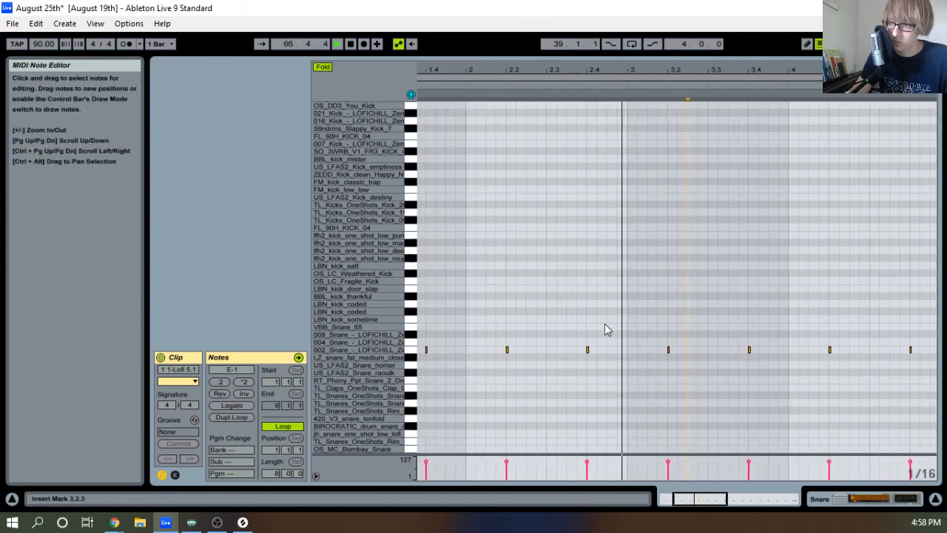
pyautogui.press('space')
# Copy the snare hit at 2.4.1 to 2.4.4 and audition the pattern
pyautogui.moveTo(601, 332); pyautogui.dragTo(585, 366)
pyautogui.hotkey('ctrl', 'v')
pyautogui.click(618, 352)
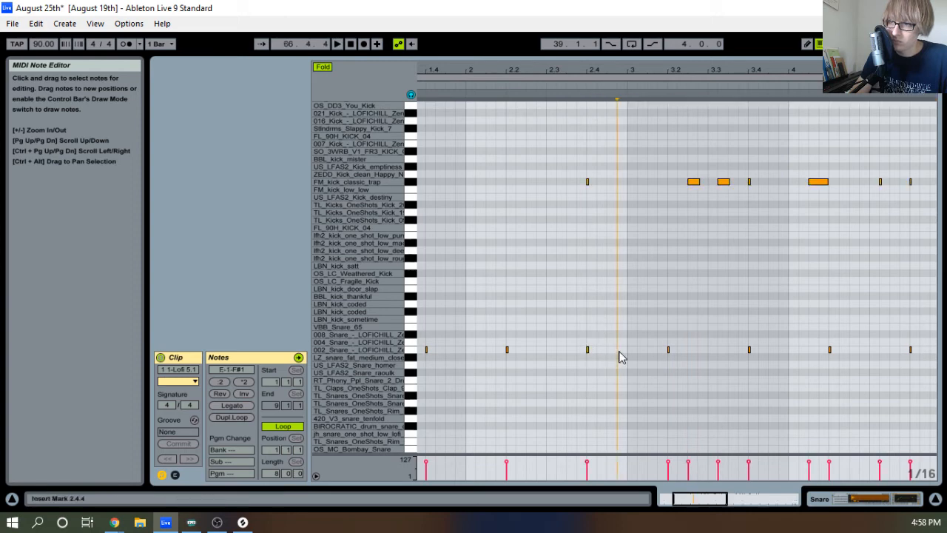
pyautogui.hotkey('ctrl', 'z')
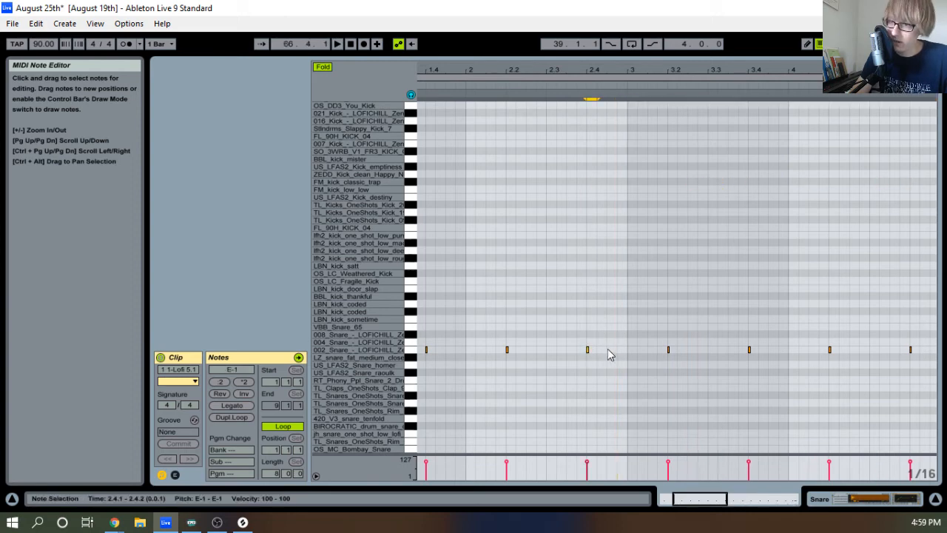
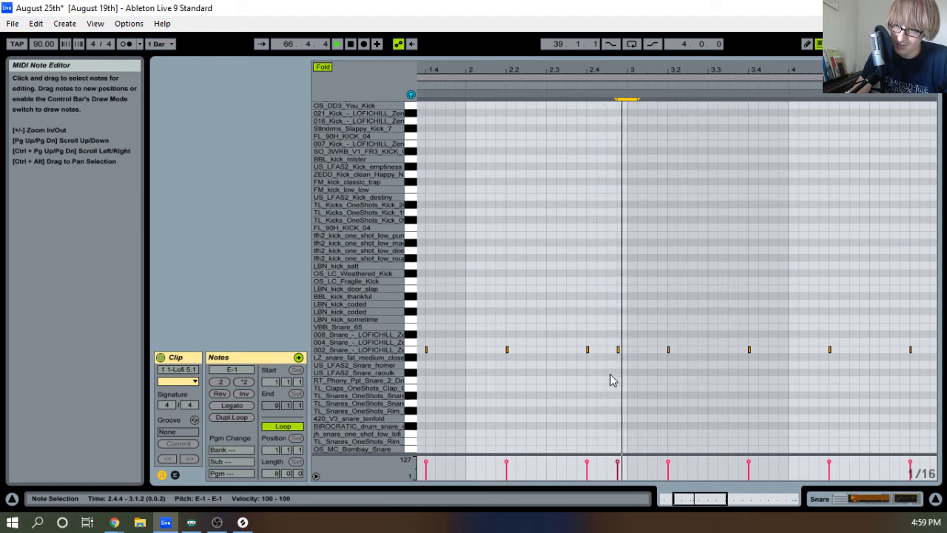
pyautogui.moveTo(714, 67); pyautogui.dragTo(460, 67)
pyautogui.moveTo(571, 67); pyautogui.dragTo(629, 67)
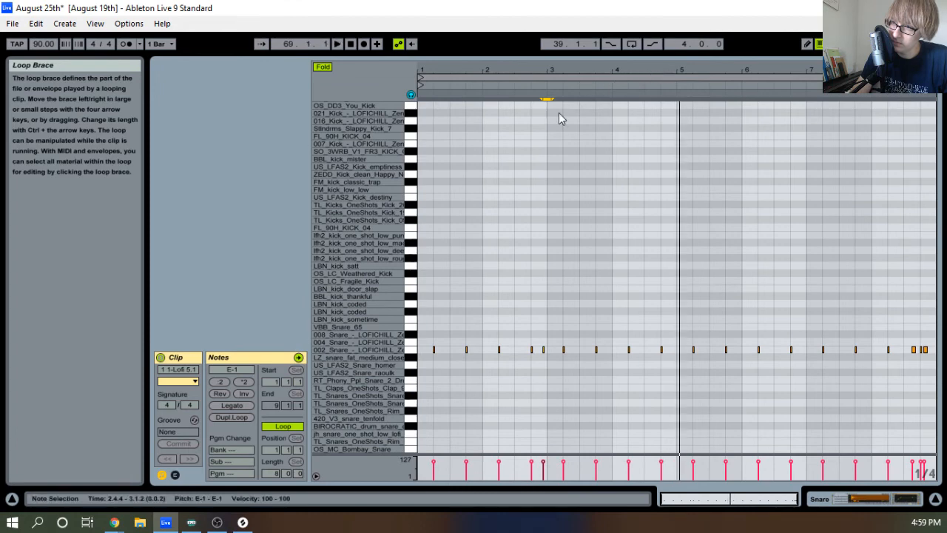
pyautogui.moveTo(687, 74); pyautogui.dragTo(661, 70)
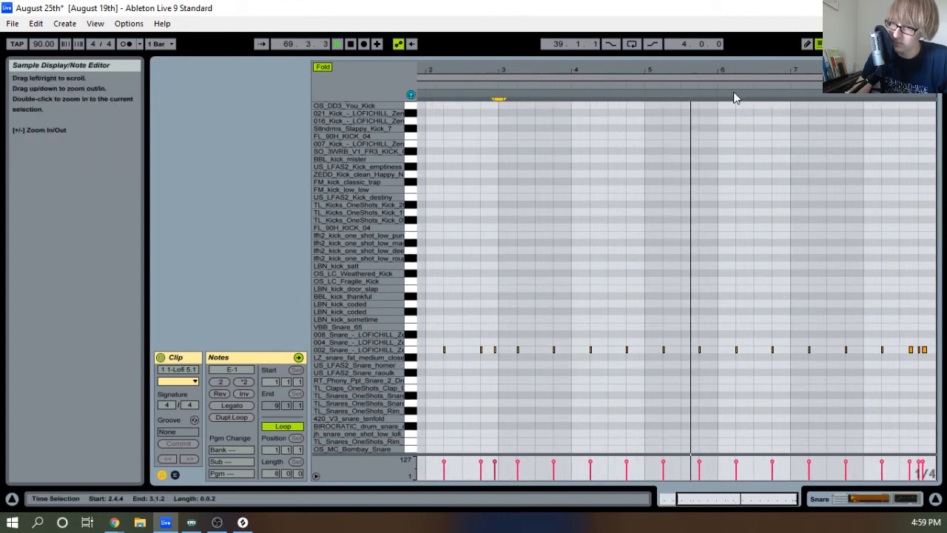
# Paste the same extra snare hit at 6.4.4
pyautogui.moveTo(791, 73)
pyautogui.mouseDown()
pyautogui.moveTo(785, 100)
pyautogui.moveTo(770, 107)
pyautogui.mouseUp()
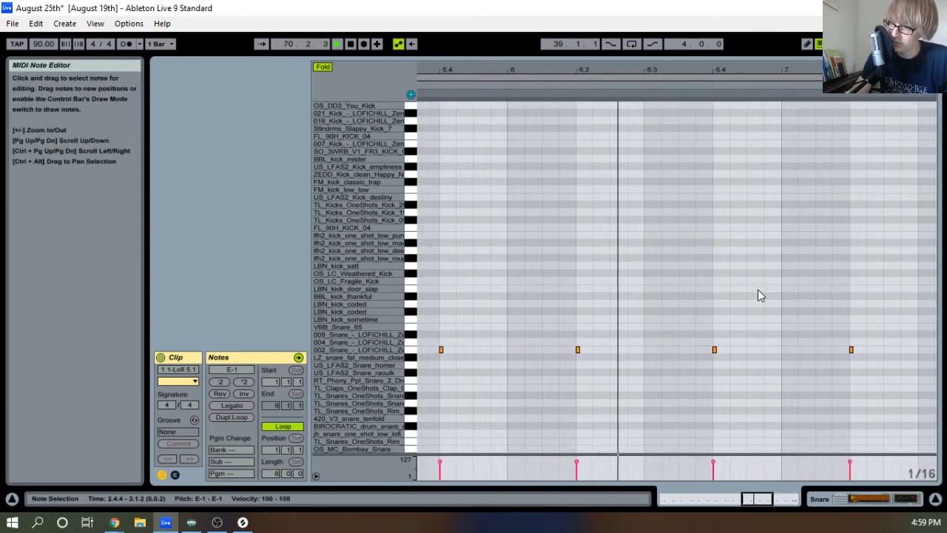
pyautogui.click(759, 292)
pyautogui.hotkey('ctrl', 'v')
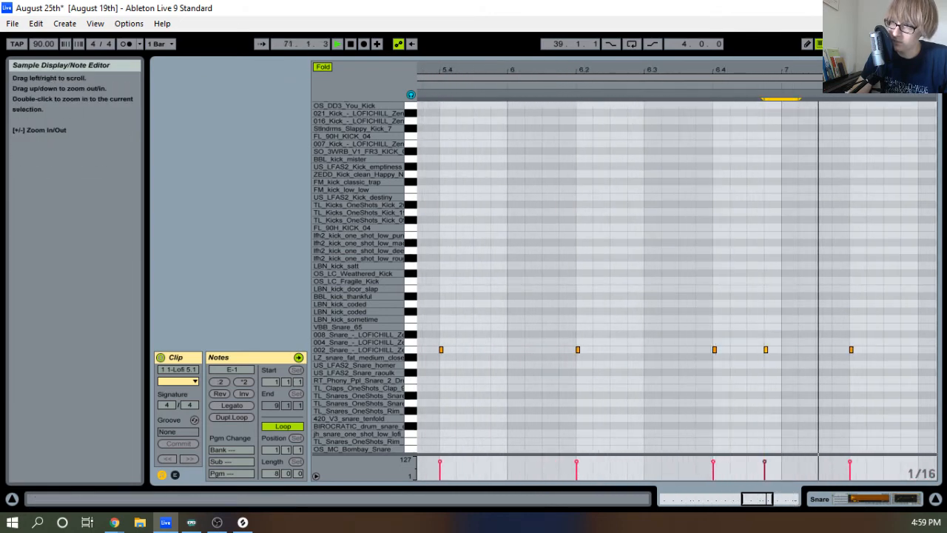
# Delete the snare hits at 8.3.3 and 8.4.2 and audition the end of the clip
pyautogui.moveTo(622, 95); pyautogui.dragTo(620, 85)
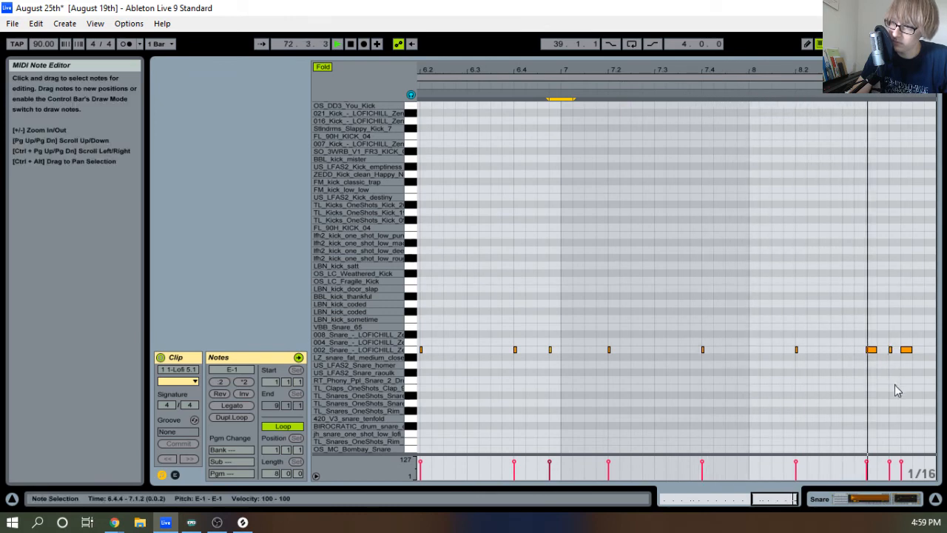
pyautogui.press('space')
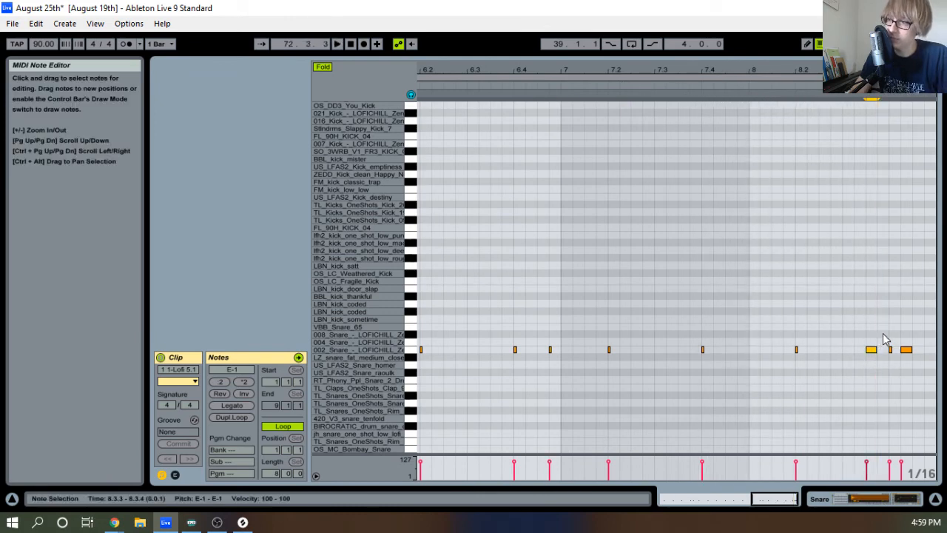
pyautogui.press('space')
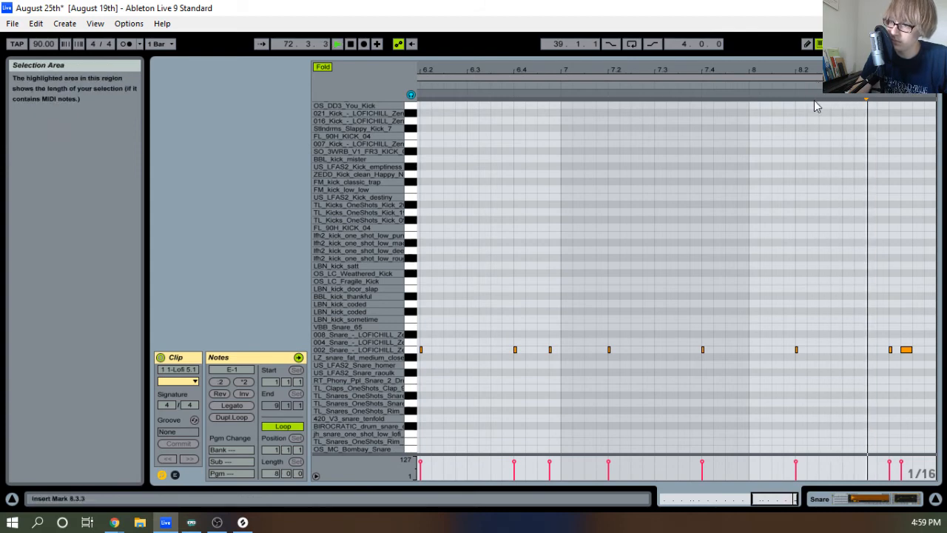
pyautogui.click(907, 349)
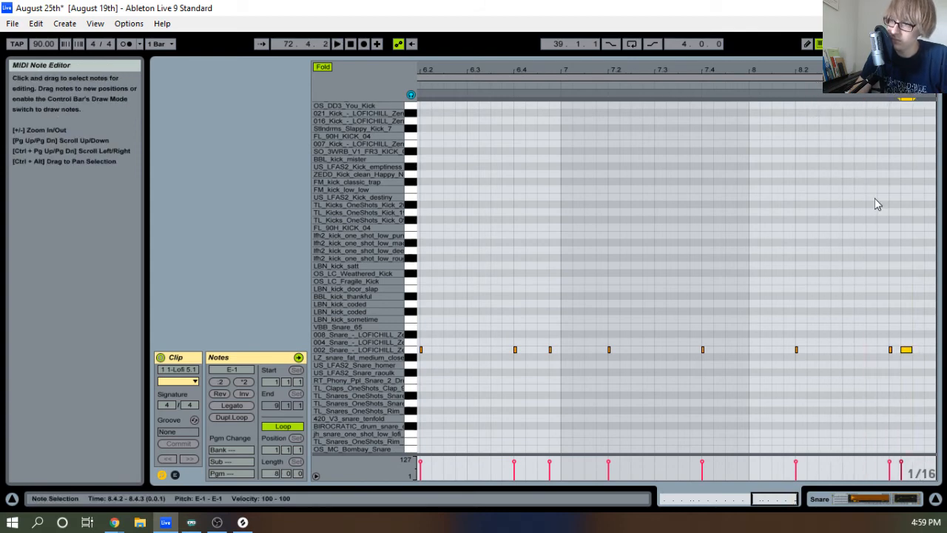
pyautogui.press('Delete')
pyautogui.press('space')
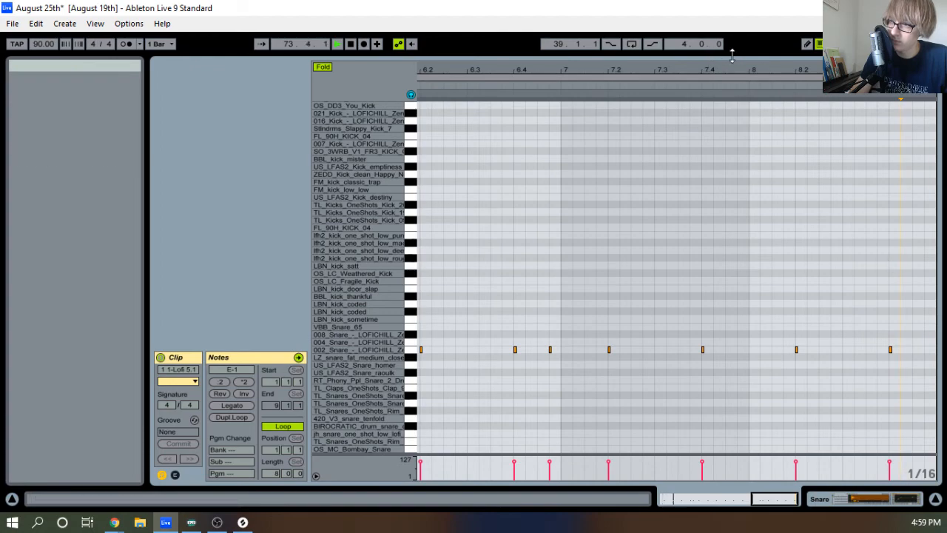
# Return to the arrangement and fold the Lofi Keys track
pyautogui.press('Tab')
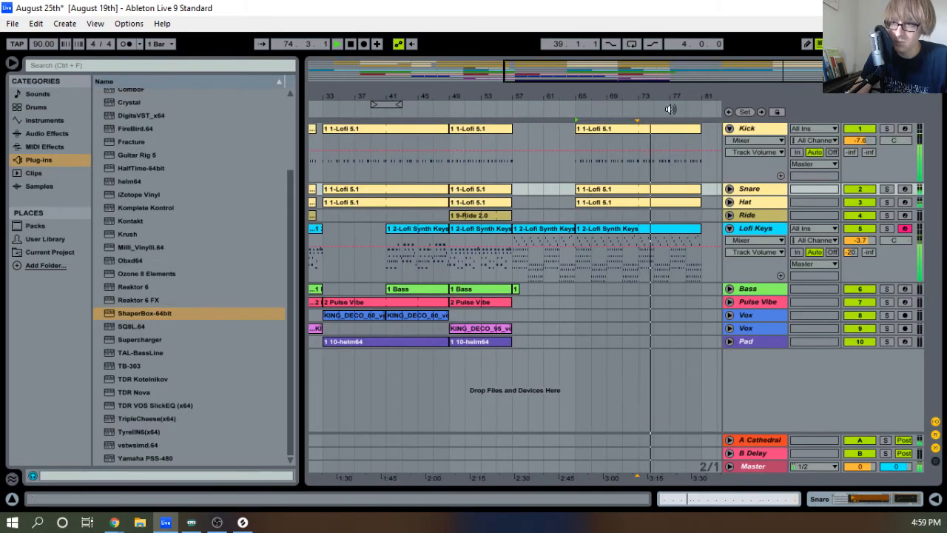
pyautogui.hscroll(5, 614, 141)
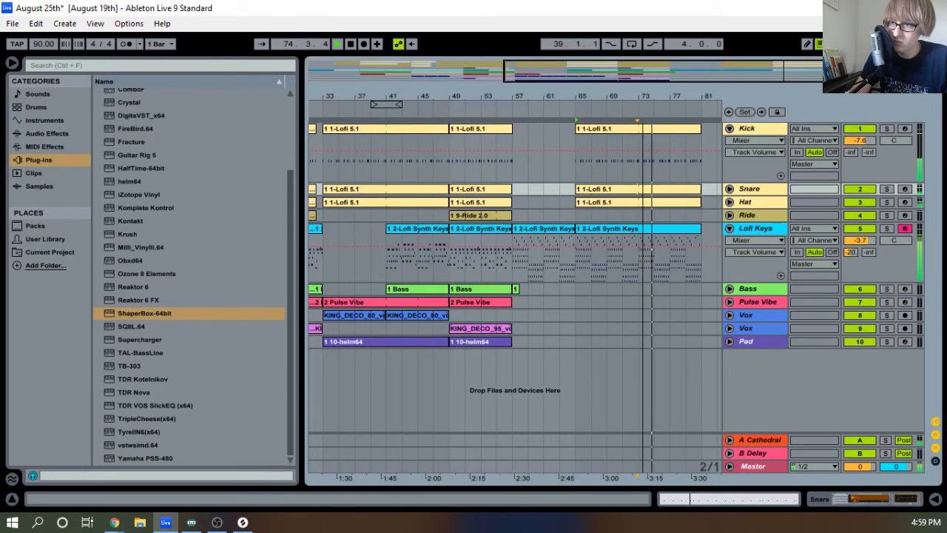
pyautogui.click(729, 228)
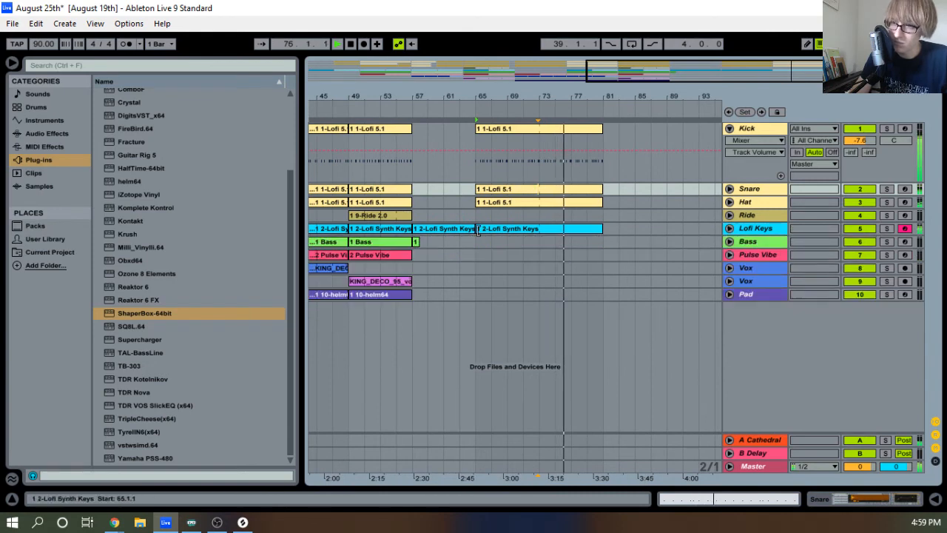
# Paste a copy of the bar 41 Bass clip at bar 65 and extend it to bar 81
pyautogui.click(417, 242)
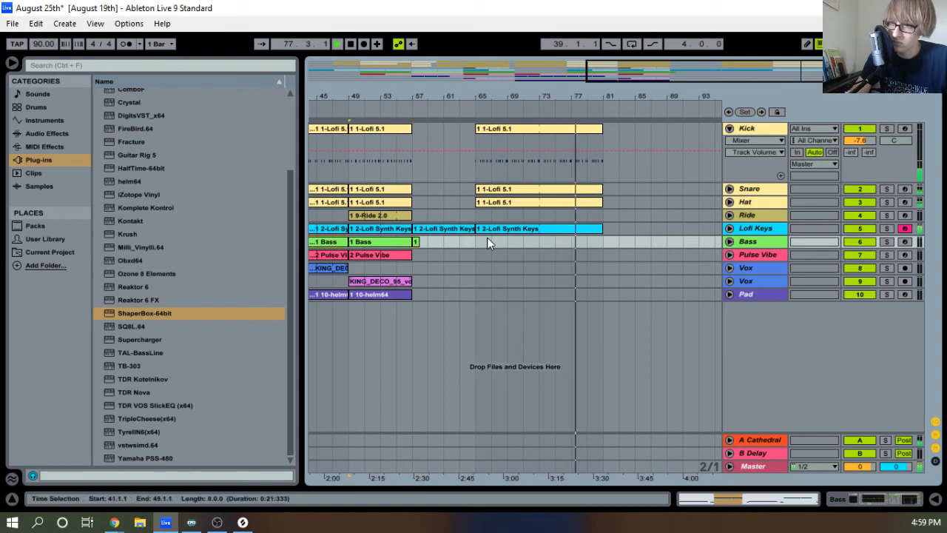
pyautogui.click(476, 243)
pyautogui.hotkey('ctrl', 'v')
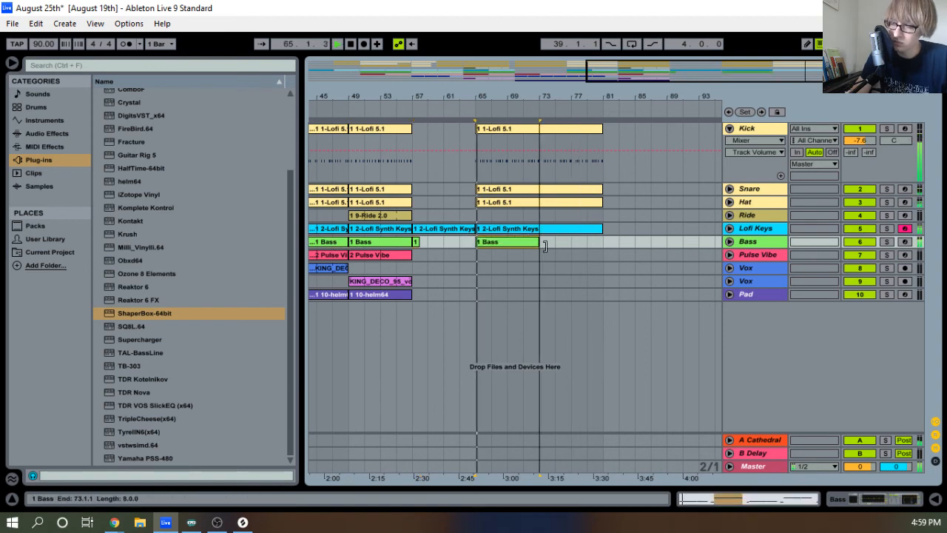
pyautogui.moveTo(544, 245); pyautogui.dragTo(603, 243)
# In the new Bass clip, shorten the first D2 note to end at 1.3.1, add a D2 note at 1.3.3 and audition it
pyautogui.doubleClick(585, 242)
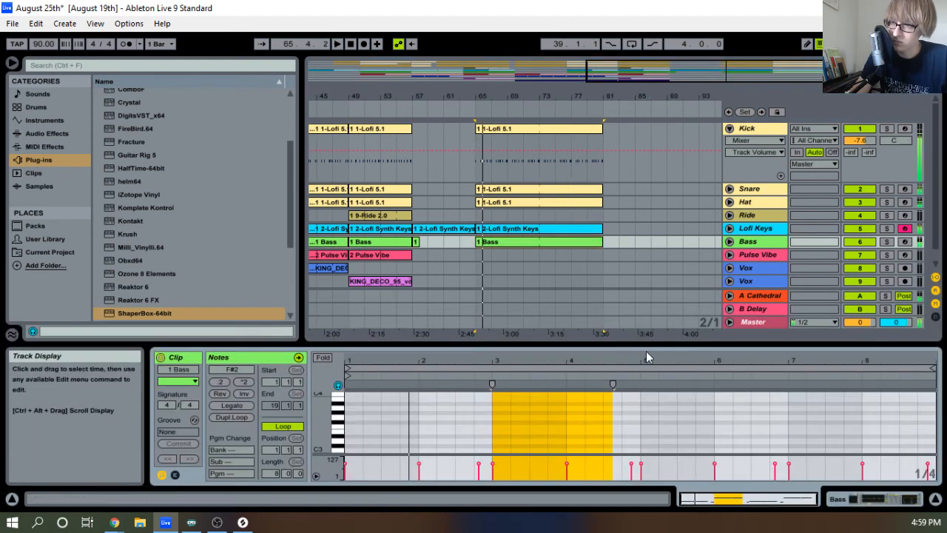
pyautogui.moveTo(625, 345); pyautogui.dragTo(454, 145)
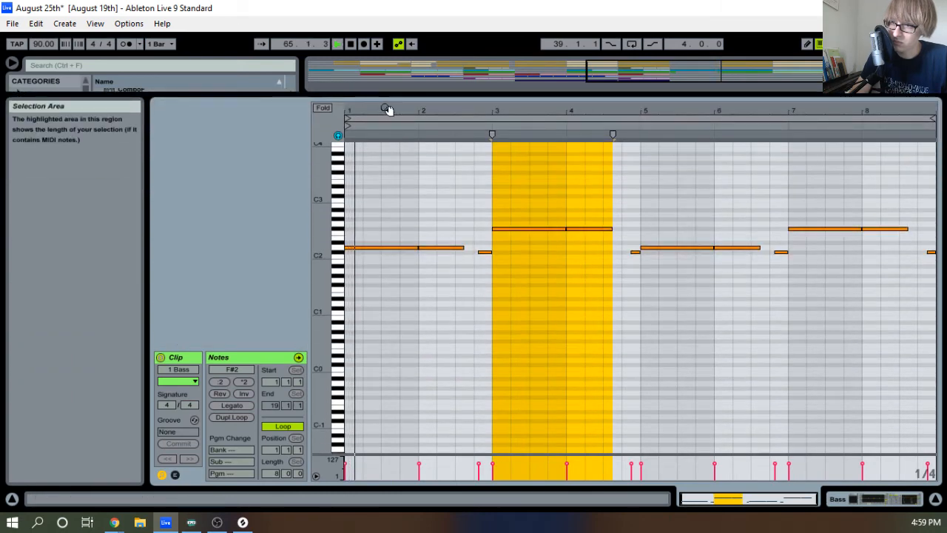
pyautogui.press('+')
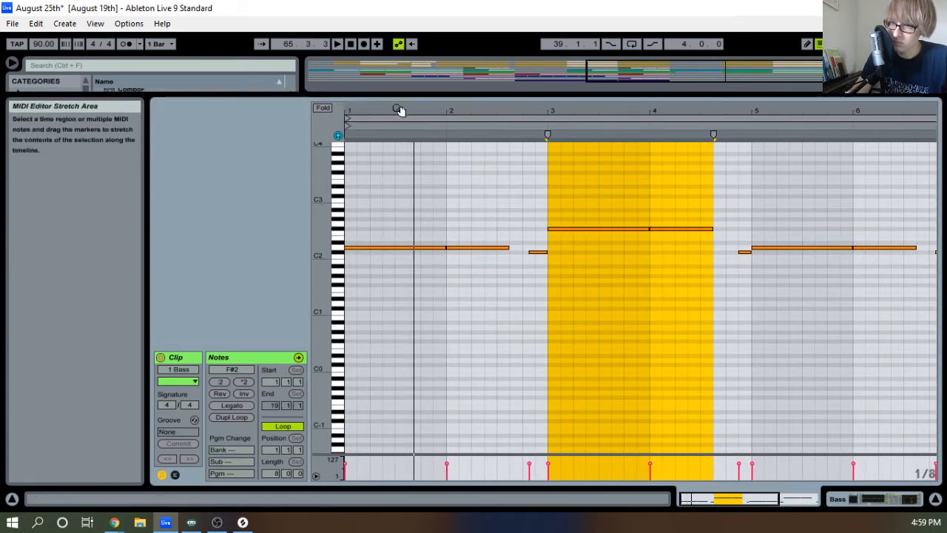
pyautogui.moveTo(397, 109); pyautogui.dragTo(394, 249)
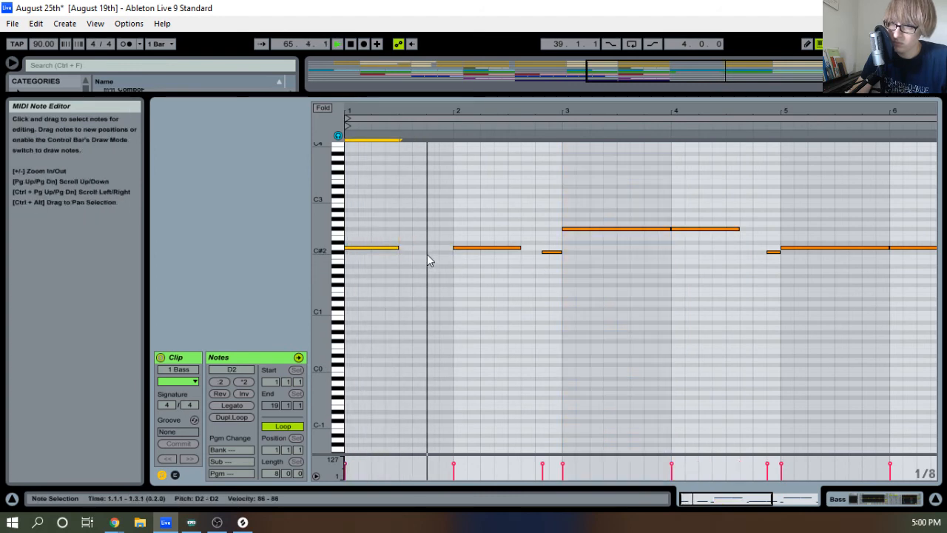
pyautogui.doubleClick(419, 249)
pyautogui.click(427, 266)
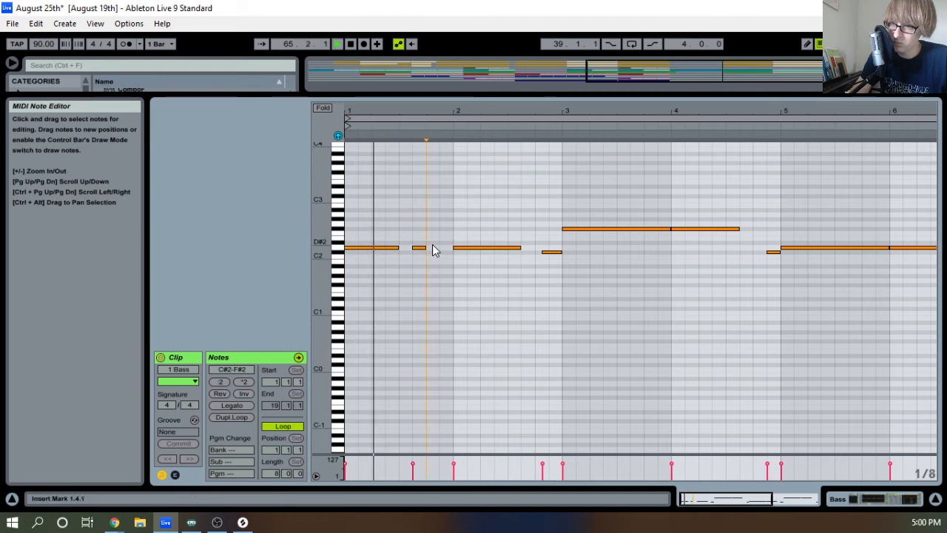
pyautogui.press('space')
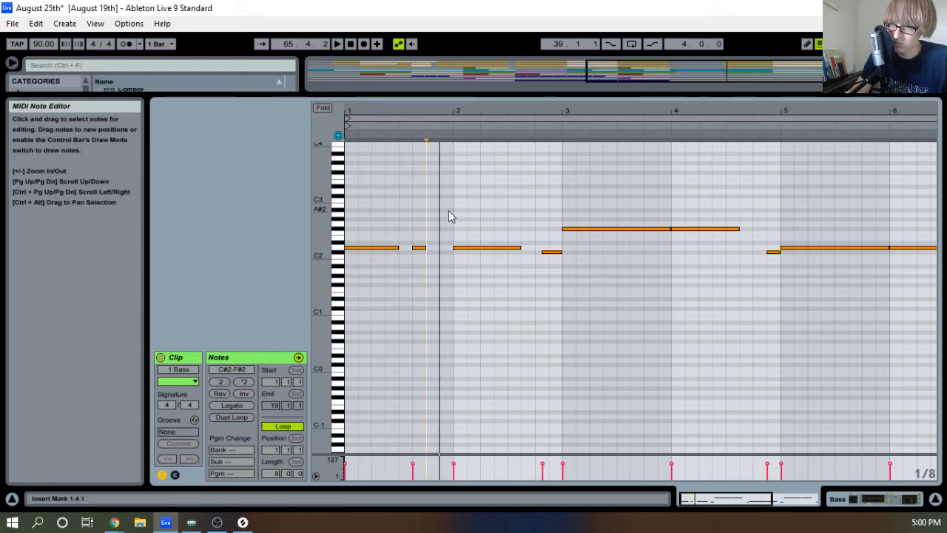
# Add a short D2 note at 1.4.2 in the Bass clip and audition it
pyautogui.press('space')
pyautogui.moveTo(474, 111)
pyautogui.mouseDown()
pyautogui.moveTo(475, 128)
pyautogui.moveTo(464, 124)
pyautogui.mouseUp()
pyautogui.press('space')
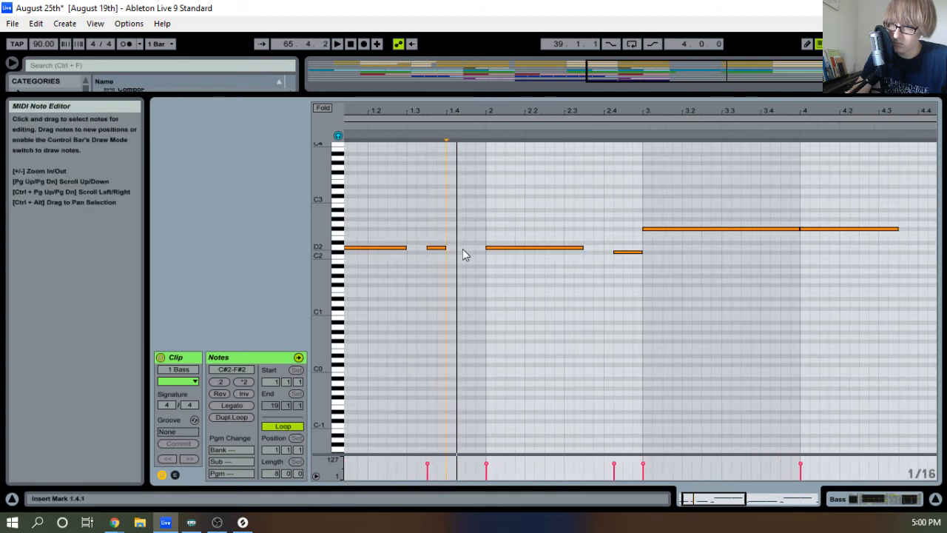
pyautogui.doubleClick(463, 250)
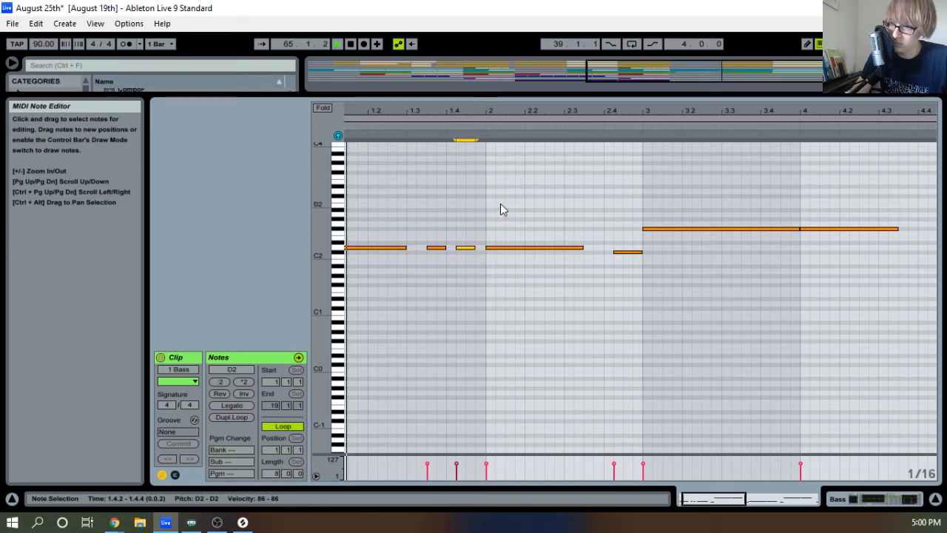
pyautogui.click(506, 224)
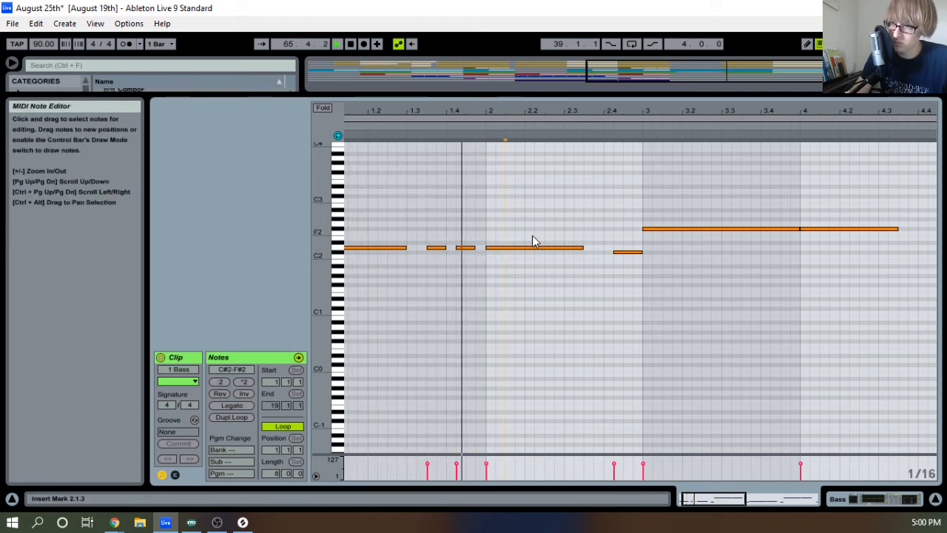
# Lengthen the D2 notes at 1.3.3 and 1.4.2 to end at 1.4.2 and 2.1.1, and audition them
pyautogui.press('space')
pyautogui.moveTo(476, 248); pyautogui.dragTo(484, 250)
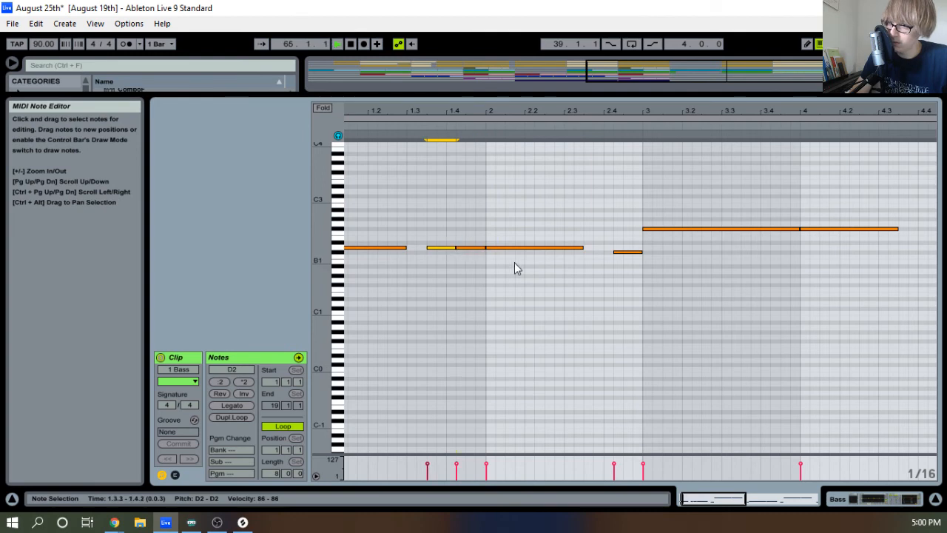
pyautogui.press('space')
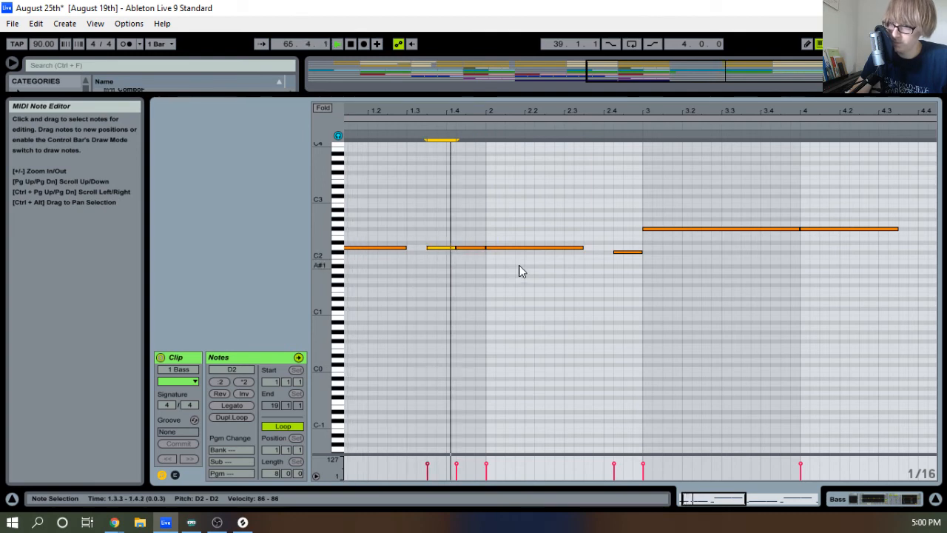
pyautogui.moveTo(579, 111)
pyautogui.mouseDown()
pyautogui.moveTo(518, 111)
pyautogui.moveTo(575, 117)
pyautogui.mouseUp()
pyautogui.press('space')
pyautogui.press('space')
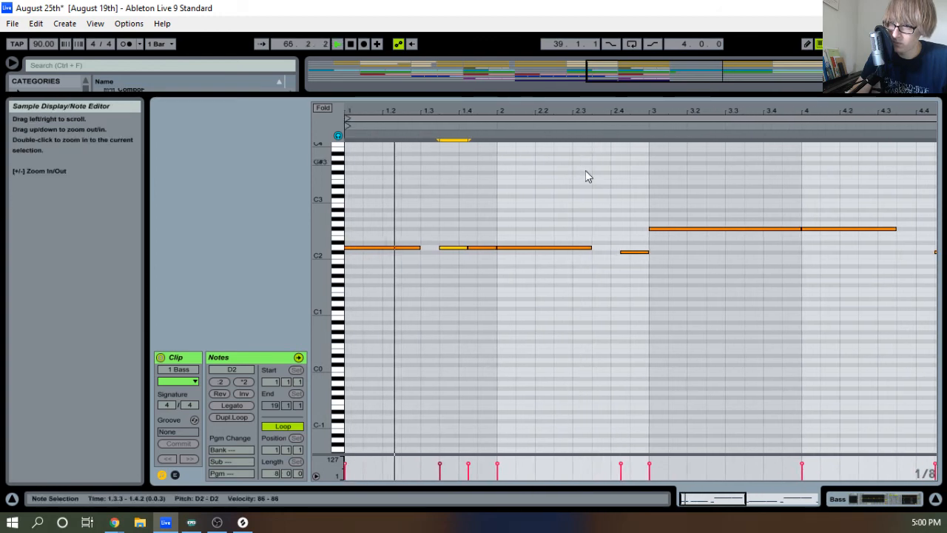
# Extend the first D2 note to end at 1.3.3 and audition the bass line through bar 3
pyautogui.press('space')
pyautogui.moveTo(419, 248); pyautogui.dragTo(434, 249)
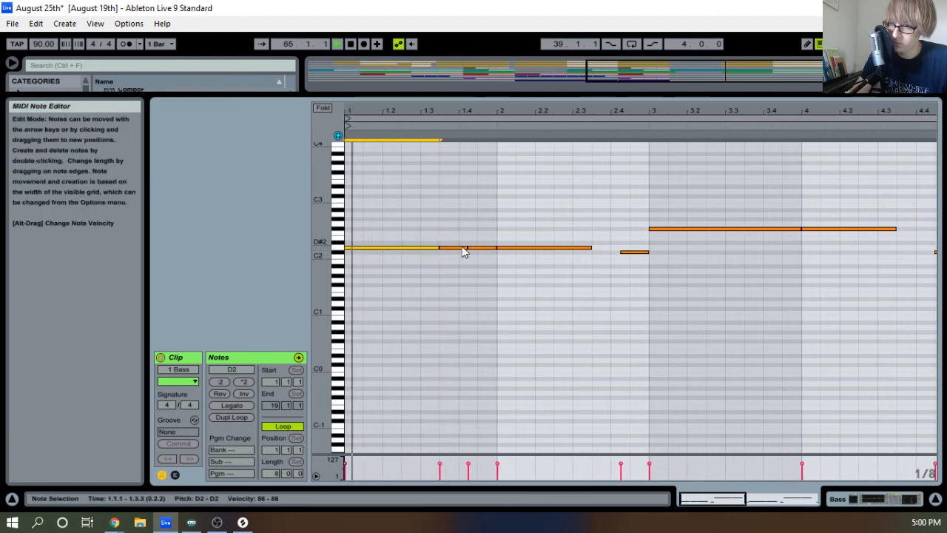
pyautogui.press('space')
pyautogui.click(511, 213)
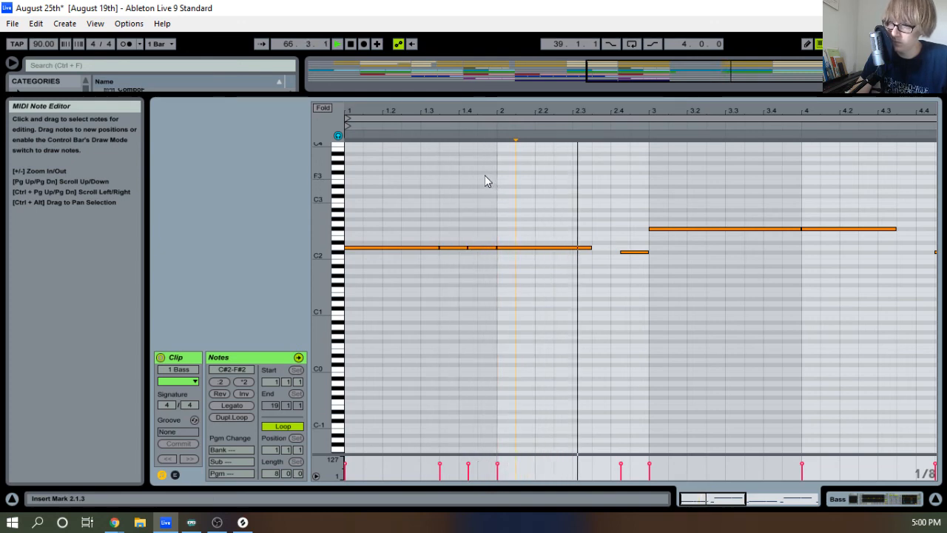
pyautogui.press('space')
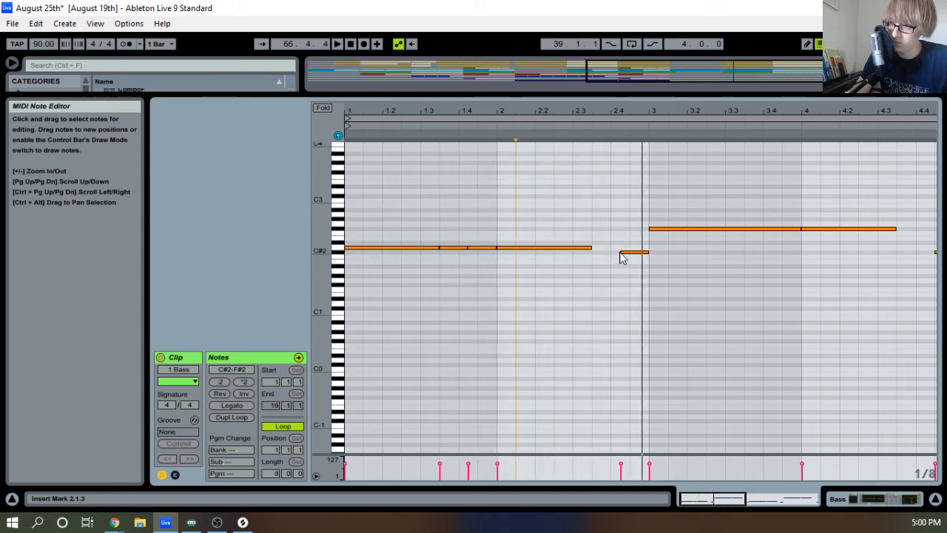
pyautogui.click(592, 125)
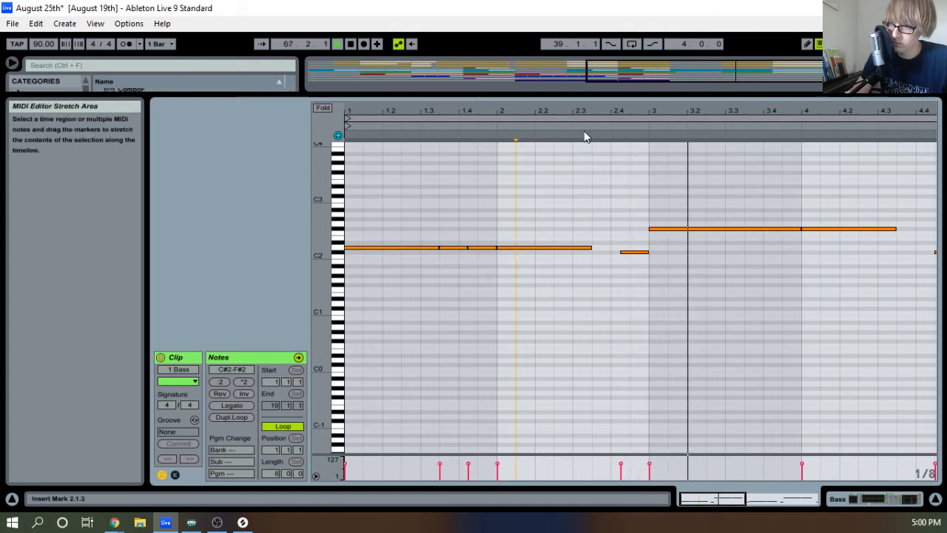
pyautogui.press('space')
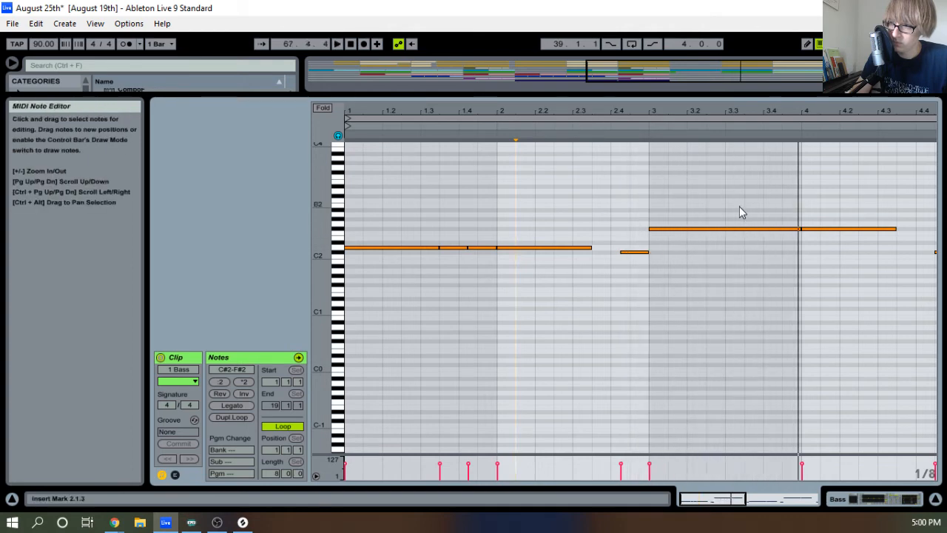
# Try transposing the two F#2 notes in bars 3 and 4 down an octave to F#1 and audition them
pyautogui.click(871, 228)
pyautogui.hotkey('shift', 'Down')
pyautogui.press('space')
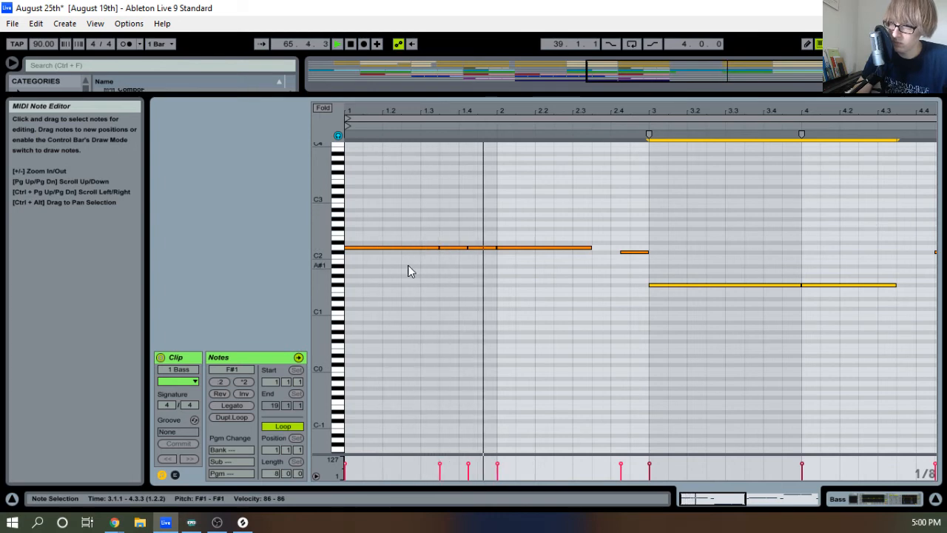
pyautogui.moveTo(680, 111); pyautogui.dragTo(680, 84)
pyautogui.press('space')
# Replace the two long notes in bars 3 and 4 with a copy of the D2 notes from bars 1 and 2
pyautogui.moveTo(594, 306); pyautogui.dragTo(628, 290)
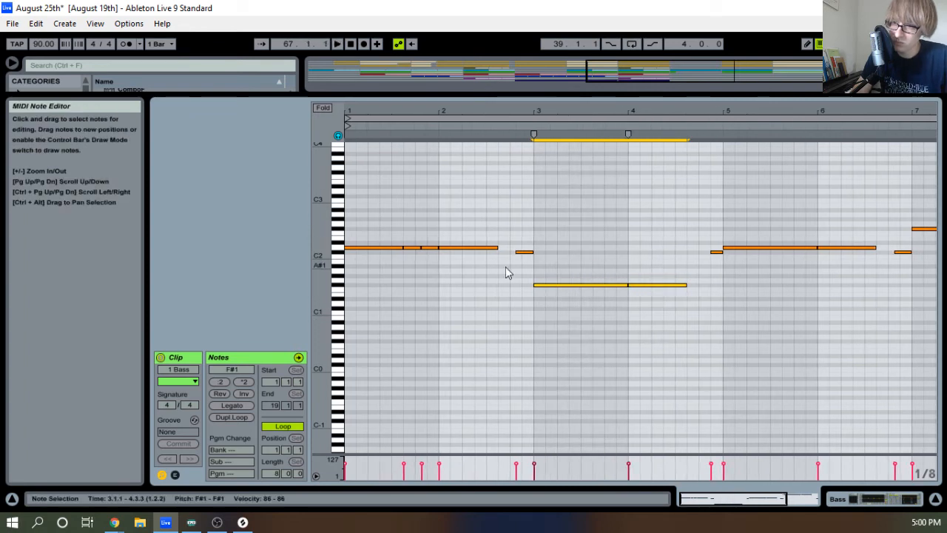
pyautogui.press('Delete')
pyautogui.moveTo(373, 263); pyautogui.dragTo(466, 226)
pyautogui.click(539, 229)
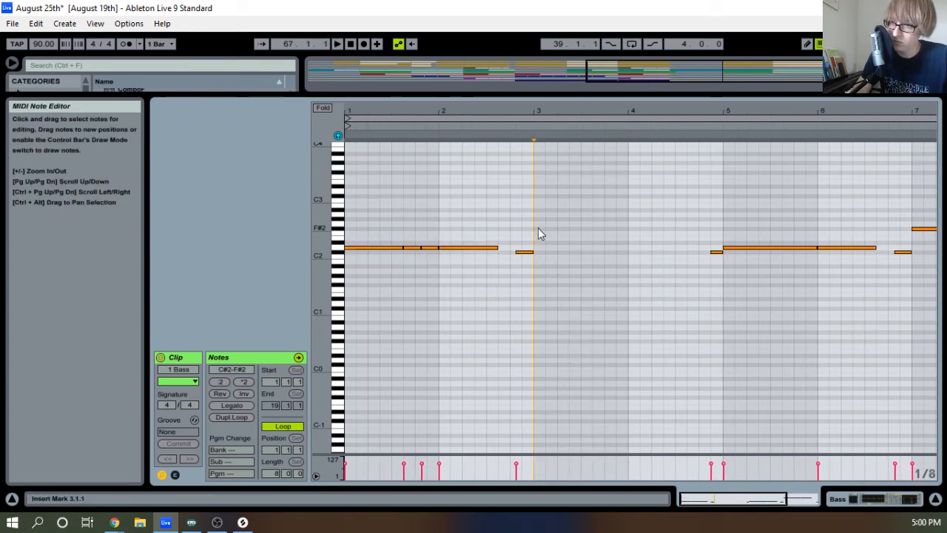
pyautogui.hotkey('ctrl', 'v')
# Transpose the pasted notes in bars 3 and 4 down to F#1 and audition the phrase
pyautogui.press('Down')
pyautogui.press('Down')
pyautogui.press('Down')
pyautogui.press('Down')
pyautogui.press('Down')
pyautogui.press('Down')
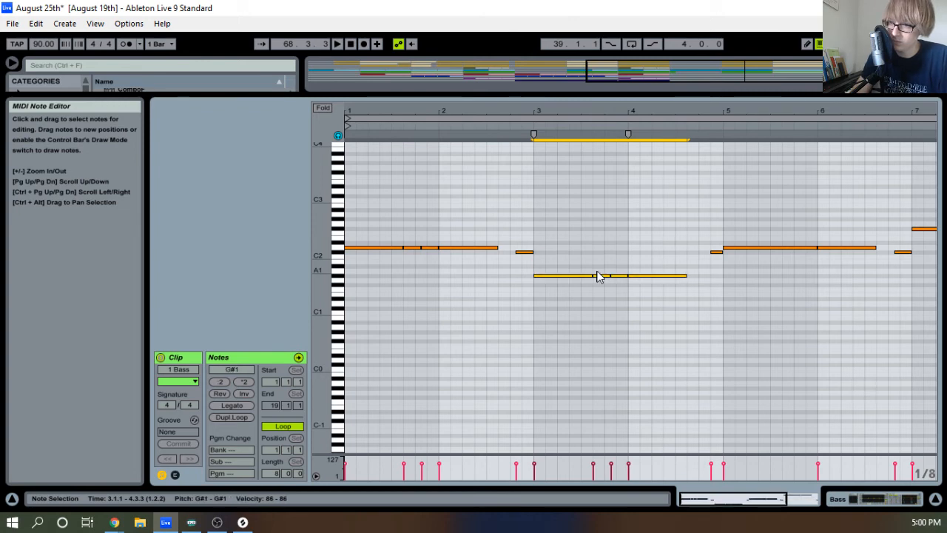
pyautogui.press('Down')
pyautogui.press('Down')
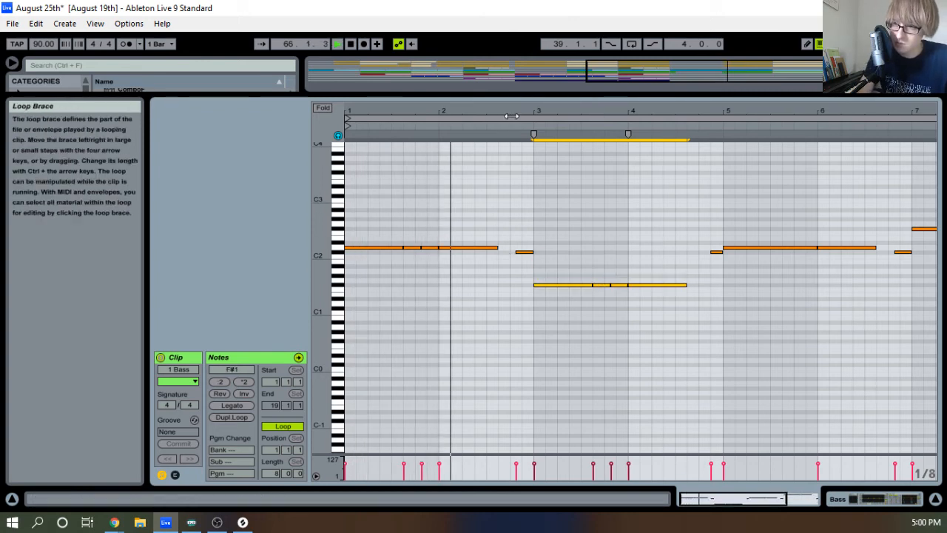
pyautogui.moveTo(565, 111); pyautogui.dragTo(556, 126)
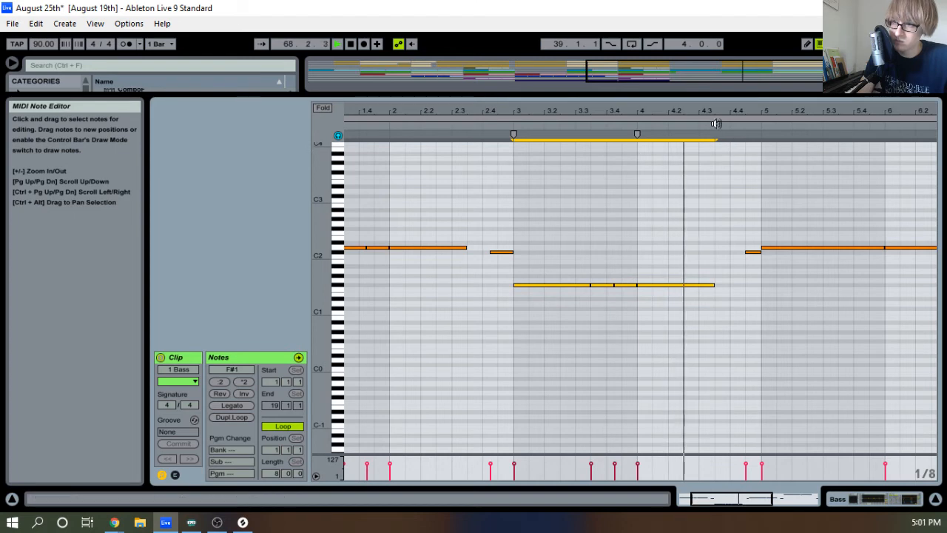
pyautogui.click(625, 131)
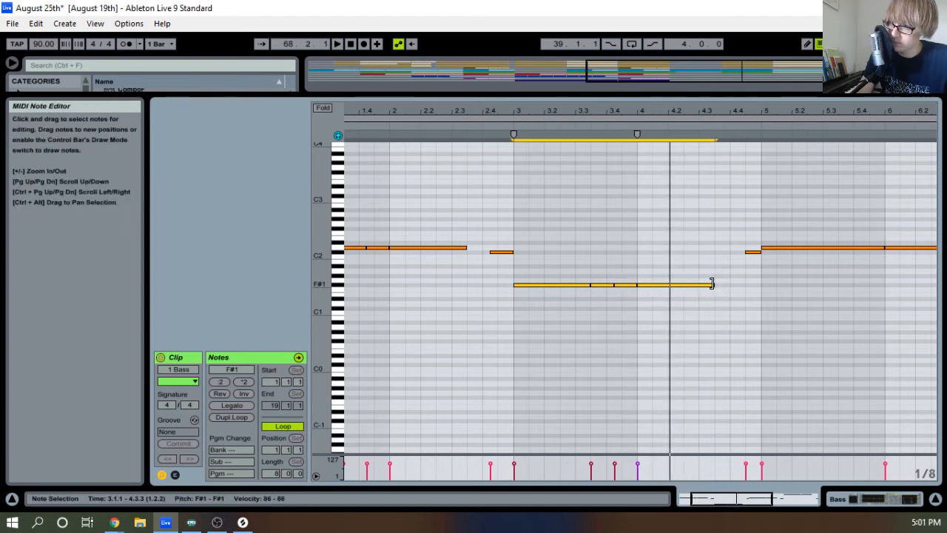
# Make the last F#1 note run from 4.1.3 to 4.4.1, add a short F#1 note at 4.1.1, and audition the clip
pyautogui.moveTo(711, 283); pyautogui.dragTo(721, 284)
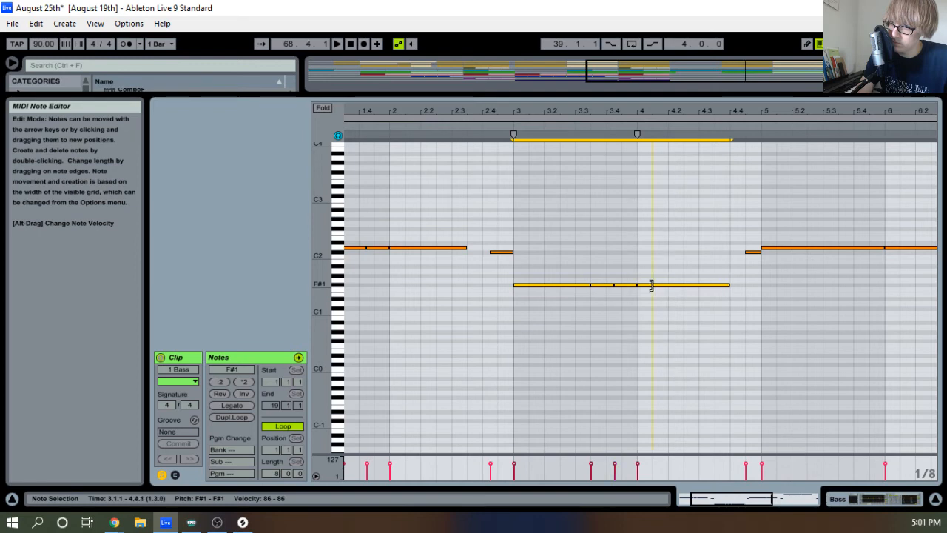
pyautogui.click(654, 290)
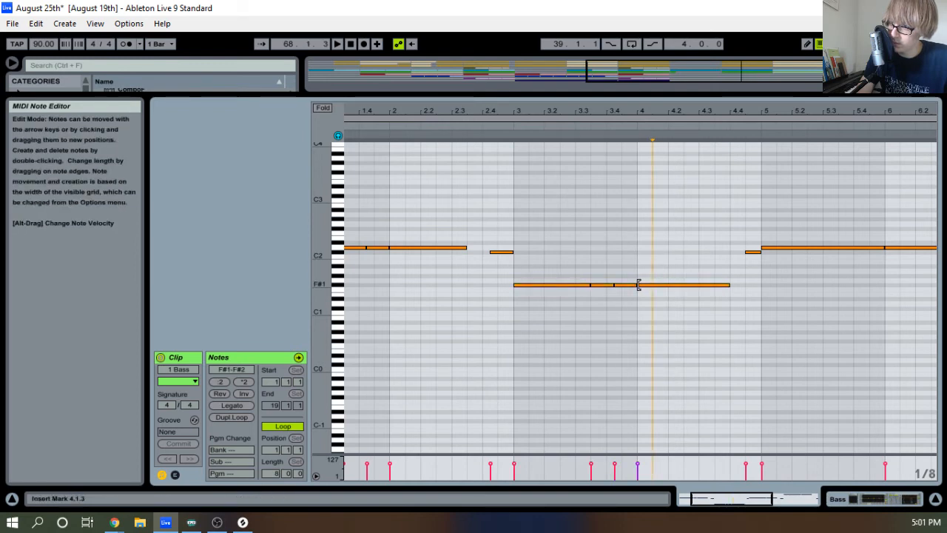
pyautogui.moveTo(638, 285); pyautogui.dragTo(652, 285)
pyautogui.click(645, 290)
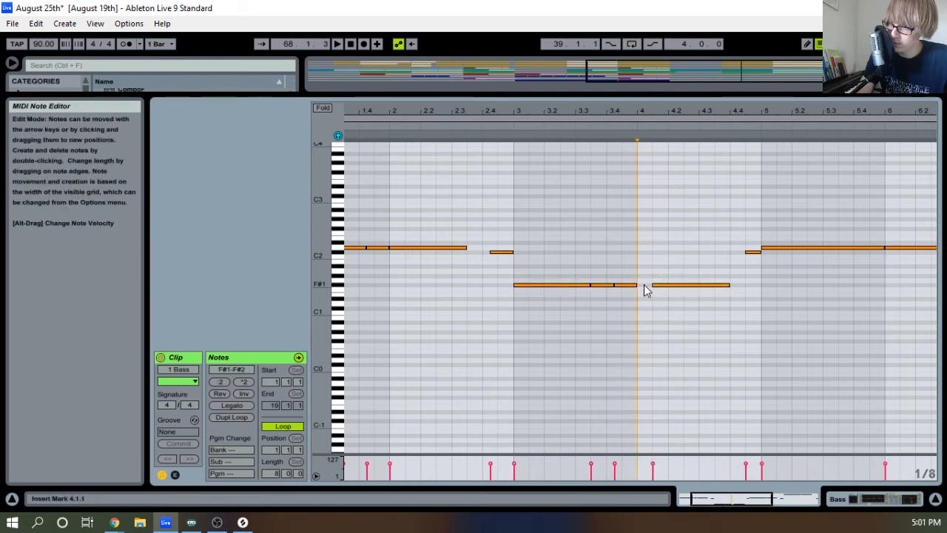
pyautogui.click(730, 269)
pyautogui.moveTo(586, 113); pyautogui.dragTo(658, 113)
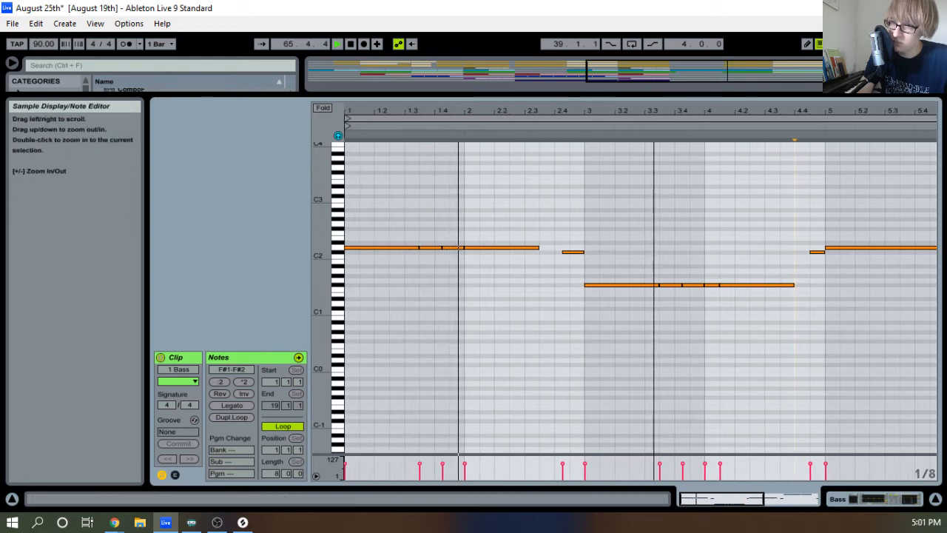
pyautogui.press('space')
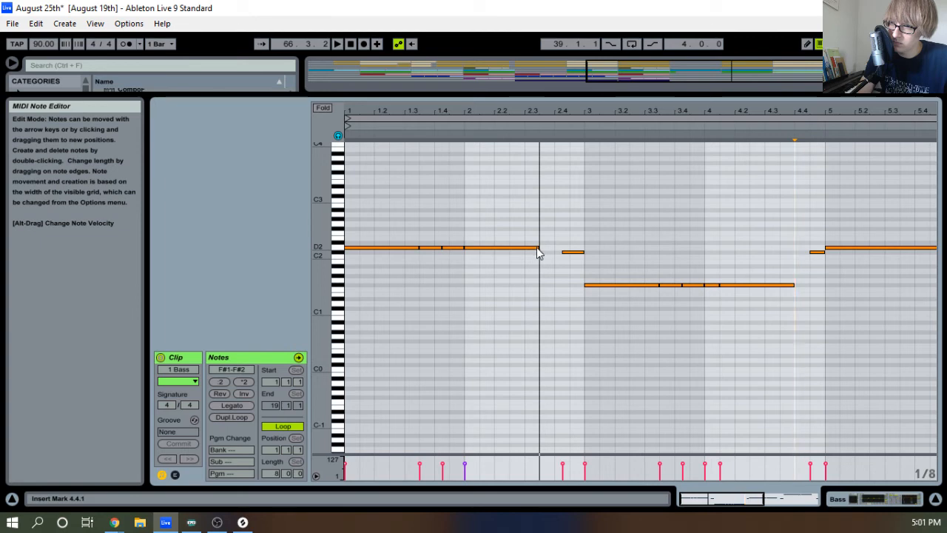
# Try shortening the bar 2 D2 note to 2.2.3 and adding another D2 note from 2.2.3 to 2.4.1
pyautogui.moveTo(539, 247); pyautogui.dragTo(509, 247)
pyautogui.click(520, 254)
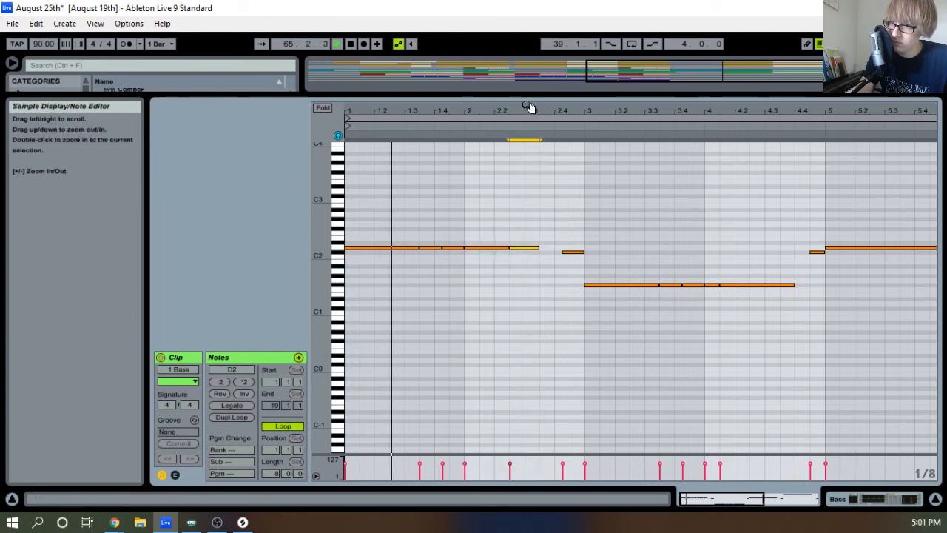
pyautogui.moveTo(528, 108); pyautogui.dragTo(546, 110)
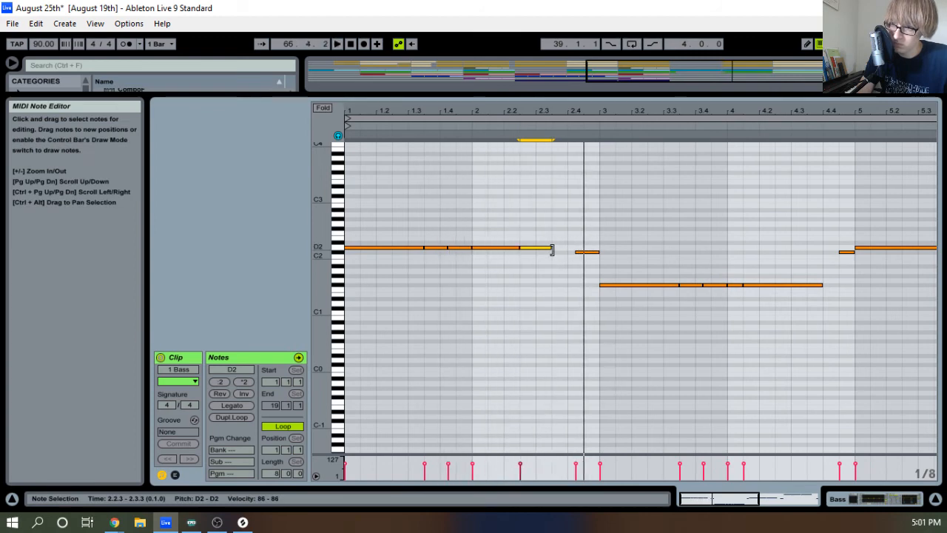
pyautogui.moveTo(564, 251); pyautogui.dragTo(569, 250)
pyautogui.click(609, 233)
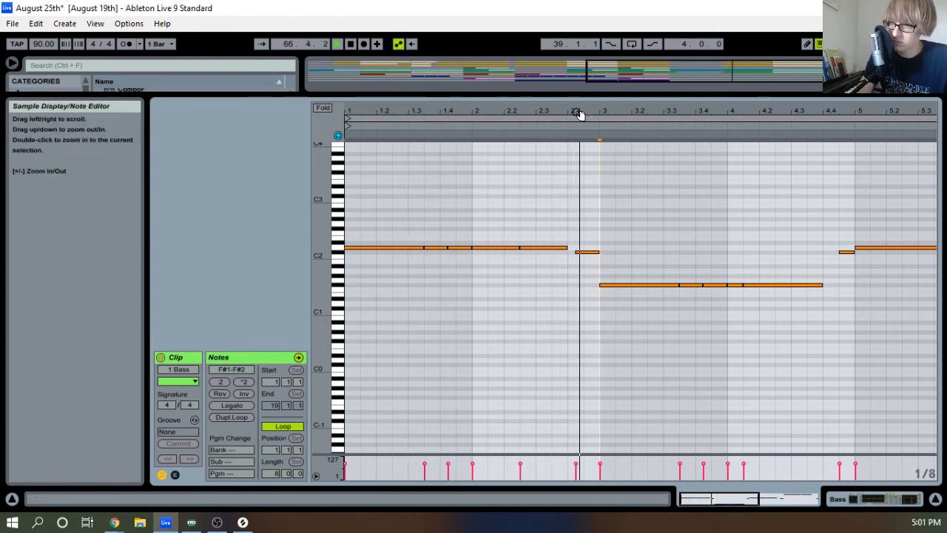
# Delete the added D2 note at 2.2.3 and lengthen the bar 2 D2 note back to 2.3.3
pyautogui.press('space')
pyautogui.moveTo(566, 196); pyautogui.dragTo(528, 266)
pyautogui.hotkey('shift', 'Left')
pyautogui.hotkey('shift', 'Left')
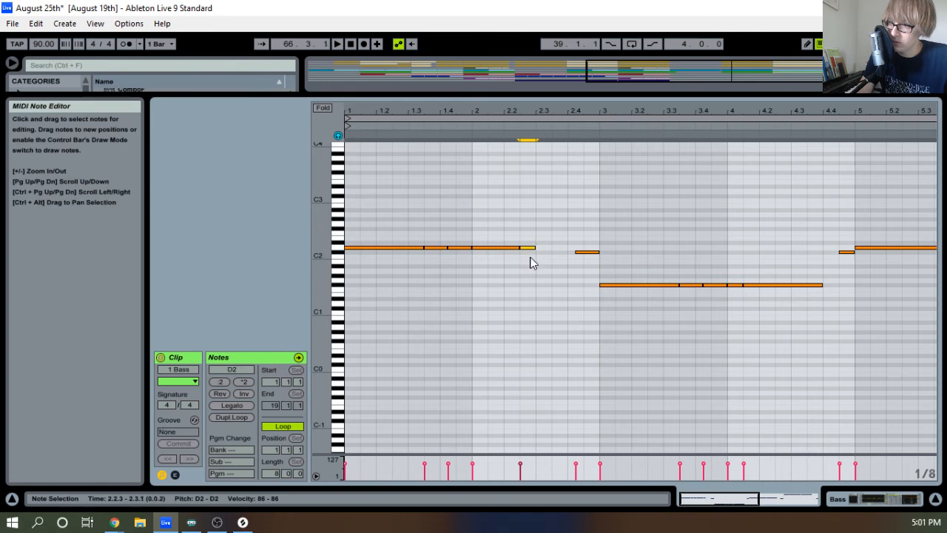
pyautogui.press('Delete')
pyautogui.click(518, 248)
pyautogui.hotkey('shift', 'Right')
pyautogui.hotkey('shift', 'Right')
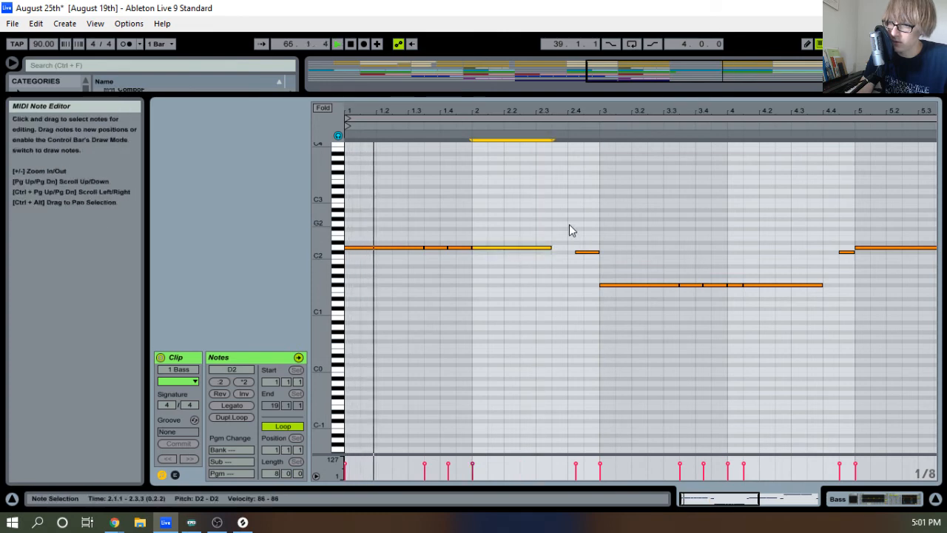
pyautogui.click(569, 215)
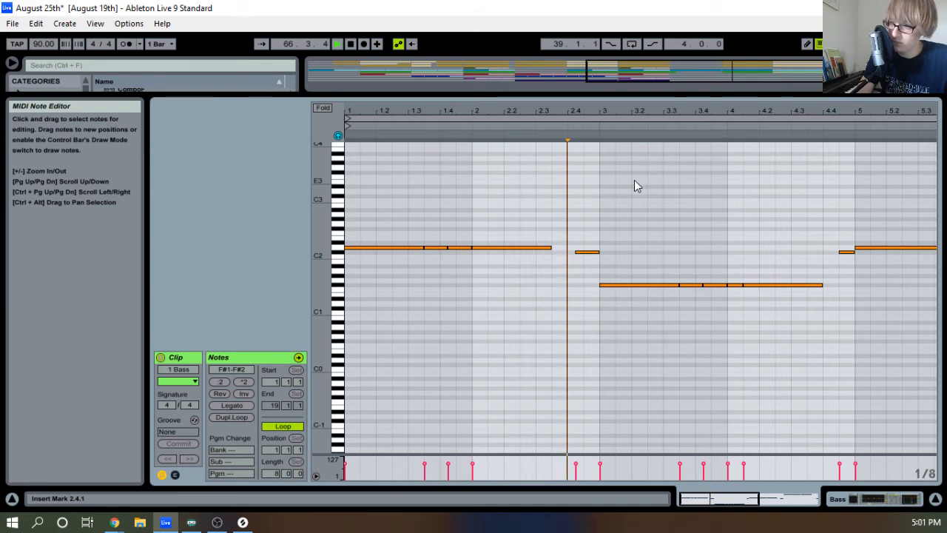
# Lengthen the bar 2 D2 note to end at 2.4.1 and play the clip from its start
pyautogui.moveTo(551, 248); pyautogui.dragTo(570, 249)
pyautogui.press('space')
pyautogui.click(605, 231)
pyautogui.press('space')
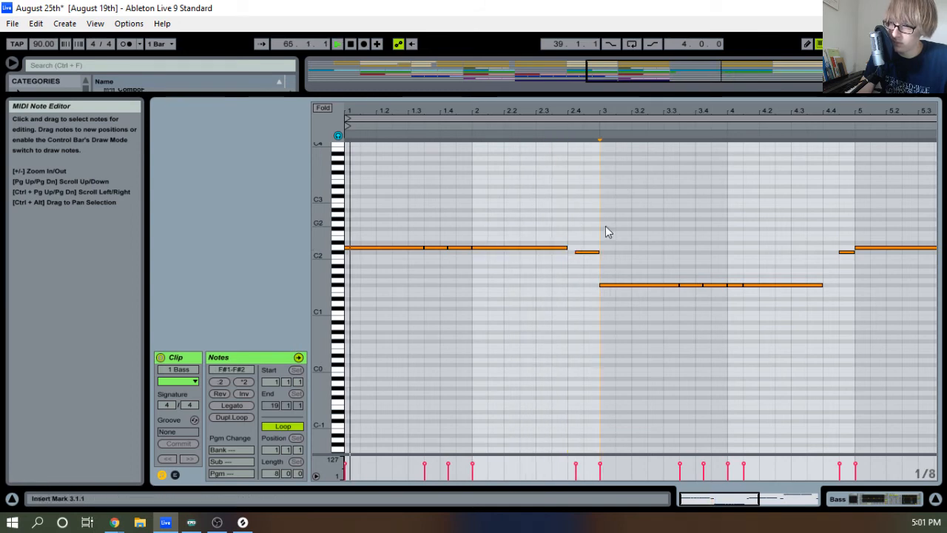
# Audition the F#1 phrase in bars 3 and 4 and its lead-in to bar 5
pyautogui.moveTo(647, 110); pyautogui.dragTo(576, 112)
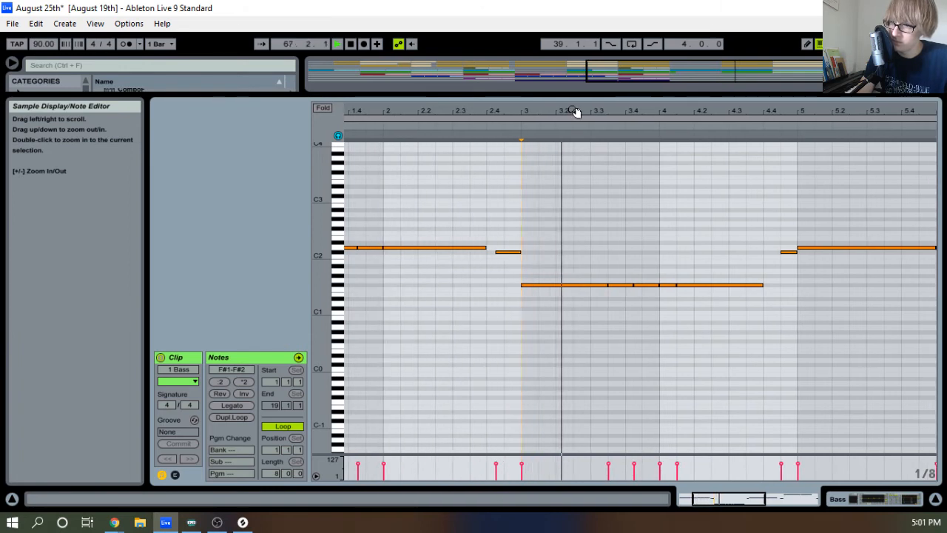
pyautogui.click(645, 137)
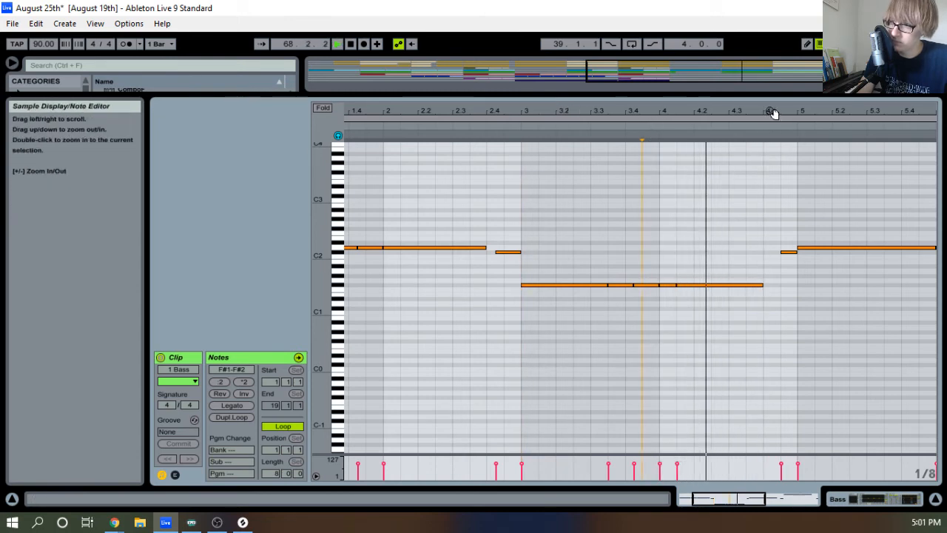
pyautogui.moveTo(772, 111); pyautogui.dragTo(672, 113)
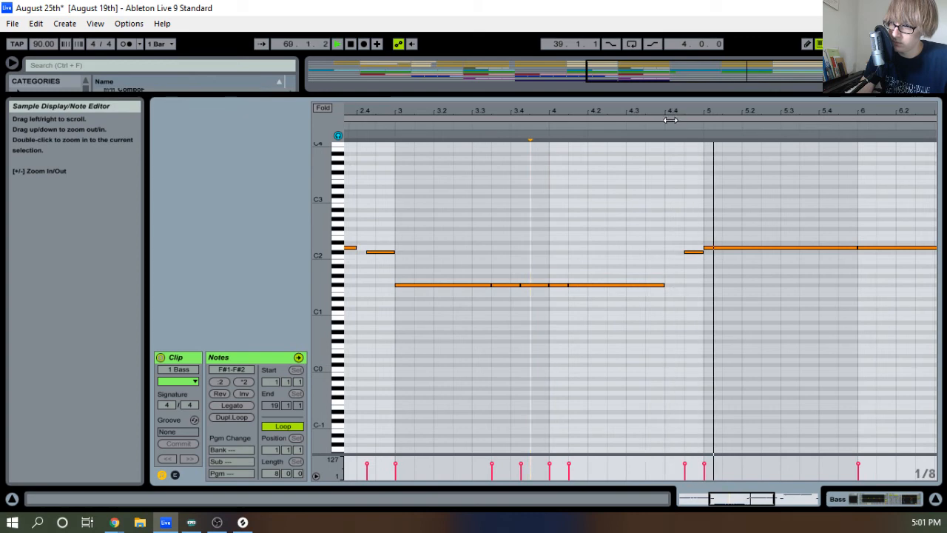
pyautogui.click(625, 130)
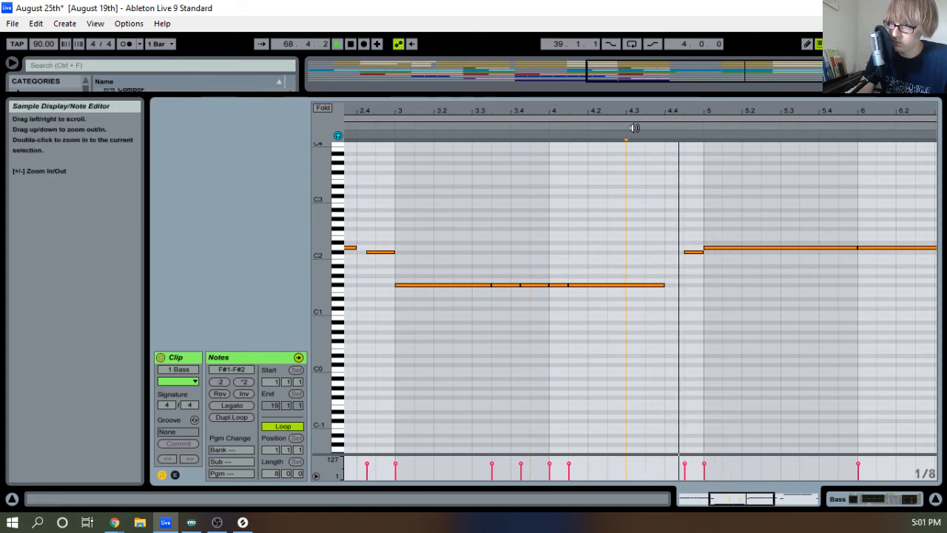
pyautogui.press('space')
pyautogui.click(664, 127)
pyautogui.press('space')
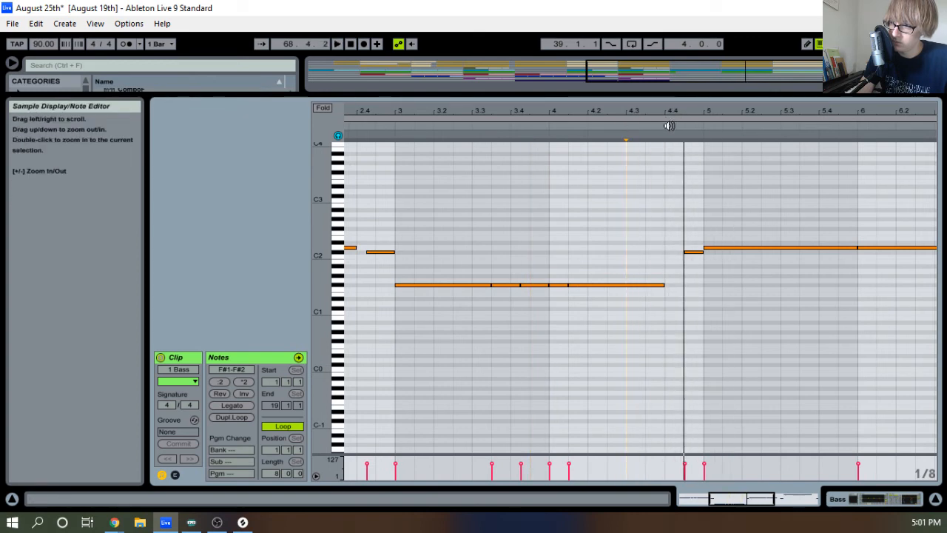
# Extend the C#2 note before bar 5 to start at 4.4.2 and delete all notes from bar 5 to bar 9
pyautogui.moveTo(683, 112); pyautogui.dragTo(687, 138)
pyautogui.moveTo(688, 275); pyautogui.dragTo(720, 252)
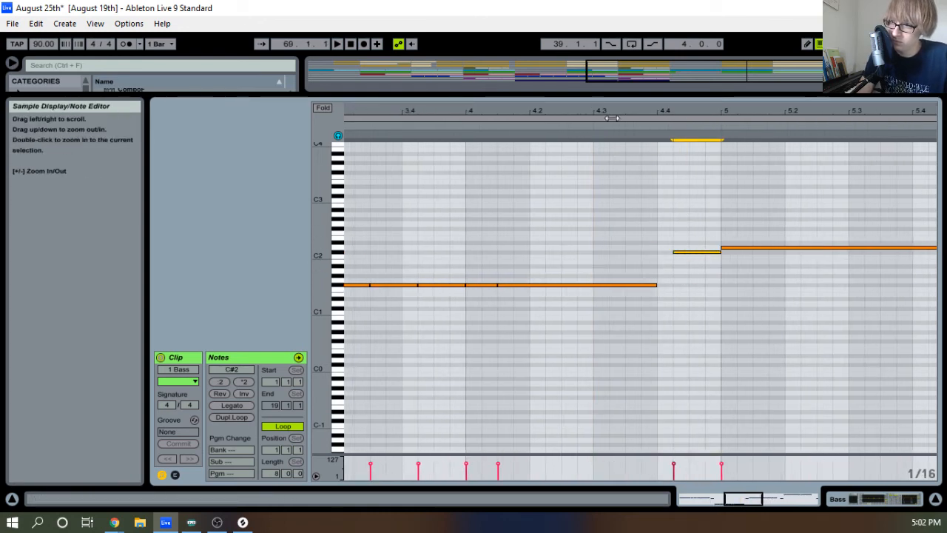
pyautogui.moveTo(680, 114); pyautogui.dragTo(692, 71)
pyautogui.moveTo(674, 294); pyautogui.dragTo(933, 219)
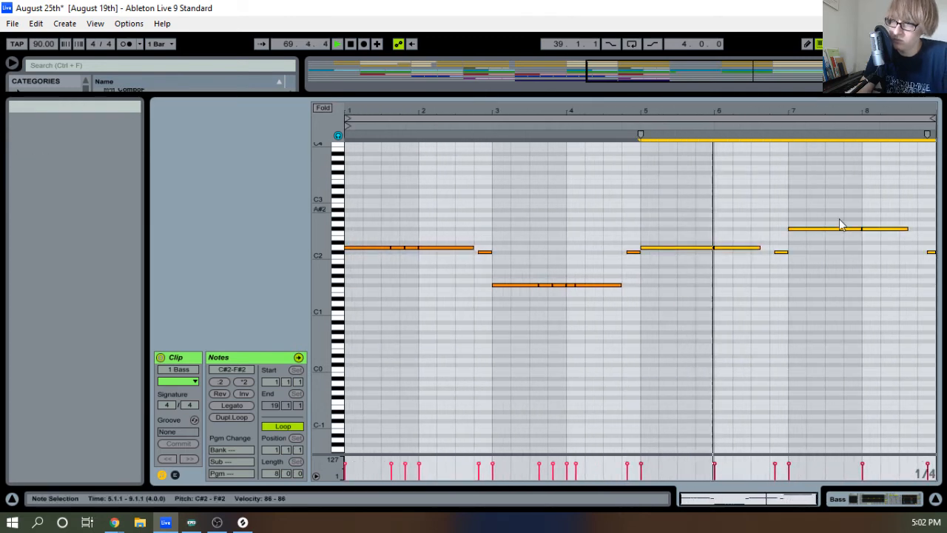
pyautogui.press('Delete')
pyautogui.click(711, 267)
pyautogui.press('space')
# Duplicate all bass notes of bars 1 to 4 into bars 5 to 8 and play the clip
pyautogui.hotkey('ctrl', 'a')
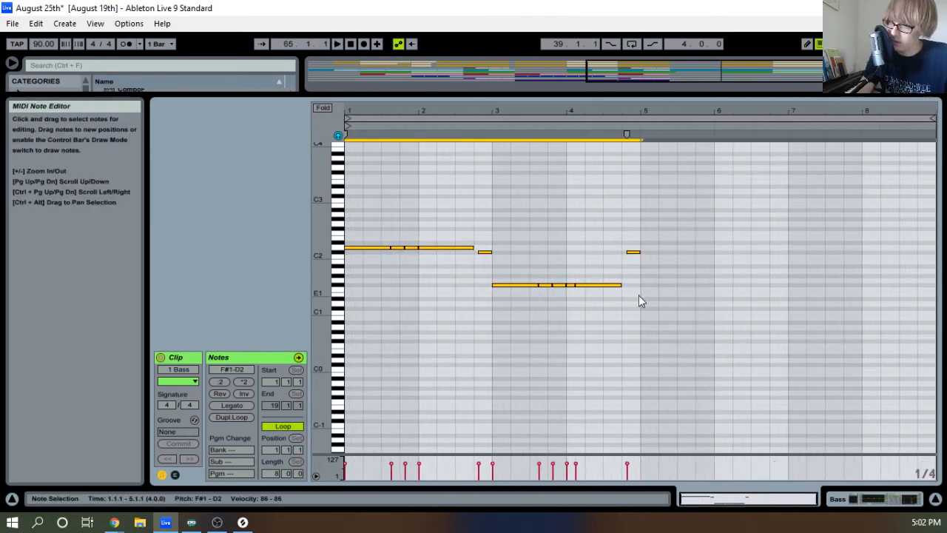
pyautogui.hotkey('ctrl', 'd')
pyautogui.press('space')
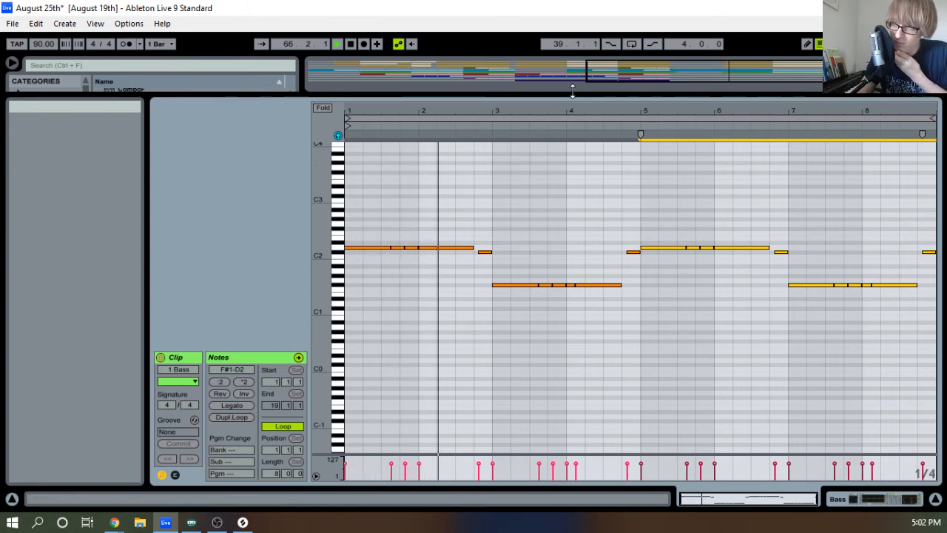
# Return to the arrangement, collapse the Kick track and listen on from bar 66 with bars 25 to 89 in view
pyautogui.moveTo(572, 94); pyautogui.dragTo(511, 475)
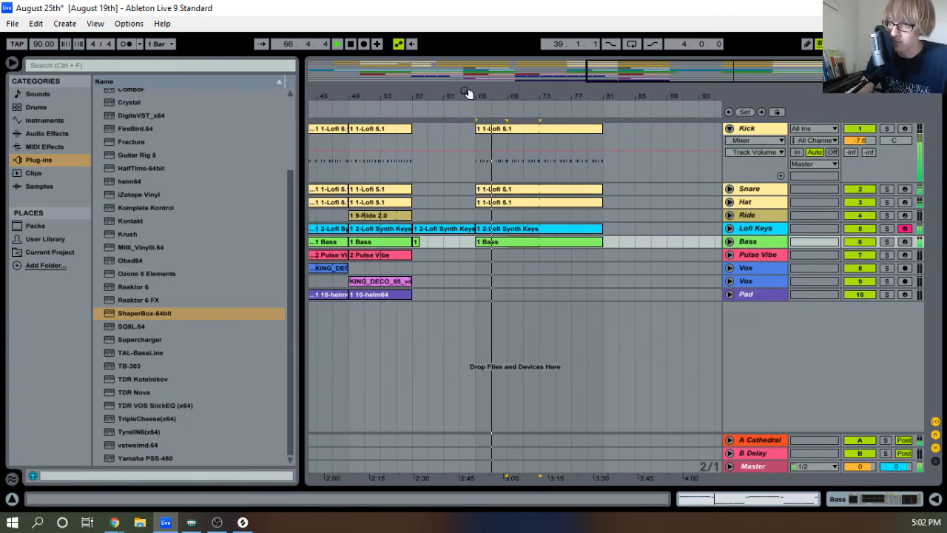
pyautogui.moveTo(466, 93); pyautogui.dragTo(570, 94)
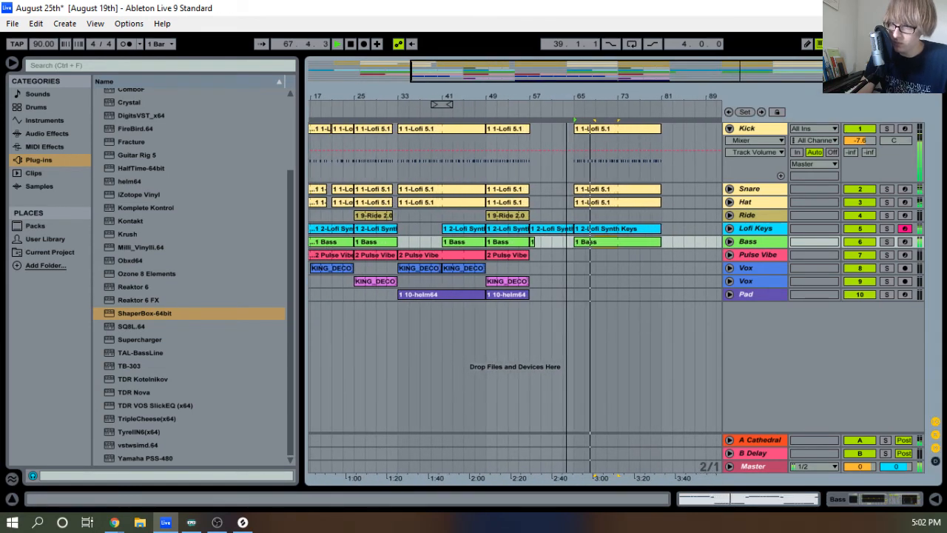
pyautogui.click(730, 129)
pyautogui.moveTo(577, 92); pyautogui.dragTo(579, 80)
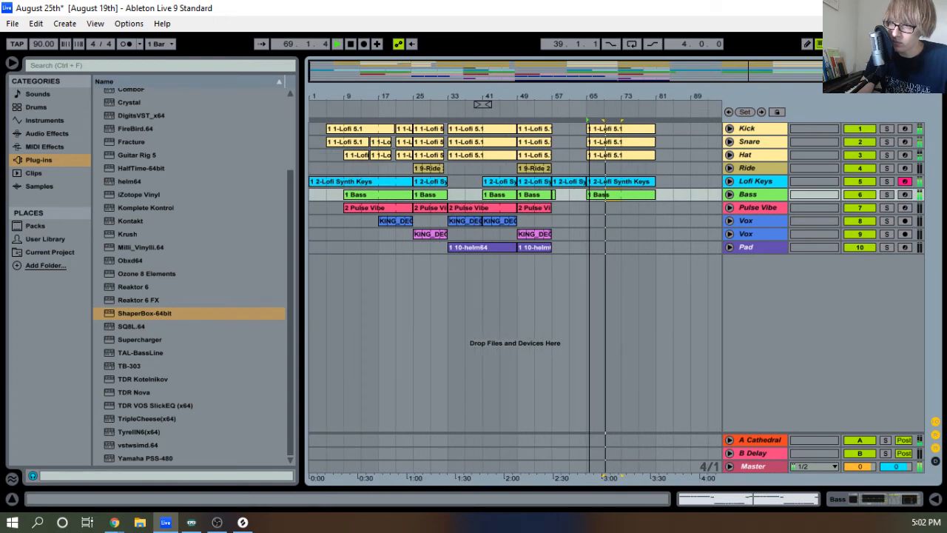
pyautogui.moveTo(648, 99); pyautogui.dragTo(600, 94)
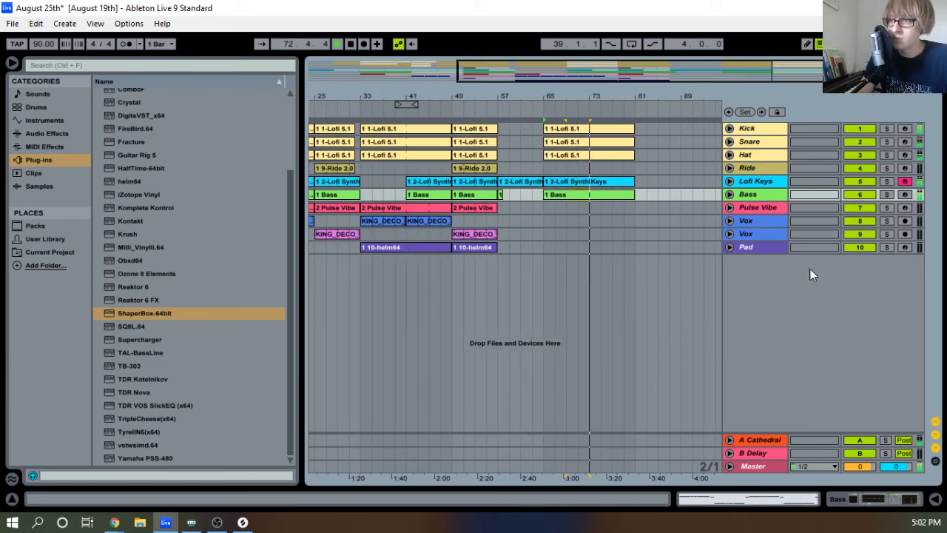
# Add the iZotope Vinyl plug-in to the Master track after ShaperBox
pyautogui.doubleClick(753, 466)
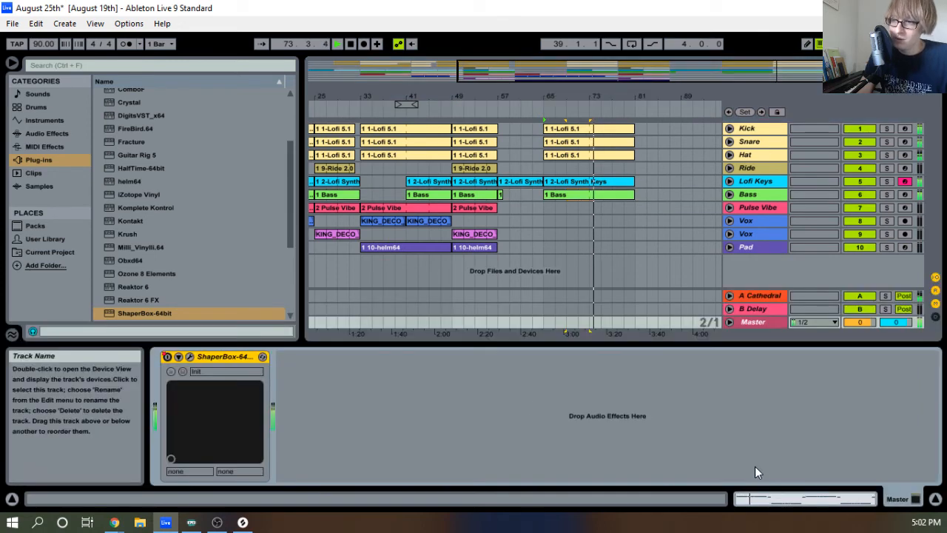
pyautogui.scroll(-2, 161, 265)
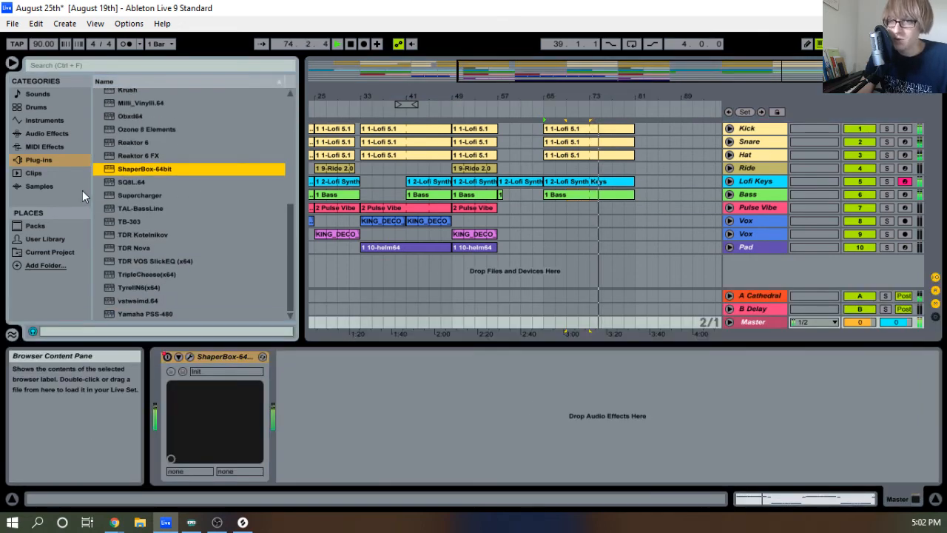
pyautogui.scroll(3, 125, 207)
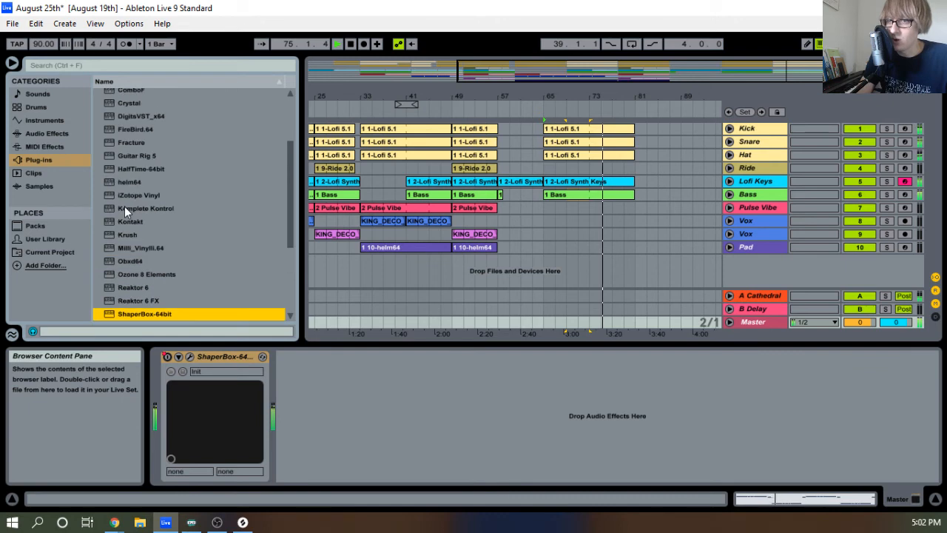
pyautogui.scroll(-6, 136, 210)
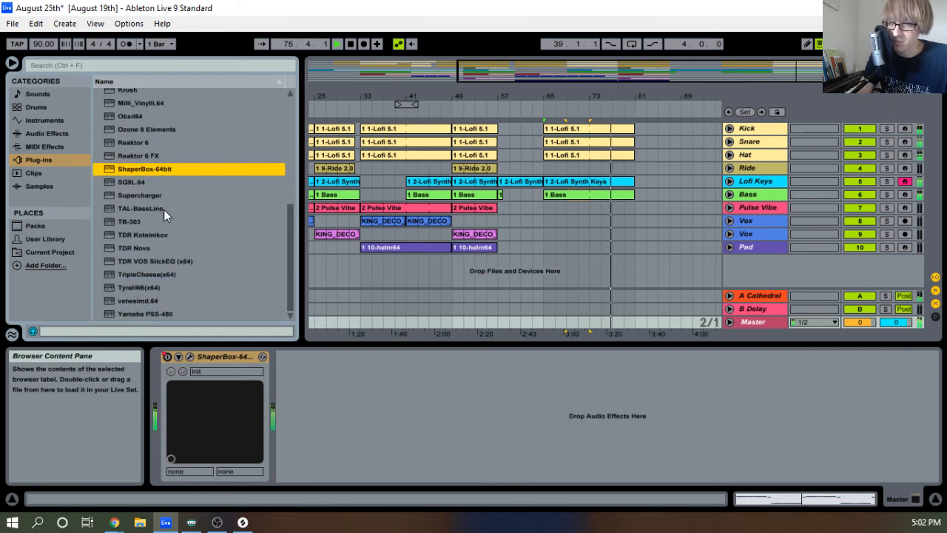
pyautogui.scroll(5, 171, 218)
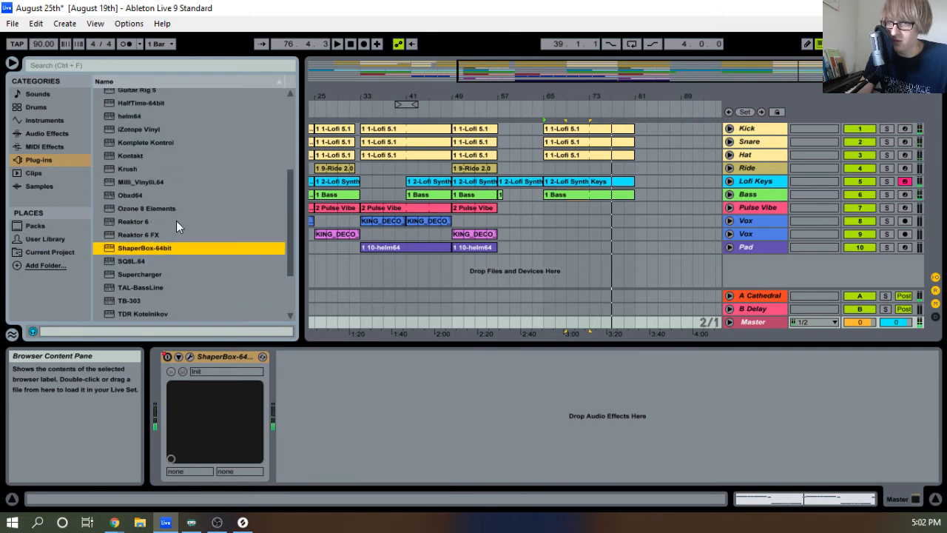
pyautogui.scroll(4, 176, 220)
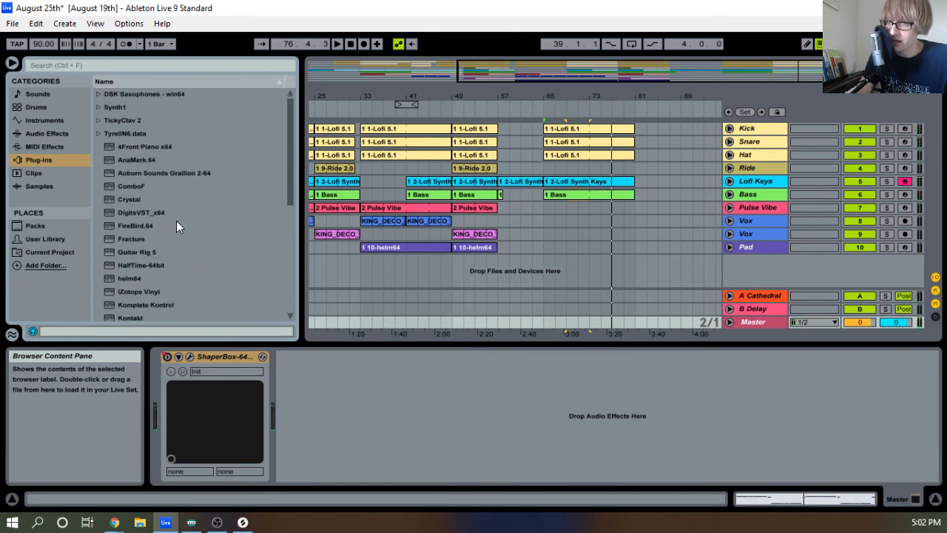
pyautogui.scroll(-2, 176, 221)
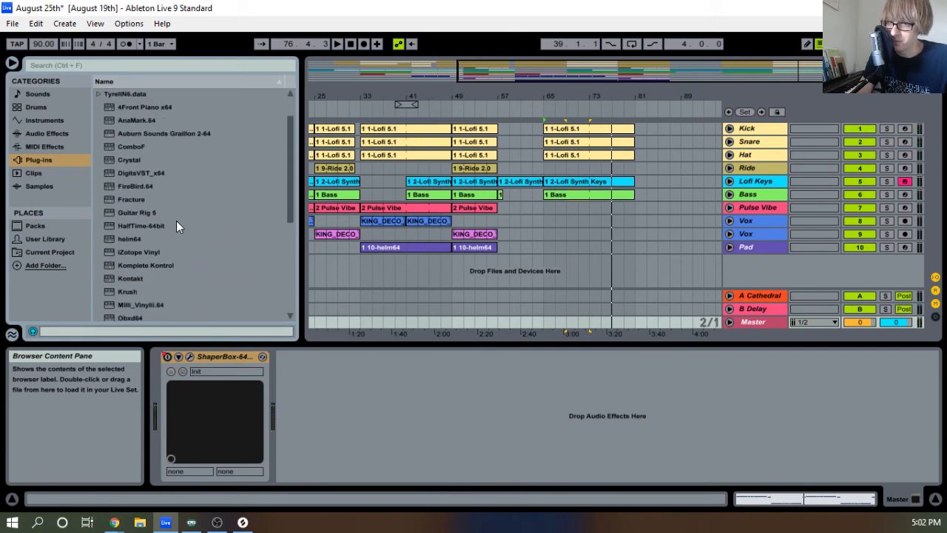
pyautogui.moveTo(139, 251); pyautogui.dragTo(412, 384)
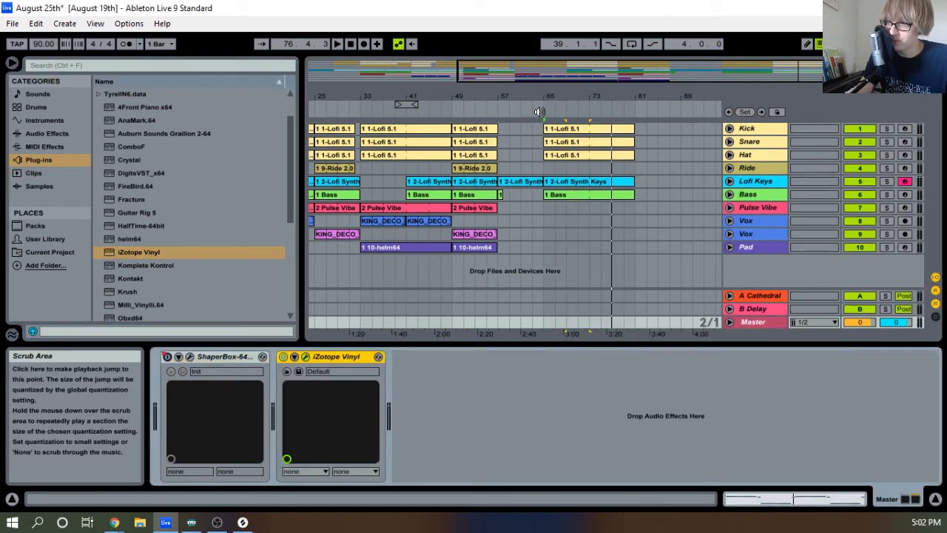
# Play from bar 65 and try iZotope Vinyl's Spin Down effect, then stop playback and close the plug-in window
pyautogui.click(540, 112)
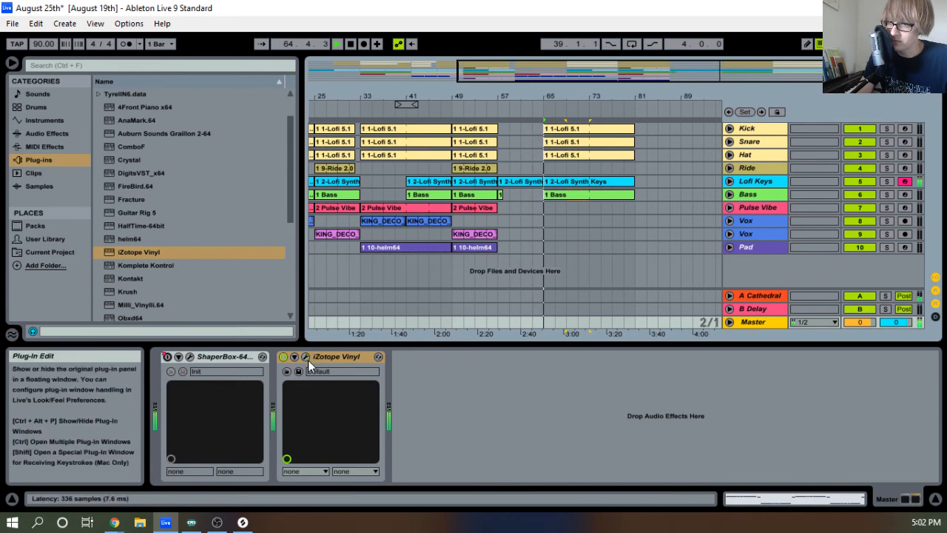
pyautogui.click(304, 357)
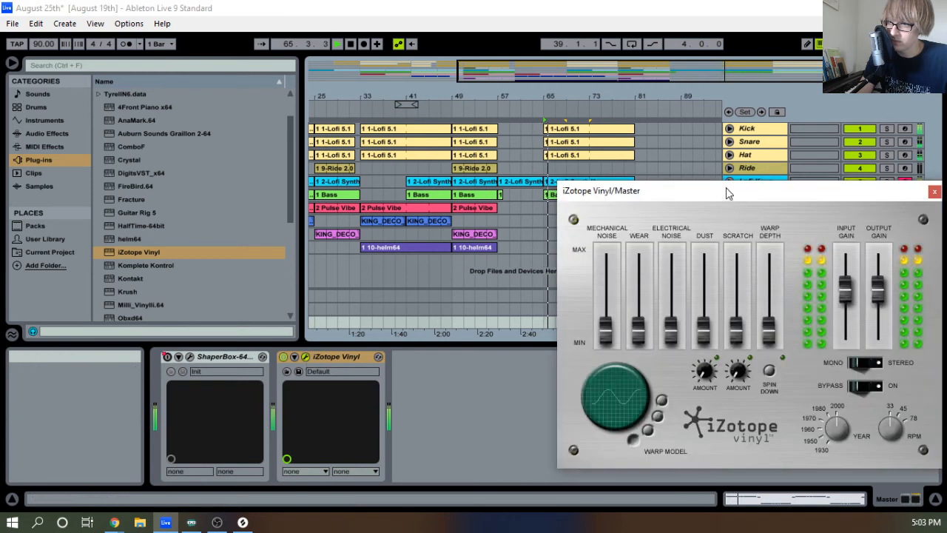
pyautogui.moveTo(726, 187); pyautogui.dragTo(235, 76)
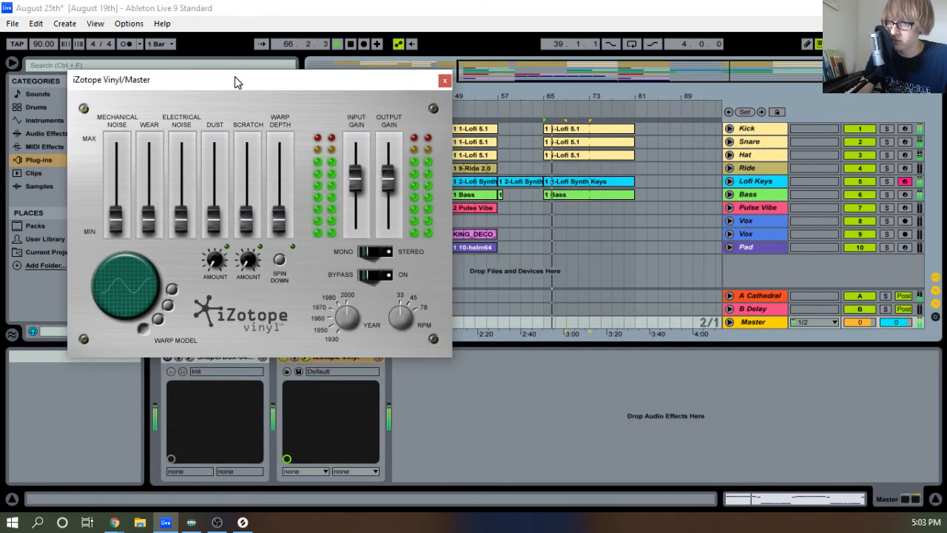
pyautogui.click(281, 262)
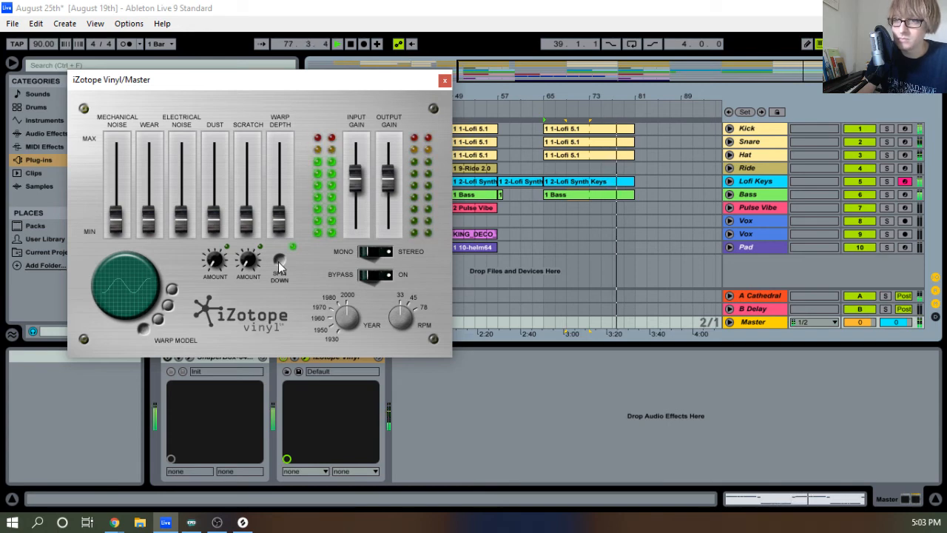
pyautogui.click(279, 262)
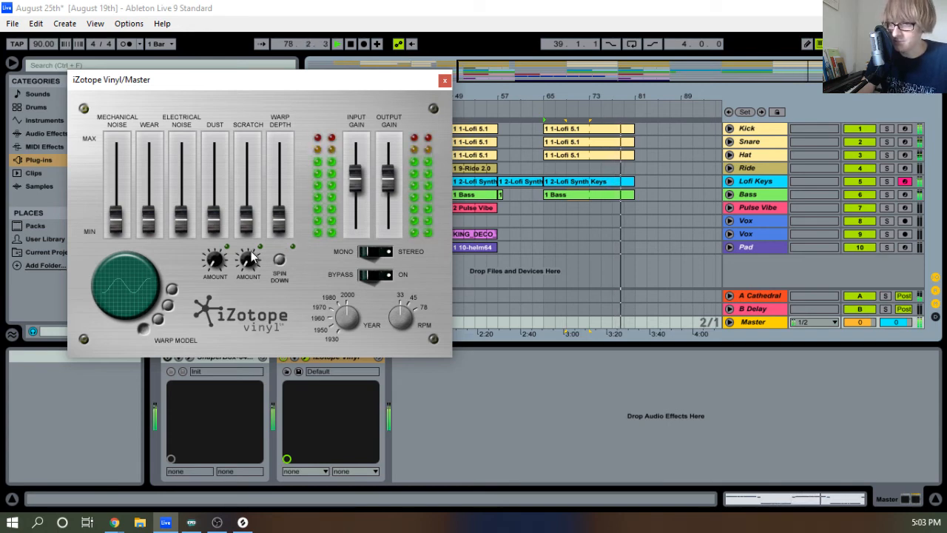
pyautogui.press('space')
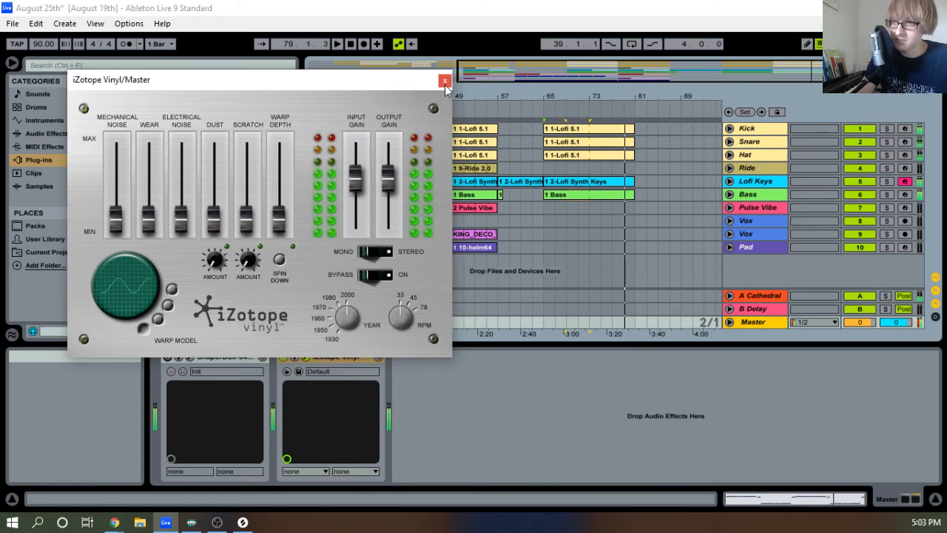
pyautogui.click(445, 80)
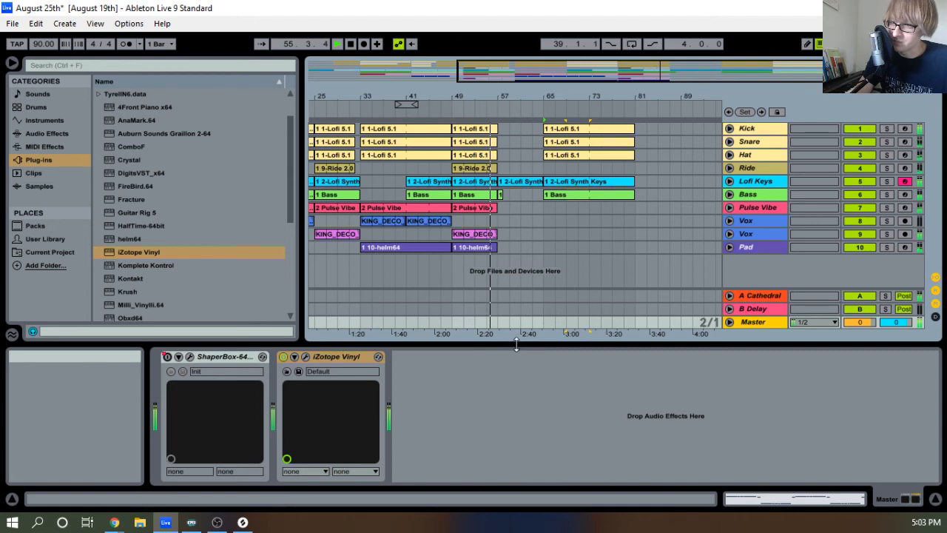
# Copy the Pulse Vibe clip from bars 49 to 57 and paste it at bar 65 on the same track
pyautogui.moveTo(516, 344); pyautogui.dragTo(501, 485)
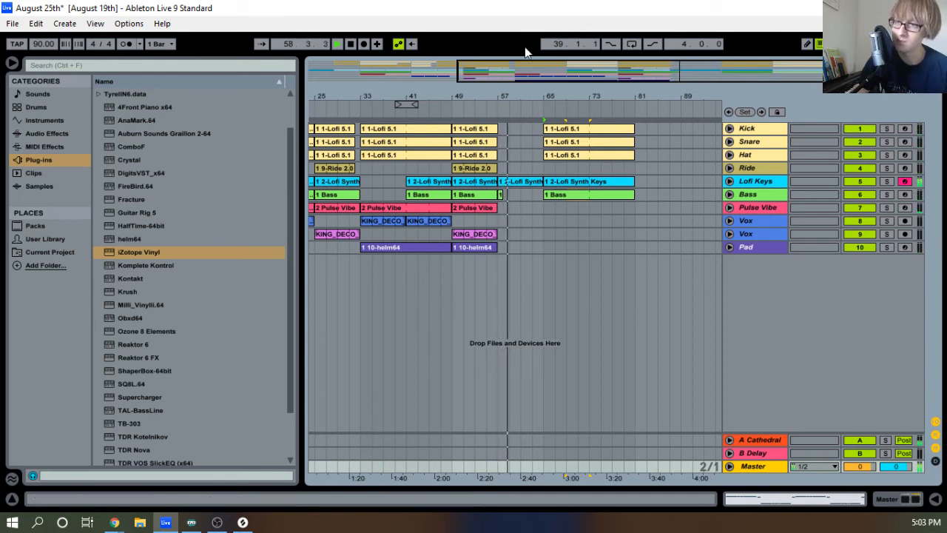
pyautogui.moveTo(497, 98); pyautogui.dragTo(467, 98)
pyautogui.doubleClick(440, 209)
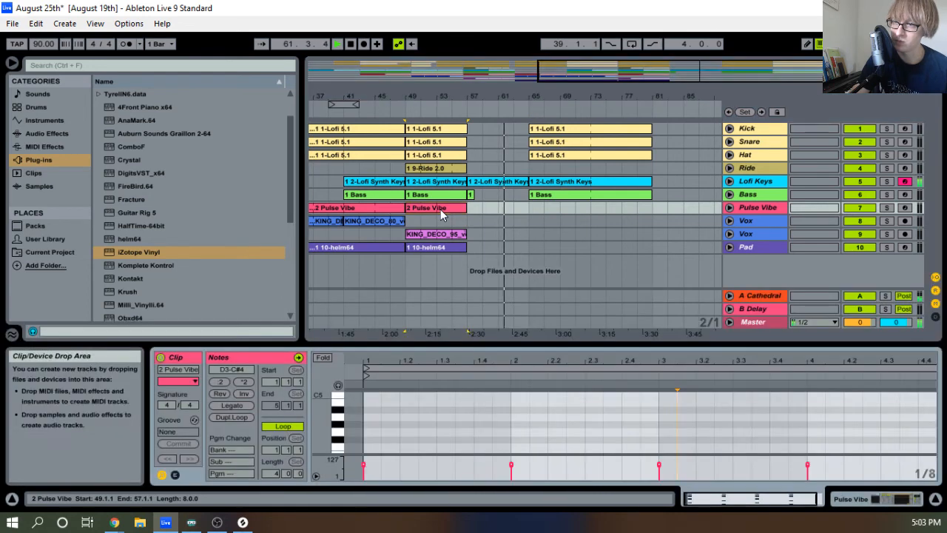
pyautogui.click(533, 209)
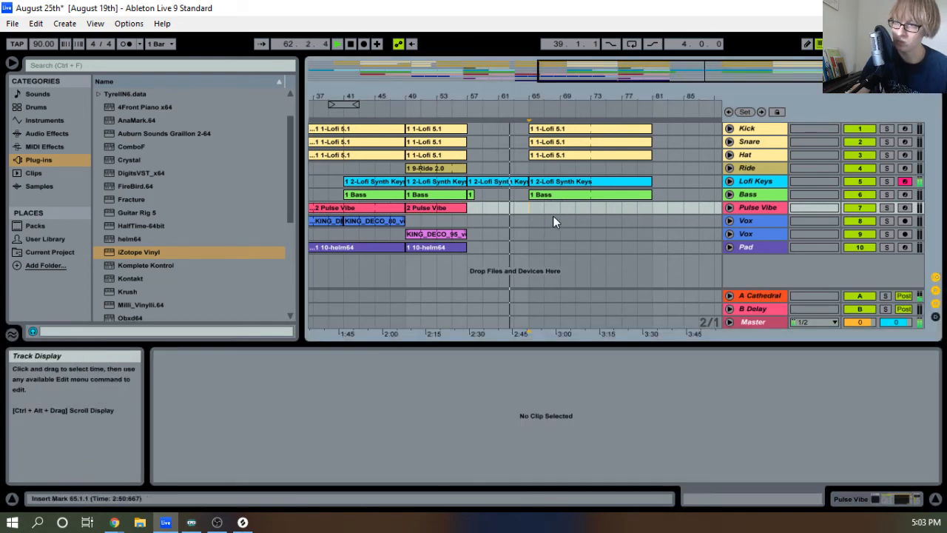
pyautogui.click(445, 207)
pyautogui.hotkey('ctrl', 'c')
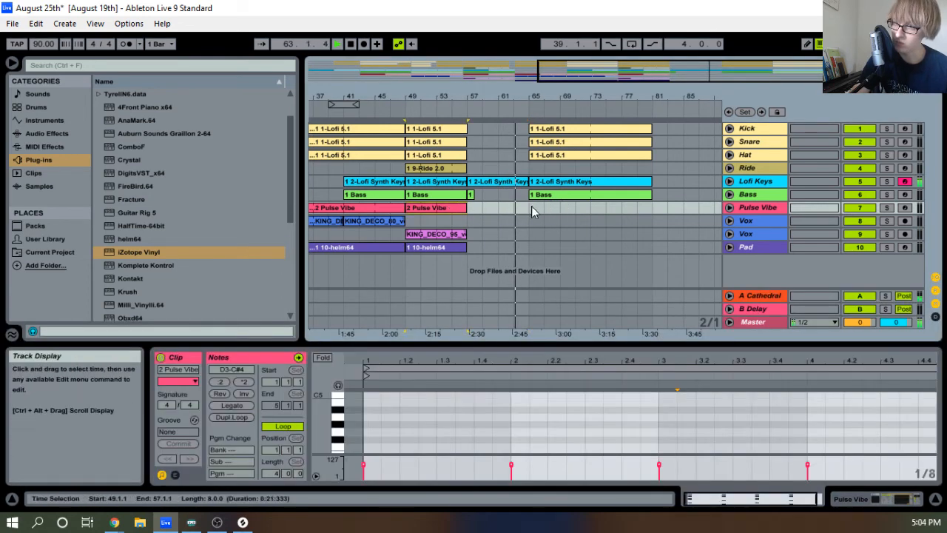
pyautogui.click(531, 207)
pyautogui.hotkey('ctrl', 'v')
# Try all notes of the pasted Pulse Vibe clip an octave higher and an octave lower, and restore the original octave
pyautogui.doubleClick(551, 207)
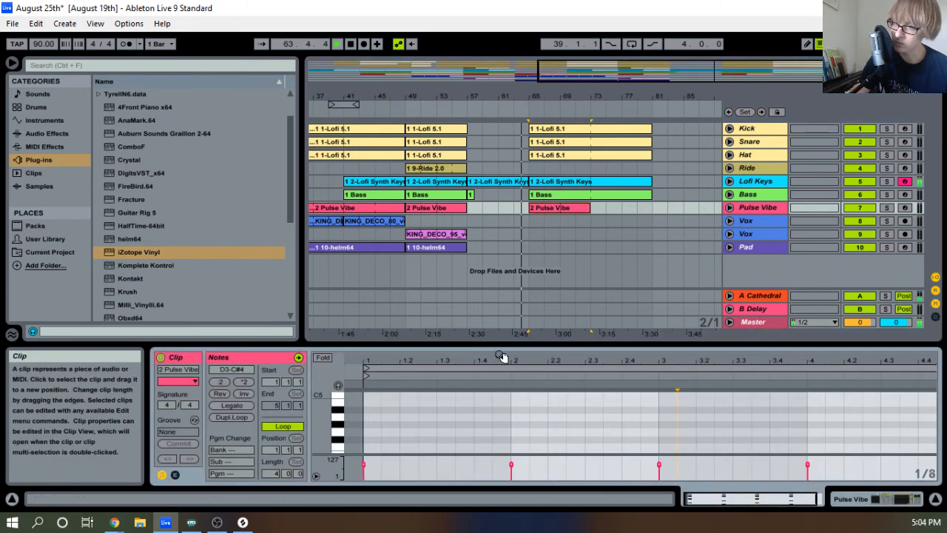
pyautogui.moveTo(500, 343); pyautogui.dragTo(500, 106)
pyautogui.hotkey('ctrl', 'a')
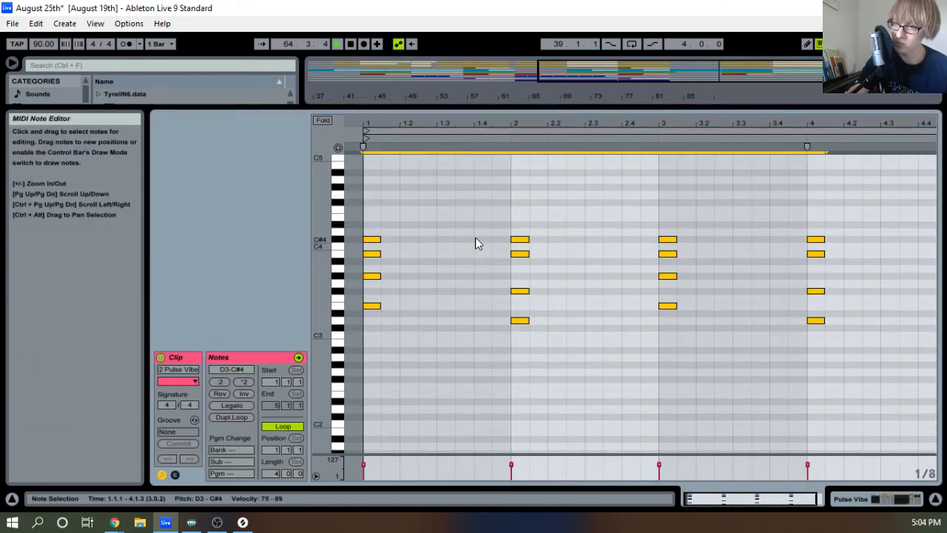
pyautogui.hotkey('shift', 'Up')
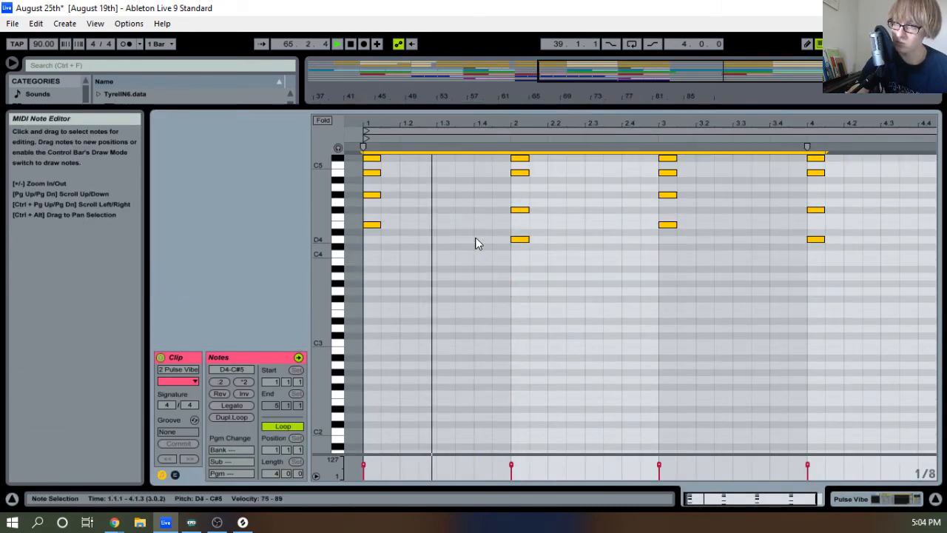
pyautogui.hotkey('shift', 'Down')
pyautogui.hotkey('shift', 'Down')
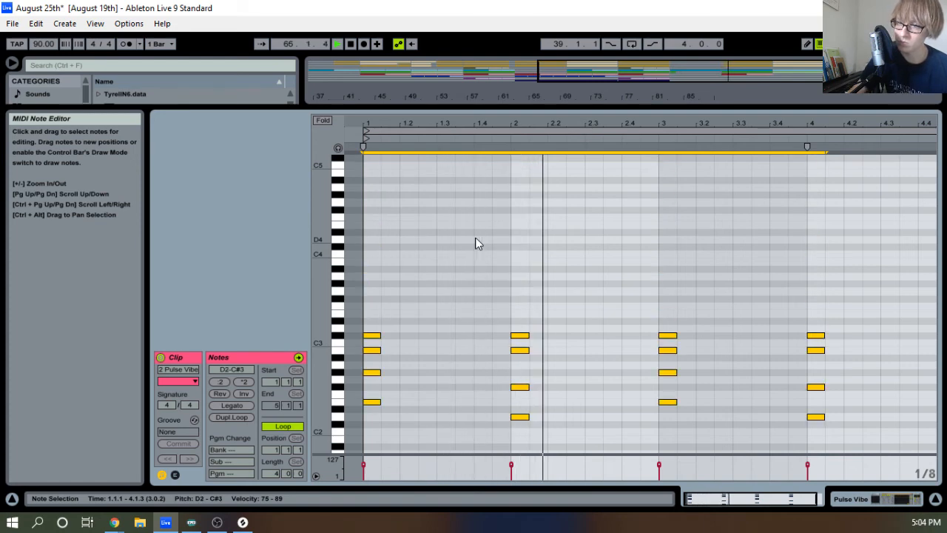
pyautogui.hotkey('shift', 'Up')
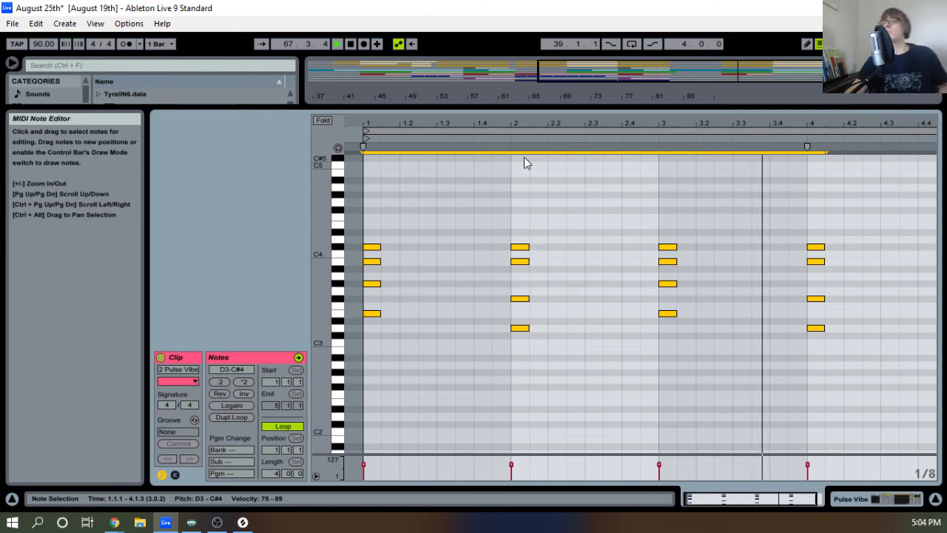
# Delete the pasted Pulse Vibe clip at bar 65
pyautogui.moveTo(547, 106); pyautogui.dragTo(535, 343)
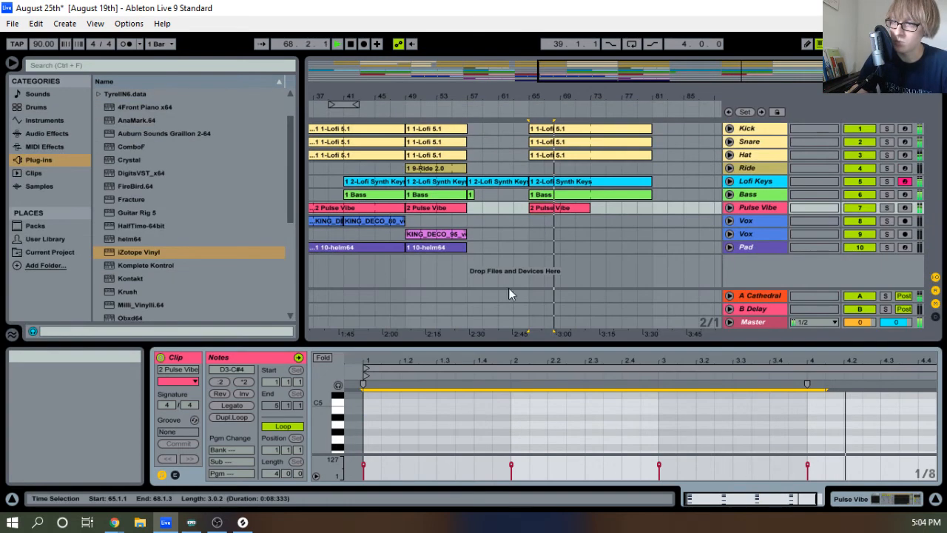
pyautogui.click(547, 210)
pyautogui.press('Delete')
# Copy the 16-bar Pulse Vibe clip that ends at bar 49, paste it at bar 65 and play from there
pyautogui.click(351, 208)
pyautogui.hotkey('ctrl', 'c')
pyautogui.click(531, 207)
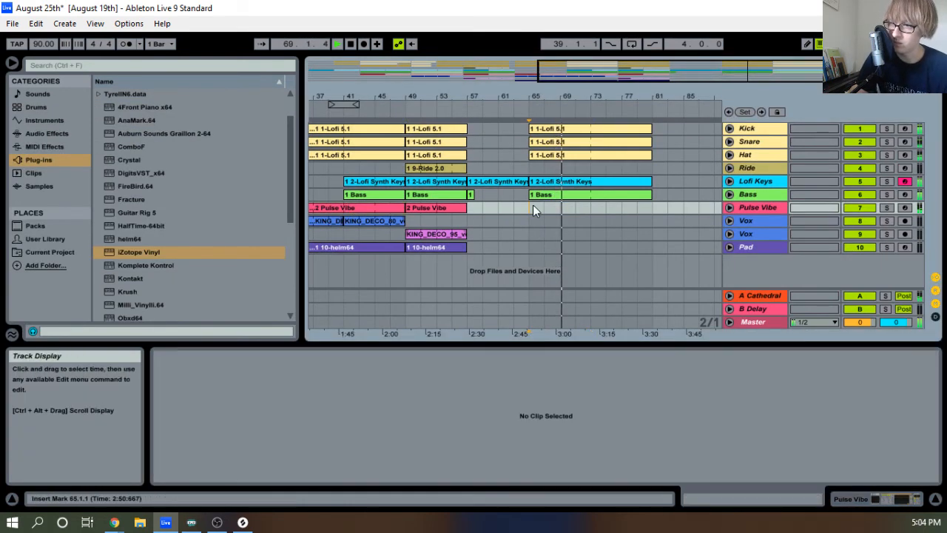
pyautogui.hotkey('ctrl', 'v')
pyautogui.press('space')
pyautogui.press('space')
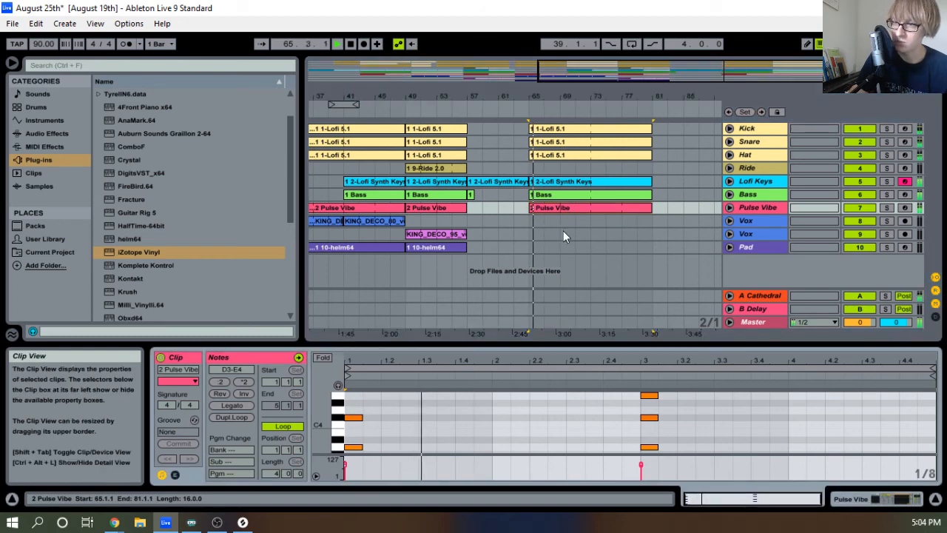
# Raise all notes of the Pulse Vibe clip at bar 65 by one octave
pyautogui.moveTo(558, 343); pyautogui.dragTo(547, 142)
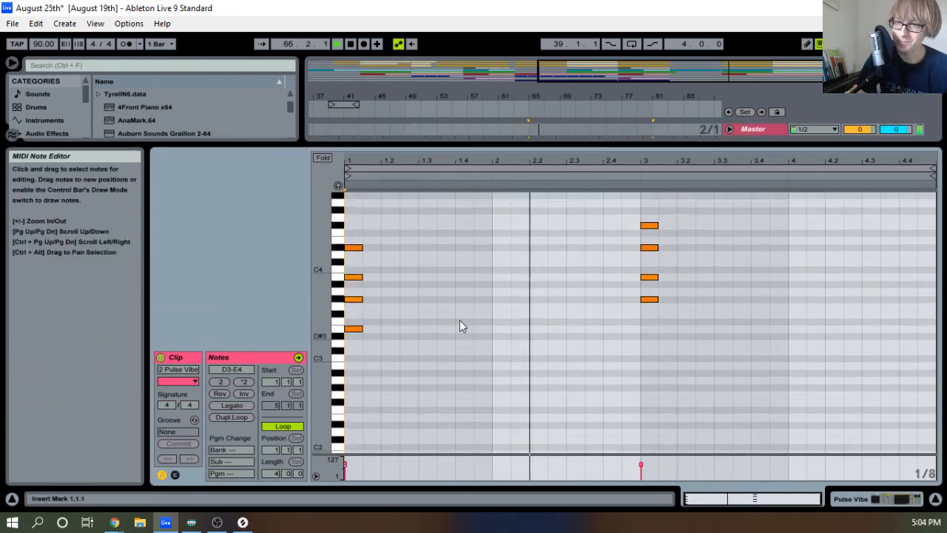
pyautogui.scroll(3, 459, 321)
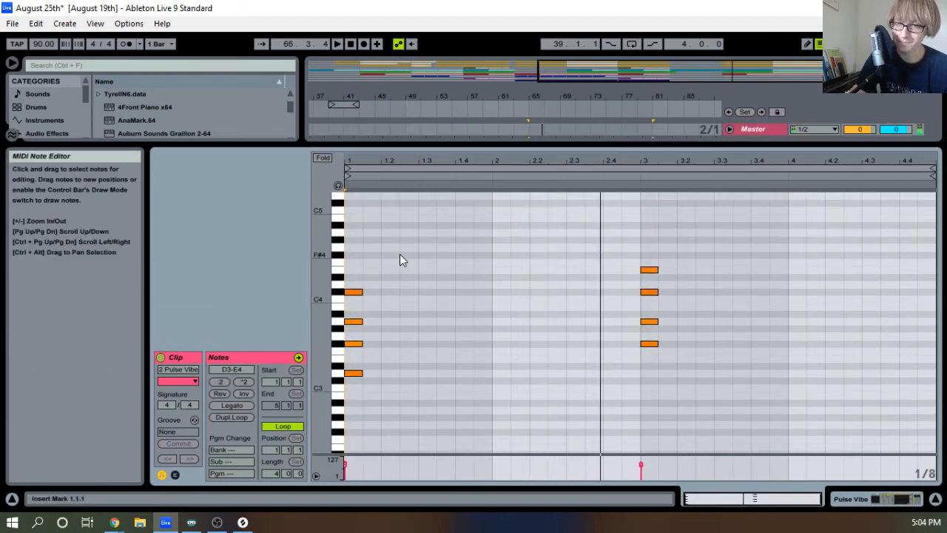
pyautogui.moveTo(400, 254); pyautogui.dragTo(493, 310)
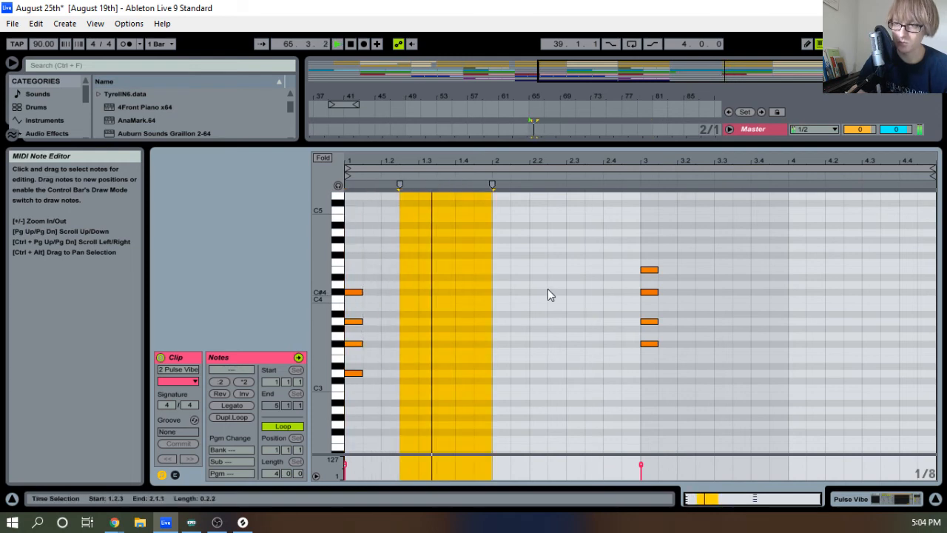
pyautogui.hotkey('ctrl', 'shift', 'Right')
pyautogui.press('space')
pyautogui.hotkey('ctrl', 'a')
pyautogui.hotkey('shift', 'Up')
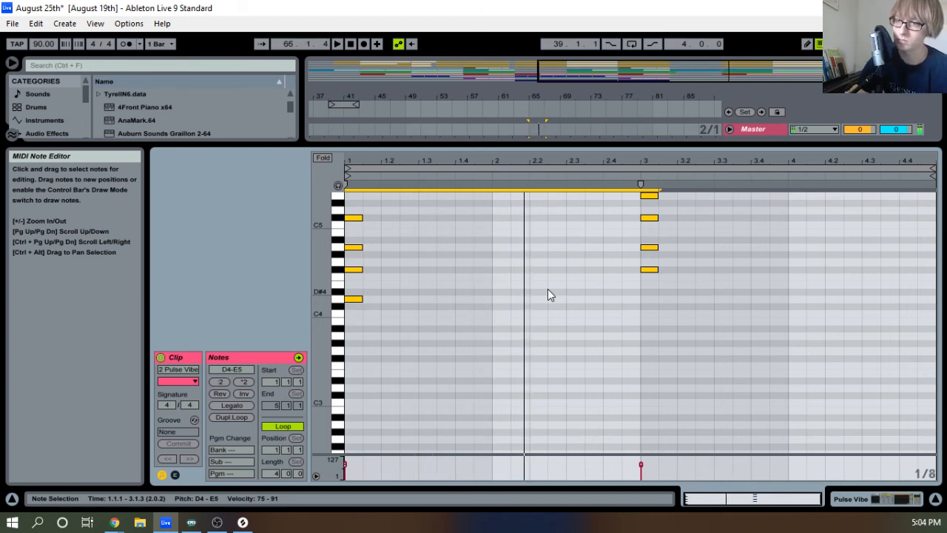
# Duplicate the clip's first Pulse Vibe chord to the start of clip bar 2 and lower the copy by an octave
pyautogui.moveTo(358, 326); pyautogui.dragTo(398, 153)
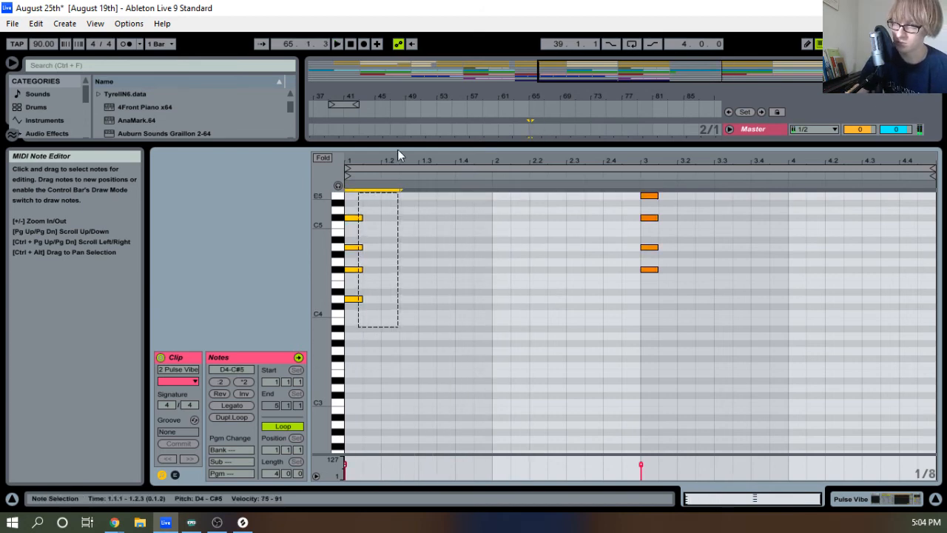
pyautogui.hotkey('ctrl', 'd')
pyautogui.hotkey('shift', 'Down')
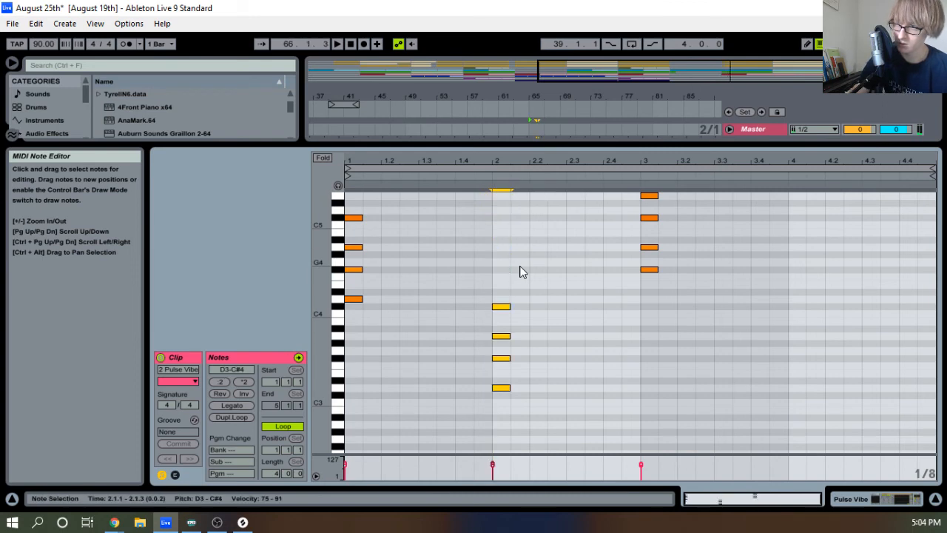
# Duplicate the Pulse Vibe chord at clip bar 3 to 4.1.3, lower the copy by an octave and play the result
pyautogui.moveTo(629, 296); pyautogui.dragTo(739, 151)
pyautogui.hotkey('ctrl', 'd')
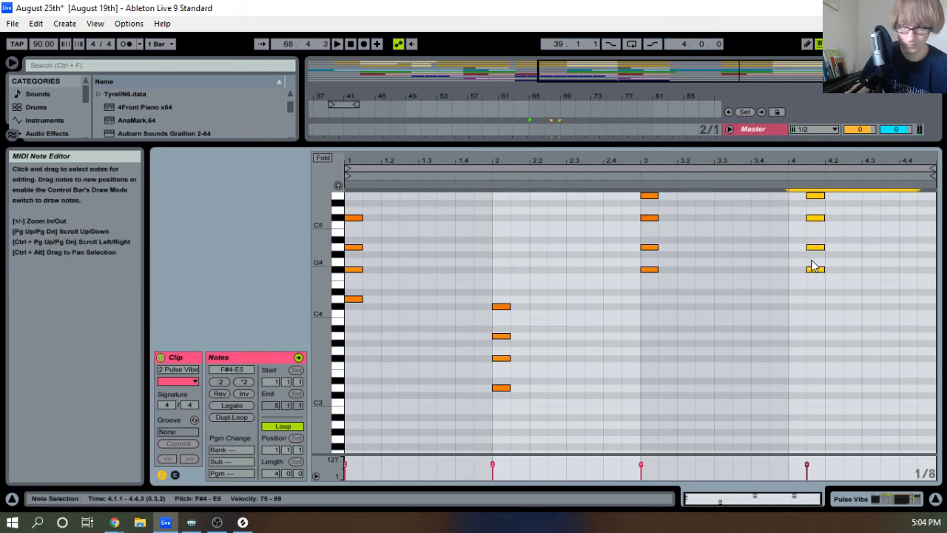
pyautogui.hotkey('shift', 'Down')
pyautogui.press('space')
pyautogui.scroll(-2, 810, 264)
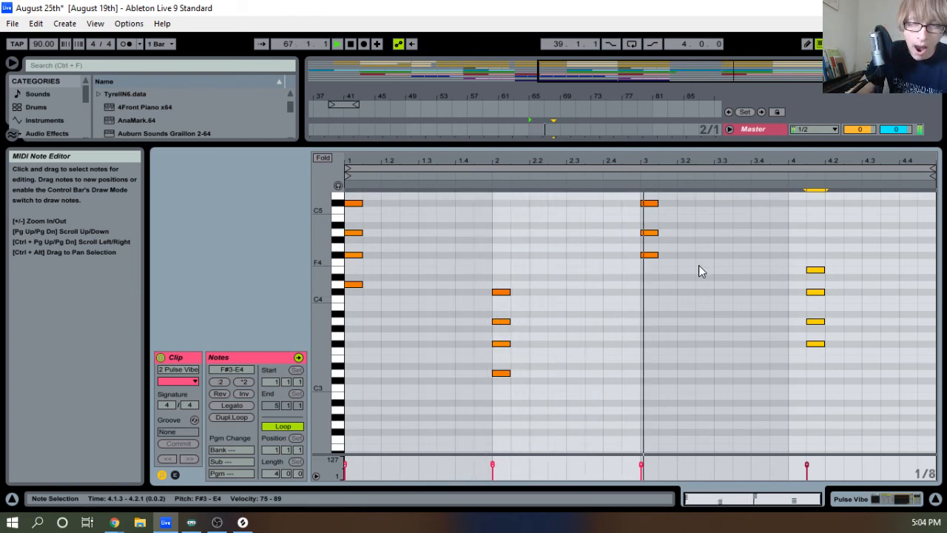
# Lower the top two notes of the Pulse Vibe chords in clip bars 3 and 4 by an octave
pyautogui.scroll(12, 663, 285)
pyautogui.scroll(-7, 663, 278)
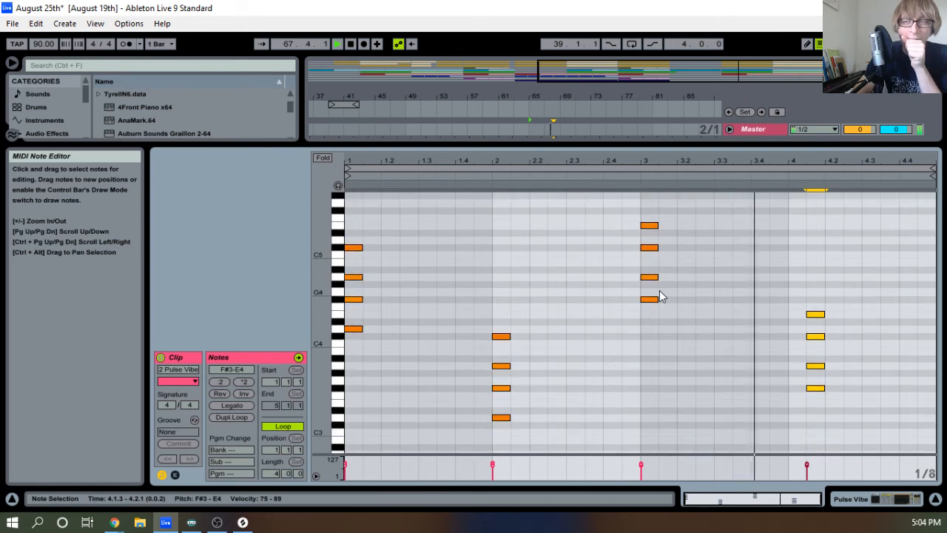
pyautogui.moveTo(671, 211); pyautogui.dragTo(629, 262)
pyautogui.moveTo(851, 296); pyautogui.dragTo(814, 334)
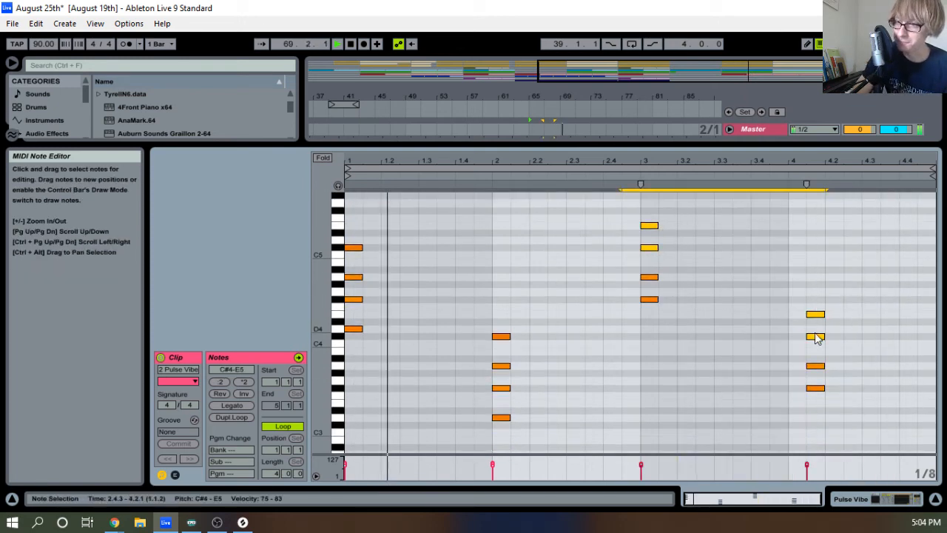
pyautogui.hotkey('shift', 'Down')
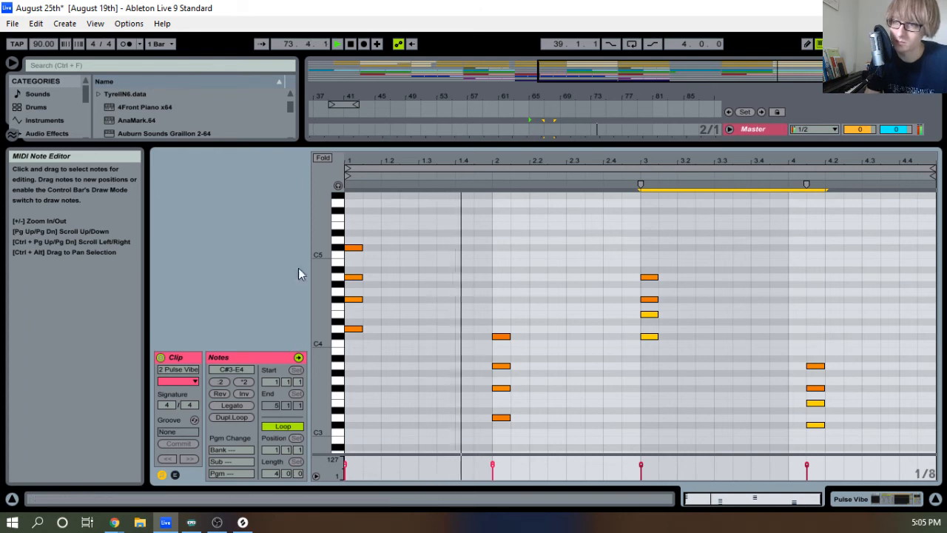
# Try the top note of the first two Pulse Vibe chords an octave lower, and restore both notes to their original octave
pyautogui.moveTo(401, 247); pyautogui.dragTo(362, 263)
pyautogui.moveTo(493, 316); pyautogui.dragTo(530, 342)
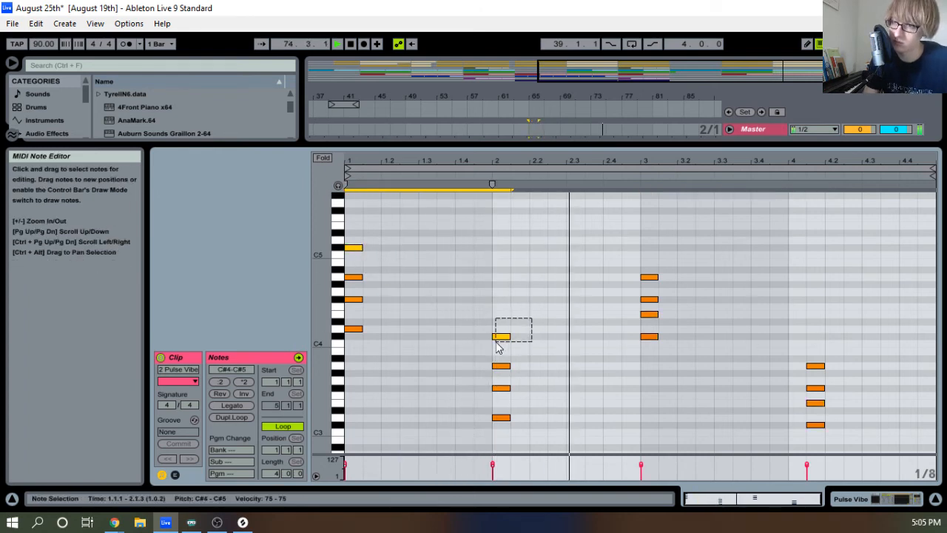
pyautogui.hotkey('shift', 'Down')
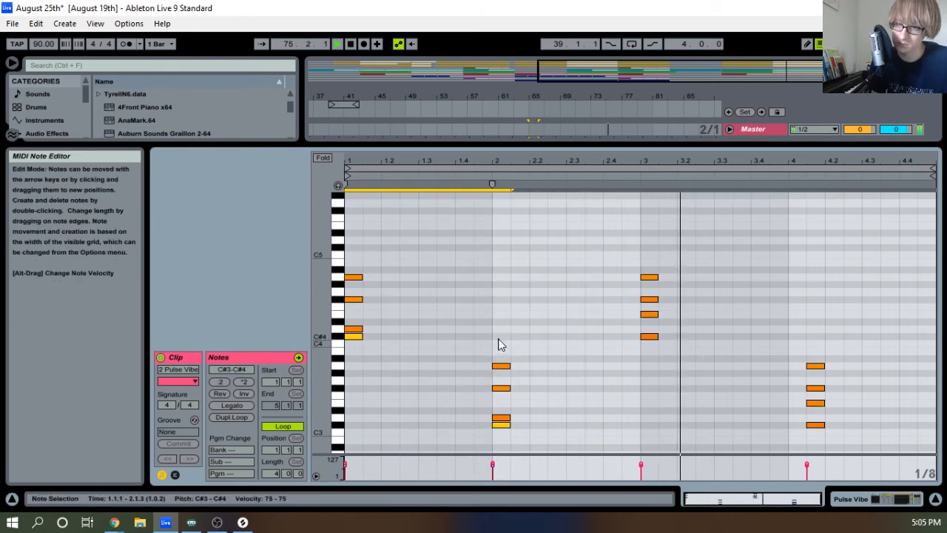
pyautogui.hotkey('shift', 'Up')
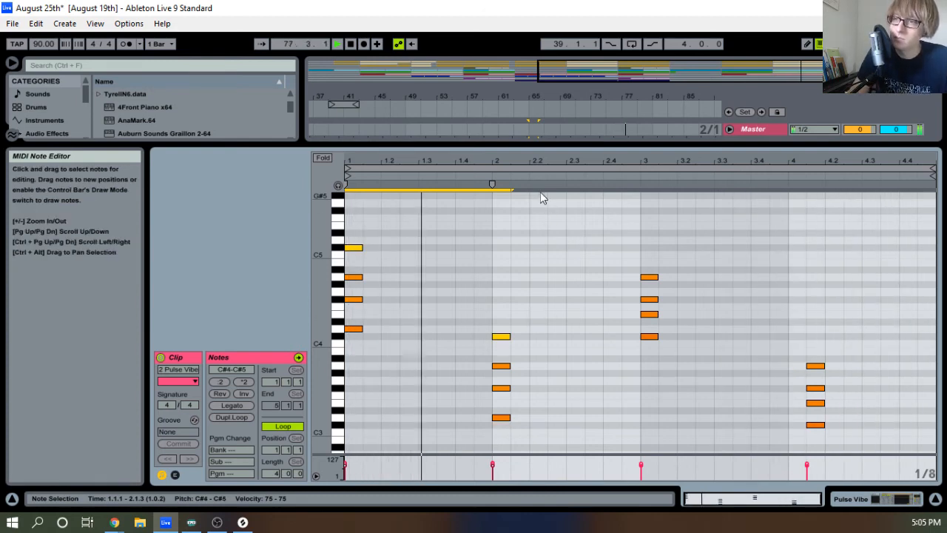
# Unfold the Lofi Keys track and extend its outro clip to bar 82
pyautogui.moveTo(574, 145); pyautogui.dragTo(591, 344)
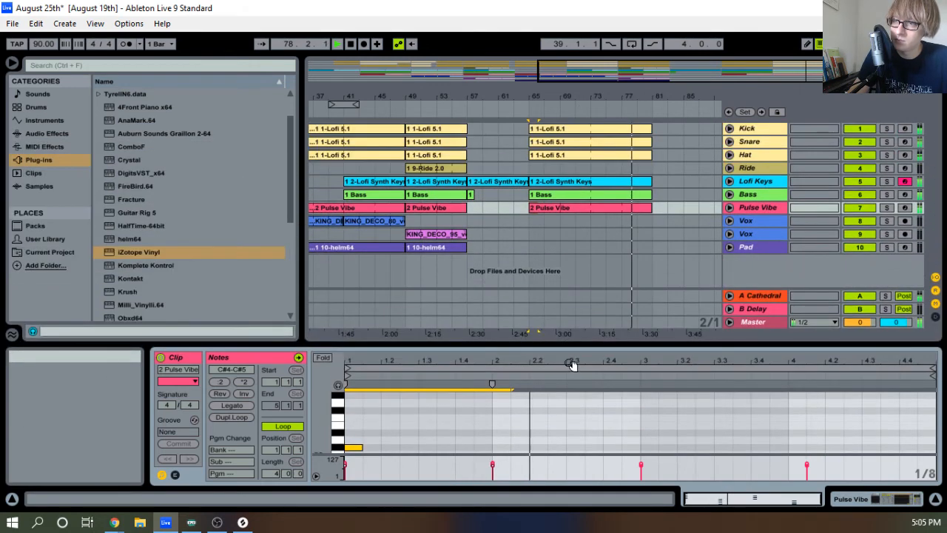
pyautogui.moveTo(568, 97)
pyautogui.mouseDown()
pyautogui.moveTo(620, 95)
pyautogui.moveTo(558, 94)
pyautogui.moveTo(561, 101)
pyautogui.mouseUp()
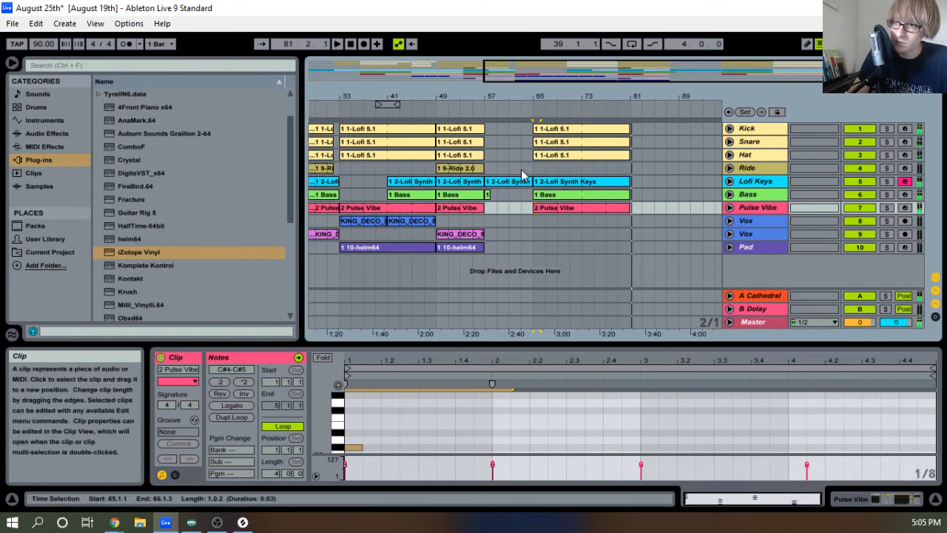
pyautogui.click(527, 104)
pyautogui.moveTo(657, 90); pyautogui.dragTo(662, 95)
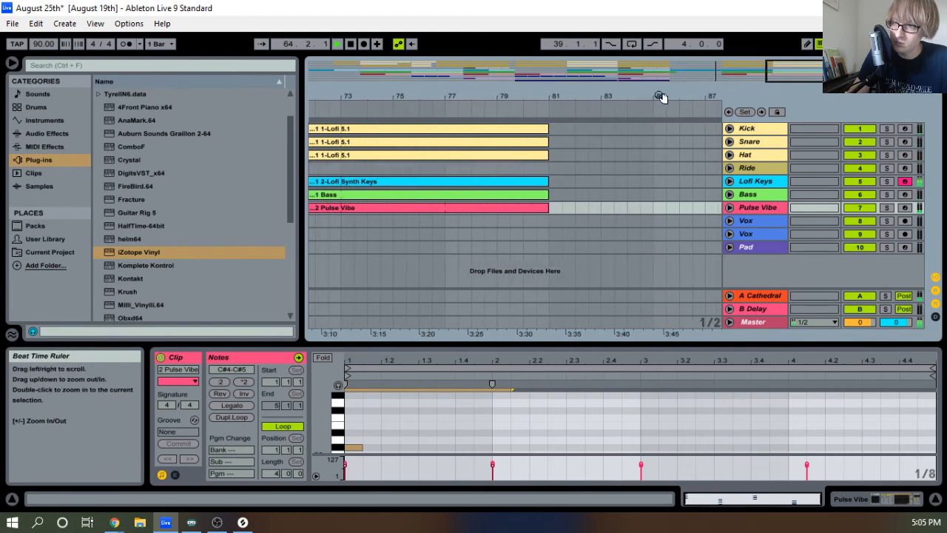
pyautogui.click(728, 181)
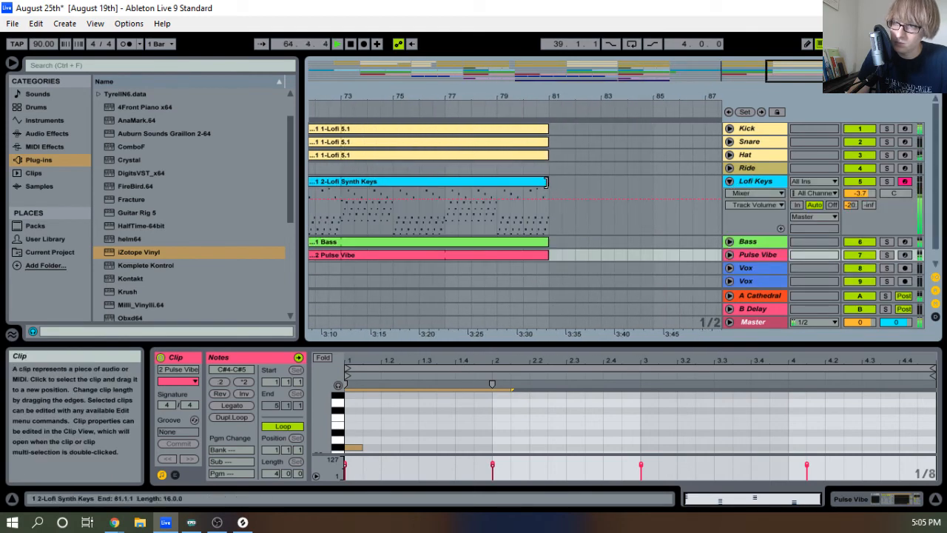
pyautogui.moveTo(545, 182); pyautogui.dragTo(575, 181)
pyautogui.press('space')
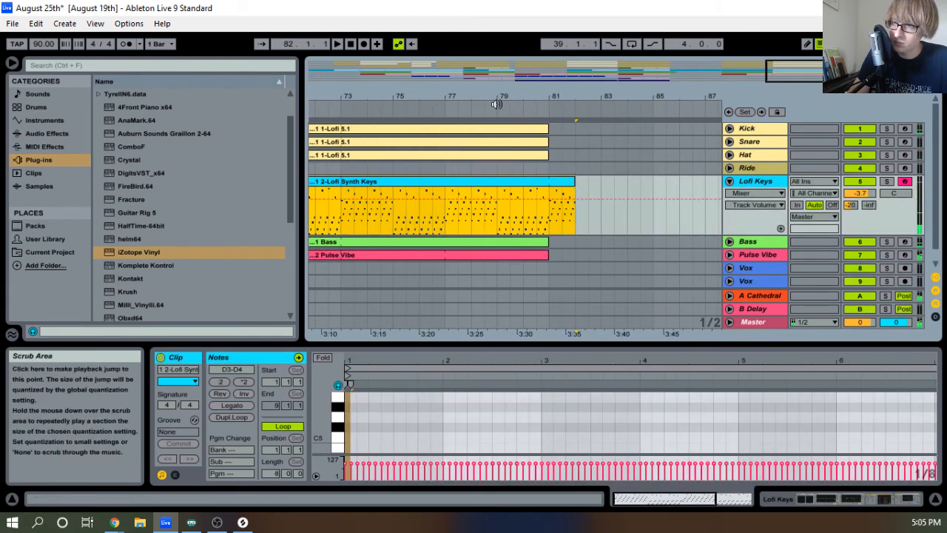
# Duplicate the 16-bar Bass clip at bar 65 so that the copy starts at bar 81, and play it
pyautogui.click(496, 104)
pyautogui.moveTo(585, 98); pyautogui.dragTo(509, 129)
pyautogui.click(730, 129)
pyautogui.moveTo(532, 95); pyautogui.dragTo(532, 82)
pyautogui.scroll(-2, 631, 240)
pyautogui.click(497, 229)
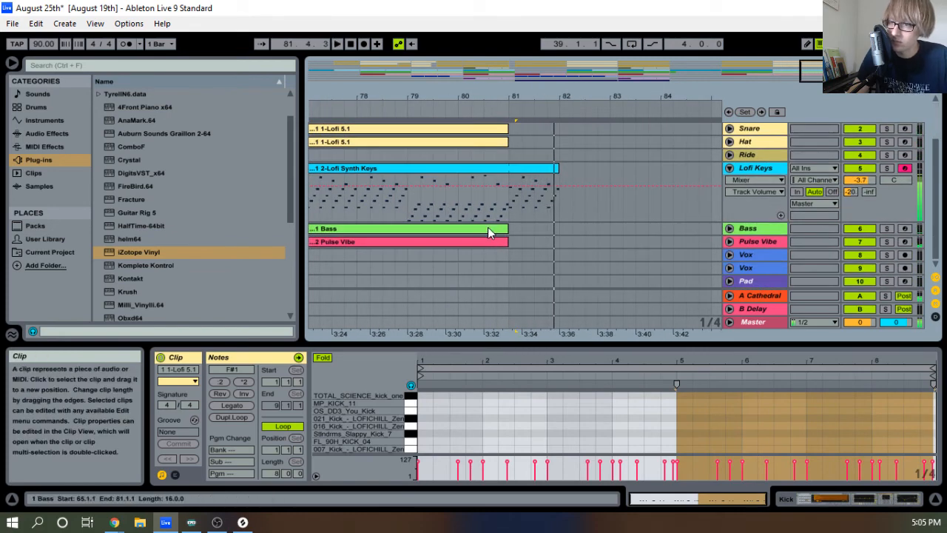
pyautogui.hotkey('ctrl', 'd')
pyautogui.press('space')
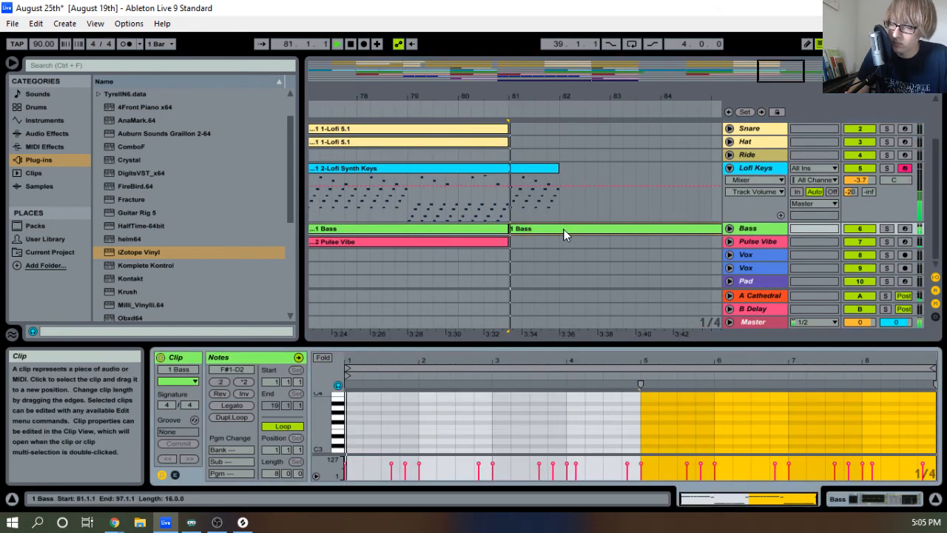
# Reduce the notes of the duplicated Bass clip to a single sustained D2 note lasting four bars from its start
pyautogui.moveTo(531, 342); pyautogui.dragTo(531, 109)
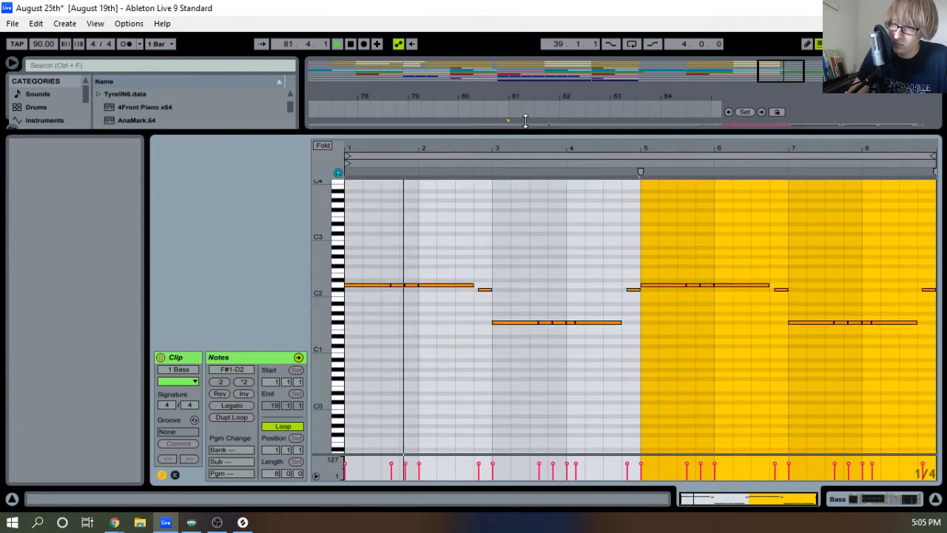
pyautogui.moveTo(394, 241); pyautogui.dragTo(639, 266)
pyautogui.press('Delete')
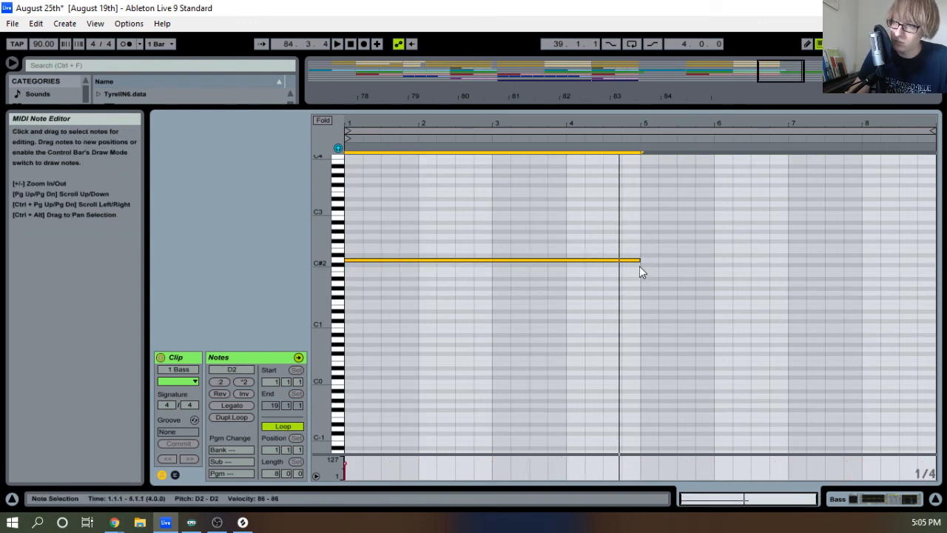
pyautogui.moveTo(639, 106); pyautogui.dragTo(638, 294)
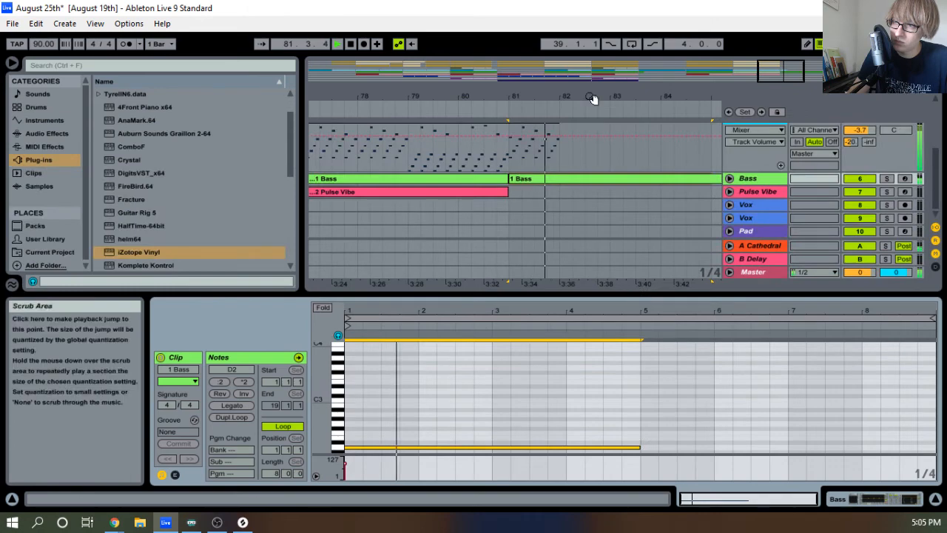
# Shorten the duplicated Bass clip to end at bar 89 and extend the Lofi Keys clip to the same bar
pyautogui.moveTo(600, 96)
pyautogui.mouseDown()
pyautogui.moveTo(432, 90)
pyautogui.moveTo(432, 57)
pyautogui.mouseUp()
pyautogui.scroll(2, 434, 165)
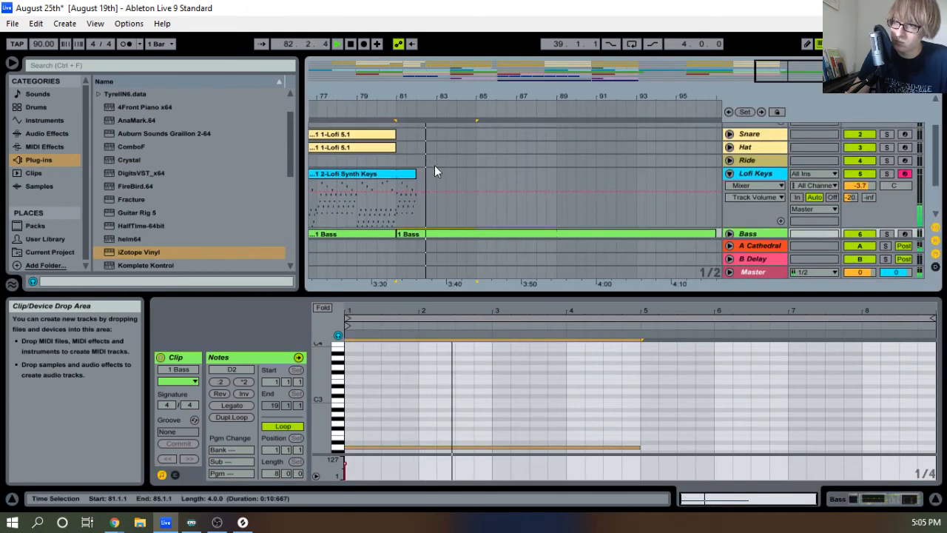
pyautogui.moveTo(415, 174); pyautogui.dragTo(486, 174)
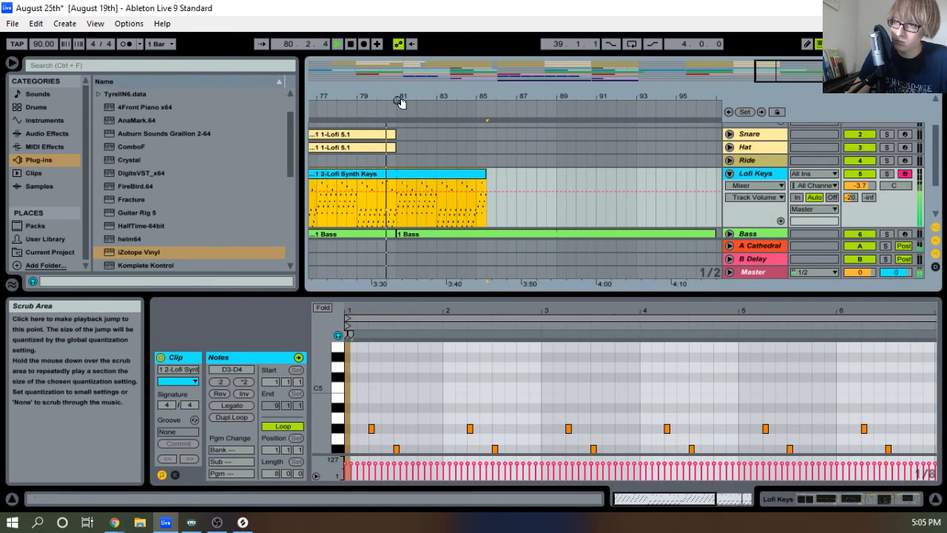
pyautogui.scroll(-2, 577, 224)
pyautogui.moveTo(649, 97); pyautogui.dragTo(529, 88)
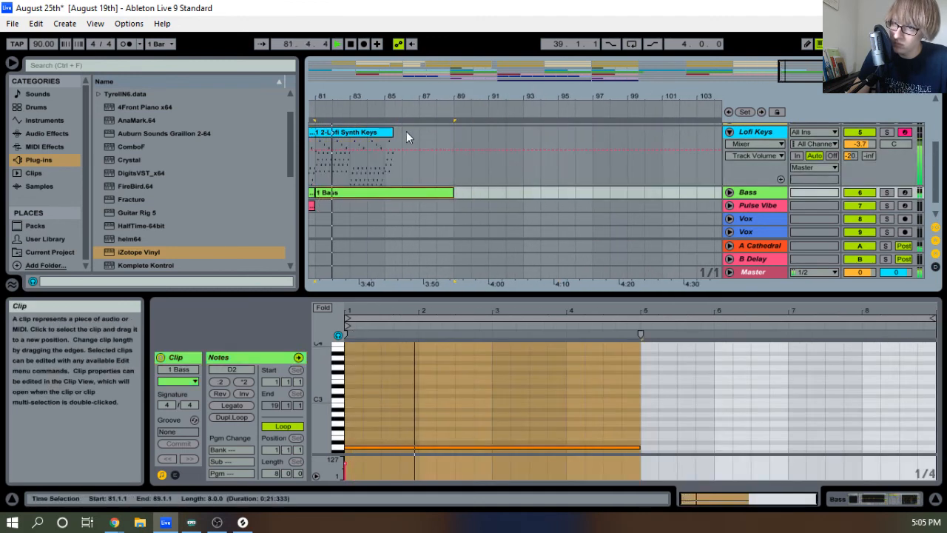
pyautogui.moveTo(393, 144); pyautogui.dragTo(450, 147)
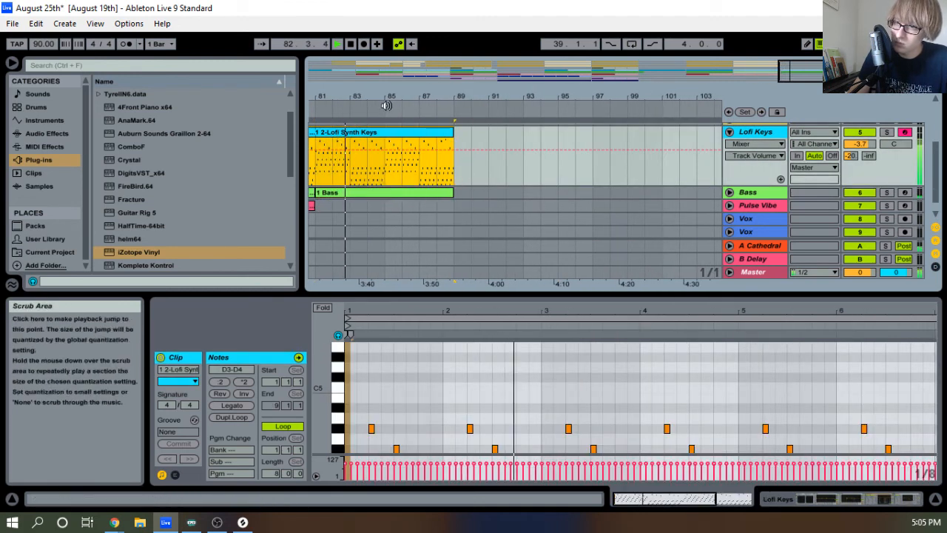
# Show the Lofi Keys device chain and collapse the unfolded Lofi Keys and Kick tracks
pyautogui.moveTo(388, 97); pyautogui.dragTo(508, 99)
pyautogui.scroll(2, 549, 204)
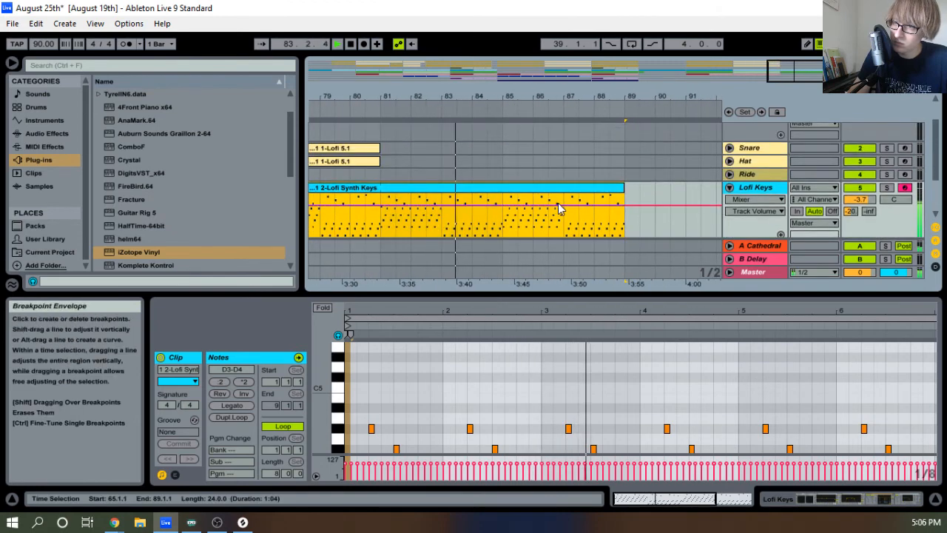
pyautogui.click(569, 250)
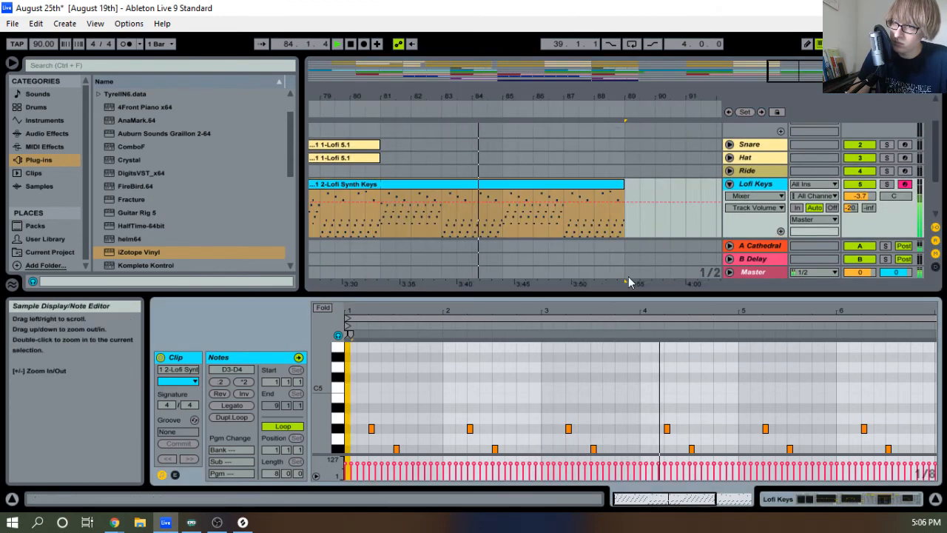
pyautogui.click(751, 184)
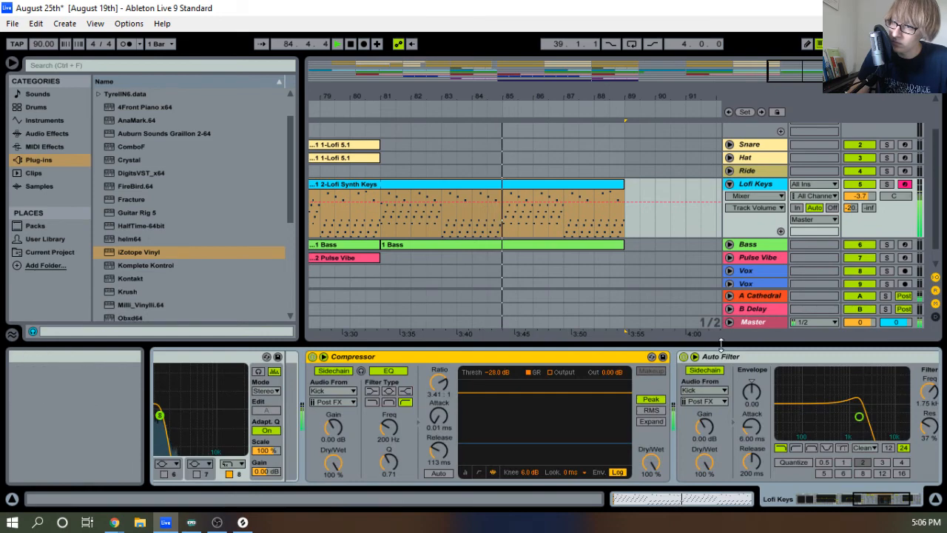
pyautogui.click(730, 185)
pyautogui.moveTo(500, 98); pyautogui.dragTo(633, 96)
pyautogui.scroll(2, 670, 238)
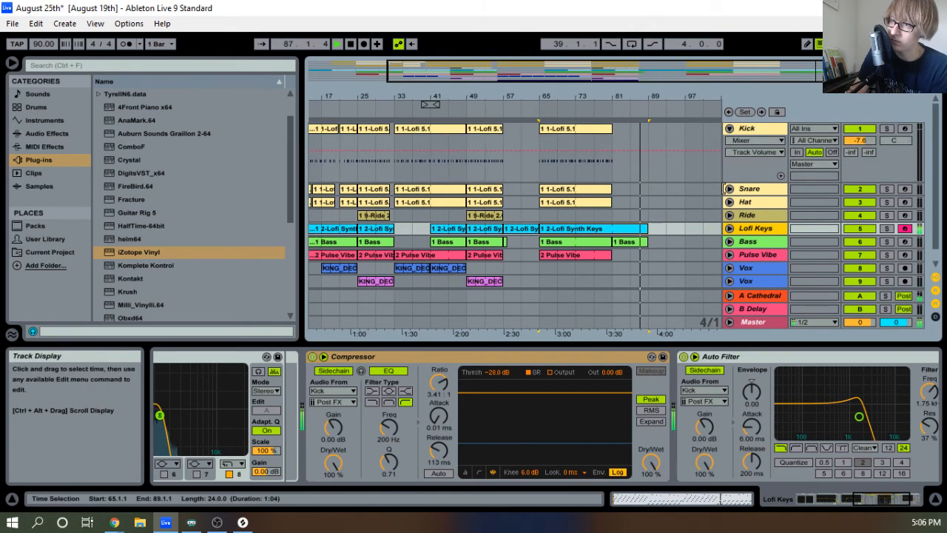
pyautogui.click(730, 128)
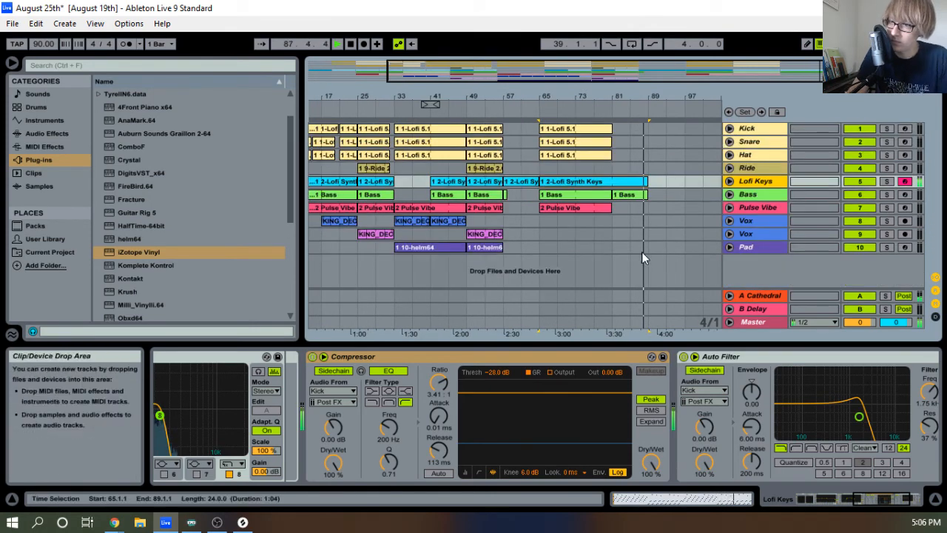
# Copy the Pad clip at bar 33 to bar 65 and look at the Pulse Vibe clip's notes and device chain
pyautogui.click(537, 233)
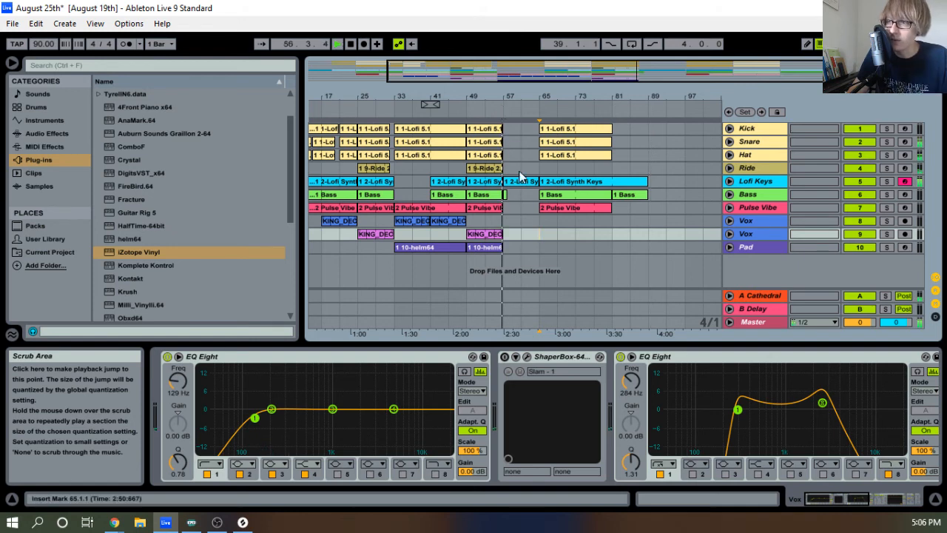
pyautogui.click(434, 246)
pyautogui.click(536, 247)
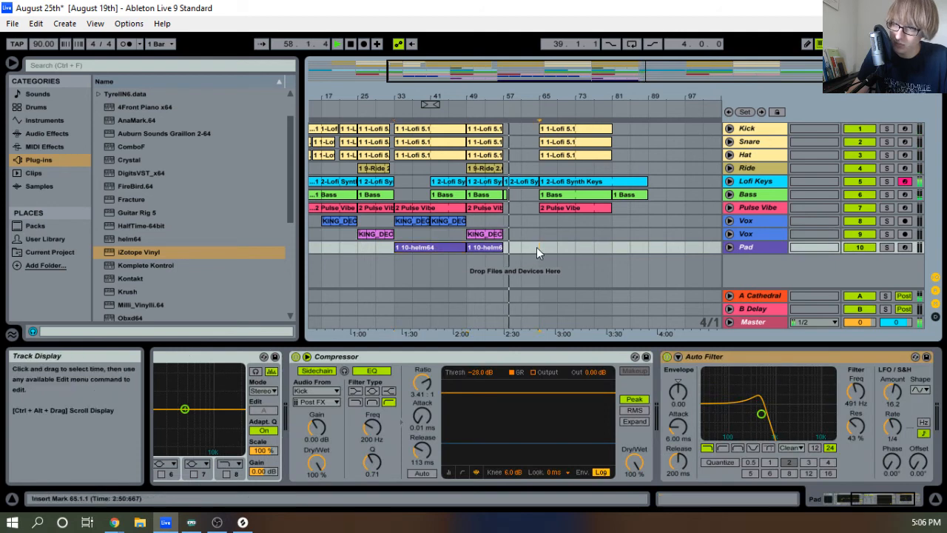
pyautogui.hotkey('ctrl', 'v')
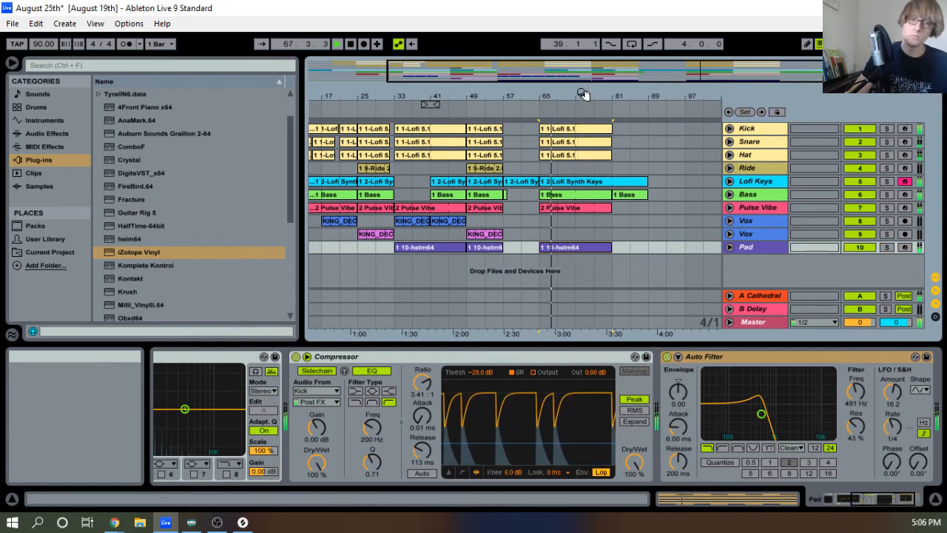
pyautogui.doubleClick(579, 209)
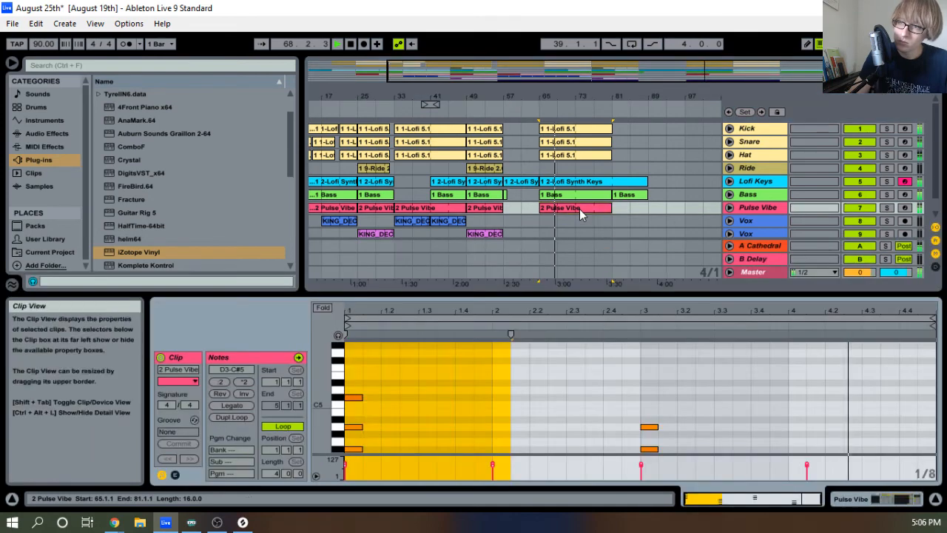
pyautogui.doubleClick(757, 210)
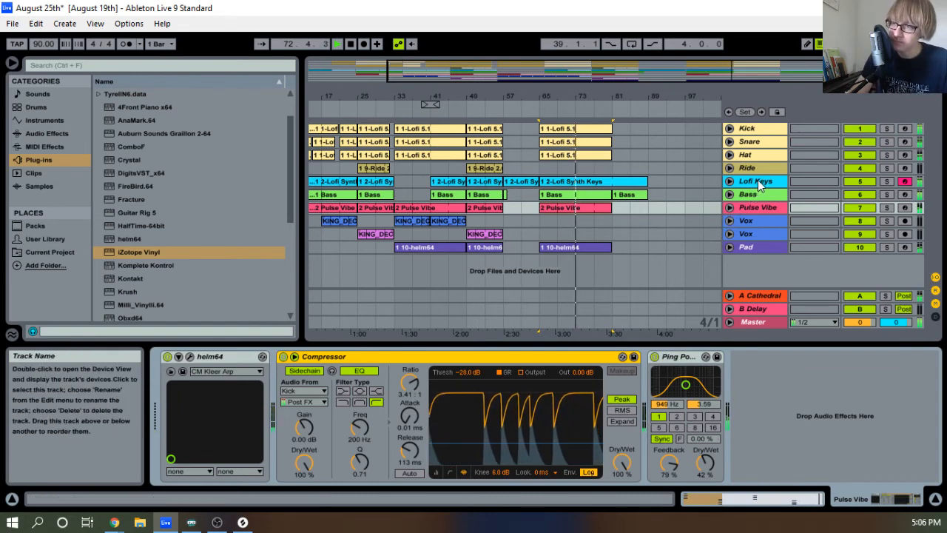
# Duplicate the Lofi Keys track and delete all clips before bar 65 from the copy
pyautogui.rightClick(758, 185)
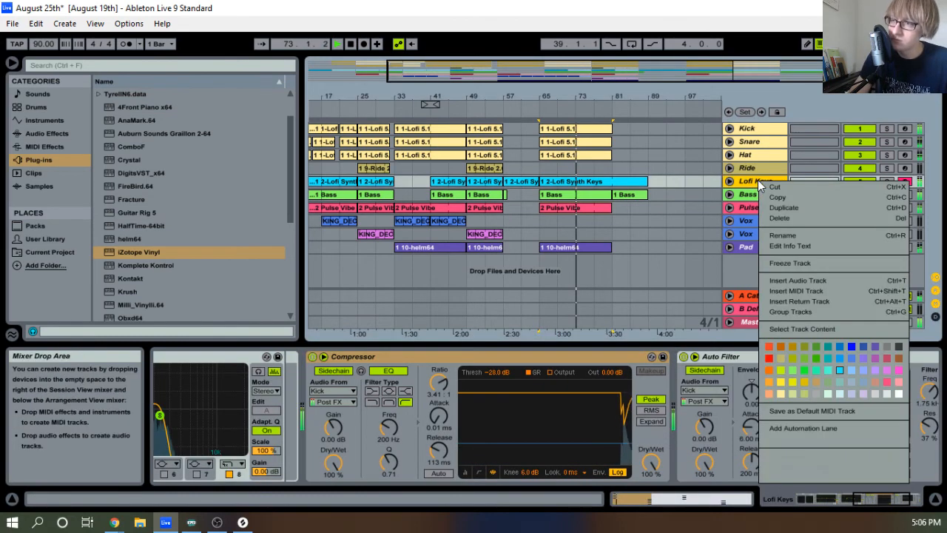
pyautogui.click(790, 209)
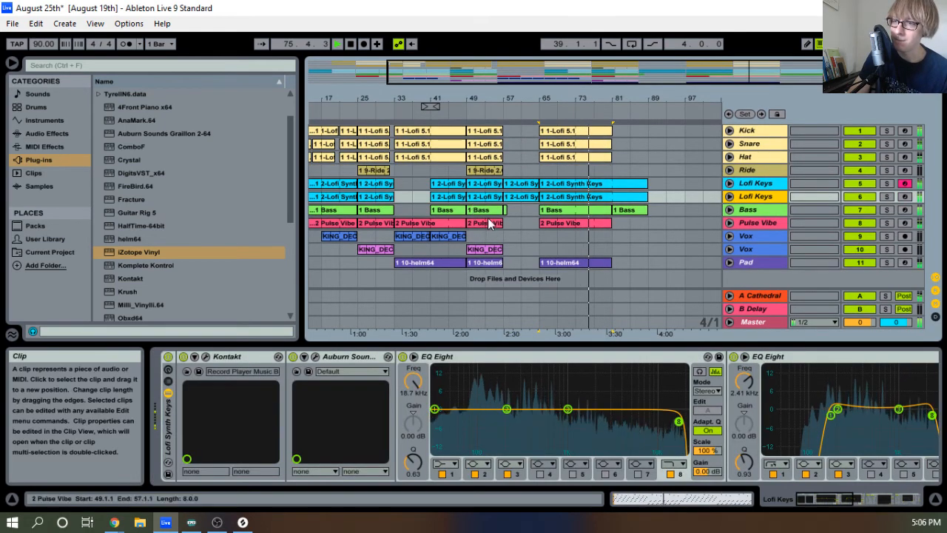
pyautogui.press('Delete')
pyautogui.click(485, 197)
pyautogui.press('Delete')
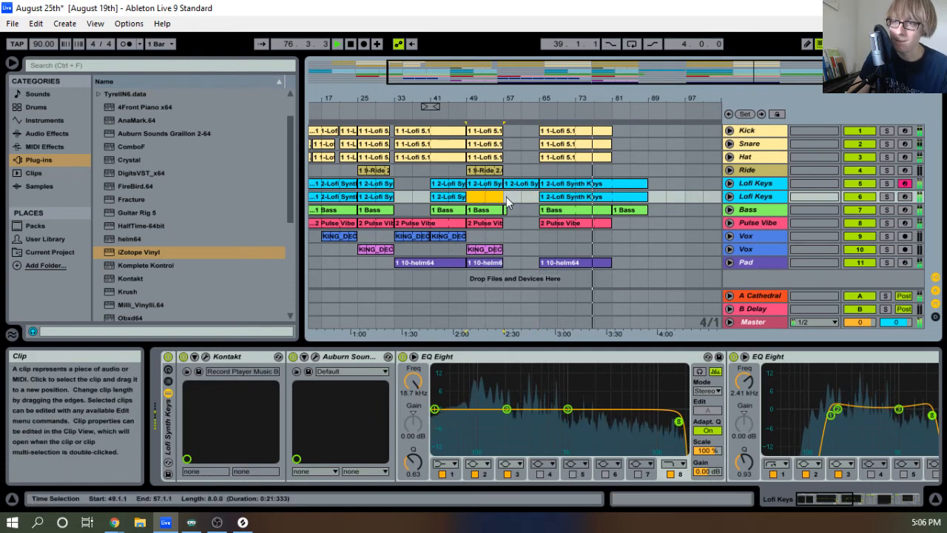
pyautogui.moveTo(506, 198); pyautogui.dragTo(267, 205)
pyautogui.moveTo(503, 98); pyautogui.dragTo(536, 90)
pyautogui.moveTo(530, 197); pyautogui.dragTo(271, 192)
# Mute the duplicated Lofi Keys track and delete all notes below D4 in bars 1 to 4 of its clip
pyautogui.click(859, 197)
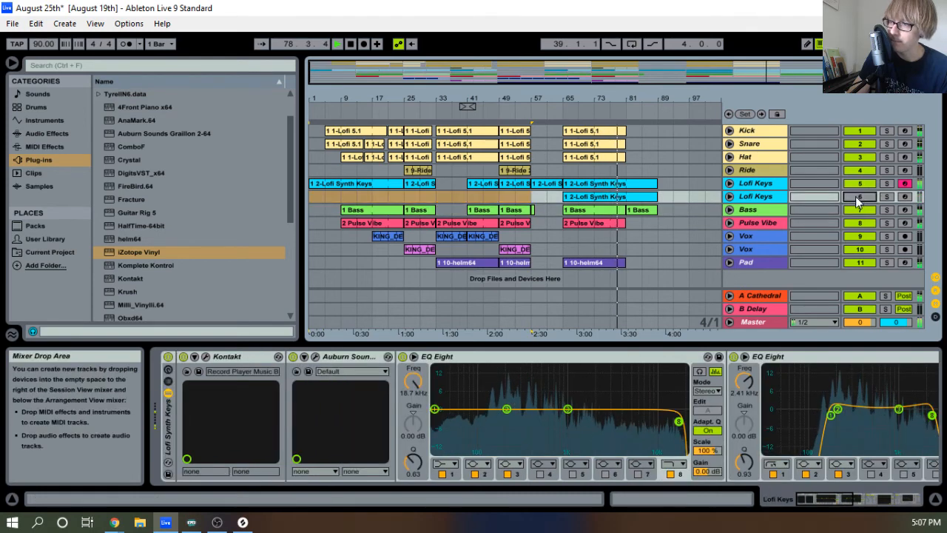
pyautogui.click(626, 206)
pyautogui.doubleClick(620, 200)
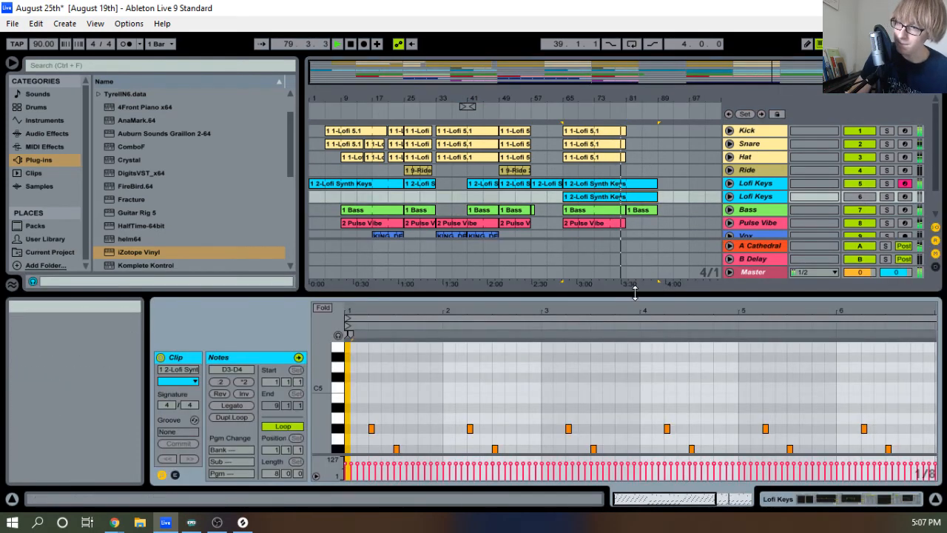
pyautogui.moveTo(634, 292); pyautogui.dragTo(612, 140)
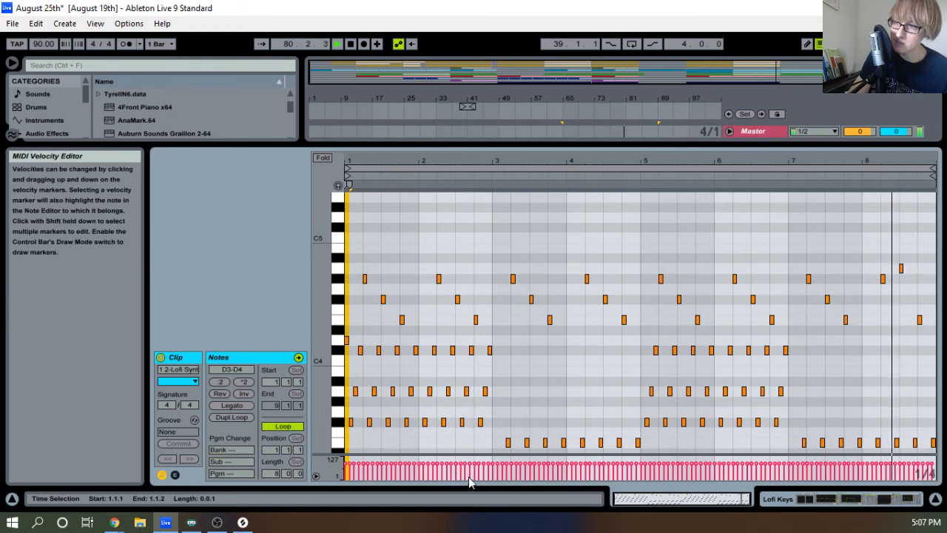
pyautogui.scroll(-3, 491, 369)
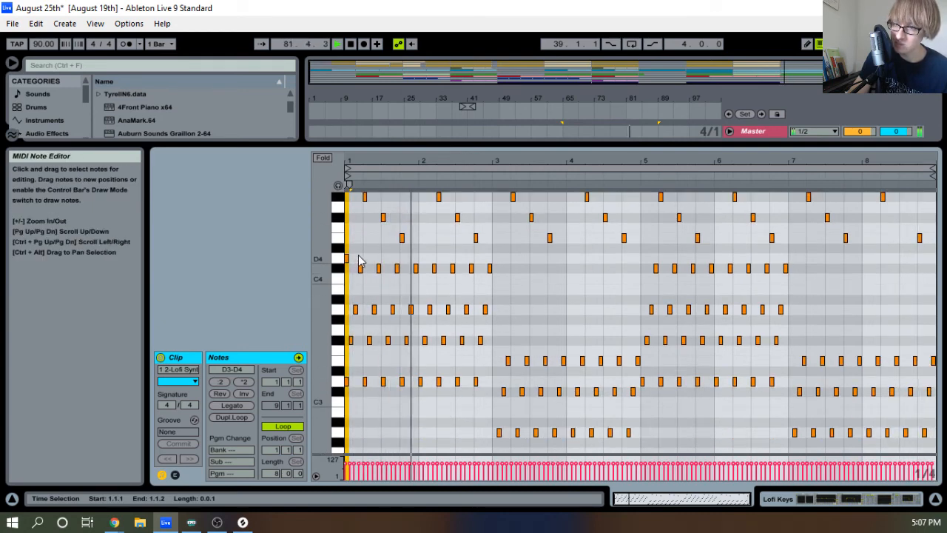
pyautogui.moveTo(360, 260); pyautogui.dragTo(536, 370)
pyautogui.press('Delete')
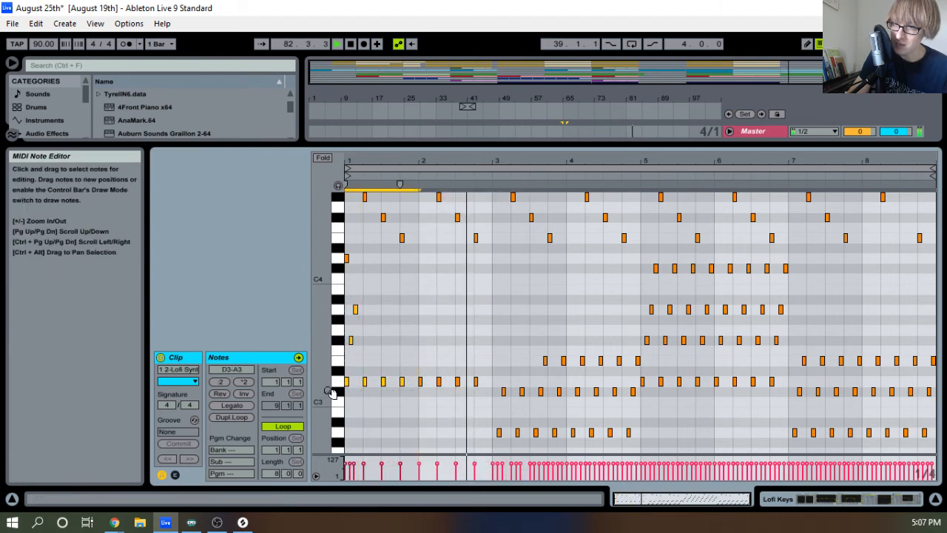
pyautogui.press('Delete')
pyautogui.press('Delete')
pyautogui.moveTo(481, 345); pyautogui.dragTo(707, 456)
pyautogui.press('Delete')
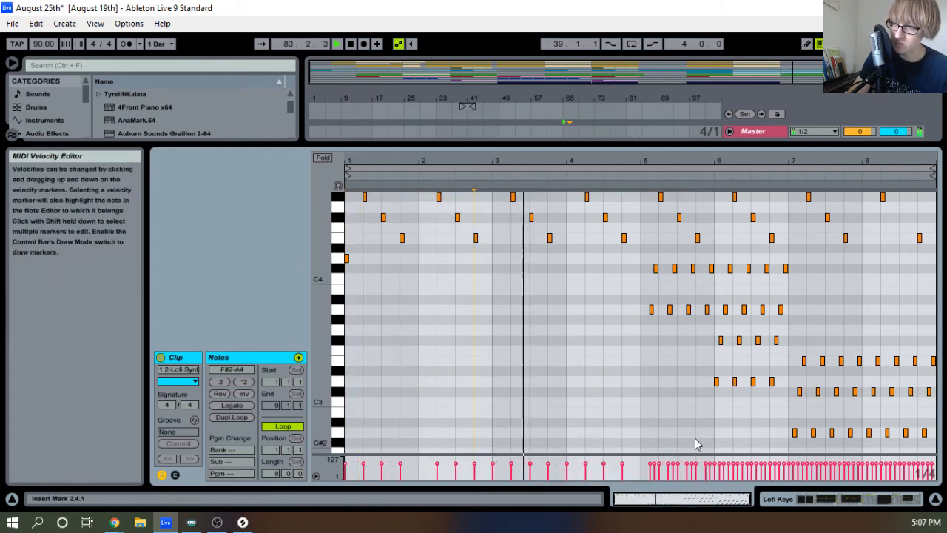
# Delete the remaining notes below D4 in bars 5 to 8 of the duplicated Lofi Keys clip
pyautogui.scroll(1, 695, 444)
pyautogui.moveTo(629, 390); pyautogui.dragTo(827, 273)
pyautogui.press('Delete')
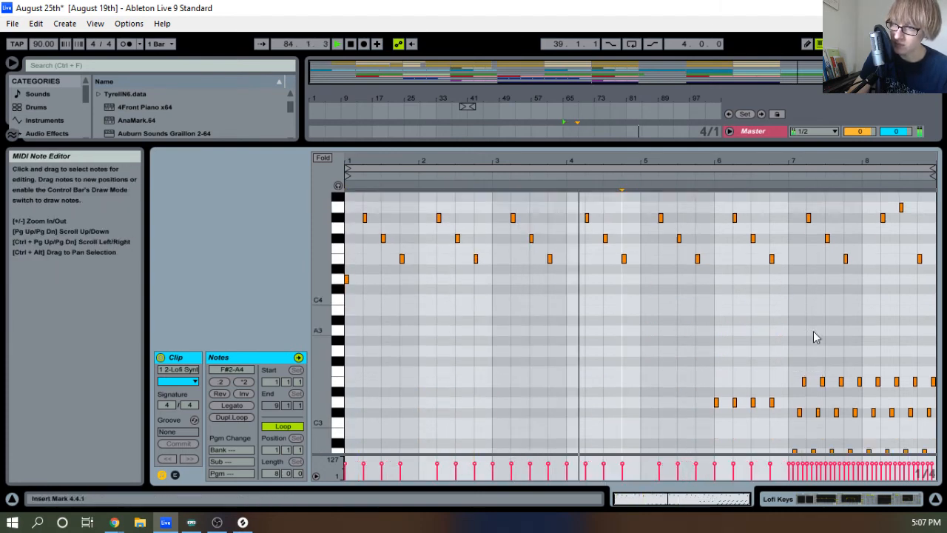
pyautogui.scroll(-5, 814, 337)
pyautogui.moveTo(473, 344); pyautogui.dragTo(693, 296)
pyautogui.press('Delete')
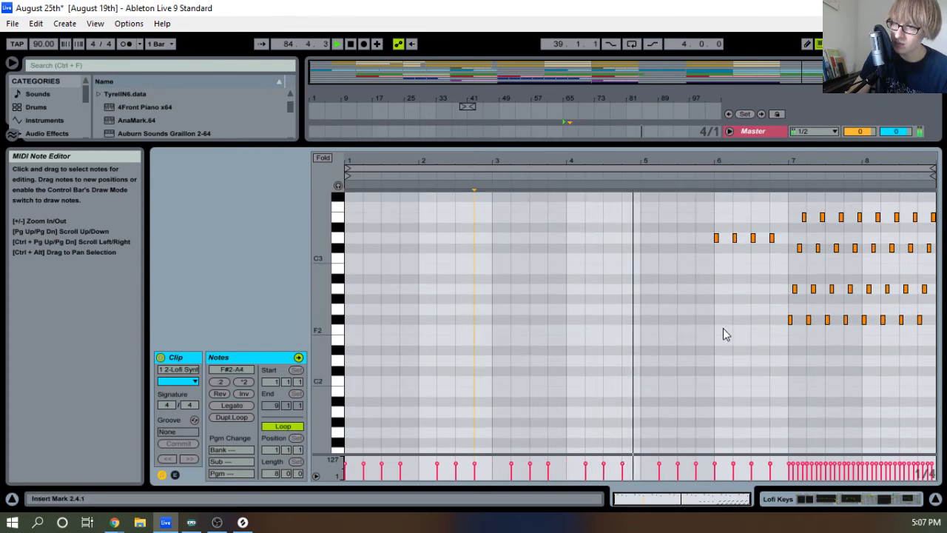
pyautogui.scroll(3, 723, 334)
pyautogui.moveTo(676, 434); pyautogui.dragTo(937, 324)
pyautogui.press('Delete')
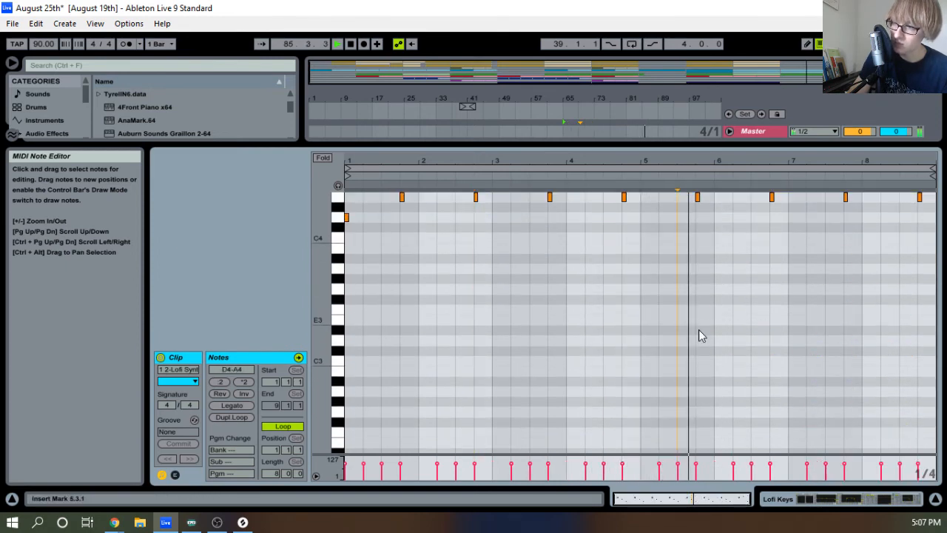
# Unmute the duplicated Lofi Keys track and load the Lofi EP.adg instrument from the User Library onto it
pyautogui.moveTo(516, 143); pyautogui.dragTo(529, 306)
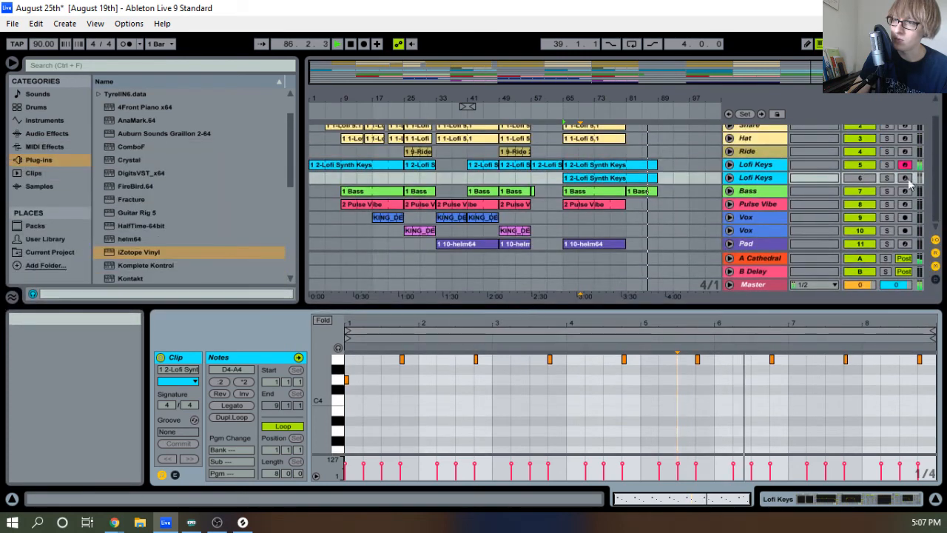
pyautogui.scroll(1, 861, 232)
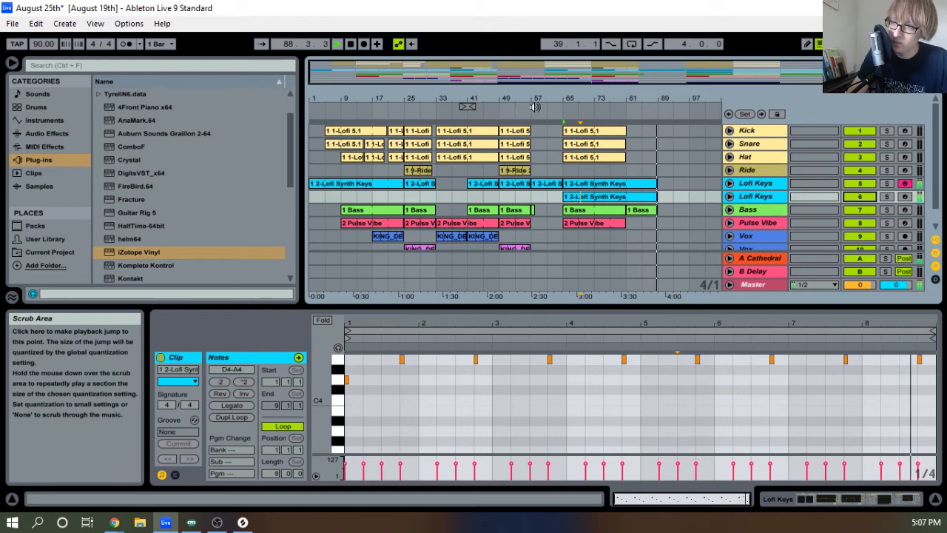
pyautogui.doubleClick(756, 196)
pyautogui.scroll(-2, 177, 260)
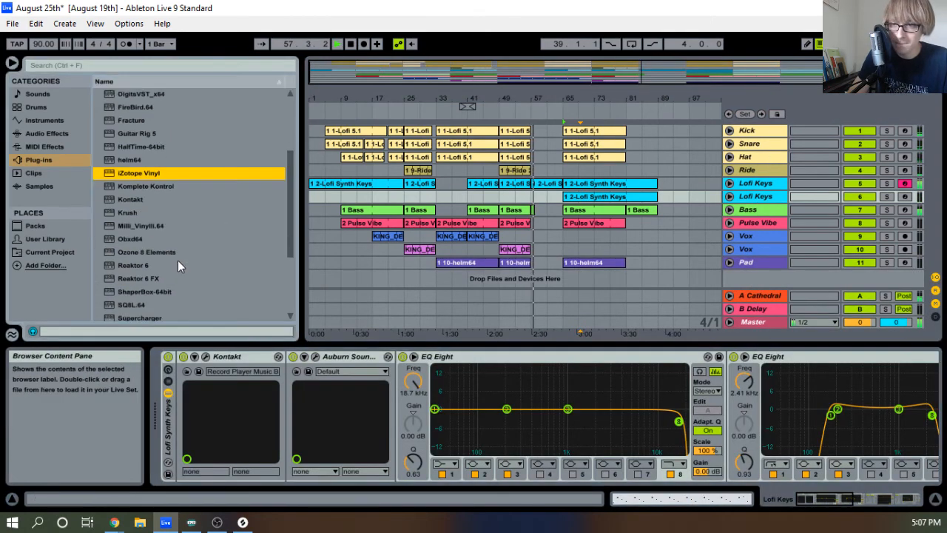
pyautogui.click(59, 133)
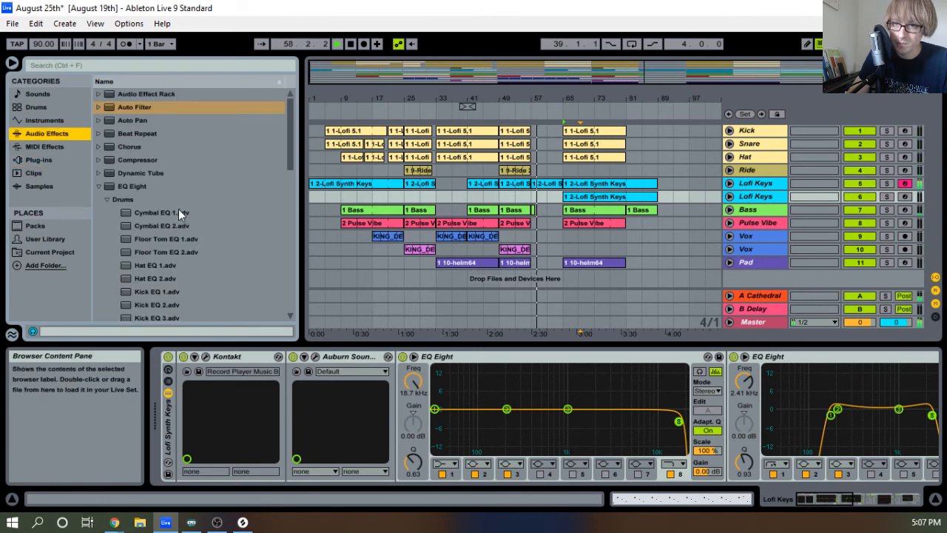
pyautogui.click(42, 238)
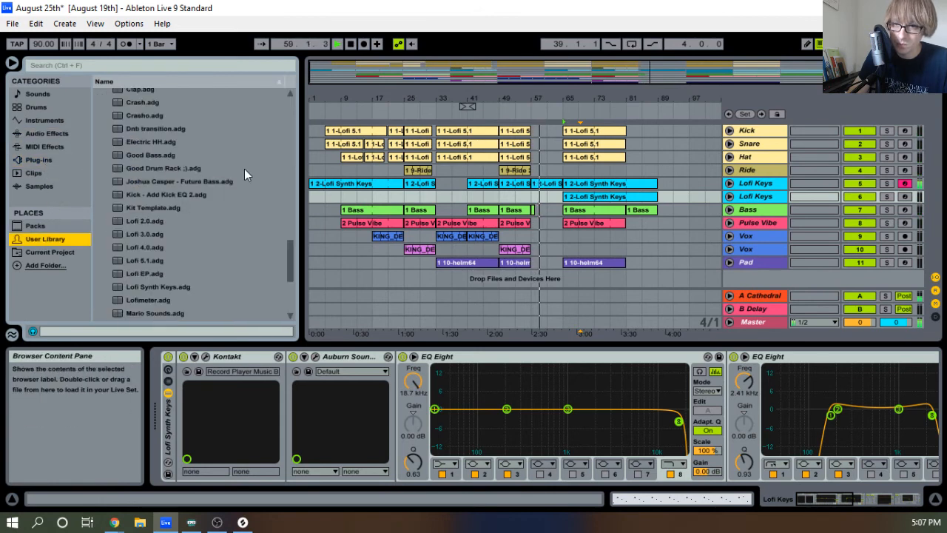
pyautogui.scroll(5, 193, 242)
pyautogui.scroll(-4, 195, 250)
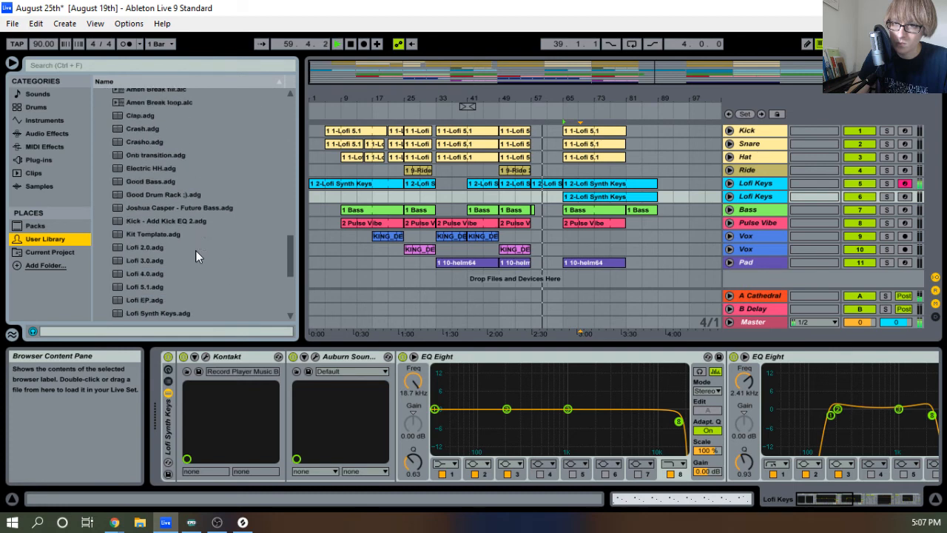
pyautogui.scroll(-3, 154, 261)
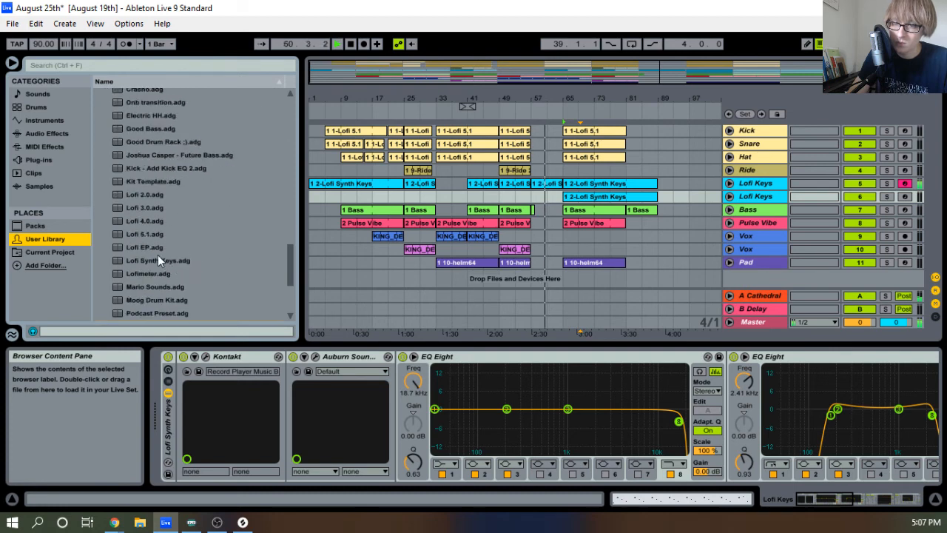
pyautogui.click(151, 237)
pyautogui.click(155, 247)
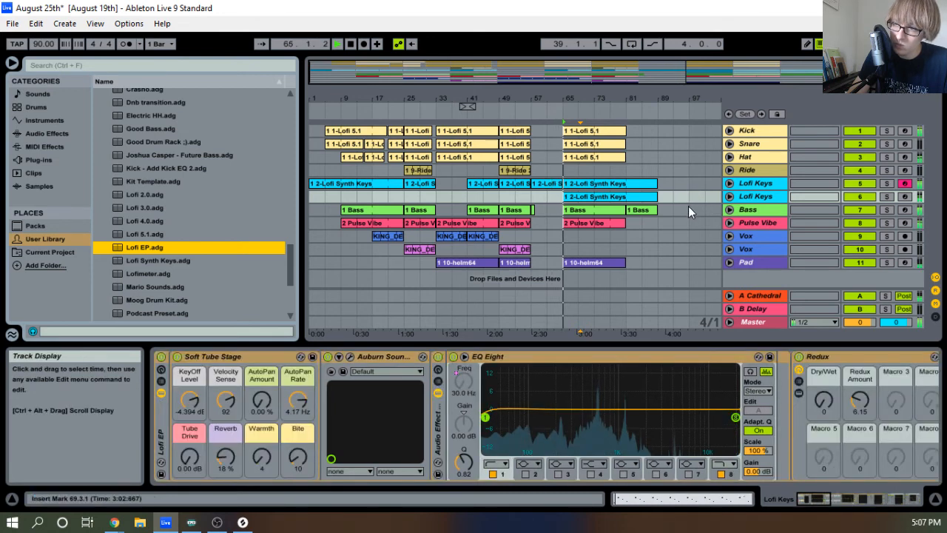
# Solo the duplicated Lofi Keys track and lengthen every note in its clip to one full bar
pyautogui.click(886, 197)
pyautogui.click(885, 198)
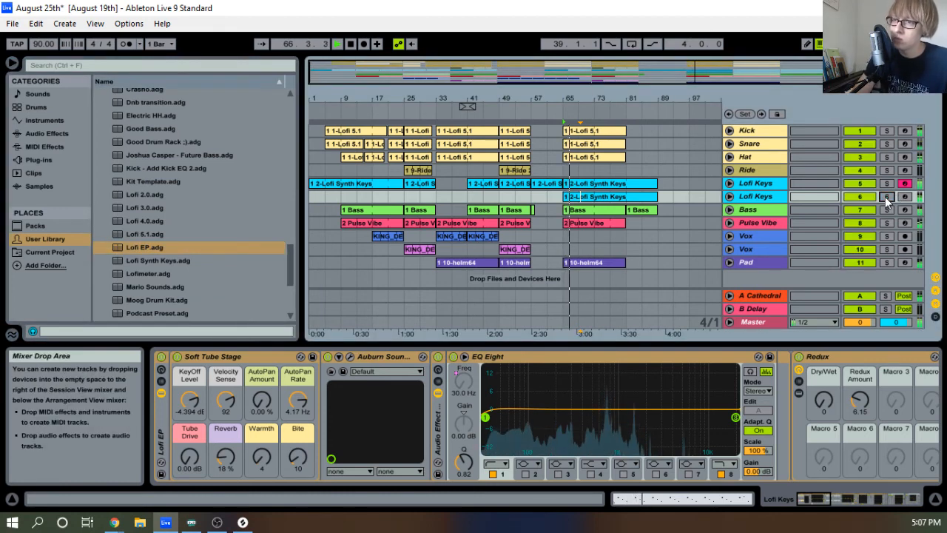
pyautogui.click(885, 197)
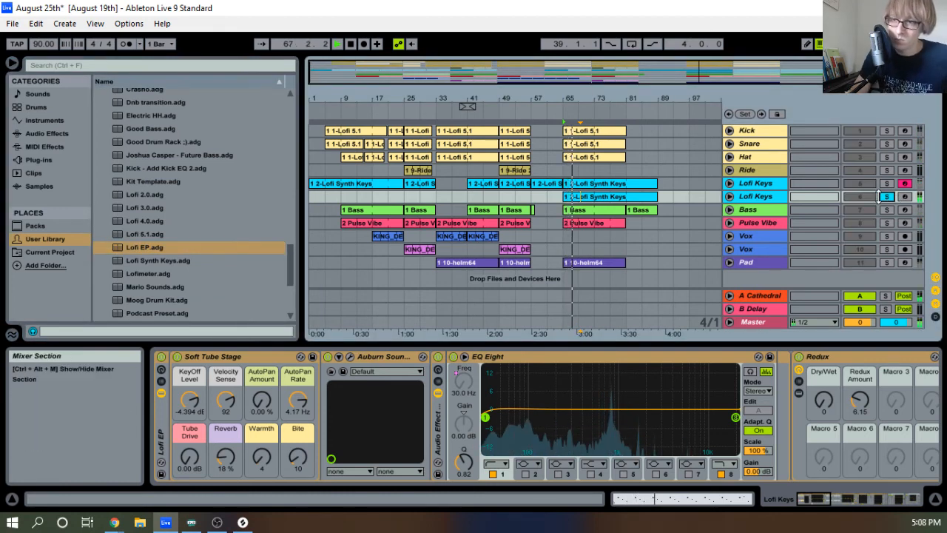
pyautogui.click(594, 196)
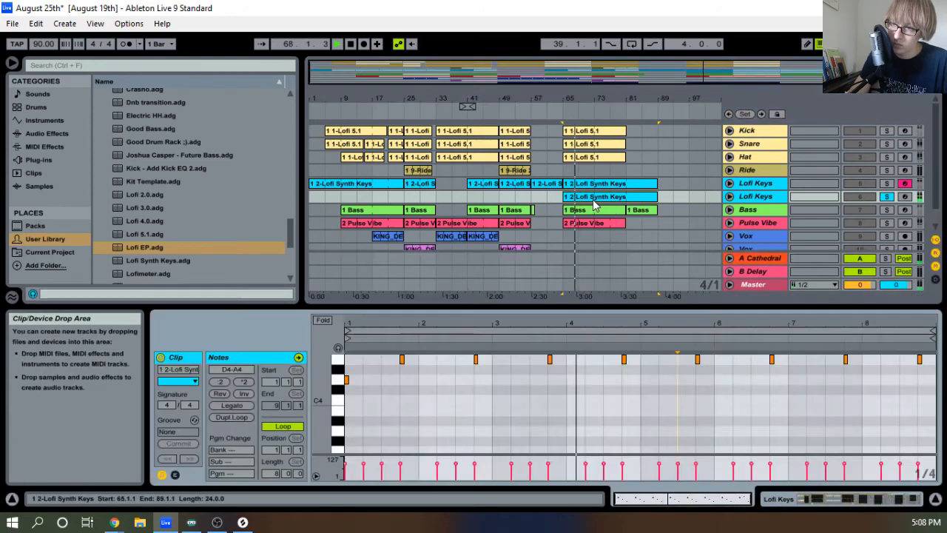
pyautogui.moveTo(591, 301); pyautogui.dragTo(592, 124)
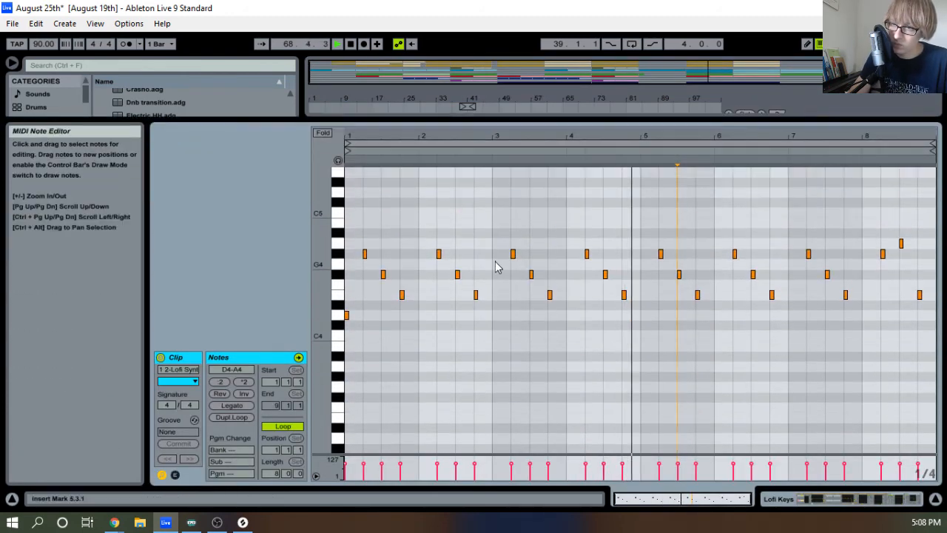
pyautogui.moveTo(380, 135); pyautogui.dragTo(397, 274)
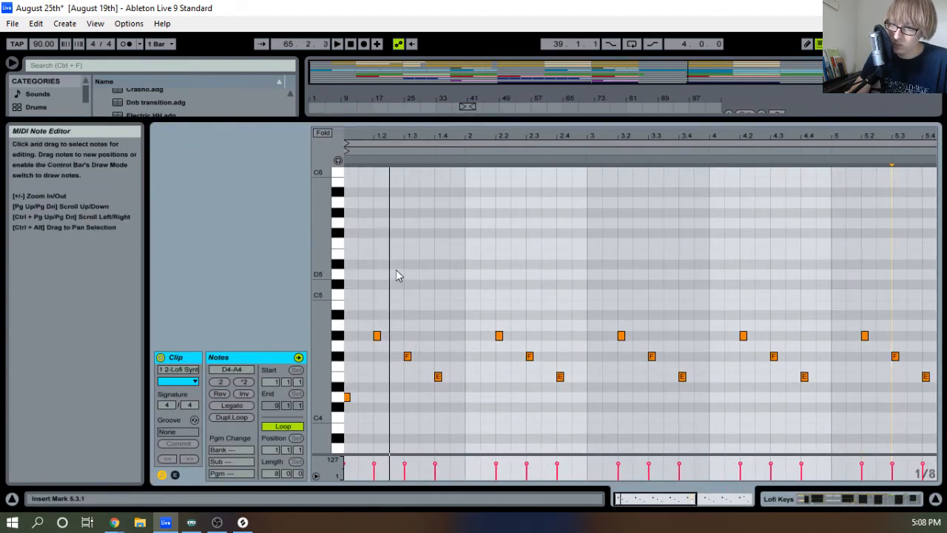
pyautogui.scroll(-3, 441, 259)
pyautogui.hotkey('ctrl', 'a')
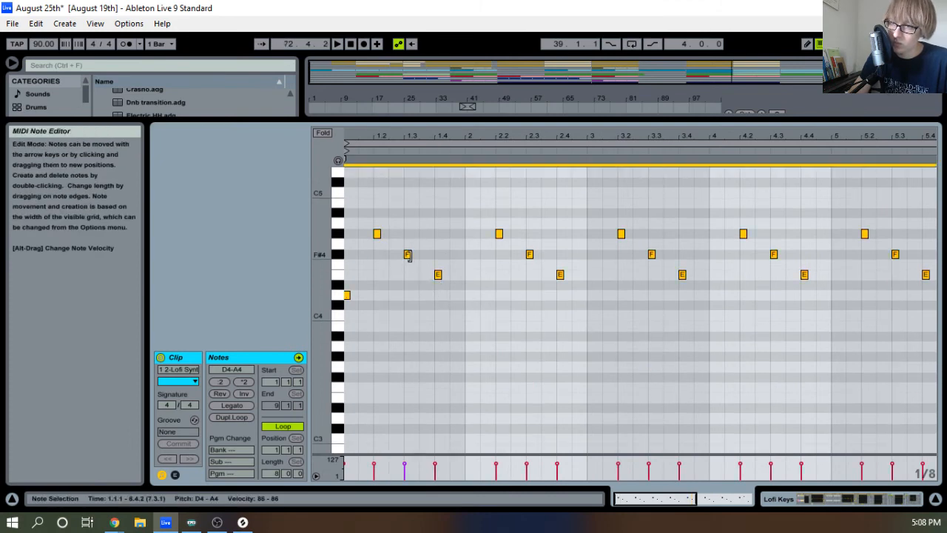
pyautogui.moveTo(458, 259); pyautogui.dragTo(529, 265)
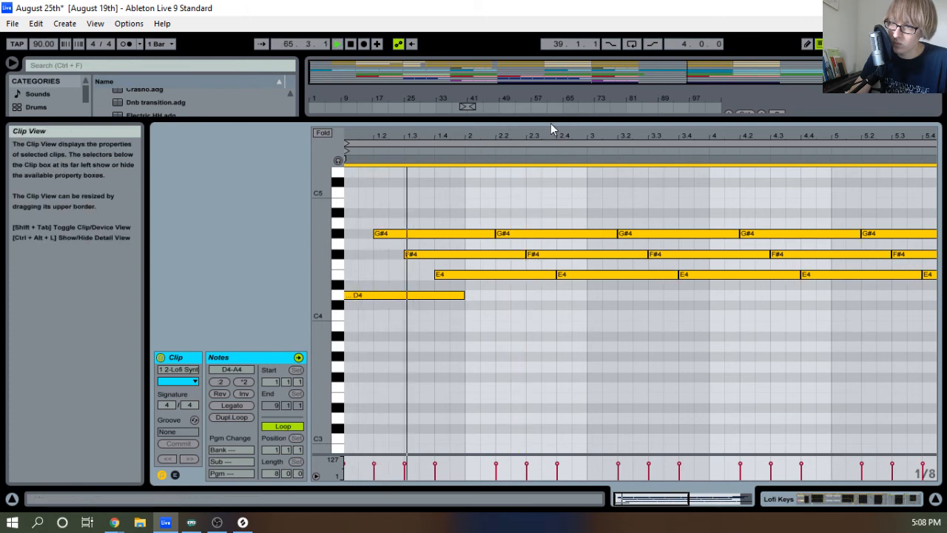
# Take the duplicated Lofi Keys track out of solo and enlarge its clip's note editor during playback
pyautogui.moveTo(563, 118); pyautogui.dragTo(406, 319)
pyautogui.click(886, 191)
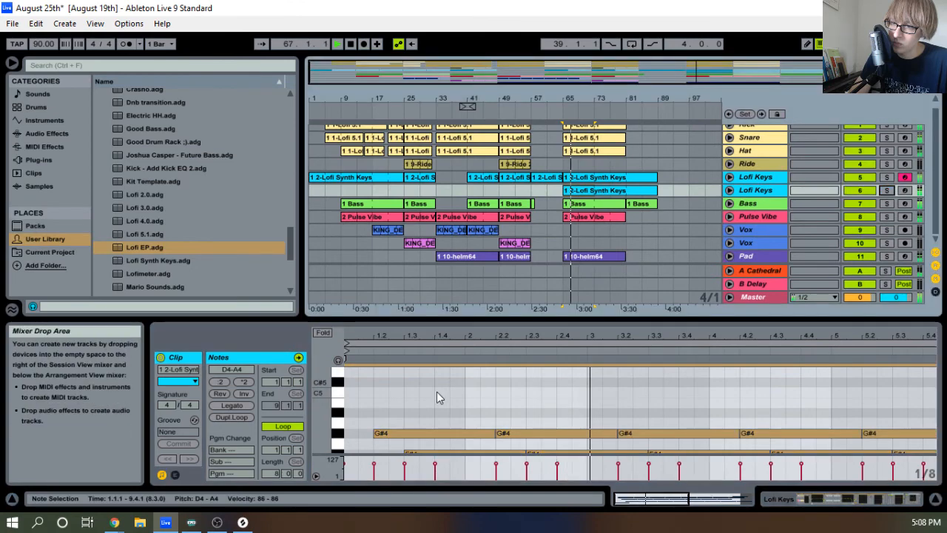
pyautogui.scroll(-4, 474, 381)
pyautogui.scroll(3, 489, 381)
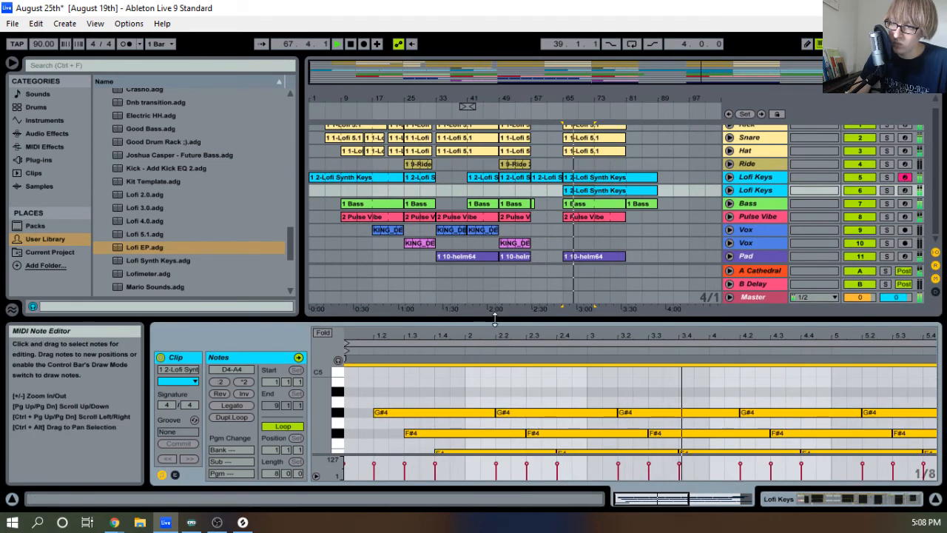
pyautogui.moveTo(501, 325); pyautogui.dragTo(500, 123)
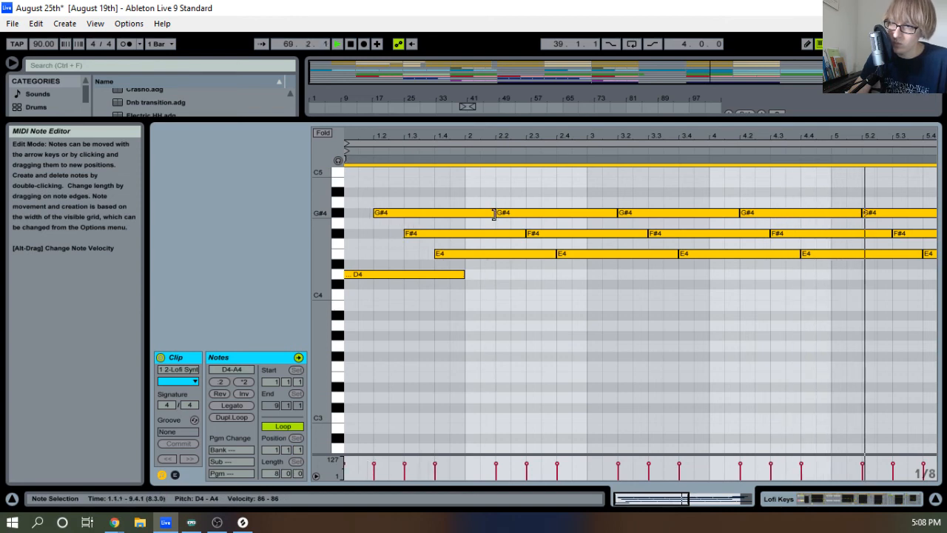
# Shorten every note in the duplicated Lofi Keys clip to one beat and audition the track in solo
pyautogui.moveTo(493, 214); pyautogui.dragTo(404, 214)
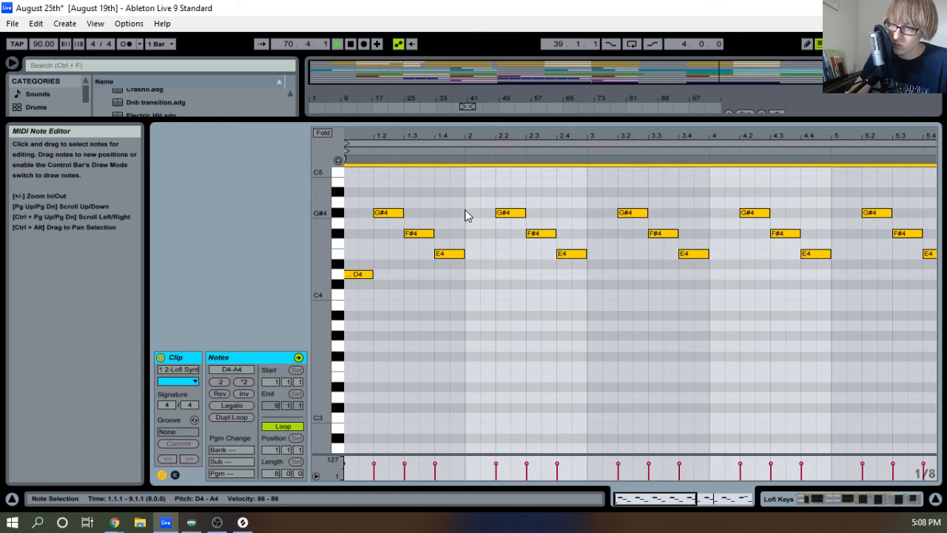
pyautogui.moveTo(543, 118); pyautogui.dragTo(564, 370)
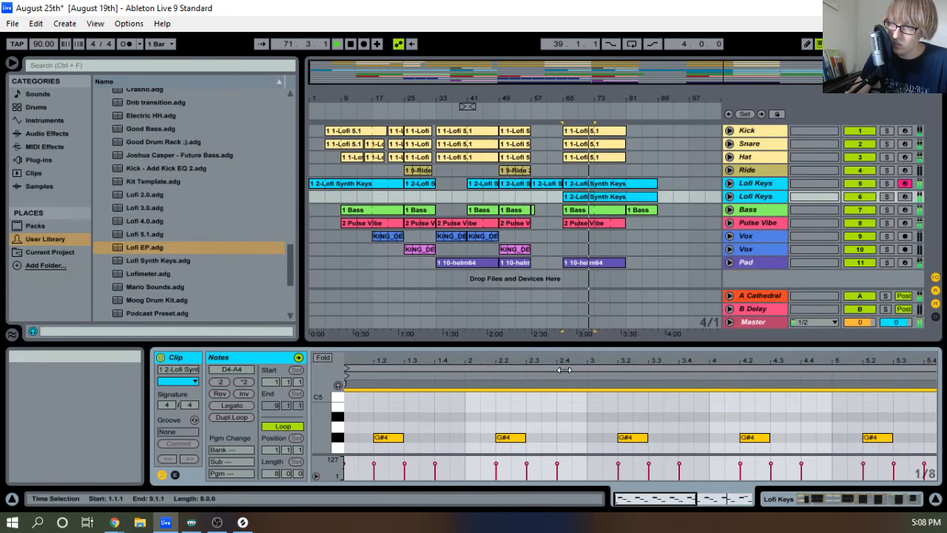
pyautogui.click(886, 196)
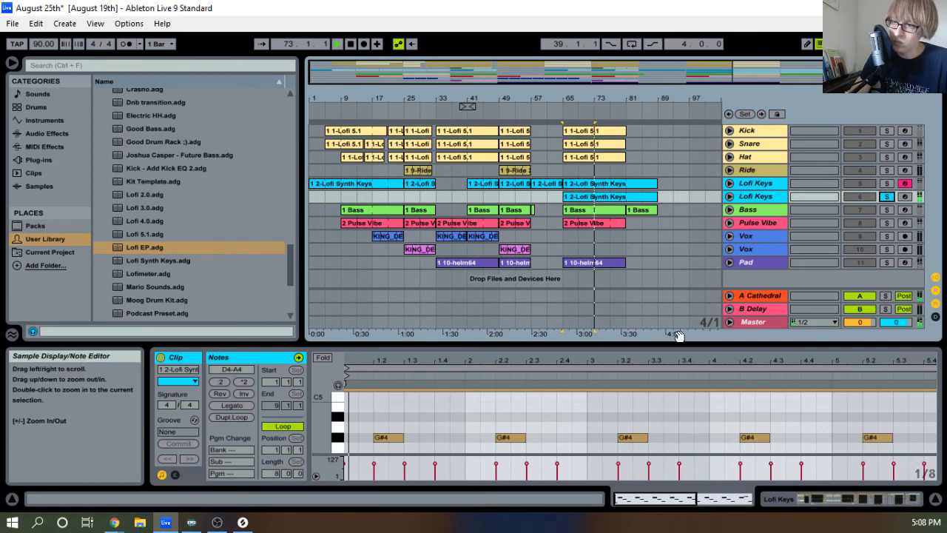
pyautogui.click(886, 196)
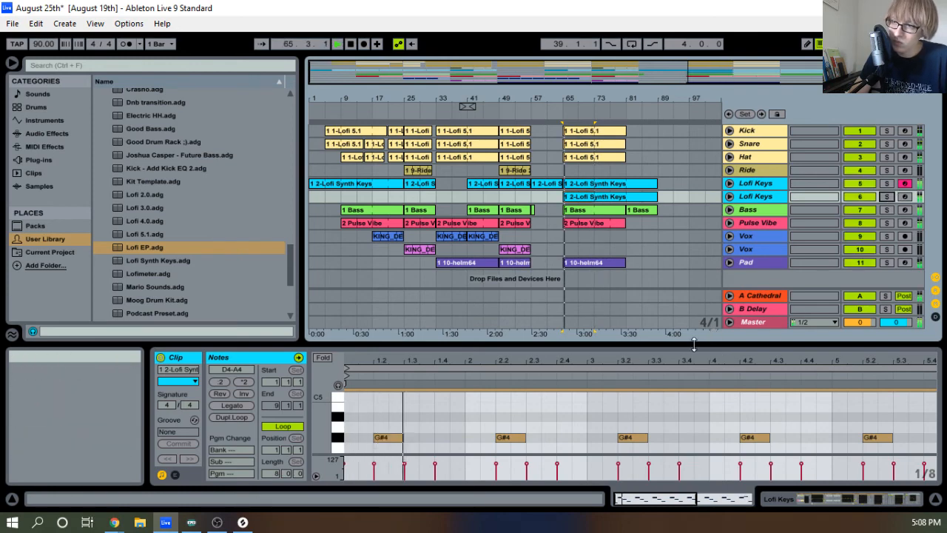
# Transpose all notes in the duplicated Lofi Keys clip down one octave
pyautogui.moveTo(695, 343); pyautogui.dragTo(709, 178)
pyautogui.click(577, 246)
pyautogui.hotkey('ctrl', 'a')
pyautogui.hotkey('shift', 'Down')
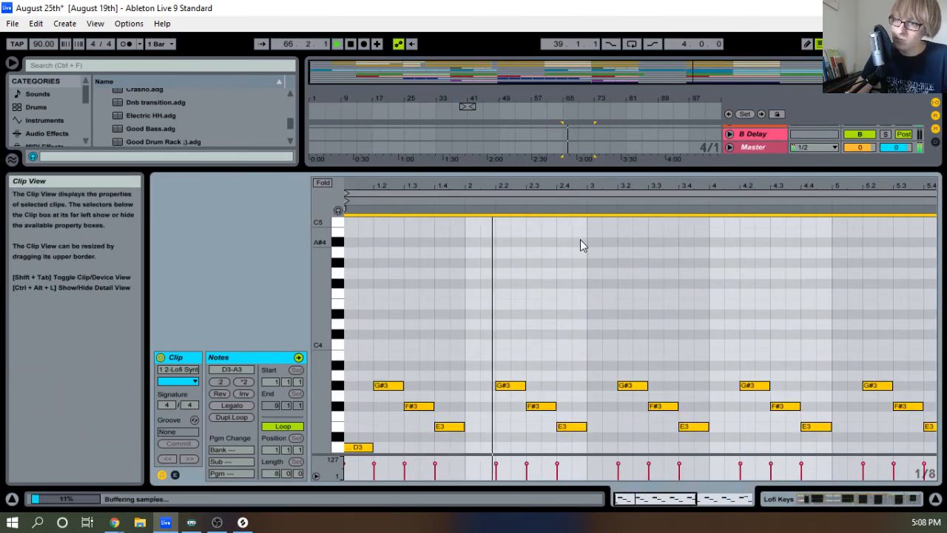
pyautogui.moveTo(575, 169); pyautogui.dragTo(525, 318)
# Raise the duplicated Lofi Keys track's volume slightly in the mixer, checking its level in solo
pyautogui.press('Tab')
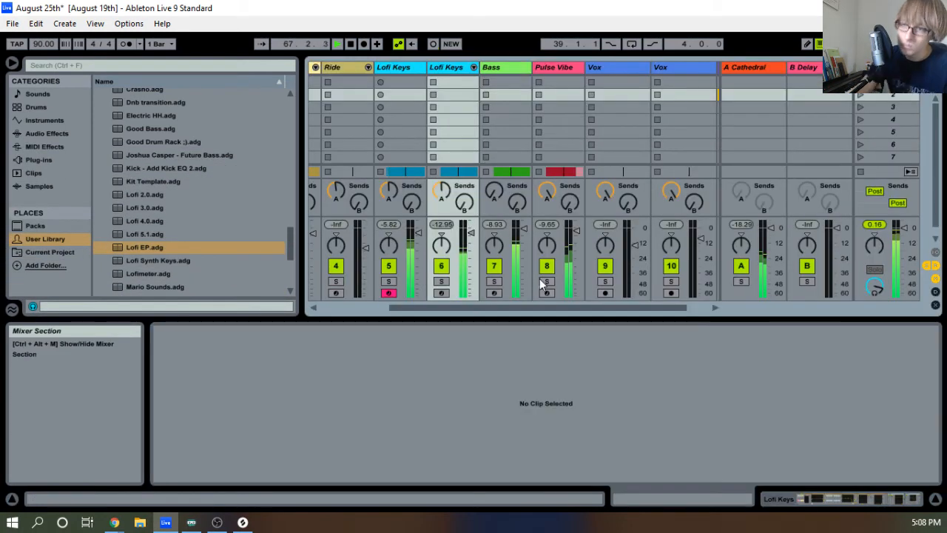
pyautogui.click(441, 281)
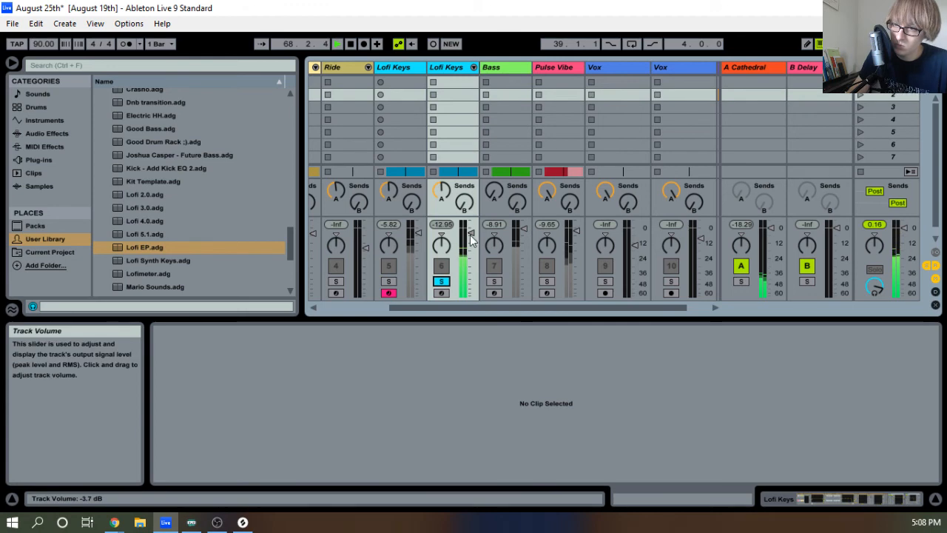
pyautogui.click(441, 282)
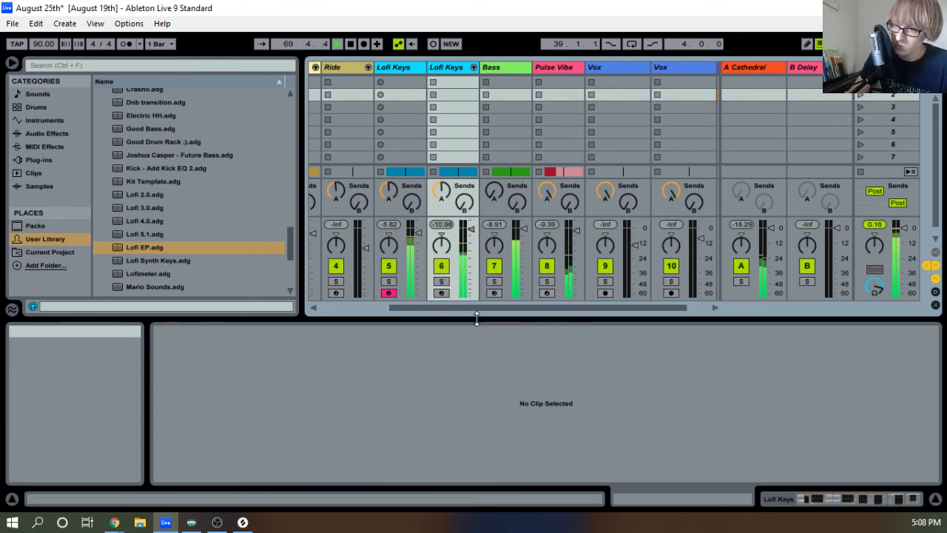
pyautogui.moveTo(476, 319); pyautogui.dragTo(476, 450)
pyautogui.press('Tab')
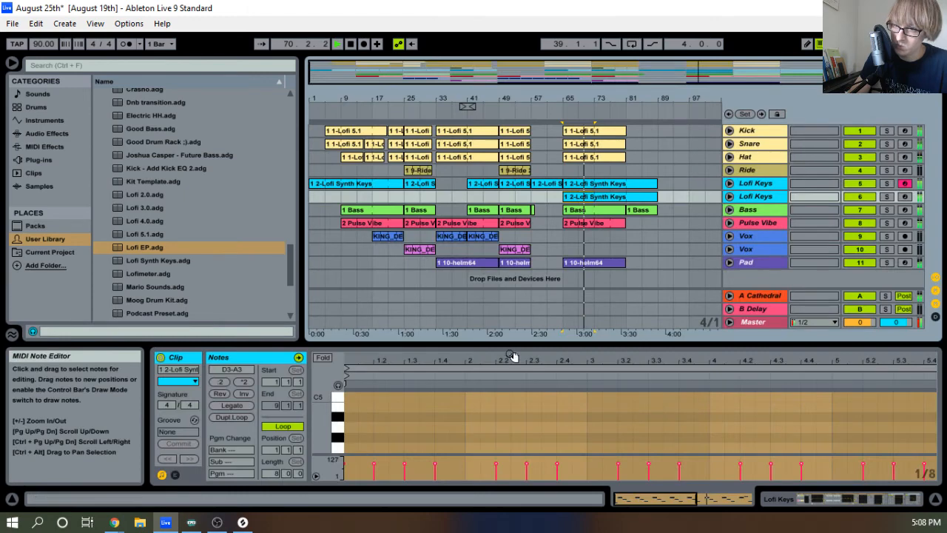
# Show the duplicated Lofi Keys track's devices, solo the track and raise the Redux rack's Dry/Wet macro to 127
pyautogui.doubleClick(756, 197)
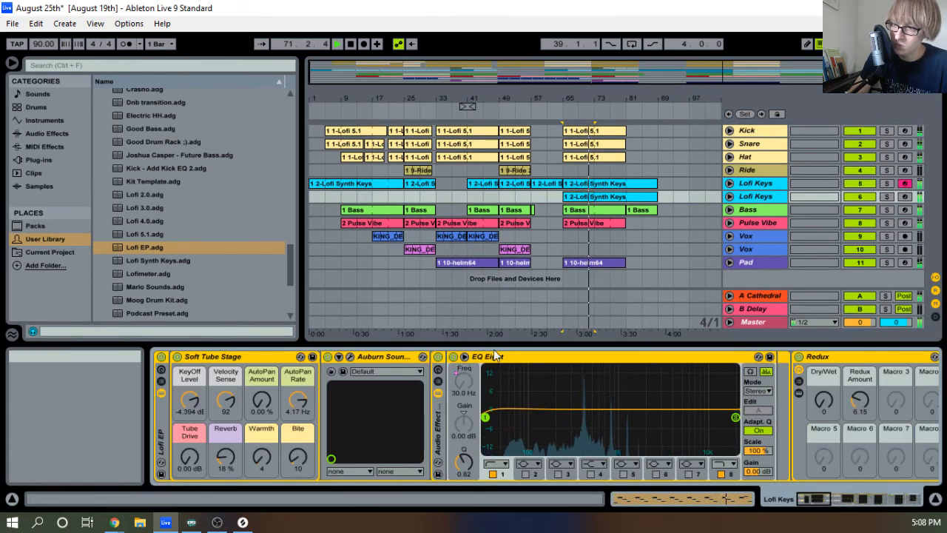
pyautogui.scroll(-5, 499, 370)
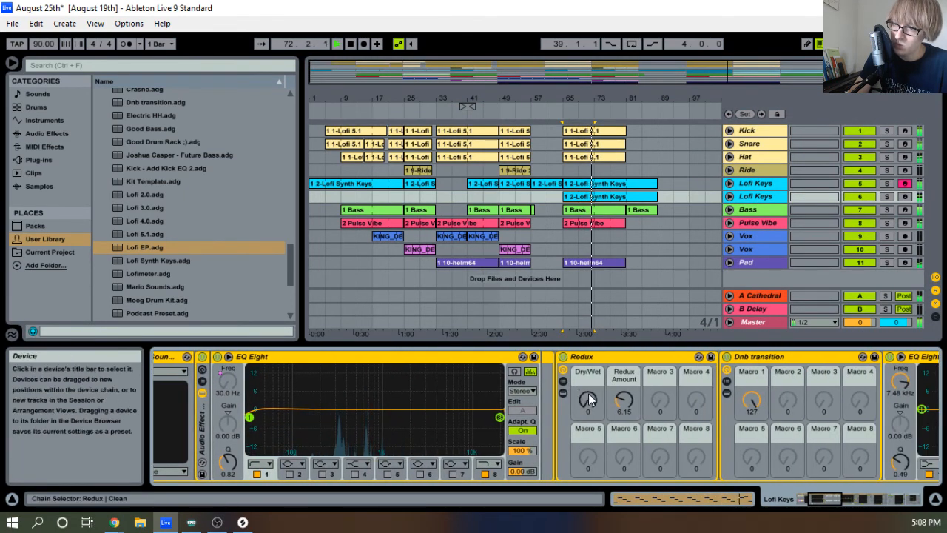
pyautogui.moveTo(587, 403); pyautogui.dragTo(587, 383)
pyautogui.click(886, 196)
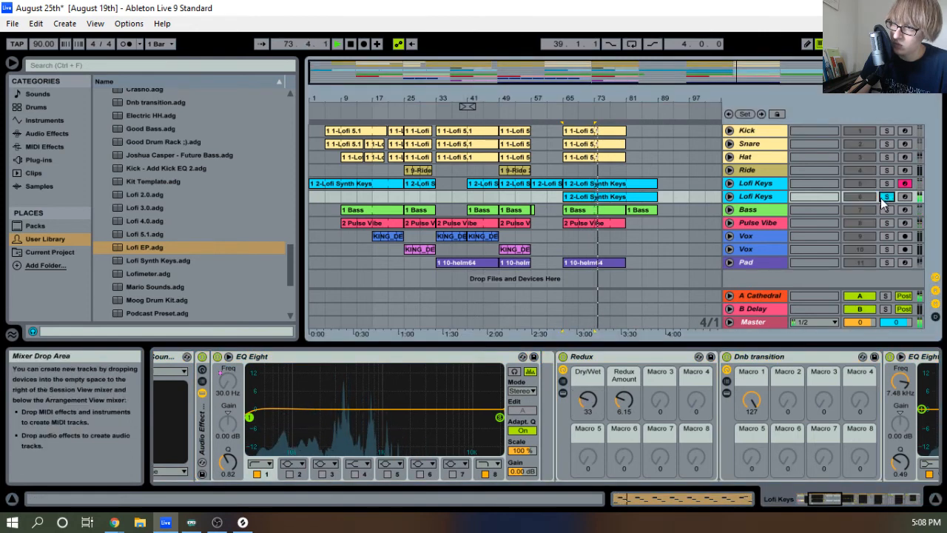
pyautogui.moveTo(587, 401); pyautogui.dragTo(587, 375)
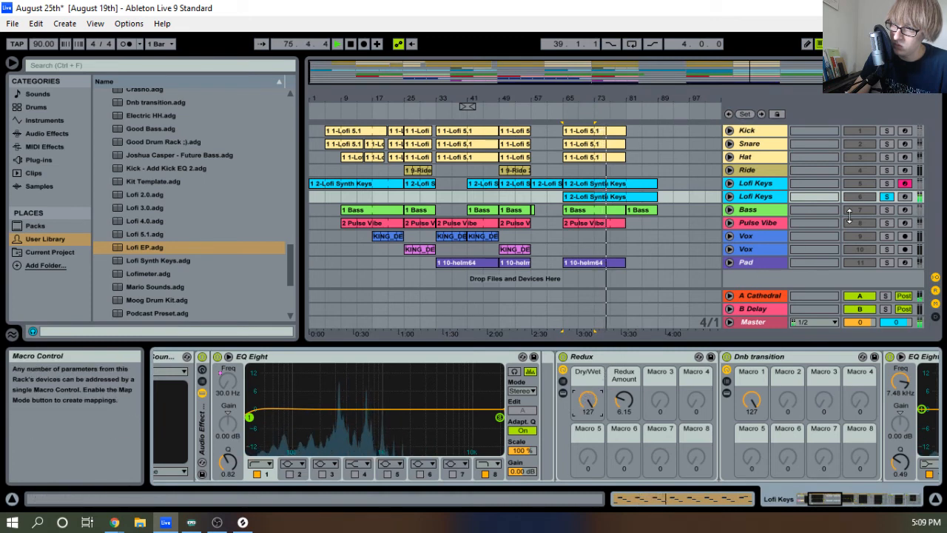
pyautogui.click(887, 197)
pyautogui.click(887, 197)
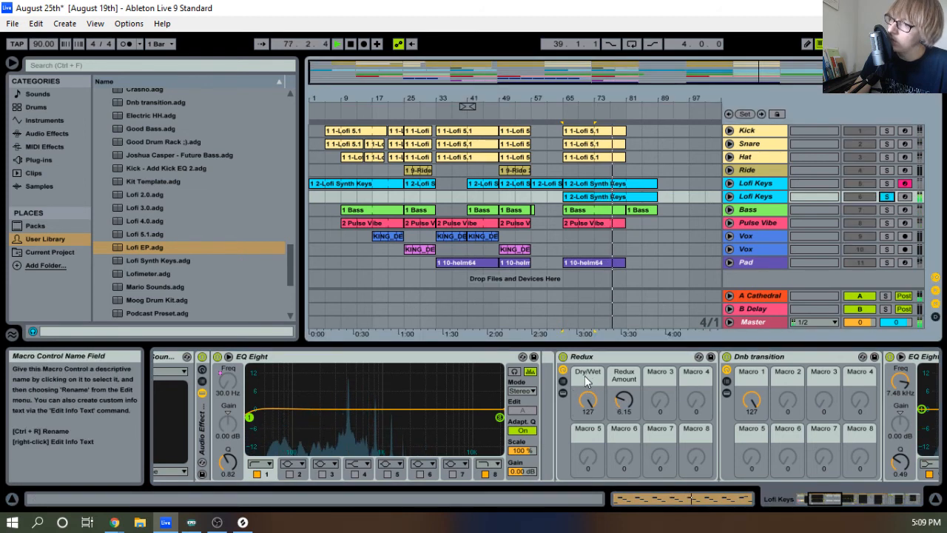
# Expand the Redux rack's chains and devices, and audition the sound with the Dry/Wet macro at 0
pyautogui.click(563, 393)
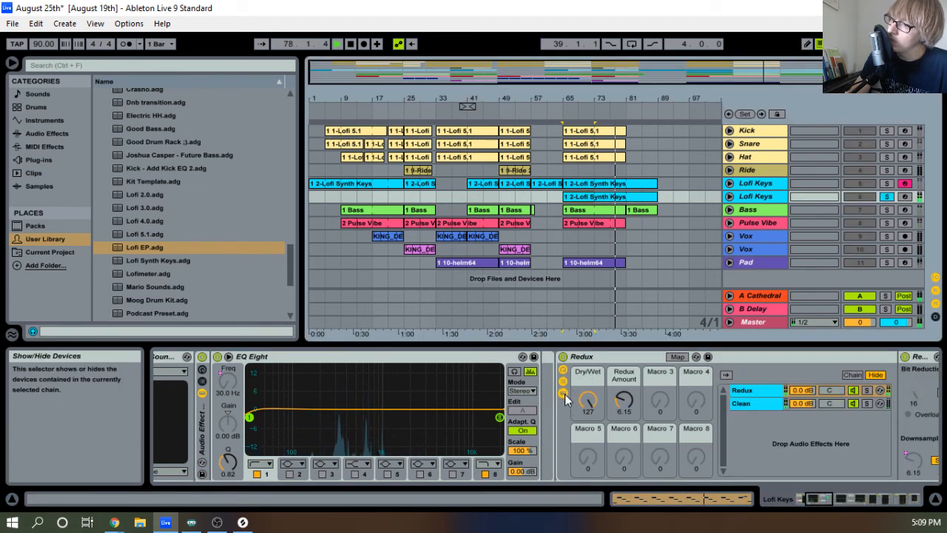
pyautogui.click(564, 394)
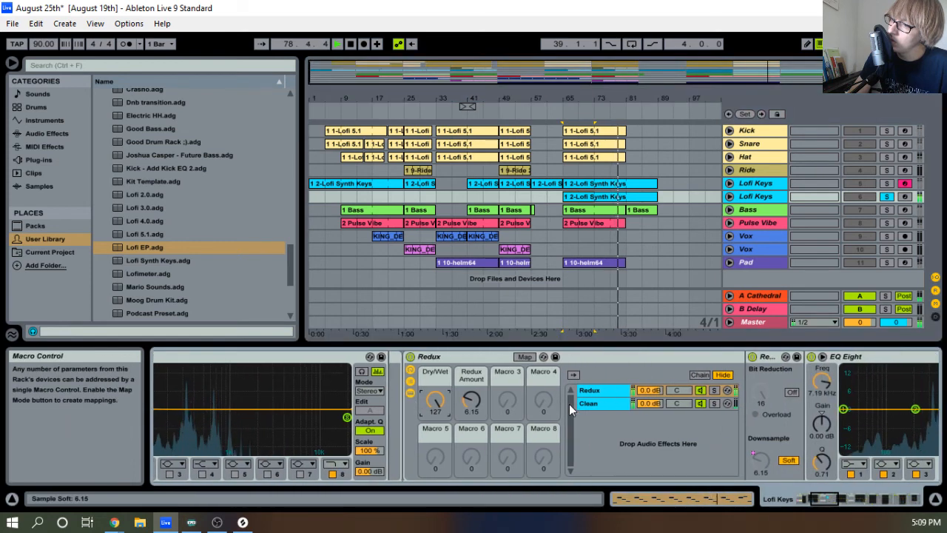
pyautogui.press('space')
pyautogui.hscroll(-1, 569, 404)
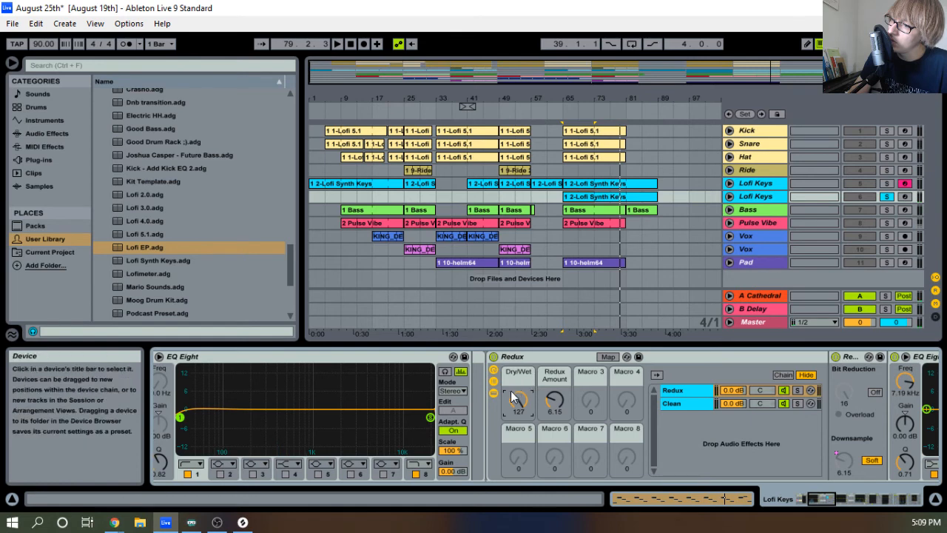
pyautogui.moveTo(518, 401); pyautogui.dragTo(518, 444)
pyautogui.press('space')
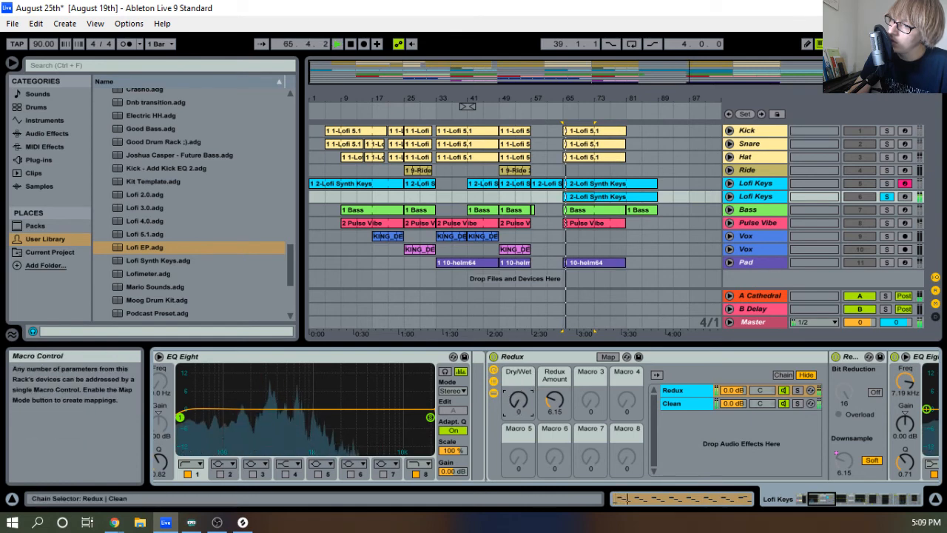
pyautogui.press('space')
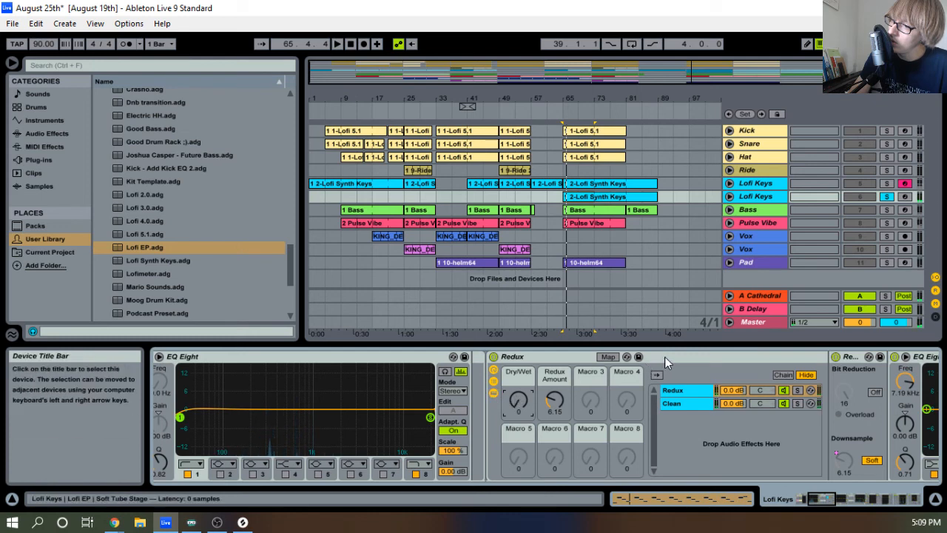
# Examine the Redux rack's macro mappings and its Redux and Clean chains
pyautogui.click(495, 380)
pyautogui.click(494, 381)
pyautogui.click(493, 371)
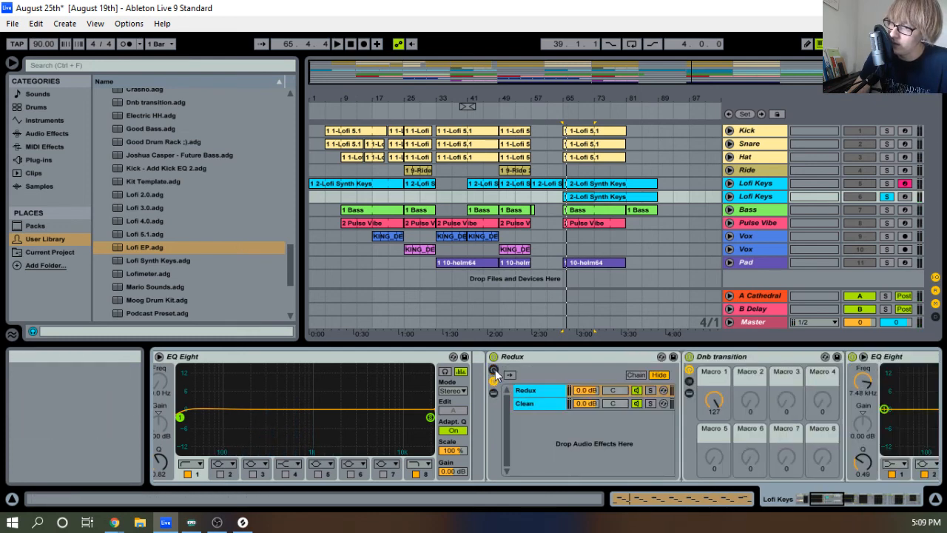
pyautogui.click(494, 371)
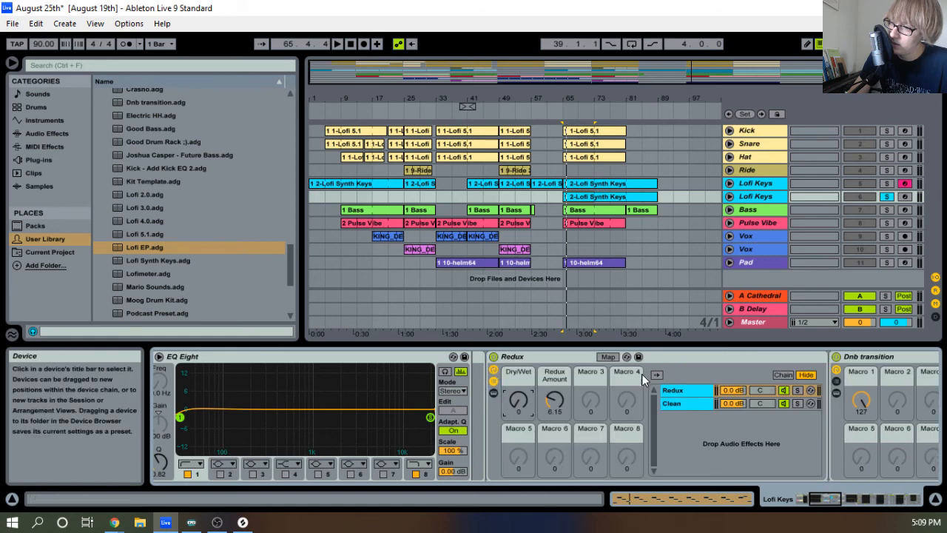
pyautogui.click(607, 356)
pyautogui.click(608, 357)
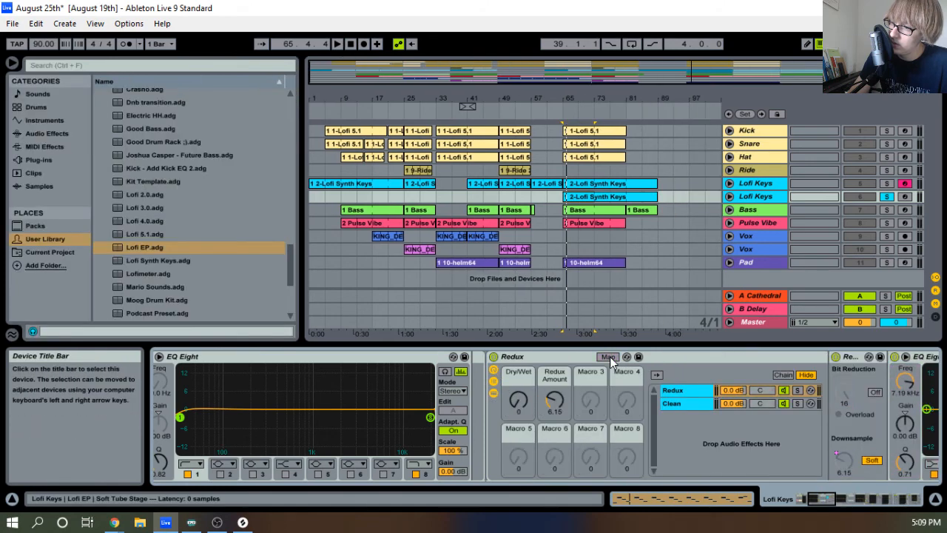
pyautogui.click(686, 402)
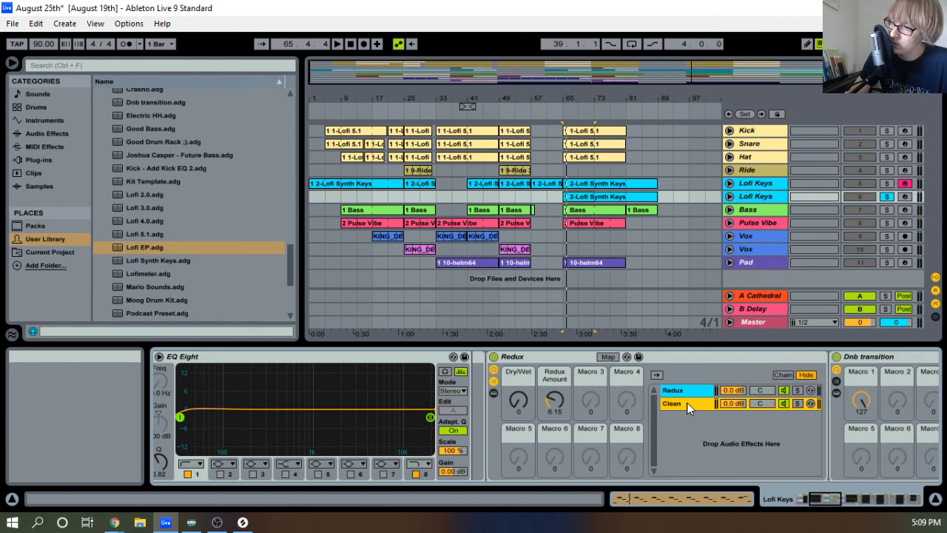
pyautogui.click(683, 392)
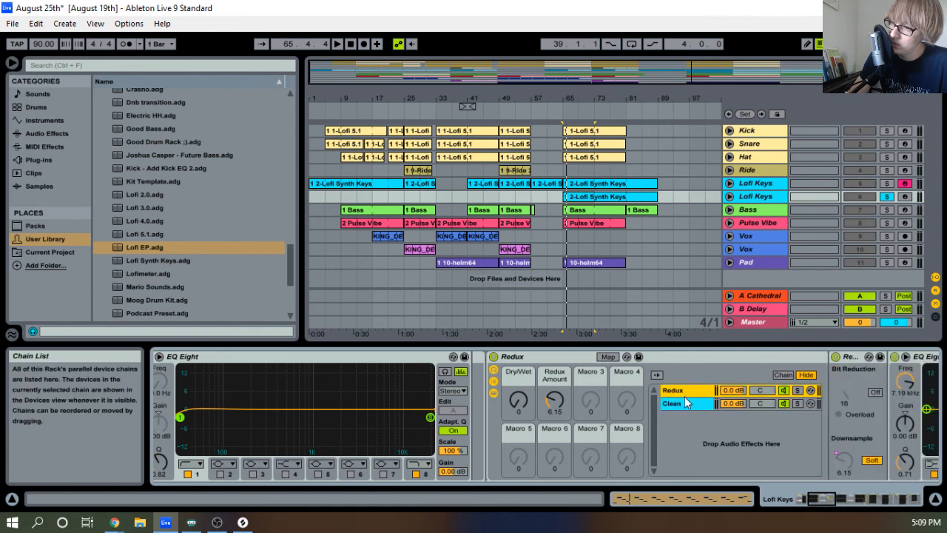
pyautogui.click(656, 375)
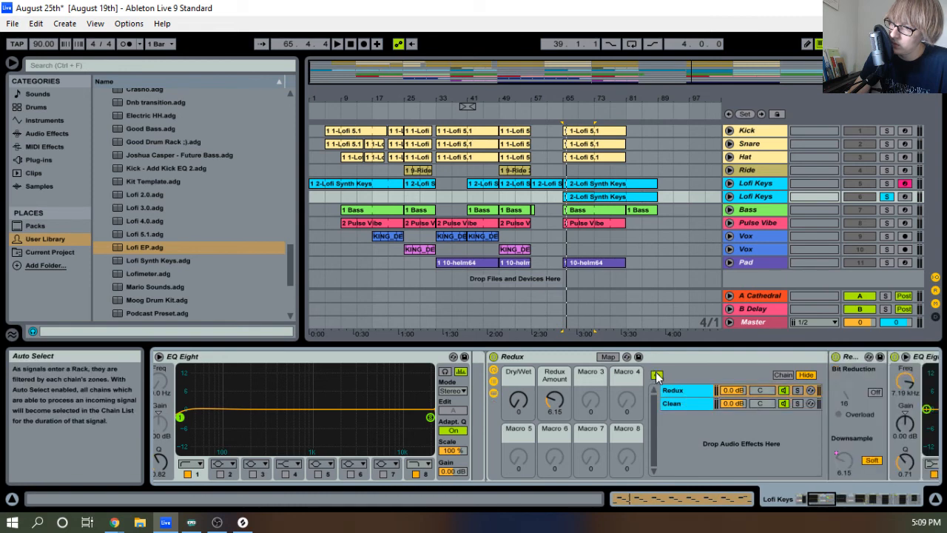
pyautogui.press('space')
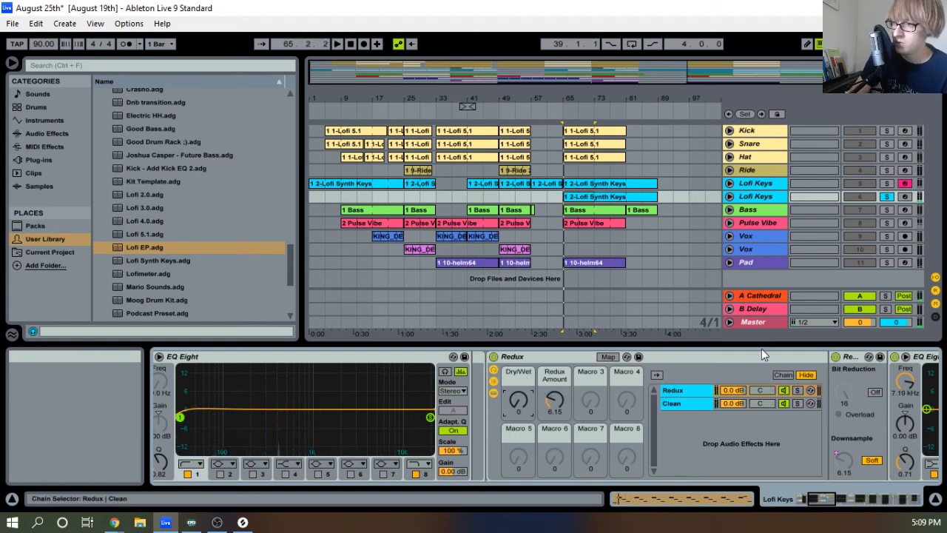
# Set the Redux rack's Dry/Wet macro to 119 during playback and display the rack's chain select zones
pyautogui.hscroll(5, 740, 383)
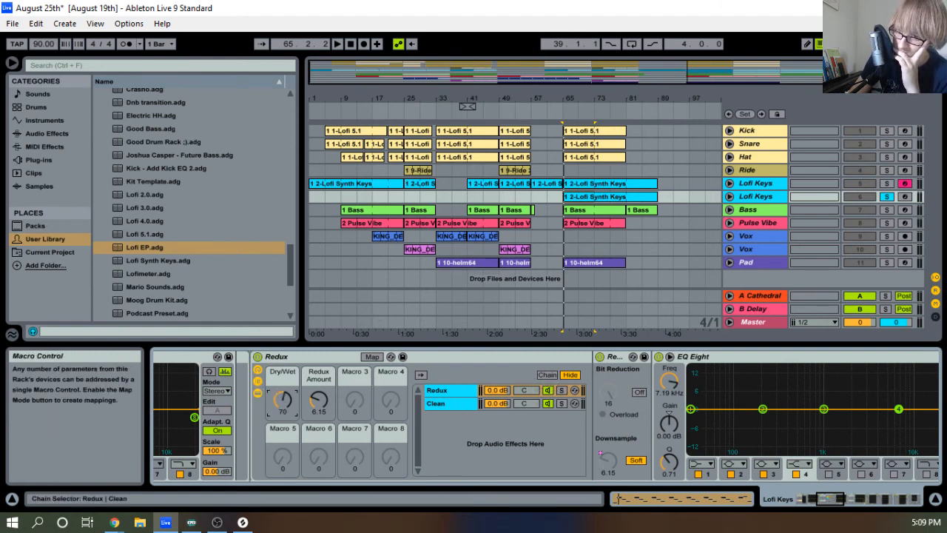
pyautogui.moveTo(282, 401); pyautogui.dragTo(283, 366)
pyautogui.press('space')
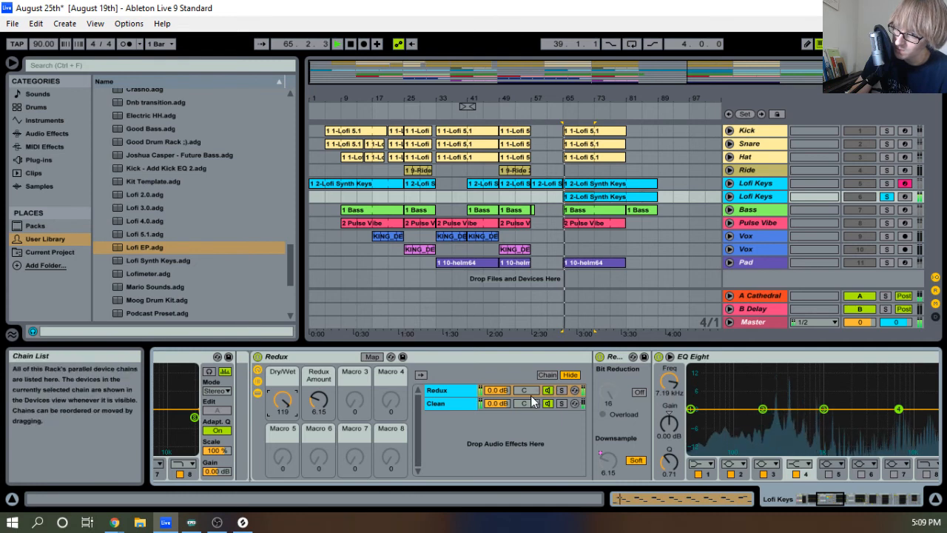
pyautogui.click(546, 375)
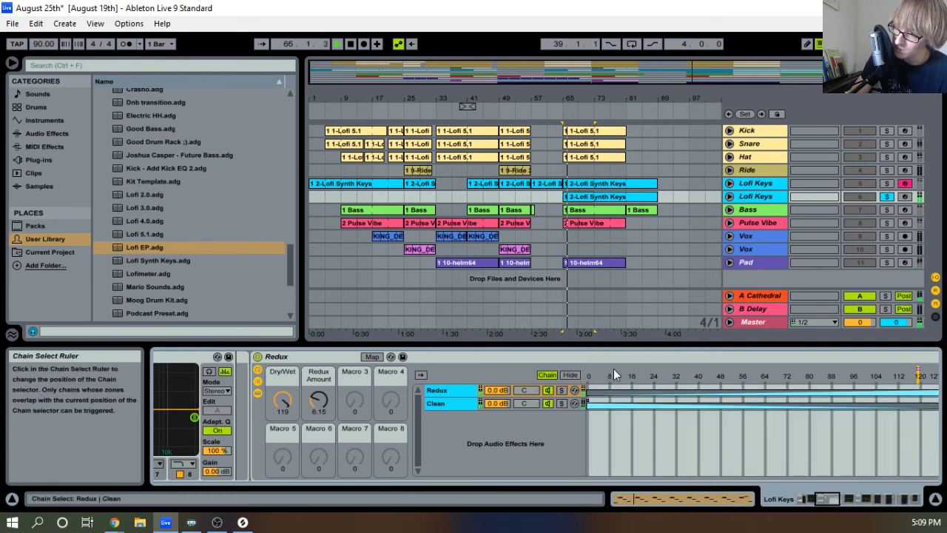
# Turn the Redux rack's Dry/Wet macro down to 0 and play the soloed Lofi Keys track from bar 65
pyautogui.press('space')
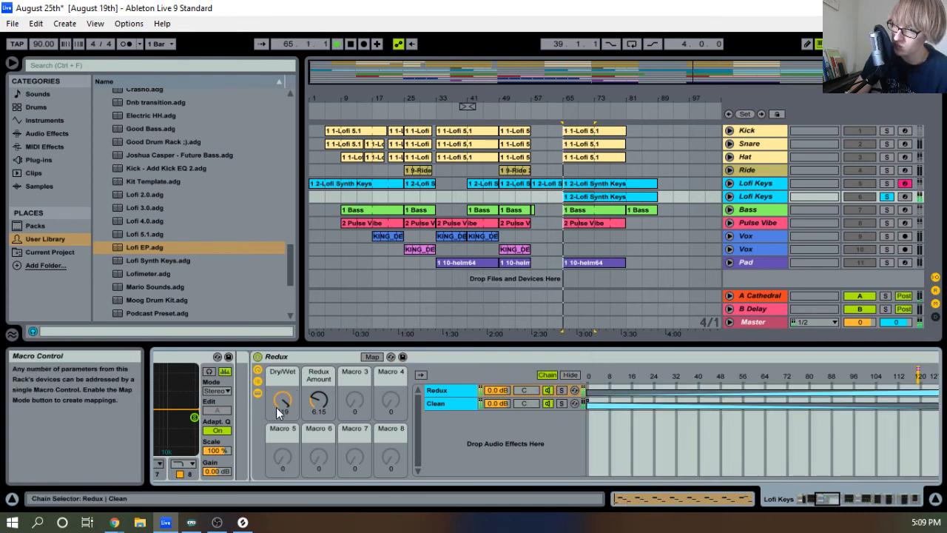
pyautogui.press('space')
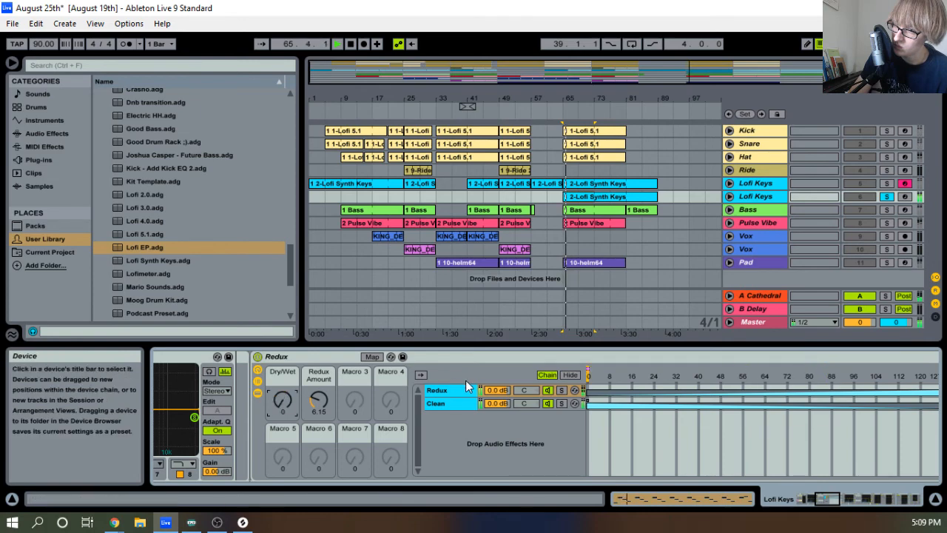
pyautogui.press('Tab')
pyautogui.press('Tab')
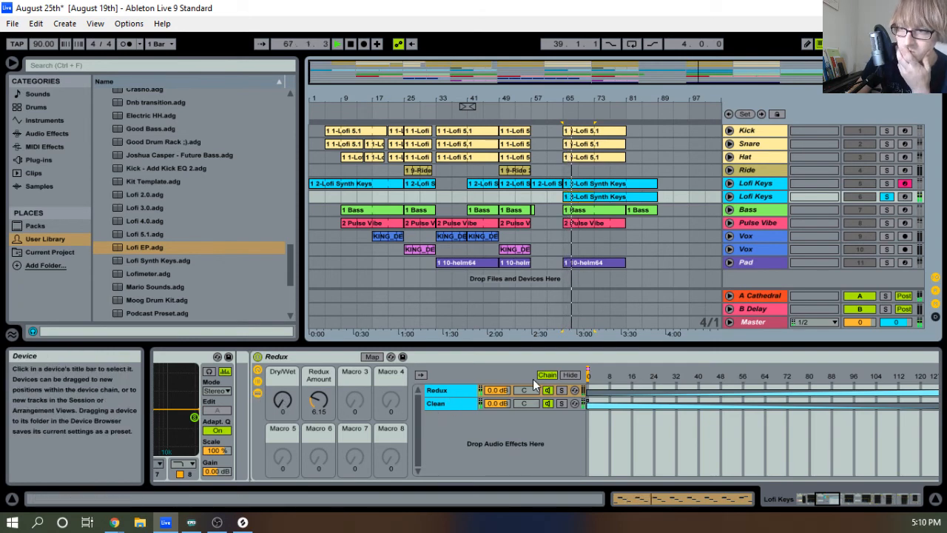
# Hide the Redux rack's chain selector zones and raise its Dry/Wet macro to 73 during playback
pyautogui.click(566, 376)
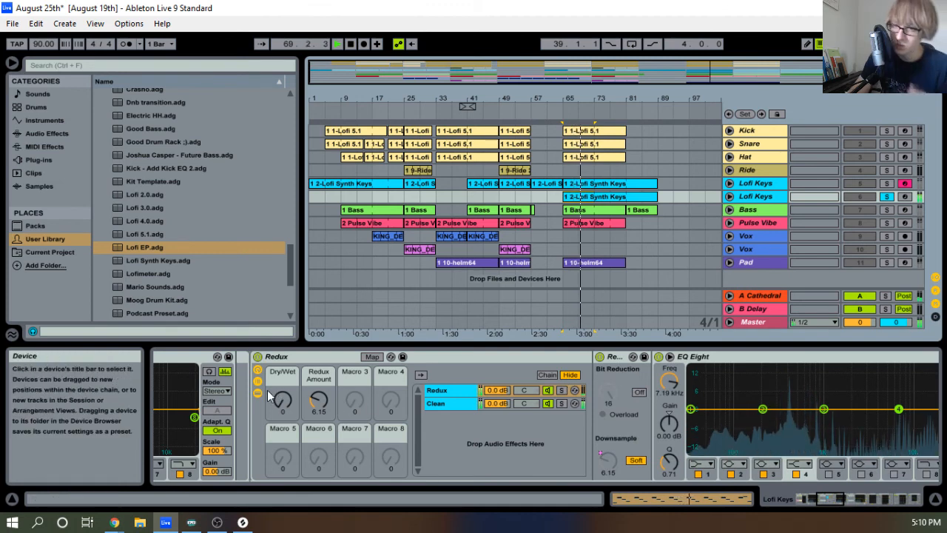
pyautogui.moveTo(282, 401); pyautogui.dragTo(282, 359)
pyautogui.press('space')
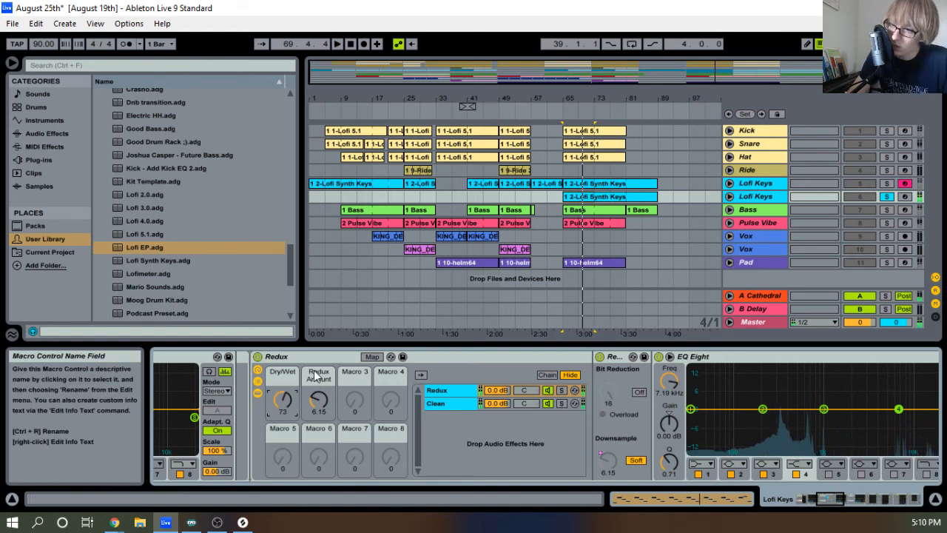
# Play the soloed Lofi Keys track from bar 65 and review the instrument and effects ahead of the Redux rack
pyautogui.hscroll(1, 311, 375)
pyautogui.hscroll(-1, 311, 375)
pyautogui.hscroll(-6, 312, 374)
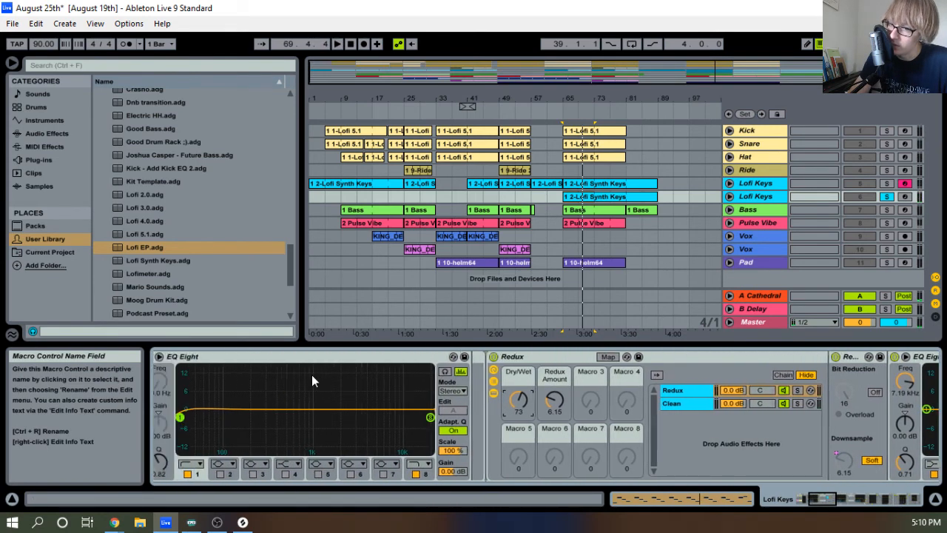
pyautogui.hscroll(-1, 313, 375)
pyautogui.press('space')
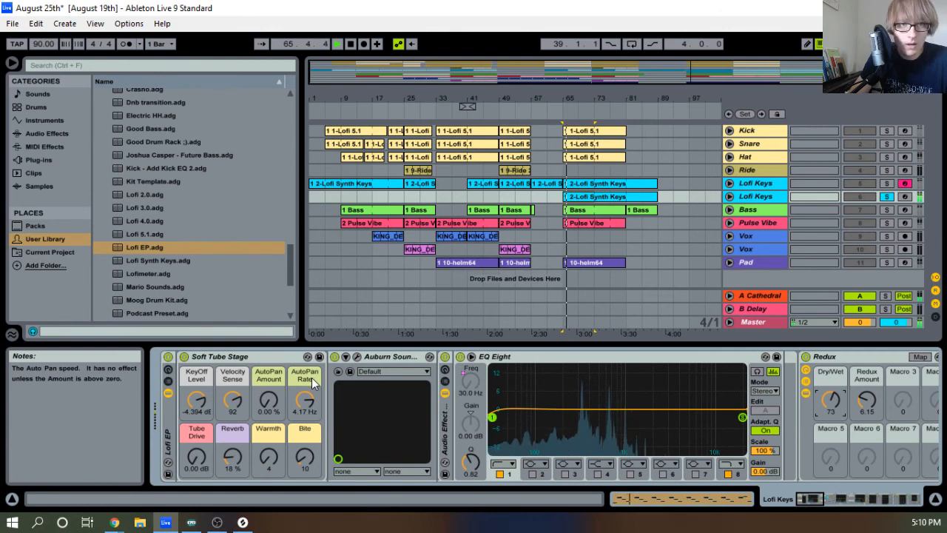
pyautogui.hscroll(2, 311, 379)
pyautogui.hscroll(3, 311, 377)
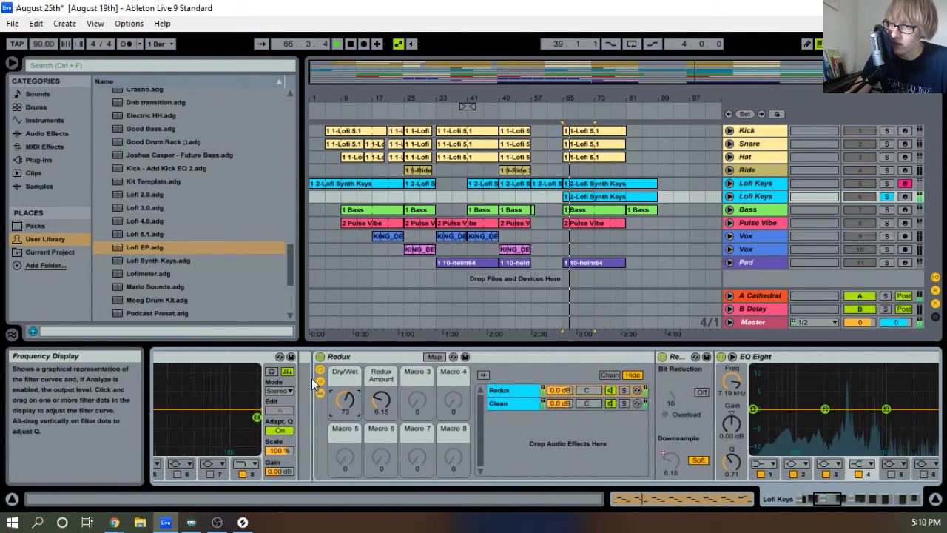
pyautogui.press('space')
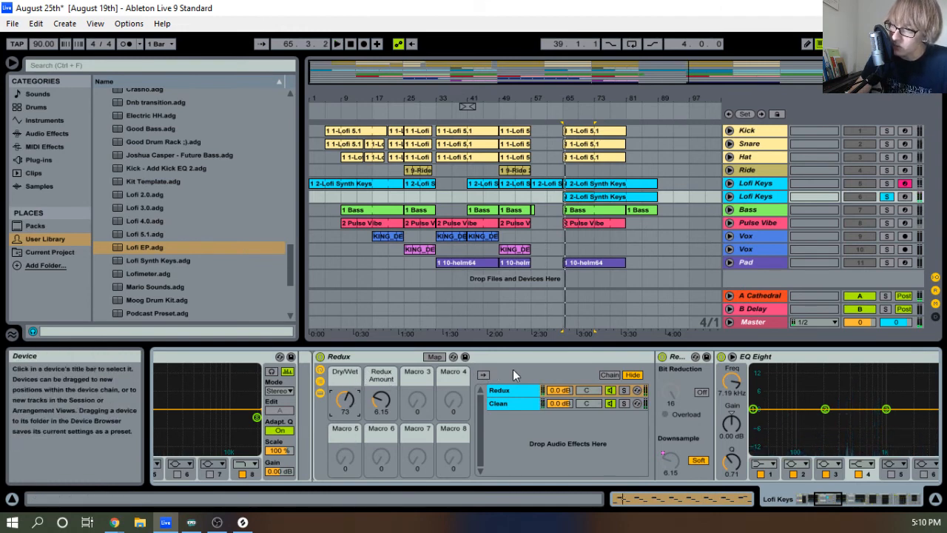
# Delete the Dnb transition rack from the Lofi Keys device chain and play the track again
pyautogui.scroll(-5, 392, 367)
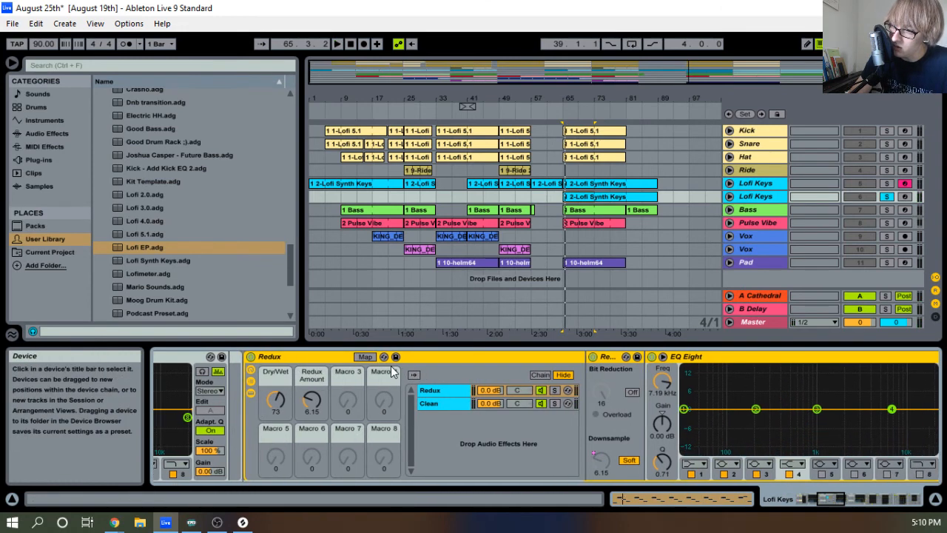
pyautogui.scroll(-5, 389, 369)
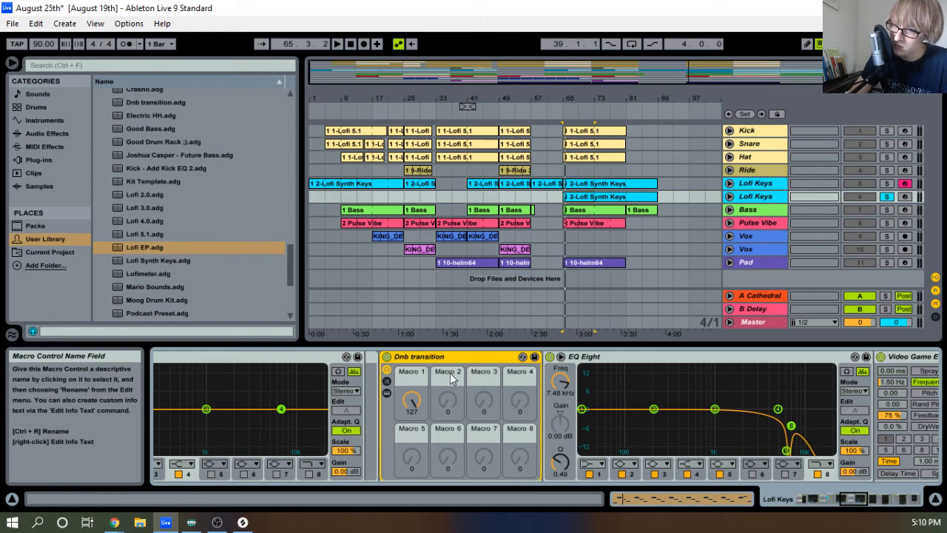
pyautogui.scroll(-3, 451, 378)
pyautogui.press('space')
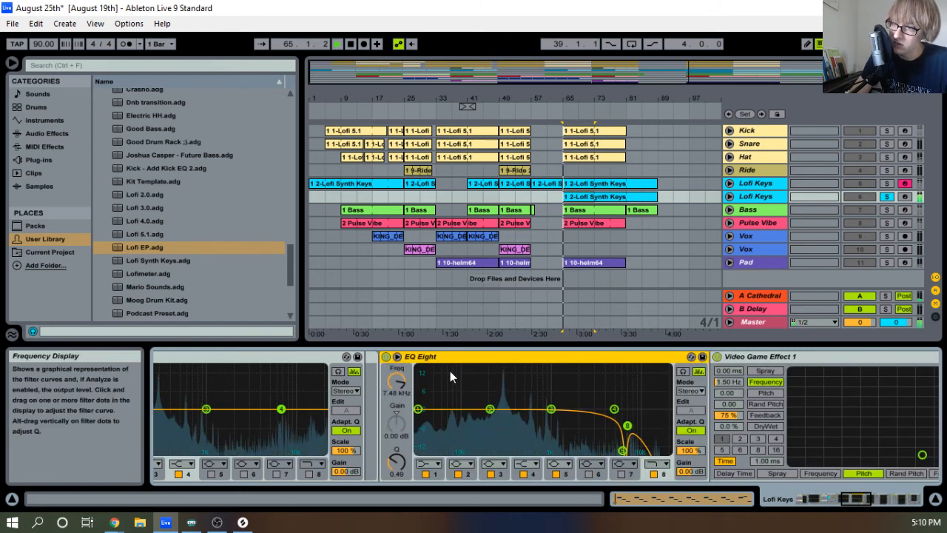
# Unsolo the second Lofi Keys track to hear the full mix from just before bar 65, and solo it again
pyautogui.scroll(5, 450, 371)
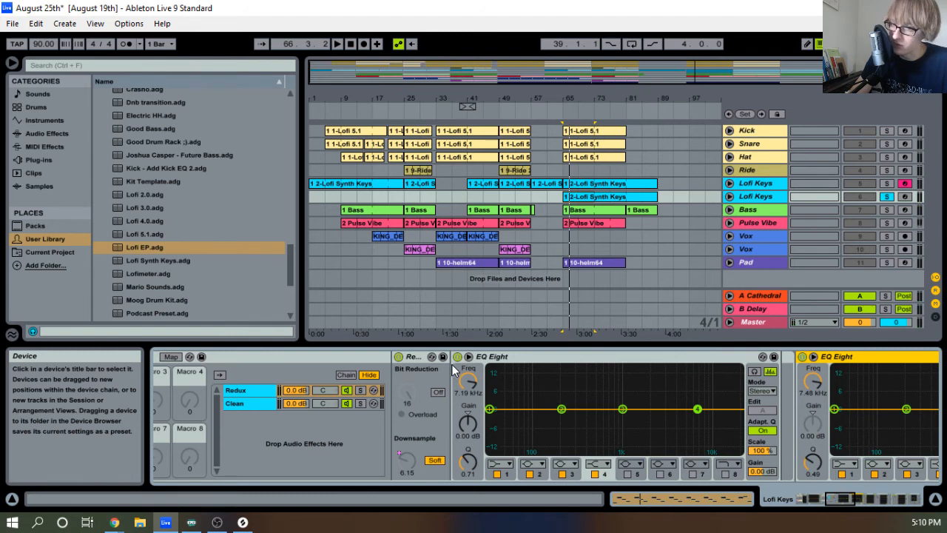
pyautogui.scroll(2, 452, 366)
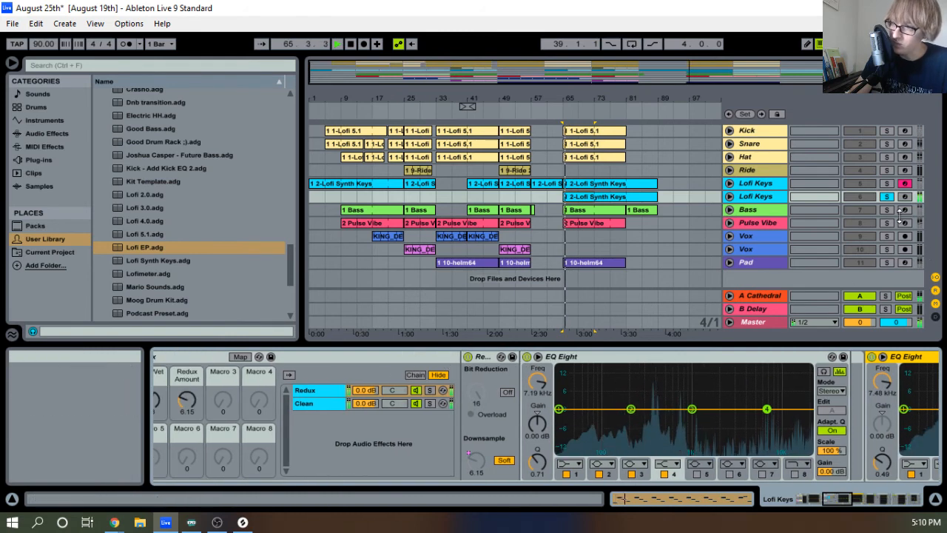
pyautogui.click(886, 197)
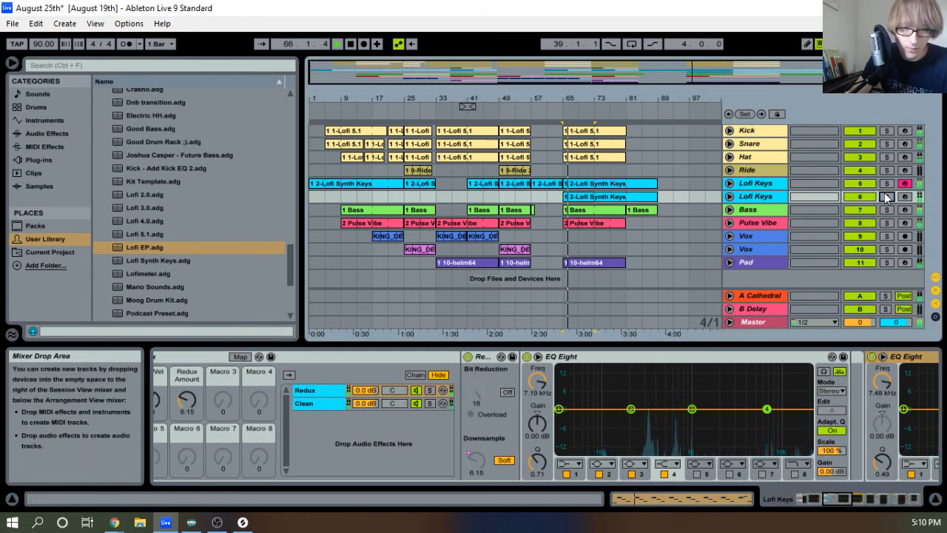
pyautogui.click(556, 109)
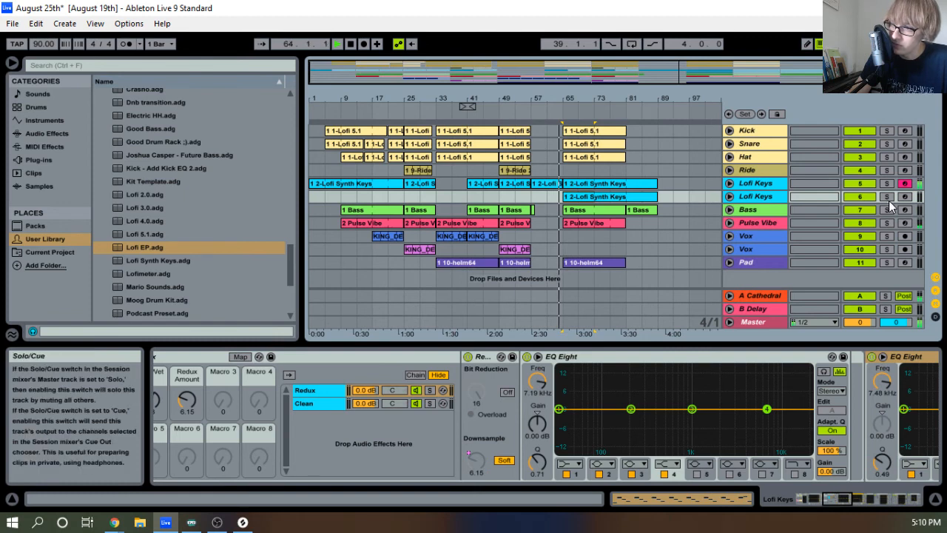
pyautogui.click(887, 197)
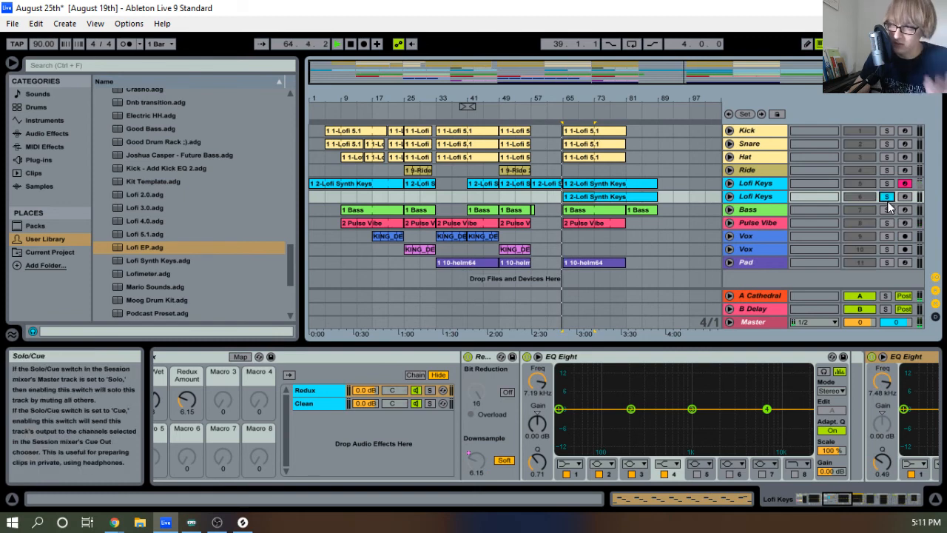
pyautogui.scroll(2, 458, 421)
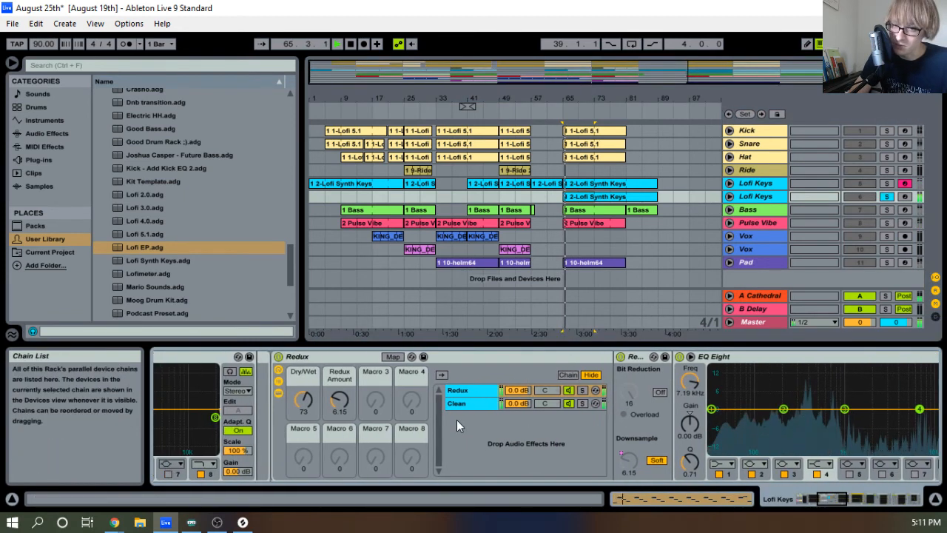
# Compare the two Lofi Keys tracks in solo and replay the second one from bar 65
pyautogui.click(887, 185)
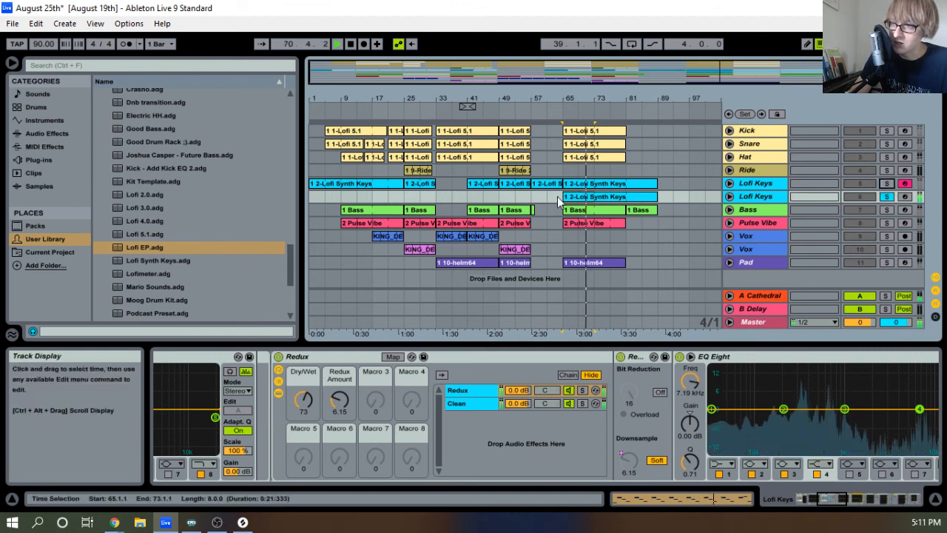
pyautogui.press('space')
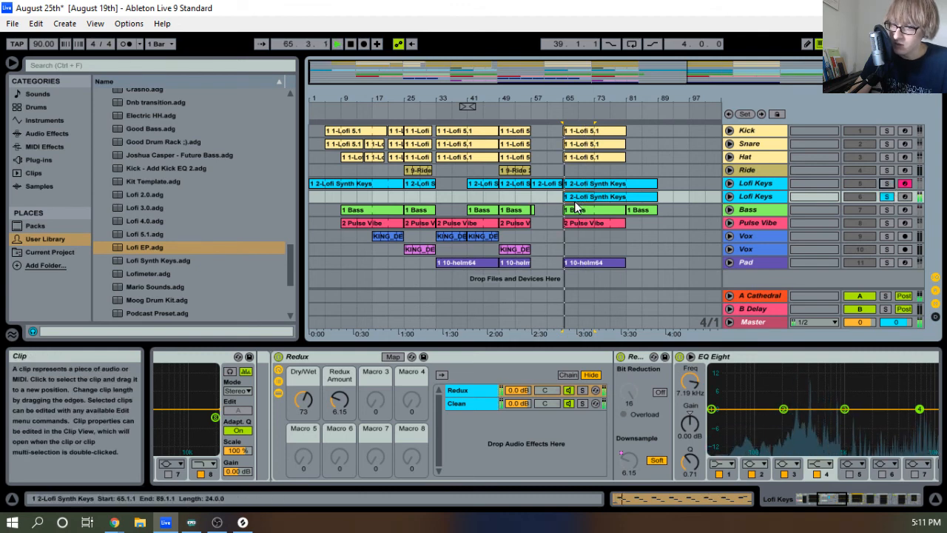
pyautogui.press('space')
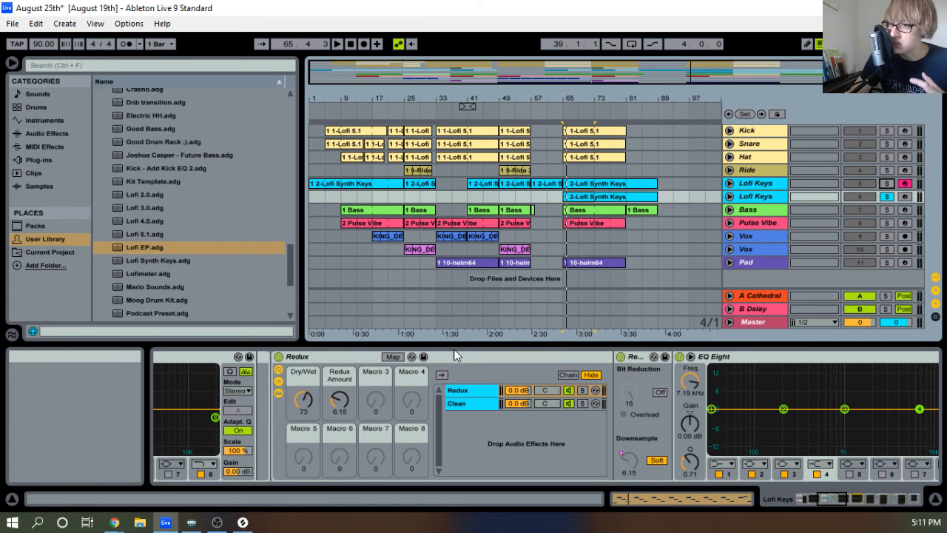
pyautogui.press('space')
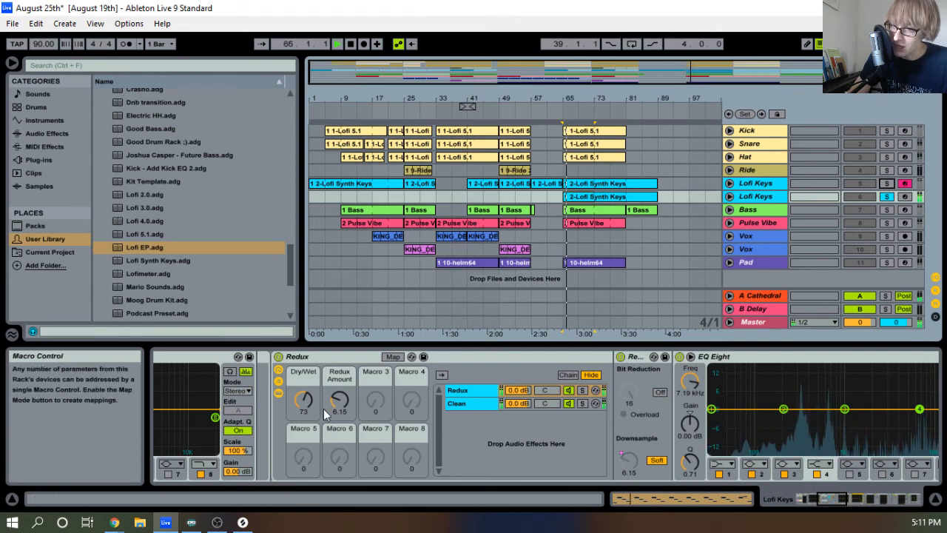
# Stop playback and delete the Redux rack from the second Lofi Keys track
pyautogui.press('space')
pyautogui.click(332, 361)
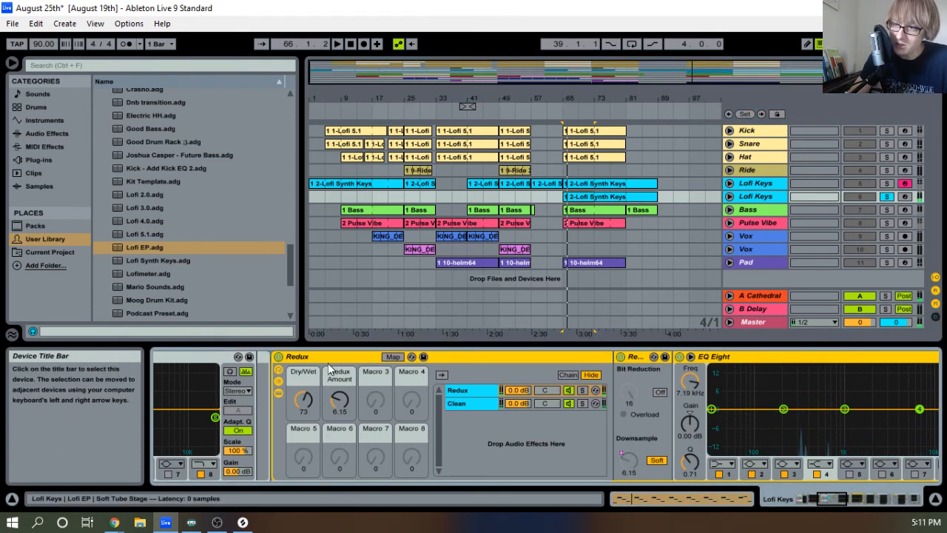
pyautogui.press('Delete')
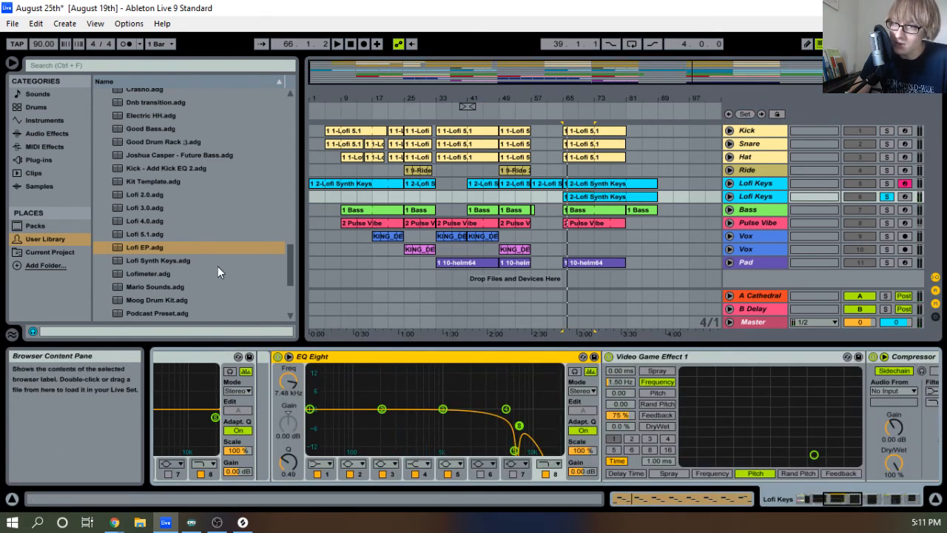
# Play the soloed Lofi Keys track and check its remaining effects from Video Game Effect 1 through Auto Filter
pyautogui.hscroll(6, 436, 375)
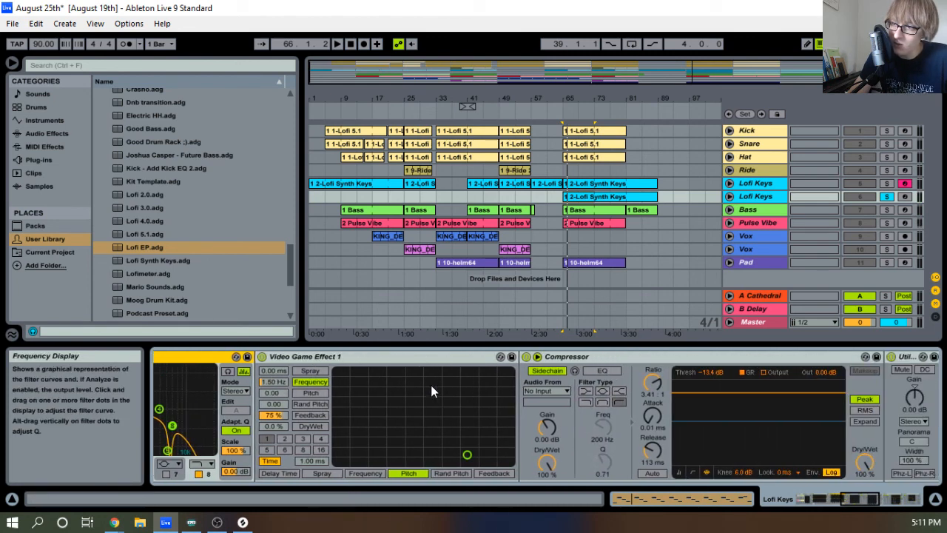
pyautogui.hscroll(3, 432, 384)
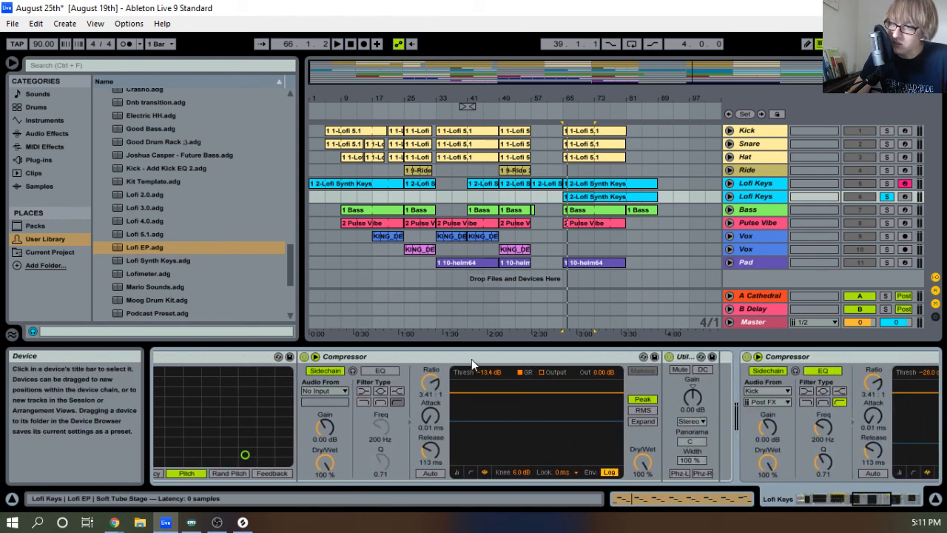
pyautogui.press('space')
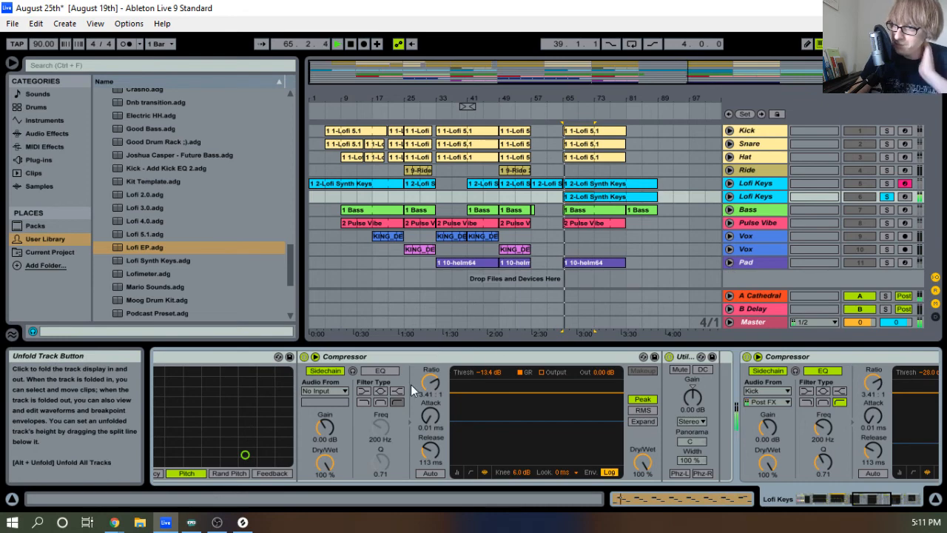
pyautogui.hscroll(2, 424, 373)
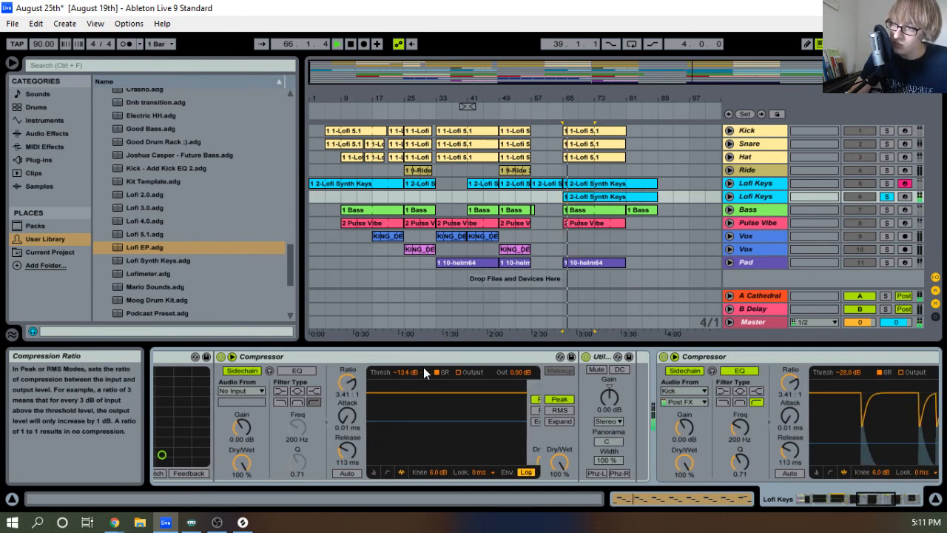
pyautogui.hscroll(10, 425, 372)
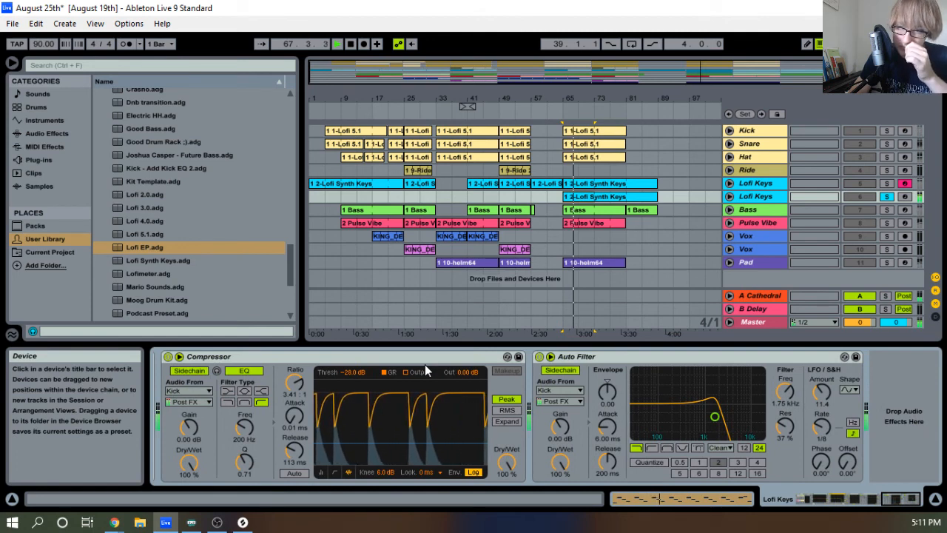
pyautogui.hscroll(-2, 426, 359)
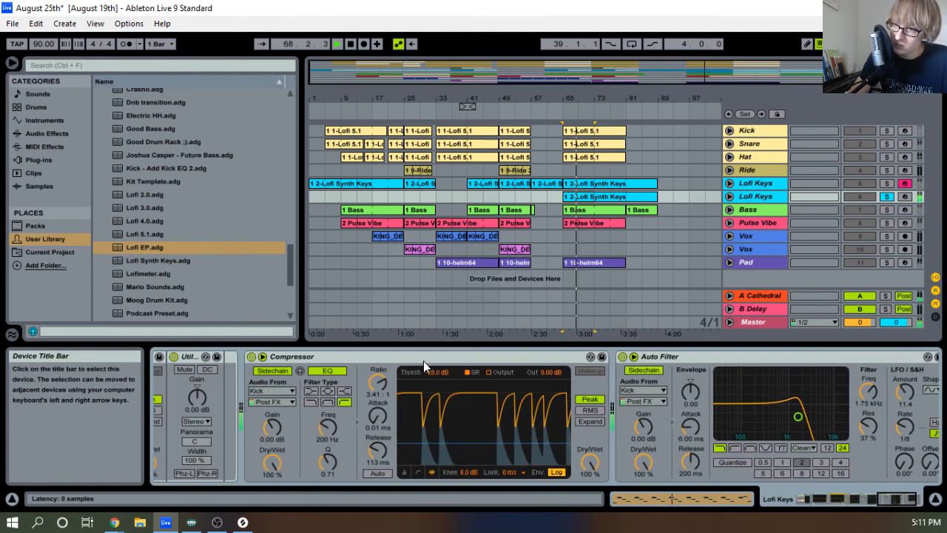
pyautogui.hscroll(-2, 423, 361)
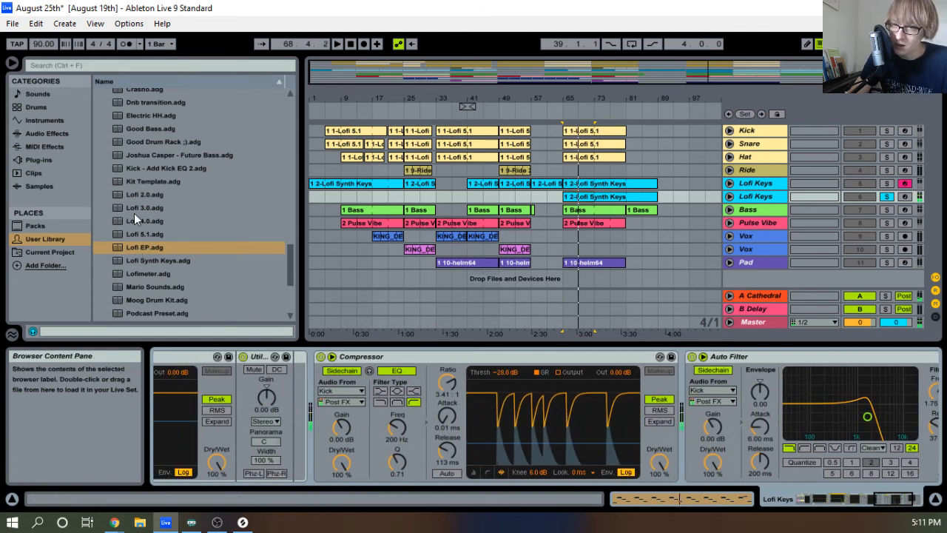
# Insert an empty Audio Effect Rack between the Utility and the Kick-sidechained Compressor, and show its chain list
pyautogui.scroll(5, 152, 147)
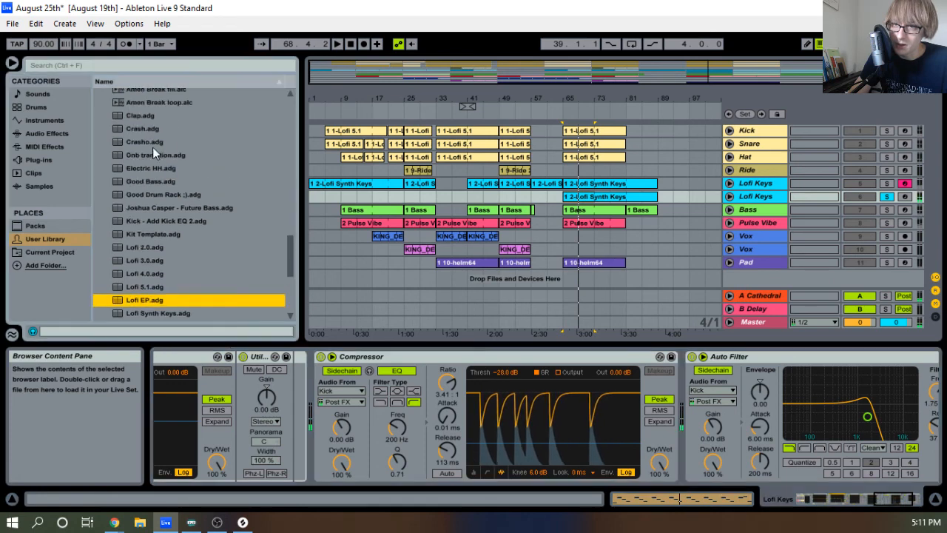
pyautogui.click(60, 134)
pyautogui.click(120, 94)
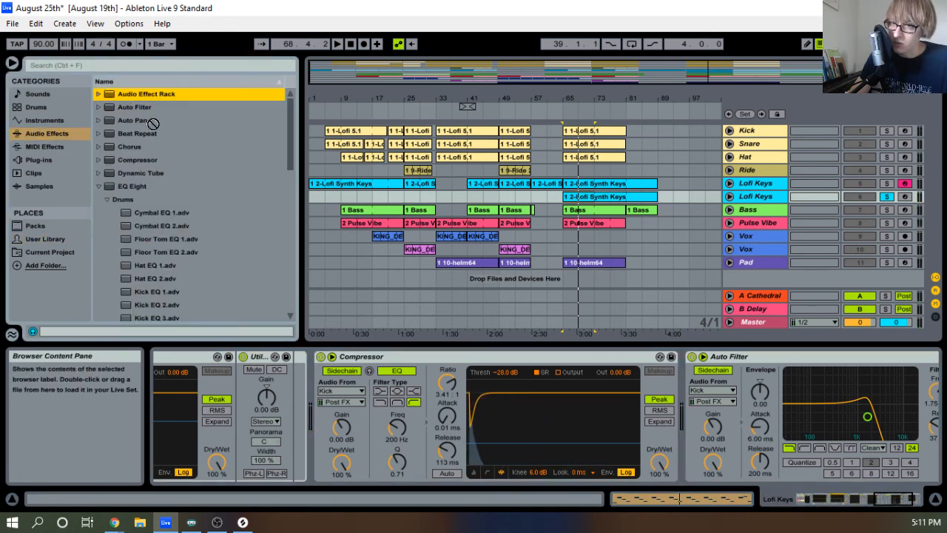
pyautogui.moveTo(153, 123)
pyautogui.mouseDown()
pyautogui.moveTo(317, 373)
pyautogui.moveTo(315, 353)
pyautogui.mouseUp()
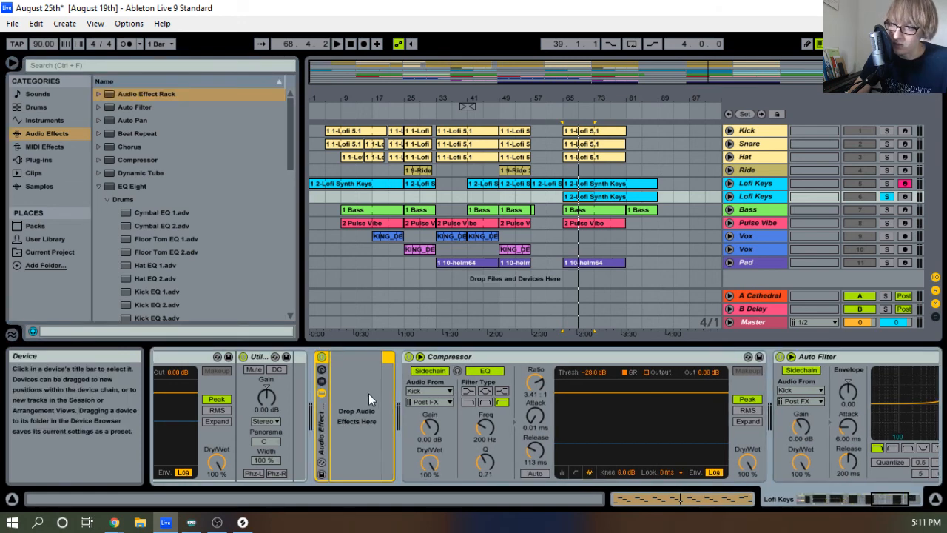
pyautogui.click(322, 380)
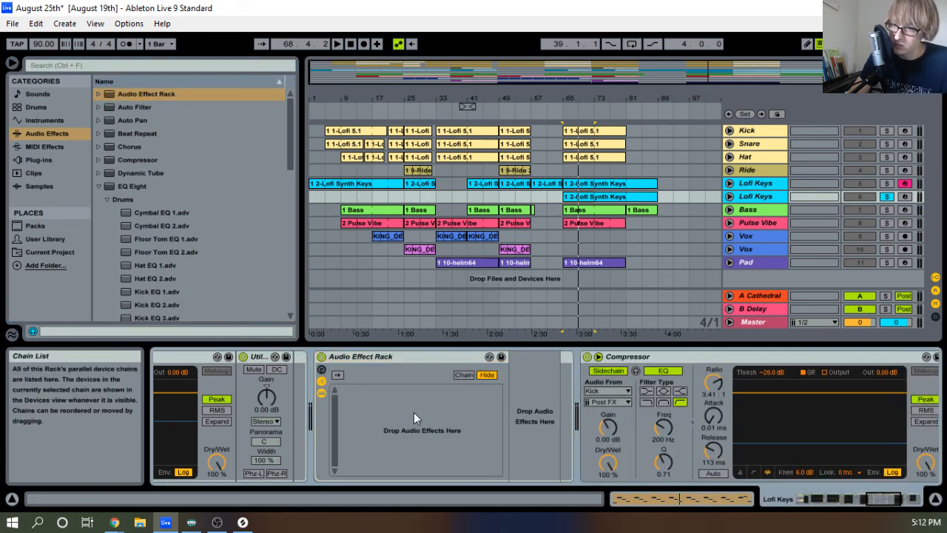
# Show the Audio Effect Rack's macro controls and device area, and create two empty chains in it
pyautogui.click(323, 374)
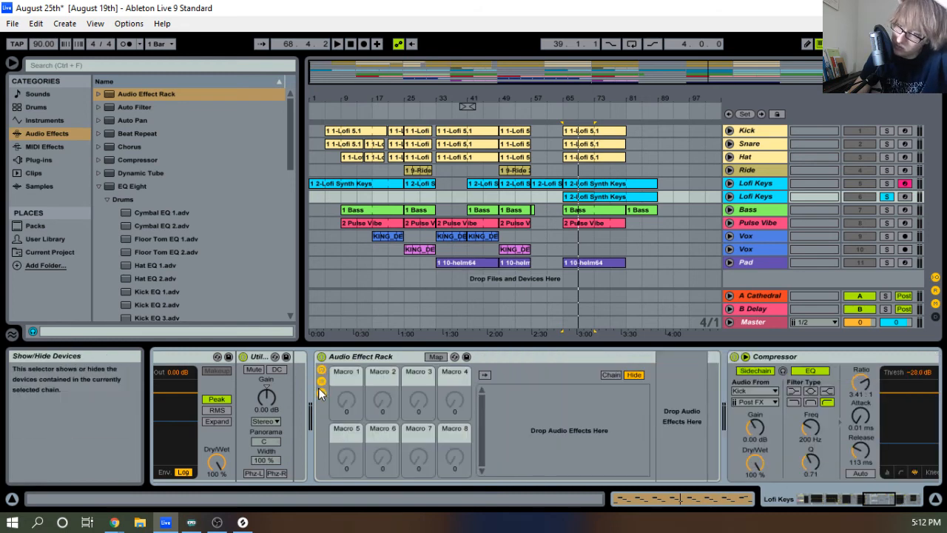
pyautogui.click(321, 392)
pyautogui.rightClick(558, 405)
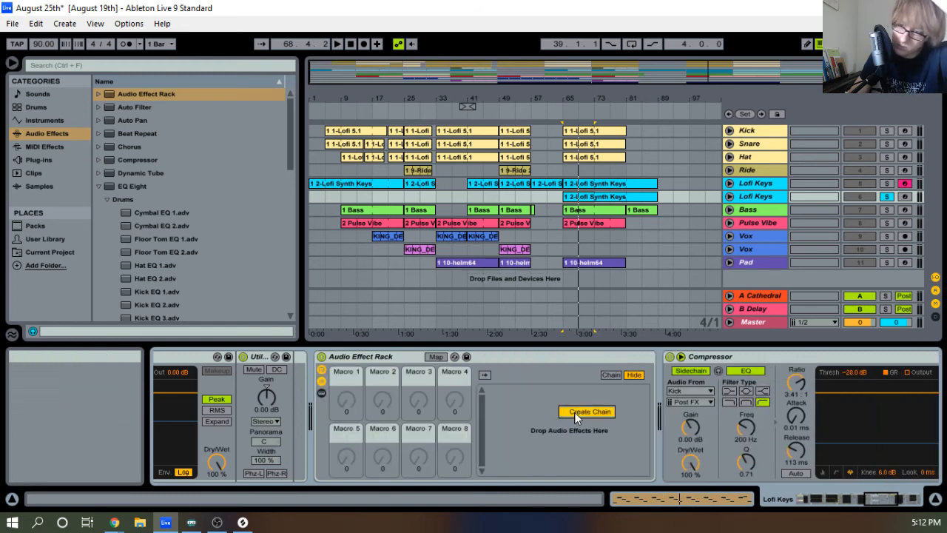
pyautogui.click(574, 412)
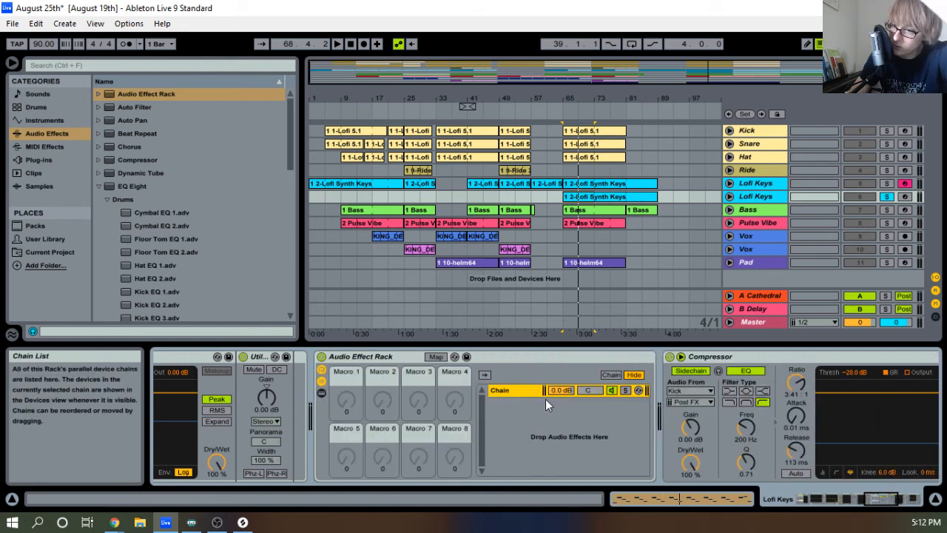
pyautogui.rightClick(518, 415)
pyautogui.click(542, 423)
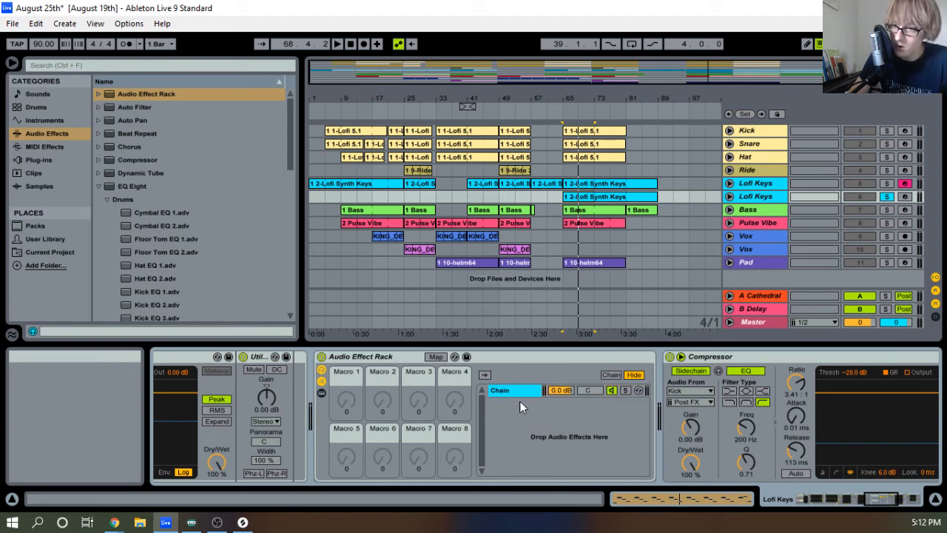
pyautogui.doubleClick(509, 403)
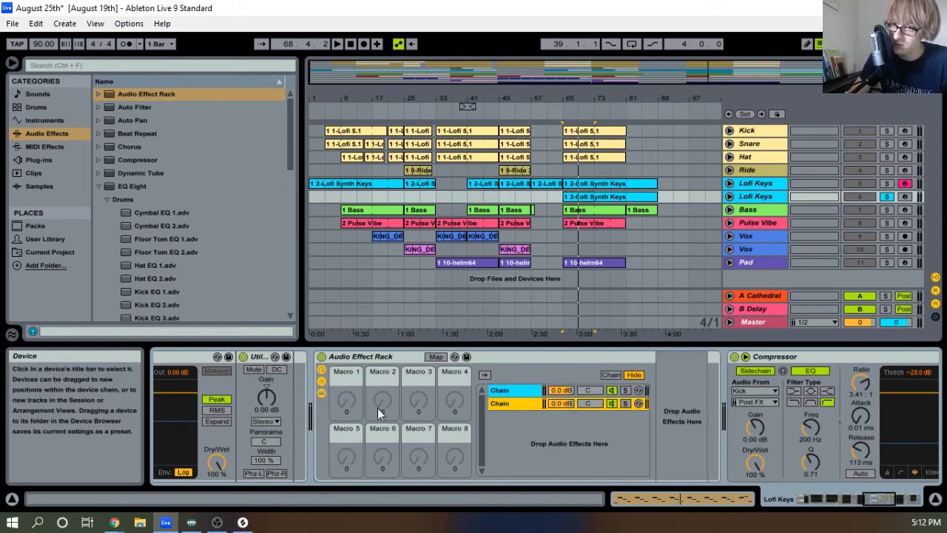
# Add Redux to the rack's second chain, with its Downsample mode on Soft and the amount at about 6.13
pyautogui.click(100, 187)
pyautogui.scroll(-5, 122, 244)
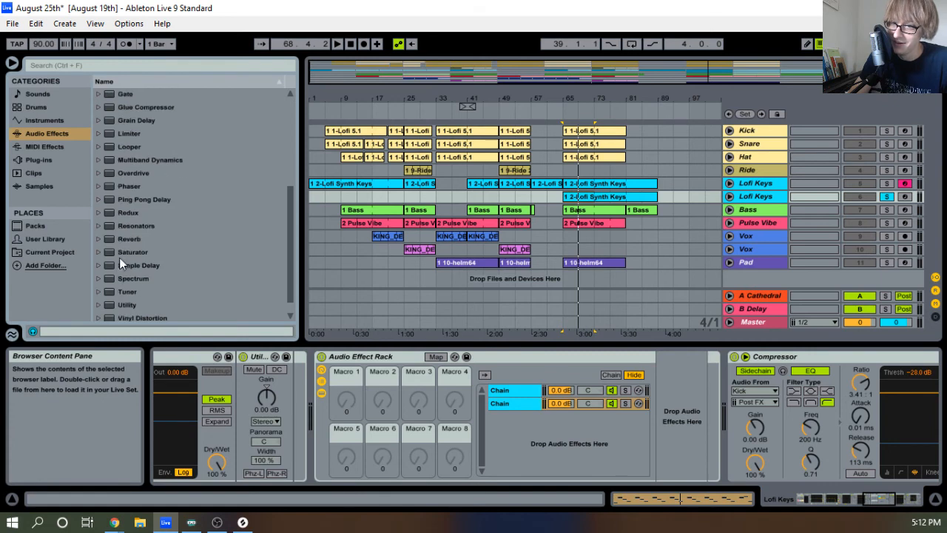
pyautogui.moveTo(125, 238); pyautogui.dragTo(155, 178)
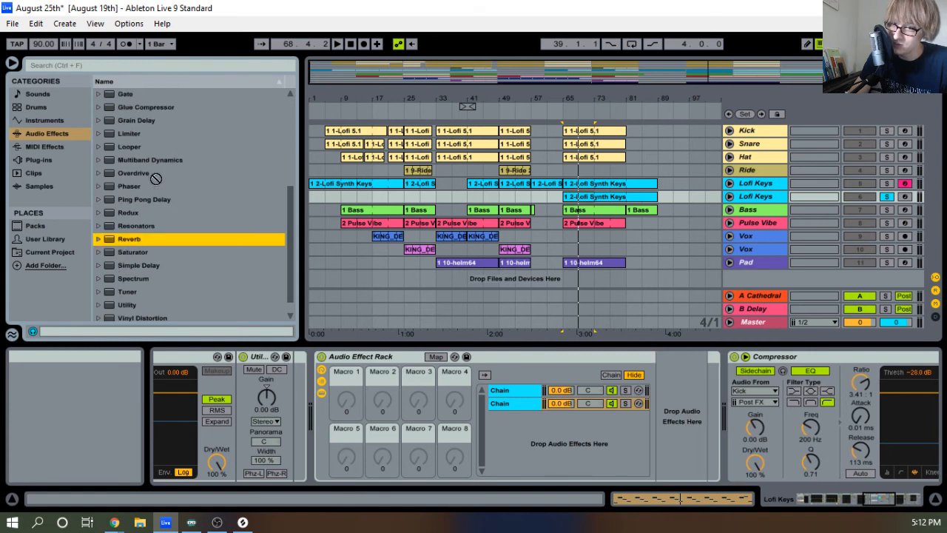
pyautogui.moveTo(130, 213); pyautogui.dragTo(673, 423)
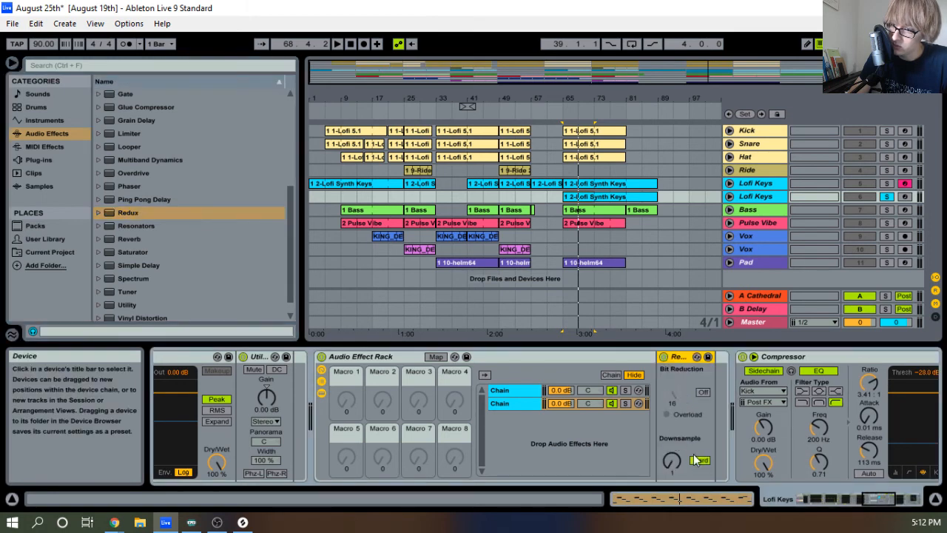
pyautogui.click(698, 460)
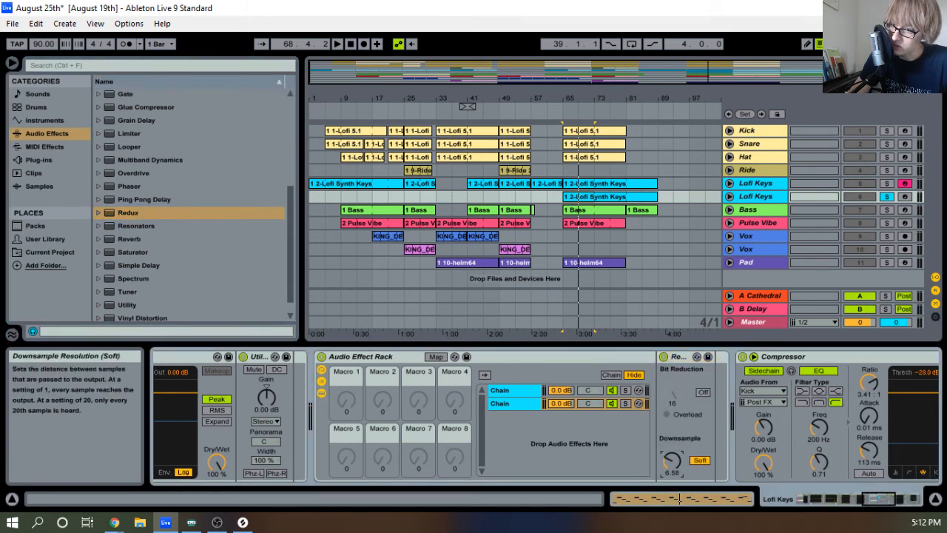
# Show the rack's chain zones and extend the zones of both chains across the full 0 to 127 range
pyautogui.click(610, 374)
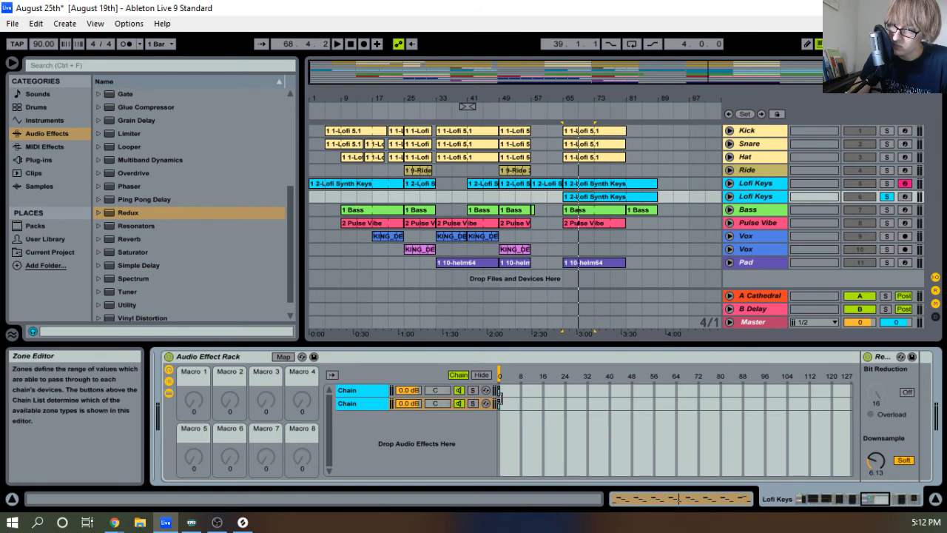
pyautogui.click(501, 403)
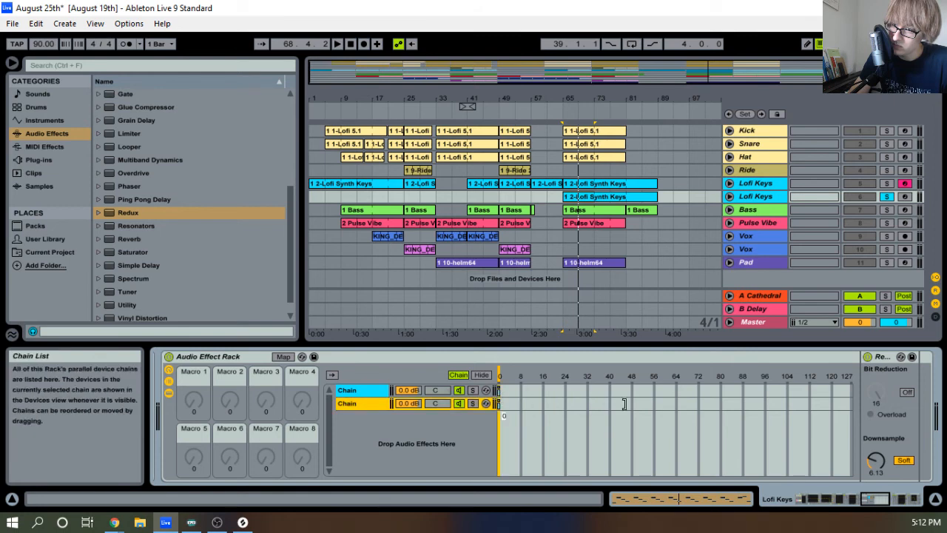
pyautogui.click(500, 389)
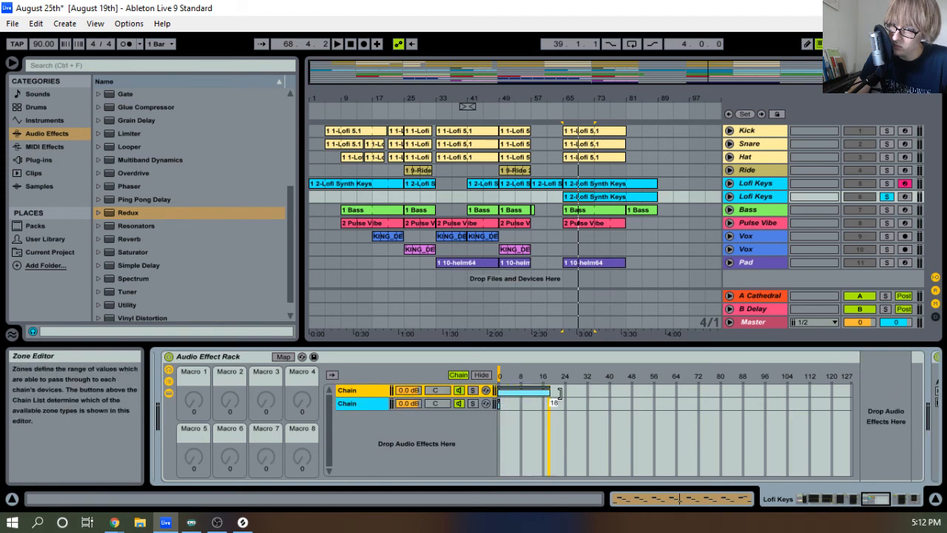
pyautogui.moveTo(559, 393); pyautogui.dragTo(888, 405)
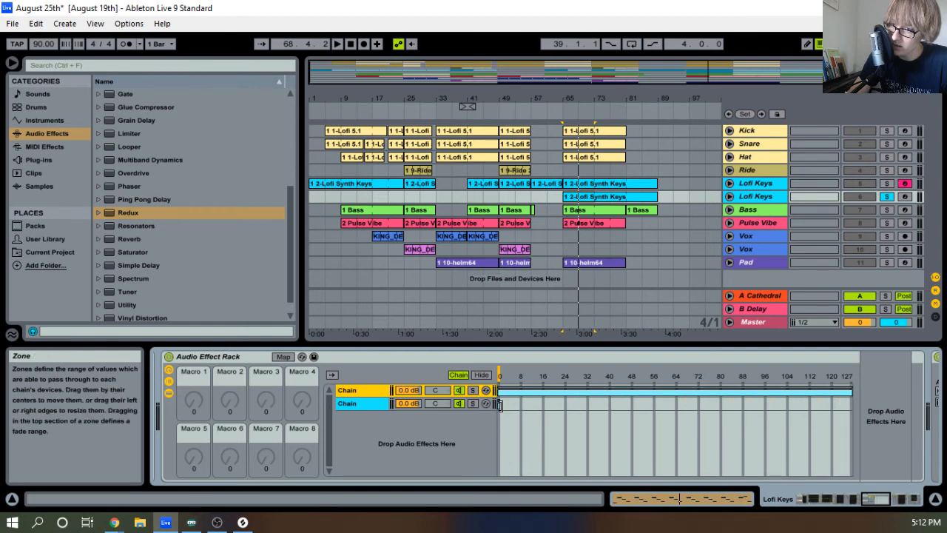
pyautogui.moveTo(500, 403); pyautogui.dragTo(629, 438)
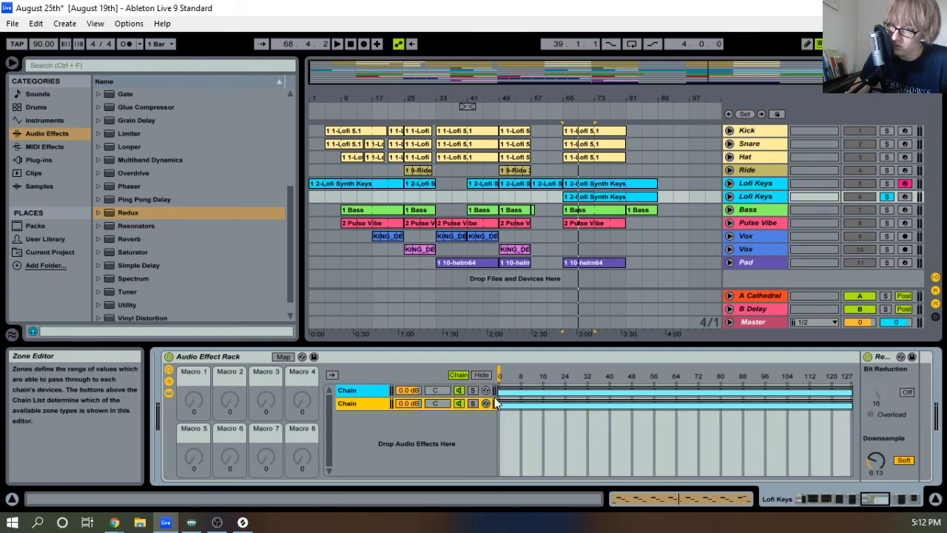
# Crossfade the two chain zones over the full range, fading the second chain in and the first one out
pyautogui.moveTo(499, 399); pyautogui.dragTo(500, 398)
pyautogui.moveTo(704, 392); pyautogui.dragTo(890, 412)
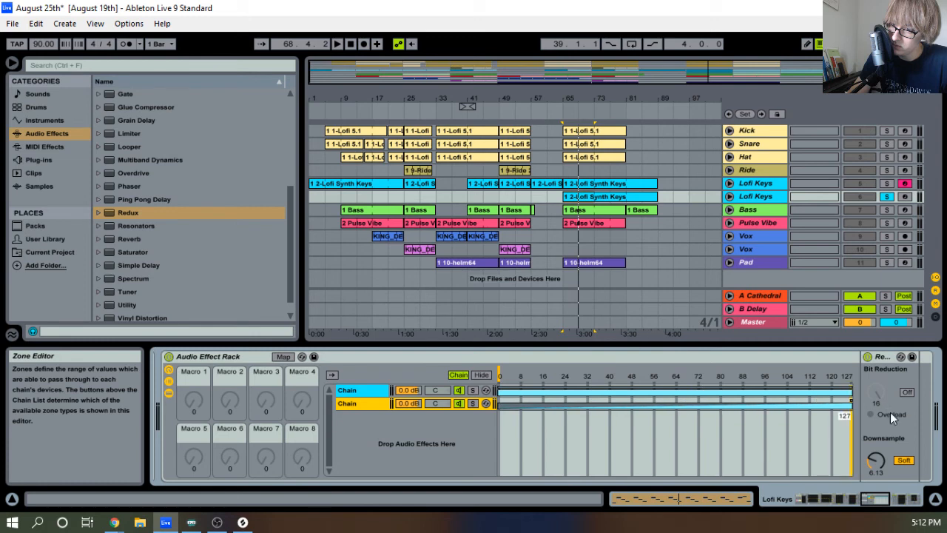
pyautogui.click(420, 390)
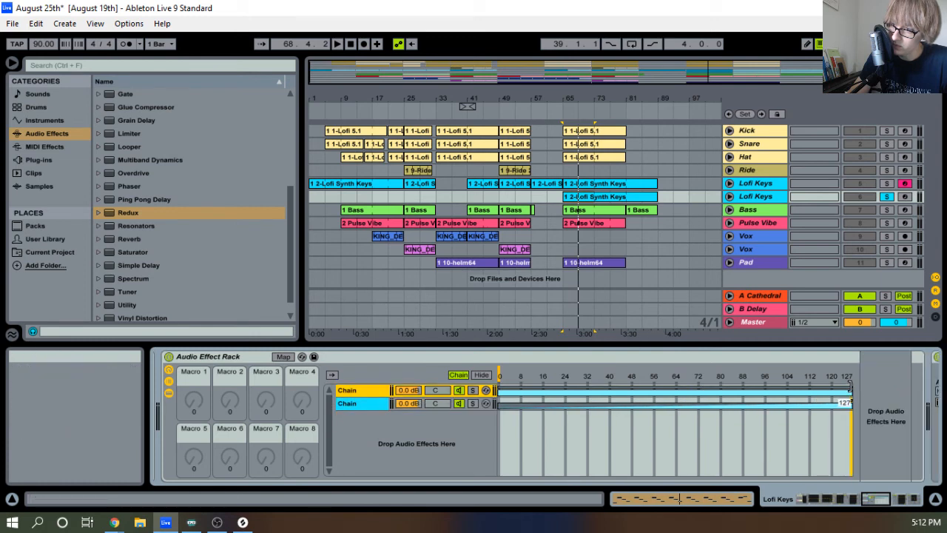
# Start playback of the soloed Lofi Keys track and rename the rack's first chain as Clean
pyautogui.press('space')
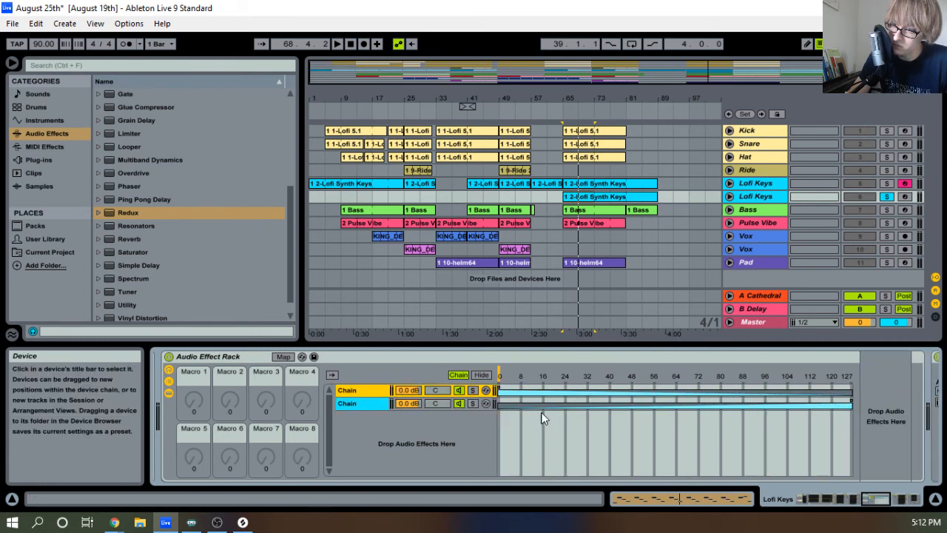
pyautogui.press('Tab')
pyautogui.press('Tab')
pyautogui.doubleClick(356, 394)
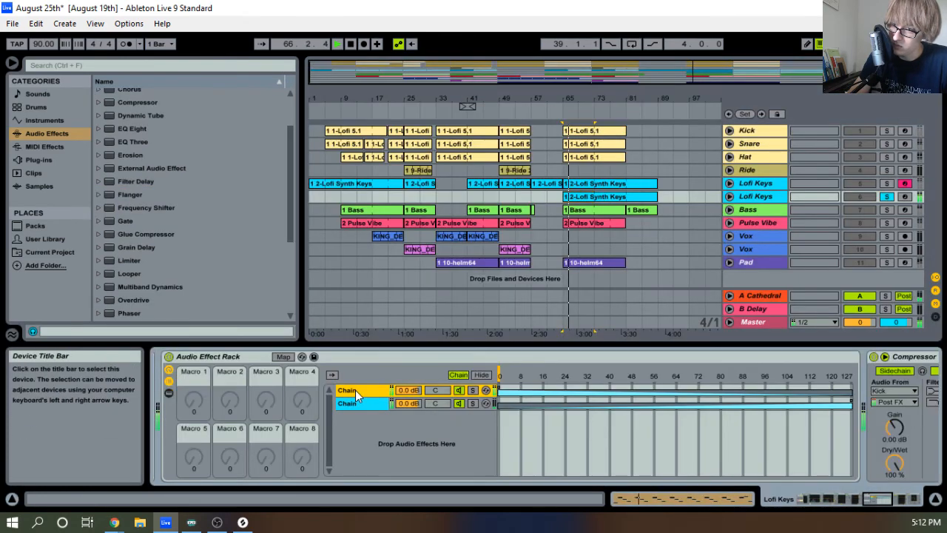
pyautogui.rightClick(355, 394)
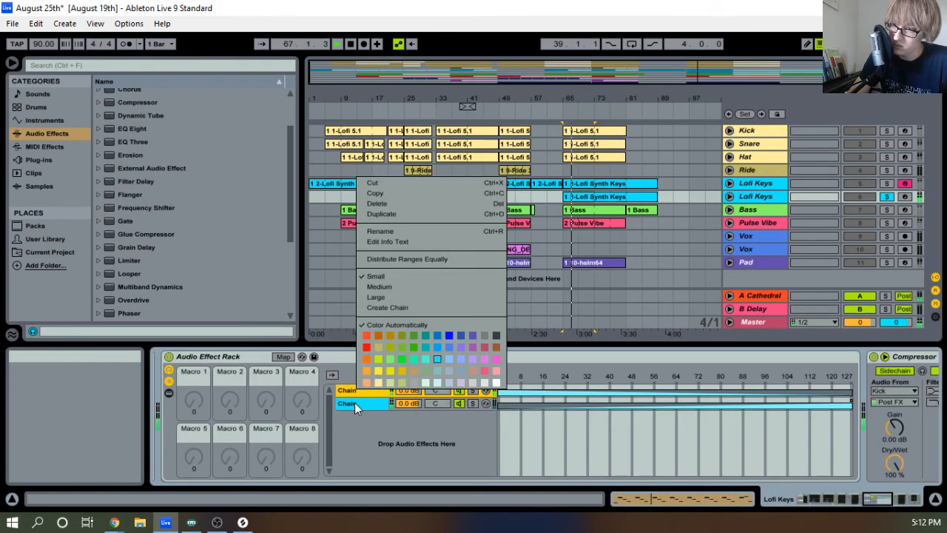
pyautogui.click(353, 407)
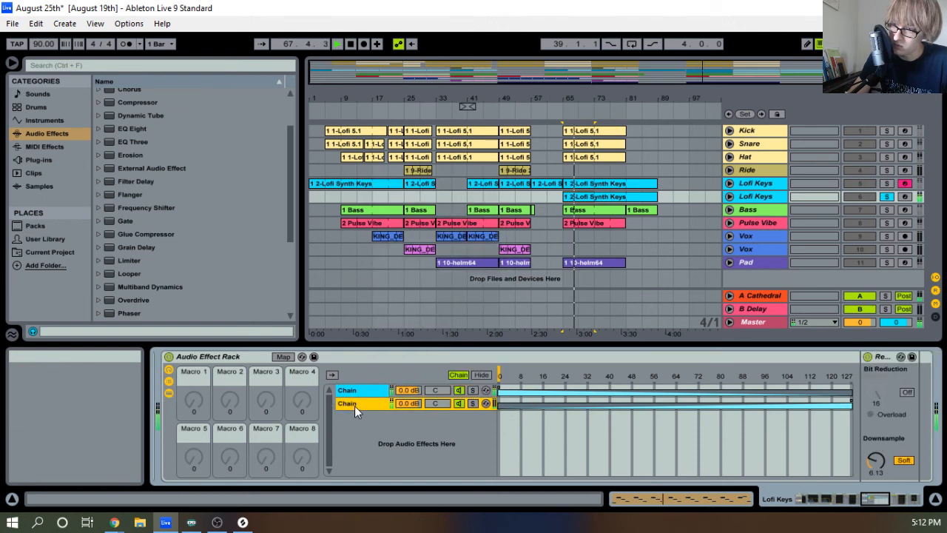
pyautogui.rightClick(355, 392)
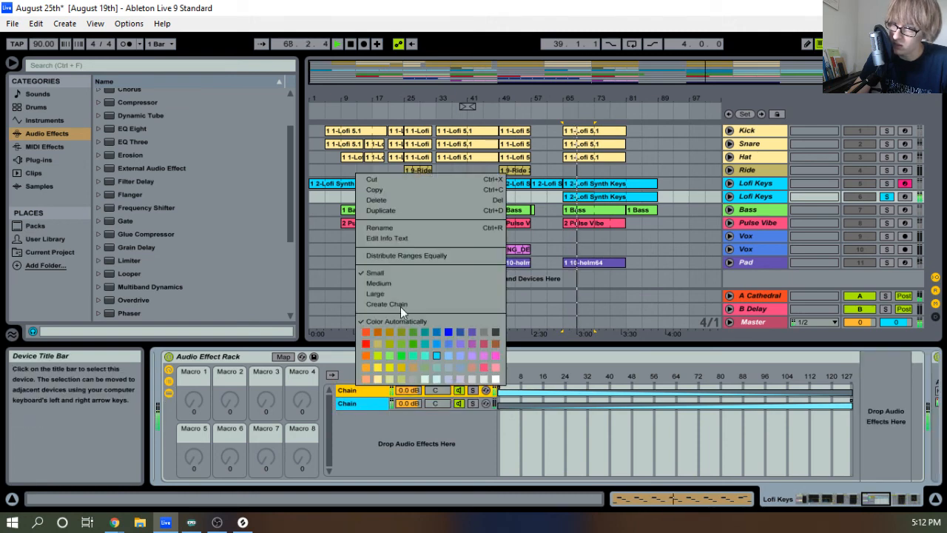
pyautogui.click(388, 225)
pyautogui.write('Clea')
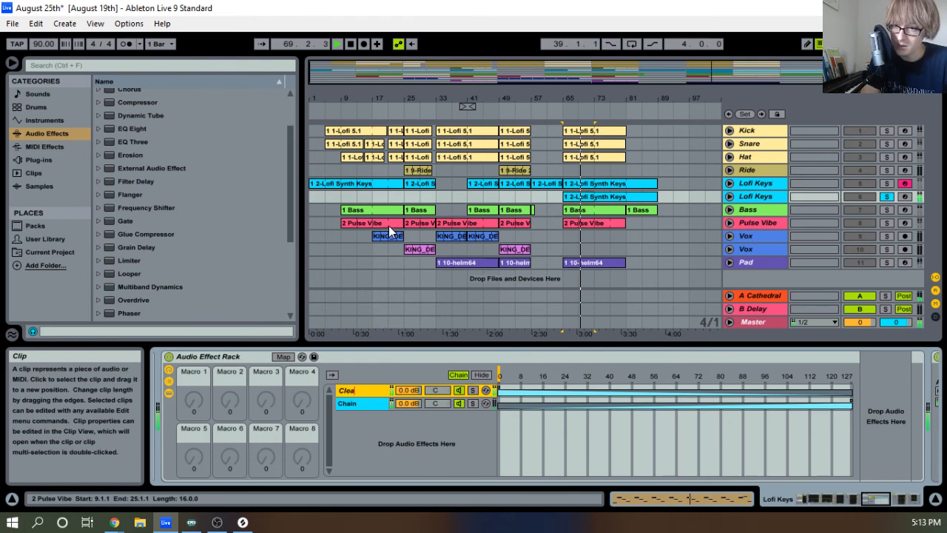
pyautogui.write('n')
pyautogui.press('Tab')
pyautogui.press('Tab')
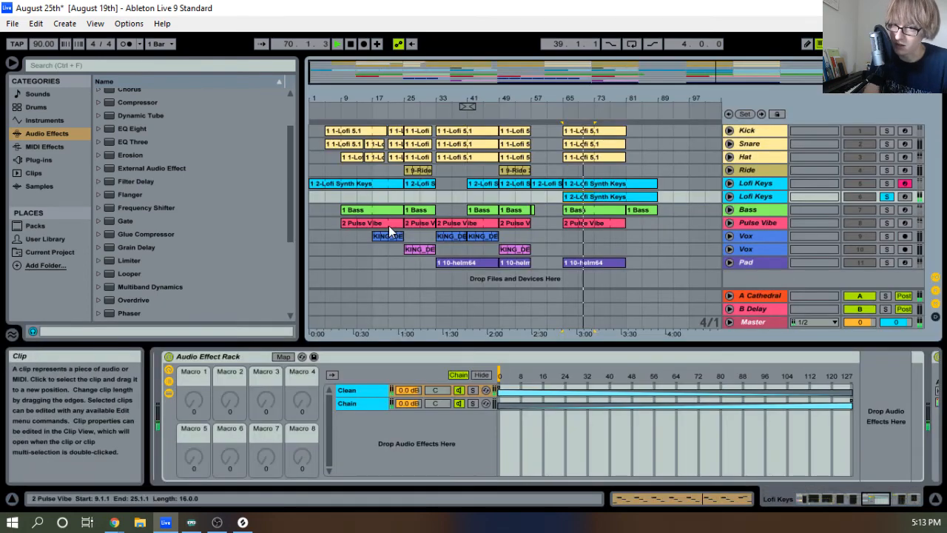
# Rename the Redux chain as Dux and stop playback
pyautogui.rightClick(348, 404)
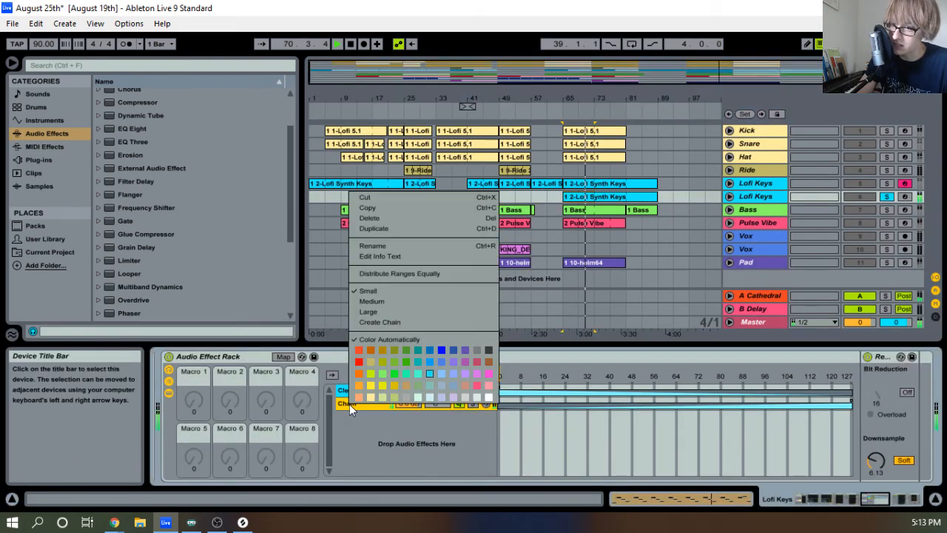
pyautogui.click(389, 244)
pyautogui.write('Dux')
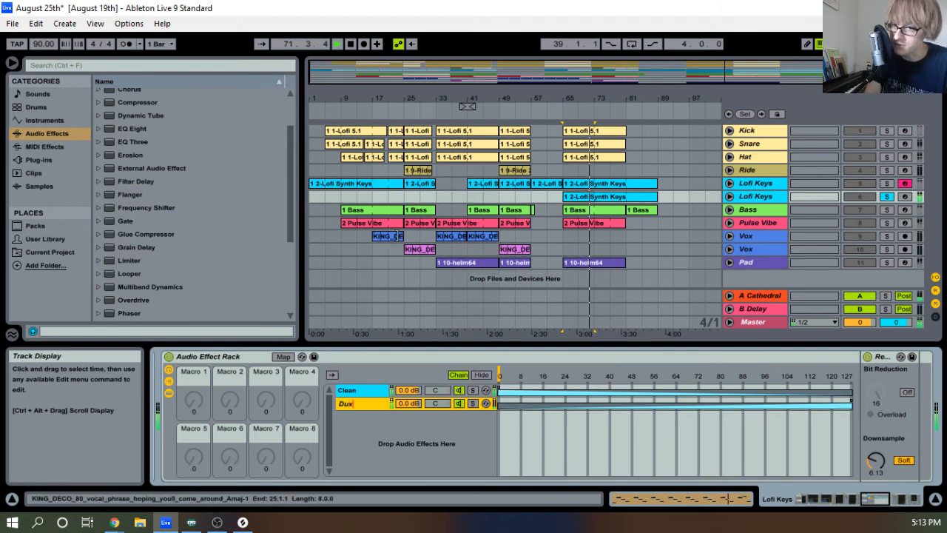
pyautogui.press('space')
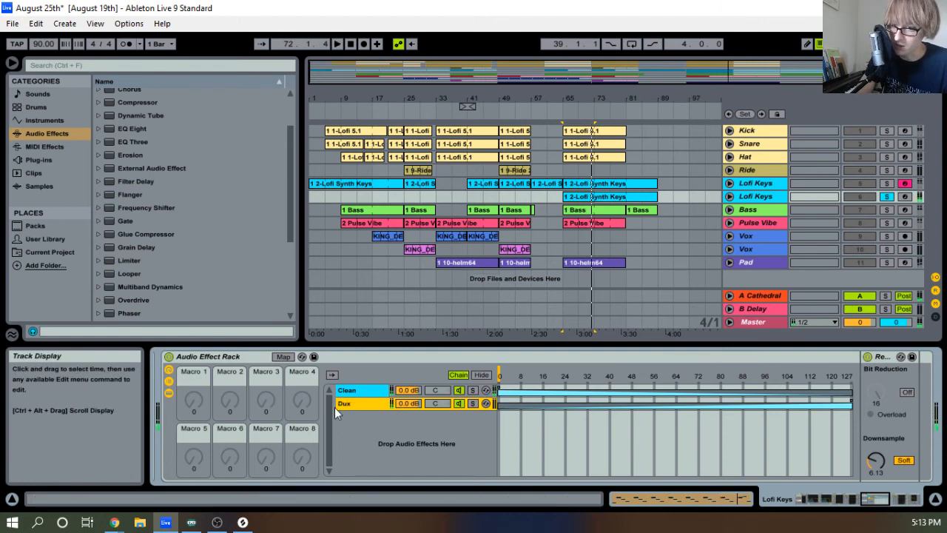
# Map the rack's chain selector to Macro 1 and turn that macro up to 127
pyautogui.rightClick(501, 372)
pyautogui.click(559, 287)
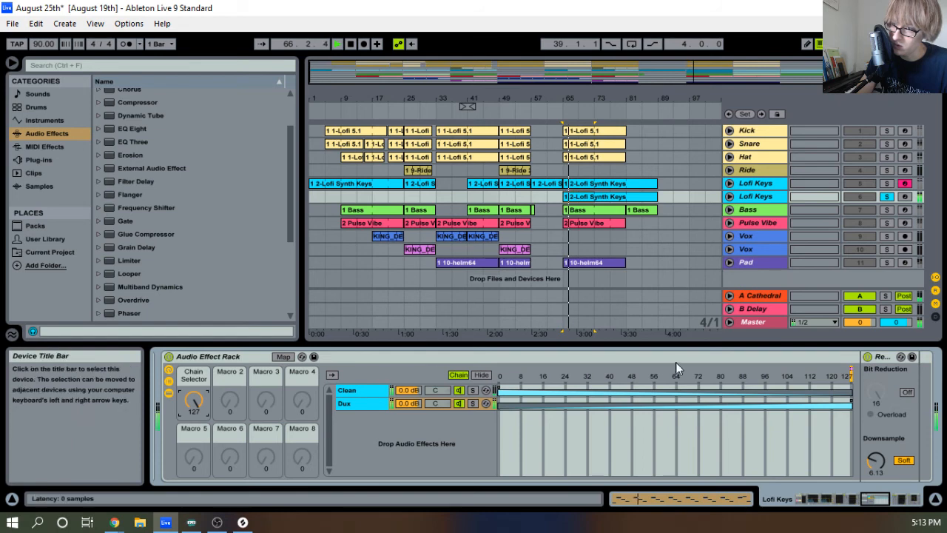
# Raise the Redux Downsample to about 15.5 as a test, and lower it again to about 7.67
pyautogui.hscroll(5, 658, 372)
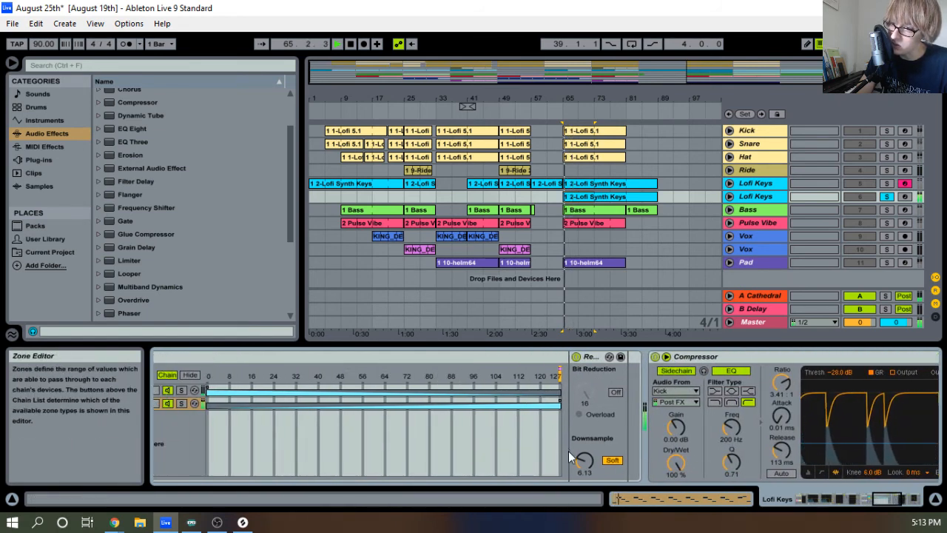
pyautogui.moveTo(584, 460); pyautogui.dragTo(585, 419)
pyautogui.hscroll(1, 432, 421)
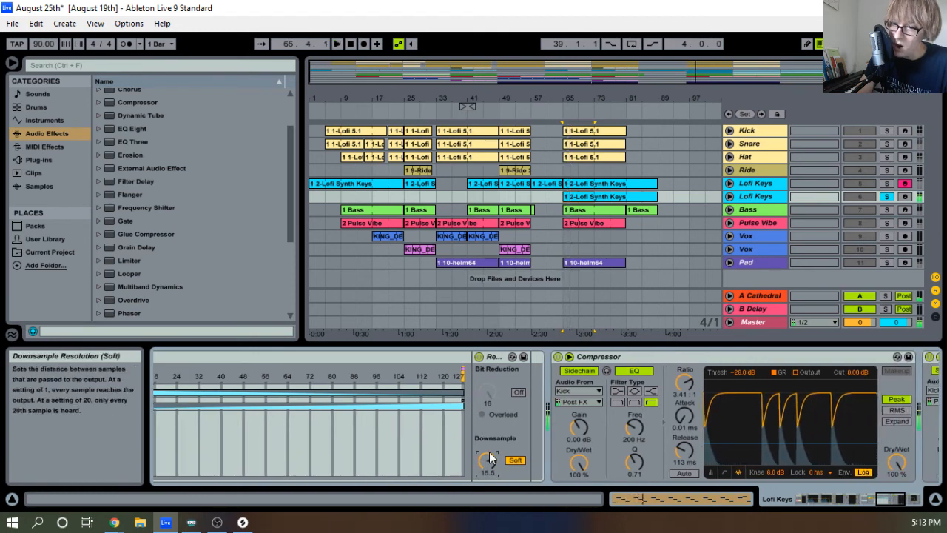
pyautogui.moveTo(489, 451); pyautogui.dragTo(480, 479)
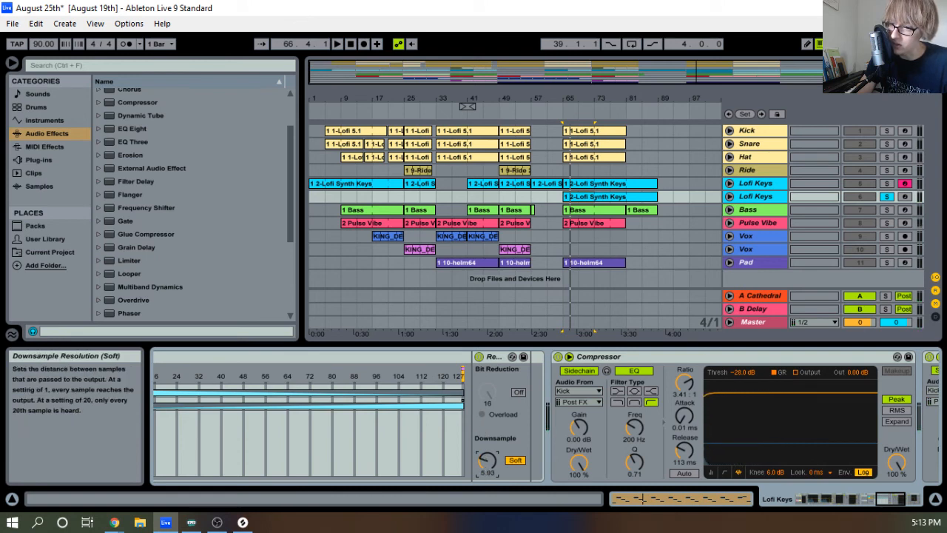
# Switch off the Auto Filter after the Compressor and set the Redux Downsample to about 6.43 during playback
pyautogui.hscroll(3, 469, 405)
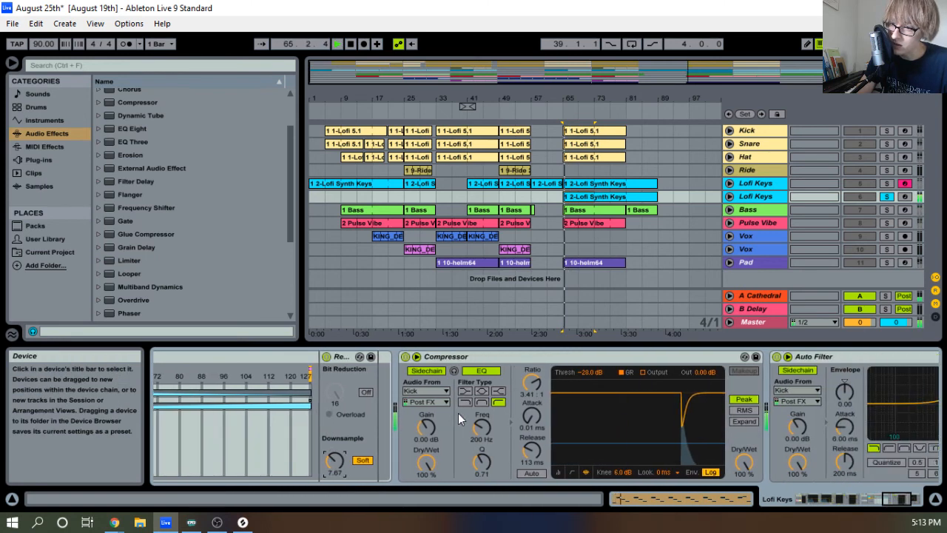
pyautogui.click(734, 356)
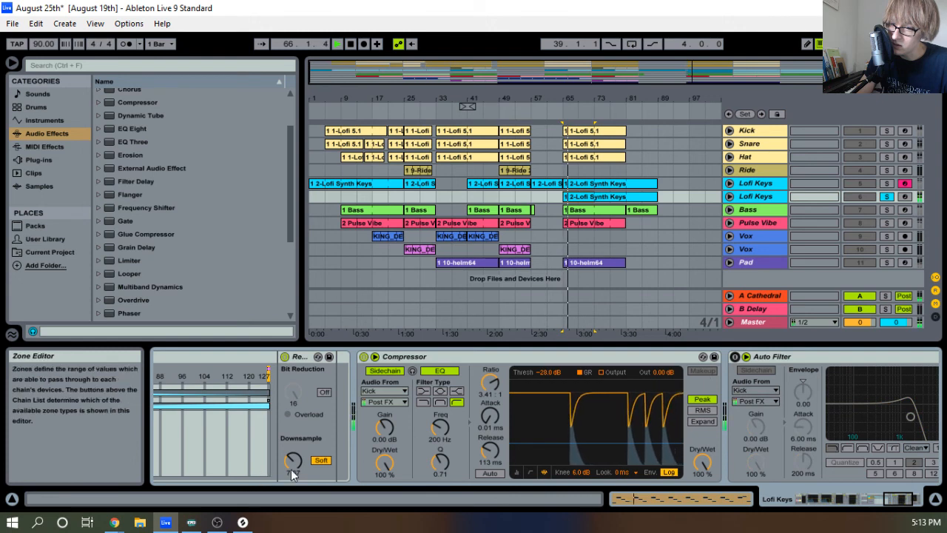
pyautogui.moveTo(293, 460); pyautogui.dragTo(293, 465)
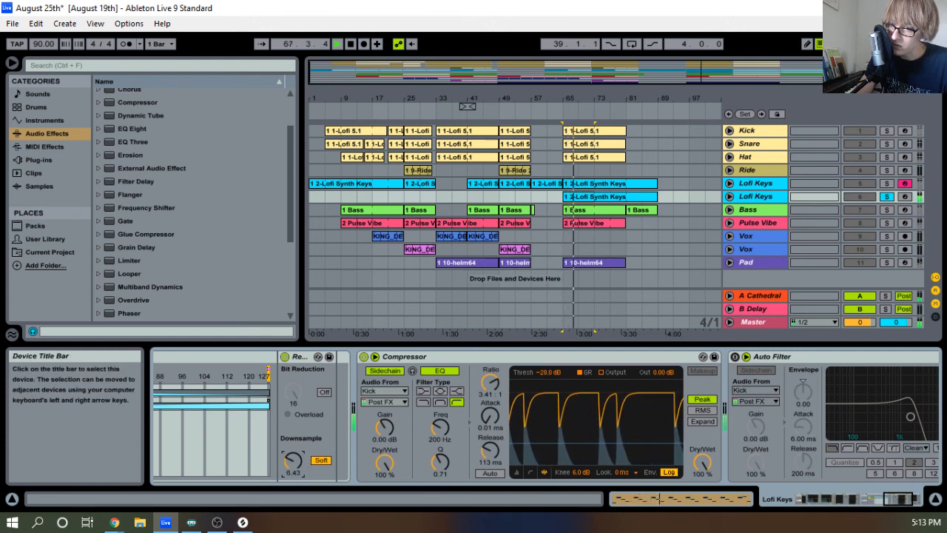
pyautogui.hscroll(-6, 301, 449)
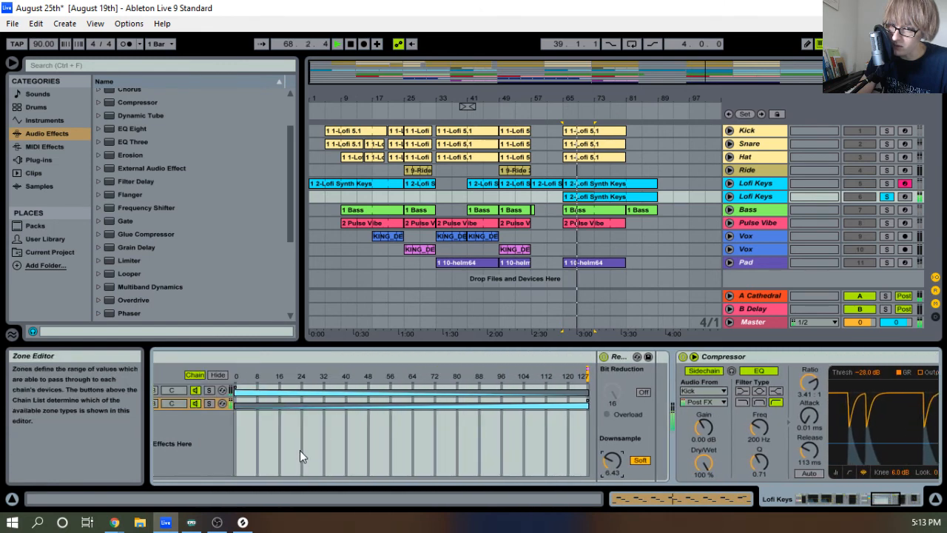
pyautogui.hscroll(-4, 261, 408)
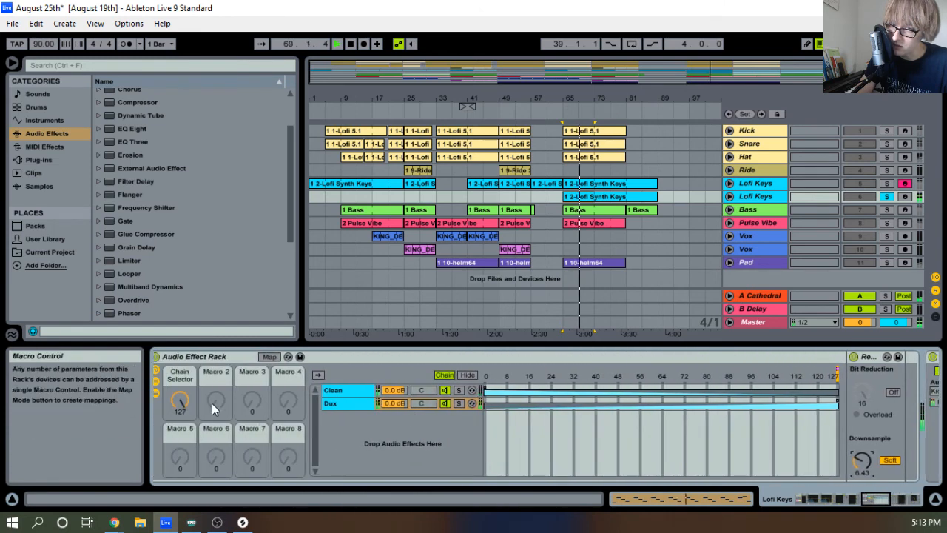
# Unsolo the duplicated Lofi Keys track and fine-tune the Redux Downsample to about 6.68 while playing the full mix
pyautogui.click(887, 196)
pyautogui.hscroll(5, 483, 438)
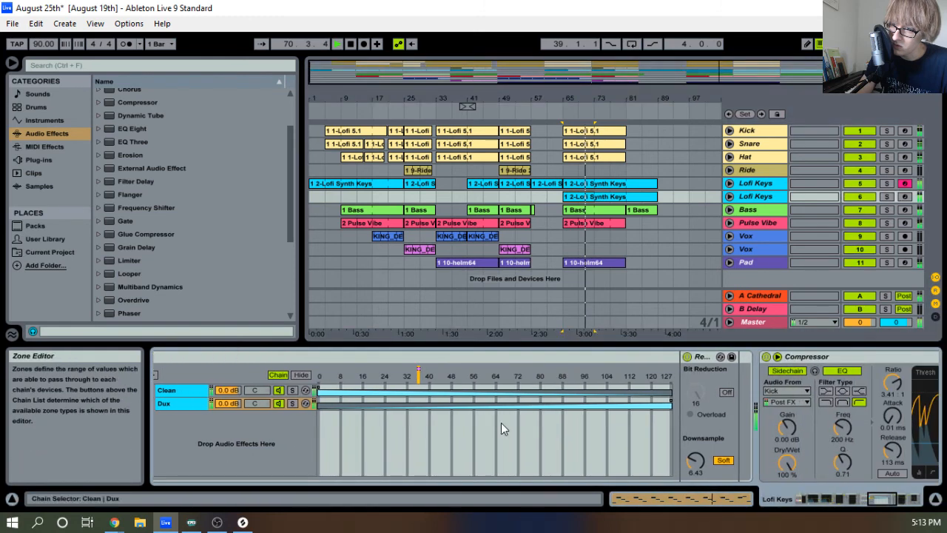
pyautogui.moveTo(695, 460); pyautogui.dragTo(695, 456)
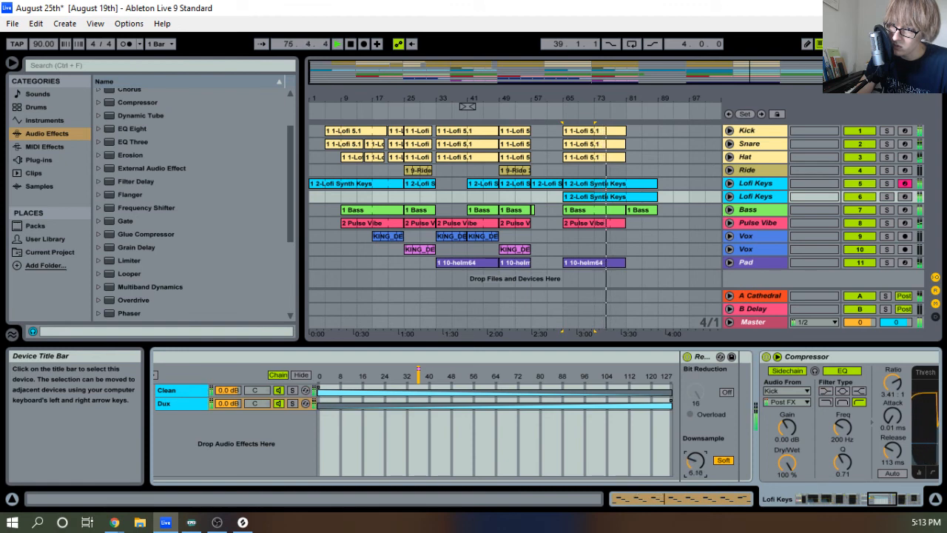
pyautogui.moveTo(695, 460); pyautogui.dragTo(695, 458)
pyautogui.press('space')
pyautogui.scroll(-5, 625, 433)
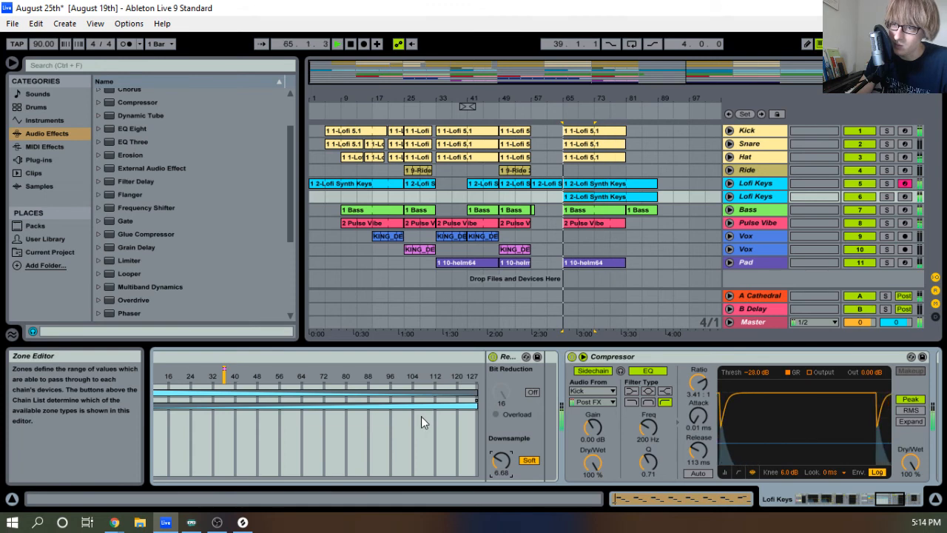
pyautogui.press('space')
# Insert an EQ Eight between the Audio Effect Rack and the Compressor, and solo the duplicated Lofi Keys track
pyautogui.scroll(-2, 489, 415)
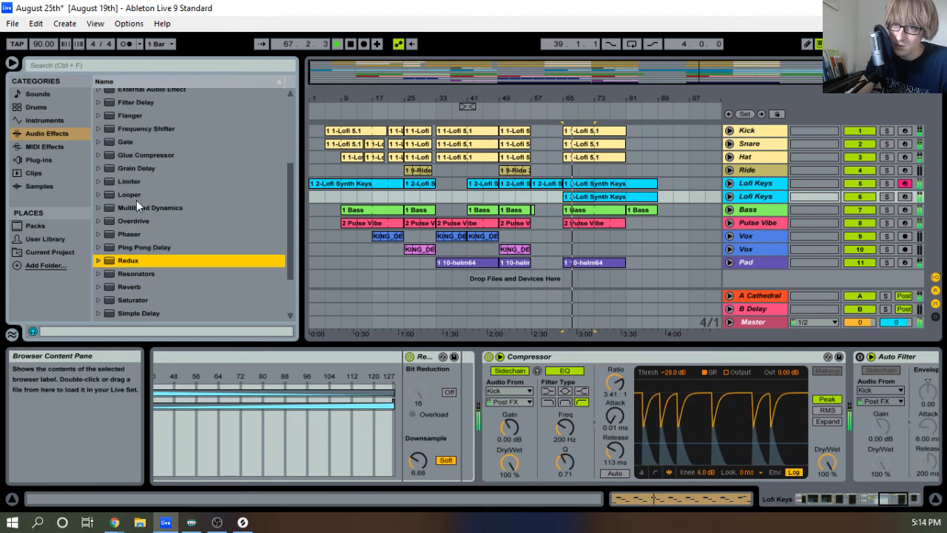
pyautogui.scroll(2, 138, 207)
pyautogui.scroll(1, 138, 207)
pyautogui.moveTo(143, 187); pyautogui.dragTo(503, 418)
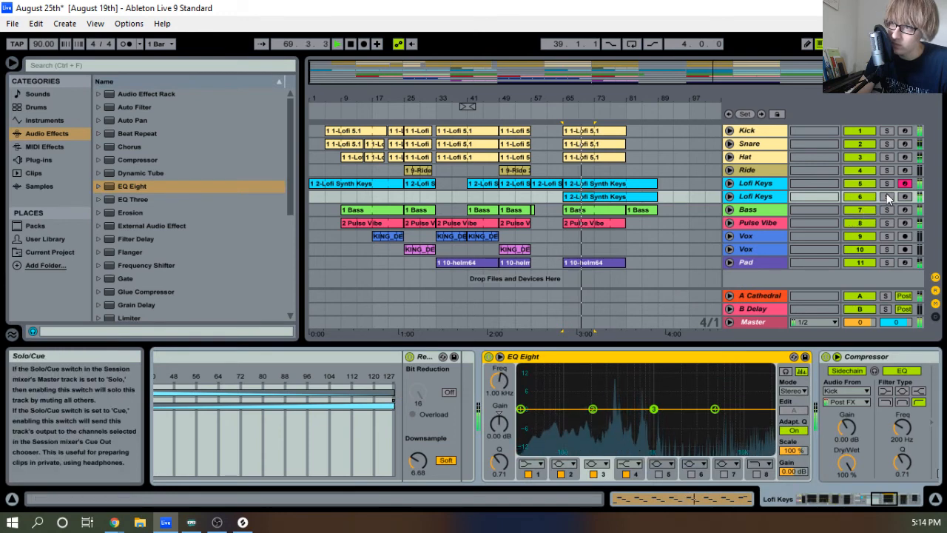
pyautogui.click(886, 196)
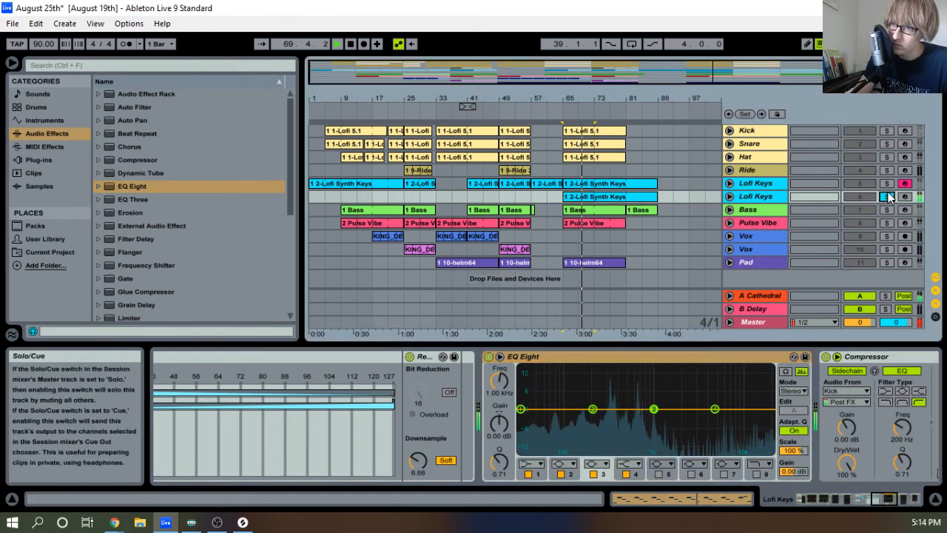
# Raise the Redux Downsample to about 8.28 during playback while checking the spectrum in the enlarged EQ Eight display
pyautogui.click(500, 357)
pyautogui.moveTo(582, 255); pyautogui.dragTo(575, 80)
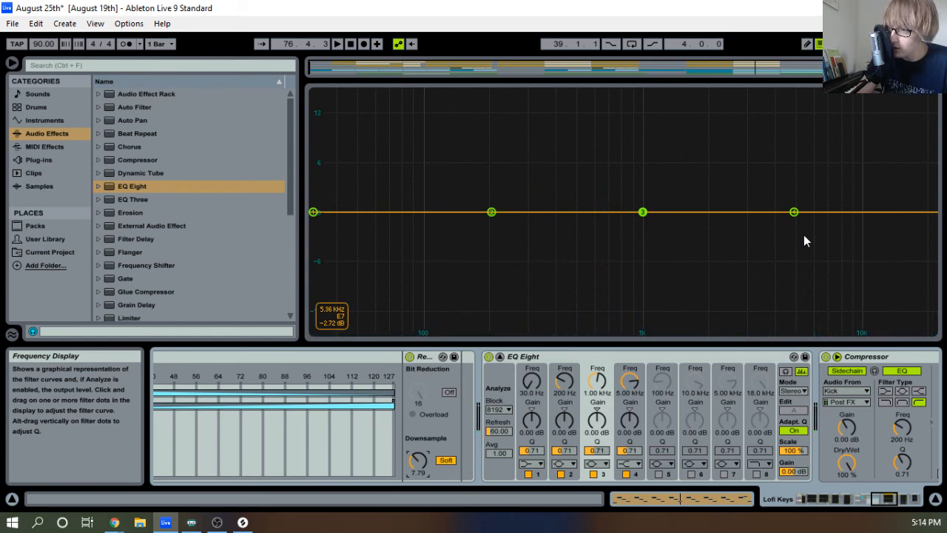
pyautogui.press('space')
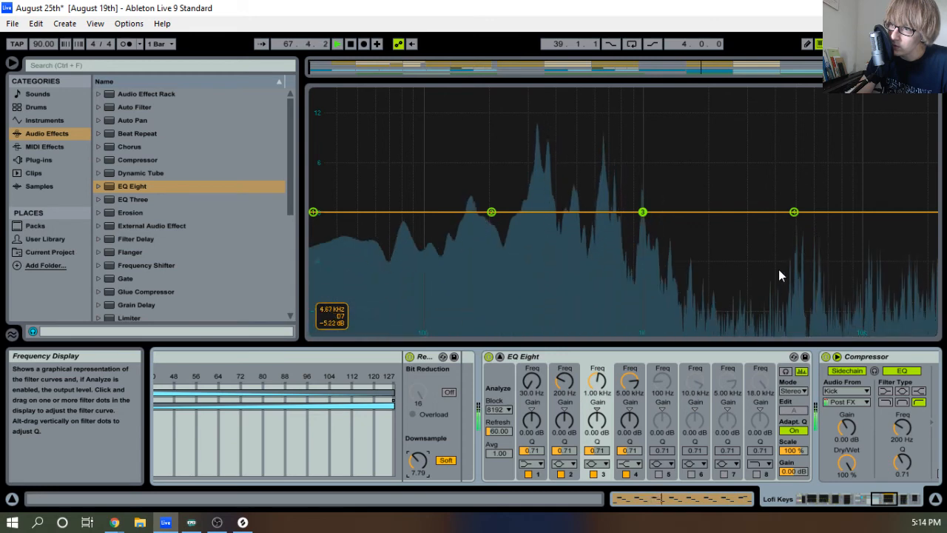
pyautogui.moveTo(418, 465); pyautogui.dragTo(419, 463)
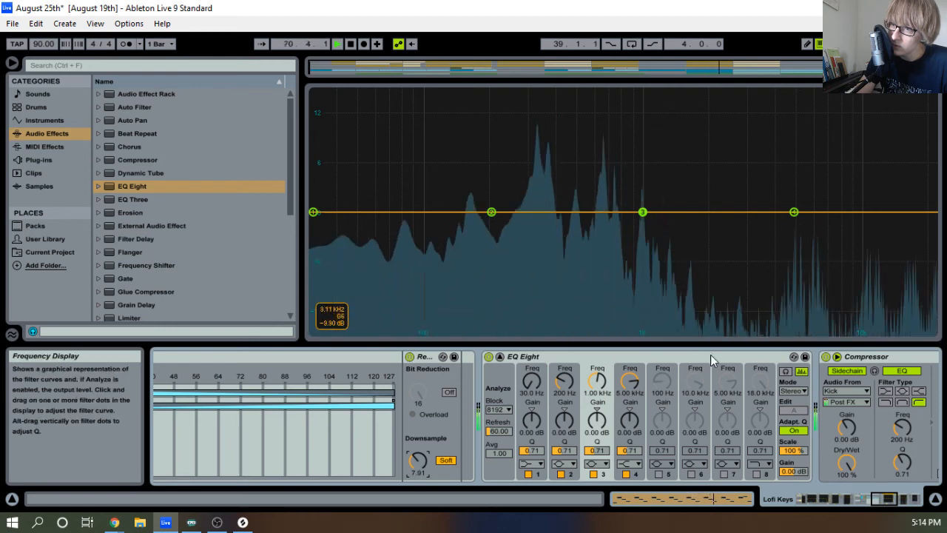
pyautogui.moveTo(418, 460); pyautogui.dragTo(417, 457)
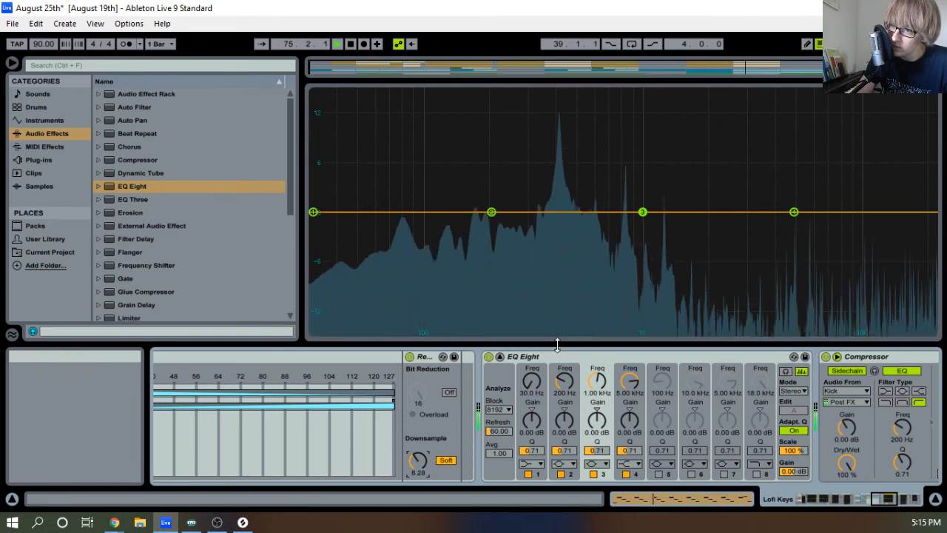
pyautogui.click(499, 357)
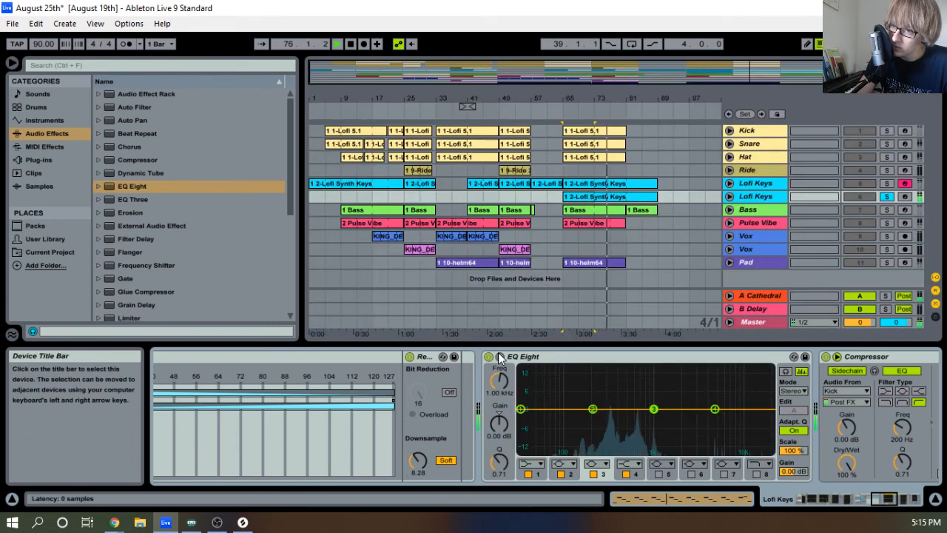
# Lower the rack's Chain Selector macro to 12, and unsolo the duplicated Lofi Keys track
pyautogui.scroll(5, 528, 376)
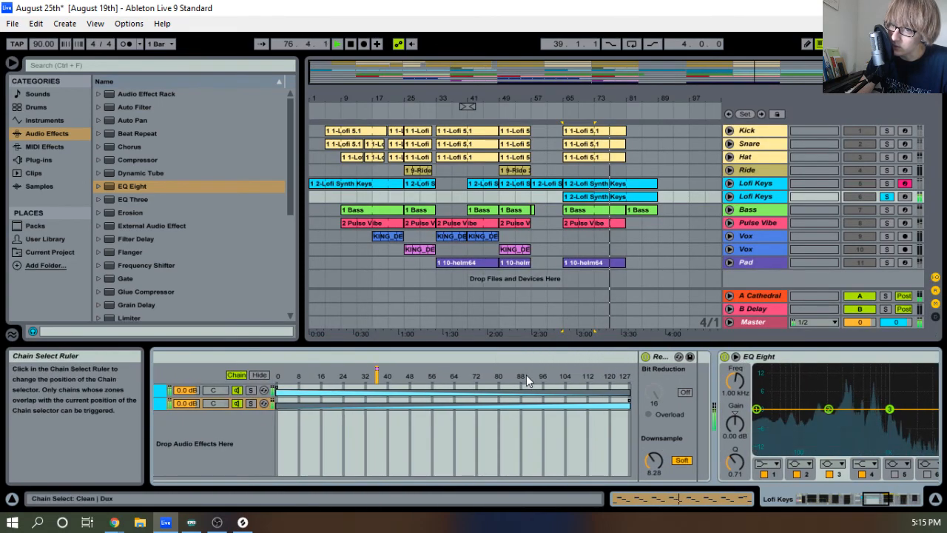
pyautogui.scroll(-8, 526, 374)
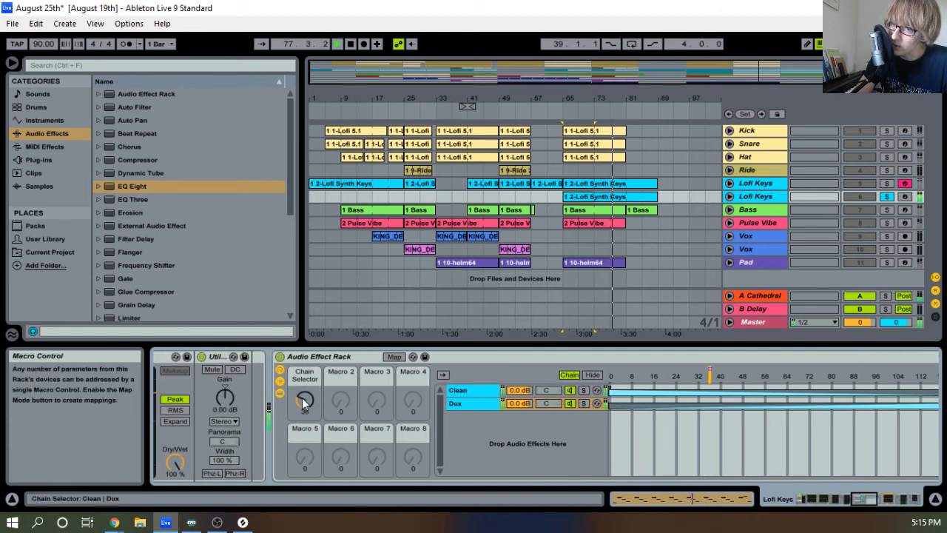
pyautogui.moveTo(302, 397); pyautogui.dragTo(302, 403)
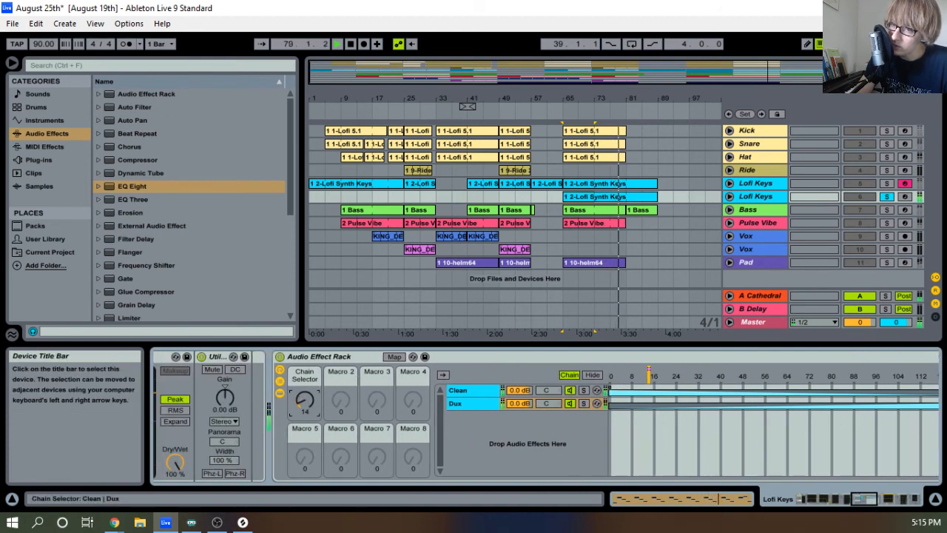
pyautogui.click(886, 198)
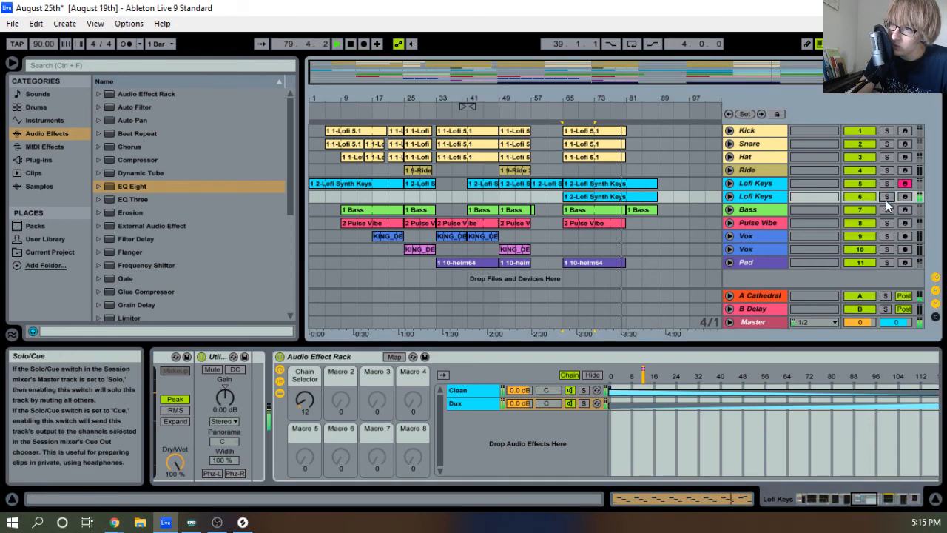
pyautogui.press('space')
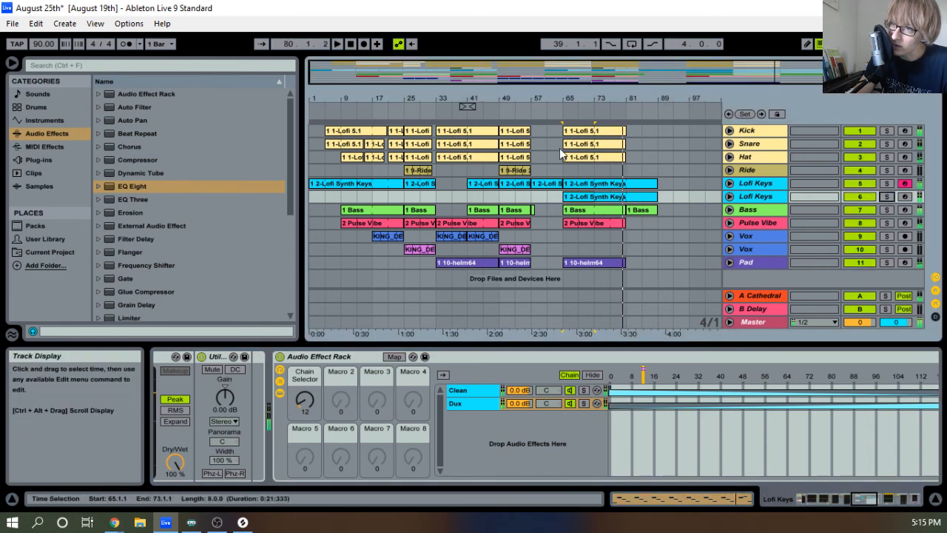
# Play from bar 65 and slightly lower the duplicated Lofi Keys track's volume in the mixer, soloing it briefly to compare
pyautogui.click(526, 107)
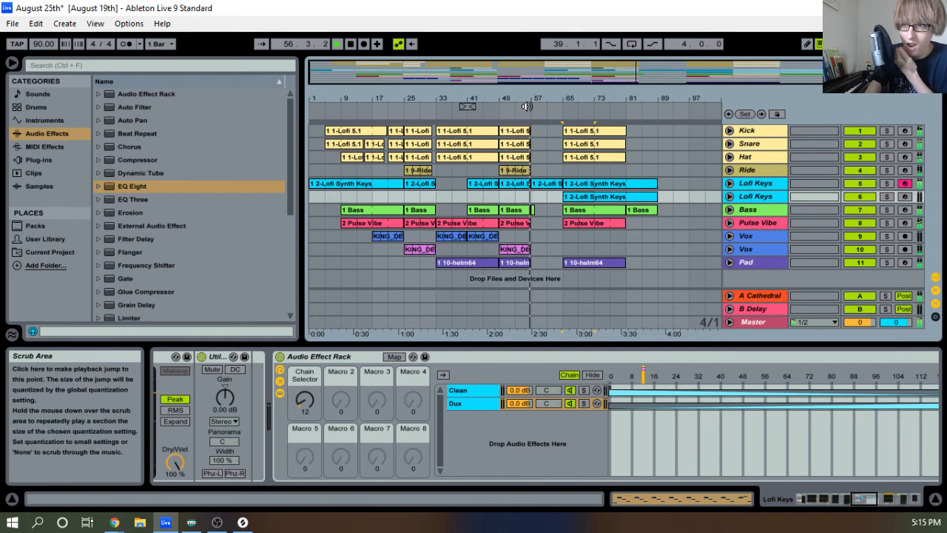
pyautogui.click(560, 108)
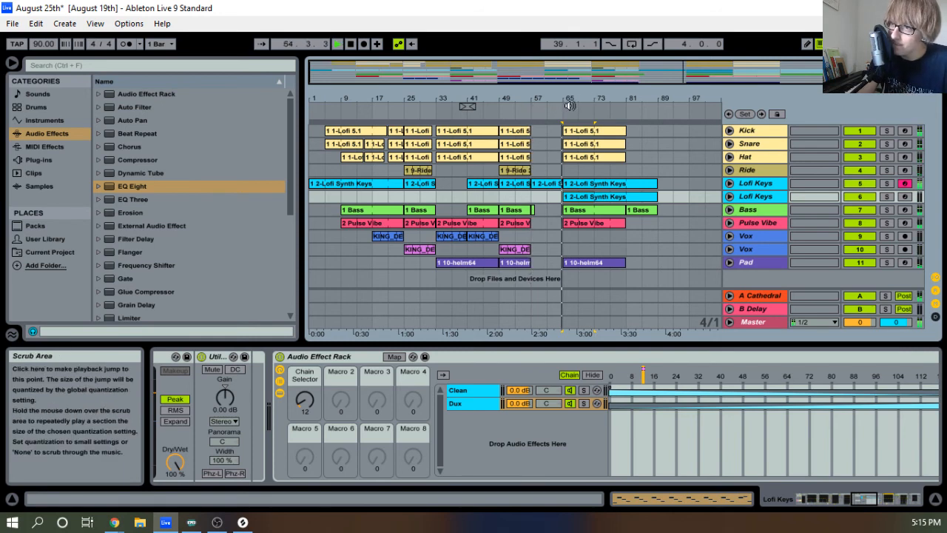
pyautogui.moveTo(582, 96); pyautogui.dragTo(583, 97)
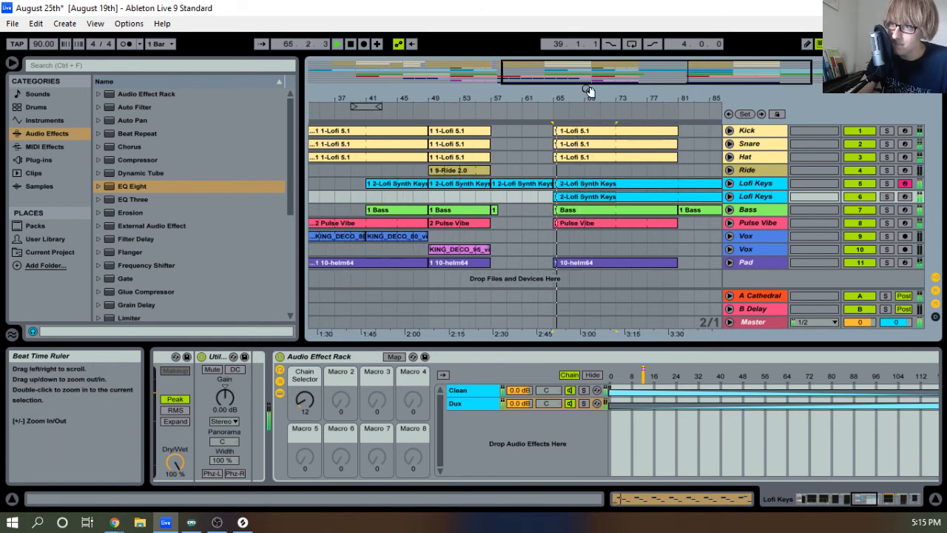
pyautogui.press('Tab')
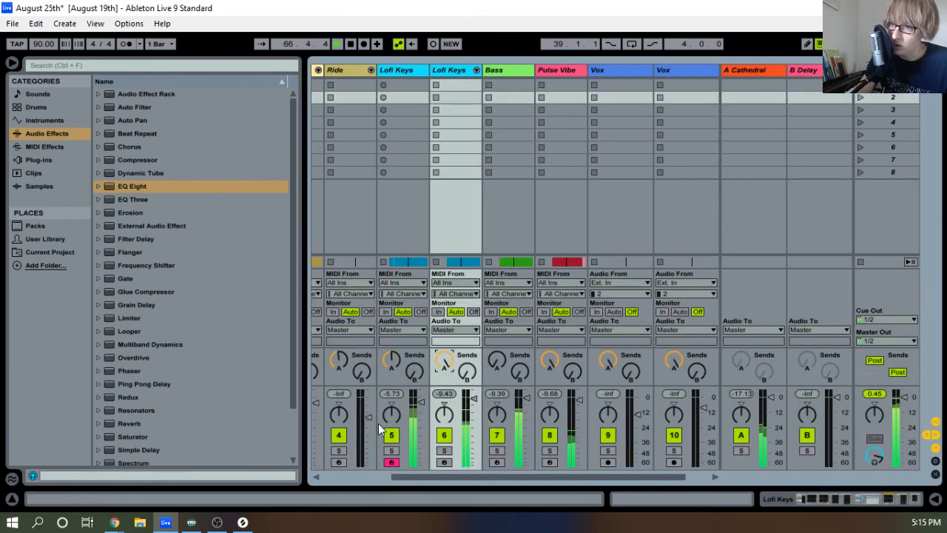
pyautogui.click(445, 451)
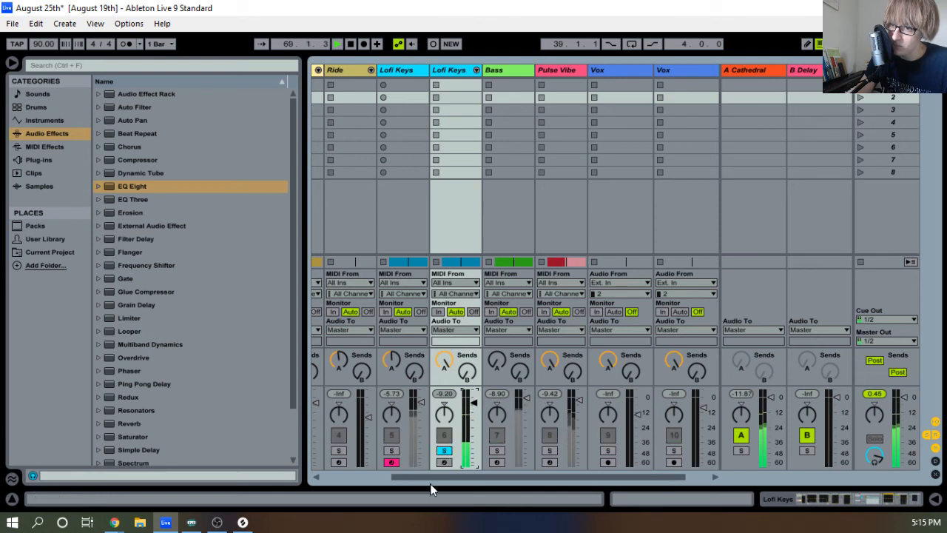
pyautogui.click(444, 451)
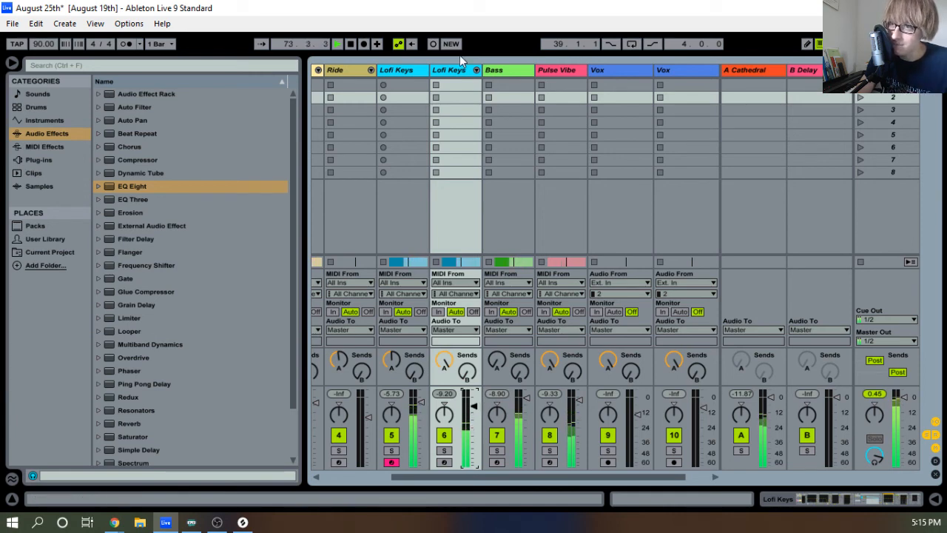
# Set the Chain Selector macro to 16 and the Master volume to -1.0 dB, and return to the Arrangement with the devices hidden
pyautogui.doubleClick(440, 73)
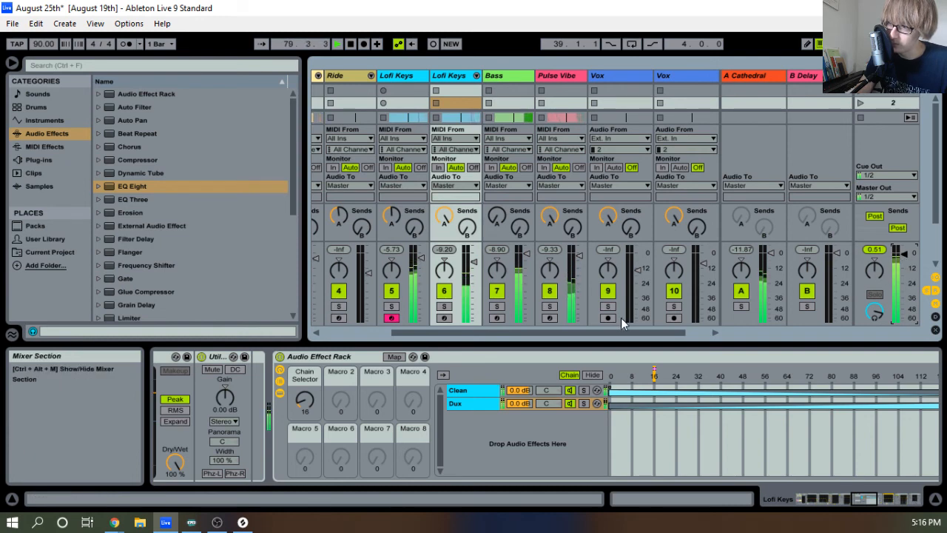
pyautogui.press('Tab')
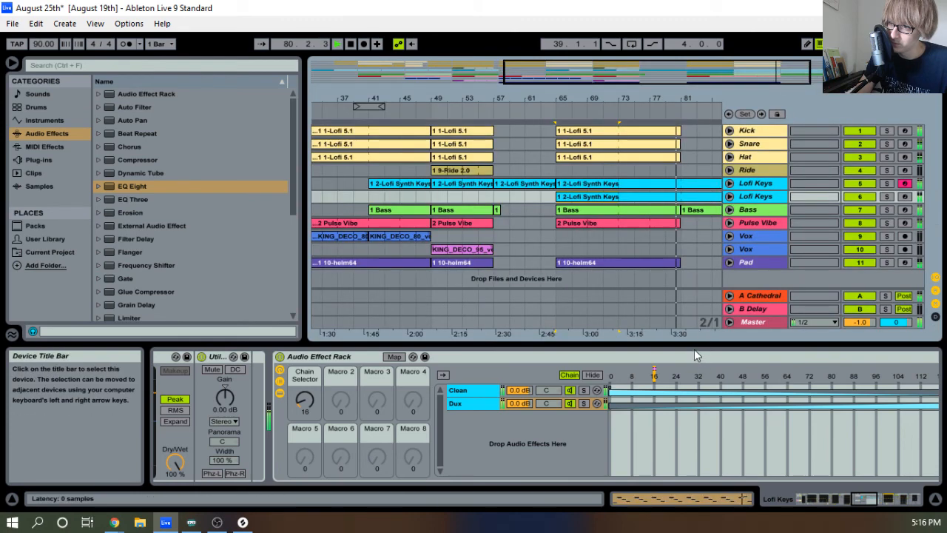
pyautogui.moveTo(694, 345); pyautogui.dragTo(621, 509)
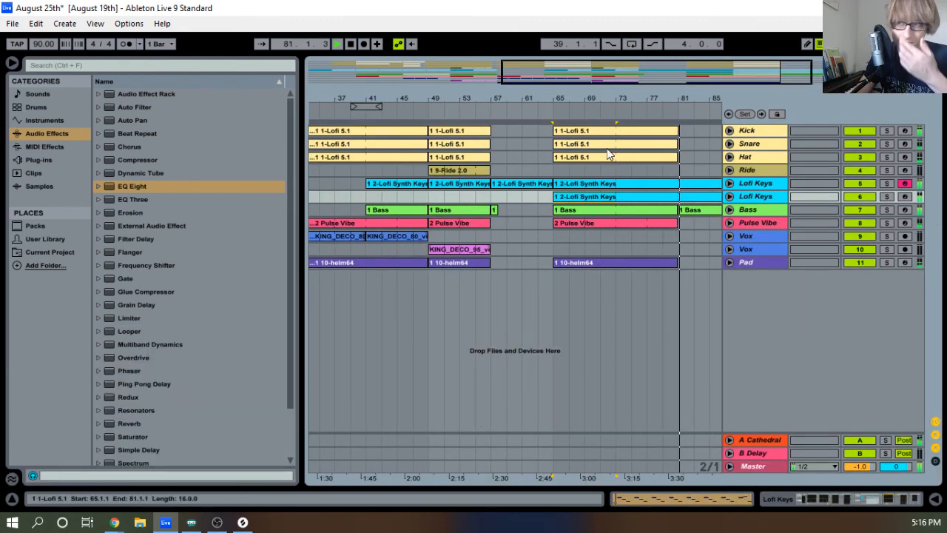
# Shorten the duplicated track's Lofi Synth Keys clip so that it ends at bar 81
pyautogui.moveTo(657, 97); pyautogui.dragTo(595, 83)
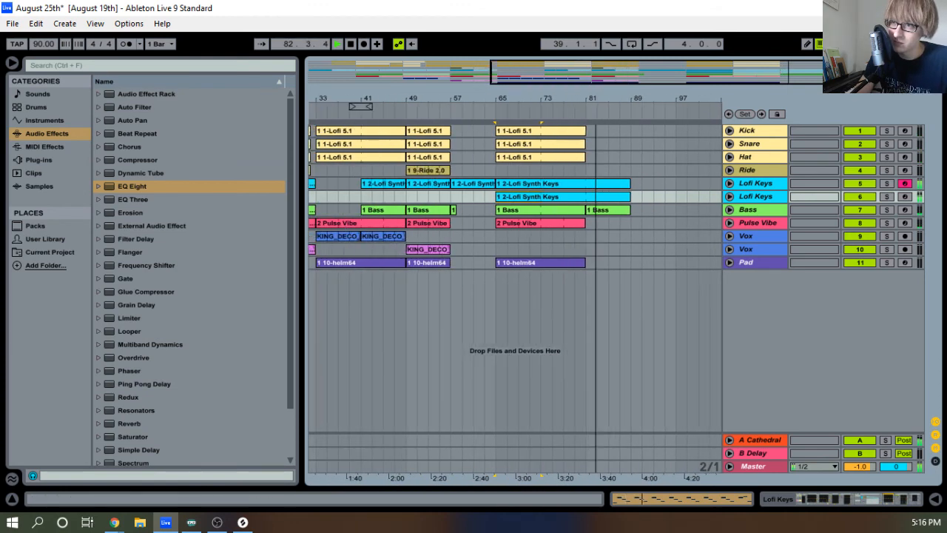
pyautogui.click(756, 185)
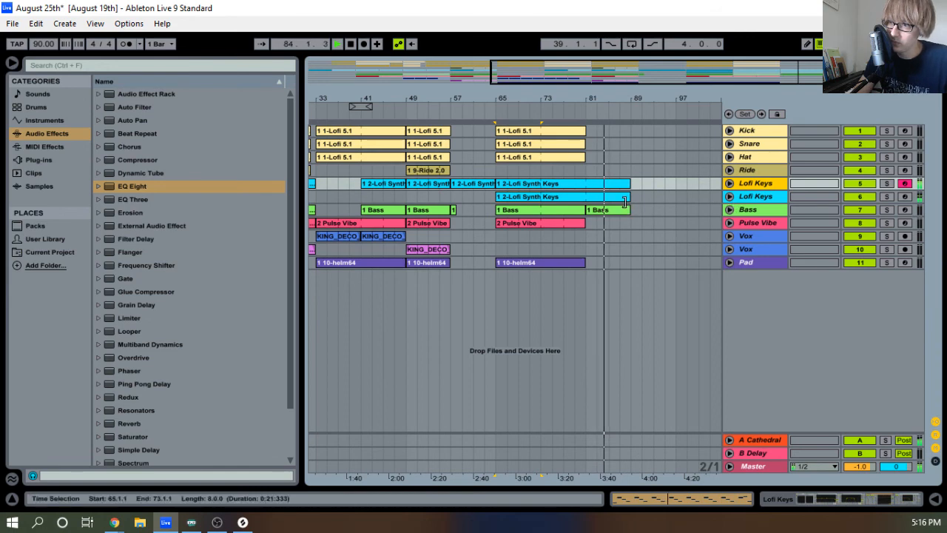
pyautogui.moveTo(625, 196); pyautogui.dragTo(602, 202)
pyautogui.moveTo(620, 99)
pyautogui.mouseDown()
pyautogui.moveTo(590, 131)
pyautogui.moveTo(619, 94)
pyautogui.mouseUp()
# Review the device chains of the original Lofi Keys track and the second Vox track while playing from bar 65
pyautogui.doubleClick(765, 183)
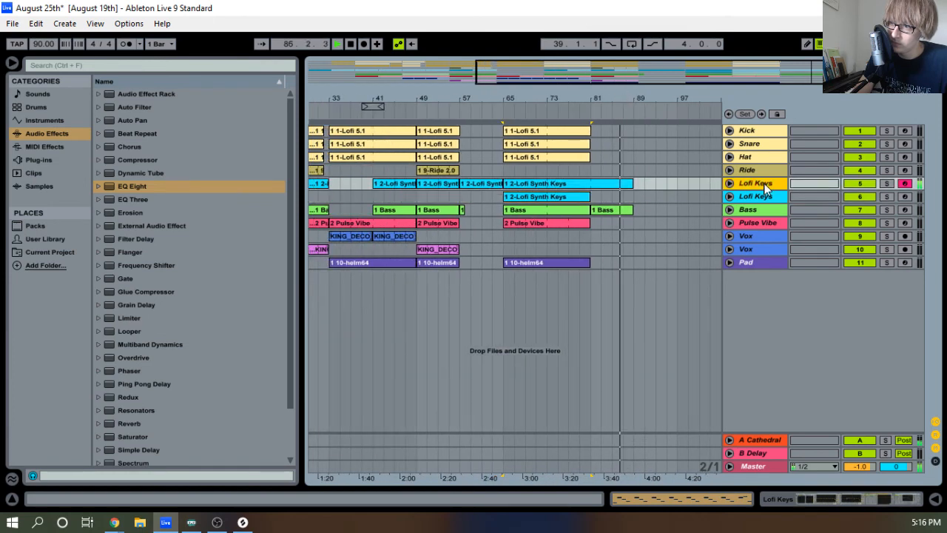
pyautogui.hscroll(2, 659, 365)
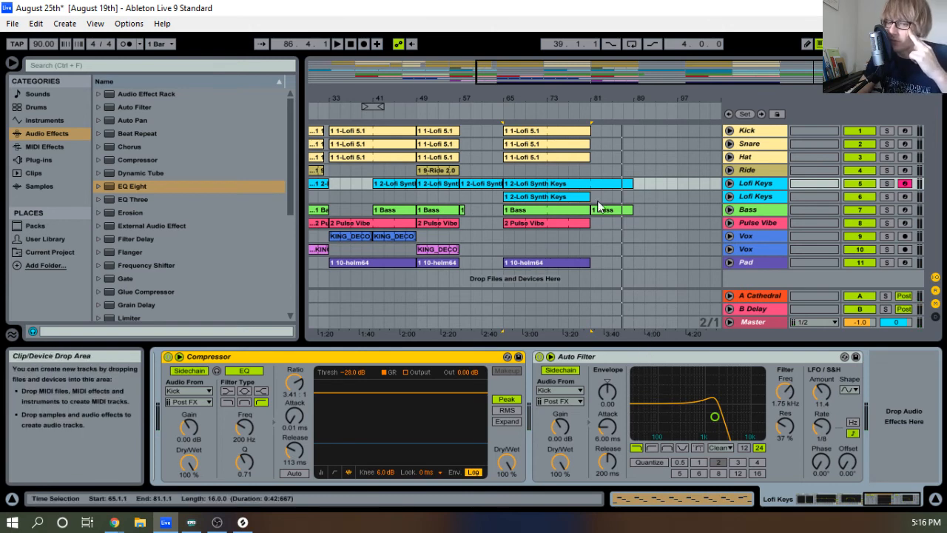
pyautogui.click(500, 110)
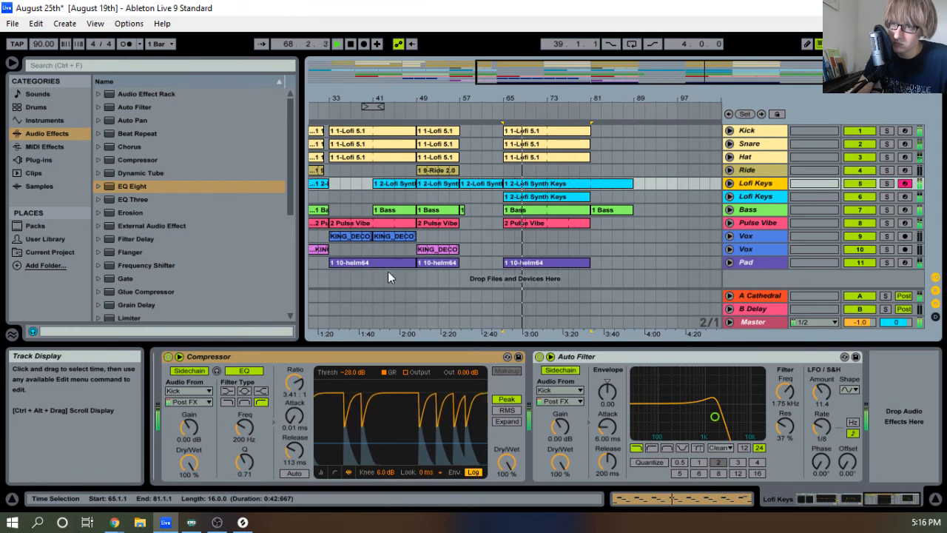
pyautogui.click(430, 247)
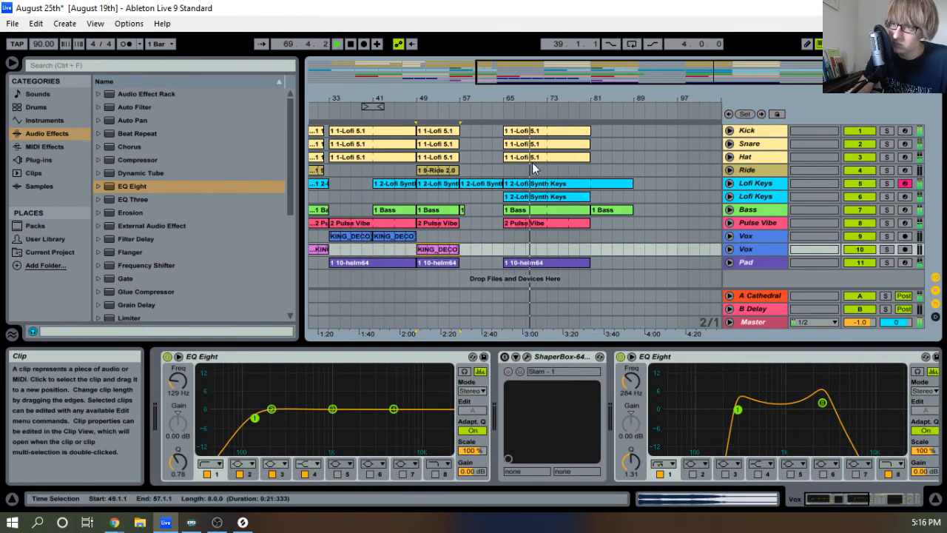
pyautogui.moveTo(543, 99); pyautogui.dragTo(520, 87)
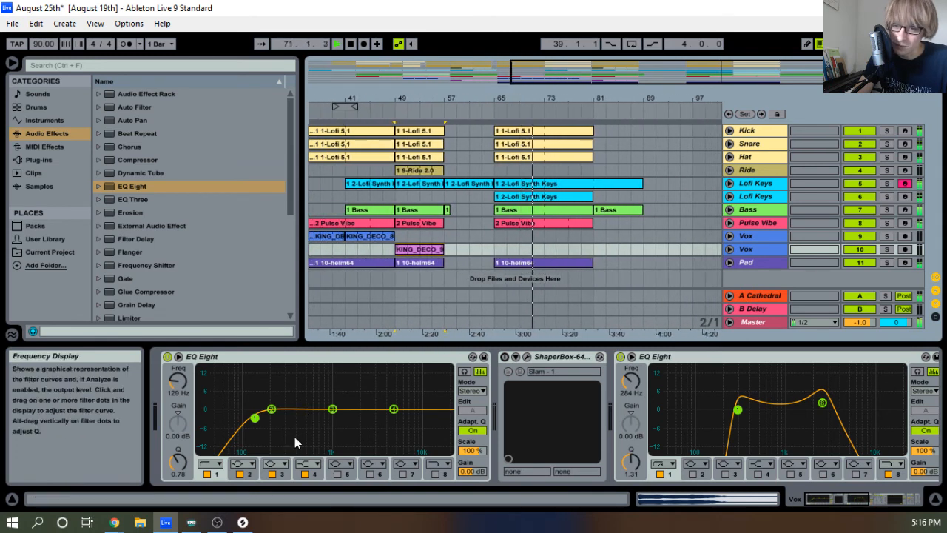
# Stop playback and switch to Google Chrome
pyautogui.click(242, 525)
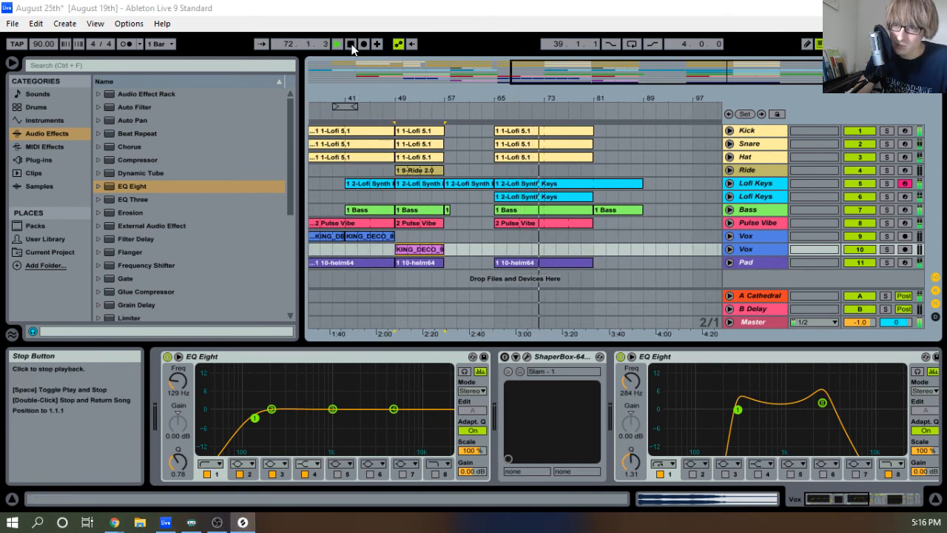
pyautogui.click(114, 524)
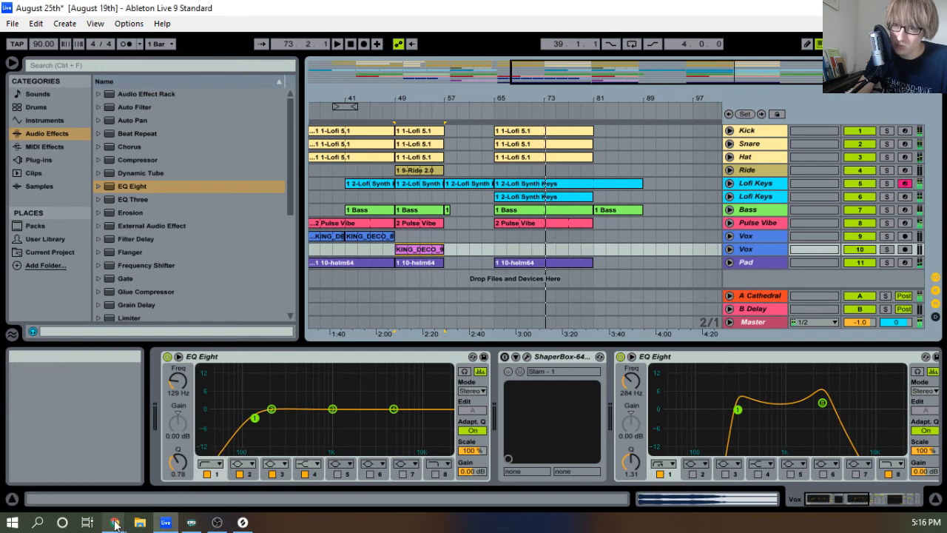
pyautogui.moveTo(115, 522)
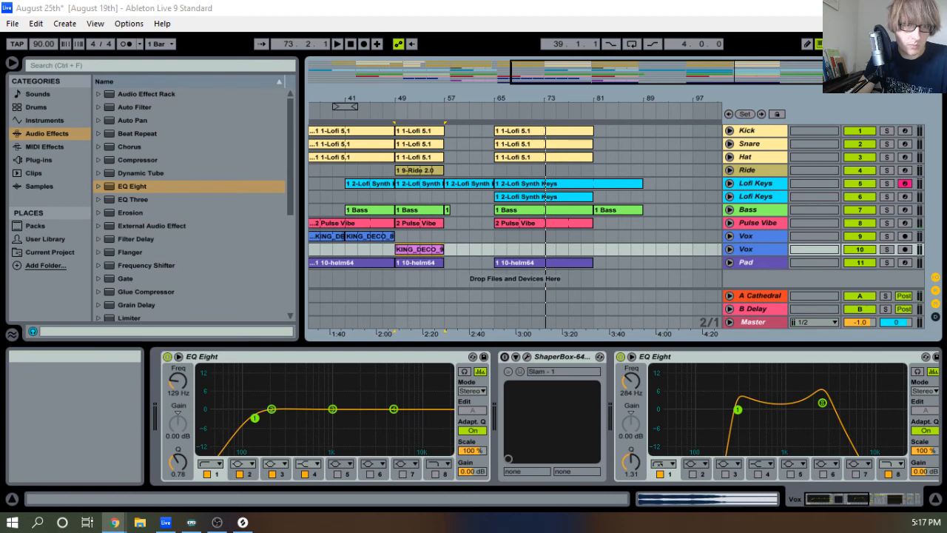
# Audition the mmm_triple, mmm_mixed, adlib_chirpy_ha and adlib_eh_na_na_eh vocal samples in the Dana Salah pack on Splice in Google Chrome
pyautogui.click(114, 523)
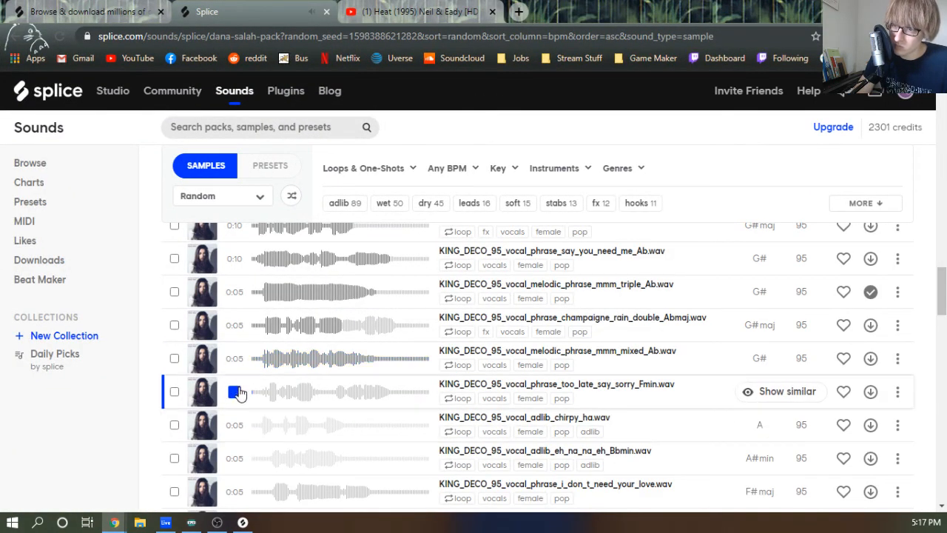
pyautogui.click(235, 293)
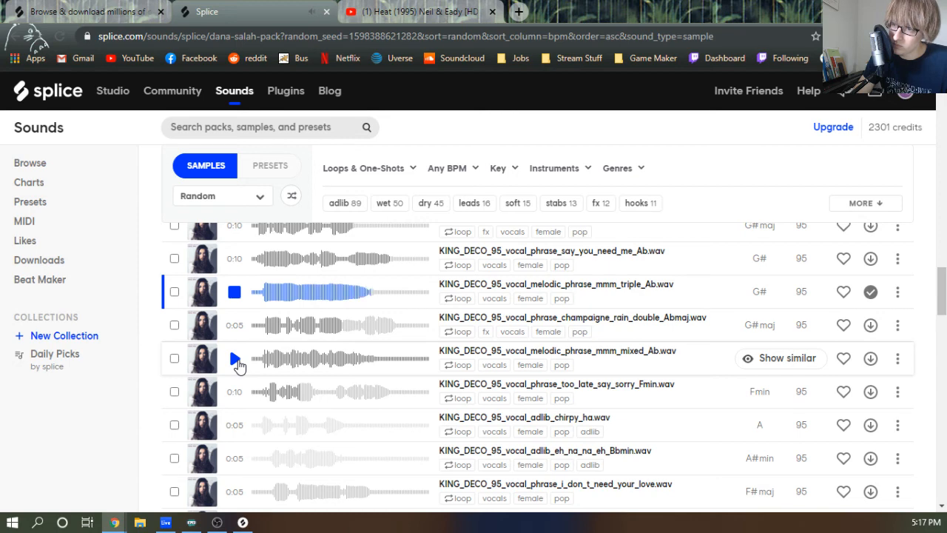
pyautogui.click(235, 359)
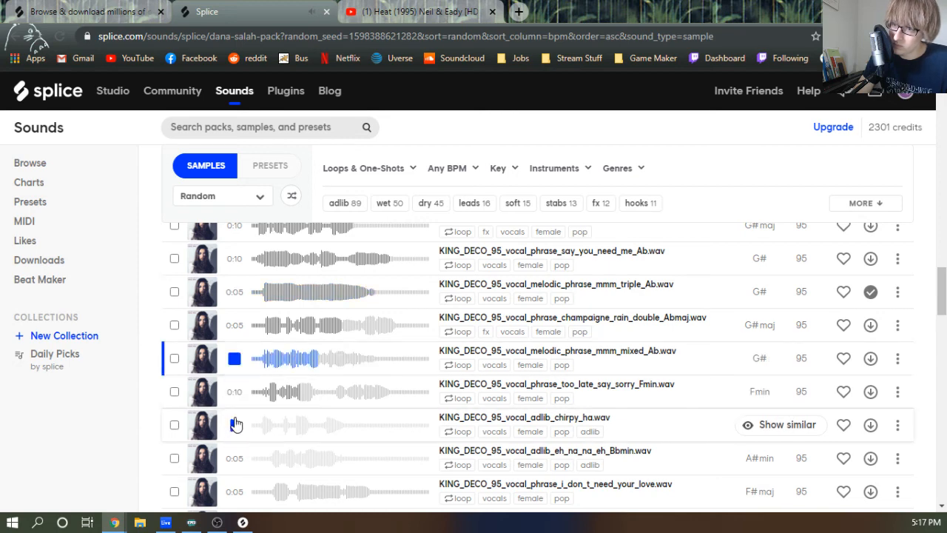
pyautogui.click(234, 426)
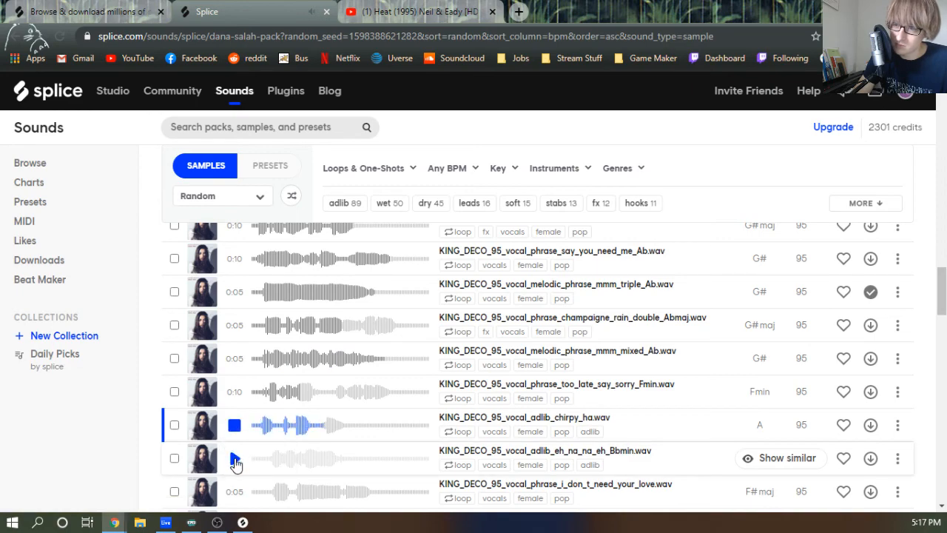
pyautogui.click(234, 460)
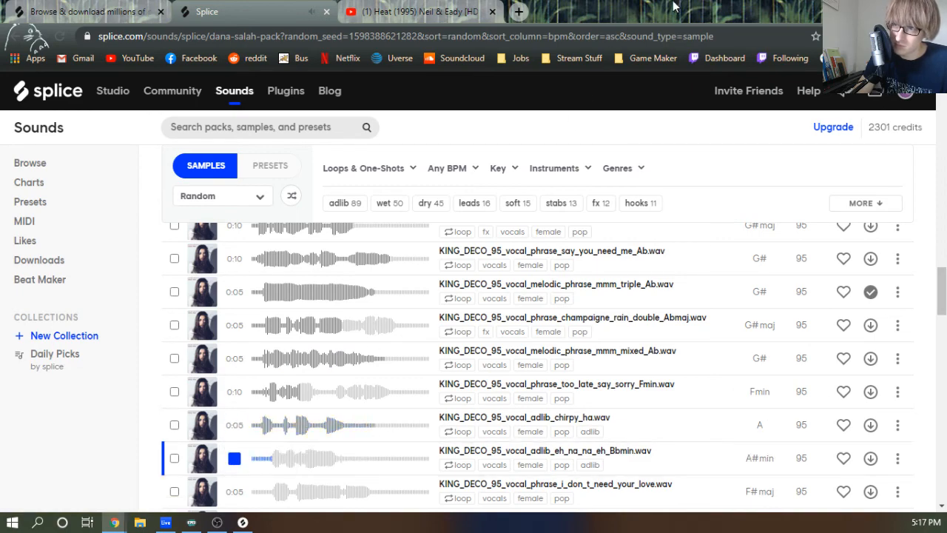
# Switch to Ableton Live, play the final section from bar 65 while returning to the Splice samples, and stop playback
pyautogui.hotkey('alt', 'Tab')
pyautogui.click(431, 111)
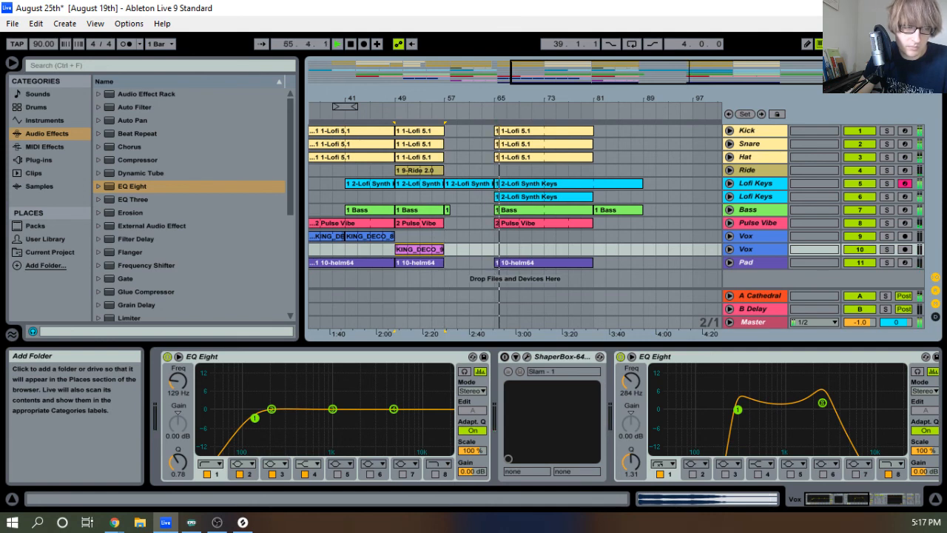
pyautogui.hotkey('alt', 'Tab')
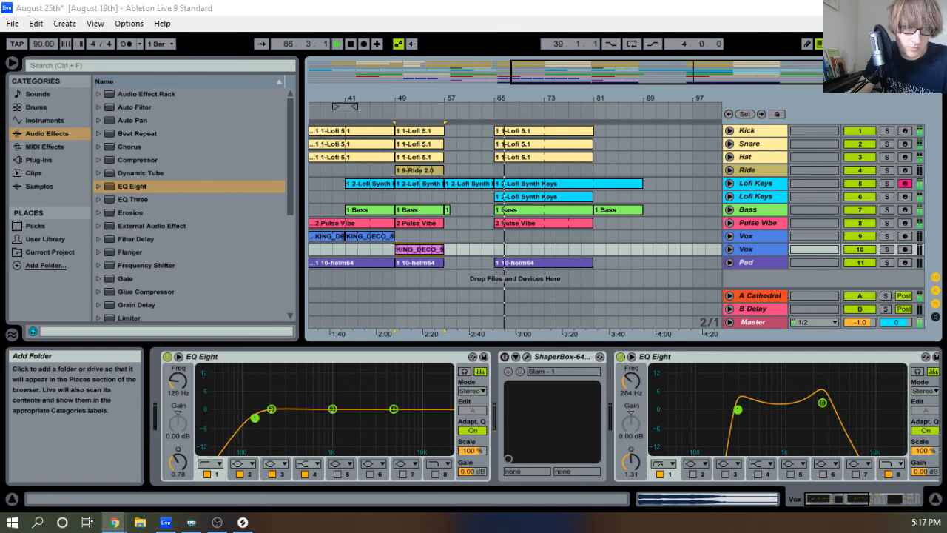
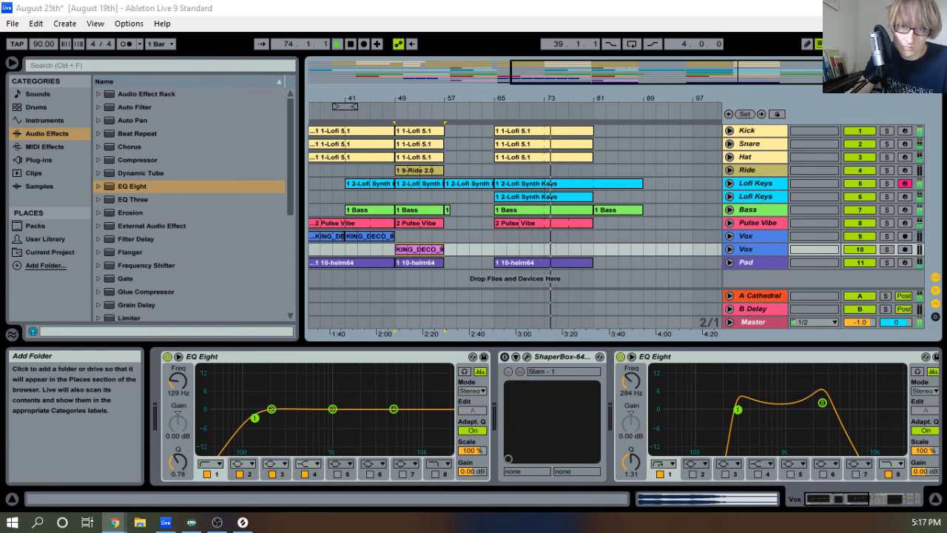
pyautogui.click(352, 45)
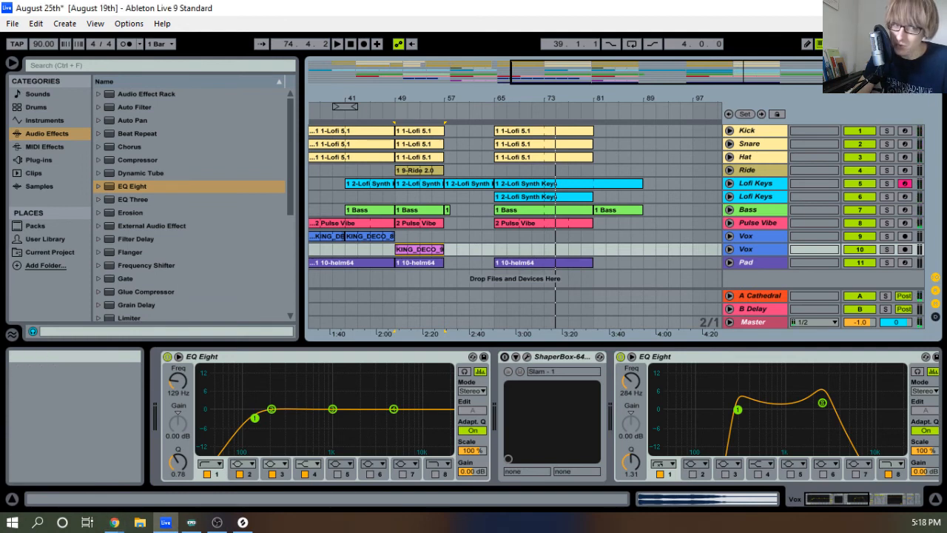
# Place the KING_DECO_95_vocal_stab_hey sample on the first Vox track at bar 73 and play it in context
pyautogui.click(525, 272)
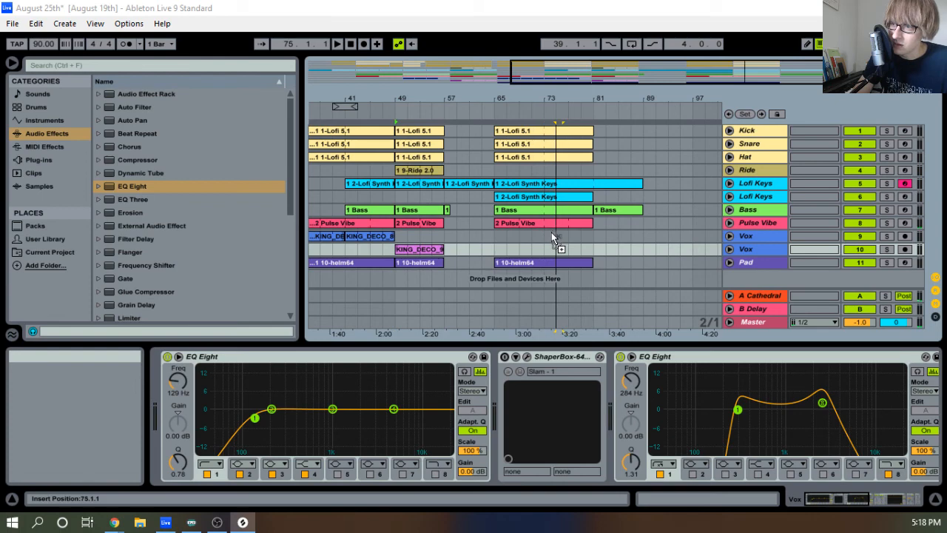
pyautogui.click(550, 234)
pyautogui.click(573, 232)
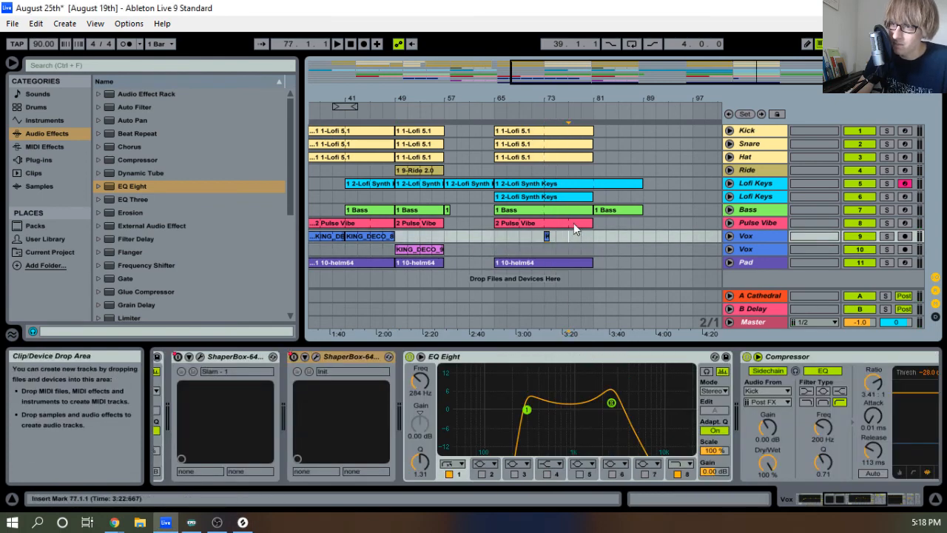
pyautogui.click(528, 117)
pyautogui.moveTo(556, 99); pyautogui.dragTo(556, 119)
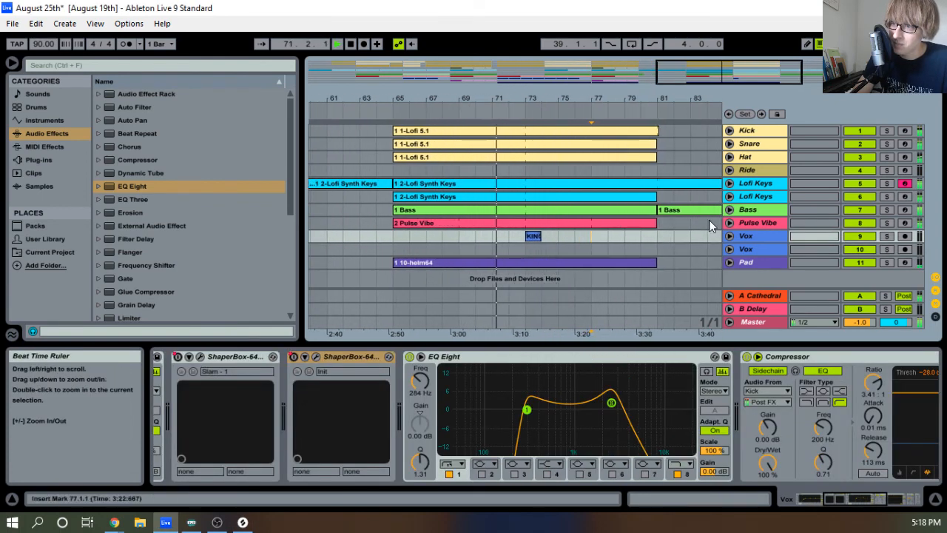
pyautogui.click(745, 237)
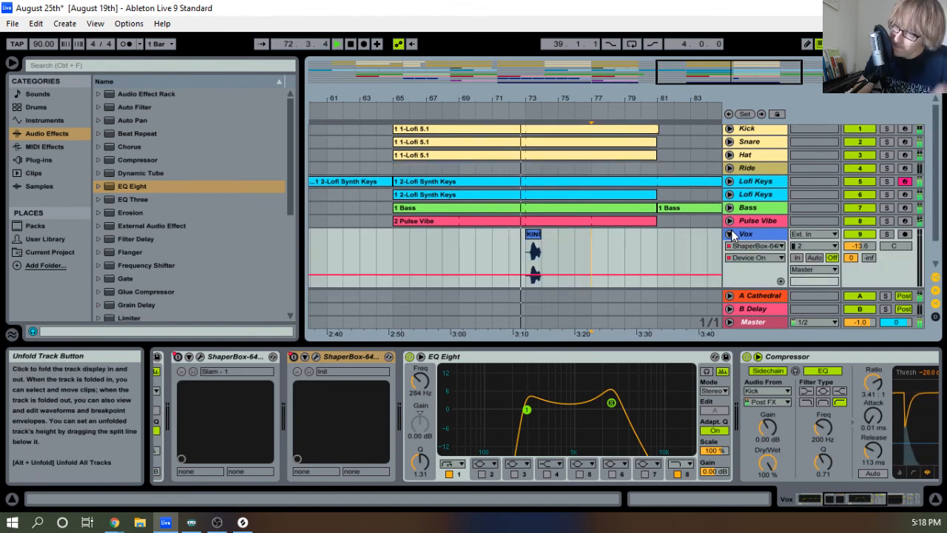
pyautogui.click(731, 235)
# Play the earlier vocal clips from bars 41 and 49, briefly soloing the second Vox track
pyautogui.moveTo(553, 105); pyautogui.dragTo(572, 73)
pyautogui.click(513, 235)
pyautogui.press('space')
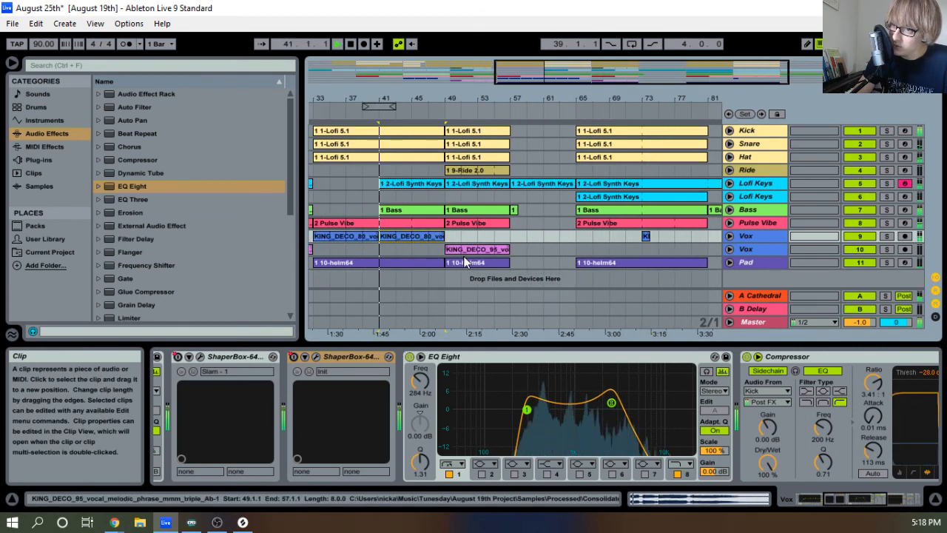
pyautogui.click(384, 249)
pyautogui.press('space')
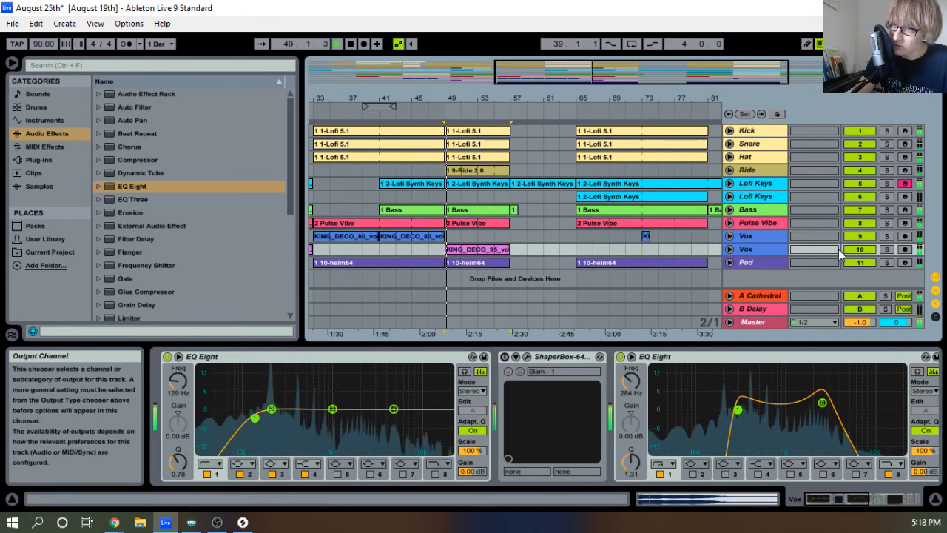
pyautogui.click(886, 250)
pyautogui.click(886, 249)
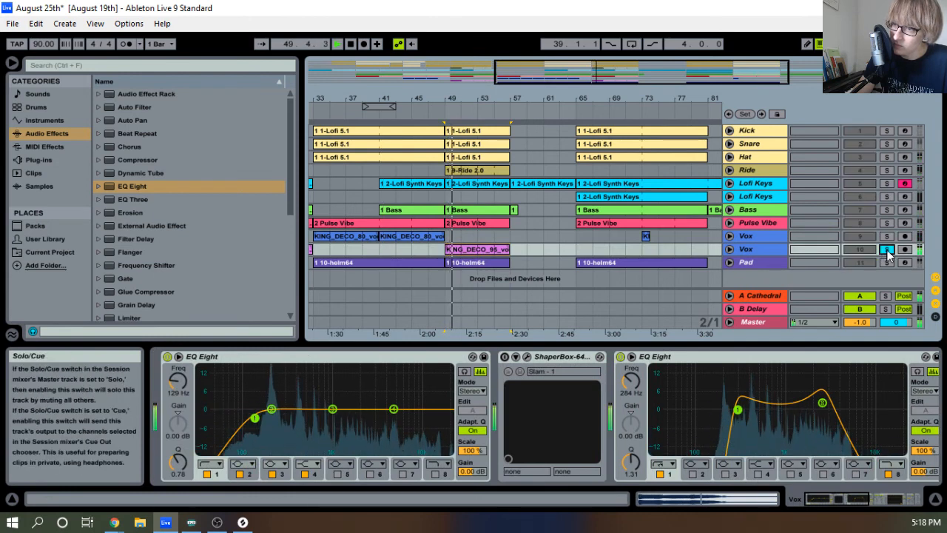
# Compare the device chains of the two Vox tracks during playback, including their compressor and delay settings
pyautogui.click(756, 236)
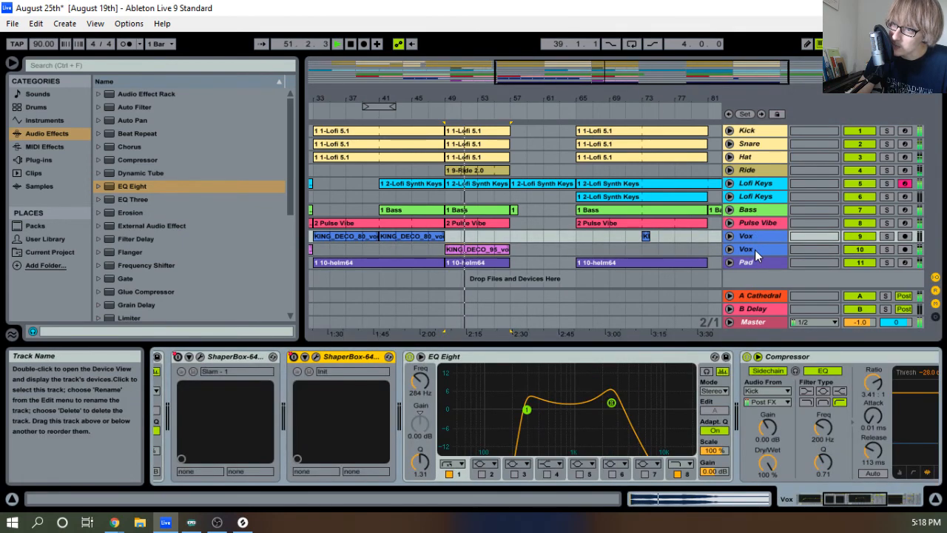
pyautogui.click(754, 249)
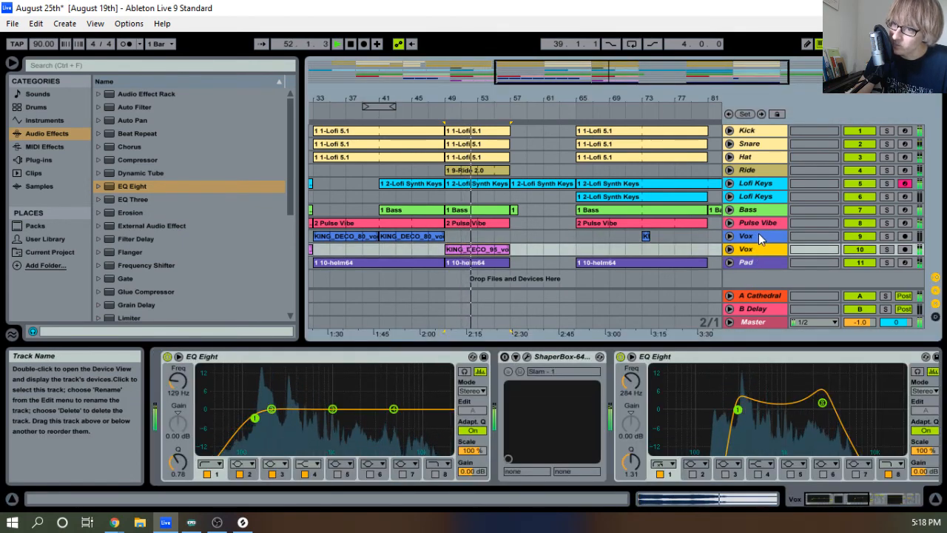
pyautogui.scroll(-5, 666, 373)
pyautogui.scroll(-6, 666, 373)
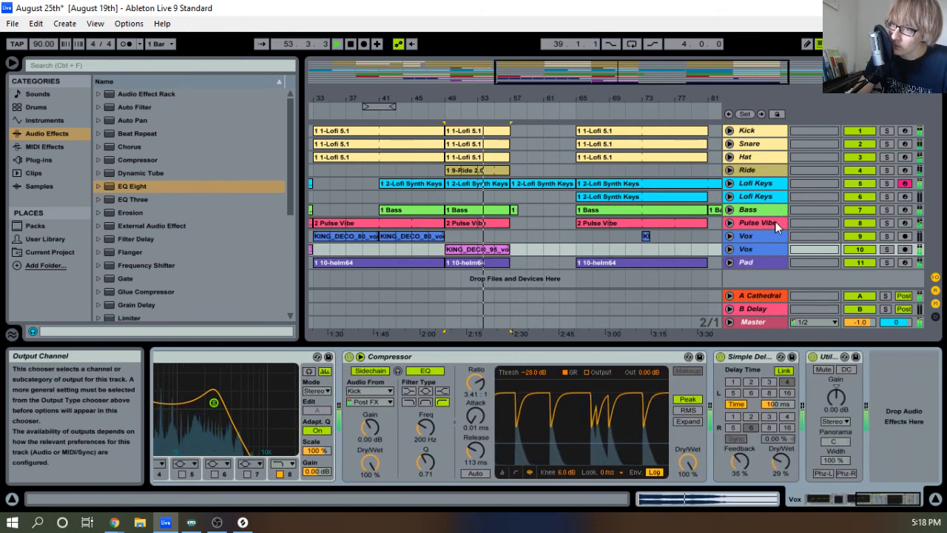
pyautogui.click(751, 236)
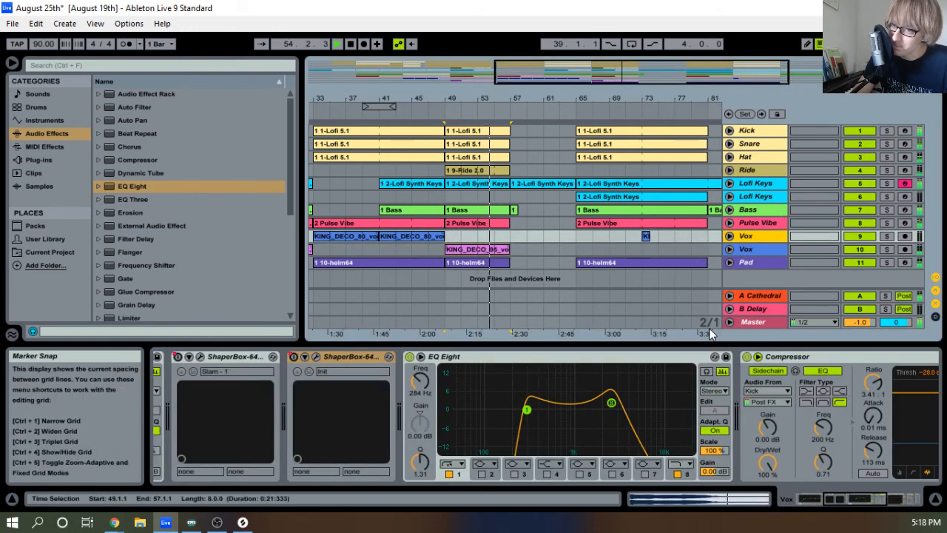
pyautogui.scroll(-3, 651, 357)
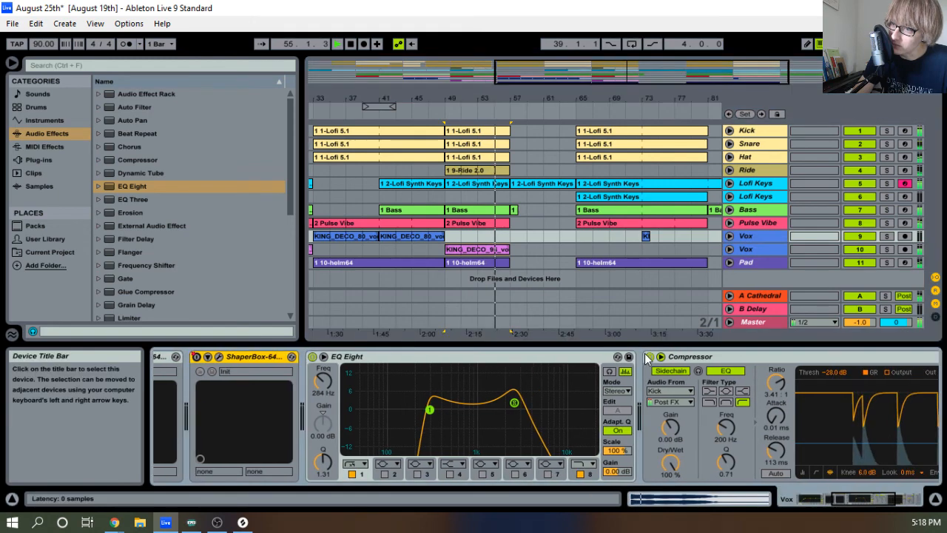
pyautogui.scroll(-3, 632, 360)
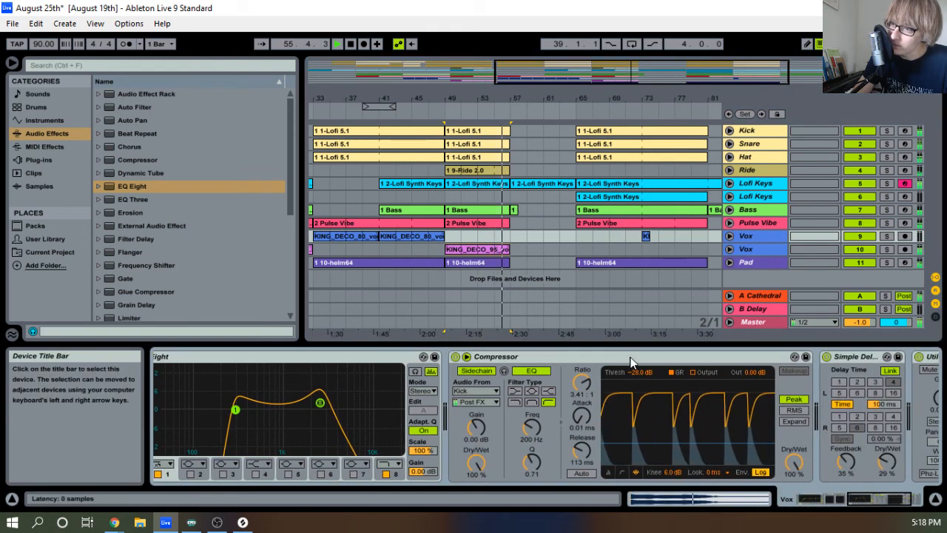
# Play the lead-in to the vocal stab at bar 73 and unfold the first Vox track to inspect its waveform
pyautogui.moveTo(584, 97); pyautogui.dragTo(588, 113)
pyautogui.click(588, 113)
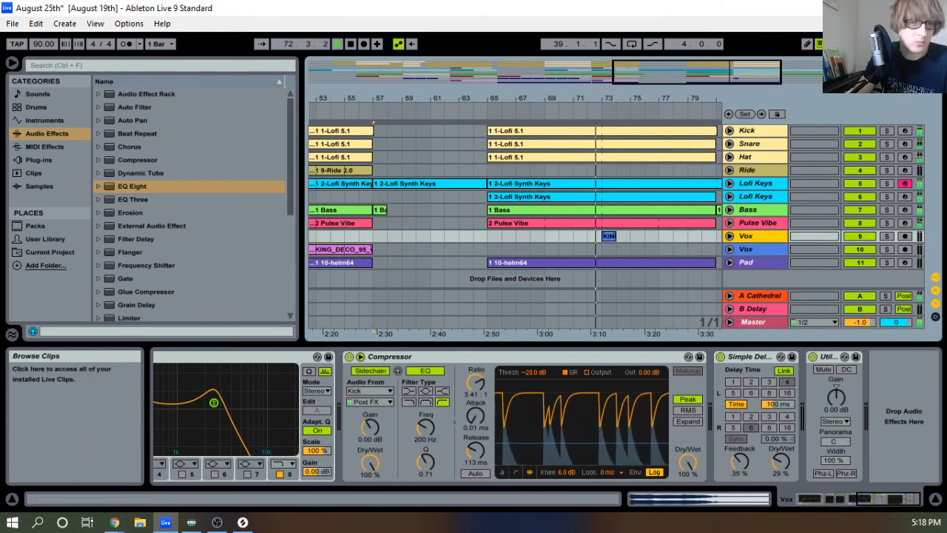
pyautogui.moveTo(615, 97); pyautogui.dragTo(611, 123)
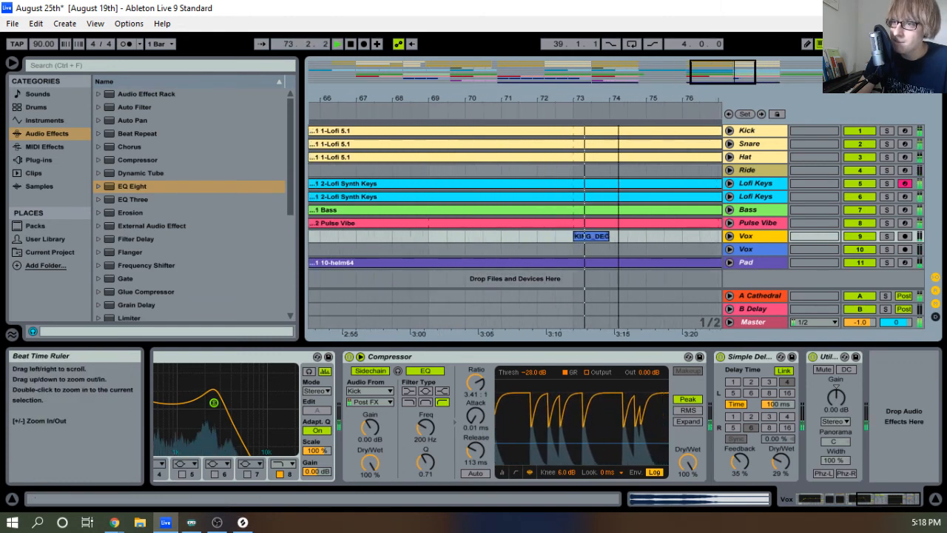
pyautogui.click(729, 236)
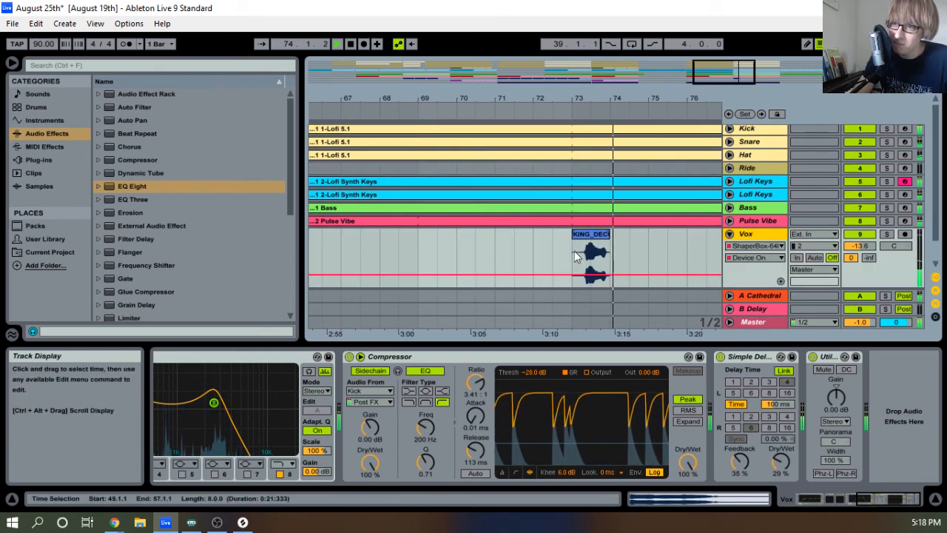
# Set the warp mode of the vocal stab clip at bar 73 to Complex and play the clip
pyautogui.click(585, 237)
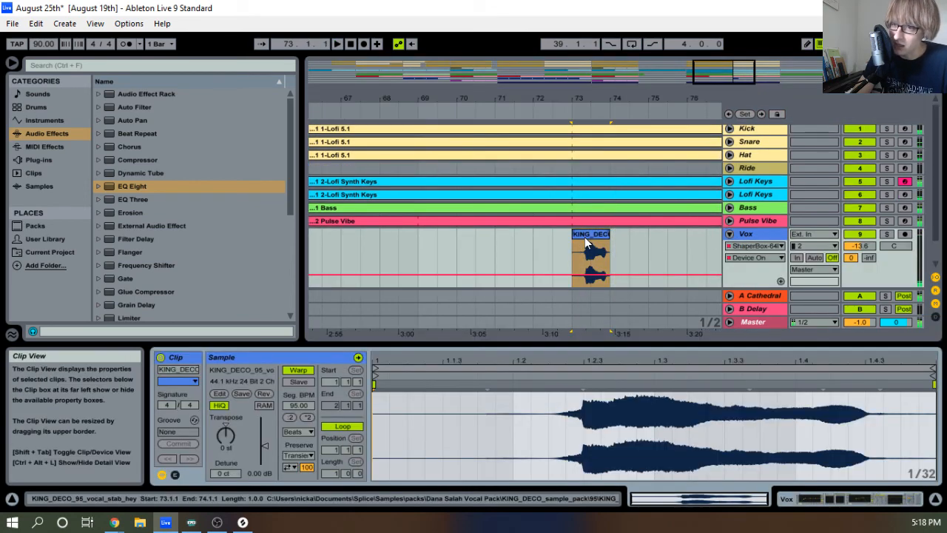
pyautogui.click(299, 431)
pyautogui.click(295, 478)
pyautogui.press('space')
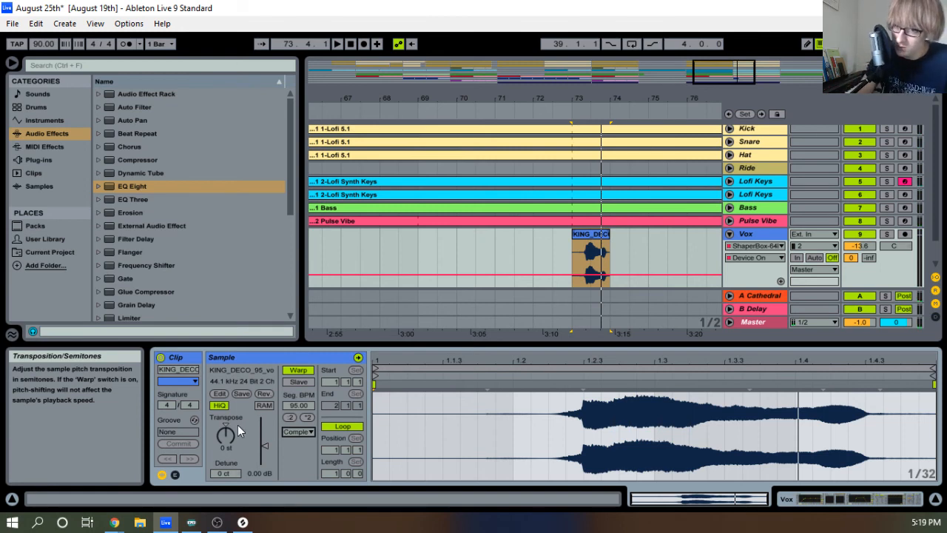
# Try transposing the vocal stab clip to -4 and -6 semitones, listening to it against the track
pyautogui.click(238, 424)
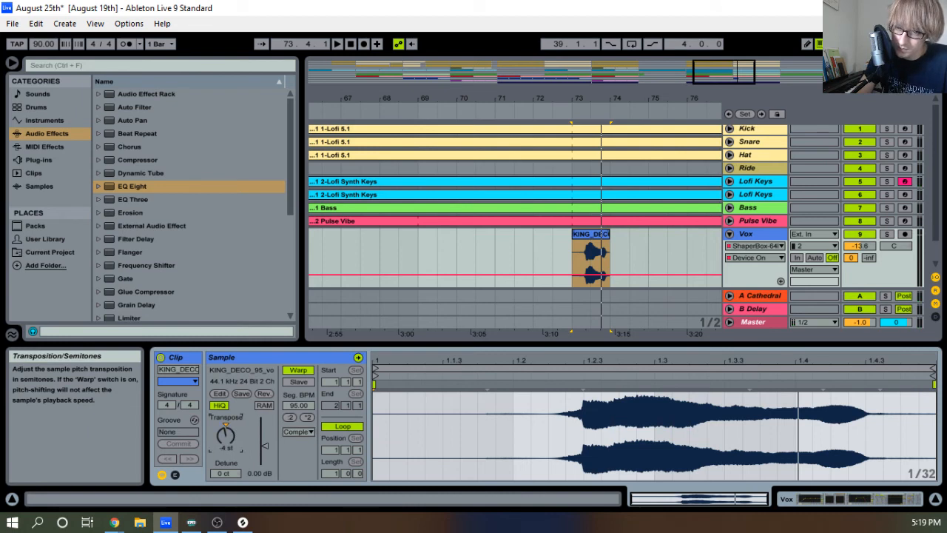
pyautogui.press('space')
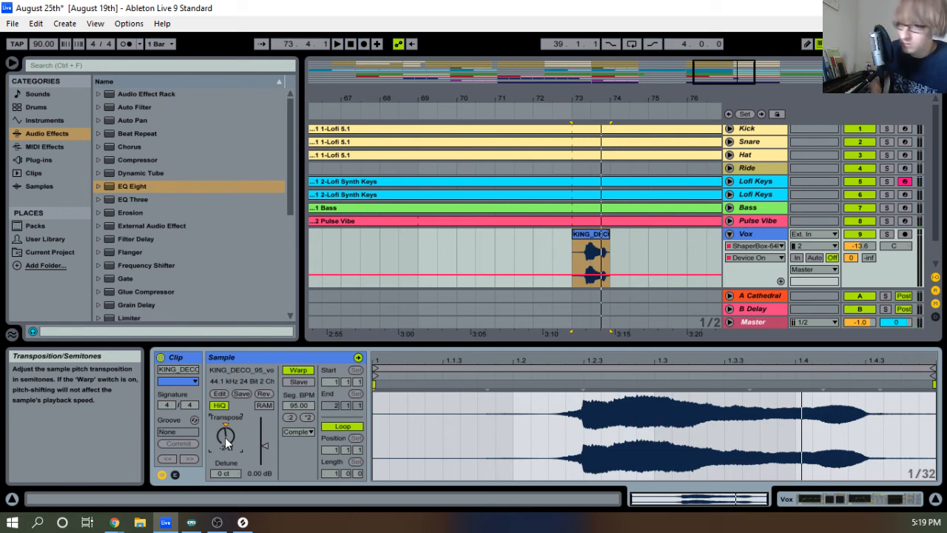
pyautogui.moveTo(225, 437); pyautogui.dragTo(225, 462)
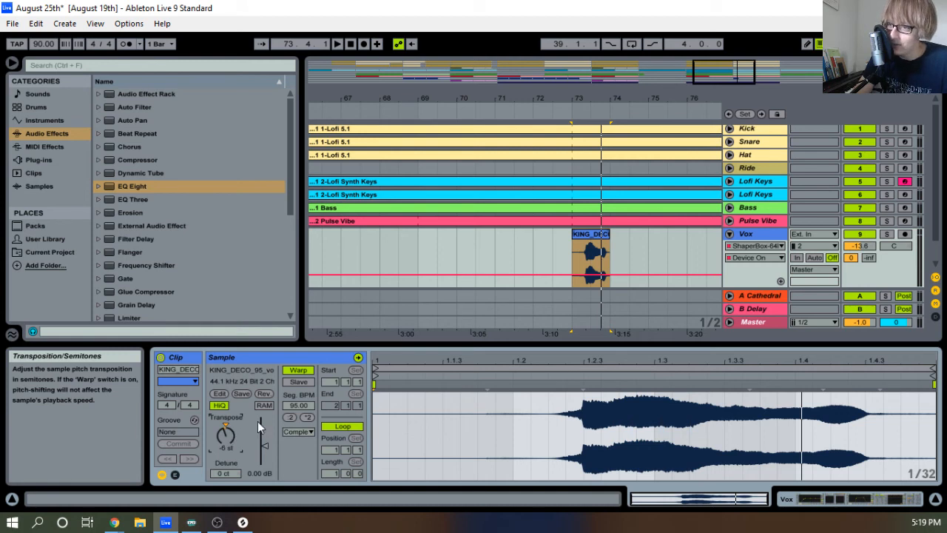
pyautogui.press('space')
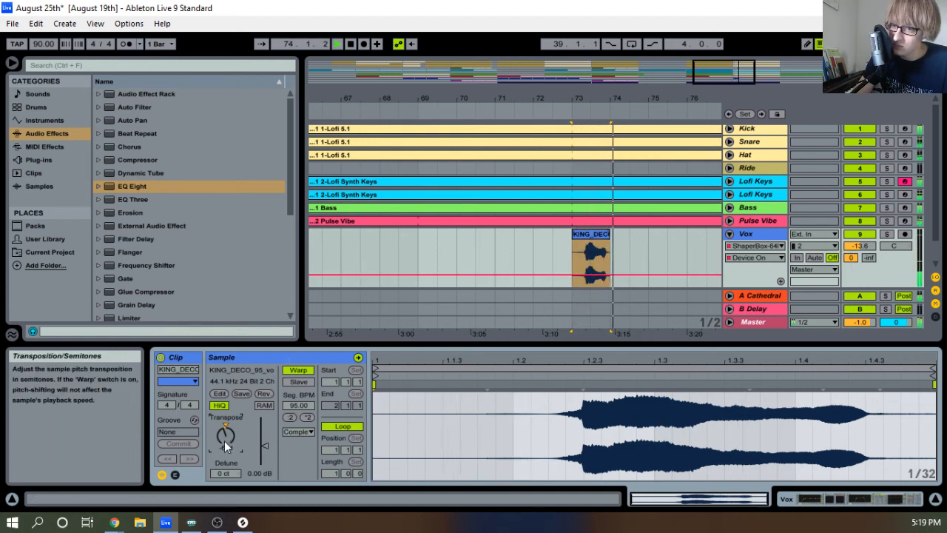
# Try transposing the vocal stab clip to 1 and -2 semitones, replaying it with the track after each change
pyautogui.moveTo(226, 446)
pyautogui.mouseDown()
pyautogui.moveTo(225, 423)
pyautogui.moveTo(226, 444)
pyautogui.mouseUp()
pyautogui.press('space')
pyautogui.press('space')
pyautogui.press('space')
pyautogui.press('space')
pyautogui.press('space')
pyautogui.press('space')
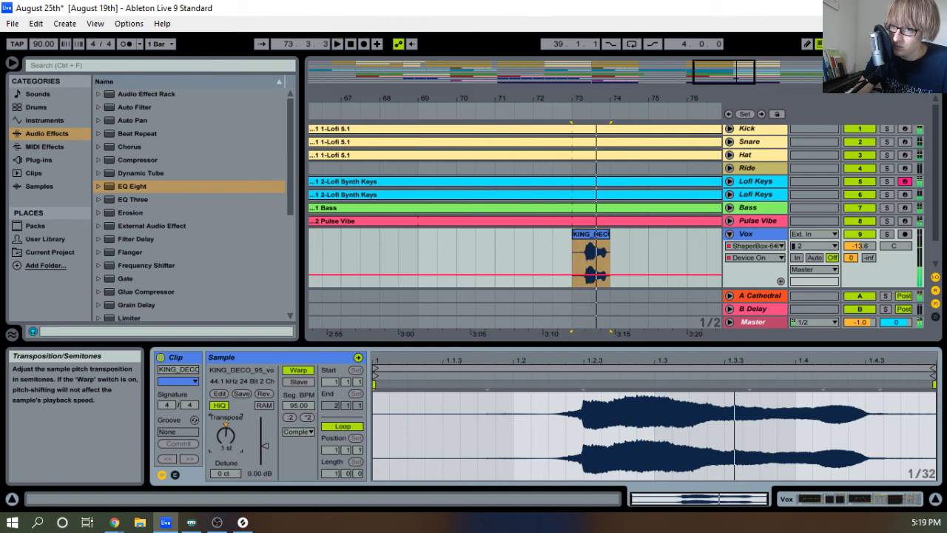
pyautogui.press('space')
pyautogui.press('space')
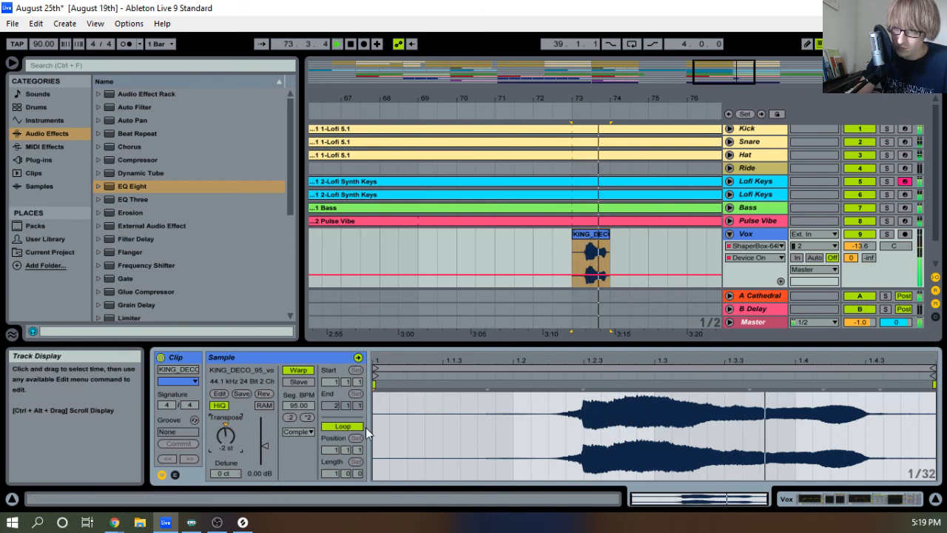
pyautogui.press('space')
# Delete the vocal stab clip from bar 73 of the first Vox track and play the section from bar 65
pyautogui.click(592, 235)
pyautogui.press('Delete')
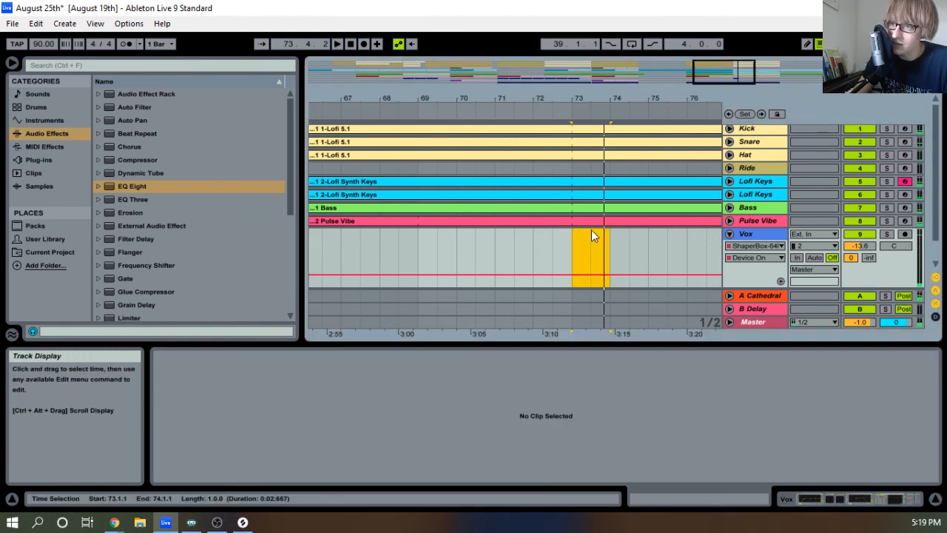
pyautogui.moveTo(574, 98); pyautogui.dragTo(577, 70)
pyautogui.click(437, 109)
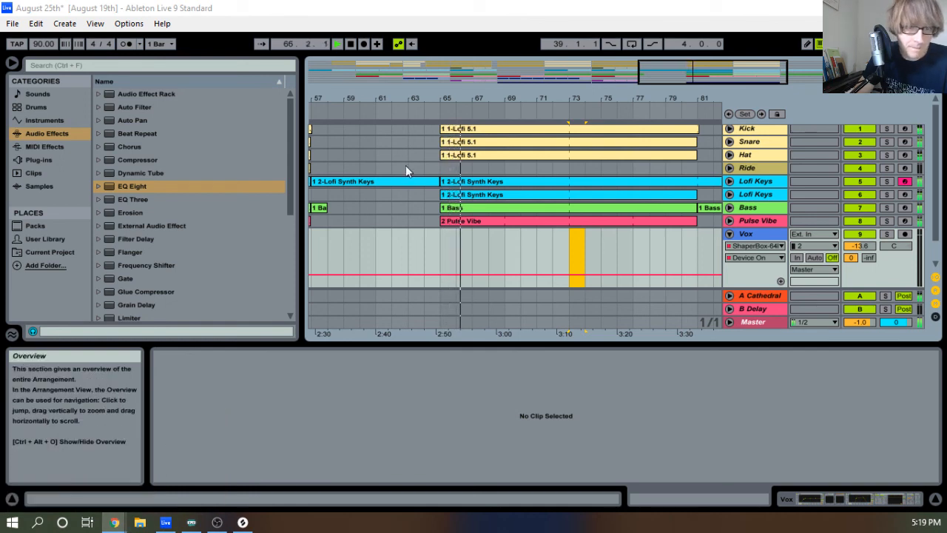
# Stop playback, replay the final section from bar 65 into bar 81, and stop playback again
pyautogui.click(351, 44)
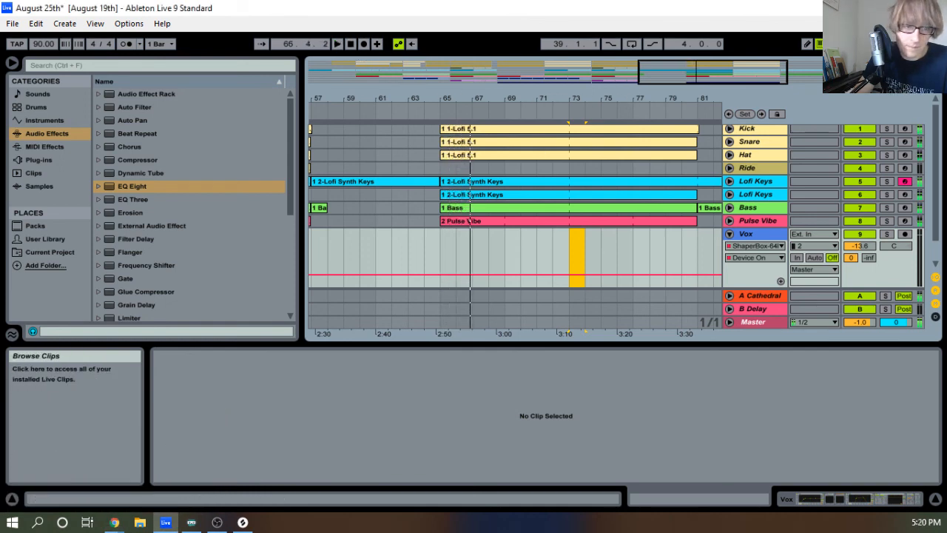
pyautogui.hotkey('alt', 'Tab')
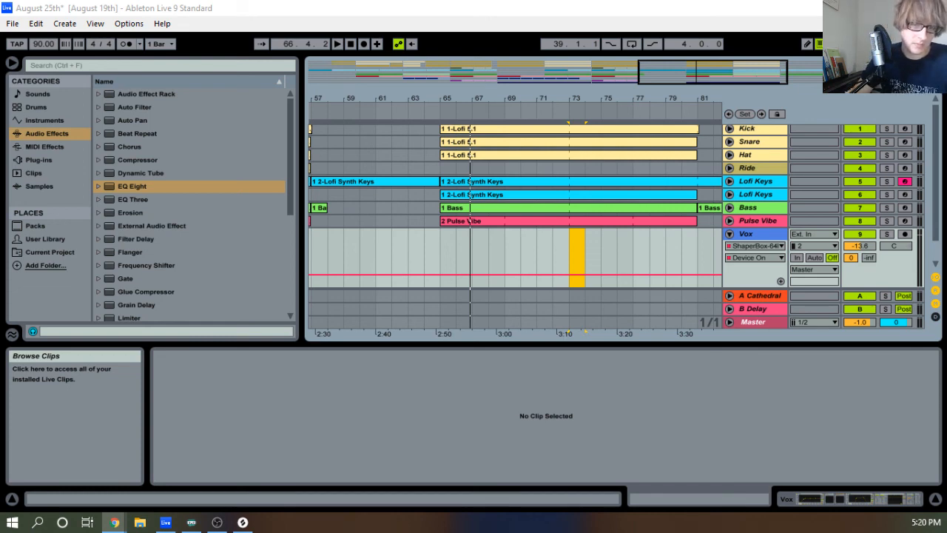
pyautogui.press('space')
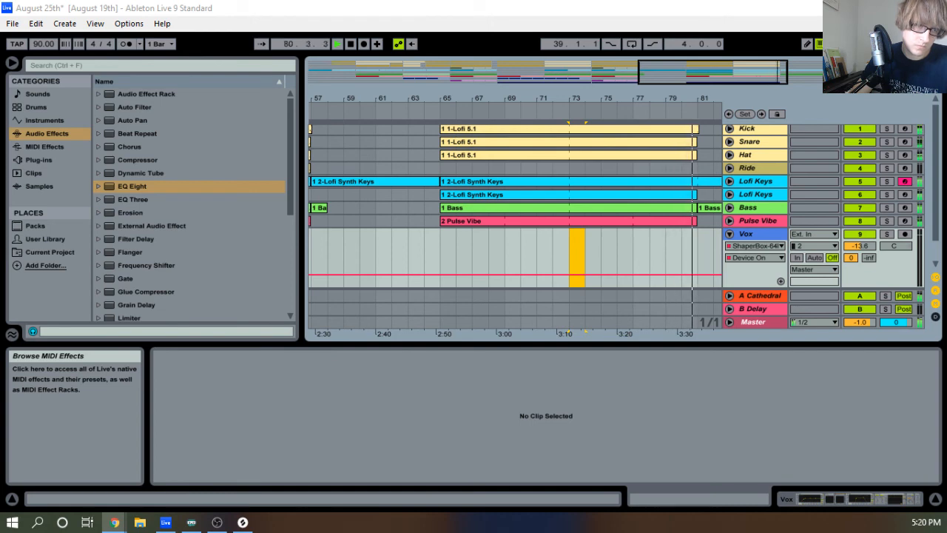
pyautogui.click(351, 46)
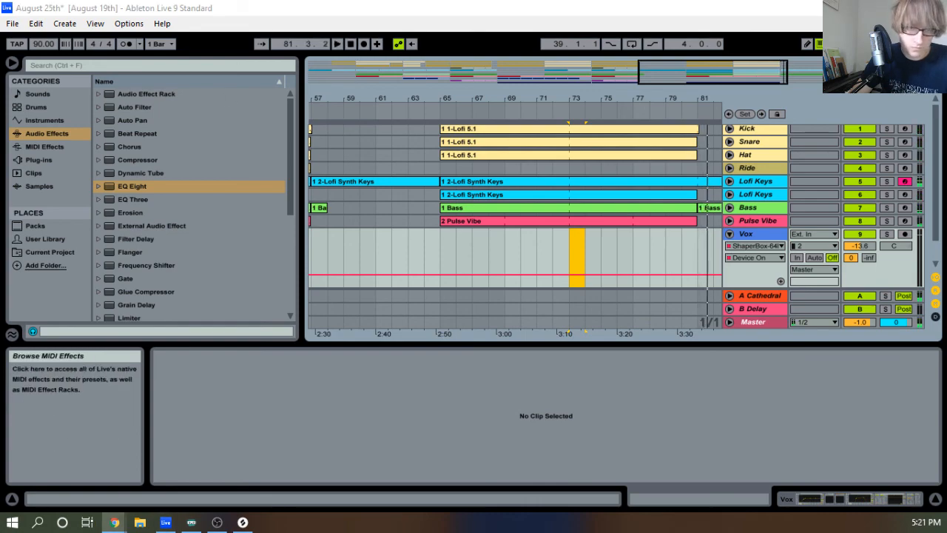
# Switch to Splice in the browser and preview the 100 BPM vocals i_just_wanna_know, adlib_yeah, makes_me_wonder and adlib_dry_oowhy_lowoctave
pyautogui.click(115, 521)
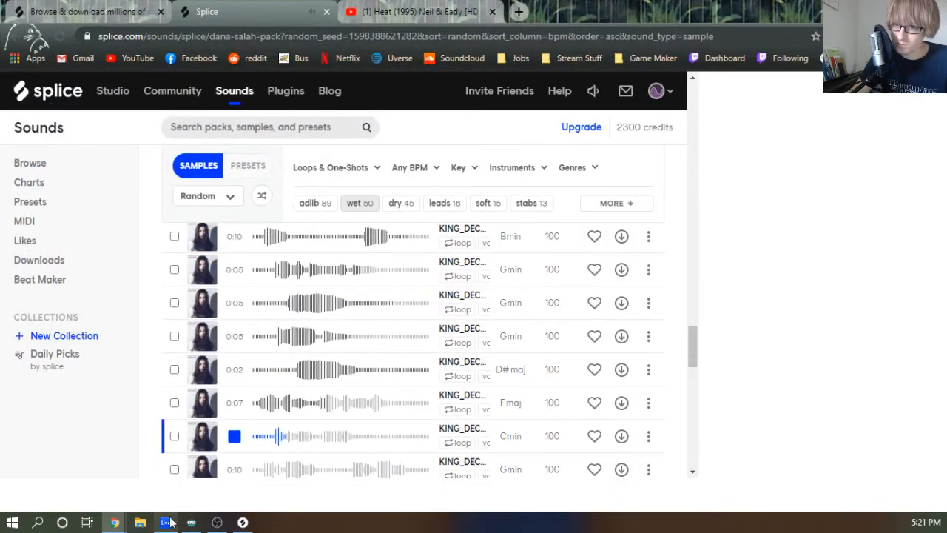
pyautogui.click(234, 469)
pyautogui.scroll(-3, 233, 466)
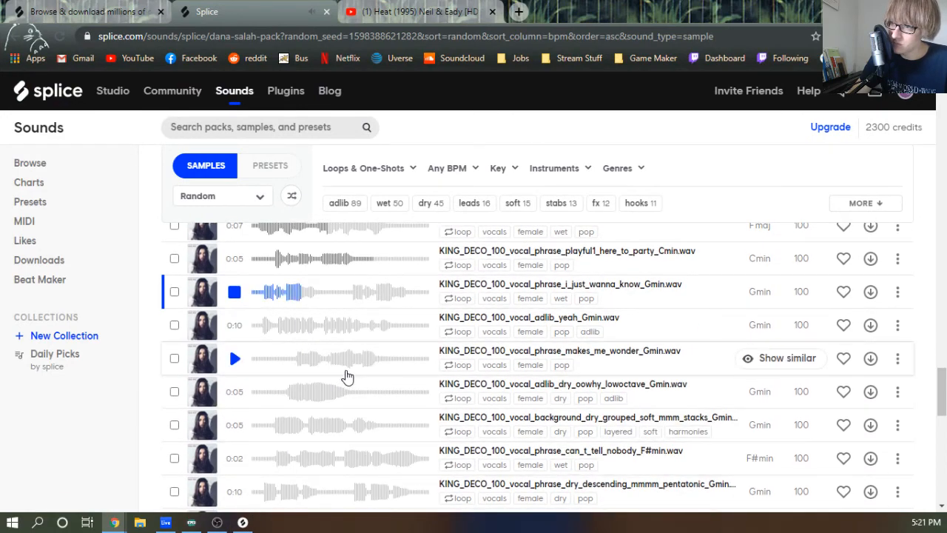
pyautogui.scroll(4, 343, 379)
pyautogui.scroll(-3, 255, 459)
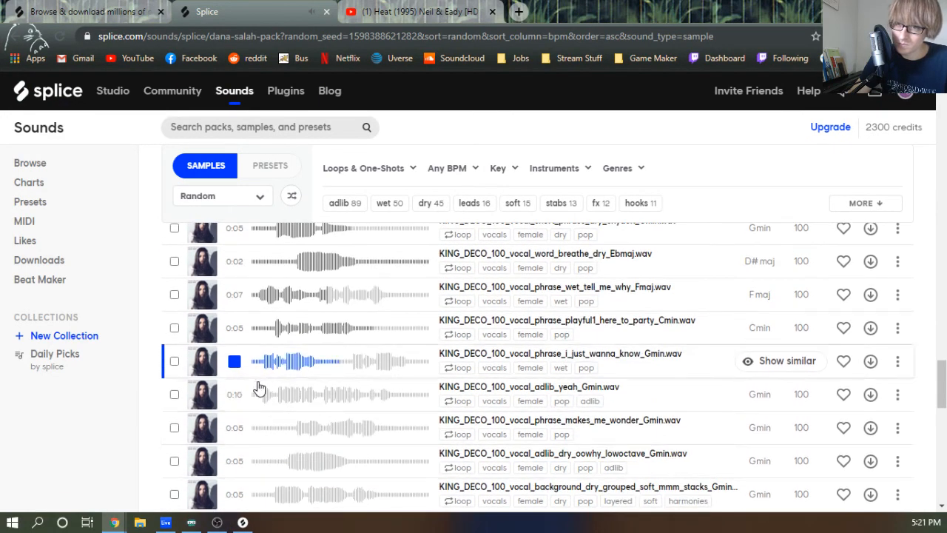
pyautogui.click(235, 394)
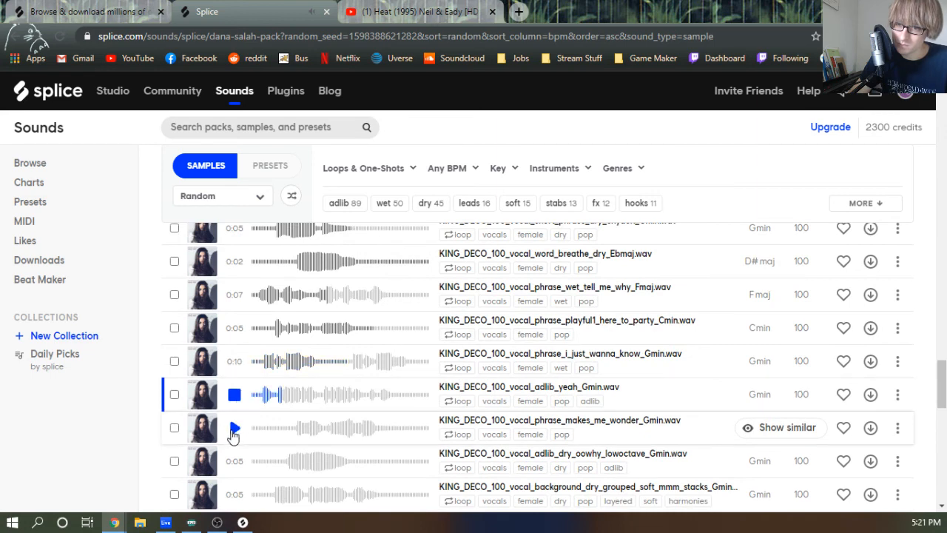
pyautogui.click(234, 429)
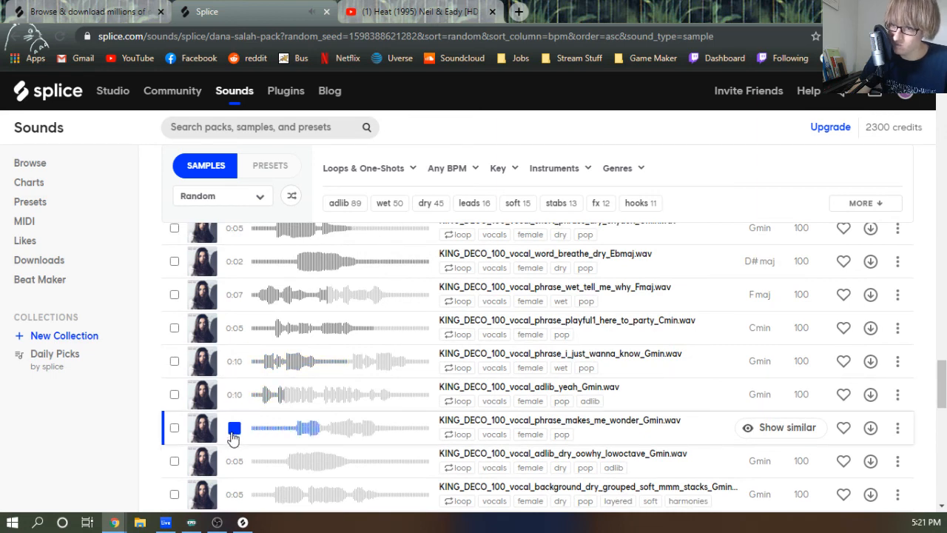
pyautogui.click(232, 460)
pyautogui.scroll(-2, 235, 459)
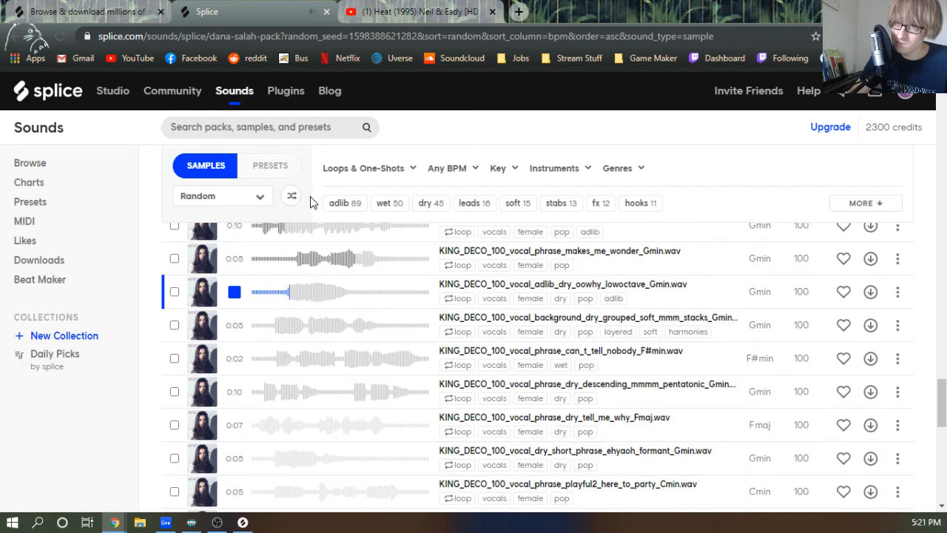
# Preview the following pack vocals from background_dry_grouped_soft_mmm_stacks through dry_tell_me_why, playful2_here_to_party and background_dry_harm_soft_mmm_stacks
pyautogui.click(230, 301)
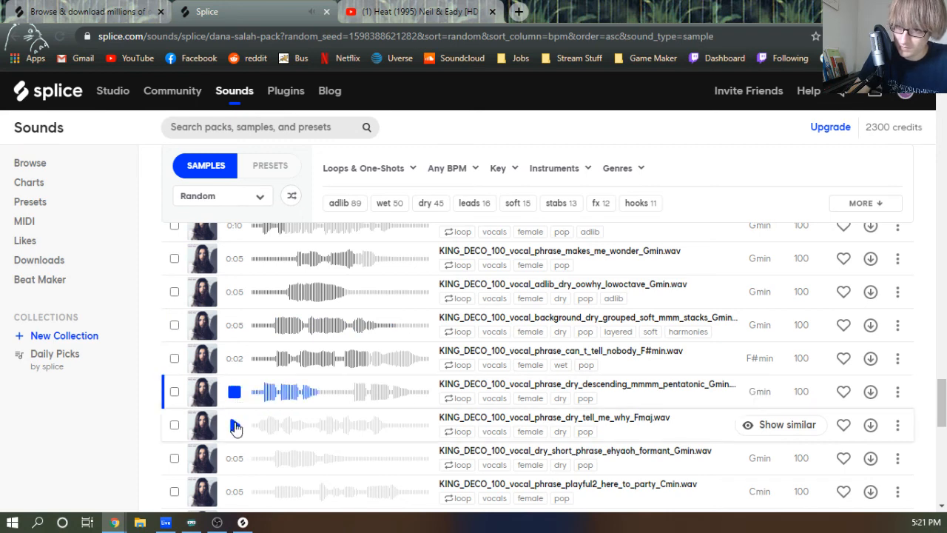
pyautogui.click(234, 426)
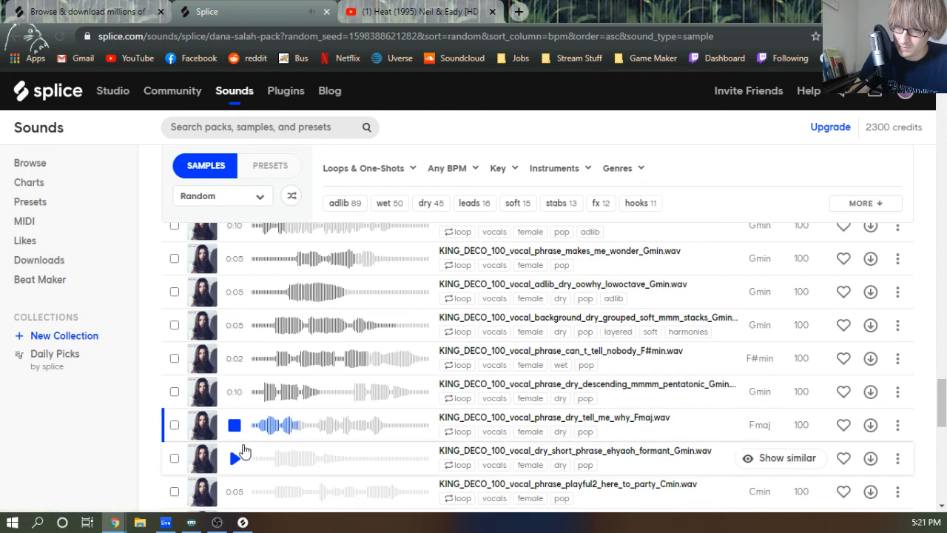
pyautogui.scroll(-1, 244, 451)
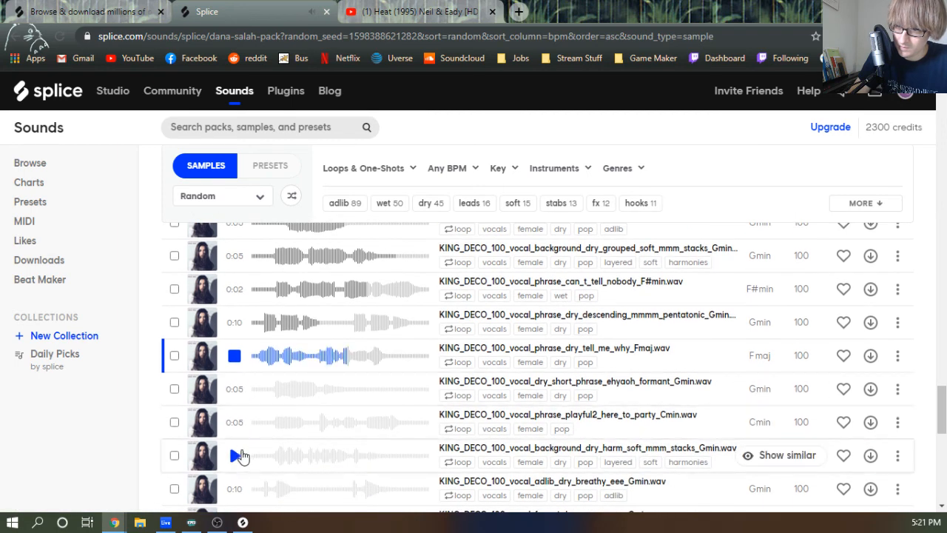
pyautogui.click(235, 390)
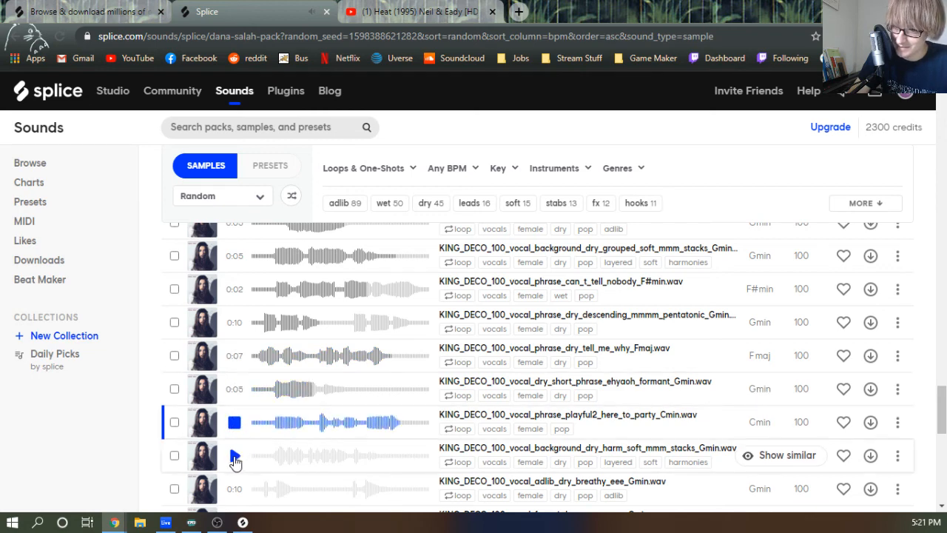
pyautogui.click(235, 456)
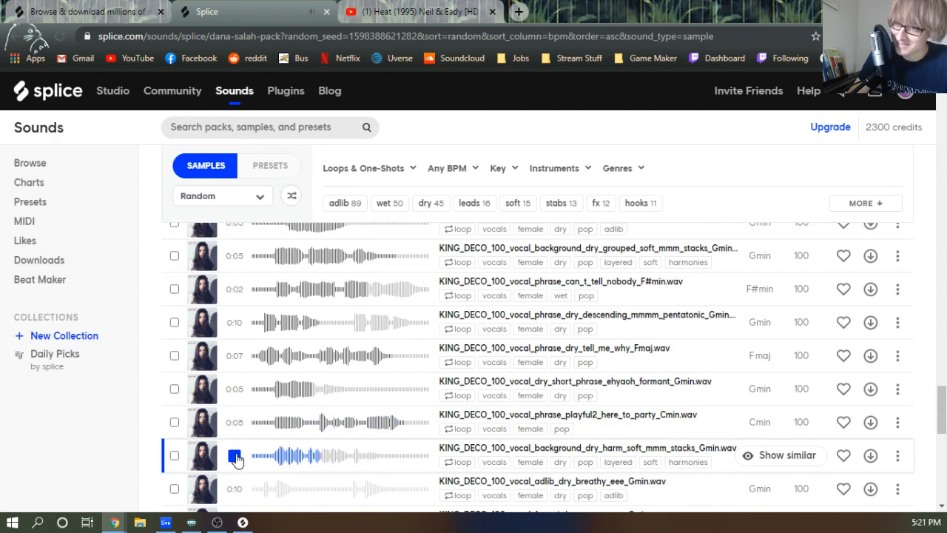
# Preview the adlib_dry_breathy_eee and fx_weird_reverse_pong samples further down the pack
pyautogui.scroll(-2, 235, 458)
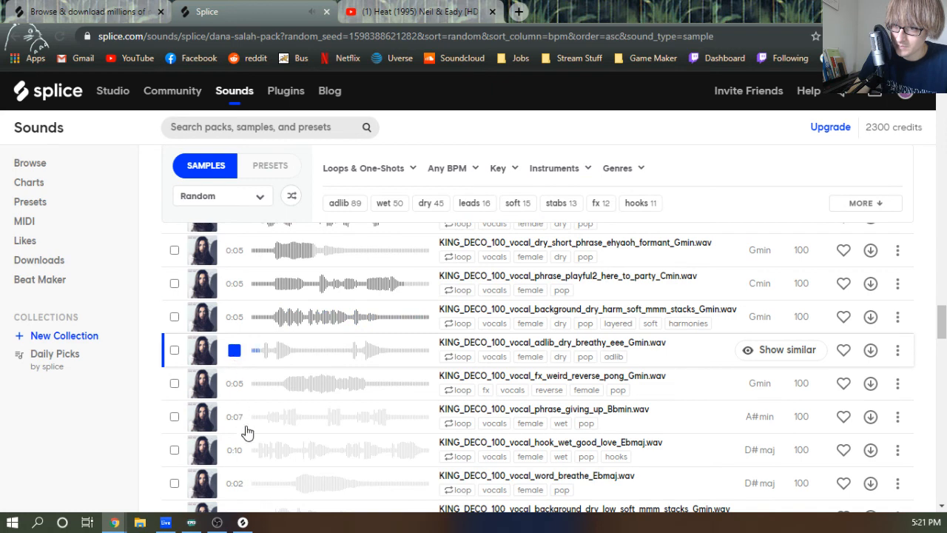
pyautogui.scroll(-2, 247, 430)
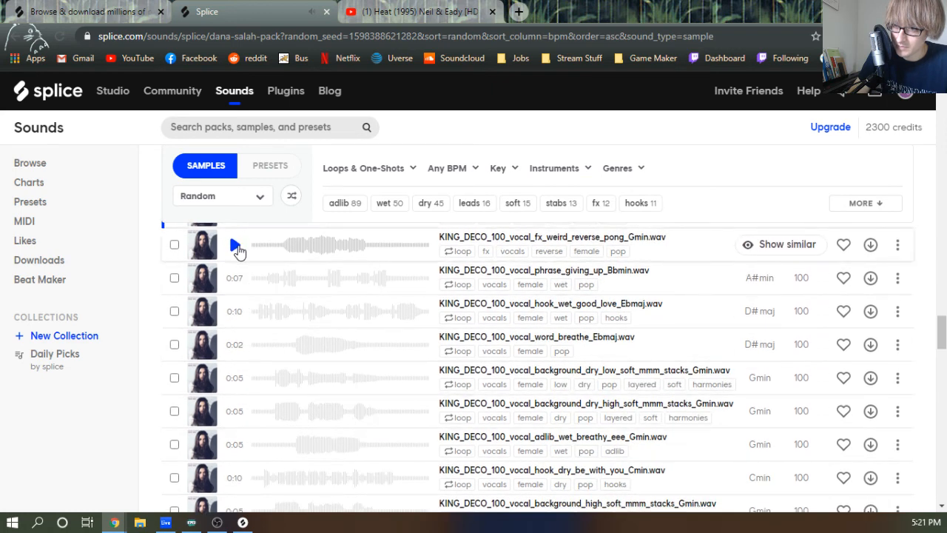
pyautogui.click(235, 245)
pyautogui.scroll(1, 239, 255)
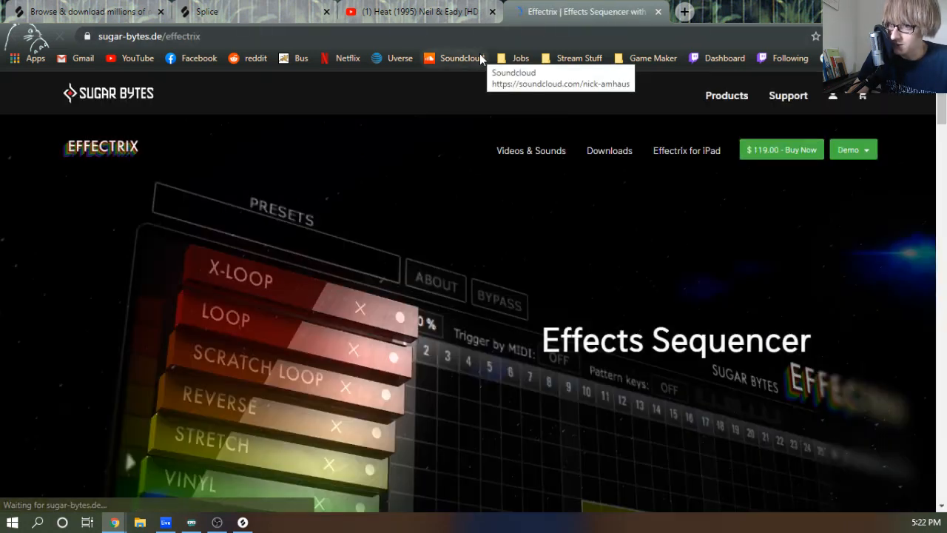
# Examine the Effectrix effects sequencer page on sugar-bytes.de, including its key features, sound design, modulation and video sections
pyautogui.scroll(-5, 417, 317)
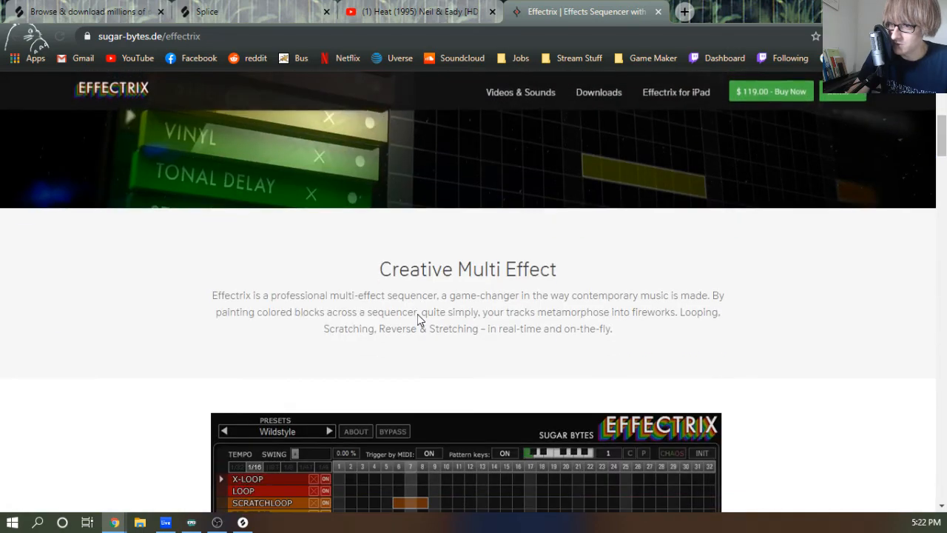
pyautogui.scroll(-2, 417, 314)
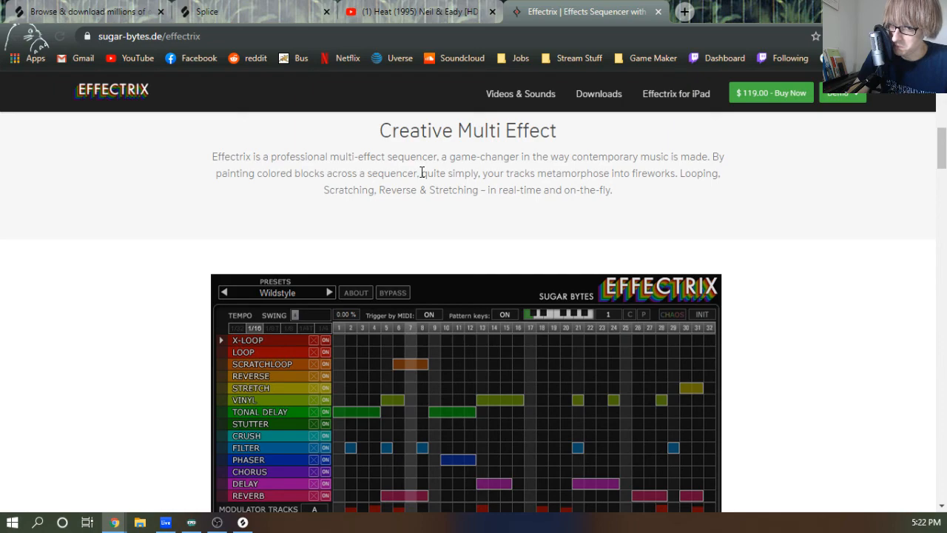
pyautogui.scroll(-10, 422, 175)
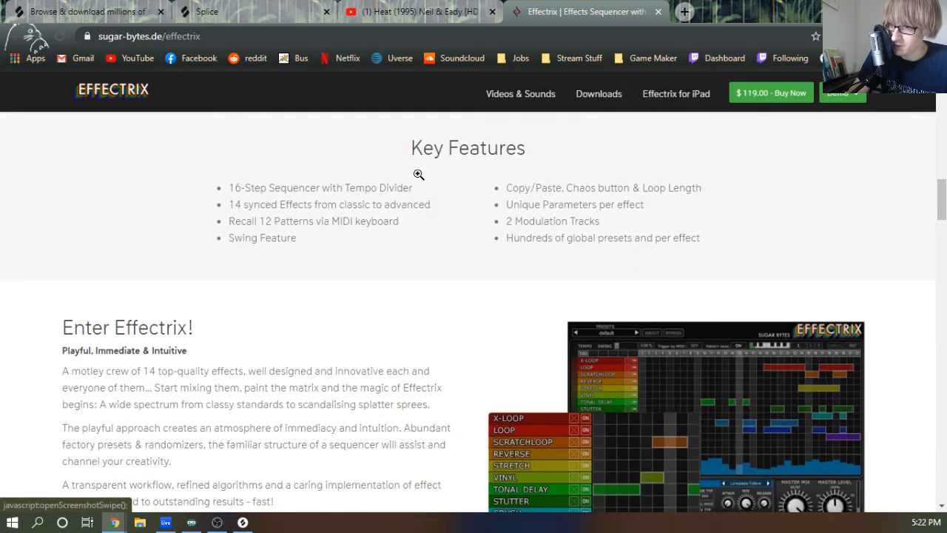
pyautogui.scroll(-3, 418, 177)
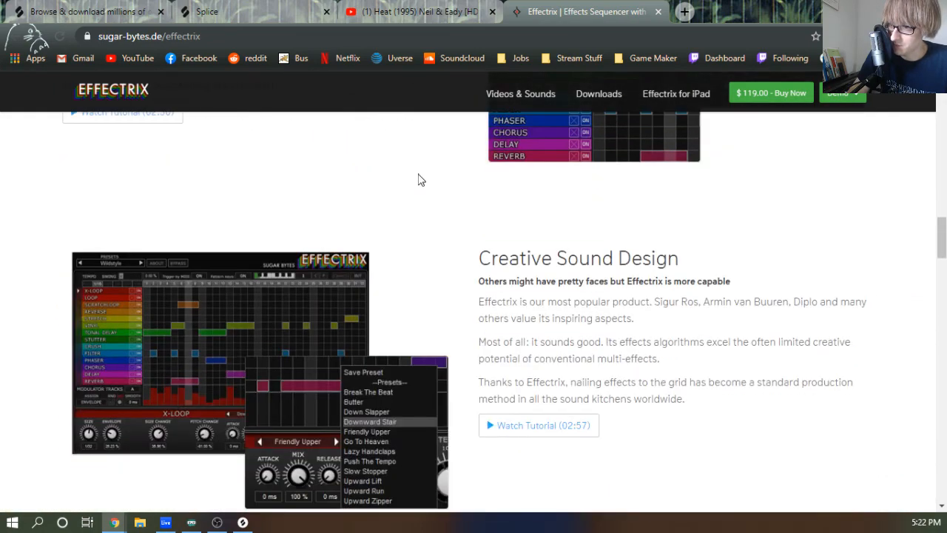
pyautogui.scroll(-2, 419, 179)
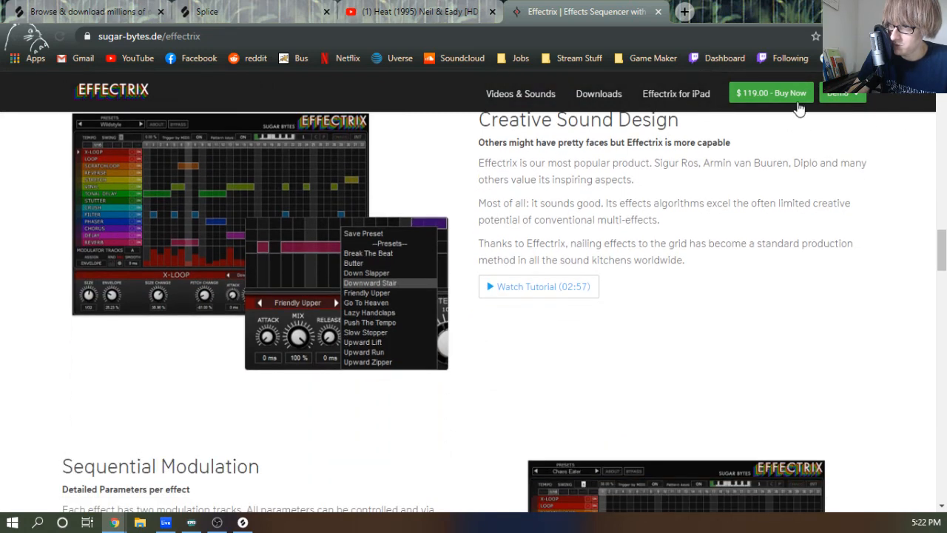
pyautogui.scroll(-3, 708, 183)
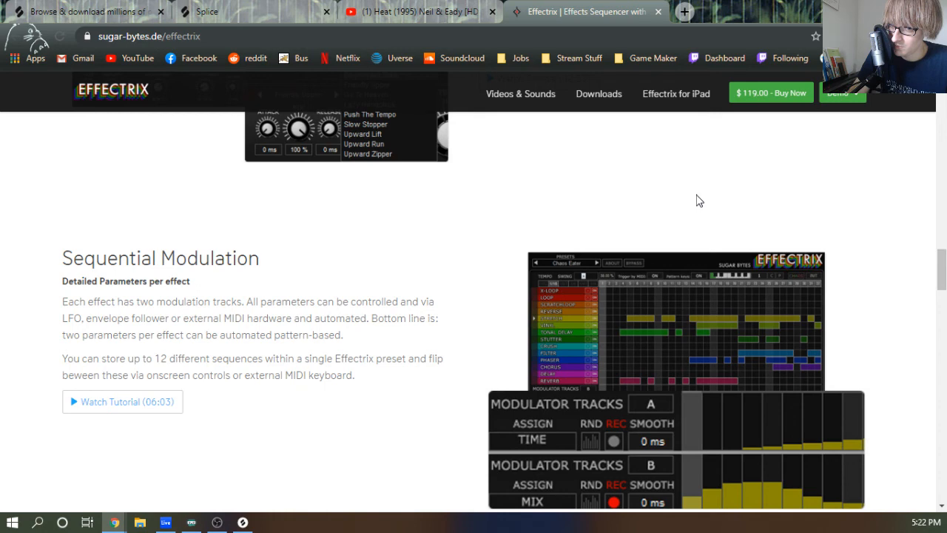
pyautogui.scroll(-5, 698, 200)
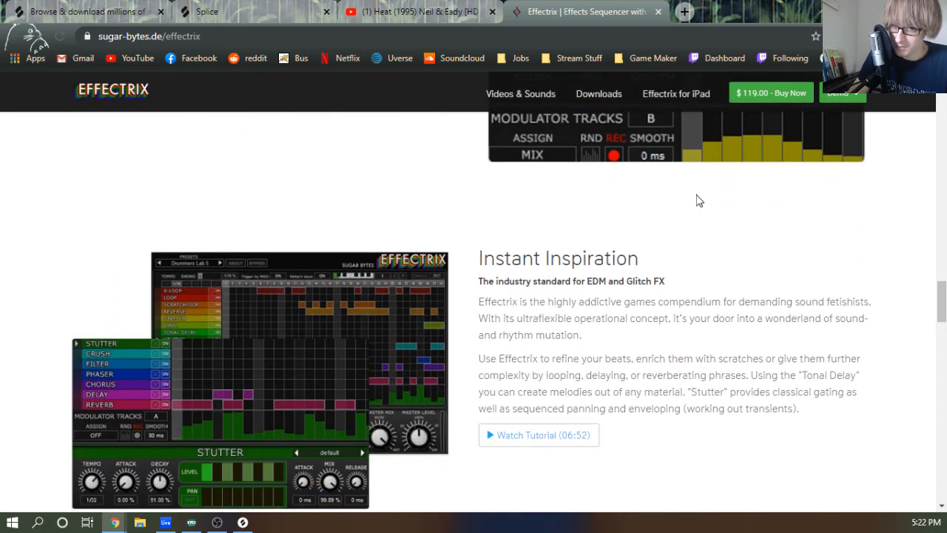
pyautogui.scroll(-1, 699, 201)
pyautogui.scroll(-6, 697, 199)
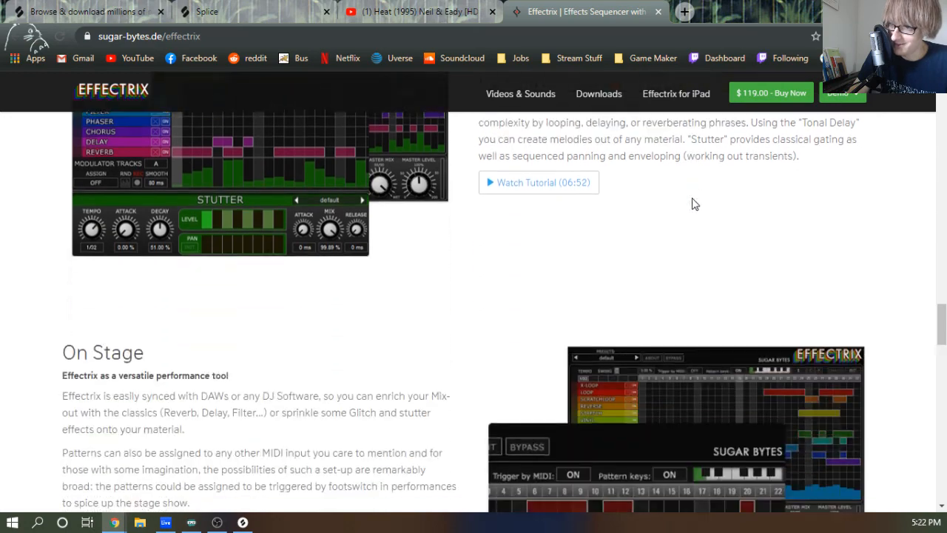
pyautogui.scroll(-6, 692, 198)
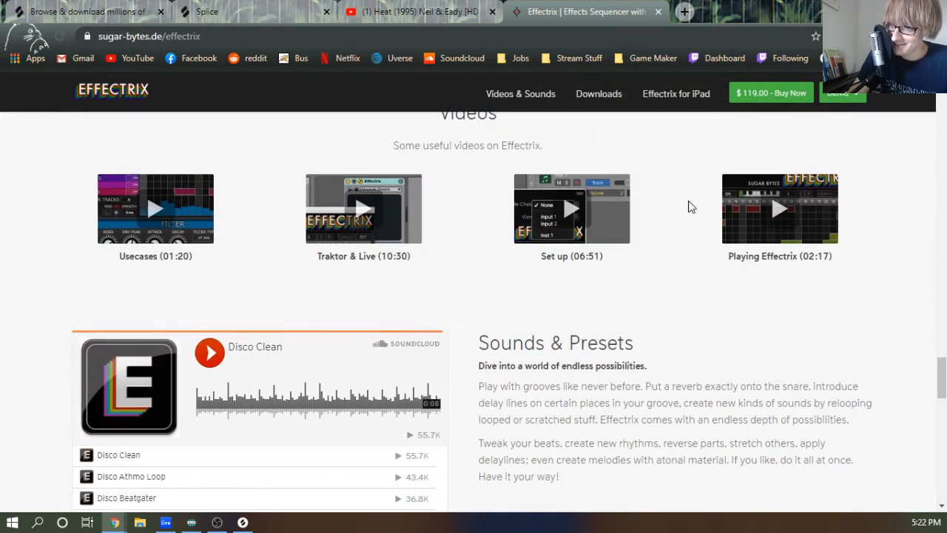
pyautogui.scroll(-2, 688, 204)
pyautogui.scroll(20, 688, 204)
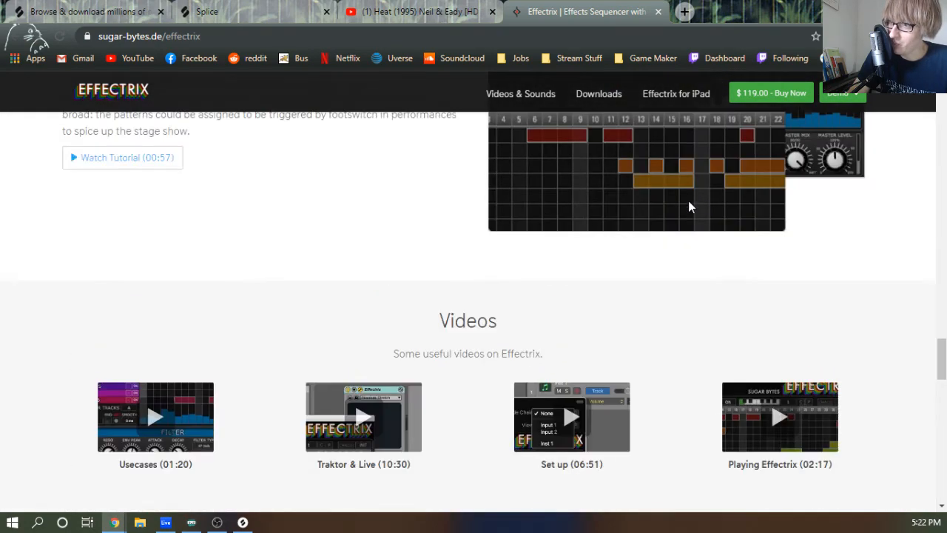
pyautogui.scroll(10, 669, 273)
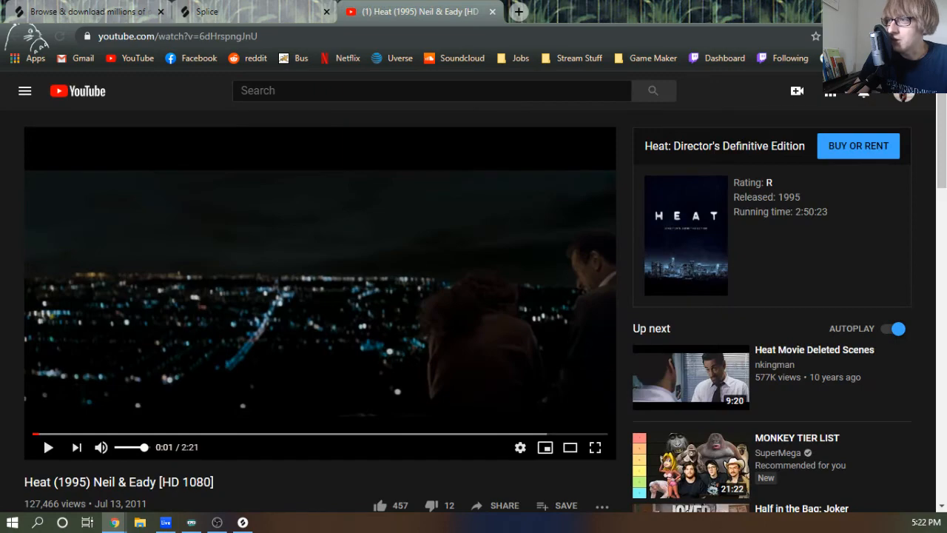
# Play the track from bar 65 in Ableton Live and preview Splice's phrase_giving_up and adlib_emotional_trip_hop_oohwoah vocals against it
pyautogui.click(883, 9)
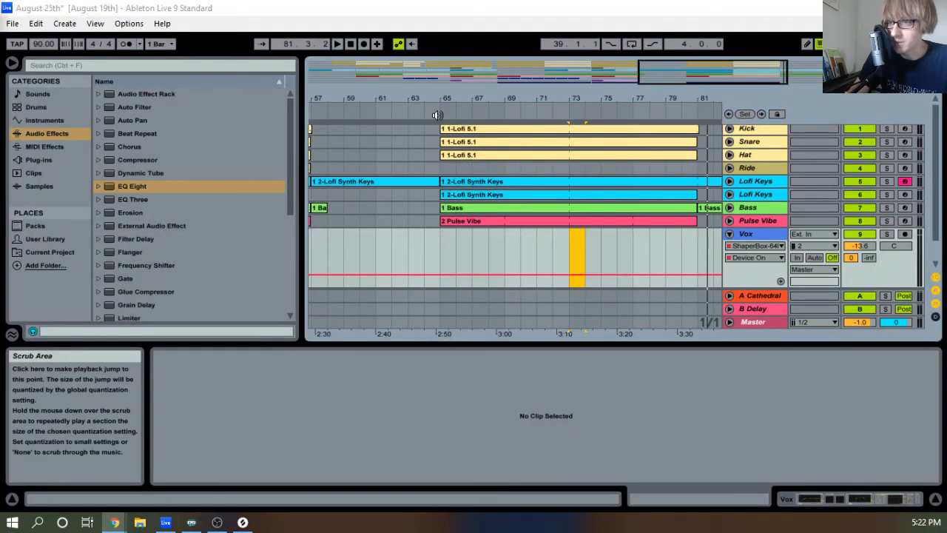
pyautogui.moveTo(115, 522)
pyautogui.click(142, 467)
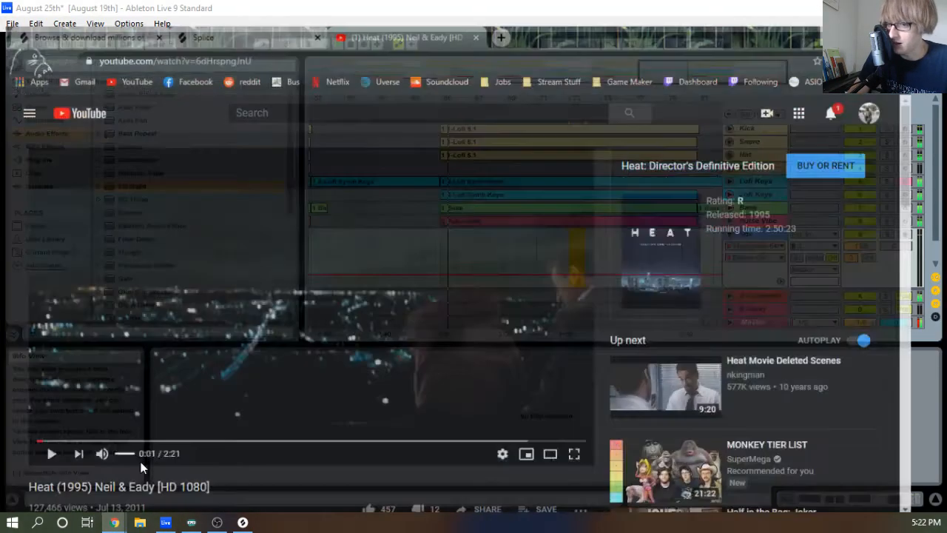
pyautogui.click(251, 7)
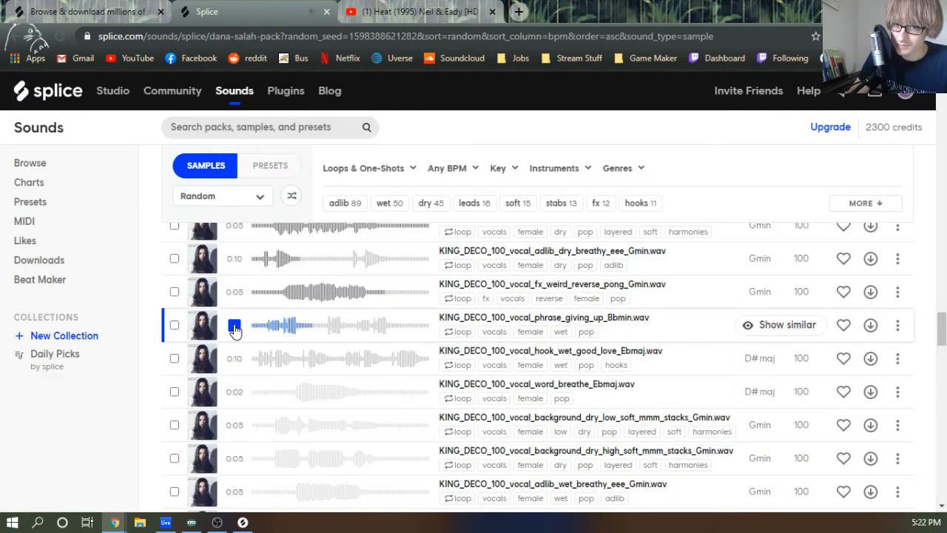
pyautogui.scroll(15, 234, 329)
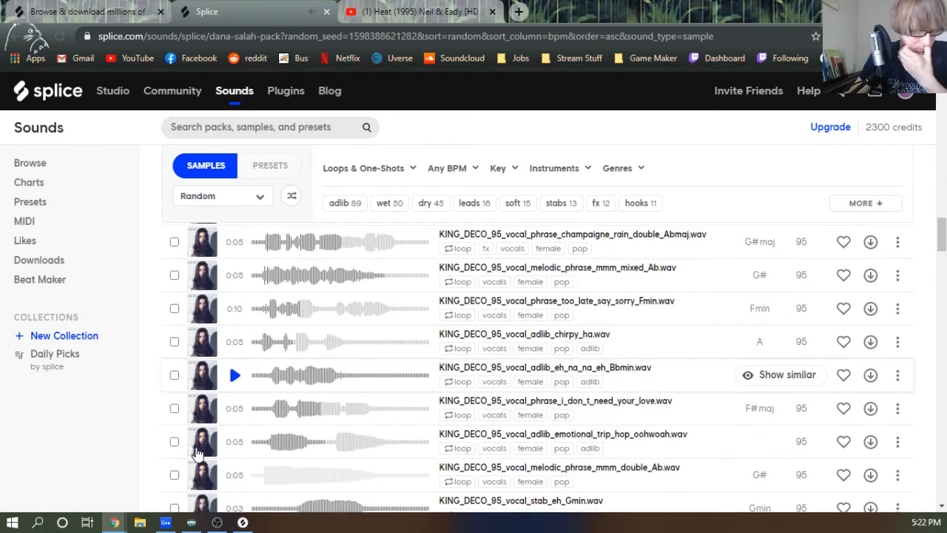
pyautogui.click(234, 442)
# Leave the browser and switch back to the Ableton Live arrangement while the final section plays
pyautogui.click(385, 6)
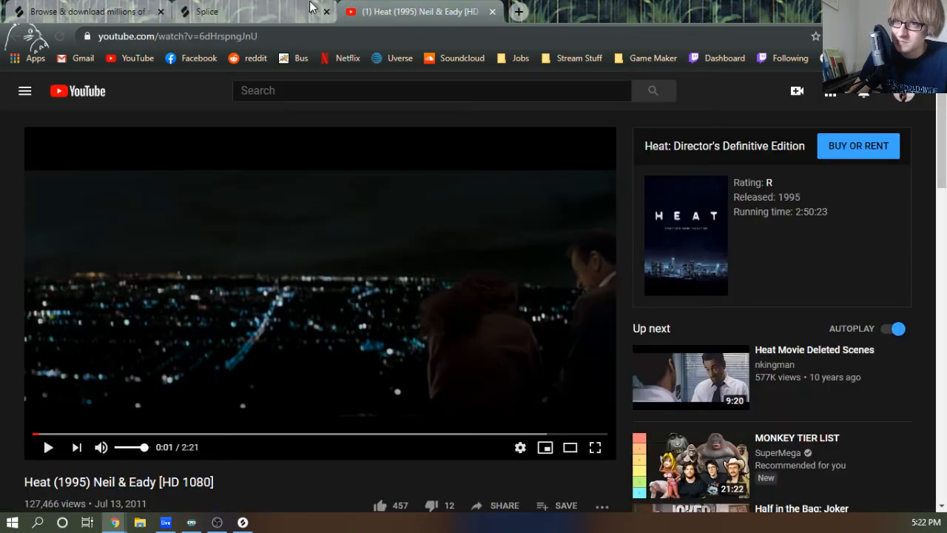
pyautogui.click(307, 5)
pyautogui.click(858, 6)
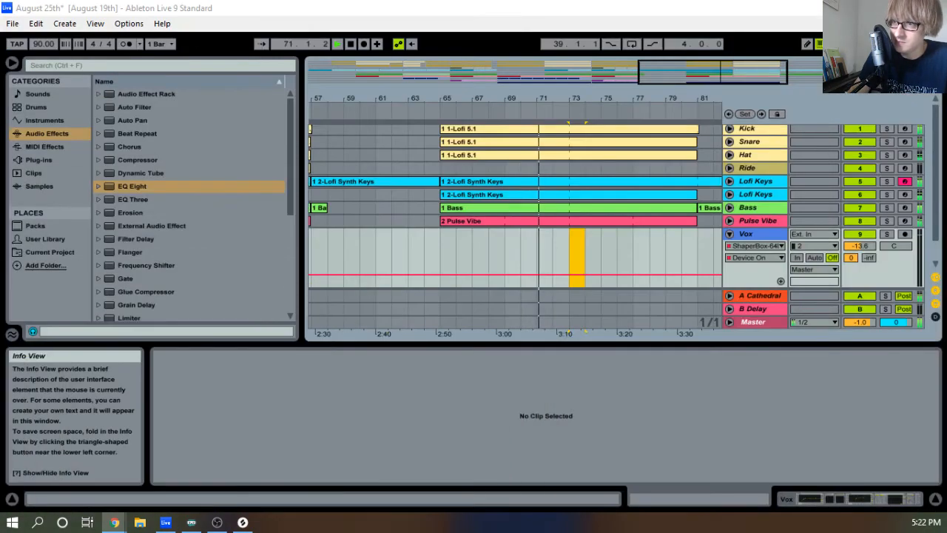
# Stop playback, switch to the browser and return to the start of Splice's Dana Salah Vocal Pack page
pyautogui.click(353, 45)
pyautogui.moveTo(0, 213); pyautogui.dragTo(634, 6)
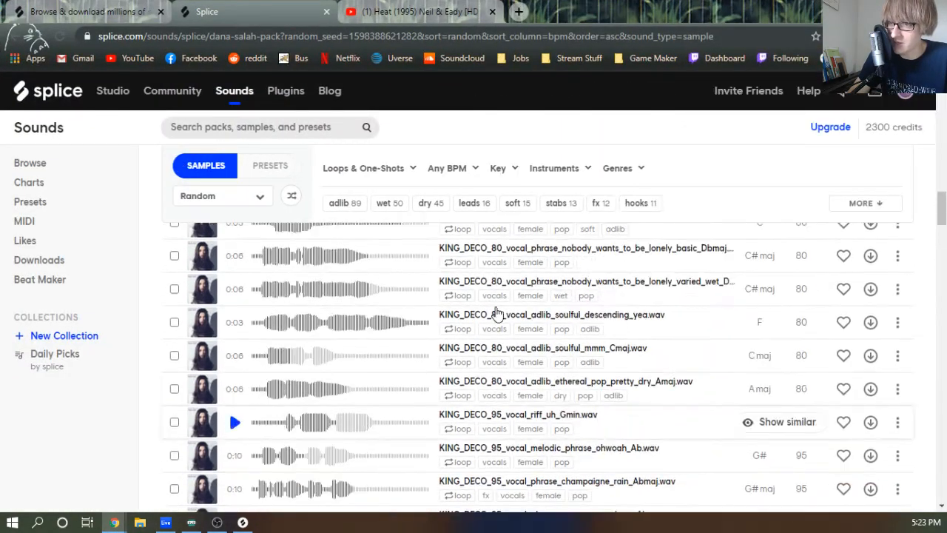
pyautogui.scroll(10, 492, 364)
pyautogui.scroll(2, 493, 368)
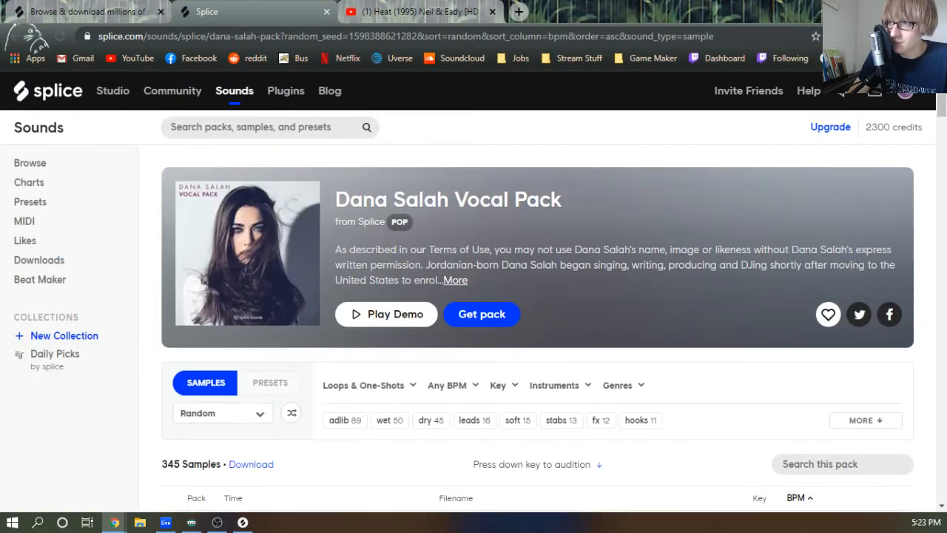
# Switch back to Ableton Live and listen to the outro from about bar 79 with the first Lofi Keys track selected
pyautogui.hotkey('alt', 'Tab')
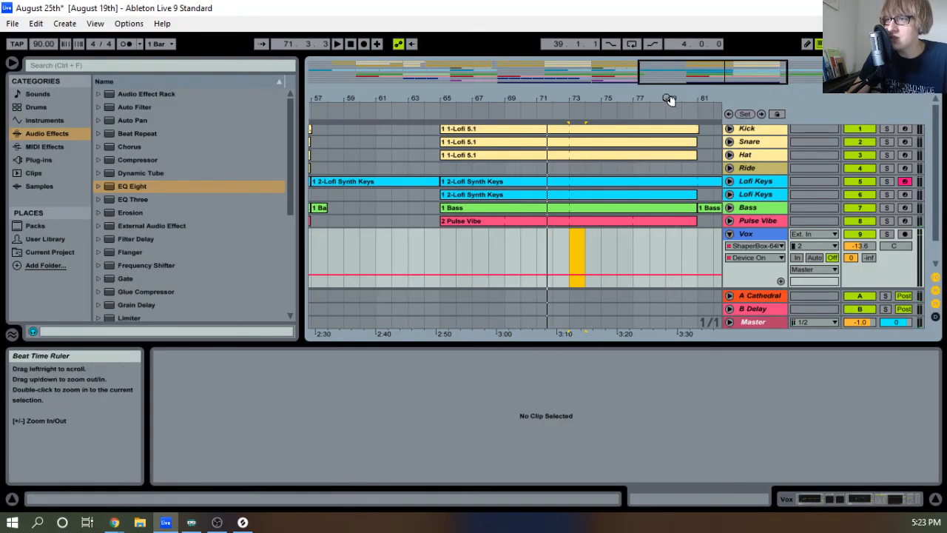
pyautogui.press('space')
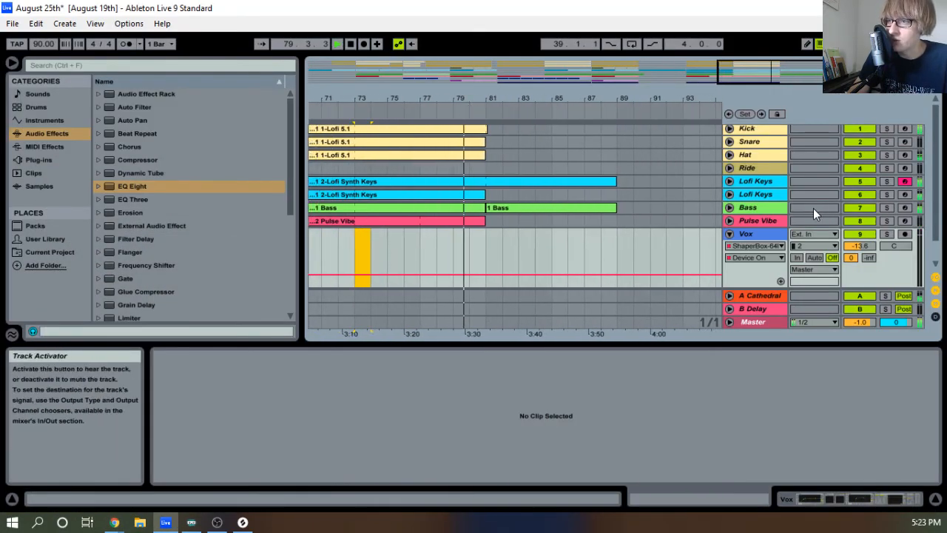
pyautogui.click(761, 181)
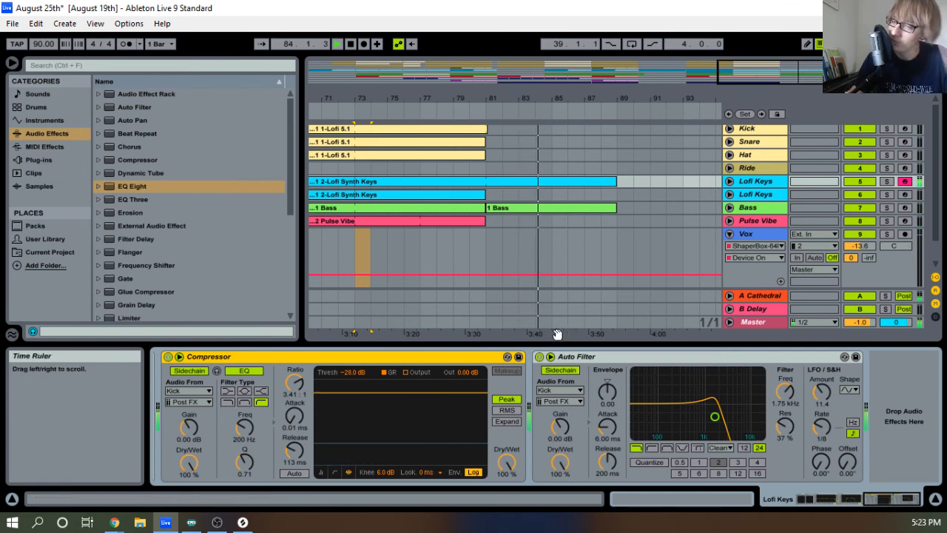
pyautogui.click(444, 112)
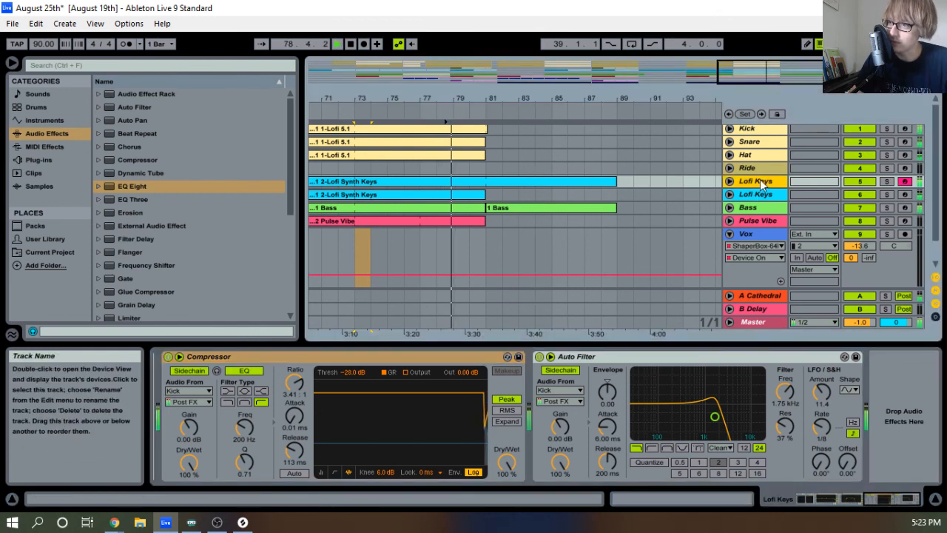
# Add an EQ Eight after the Auto Filter on the first Lofi Keys track, with band 1 as a low cut and band 8 enabled as a high cut
pyautogui.doubleClick(760, 182)
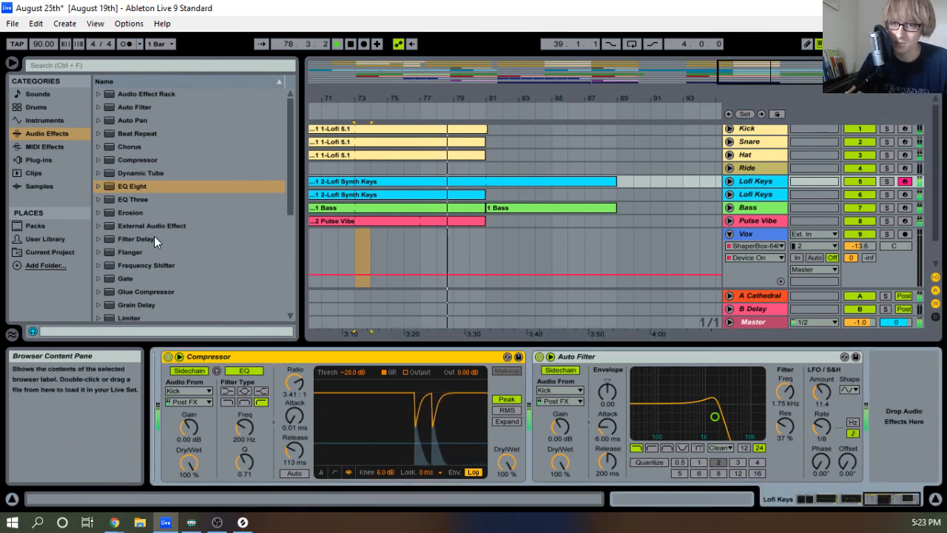
pyautogui.moveTo(117, 187)
pyautogui.mouseDown()
pyautogui.moveTo(592, 333)
pyautogui.moveTo(888, 414)
pyautogui.moveTo(909, 411)
pyautogui.moveTo(898, 409)
pyautogui.mouseUp()
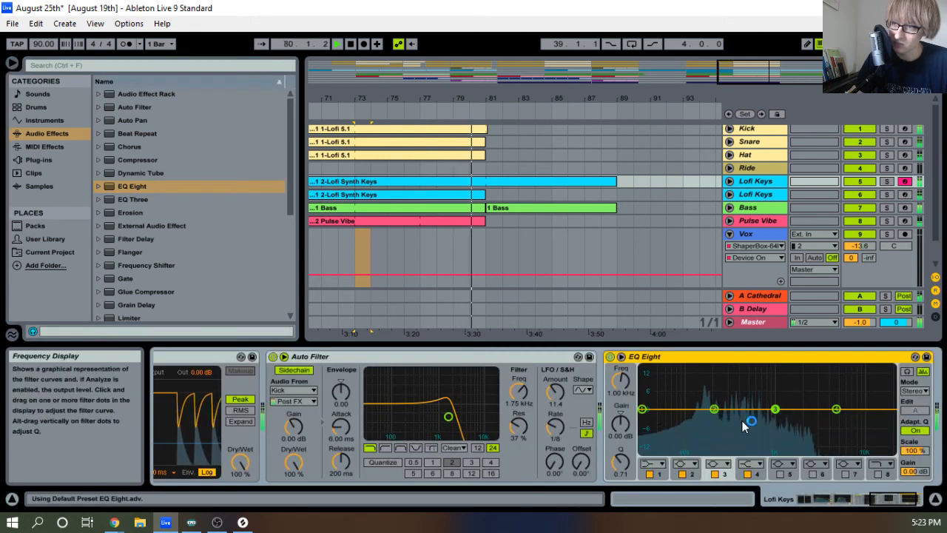
pyautogui.click(652, 463)
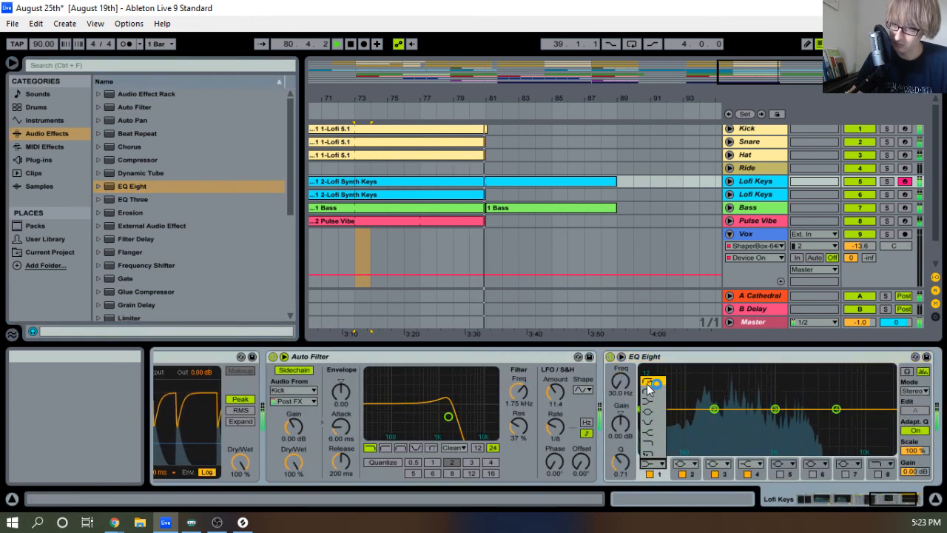
pyautogui.click(647, 394)
pyautogui.click(879, 474)
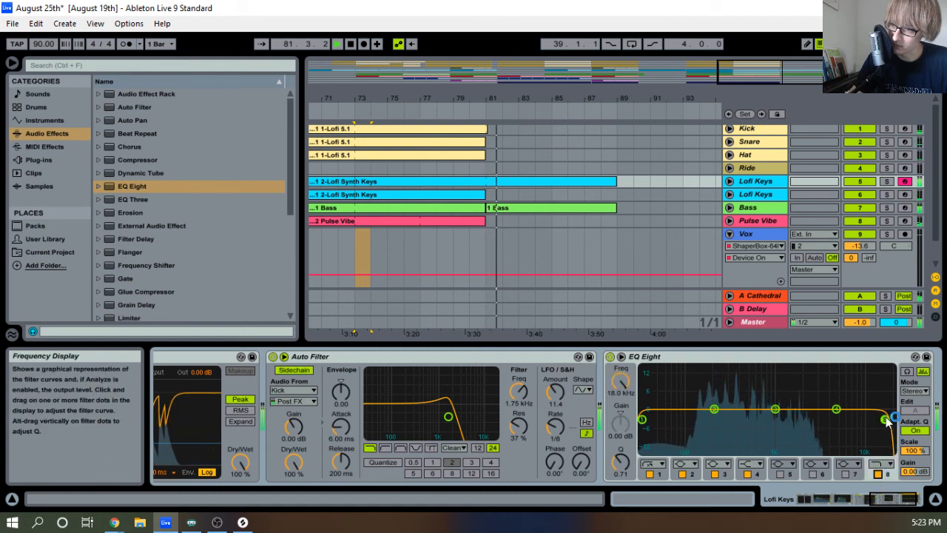
# Audition a downward sweep of EQ Eight's band 8 high cut, set it to 8.05 kHz, and disarm the Lofi Keys track
pyautogui.moveTo(884, 419); pyautogui.dragTo(839, 410)
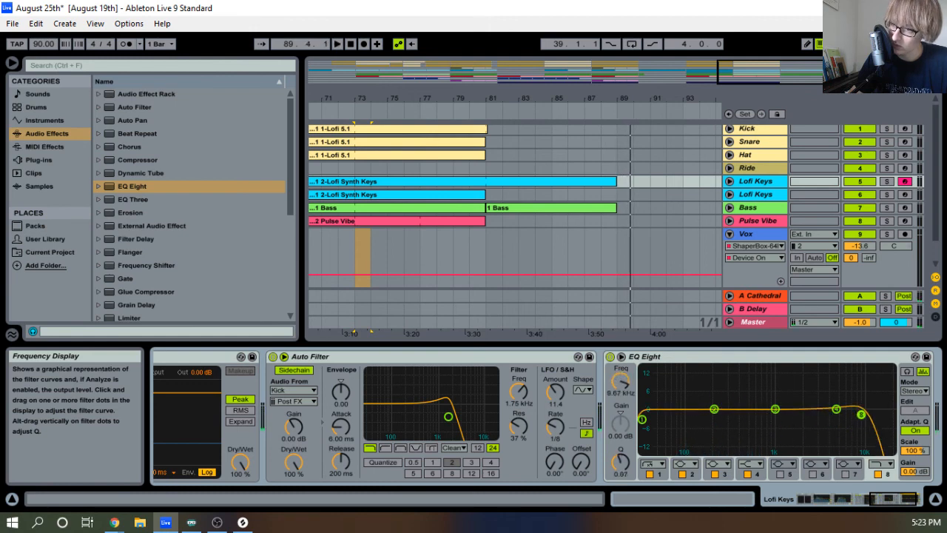
pyautogui.press('space')
pyautogui.moveTo(861, 414); pyautogui.dragTo(854, 418)
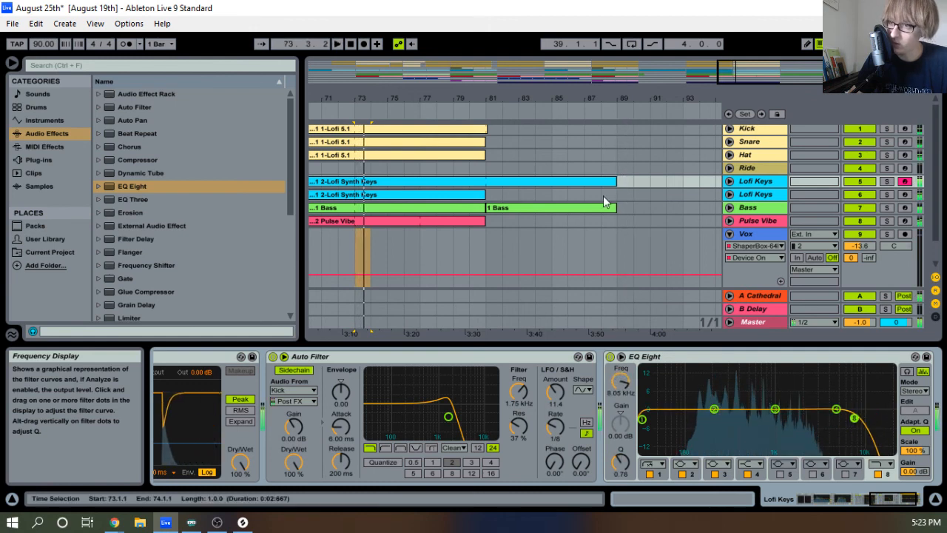
pyautogui.click(457, 113)
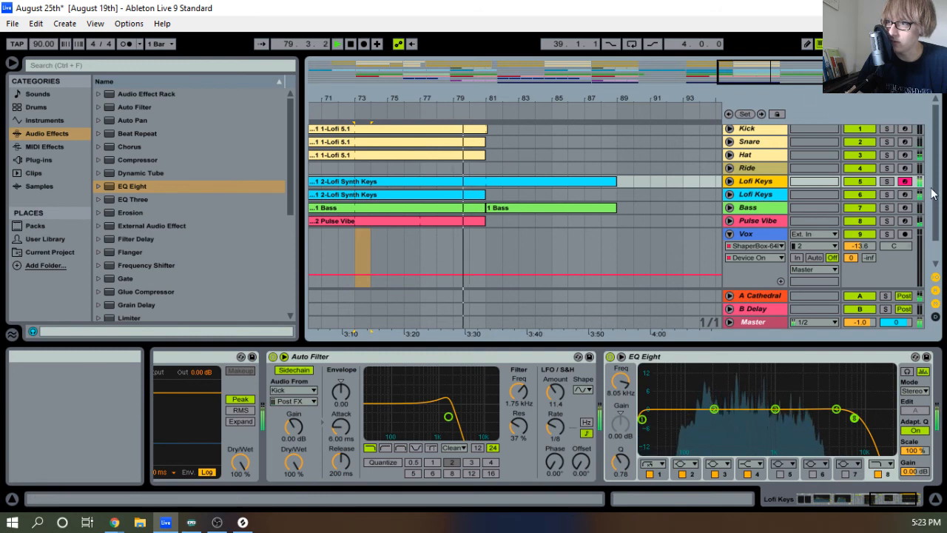
pyautogui.click(904, 183)
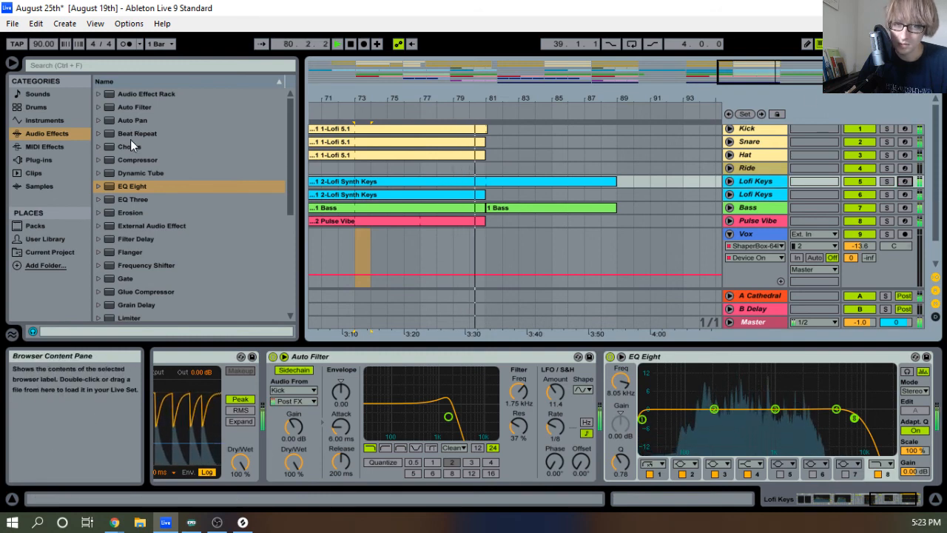
# Try recording arrangement automation of the Lofi Keys high cut sweeping down to about 42 Hz across the outro
pyautogui.click(364, 43)
pyautogui.moveTo(855, 418); pyautogui.dragTo(798, 409)
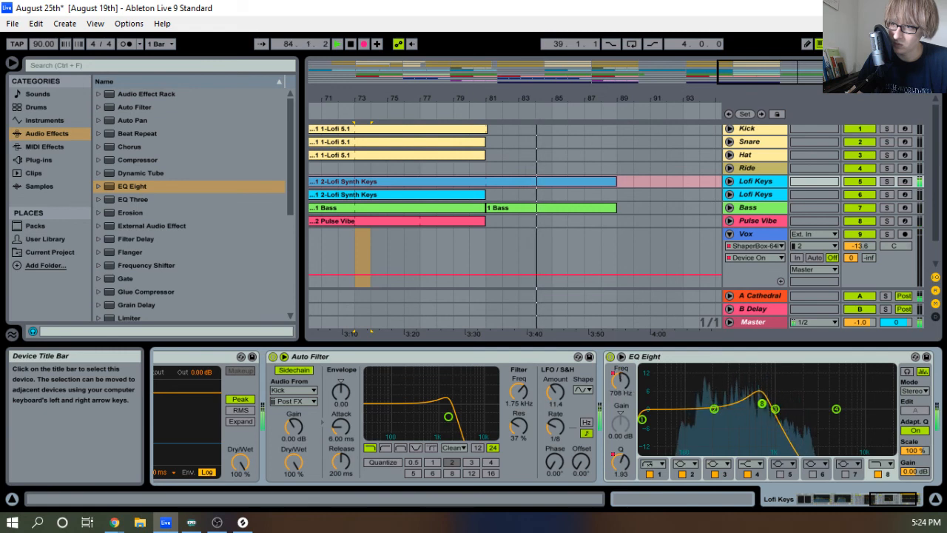
pyautogui.moveTo(761, 403); pyautogui.dragTo(754, 399)
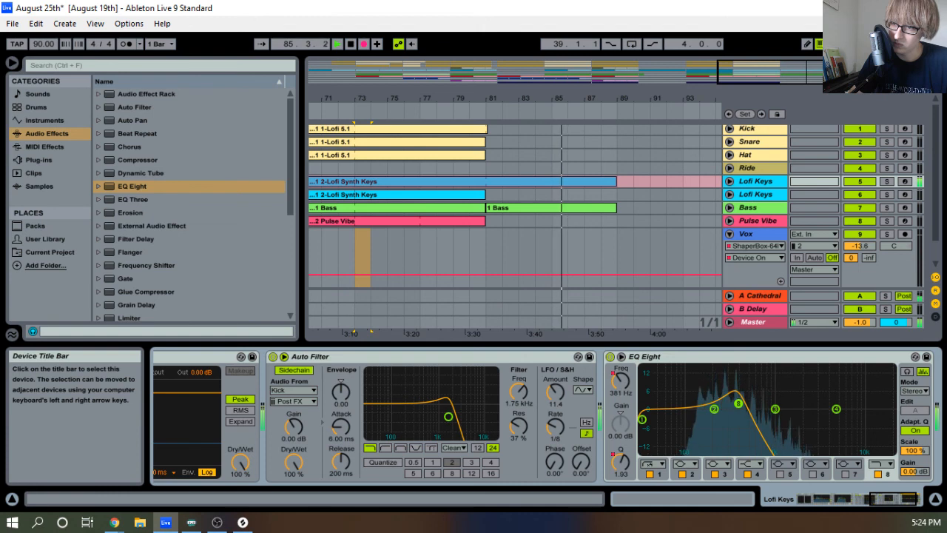
pyautogui.moveTo(730, 403); pyautogui.dragTo(653, 415)
pyautogui.press('space')
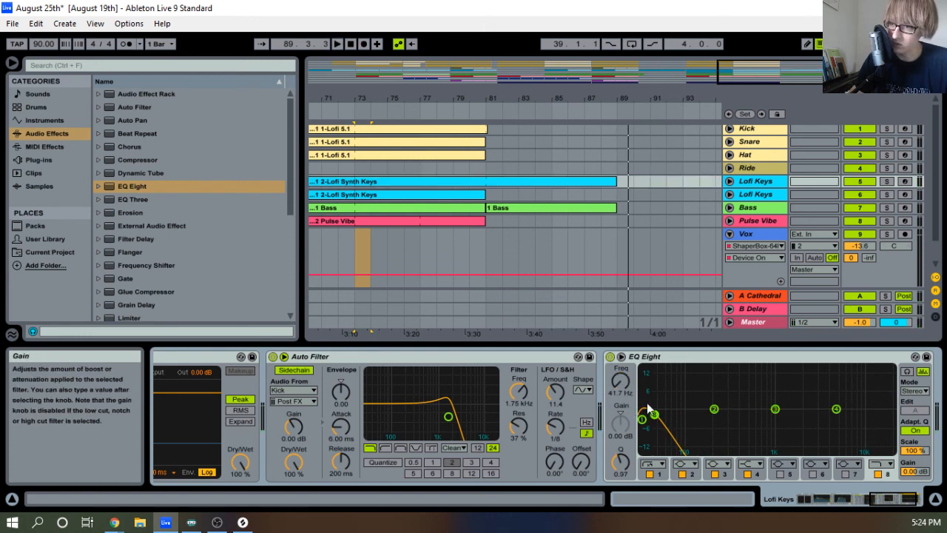
# Reset the high cut to 15.5 kHz and try recording its downward sweep again from about bar 78
pyautogui.moveTo(892, 428); pyautogui.dragTo(879, 423)
pyautogui.press('space')
pyautogui.click(432, 113)
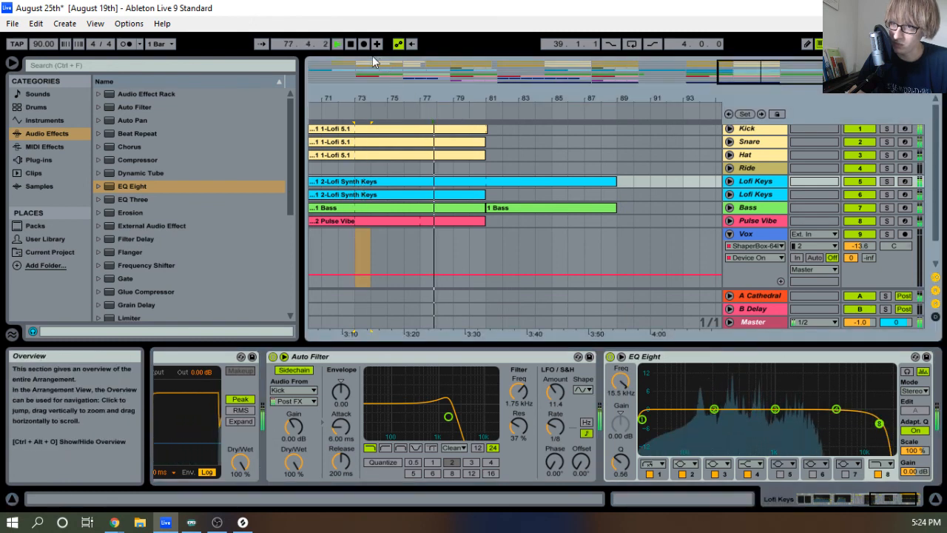
pyautogui.click(363, 44)
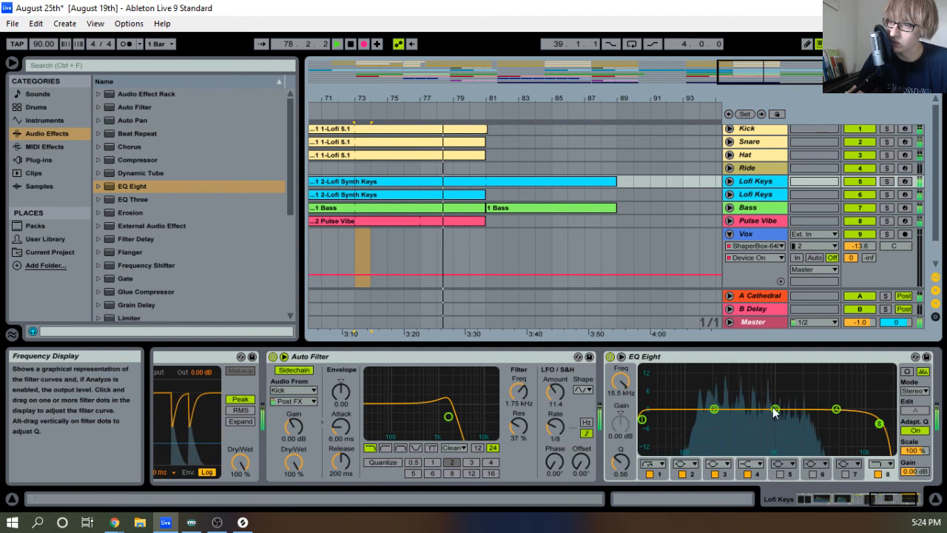
pyautogui.moveTo(879, 424); pyautogui.dragTo(824, 412)
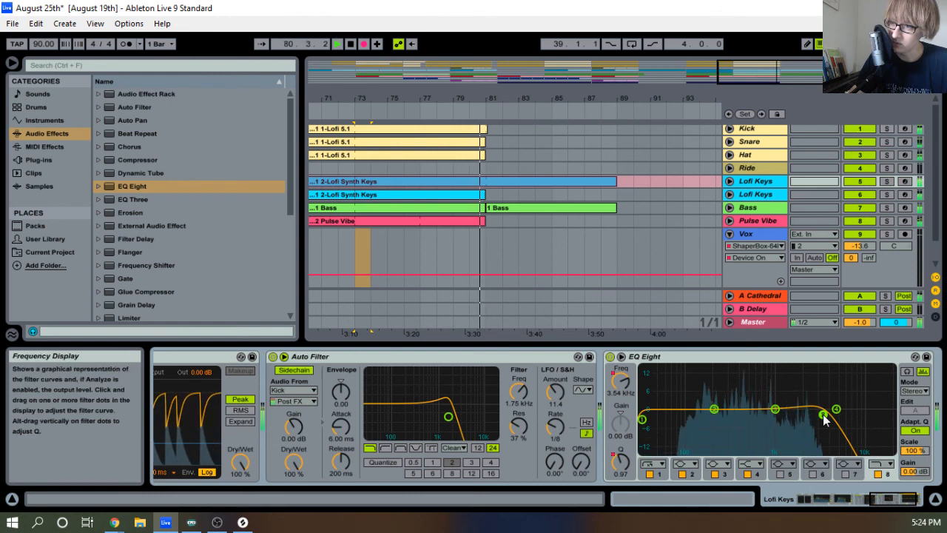
pyautogui.press('space')
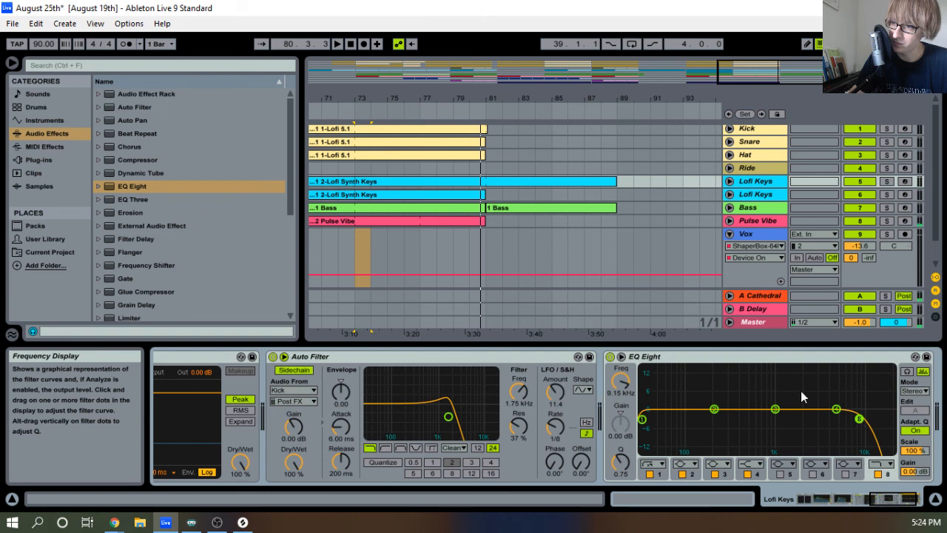
# Record arrangement automation from about bar 80 that sweeps the Lofi Keys band 8 high cut down to 30 Hz by bar 90
pyautogui.click(483, 111)
pyautogui.click(363, 44)
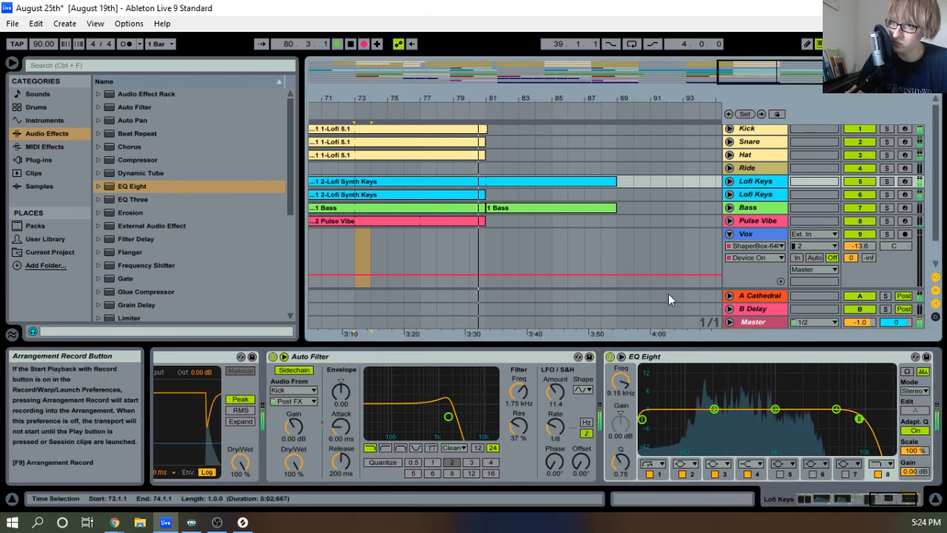
pyautogui.moveTo(859, 419); pyautogui.dragTo(808, 410)
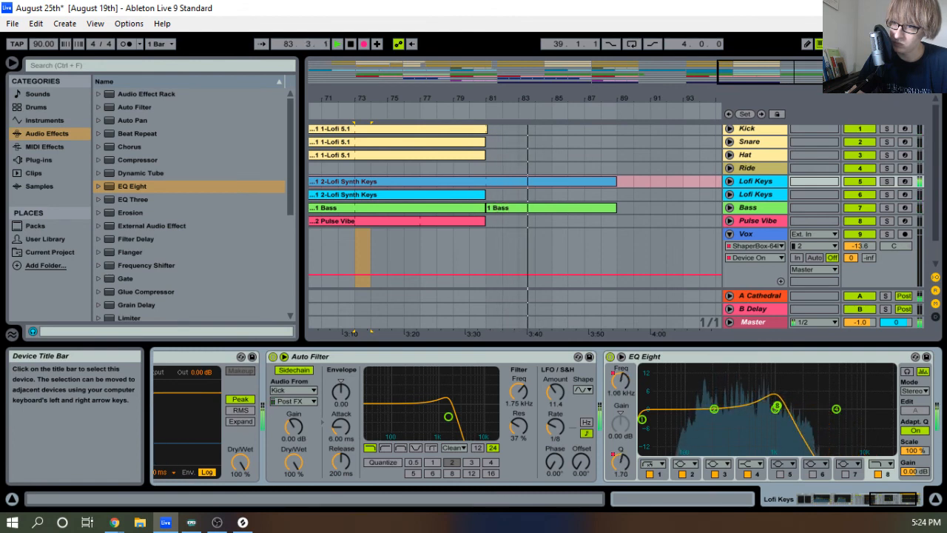
pyautogui.moveTo(769, 406); pyautogui.dragTo(645, 416)
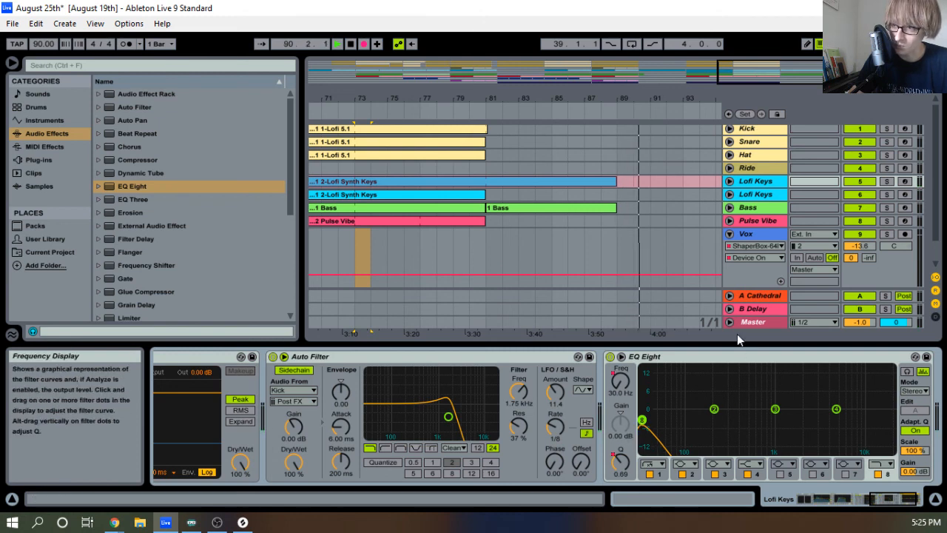
pyautogui.press('space')
# Play the final section leading into the outro to review the recorded filter sweep
pyautogui.click(480, 102)
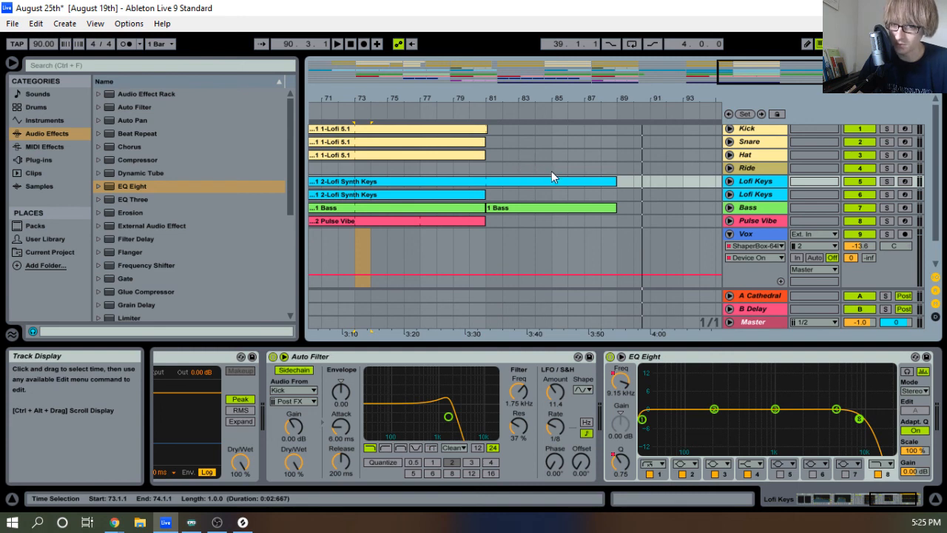
pyautogui.press('space')
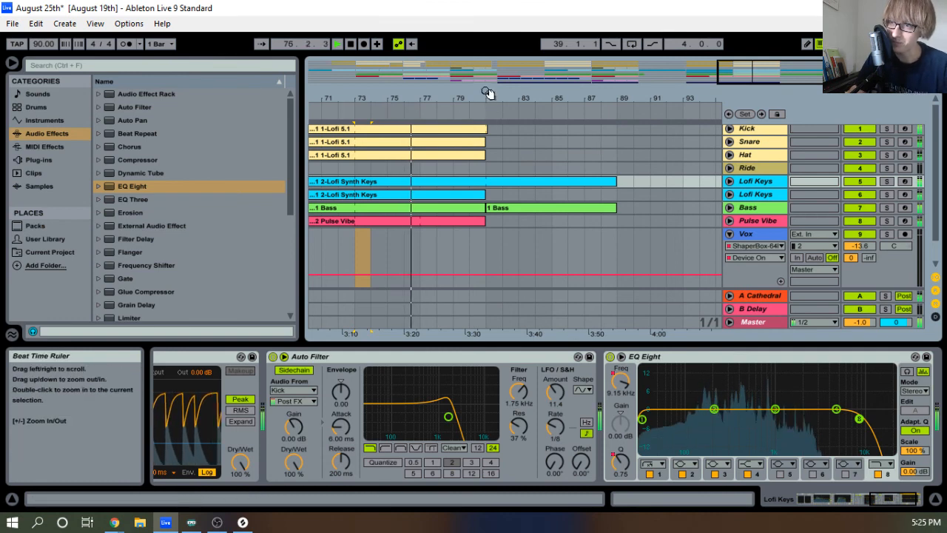
pyautogui.moveTo(488, 94); pyautogui.dragTo(538, 73)
pyautogui.scroll(1, 599, 197)
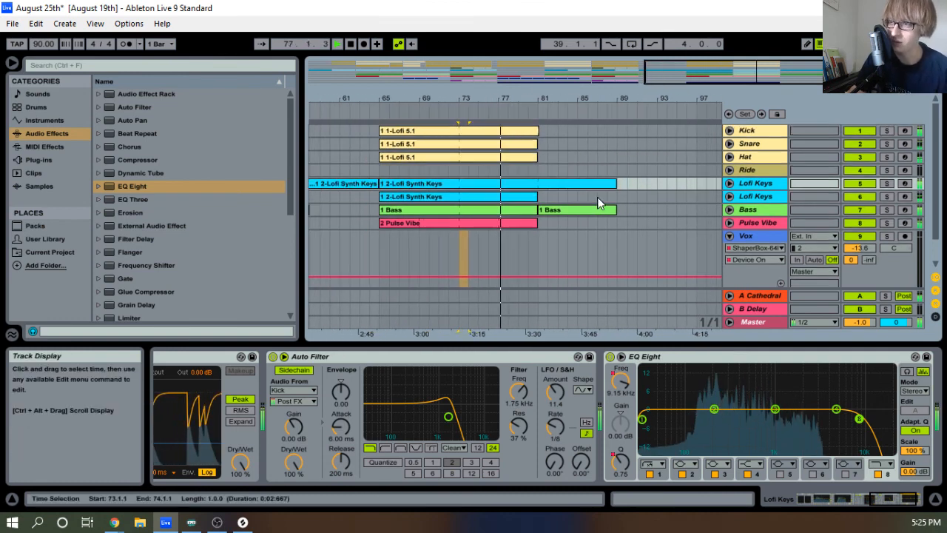
# Unfold the first Lofi Keys track and display its mixer automation for the A-Cathedral send
pyautogui.click(729, 184)
pyautogui.click(752, 194)
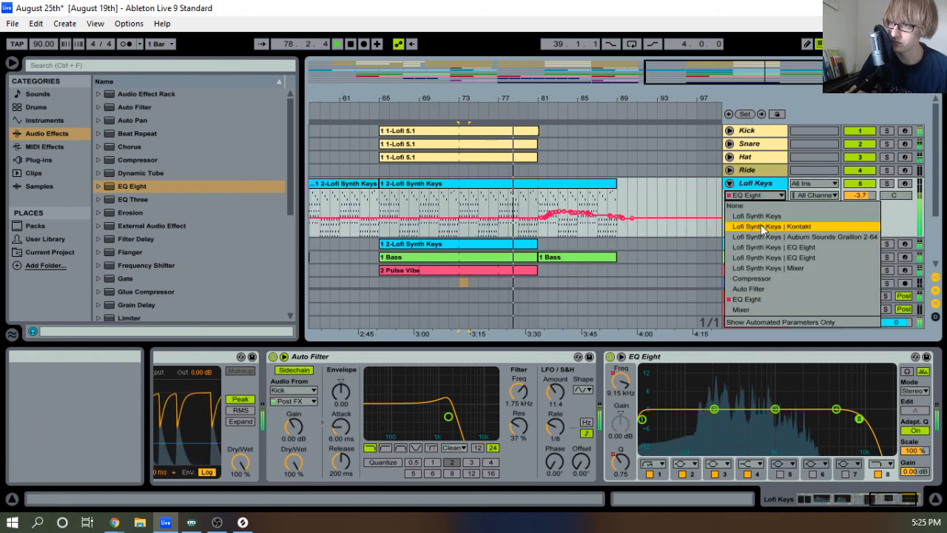
pyautogui.click(752, 309)
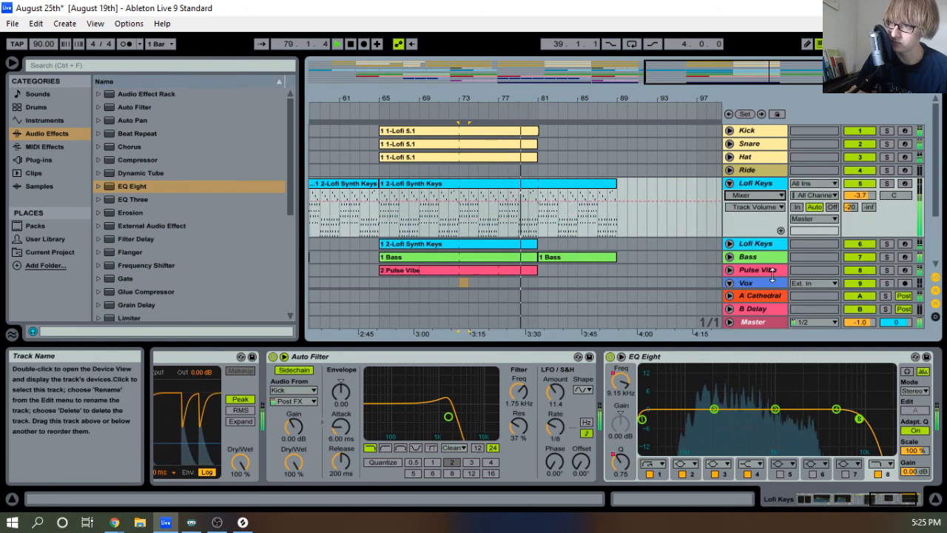
pyautogui.click(753, 209)
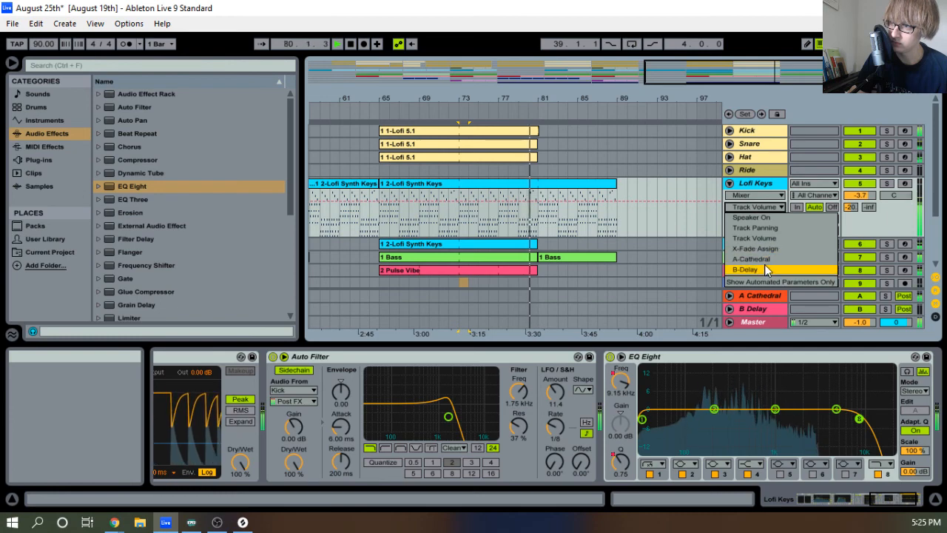
pyautogui.click(763, 262)
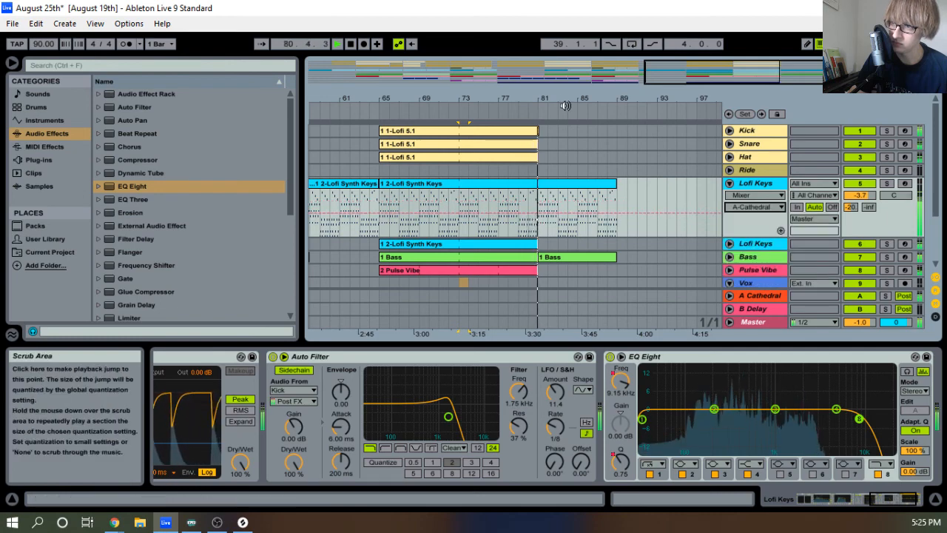
# Automate the Lofi Keys A-Cathedral send to ramp up from bar 81 to 0 dB near the clip's end, and play it through
pyautogui.moveTo(564, 99); pyautogui.dragTo(497, 112)
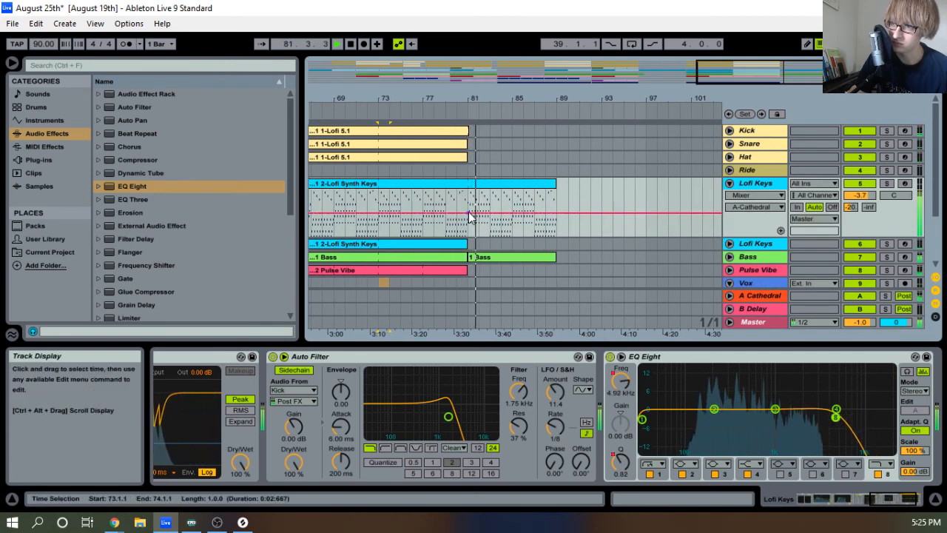
pyautogui.click(468, 214)
pyautogui.click(567, 224)
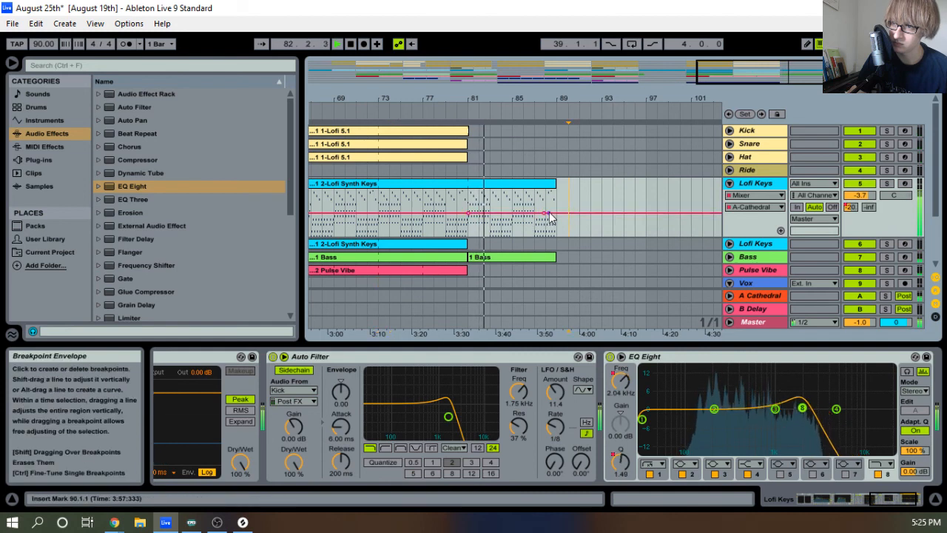
pyautogui.moveTo(549, 216); pyautogui.dragTo(558, 191)
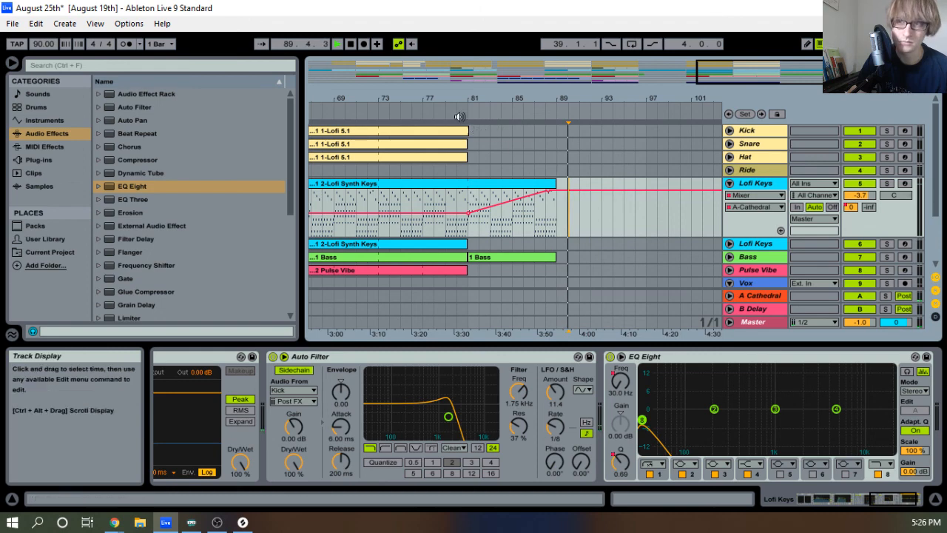
pyautogui.moveTo(602, 104); pyautogui.dragTo(601, 92)
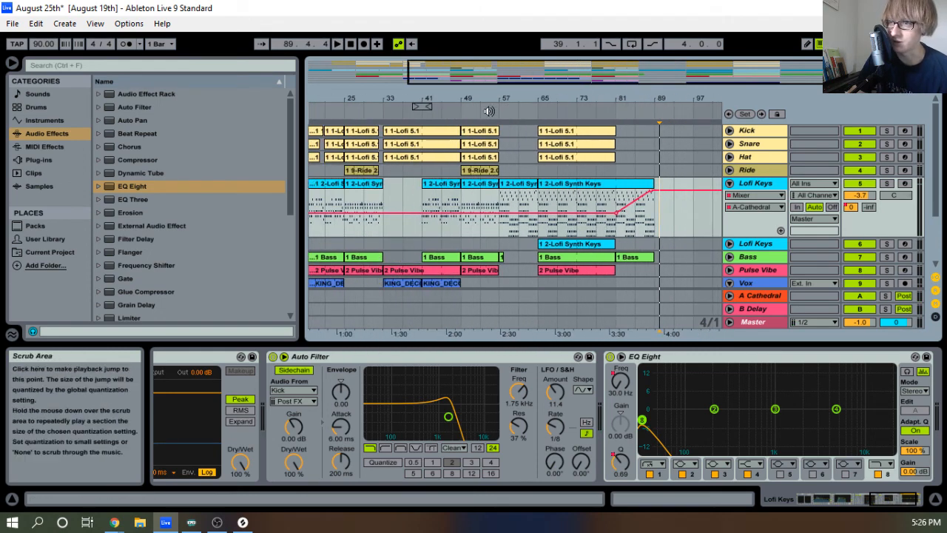
# Fold the first Lofi Keys track and the open Vox track during playback from about bar 53, and select bars 73 to 81 on both Vox tracks
pyautogui.click(485, 112)
pyautogui.click(730, 184)
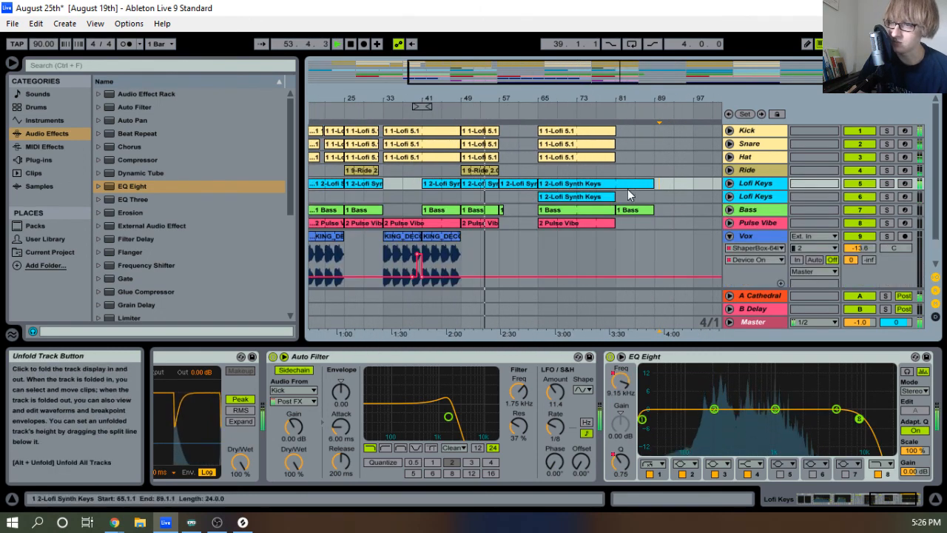
pyautogui.scroll(-2, 562, 215)
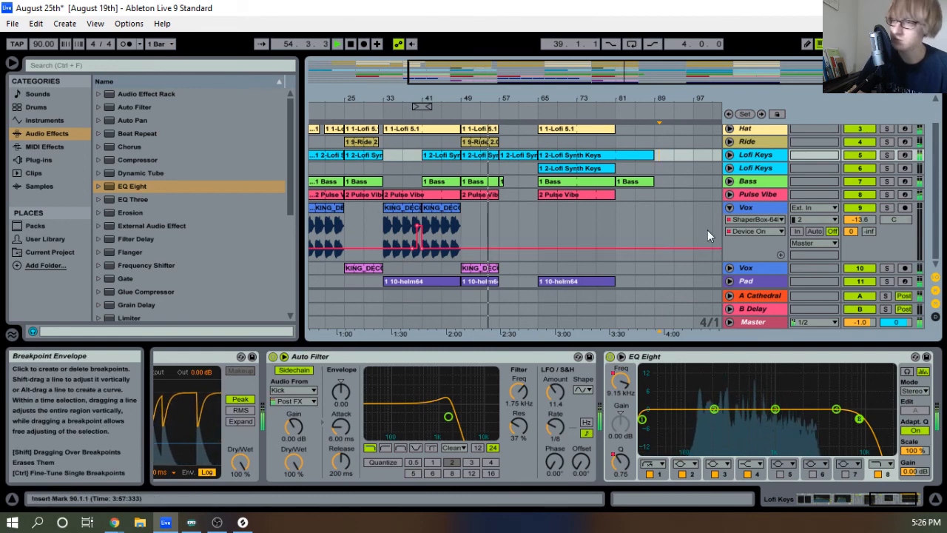
pyautogui.click(728, 207)
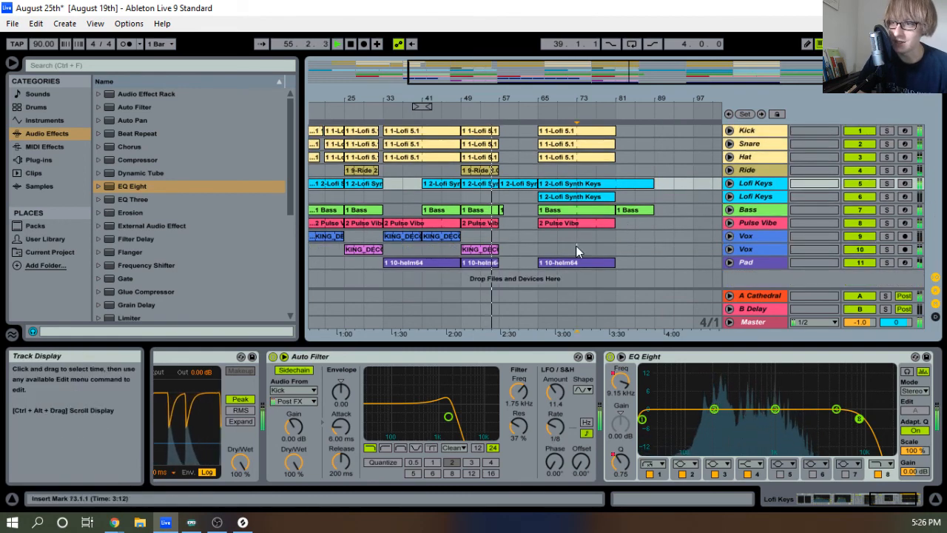
pyautogui.moveTo(576, 247); pyautogui.dragTo(611, 236)
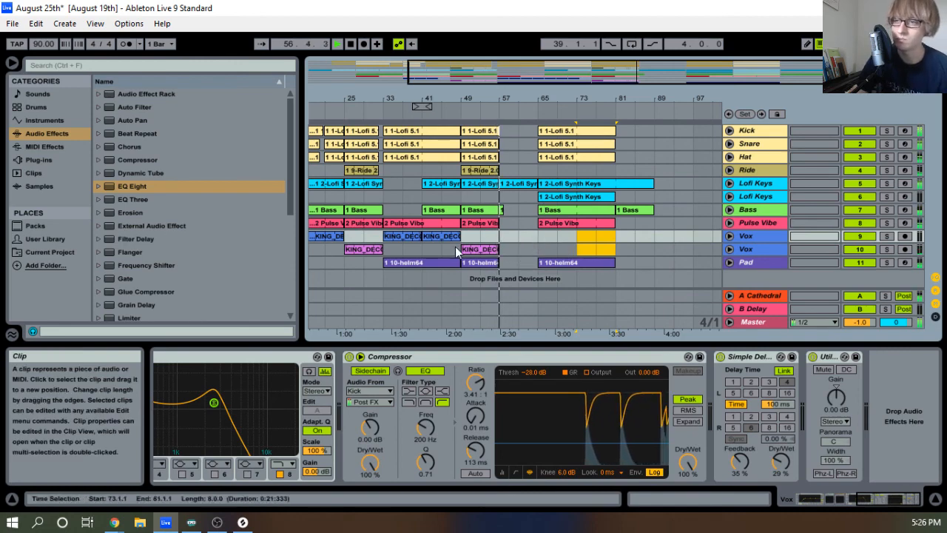
# Switch to the Splice Sounds page in Chrome and look through the packs recommended for the account
pyautogui.moveTo(115, 521)
pyautogui.click(136, 502)
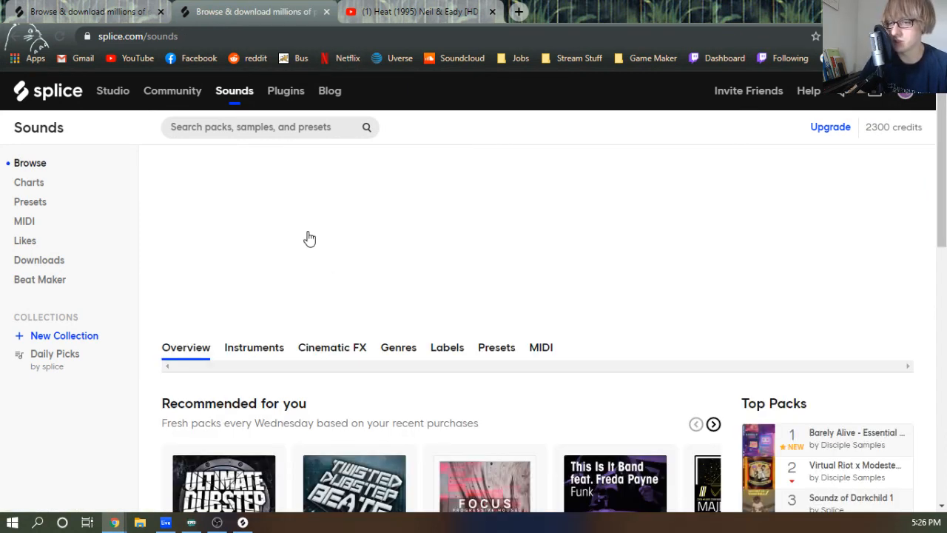
pyautogui.scroll(-3, 427, 300)
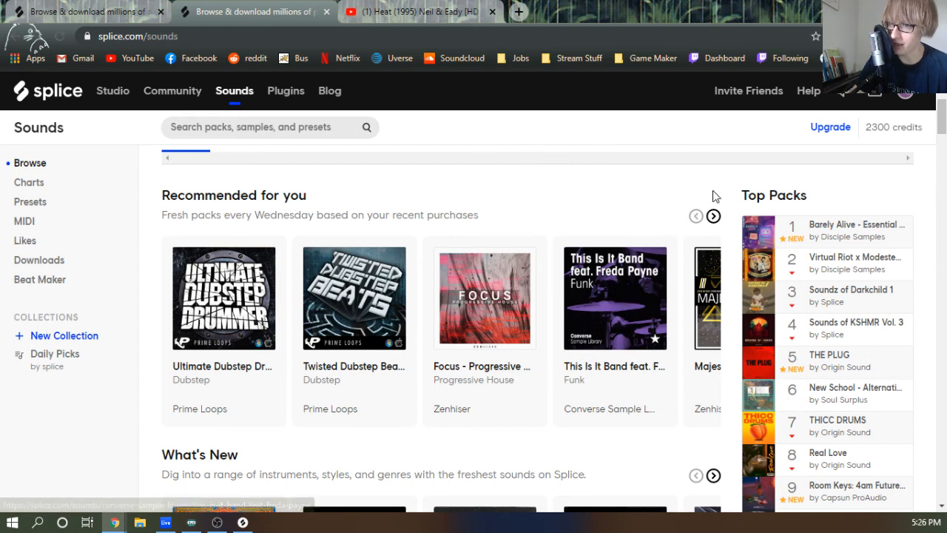
pyautogui.click(713, 217)
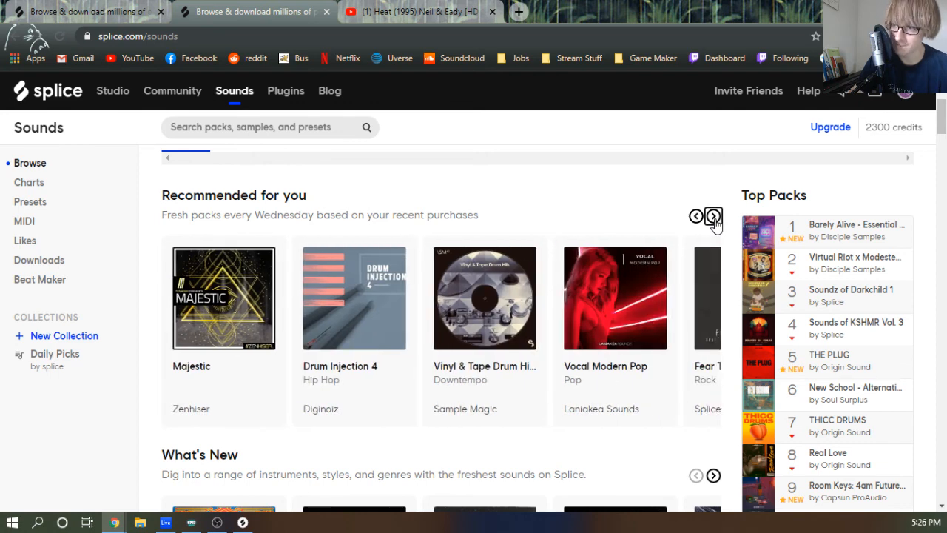
# Open the Vocal Modern Pop pack, examine its sample list, and return to the Sounds overview
pyautogui.middleClick(645, 275)
pyautogui.click(435, 6)
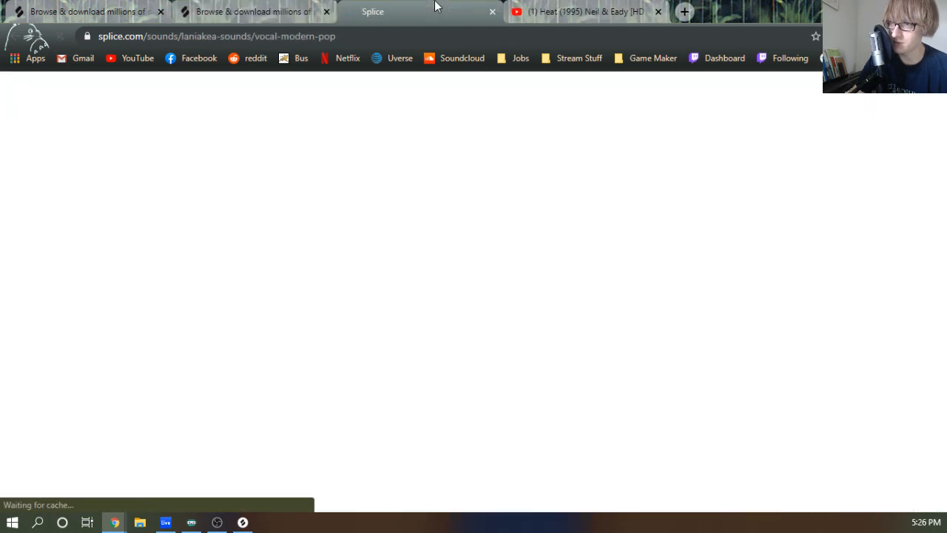
pyautogui.click(492, 11)
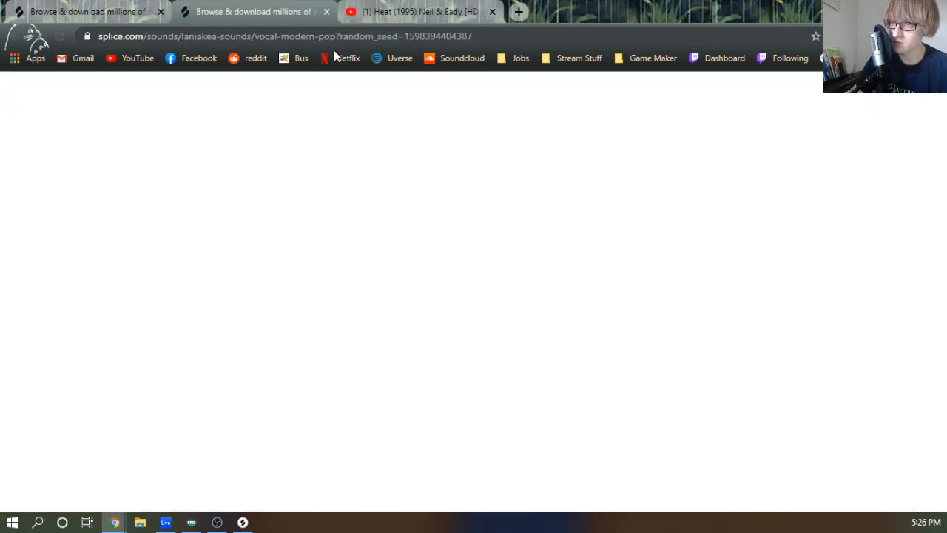
pyautogui.scroll(-2, 395, 302)
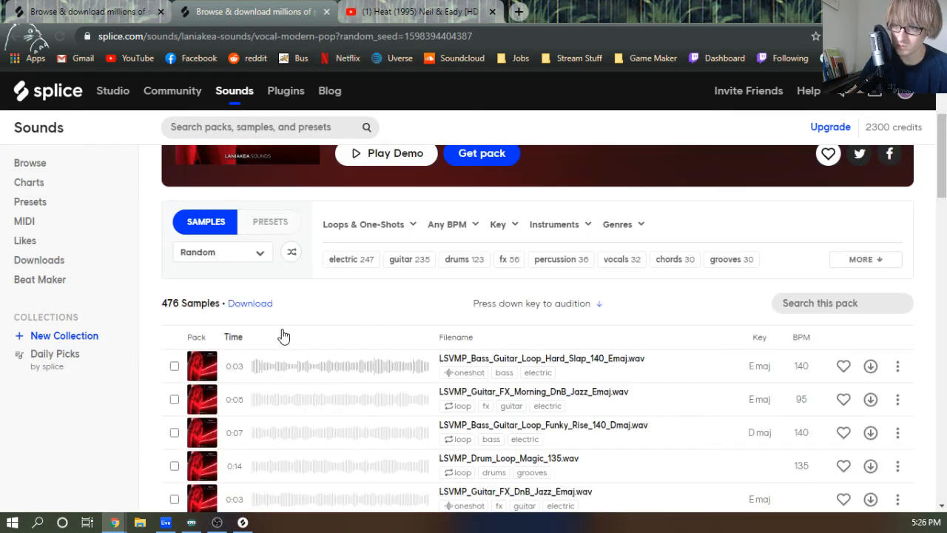
pyautogui.scroll(-1, 444, 384)
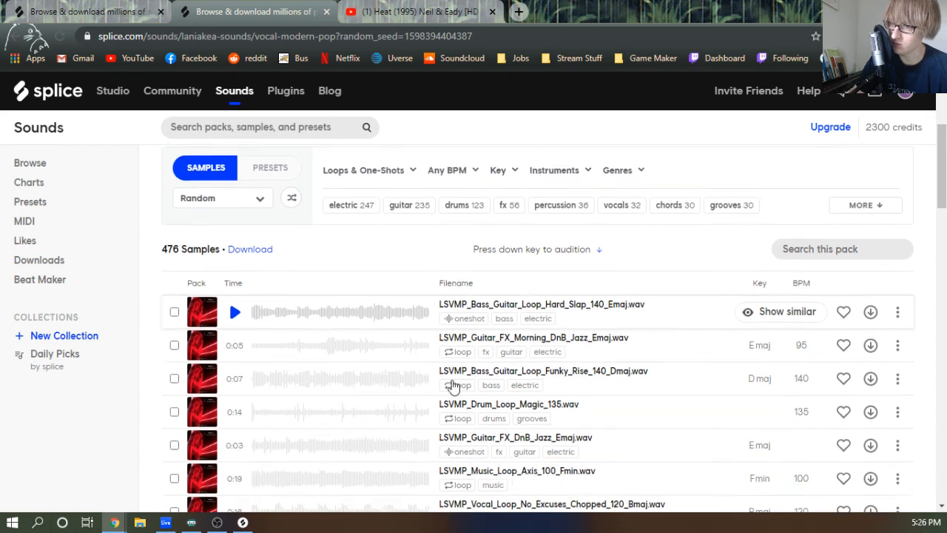
pyautogui.scroll(-1, 525, 437)
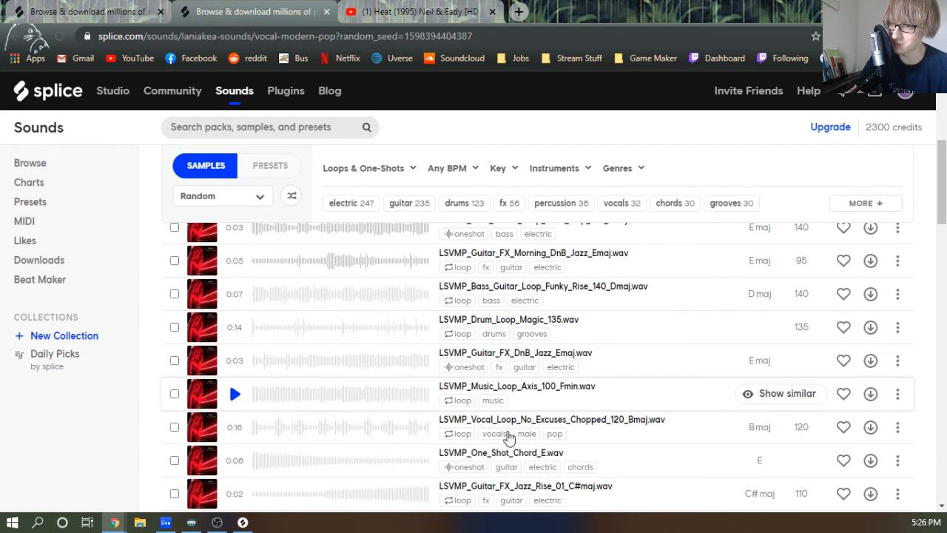
pyautogui.click(18, 40)
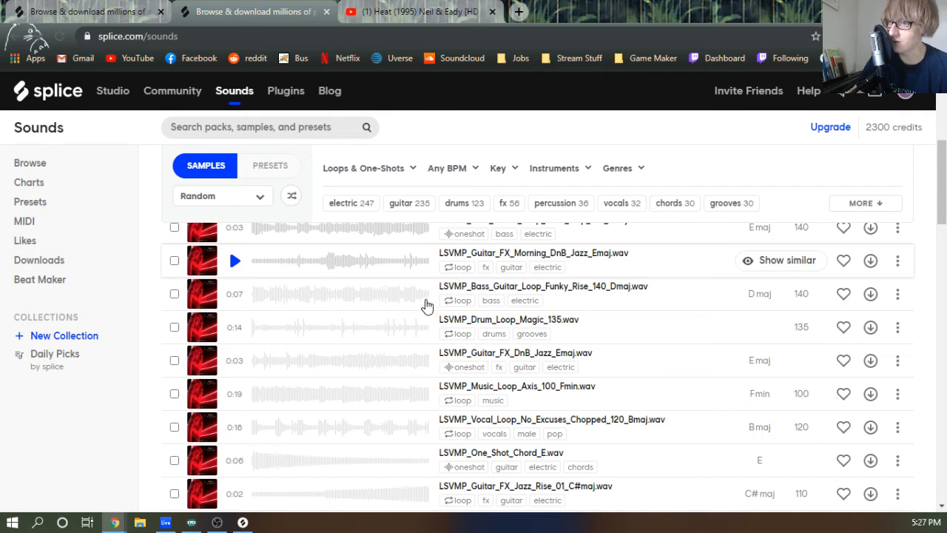
# Look further through the recommended packs for one with suitable sounds for the track's final section
pyautogui.scroll(-5, 517, 337)
pyautogui.scroll(1, 725, 264)
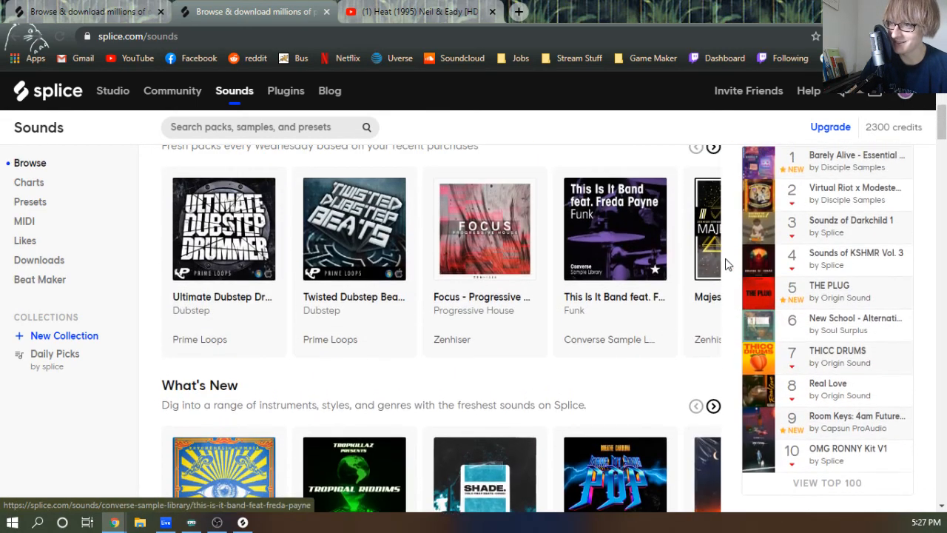
pyautogui.click(713, 147)
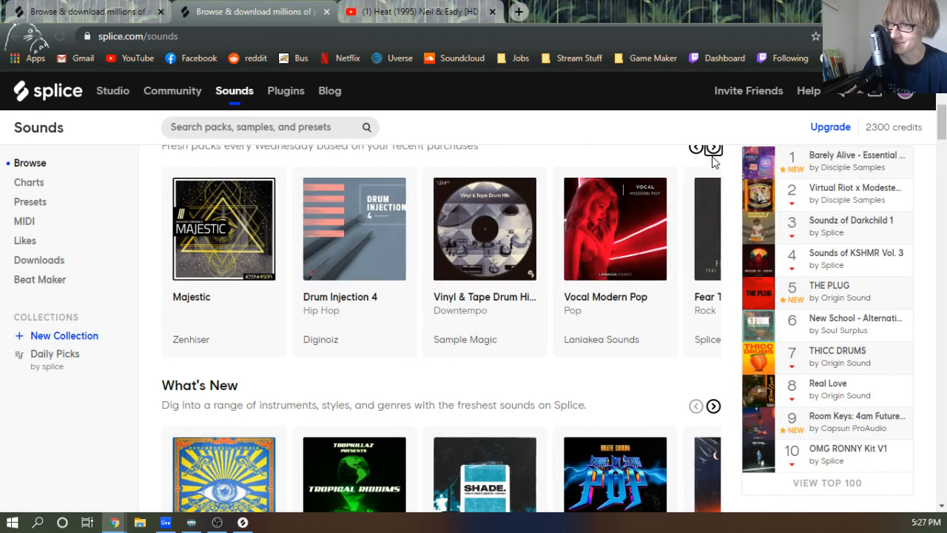
pyautogui.click(713, 149)
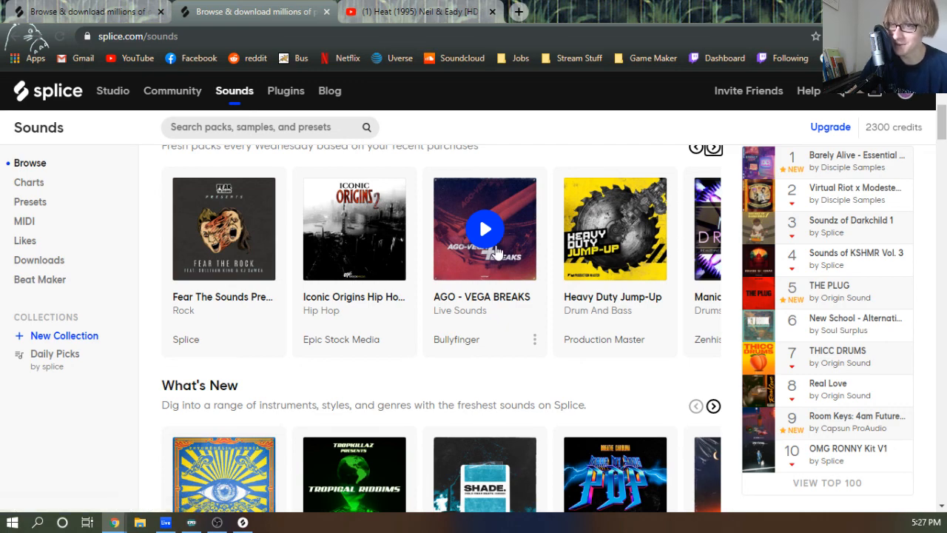
pyautogui.scroll(2, 557, 273)
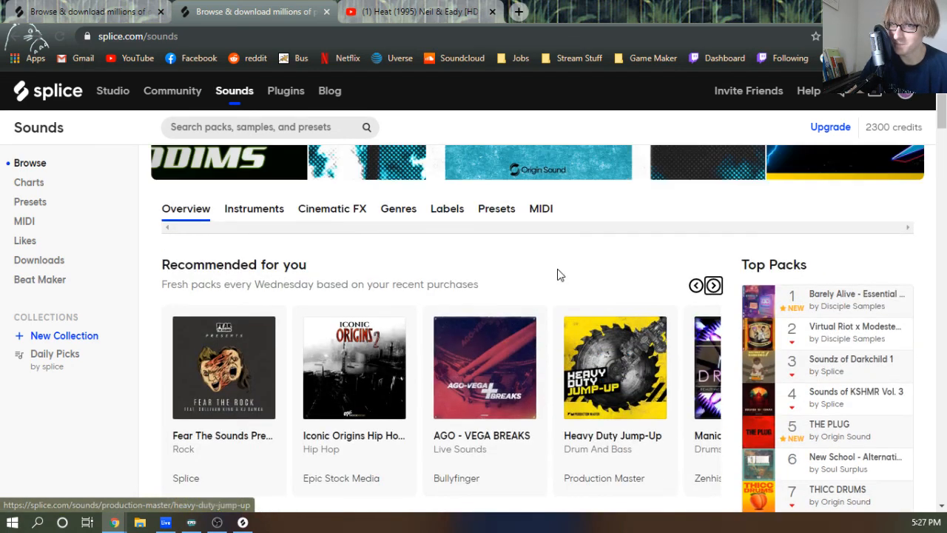
pyautogui.scroll(-1, 559, 275)
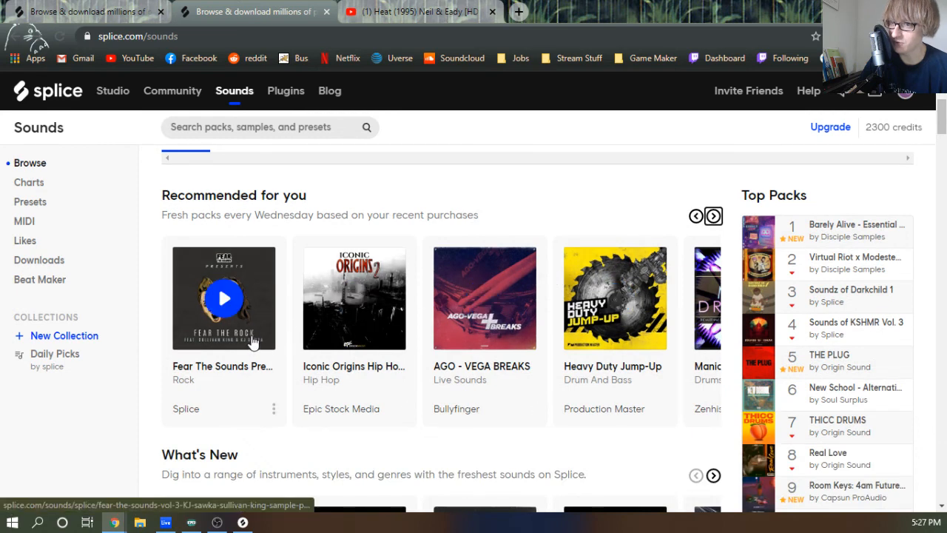
# Look through the What's New packs up to the set containing Reverence
pyautogui.scroll(-4, 273, 351)
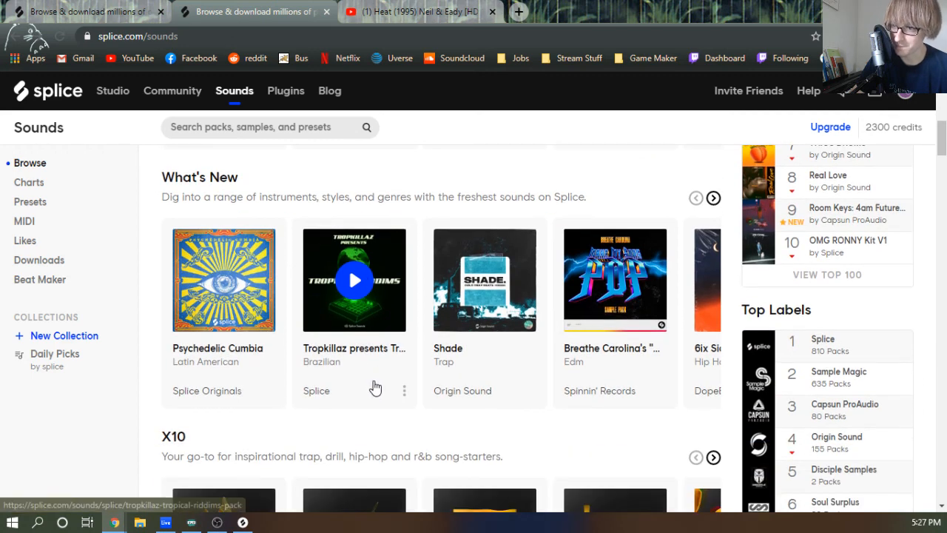
pyautogui.click(713, 197)
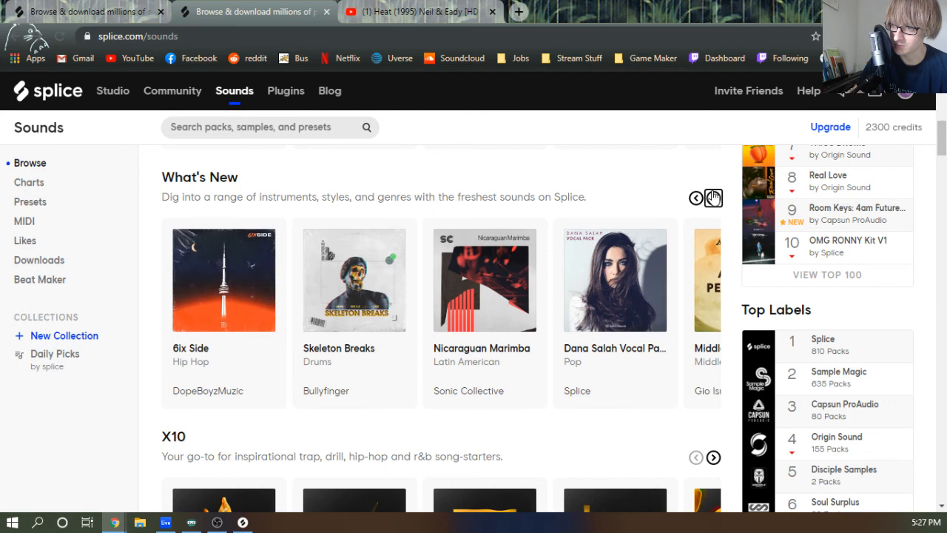
pyautogui.click(713, 197)
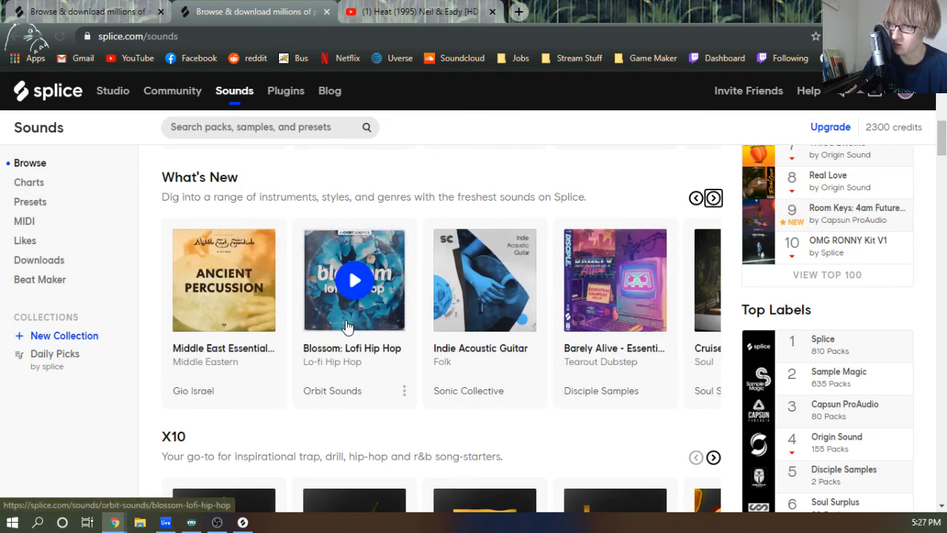
pyautogui.click(712, 198)
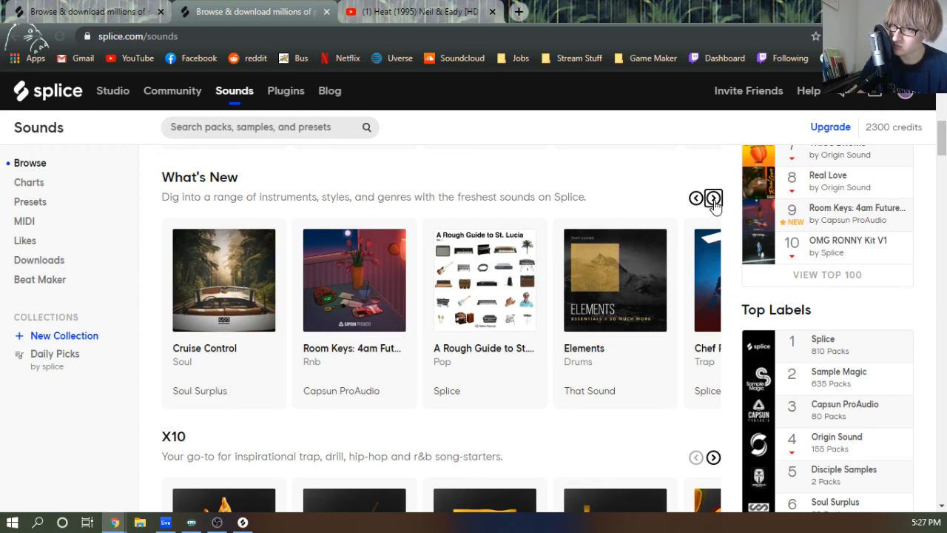
pyautogui.click(712, 199)
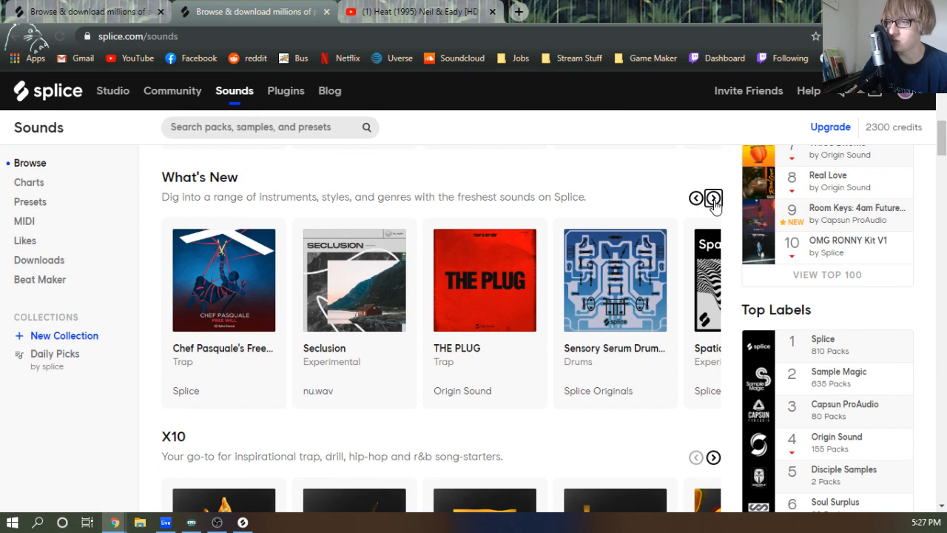
pyautogui.click(712, 198)
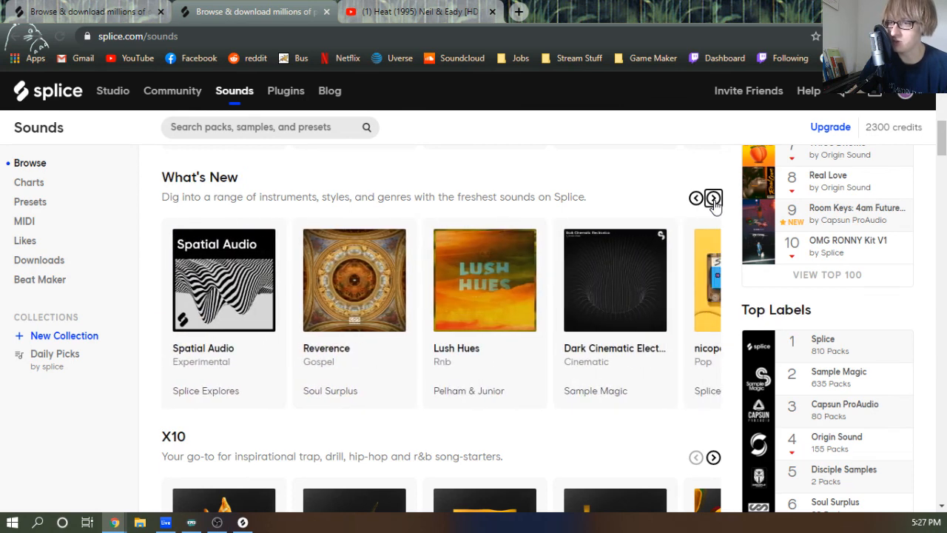
# Open the Reverence pack and audition its melodic loop 09 sample and the loop 02 electric bass, lofi piano chords and lofi organ chords
pyautogui.click(333, 358)
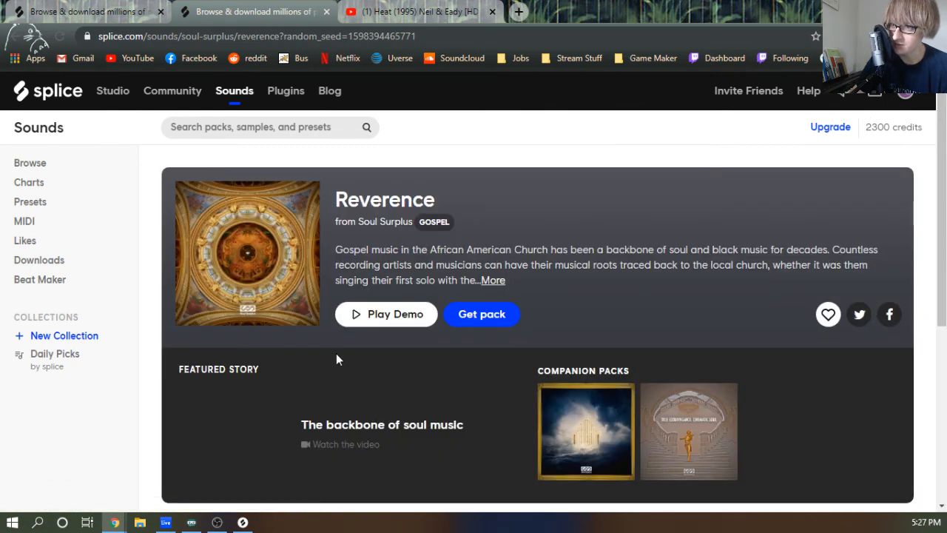
pyautogui.scroll(-4, 336, 358)
pyautogui.scroll(-2, 337, 366)
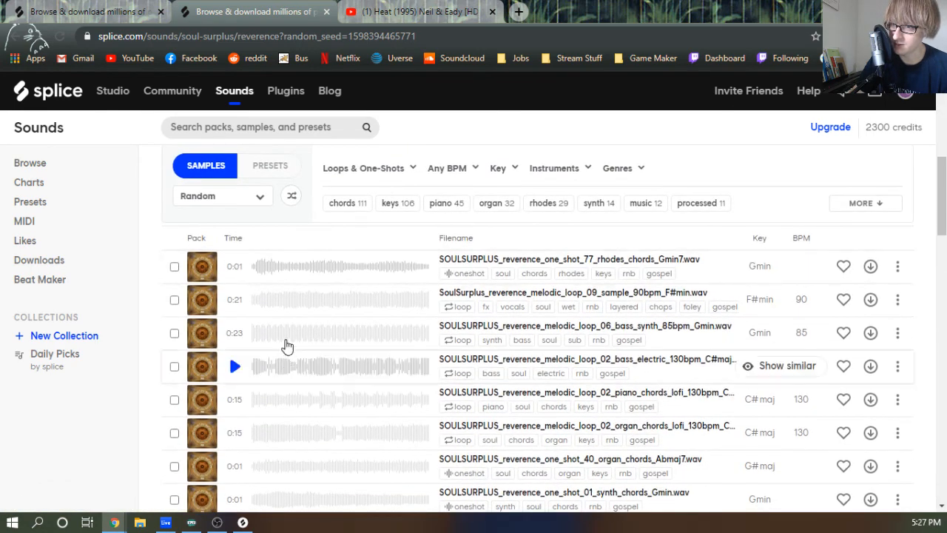
pyautogui.click(234, 302)
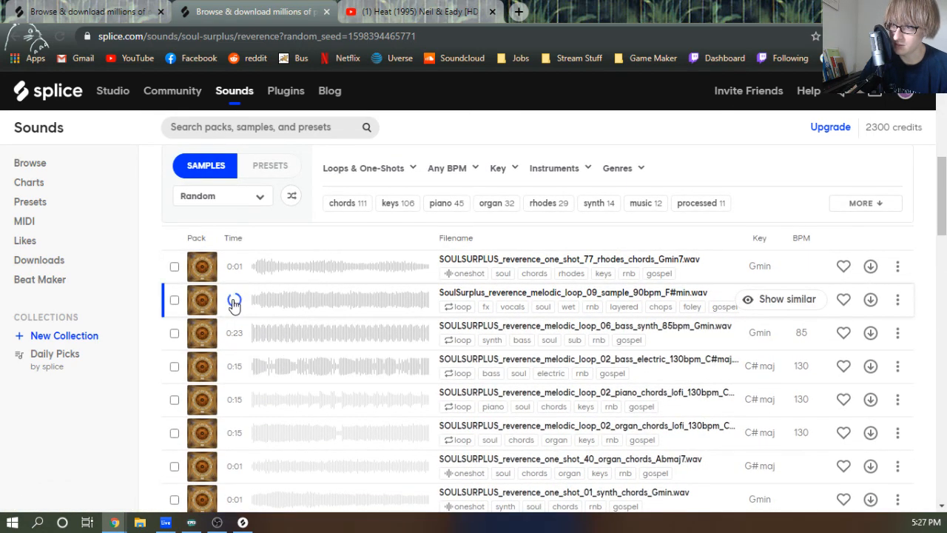
pyautogui.click(236, 367)
pyautogui.click(234, 400)
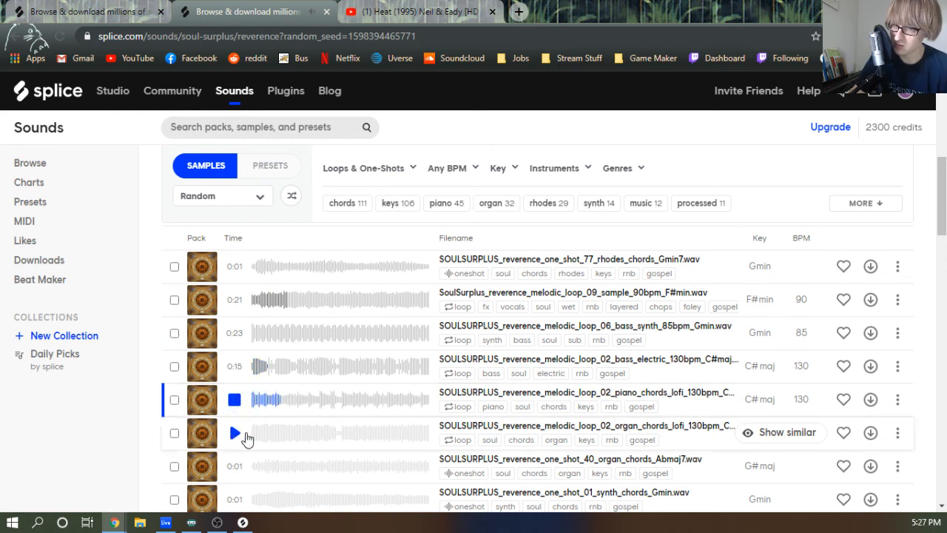
pyautogui.click(235, 434)
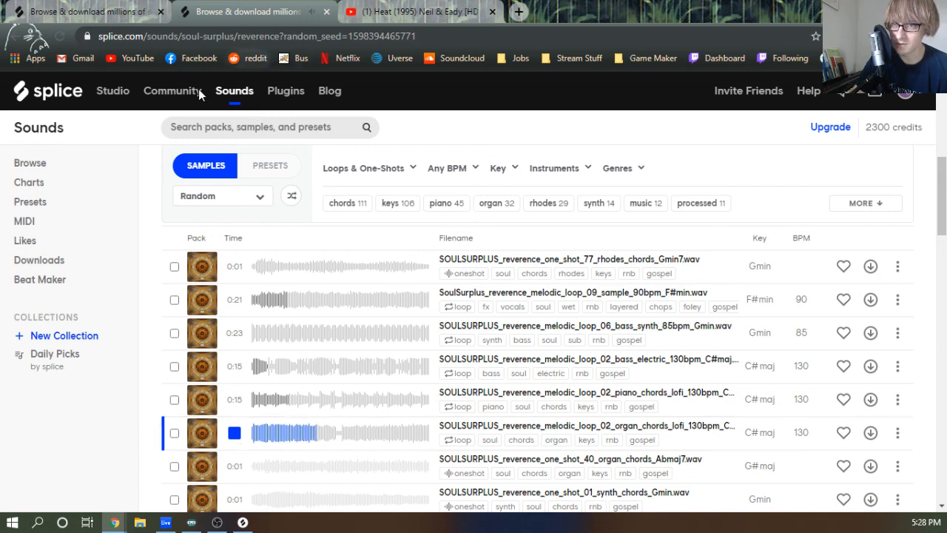
# Return to the other Splice Sounds tab and close the one showing the Reverence pack
pyautogui.click(233, 91)
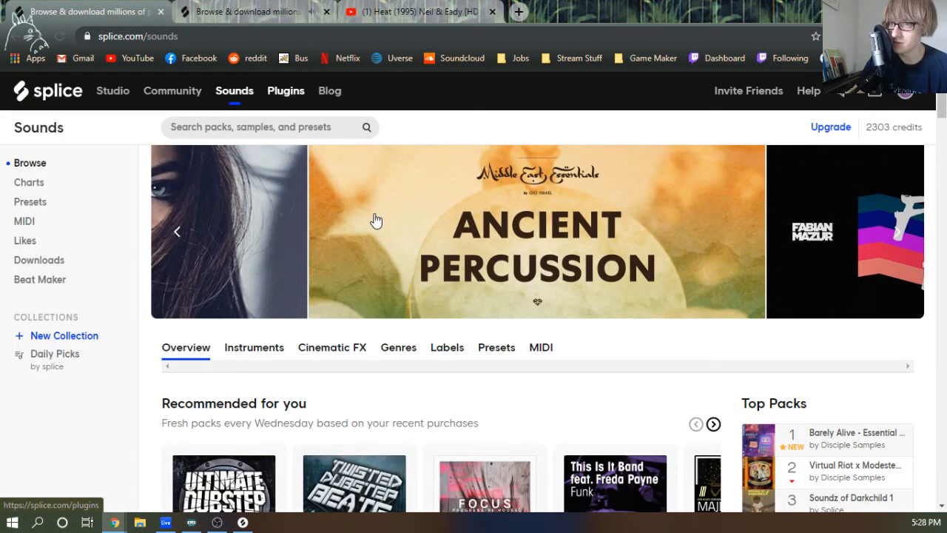
pyautogui.scroll(-3, 367, 183)
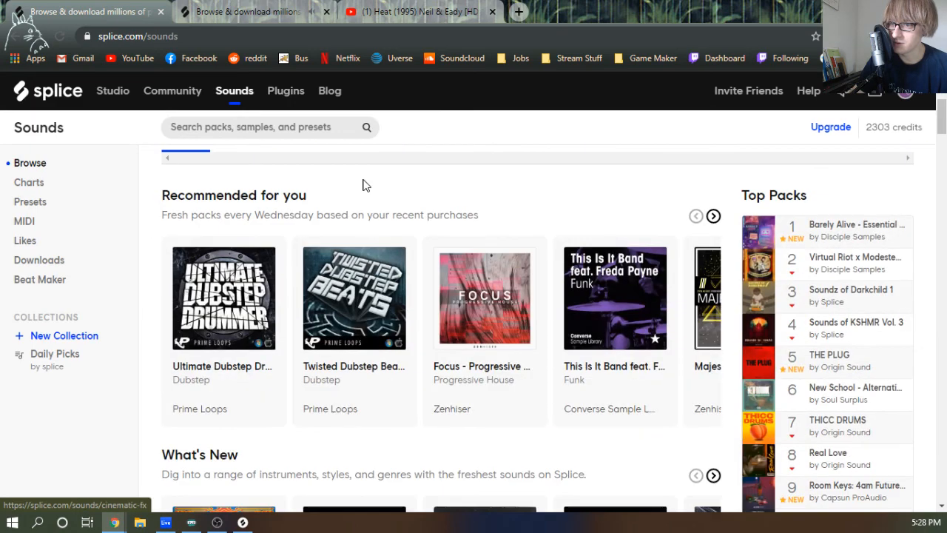
pyautogui.click(326, 12)
# Look through the What's New packs to the end of the row for sounds suited to the track's final section
pyautogui.scroll(-1, 432, 340)
pyautogui.scroll(-4, 431, 340)
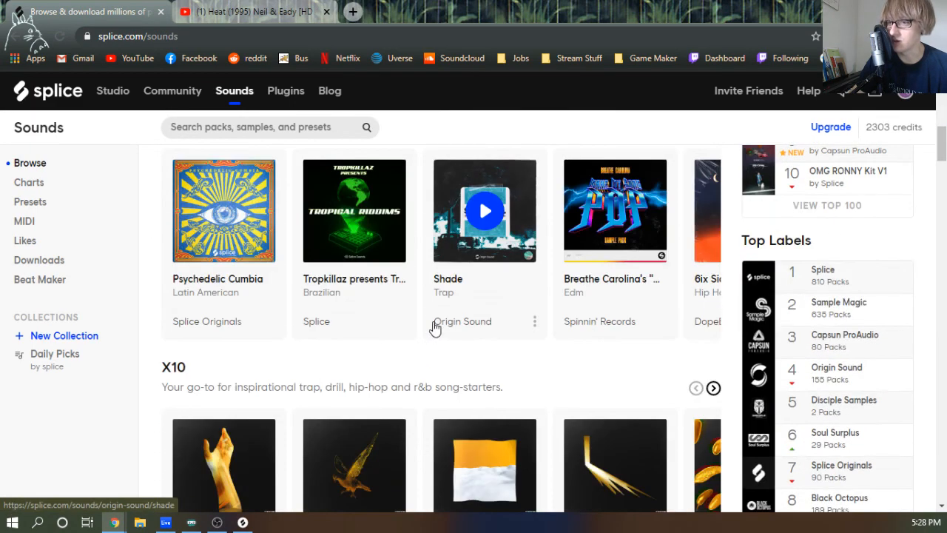
pyautogui.scroll(2, 703, 325)
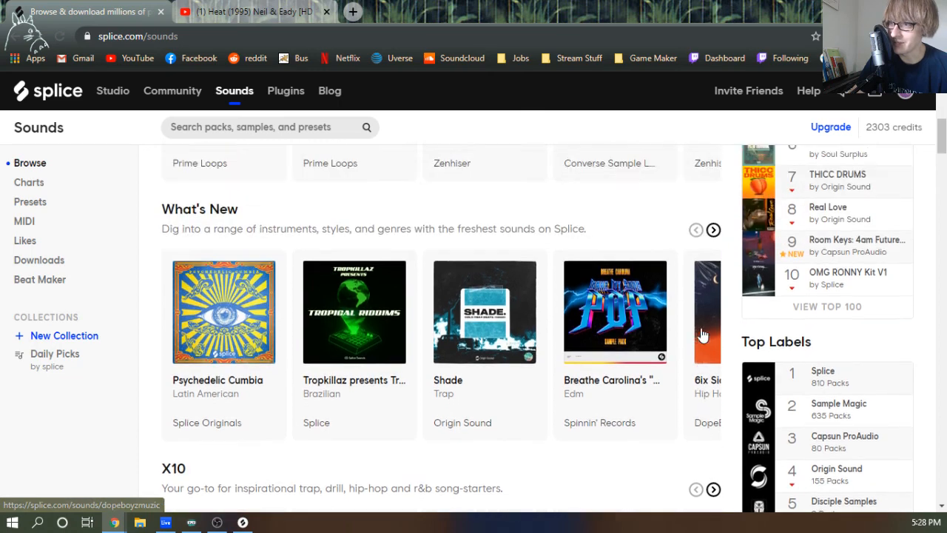
pyautogui.click(713, 268)
pyautogui.click(713, 268)
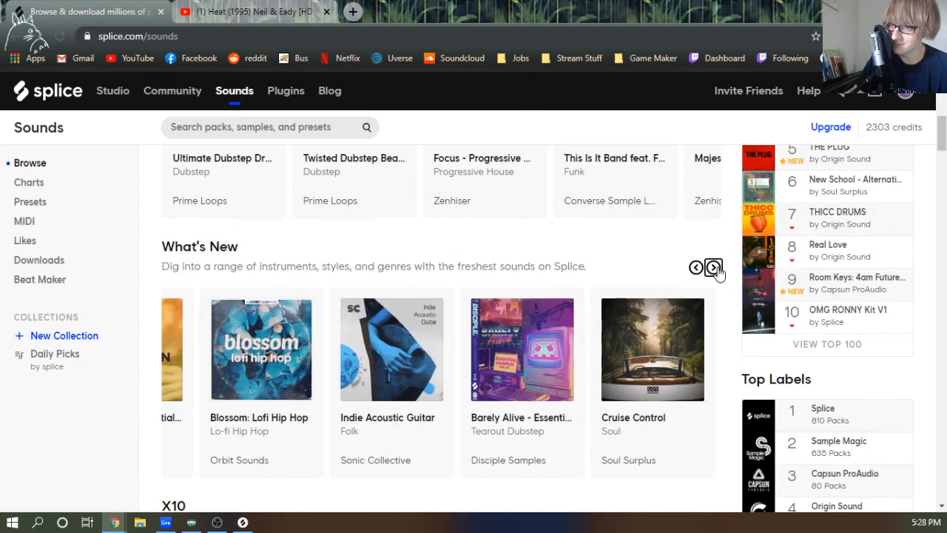
pyautogui.click(713, 268)
pyautogui.click(713, 267)
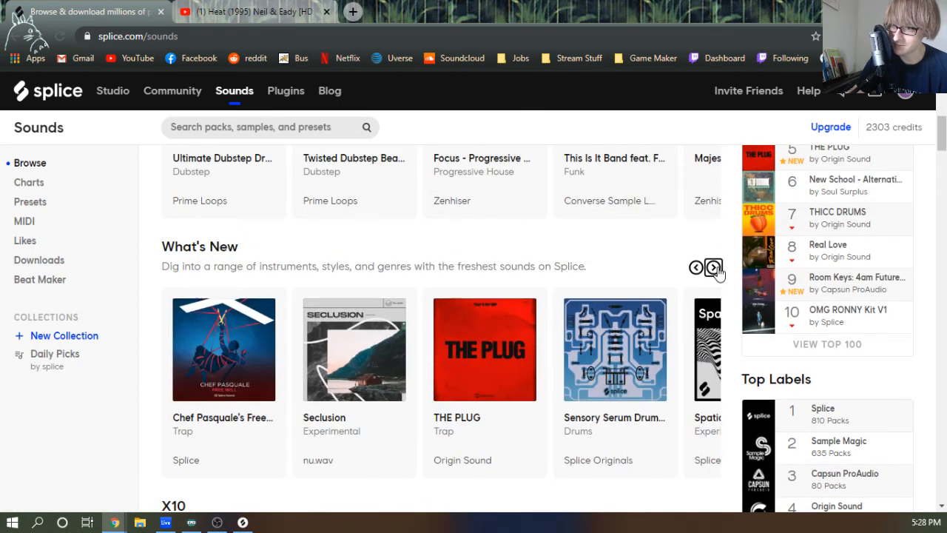
pyautogui.click(713, 268)
pyautogui.click(713, 267)
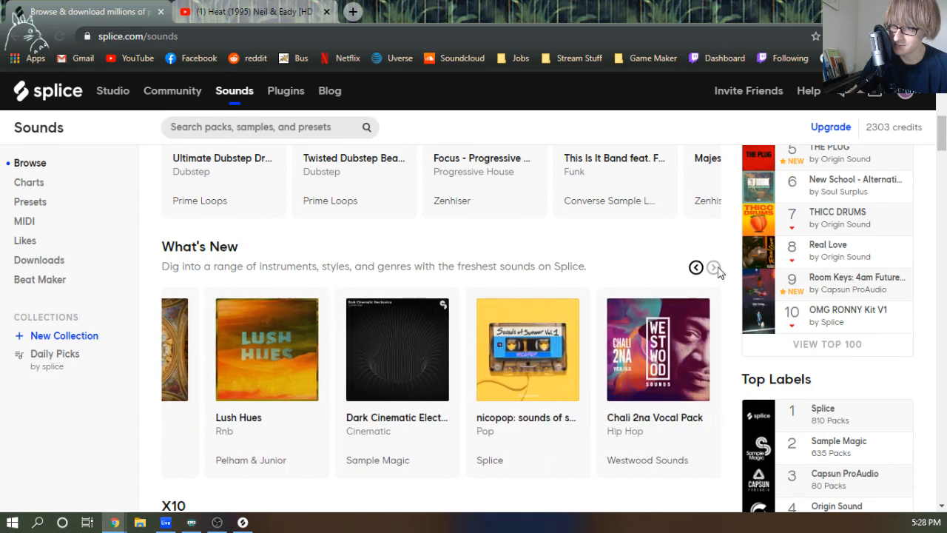
# Open the nicopop: sounds of summer vol. 1 pack, audition its 101 vocal fx sample and look over its sample list
pyautogui.click(546, 330)
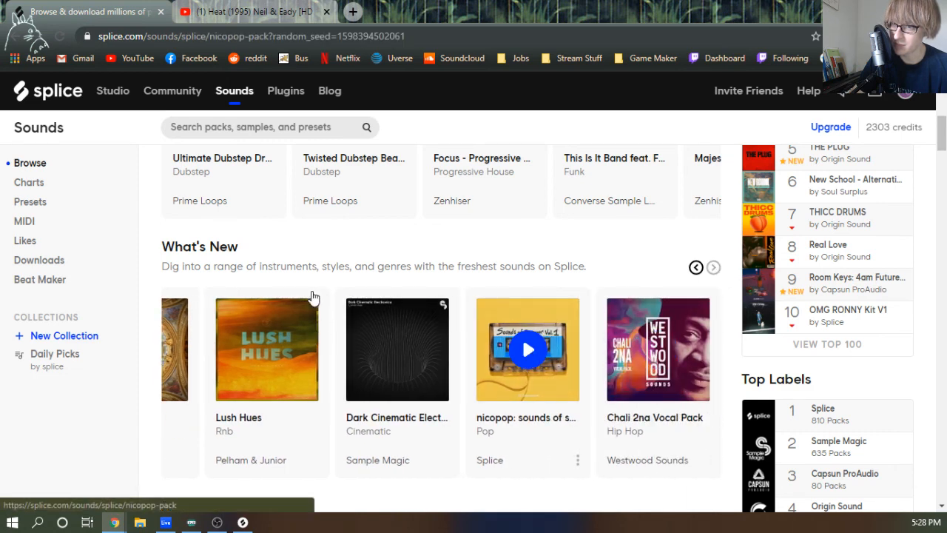
pyautogui.scroll(-3, 307, 311)
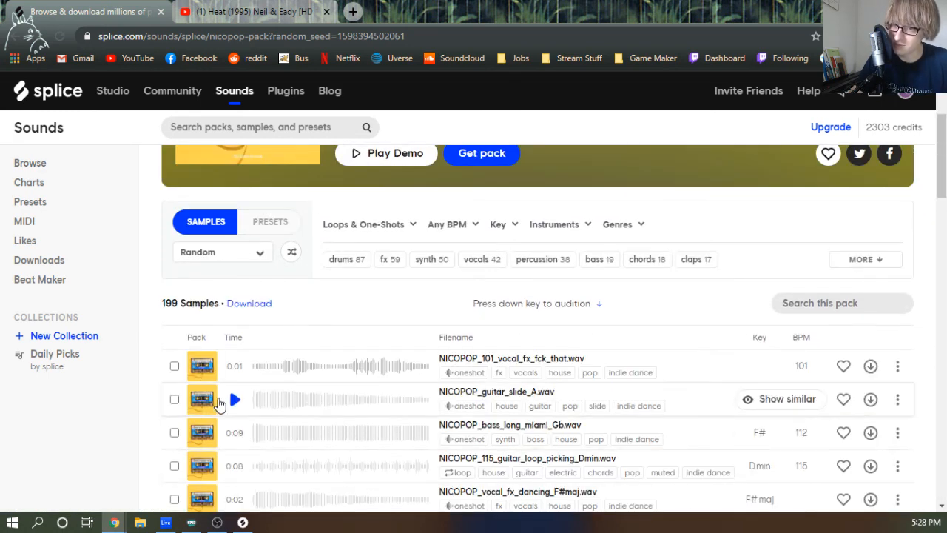
pyautogui.click(235, 370)
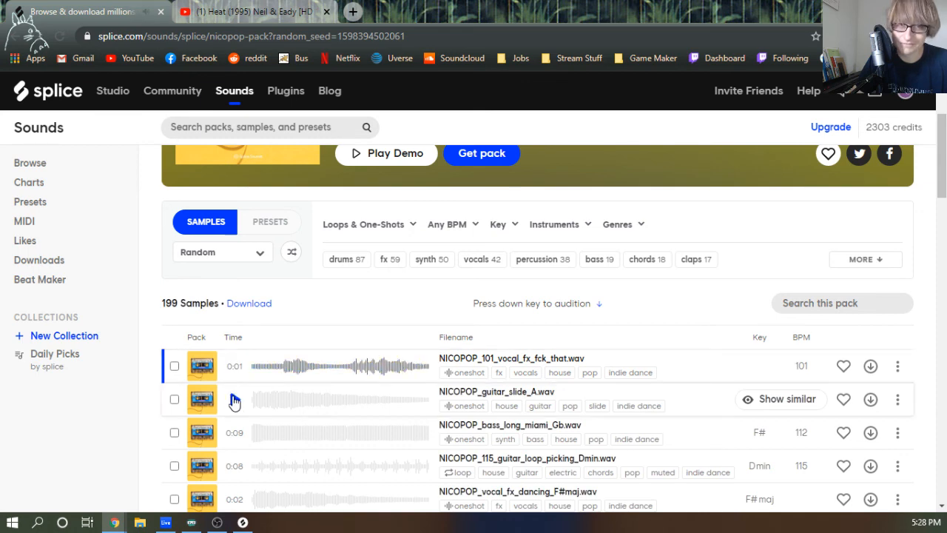
pyautogui.scroll(3, 315, 400)
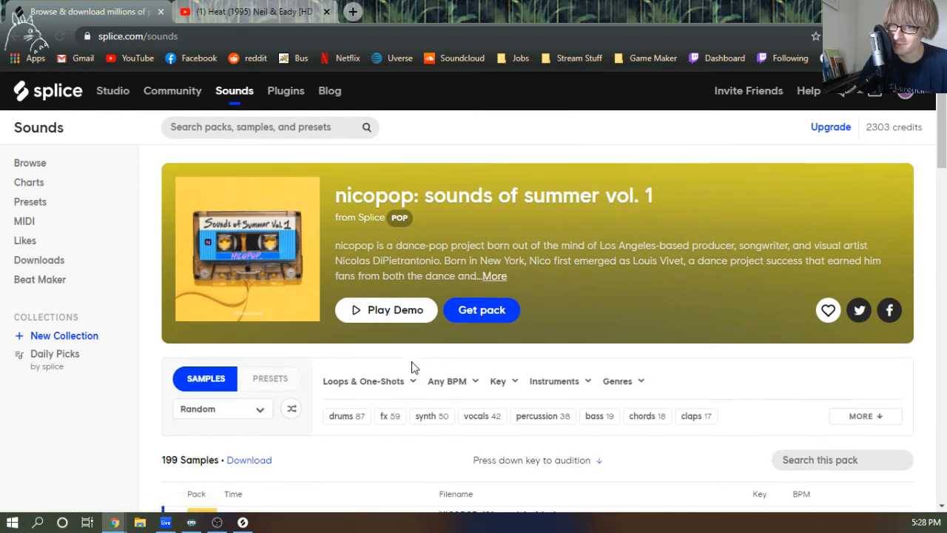
pyautogui.scroll(-3, 412, 368)
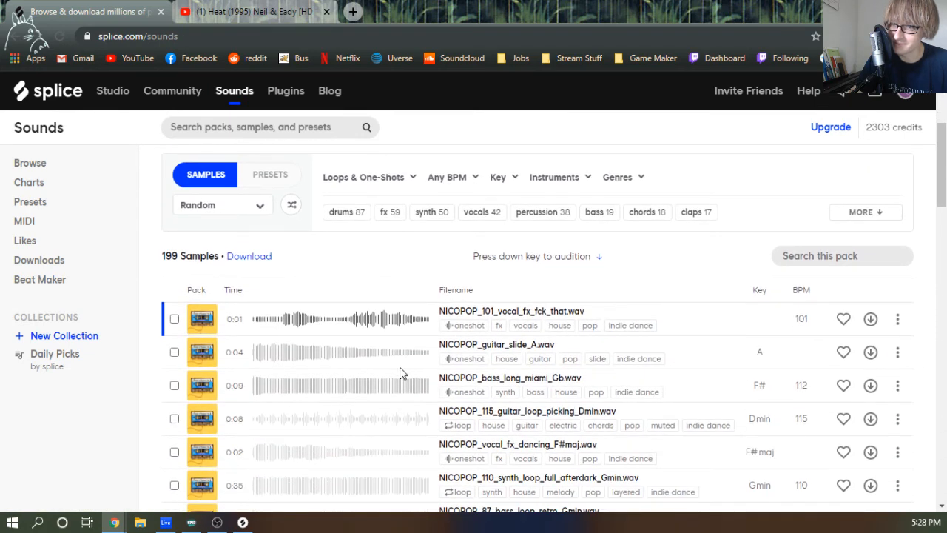
# Return to the Sounds overview and open the Cruise Control pack from the Soul Surplus packs to view its samples
pyautogui.scroll(-5, 334, 317)
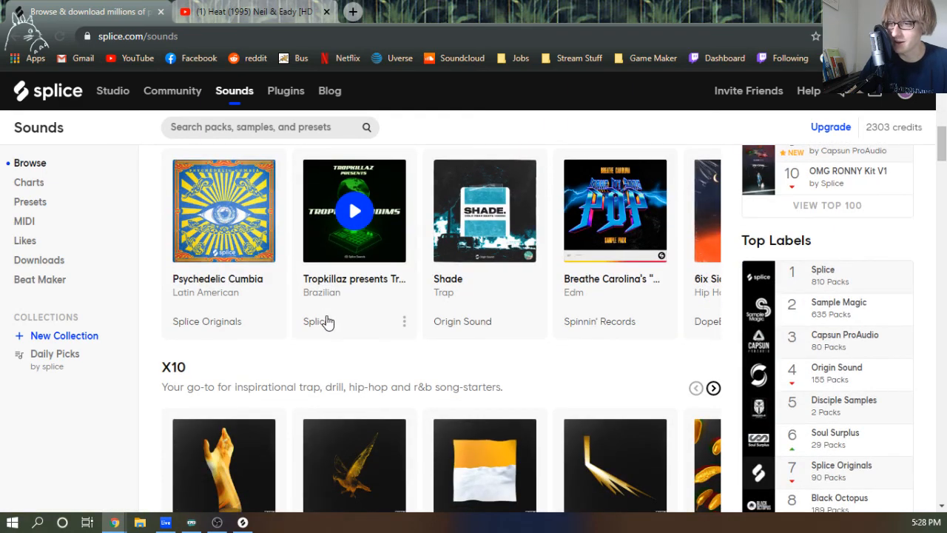
pyautogui.scroll(-9, 320, 328)
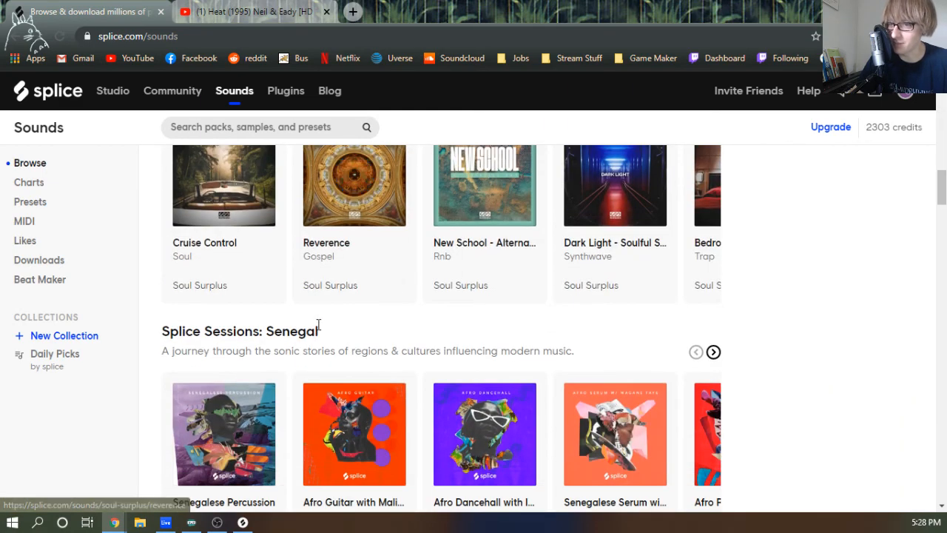
pyautogui.scroll(2, 319, 326)
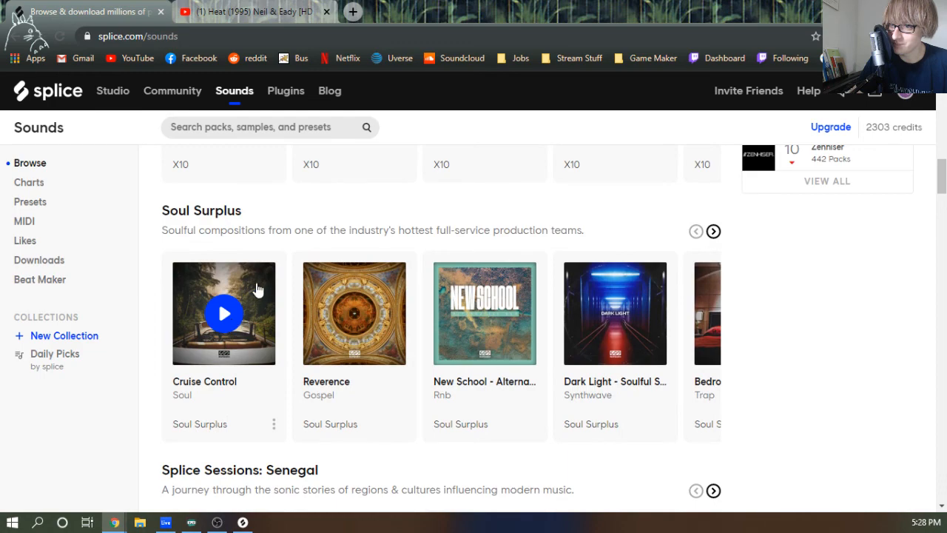
pyautogui.click(257, 289)
pyautogui.scroll(-4, 317, 301)
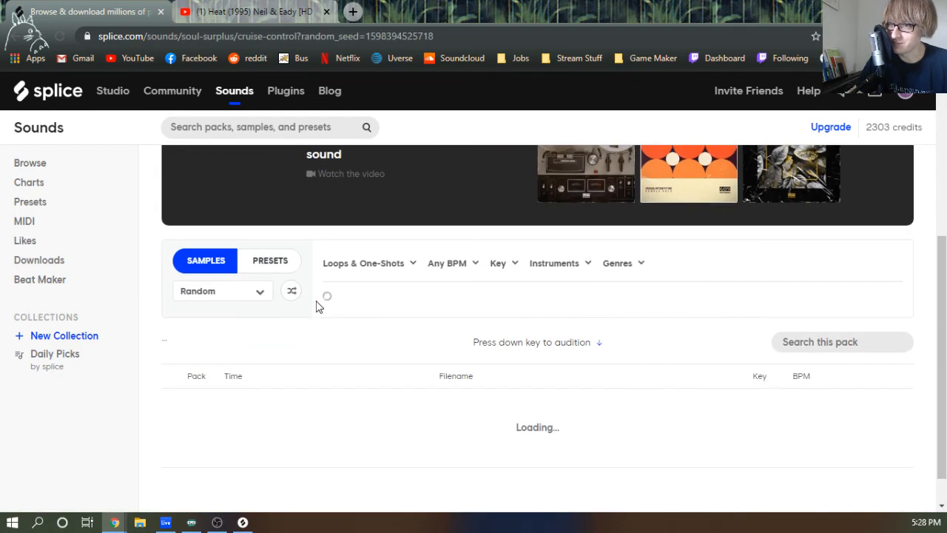
pyautogui.scroll(-3, 318, 309)
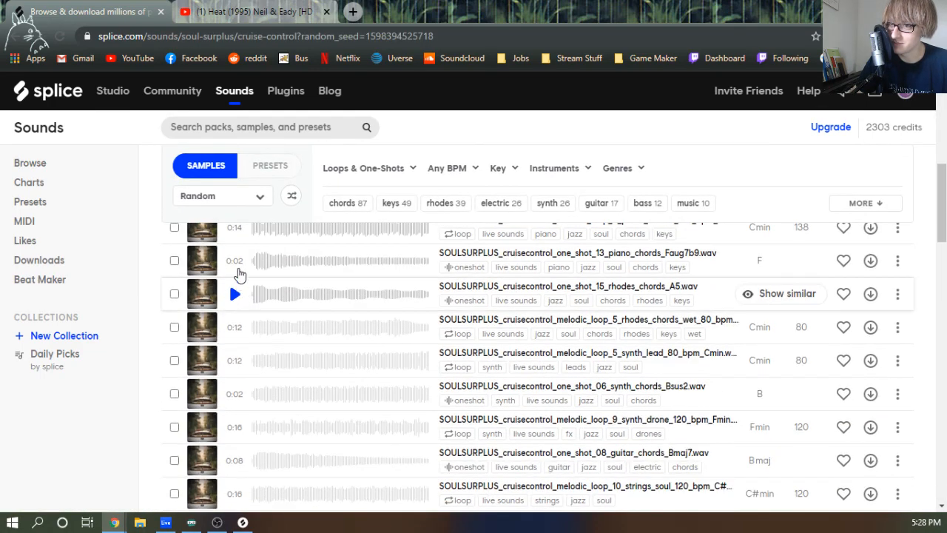
# Audition Cruise Control's piano chords, rhodes chords, synth lead and synth chords samples, and return to the Sounds overview
pyautogui.click(228, 249)
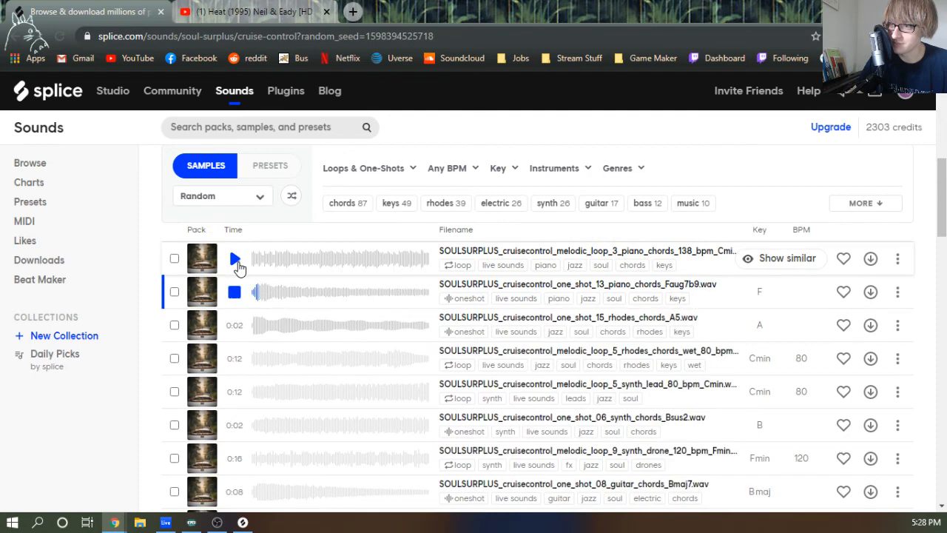
pyautogui.click(235, 331)
pyautogui.click(235, 364)
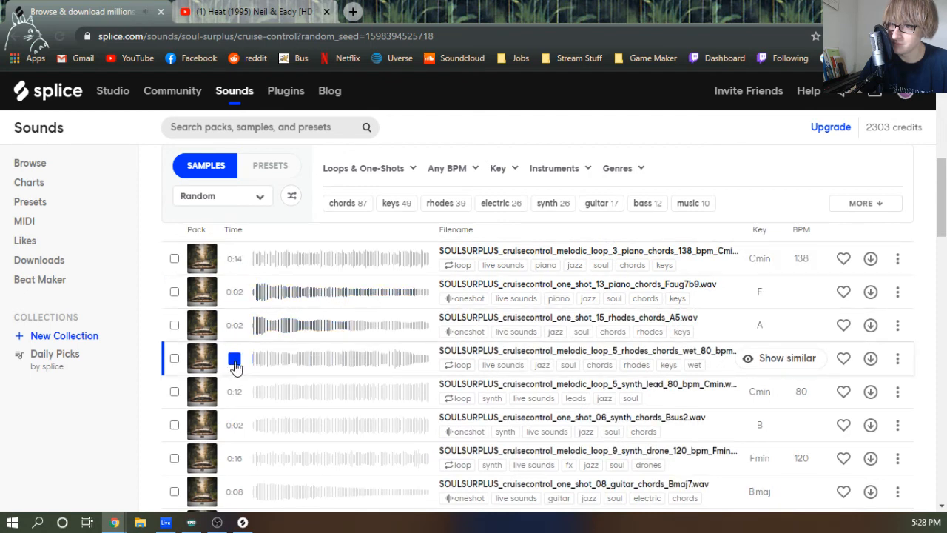
pyautogui.click(233, 395)
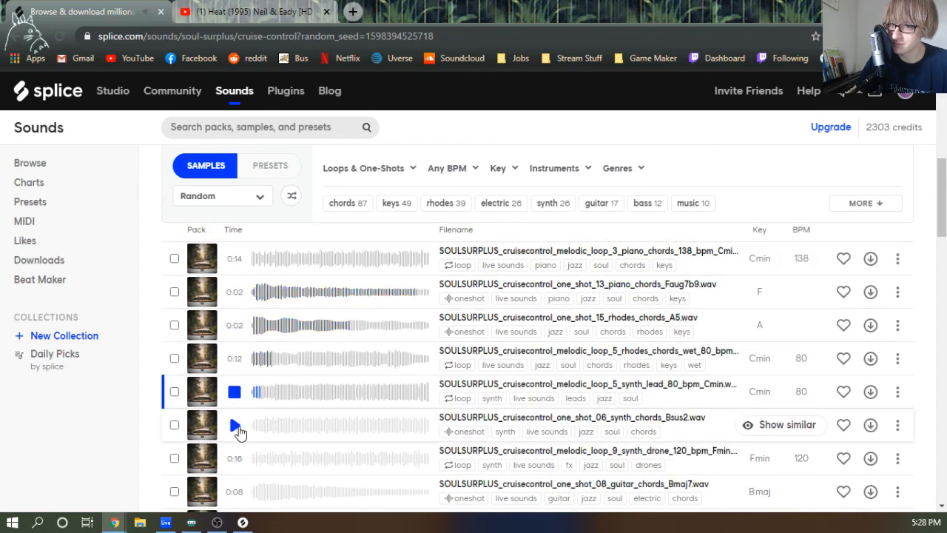
pyautogui.click(237, 429)
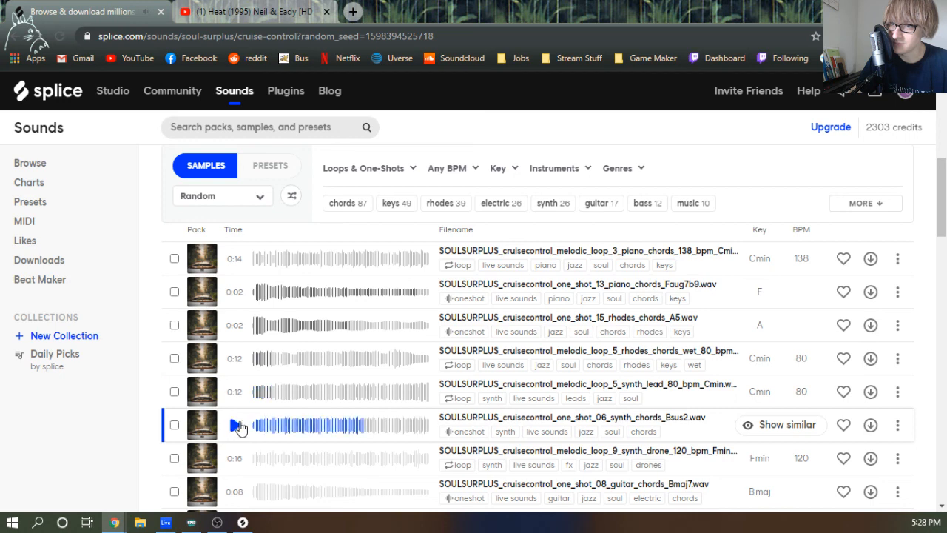
pyautogui.click(234, 96)
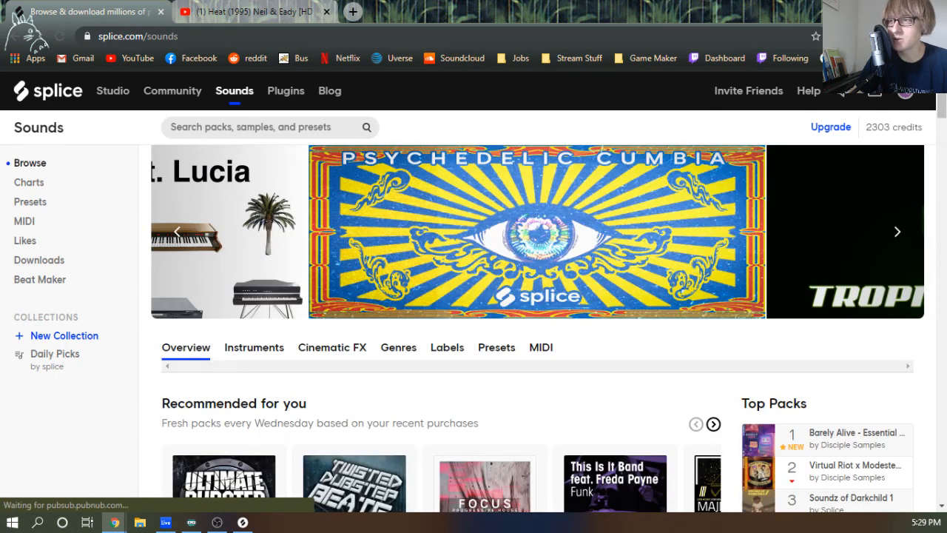
# Switch to Ableton Live and play the final section from around bar 65
pyautogui.moveTo(790, 6); pyautogui.dragTo(0, 275)
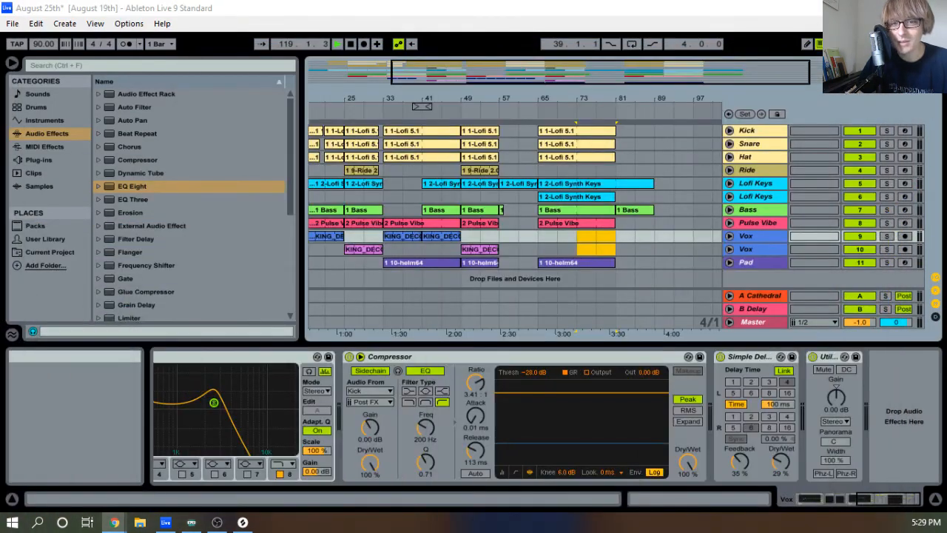
pyautogui.click(534, 116)
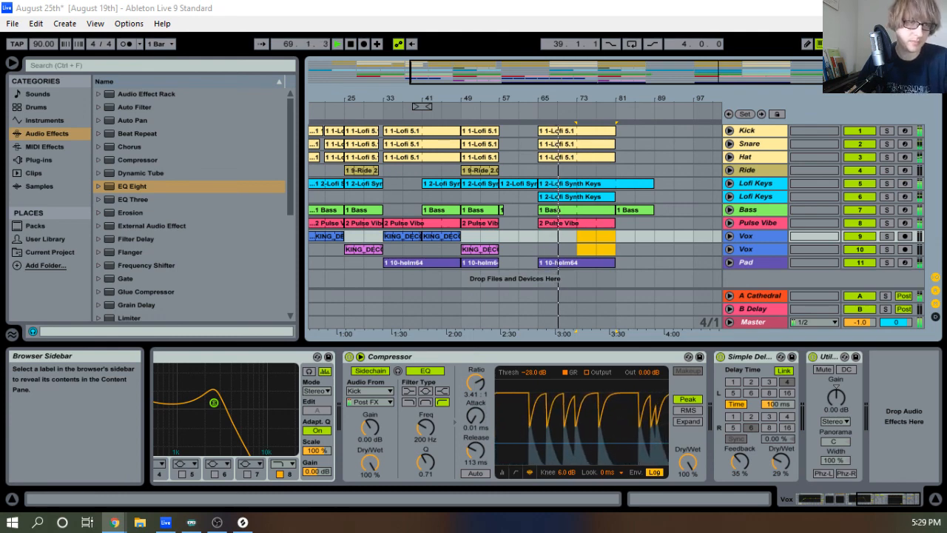
pyautogui.hotkey('alt', 'Tab')
# Look through the Brass & Woodwinds samples tagged riffs on Splice
pyautogui.moveTo(416, 6); pyautogui.dragTo(385, 7)
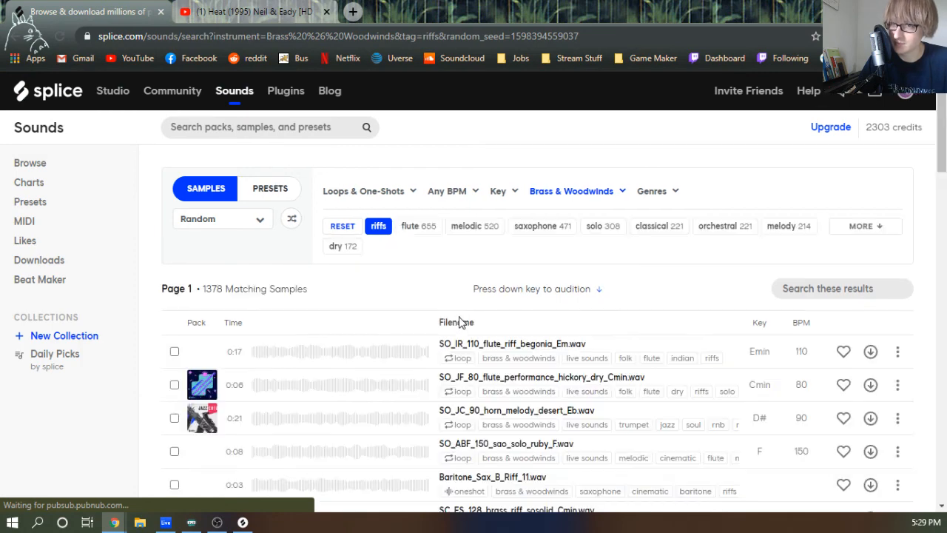
pyautogui.scroll(-3, 384, 307)
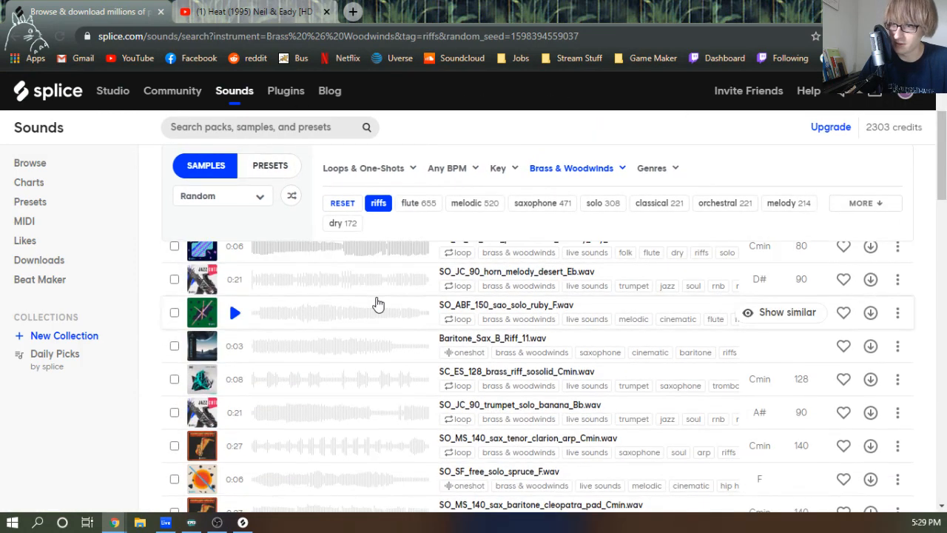
pyautogui.scroll(3, 341, 368)
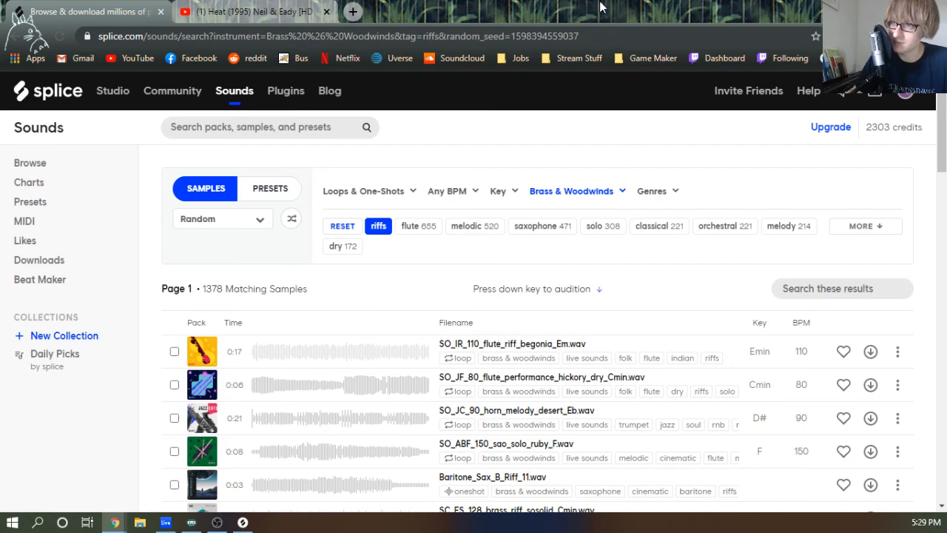
# Stop the playback in Ableton Live and limit the Brass & Woodwinds riffs on Splice to 85–95 BPM
pyautogui.hotkey('alt', 'Tab')
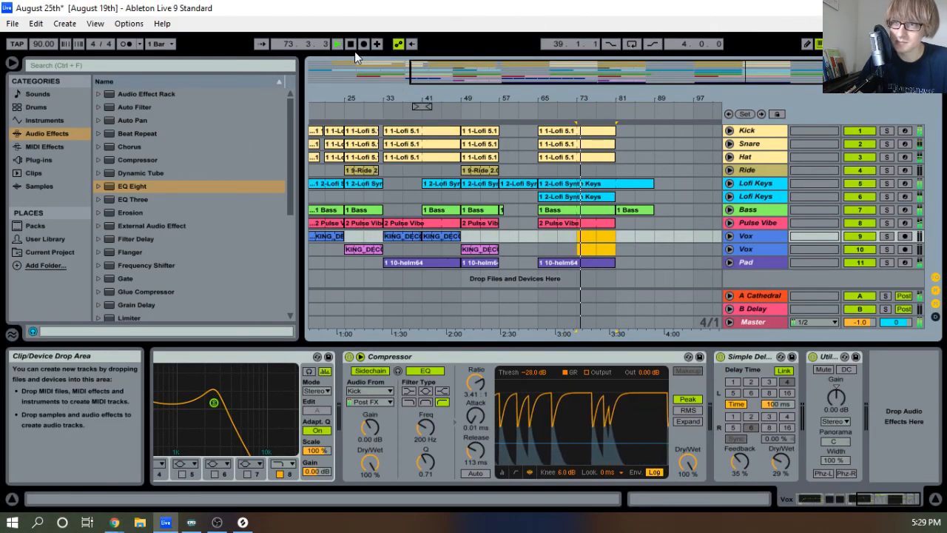
pyautogui.hotkey('alt', 'Tab')
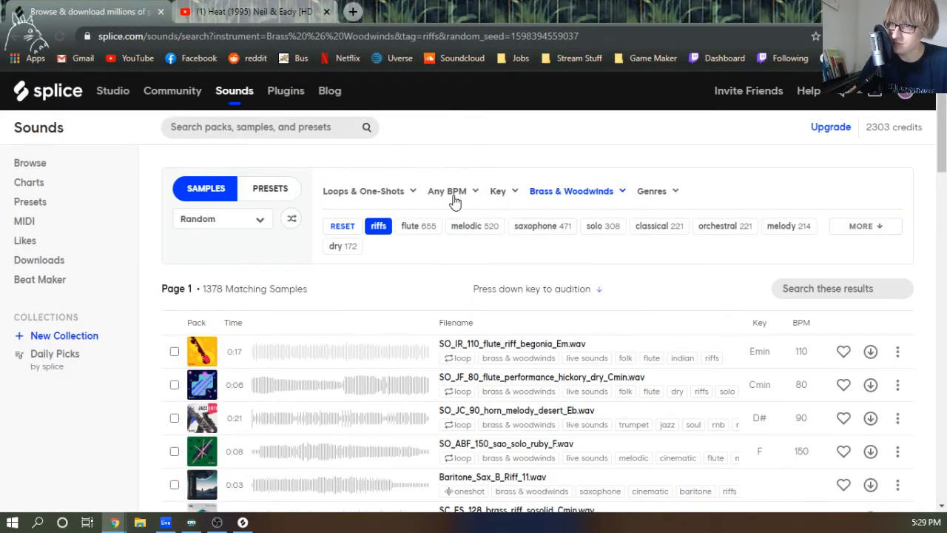
pyautogui.click(454, 197)
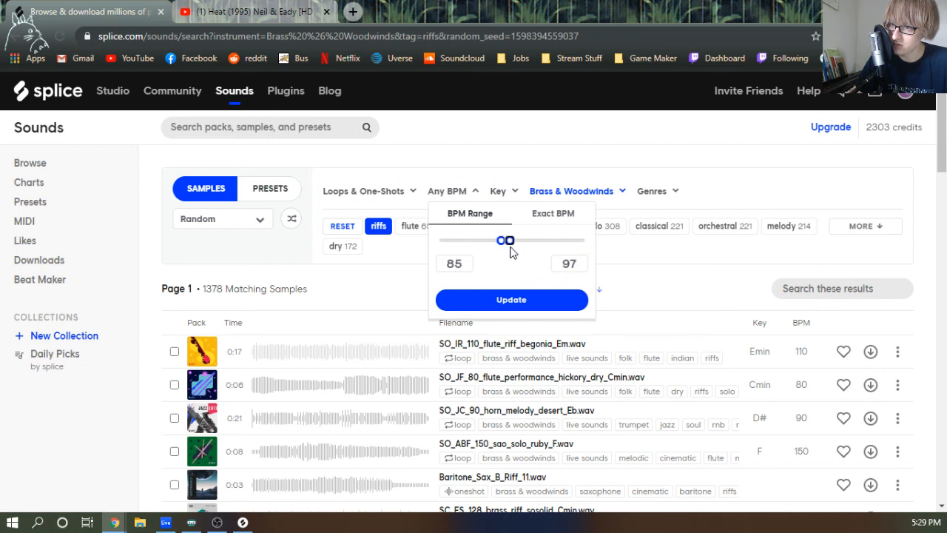
pyautogui.click(511, 300)
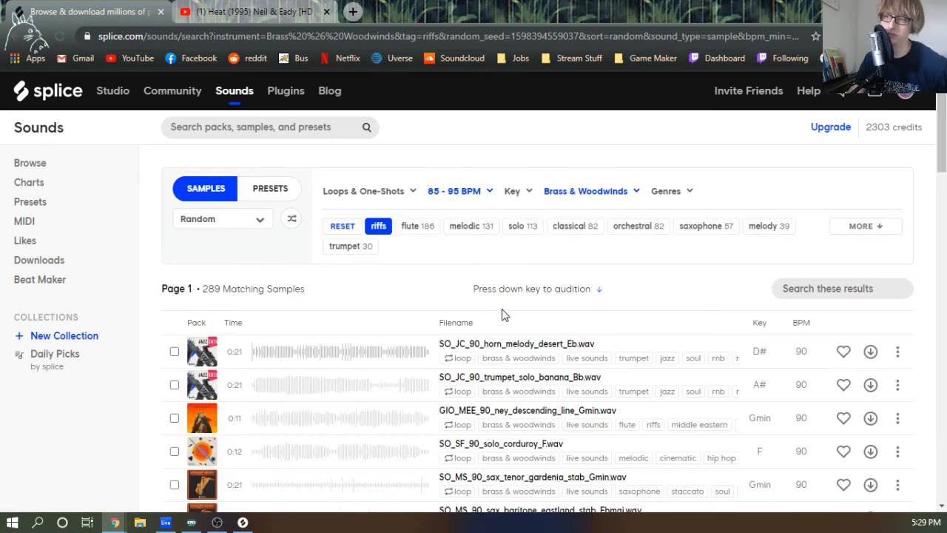
# Audition SO_JC_90_horn_melody_desert_Eb.wav on Splice while the final section plays in Ableton Live
pyautogui.click(475, 353)
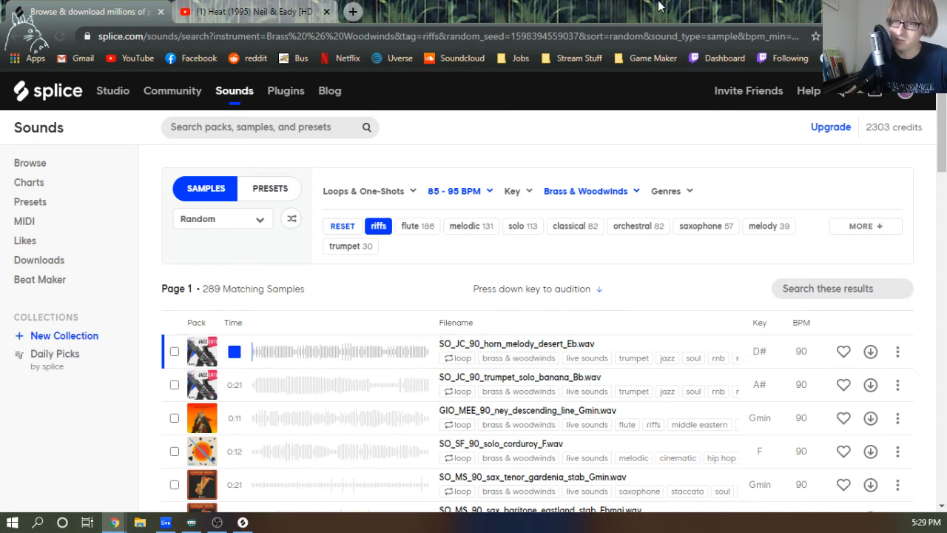
pyautogui.hotkey('alt', 'Tab')
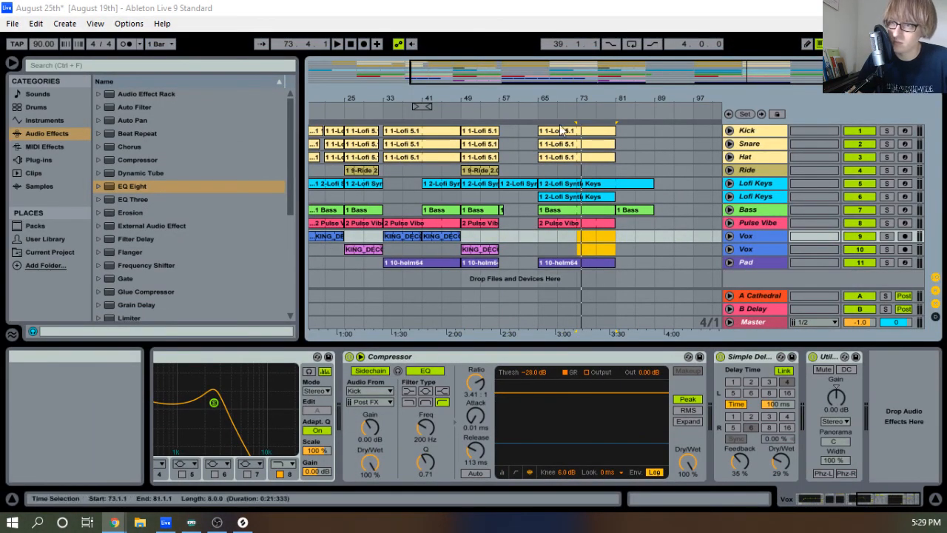
pyautogui.press('space')
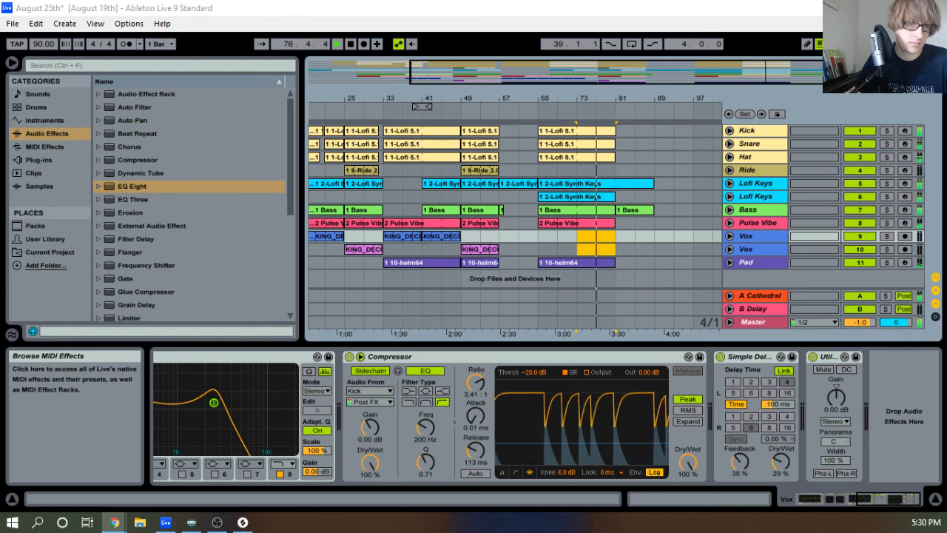
# Audition SO_JC_90_trumpet_solo_banana_Bb.wav on Splice, open its Jazz Cuts feat. Alita Moses pack in a new tab and return to Ableton Live
pyautogui.moveTo(2, 178); pyautogui.dragTo(366, 1)
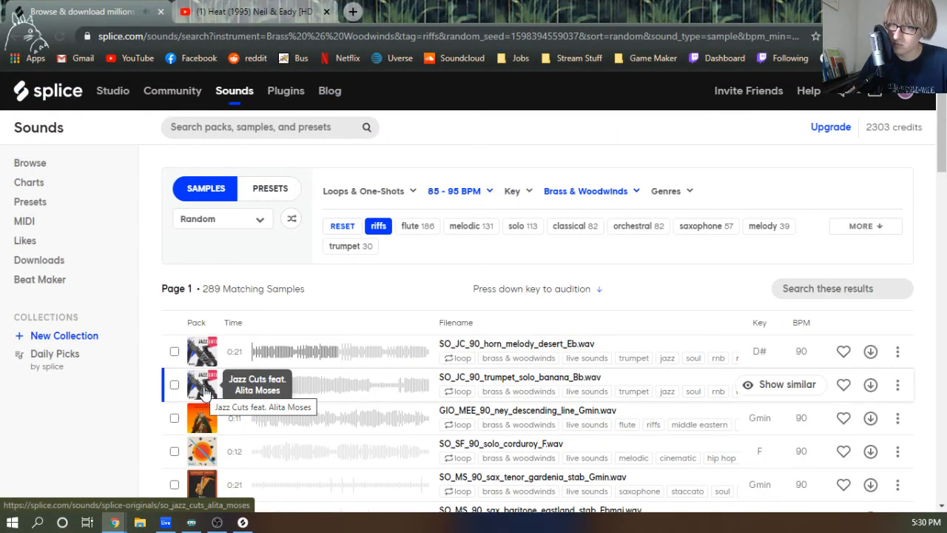
pyautogui.middleClick(240, 392)
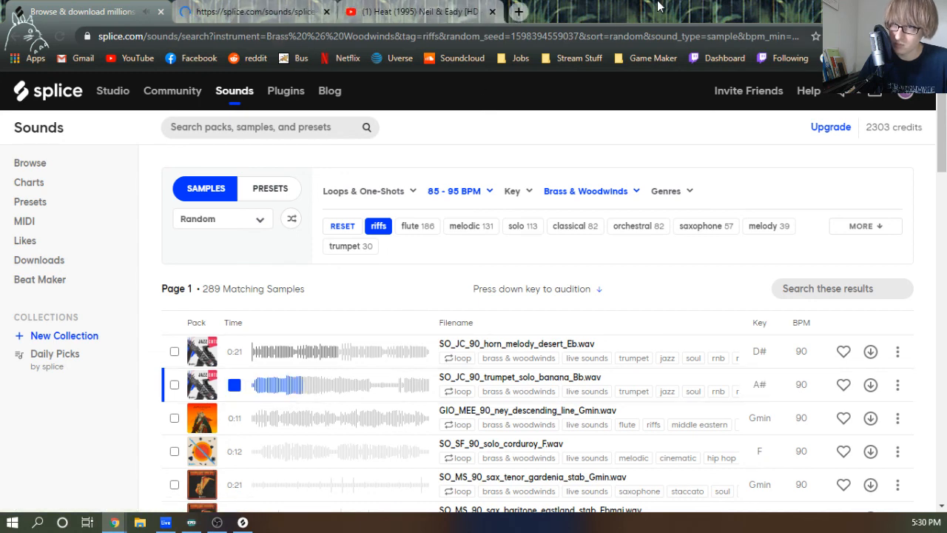
pyautogui.moveTo(660, 6); pyautogui.dragTo(2, 222)
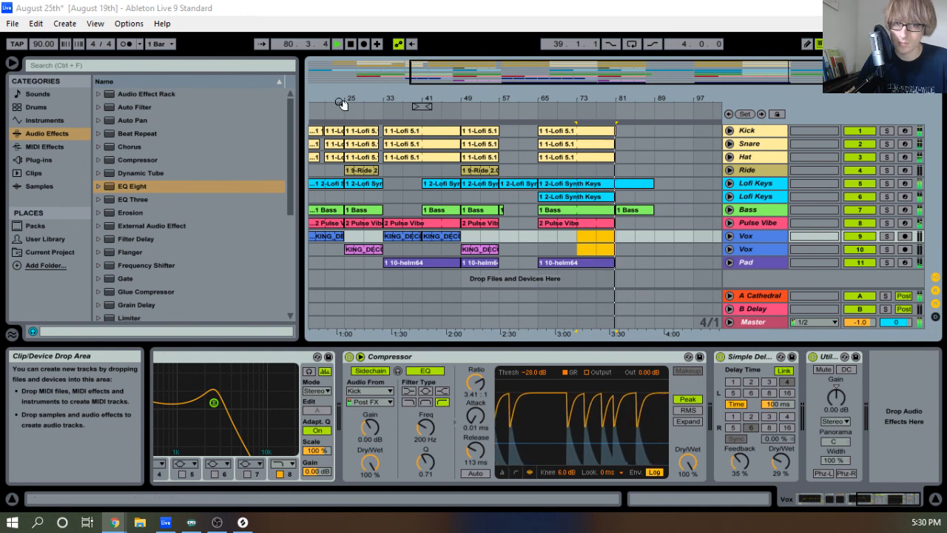
# Place the SO_JC_90_trumpet_solo_banana_Bb sample from Splice at bar 73 on a new audio track and rename the track Trumpet
pyautogui.click(352, 44)
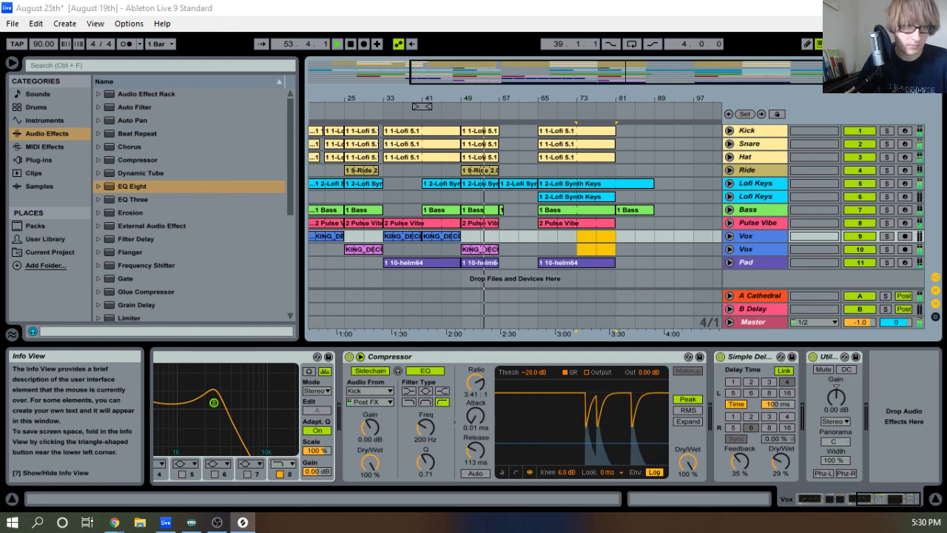
pyautogui.moveTo(946, 177); pyautogui.dragTo(584, 279)
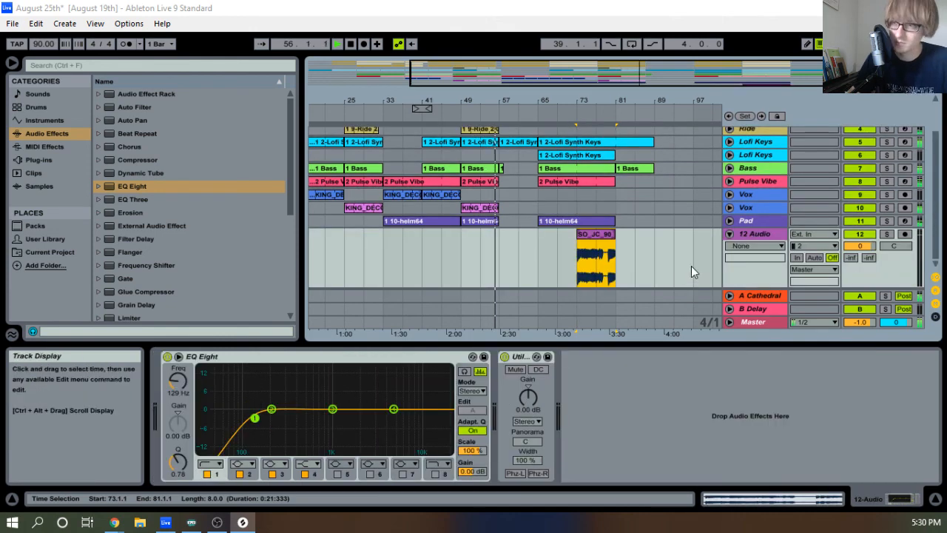
pyautogui.click(767, 236)
pyautogui.rightClick(767, 235)
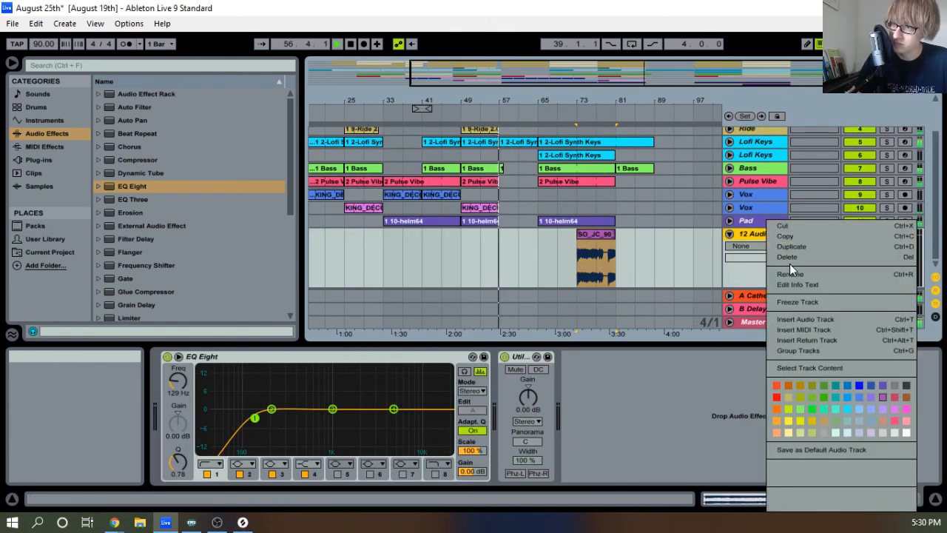
pyautogui.click(788, 274)
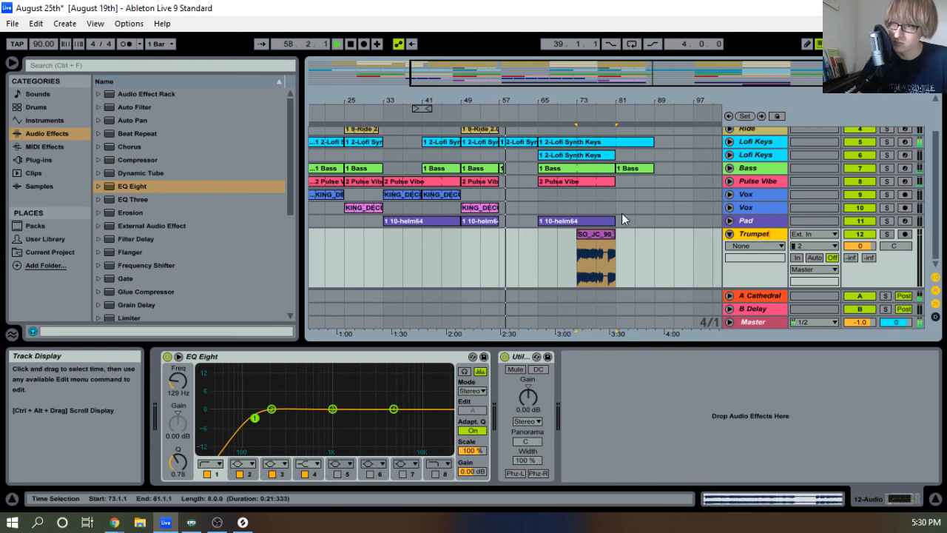
# Raise the Trumpet track's send to the A Cathedral return and lower its volume to about -8 dB
pyautogui.click(605, 233)
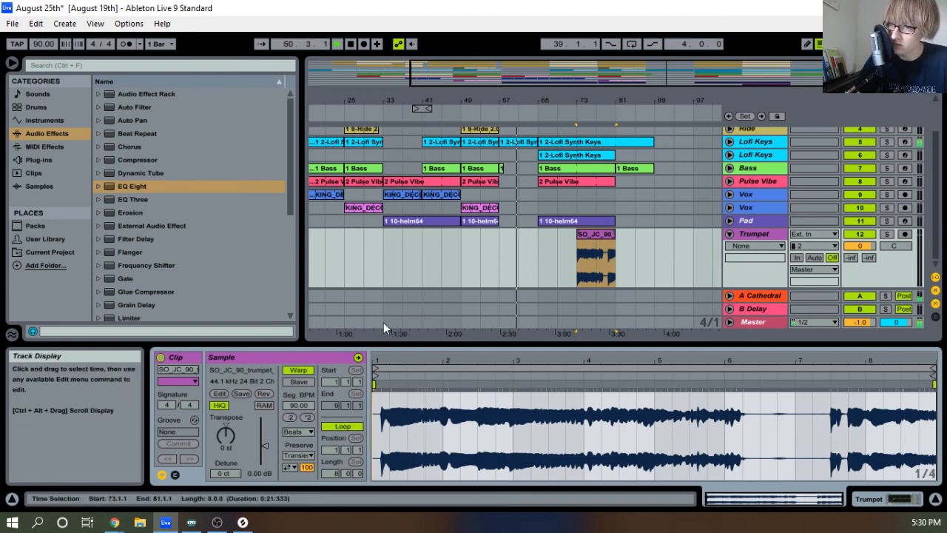
pyautogui.press('Tab')
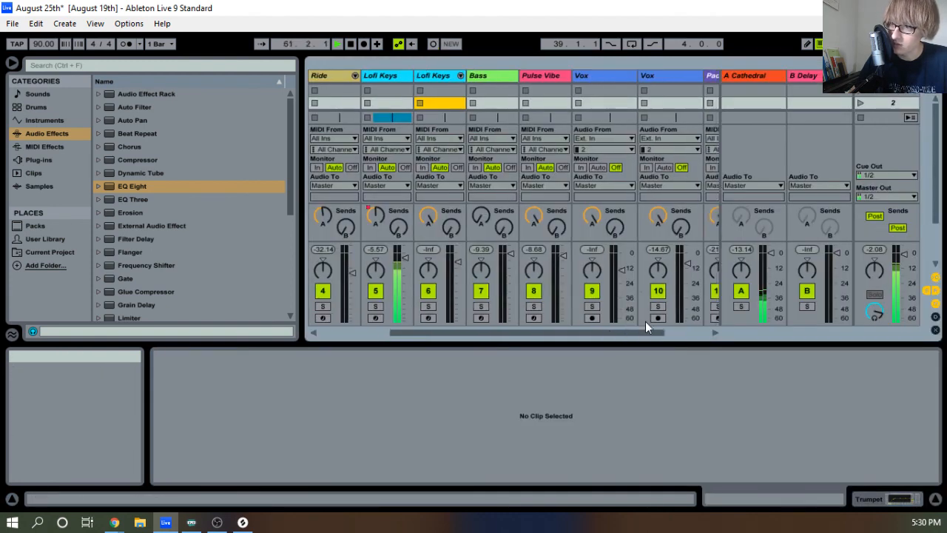
pyautogui.moveTo(646, 331); pyautogui.dragTo(699, 332)
pyautogui.moveTo(671, 216); pyautogui.dragTo(671, 190)
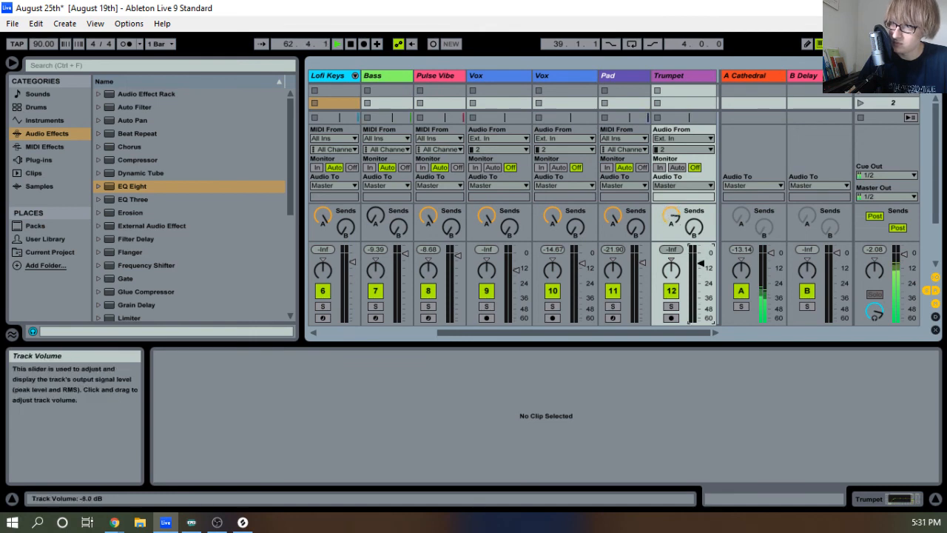
# Copy the sidechain Compressor from the first Vox track to the Trumpet track and lower the Trumpet volume to -11.2 dB
pyautogui.click(488, 78)
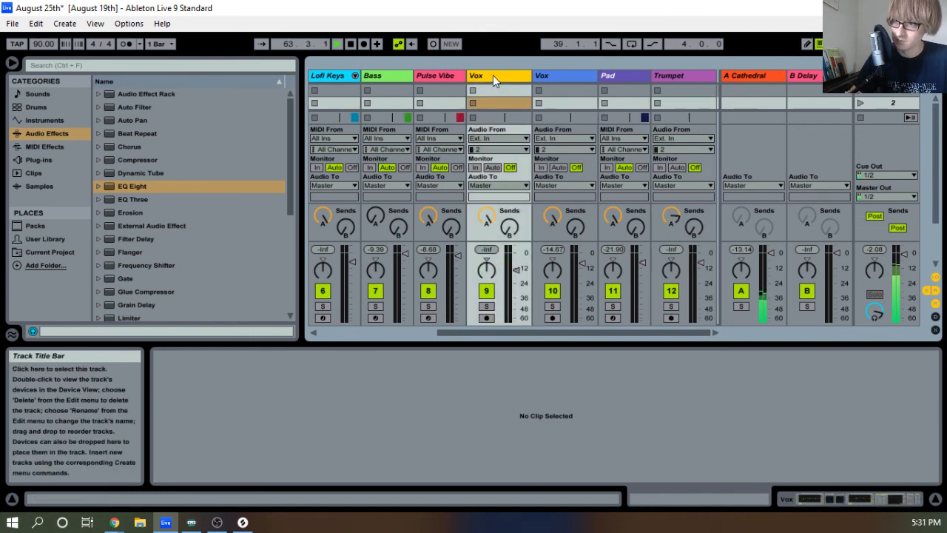
pyautogui.click(525, 355)
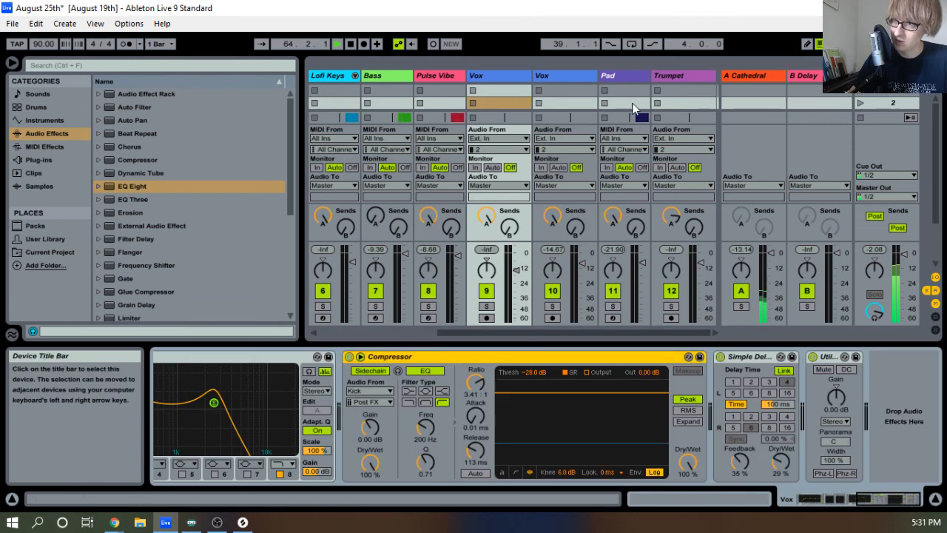
pyautogui.click(672, 79)
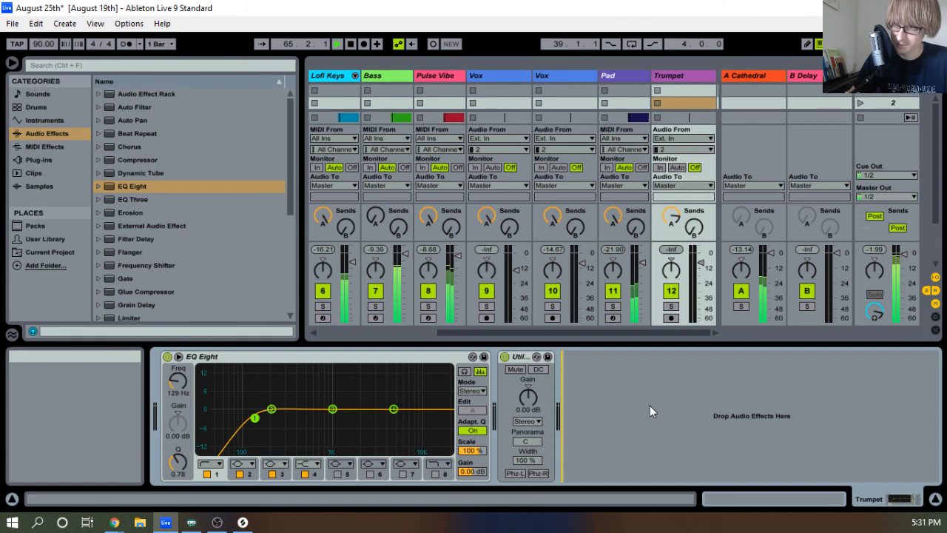
pyautogui.hotkey('ctrl', 'v')
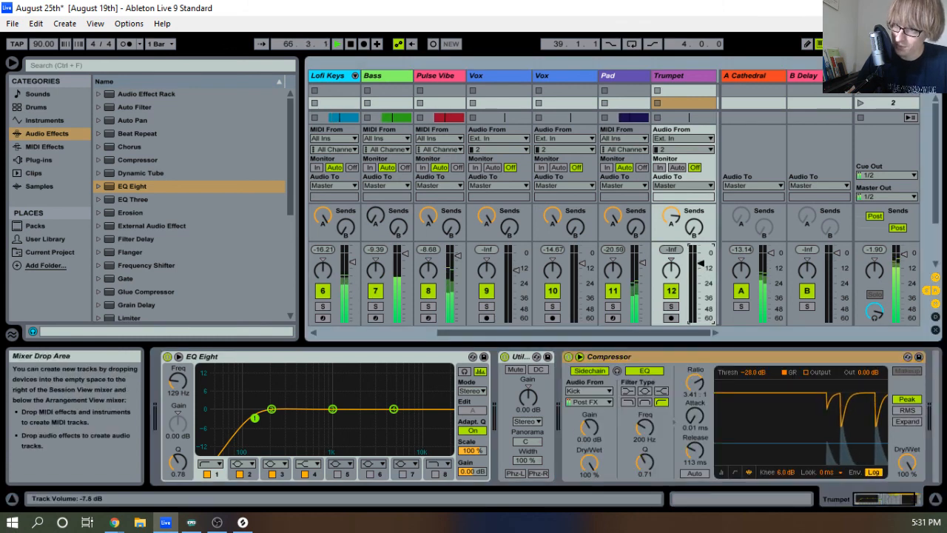
pyautogui.moveTo(701, 263); pyautogui.dragTo(700, 267)
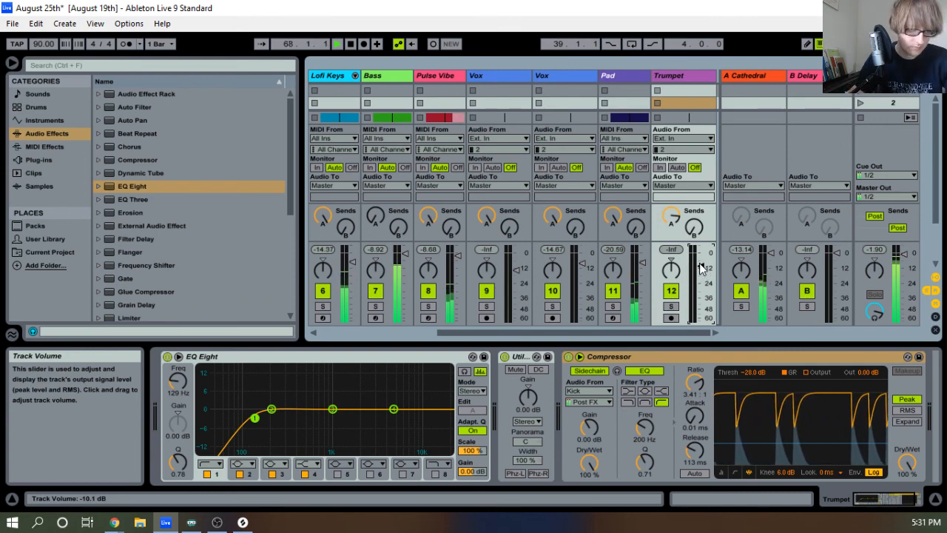
pyautogui.press('Tab')
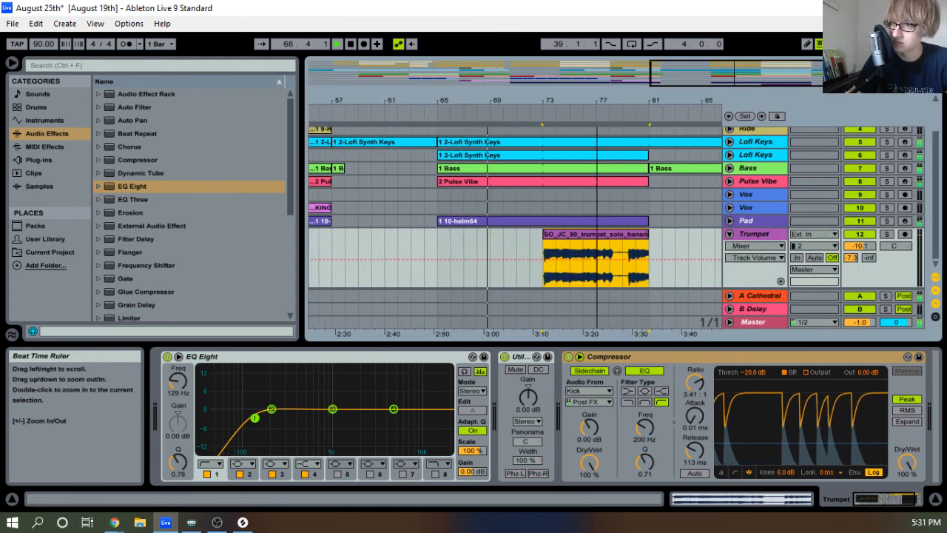
pyautogui.press('Tab')
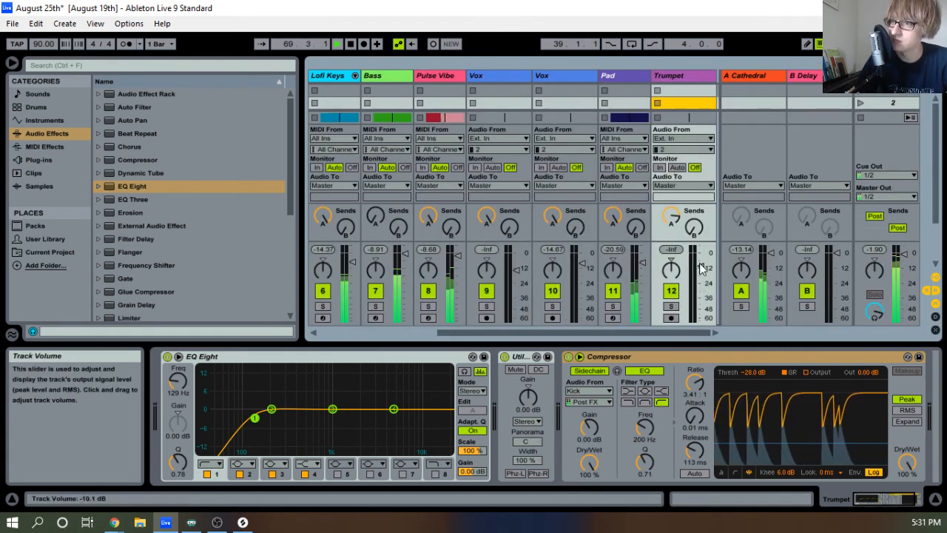
pyautogui.moveTo(699, 267); pyautogui.dragTo(695, 277)
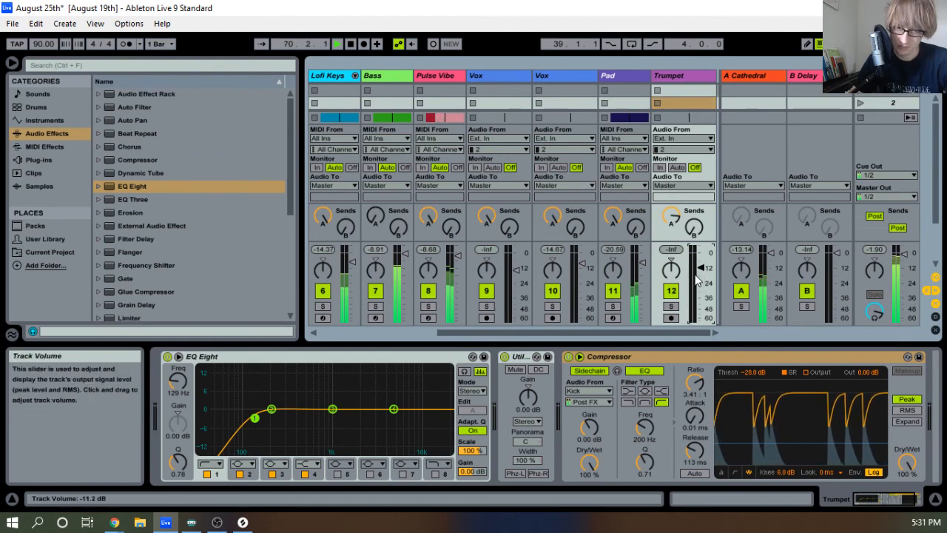
# Set the trumpet clip's warp mode to Complex Pro and transpose it up 4 semitones
pyautogui.press('Tab')
pyautogui.doubleClick(533, 236)
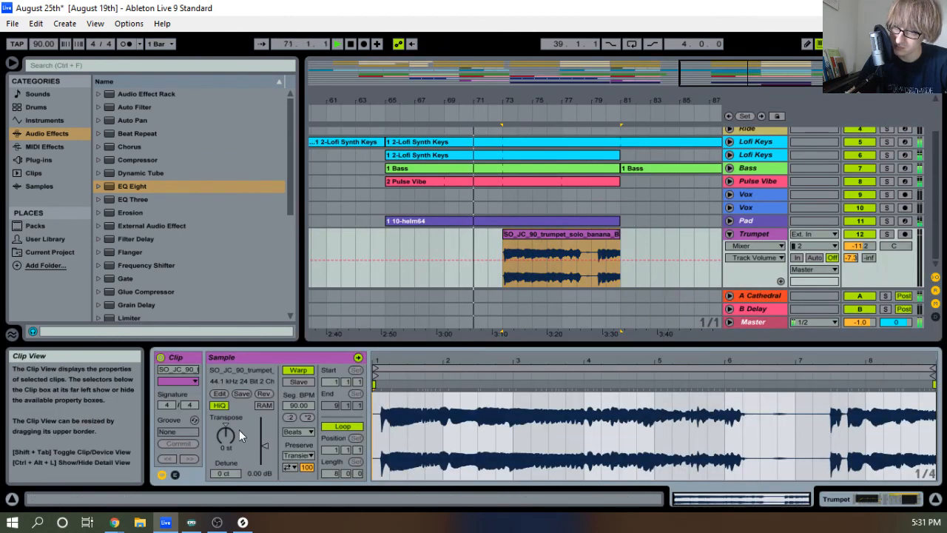
pyautogui.click(299, 431)
pyautogui.click(301, 491)
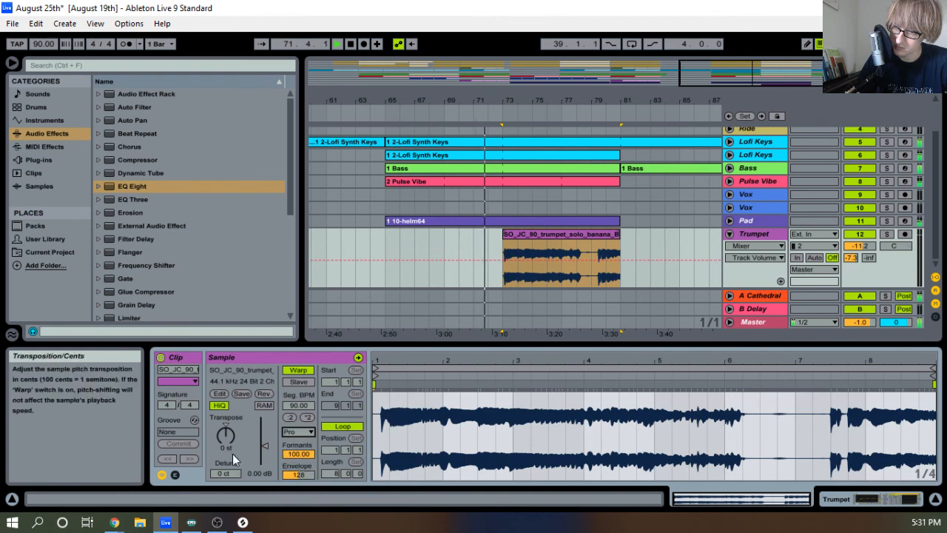
pyautogui.moveTo(224, 438); pyautogui.dragTo(224, 425)
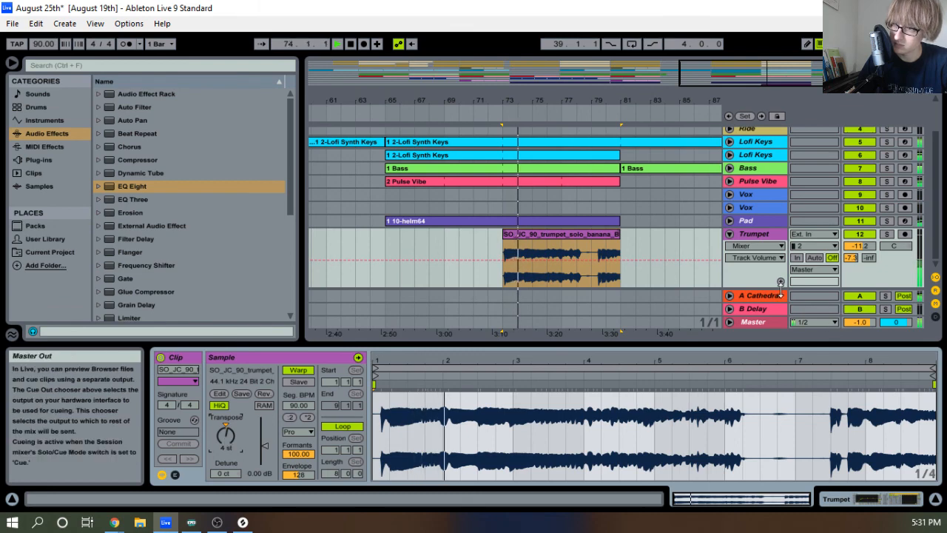
# Raise the Trumpet track's volume to -7.9 dB and restart playback from bar 73
pyautogui.press('Tab')
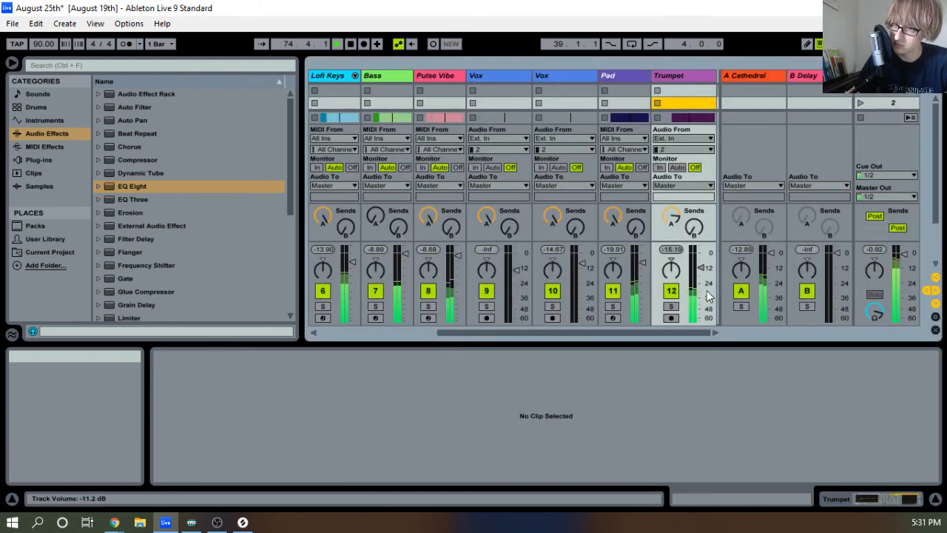
pyautogui.moveTo(700, 267); pyautogui.dragTo(701, 265)
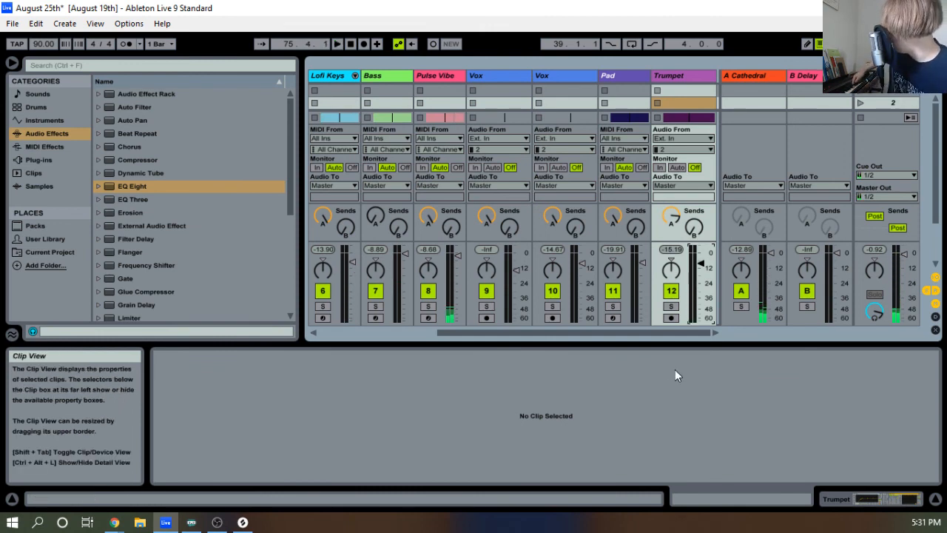
pyautogui.press('space')
pyautogui.press('Tab')
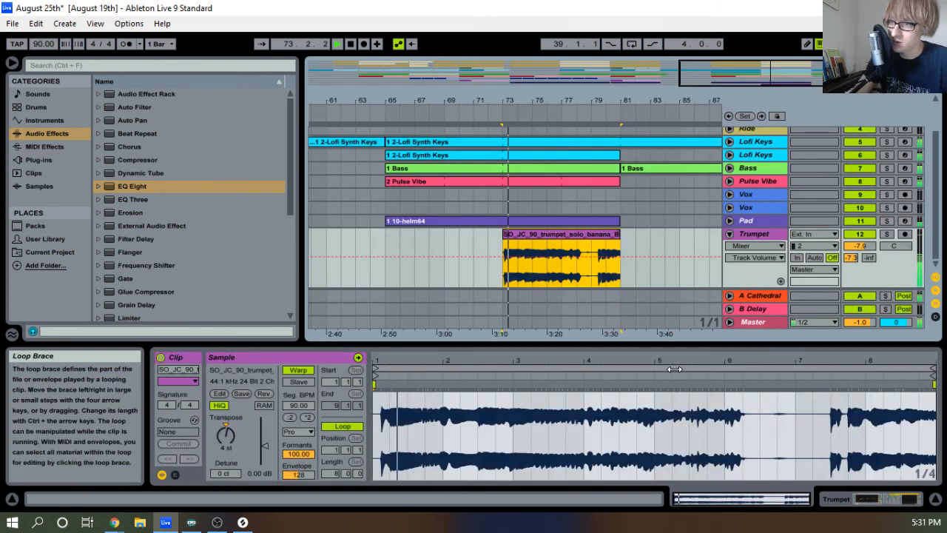
# Change the trumpet clip's warp mode to Complex and replay it from bar 73, first soloed and then in the mix
pyautogui.doubleClick(536, 236)
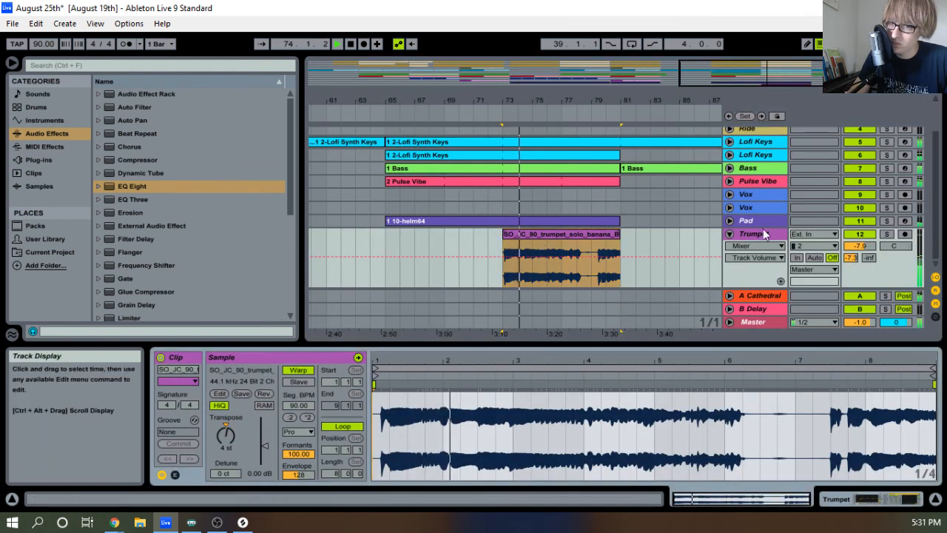
pyautogui.click(887, 233)
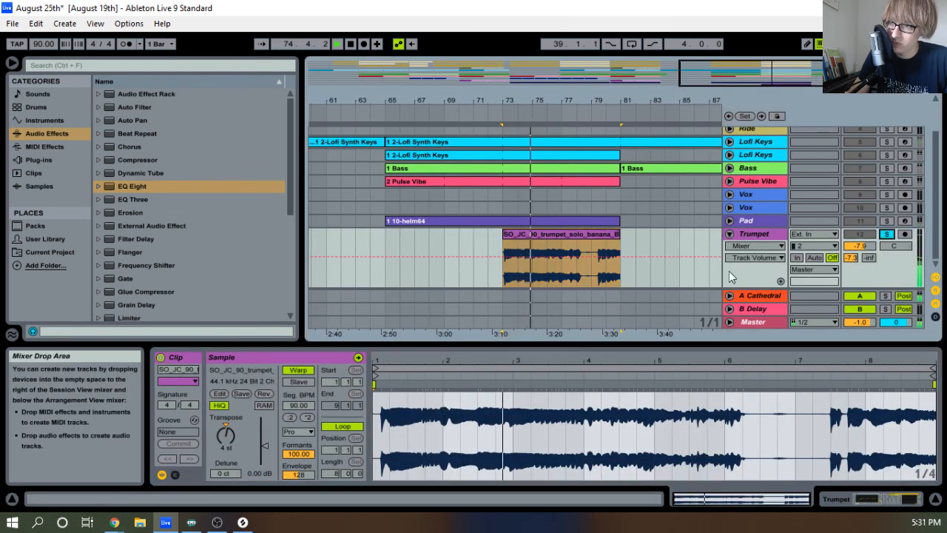
pyautogui.click(297, 431)
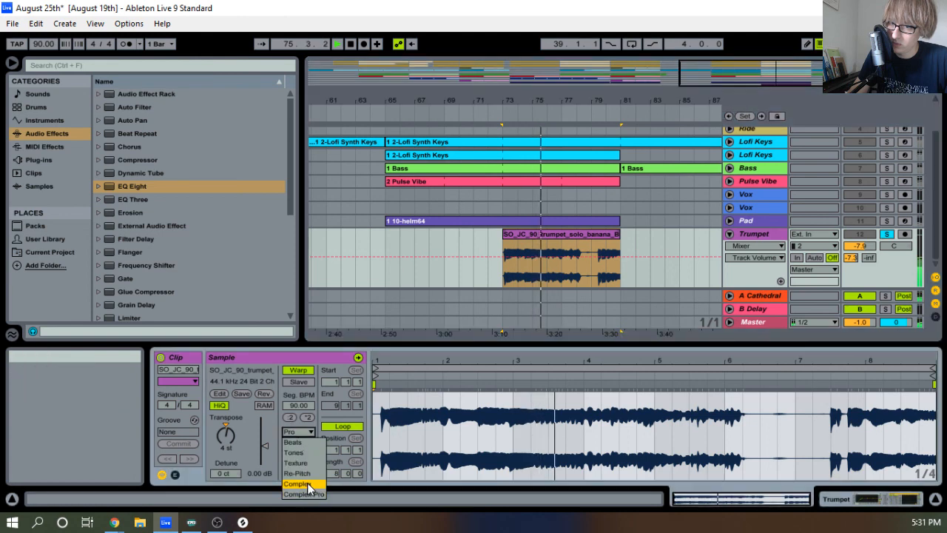
pyautogui.click(320, 480)
pyautogui.press('space')
pyautogui.press('space')
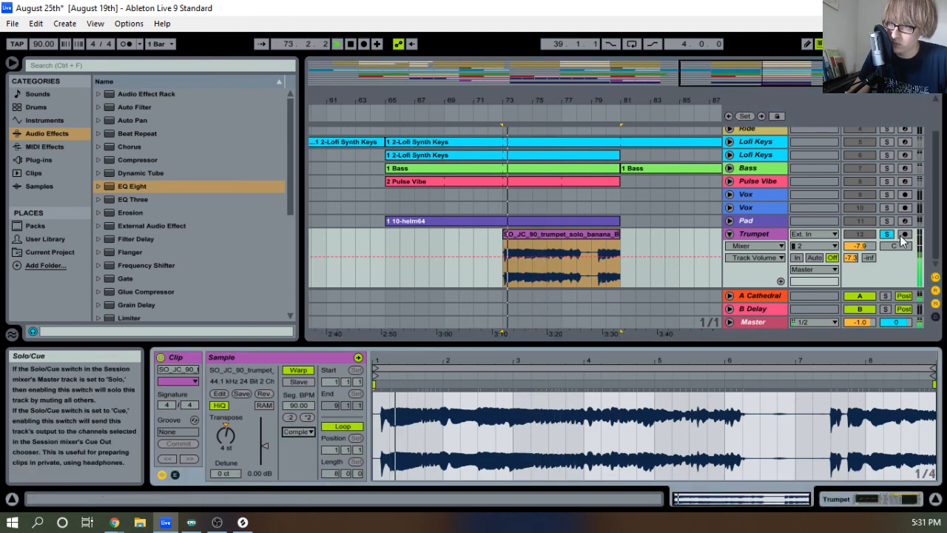
pyautogui.click(891, 234)
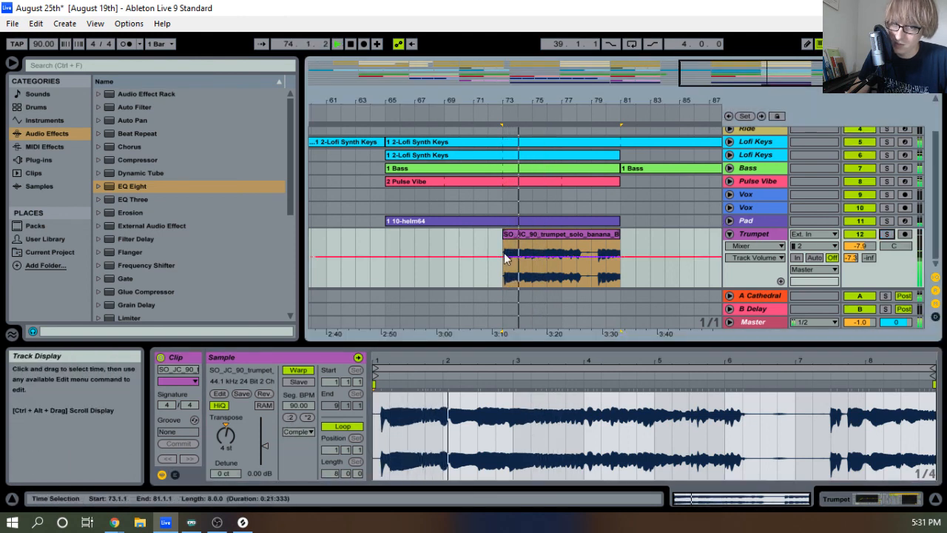
# Turn the Trumpet track's send to the A Cathedral return fully up and lower its volume to -11.3 dB
pyautogui.press('Tab')
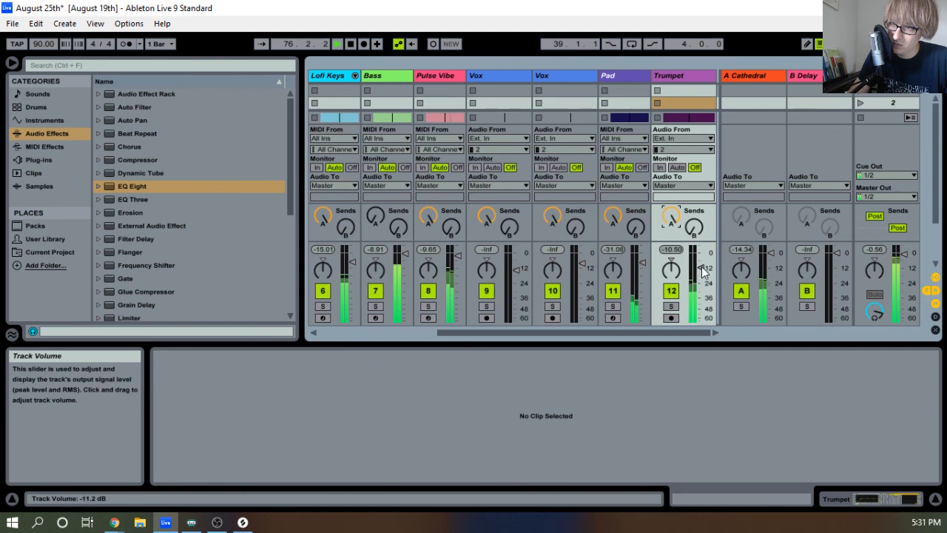
pyautogui.press('Tab')
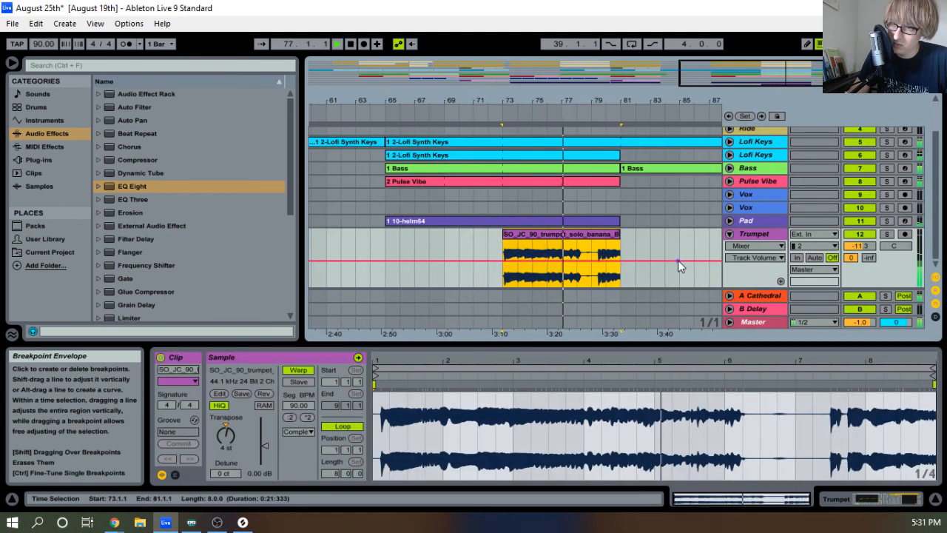
pyautogui.moveTo(601, 100)
pyautogui.mouseDown()
pyautogui.moveTo(601, 152)
pyautogui.moveTo(601, 96)
pyautogui.mouseUp()
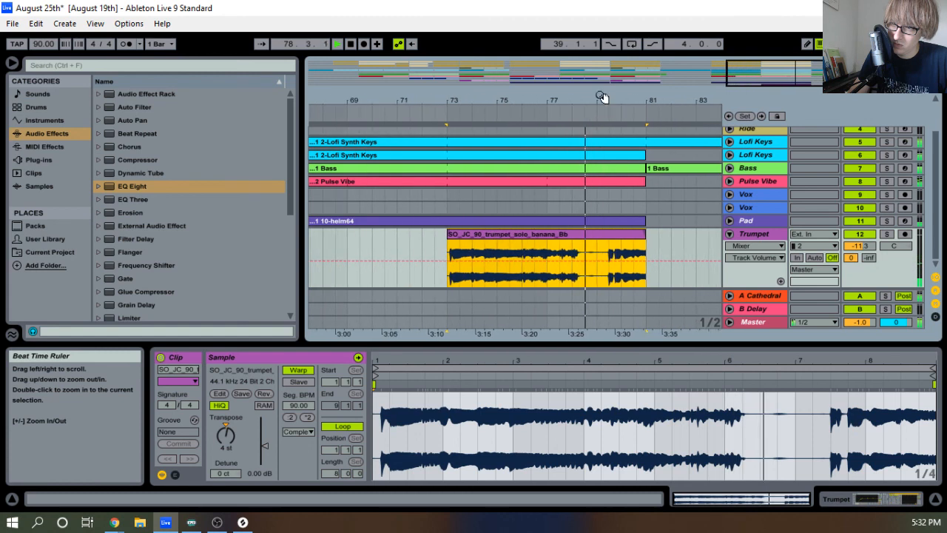
# Solo the Trumpet track briefly, unsolo it and replay the trumpet part from bar 73 with the full mix
pyautogui.click(888, 235)
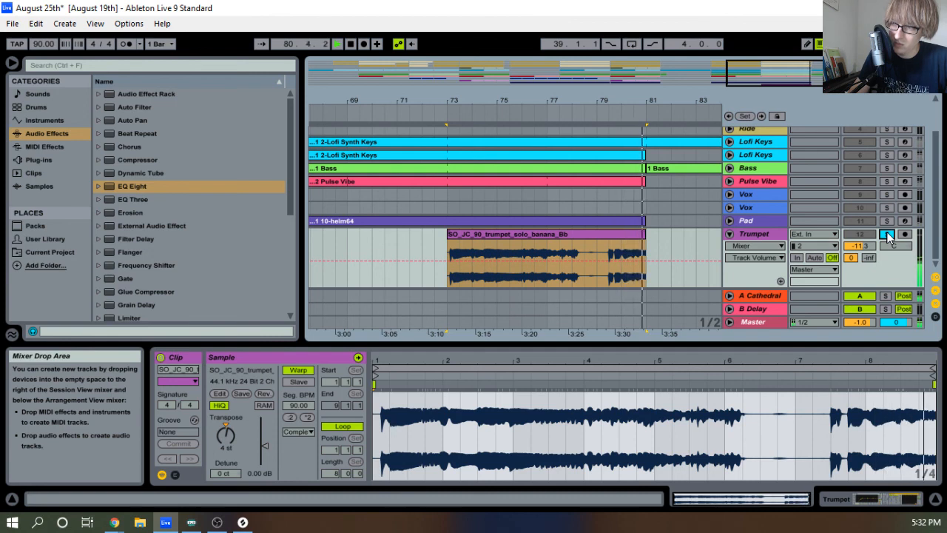
pyautogui.click(887, 236)
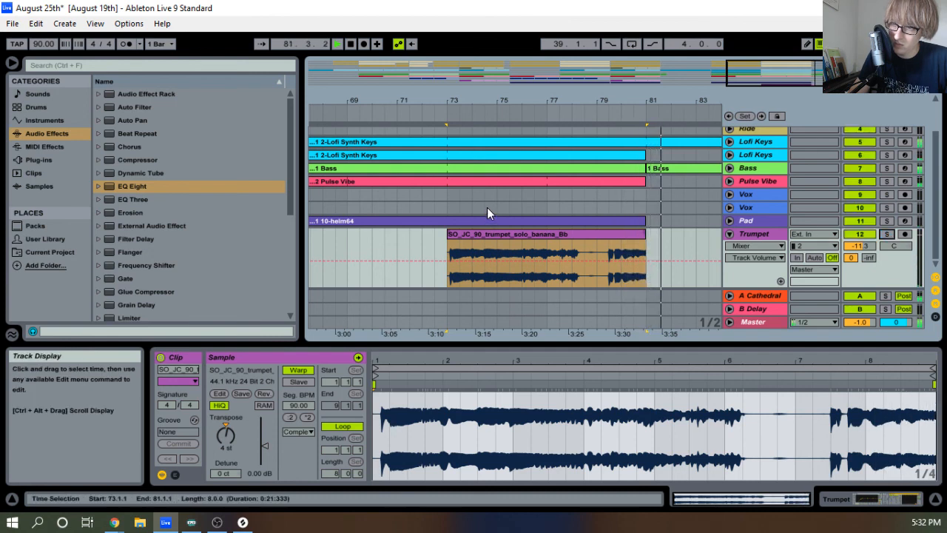
pyautogui.click(449, 109)
pyautogui.moveTo(450, 102)
pyautogui.mouseDown()
pyautogui.moveTo(456, 88)
pyautogui.moveTo(468, 105)
pyautogui.mouseUp()
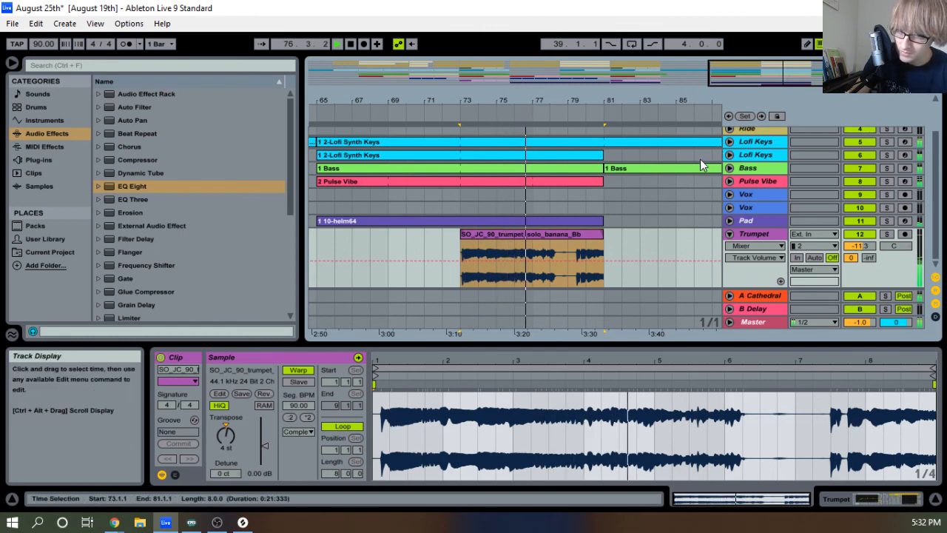
# Show the Trumpet track's devices and listen to the trumpet soloed from bar 73
pyautogui.click(743, 233)
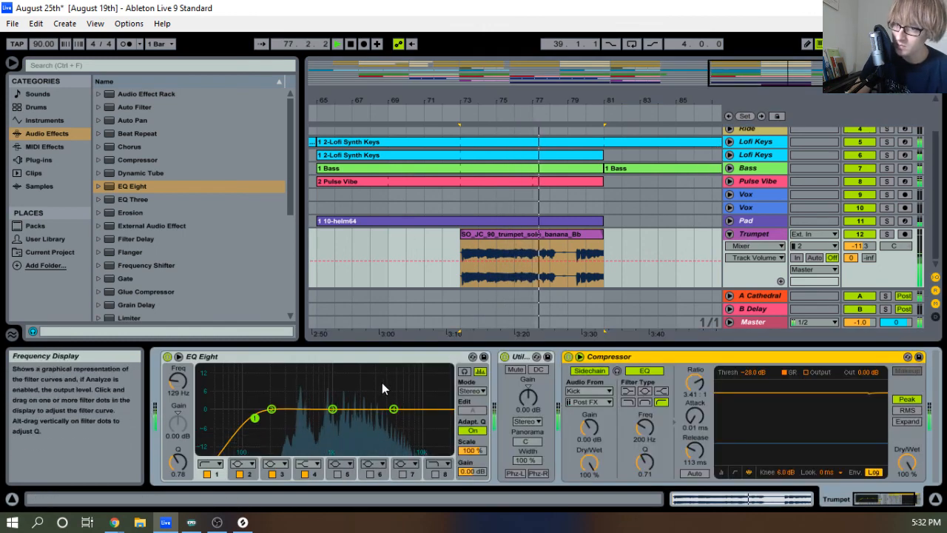
pyautogui.click(886, 234)
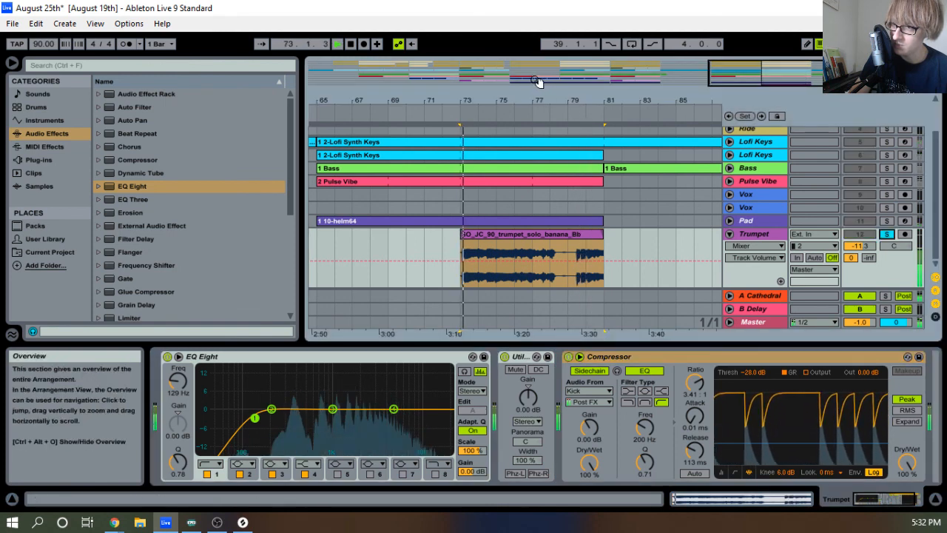
pyautogui.click(473, 111)
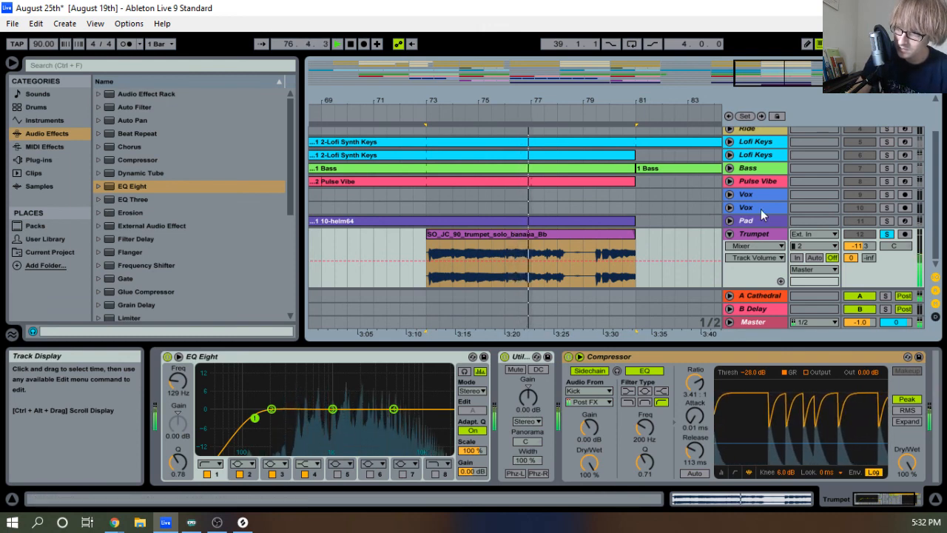
# Unsolo the Trumpet track, open its trumpet clip and replay the solo from bar 73 with the full mix
pyautogui.click(887, 233)
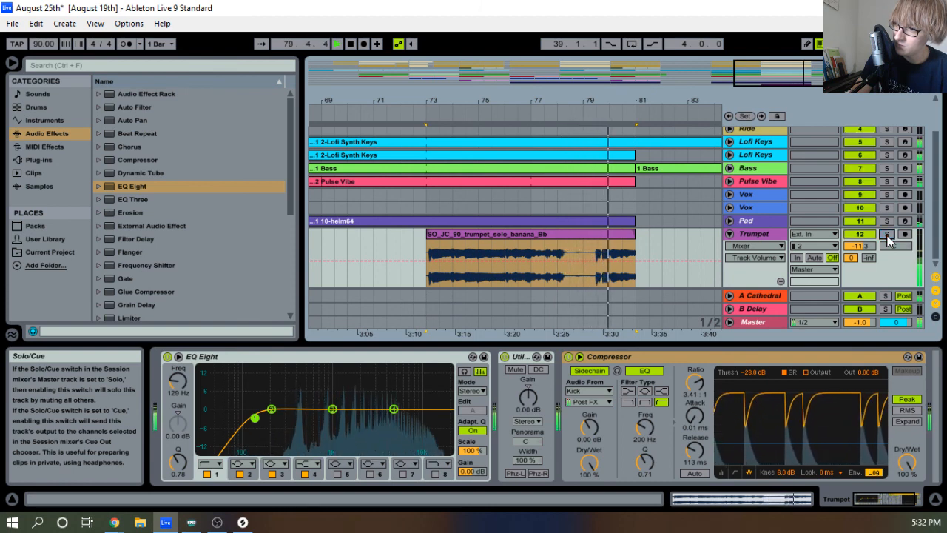
pyautogui.doubleClick(497, 235)
pyautogui.moveTo(455, 98)
pyautogui.mouseDown()
pyautogui.moveTo(460, 145)
pyautogui.moveTo(494, 139)
pyautogui.moveTo(259, 132)
pyautogui.moveTo(259, 111)
pyautogui.mouseUp()
pyautogui.moveTo(419, 137); pyautogui.dragTo(429, 98)
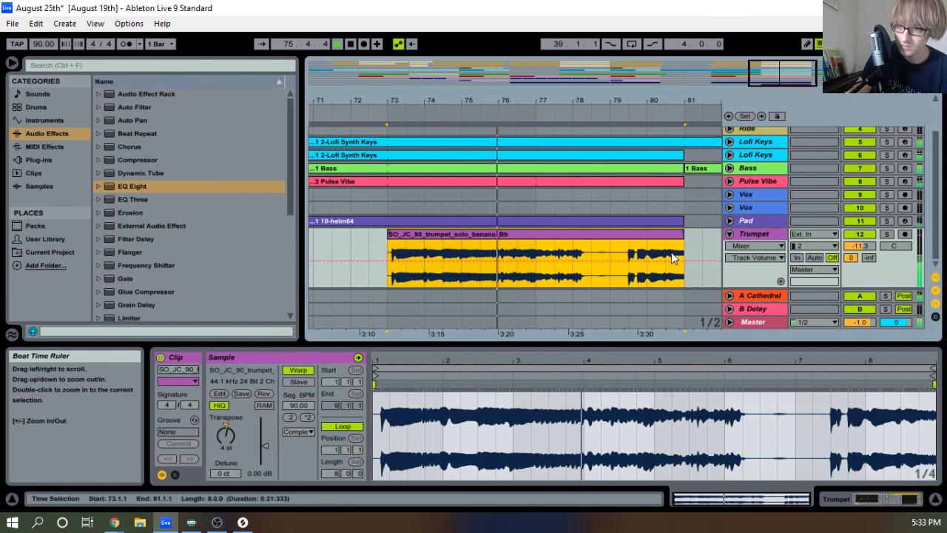
pyautogui.doubleClick(586, 237)
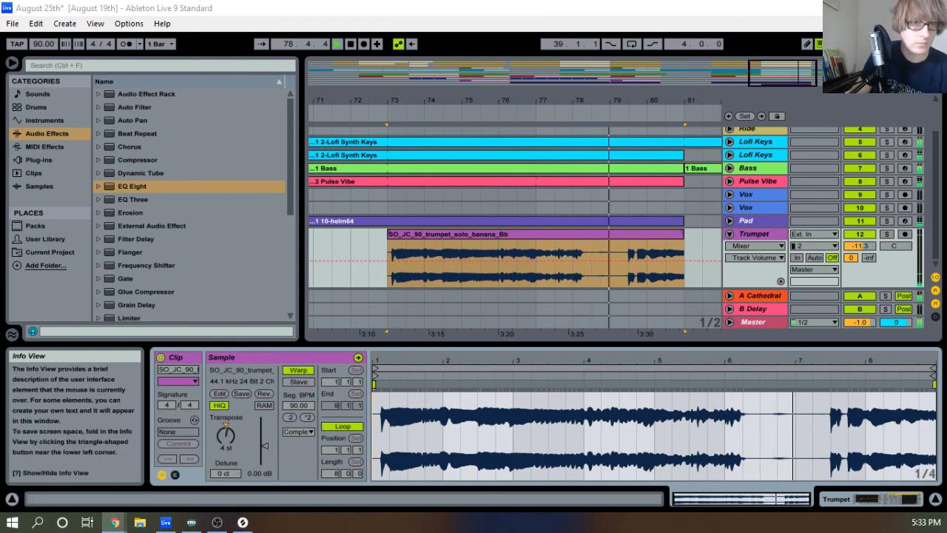
# Switch to Splice in the browser, open the Jazz Cuts pack that contains the trumpet solo sample and like the pack
pyautogui.moveTo(0, 414); pyautogui.dragTo(474, 1)
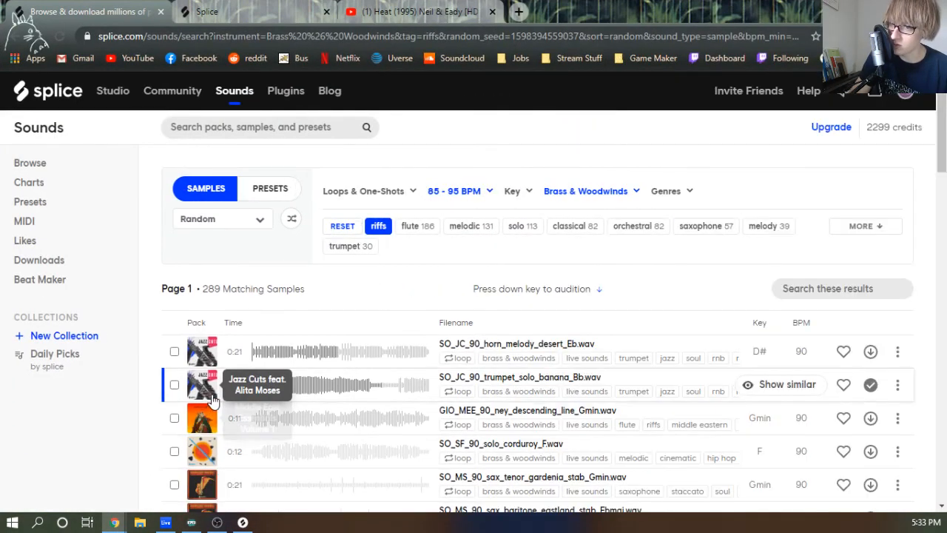
pyautogui.click(206, 400)
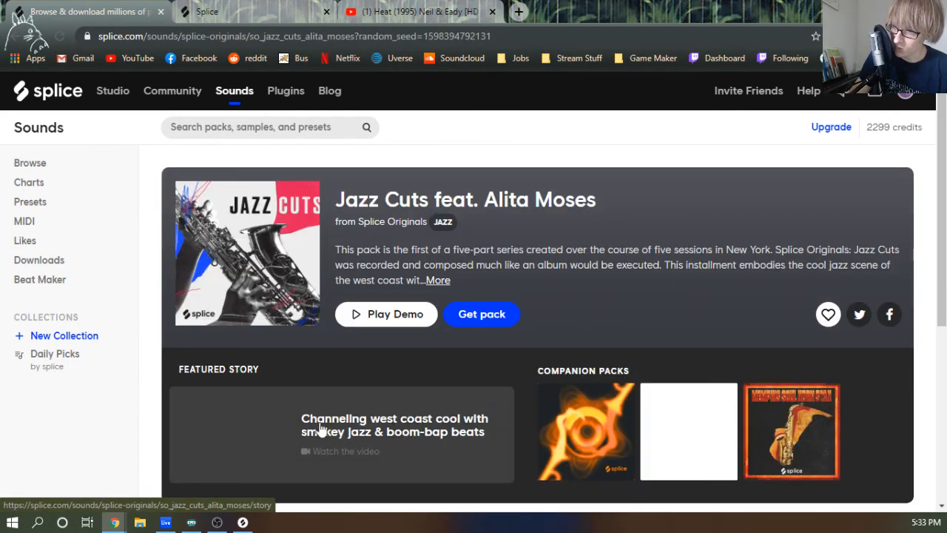
pyautogui.click(828, 314)
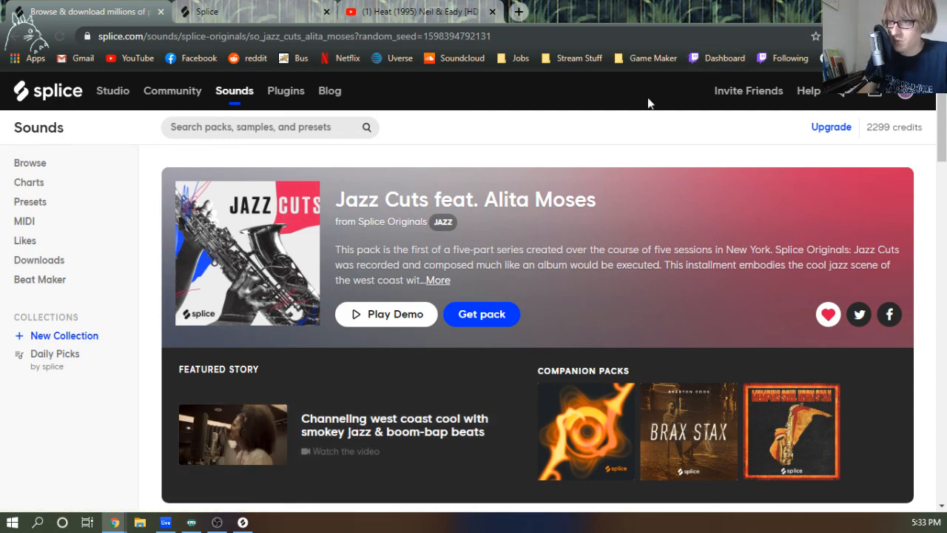
# Audition SO_JC_90_chopped_blue_Dm.wav from the Jazz Cuts pack's sample list and switch back to Ableton Live
pyautogui.scroll(-7, 599, 222)
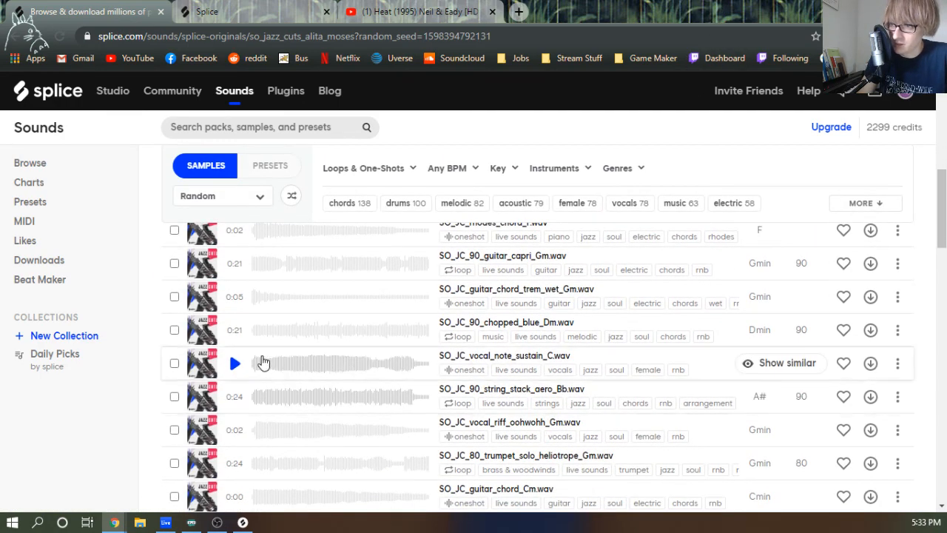
pyautogui.click(230, 333)
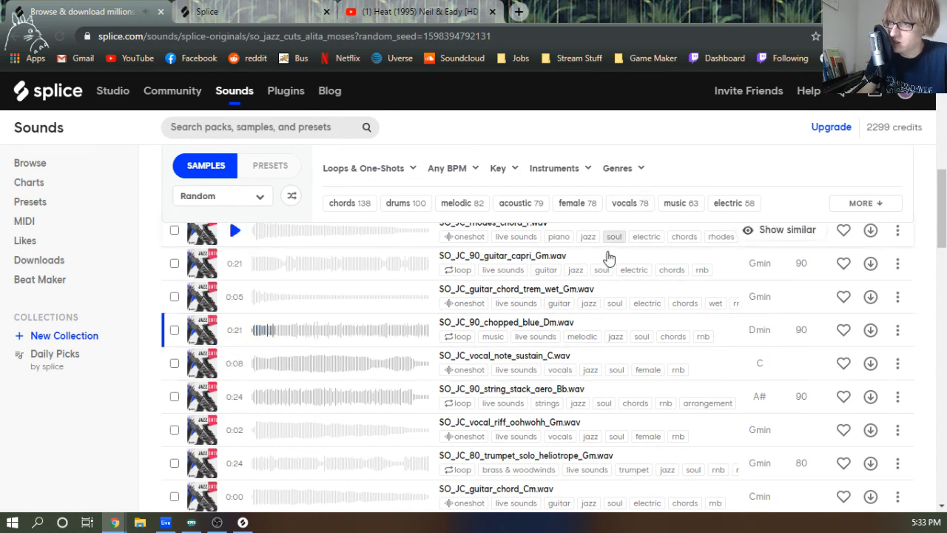
pyautogui.doubleClick(796, 9)
pyautogui.moveTo(791, 9); pyautogui.dragTo(946, 15)
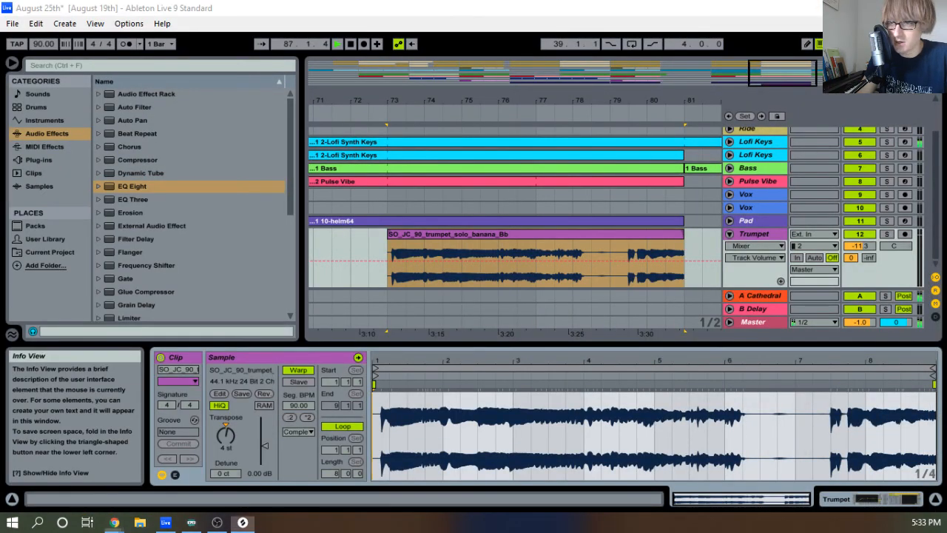
# Replay the trumpet solo from bar 73 and lower the Trumpet track's volume to -13.8 dB while listening to the mix
pyautogui.moveTo(429, 101); pyautogui.dragTo(491, 45)
pyautogui.click(350, 45)
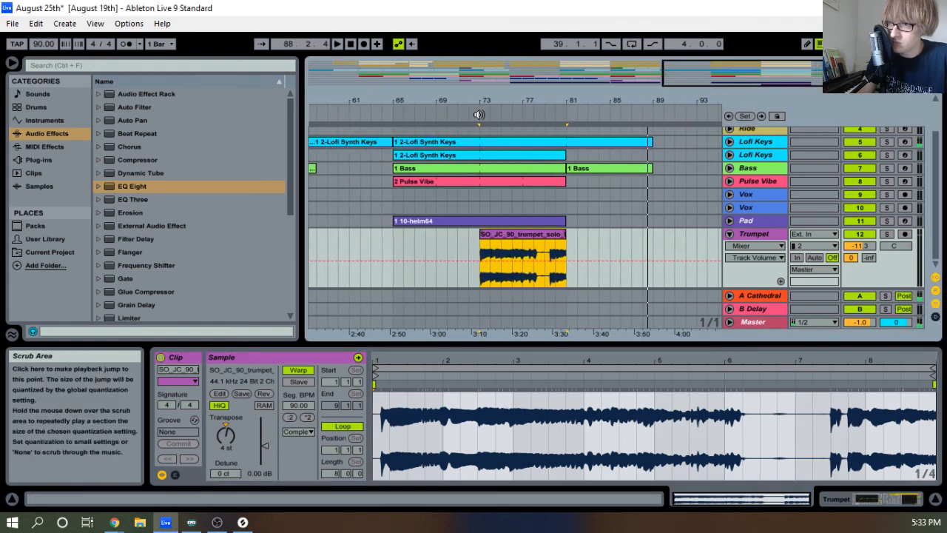
pyautogui.click(482, 127)
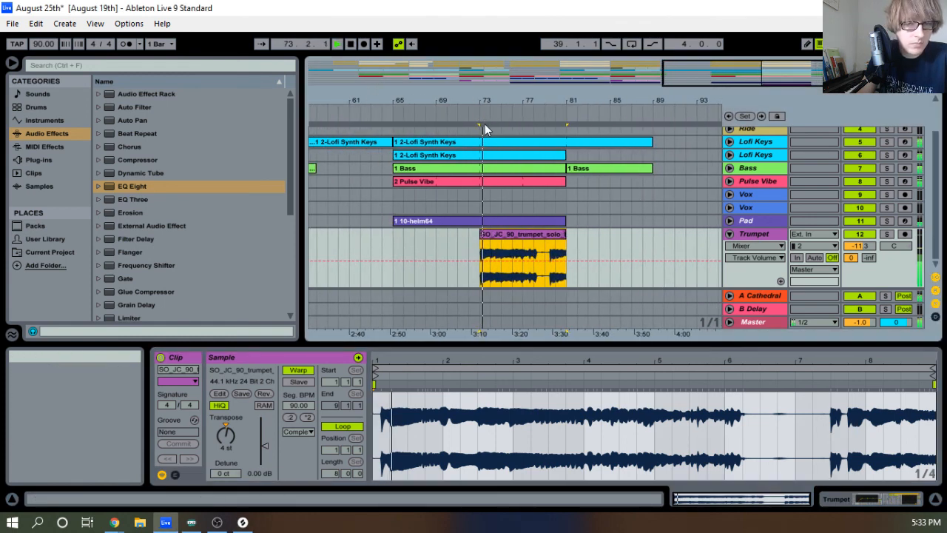
pyautogui.press('Tab')
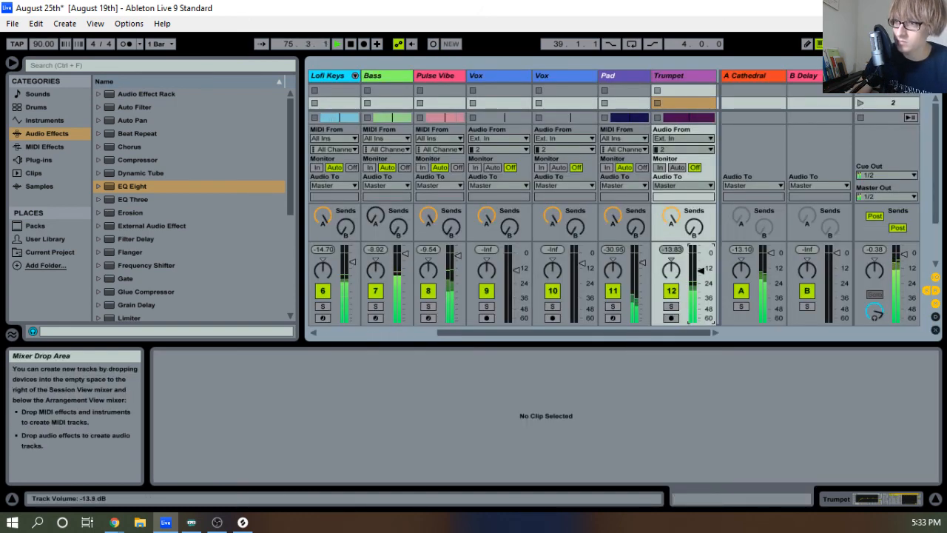
pyautogui.click(676, 79)
pyautogui.doubleClick(676, 77)
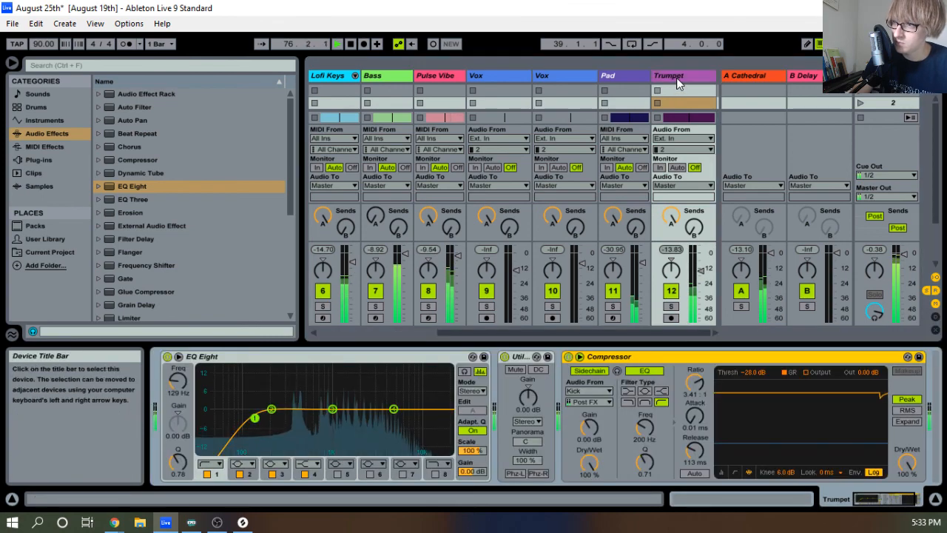
pyautogui.press('Tab')
pyautogui.press('Tab')
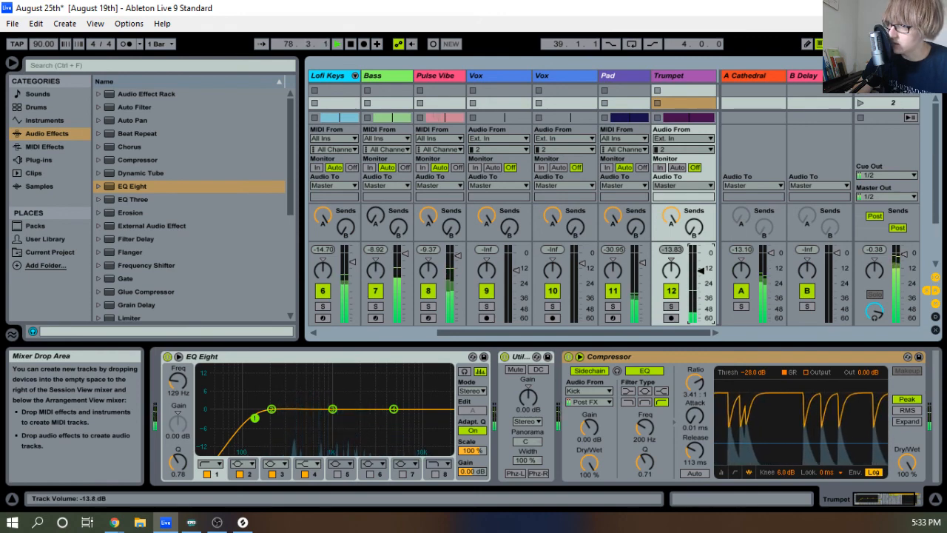
pyautogui.press('Tab')
pyautogui.press('Tab')
pyautogui.press('Tab')
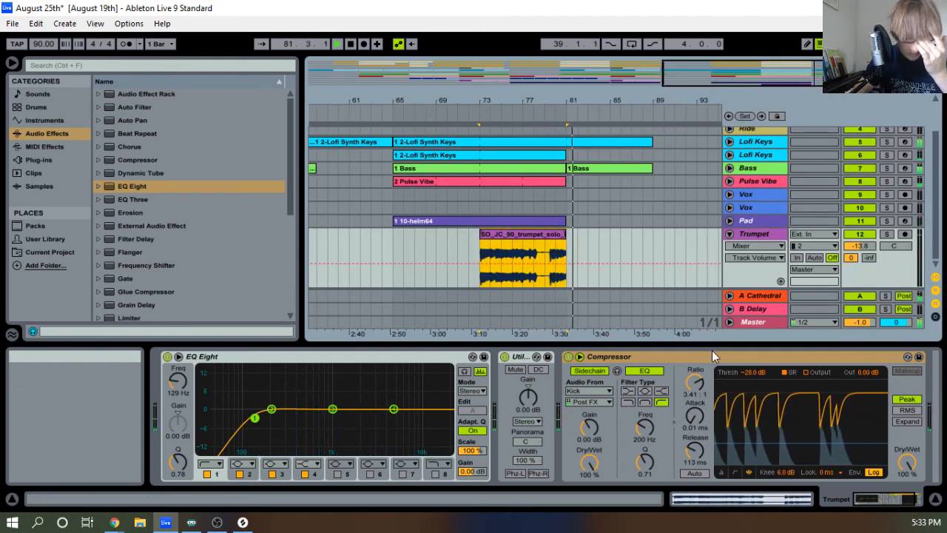
# Stop playback, hide the device view and fold the Trumpet track to show the whole arrangement
pyautogui.press('space')
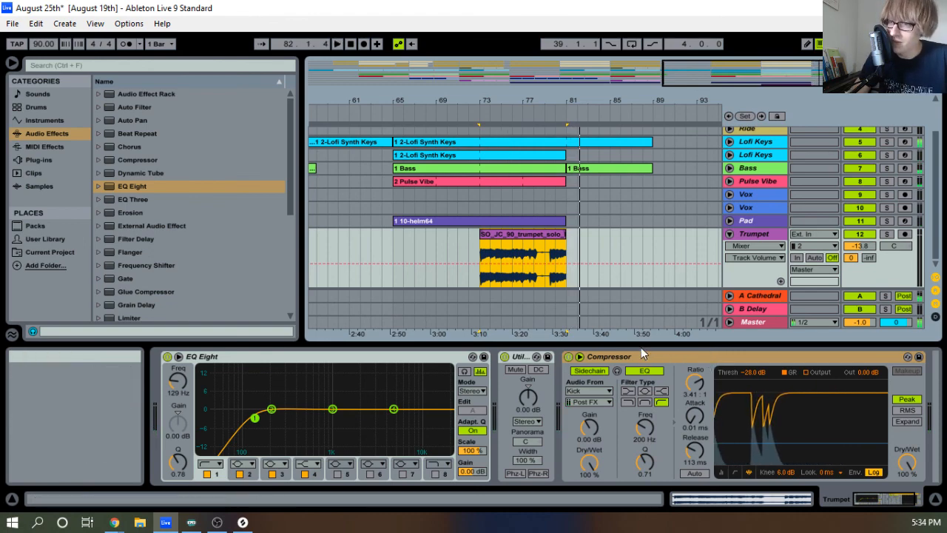
pyautogui.moveTo(640, 346); pyautogui.dragTo(641, 429)
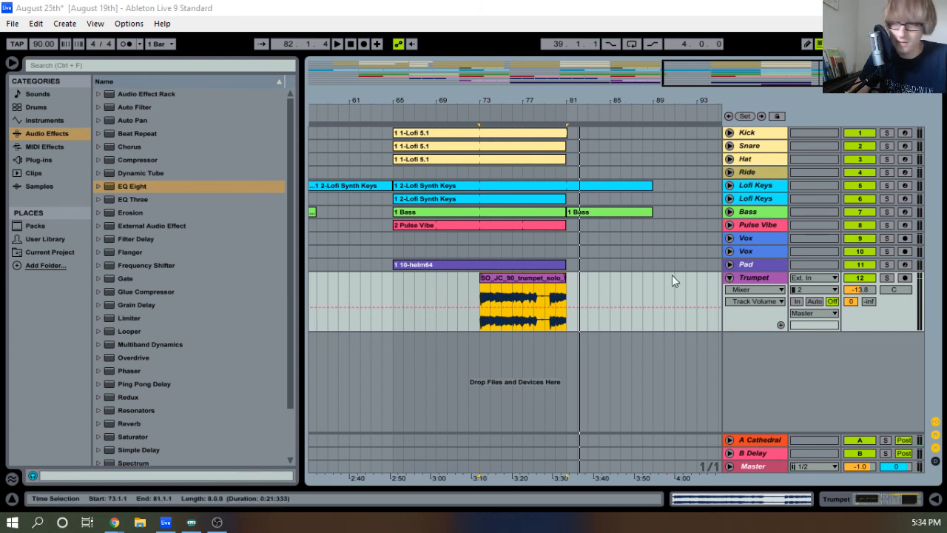
pyautogui.click(729, 279)
pyautogui.moveTo(523, 97); pyautogui.dragTo(633, 97)
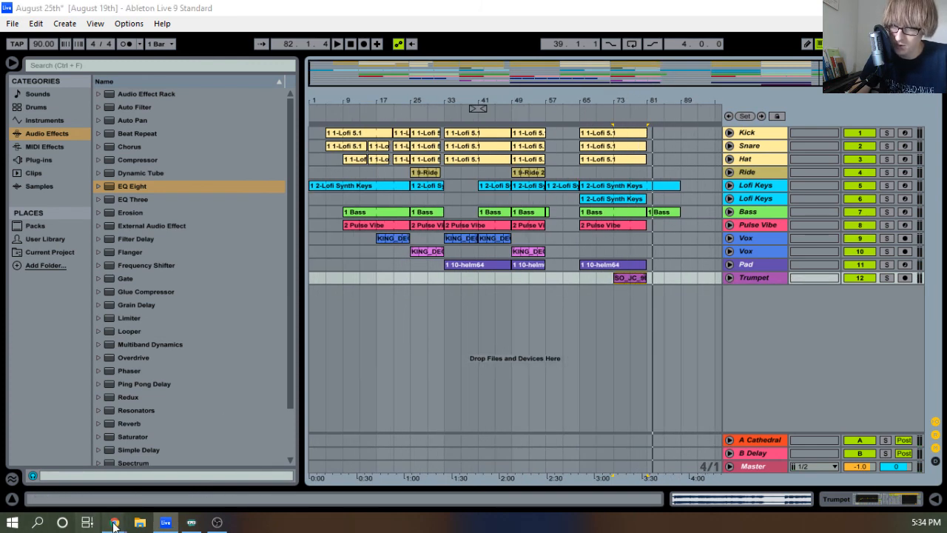
# Switch to Splice, go back to the Brass & Woodwinds riffs results, look over the samples and return to Ableton Live
pyautogui.press('super+Tab')
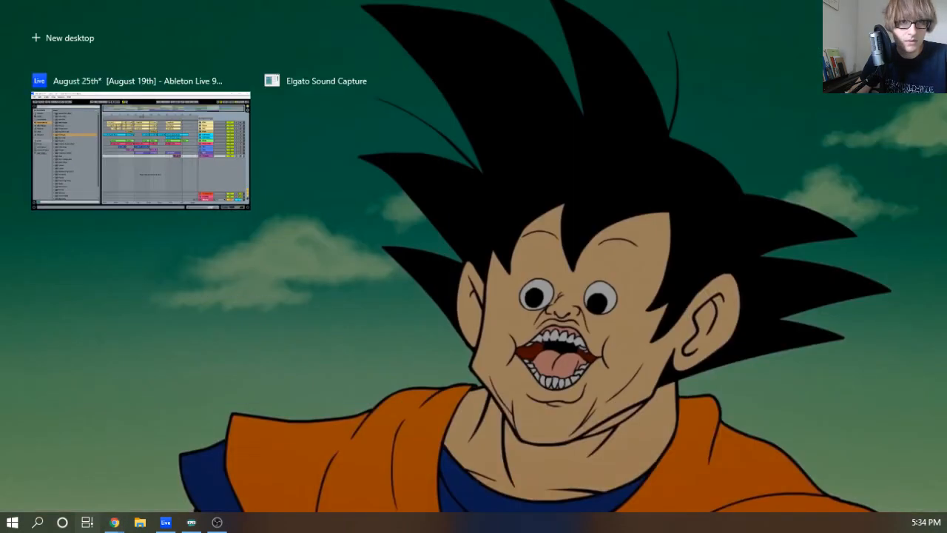
pyautogui.click(57, 180)
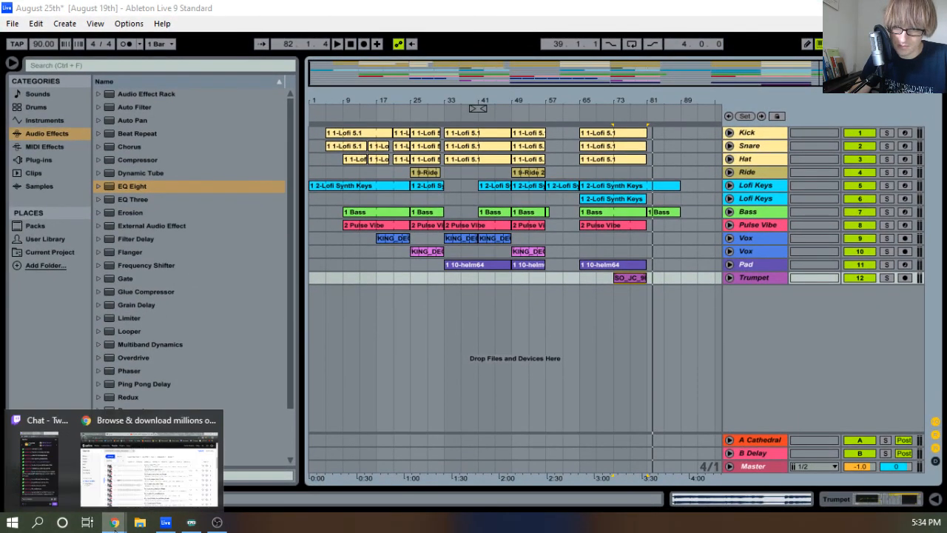
pyautogui.moveTo(0, 45); pyautogui.dragTo(530, 0)
pyautogui.scroll(6, 374, 437)
pyautogui.click(18, 36)
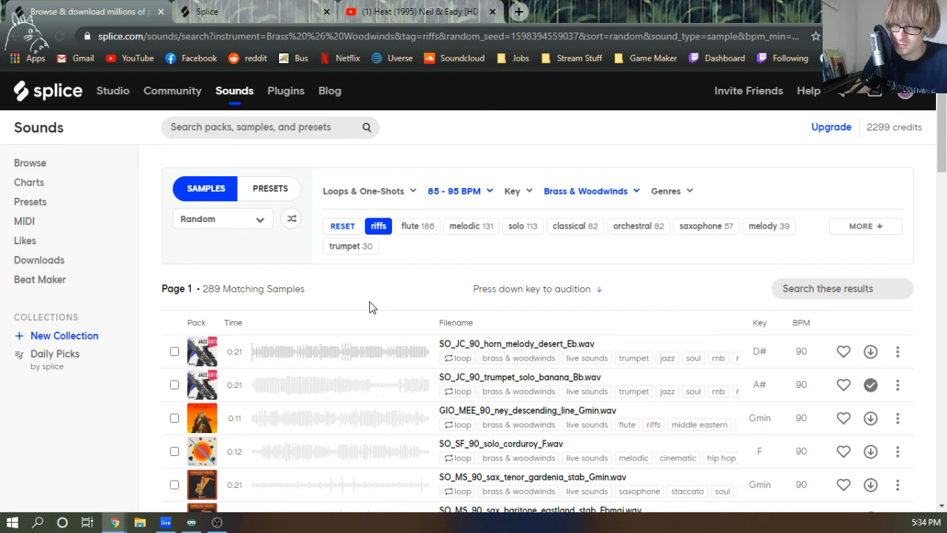
pyautogui.scroll(-2, 369, 306)
pyautogui.scroll(2, 369, 307)
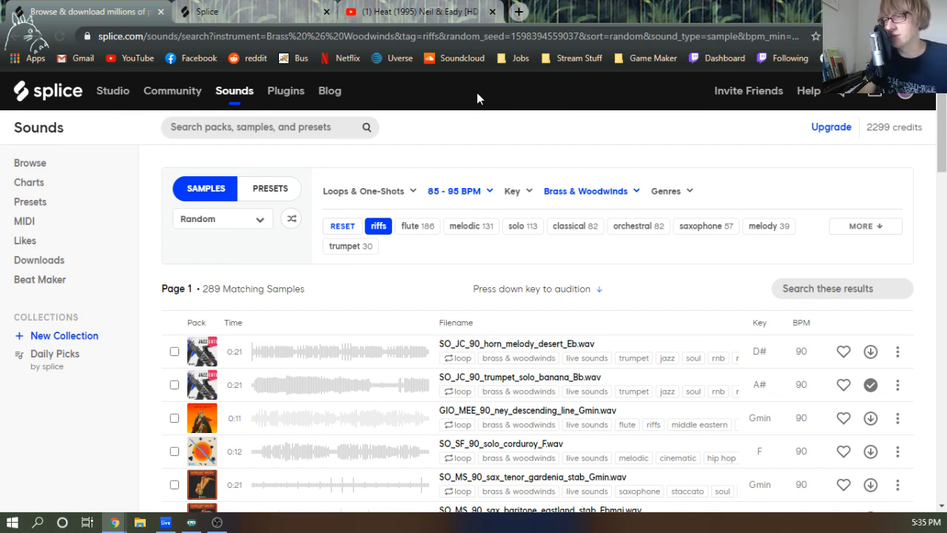
pyautogui.click(885, 8)
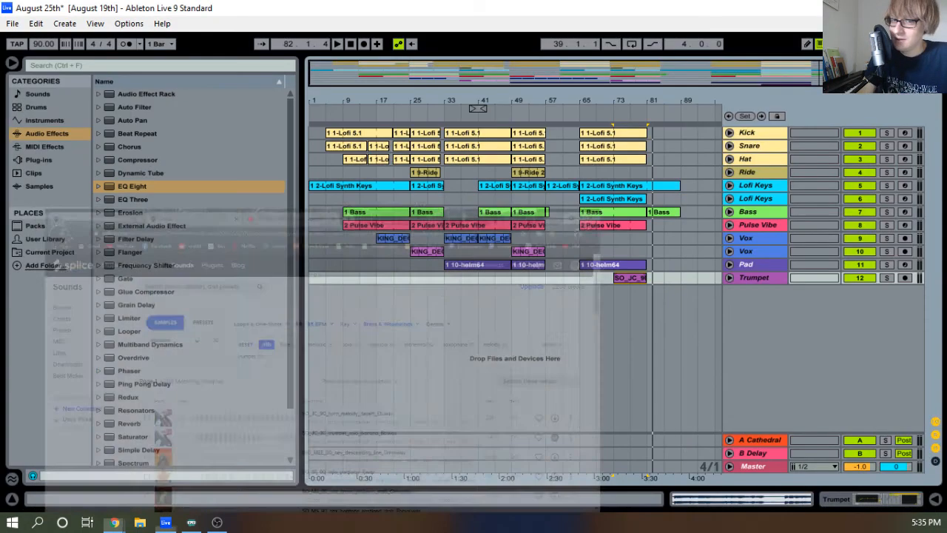
# Return the playhead to the start of the song, play it briefly, stop and save the Live Set
pyautogui.click(352, 44)
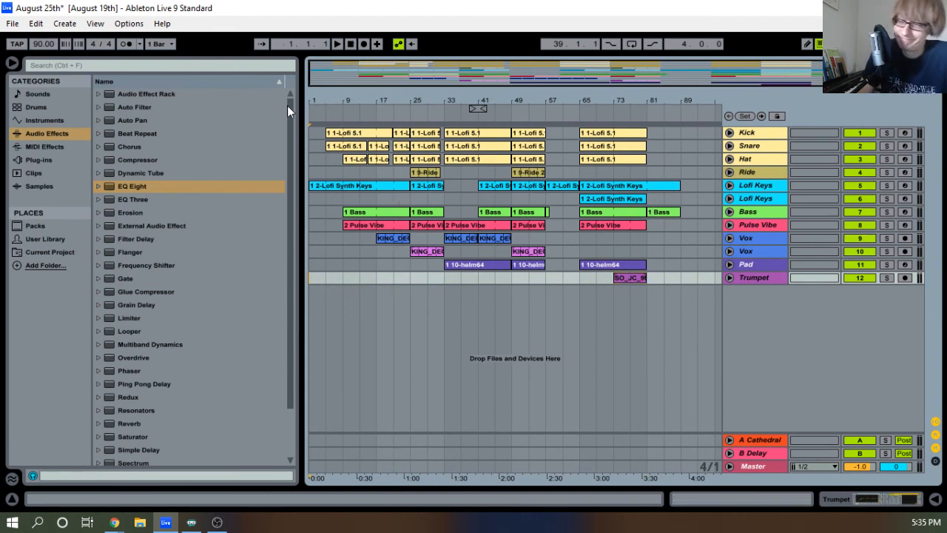
pyautogui.click(337, 43)
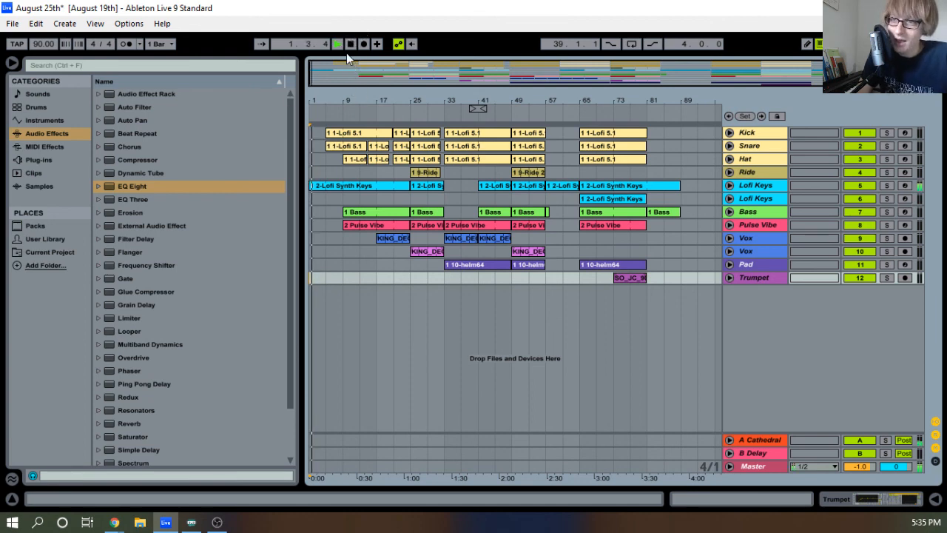
pyautogui.click(352, 44)
pyautogui.click(19, 25)
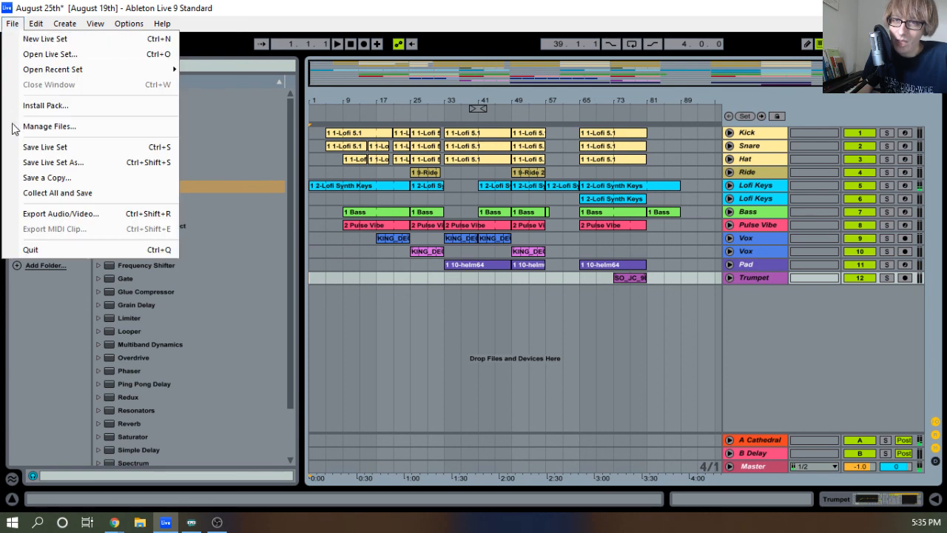
pyautogui.click(33, 145)
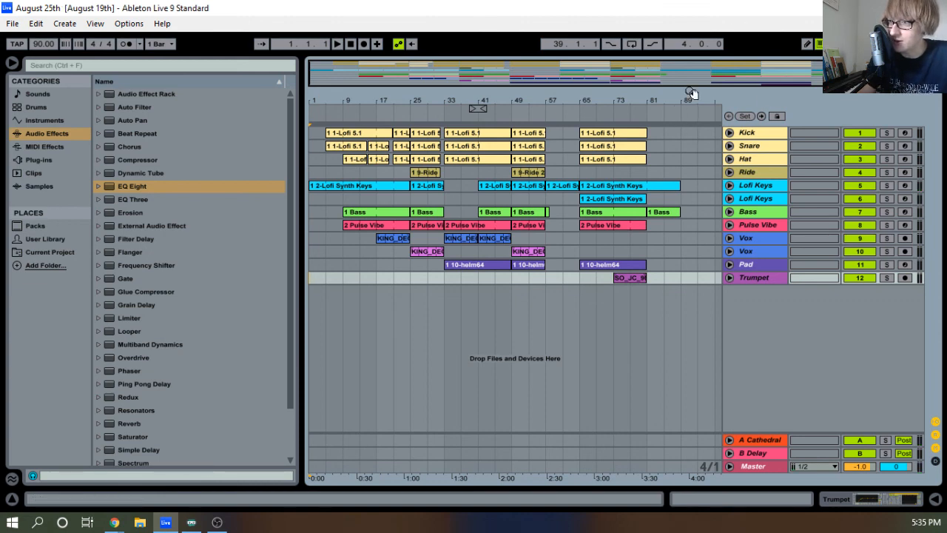
# Highlight bars 57 to 89 across all tracks to review the final section, and clear the selection
pyautogui.moveTo(690, 92); pyautogui.dragTo(433, 252)
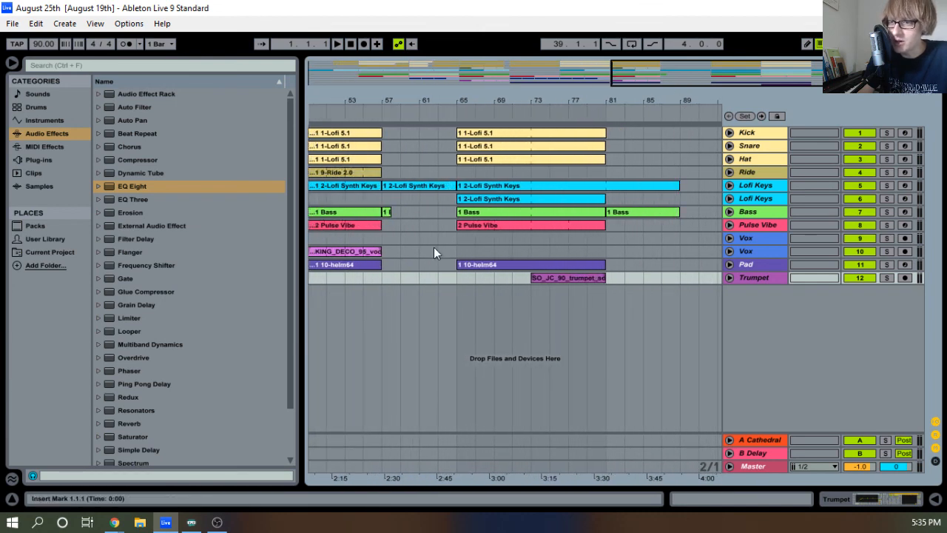
pyautogui.click(381, 283)
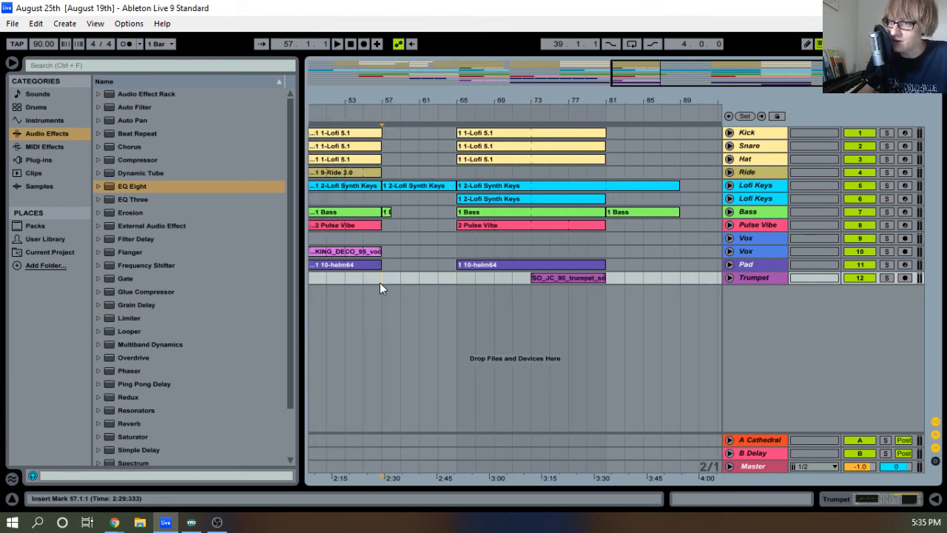
pyautogui.moveTo(379, 283); pyautogui.dragTo(477, 132)
pyautogui.moveTo(502, 108); pyautogui.dragTo(689, 94)
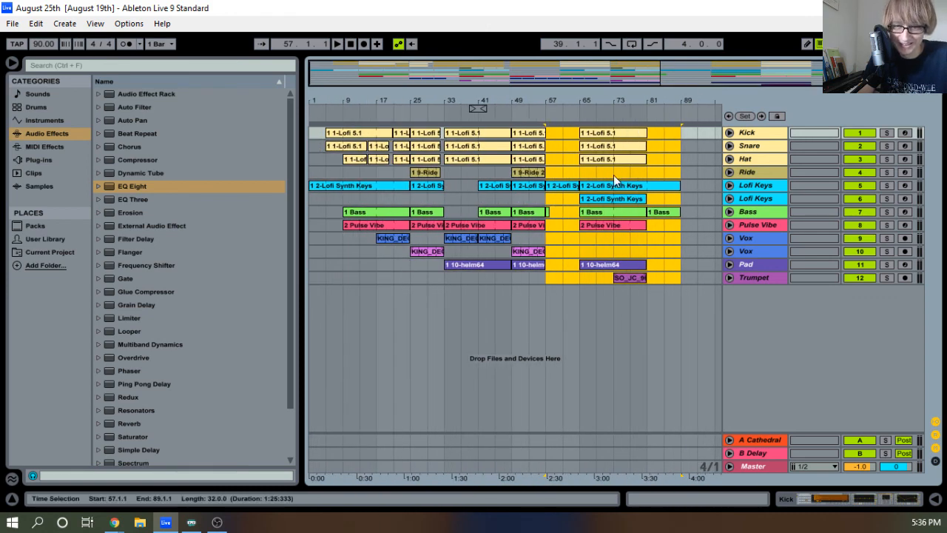
pyautogui.click(561, 212)
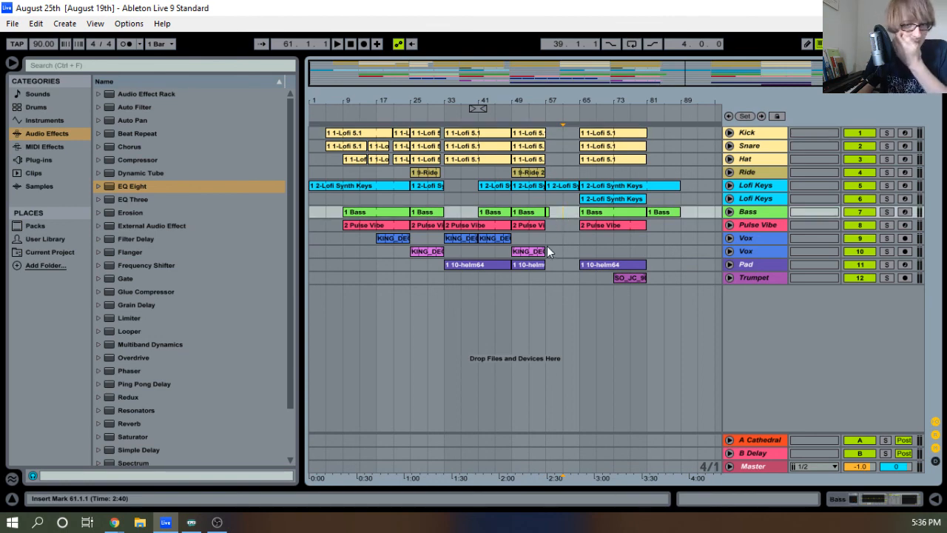
# Show the A Cathedral return's reverb device and expand the Reverb presets in the audio effects browser
pyautogui.click(756, 439)
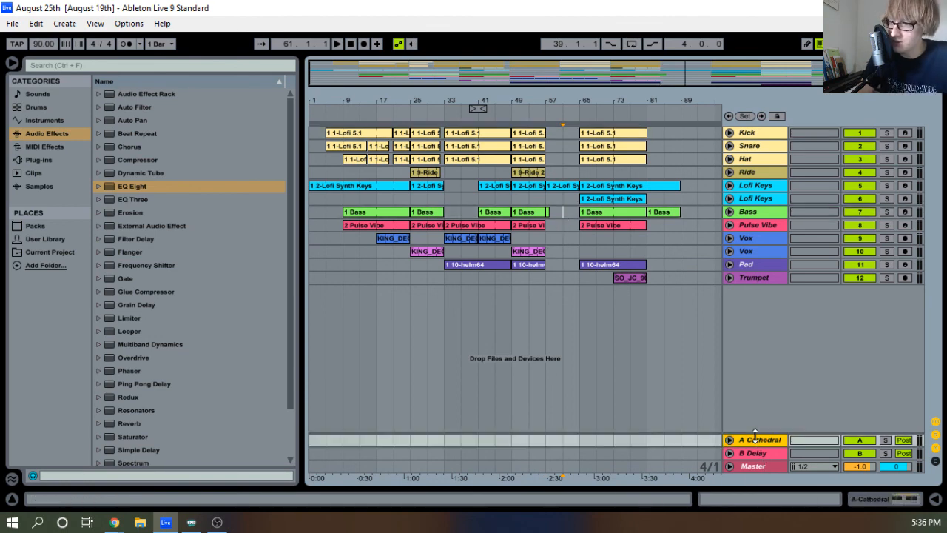
pyautogui.doubleClick(756, 440)
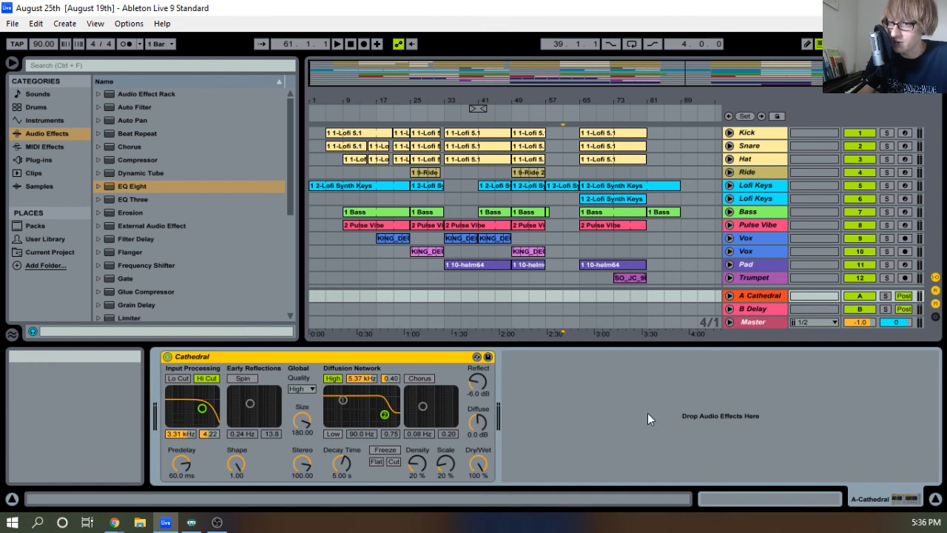
pyautogui.scroll(-5, 159, 222)
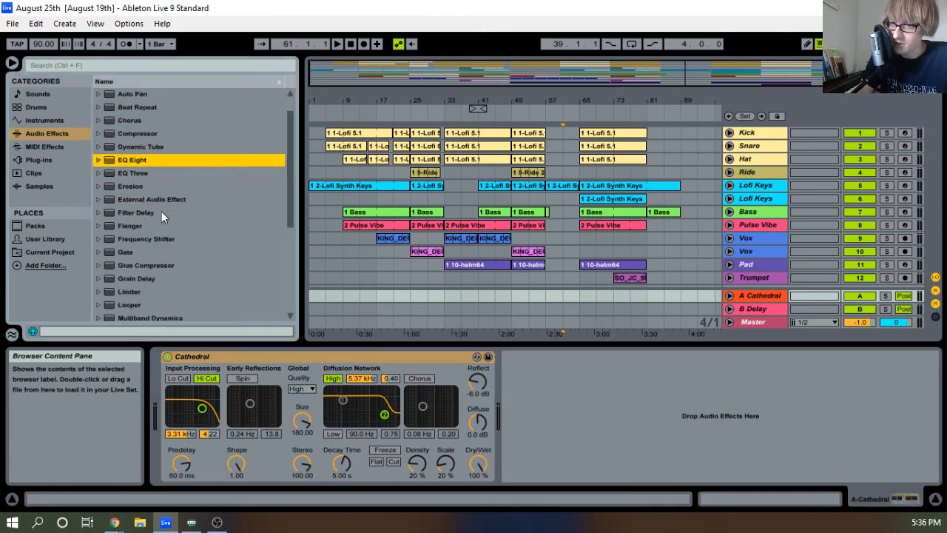
pyautogui.scroll(-4, 148, 263)
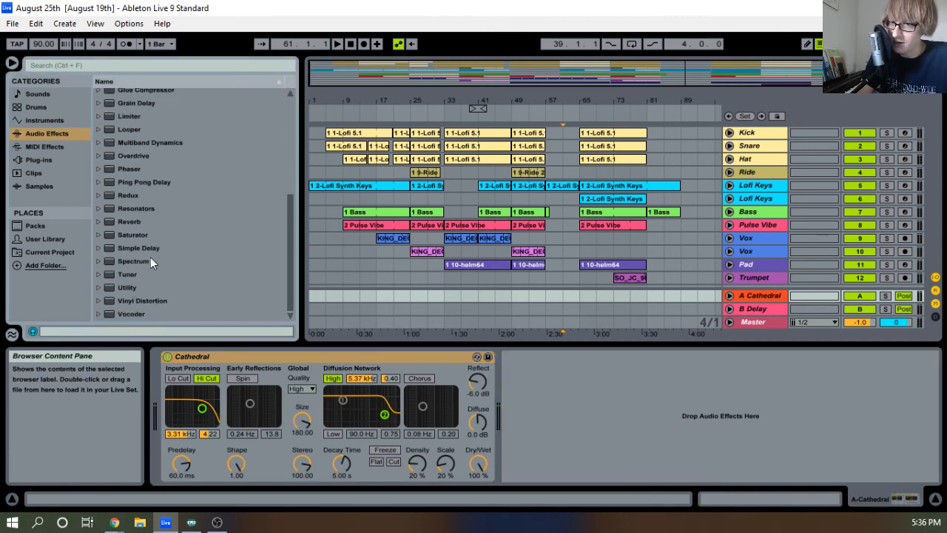
pyautogui.click(100, 224)
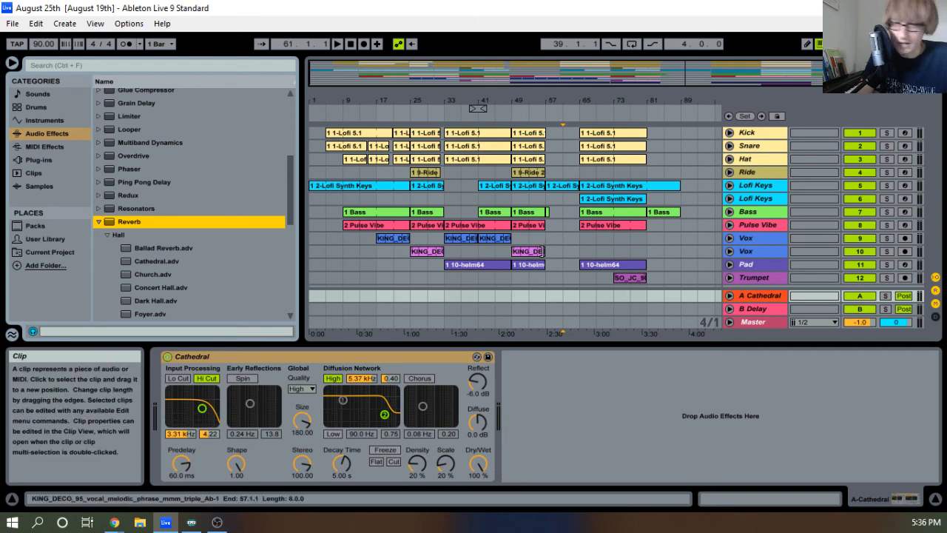
# Review the reverb sends across all tracks in the Session mixer, return to the Arrangement and hide the device view
pyautogui.press('Tab')
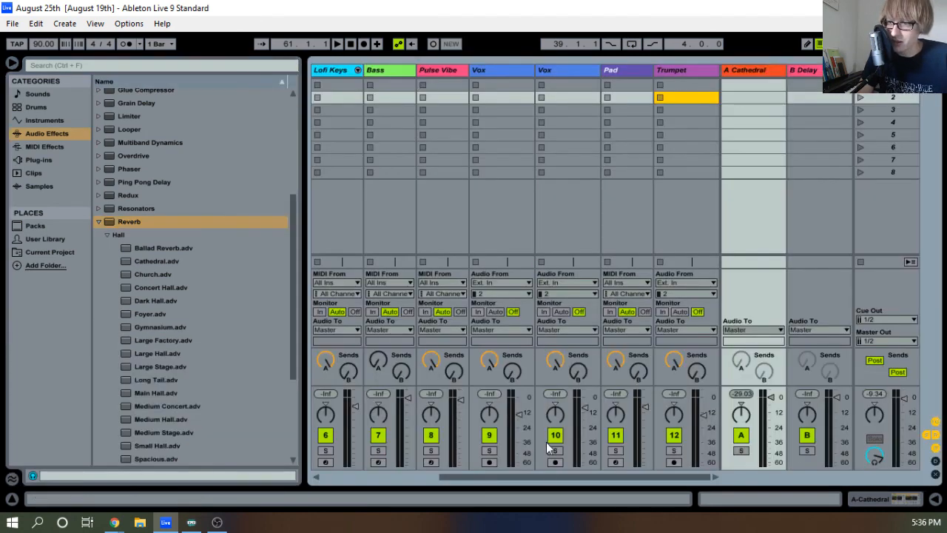
pyautogui.moveTo(549, 477); pyautogui.dragTo(421, 467)
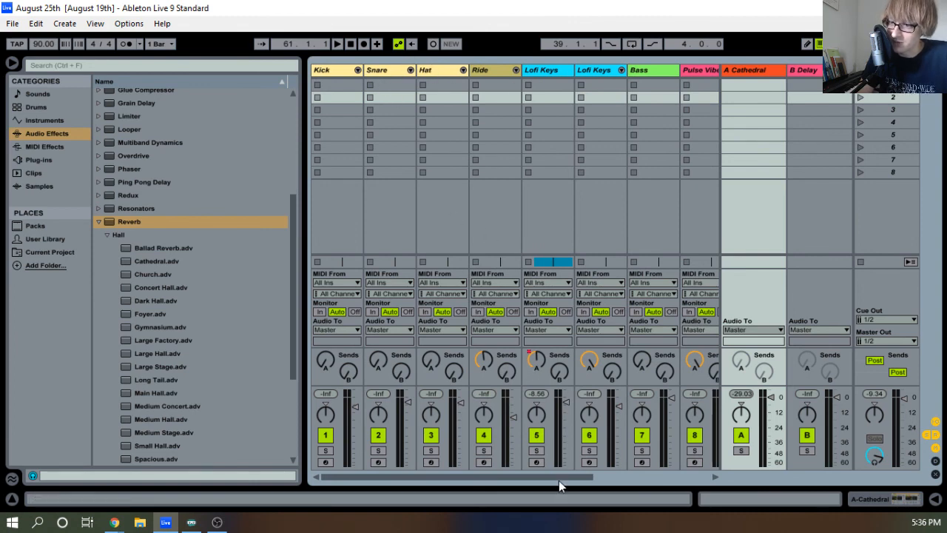
pyautogui.moveTo(559, 480); pyautogui.dragTo(698, 443)
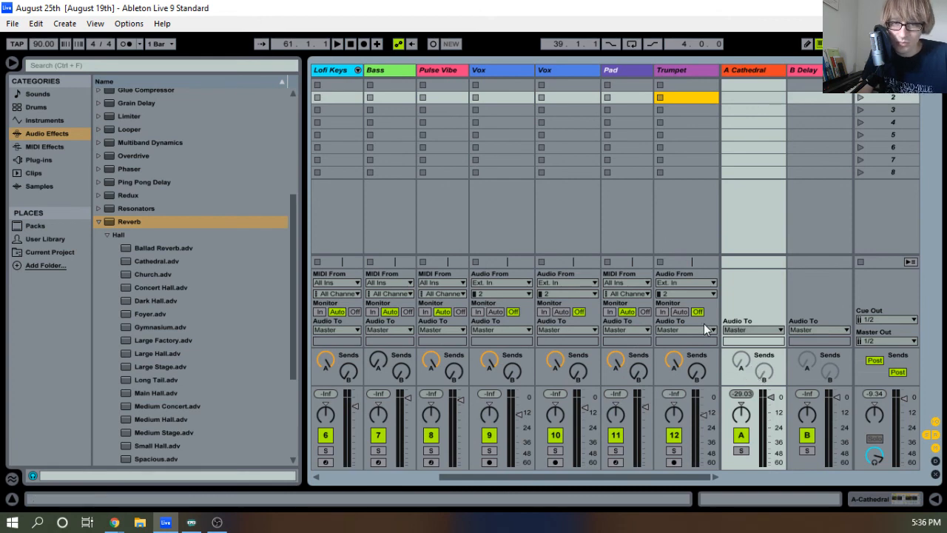
pyautogui.press('Tab')
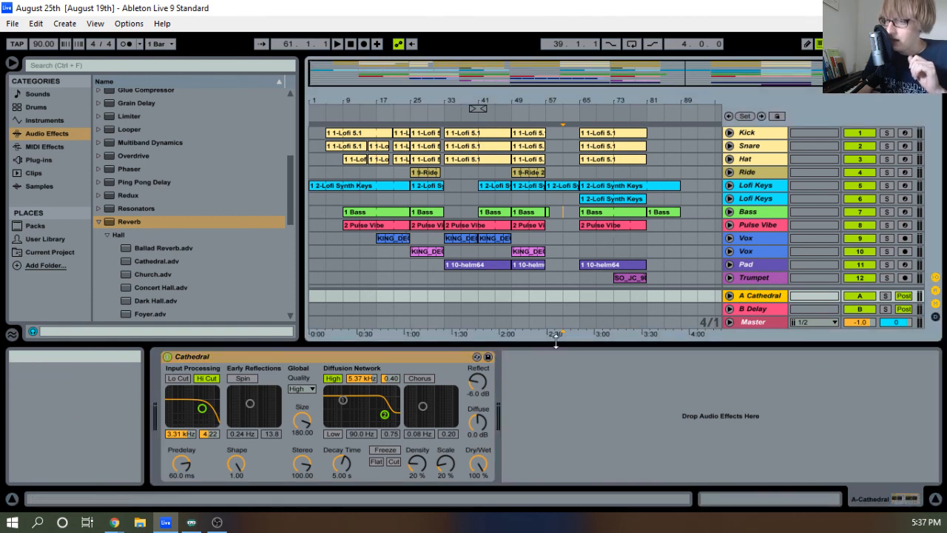
pyautogui.moveTo(551, 372); pyautogui.dragTo(550, 481)
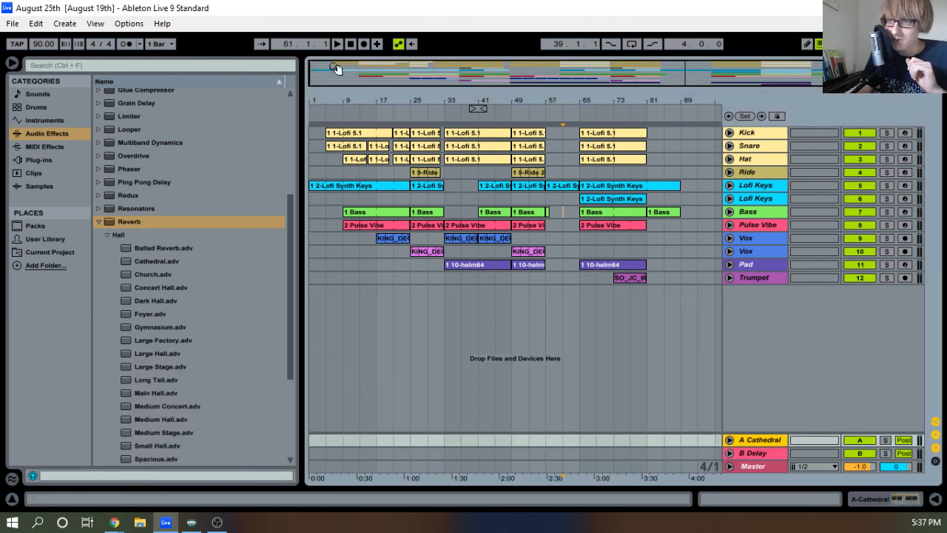
# Play the song briefly from the start, stop, and select the Kick, Snare and Hat tracks together
pyautogui.click(349, 44)
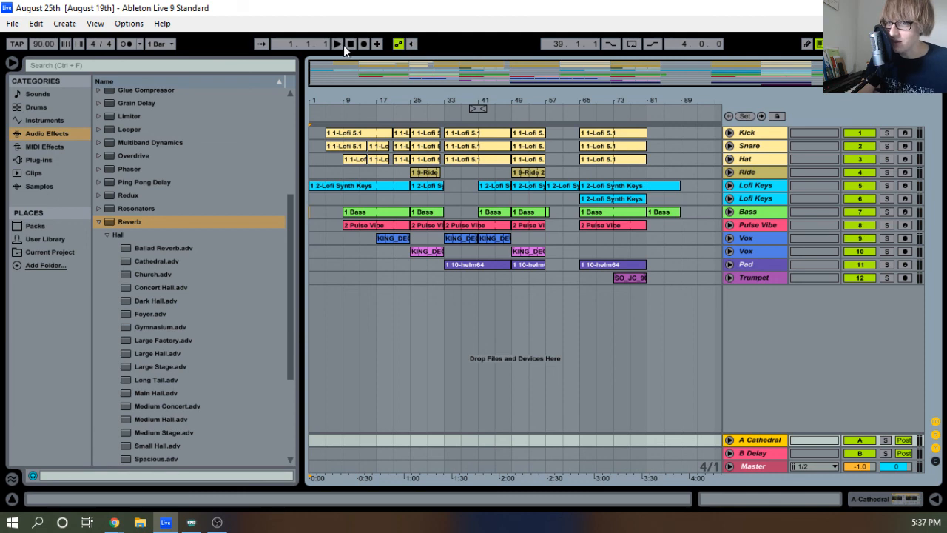
pyautogui.click(340, 44)
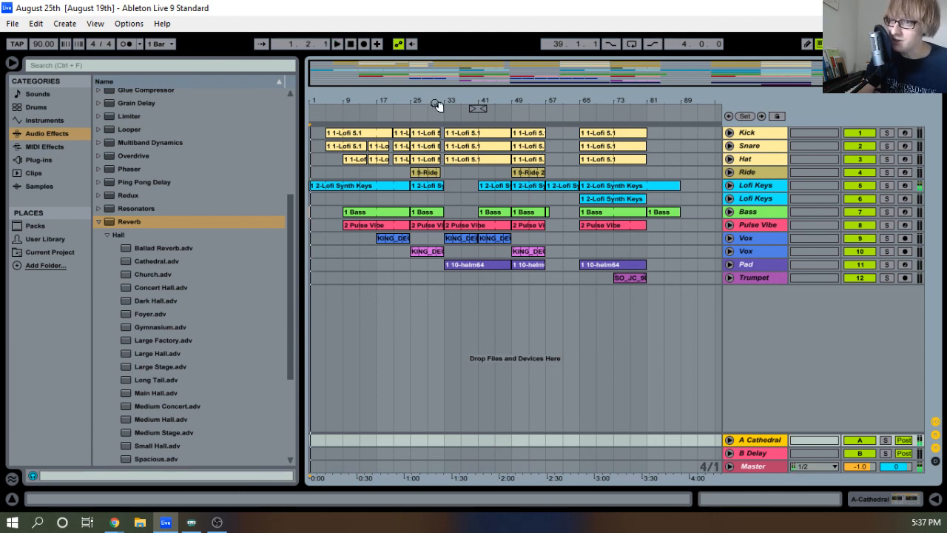
pyautogui.click(752, 132)
pyautogui.keyDown('shift'); pyautogui.click(756, 159); pyautogui.keyUp('shift')
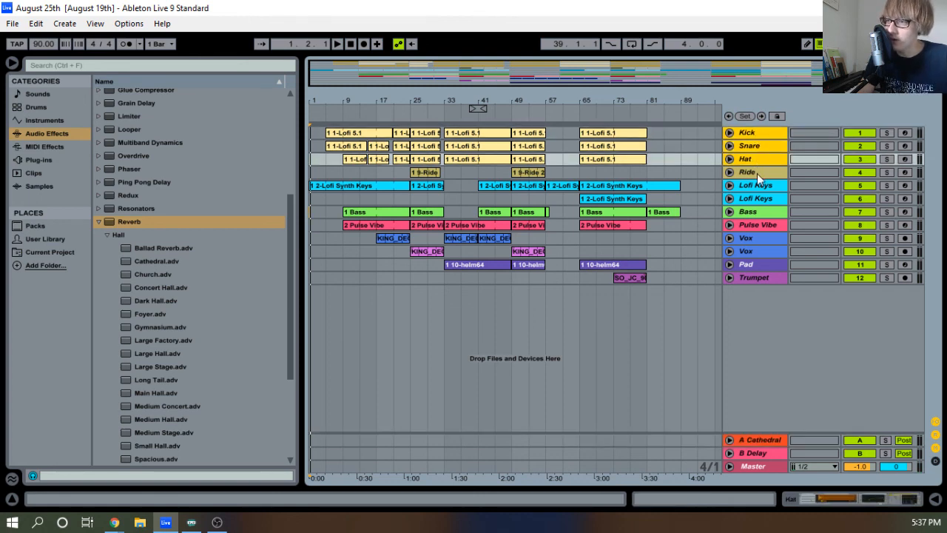
# Review the two Vox tracks in the Arrangement and the mixer, and place the insert marker at bar 81 on the second one
pyautogui.click(757, 241)
pyautogui.keyDown('shift'); pyautogui.click(751, 252); pyautogui.keyUp('shift')
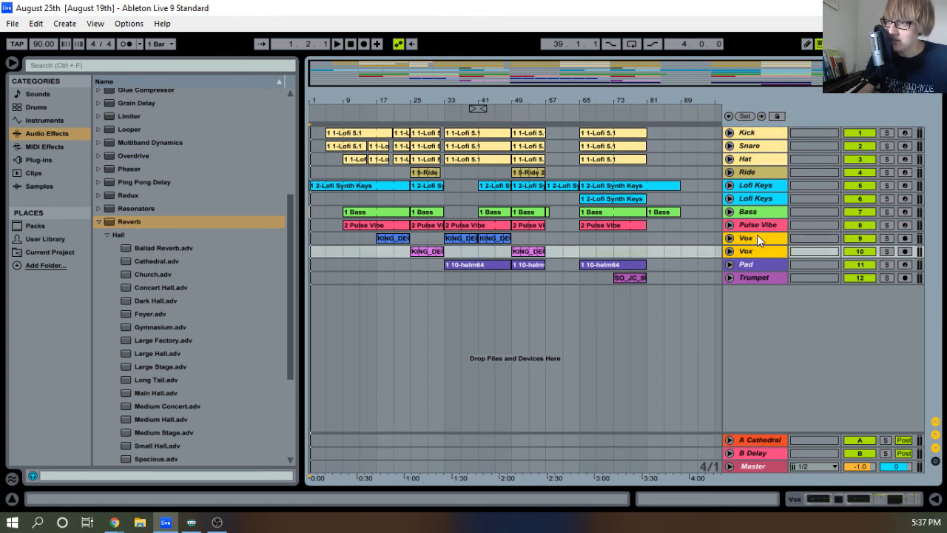
pyautogui.click(756, 235)
pyautogui.click(753, 250)
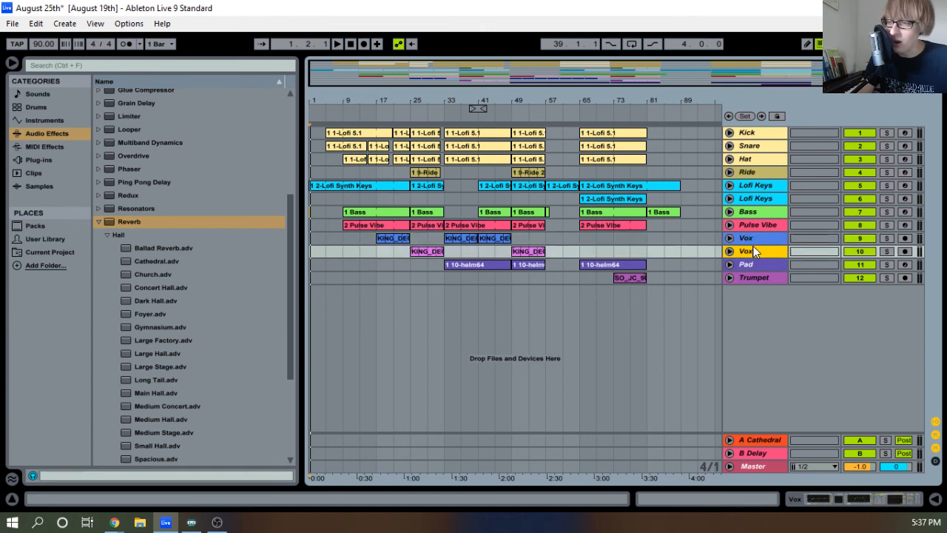
pyautogui.press('Tab')
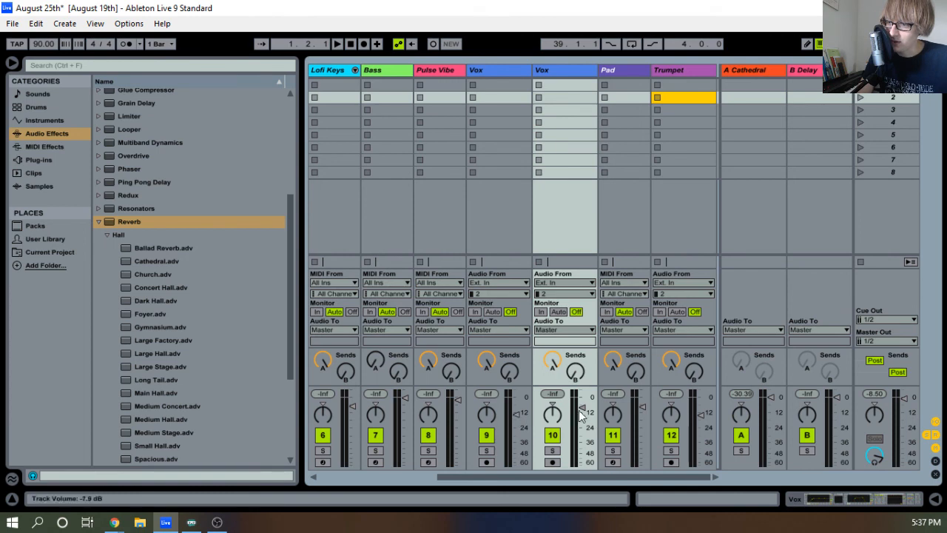
pyautogui.press('Tab')
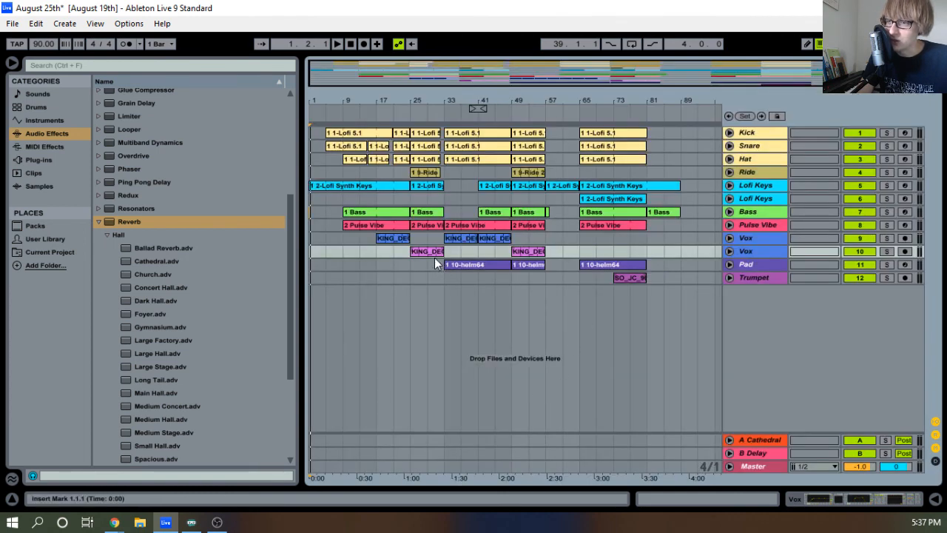
pyautogui.moveTo(358, 258); pyautogui.dragTo(651, 251)
pyautogui.click(651, 251)
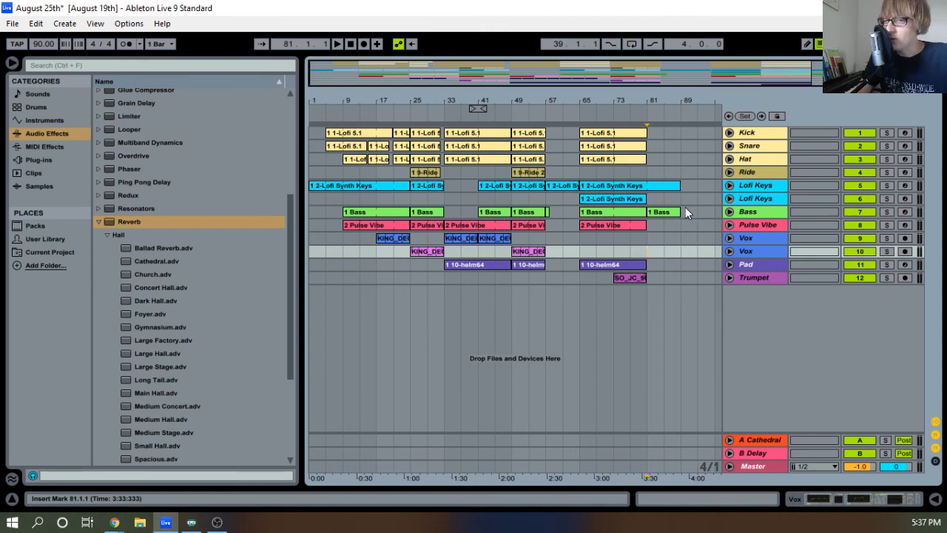
# Collapse the Reverb presets and look through the list of audio effects
pyautogui.click(102, 221)
pyautogui.scroll(3, 177, 314)
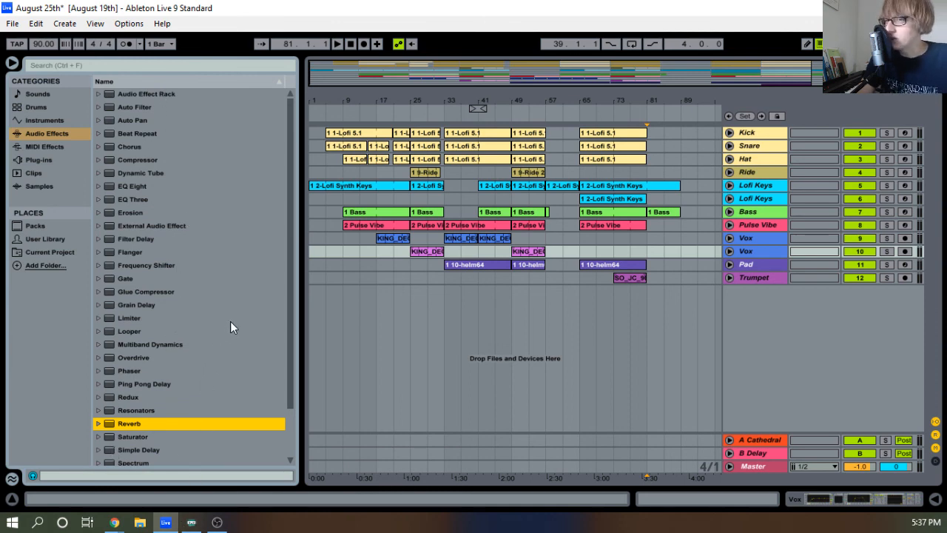
pyautogui.scroll(-3, 235, 310)
pyautogui.scroll(3, 230, 259)
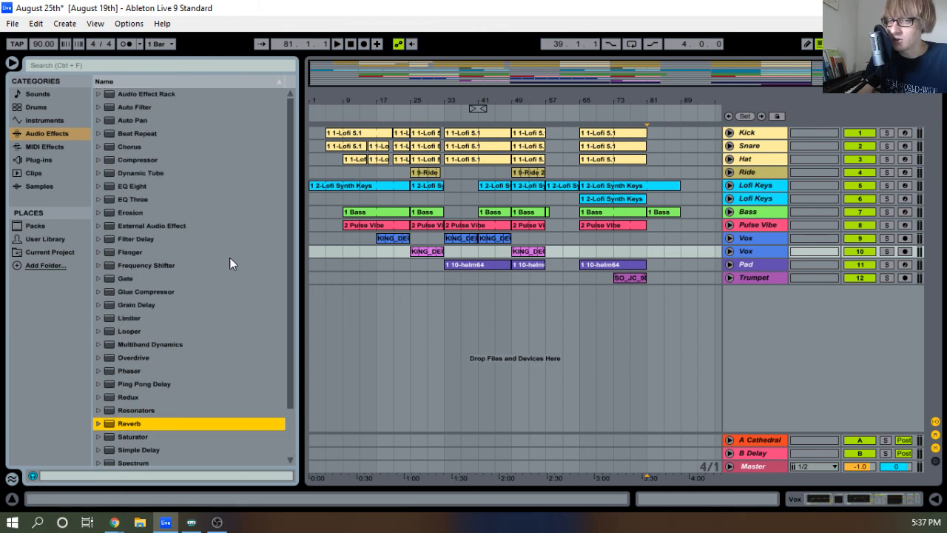
pyautogui.scroll(-2, 229, 260)
pyautogui.scroll(2, 229, 262)
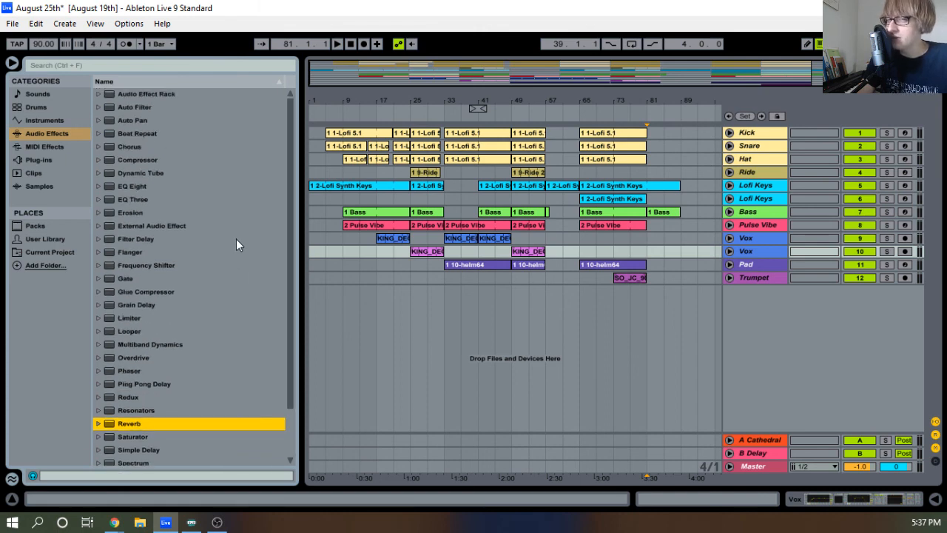
pyautogui.scroll(-3, 222, 255)
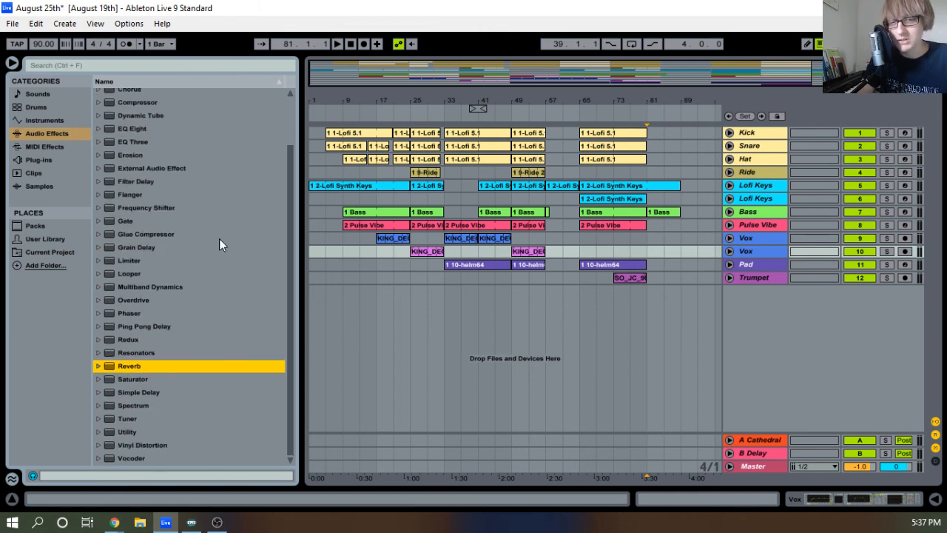
# Replay the opening of the song briefly, stop, and go through the Kick, Snare and Hat tracks one by one
pyautogui.click(426, 305)
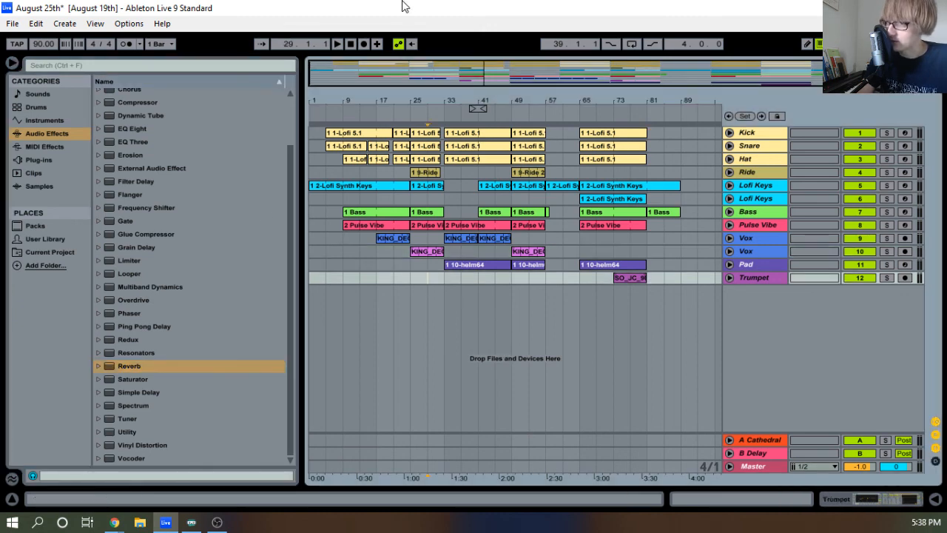
pyautogui.click(352, 45)
pyautogui.click(337, 44)
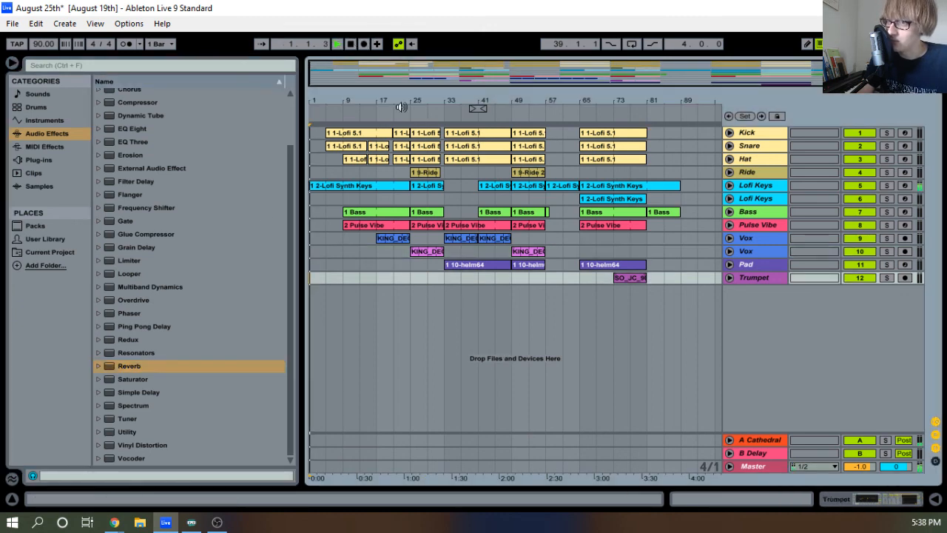
pyautogui.click(747, 134)
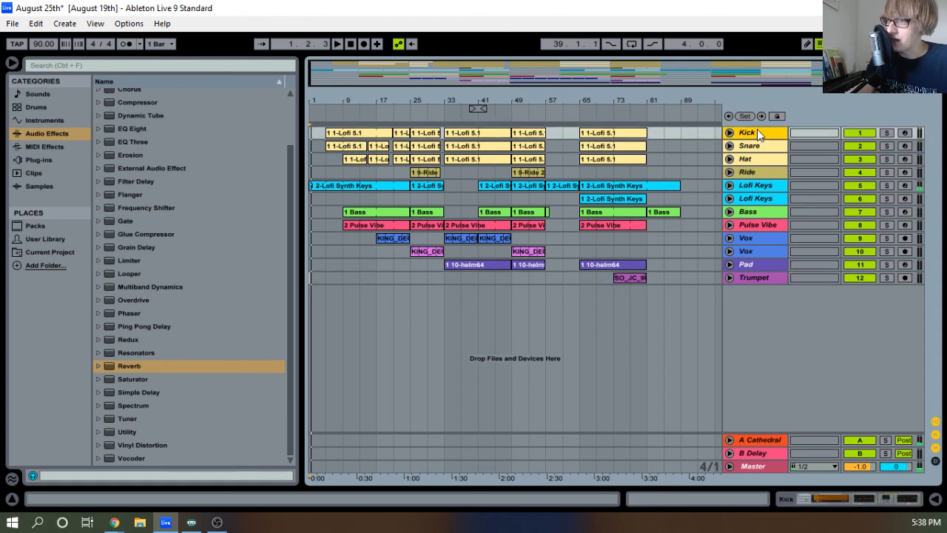
pyautogui.click(754, 146)
pyautogui.click(756, 159)
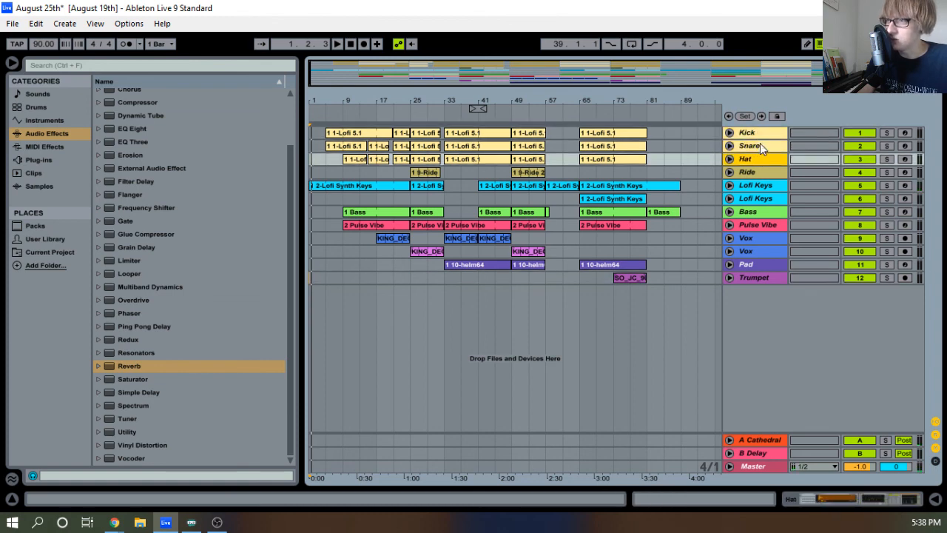
pyautogui.click(759, 144)
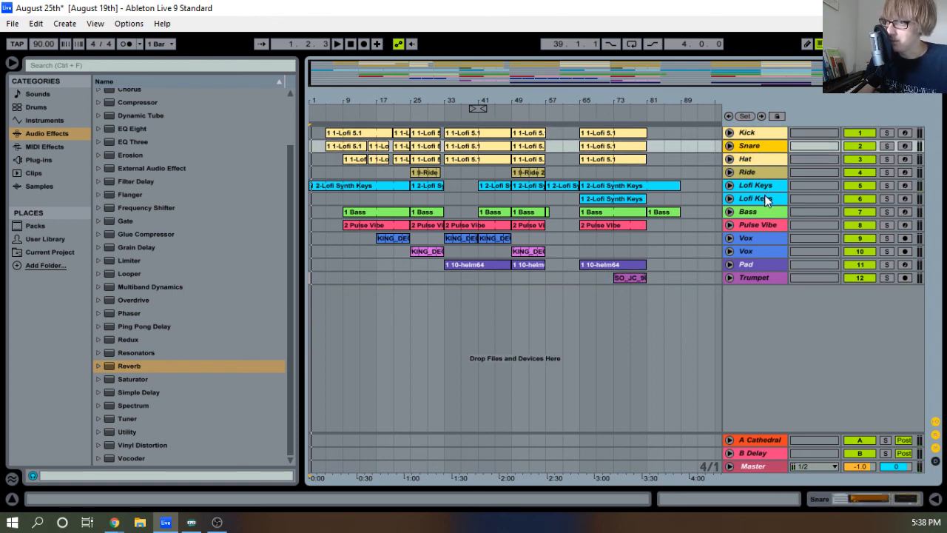
# Go through the Pulse Vibe track and the two Vox tracks, leaving the first Vox track selected
pyautogui.click(758, 223)
pyautogui.click(753, 238)
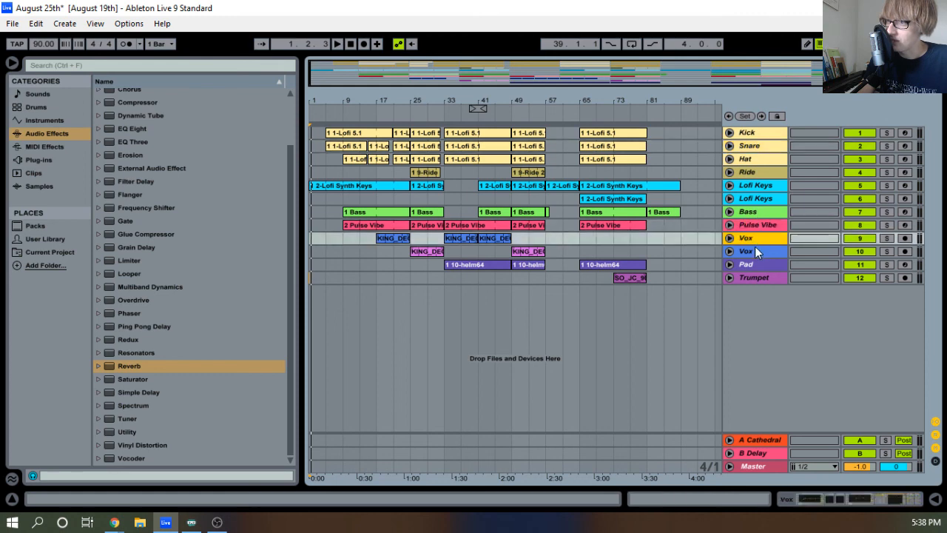
pyautogui.click(755, 250)
pyautogui.click(759, 238)
pyautogui.click(757, 249)
pyautogui.click(761, 237)
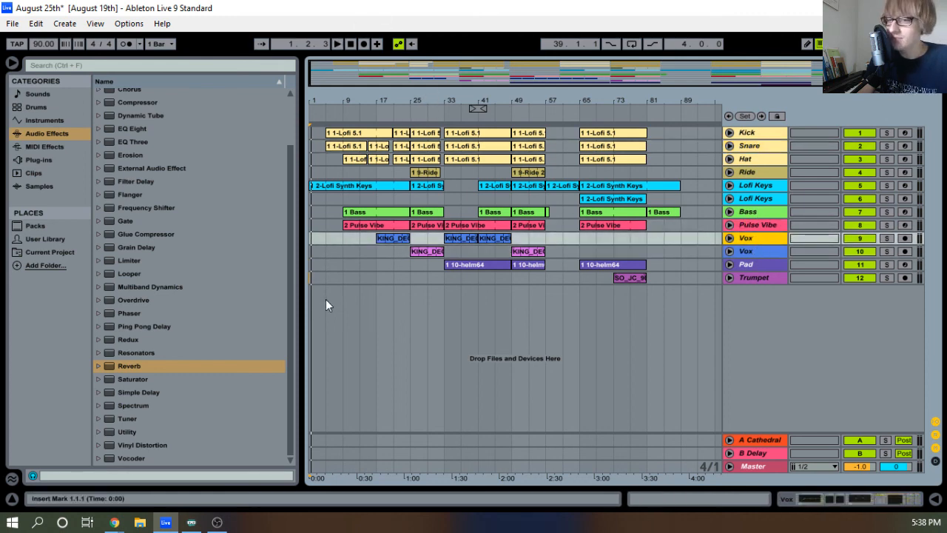
# Switch to Splice in the browser and show the Brass & Woodwinds riffs results
pyautogui.moveTo(111, 523)
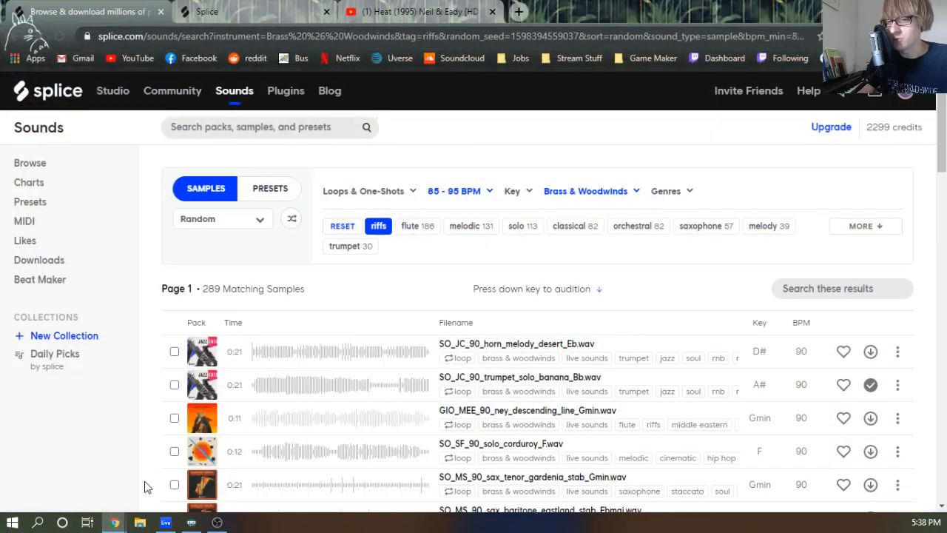
pyautogui.click(148, 484)
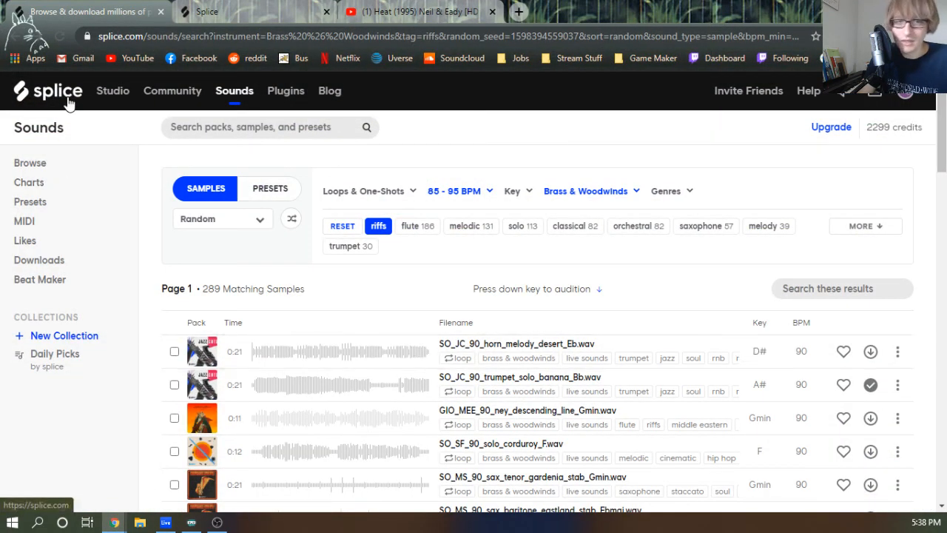